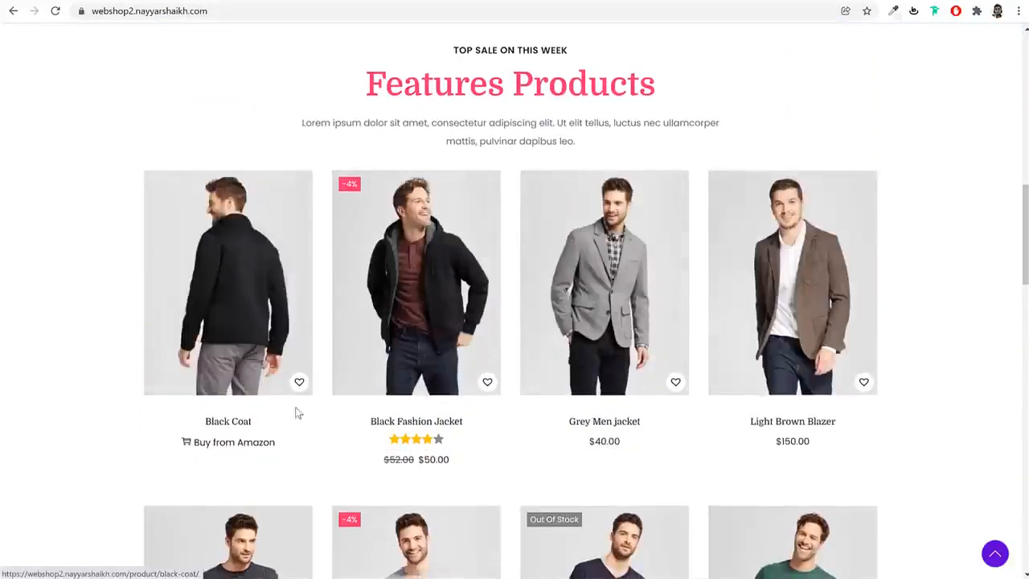
# Add the Black Coat from Features Products to the wishlist and dismiss the confirmation
pyautogui.click(299, 382)
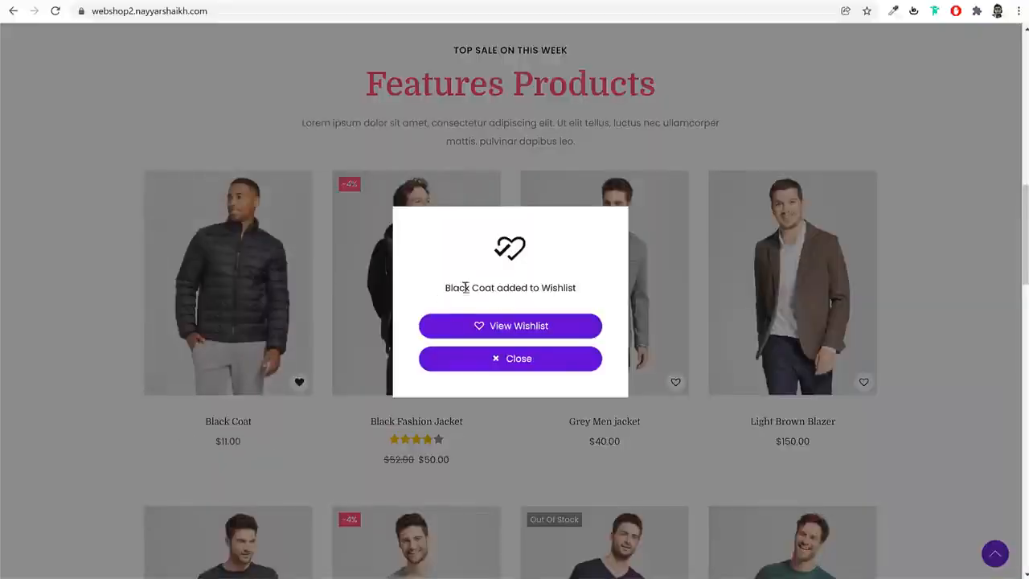
pyautogui.moveTo(465, 288); pyautogui.dragTo(575, 290)
pyautogui.click(541, 359)
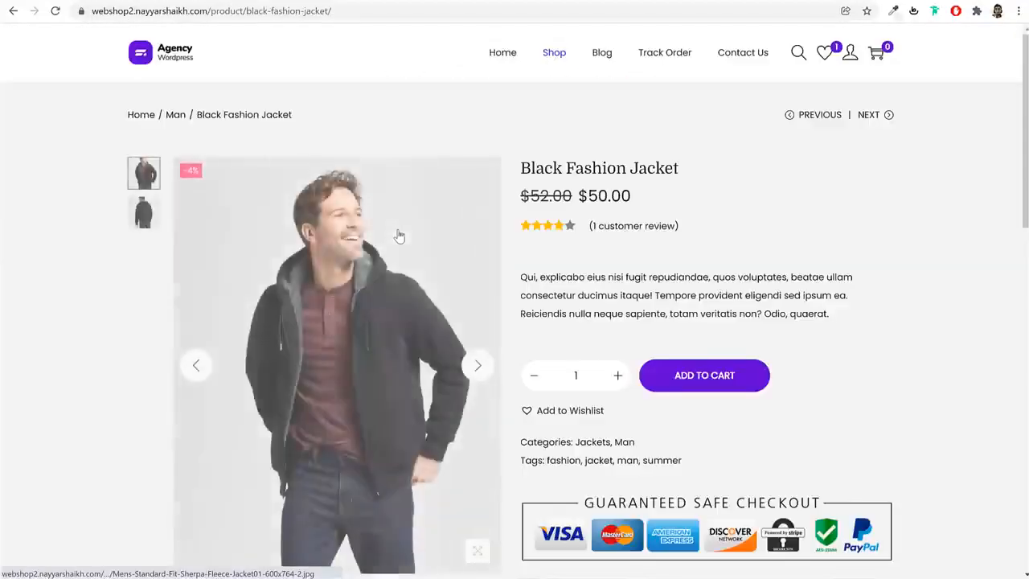
# View the gallery images of the Black Fashion Jacket and go to its customer review
pyautogui.click(479, 368)
pyautogui.click(478, 365)
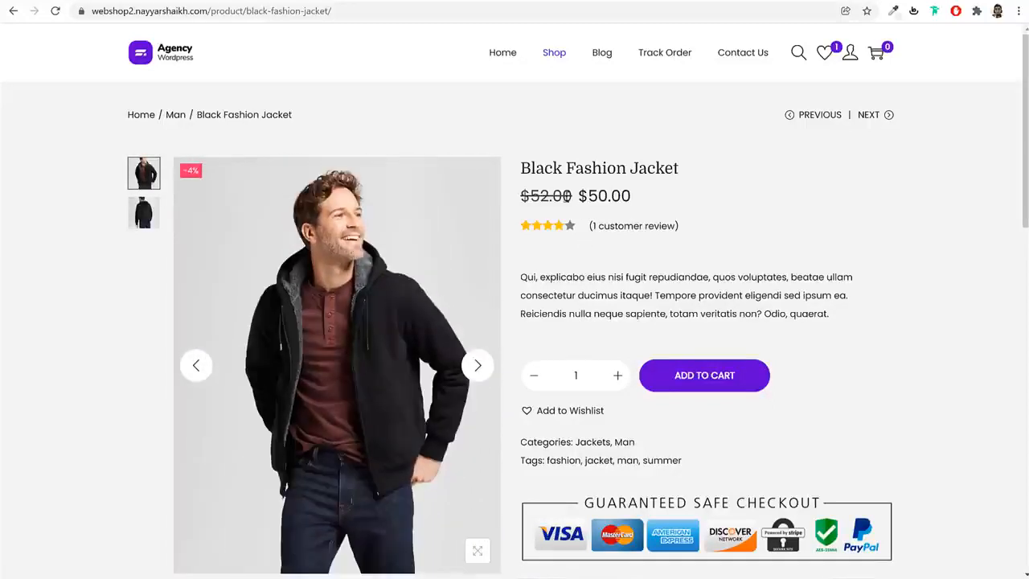
pyautogui.click(626, 230)
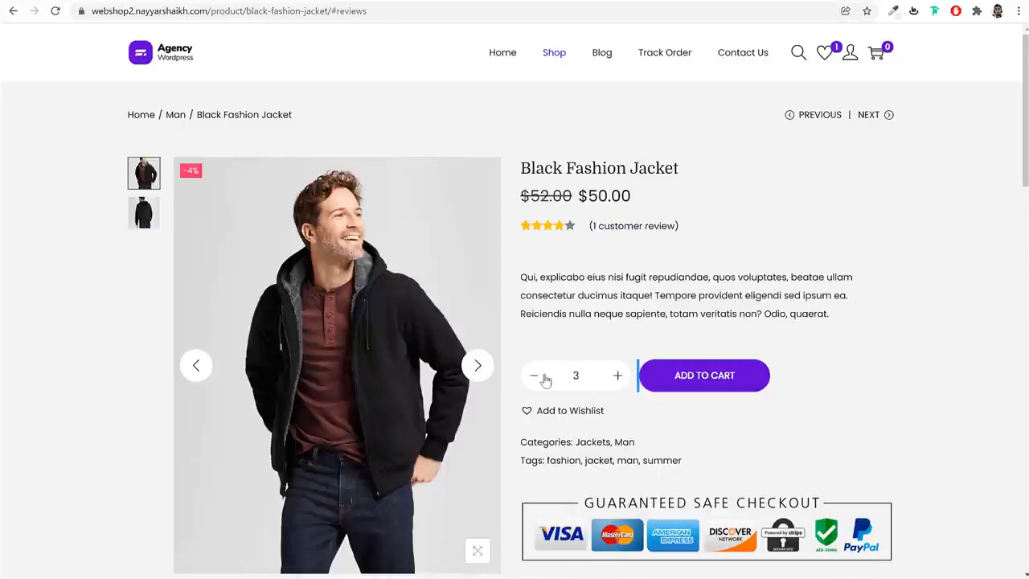
# Put 2 Black Fashion Jackets in the cart and save the jacket to the wishlist
pyautogui.click(655, 385)
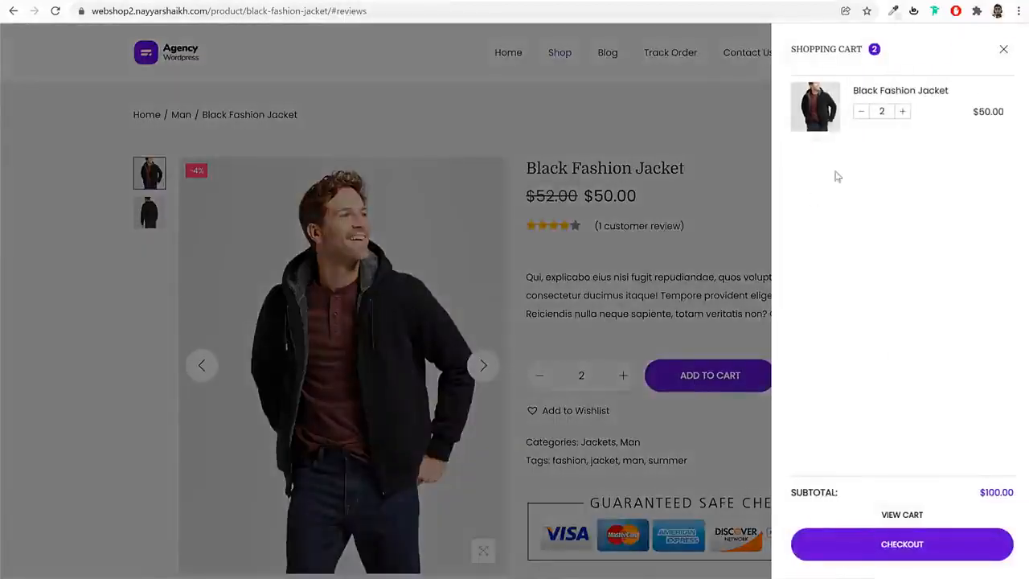
pyautogui.click(720, 454)
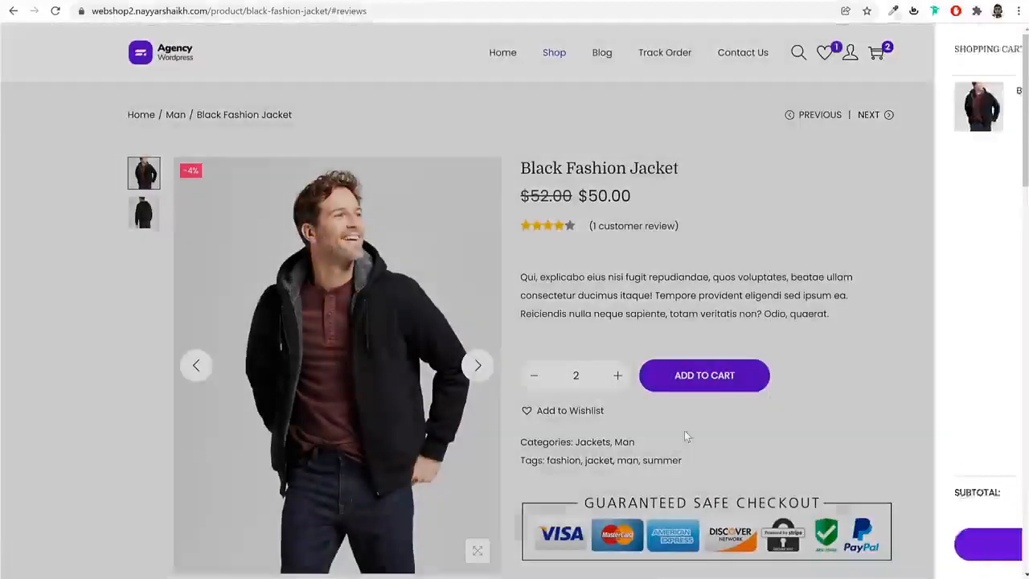
pyautogui.click(580, 414)
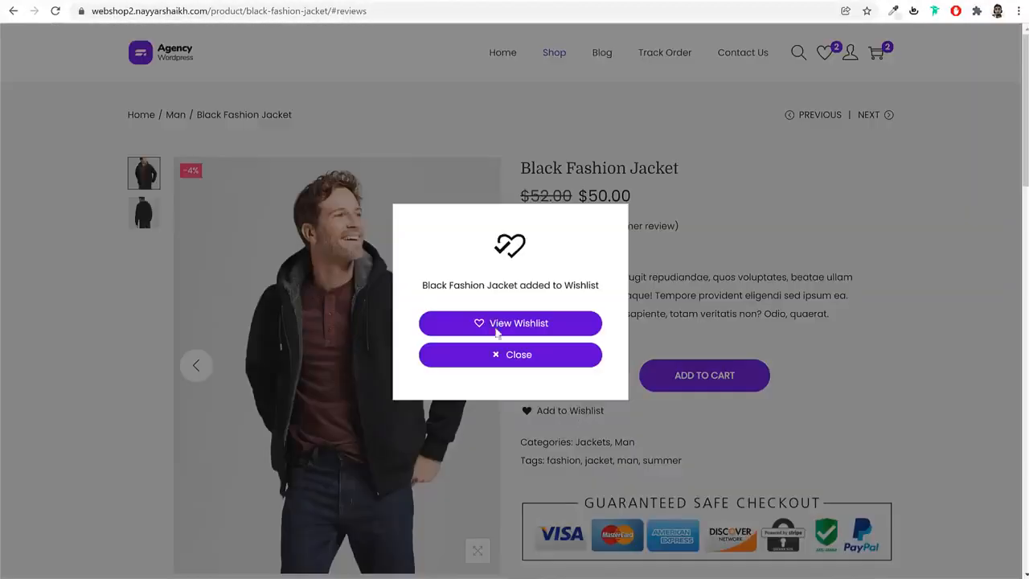
pyautogui.click(552, 358)
# Open the Working Boy T-Shirt from the related products, try its colors and add one in White to the cart
pyautogui.moveTo(1019, 62); pyautogui.dragTo(997, 368)
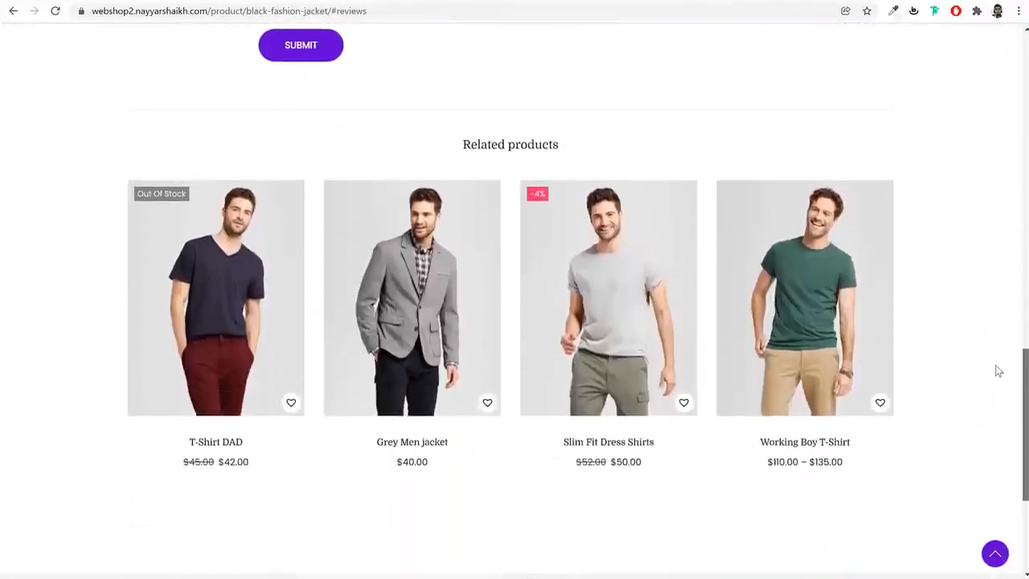
pyautogui.click(821, 302)
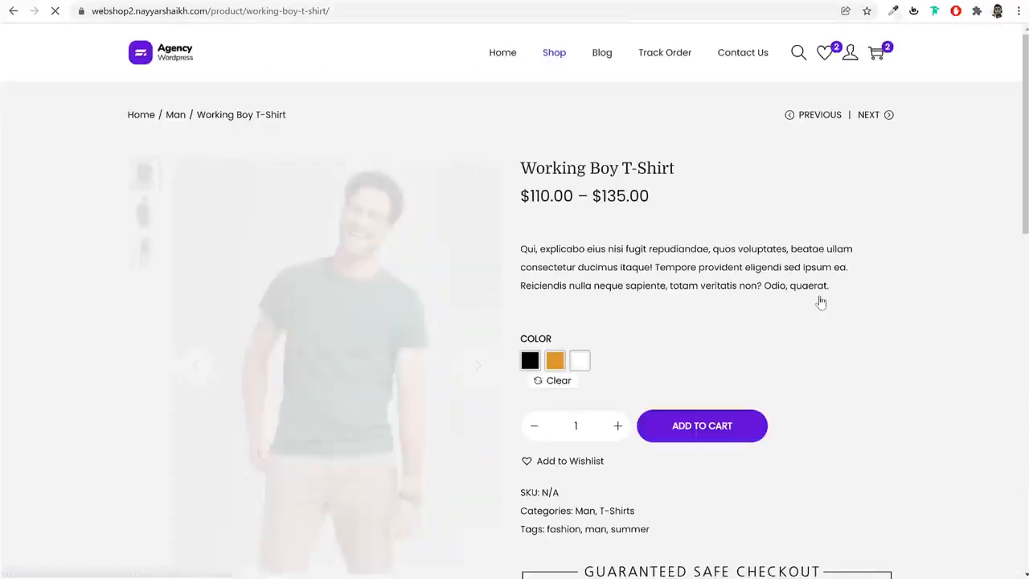
pyautogui.click(554, 360)
pyautogui.click(530, 362)
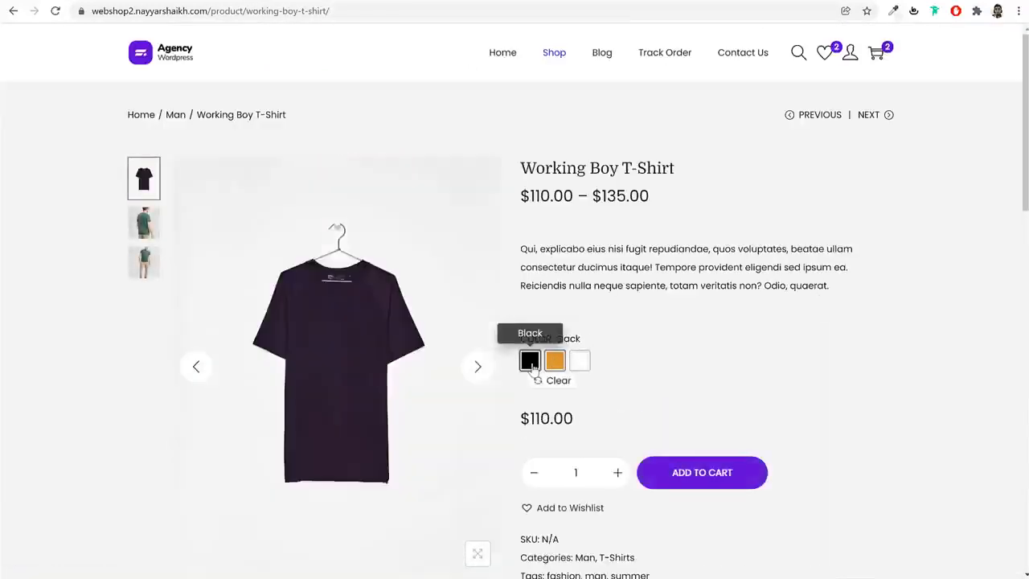
pyautogui.click(579, 362)
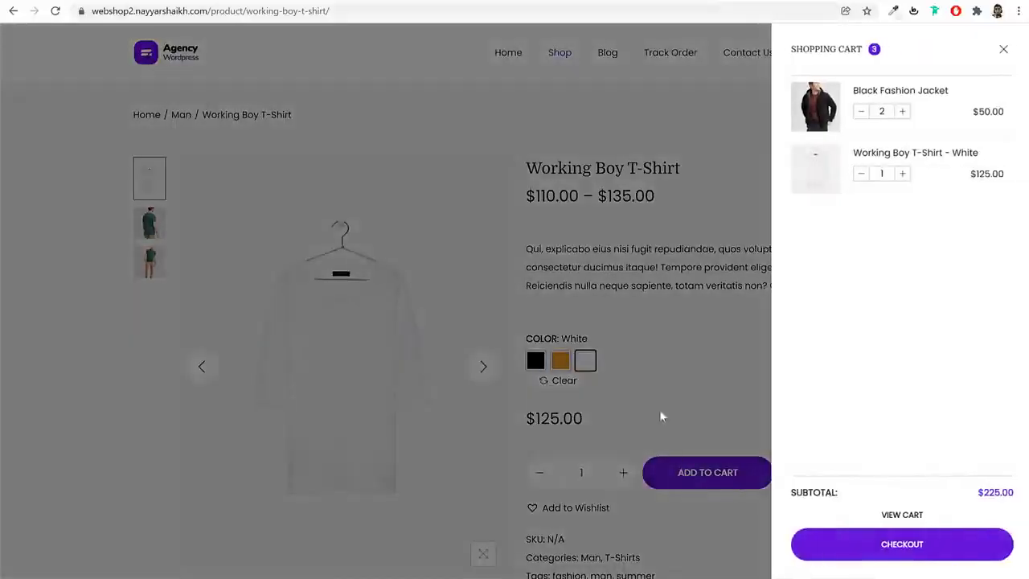
# Open the full cart page and review the subtotal, flat rate shipping and GST lines
pyautogui.click(921, 515)
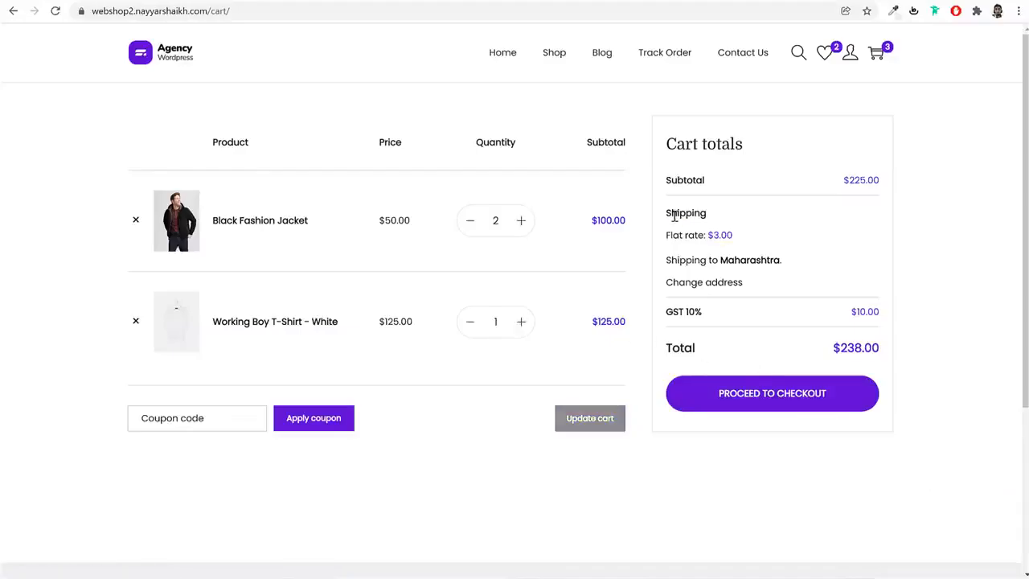
pyautogui.moveTo(674, 216); pyautogui.dragTo(657, 246)
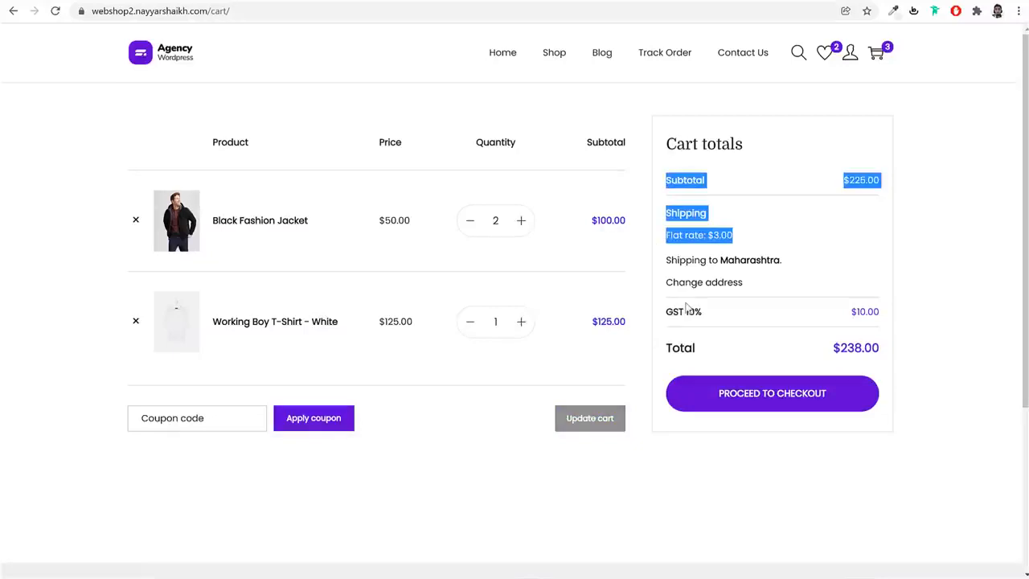
pyautogui.click(737, 261)
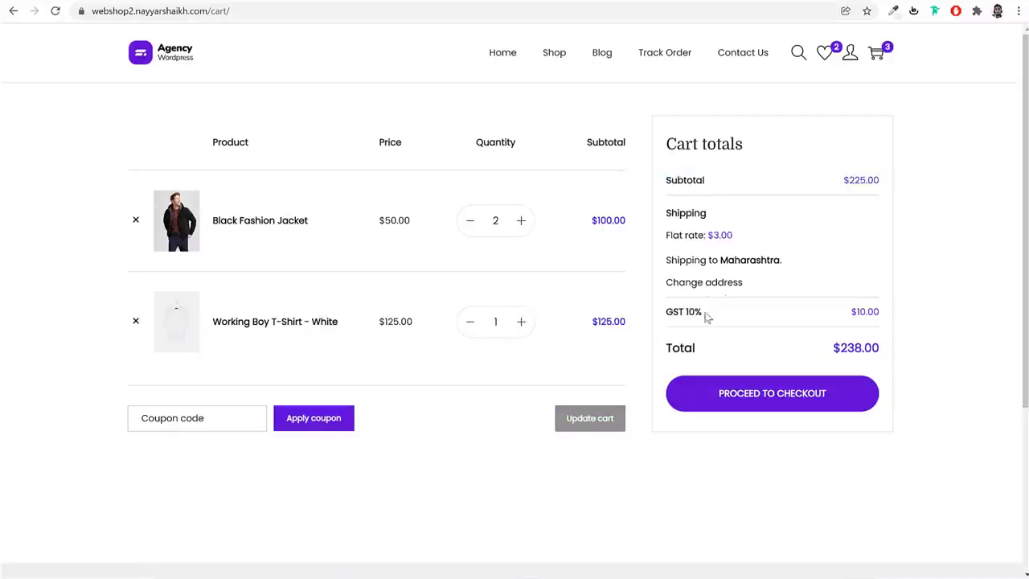
pyautogui.moveTo(706, 317); pyautogui.dragTo(670, 312)
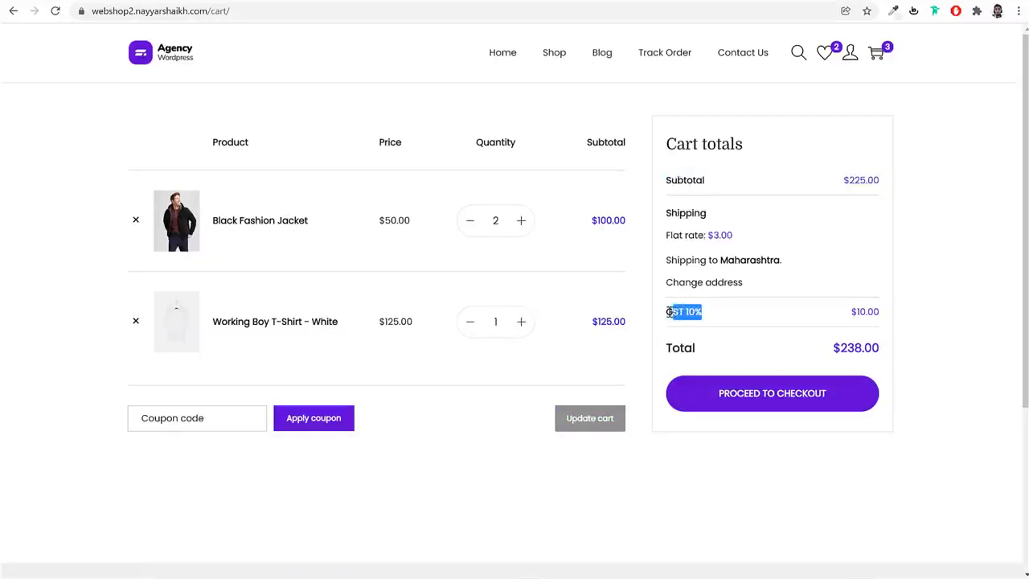
# Proceed to checkout and look over the billing form and the Cash on delivery option
pyautogui.click(791, 399)
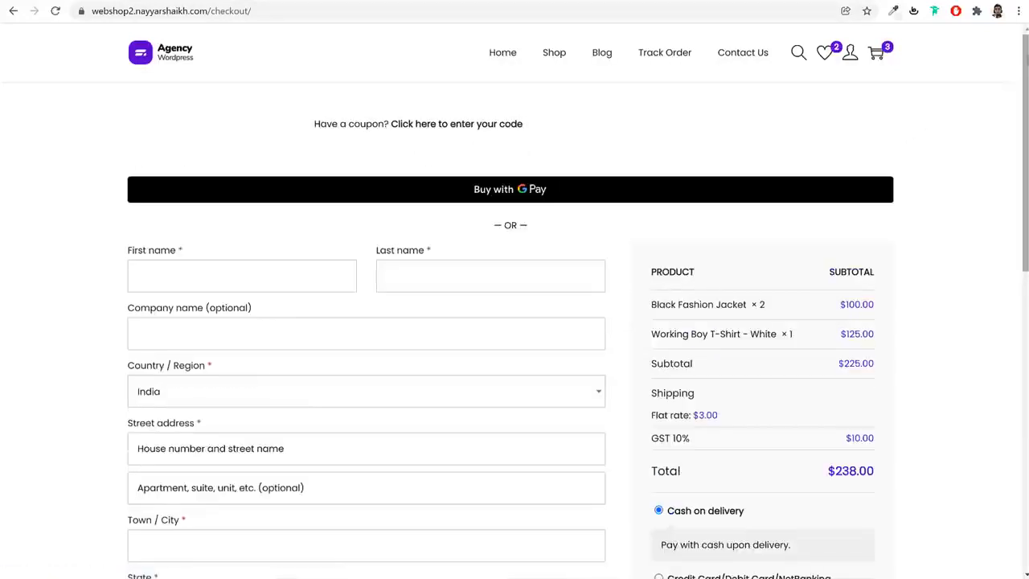
pyautogui.scroll(-2, 1020, 84)
pyautogui.scroll(-4, 1009, 120)
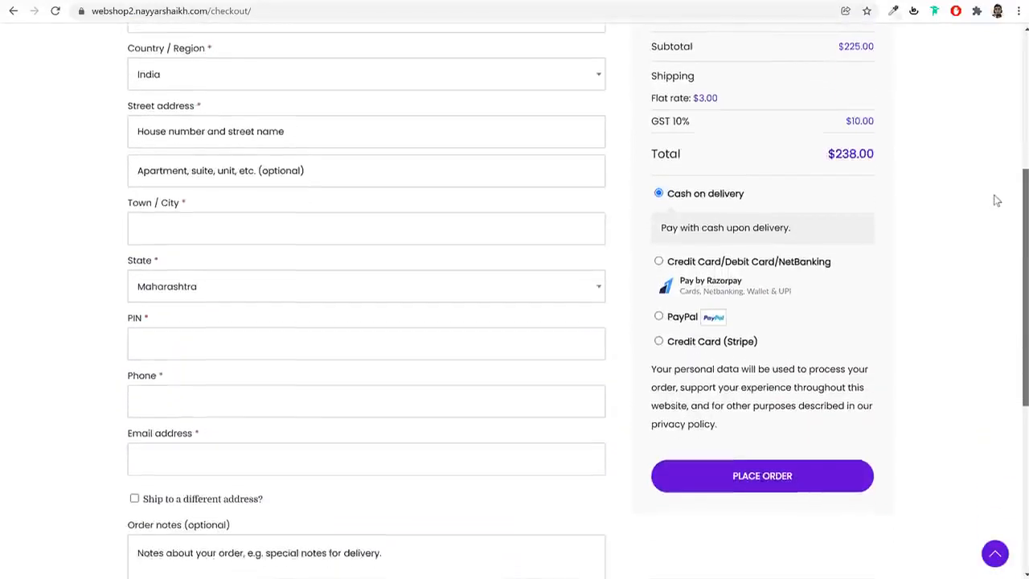
pyautogui.moveTo(746, 172); pyautogui.dragTo(671, 179)
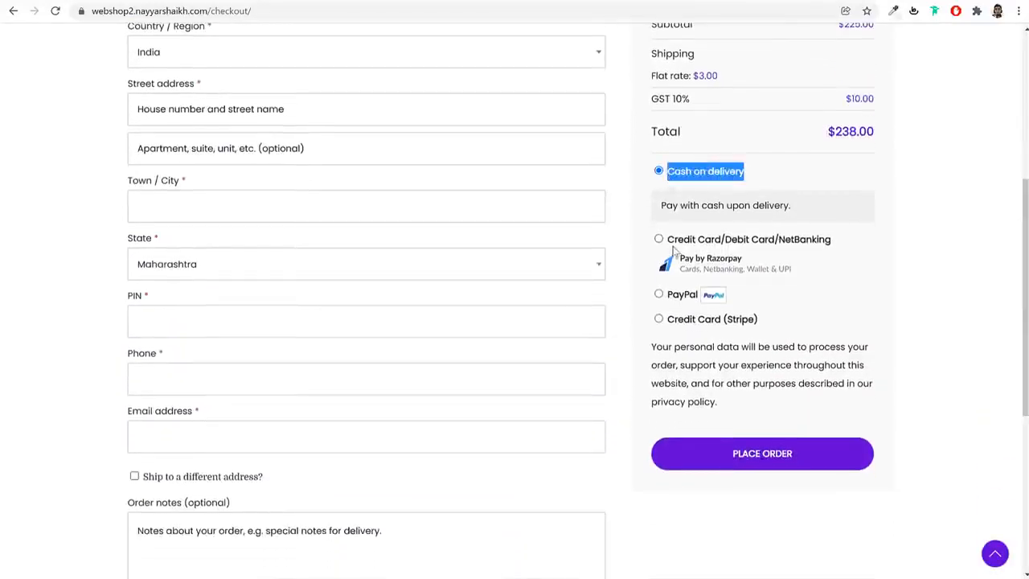
# Try the Razorpay and PayPal payment options and select Credit Card (Stripe) to view its card fields
pyautogui.click(659, 240)
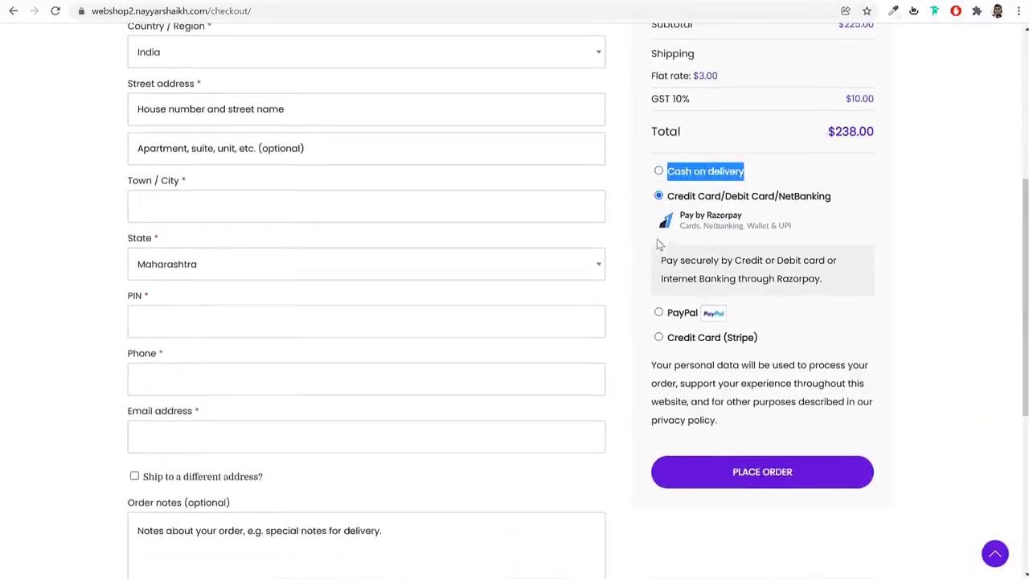
pyautogui.click(659, 313)
pyautogui.click(659, 337)
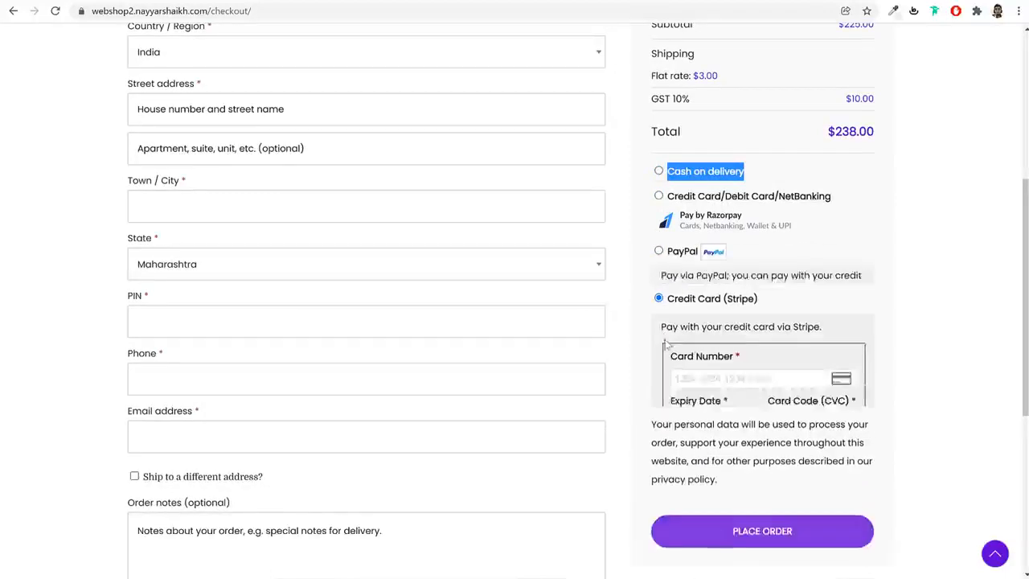
pyautogui.click(746, 372)
pyautogui.click(893, 304)
# Look over the rest of the checkout page and view an order's details in the account area
pyautogui.scroll(-1, 907, 302)
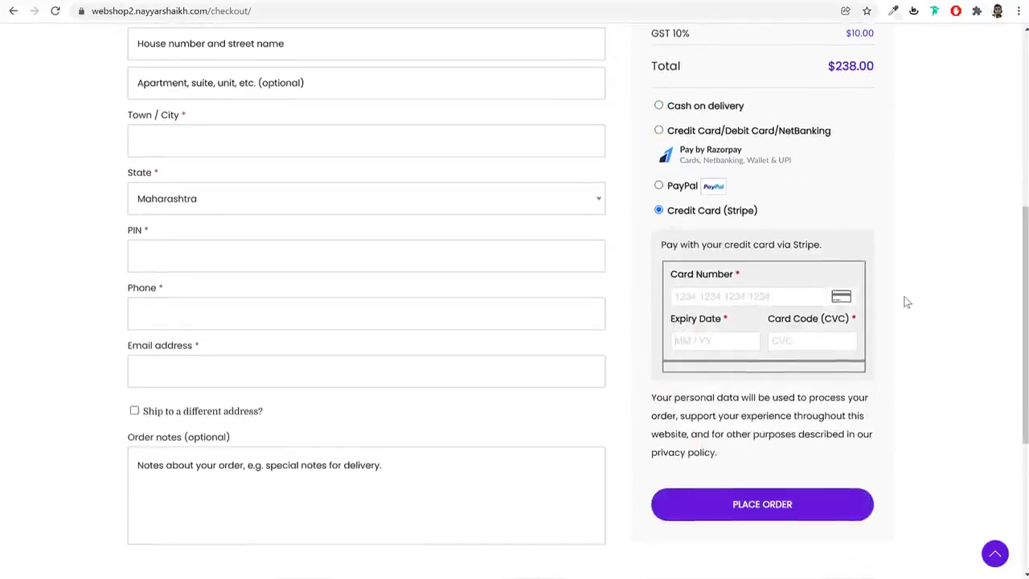
pyautogui.scroll(-1, 908, 302)
pyautogui.click(767, 448)
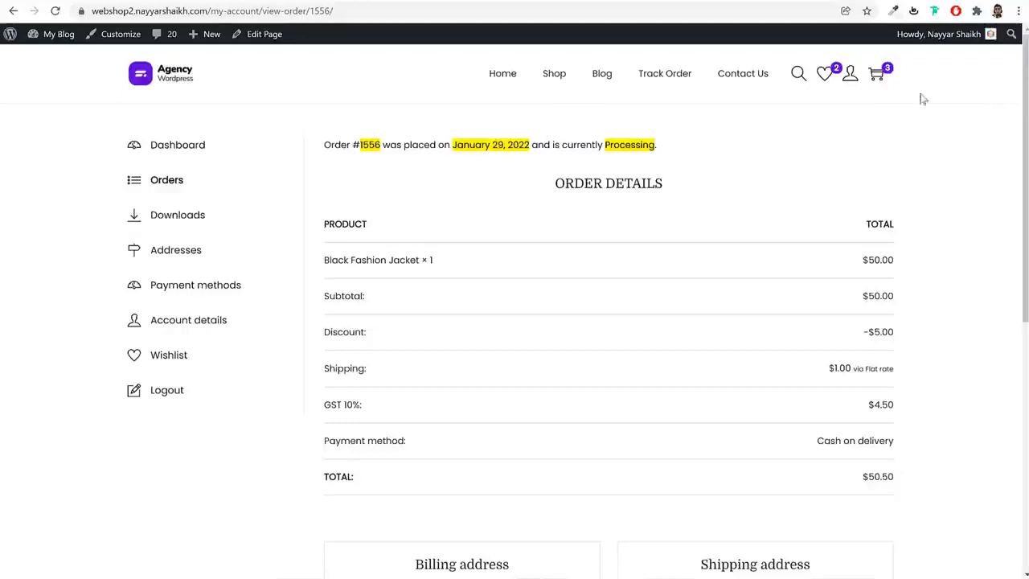
# Open the Shop page, examine its product grid and sidebar widgets, and lower the upper limit of the price filter
pyautogui.click(554, 75)
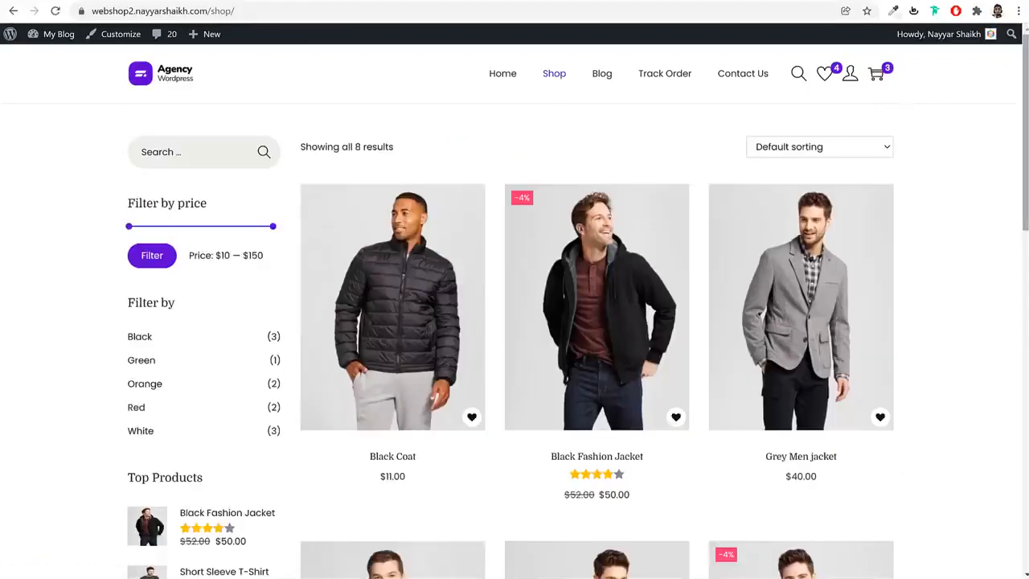
pyautogui.scroll(-2, 1009, 58)
pyautogui.scroll(-5, 1010, 218)
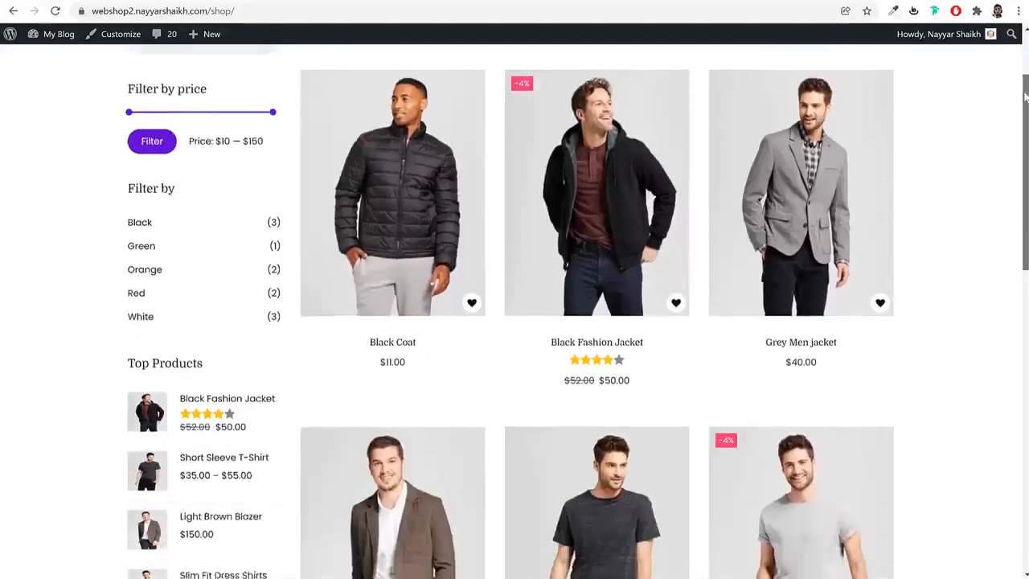
pyautogui.scroll(-3, 1010, 241)
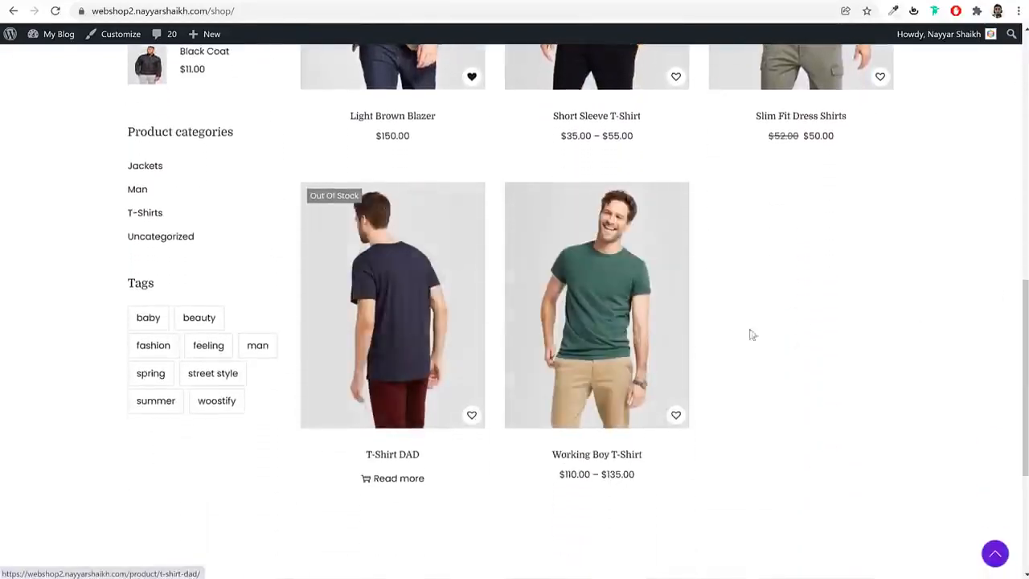
pyautogui.scroll(2, 1014, 338)
pyautogui.scroll(3, 249, 165)
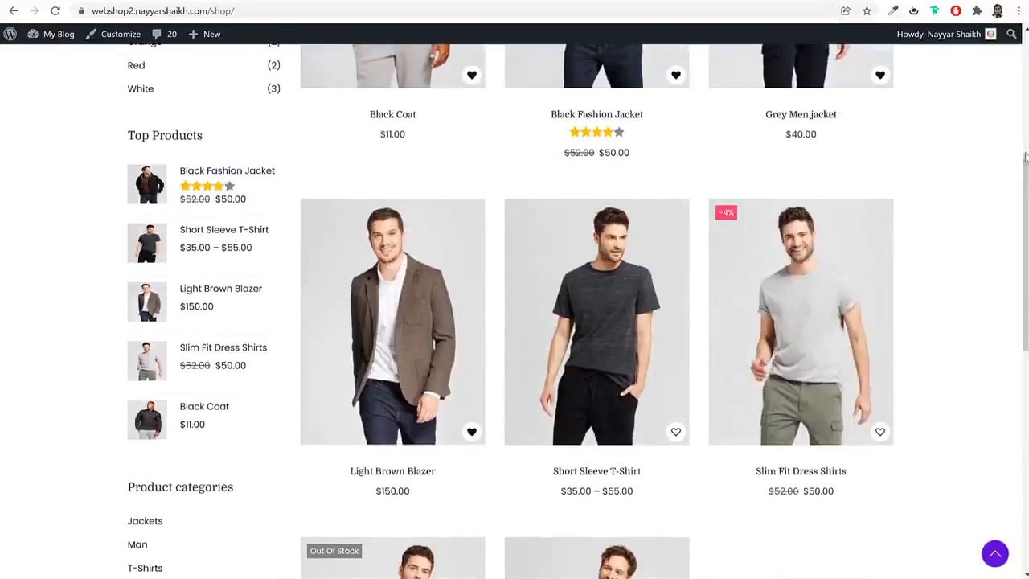
pyautogui.scroll(5, 243, 203)
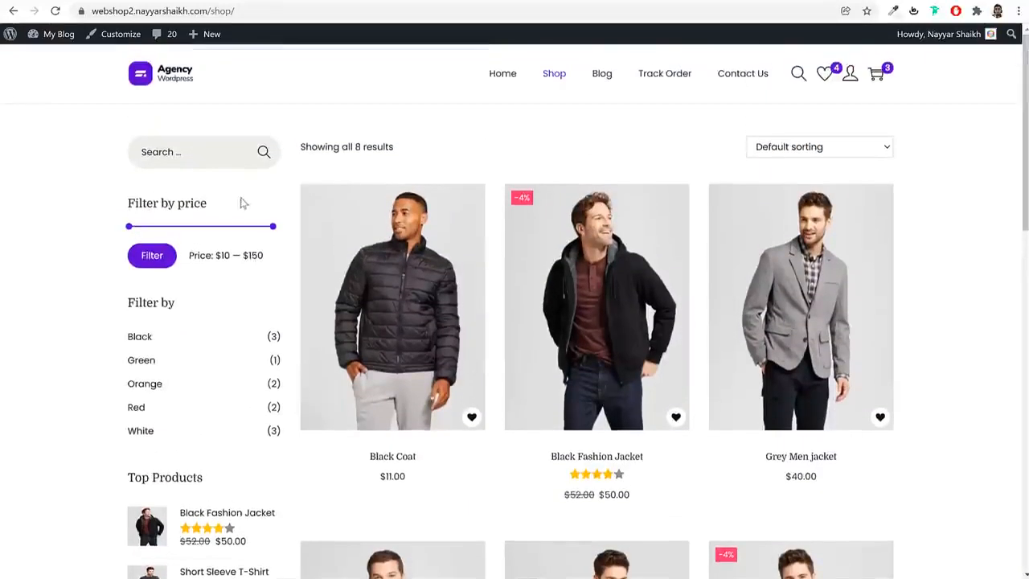
pyautogui.moveTo(275, 232); pyautogui.dragTo(153, 234)
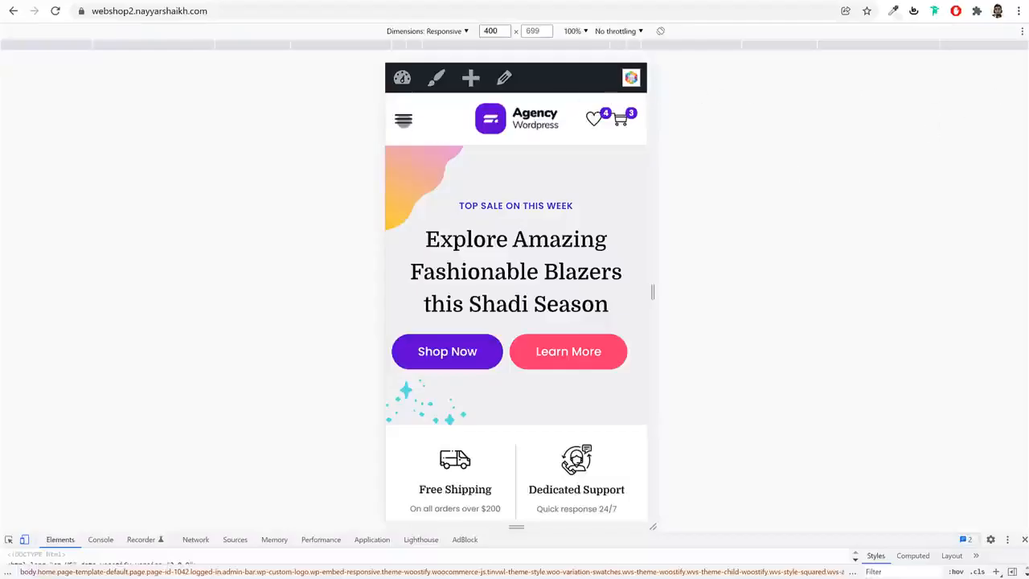
# Open and close the navigation menu and the shopping cart in the mobile layout of the home page
pyautogui.click(405, 119)
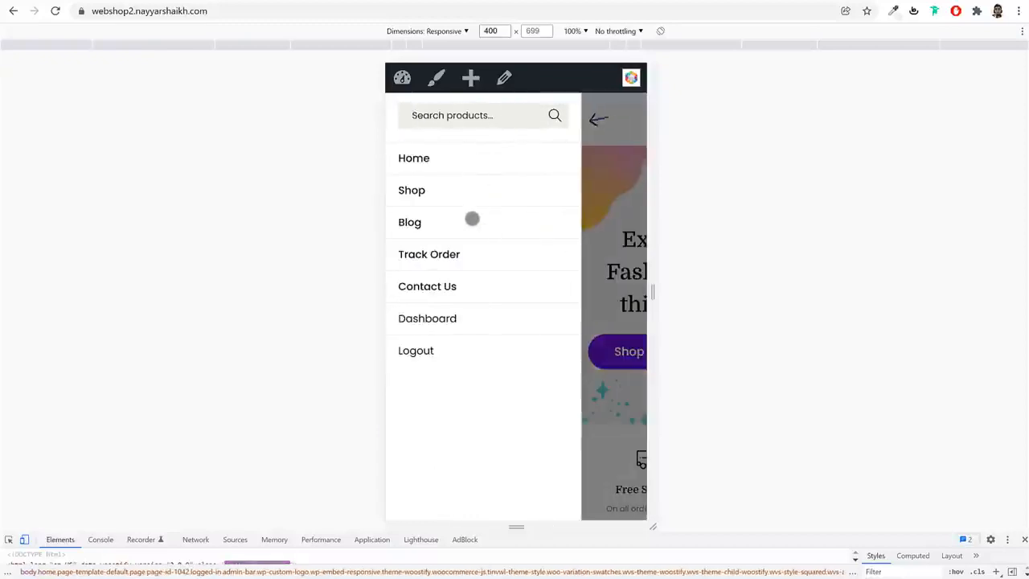
pyautogui.click(597, 119)
pyautogui.click(621, 118)
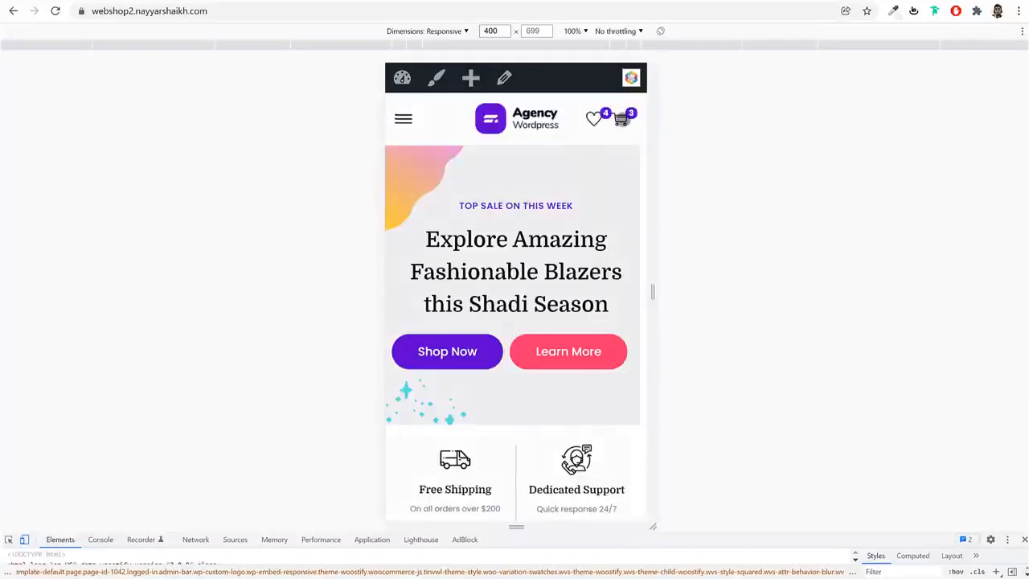
pyautogui.click(625, 112)
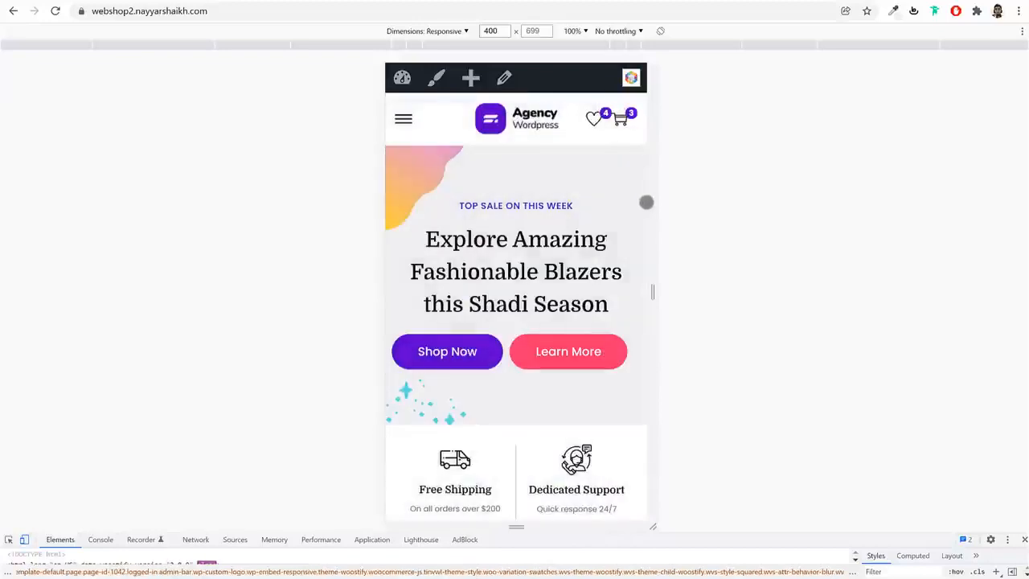
# Look through the category banners on the mobile home page and open the Black Fashion Jacket from Features Products
pyautogui.moveTo(629, 241); pyautogui.dragTo(622, 122)
pyautogui.moveTo(593, 414); pyautogui.dragTo(598, 129)
pyautogui.moveTo(621, 357); pyautogui.dragTo(622, 131)
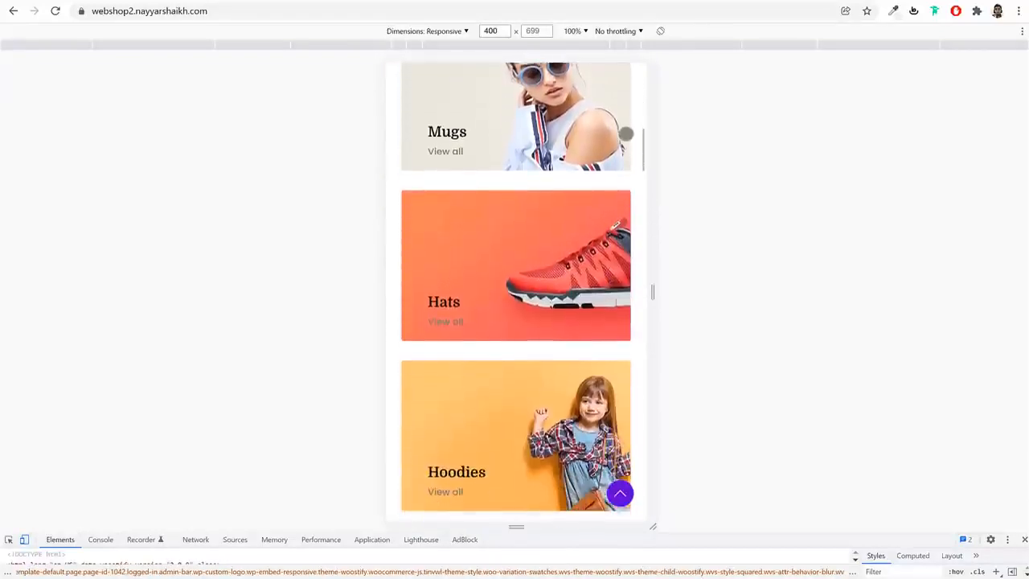
pyautogui.moveTo(621, 420); pyautogui.dragTo(620, 157)
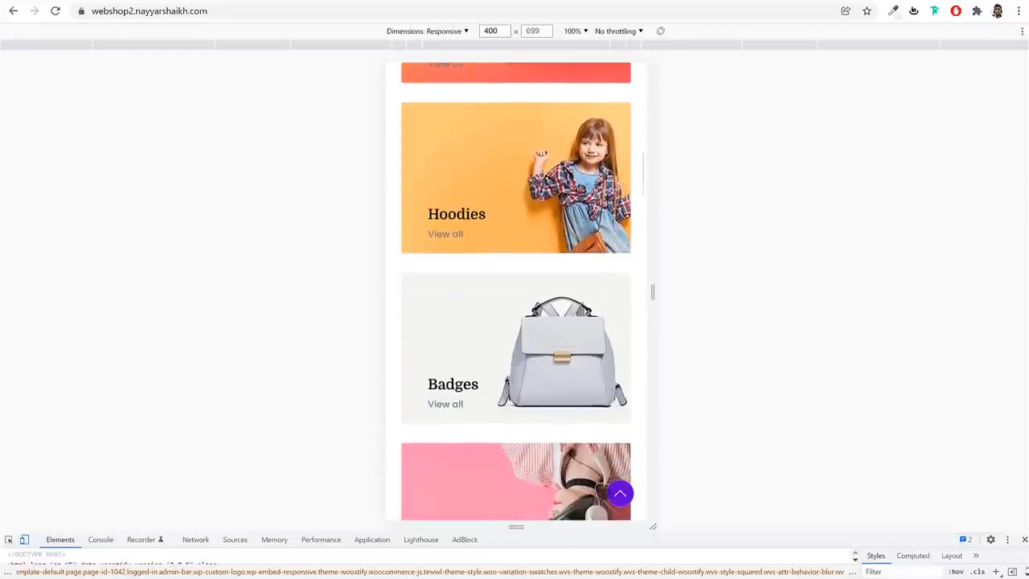
pyautogui.moveTo(603, 492); pyautogui.dragTo(613, 193)
pyautogui.moveTo(600, 419); pyautogui.dragTo(606, 198)
pyautogui.click(469, 512)
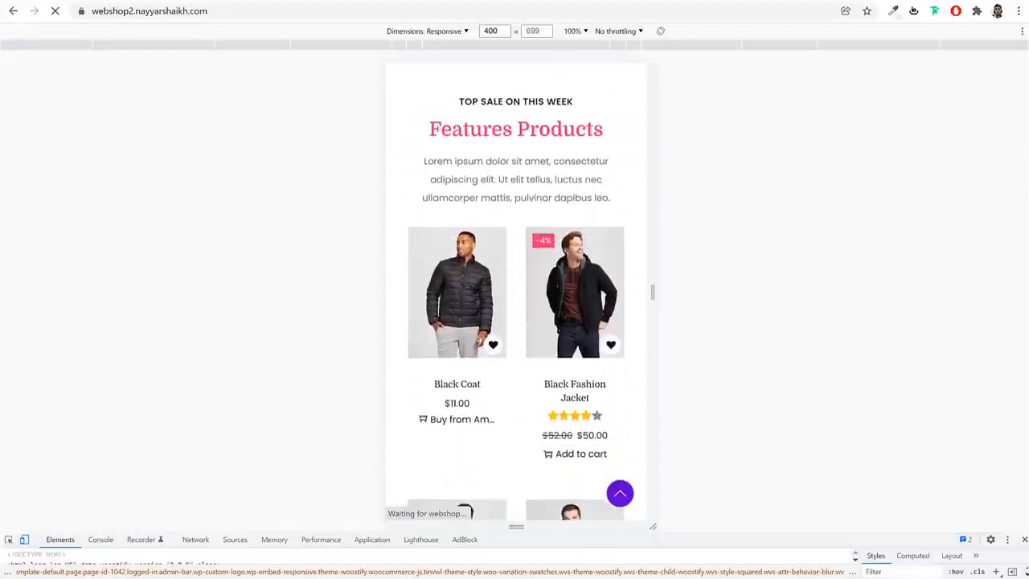
pyautogui.moveTo(636, 352); pyautogui.dragTo(644, 276)
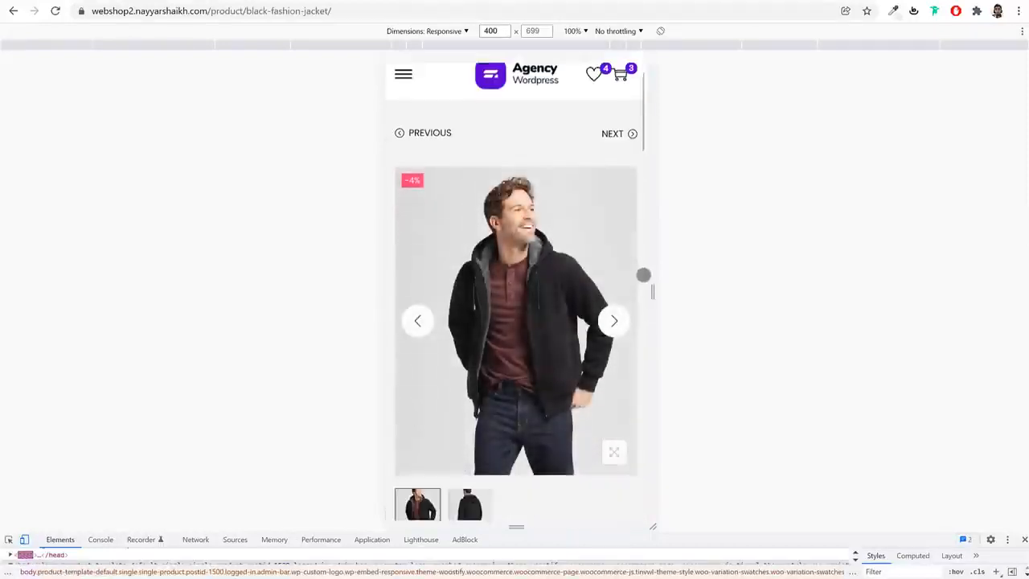
# Flip through the Black Fashion Jacket's gallery photos and look over its price and description in the mobile layout
pyautogui.click(611, 240)
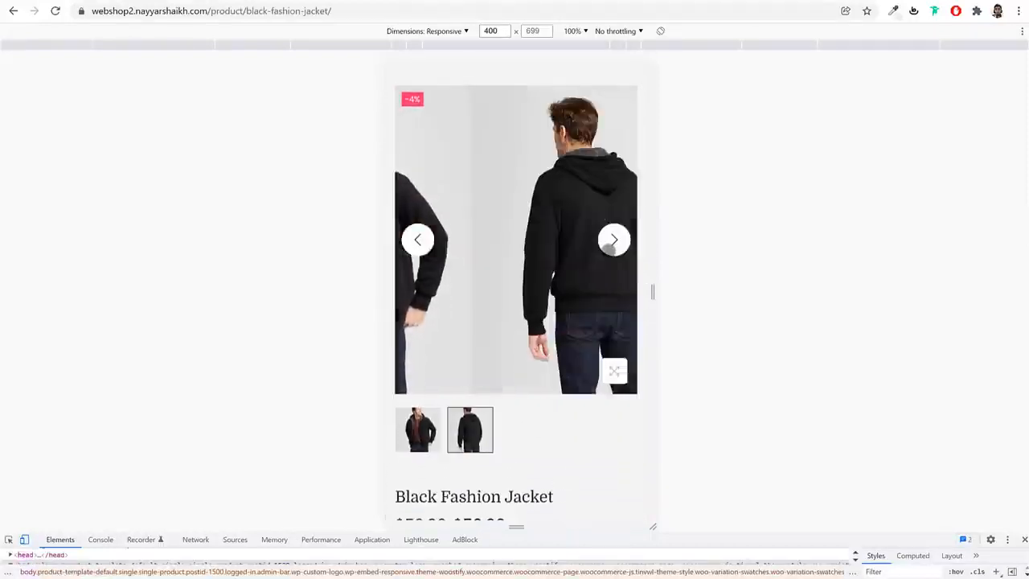
pyautogui.click(607, 241)
pyautogui.moveTo(582, 485); pyautogui.dragTo(603, 298)
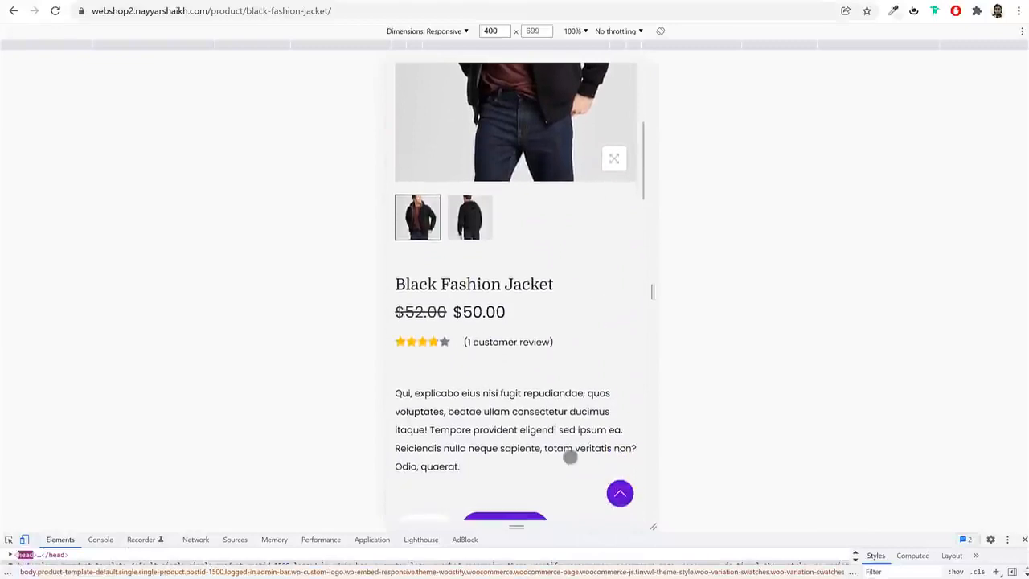
pyautogui.moveTo(570, 453); pyautogui.dragTo(593, 345)
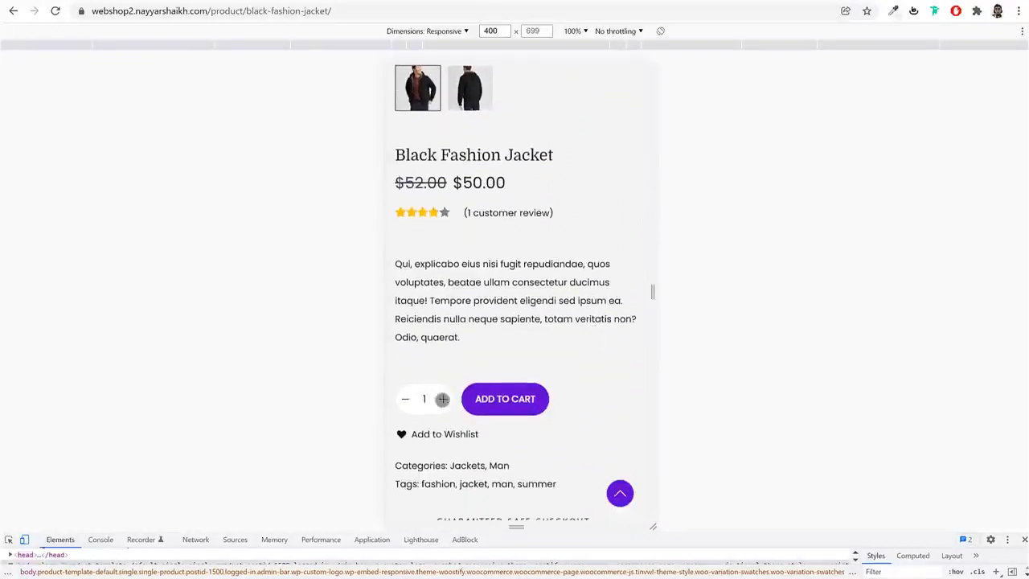
# Add one Black Fashion Jacket to the cart, close the cart and look over the lower part of the product page
pyautogui.click(502, 399)
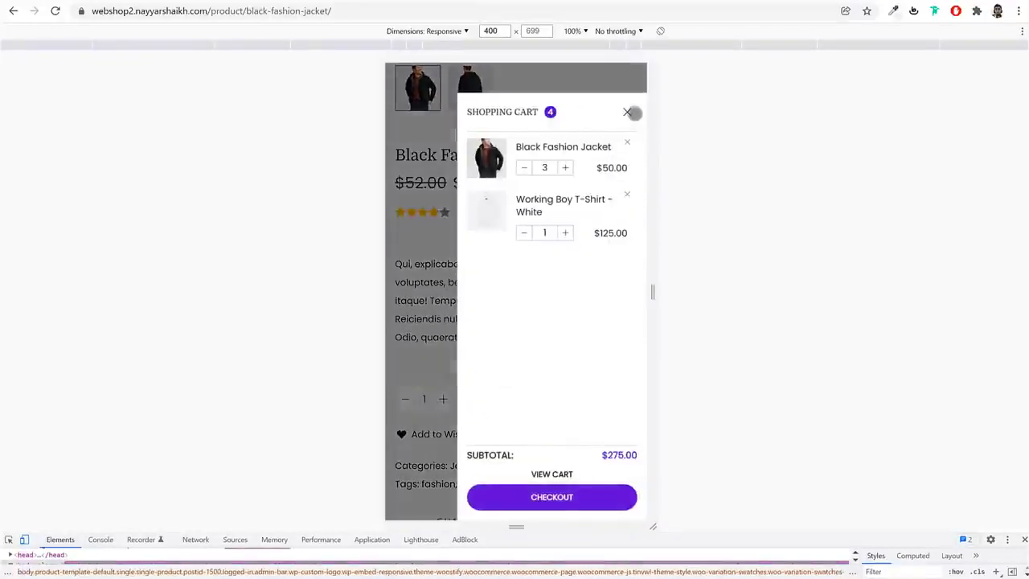
pyautogui.click(632, 113)
pyautogui.moveTo(593, 466); pyautogui.dragTo(607, 262)
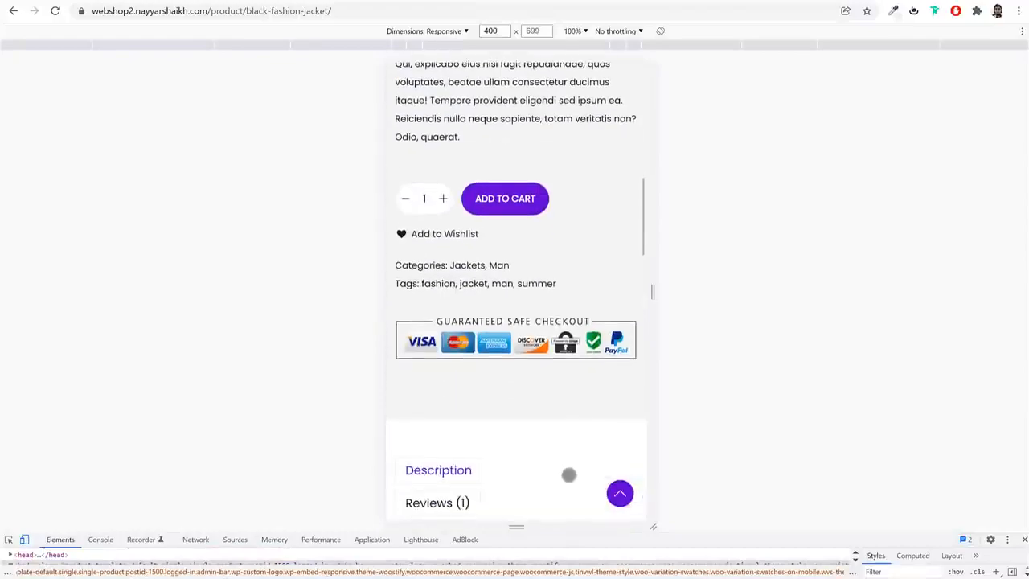
pyautogui.moveTo(568, 474); pyautogui.dragTo(579, 329)
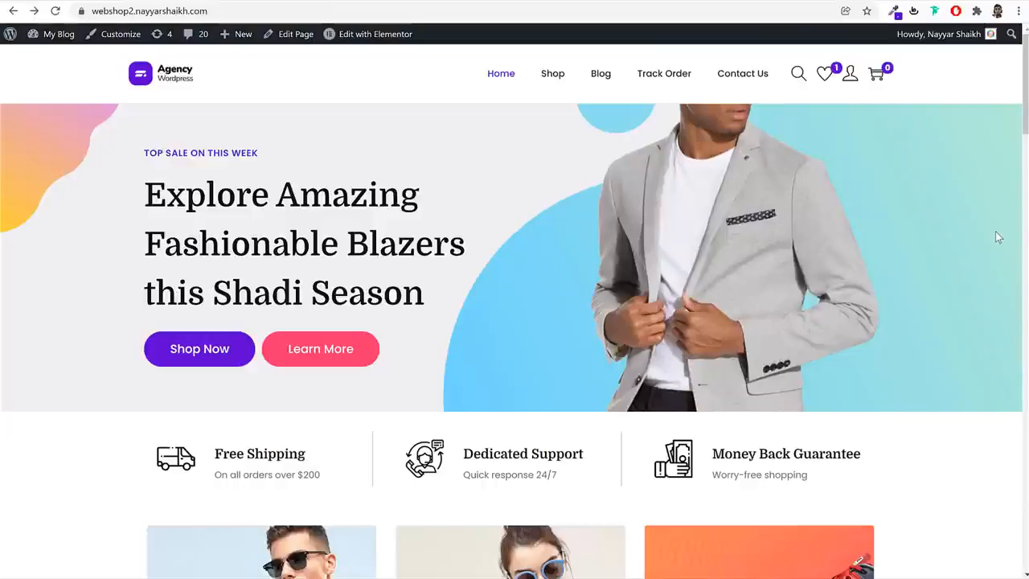
# Look over the upper part of the desktop home page, and open and close the product search popup
pyautogui.scroll(-4, 942, 362)
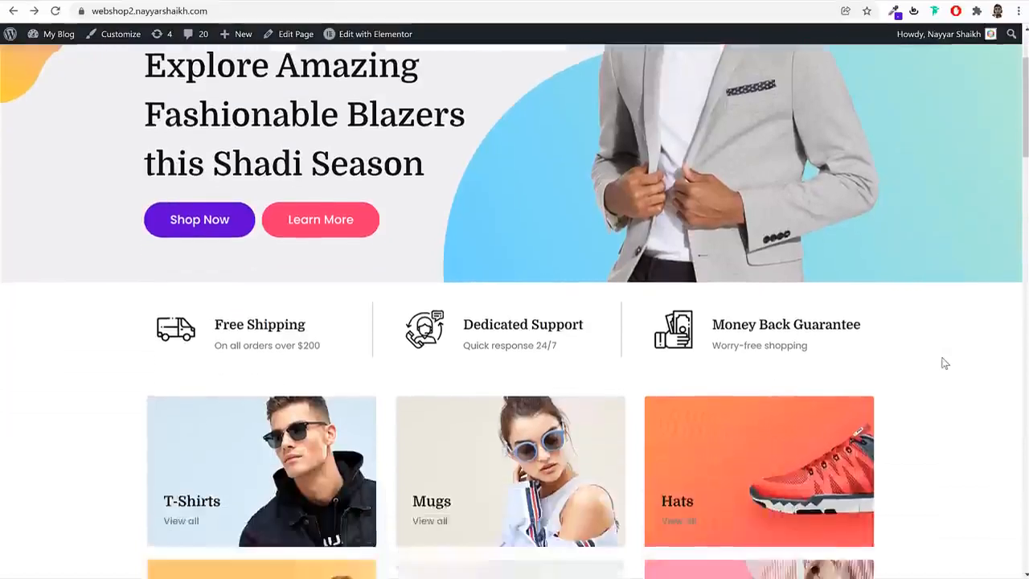
pyautogui.scroll(4, 942, 362)
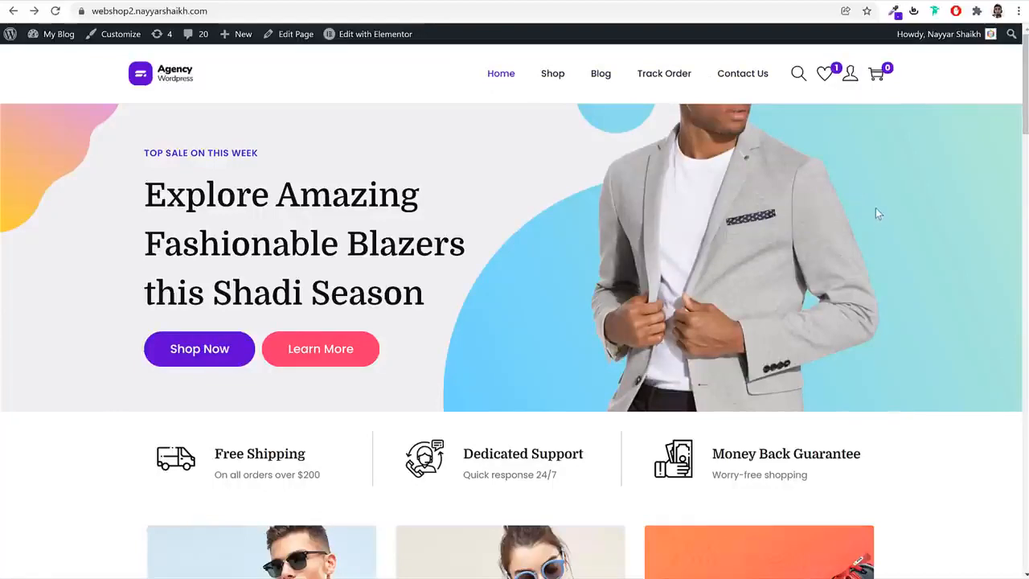
pyautogui.click(799, 75)
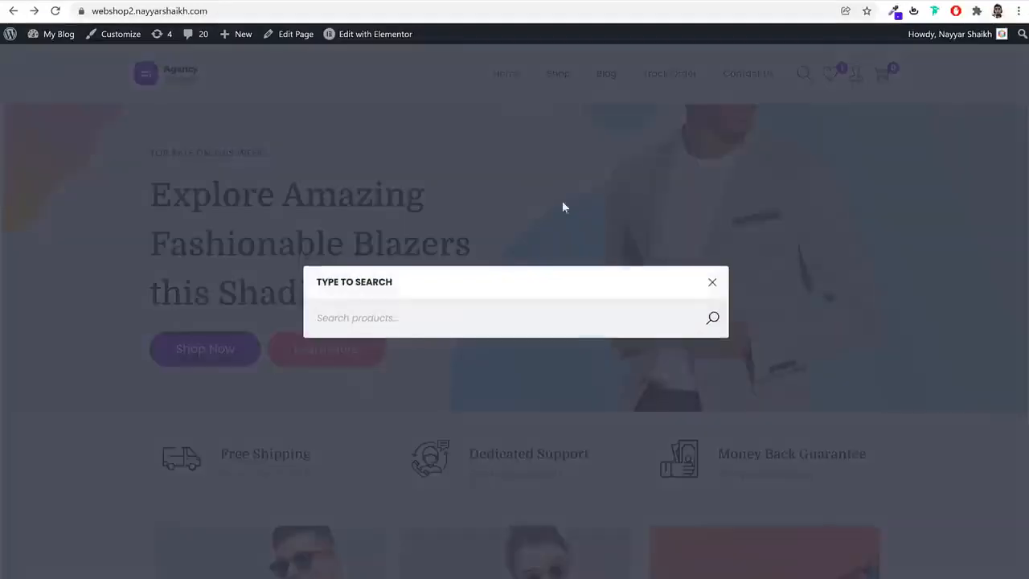
pyautogui.click(716, 284)
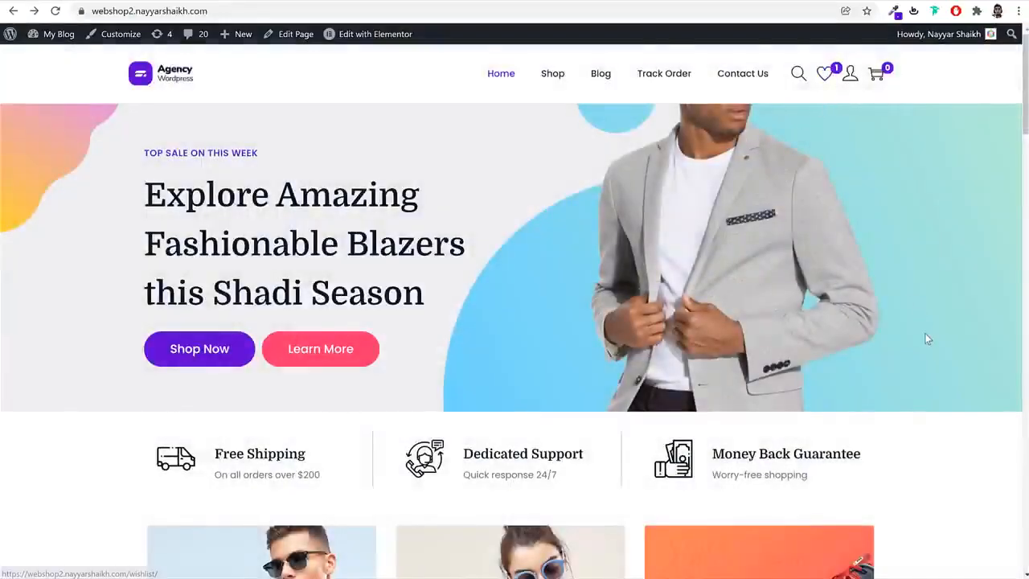
# Add the Black Fashion Jacket from Features Products to the wishlist and open the wishlist page
pyautogui.scroll(-10, 925, 333)
pyautogui.scroll(-1, 925, 338)
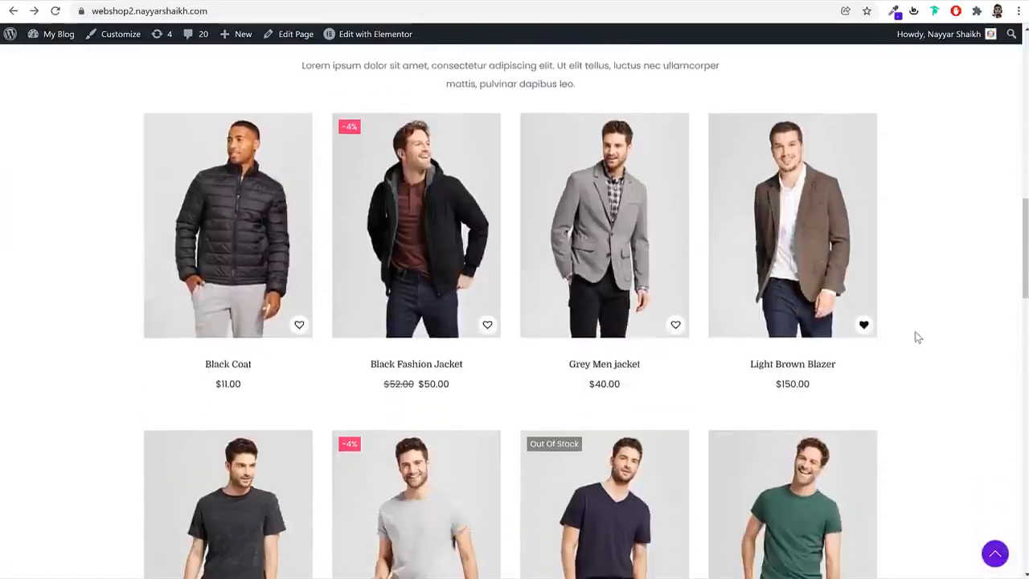
pyautogui.click(487, 324)
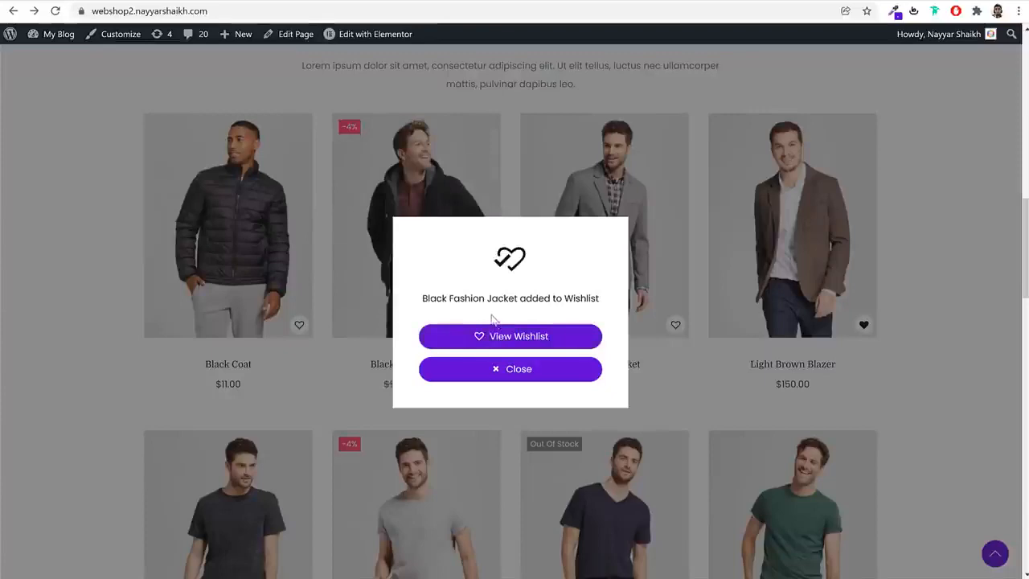
pyautogui.click(841, 372)
pyautogui.scroll(11, 841, 374)
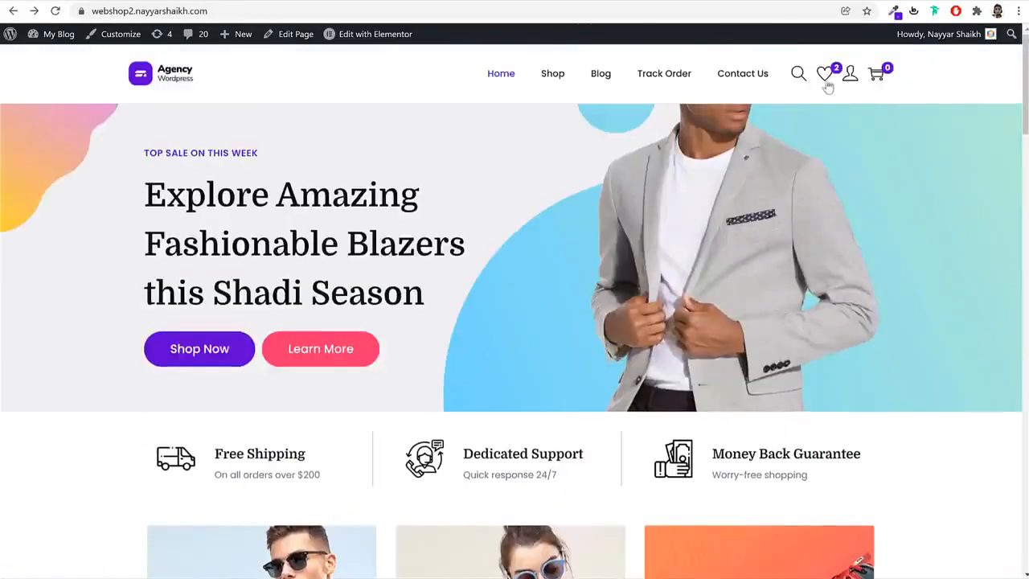
pyautogui.click(826, 81)
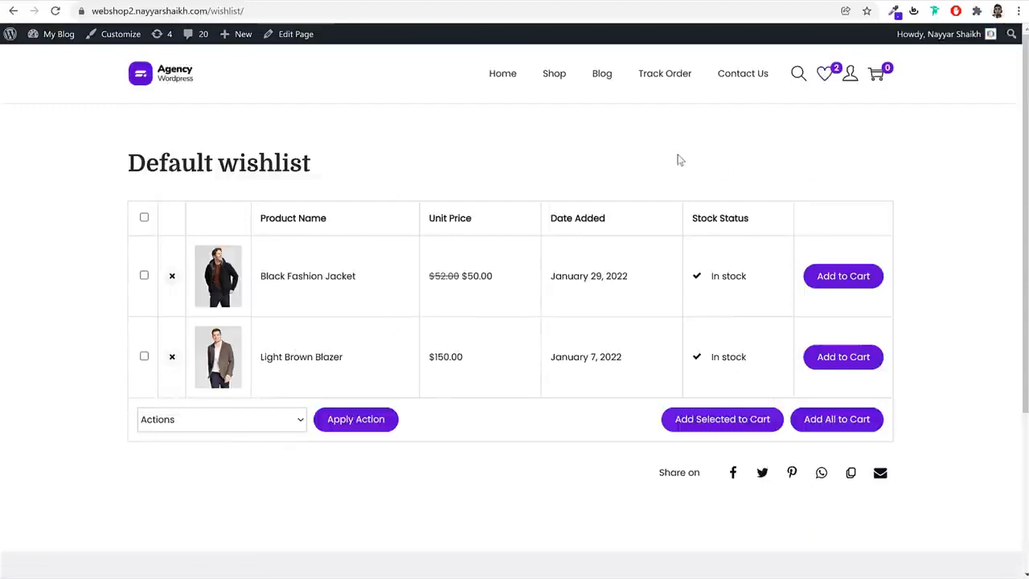
# Look through the account area's Orders, Downloads, Payment methods and Account details pages, including the form for adding a payment method
pyautogui.moveTo(850, 81)
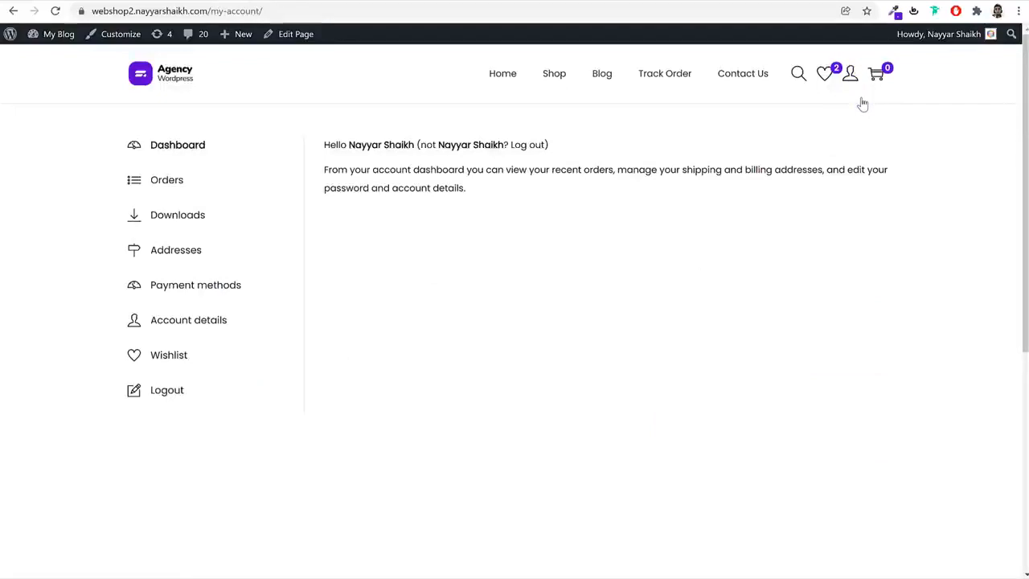
pyautogui.click(179, 191)
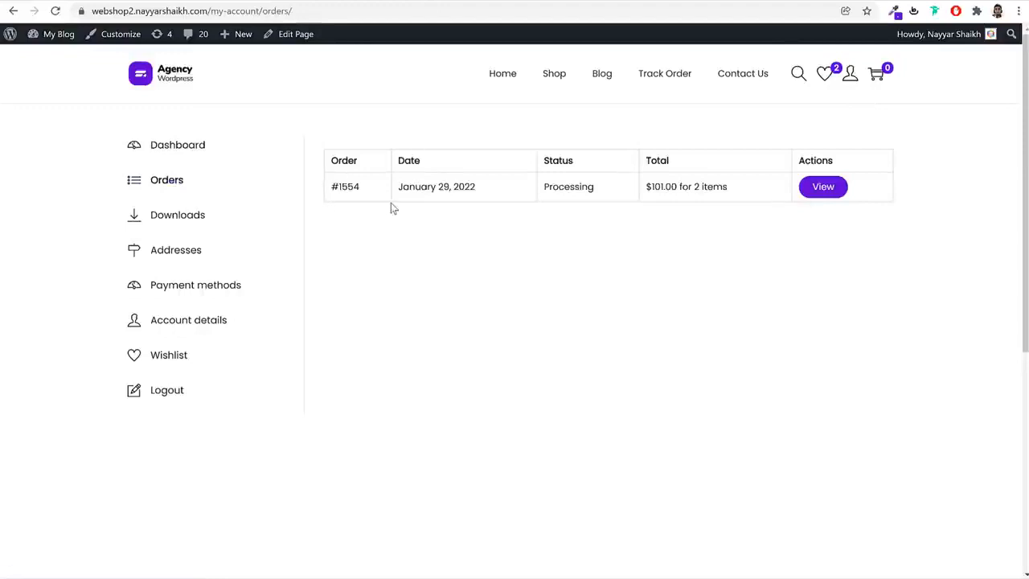
pyautogui.moveTo(368, 193); pyautogui.dragTo(330, 187)
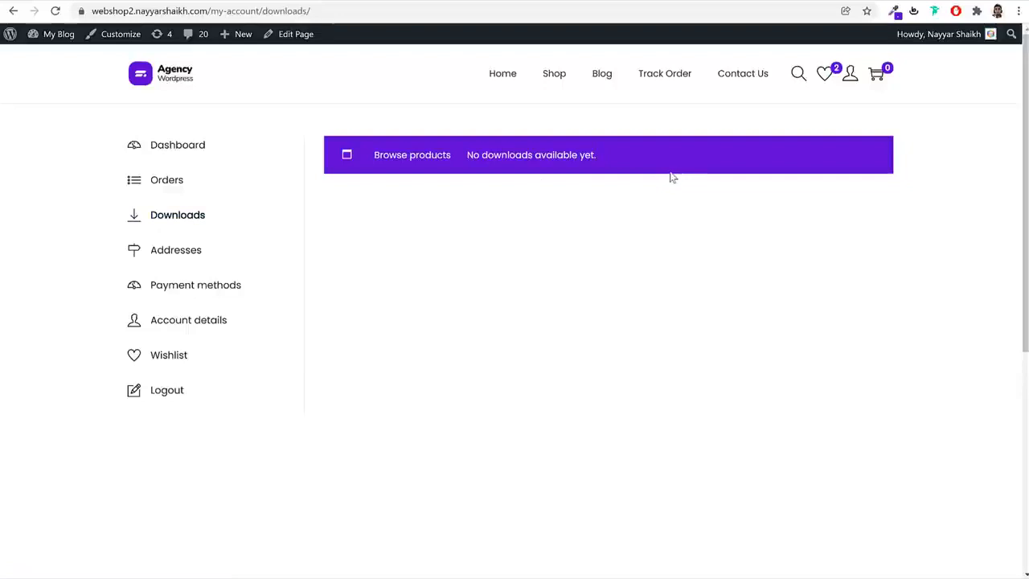
pyautogui.click(194, 283)
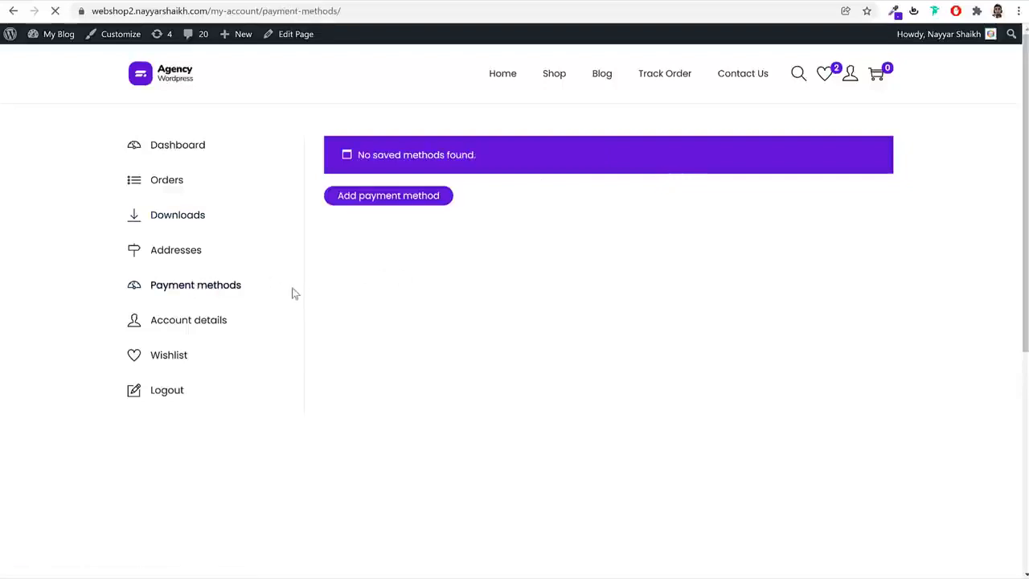
pyautogui.click(403, 199)
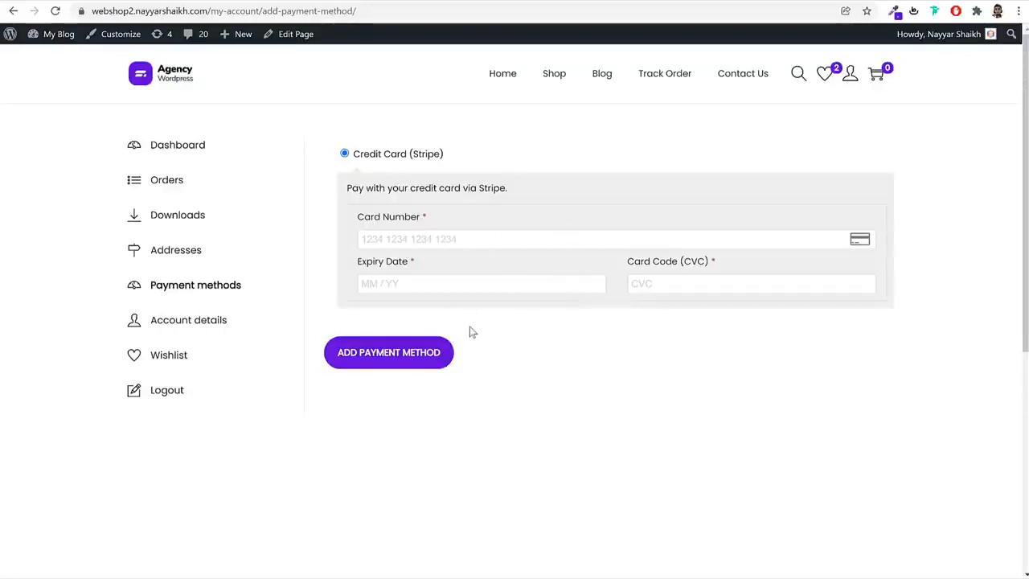
pyautogui.click(215, 327)
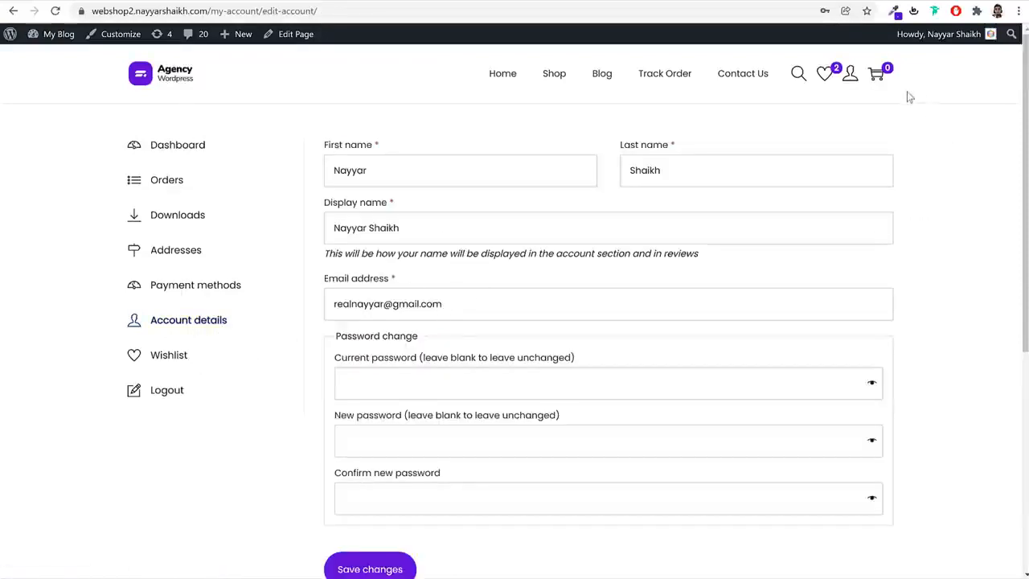
# Return to the home page and examine the hero banner's tagline and main heading
pyautogui.click(159, 79)
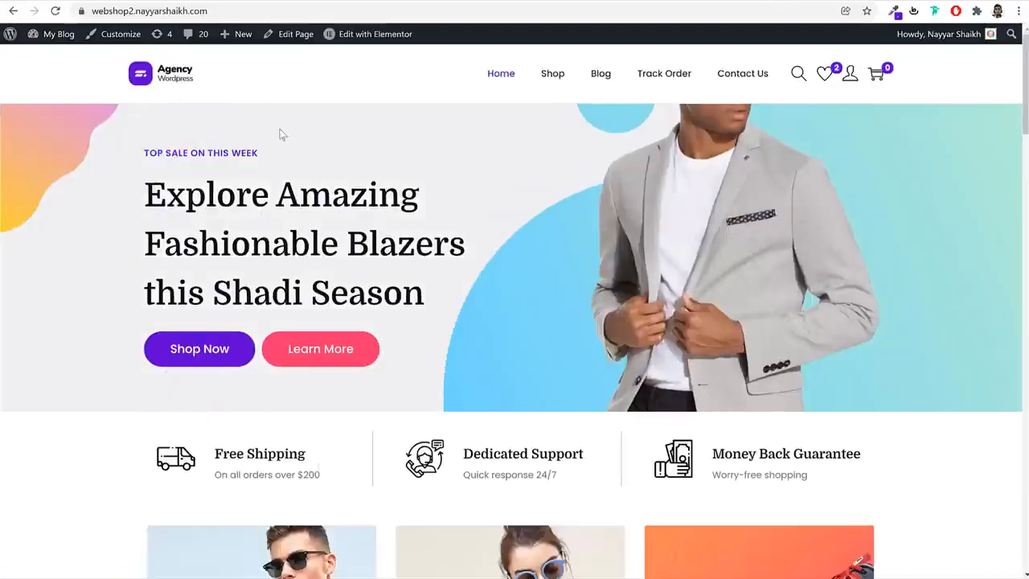
pyautogui.scroll(-7, 724, 327)
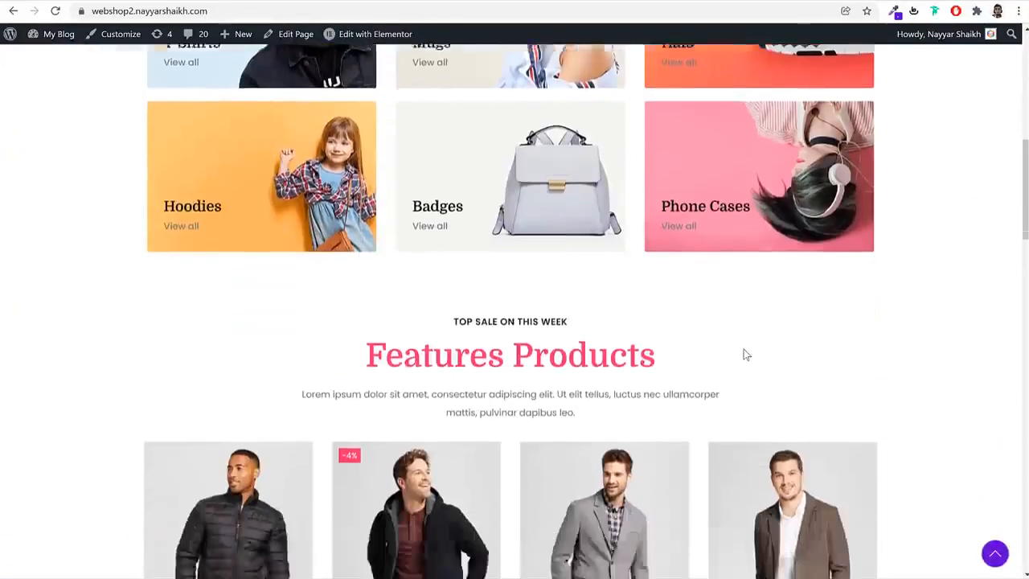
pyautogui.scroll(7, 744, 351)
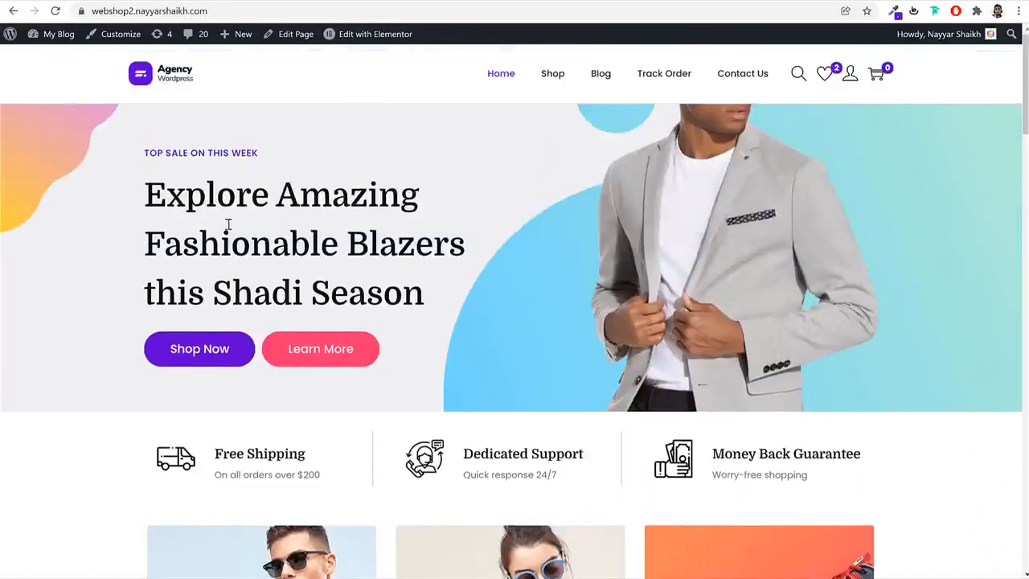
pyautogui.moveTo(148, 154); pyautogui.dragTo(448, 298)
pyautogui.click(449, 299)
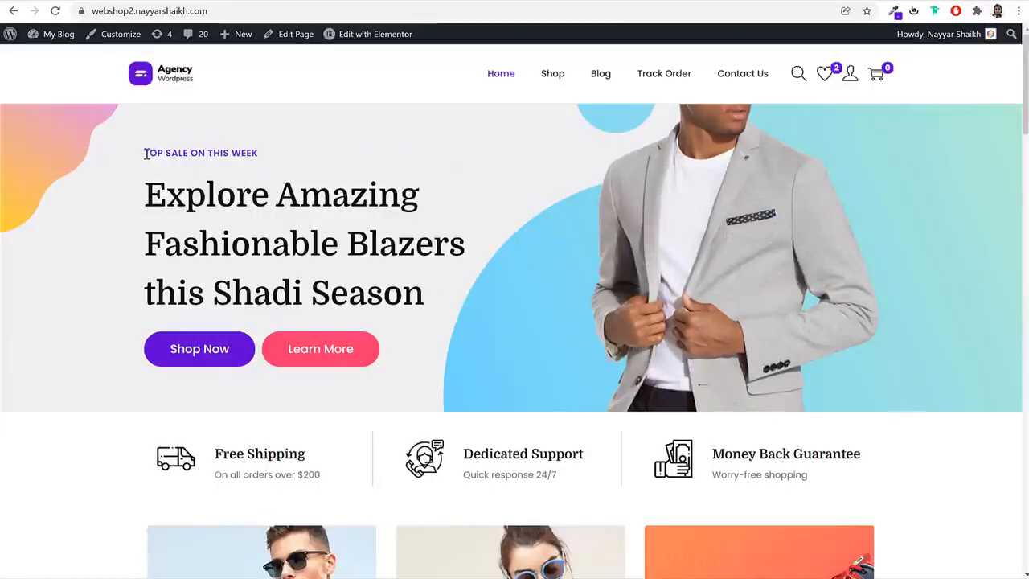
pyautogui.moveTo(146, 153); pyautogui.dragTo(253, 154)
pyautogui.click(160, 200)
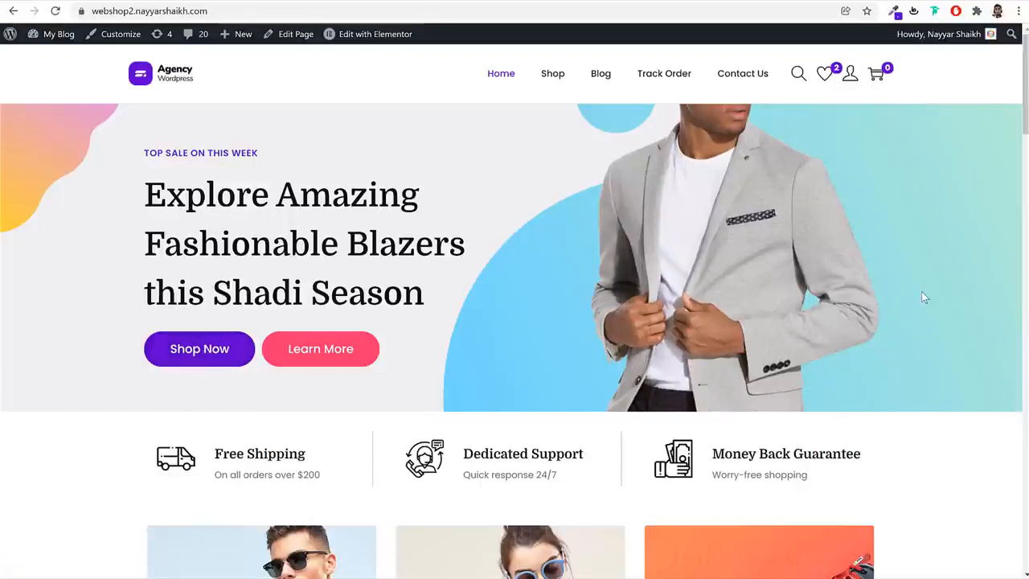
# Examine the Free Shipping and Dedicated Support features and the category banners on the home page
pyautogui.scroll(-3, 947, 439)
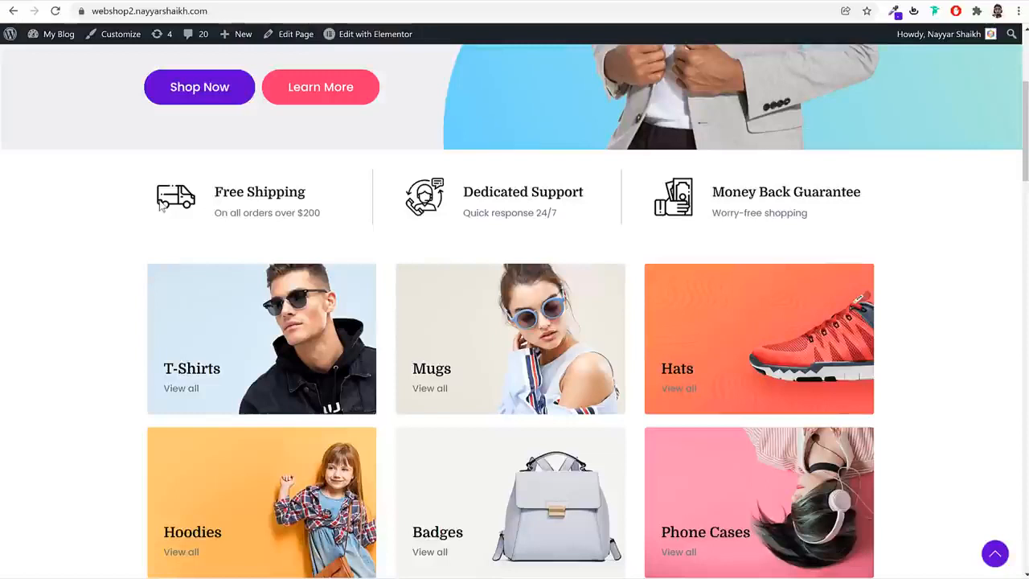
pyautogui.moveTo(215, 191); pyautogui.dragTo(324, 198)
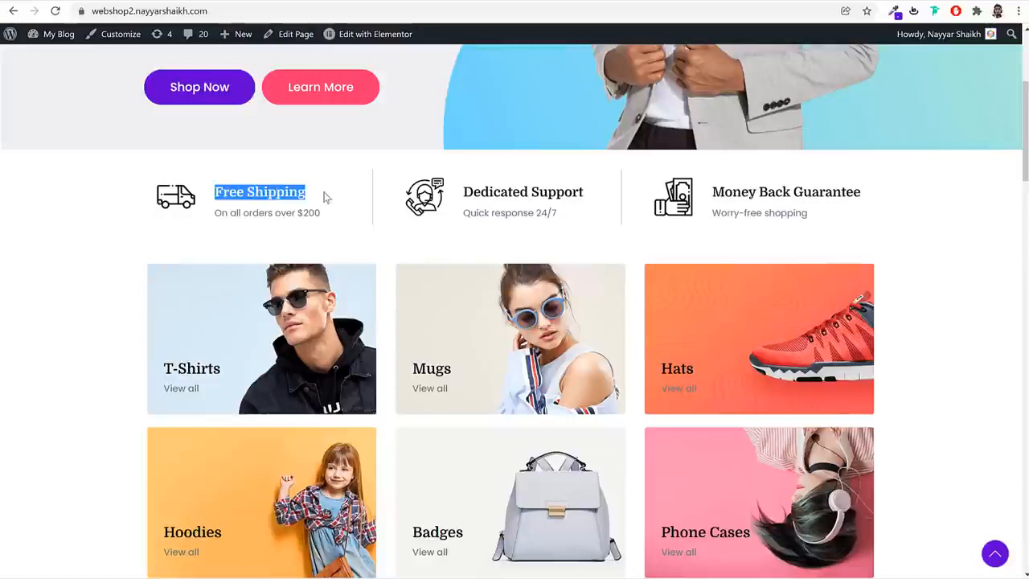
pyautogui.click(325, 199)
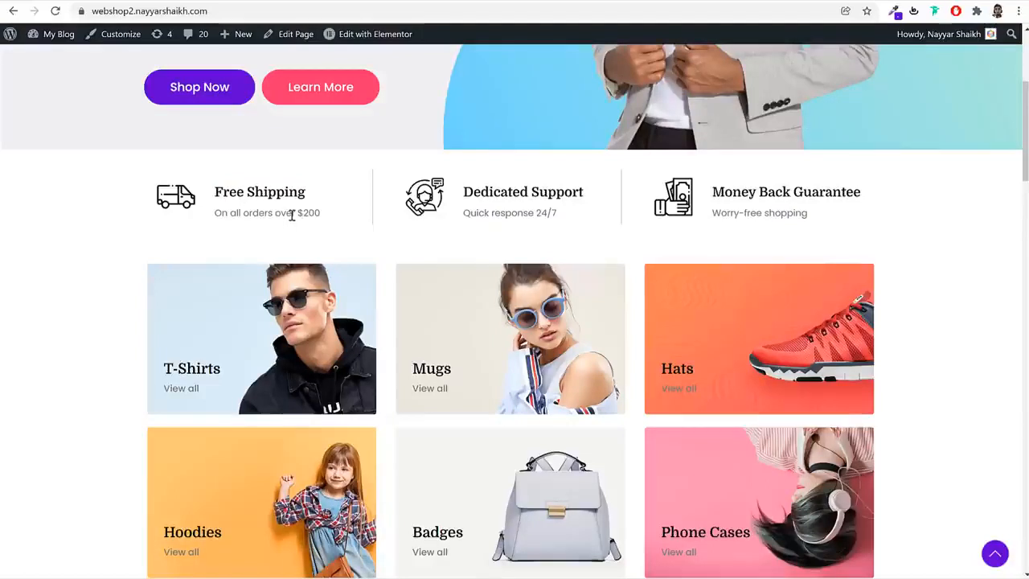
pyautogui.moveTo(298, 212); pyautogui.dragTo(322, 214)
pyautogui.click(482, 207)
pyautogui.moveTo(464, 199); pyautogui.dragTo(556, 193)
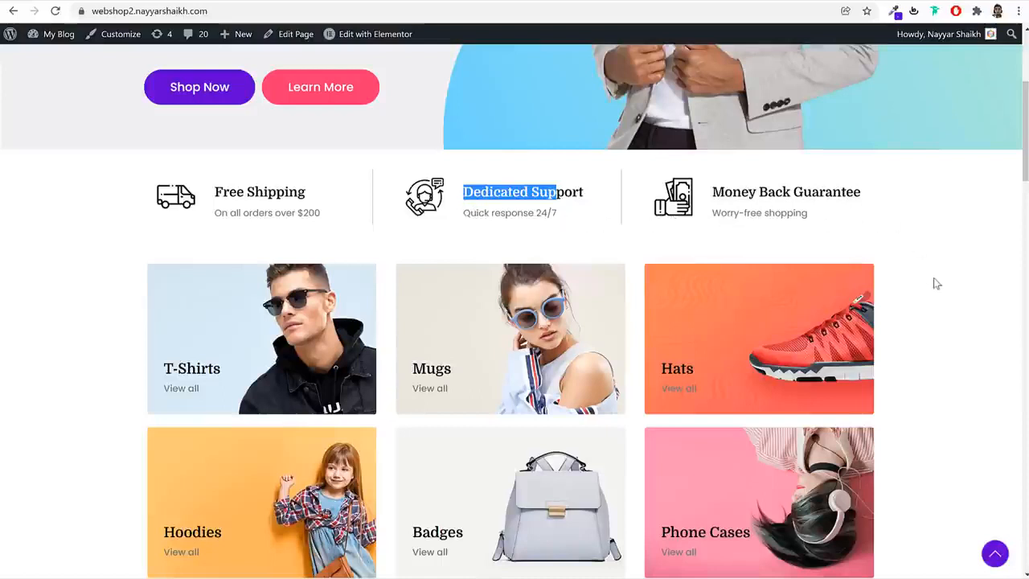
pyautogui.scroll(-3, 934, 283)
pyautogui.scroll(1, 934, 283)
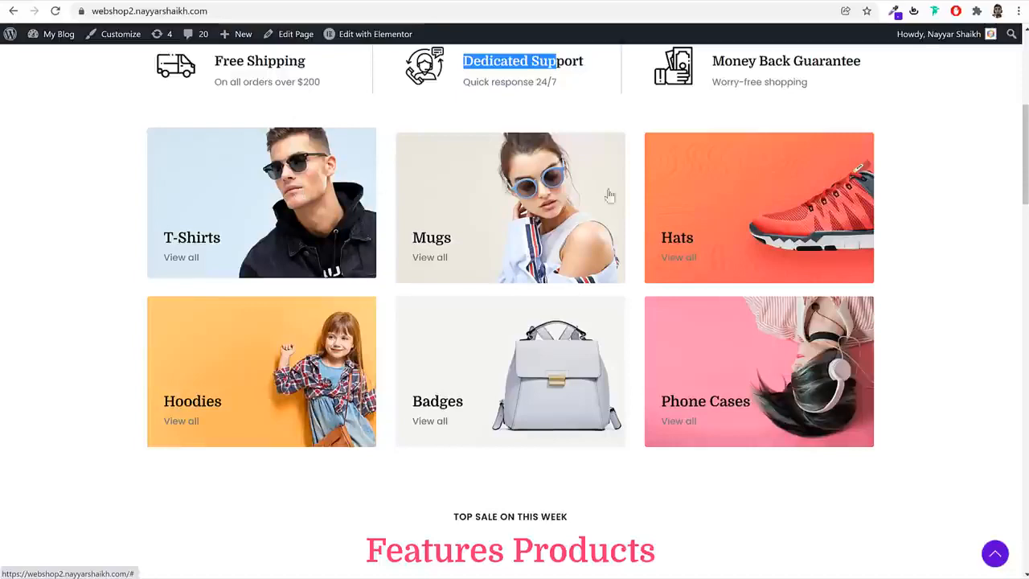
# Add the Grey Men jacket to the wishlist and one Black Fashion Jacket to the cart, closing both popups
pyautogui.scroll(-5, 917, 287)
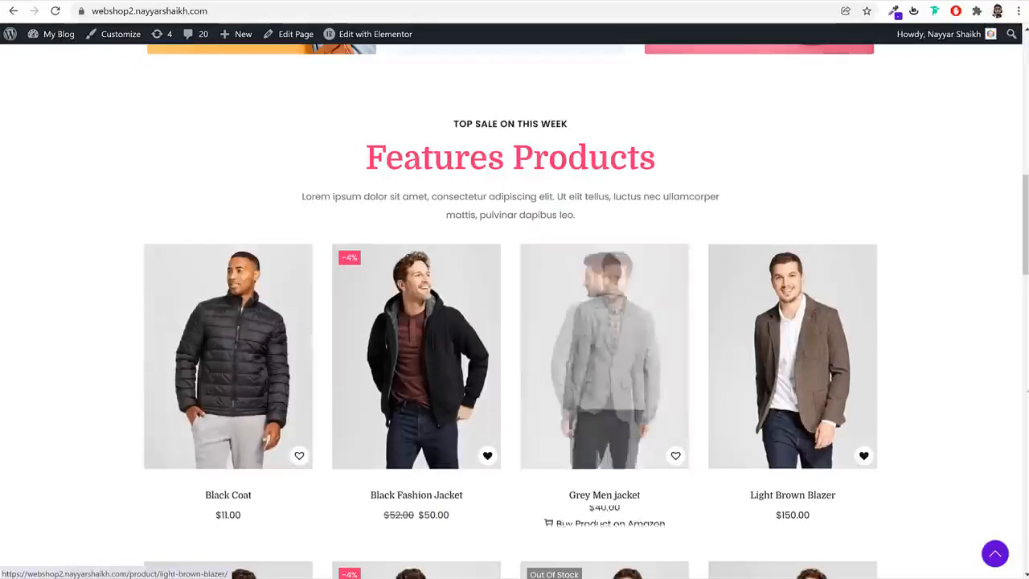
pyautogui.click(675, 456)
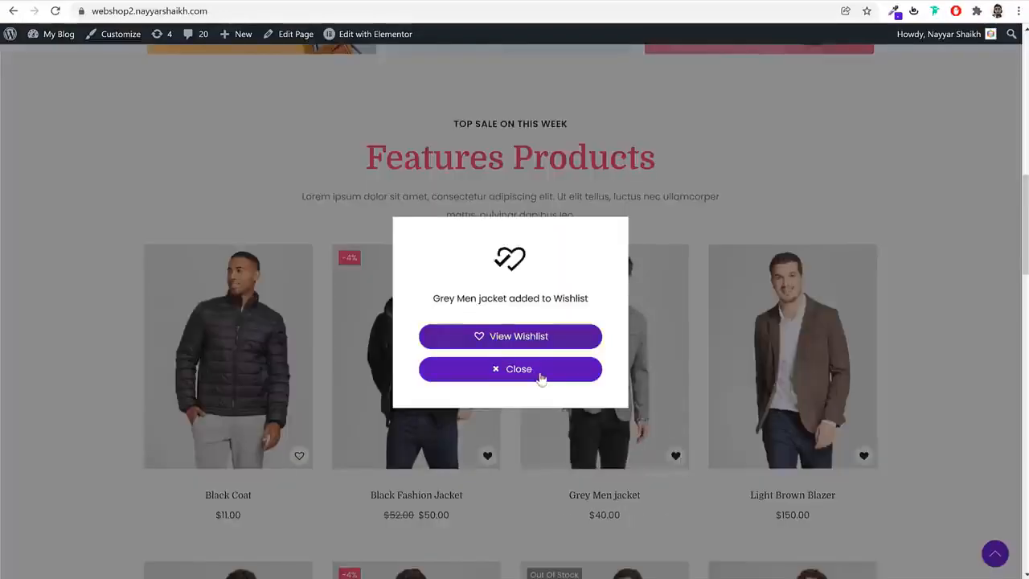
pyautogui.click(542, 373)
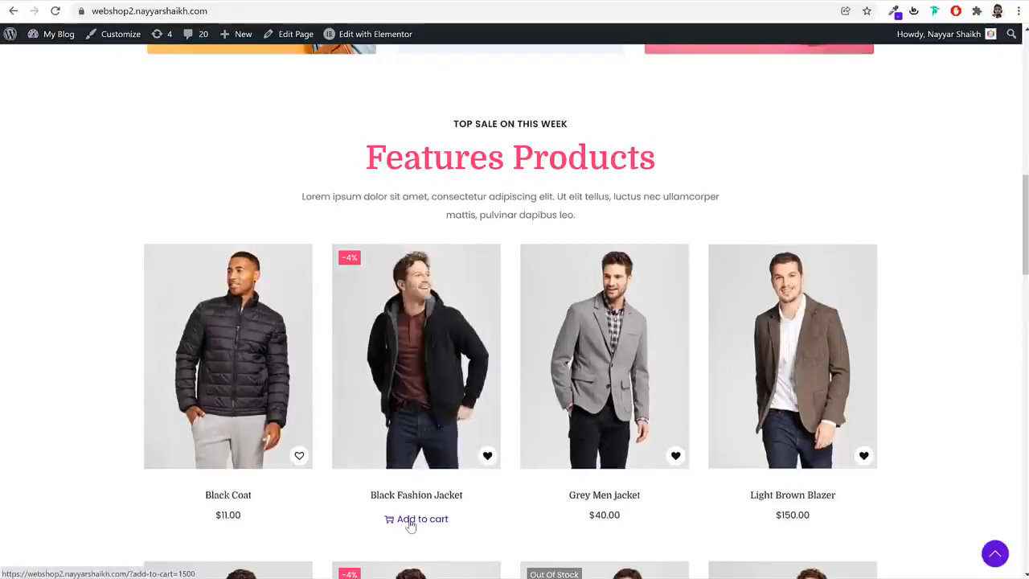
pyautogui.click(412, 521)
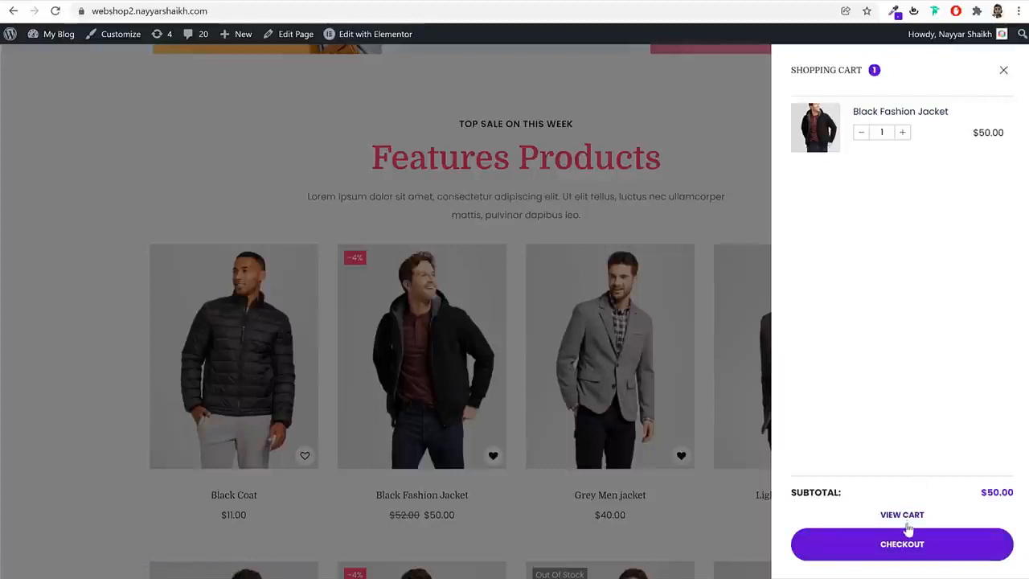
pyautogui.click(1004, 71)
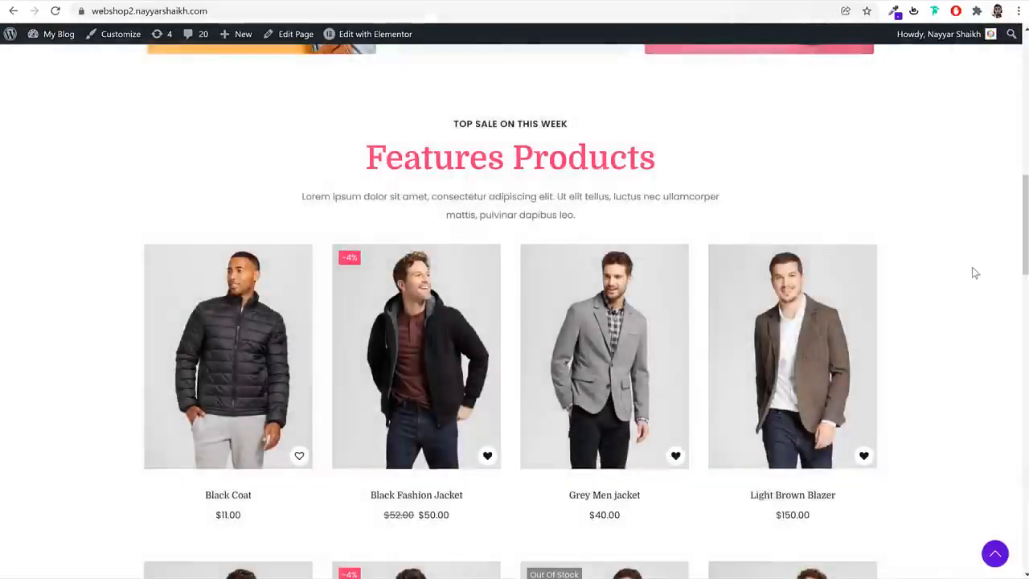
# Look through both rows of the Features Products grid on the home page, down to the Shop Now link
pyautogui.scroll(-3, 966, 297)
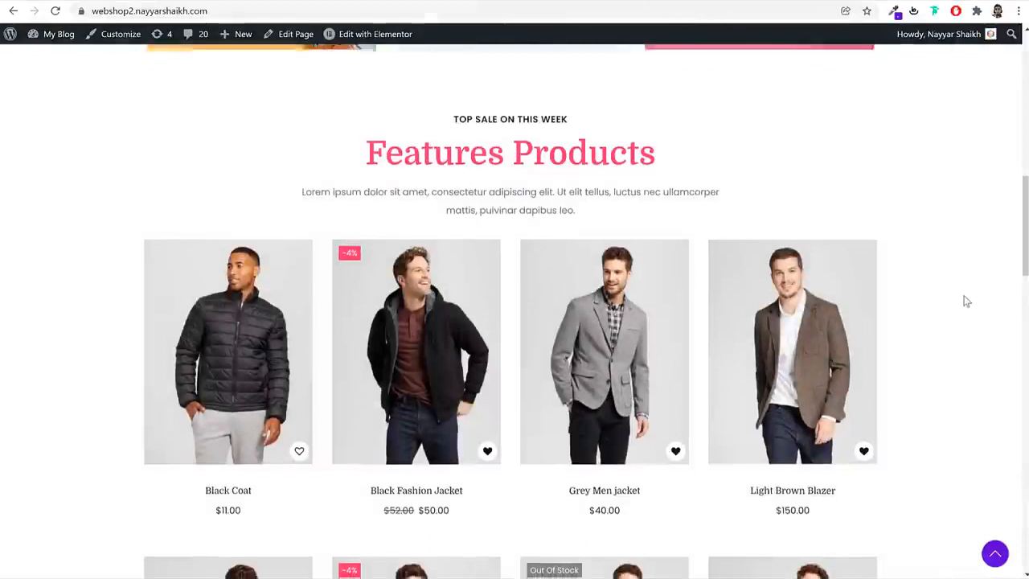
pyautogui.scroll(-1, 967, 301)
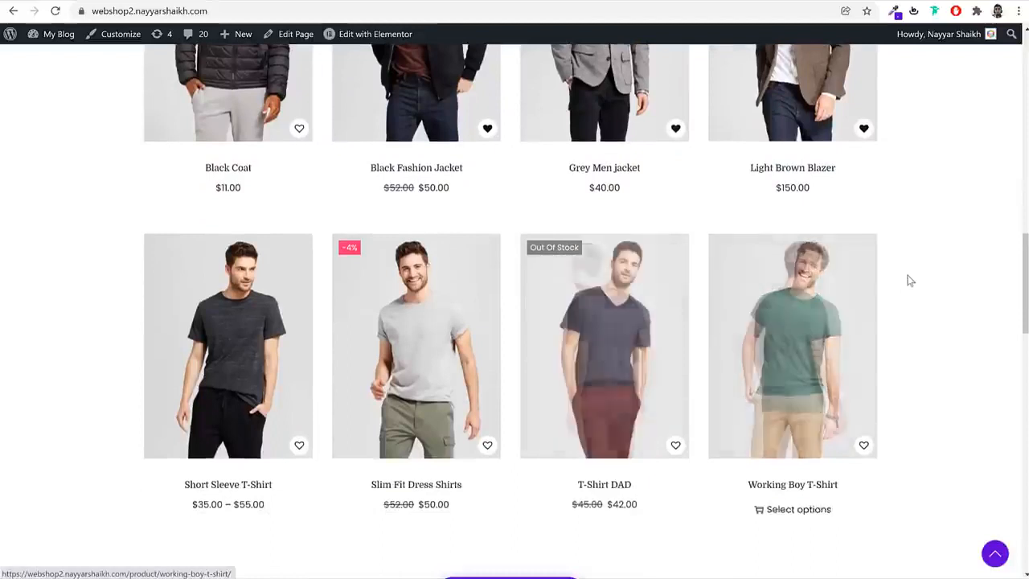
pyautogui.scroll(-3, 933, 297)
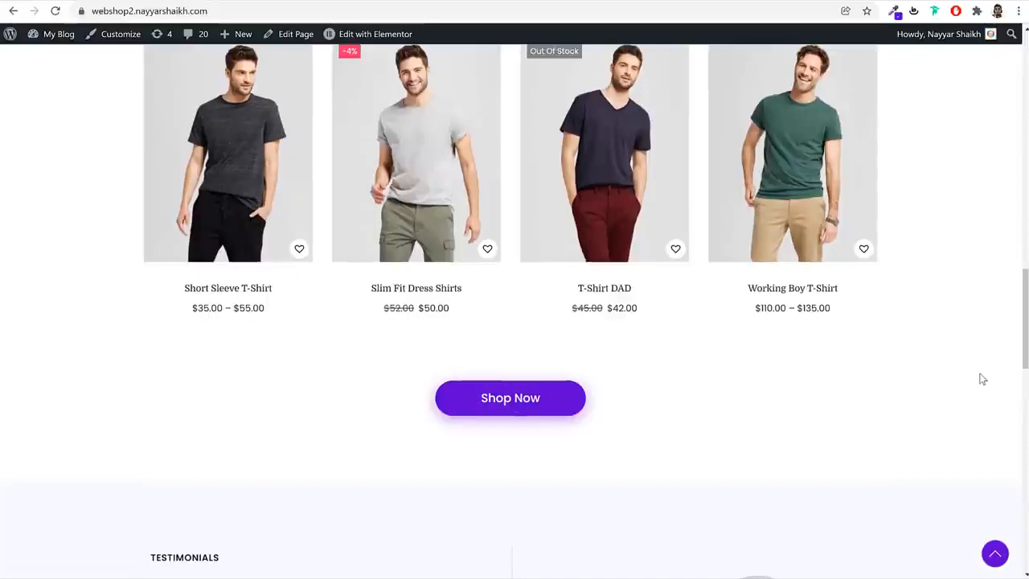
pyautogui.scroll(5, 981, 390)
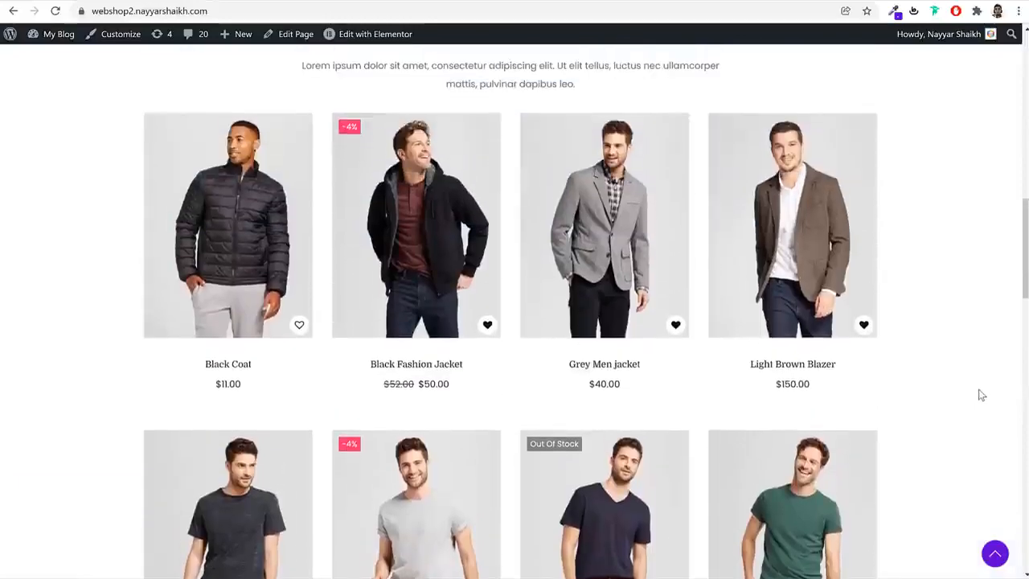
pyautogui.scroll(-5, 981, 395)
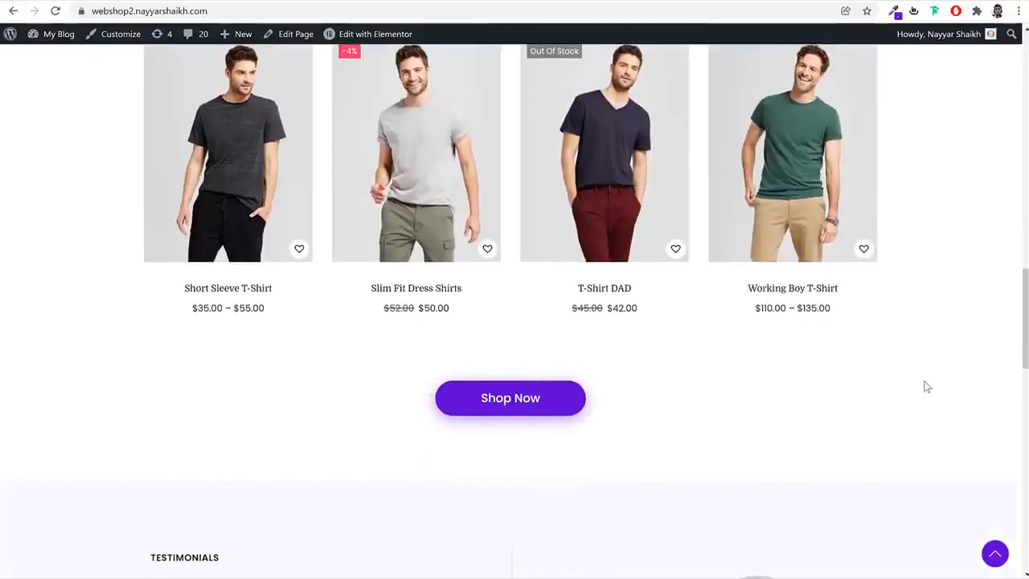
# Examine the home page's testimonials section, including the average customer rating and the client testimonial cards
pyautogui.scroll(-5, 937, 384)
pyautogui.scroll(-2, 945, 385)
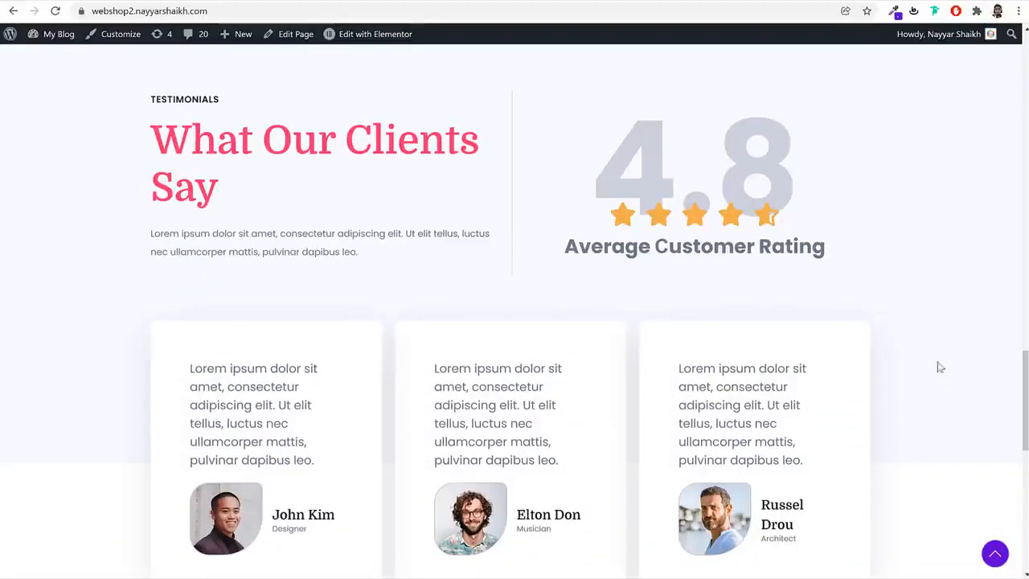
pyautogui.moveTo(644, 178); pyautogui.dragTo(780, 161)
pyautogui.click(908, 195)
pyautogui.scroll(-2, 896, 280)
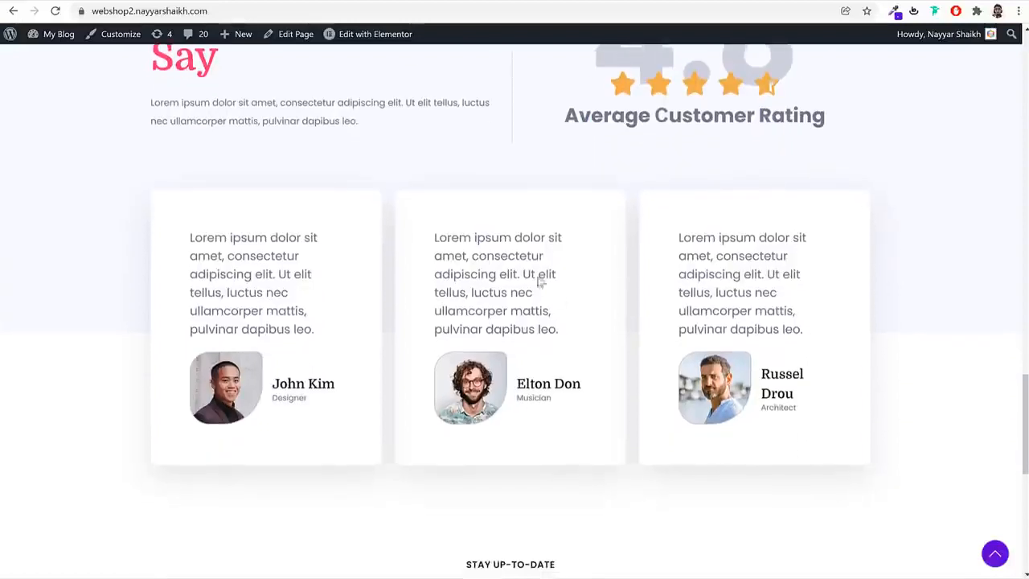
# Examine the Instagram carousel and the footer's brand text, link columns, newsletter form and copyright line
pyautogui.scroll(-5, 923, 352)
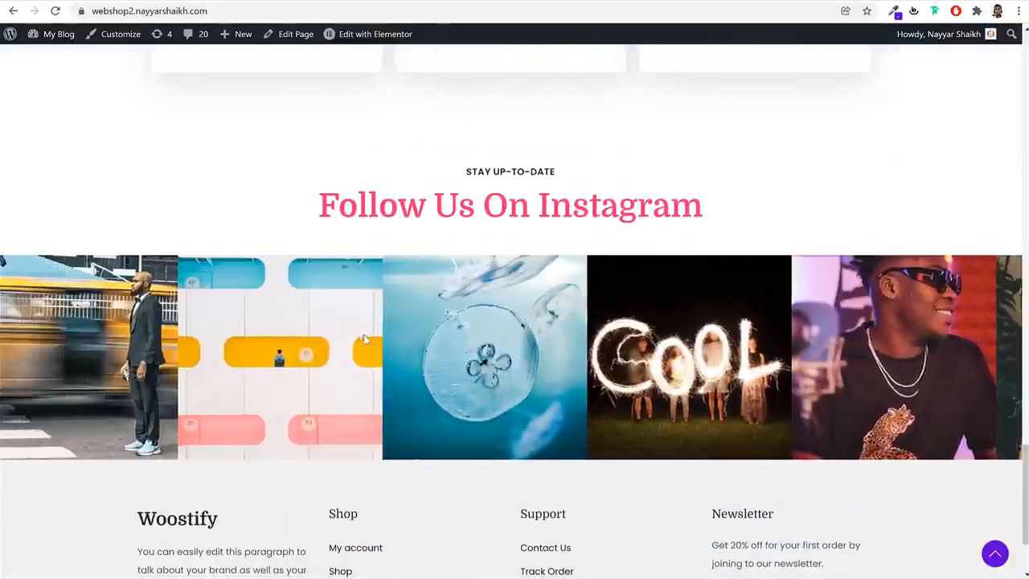
pyautogui.scroll(-2, 867, 346)
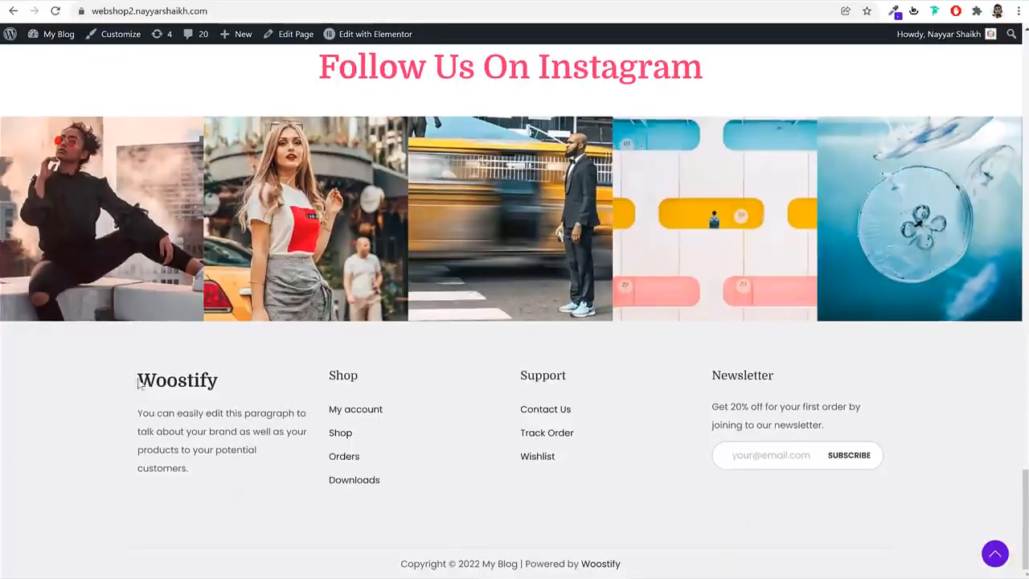
pyautogui.moveTo(140, 384); pyautogui.dragTo(226, 383)
pyautogui.click(132, 422)
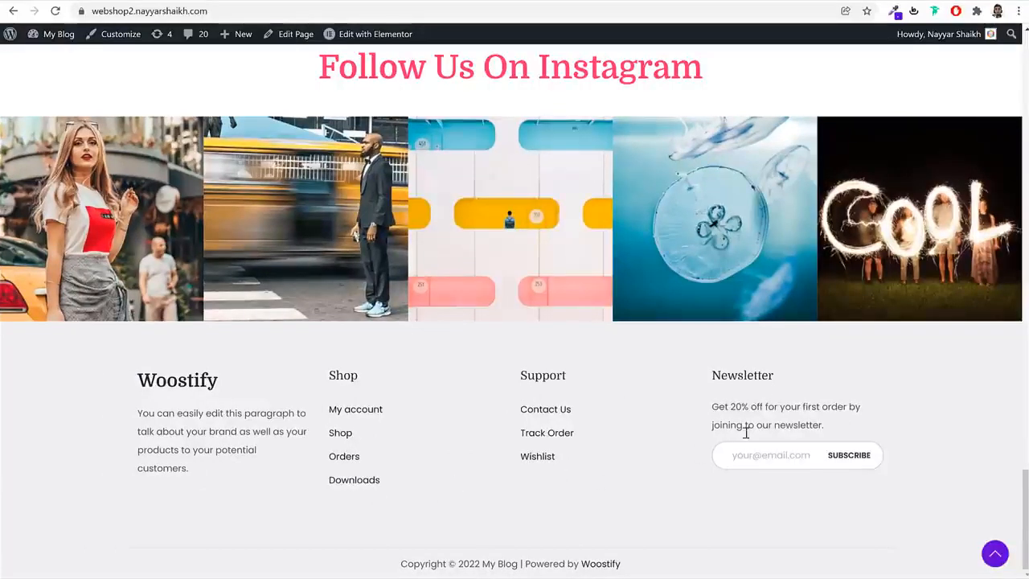
pyautogui.moveTo(383, 569); pyautogui.dragTo(644, 566)
pyautogui.click(642, 566)
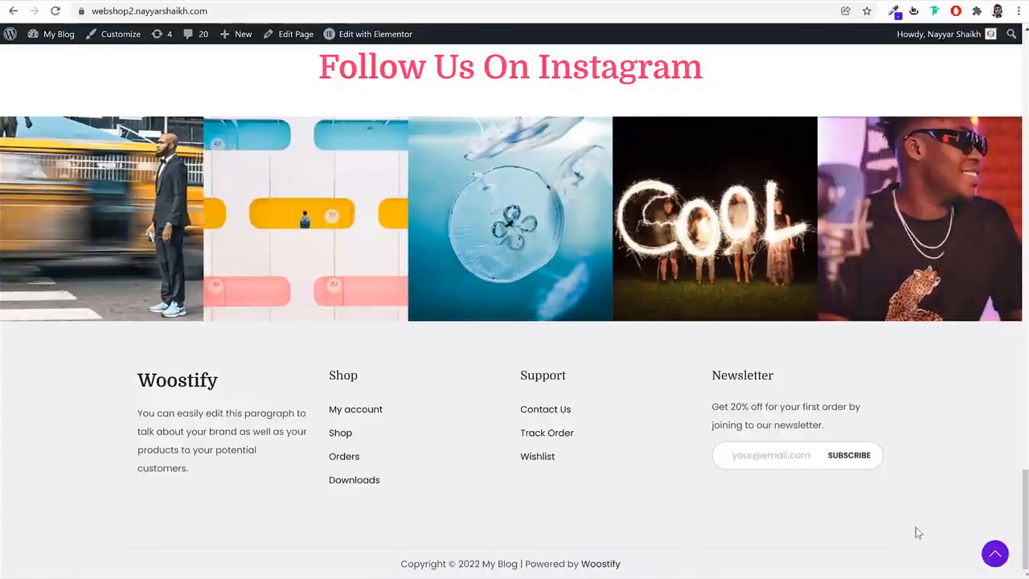
# Open the Black Fashion Jacket product page from Features Products and switch its gallery between the front and back photos
pyautogui.scroll(20, 919, 533)
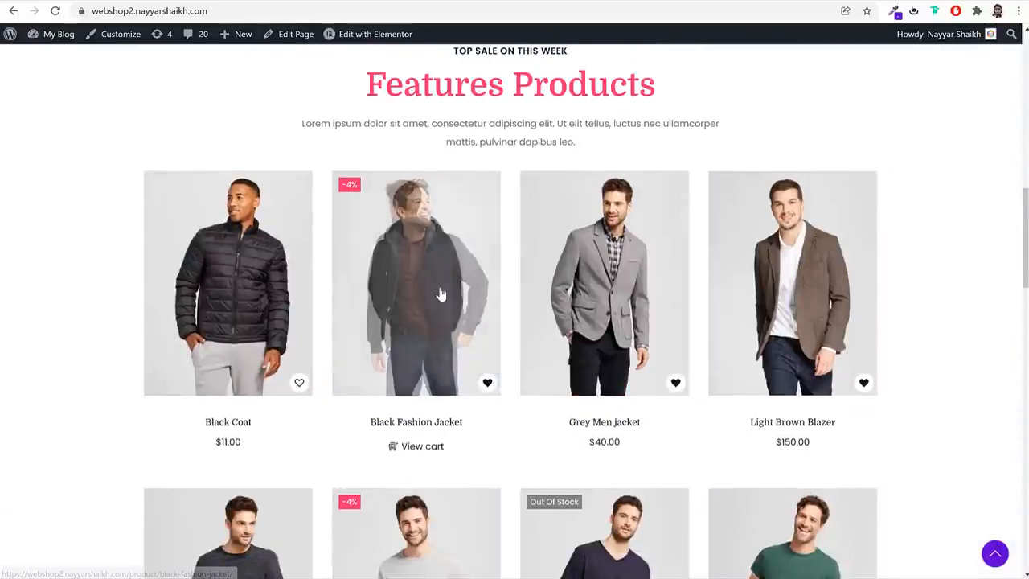
pyautogui.click(395, 287)
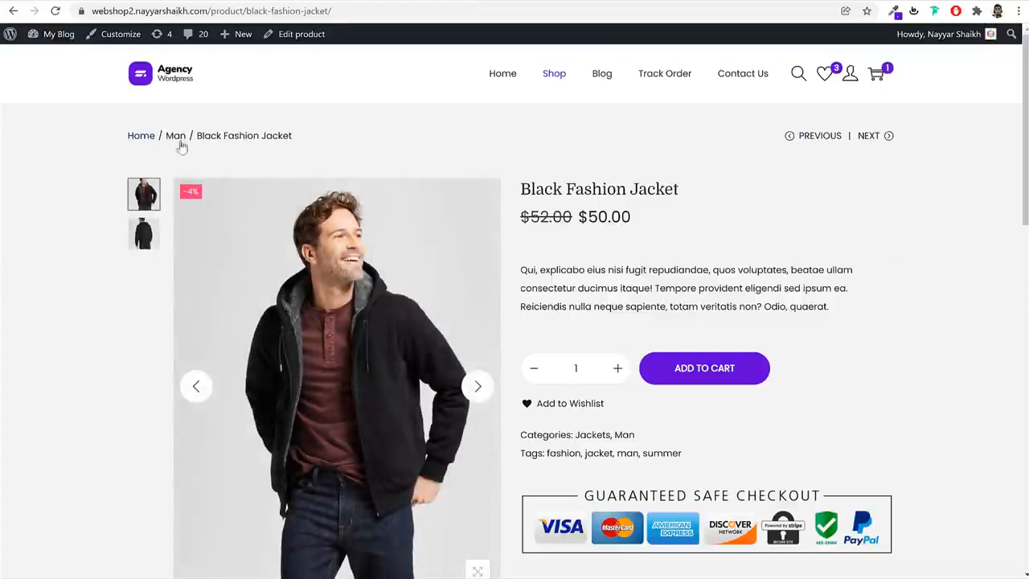
pyautogui.click(141, 230)
pyautogui.click(143, 196)
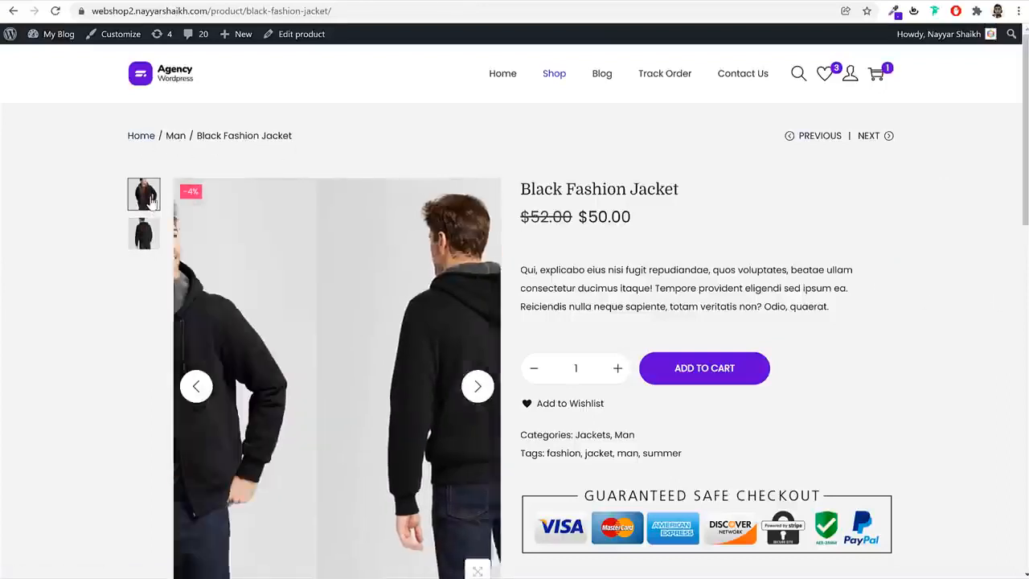
pyautogui.click(142, 232)
pyautogui.click(143, 196)
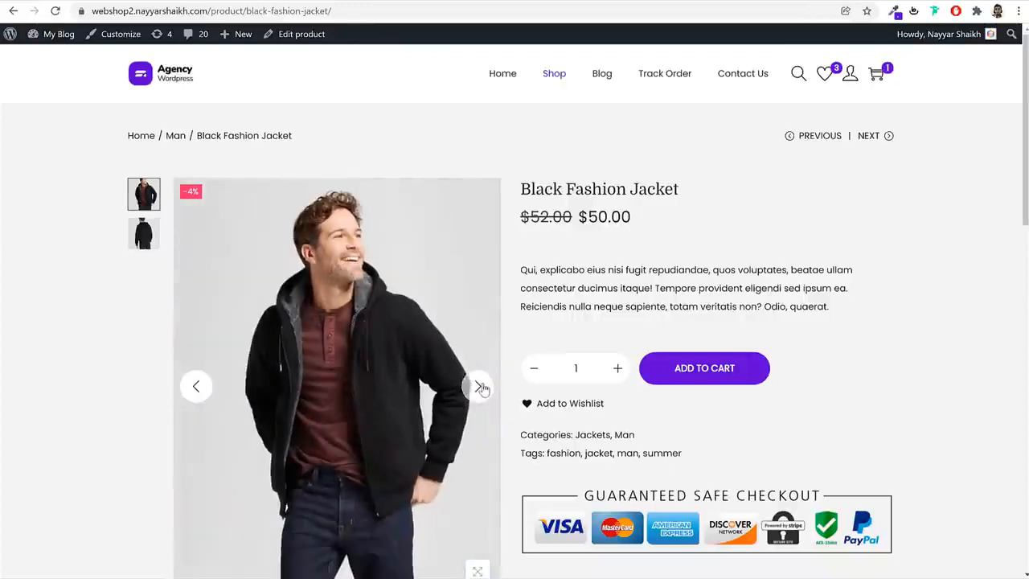
pyautogui.click(478, 386)
pyautogui.click(478, 386)
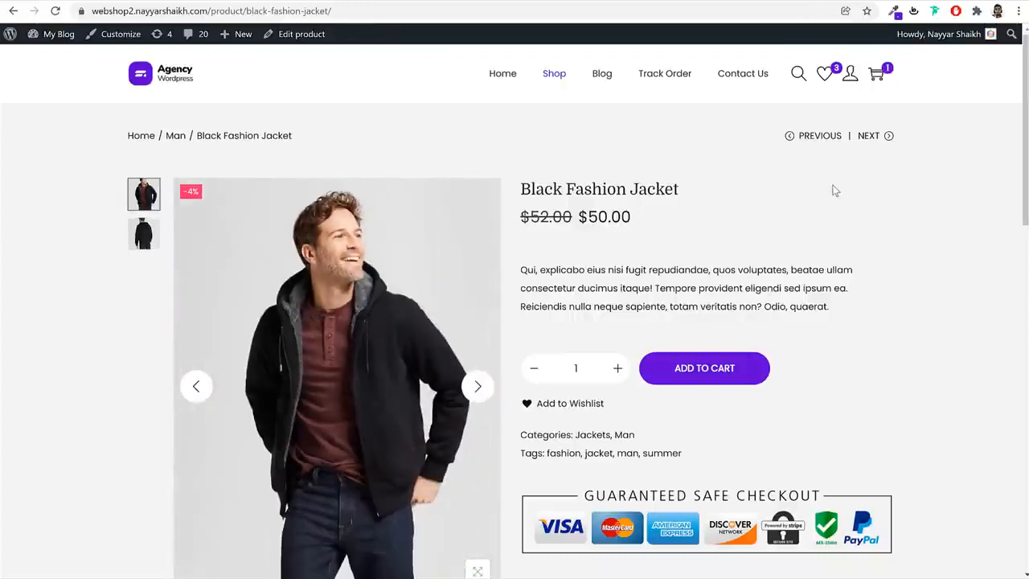
# Show the jacket's back photo in the gallery, view it enlarged in the lightbox and close the lightbox
pyautogui.scroll(-2, 848, 223)
pyautogui.scroll(1, 847, 222)
pyautogui.scroll(1, 853, 225)
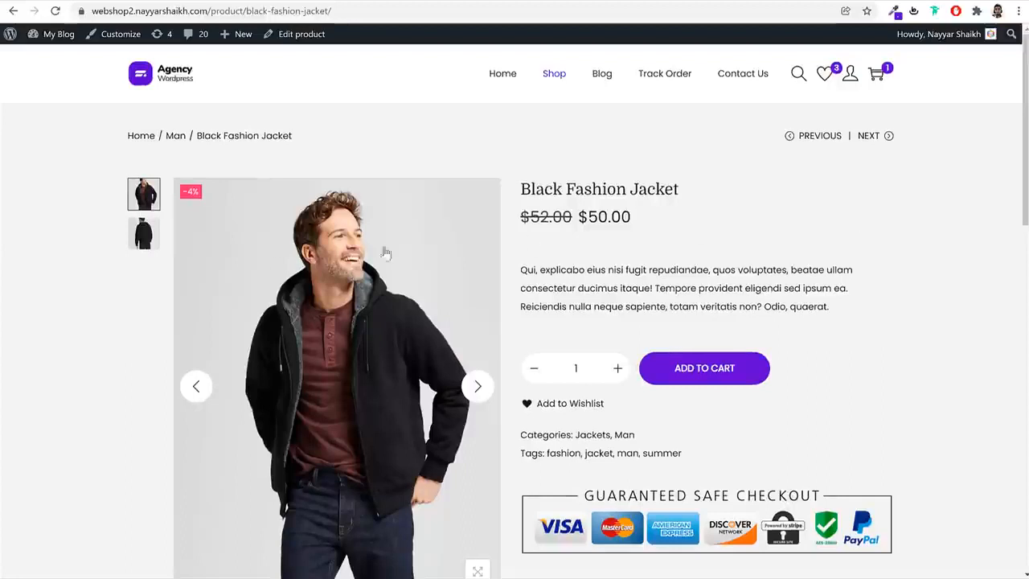
pyautogui.click(145, 233)
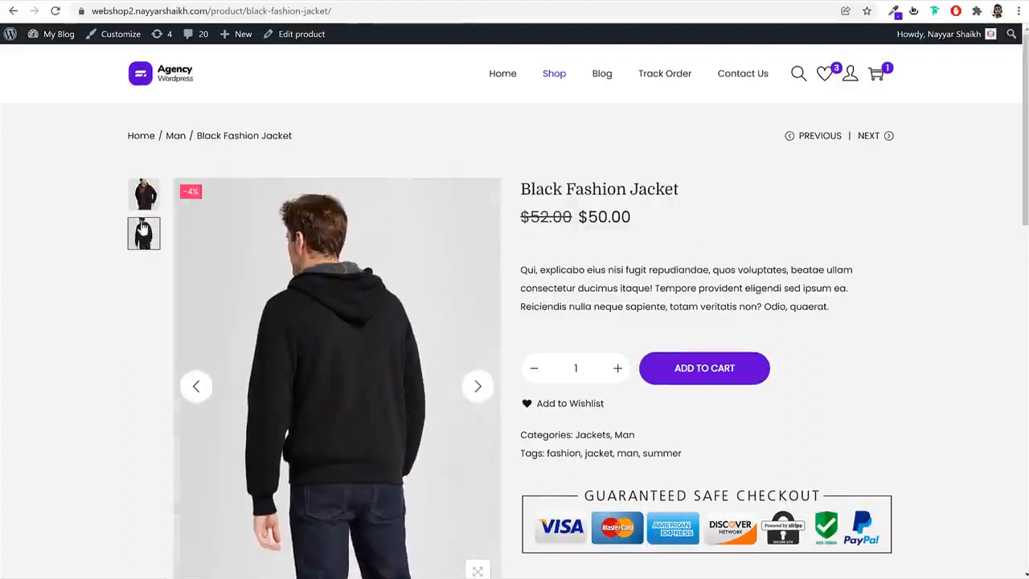
pyautogui.scroll(-3, 278, 268)
pyautogui.scroll(3, 333, 416)
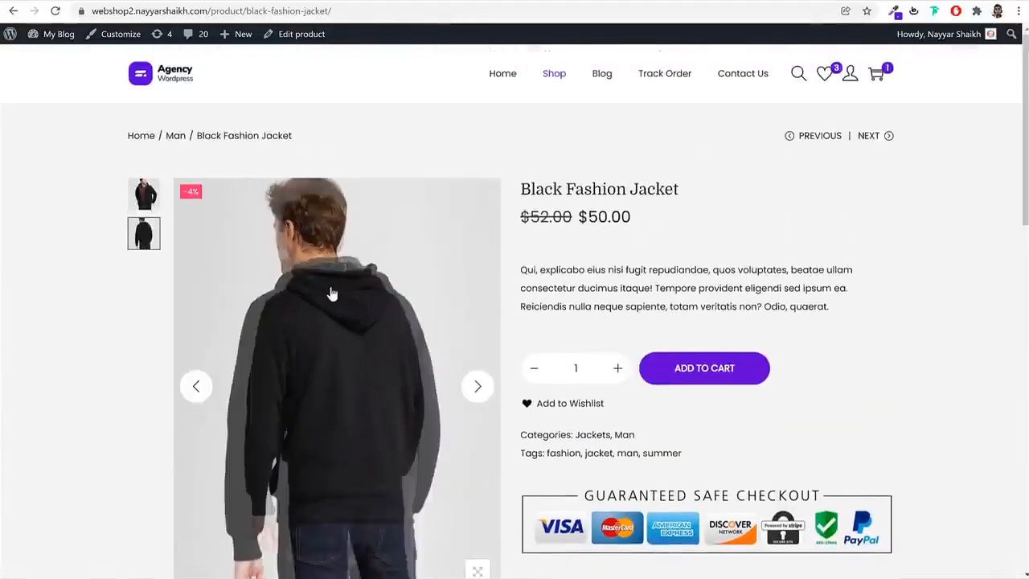
pyautogui.click(340, 291)
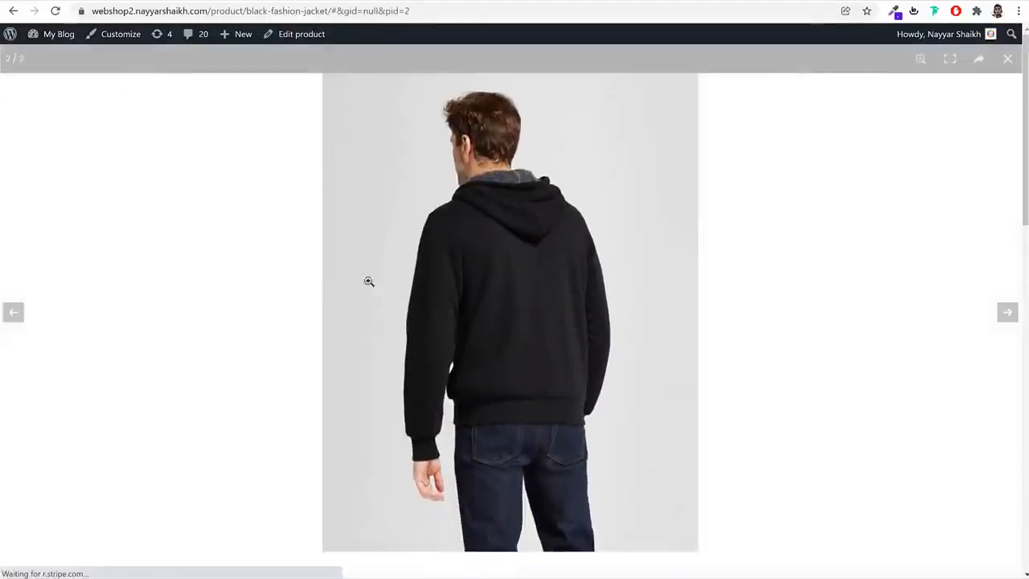
pyautogui.click(847, 218)
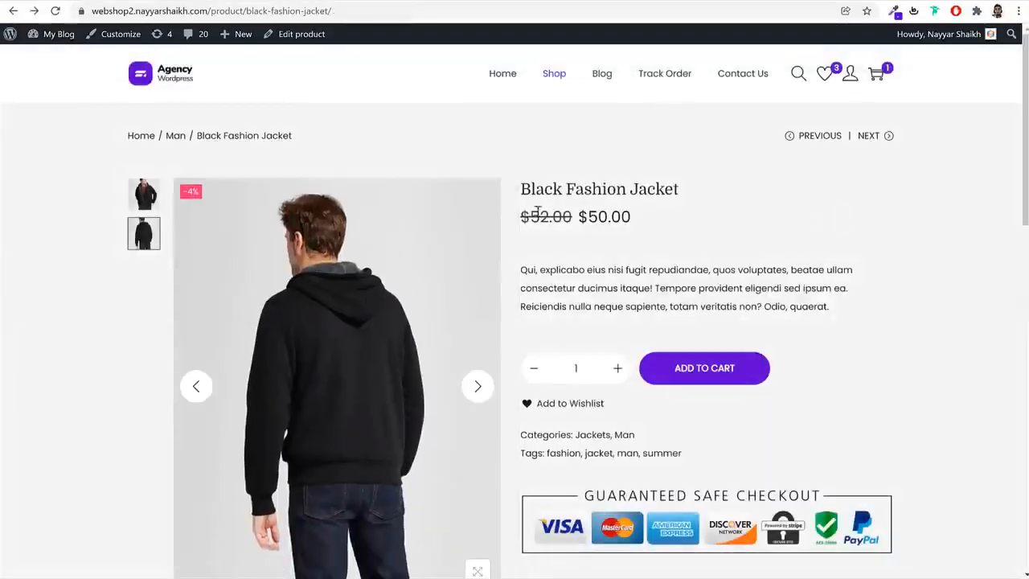
# Examine the Black Fashion Jacket's title, regular price, sale price and short description
pyautogui.tripleClick(576, 190)
pyautogui.click(650, 221)
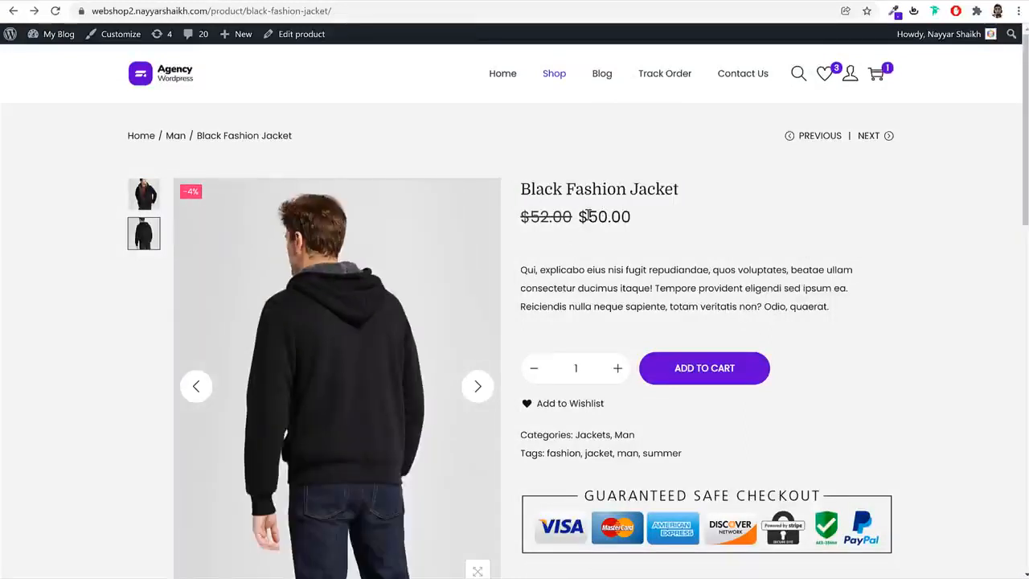
pyautogui.moveTo(574, 215); pyautogui.dragTo(500, 225)
pyautogui.click(618, 215)
pyautogui.moveTo(644, 219); pyautogui.dragTo(581, 220)
pyautogui.click(727, 230)
pyautogui.moveTo(527, 265); pyautogui.dragTo(770, 291)
pyautogui.click(614, 354)
# Try the quantity control by raising it to 2 and returning it to 1, and examine the details and Guaranteed Safe Checkout badges below
pyautogui.click(623, 370)
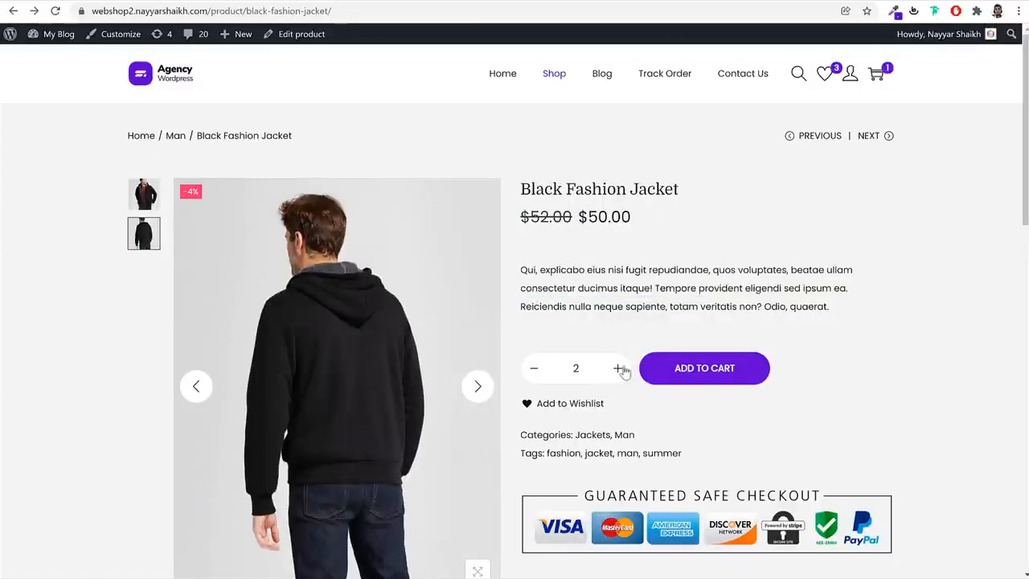
pyautogui.click(541, 371)
pyautogui.scroll(-2, 811, 368)
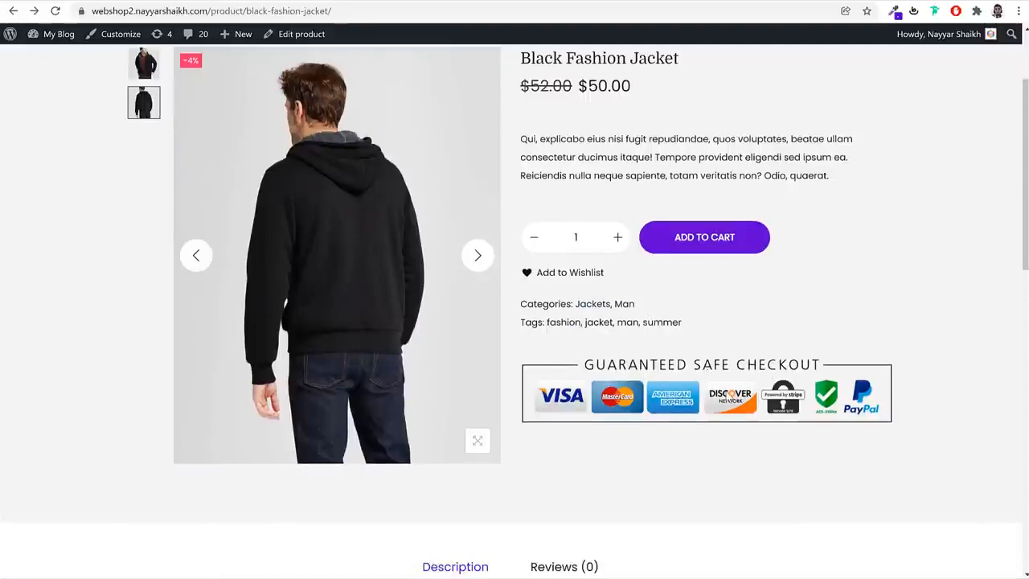
pyautogui.scroll(2, 923, 362)
pyautogui.scroll(-2, 923, 372)
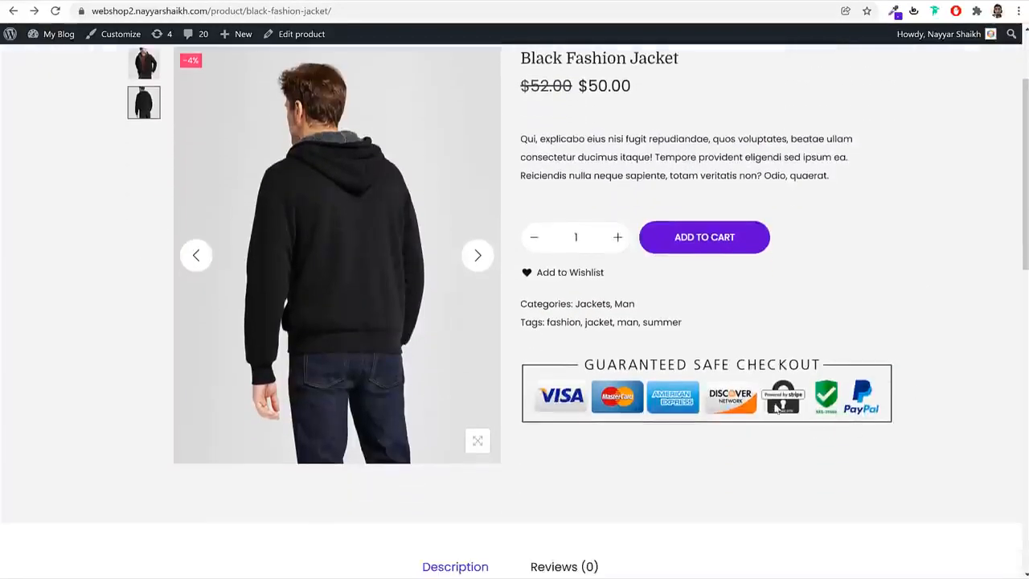
pyautogui.scroll(2, 939, 352)
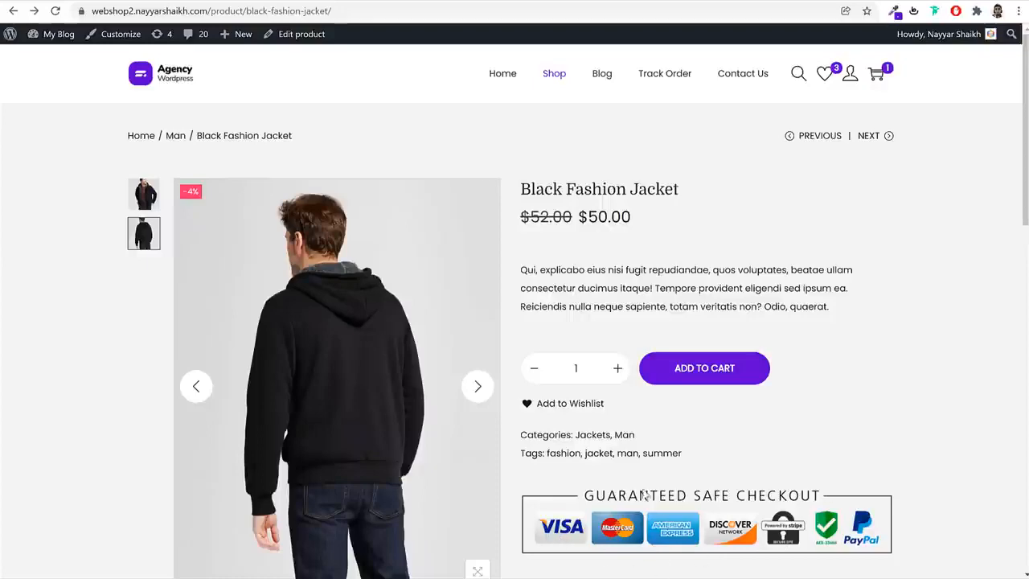
# Read the full text in the jacket's Description section below the product details
pyautogui.scroll(-6, 935, 423)
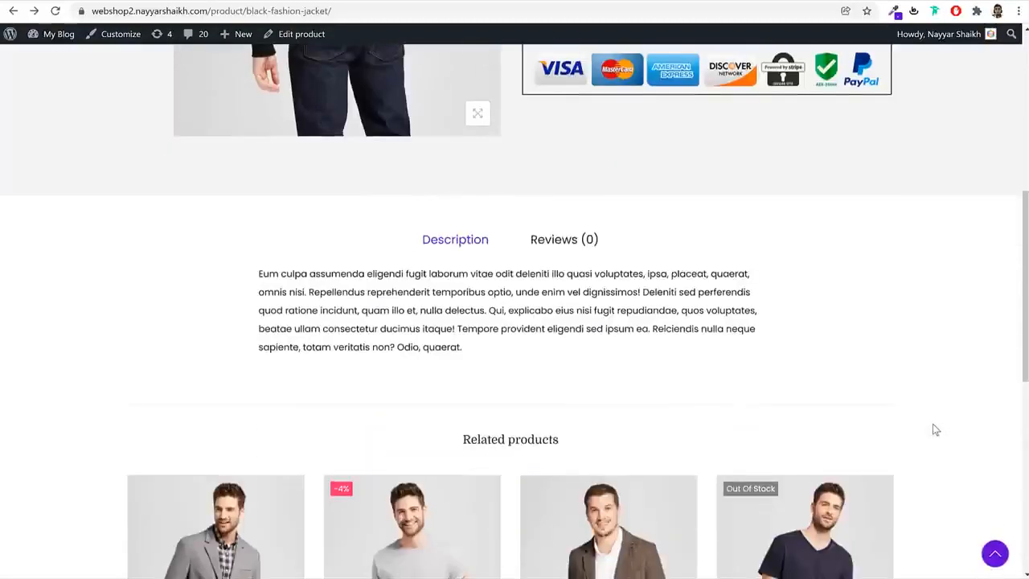
pyautogui.moveTo(259, 277); pyautogui.dragTo(496, 331)
pyautogui.click(496, 332)
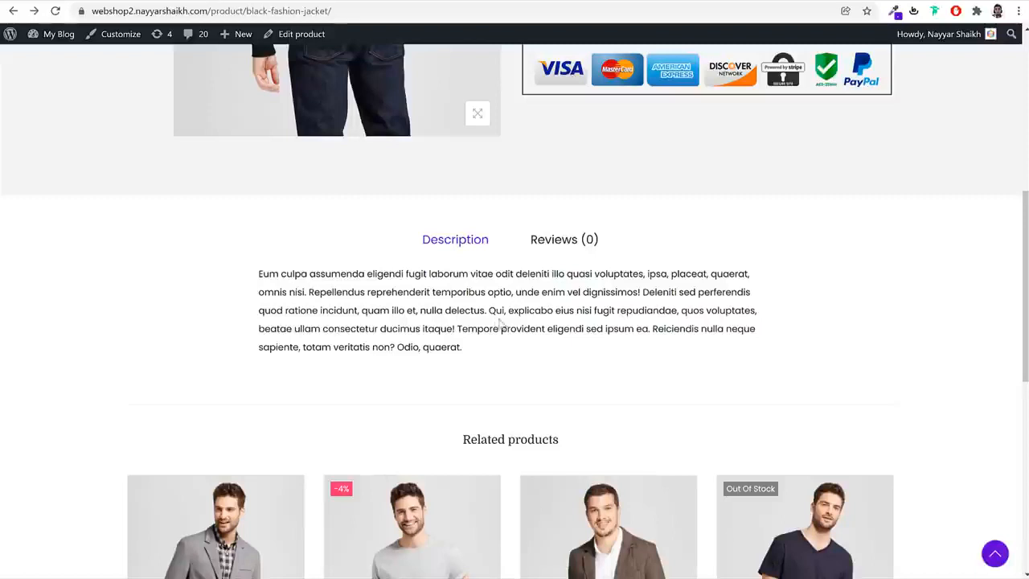
# Submit a four-star review of the Black Fashion Jacket with the text "Good"
pyautogui.click(554, 245)
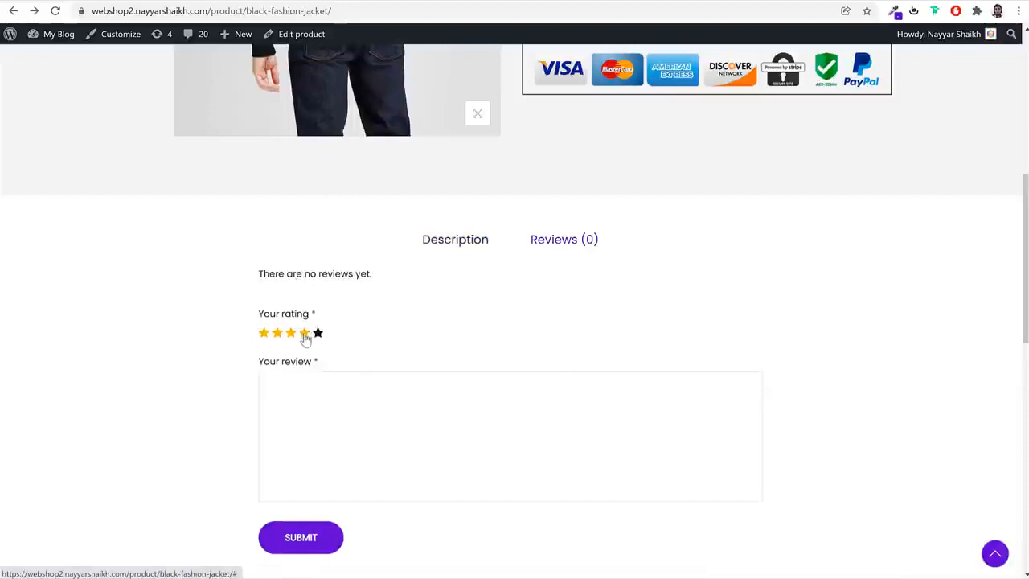
pyautogui.click(328, 426)
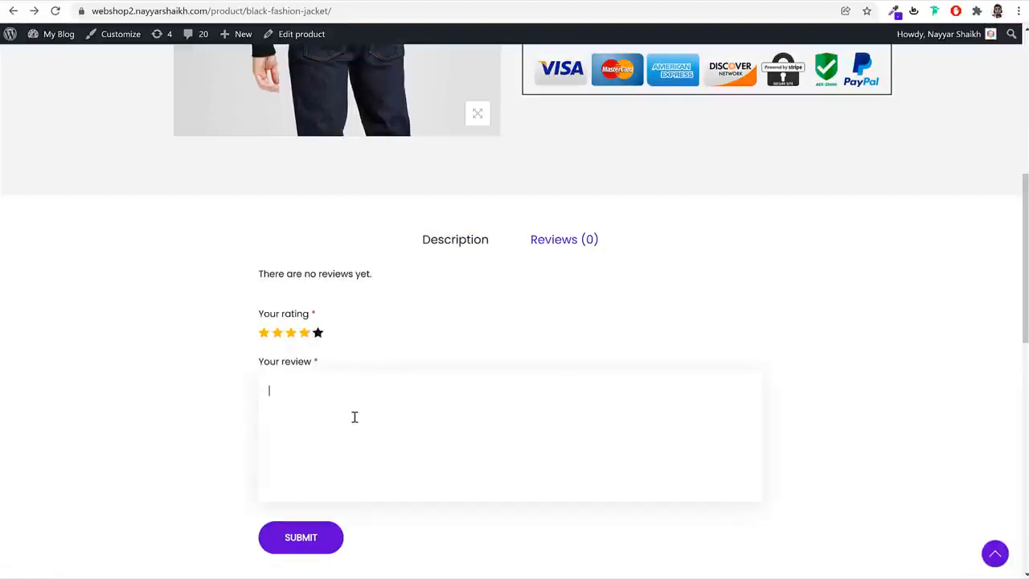
pyautogui.click(312, 538)
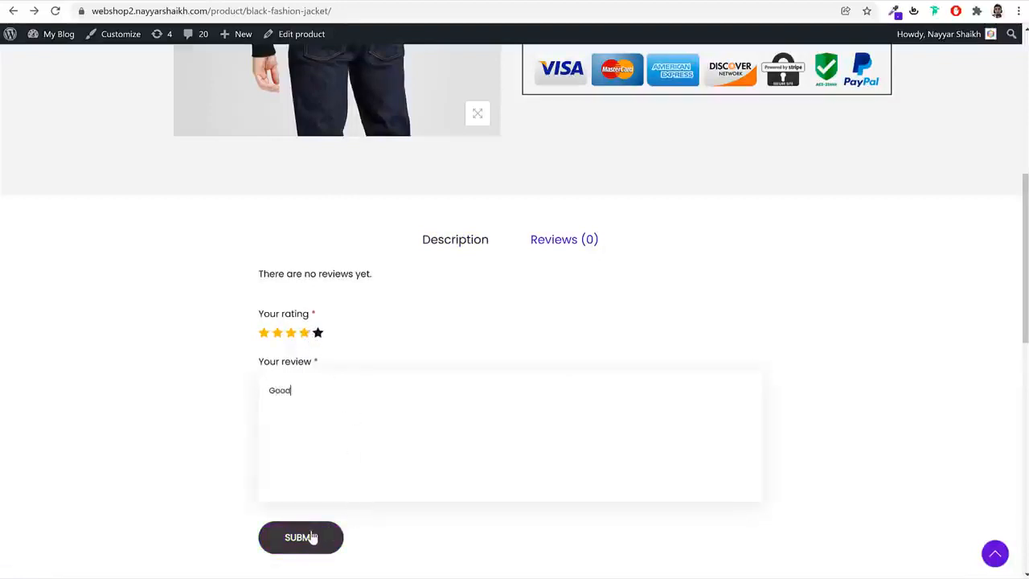
# Examine the posted review, the star rating beneath the jacket's price and the Related products row
pyautogui.scroll(3, 781, 310)
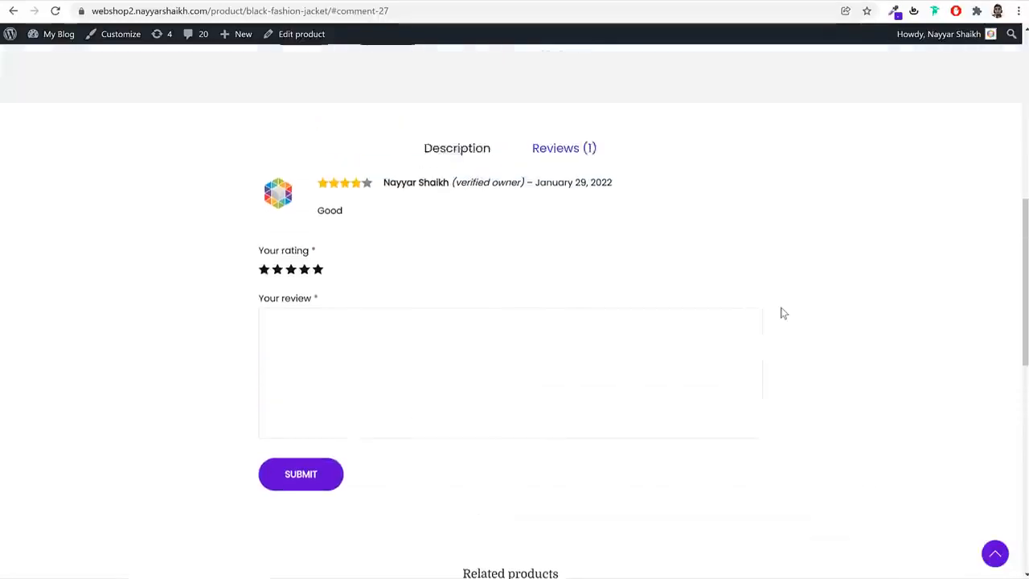
pyautogui.click(477, 216)
pyautogui.click(554, 215)
pyautogui.scroll(6, 579, 277)
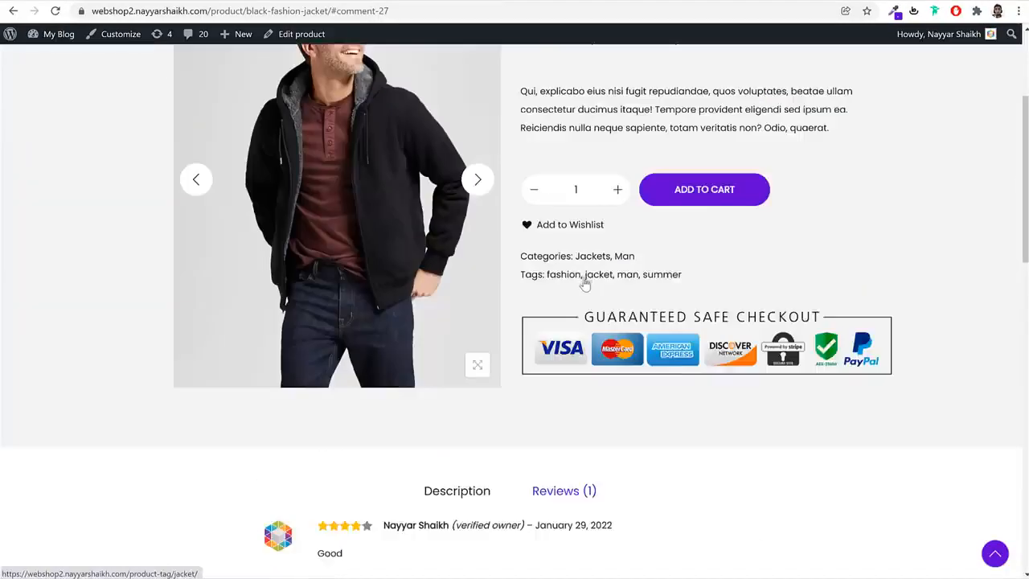
pyautogui.scroll(-10, 667, 303)
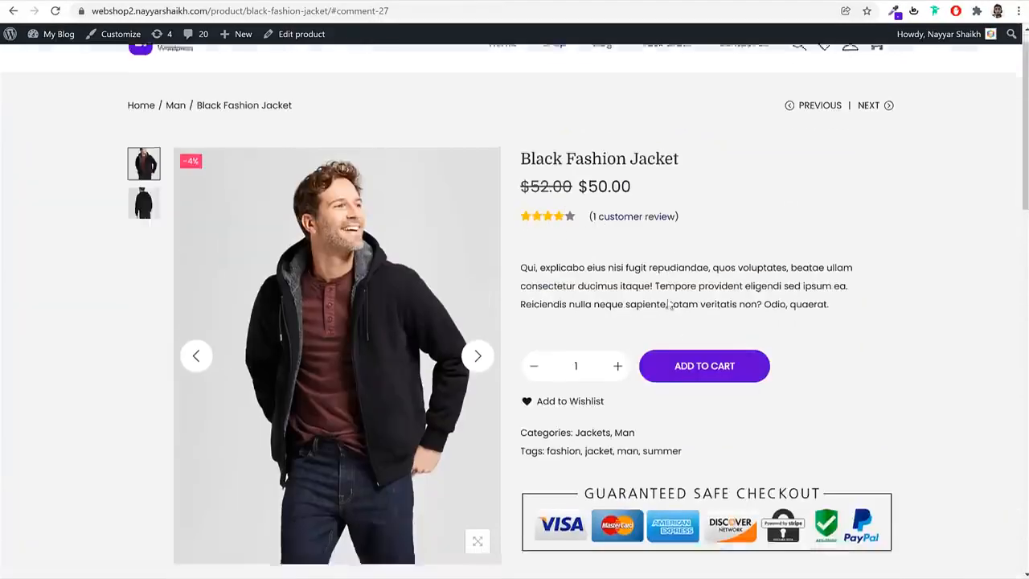
pyautogui.scroll(-2, 667, 304)
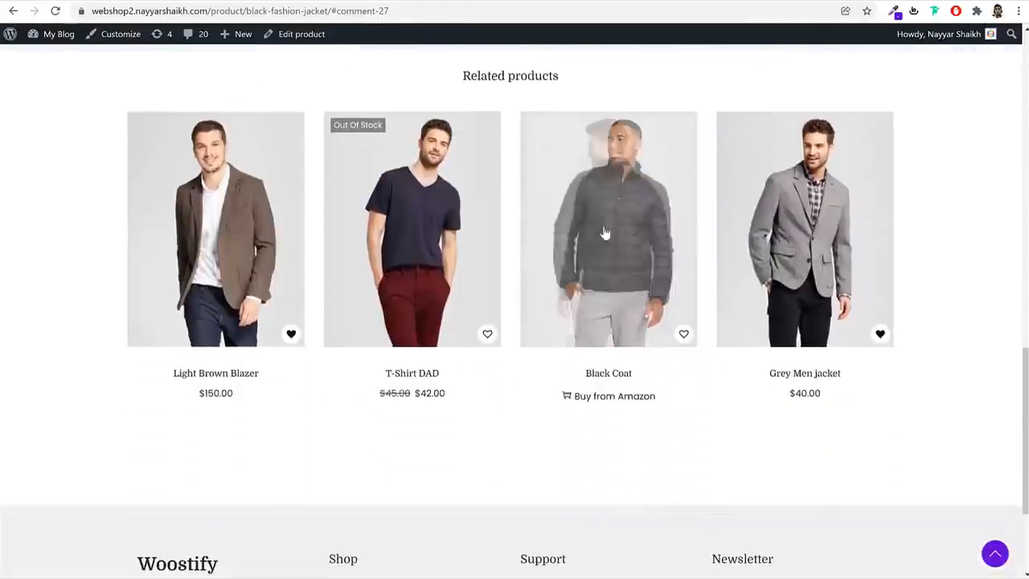
# Return to the shop's home page and open the Working Boy T-Shirt product
pyautogui.scroll(5, 955, 386)
pyautogui.scroll(8, 956, 391)
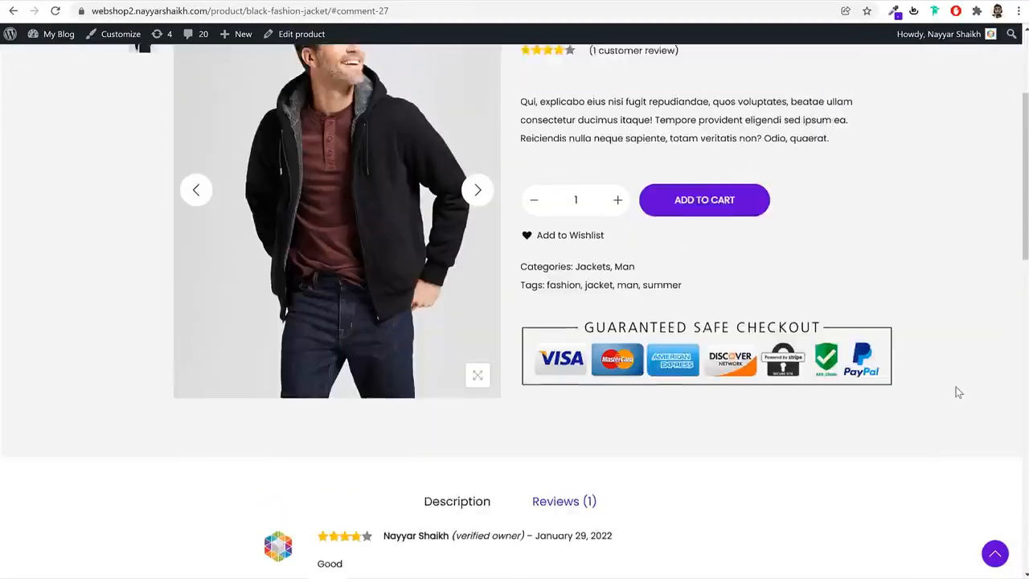
pyautogui.scroll(-12, 848, 356)
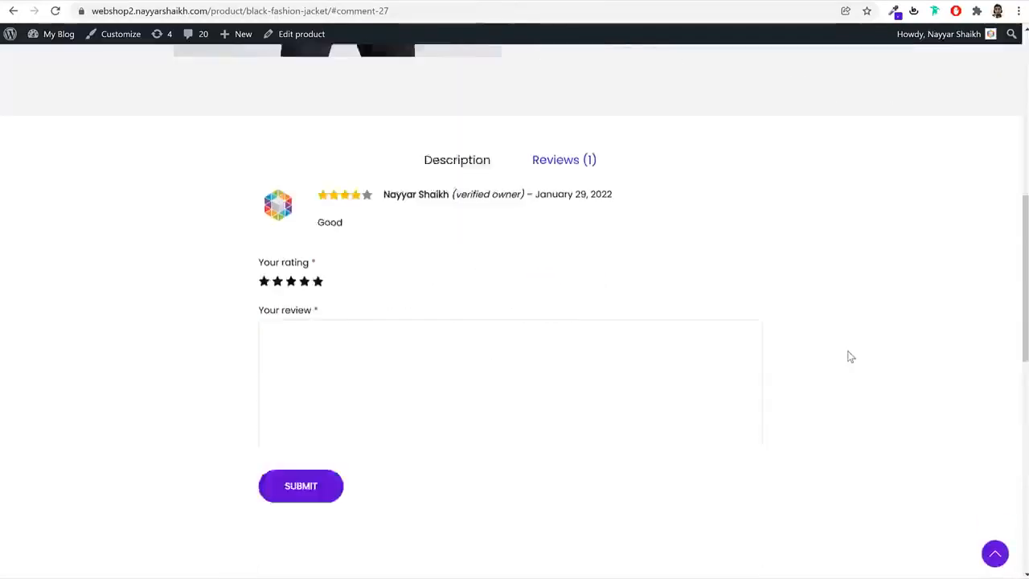
pyautogui.scroll(3, 849, 356)
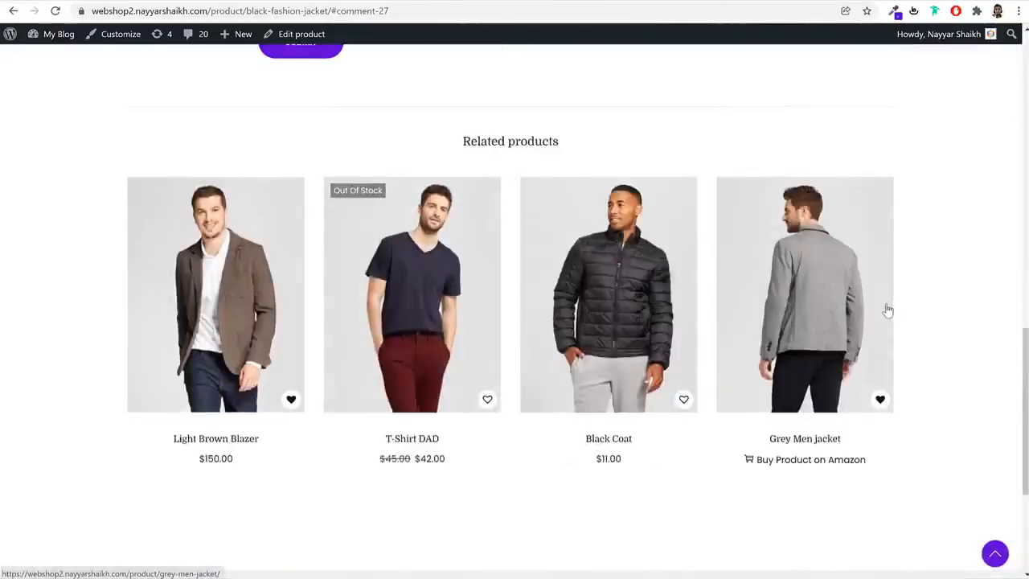
pyautogui.hotkey('alt', 'Left')
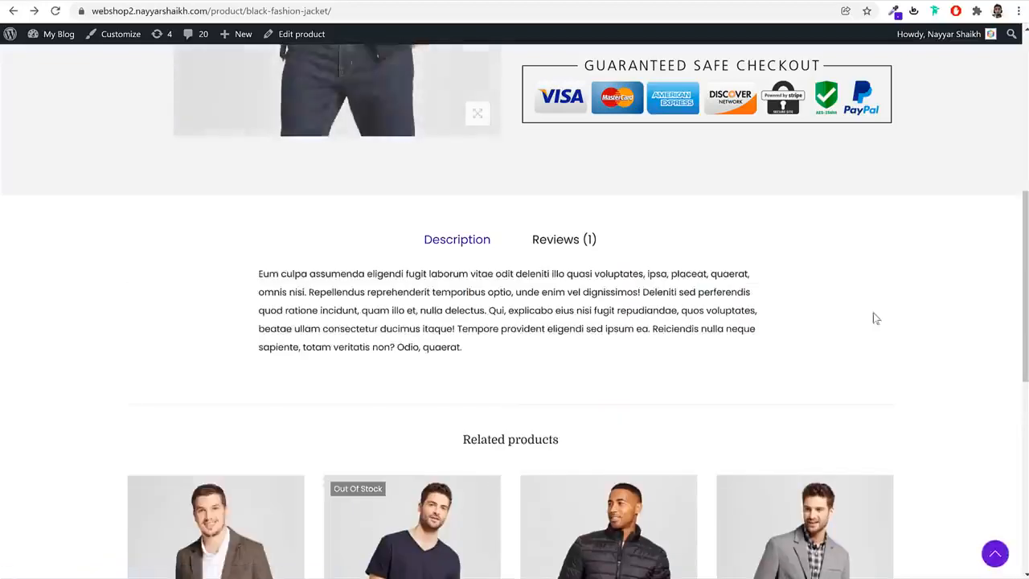
pyautogui.hotkey('alt', 'Left')
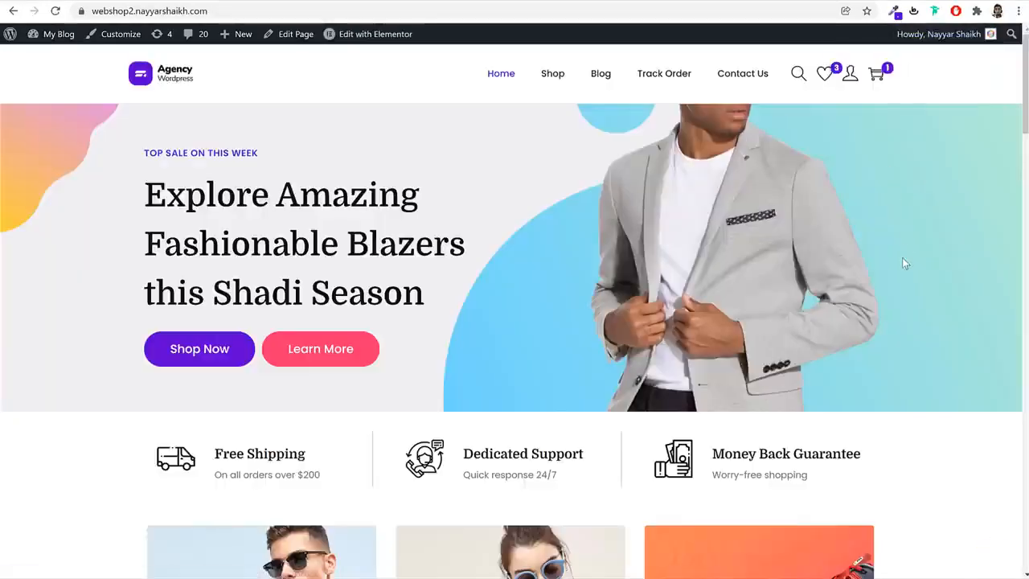
pyautogui.scroll(-14, 923, 309)
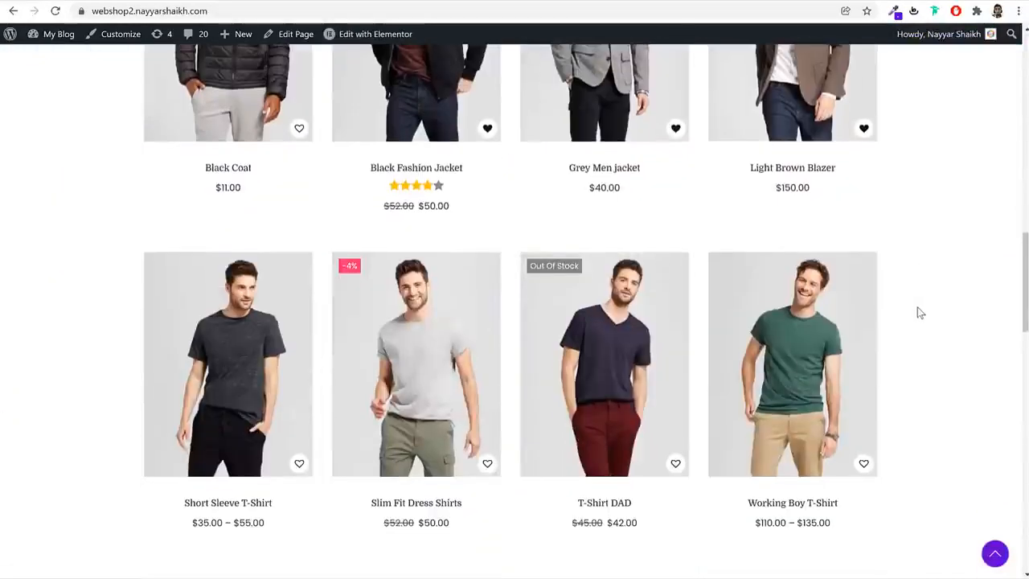
pyautogui.click(756, 376)
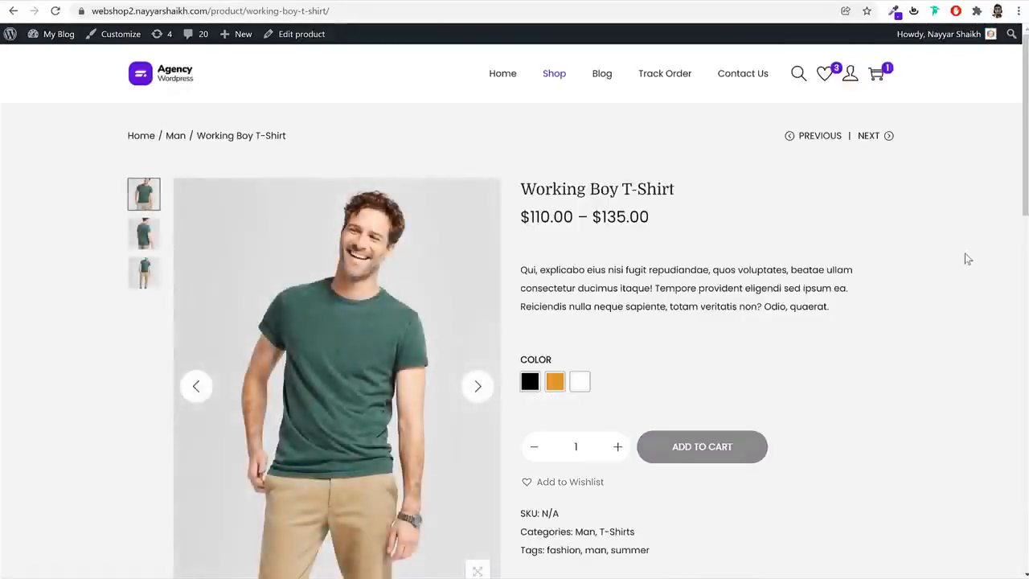
# Try the Black, Orange and White colour options of the Working Boy T-Shirt and compare each one's image and price
pyautogui.click(529, 384)
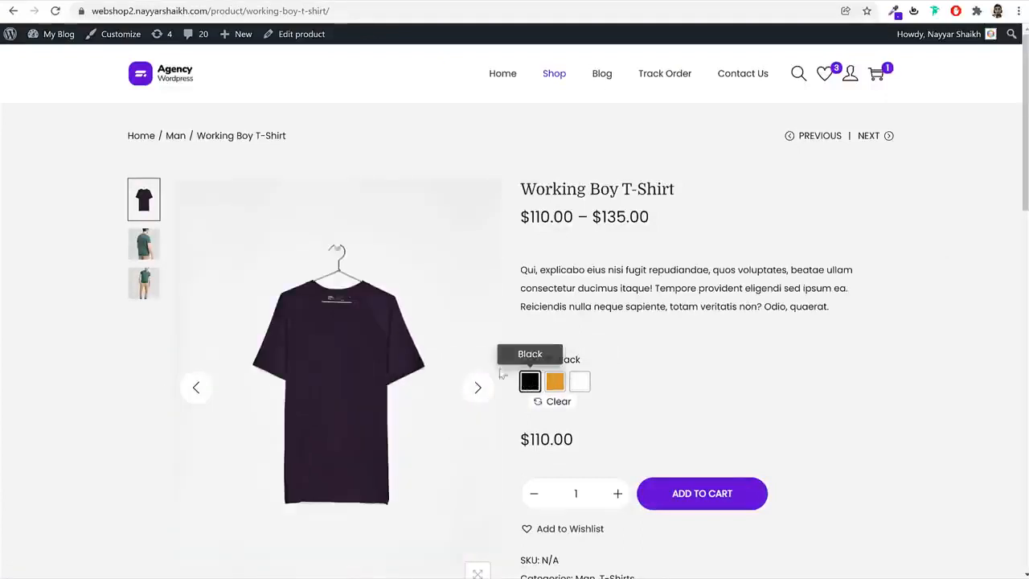
pyautogui.moveTo(588, 444); pyautogui.dragTo(521, 440)
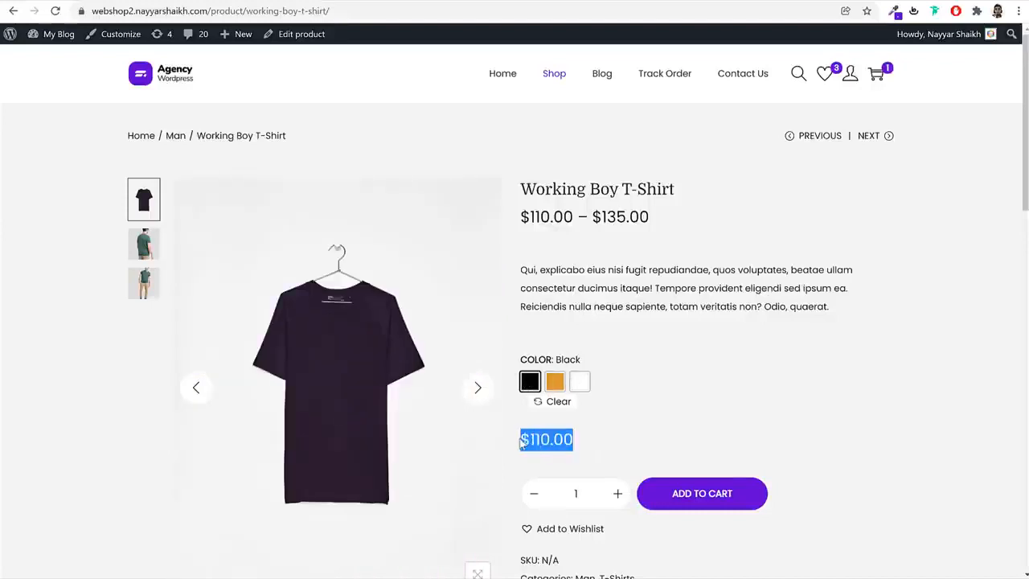
pyautogui.click(659, 442)
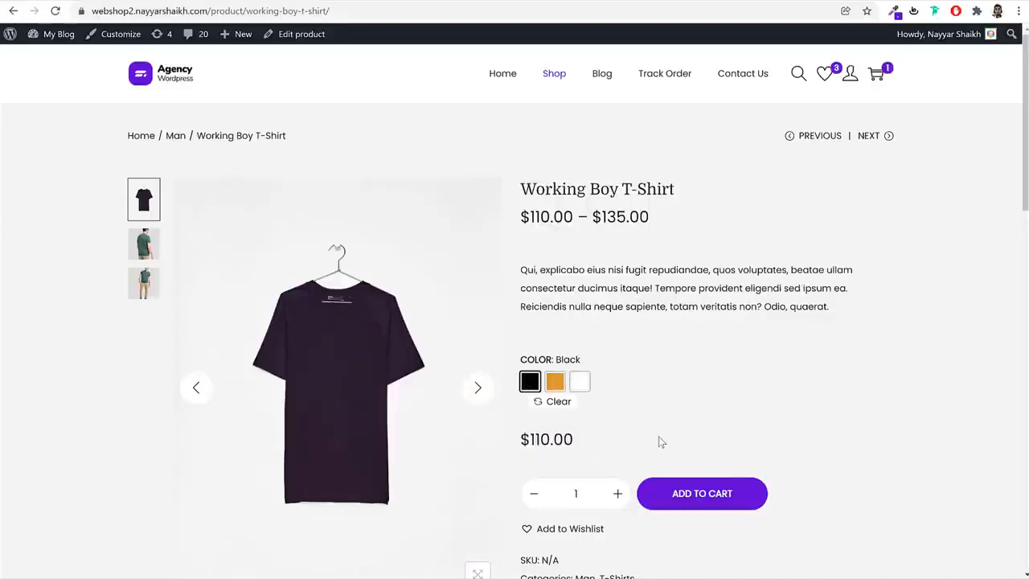
pyautogui.click(555, 382)
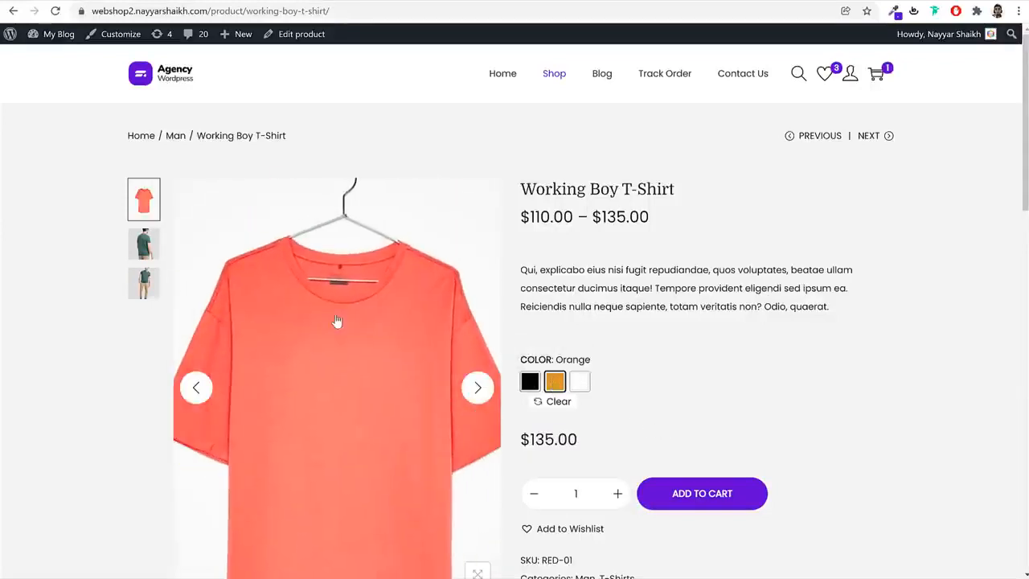
pyautogui.moveTo(600, 447); pyautogui.dragTo(524, 438)
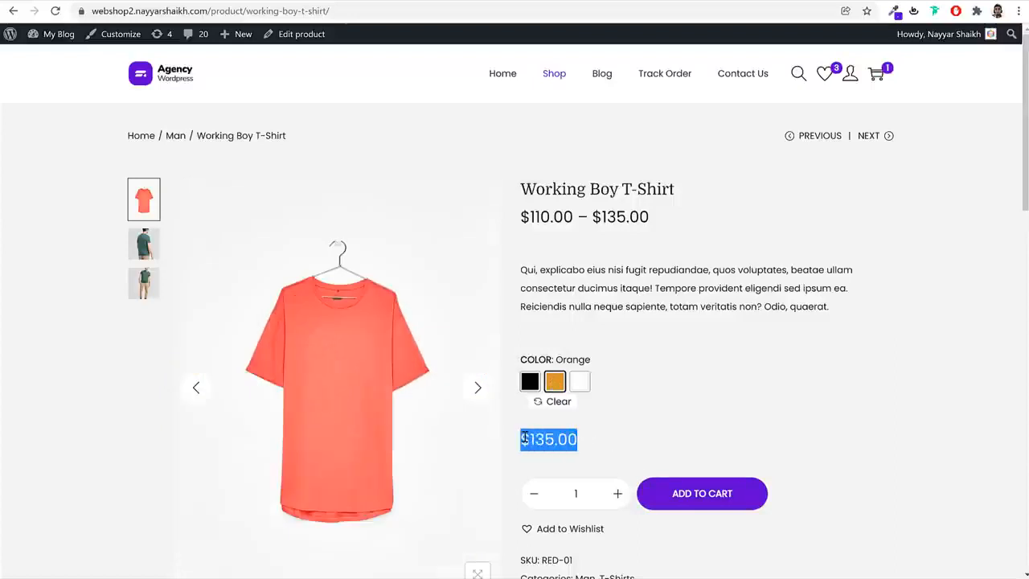
pyautogui.click(579, 382)
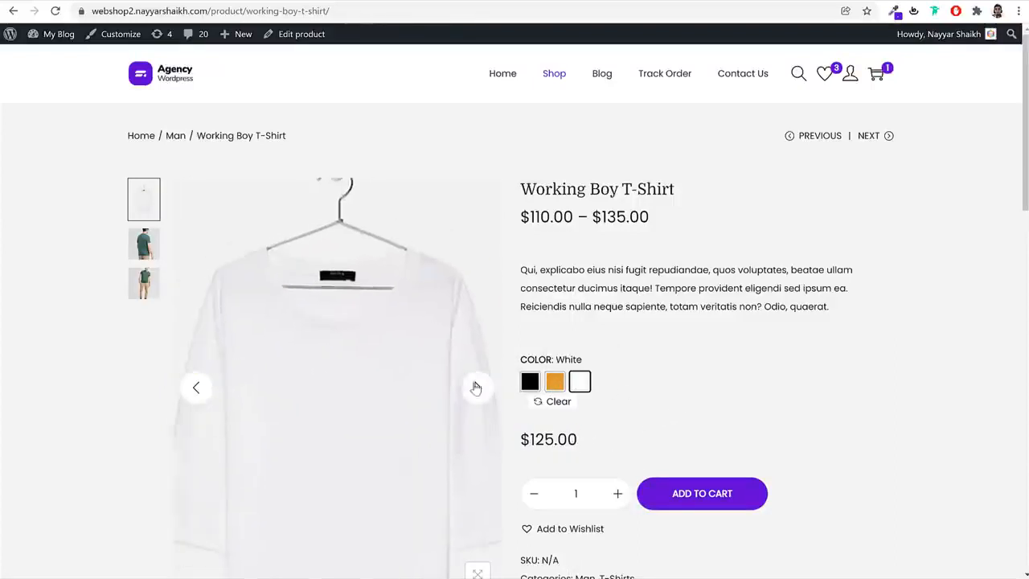
pyautogui.moveTo(587, 446); pyautogui.dragTo(522, 439)
pyautogui.click(653, 421)
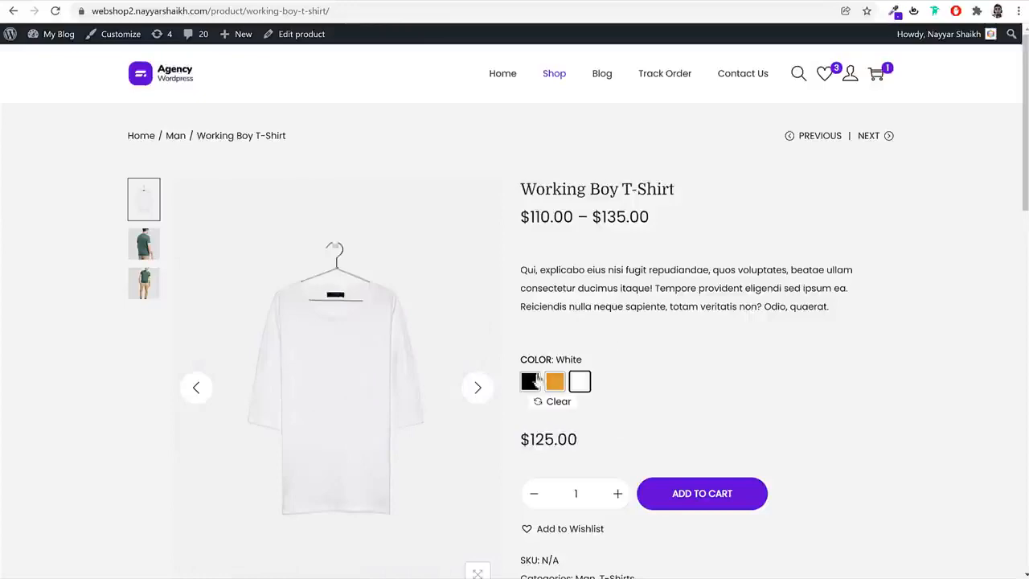
pyautogui.scroll(-5, 737, 391)
pyautogui.scroll(4, 737, 408)
pyautogui.scroll(1, 735, 418)
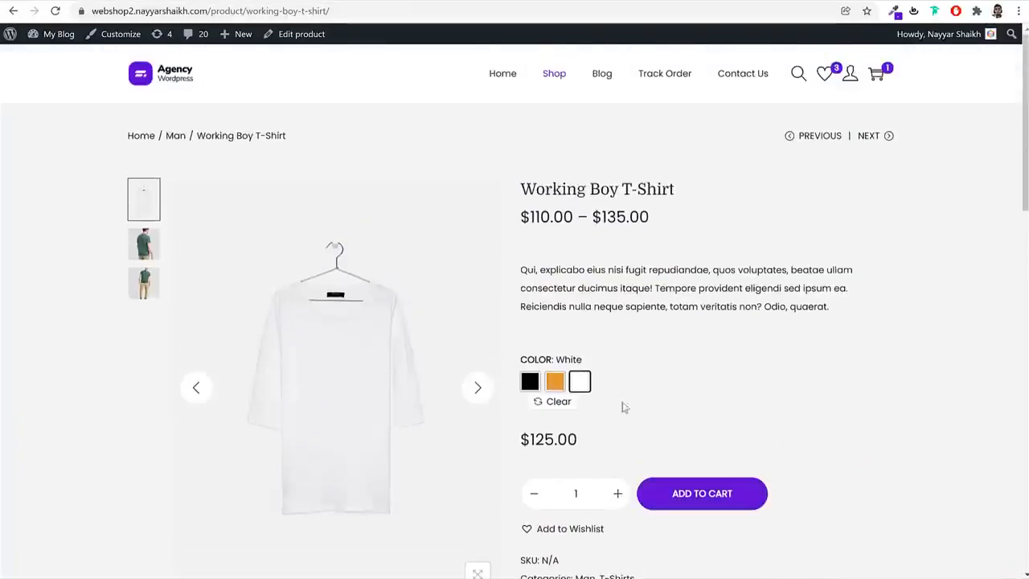
# Open the full cart page and apply the coupon code 10off
pyautogui.click(878, 77)
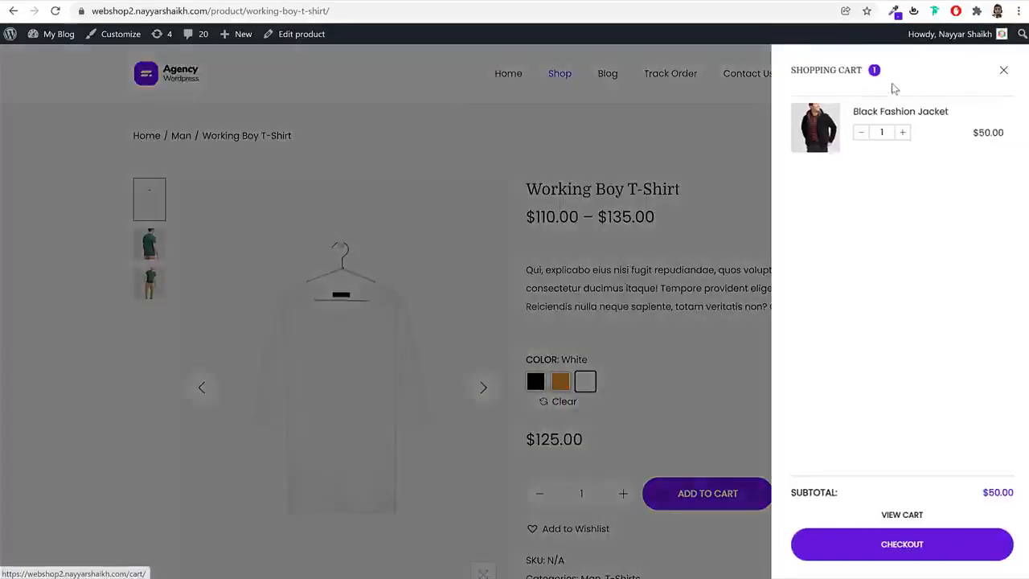
pyautogui.click(902, 515)
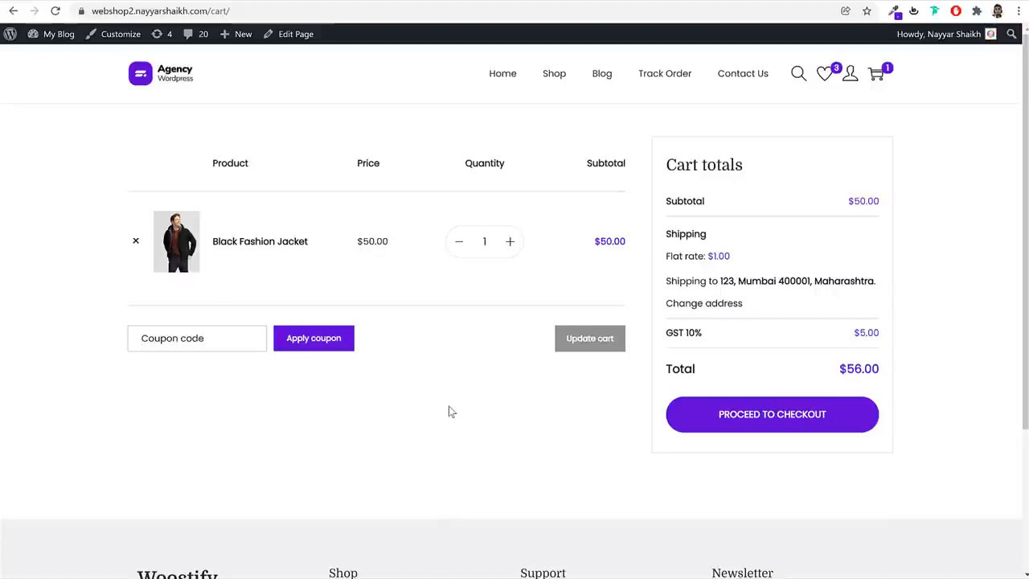
pyautogui.write('10off')
pyautogui.click(305, 341)
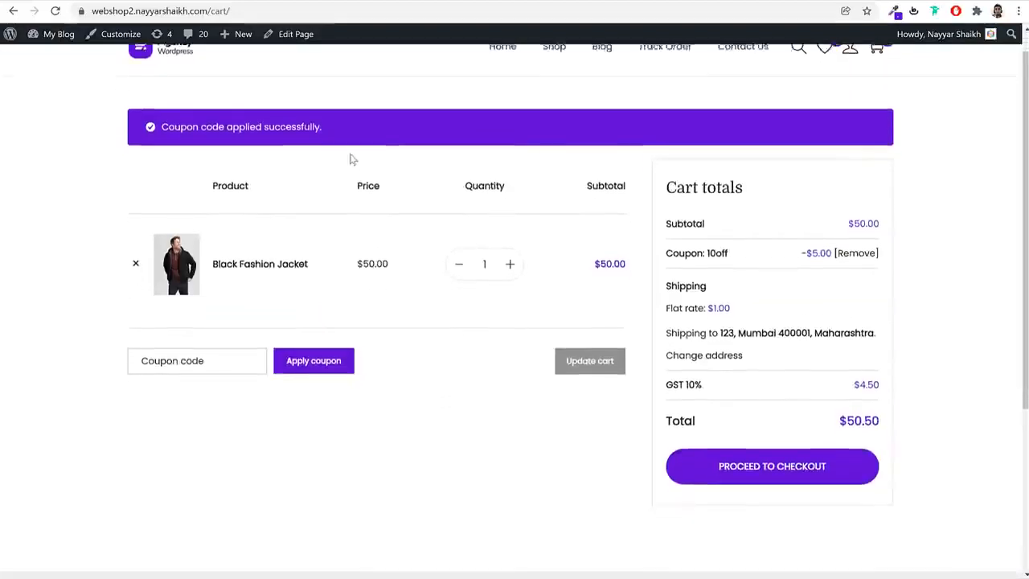
# Examine the coupon notice, the coupon discount and the GST 10% line in the cart totals
pyautogui.moveTo(161, 107); pyautogui.dragTo(348, 110)
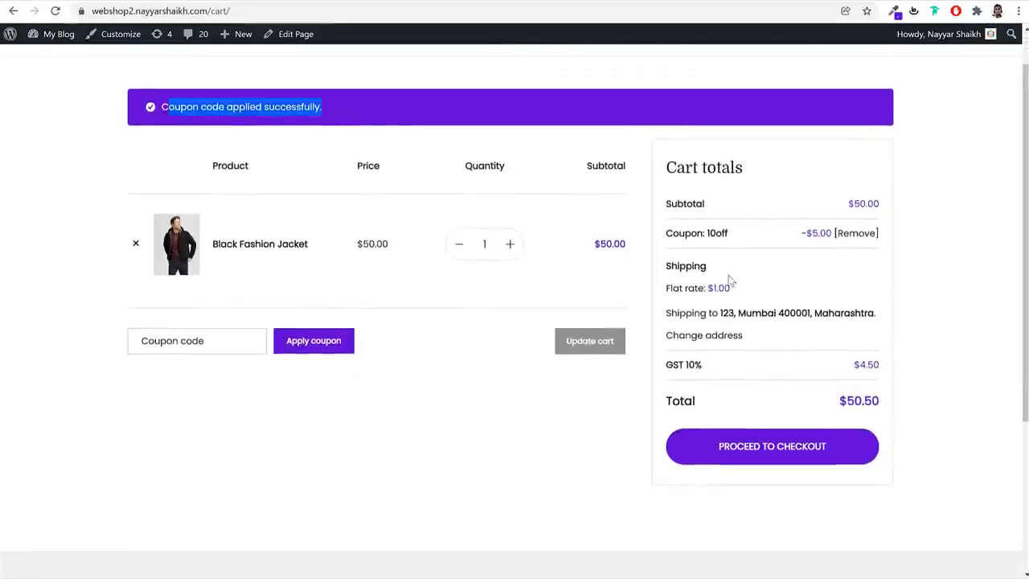
pyautogui.moveTo(831, 232); pyautogui.dragTo(804, 233)
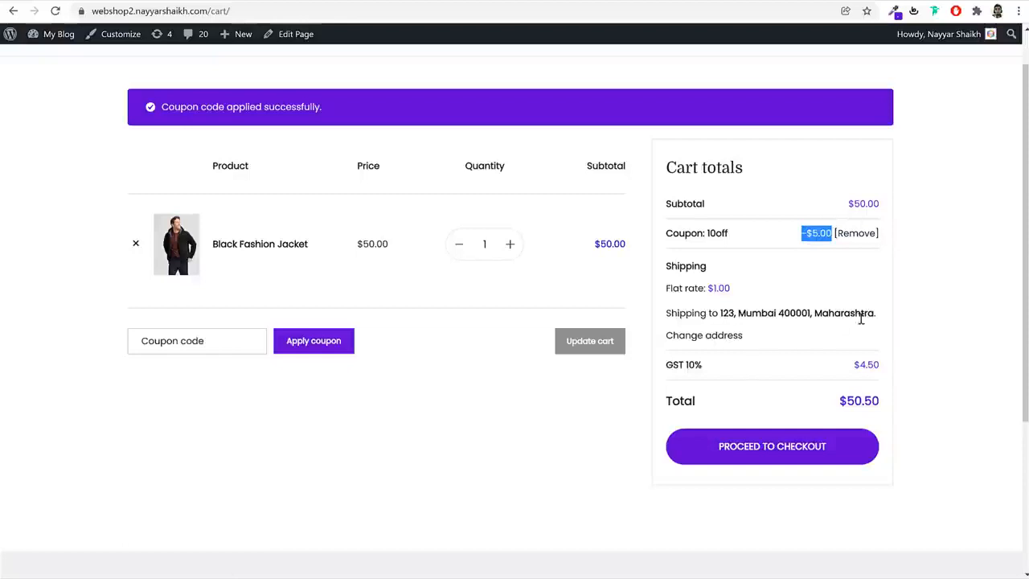
pyautogui.moveTo(706, 370); pyautogui.dragTo(671, 369)
pyautogui.click(709, 375)
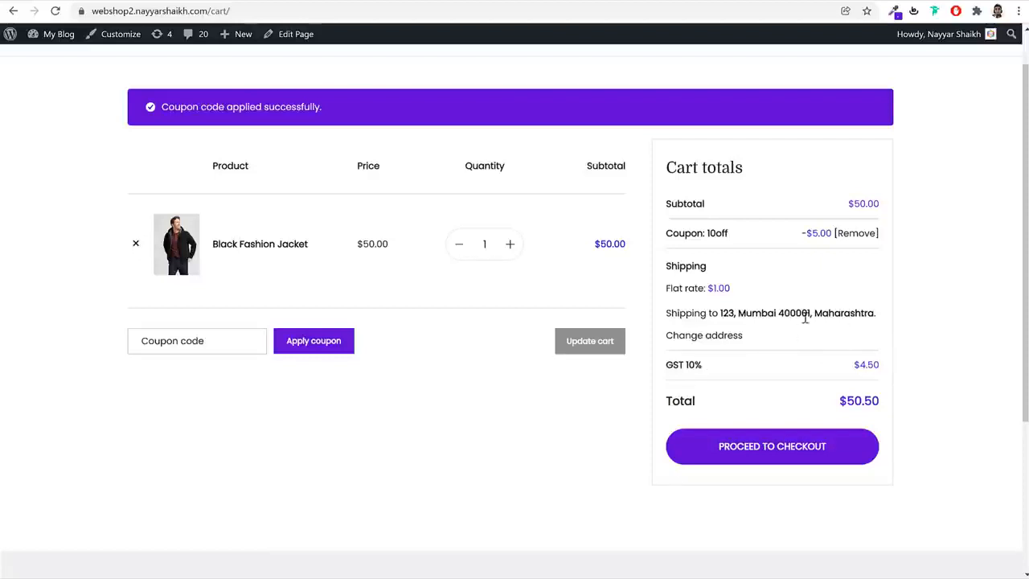
# Examine the flat shipping rate and the state in the shipping address within the cart totals
pyautogui.doubleClick(728, 291)
pyautogui.moveTo(881, 314); pyautogui.dragTo(820, 314)
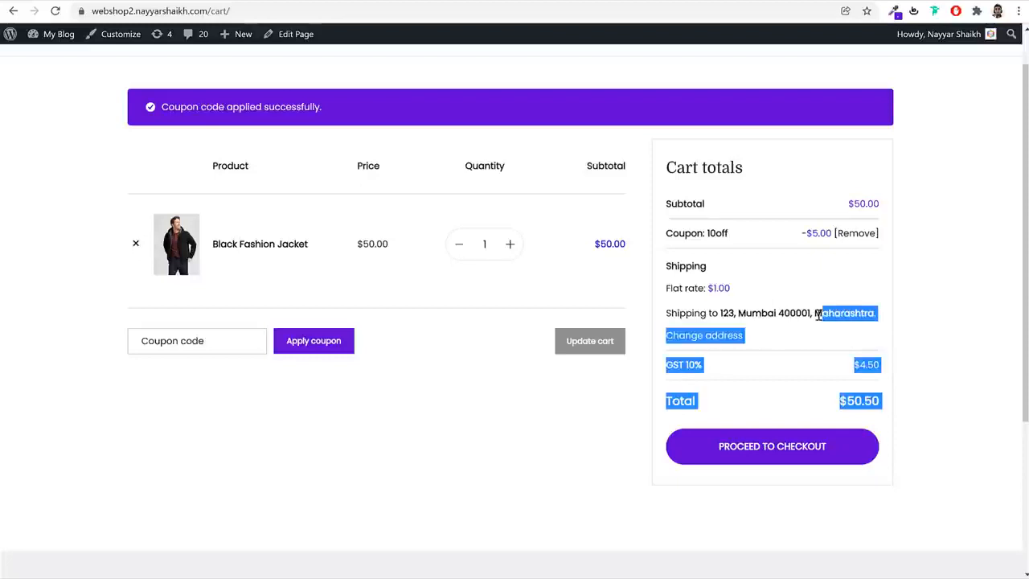
pyautogui.click(819, 314)
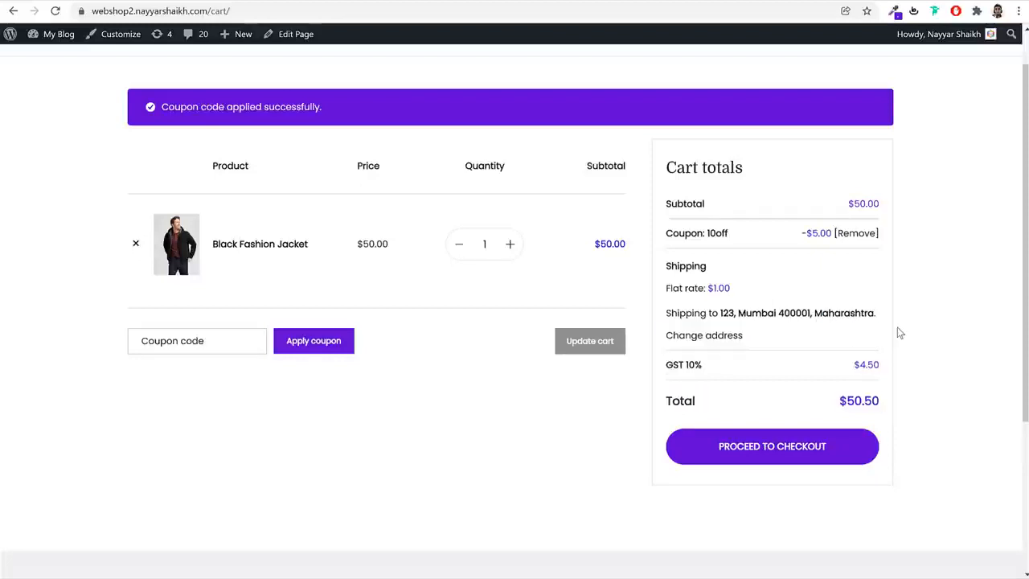
pyautogui.moveTo(815, 313); pyautogui.dragTo(878, 314)
pyautogui.click(777, 312)
pyautogui.moveTo(751, 293); pyautogui.dragTo(712, 290)
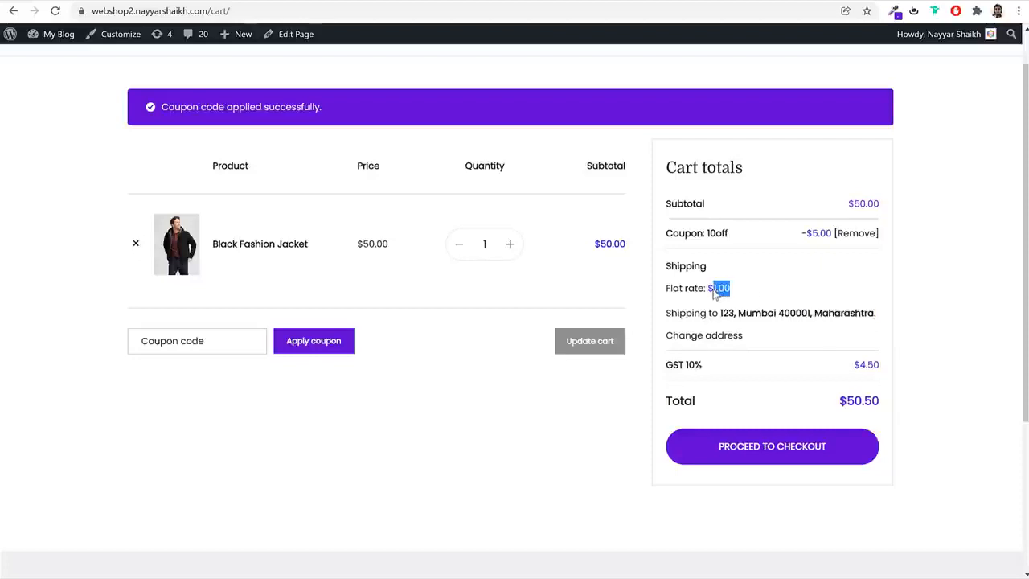
# Change the state in the cart's shipping address to Delhi and update the shipping costs
pyautogui.click(710, 337)
pyautogui.click(728, 410)
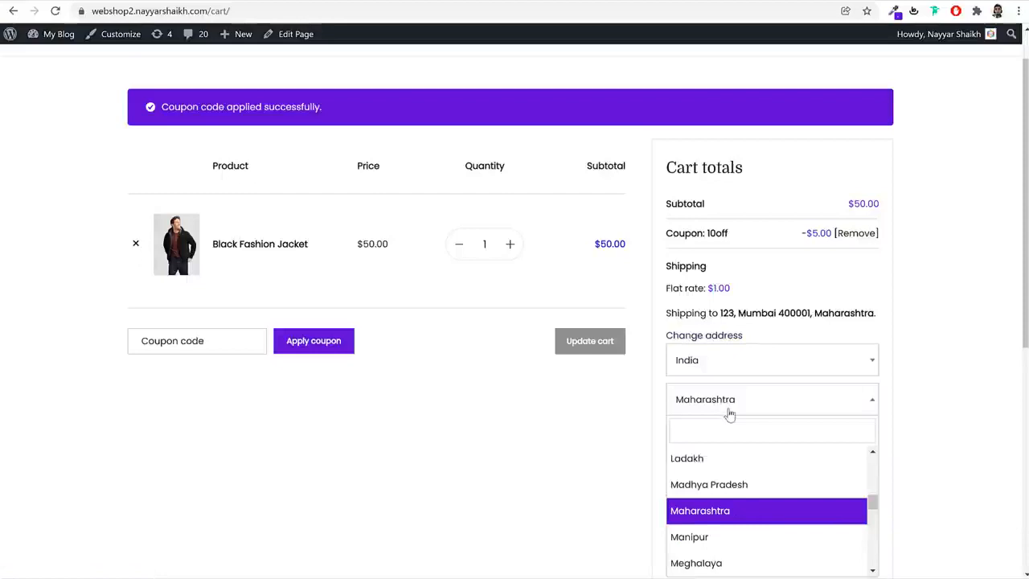
pyautogui.write('del')
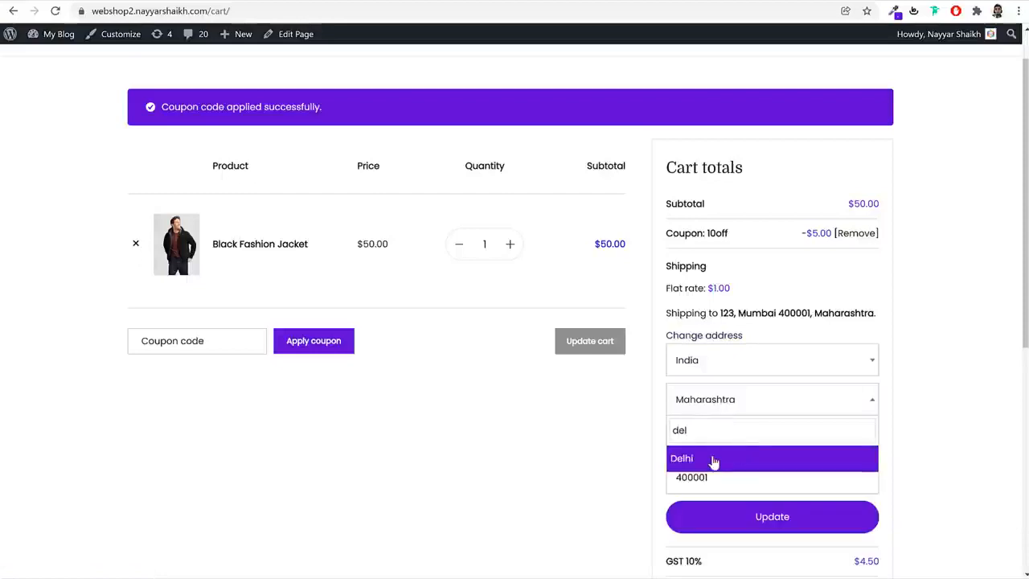
pyautogui.click(714, 459)
pyautogui.click(781, 517)
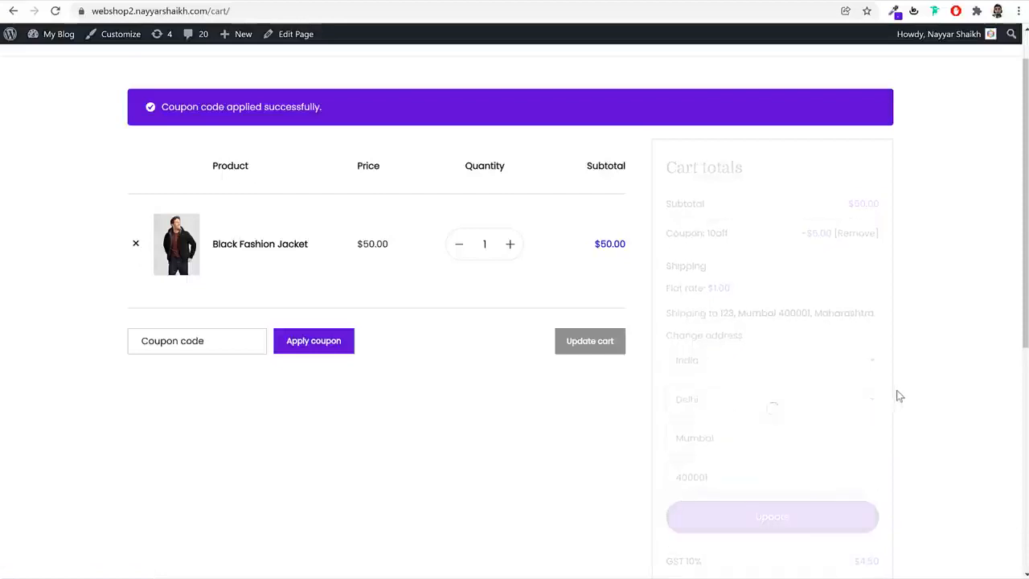
# Review the recalculated flat rate along with the coupon, shipping, GST and total lines of the cart
pyautogui.moveTo(666, 289); pyautogui.dragTo(707, 294)
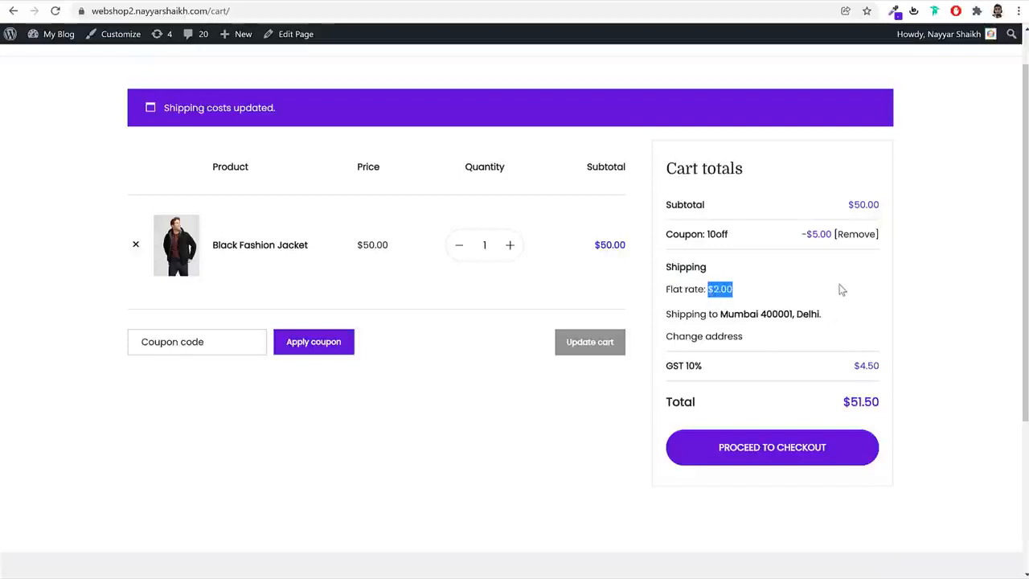
pyautogui.moveTo(745, 239); pyautogui.dragTo(679, 238)
pyautogui.moveTo(726, 277); pyautogui.dragTo(665, 268)
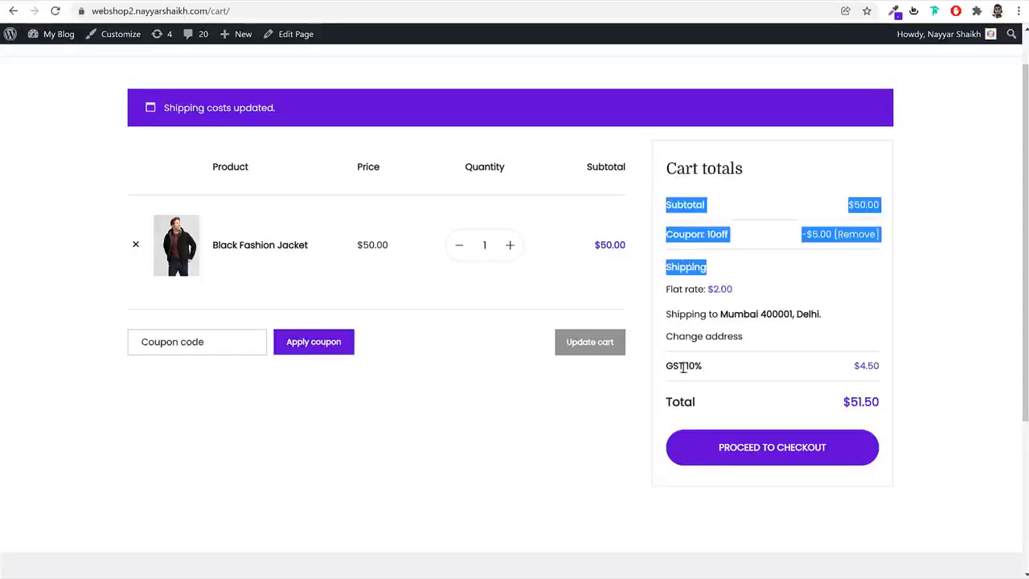
pyautogui.moveTo(703, 366); pyautogui.dragTo(673, 366)
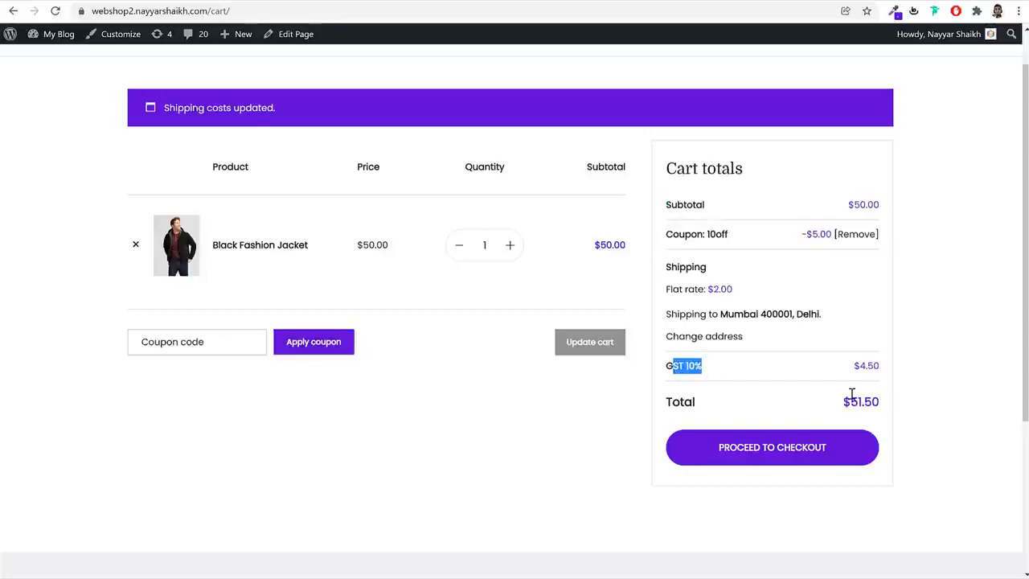
pyautogui.click(946, 386)
# Proceed to checkout and look over the billing form, order summary and available payment methods
pyautogui.click(772, 457)
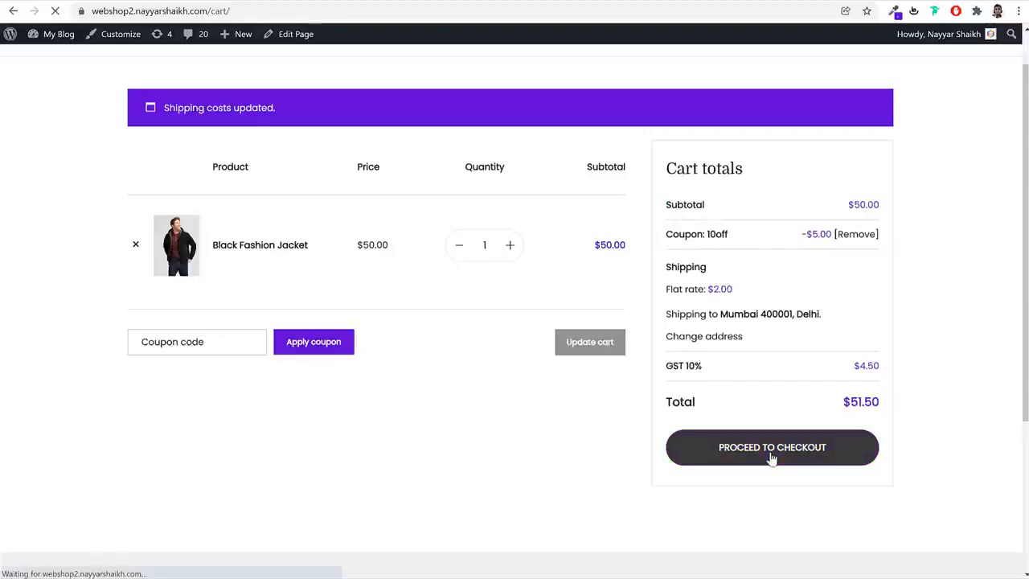
pyautogui.scroll(-2, 517, 222)
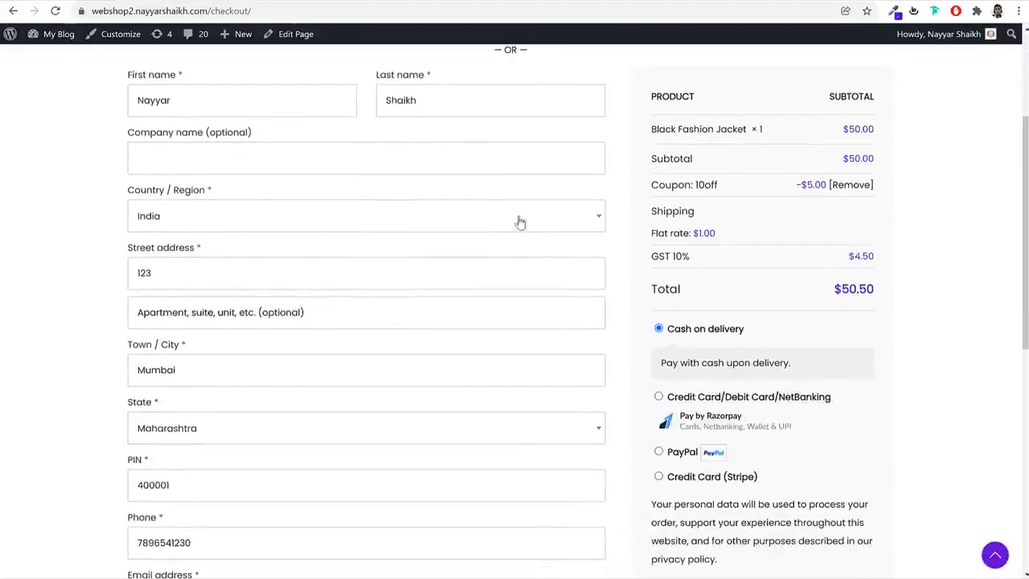
pyautogui.scroll(-5, 195, 308)
pyautogui.scroll(7, 200, 338)
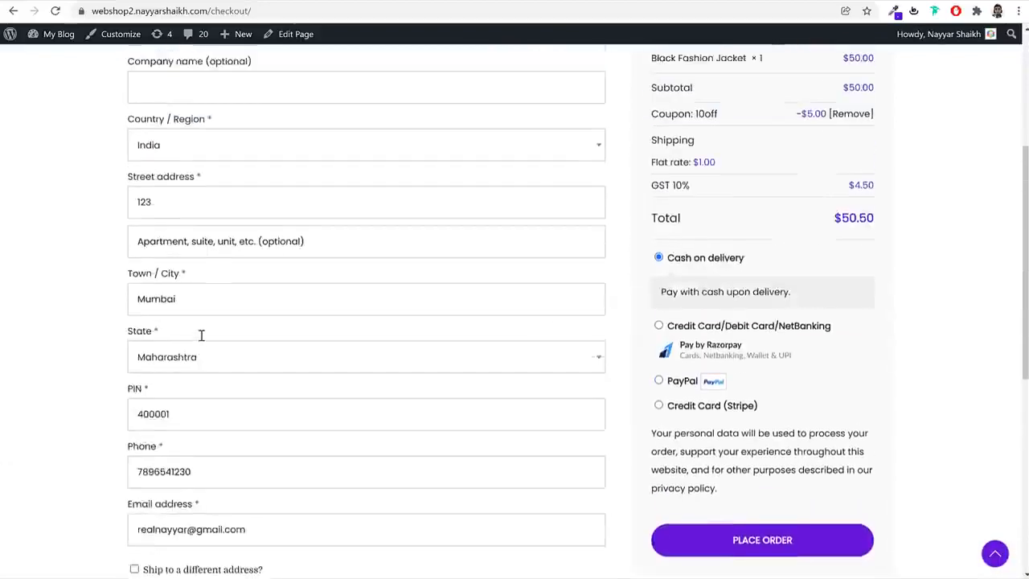
pyautogui.scroll(-3, 924, 276)
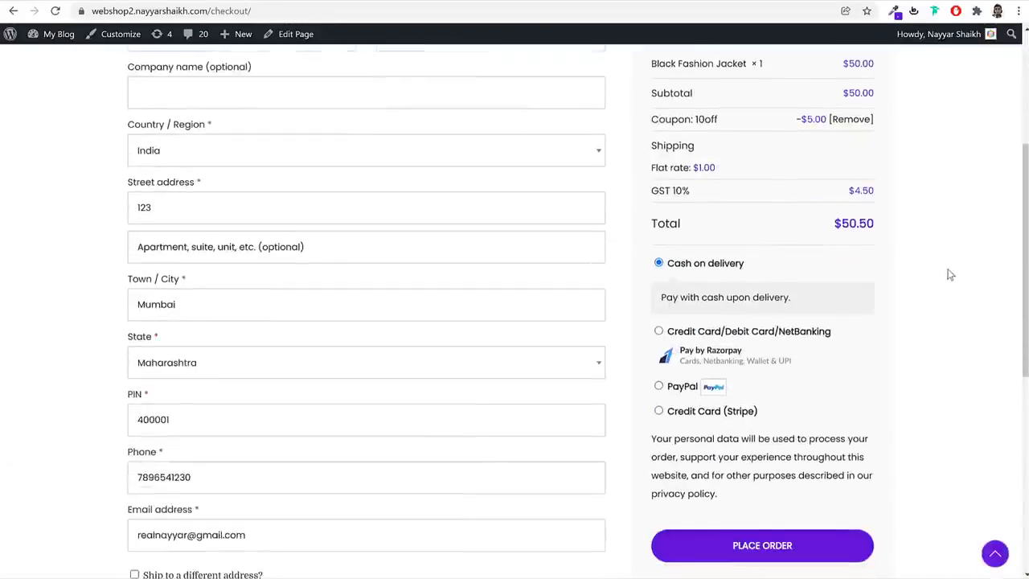
pyautogui.scroll(2, 225, 329)
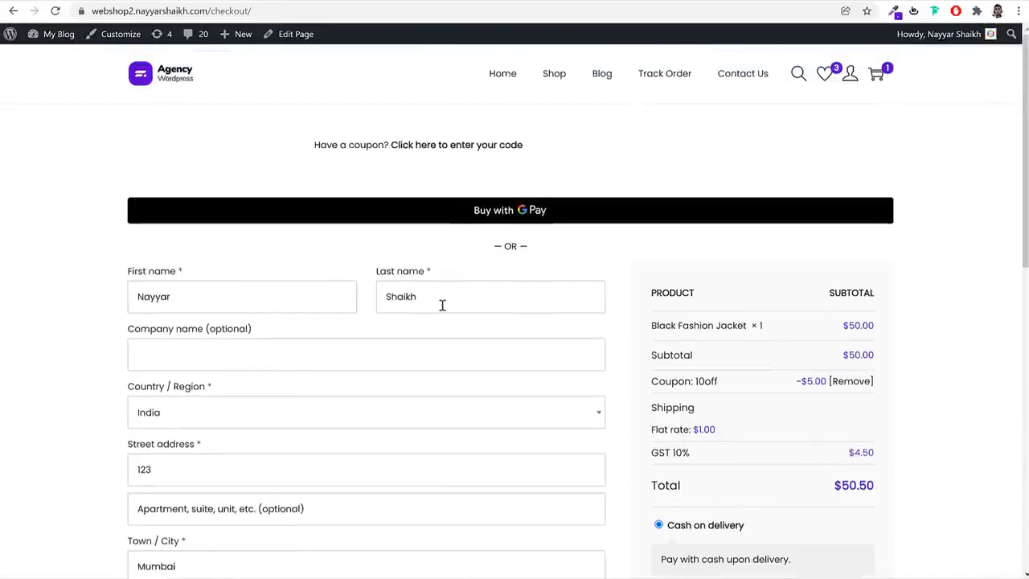
# Look over the checkout page and preview the Razorpay card/NetBanking and PayPal payment options
pyautogui.scroll(-2, 442, 306)
pyautogui.scroll(-3, 442, 306)
pyautogui.scroll(5, 444, 308)
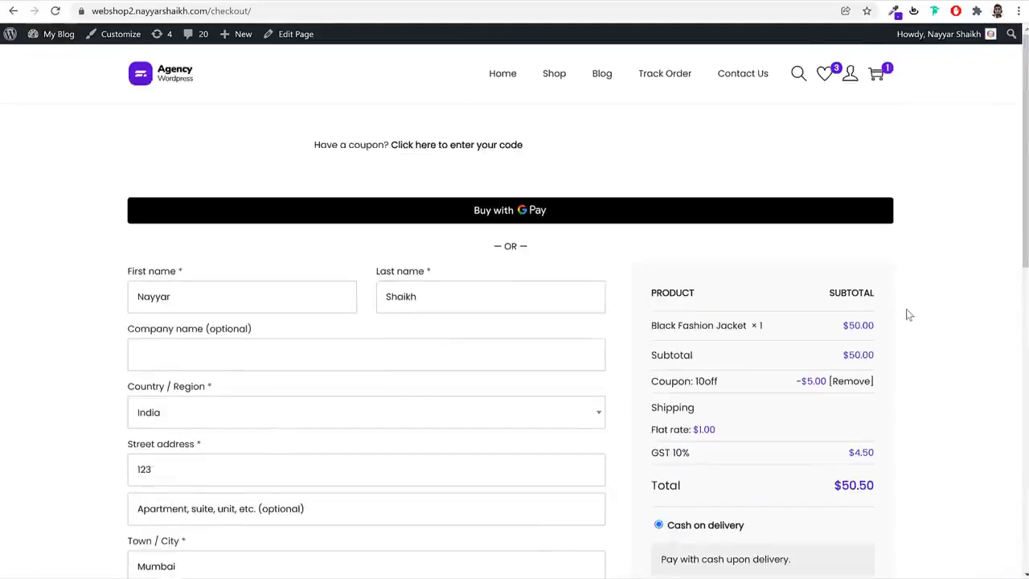
pyautogui.scroll(-3, 909, 312)
pyautogui.scroll(-1, 914, 312)
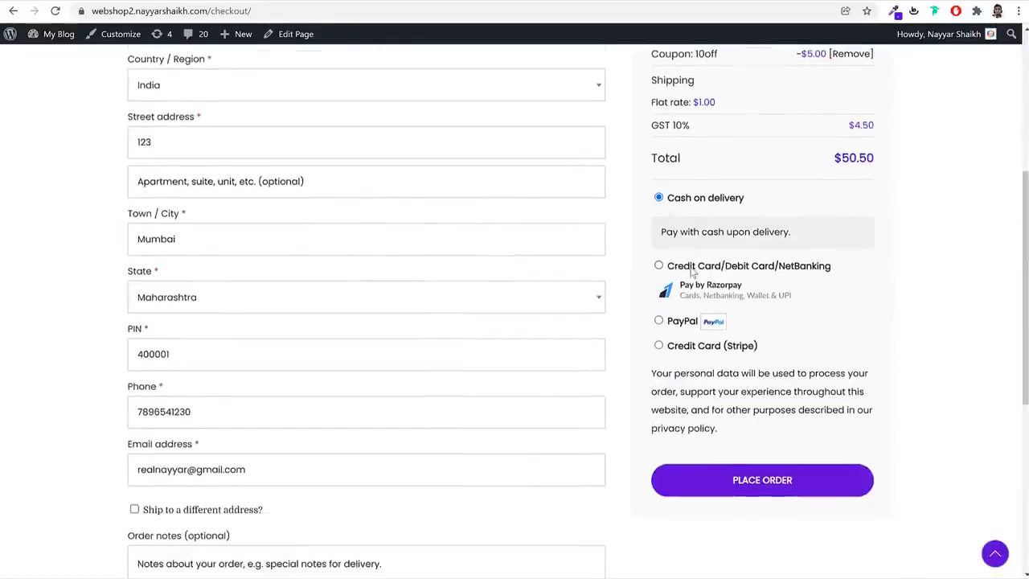
pyautogui.click(692, 268)
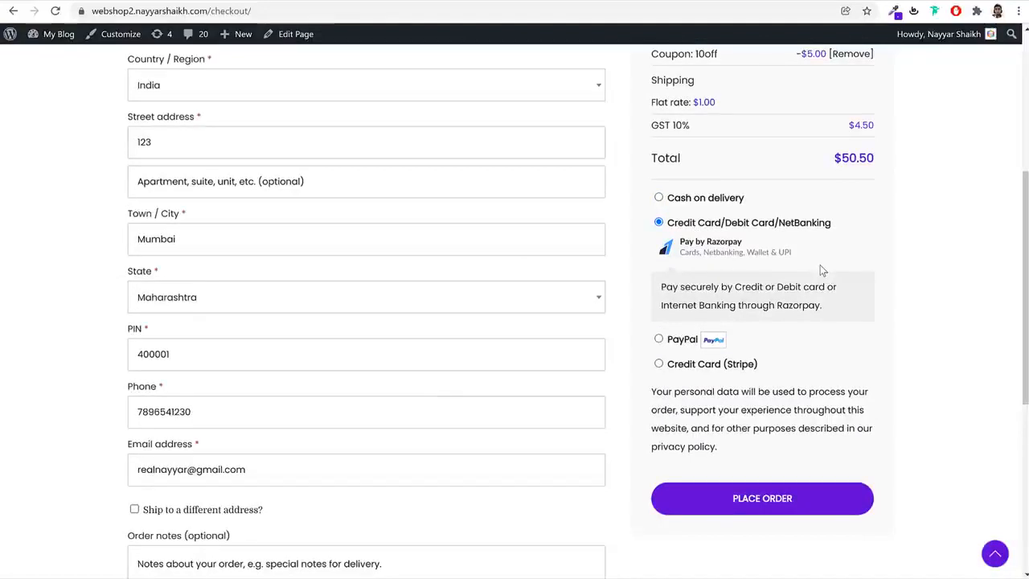
pyautogui.click(684, 339)
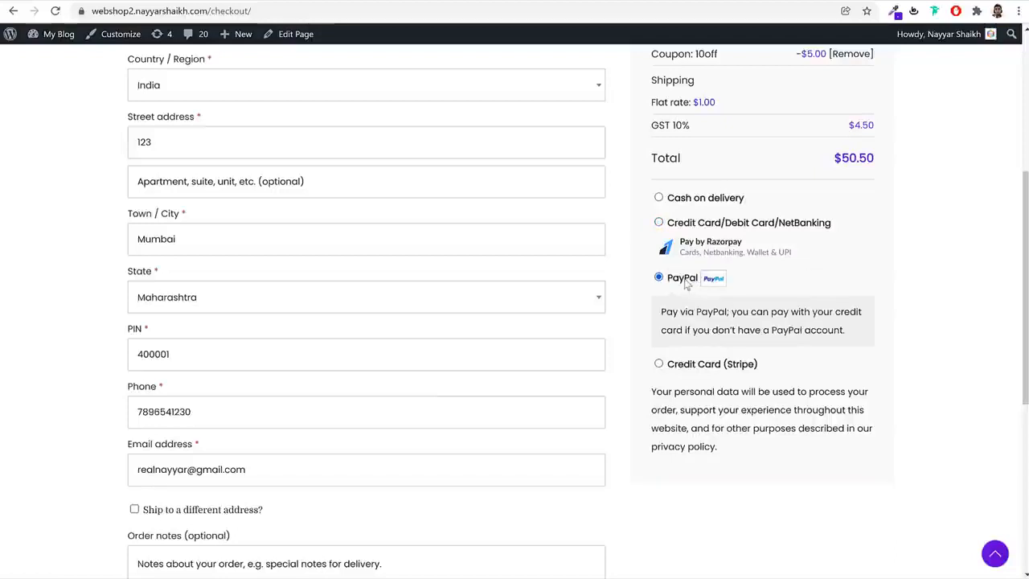
# Select the Credit Card (Stripe) payment option and inspect its card number field without filling it in
pyautogui.click(700, 364)
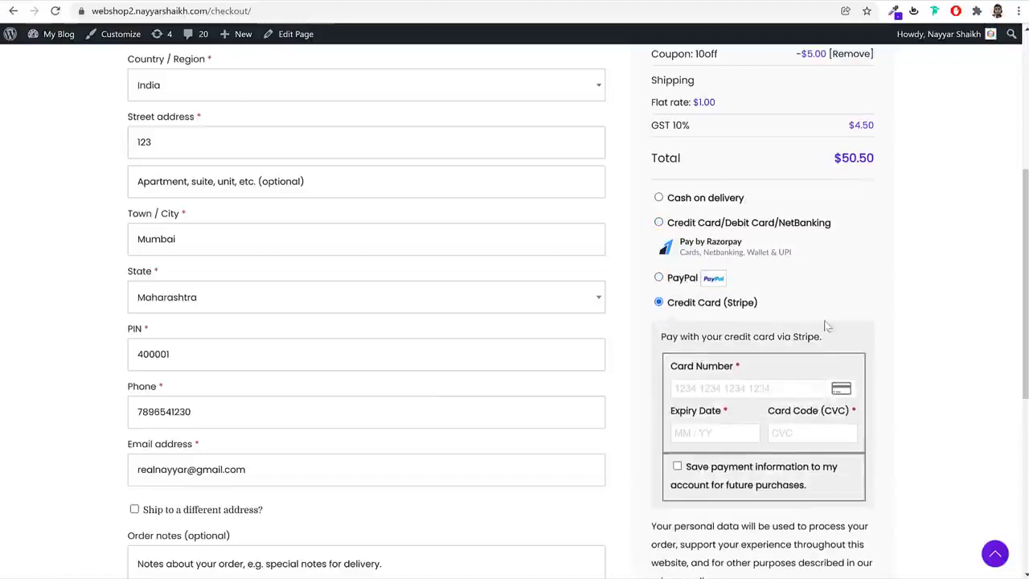
pyautogui.scroll(-2, 887, 322)
pyautogui.click(811, 257)
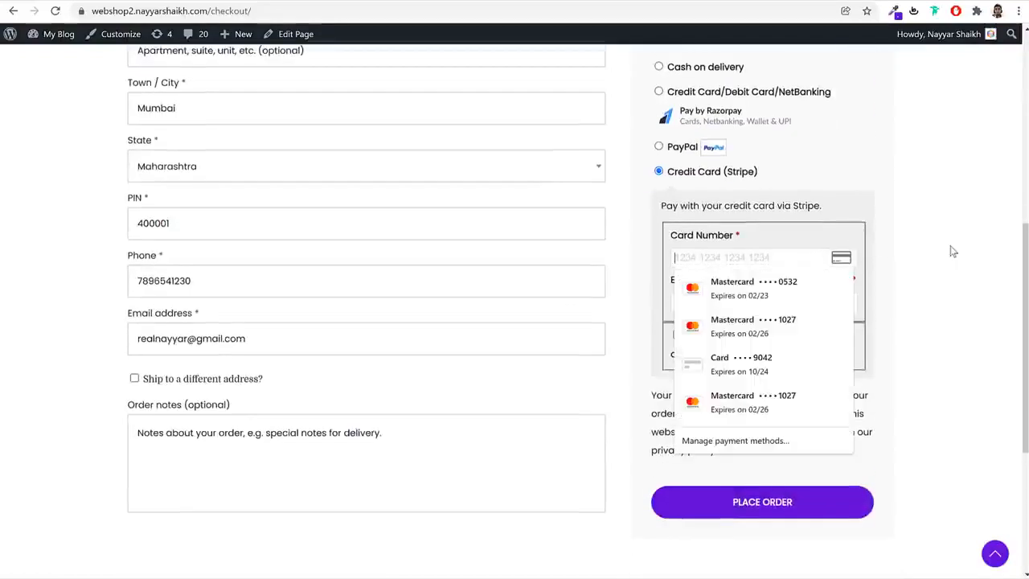
pyautogui.click(954, 251)
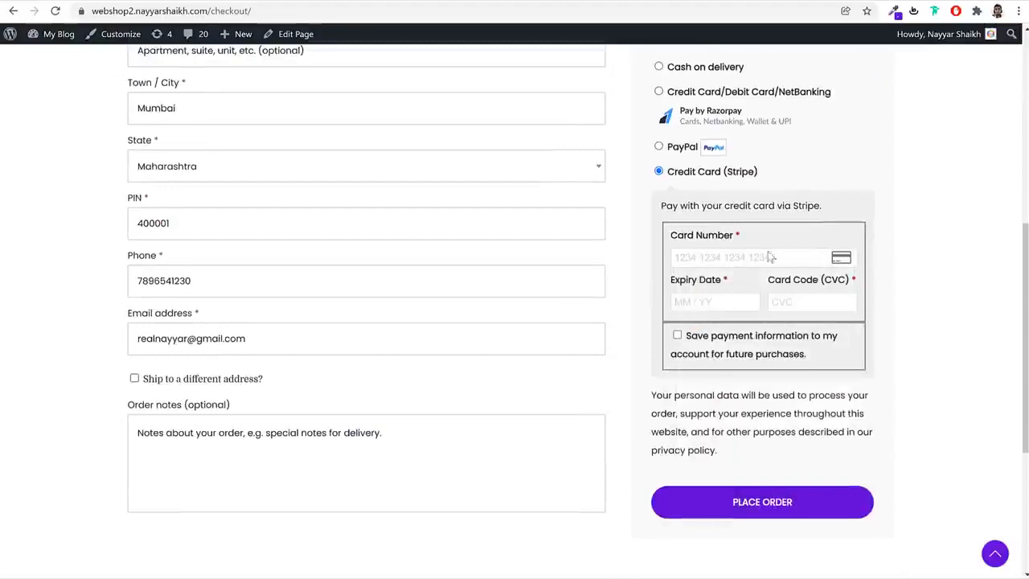
# Choose Cash on delivery as the payment method and place the order for the Black Fashion Jacket
pyautogui.scroll(1, 788, 258)
pyautogui.click(655, 134)
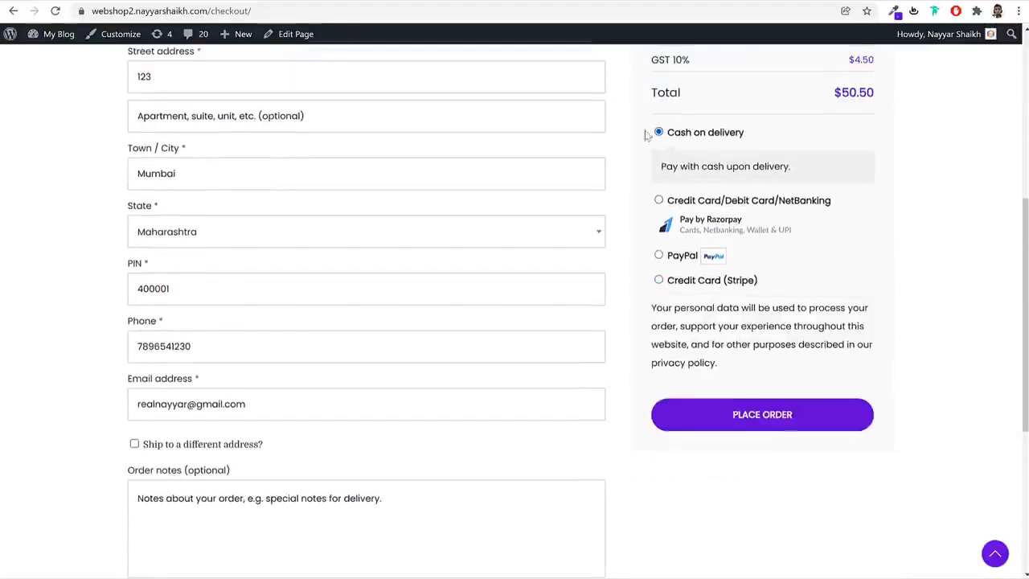
pyautogui.scroll(3, 563, 241)
pyautogui.scroll(3, 522, 323)
pyautogui.scroll(-4, 519, 338)
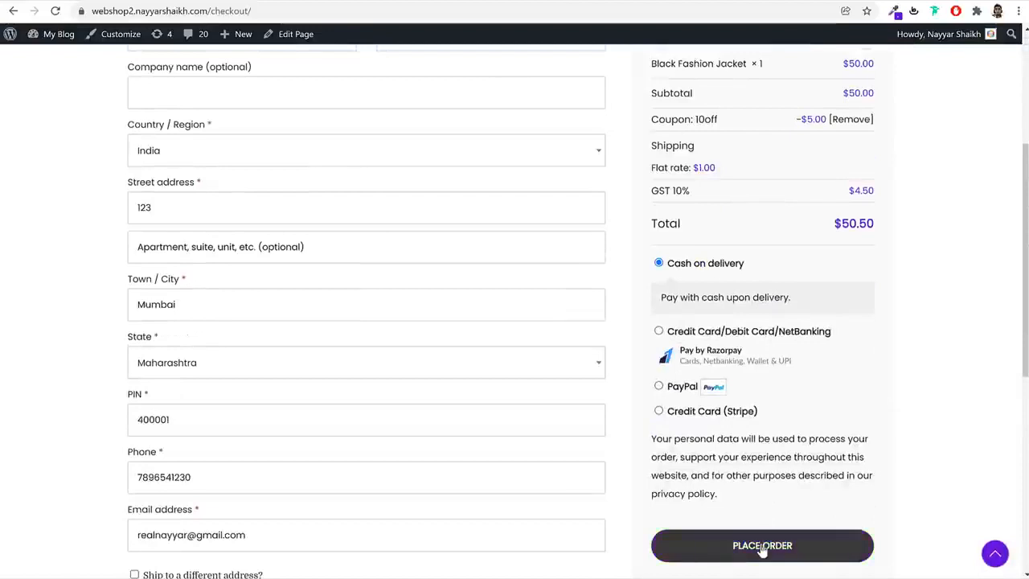
pyautogui.click(763, 551)
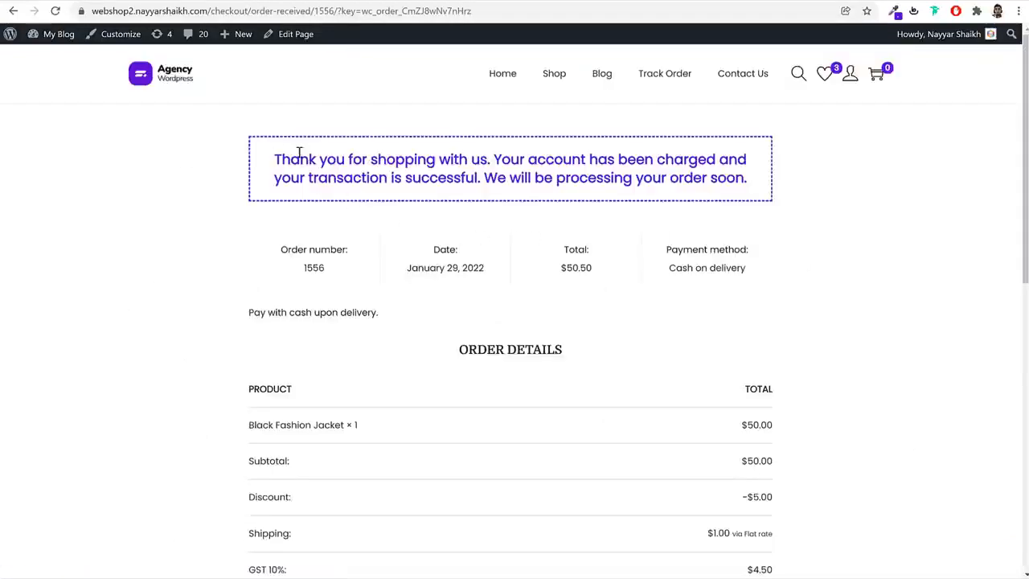
# Review the thank-you message, order details, and billing and shipping addresses on the order confirmation page
pyautogui.moveTo(292, 160); pyautogui.dragTo(538, 176)
pyautogui.click(797, 252)
pyautogui.scroll(-3, 821, 279)
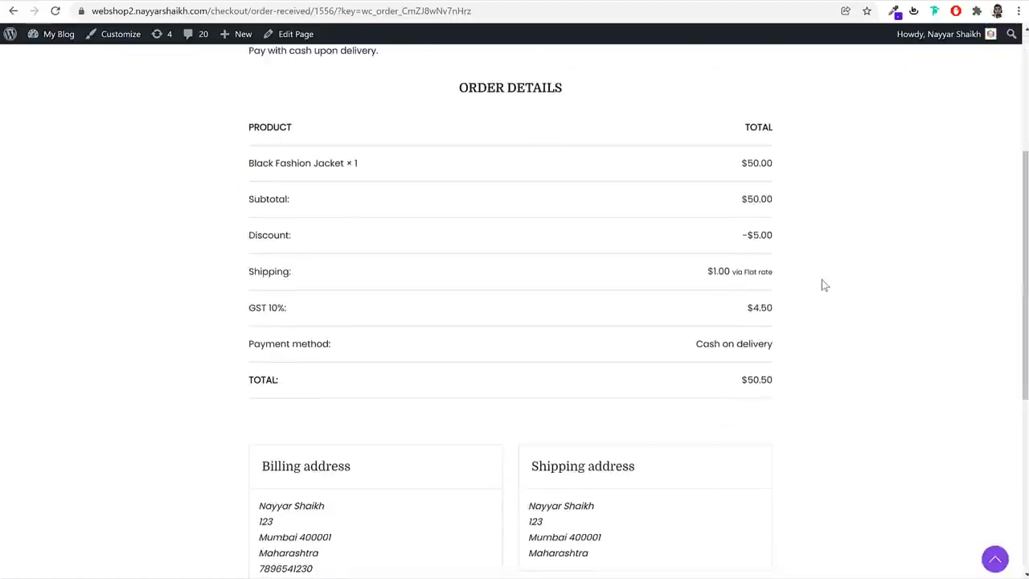
pyautogui.scroll(1, 824, 285)
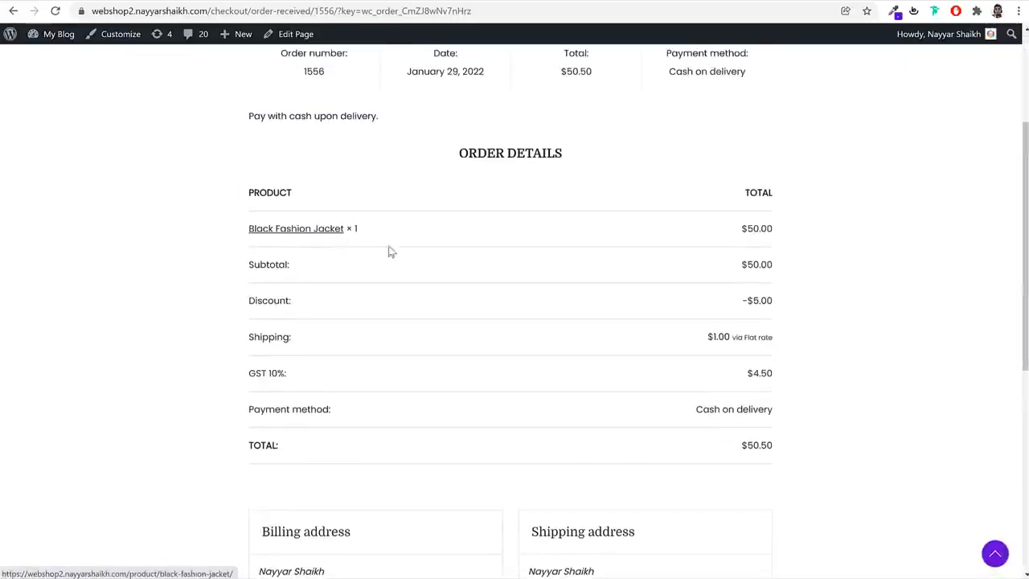
pyautogui.scroll(-3, 833, 315)
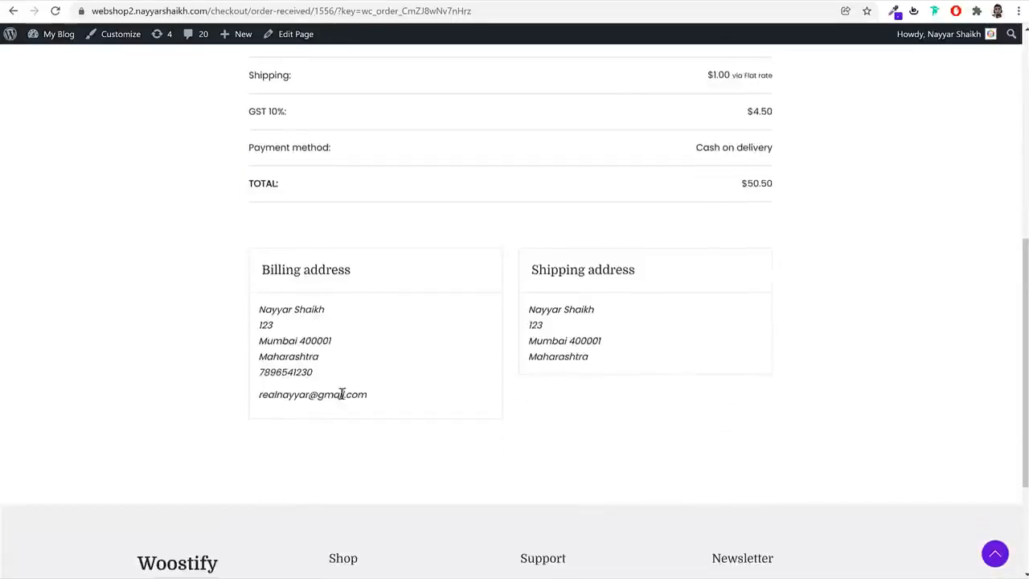
pyautogui.scroll(5, 342, 394)
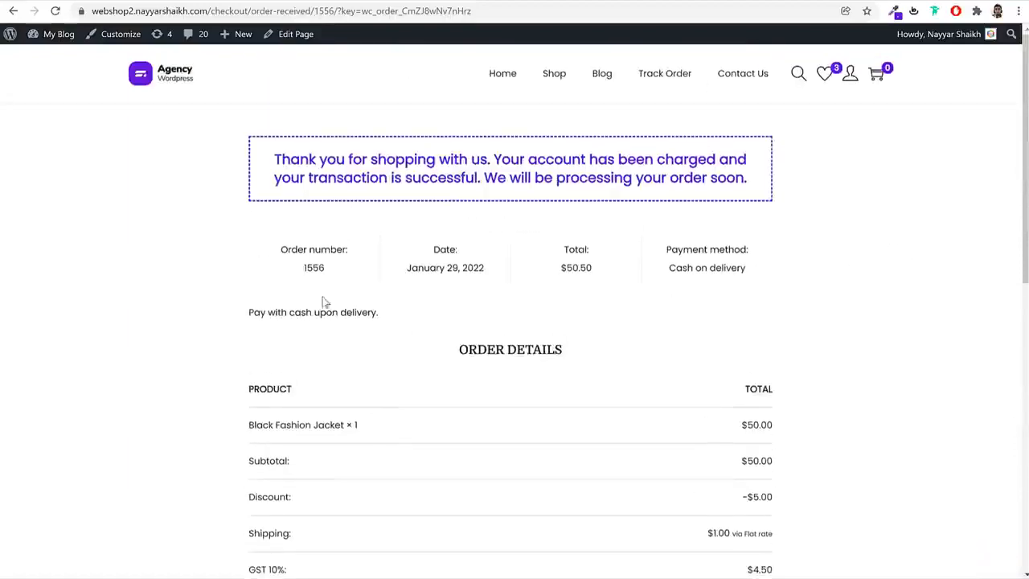
# Copy the order number from the confirmation and paste it as the Order ID on the Track Order page
pyautogui.doubleClick(314, 268)
pyautogui.hotkey('ctrl', 'c')
pyautogui.click(666, 73)
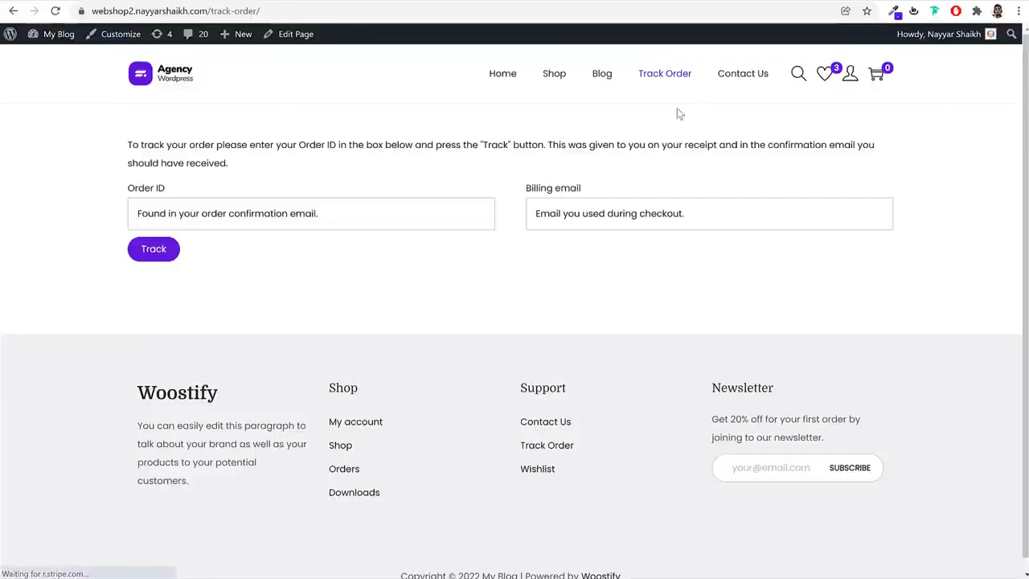
pyautogui.click(248, 214)
pyautogui.hotkey('ctrl', 'v')
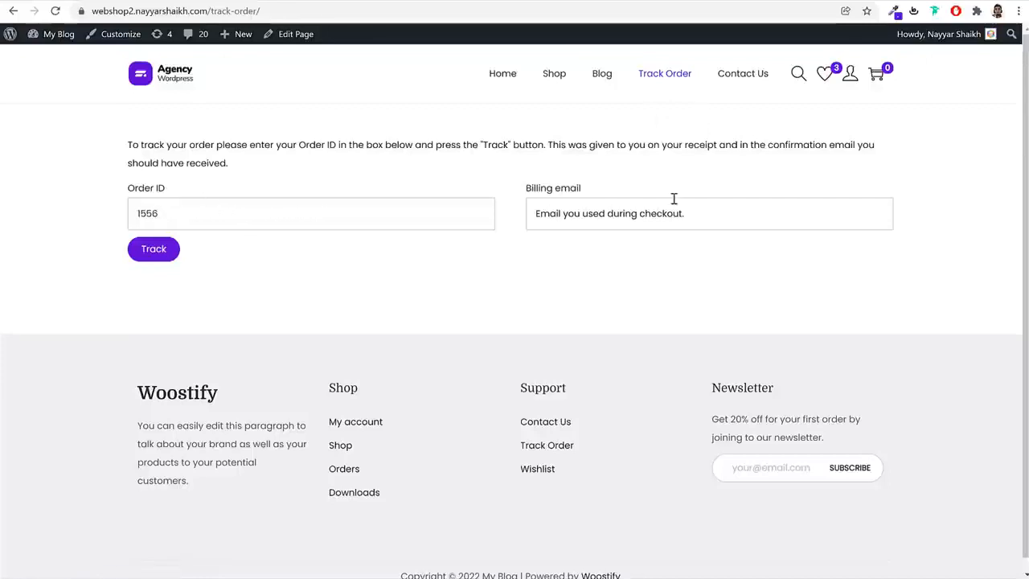
# Enter the customer's billing email, track the order and review its status, details and addresses
pyautogui.click(599, 222)
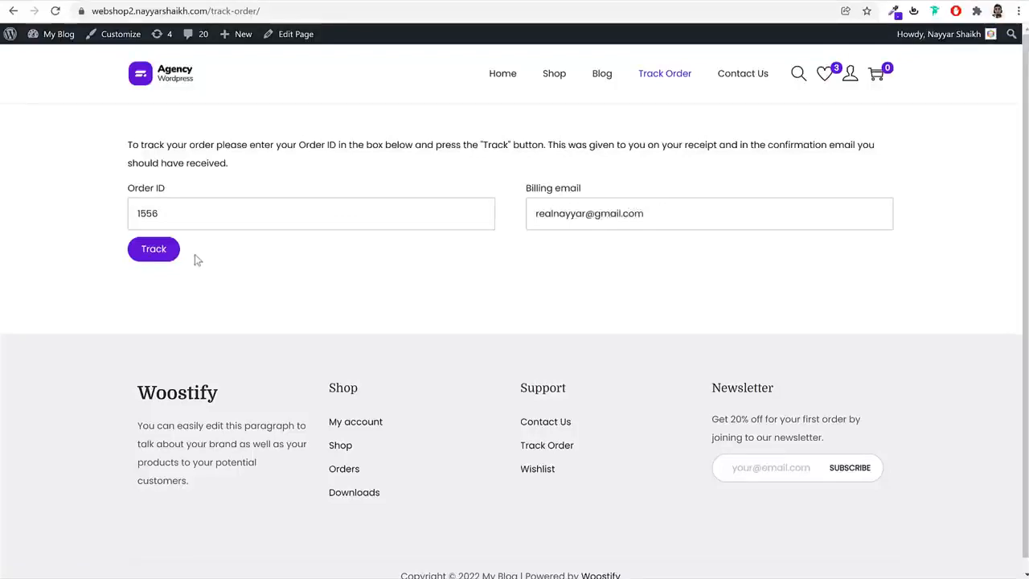
pyautogui.scroll(-4, 545, 308)
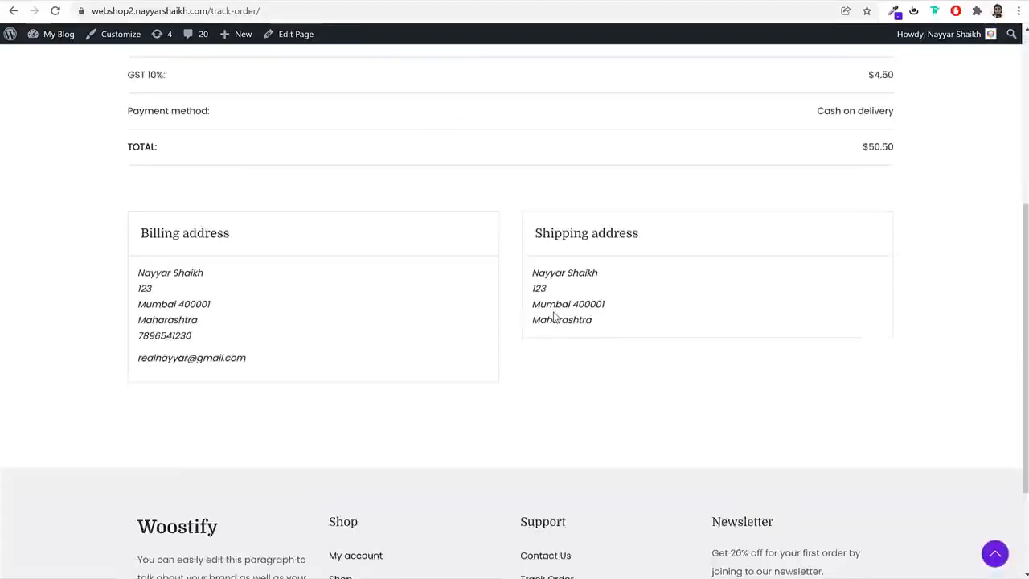
pyautogui.scroll(3, 555, 321)
pyautogui.scroll(2, 558, 326)
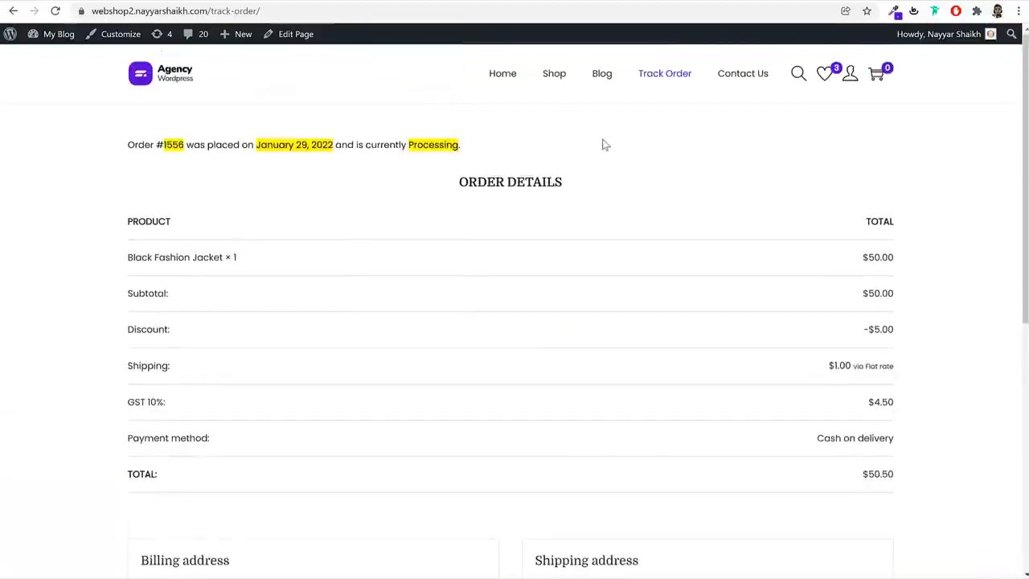
# Open the shop page and sort the products first by popularity and finally by average rating
pyautogui.click(554, 83)
pyautogui.scroll(-8, 887, 281)
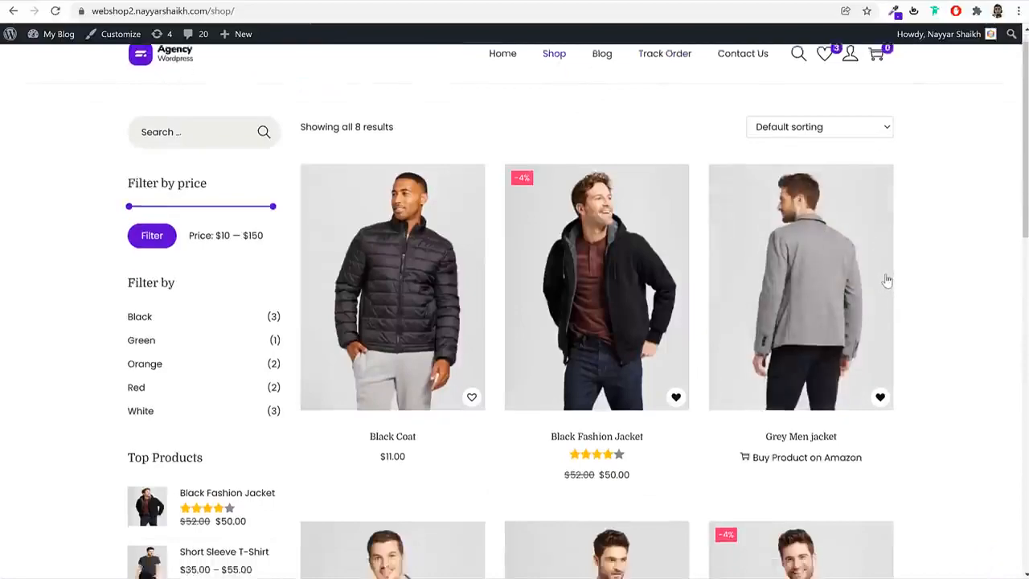
pyautogui.scroll(8, 930, 300)
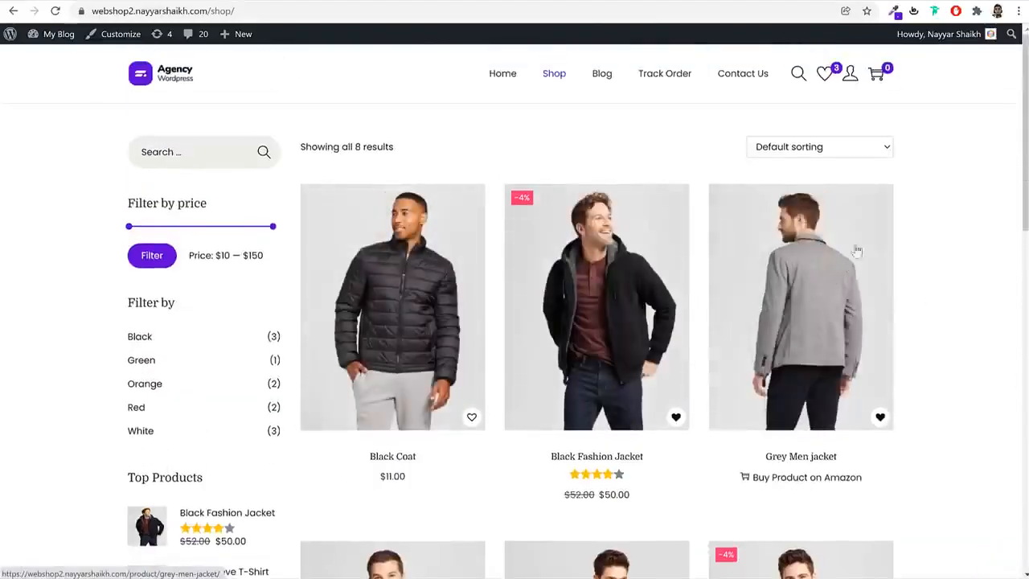
pyautogui.click(829, 151)
pyautogui.click(833, 177)
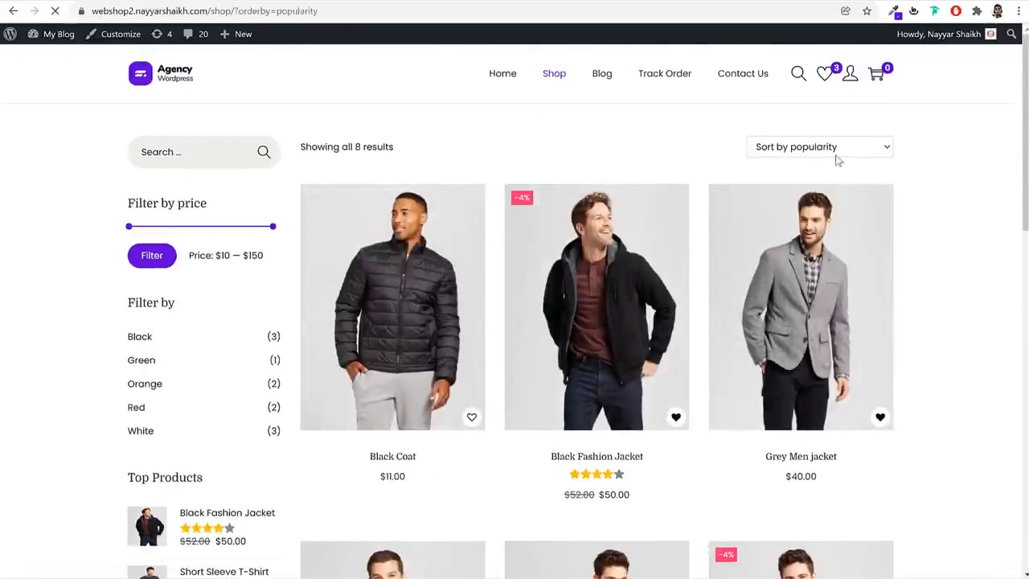
pyautogui.click(864, 152)
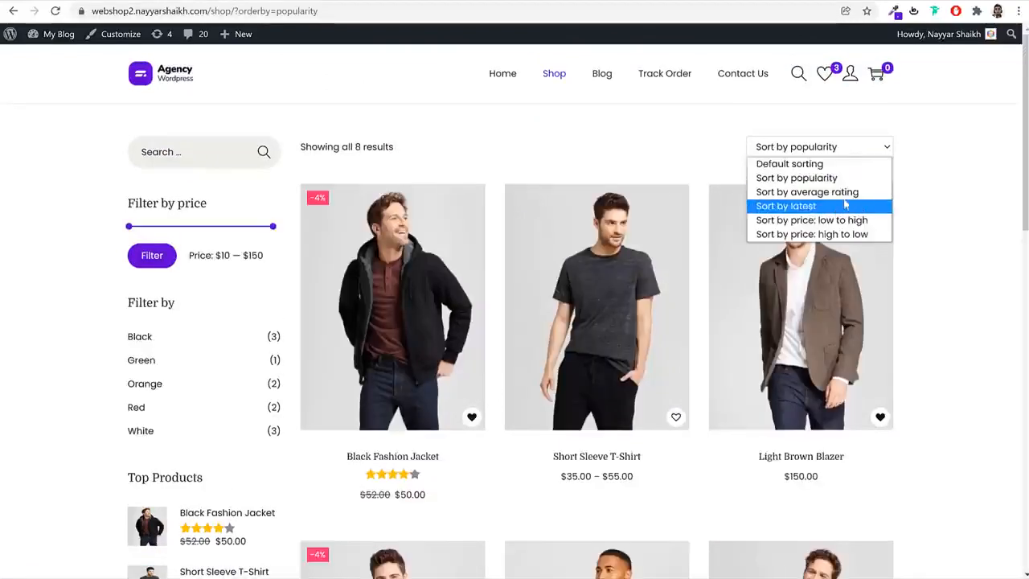
pyautogui.click(837, 191)
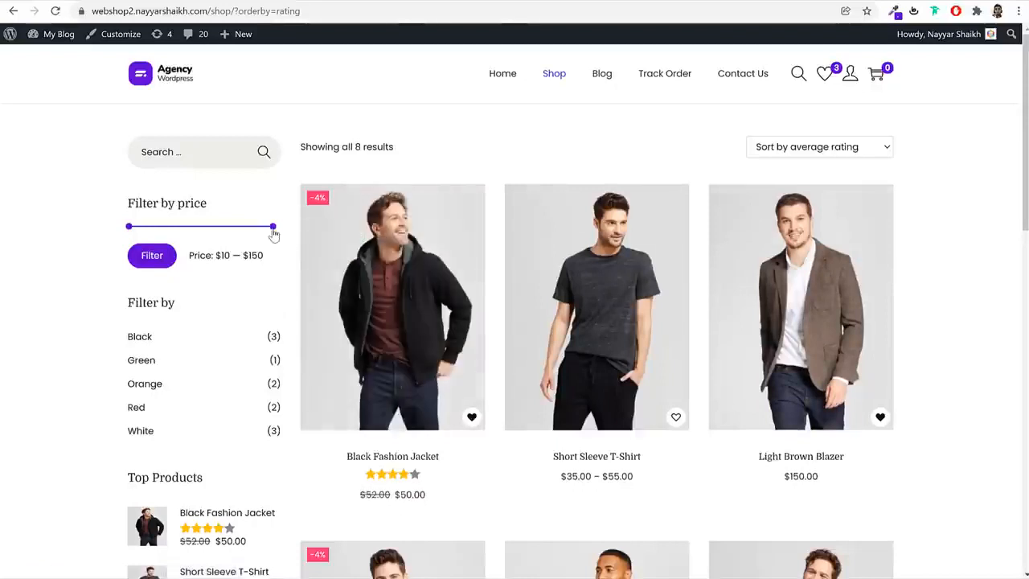
# Filter the shop products to the price range $10 to $70 and look through the filtered products
pyautogui.moveTo(272, 230); pyautogui.dragTo(193, 237)
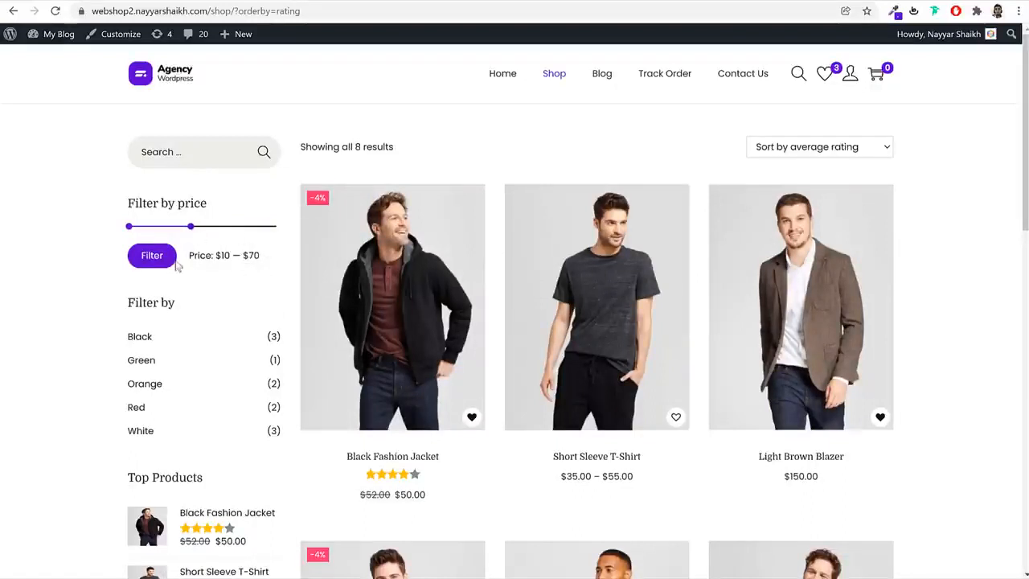
pyautogui.moveTo(265, 259); pyautogui.dragTo(238, 255)
pyautogui.click(152, 255)
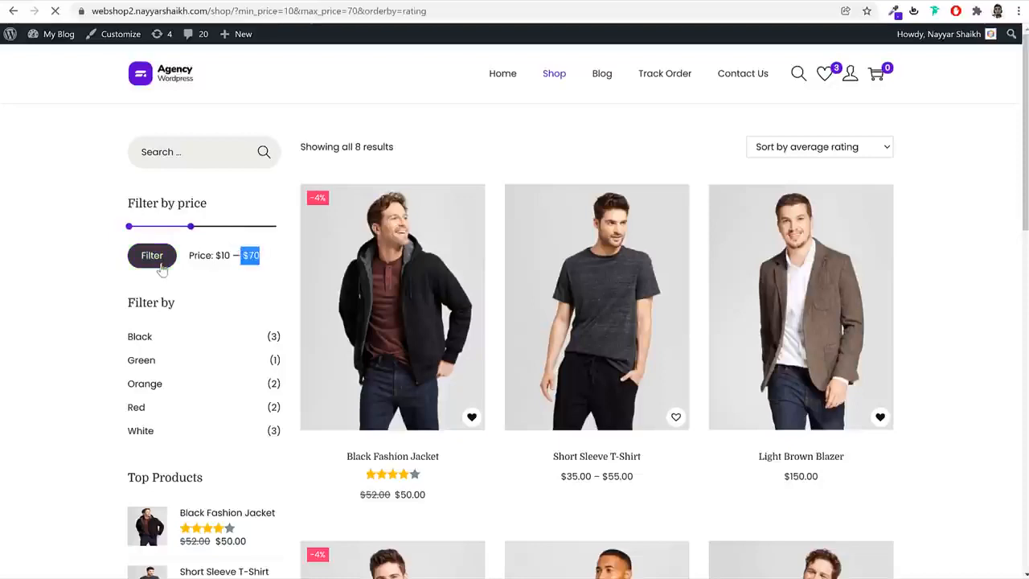
pyautogui.scroll(-1, 893, 344)
pyautogui.scroll(-6, 894, 344)
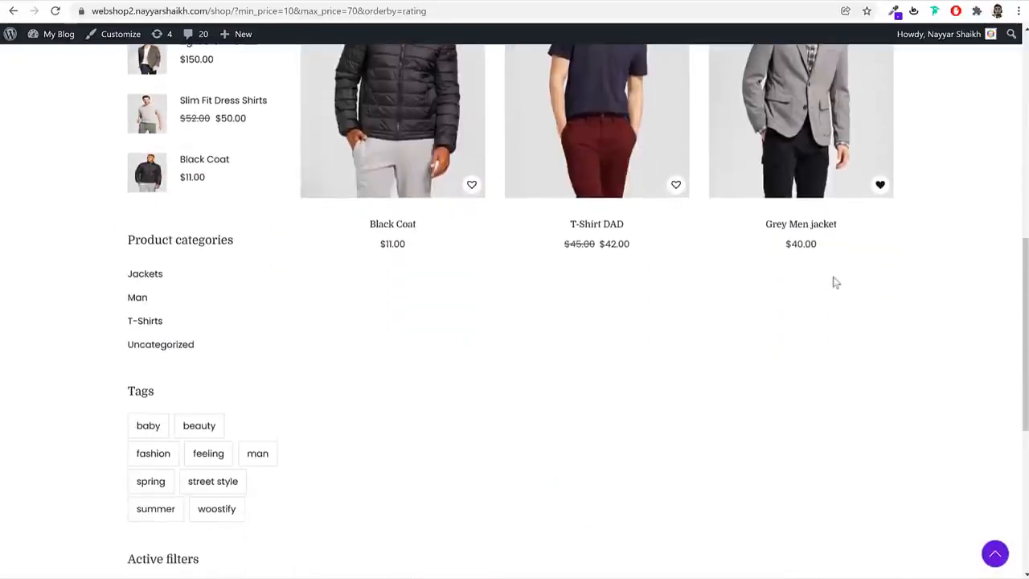
pyautogui.scroll(7, 555, 345)
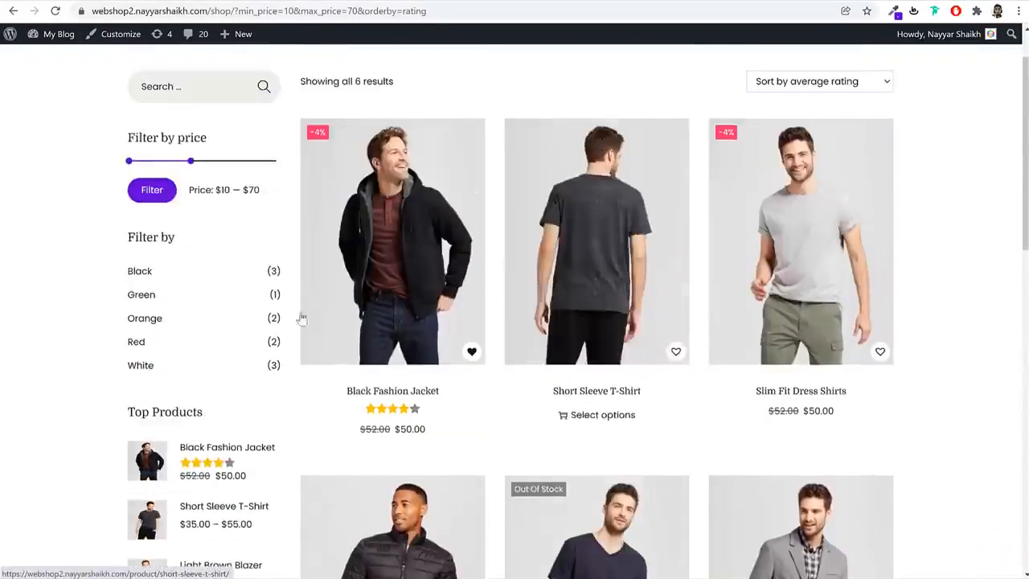
# Look through the shop sidebar's top products, product categories, tags and active filters
pyautogui.scroll(-6, 156, 230)
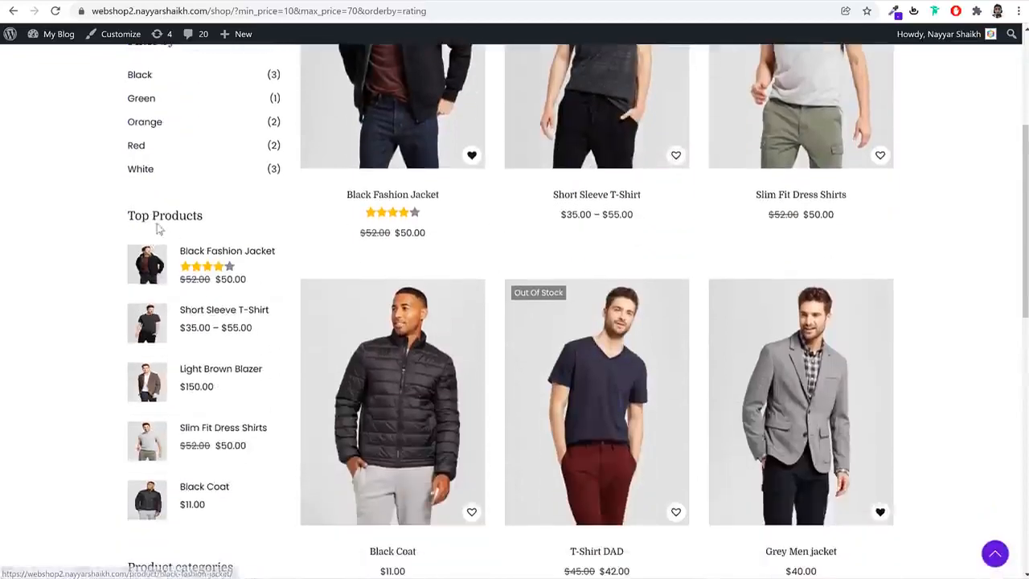
pyautogui.scroll(-3, 227, 322)
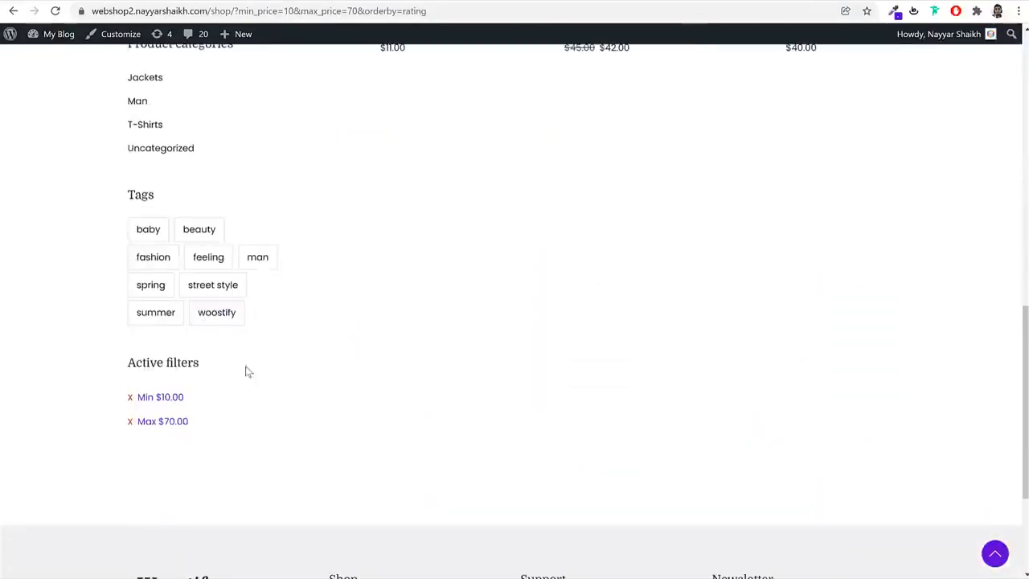
pyautogui.scroll(9, 319, 437)
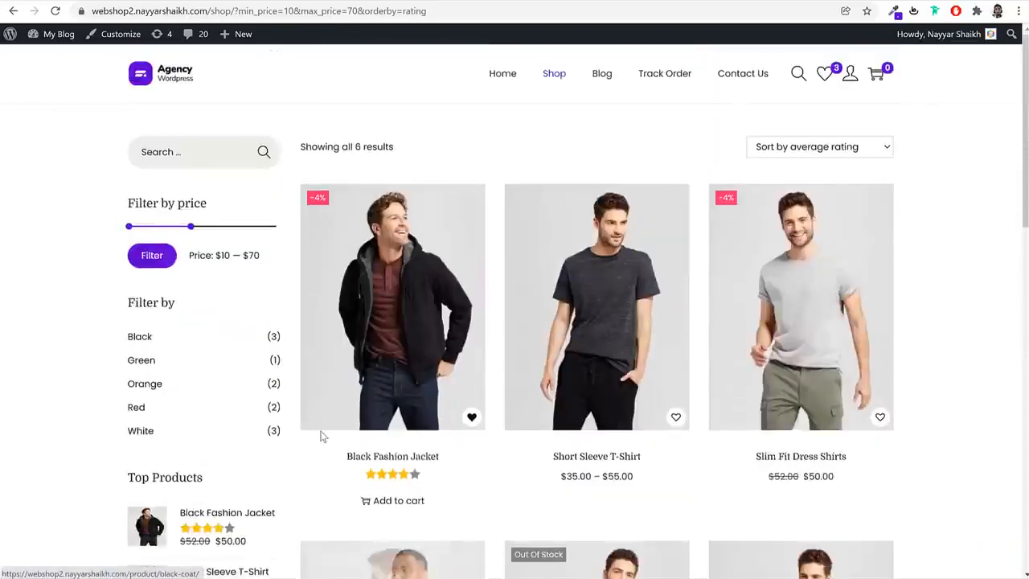
# Visit the blog page and the Contact Us page, examining the map and the name and email fields of the message form
pyautogui.click(598, 79)
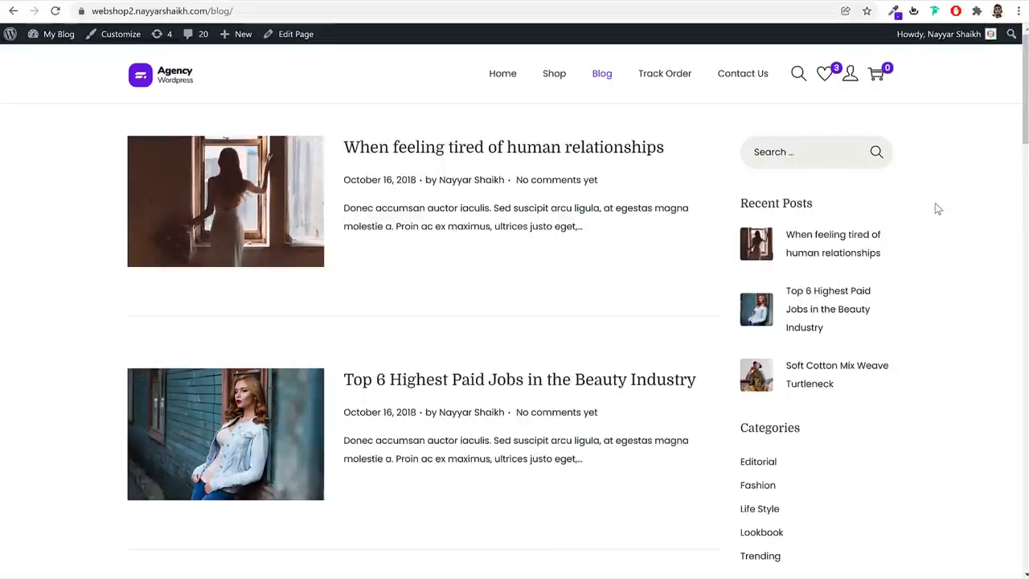
pyautogui.click(754, 75)
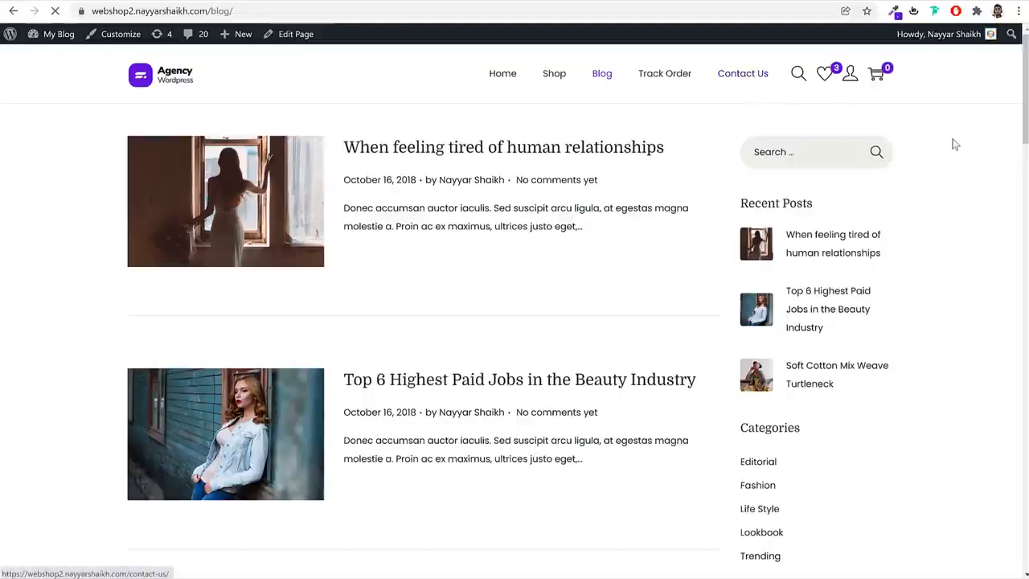
pyautogui.scroll(-3, 957, 184)
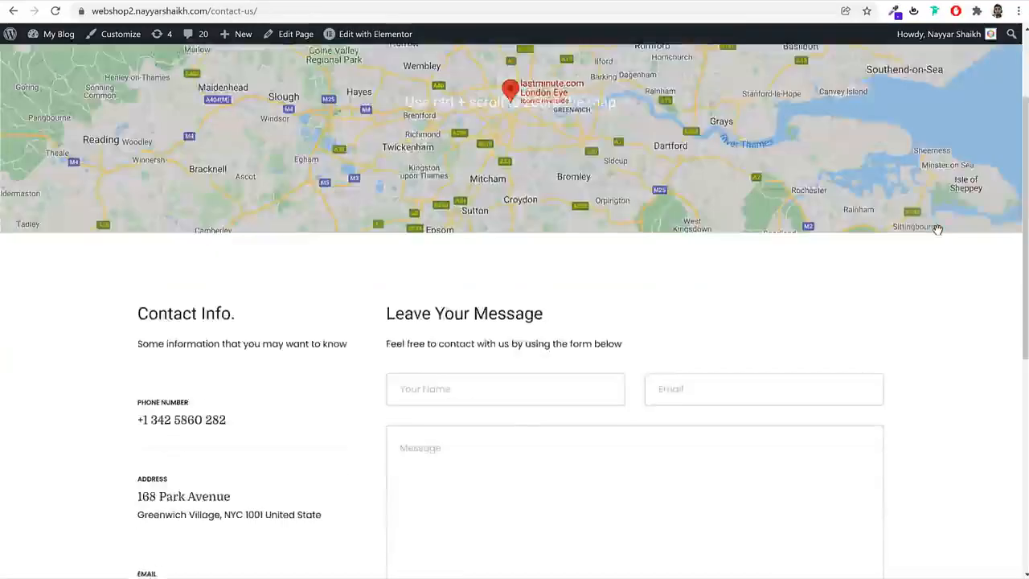
pyautogui.click(533, 271)
pyautogui.click(800, 264)
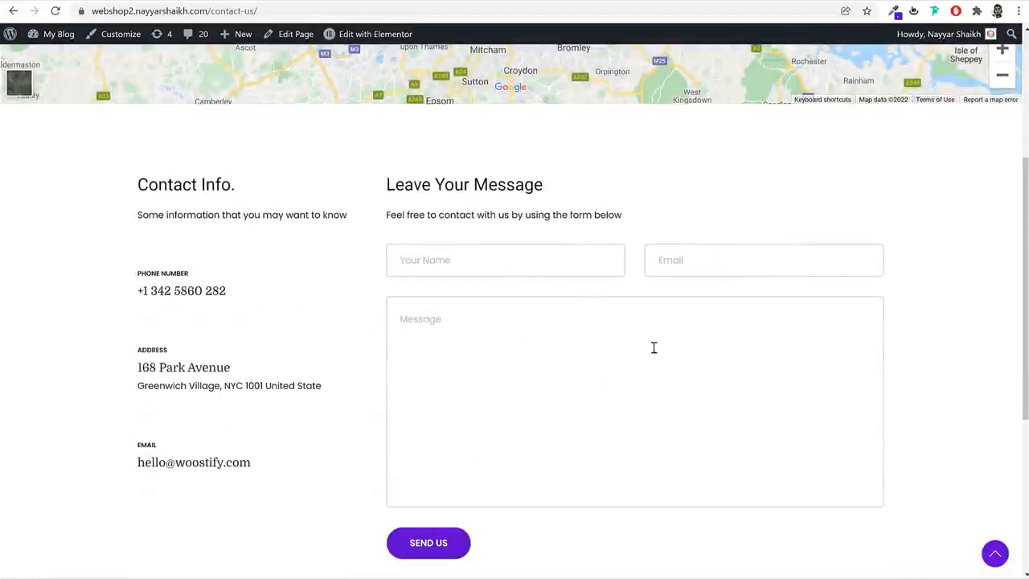
# Examine the phone, address and email details beside the message form on the Contact Us page
pyautogui.moveTo(132, 274); pyautogui.dragTo(240, 446)
pyautogui.click(240, 445)
pyautogui.scroll(-4, 324, 443)
pyautogui.scroll(7, 324, 443)
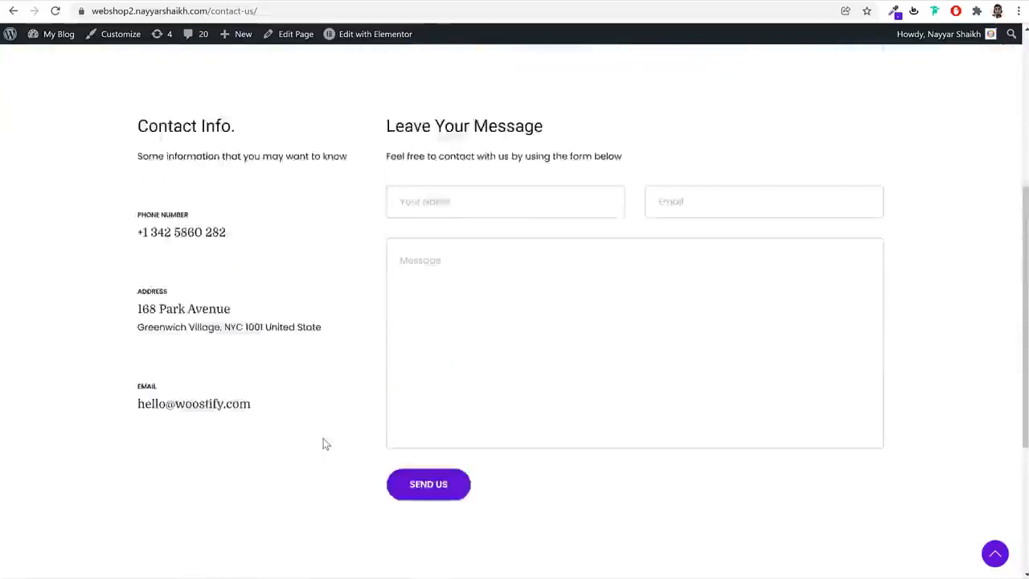
# Return to the shop's home page and look through its sections from the banner down to the footer
pyautogui.click(150, 81)
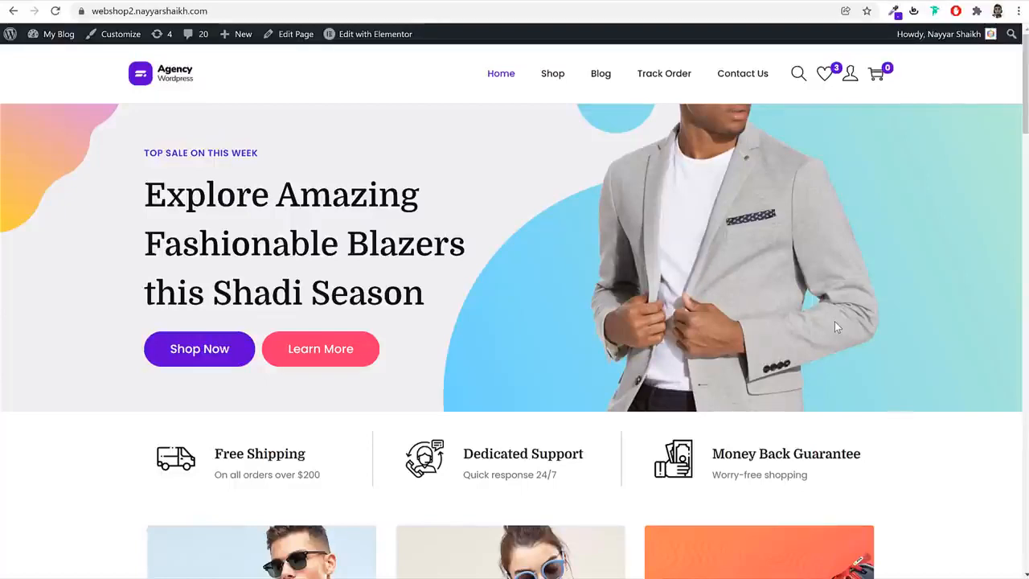
pyautogui.scroll(-8, 835, 320)
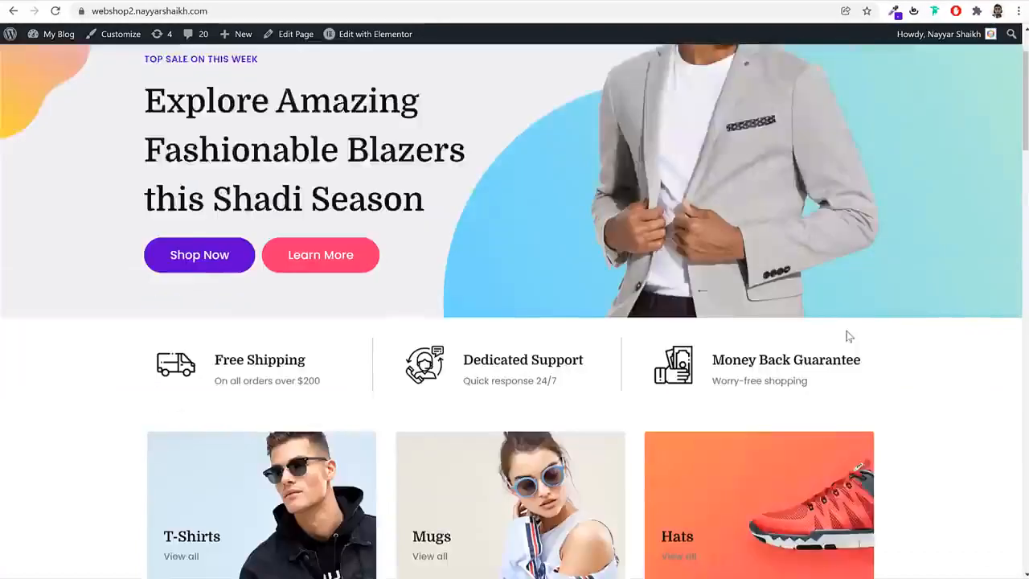
pyautogui.scroll(-4, 848, 339)
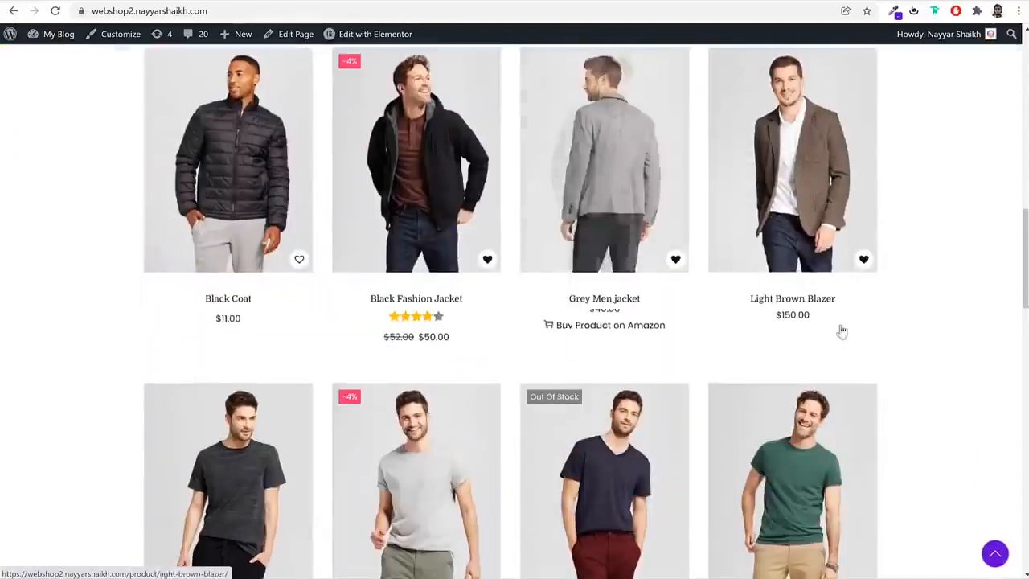
pyautogui.scroll(-7, 841, 330)
pyautogui.scroll(-10, 887, 349)
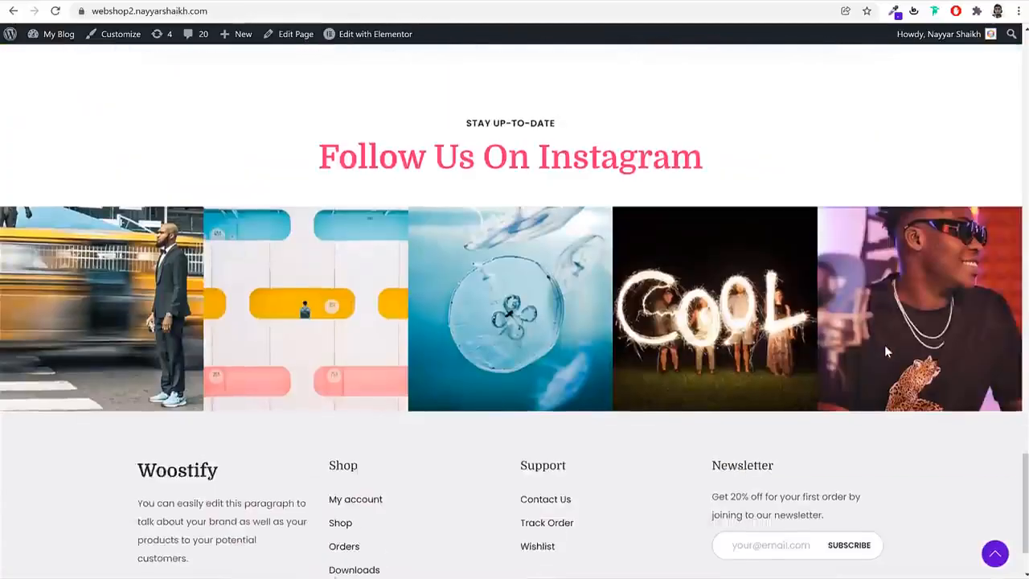
pyautogui.scroll(20, 889, 351)
pyautogui.scroll(6, 889, 352)
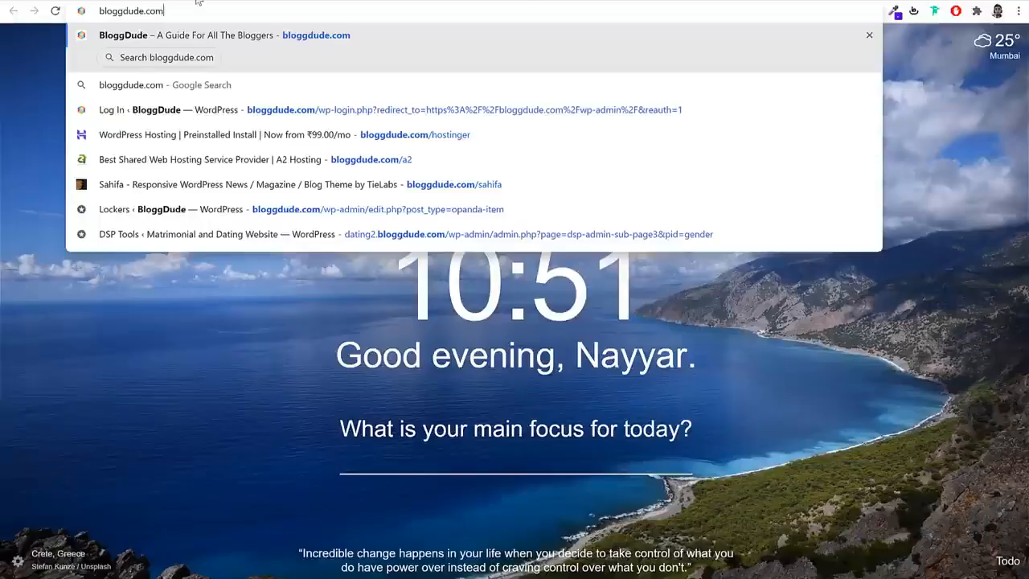
# Open Hostinger's WordPress hosting page and highlight the words "WordPress Hosting" in its main heading
pyautogui.write('/ho')
pyautogui.press('Return')
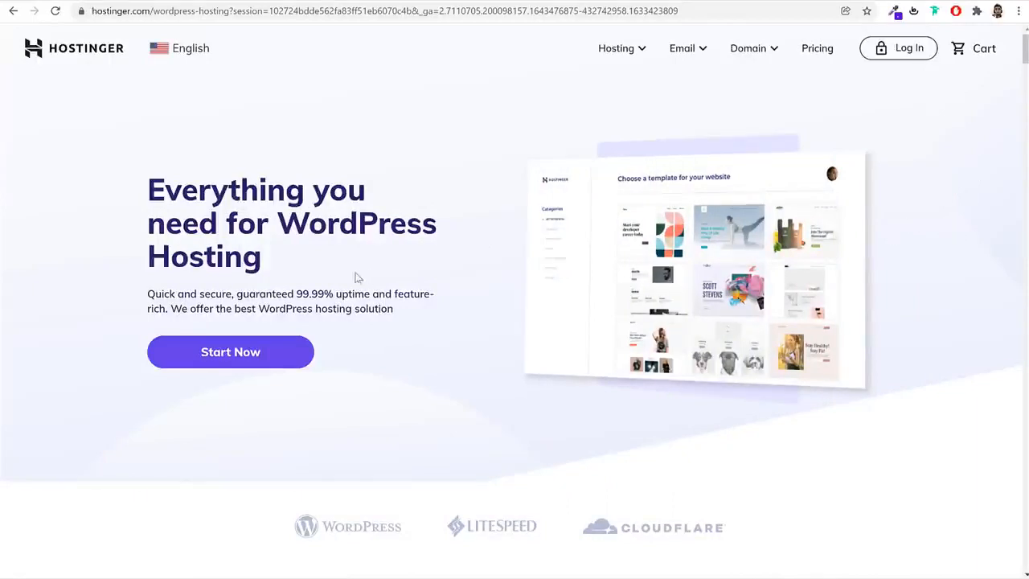
pyautogui.moveTo(285, 218); pyautogui.dragTo(290, 255)
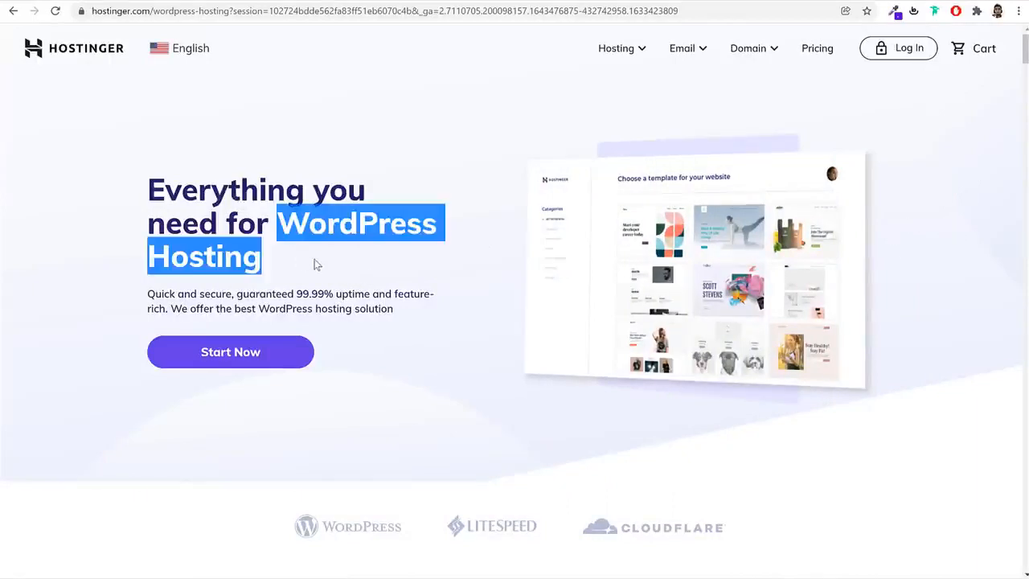
pyautogui.click(318, 265)
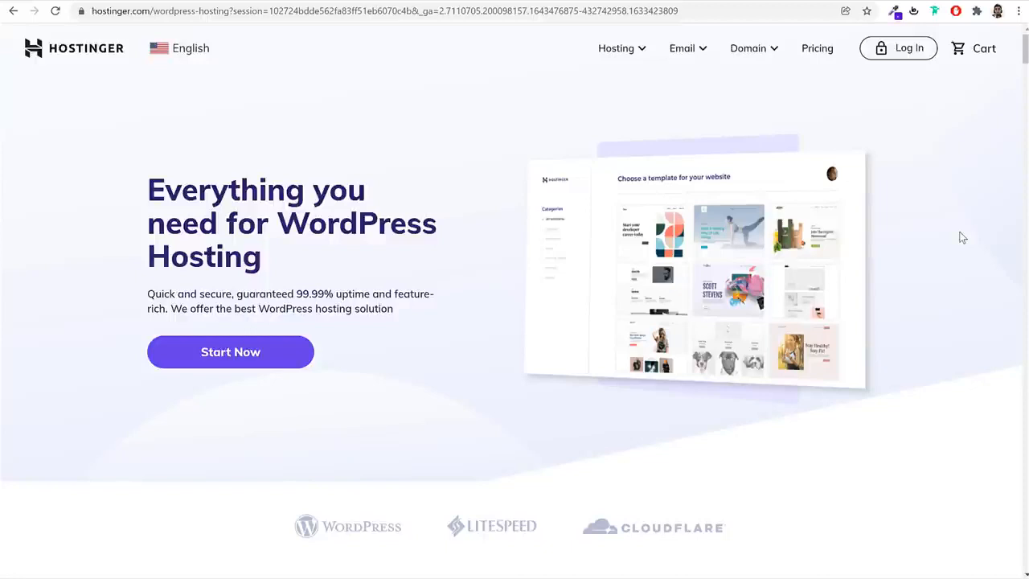
# Compare the four WordPress hosting plans and their feature lists
pyautogui.scroll(-3, 968, 260)
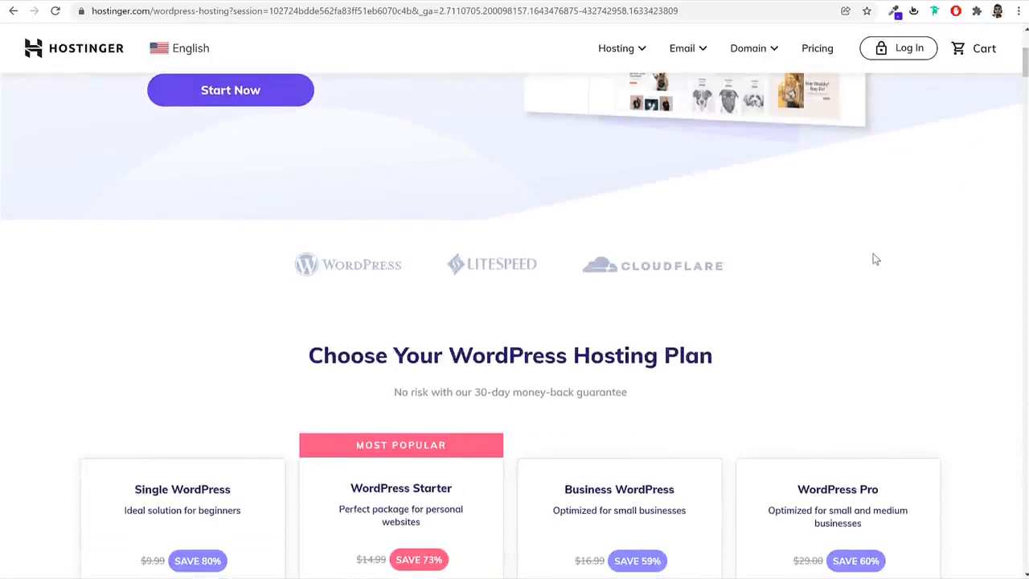
pyautogui.scroll(-4, 817, 299)
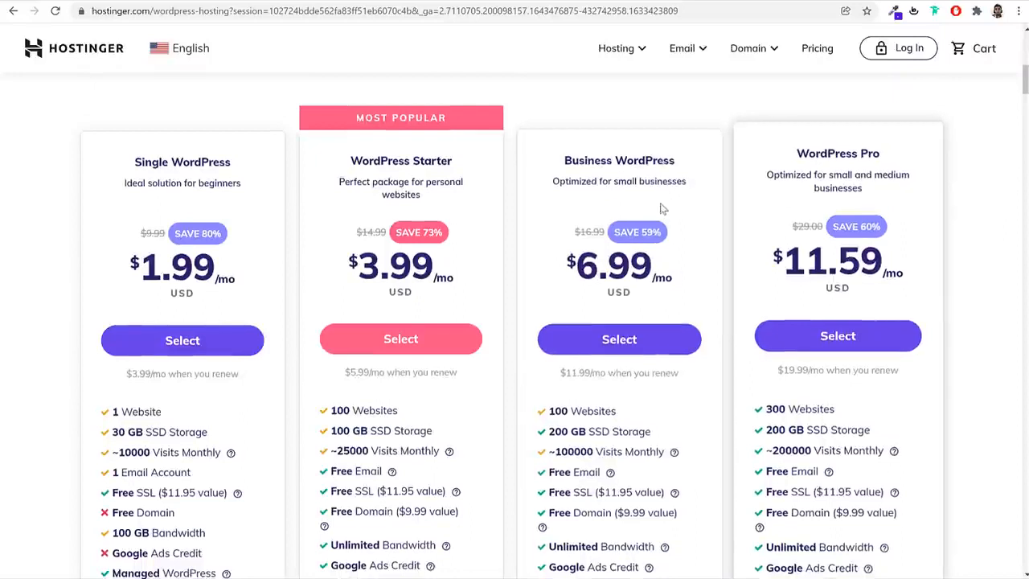
pyautogui.scroll(-1, 709, 342)
pyautogui.scroll(-3, 709, 341)
pyautogui.scroll(3, 713, 282)
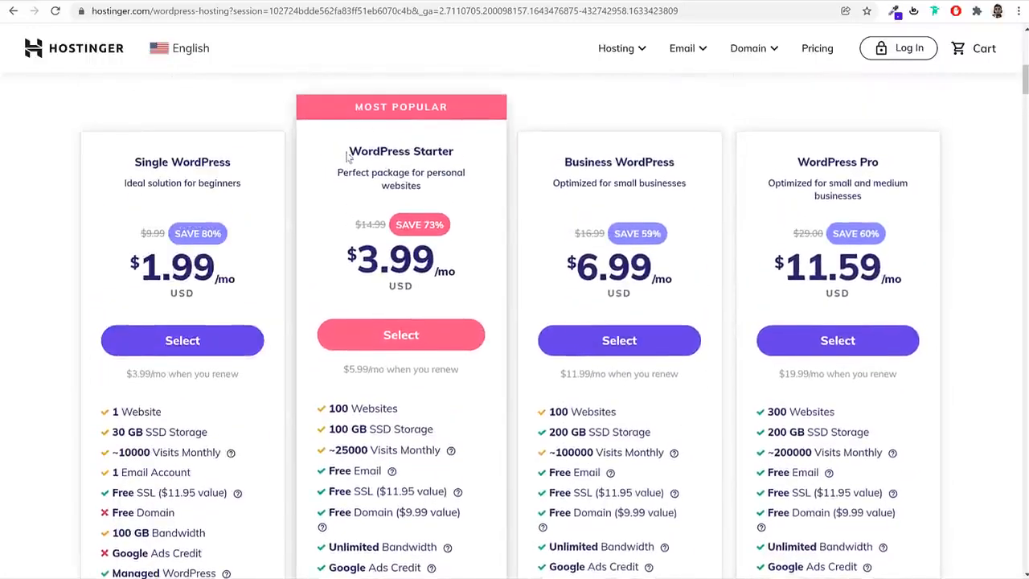
# Examine the WordPress Starter plan's popularity label, name and monthly price
pyautogui.moveTo(347, 151); pyautogui.dragTo(476, 149)
pyautogui.click(476, 150)
pyautogui.moveTo(357, 107); pyautogui.dragTo(470, 102)
pyautogui.click(468, 103)
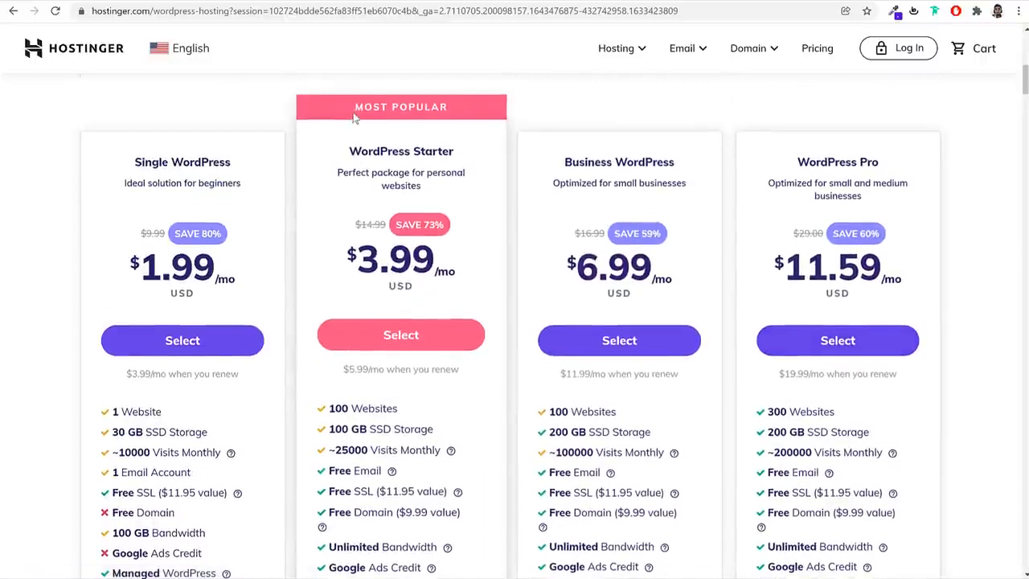
pyautogui.moveTo(354, 107); pyautogui.dragTo(457, 111)
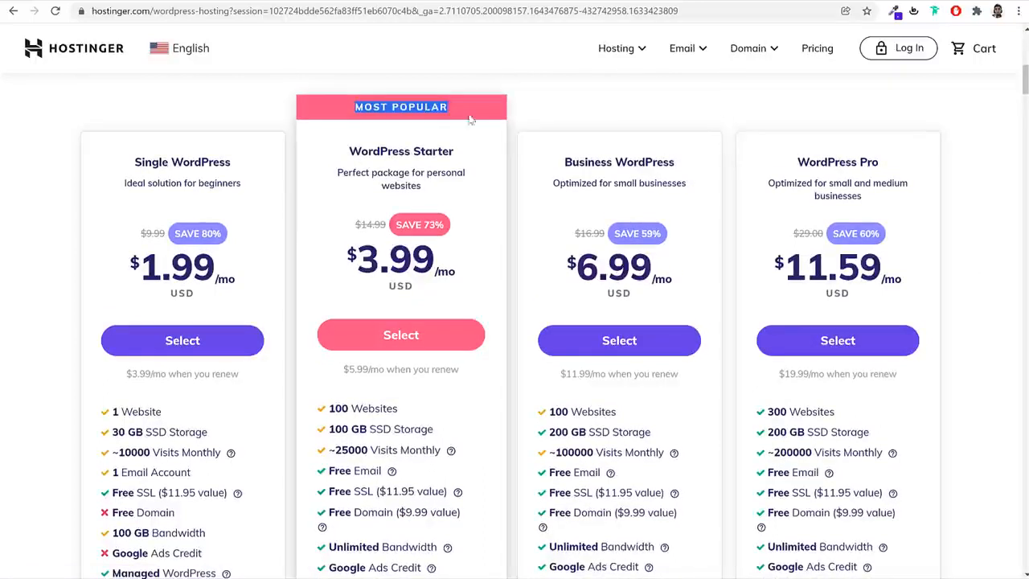
pyautogui.click(401, 150)
pyautogui.moveTo(402, 150); pyautogui.dragTo(465, 158)
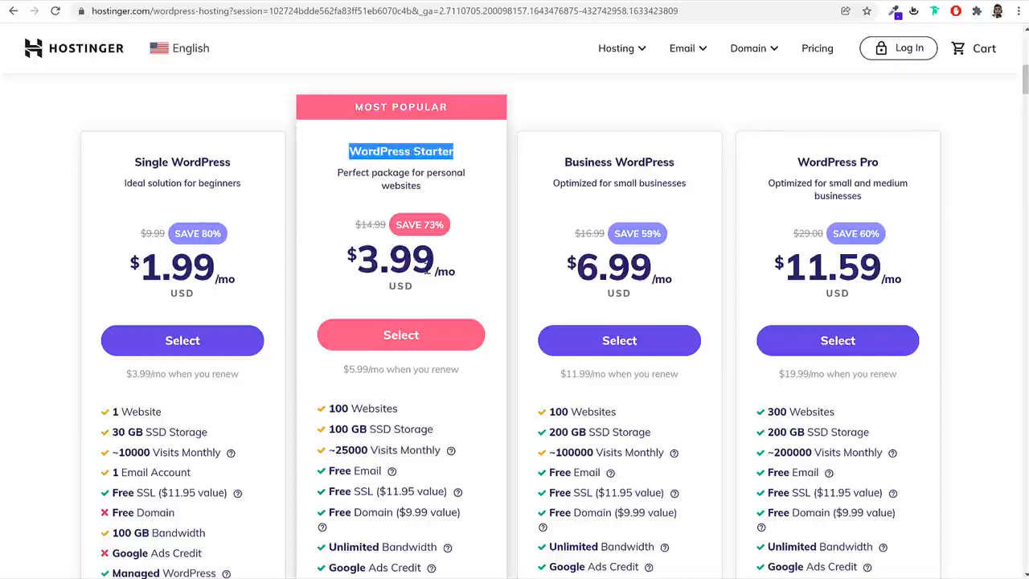
pyautogui.click(425, 268)
pyautogui.doubleClick(424, 269)
pyautogui.click(487, 281)
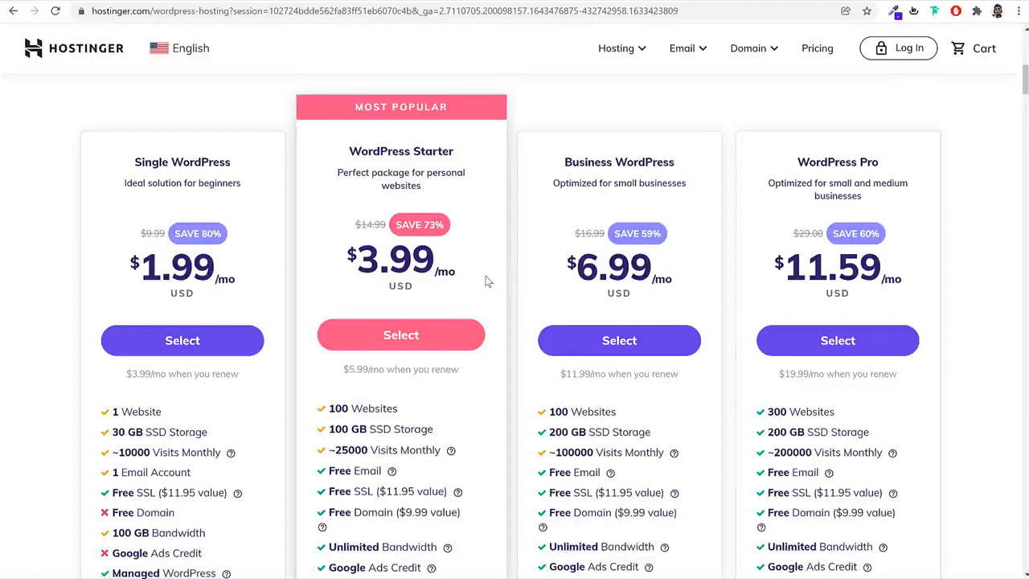
# Check the WordPress Starter plan's website allowance, view the demo shop's home page and return to the hosting plans
pyautogui.scroll(-2, 501, 352)
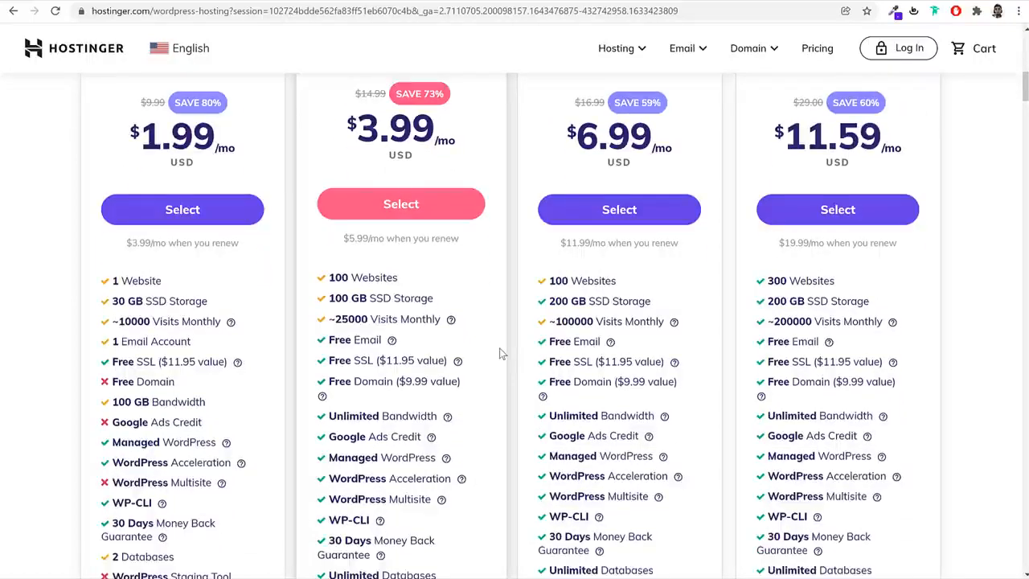
pyautogui.scroll(2, 501, 352)
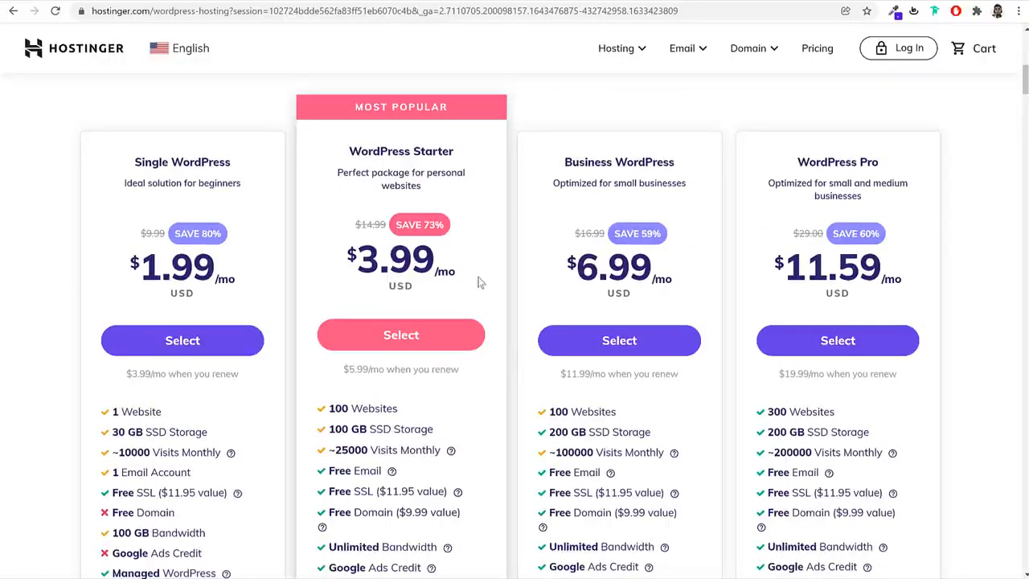
pyautogui.moveTo(403, 411); pyautogui.dragTo(328, 411)
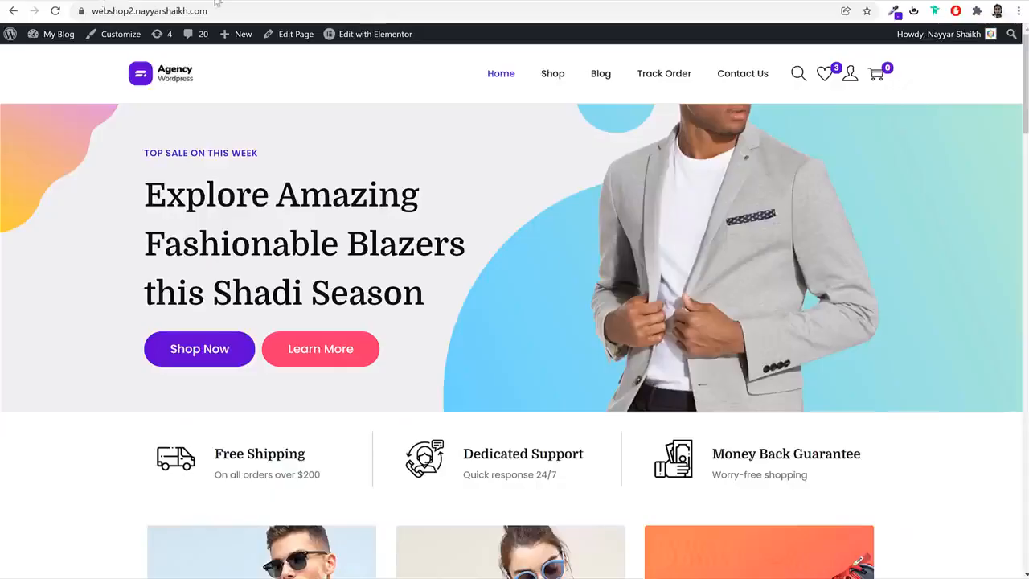
pyautogui.click(229, 1)
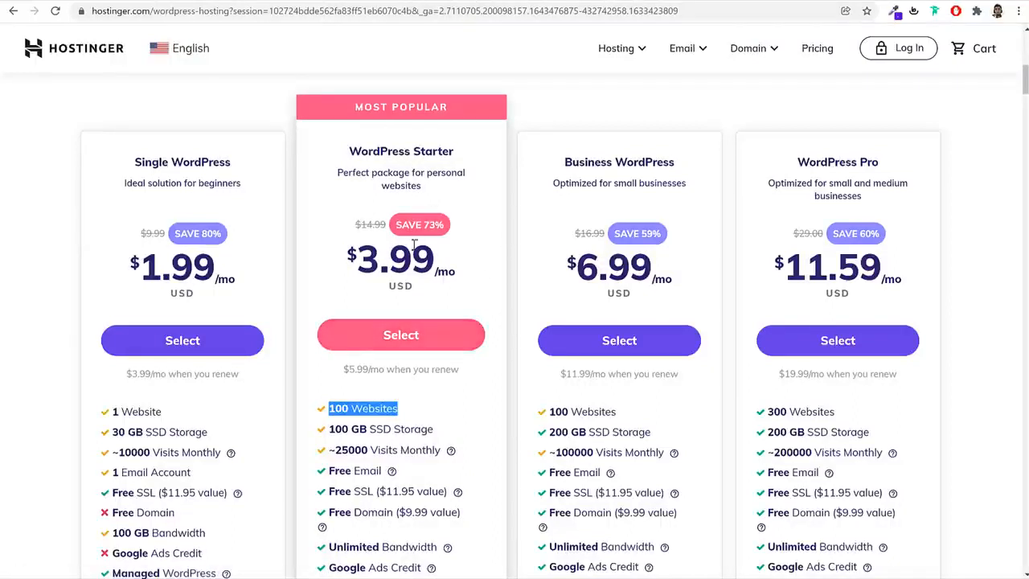
# Review the WordPress Starter plan's monthly price together with its number of websites
pyautogui.doubleClick(425, 258)
pyautogui.moveTo(333, 248); pyautogui.dragTo(334, 253)
pyautogui.click(352, 164)
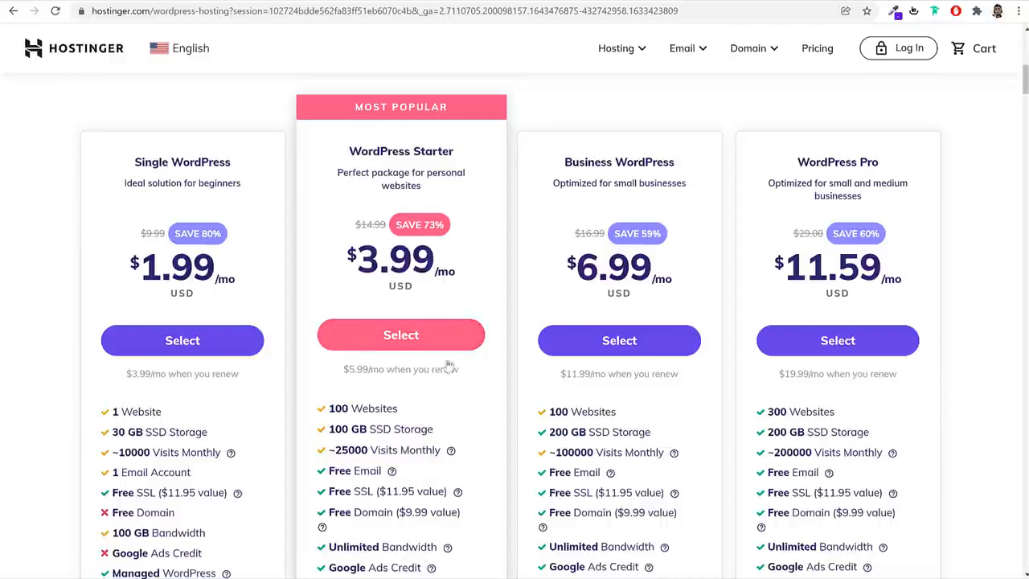
pyautogui.moveTo(401, 412); pyautogui.dragTo(325, 412)
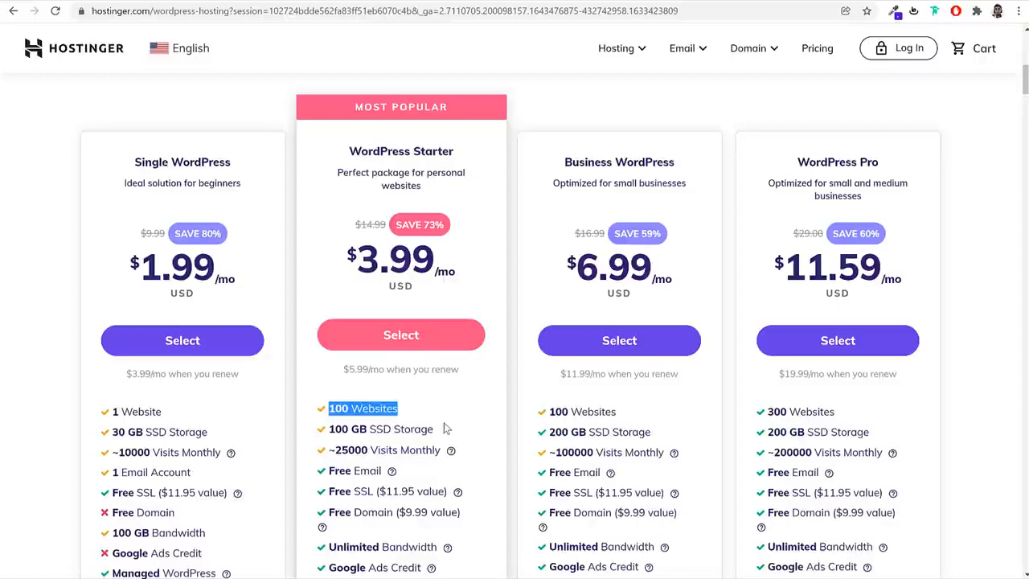
# Inspect the free domain offer in the WordPress Starter plan's feature list
pyautogui.scroll(-3, 444, 422)
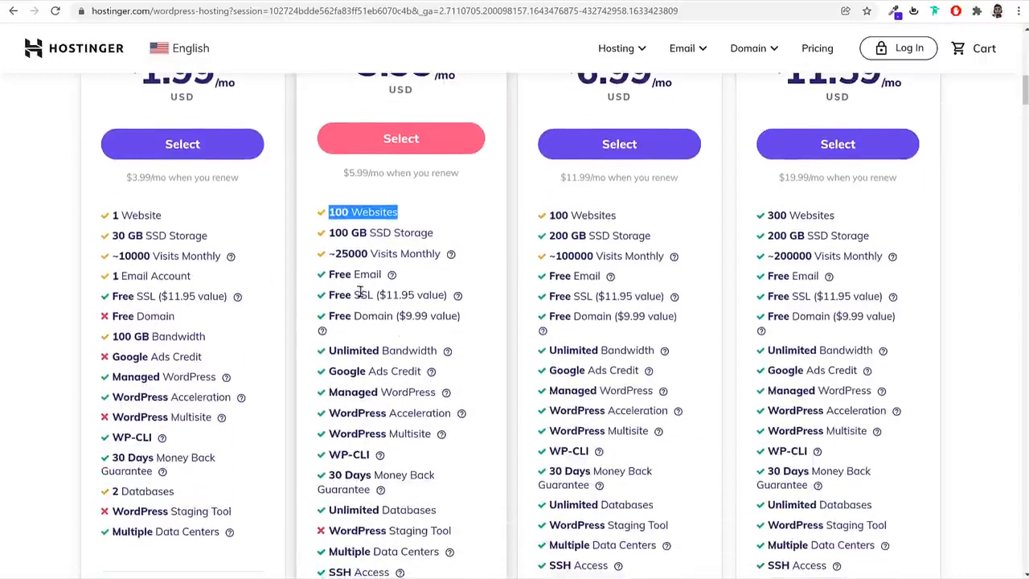
pyautogui.click(377, 316)
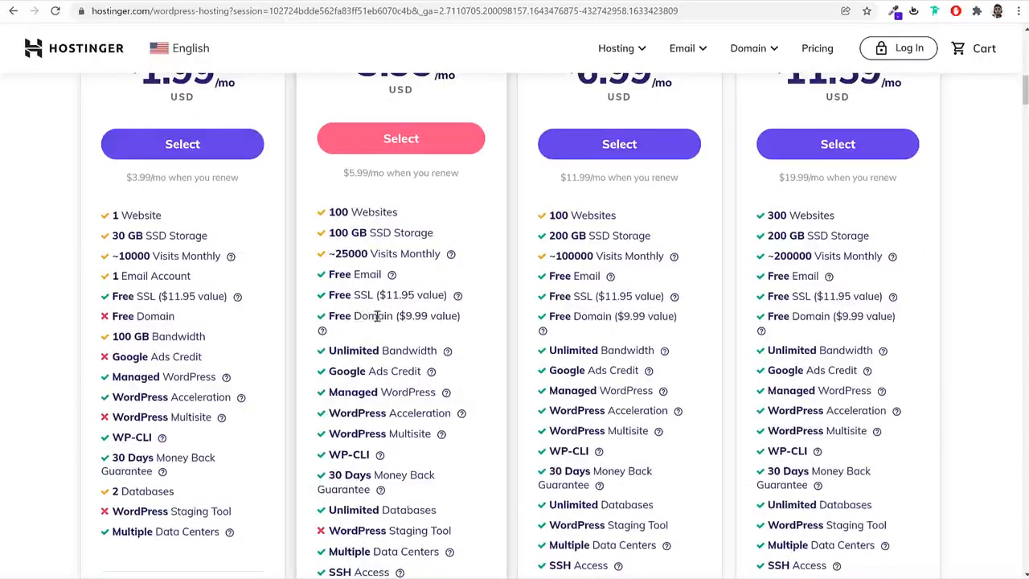
pyautogui.moveTo(362, 316); pyautogui.dragTo(393, 316)
pyautogui.click(420, 318)
pyautogui.scroll(-2, 474, 333)
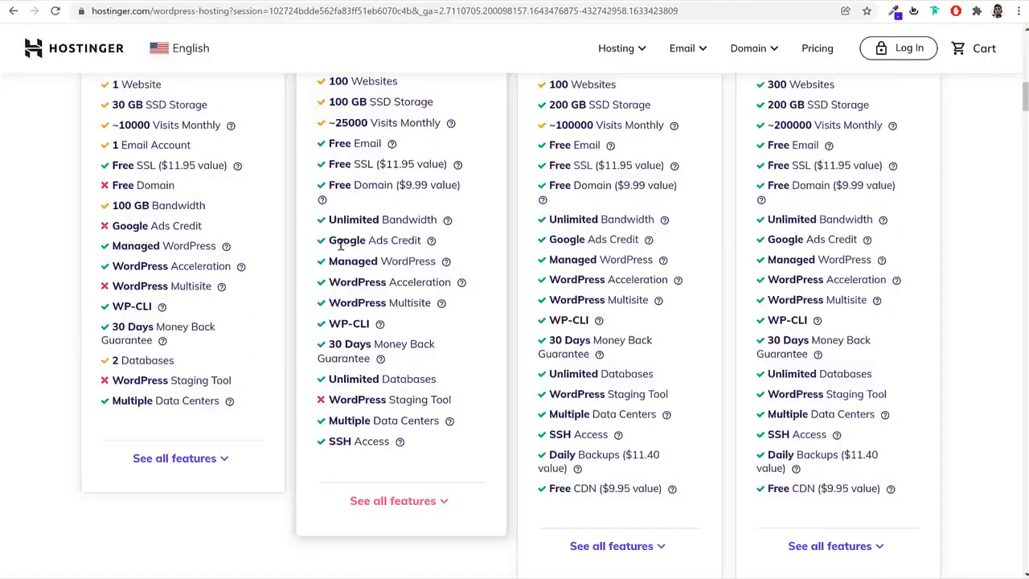
# Read through the remaining WordPress Starter features, including managed WordPress, WordPress acceleration and multiple data centers
pyautogui.moveTo(447, 264)
pyautogui.moveTo(462, 285)
pyautogui.scroll(-1, 498, 324)
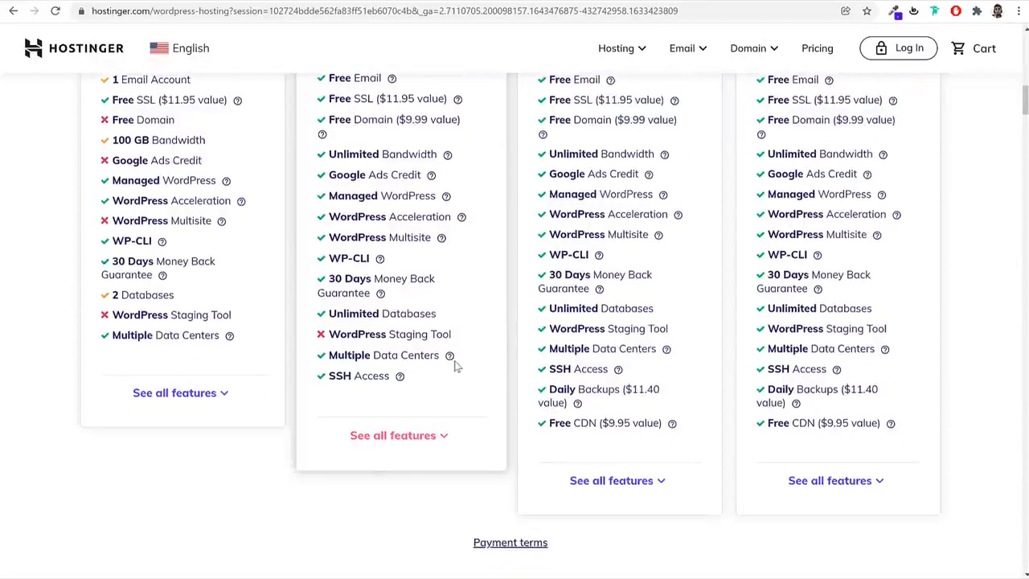
pyautogui.moveTo(452, 362)
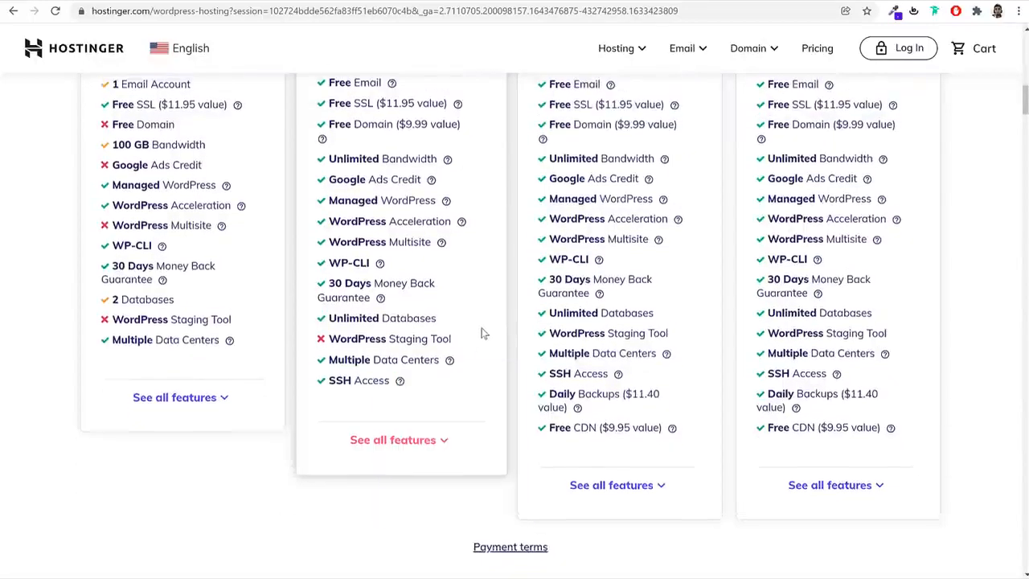
pyautogui.scroll(3, 483, 332)
pyautogui.scroll(2, 482, 334)
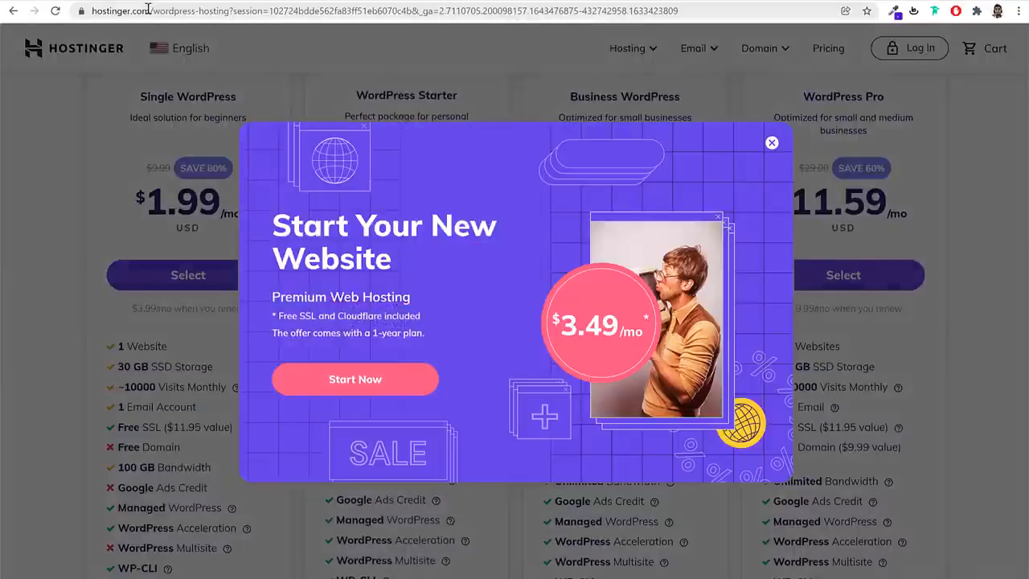
# Dismiss the promotional pop-up and view the hosting site's list of countries and languages
pyautogui.click(774, 143)
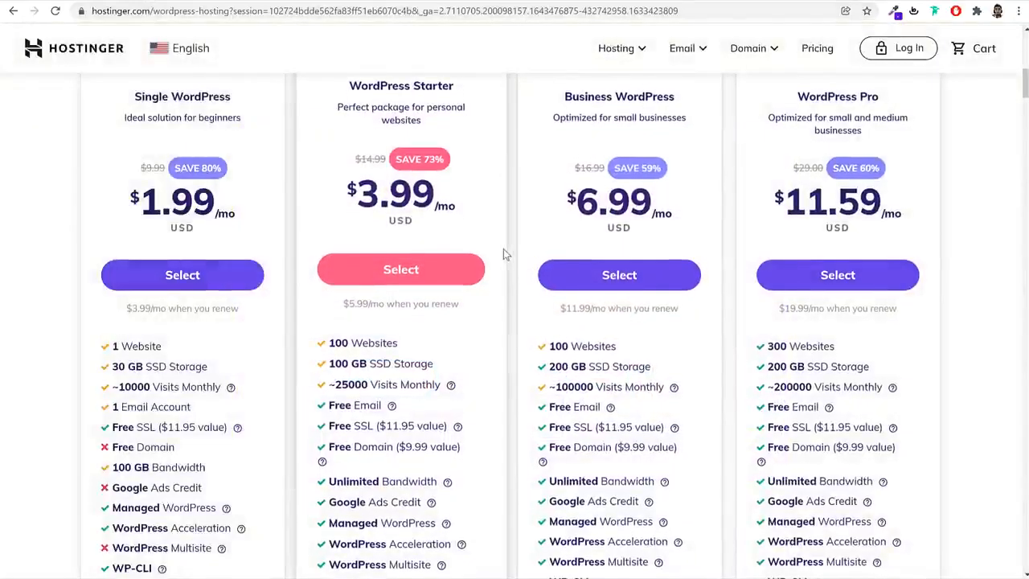
pyautogui.scroll(5, 504, 254)
pyautogui.scroll(3, 500, 257)
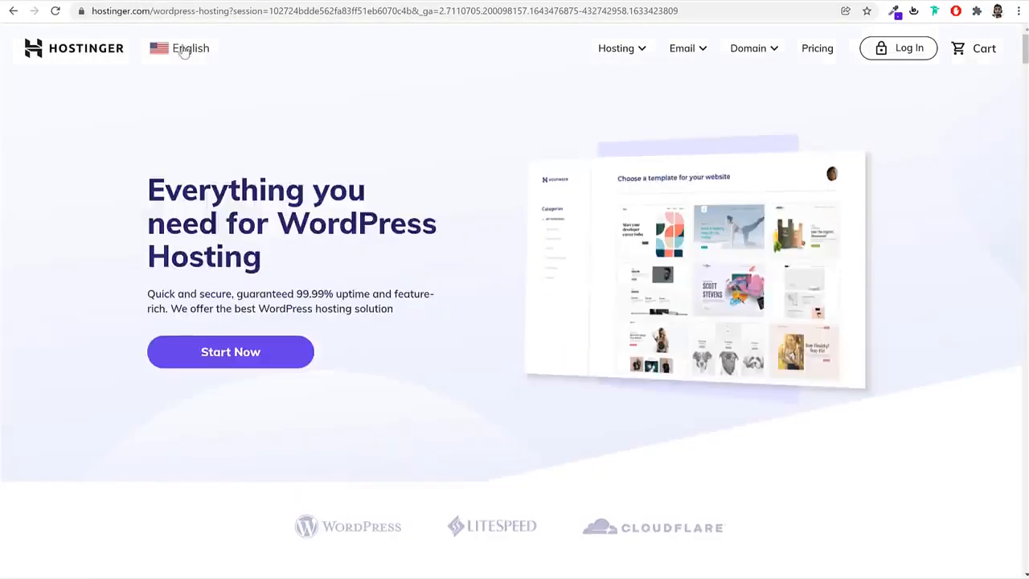
pyautogui.click(180, 50)
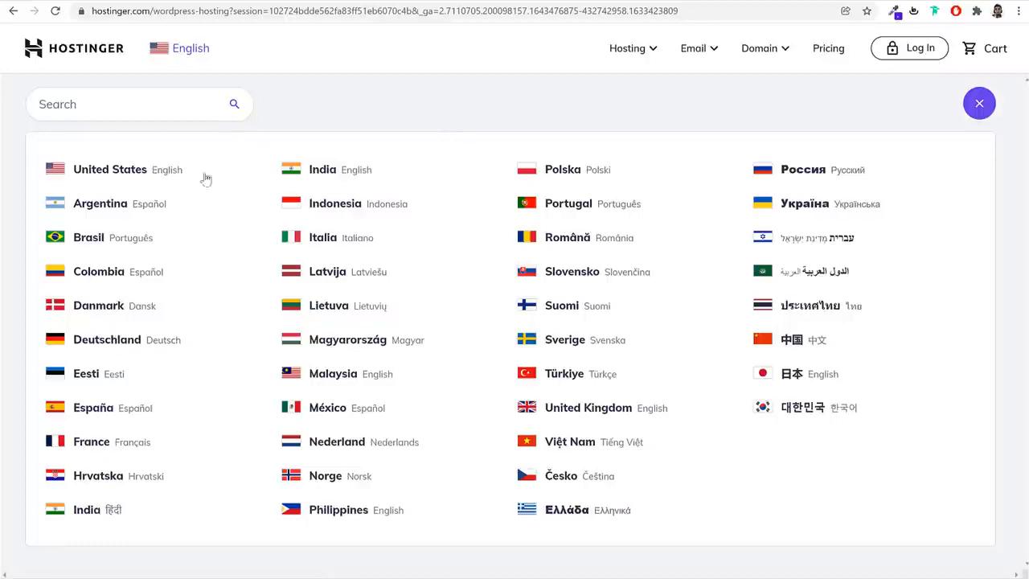
pyautogui.click(177, 49)
# Select the WordPress Starter plan and look over the billing periods and account section of its order page
pyautogui.scroll(-4, 516, 378)
pyautogui.scroll(-4, 516, 387)
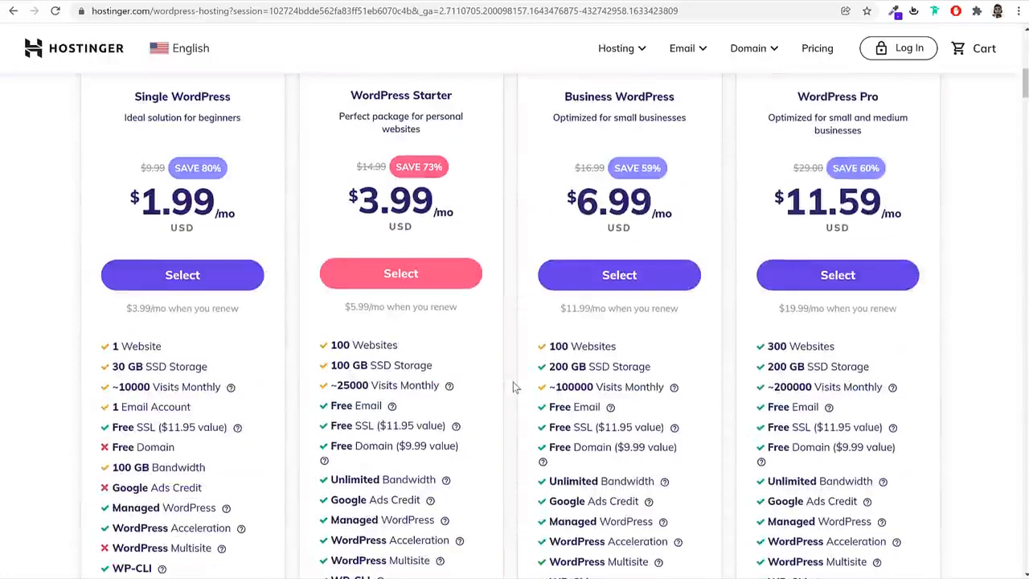
pyautogui.click(434, 275)
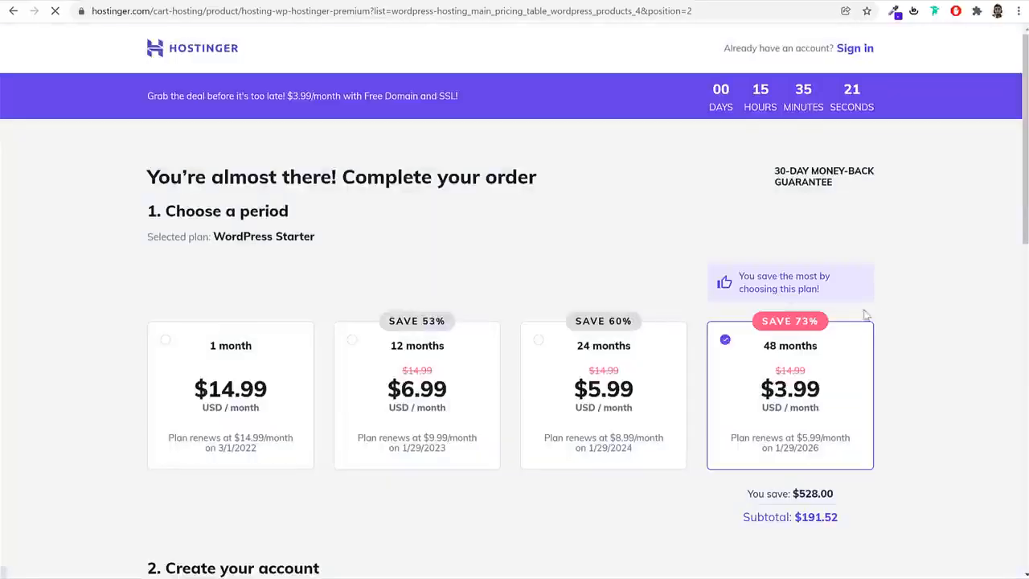
pyautogui.scroll(-1, 949, 317)
pyautogui.scroll(2, 969, 302)
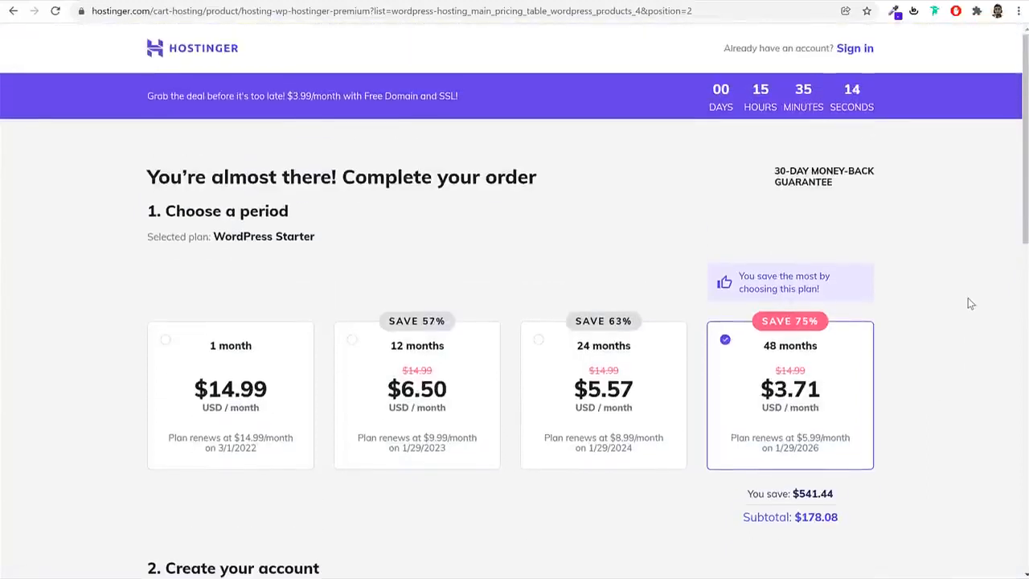
pyautogui.scroll(-3, 969, 302)
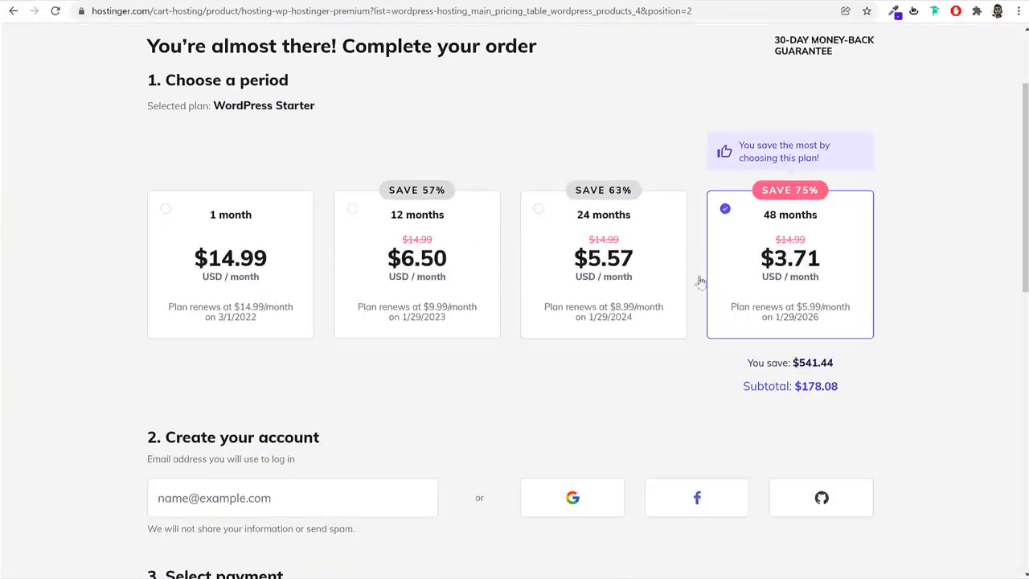
# Select the 12-month billing period and look over its discount and subtotal
pyautogui.click(406, 224)
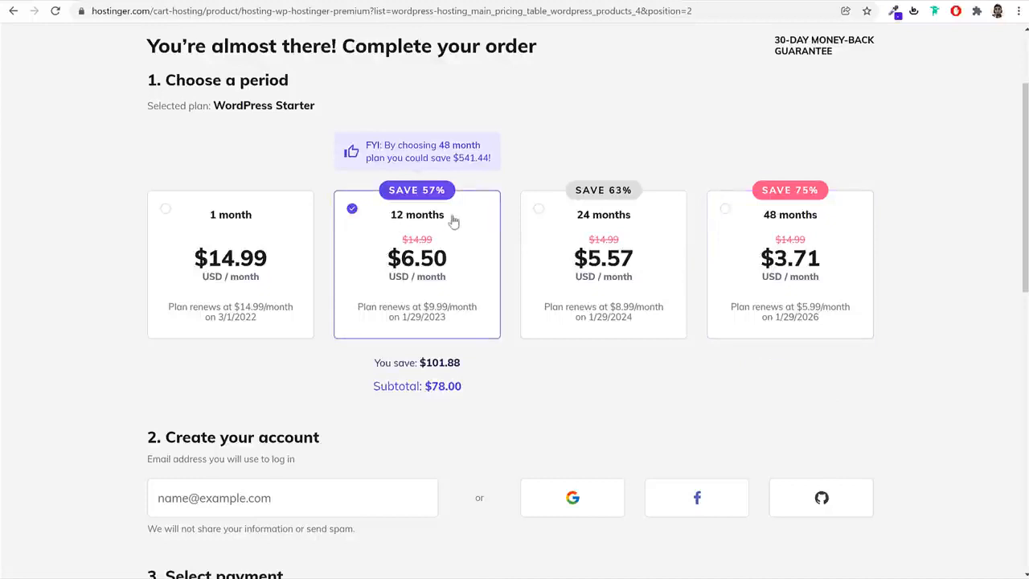
pyautogui.moveTo(450, 218); pyautogui.dragTo(370, 223)
pyautogui.doubleClick(441, 195)
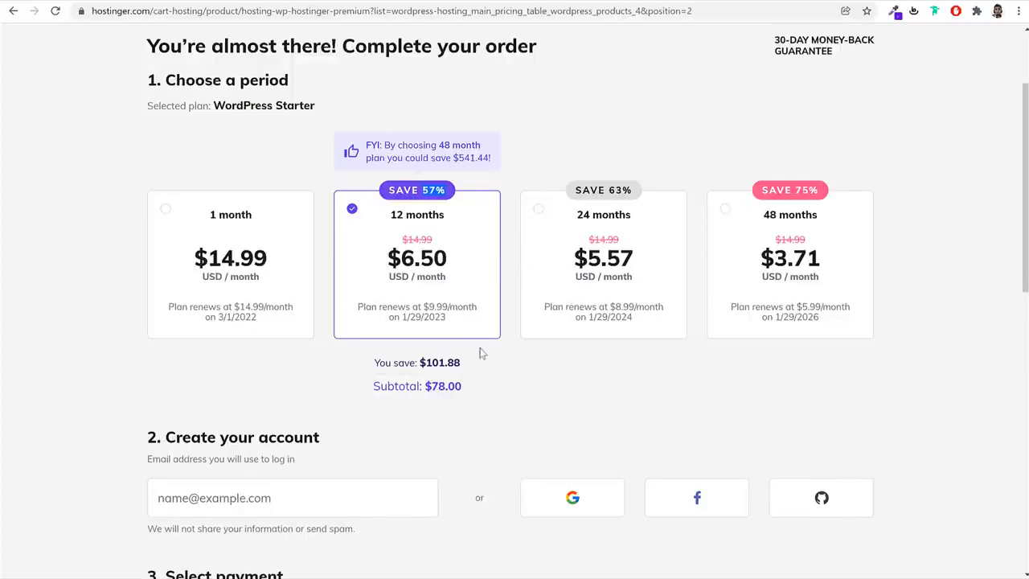
pyautogui.moveTo(480, 384); pyautogui.dragTo(433, 394)
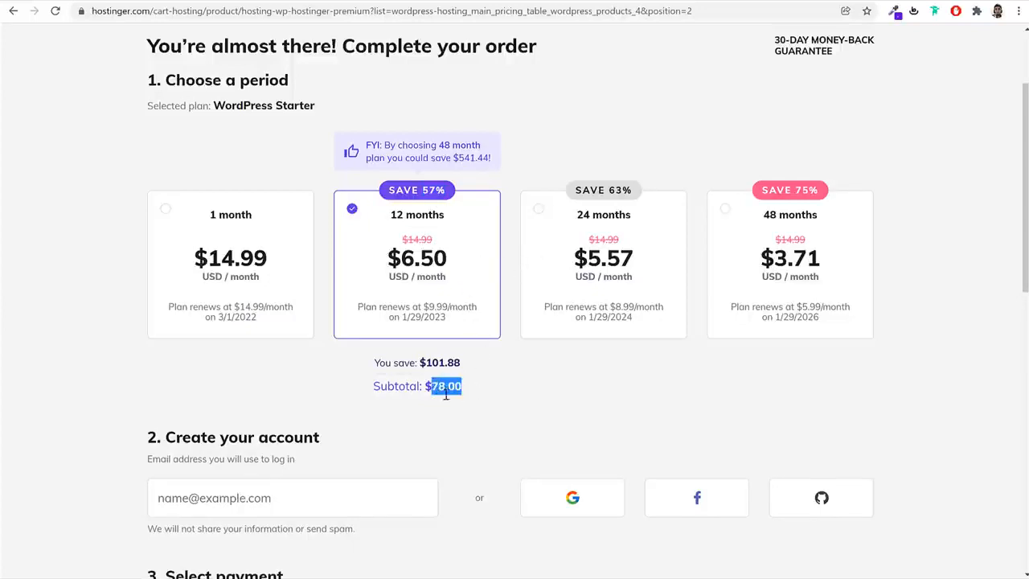
# Select the 24-month billing period and read through its monthly price, renewal date and renewal rate
pyautogui.click(656, 233)
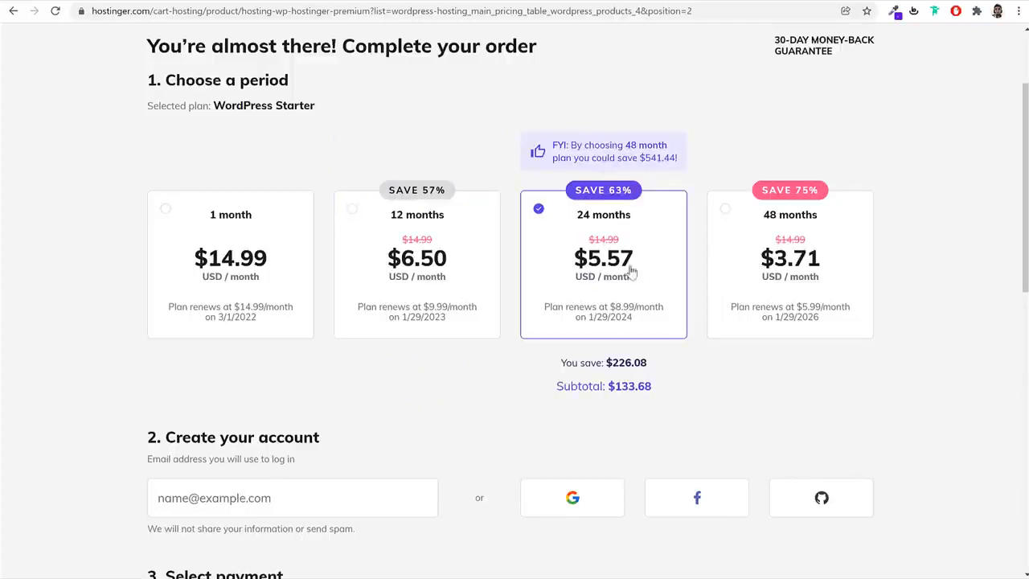
pyautogui.moveTo(448, 259); pyautogui.dragTo(388, 258)
pyautogui.moveTo(588, 269); pyautogui.dragTo(550, 270)
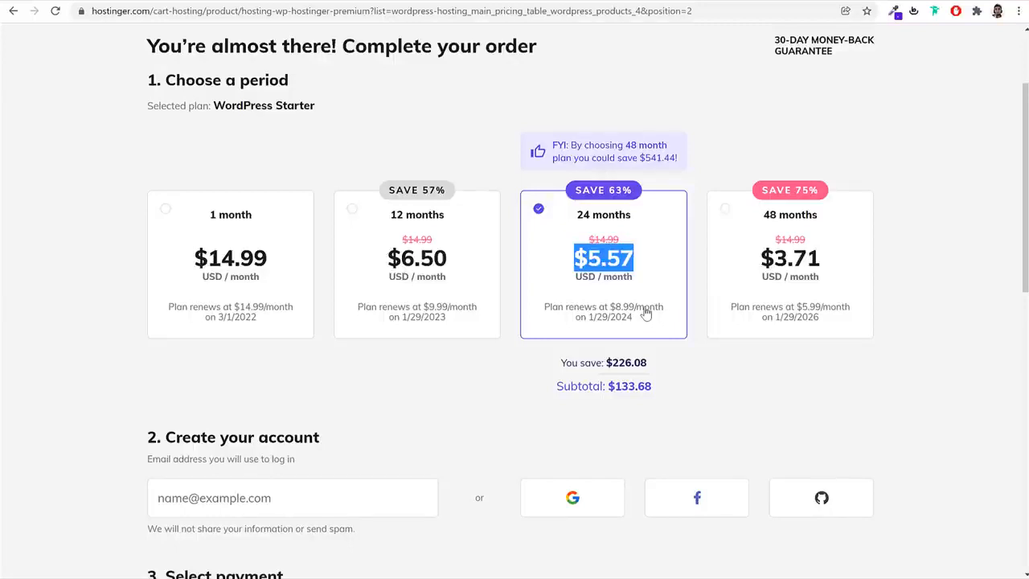
pyautogui.moveTo(637, 219); pyautogui.dragTo(558, 220)
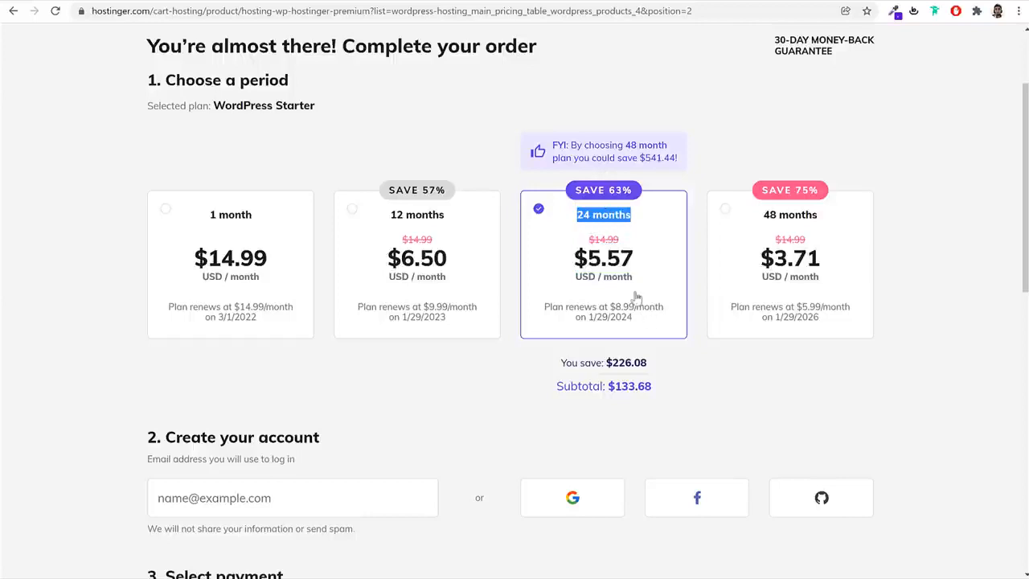
pyautogui.moveTo(642, 321); pyautogui.dragTo(616, 321)
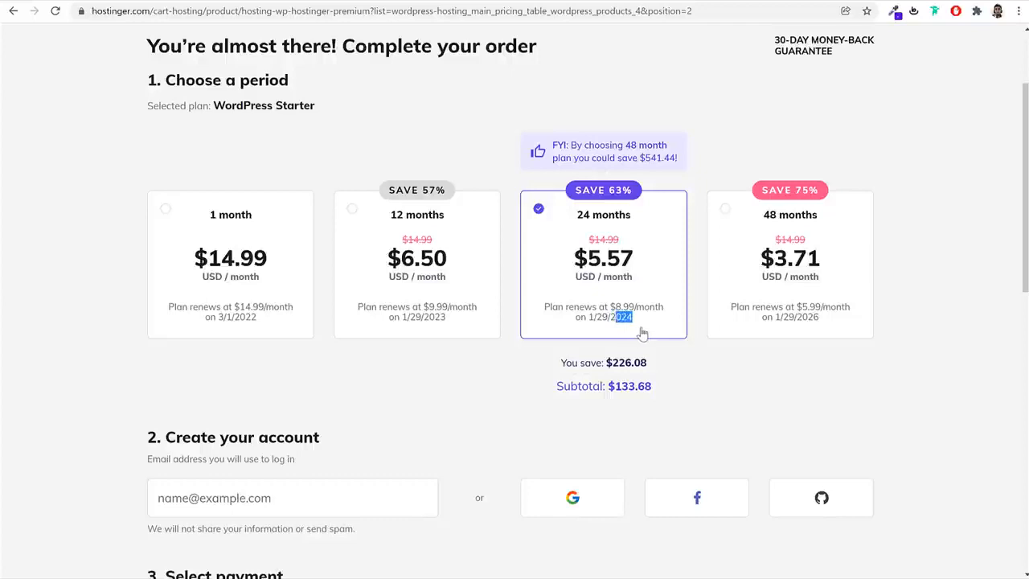
pyautogui.moveTo(636, 309); pyautogui.dragTo(616, 310)
pyautogui.moveTo(623, 240); pyautogui.dragTo(580, 244)
pyautogui.moveTo(636, 308); pyautogui.dragTo(609, 313)
# Try the 48-month period, return to 24 months and check that period's renewal terms
pyautogui.click(828, 286)
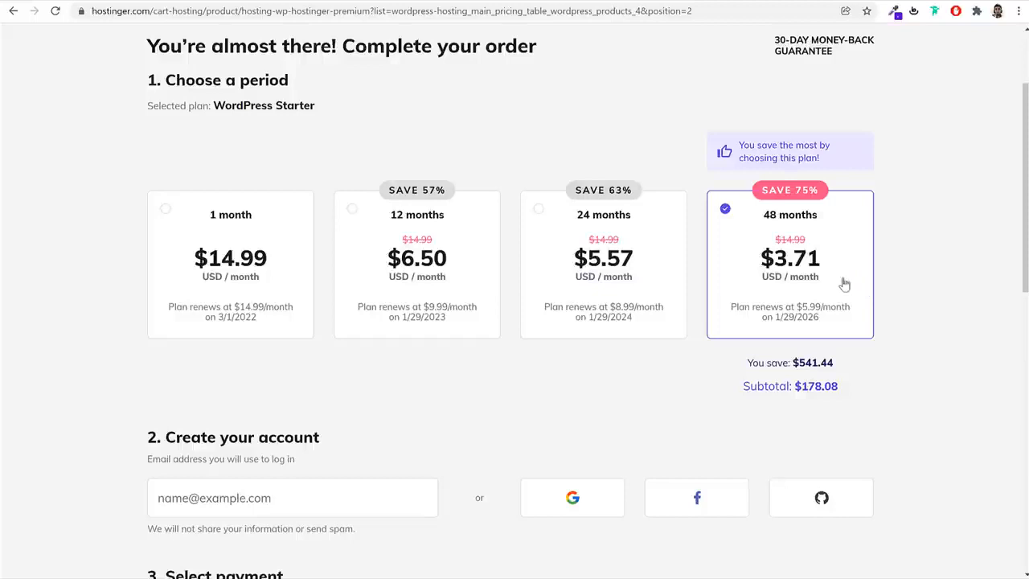
pyautogui.click(648, 297)
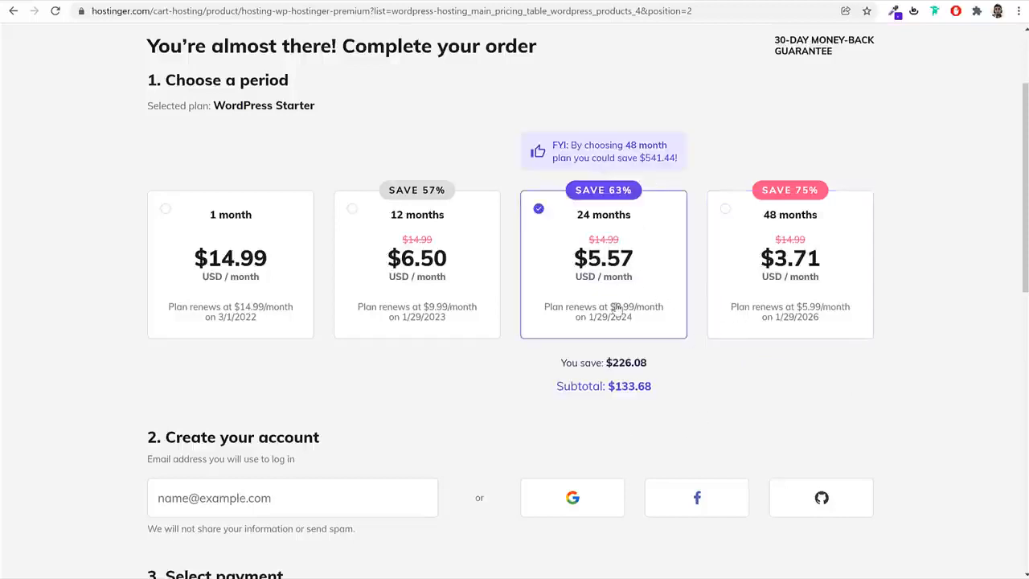
pyautogui.moveTo(633, 219); pyautogui.dragTo(565, 225)
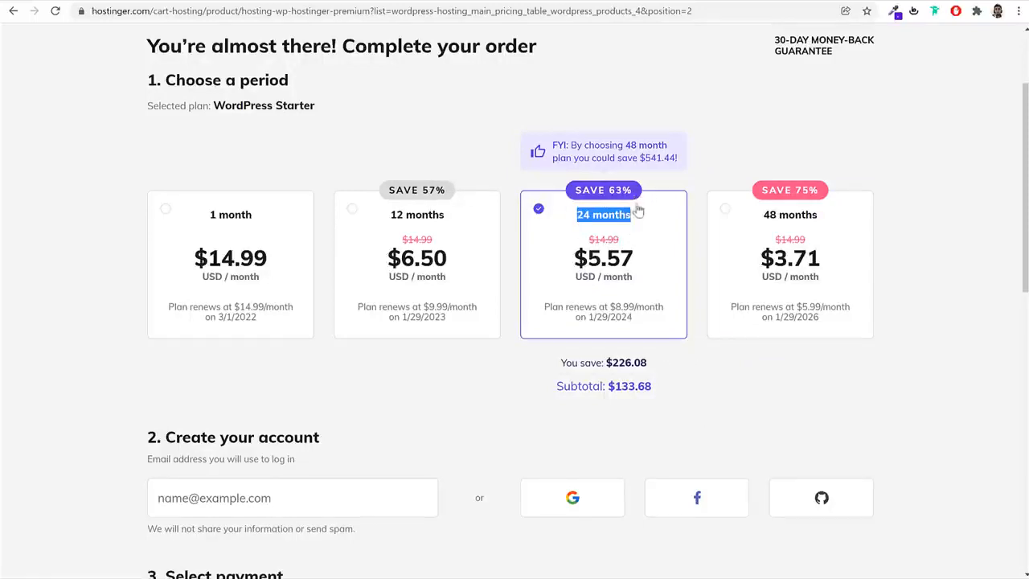
pyautogui.click(596, 310)
pyautogui.tripleClick(595, 310)
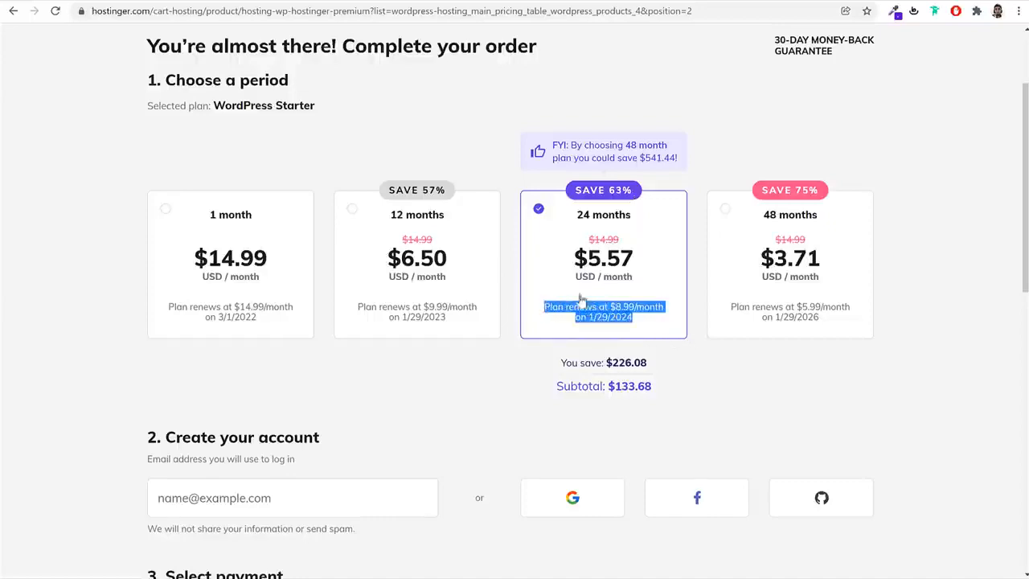
# Look over the order page's account creation section and its email field
pyautogui.scroll(-1, 991, 362)
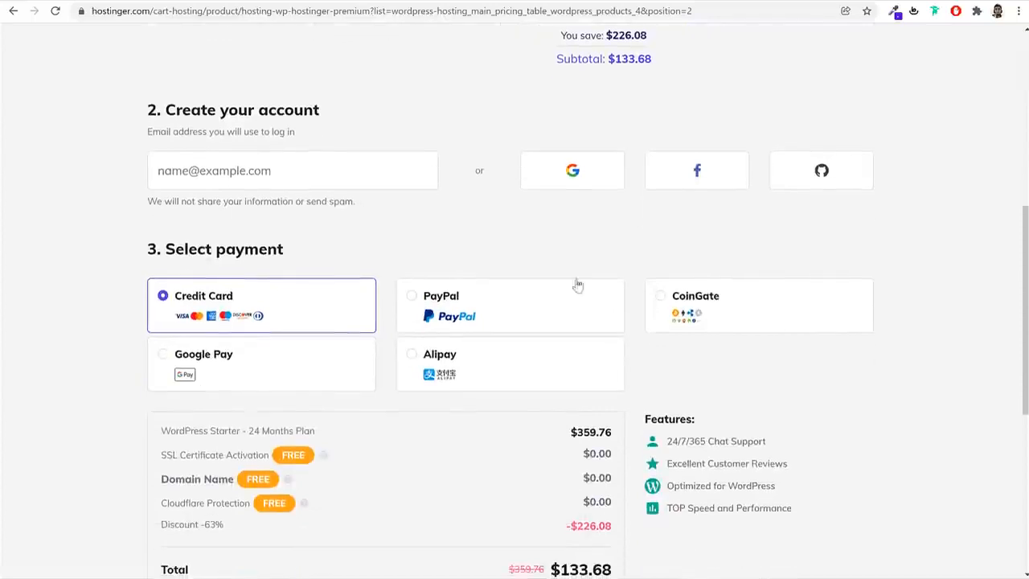
pyautogui.scroll(5, 420, 275)
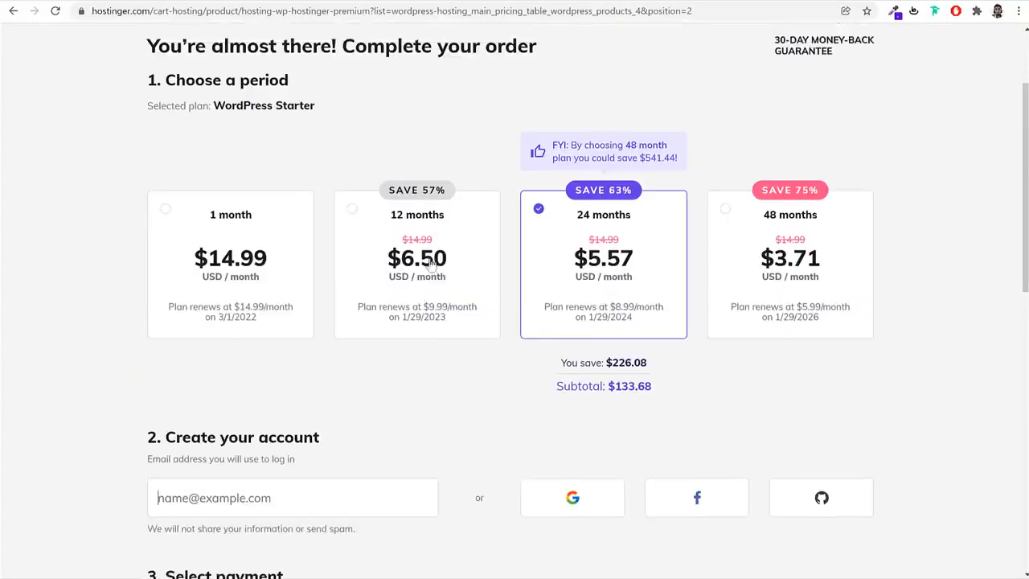
pyautogui.scroll(-4, 434, 269)
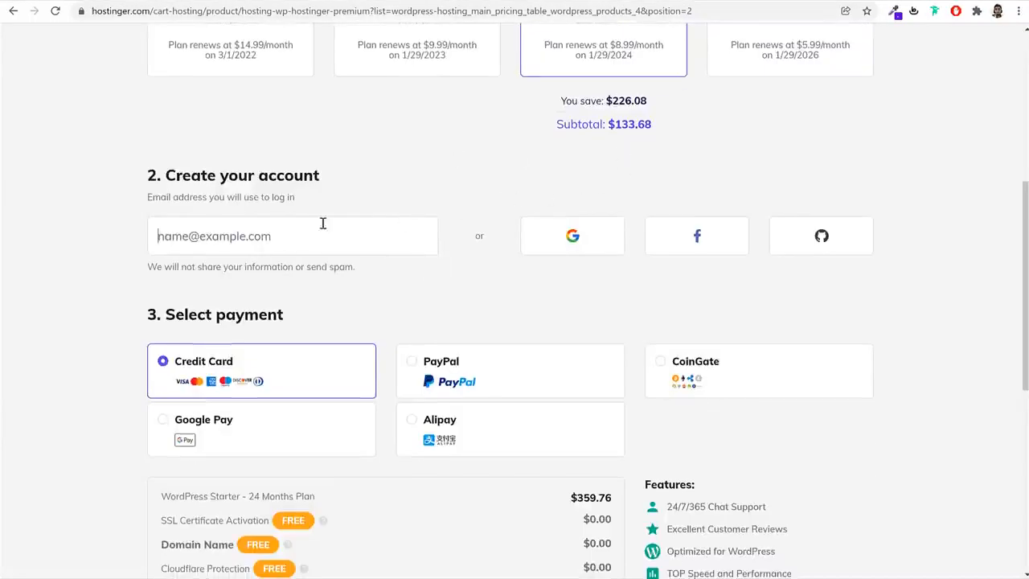
pyautogui.moveTo(167, 176); pyautogui.dragTo(375, 172)
pyautogui.click(381, 167)
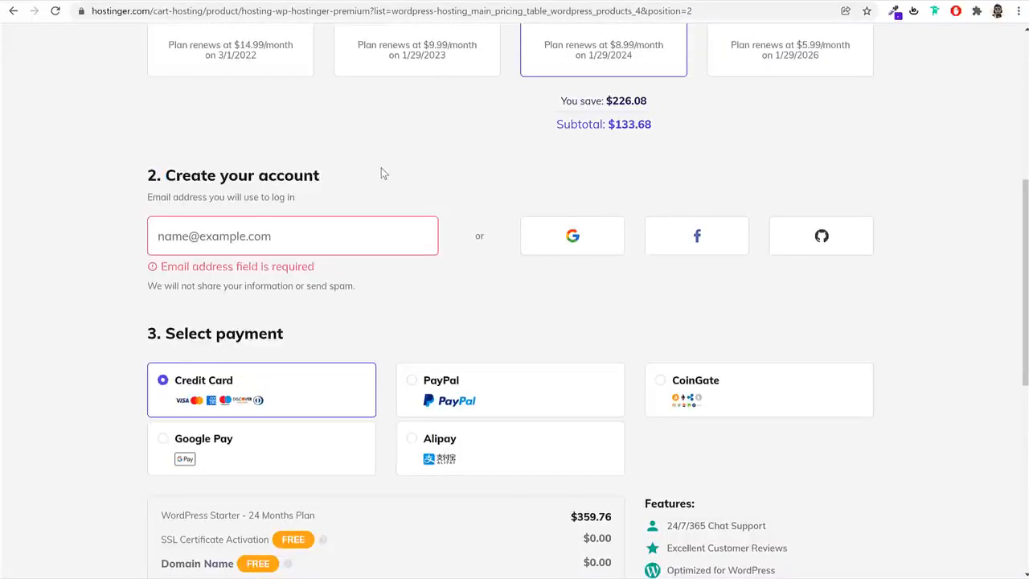
pyautogui.click(329, 222)
pyautogui.scroll(-2, 315, 294)
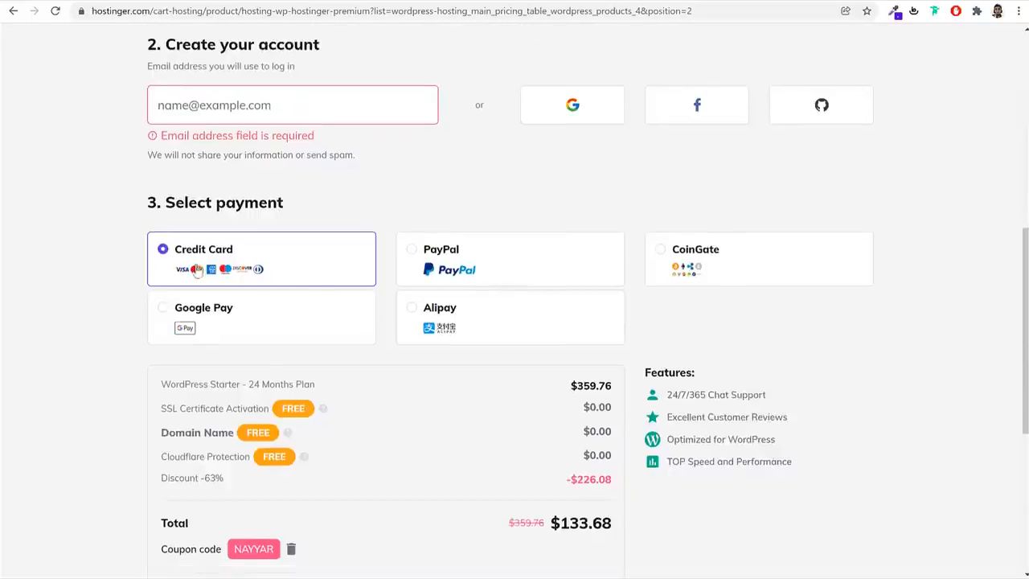
# Try the Google Pay, Alipay, PayPal and CoinGate payment methods on the order page
pyautogui.click(226, 332)
pyautogui.click(483, 326)
pyautogui.click(477, 265)
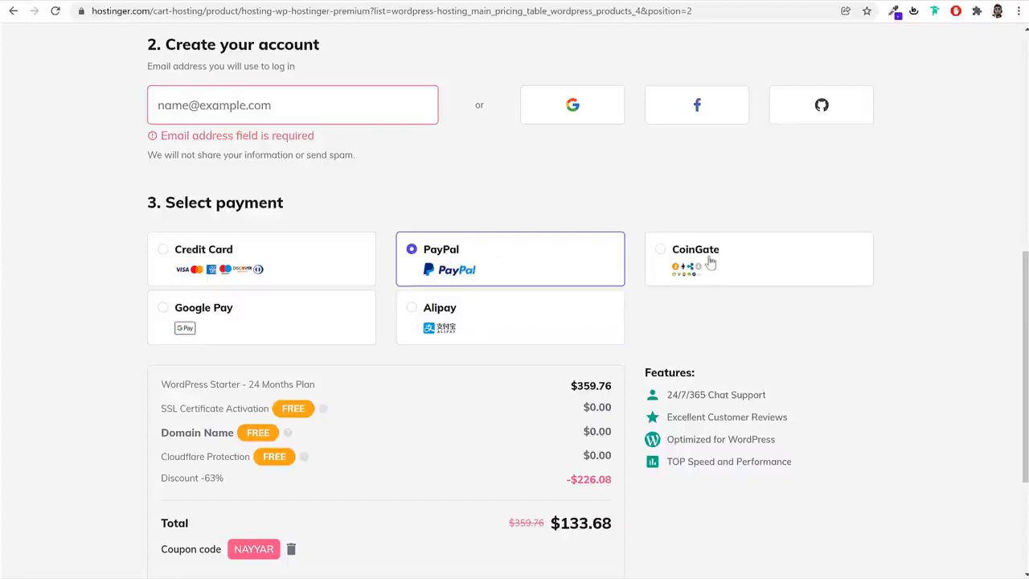
pyautogui.click(711, 263)
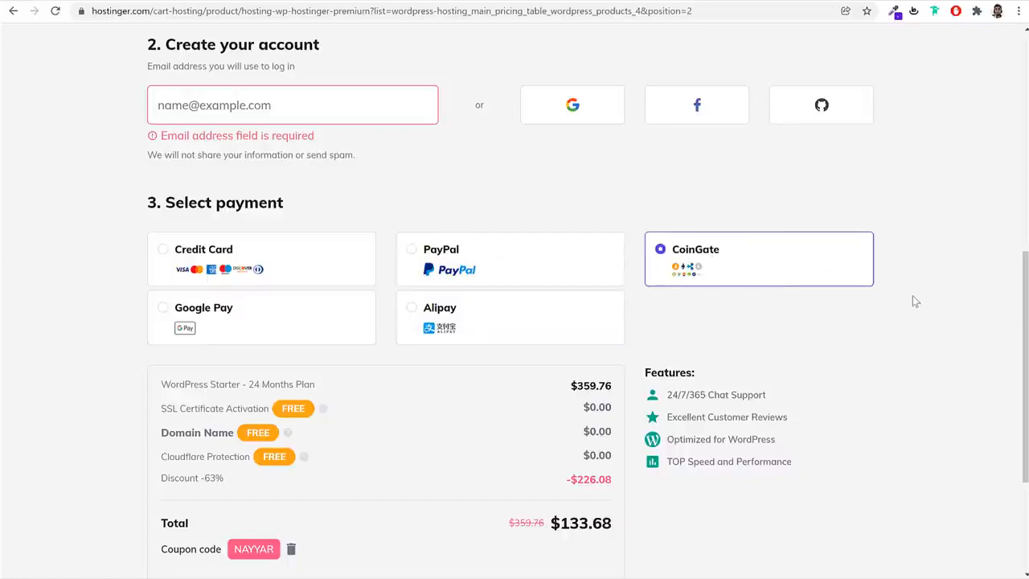
# Go back to the WordPress hosting page and switch the site's region to India (English)
pyautogui.scroll(7, 913, 299)
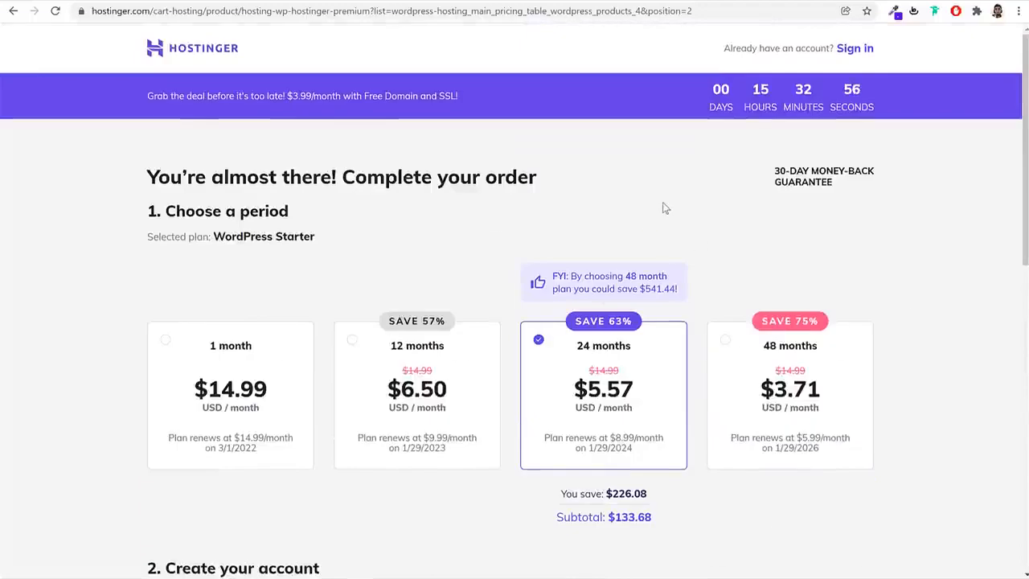
pyautogui.click(10, 16)
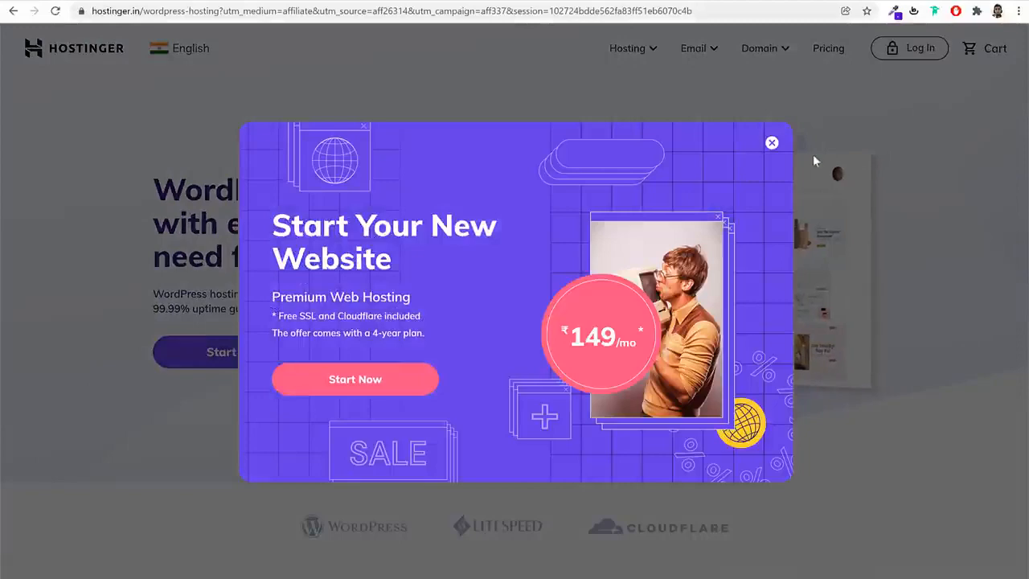
pyautogui.click(193, 56)
pyautogui.click(196, 54)
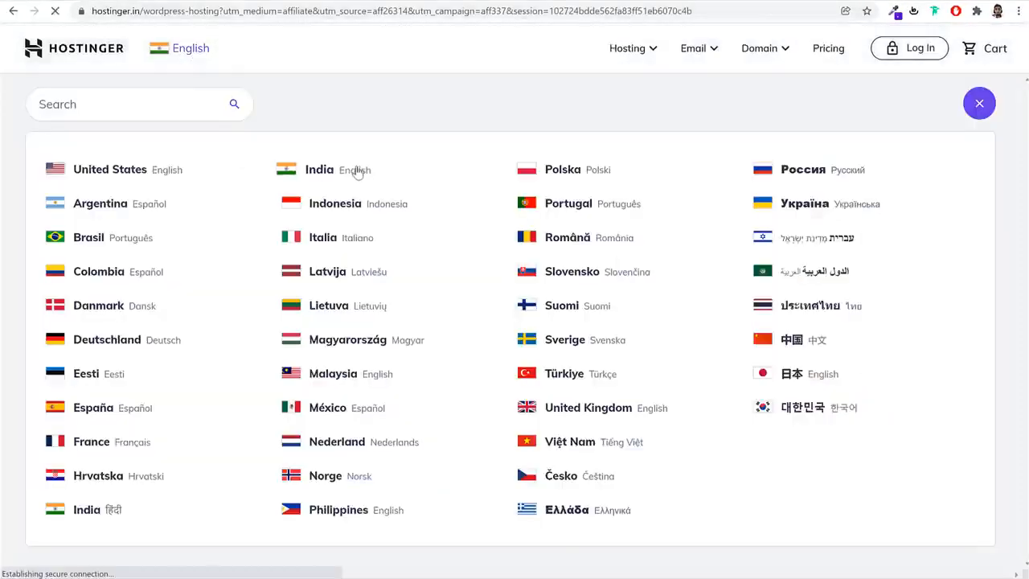
pyautogui.scroll(-9, 761, 179)
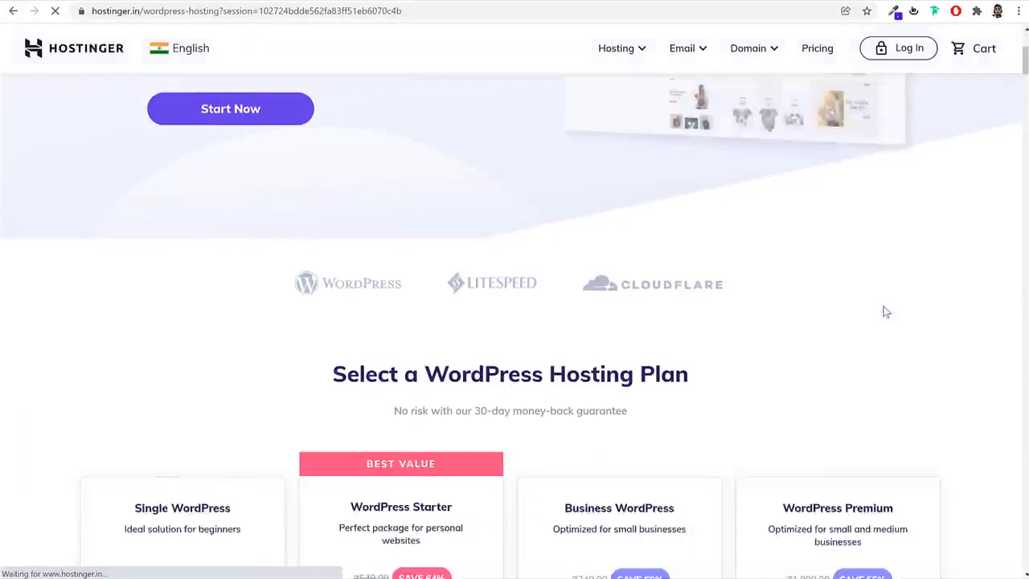
# Select the WordPress Starter plan on the Indian site and view the payment section of its order page
pyautogui.click(417, 314)
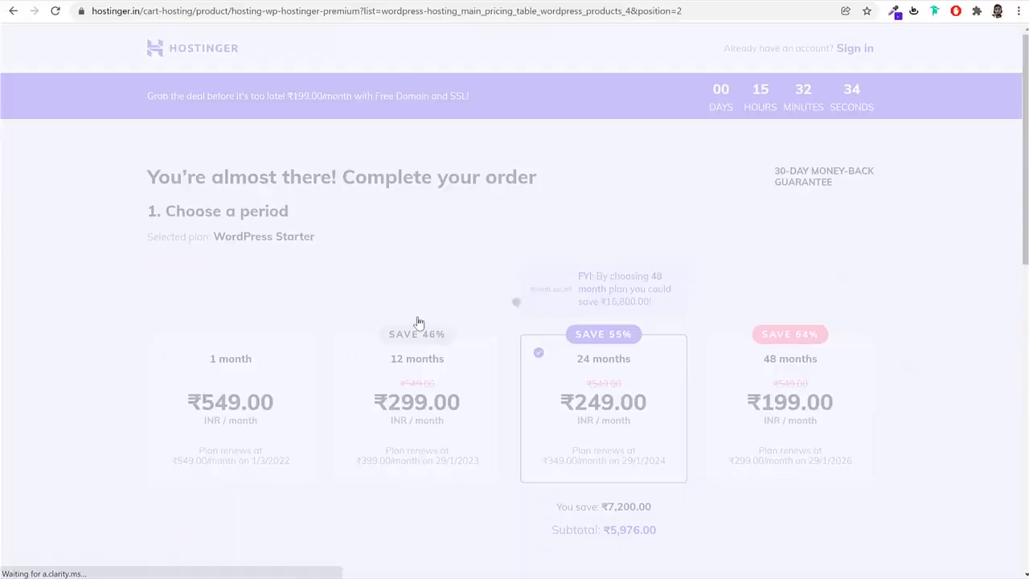
pyautogui.scroll(-2, 611, 432)
pyautogui.scroll(-5, 498, 295)
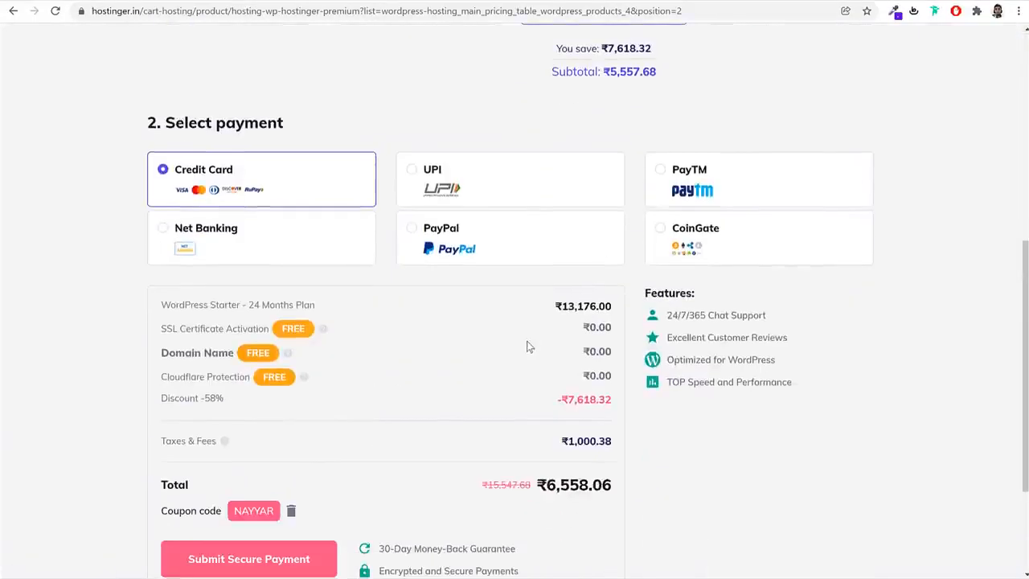
# Try Net Banking, UPI and PayTM as the payment method for the order
pyautogui.click(249, 242)
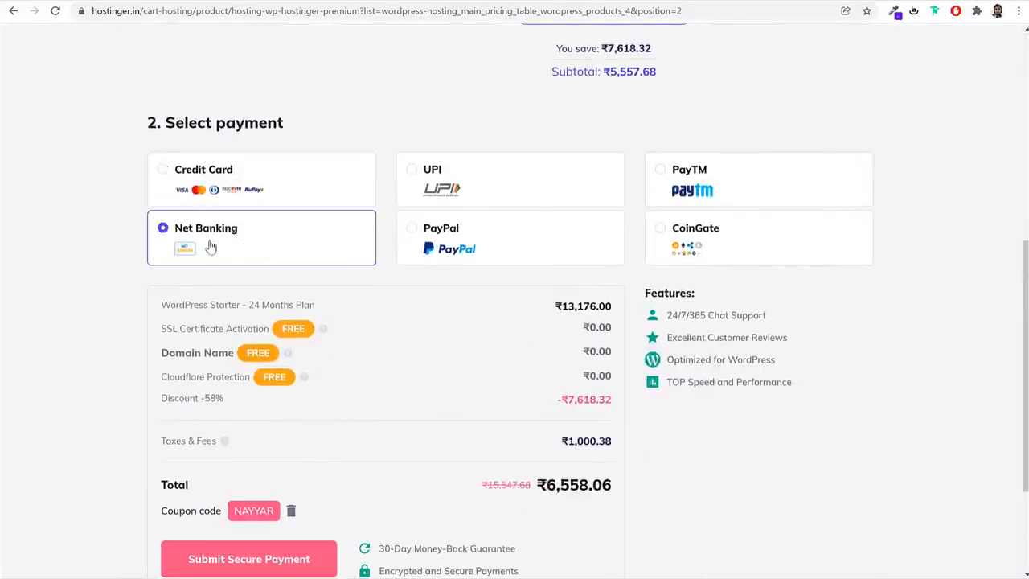
pyautogui.click(492, 193)
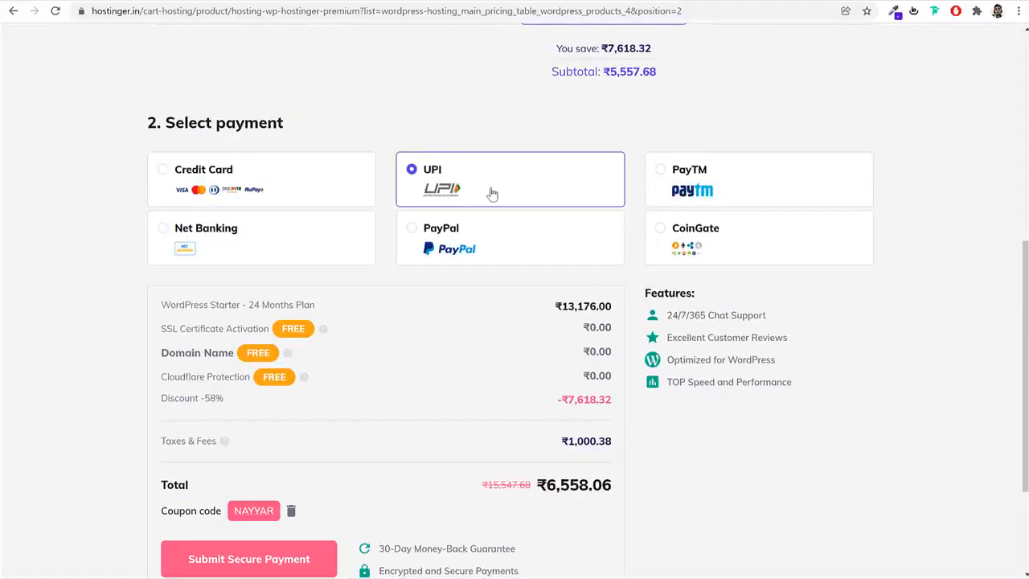
pyautogui.click(764, 173)
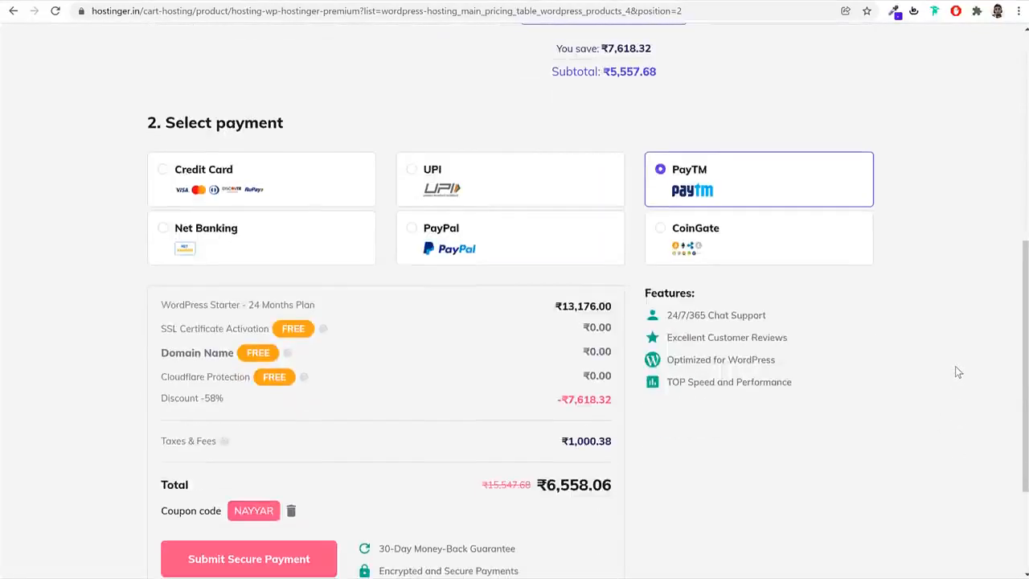
# Remove the applied coupon code NAYYAR from the order summary
pyautogui.scroll(-2, 917, 373)
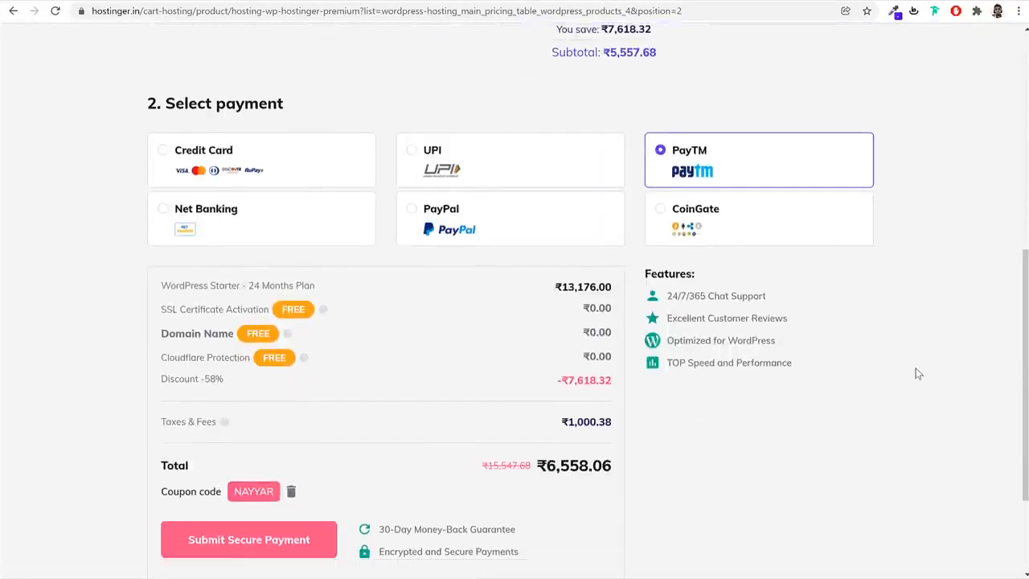
pyautogui.doubleClick(237, 382)
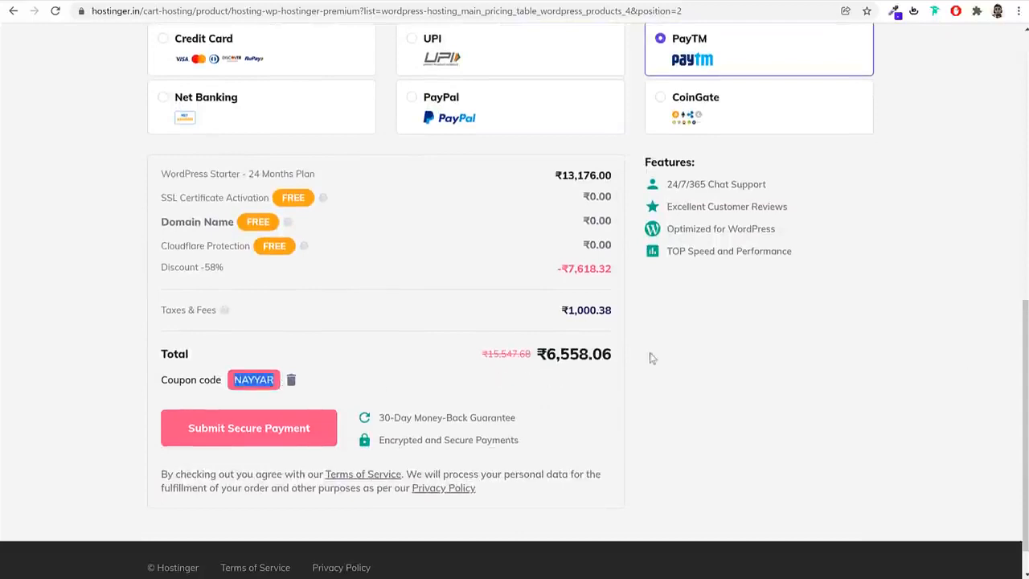
pyautogui.click(291, 382)
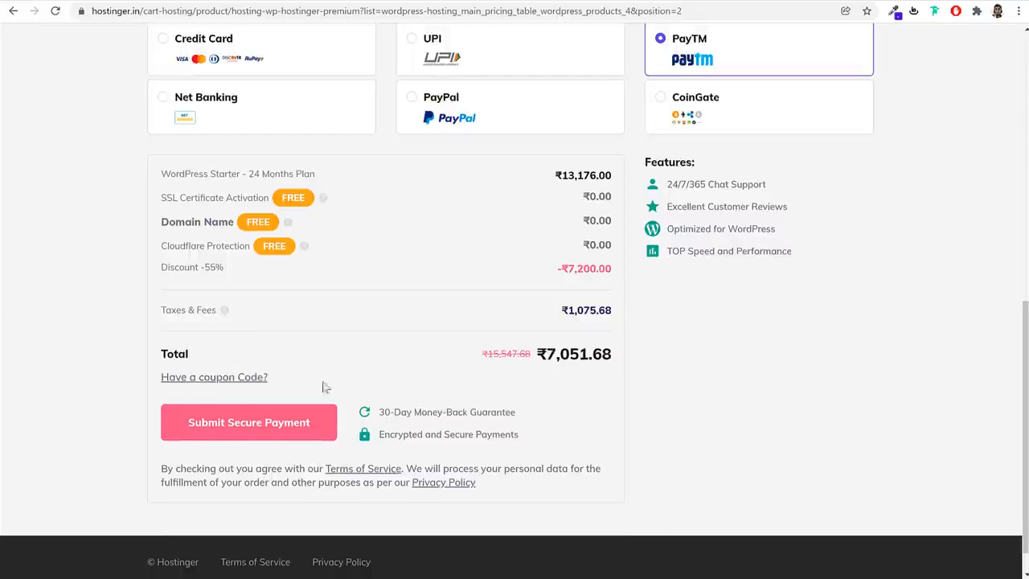
# Apply the coupon code NAYYAR to the order and compare the total before and after
pyautogui.click(214, 378)
pyautogui.write('NAYYAR')
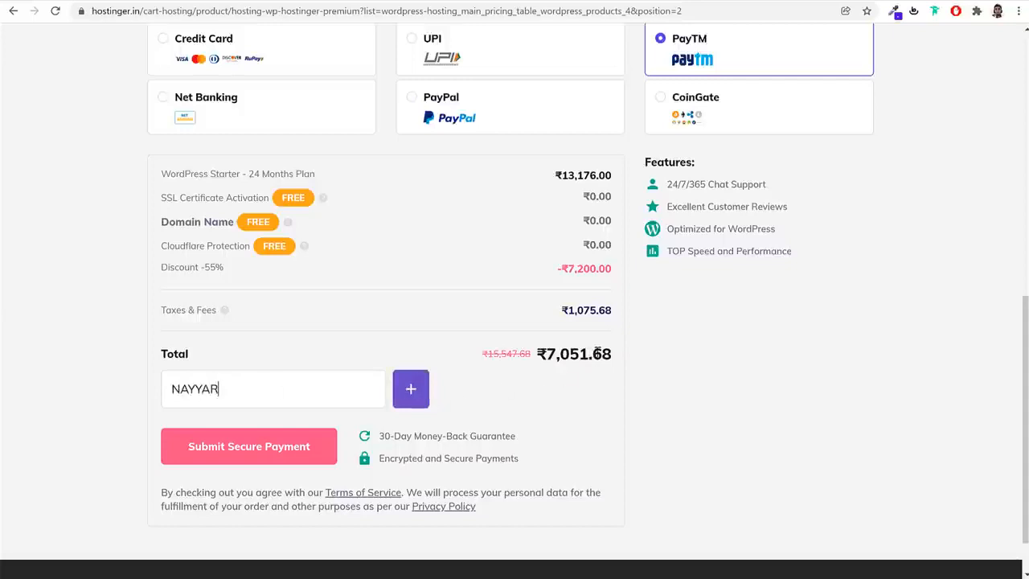
pyautogui.moveTo(593, 354); pyautogui.dragTo(539, 356)
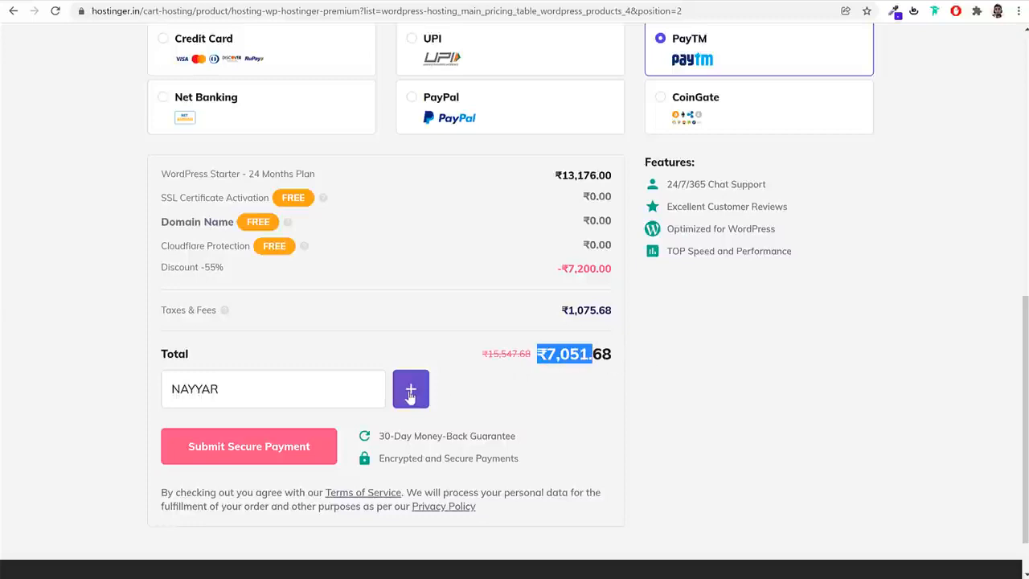
pyautogui.click(260, 395)
pyautogui.doubleClick(259, 395)
pyautogui.click(415, 391)
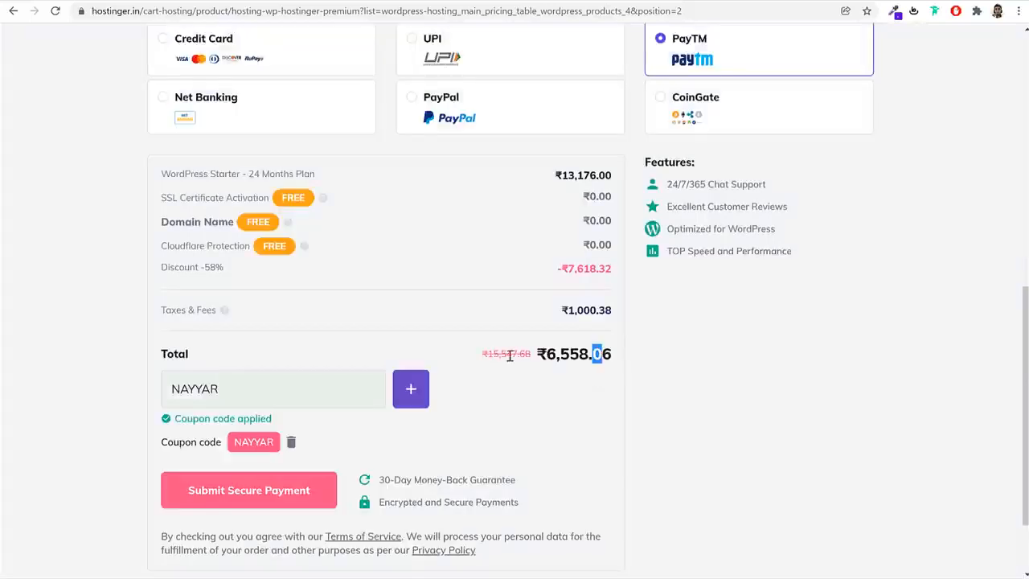
pyautogui.moveTo(510, 355); pyautogui.dragTo(501, 359)
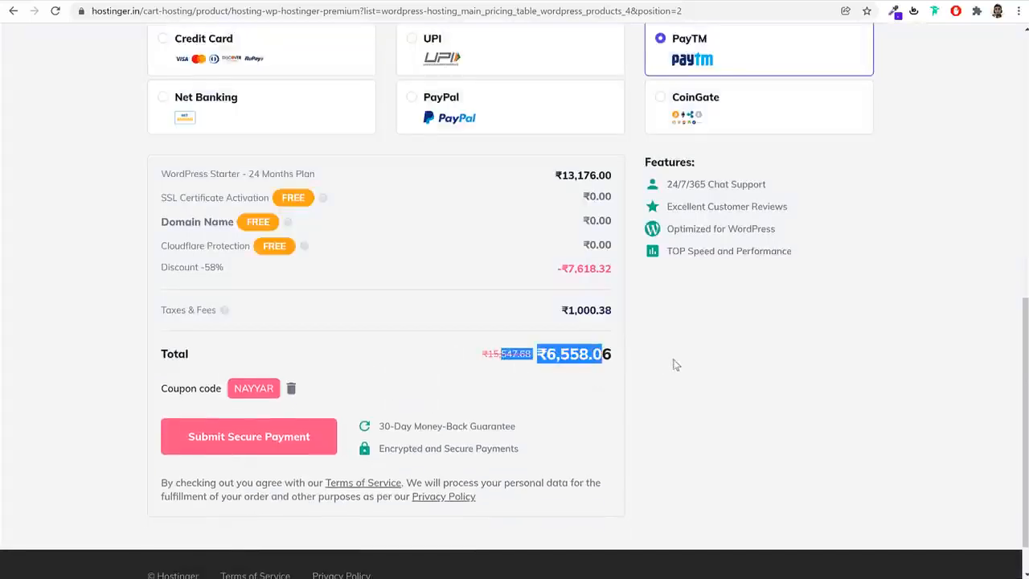
# Choose Credit Card as the payment method and go to the order's payment submission section
pyautogui.click(786, 306)
pyautogui.scroll(-1, 786, 305)
pyautogui.scroll(2, 751, 292)
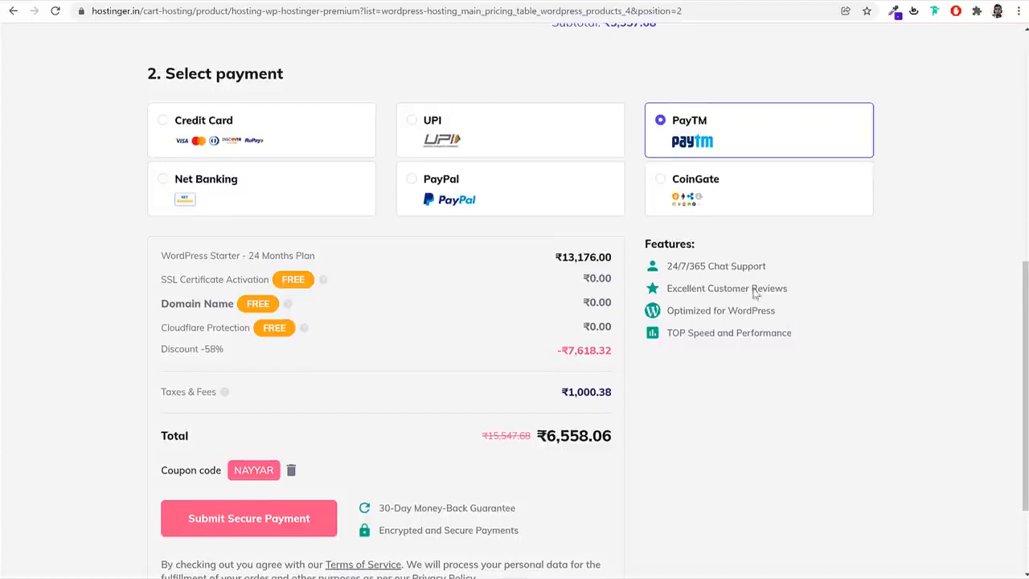
pyautogui.click(291, 142)
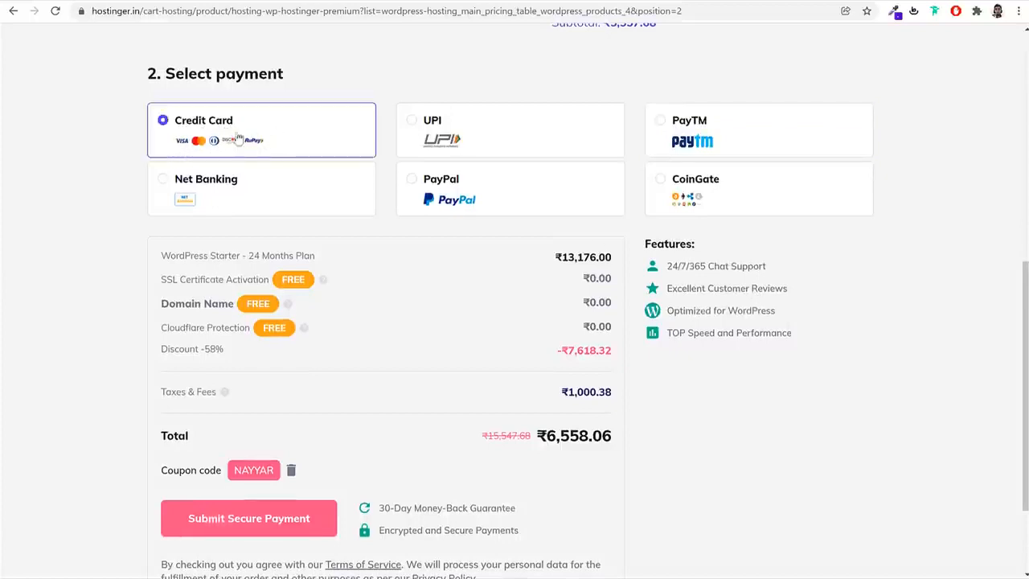
pyautogui.scroll(-2, 591, 273)
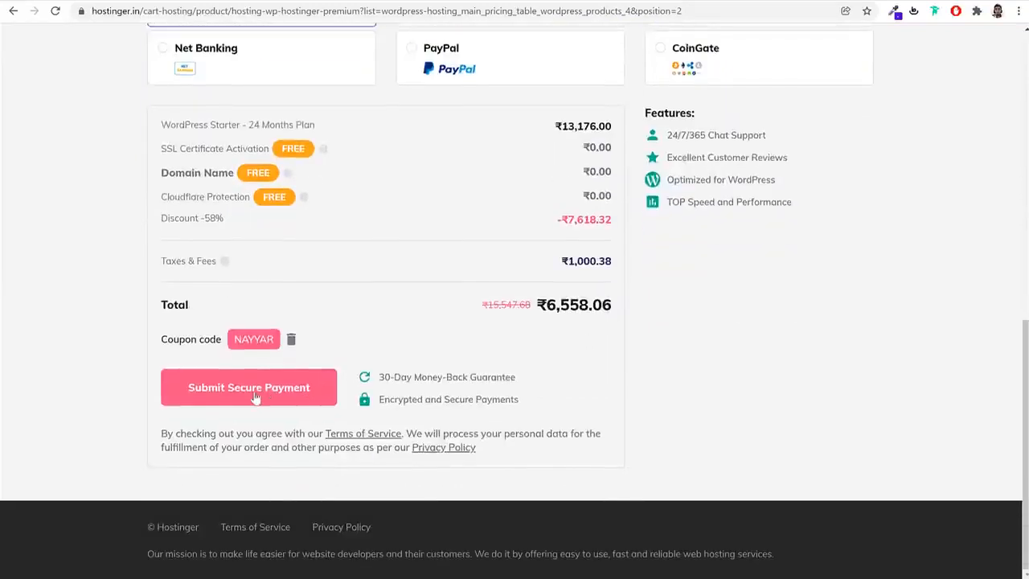
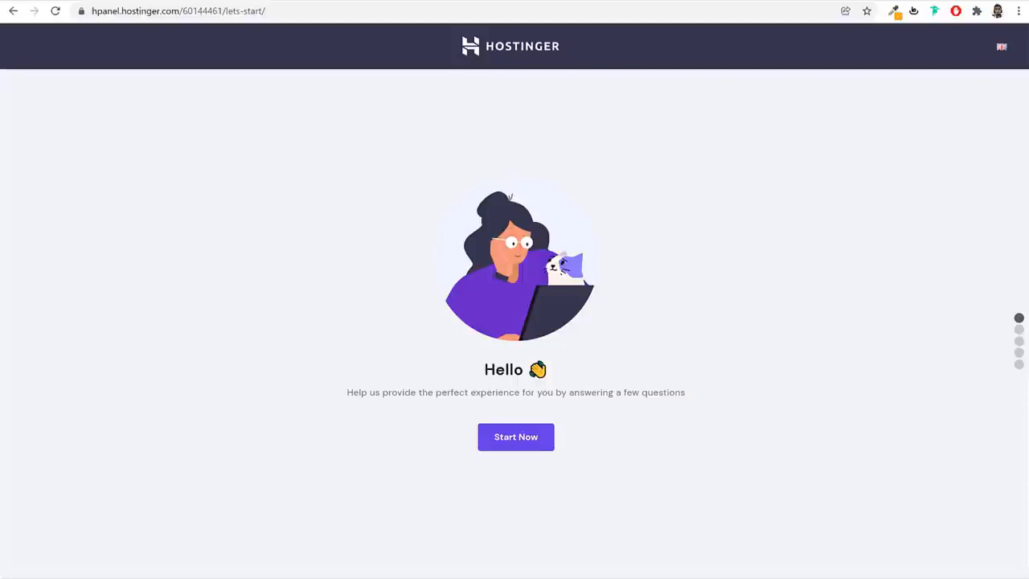
# Start the hosting onboarding, answer that the website is for Myself, and skip the rest of the survey
pyautogui.click(514, 438)
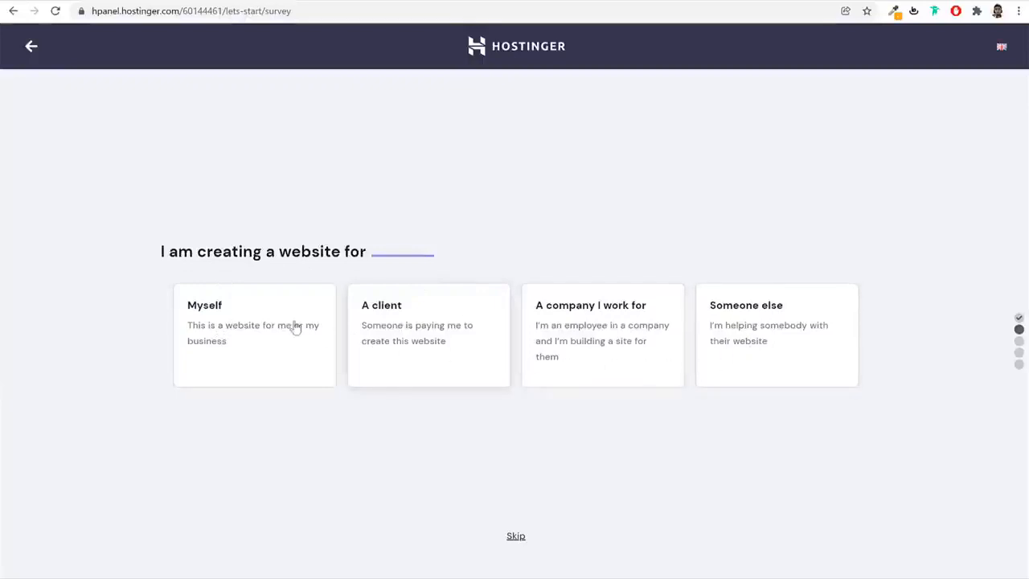
pyautogui.click(258, 326)
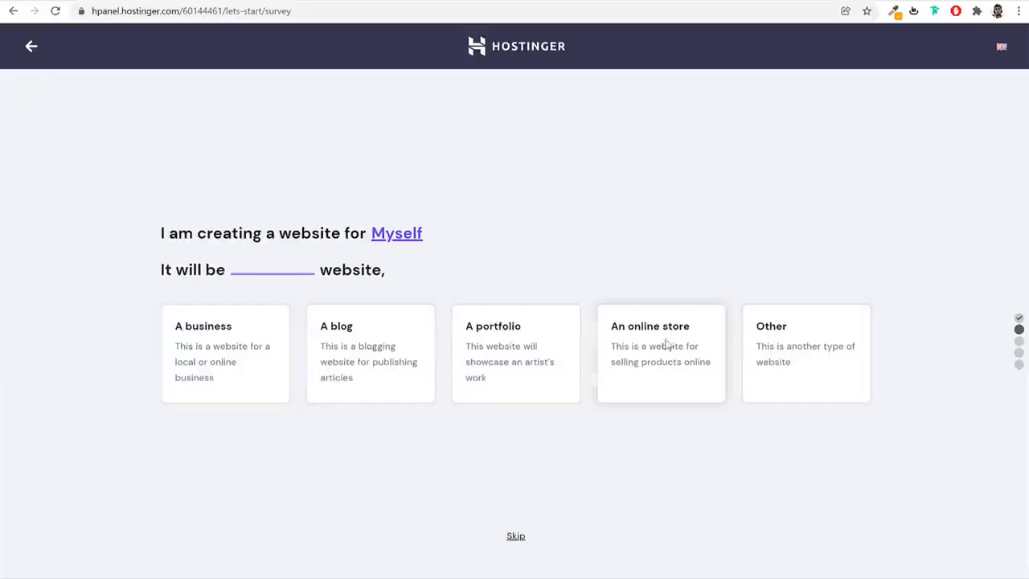
pyautogui.click(519, 538)
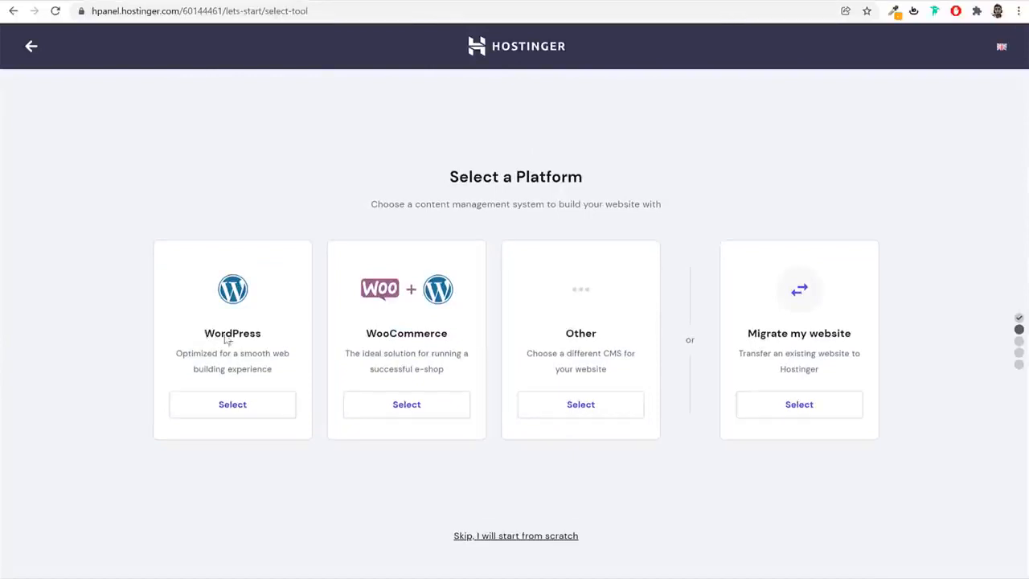
# Choose WordPress as the platform with the prefilled admin account details and skip the template selection
pyautogui.moveTo(228, 341); pyautogui.dragTo(268, 340)
pyautogui.click(420, 337)
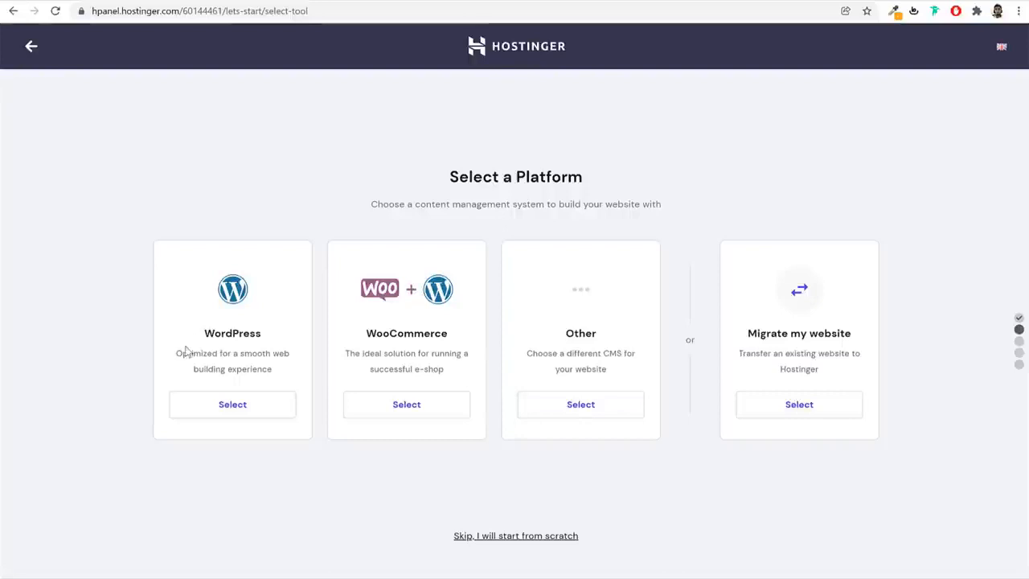
pyautogui.click(235, 410)
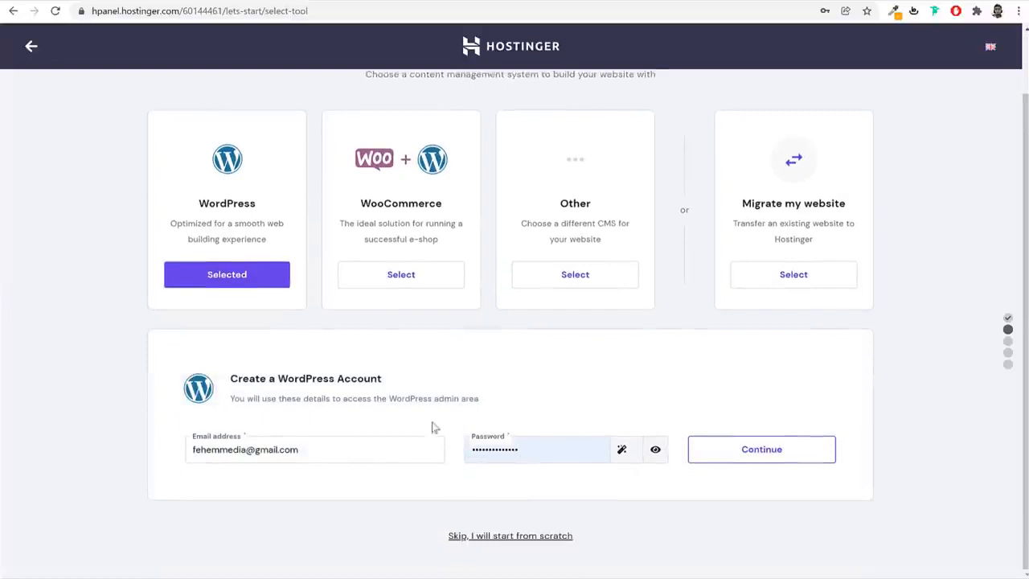
pyautogui.moveTo(280, 378); pyautogui.dragTo(402, 386)
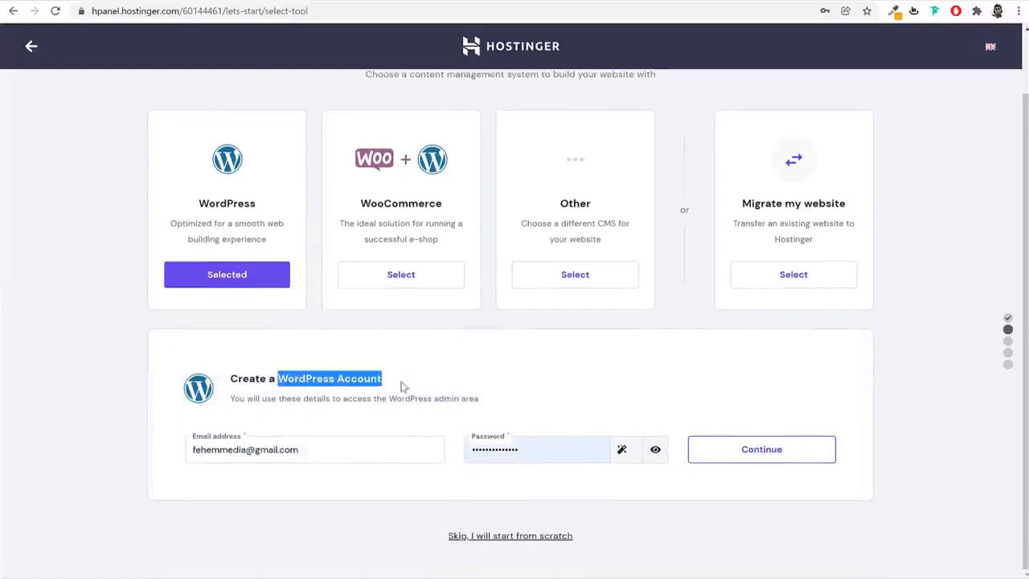
pyautogui.click(404, 387)
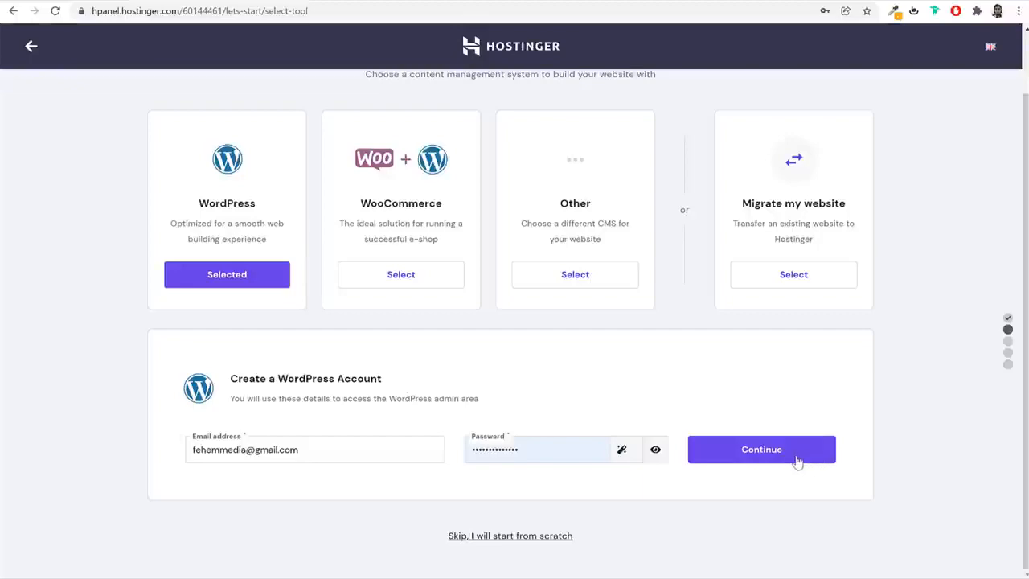
pyautogui.click(796, 461)
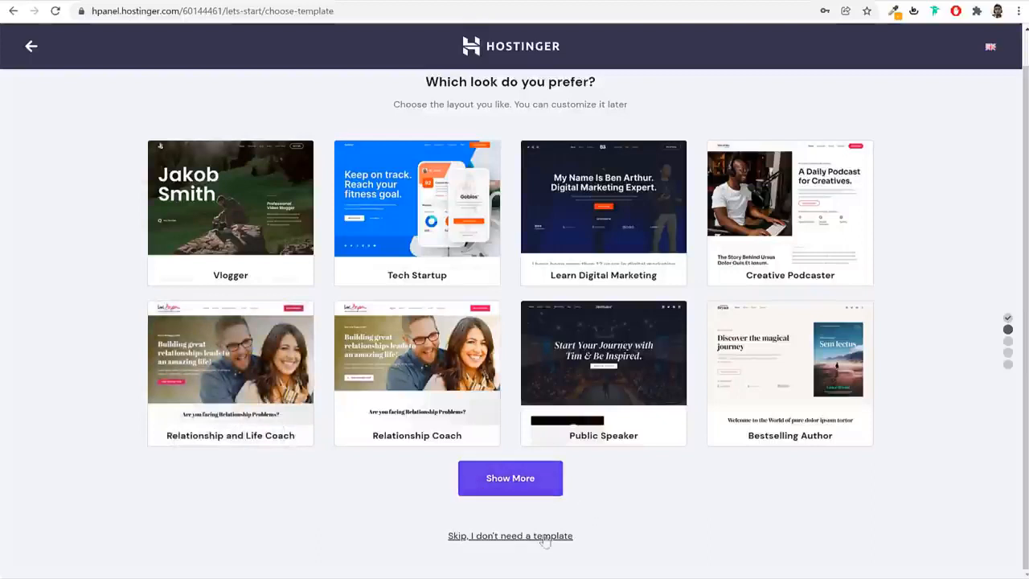
pyautogui.click(503, 536)
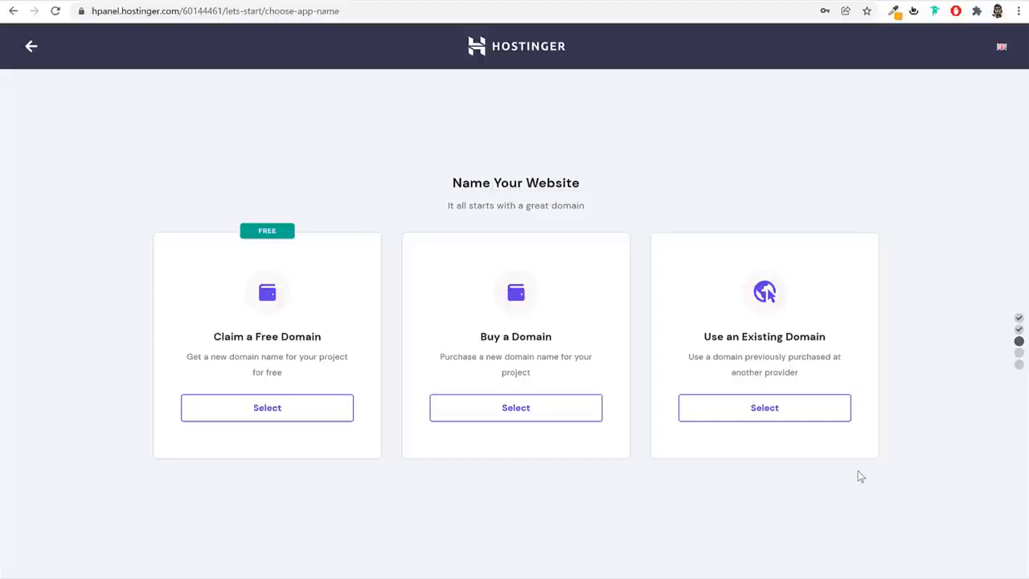
# Try claiming a free .in domain by checking the availability of the site owner's full name
pyautogui.click(299, 408)
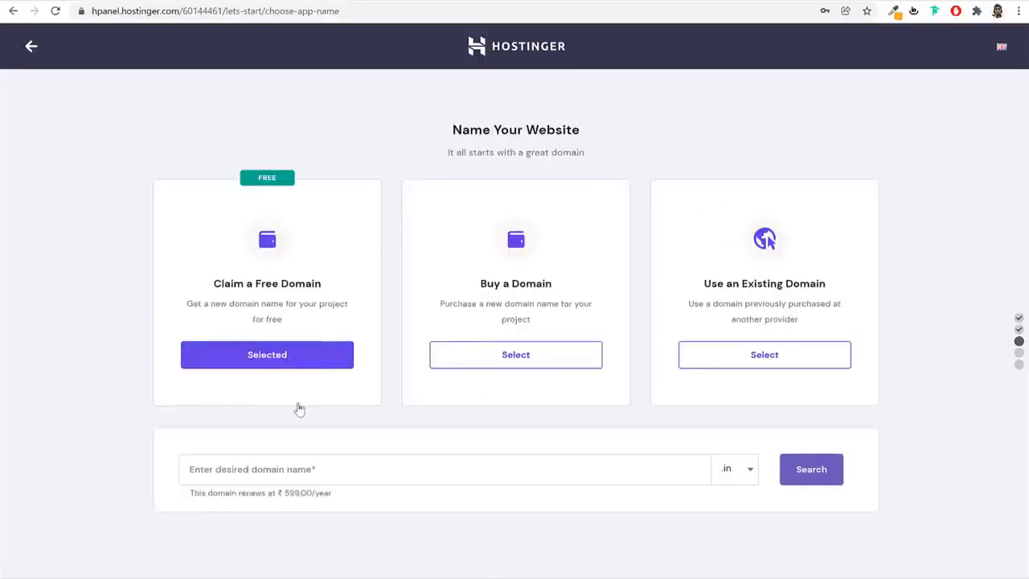
pyautogui.click(321, 471)
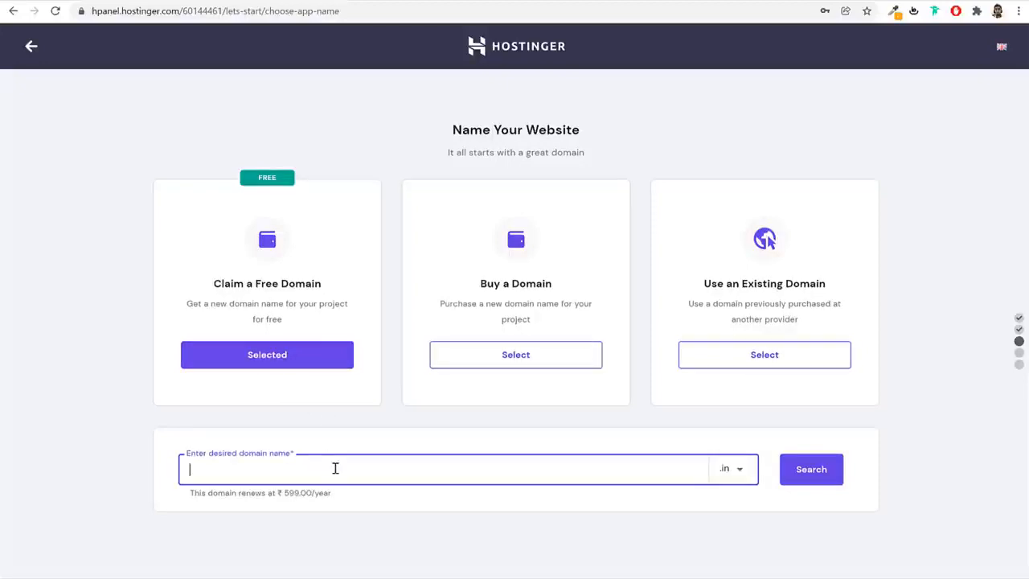
pyautogui.write('nayyarshaikh')
pyautogui.click(816, 471)
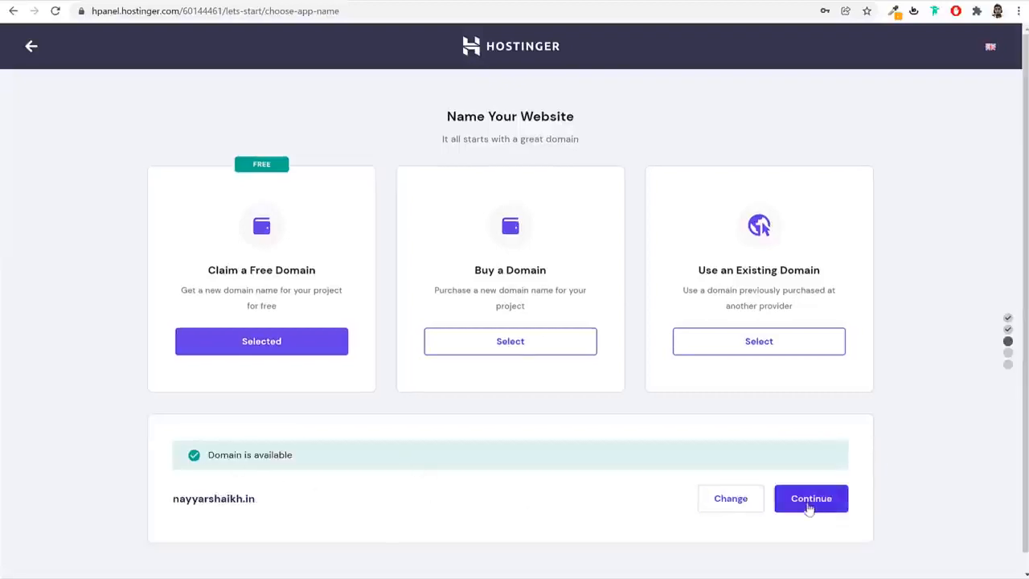
pyautogui.moveTo(248, 497); pyautogui.dragTo(158, 496)
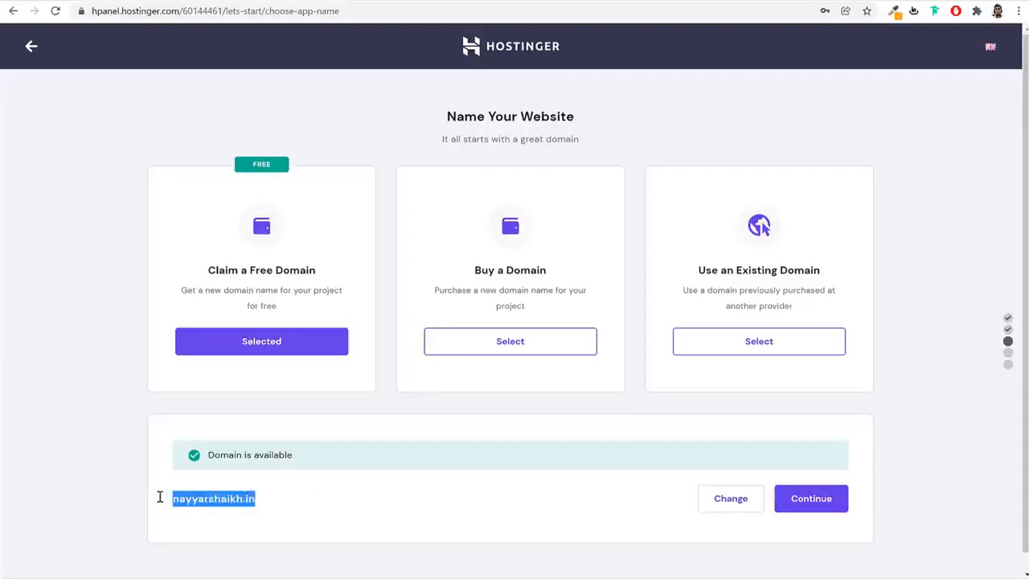
pyautogui.click(215, 498)
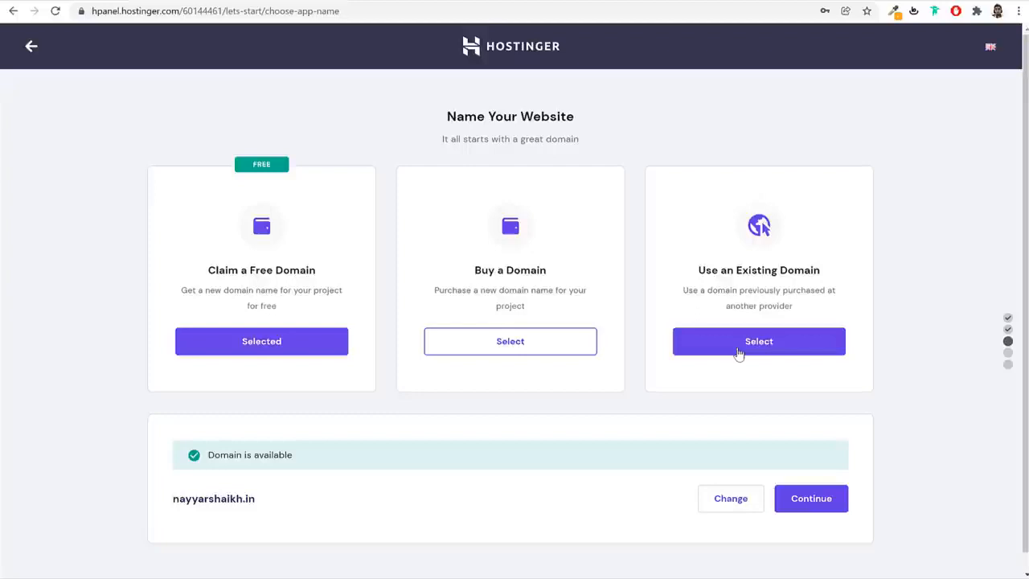
# Name the website with the existing domain blogdu.de and continue past the domain summary
pyautogui.click(739, 354)
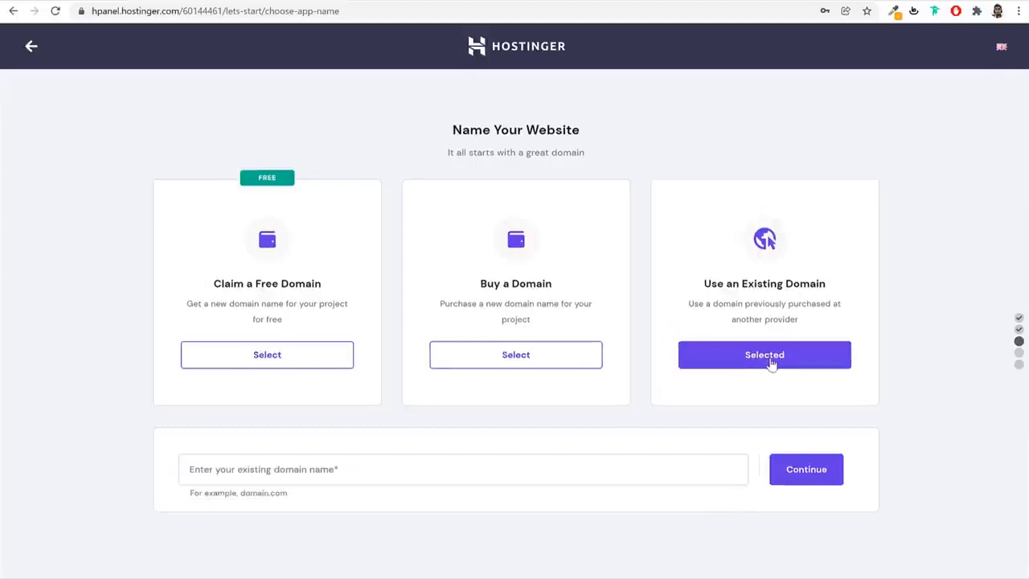
pyautogui.click(540, 469)
pyautogui.write('blo')
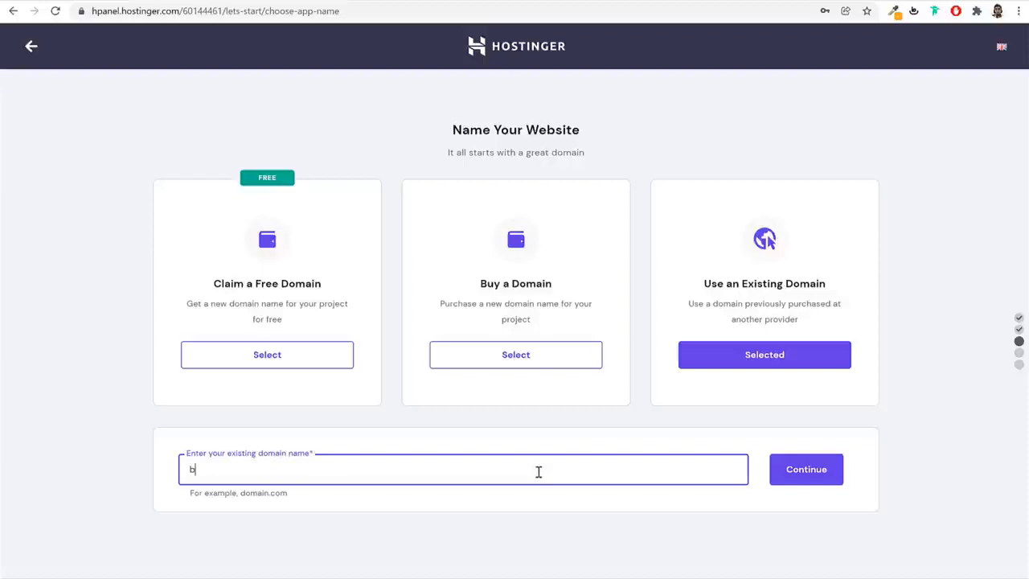
pyautogui.write('gdu.de')
pyautogui.click(808, 480)
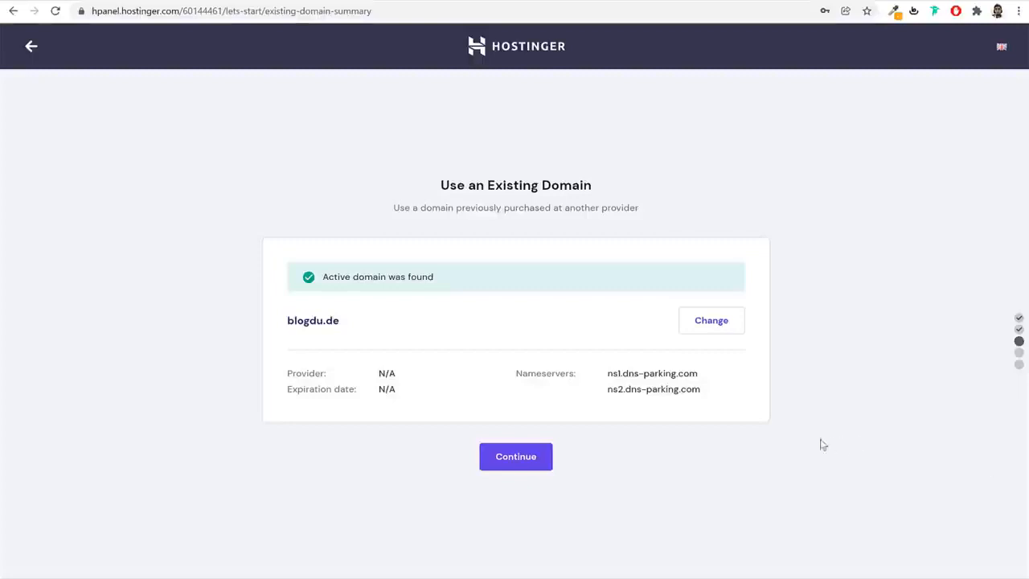
pyautogui.click(524, 458)
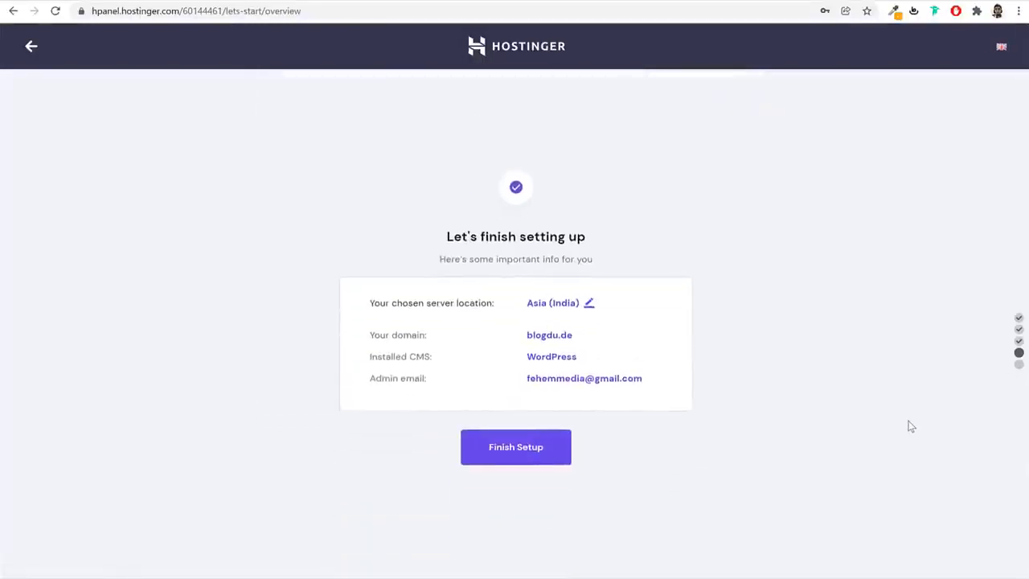
# Review the server location options, keep Asia (India), and finish the website setup
pyautogui.click(590, 303)
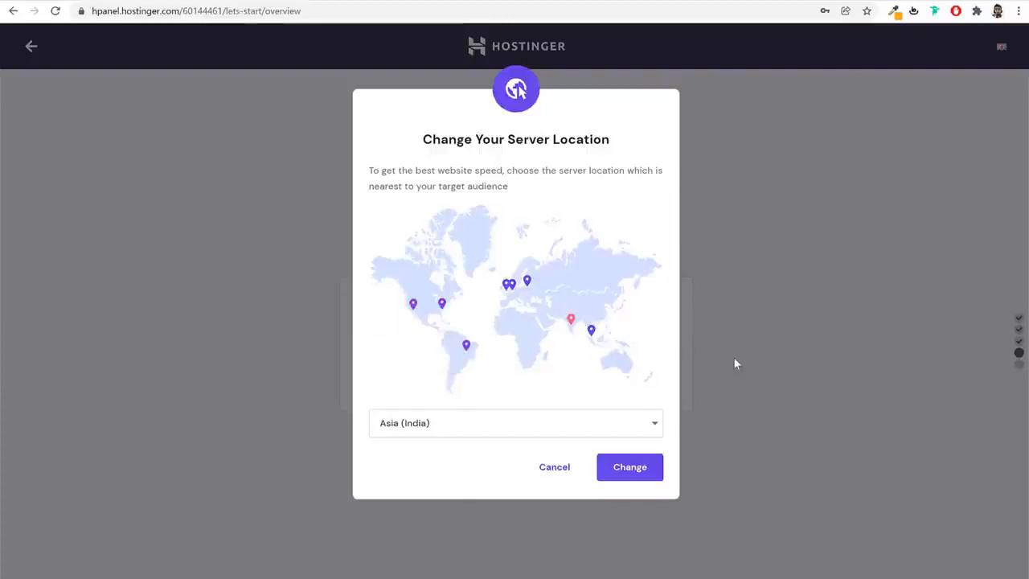
pyautogui.click(565, 474)
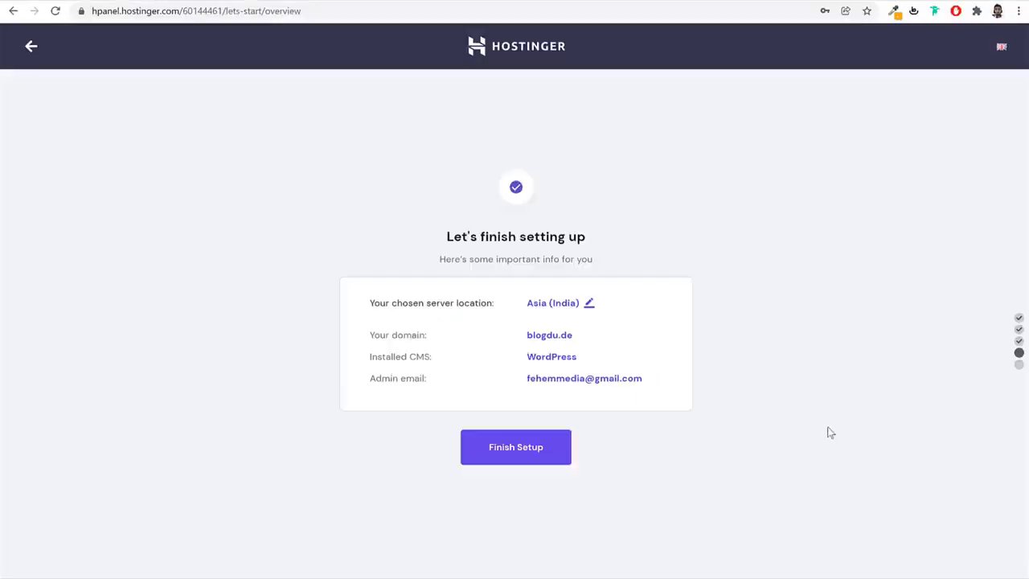
pyautogui.click(536, 450)
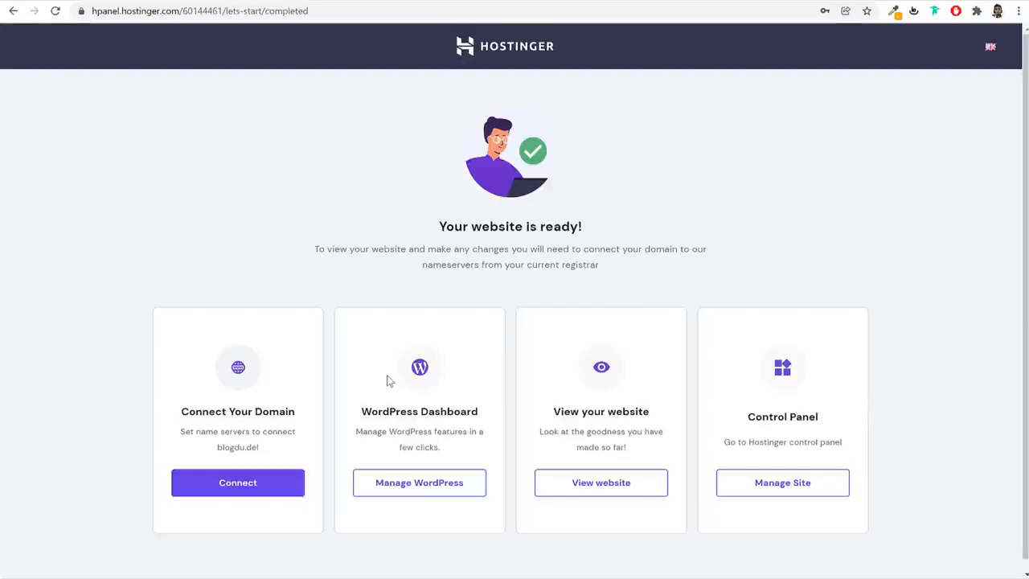
# Start connecting blogdu.de with GoDaddy as the domain provider and copy the nameserver ns1.dns-parking.com
pyautogui.moveTo(185, 412); pyautogui.dragTo(311, 413)
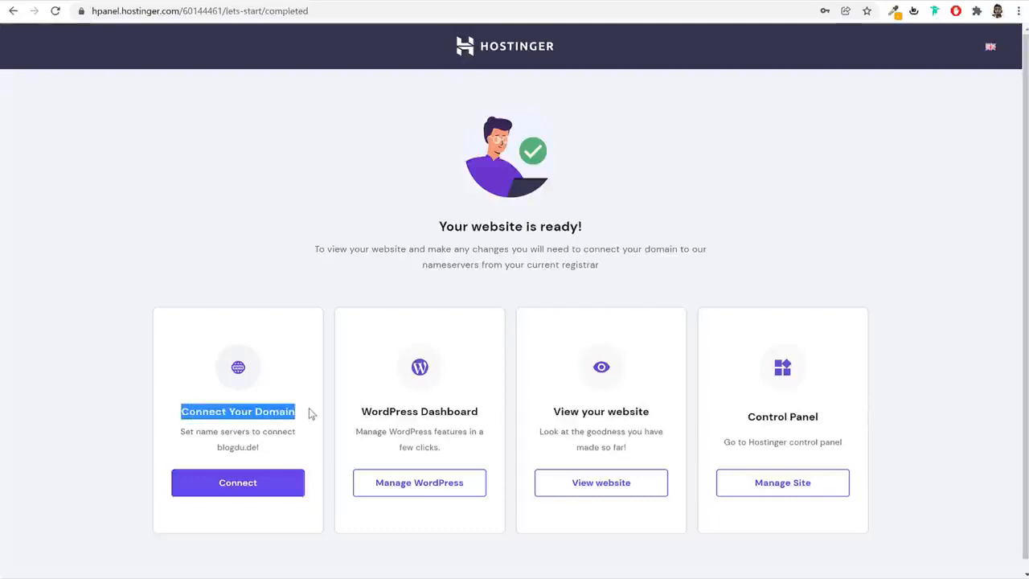
pyautogui.click(324, 414)
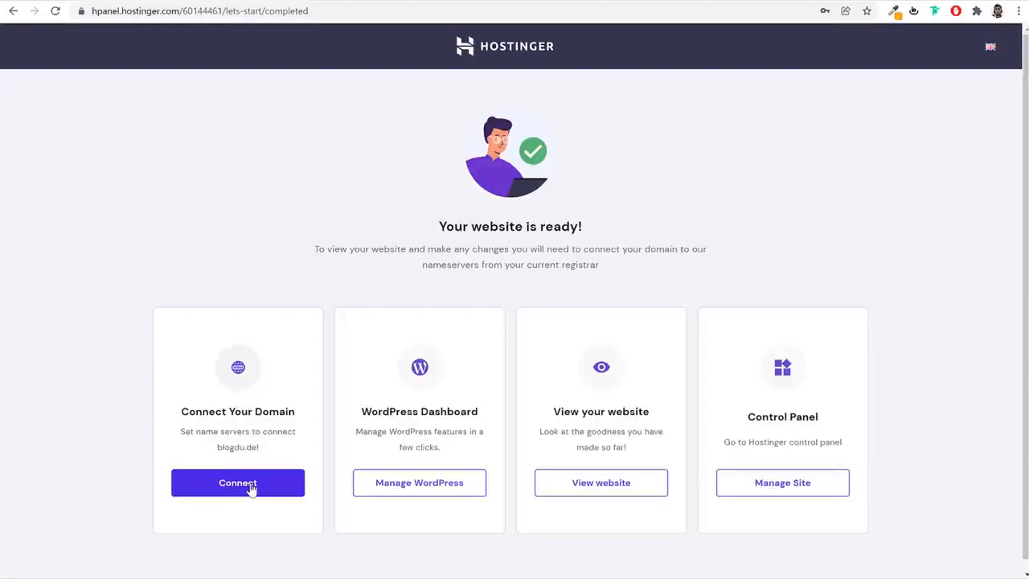
pyautogui.click(243, 490)
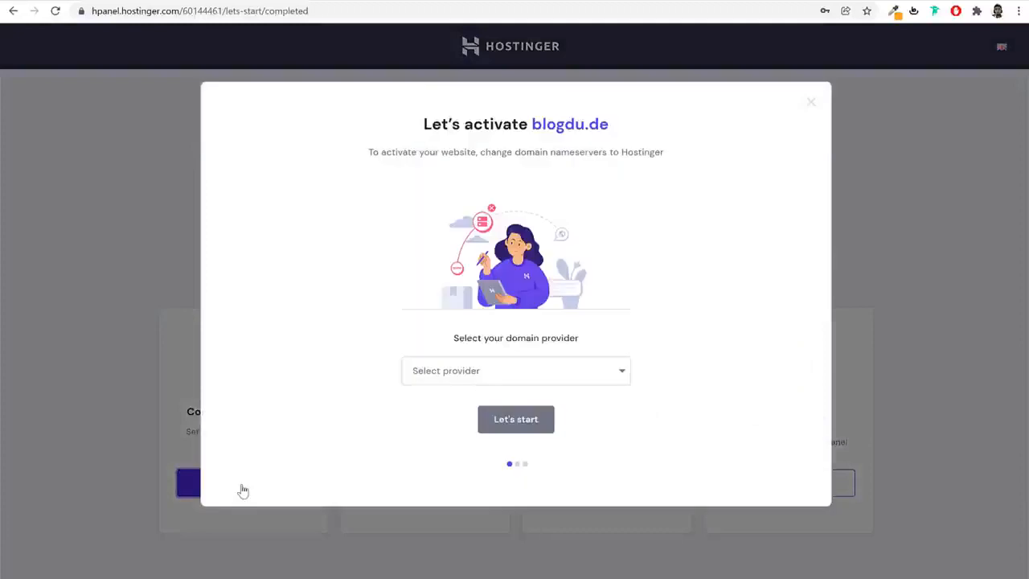
pyautogui.click(512, 368)
pyautogui.click(473, 402)
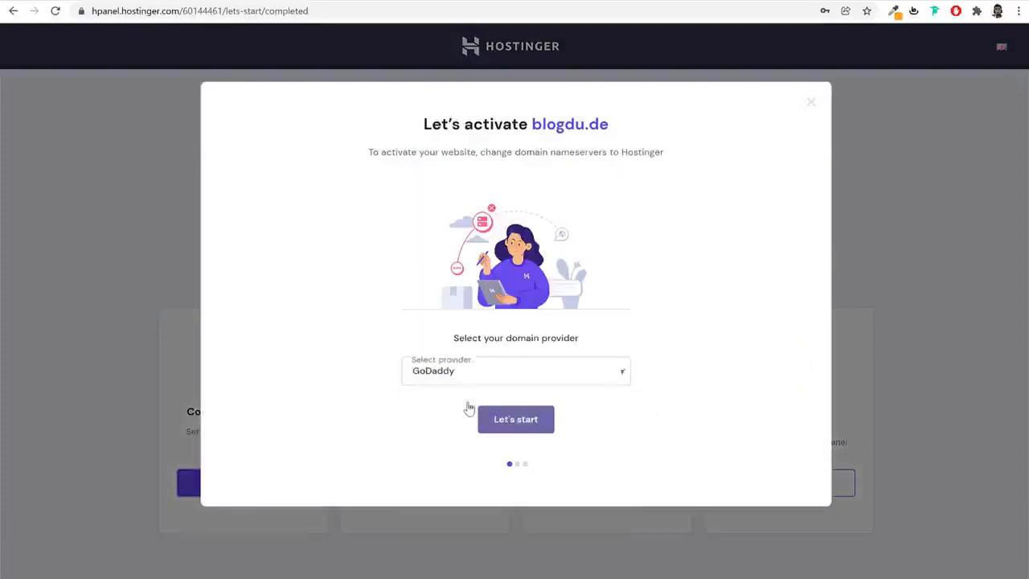
pyautogui.click(462, 374)
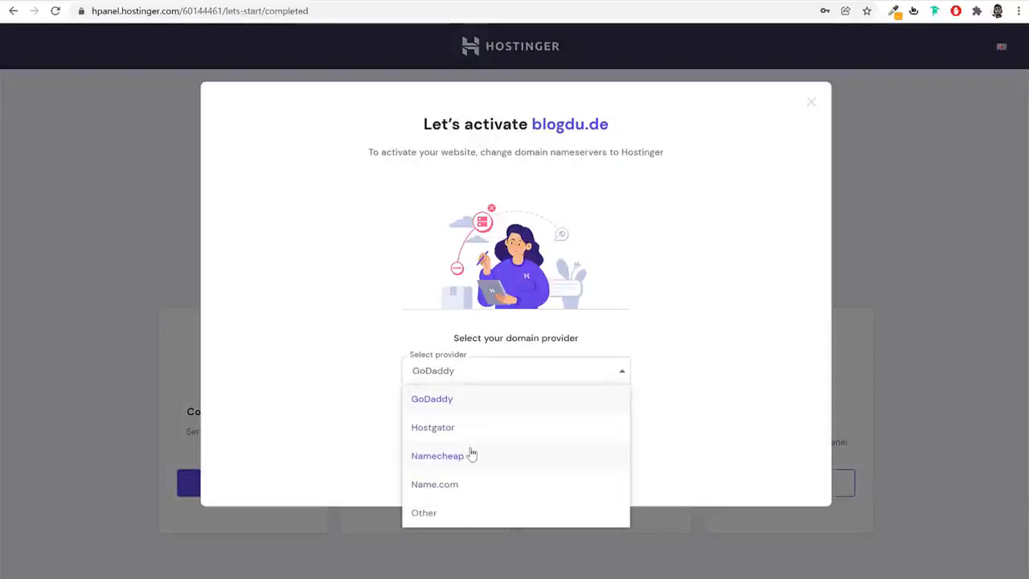
pyautogui.click(472, 455)
pyautogui.click(482, 367)
pyautogui.click(469, 400)
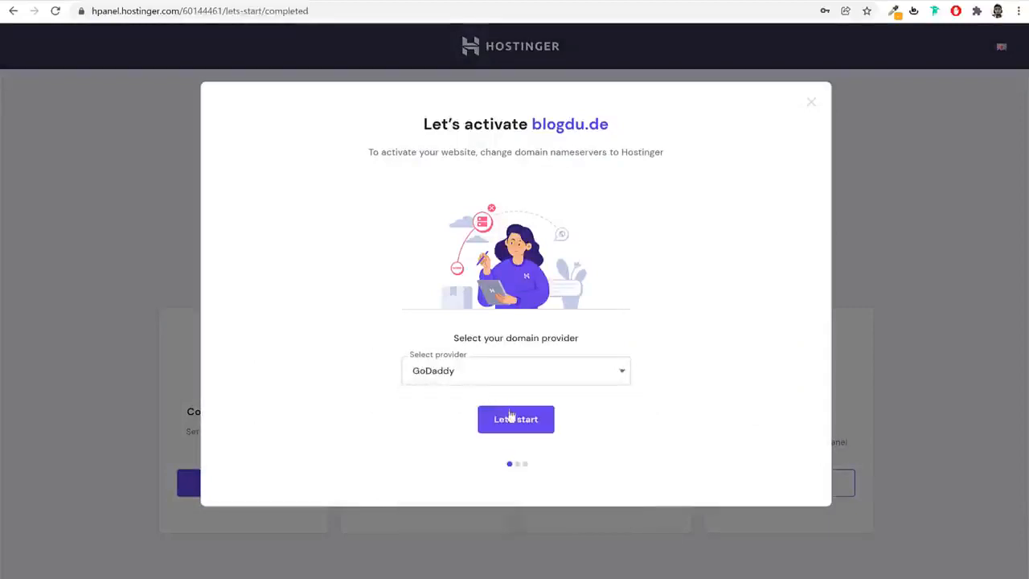
pyautogui.click(519, 424)
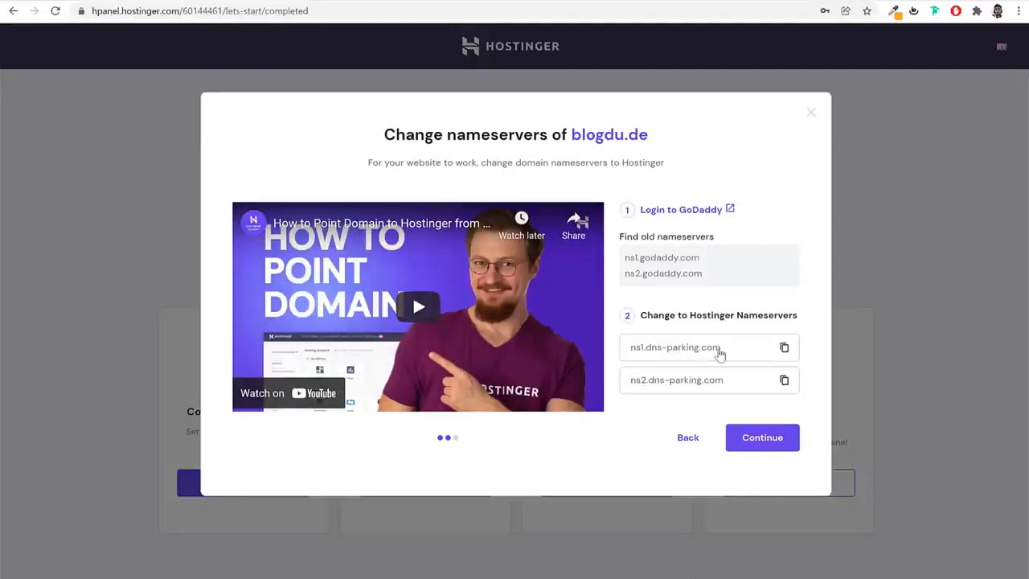
pyautogui.click(784, 348)
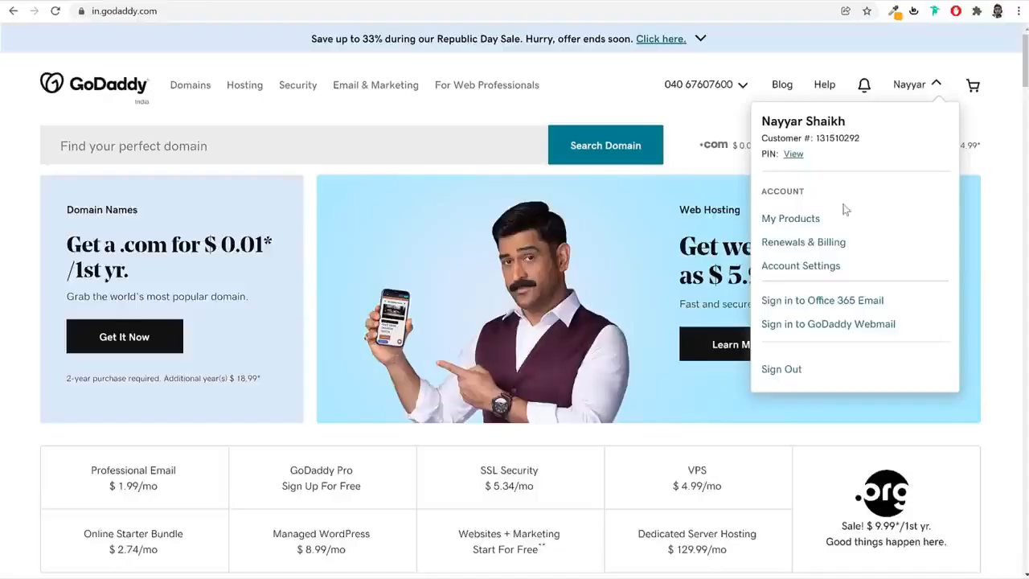
# In the GoDaddy account, open the DNS management of blogdu.de and go to its Nameservers section
pyautogui.click(793, 217)
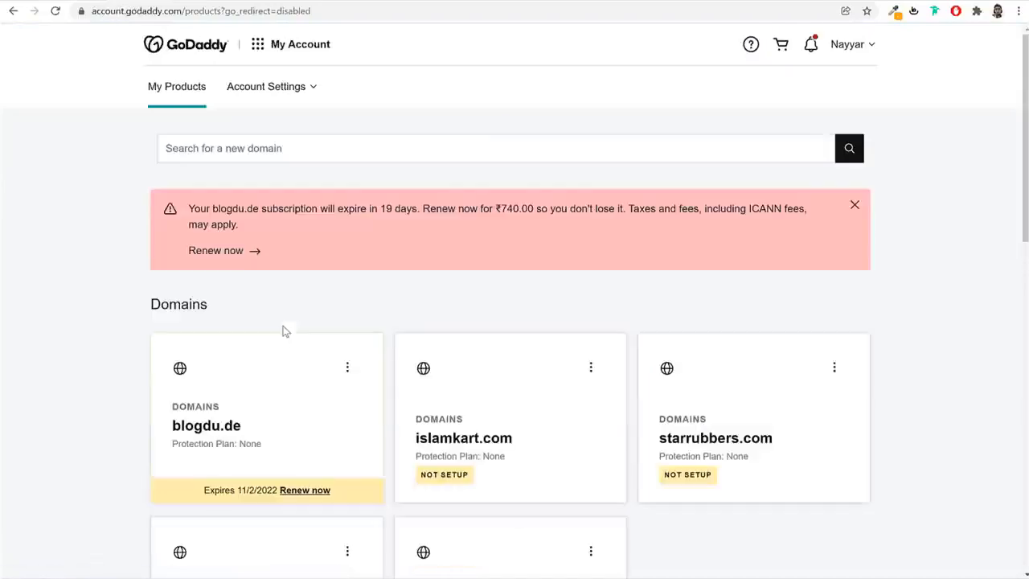
pyautogui.click(229, 432)
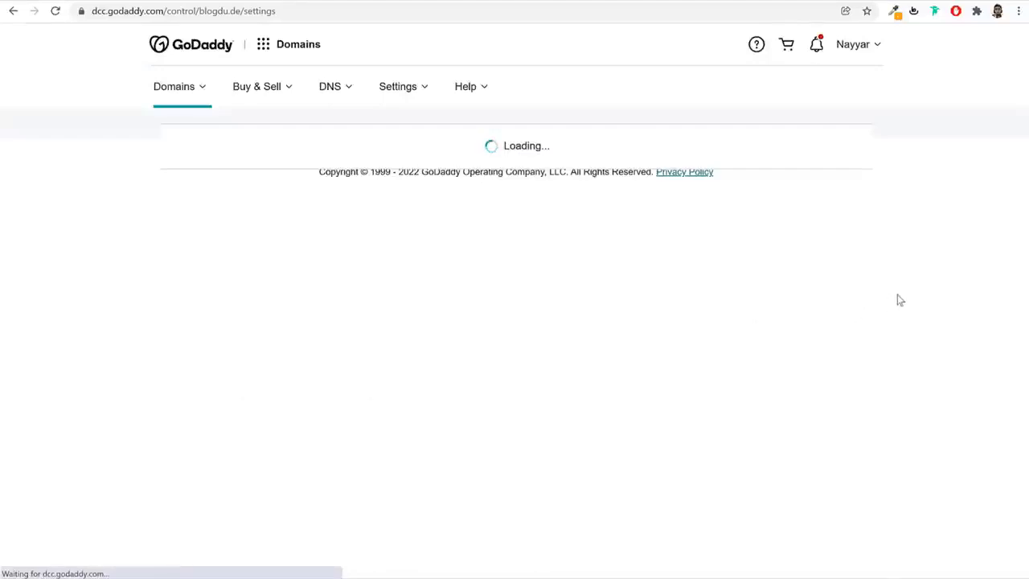
pyautogui.scroll(-4, 902, 340)
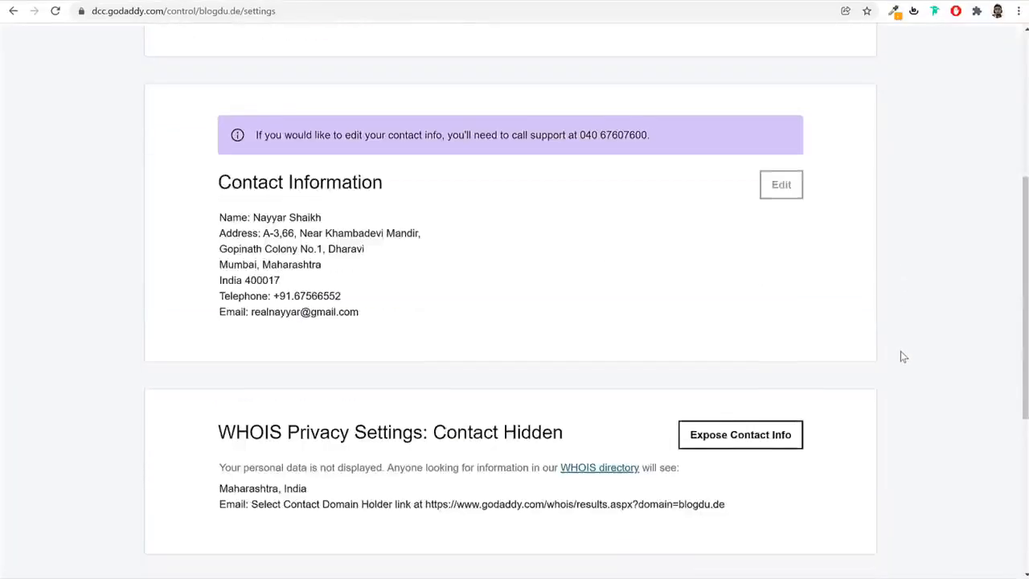
pyautogui.scroll(-5, 902, 355)
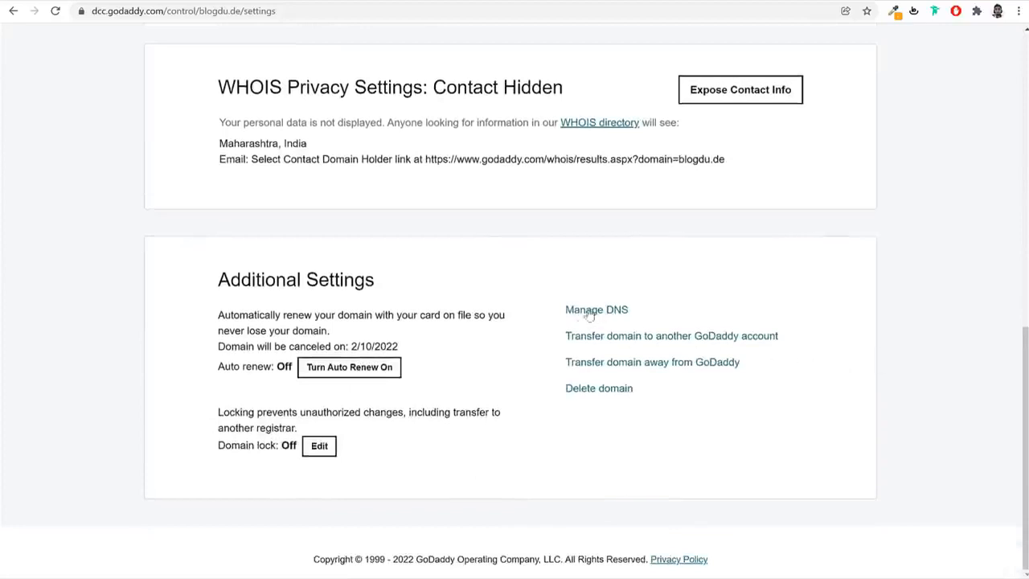
pyautogui.moveTo(564, 310); pyautogui.dragTo(639, 312)
pyautogui.click(605, 315)
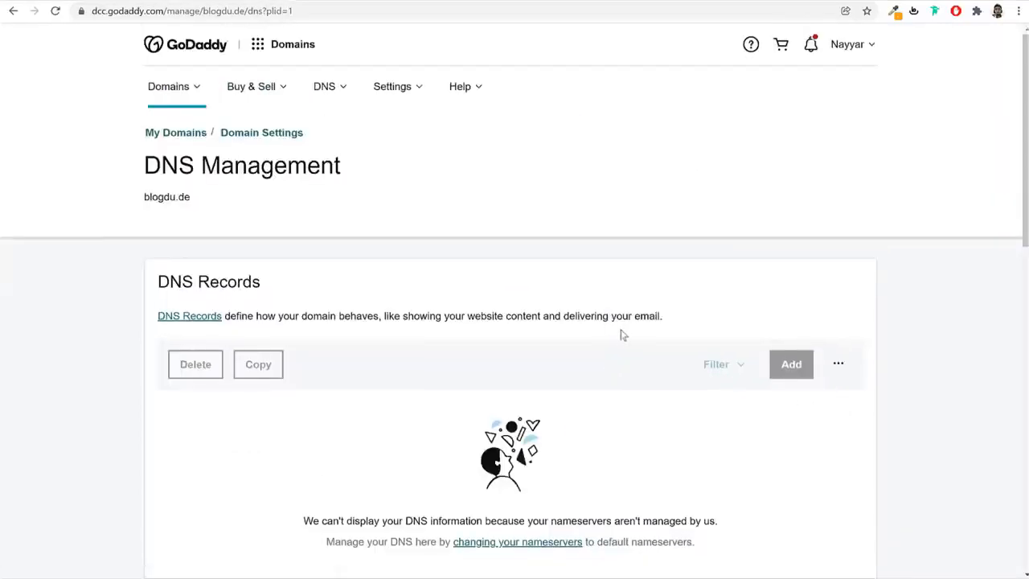
pyautogui.scroll(-1, 627, 339)
pyautogui.scroll(-5, 632, 344)
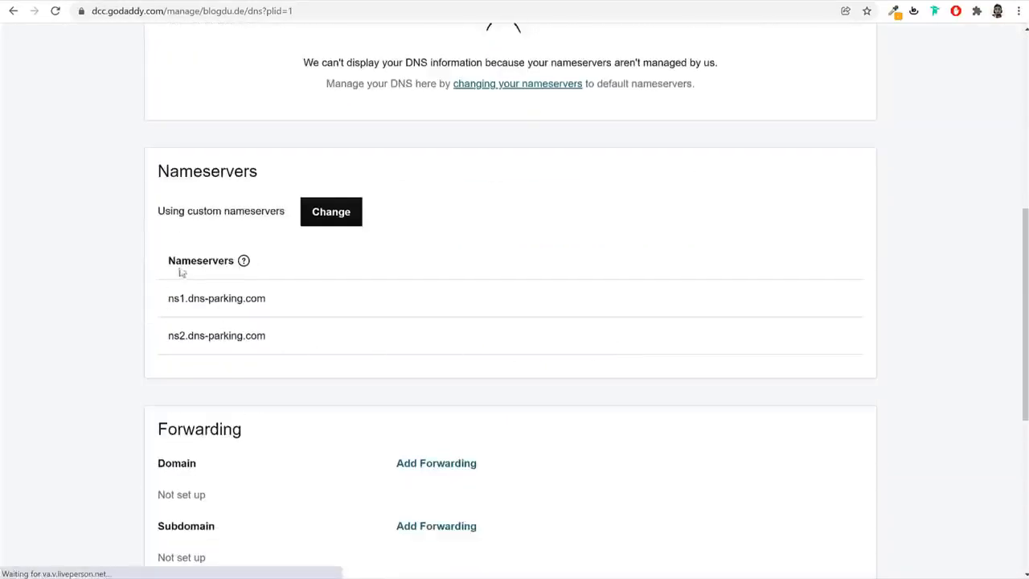
# Start changing the nameservers of blogdu.de in GoDaddy, choose to enter own nameservers, and clear both existing entries
pyautogui.moveTo(173, 260); pyautogui.dragTo(298, 243)
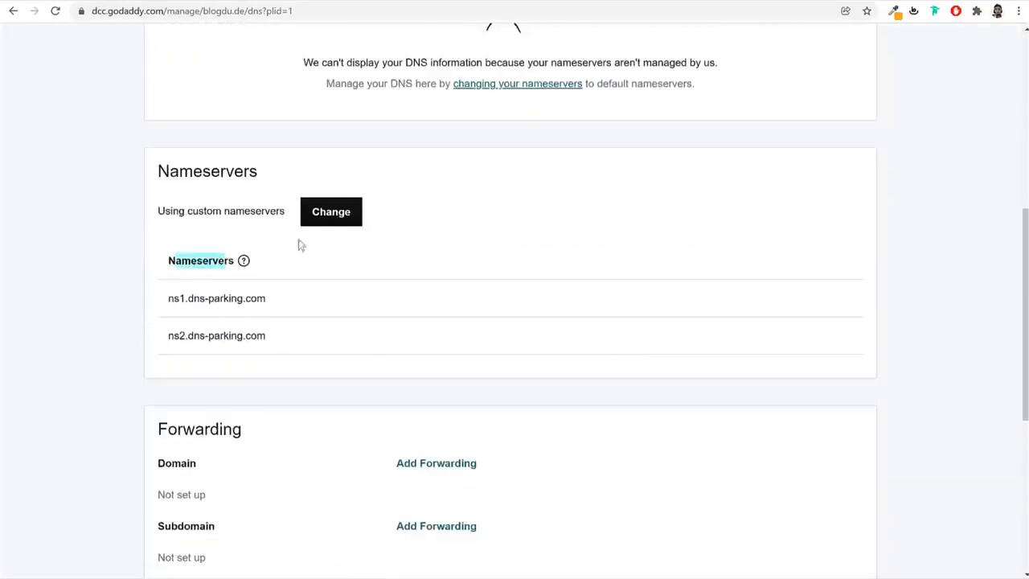
pyautogui.click(344, 216)
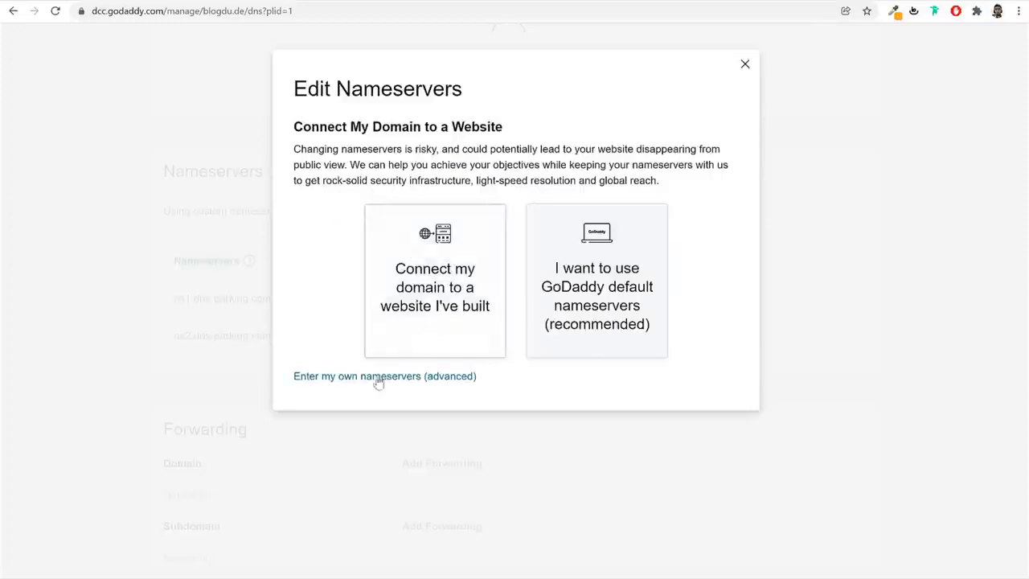
pyautogui.moveTo(284, 374); pyautogui.dragTo(459, 384)
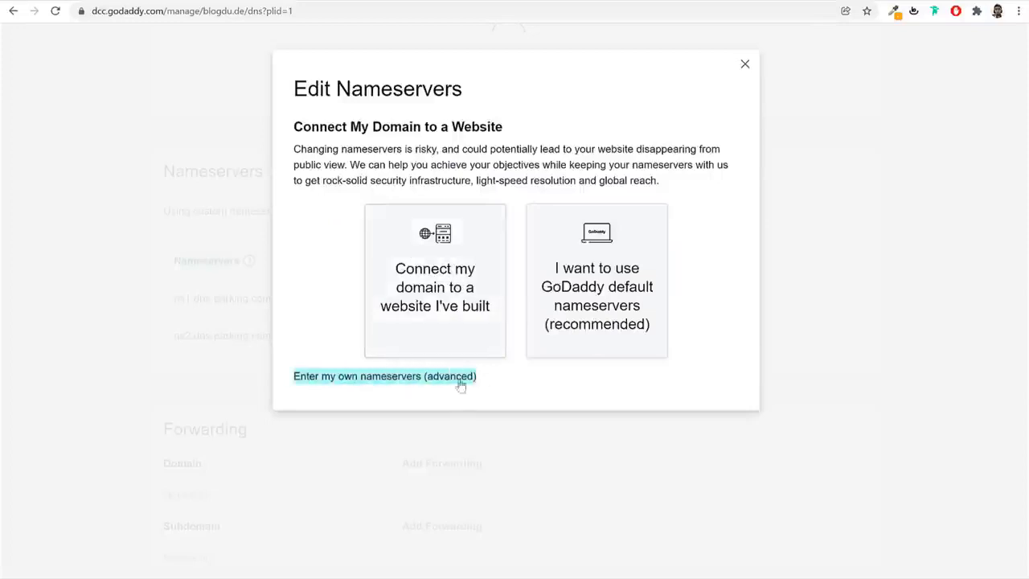
pyautogui.click(376, 383)
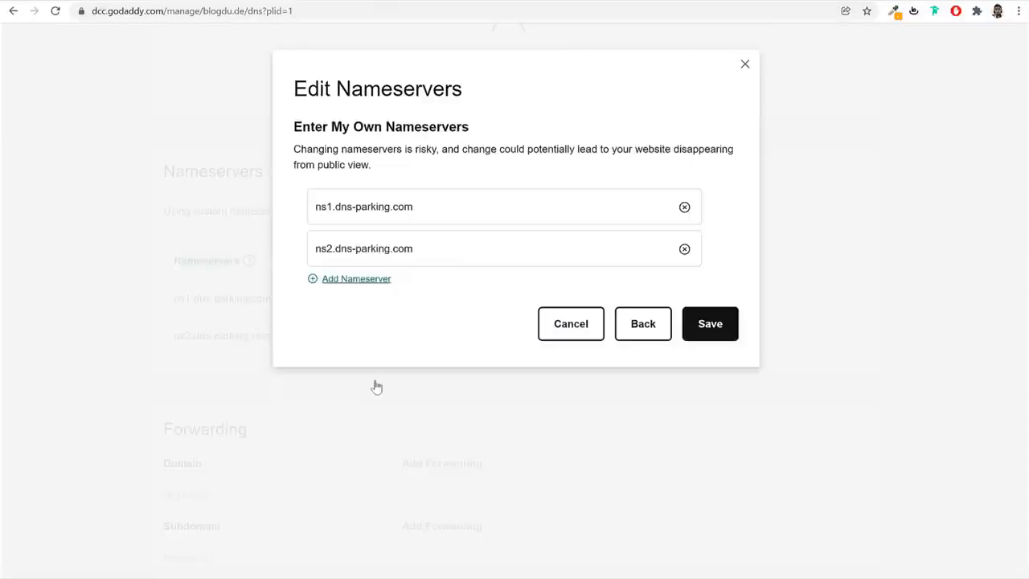
pyautogui.click(685, 208)
pyautogui.click(684, 248)
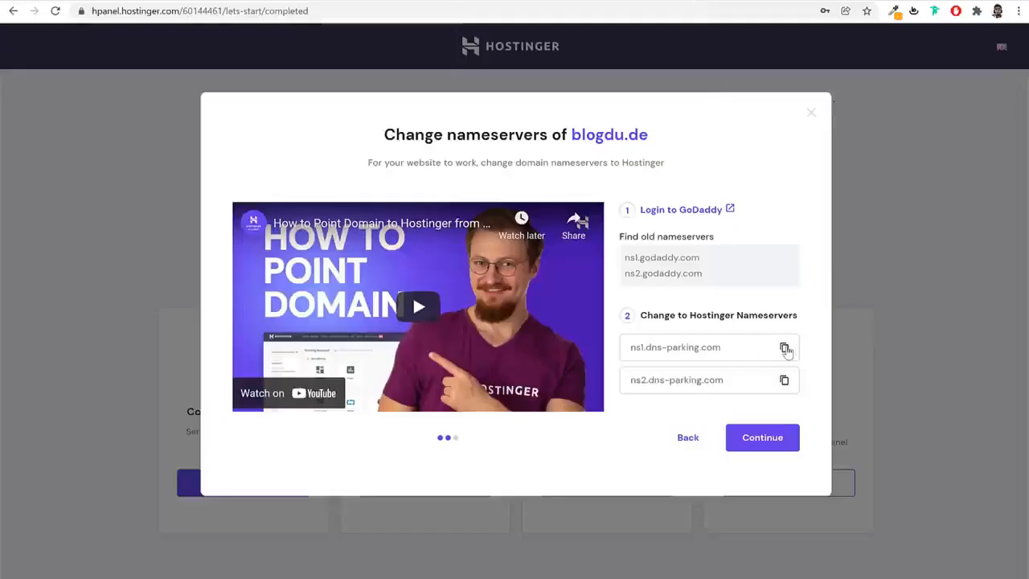
# Copy ns1.dns-parking.com and ns2.dns-parking.com from Hostinger into the Nameserver 1 and Nameserver 2 fields in GoDaddy
pyautogui.click(785, 348)
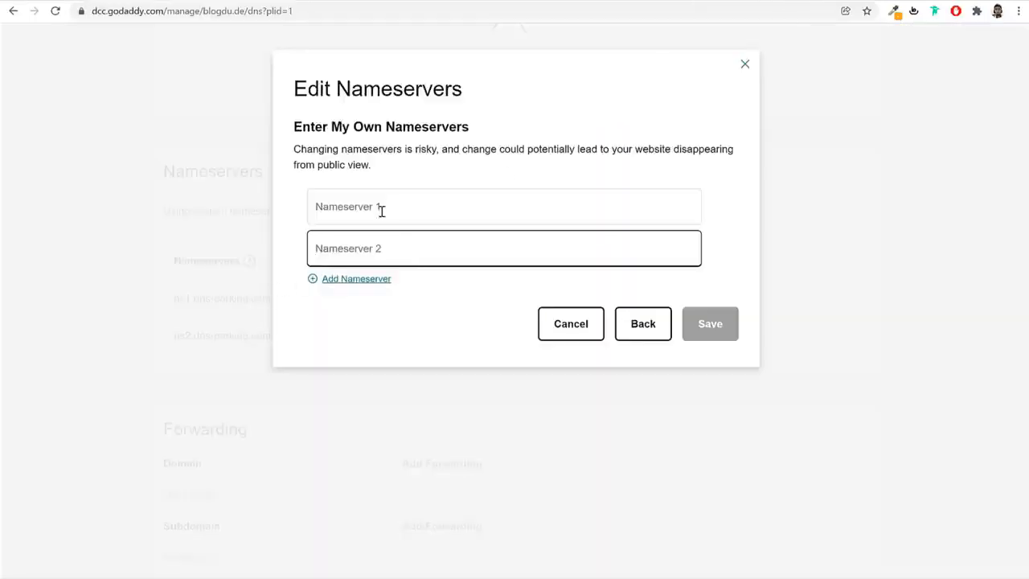
pyautogui.click(382, 211)
pyautogui.hotkey('ctrl', 'v')
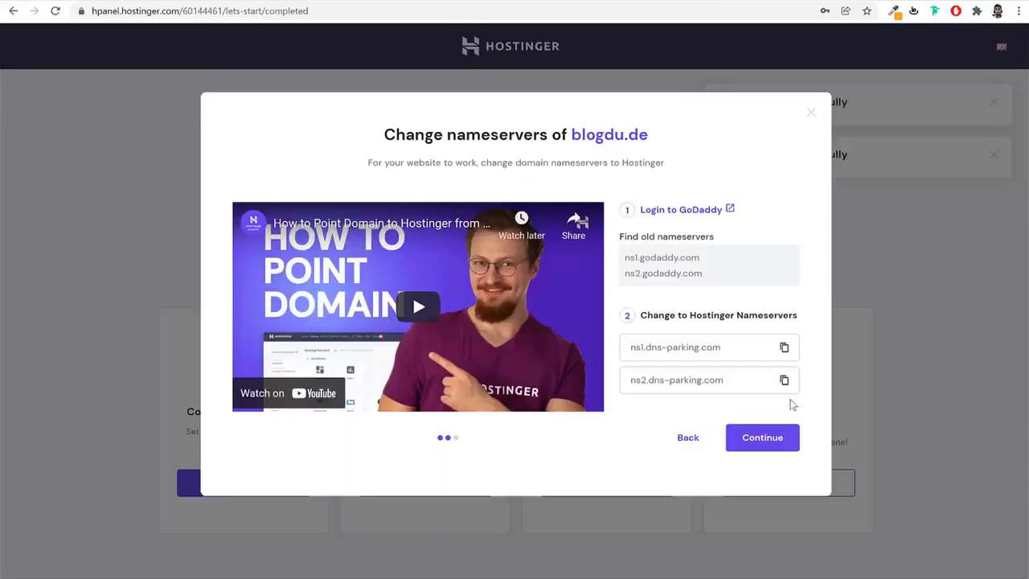
pyautogui.click(785, 382)
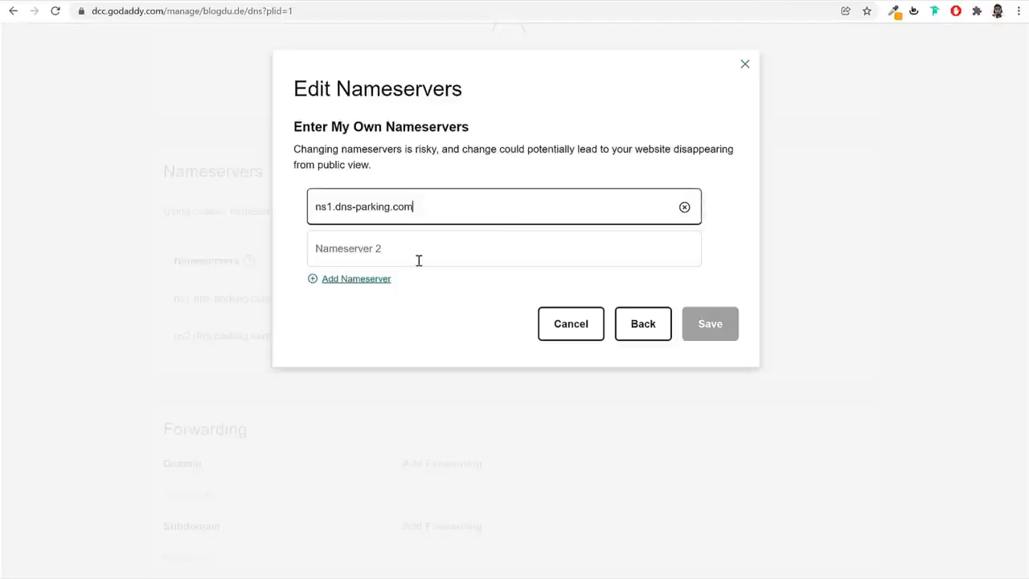
pyautogui.click(418, 260)
pyautogui.hotkey('ctrl', 'v')
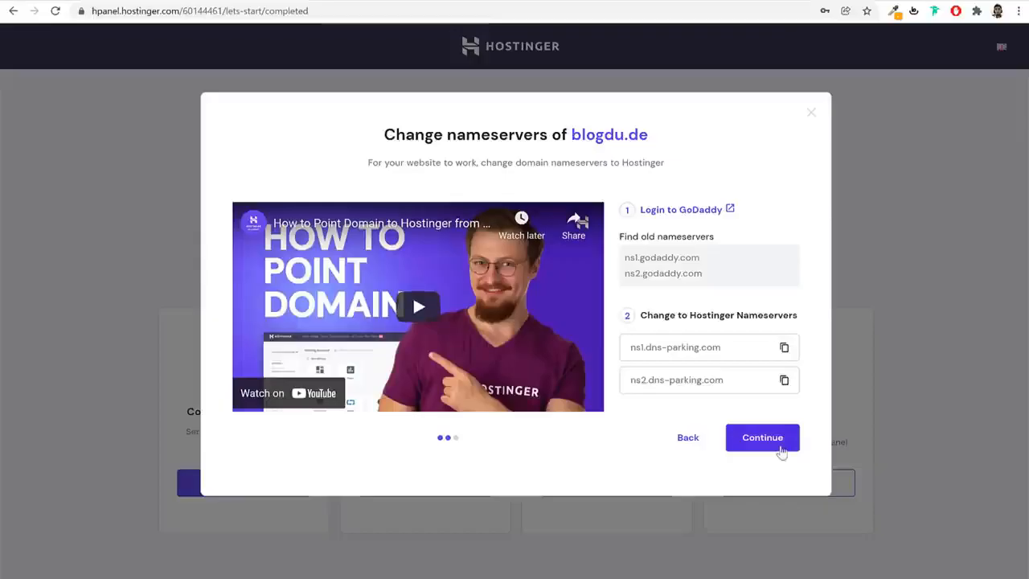
# Return to Hostinger, continue past the nameserver instructions for blogdu.de, and finish and close the domain connection wizard
pyautogui.click(781, 450)
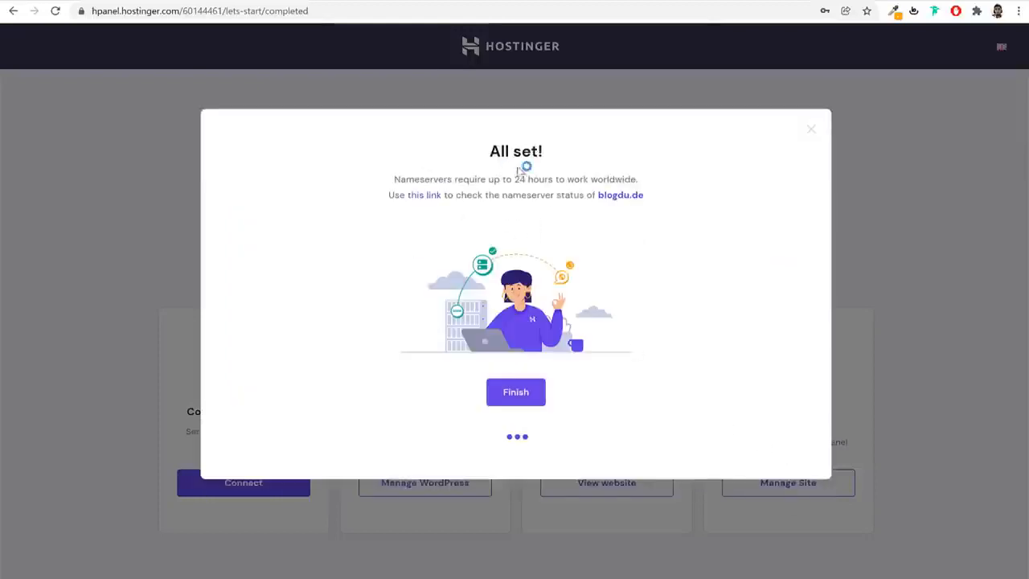
pyautogui.click(526, 397)
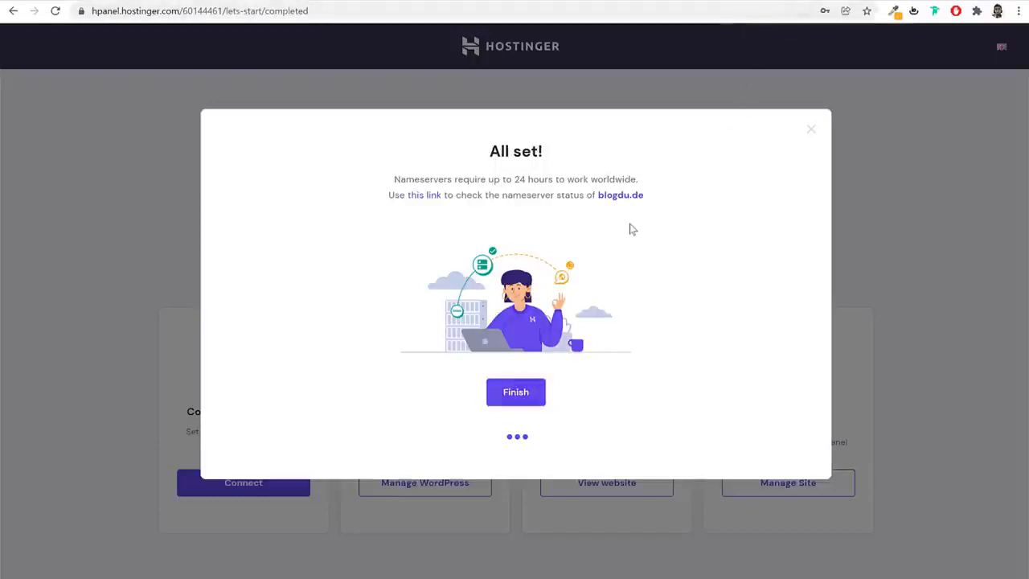
pyautogui.click(812, 131)
pyautogui.click(871, 206)
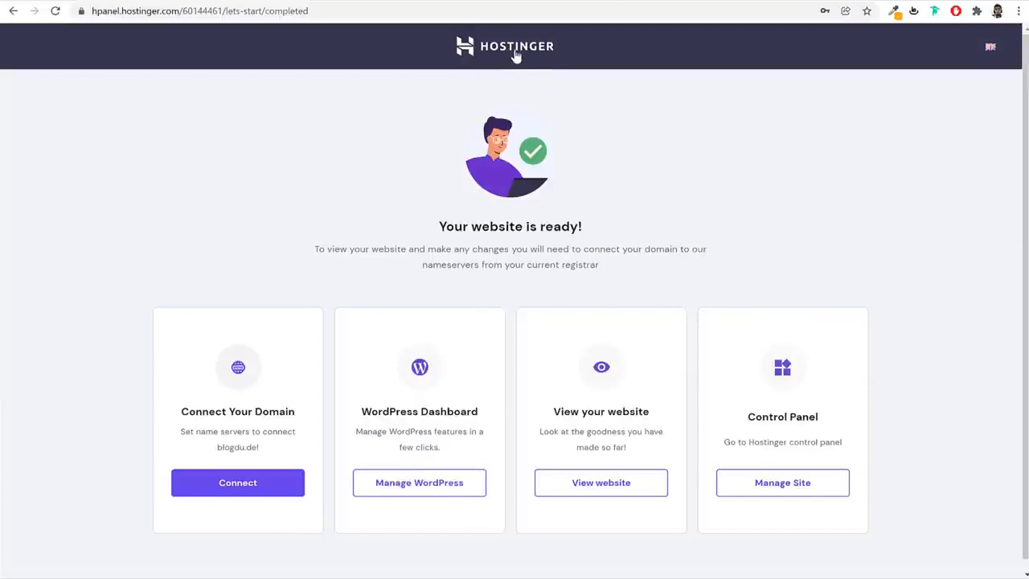
# Leave the website setup page and open the Hostinger control panel home page
pyautogui.click(516, 51)
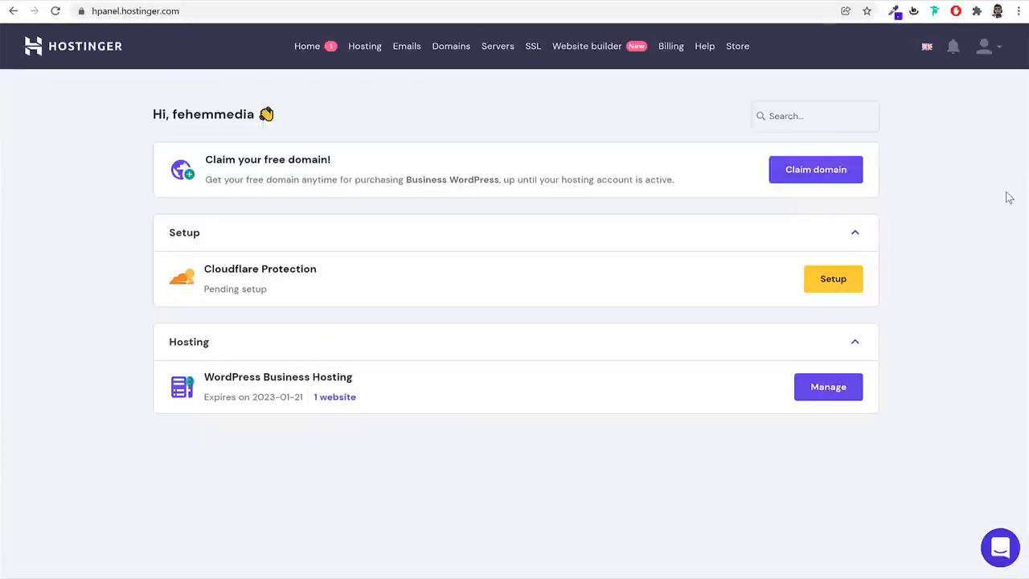
pyautogui.click(323, 15)
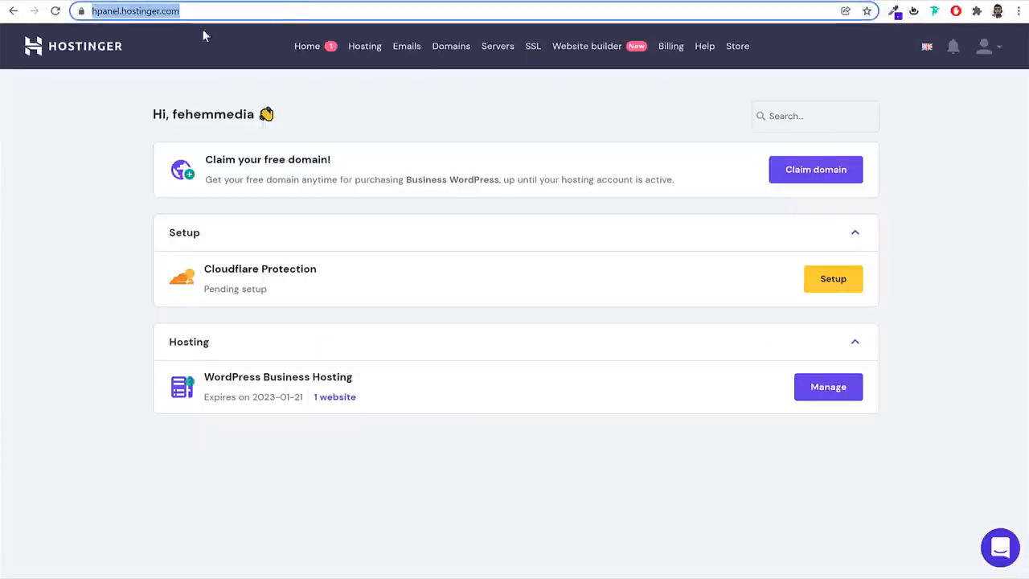
pyautogui.click(454, 127)
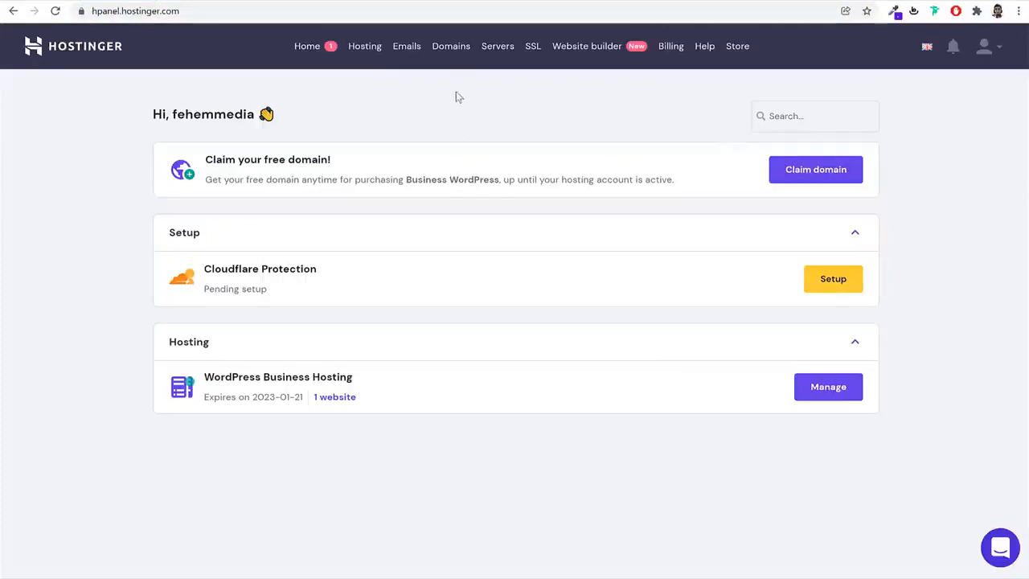
# Manage the blogdu.de hosting, open its WordPress dashboard, and switch it to the site webshop.blogdu.de
pyautogui.click(371, 52)
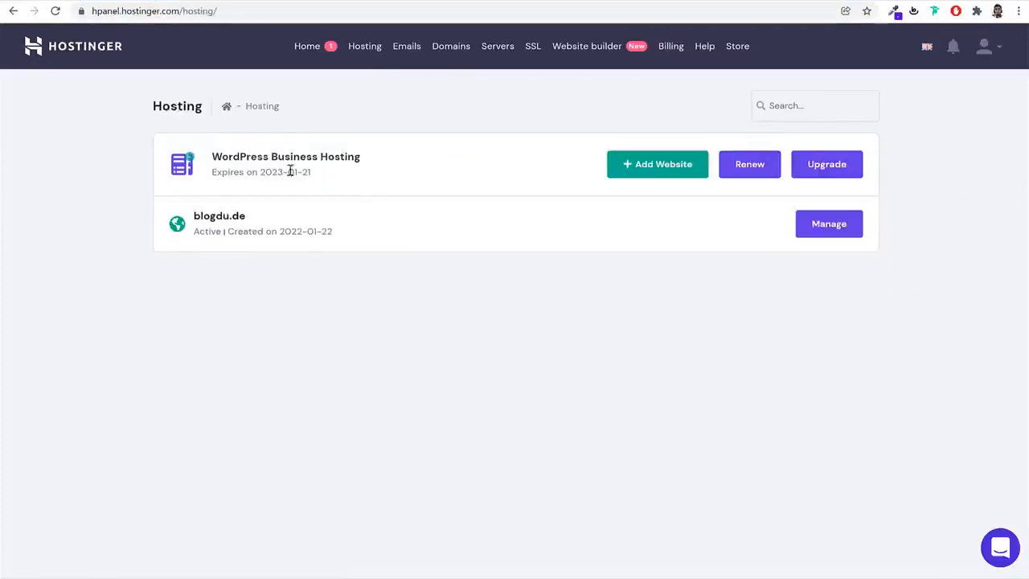
pyautogui.moveTo(256, 217); pyautogui.dragTo(192, 216)
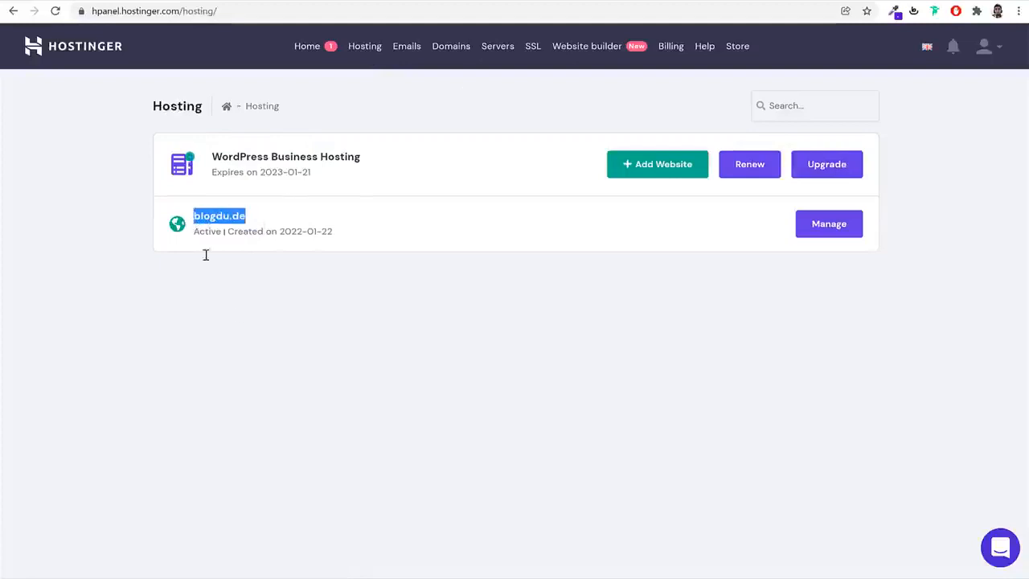
pyautogui.click(248, 318)
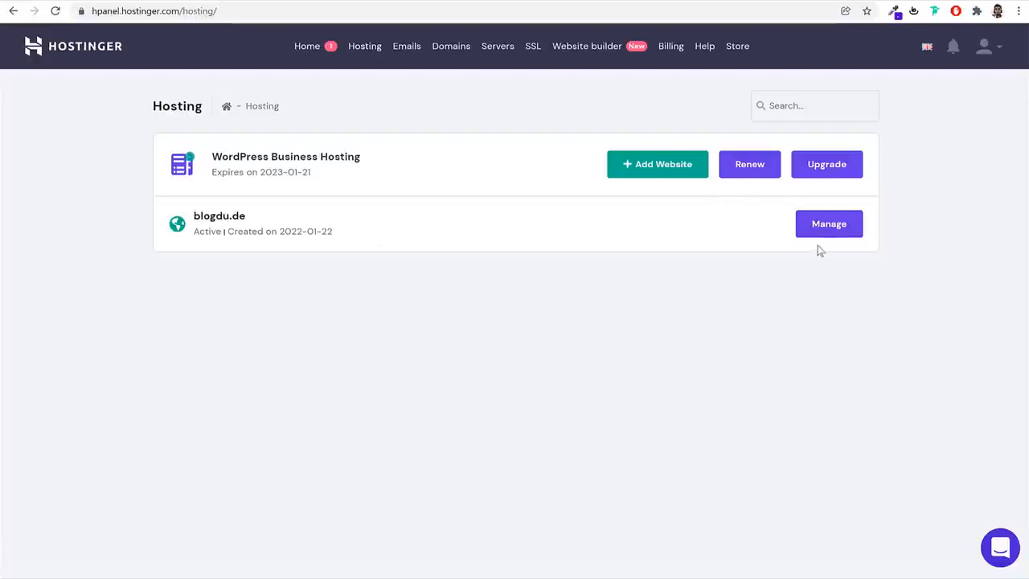
pyautogui.click(829, 227)
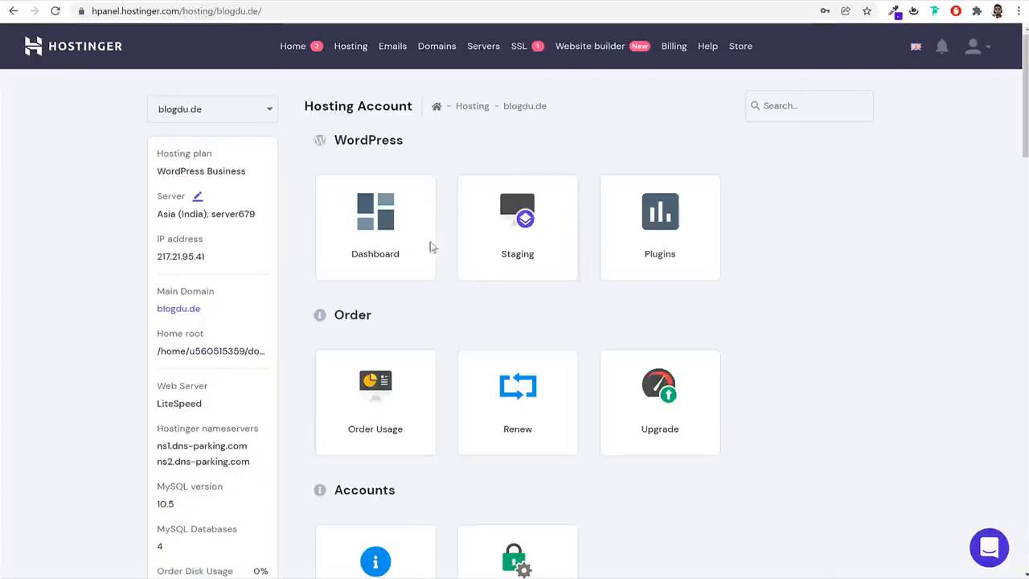
pyautogui.click(374, 233)
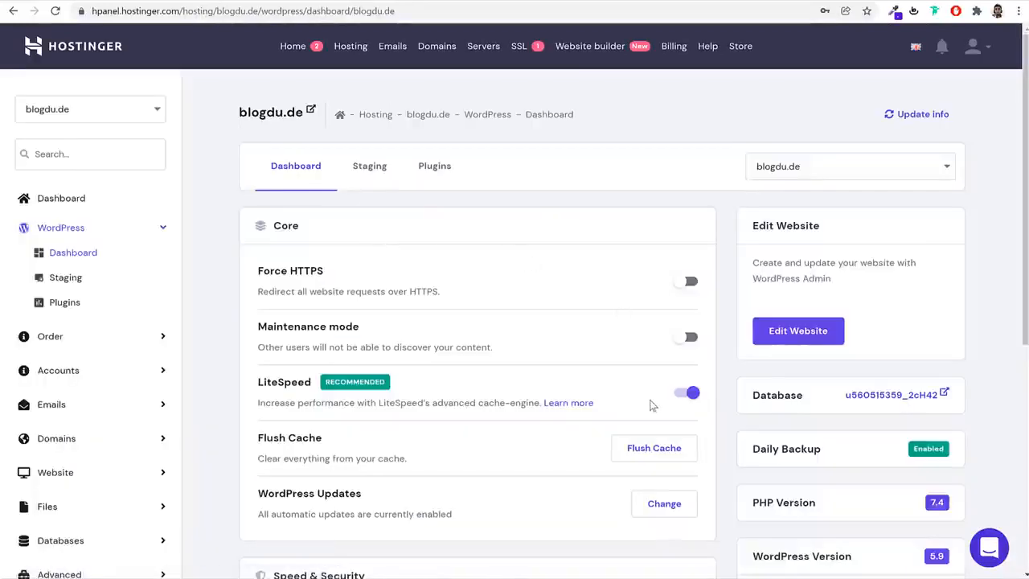
pyautogui.click(820, 169)
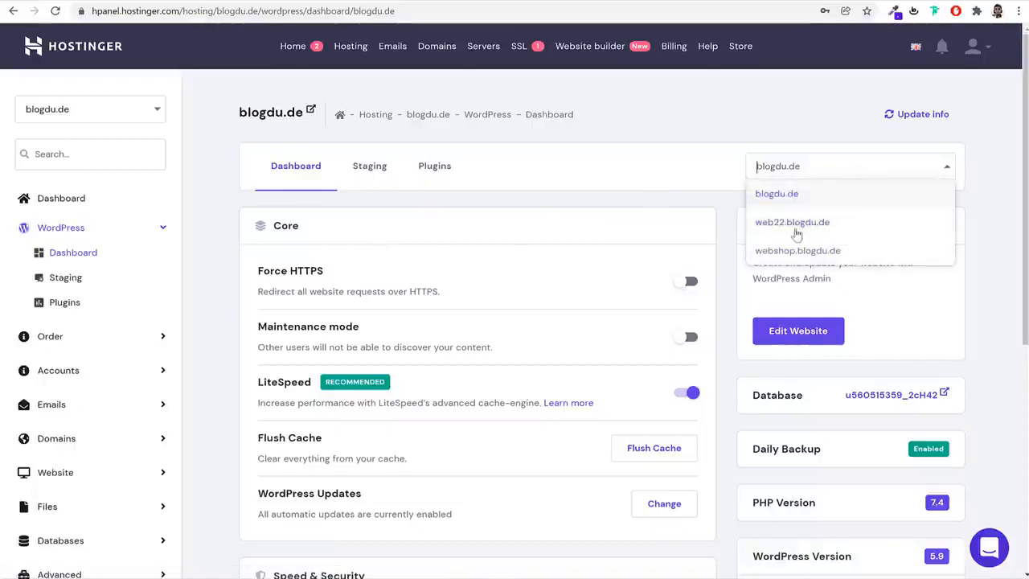
pyautogui.click(806, 252)
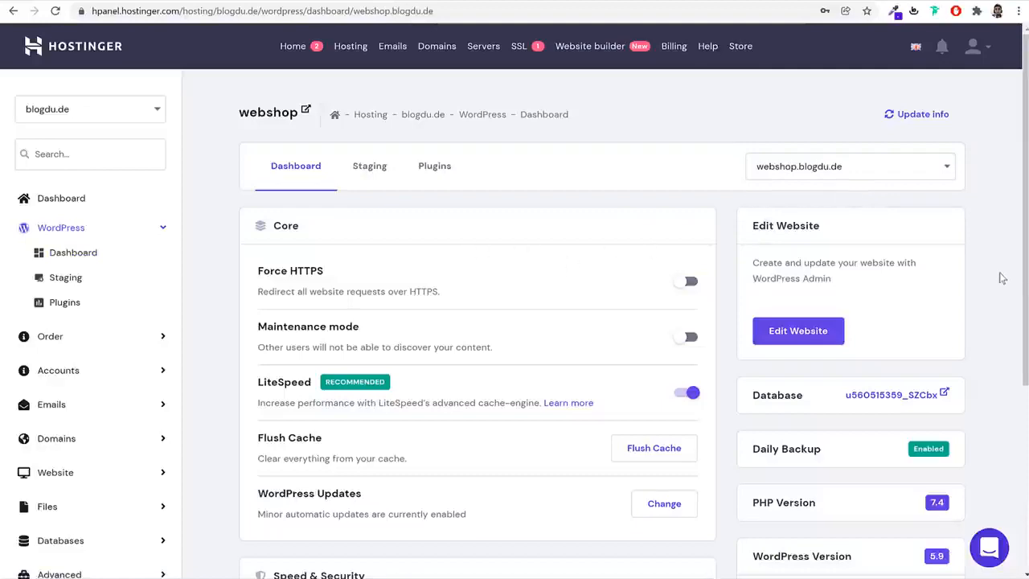
# Review the webshop.blogdu.de dashboard, examining the PHP version, the WordPress version and the LiteSpeed cache option
pyautogui.scroll(-4, 989, 314)
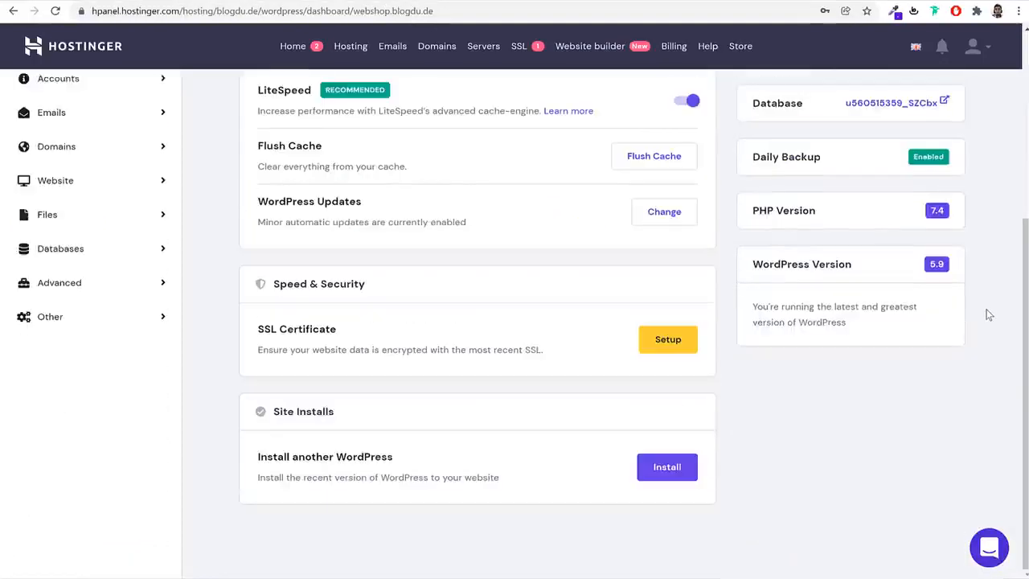
pyautogui.scroll(4, 989, 315)
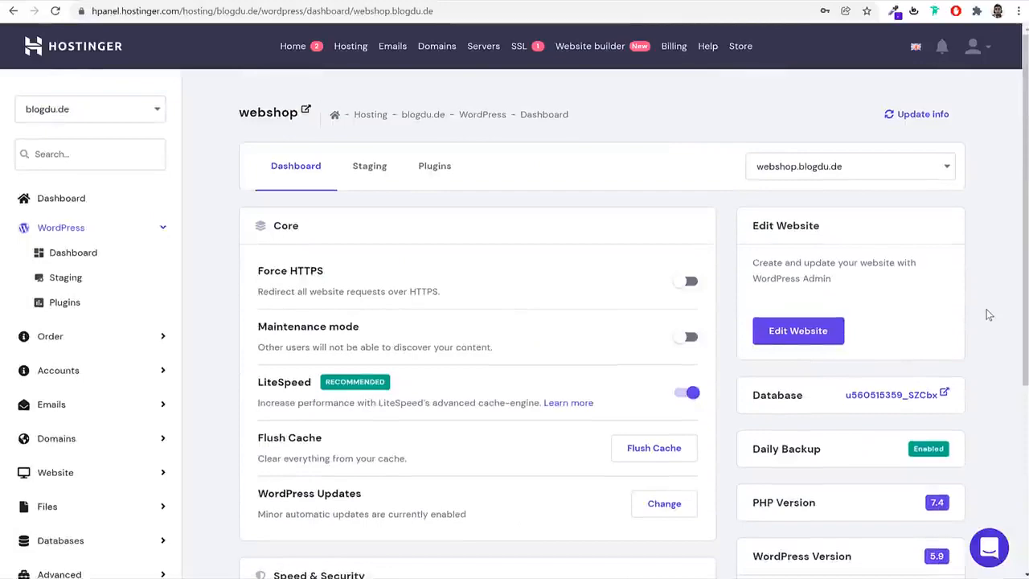
pyautogui.scroll(-4, 989, 314)
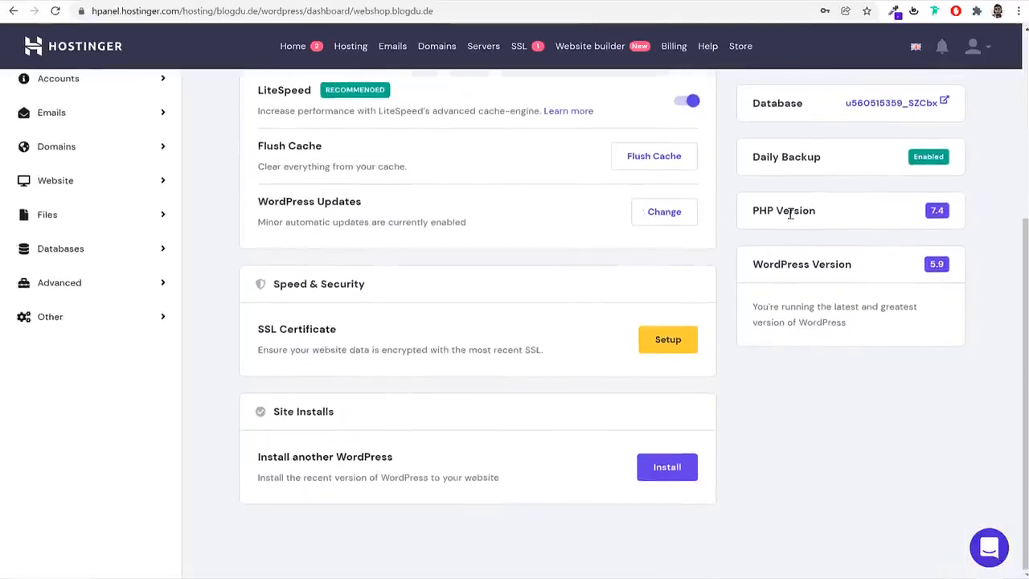
pyautogui.tripleClick(791, 213)
pyautogui.moveTo(852, 265); pyautogui.dragTo(753, 265)
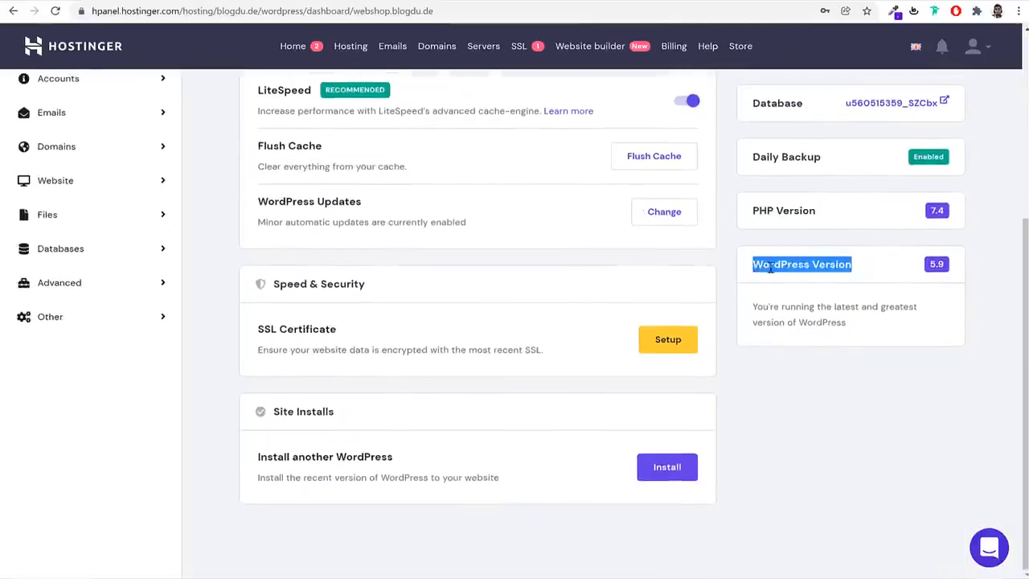
pyautogui.scroll(3, 821, 285)
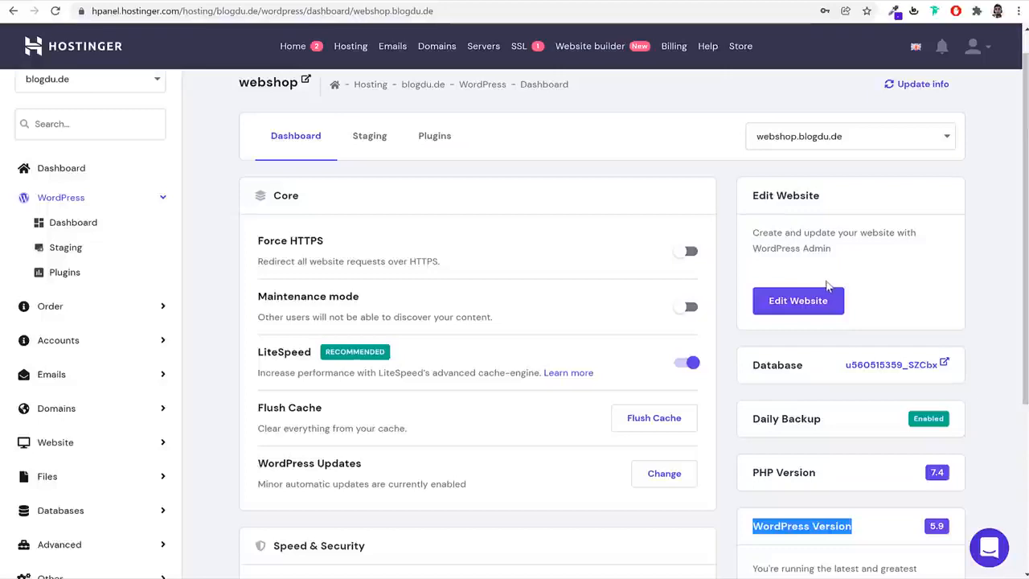
pyautogui.moveTo(258, 351); pyautogui.dragTo(312, 352)
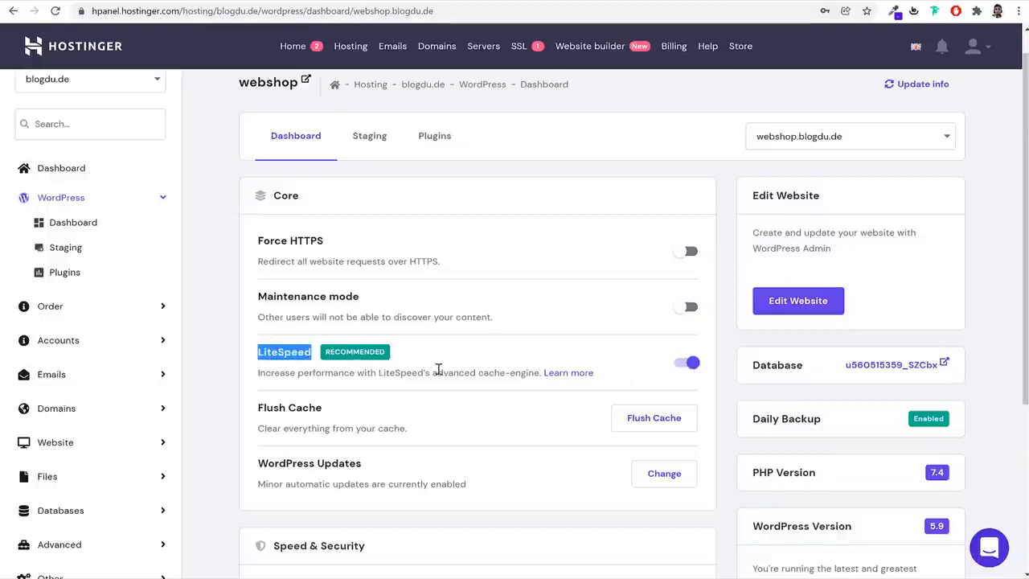
pyautogui.moveTo(259, 374); pyautogui.dragTo(533, 375)
pyautogui.click(470, 379)
pyautogui.click(517, 375)
# Install the SSL certificate for webshop.blogdu.de and check its SSL Certificate and Force HTTPS status
pyautogui.scroll(-3, 516, 376)
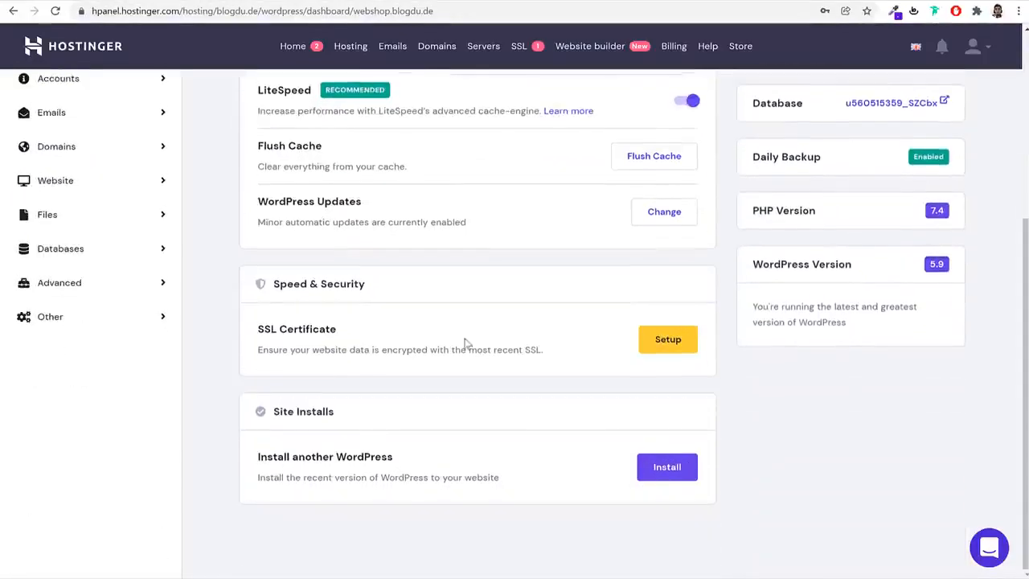
pyautogui.click(683, 348)
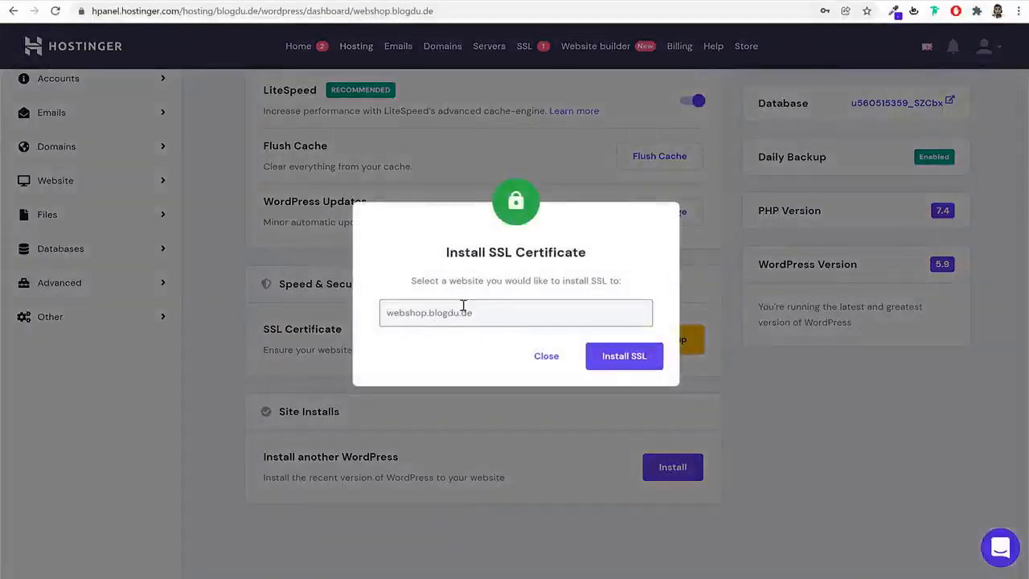
pyautogui.click(608, 362)
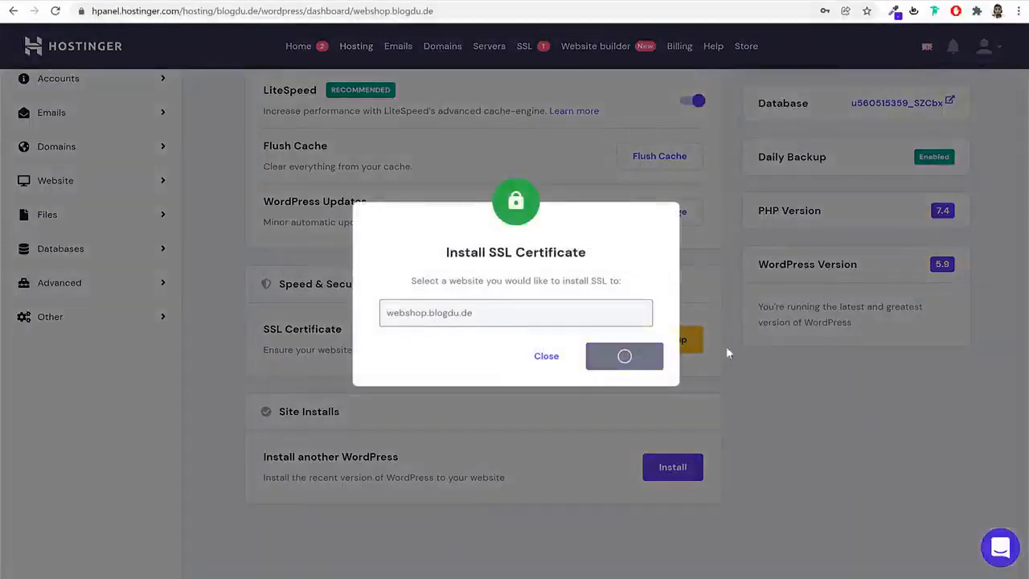
pyautogui.click(634, 352)
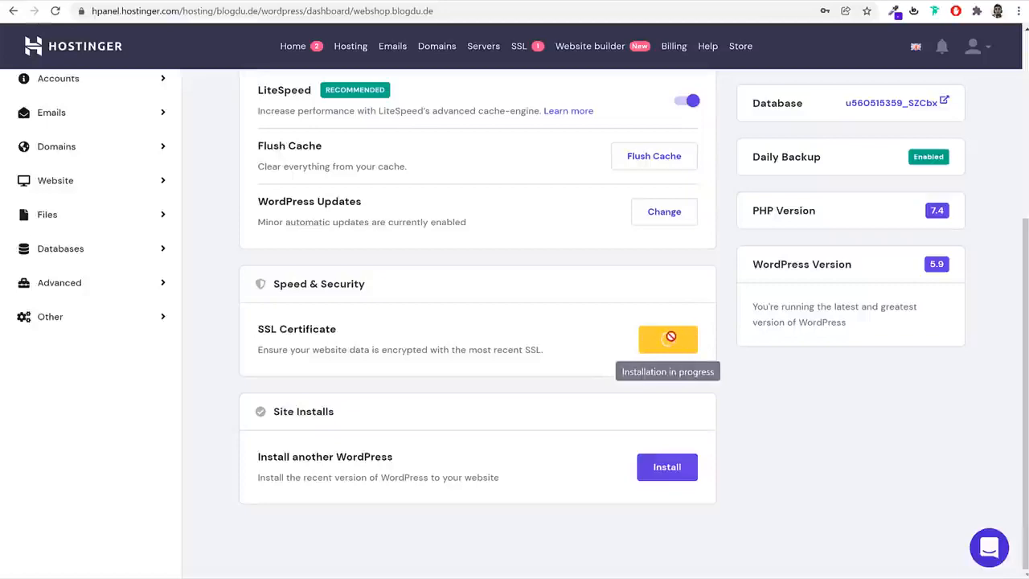
pyautogui.scroll(1, 824, 441)
pyautogui.scroll(3, 824, 440)
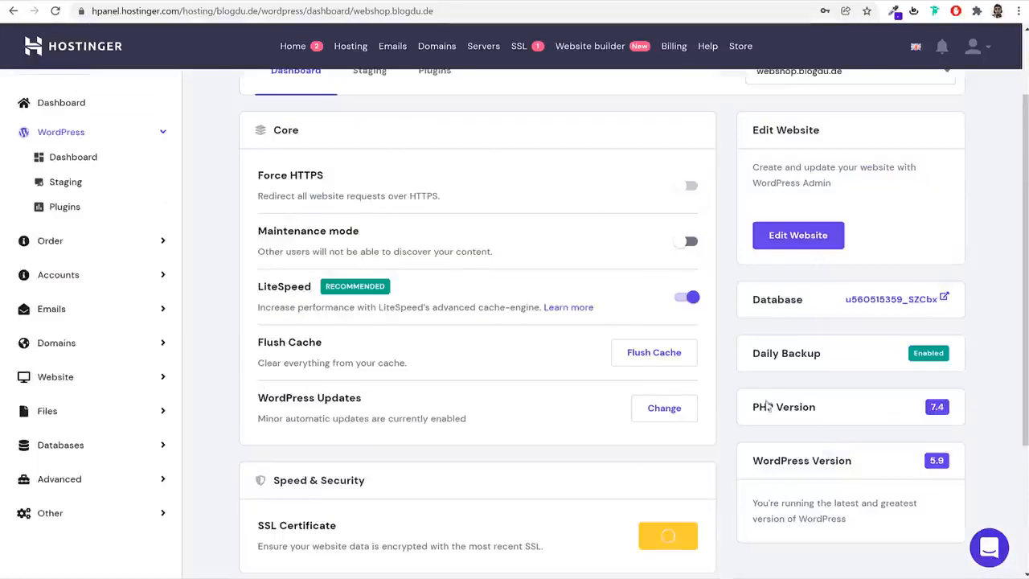
pyautogui.scroll(-4, 709, 344)
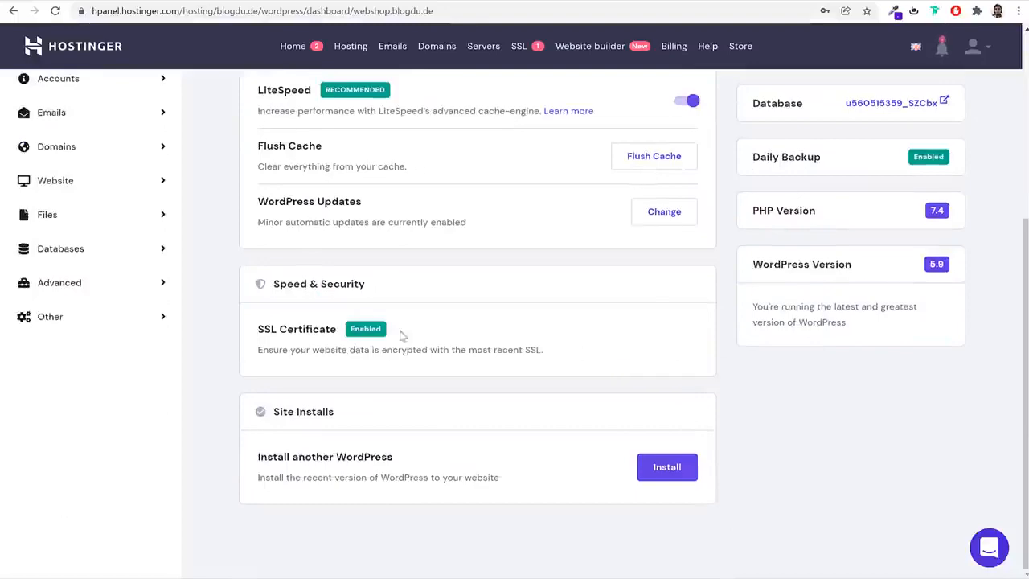
pyautogui.scroll(5, 459, 368)
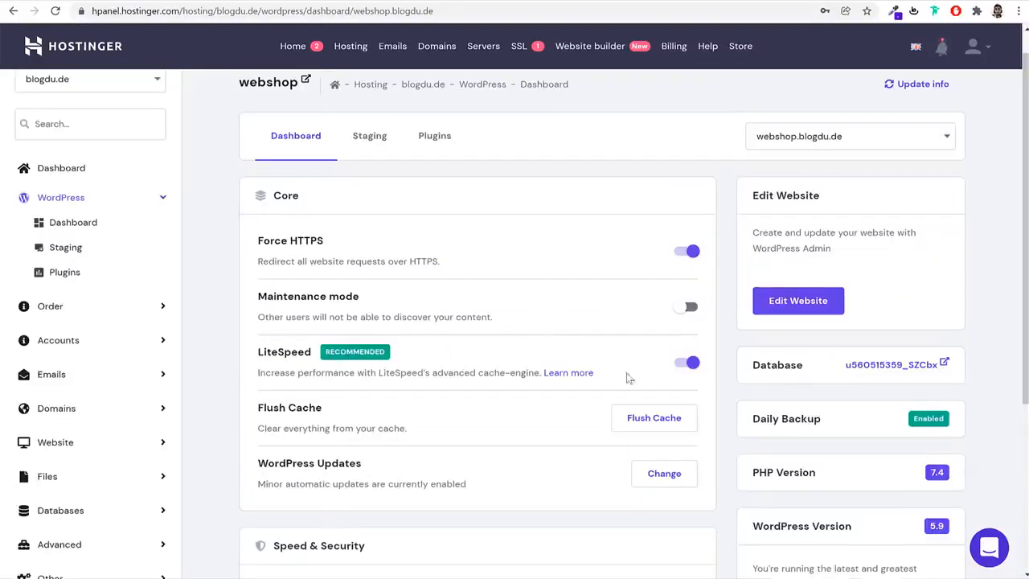
pyautogui.scroll(-5, 678, 420)
pyautogui.scroll(5, 678, 425)
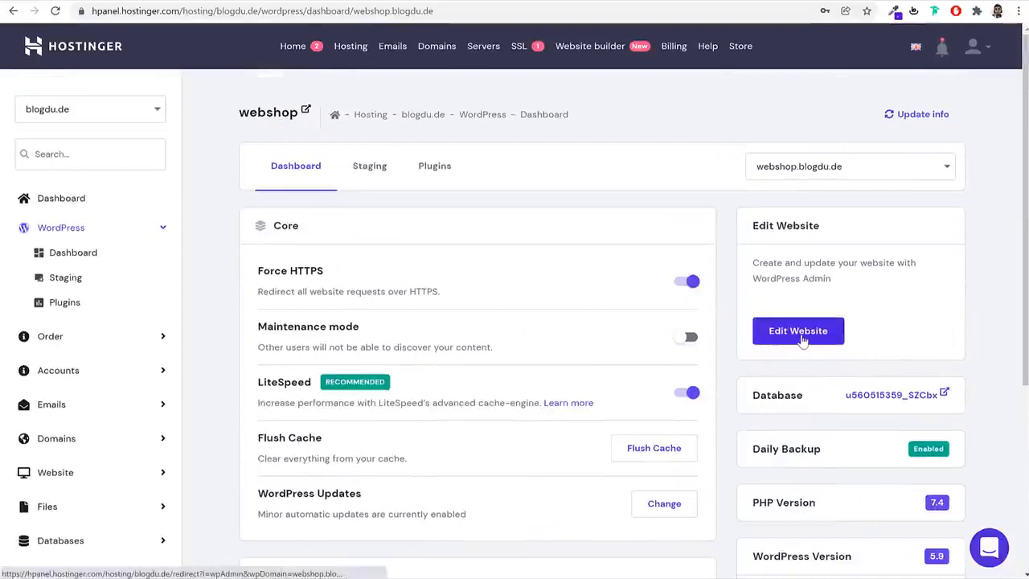
# Open the WordPress admin dashboard of webshop.blogdu.de from its hosting page
pyautogui.click(799, 332)
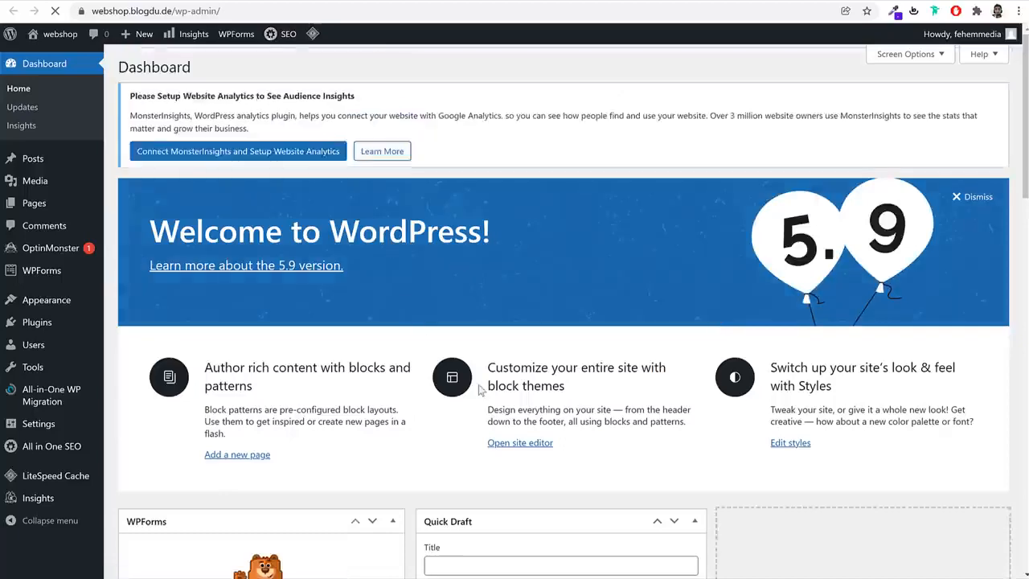
pyautogui.scroll(-8, 483, 394)
pyautogui.scroll(8, 485, 395)
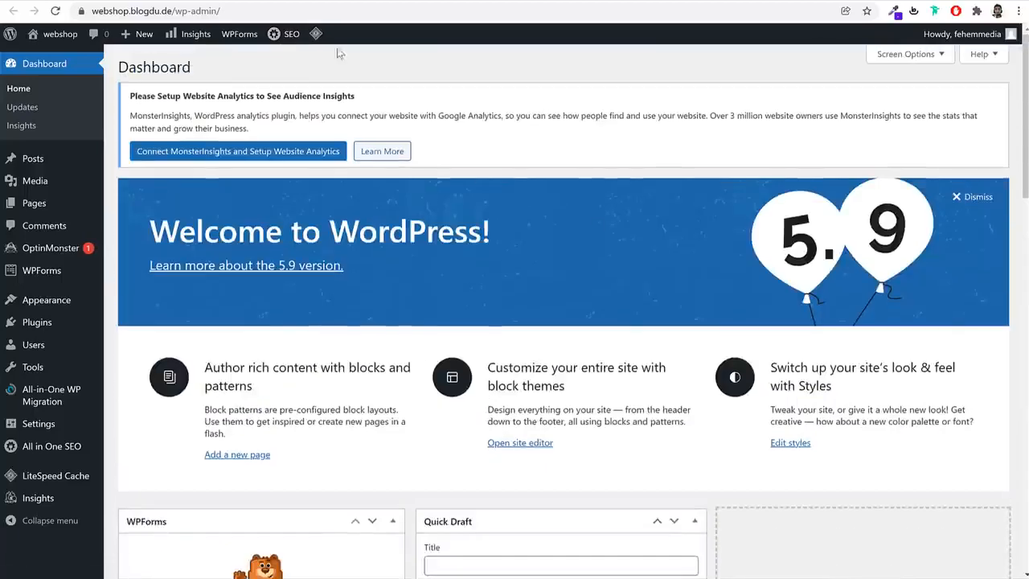
# Compare the Hostinger hosting page for webshop.blogdu.de with the site's WordPress admin dashboard by switching between them
pyautogui.click(252, 2)
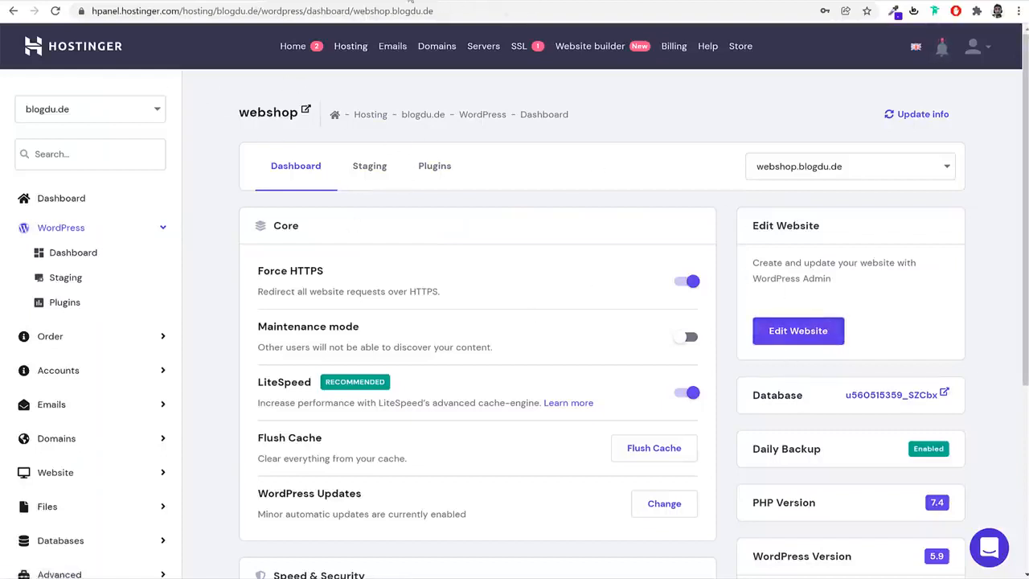
pyautogui.click(410, 2)
pyautogui.scroll(-7, 612, 232)
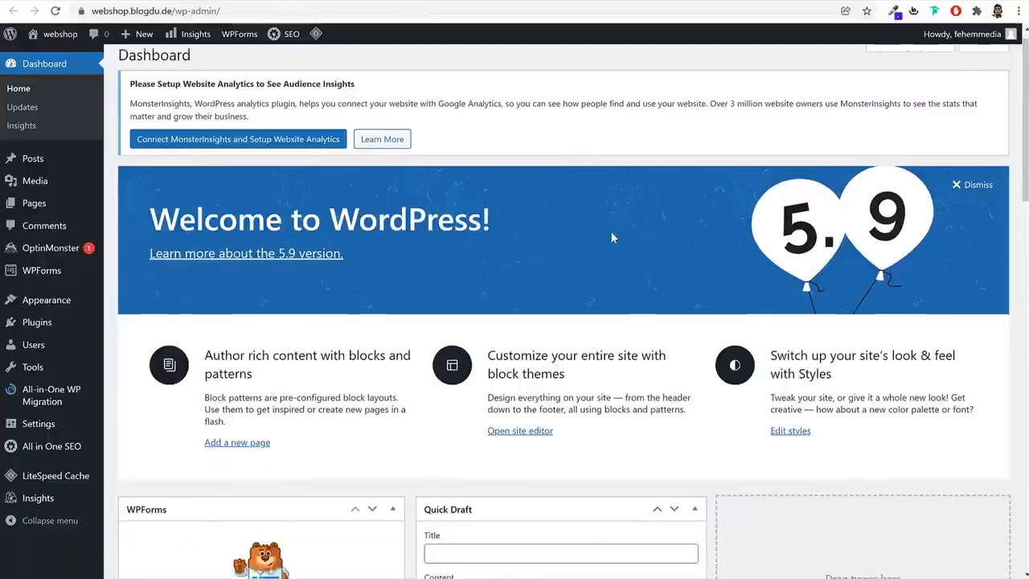
pyautogui.scroll(7, 611, 232)
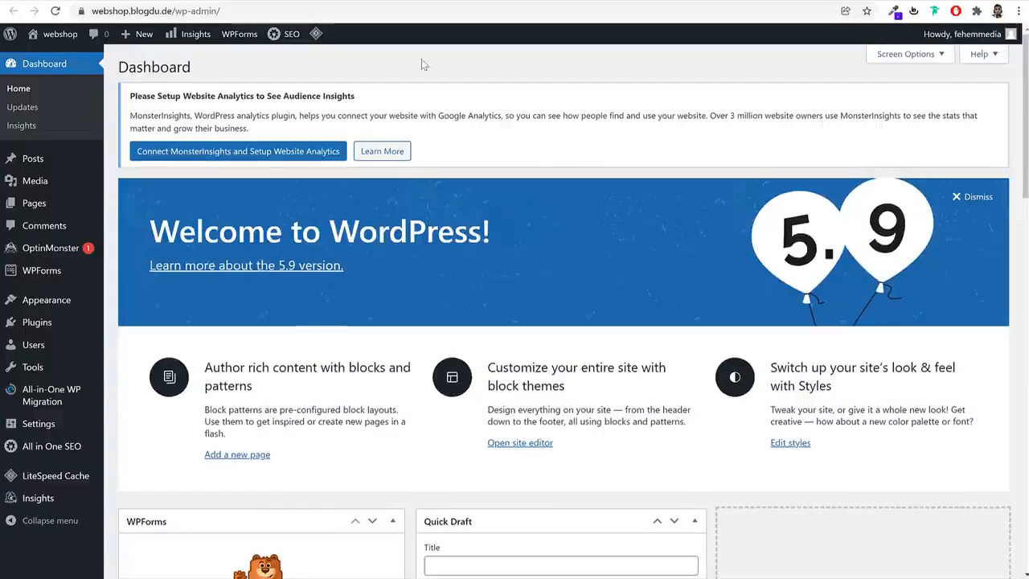
pyautogui.click(254, 3)
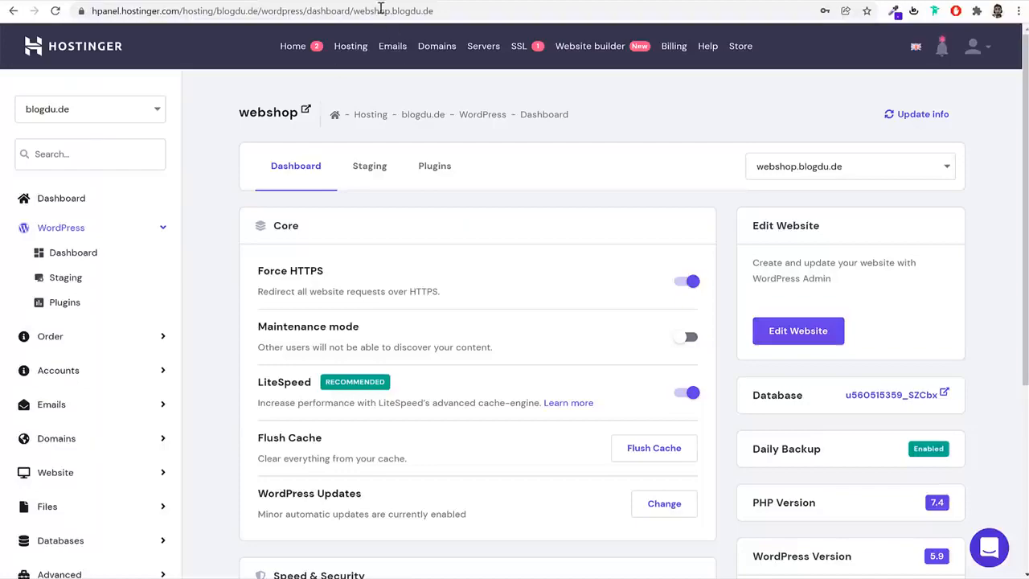
pyautogui.click(404, 3)
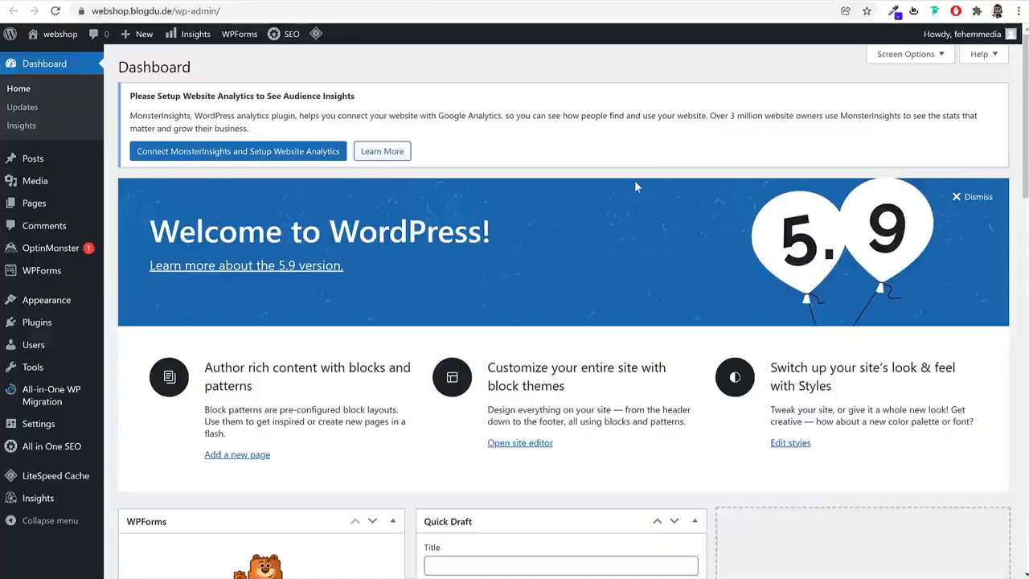
pyautogui.click(288, 8)
pyautogui.click(256, 3)
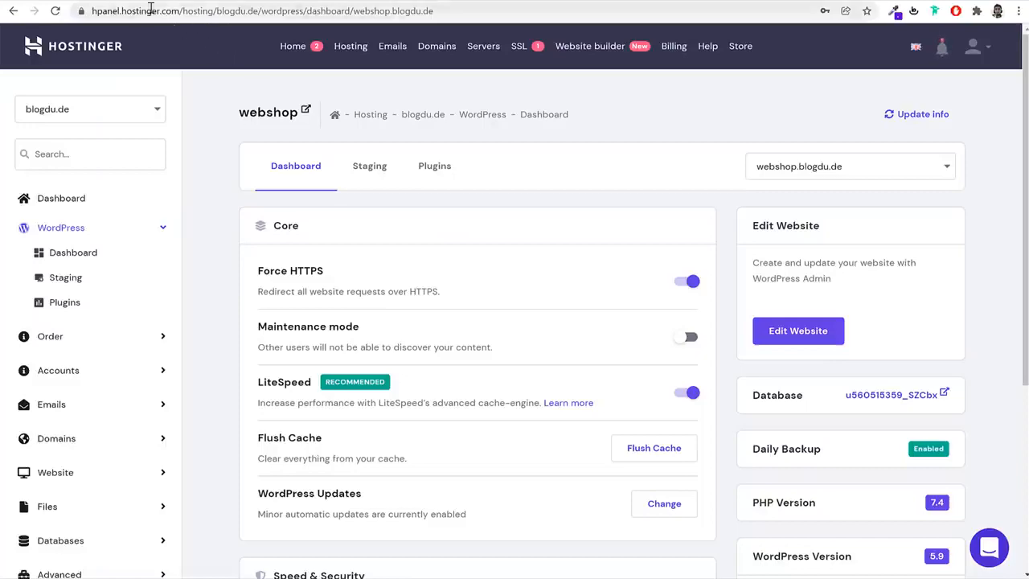
pyautogui.click(404, 3)
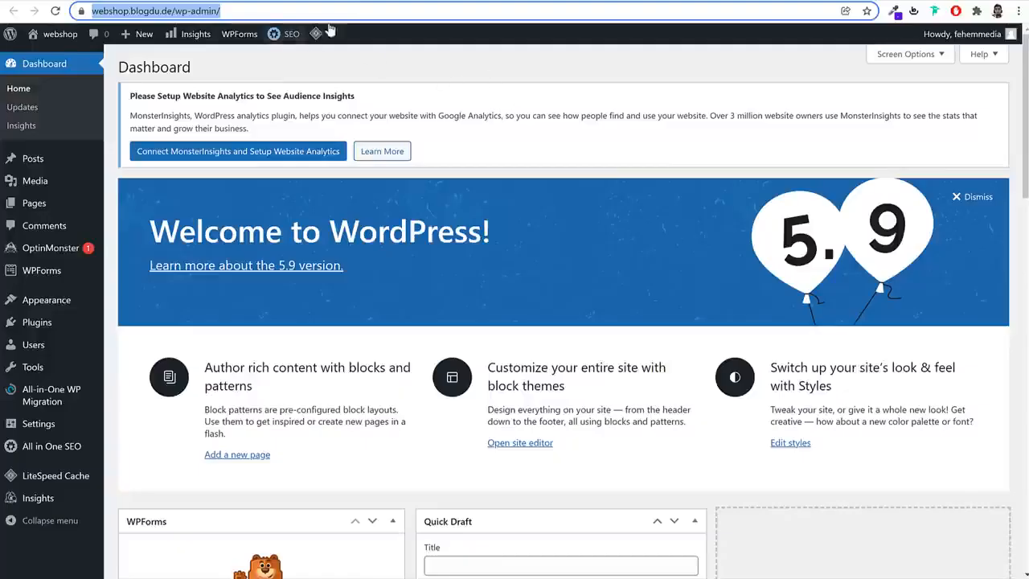
pyautogui.click(244, 11)
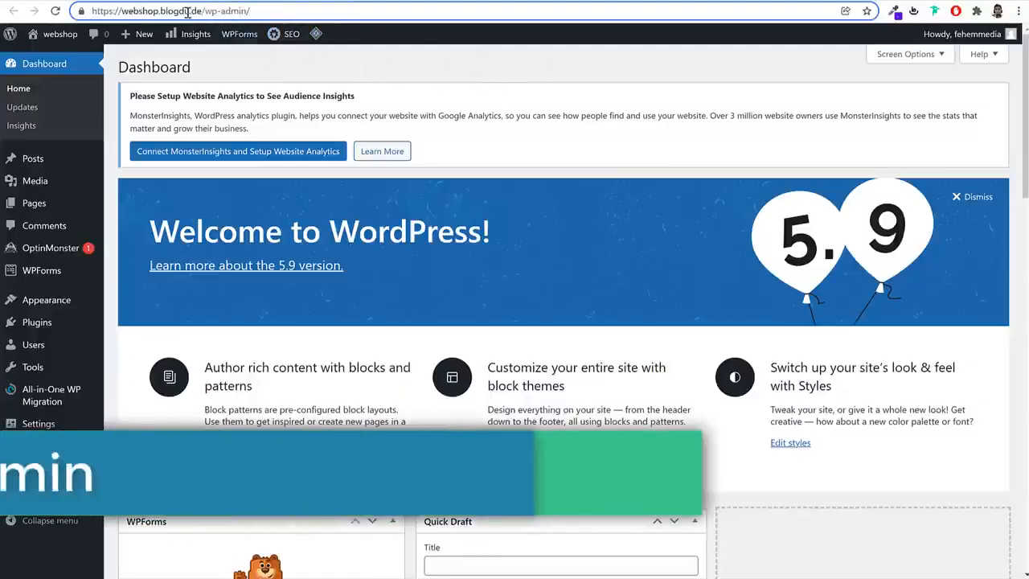
pyautogui.moveTo(202, 11); pyautogui.dragTo(92, 12)
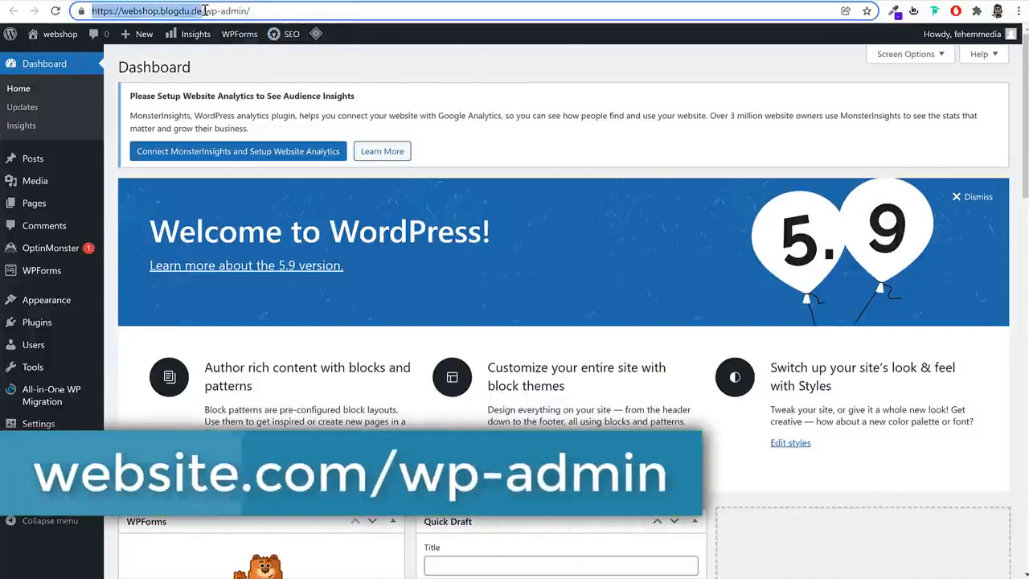
pyautogui.moveTo(203, 11); pyautogui.dragTo(301, 12)
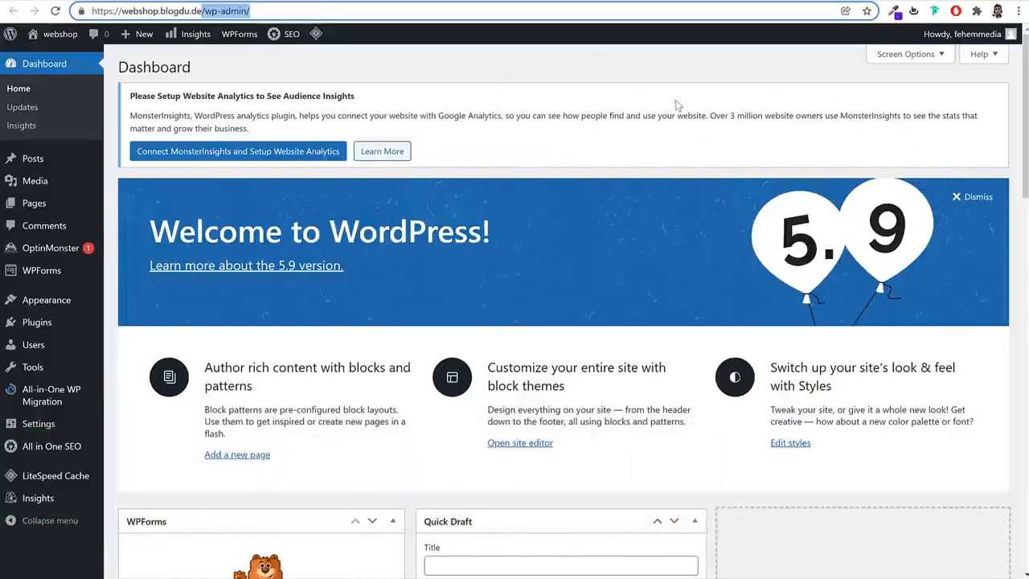
pyautogui.moveTo(281, 11); pyautogui.dragTo(79, 15)
pyautogui.click(200, 12)
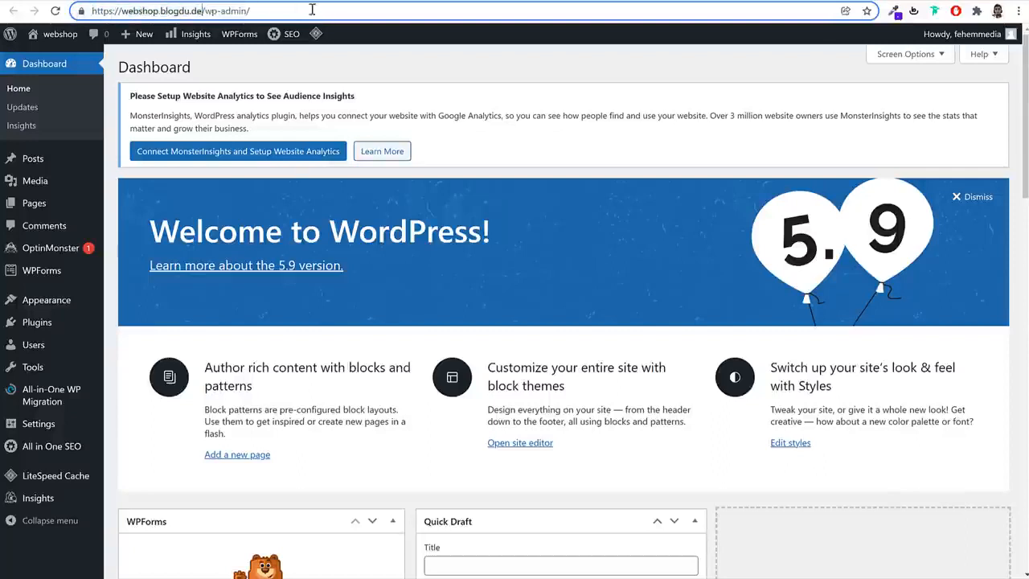
pyautogui.click(628, 105)
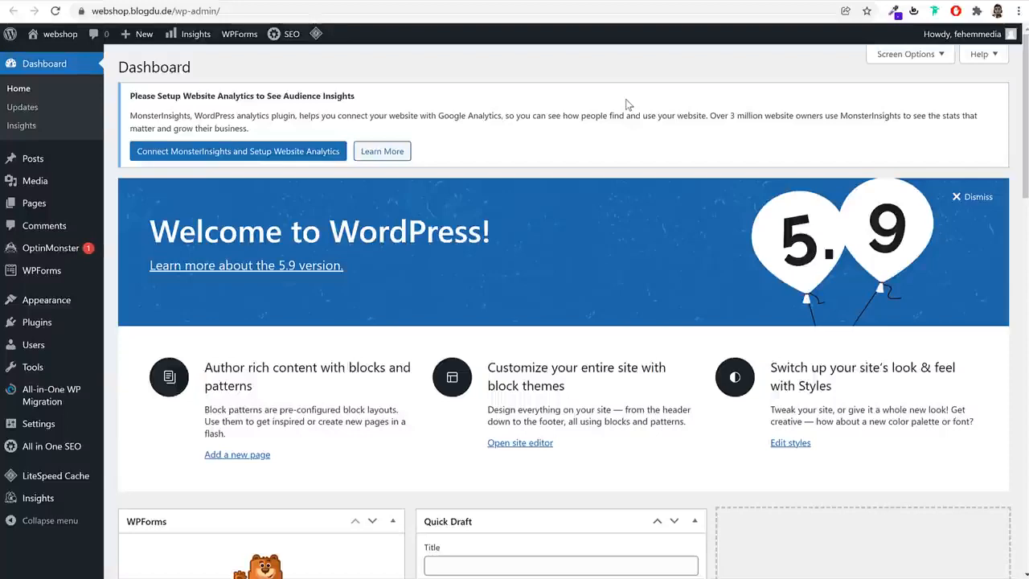
# Hide every WordPress dashboard box, from WPForms and MonsterInsights through WordPress Events and News to the Welcome panel, and close the screen options
pyautogui.scroll(-12, 749, 301)
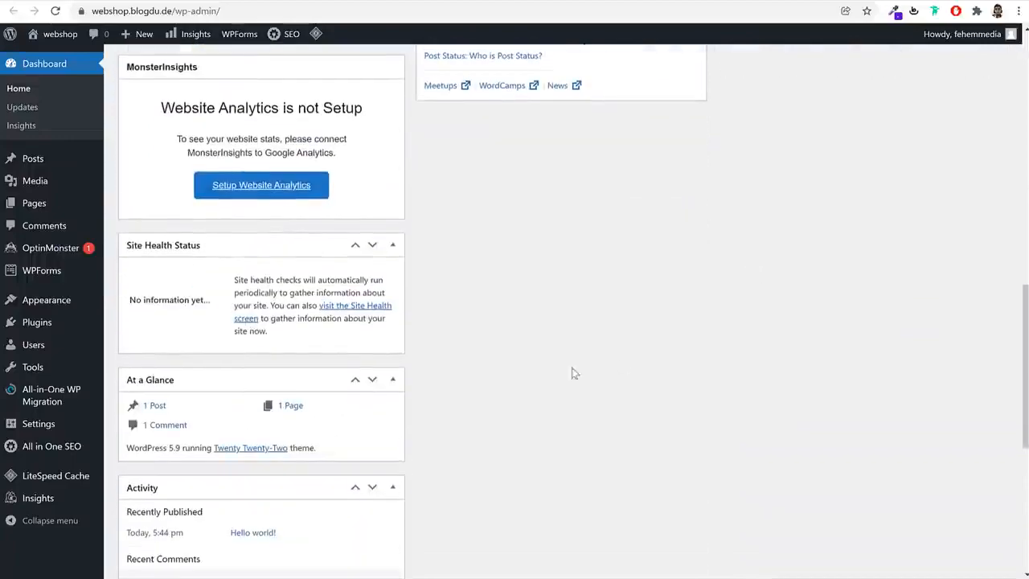
pyautogui.scroll(-5, 271, 375)
pyautogui.scroll(11, 271, 386)
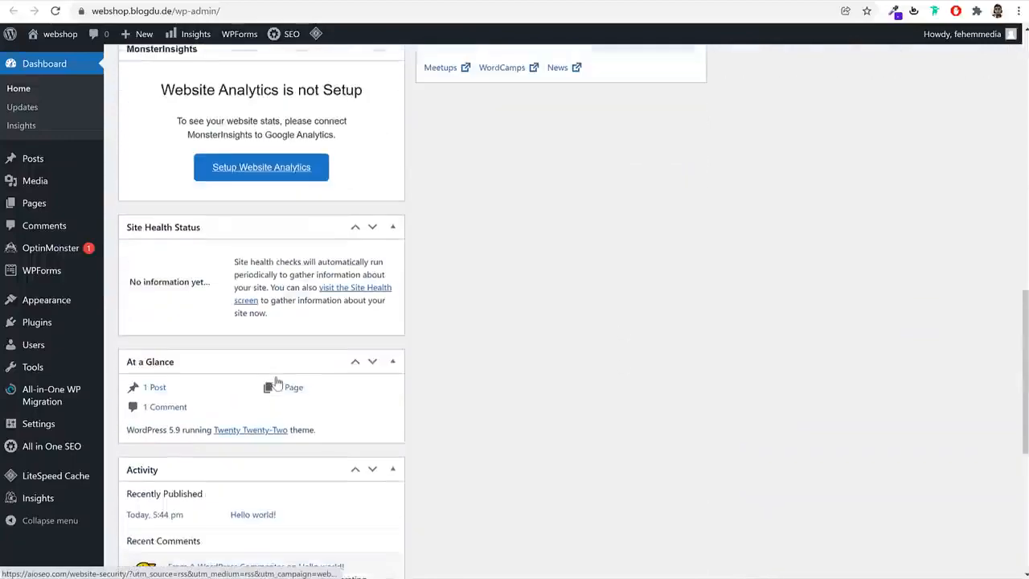
pyautogui.scroll(6, 275, 385)
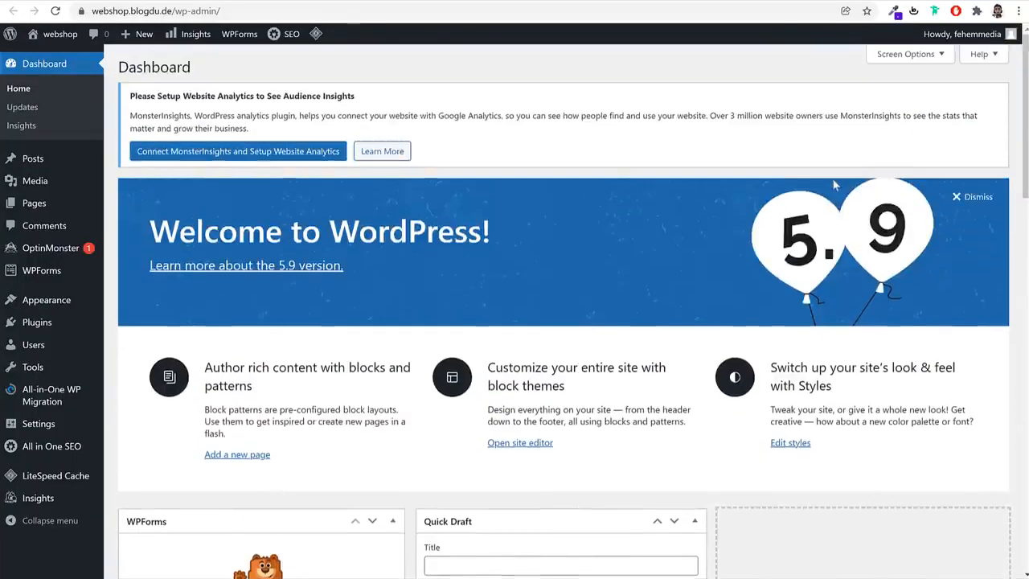
pyautogui.click(909, 57)
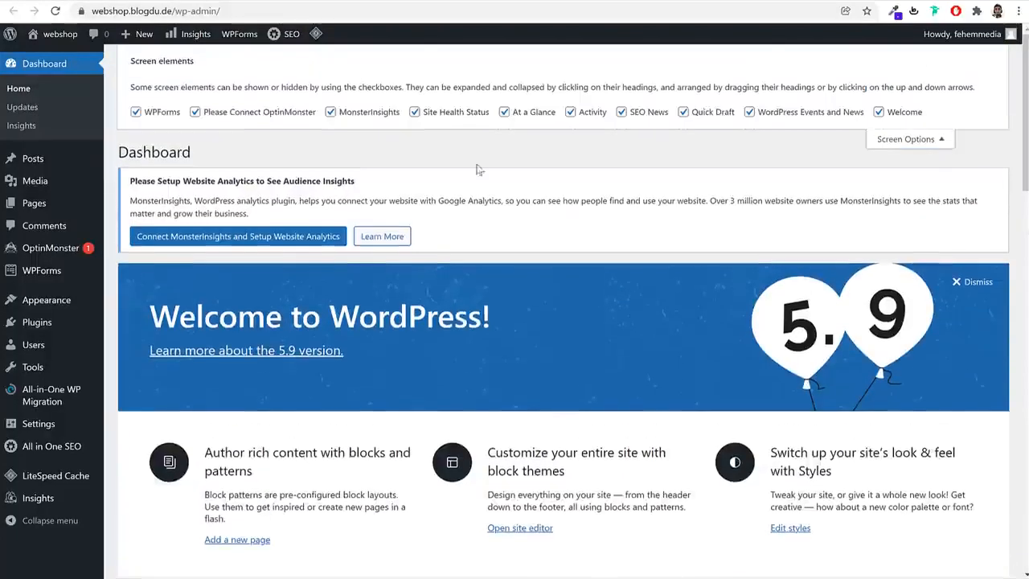
pyautogui.click(225, 114)
pyautogui.click(452, 115)
pyautogui.click(515, 112)
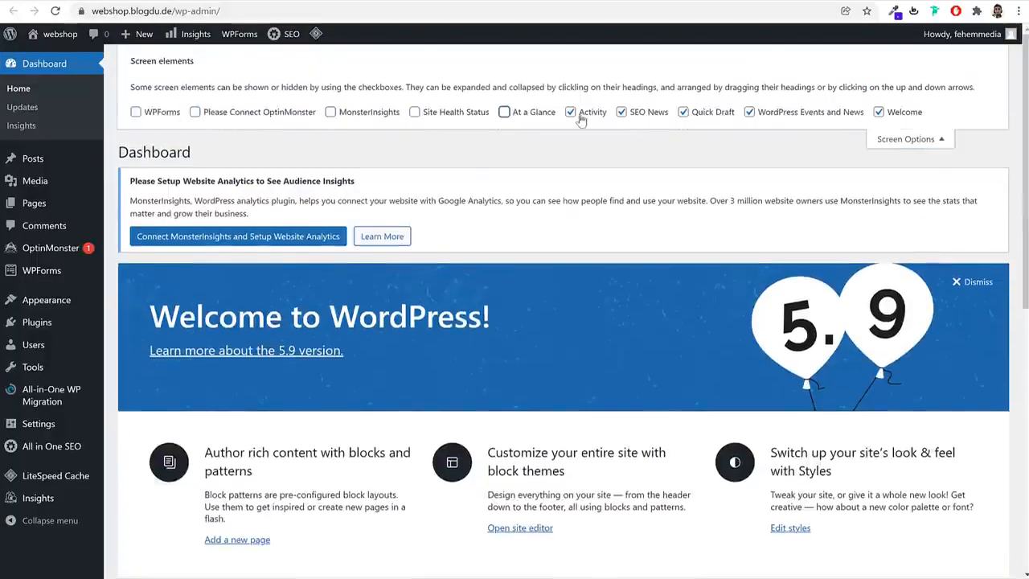
pyautogui.click(583, 114)
pyautogui.click(639, 114)
pyautogui.click(709, 114)
pyautogui.click(750, 113)
pyautogui.click(903, 114)
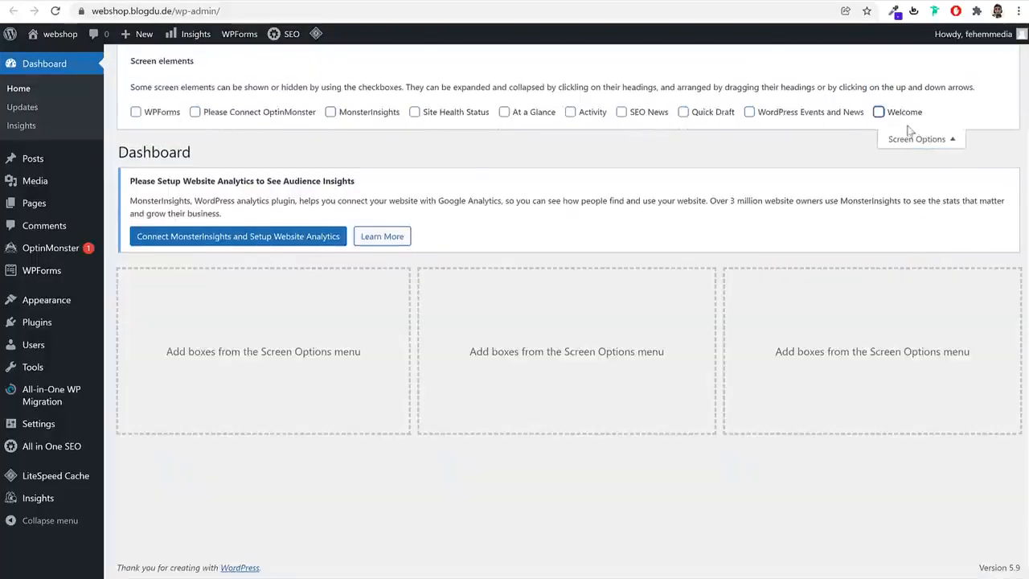
pyautogui.click(909, 138)
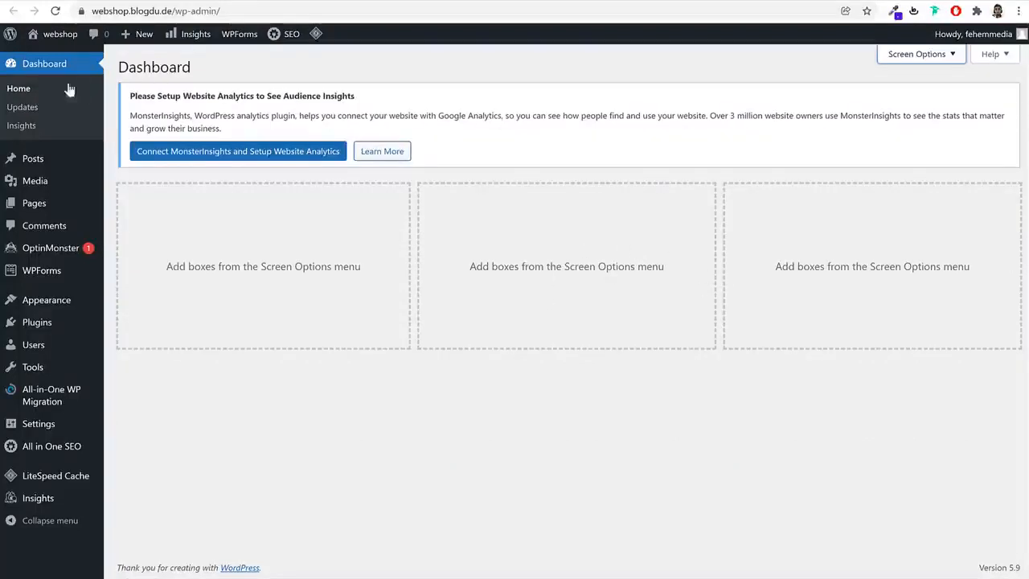
# Open the posts list and the media library, comparing them with the sample webshop's home page and its images
pyautogui.click(35, 160)
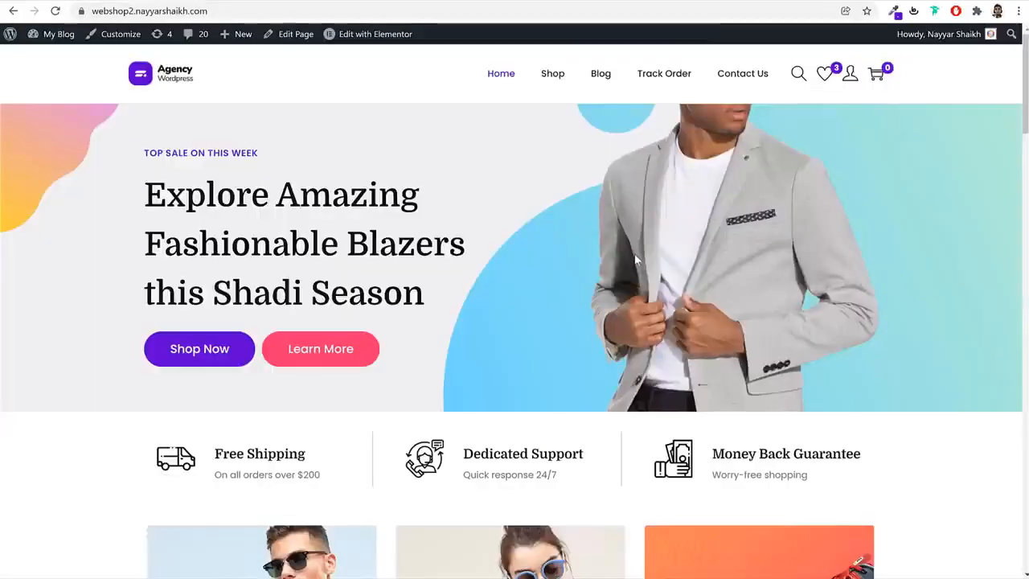
pyautogui.click(410, 1)
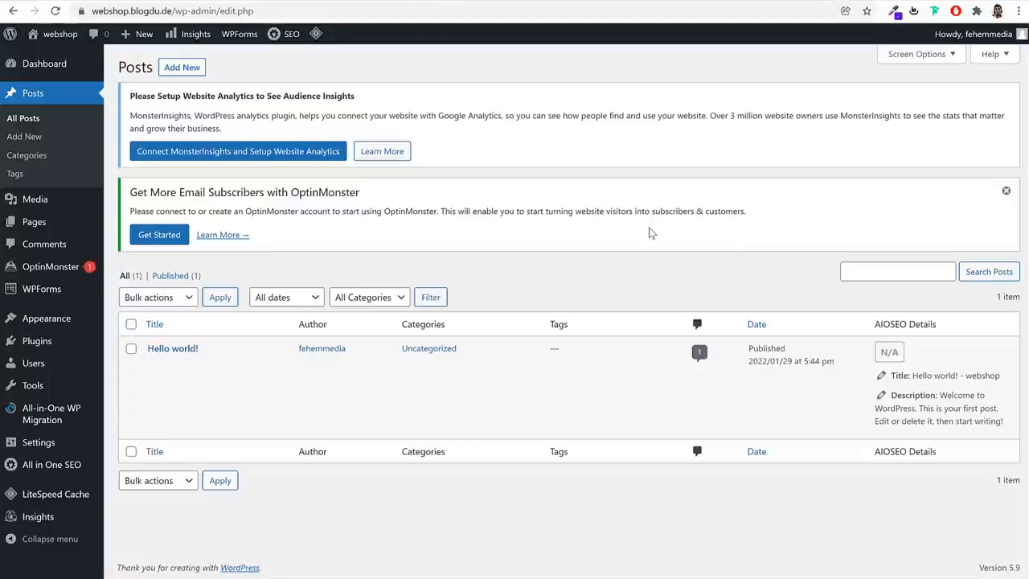
pyautogui.click(62, 207)
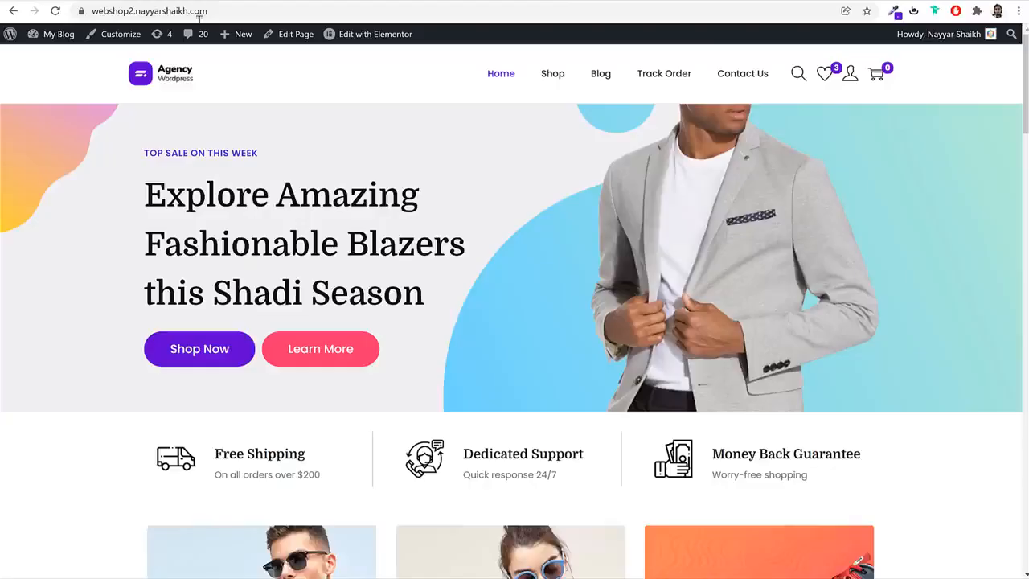
pyautogui.scroll(-5, 576, 342)
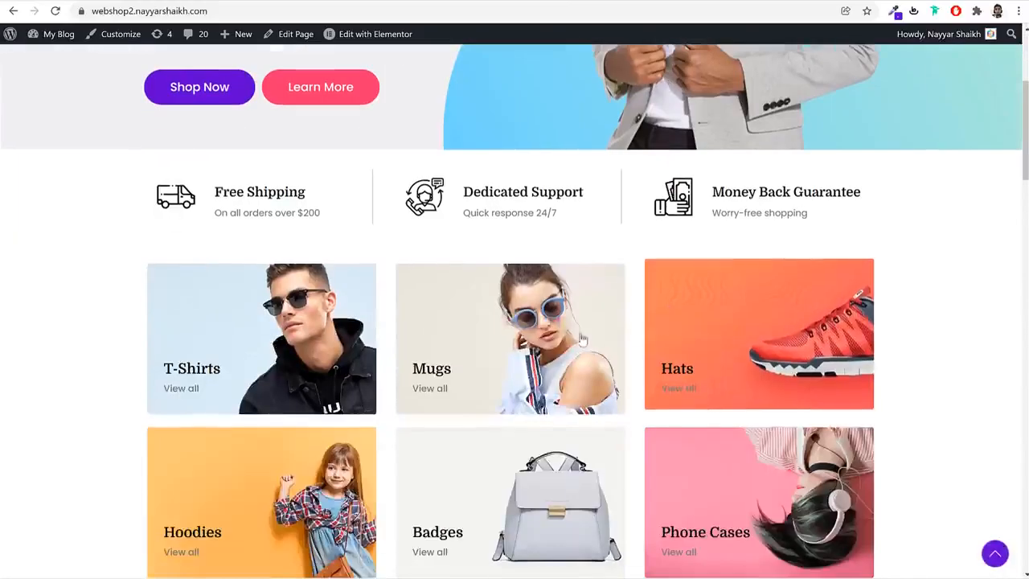
pyautogui.scroll(-15, 576, 341)
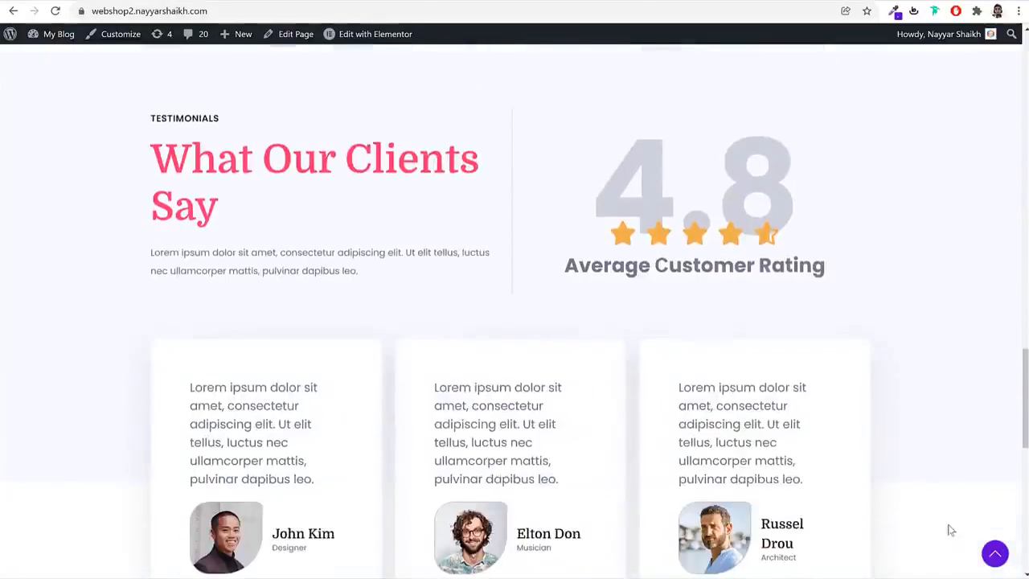
pyautogui.click(994, 554)
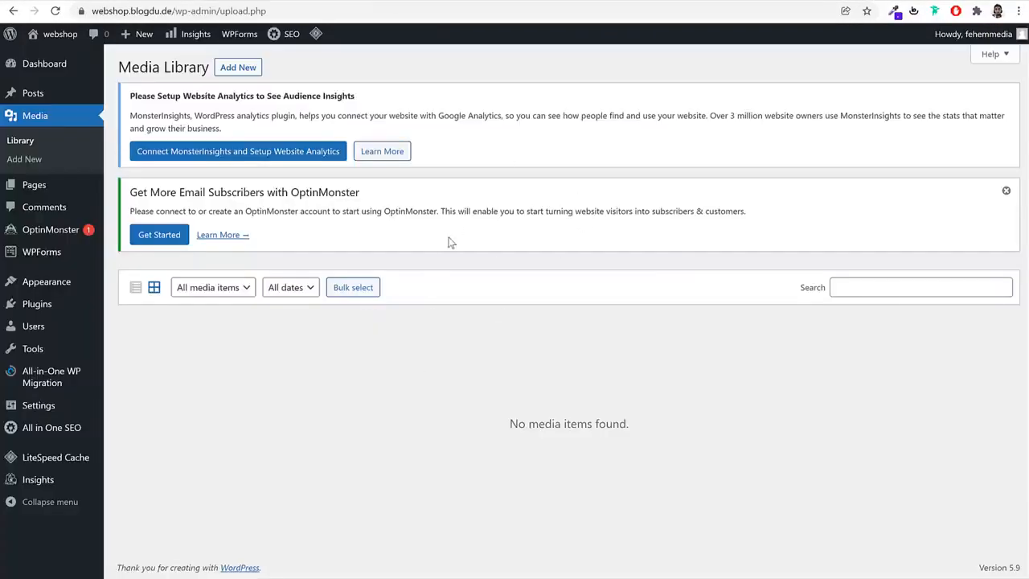
# Review the site's pages list and its comments list, and look over the OptinMonster entries
pyautogui.click(50, 186)
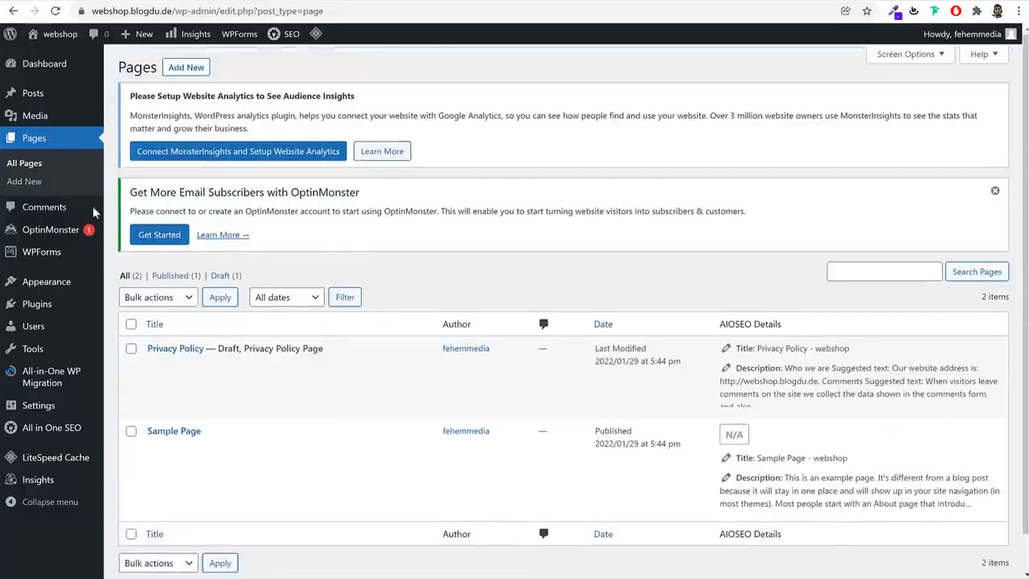
pyautogui.doubleClick(532, 211)
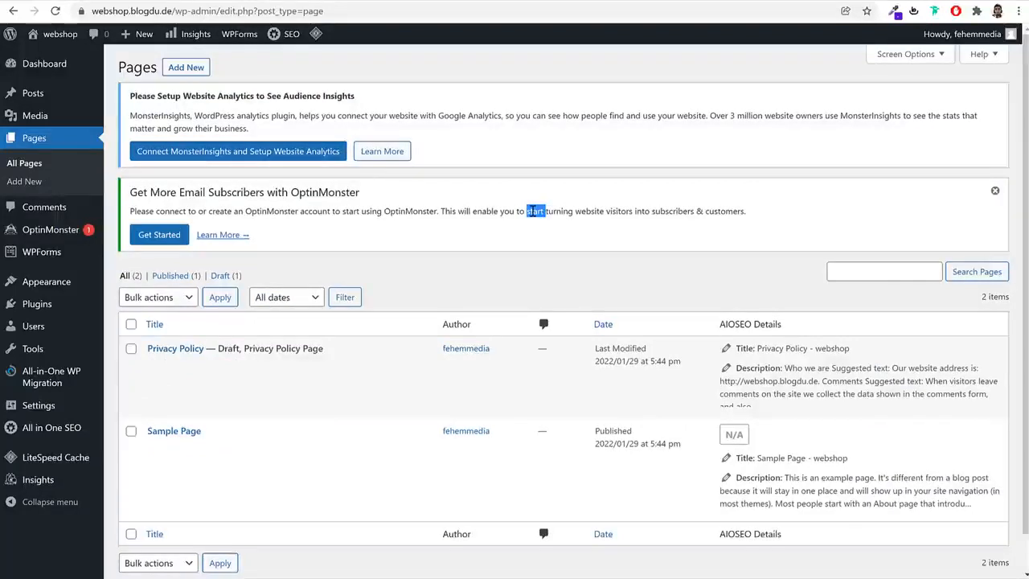
pyautogui.click(68, 208)
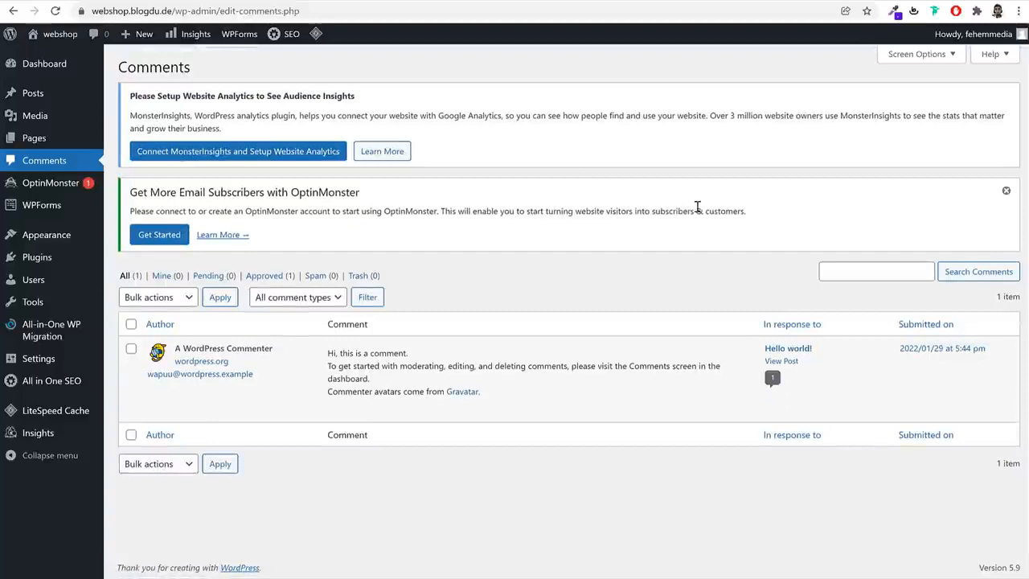
pyautogui.moveTo(339, 402)
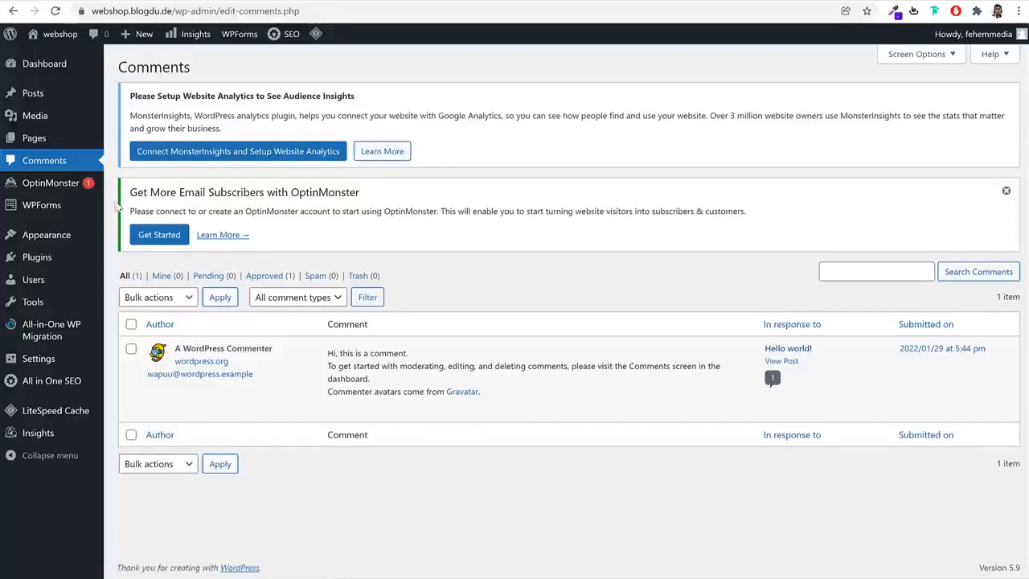
pyautogui.moveTo(77, 190)
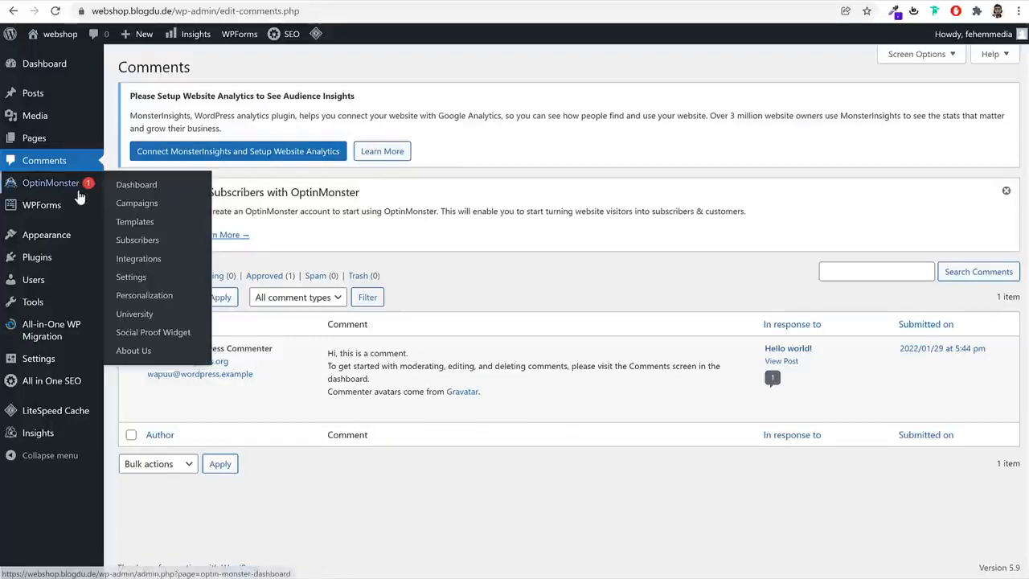
# Open the Appearance themes page and review the installed WordPress themes
pyautogui.click(56, 242)
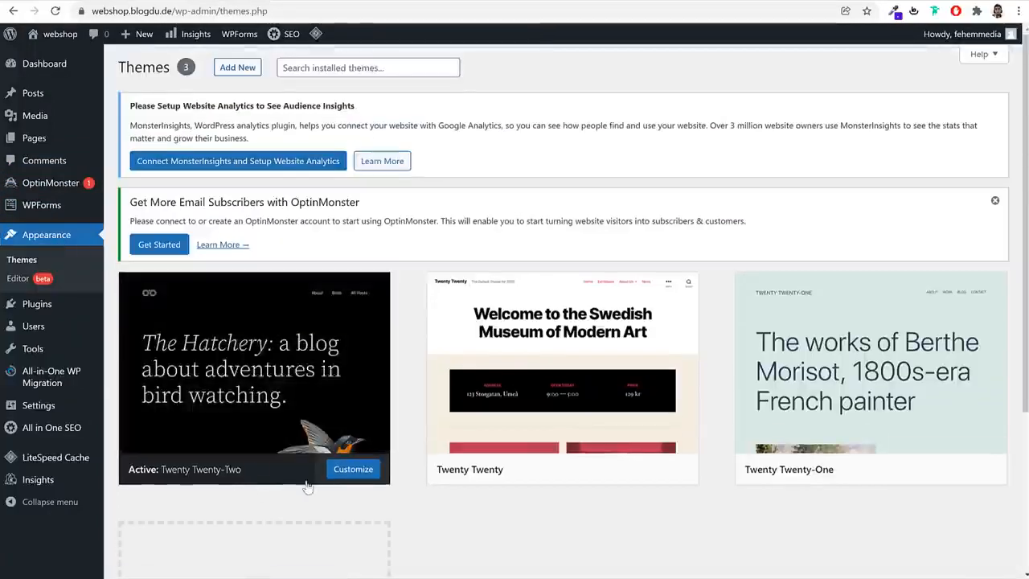
pyautogui.scroll(-3, 830, 427)
pyautogui.scroll(3, 830, 427)
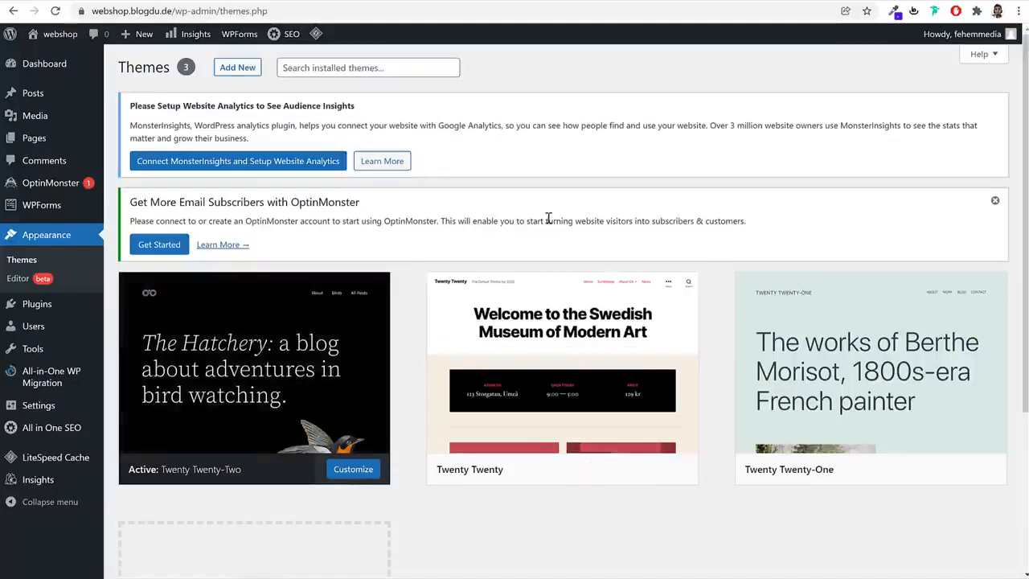
pyautogui.moveTo(36, 41)
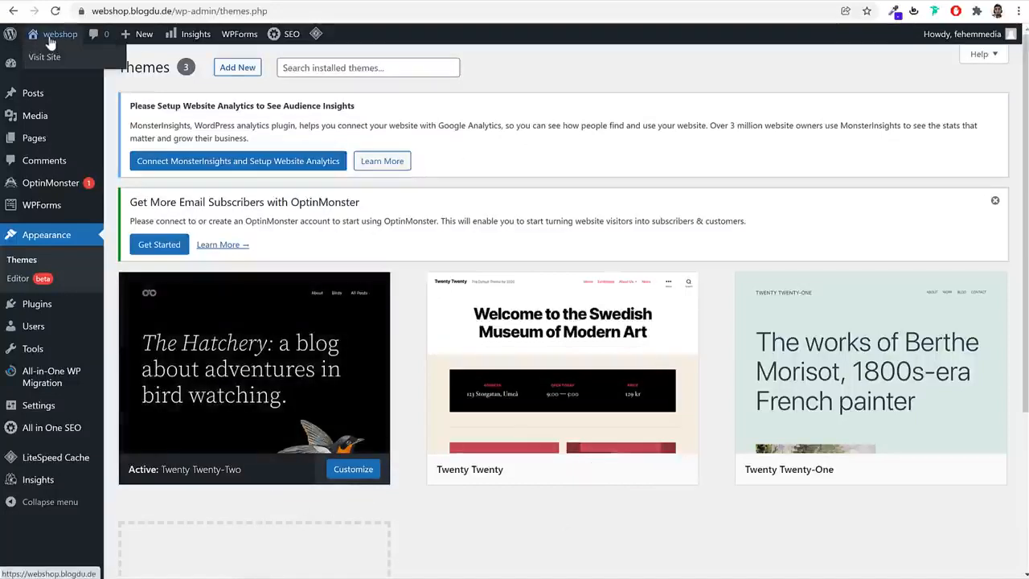
# Open the webshop site in a new tab, look over its front page and return to the Themes page
pyautogui.rightClick(47, 36)
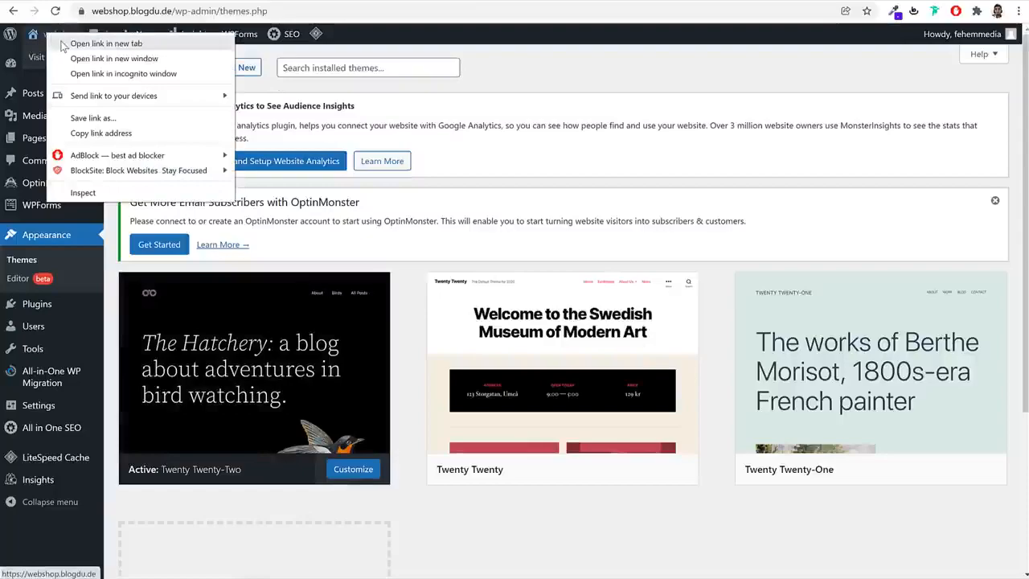
pyautogui.click(62, 44)
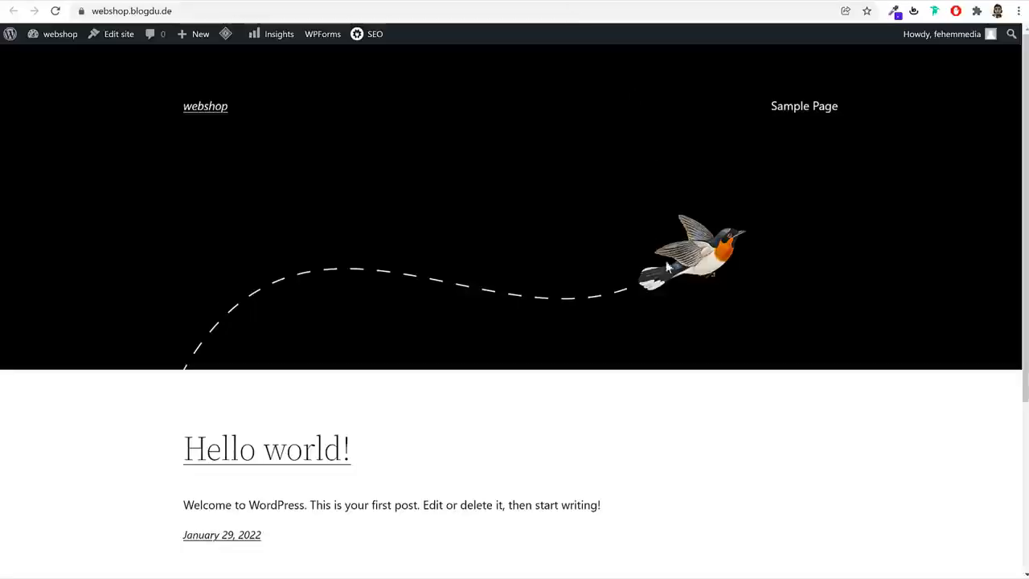
pyautogui.scroll(-3, 680, 316)
pyautogui.scroll(3, 678, 314)
pyautogui.scroll(-3, 774, 361)
pyautogui.scroll(3, 774, 361)
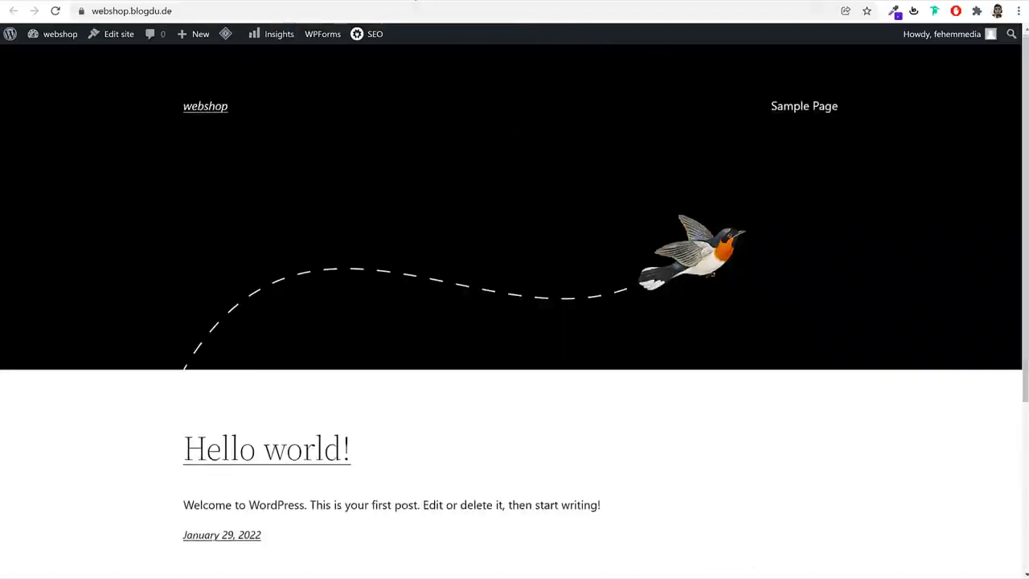
pyautogui.click(416, 0)
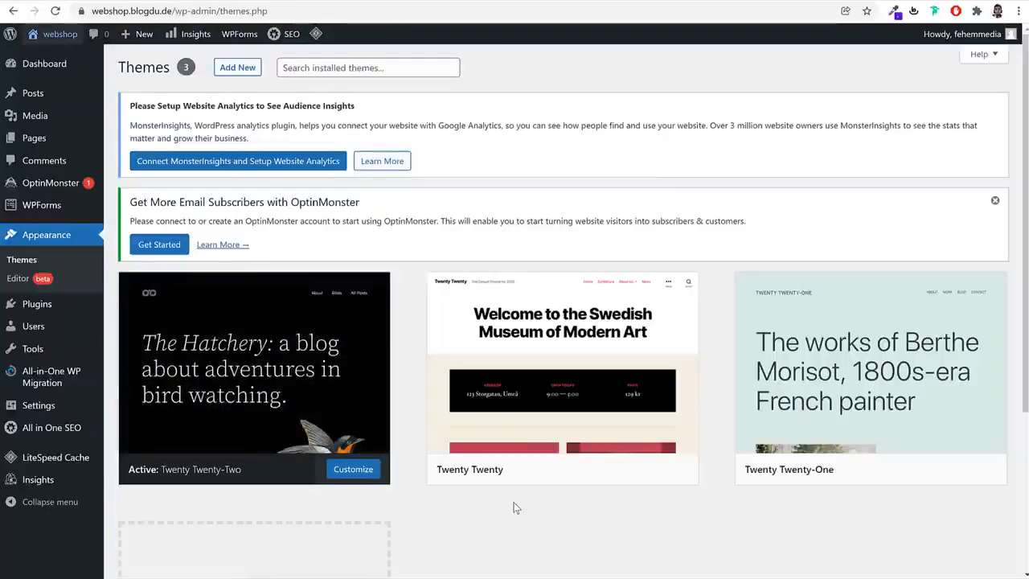
# Activate the Twenty Twenty theme, reload the site's front page to check the new design, and return to the Themes page
pyautogui.scroll(-3, 518, 516)
pyautogui.scroll(3, 518, 488)
pyautogui.moveTo(523, 420)
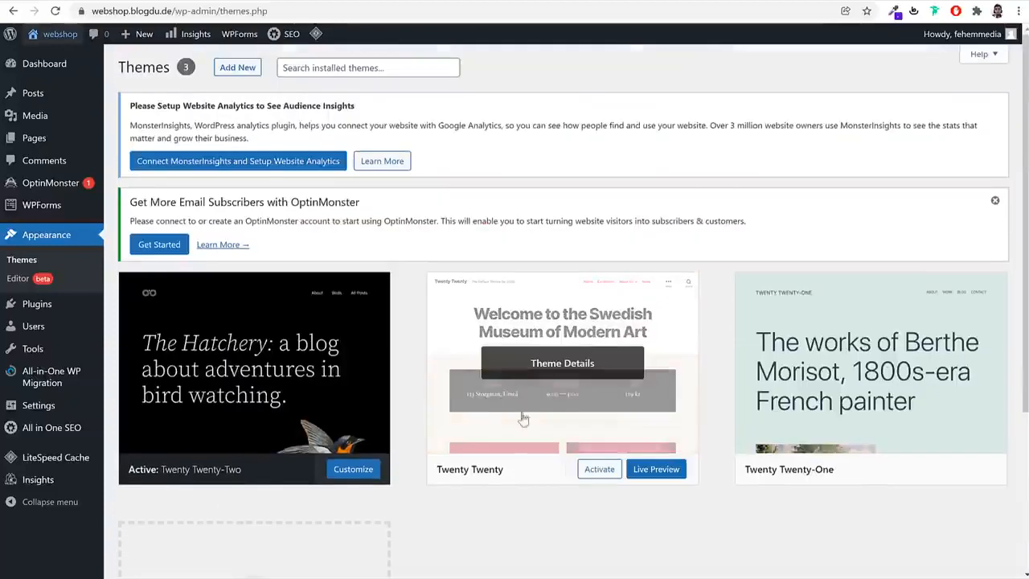
pyautogui.click(597, 476)
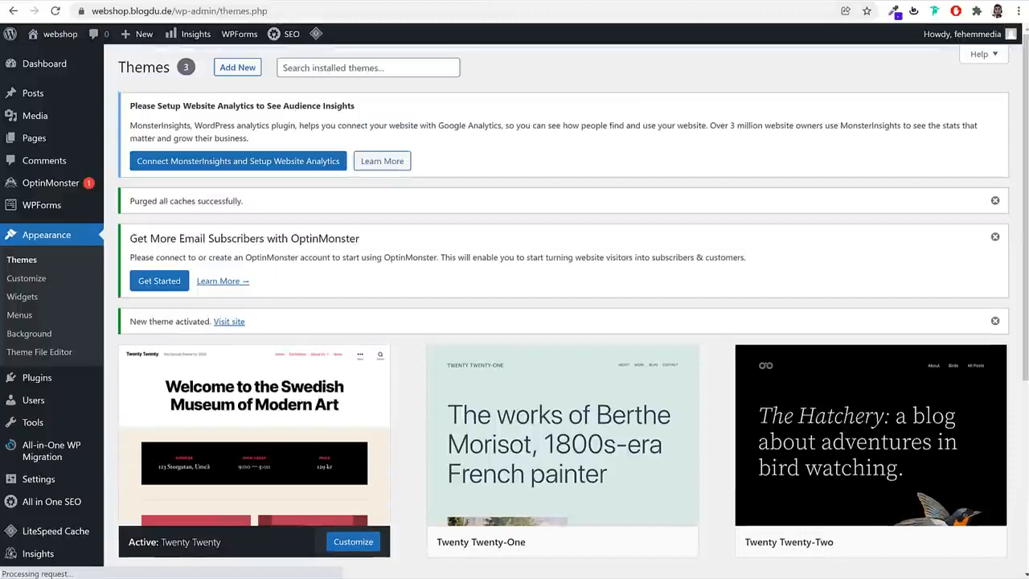
pyautogui.click(142, 0)
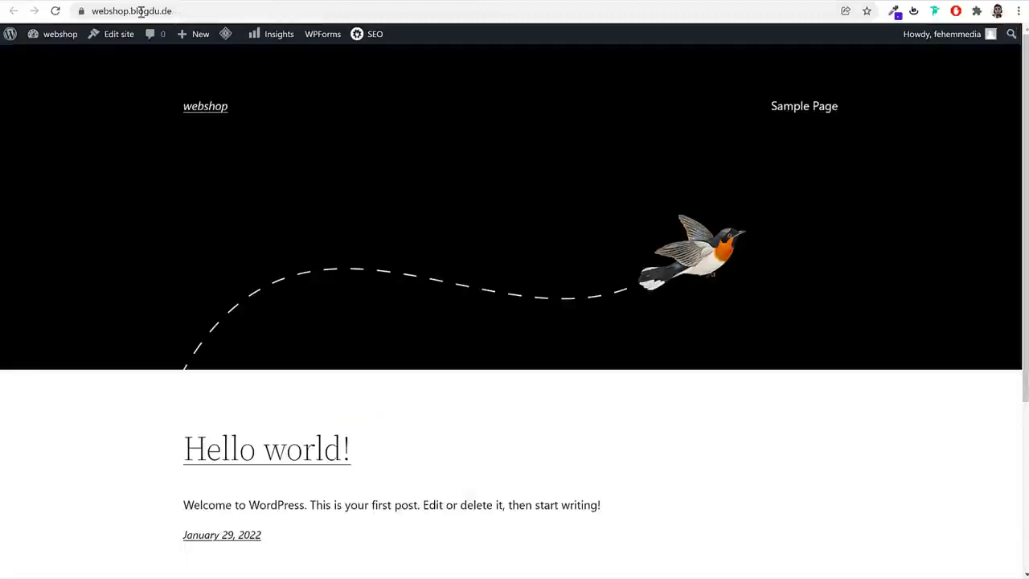
pyautogui.click(55, 10)
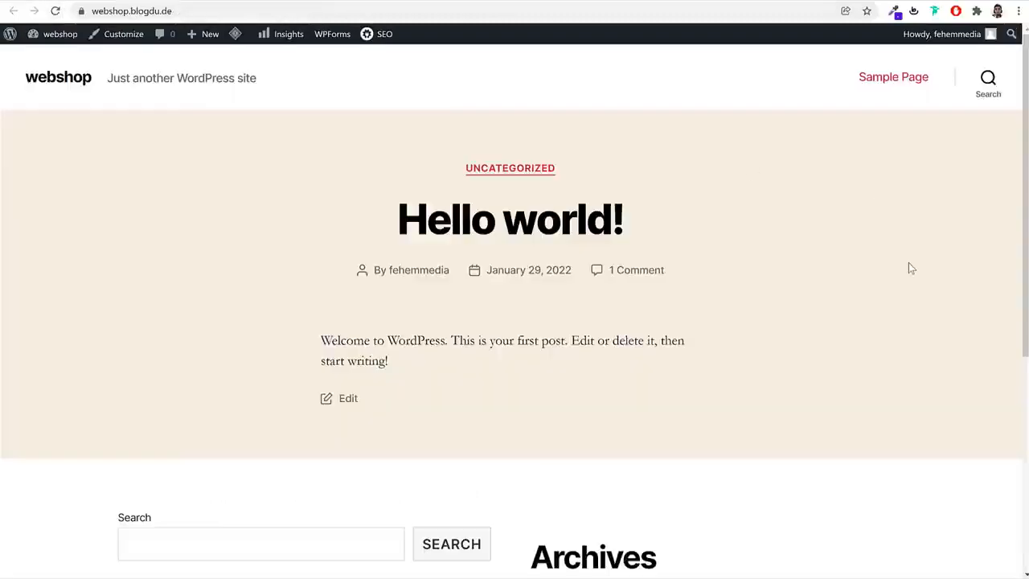
pyautogui.scroll(-5, 909, 265)
pyautogui.scroll(5, 894, 330)
pyautogui.click(392, 0)
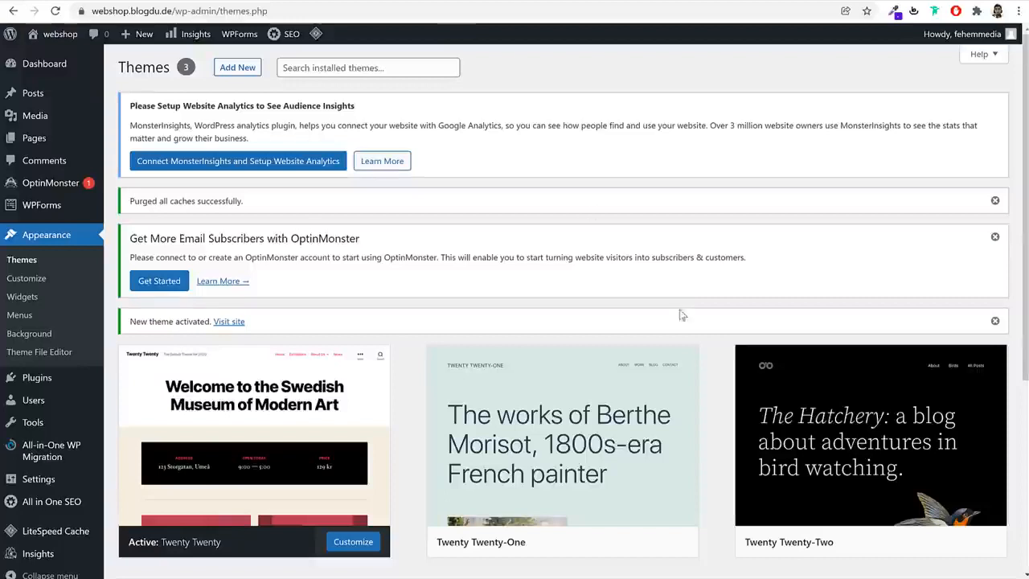
# Delete the unused Twenty Twenty-One and Twenty Twenty-Two themes, confirming each deletion
pyautogui.scroll(-3, 683, 294)
pyautogui.click(534, 176)
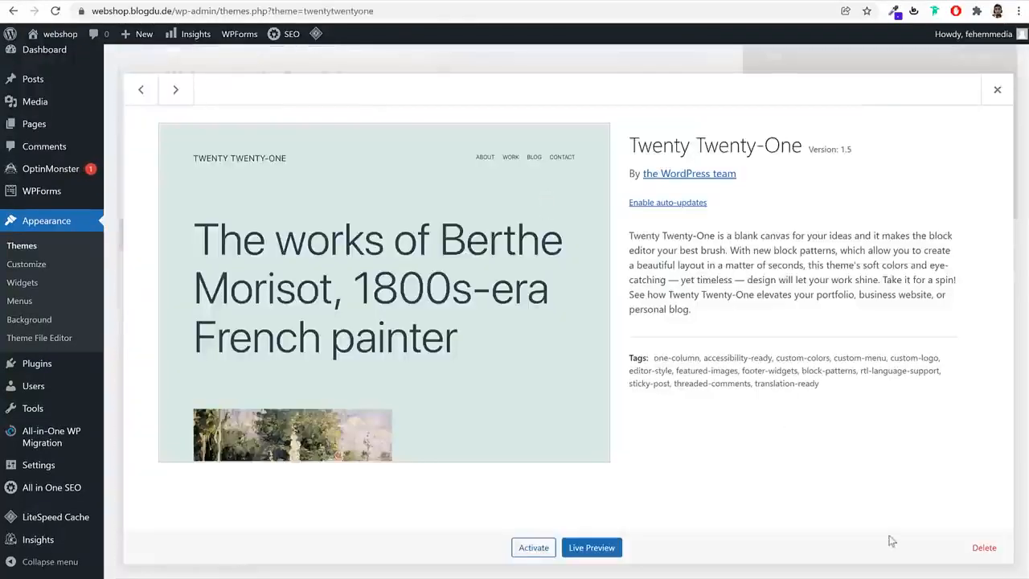
pyautogui.click(983, 549)
pyautogui.click(579, 107)
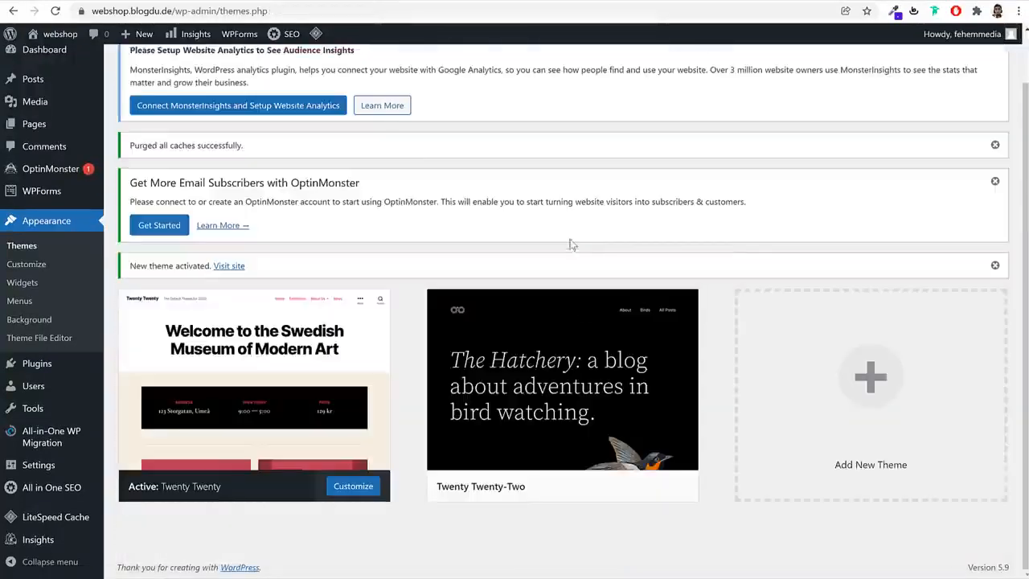
pyautogui.click(587, 334)
pyautogui.click(985, 547)
pyautogui.click(579, 110)
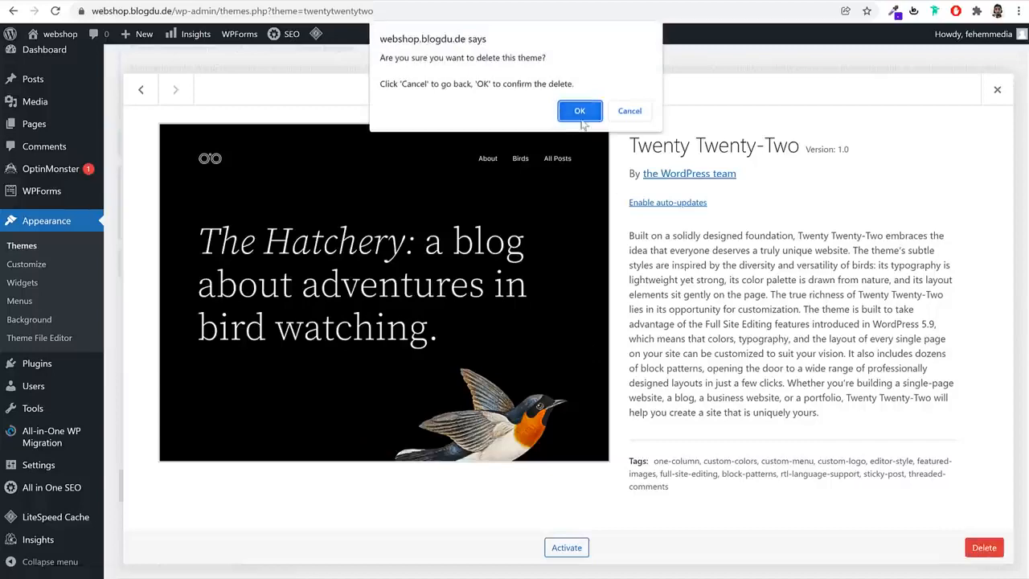
pyautogui.scroll(-3, 806, 338)
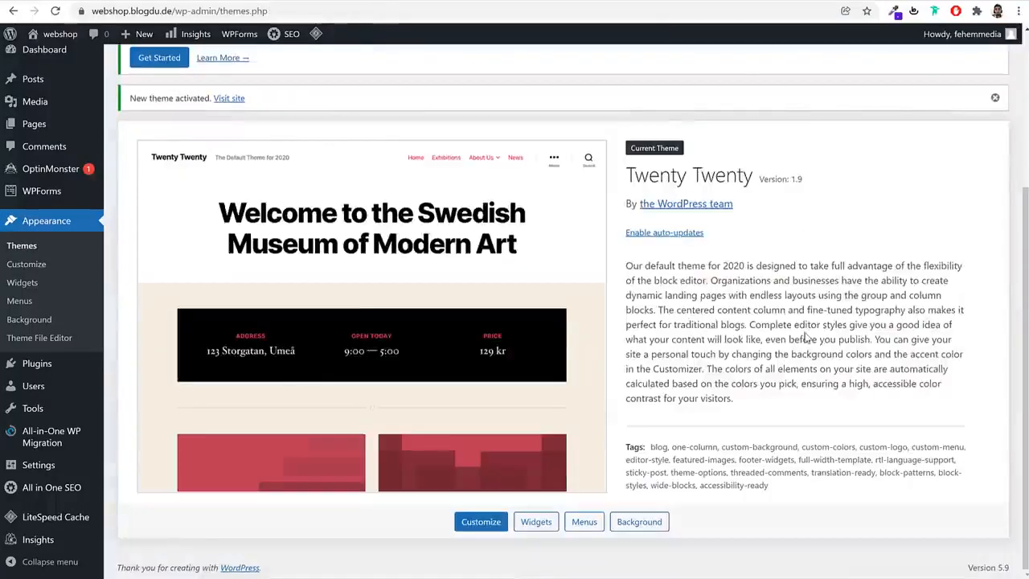
pyautogui.scroll(3, 807, 337)
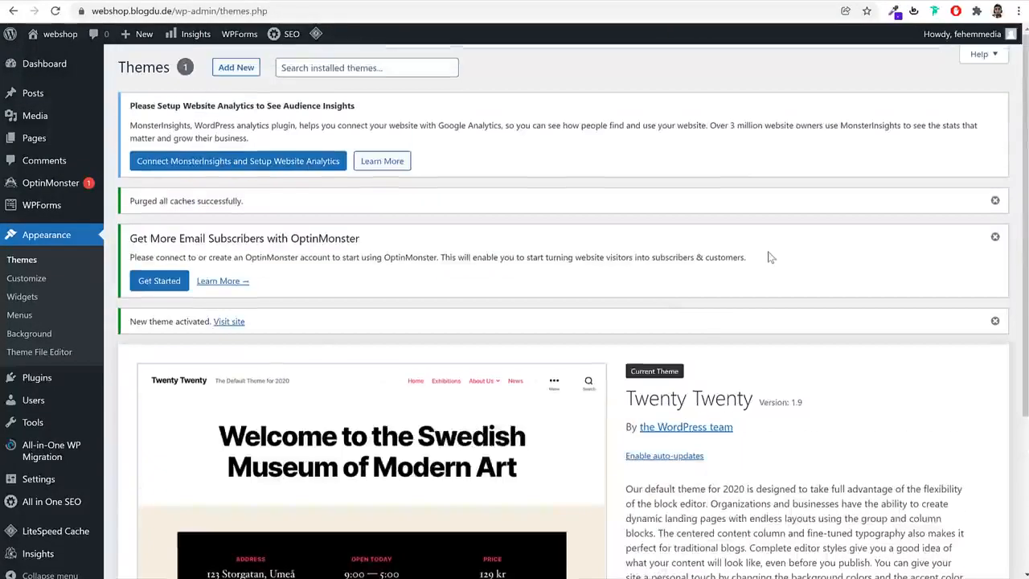
# Open the installed plugins list, look over the sample webshop's home page and its products, and return to the plugins
pyautogui.moveTo(55, 381)
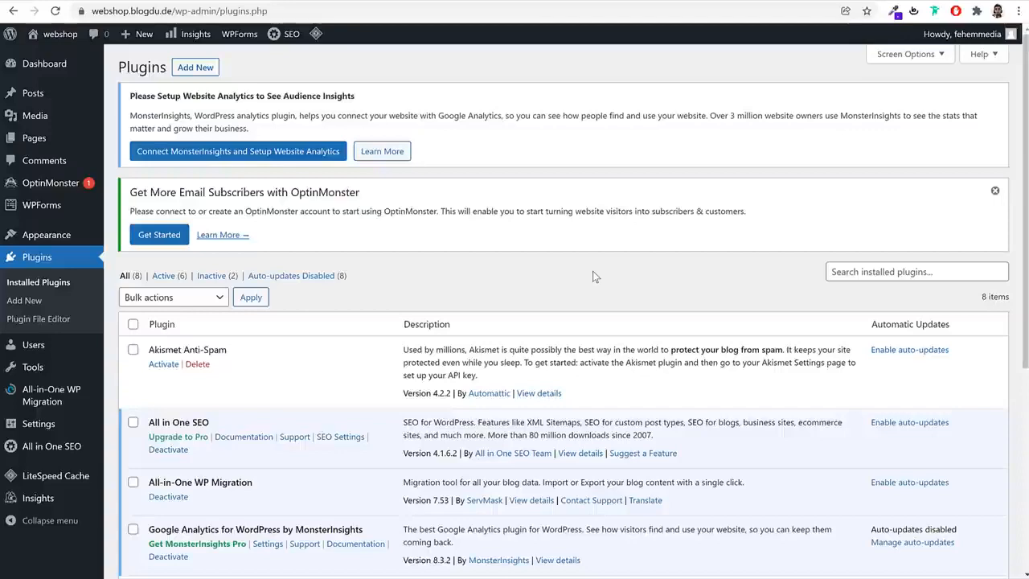
pyautogui.click(536, 0)
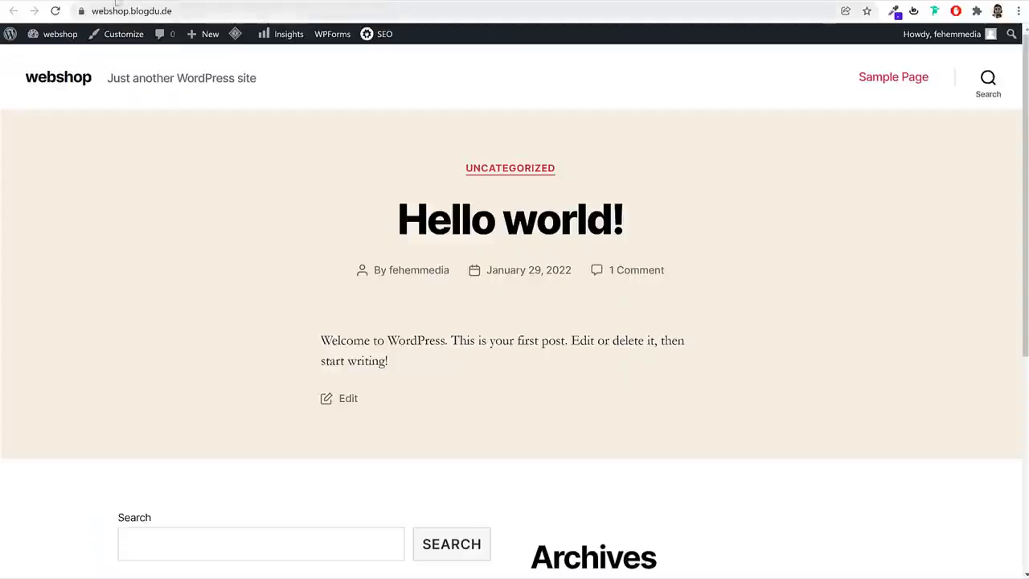
pyautogui.click(109, 1)
pyautogui.scroll(-15, 414, 293)
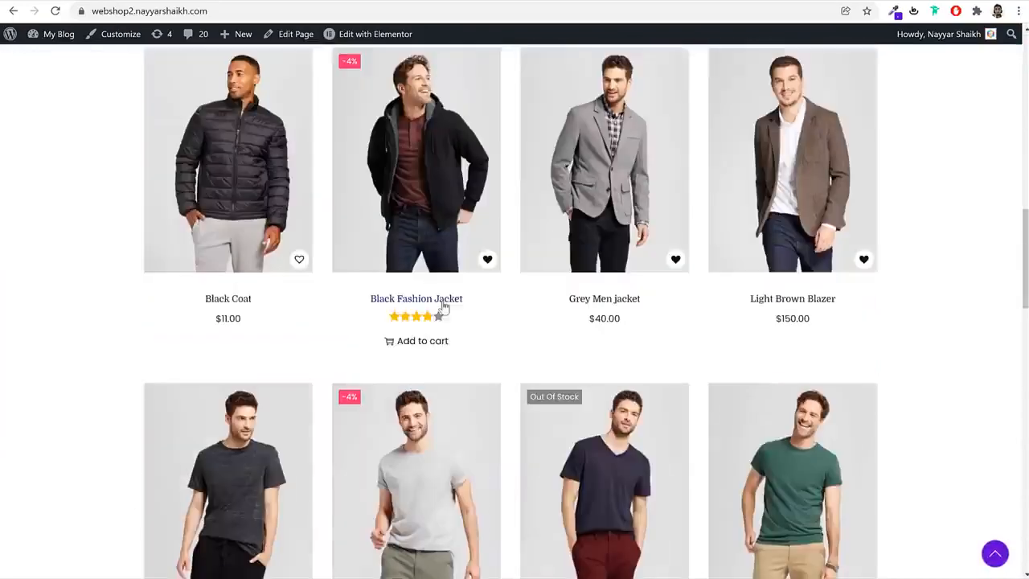
pyautogui.scroll(-7, 921, 287)
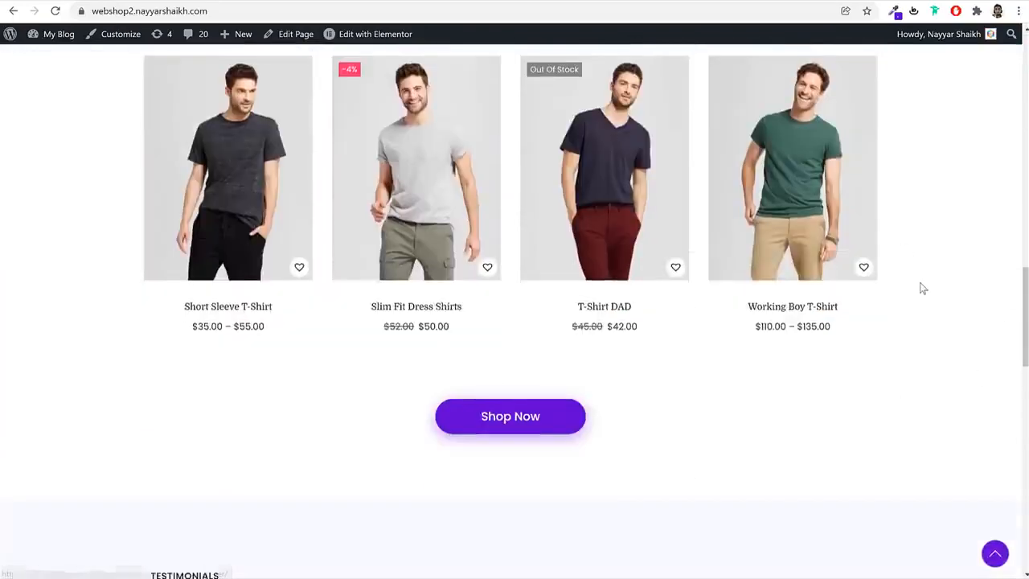
pyautogui.scroll(8, 921, 289)
pyautogui.scroll(10, 921, 291)
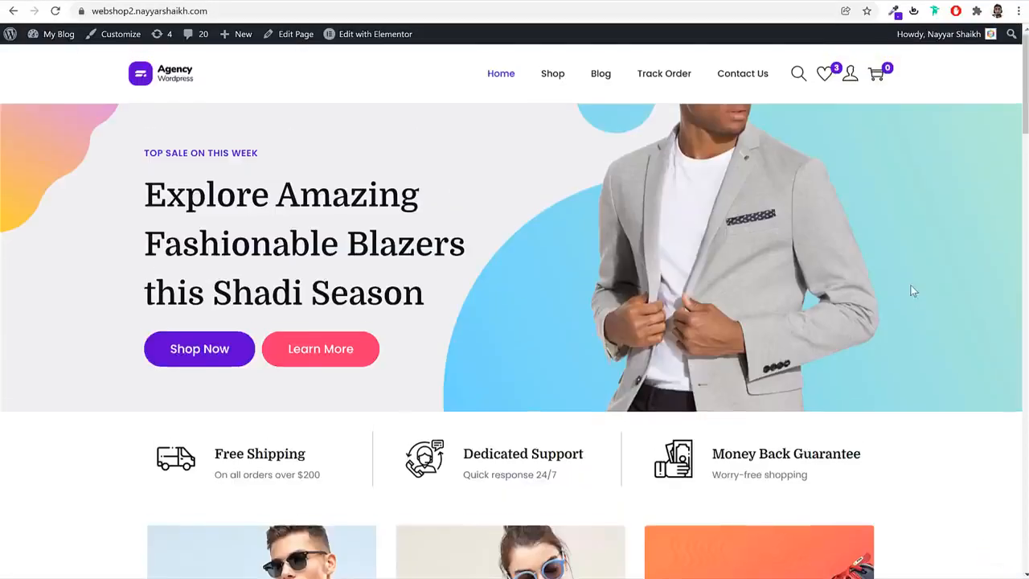
pyautogui.click(358, 2)
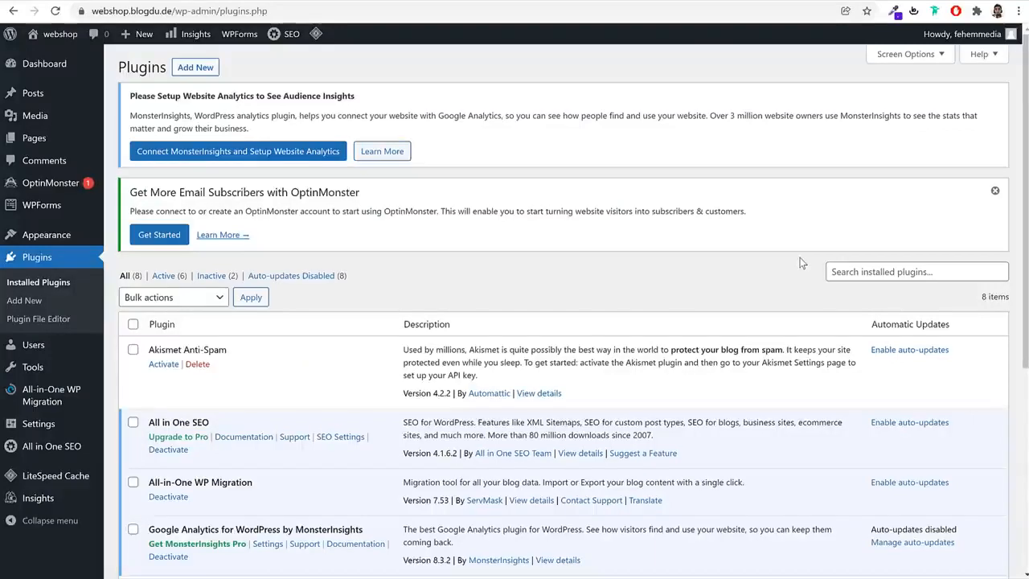
# Review the installed plugins, select them all and deactivate them with a bulk action
pyautogui.scroll(-5, 657, 334)
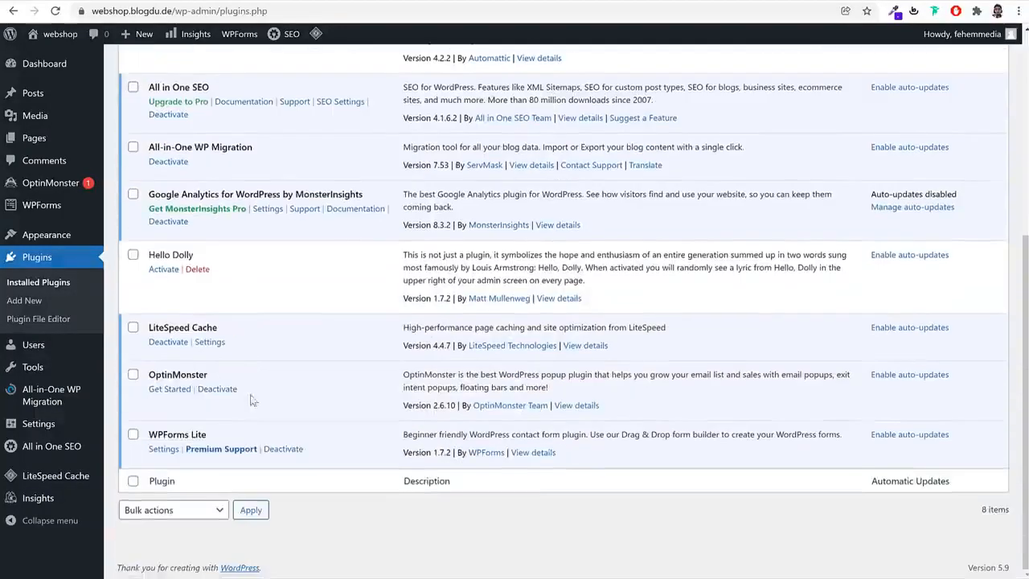
pyautogui.scroll(5, 286, 414)
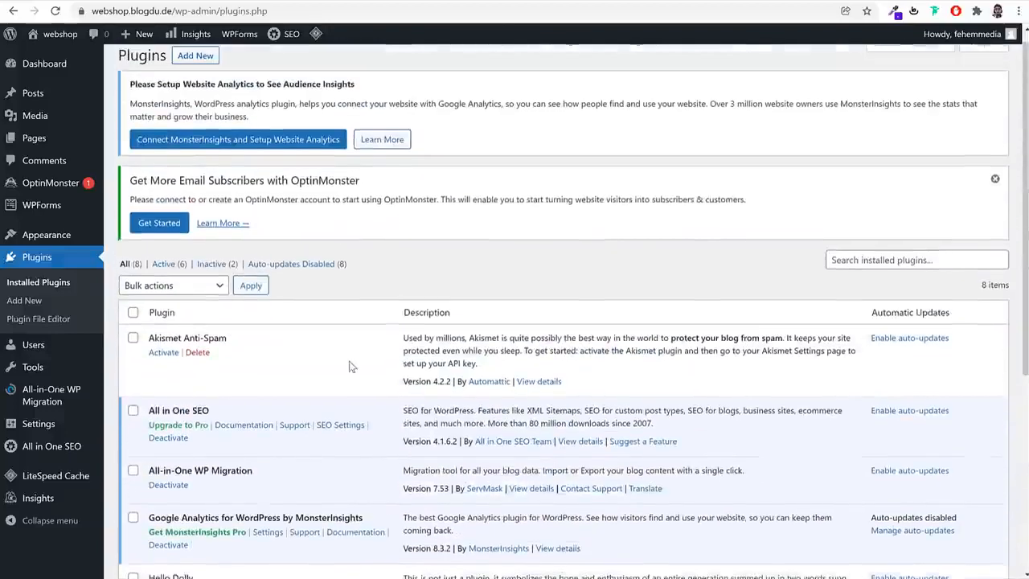
pyautogui.scroll(-3, 559, 306)
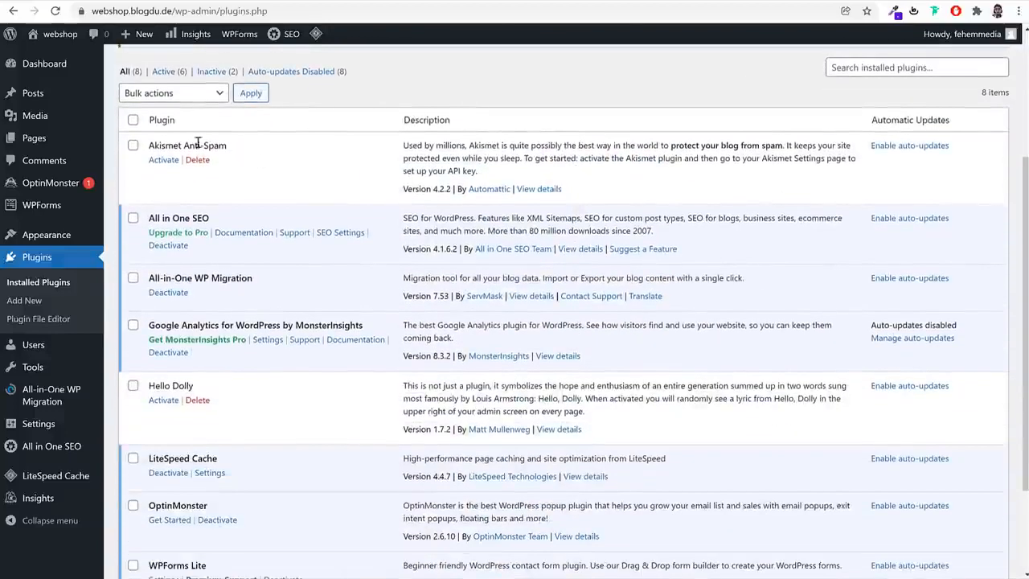
pyautogui.click(133, 121)
pyautogui.scroll(-3, 174, 281)
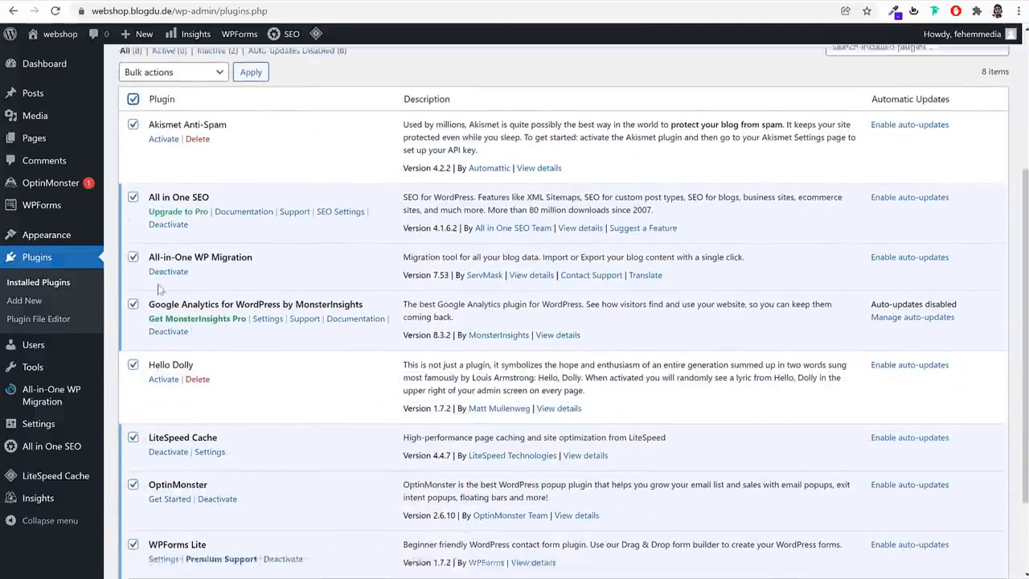
pyautogui.click(174, 512)
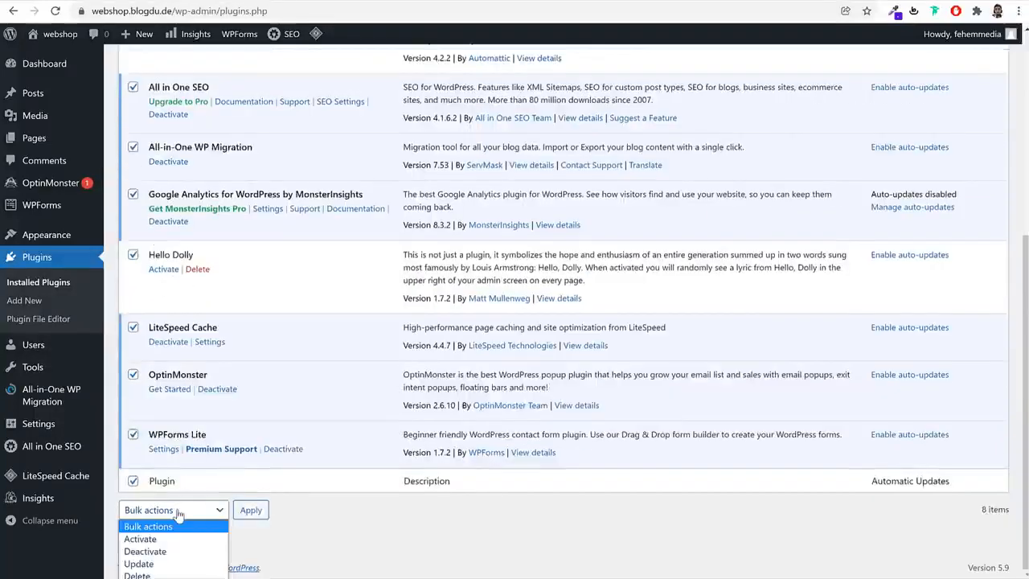
pyautogui.click(168, 551)
pyautogui.click(266, 517)
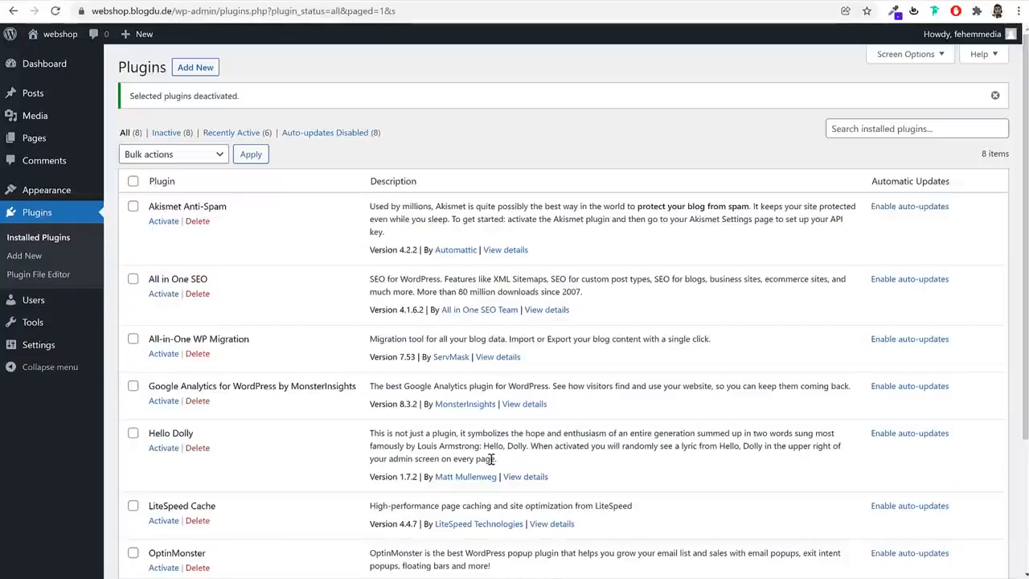
# Select all plugins except LiteSpeed Cache and bulk delete them, confirming the deletion
pyautogui.click(132, 181)
pyautogui.scroll(-2, 256, 372)
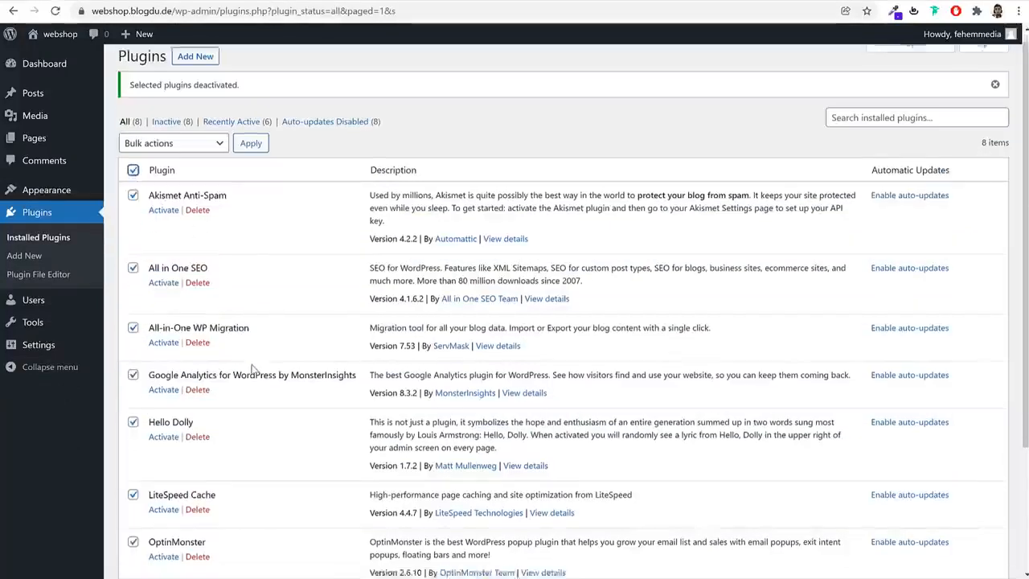
pyautogui.moveTo(228, 327); pyautogui.dragTo(146, 328)
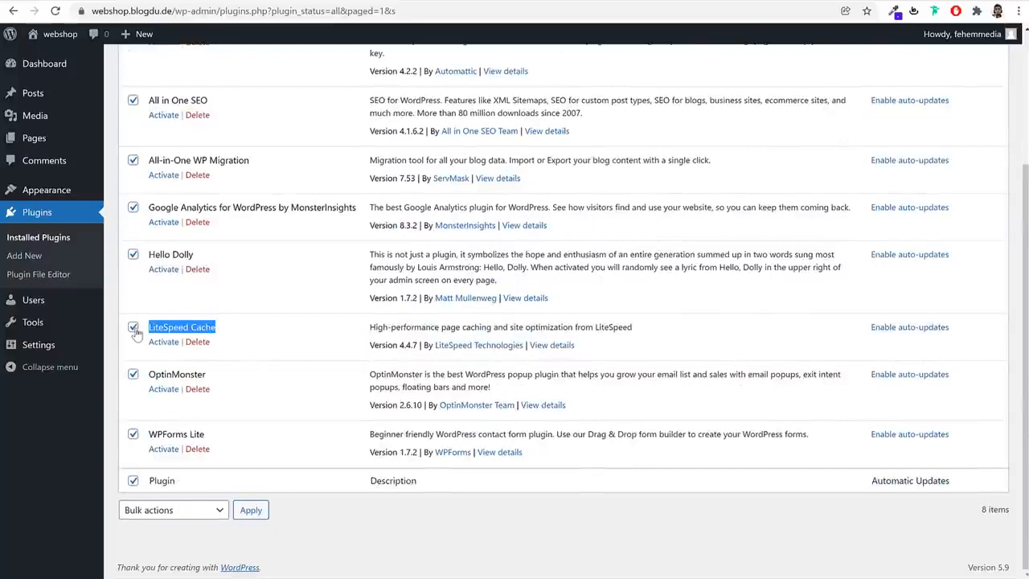
pyautogui.click(133, 327)
pyautogui.click(228, 317)
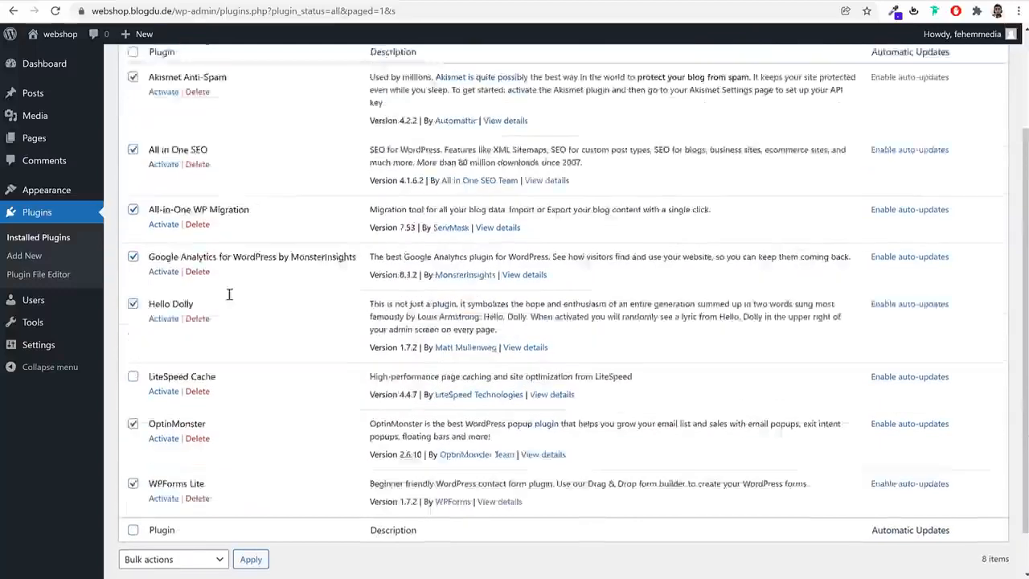
pyautogui.scroll(3, 230, 294)
pyautogui.scroll(-3, 186, 300)
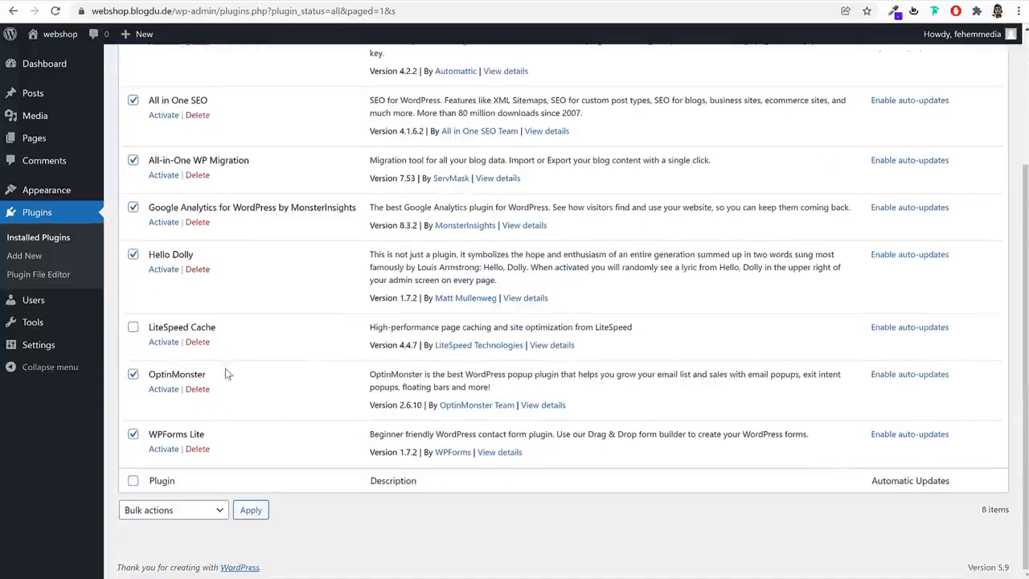
pyautogui.moveTo(217, 328); pyautogui.dragTo(141, 326)
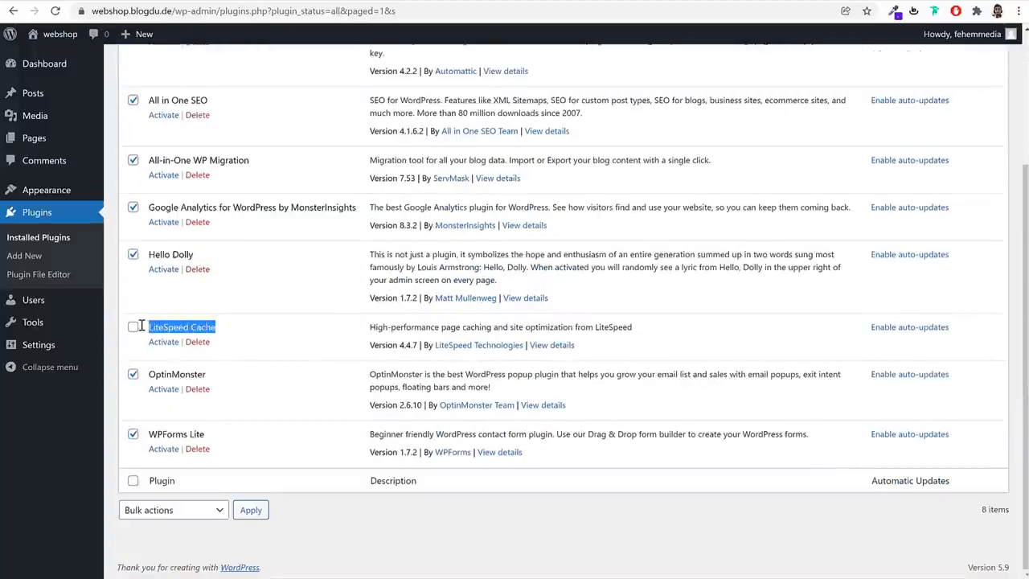
pyautogui.click(187, 514)
pyautogui.click(161, 575)
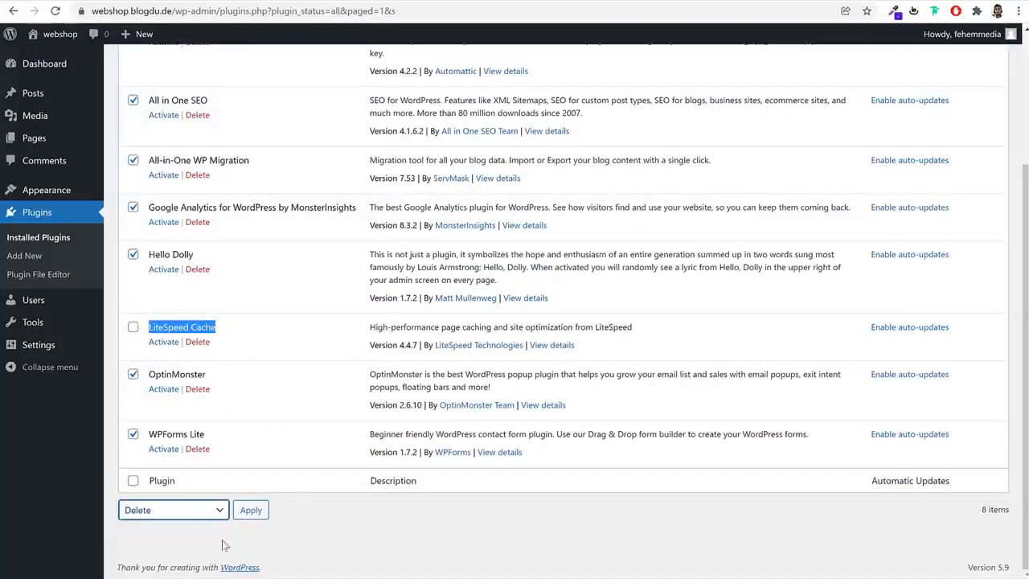
pyautogui.click(251, 510)
pyautogui.click(590, 98)
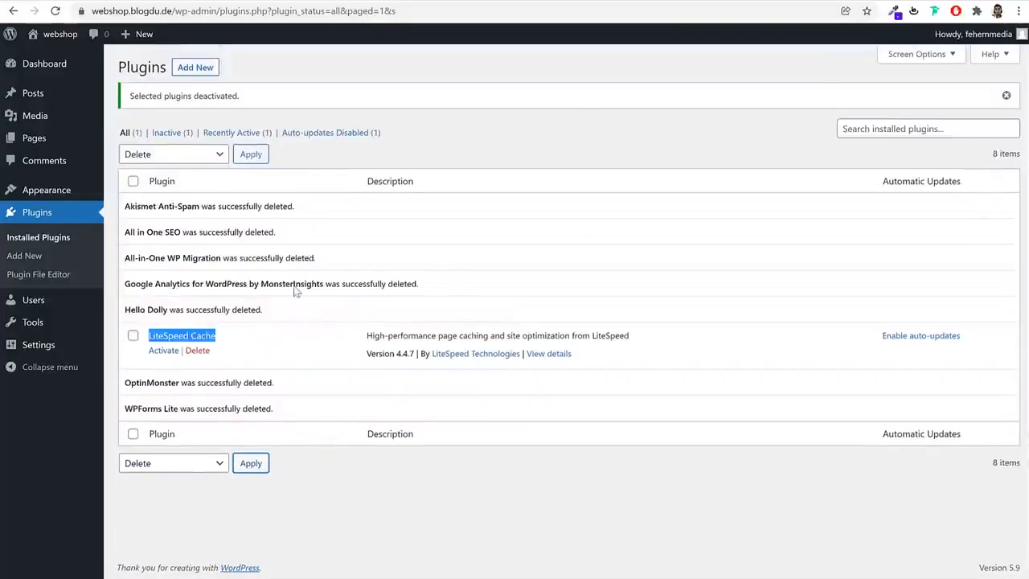
# Activate the LiteSpeed Cache plugin and open the general site settings
pyautogui.click(163, 351)
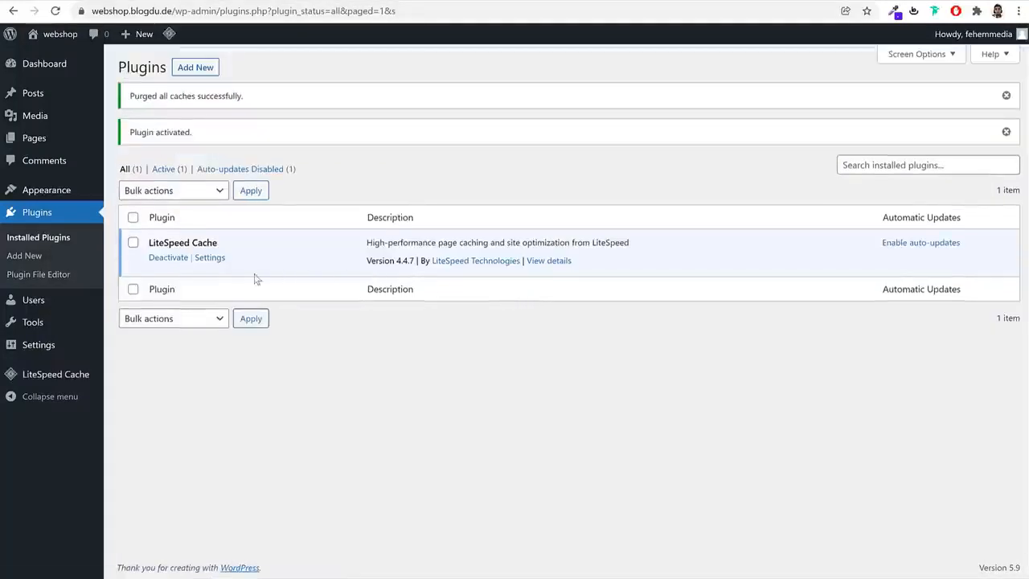
pyautogui.click(58, 348)
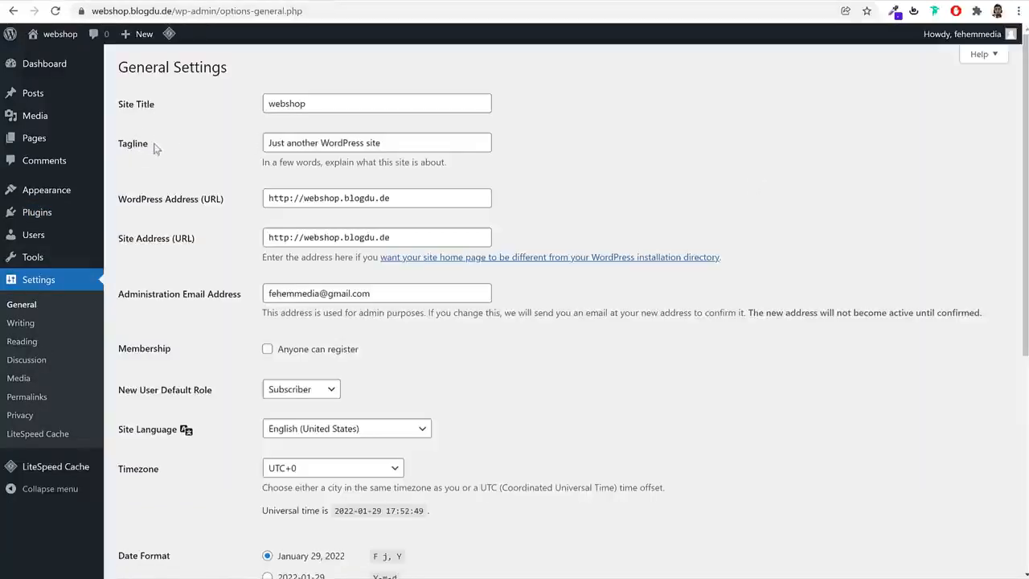
# Set the site title to BloggDude and the tagline to "Best eComm Website"
pyautogui.doubleClick(329, 104)
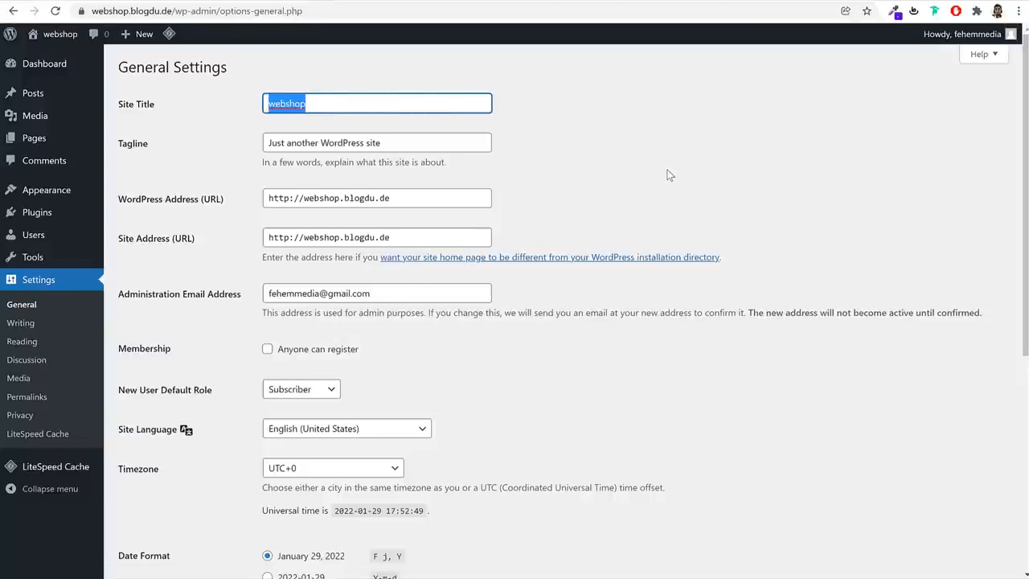
pyautogui.write('Blog')
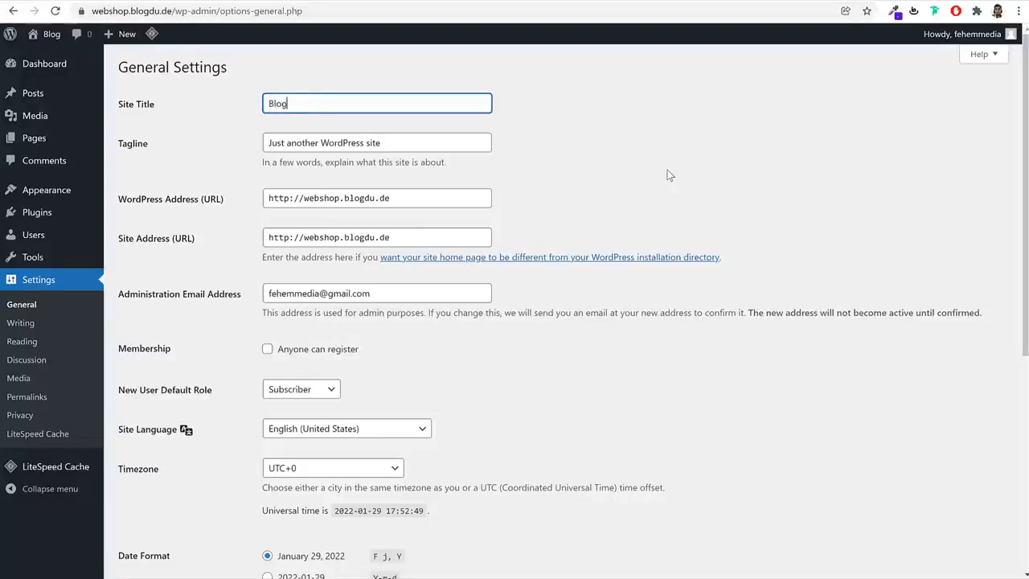
pyautogui.write('gDude')
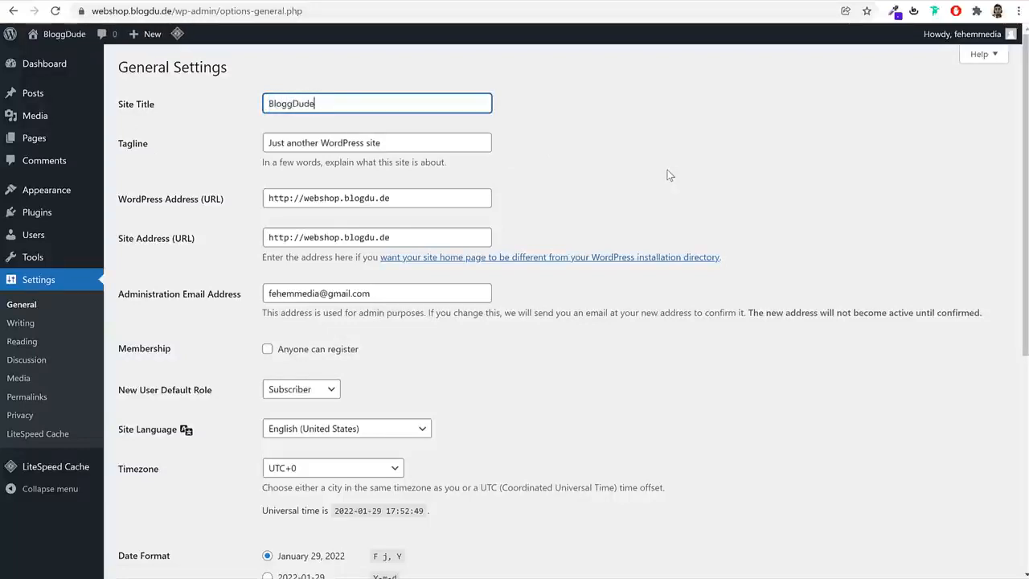
pyautogui.tripleClick(415, 149)
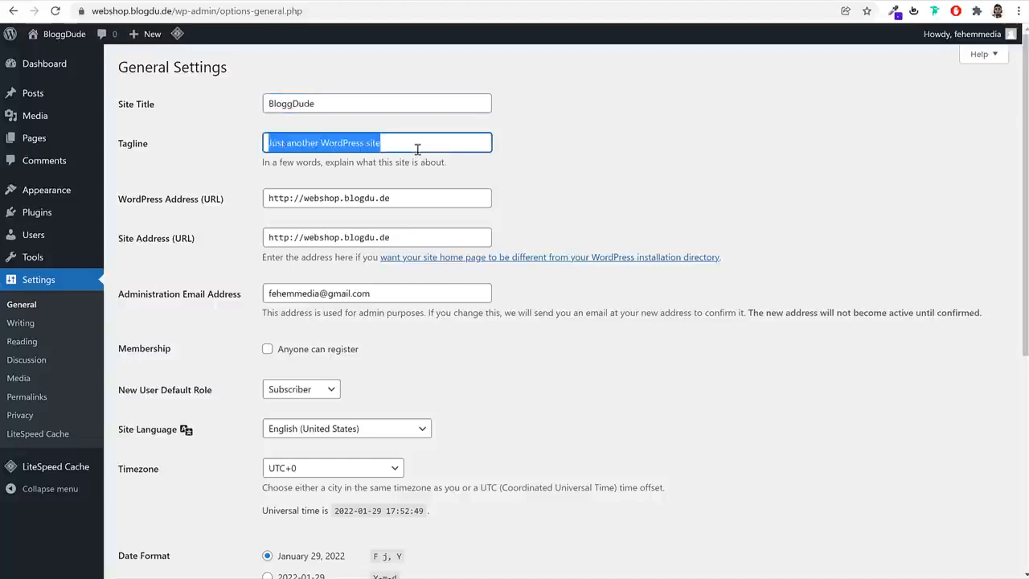
pyautogui.write('Best eC')
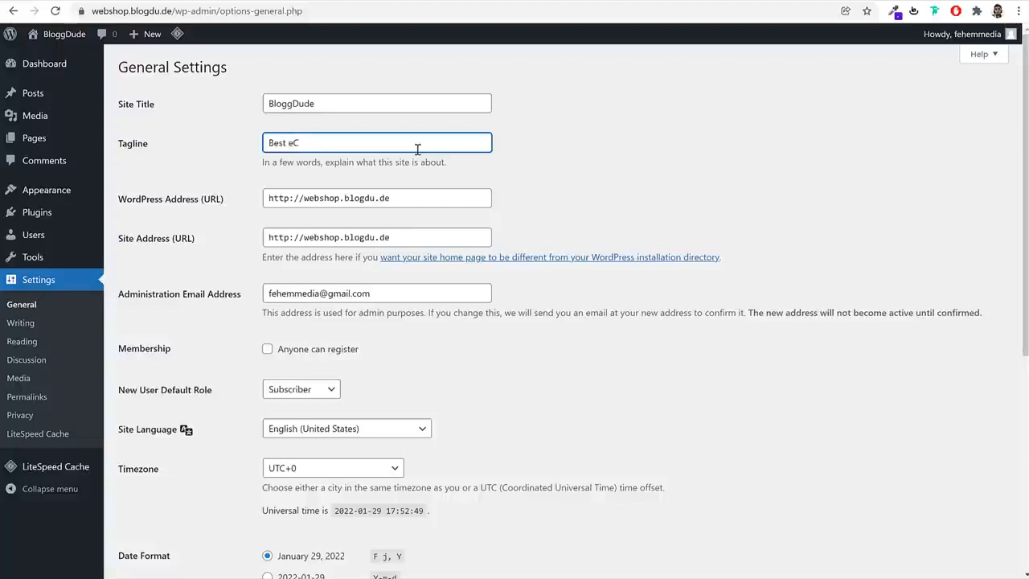
pyautogui.write('omm Website')
pyautogui.tripleClick(374, 105)
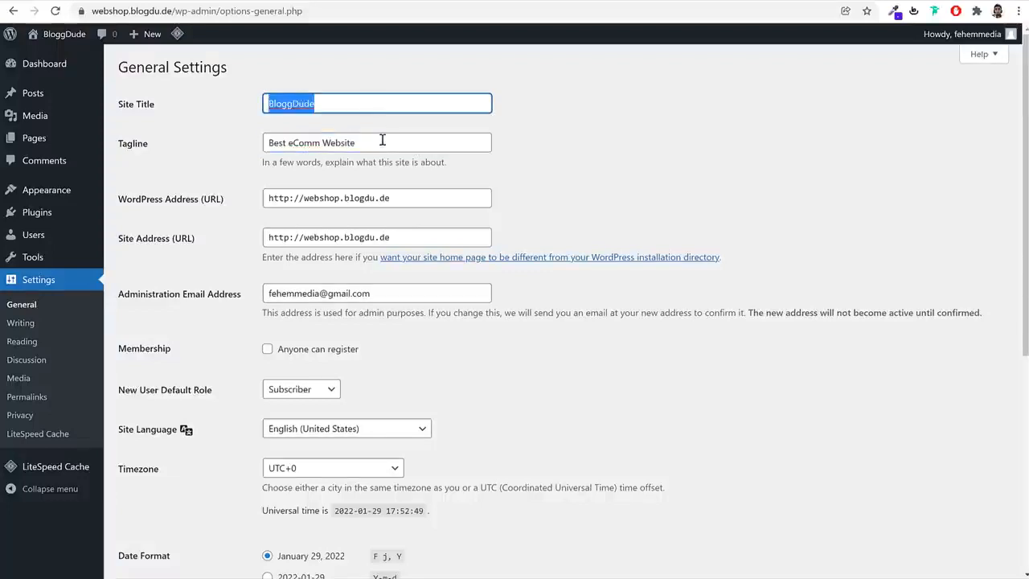
pyautogui.tripleClick(382, 140)
pyautogui.click(641, 163)
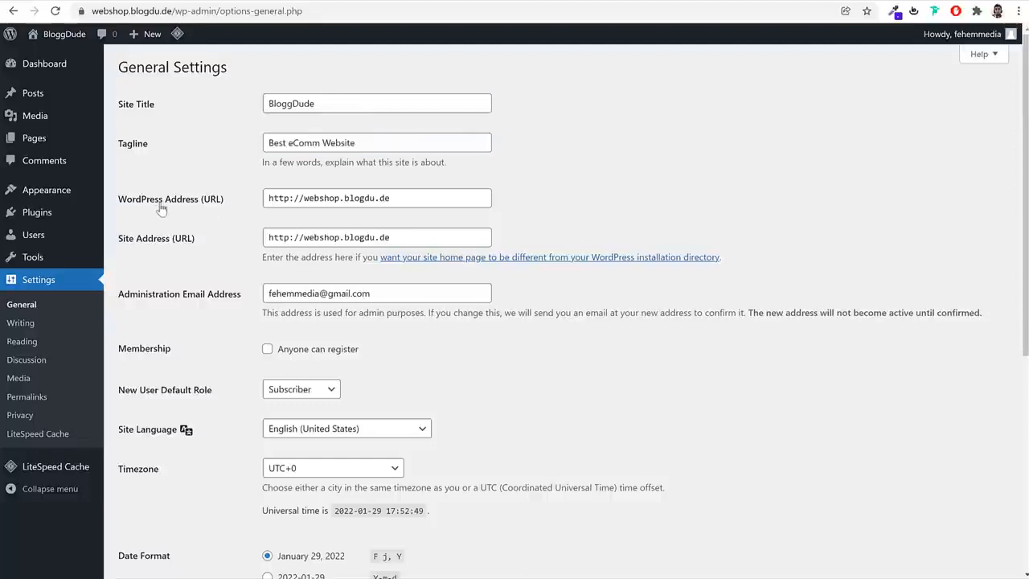
pyautogui.click(290, 201)
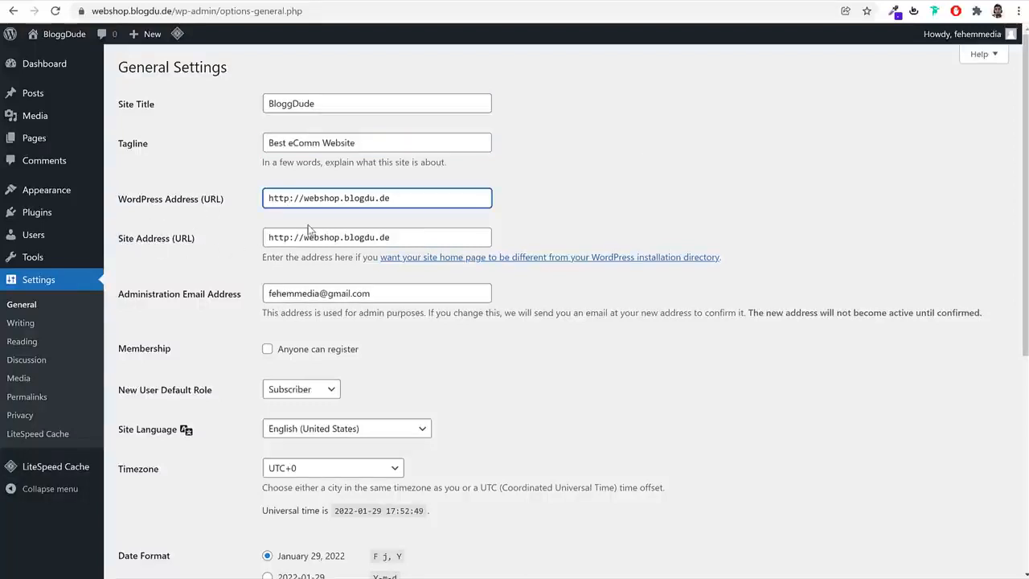
pyautogui.write('s')
pyautogui.click(290, 237)
pyautogui.write('s')
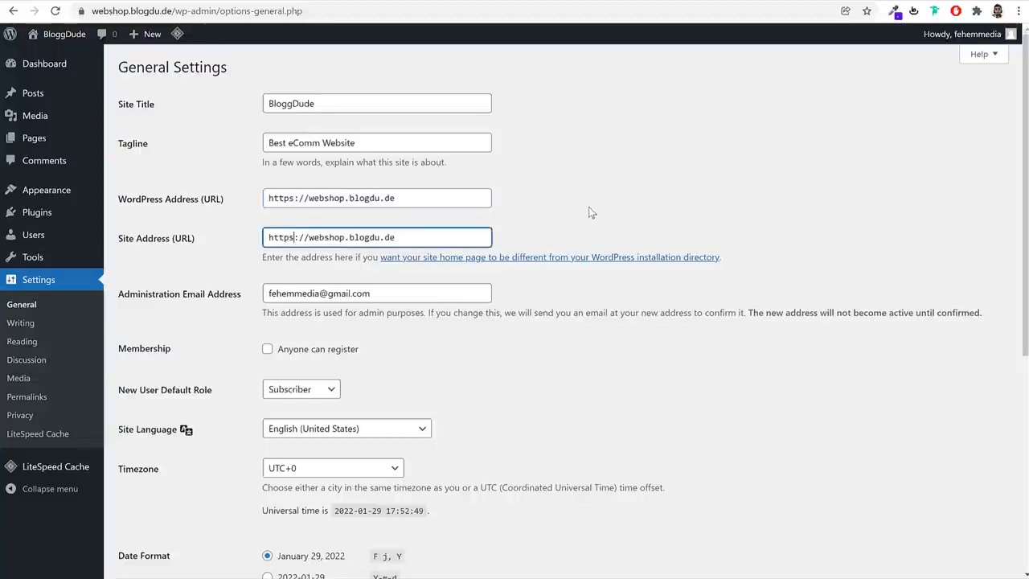
pyautogui.click(588, 208)
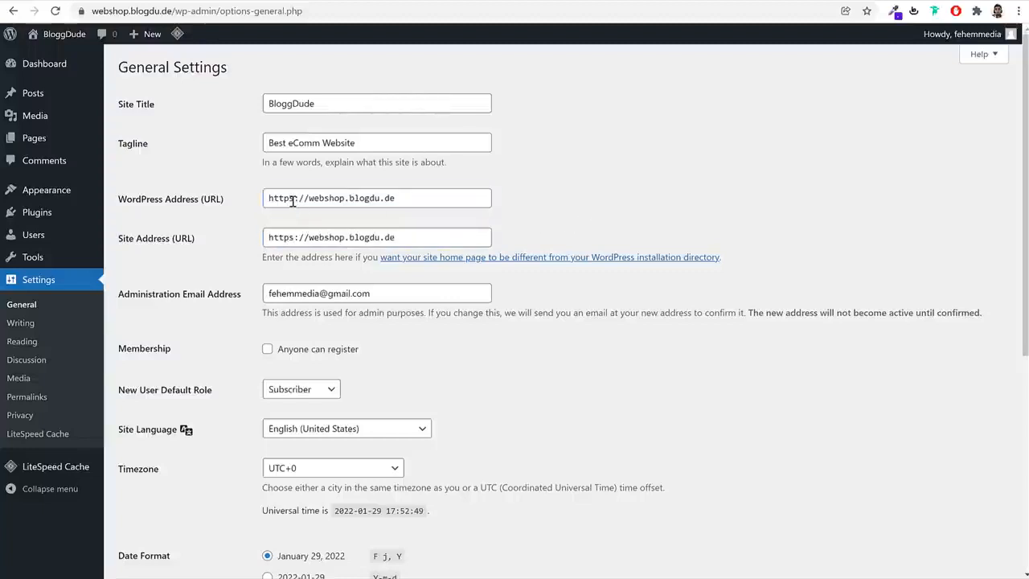
pyautogui.moveTo(295, 200); pyautogui.dragTo(290, 200)
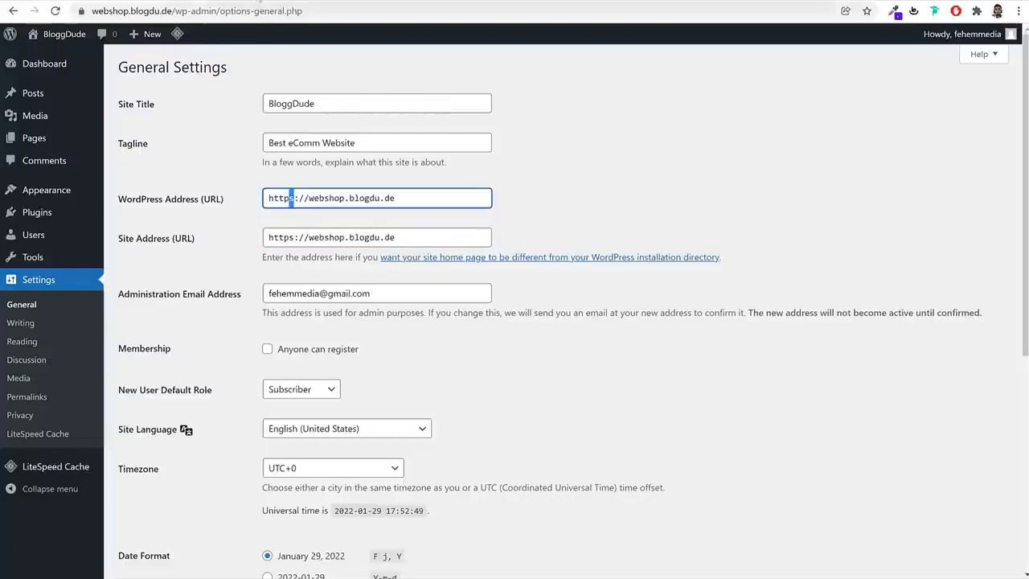
# Switch to the Hostinger WordPress dashboard and check the SSL Certificate and Force HTTPS settings for webshop.blogdu.de
pyautogui.click(277, 2)
pyautogui.scroll(-2, 522, 365)
pyautogui.scroll(-3, 522, 366)
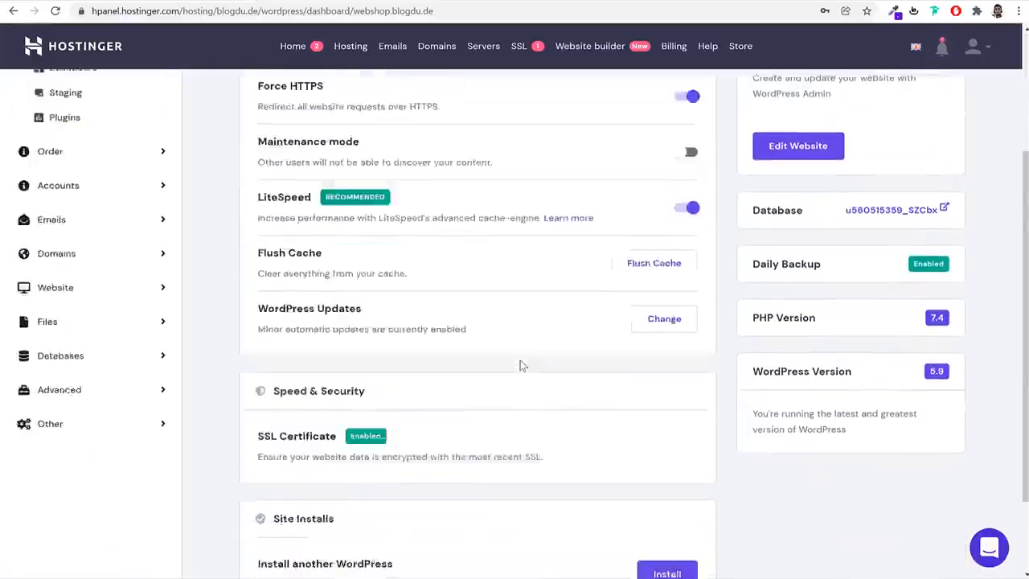
pyautogui.moveTo(337, 329); pyautogui.dragTo(257, 329)
pyautogui.scroll(1, 491, 346)
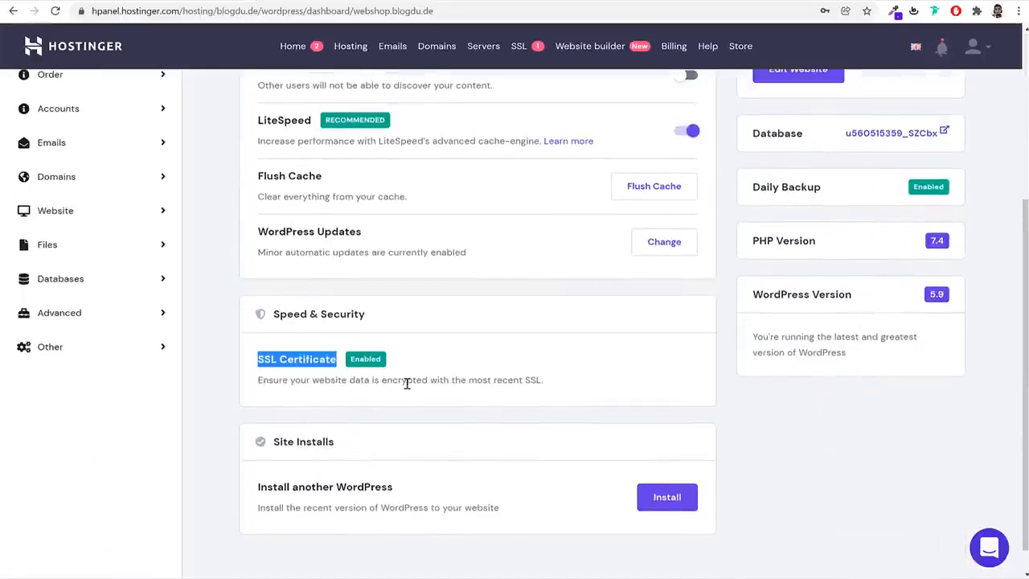
pyautogui.scroll(-1, 395, 354)
pyautogui.scroll(4, 380, 358)
pyautogui.scroll(1, 382, 362)
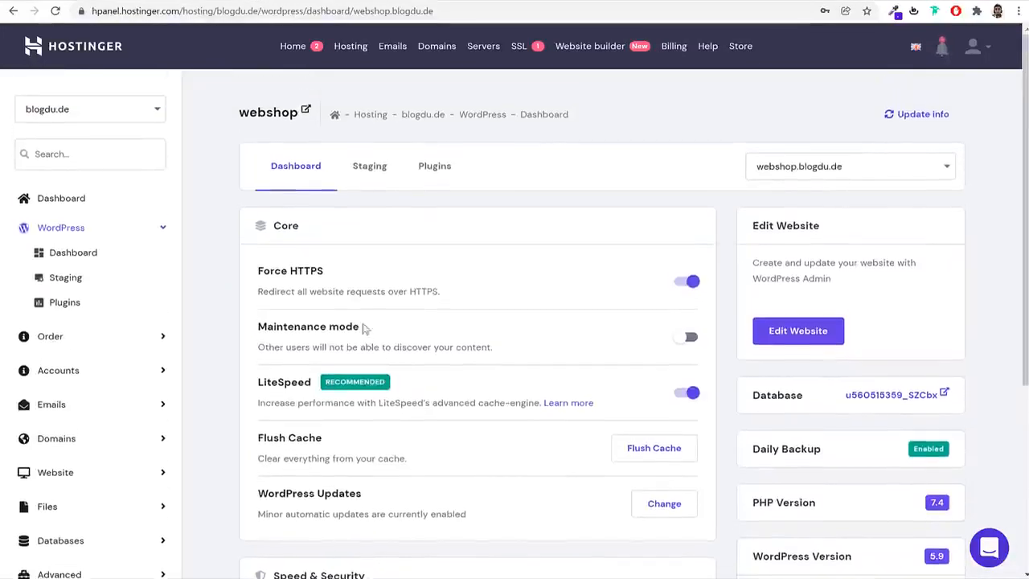
pyautogui.moveTo(323, 272); pyautogui.dragTo(263, 271)
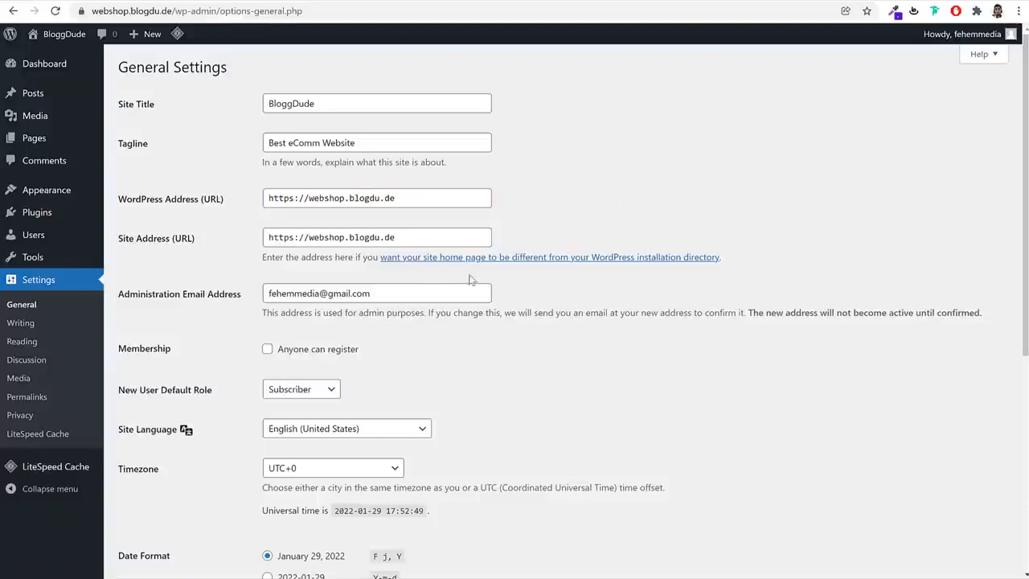
# Back in the WordPress general settings, allow anyone to register and set the timezone to Kolkata
pyautogui.scroll(-2, 498, 294)
pyautogui.click(326, 221)
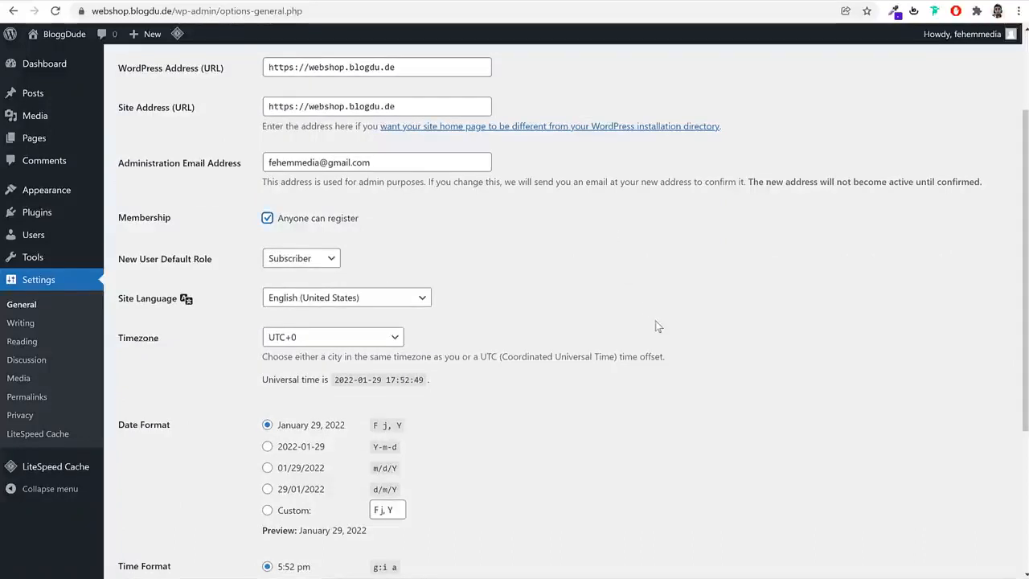
pyautogui.scroll(-3, 712, 311)
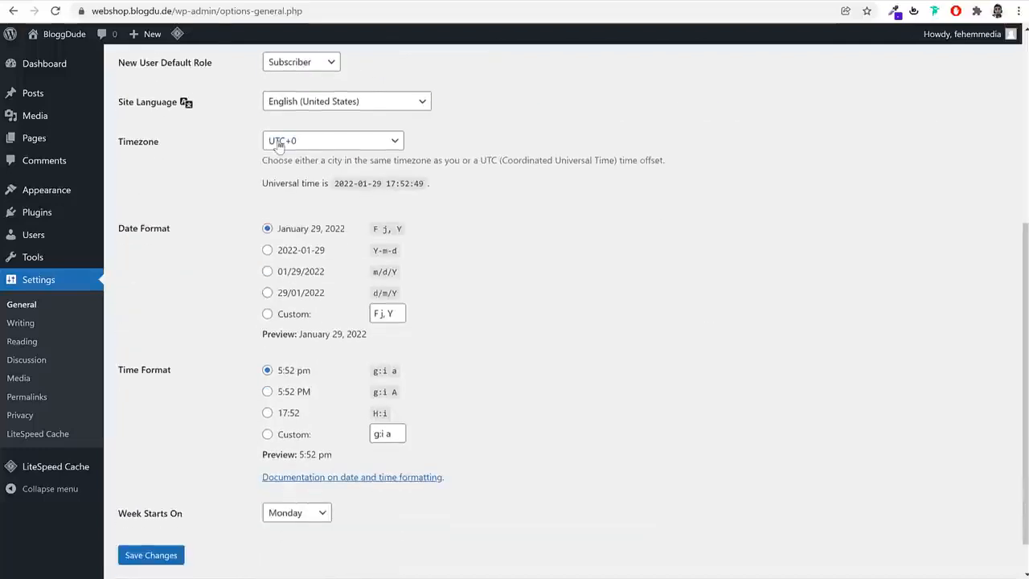
pyautogui.click(277, 143)
pyautogui.write('kolkata')
pyautogui.press('Return')
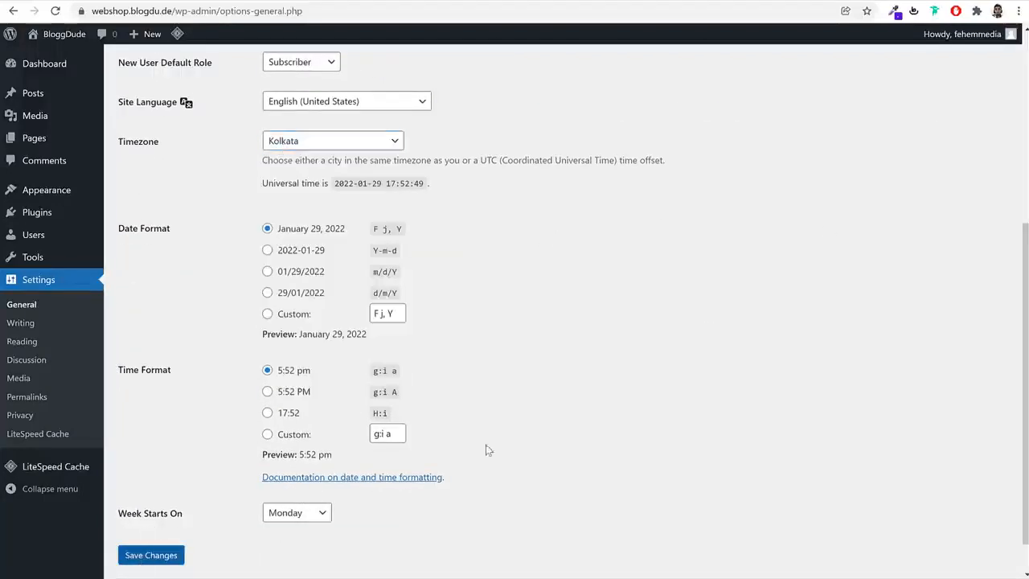
# Save the general settings and log back in to WordPress with the saved username and password
pyautogui.scroll(5, 751, 234)
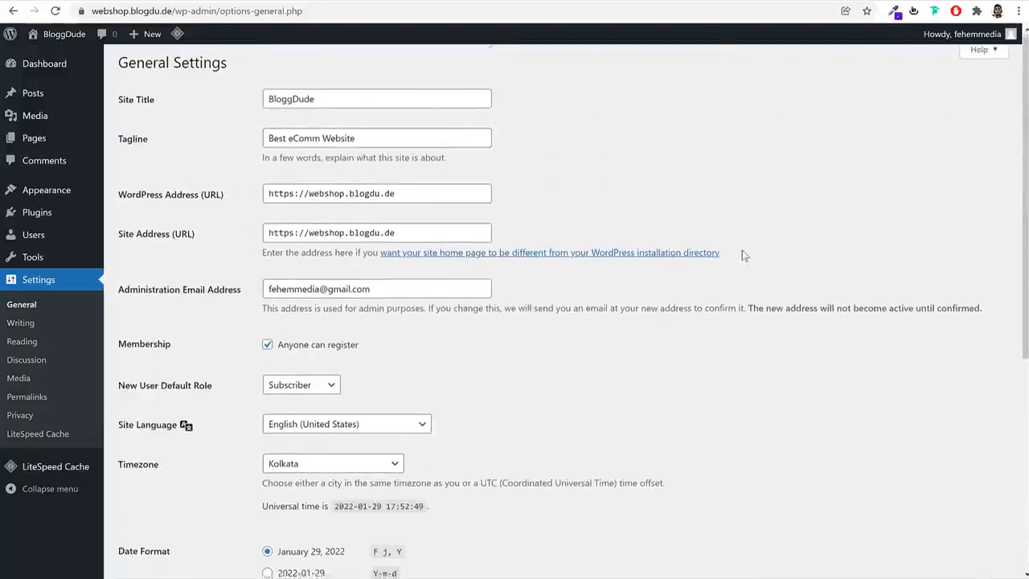
pyautogui.scroll(-5, 744, 254)
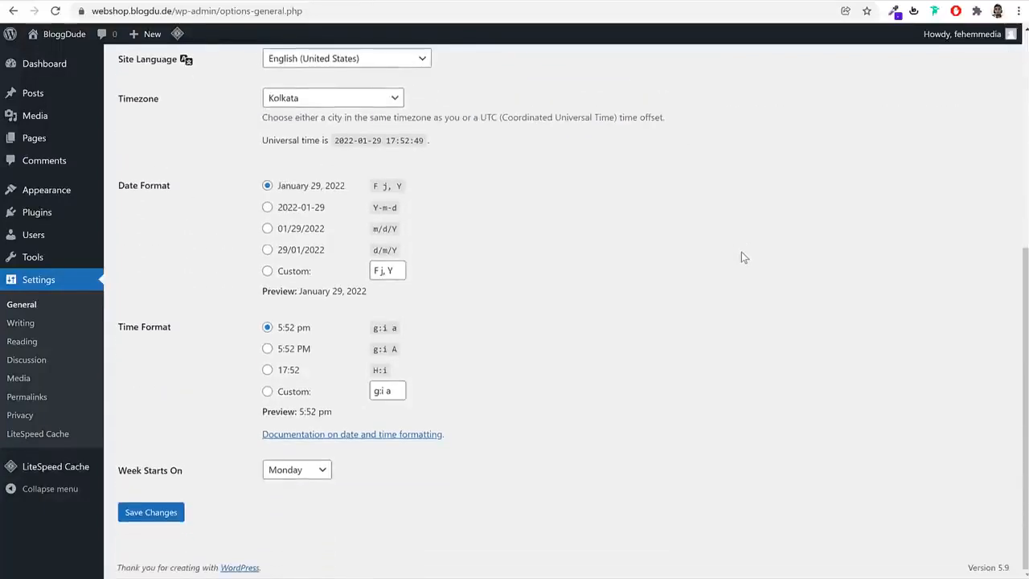
pyautogui.click(150, 513)
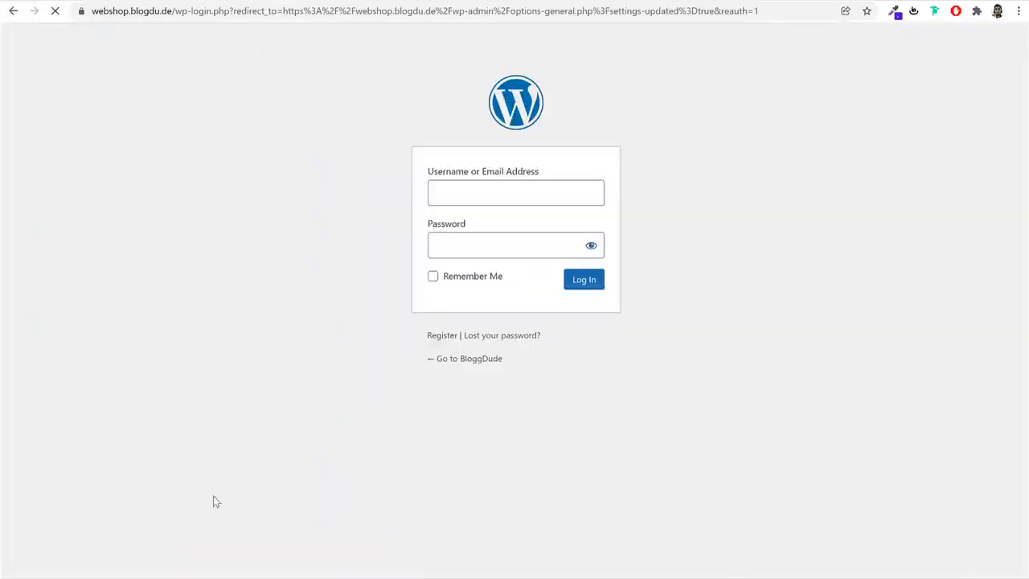
pyautogui.click(547, 196)
pyautogui.click(513, 234)
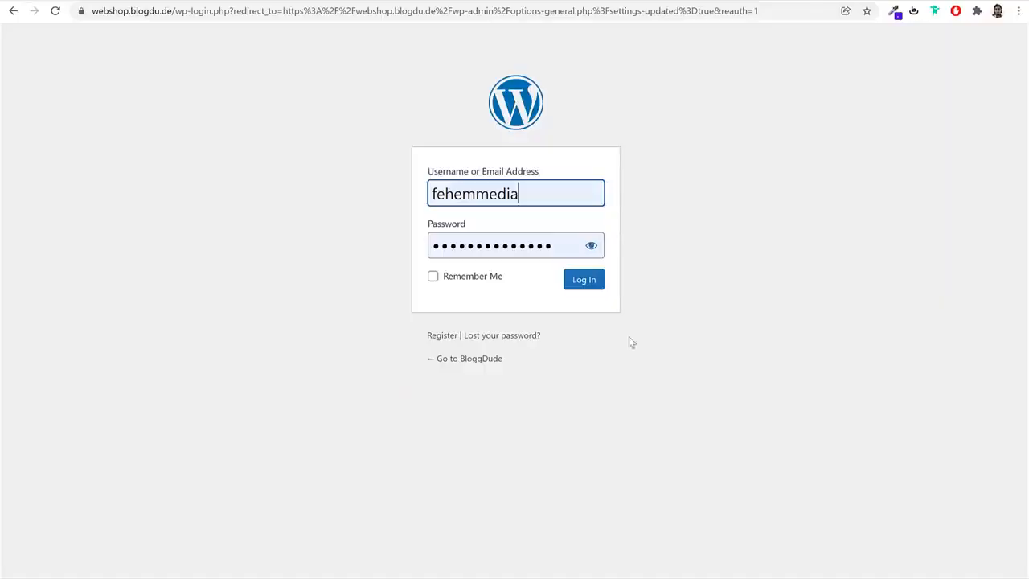
pyautogui.click(584, 280)
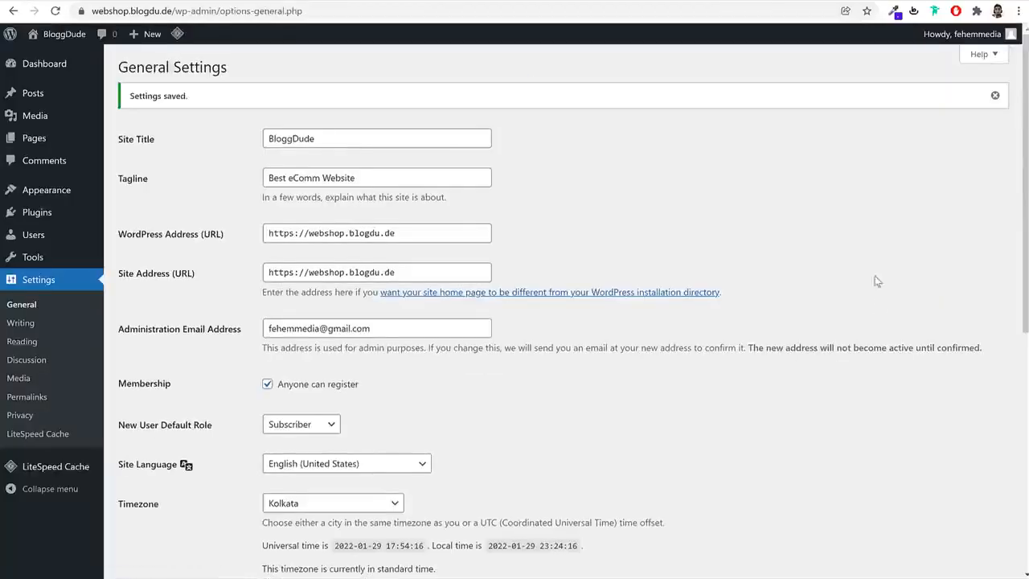
# Change the permalink structure to Post name and save the permalink settings
pyautogui.click(35, 404)
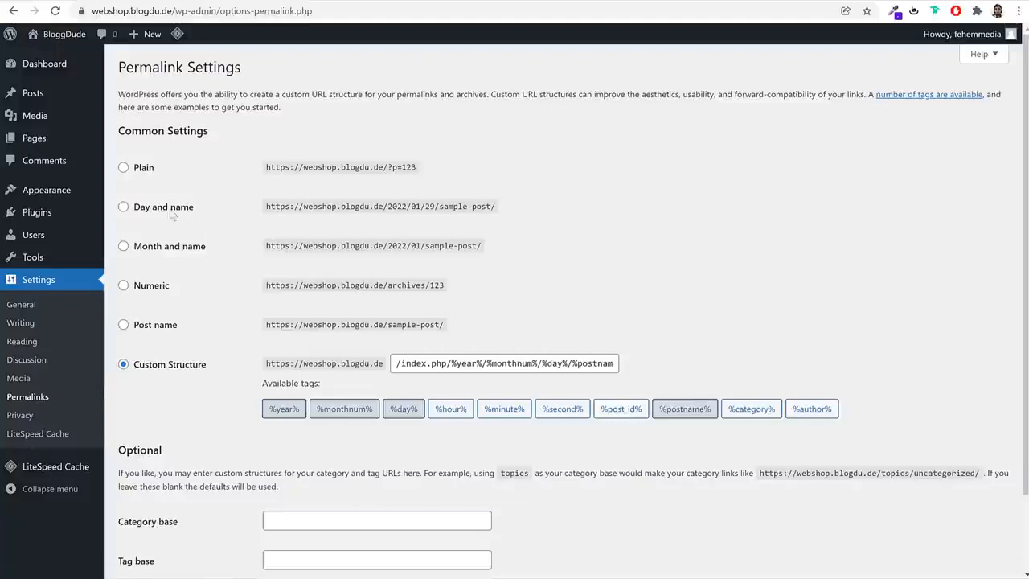
pyautogui.moveTo(171, 212); pyautogui.dragTo(130, 211)
pyautogui.moveTo(220, 368); pyautogui.dragTo(139, 372)
pyautogui.click(666, 274)
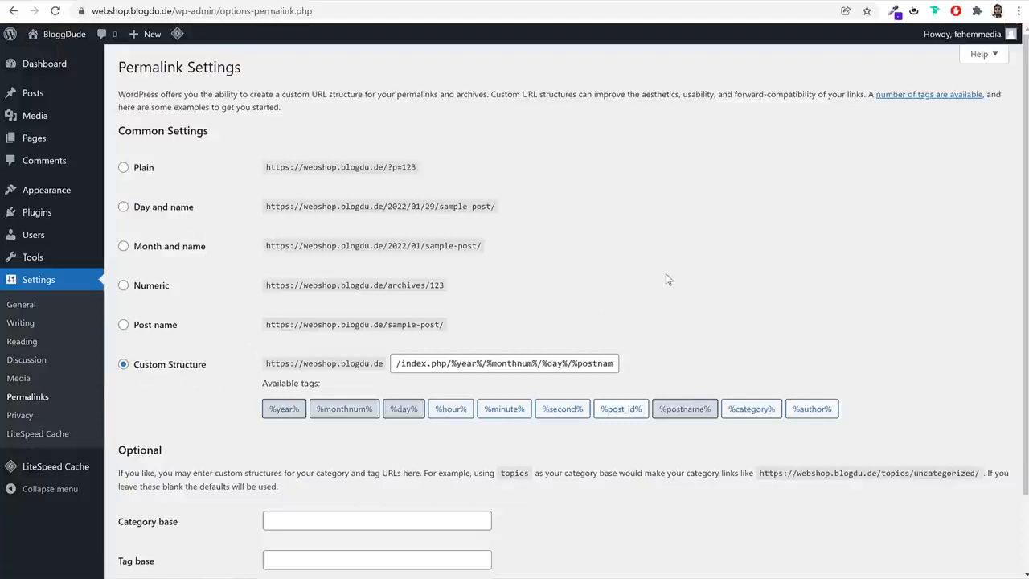
pyautogui.click(168, 327)
pyautogui.moveTo(193, 326); pyautogui.dragTo(130, 326)
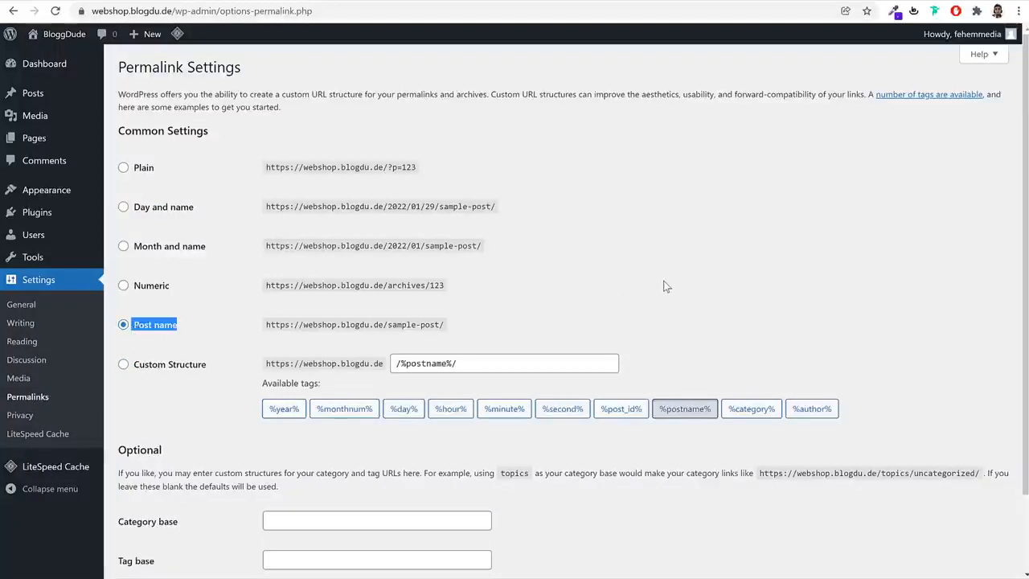
pyautogui.scroll(-2, 736, 298)
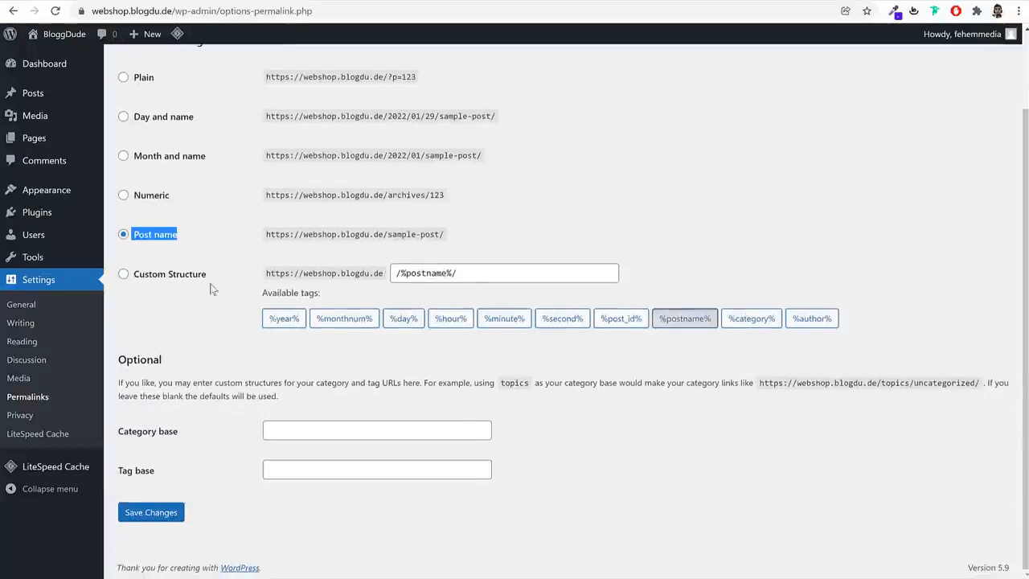
pyautogui.click(156, 513)
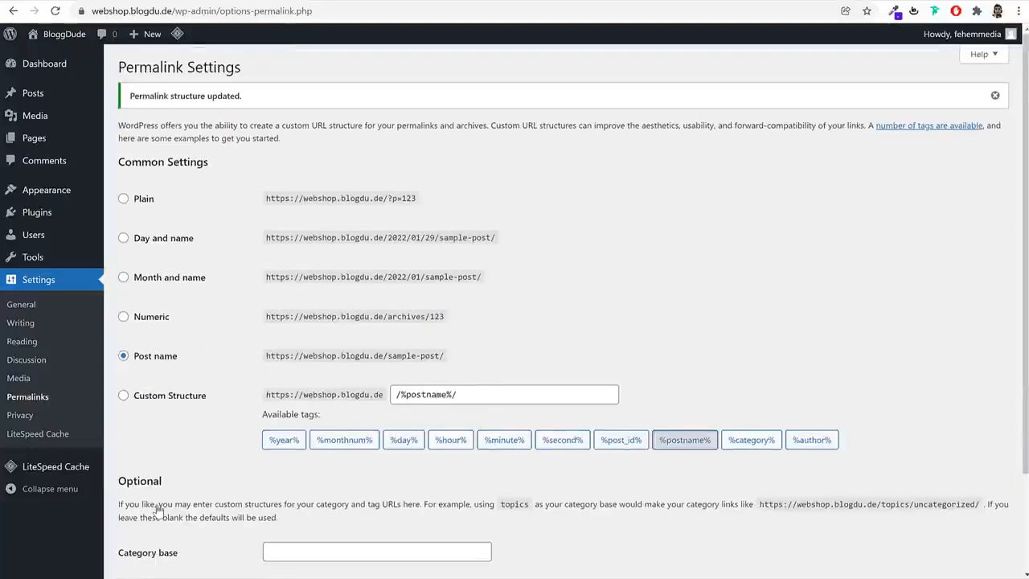
# Open the installed themes page, and load bloggdude.com/woostify in a new browser tab
pyautogui.click(49, 68)
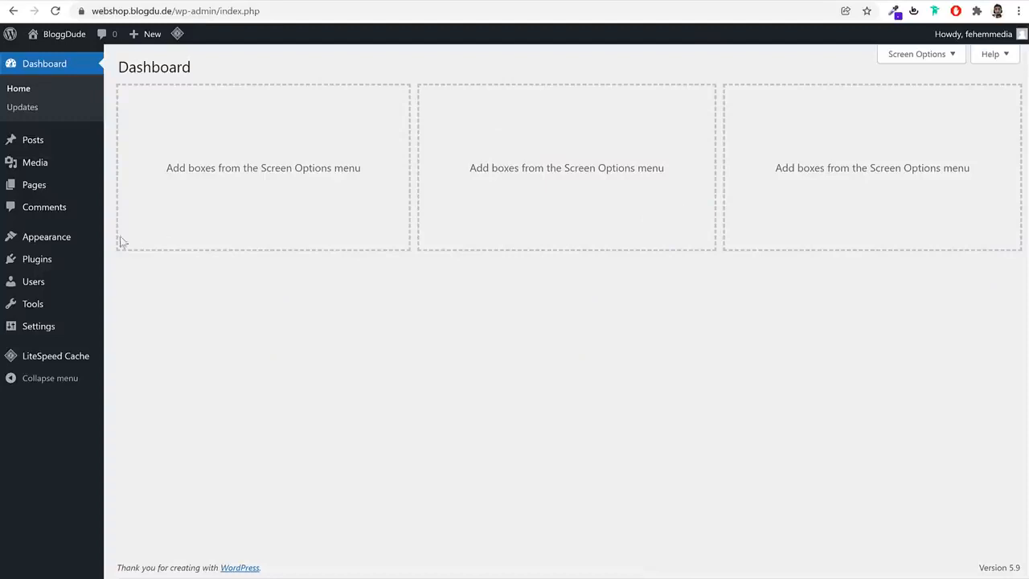
pyautogui.click(56, 242)
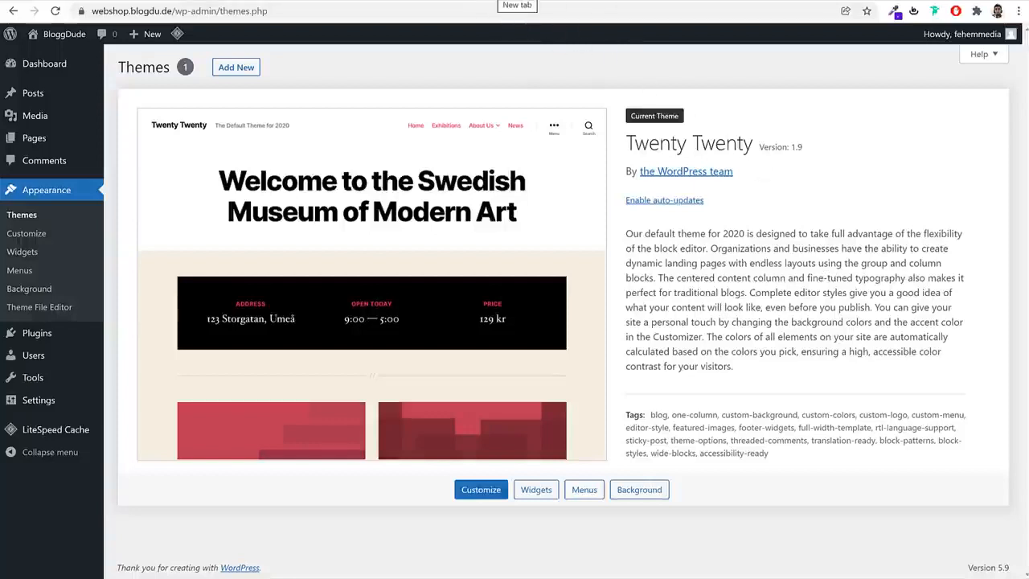
pyautogui.hotkey('ctrl', 't')
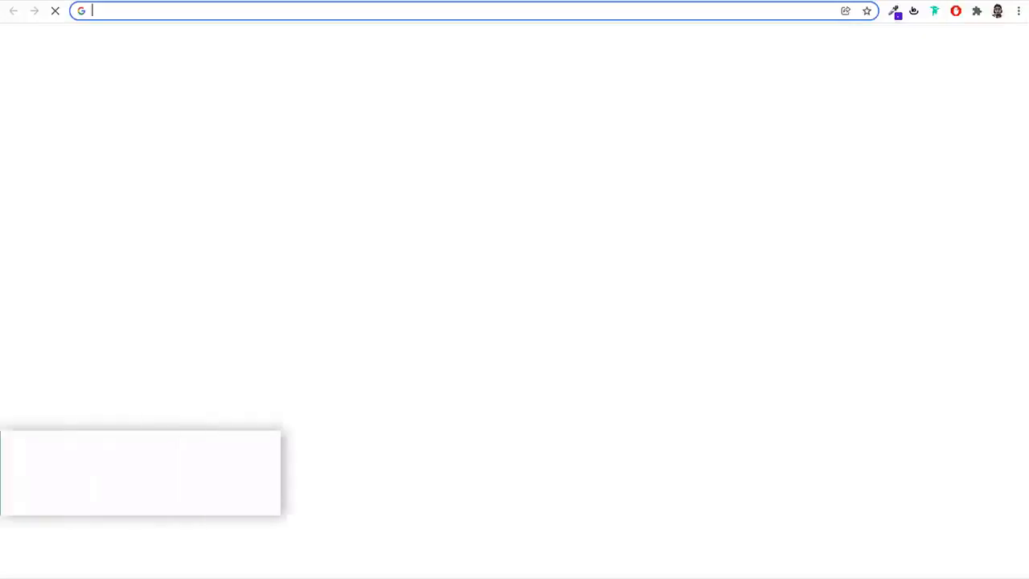
pyautogui.write('bloggdude.com/woostify')
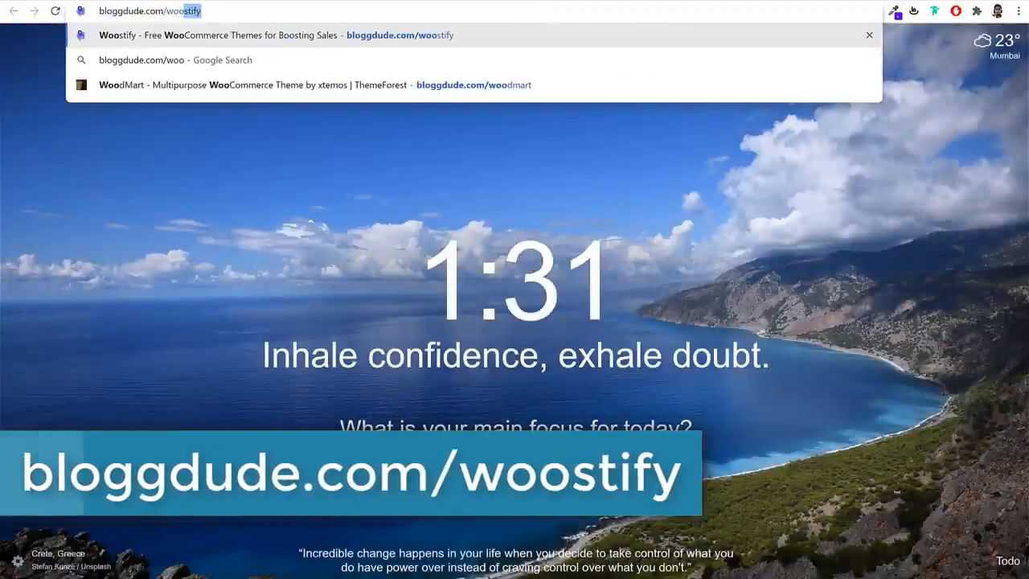
pyautogui.press('Return')
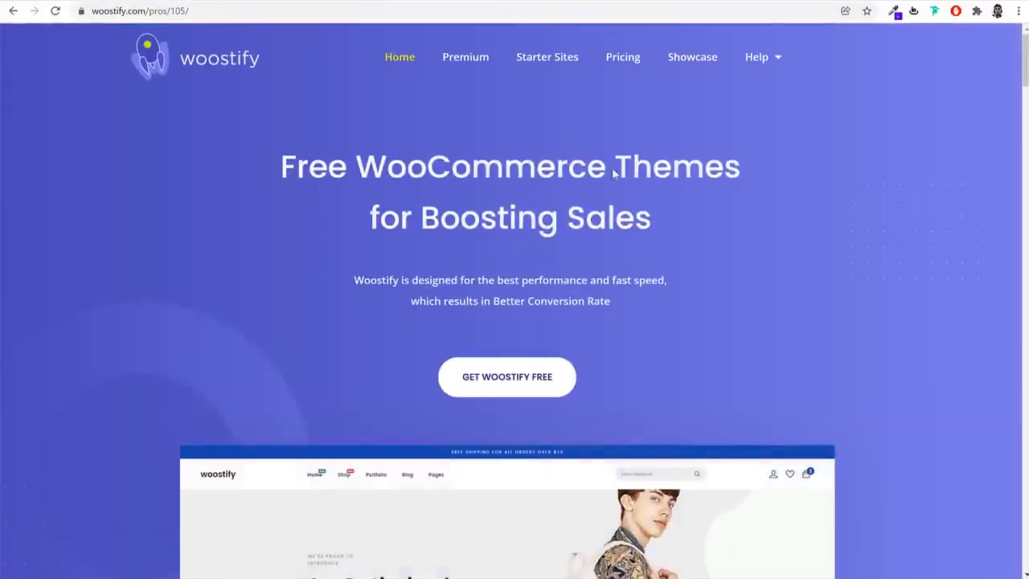
# Look over the Woostify home page and open the download form for the free theme
pyautogui.scroll(-7, 876, 372)
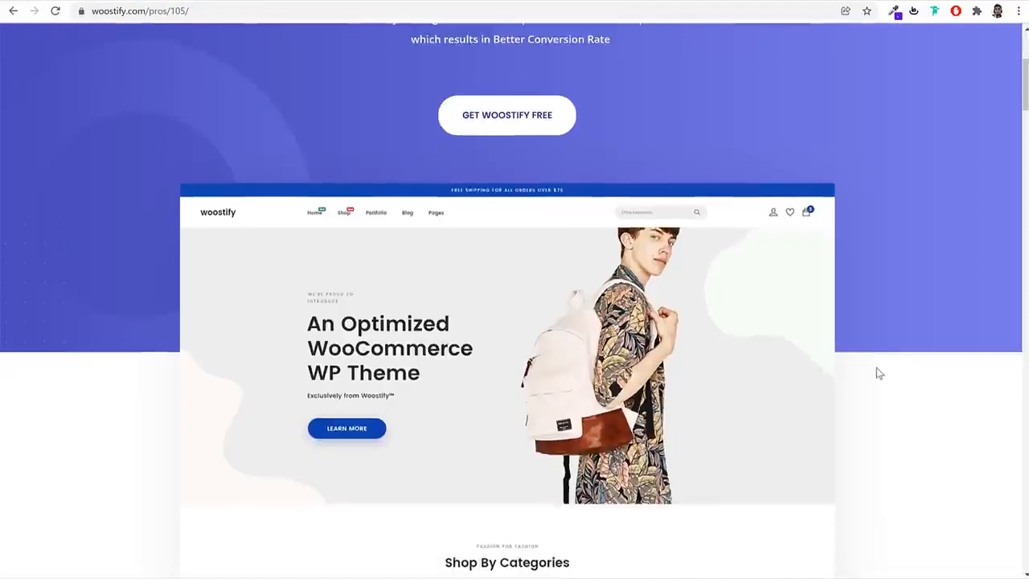
pyautogui.scroll(5, 878, 373)
pyautogui.scroll(2, 878, 372)
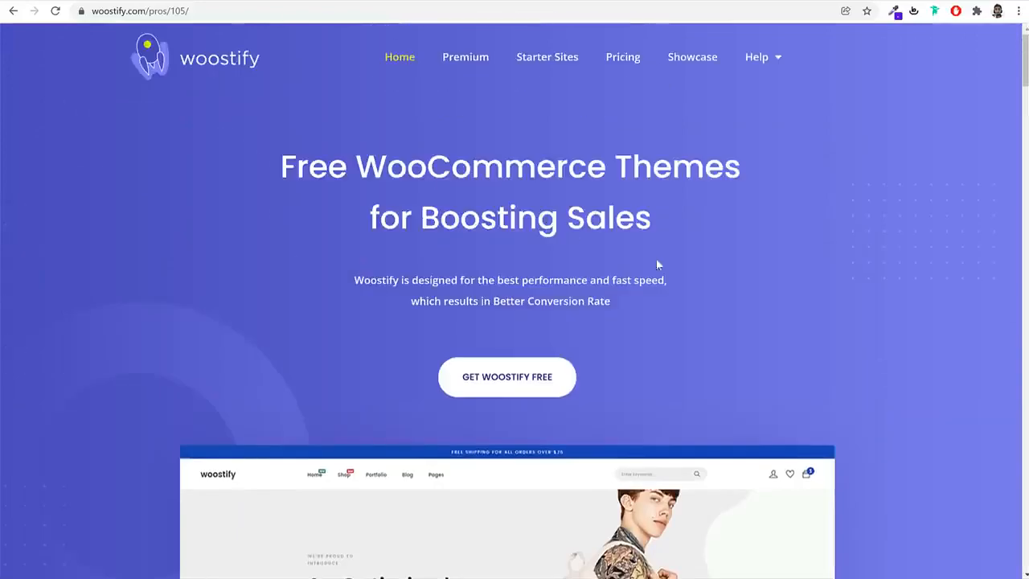
pyautogui.click(502, 390)
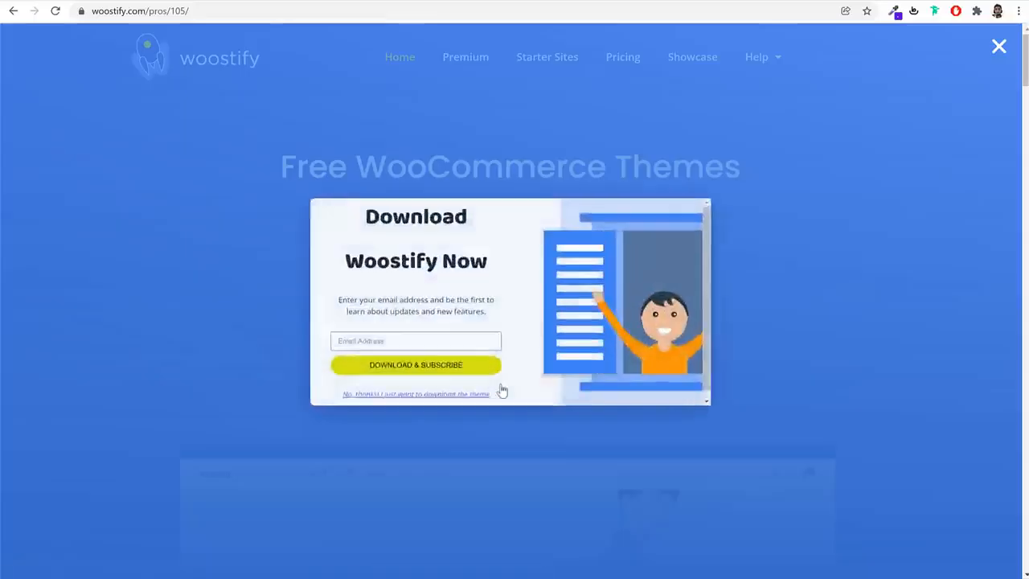
# Download the free Woostify theme zip from the "Start your empire with Woostify" section of the home page
pyautogui.click(796, 267)
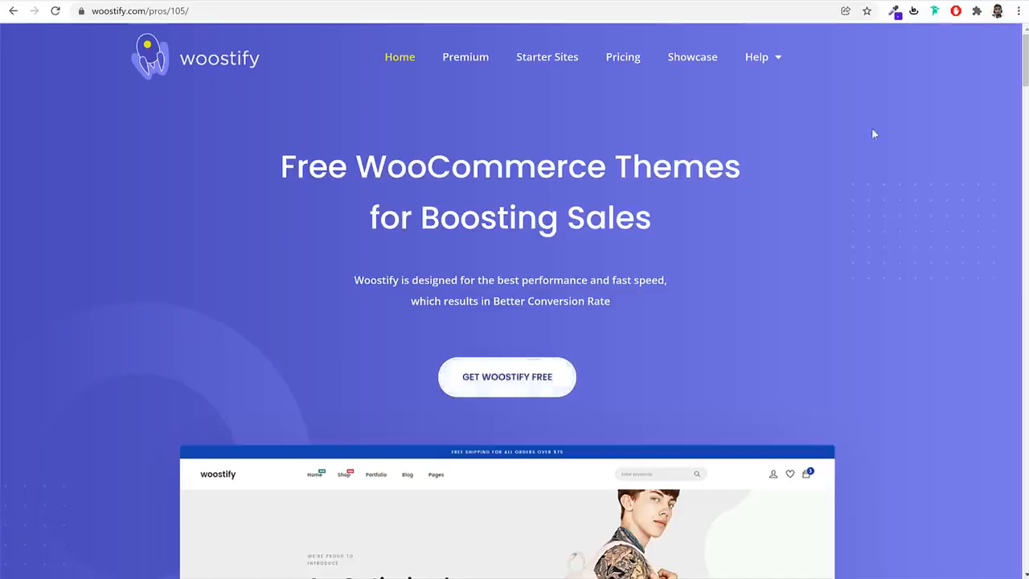
pyautogui.scroll(-15, 813, 314)
pyautogui.scroll(-20, 815, 315)
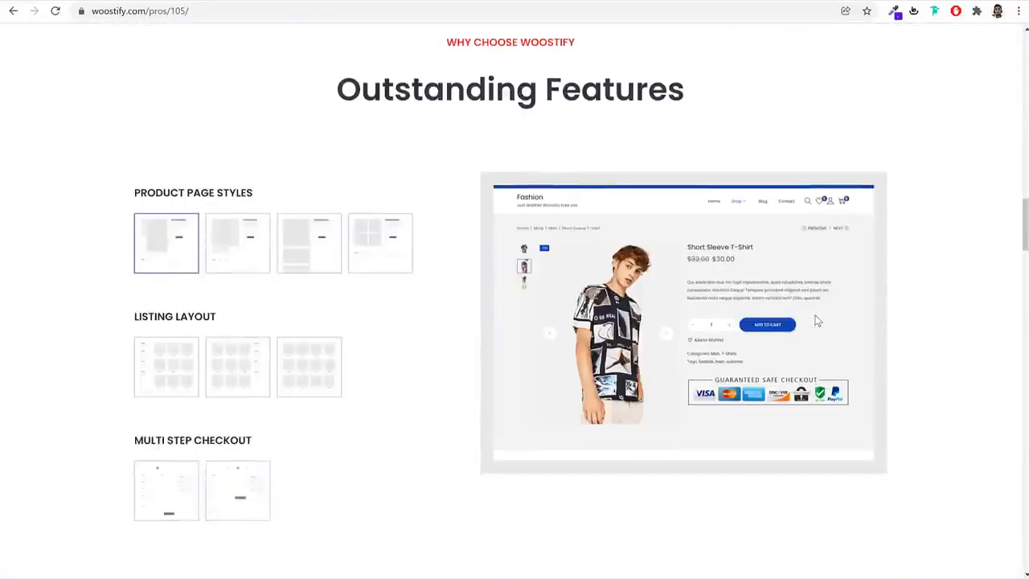
pyautogui.scroll(-20, 816, 316)
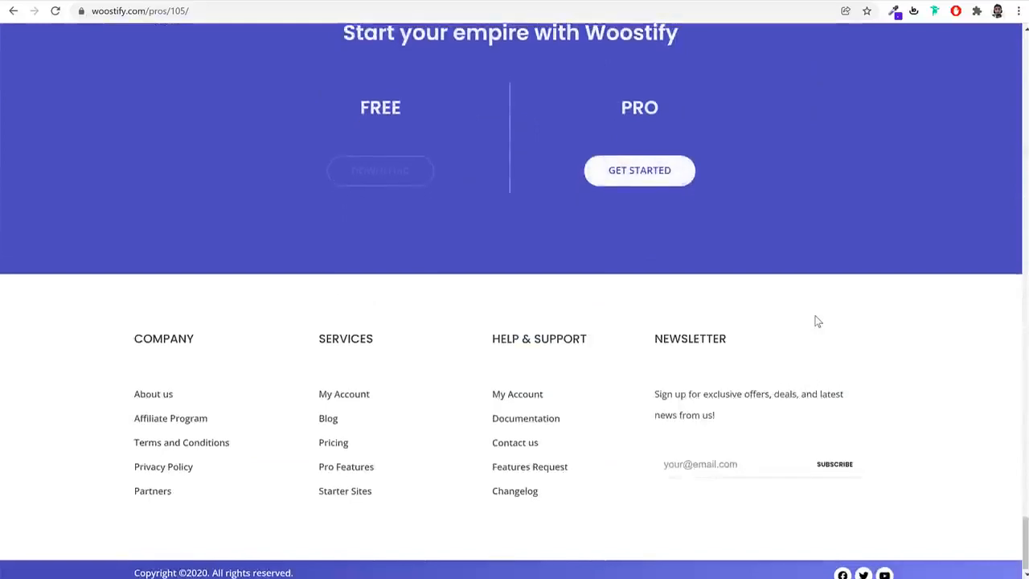
pyautogui.scroll(2, 816, 317)
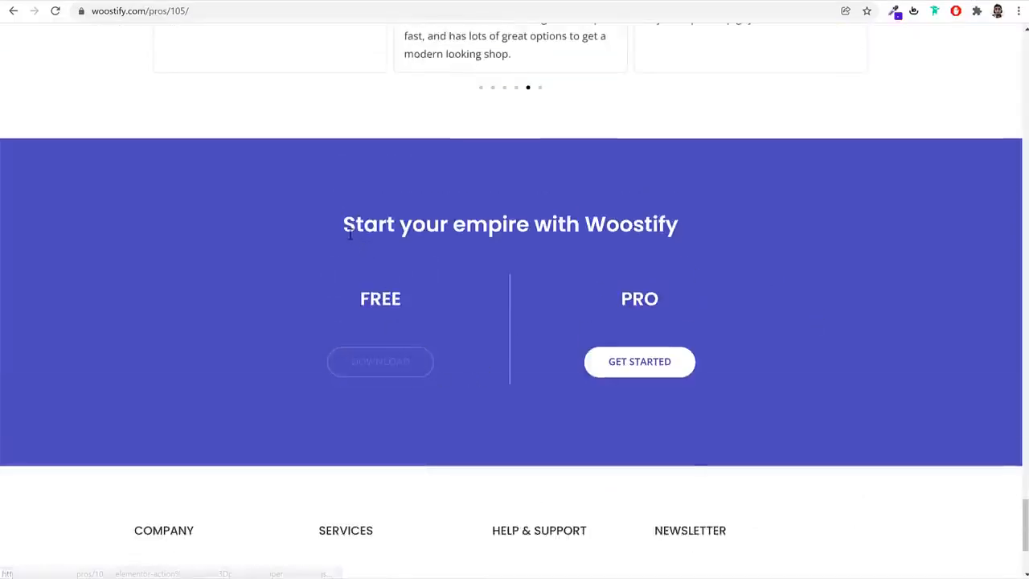
pyautogui.moveTo(344, 224); pyautogui.dragTo(697, 226)
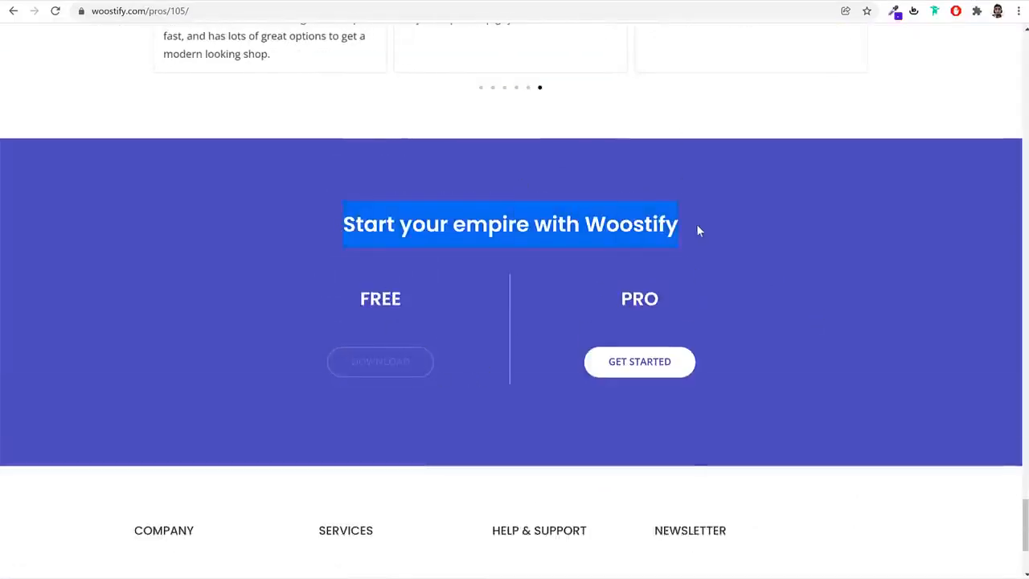
pyautogui.click(696, 225)
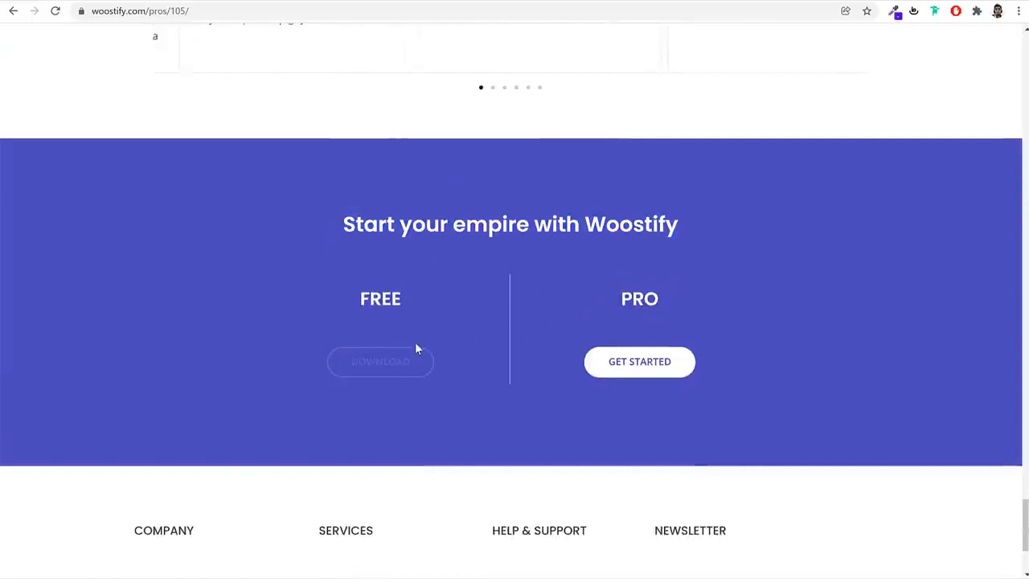
pyautogui.click(404, 361)
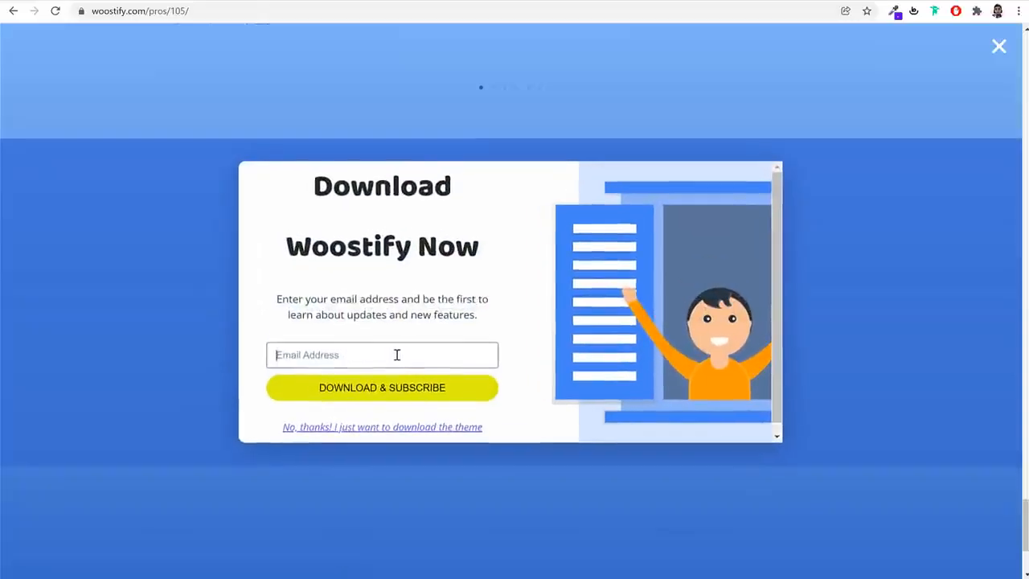
pyautogui.click(383, 399)
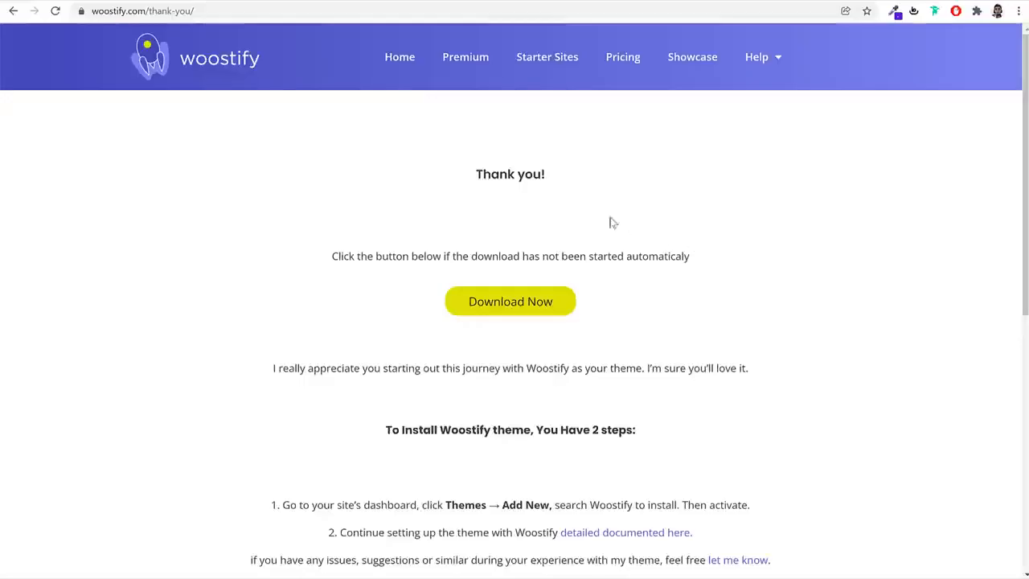
pyautogui.click(515, 312)
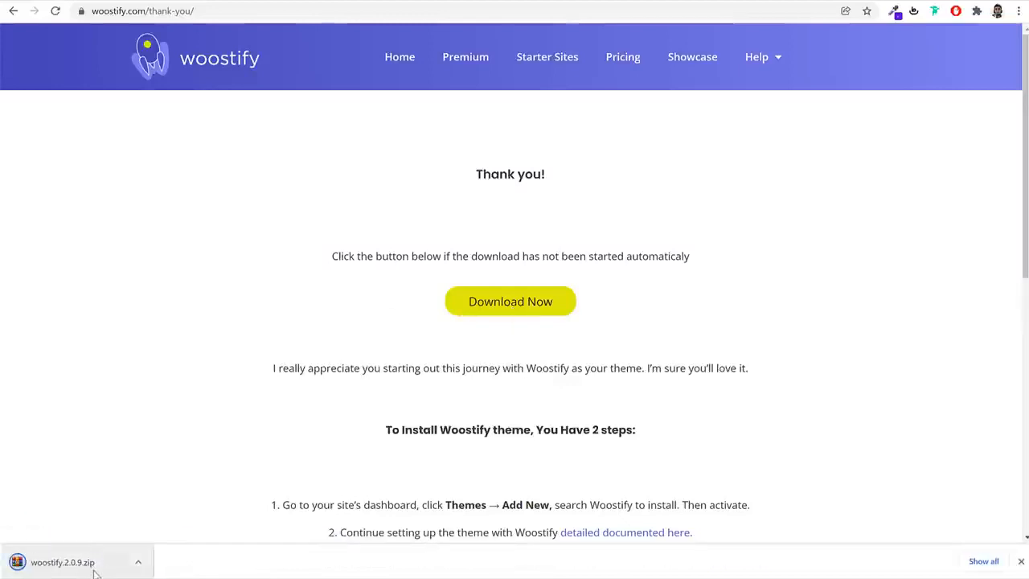
# Install the theme from woostify.2.0.9.zip in WordPress, activate it, and dismiss its thank-you notice
pyautogui.click(233, 1)
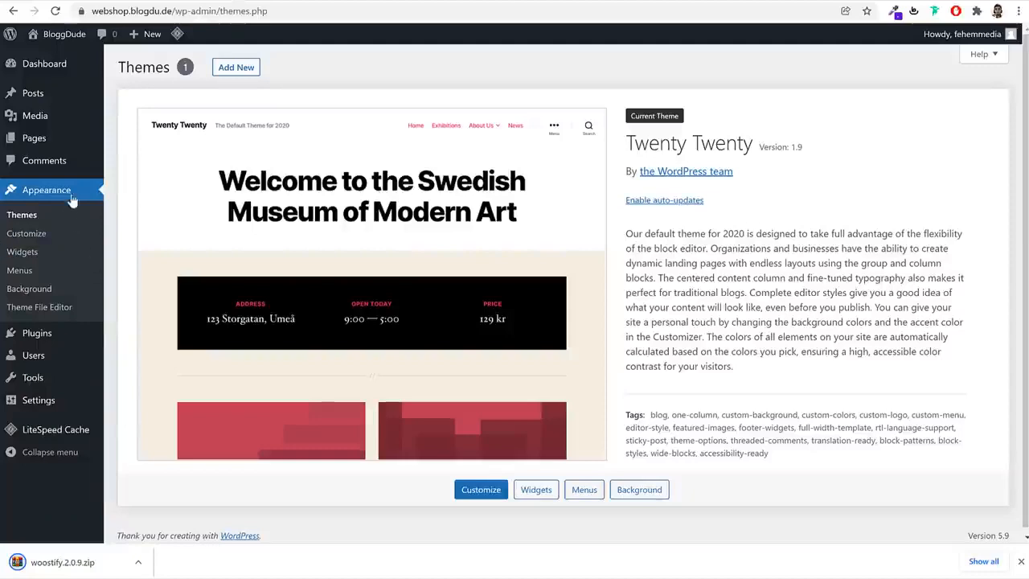
pyautogui.click(245, 69)
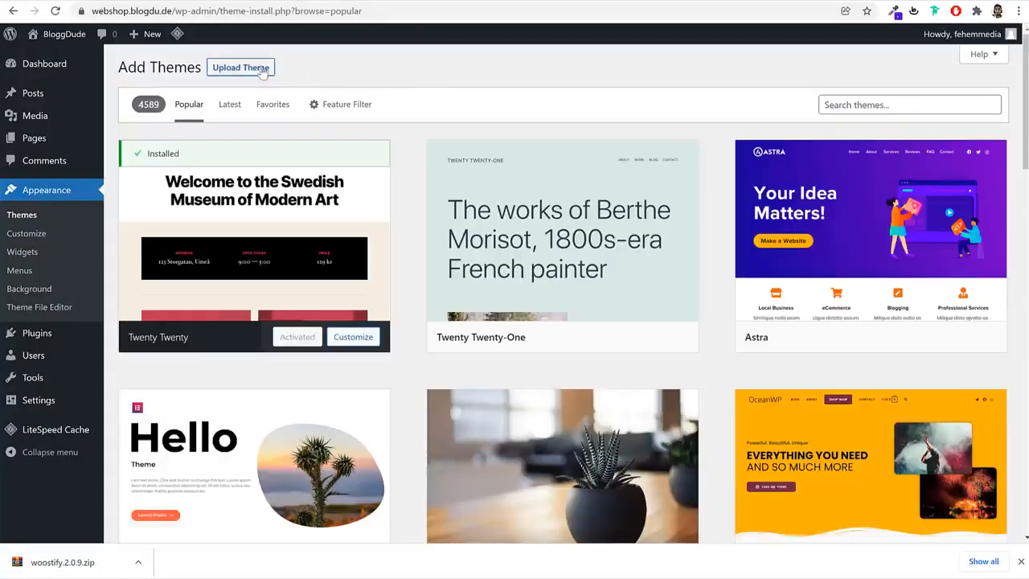
pyautogui.click(263, 71)
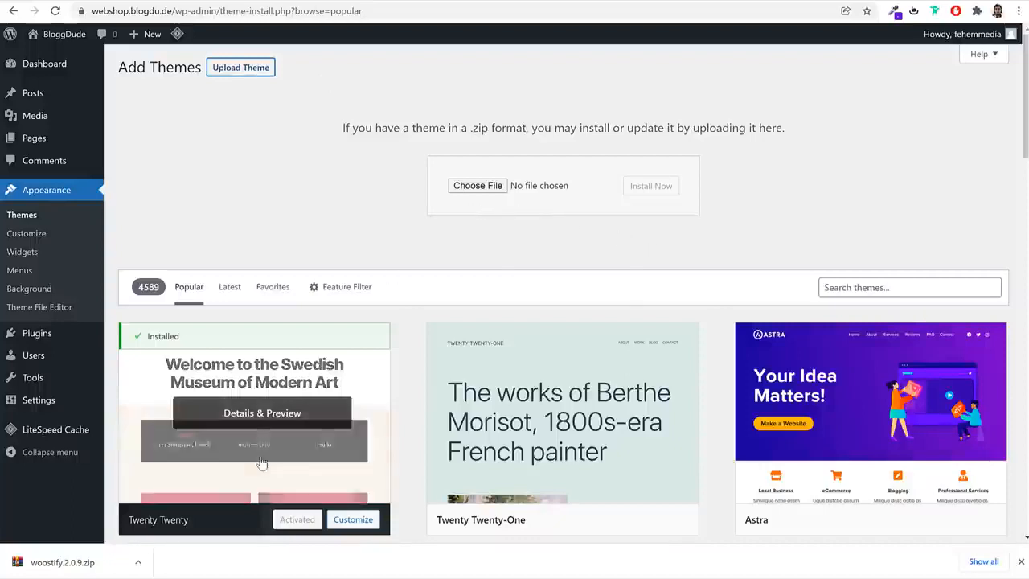
pyautogui.moveTo(36, 562); pyautogui.dragTo(506, 188)
pyautogui.click(667, 189)
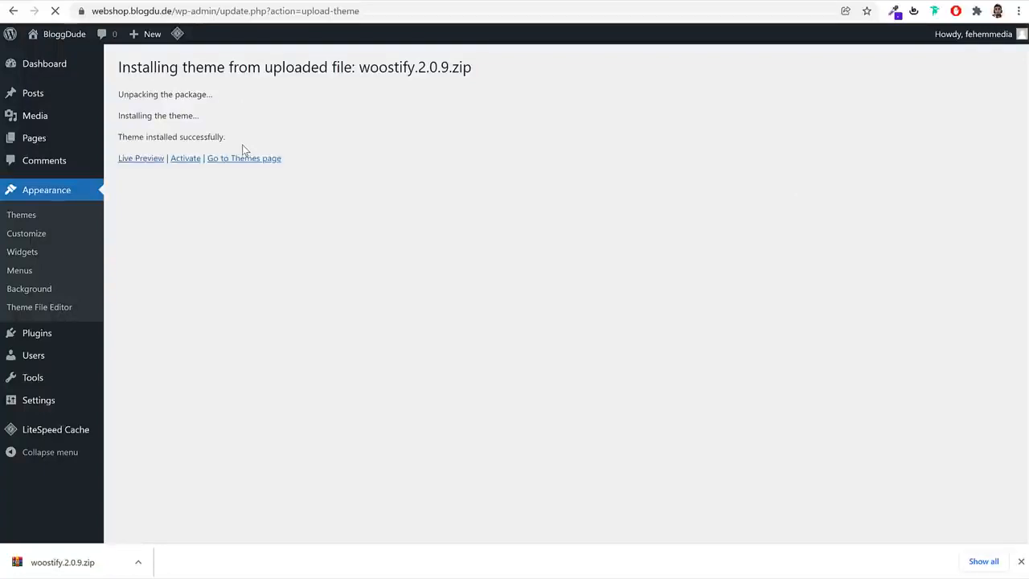
pyautogui.click(187, 161)
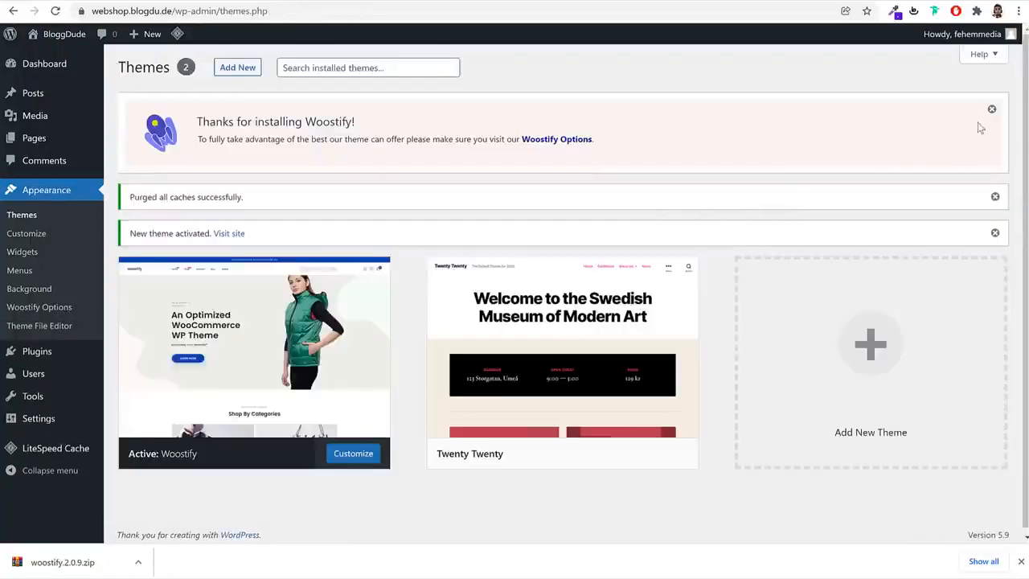
pyautogui.click(993, 111)
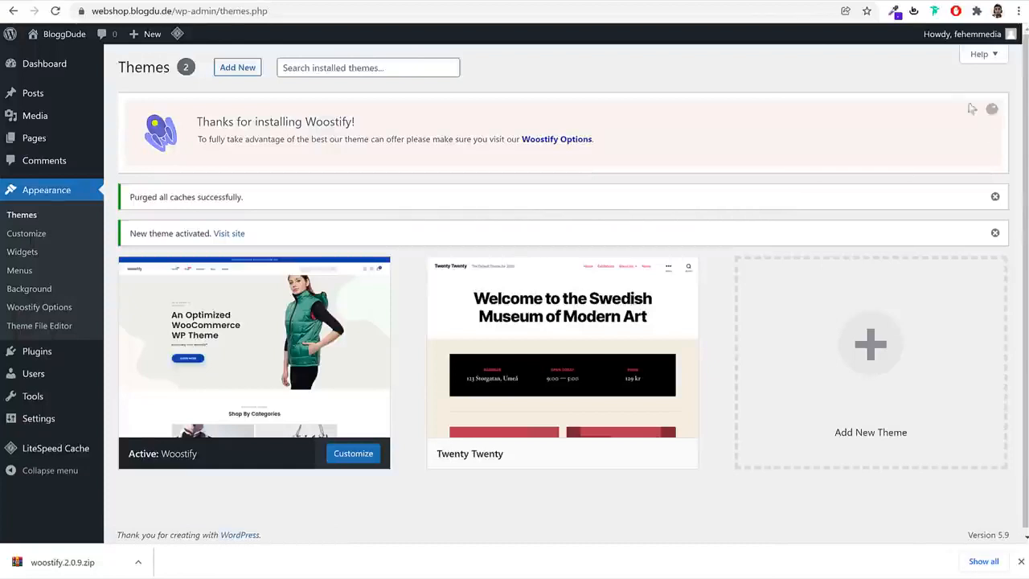
# Delete the Twenty Twenty theme and enable auto-updates for the Woostify theme
pyautogui.moveTo(469, 260)
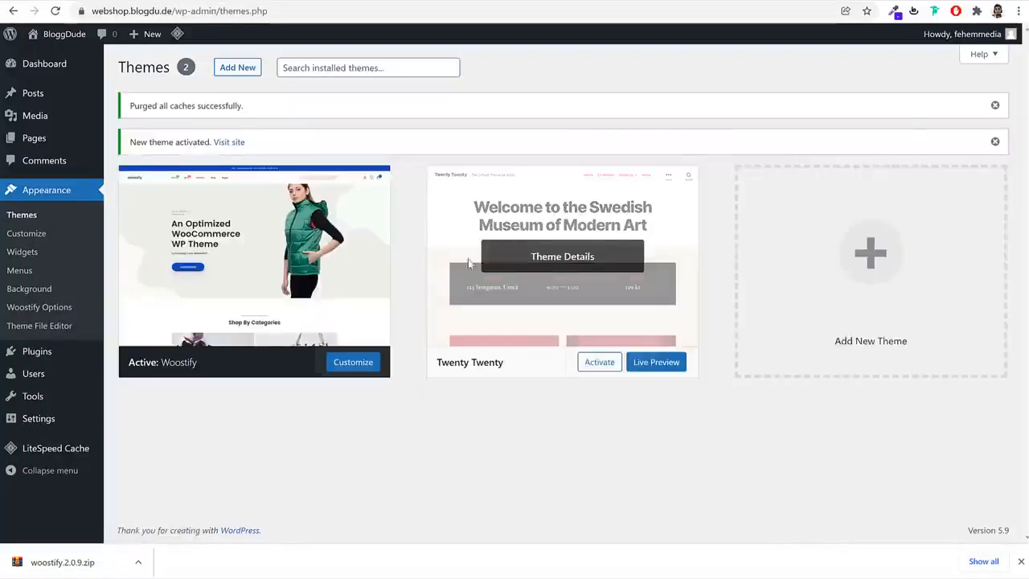
pyautogui.click(524, 283)
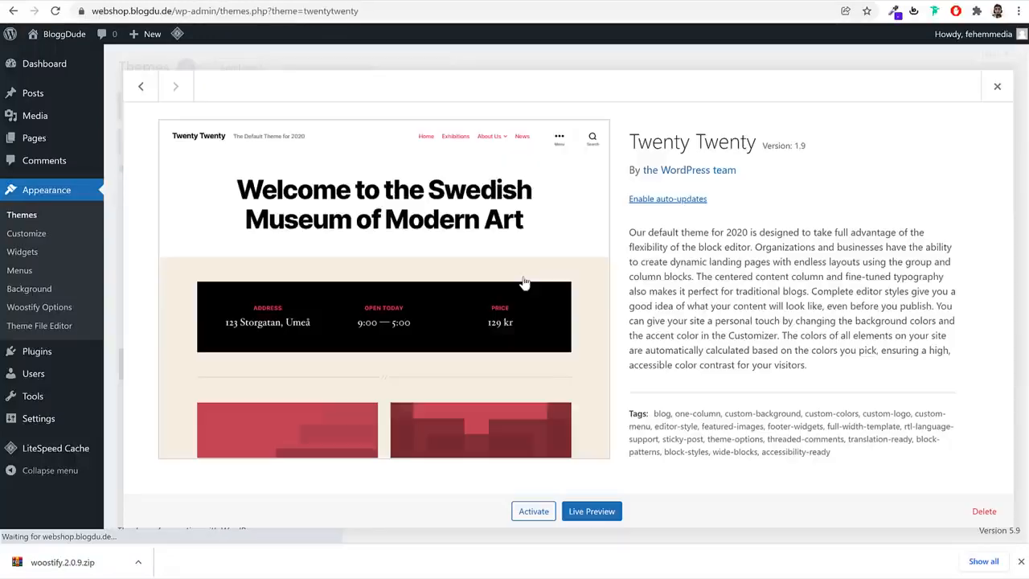
pyautogui.click(984, 511)
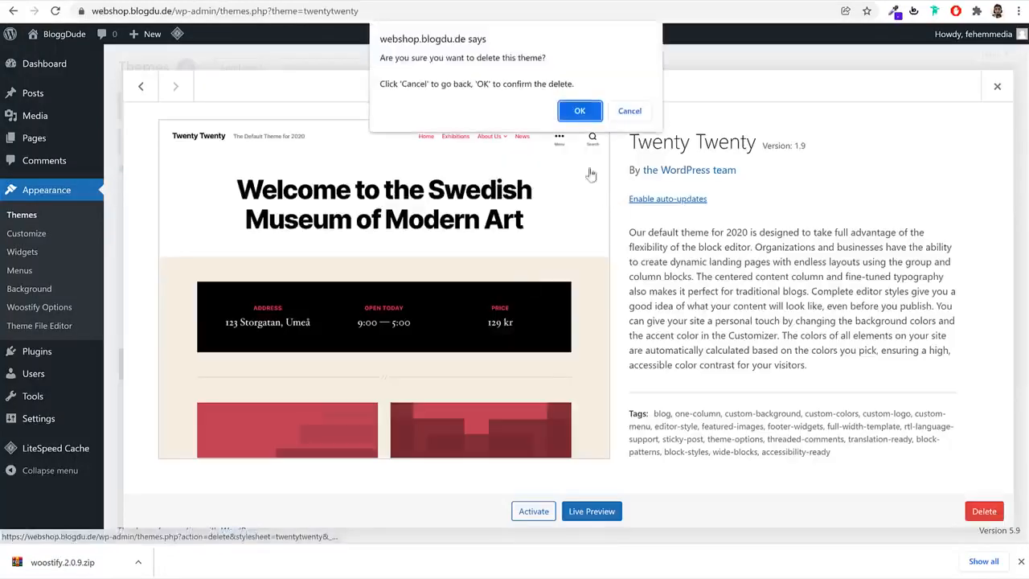
pyautogui.click(579, 110)
pyautogui.click(1021, 562)
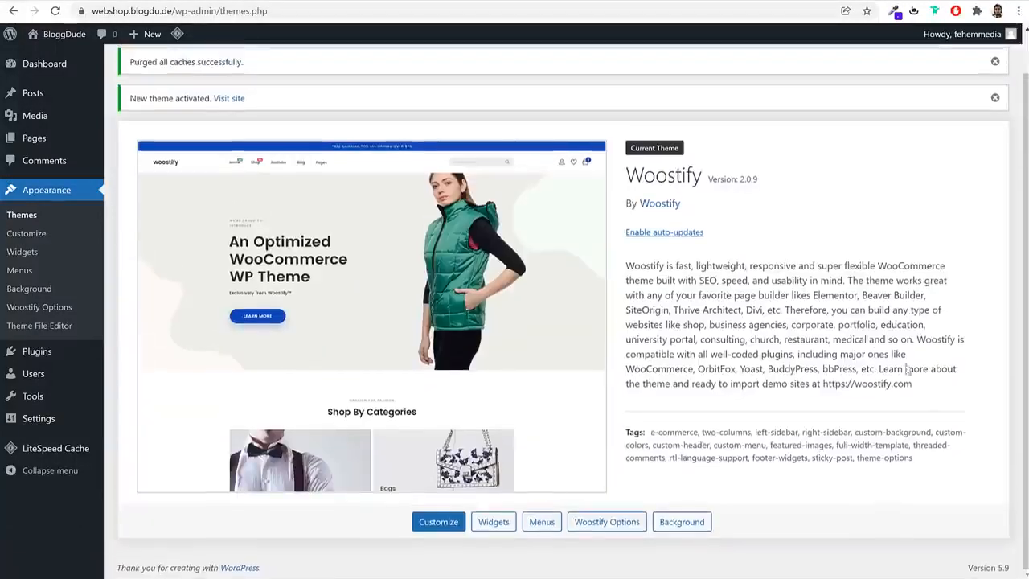
pyautogui.scroll(1, 663, 278)
pyautogui.click(651, 277)
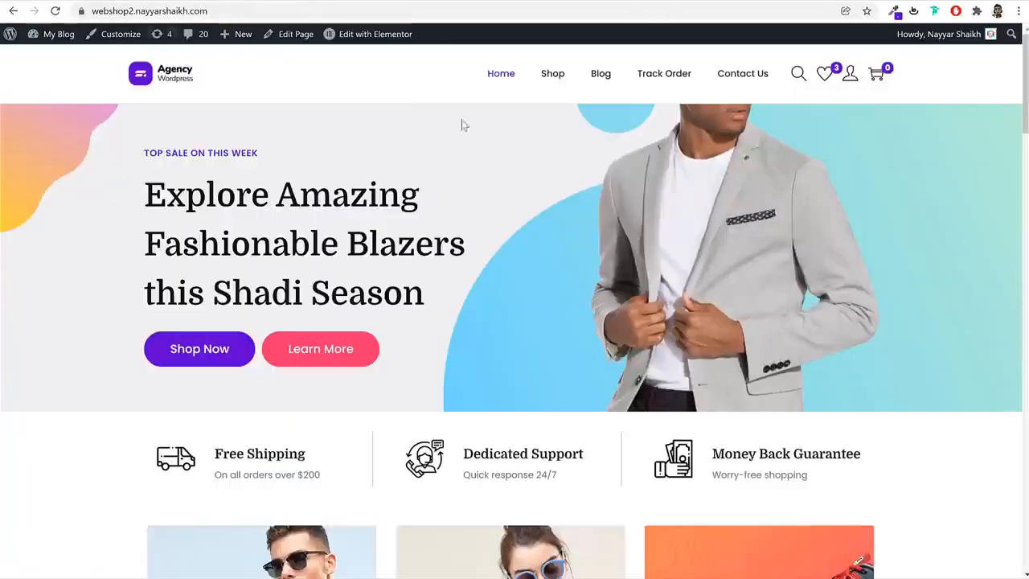
# Look over the demo shop's home page, including its banner, service highlights and product categories
pyautogui.scroll(-5, 460, 124)
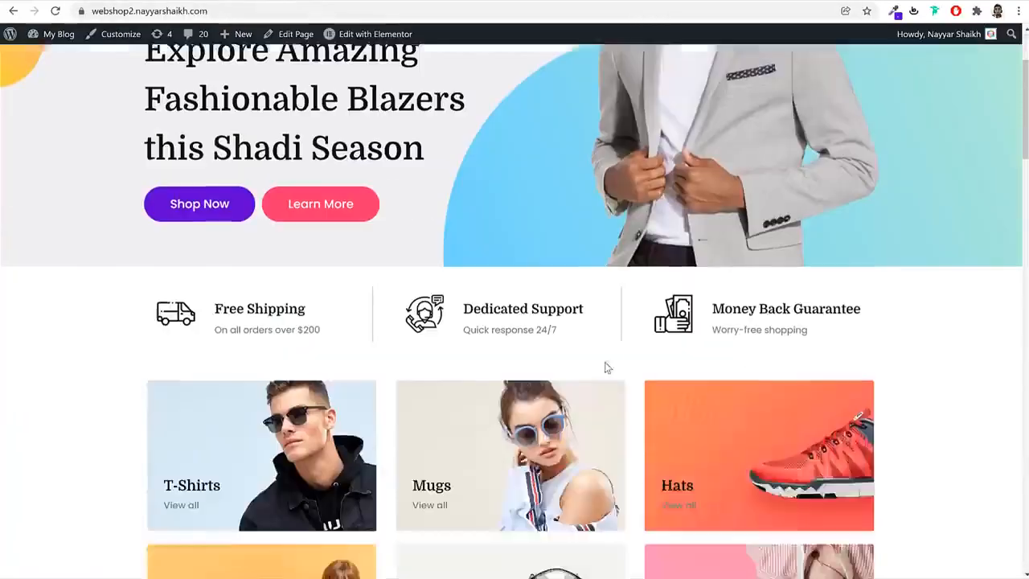
pyautogui.scroll(-5, 561, 381)
pyautogui.scroll(15, 561, 383)
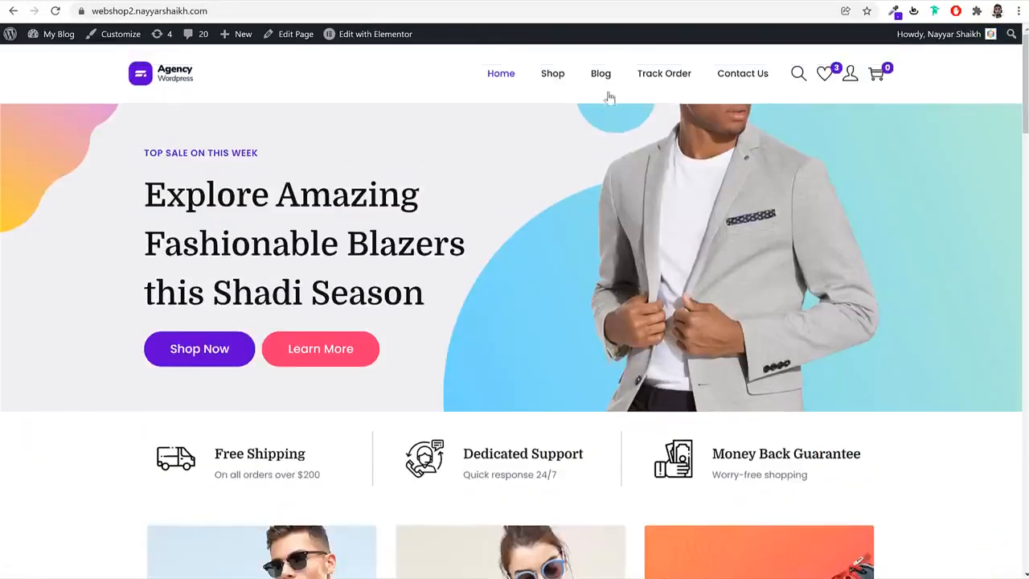
# Load bloggdude.com/elementor in the Woostify tab and examine the Elementor pricing plans
pyautogui.click(585, 2)
pyautogui.click(580, 12)
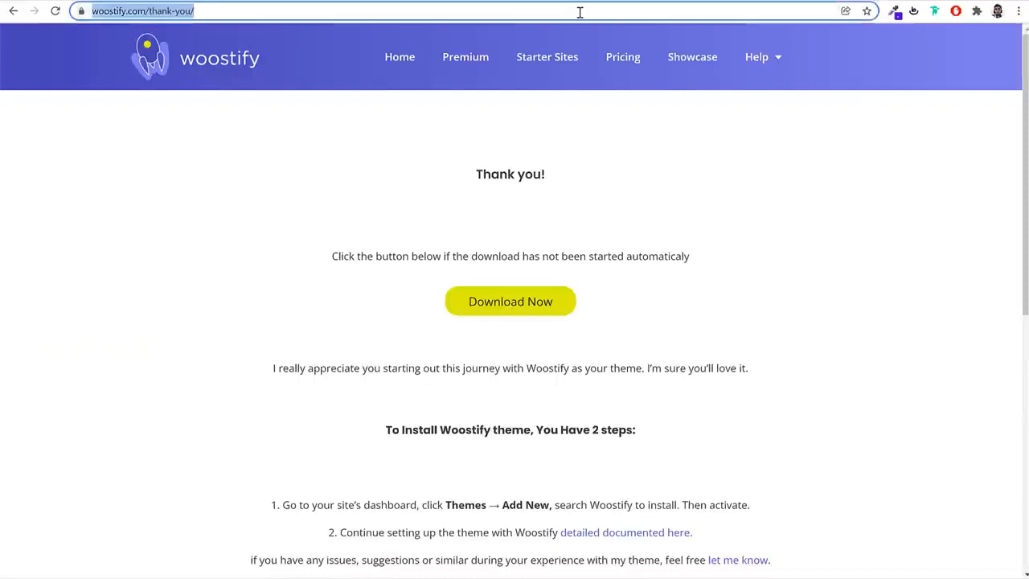
pyautogui.write('bloggdude.com/')
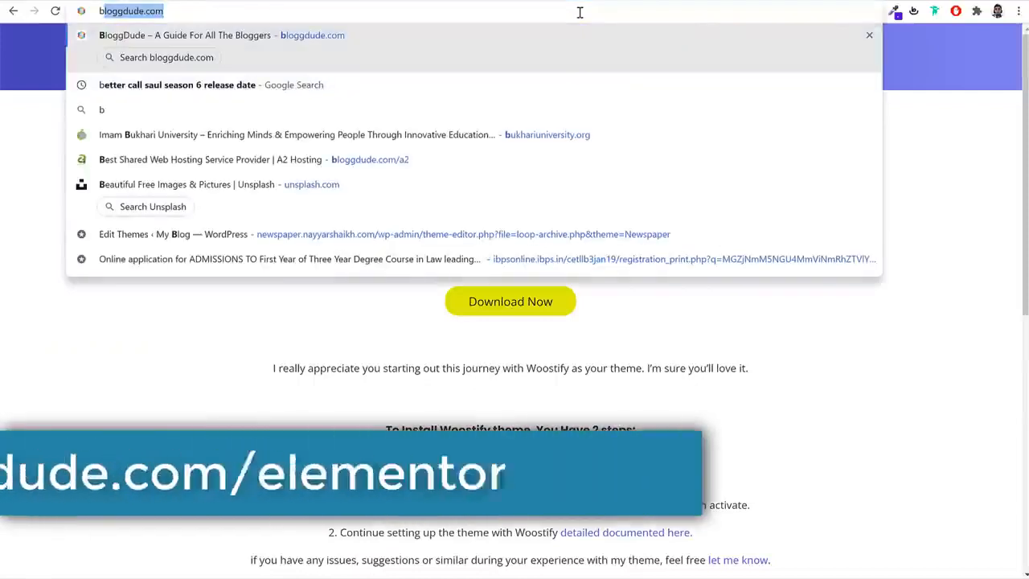
pyautogui.write('ele')
pyautogui.press('Return')
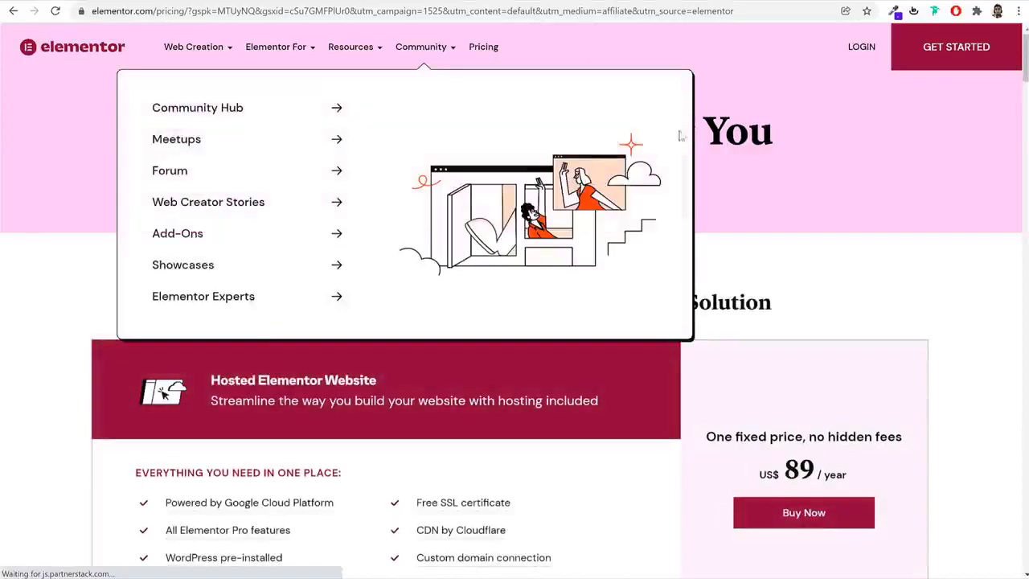
pyautogui.scroll(-7, 896, 253)
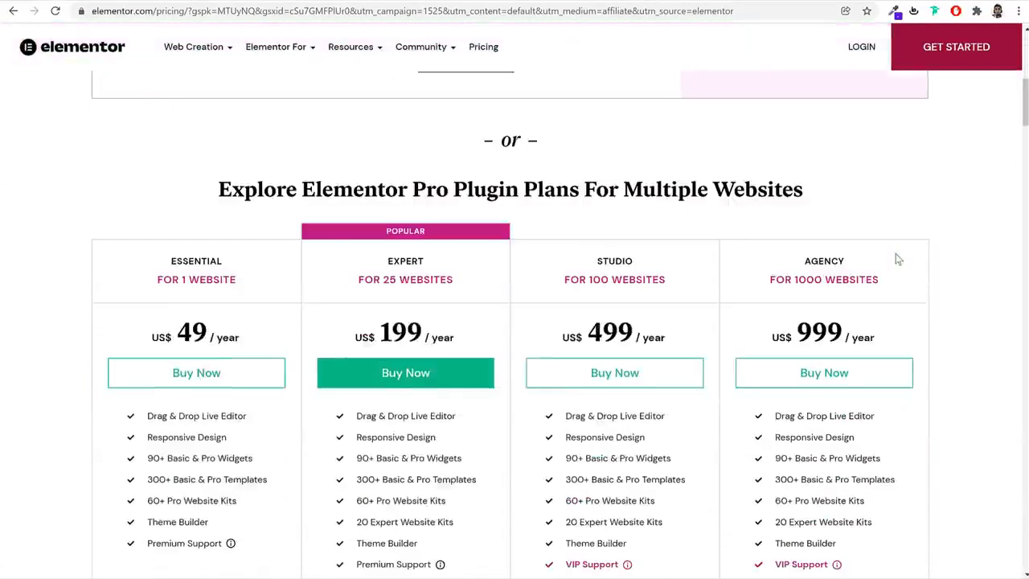
pyautogui.scroll(2, 933, 259)
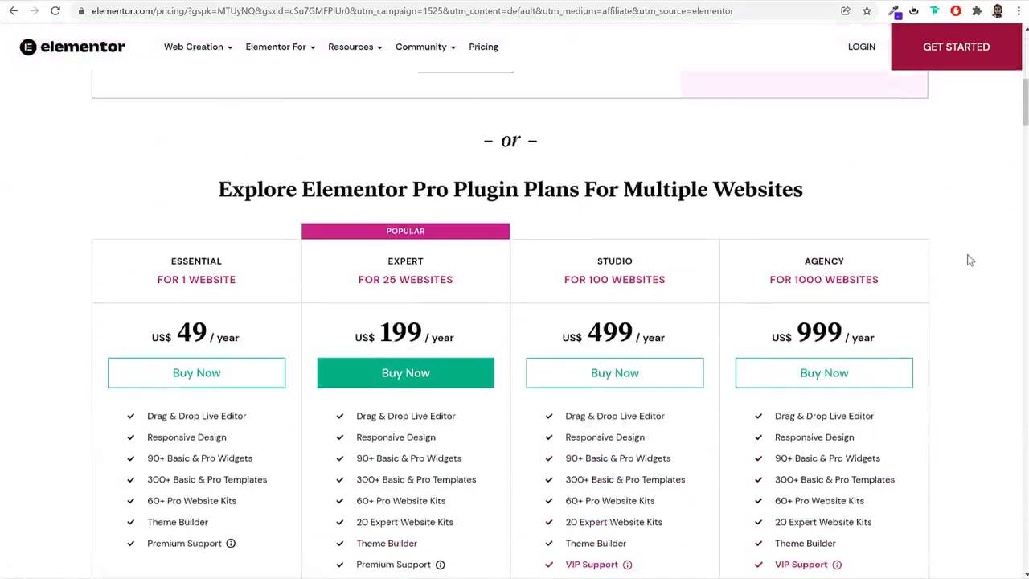
pyautogui.scroll(6, 971, 260)
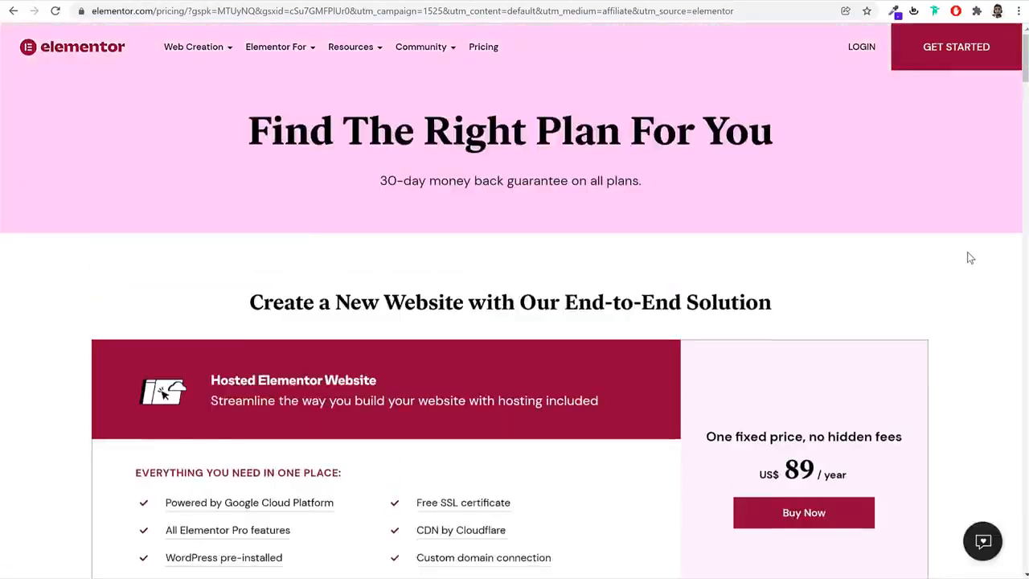
pyautogui.scroll(-7, 968, 252)
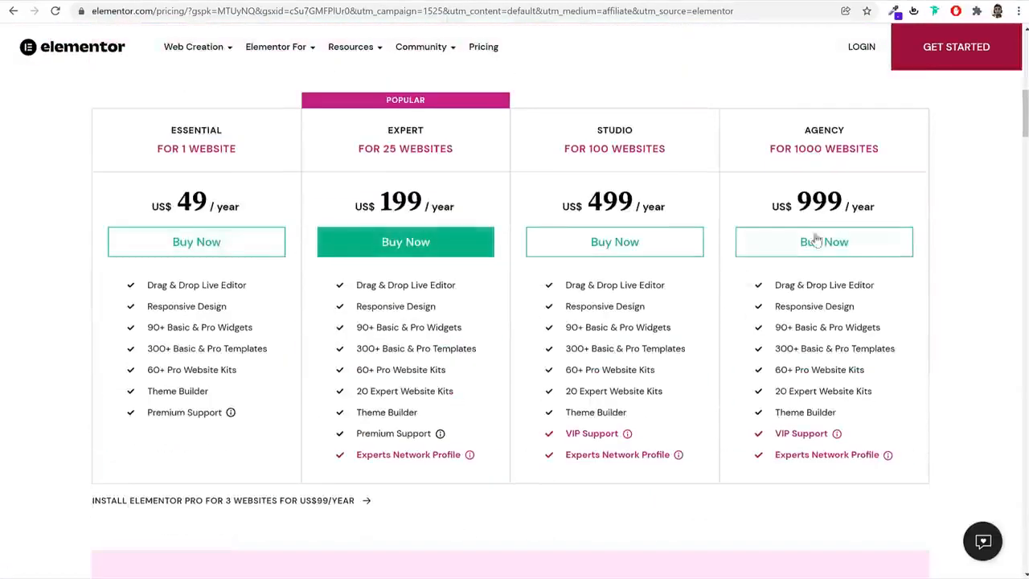
pyautogui.scroll(7, 937, 264)
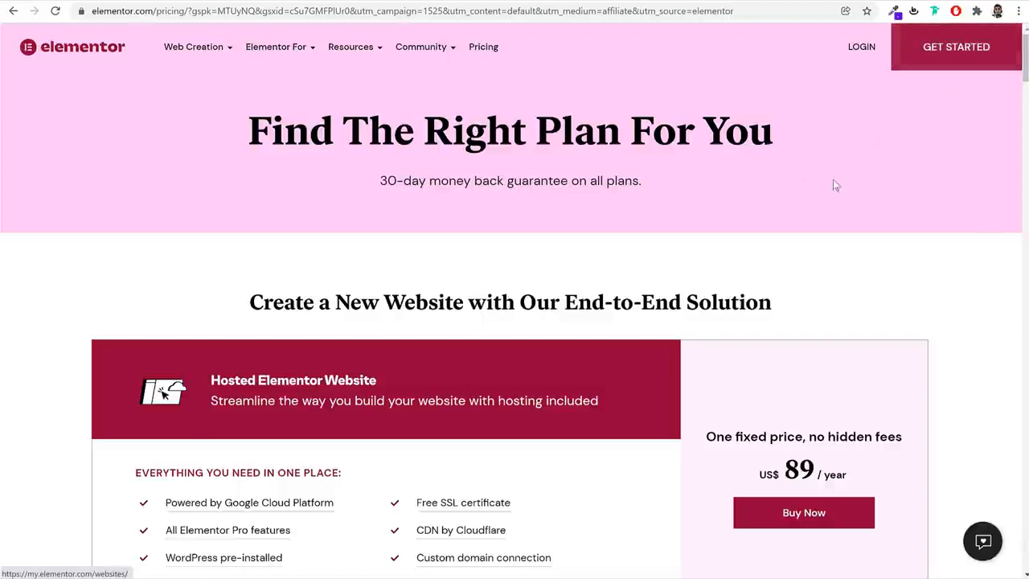
# Get started with Elementor from the pricing page and log in with the existing account instead of creating one
pyautogui.click(956, 62)
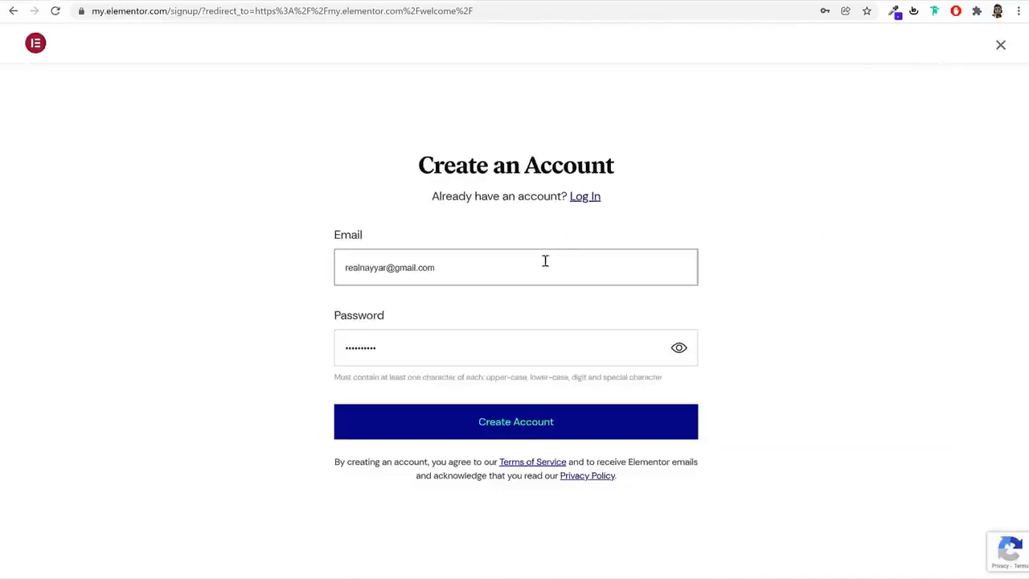
pyautogui.moveTo(413, 167); pyautogui.dragTo(630, 185)
pyautogui.click(461, 294)
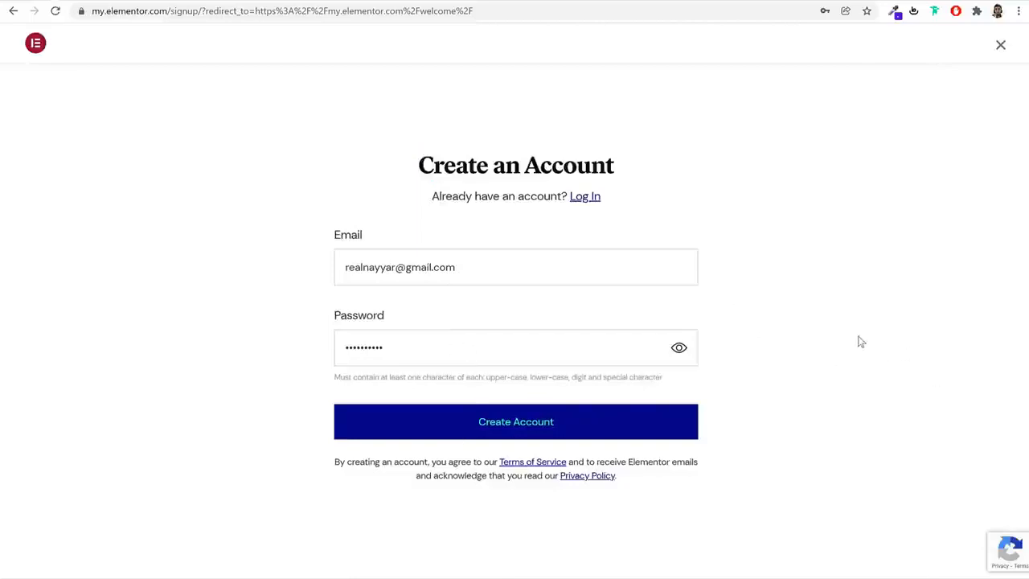
pyautogui.click(587, 205)
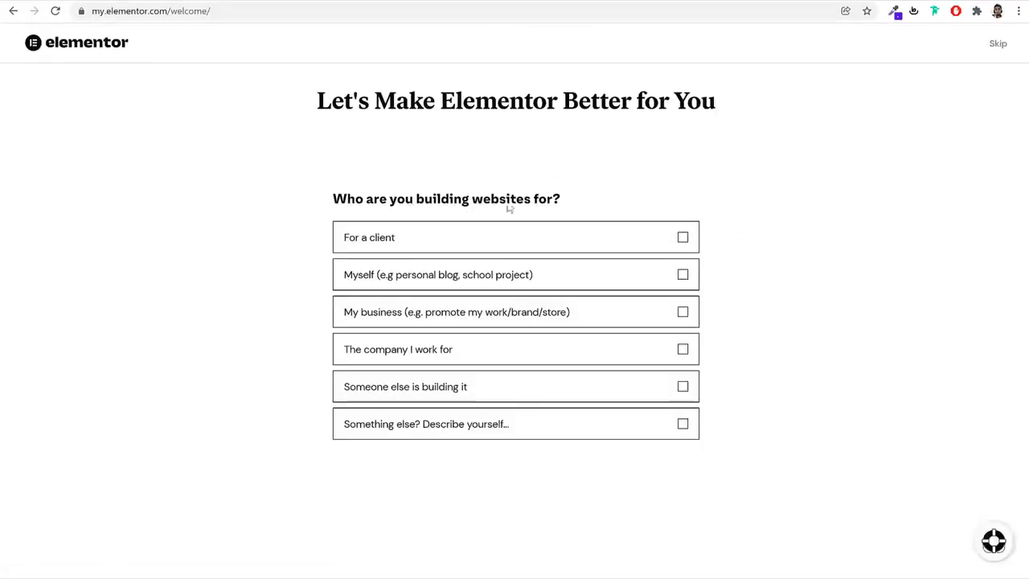
# Complete the welcome survey, choosing For a client, With an Agency and Marketing, and answer the remaining questions
pyautogui.click(671, 241)
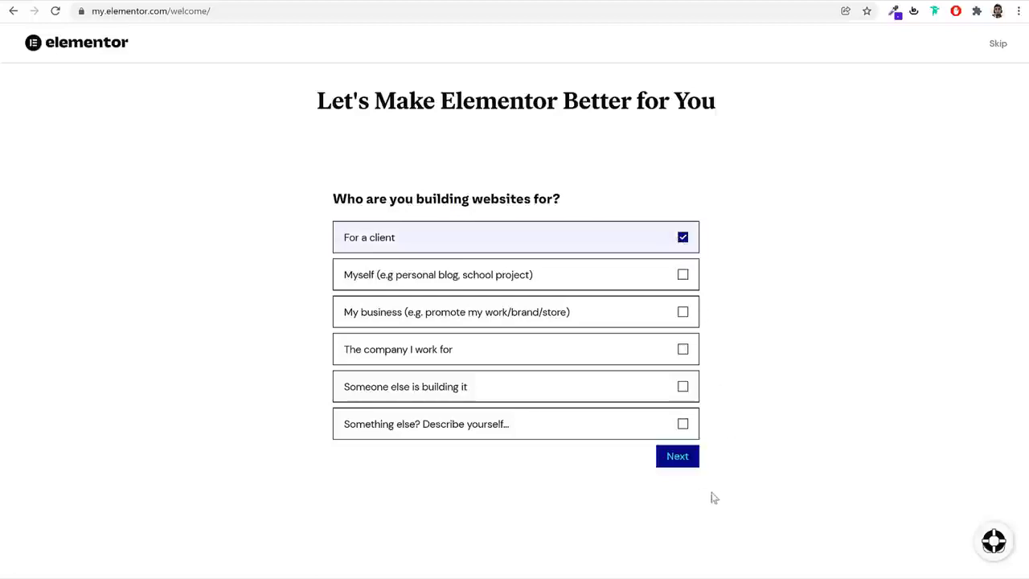
pyautogui.click(680, 458)
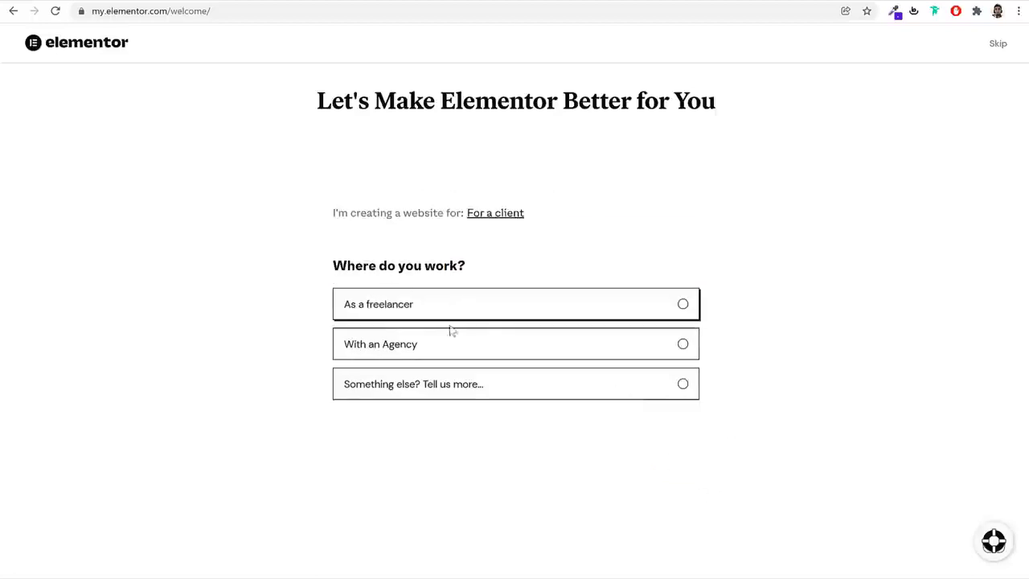
pyautogui.click(683, 346)
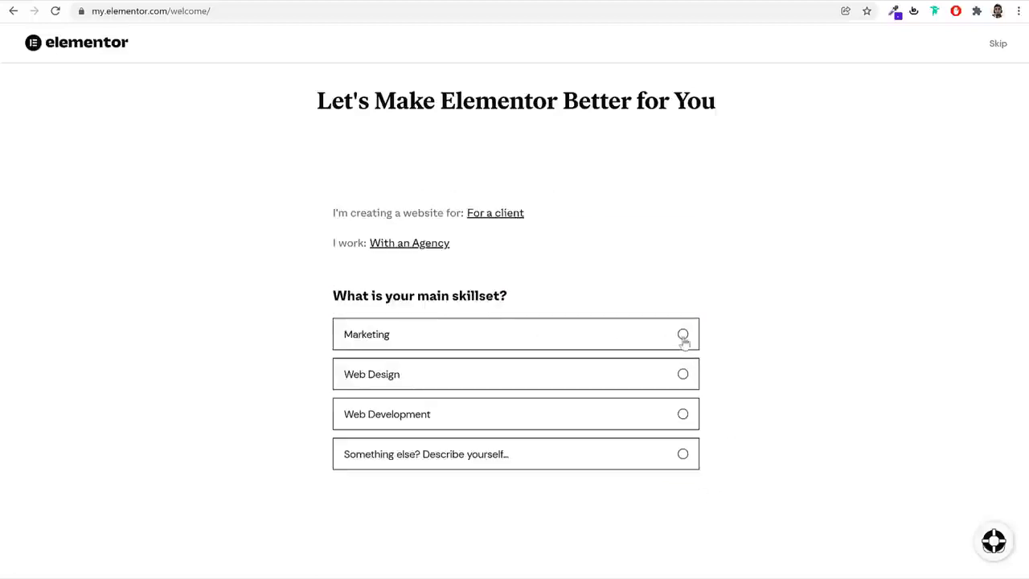
pyautogui.click(638, 338)
pyautogui.click(683, 364)
pyautogui.click(680, 424)
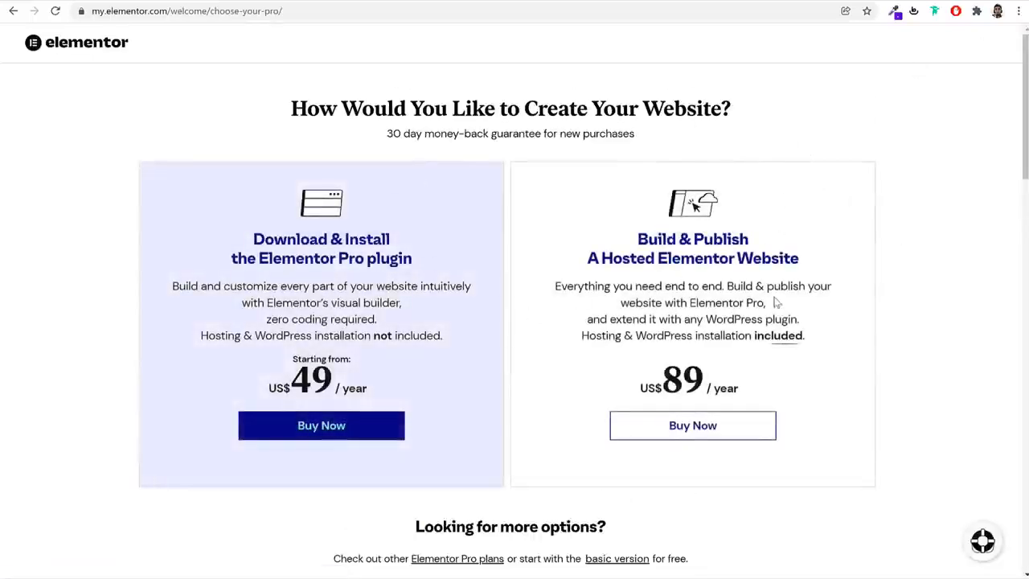
# Compare the features of the Elementor plans and continue with the Free - Basic Version
pyautogui.scroll(-3, 730, 322)
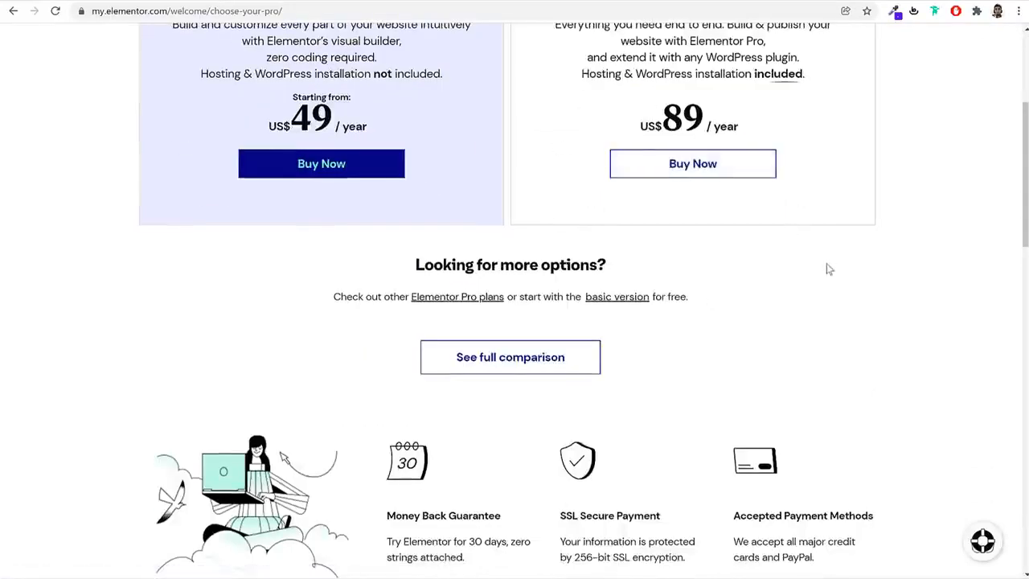
pyautogui.scroll(-8, 826, 264)
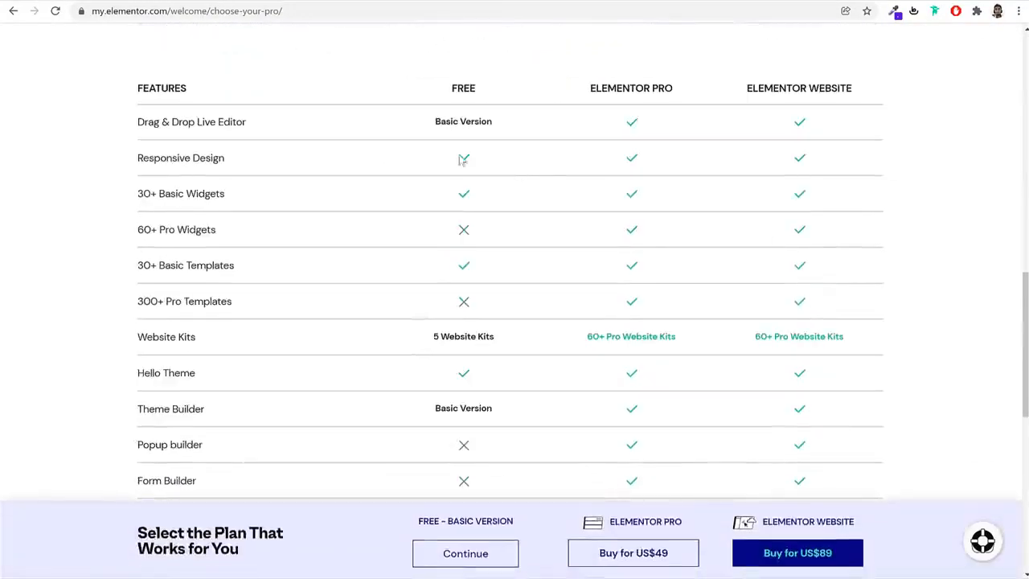
pyautogui.doubleClick(457, 93)
pyautogui.click(492, 212)
pyautogui.scroll(-2, 521, 375)
pyautogui.moveTo(474, 523); pyautogui.dragTo(494, 506)
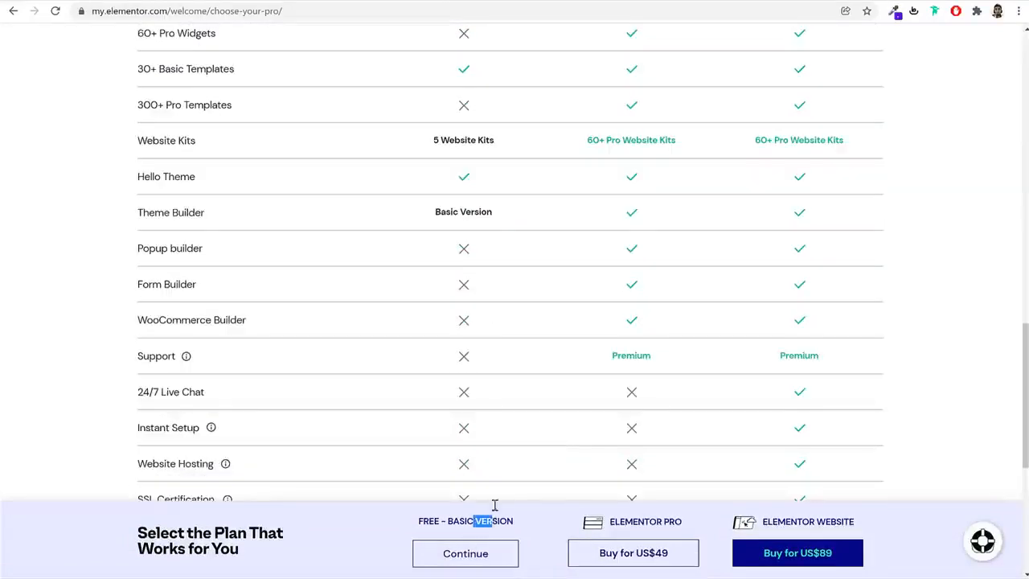
pyautogui.scroll(-4, 500, 459)
pyautogui.click(467, 553)
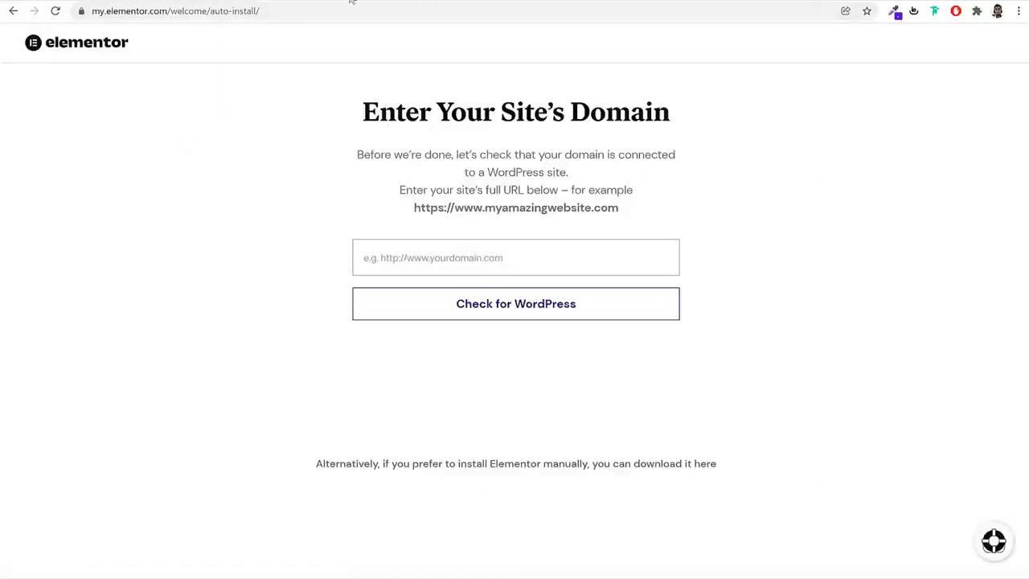
# Check the webshop.blogdu.de site address for WordPress and proceed to install Elementor on that site
pyautogui.click(331, 1)
pyautogui.click(303, 6)
pyautogui.hotkey('ctrl', 'c')
pyautogui.click(454, 0)
pyautogui.hotkey('ctrl', 'v')
pyautogui.click(509, 310)
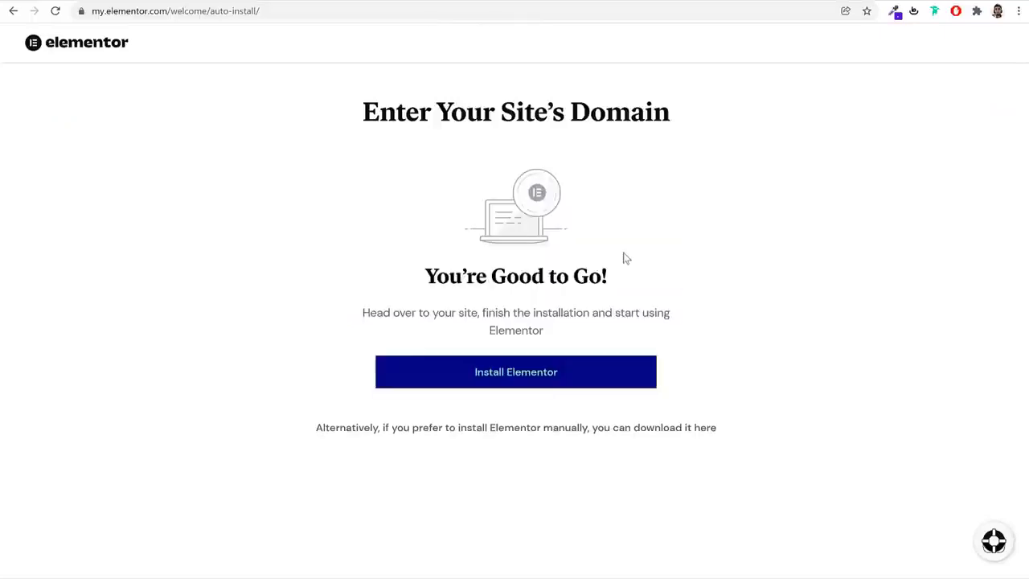
pyautogui.click(526, 382)
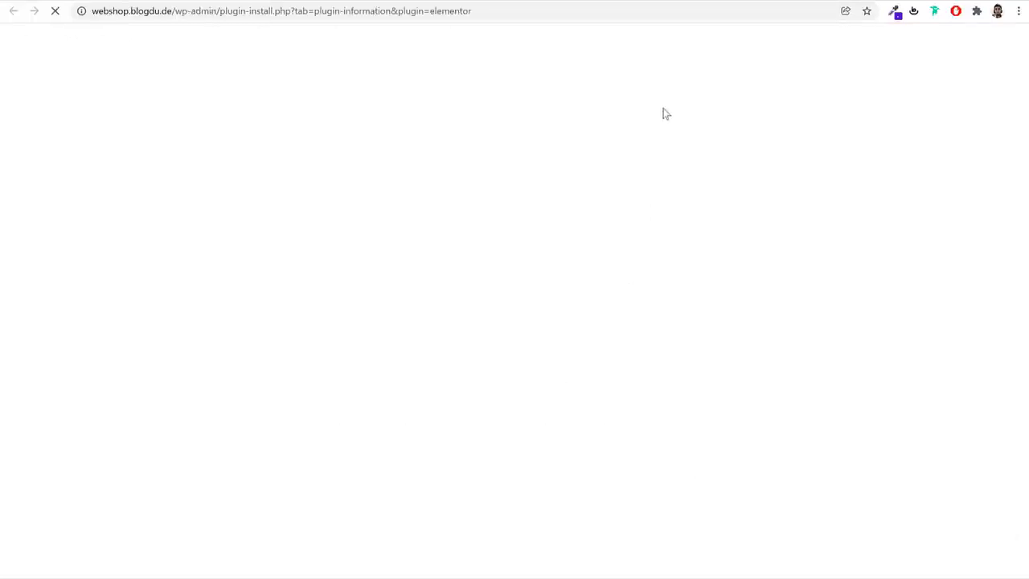
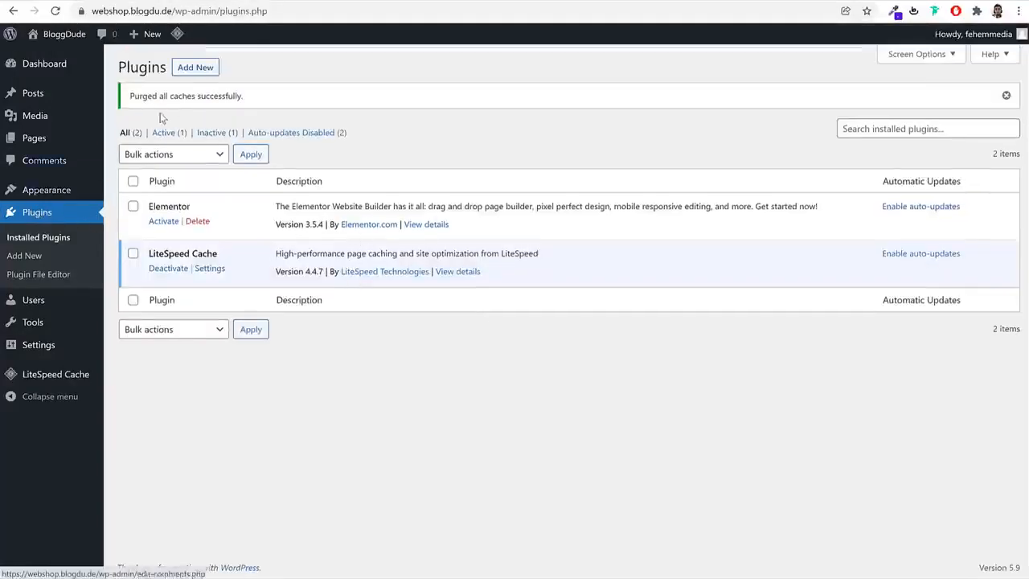
# Search the plugin directory for woocommerce and install the WooCommerce plugin by Automattic
pyautogui.click(204, 70)
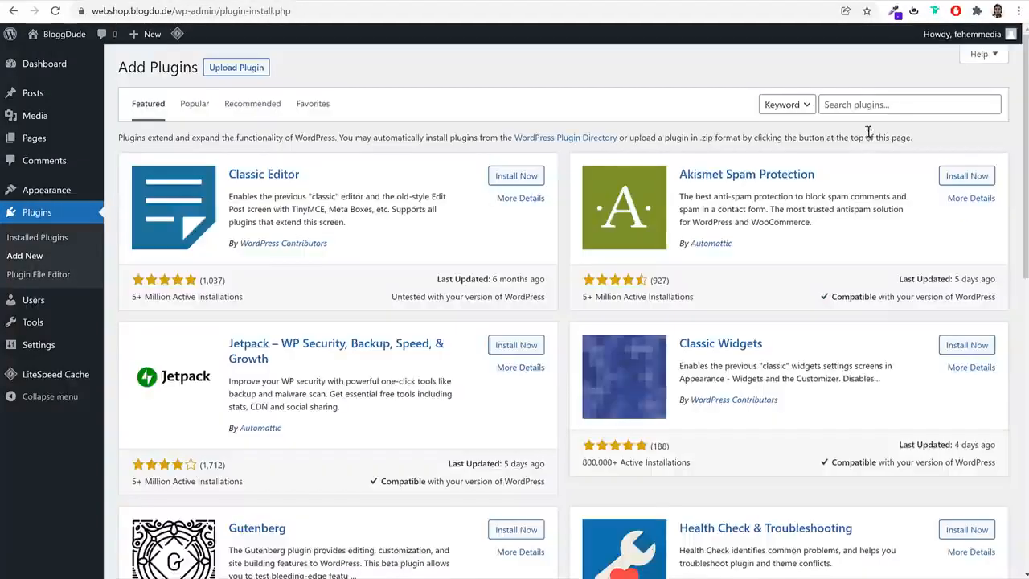
pyautogui.click(872, 101)
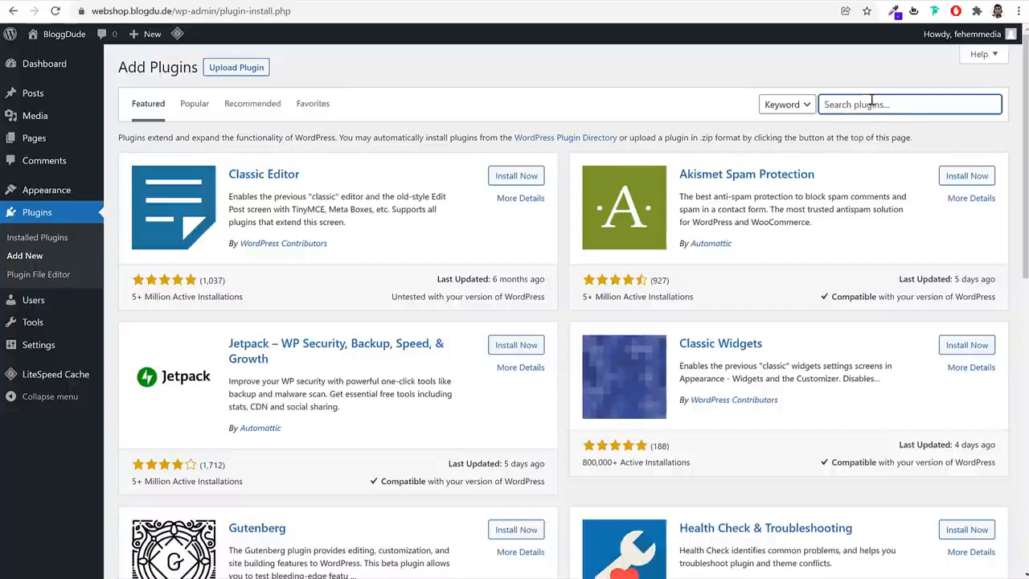
pyautogui.write('woocommerce')
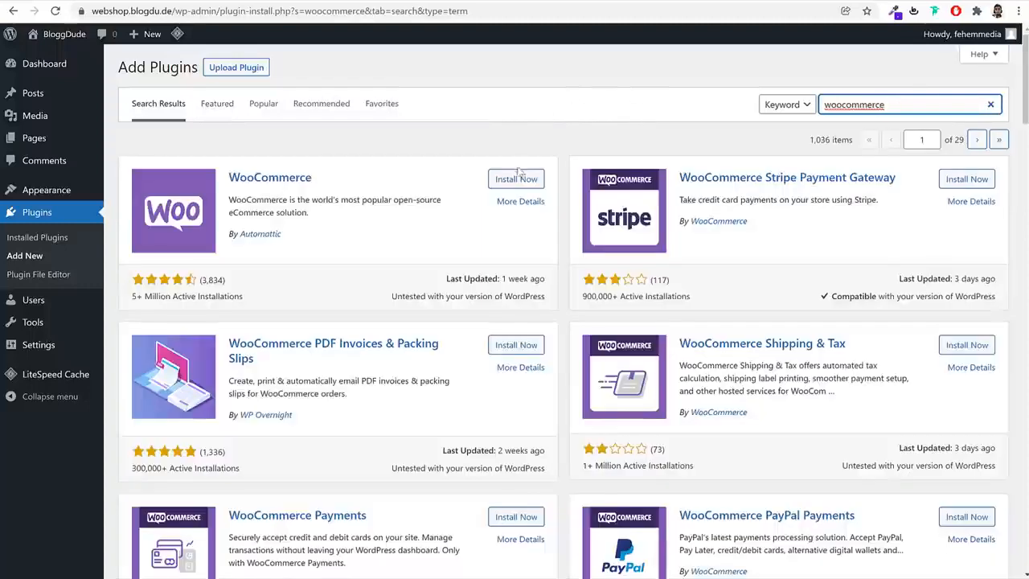
pyautogui.click(517, 177)
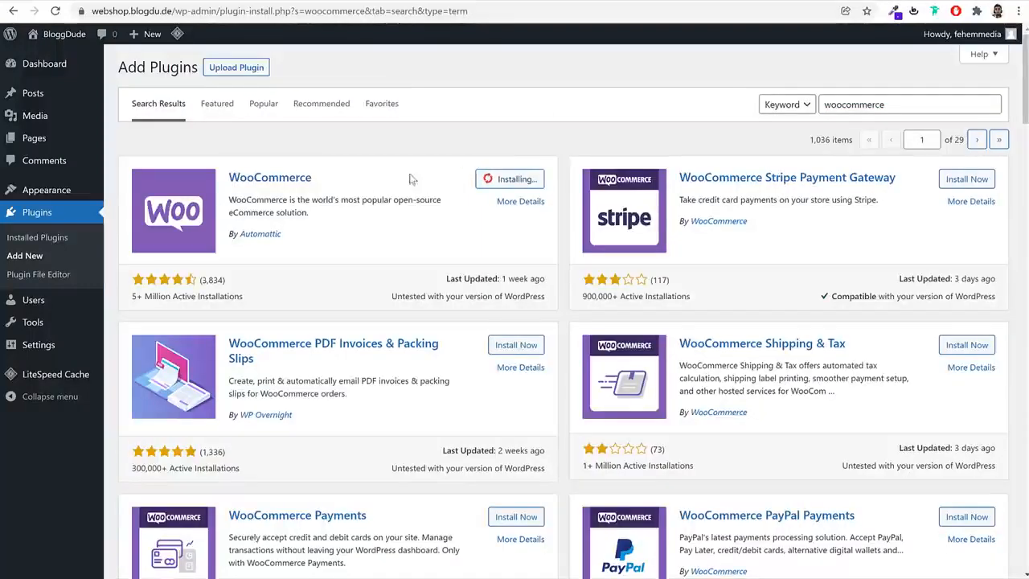
pyautogui.moveTo(329, 249); pyautogui.dragTo(243, 239)
pyautogui.moveTo(244, 297); pyautogui.dragTo(132, 290)
pyautogui.click(261, 292)
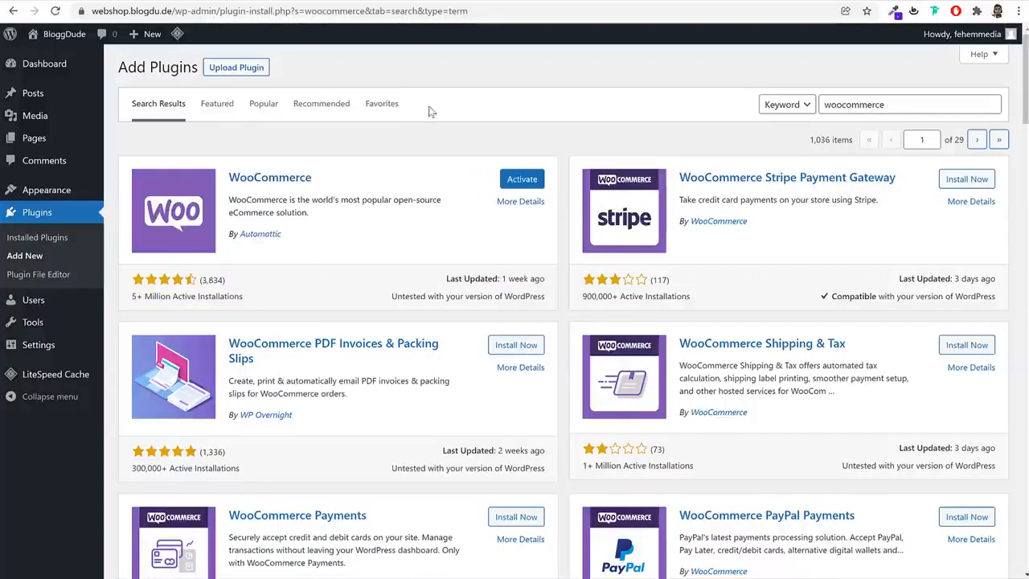
# Search the plugin directory for wishlist and install the TI WooCommerce Wishlist plugin
pyautogui.doubleClick(927, 108)
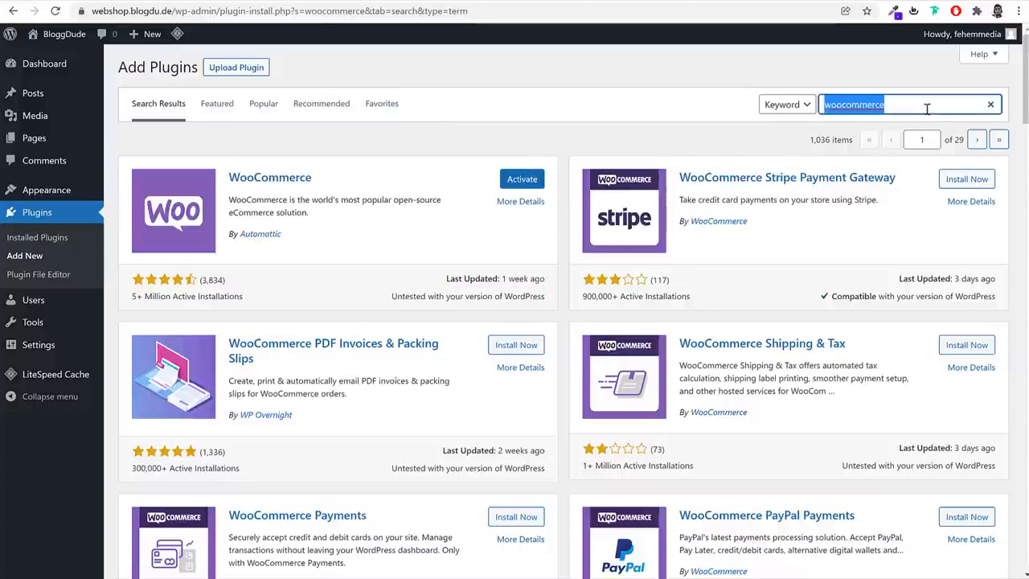
pyautogui.write('wishlist')
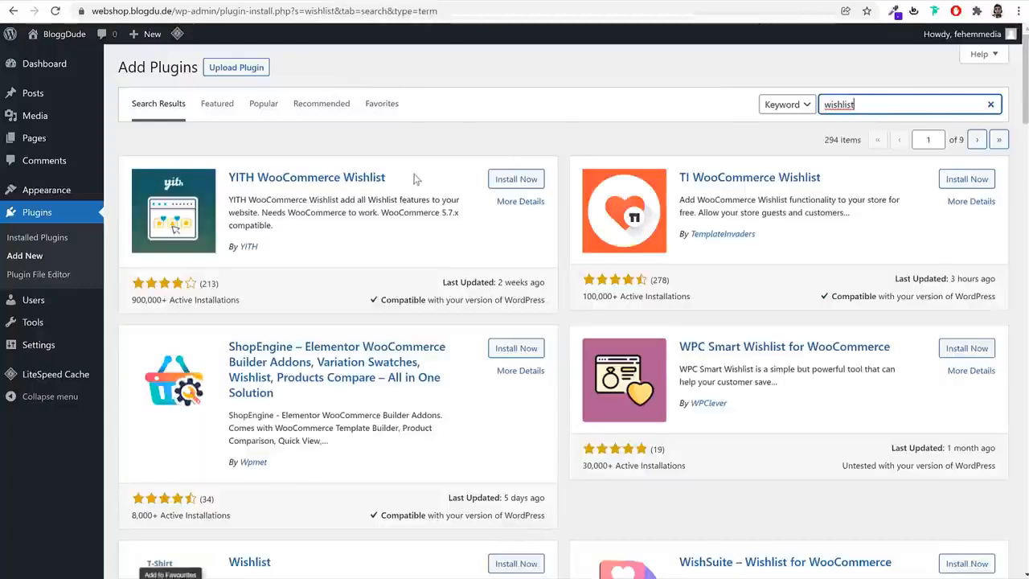
pyautogui.moveTo(392, 176); pyautogui.dragTo(228, 177)
pyautogui.moveTo(823, 177); pyautogui.dragTo(679, 184)
pyautogui.click(810, 199)
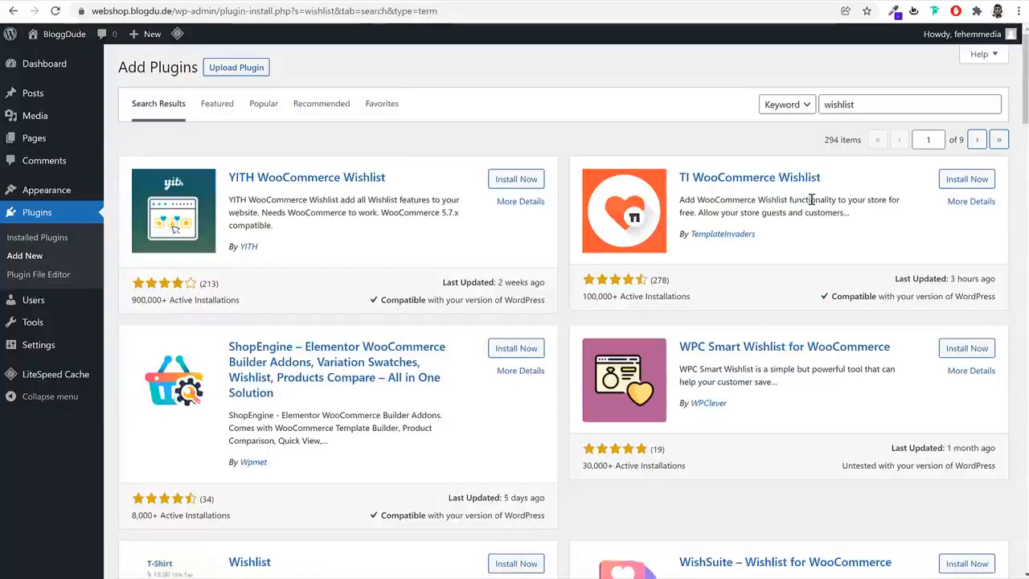
pyautogui.click(967, 179)
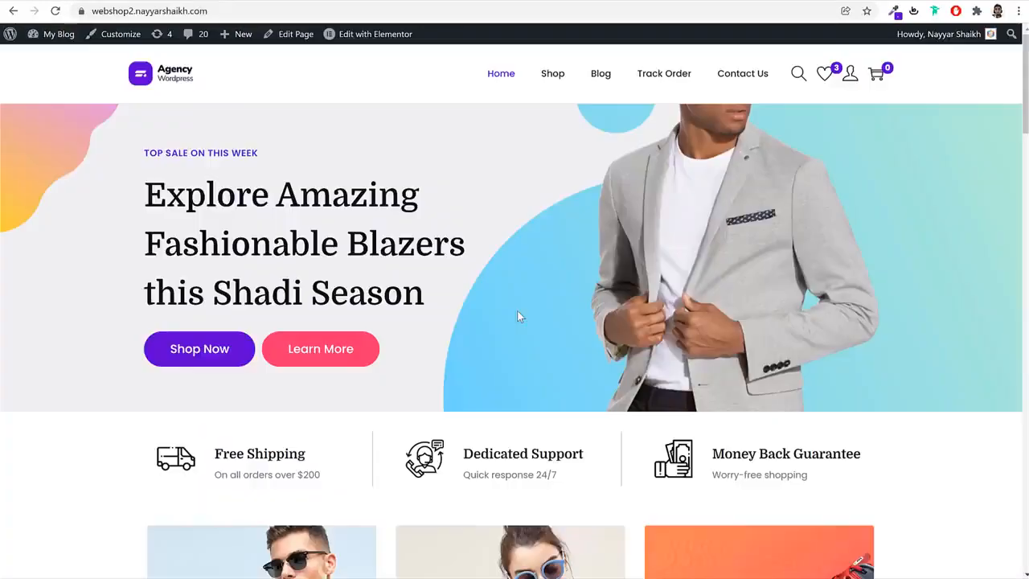
# Switch to the demo shop's home page and add the Black Coat to the wishlist
pyautogui.scroll(-4, 517, 311)
pyautogui.scroll(-7, 517, 316)
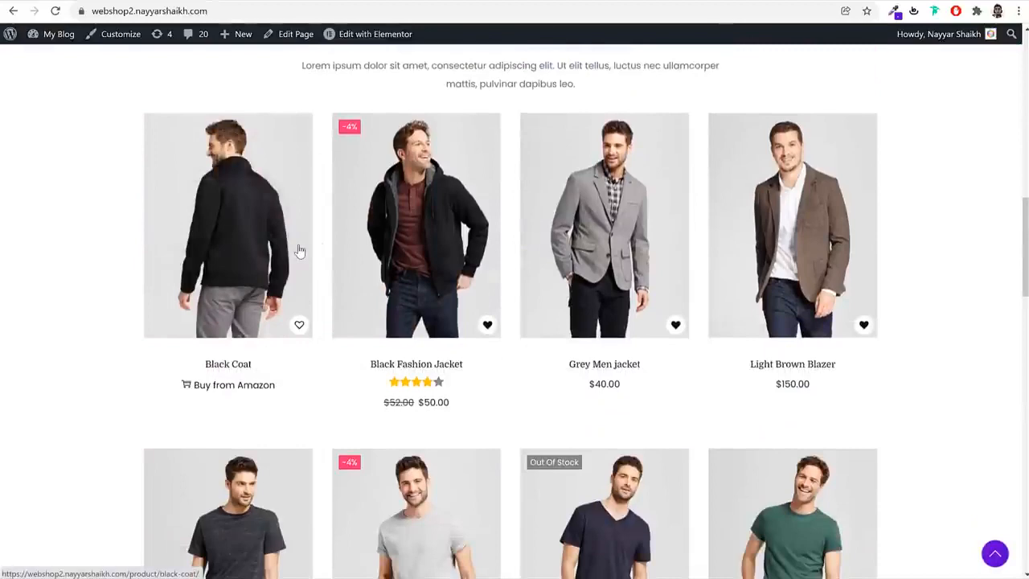
pyautogui.click(300, 325)
pyautogui.click(520, 376)
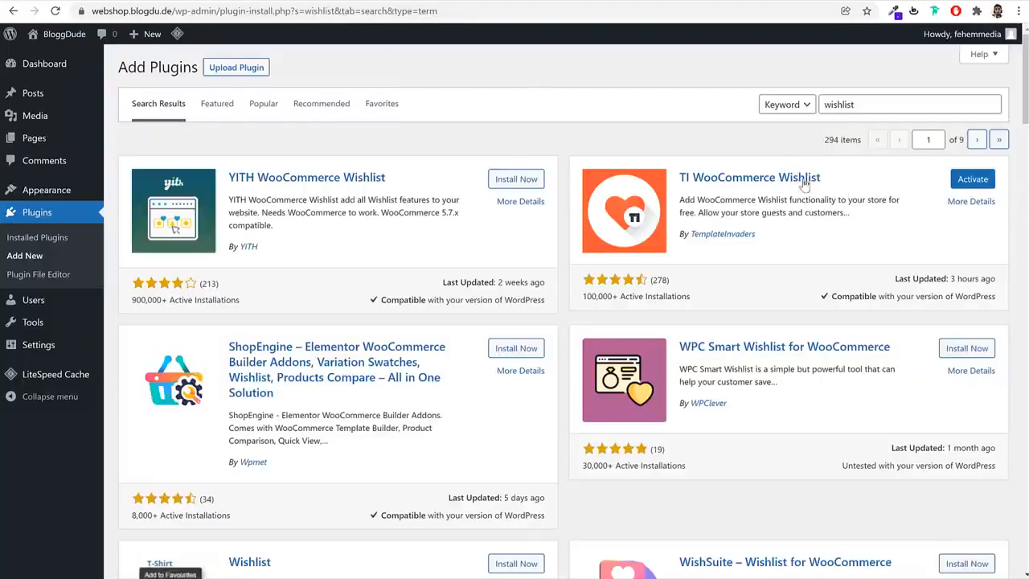
# Search the plugin directory for contact and install Contact Form 7, and view the message form on the demo shop's Contact Us page
pyautogui.doubleClick(874, 105)
pyautogui.write('c')
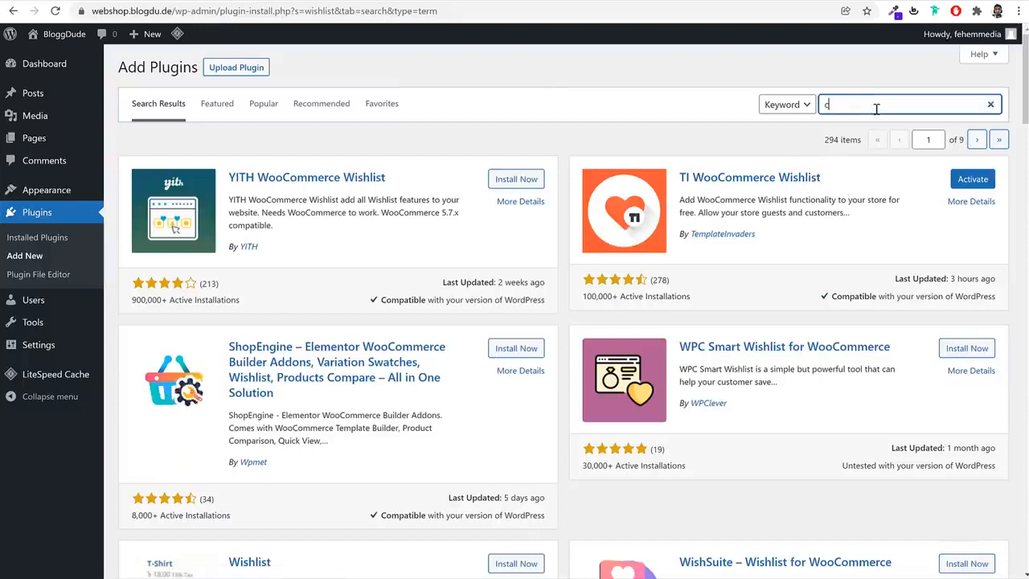
pyautogui.write('ontact')
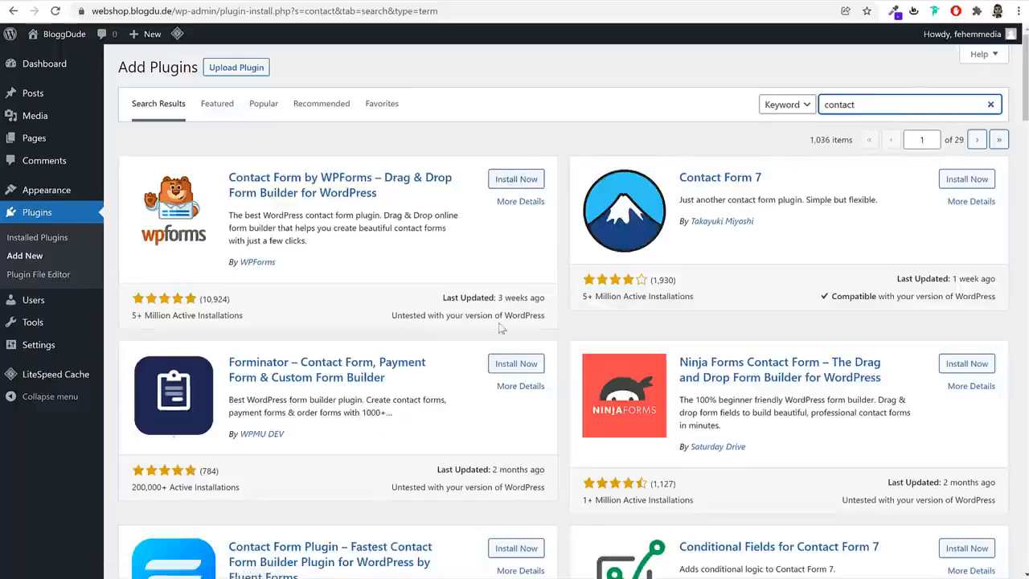
pyautogui.scroll(-4, 796, 372)
pyautogui.scroll(4, 847, 365)
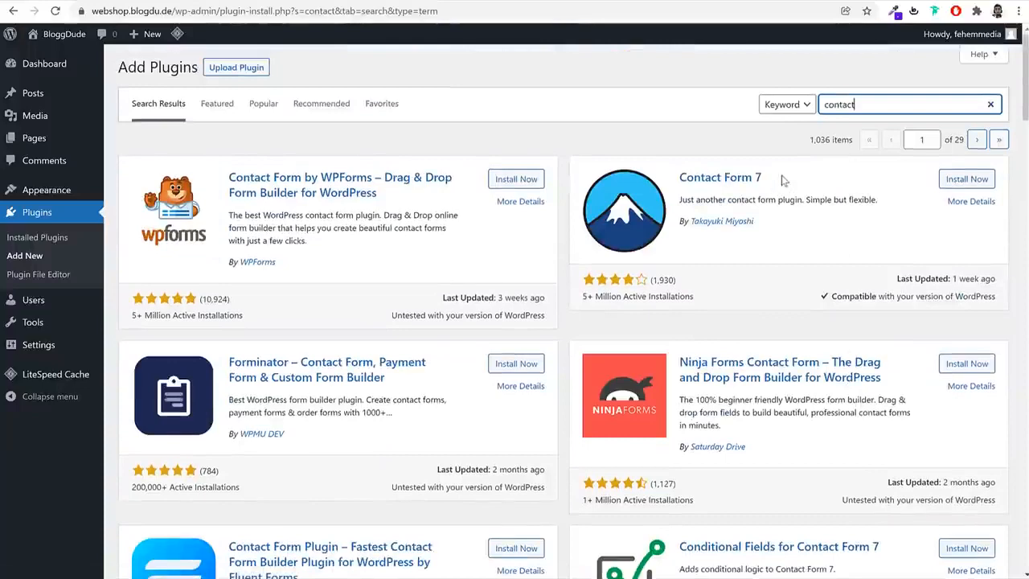
pyautogui.moveTo(781, 179); pyautogui.dragTo(680, 178)
pyautogui.click(968, 179)
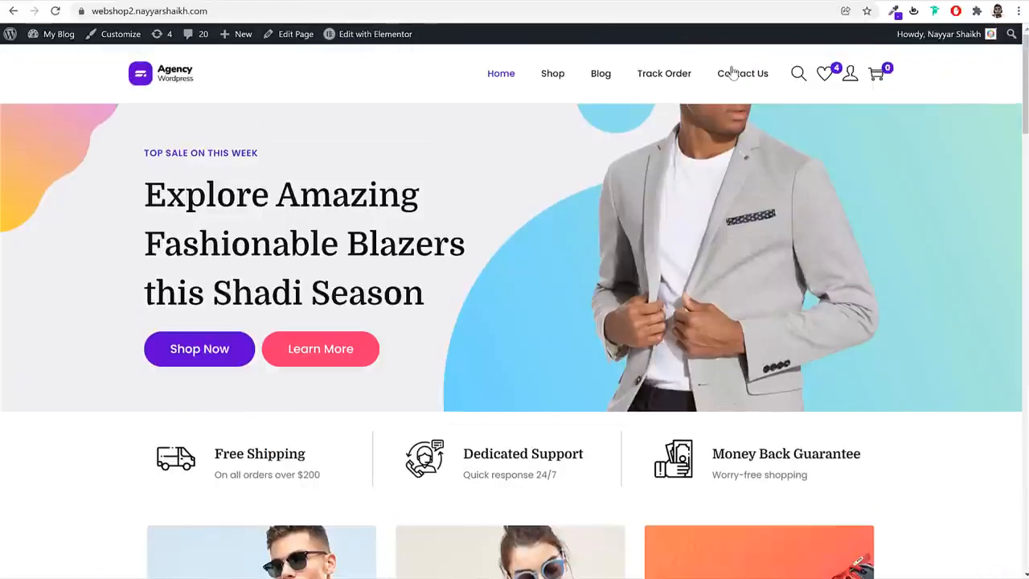
pyautogui.click(734, 73)
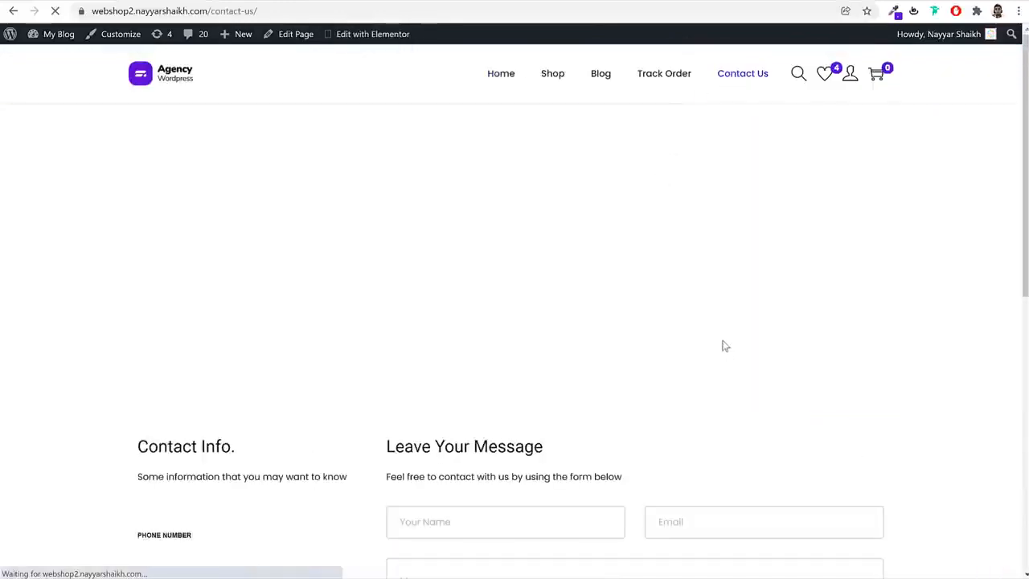
pyautogui.scroll(-3, 724, 346)
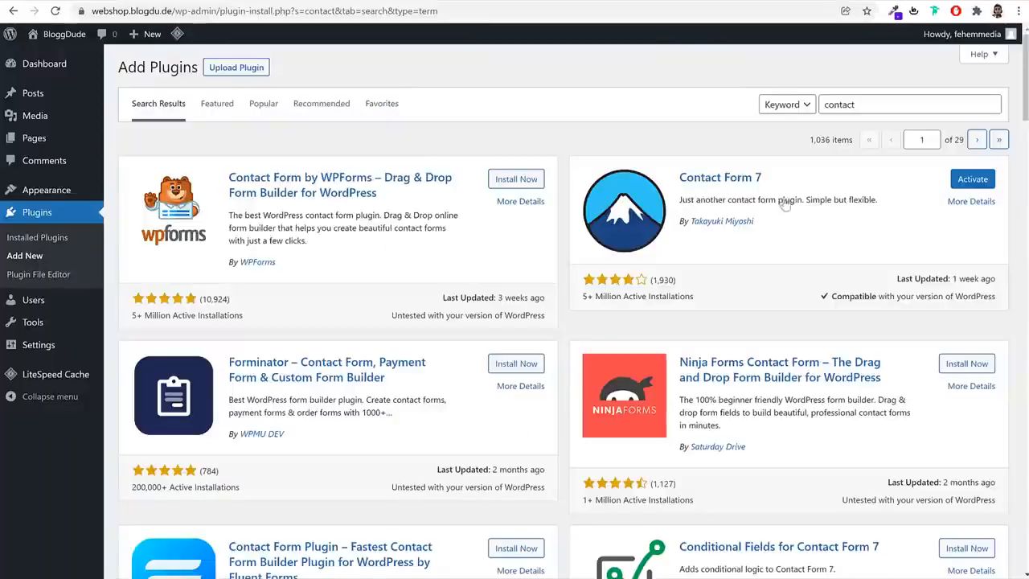
# Search the plugin directory for variation and install the Variation Swatches for WooCommerce plugin with 300,000+ active installations
pyautogui.doubleClick(887, 105)
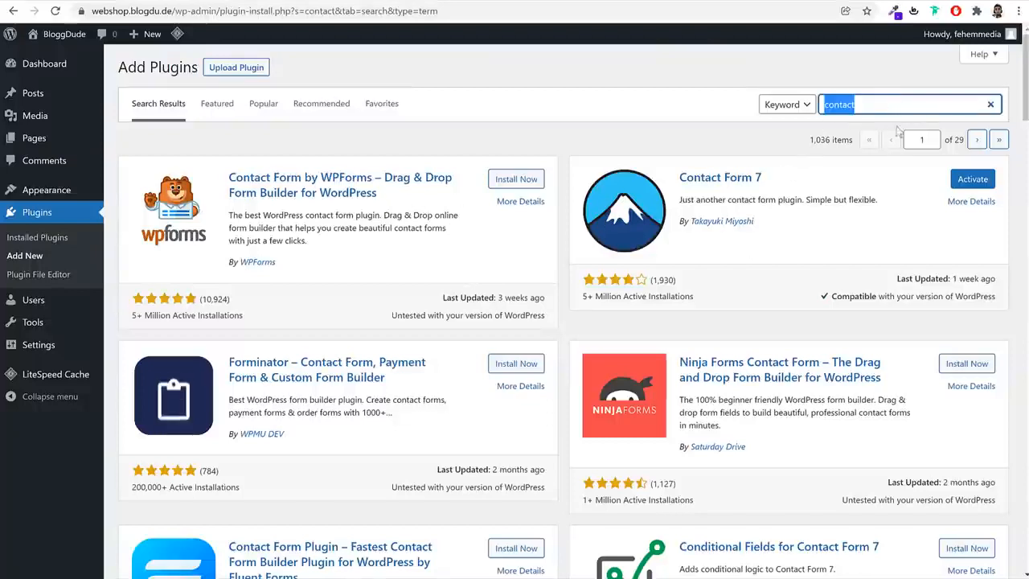
pyautogui.write('variation')
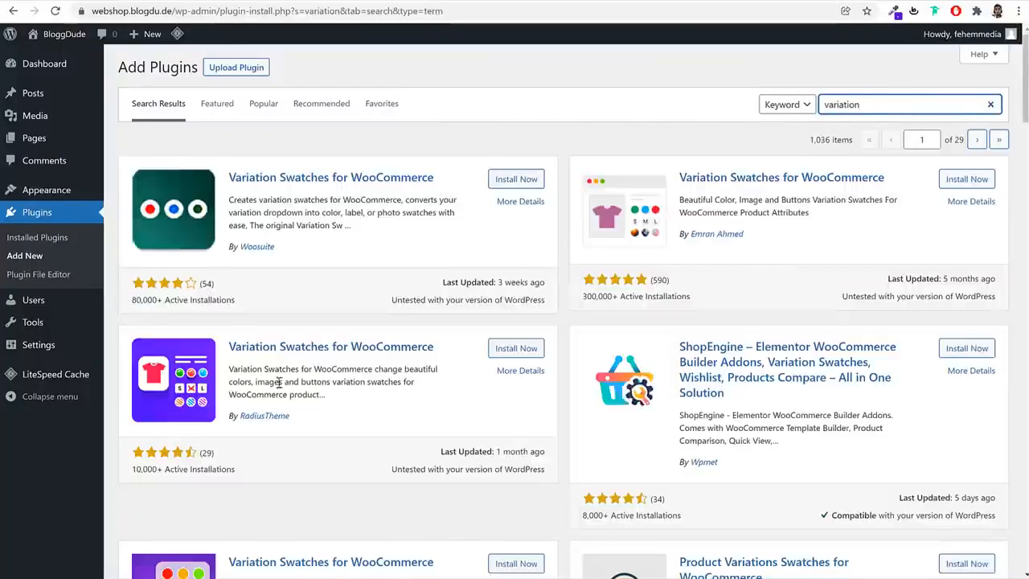
pyautogui.scroll(-2, 639, 420)
pyautogui.scroll(3, 643, 419)
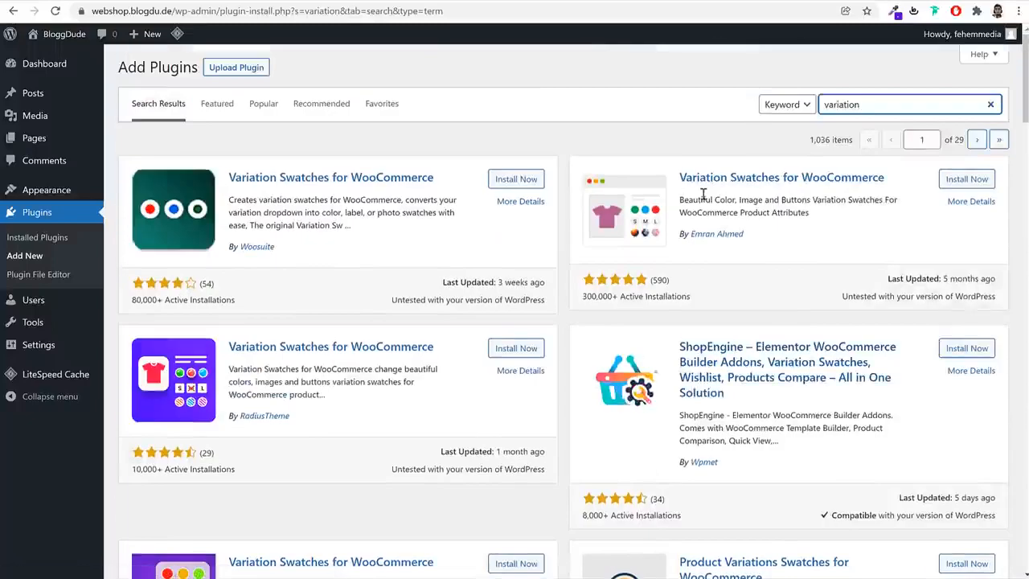
pyautogui.moveTo(685, 171); pyautogui.dragTo(895, 193)
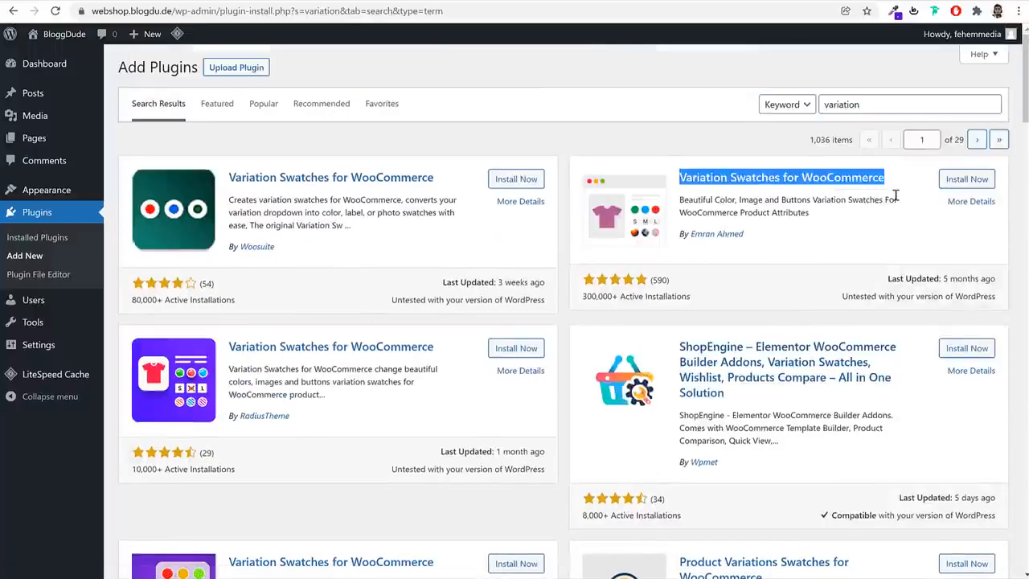
pyautogui.click(763, 241)
pyautogui.moveTo(685, 234); pyautogui.dragTo(837, 229)
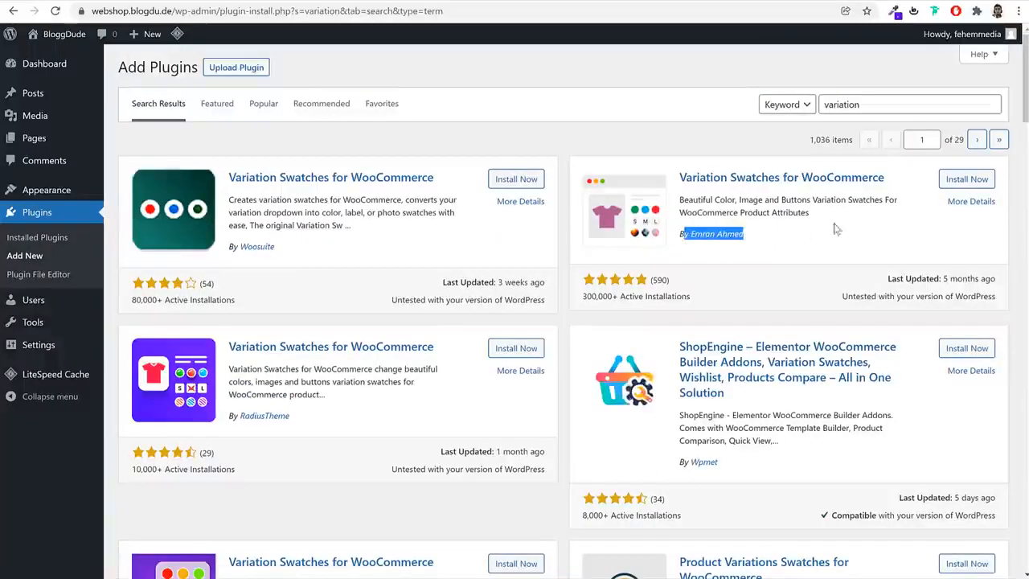
pyautogui.click(965, 179)
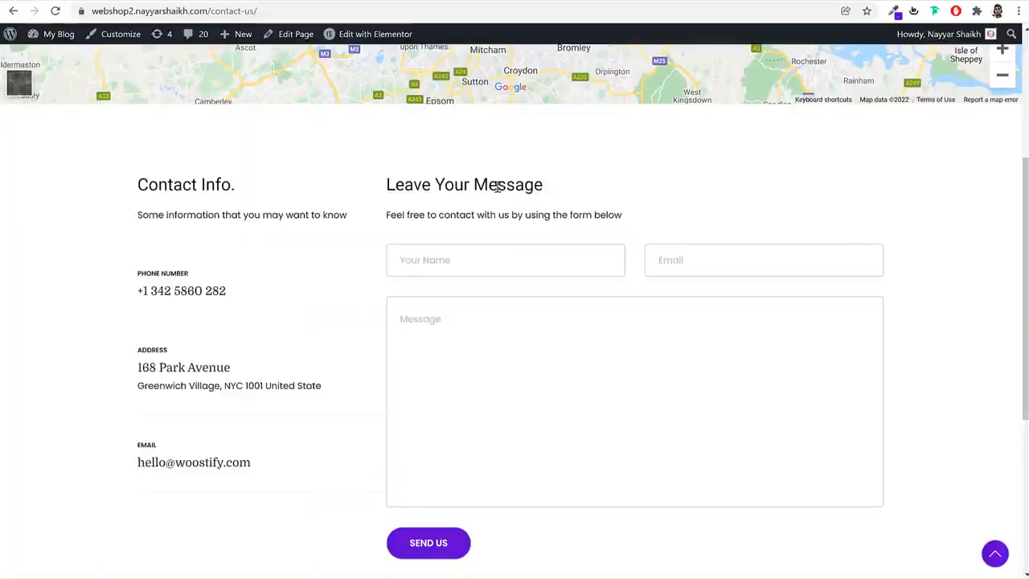
# Open the Working Boy T-Shirt in the demo shop and try its orange, black and white color swatches
pyautogui.scroll(-15, 607, 326)
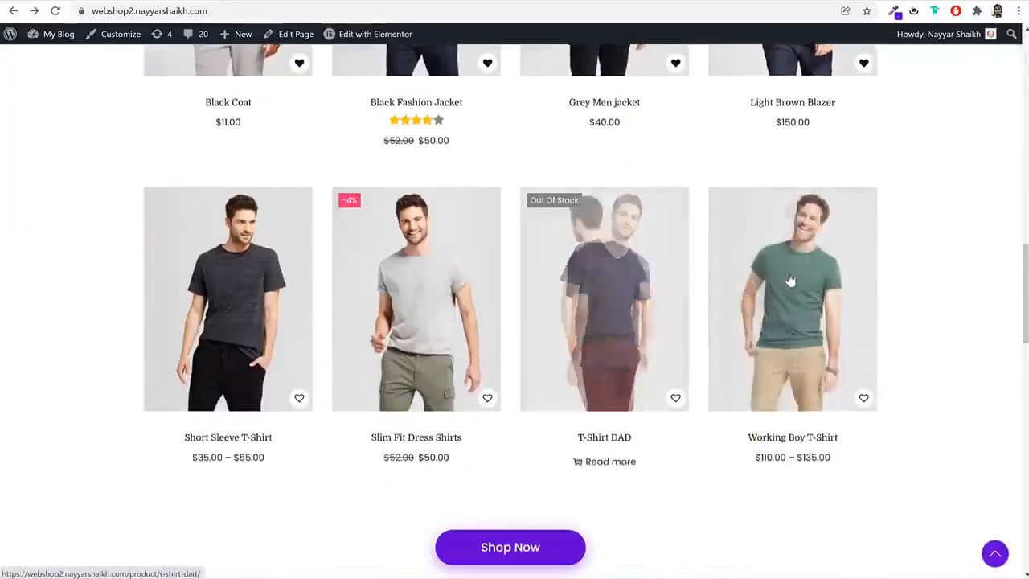
pyautogui.click(764, 296)
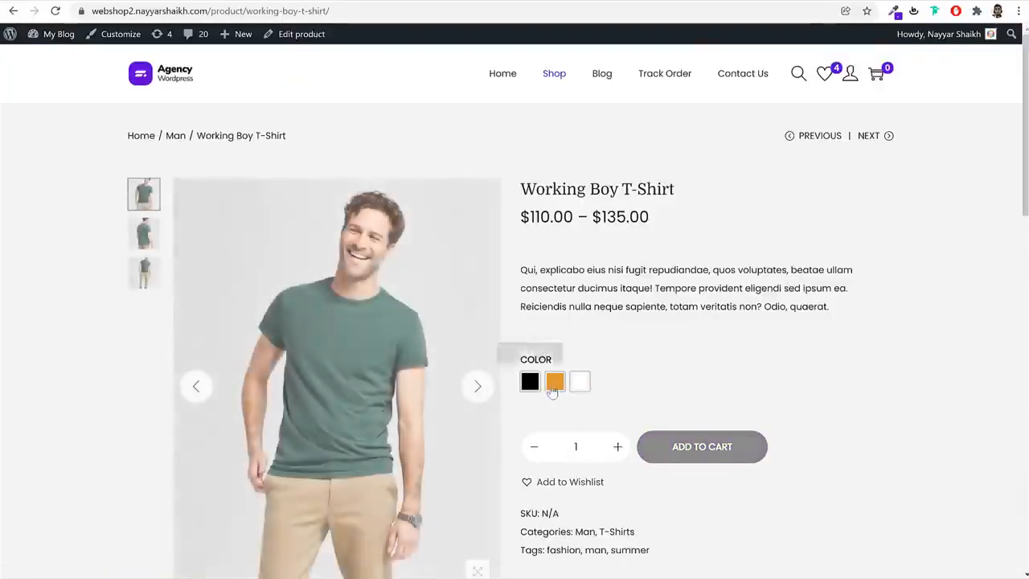
pyautogui.click(555, 382)
pyautogui.click(530, 382)
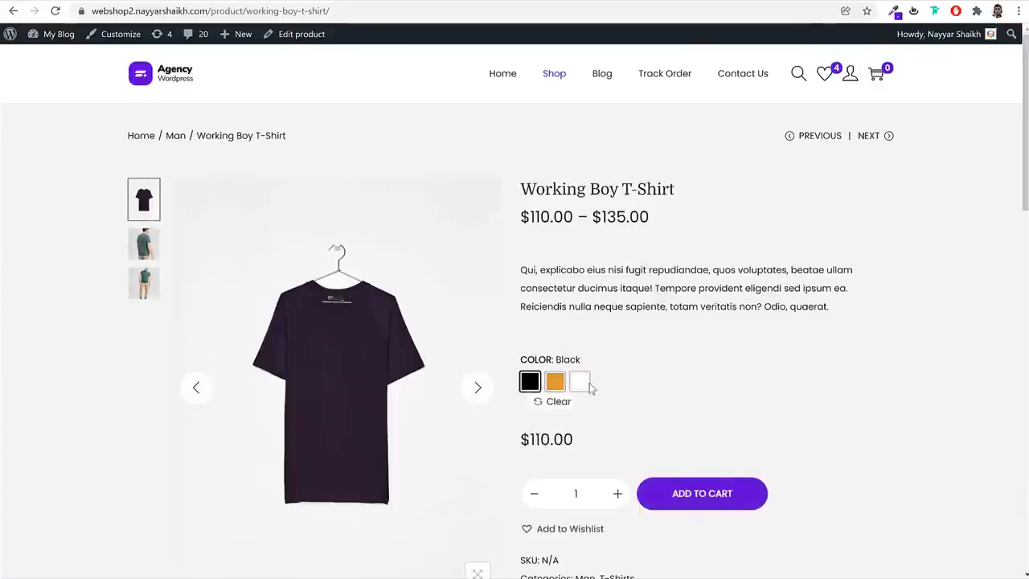
pyautogui.click(582, 384)
pyautogui.click(530, 382)
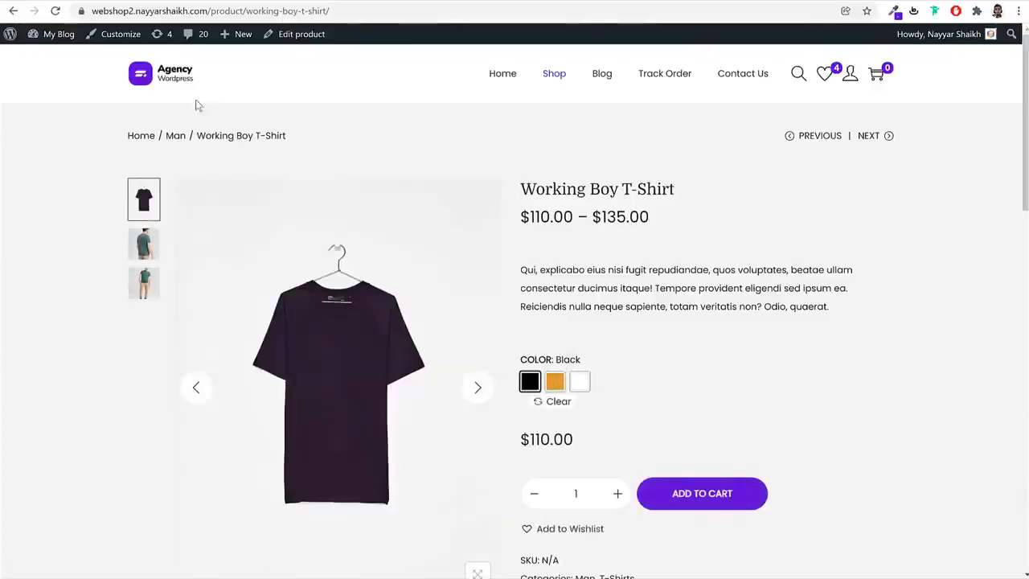
pyautogui.click(173, 84)
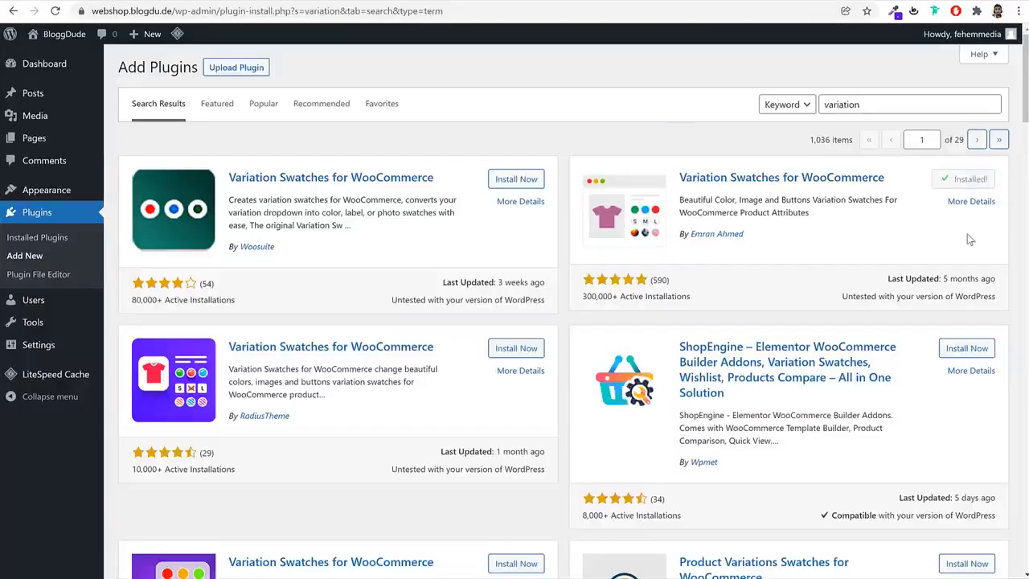
# Show the installed plugins, select all of them and activate them in bulk
pyautogui.click(37, 216)
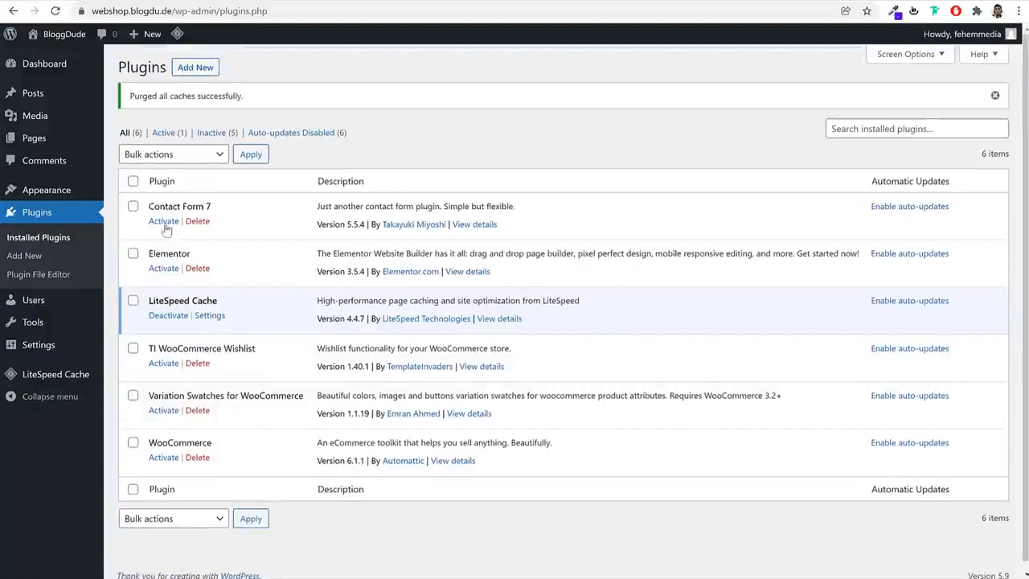
pyautogui.click(134, 181)
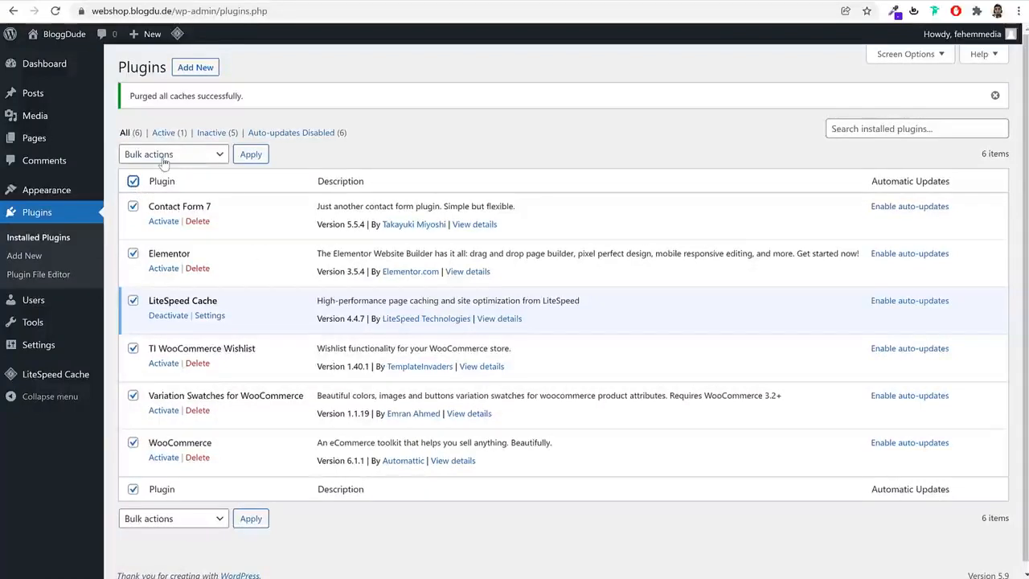
pyautogui.click(164, 161)
pyautogui.click(165, 183)
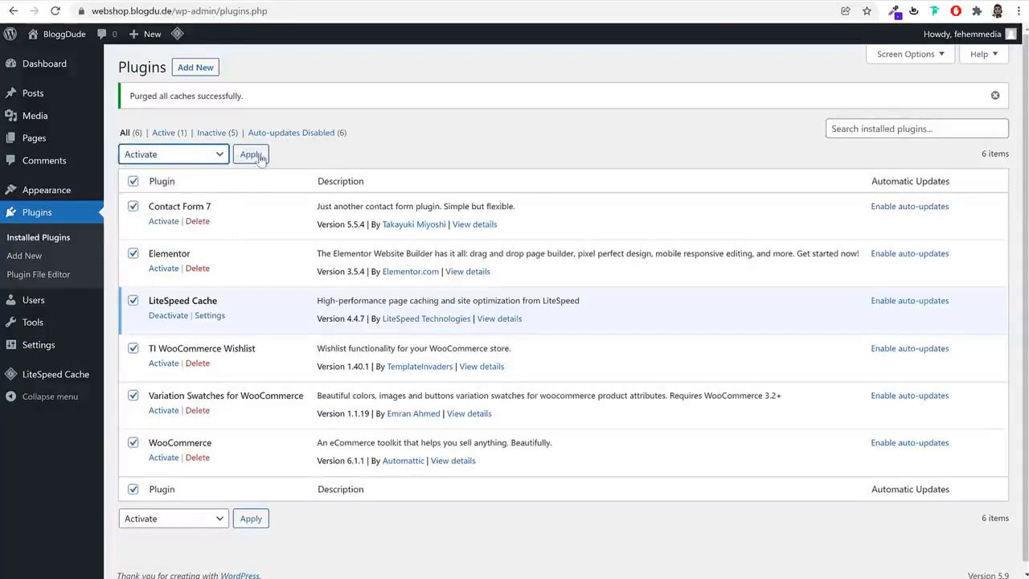
pyautogui.click(259, 157)
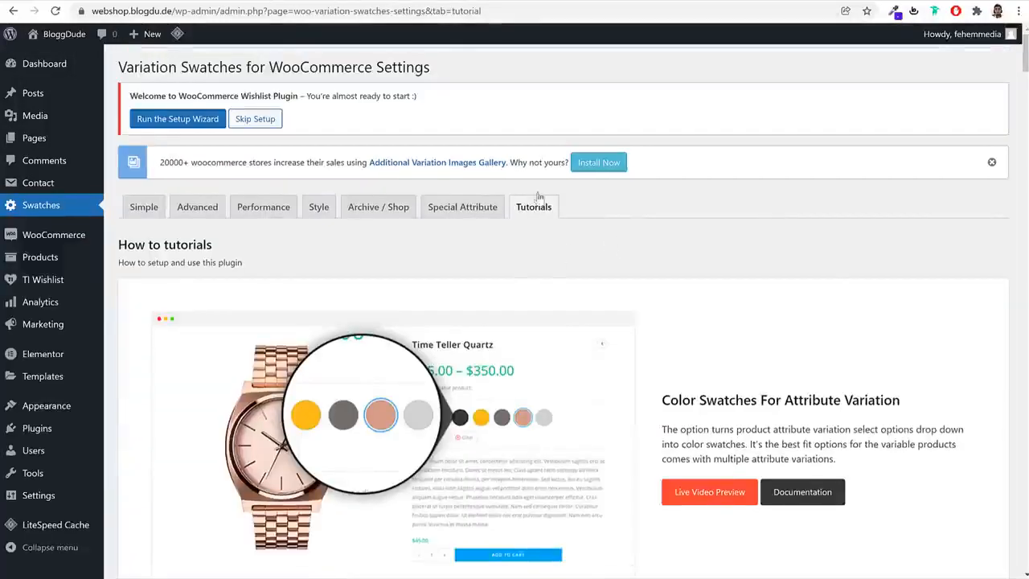
# Start the setup wizard offered in the WooCommerce Wishlist Plugin welcome notice and go to its page setup
pyautogui.scroll(-3, 846, 314)
pyautogui.scroll(3, 847, 321)
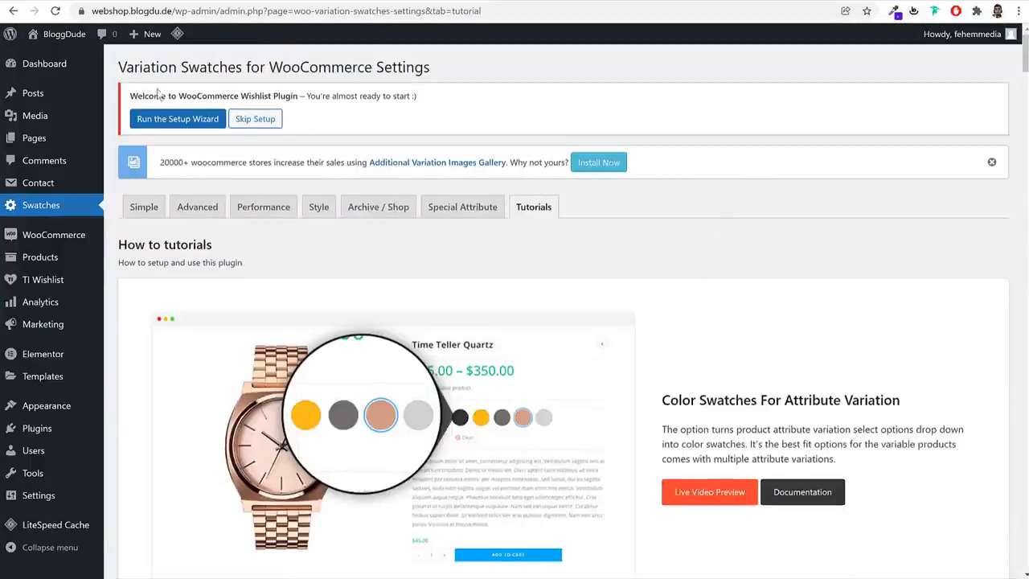
pyautogui.moveTo(132, 95); pyautogui.dragTo(408, 95)
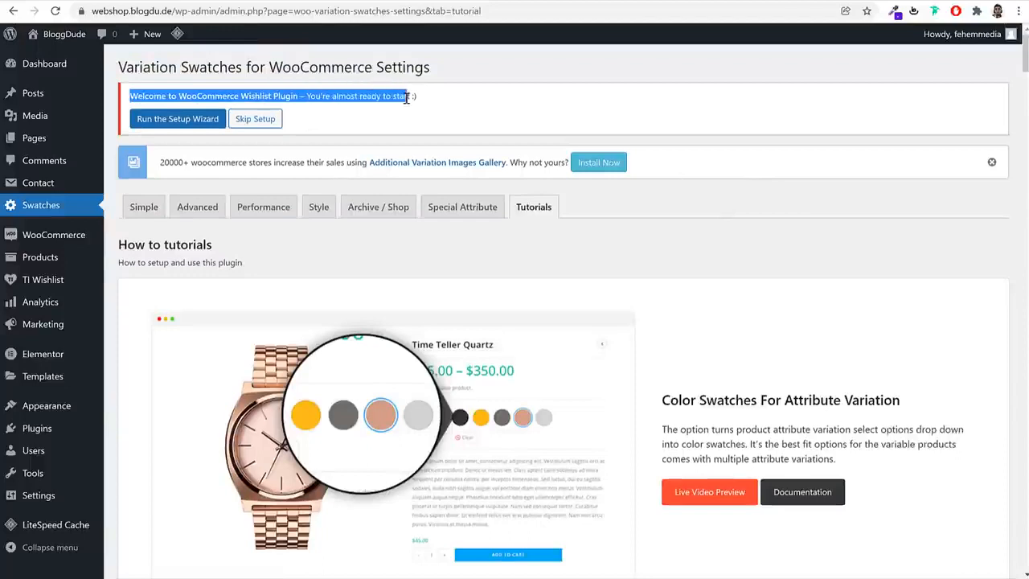
pyautogui.click(299, 94)
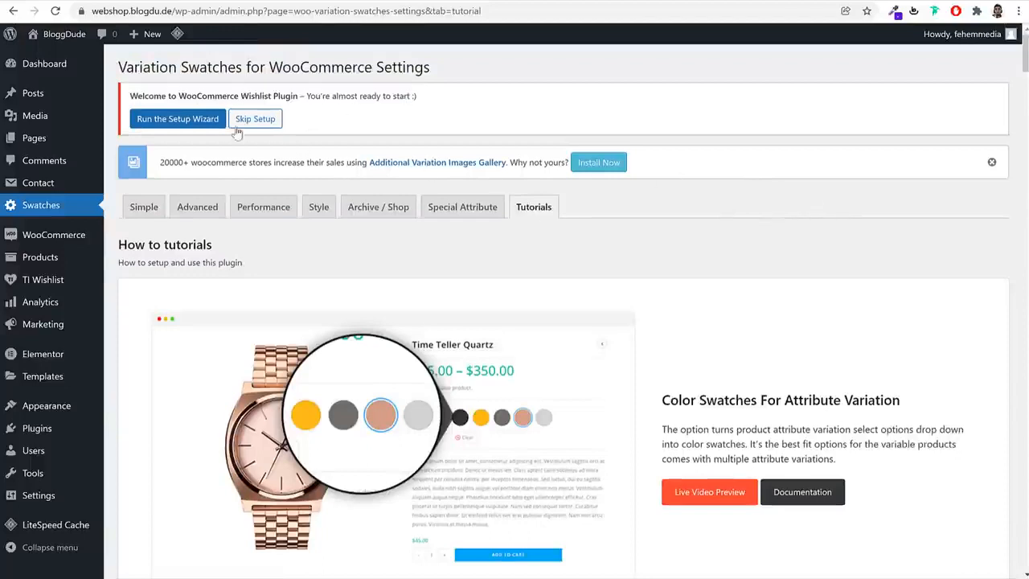
pyautogui.moveTo(240, 95); pyautogui.dragTo(312, 95)
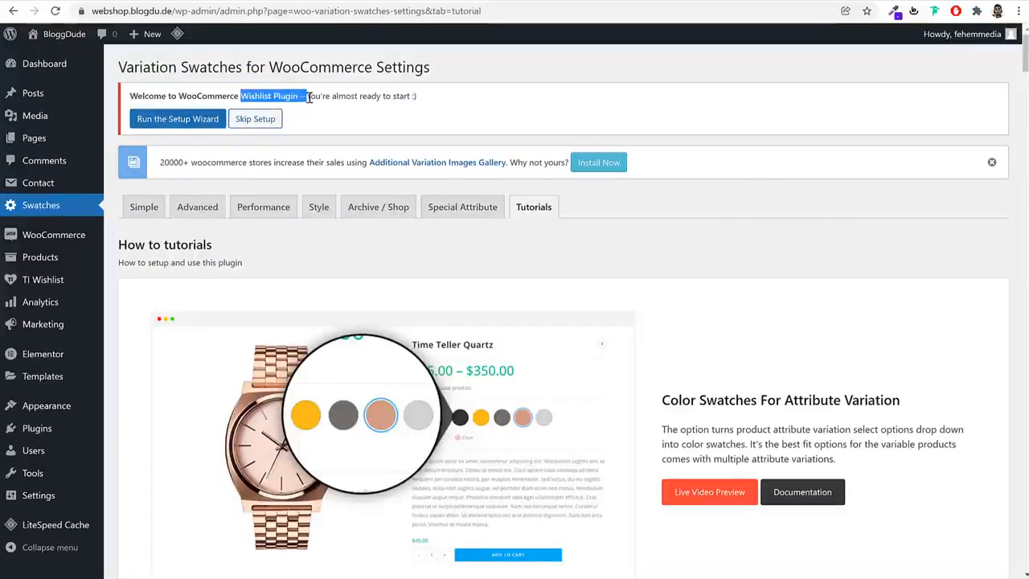
pyautogui.click(309, 96)
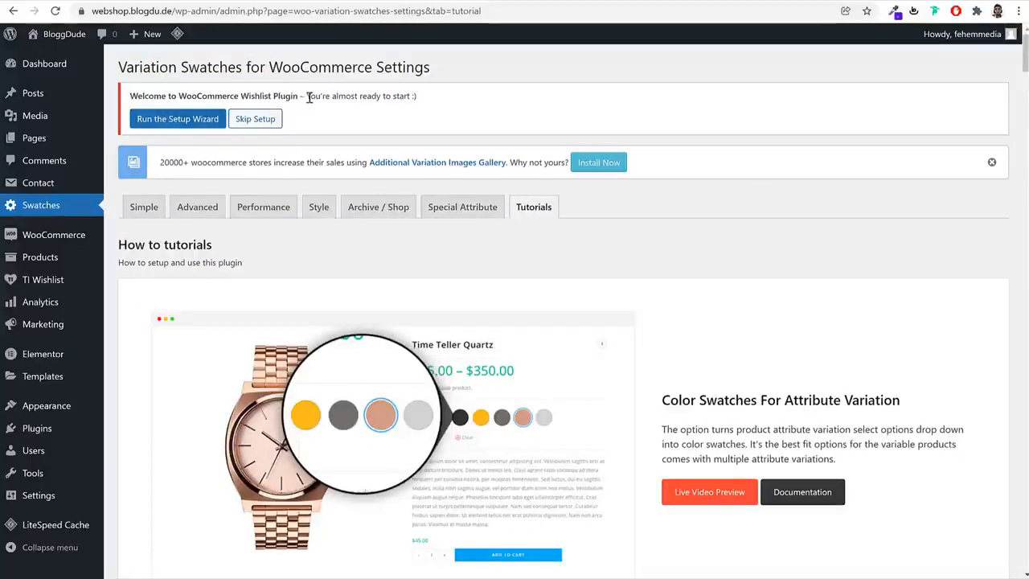
pyautogui.click(171, 125)
pyautogui.scroll(-1, 666, 243)
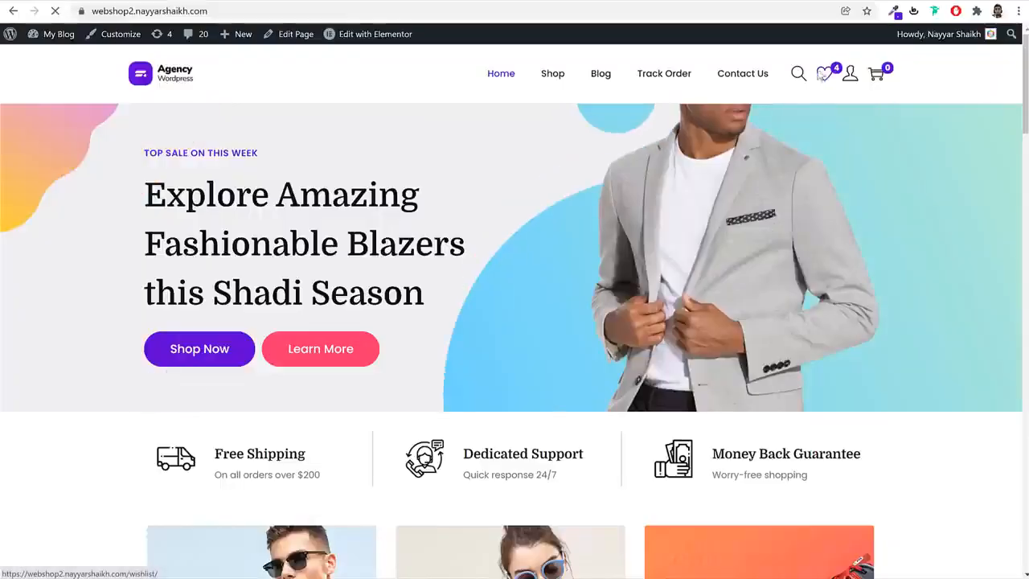
# Open the demo shop's wishlist and look through the listed products
pyautogui.click(825, 76)
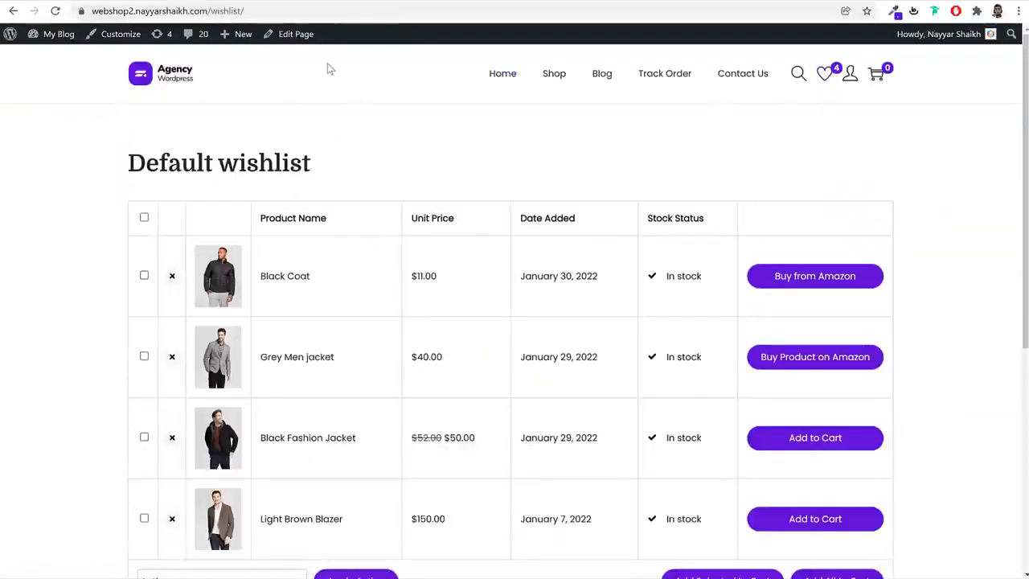
pyautogui.scroll(-1, 513, 261)
pyautogui.scroll(1, 513, 261)
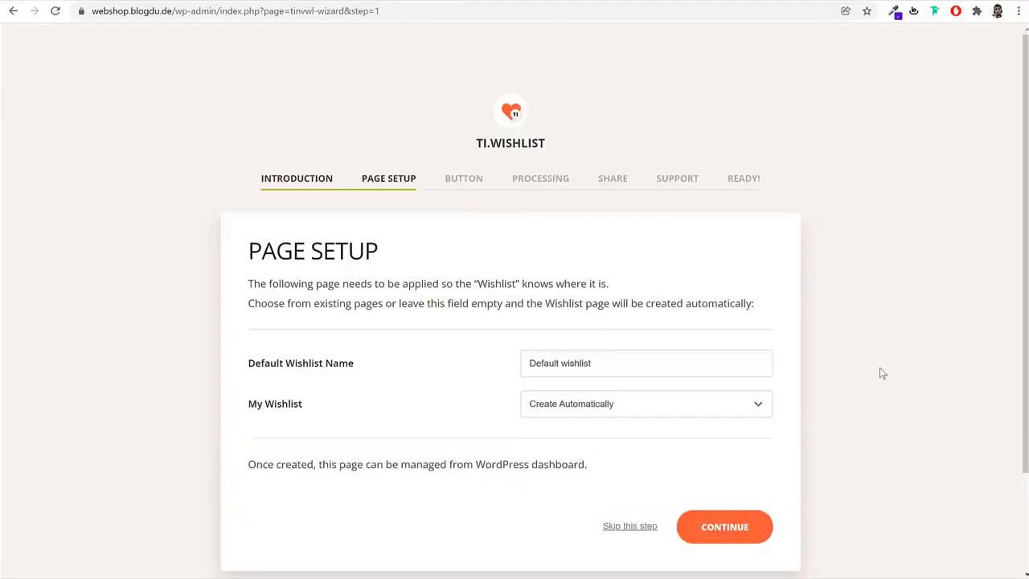
# Set the default wishlist name to My Wishlist, leave its page set to Create Automatically and continue the wizard
pyautogui.moveTo(397, 260); pyautogui.dragTo(258, 252)
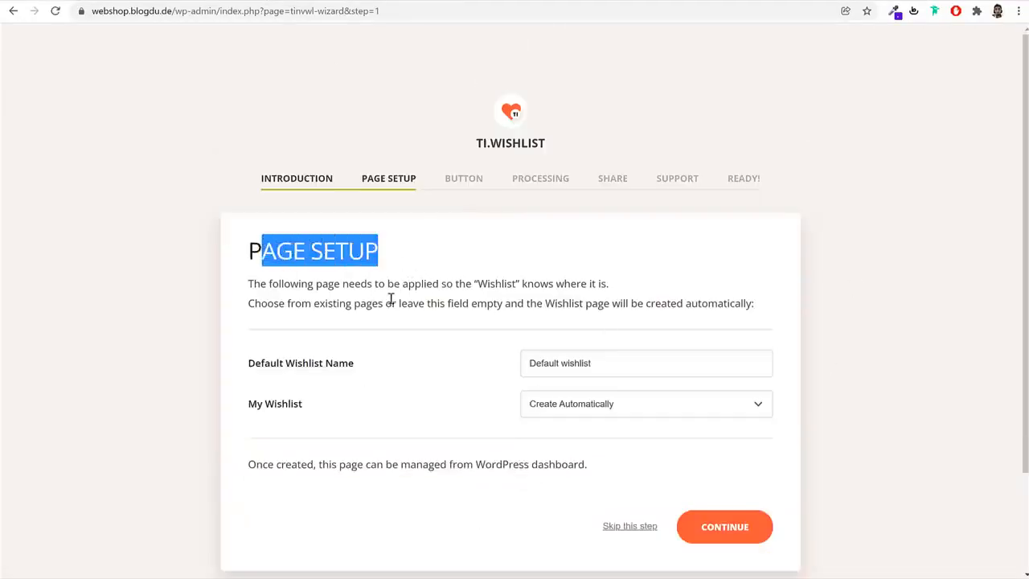
pyautogui.scroll(-2, 383, 337)
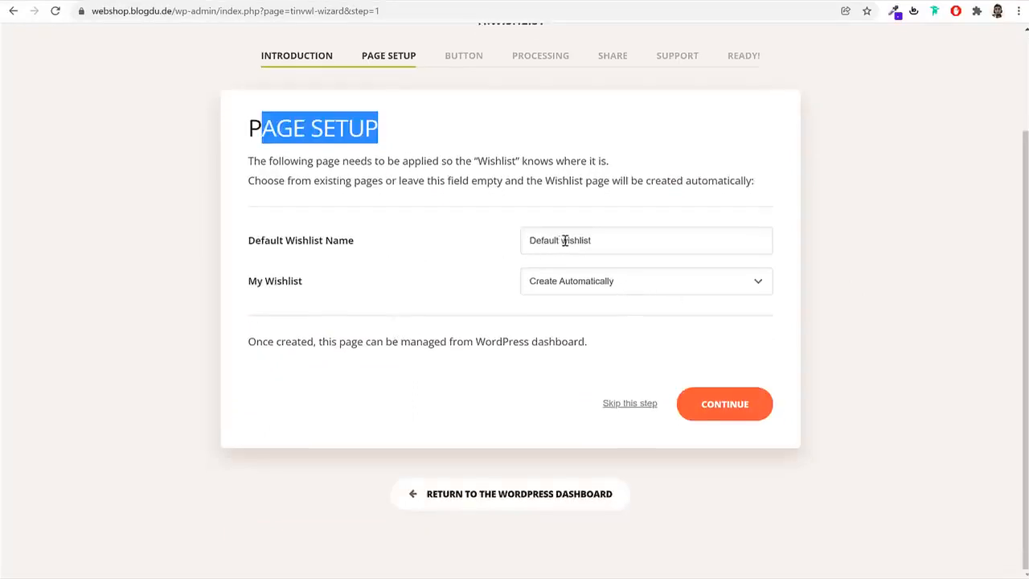
pyautogui.moveTo(564, 240); pyautogui.dragTo(445, 249)
pyautogui.write('My W')
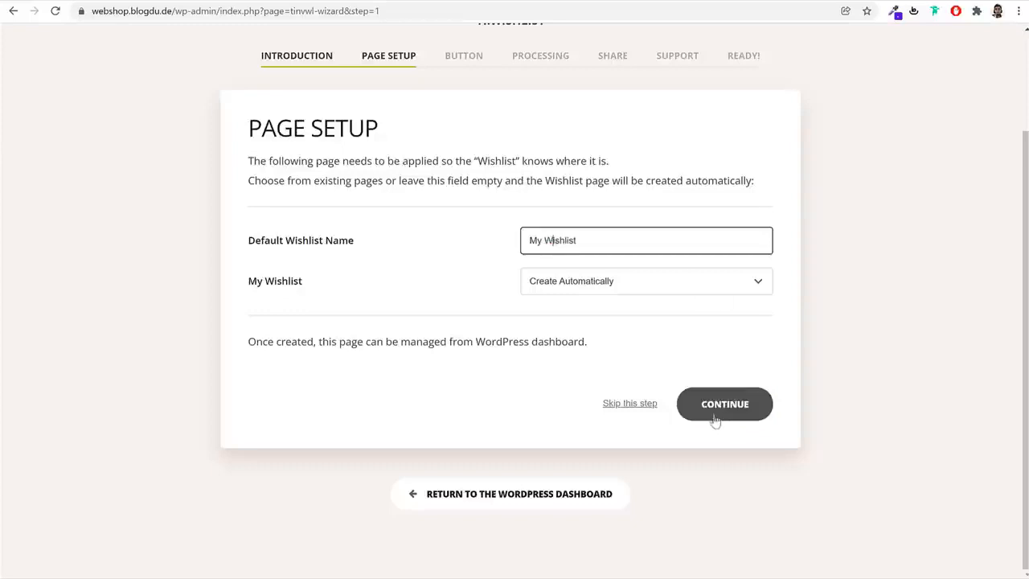
pyautogui.doubleClick(612, 236)
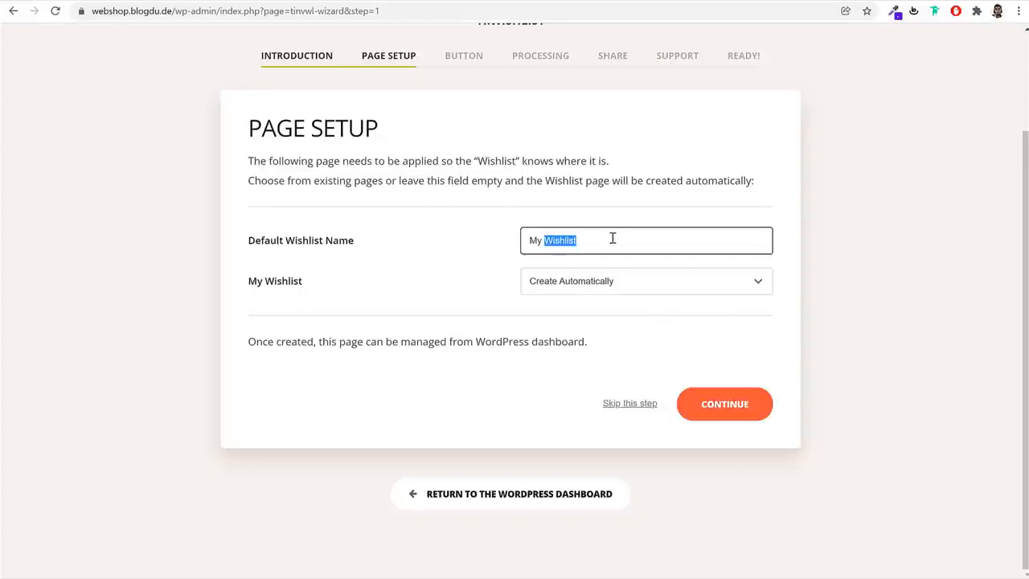
pyautogui.click(746, 408)
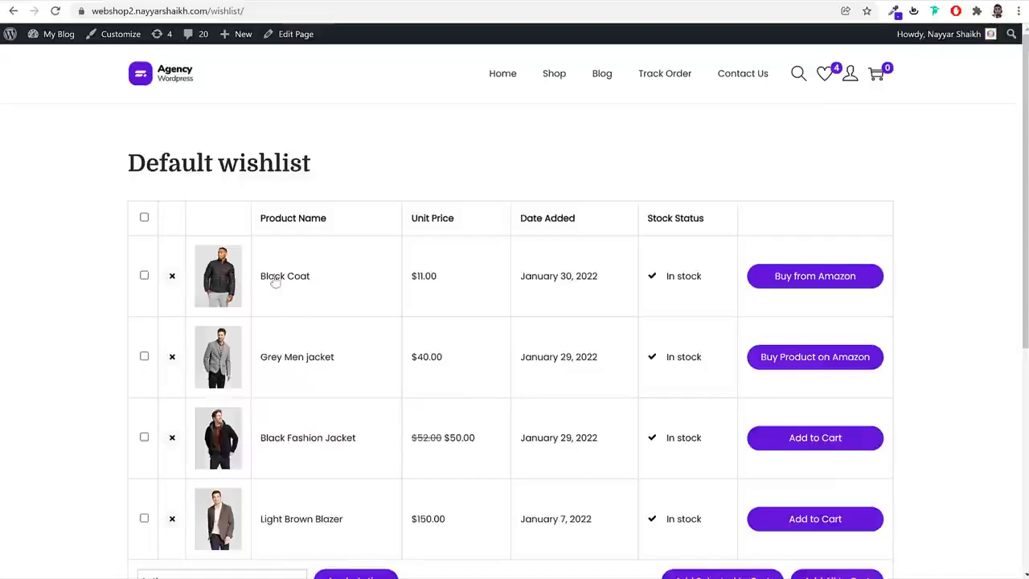
# Open the Black Coat product from the demo shop's wishlist, and accept the default button options in the wishlist wizard
pyautogui.click(273, 278)
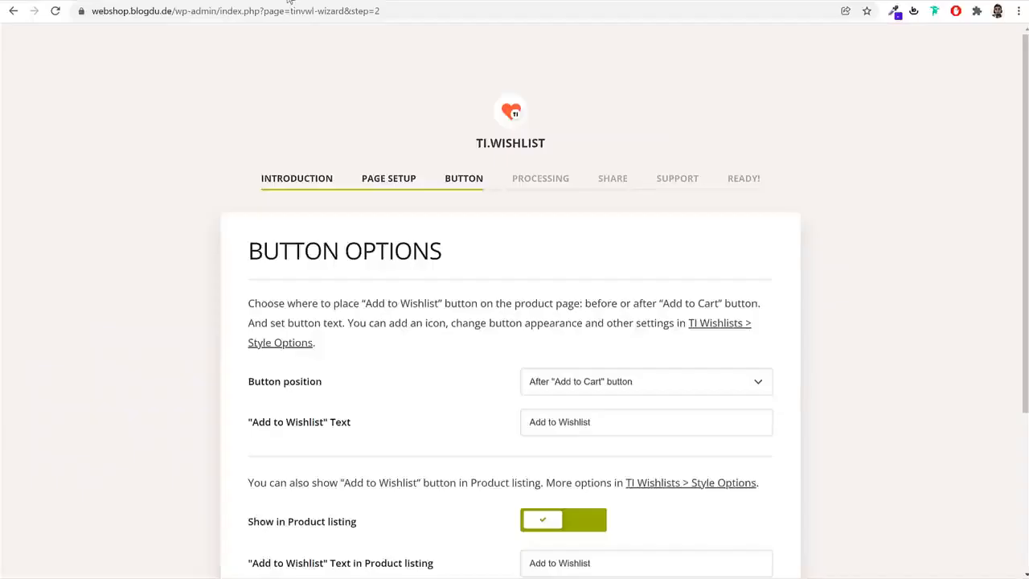
pyautogui.scroll(-3, 912, 397)
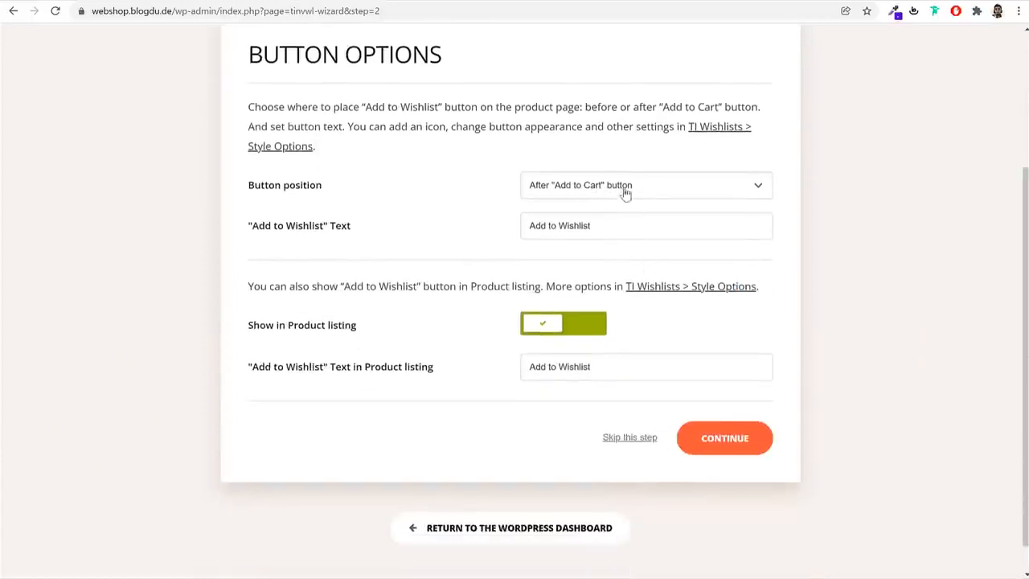
pyautogui.click(751, 445)
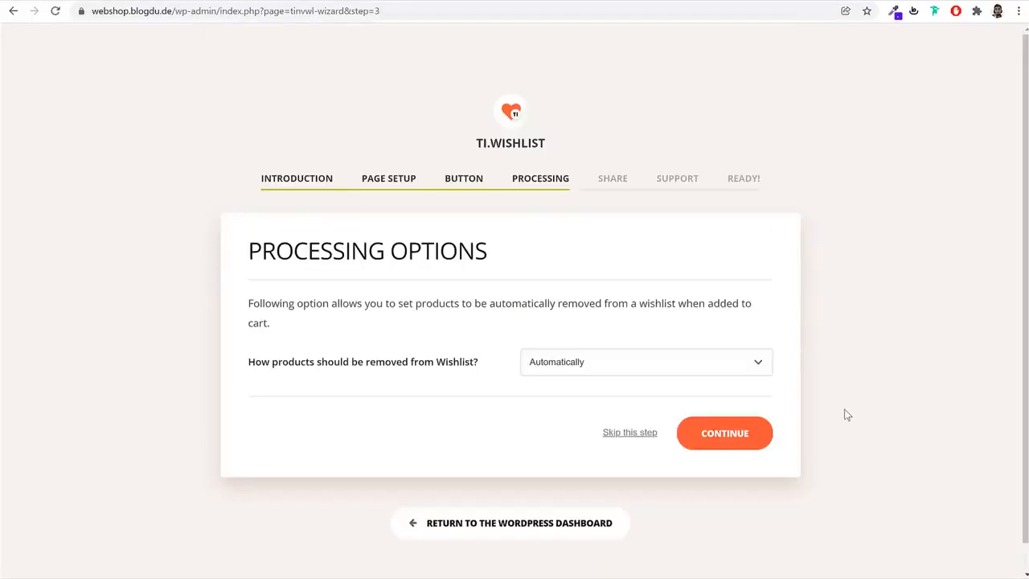
# Accept the default processing, share and support options in the wishlist wizard and return to the WordPress dashboard
pyautogui.click(704, 447)
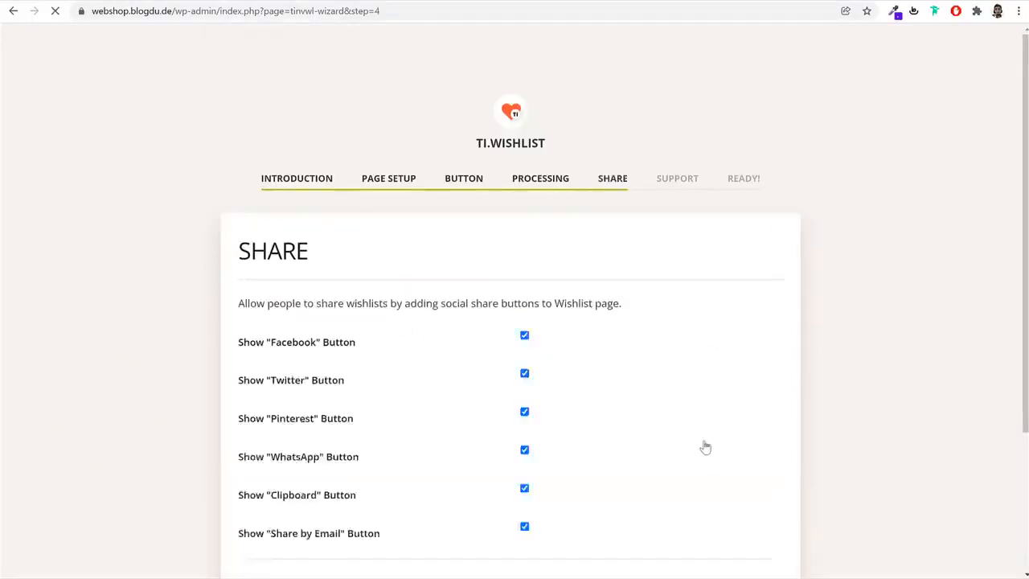
pyautogui.scroll(-3, 752, 434)
pyautogui.scroll(2, 633, 373)
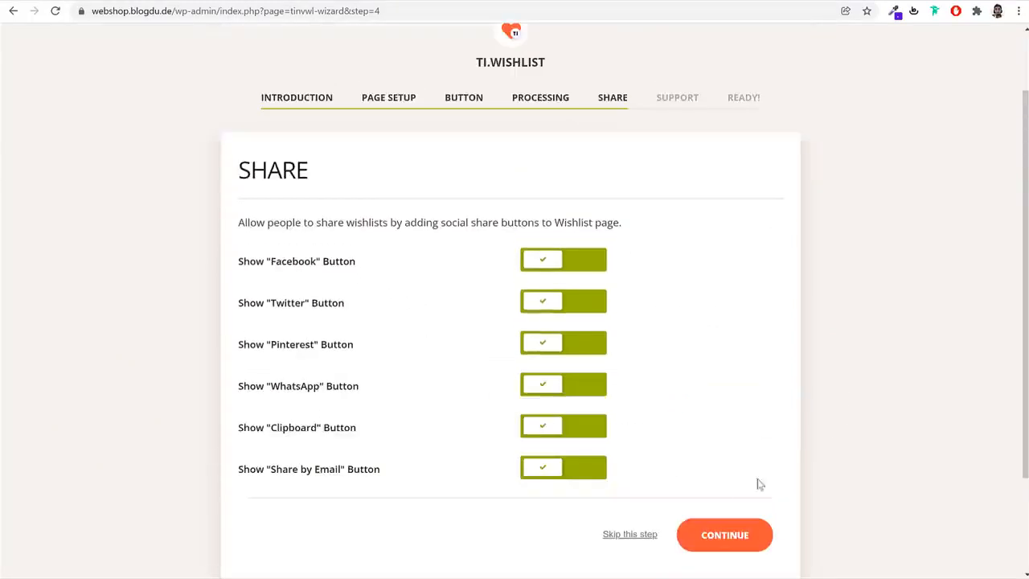
pyautogui.click(726, 544)
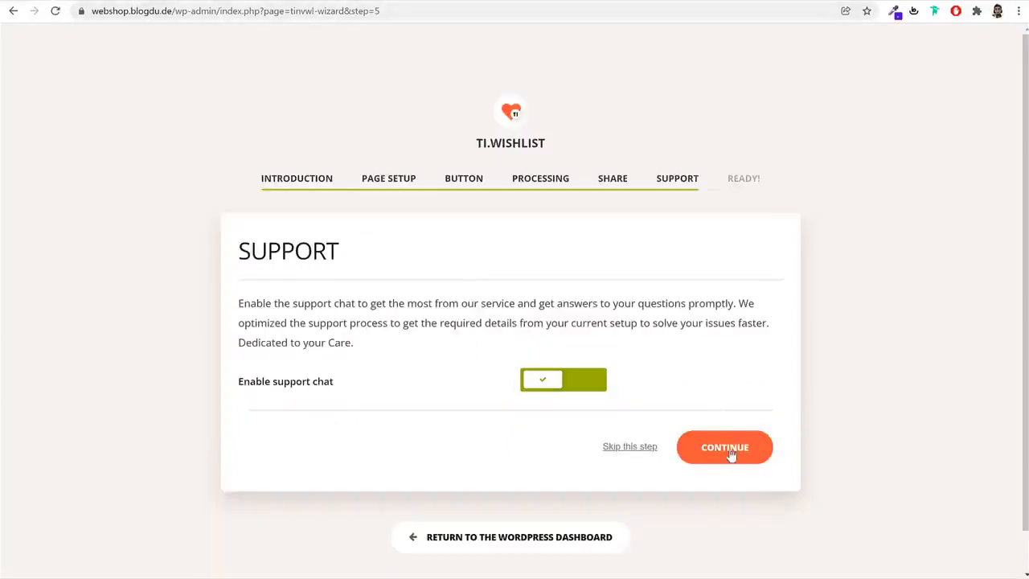
pyautogui.click(730, 452)
pyautogui.scroll(-2, 520, 467)
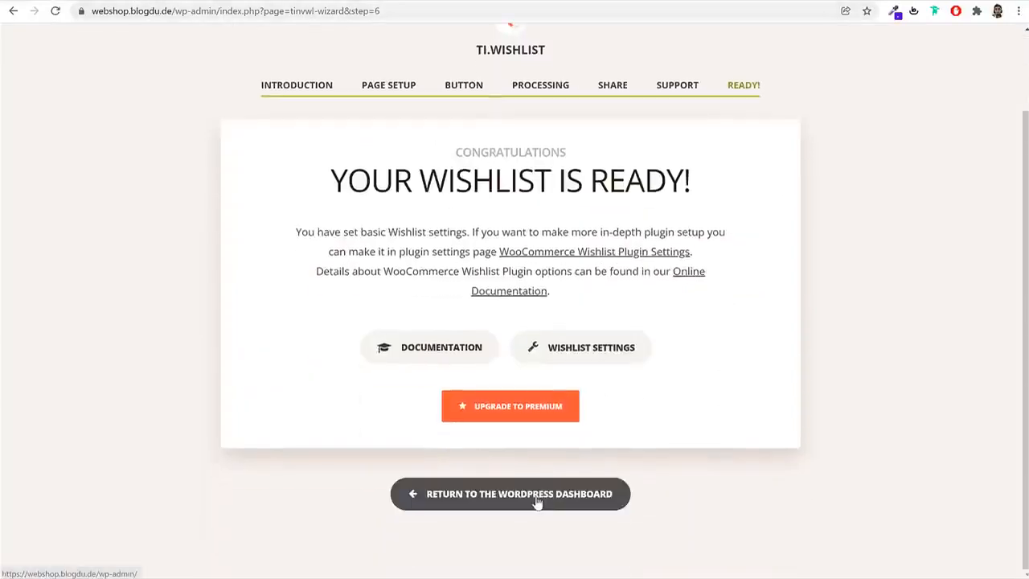
pyautogui.click(538, 501)
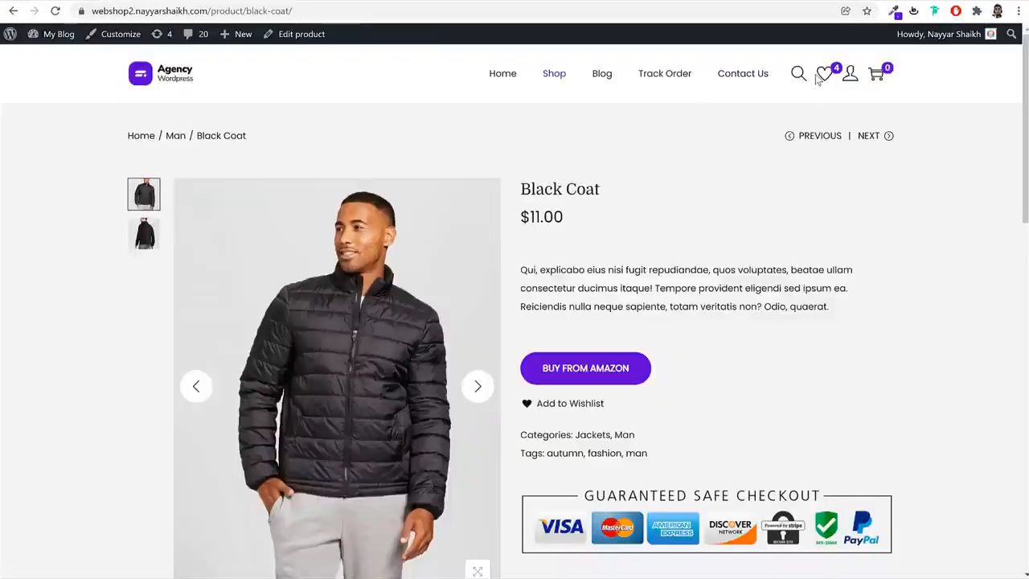
# Open the demo shop's wishlist from the Black Coat page and examine the social share buttons below the table
pyautogui.click(822, 78)
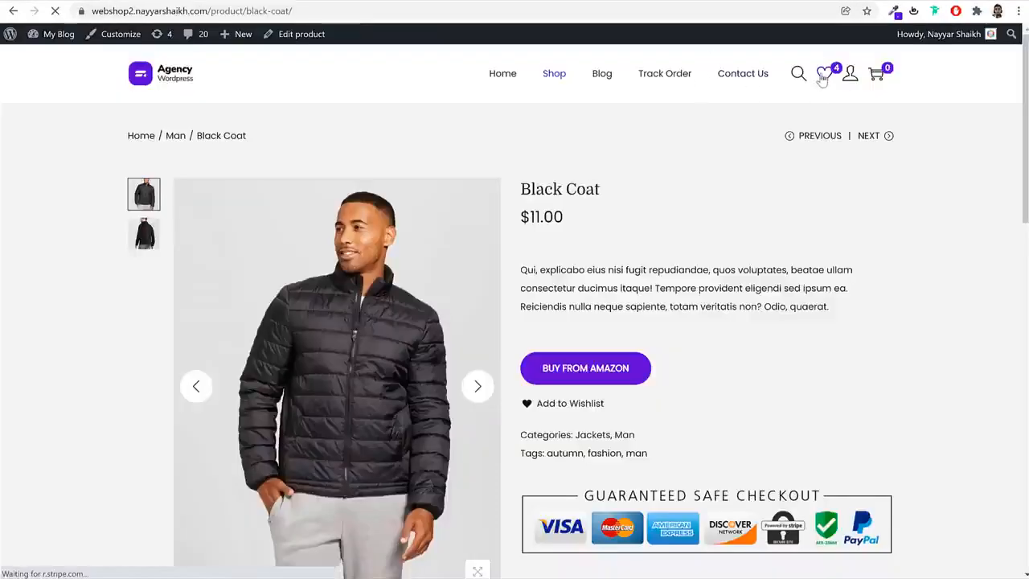
pyautogui.scroll(-3, 597, 299)
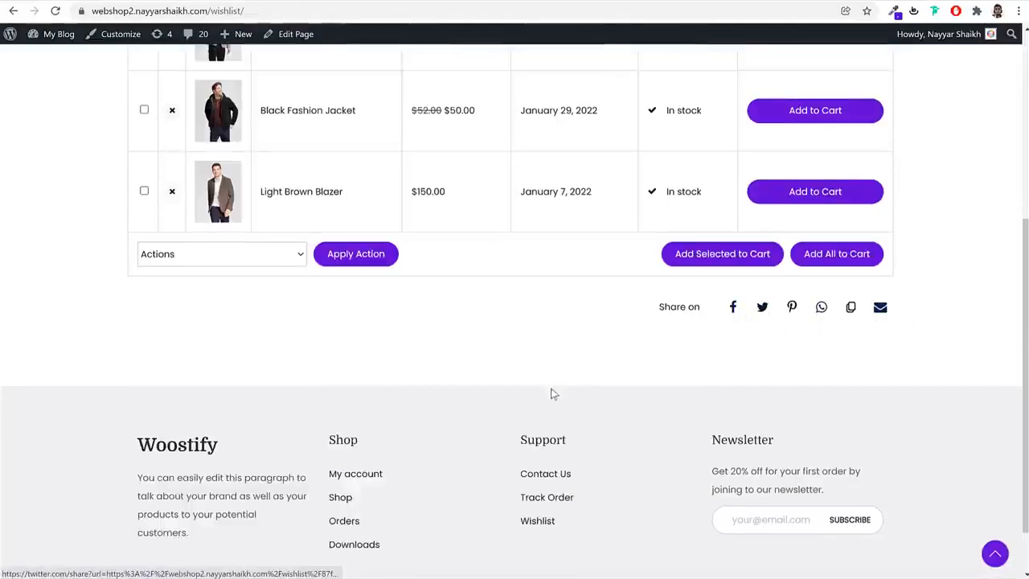
pyautogui.scroll(5, 547, 382)
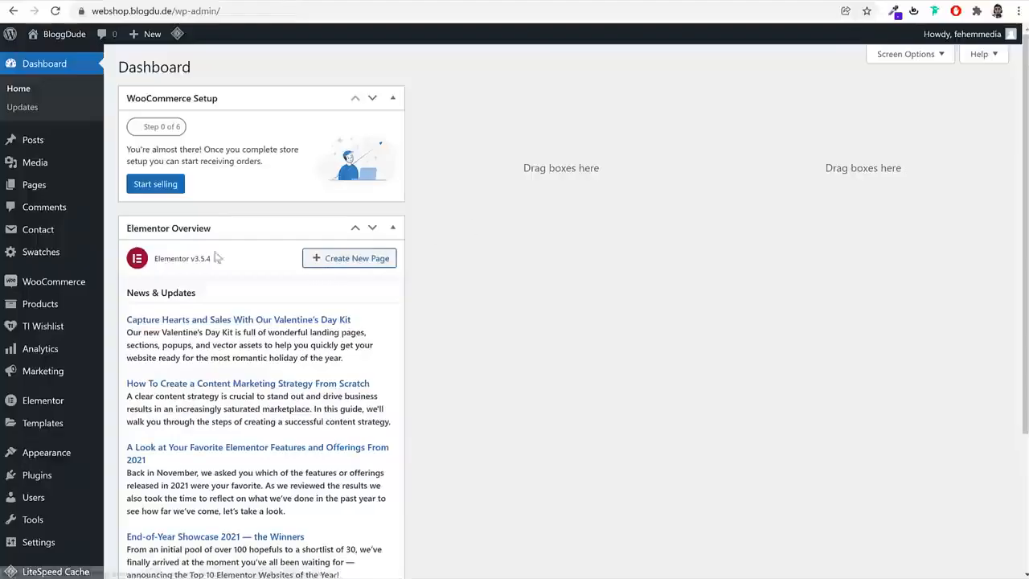
# Hide the Elementor Overview box from the WordPress dashboard and show the list of all pages
pyautogui.click(911, 57)
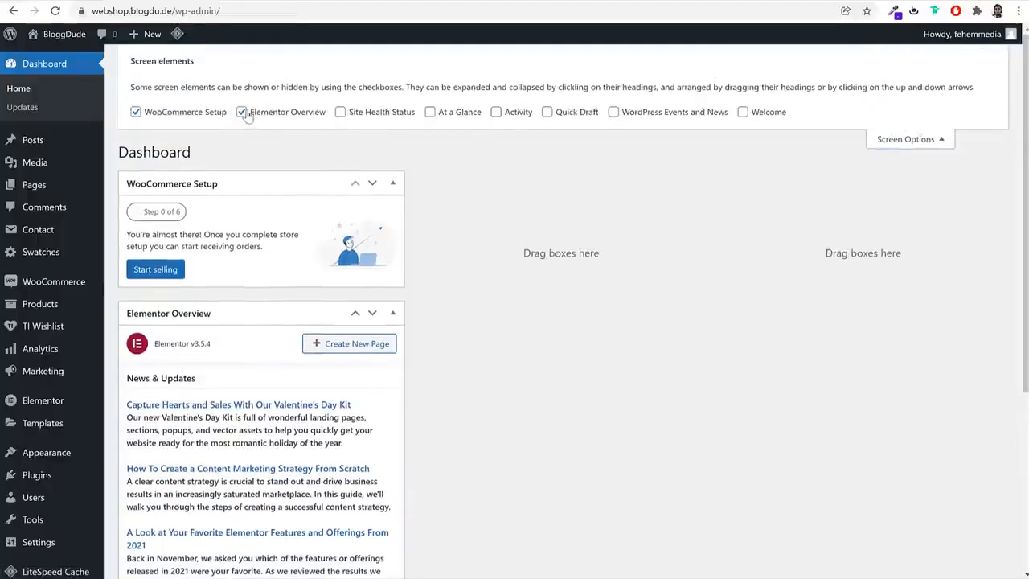
pyautogui.click(282, 112)
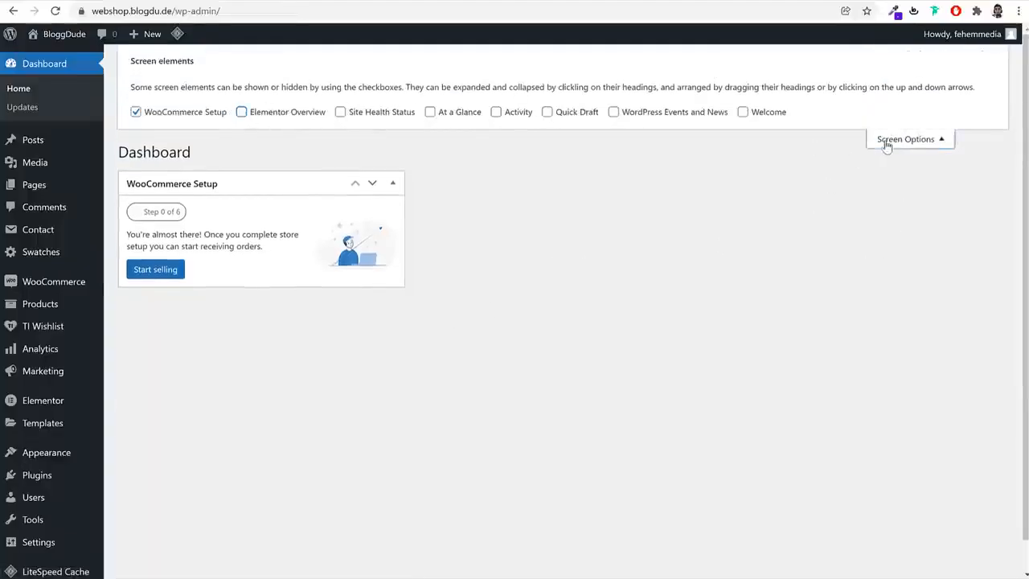
pyautogui.click(883, 143)
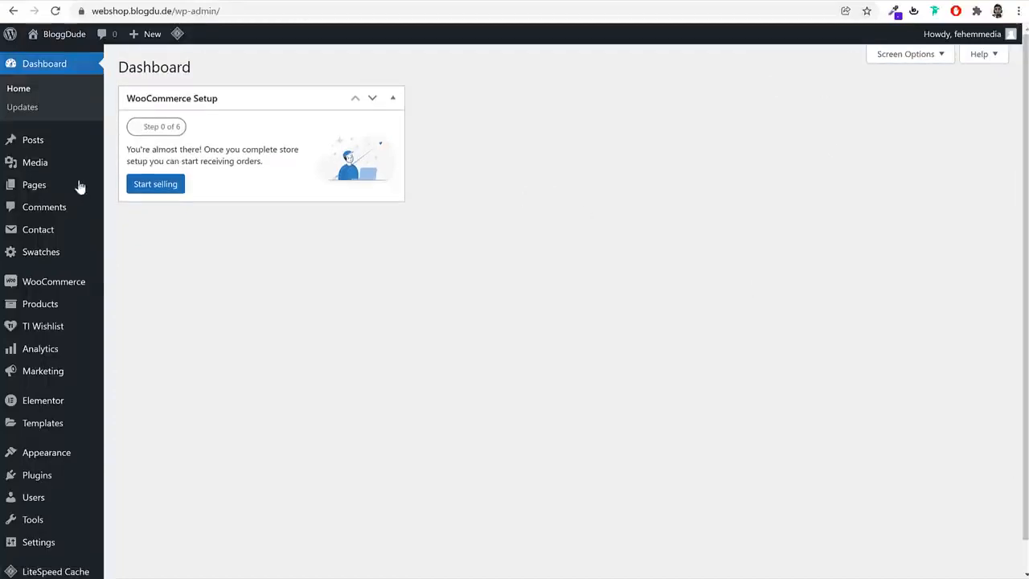
pyautogui.click(81, 185)
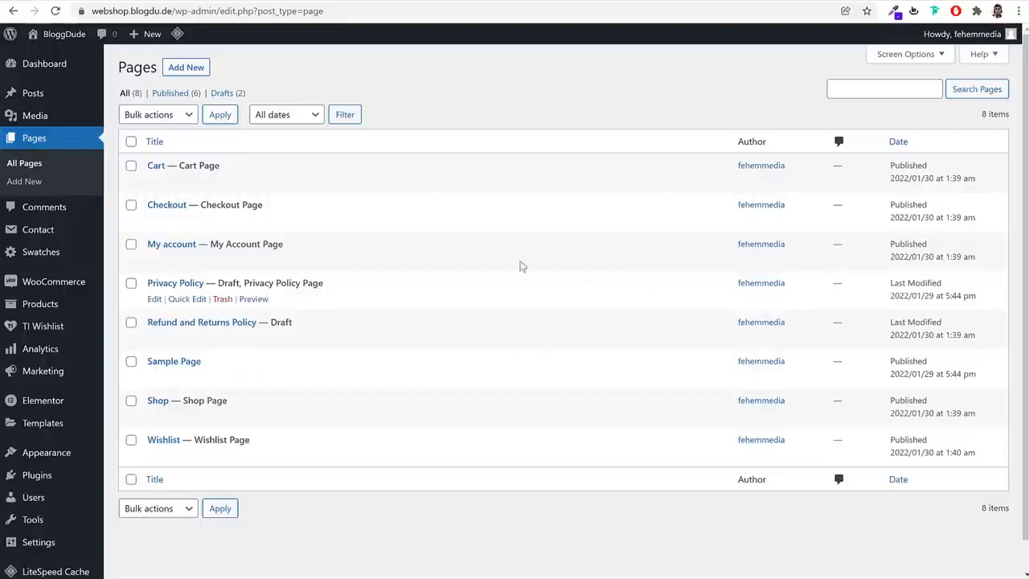
# Show the general WooCommerce settings and enter the store's street address in Address line 1
pyautogui.moveTo(29, 286)
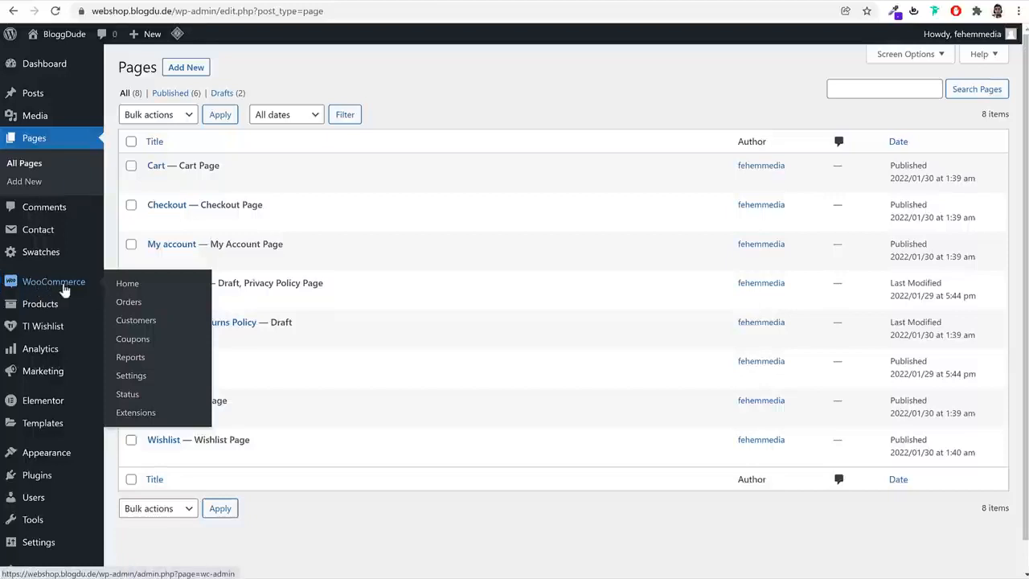
pyautogui.click(148, 377)
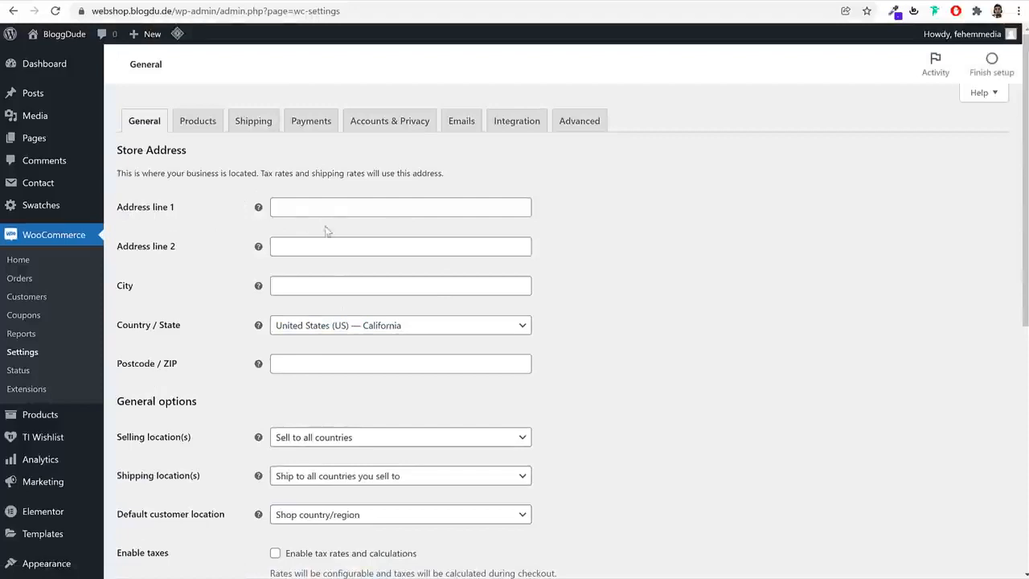
pyautogui.click(320, 211)
pyautogui.write('A')
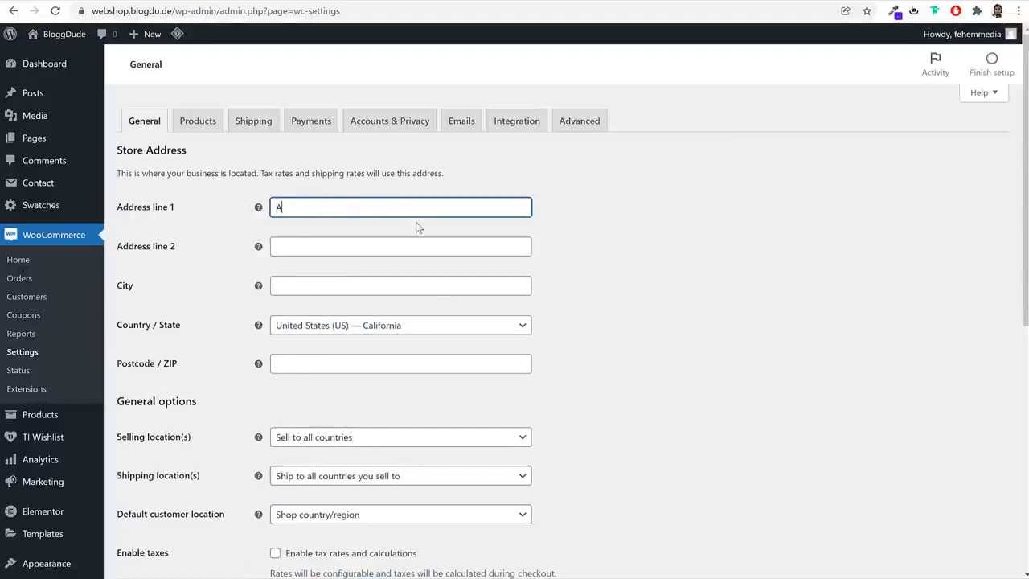
pyautogui.write('123')
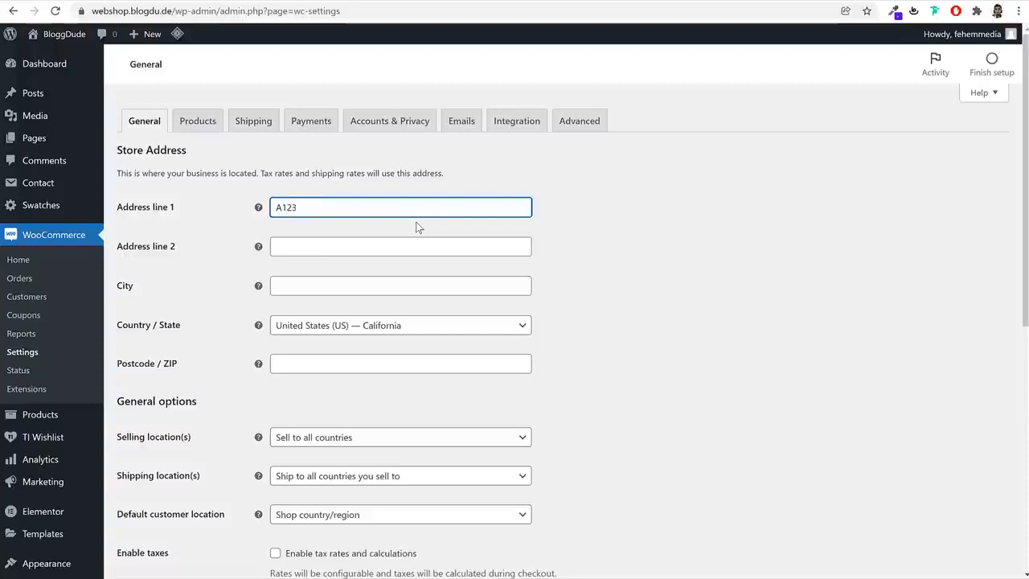
# Enter the city of the store address and set Country / State to India — Maharashtra
pyautogui.click(417, 287)
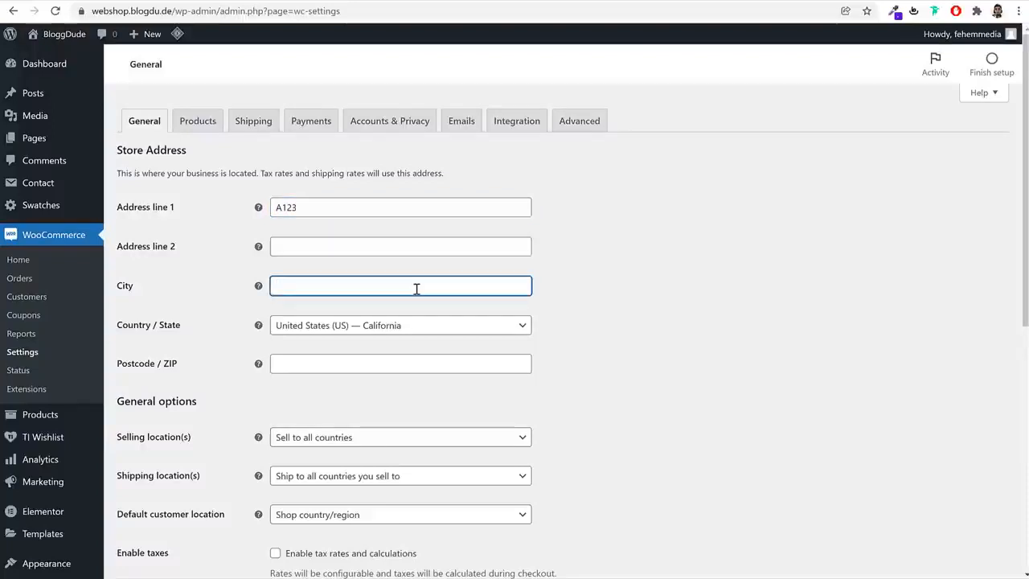
pyautogui.write('Mumbai')
pyautogui.press('Tab')
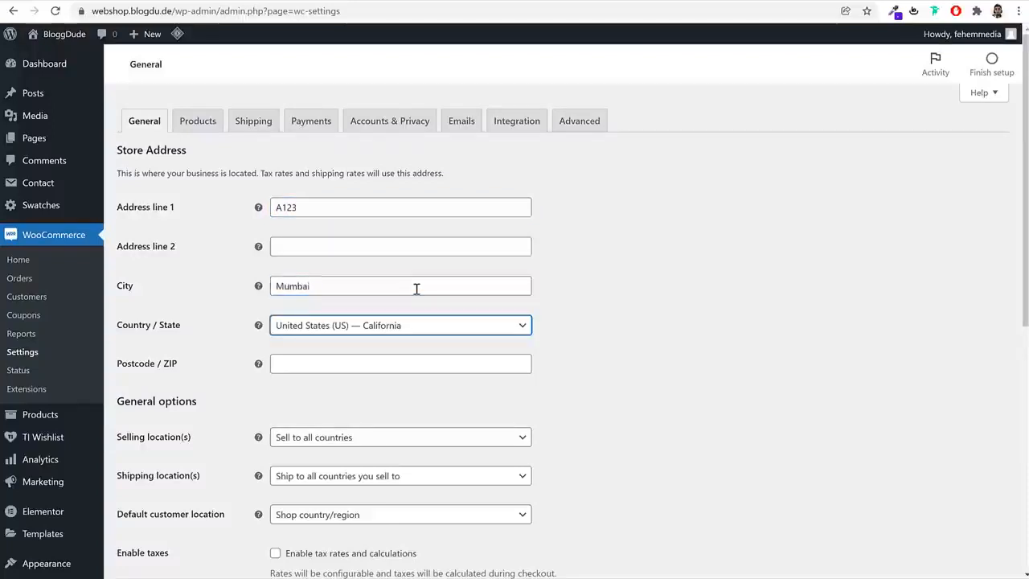
pyautogui.write('maha')
pyautogui.press('Return')
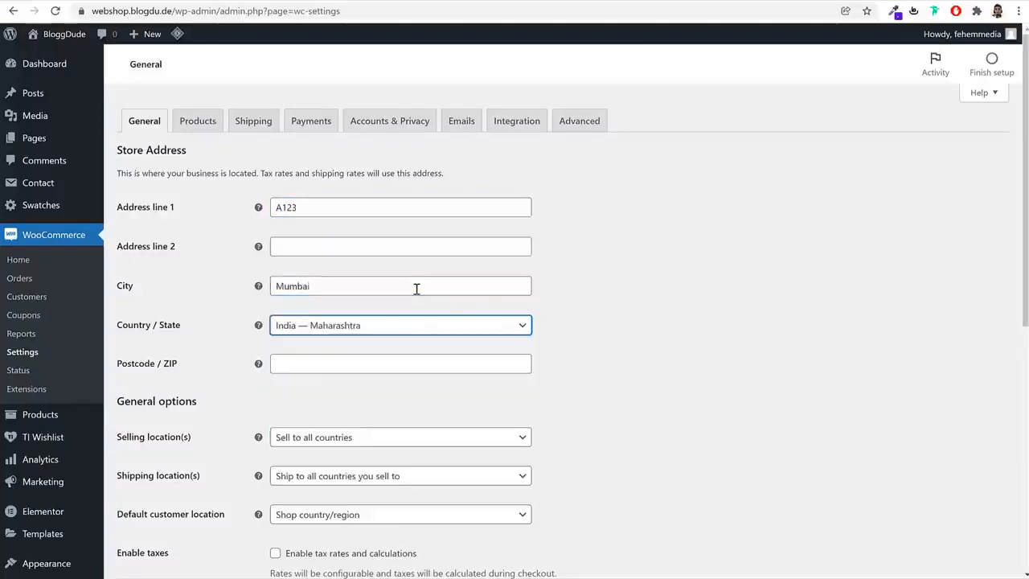
# Enter the store's postal code in Postcode / ZIP
pyautogui.click(801, 295)
pyautogui.scroll(-2, 328, 246)
pyautogui.click(320, 230)
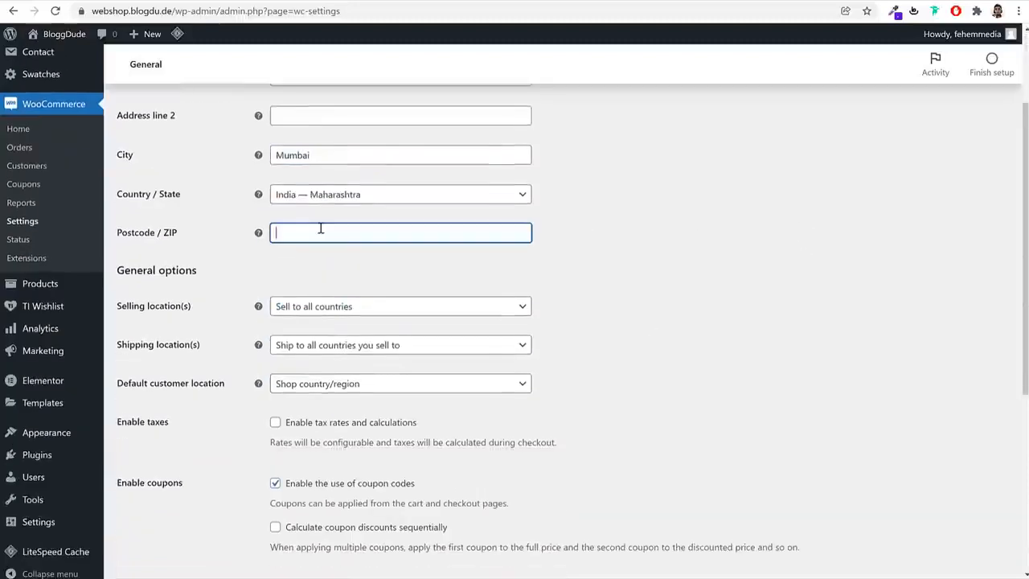
pyautogui.write('400001')
# Set Selling location(s) to Sell to specific countries in the general options
pyautogui.scroll(-2, 717, 176)
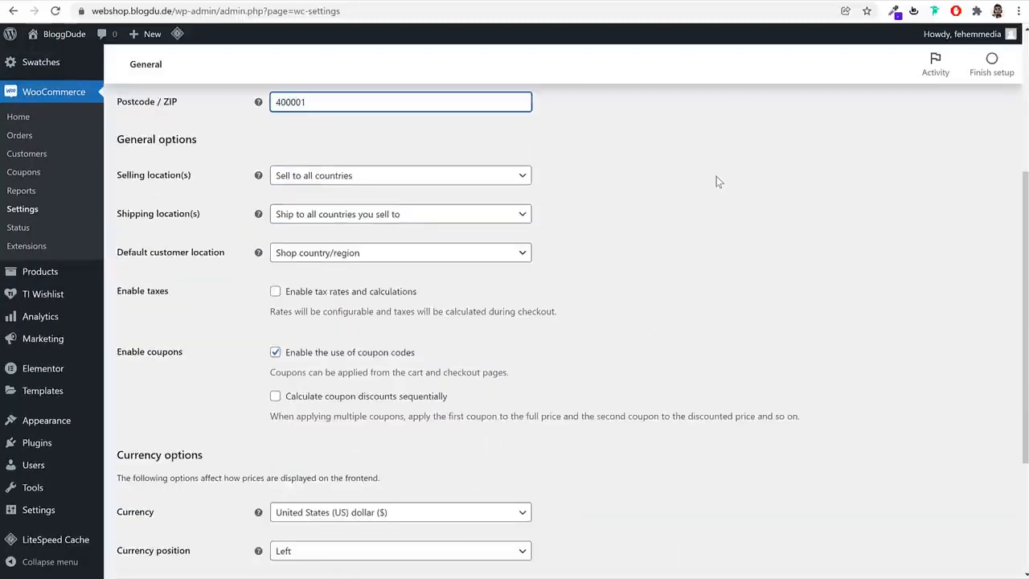
pyautogui.click(378, 178)
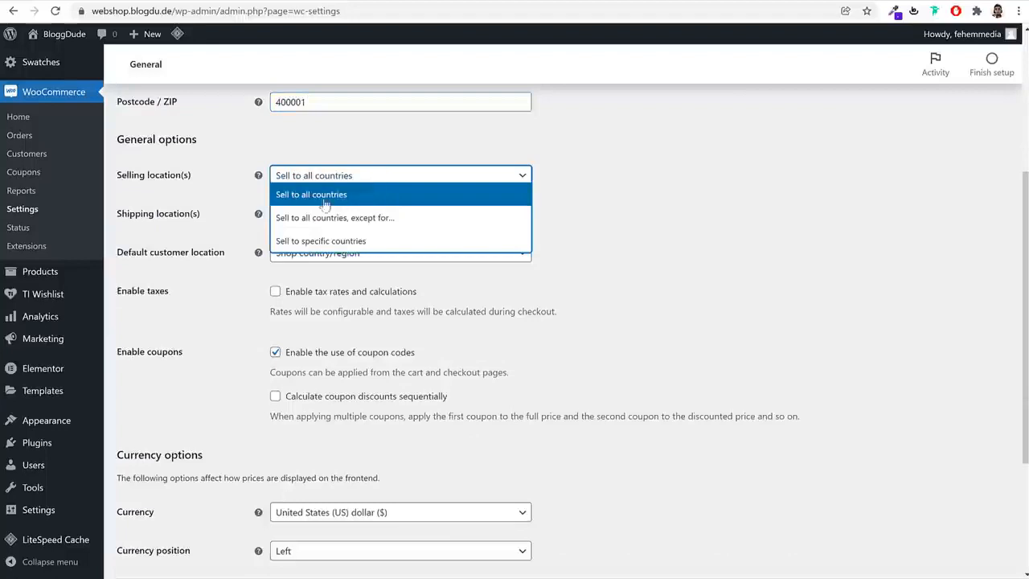
pyautogui.click(342, 200)
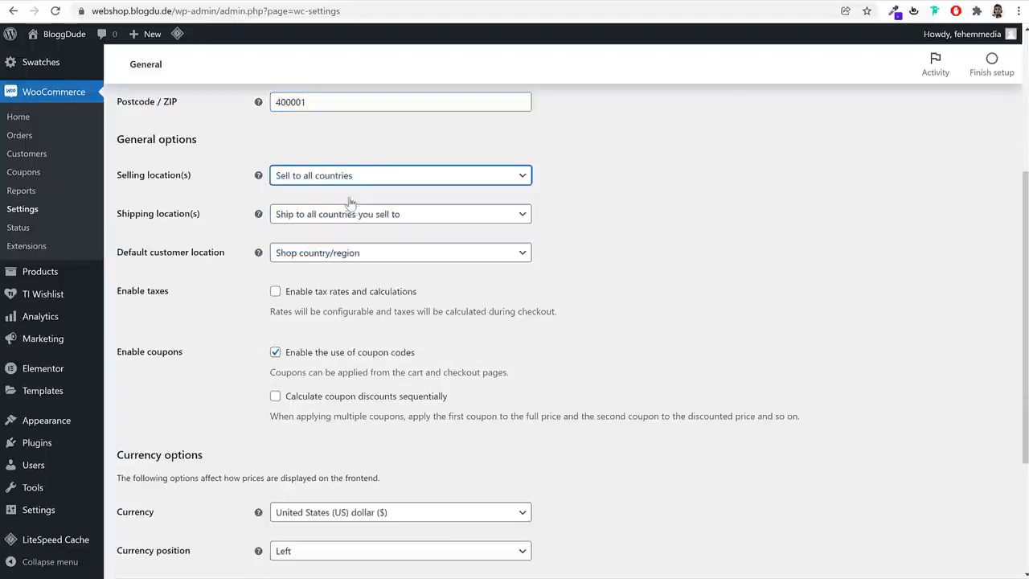
pyautogui.click(354, 181)
pyautogui.click(333, 242)
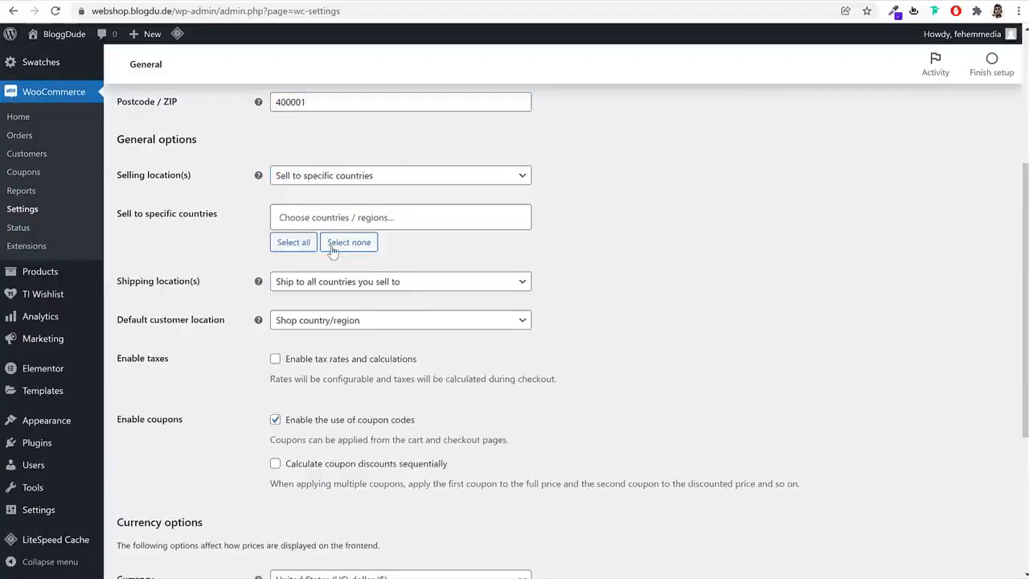
# Add India and United States (US) to the specific countries the store sells to
pyautogui.click(407, 214)
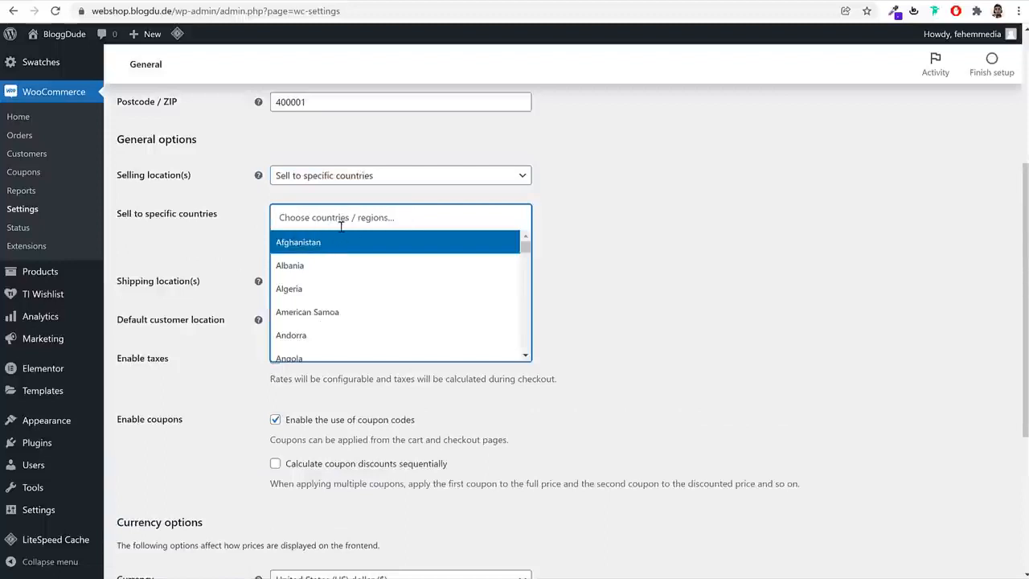
pyautogui.write('indi')
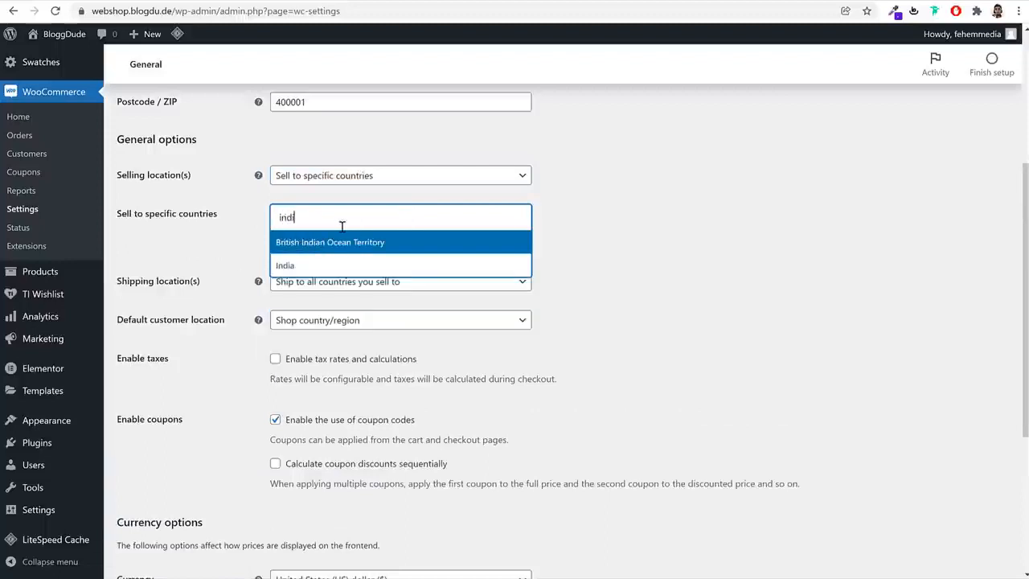
pyautogui.click(366, 265)
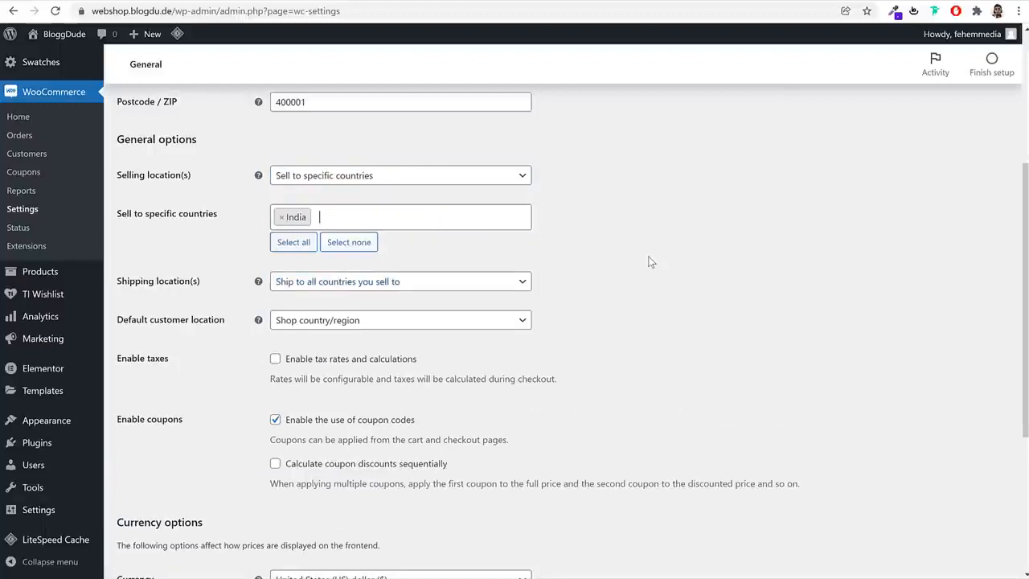
pyautogui.click(411, 222)
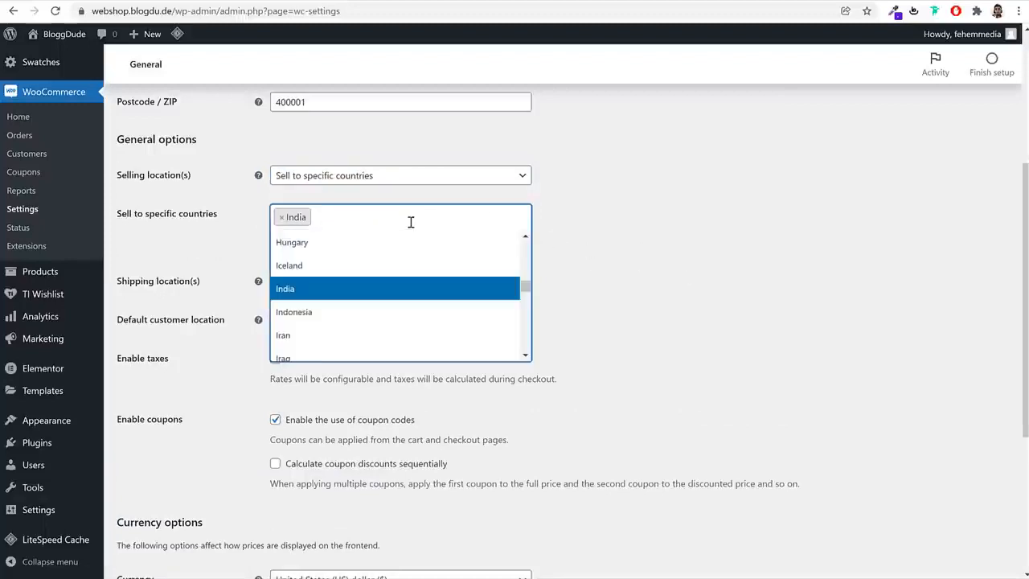
pyautogui.write('uni')
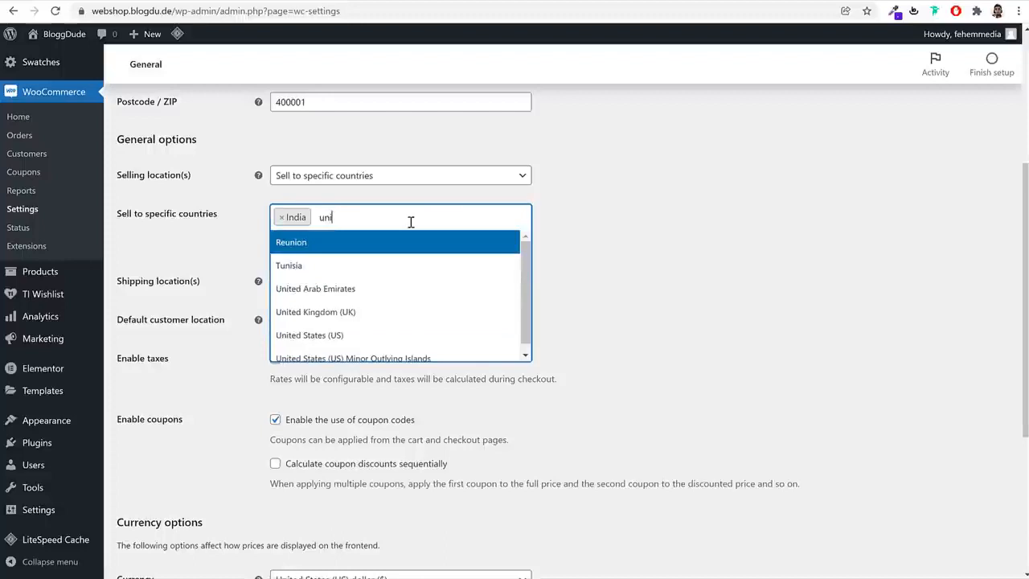
pyautogui.click(407, 335)
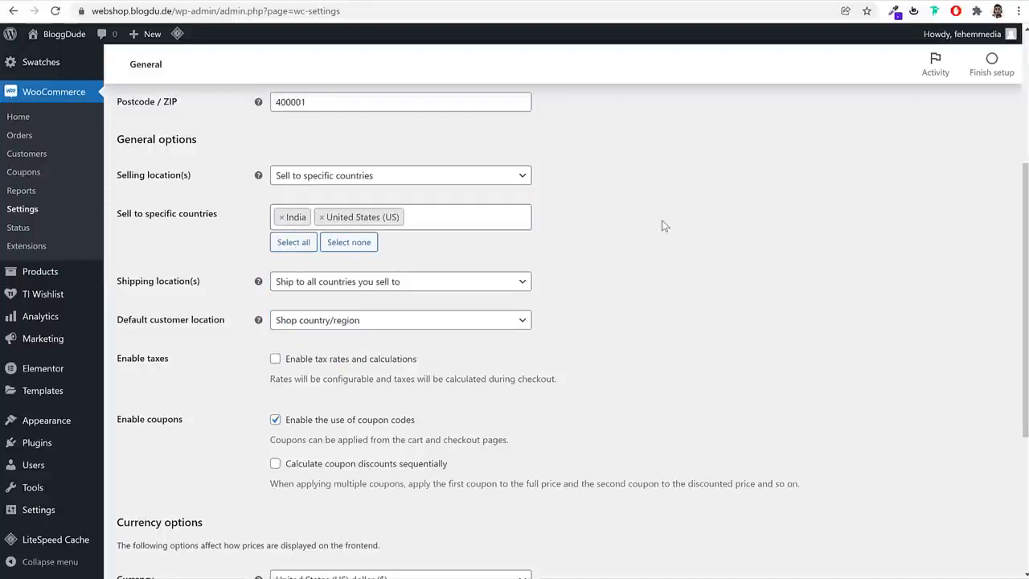
# Enable tax rates and calculations for the store
pyautogui.scroll(-1, 702, 249)
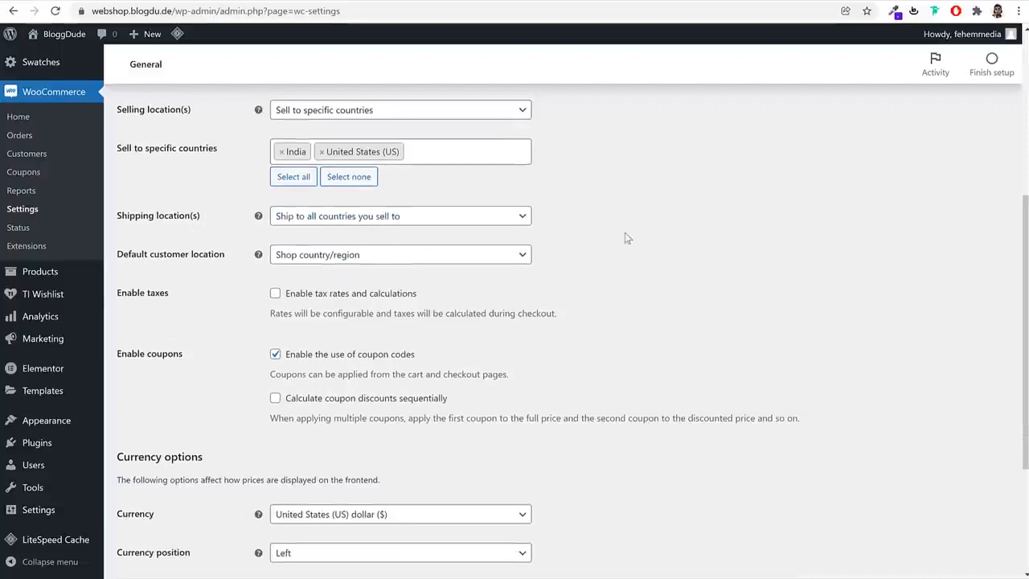
pyautogui.scroll(-1, 674, 254)
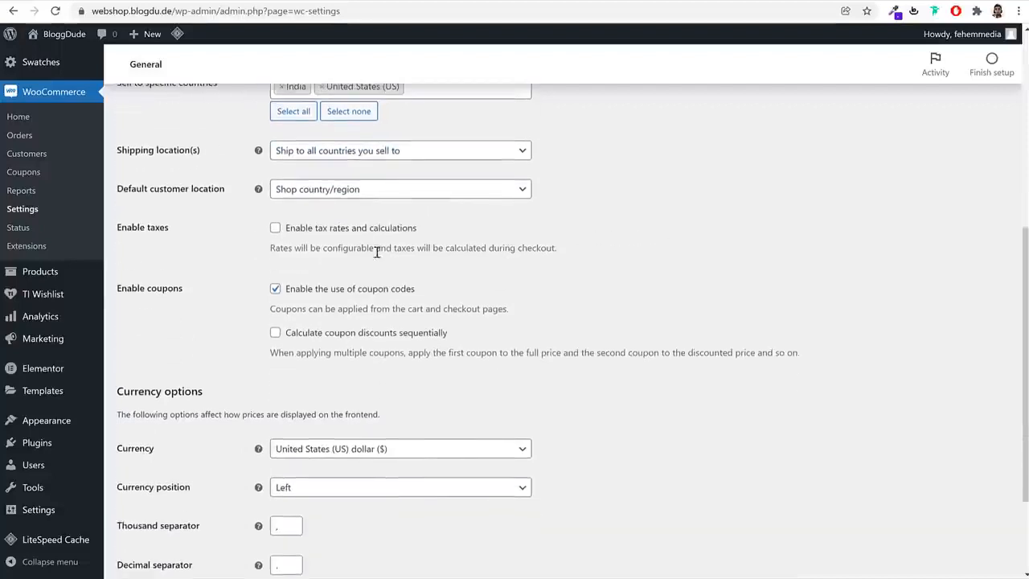
pyautogui.click(275, 229)
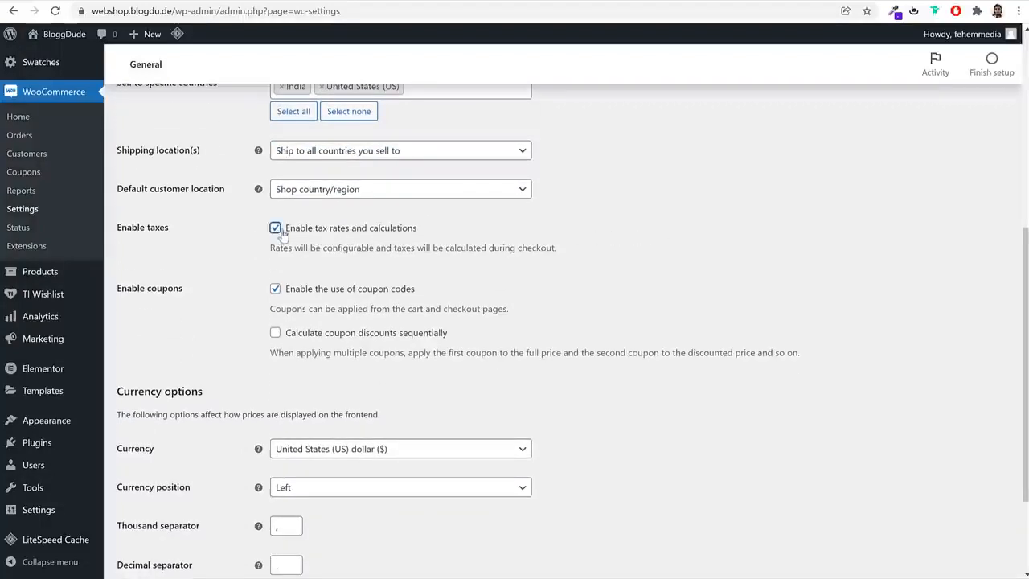
# Set the store currency to Indian rupee (₹)
pyautogui.scroll(-3, 730, 348)
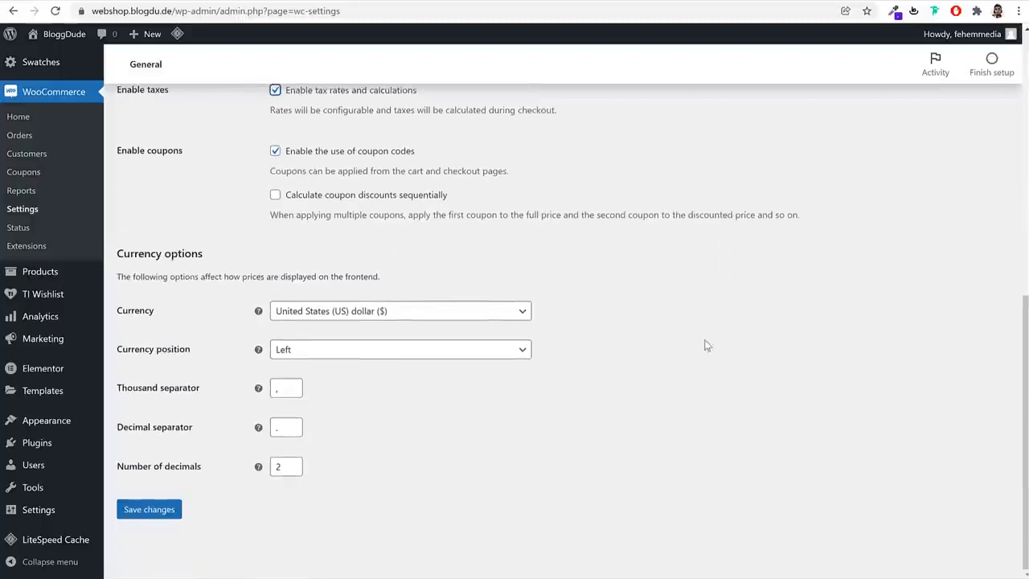
pyautogui.click(320, 314)
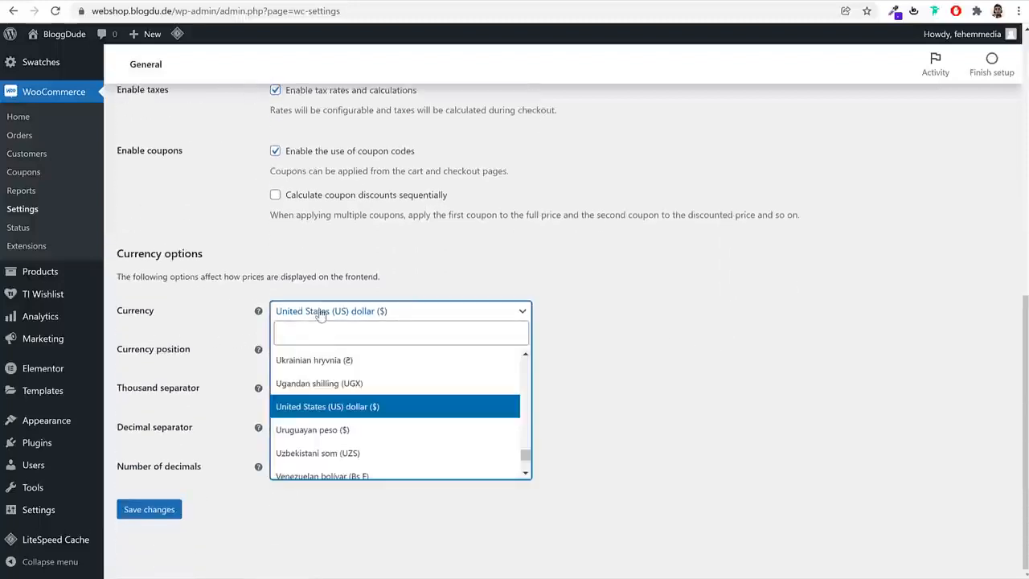
pyautogui.write('ind')
pyautogui.click(349, 386)
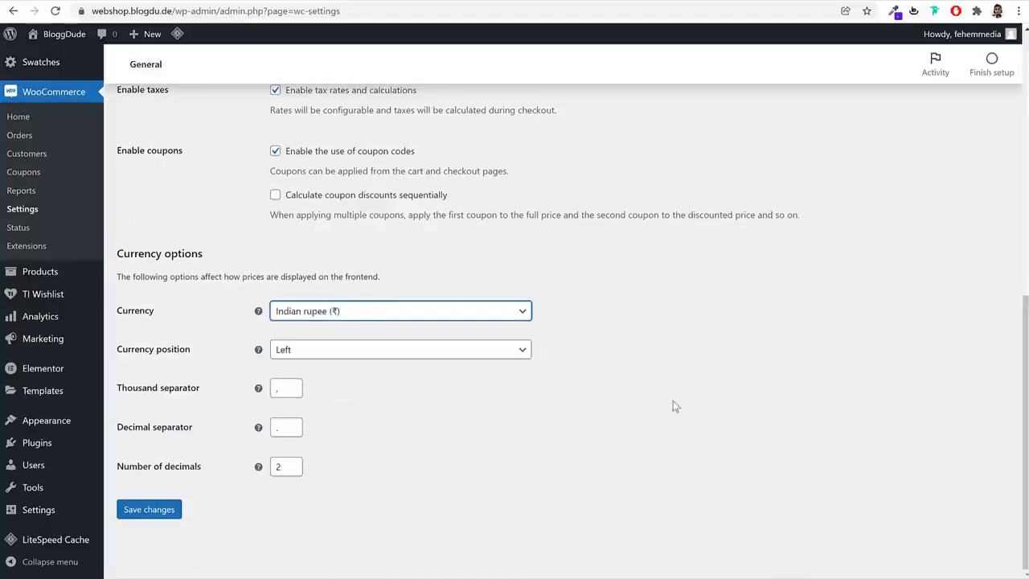
# Set the currency to United States (US) dollar ($) and save the general settings
pyautogui.click(353, 312)
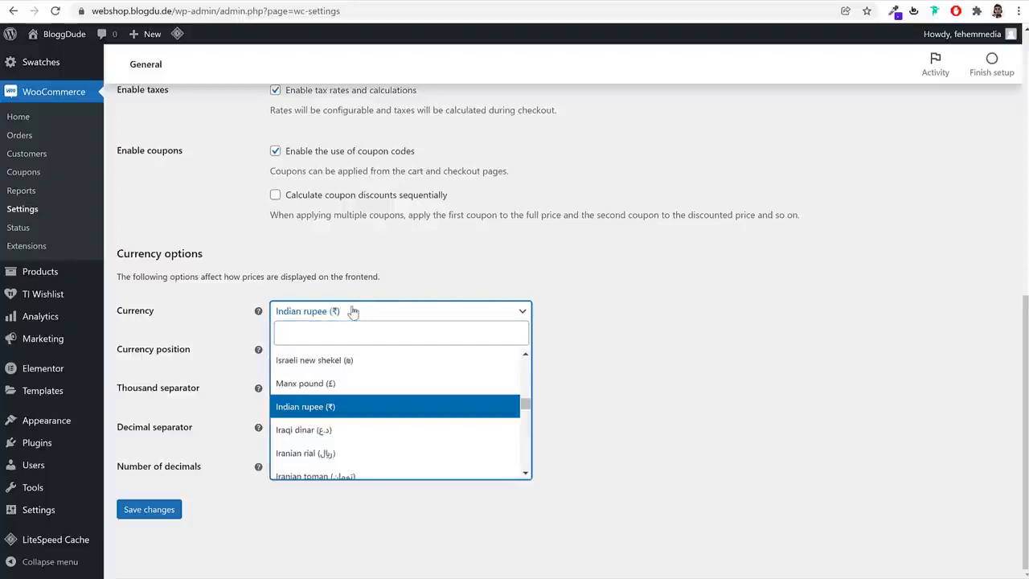
pyautogui.write('uni')
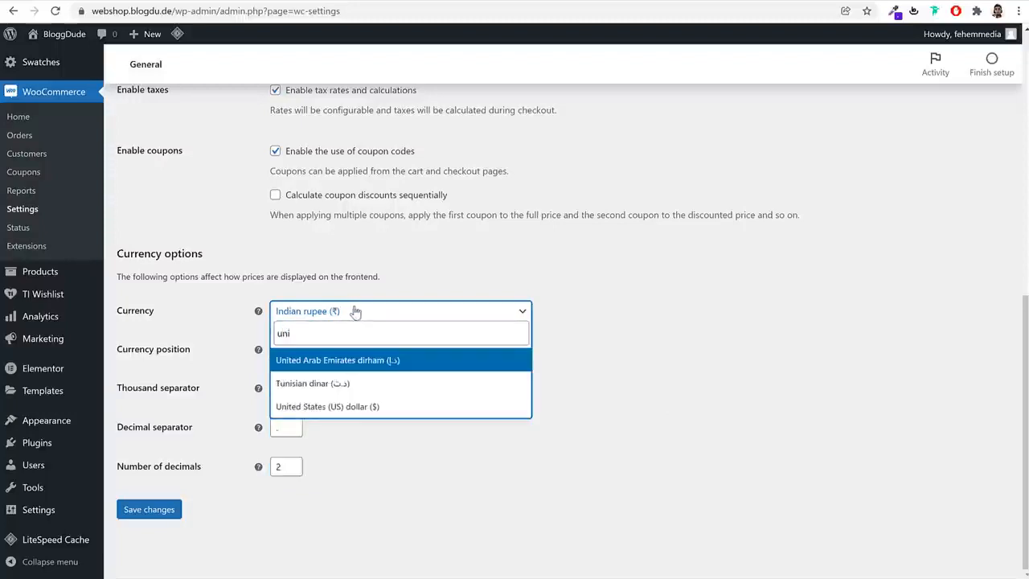
pyautogui.click(352, 406)
pyautogui.click(151, 509)
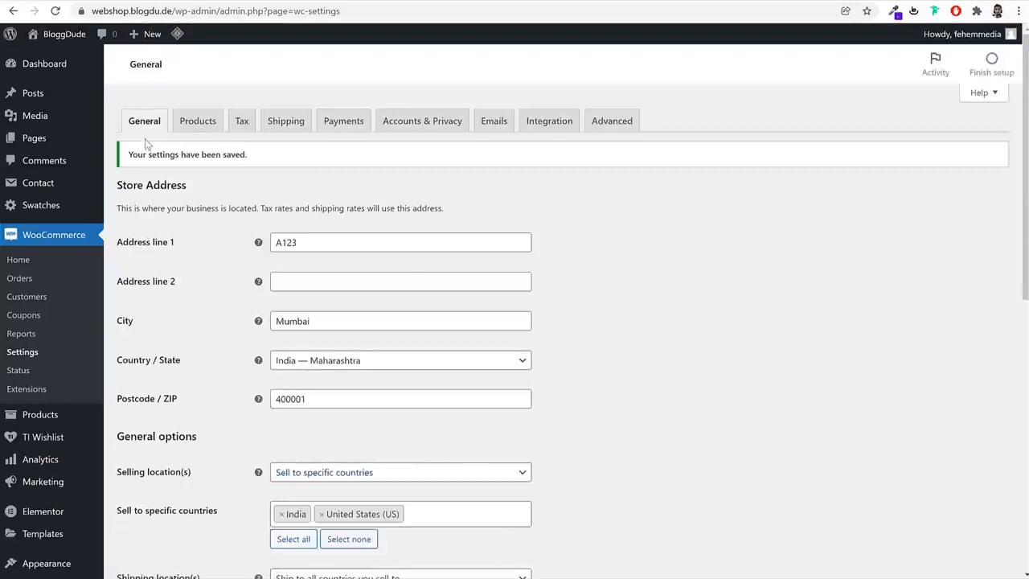
# Show the WooCommerce product settings and set the weight unit to g
pyautogui.click(206, 129)
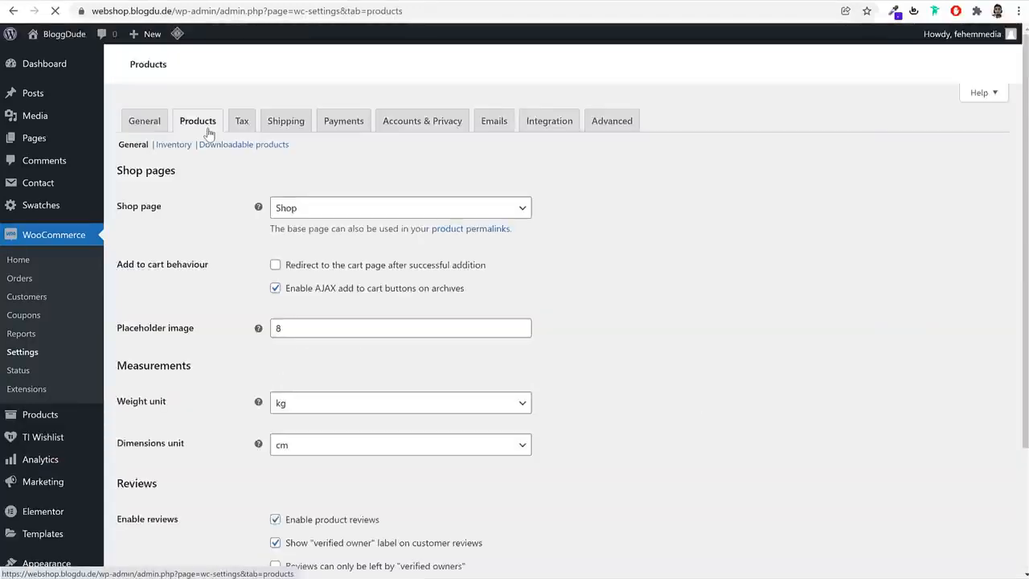
pyautogui.moveTo(163, 208); pyautogui.dragTo(116, 209)
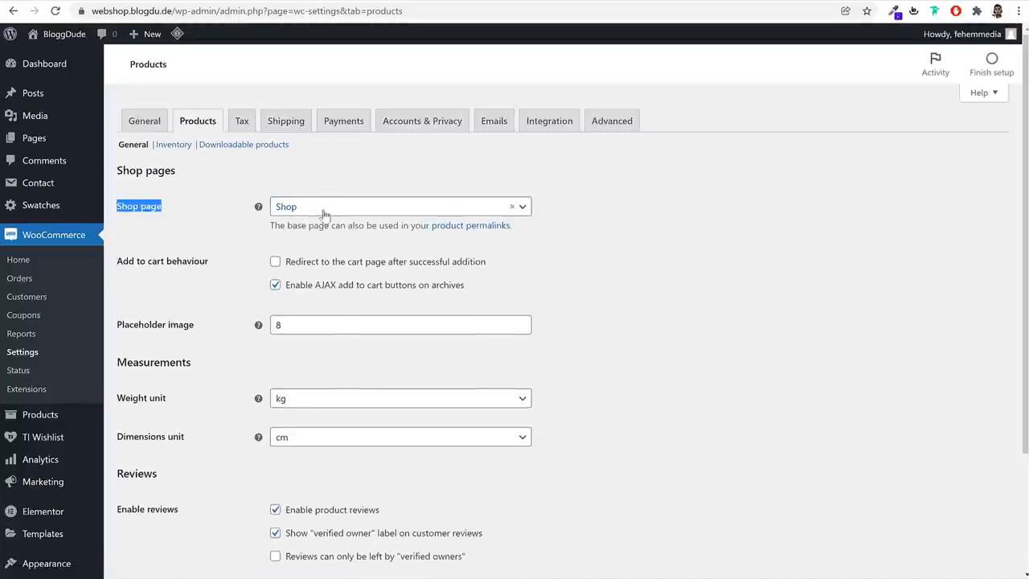
pyautogui.scroll(-2, 735, 283)
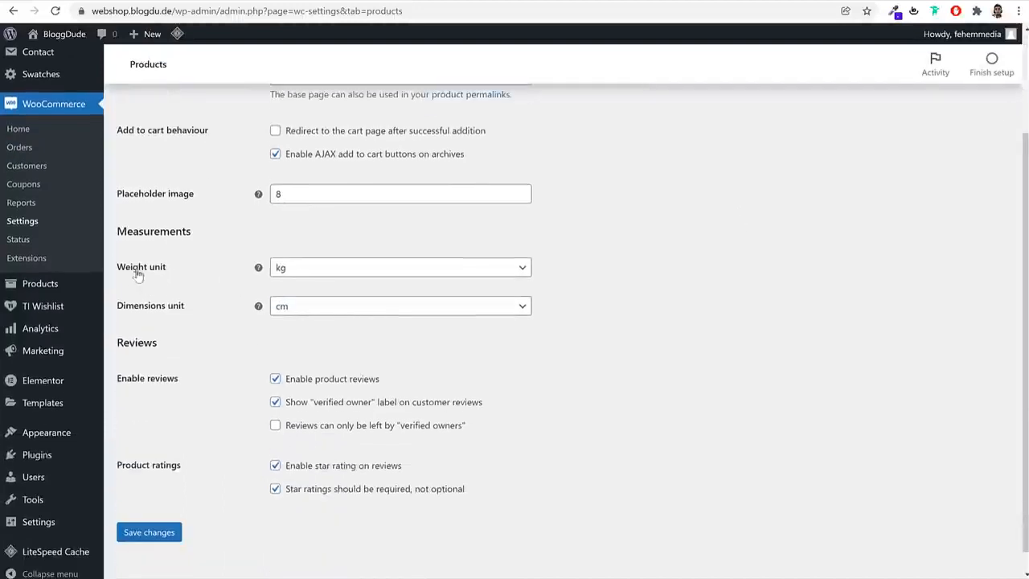
pyautogui.click(322, 273)
pyautogui.click(315, 307)
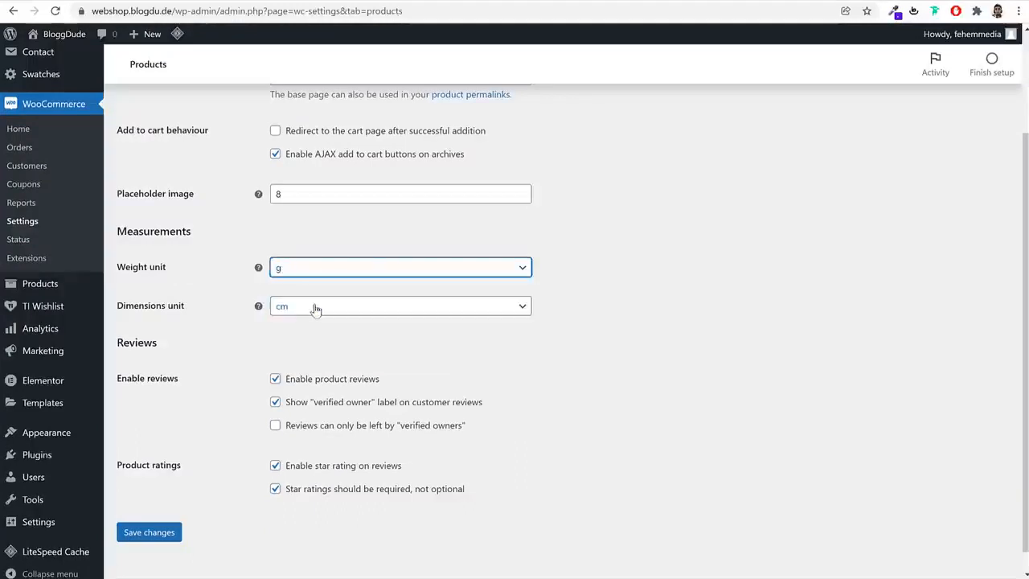
pyautogui.click(607, 272)
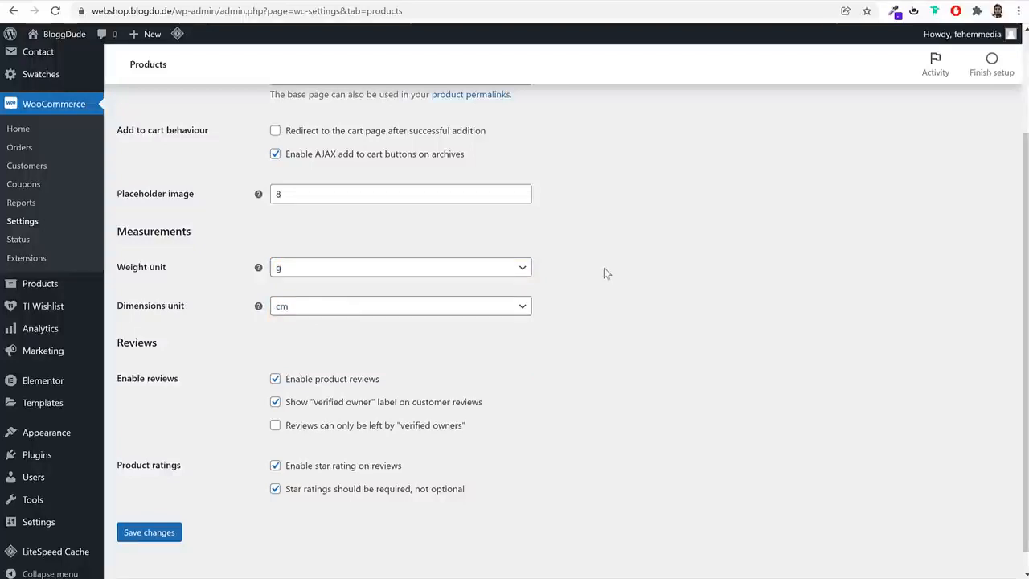
# Choose g again as the weight unit and cm as the dimensions unit, and save the product settings
pyautogui.click(372, 271)
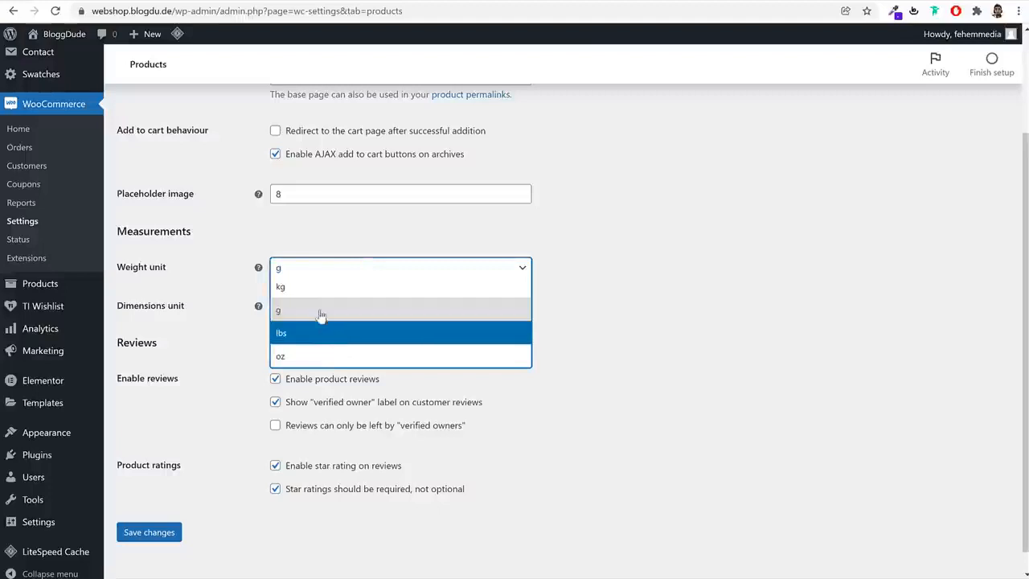
pyautogui.press('Up')
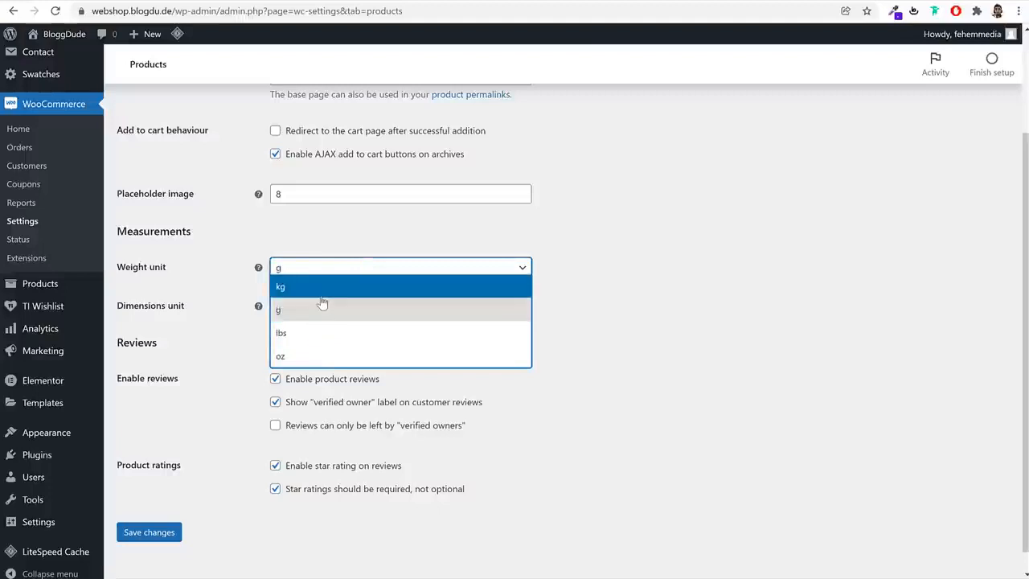
pyautogui.click(315, 311)
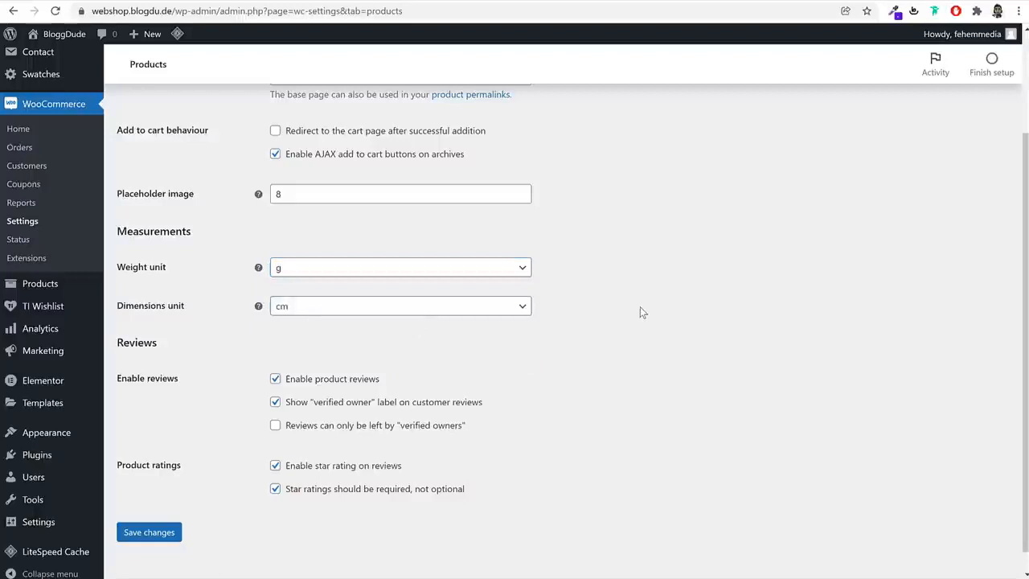
pyautogui.click(395, 267)
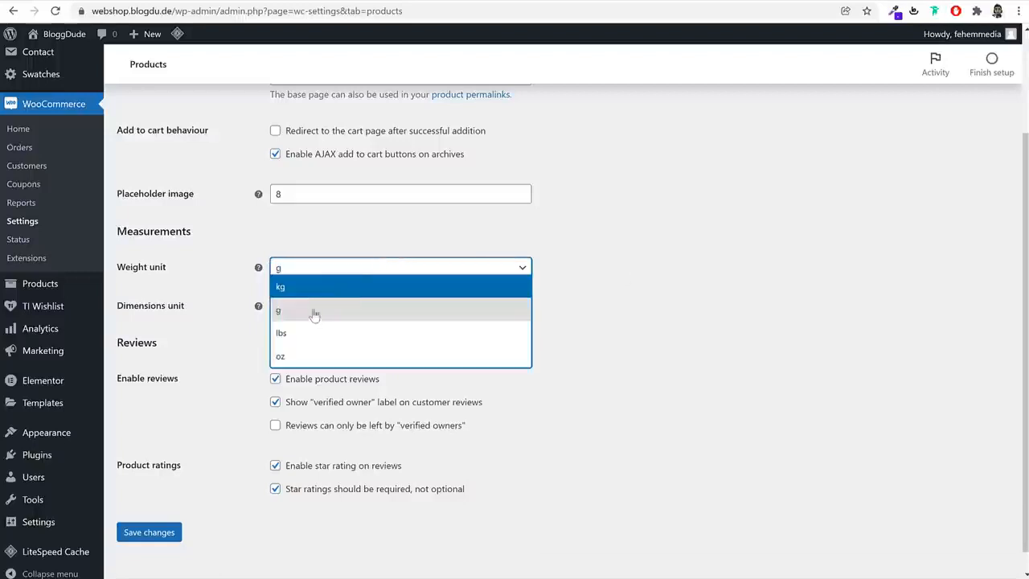
pyautogui.click(314, 314)
pyautogui.click(322, 318)
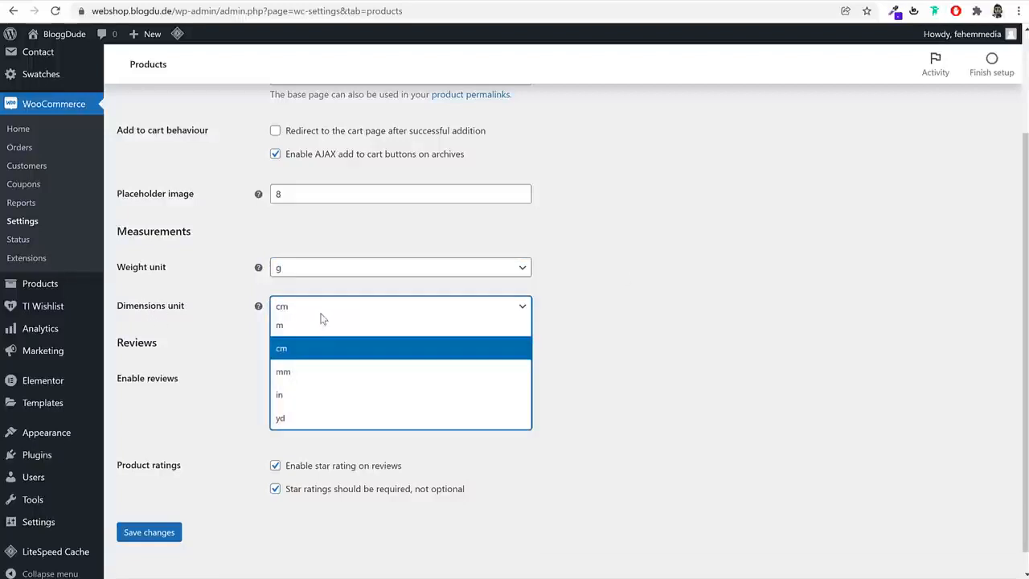
pyautogui.click(312, 355)
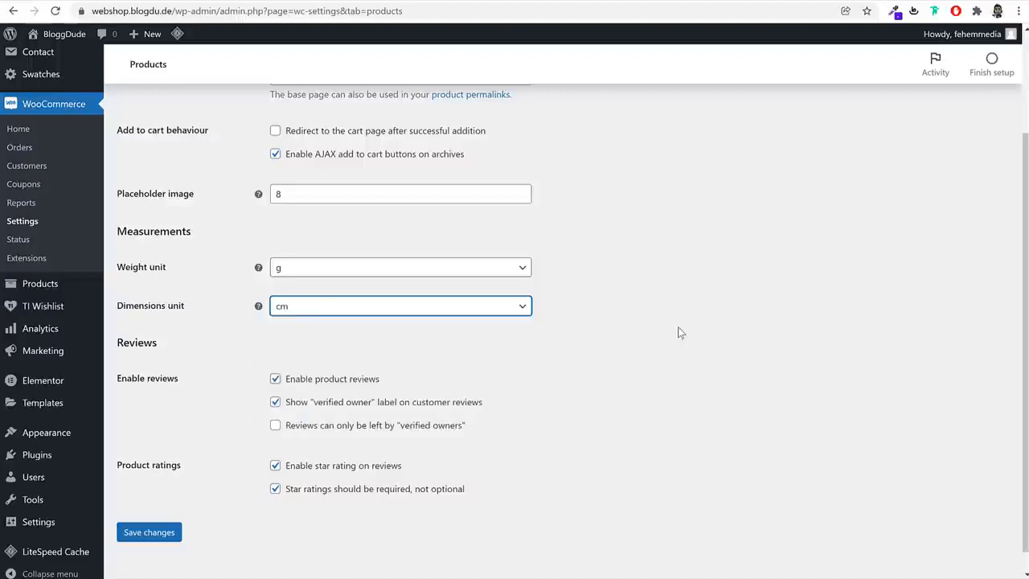
pyautogui.click(147, 534)
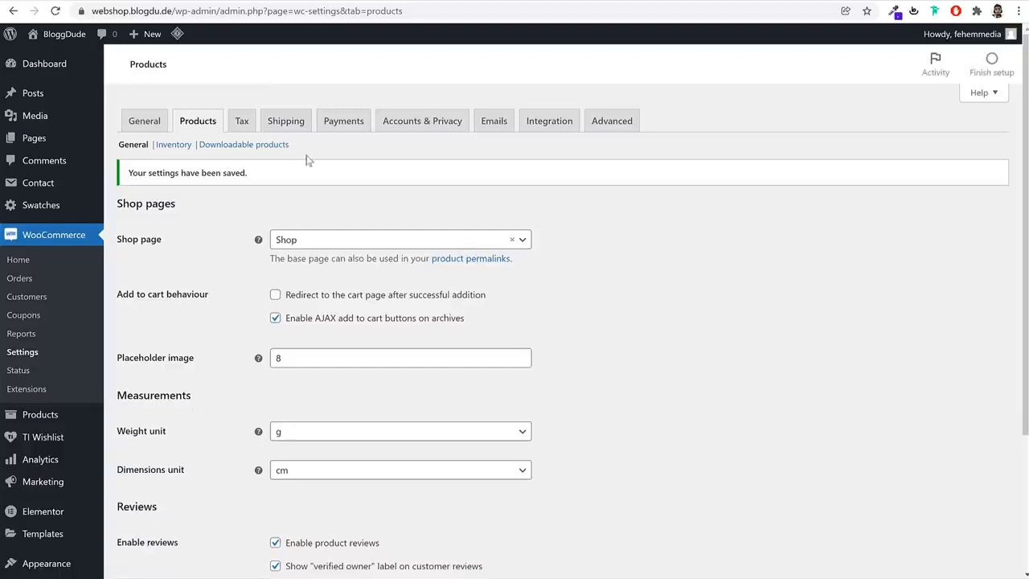
# Add GST 10% and GST 12% as additional tax classes in the WooCommerce tax options and save the changes
pyautogui.click(249, 127)
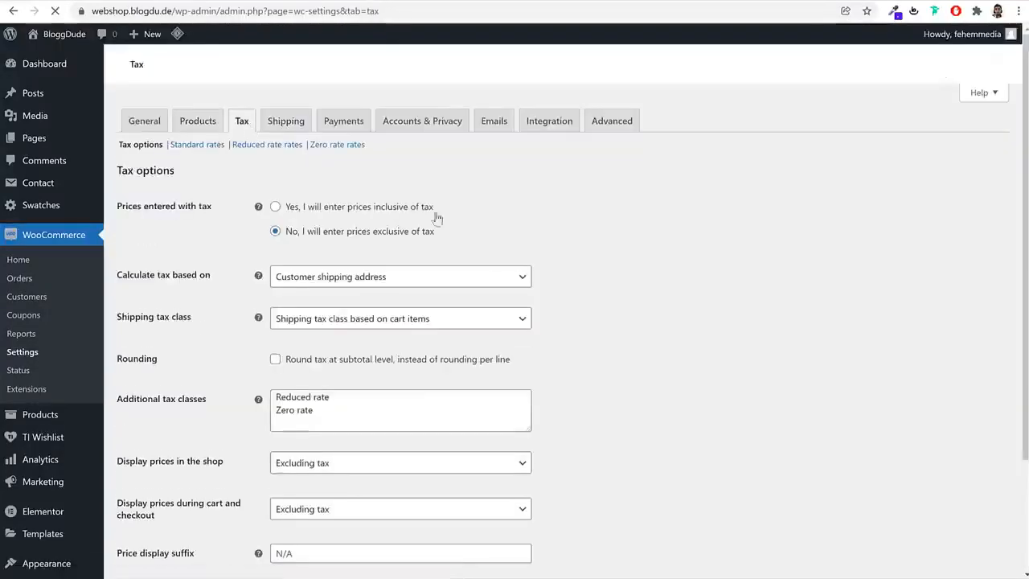
pyautogui.scroll(-2, 668, 322)
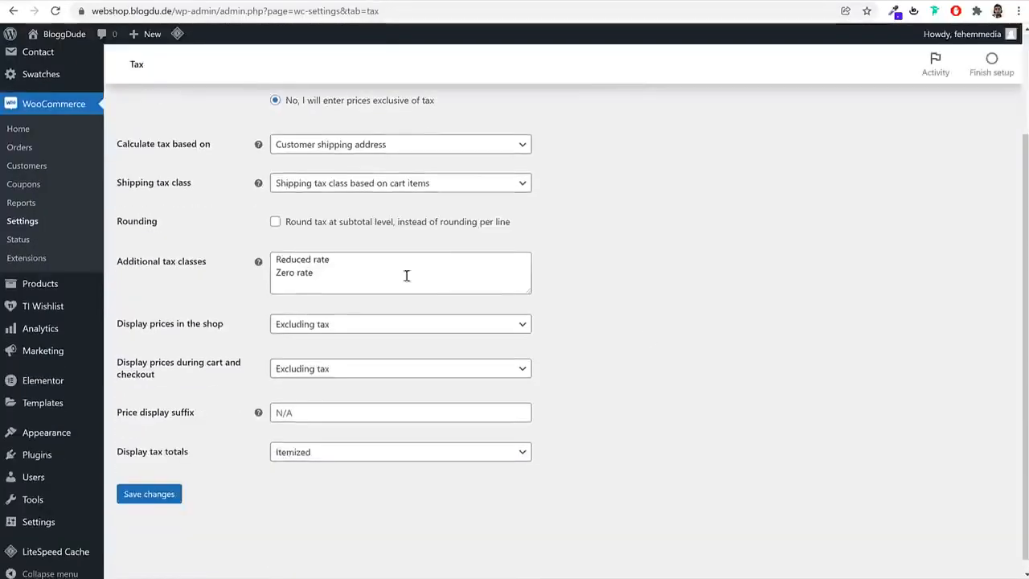
pyautogui.click(272, 267)
pyautogui.hotkey('ctrl', 'a')
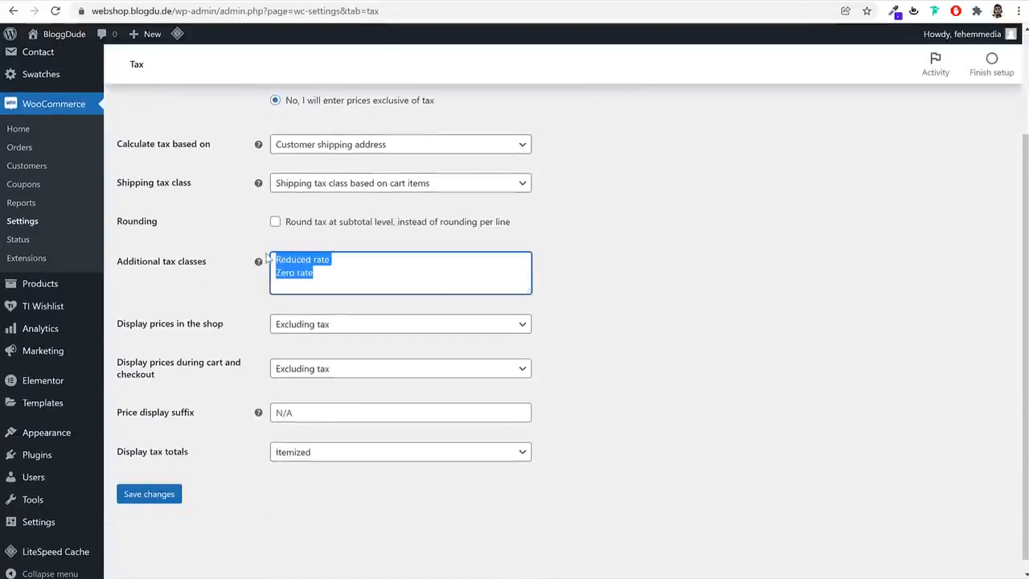
pyautogui.click(355, 273)
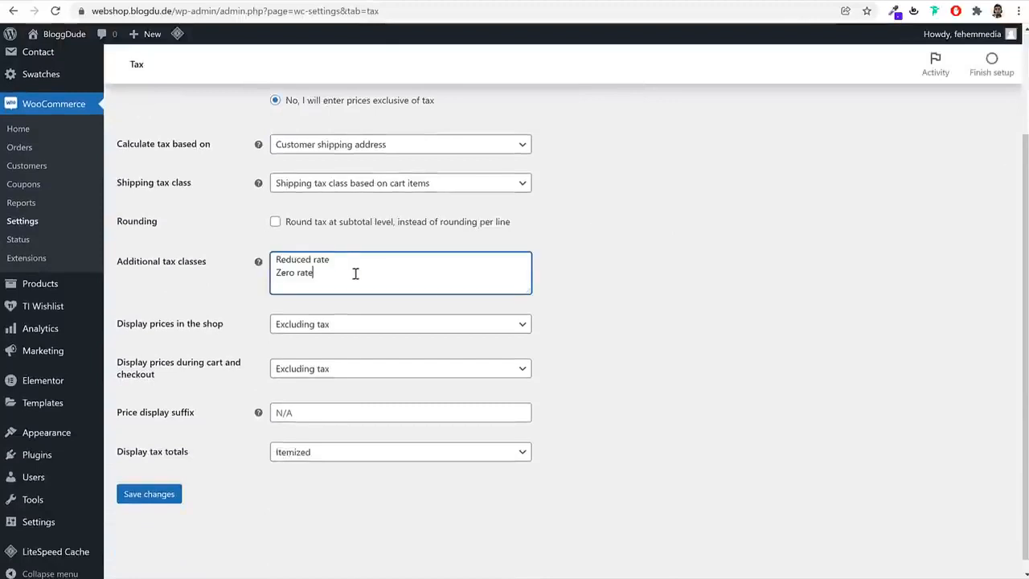
pyautogui.click(533, 325)
pyautogui.moveTo(531, 295); pyautogui.dragTo(534, 347)
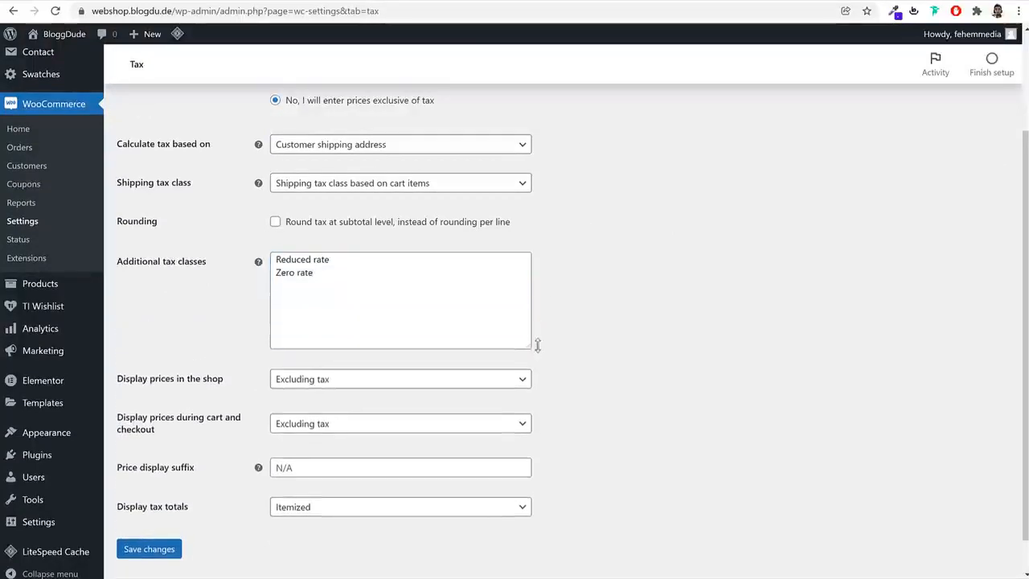
pyautogui.click(308, 282)
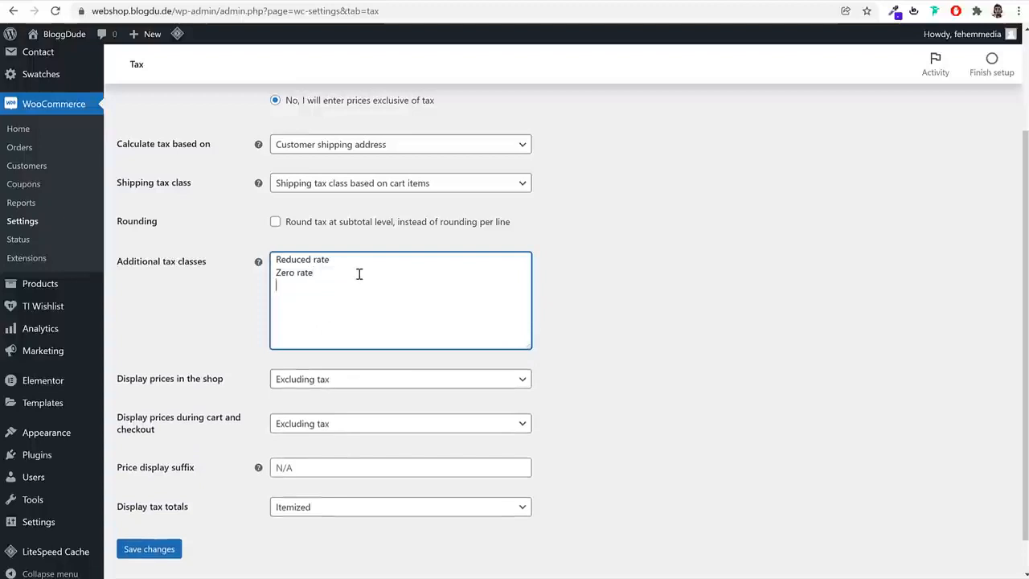
pyautogui.write('GST 12%')
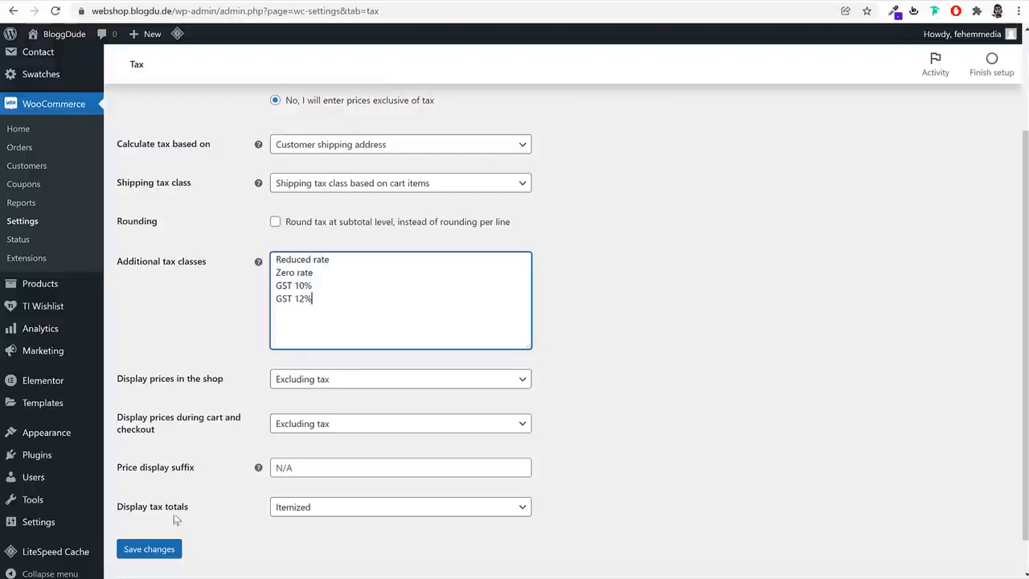
pyautogui.click(150, 554)
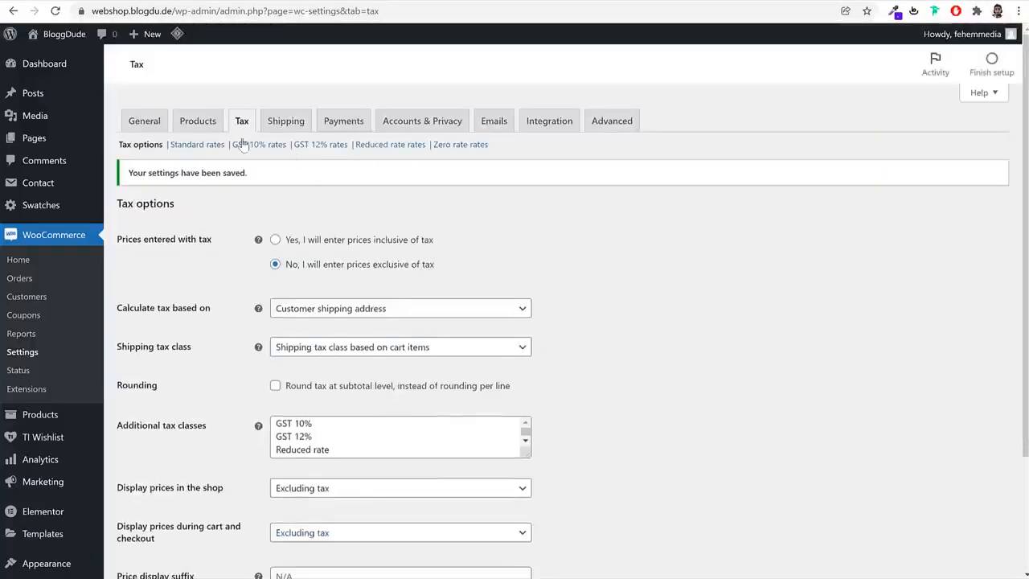
# Insert a new row in the GST 10% tax rates with country code IN
pyautogui.moveTo(235, 143); pyautogui.dragTo(354, 145)
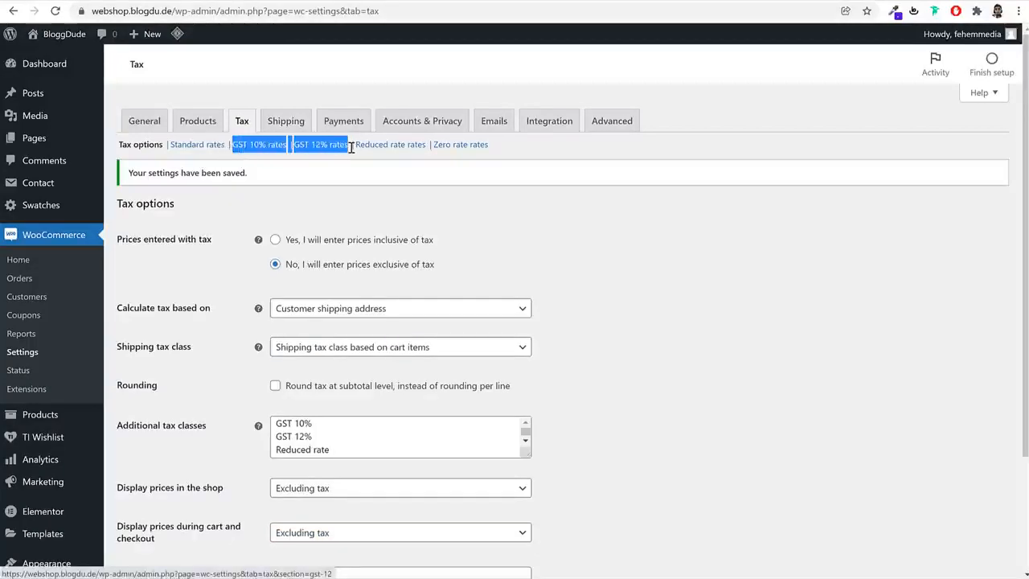
pyautogui.click(288, 170)
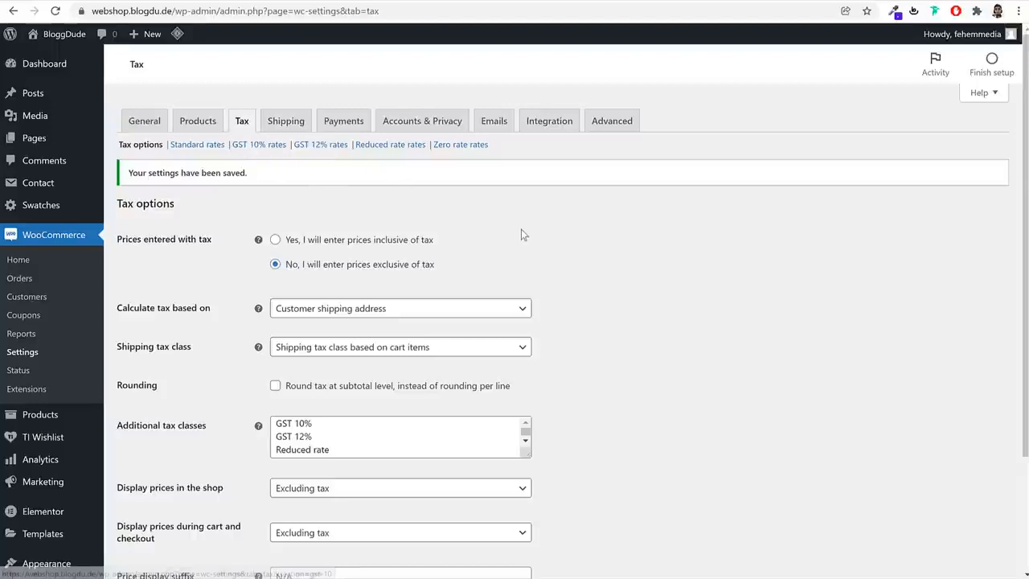
pyautogui.click(260, 148)
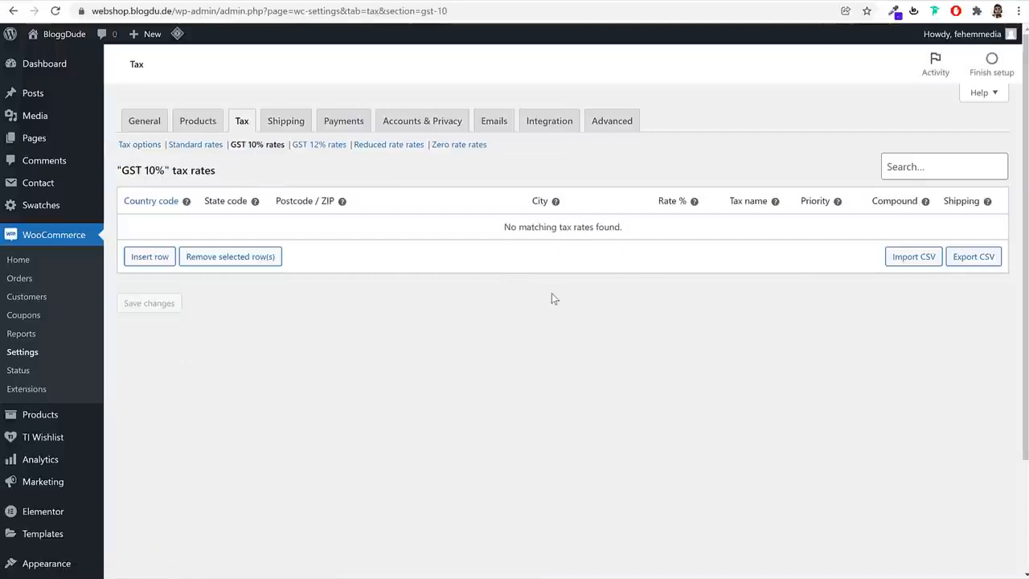
pyautogui.click(153, 258)
pyautogui.click(166, 227)
pyautogui.write('IN')
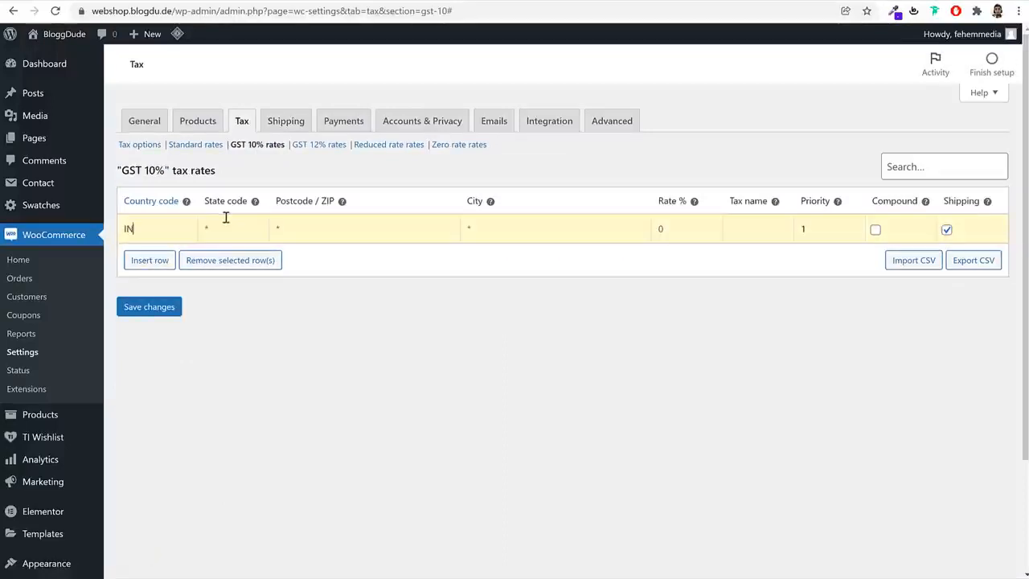
# Try BD and US as the country code of the new GST 10% rate
pyautogui.doubleClick(172, 228)
pyautogui.write('BD')
pyautogui.press('BackSpace')
pyautogui.press('BackSpace')
pyautogui.write('US')
pyautogui.press('BackSpace')
pyautogui.press('BackSpace')
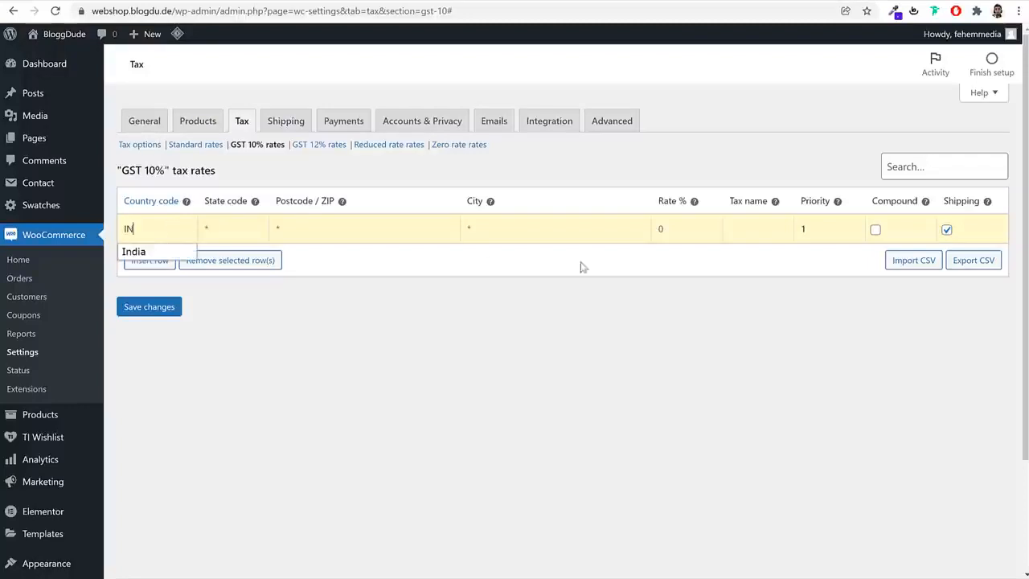
# Set the IN rate to 10% with tax name GST 10%, exclude shipping from the tax, and save the changes
pyautogui.click(680, 229)
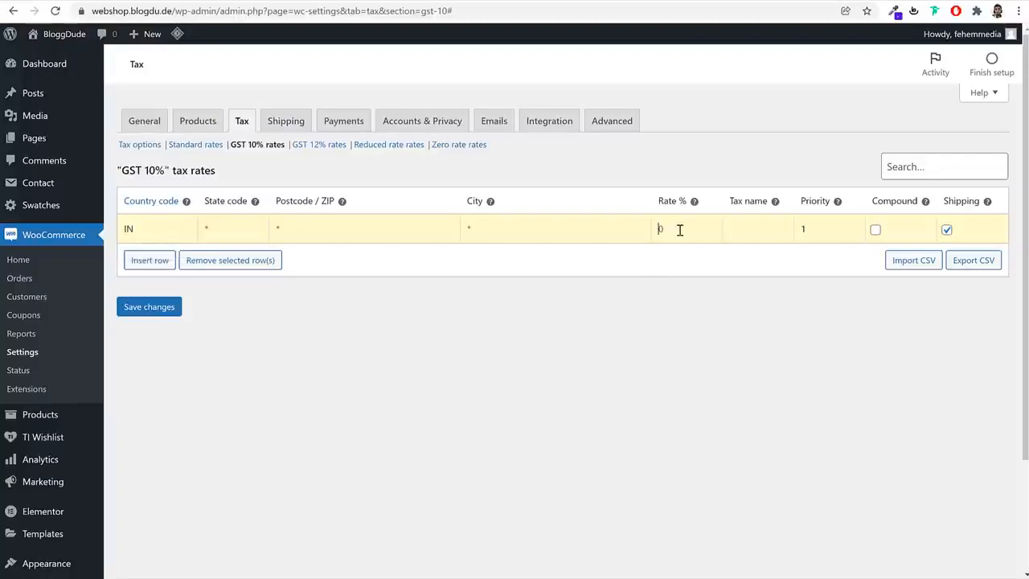
pyautogui.click(753, 228)
pyautogui.write('GST 10%')
pyautogui.moveTo(768, 229); pyautogui.dragTo(719, 239)
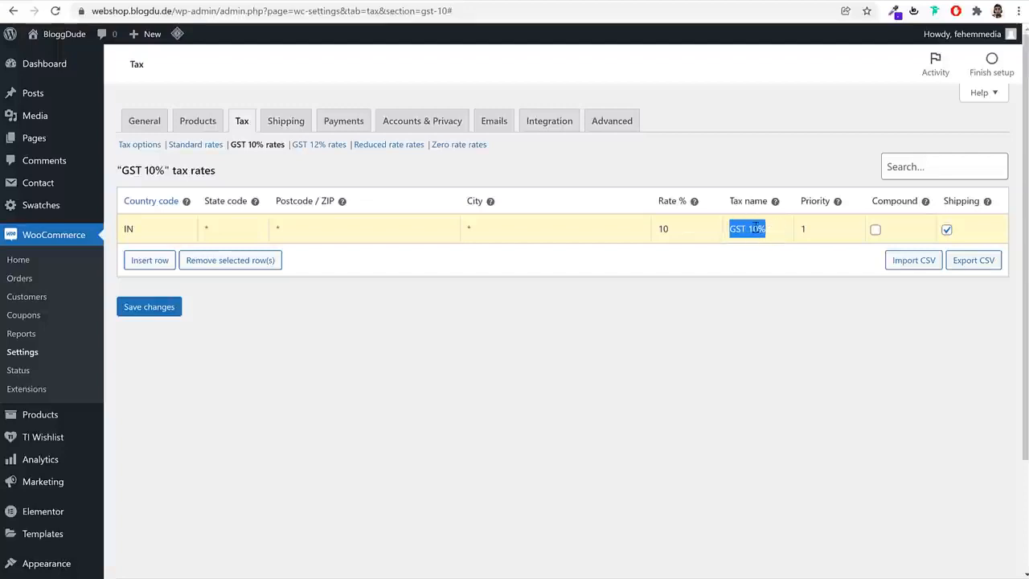
pyautogui.click(913, 302)
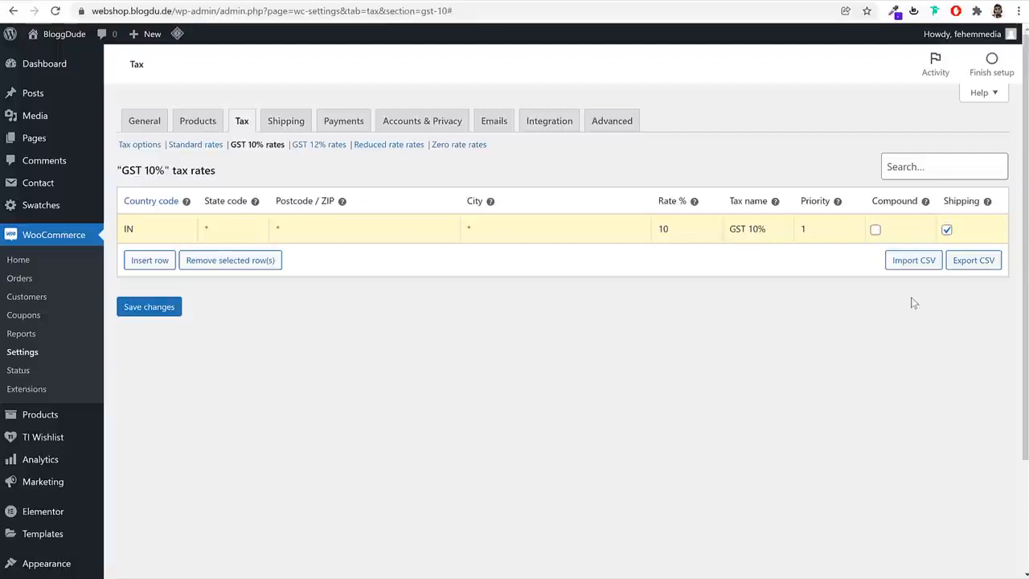
pyautogui.click(947, 230)
pyautogui.click(167, 314)
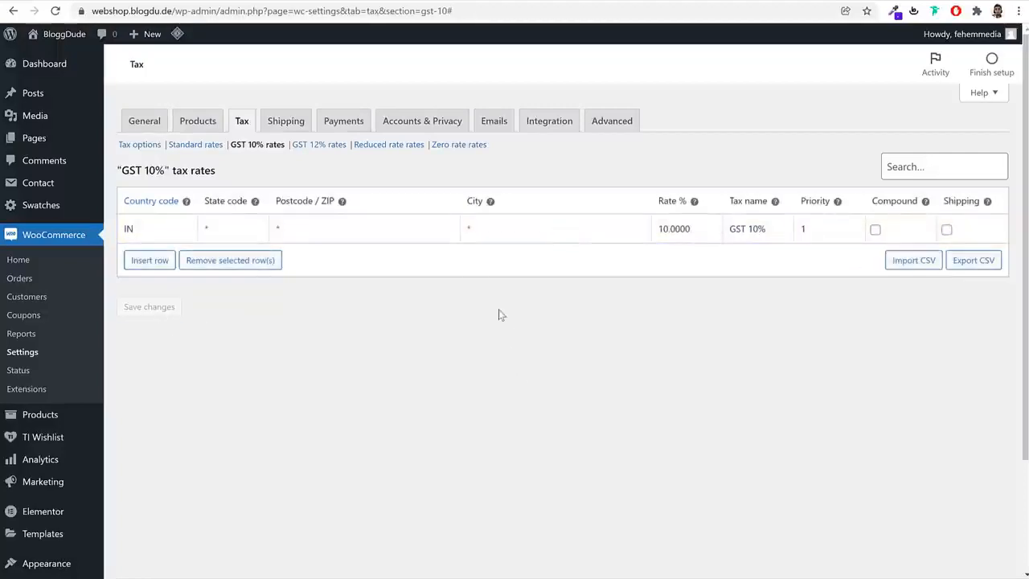
# Add and save a GST 12% tax rate for country IN with rate 12, tax name GST 12% and shipping excluded
pyautogui.click(327, 156)
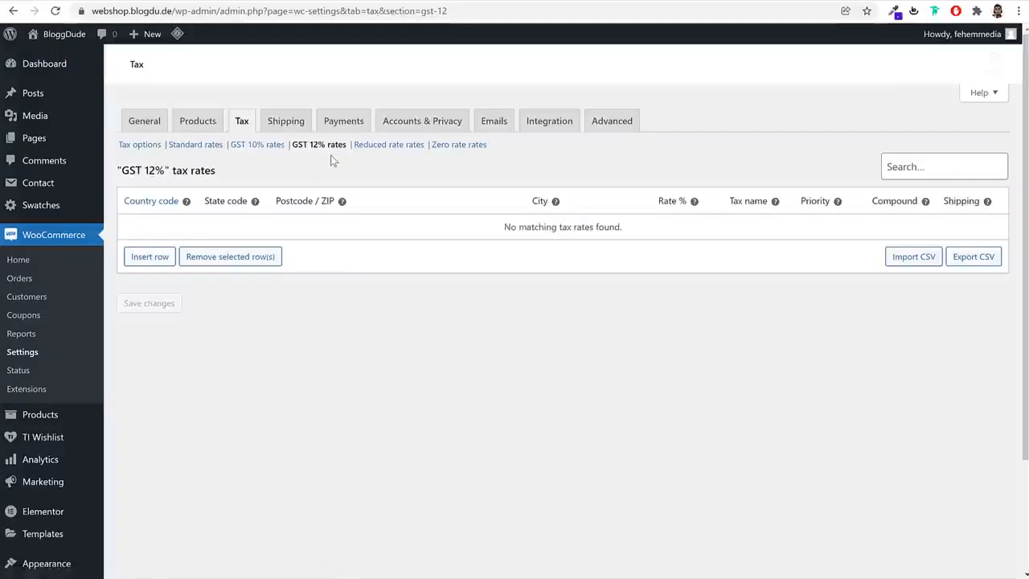
pyautogui.click(170, 259)
pyautogui.click(167, 222)
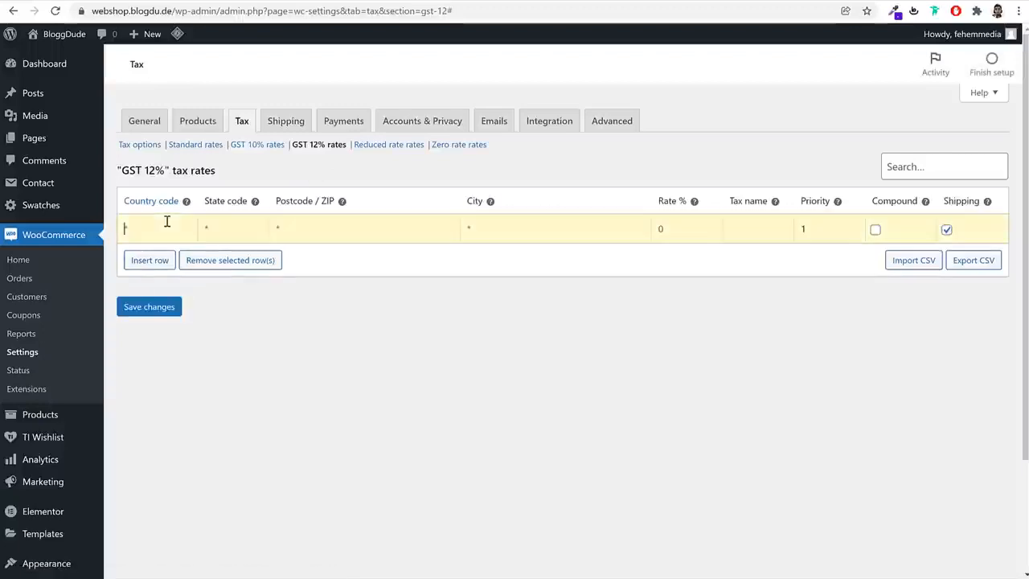
pyautogui.write('IN')
pyautogui.press('Tab')
pyautogui.write('GS')
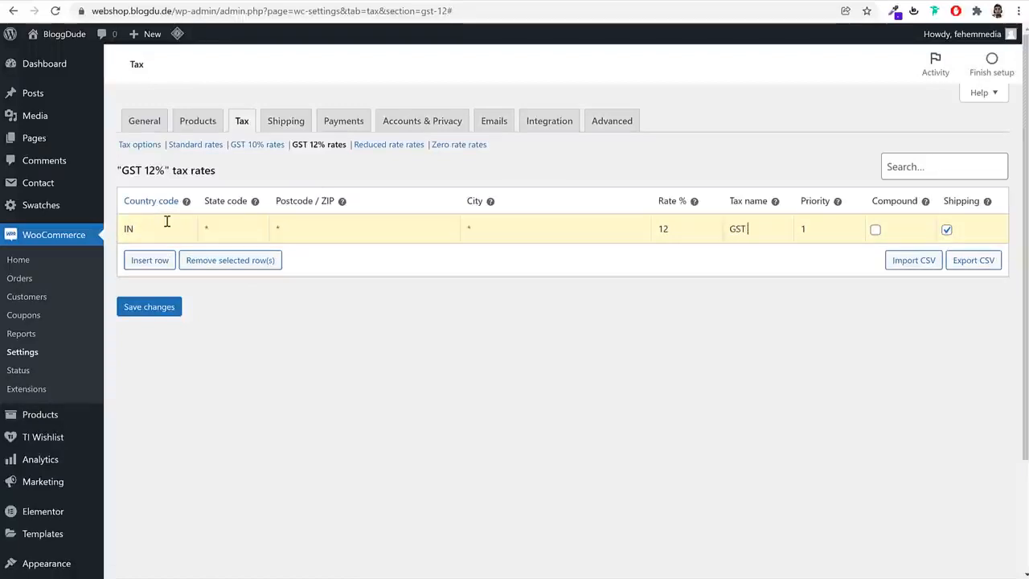
pyautogui.write('T 12%')
pyautogui.click(947, 230)
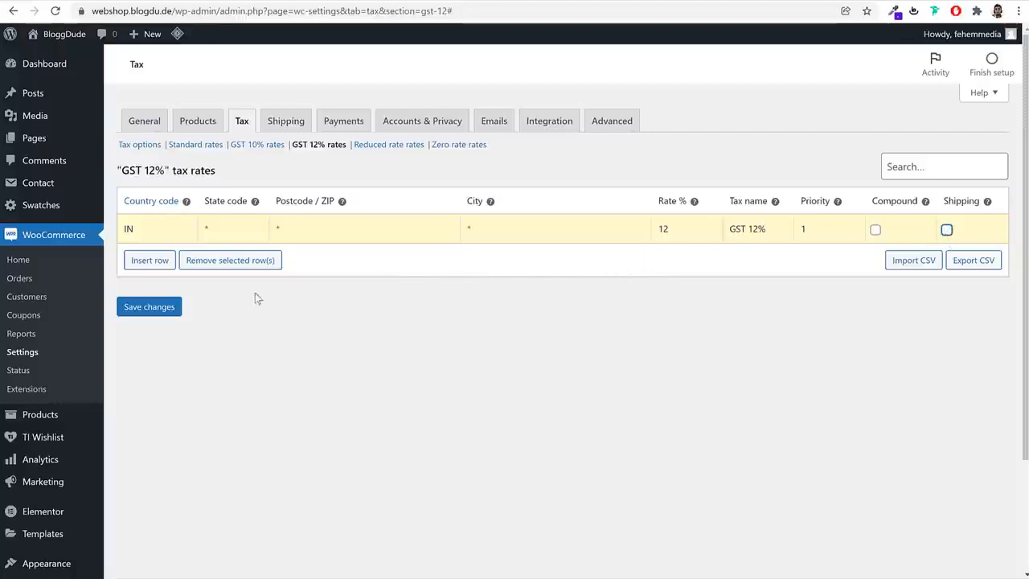
pyautogui.click(148, 308)
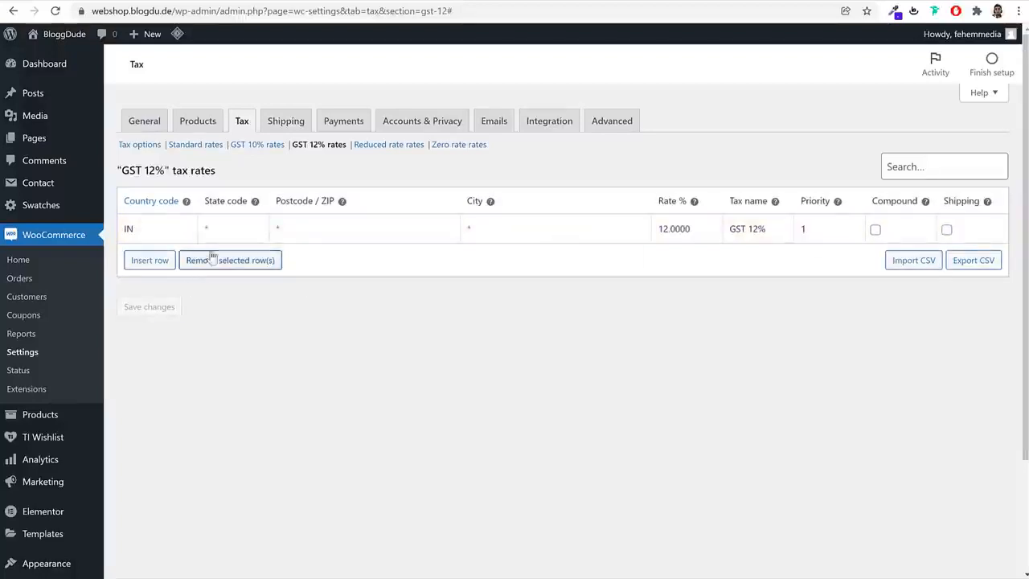
# Check the selling and shipping locations in the WooCommerce general settings
pyautogui.click(282, 122)
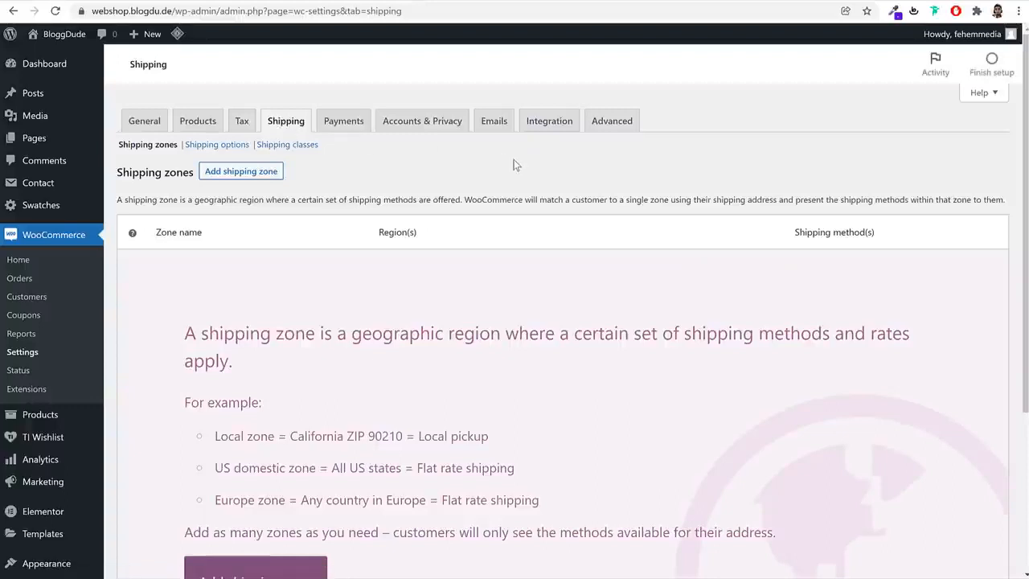
pyautogui.click(181, 123)
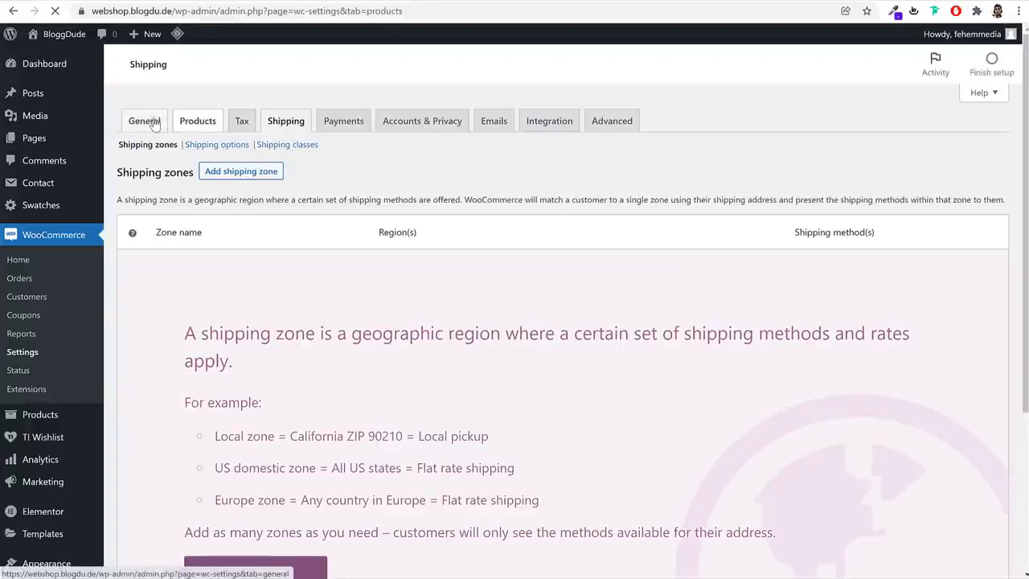
pyautogui.click(155, 123)
pyautogui.scroll(-2, 627, 273)
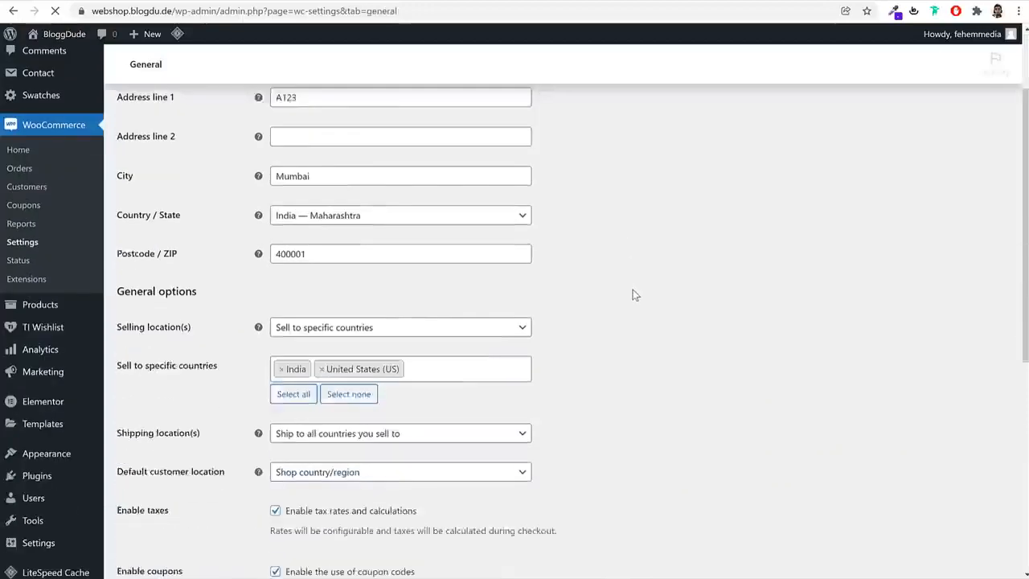
pyautogui.scroll(-2, 633, 295)
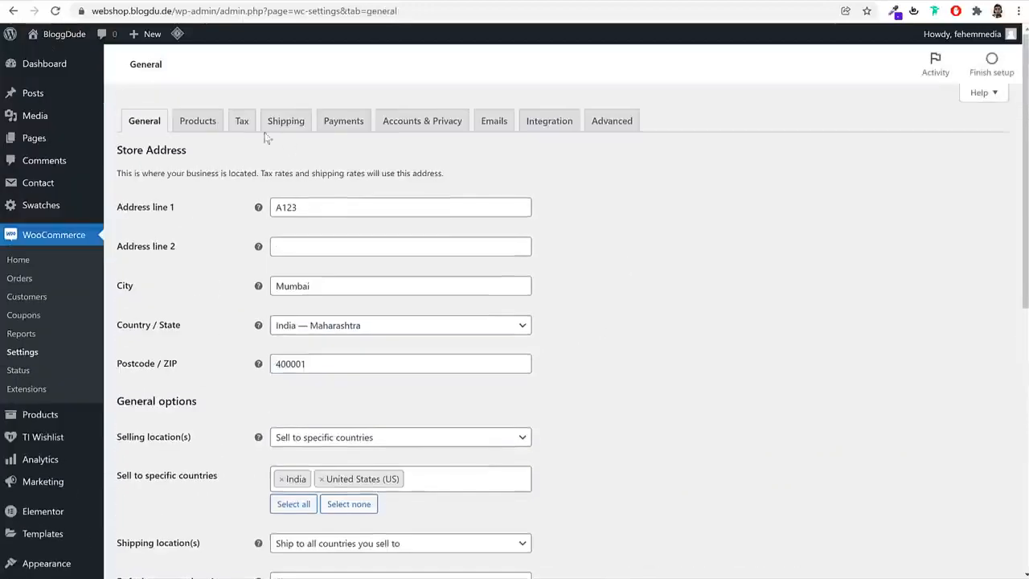
# Create a shipping zone named Maharashtra covering the region Maharashtra, India, and save it
pyautogui.click(277, 120)
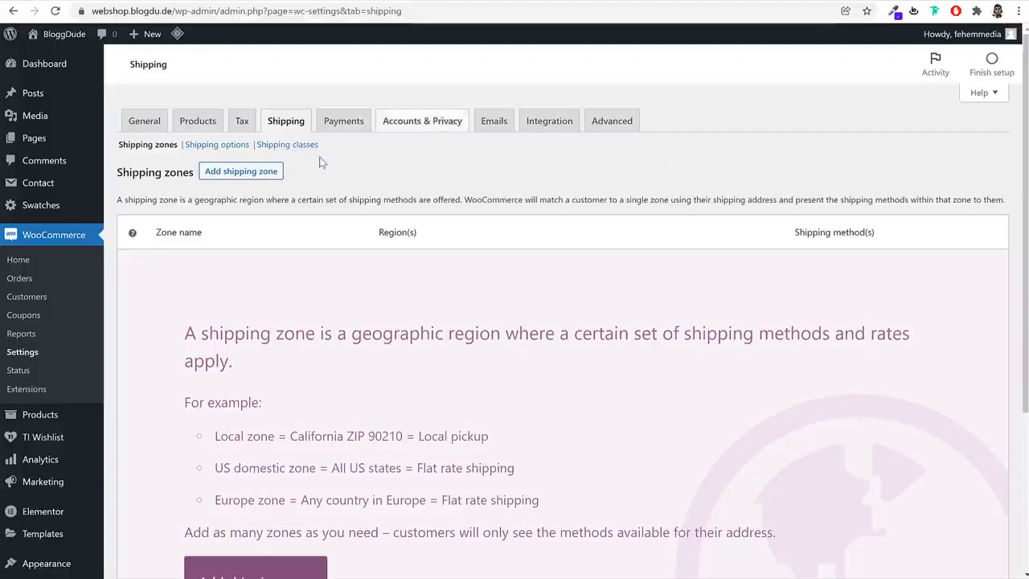
pyautogui.click(250, 173)
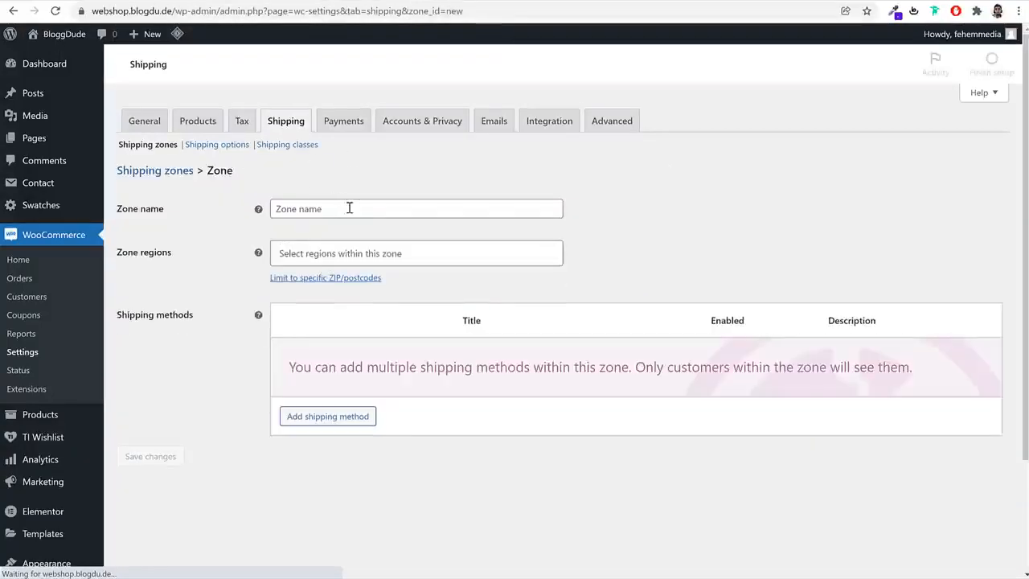
pyautogui.click(367, 209)
pyautogui.write('Maha')
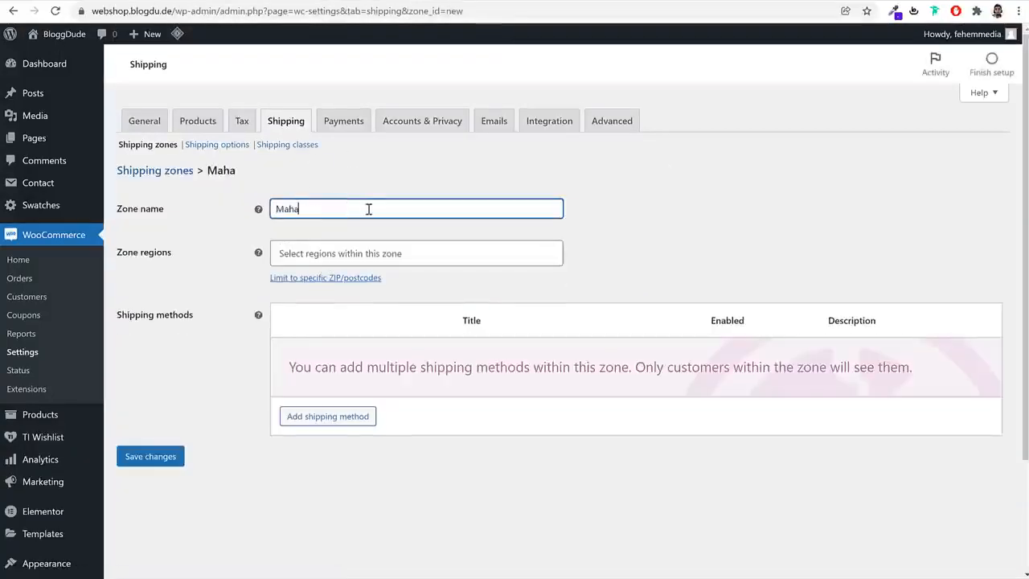
pyautogui.write('rashtra')
pyautogui.click(363, 254)
pyautogui.write('maha')
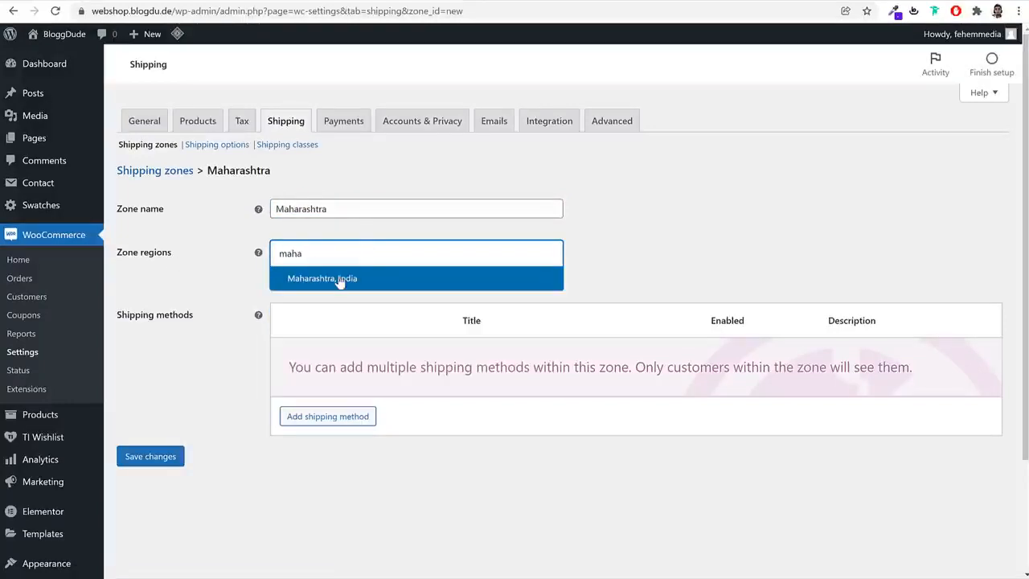
pyautogui.click(338, 280)
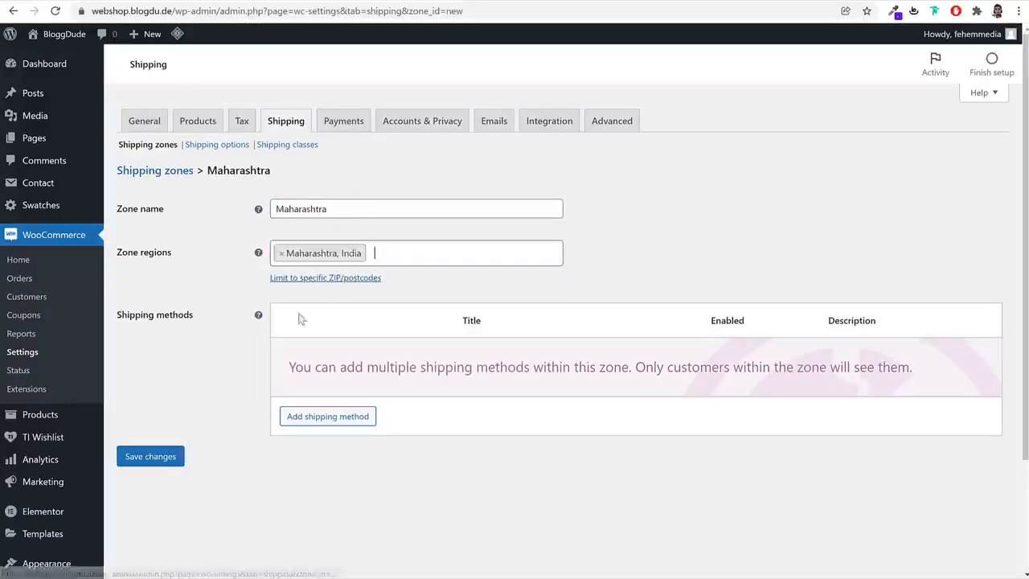
pyautogui.click(152, 460)
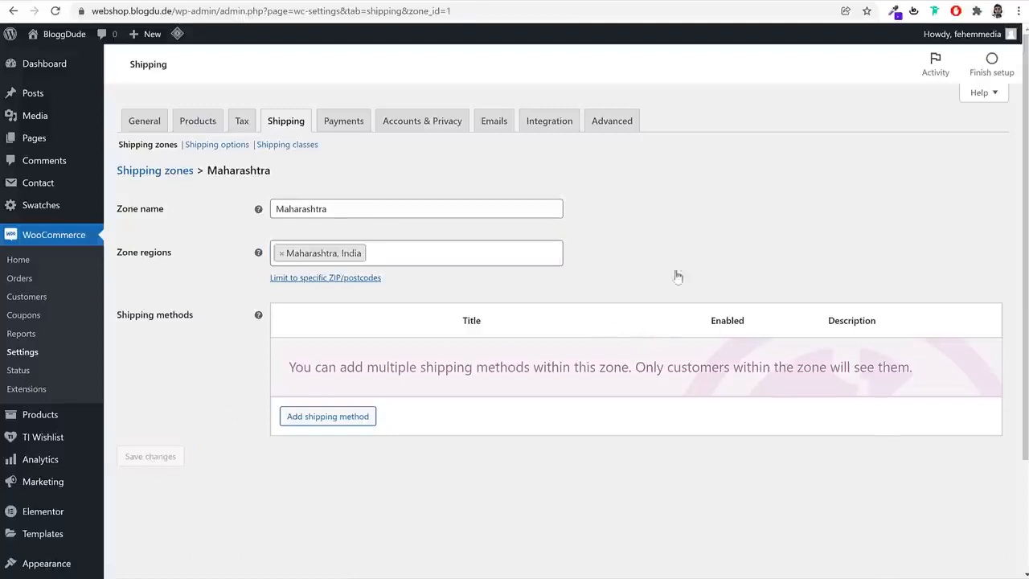
# Add a Flat rate shipping method to the Maharashtra zone and show that method's settings
pyautogui.click(332, 416)
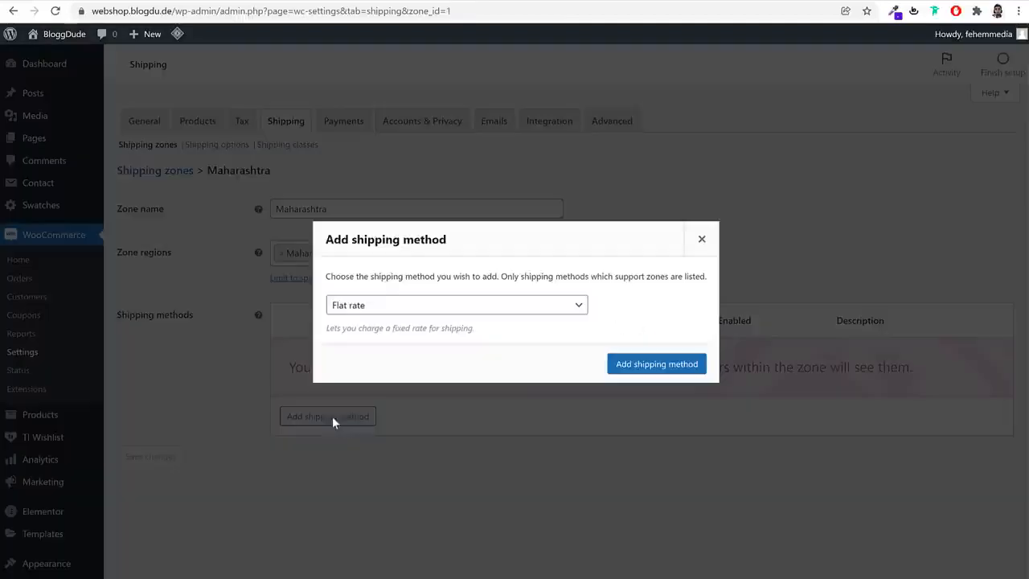
pyautogui.click(685, 365)
pyautogui.click(320, 373)
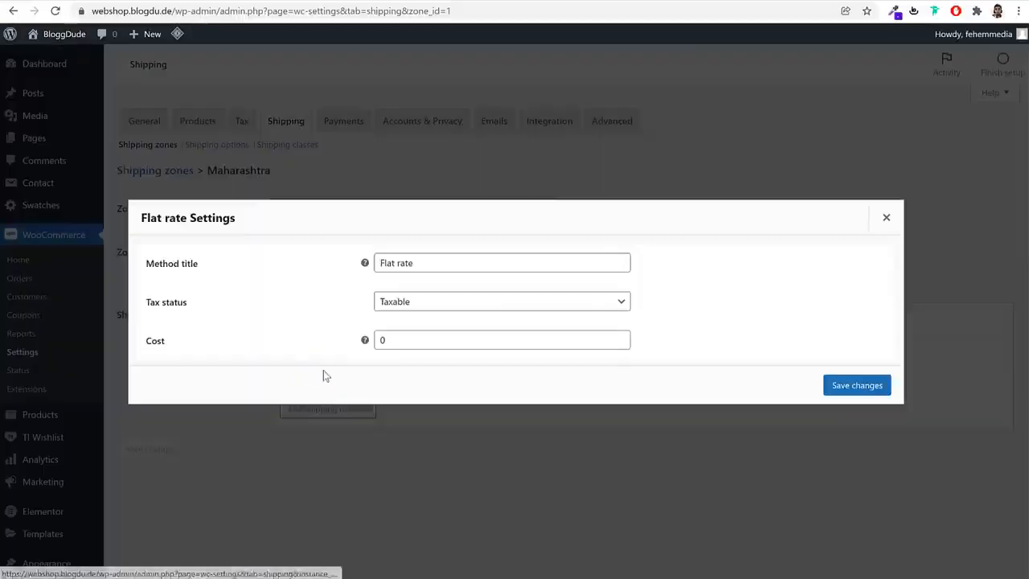
# Set the Flat rate shipping method's cost to 1 and save the change
pyautogui.doubleClick(402, 341)
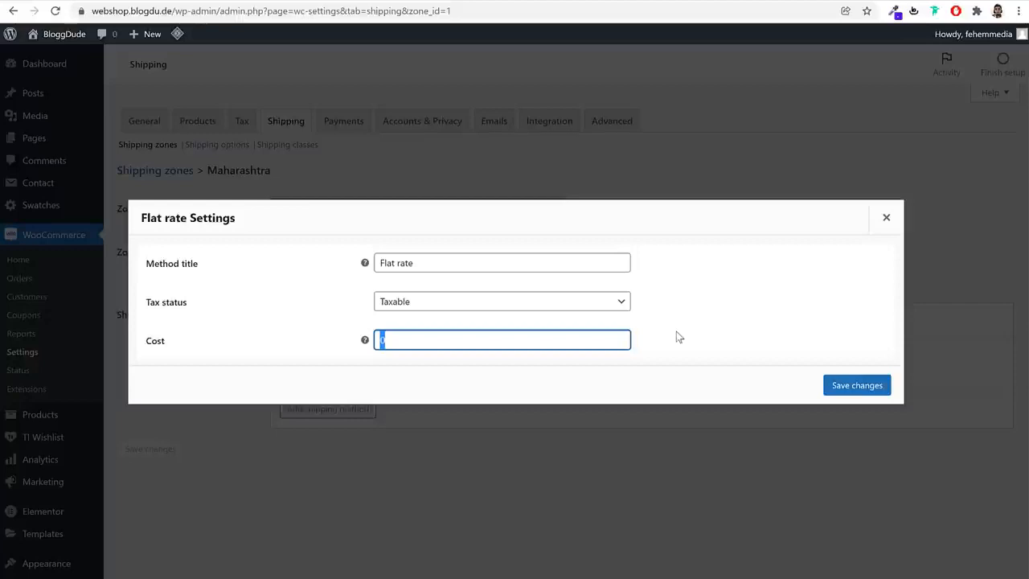
pyautogui.write('1')
pyautogui.click(853, 388)
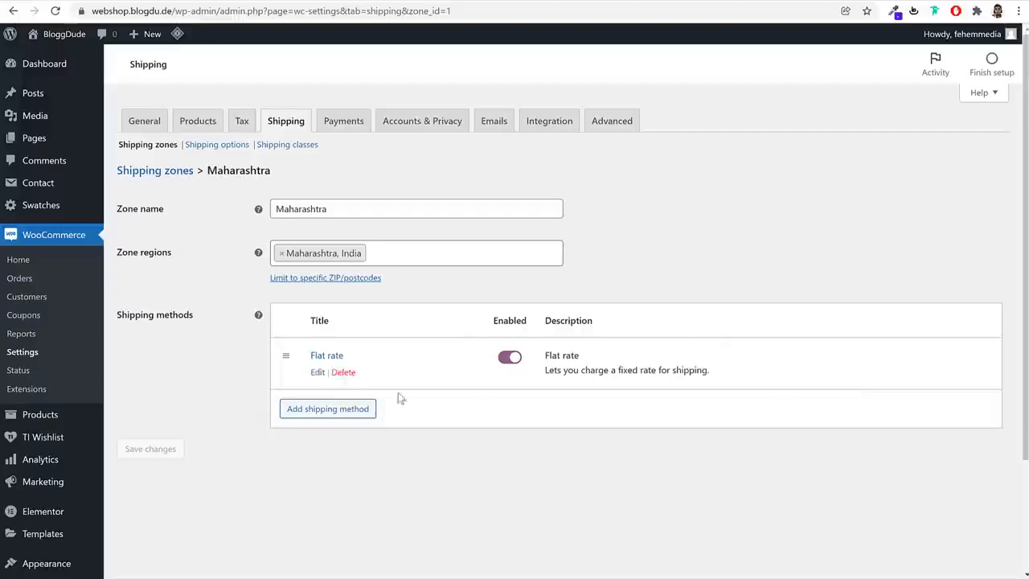
# Reopen the Flat rate settings and extend the cost to the per-quantity formula 1.00 * [qty]
pyautogui.click(319, 374)
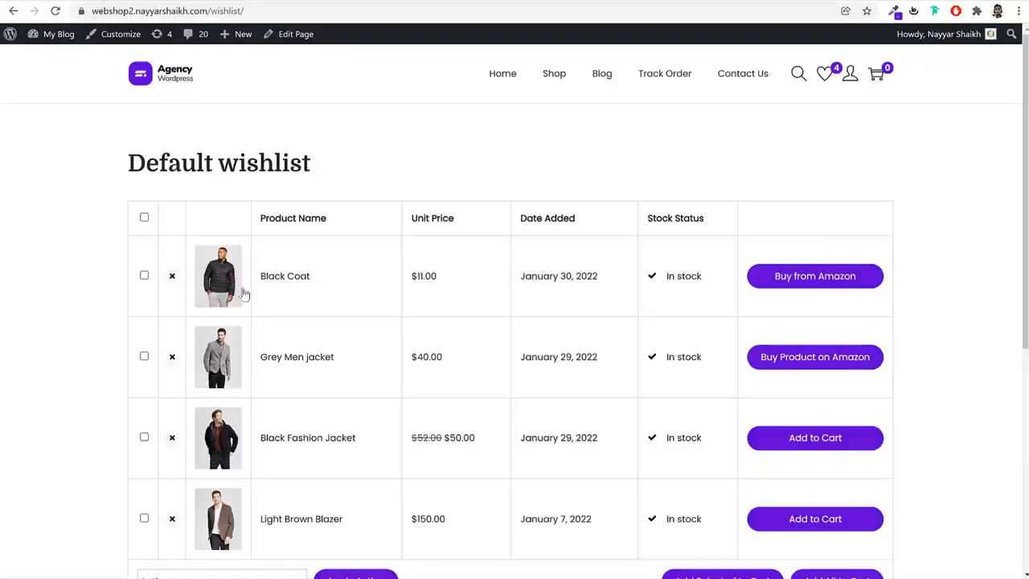
pyautogui.click(281, 278)
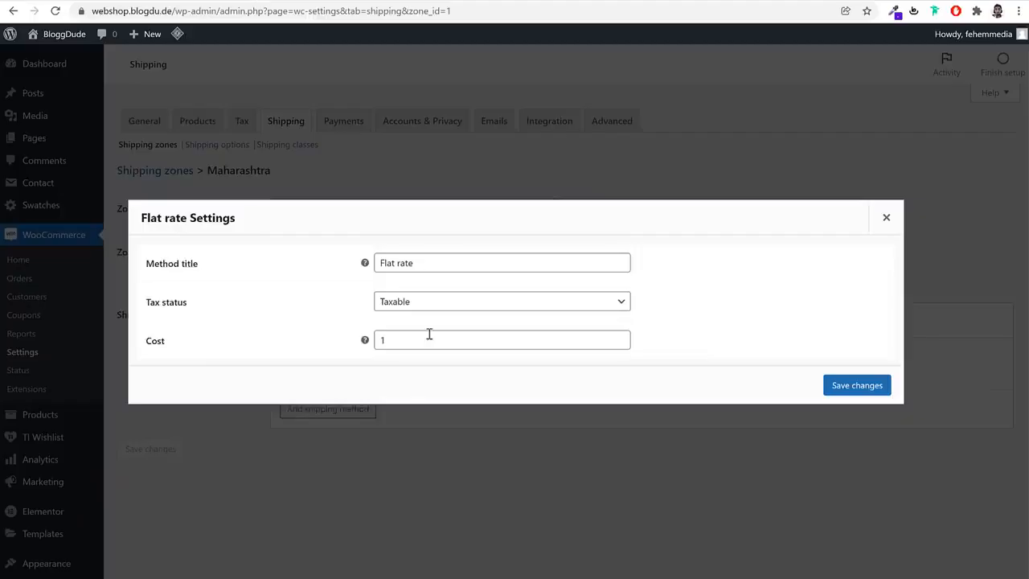
pyautogui.click(430, 336)
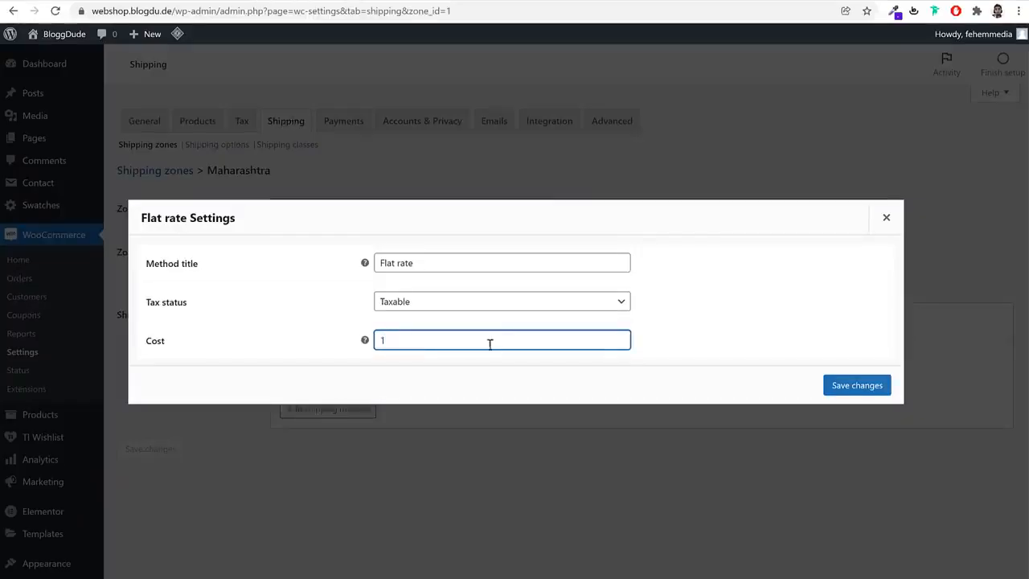
pyautogui.write('.00 * ')
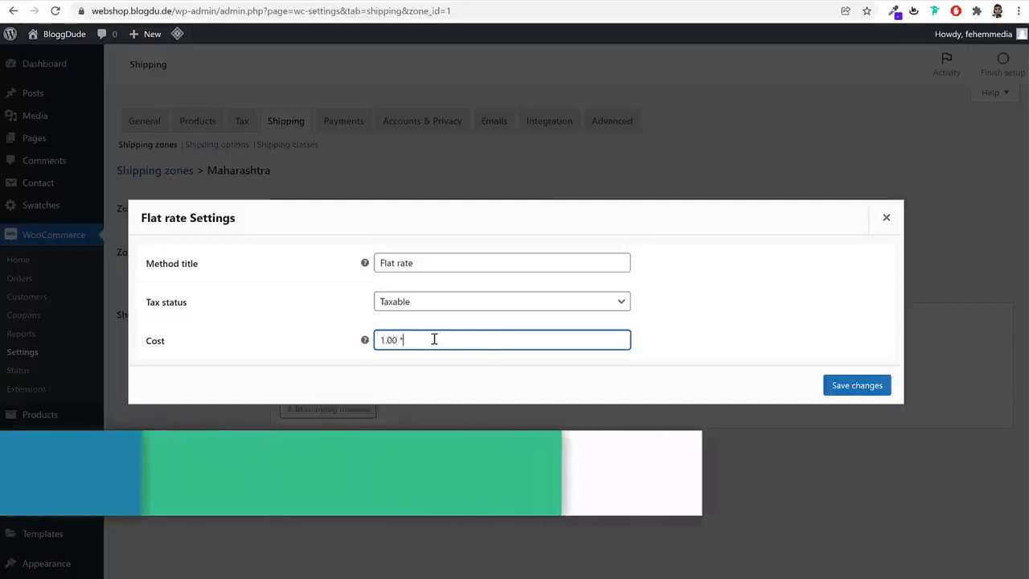
pyautogui.write('[q')
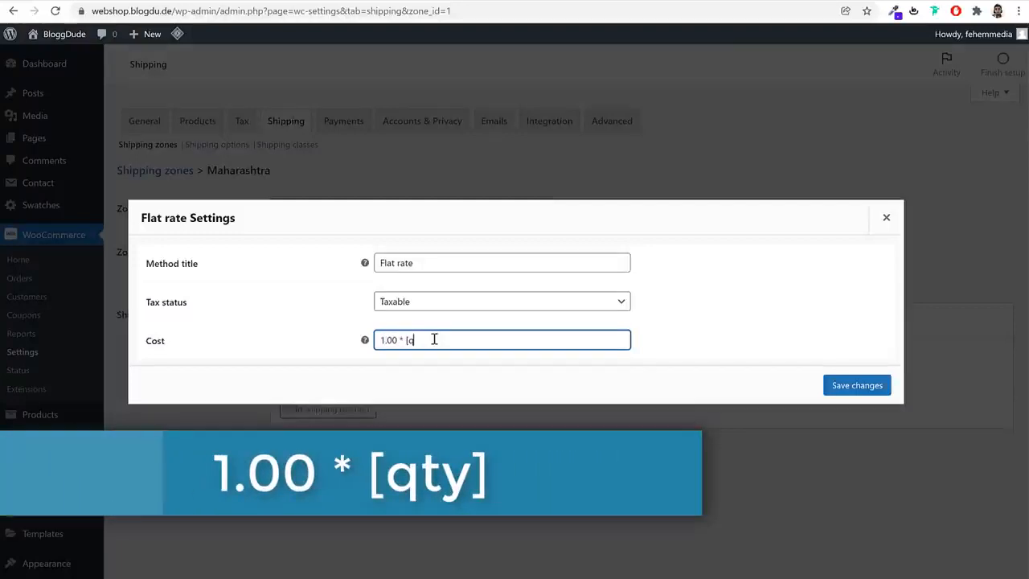
pyautogui.write('ty]')
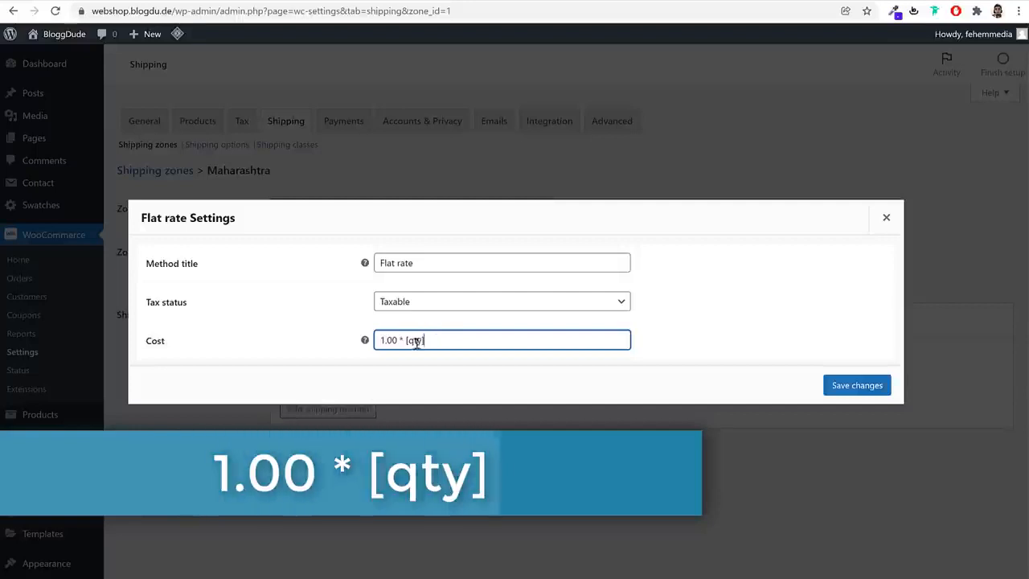
# Examine the price part and the quantity part of the Flat rate cost formula
pyautogui.moveTo(397, 340)
pyautogui.mouseDown()
pyautogui.moveTo(377, 341)
pyautogui.moveTo(409, 342)
pyautogui.mouseUp()
pyautogui.click(397, 340)
pyautogui.doubleClick(389, 340)
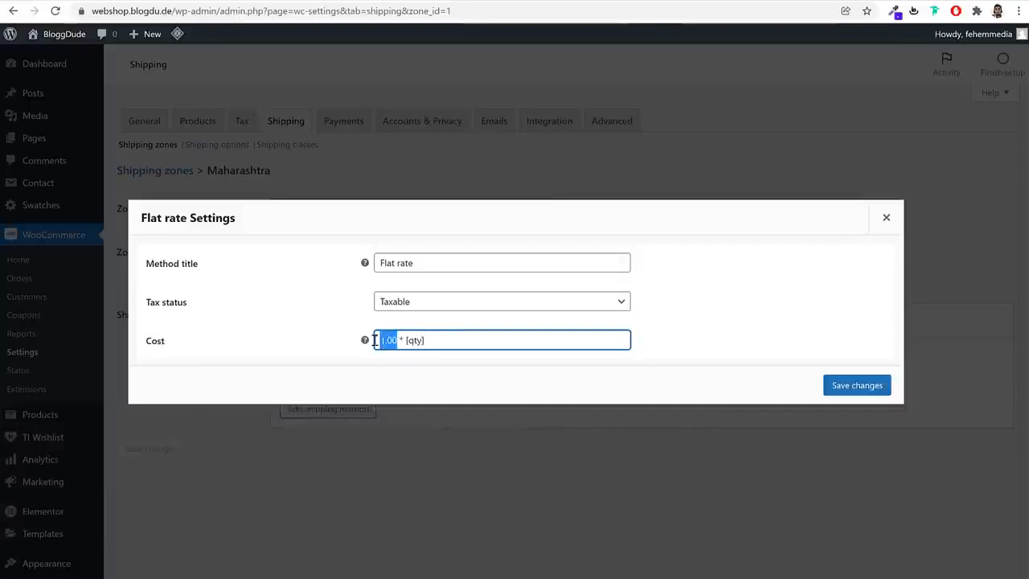
pyautogui.click(389, 340)
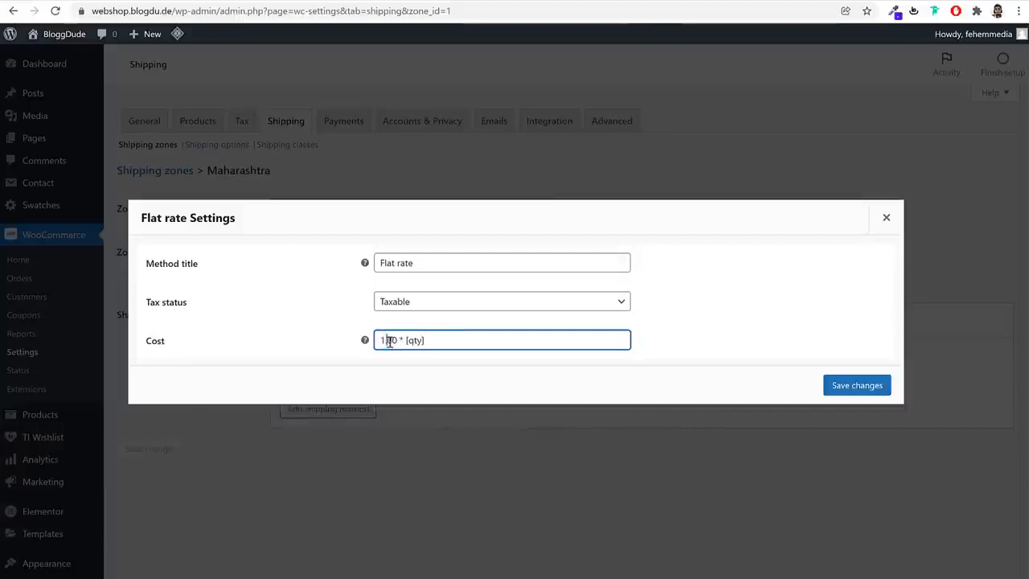
pyautogui.moveTo(427, 340); pyautogui.dragTo(404, 340)
pyautogui.click(444, 342)
pyautogui.moveTo(396, 342); pyautogui.dragTo(335, 344)
pyautogui.moveTo(427, 340); pyautogui.dragTo(404, 341)
pyautogui.click(473, 344)
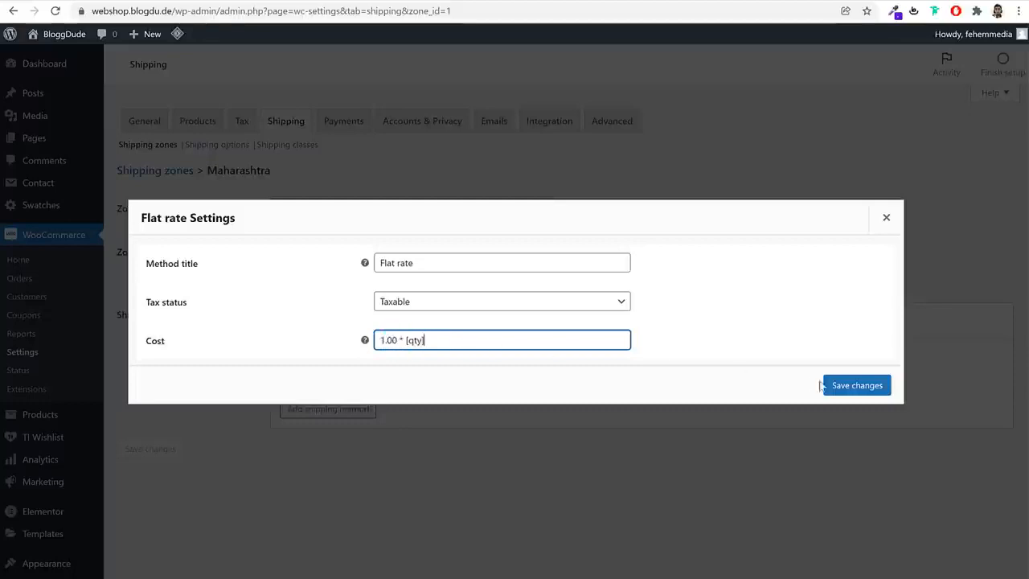
# Save the Flat rate settings and check the stored cost formula
pyautogui.click(838, 386)
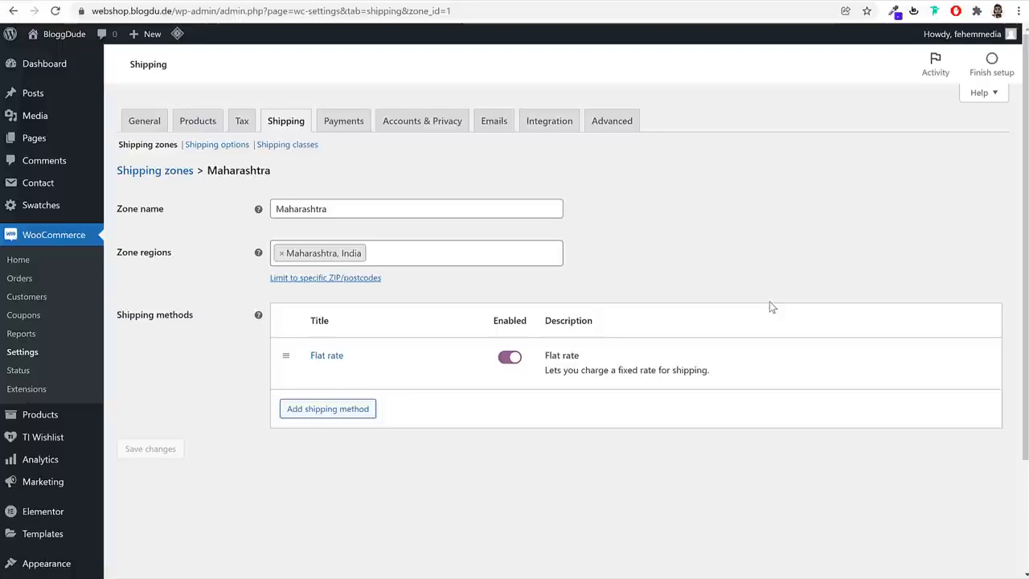
pyautogui.click(321, 374)
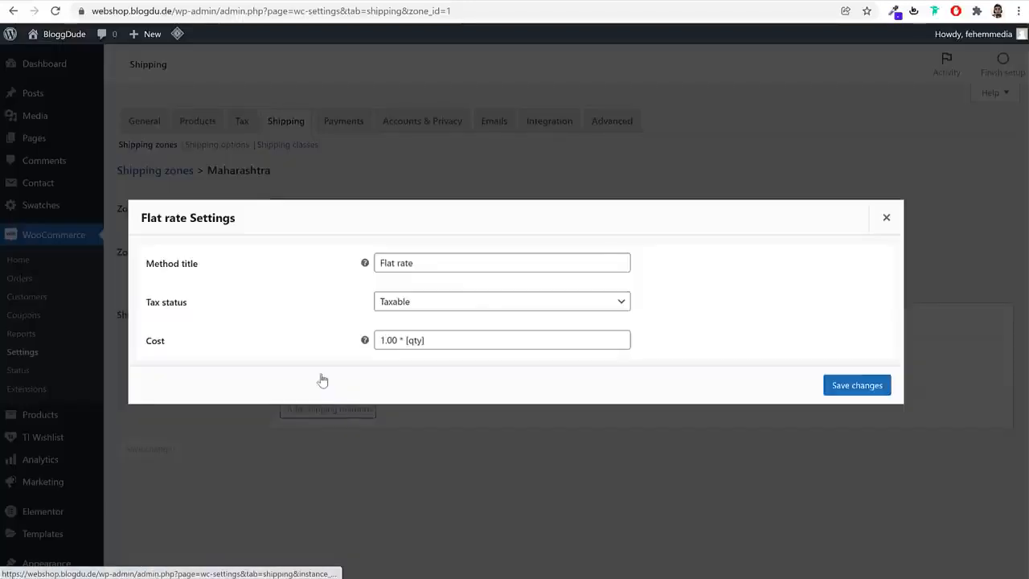
pyautogui.click(884, 218)
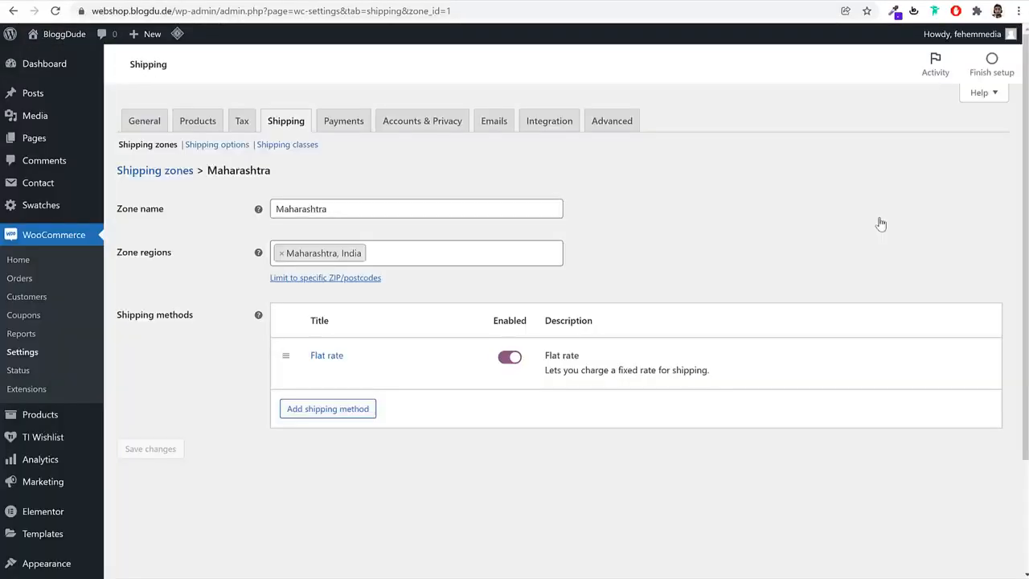
# Create a shipping class named T-Shirt and save it
pyautogui.click(290, 152)
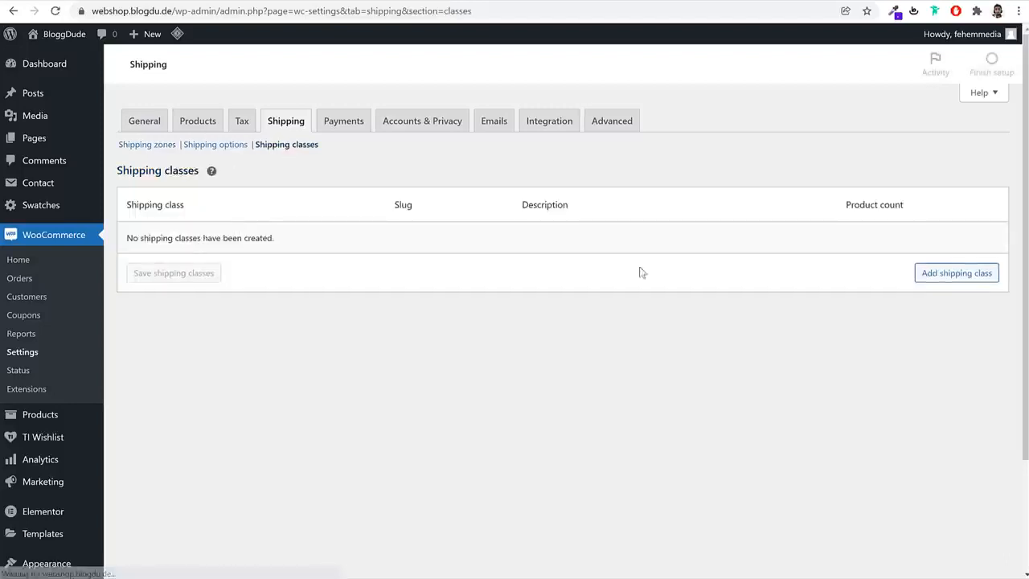
pyautogui.click(961, 273)
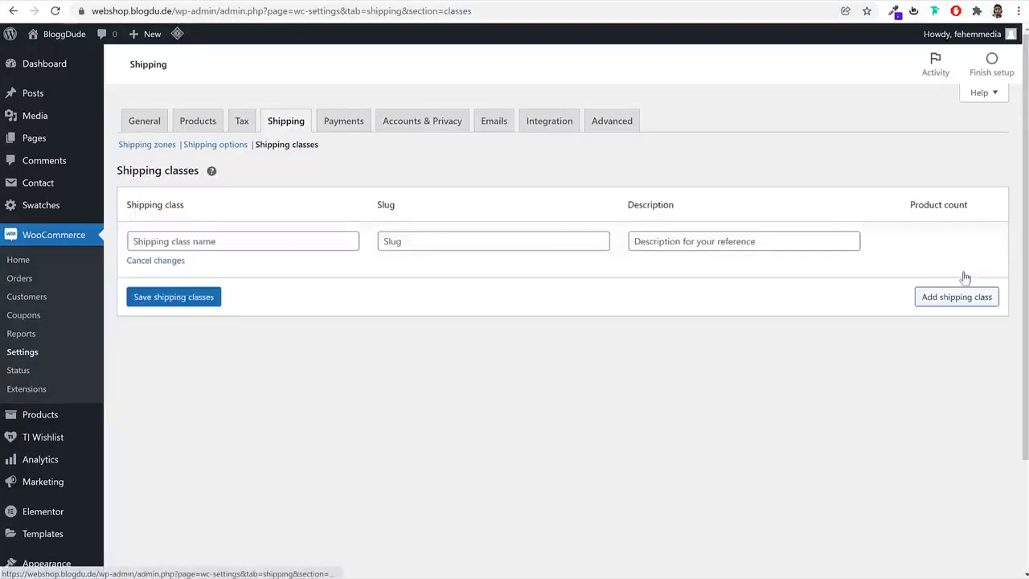
pyautogui.click(255, 242)
pyautogui.write('T')
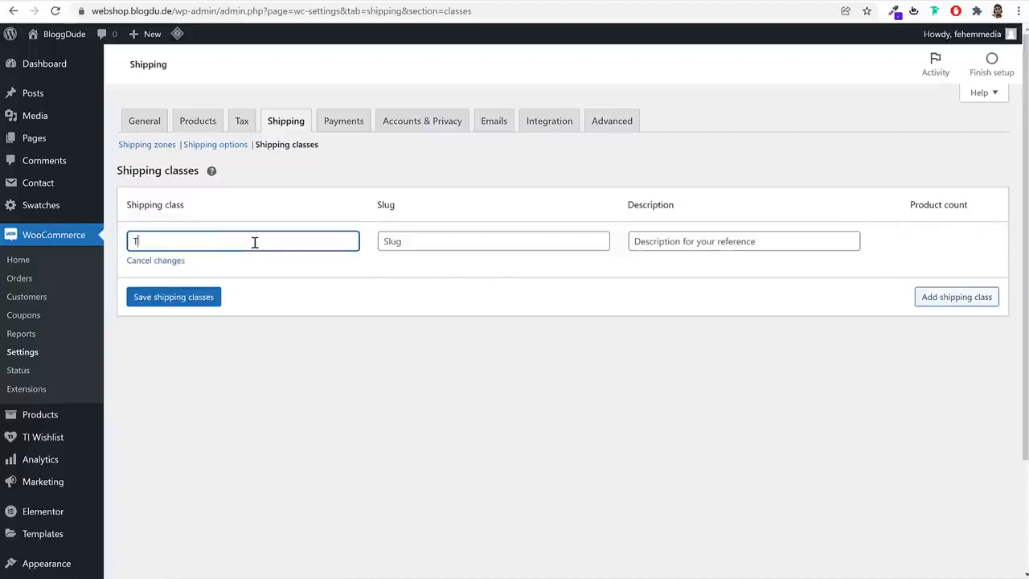
pyautogui.write('-Shirt')
pyautogui.click(170, 303)
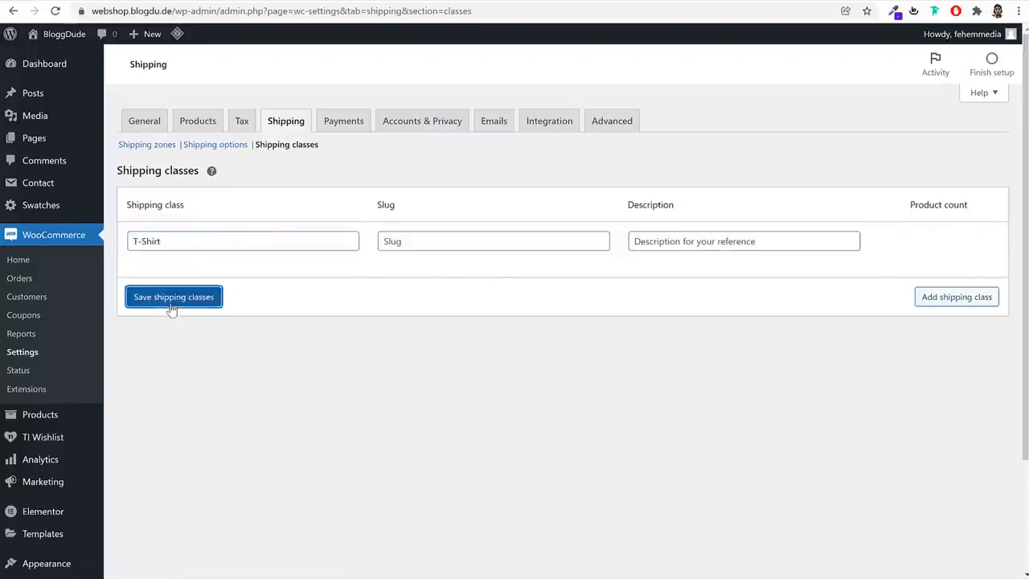
# Add two more shipping classes named TVs and Refrigerator and save them
pyautogui.click(959, 297)
pyautogui.click(242, 290)
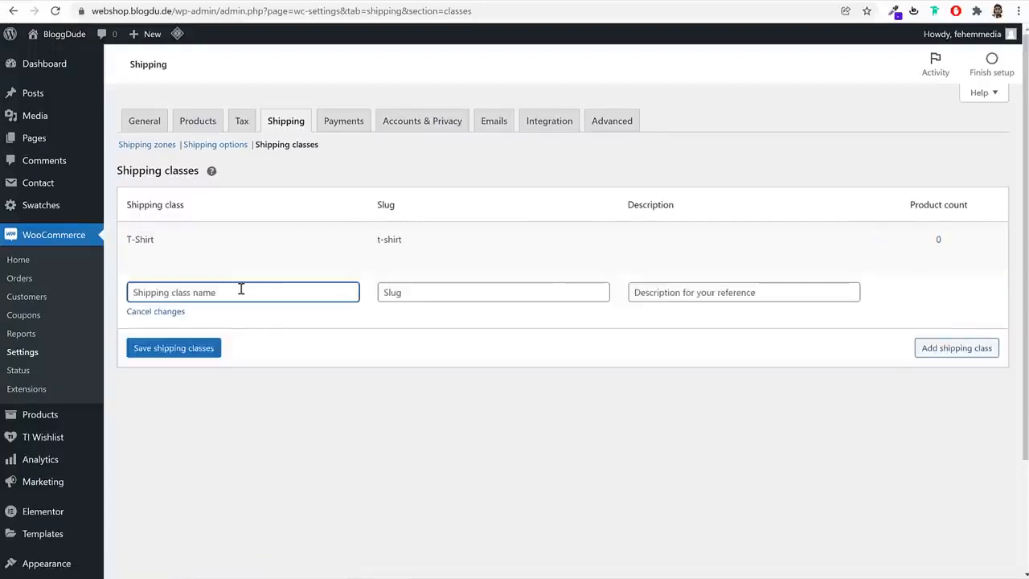
pyautogui.write('TCV')
pyautogui.press('BackSpace')
pyautogui.press('BackSpace')
pyautogui.write('Vs')
pyautogui.click(961, 348)
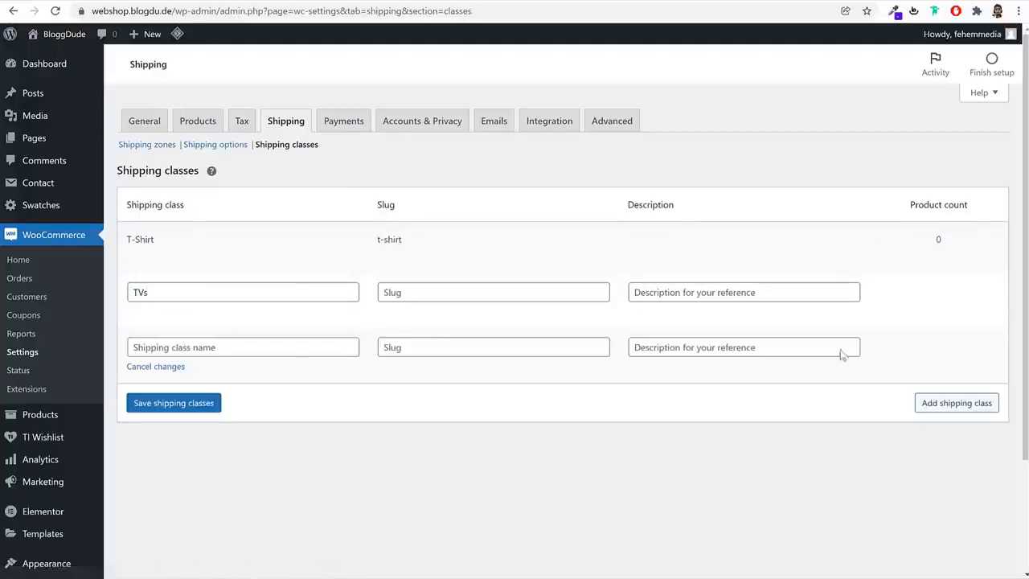
pyautogui.click(267, 350)
pyautogui.write('Refrigerator')
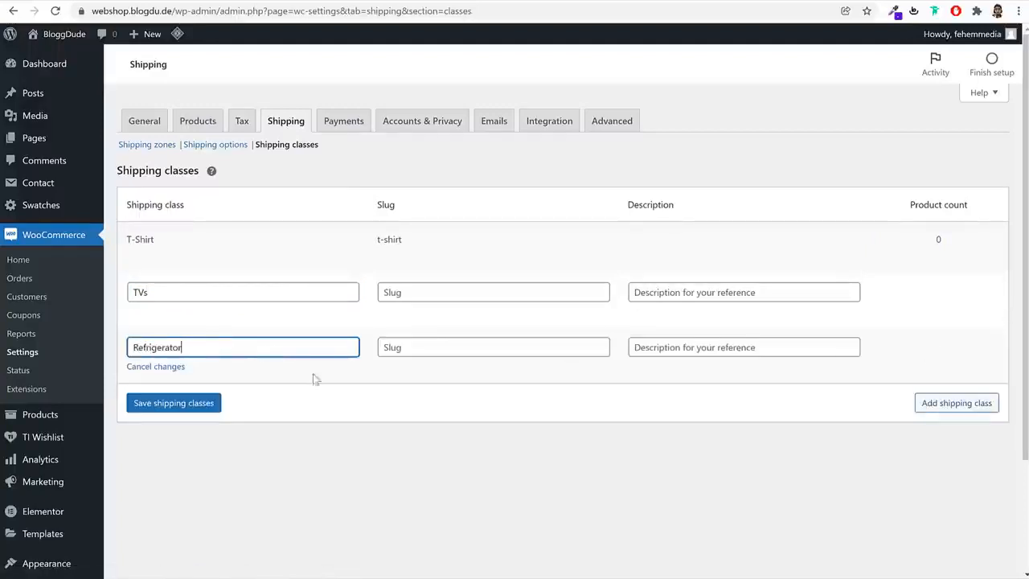
pyautogui.click(199, 415)
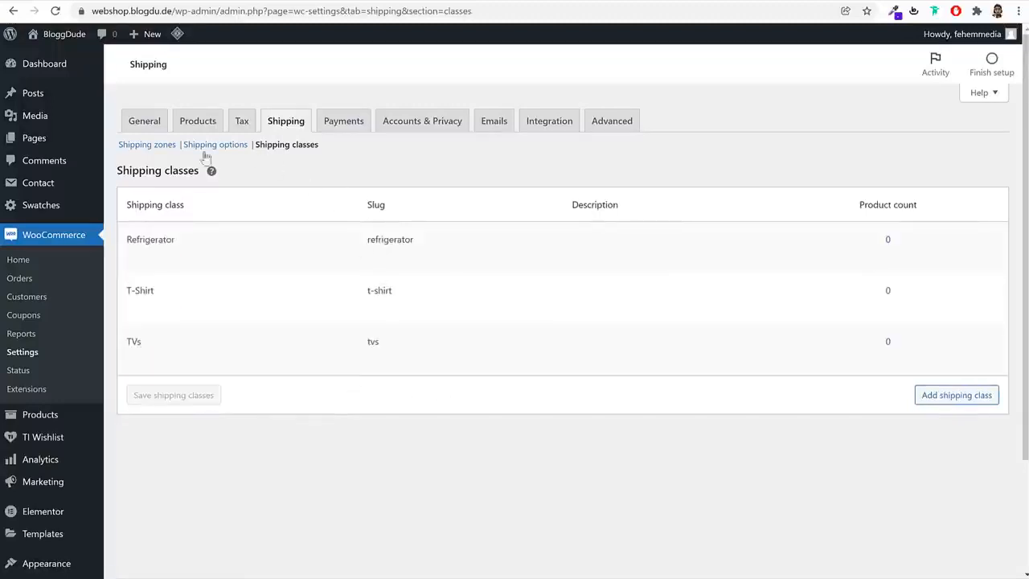
# Show the Maharashtra zone's Flat rate settings and examine the cost entries for the Refrigerator and T-Shirt shipping classes
pyautogui.click(161, 150)
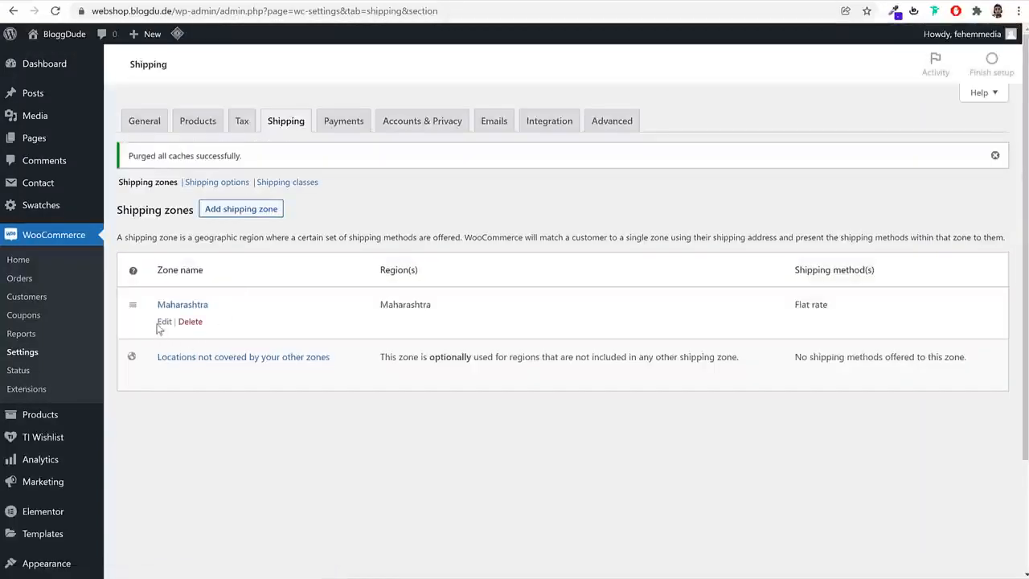
pyautogui.click(161, 323)
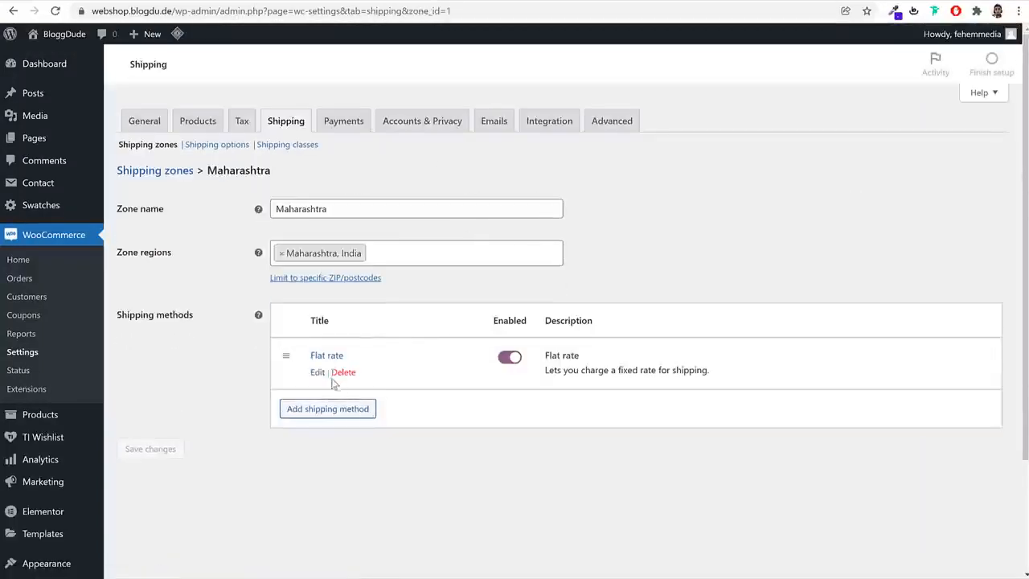
pyautogui.click(319, 375)
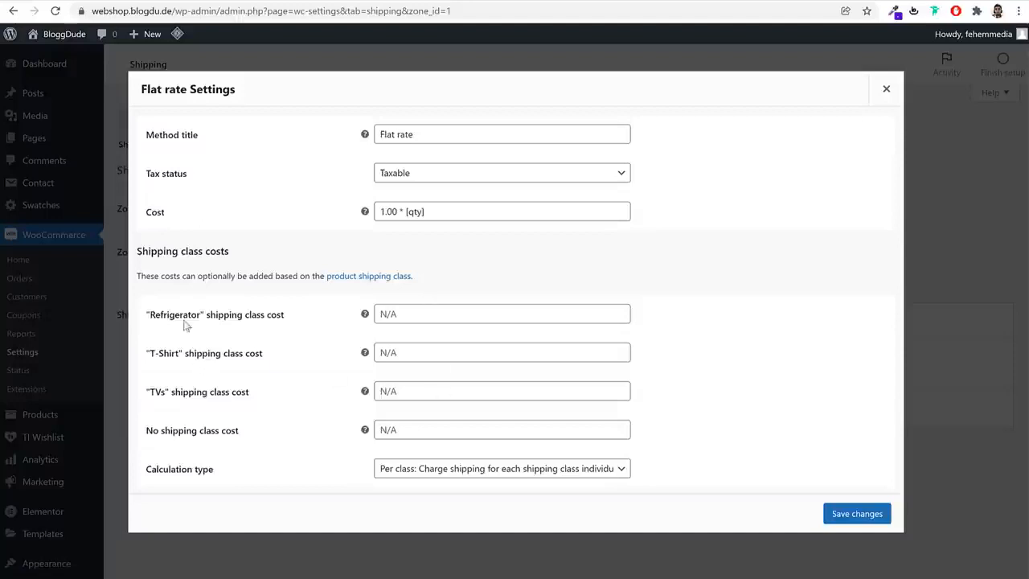
pyautogui.moveTo(146, 316); pyautogui.dragTo(299, 321)
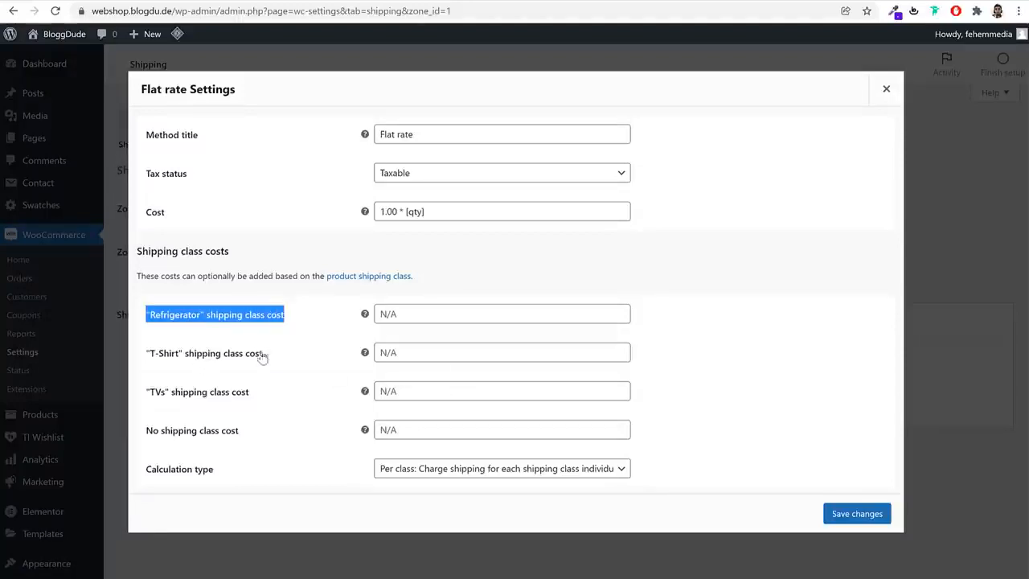
pyautogui.moveTo(262, 357); pyautogui.dragTo(148, 353)
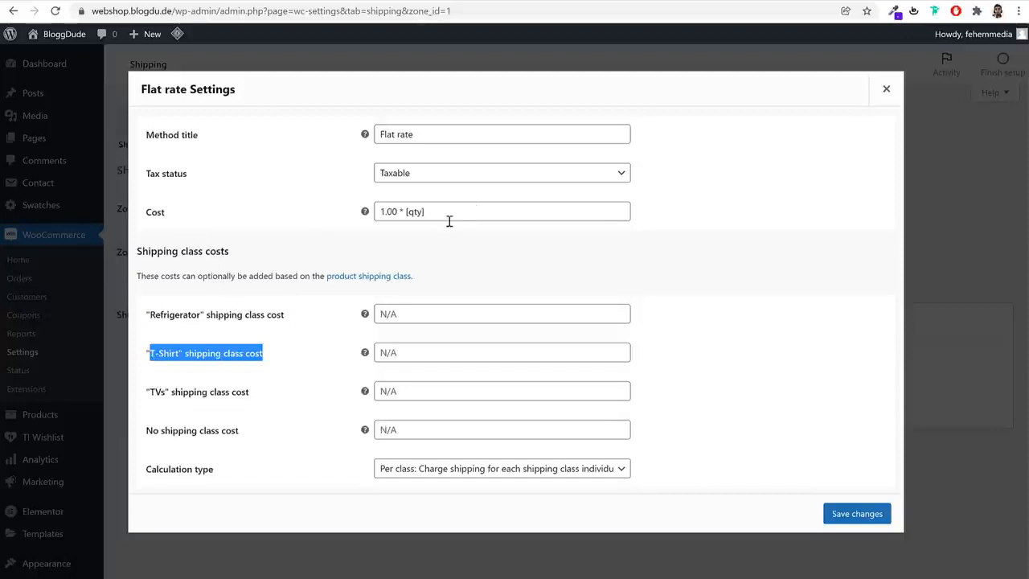
# Move the formula 1.00 * [qty] from the general cost to the no shipping class cost, leaving the general cost empty
pyautogui.moveTo(446, 211); pyautogui.dragTo(375, 213)
pyautogui.hotkey('ctrl', 'c')
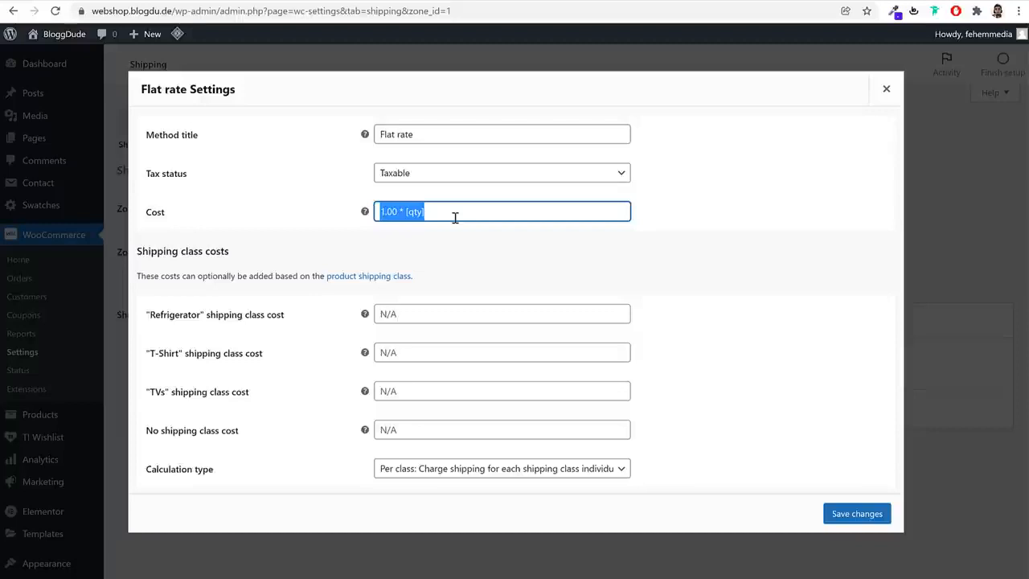
pyautogui.press('BackSpace')
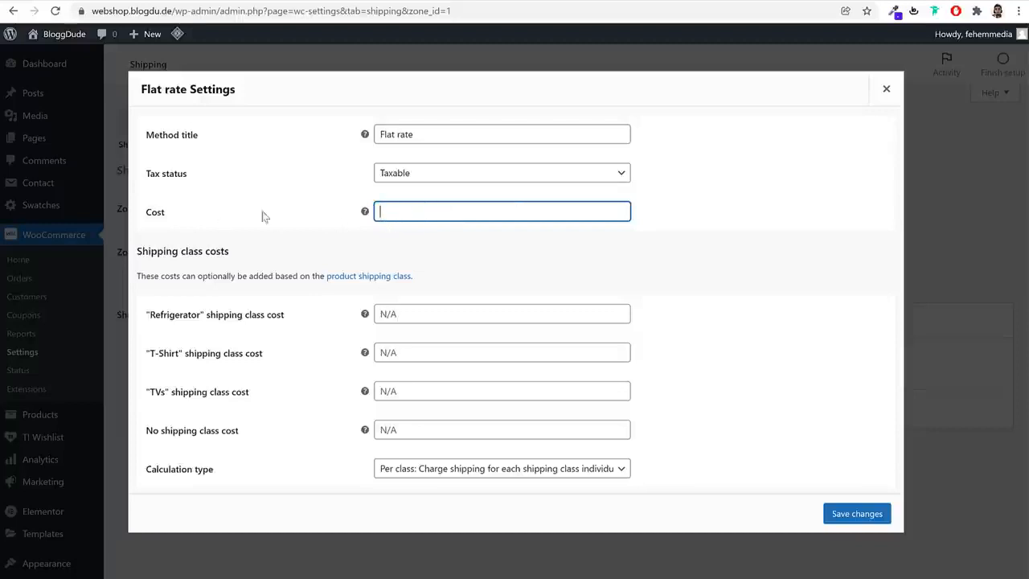
pyautogui.click(435, 434)
pyautogui.hotkey('ctrl', 'v')
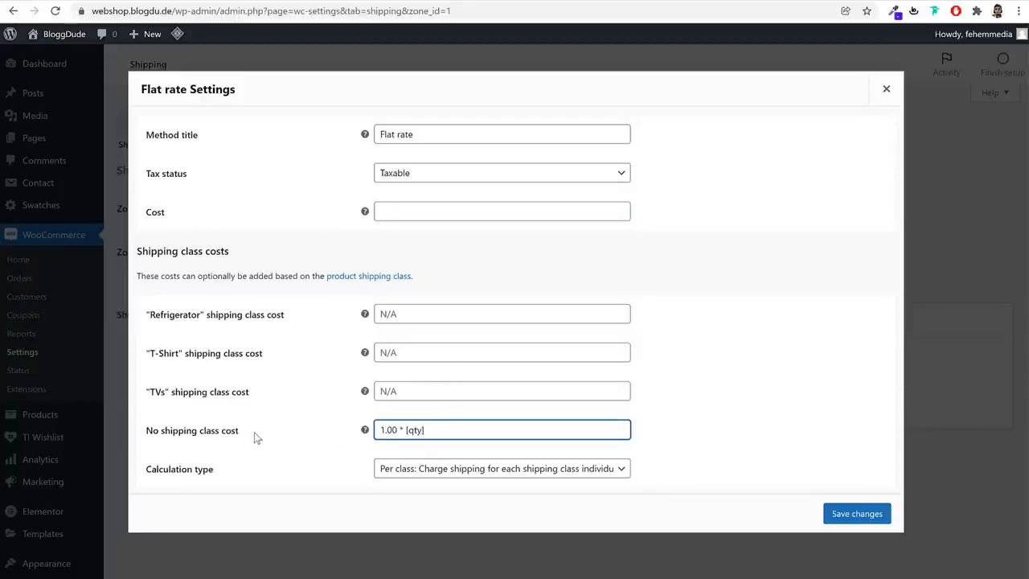
pyautogui.moveTo(240, 433); pyautogui.dragTo(148, 436)
pyautogui.tripleClick(475, 429)
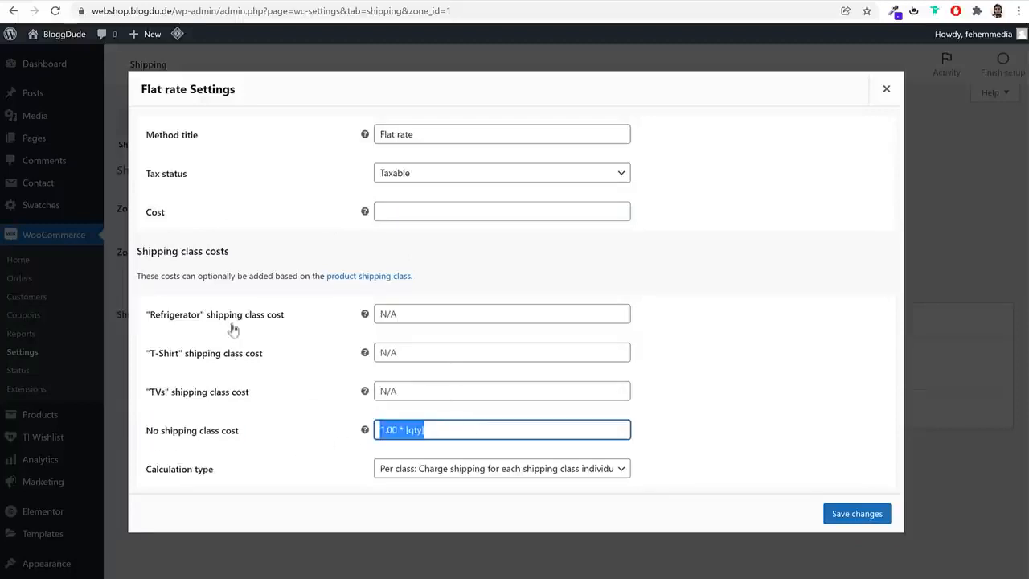
pyautogui.doubleClick(449, 435)
pyautogui.tripleClick(455, 433)
pyautogui.hotkey('ctrl', 'c')
pyautogui.click(458, 429)
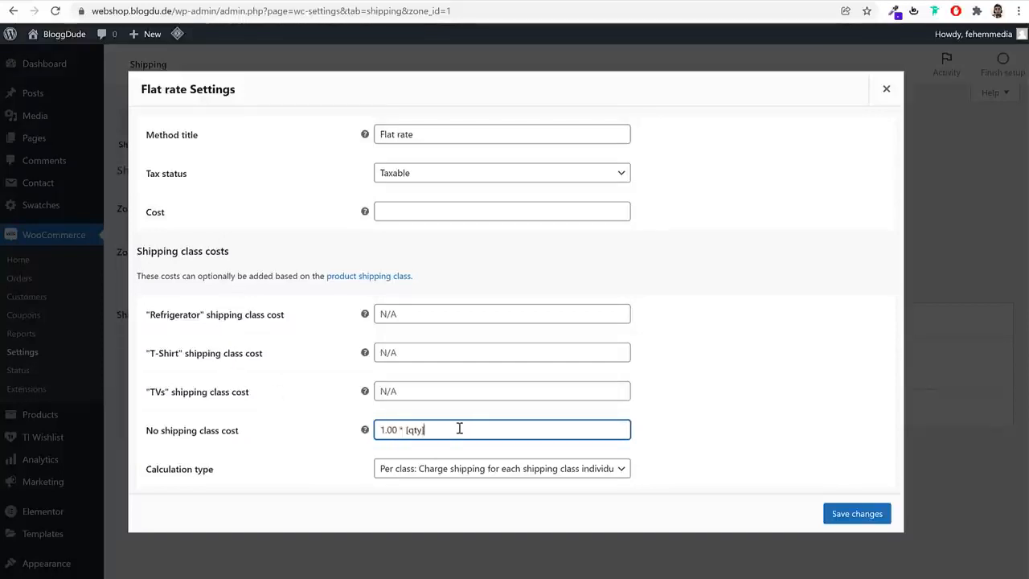
# Set the shipping class costs to 10.00 * [qty] for Refrigerator, 1.00 * [qty] for T-Shirt and 5.00 * [qty] for TVs
pyautogui.click(397, 314)
pyautogui.hotkey('ctrl', 'v')
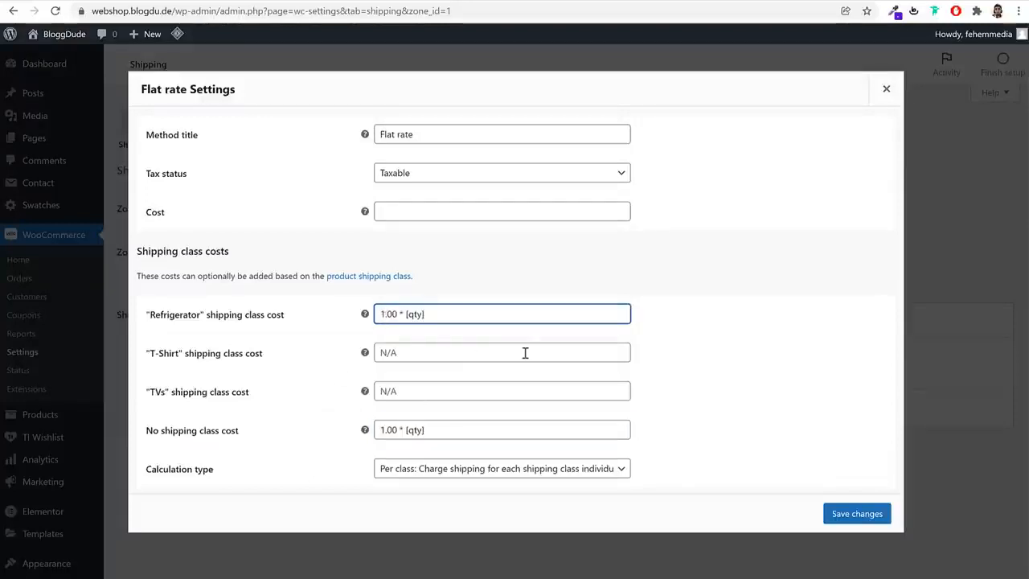
pyautogui.write('0')
pyautogui.click(458, 351)
pyautogui.hotkey('ctrl', 'v')
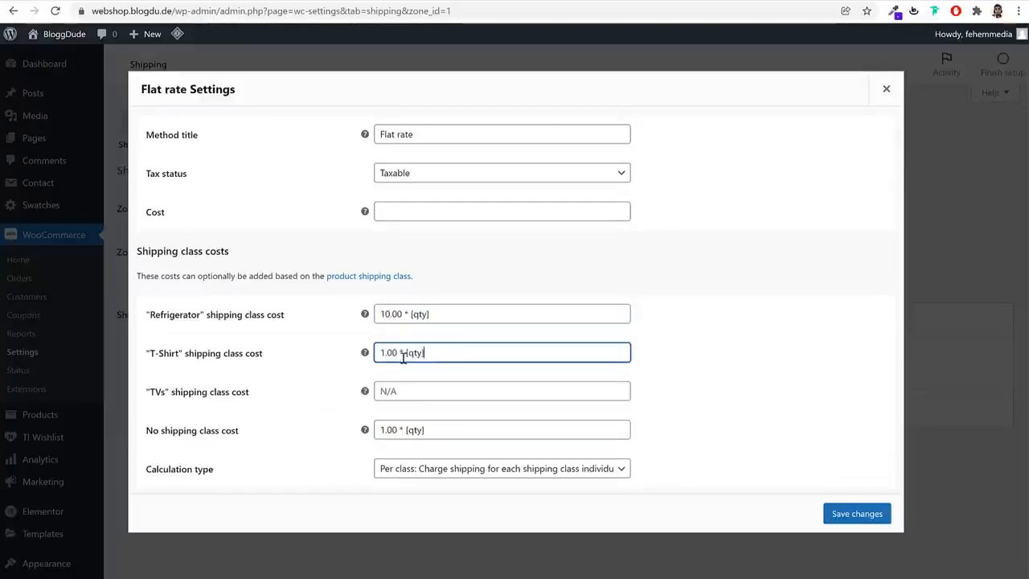
pyautogui.click(406, 389)
pyautogui.hotkey('ctrl', 'v')
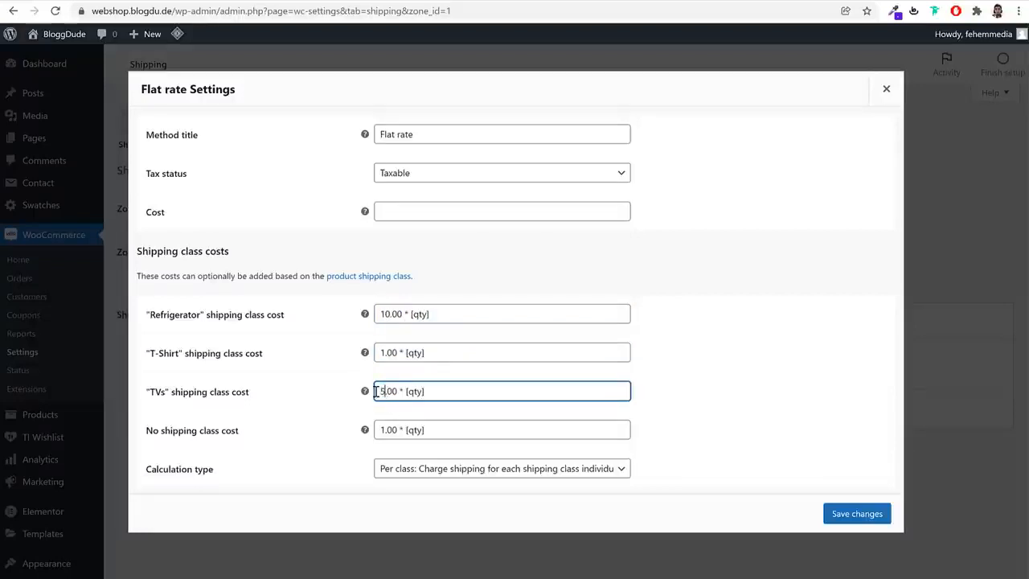
# Save the Maharashtra zone's Flat rate costs and return to the list of shipping zones
pyautogui.click(666, 315)
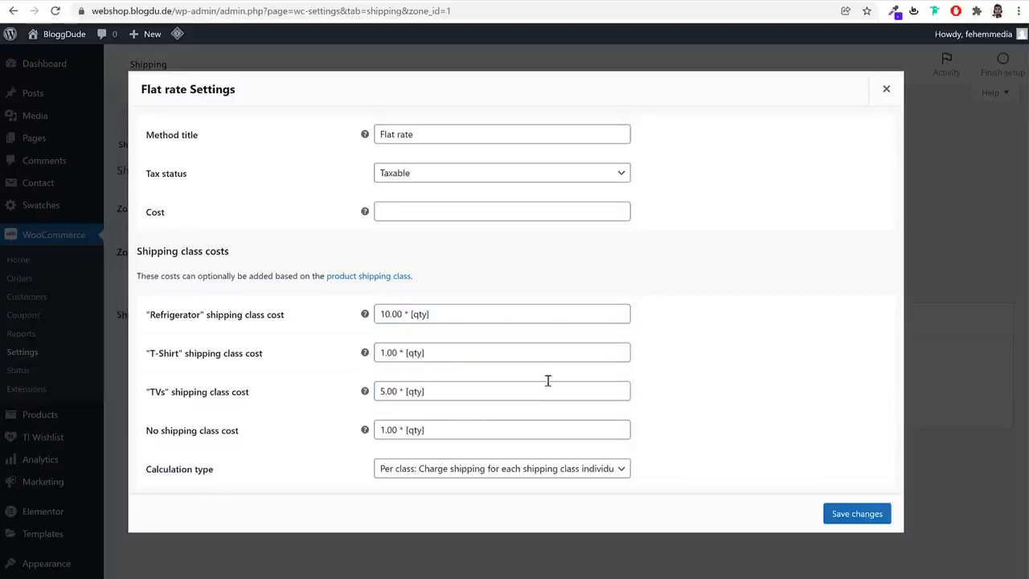
pyautogui.click(878, 518)
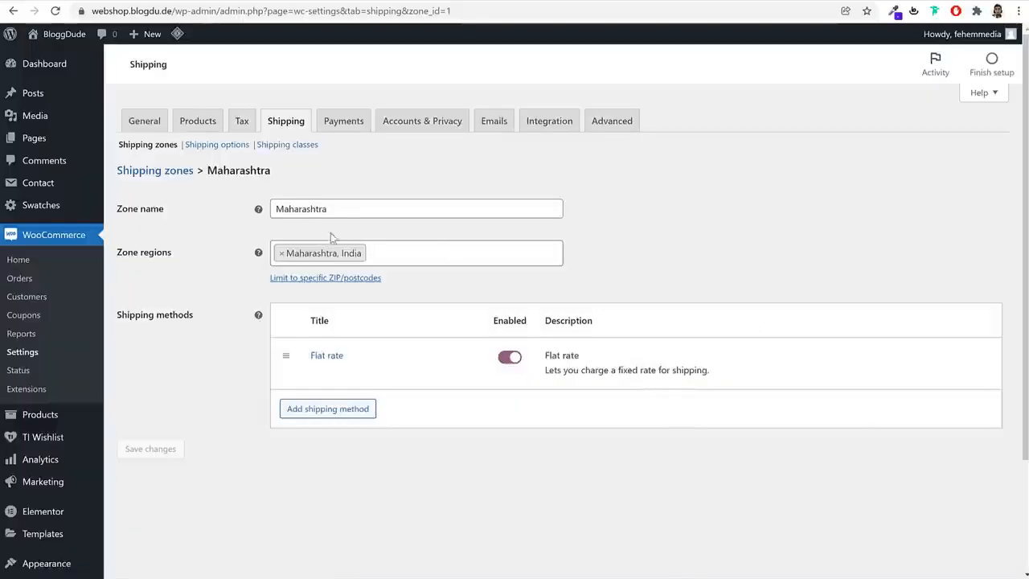
pyautogui.click(166, 171)
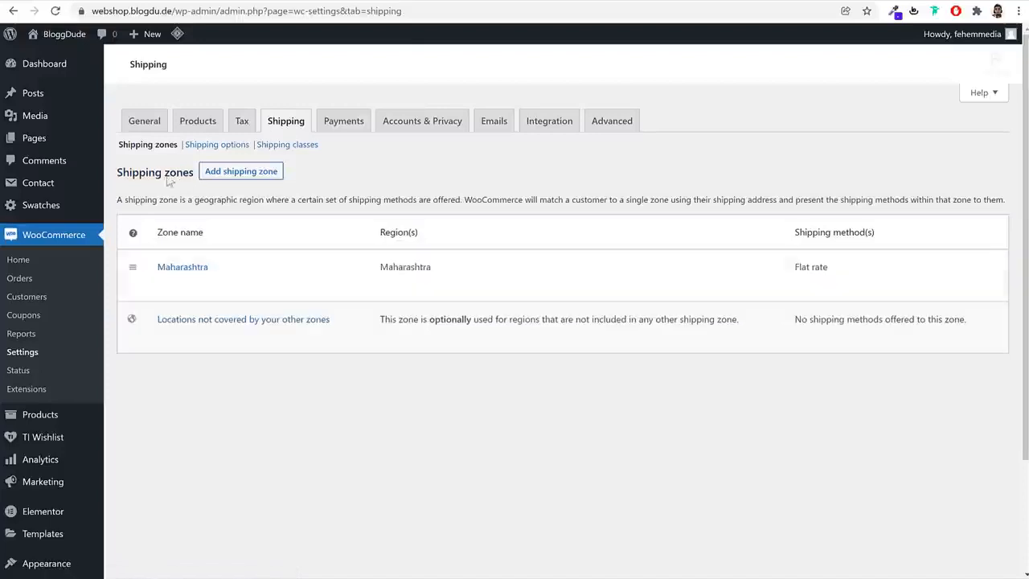
# Start a new shipping zone and name it Rest of India
pyautogui.click(244, 174)
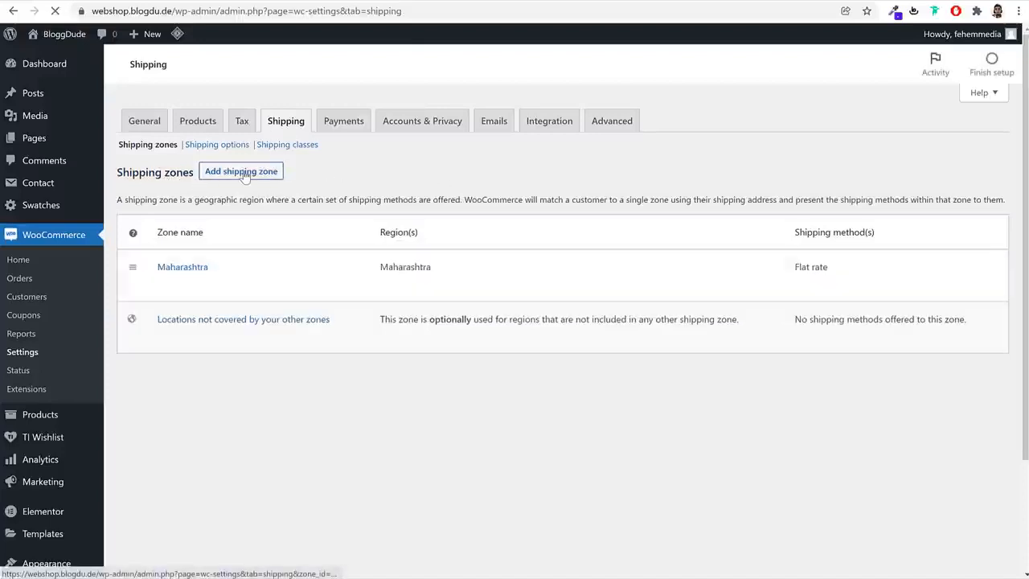
pyautogui.click(333, 207)
pyautogui.write('R')
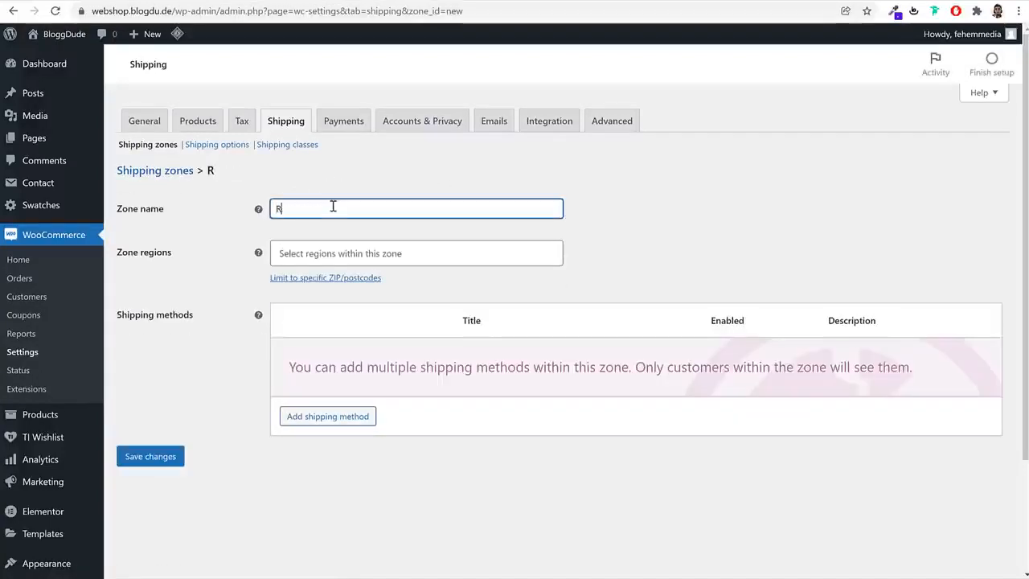
pyautogui.write('est of India')
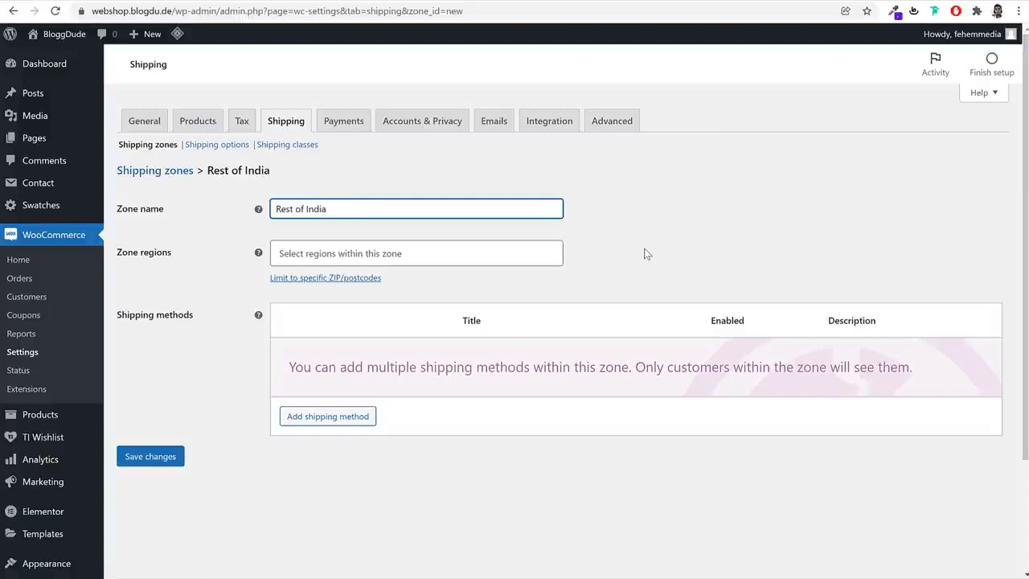
# Assign all Indian states and territories except Maharashtra as the Rest of India zone's regions and save the zone
pyautogui.click(468, 262)
pyautogui.write('in')
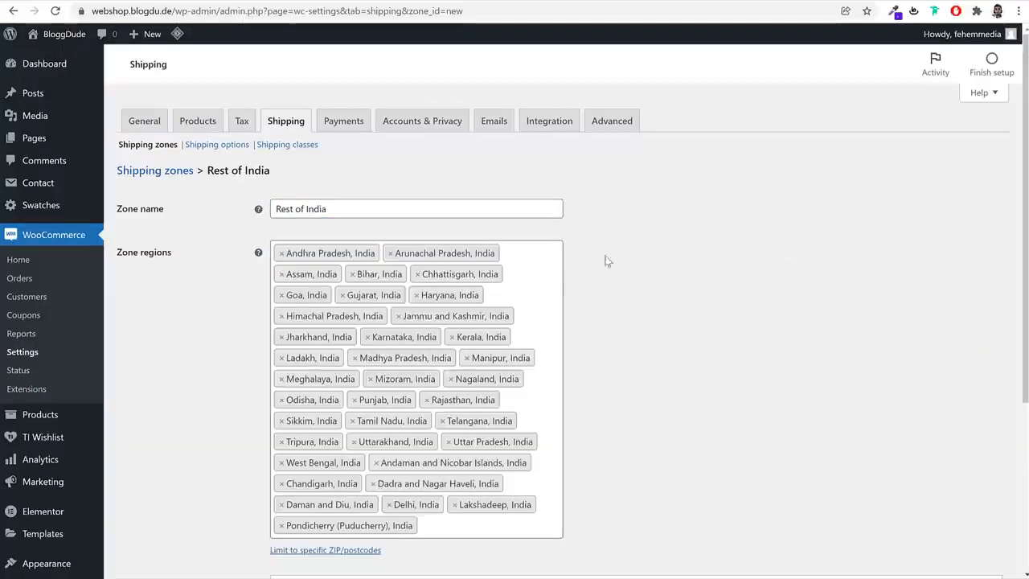
pyautogui.scroll(-3, 688, 302)
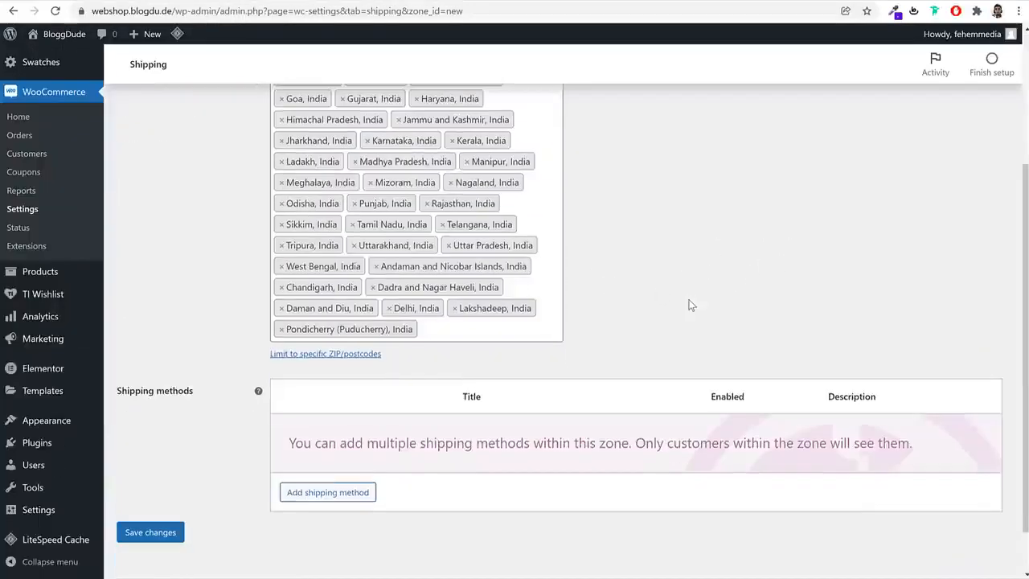
pyautogui.click(166, 537)
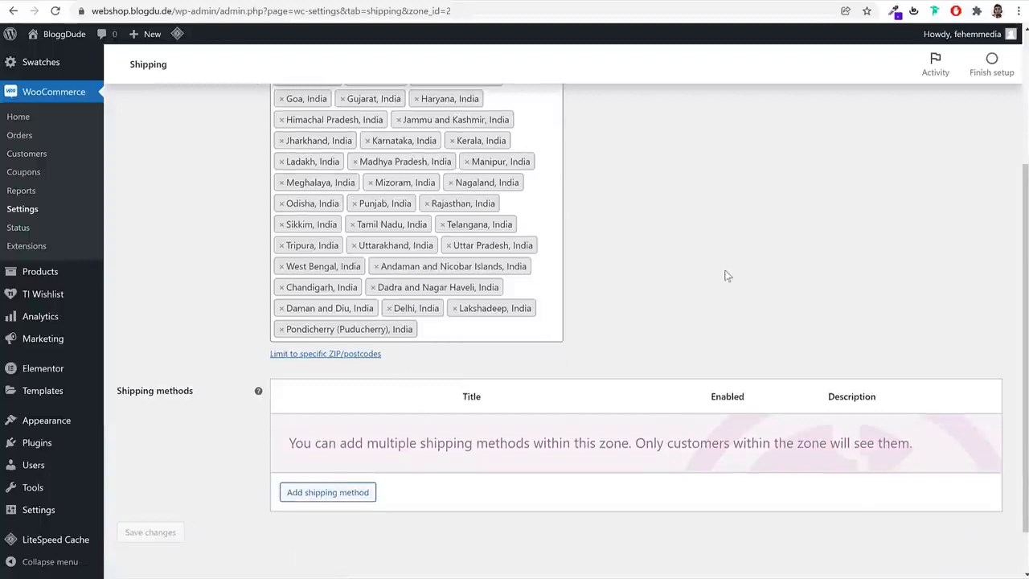
# Add the Flat rate shipping method to the Rest of India zone
pyautogui.click(355, 497)
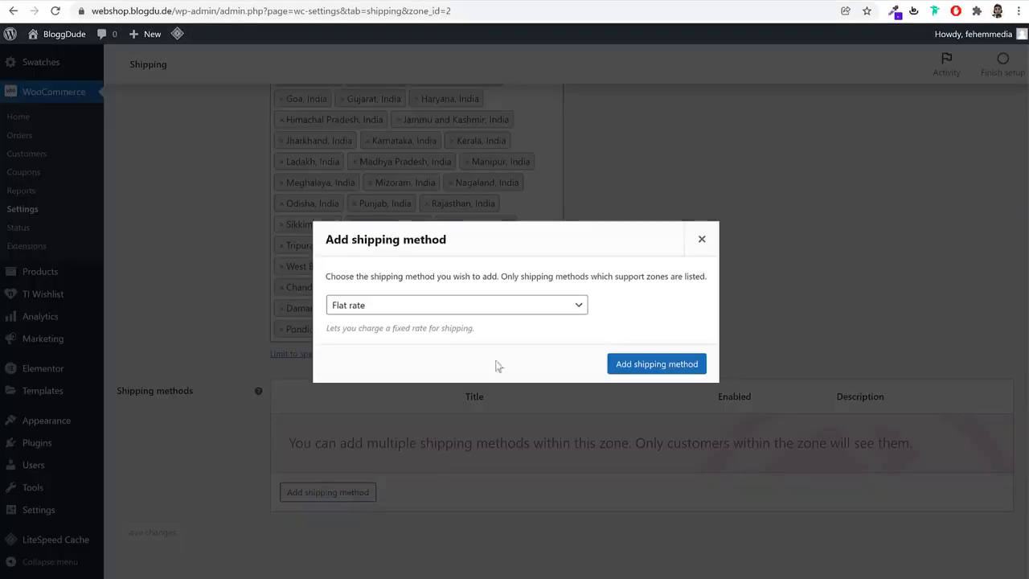
pyautogui.click(641, 366)
pyautogui.moveTo(288, 455)
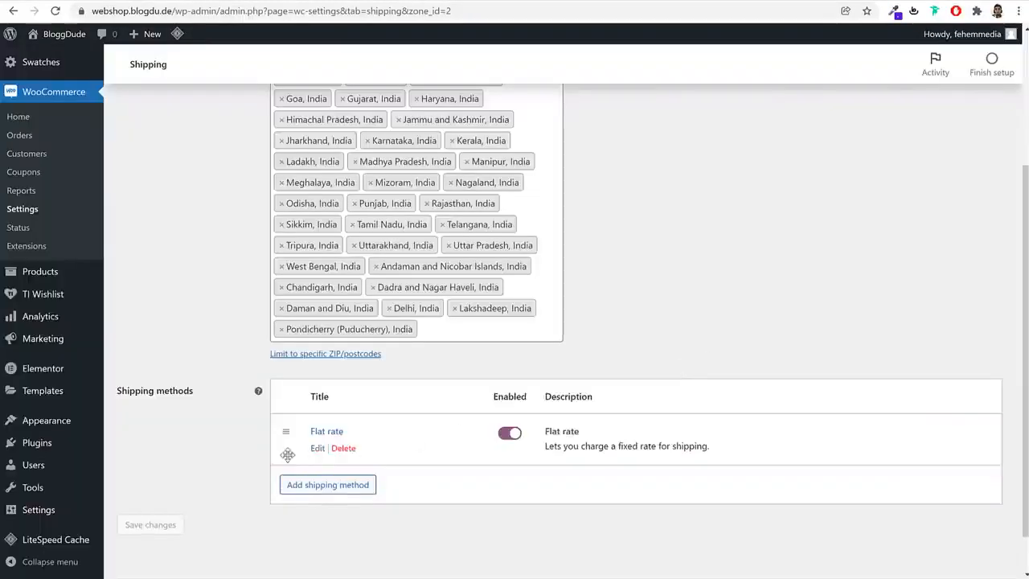
# Set the no shipping class cost of the Rest of India Flat rate to 1.50 * [qty]
pyautogui.click(318, 448)
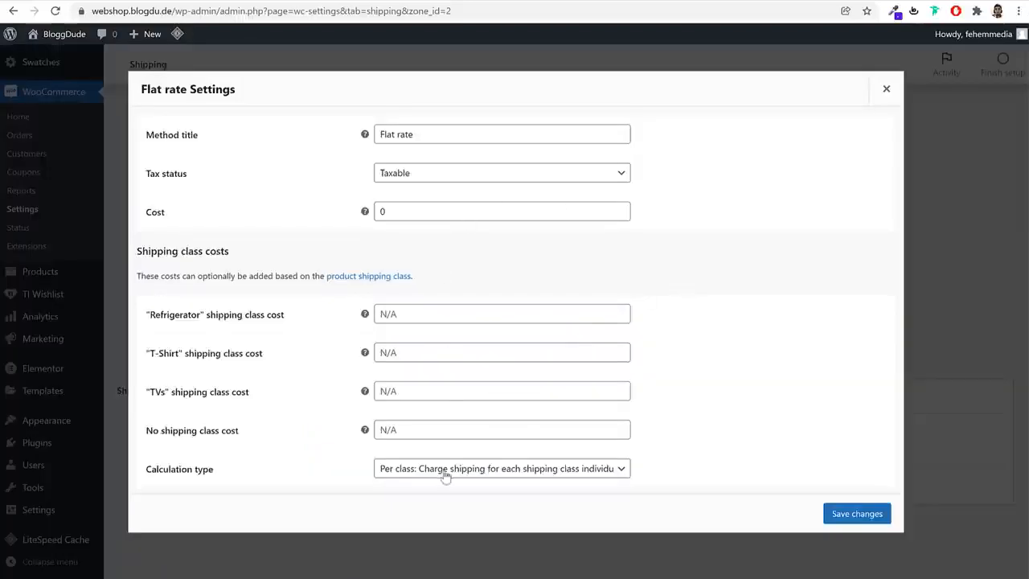
pyautogui.click(445, 429)
pyautogui.hotkey('ctrl', 'v')
pyautogui.moveTo(385, 431); pyautogui.dragTo(380, 431)
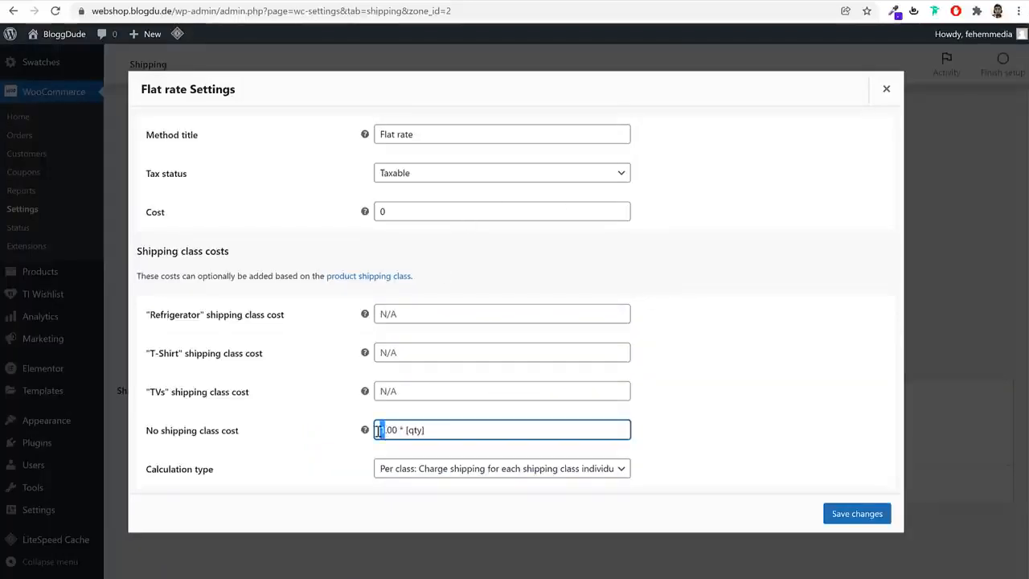
pyautogui.write('1.5')
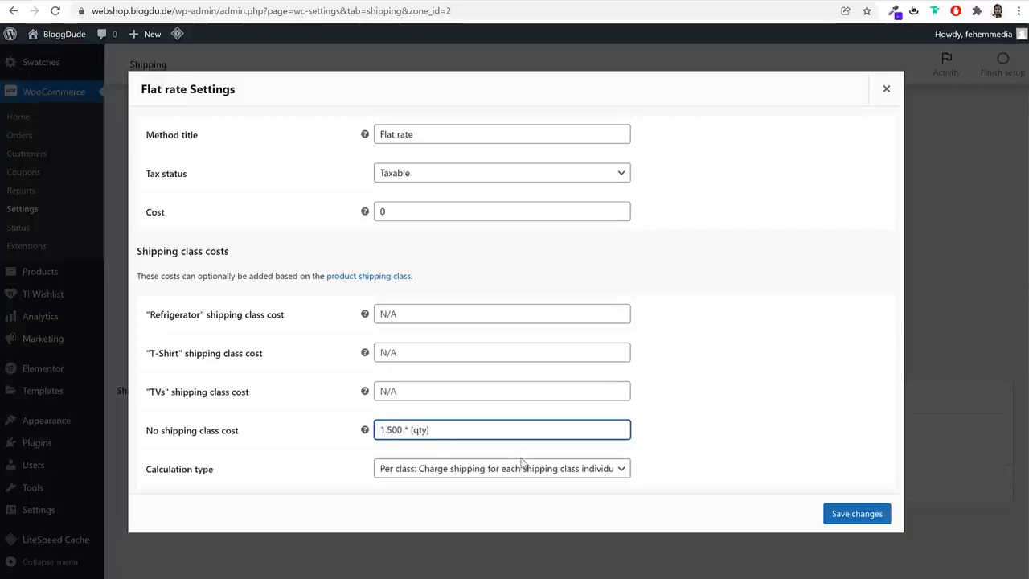
pyautogui.press('Delete')
# Reuse the no shipping class formula for the Refrigerator shipping class and set its cost to 15.00 * [qty]
pyautogui.hotkey('ctrl', 'a')
pyautogui.hotkey('ctrl', 'c')
pyautogui.click(435, 314)
pyautogui.hotkey('ctrl', 'v')
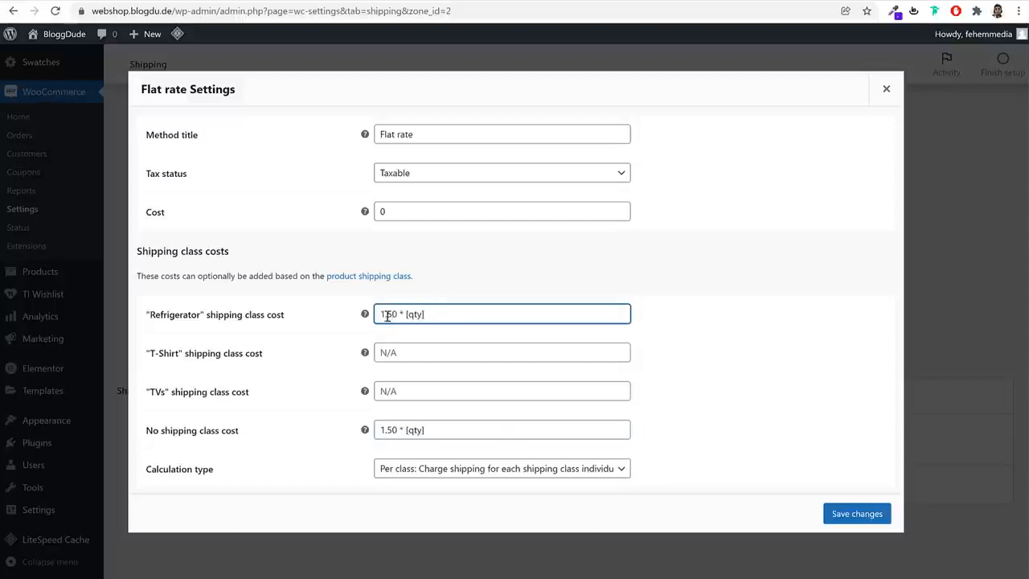
pyautogui.press('BackSpace')
pyautogui.press('BackSpace')
pyautogui.press('BackSpace')
pyautogui.write('5')
pyautogui.click(451, 351)
pyautogui.click(439, 312)
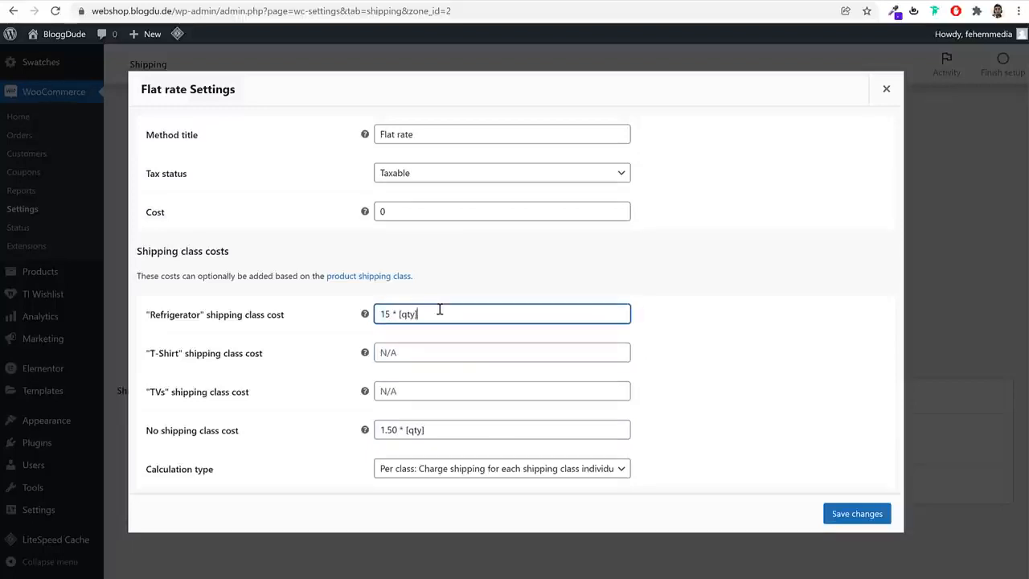
pyautogui.tripleClick(441, 315)
pyautogui.click(391, 314)
pyautogui.write('.00')
# Set the T-Shirt class cost to 1.50 * [qty] and the TVs class cost to 10 * [qty], and save the Flat rate settings
pyautogui.click(425, 354)
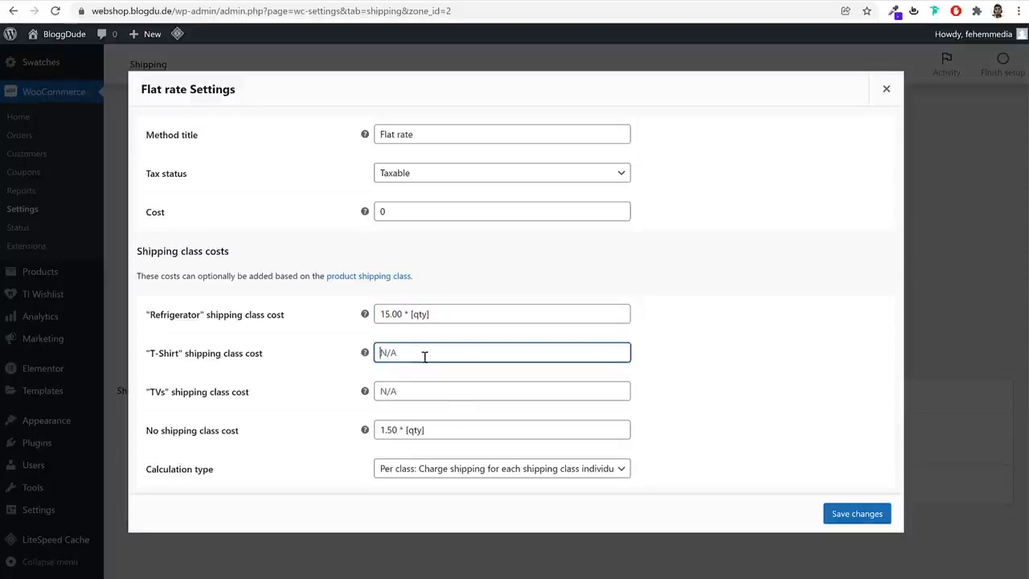
pyautogui.hotkey('ctrl', 'v')
pyautogui.press('BackSpace')
pyautogui.write('.50')
pyautogui.click(429, 386)
pyautogui.hotkey('ctrl', 'v')
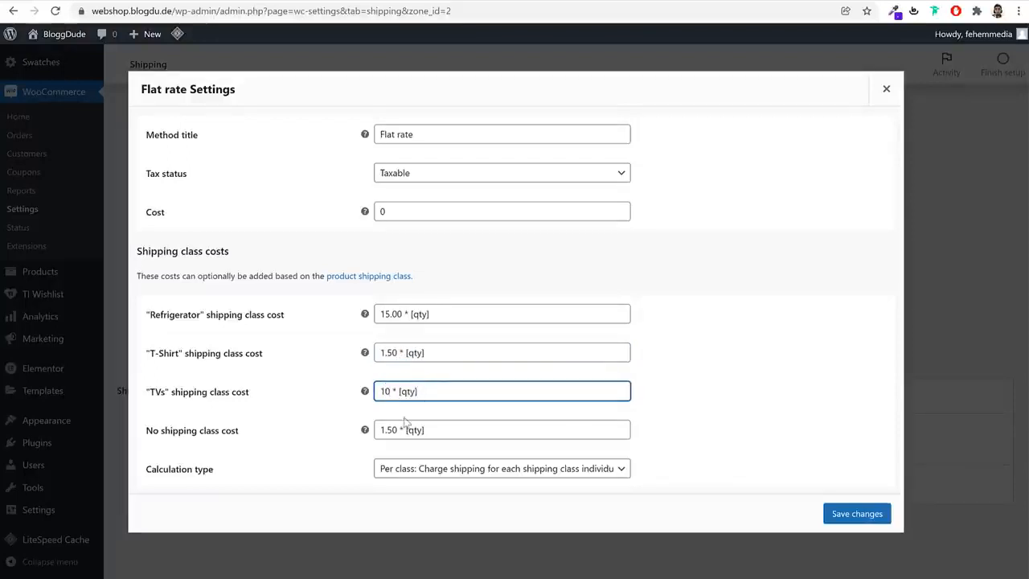
pyautogui.click(871, 516)
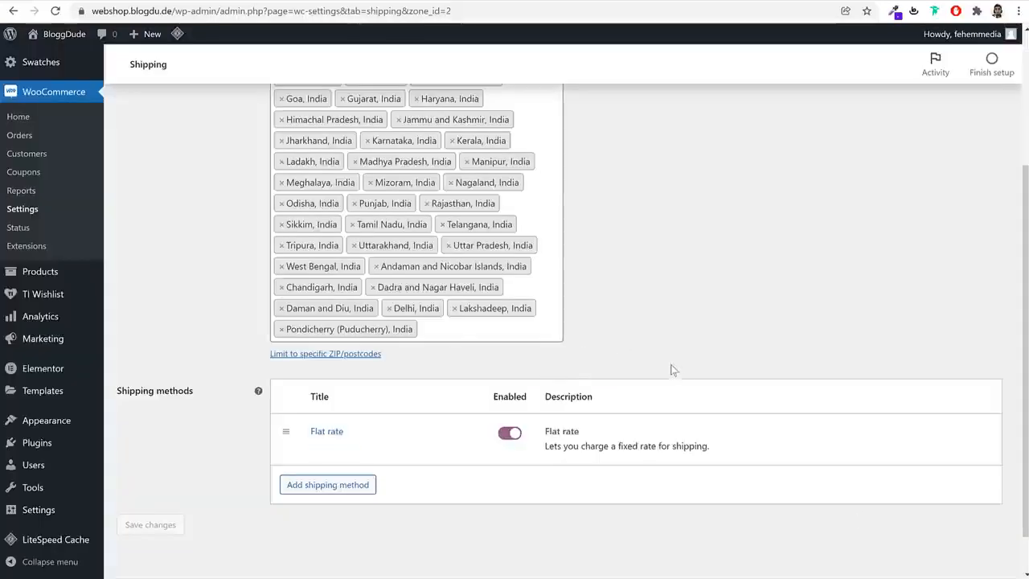
# Add the Free shipping method to the Rest of India zone
pyautogui.scroll(-1, 674, 370)
pyautogui.click(330, 437)
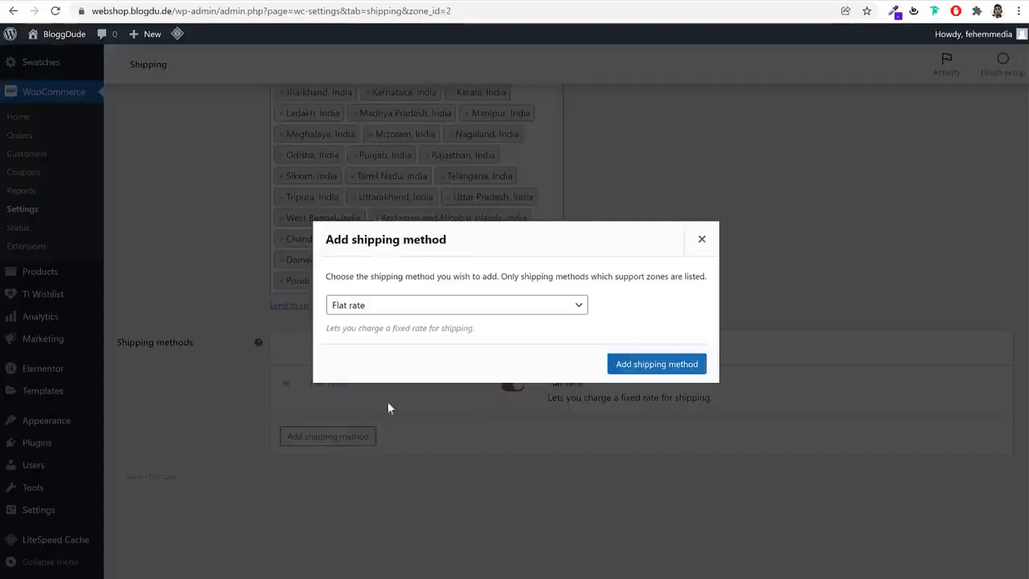
pyautogui.click(402, 307)
pyautogui.click(375, 336)
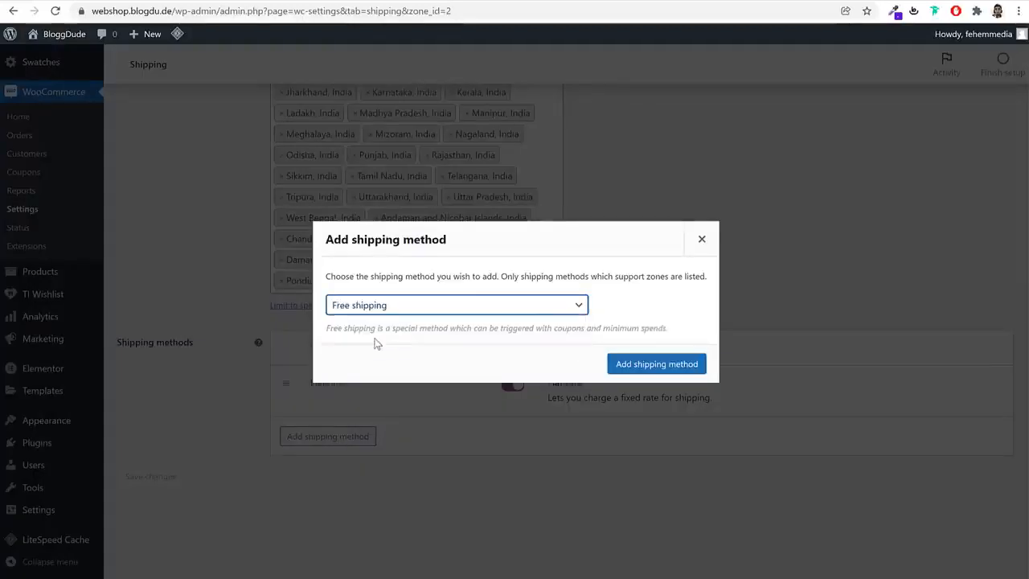
pyautogui.click(643, 364)
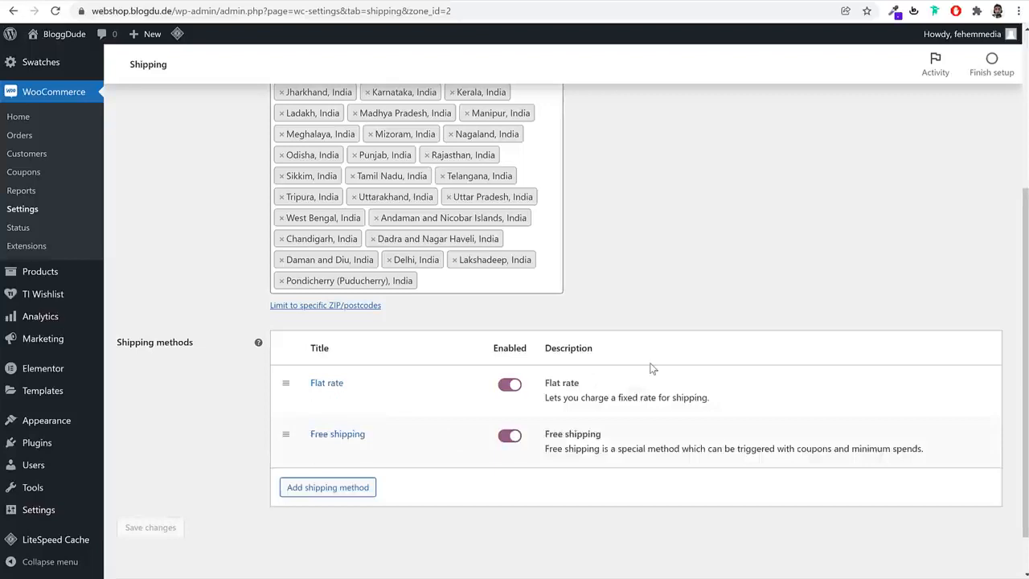
# Make the Rest of India zone's Free shipping require a minimum order amount of 100 and save the settings
pyautogui.click(319, 451)
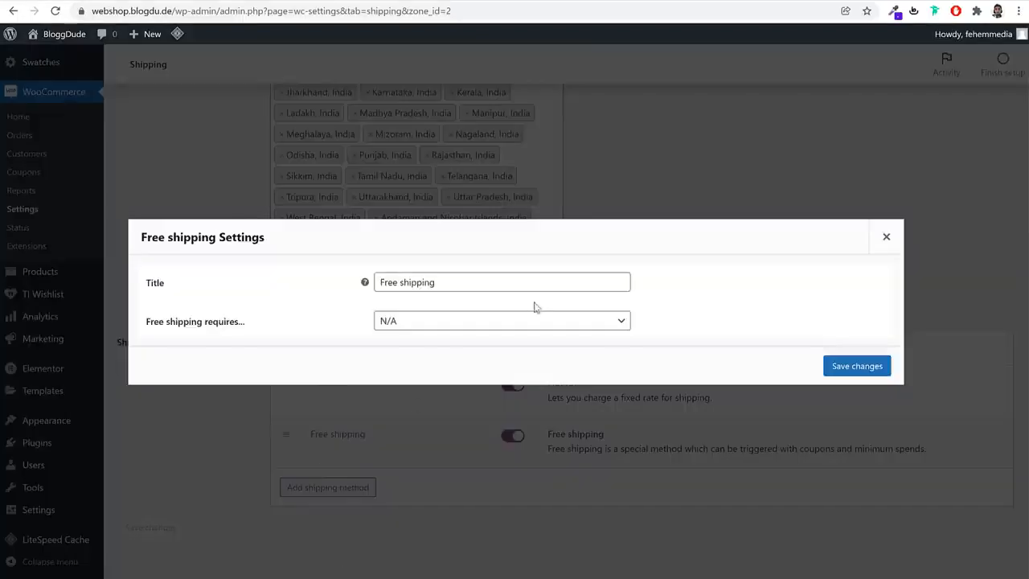
pyautogui.click(435, 322)
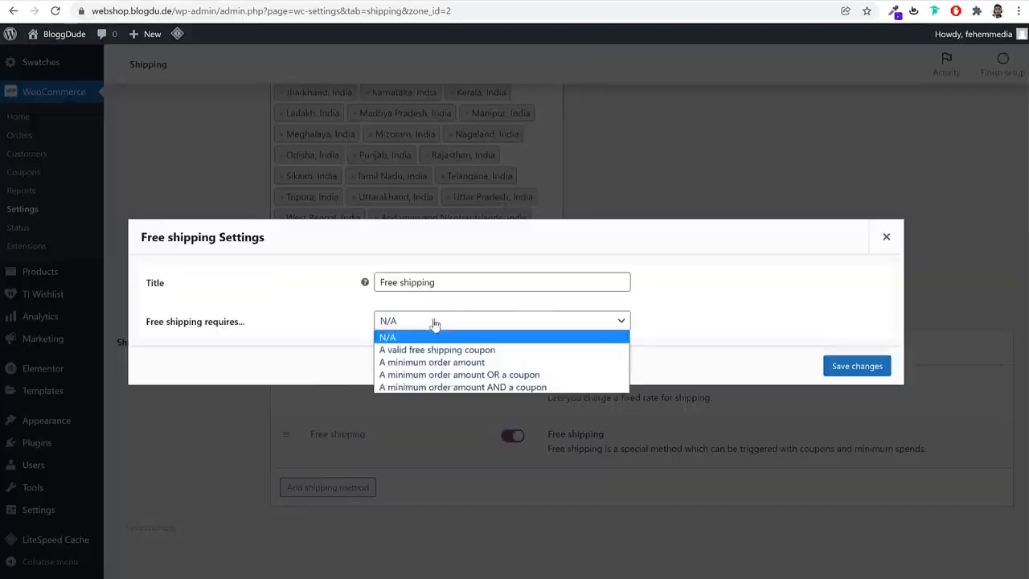
pyautogui.click(457, 365)
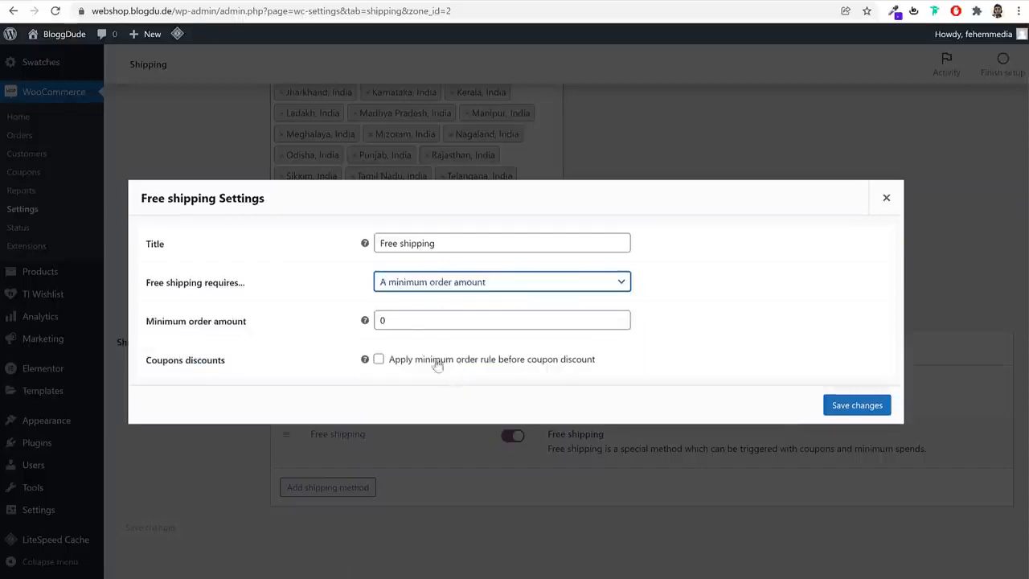
pyautogui.doubleClick(567, 326)
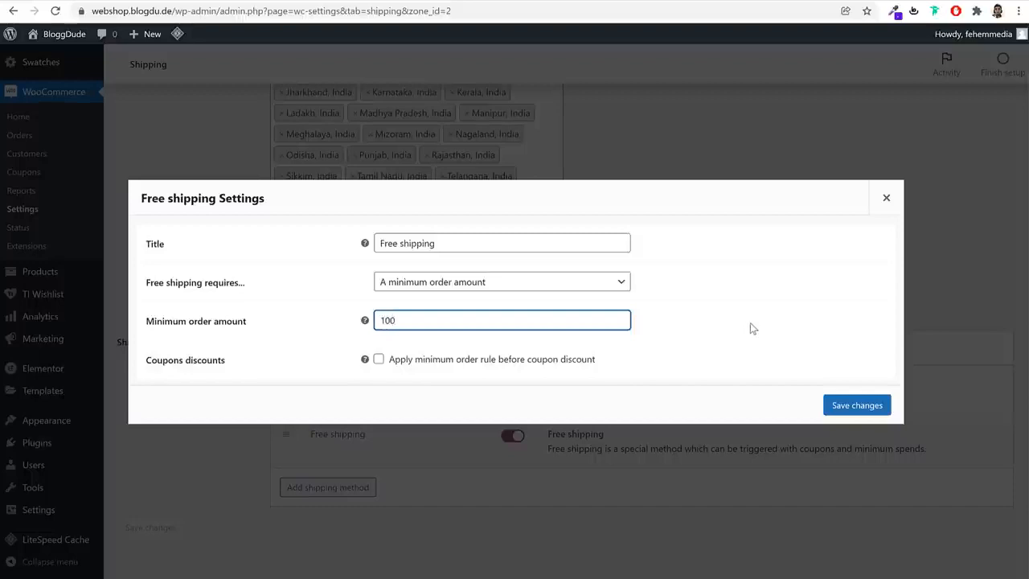
pyautogui.click(845, 400)
# Edit the Maharashtra shipping zone and add the Free shipping method to it
pyautogui.scroll(3, 359, 406)
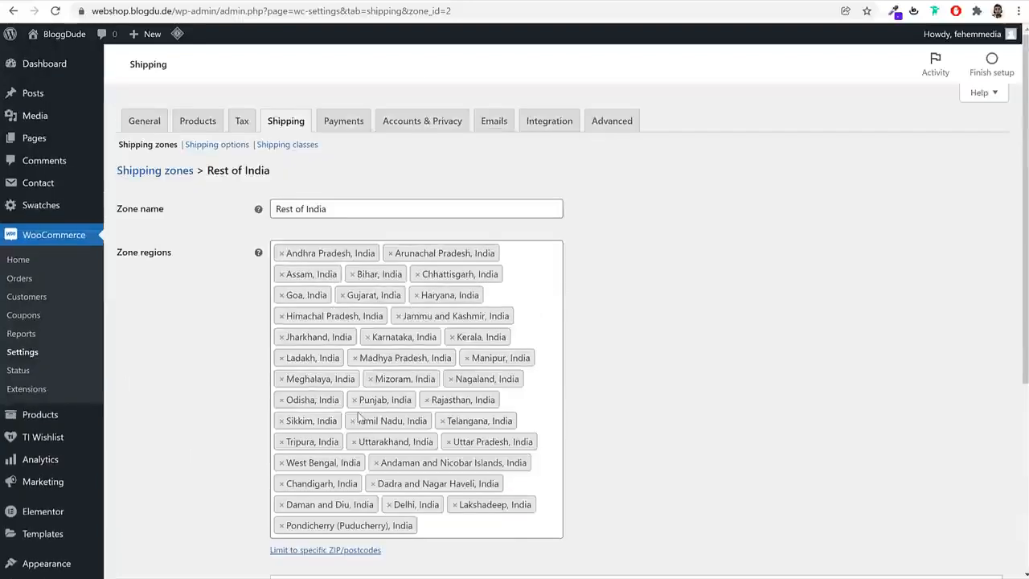
pyautogui.click(179, 172)
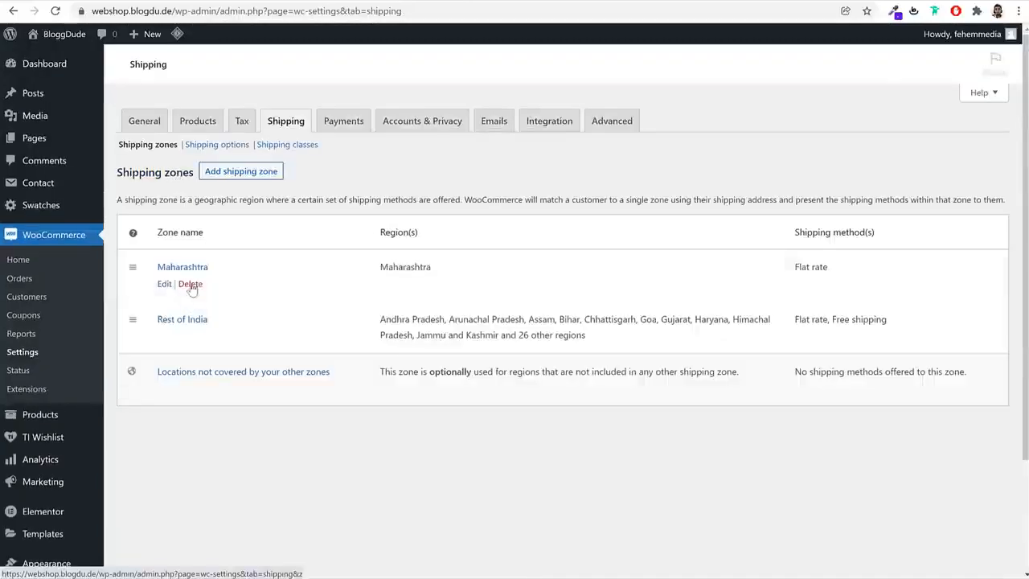
pyautogui.click(164, 285)
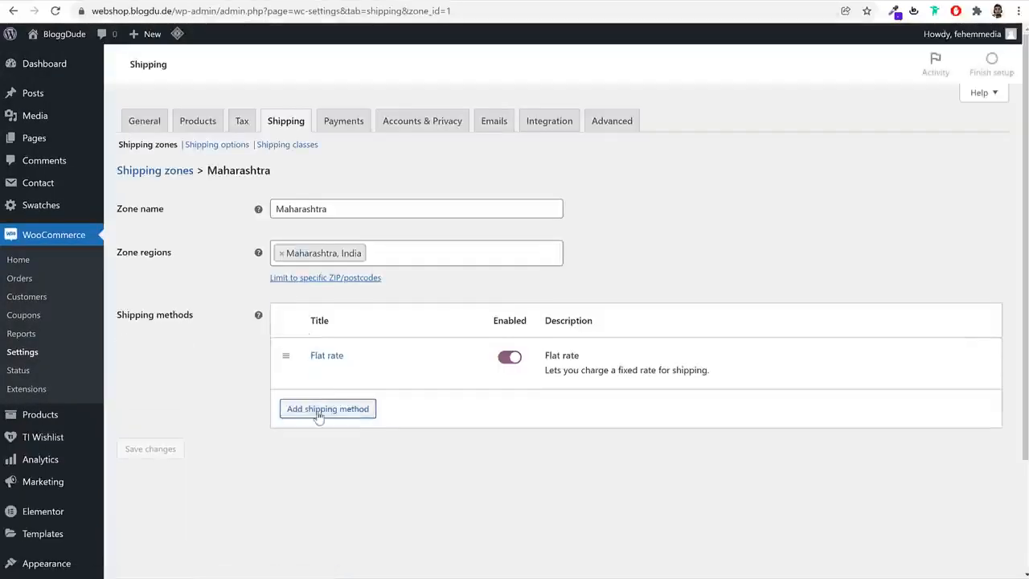
pyautogui.click(317, 410)
pyautogui.click(366, 308)
pyautogui.click(378, 333)
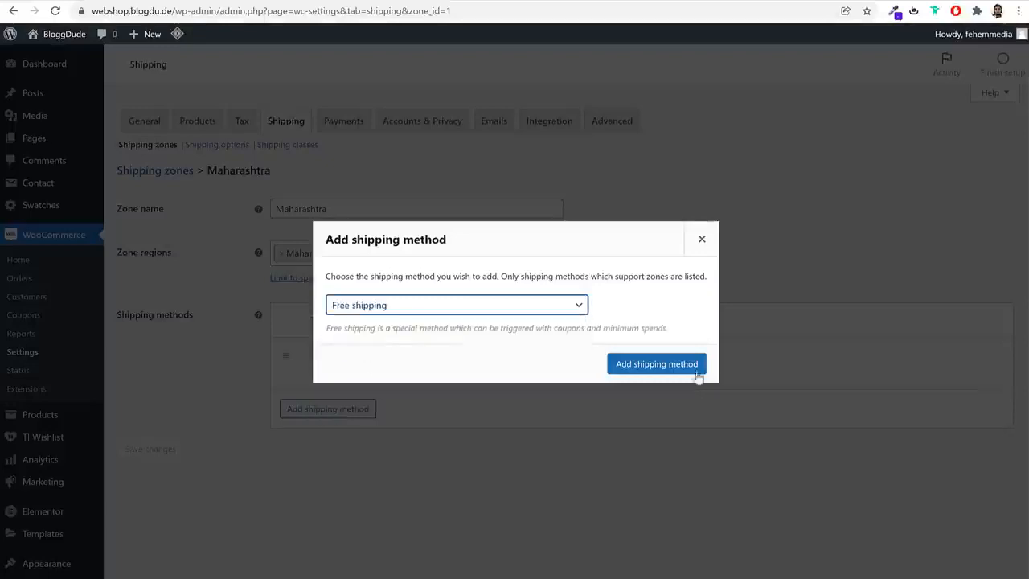
pyautogui.click(705, 370)
# Make the Maharashtra zone's Free shipping require a minimum order amount of 100 and save the settings
pyautogui.click(314, 412)
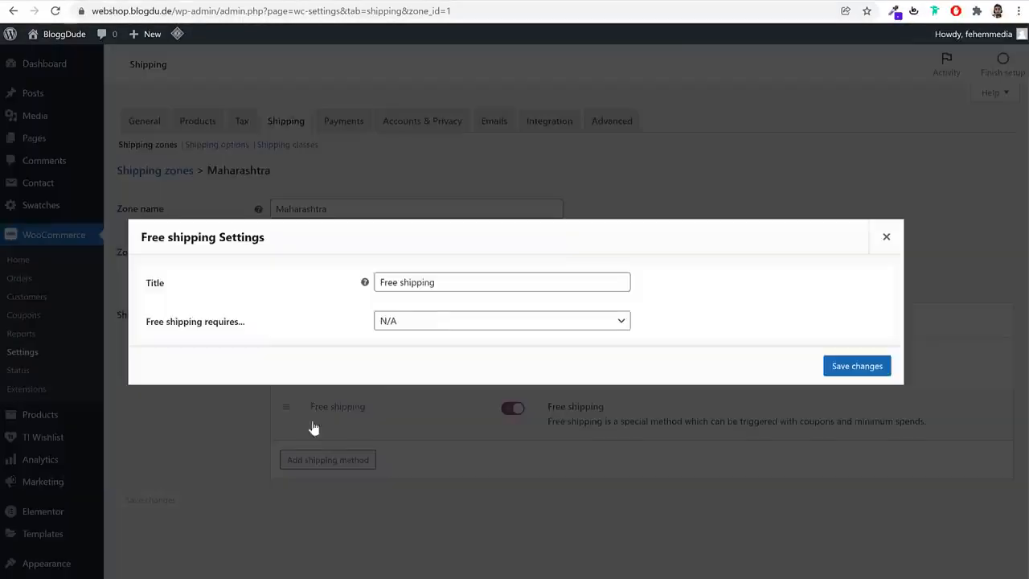
pyautogui.click(431, 320)
pyautogui.click(434, 368)
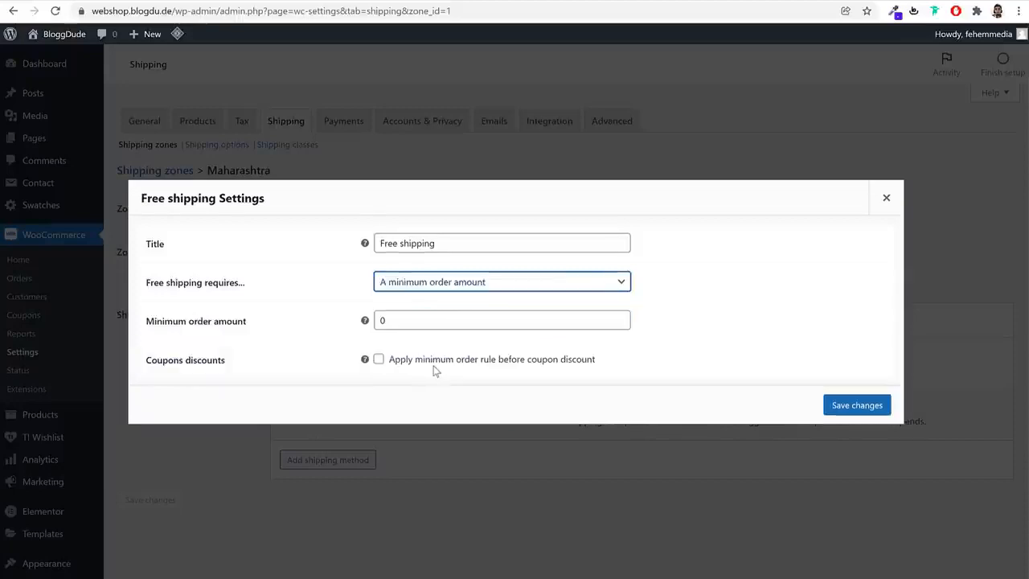
pyautogui.doubleClick(401, 320)
pyautogui.write('100')
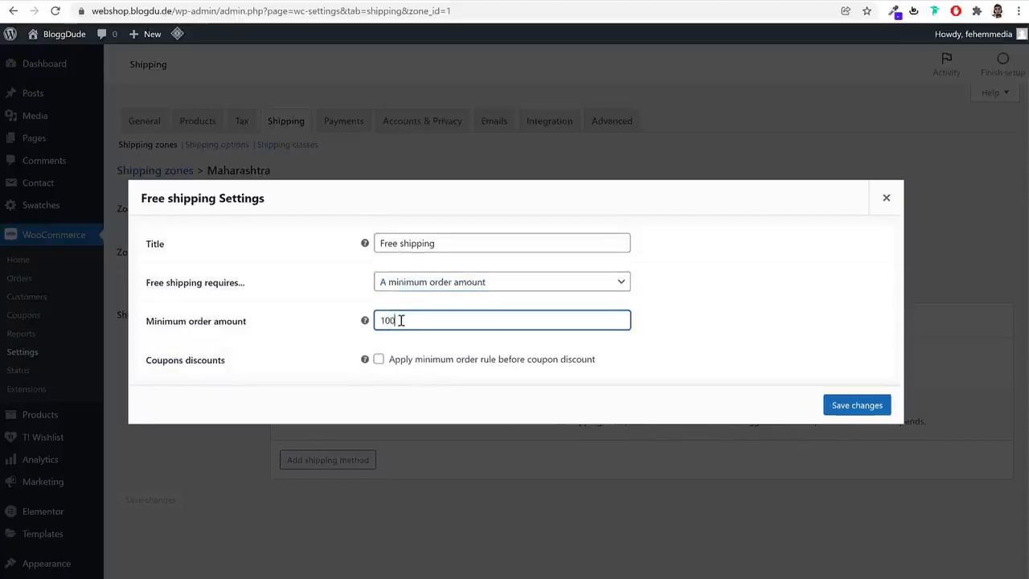
pyautogui.click(865, 405)
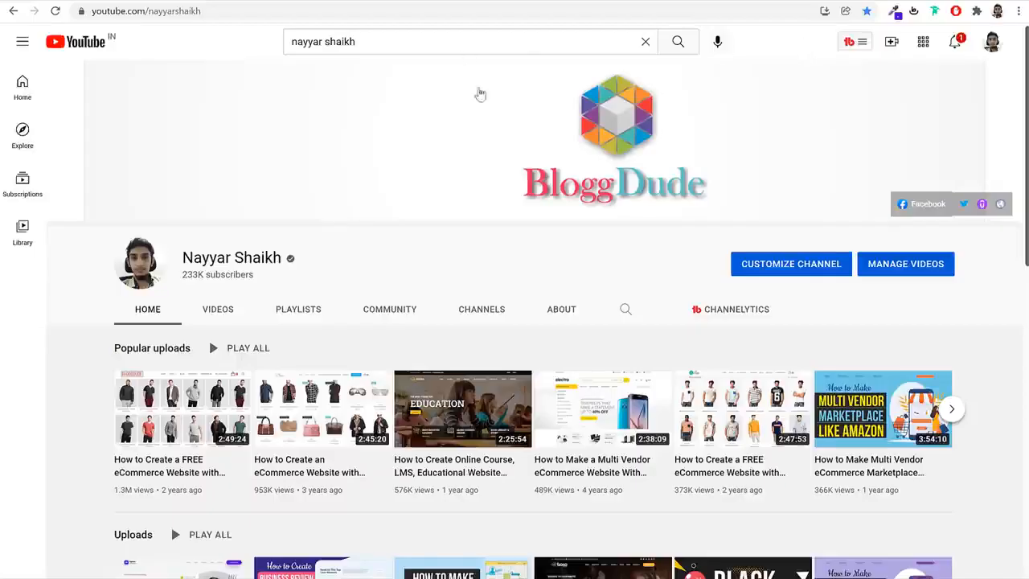
pyautogui.scroll(-3, 364, 201)
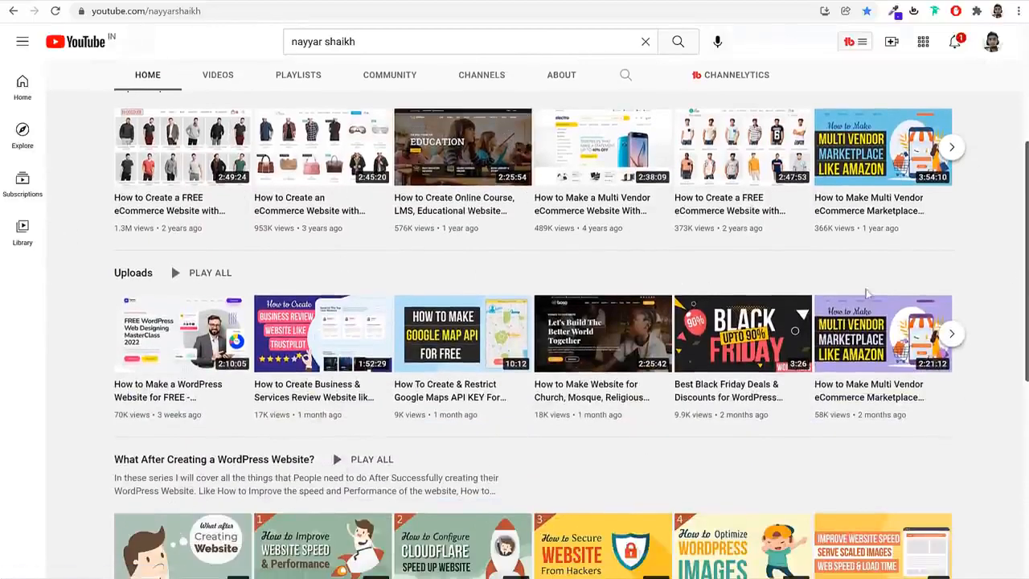
# Look through the popular uploads, recent uploads and tutorial series on the YouTube channel's home page
pyautogui.scroll(2, 1004, 271)
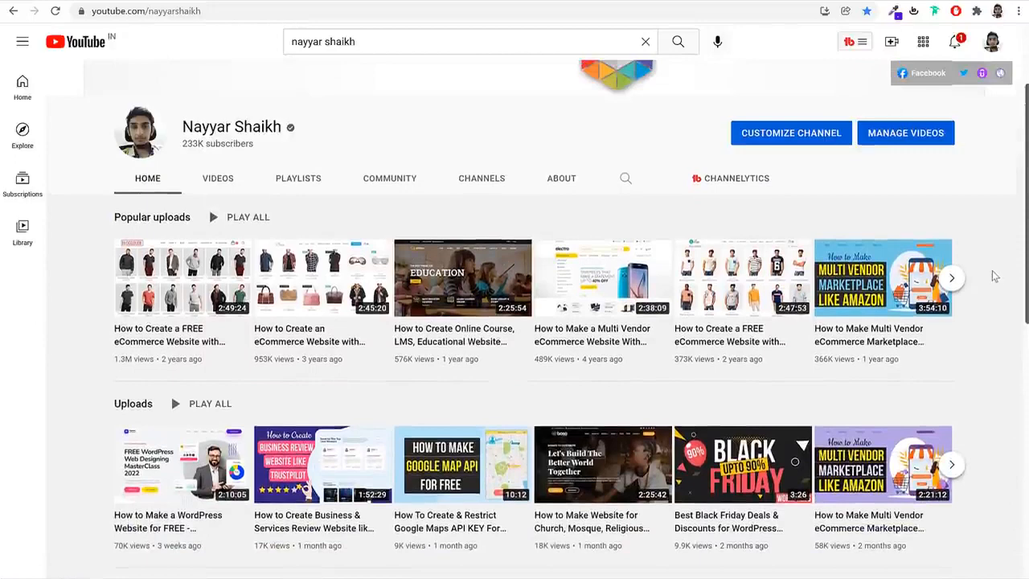
pyautogui.scroll(-1, 994, 279)
pyautogui.scroll(-2, 874, 272)
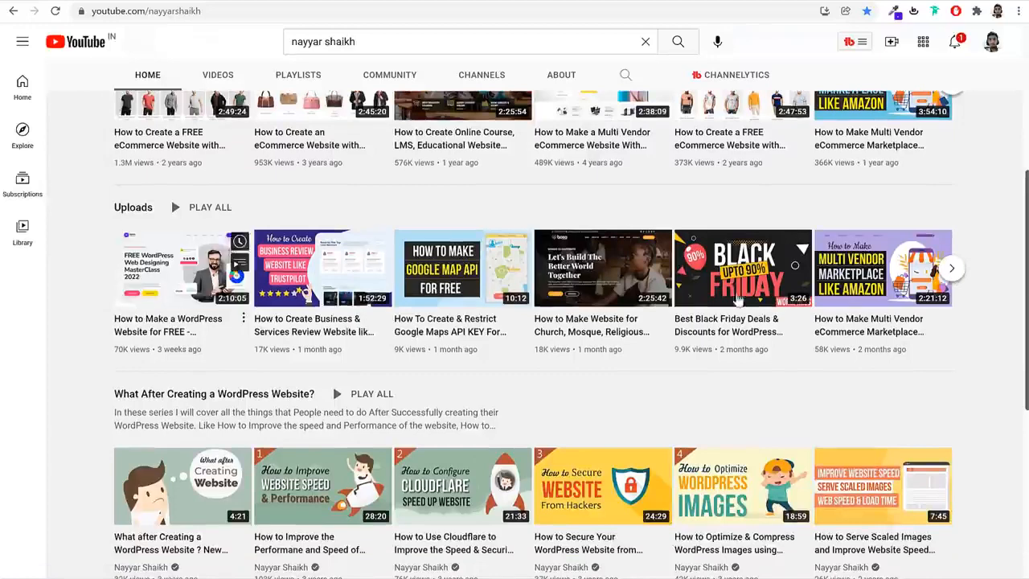
pyautogui.click(950, 268)
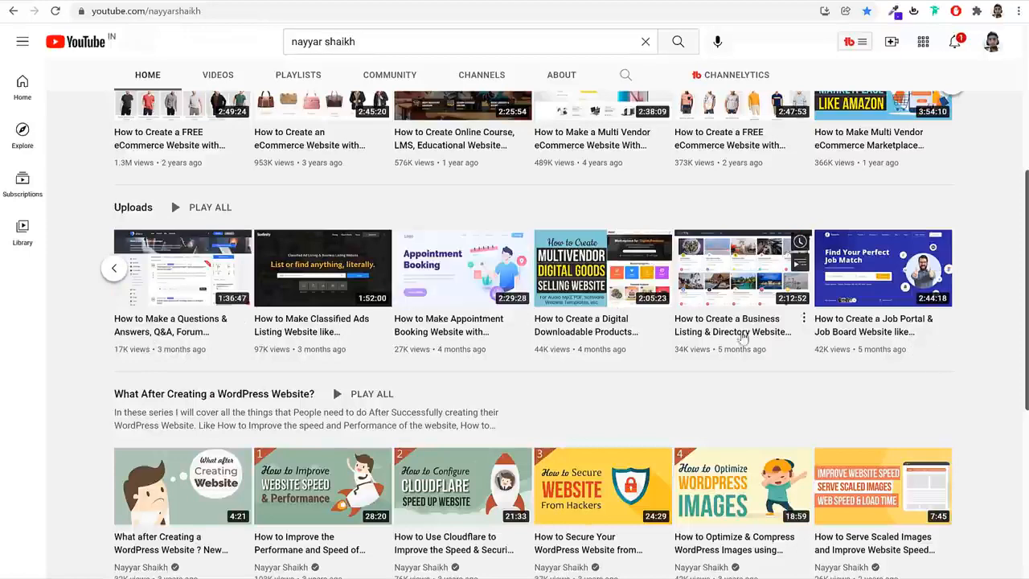
pyautogui.scroll(4, 965, 354)
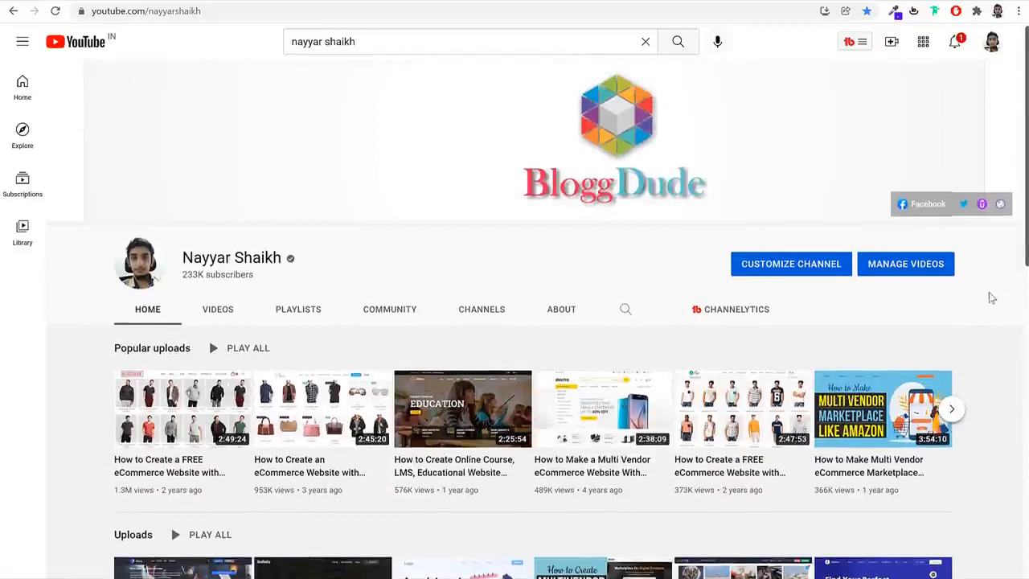
# Search YouTube for the channel owner's name followed by "shipping"
pyautogui.click(389, 41)
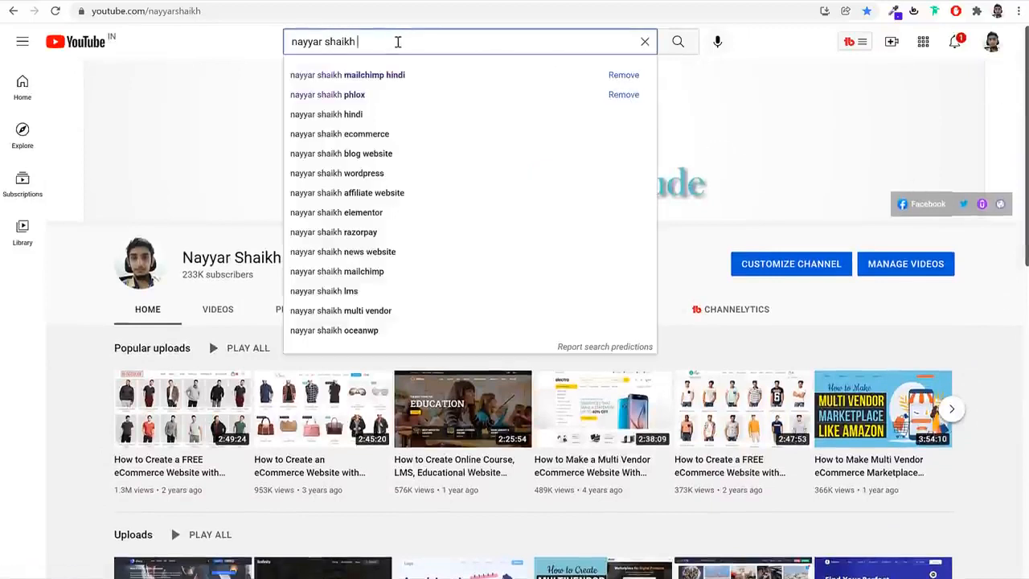
pyautogui.write('nayyar shaikh ')
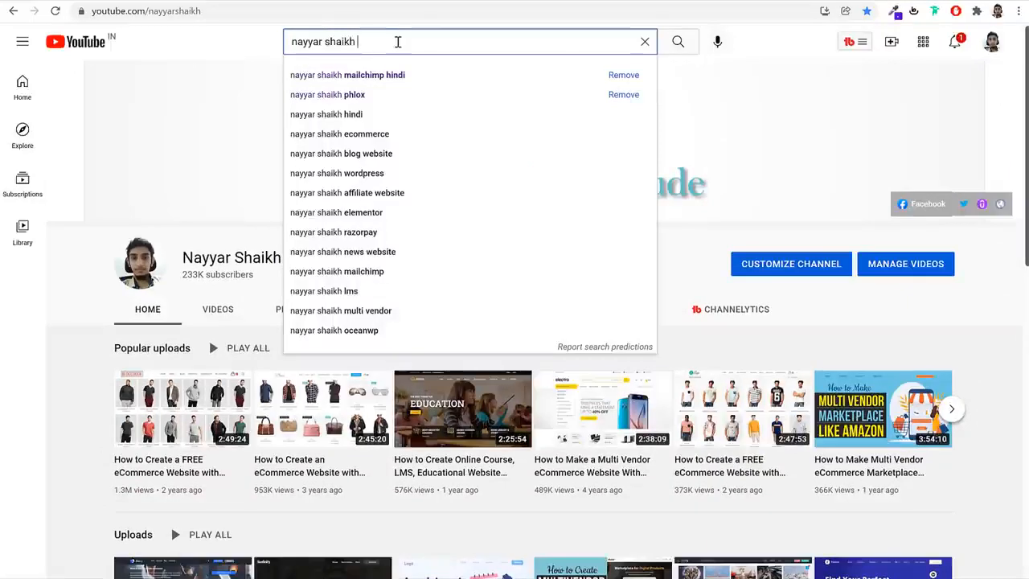
pyautogui.write('sh')
pyautogui.press('Down')
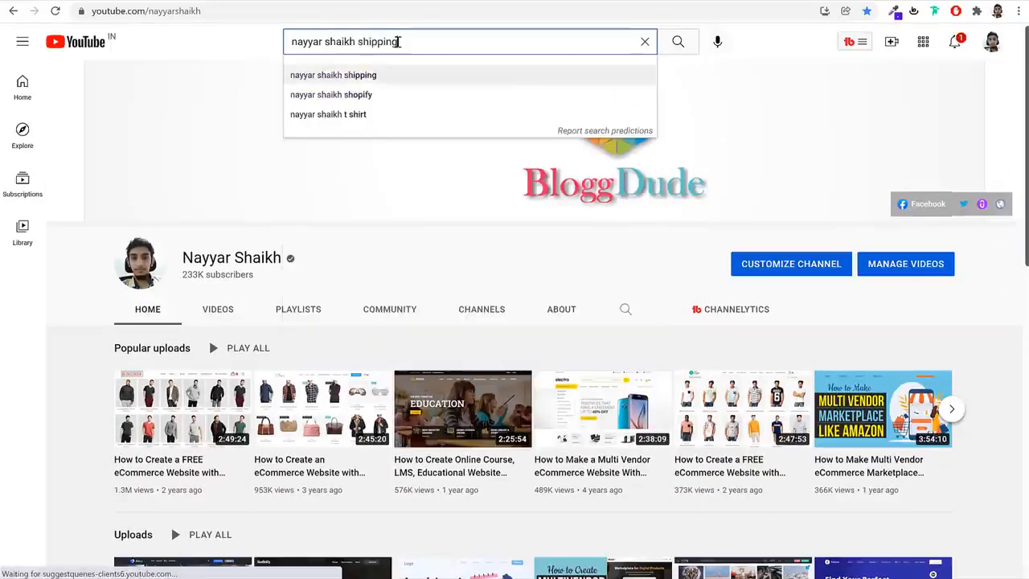
pyautogui.press('Return')
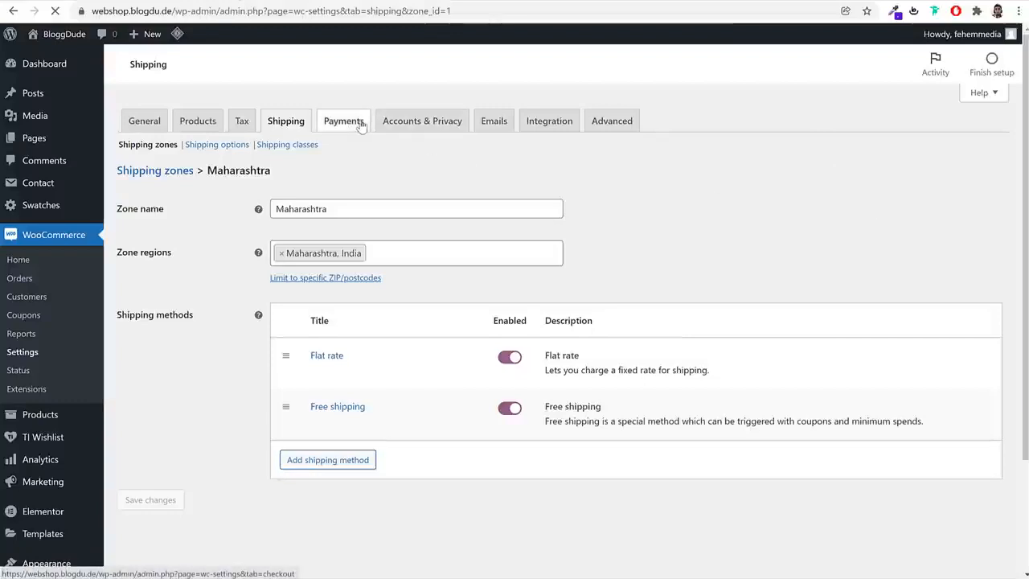
# Enable Cash on delivery in the WooCommerce payment methods of the WordPress webshop and save the changes
pyautogui.click(361, 122)
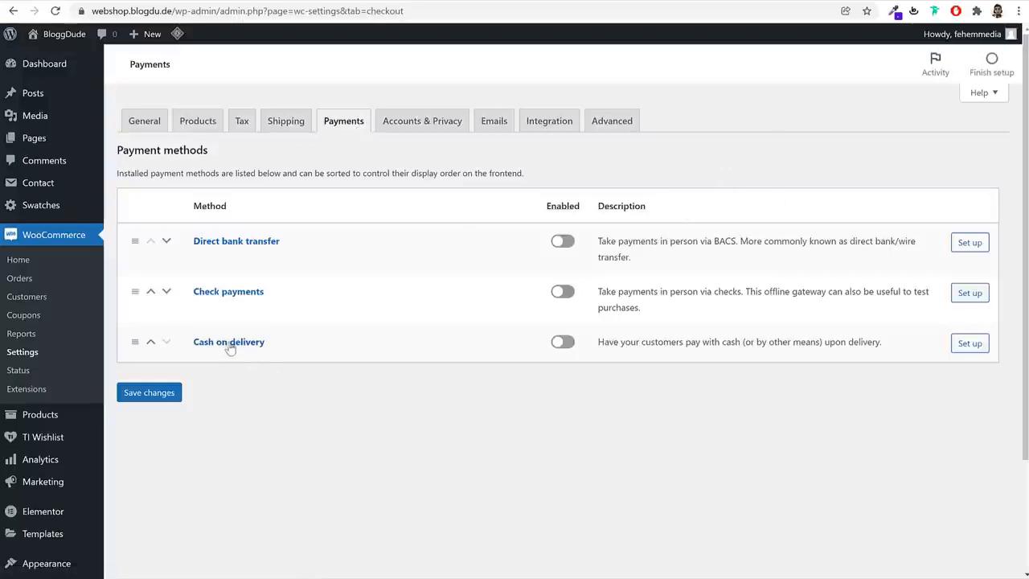
pyautogui.click(565, 344)
pyautogui.click(165, 393)
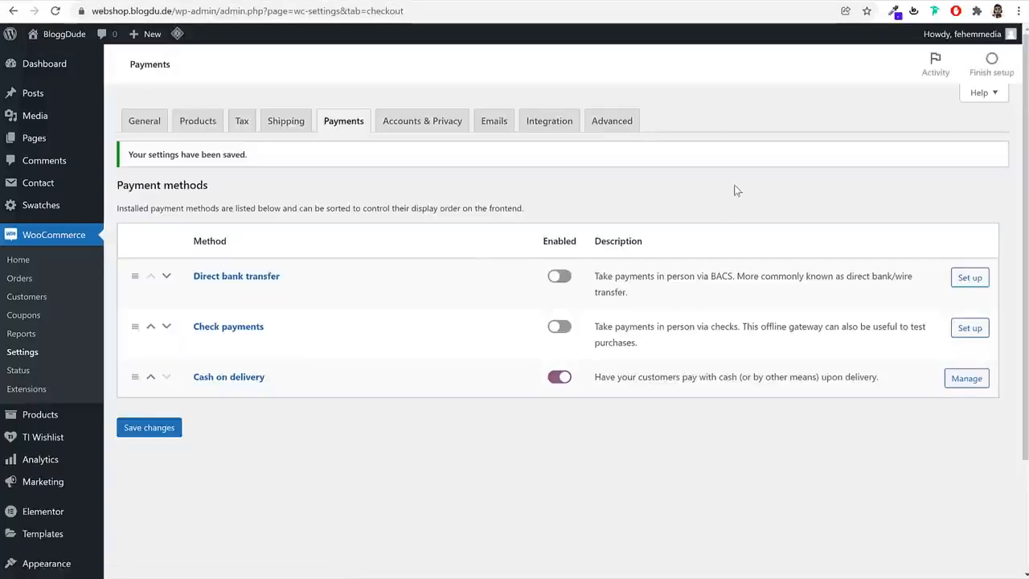
# Open the list of installed plugins
pyautogui.scroll(-1, 139, 399)
pyautogui.scroll(-1, 139, 398)
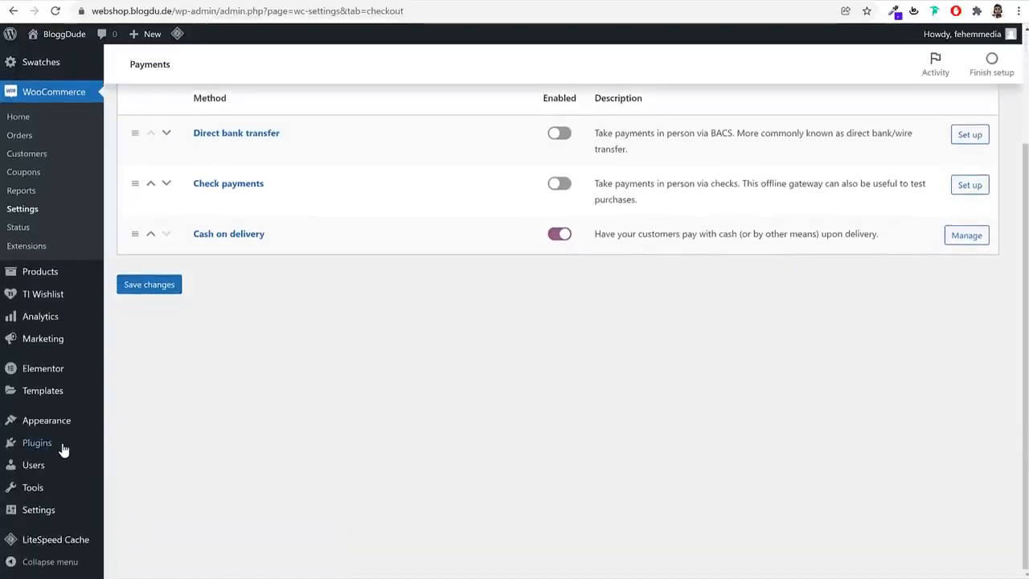
pyautogui.click(62, 448)
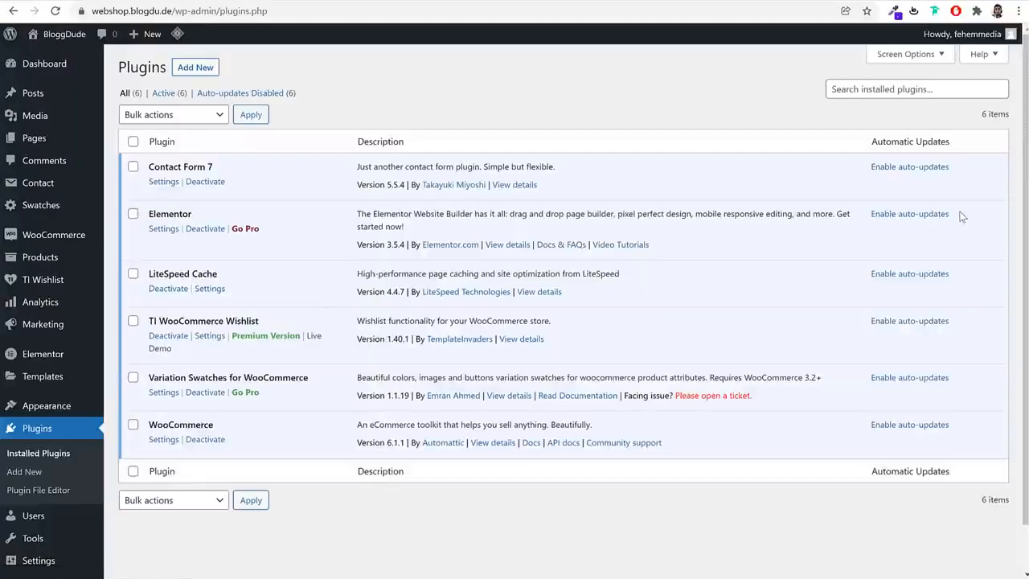
pyautogui.click(132, 142)
pyautogui.click(169, 117)
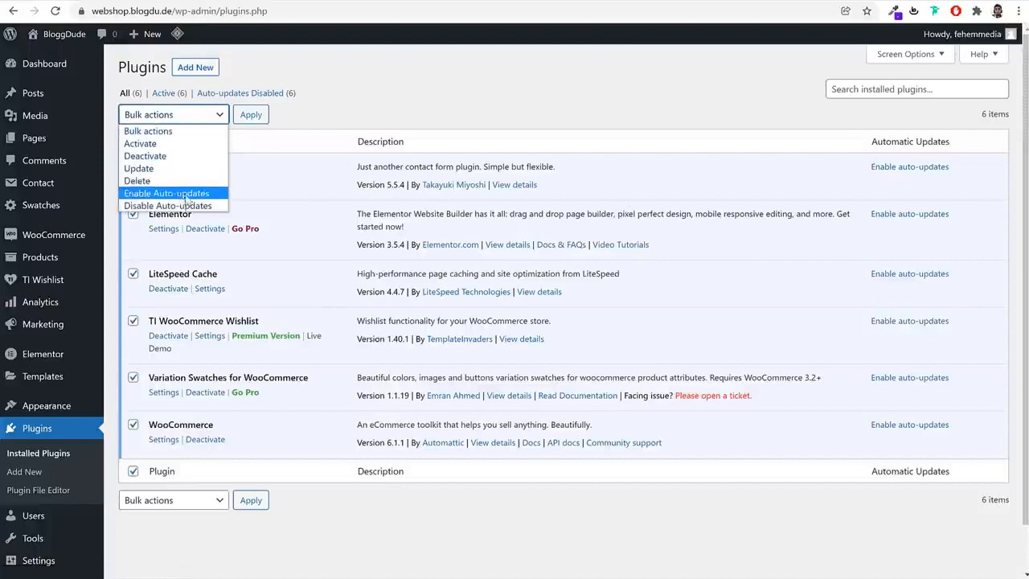
pyautogui.click(399, 119)
# Enable auto-updates individually for Contact Form 7, Elementor, LiteSpeed Cache, TI WooCommerce Wishlist, Variation Swatches for WooCommerce and WooCommerce
pyautogui.click(910, 167)
pyautogui.click(909, 214)
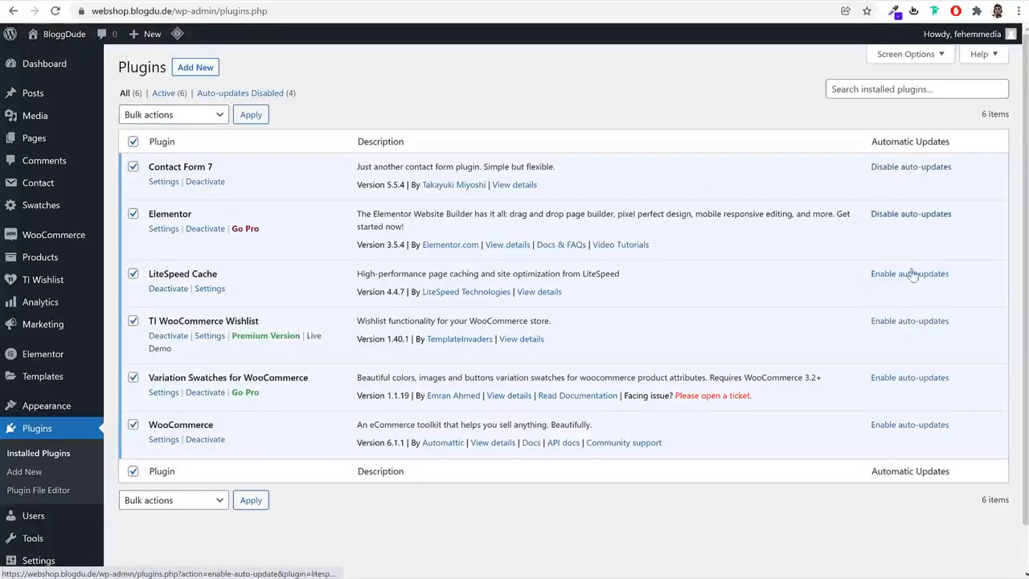
pyautogui.click(913, 274)
pyautogui.click(915, 321)
pyautogui.click(915, 378)
pyautogui.click(929, 427)
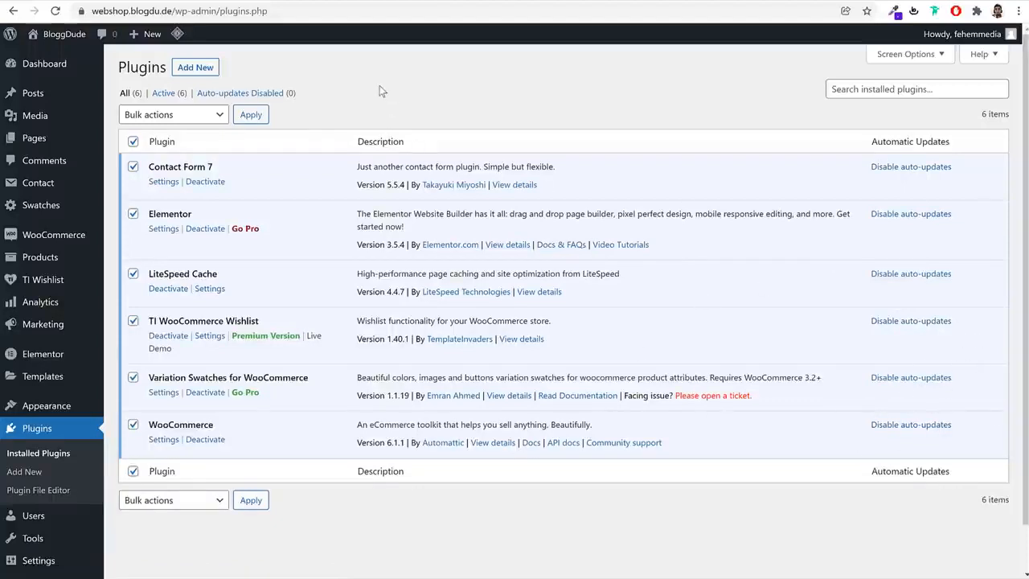
# Open the page for adding new plugins
pyautogui.click(194, 69)
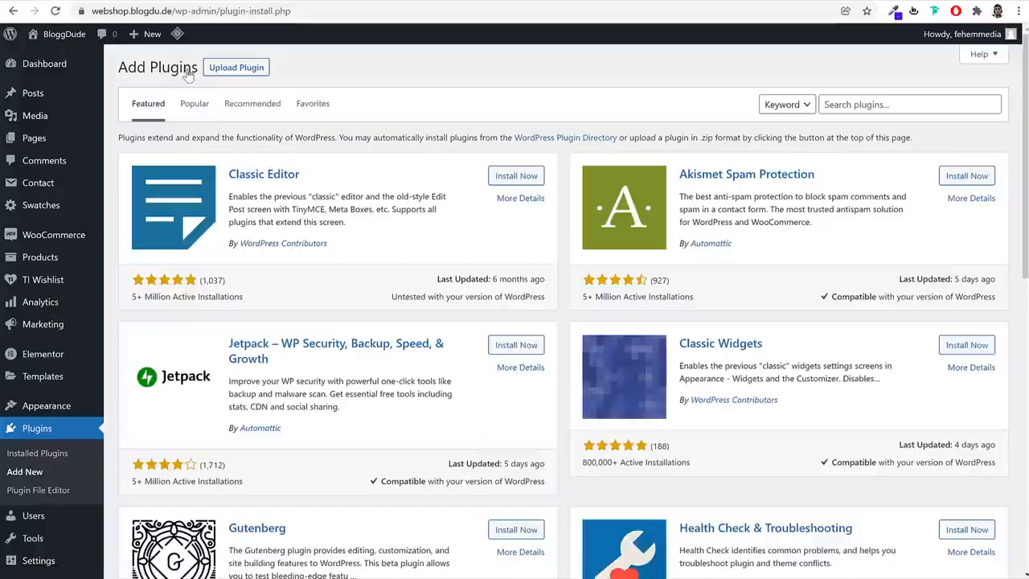
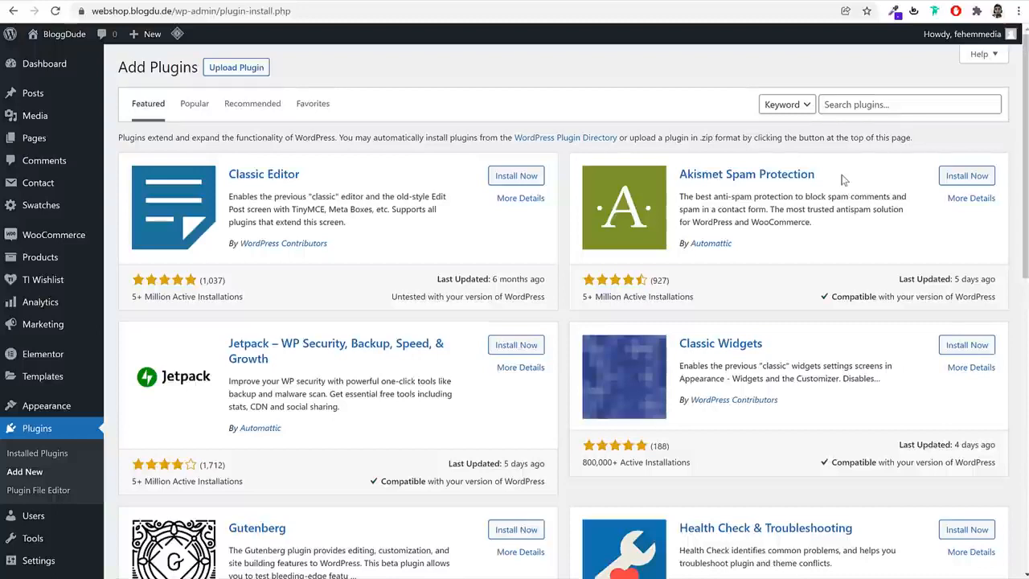
# Search the plugin directory for "paypal" and install WooCommerce PayPal Checkout Payment Gateway
pyautogui.click(883, 103)
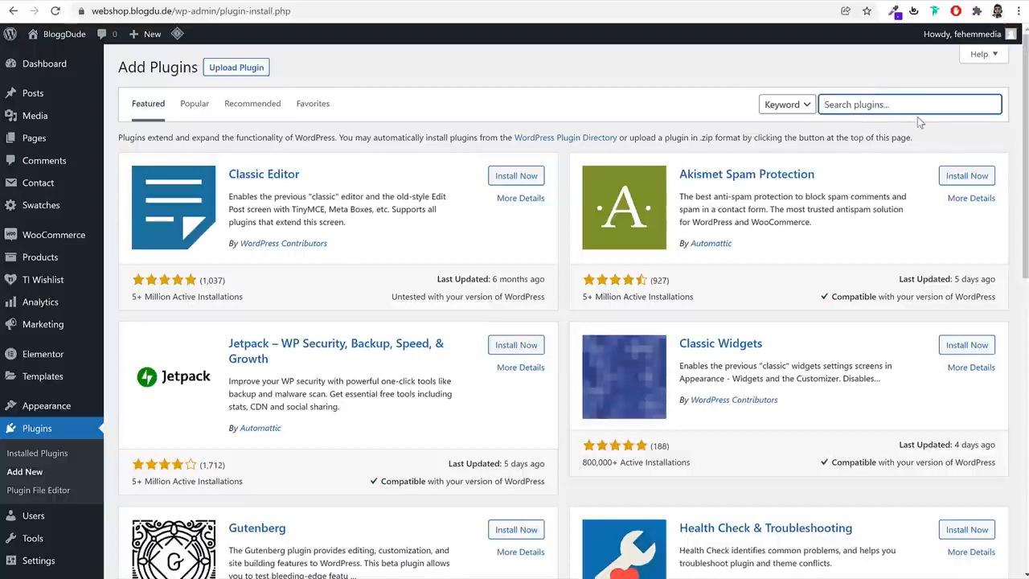
pyautogui.write('paypal')
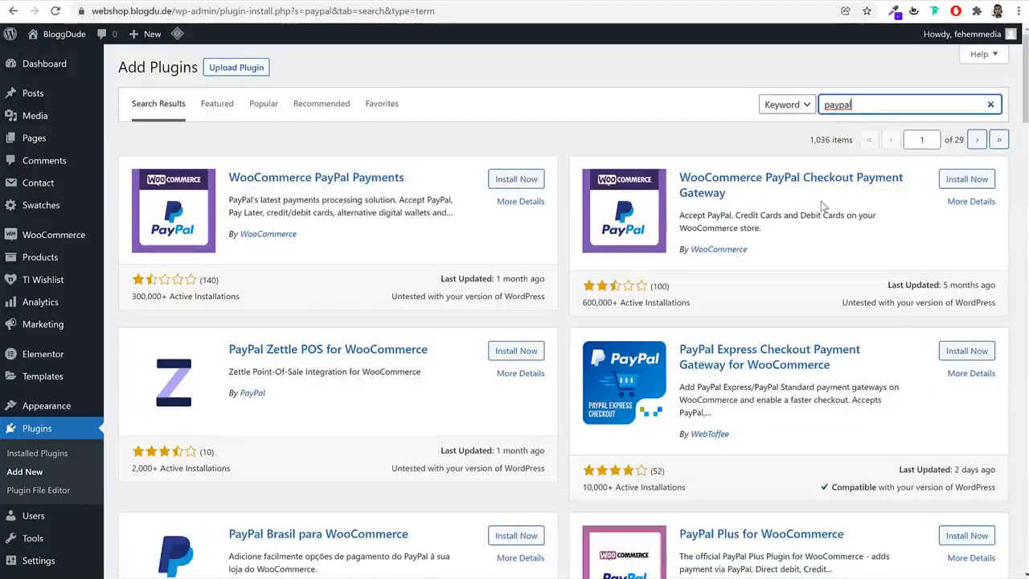
pyautogui.moveTo(680, 171); pyautogui.dragTo(726, 193)
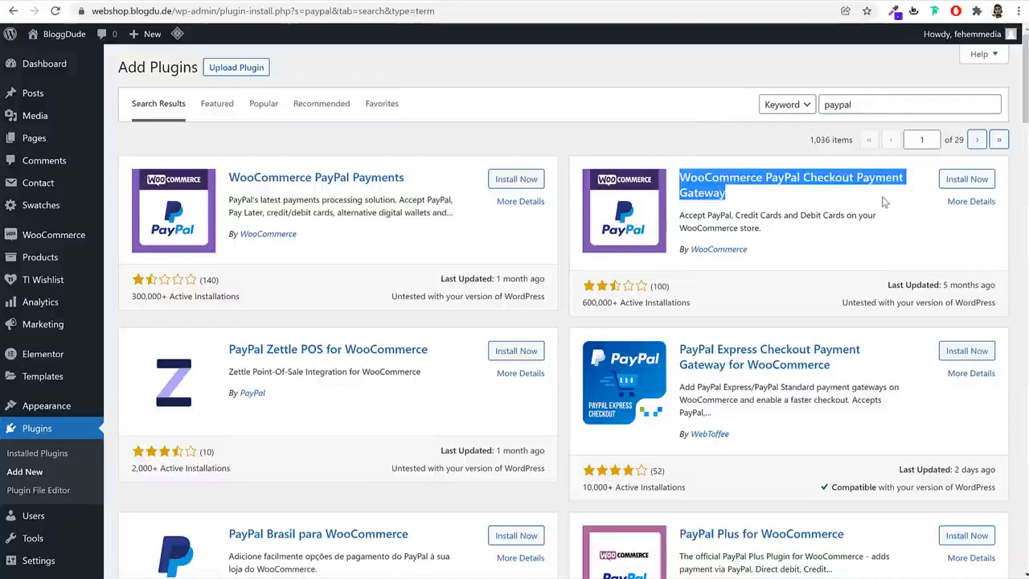
pyautogui.click(977, 182)
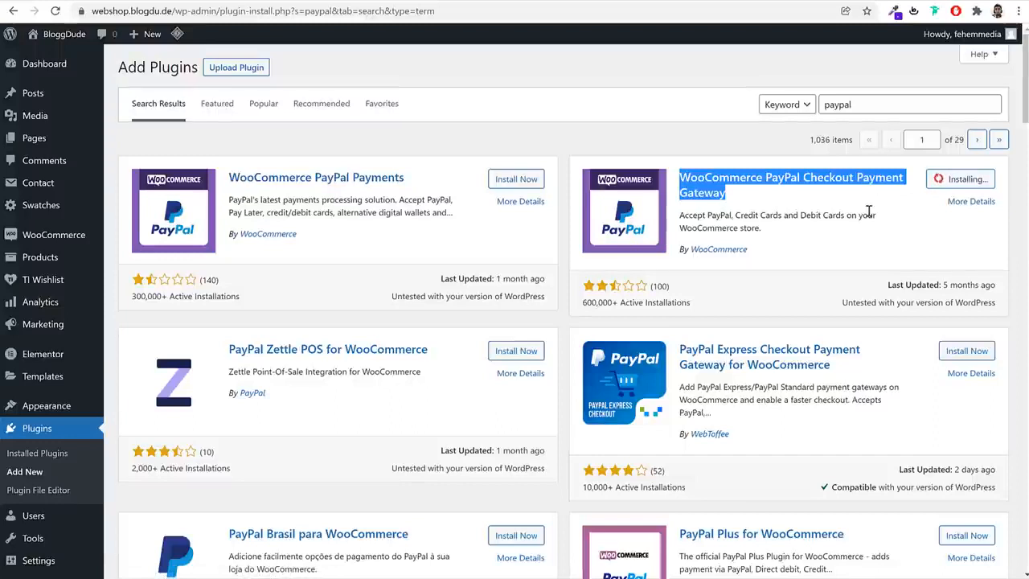
# Search the plugin directory for "stripe" and install WooCommerce Stripe Payment Gateway
pyautogui.click(867, 102)
pyautogui.hotkey('ctrl', 'a')
pyautogui.write('stri')
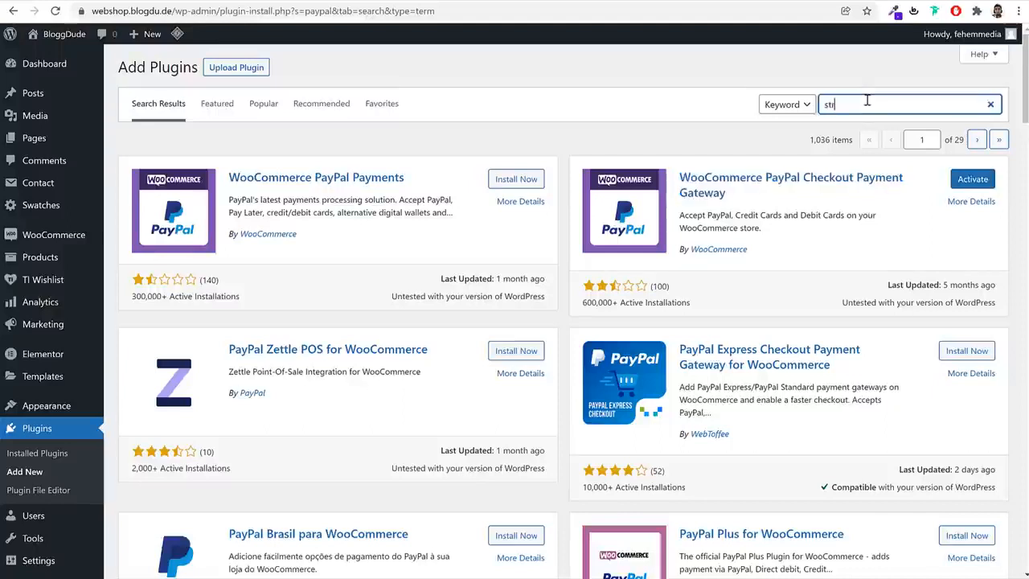
pyautogui.write('pe')
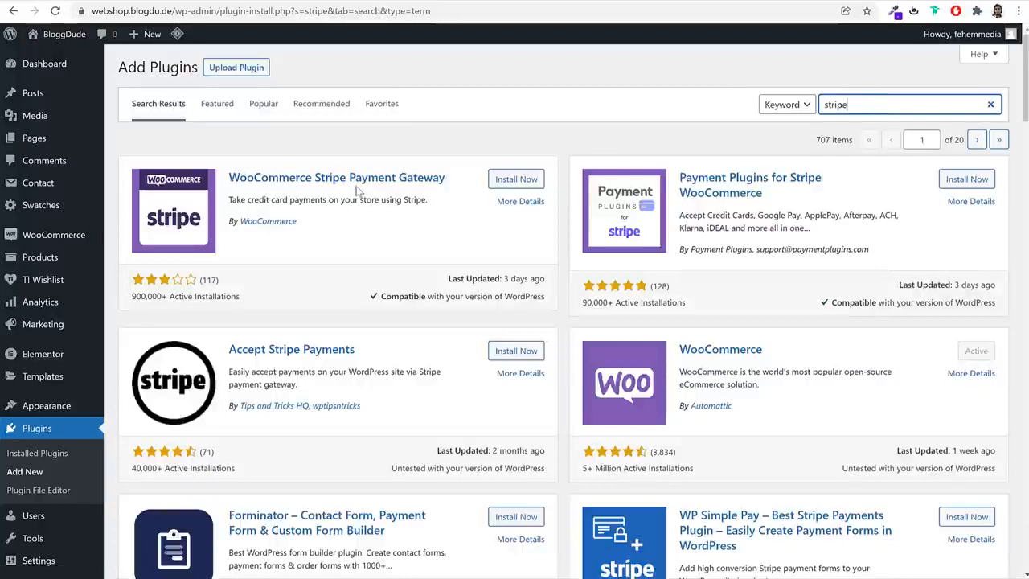
pyautogui.click(521, 179)
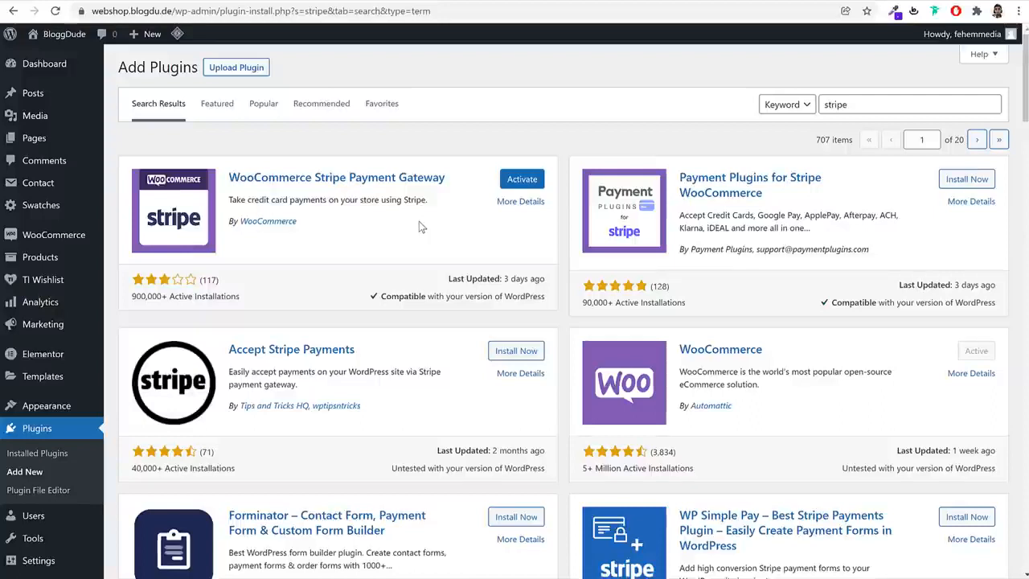
# Search the plugin directory for "razorpay" and install Razorpay for WooCommerce
pyautogui.doubleClick(864, 103)
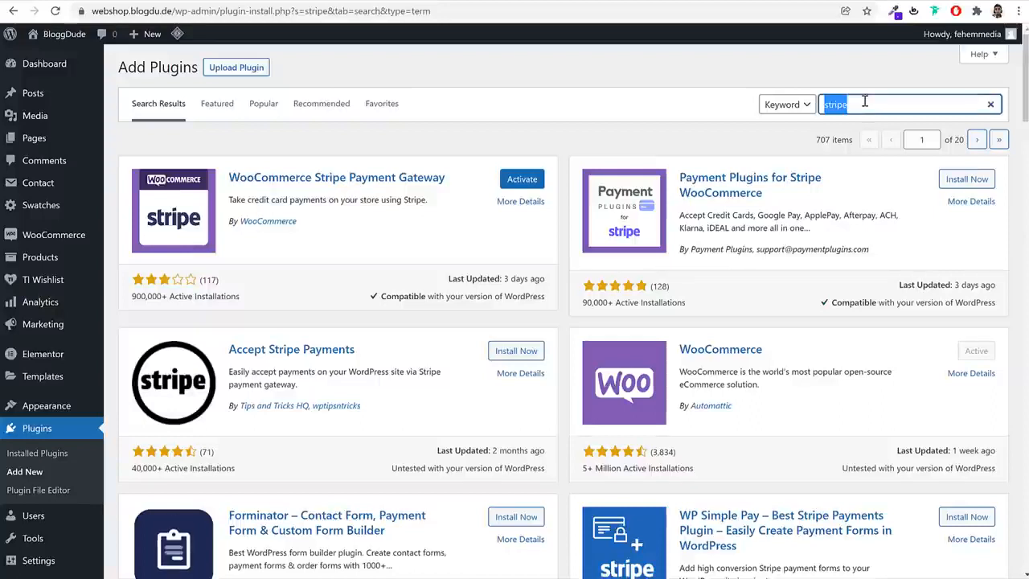
pyautogui.write('razorpay')
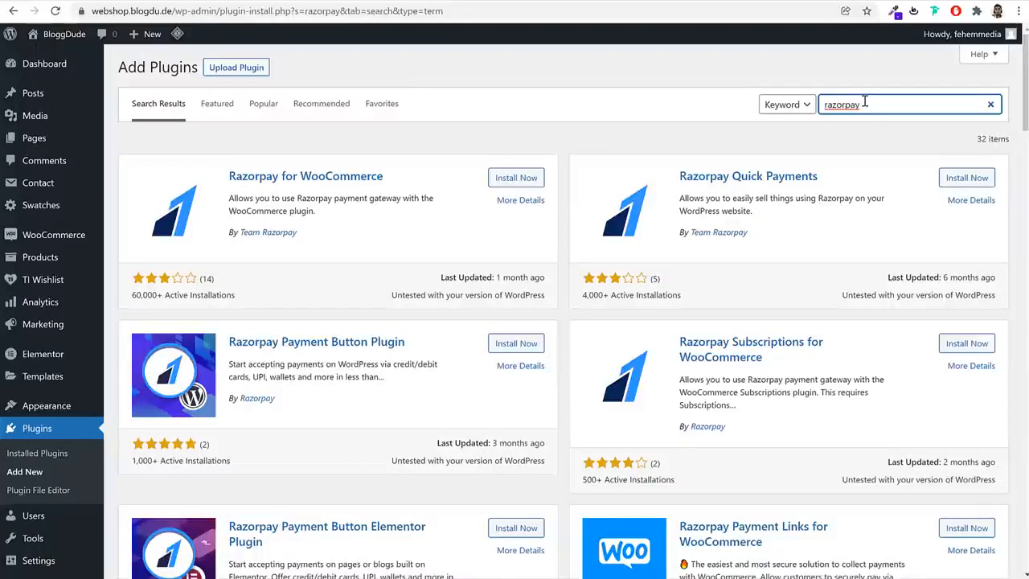
pyautogui.click(516, 178)
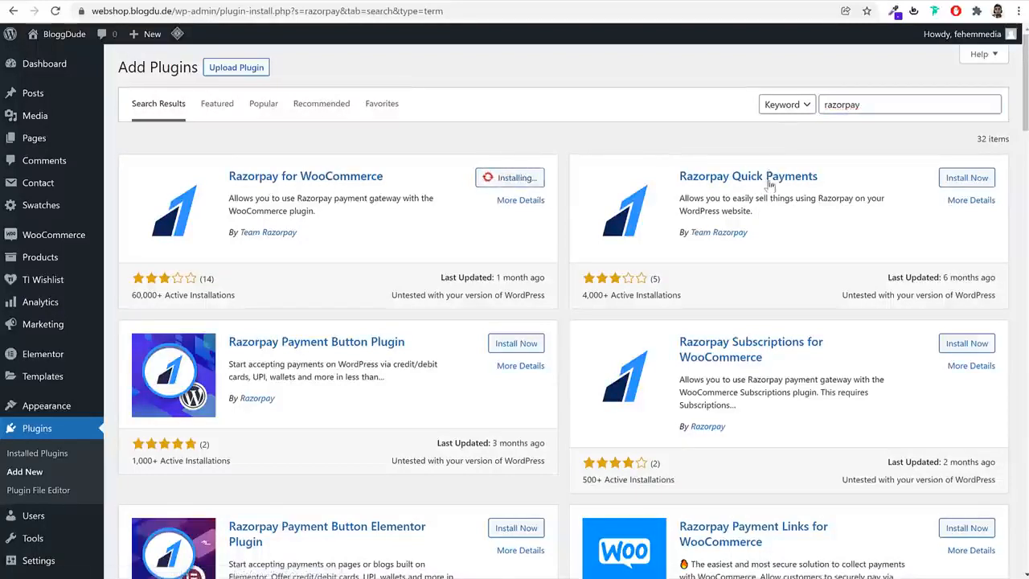
pyautogui.moveTo(384, 176); pyautogui.dragTo(230, 185)
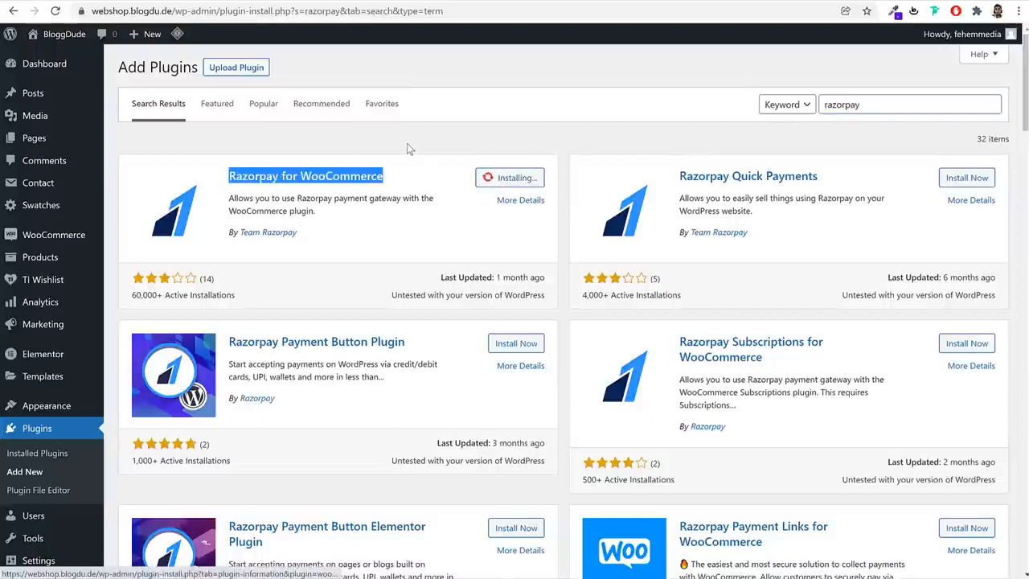
# Bulk-activate the installed Razorpay for WooCommerce, WooCommerce PayPal Checkout Gateway and WooCommerce Stripe Gateway plugins, and dismiss the PayPal upgrade notice
pyautogui.click(53, 432)
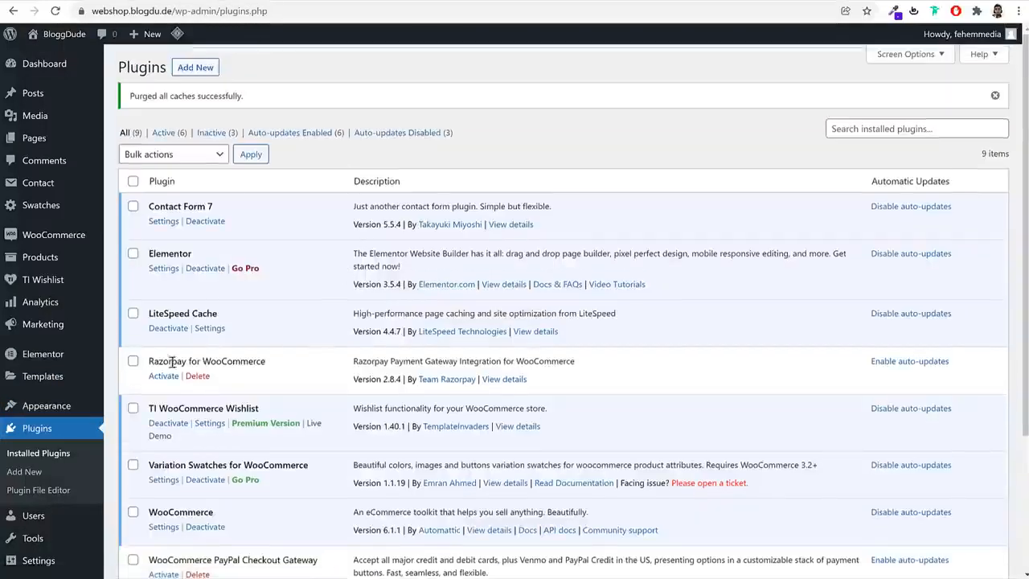
pyautogui.click(132, 362)
pyautogui.scroll(-1, 167, 376)
pyautogui.scroll(-3, 168, 375)
pyautogui.click(133, 375)
pyautogui.click(132, 434)
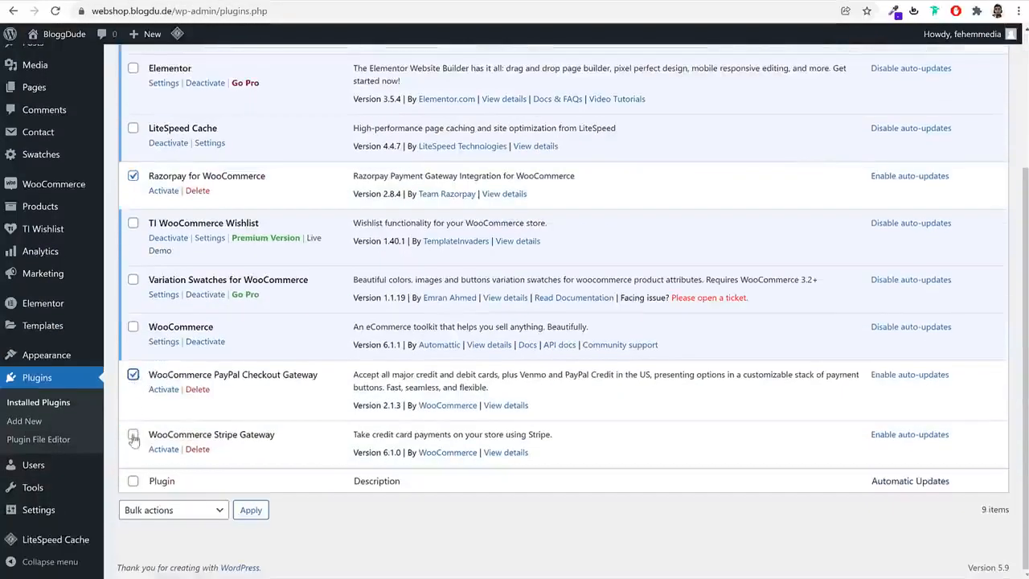
pyautogui.click(148, 510)
pyautogui.click(143, 538)
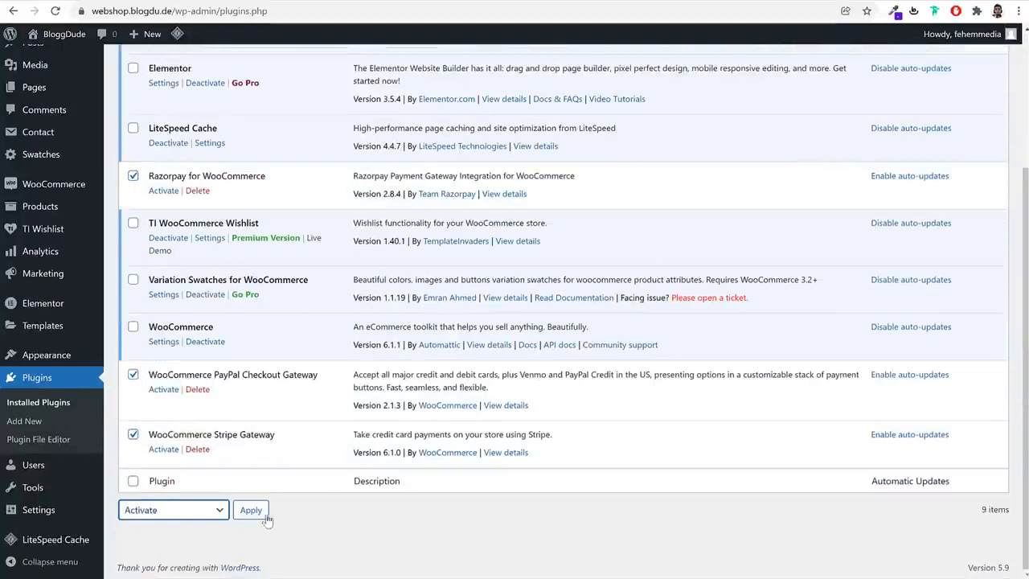
pyautogui.click(256, 515)
pyautogui.scroll(-3, 266, 501)
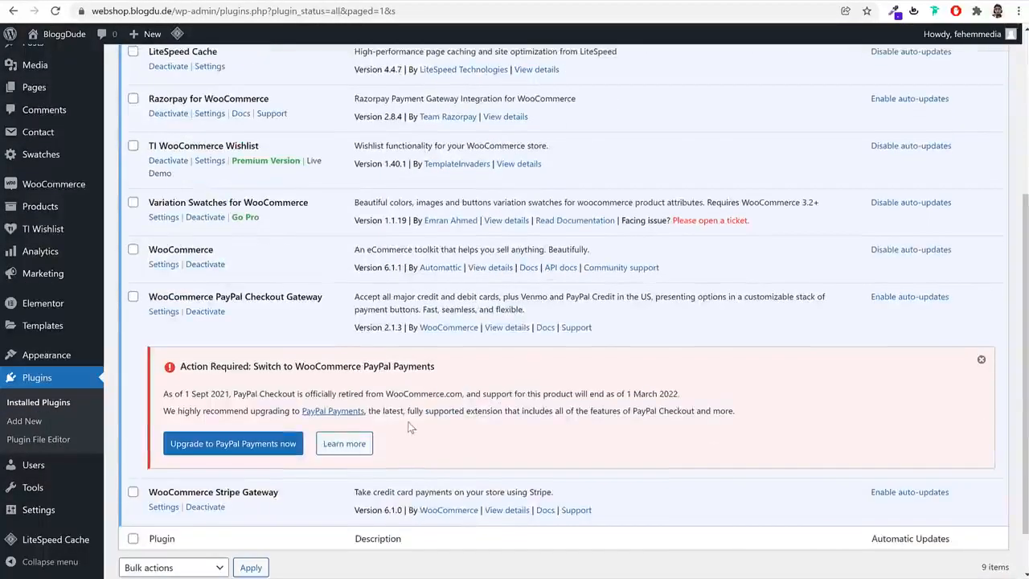
pyautogui.click(981, 360)
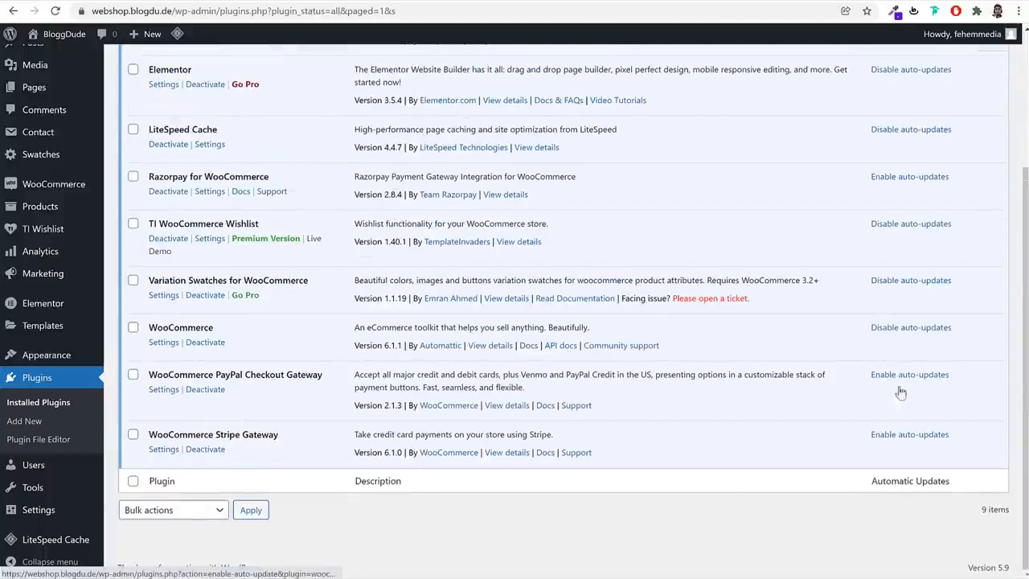
# Enable Stripe – Credit Card (Stripe) in the WooCommerce payment methods and save the changes
pyautogui.scroll(3, 862, 126)
pyautogui.moveTo(50, 238)
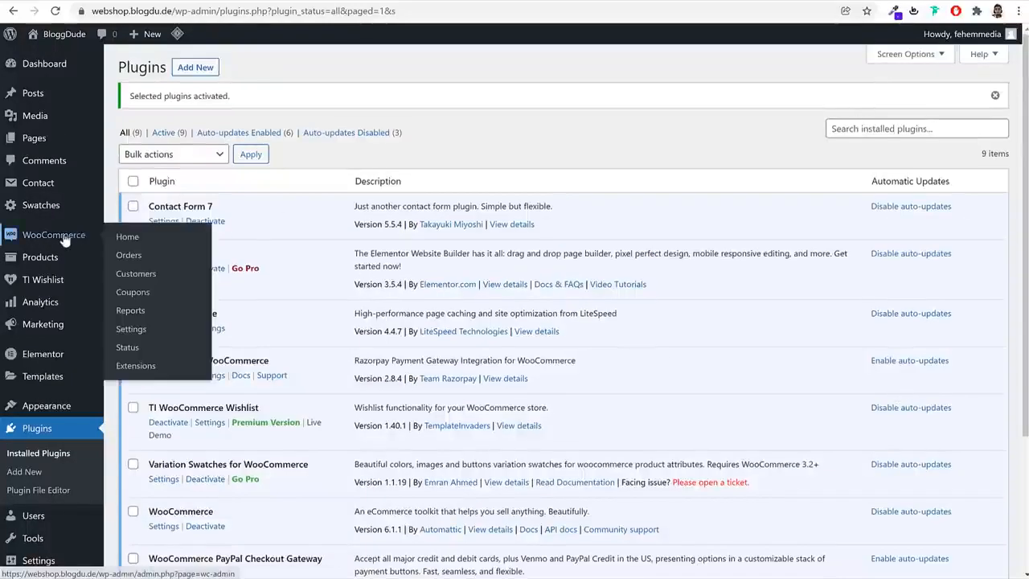
pyautogui.click(141, 332)
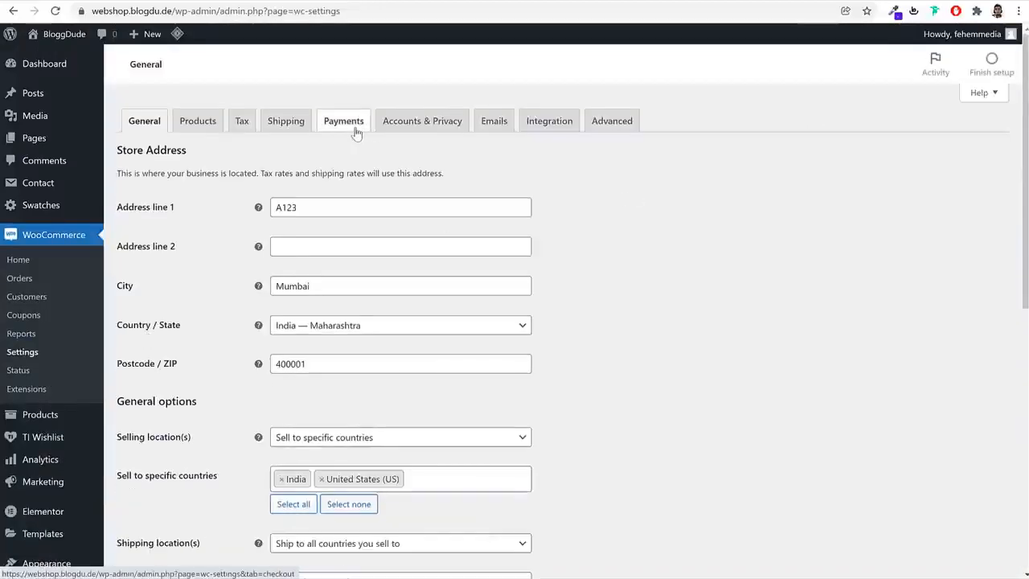
pyautogui.click(354, 131)
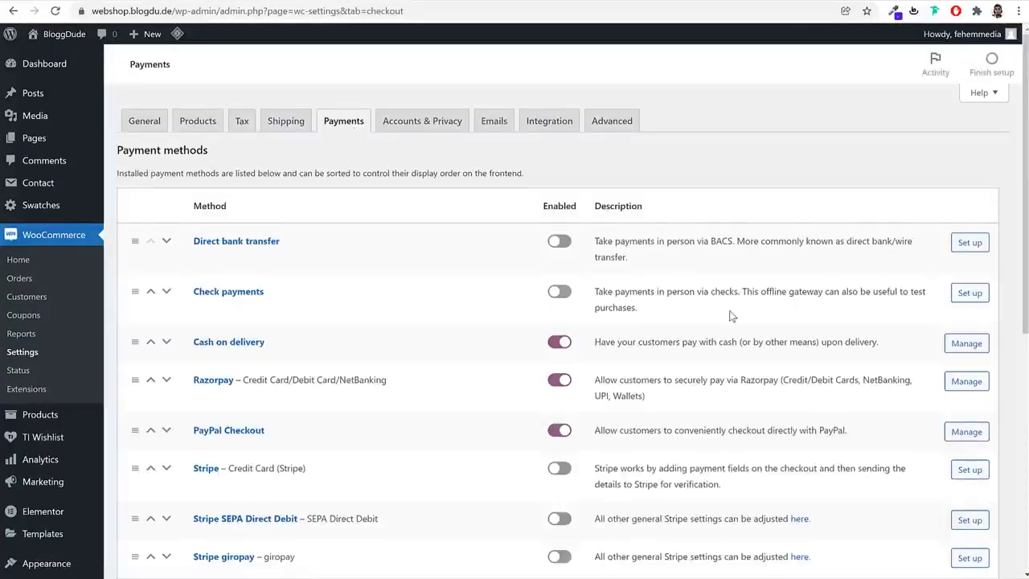
pyautogui.scroll(-2, 410, 288)
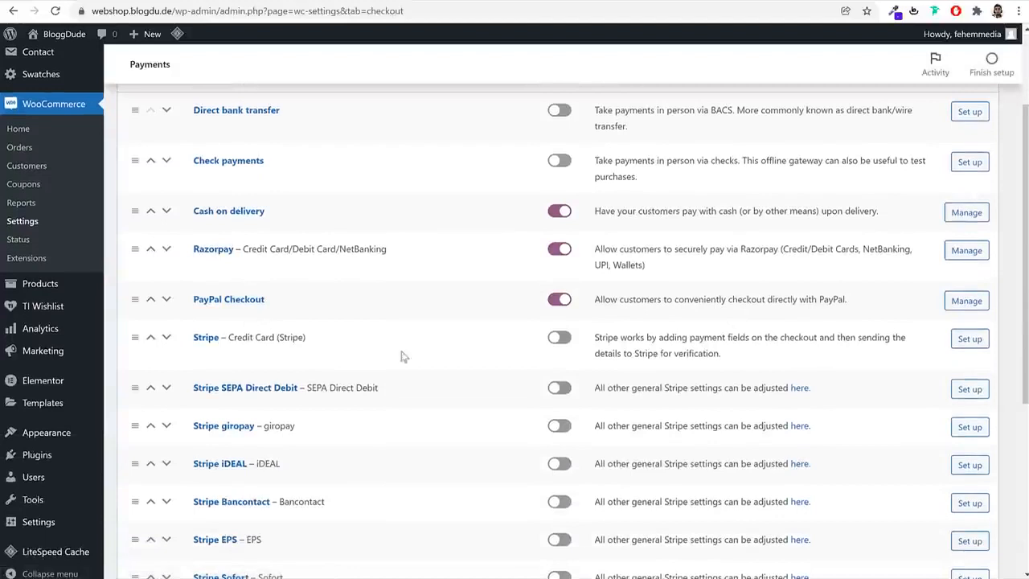
pyautogui.click(560, 339)
pyautogui.scroll(-4, 559, 339)
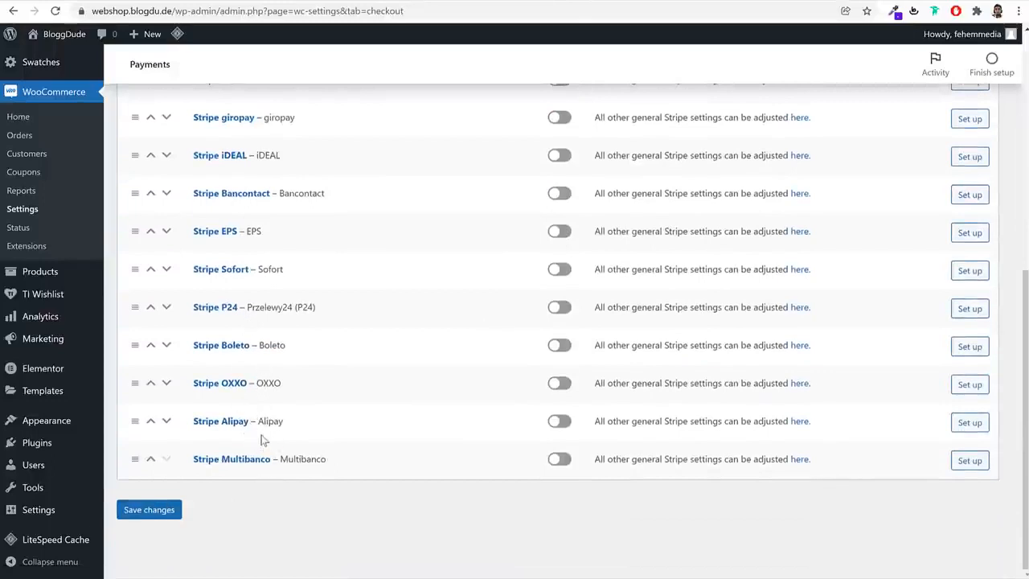
pyautogui.scroll(1, 243, 428)
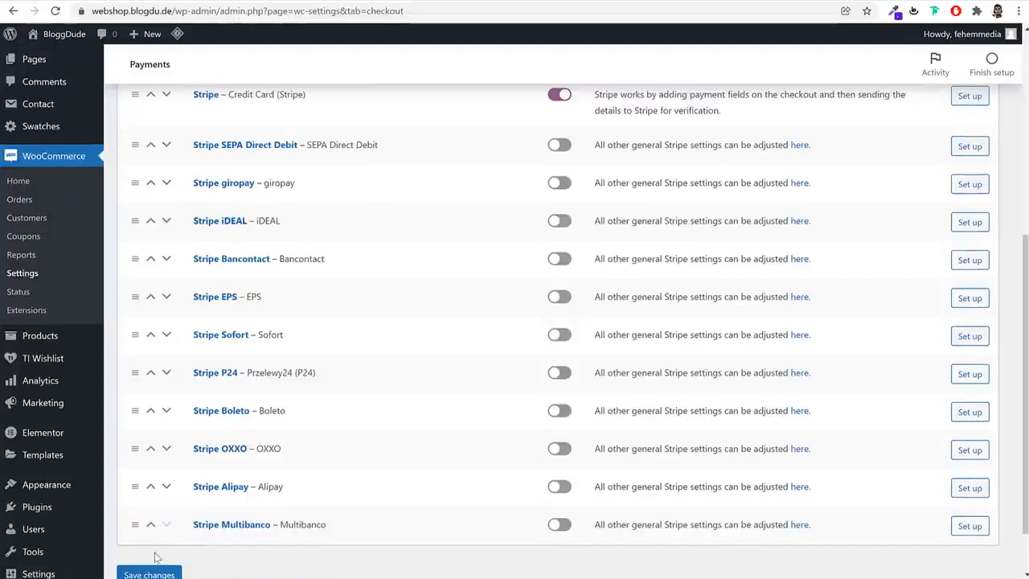
pyautogui.click(155, 573)
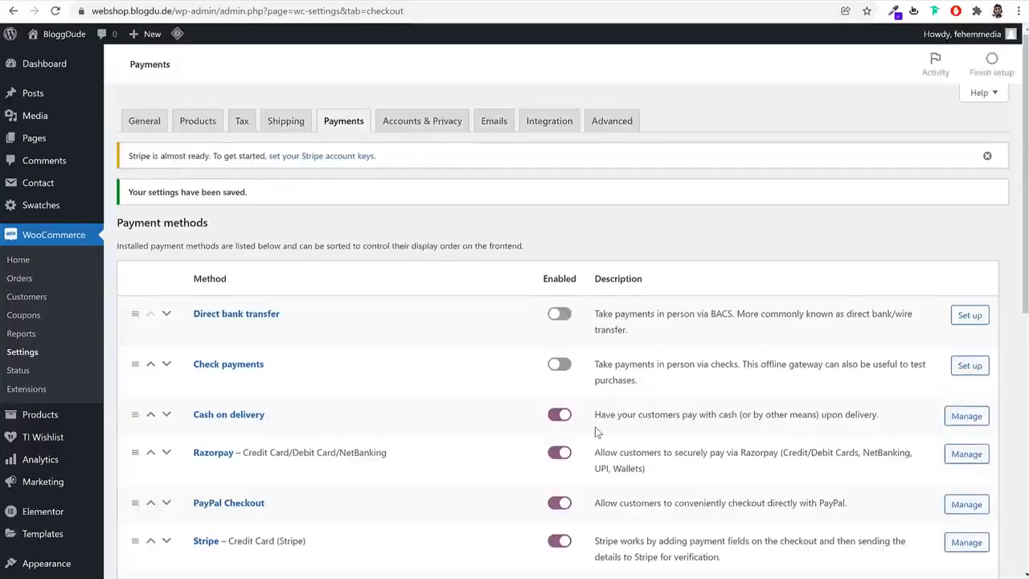
# Open the PayPal Checkout payment settings and examine the live API username and password fields
pyautogui.scroll(-2, 596, 433)
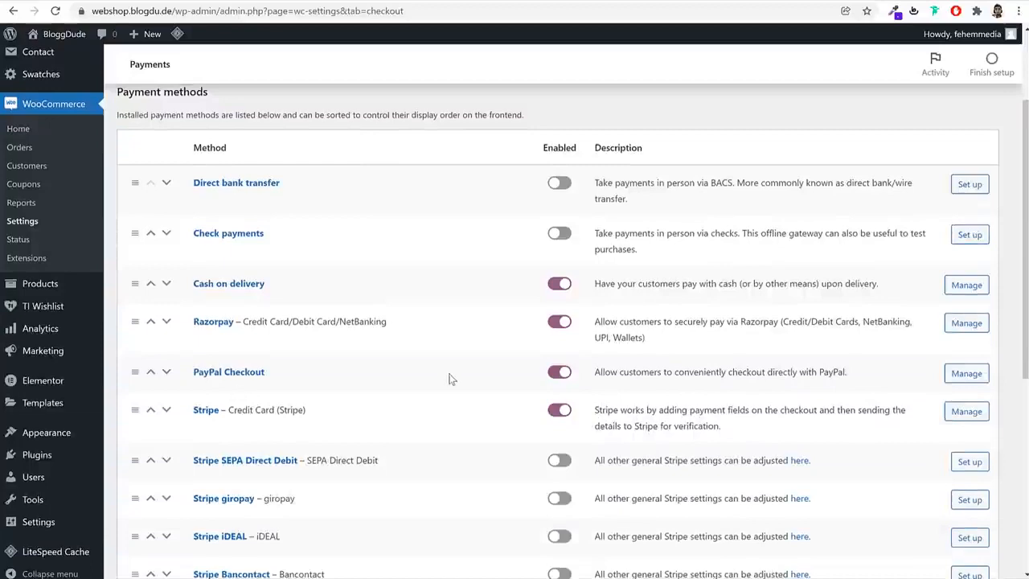
pyautogui.click(231, 373)
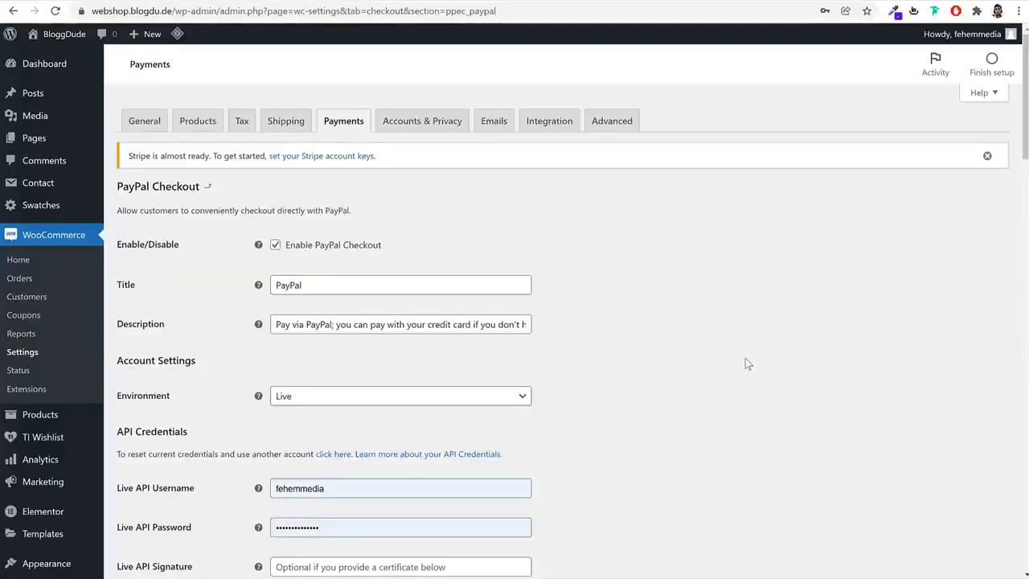
pyautogui.scroll(-3, 741, 358)
pyautogui.moveTo(138, 293); pyautogui.dragTo(135, 332)
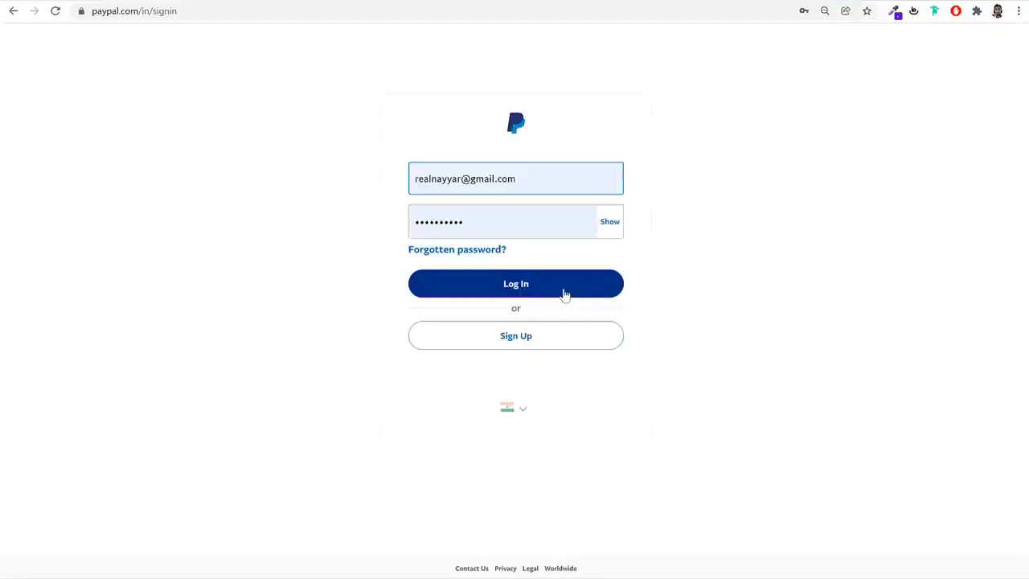
# Switch to the PayPal website, finish logging in and skip the mobile number confirmation
pyautogui.click(563, 294)
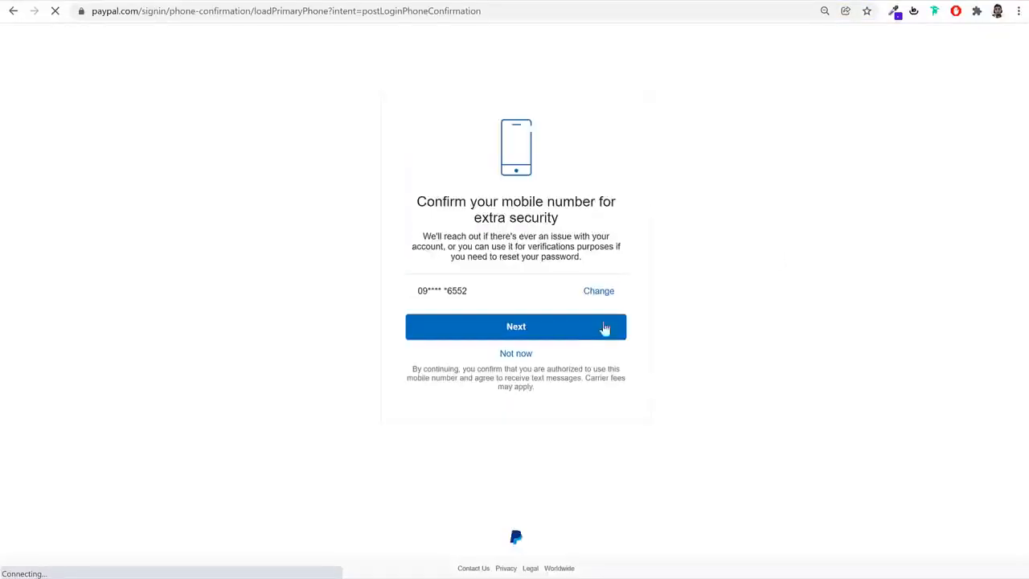
pyautogui.click(523, 358)
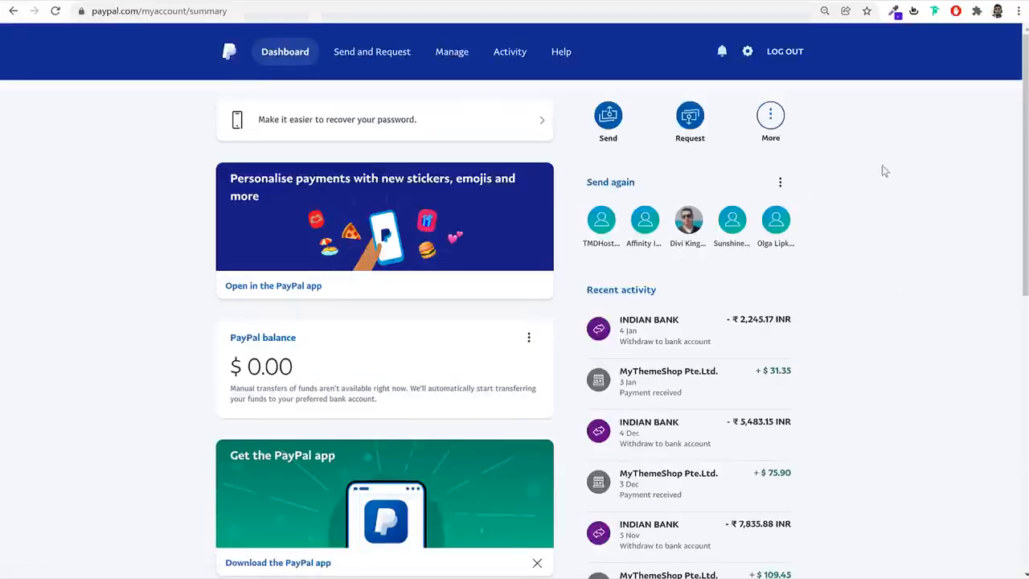
# Go to paypal.com/businessmanage/credentials/apiAccess and locate the NVP/SOAP API integration (Classic) section
pyautogui.click(457, 12)
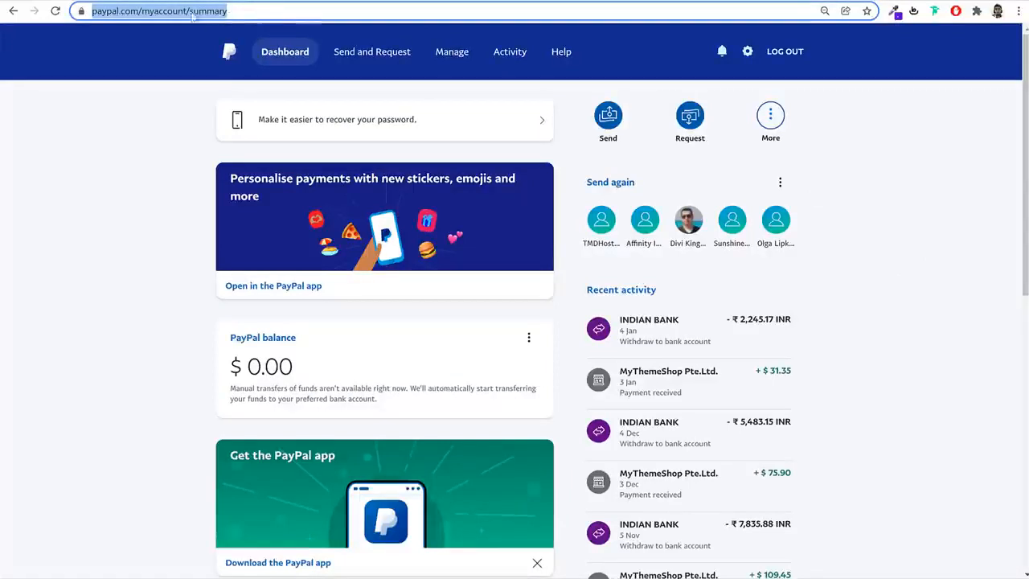
pyautogui.click(305, 12)
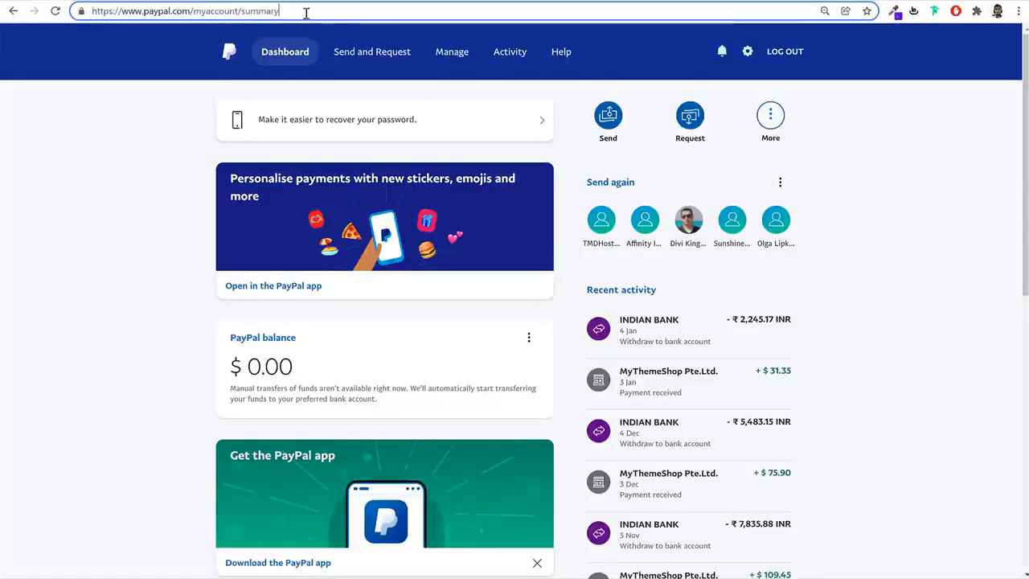
pyautogui.press('BackSpace')
pyautogui.press('BackSpace')
pyautogui.press('BackSpace')
pyautogui.press('BackSpace')
pyautogui.press('BackSpace')
pyautogui.press('BackSpace')
pyautogui.press('BackSpace')
pyautogui.press('BackSpace')
pyautogui.press('BackSpace')
pyautogui.press('BackSpace')
pyautogui.press('BackSpace')
pyautogui.press('BackSpace')
pyautogui.press('BackSpace')
pyautogui.press('BackSpace')
pyautogui.press('BackSpace')
pyautogui.press('BackSpace')
pyautogui.press('BackSpace')
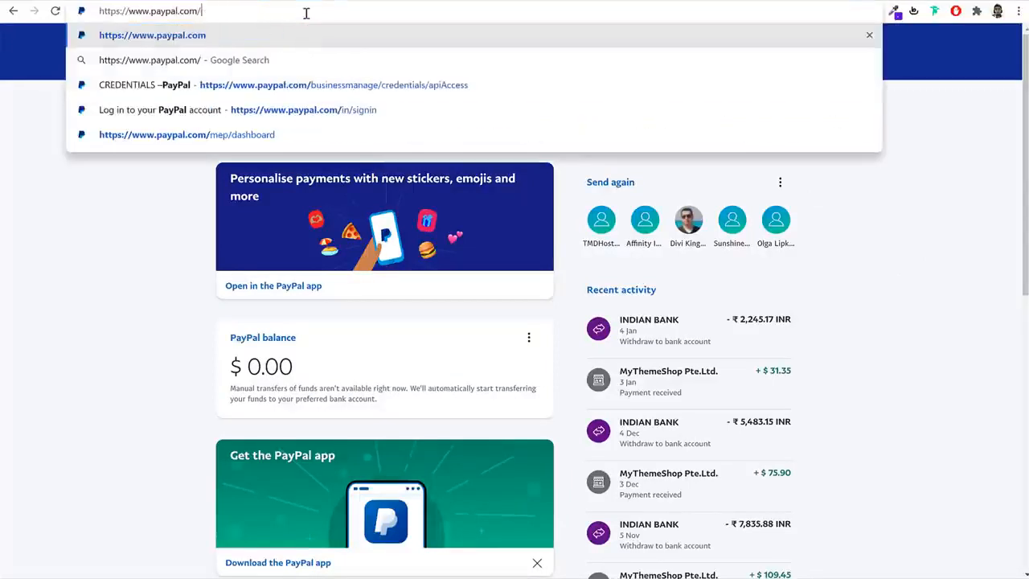
pyautogui.press('Down')
pyautogui.press('Down')
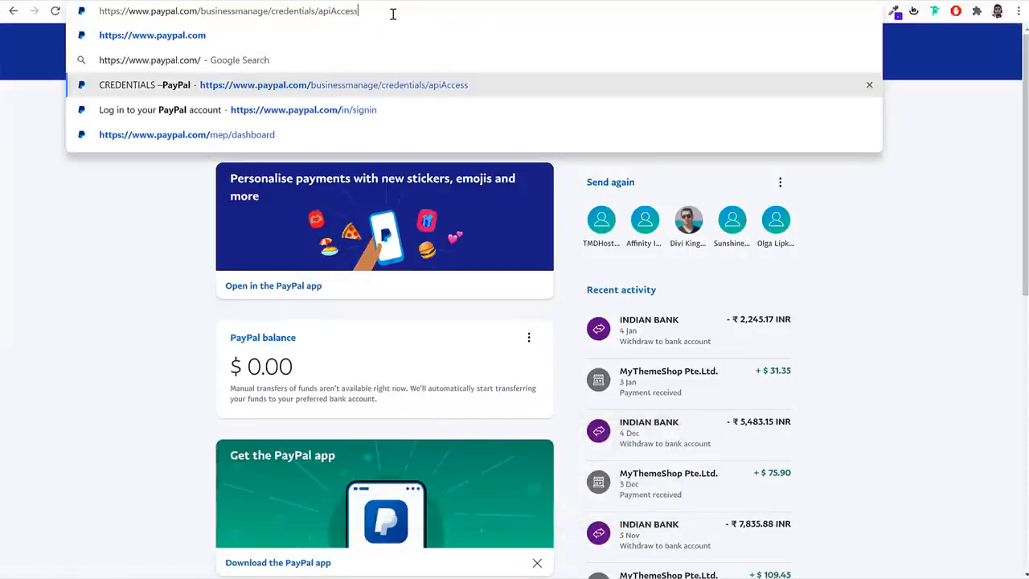
pyautogui.press('Return')
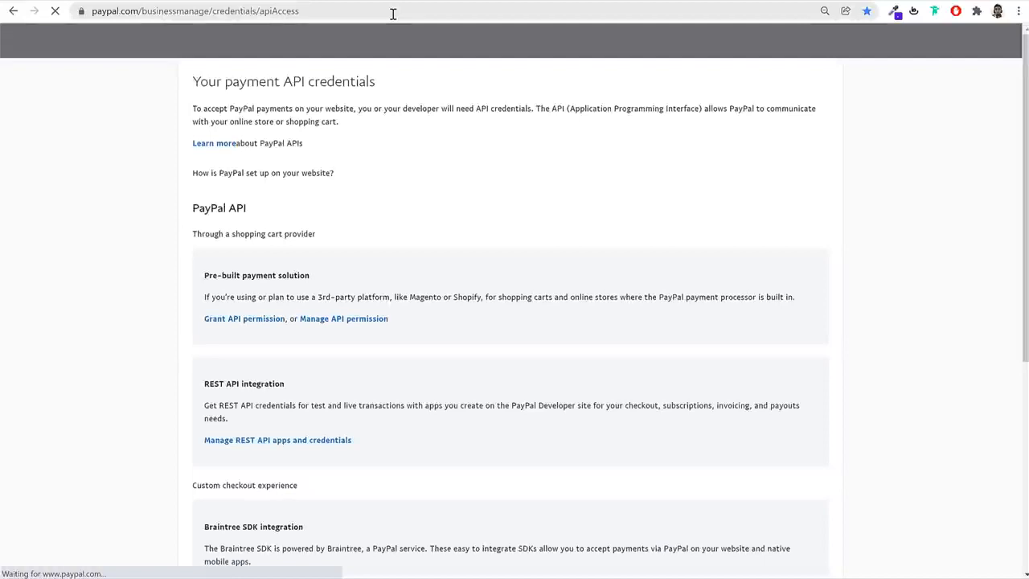
pyautogui.scroll(-3, 804, 328)
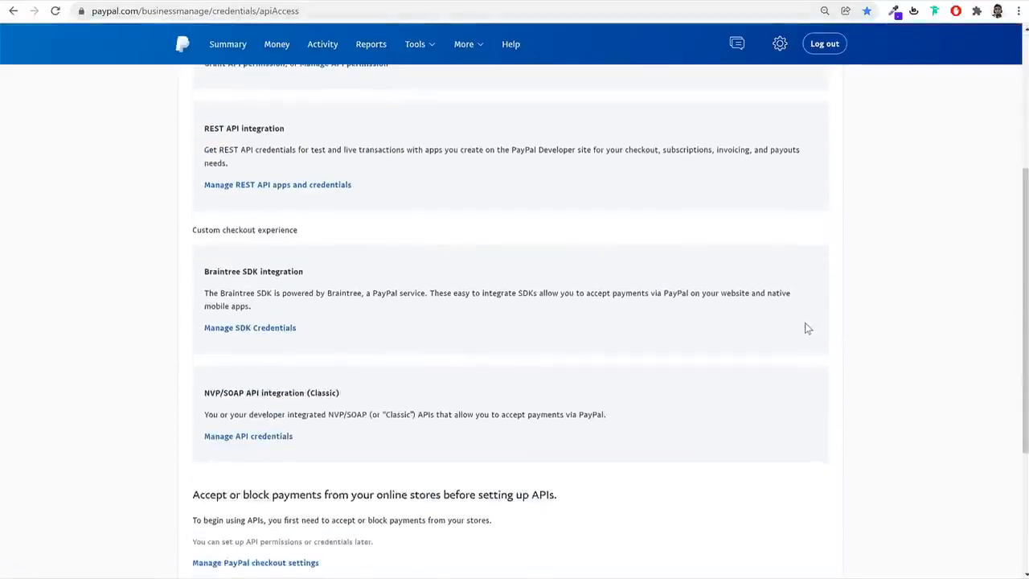
pyautogui.scroll(-2, 804, 330)
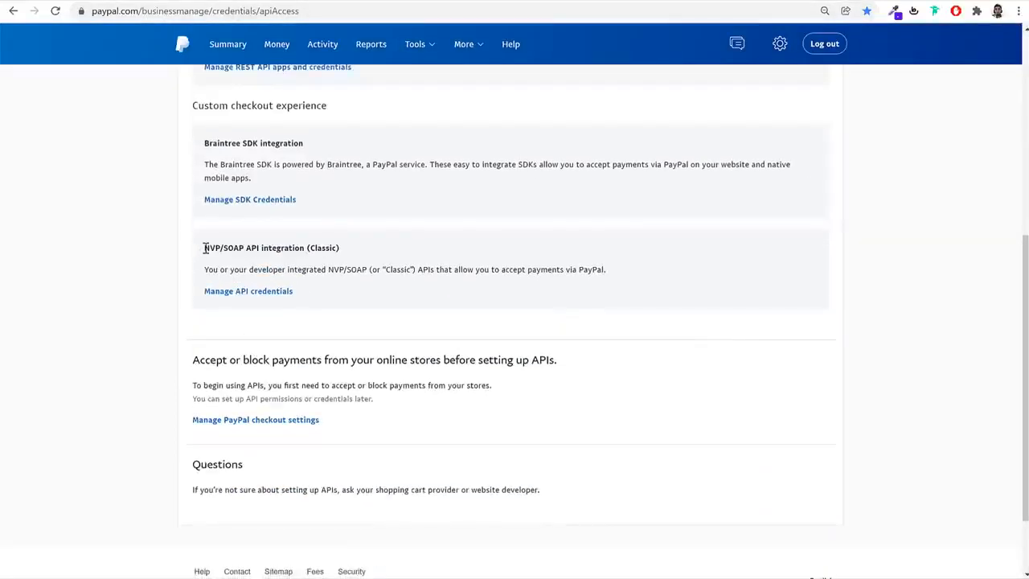
# Open the API credentials of the NVP/SOAP API integration (Classic) and reveal the API username
pyautogui.moveTo(206, 249); pyautogui.dragTo(308, 250)
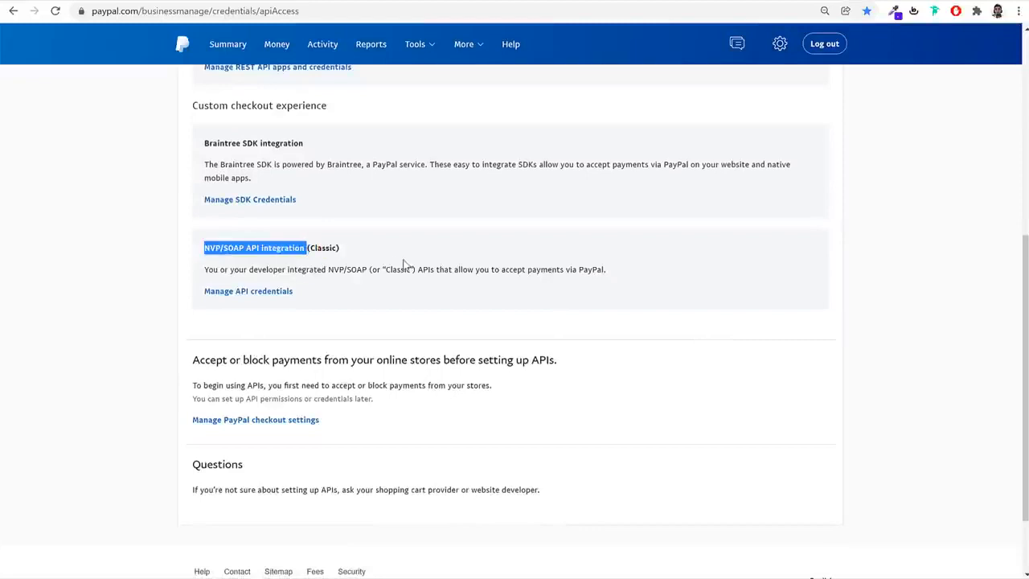
pyautogui.click(245, 297)
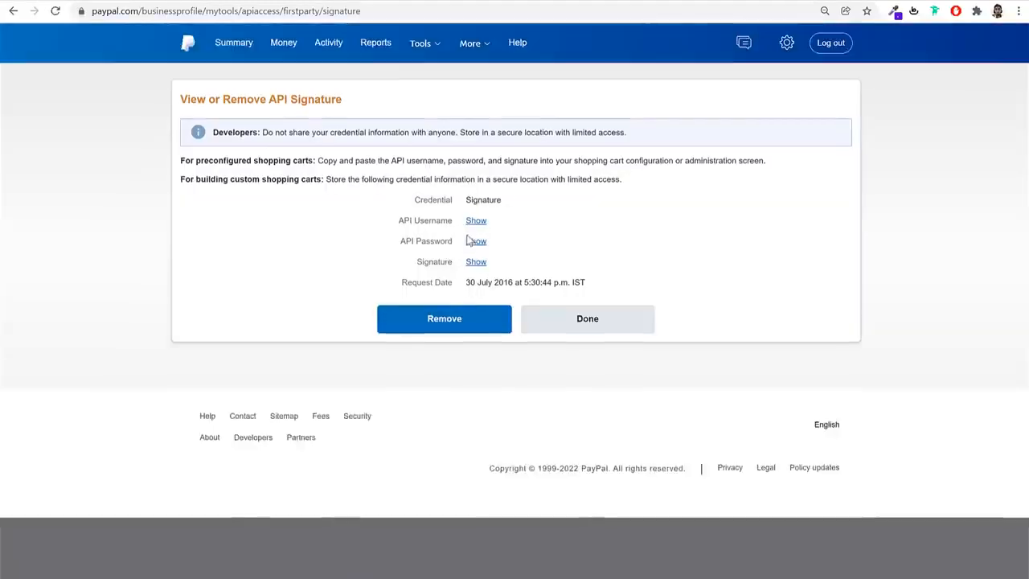
pyautogui.moveTo(399, 222); pyautogui.dragTo(452, 224)
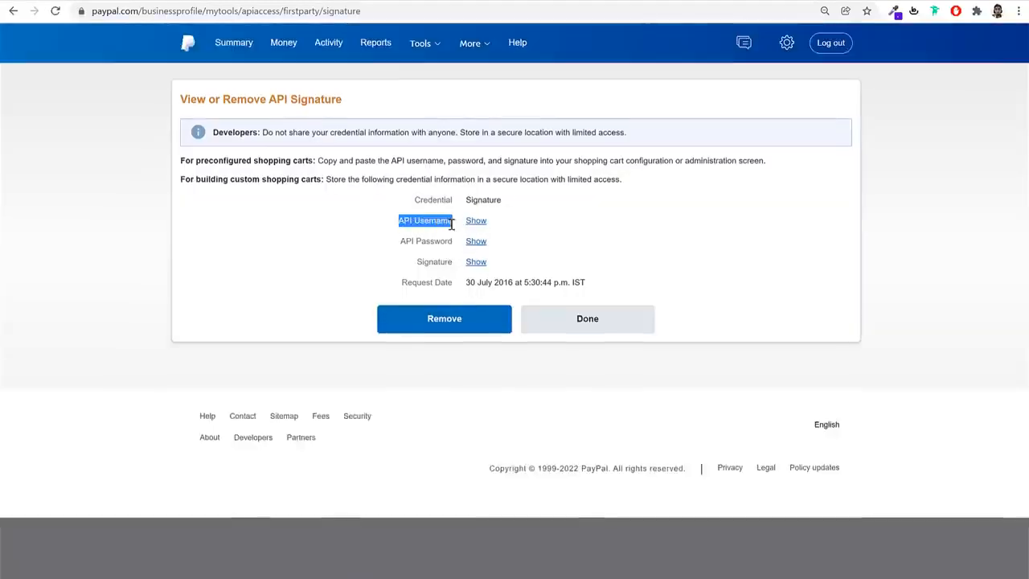
pyautogui.click(472, 229)
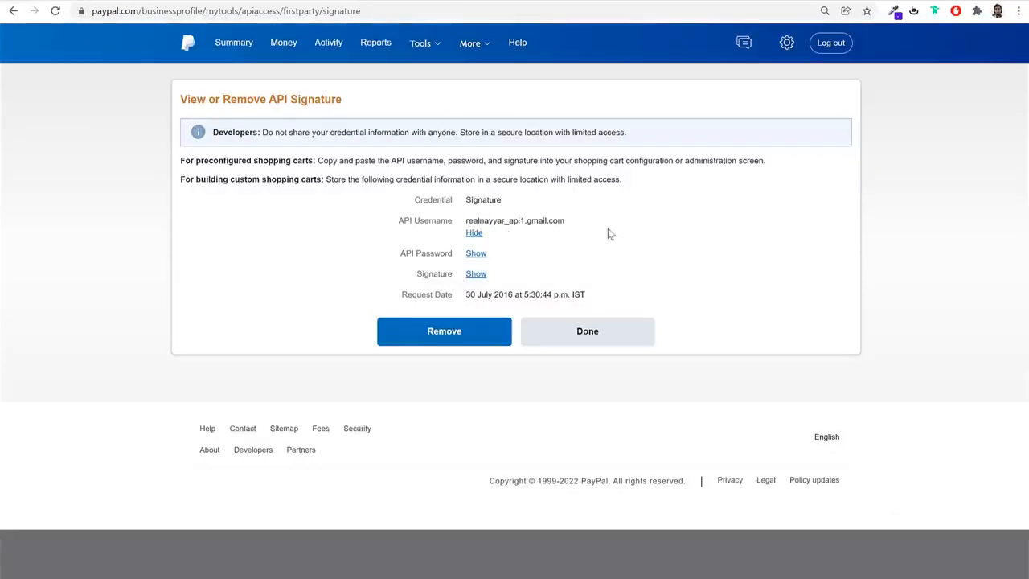
# Copy the PayPal API username, hide it again and paste it into the Live API Username field in WooCommerce's PayPal Checkout settings
pyautogui.moveTo(466, 220); pyautogui.dragTo(565, 222)
pyautogui.hotkey('ctrl', 'c')
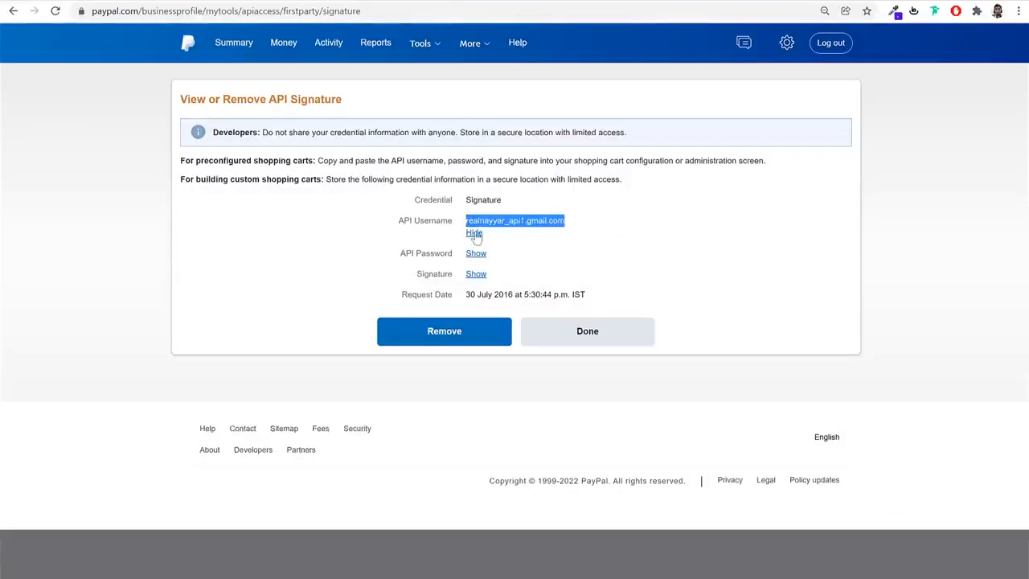
pyautogui.click(474, 234)
pyautogui.click(241, 2)
pyautogui.click(362, 290)
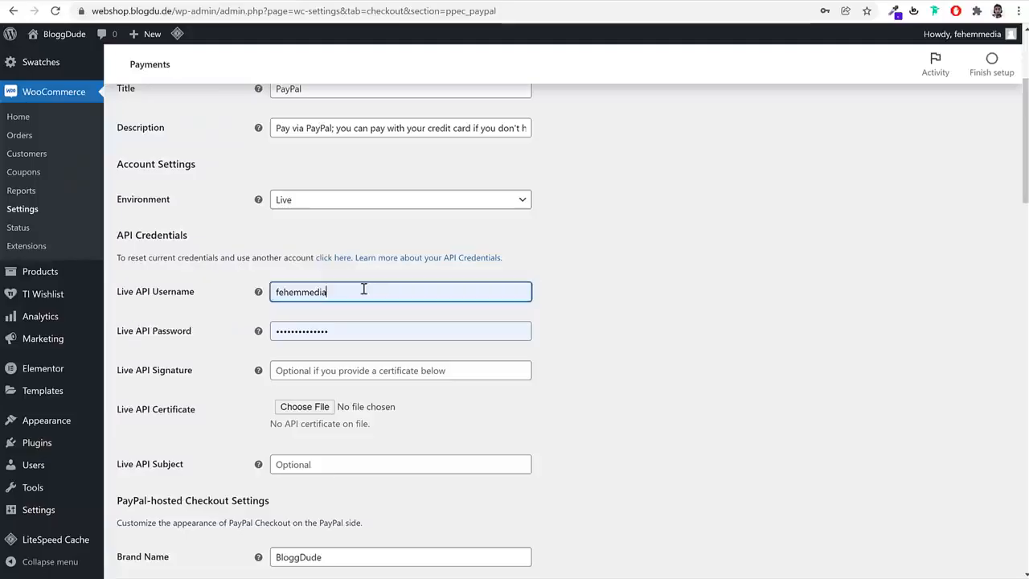
pyautogui.hotkey('ctrl', 'a')
pyautogui.hotkey('ctrl', 'v')
pyautogui.press('Tab')
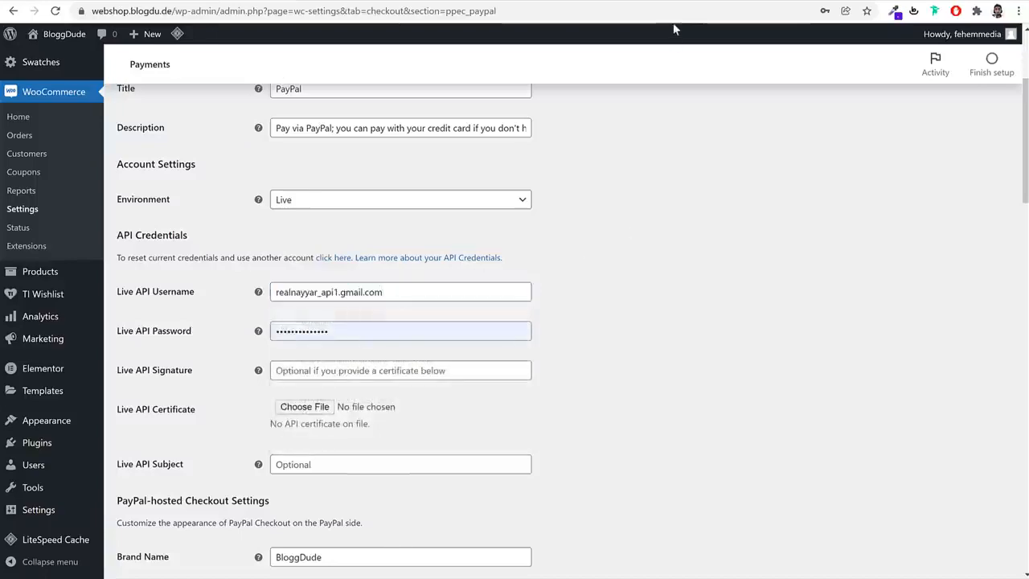
# Transfer the PayPal API password and signature into the Live API Password and Live API Signature fields and save the PayPal Checkout settings
pyautogui.click(698, 2)
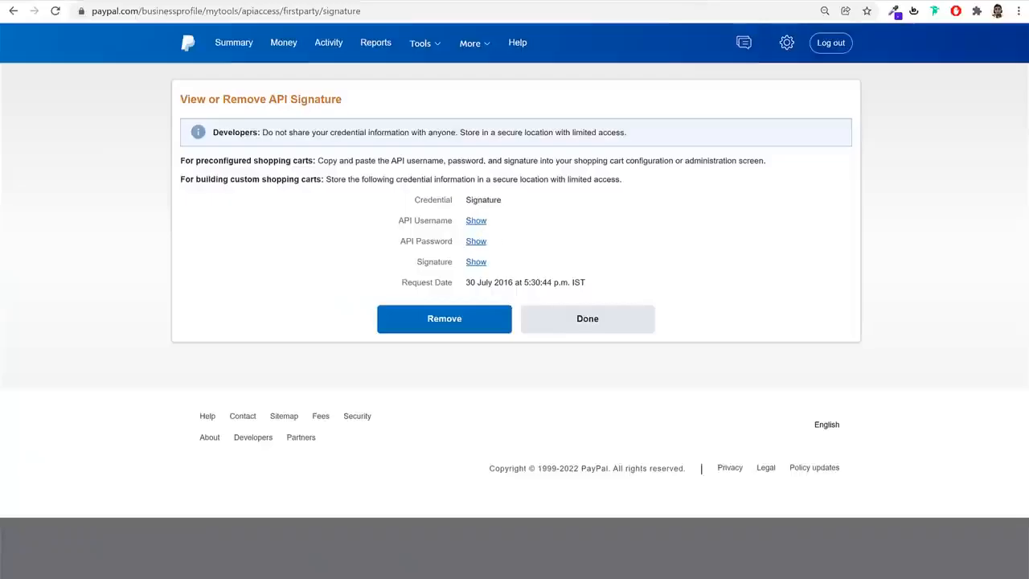
pyautogui.click(241, 2)
pyautogui.click(708, 2)
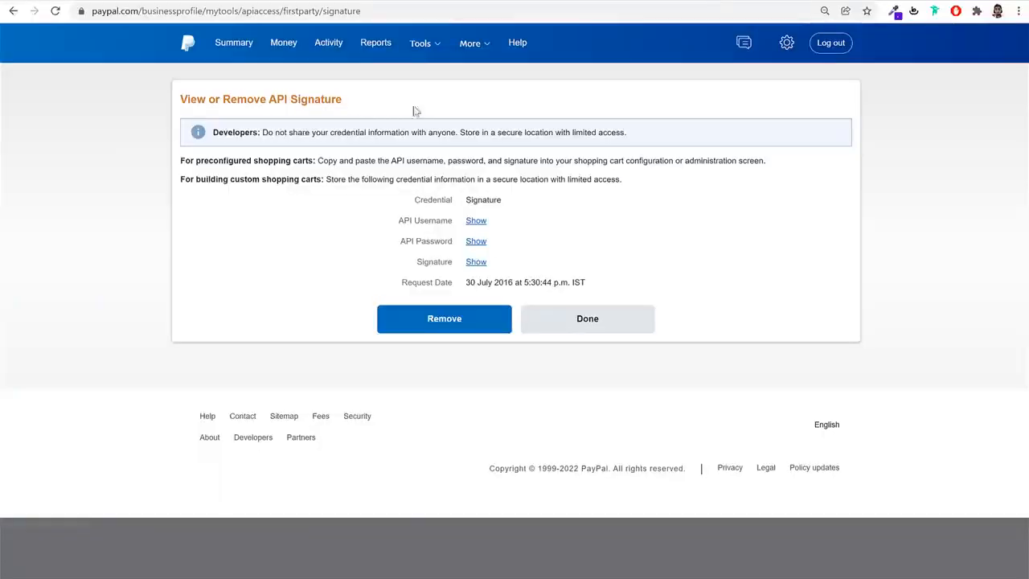
pyautogui.click(265, 1)
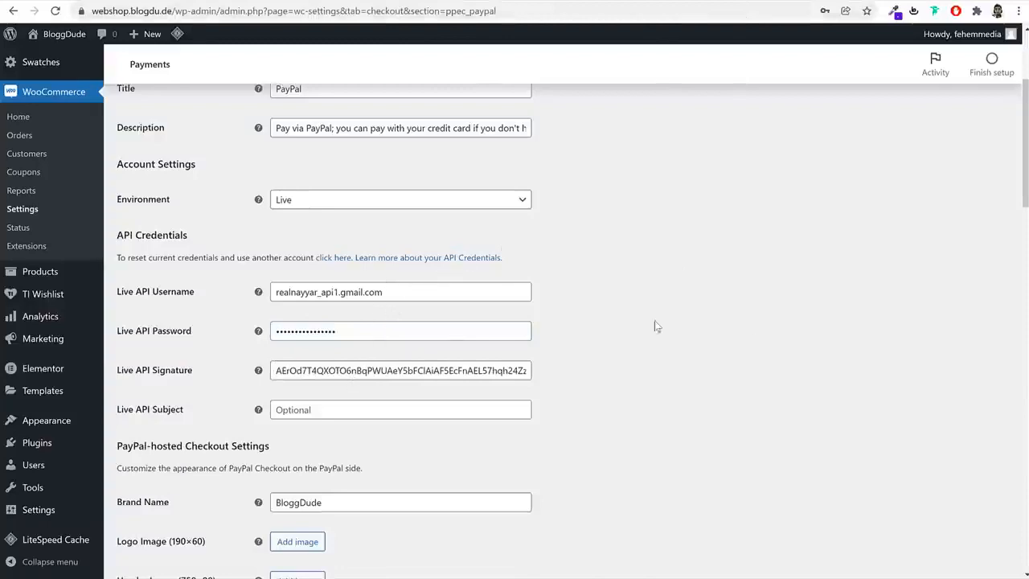
pyautogui.scroll(-6, 750, 378)
pyautogui.scroll(-12, 749, 375)
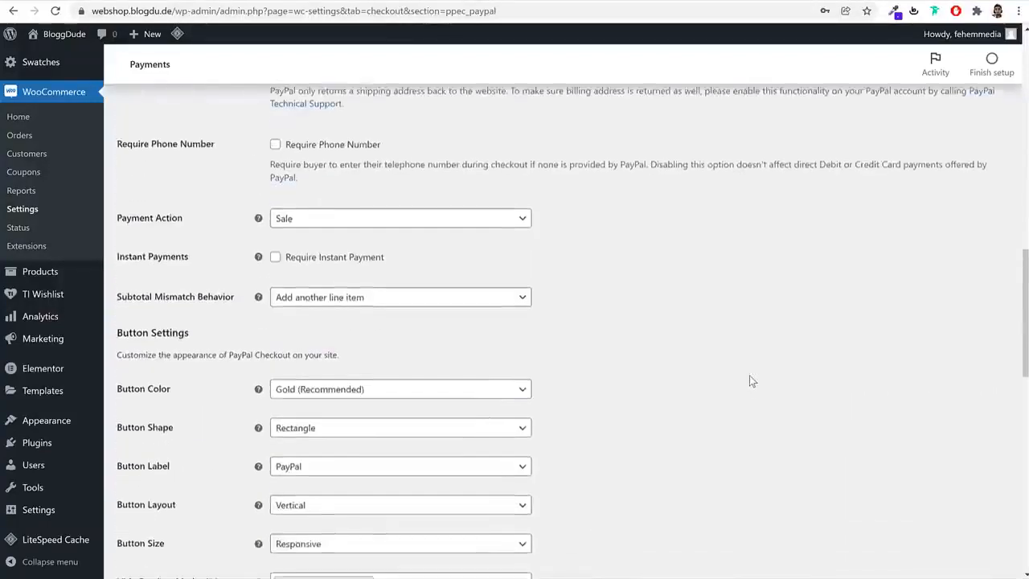
pyautogui.scroll(-3, 708, 395)
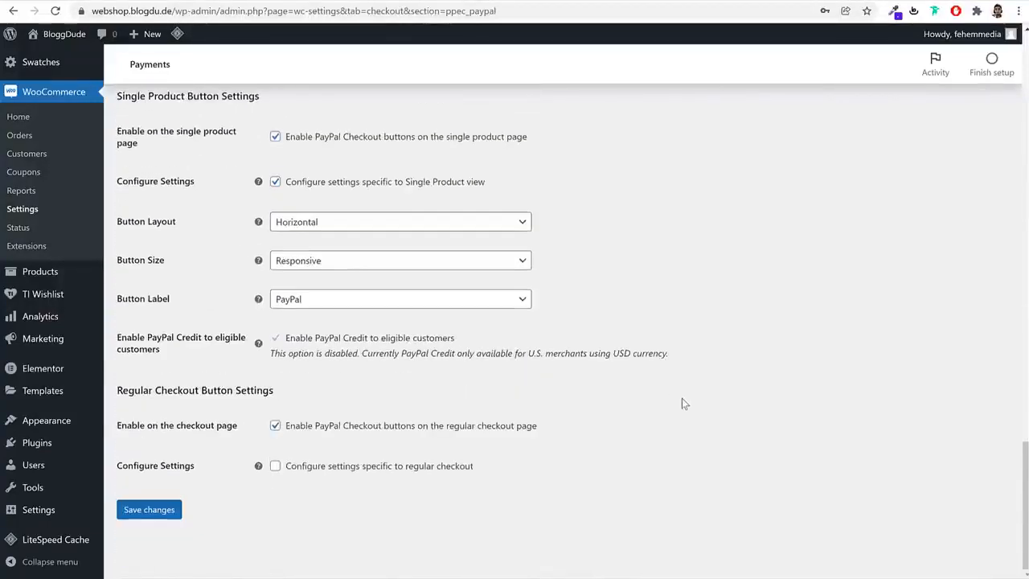
pyautogui.click(150, 509)
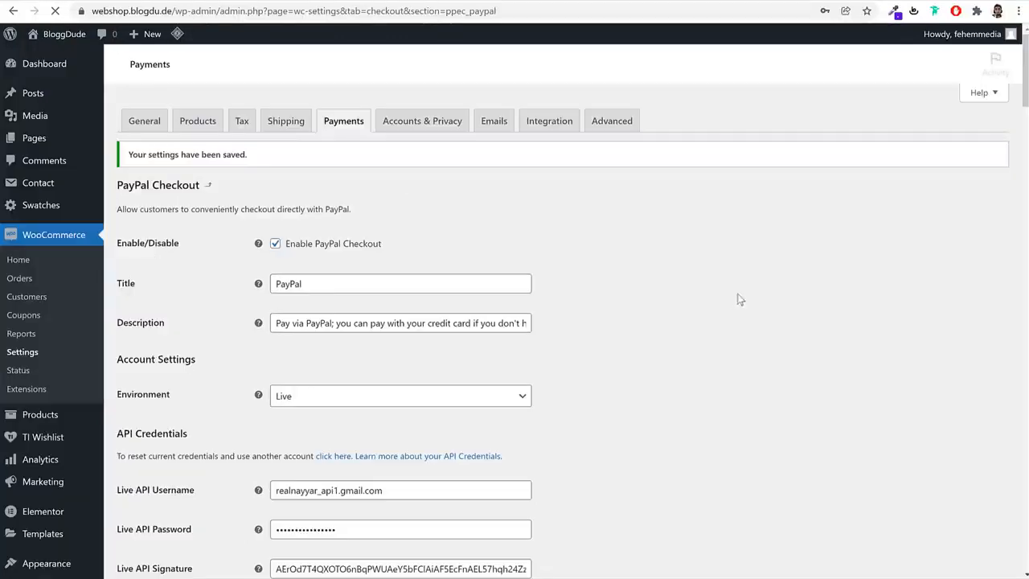
# Disable the PayPal Checkout buttons on the single product page and save the changes
pyautogui.scroll(-6, 751, 360)
pyautogui.scroll(-6, 641, 338)
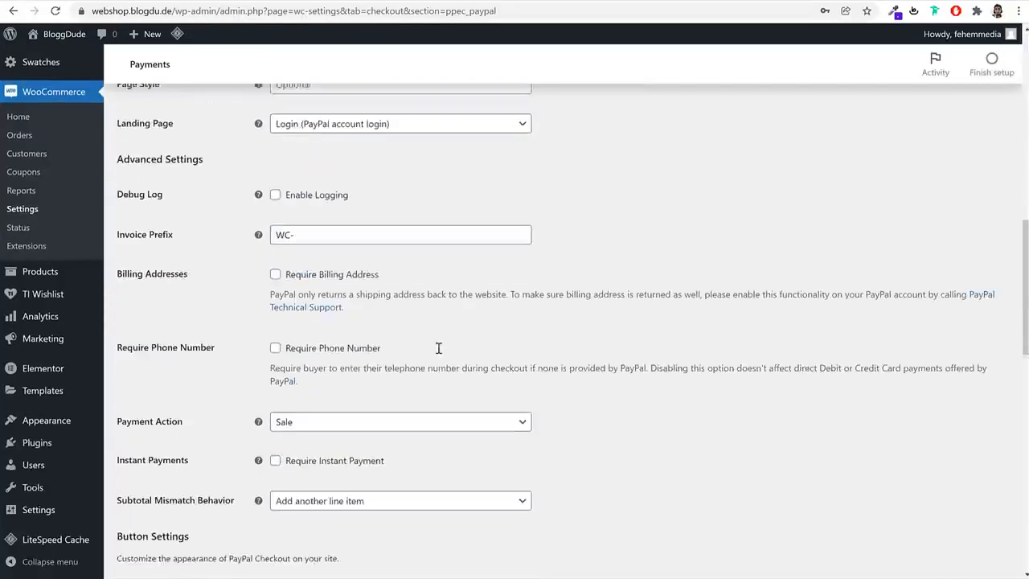
pyautogui.scroll(-3, 665, 316)
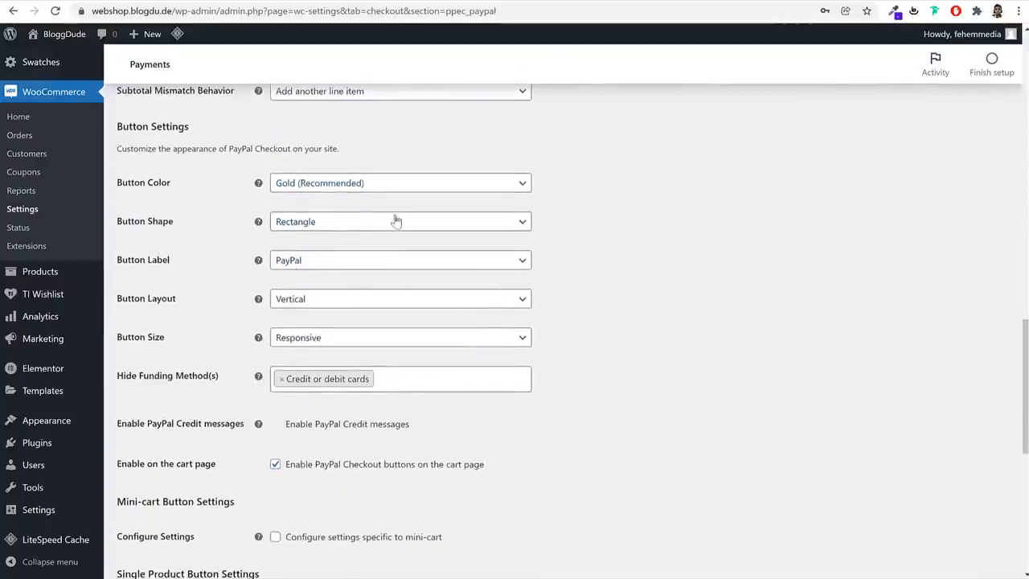
pyautogui.scroll(3, 354, 217)
pyautogui.scroll(2, 764, 233)
pyautogui.scroll(-7, 776, 281)
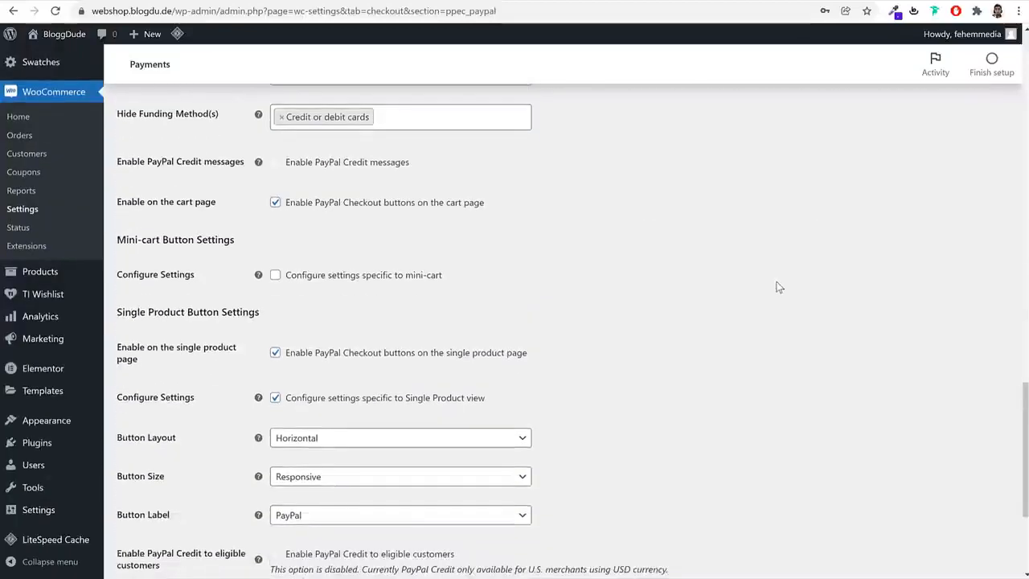
pyautogui.click(323, 358)
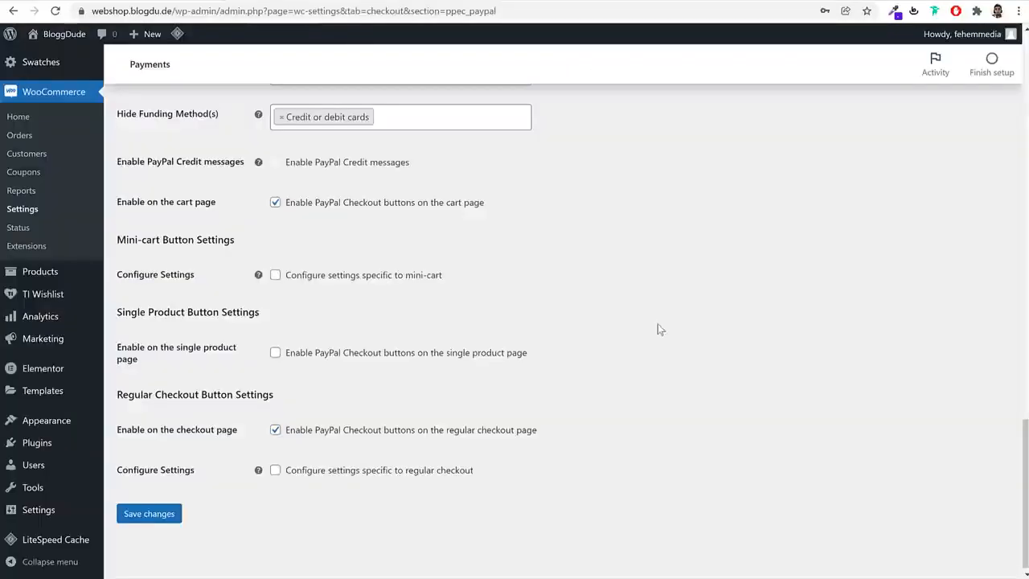
pyautogui.click(149, 514)
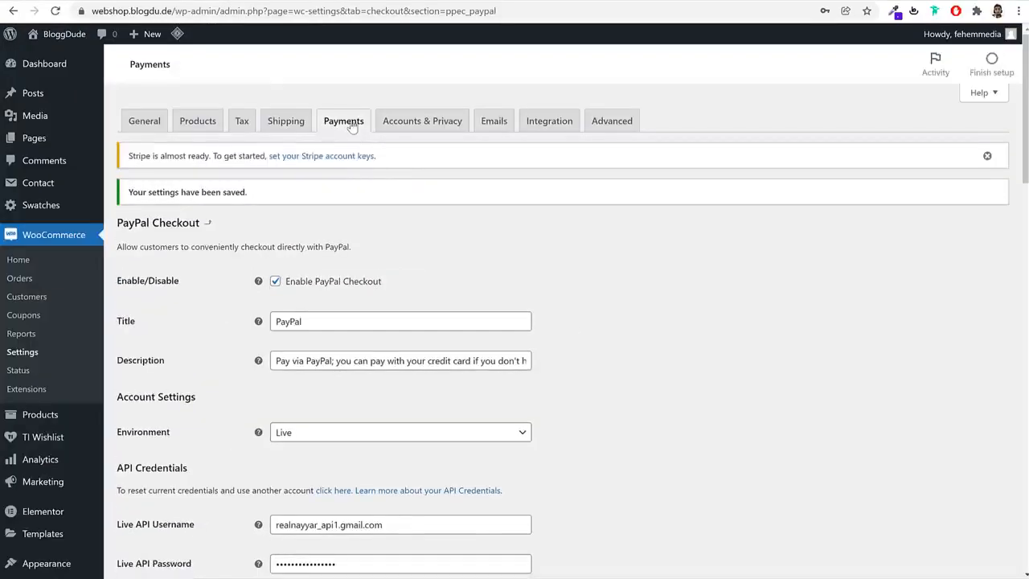
# Open the Stripe payment method from the WooCommerce payment methods and start creating or connecting a Stripe account
pyautogui.click(352, 124)
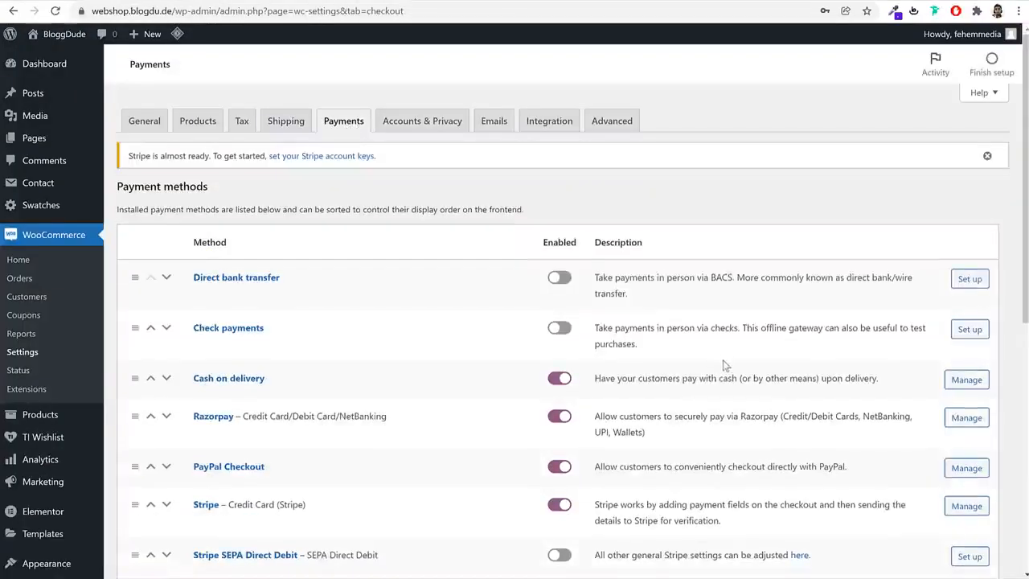
pyautogui.scroll(-3, 727, 367)
pyautogui.click(214, 380)
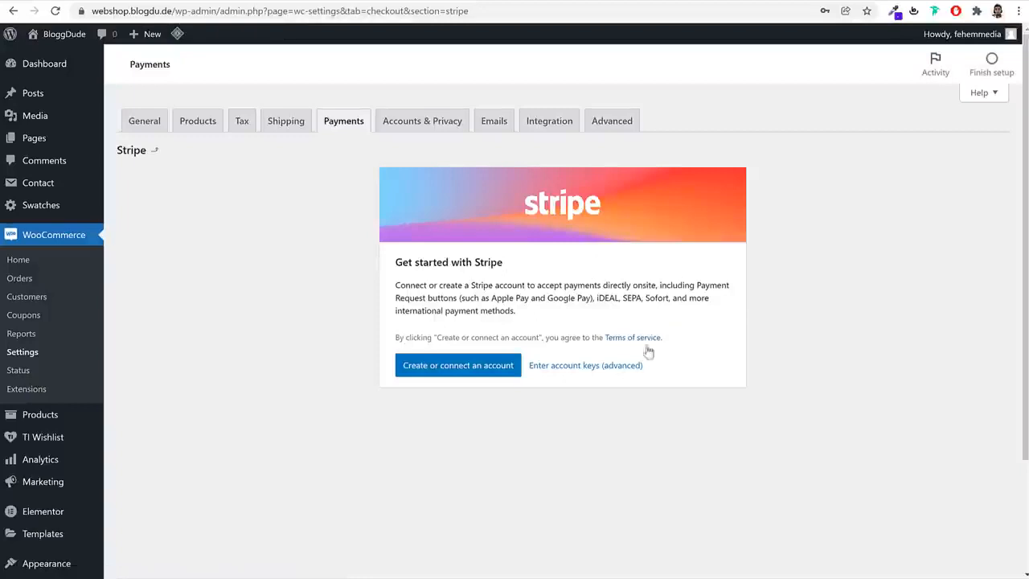
pyautogui.click(475, 376)
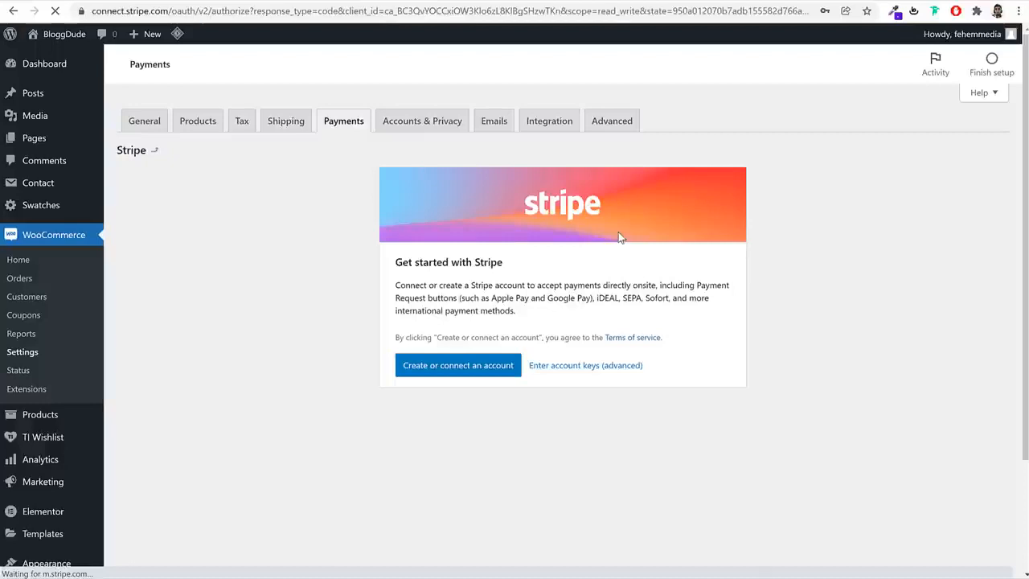
# Connect the existing Bloggdude Stripe account to WooCommerce Services
pyautogui.moveTo(116, 11); pyautogui.dragTo(167, 10)
pyautogui.click(192, 12)
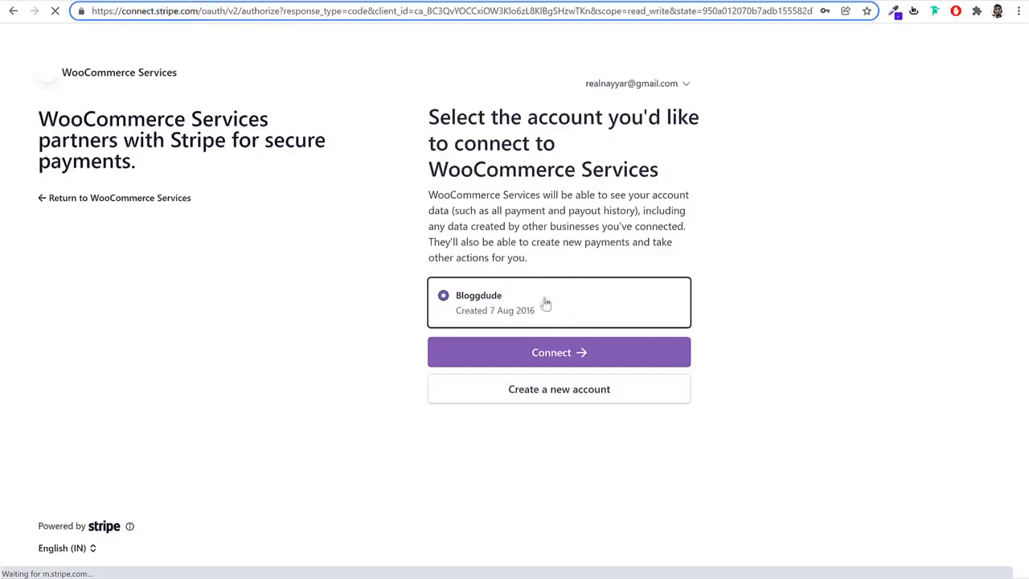
pyautogui.click(684, 84)
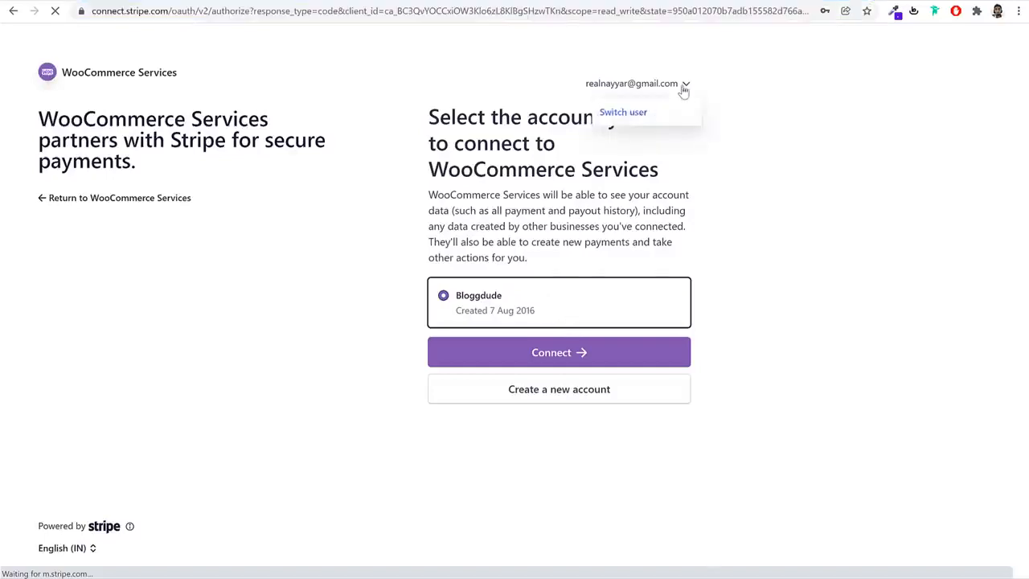
pyautogui.click(599, 86)
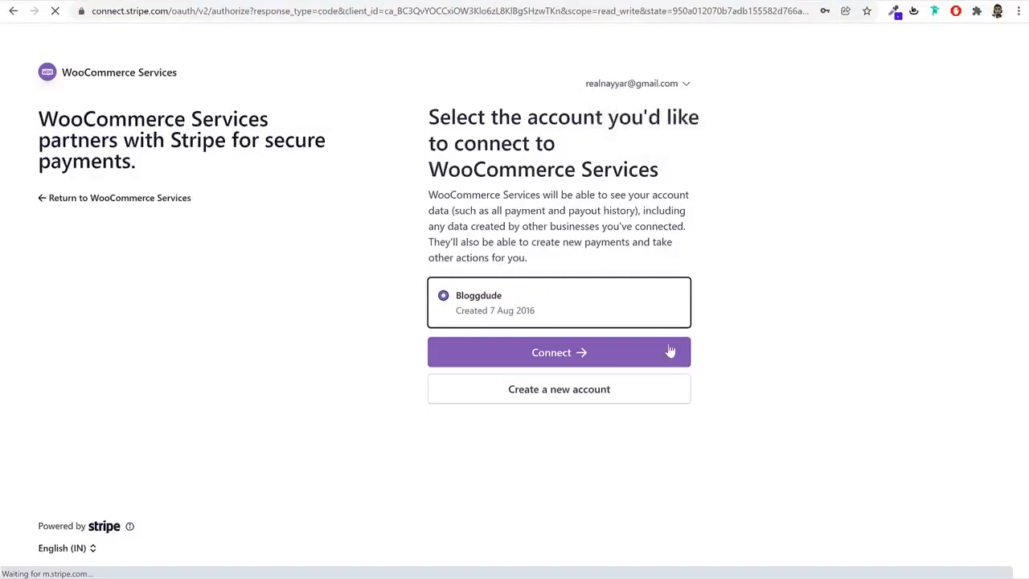
pyautogui.click(560, 355)
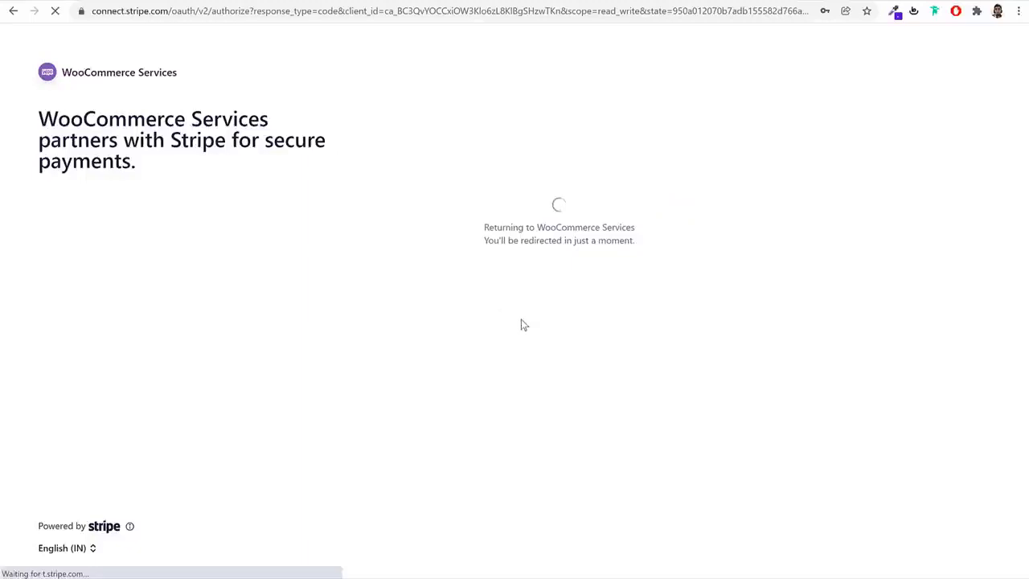
# Turn off Stripe's express checkouts on the Checkout, Product page and Cart locations and save the changes
pyautogui.scroll(-10, 935, 340)
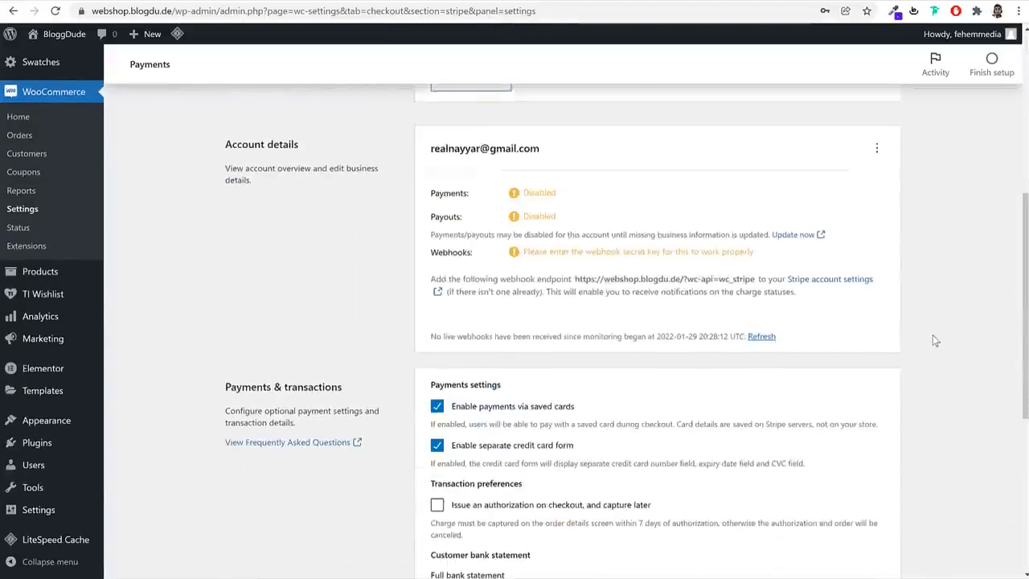
pyautogui.click(895, 528)
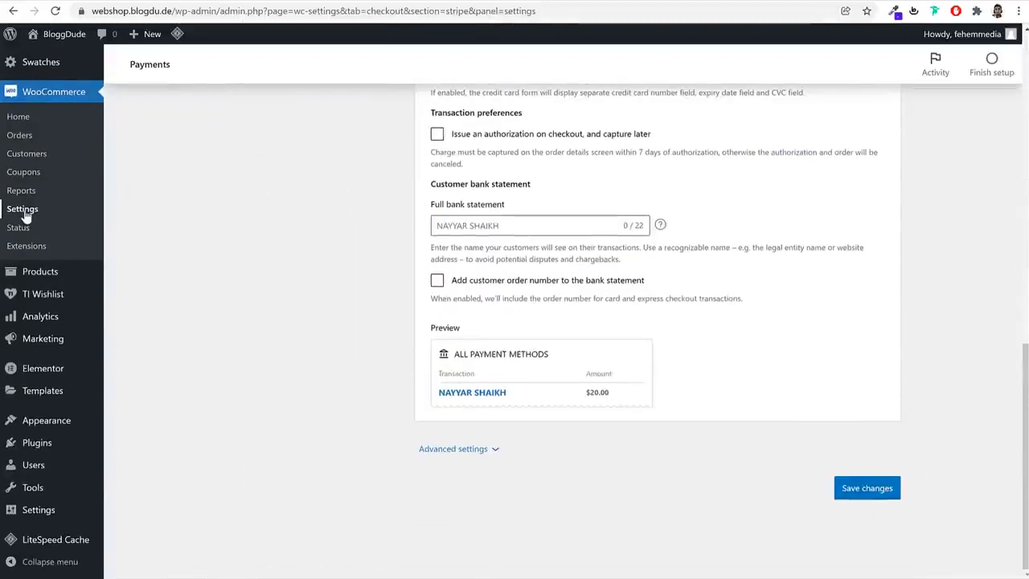
pyautogui.scroll(10, 157, 221)
pyautogui.click(273, 190)
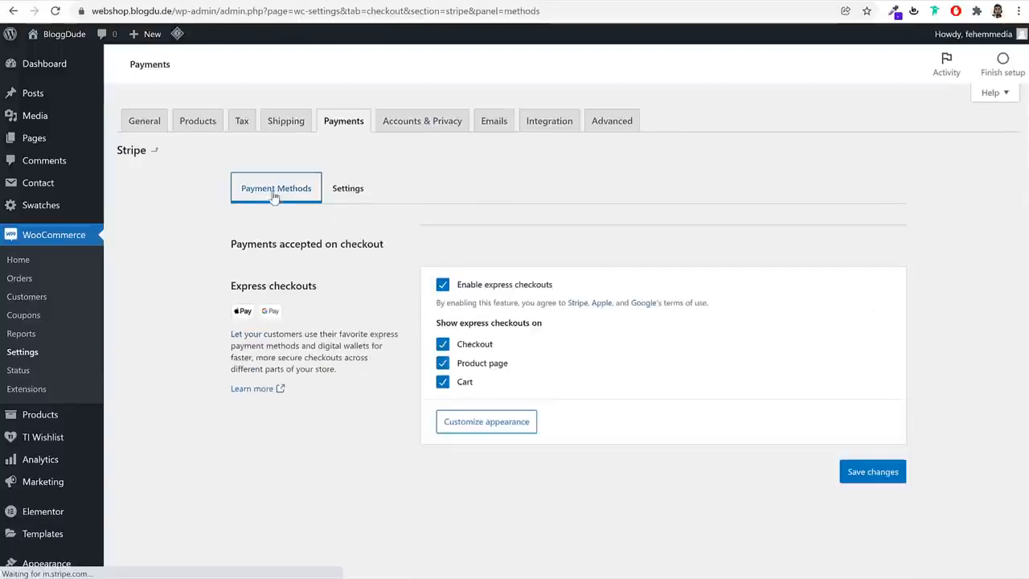
pyautogui.click(476, 344)
pyautogui.click(477, 364)
pyautogui.click(464, 383)
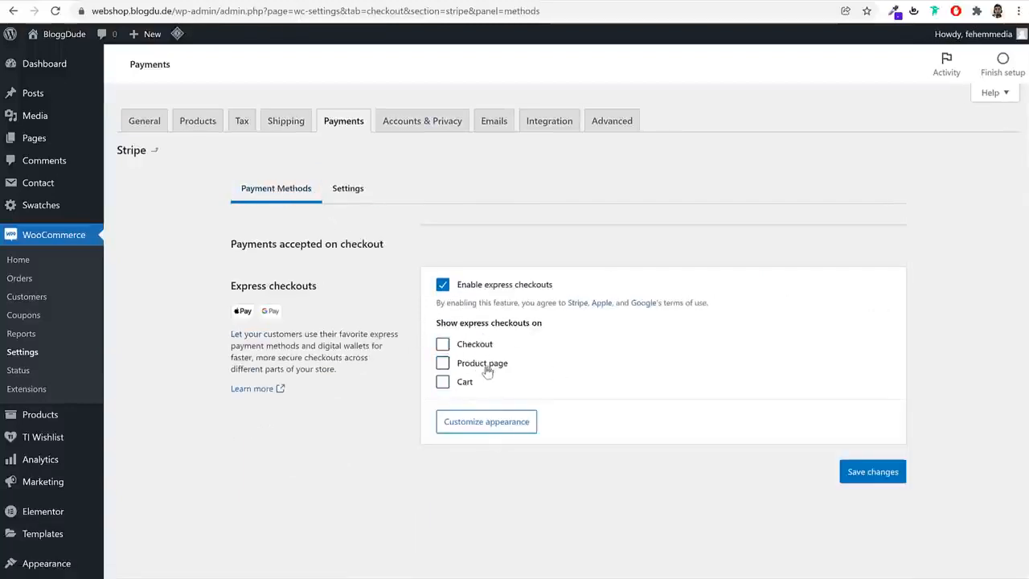
pyautogui.moveTo(518, 368); pyautogui.dragTo(460, 371)
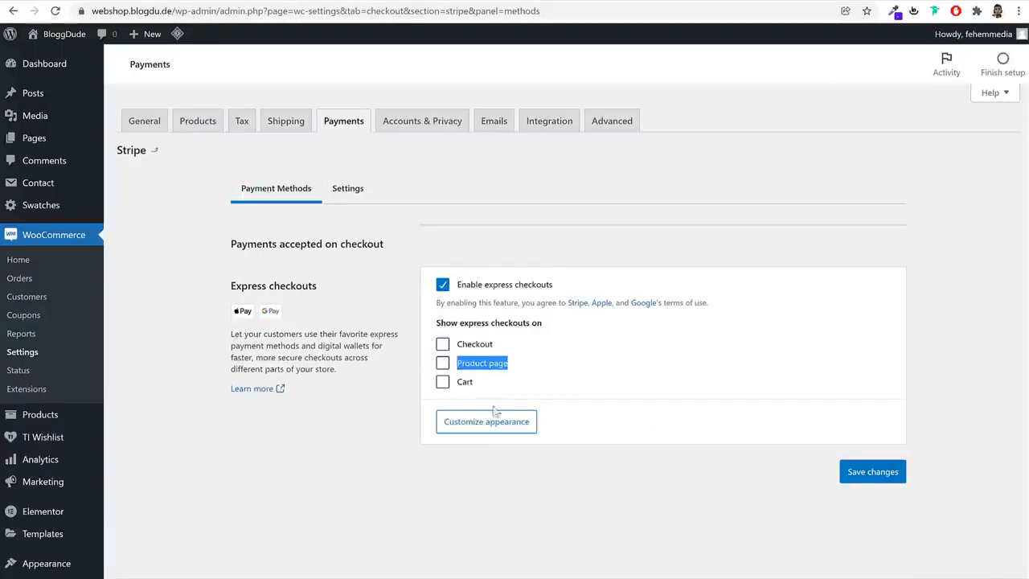
pyautogui.click(881, 472)
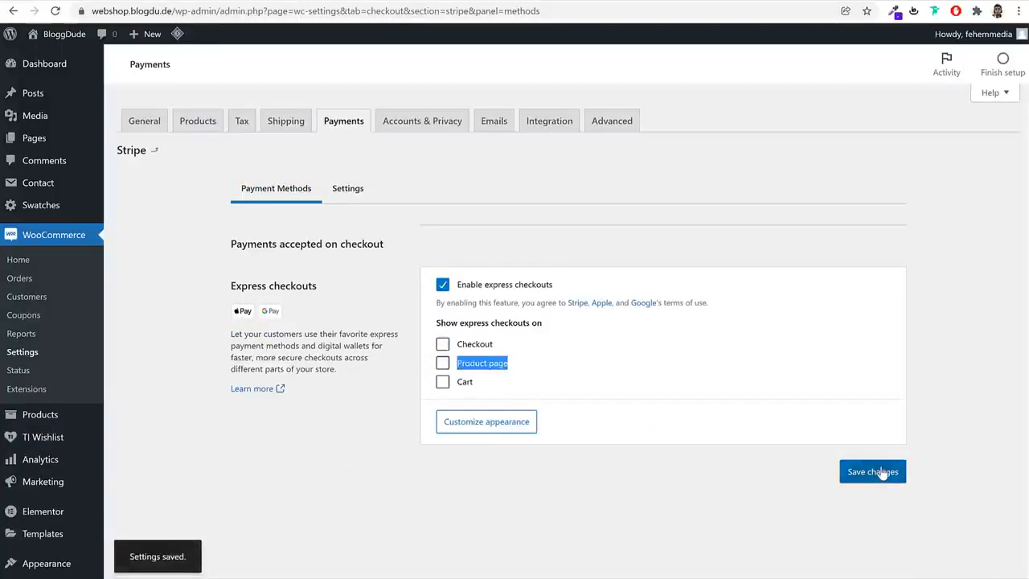
# Open Stripe's live account keys for editing and clear the live publishable key and live secret key
pyautogui.click(358, 196)
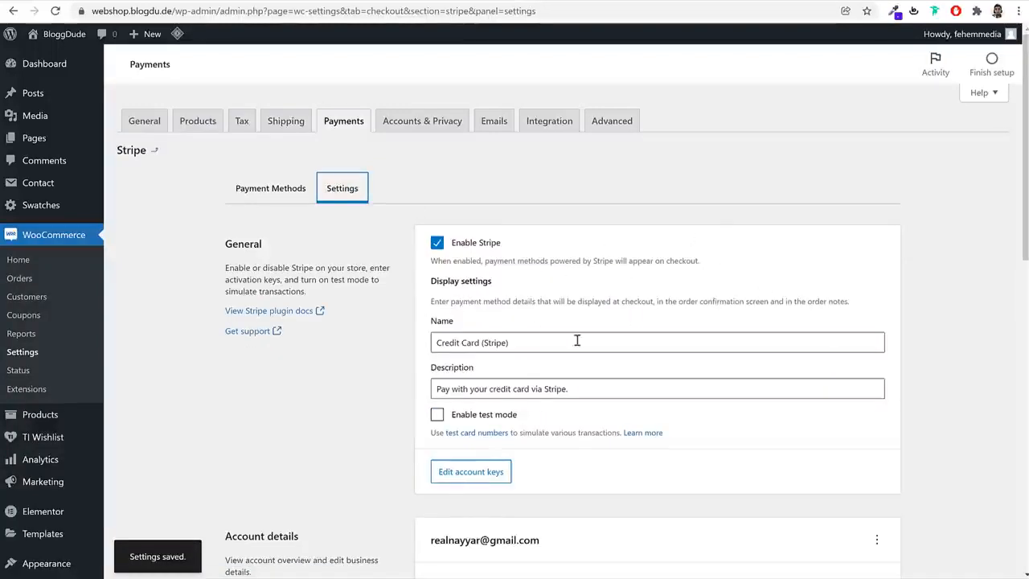
pyautogui.click(470, 472)
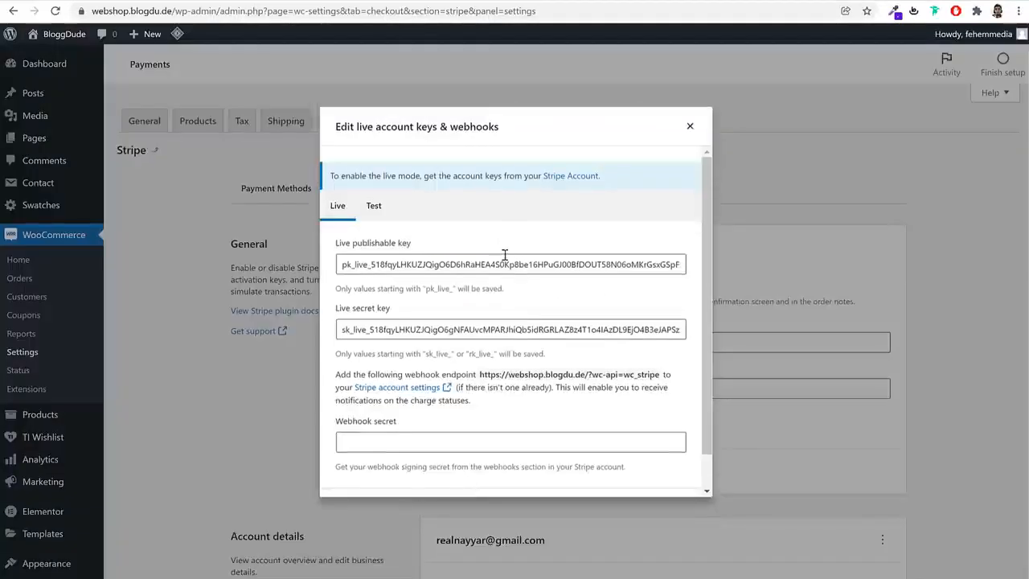
pyautogui.doubleClick(504, 257)
pyautogui.press('BackSpace')
pyautogui.doubleClick(514, 329)
pyautogui.press('BackSpace')
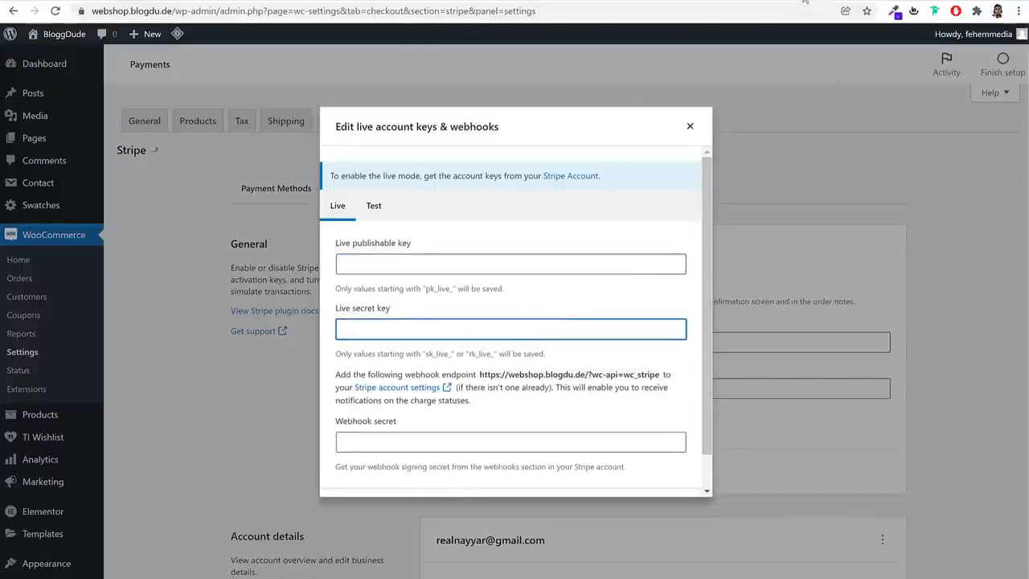
# Open the Stripe dashboard at dashboard.stripe.com/dashboard in a new tab
pyautogui.hotkey('ctrl', 't')
pyautogui.write('da')
pyautogui.press('Return')
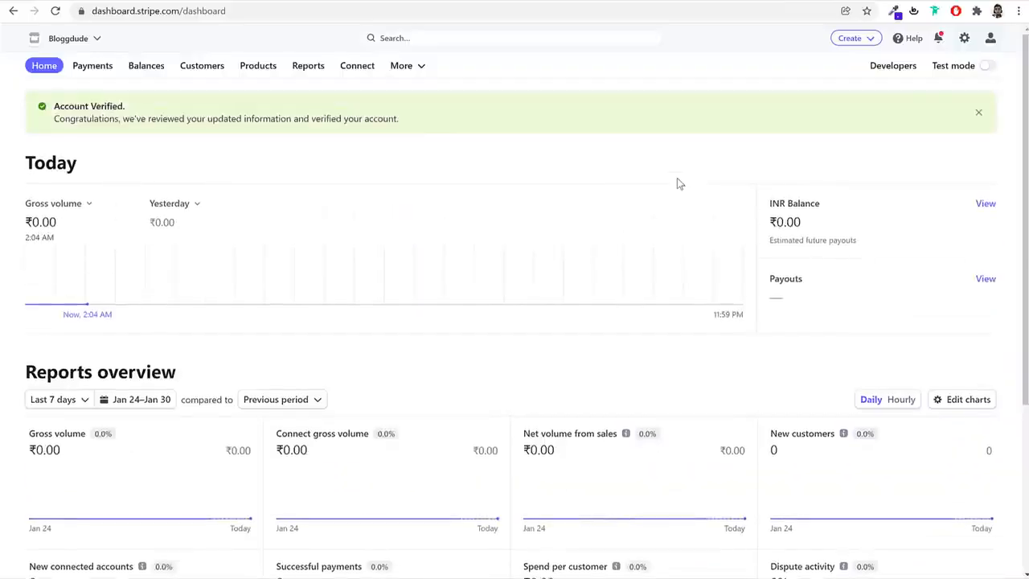
# Copy the live publishable key from Stripe's developer API keys and paste it into WooCommerce's Live publishable key field
pyautogui.click(897, 69)
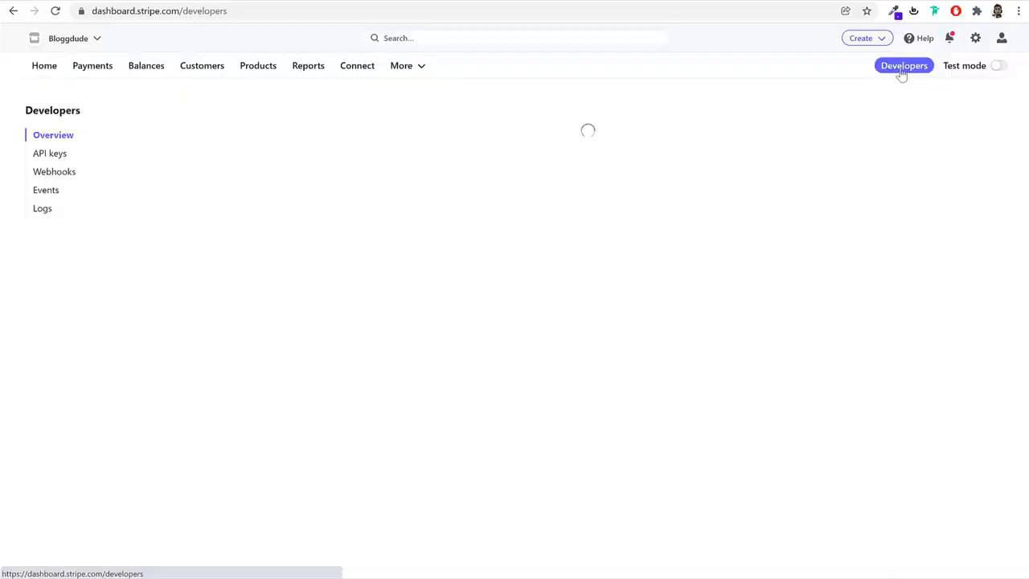
pyautogui.click(55, 154)
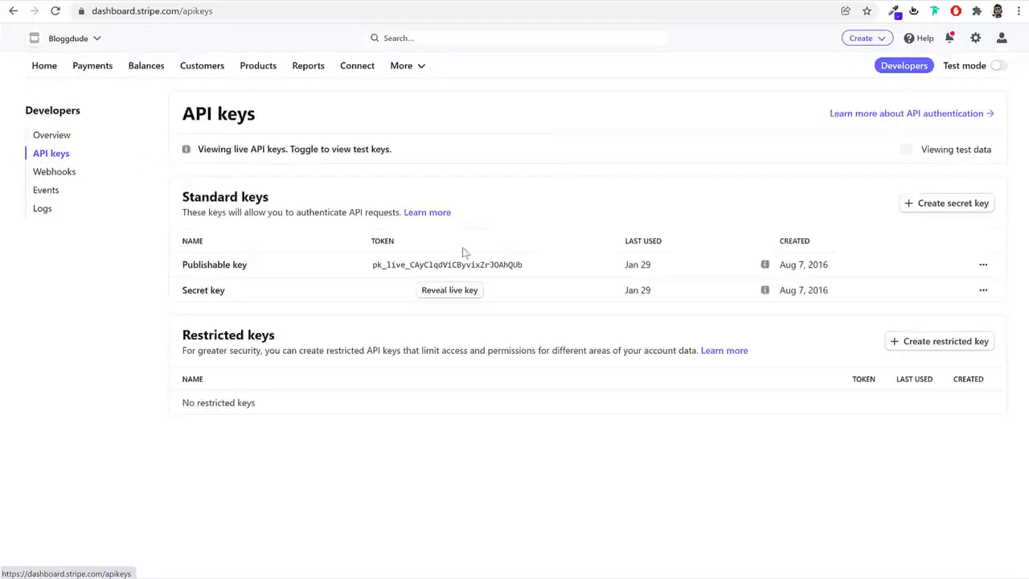
pyautogui.click(459, 268)
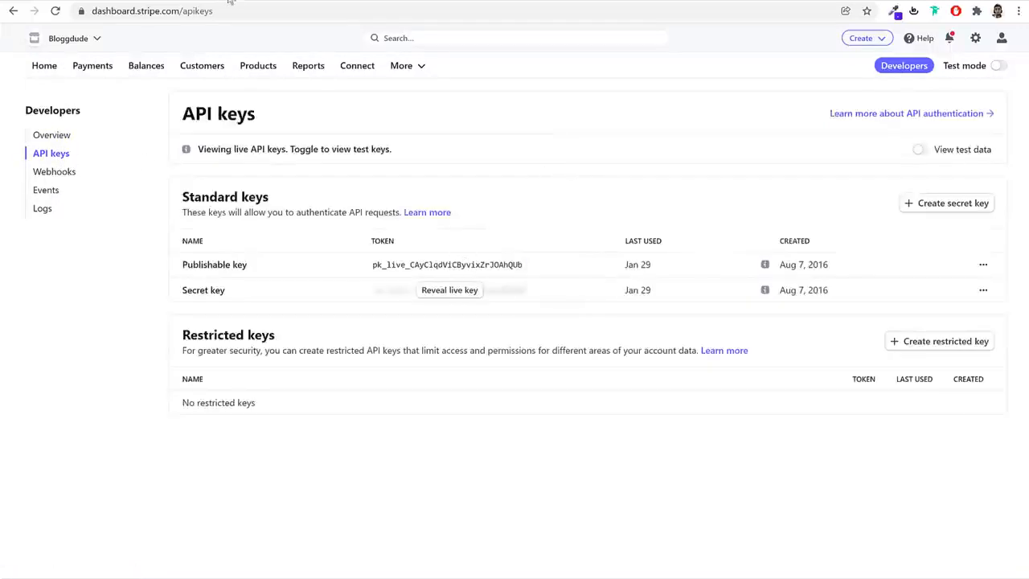
pyautogui.click(403, 272)
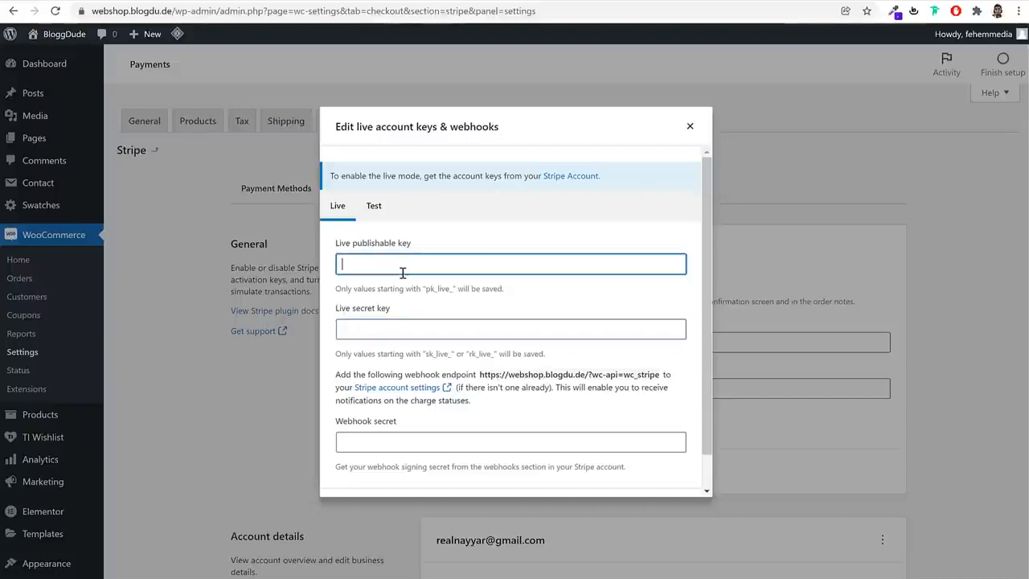
pyautogui.hotkey('ctrl', 'v')
# Copy Stripe's secret key into WooCommerce's Live secret key field and save the live keys
pyautogui.click(769, 1)
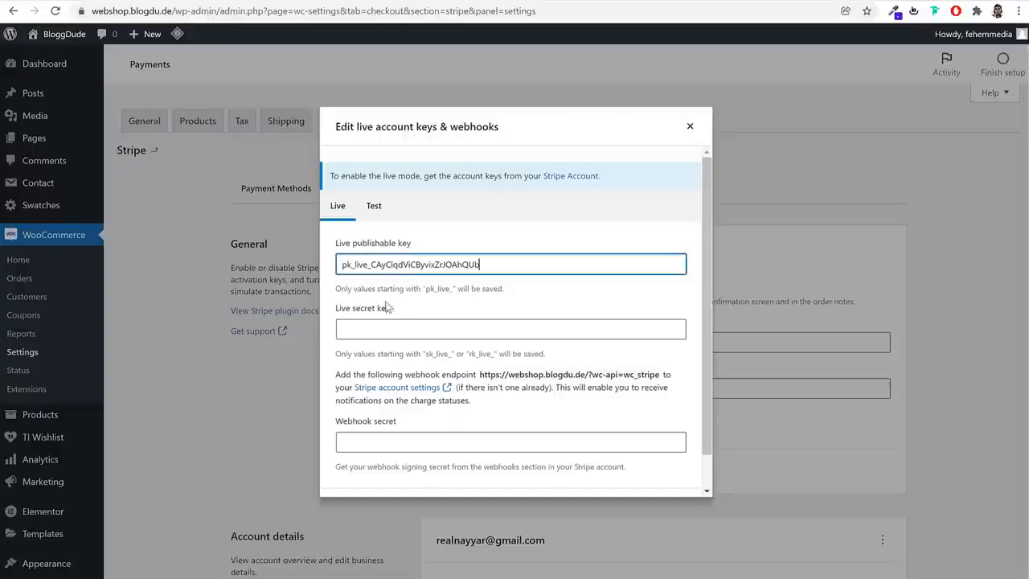
pyautogui.click(393, 330)
pyautogui.hotkey('ctrl', 'v')
pyautogui.scroll(-2, 635, 444)
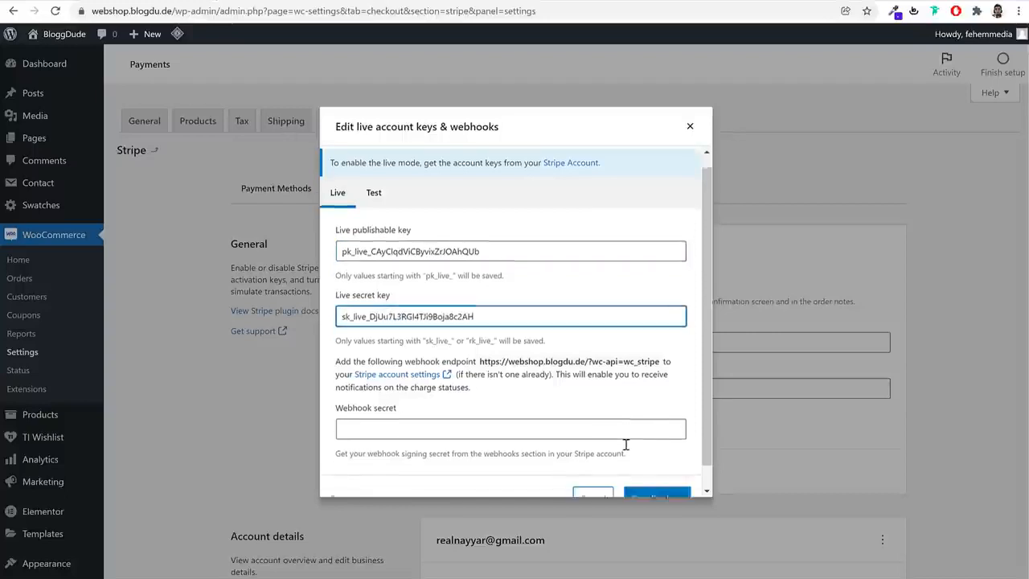
pyautogui.click(667, 475)
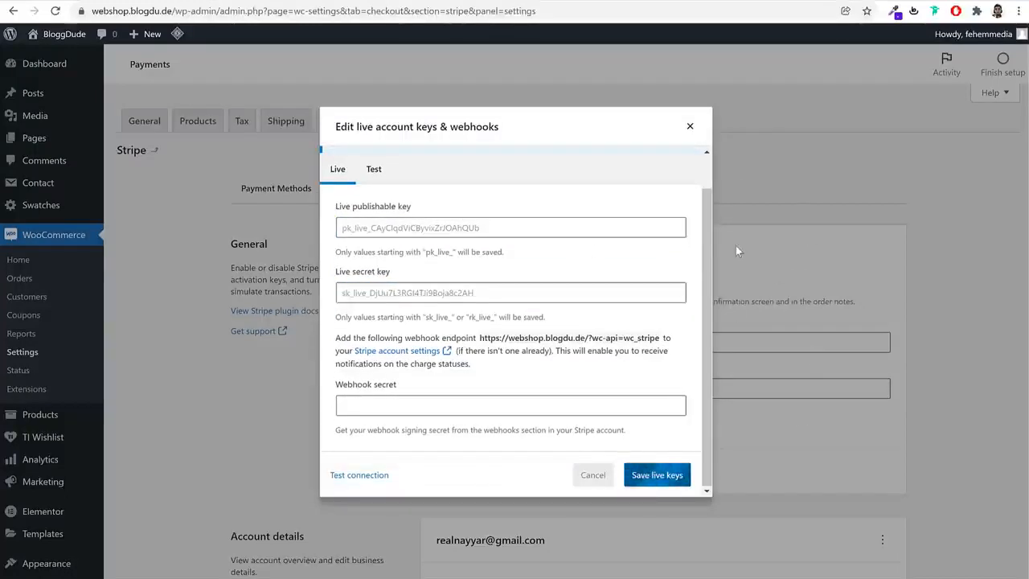
# Reopen Stripe's live account keys in WooCommerce, paste into the Webhook secret field and save the live keys
pyautogui.moveTo(481, 338); pyautogui.dragTo(661, 339)
pyautogui.click(595, 393)
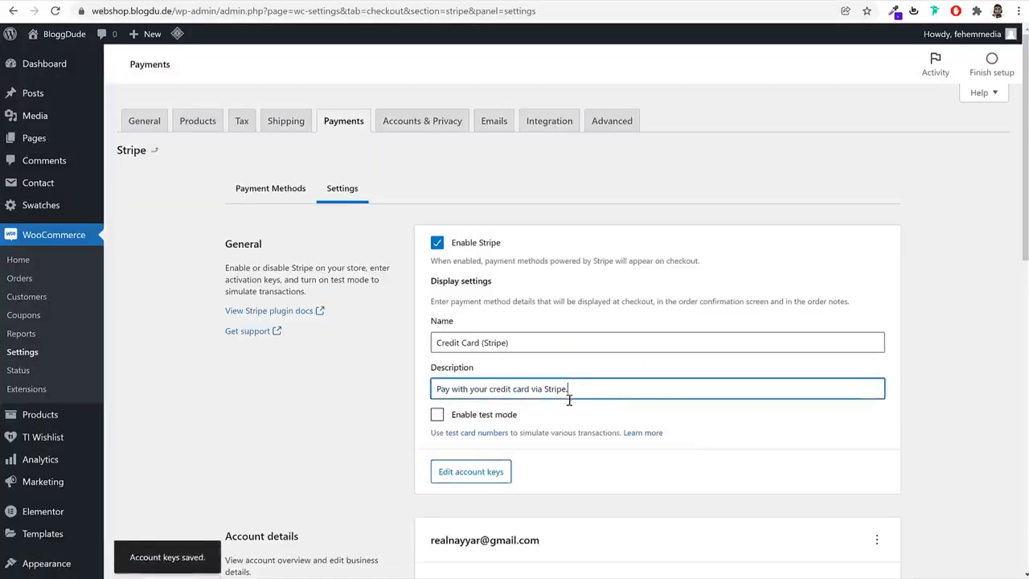
pyautogui.click(489, 422)
pyautogui.click(489, 422)
pyautogui.click(471, 472)
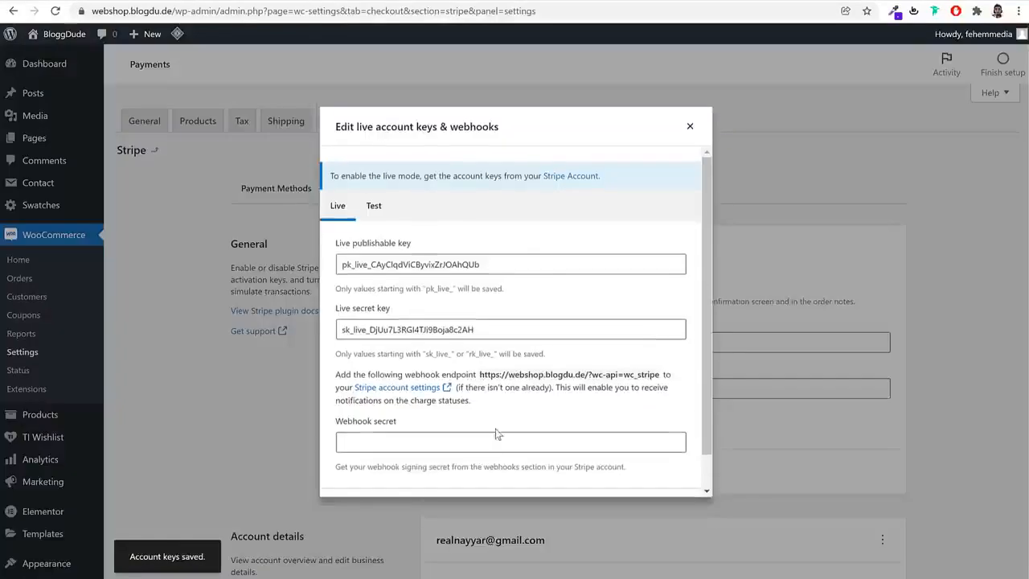
pyautogui.click(494, 435)
pyautogui.hotkey('ctrl', 'v')
pyautogui.click(673, 475)
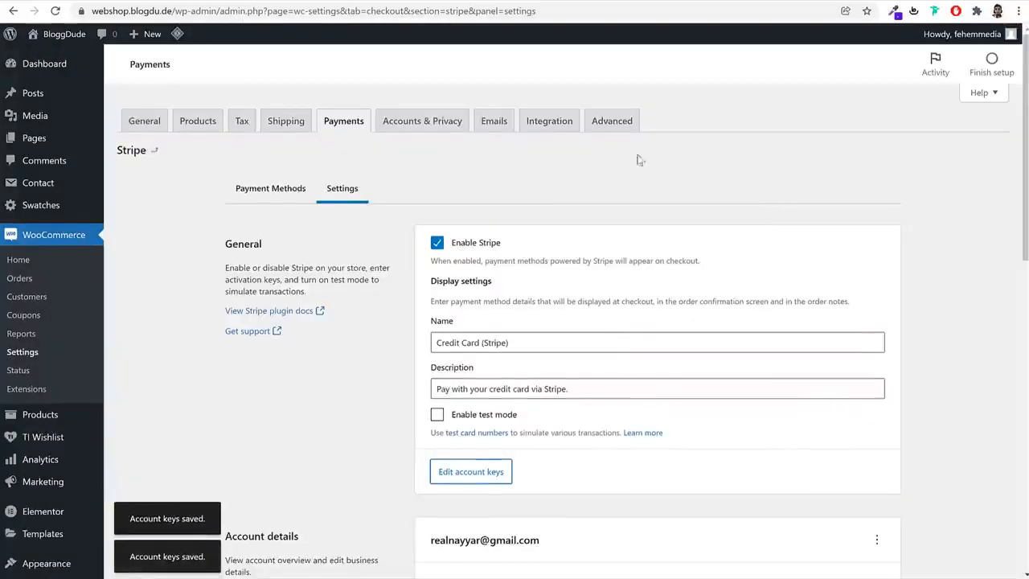
# Open the Razorpay payment method's settings and locate the Key ID and Key Secret fields
pyautogui.click(354, 124)
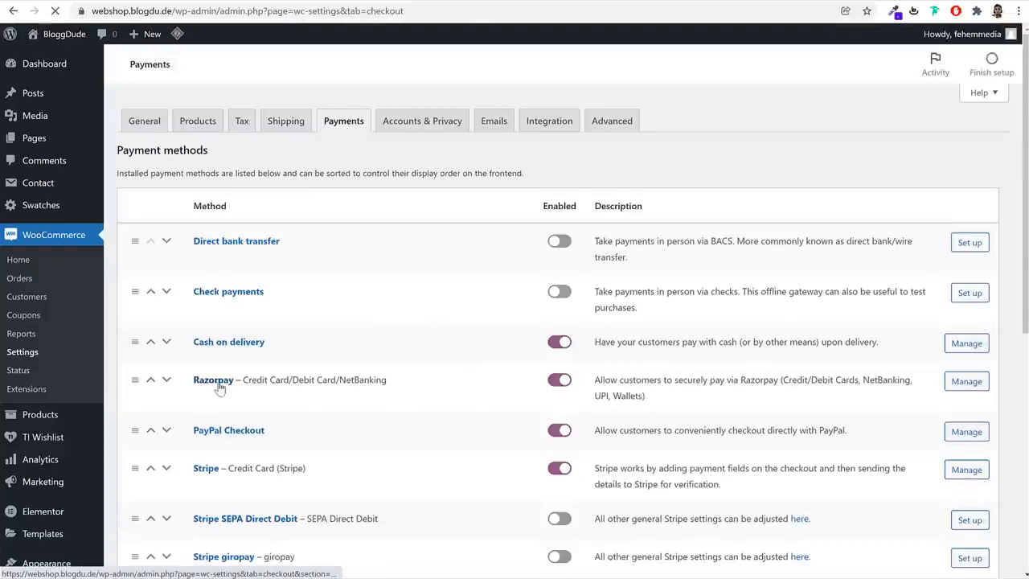
pyautogui.click(213, 381)
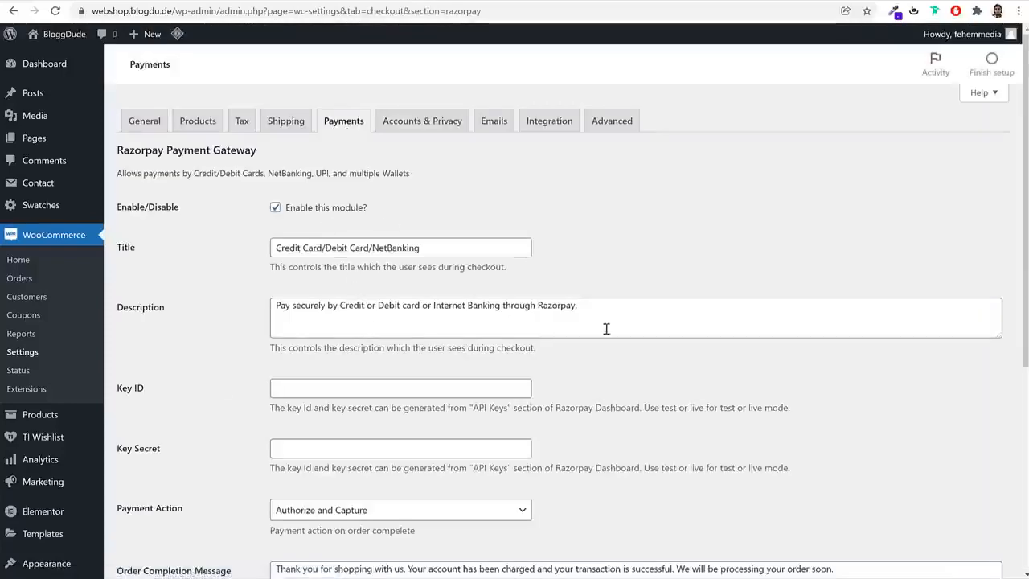
pyautogui.scroll(-3, 606, 329)
pyautogui.moveTo(137, 258); pyautogui.dragTo(117, 258)
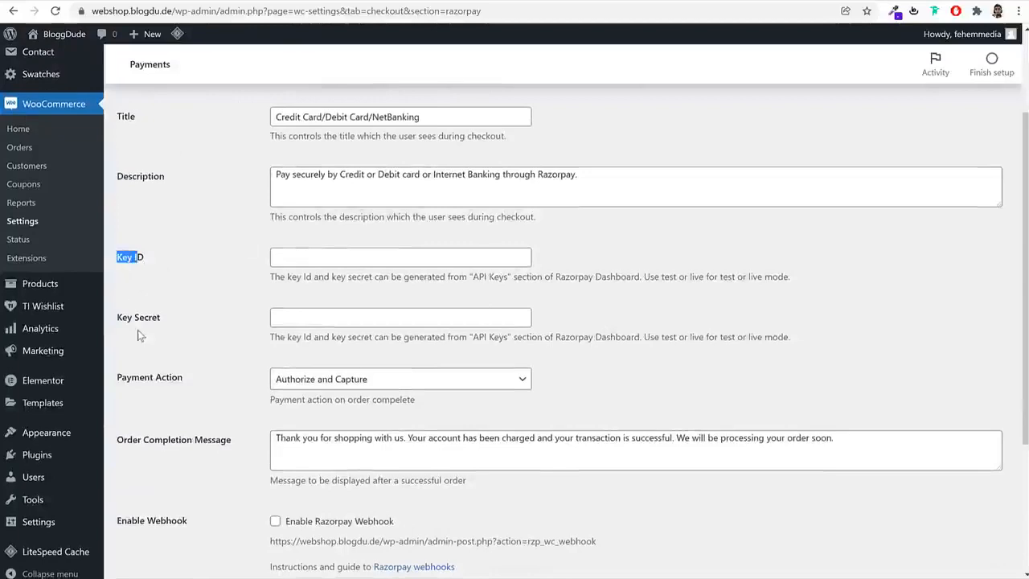
# Open dashboard.razorpay.com in a new tab and log in to the Razorpay account
pyautogui.hotkey('ctrl', 't')
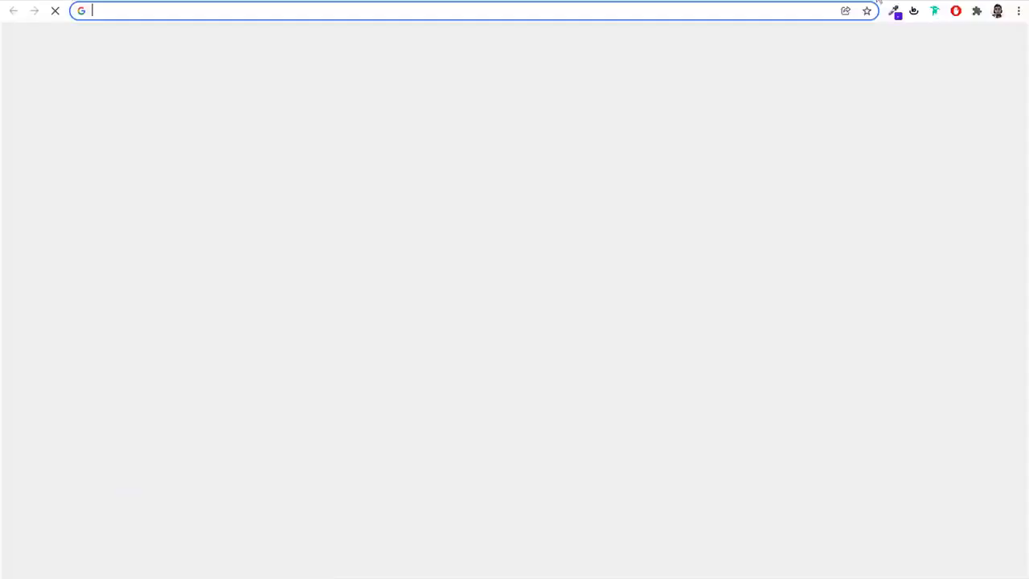
pyautogui.write('das')
pyautogui.press('Down')
pyautogui.press('Down')
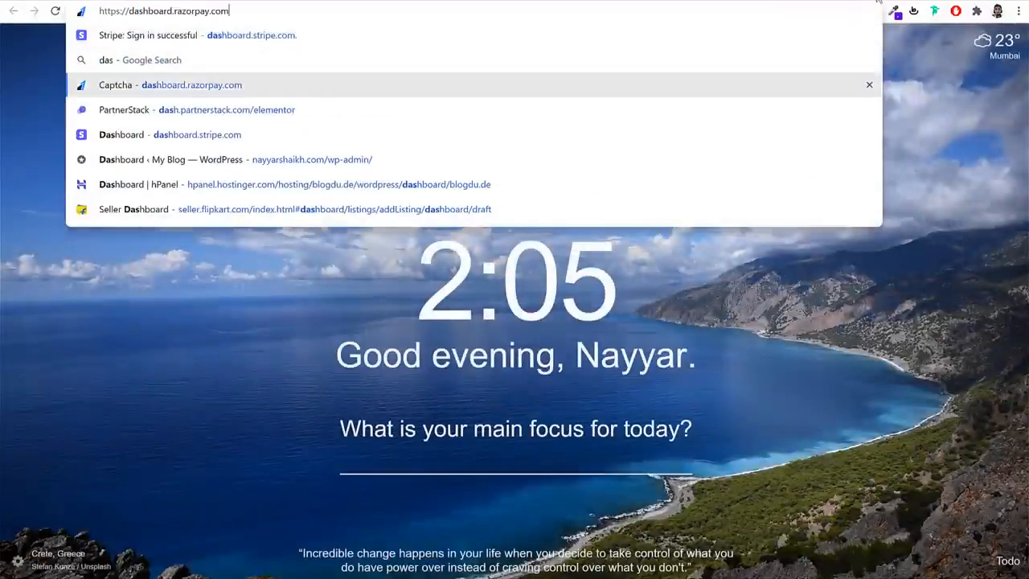
pyautogui.press('Return')
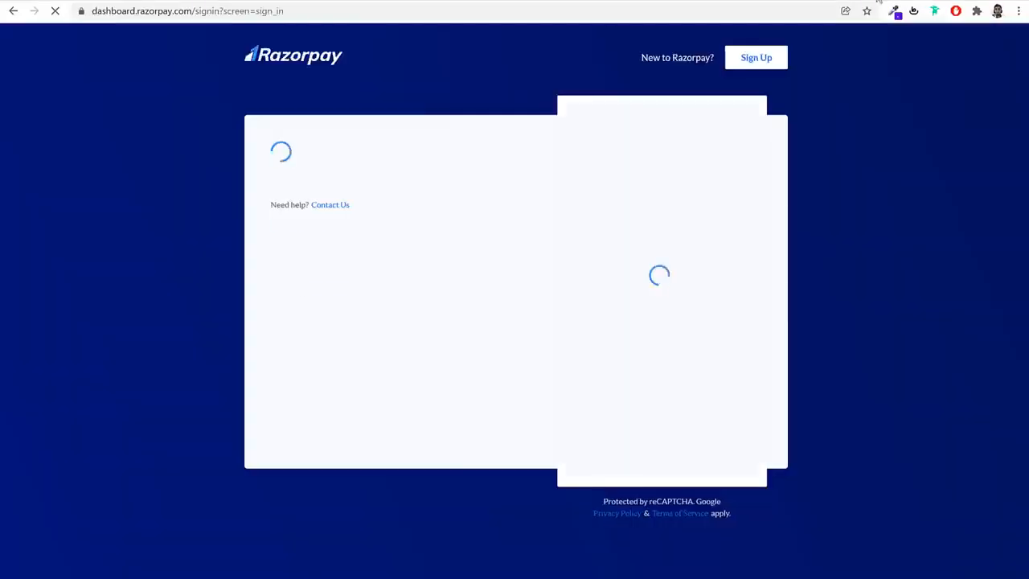
pyautogui.click(724, 238)
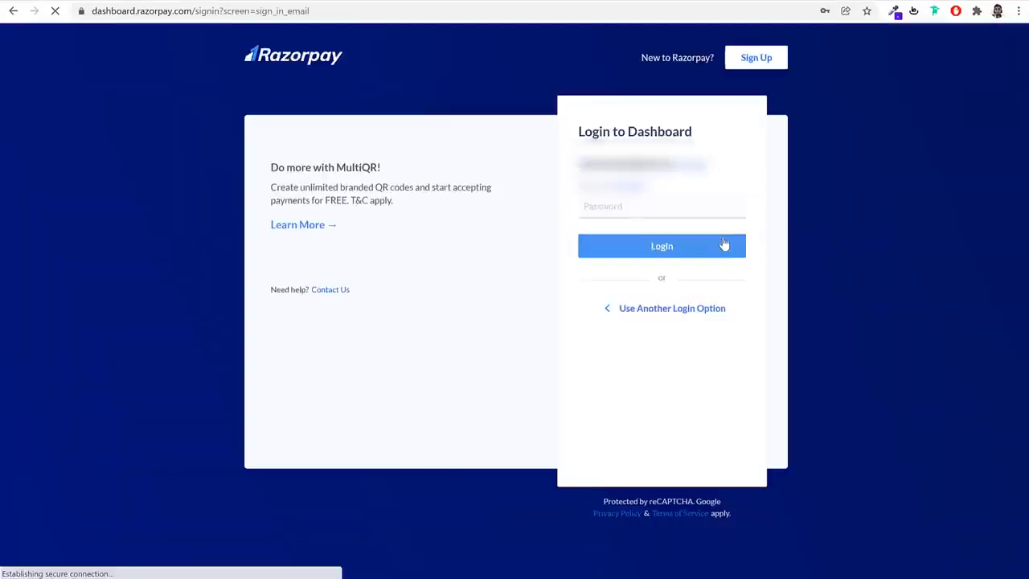
pyautogui.click(705, 246)
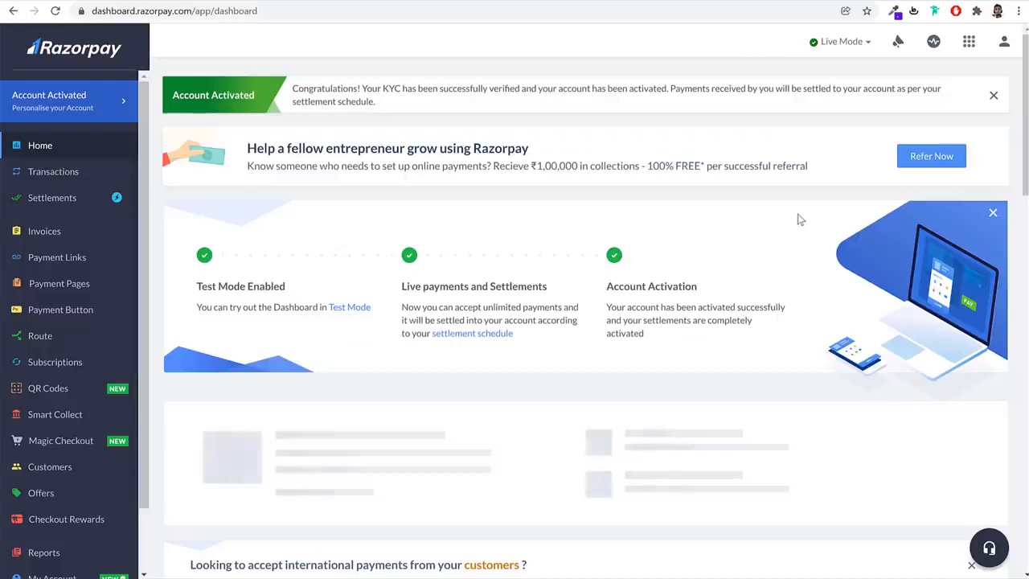
# Open the API Keys section of the Razorpay account settings
pyautogui.scroll(-1, 80, 320)
pyautogui.scroll(-1, 80, 320)
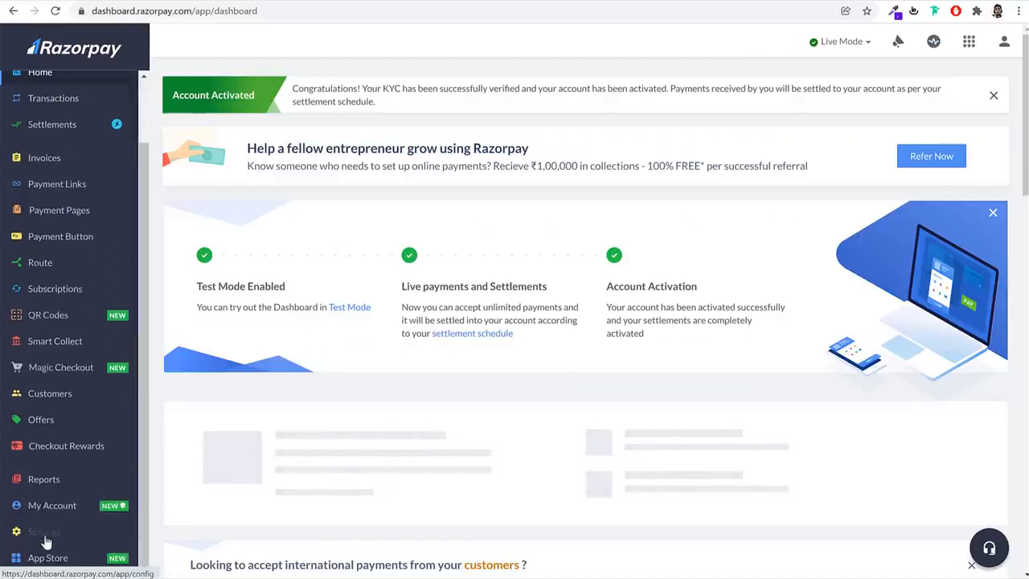
pyautogui.click(46, 537)
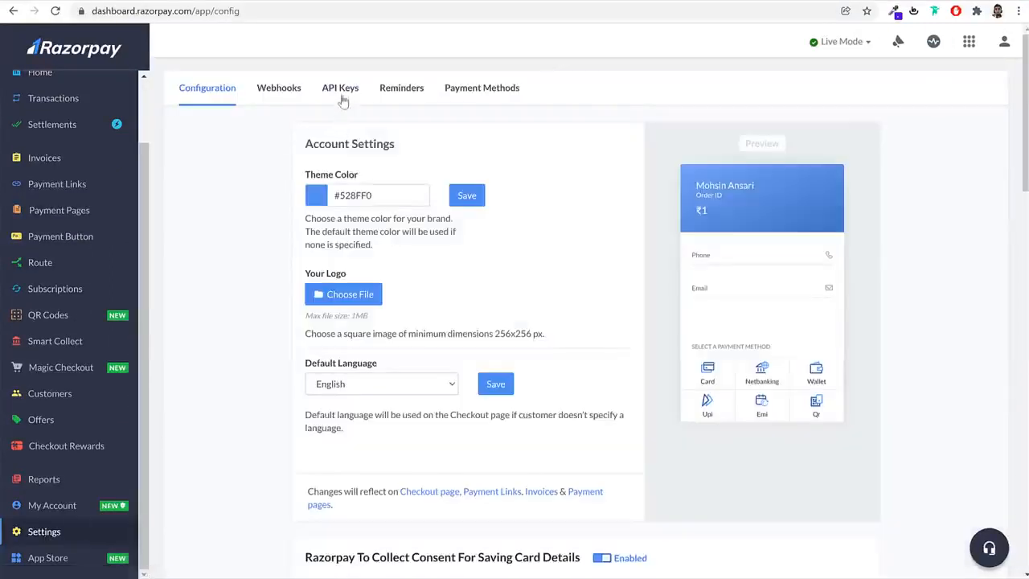
pyautogui.click(342, 95)
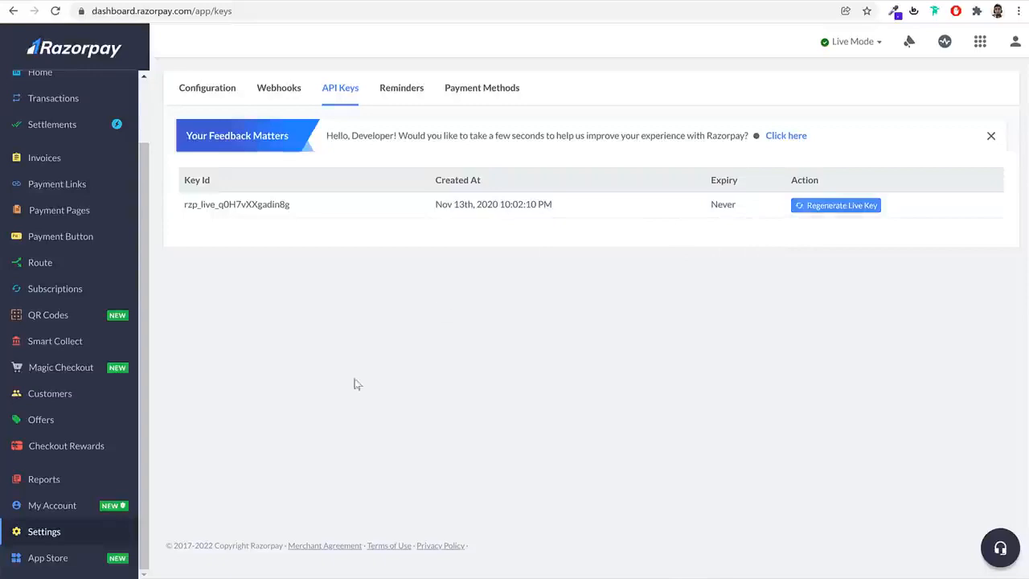
# Open the DummyKeys file from the eComm 2022 folder in Excel and copy its key_id into WooCommerce's Razorpay Key ID field
pyautogui.hotkey('alt', 'Tab')
pyautogui.click(702, 205)
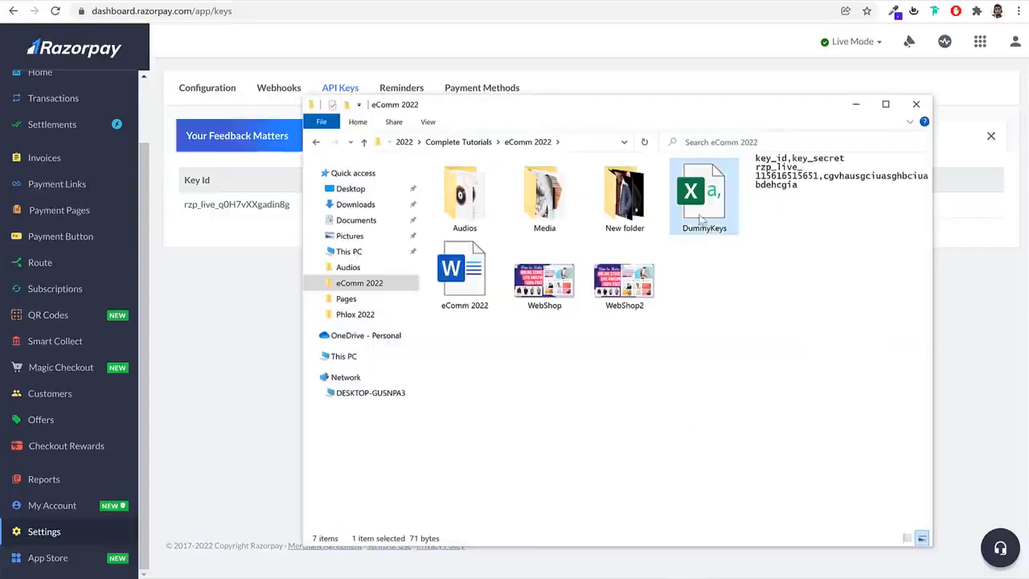
pyautogui.doubleClick(697, 201)
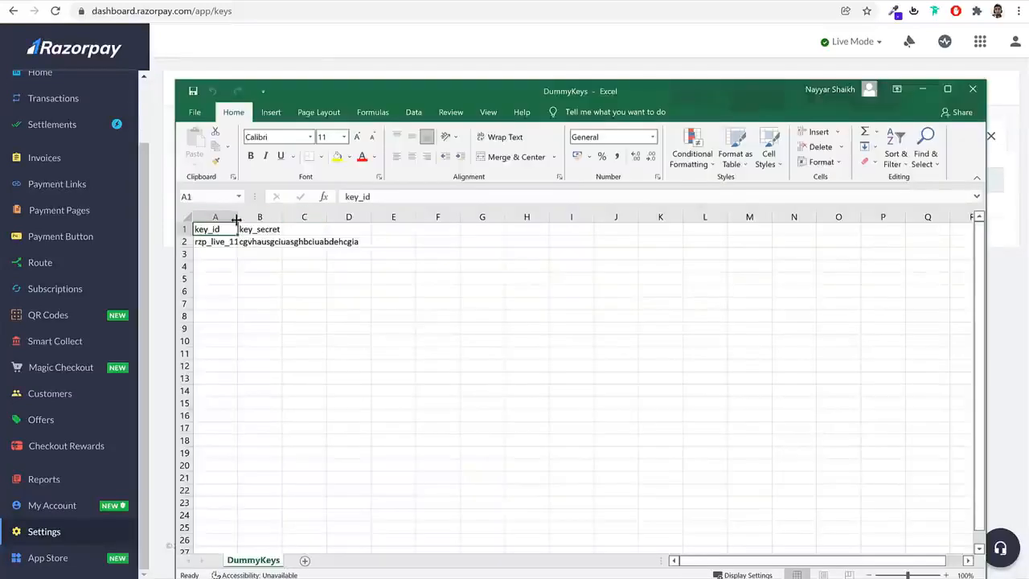
pyautogui.doubleClick(238, 216)
pyautogui.doubleClick(242, 240)
pyautogui.doubleClick(242, 240)
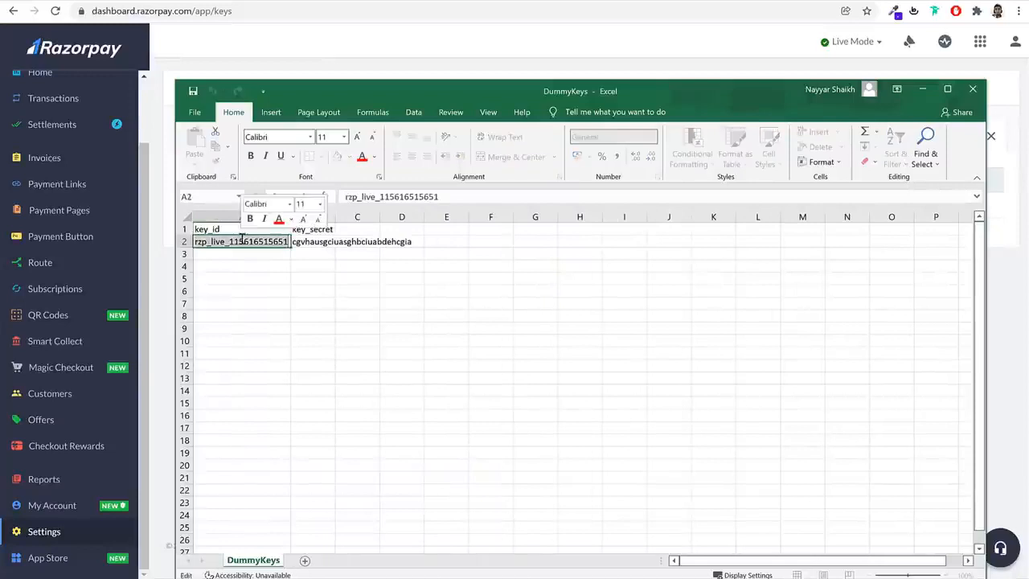
pyautogui.hotkey('ctrl', 'c')
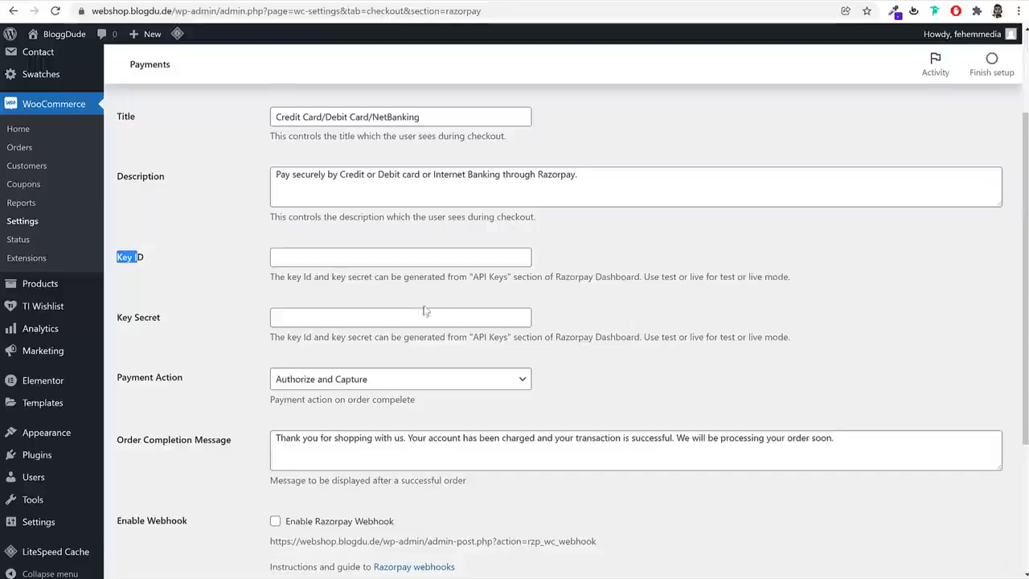
pyautogui.click(329, 262)
pyautogui.hotkey('ctrl', 'v')
# Copy the key_secret from the DummyKeys sheet into Razorpay's Key Secret field in WooCommerce and save the changes
pyautogui.hotkey('alt', 'Tab')
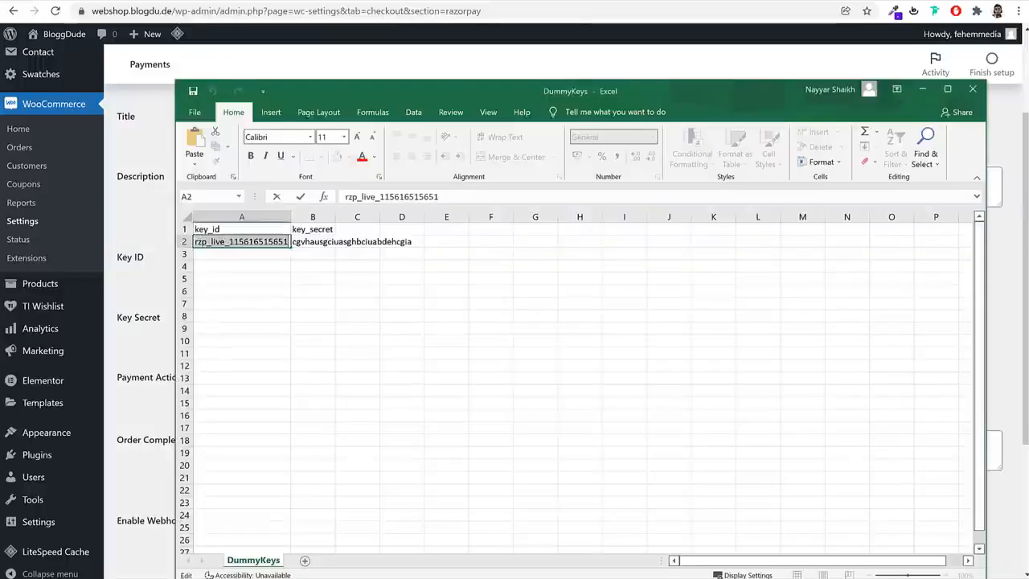
pyautogui.click(320, 241)
pyautogui.hotkey('ctrl', 'c')
pyautogui.hotkey('alt', 'Tab')
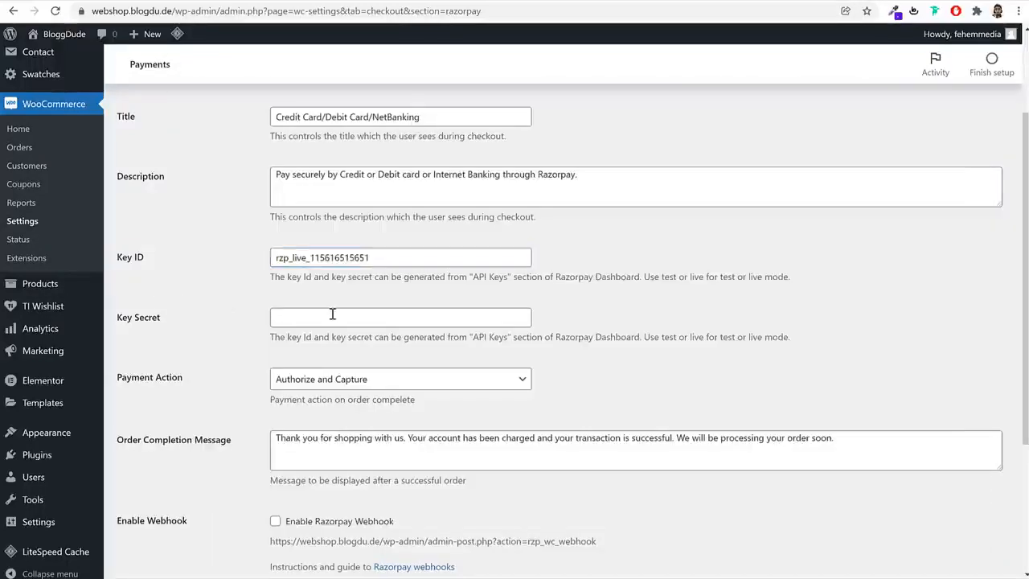
pyautogui.click(390, 316)
pyautogui.hotkey('ctrl', 'v')
pyautogui.scroll(-3, 613, 368)
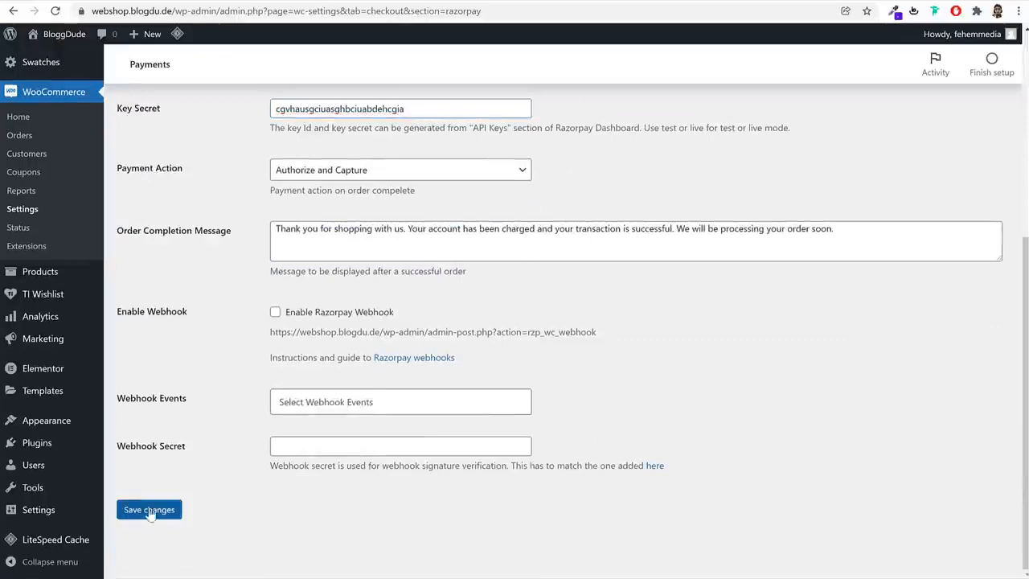
pyautogui.click(150, 511)
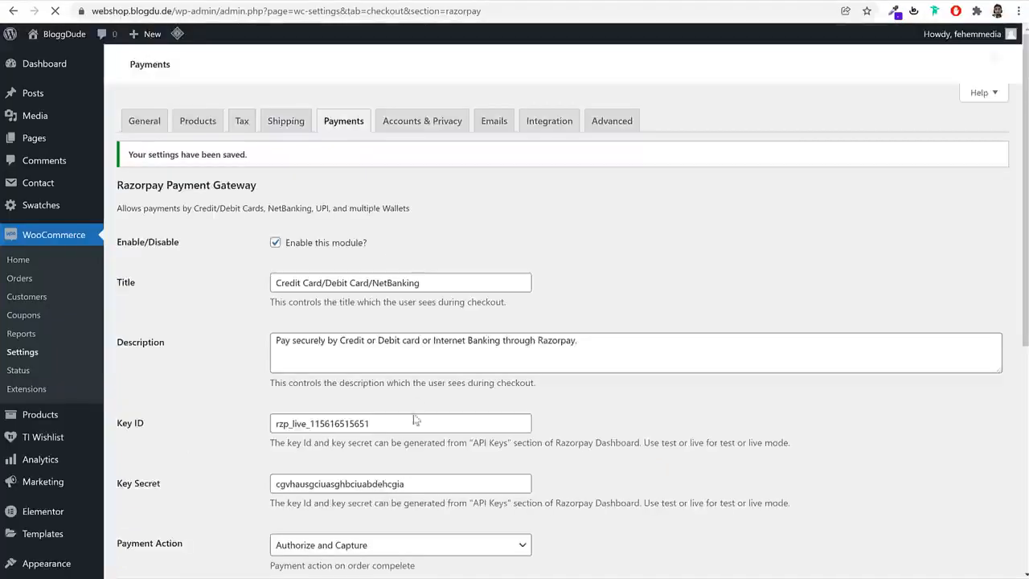
# Review the saved Razorpay settings and return to WooCommerce's list of payment methods
pyautogui.scroll(-3, 416, 421)
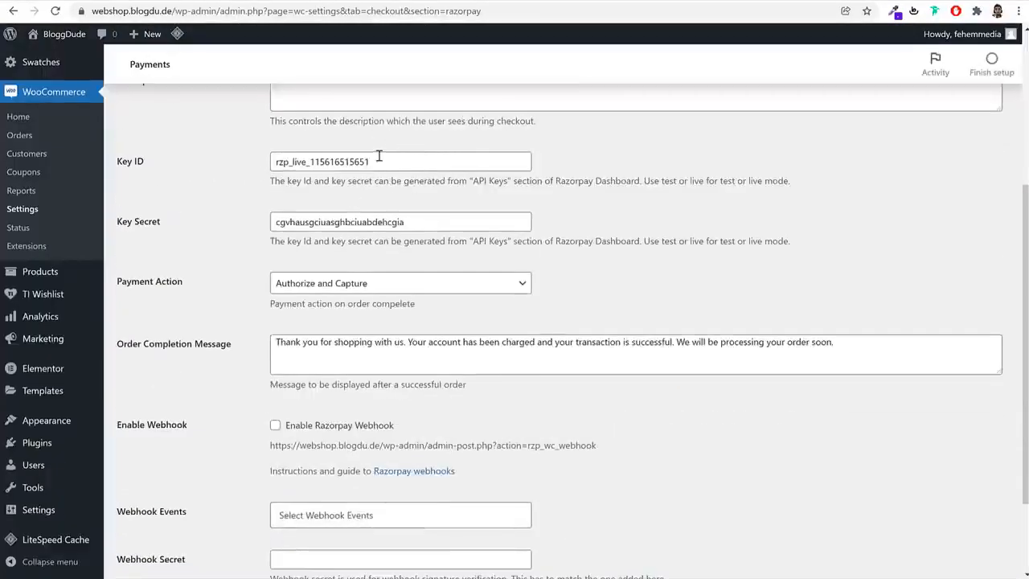
pyautogui.scroll(4, 380, 206)
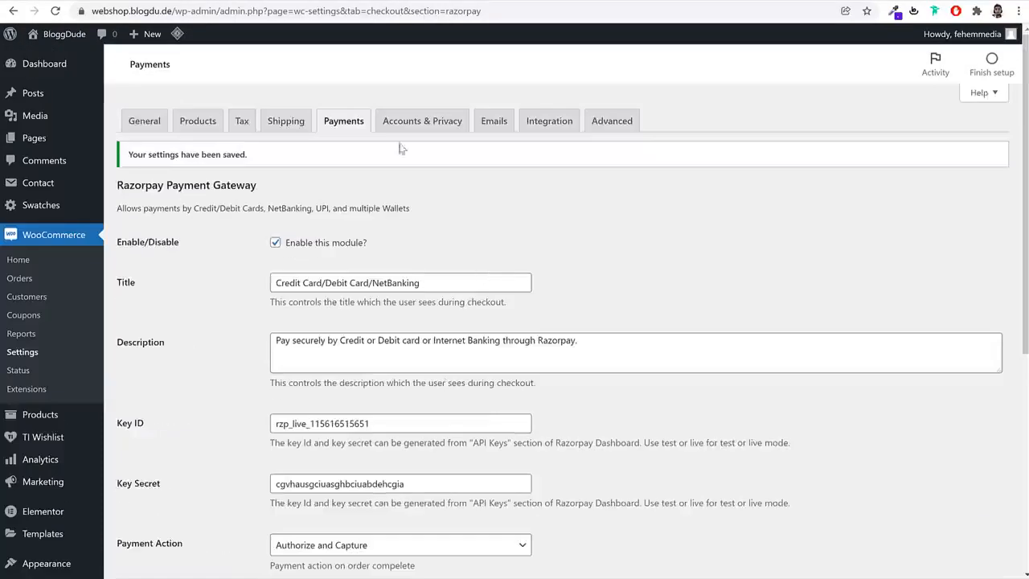
pyautogui.click(352, 122)
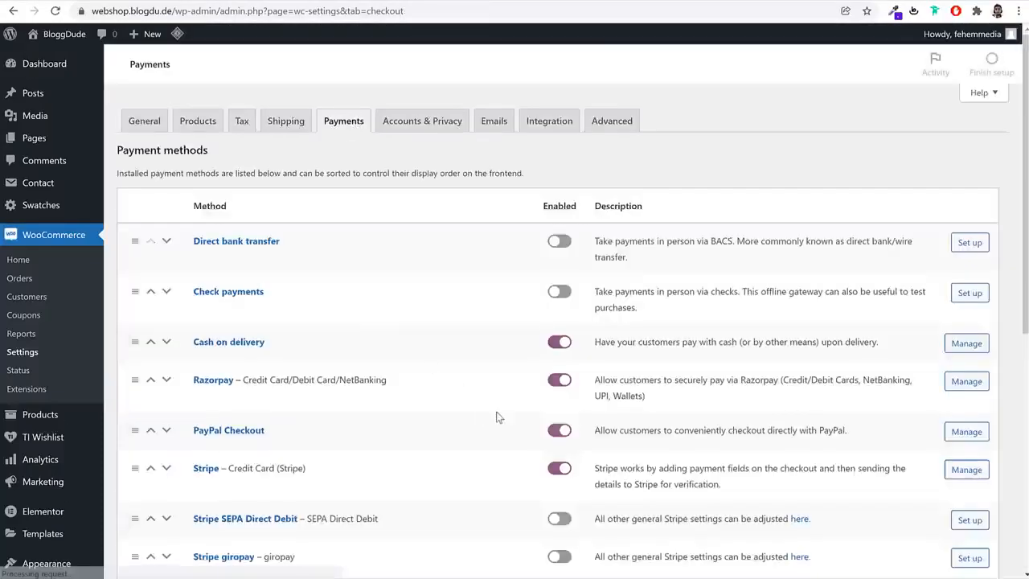
pyautogui.scroll(-5, 497, 414)
pyautogui.scroll(5, 496, 412)
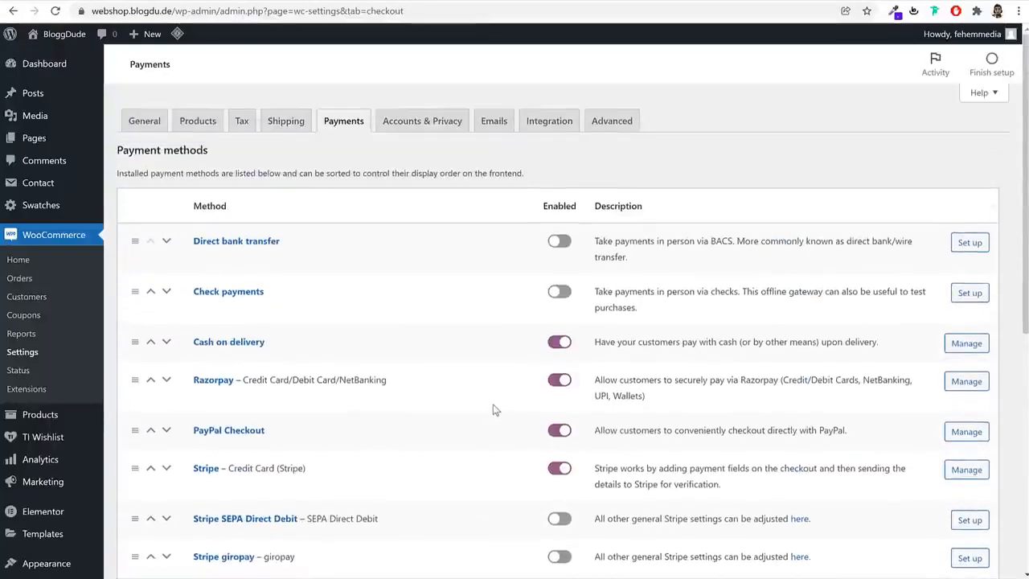
# In Accounts & Privacy, allow customers to log in during checkout and create accounts during checkout and on the "My account" page
pyautogui.click(430, 120)
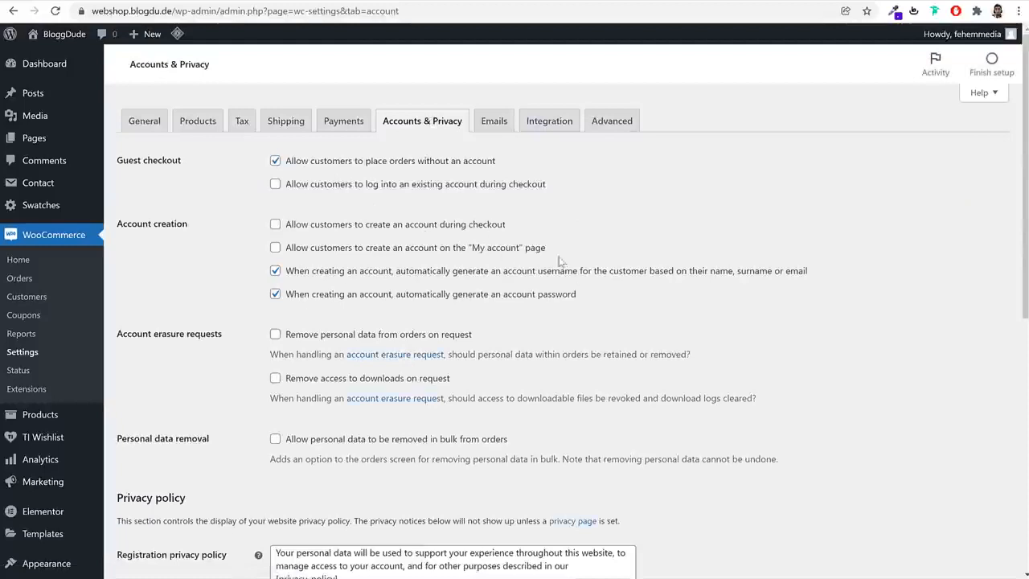
pyautogui.moveTo(294, 187); pyautogui.dragTo(531, 193)
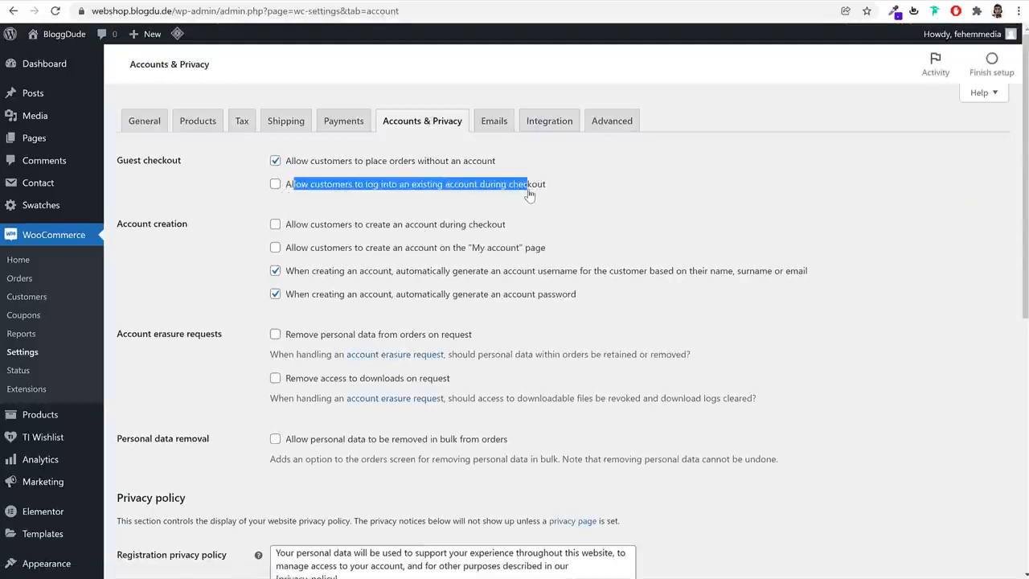
pyautogui.click(445, 190)
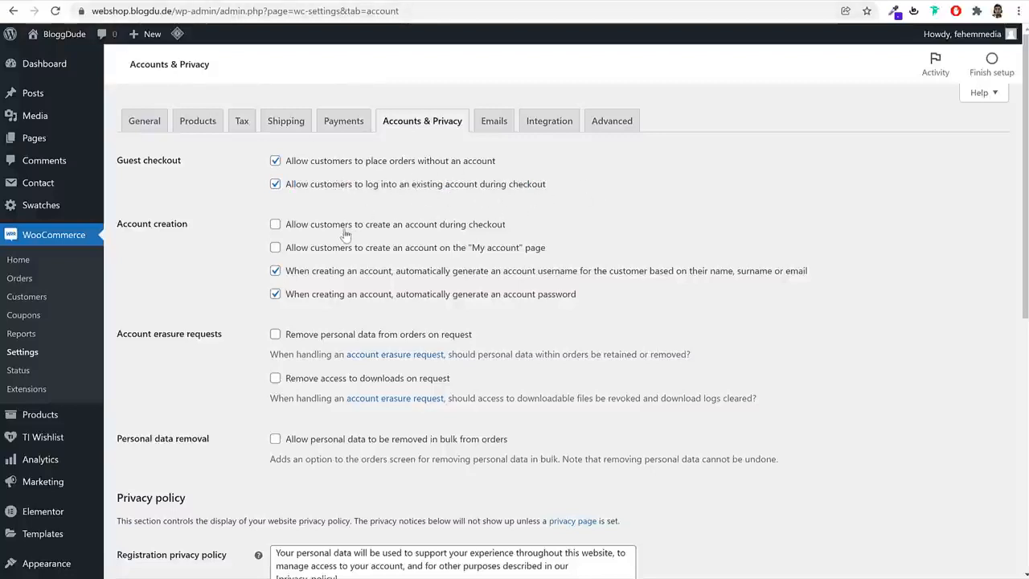
pyautogui.moveTo(298, 232); pyautogui.dragTo(511, 230)
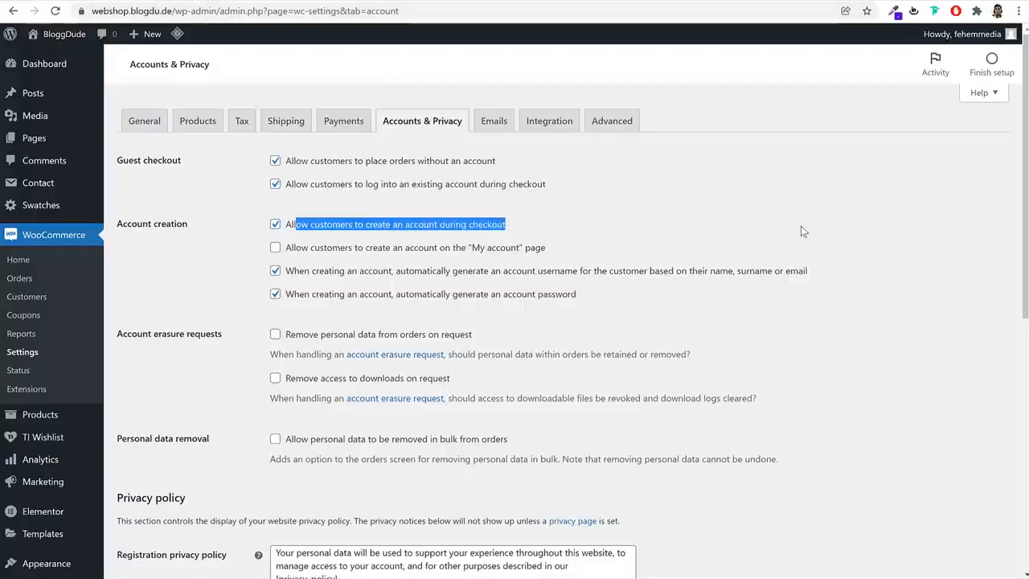
pyautogui.click(858, 239)
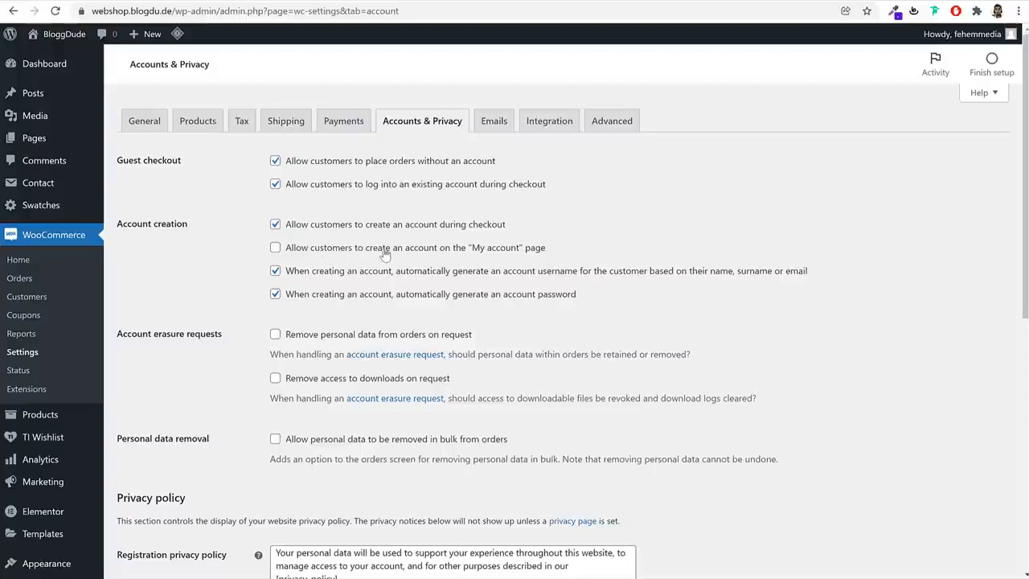
pyautogui.click(480, 252)
# Turn off automatic generation of account usernames and passwords, and save the Accounts & Privacy settings
pyautogui.click(319, 271)
pyautogui.click(315, 293)
pyautogui.click(276, 272)
pyautogui.click(276, 294)
pyautogui.moveTo(393, 274); pyautogui.dragTo(536, 302)
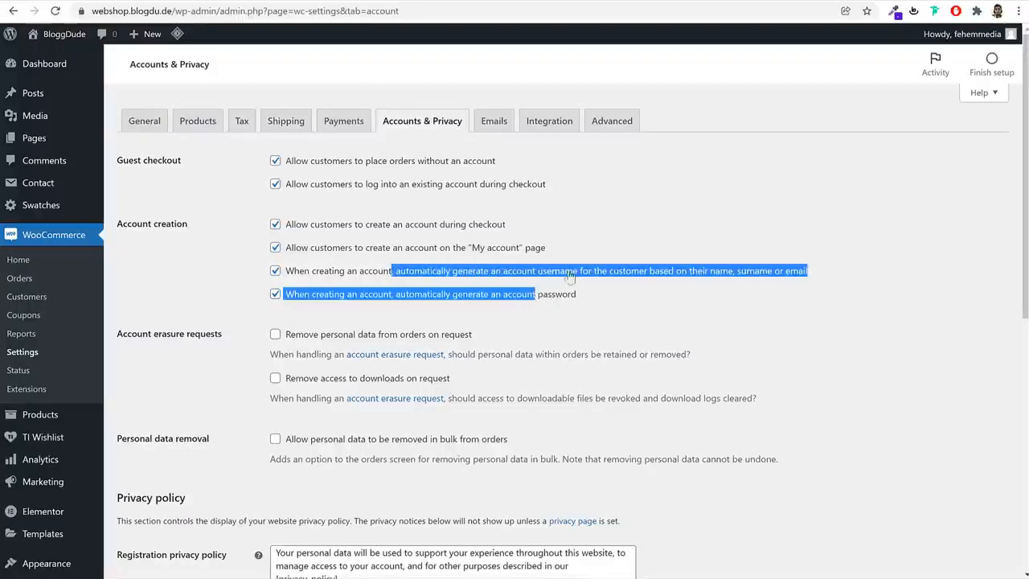
pyautogui.click(646, 316)
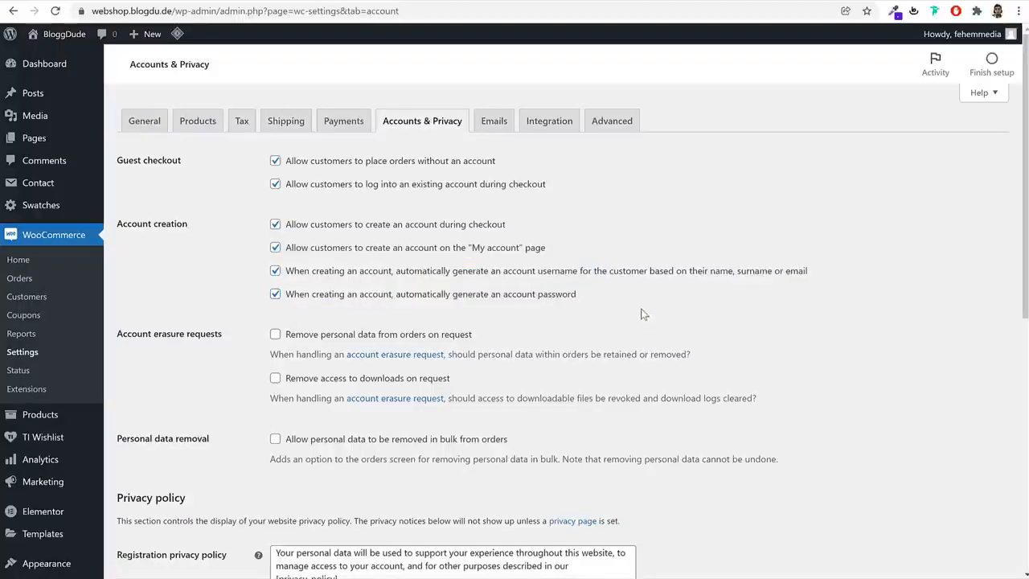
pyautogui.click(276, 271)
pyautogui.click(276, 294)
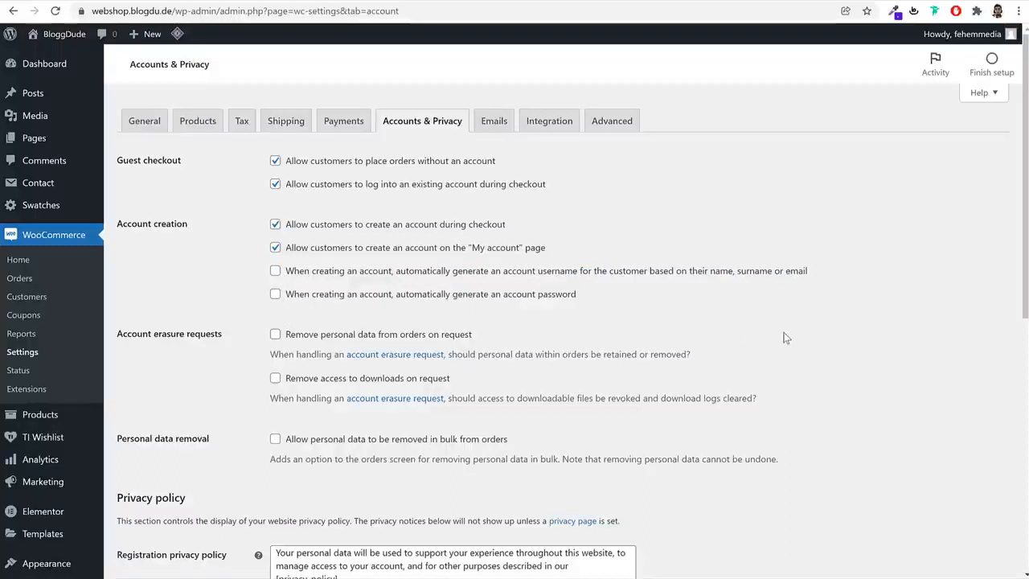
pyautogui.scroll(-6, 702, 388)
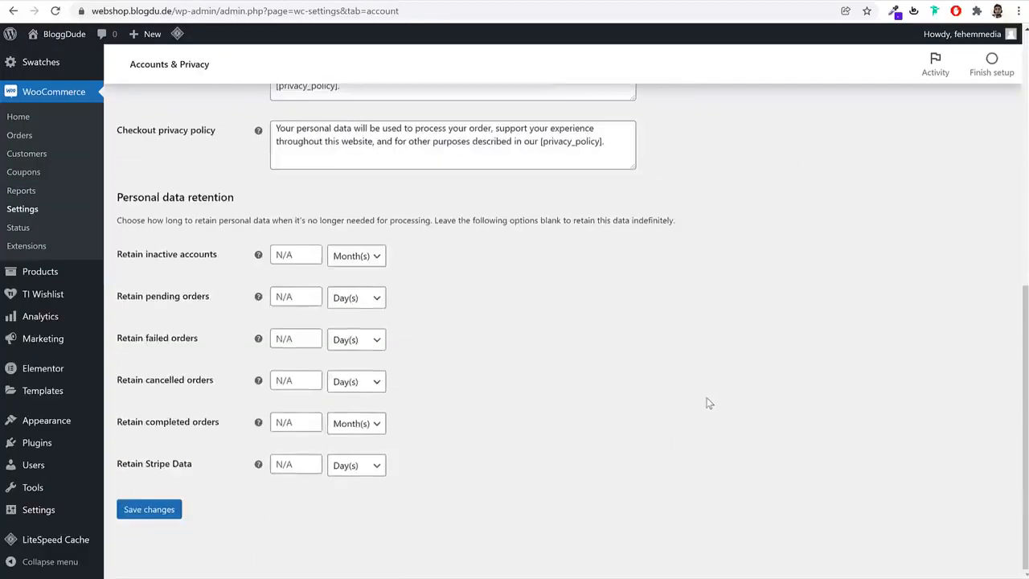
pyautogui.click(159, 509)
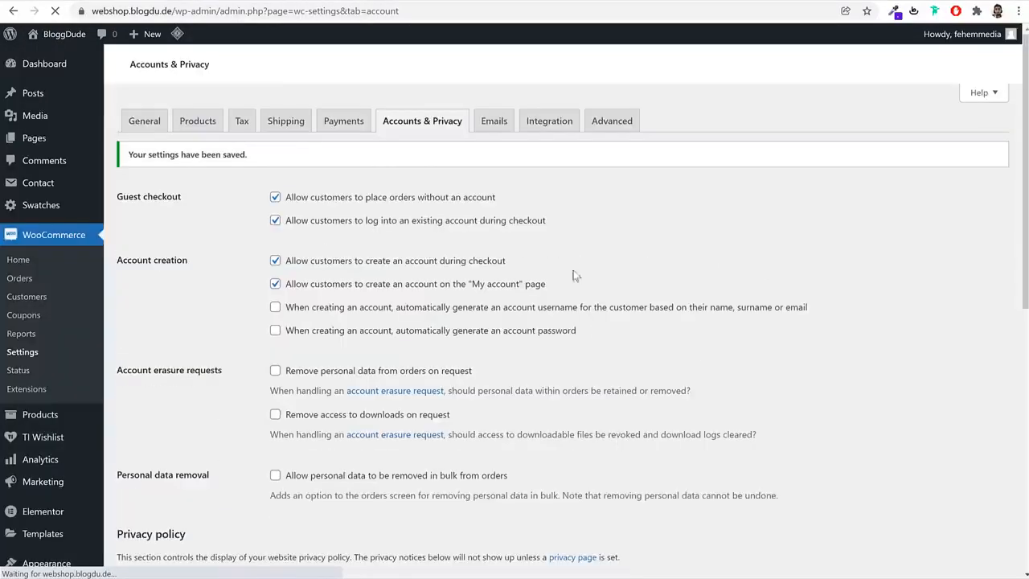
# Open WooCommerce's Advanced settings and save the page setup with its Cart, Checkout and My account pages
pyautogui.click(630, 129)
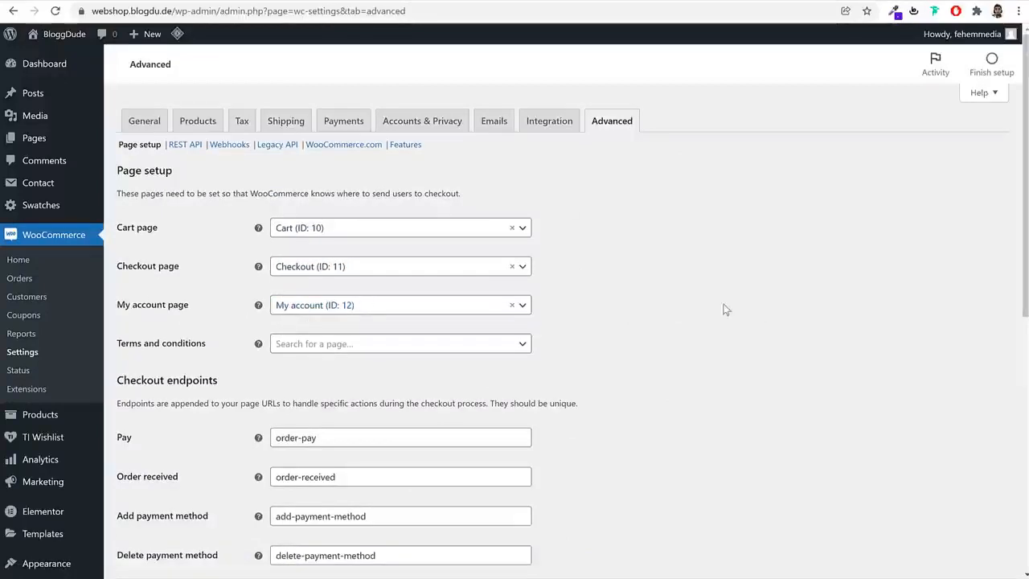
pyautogui.scroll(-6, 735, 437)
pyautogui.click(149, 509)
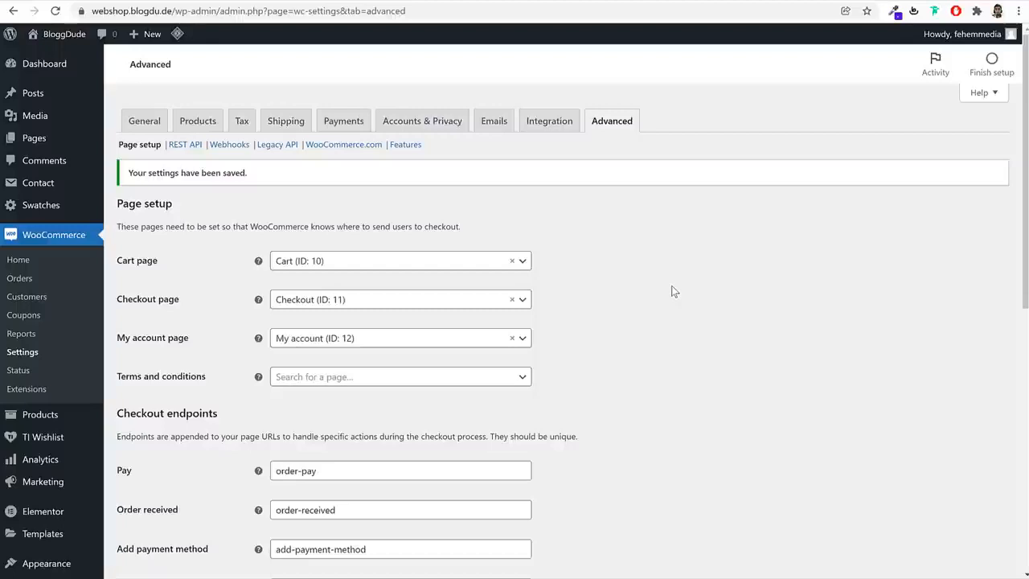
# Create a new product named Black Fashion Jacket, copying the name from the reference shop's product page, and dismiss the product tutorial
pyautogui.click(36, 414)
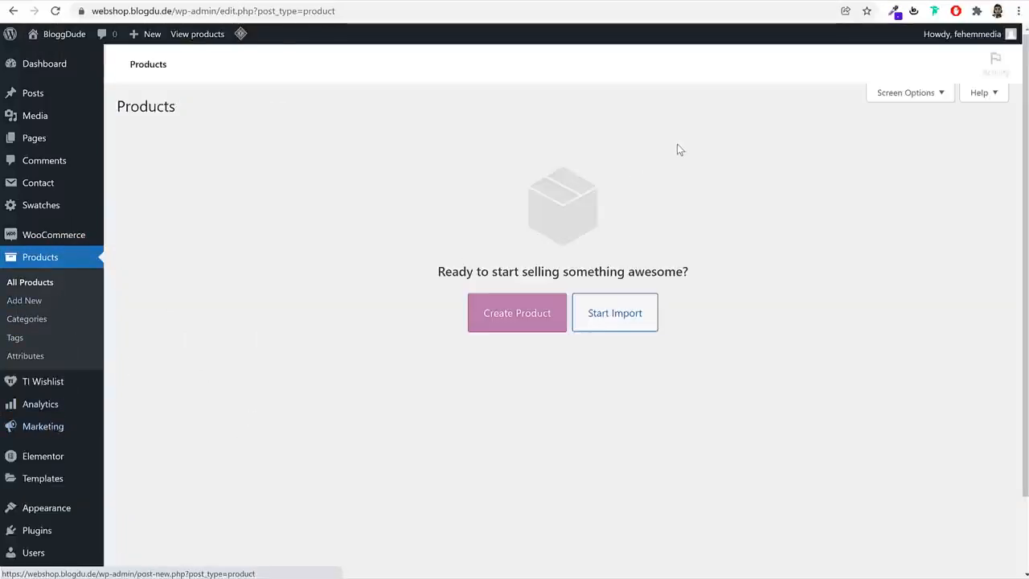
pyautogui.click(554, 319)
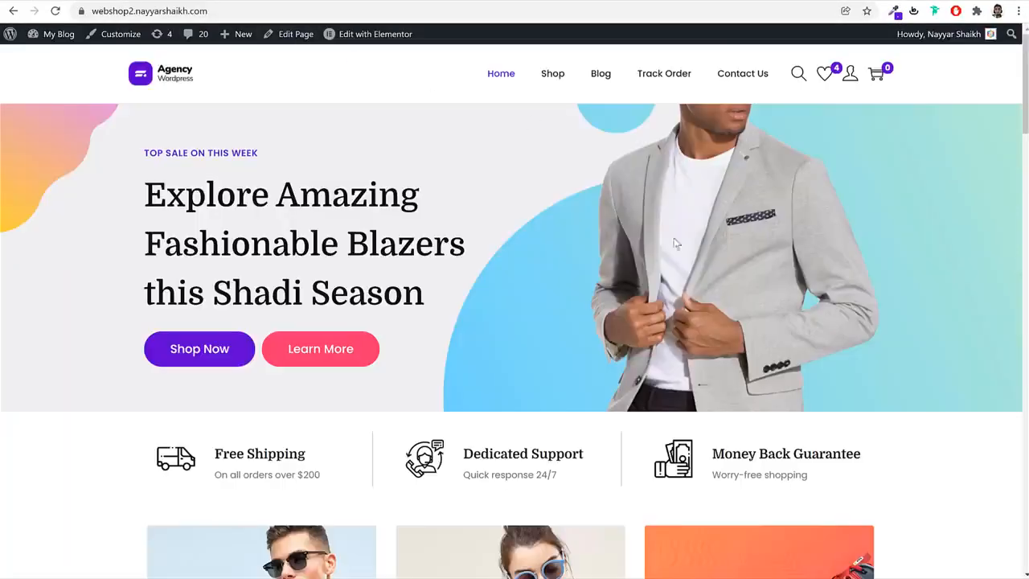
pyautogui.scroll(-11, 738, 317)
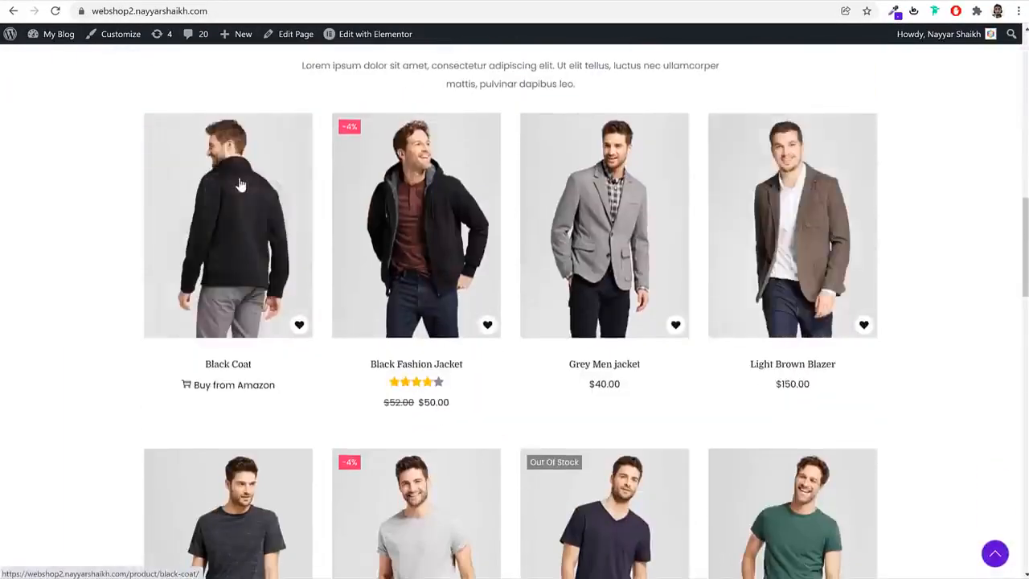
pyautogui.click(431, 217)
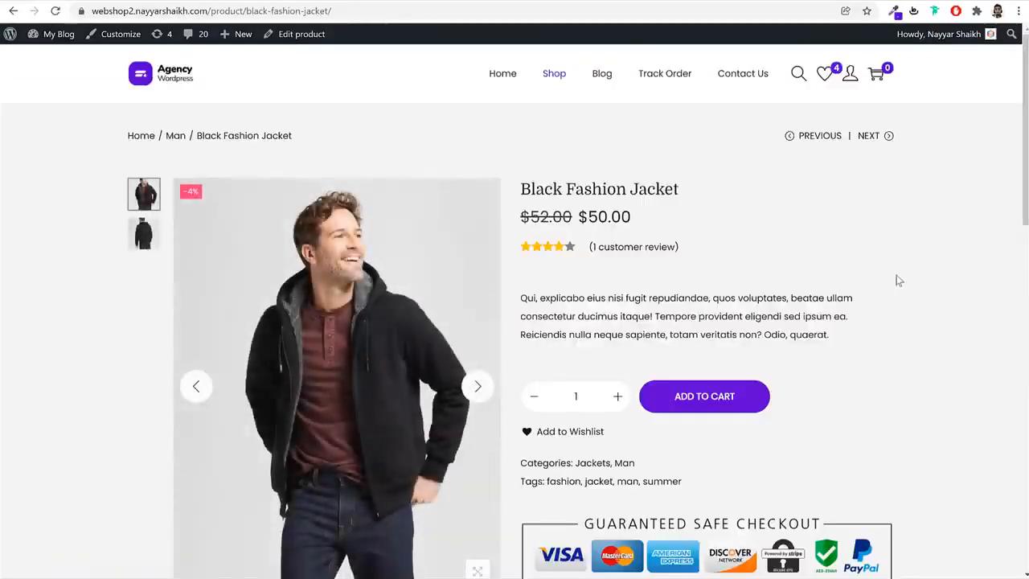
pyautogui.tripleClick(661, 199)
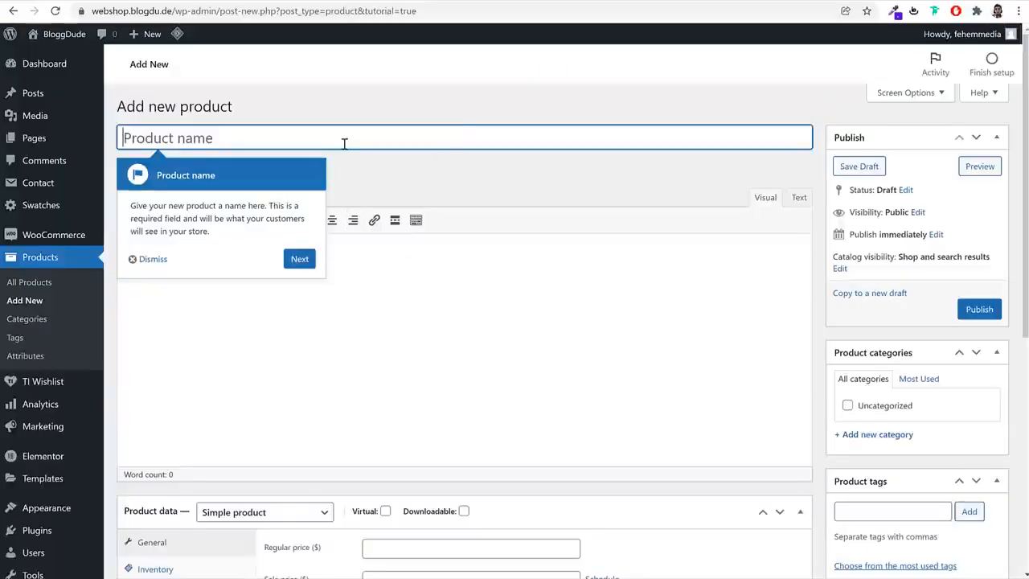
pyautogui.write('Black Fashion Jacket')
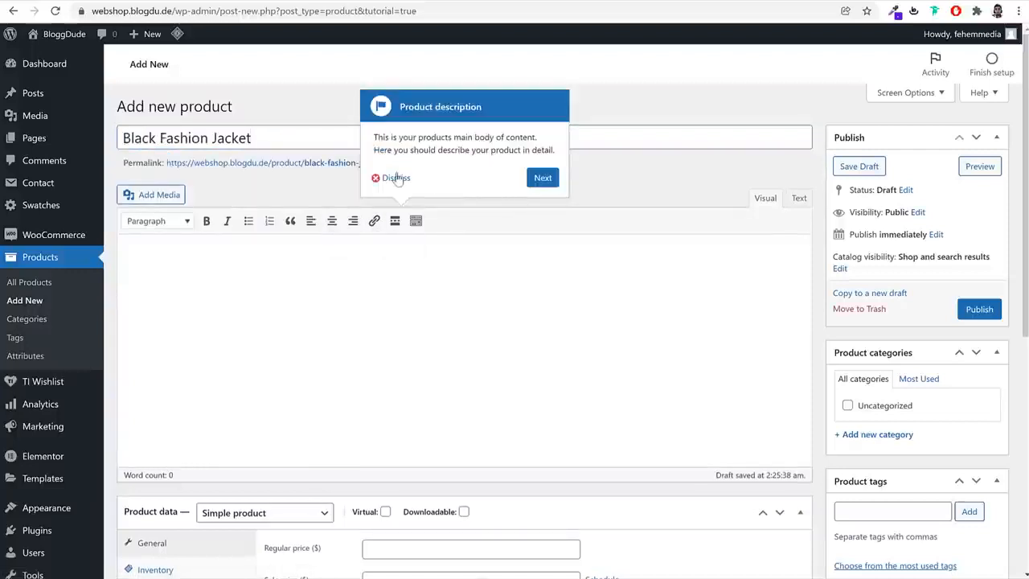
pyautogui.click(394, 178)
# Copy the Black Fashion Jacket's description paragraph from the reference shop into the new product's main description
pyautogui.click(284, 268)
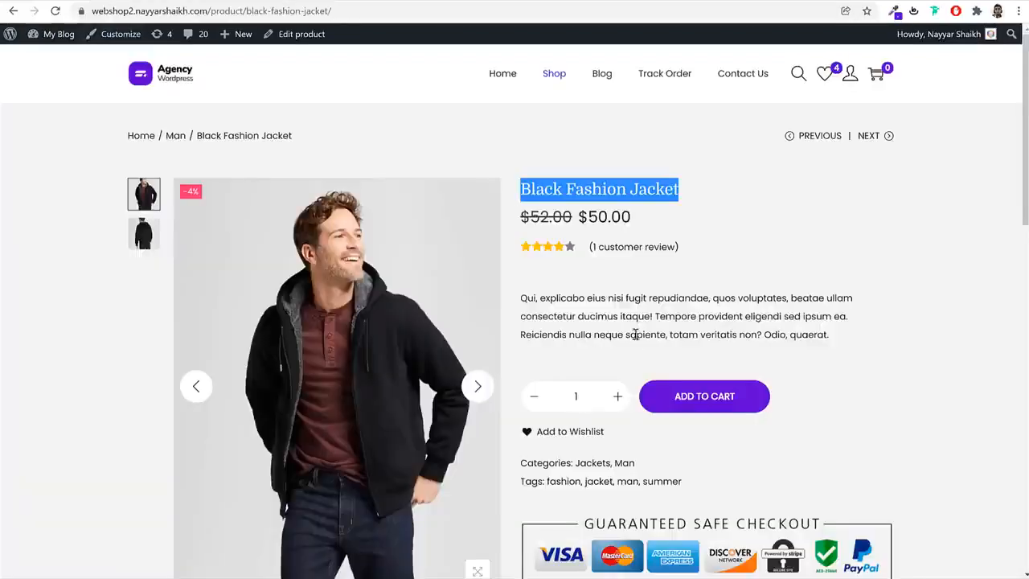
pyautogui.scroll(-5, 636, 332)
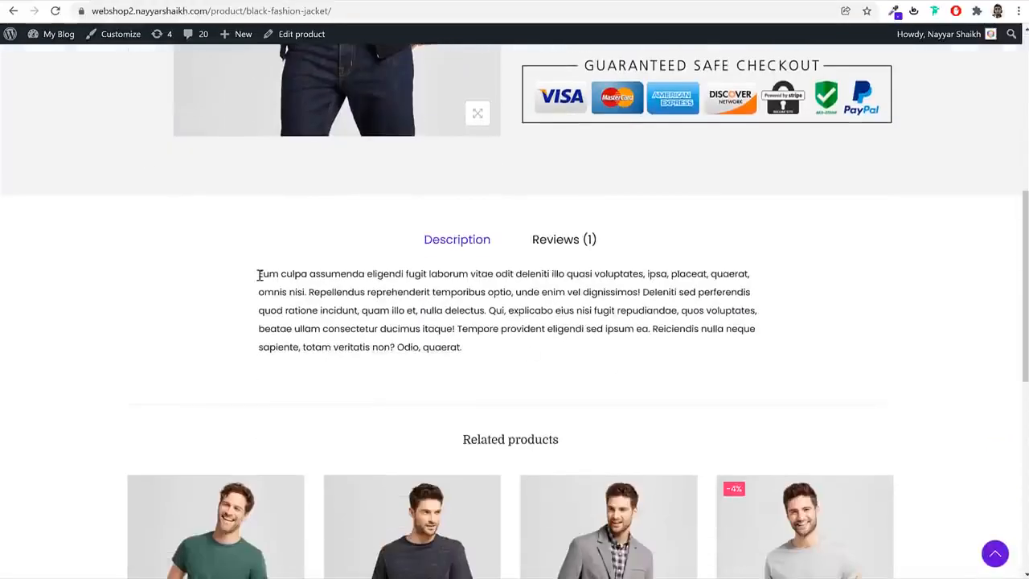
pyautogui.moveTo(259, 275); pyautogui.dragTo(504, 364)
pyautogui.hotkey('ctrl', 'c')
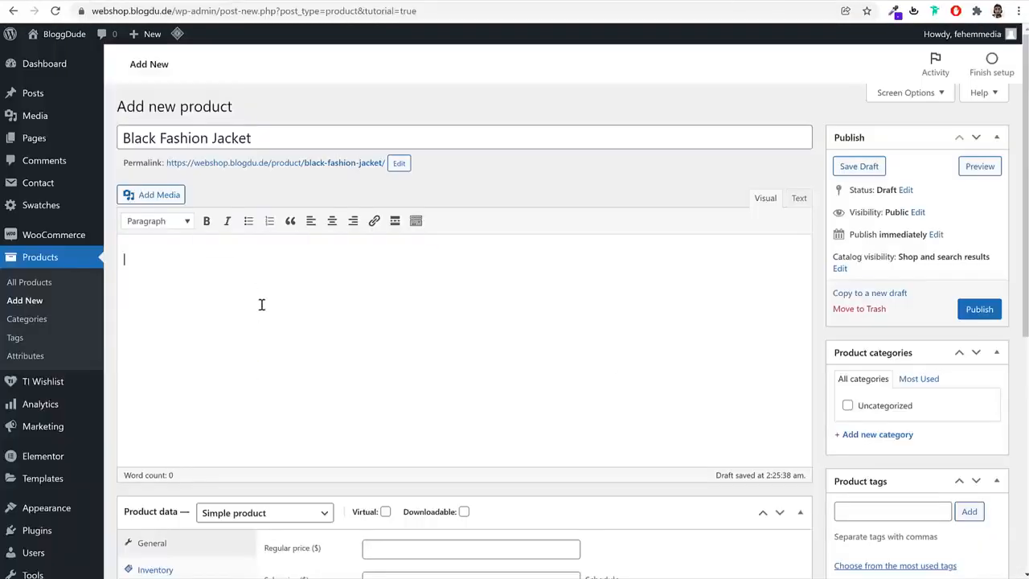
pyautogui.click(261, 304)
pyautogui.hotkey('ctrl', 'v')
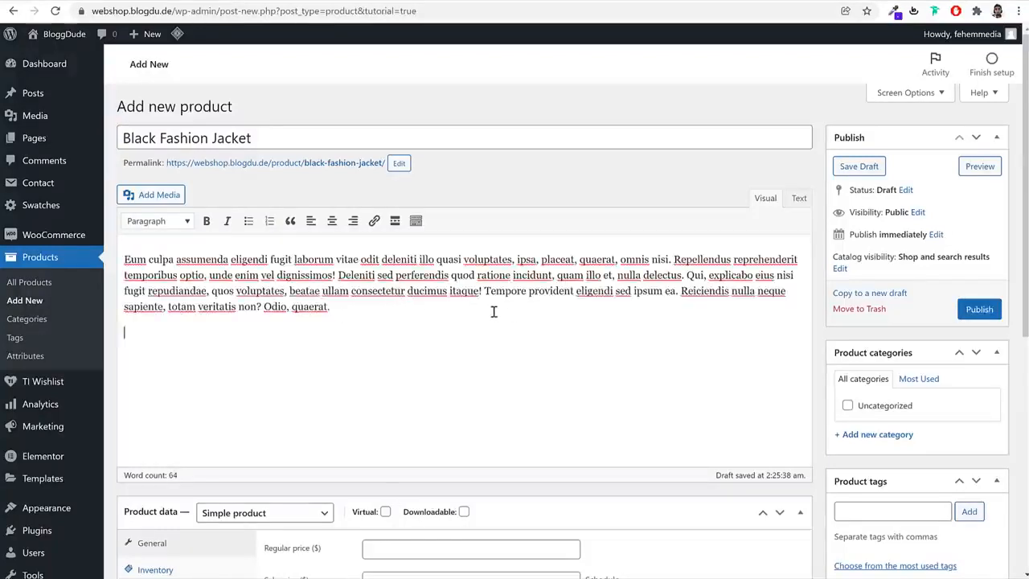
# Upload glasses-category-img-2 from the eComm 2022 Media folder and insert it below the paragraph in the product description
pyautogui.click(145, 196)
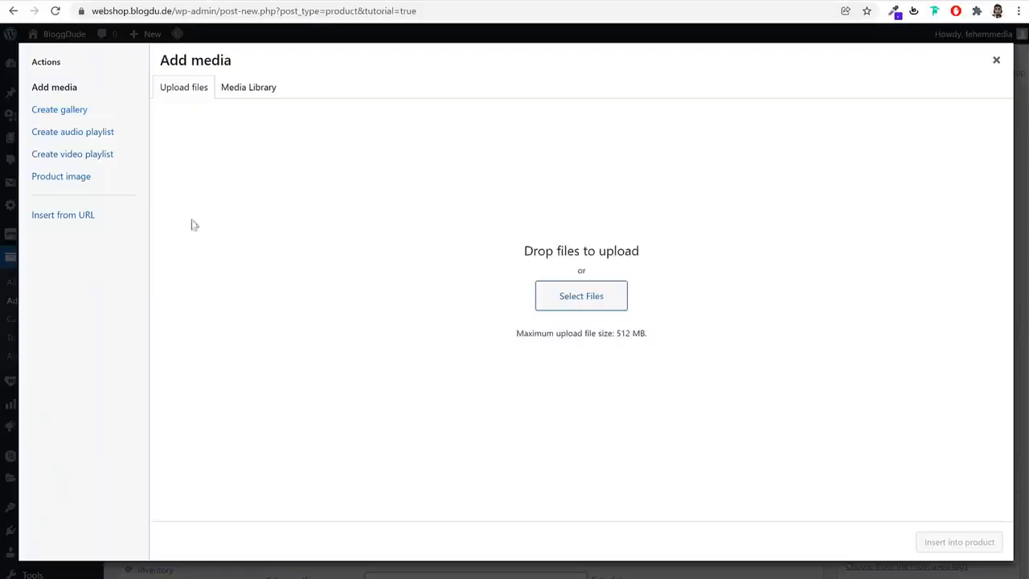
pyautogui.click(588, 297)
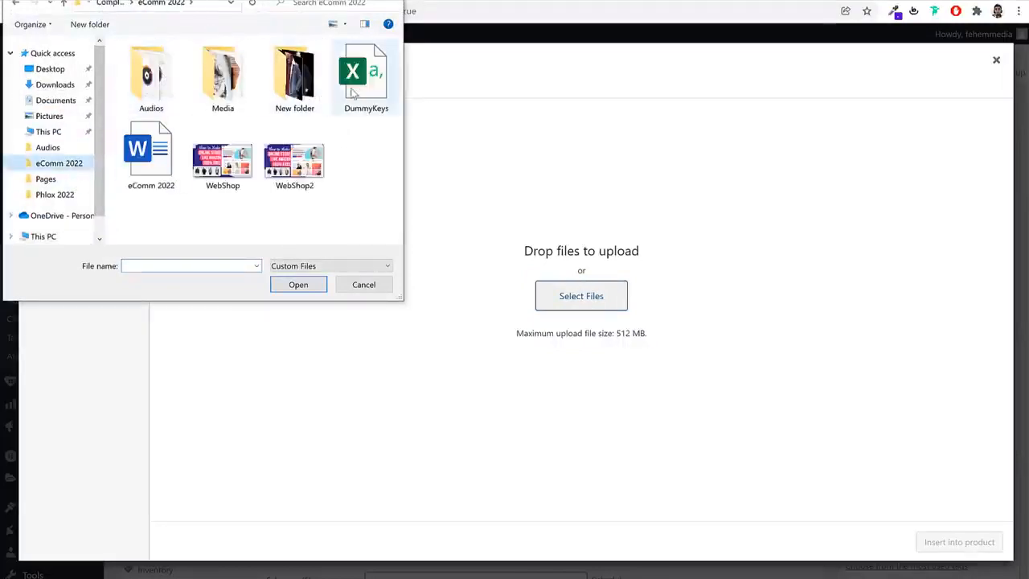
pyautogui.doubleClick(225, 86)
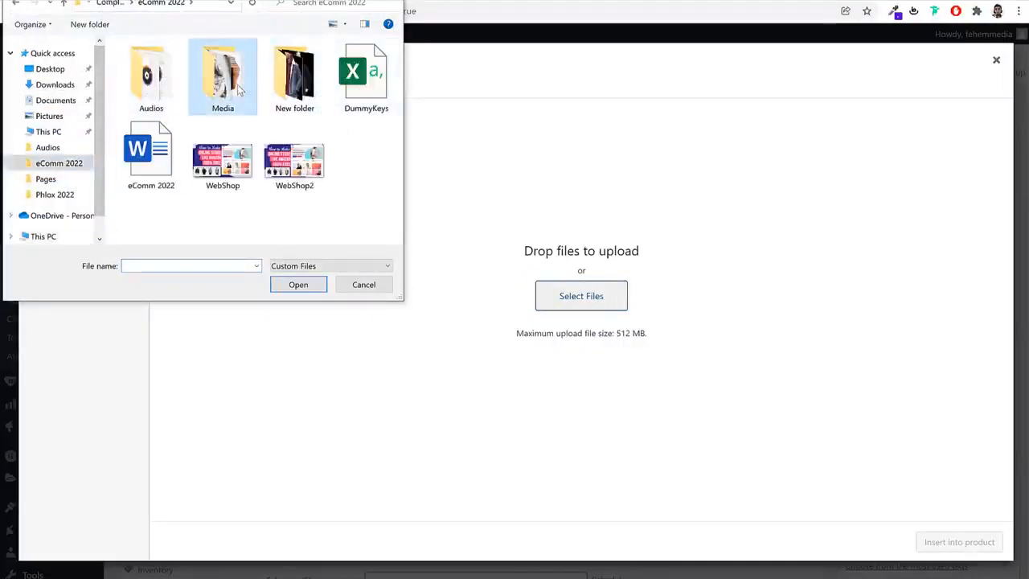
pyautogui.scroll(-3, 354, 157)
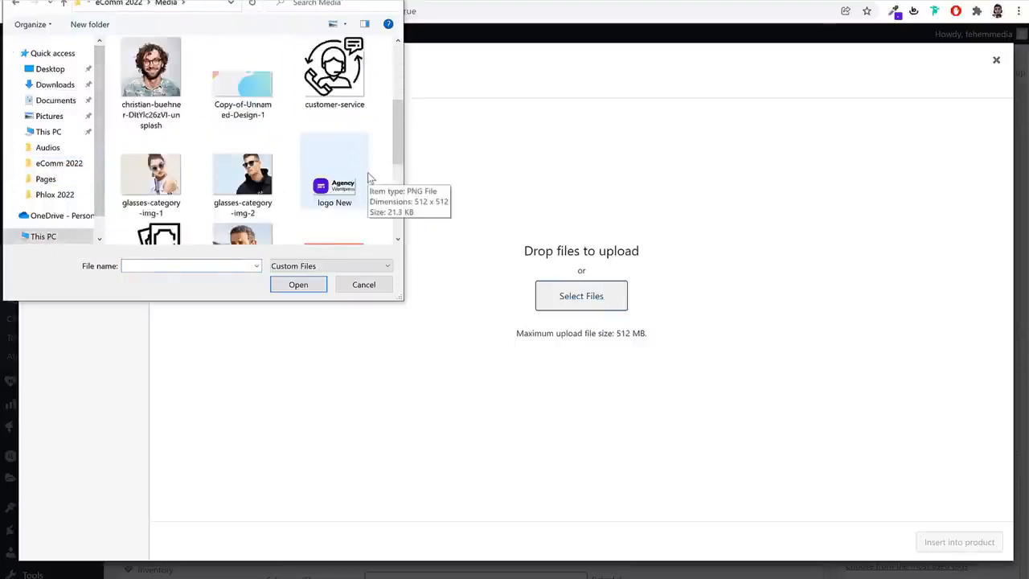
pyautogui.scroll(3, 368, 179)
pyautogui.scroll(-3, 241, 161)
pyautogui.scroll(1, 242, 161)
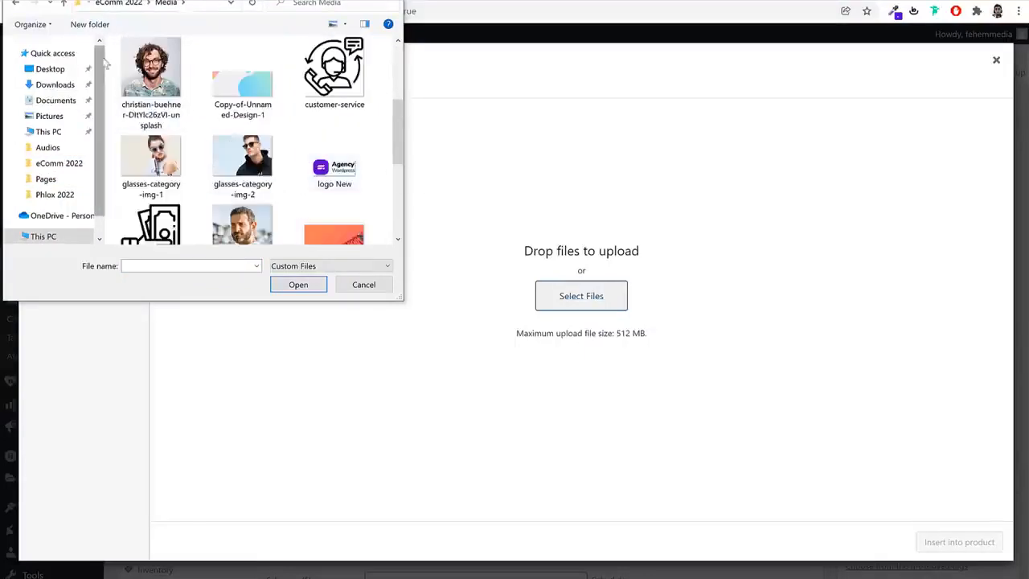
pyautogui.click(151, 81)
pyautogui.click(242, 160)
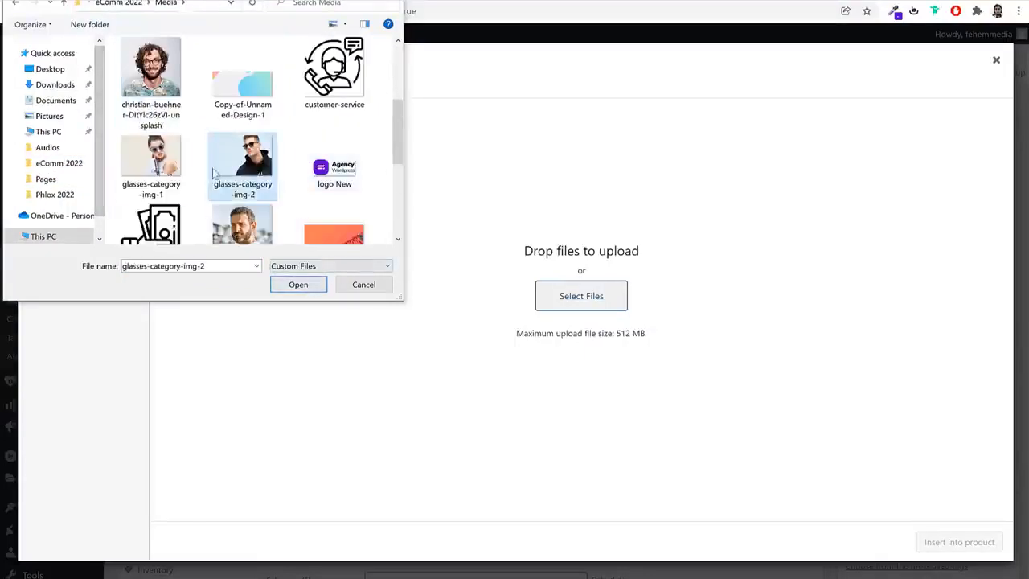
pyautogui.click(298, 285)
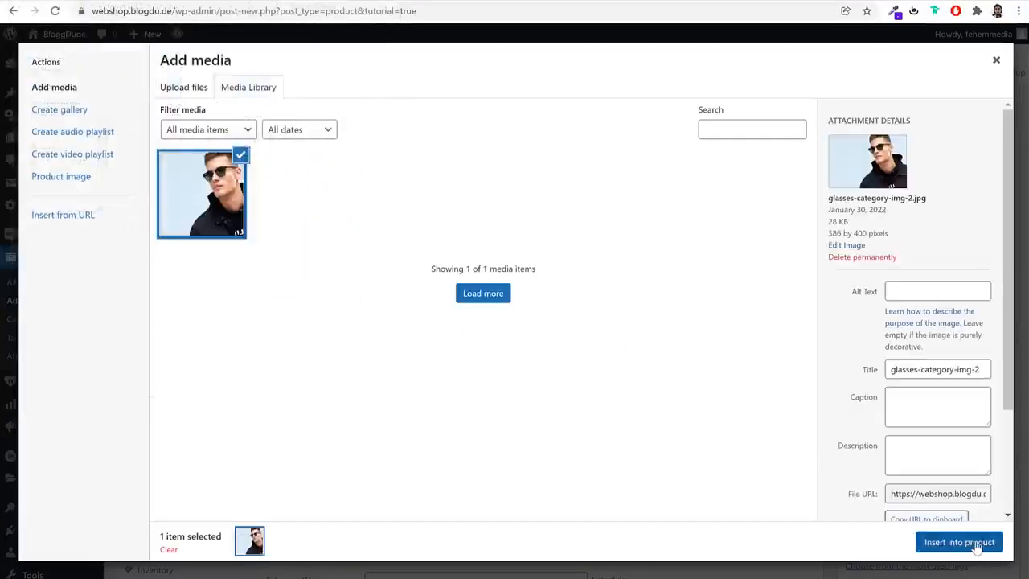
pyautogui.click(959, 542)
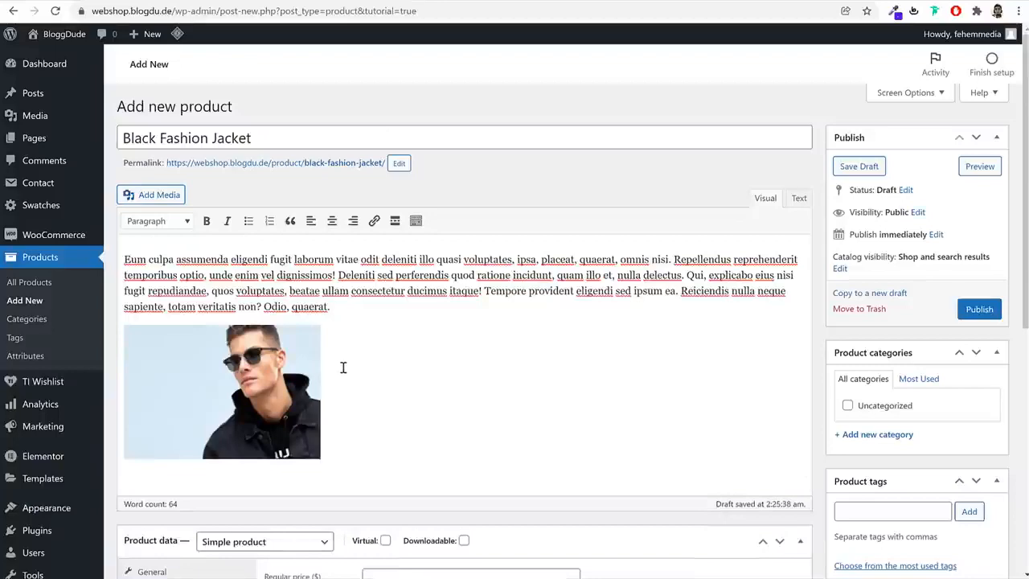
# Paste the description paragraph again after the inserted image and align the image left
pyautogui.hotkey('ctrl', 'v')
pyautogui.hotkey('ctrl', 'z')
pyautogui.hotkey('ctrl', 'v')
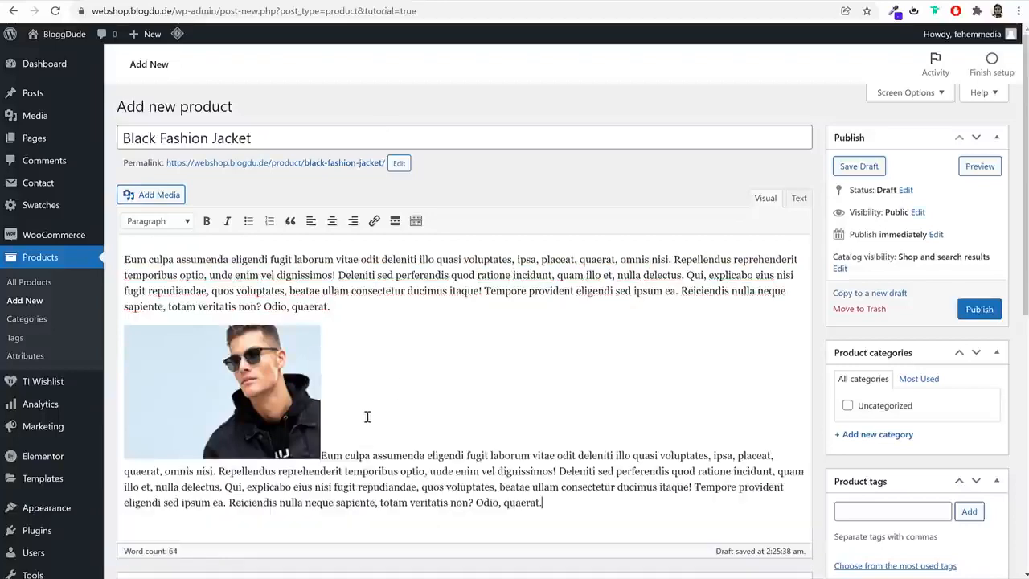
pyautogui.click(317, 446)
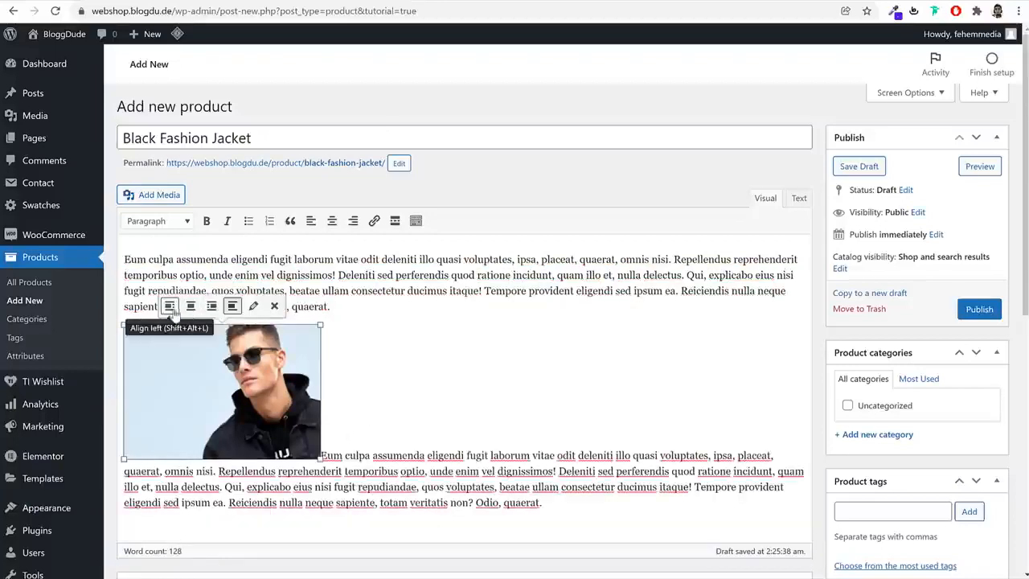
pyautogui.click(170, 311)
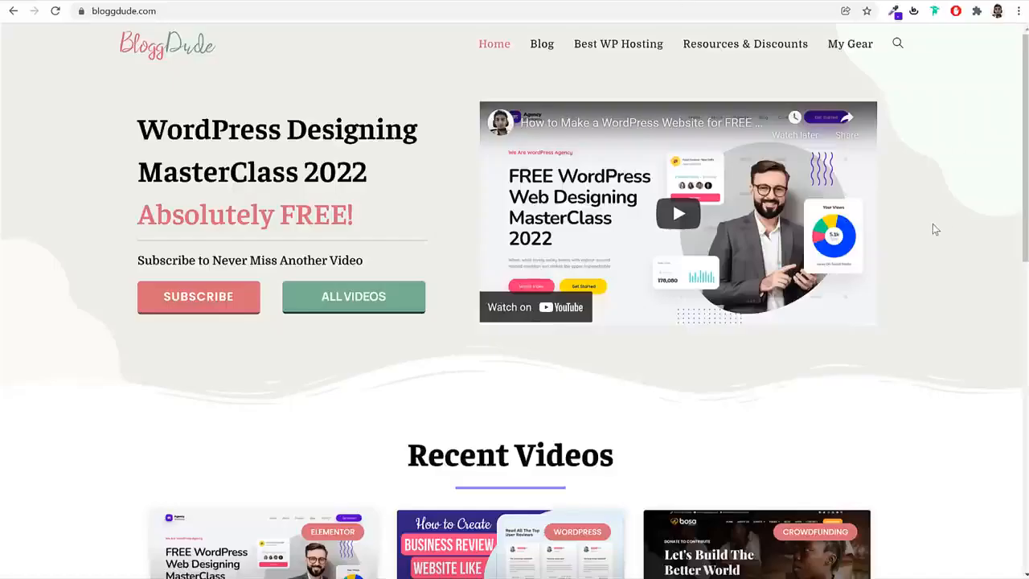
# Open the WordPress Designing MasterClass 2022 article with Elementor & Phlox from bloggdude.com's recent videos
pyautogui.scroll(-4, 953, 272)
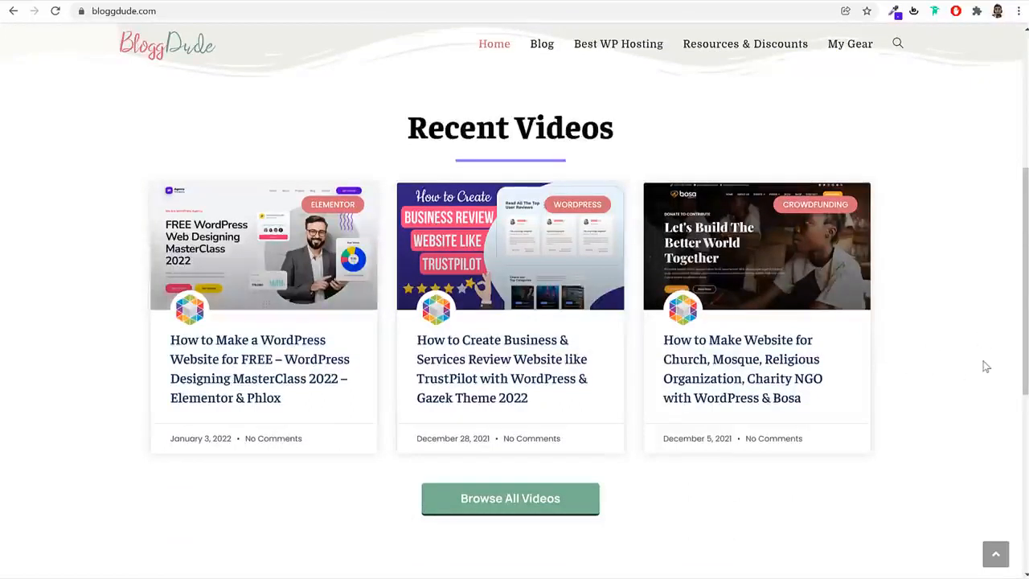
pyautogui.click(287, 372)
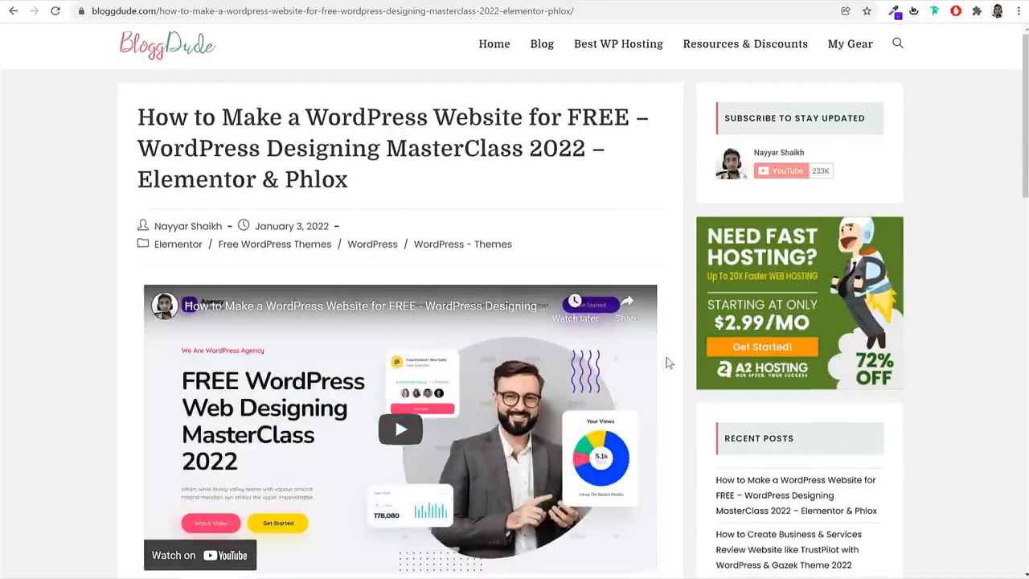
# Find the Download Free Images entry with its download link in the MasterClass article
pyautogui.scroll(-5, 669, 361)
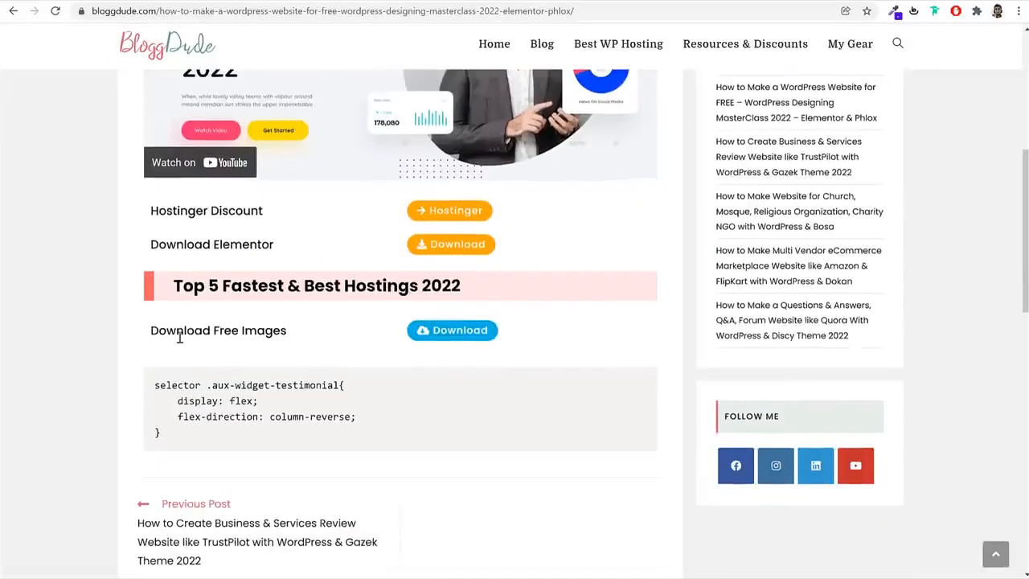
pyautogui.moveTo(153, 335); pyautogui.dragTo(293, 336)
pyautogui.click(294, 337)
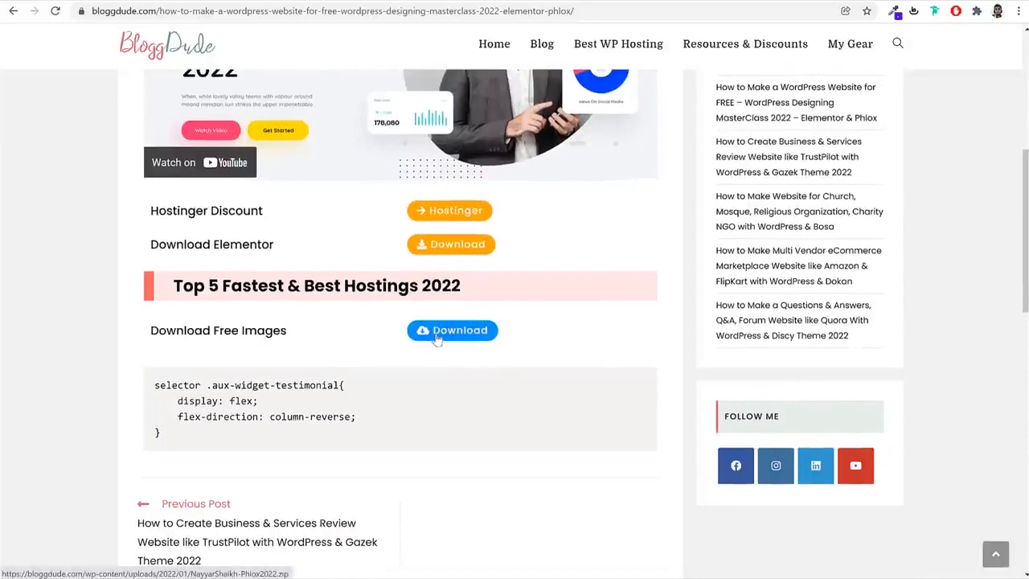
pyautogui.scroll(5, 439, 343)
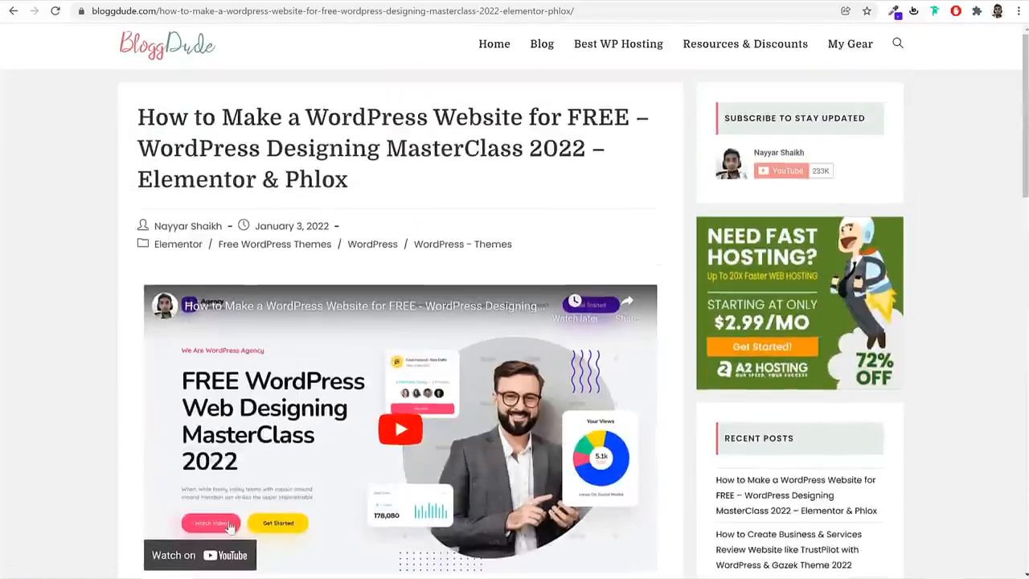
# Look through the eComm 2022 folder and the images and subfolders in its Media folder
pyautogui.hotkey('alt', 'Tab')
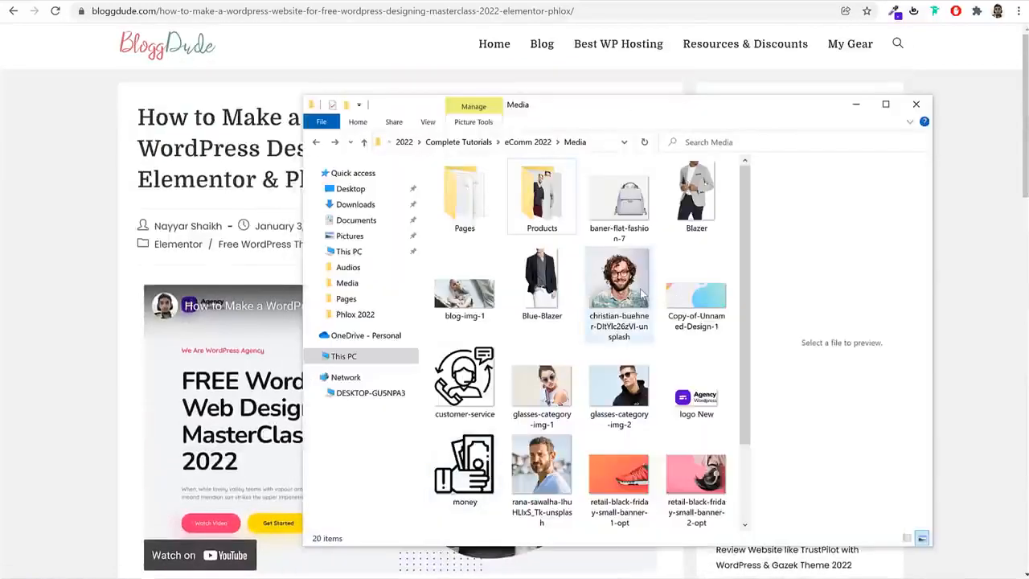
pyautogui.click(528, 142)
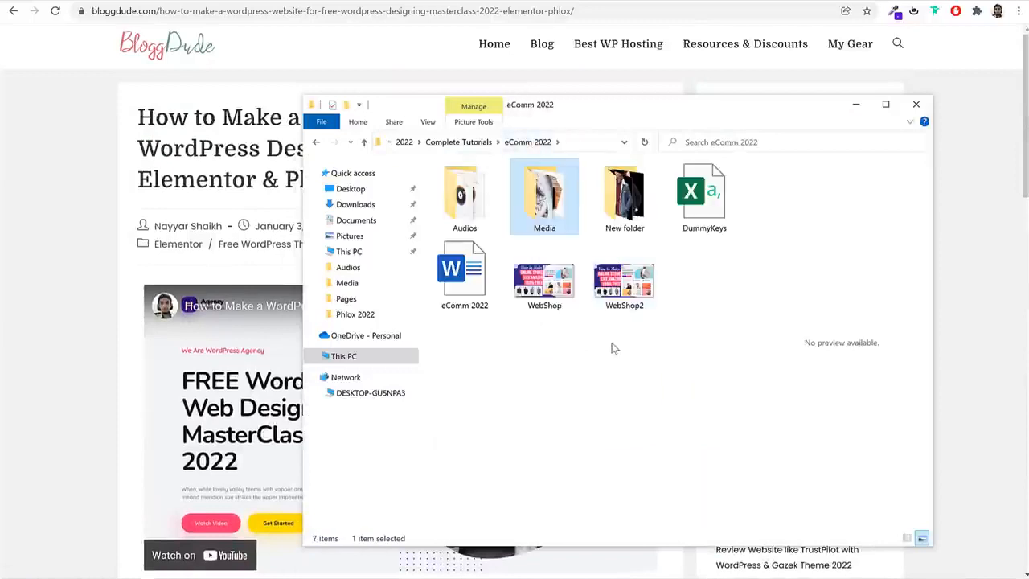
pyautogui.click(615, 207)
pyautogui.rightClick(616, 207)
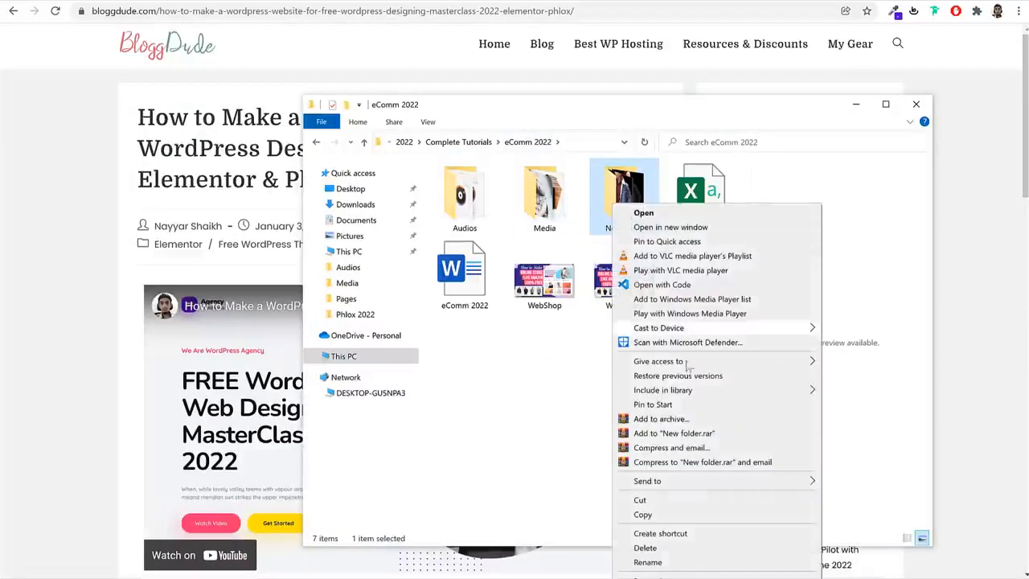
pyautogui.click(540, 400)
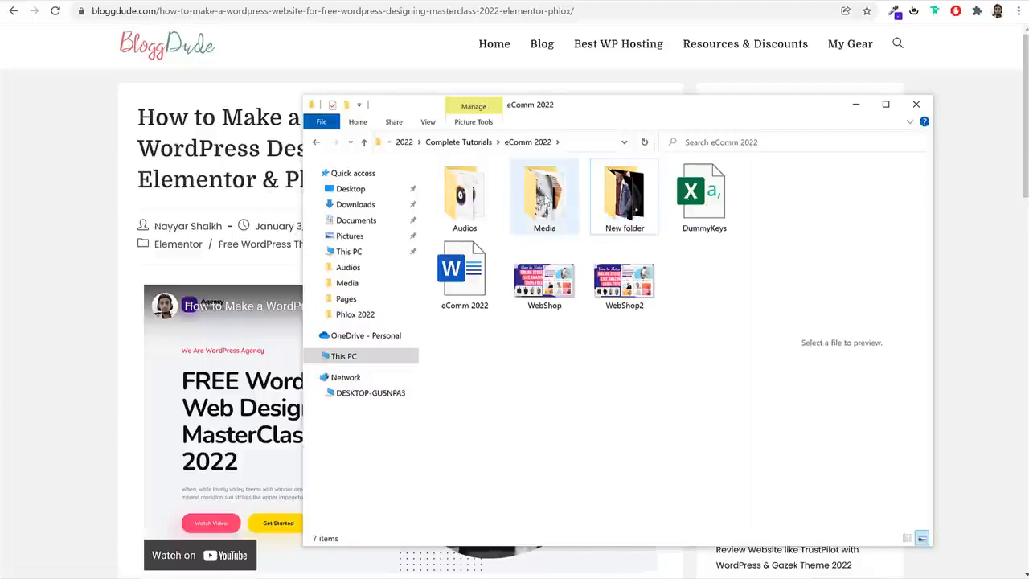
pyautogui.doubleClick(544, 197)
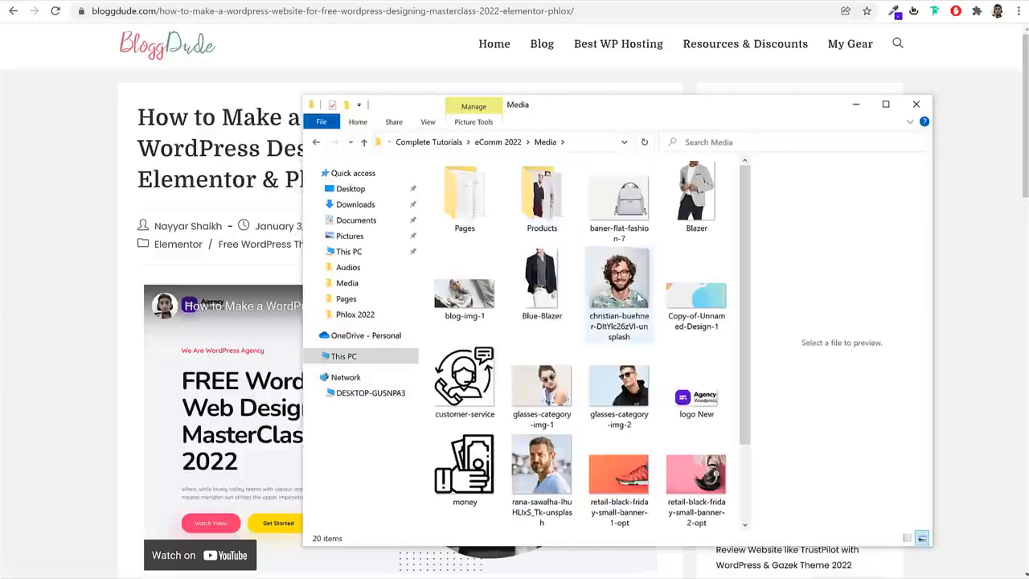
pyautogui.scroll(-2, 614, 319)
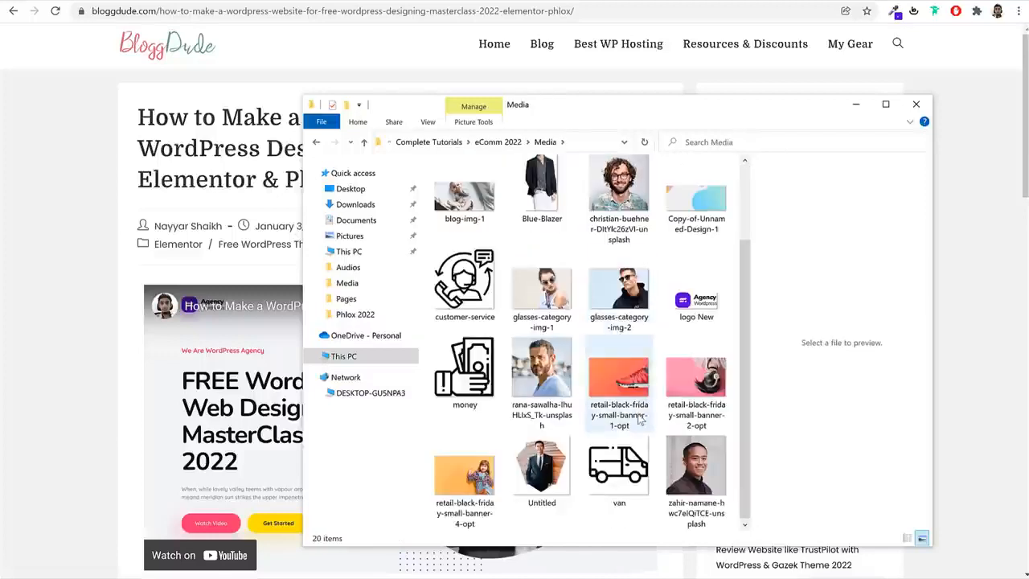
pyautogui.scroll(2, 639, 414)
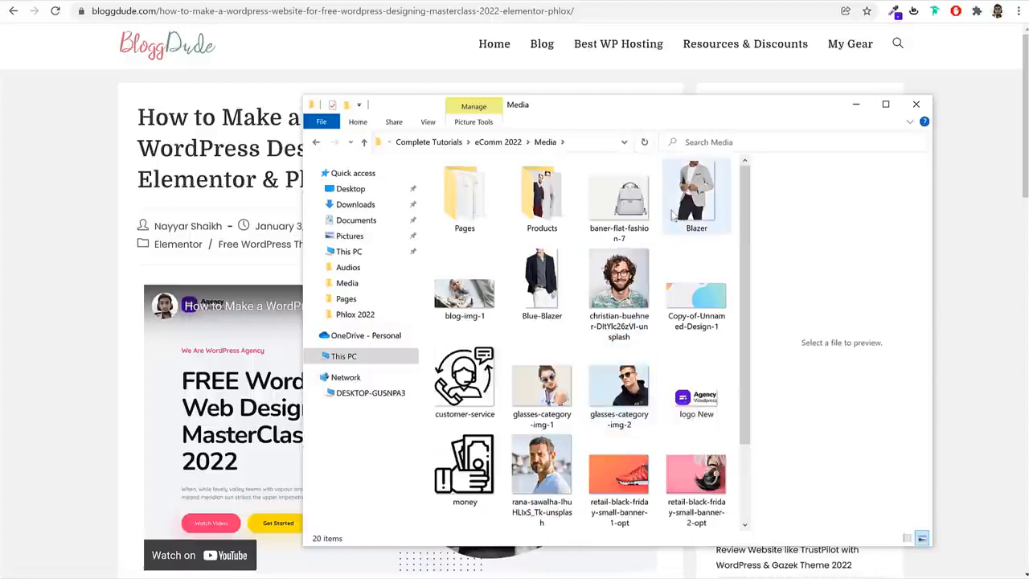
pyautogui.scroll(-2, 698, 358)
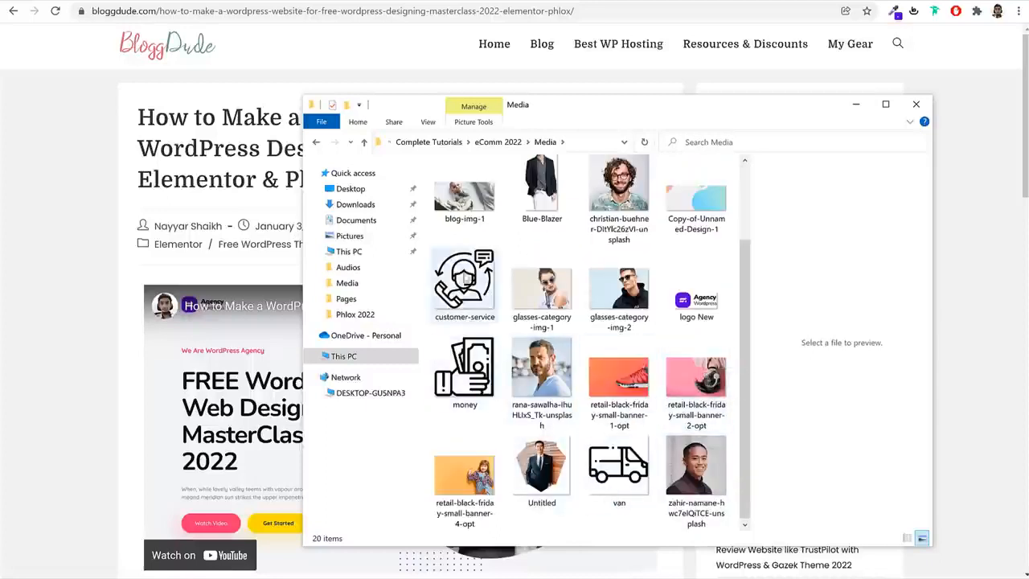
pyautogui.scroll(2, 465, 285)
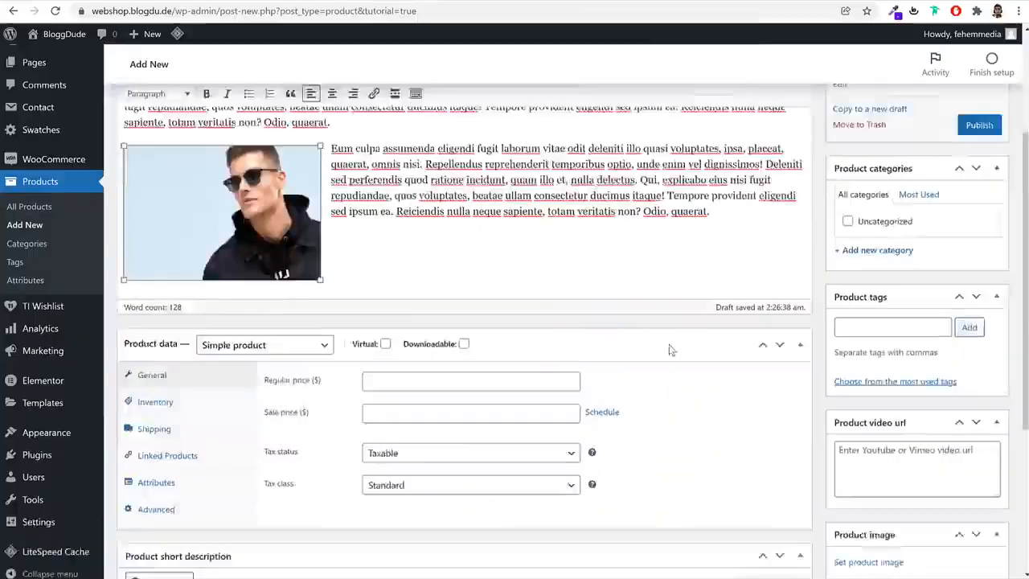
pyautogui.scroll(3, 738, 275)
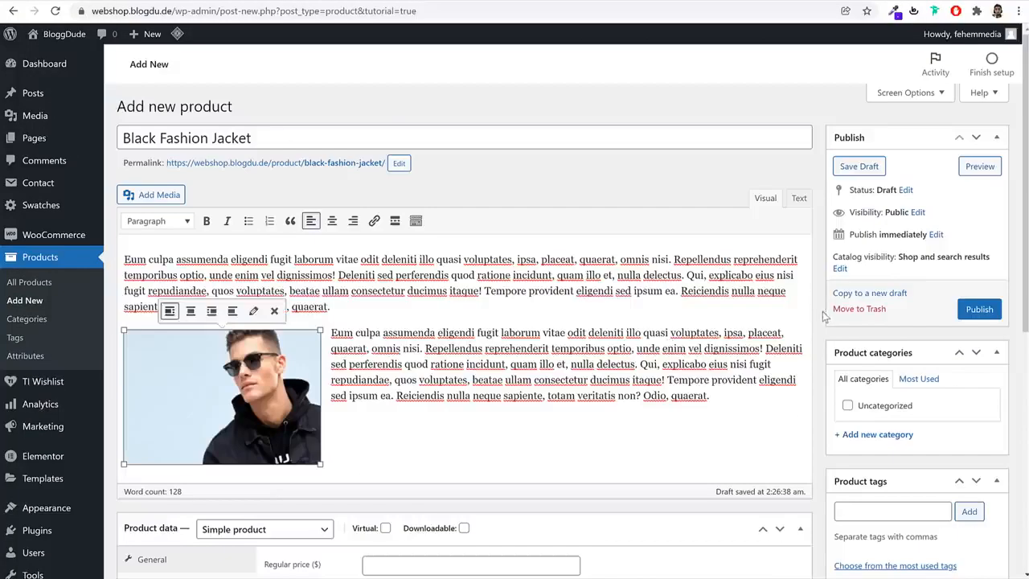
# Following the reference shop's jacket page, set the product's regular price to $52 and its sale price to $50
pyautogui.scroll(-5, 822, 312)
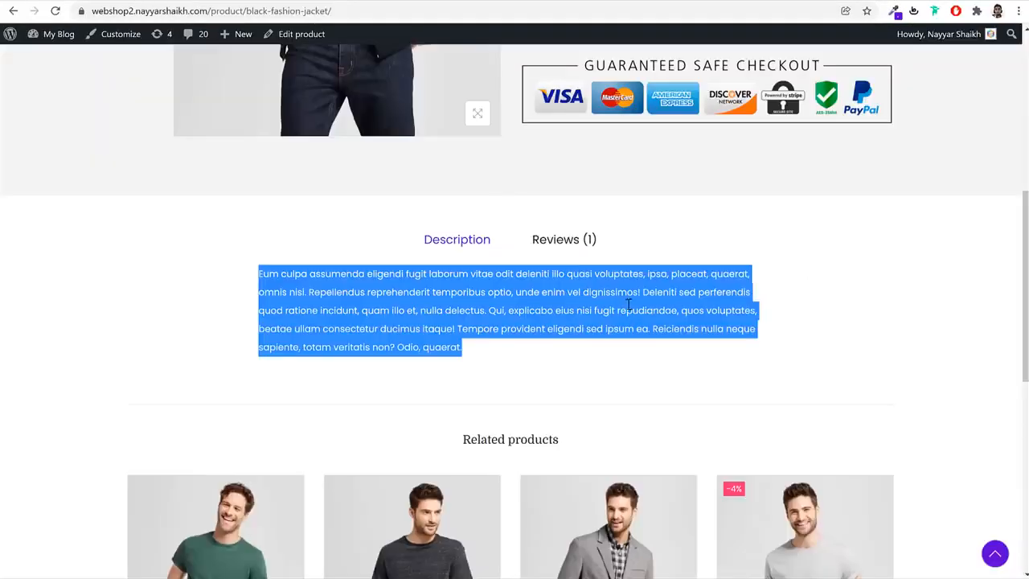
pyautogui.scroll(5, 630, 313)
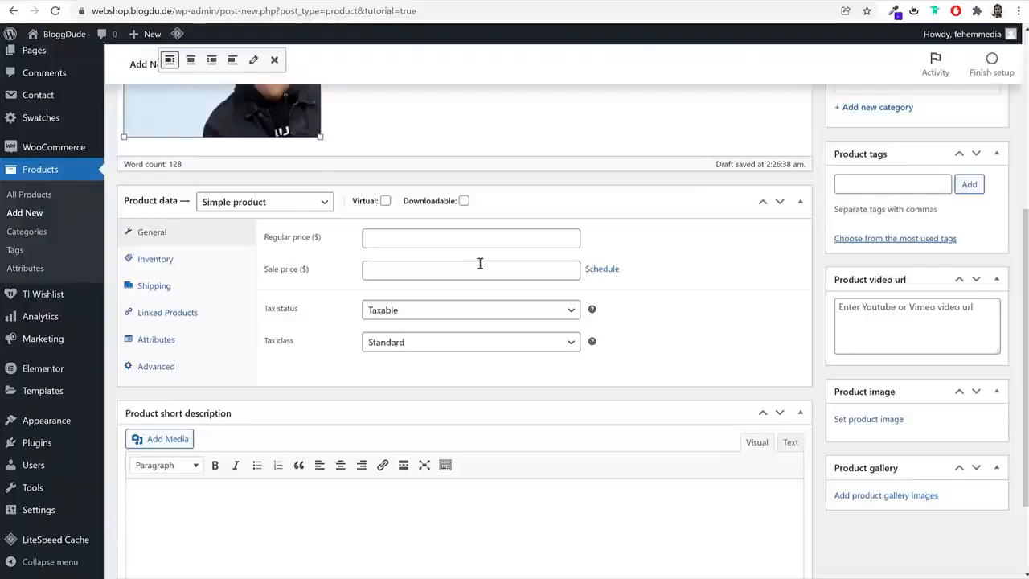
pyautogui.click(459, 242)
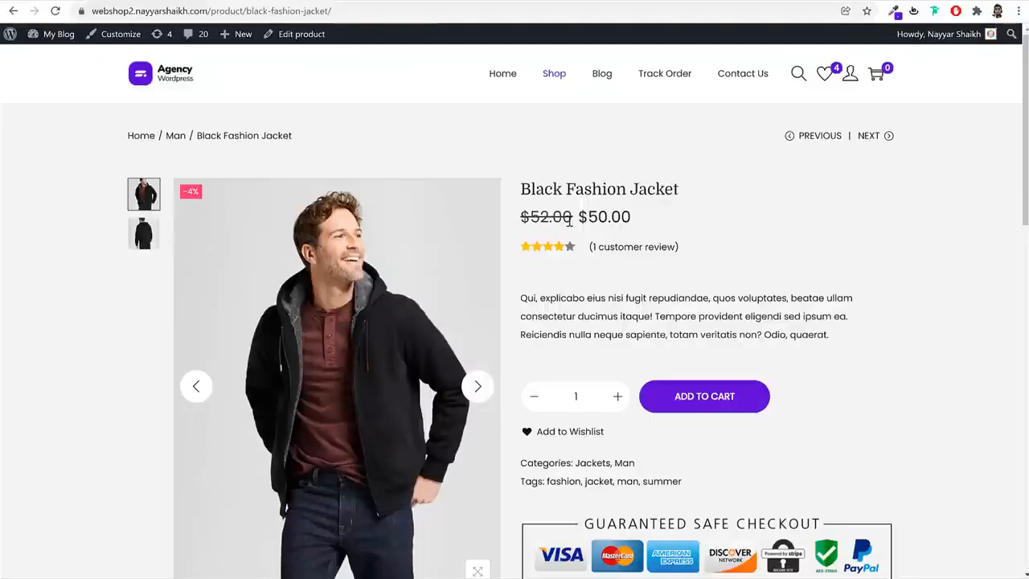
pyautogui.moveTo(569, 220); pyautogui.dragTo(520, 218)
pyautogui.click(542, 222)
pyautogui.moveTo(635, 222); pyautogui.dragTo(578, 222)
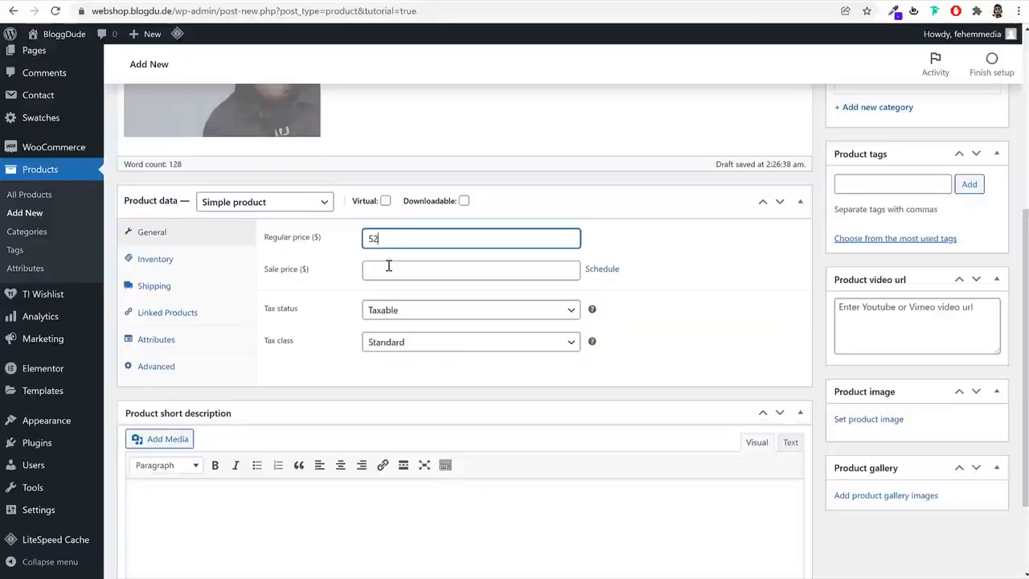
pyautogui.click(434, 269)
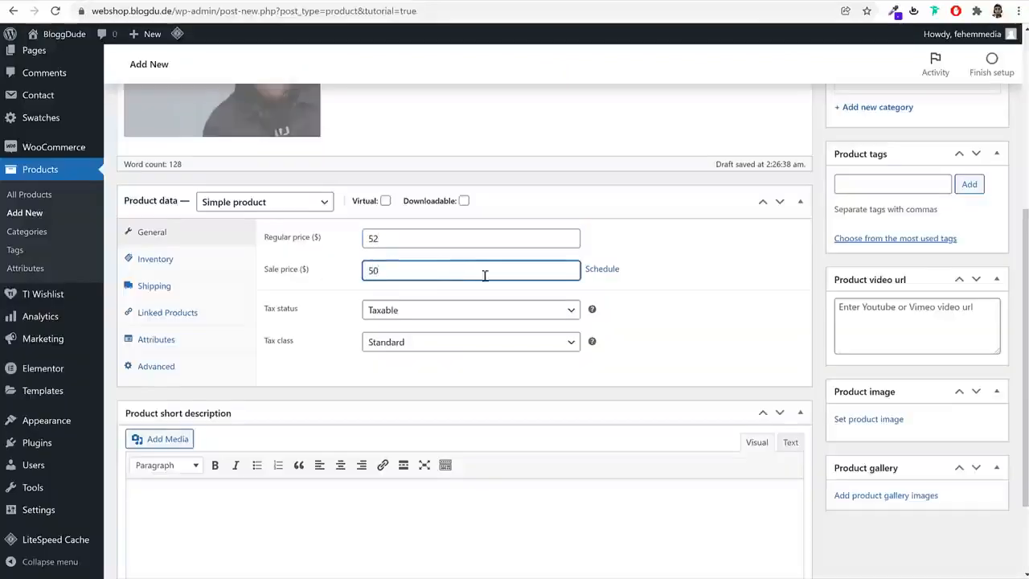
# Schedule the sale price to run from 2022-01-29 to 2022-02-28
pyautogui.click(605, 269)
pyautogui.click(475, 304)
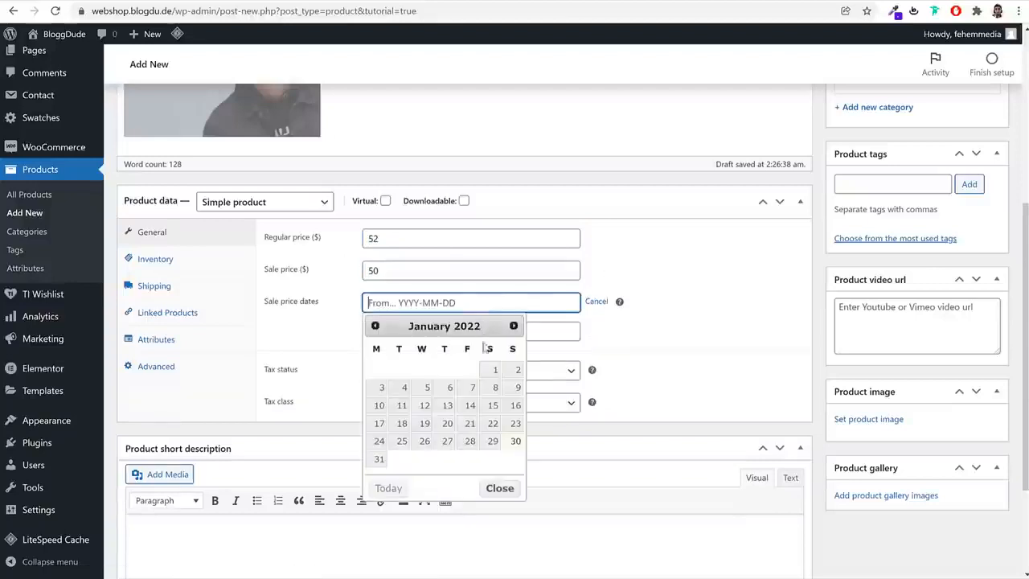
pyautogui.click(492, 442)
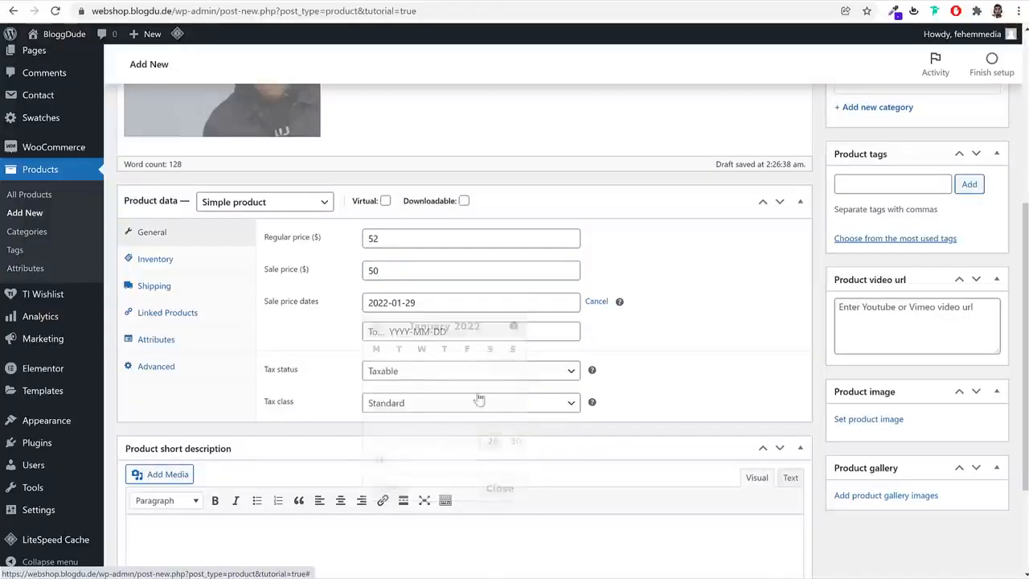
pyautogui.click(450, 331)
pyautogui.click(514, 355)
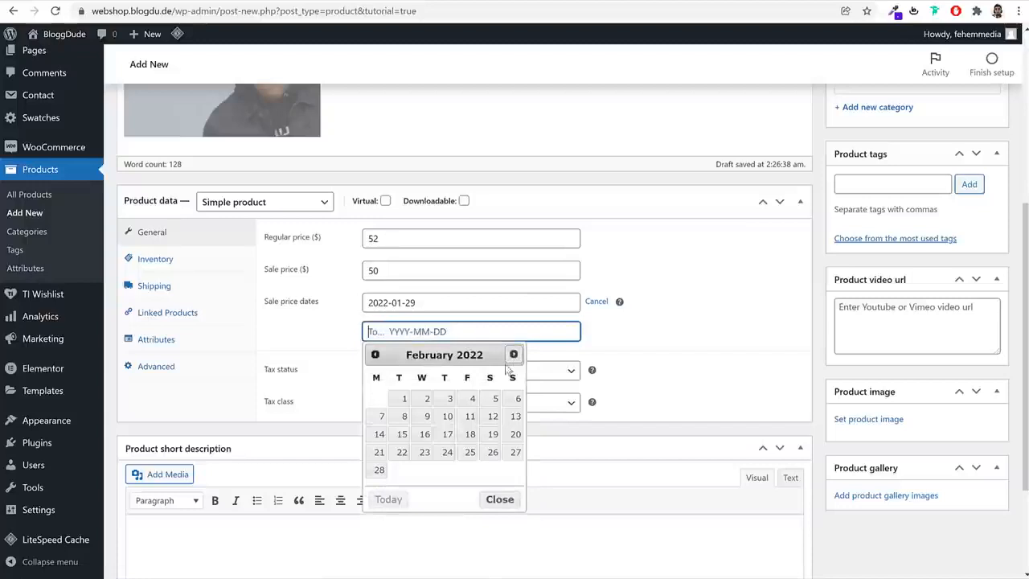
pyautogui.click(381, 471)
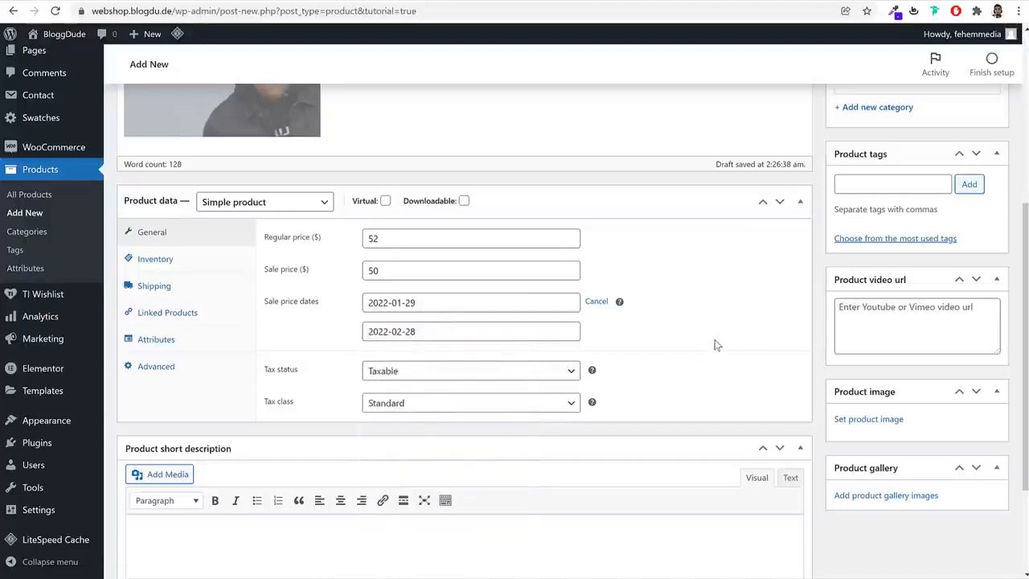
# Set the product's tax class to GST 10%
pyautogui.click(402, 405)
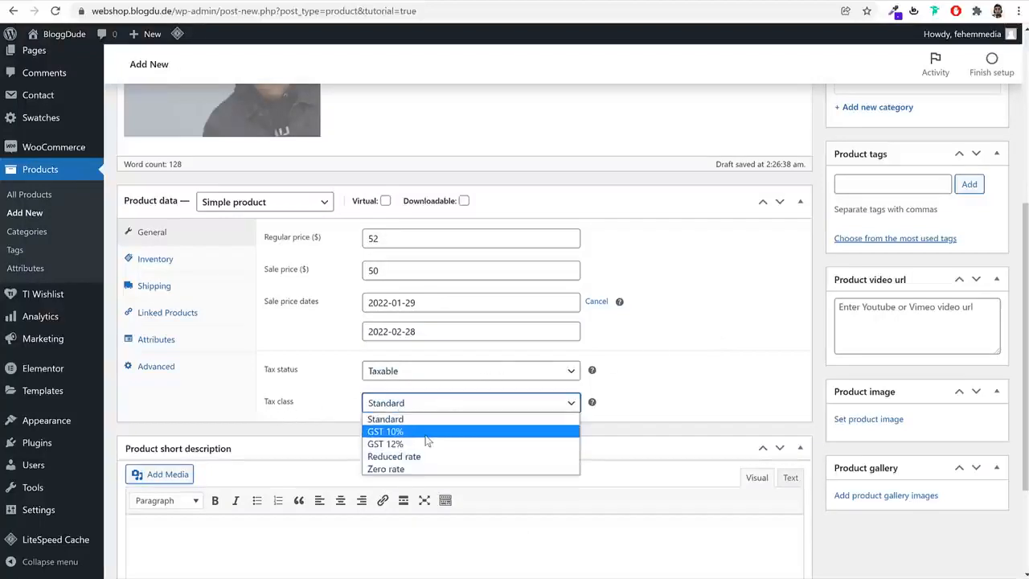
pyautogui.click(387, 431)
pyautogui.click(786, 386)
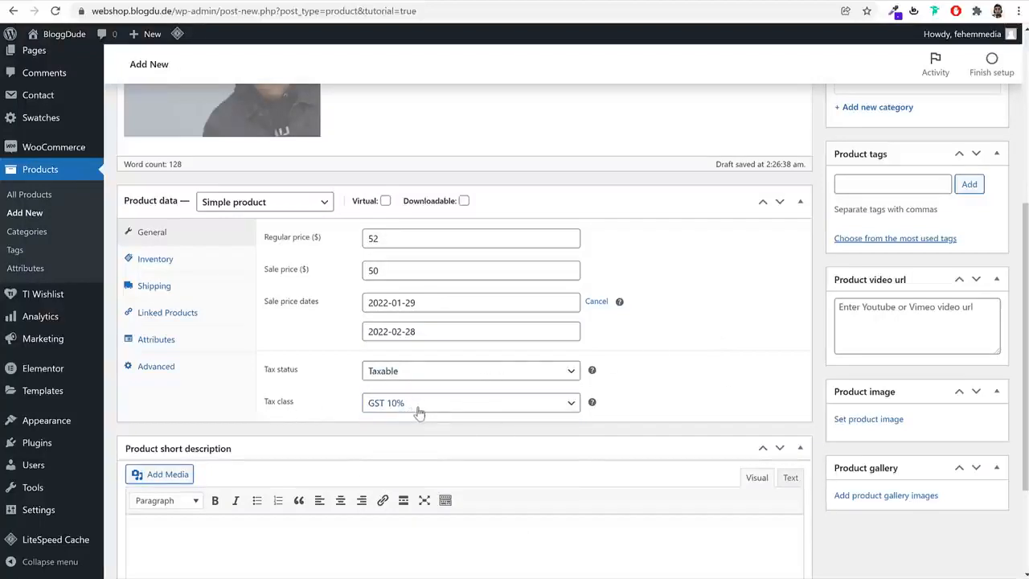
# Enter a shipping weight of 200 g and a length of 40 cm for the product
pyautogui.click(155, 259)
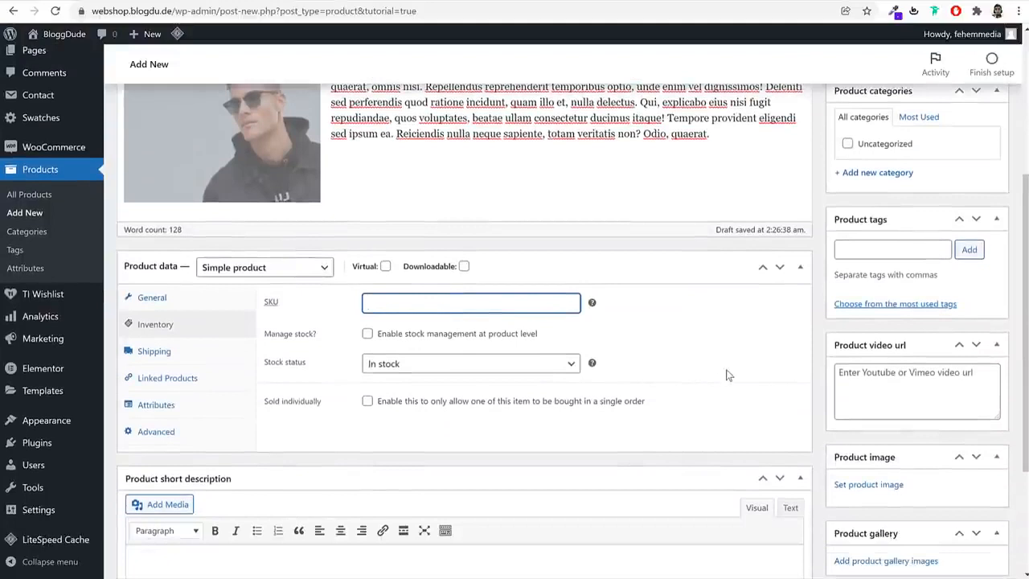
pyautogui.click(207, 356)
pyautogui.click(480, 303)
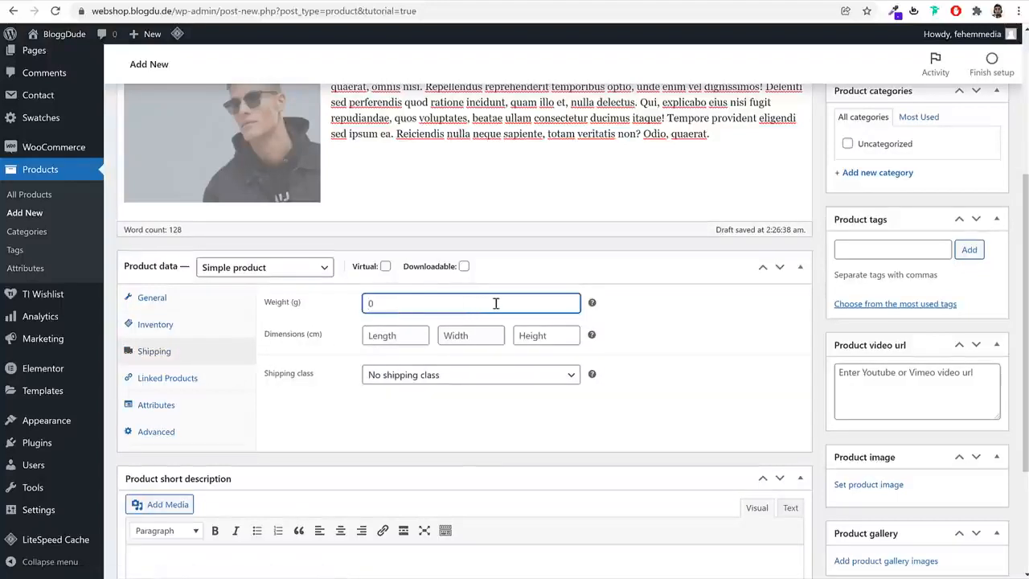
pyautogui.press('Tab')
pyautogui.write('40')
pyautogui.press('Tab')
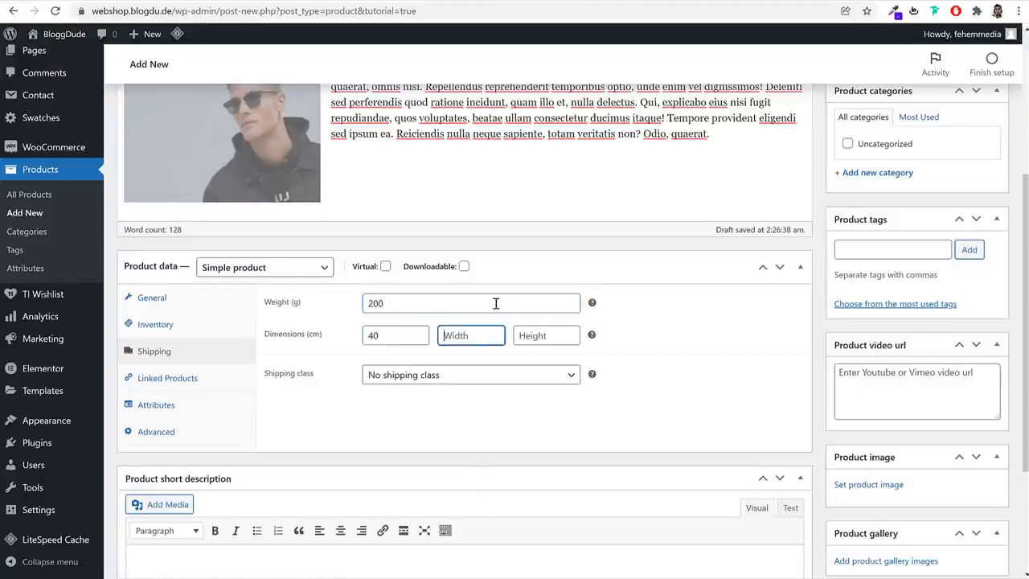
# Set the product's width and height to 40 cm each and assign the T-Shirt shipping class
pyautogui.write('4')
pyautogui.press('Tab')
pyautogui.write('0')
pyautogui.click(462, 341)
pyautogui.write('0')
pyautogui.press('Tab')
pyautogui.write('40')
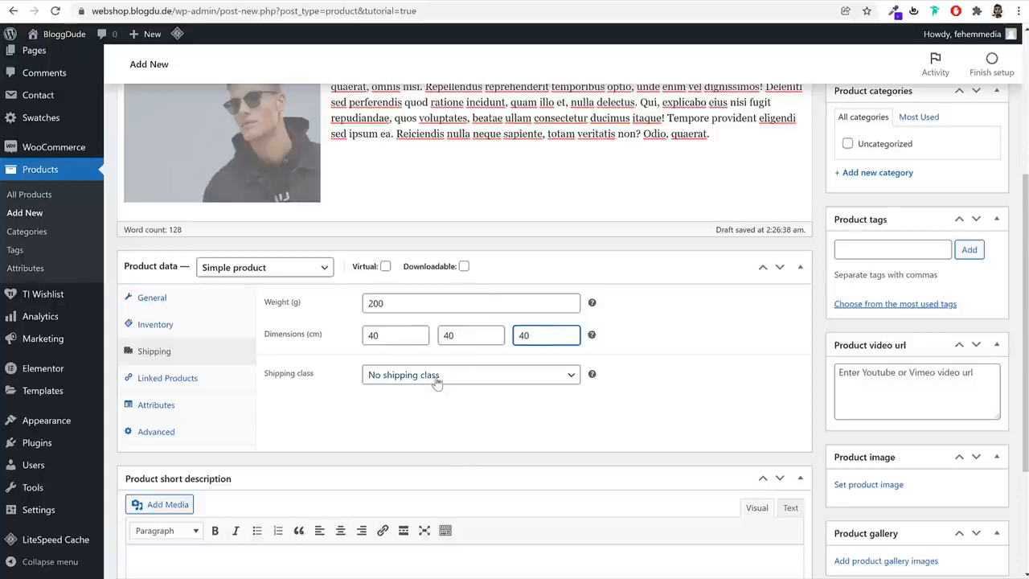
pyautogui.click(435, 377)
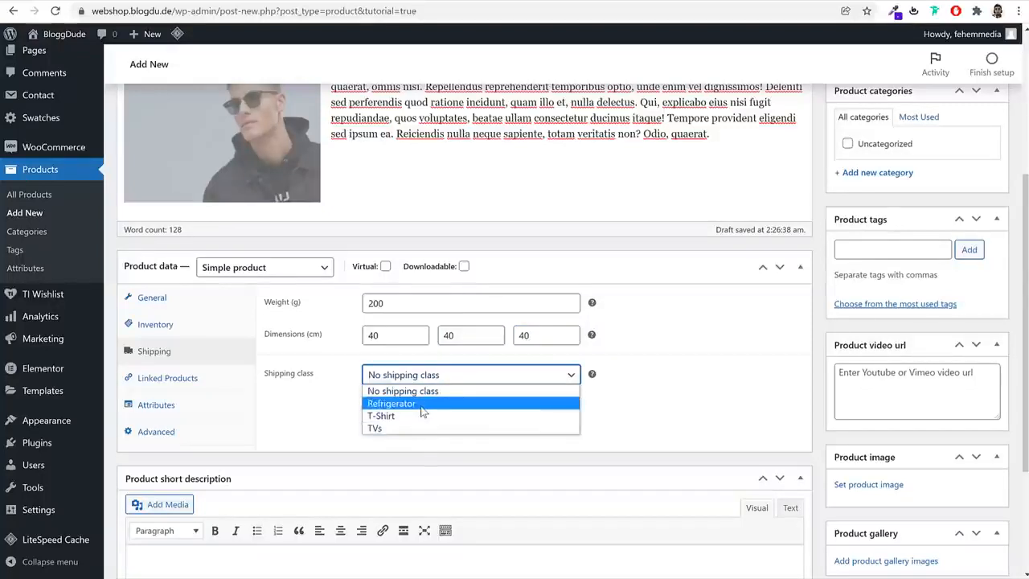
pyautogui.click(382, 416)
# Copy the short description paragraph from the reference shop's jacket page into the product short description, without the trailing blank line
pyautogui.scroll(-2, 417, 439)
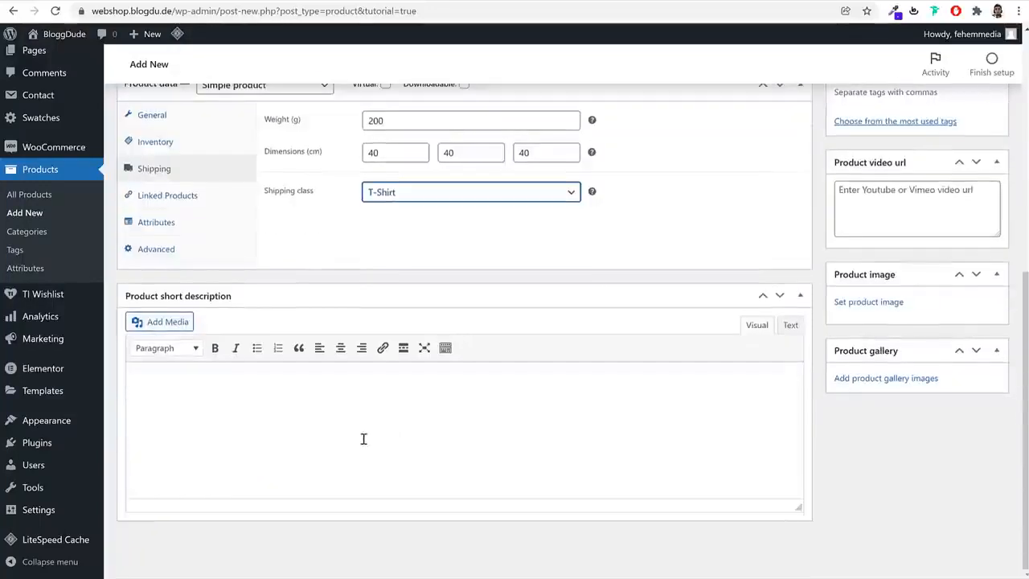
pyautogui.click(361, 437)
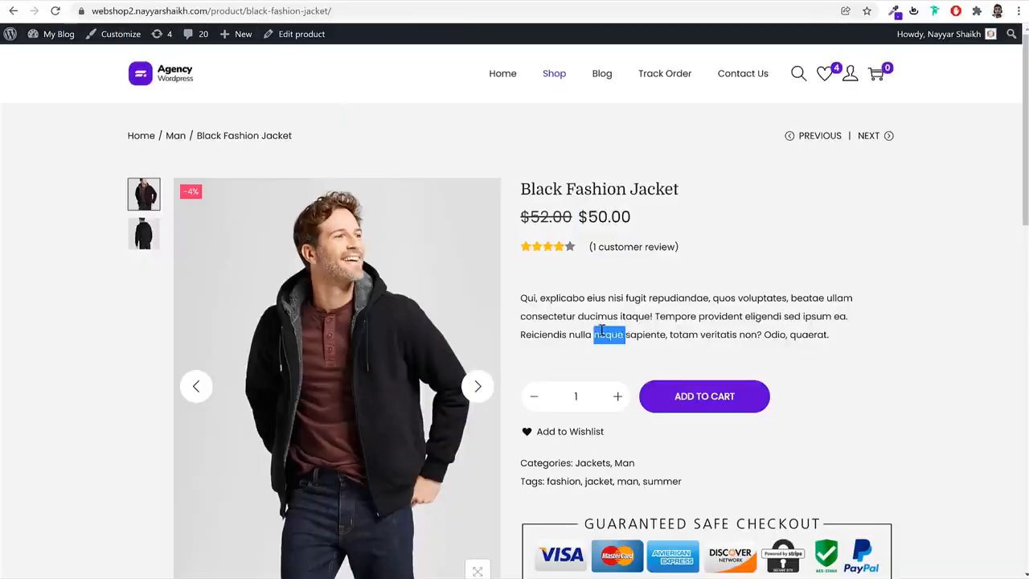
pyautogui.tripleClick(603, 333)
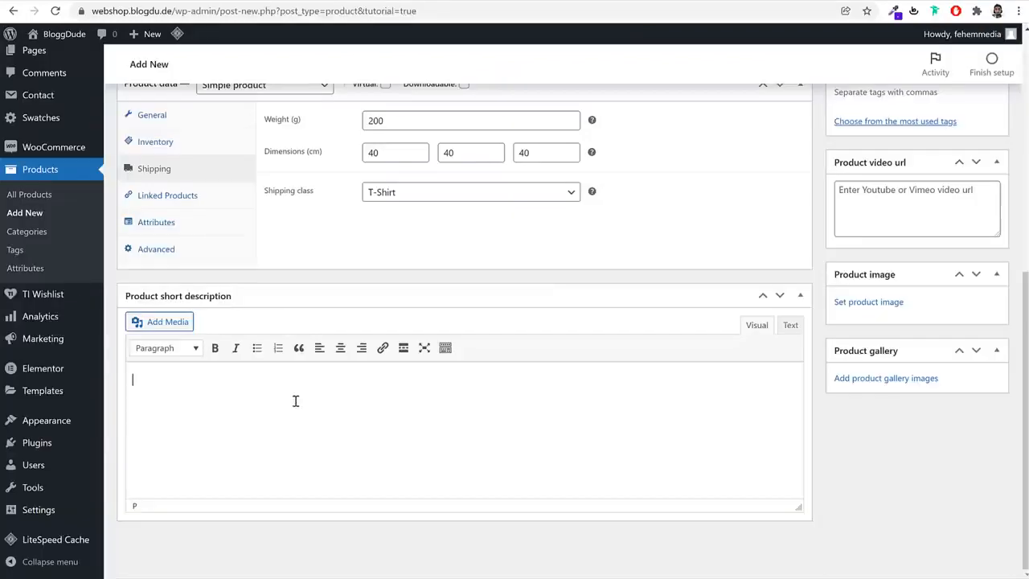
pyautogui.write('Qui, explicabo eius nisi fugit repudiandae, quos voluptates, beatae ullam consectetur ducimus itaque! Tempore provident eligendi sed ipsum ea. Reiciendis nulla neque sapiente, totam veritatis non? Odio, quaerat.')
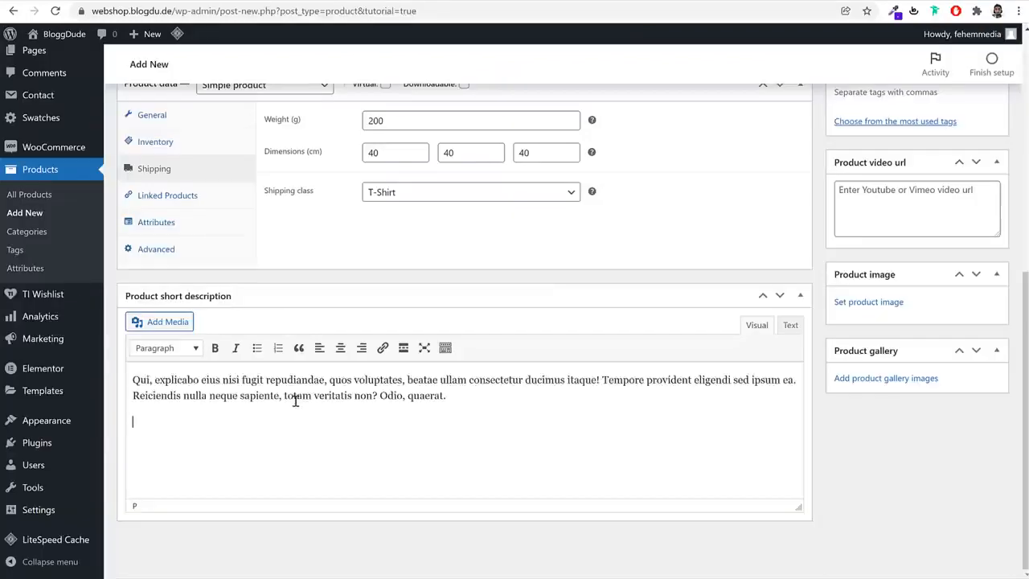
pyautogui.press('BackSpace')
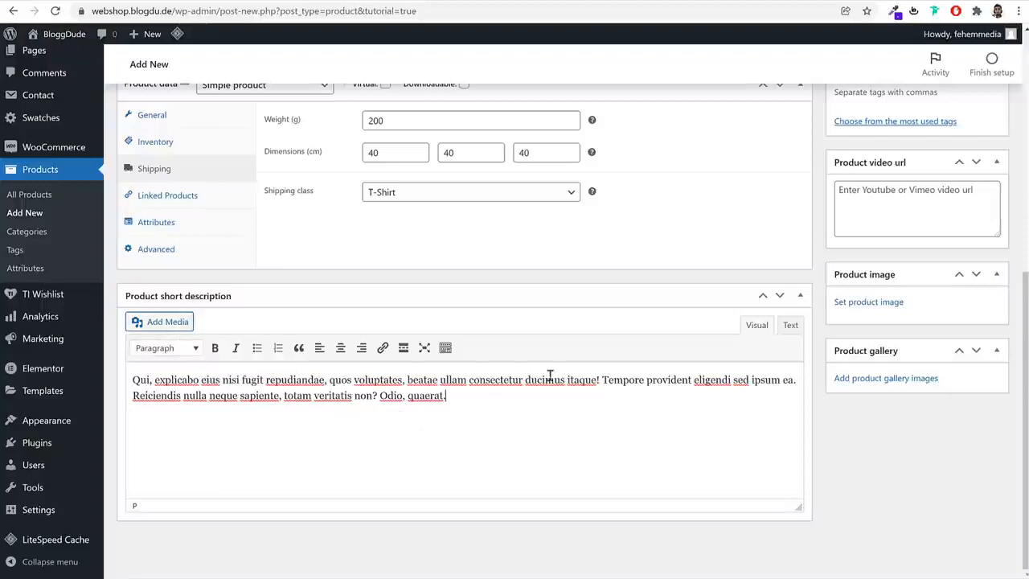
pyautogui.scroll(3, 636, 398)
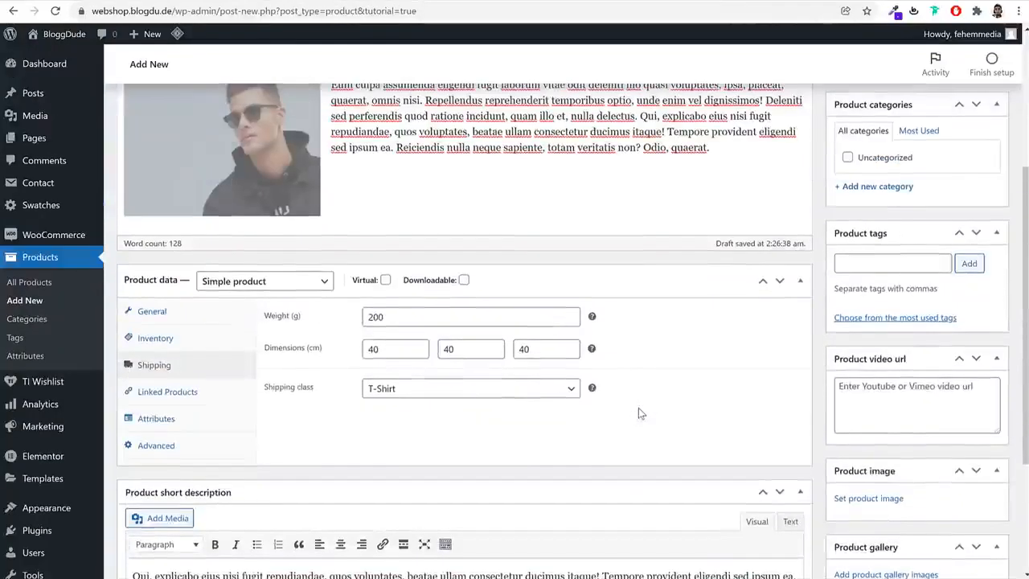
pyautogui.scroll(3, 640, 410)
pyautogui.scroll(-3, 792, 354)
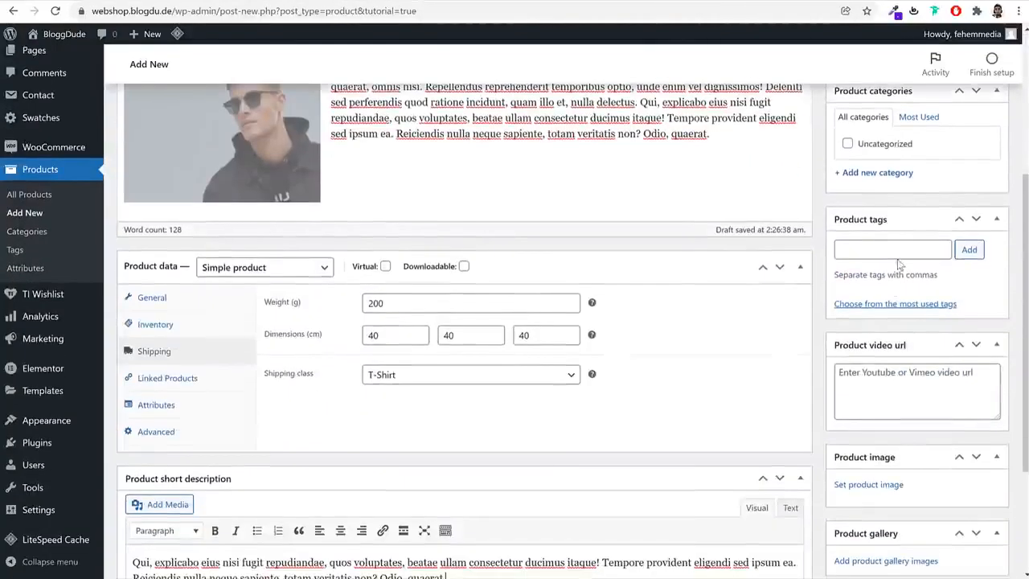
# Create a product category named Jackets and assign it to the product
pyautogui.scroll(4, 899, 265)
pyautogui.scroll(-3, 899, 316)
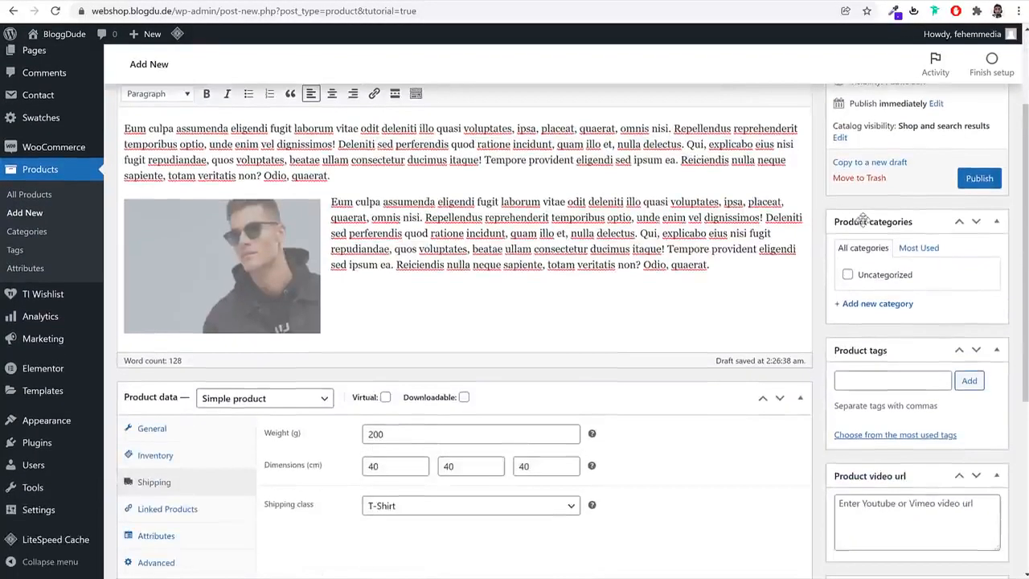
pyautogui.click(888, 304)
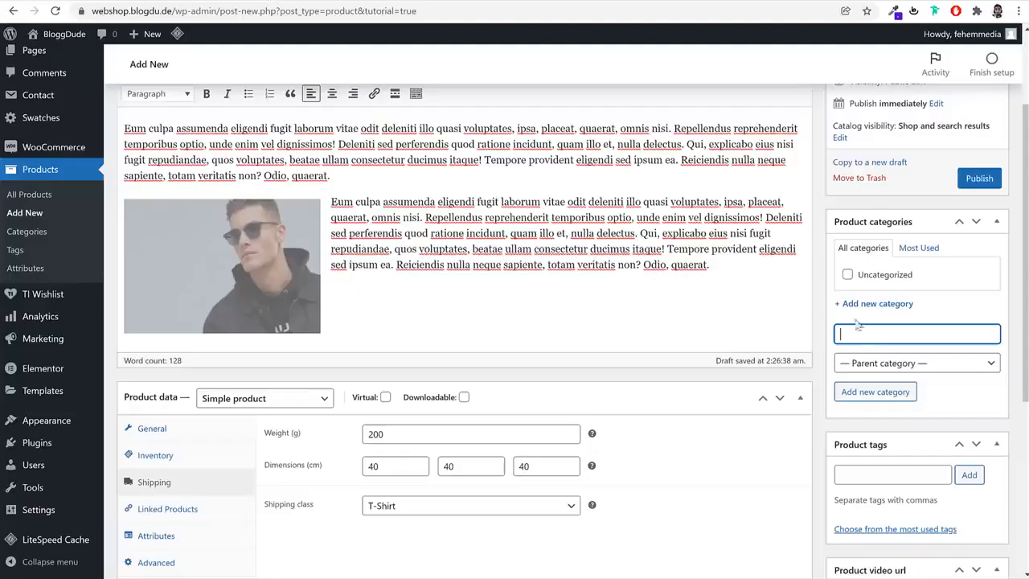
pyautogui.write('Jackets')
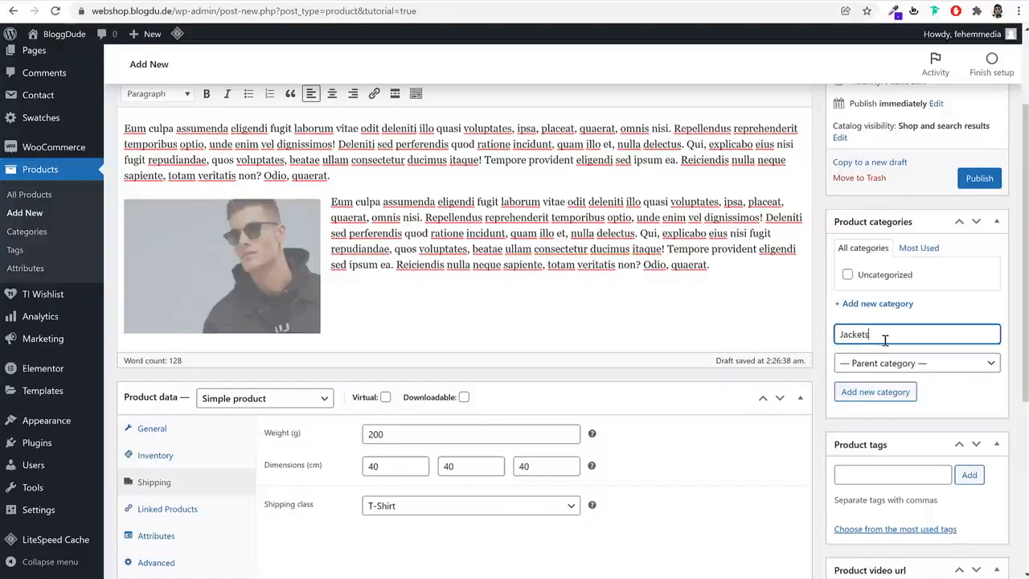
pyautogui.click(906, 392)
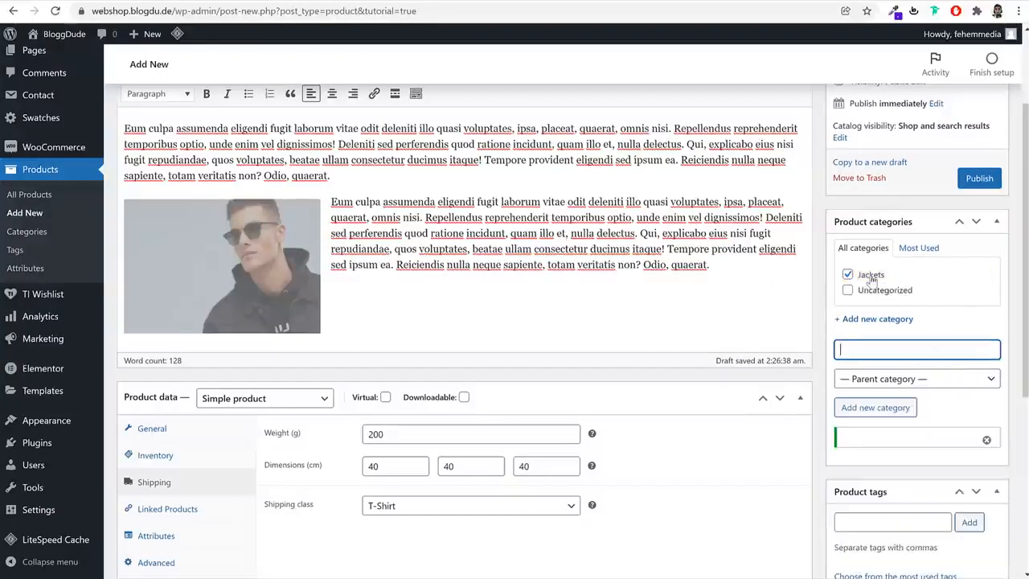
# Add the product tags Jacket, Men and Black
pyautogui.scroll(-3, 983, 418)
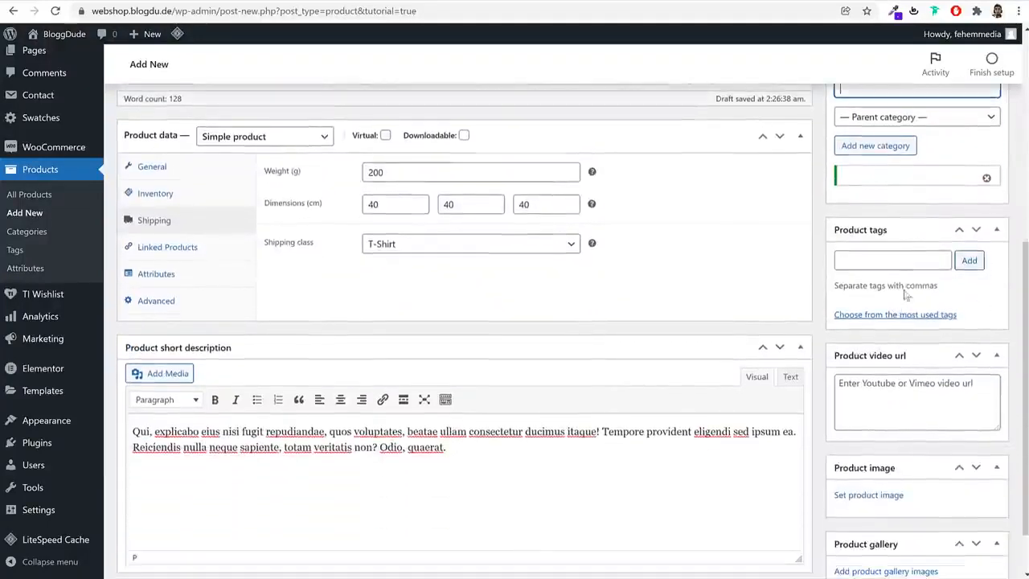
pyautogui.click(909, 258)
pyautogui.write('Jacket')
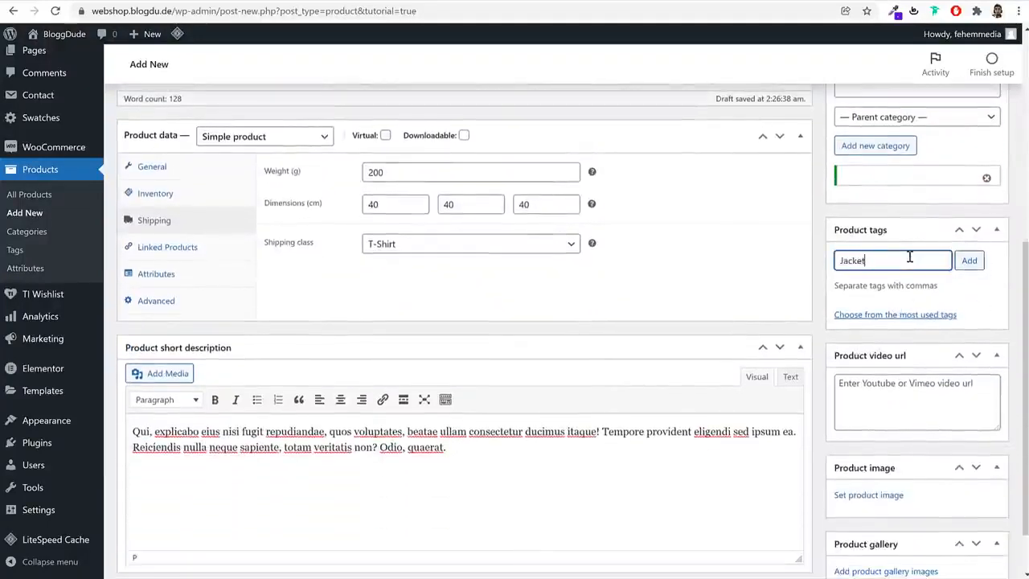
pyautogui.press('Return')
pyautogui.write('Men')
pyautogui.press('Return')
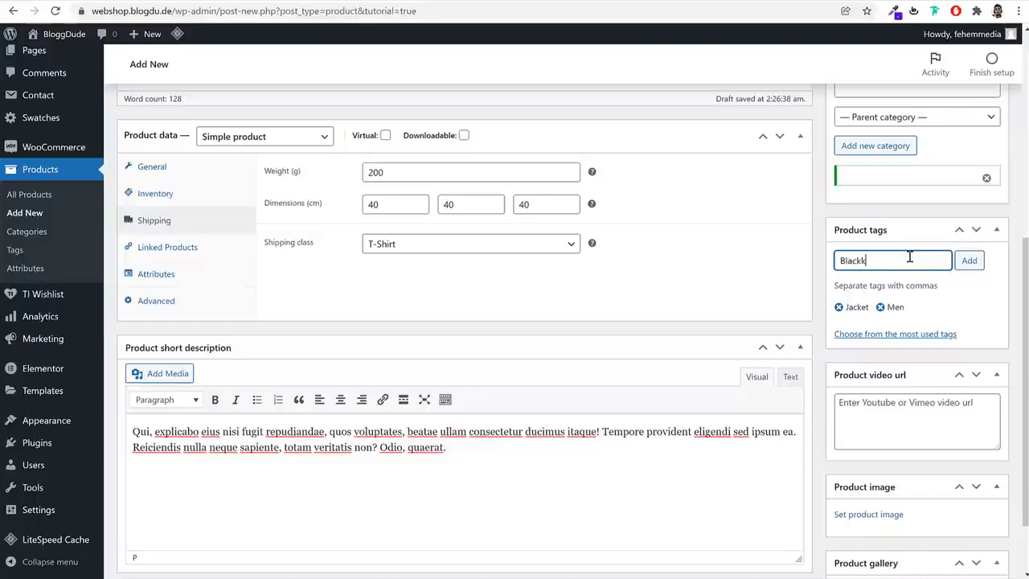
pyautogui.write('Black')
pyautogui.press('Return')
# Copy the link of the WooCommerce Advanced Shipping Tutorial video on YouTube as an example for the product video URL
pyautogui.scroll(-1, 911, 402)
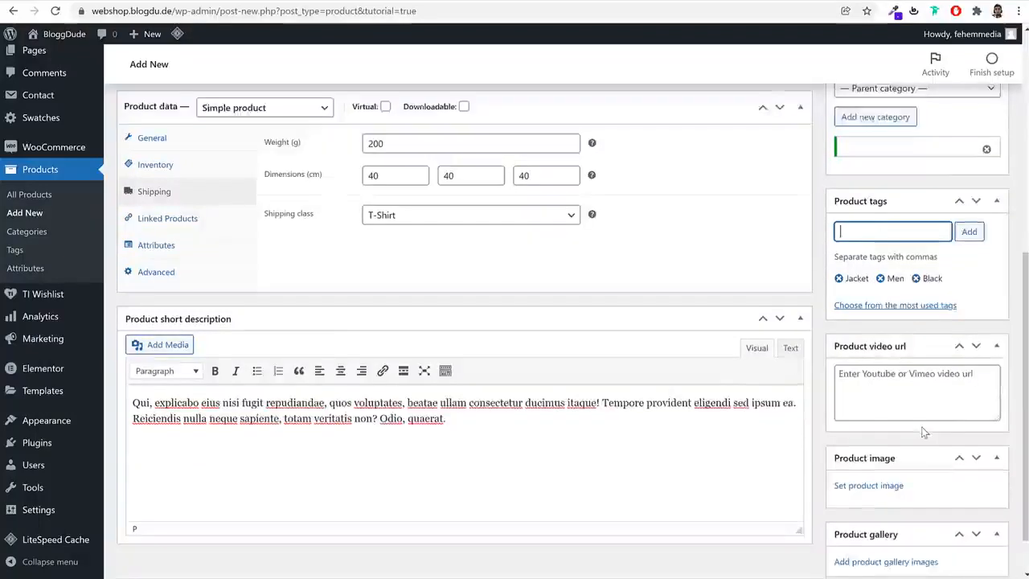
pyautogui.click(906, 339)
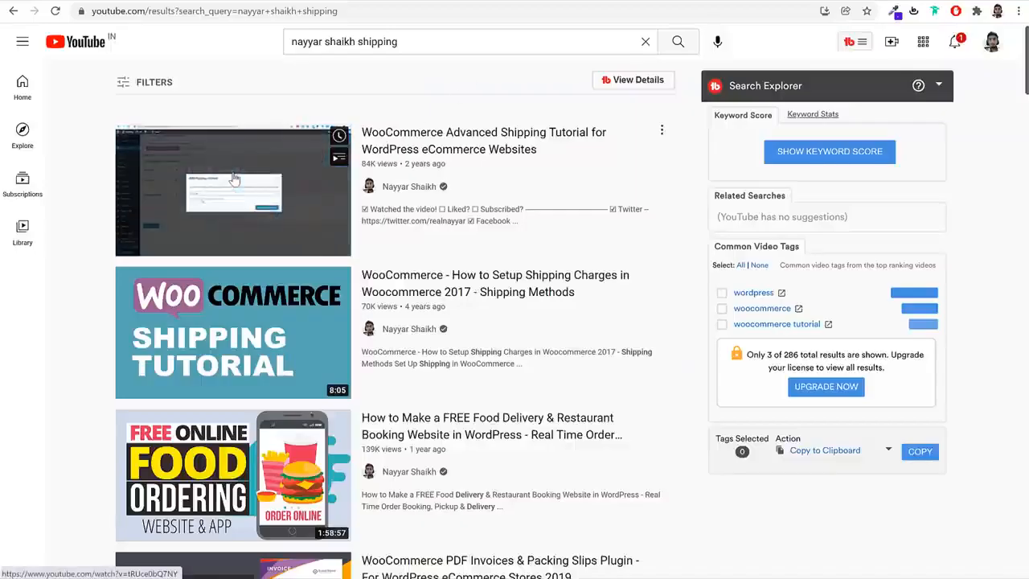
pyautogui.rightClick(234, 172)
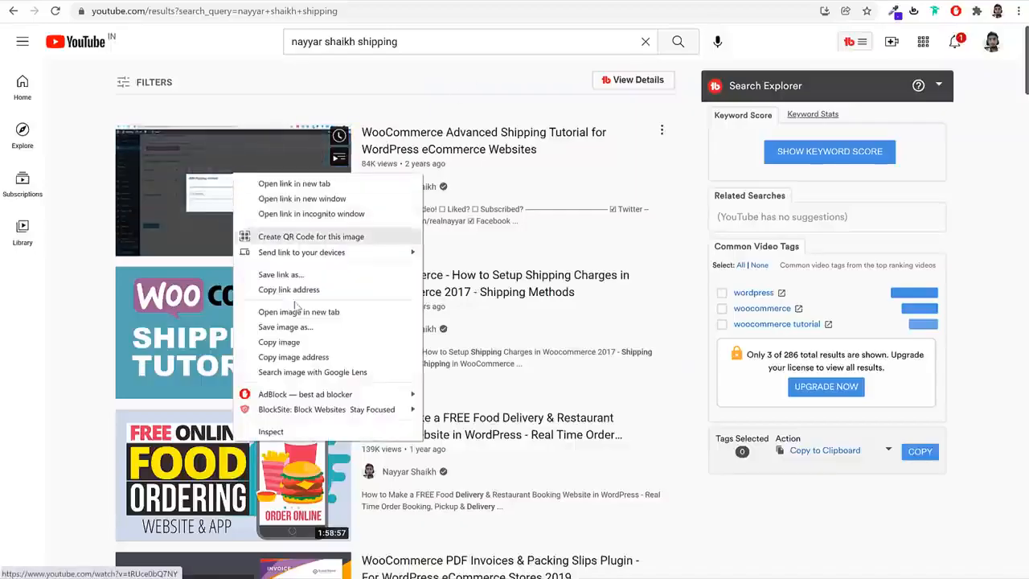
pyautogui.click(292, 289)
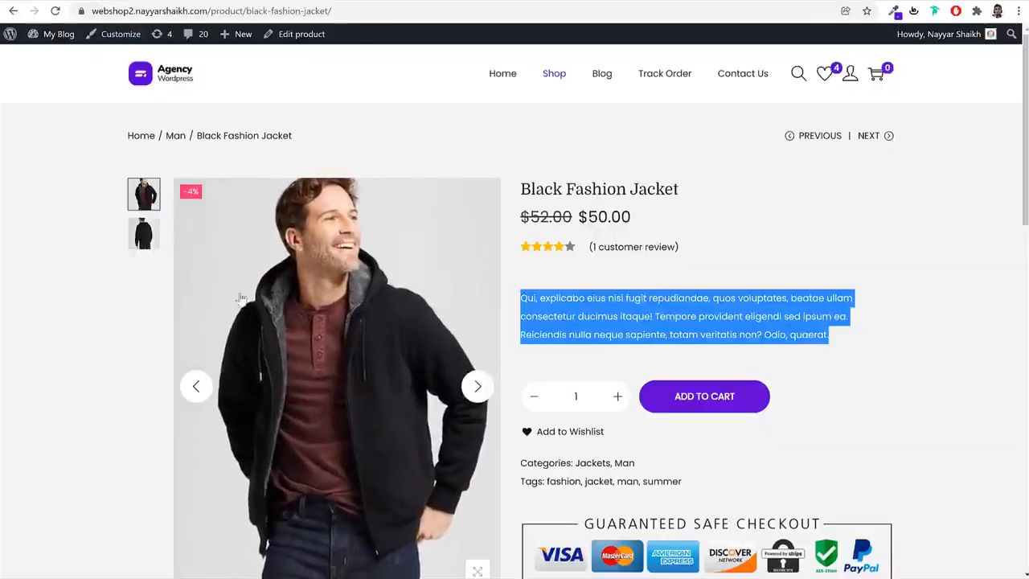
# Compare the jacket photos in the reference shop, and upload Mens-Standard-Fit-Sherpa-Fleece-Jacket01-600x764 from the Products folder as the product image
pyautogui.click(143, 232)
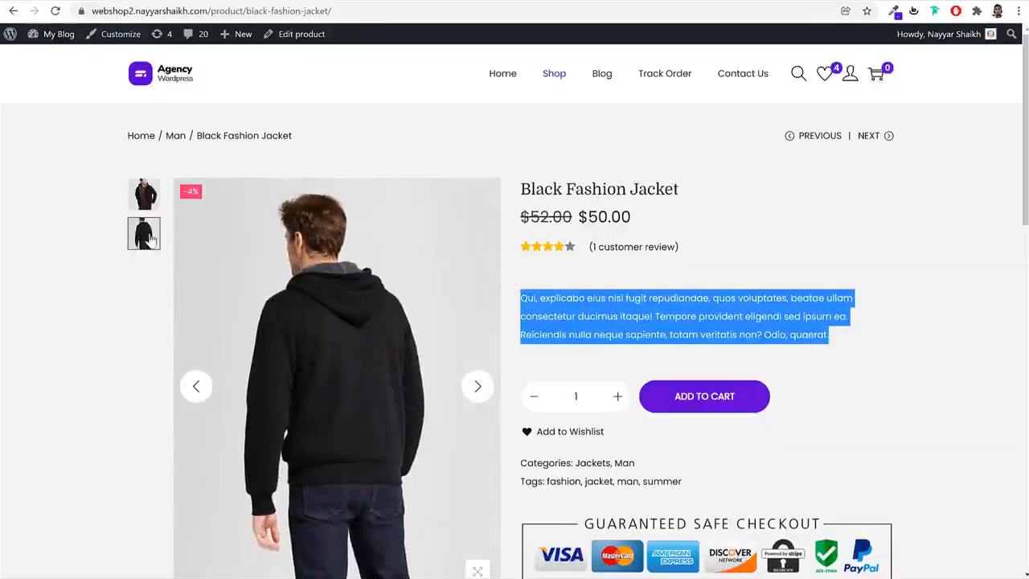
pyautogui.click(143, 195)
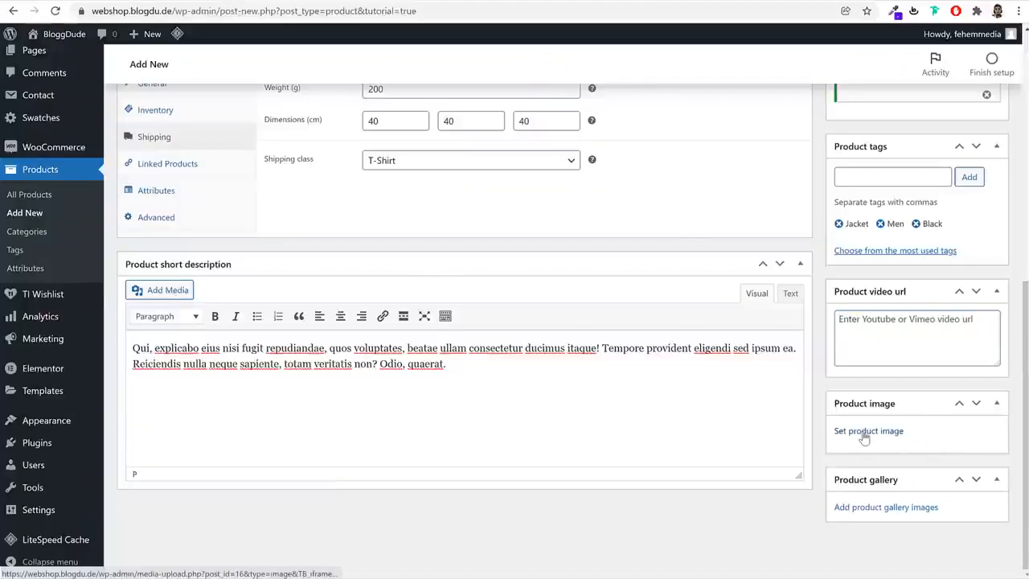
pyautogui.click(868, 431)
pyautogui.click(52, 87)
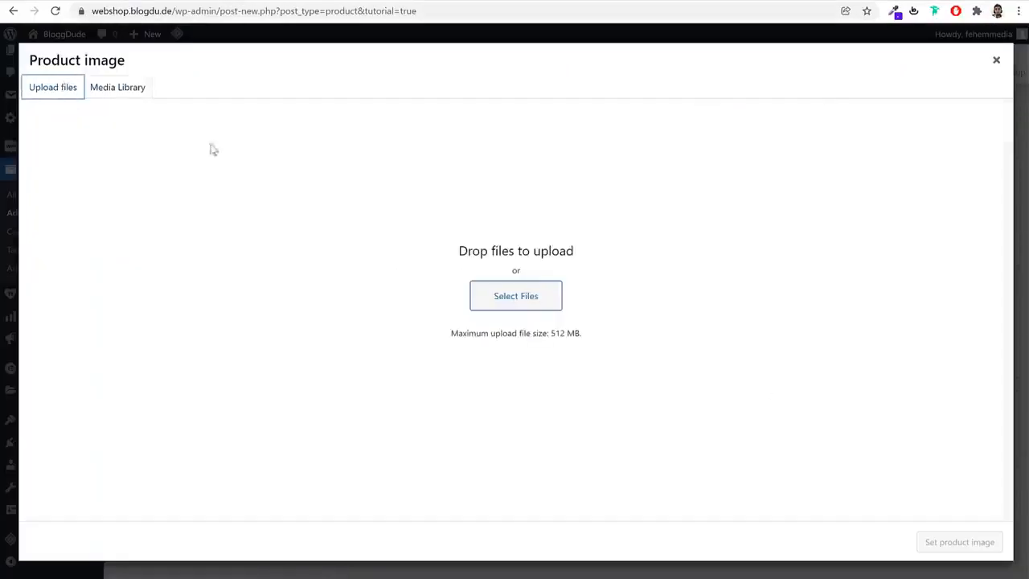
pyautogui.click(497, 296)
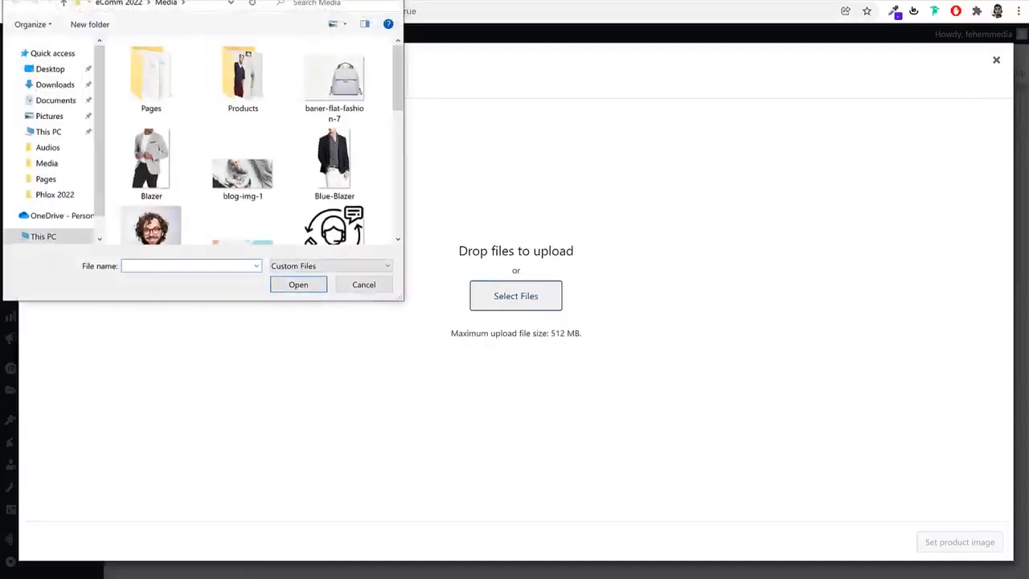
pyautogui.doubleClick(241, 84)
pyautogui.scroll(-3, 249, 161)
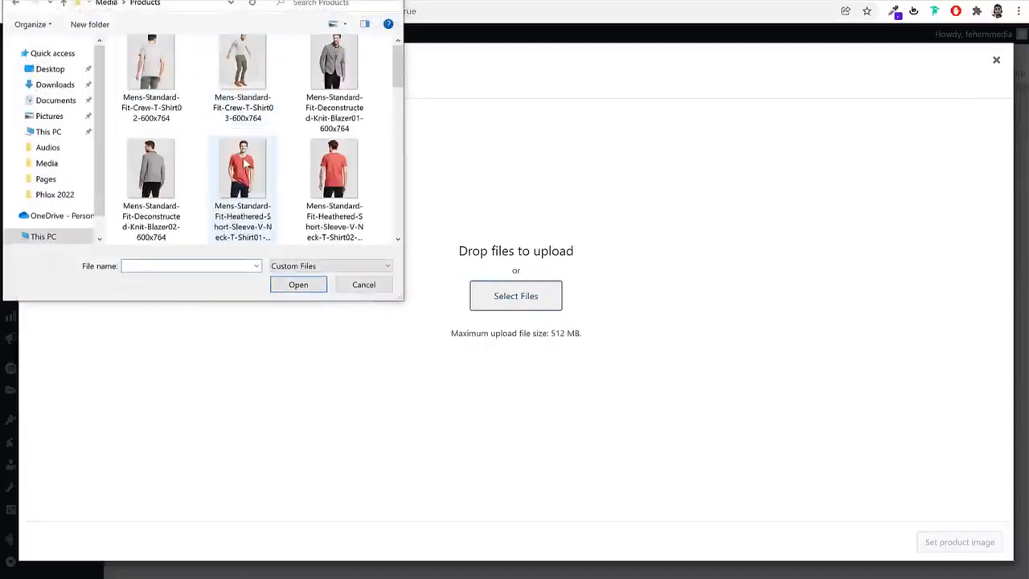
pyautogui.click(263, 95)
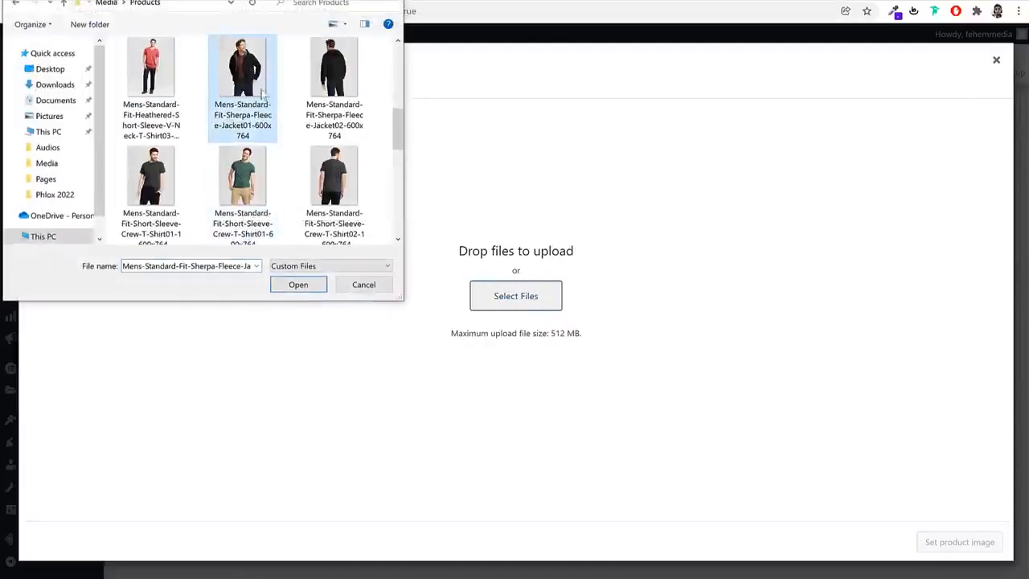
pyautogui.click(298, 286)
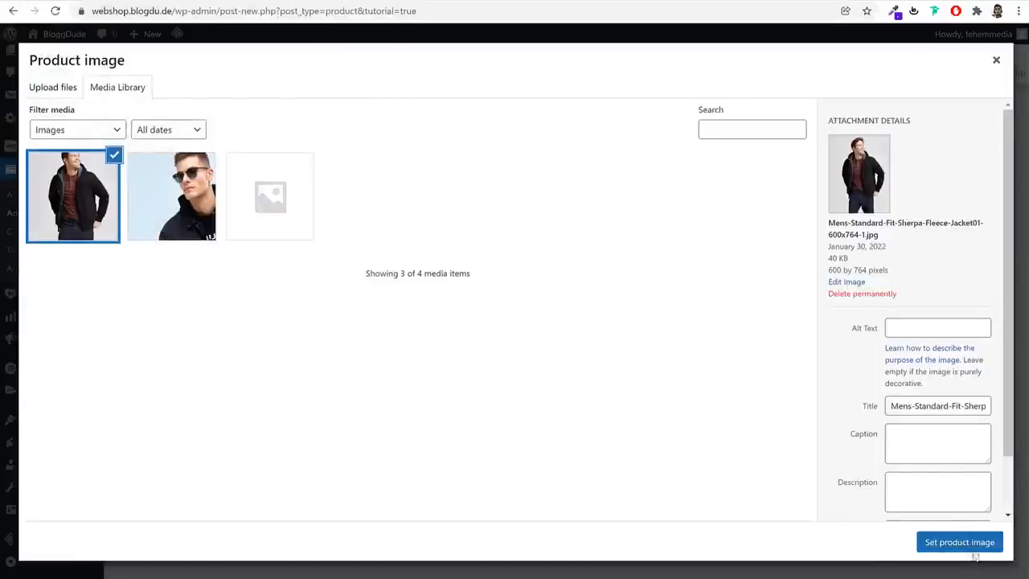
pyautogui.click(971, 550)
# Upload the back views Mens-Standard-Fit-Sherpa-Fleece-Jacket02-600x764 and Mens-Standard-Fit-Sweater-Fleece-Jacket02-600x764 and add both to the product gallery
pyautogui.scroll(-3, 900, 515)
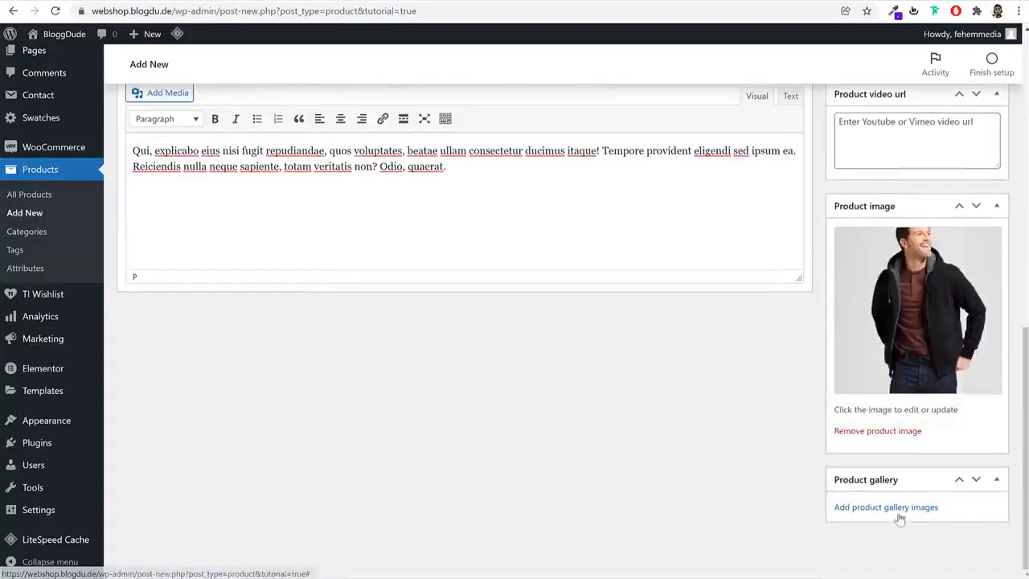
pyautogui.click(899, 508)
pyautogui.click(56, 87)
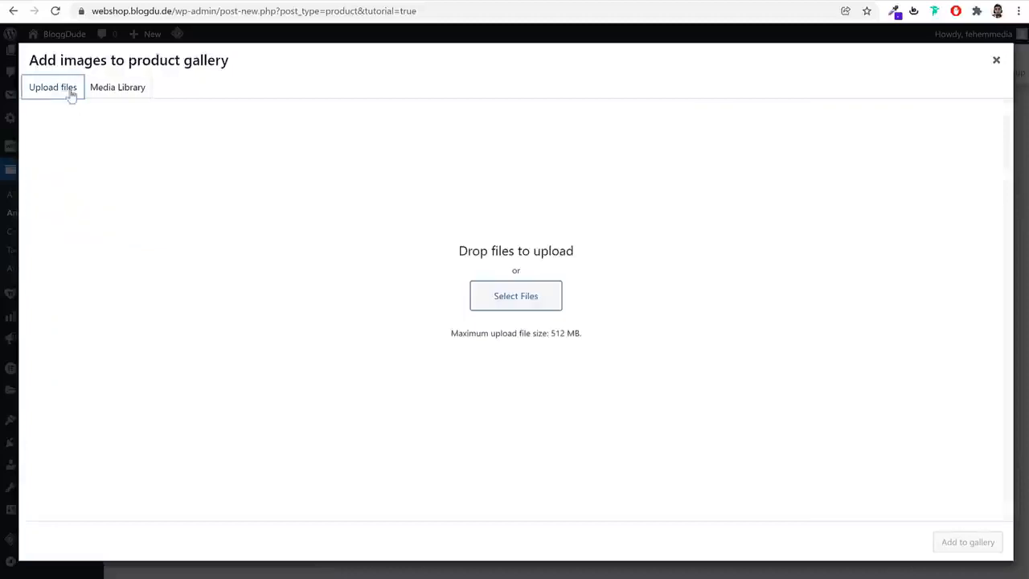
pyautogui.click(519, 297)
pyautogui.scroll(-3, 305, 161)
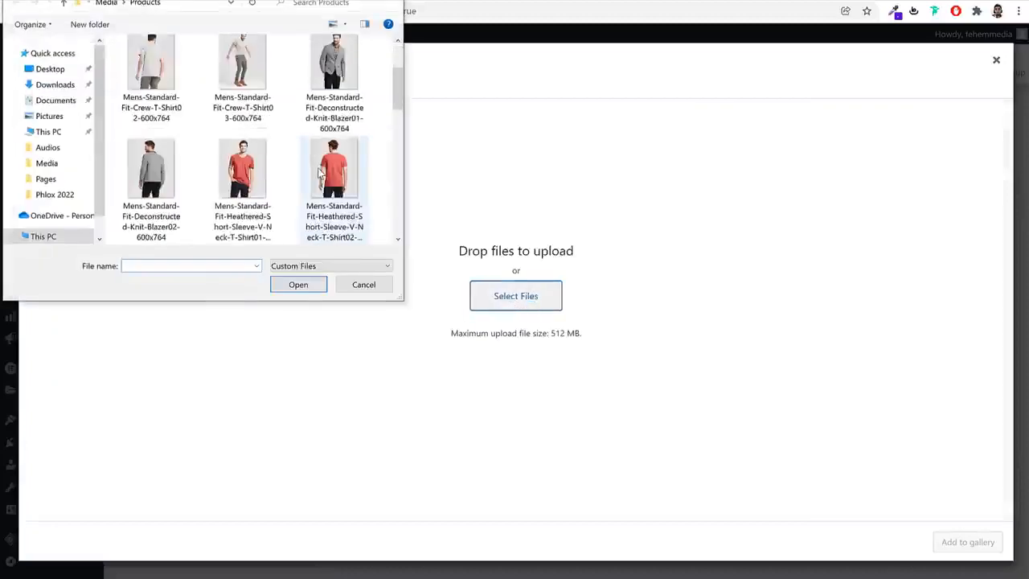
pyautogui.click(347, 184)
pyautogui.scroll(-1, 347, 184)
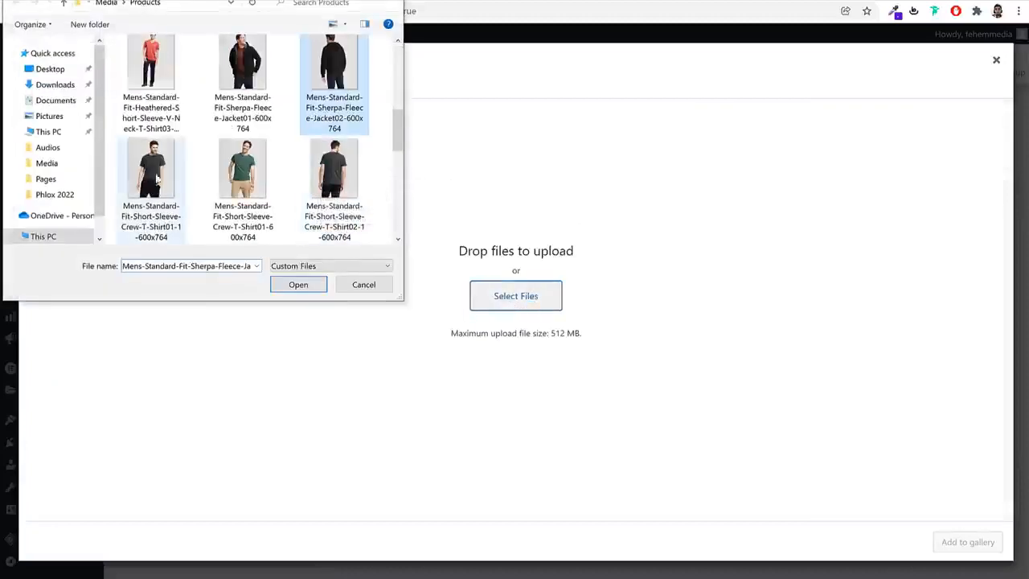
pyautogui.scroll(1, 371, 157)
pyautogui.scroll(-5, 371, 156)
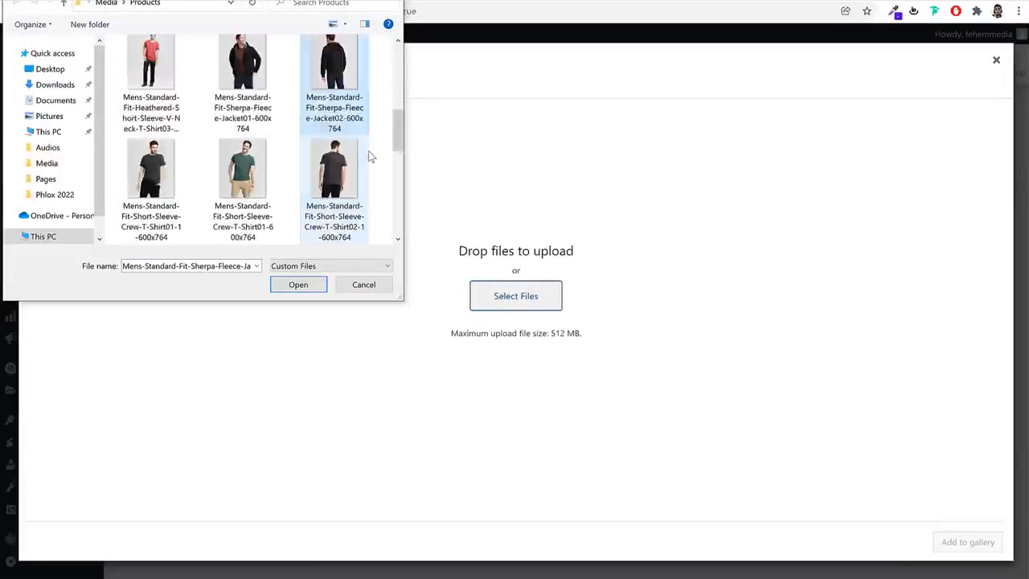
pyautogui.scroll(1, 370, 157)
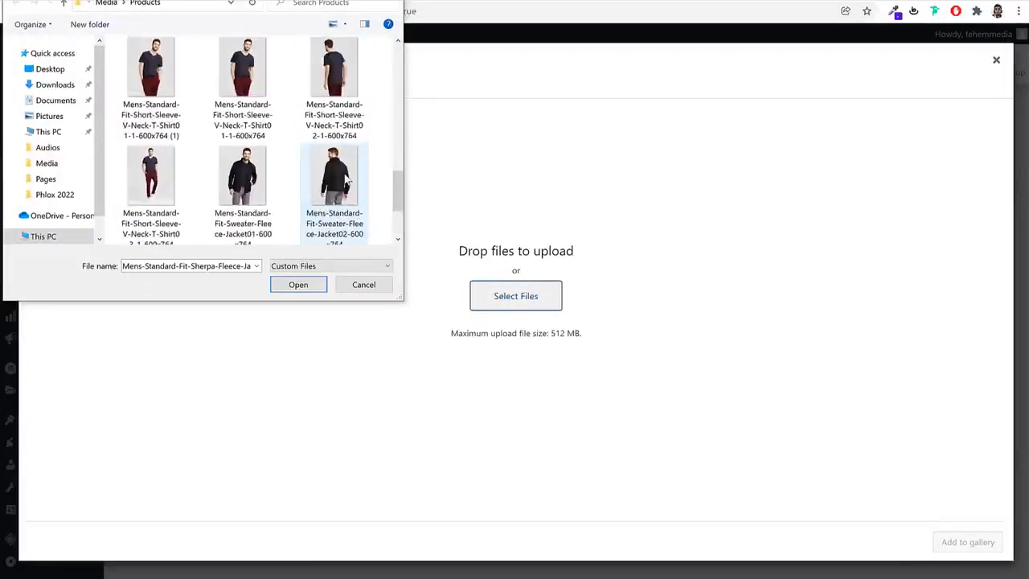
pyautogui.keyDown('ctrl'); pyautogui.click(346, 184); pyautogui.keyUp('ctrl')
pyautogui.click(299, 285)
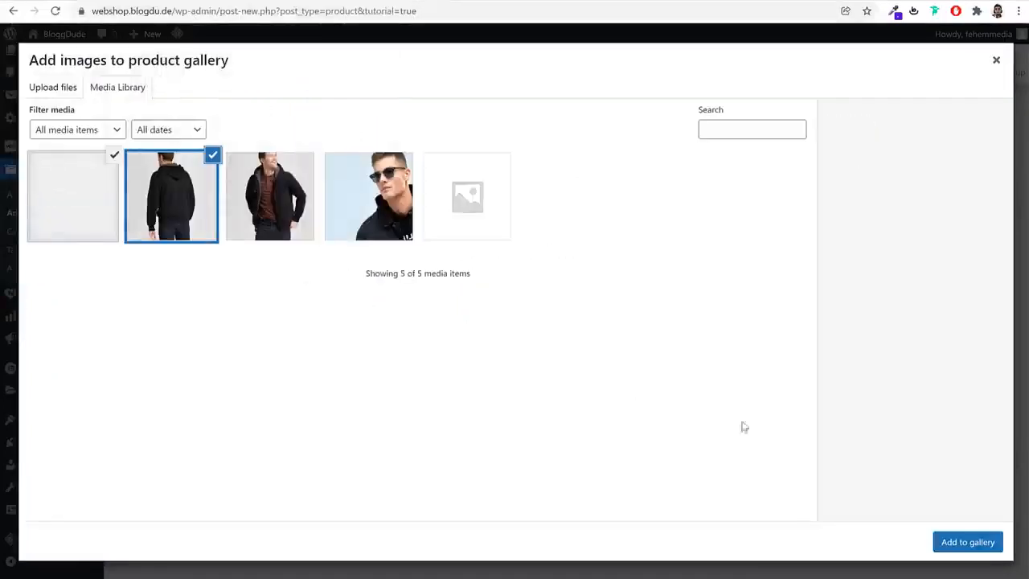
pyautogui.click(968, 542)
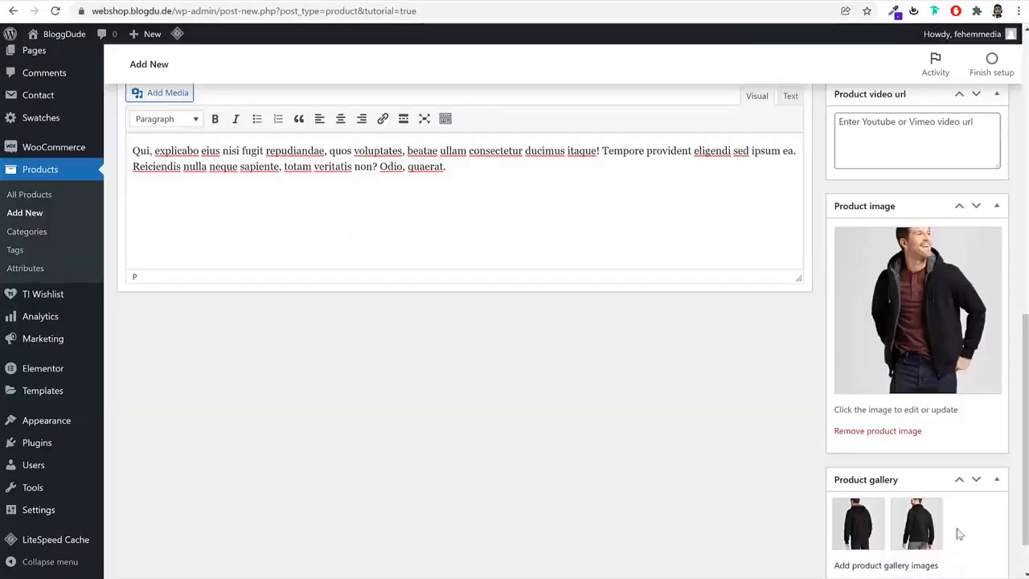
# Publish the Black Fashion Jacket product and open its shop page in a new tab
pyautogui.scroll(10, 958, 451)
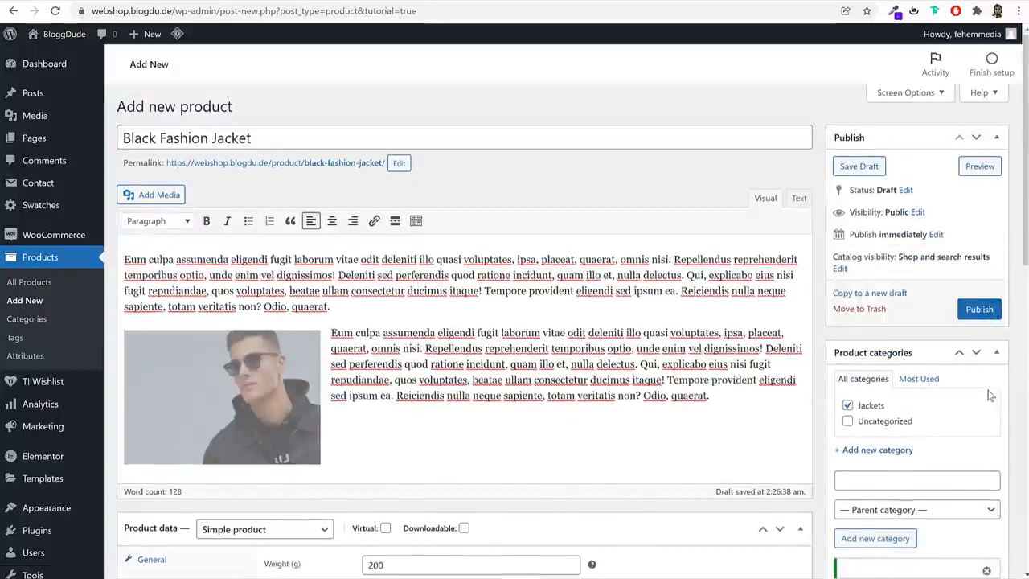
pyautogui.click(979, 311)
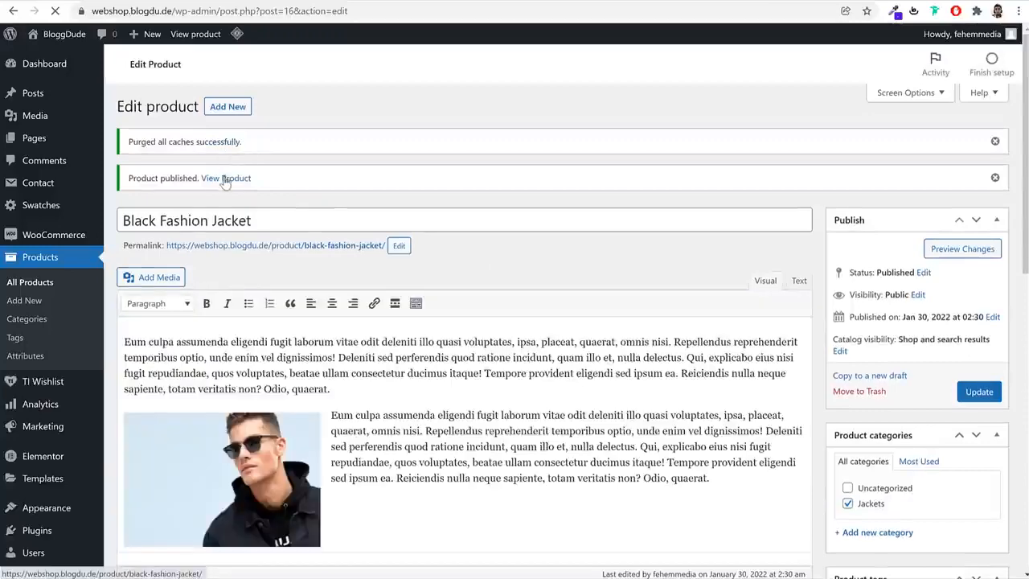
pyautogui.rightClick(225, 177)
pyautogui.click(234, 187)
pyautogui.click(324, 5)
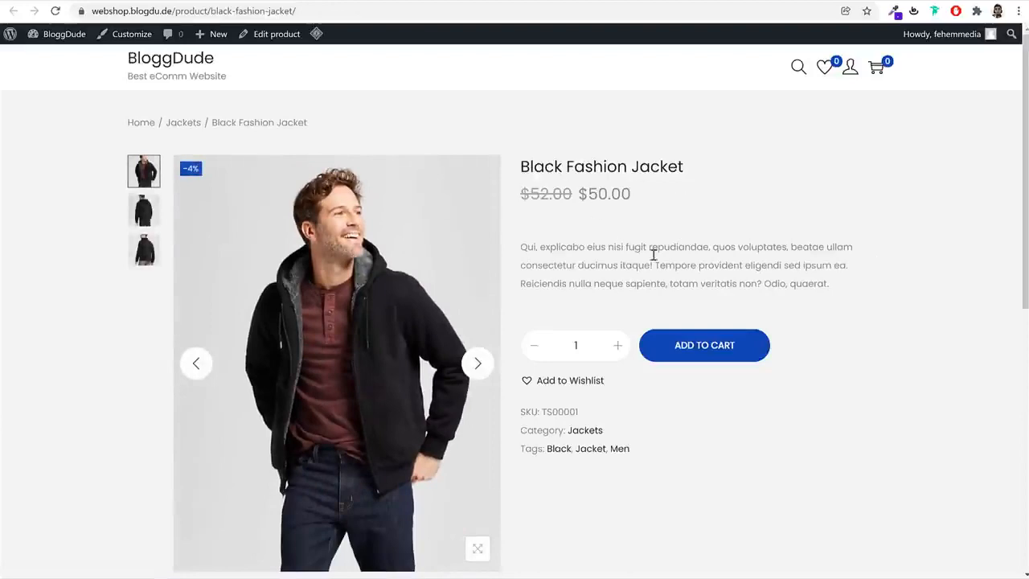
# Add the Black Fashion Jacket to the wishlist and to the cart, dismissing the wishlist popup and the cart overlay
pyautogui.scroll(-3, 941, 352)
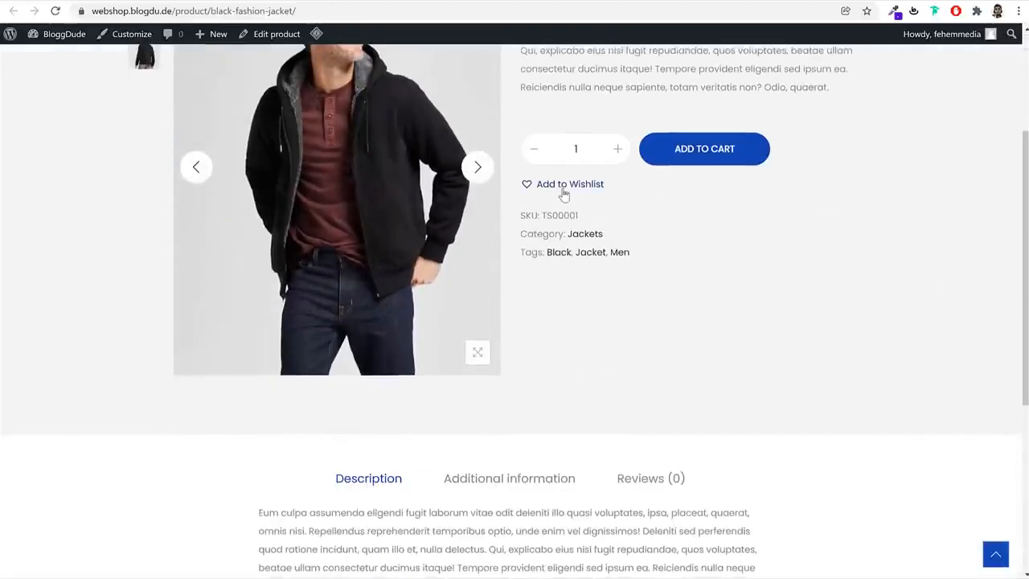
pyautogui.click(565, 190)
pyautogui.click(529, 366)
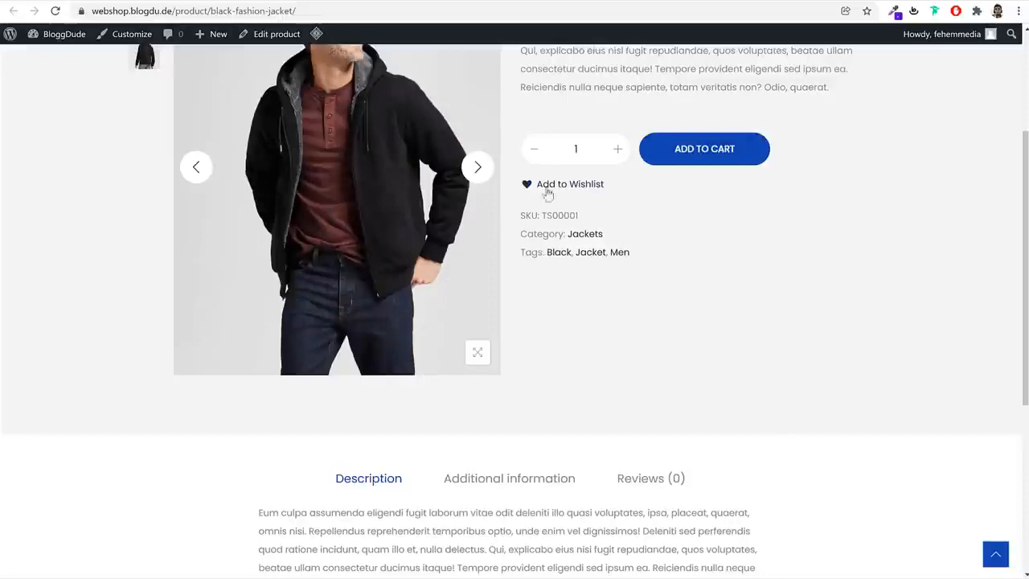
pyautogui.scroll(3, 716, 255)
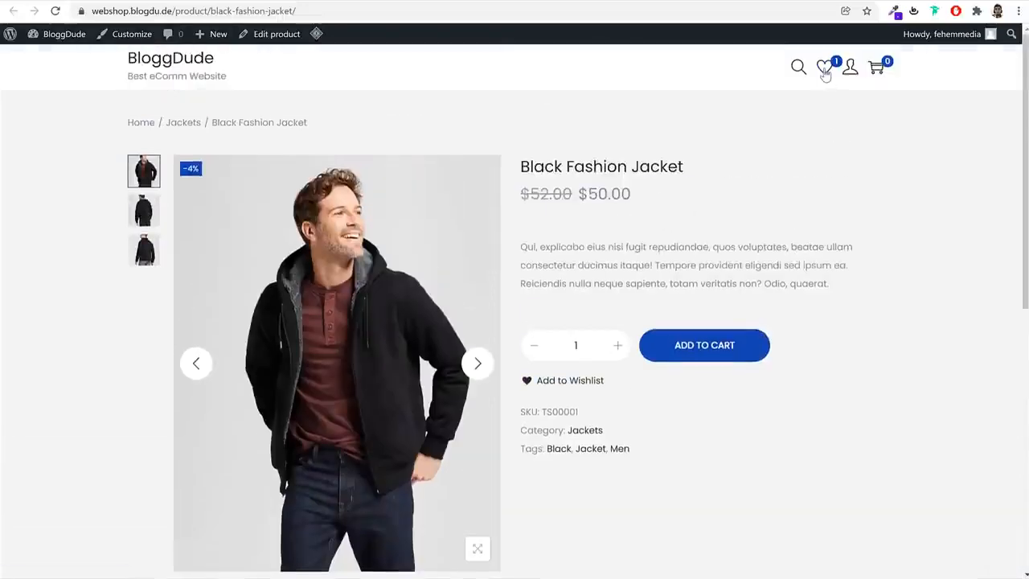
pyautogui.click(726, 349)
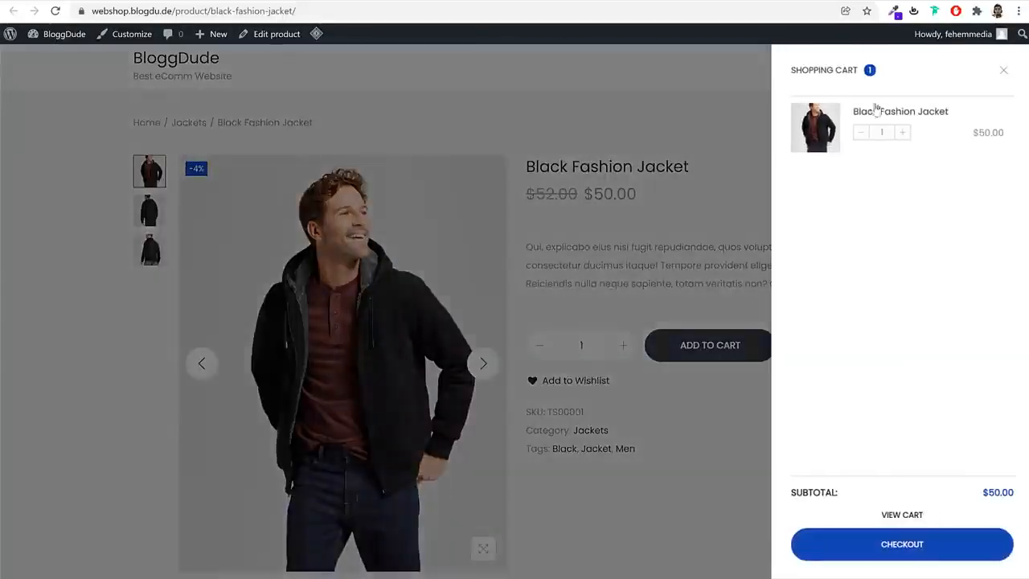
pyautogui.click(1001, 78)
# Check the weight and dimensions in the jacket's additional information on the shop page
pyautogui.scroll(-10, 861, 376)
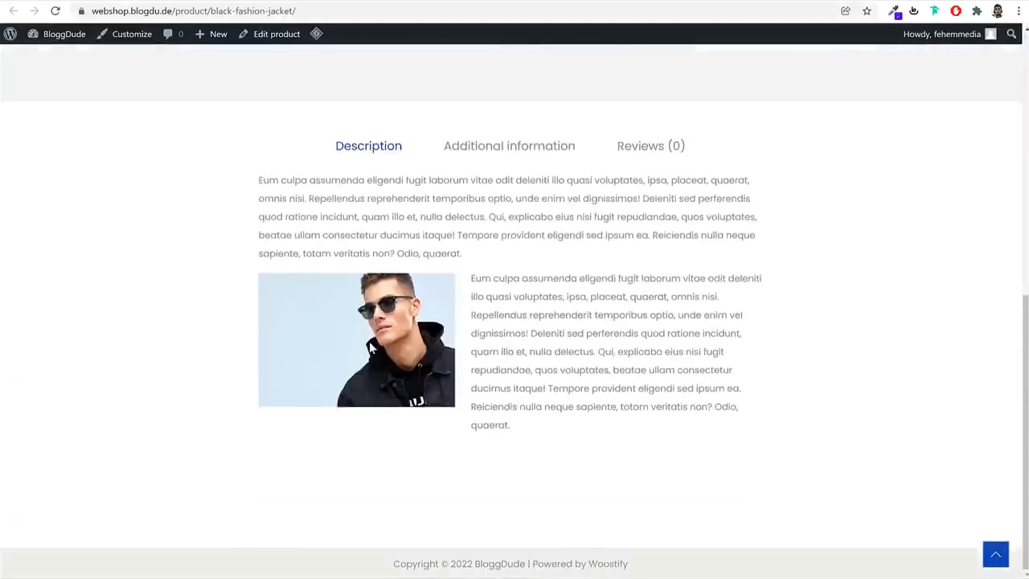
pyautogui.click(511, 148)
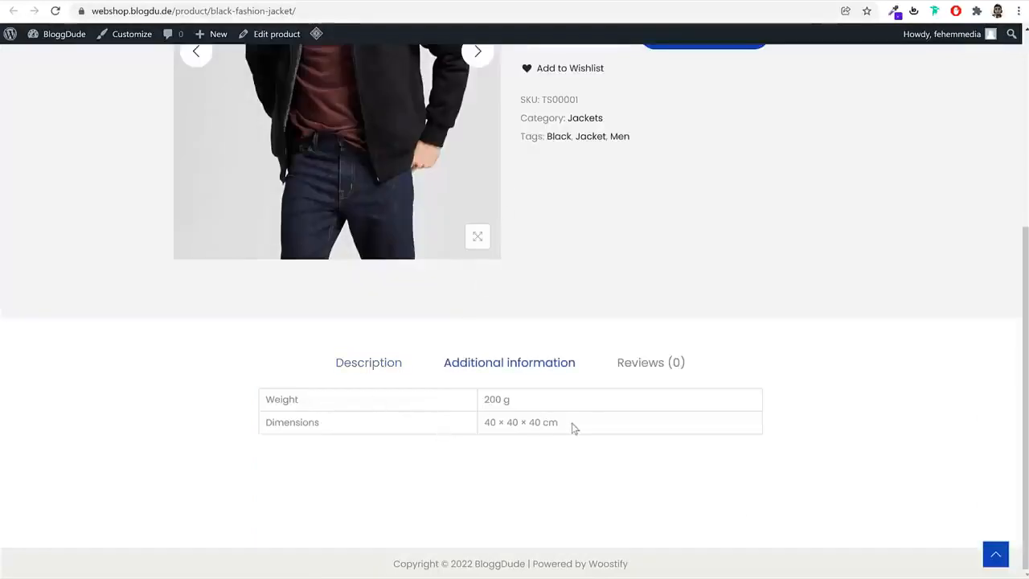
# Submit a four-star review reading "Good" for the Black Fashion Jacket on its shop page
pyautogui.click(648, 363)
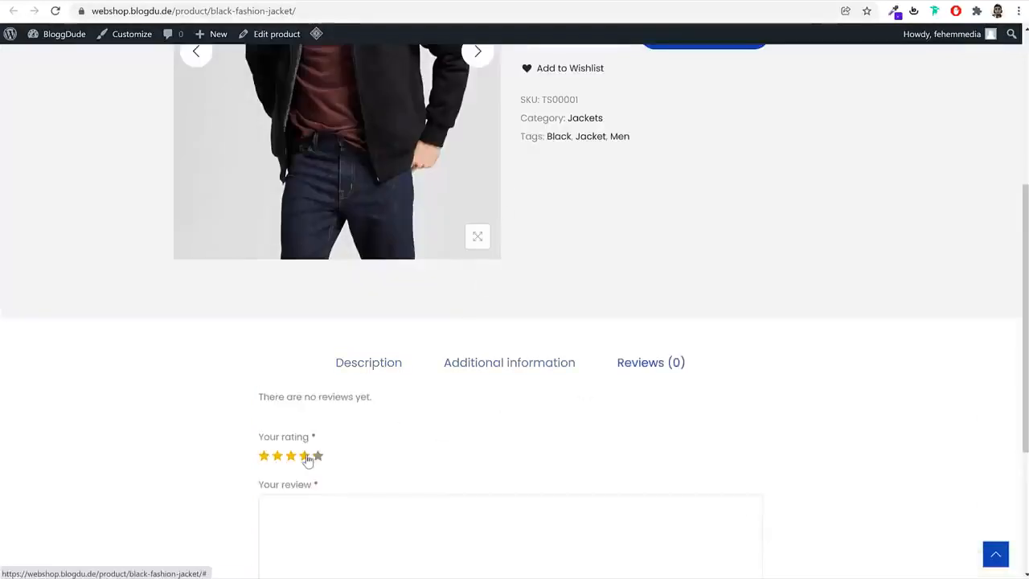
pyautogui.scroll(-3, 500, 465)
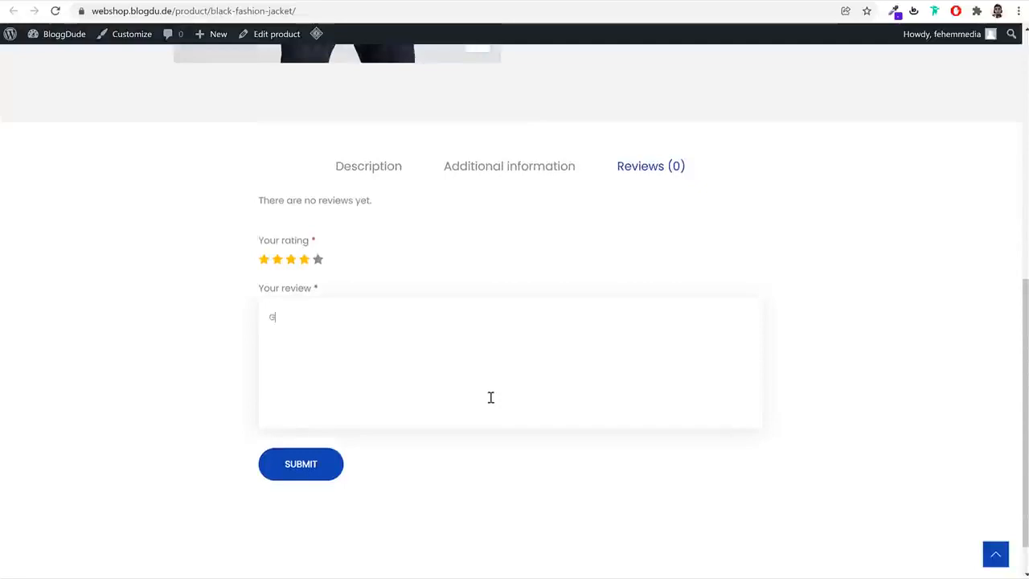
pyautogui.click(316, 458)
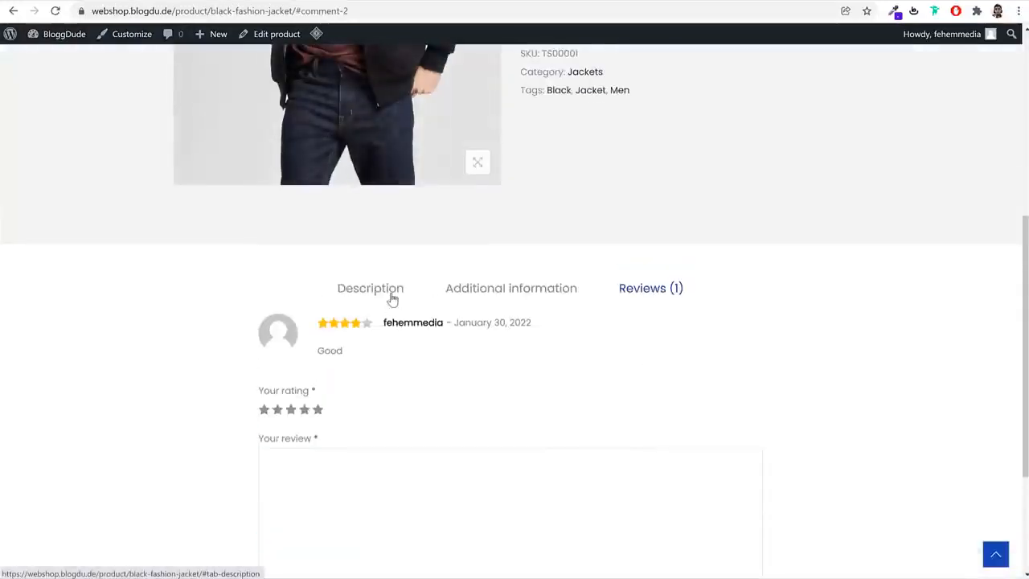
# Look over the jacket's description and the rest of its shop page
pyautogui.click(389, 296)
pyautogui.scroll(-2, 715, 395)
pyautogui.scroll(5, 717, 386)
pyautogui.scroll(2, 719, 391)
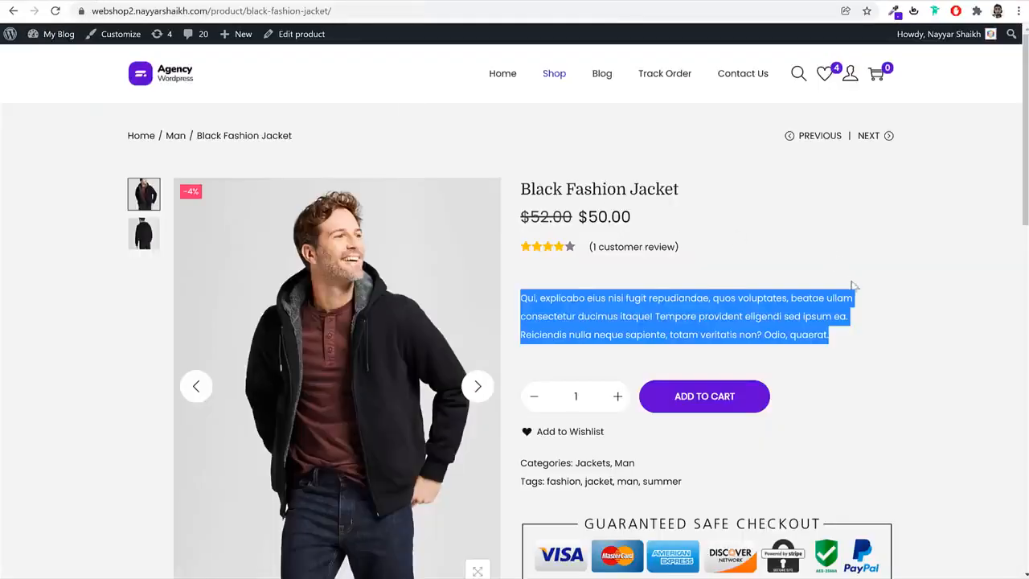
# Open the Short Sleeve T-Shirt in the demo shop and compare its Black, Green and White variants in Large and Medium
pyautogui.scroll(-10, 855, 290)
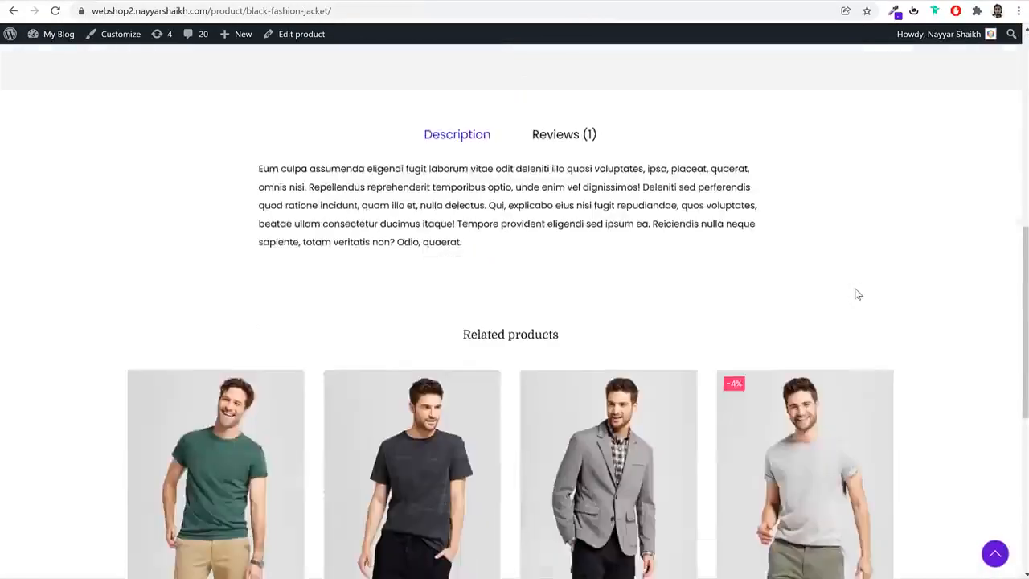
pyautogui.click(452, 254)
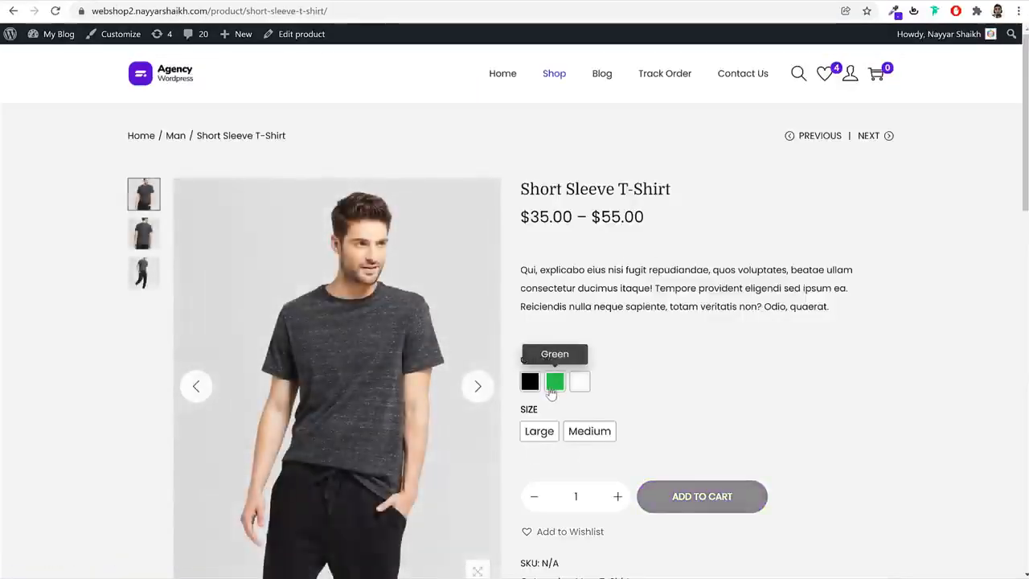
pyautogui.click(553, 384)
pyautogui.click(537, 432)
pyautogui.click(529, 383)
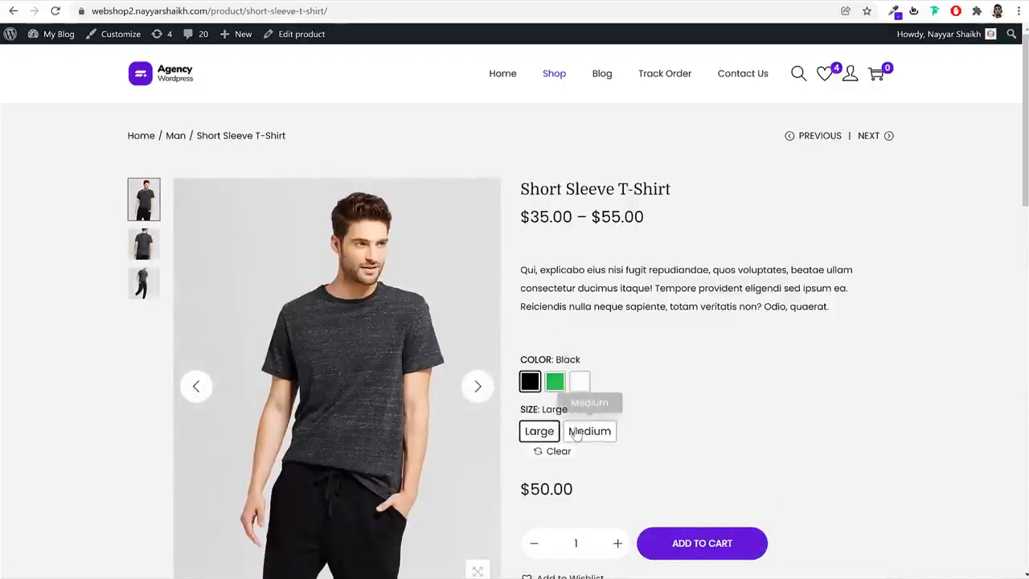
pyautogui.click(589, 431)
pyautogui.click(580, 382)
pyautogui.click(540, 431)
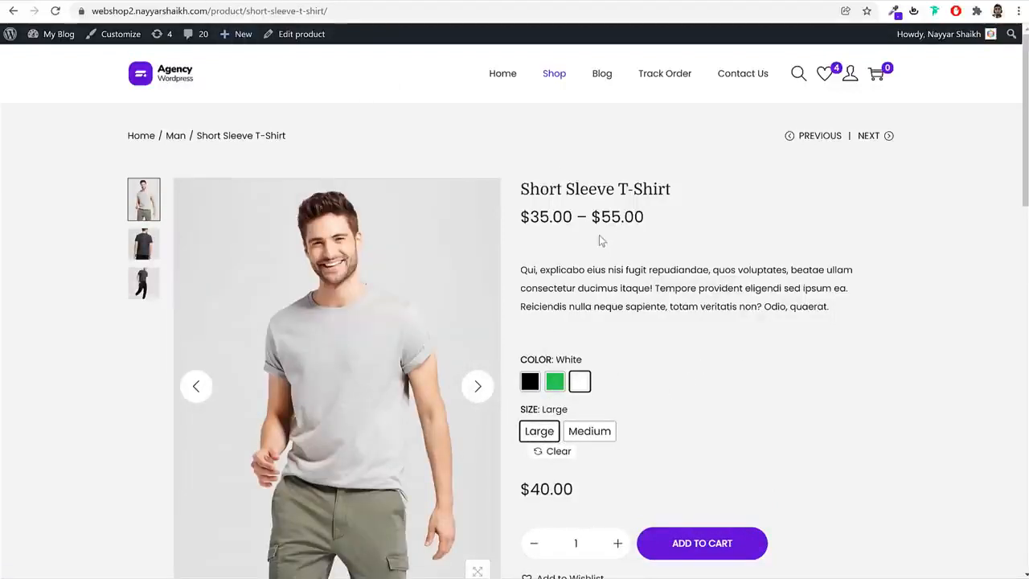
# Duplicate the Black Fashion Jacket in the webshop's product list and title the copy "Short Sleeve T-Shirt"
pyautogui.tripleClick(621, 188)
pyautogui.hotkey('ctrl', 'c')
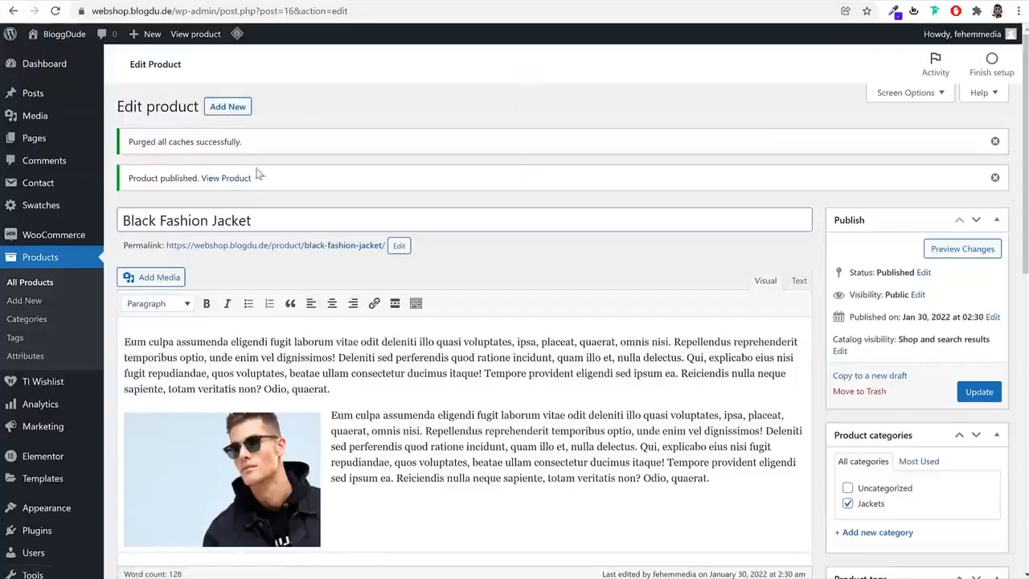
pyautogui.click(44, 285)
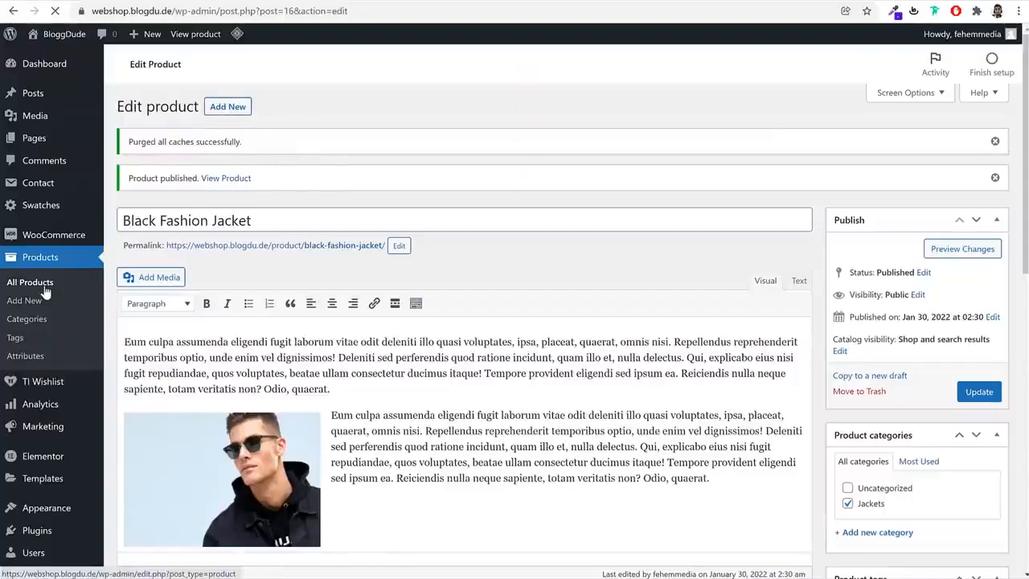
pyautogui.moveTo(269, 211)
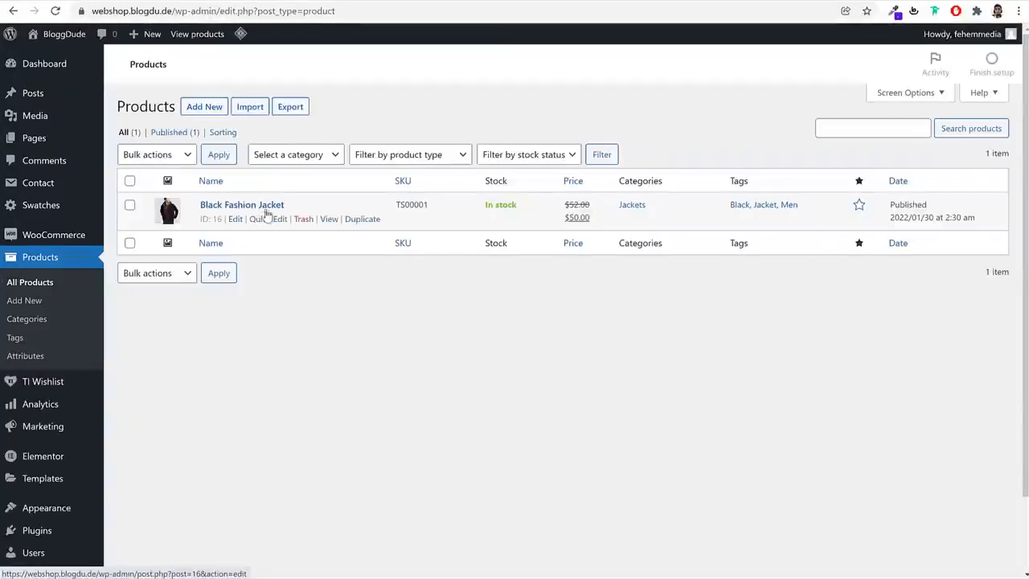
pyautogui.click(362, 219)
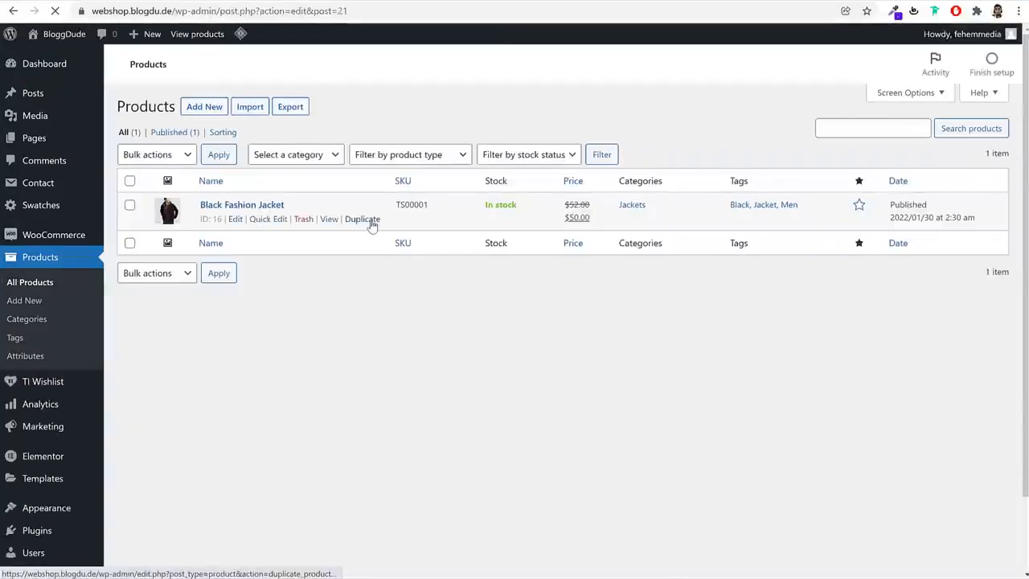
pyautogui.tripleClick(324, 140)
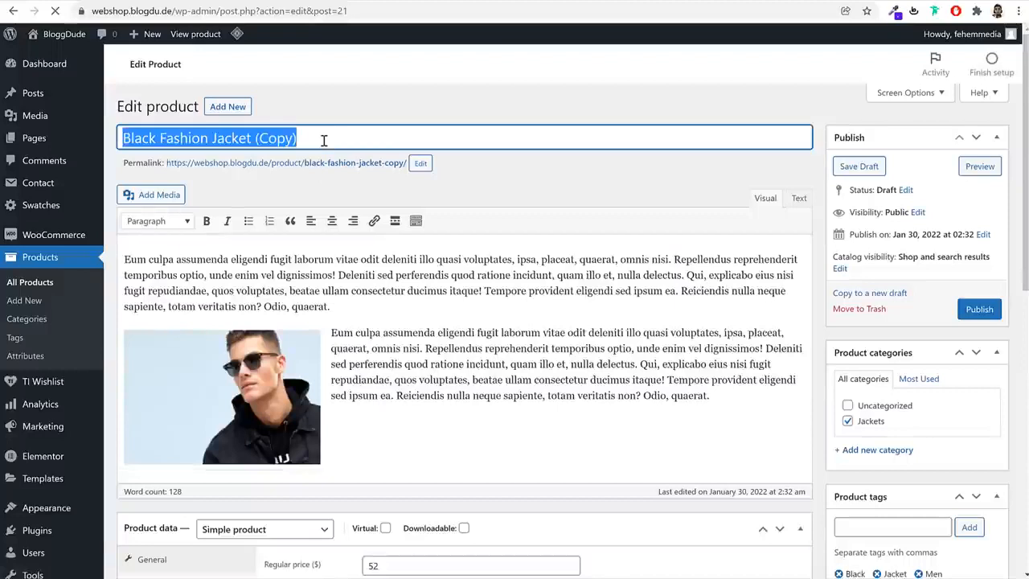
pyautogui.write('Short Sleeve T-Shirt')
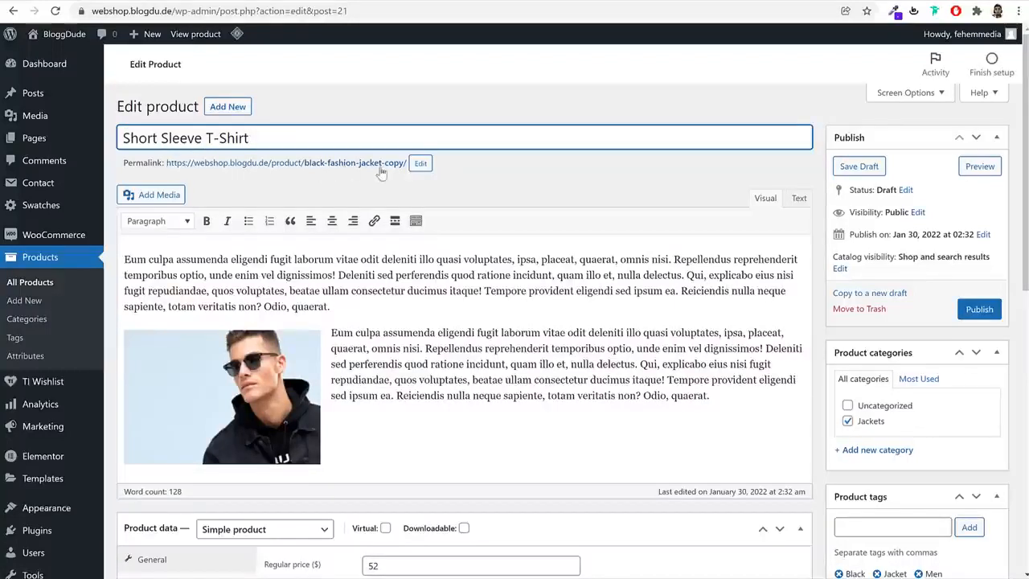
# Change the duplicated product's permalink slug to short-sleeve-t-shirt
pyautogui.moveTo(125, 164); pyautogui.dragTo(161, 165)
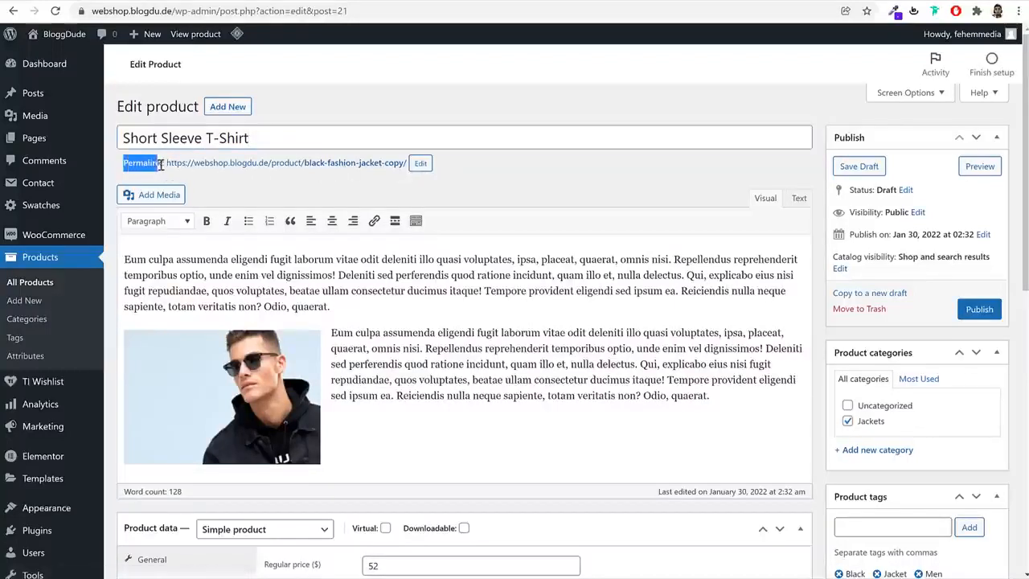
pyautogui.click(421, 164)
pyautogui.doubleClick(421, 165)
pyautogui.click(361, 171)
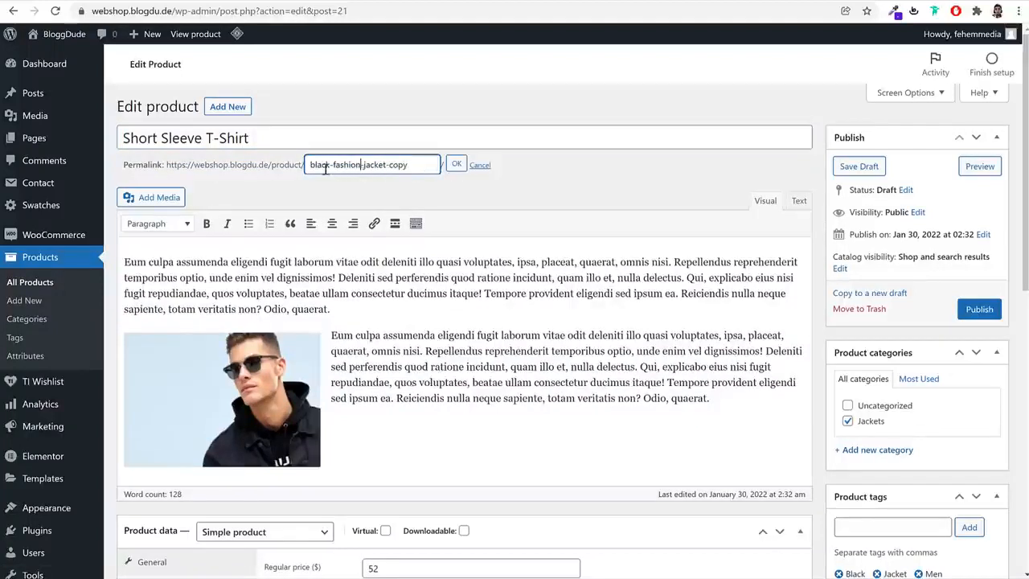
pyautogui.tripleClick(402, 166)
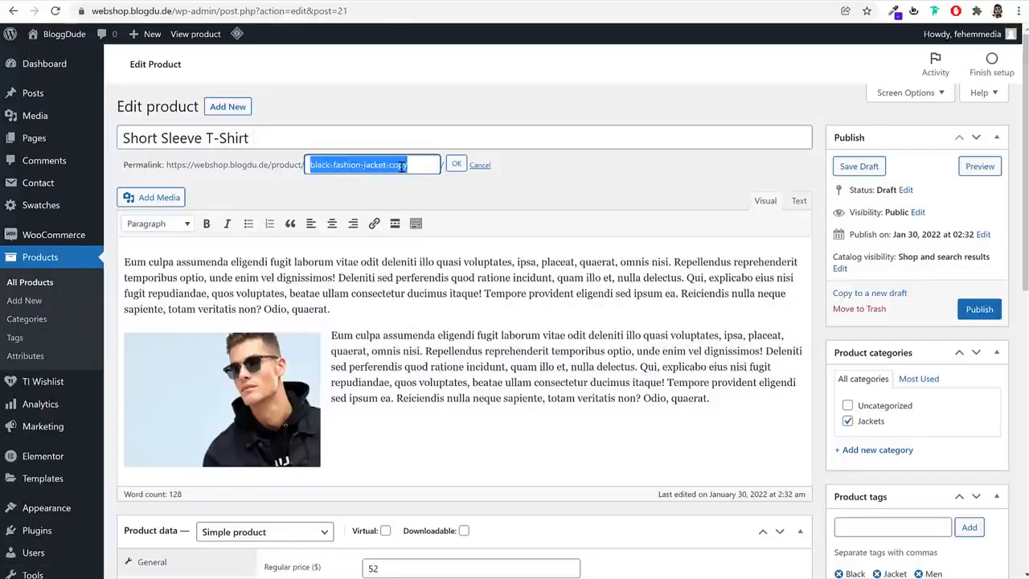
pyautogui.hotkey('ctrl', 'v')
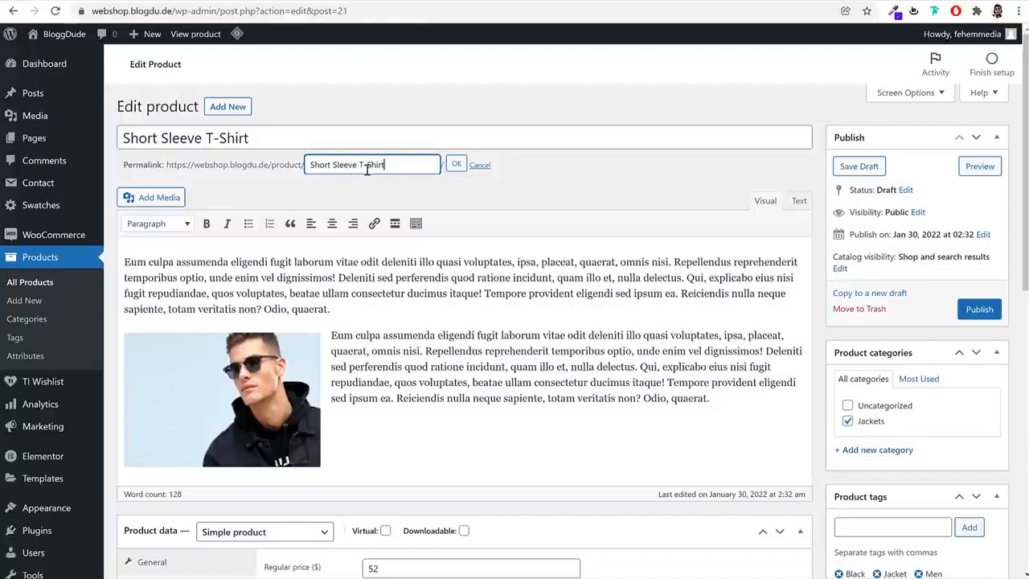
pyautogui.click(456, 164)
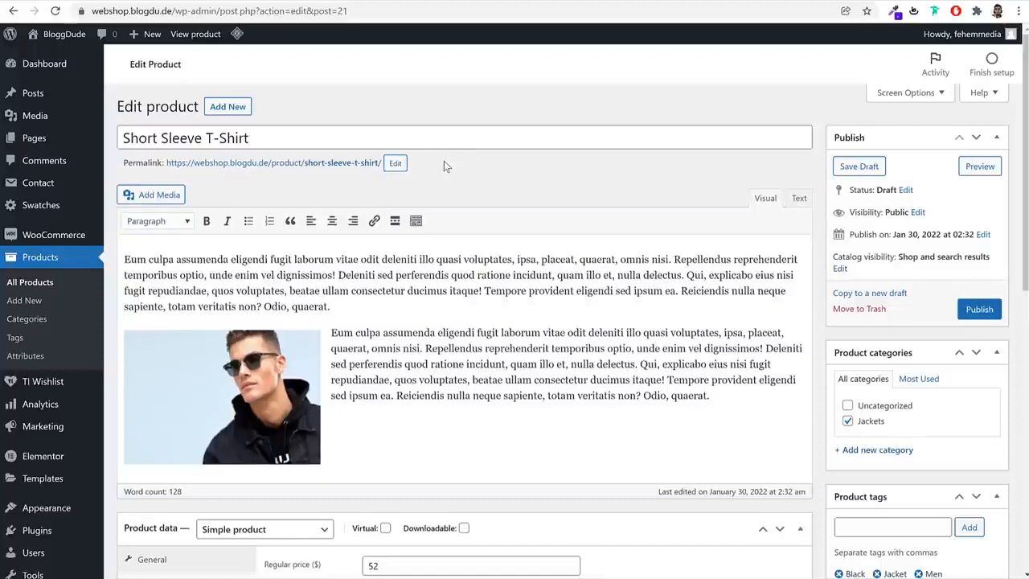
pyautogui.moveTo(122, 166); pyautogui.dragTo(163, 166)
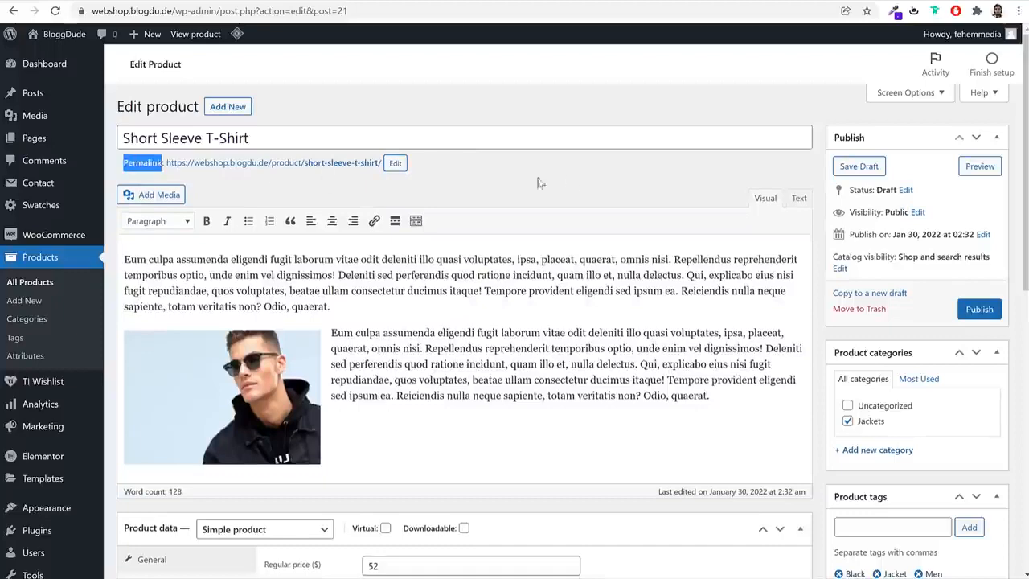
pyautogui.click(581, 186)
# Change the Short Sleeve T-Shirt's product type to Variable product
pyautogui.scroll(-3, 519, 276)
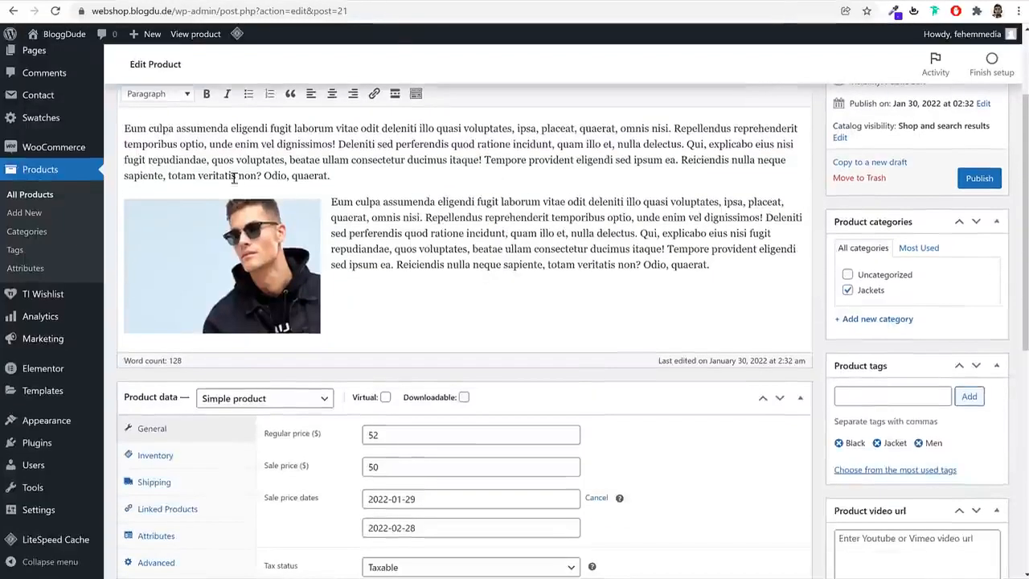
pyautogui.scroll(-5, 501, 289)
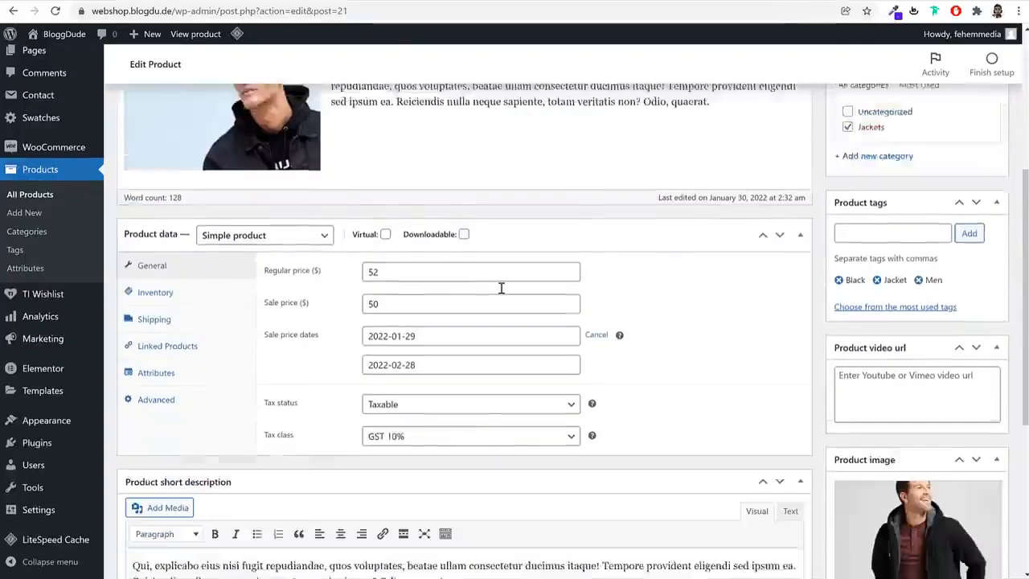
pyautogui.scroll(4, 489, 435)
pyautogui.scroll(2, 489, 435)
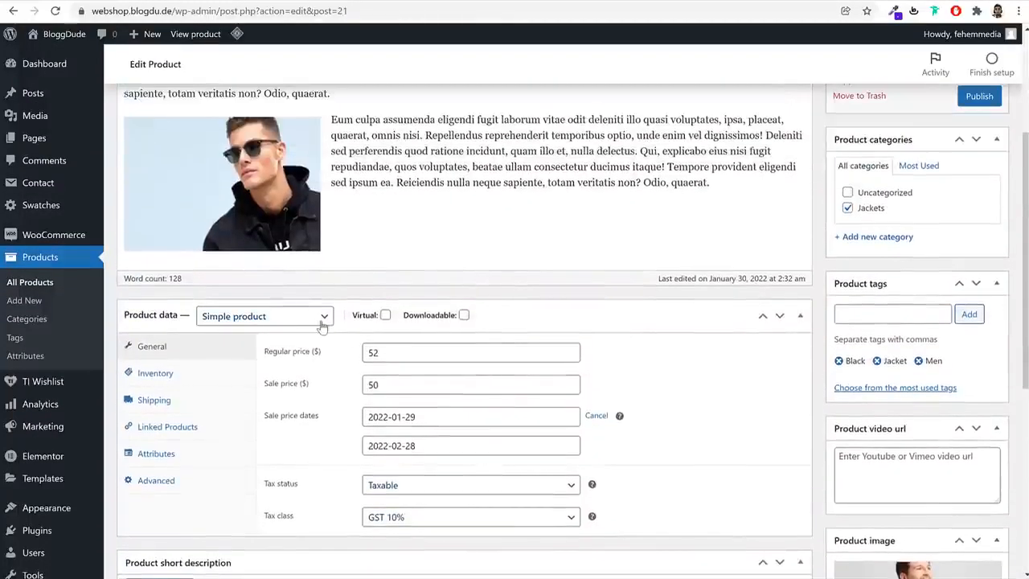
pyautogui.click(274, 320)
pyautogui.click(267, 381)
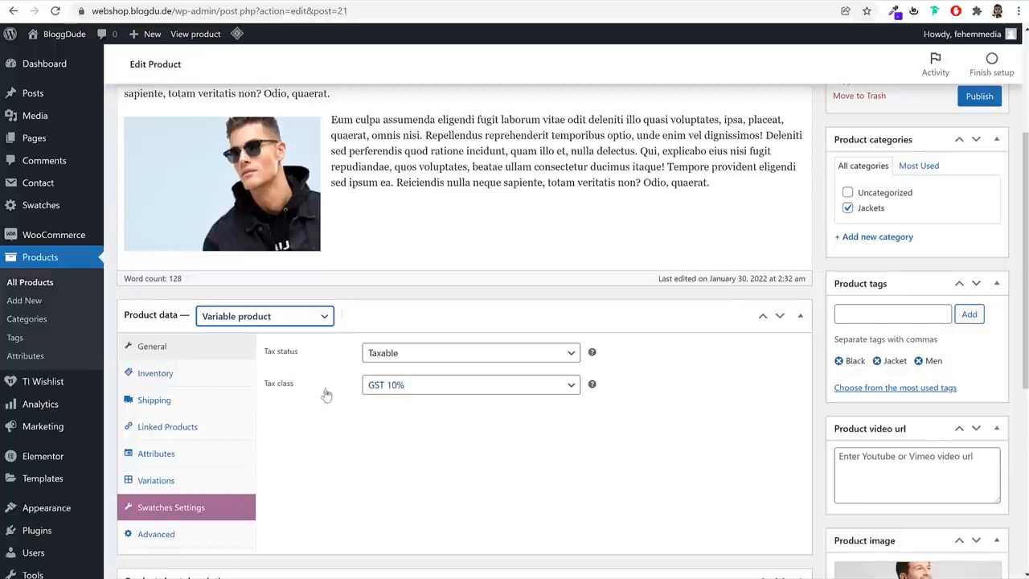
# Edit the T-shirt's SKU in its inventory data, check the shipping settings and open the product attributes
pyautogui.click(202, 378)
pyautogui.click(449, 352)
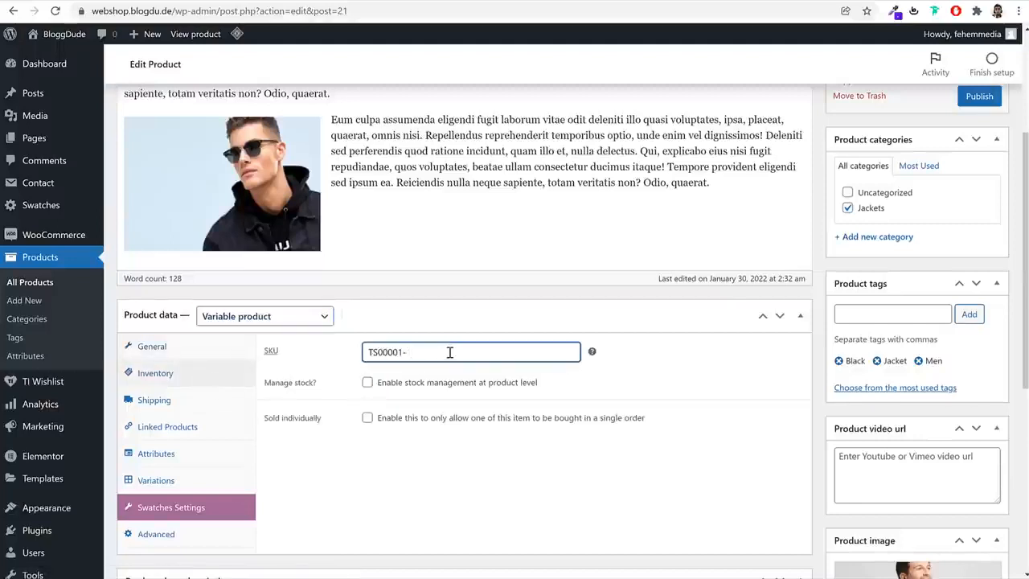
pyautogui.click(223, 409)
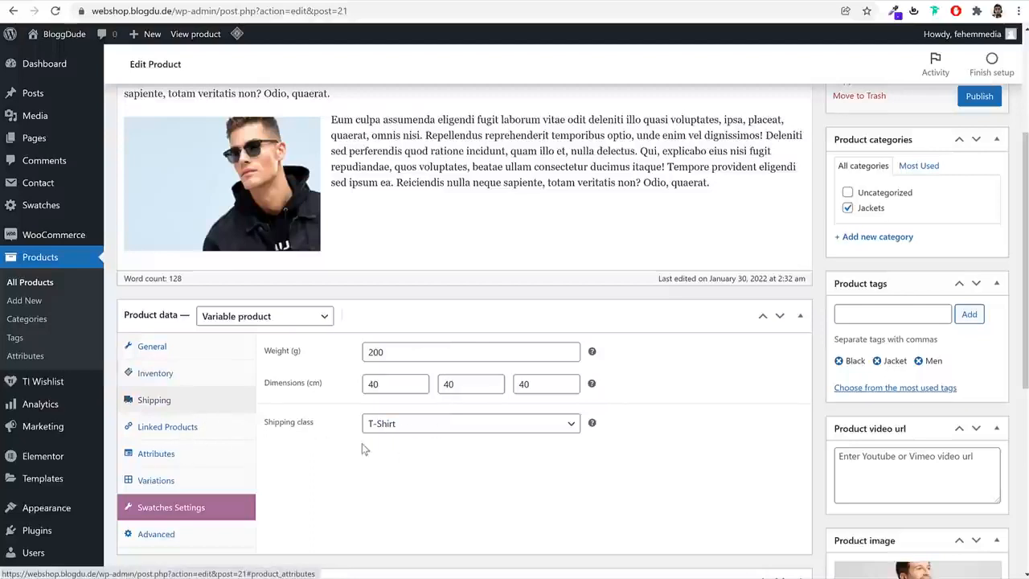
pyautogui.click(185, 458)
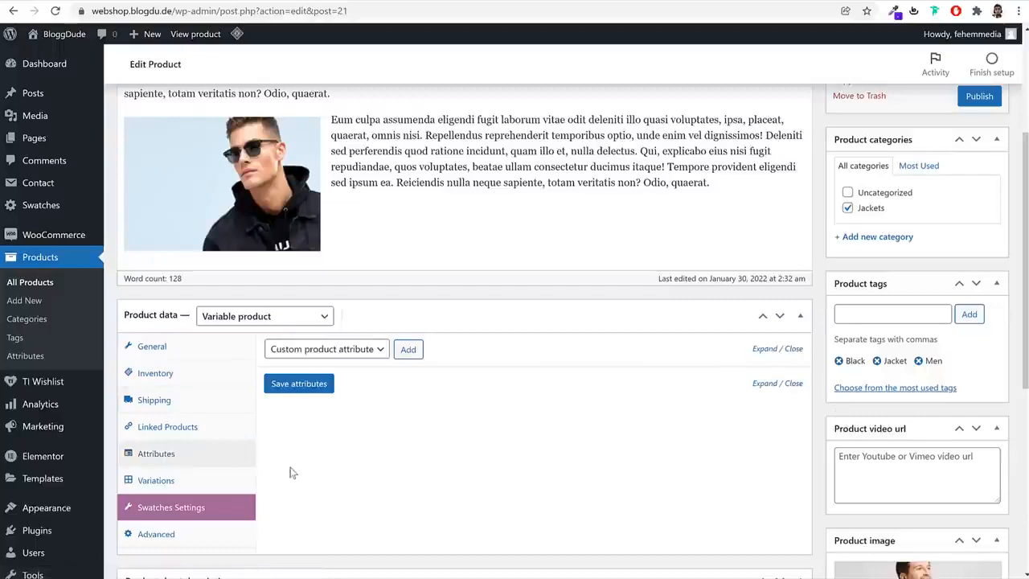
# Remove the Jacket tag from the product and add the tags Green and Fashion
pyautogui.scroll(-5, 292, 473)
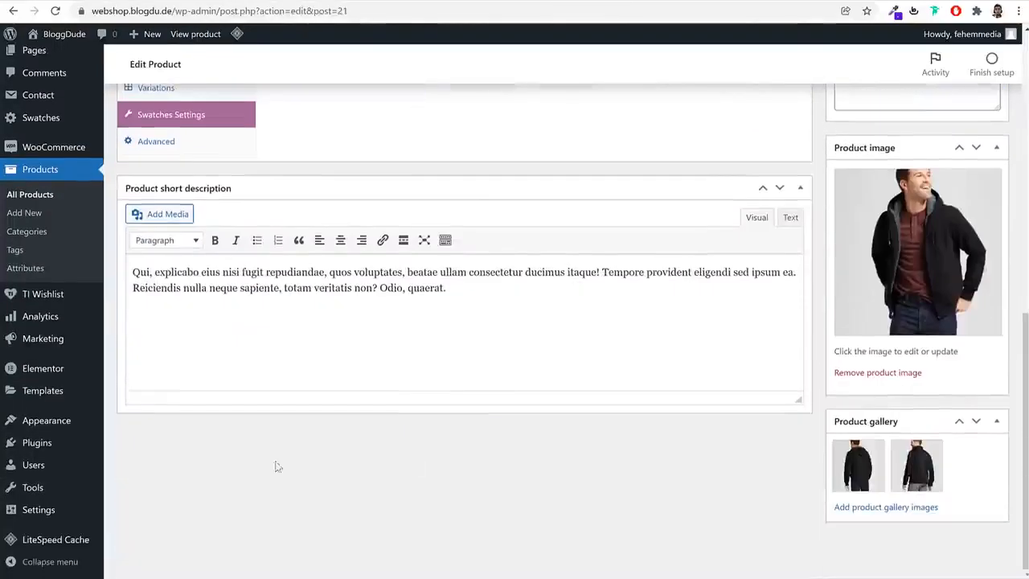
pyautogui.scroll(3, 496, 471)
pyautogui.scroll(2, 716, 427)
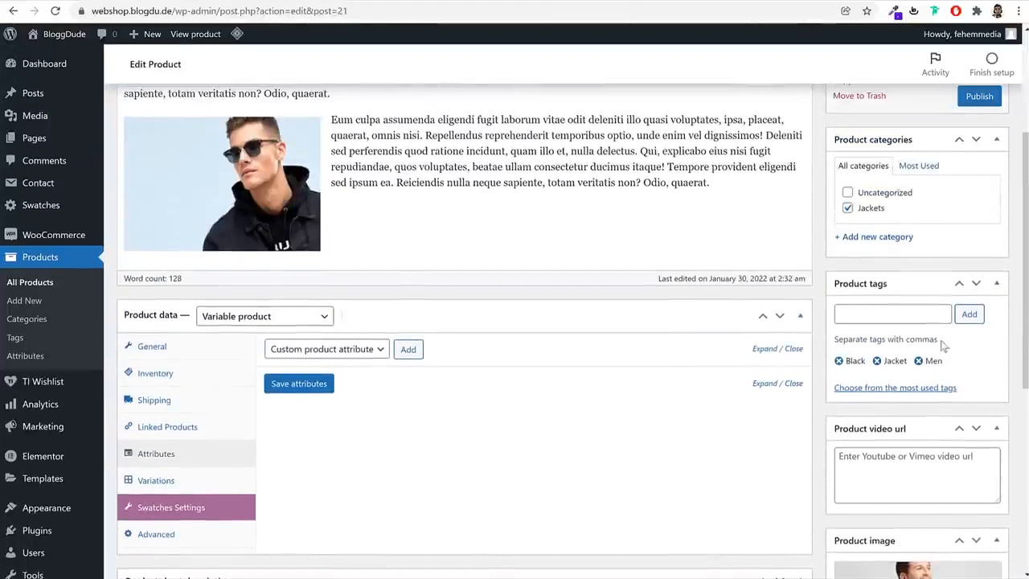
pyautogui.click(877, 361)
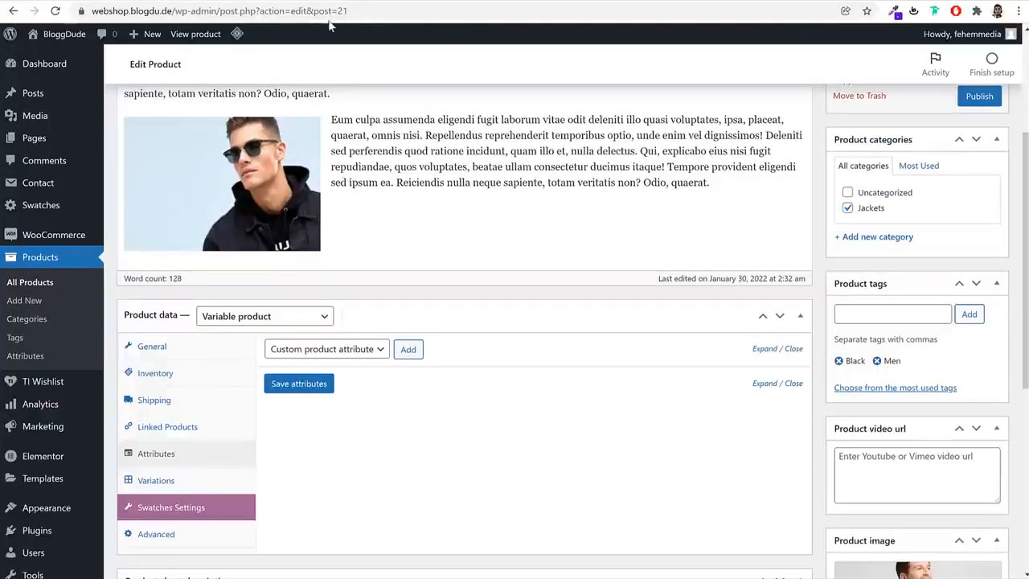
pyautogui.click(883, 315)
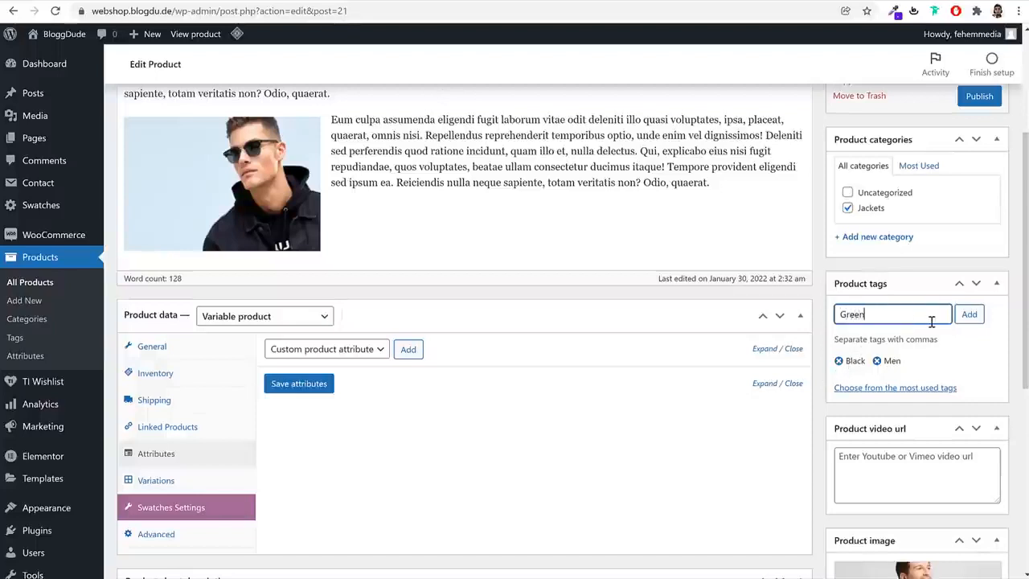
pyautogui.press('Return')
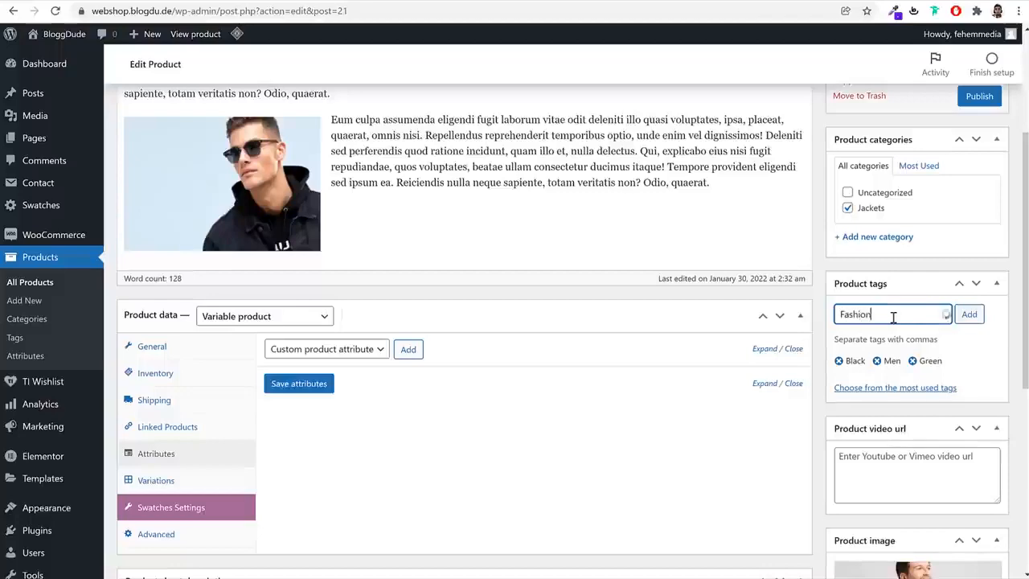
pyautogui.write('Fashion')
pyautogui.press('Return')
# Remove the black jacket product image and the jacket photos from the T-shirt's product gallery
pyautogui.scroll(-4, 893, 322)
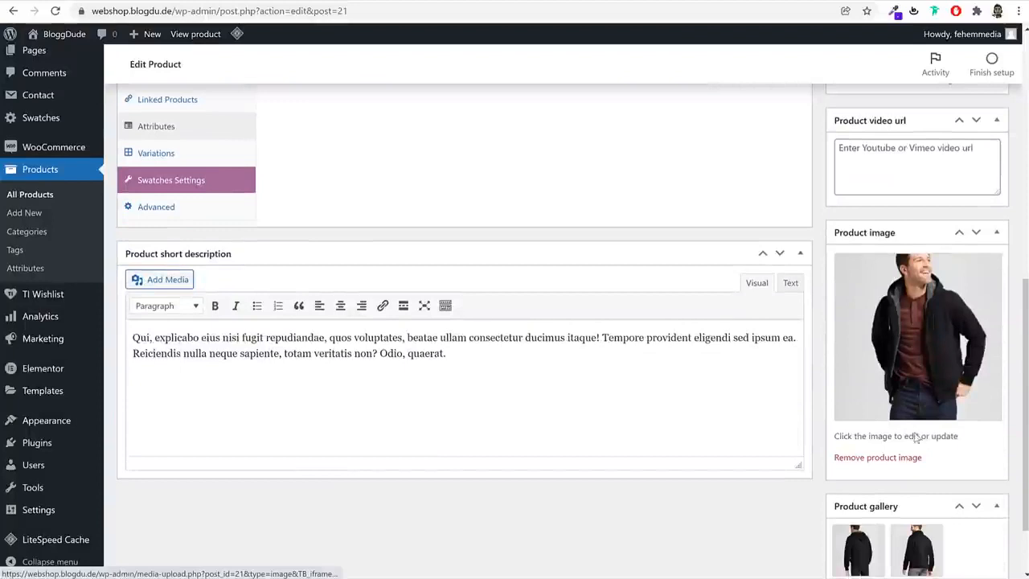
pyautogui.click(899, 458)
pyautogui.click(882, 375)
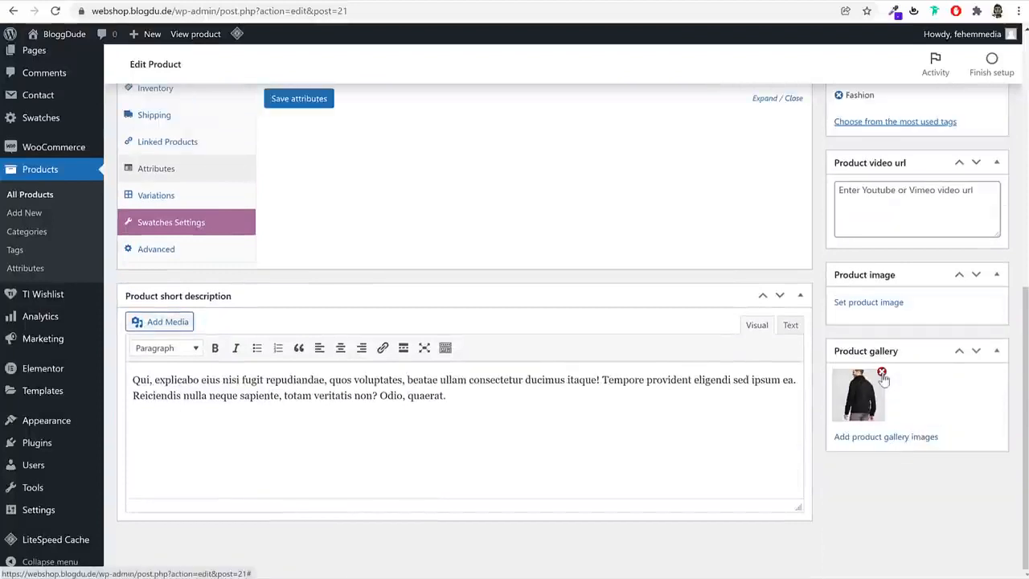
# Upload the grey crew, red V-neck and green crew T-shirt photos from the Products folder and set the grey one as the product image
pyautogui.click(873, 304)
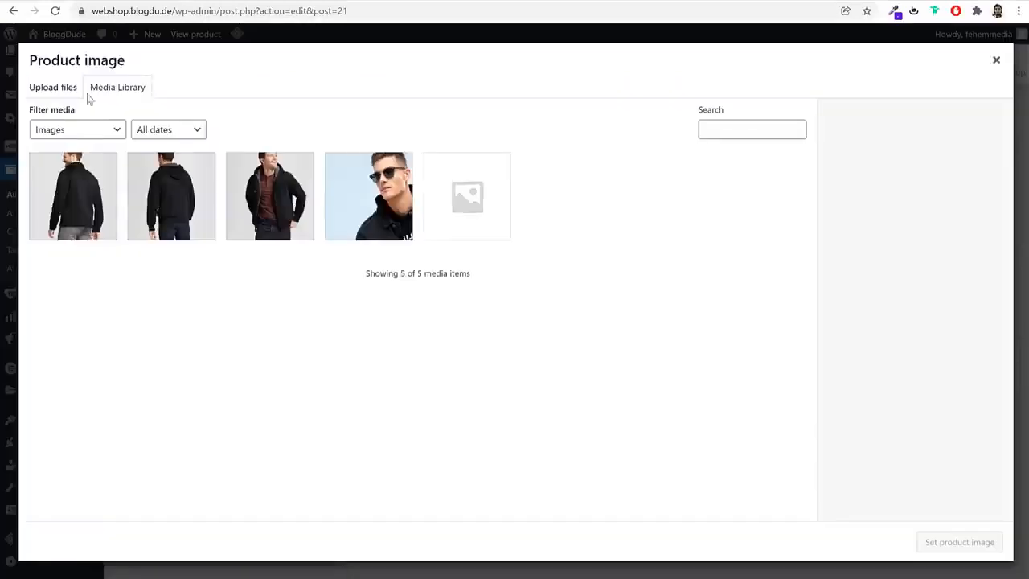
pyautogui.click(51, 89)
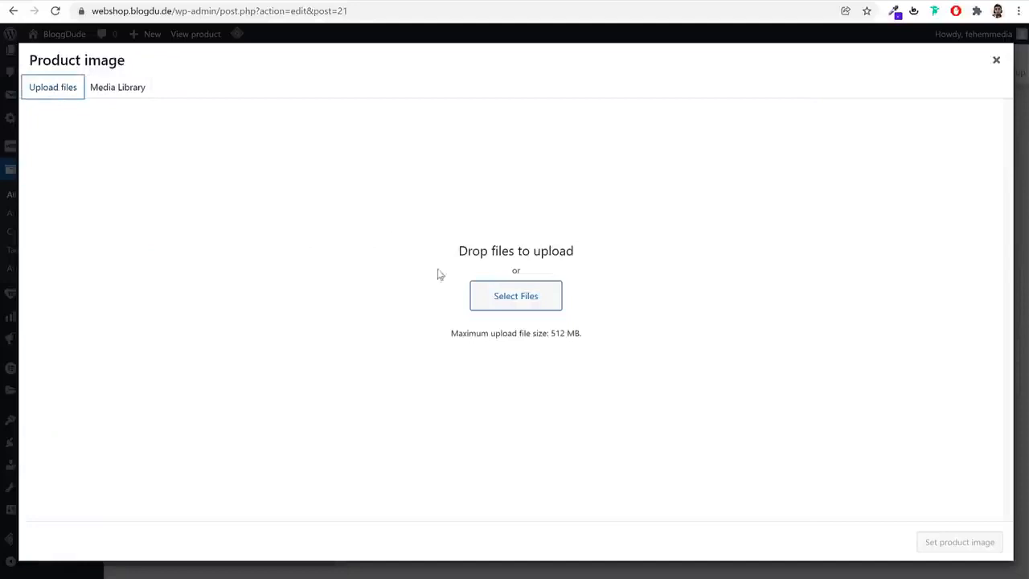
pyautogui.click(504, 285)
pyautogui.click(333, 72)
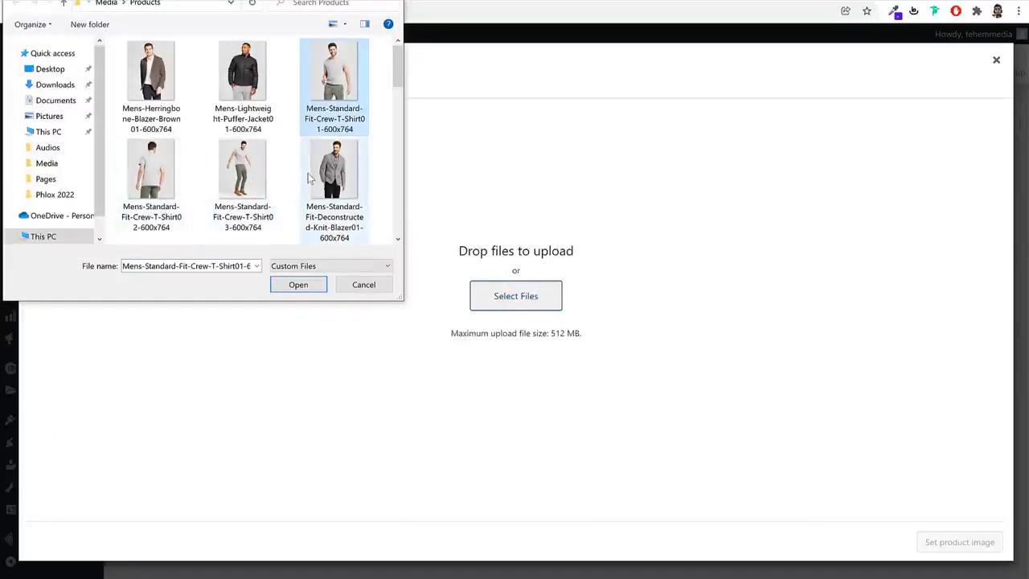
pyautogui.scroll(-1, 308, 174)
pyautogui.keyDown('ctrl'); pyautogui.click(259, 177); pyautogui.keyUp('ctrl')
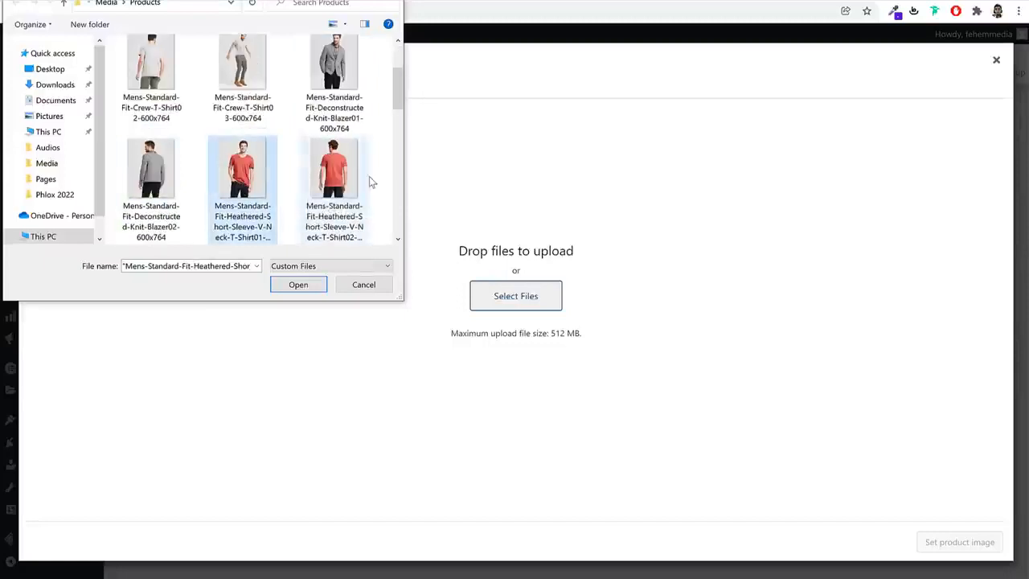
pyautogui.scroll(-2, 369, 177)
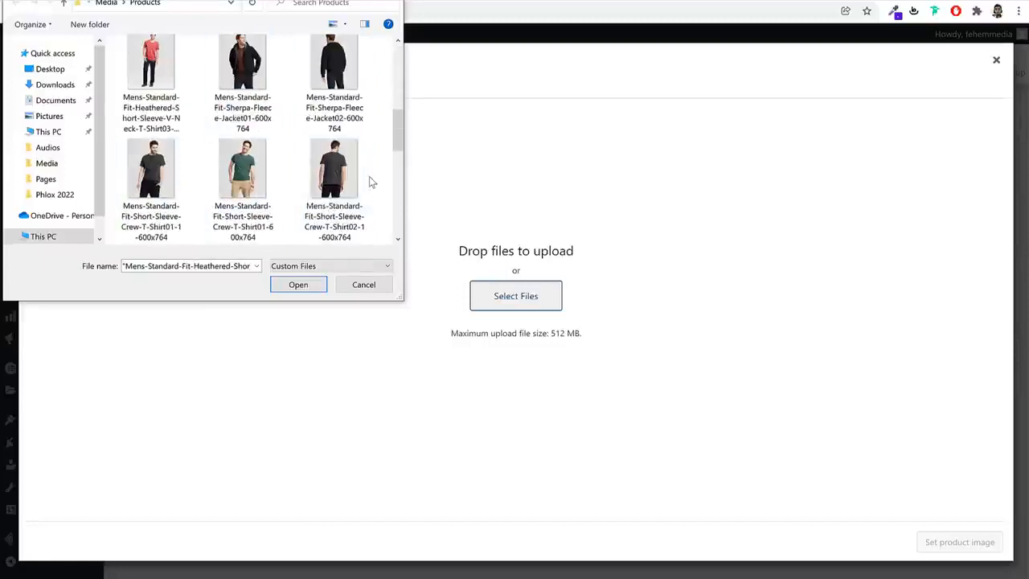
pyautogui.keyDown('ctrl'); pyautogui.click(276, 192); pyautogui.keyUp('ctrl')
pyautogui.scroll(-2, 281, 195)
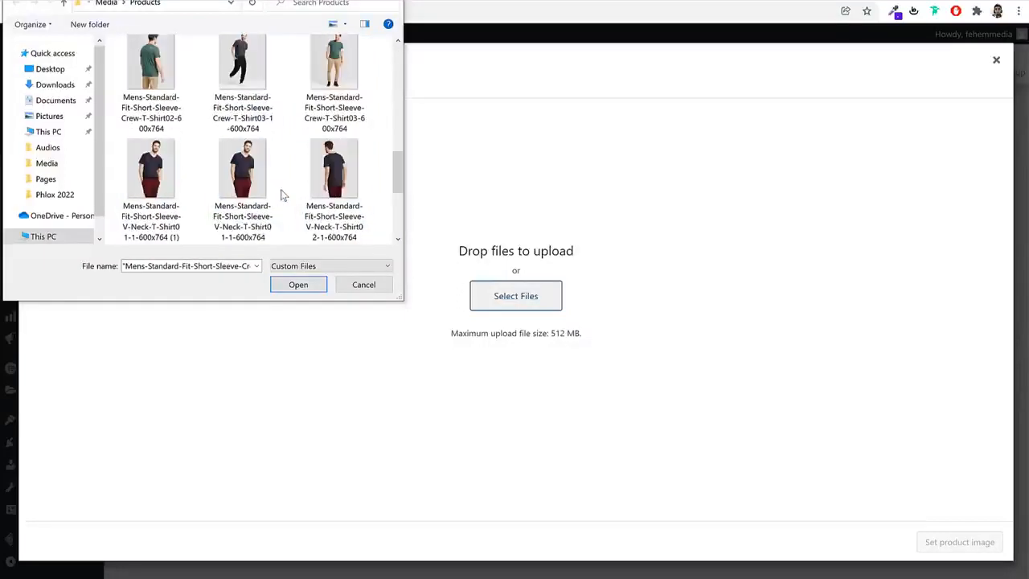
pyautogui.click(299, 285)
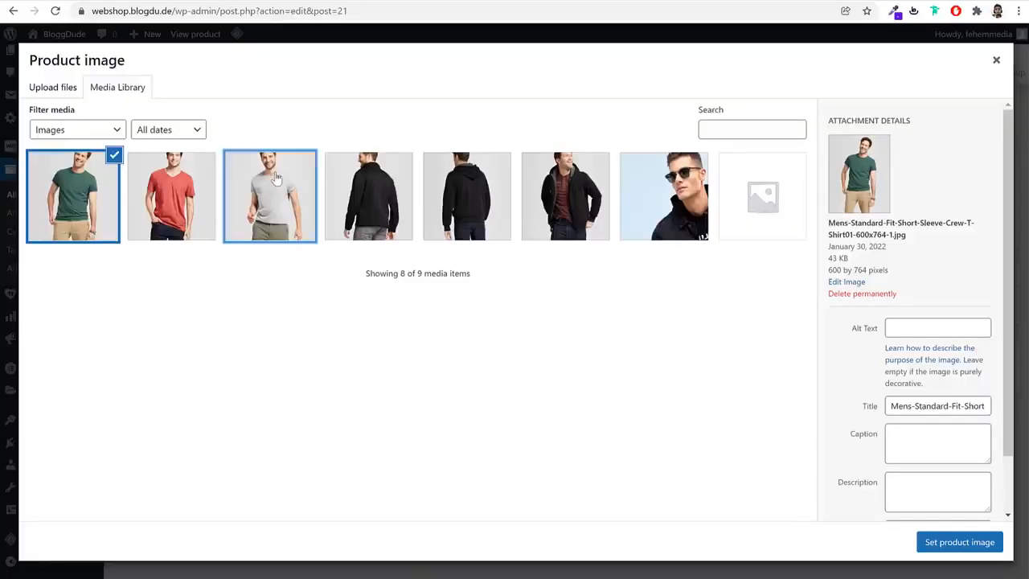
pyautogui.click(276, 177)
# Add the green and red T-shirt photos to the product gallery and publish the Short Sleeve T-Shirt
pyautogui.scroll(-1, 969, 510)
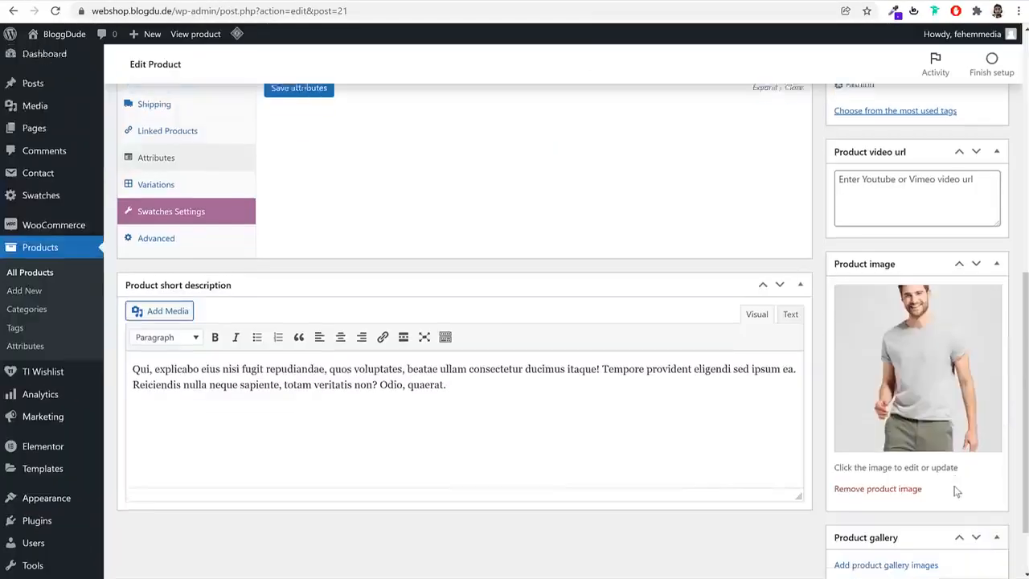
pyautogui.click(907, 508)
pyautogui.click(194, 195)
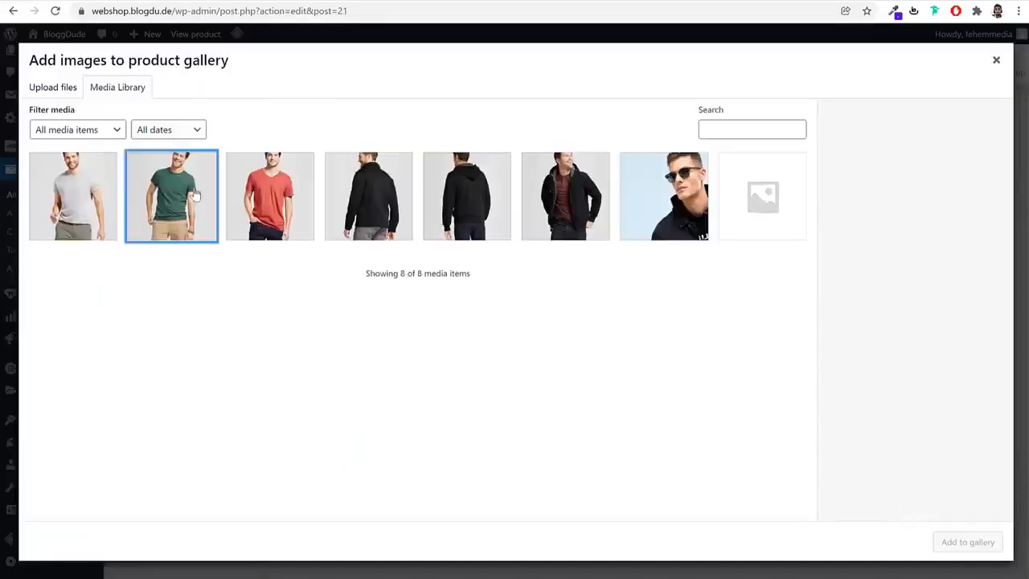
pyautogui.click(88, 192)
pyautogui.click(254, 197)
pyautogui.click(82, 187)
pyautogui.click(113, 156)
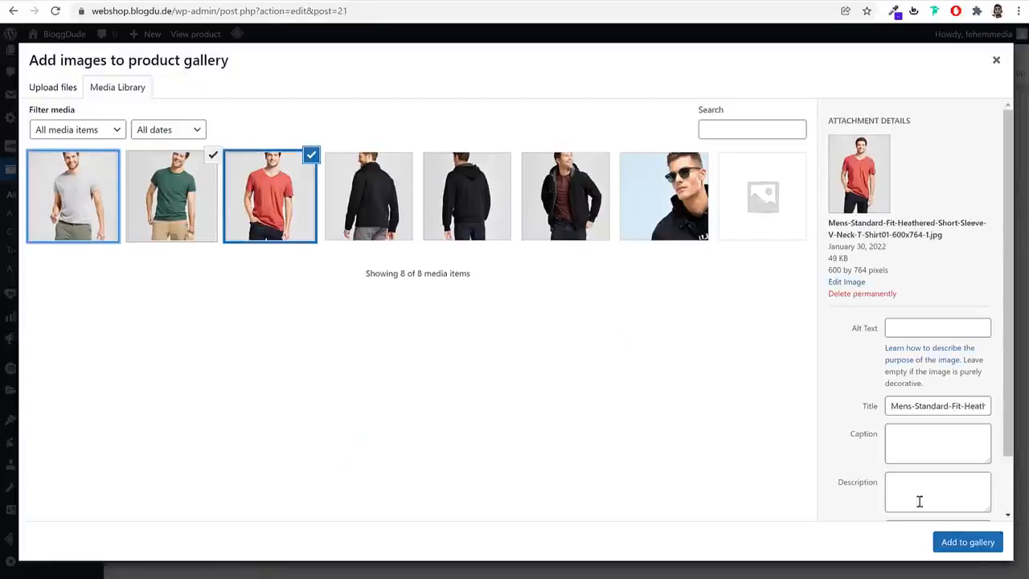
pyautogui.click(965, 542)
pyautogui.scroll(10, 907, 434)
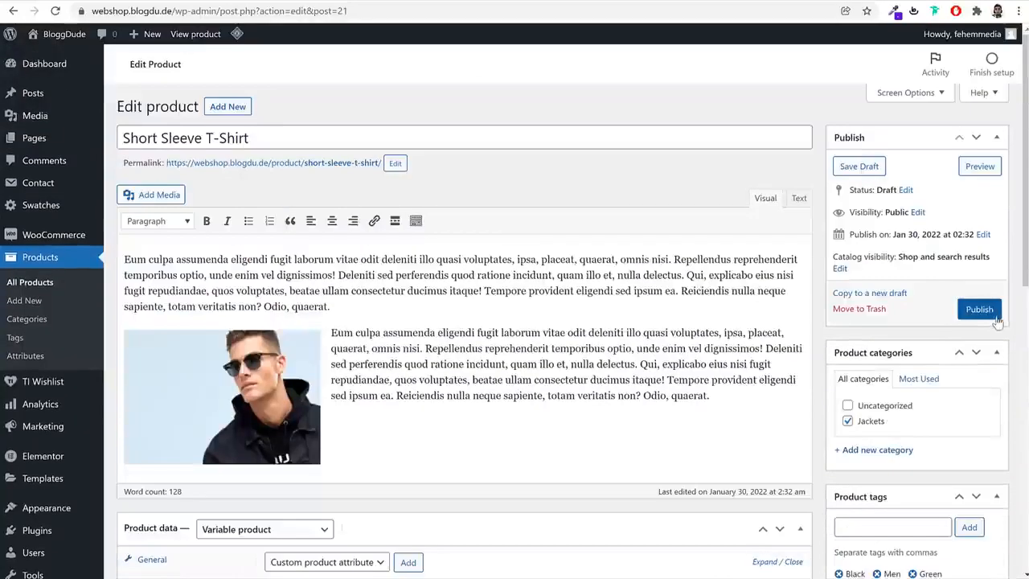
pyautogui.click(978, 309)
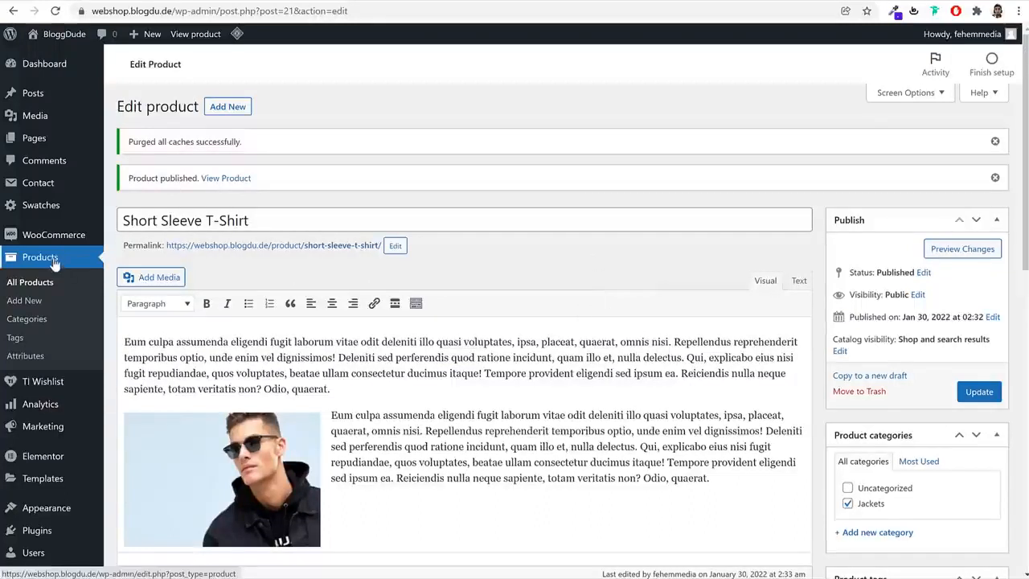
# Open the global product attributes in a new browser tab and add a Color attribute of type Color with archives enabled
pyautogui.rightClick(34, 364)
pyautogui.click(34, 364)
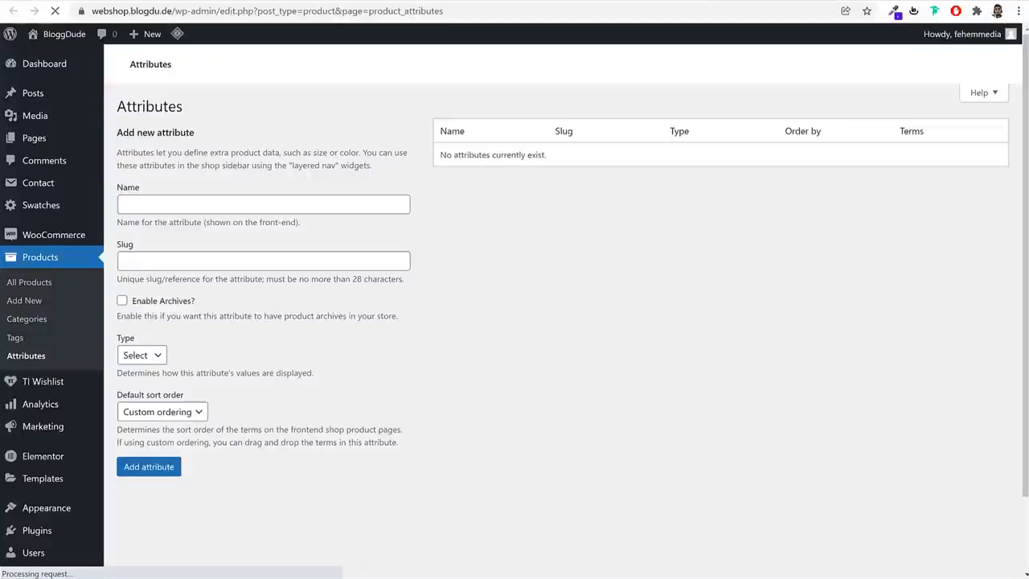
pyautogui.click(254, 205)
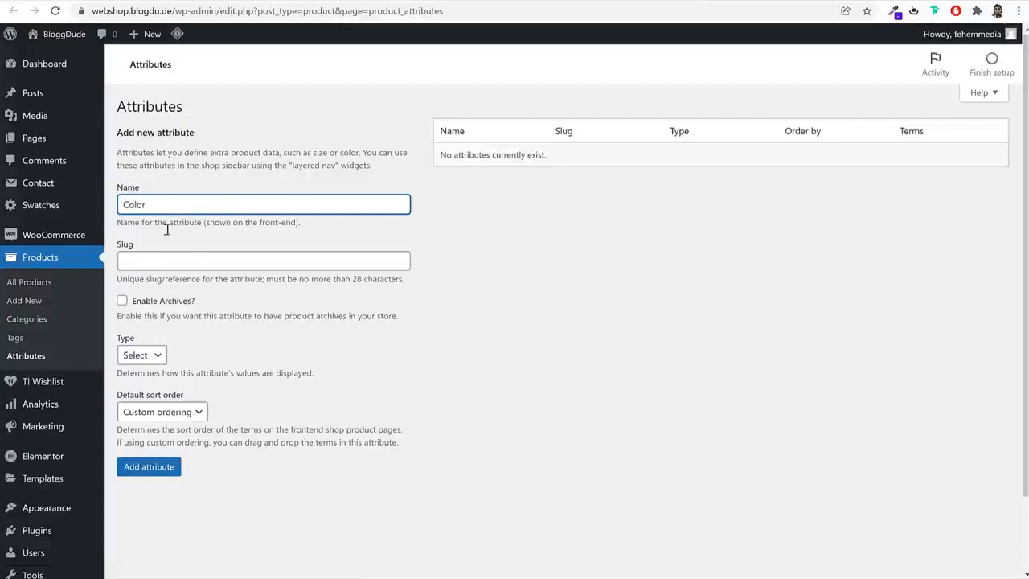
pyautogui.click(142, 357)
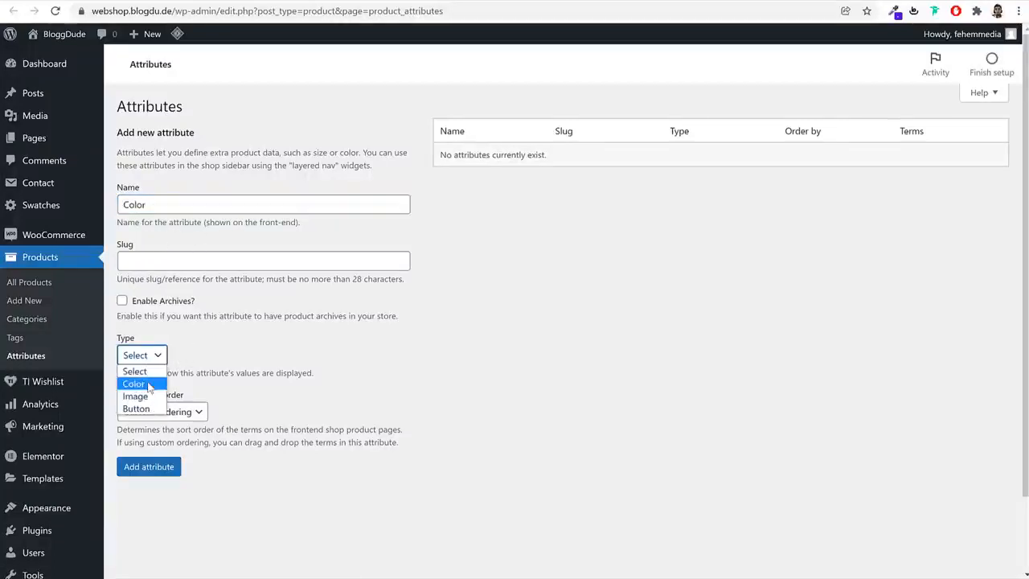
pyautogui.click(148, 385)
pyautogui.moveTo(168, 203); pyautogui.dragTo(122, 204)
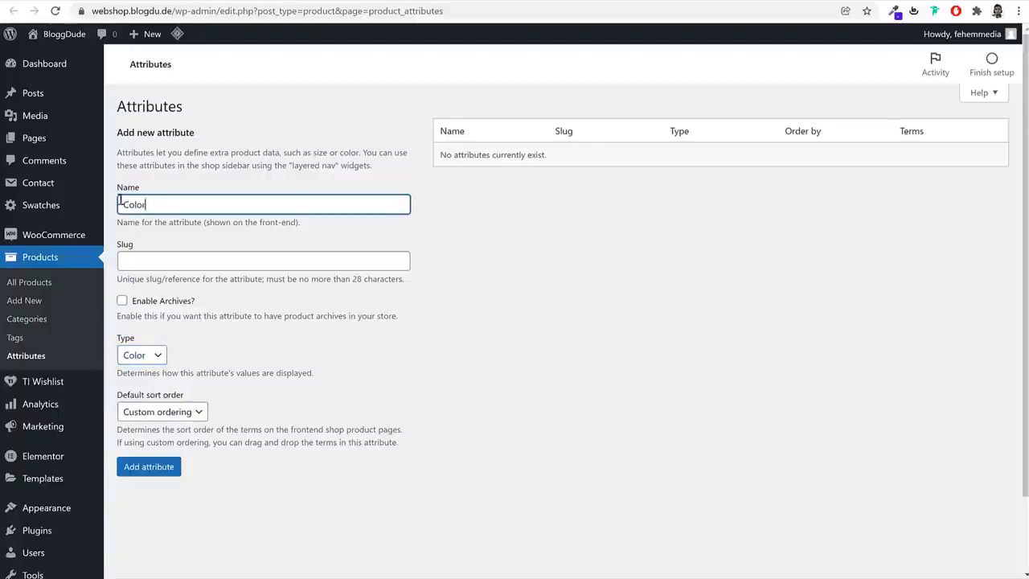
pyautogui.click(157, 357)
pyautogui.click(148, 386)
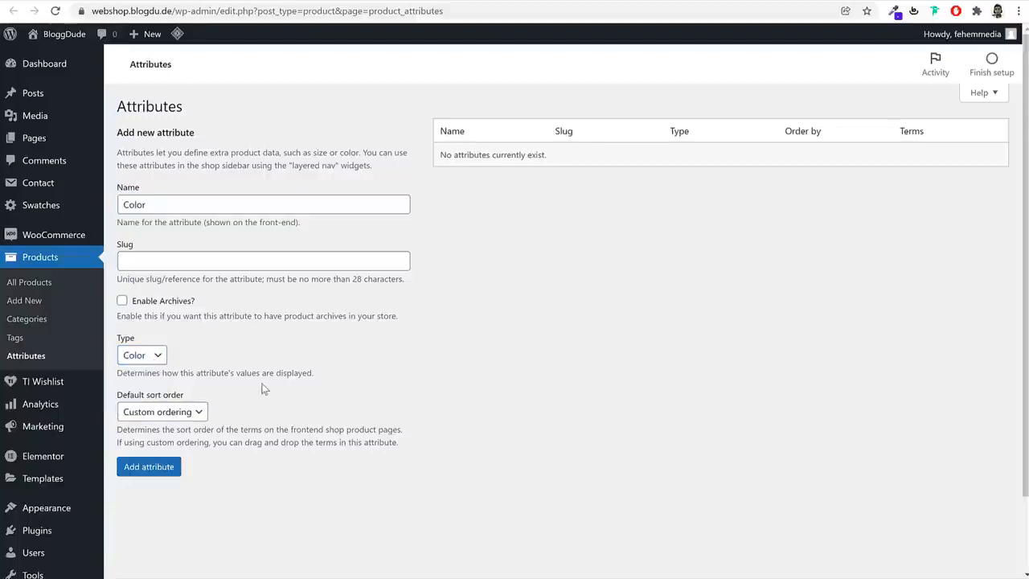
pyautogui.click(164, 467)
pyautogui.click(157, 302)
pyautogui.click(174, 473)
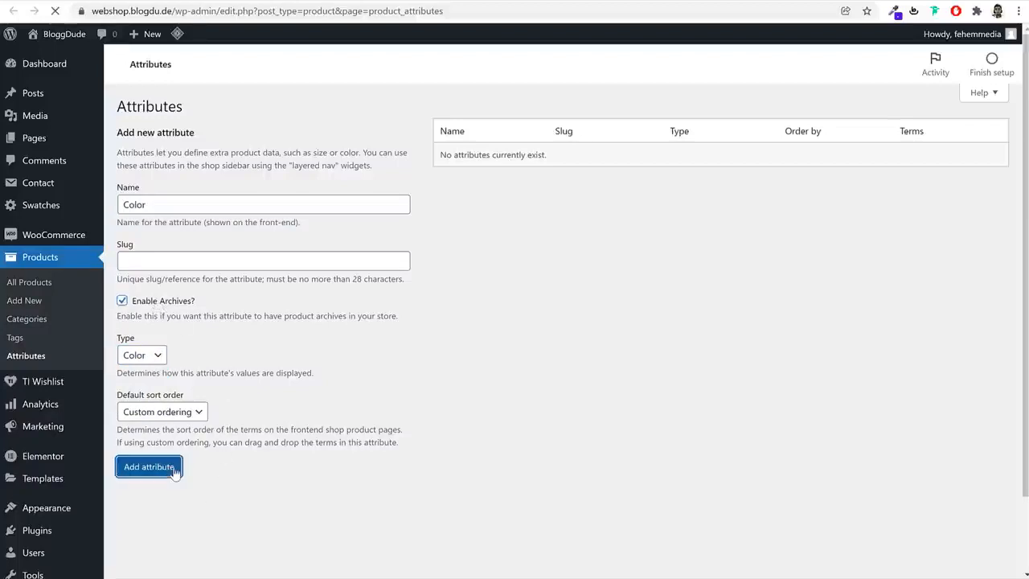
# Add a second product attribute named Size with the type Button and archives enabled
pyautogui.click(178, 202)
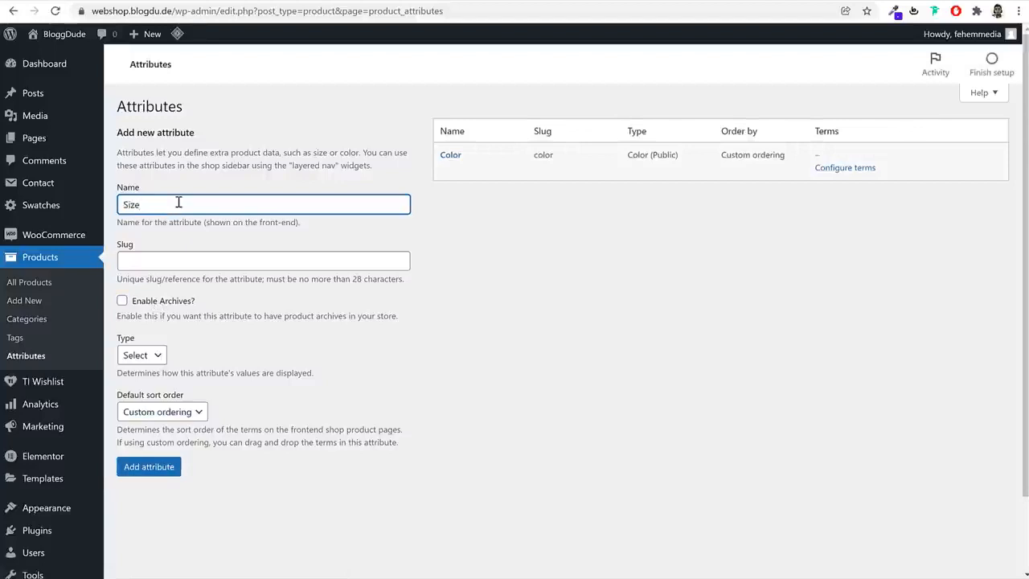
pyautogui.click(142, 356)
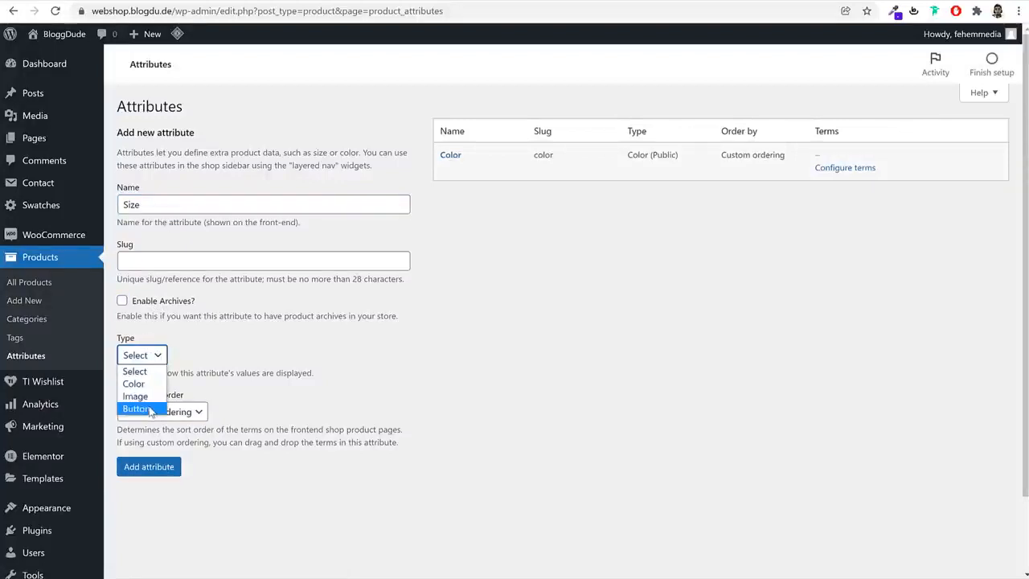
pyautogui.click(149, 409)
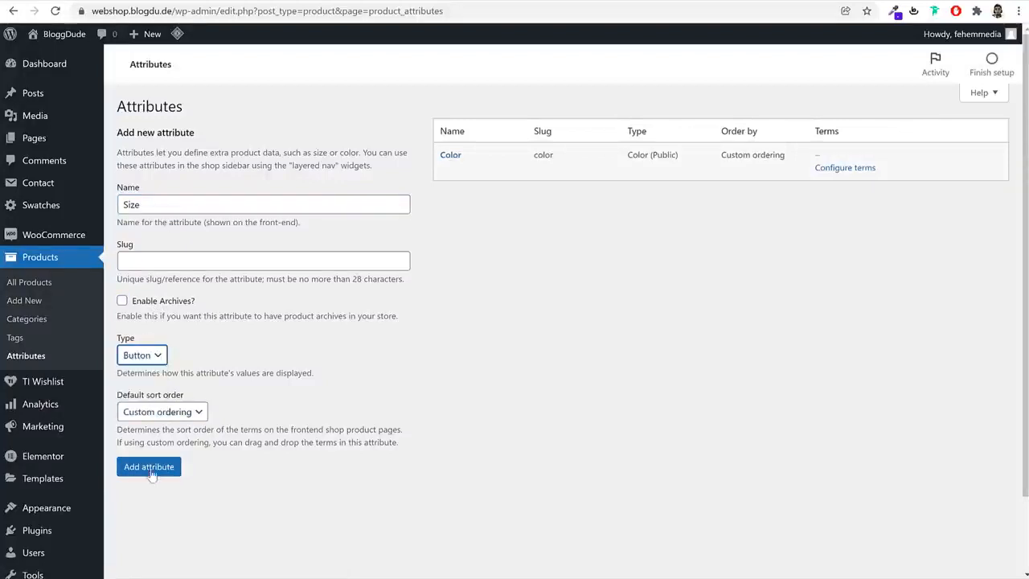
pyautogui.click(133, 301)
pyautogui.click(175, 468)
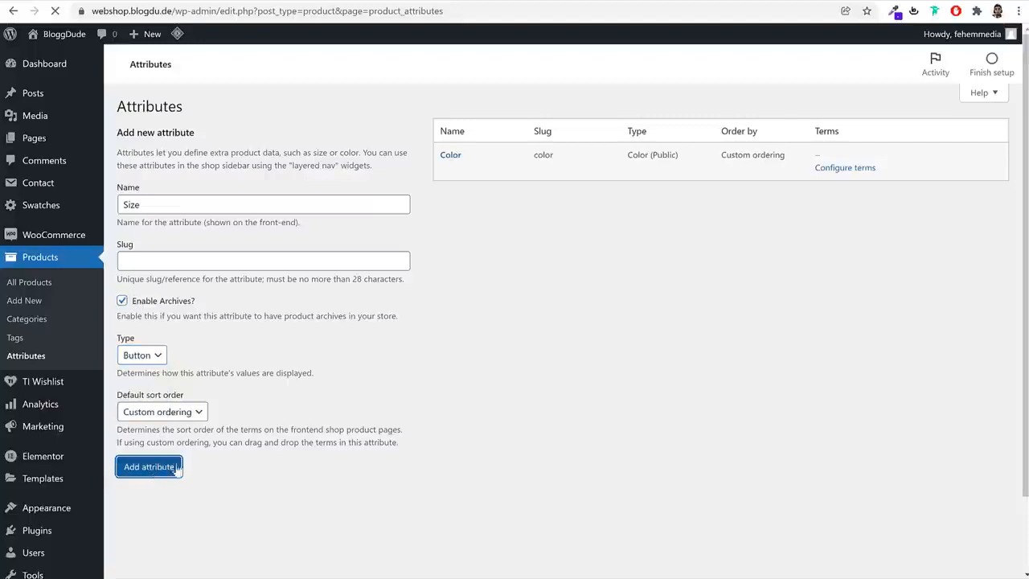
pyautogui.click(275, 205)
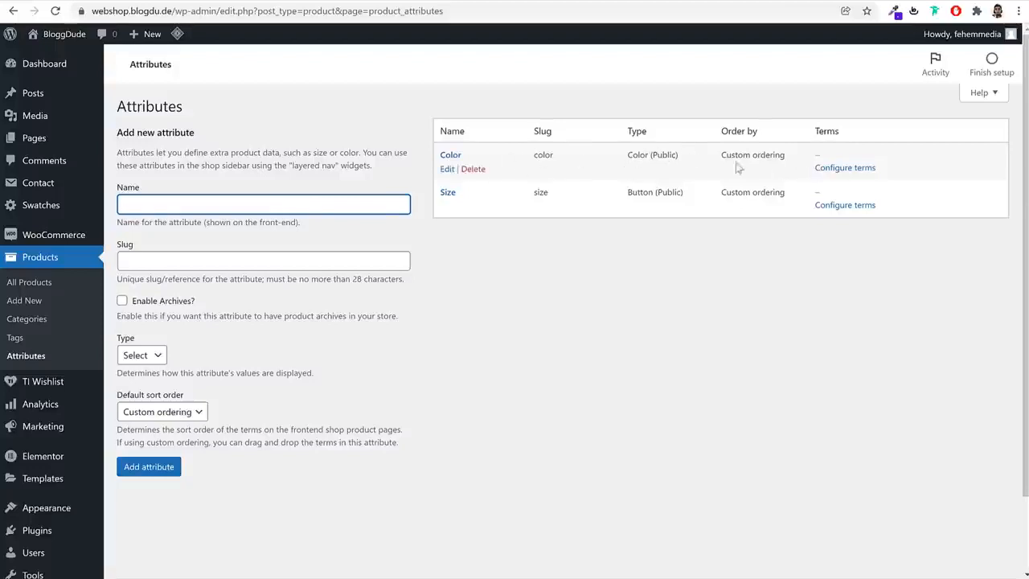
# Configure the Color attribute's terms by adding the term Red with the preset red swatch #dd3333
pyautogui.click(848, 168)
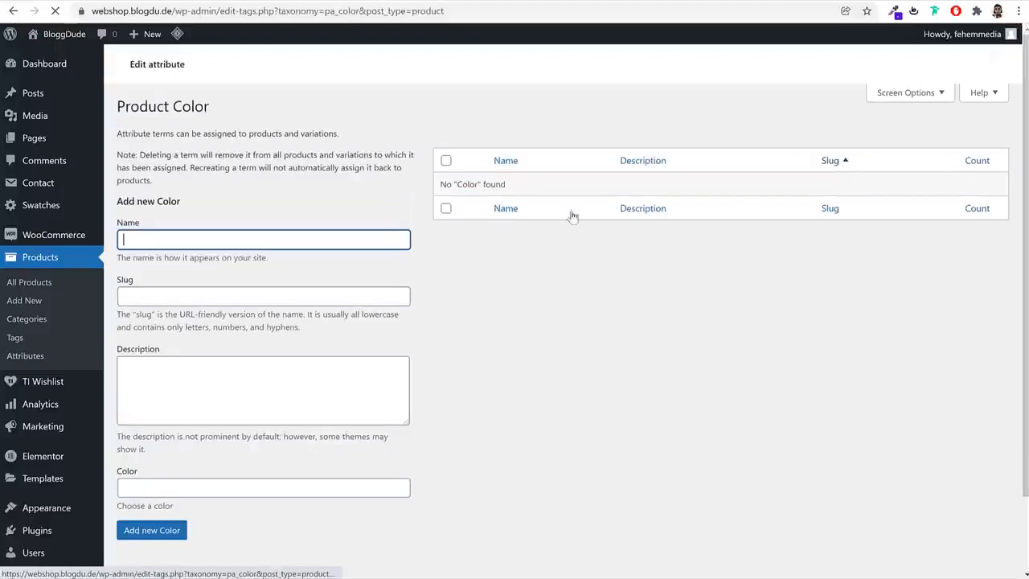
pyautogui.write('Red')
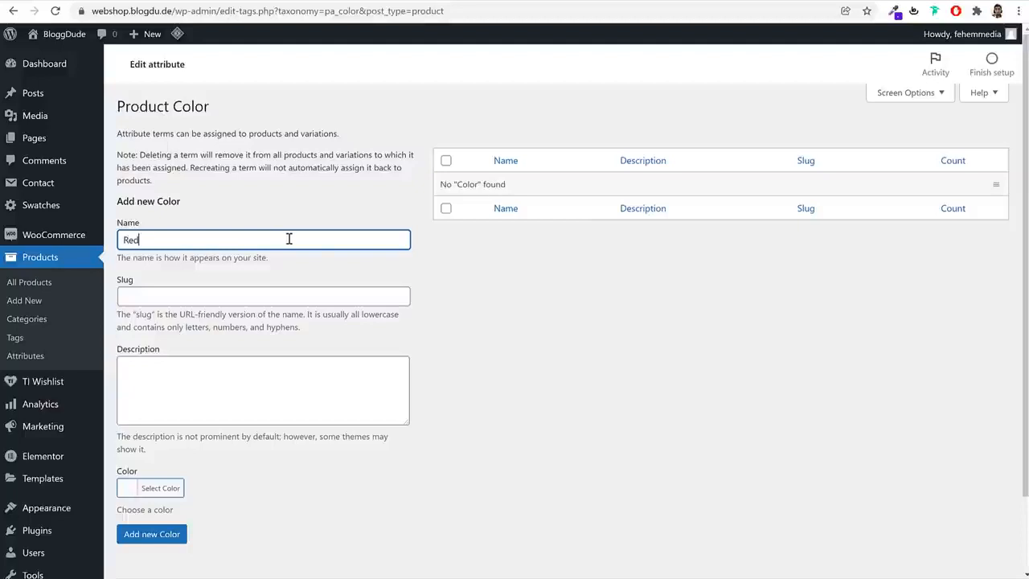
pyautogui.click(159, 487)
pyautogui.scroll(-2, 226, 494)
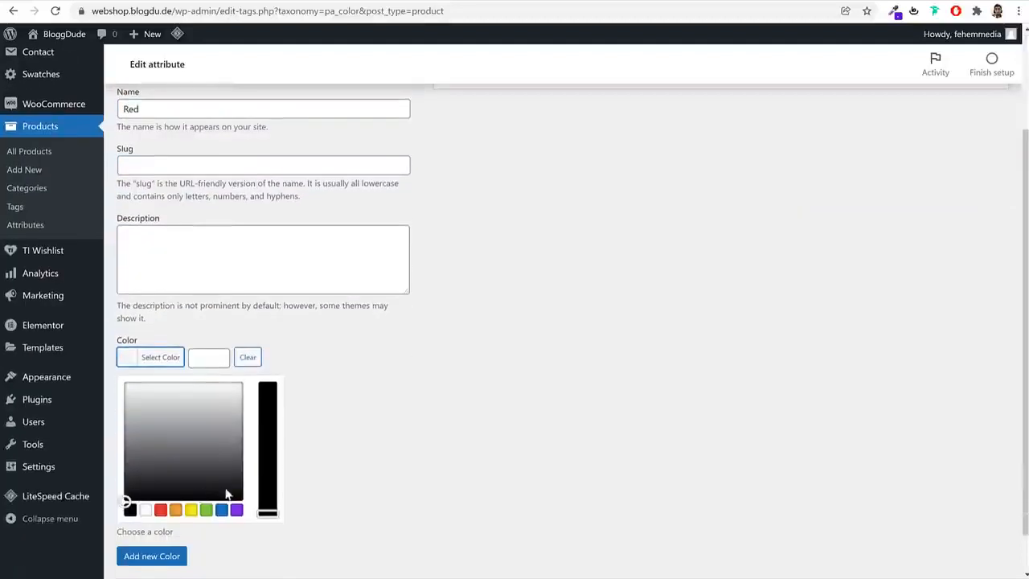
pyautogui.click(160, 511)
pyautogui.click(435, 359)
pyautogui.click(152, 447)
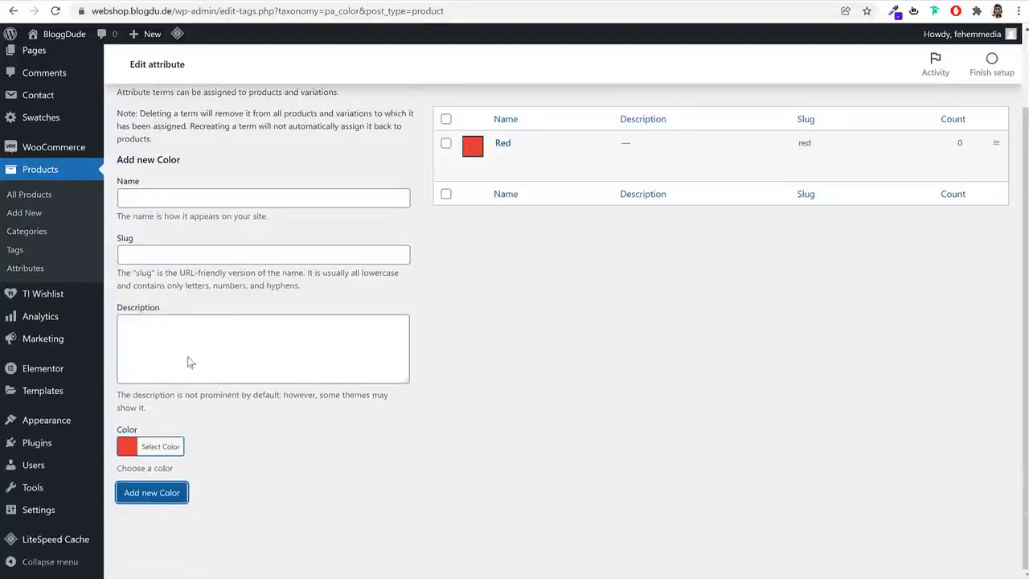
# Add the term Black with the preset black swatch to the Color attribute
pyautogui.click(179, 197)
pyautogui.write('Balck')
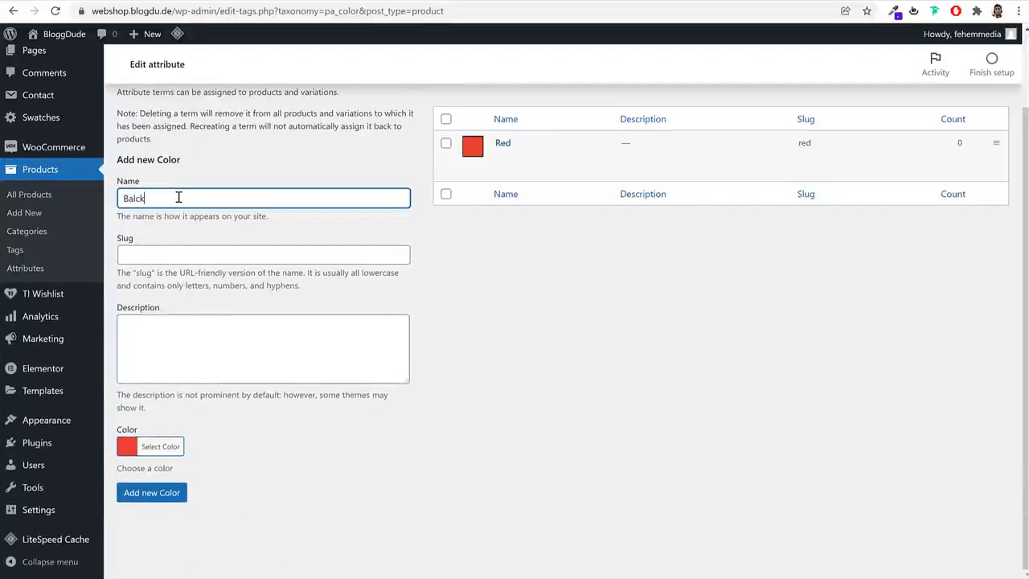
pyautogui.press('BackSpace')
pyautogui.press('BackSpace')
pyautogui.press('BackSpace')
pyautogui.press('BackSpace')
pyautogui.write('lack')
pyautogui.click(160, 446)
pyautogui.scroll(-2, 185, 458)
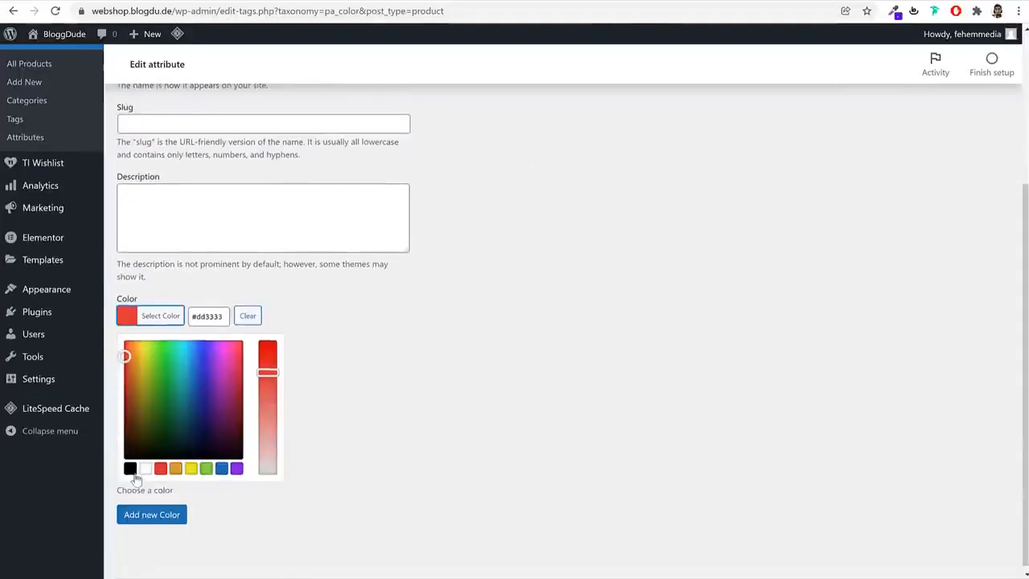
pyautogui.click(132, 469)
pyautogui.click(145, 516)
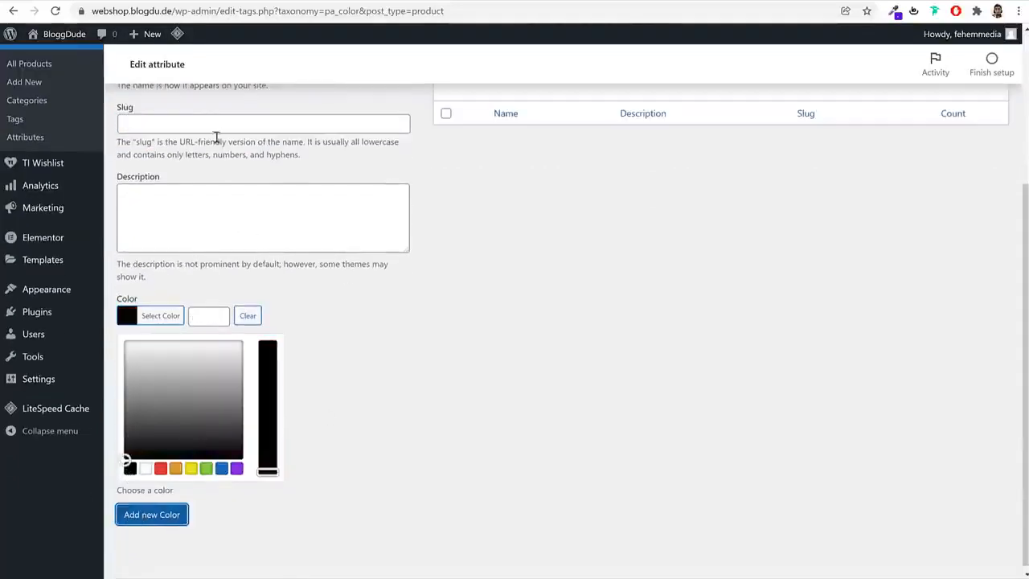
# Add the term Blue with the preset blue swatch #1e73be to the Color attribute
pyautogui.scroll(2, 214, 153)
pyautogui.click(192, 200)
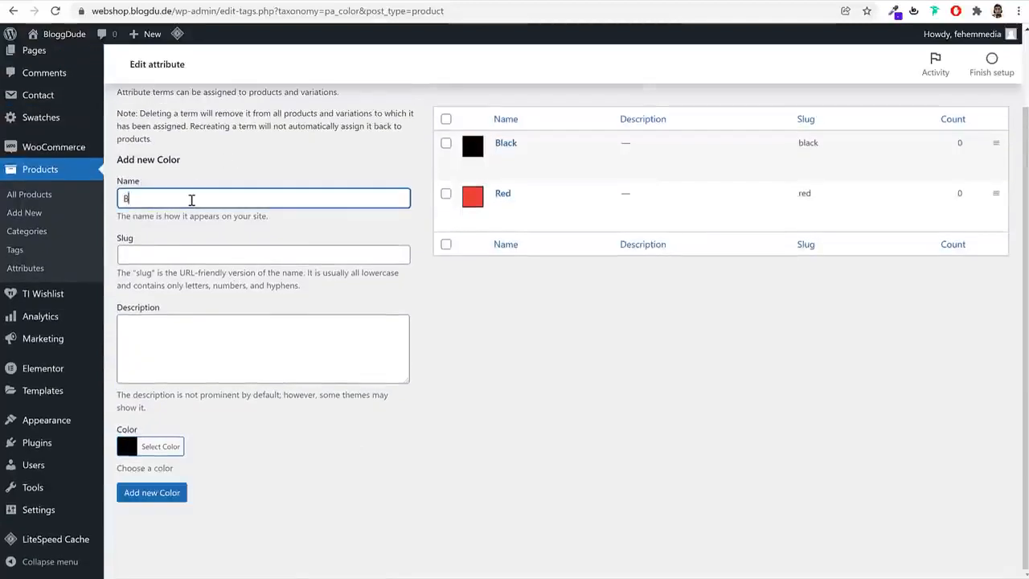
pyautogui.click(163, 446)
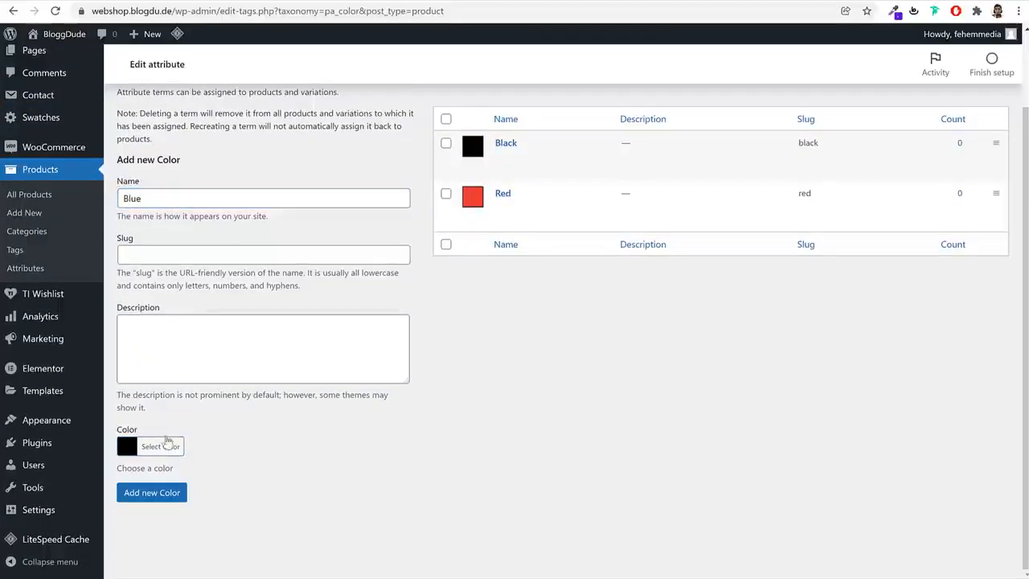
pyautogui.scroll(-2, 271, 420)
pyautogui.click(221, 464)
pyautogui.click(152, 509)
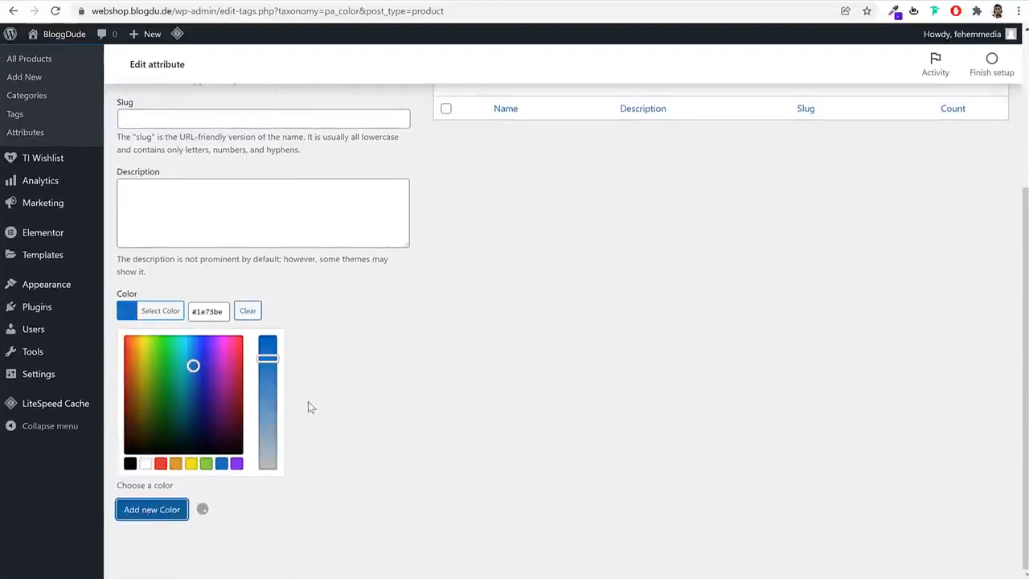
# Add the term Green to the Color attribute with the green swatch #50ea48
pyautogui.scroll(3, 323, 397)
pyautogui.click(209, 257)
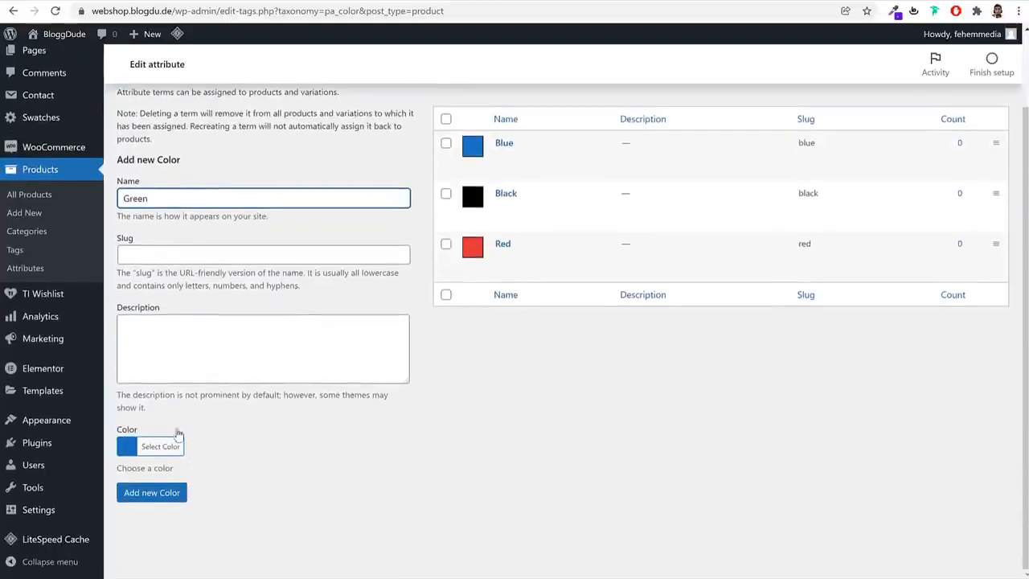
pyautogui.click(178, 439)
pyautogui.scroll(-2, 178, 439)
pyautogui.click(207, 464)
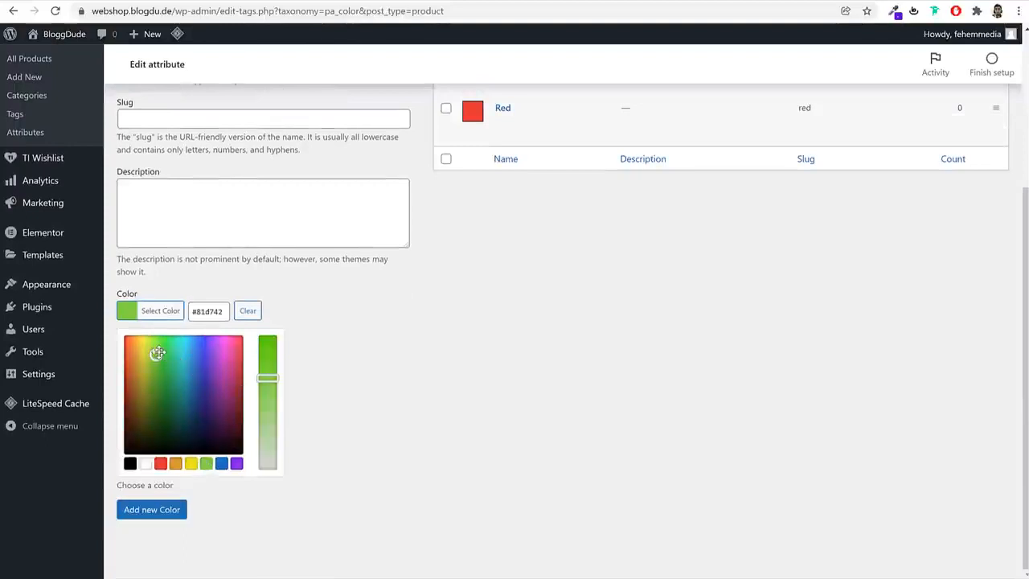
pyautogui.moveTo(158, 354)
pyautogui.mouseDown()
pyautogui.moveTo(156, 375)
pyautogui.moveTo(138, 369)
pyautogui.moveTo(156, 375)
pyautogui.moveTo(166, 333)
pyautogui.moveTo(156, 338)
pyautogui.moveTo(164, 345)
pyautogui.mouseUp()
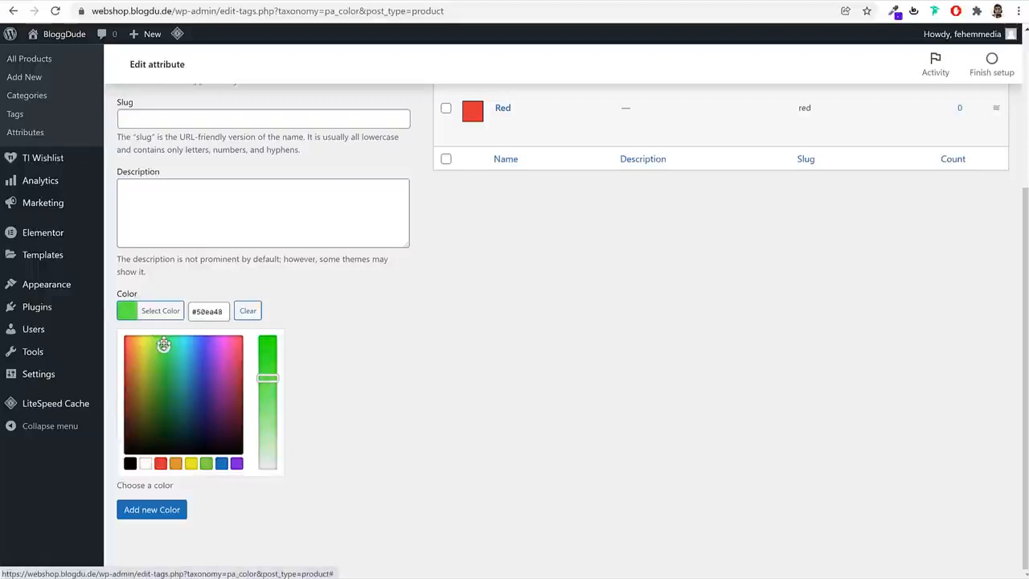
pyautogui.click(180, 510)
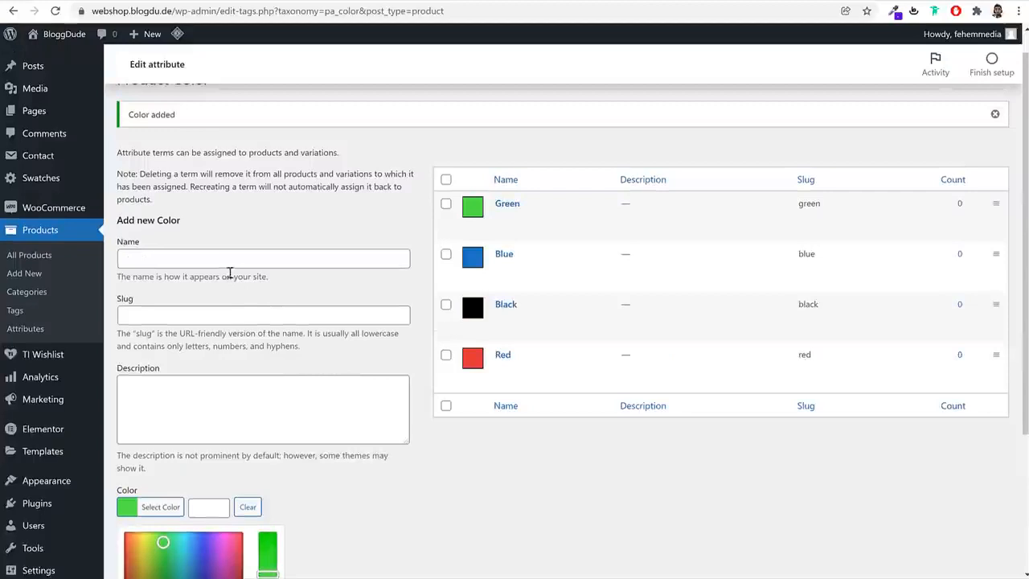
# Add the term White with the preset white swatch to the Color attribute
pyautogui.click(231, 259)
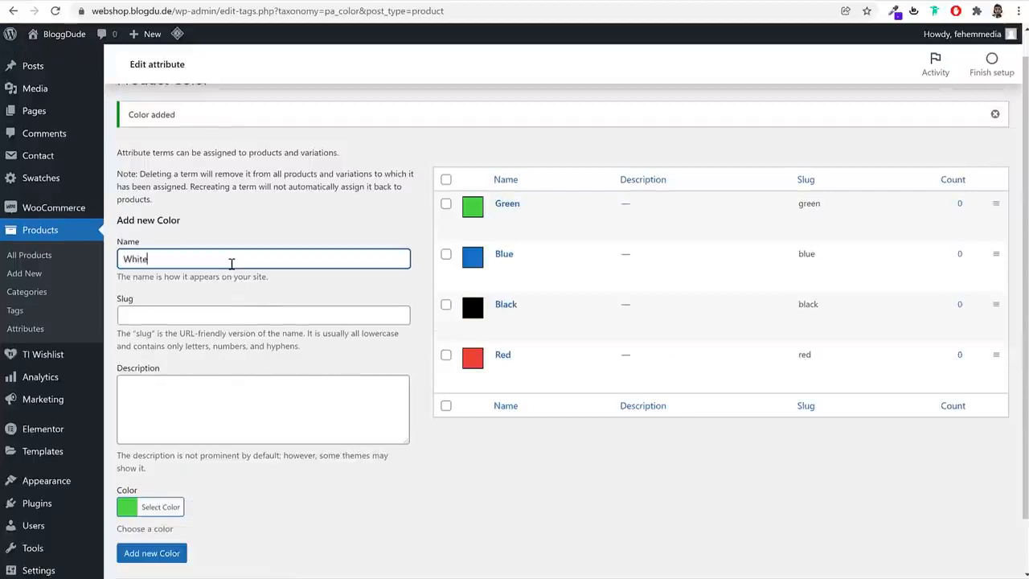
pyautogui.scroll(-2, 258, 386)
pyautogui.click(157, 448)
pyautogui.scroll(-3, 244, 457)
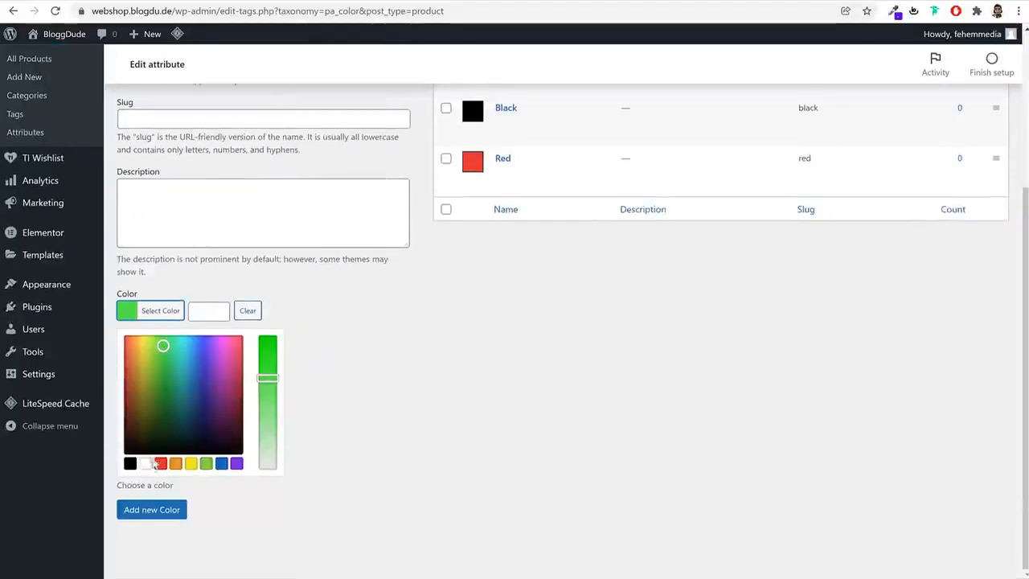
pyautogui.click(146, 464)
pyautogui.click(164, 514)
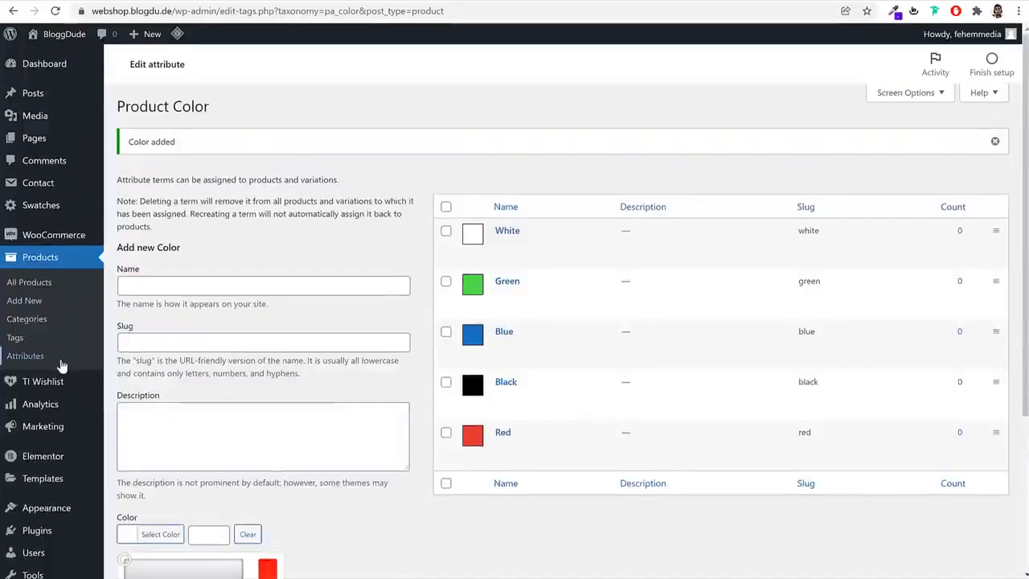
# Configure the Size attribute's terms by adding the terms Small and Medium
pyautogui.click(62, 365)
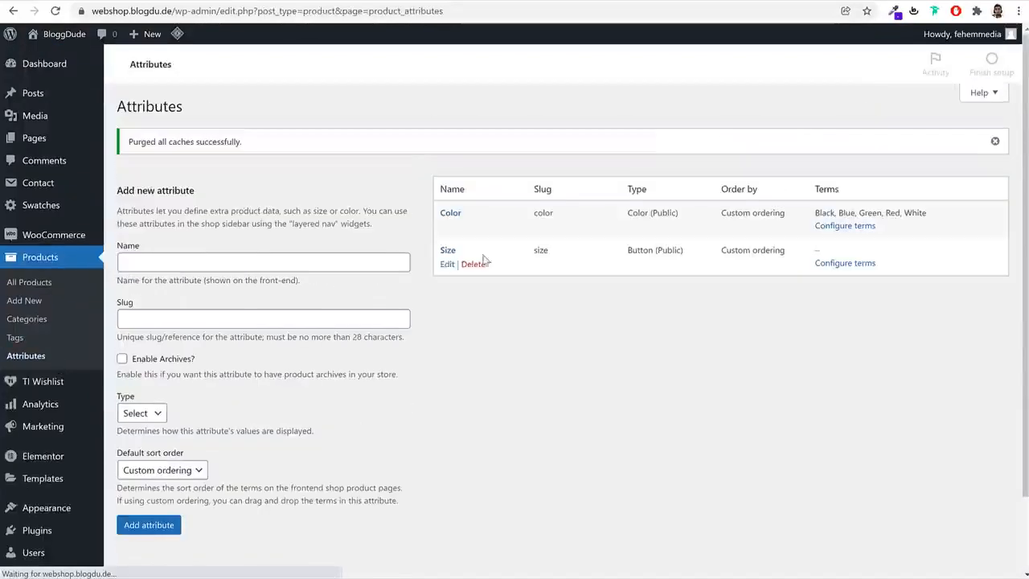
pyautogui.click(849, 265)
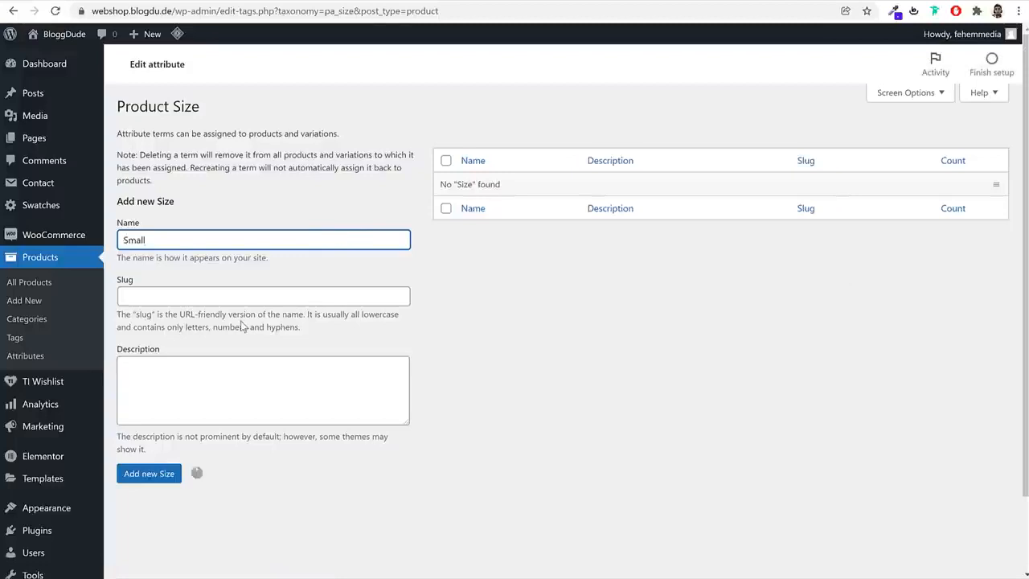
pyautogui.write('Medium')
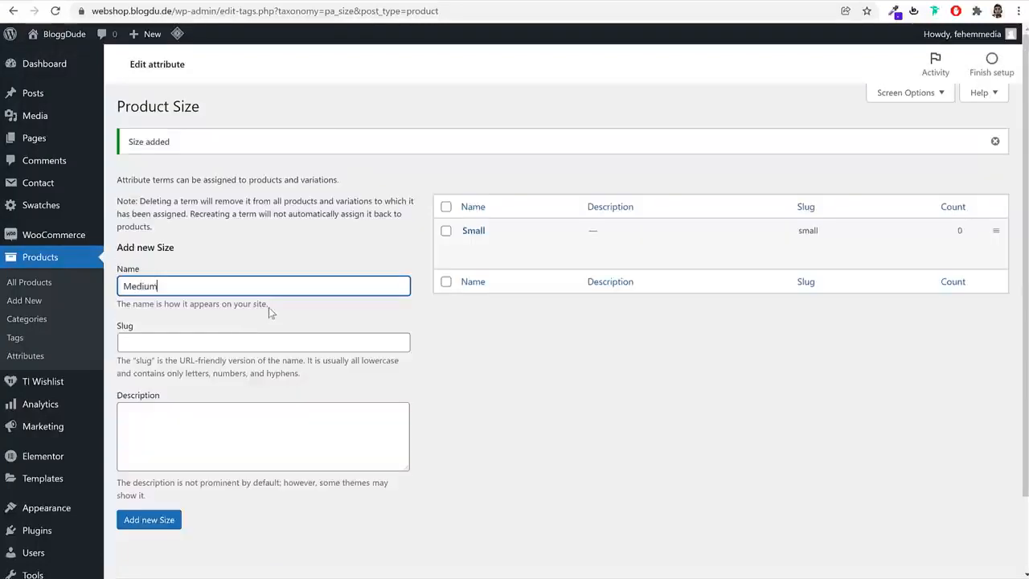
pyautogui.press('Return')
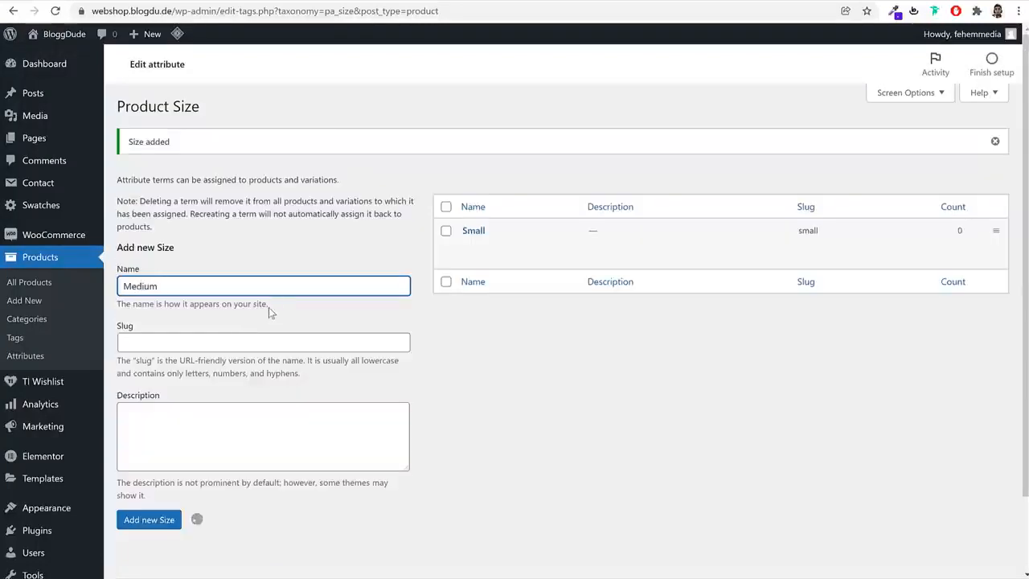
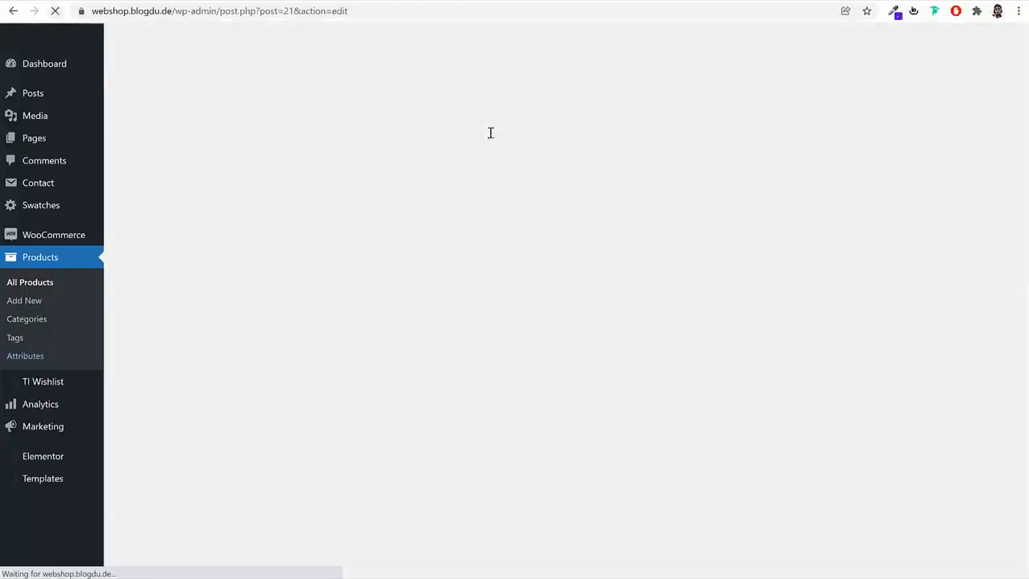
# Add the Color attribute to the variable product's attributes
pyautogui.scroll(-6, 564, 283)
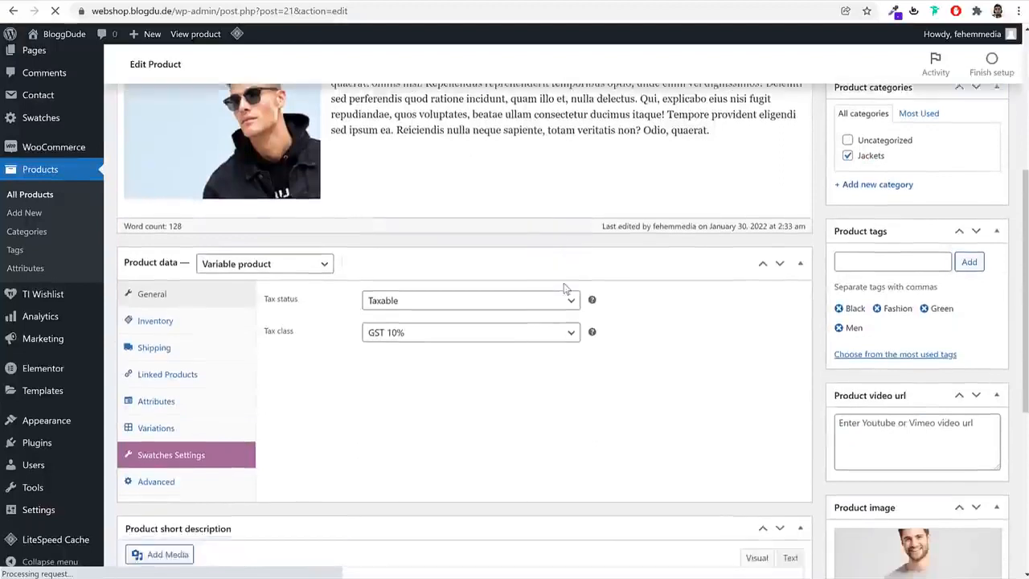
pyautogui.scroll(-2, 563, 283)
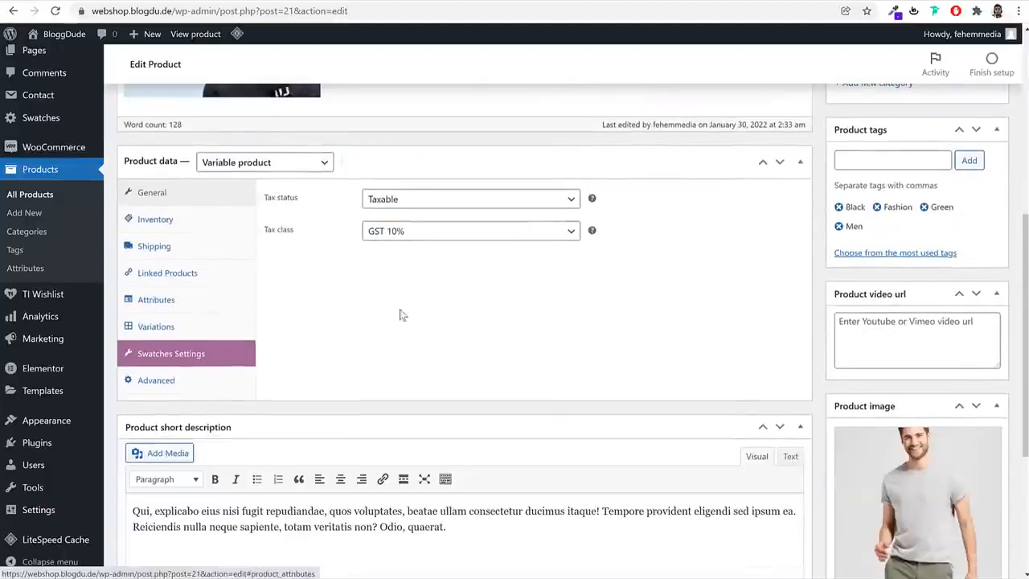
pyautogui.click(170, 302)
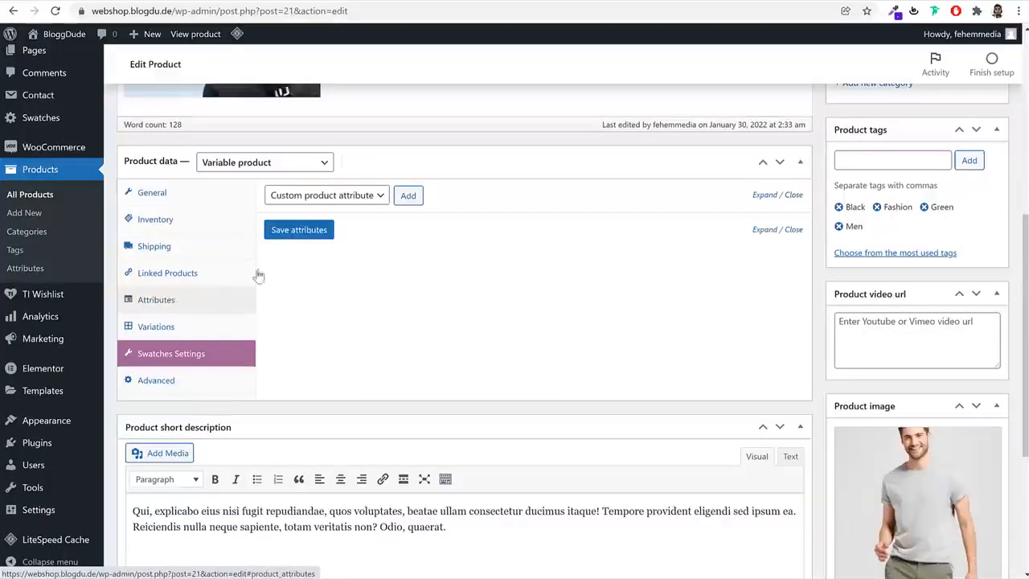
pyautogui.click(340, 197)
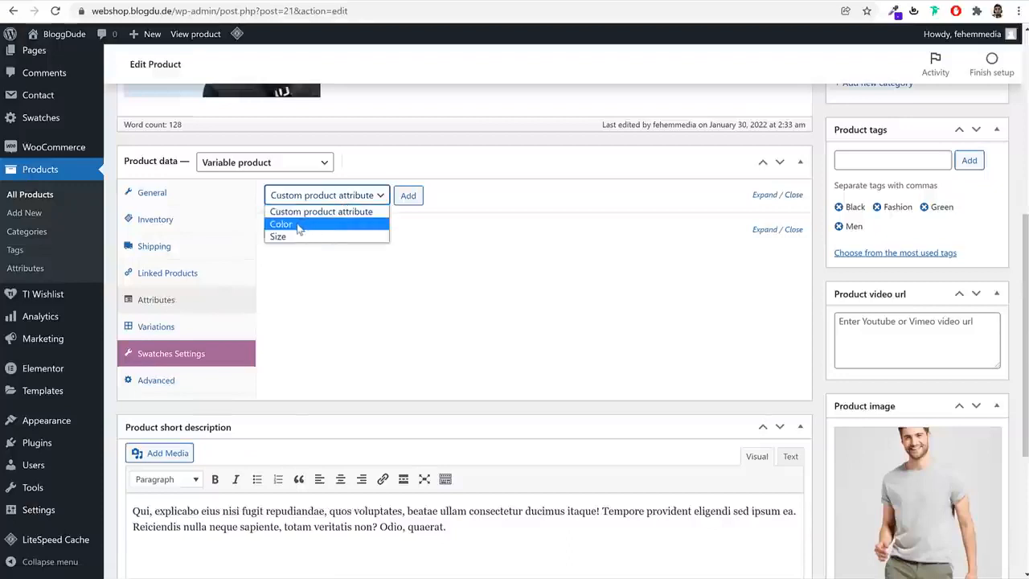
pyautogui.click(297, 226)
pyautogui.click(408, 196)
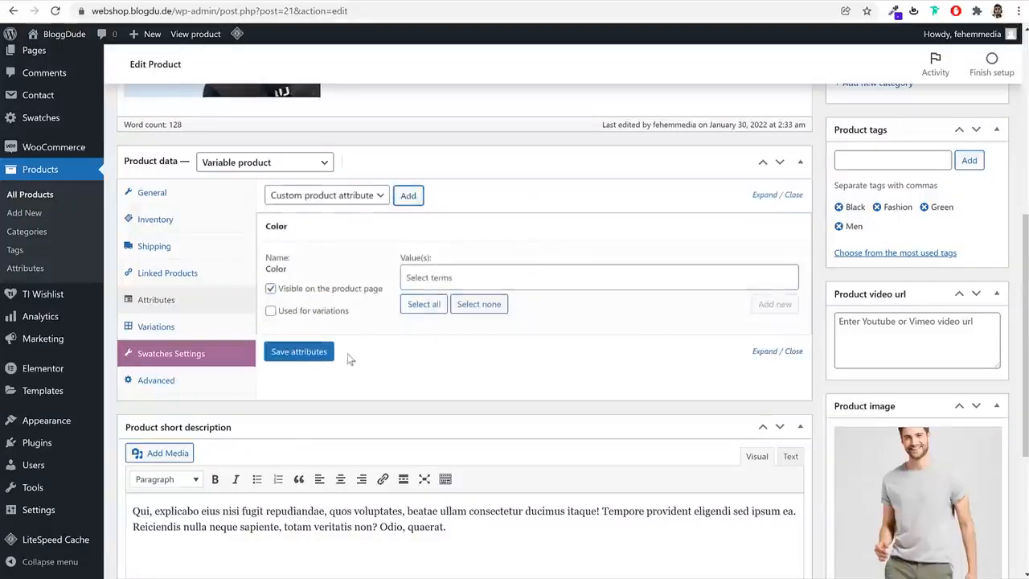
# Assign the values Red, White and Green to the Color attribute, enable it for variations and save the attributes
pyautogui.click(444, 271)
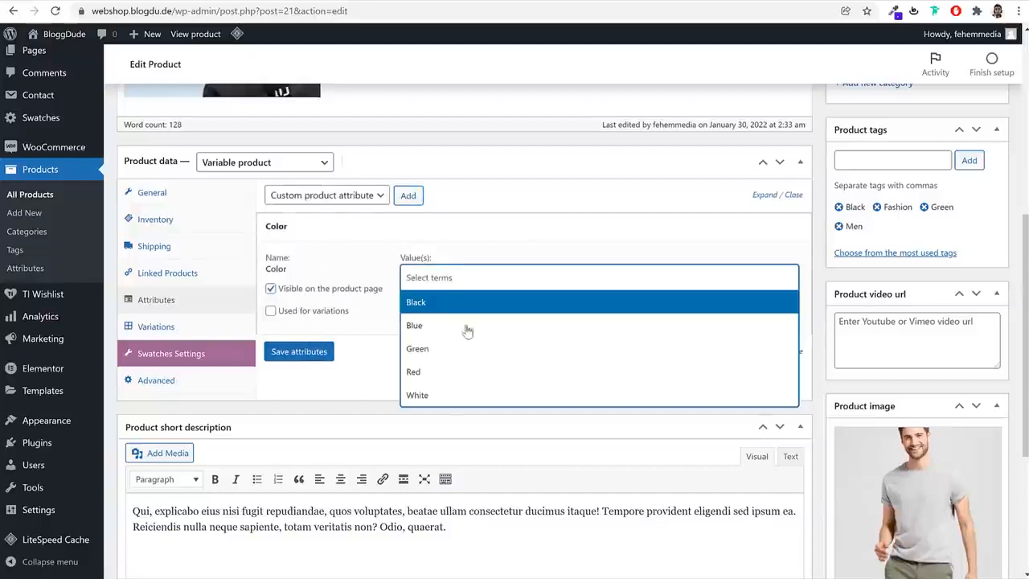
pyautogui.scroll(-3, 908, 434)
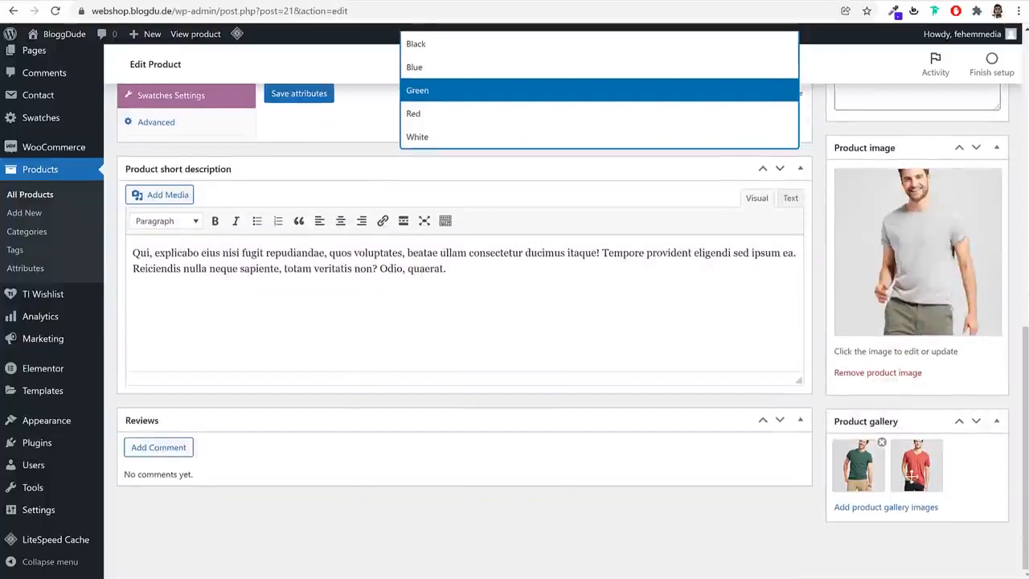
pyautogui.scroll(4, 913, 476)
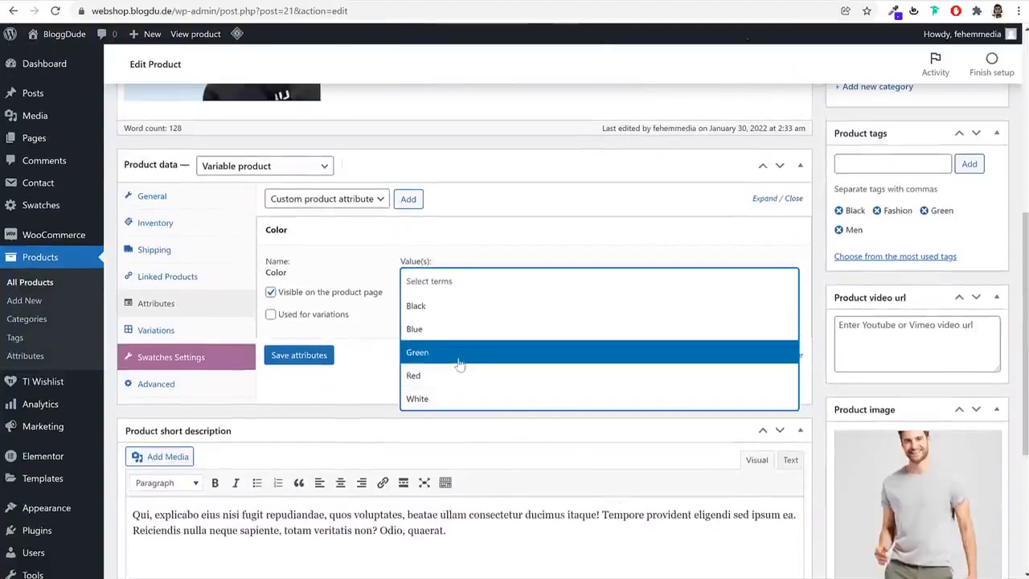
pyautogui.click(448, 375)
pyautogui.click(478, 280)
pyautogui.click(457, 399)
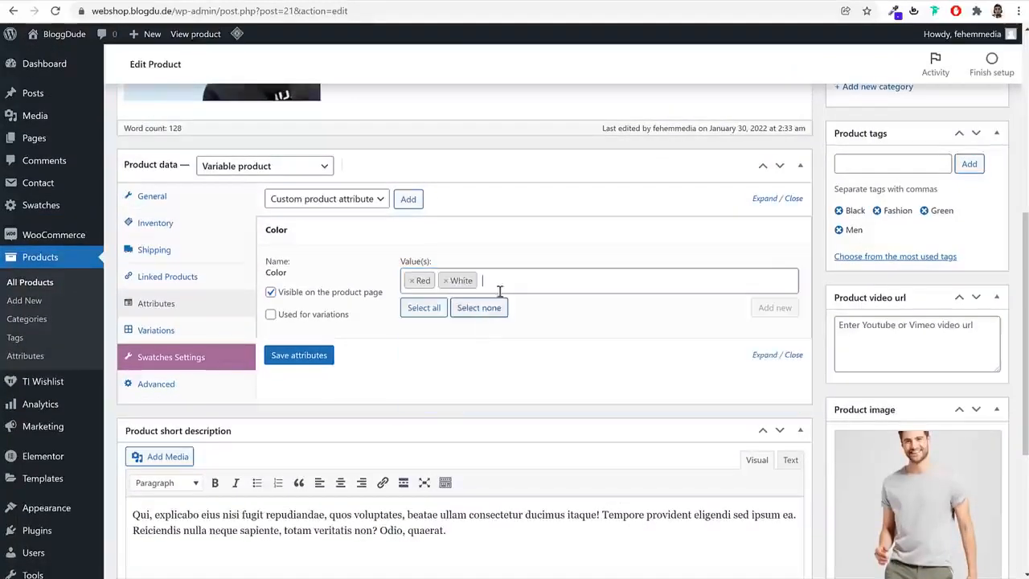
pyautogui.click(499, 289)
pyautogui.click(482, 349)
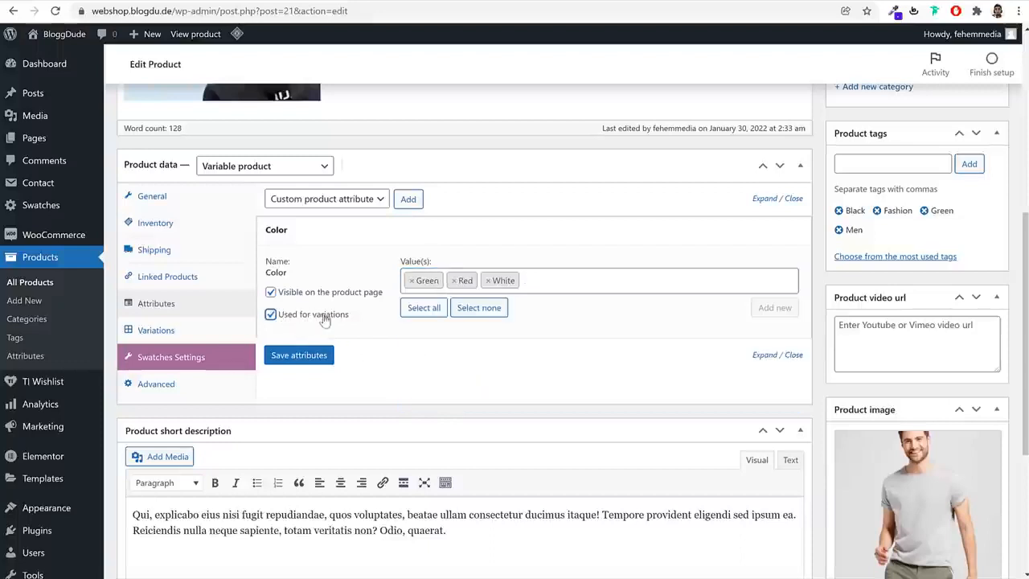
pyautogui.click(309, 355)
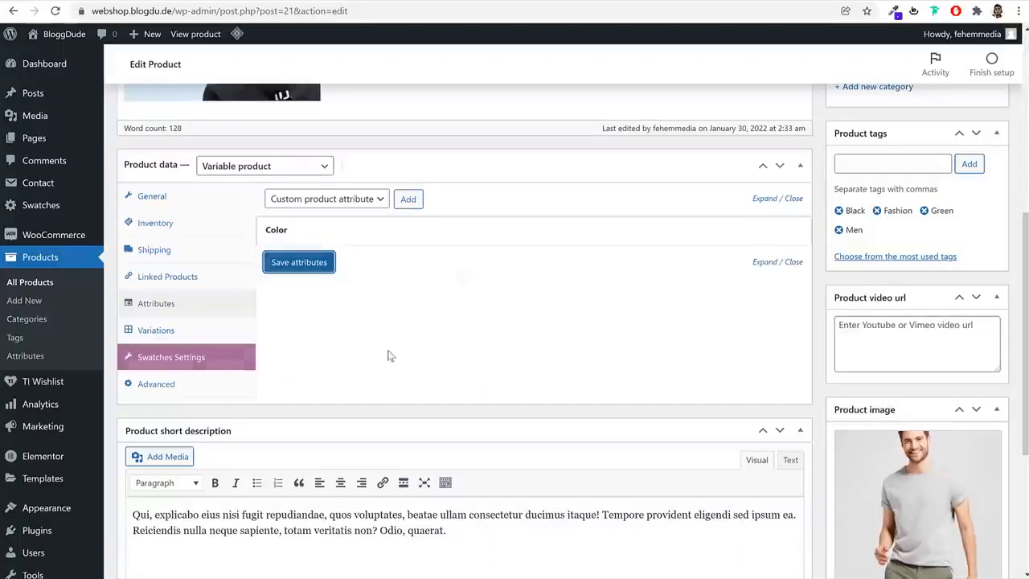
# Add the Size attribute with the values Medium and Large, enable it for variations and save the attributes
pyautogui.click(364, 201)
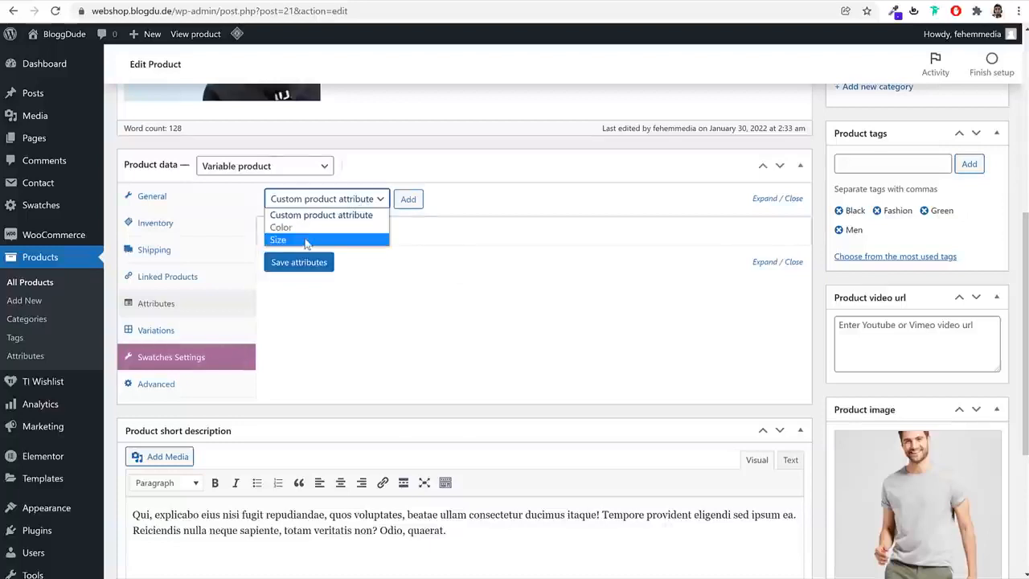
pyautogui.click(306, 241)
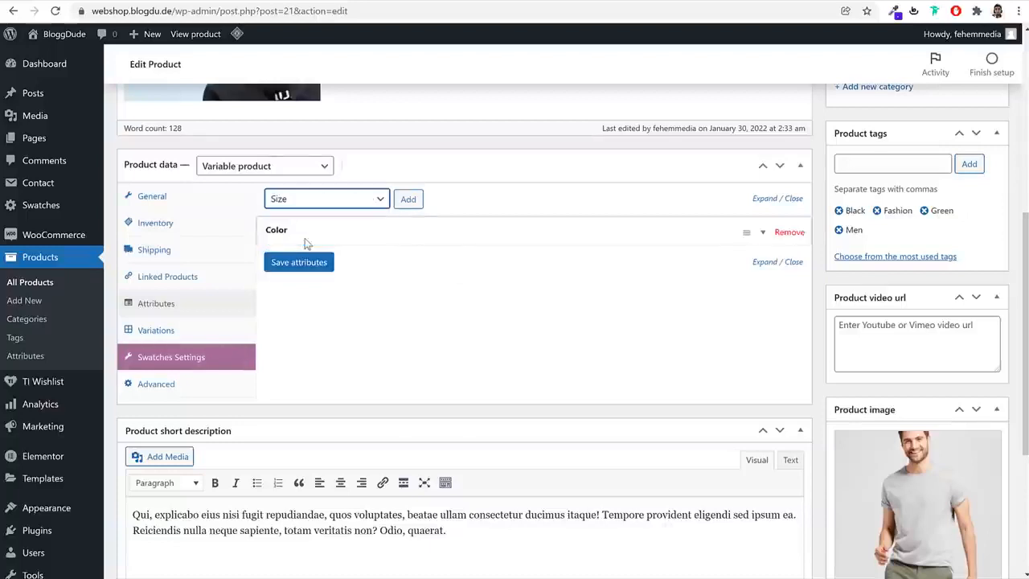
pyautogui.click(417, 201)
pyautogui.click(453, 313)
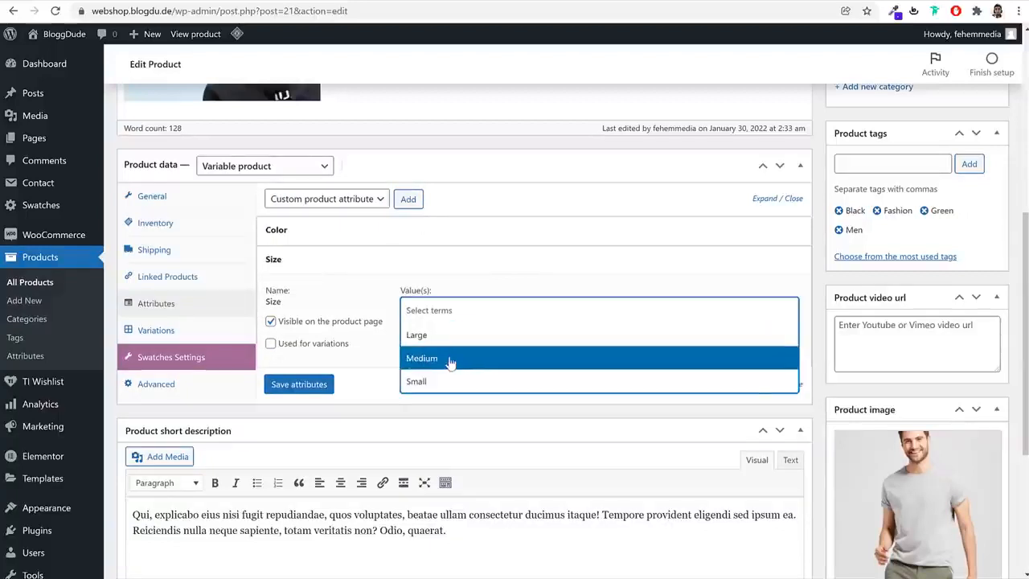
pyautogui.click(451, 359)
pyautogui.click(478, 308)
pyautogui.click(462, 337)
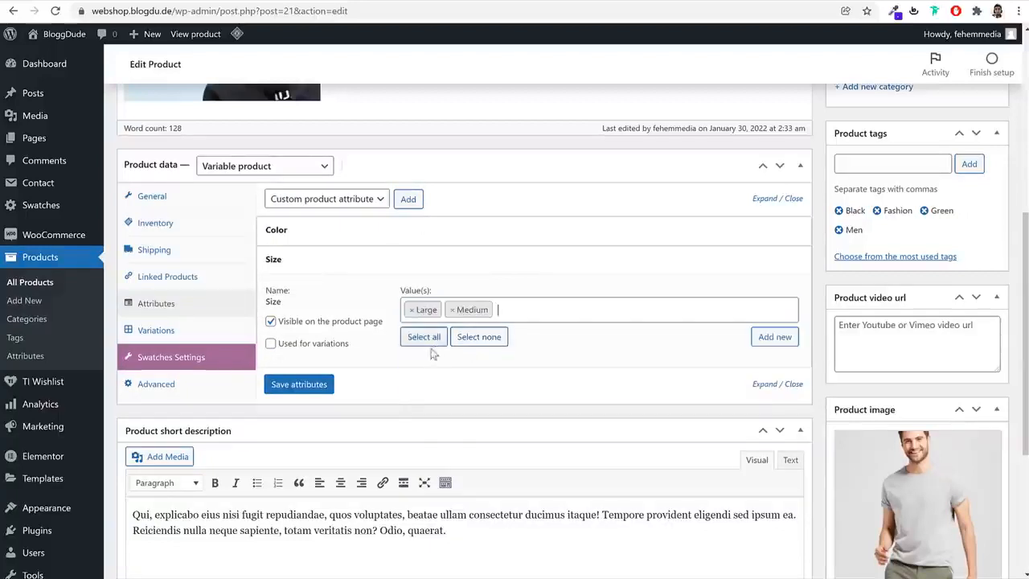
pyautogui.click(297, 349)
pyautogui.click(316, 389)
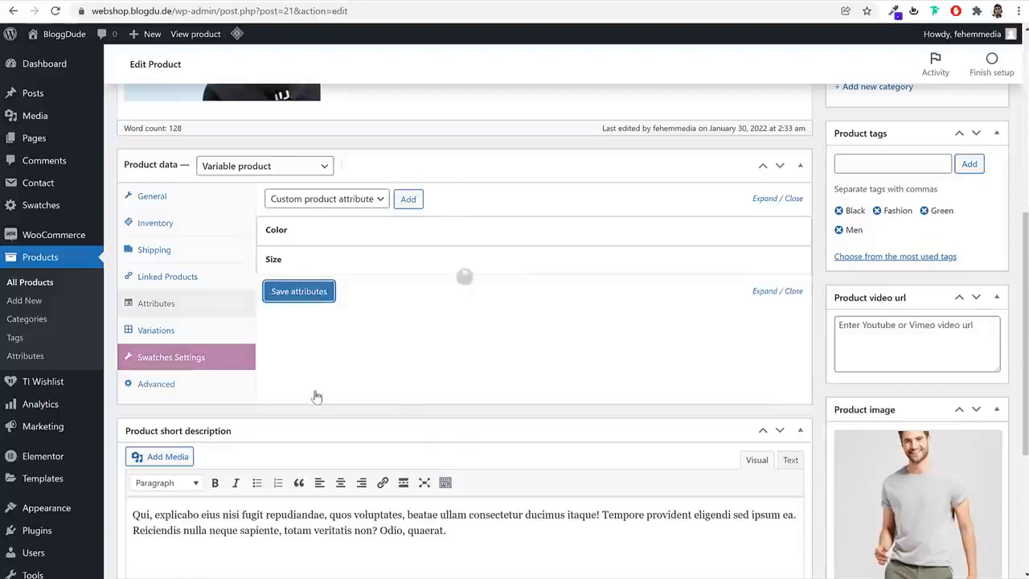
# Create variations from all attributes of the product and expand the Green, Large variation
pyautogui.click(171, 334)
pyautogui.click(339, 201)
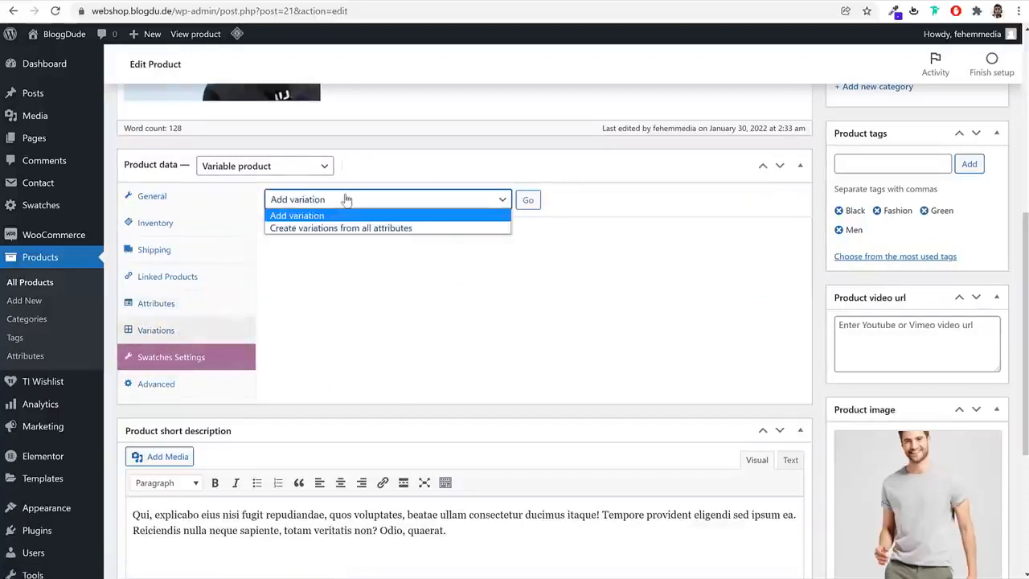
pyautogui.click(327, 229)
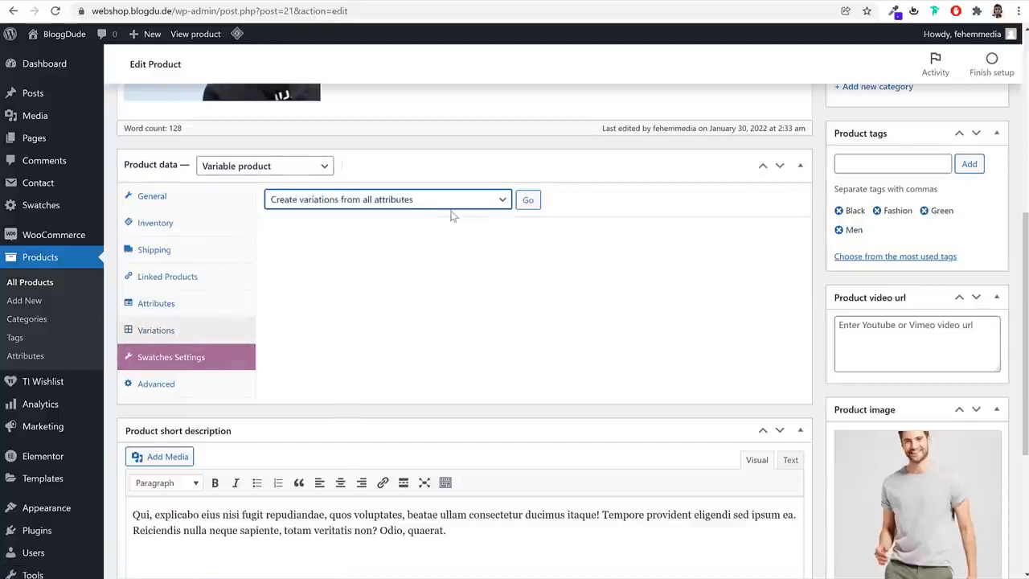
pyautogui.click(528, 200)
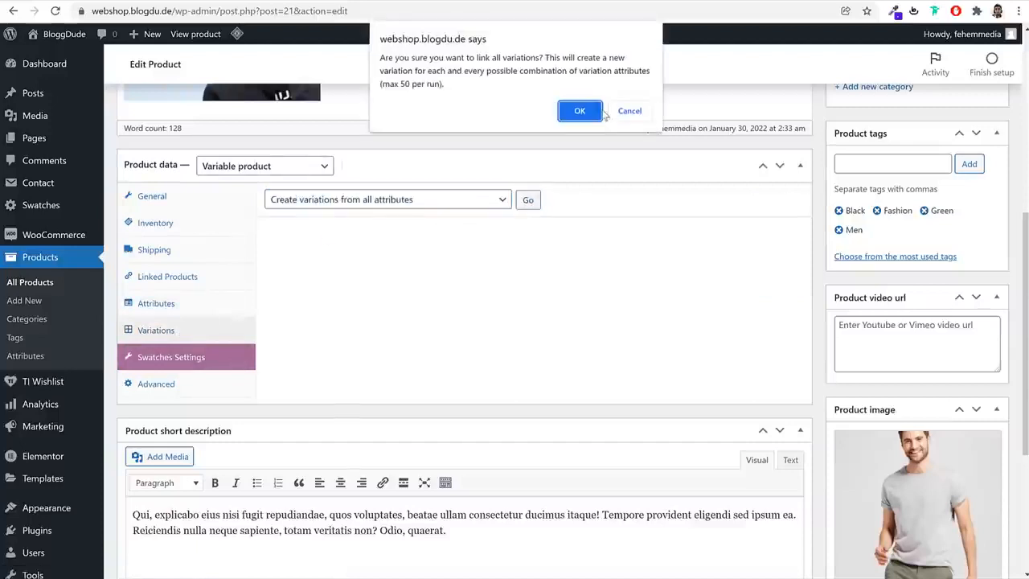
pyautogui.click(581, 107)
pyautogui.moveTo(449, 59); pyautogui.dragTo(380, 60)
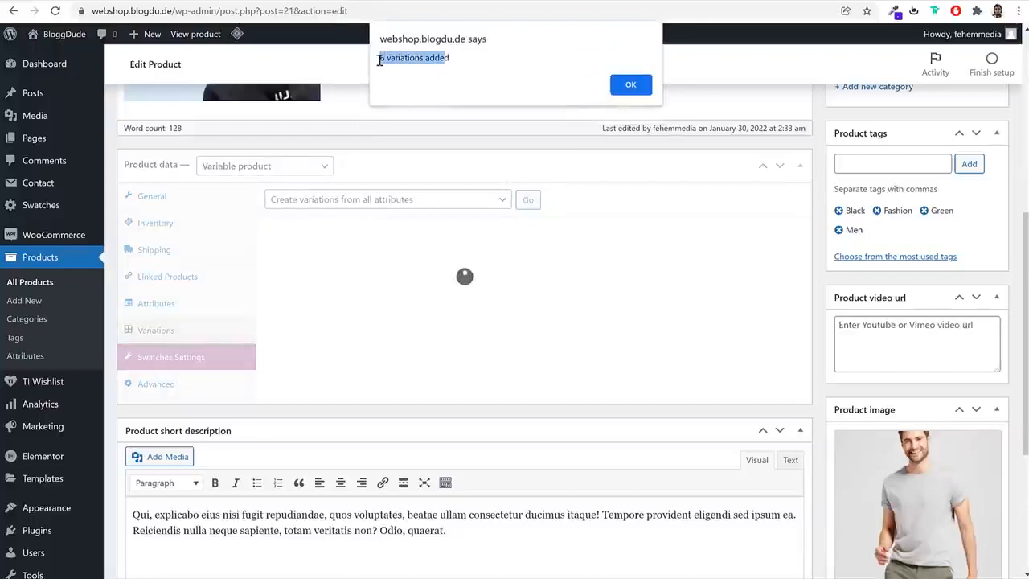
pyautogui.click(626, 83)
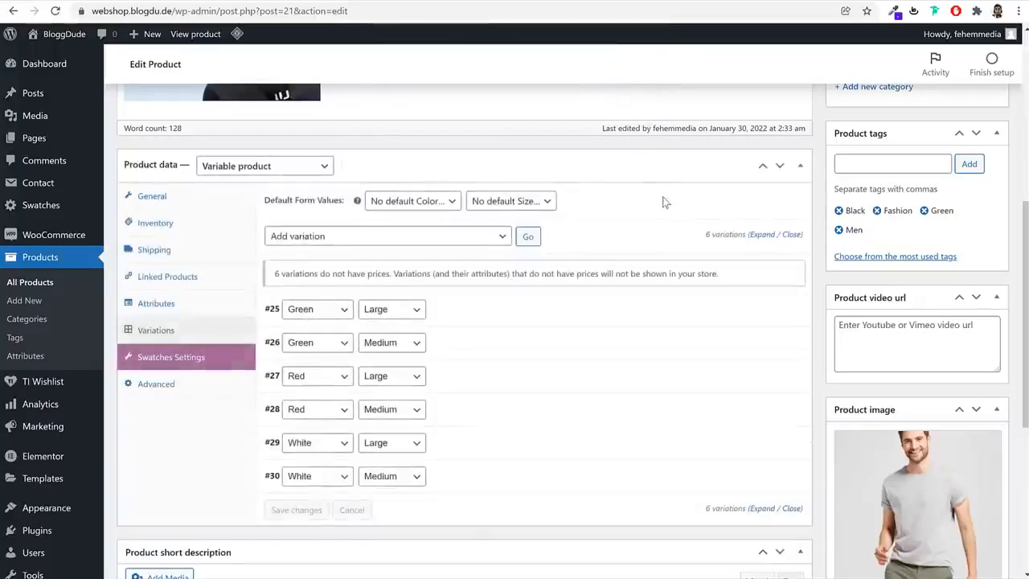
pyautogui.scroll(-3, 675, 233)
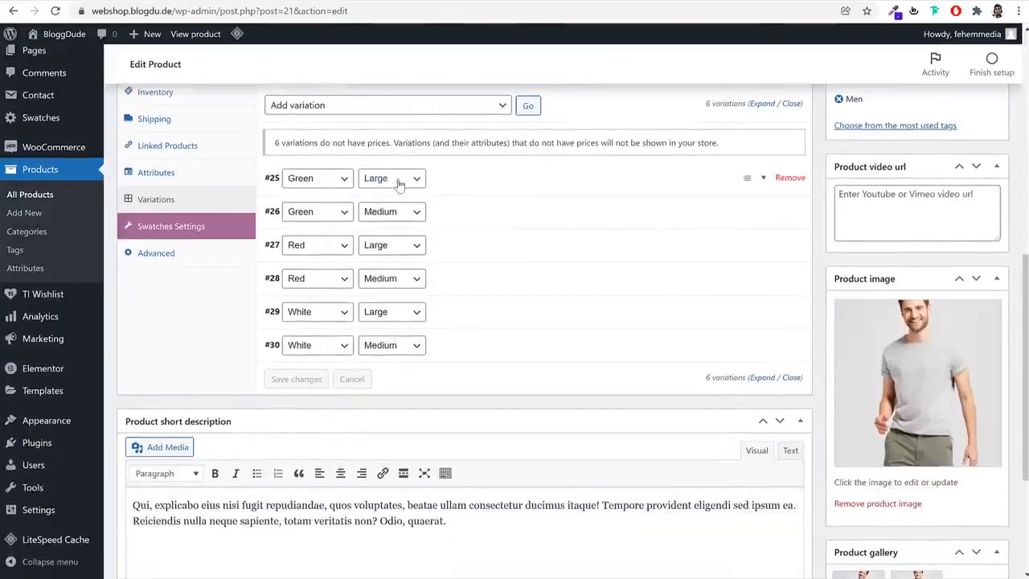
pyautogui.click(523, 184)
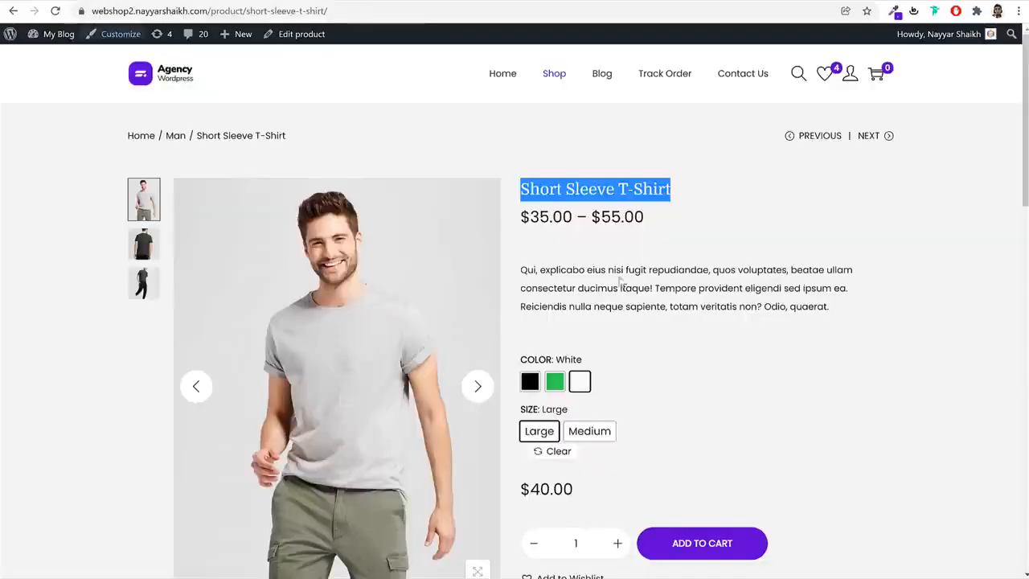
# On the demo store's Short Sleeve T-Shirt page, compare image and price for Green in Large and Medium and for Black
pyautogui.scroll(-3, 674, 344)
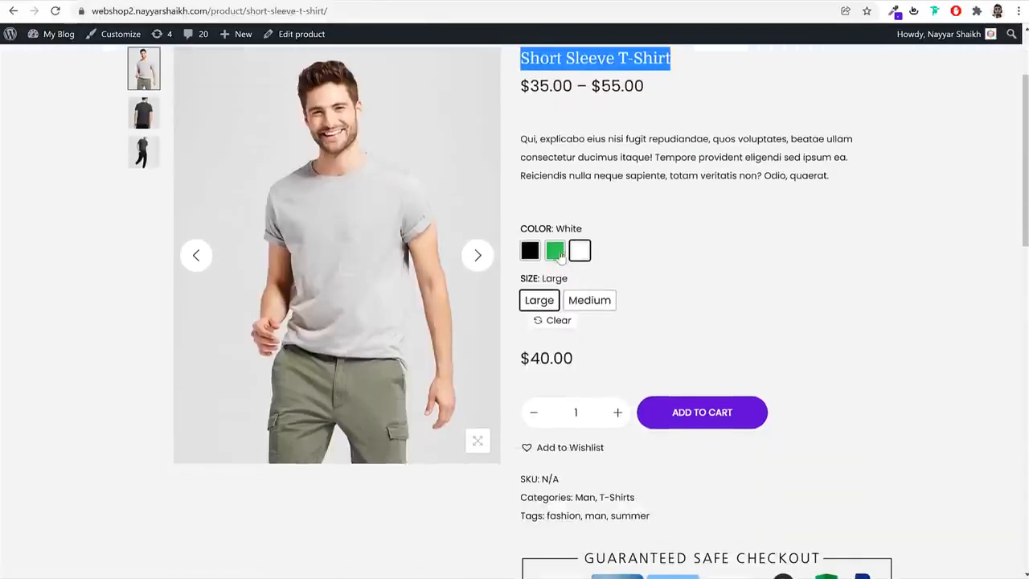
pyautogui.click(555, 251)
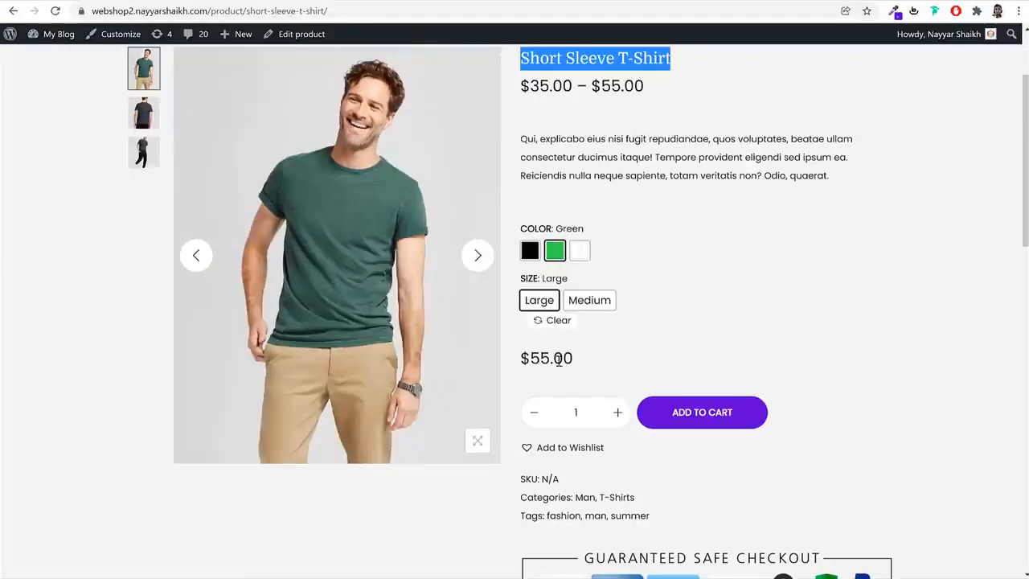
pyautogui.moveTo(549, 358); pyautogui.dragTo(523, 359)
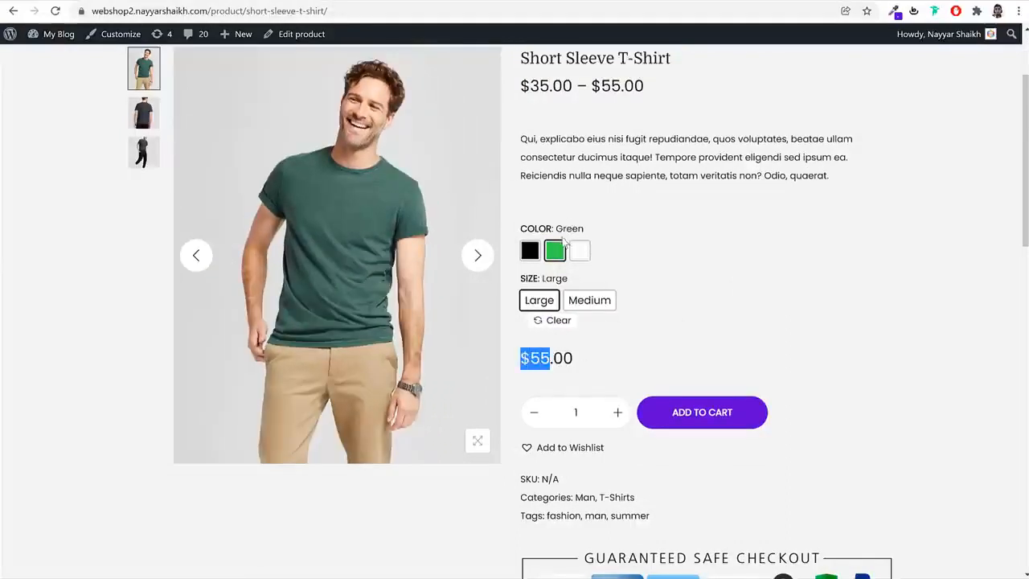
pyautogui.click(577, 310)
pyautogui.moveTo(554, 359); pyautogui.dragTo(529, 360)
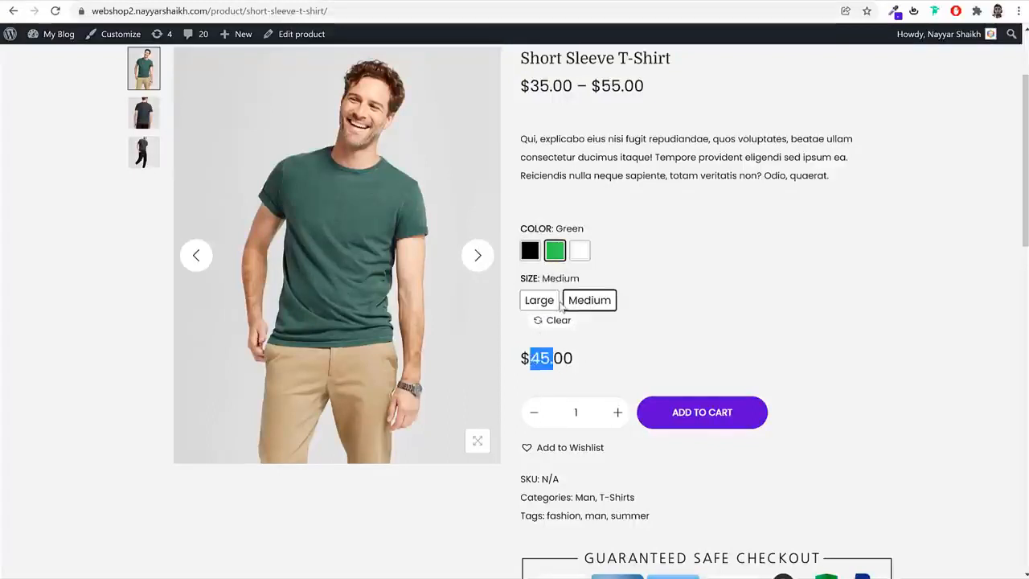
pyautogui.click(530, 252)
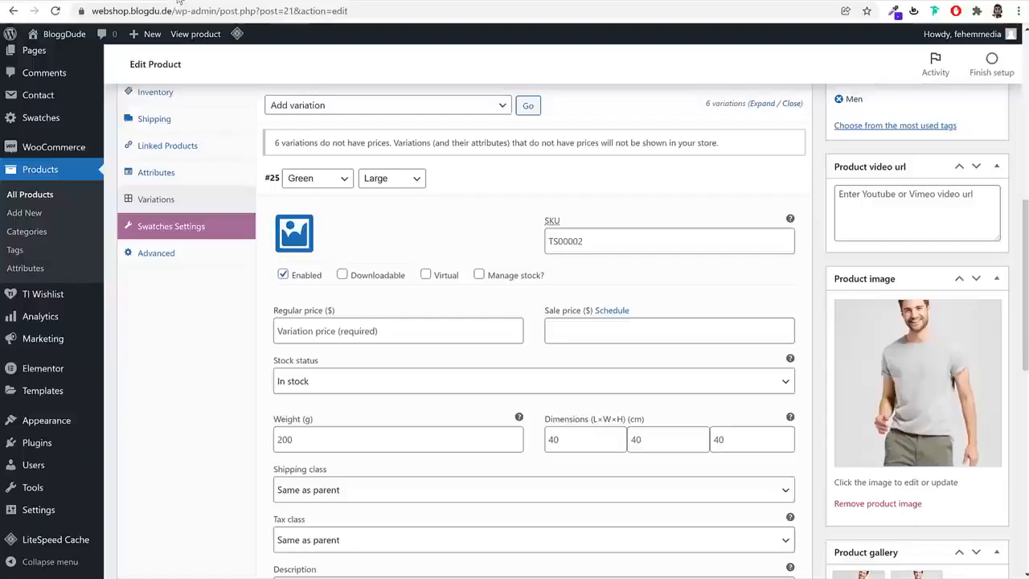
# Give the Green, Large variation the green T-shirt image and a regular price of 120, and collapse it
pyautogui.click(293, 235)
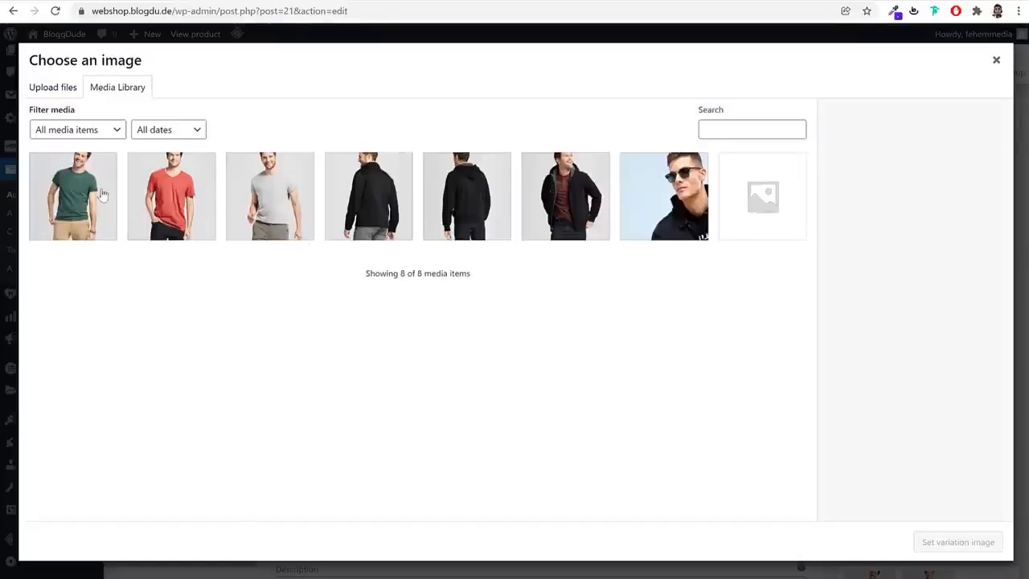
pyautogui.click(103, 195)
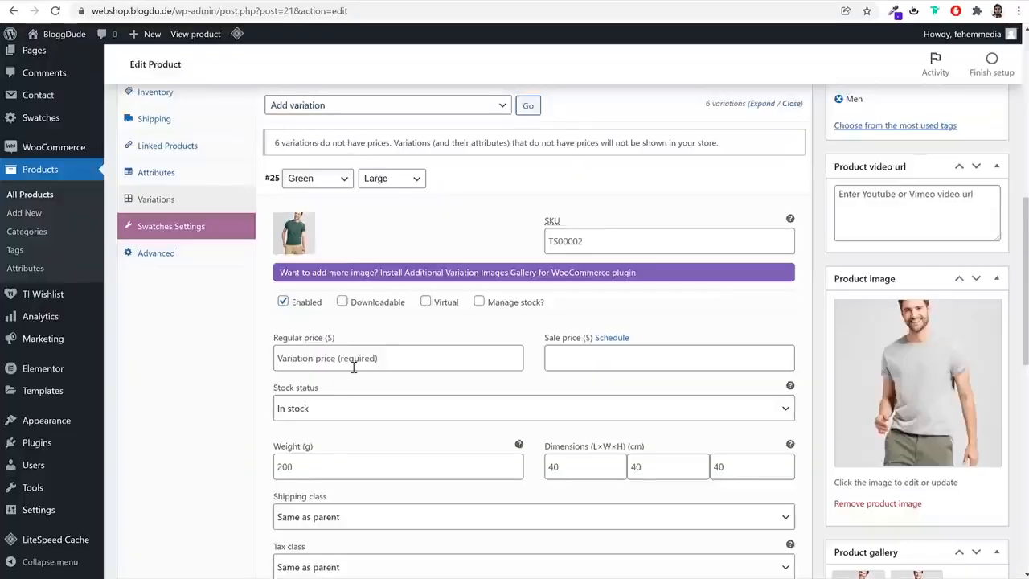
pyautogui.click(354, 367)
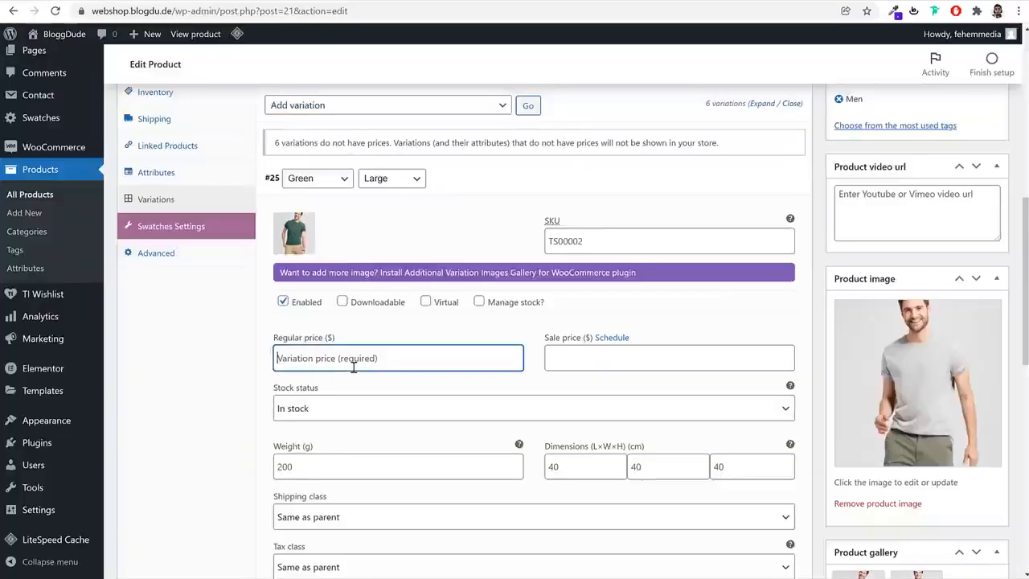
pyautogui.write('1')
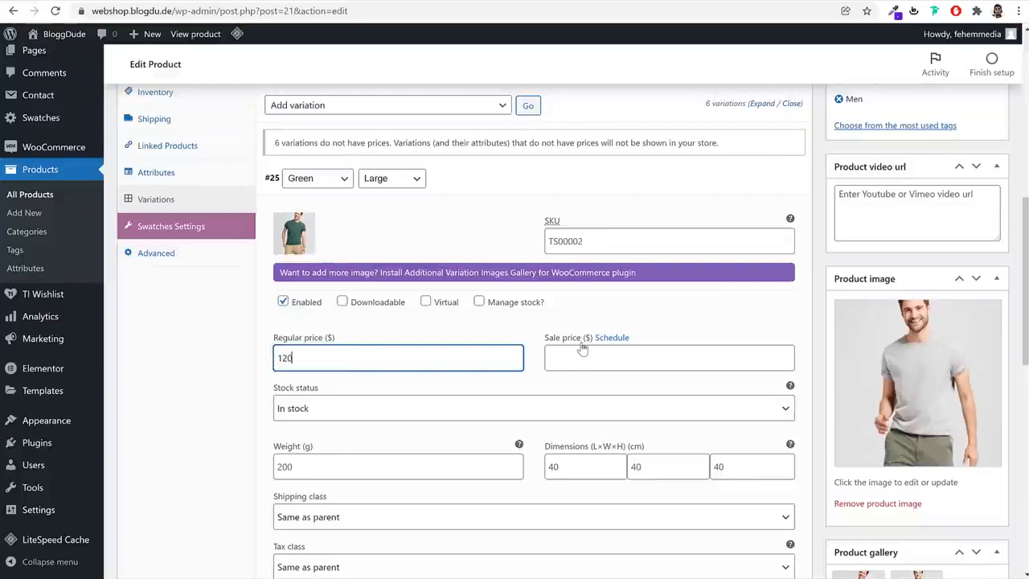
pyautogui.write('20')
pyautogui.click(490, 201)
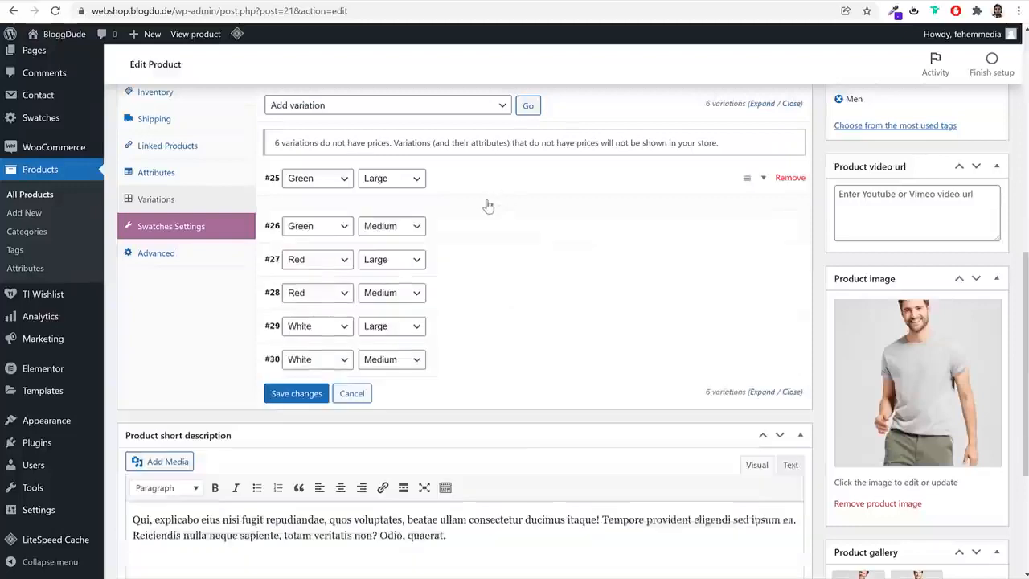
# Expand the Green, Medium variation and set the green T-shirt picture as its variation image
pyautogui.click(452, 212)
pyautogui.click(278, 271)
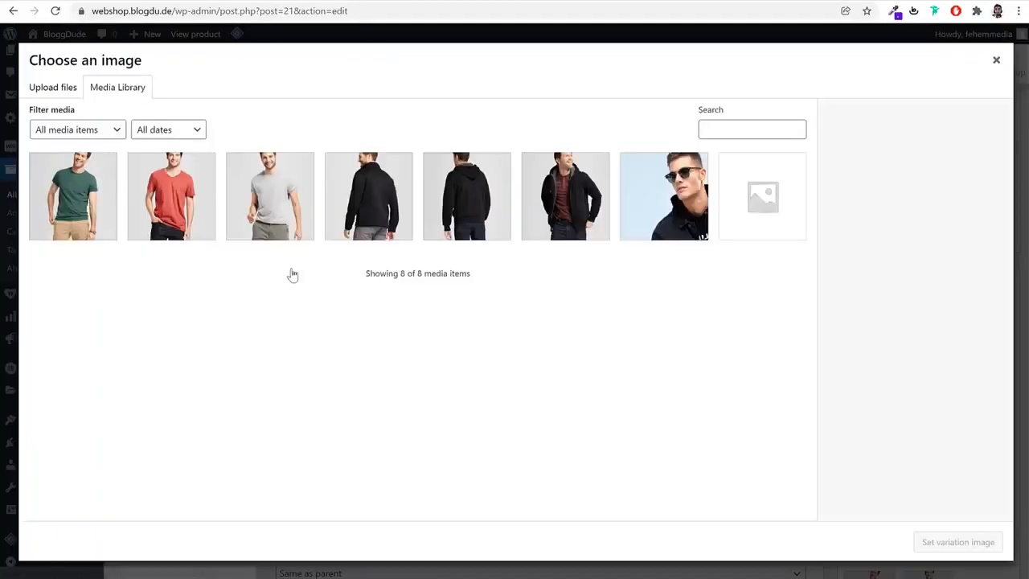
pyautogui.click(110, 214)
pyautogui.click(927, 541)
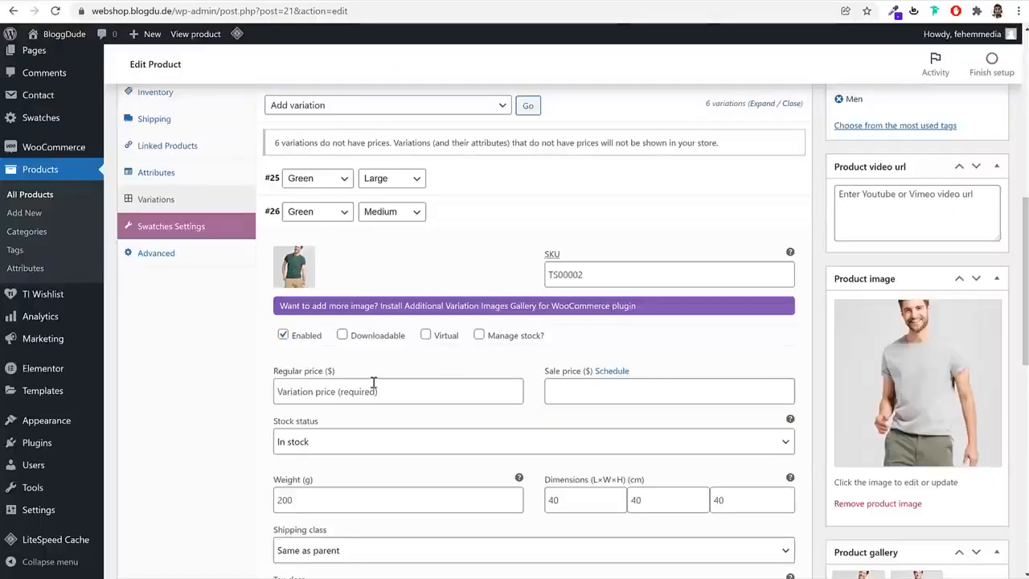
# Set the Green, Medium variation's regular price to 110 and collapse it
pyautogui.click(371, 386)
pyautogui.write('110')
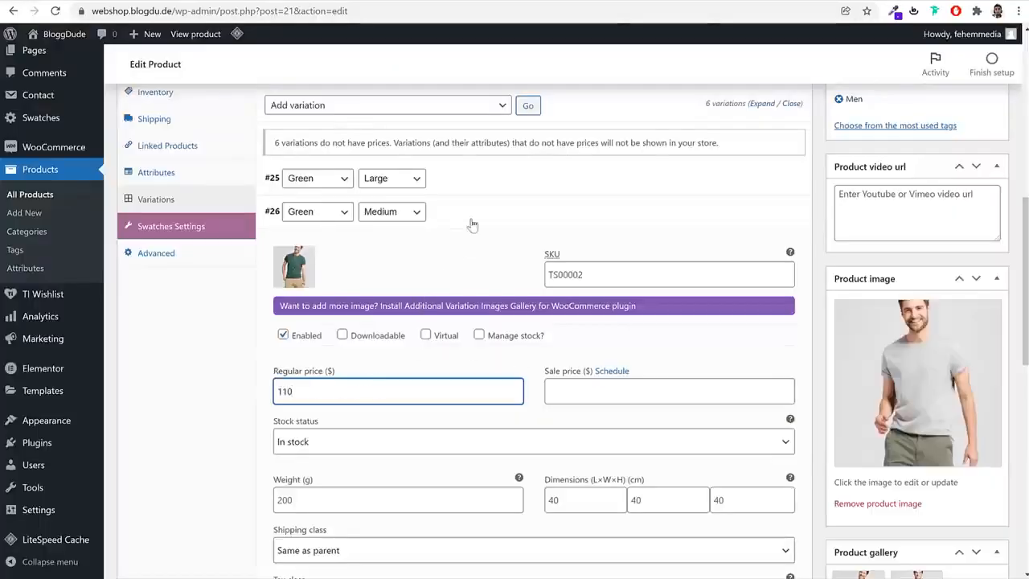
pyautogui.click(473, 213)
# Give the Red, Large variation the red T-shirt image and a regular price of 150, and collapse it
pyautogui.click(461, 244)
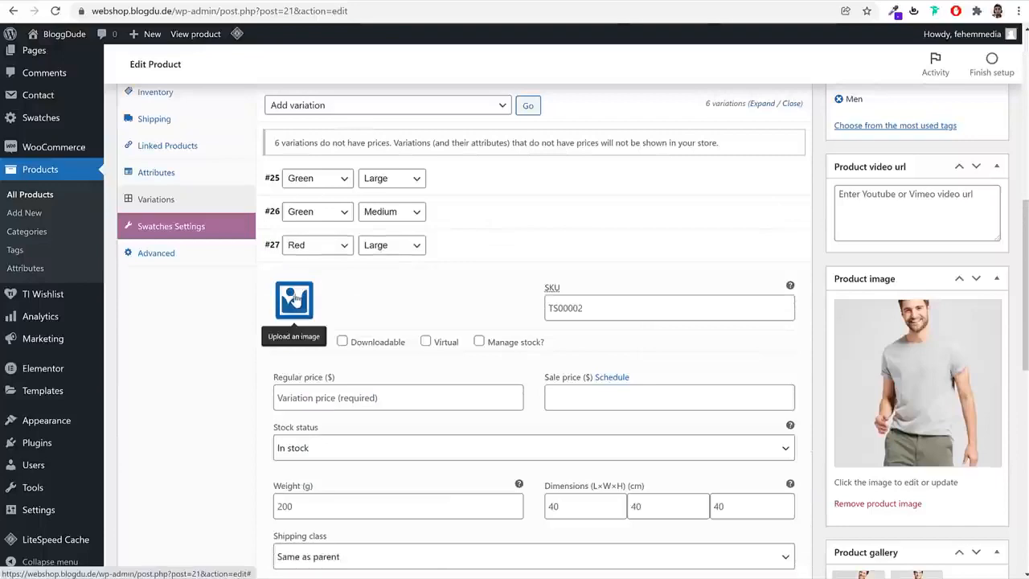
pyautogui.click(295, 299)
pyautogui.click(172, 205)
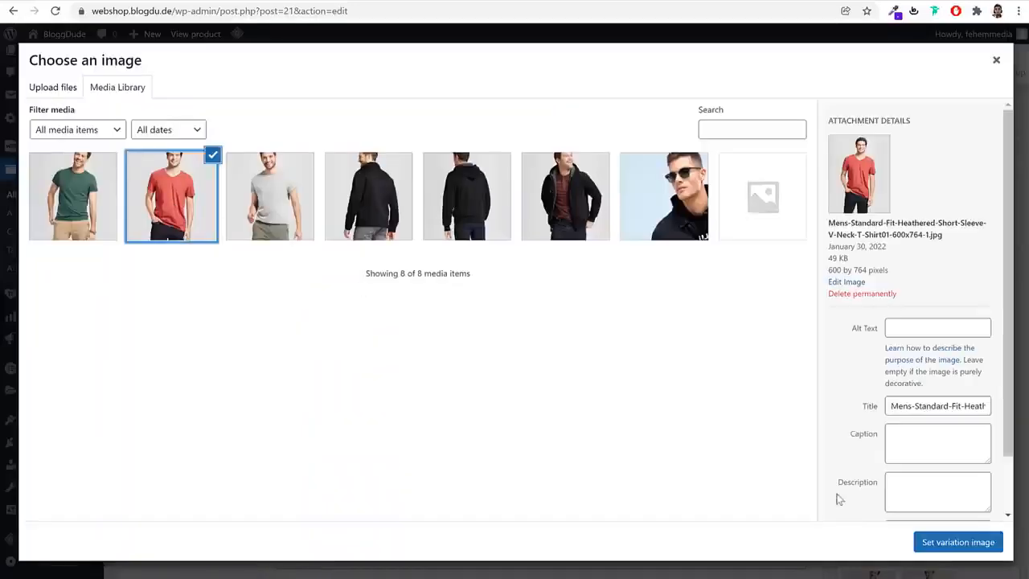
pyautogui.click(951, 548)
pyautogui.click(386, 424)
pyautogui.write('150')
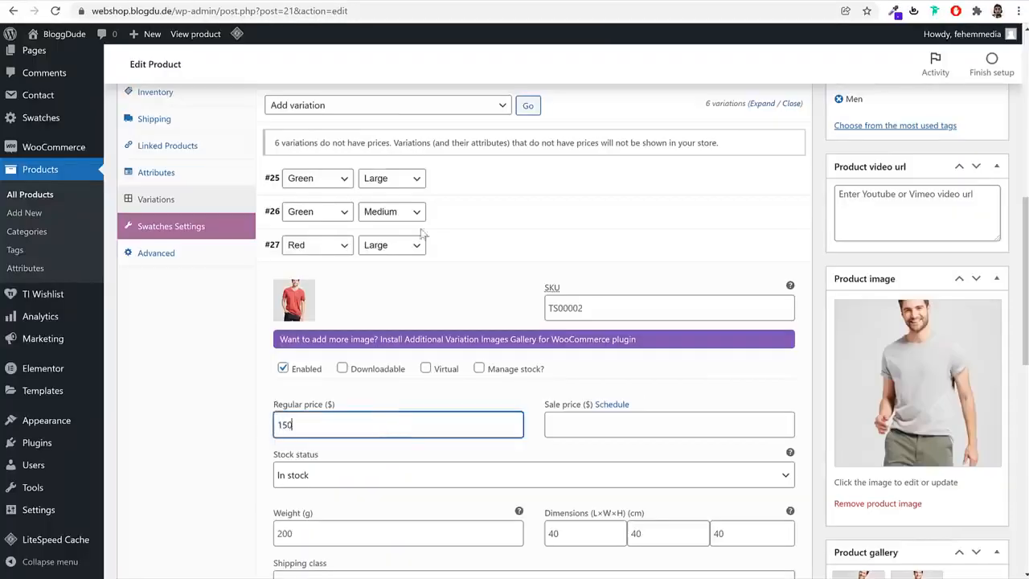
pyautogui.click(460, 243)
# Give the Red, Medium variation the red T-shirt image and a regular price of 145, and collapse it
pyautogui.click(436, 281)
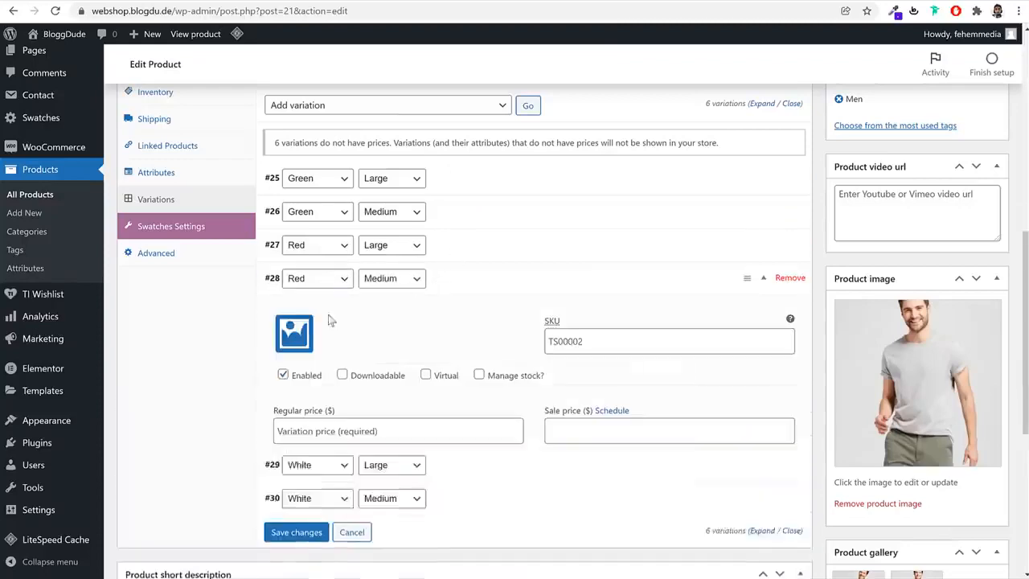
pyautogui.click(294, 333)
pyautogui.click(172, 195)
pyautogui.click(956, 542)
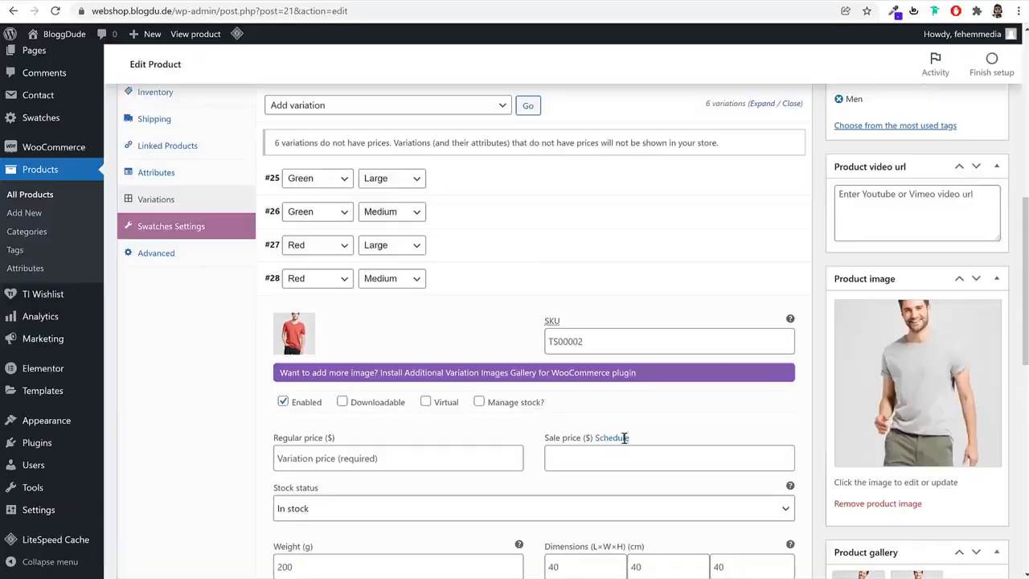
pyautogui.click(345, 460)
pyautogui.write('145')
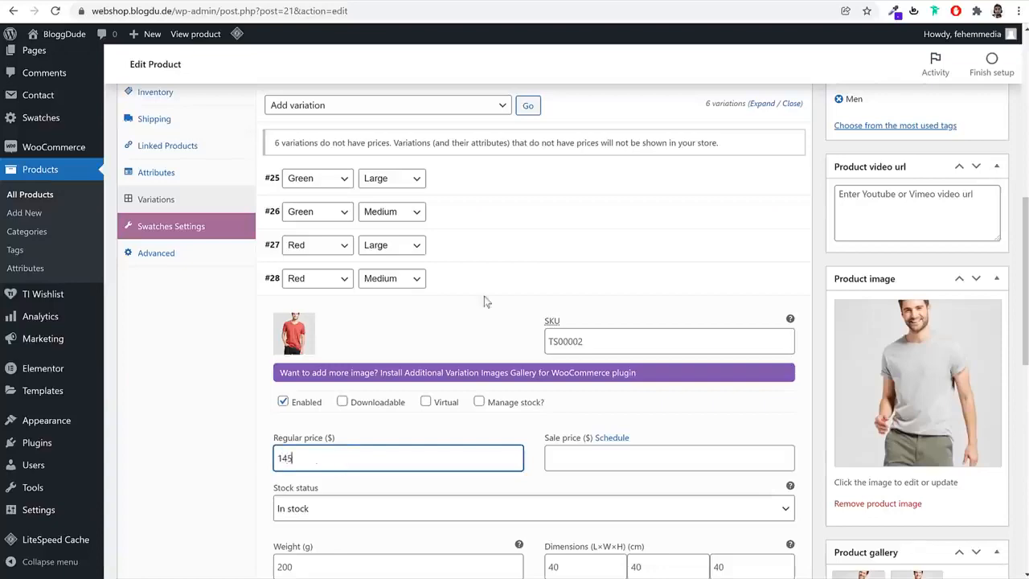
pyautogui.click(485, 298)
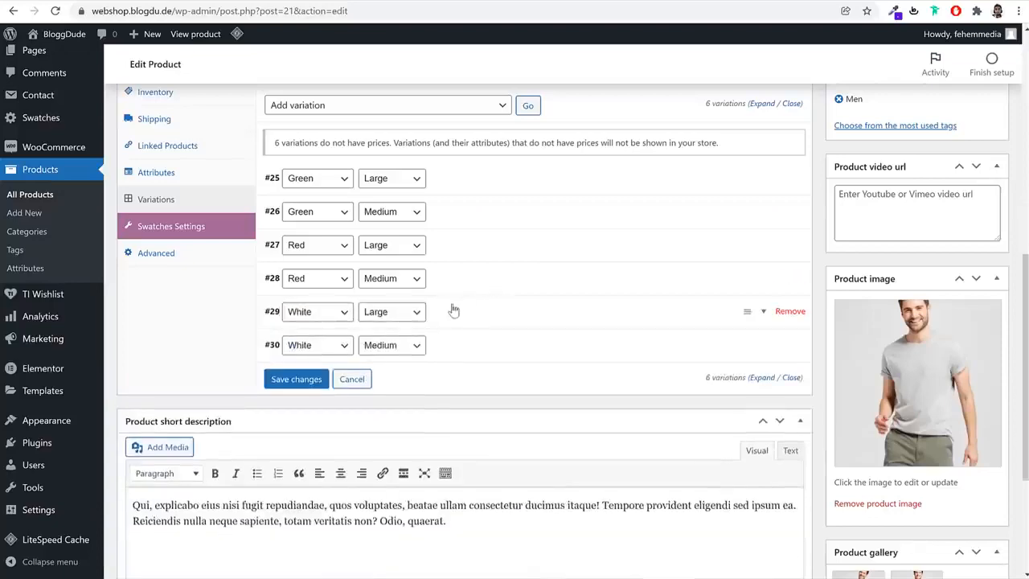
# Give the White, Large variation the light grey T-shirt image and a regular price of 130, and collapse it
pyautogui.click(455, 310)
pyautogui.click(291, 363)
pyautogui.click(269, 196)
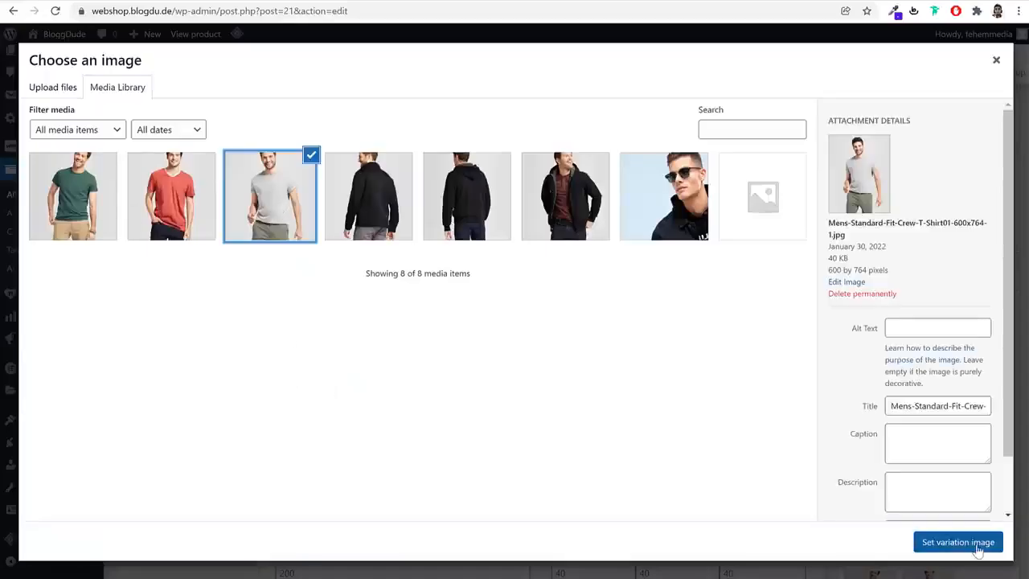
pyautogui.click(959, 542)
pyautogui.scroll(-2, 360, 346)
pyautogui.click(374, 297)
pyautogui.write('1')
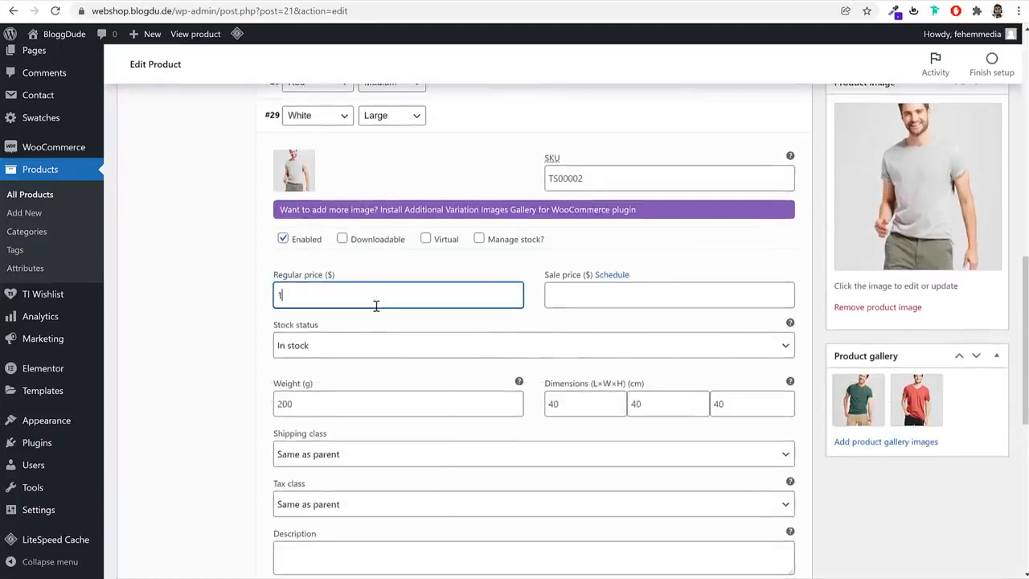
pyautogui.write('30')
pyautogui.click(478, 131)
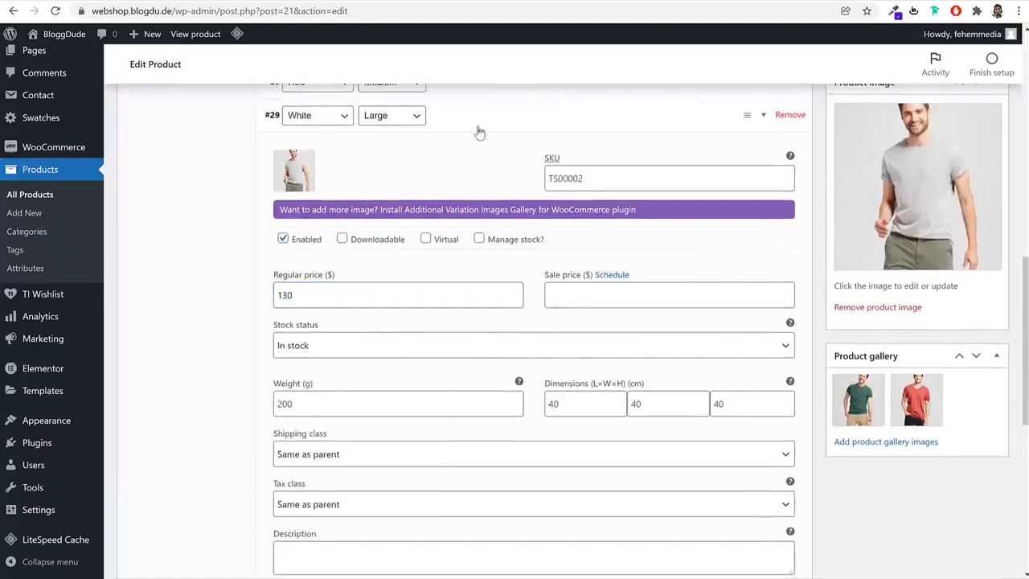
# Give the White, Medium variation the light grey T-shirt image and a regular price of 120
pyautogui.click(453, 156)
pyautogui.click(293, 208)
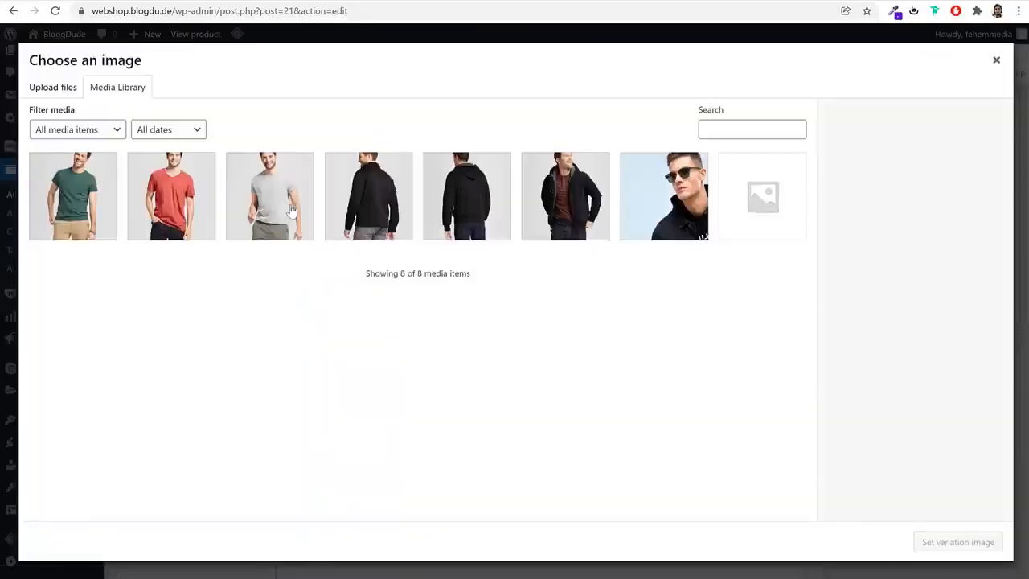
pyautogui.click(268, 195)
pyautogui.click(958, 542)
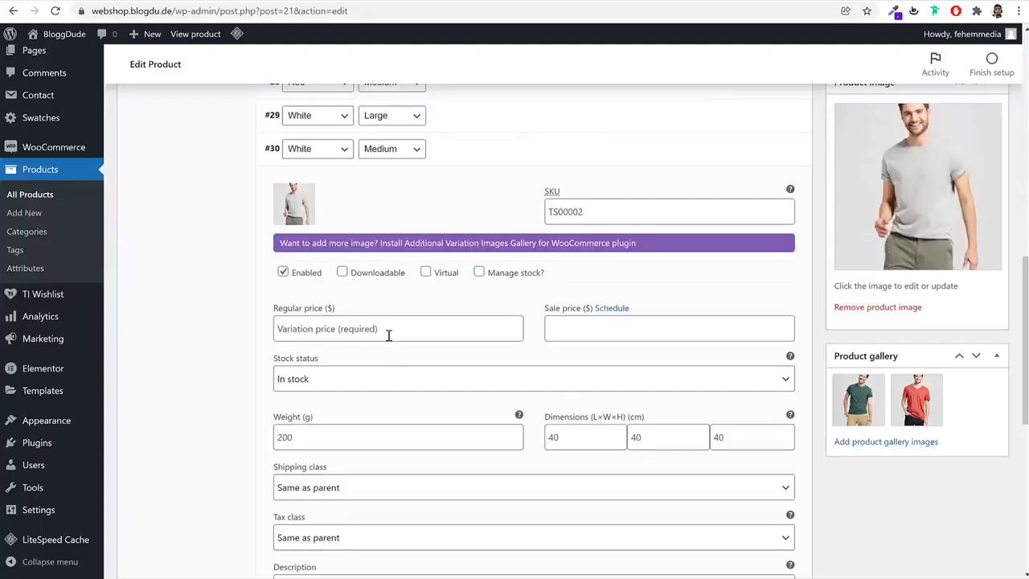
pyautogui.click(388, 335)
pyautogui.write('120')
# Save the variation changes and update the Short Sleeve T-Shirt product
pyautogui.scroll(-4, 446, 378)
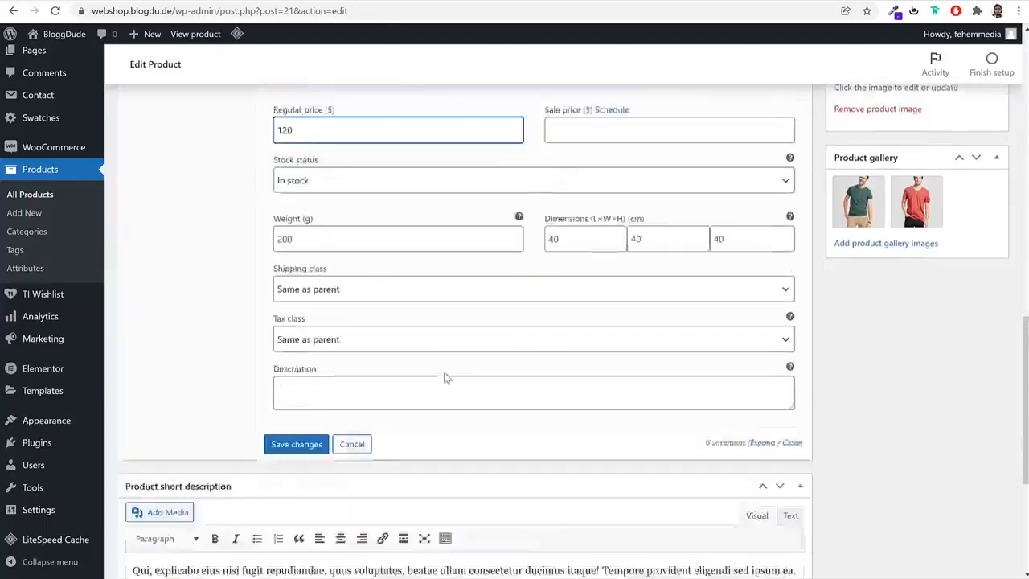
pyautogui.click(299, 381)
pyautogui.scroll(4, 519, 361)
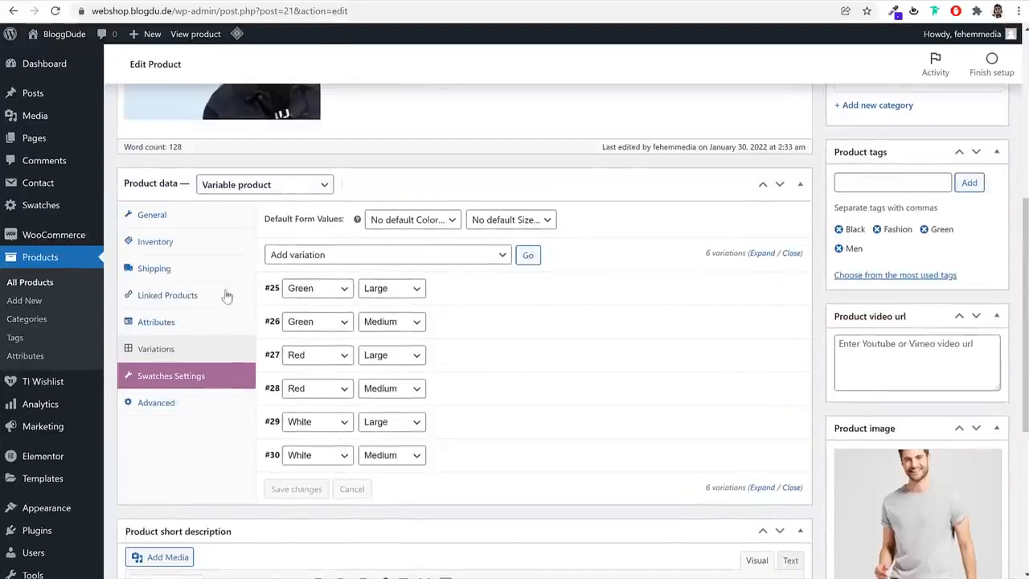
pyautogui.scroll(5, 460, 345)
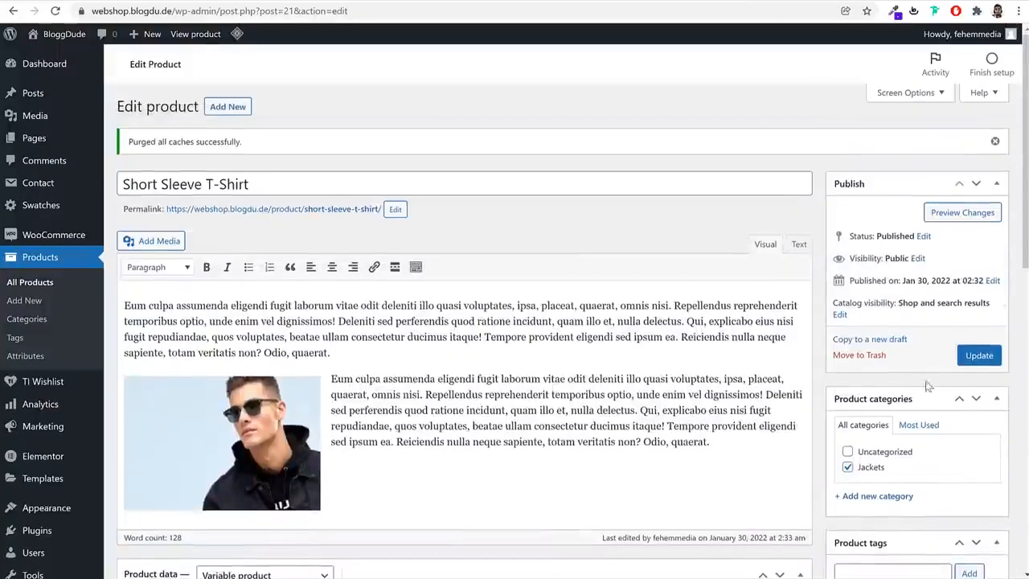
pyautogui.click(970, 359)
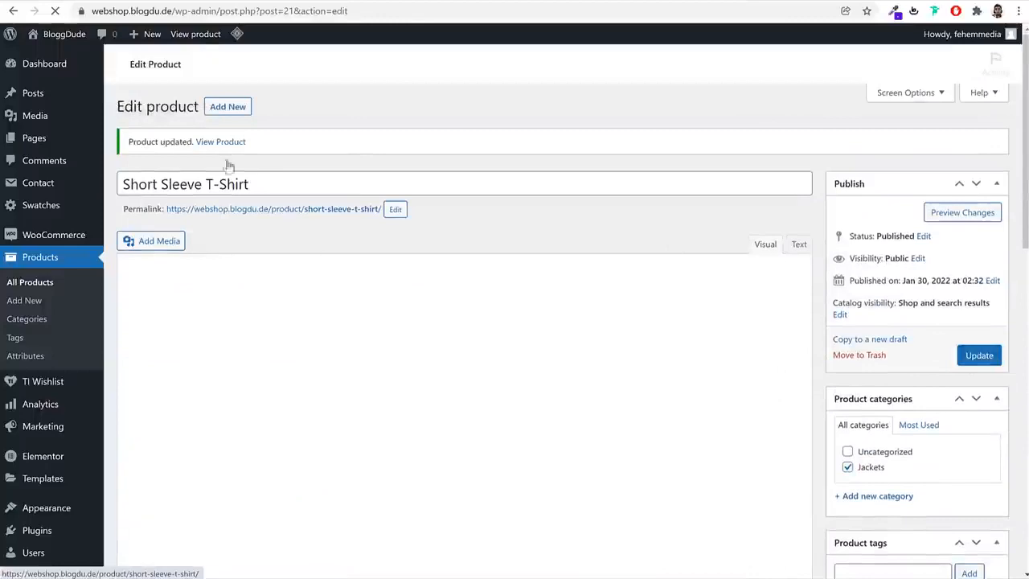
# Open the updated product's store page in a new tab and look over its price range, swatches and description
pyautogui.rightClick(221, 141)
pyautogui.click(241, 149)
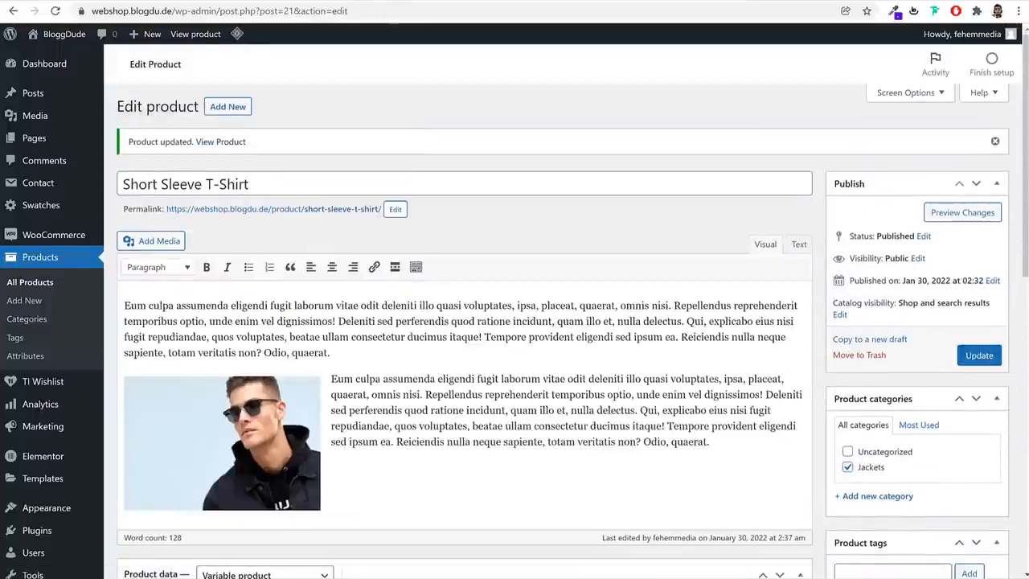
pyautogui.click(261, 2)
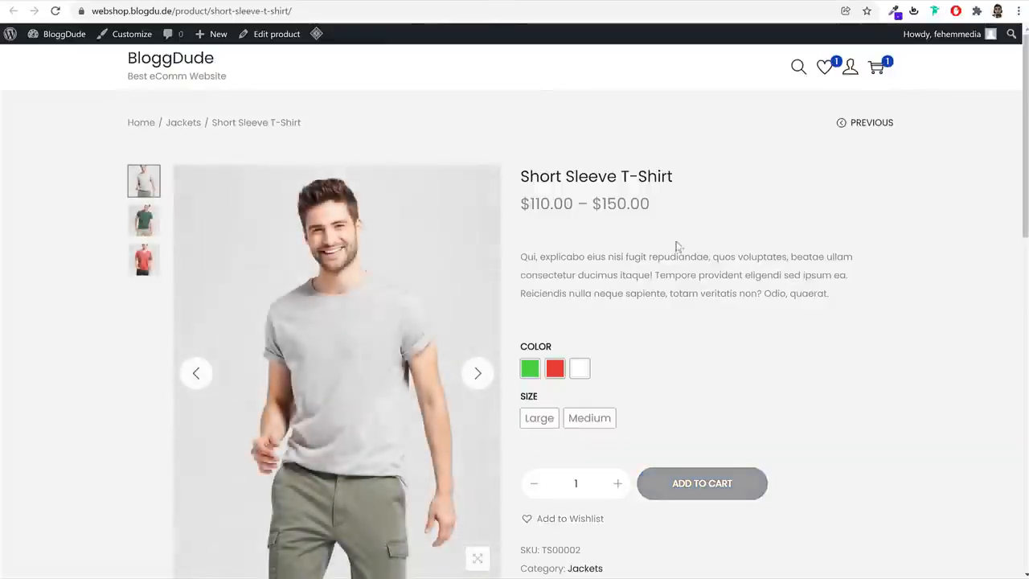
pyautogui.scroll(-8, 754, 277)
pyautogui.scroll(8, 753, 283)
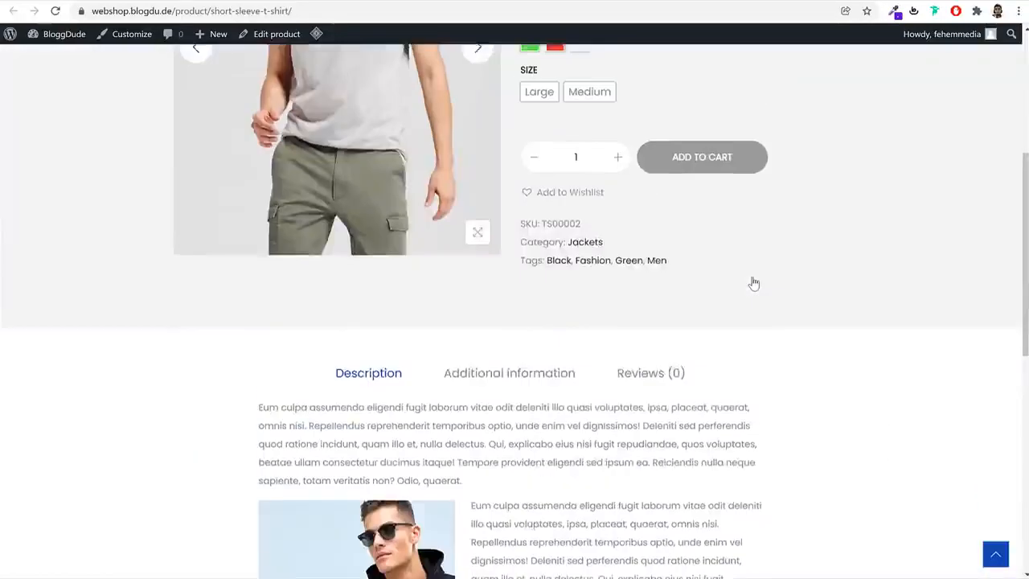
# On the store page, compare image and price for Green and Red in sizes Large and Medium
pyautogui.click(530, 303)
pyautogui.click(542, 352)
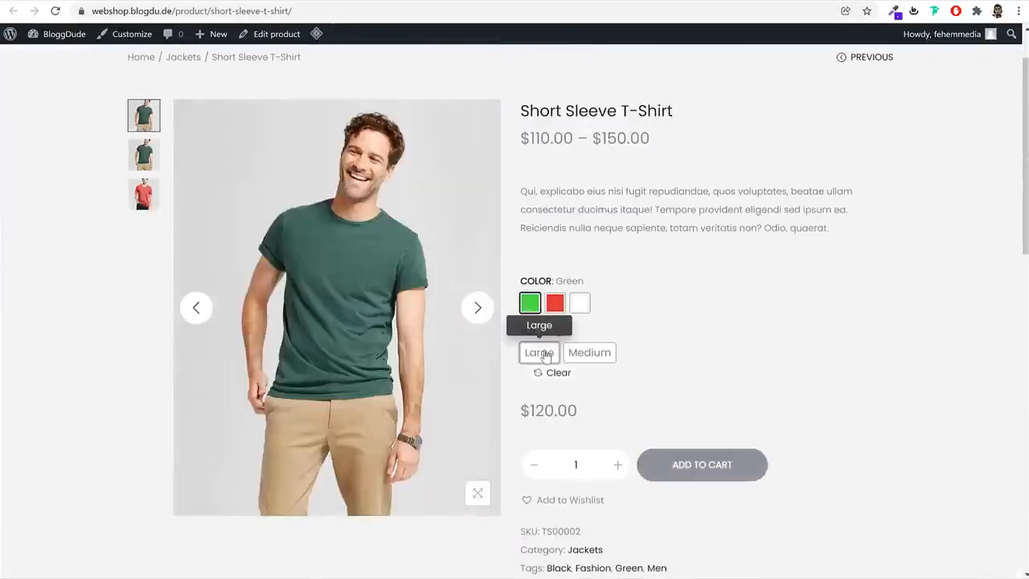
pyautogui.moveTo(578, 411); pyautogui.dragTo(528, 411)
pyautogui.click(591, 354)
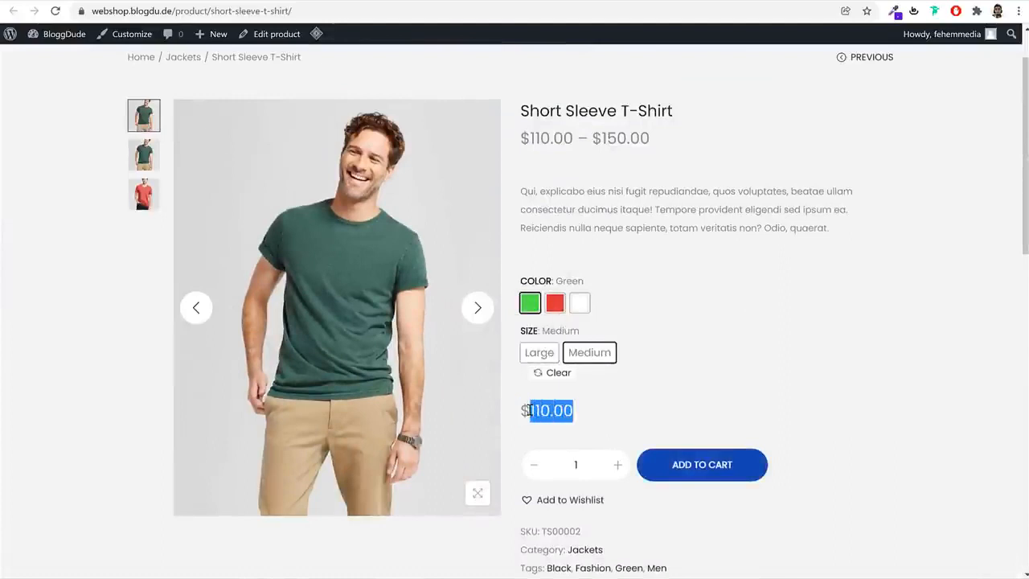
pyautogui.click(555, 303)
pyautogui.click(591, 352)
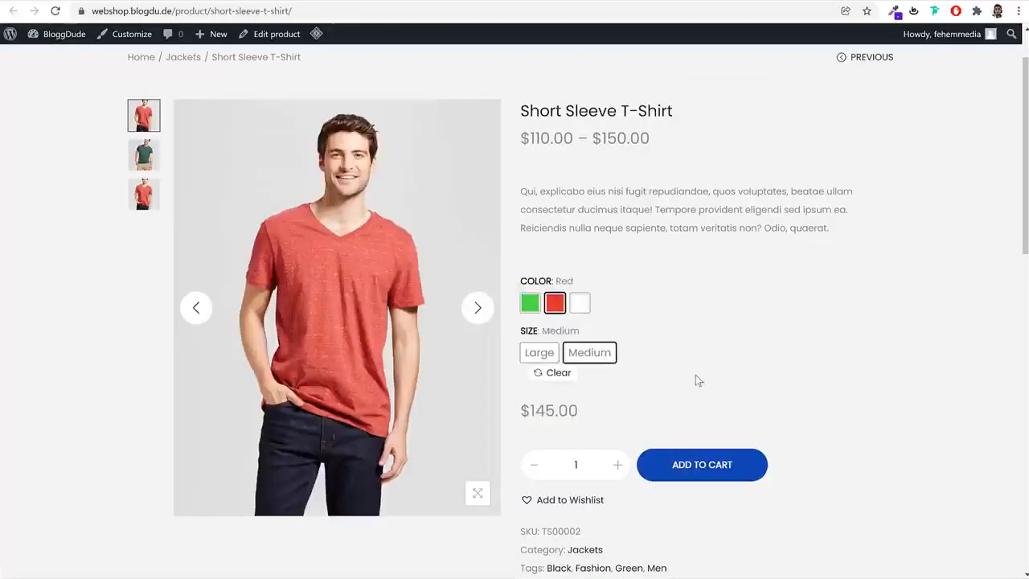
pyautogui.click(540, 353)
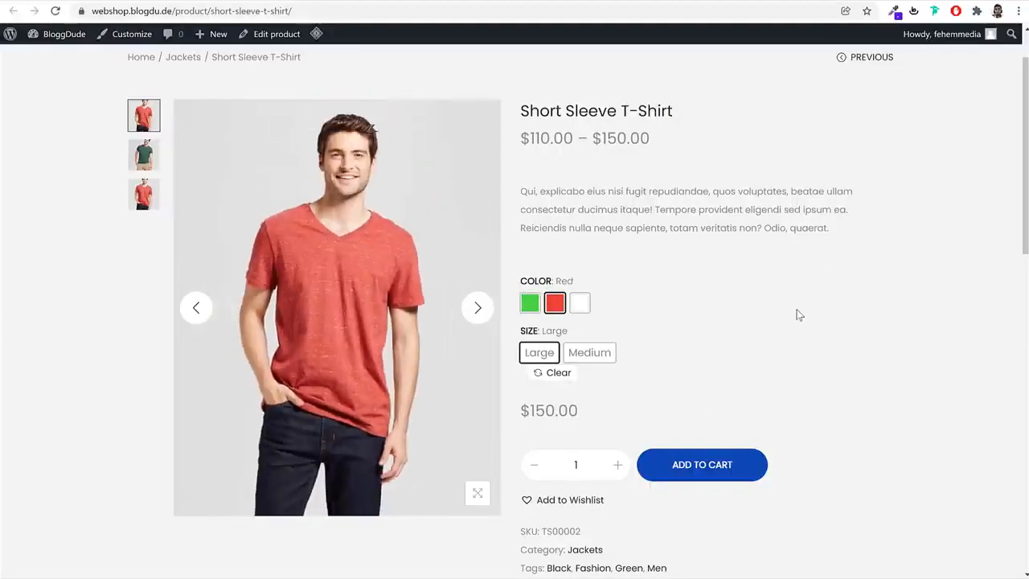
# Check the White variation's image and price in Large and Medium, and look through the related products
pyautogui.click(579, 303)
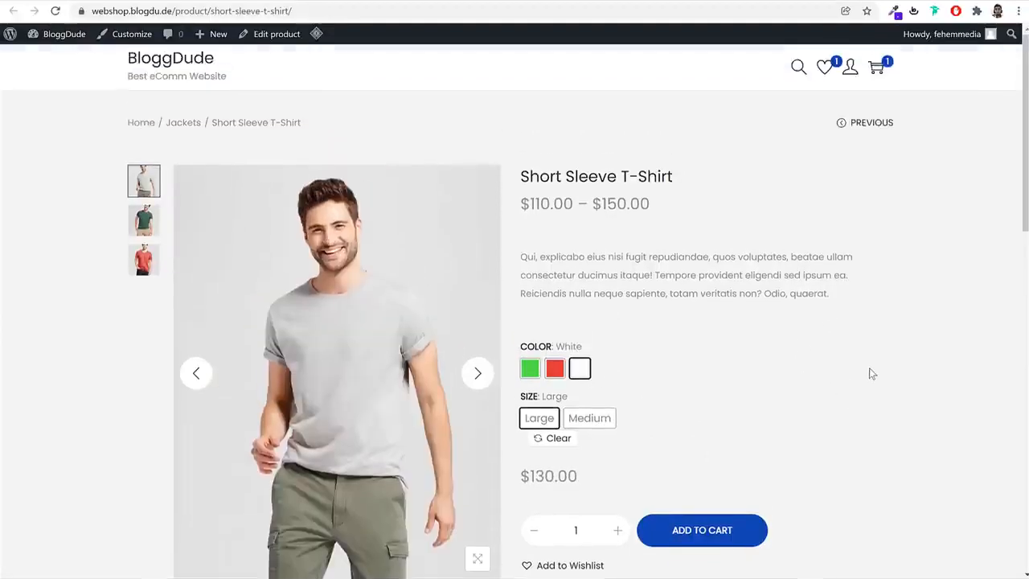
pyautogui.scroll(-3, 873, 372)
pyautogui.scroll(-3, 875, 375)
pyautogui.scroll(-5, 874, 377)
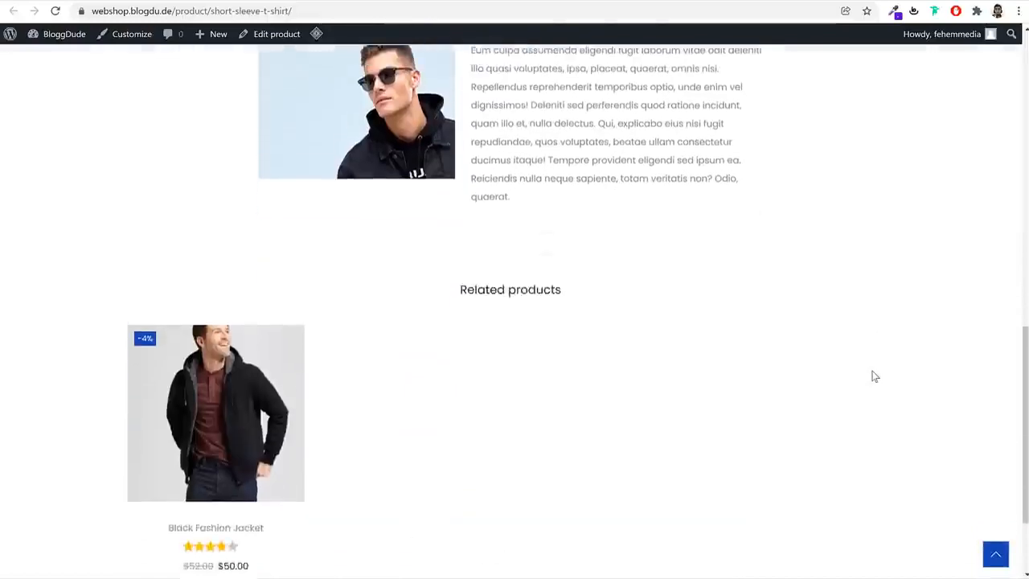
pyautogui.scroll(12, 875, 376)
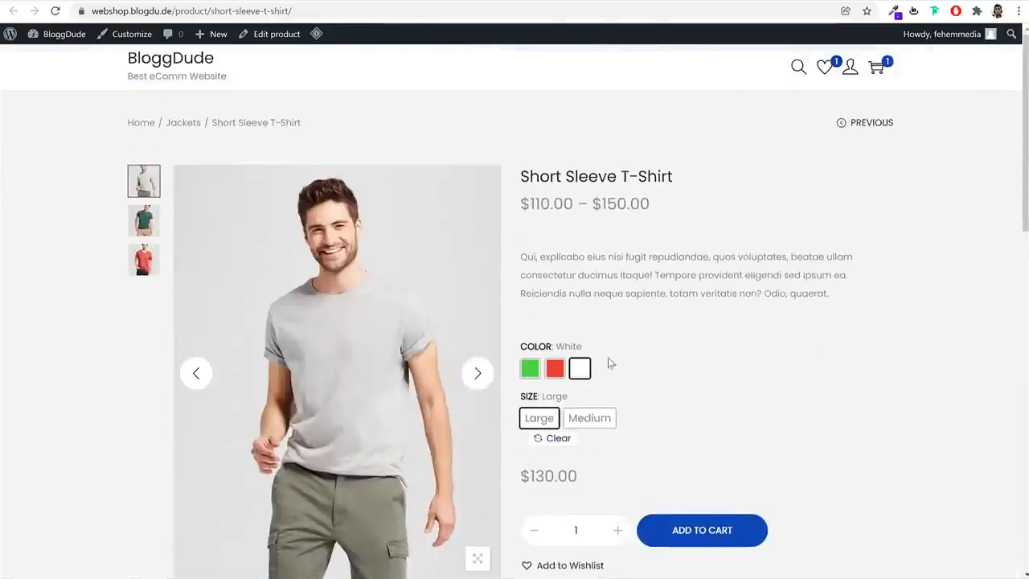
pyautogui.scroll(-1, 729, 487)
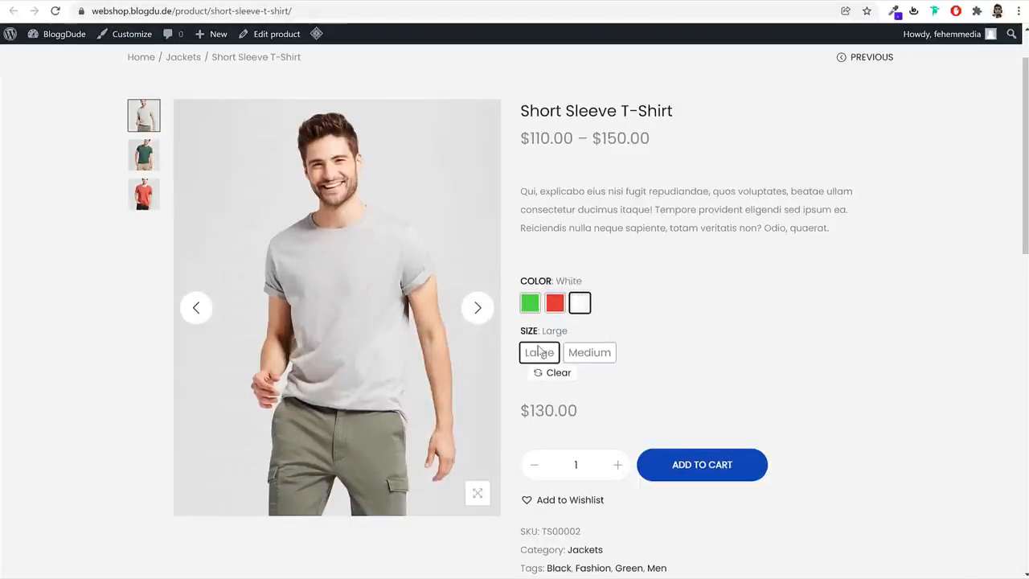
pyautogui.click(609, 358)
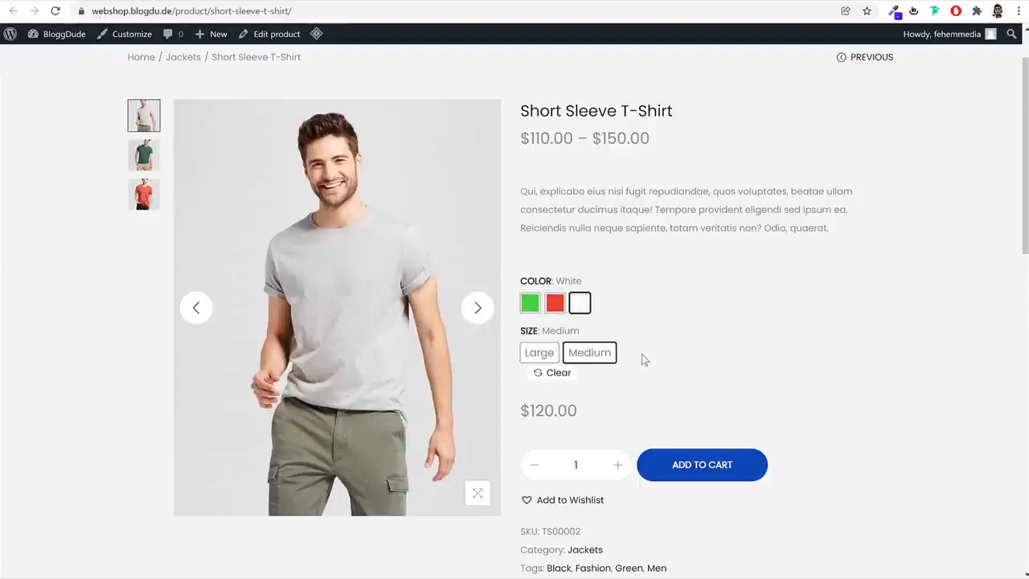
pyautogui.scroll(1, 758, 402)
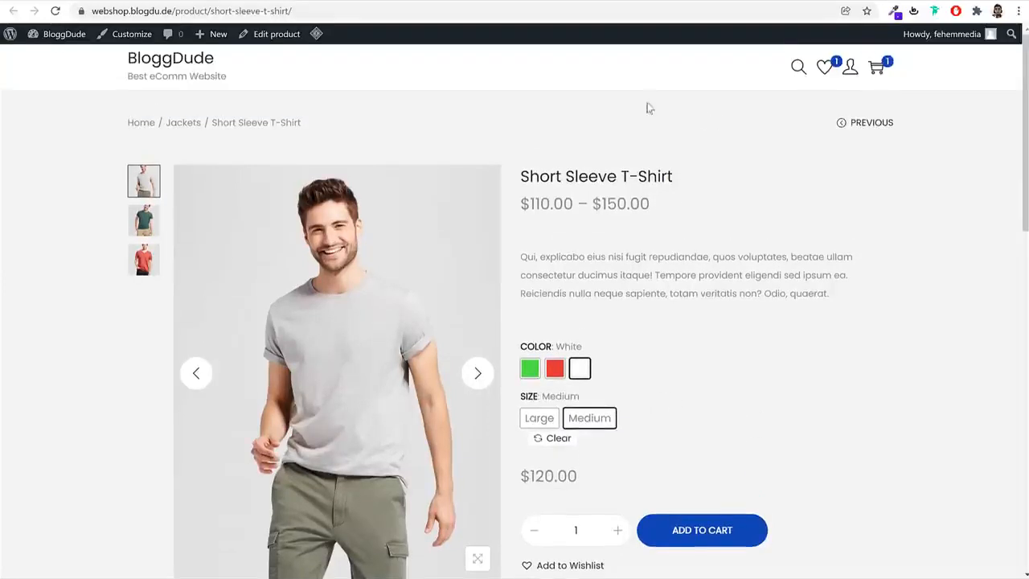
# Return to the product editor, open the list of all products and duplicate Black Fashion Jacket
pyautogui.click(144, 1)
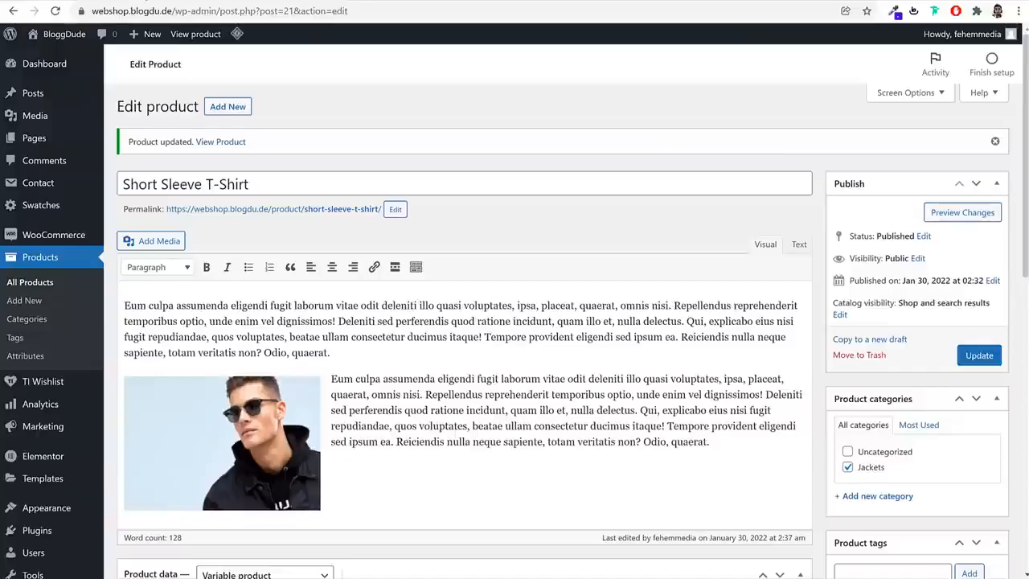
pyautogui.click(51, 258)
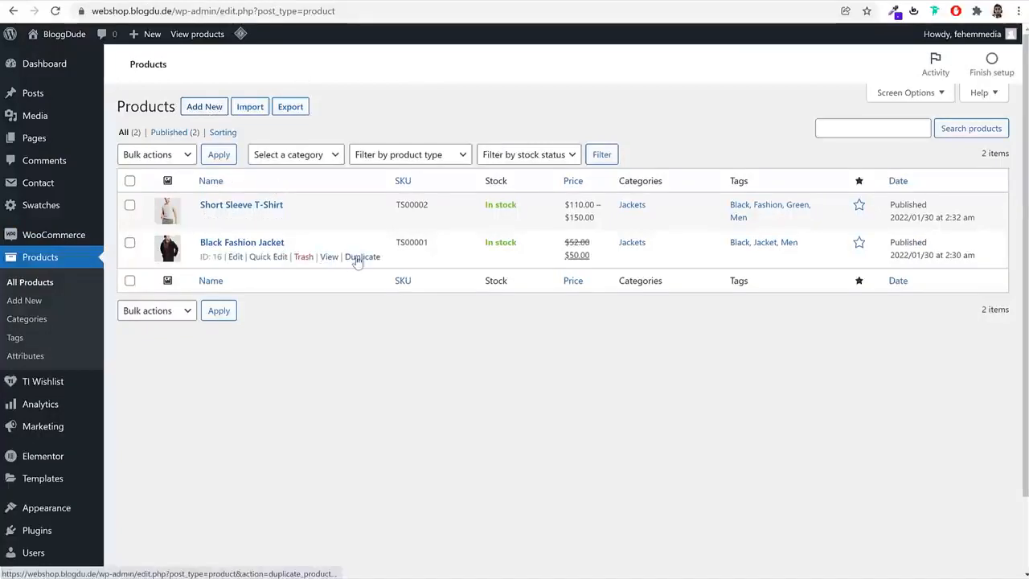
pyautogui.click(356, 256)
# Copy the name Working Boy T-Shirt from the demo store's related products and use it as the duplicate's title and permalink slug
pyautogui.tripleClick(359, 140)
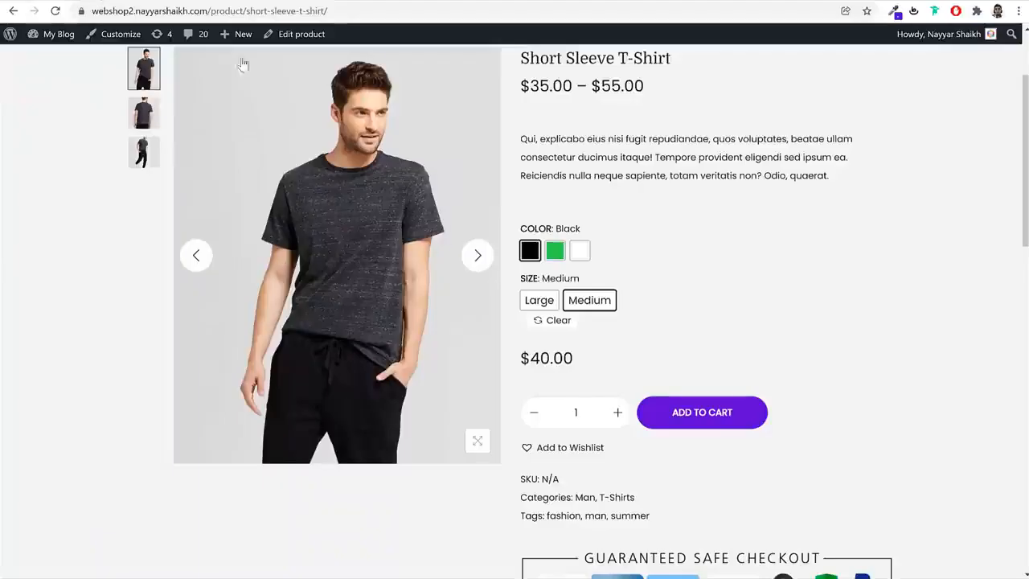
pyautogui.scroll(-10, 731, 370)
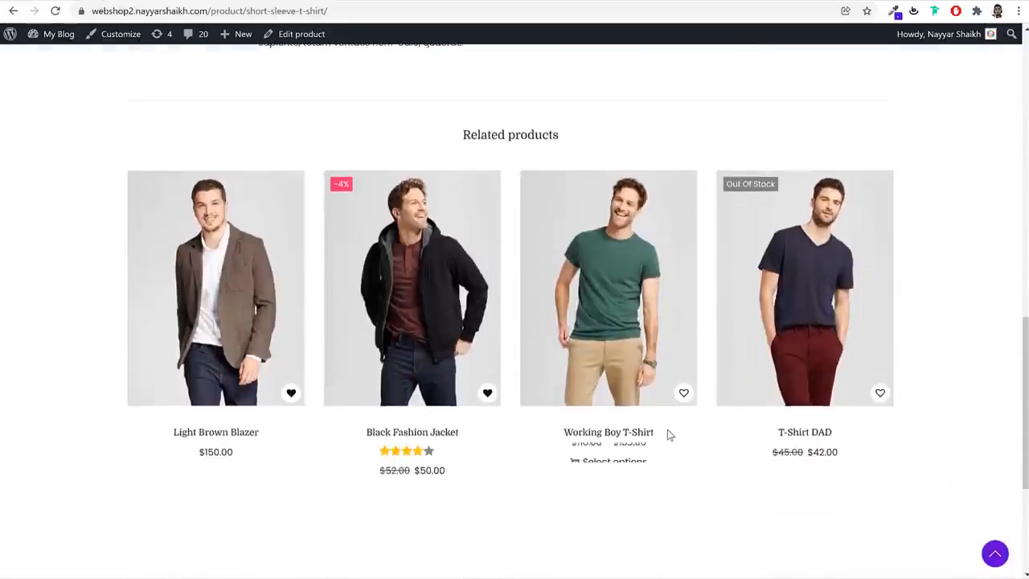
pyautogui.moveTo(667, 431); pyautogui.dragTo(559, 434)
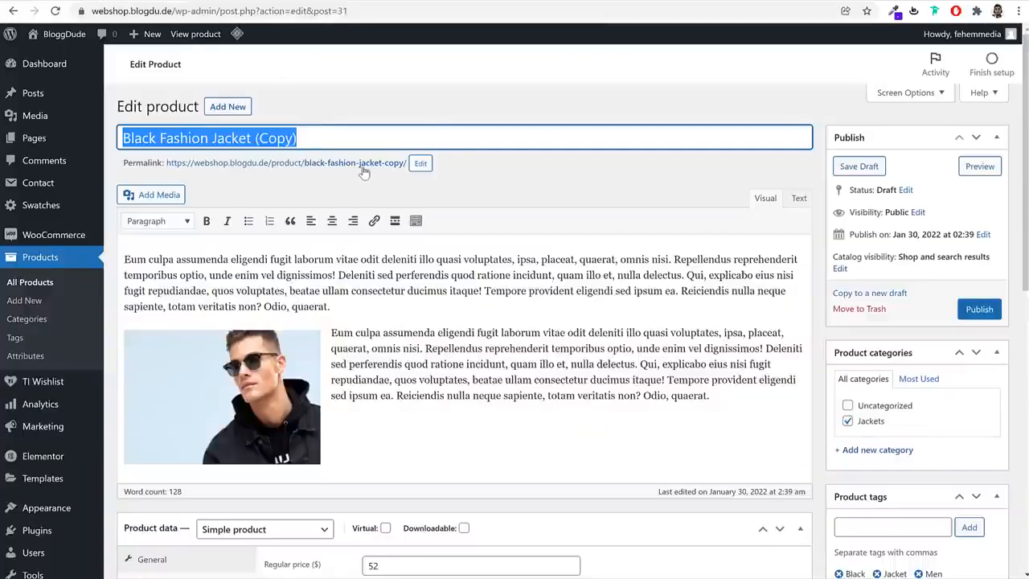
pyautogui.write('Working Boy T-Shirt')
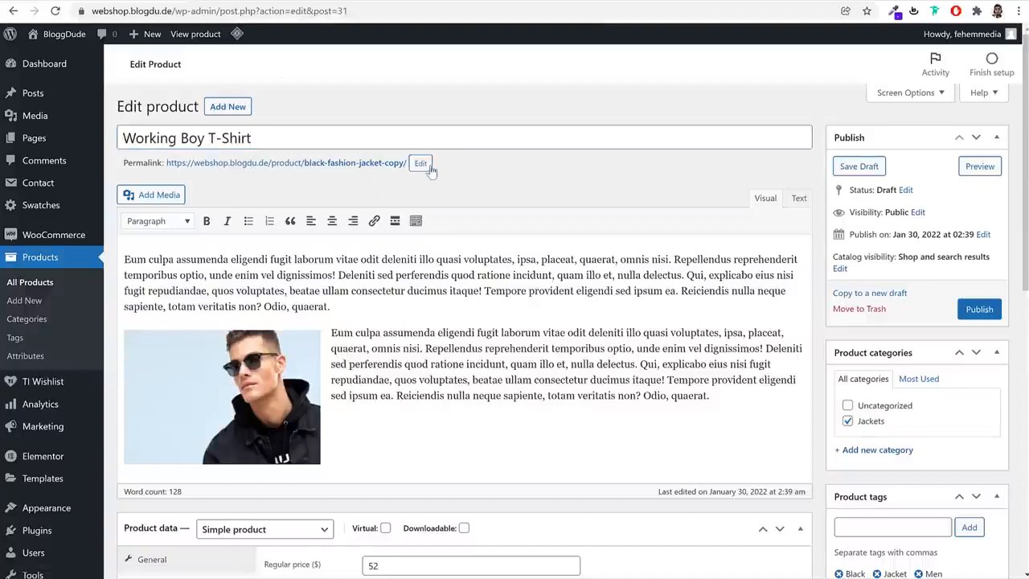
pyautogui.click(421, 163)
pyautogui.write('Working Boy T-Shirt')
pyautogui.click(453, 165)
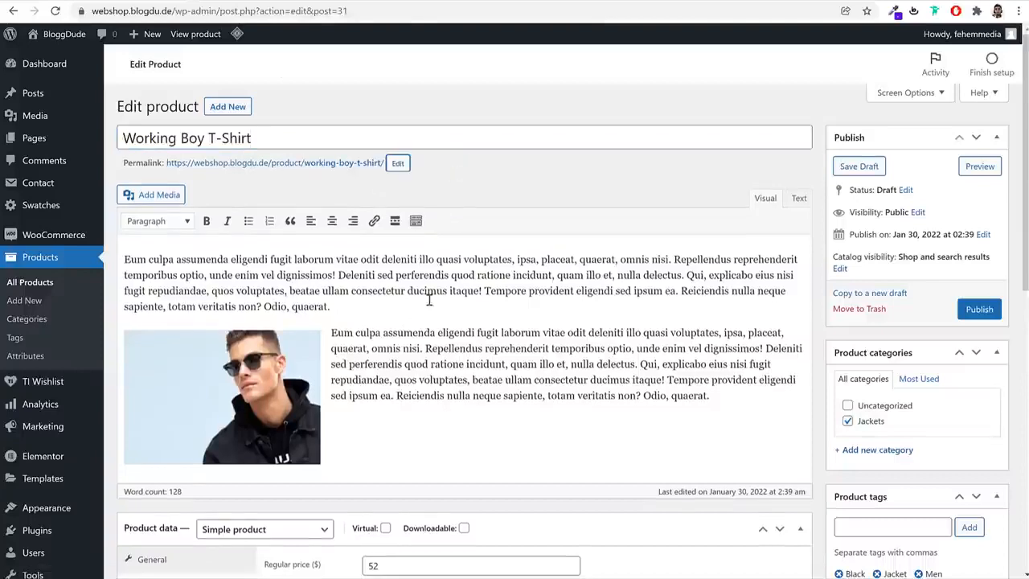
# Set the regular price to 25 and the sale price to 20, and remove the sale price schedule
pyautogui.scroll(-6, 324, 322)
pyautogui.scroll(3, 522, 262)
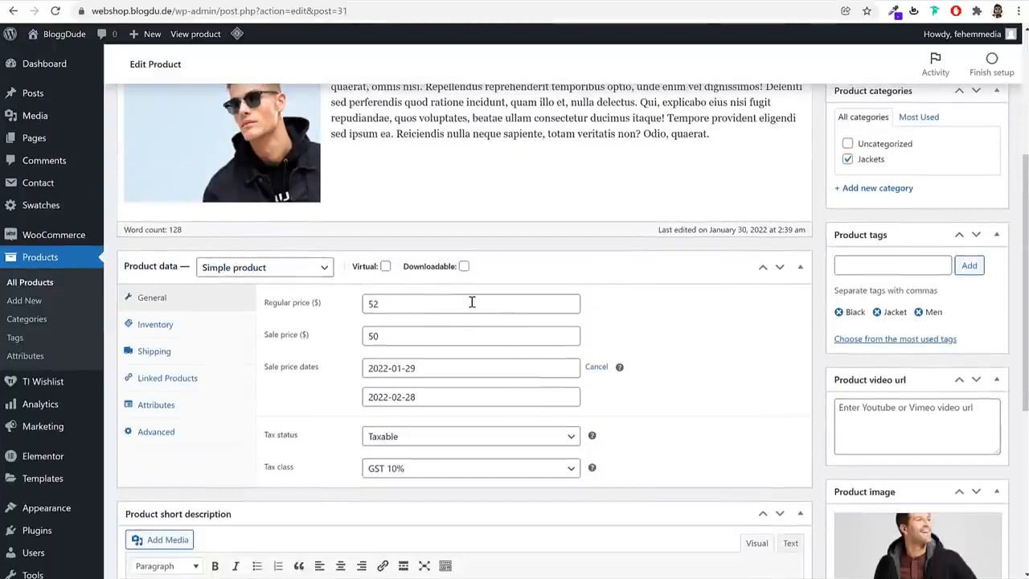
pyautogui.doubleClick(472, 302)
pyautogui.write('2')
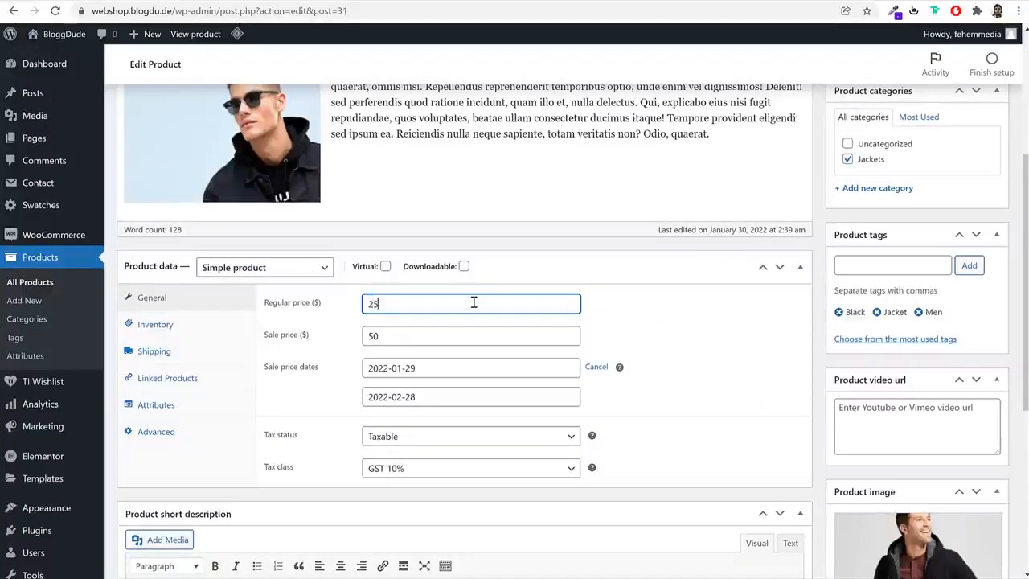
pyautogui.doubleClick(428, 342)
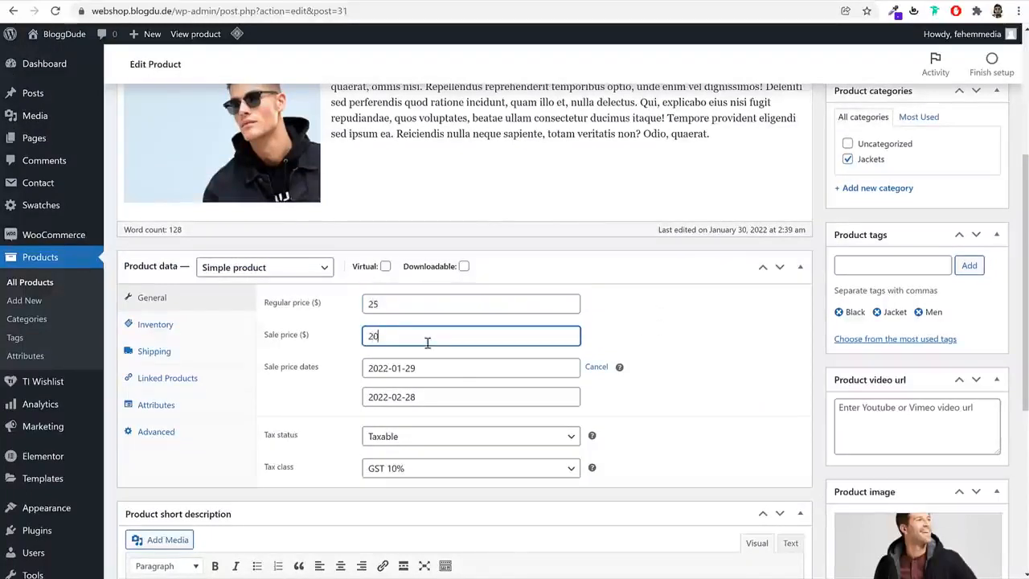
pyautogui.write('20')
pyautogui.click(597, 367)
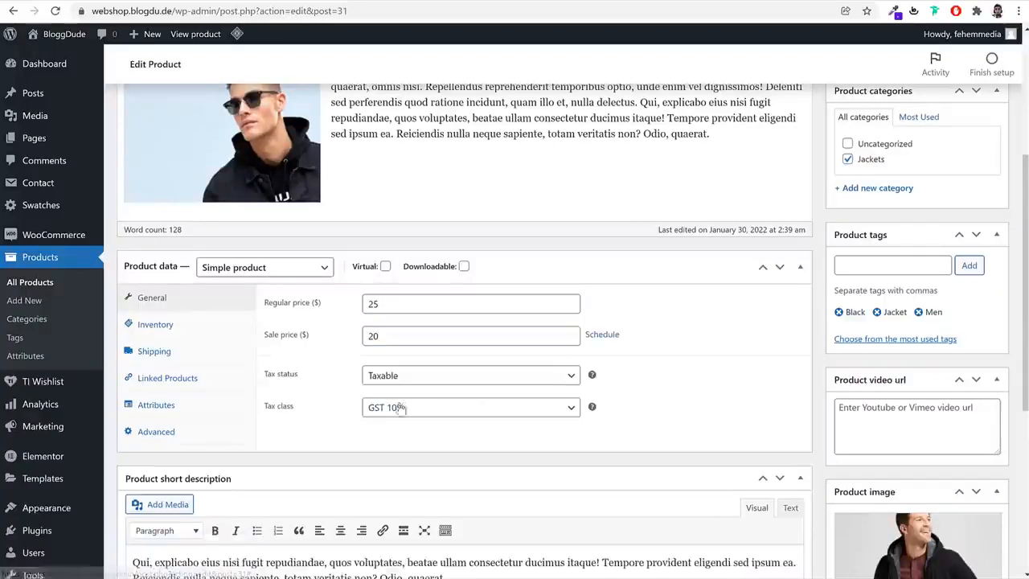
# Set the product's SKU to TS00003 and look over its shipping and linked products settings
pyautogui.click(178, 325)
pyautogui.click(177, 352)
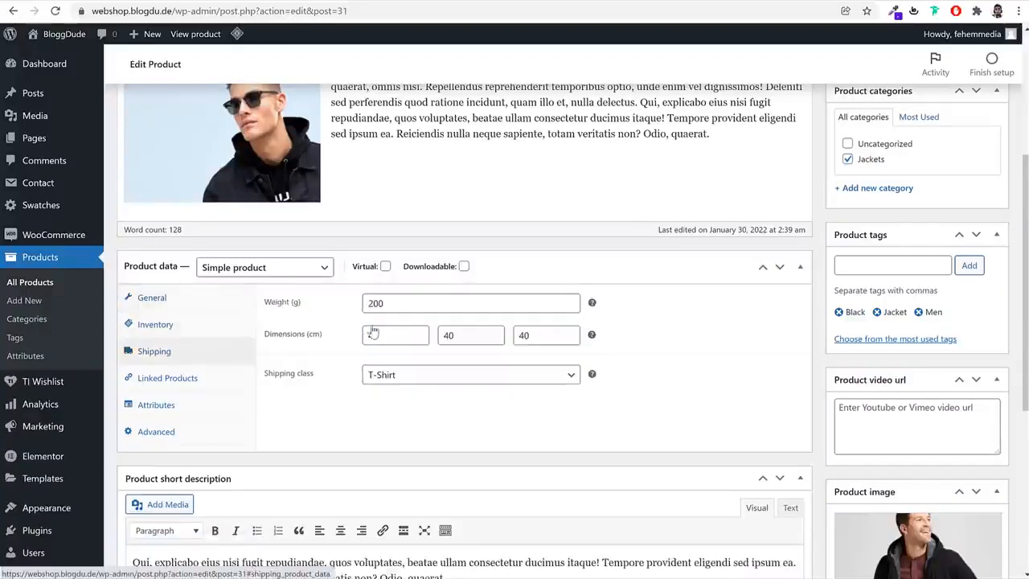
pyautogui.click(203, 328)
pyautogui.moveTo(442, 303); pyautogui.dragTo(398, 306)
pyautogui.press('BackSpace')
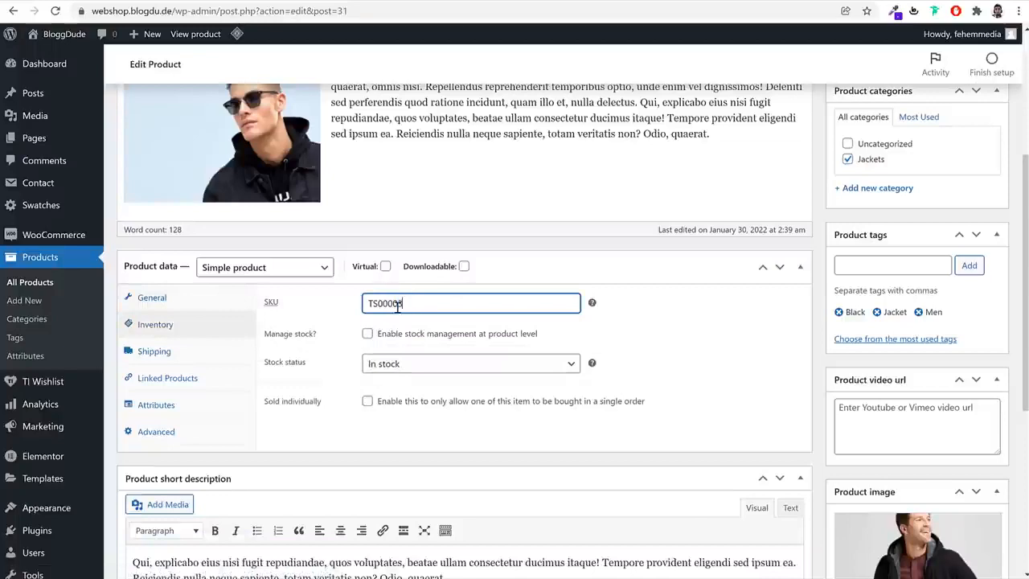
pyautogui.write('3')
pyautogui.click(208, 356)
pyautogui.click(200, 376)
# Remove the jacket's product image and both gallery images, and open the selection for a new product image
pyautogui.scroll(-3, 616, 418)
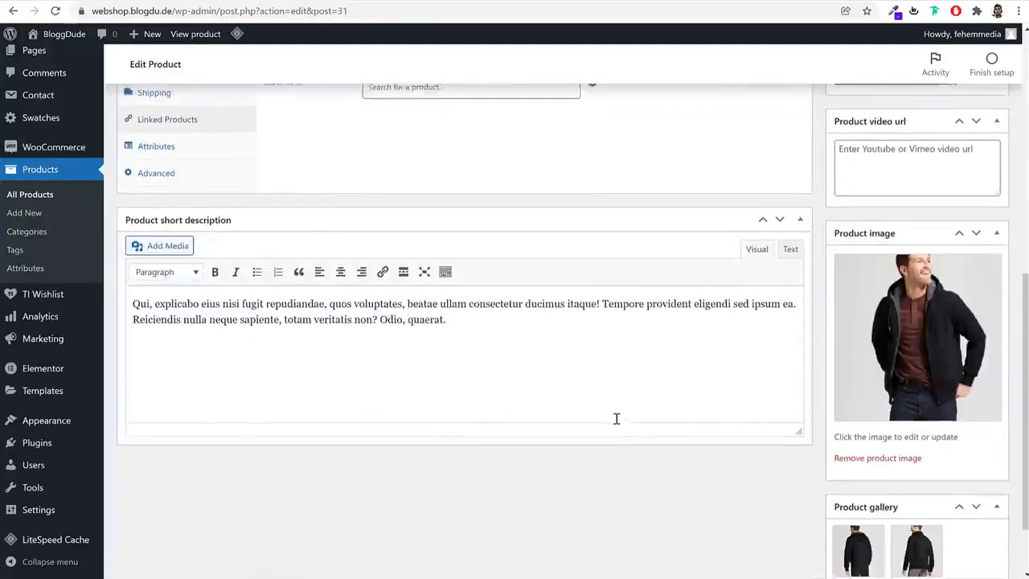
pyautogui.scroll(2, 792, 426)
pyautogui.scroll(-2, 792, 427)
pyautogui.scroll(-2, 949, 370)
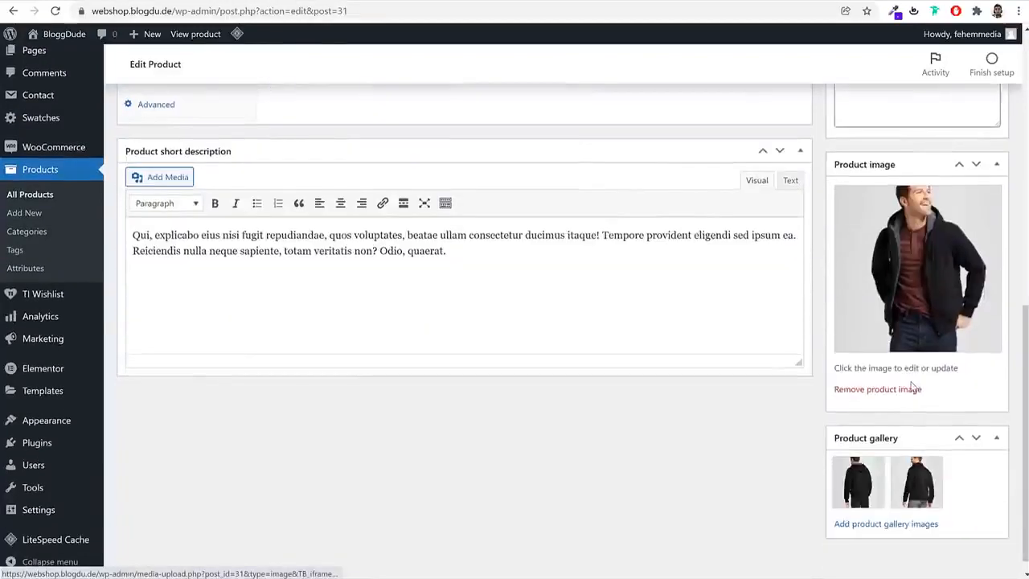
pyautogui.click(877, 389)
pyautogui.click(881, 406)
pyautogui.click(882, 405)
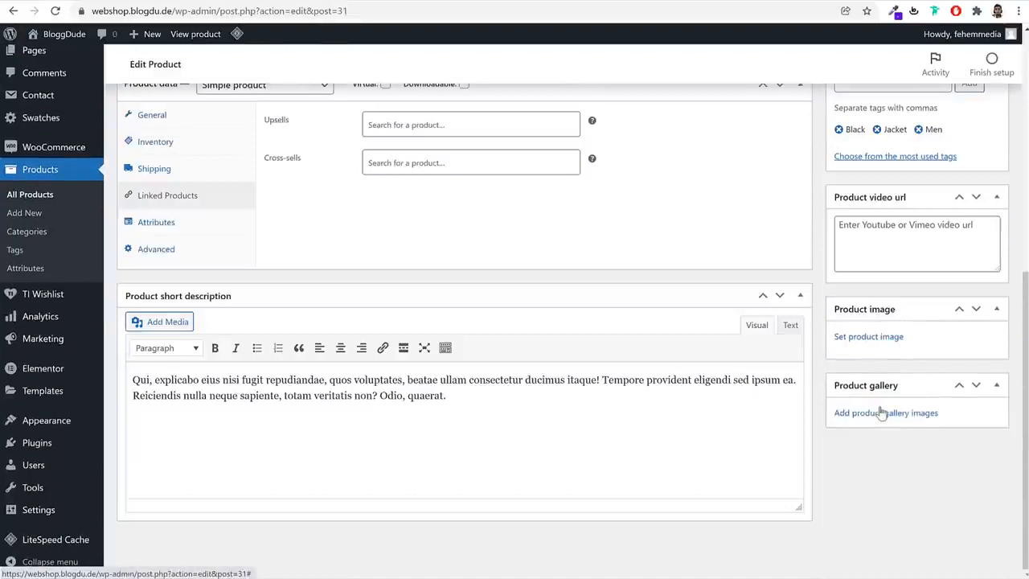
pyautogui.click(881, 337)
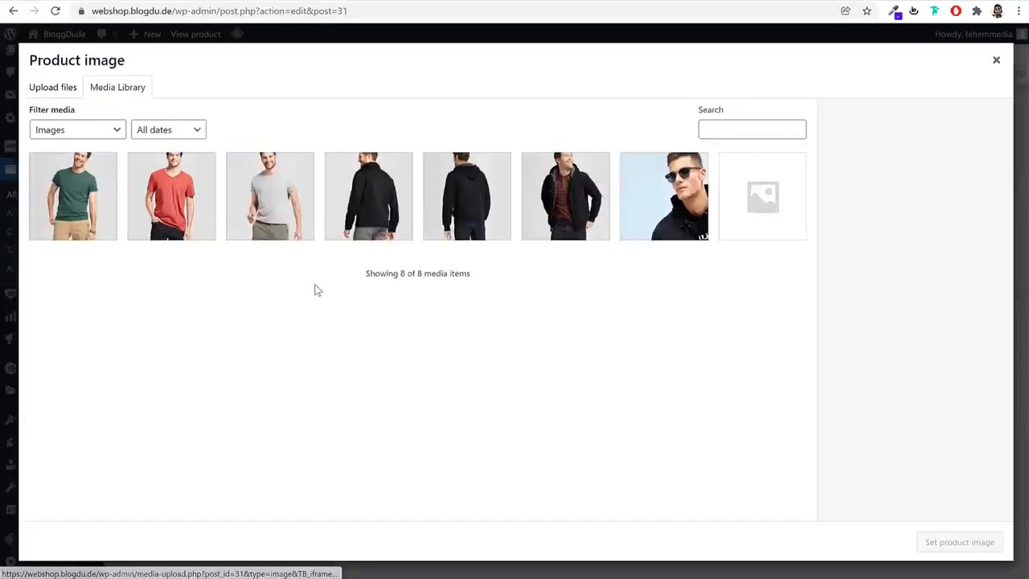
pyautogui.click(61, 90)
pyautogui.click(511, 294)
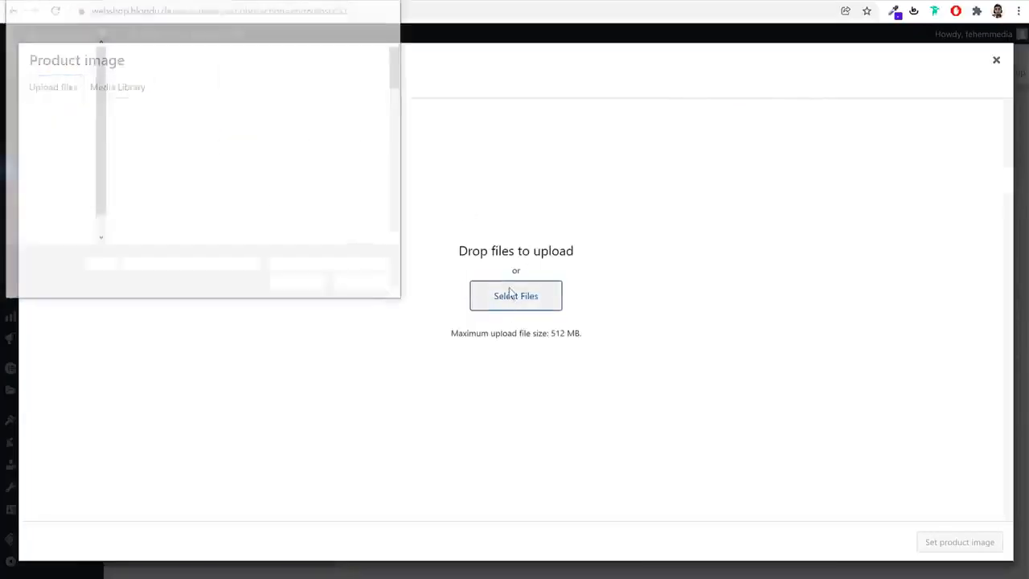
pyautogui.click(249, 77)
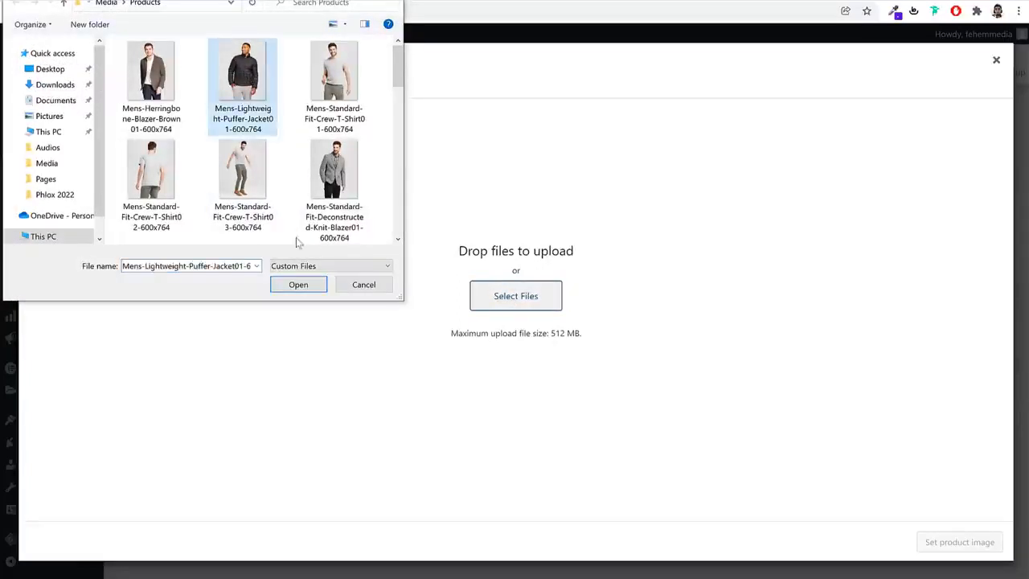
pyautogui.scroll(-3, 273, 222)
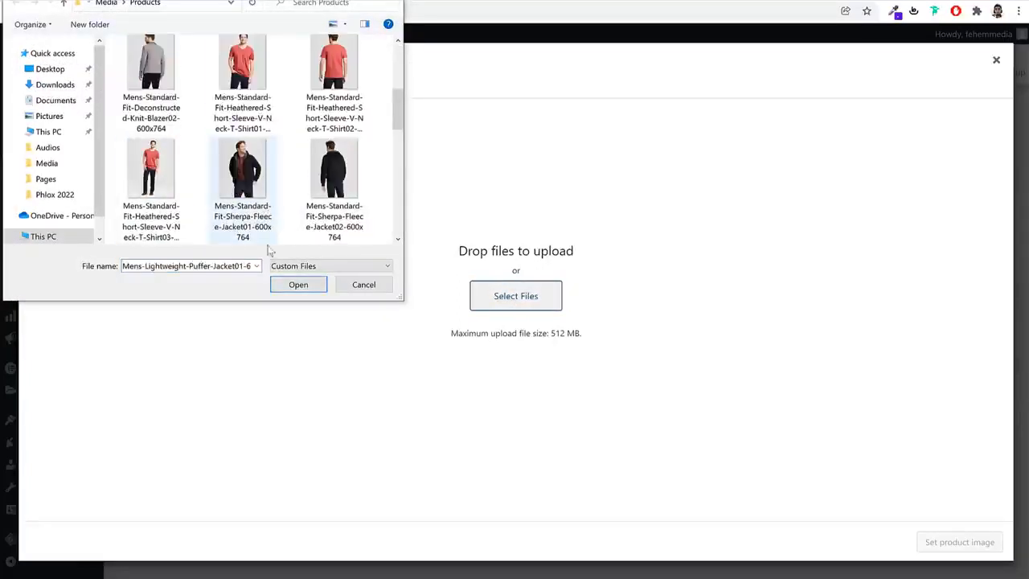
pyautogui.click(363, 285)
pyautogui.click(137, 88)
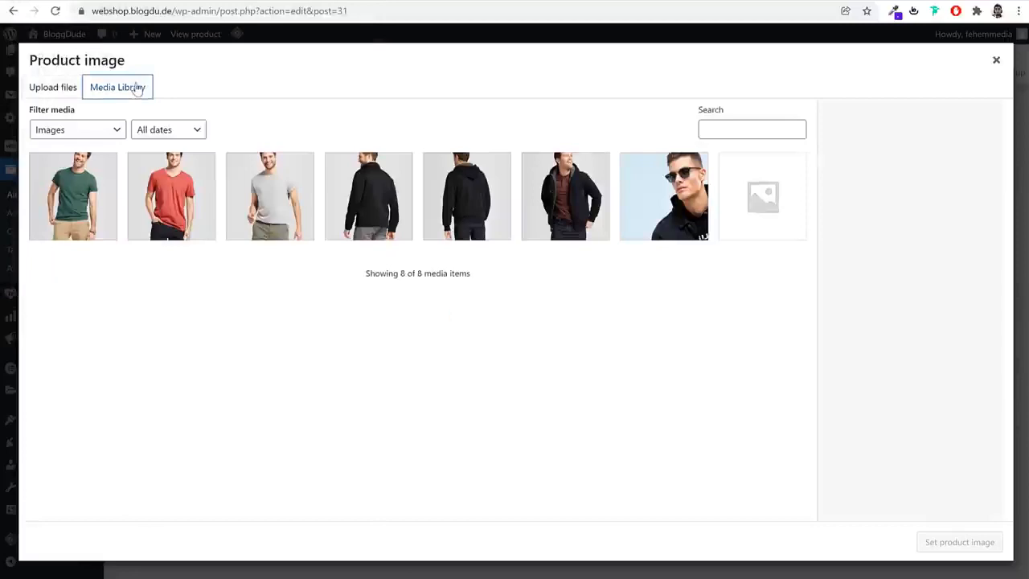
# Set the red V-neck T-shirt photo from the media library as the product image
pyautogui.click(200, 188)
pyautogui.click(945, 542)
pyautogui.scroll(-2, 882, 412)
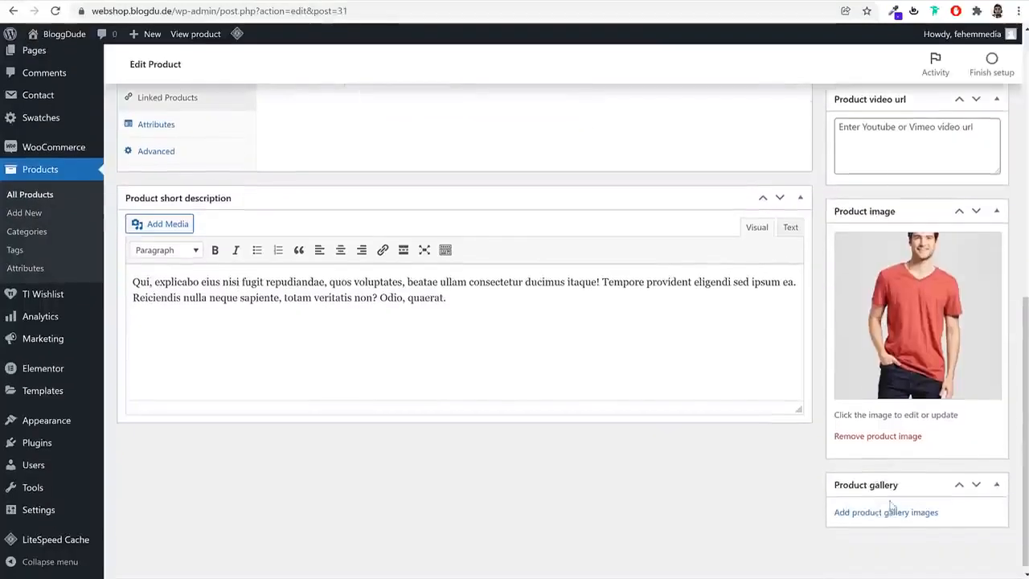
pyautogui.scroll(5, 891, 505)
pyautogui.scroll(2, 896, 475)
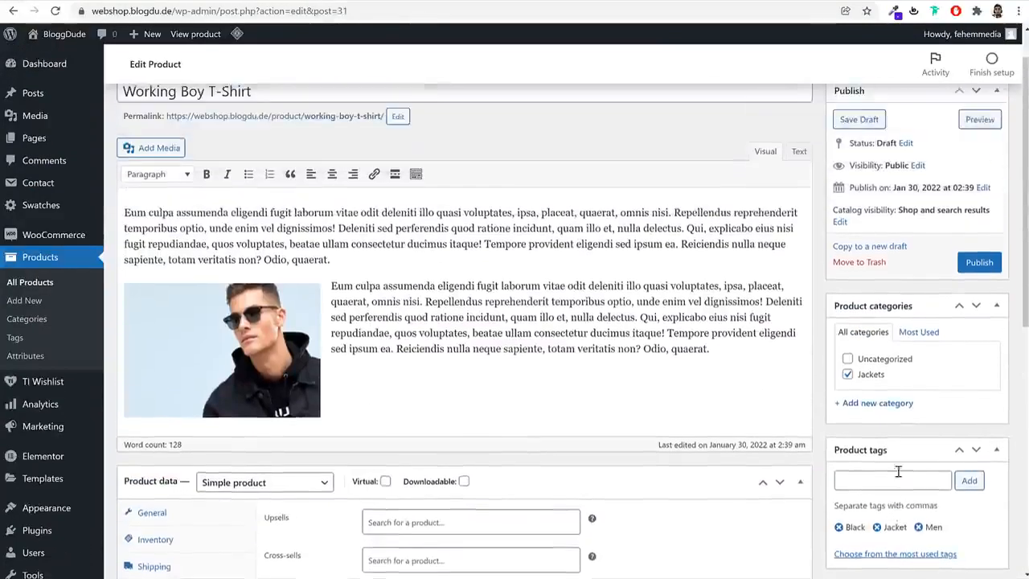
pyautogui.scroll(-3, 723, 362)
pyautogui.click(277, 272)
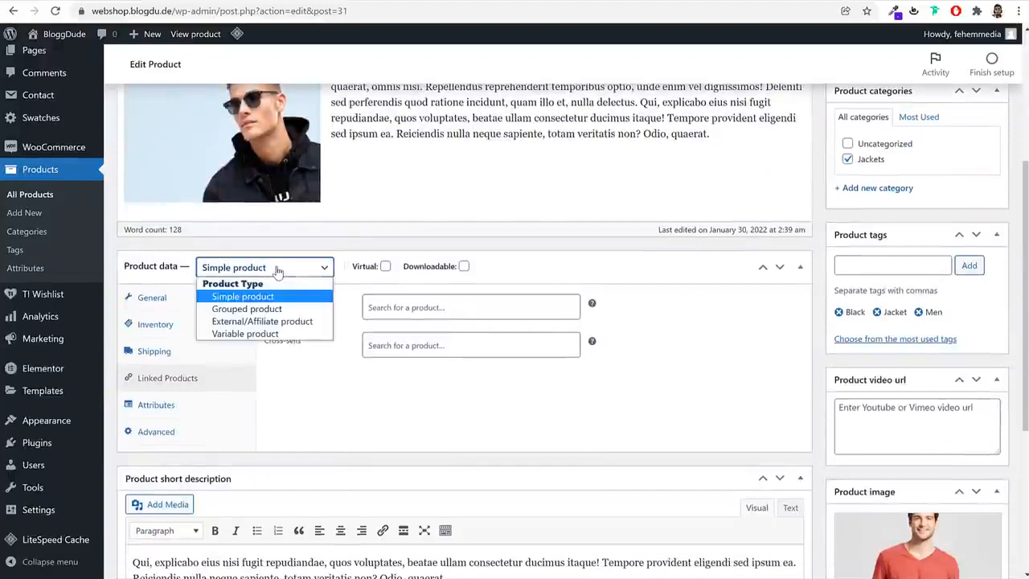
pyautogui.click(263, 322)
pyautogui.click(441, 306)
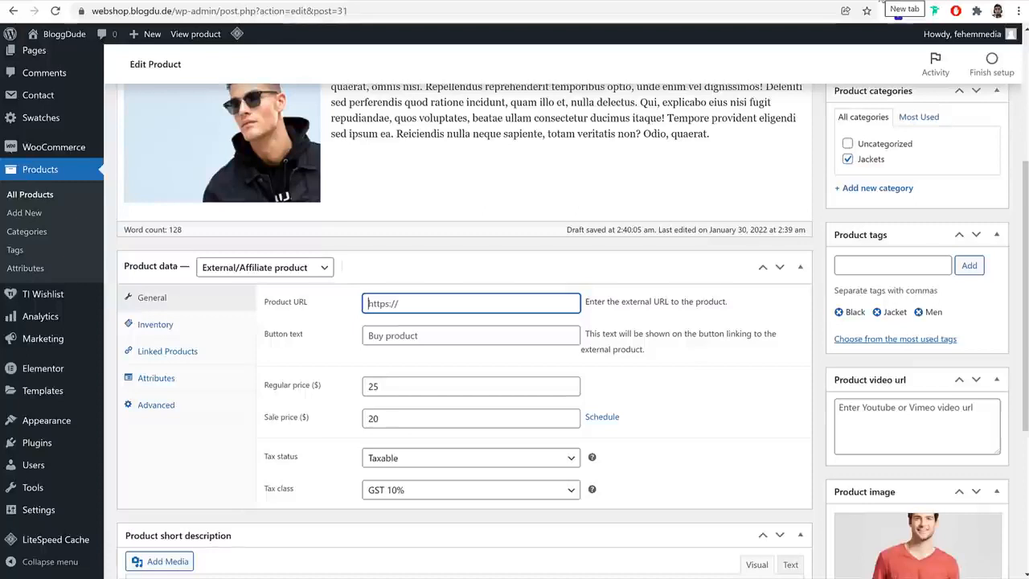
pyautogui.moveTo(174, 12); pyautogui.dragTo(87, 11)
pyautogui.hotkey('ctrl', 'c')
pyautogui.click(416, 308)
pyautogui.hotkey('ctrl', 'v')
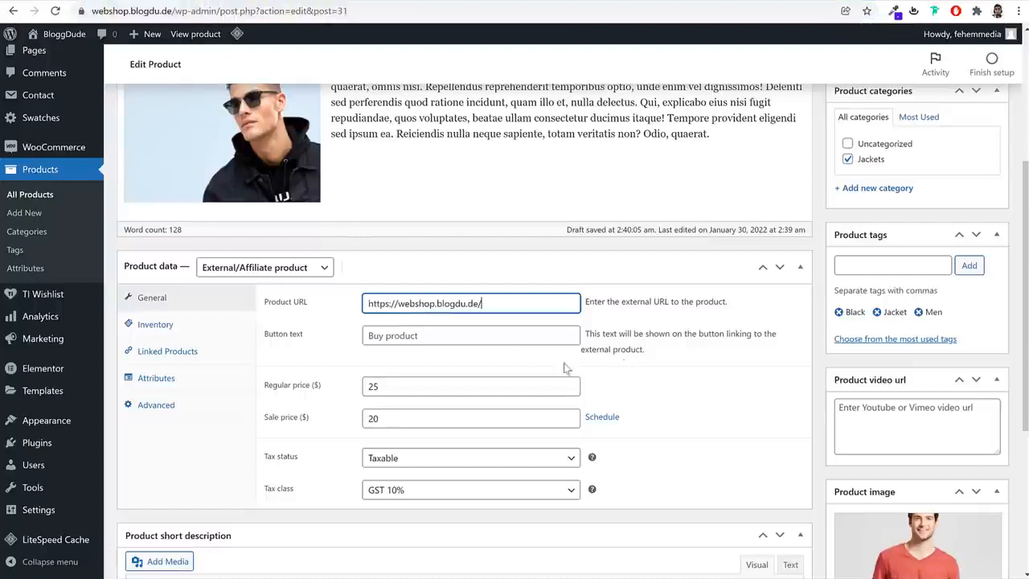
# Set the external product's button text to "Buy from Amazon"
pyautogui.click(363, 338)
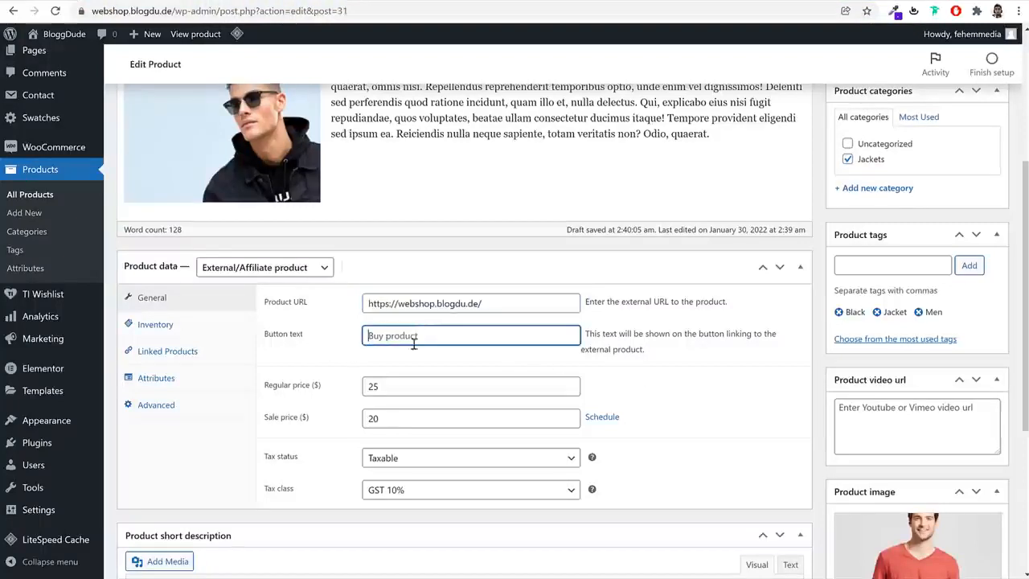
pyautogui.write('Buy from Amazon')
pyautogui.click(524, 303)
pyautogui.hotkey('ctrl', 'a')
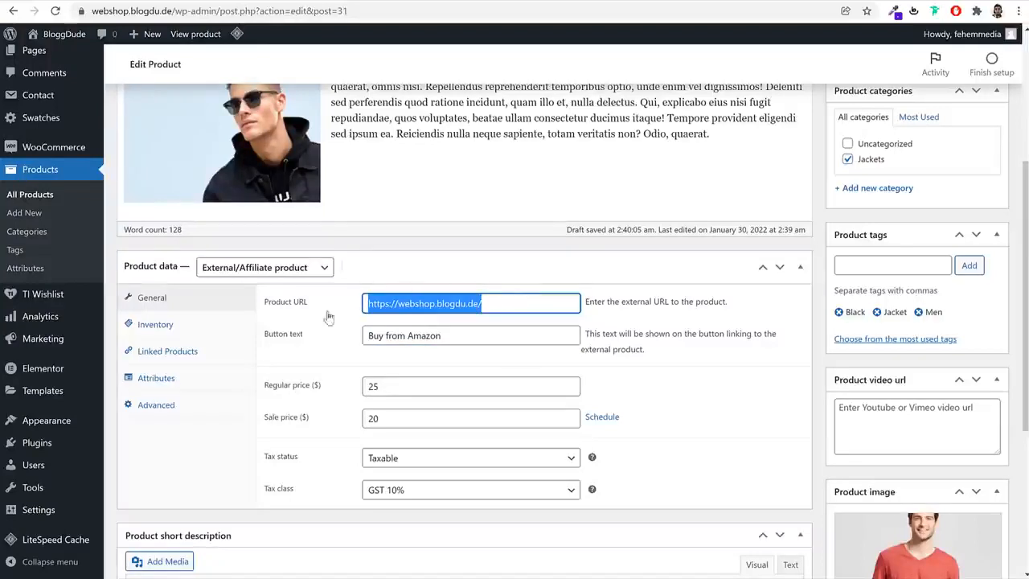
# Look through the inventory, linked products, attributes and advanced settings, and publish the product
pyautogui.click(197, 326)
pyautogui.click(202, 352)
pyautogui.click(191, 378)
pyautogui.click(195, 402)
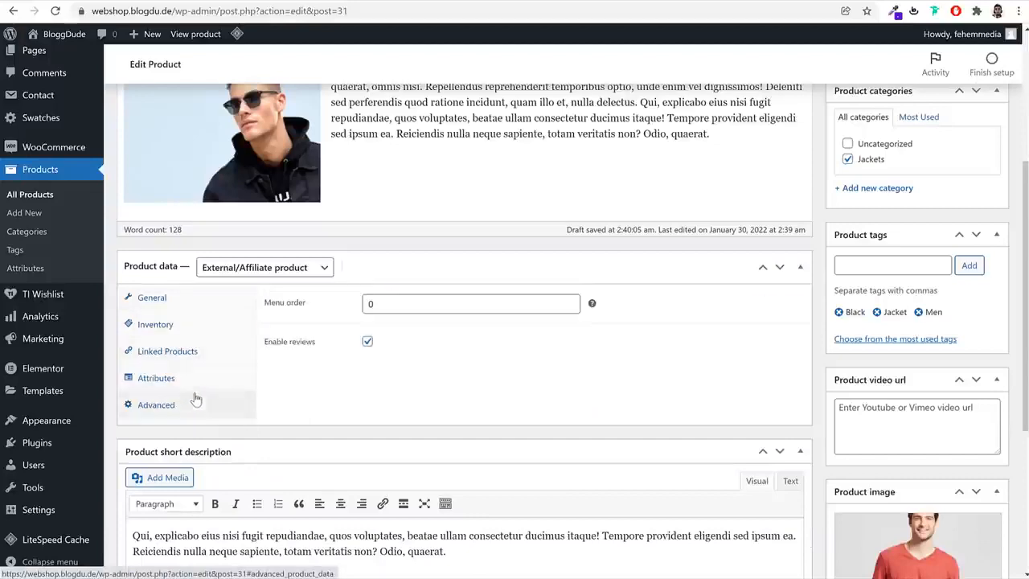
pyautogui.scroll(-4, 728, 428)
pyautogui.scroll(7, 837, 478)
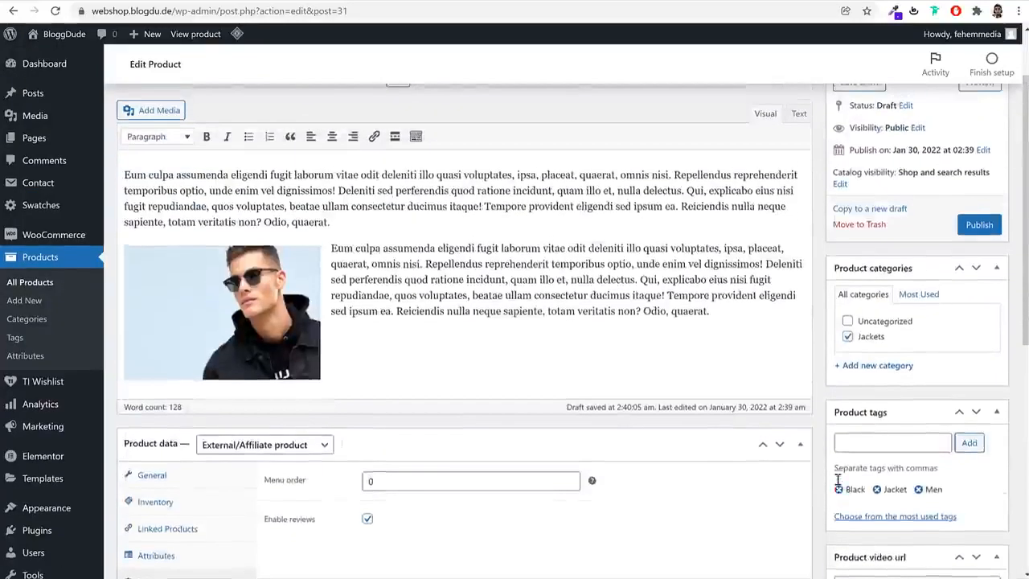
pyautogui.click(975, 311)
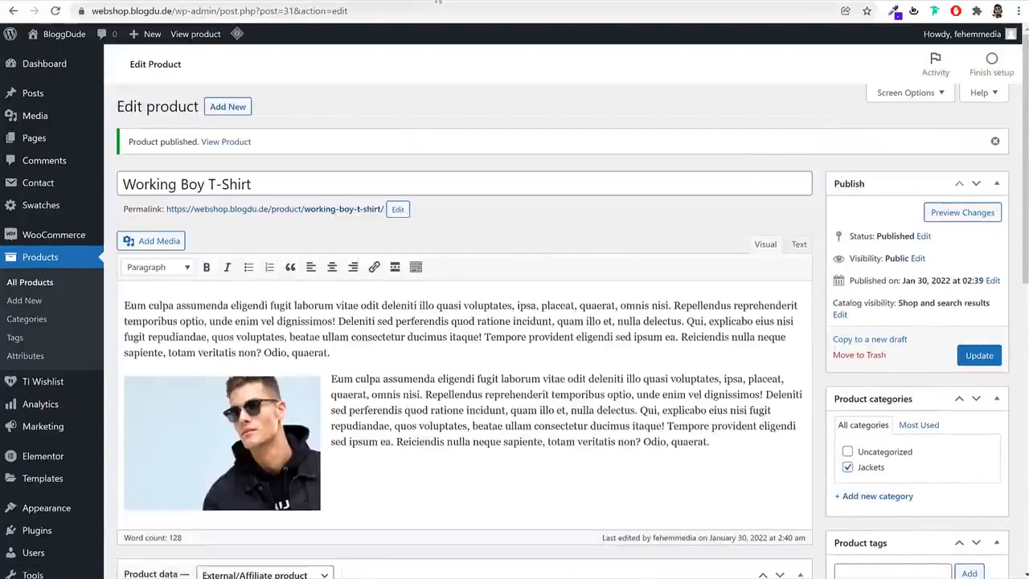
# View the published product's store page, test its Buy from Amazon link and leave the linked page
pyautogui.click(339, 208)
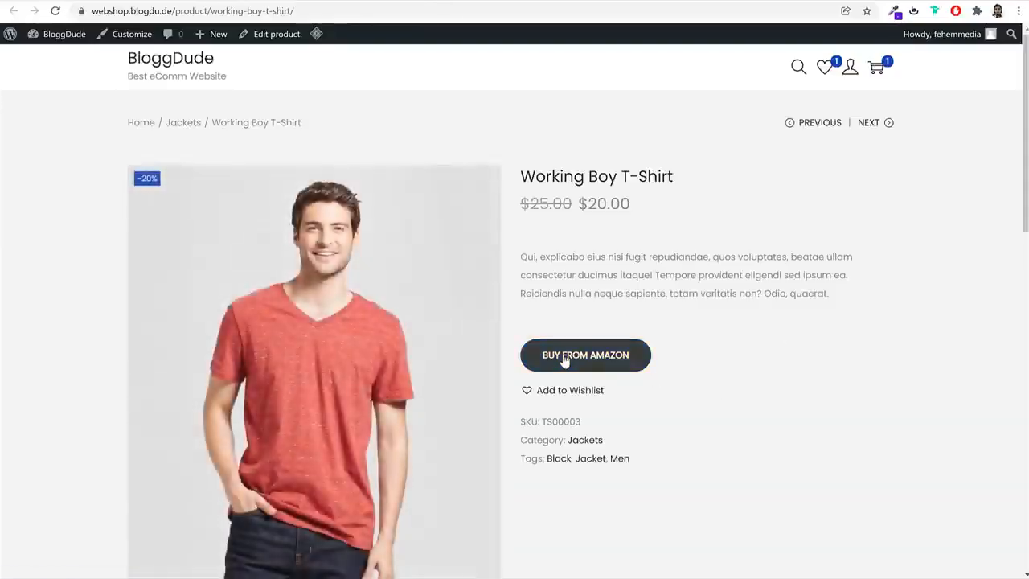
pyautogui.click(586, 360)
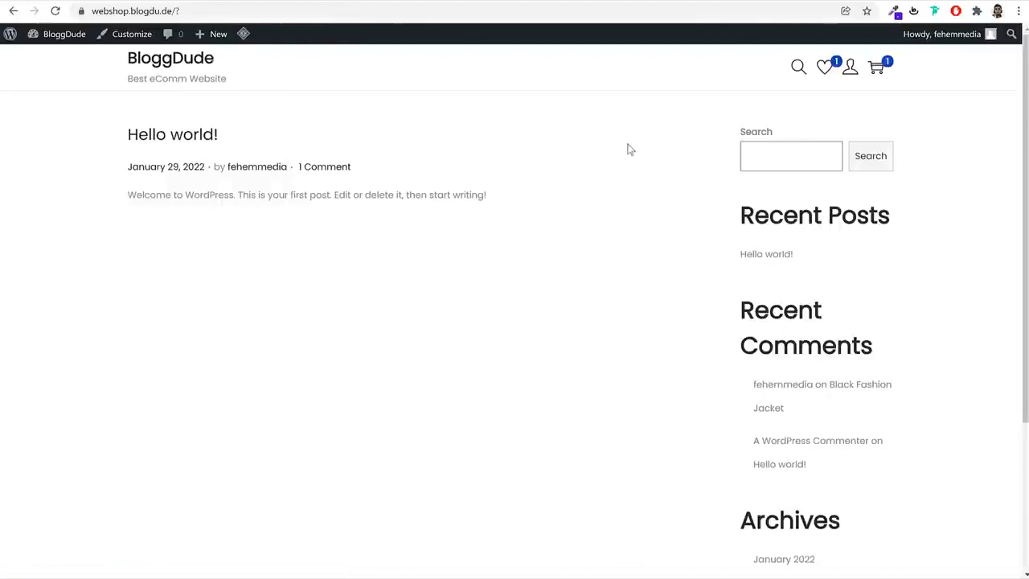
pyautogui.hotkey('alt', 'Left')
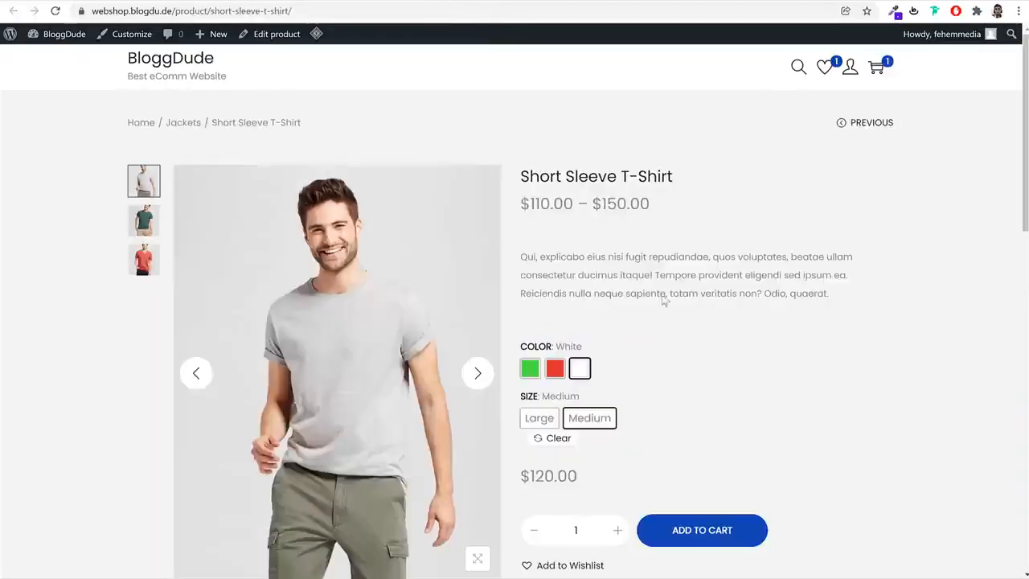
# Return to the product editor, open the list of all products and duplicate Working Boy T-Shirt
pyautogui.click(228, 1)
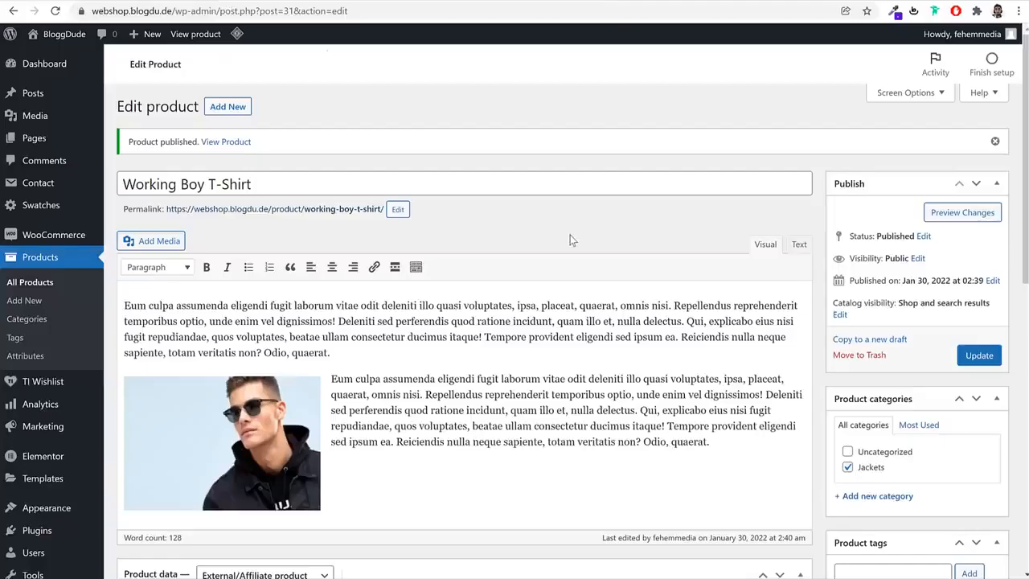
pyautogui.click(56, 284)
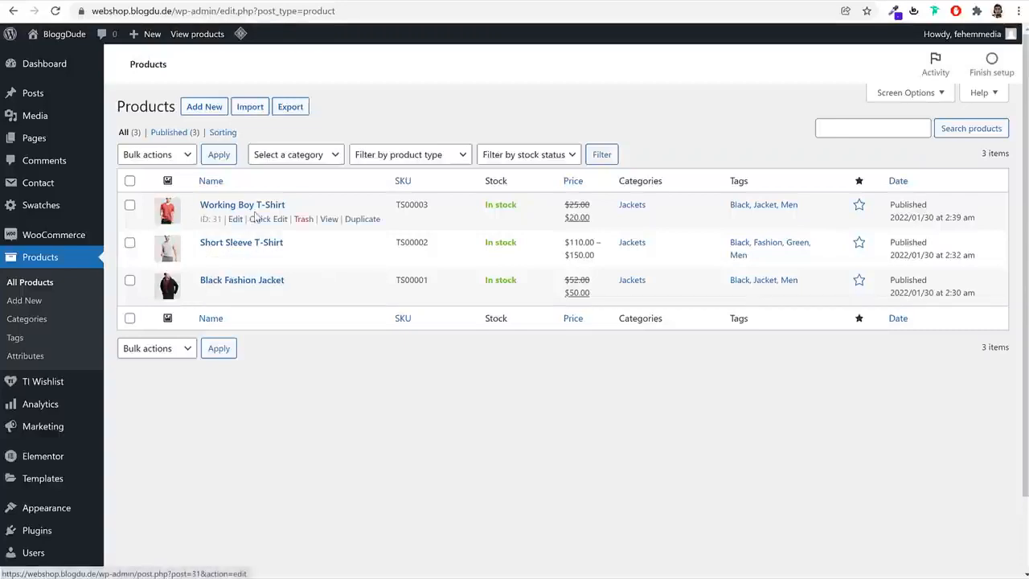
pyautogui.click(362, 222)
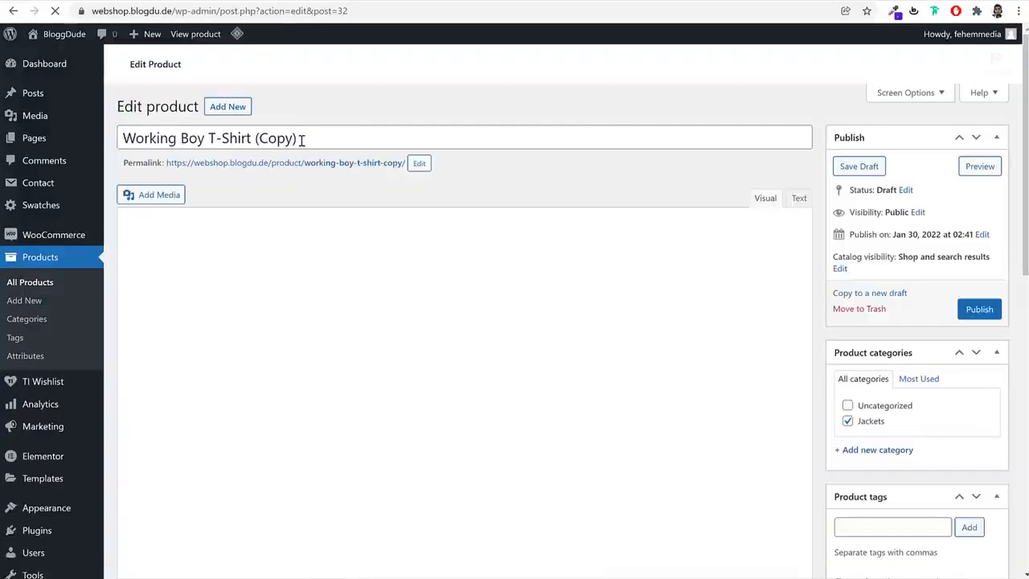
# Rename the duplicated product "Single Self Help Book" and set its permalink slug from the same name
pyautogui.tripleClick(300, 140)
pyautogui.write('Ex')
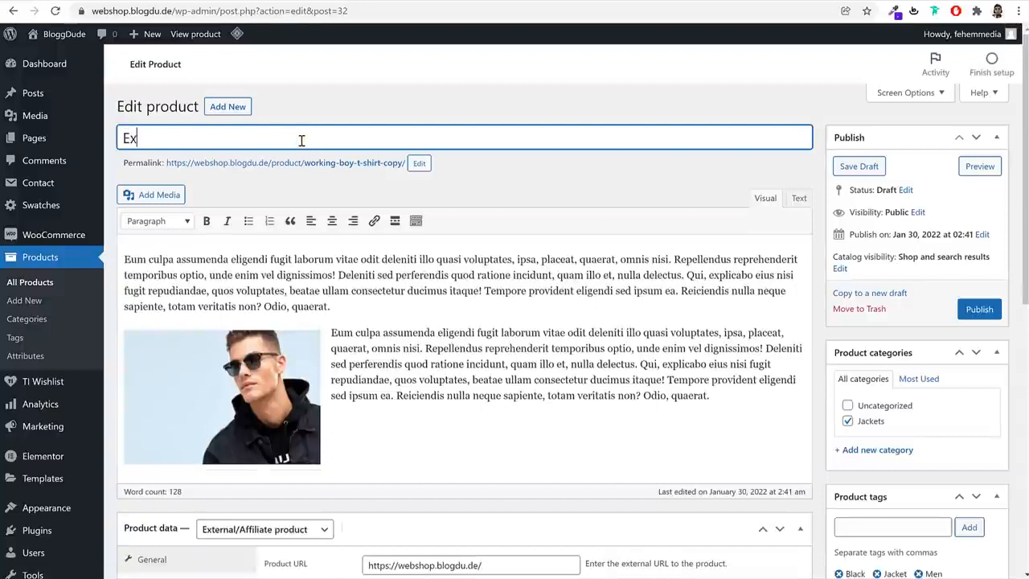
pyautogui.press('BackSpace')
pyautogui.press('BackSpace')
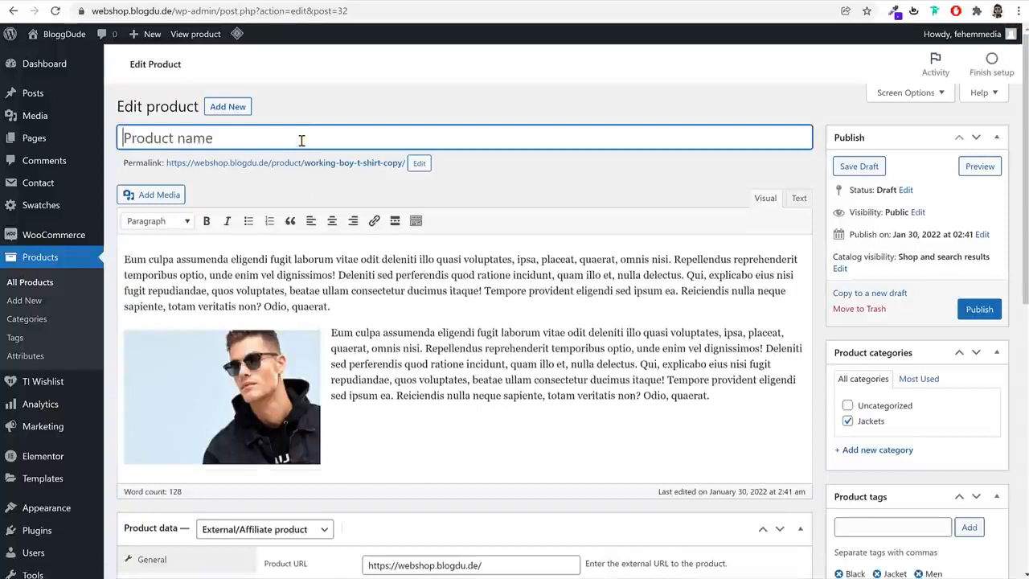
pyautogui.write('Single S')
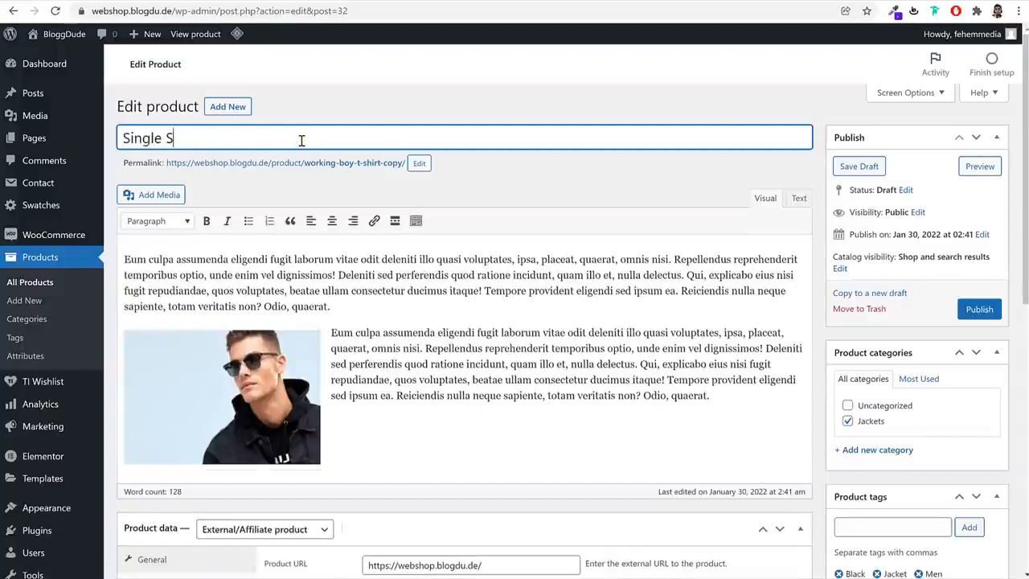
pyautogui.write('elf Help Book')
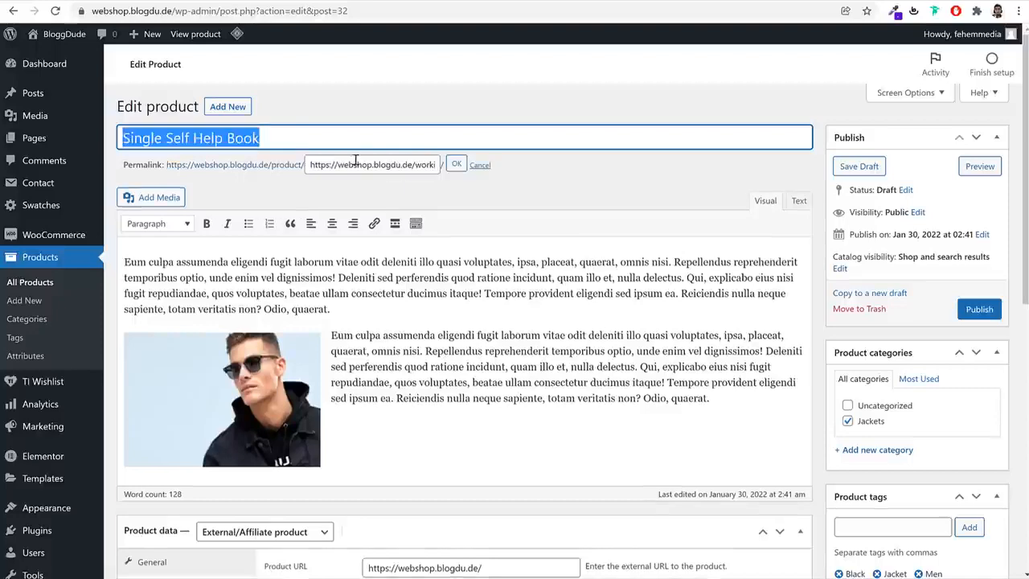
pyautogui.tripleClick(358, 164)
pyautogui.hotkey('ctrl', 'v')
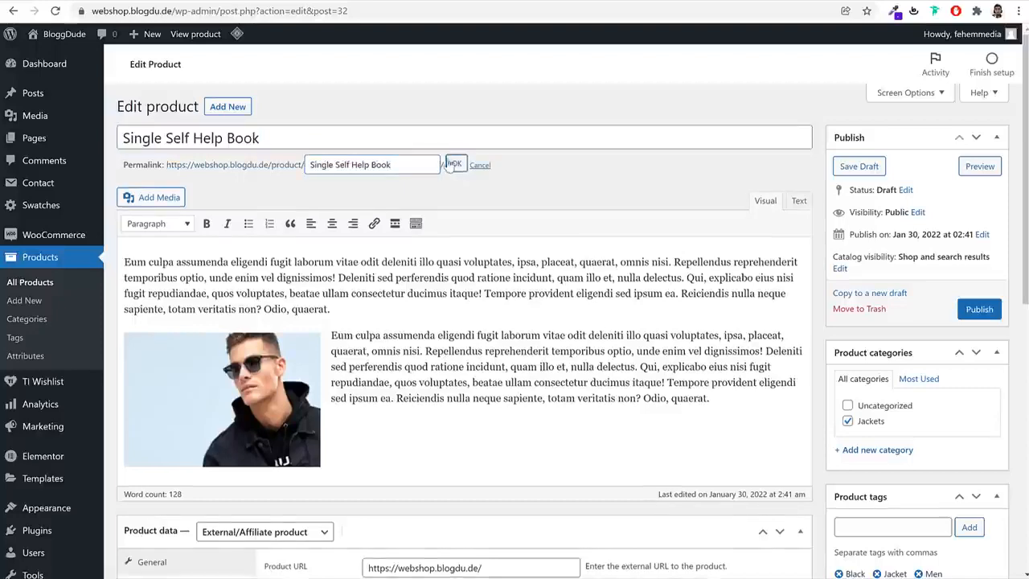
pyautogui.click(456, 165)
# Change the product type to Simple product and mark it as virtual and downloadable
pyautogui.scroll(-5, 456, 338)
pyautogui.click(273, 137)
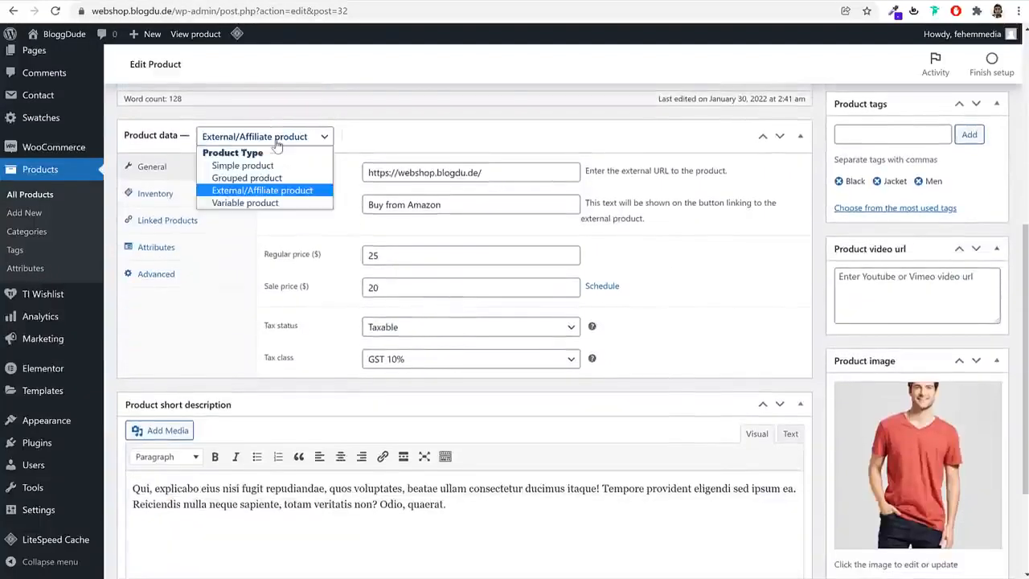
pyautogui.click(269, 165)
pyautogui.click(385, 135)
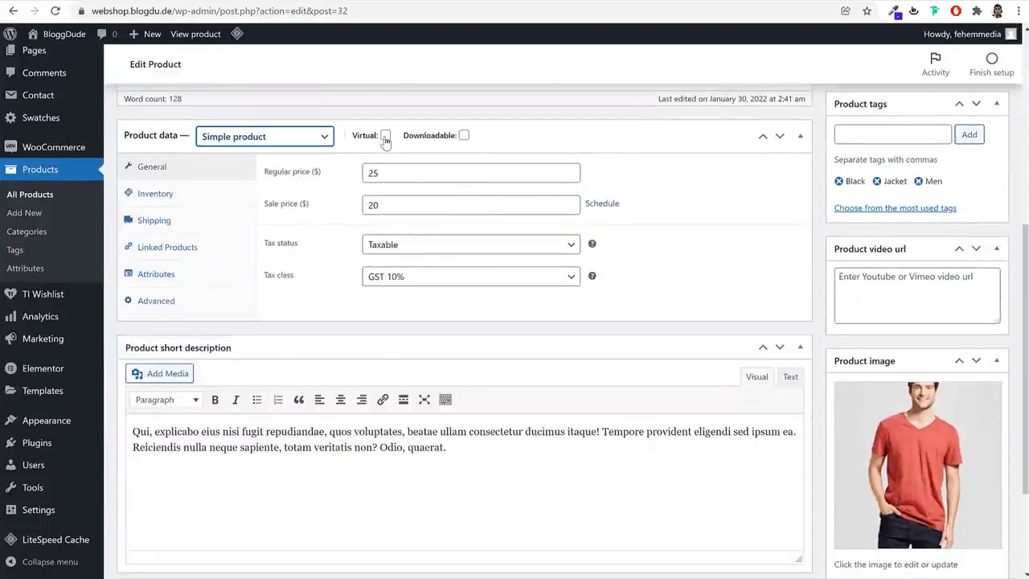
pyautogui.click(464, 135)
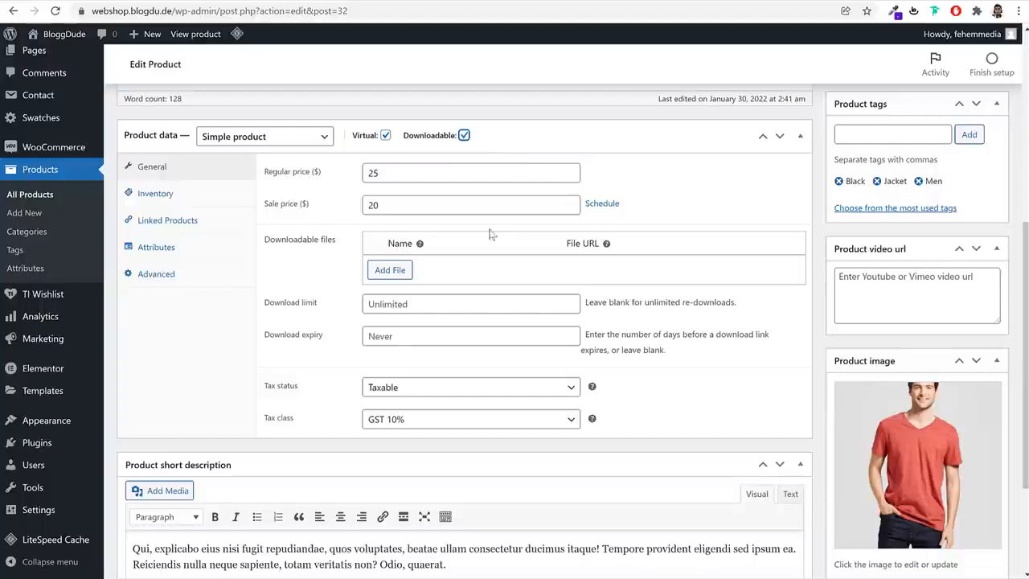
# Add a downloadable file named "PDF File" using Mens-Standard-Fit-Sweater-Fleece-Jacket02-600x764-1.jpg from the media library
pyautogui.click(390, 272)
pyautogui.click(476, 272)
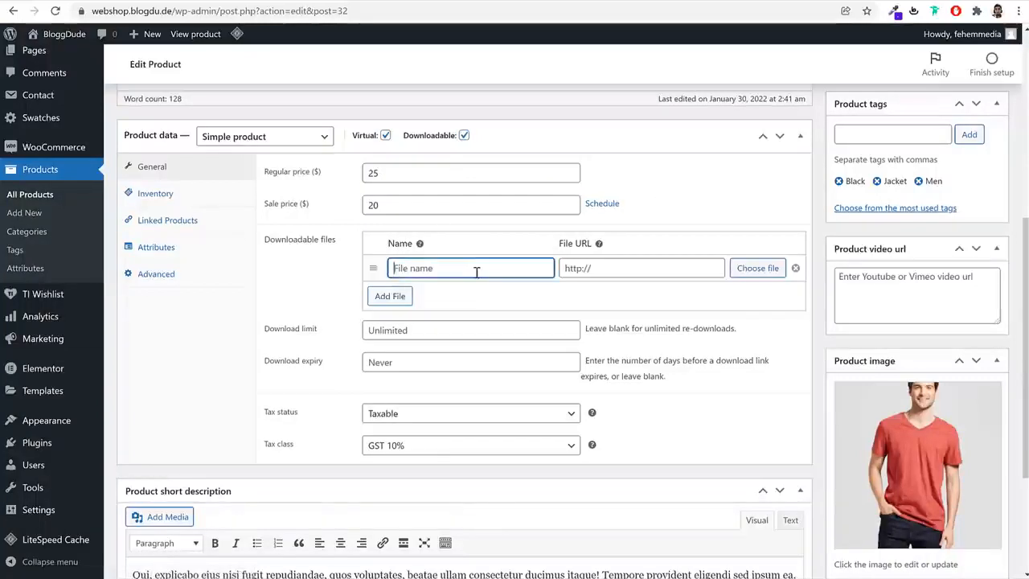
pyautogui.write('PDF File')
pyautogui.click(768, 272)
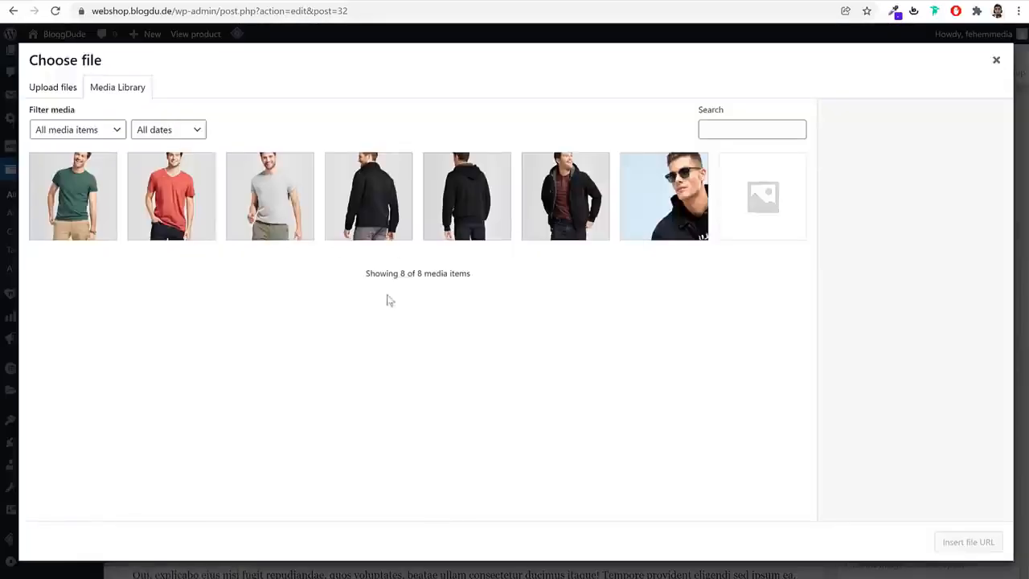
pyautogui.click(62, 88)
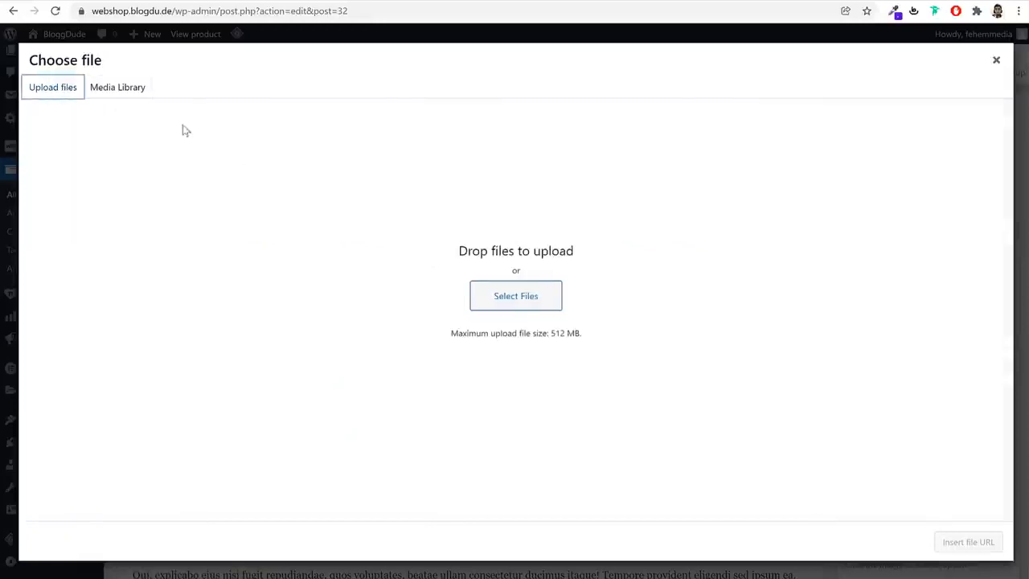
pyautogui.click(128, 88)
pyautogui.click(388, 207)
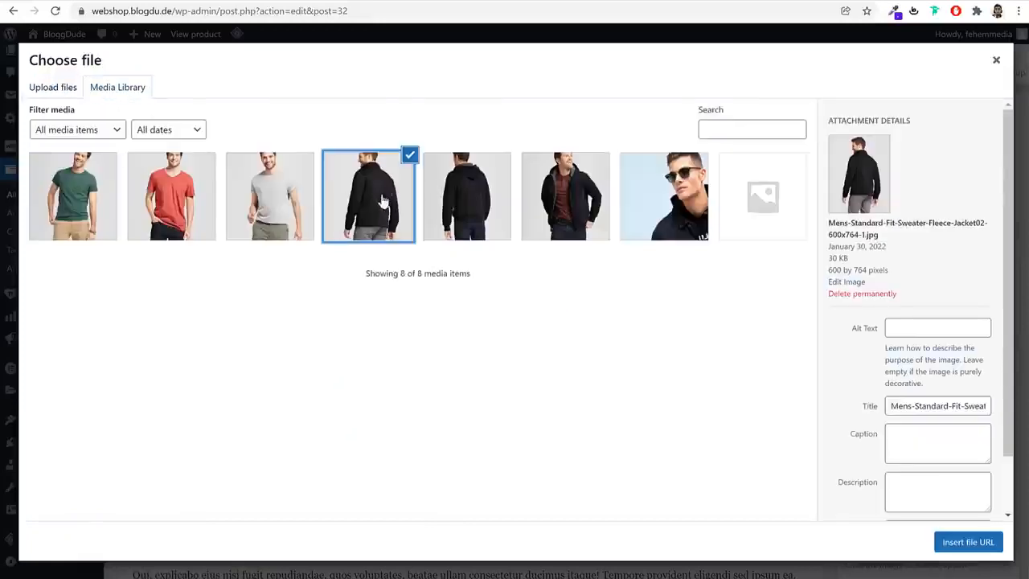
pyautogui.click(967, 543)
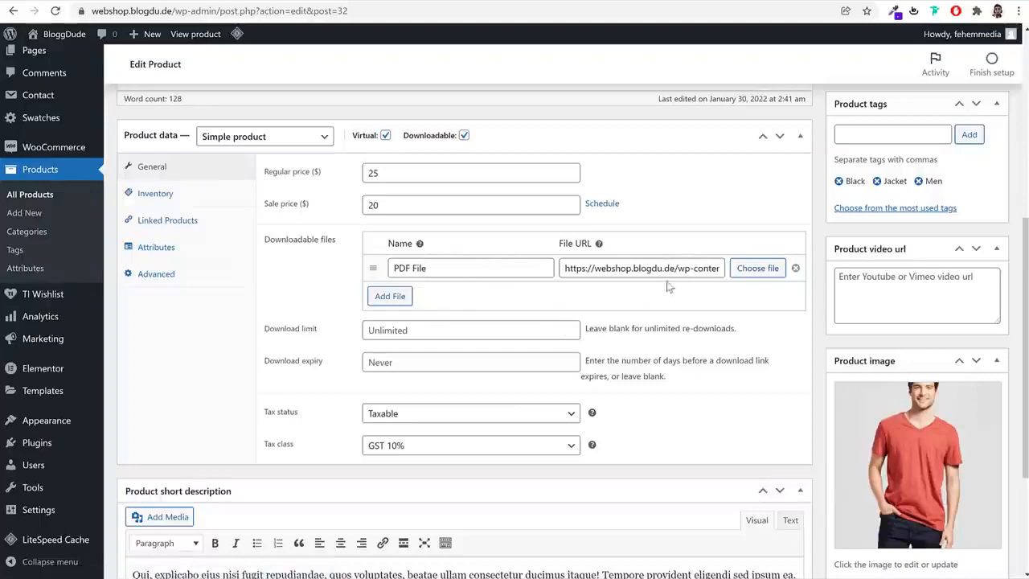
# Set the product's tax class to Standard and its tax status to None
pyautogui.click(431, 449)
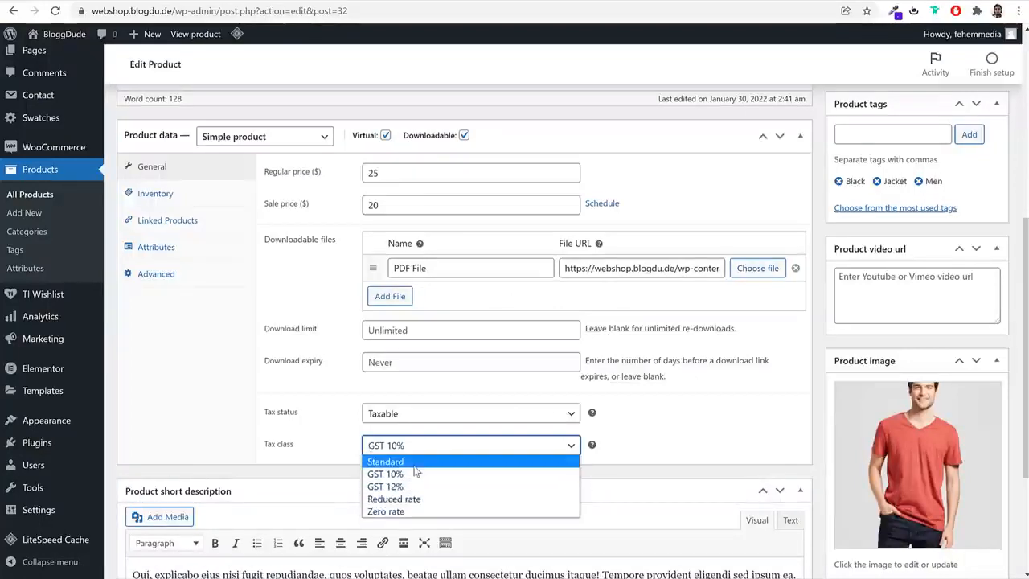
pyautogui.click(419, 463)
pyautogui.click(415, 414)
pyautogui.click(410, 455)
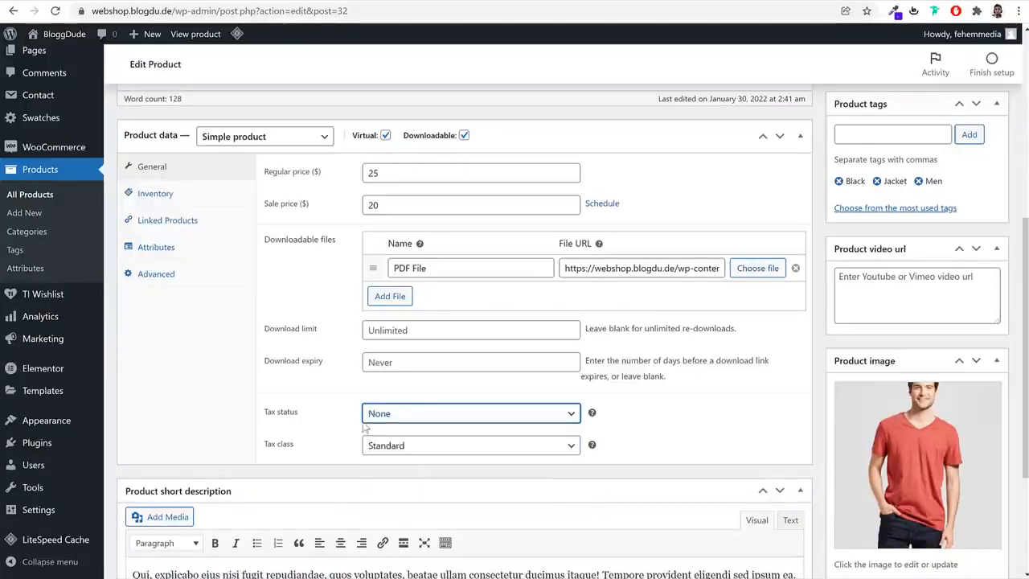
# Set the product's SKU to TS00004 and limit it to being sold individually, one per order
pyautogui.click(190, 193)
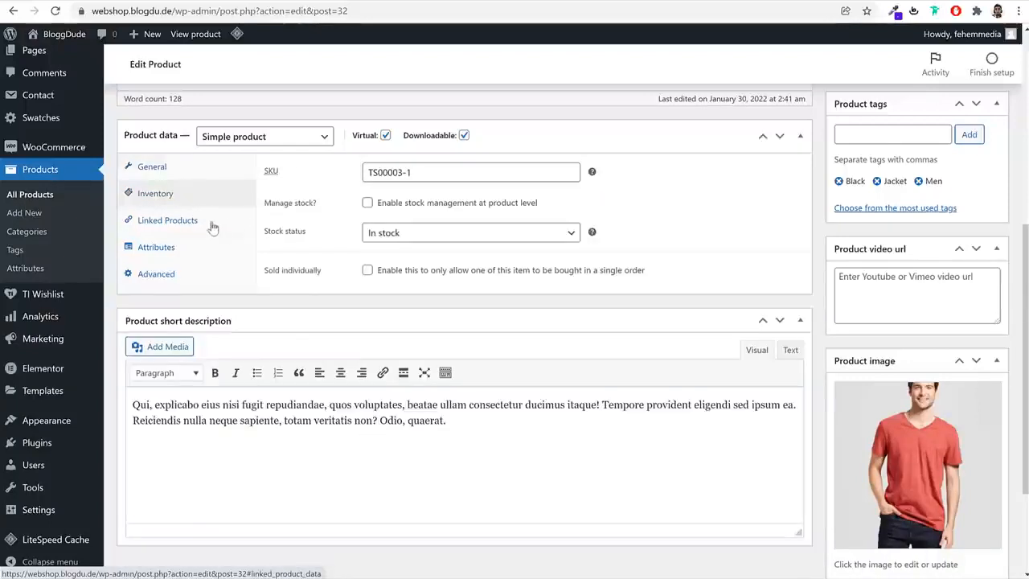
pyautogui.moveTo(421, 175); pyautogui.dragTo(398, 179)
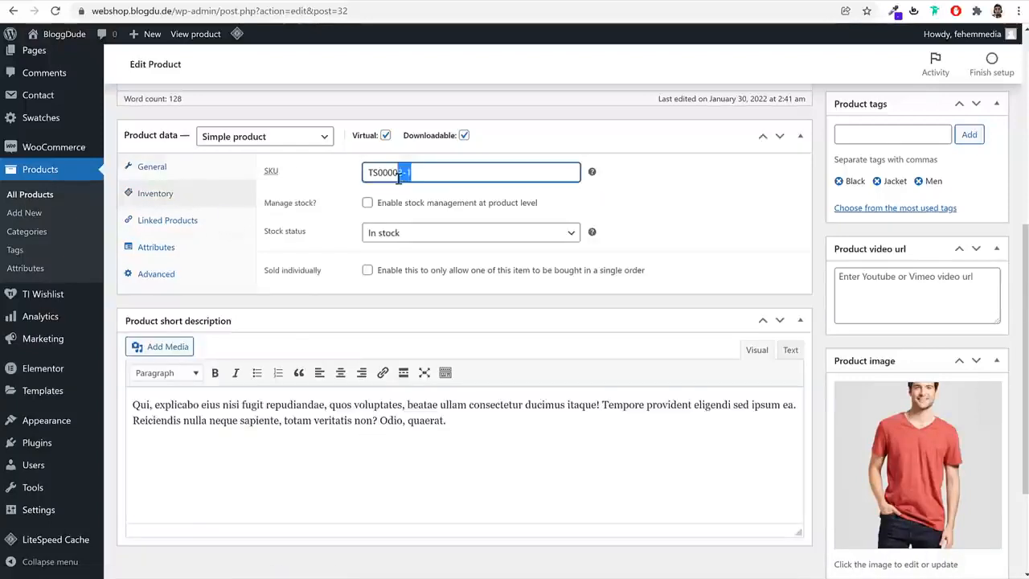
pyautogui.write('4')
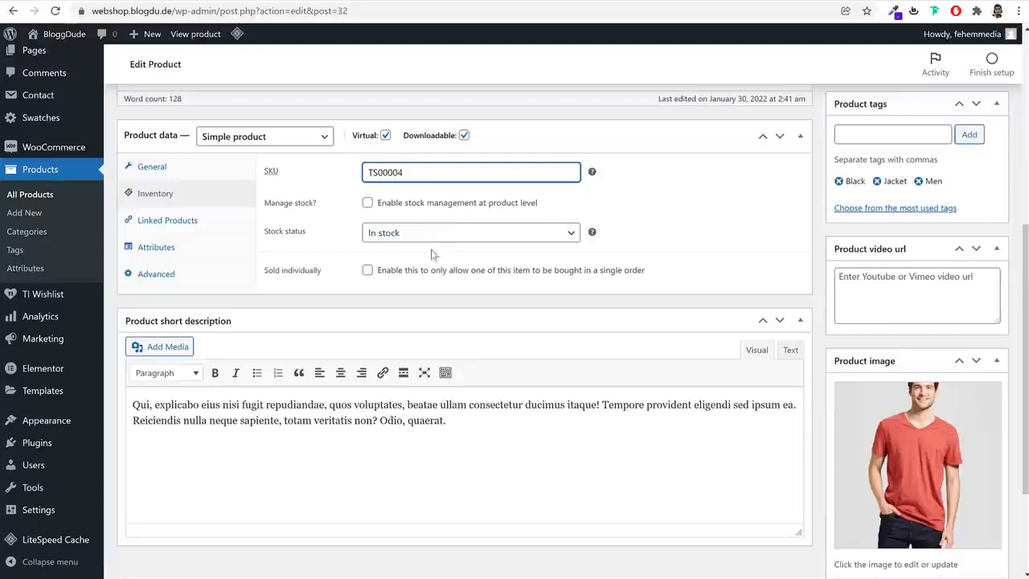
pyautogui.click(368, 270)
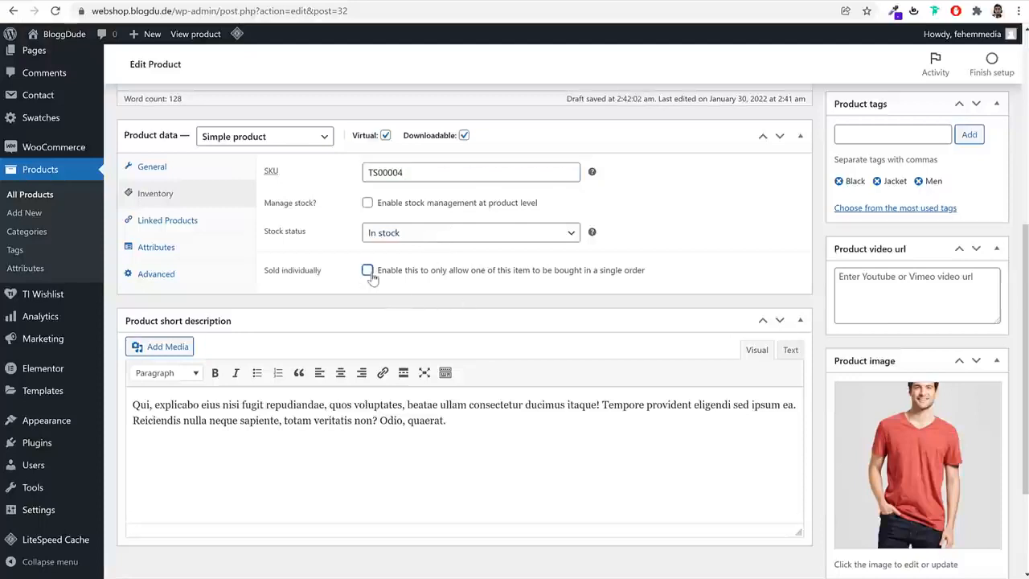
pyautogui.moveTo(336, 278); pyautogui.dragTo(276, 279)
pyautogui.click(264, 278)
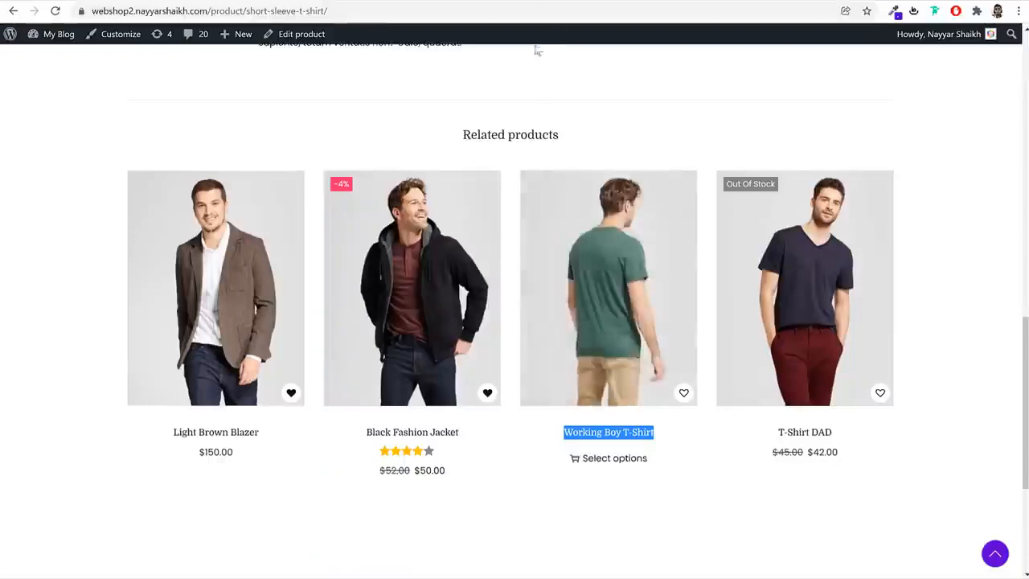
# Try the quantity selector on the demo shop's short-sleeve T-shirt page, raising and lowering the quantity
pyautogui.scroll(8, 584, 204)
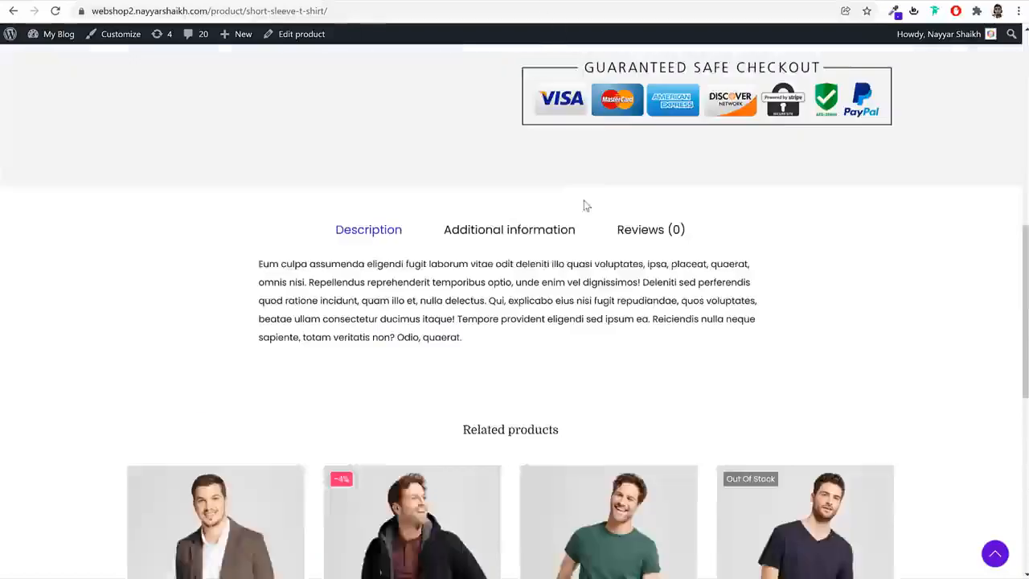
pyautogui.click(617, 283)
pyautogui.click(616, 283)
pyautogui.click(617, 283)
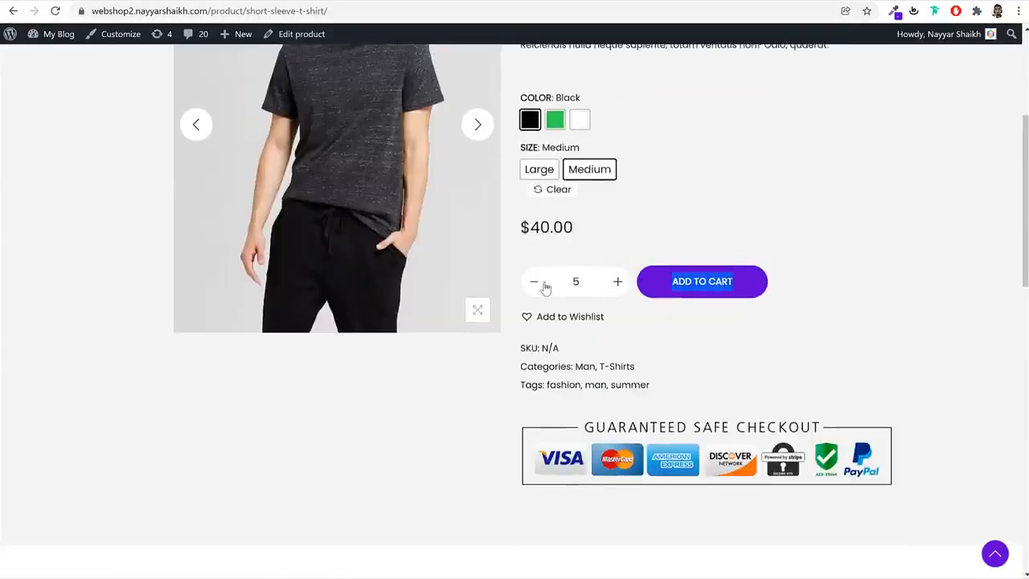
pyautogui.click(544, 286)
pyautogui.click(545, 286)
pyautogui.click(545, 286)
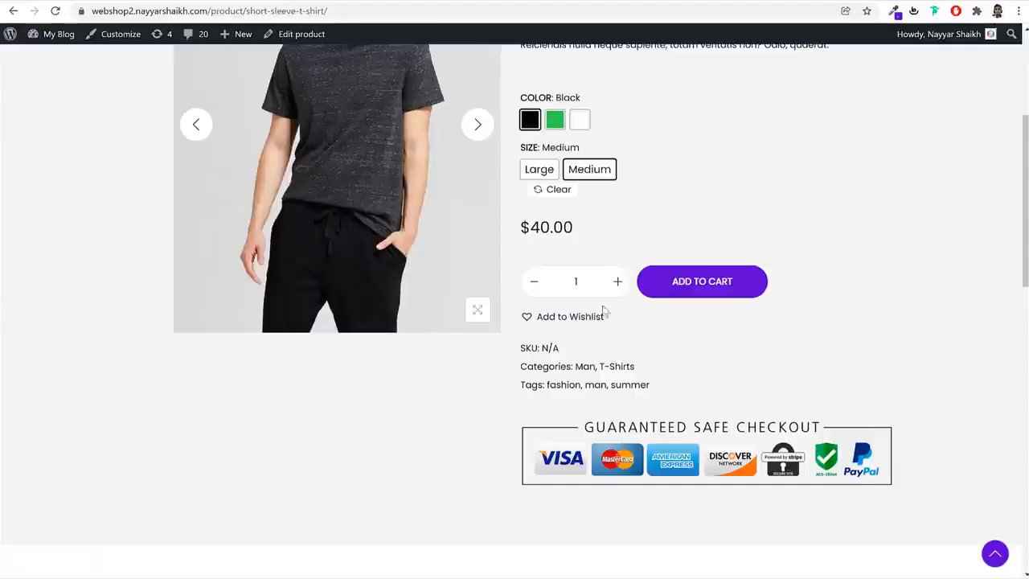
pyautogui.doubleClick(618, 282)
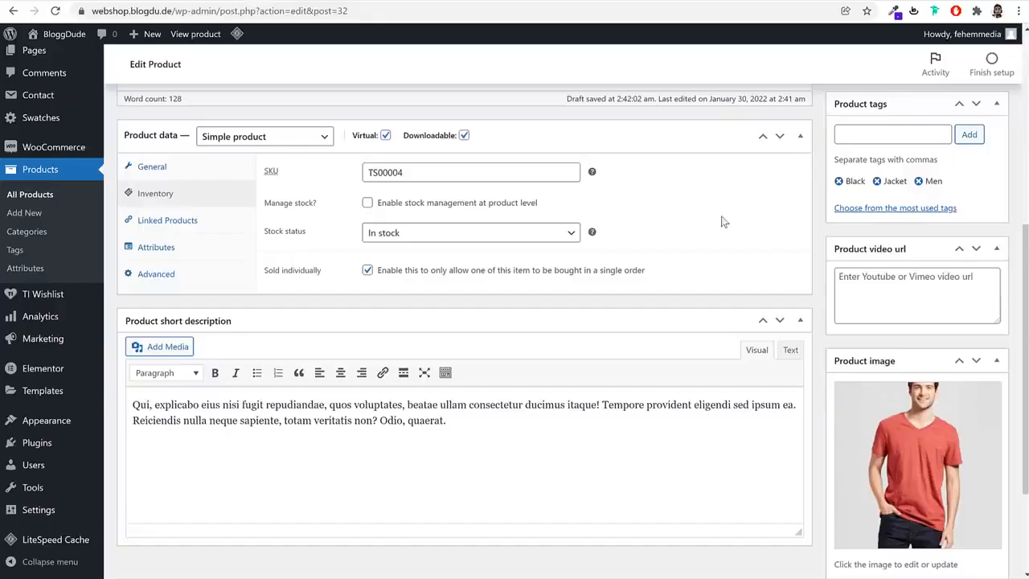
# Replace the book's product image with the green crew T-shirt picture from the media library
pyautogui.scroll(5, 841, 405)
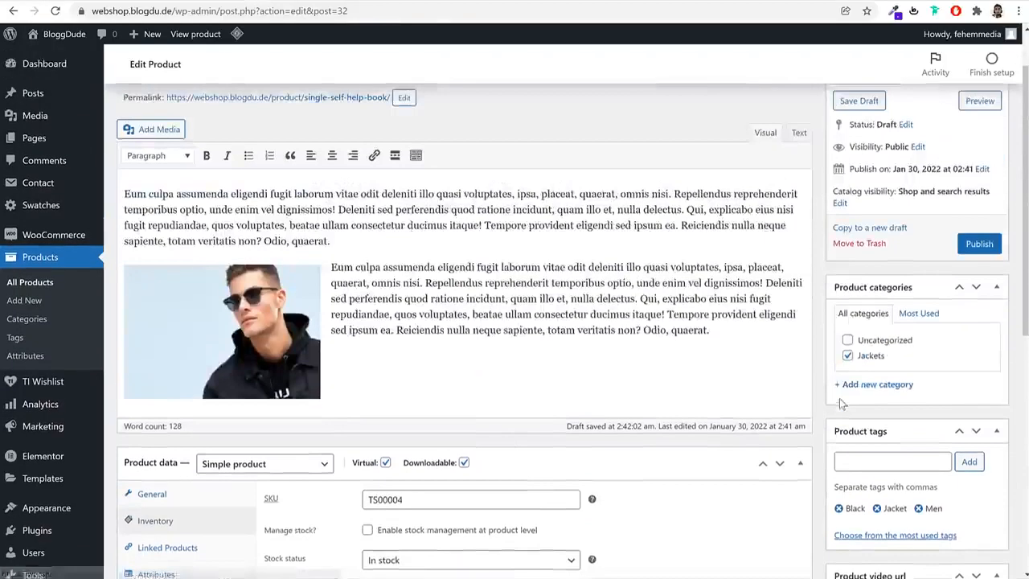
pyautogui.scroll(-5, 842, 406)
pyautogui.scroll(-2, 933, 455)
pyautogui.click(908, 457)
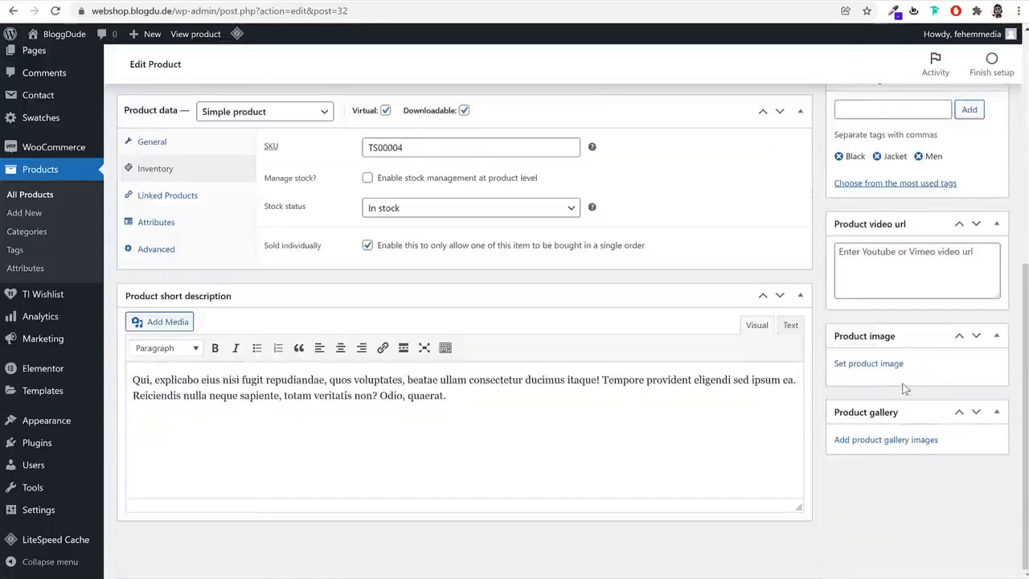
pyautogui.click(896, 366)
pyautogui.click(73, 197)
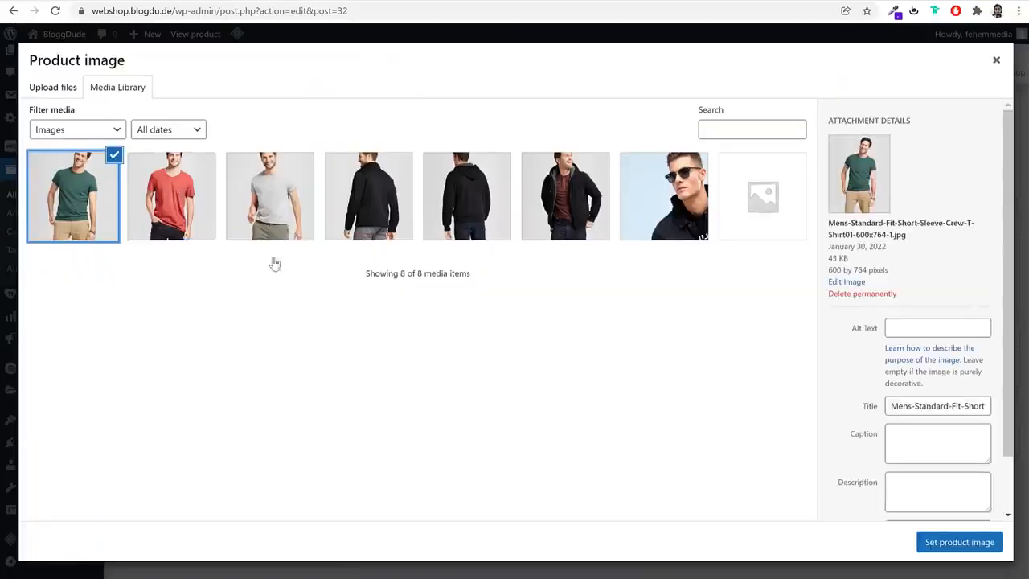
pyautogui.click(960, 542)
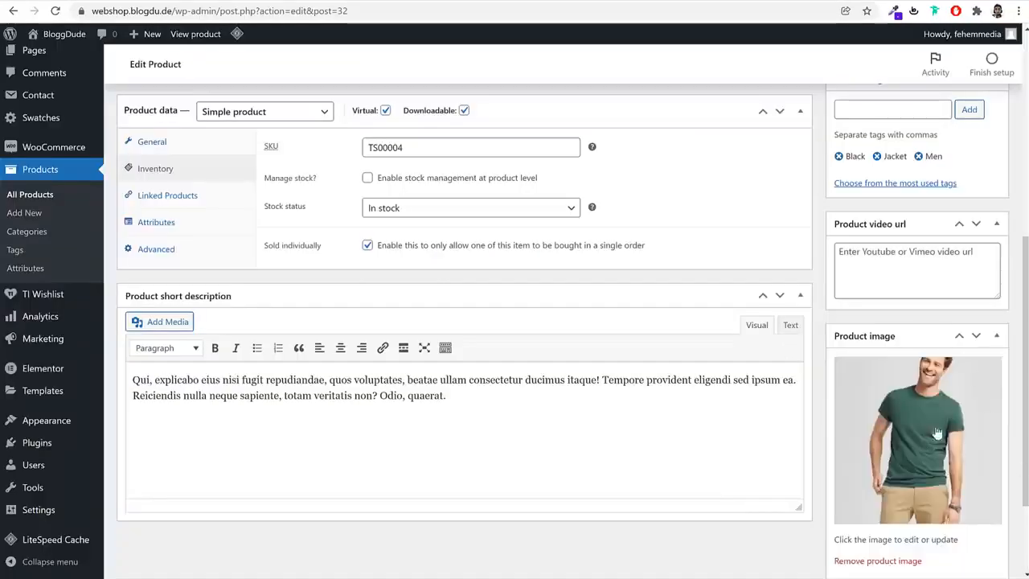
# Move the product from the Jackets category to a new Books category and publish it
pyautogui.scroll(-2, 925, 434)
pyautogui.scroll(6, 933, 441)
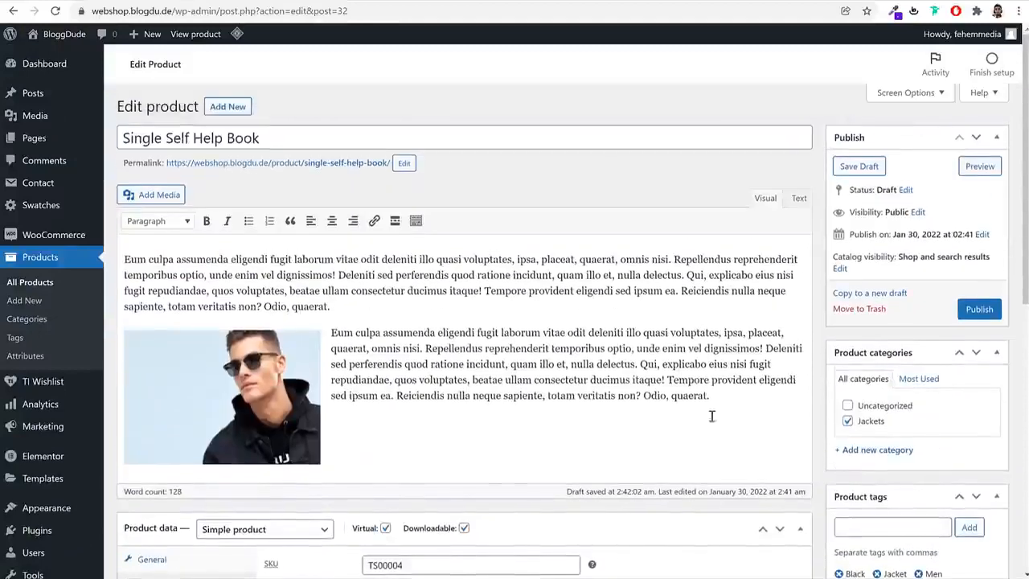
pyautogui.click(903, 454)
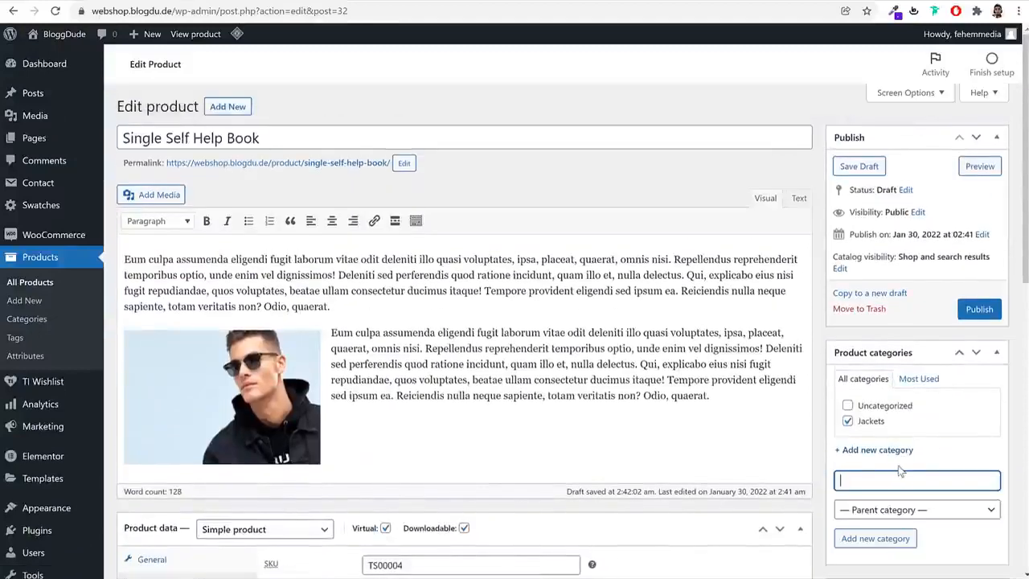
pyautogui.write('Books')
pyautogui.click(876, 538)
pyautogui.click(869, 438)
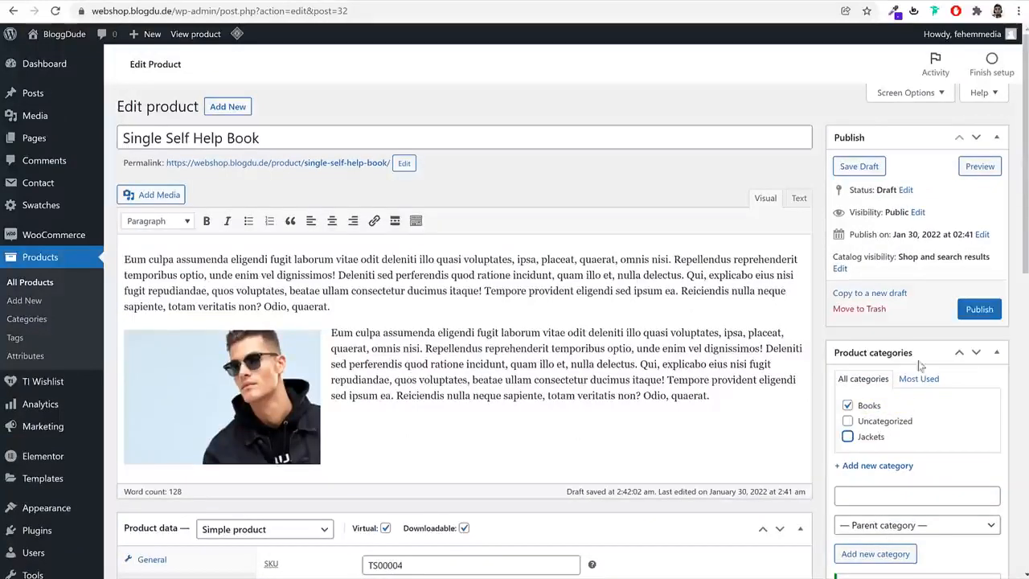
pyautogui.click(971, 312)
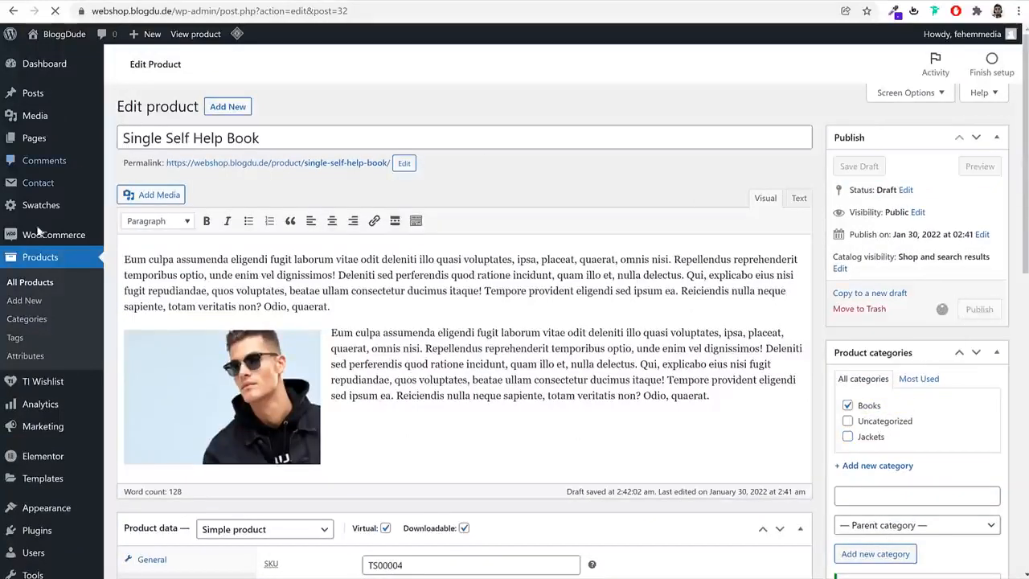
# Replace the book's Men tag with the tags Self Help and Book, and update the product
pyautogui.scroll(-7, 667, 283)
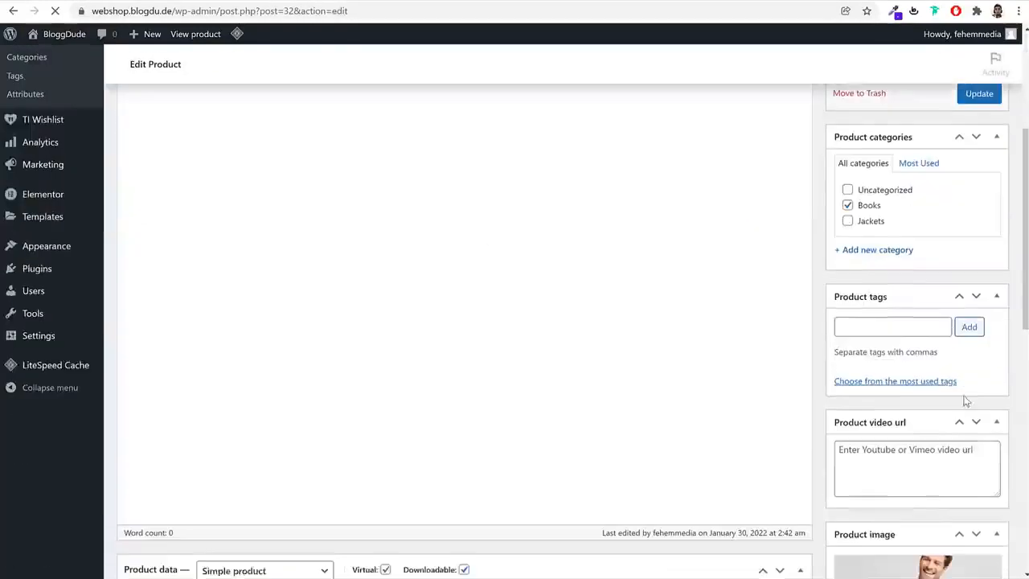
pyautogui.click(840, 279)
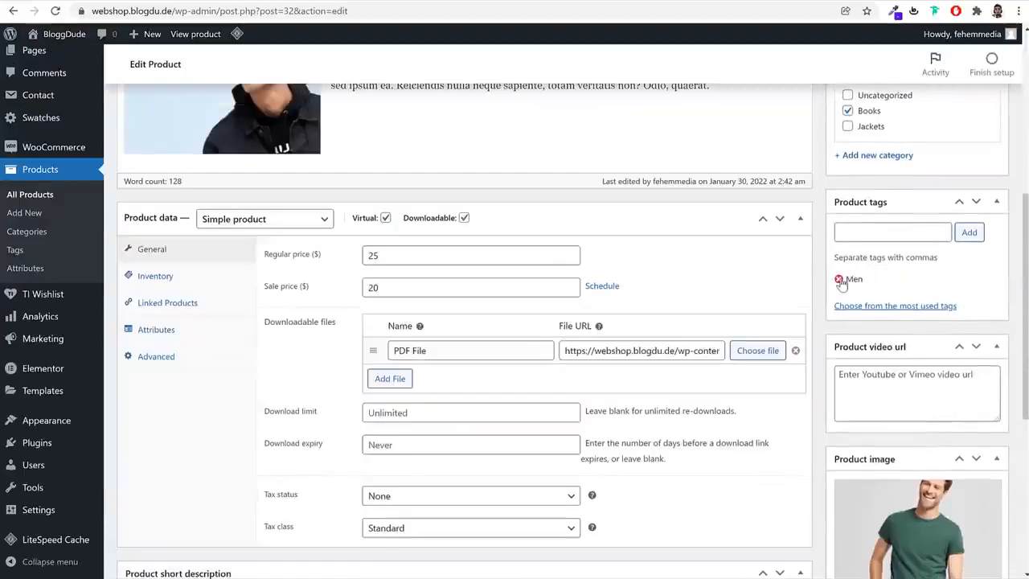
pyautogui.click(860, 233)
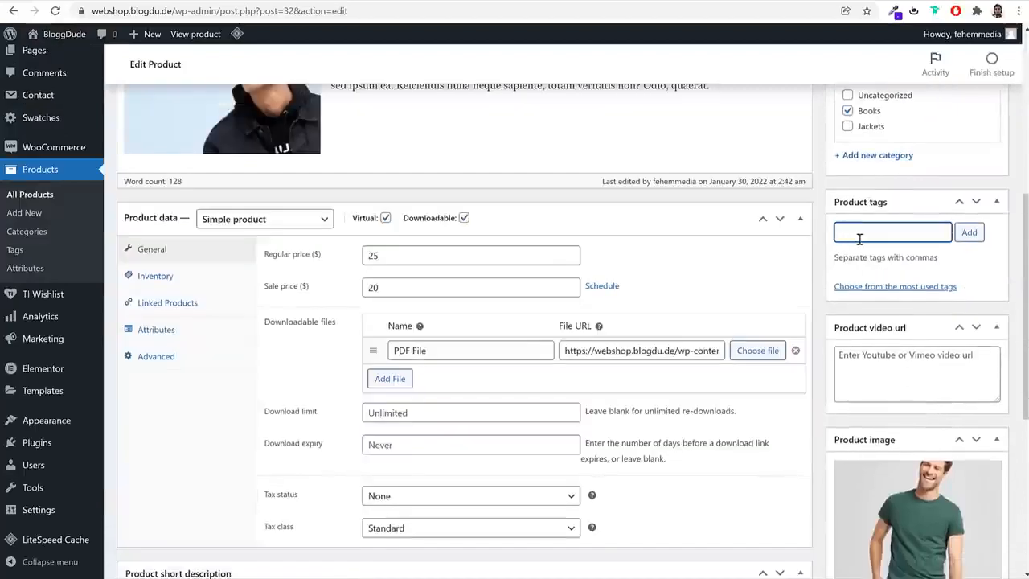
pyautogui.write('Self Help')
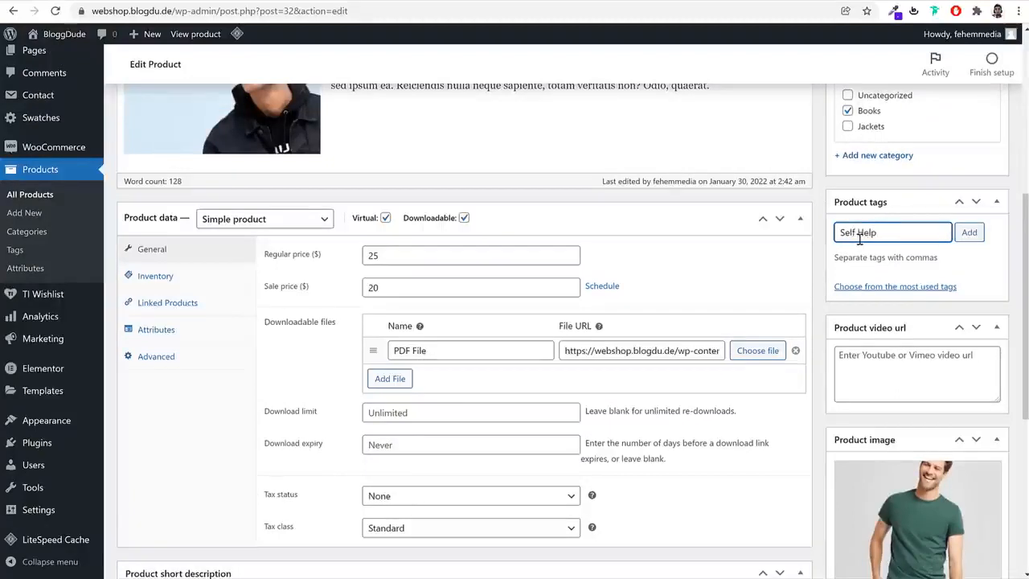
pyautogui.press('Return')
pyautogui.write('Bo')
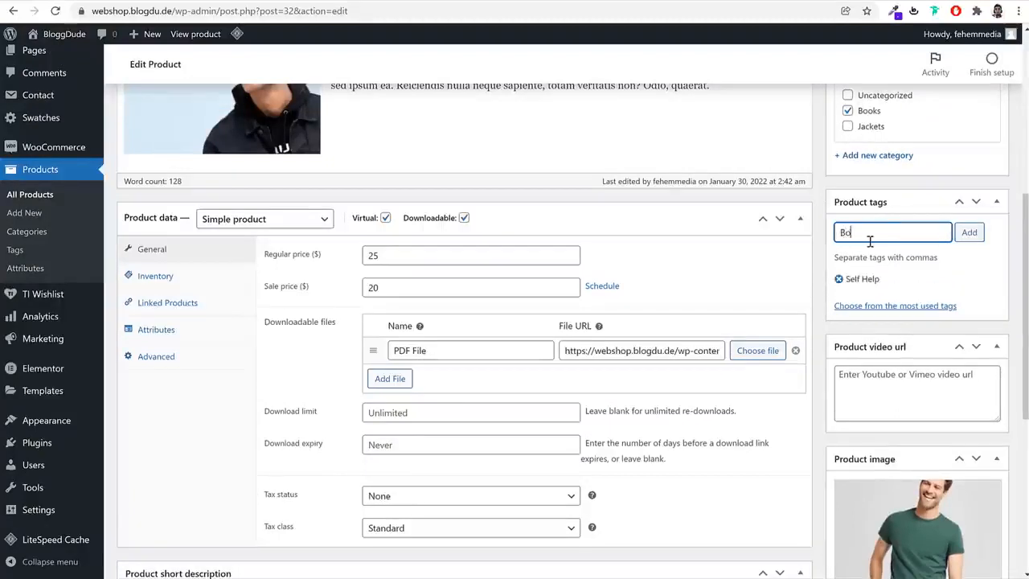
pyautogui.write('ok')
pyautogui.press('Return')
pyautogui.scroll(5, 1003, 269)
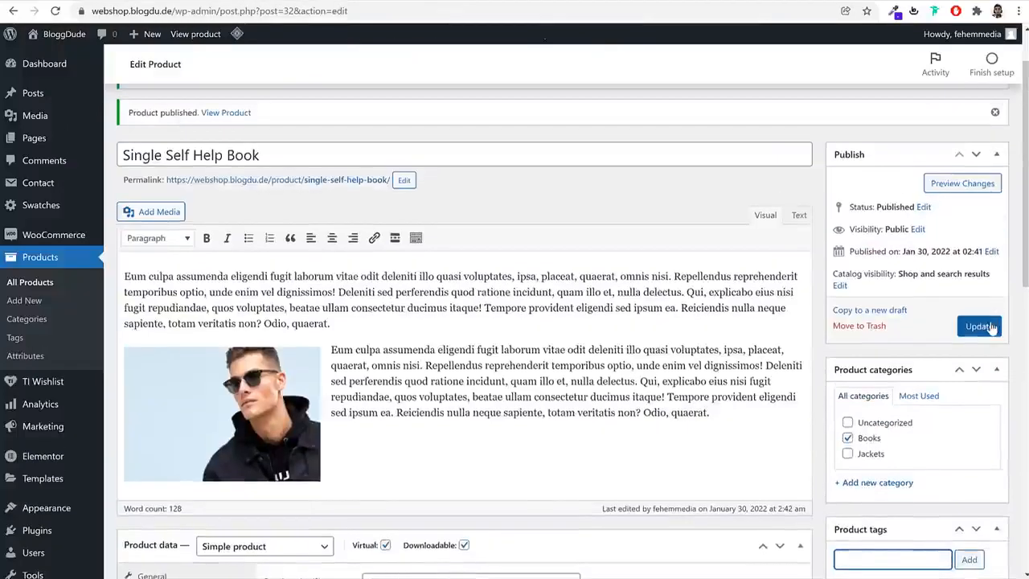
pyautogui.click(989, 326)
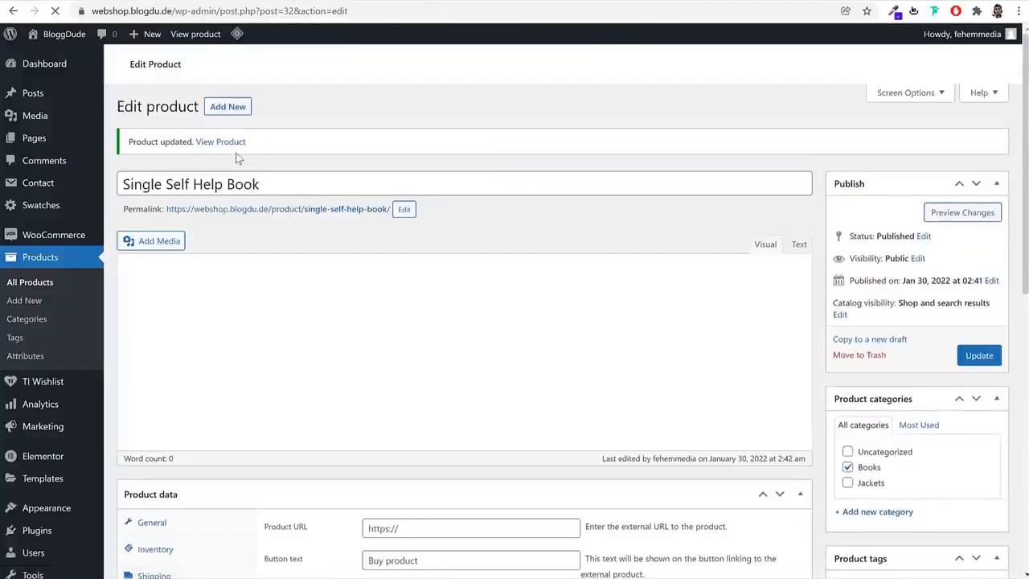
# Open the book's live product page and try adding it to the cart twice to check its quantity limit
pyautogui.rightClick(234, 143)
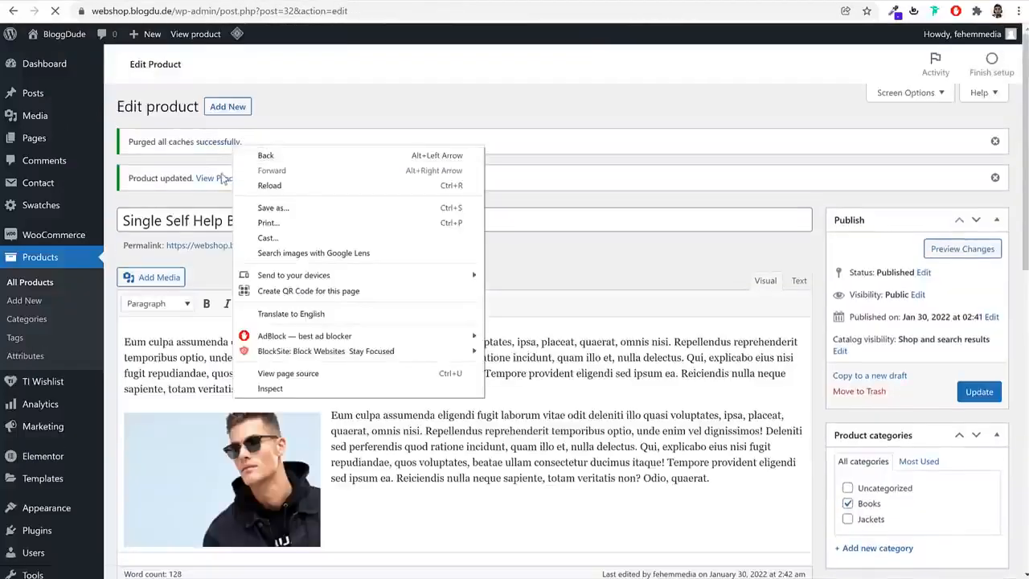
pyautogui.rightClick(221, 175)
pyautogui.click(235, 183)
pyautogui.click(408, 2)
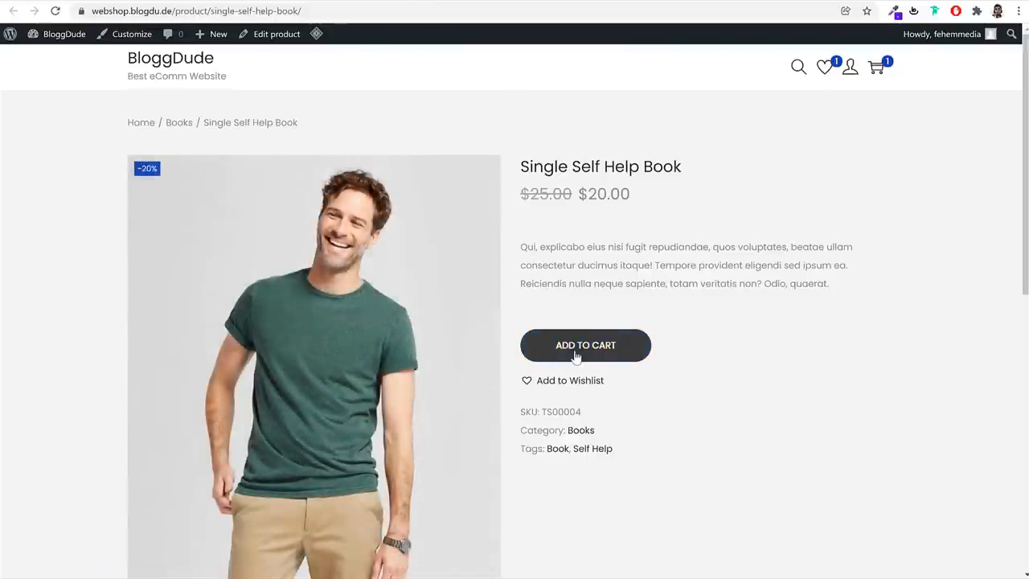
pyautogui.click(600, 349)
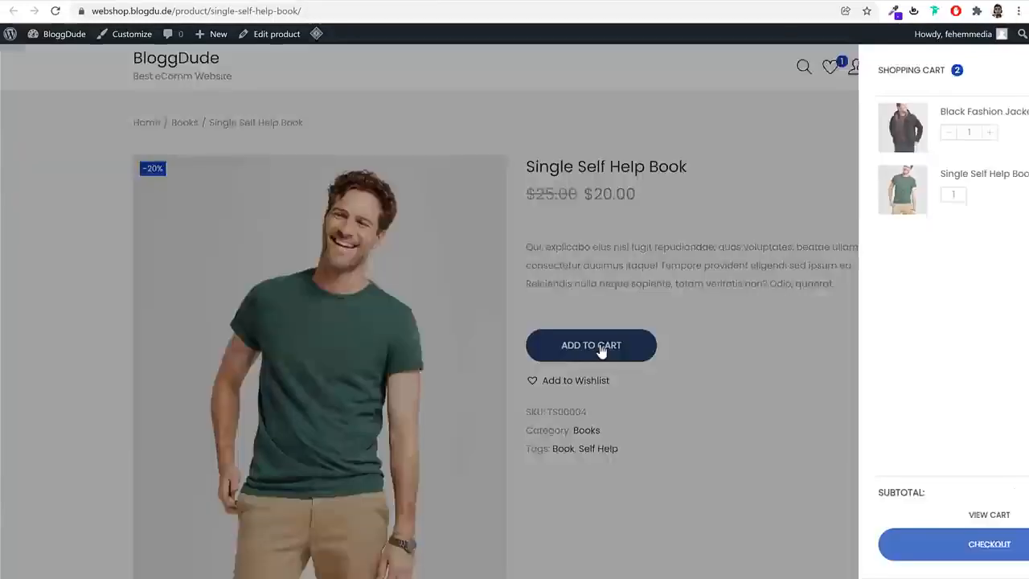
pyautogui.click(682, 243)
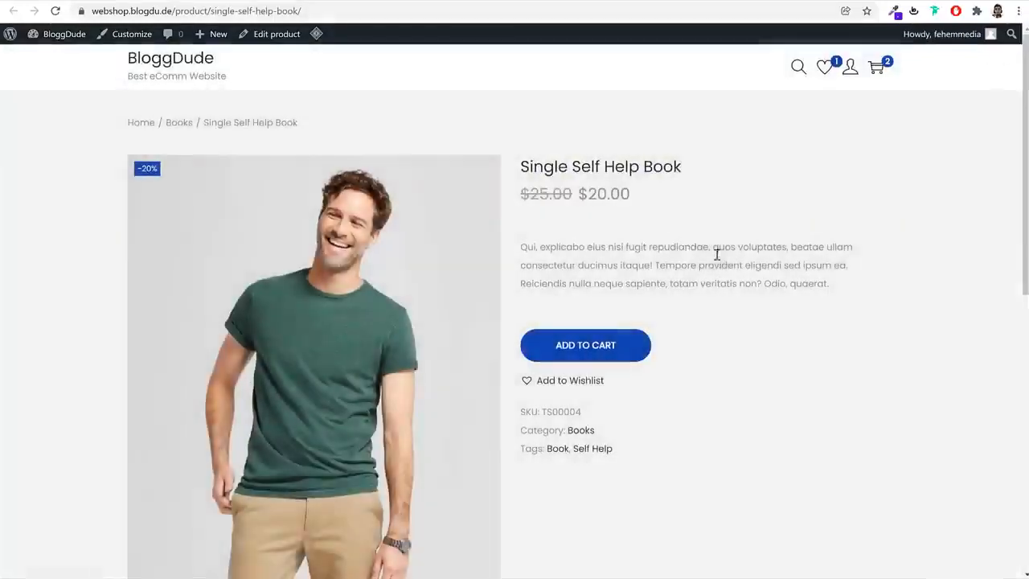
pyautogui.click(598, 355)
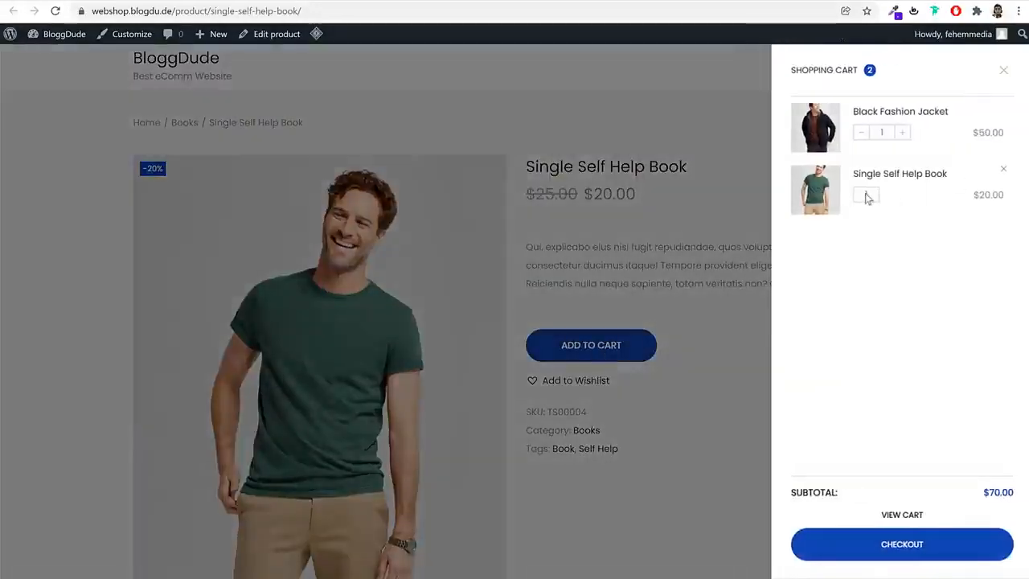
pyautogui.click(1002, 71)
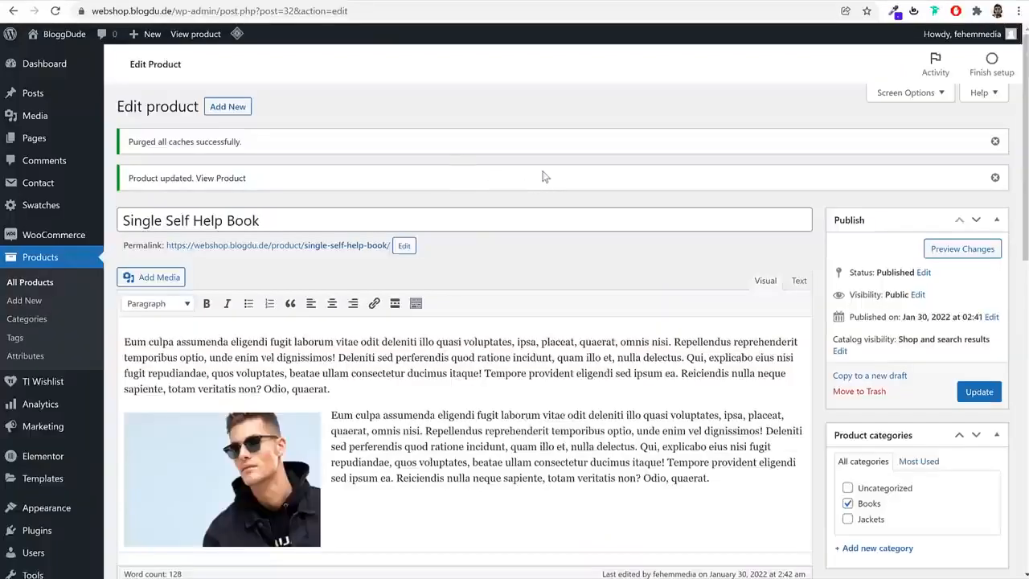
# Create a new page titled Home, publish it and return to the list of pages
pyautogui.click(50, 147)
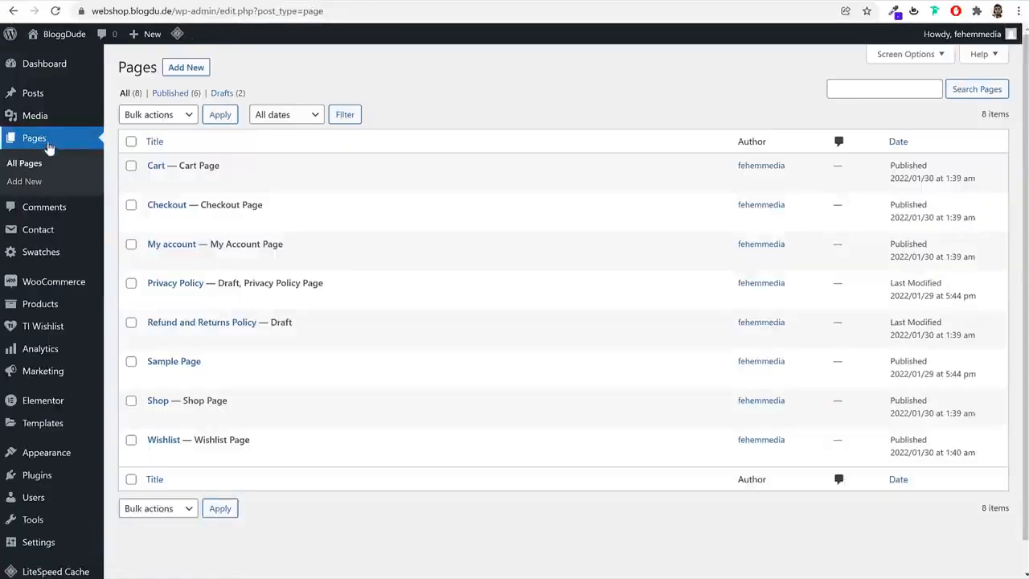
pyautogui.click(198, 71)
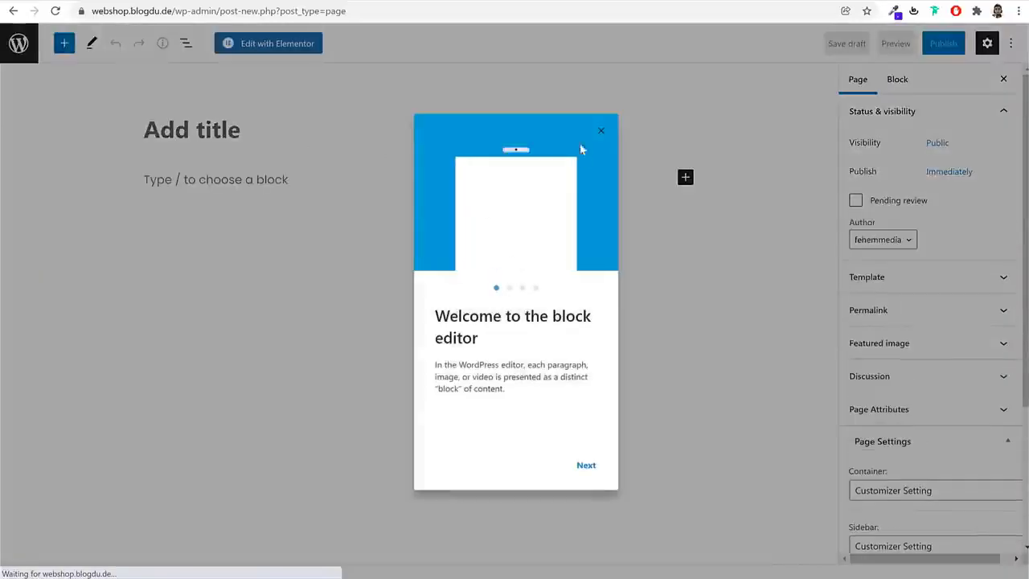
pyautogui.click(601, 130)
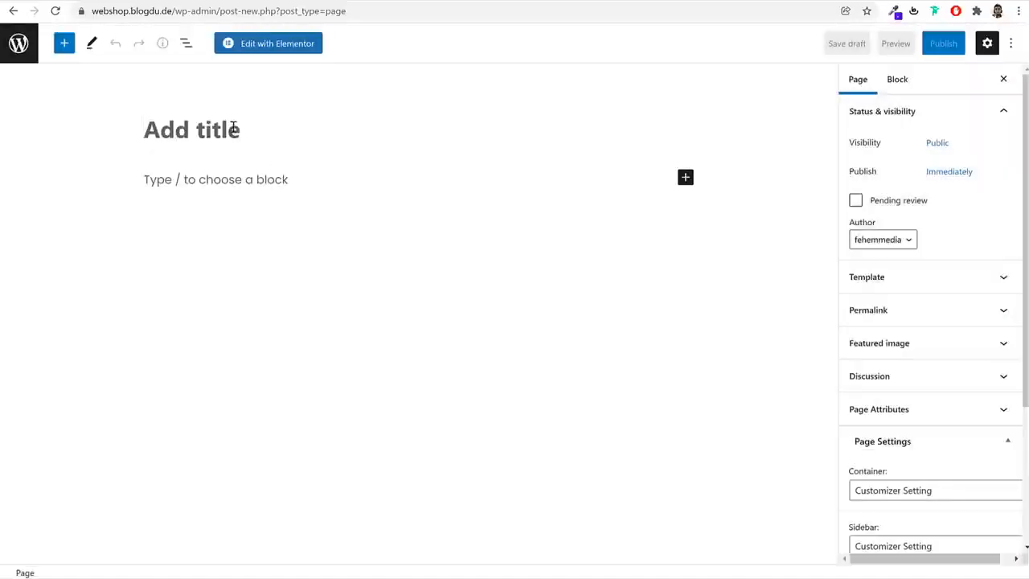
pyautogui.write('Home')
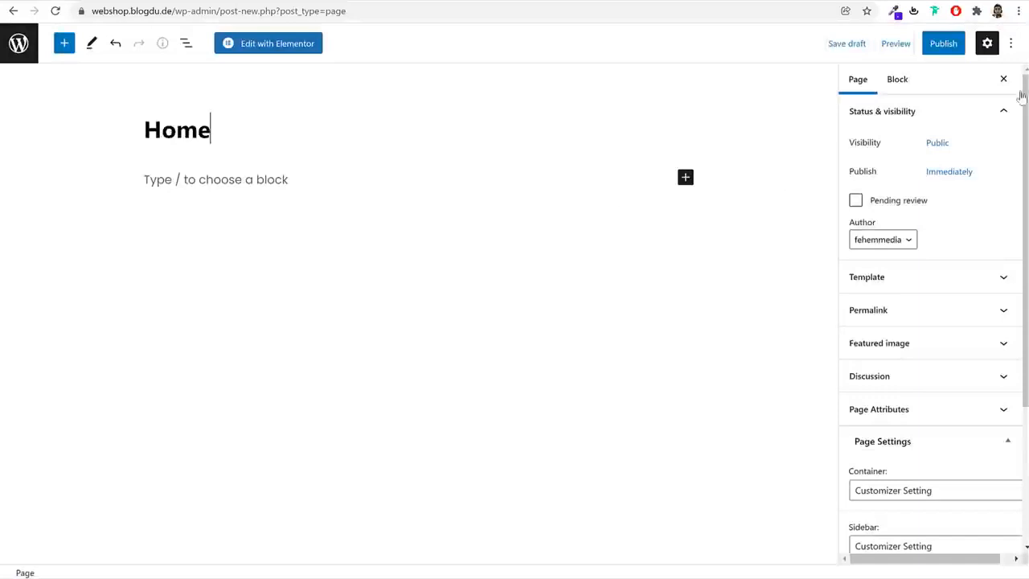
pyautogui.click(953, 45)
pyautogui.click(901, 45)
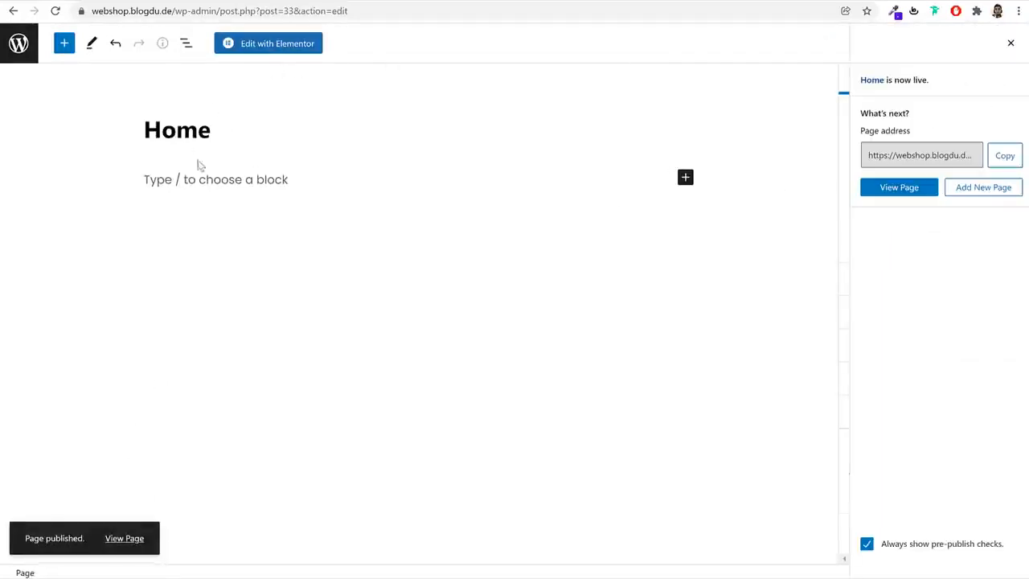
pyautogui.click(31, 53)
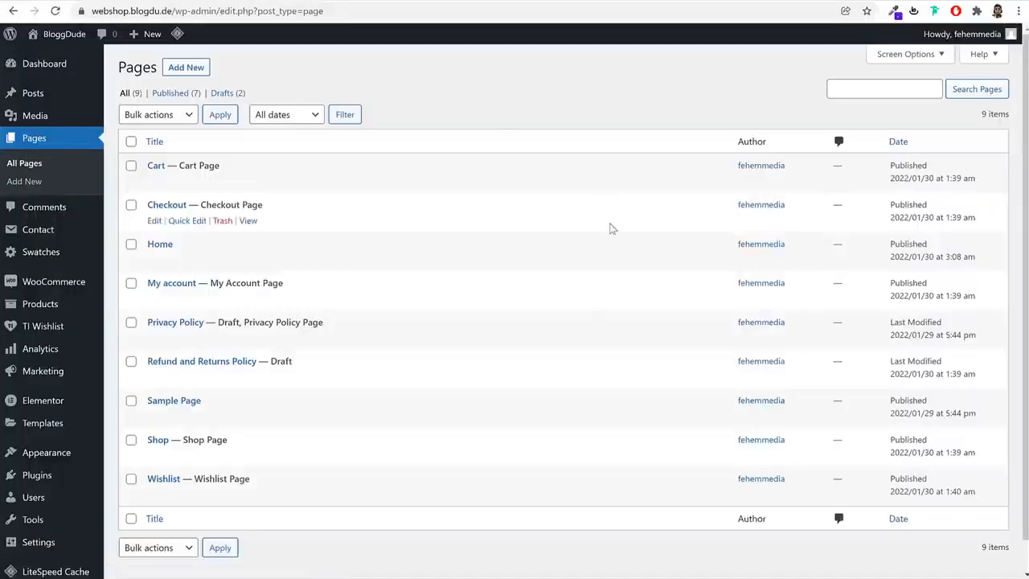
# Set the site's homepage to a static page using the Home page and save the reading settings
pyautogui.scroll(-1, 482, 297)
pyautogui.moveTo(64, 512)
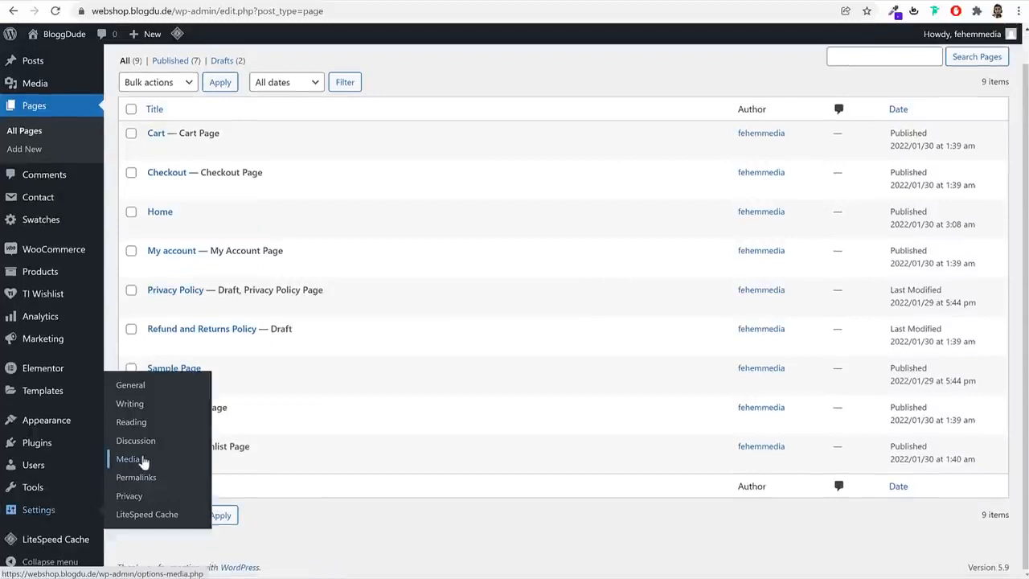
pyautogui.click(137, 426)
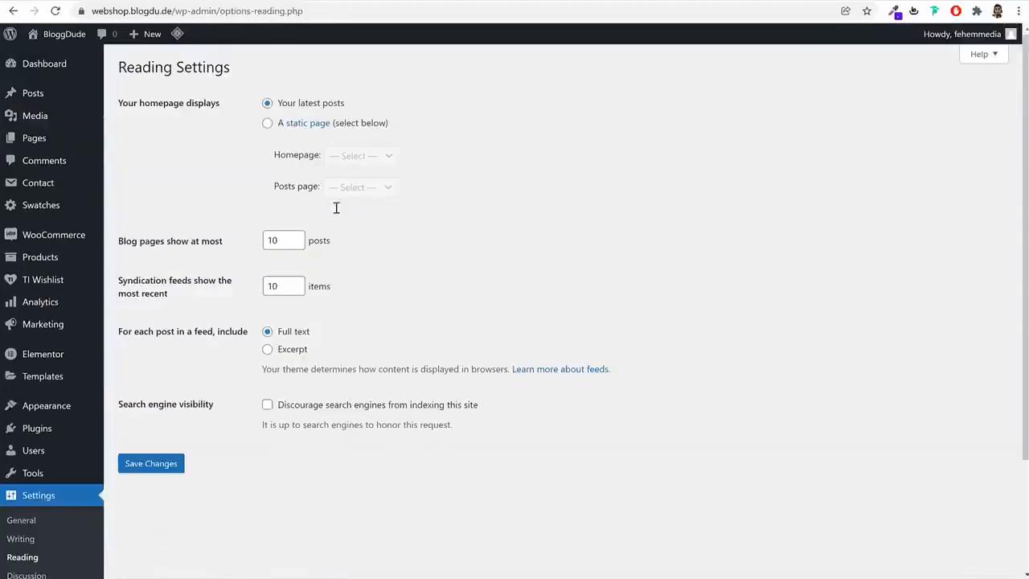
pyautogui.moveTo(127, 106); pyautogui.dragTo(229, 109)
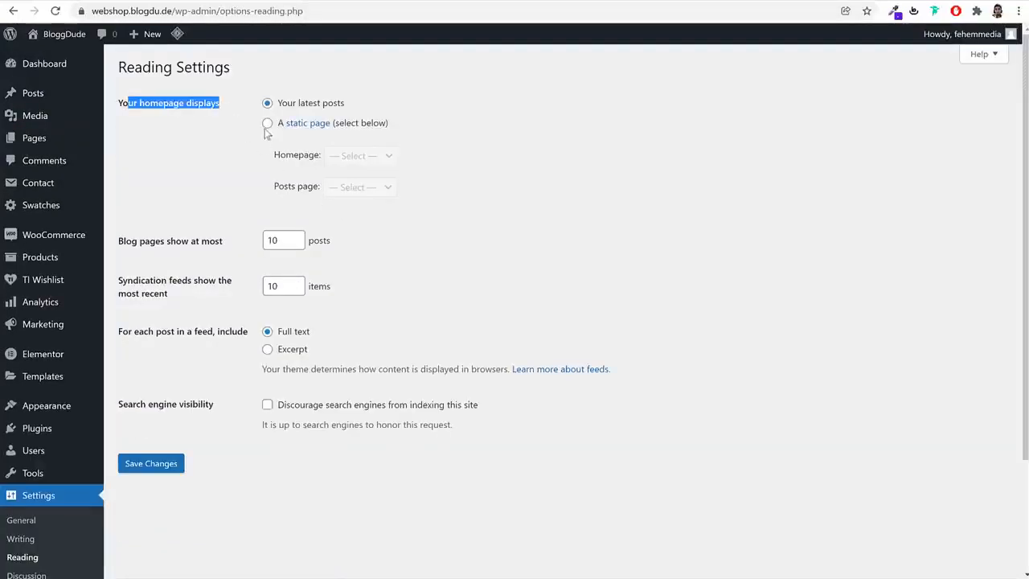
pyautogui.click(268, 125)
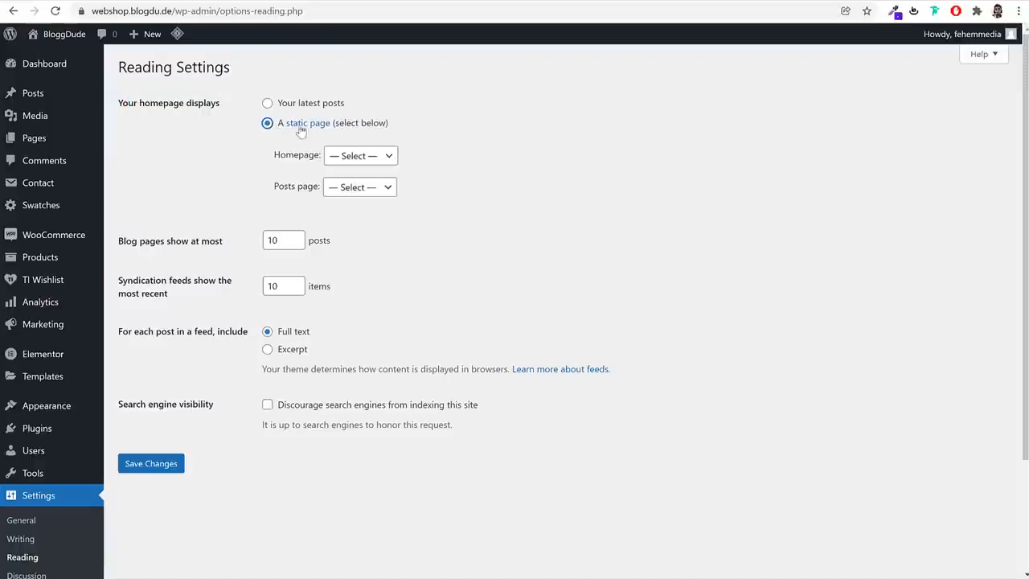
pyautogui.click(363, 157)
pyautogui.click(364, 210)
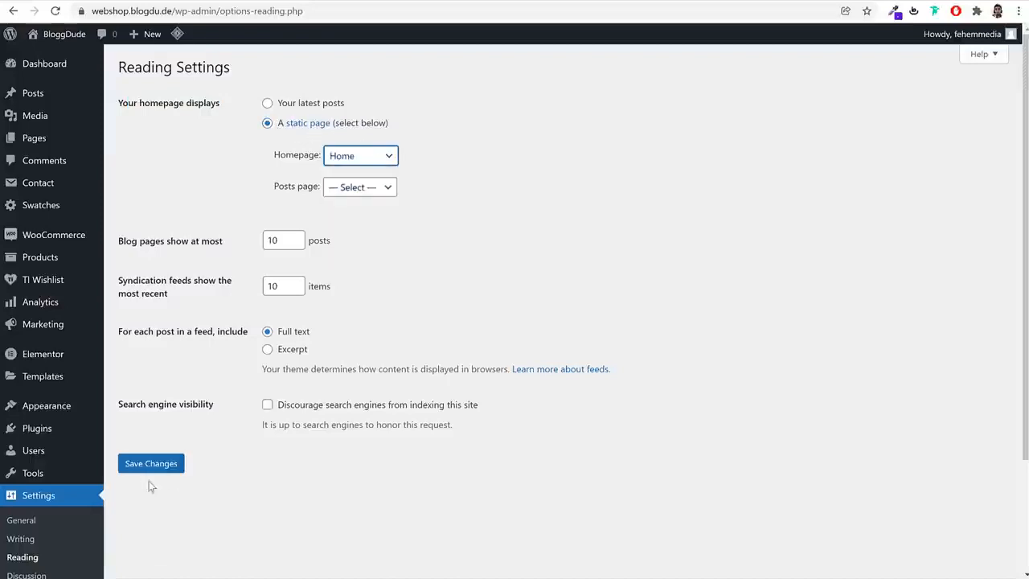
pyautogui.click(146, 468)
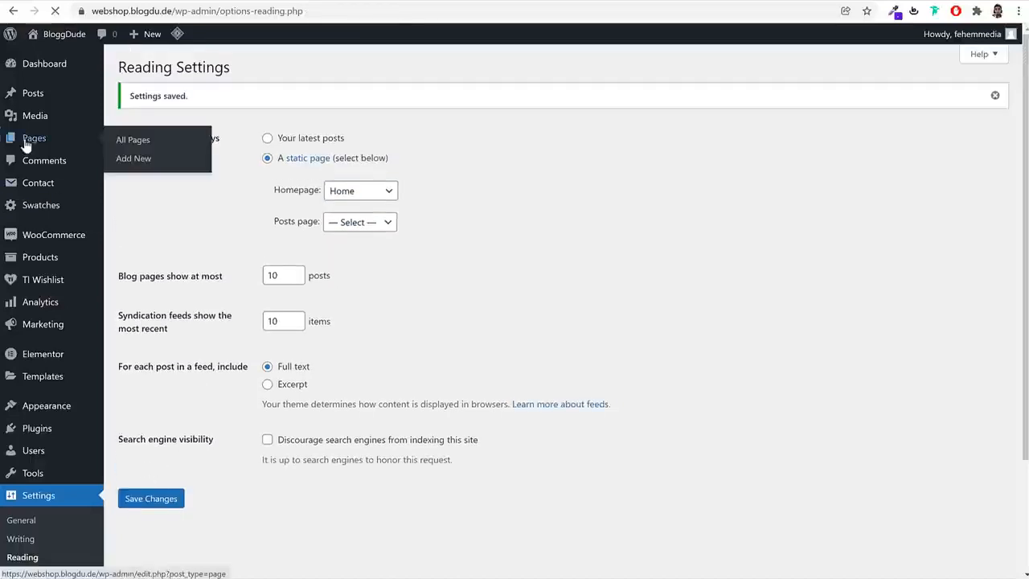
# Open the Home front page for editing and launch it in the Elementor editor
pyautogui.click(25, 143)
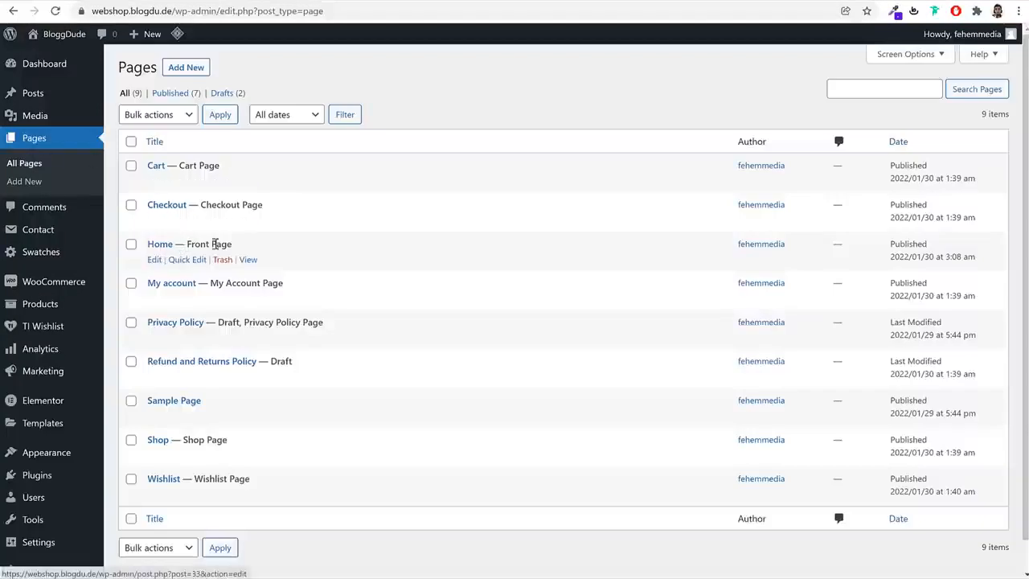
pyautogui.moveTo(241, 251); pyautogui.dragTo(188, 248)
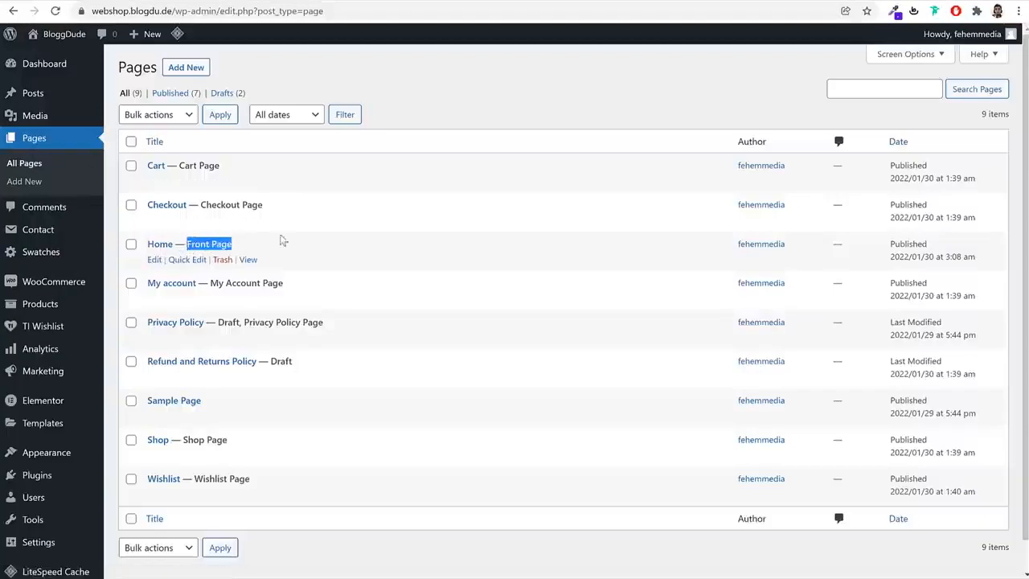
pyautogui.click(153, 262)
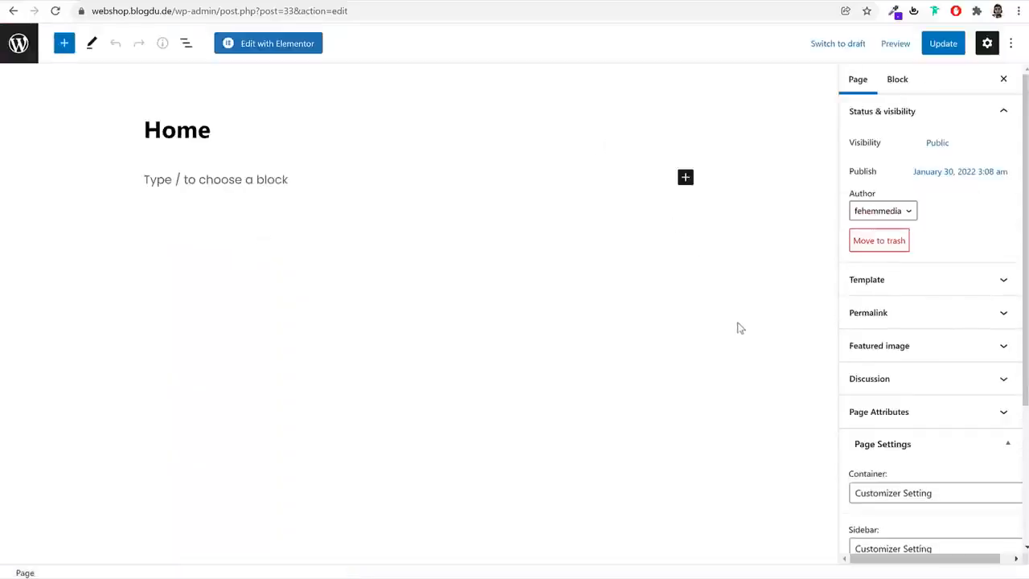
pyautogui.click(278, 51)
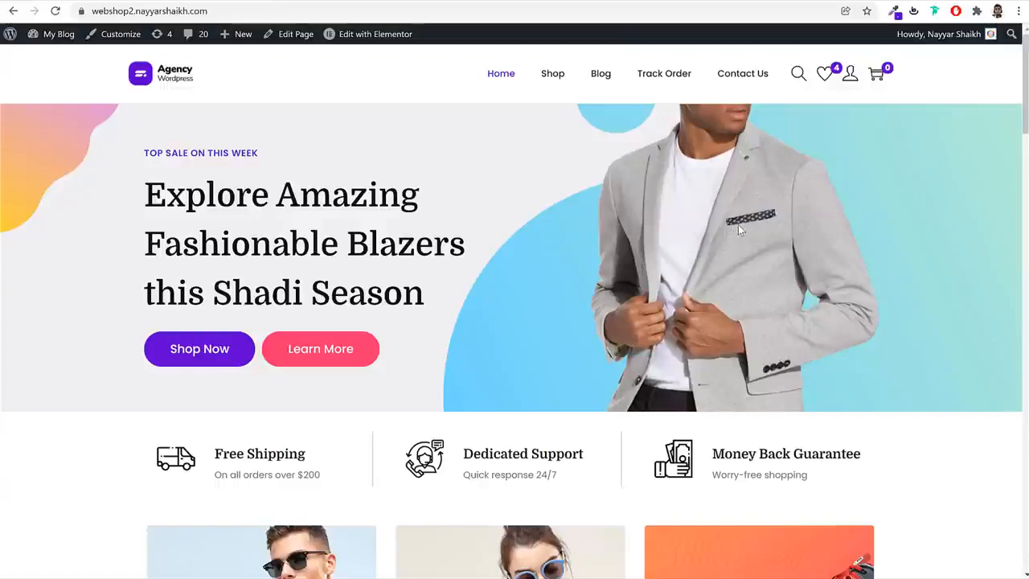
# Examine the demo shop's homepage layout, including the hero banner, service features, category tiles, featured products and testimonials
pyautogui.scroll(-7, 852, 227)
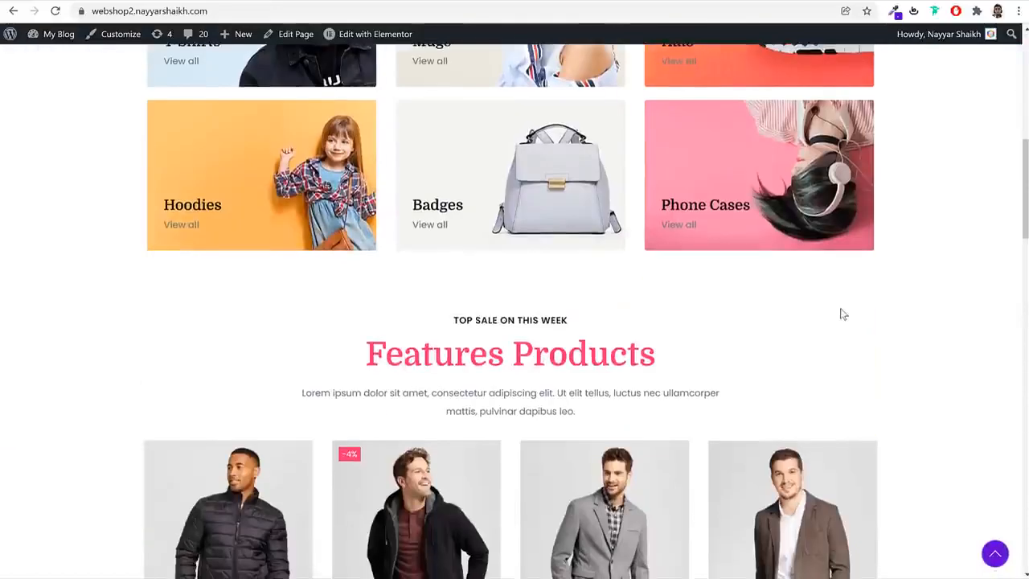
pyautogui.scroll(-16, 843, 314)
pyautogui.scroll(14, 869, 325)
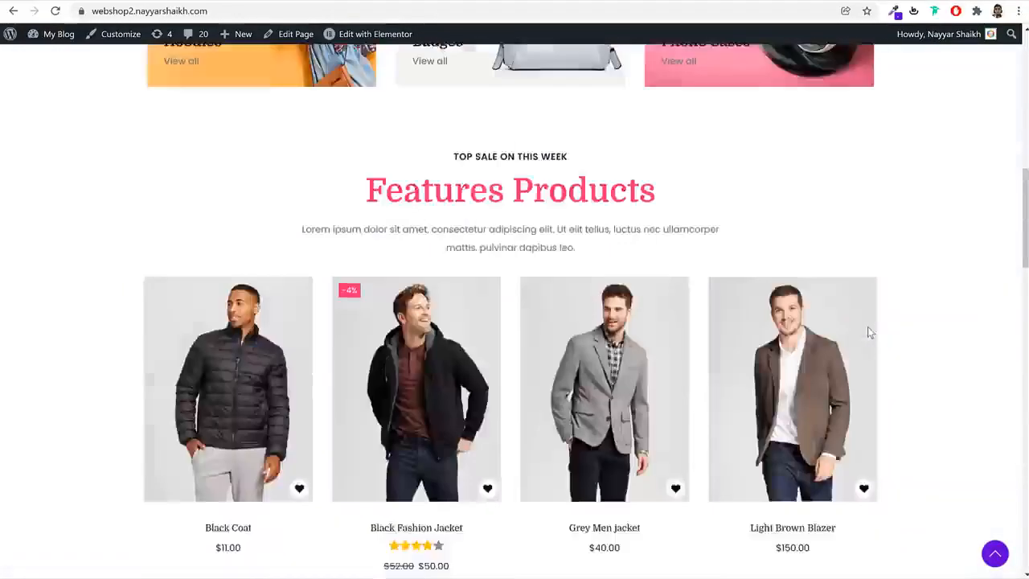
pyautogui.scroll(7, 868, 327)
pyautogui.moveTo(143, 165); pyautogui.dragTo(365, 296)
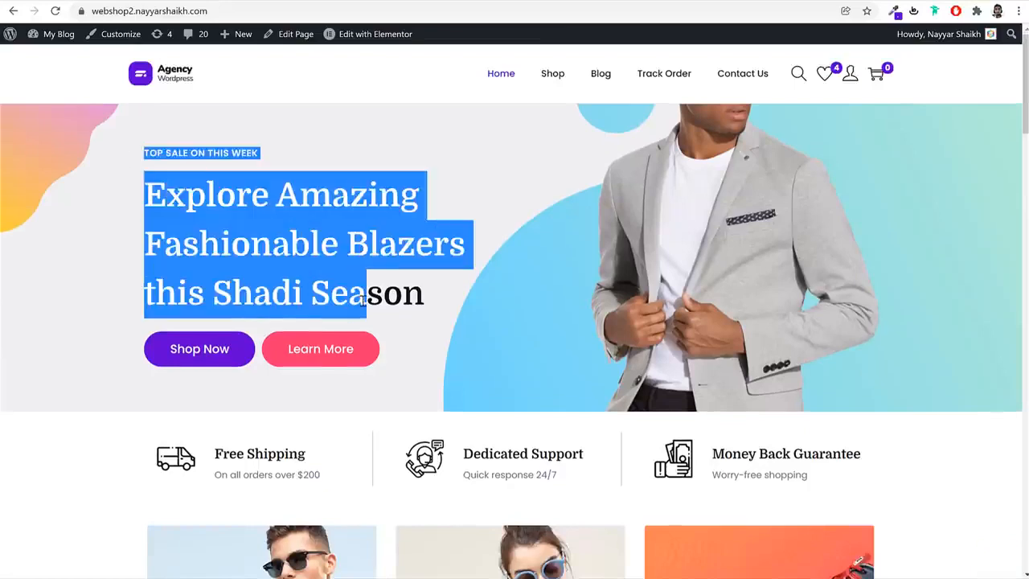
pyautogui.click(400, 326)
pyautogui.scroll(-3, 400, 326)
pyautogui.moveTo(219, 258); pyautogui.dragTo(530, 296)
pyautogui.scroll(-5, 531, 296)
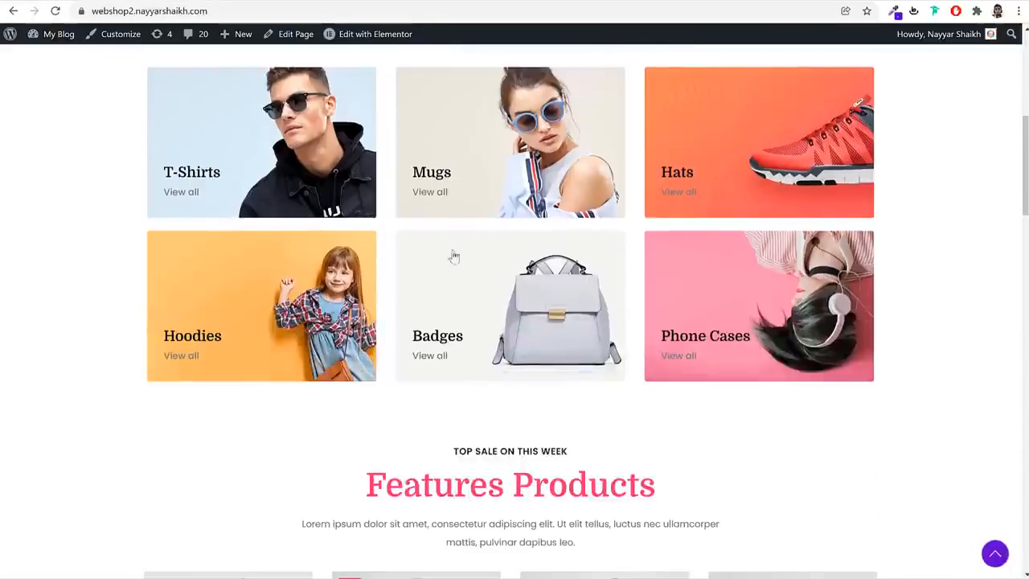
pyautogui.scroll(-11, 452, 258)
pyautogui.scroll(-4, 599, 294)
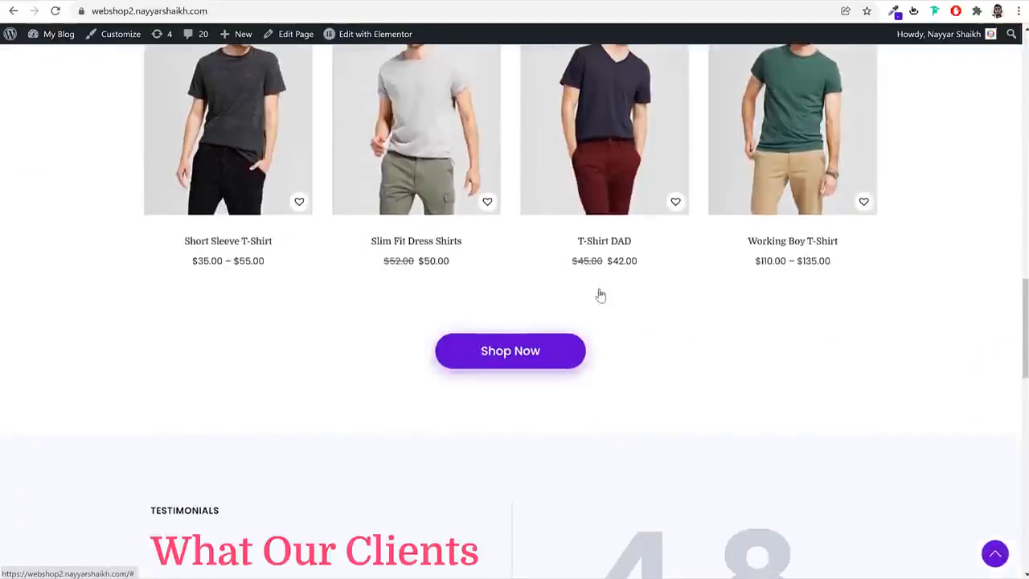
pyautogui.scroll(20, 599, 294)
pyautogui.click(505, 212)
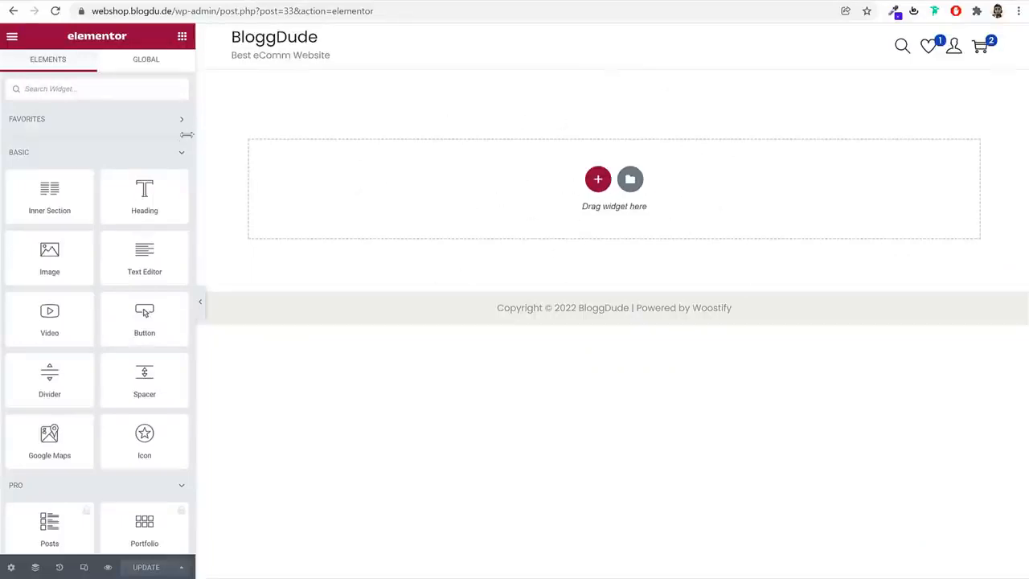
# Compare the demo shop's hero banner and add a section with two equal columns to the empty Home page
pyautogui.scroll(-20, 146, 313)
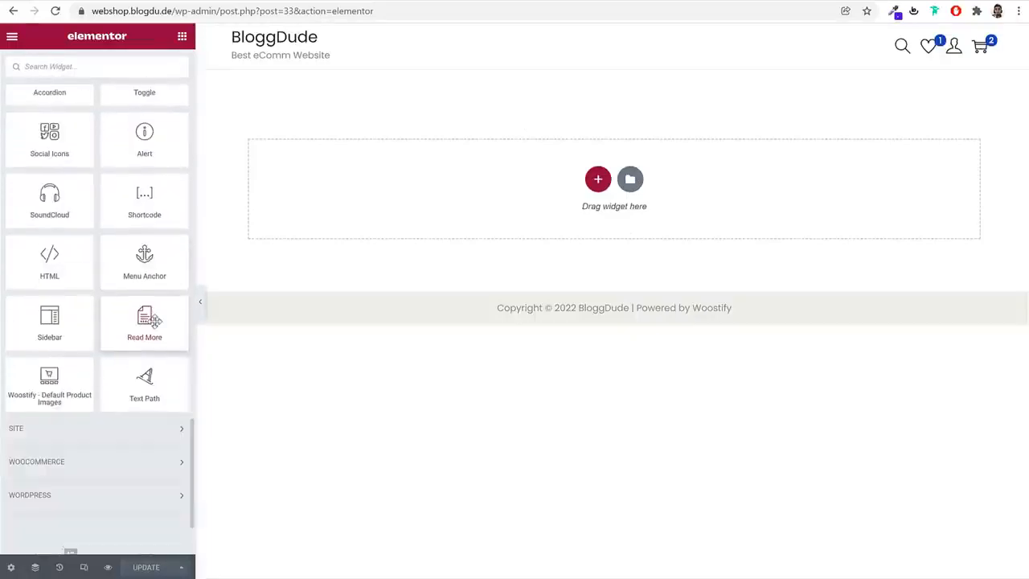
pyautogui.scroll(20, 154, 320)
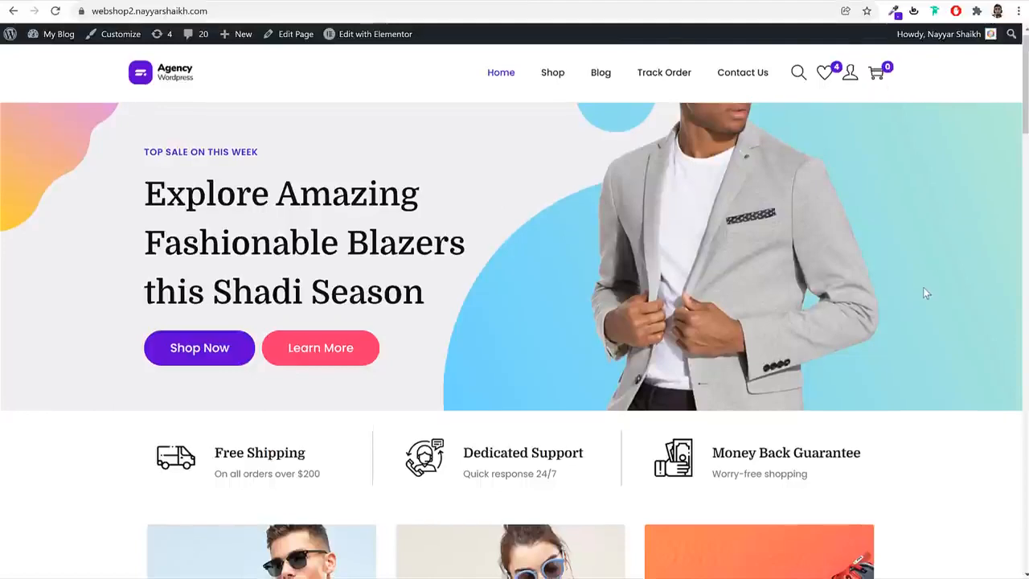
pyautogui.scroll(-10, 923, 287)
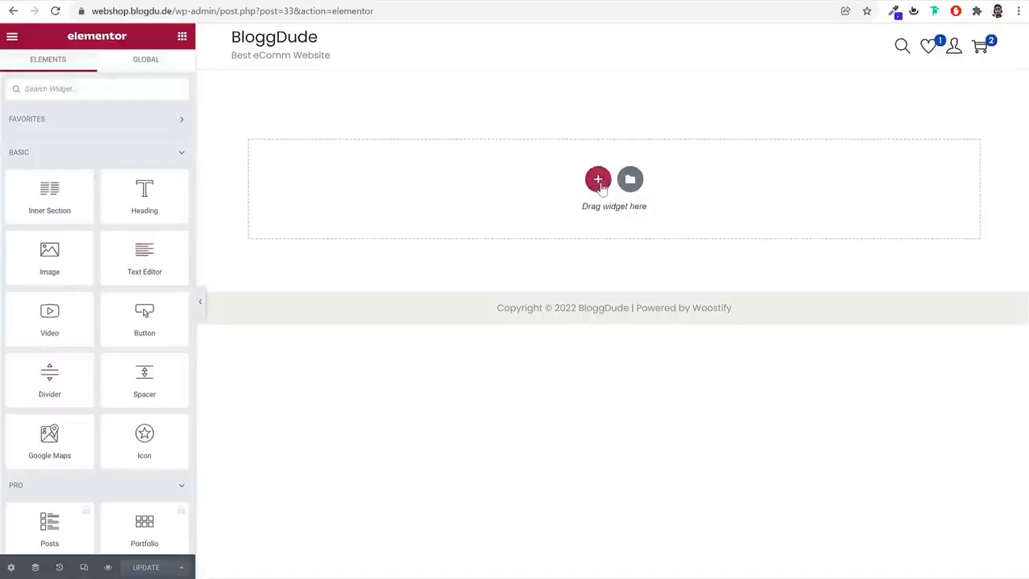
pyautogui.click(595, 182)
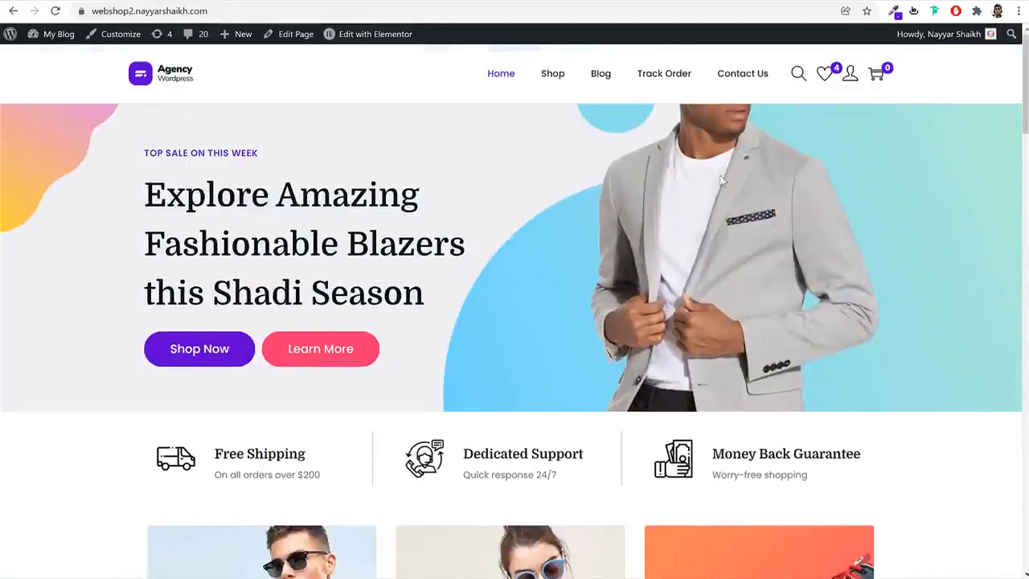
pyautogui.moveTo(169, 166); pyautogui.dragTo(402, 332)
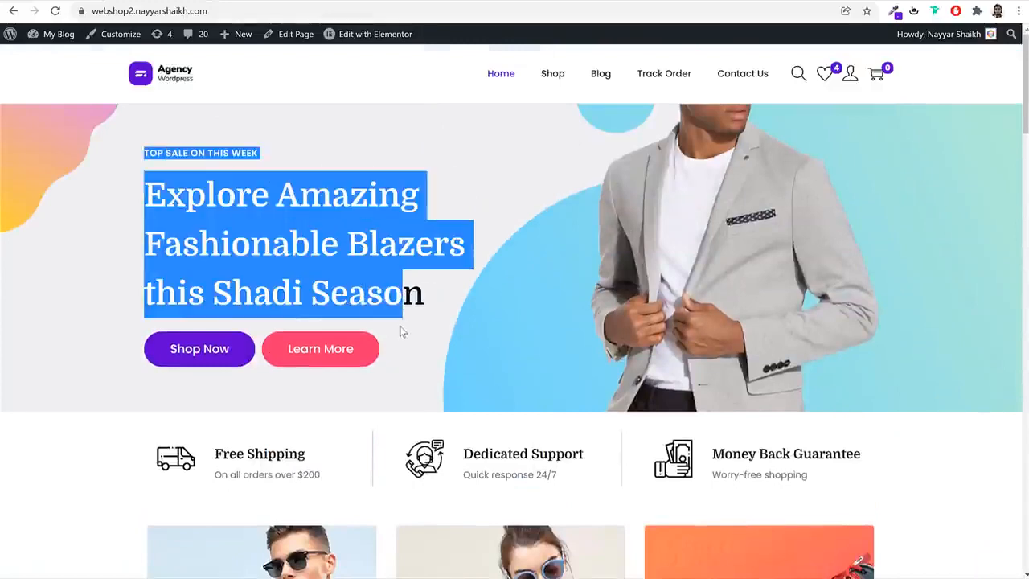
pyautogui.click(435, 332)
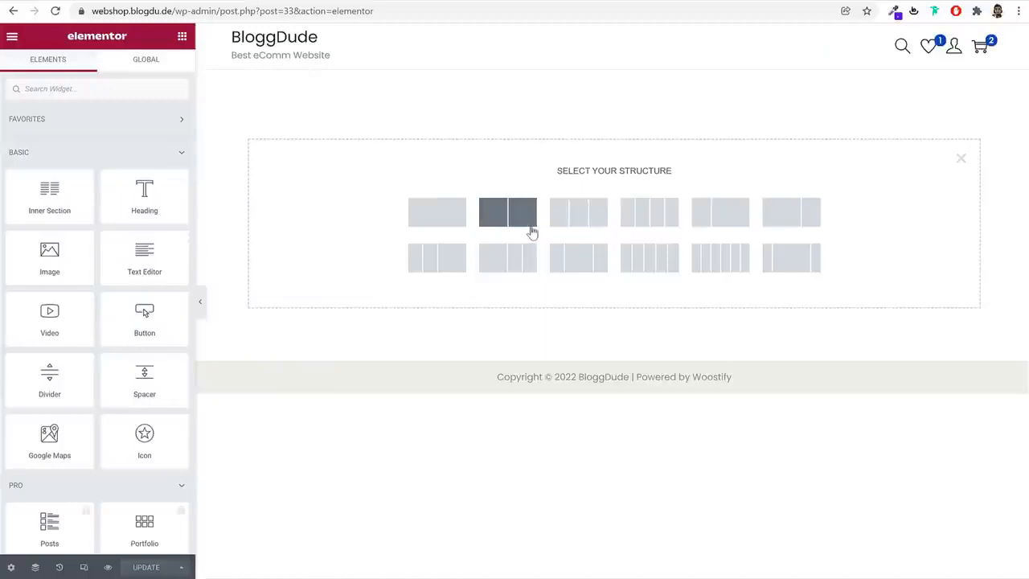
pyautogui.click(532, 232)
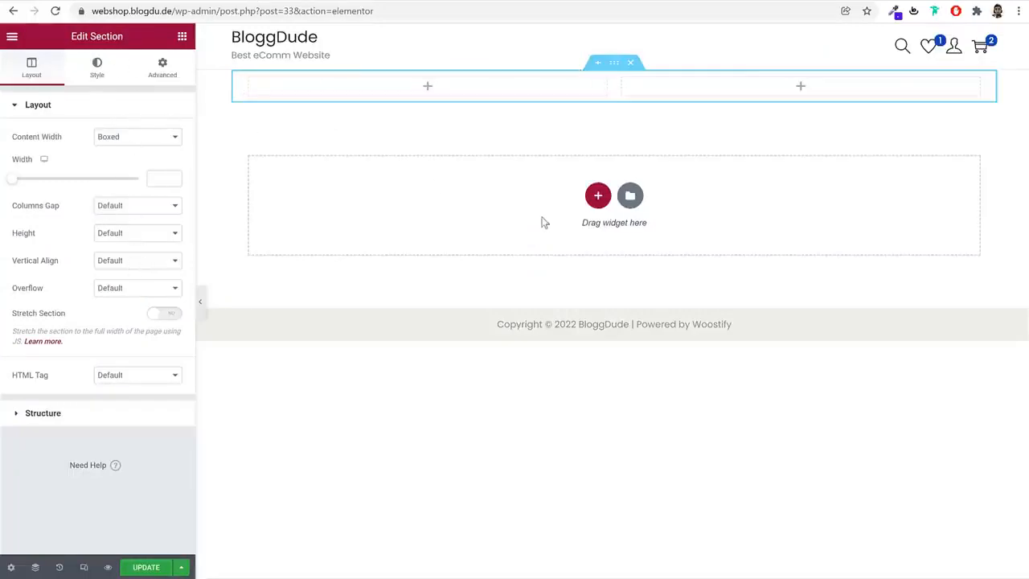
# Place a Button widget in the section's left column and look over its content and advanced settings
pyautogui.click(183, 39)
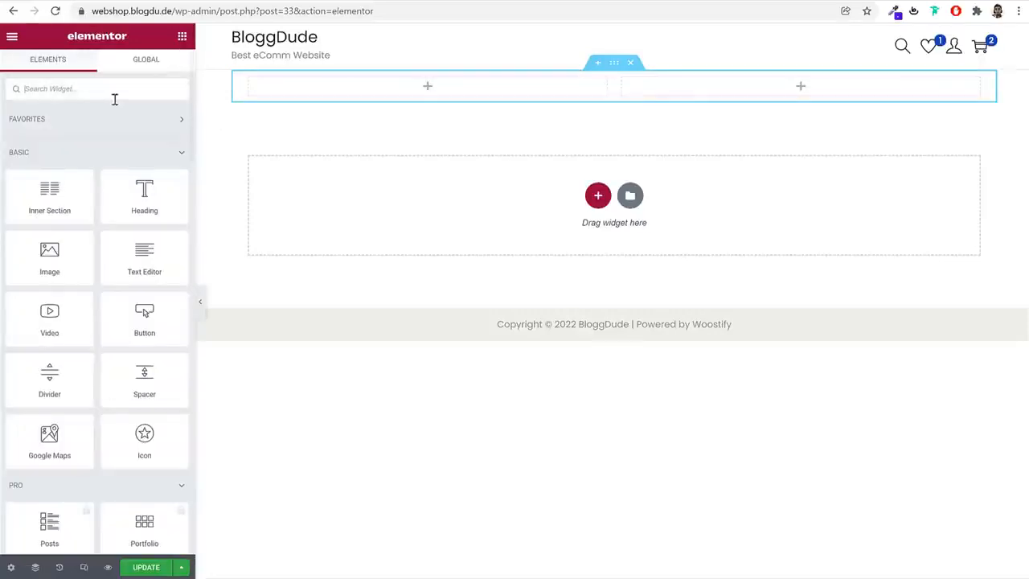
pyautogui.scroll(-5, 121, 258)
pyautogui.scroll(5, 143, 311)
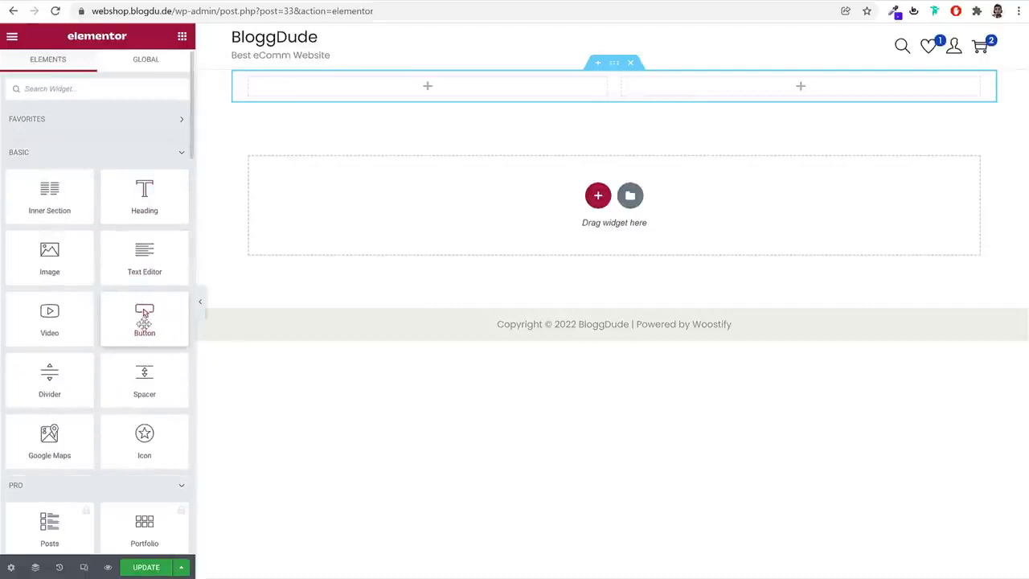
pyautogui.moveTo(145, 320); pyautogui.dragTo(370, 100)
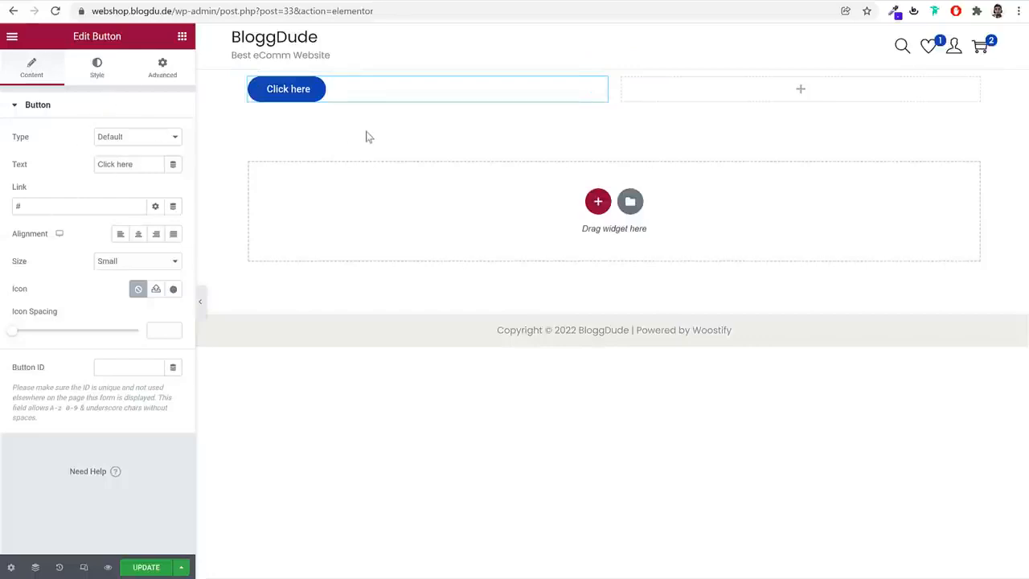
pyautogui.click(97, 67)
pyautogui.click(181, 75)
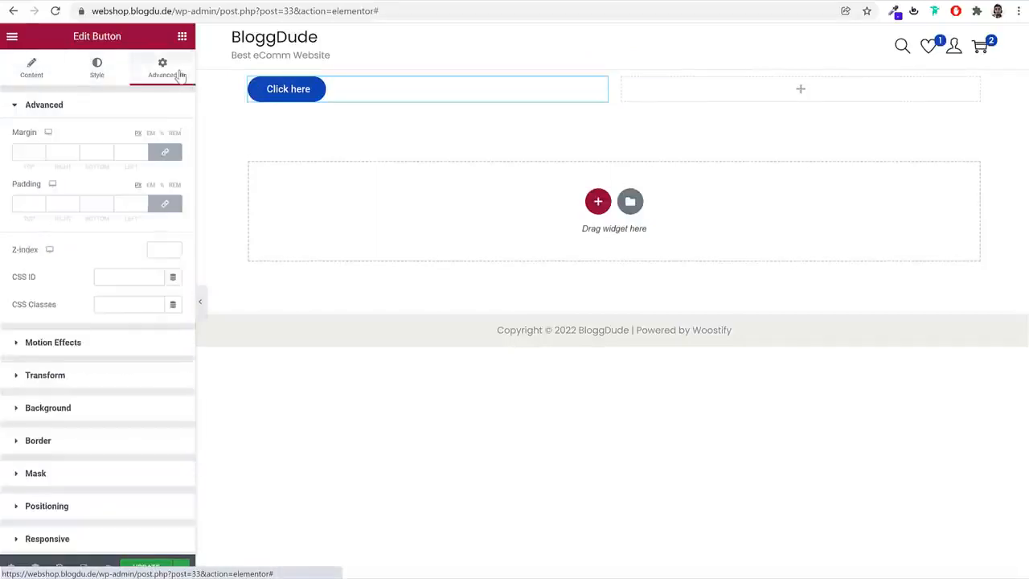
pyautogui.click(33, 73)
pyautogui.moveTo(151, 161); pyautogui.dragTo(70, 164)
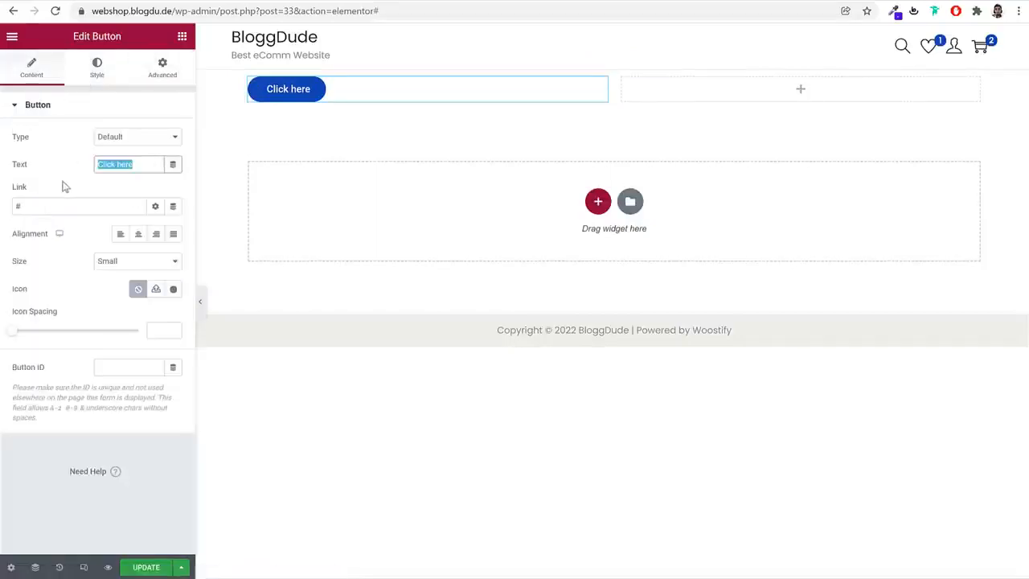
# Give the button a gradient background with light cyan as its first color, and look over its advanced settings
pyautogui.click(104, 77)
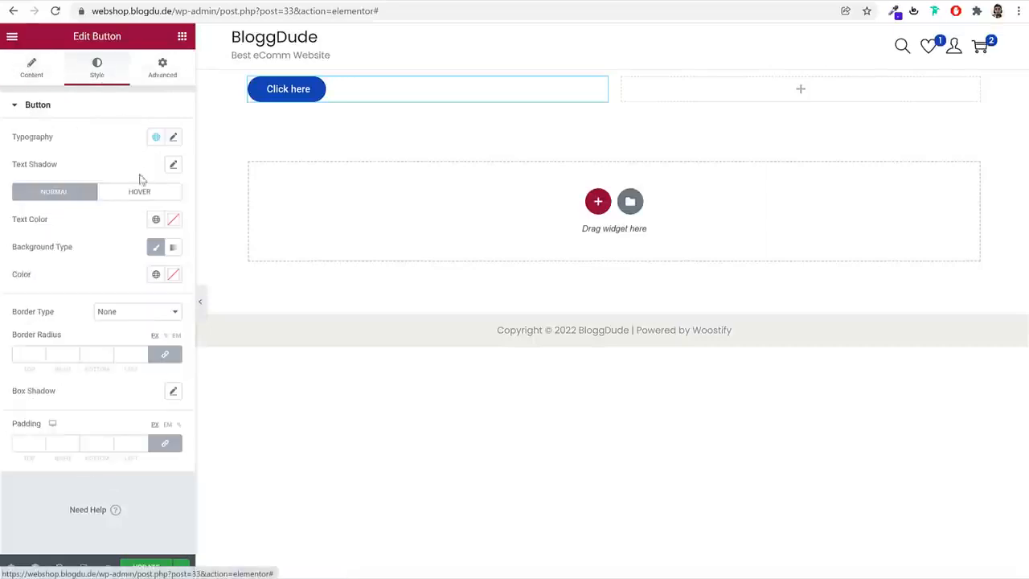
pyautogui.click(175, 248)
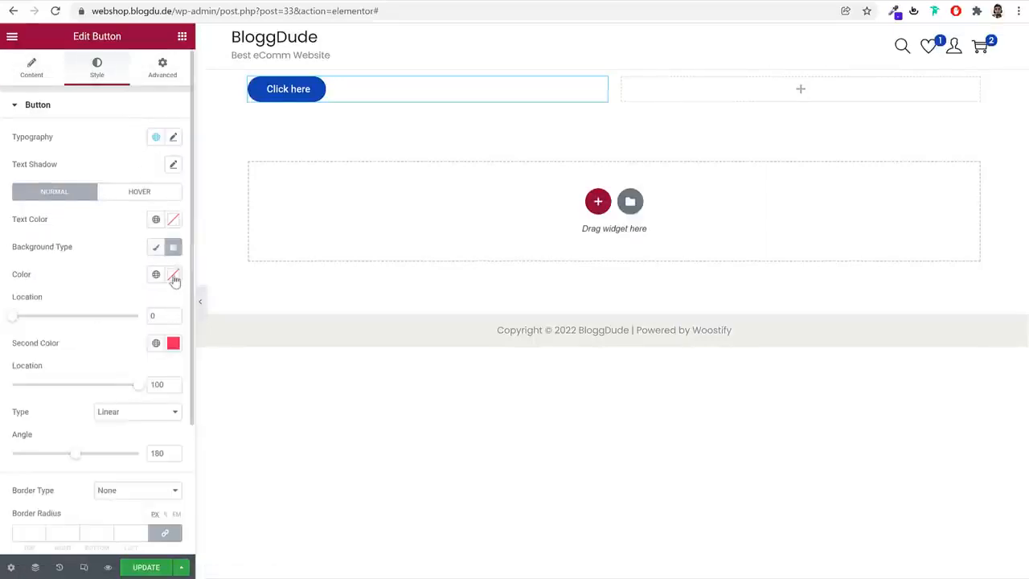
pyautogui.click(173, 275)
pyautogui.moveTo(50, 325); pyautogui.dragTo(48, 306)
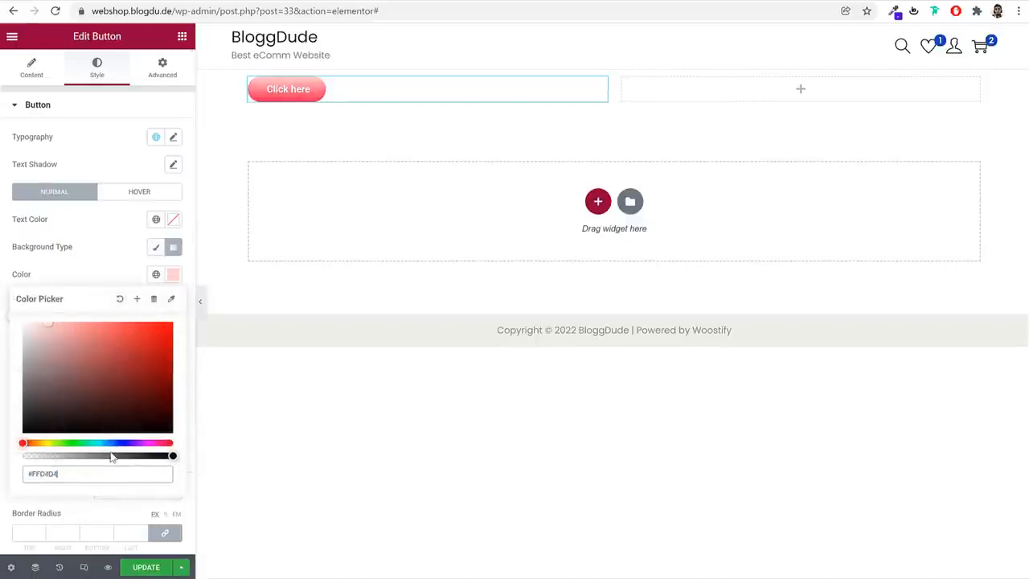
pyautogui.moveTo(108, 443); pyautogui.dragTo(97, 443)
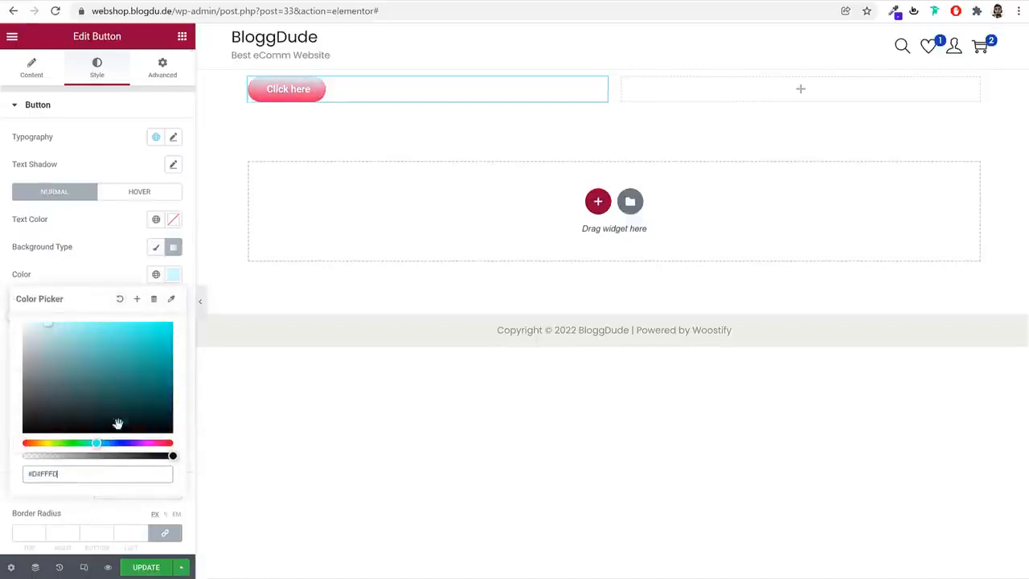
pyautogui.click(116, 263)
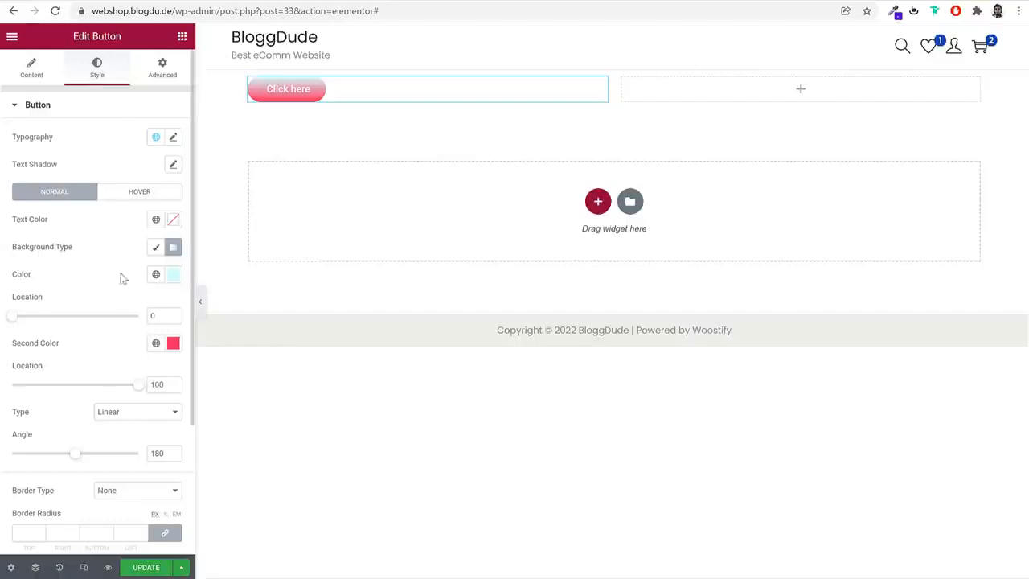
pyautogui.scroll(-2, 142, 346)
pyautogui.scroll(2, 143, 354)
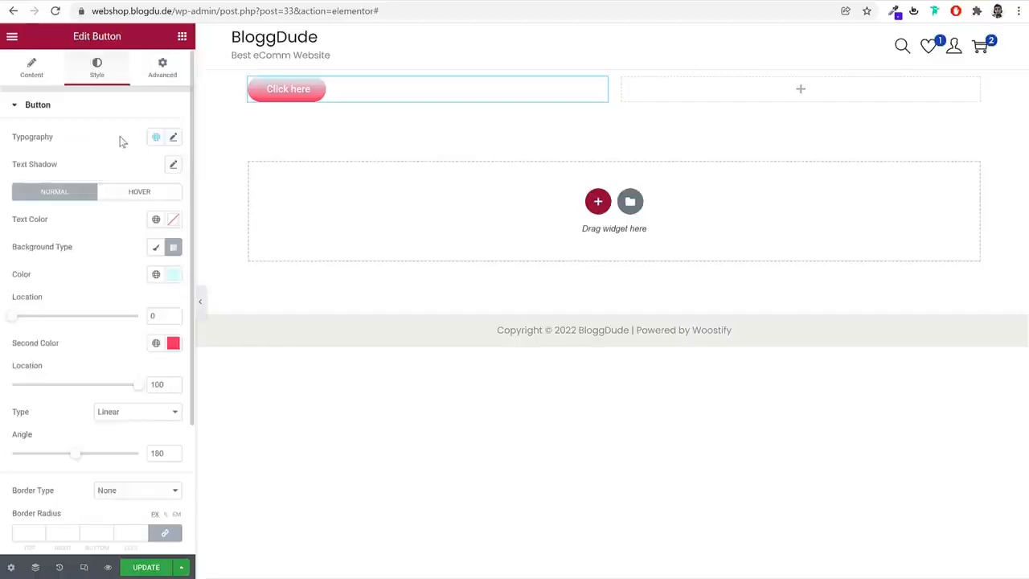
pyautogui.click(165, 66)
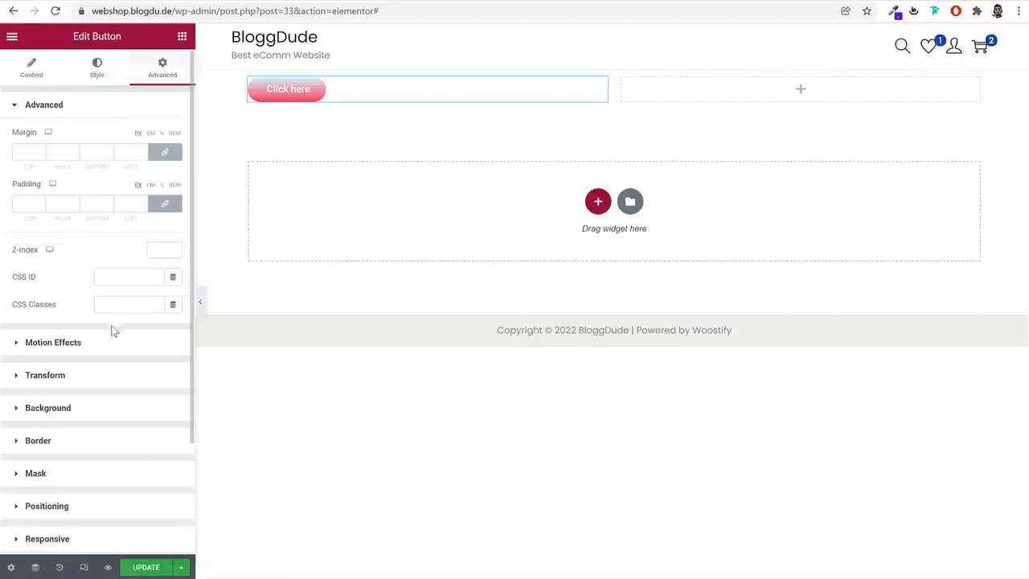
pyautogui.scroll(-2, 131, 388)
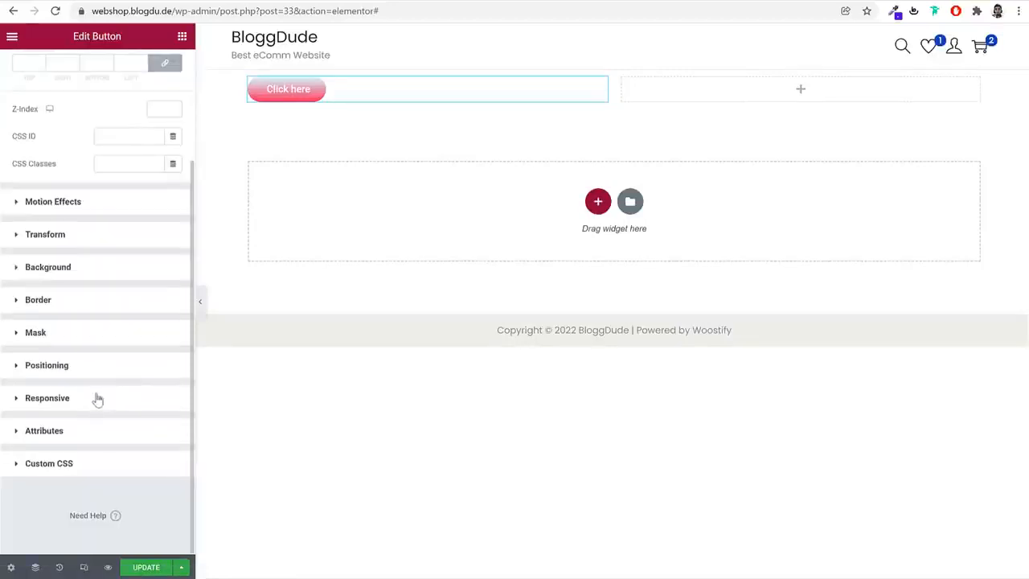
pyautogui.scroll(2, 104, 397)
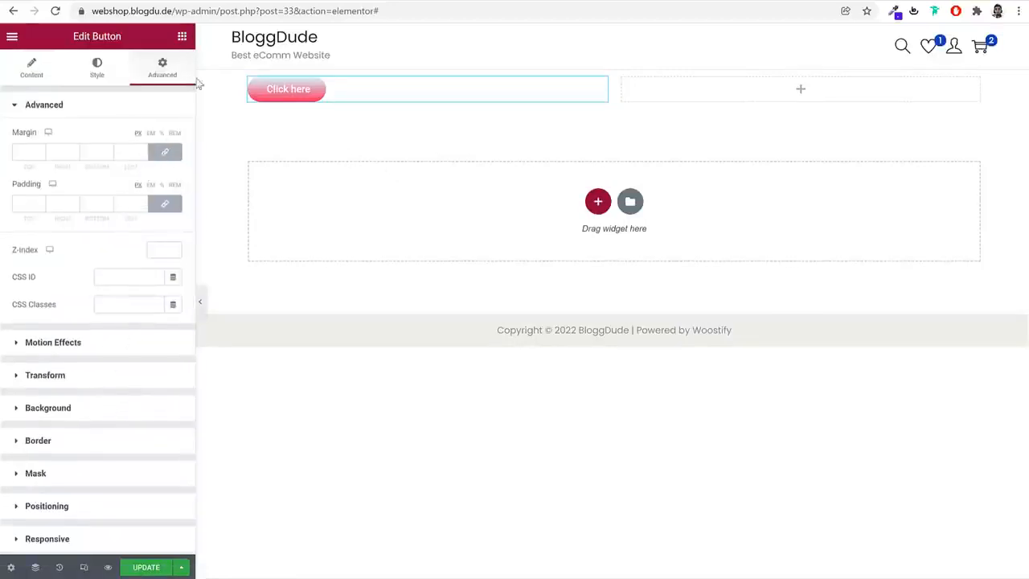
# Place an Icon widget in the right column and replace its star with the person-in-a-ring icon from the icon library
pyautogui.click(182, 39)
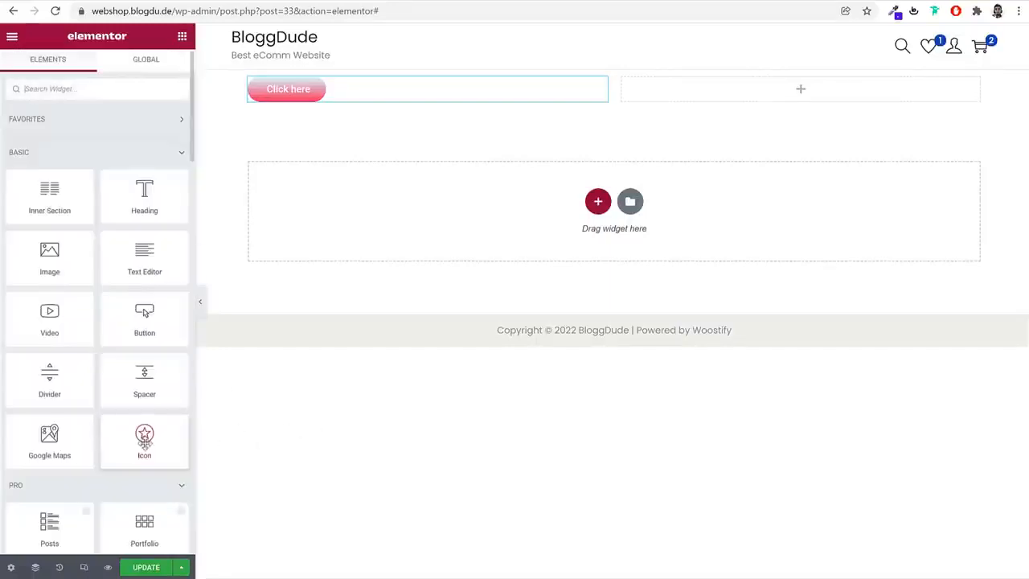
pyautogui.moveTo(145, 438); pyautogui.dragTo(680, 88)
pyautogui.click(70, 190)
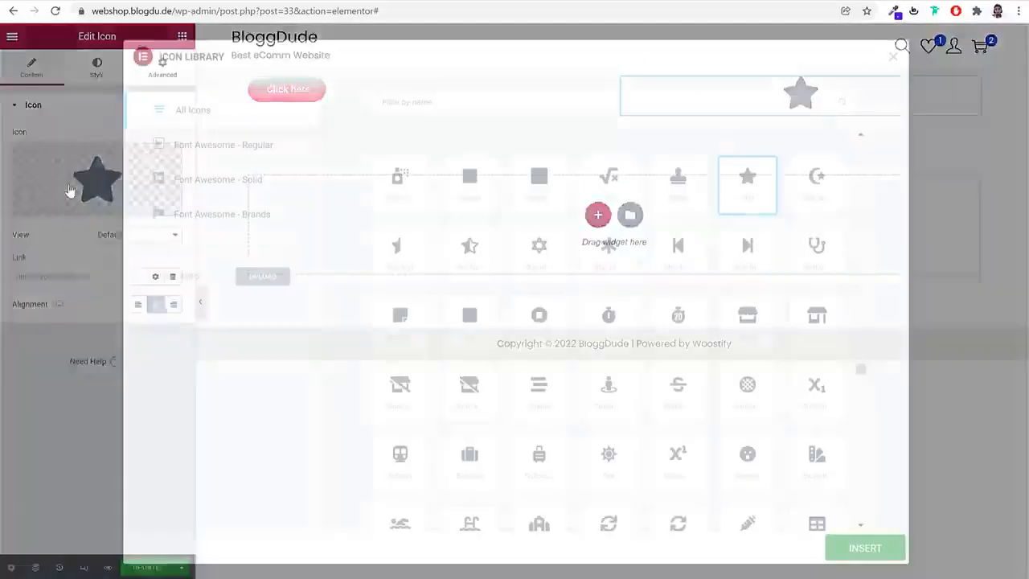
pyautogui.scroll(-2, 638, 309)
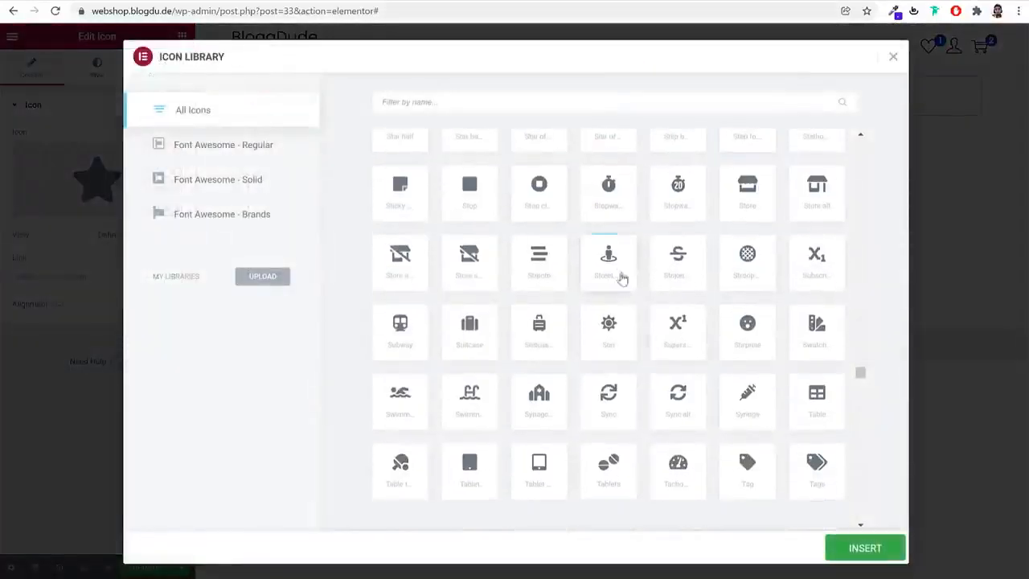
pyautogui.click(618, 273)
pyautogui.click(867, 547)
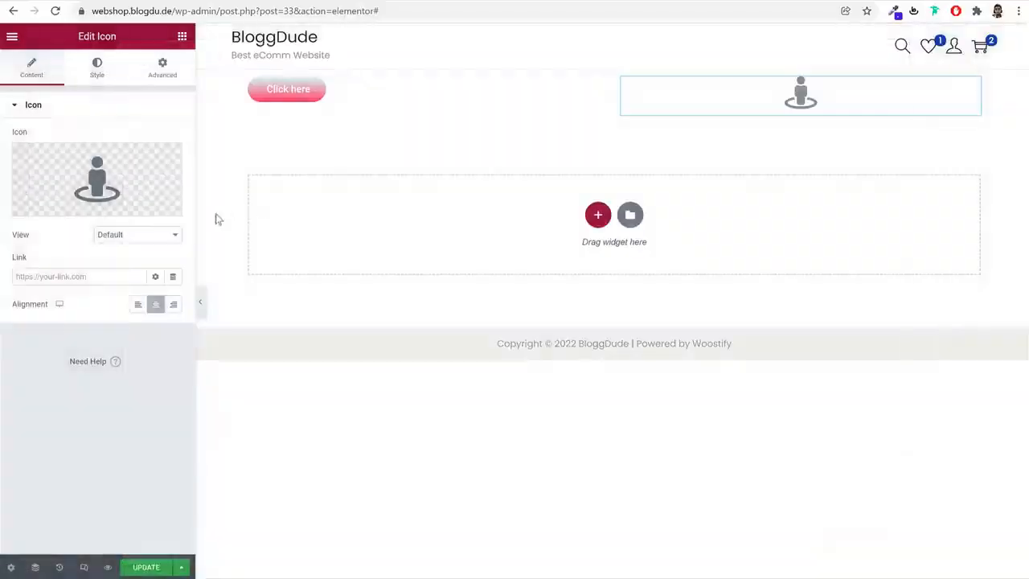
# Try the Stacked view on the icon, then set its view to Framed with a Square shape
pyautogui.click(97, 68)
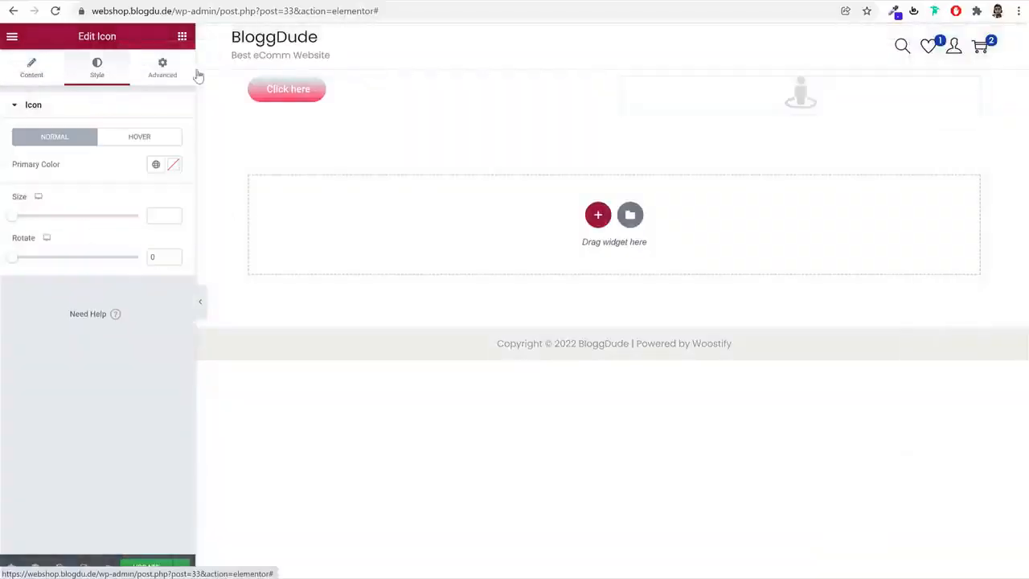
pyautogui.click(37, 66)
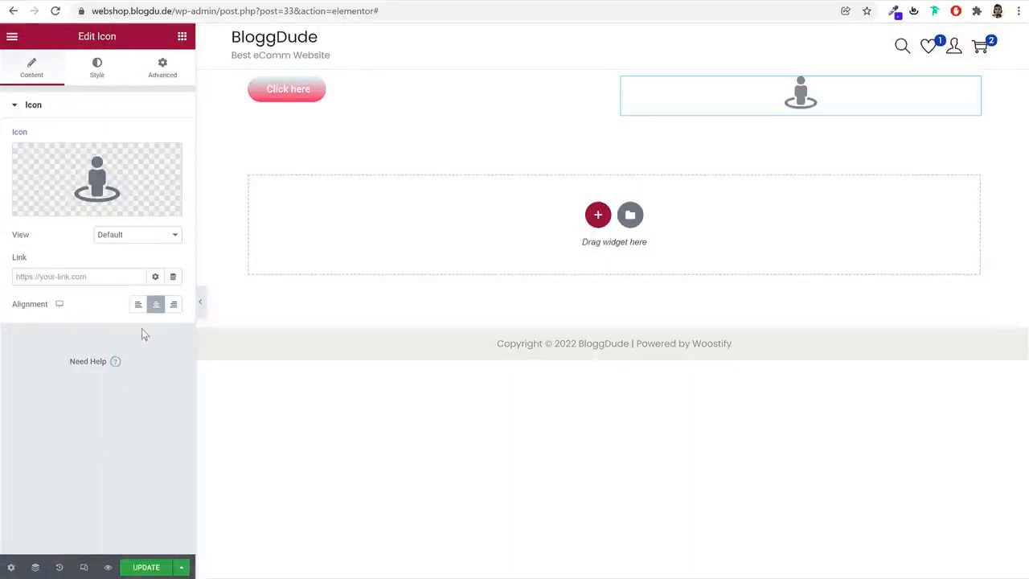
pyautogui.click(126, 236)
pyautogui.click(131, 260)
pyautogui.click(129, 234)
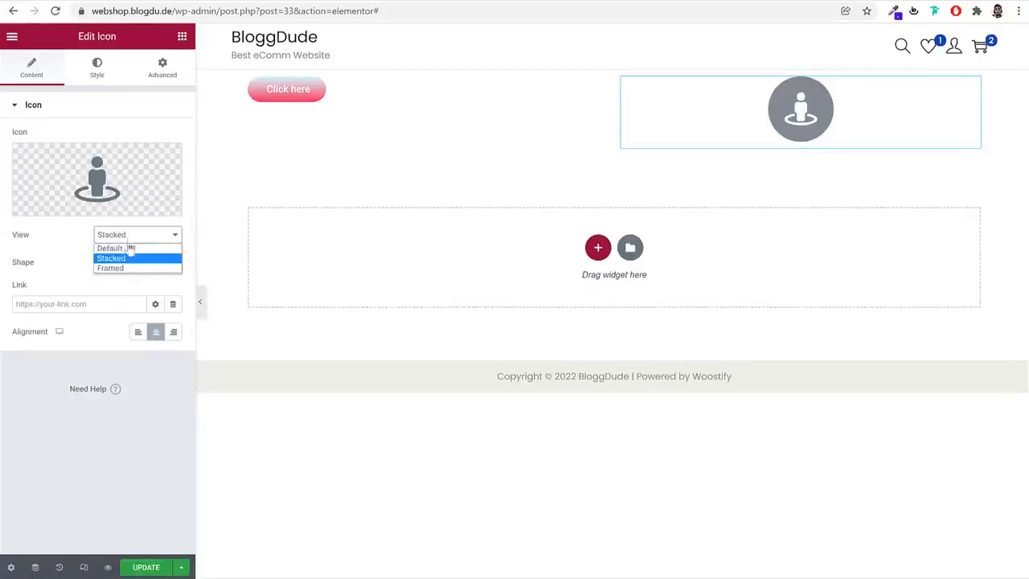
pyautogui.click(132, 266)
pyautogui.click(135, 263)
pyautogui.click(139, 286)
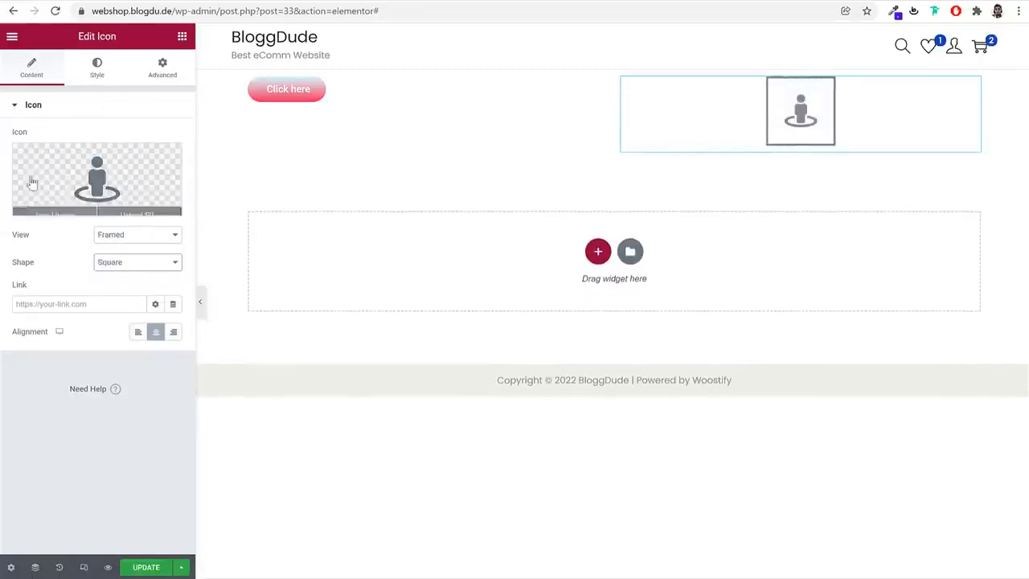
# Look over the icon's style and advanced settings, then delete the two-column section holding the button and icon
pyautogui.click(94, 64)
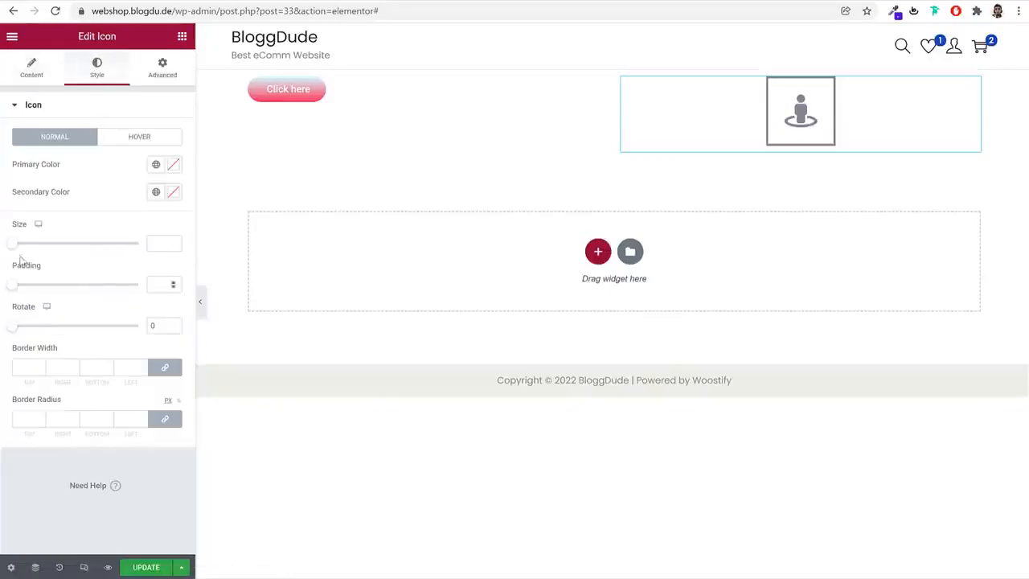
pyautogui.click(162, 68)
pyautogui.scroll(-3, 118, 378)
pyautogui.scroll(3, 117, 382)
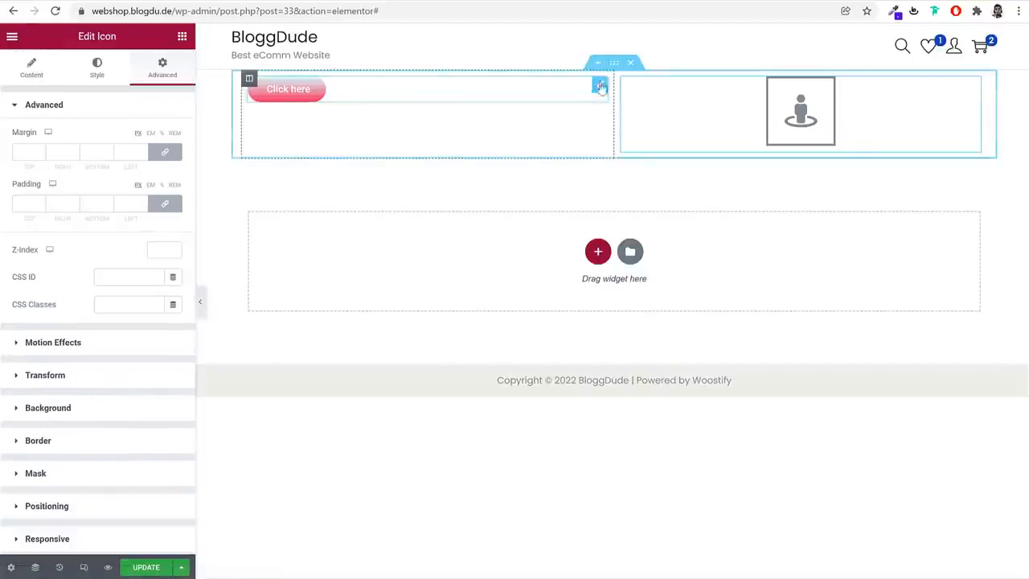
pyautogui.click(630, 64)
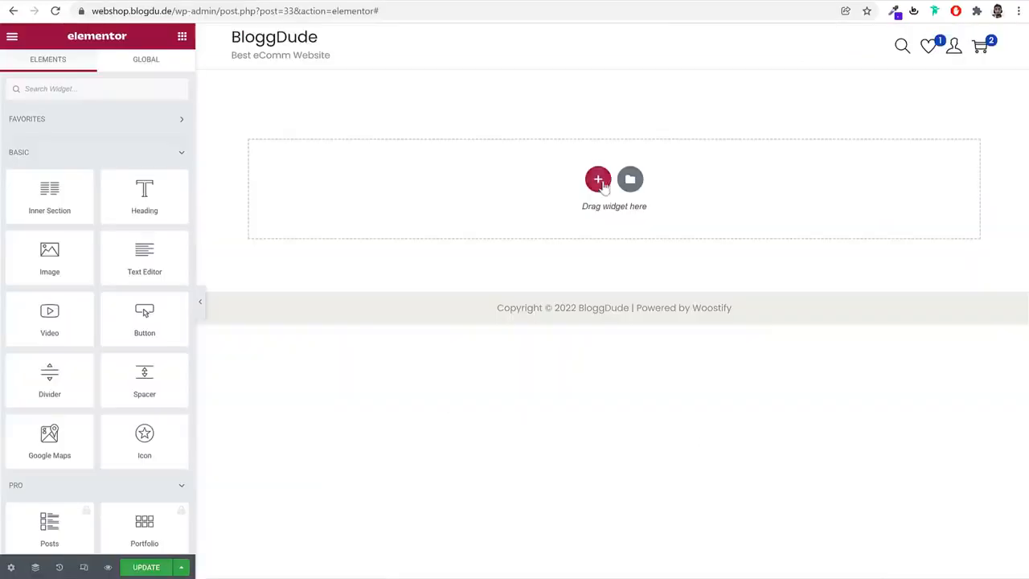
# Add a fresh section with two equal columns for the hero banner and bring up the list of available widgets
pyautogui.click(597, 177)
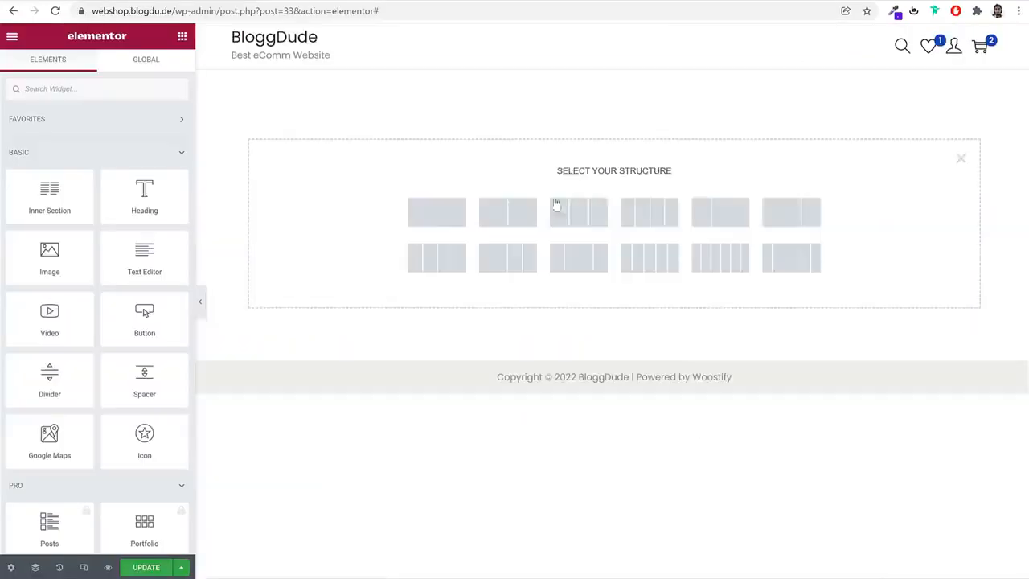
pyautogui.click(509, 218)
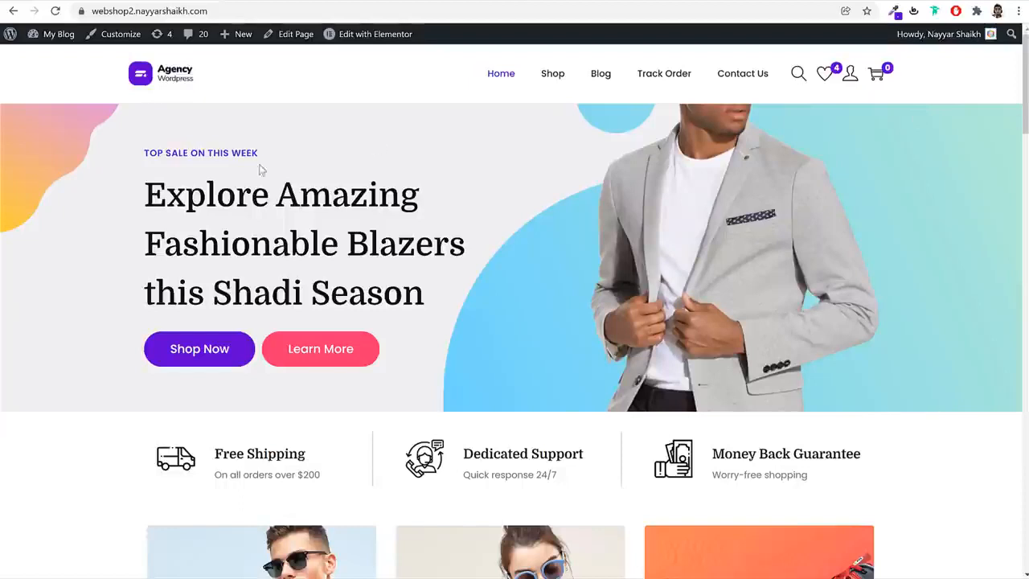
pyautogui.tripleClick(229, 150)
pyautogui.hotkey('ctrl', 'c')
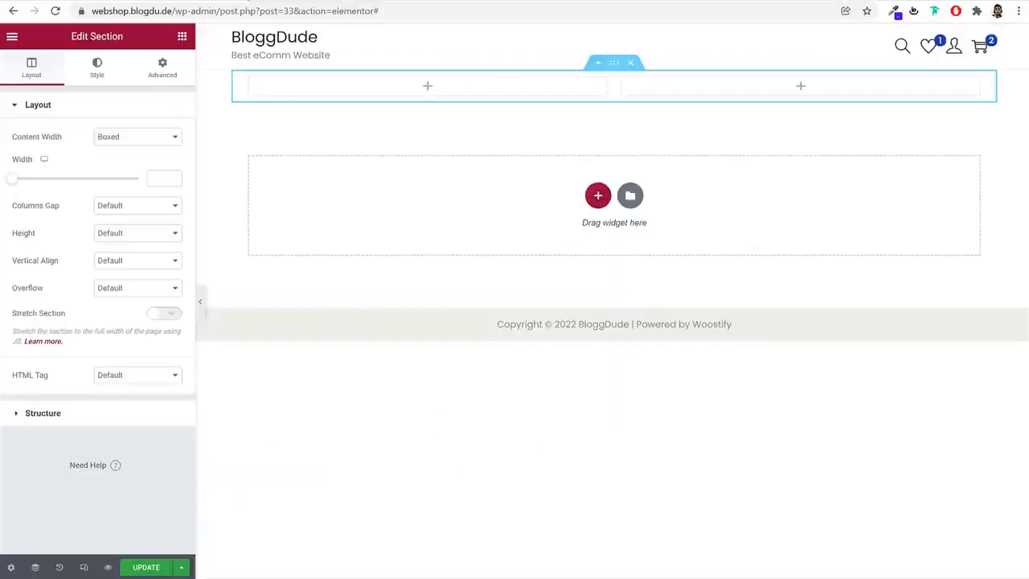
pyautogui.click(183, 38)
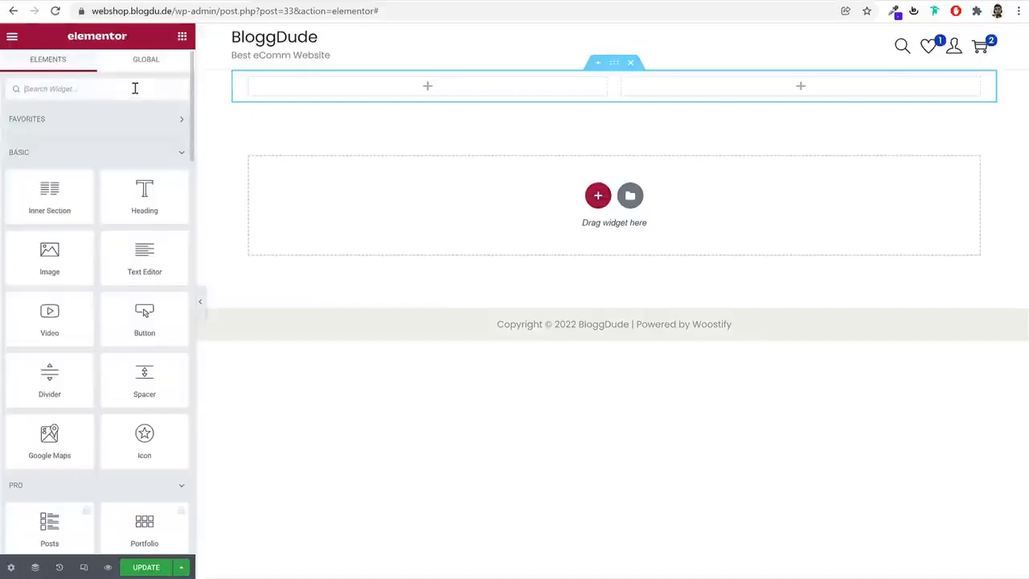
# Add a Heading widget to the hero section's left column and set its title to "TOP SALE ON THIS WEEK"
pyautogui.write('he')
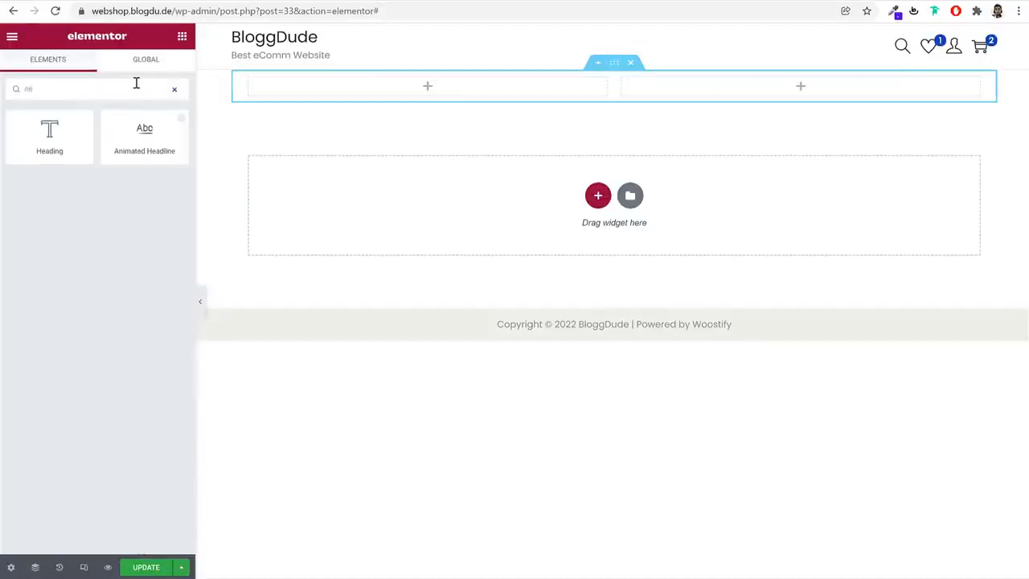
pyautogui.moveTo(41, 140); pyautogui.dragTo(352, 96)
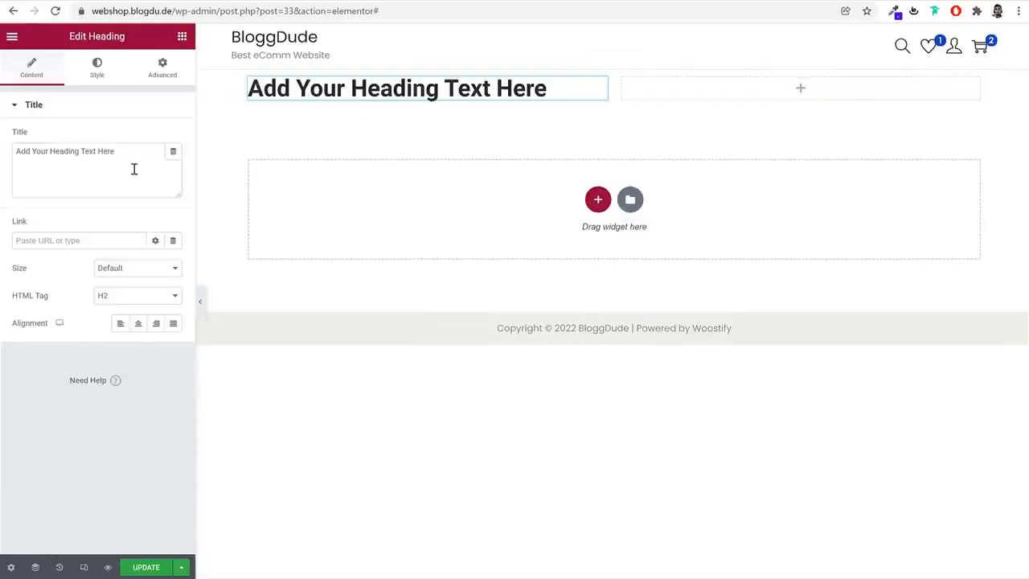
pyautogui.tripleClick(134, 168)
pyautogui.hotkey('ctrl', 'v')
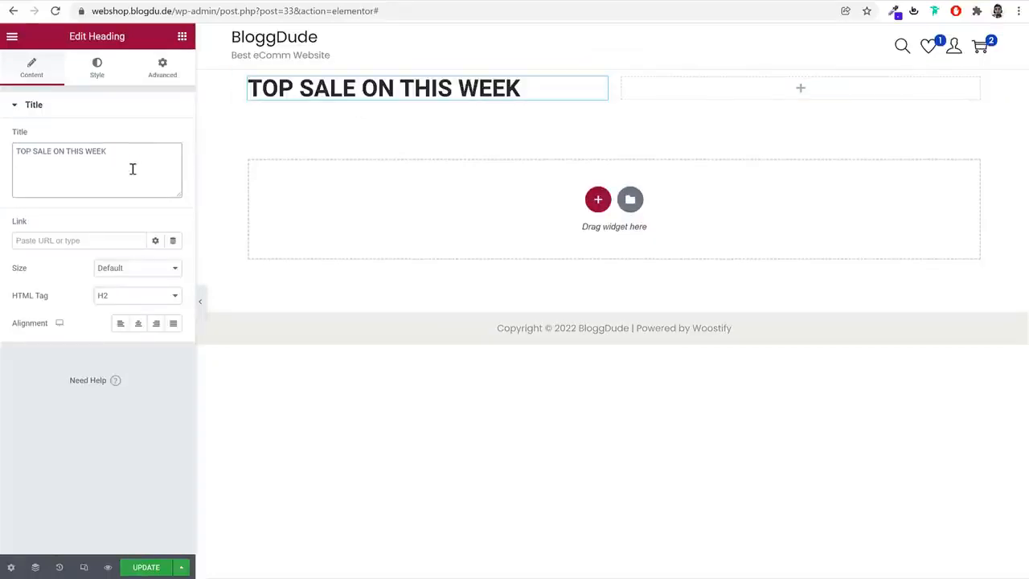
# Inspect the "TOP SALE ON THIS WEEK" tagline on the demo shop and copy its text color code #6001d3
pyautogui.click(98, 74)
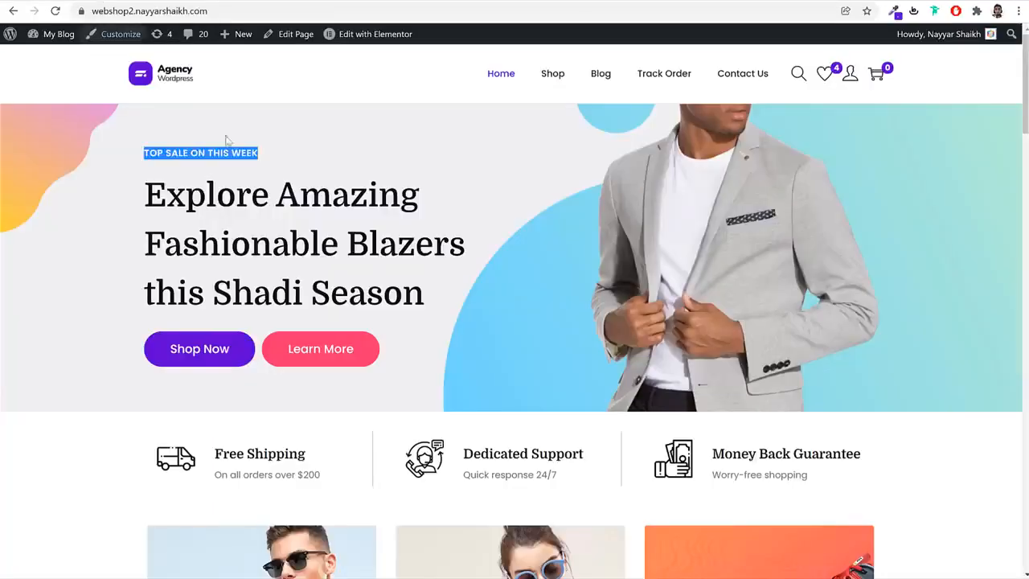
pyautogui.tripleClick(237, 153)
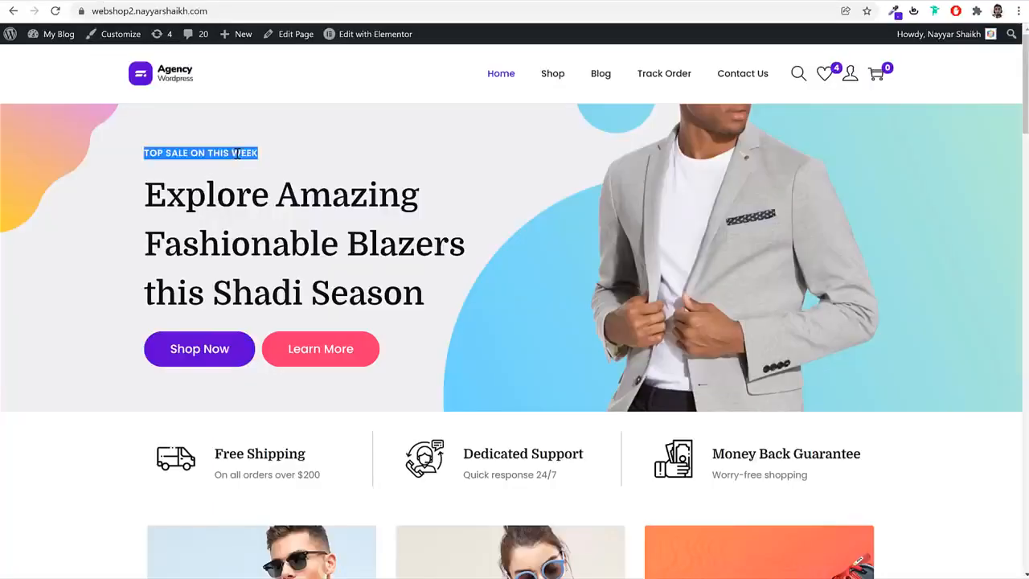
pyautogui.rightClick(238, 153)
pyautogui.click(282, 250)
pyautogui.click(885, 524)
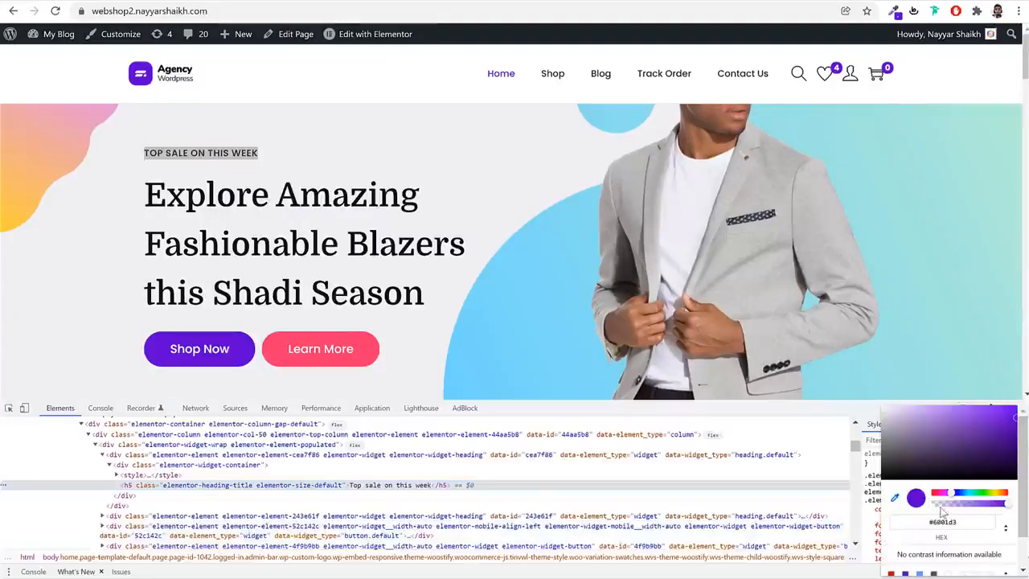
pyautogui.click(943, 522)
pyautogui.hotkey('ctrl', 'c')
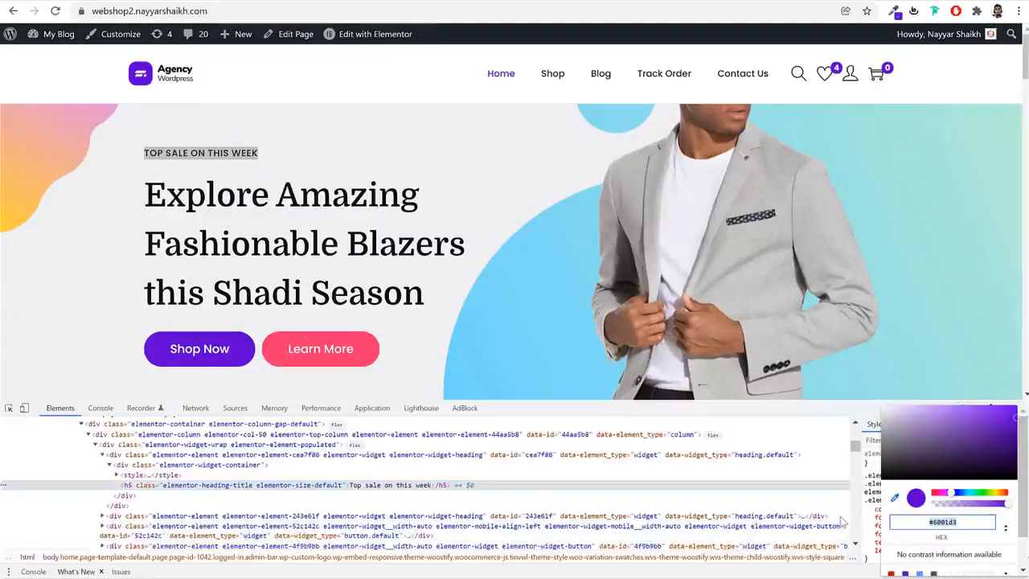
pyautogui.press('Escape')
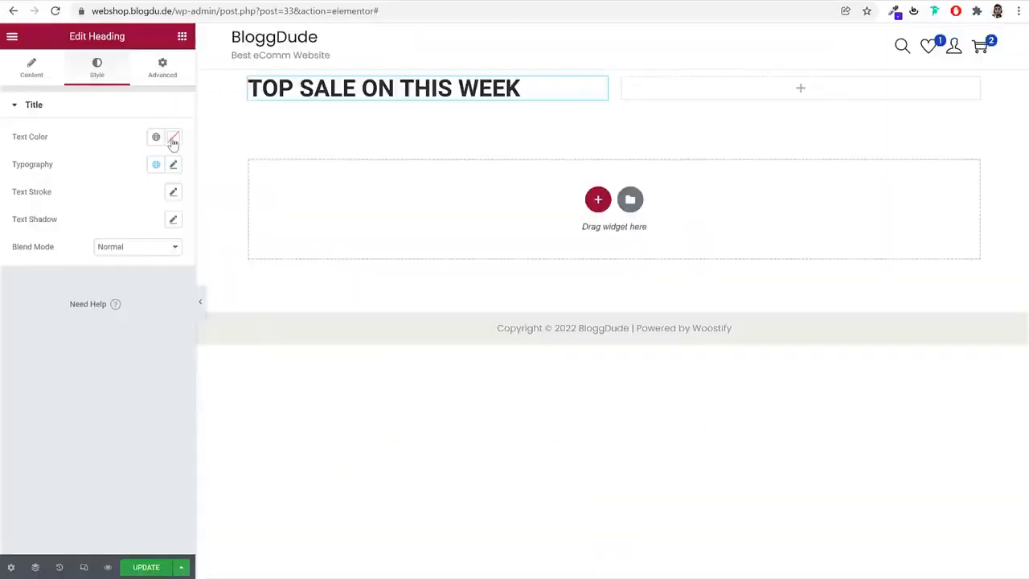
# Apply #6001d3 as the tagline heading's text color and save it as a new global color
pyautogui.click(173, 138)
pyautogui.hotkey('ctrl', 'v')
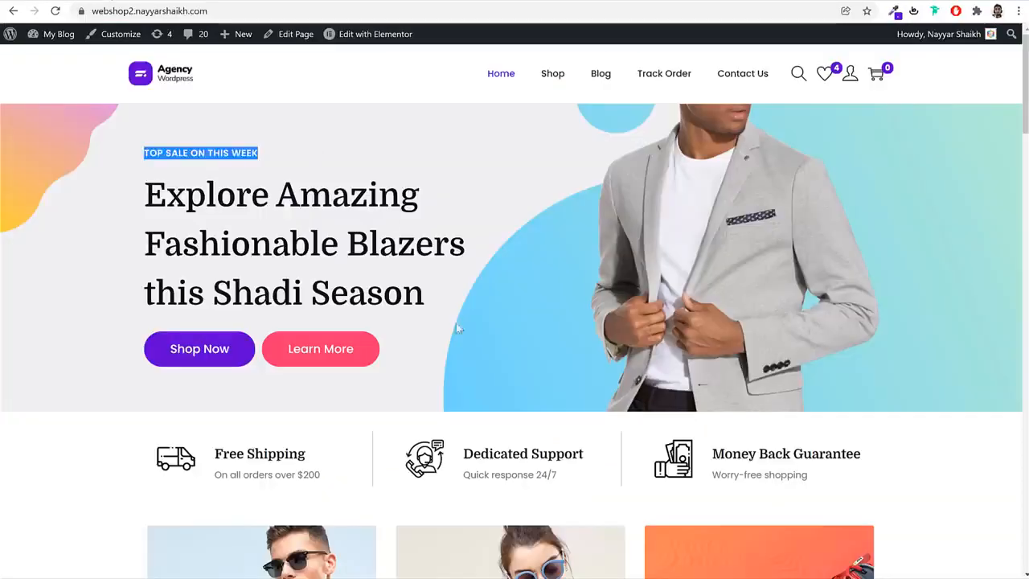
pyautogui.scroll(-20, 456, 326)
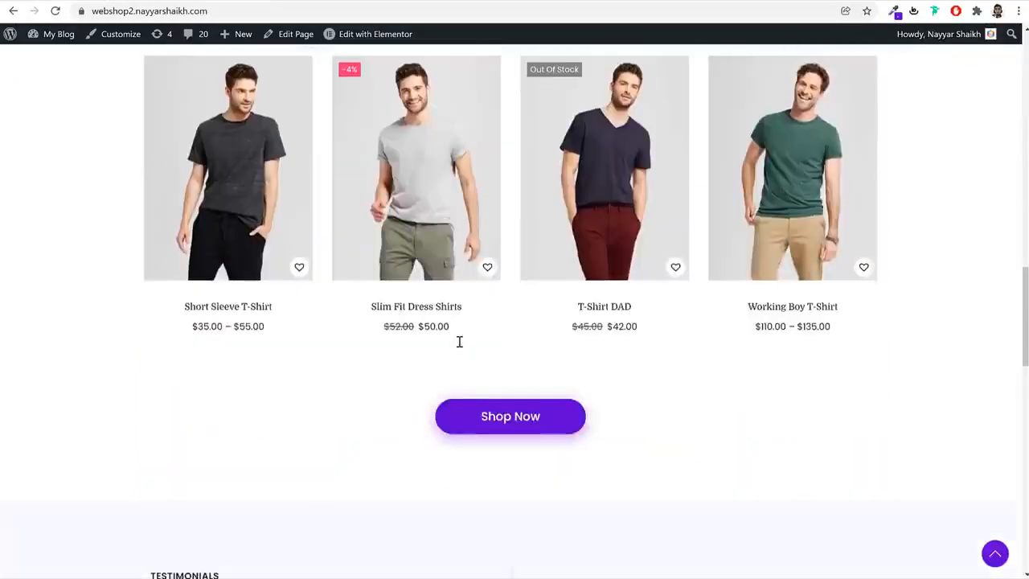
pyautogui.scroll(-4, 459, 342)
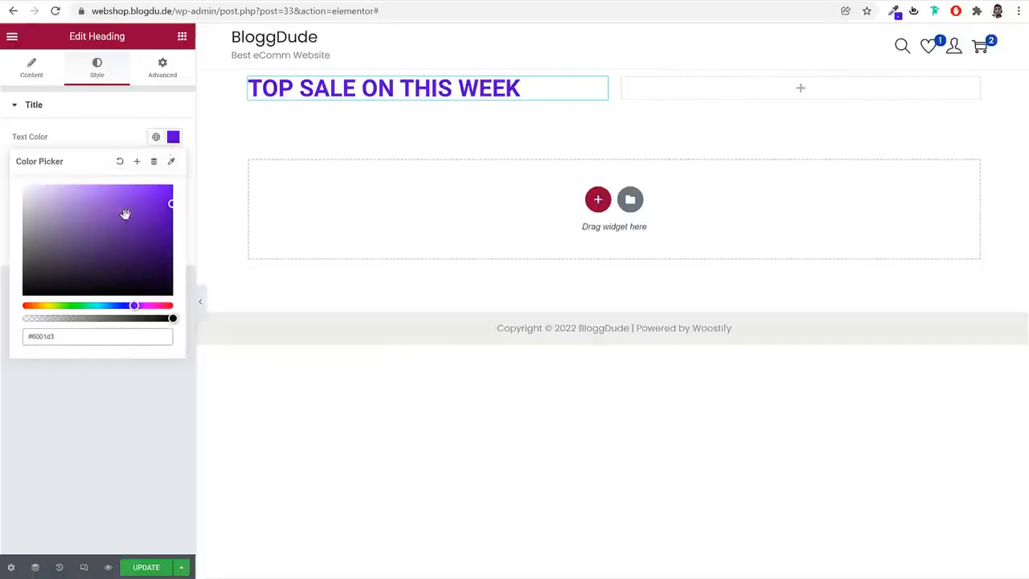
pyautogui.click(136, 160)
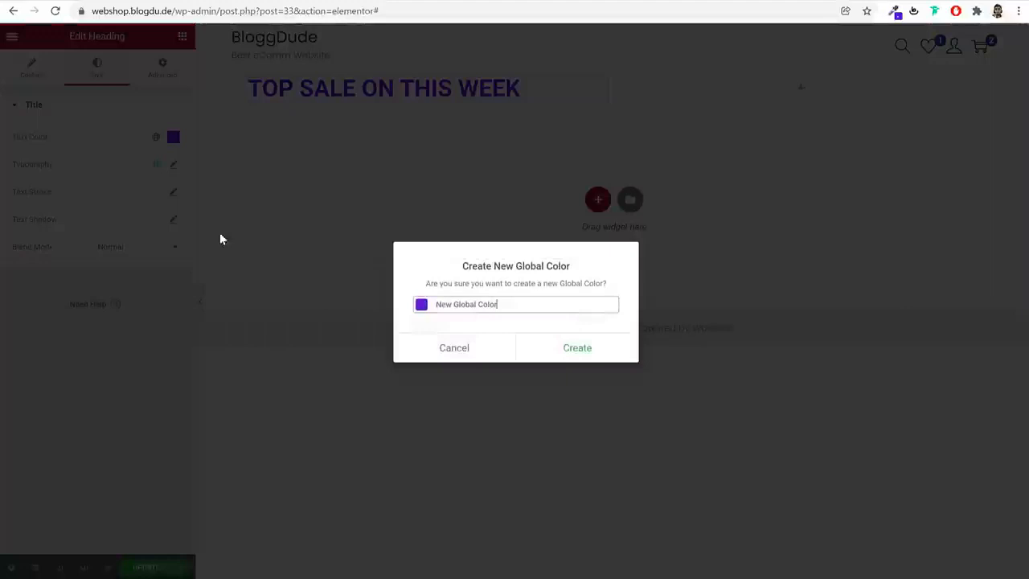
pyautogui.tripleClick(534, 302)
pyautogui.write('Purple')
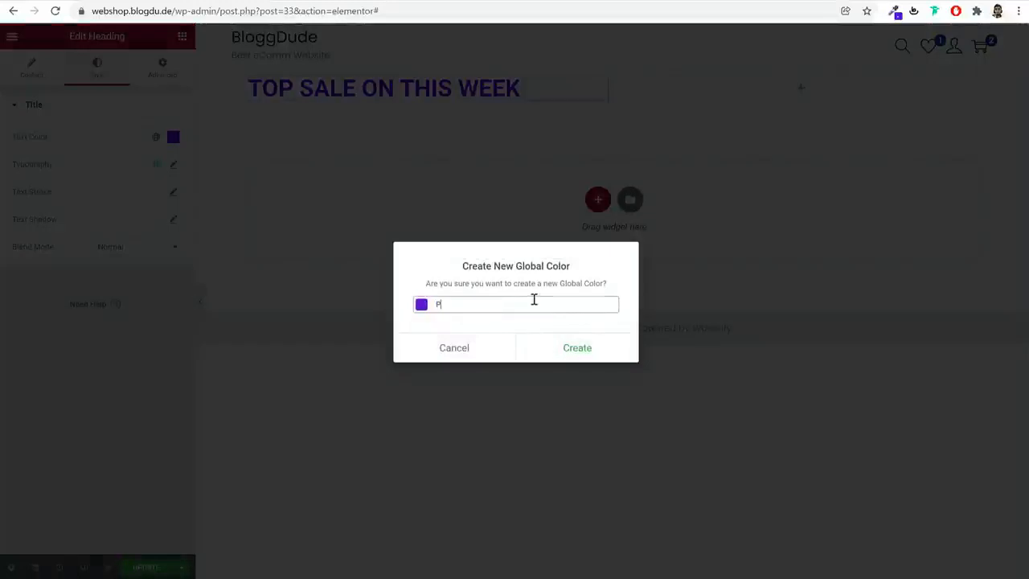
pyautogui.click(574, 347)
# Set the tagline heading's typography to the Poppins font family at a size of 14 px
pyautogui.click(173, 165)
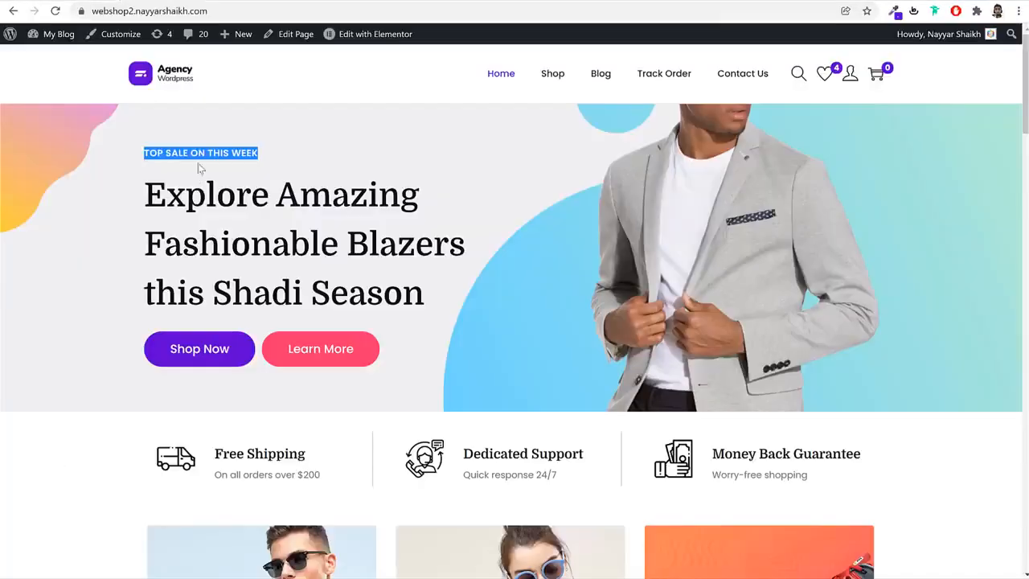
pyautogui.click(186, 151)
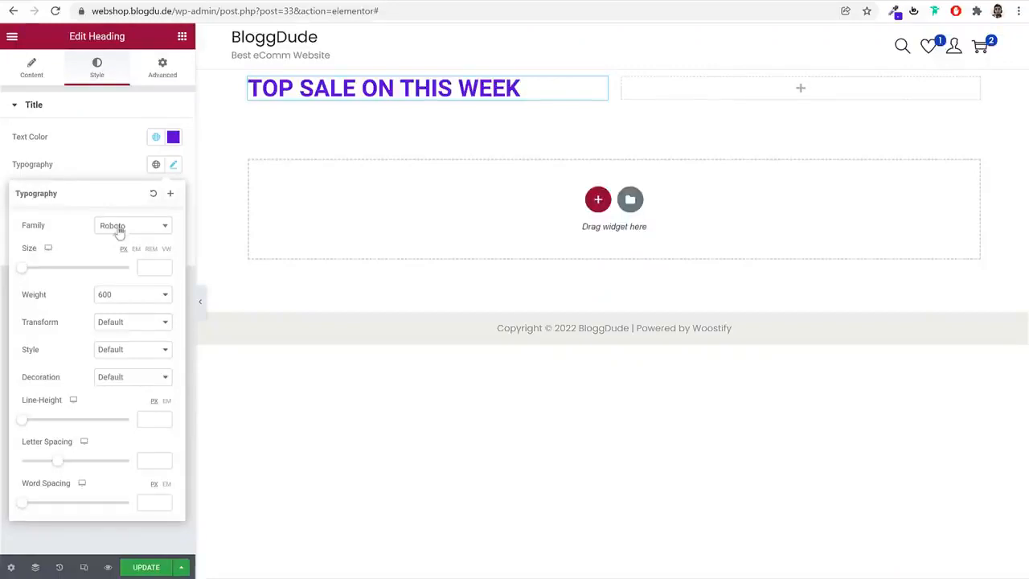
pyautogui.click(121, 231)
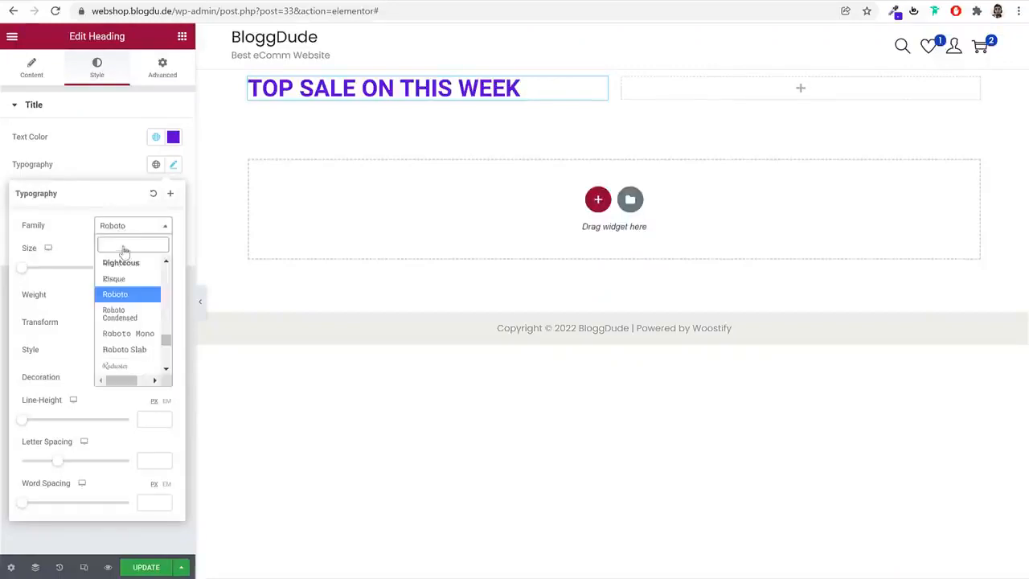
pyautogui.write('poppi')
pyautogui.press('Return')
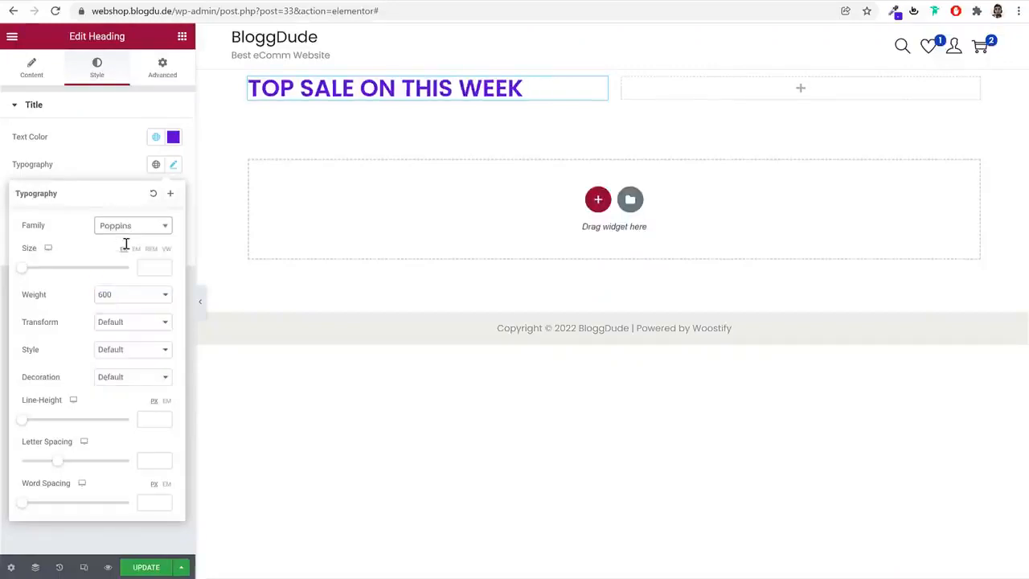
pyautogui.click(148, 268)
pyautogui.write('12')
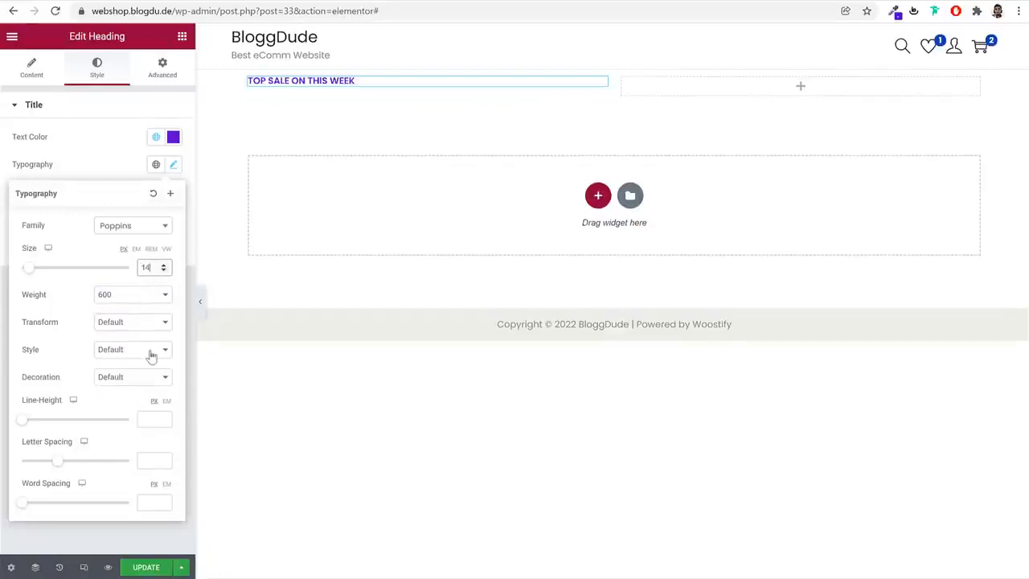
# Compare the tagline with the demo shop and set the heading's letter spacing to 1 px
pyautogui.click(110, 2)
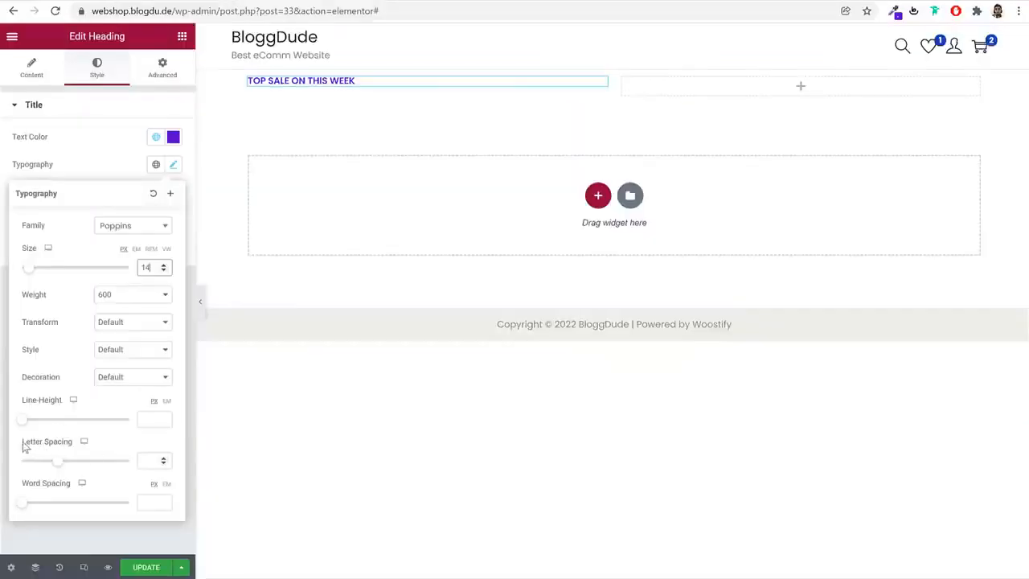
pyautogui.moveTo(23, 443); pyautogui.dragTo(70, 447)
pyautogui.click(141, 464)
pyautogui.write('1')
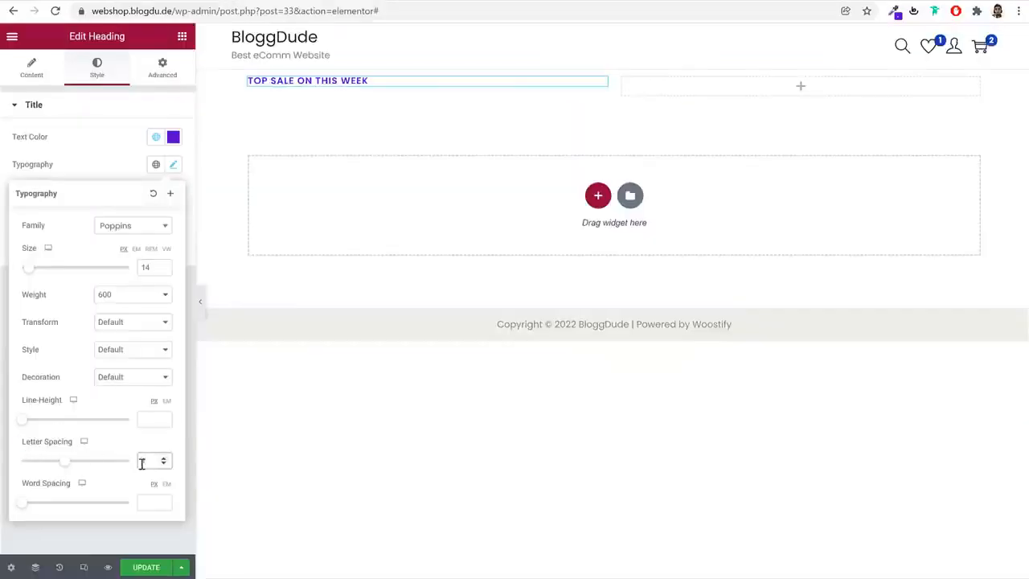
pyautogui.write('00')
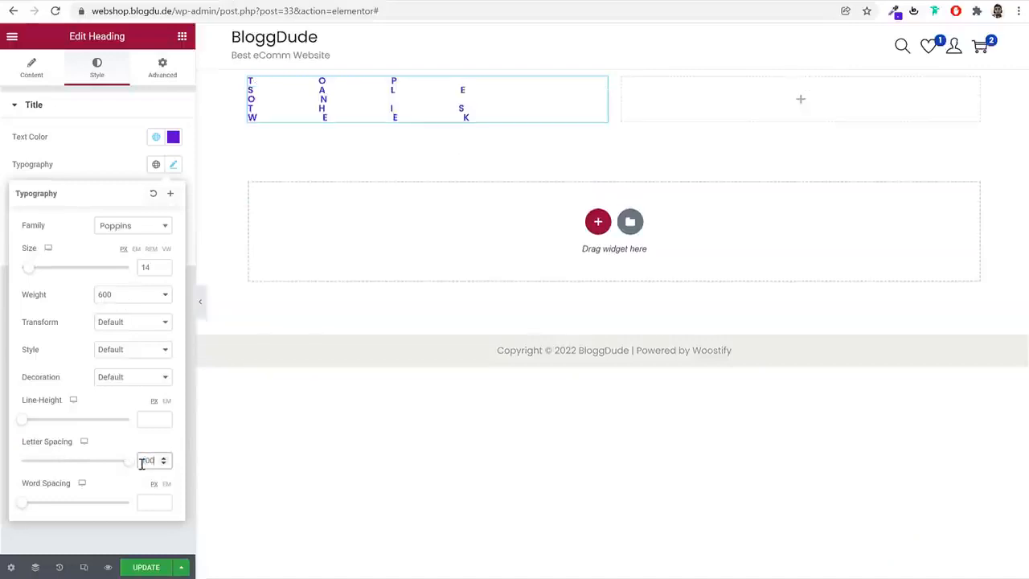
pyautogui.press('BackSpace')
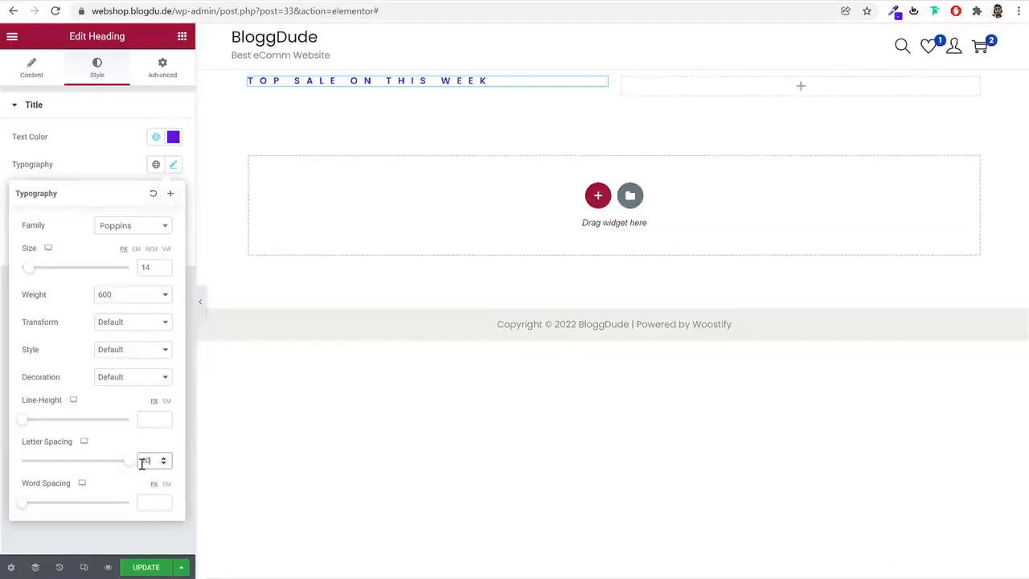
pyautogui.write('1')
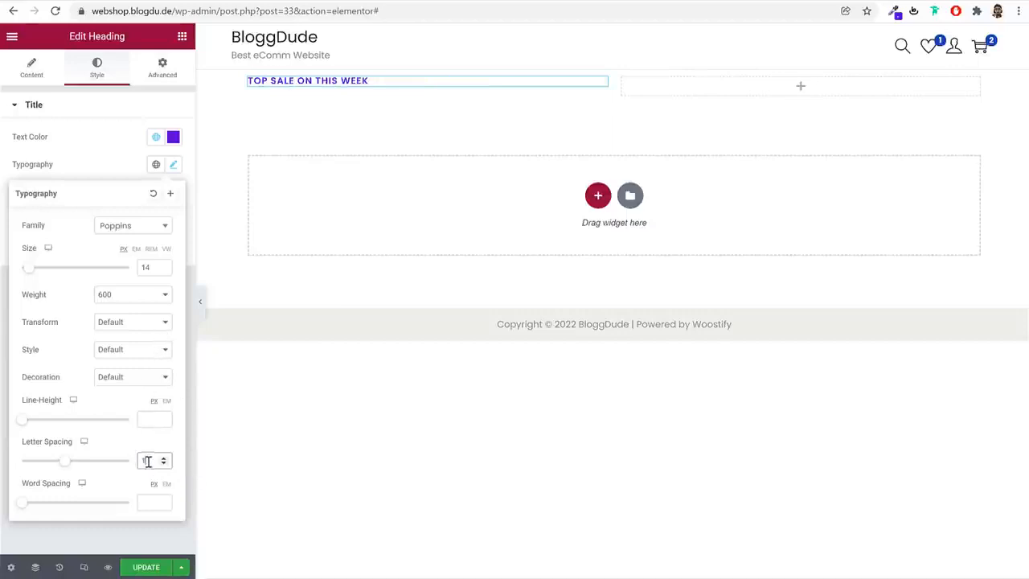
pyautogui.click(171, 167)
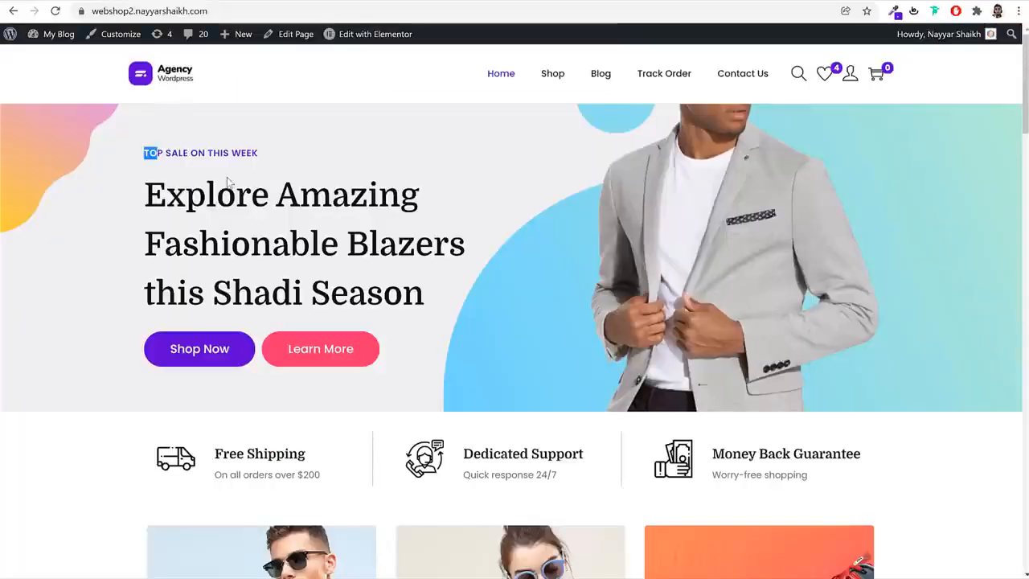
# Add a second Heading below the tagline with the demo shop's headline text "Explore Amazing Fashionable Blazers this Shadi Season"
pyautogui.click(228, 182)
pyautogui.moveTo(148, 195); pyautogui.dragTo(443, 284)
pyautogui.hotkey('ctrl', 'c')
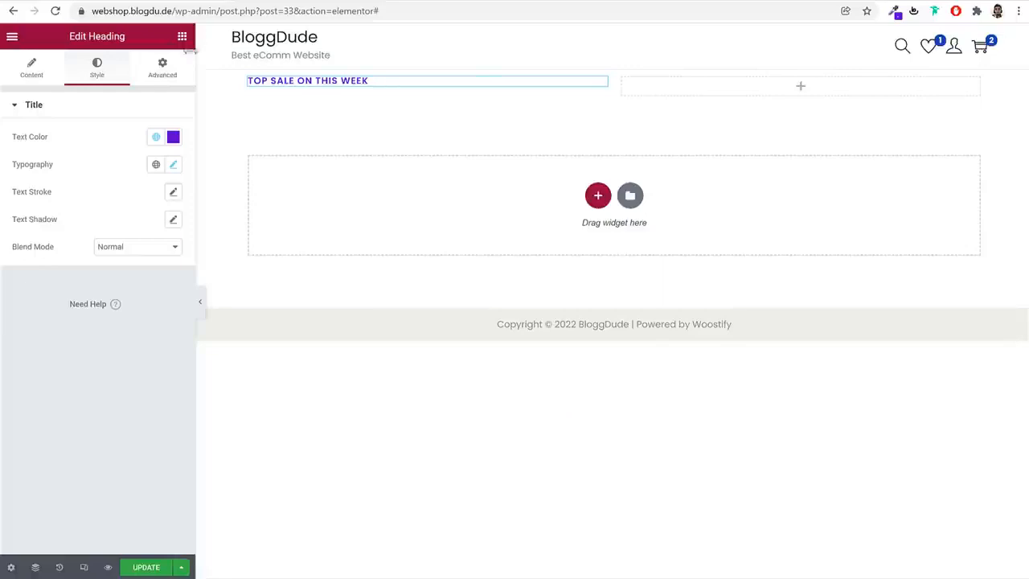
pyautogui.click(182, 36)
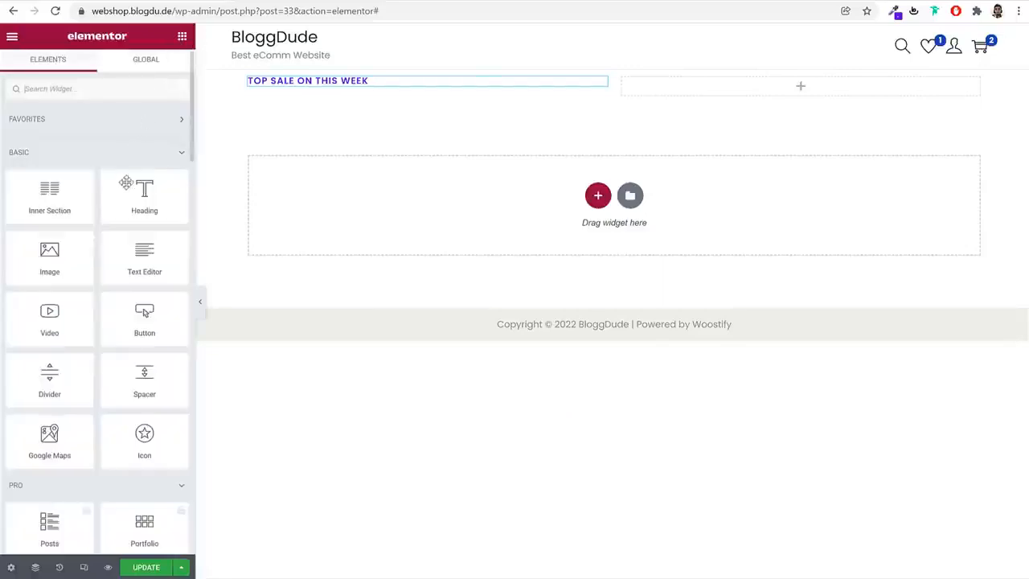
pyautogui.moveTo(128, 186); pyautogui.dragTo(338, 90)
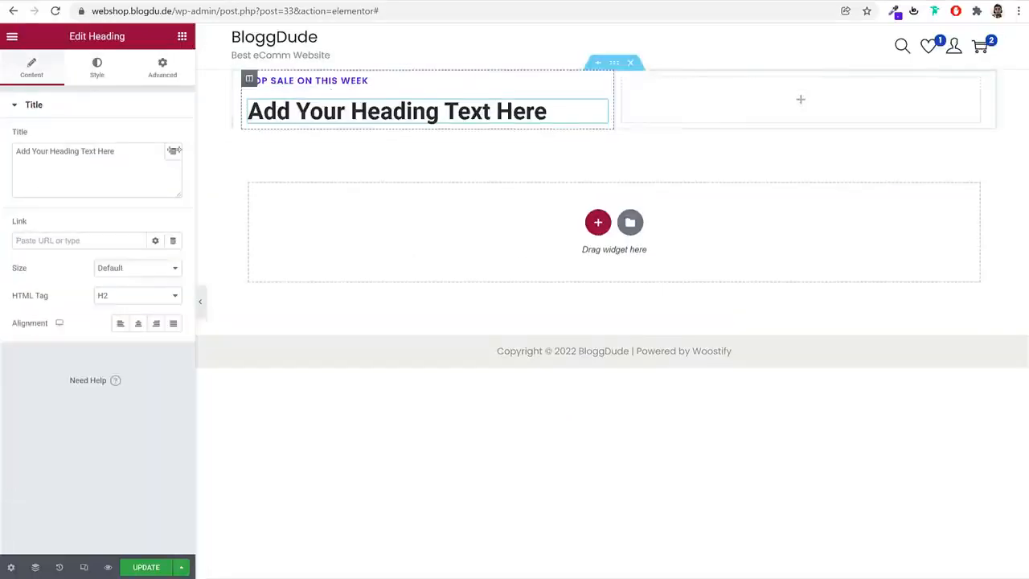
pyautogui.tripleClick(118, 153)
pyautogui.hotkey('ctrl', 'v')
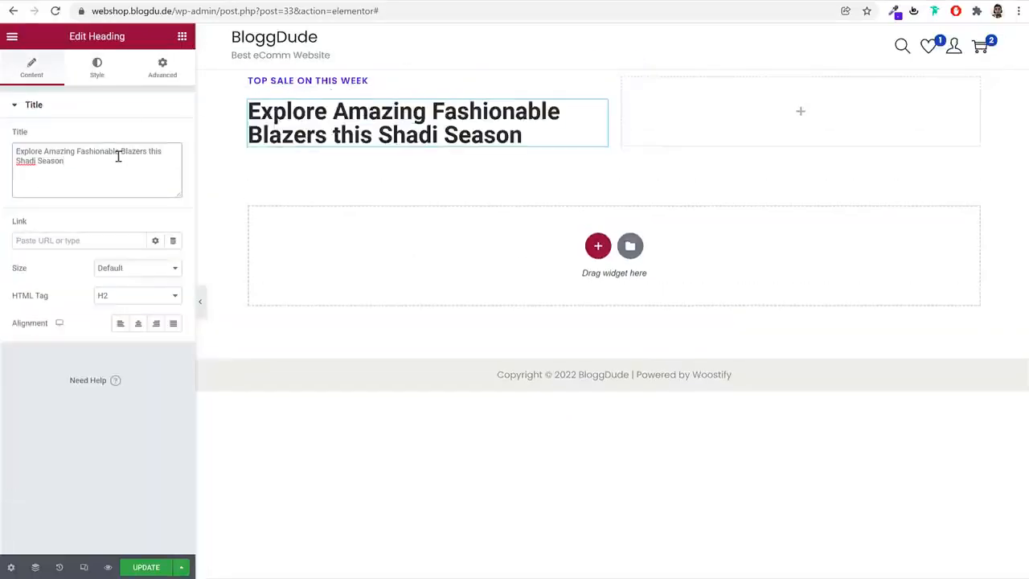
# Bring up the new headline's style settings, then inspect the demo shop's headline and copy its text color code #081420
pyautogui.click(98, 69)
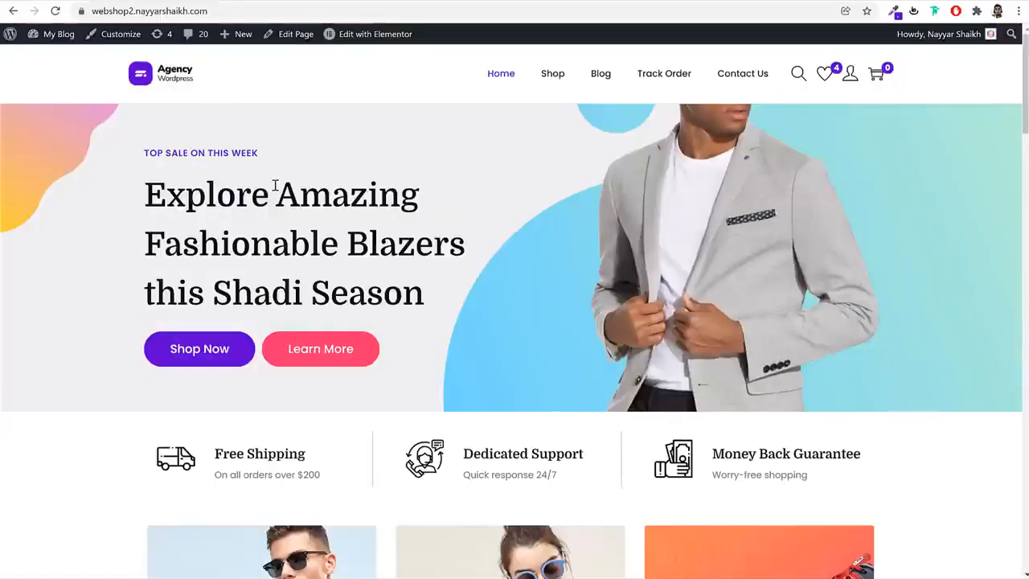
pyautogui.tripleClick(275, 186)
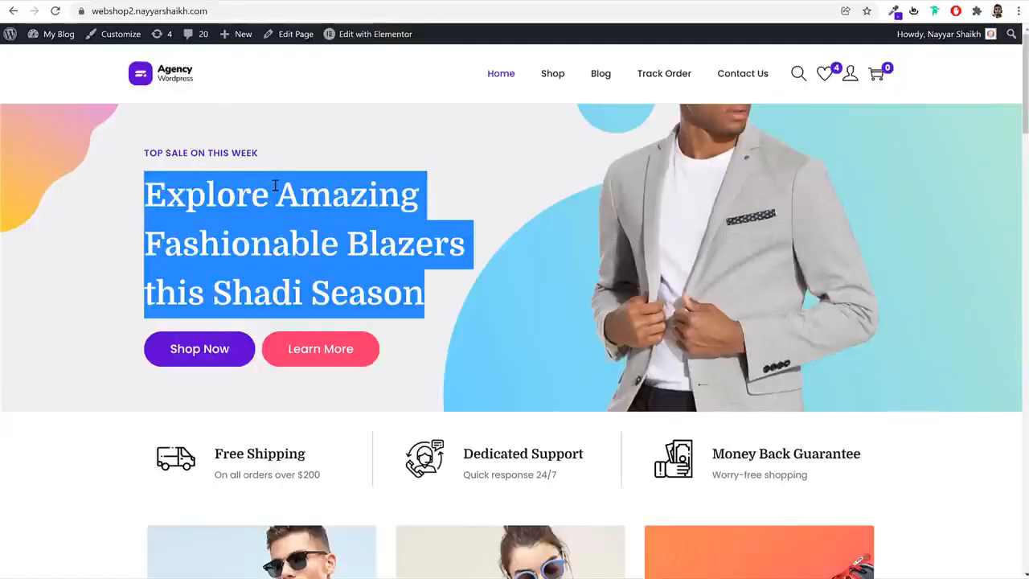
pyautogui.rightClick(275, 187)
pyautogui.click(297, 285)
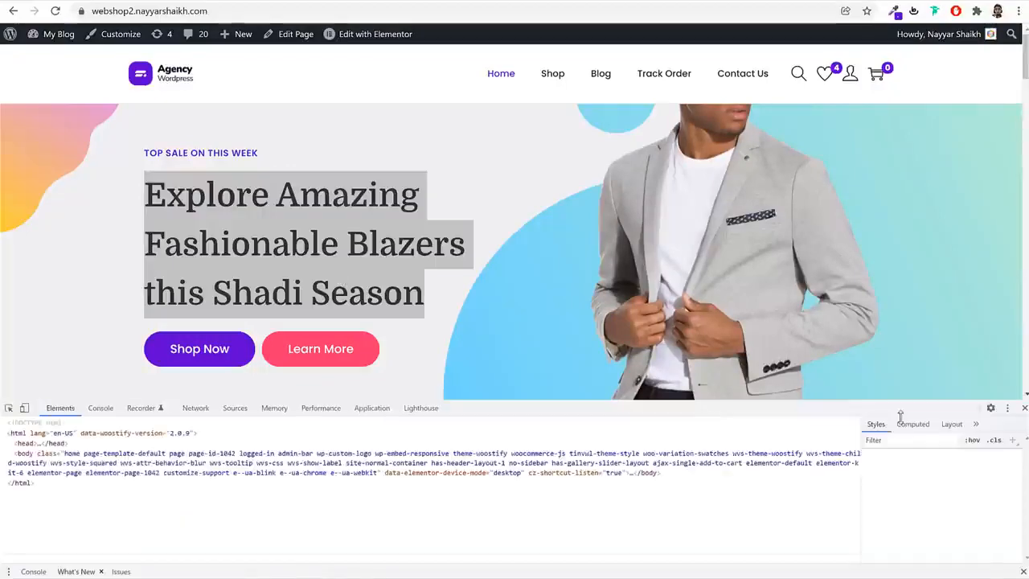
pyautogui.click(891, 523)
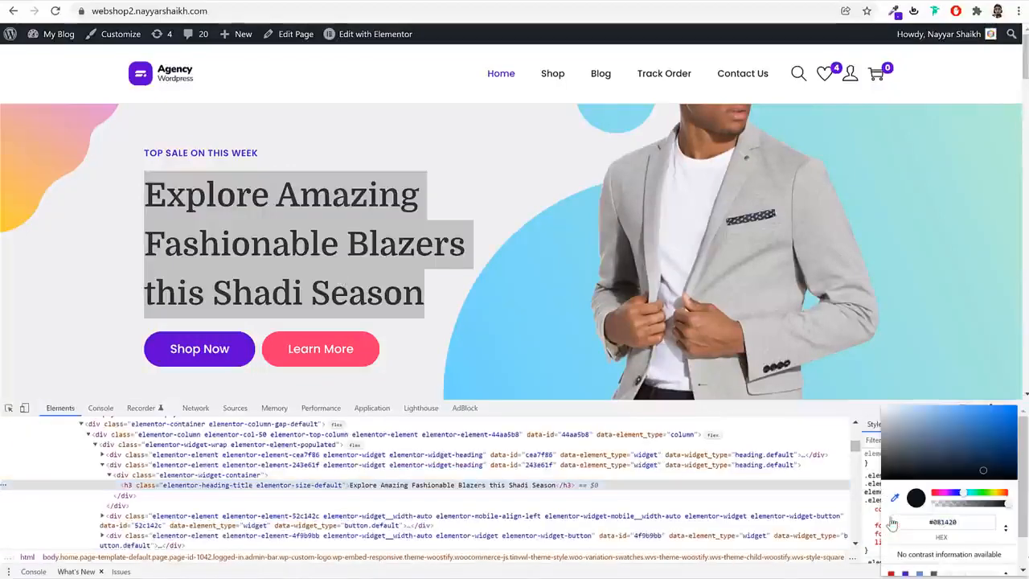
pyautogui.click(973, 525)
pyautogui.hotkey('ctrl', 'c')
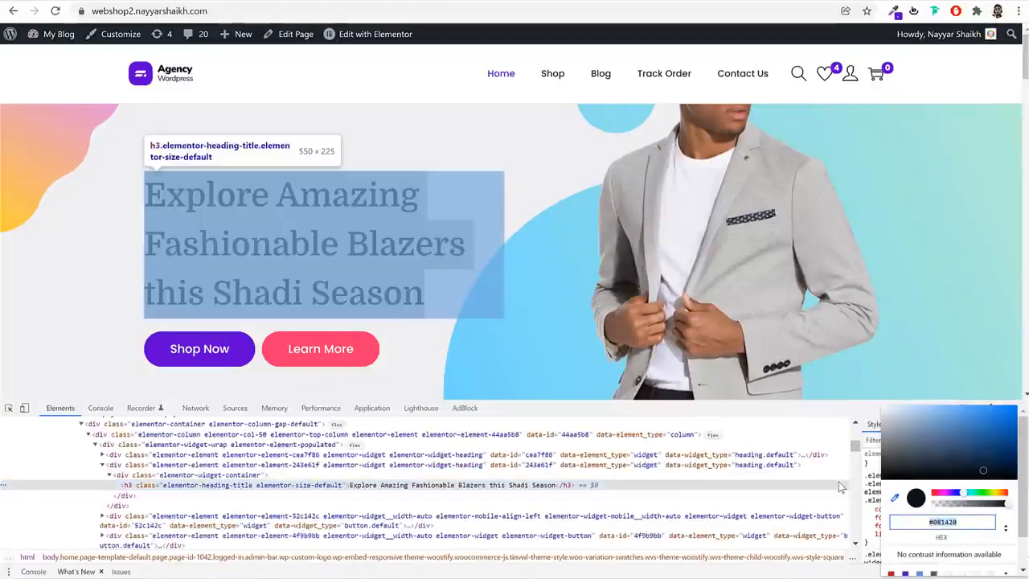
pyautogui.click(839, 483)
pyautogui.click(1022, 408)
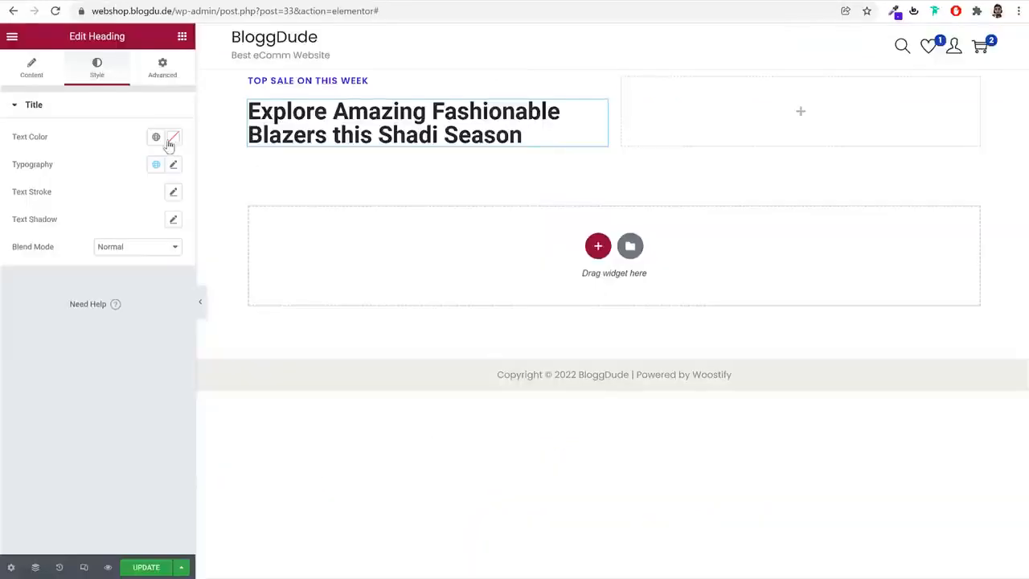
# Set the headline's text color to #081420 and save it as a new global color named Black
pyautogui.click(171, 139)
pyautogui.hotkey('ctrl', 'v')
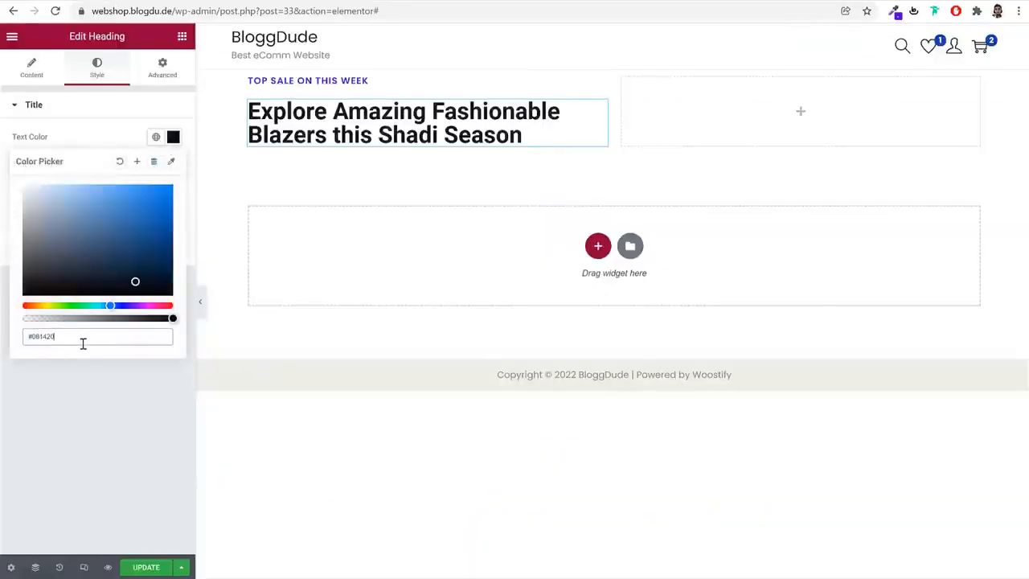
pyautogui.click(137, 161)
pyautogui.tripleClick(529, 302)
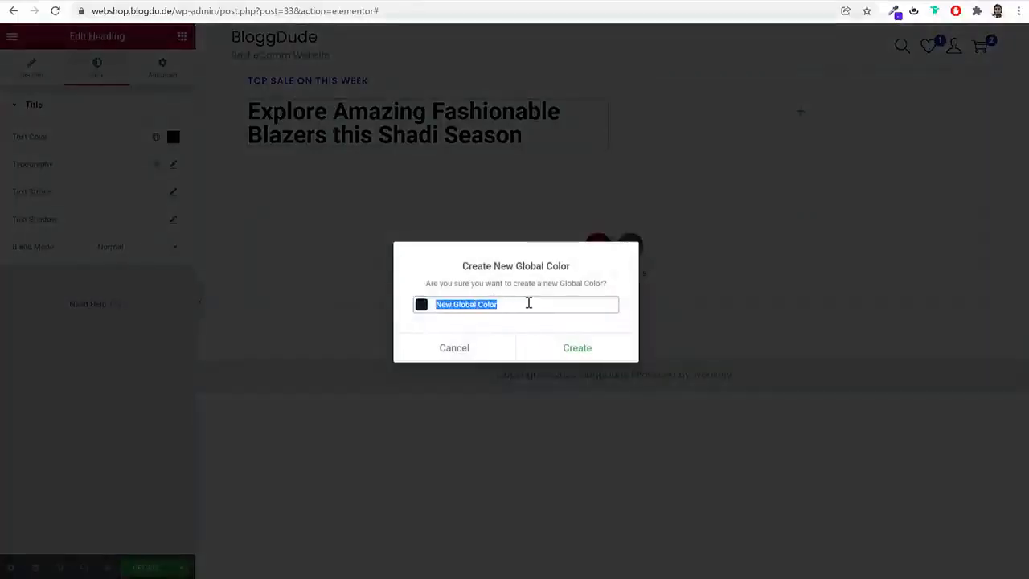
pyautogui.write('Black')
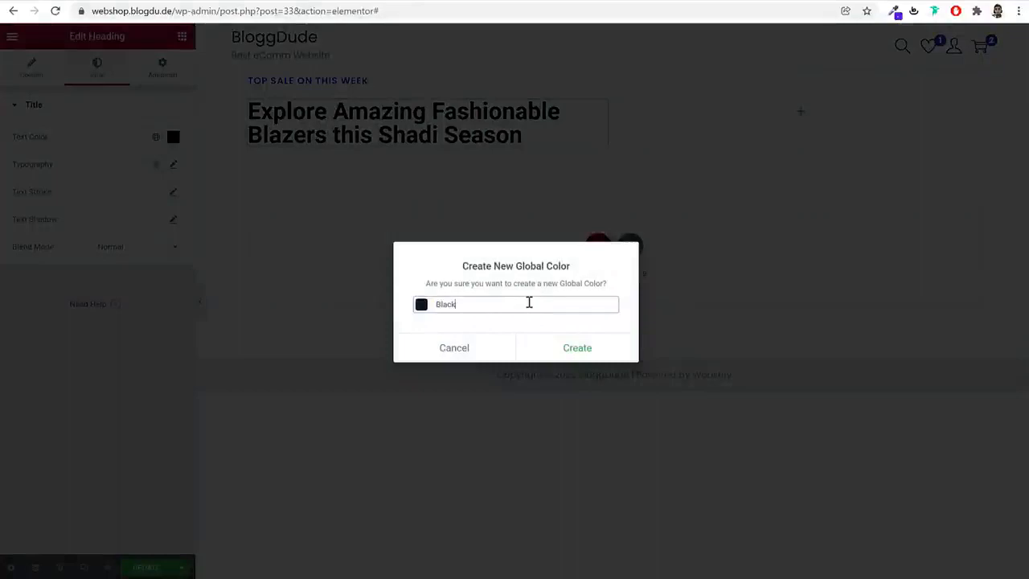
pyautogui.click(570, 344)
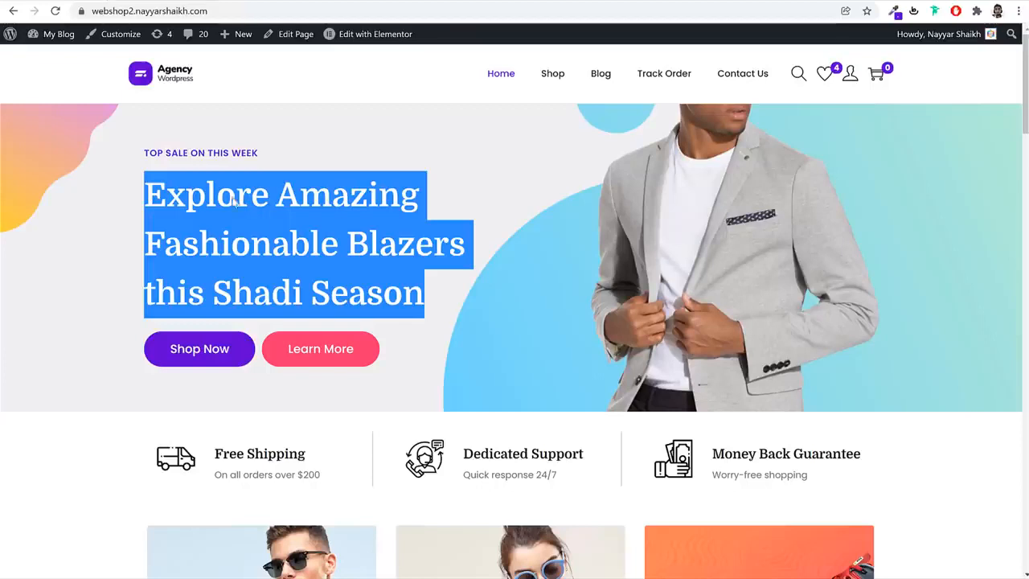
# Compare with the demo shop's headline and set the headline's typography to the Domine font family at 50 px
pyautogui.click(236, 202)
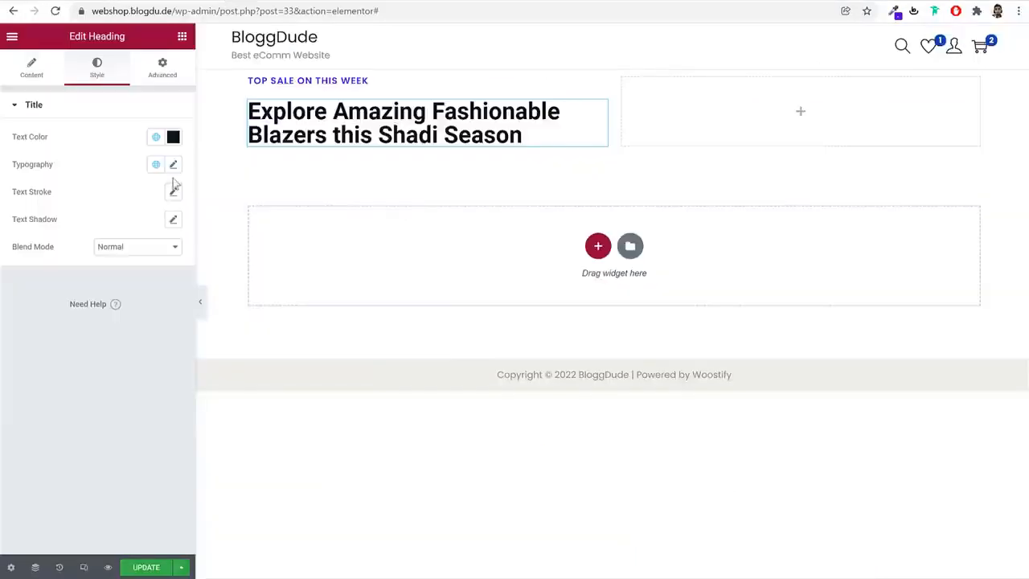
pyautogui.click(173, 165)
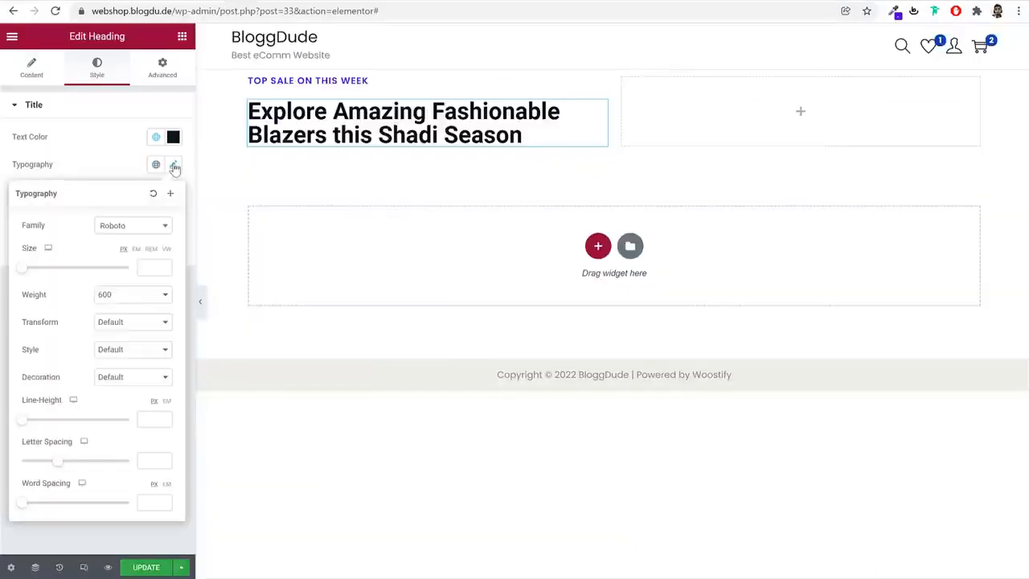
pyautogui.click(135, 226)
pyautogui.write('domin')
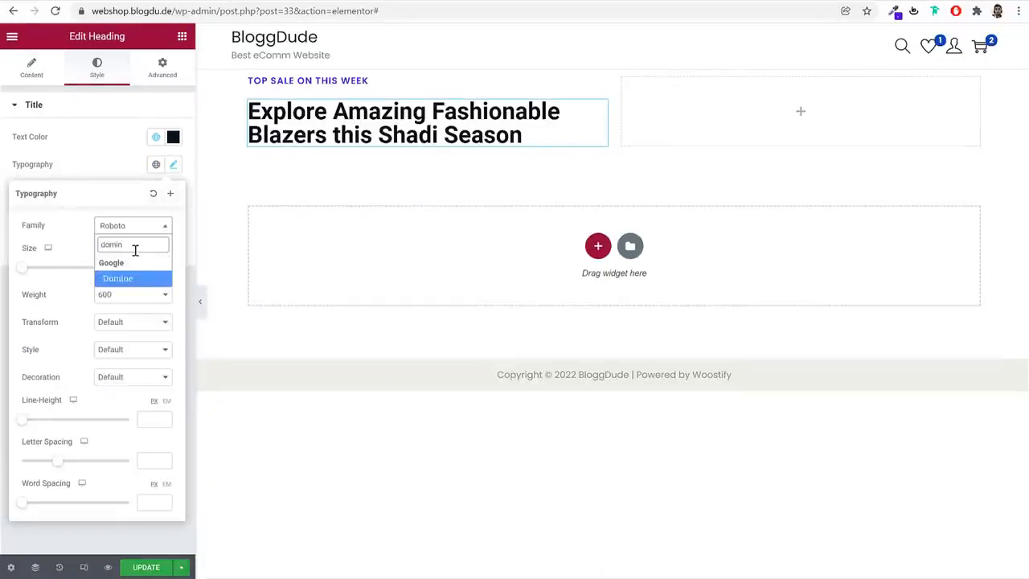
pyautogui.press('Return')
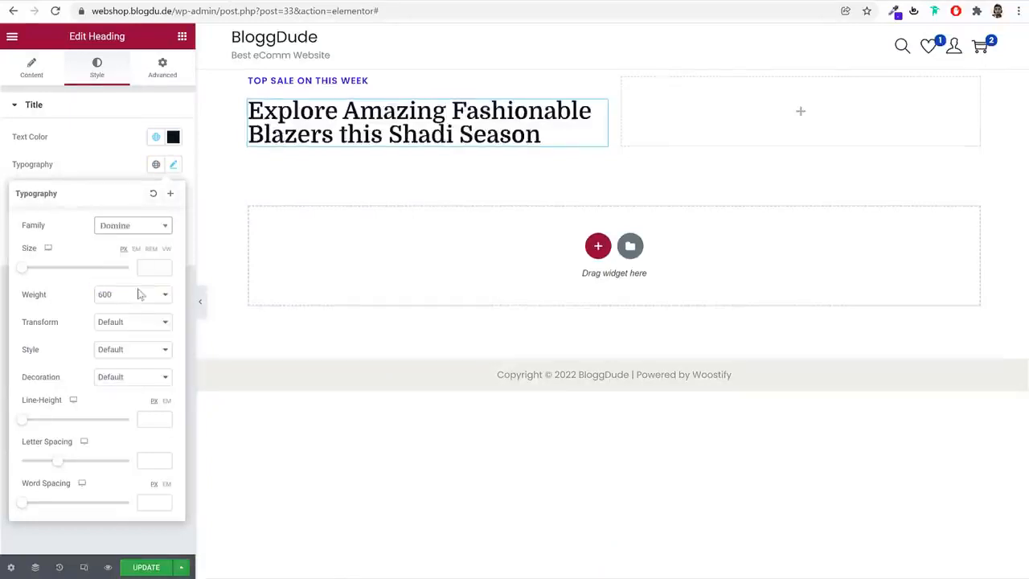
pyautogui.click(146, 267)
pyautogui.write('50')
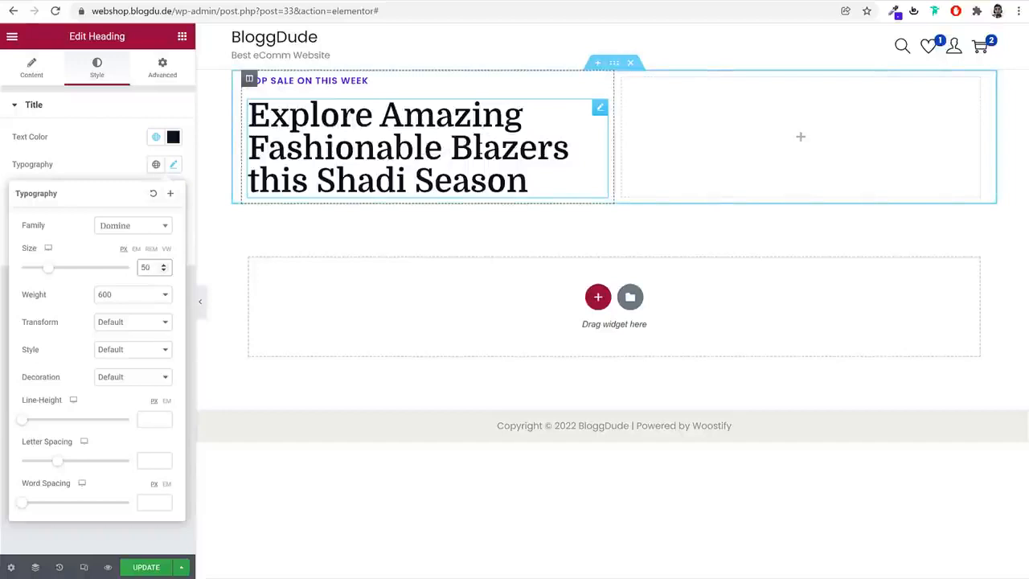
# Switch the headline's line height unit to EM and set the value to 1.5
pyautogui.moveTo(22, 401); pyautogui.dragTo(56, 406)
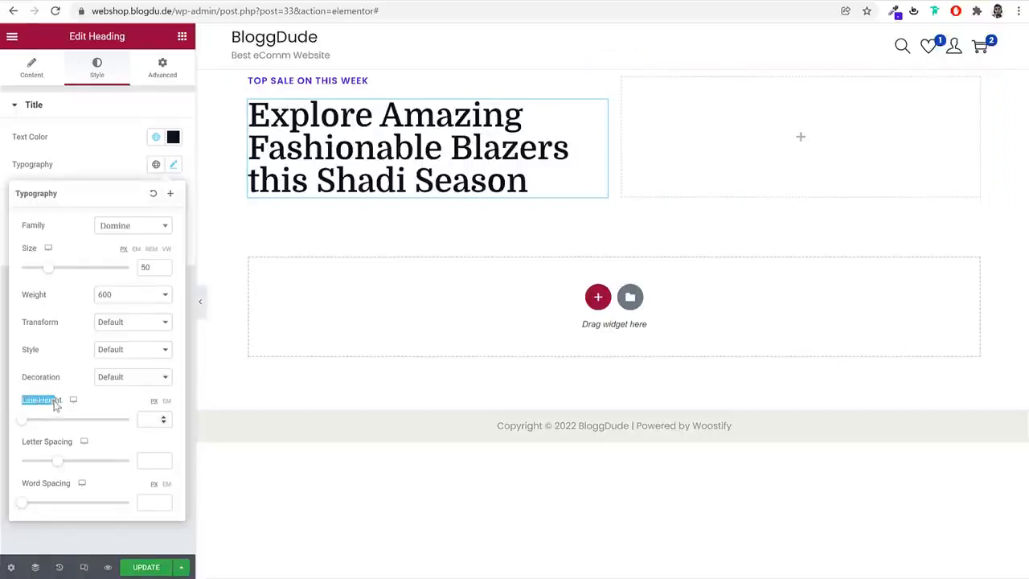
pyautogui.click(129, 401)
pyautogui.click(167, 401)
pyautogui.click(146, 420)
pyautogui.write('1.5')
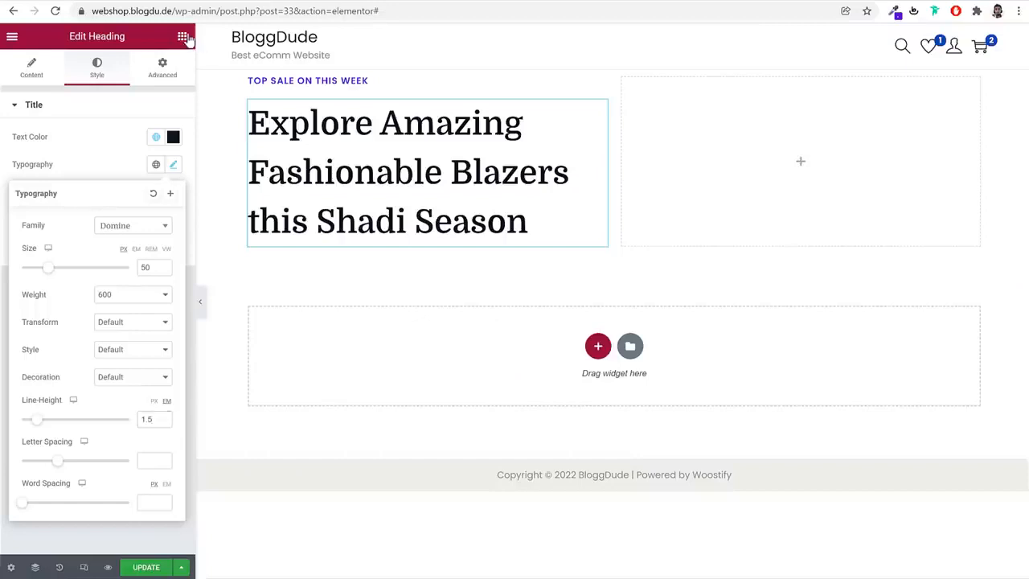
# Find the Button widget and add it below the headline in the first column
pyautogui.click(183, 37)
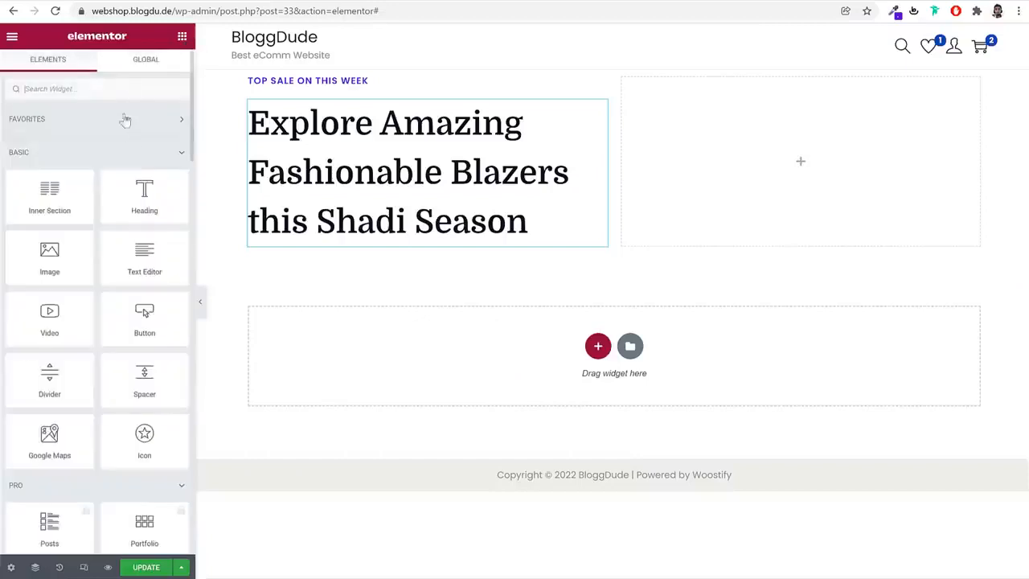
pyautogui.click(124, 92)
pyautogui.write('iut')
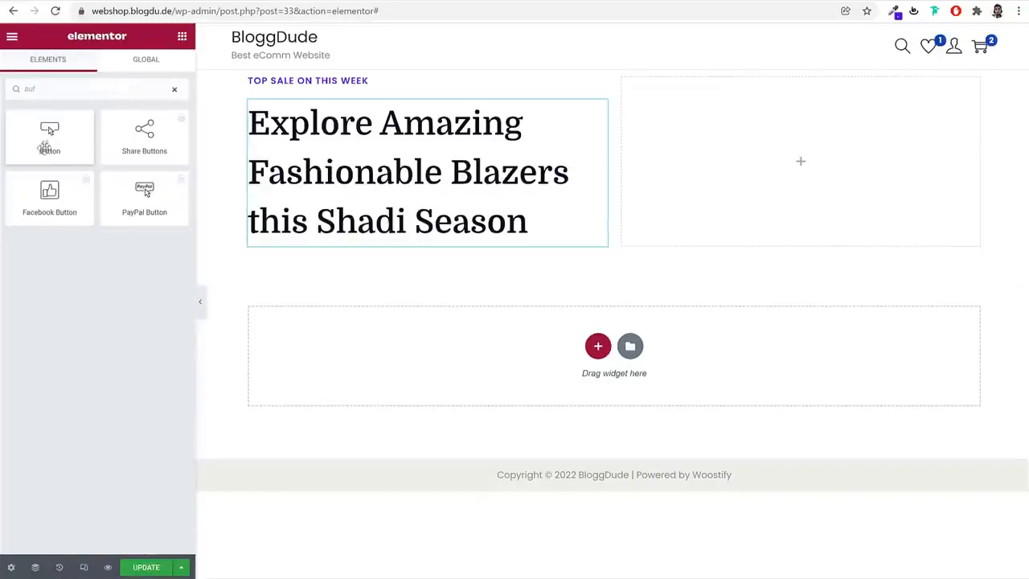
pyautogui.moveTo(48, 143); pyautogui.dragTo(386, 234)
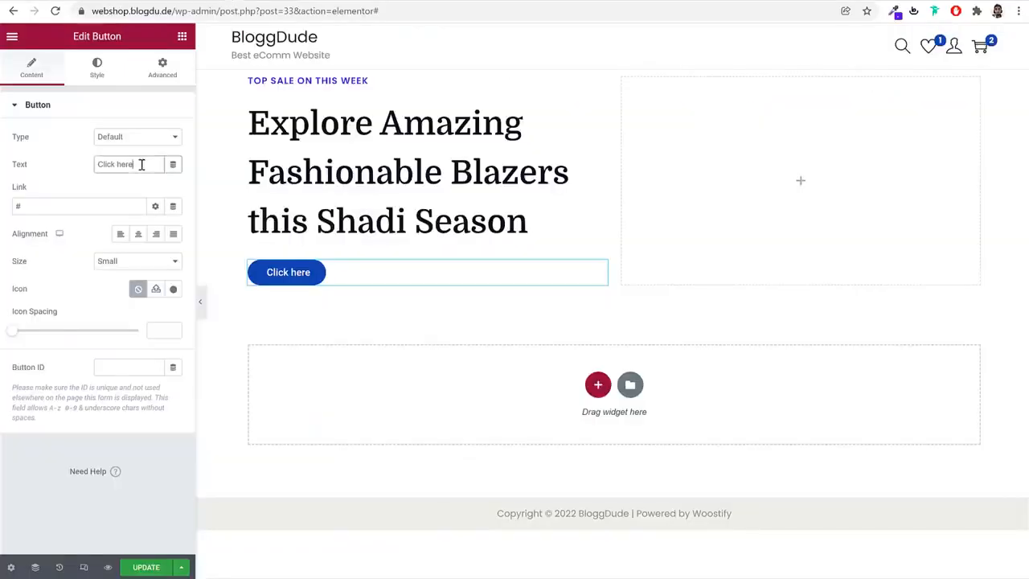
# Change the button's text to "Shop Now" and link it to the site's Shop page
pyautogui.tripleClick(142, 164)
pyautogui.write('Shop Now')
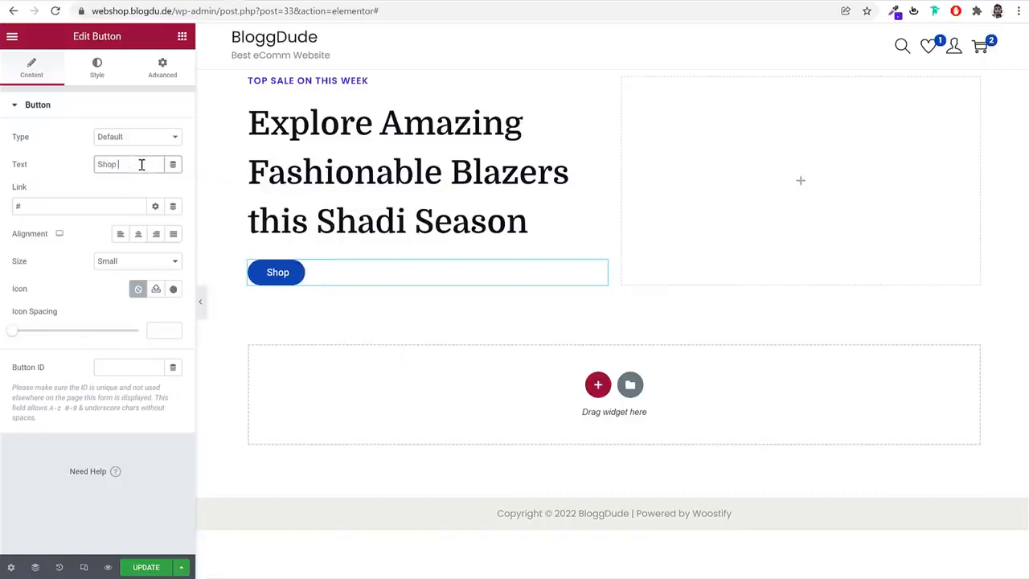
pyautogui.doubleClick(80, 205)
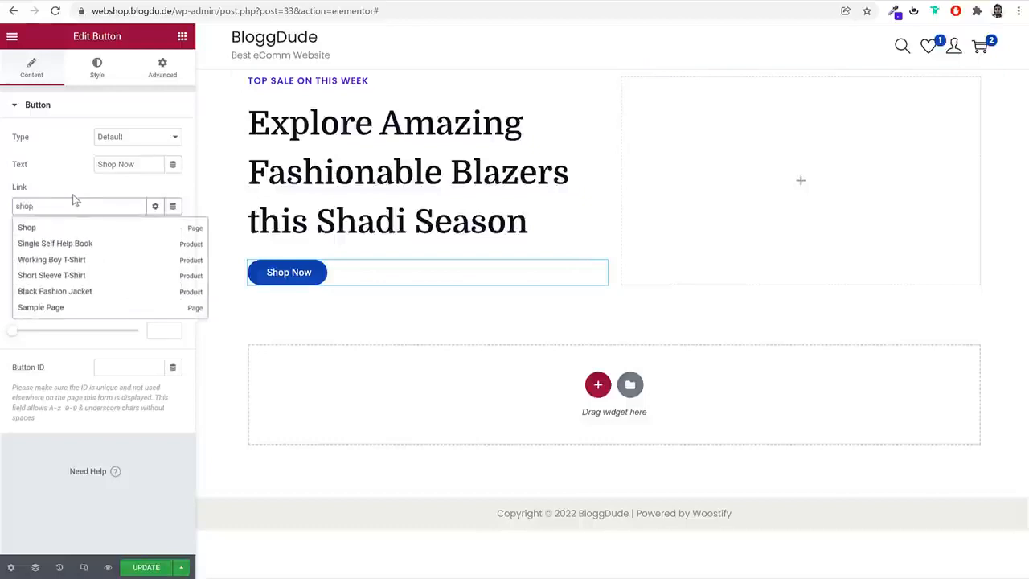
pyautogui.click(40, 230)
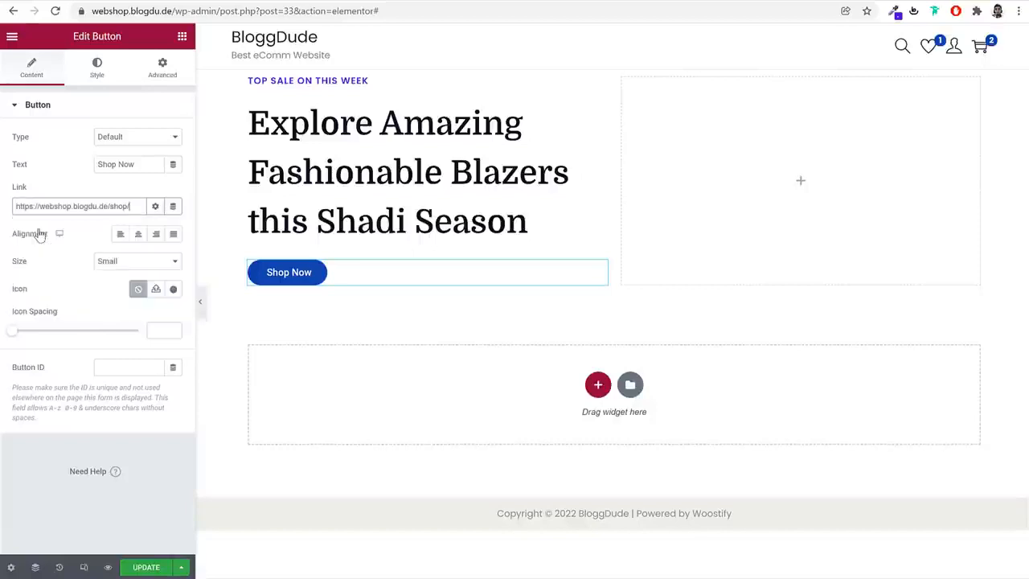
pyautogui.moveTo(128, 206); pyautogui.dragTo(14, 207)
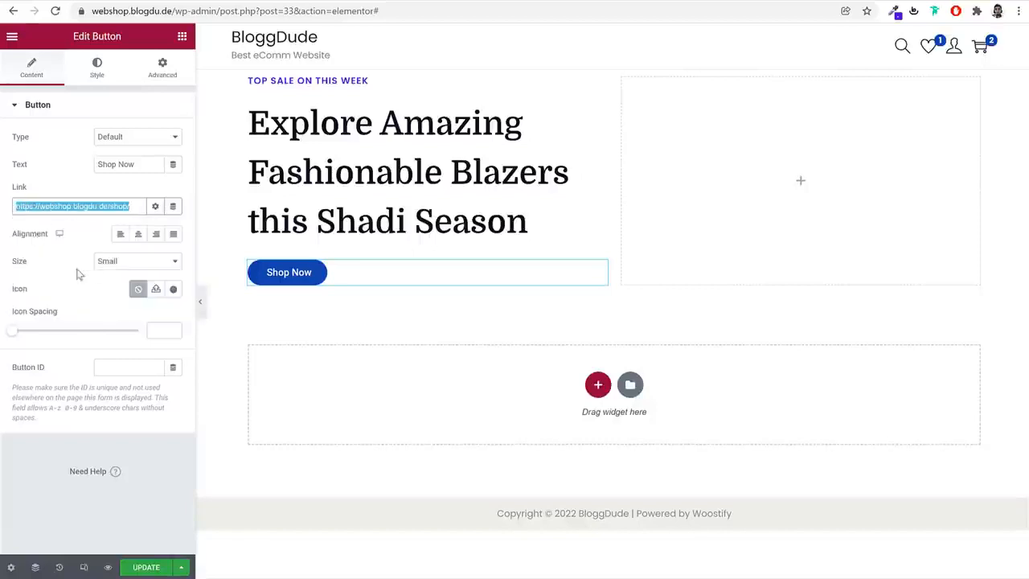
# Set the Shop Now button's typography to the Poppins font family at a size of 18 px
pyautogui.click(97, 75)
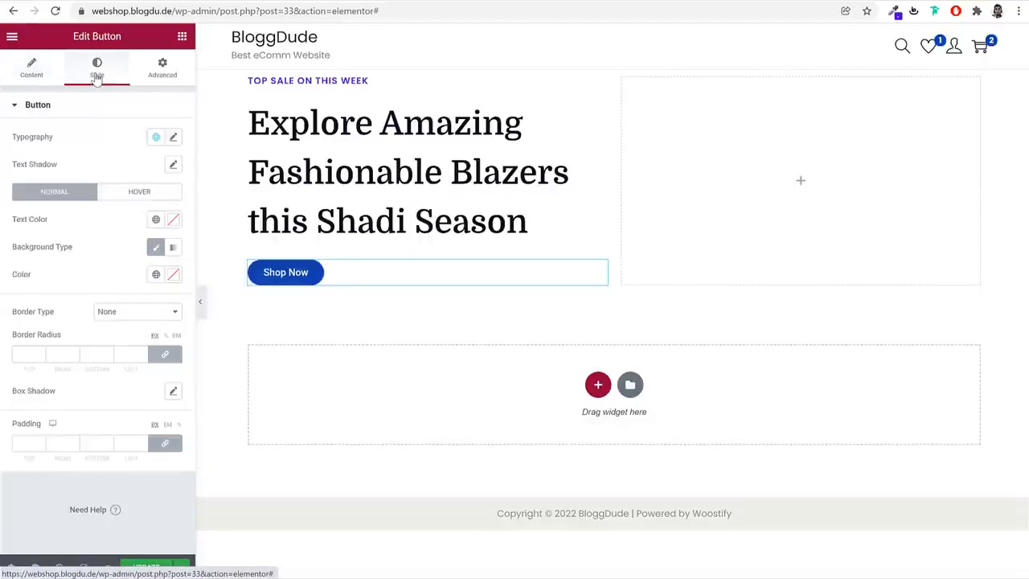
pyautogui.click(173, 137)
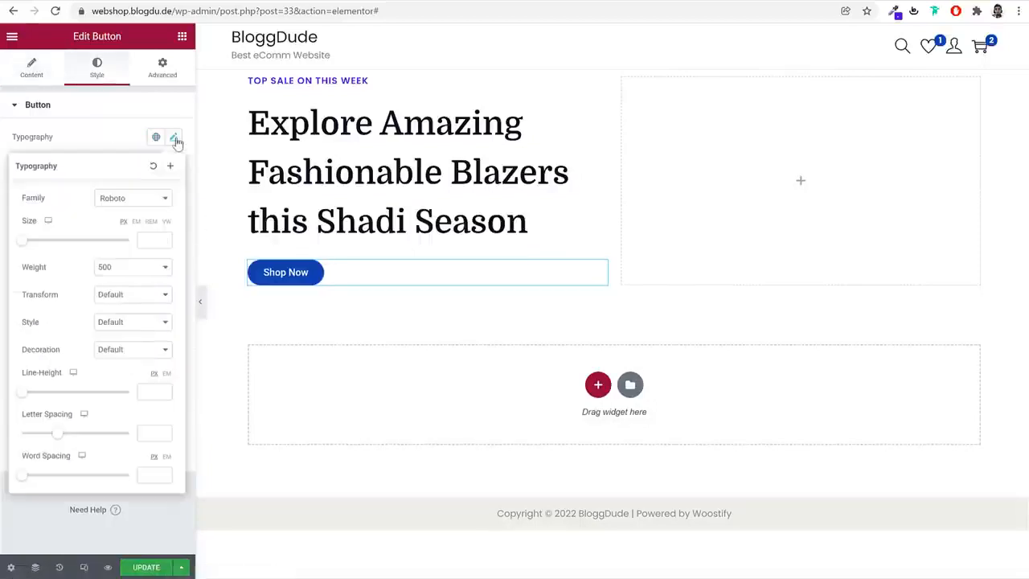
pyautogui.click(141, 201)
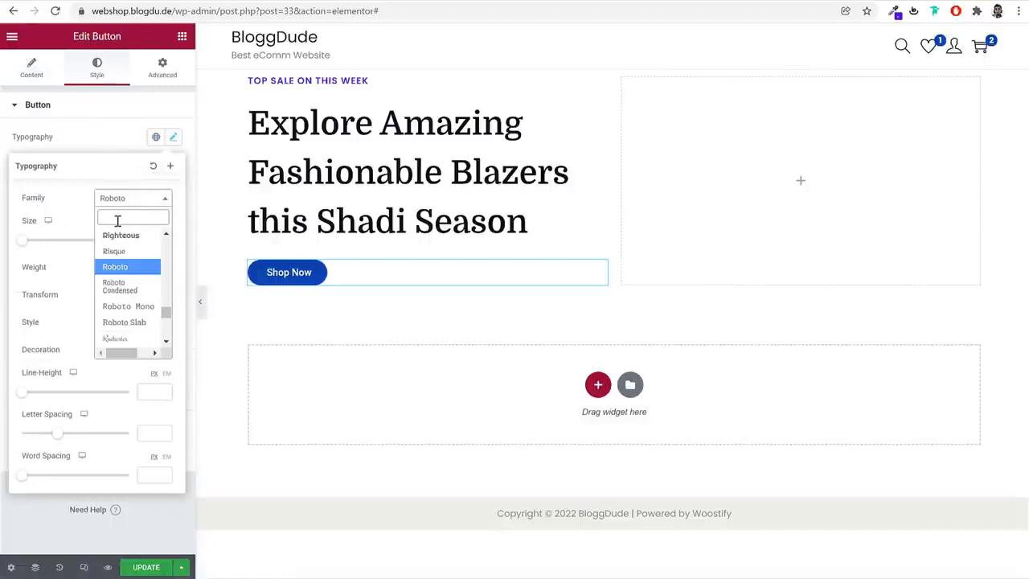
pyautogui.write('poppins')
pyautogui.press('Return')
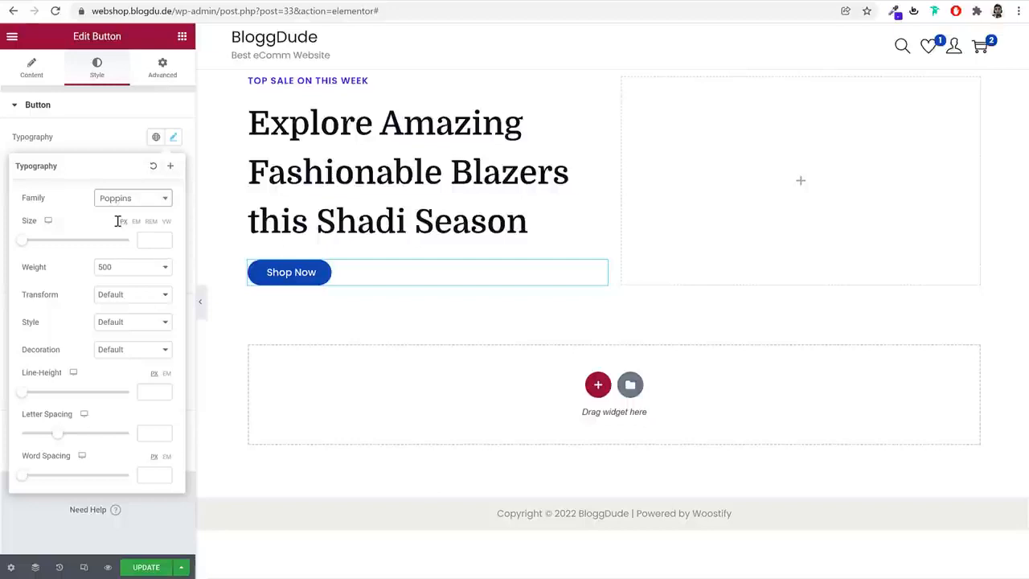
pyautogui.click(149, 240)
pyautogui.write('18')
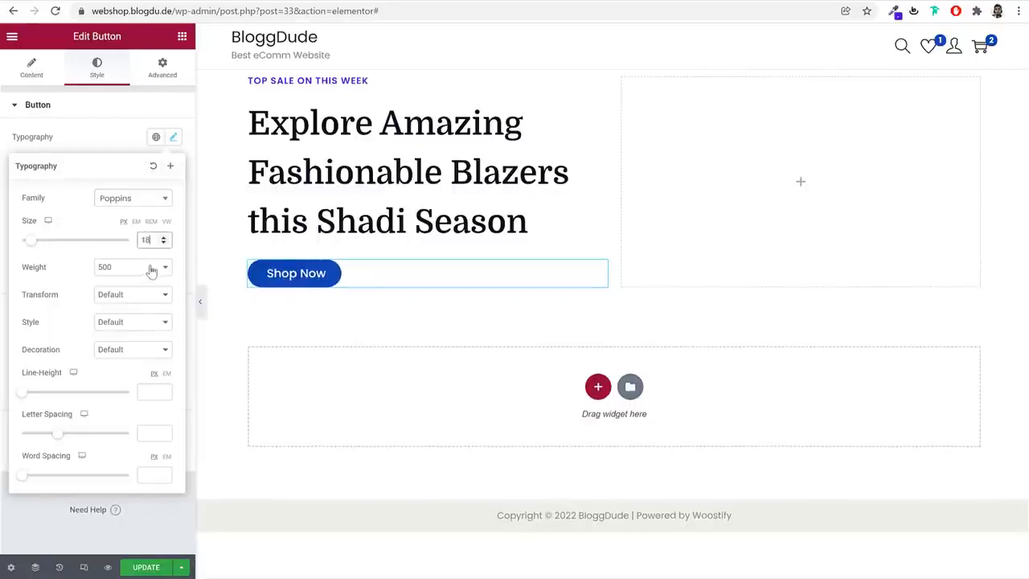
pyautogui.click(173, 137)
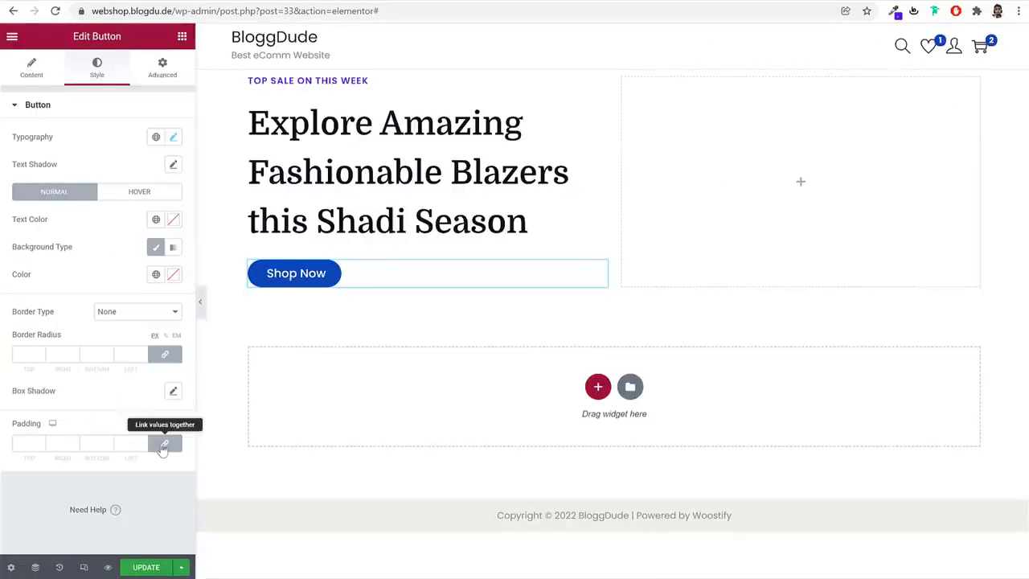
# Unlink the button's padding values and set 18 px for top and bottom and 40 px for right and left
pyautogui.click(163, 447)
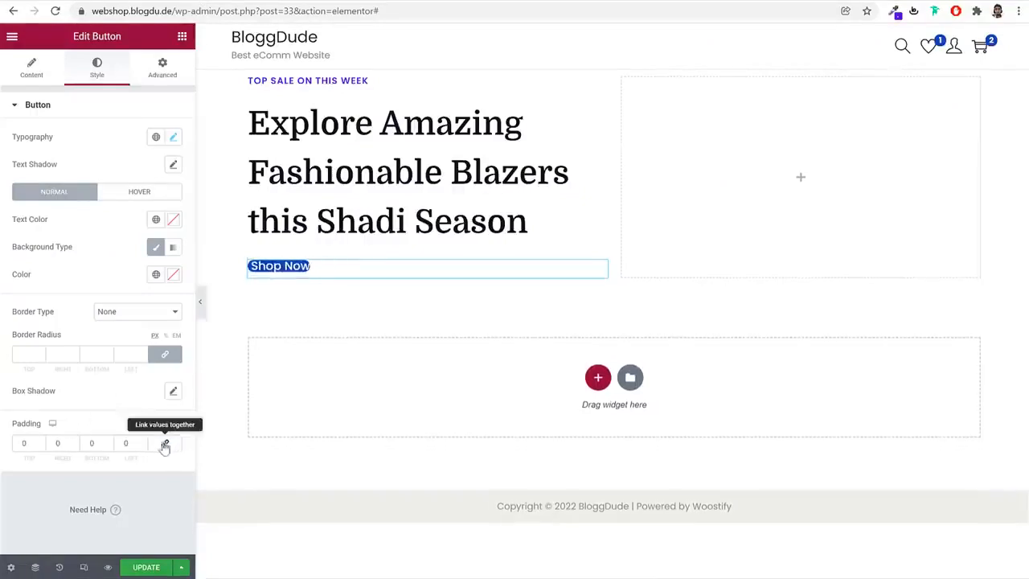
pyautogui.click(26, 443)
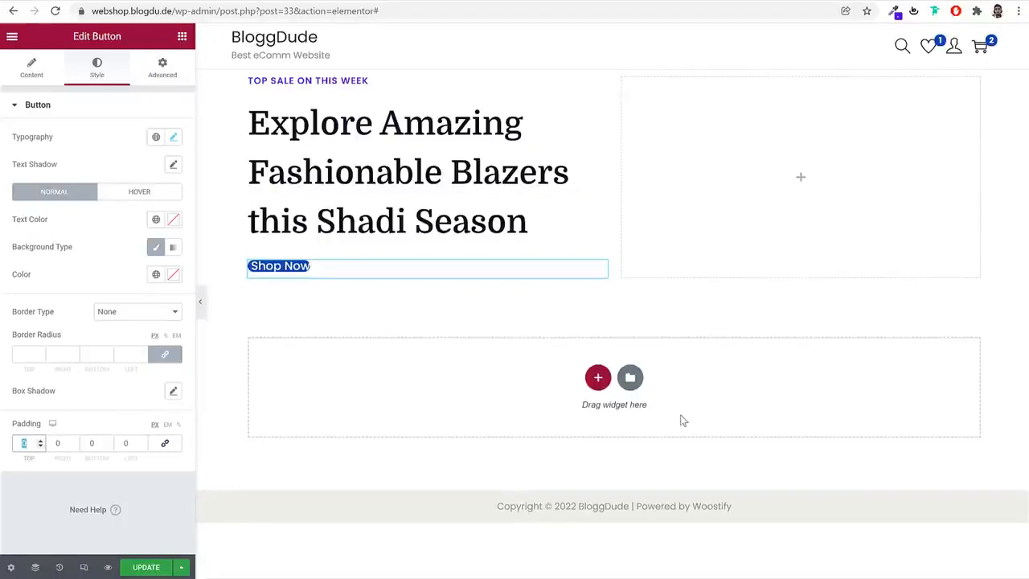
pyautogui.write('18')
pyautogui.press('Tab')
pyautogui.write('40')
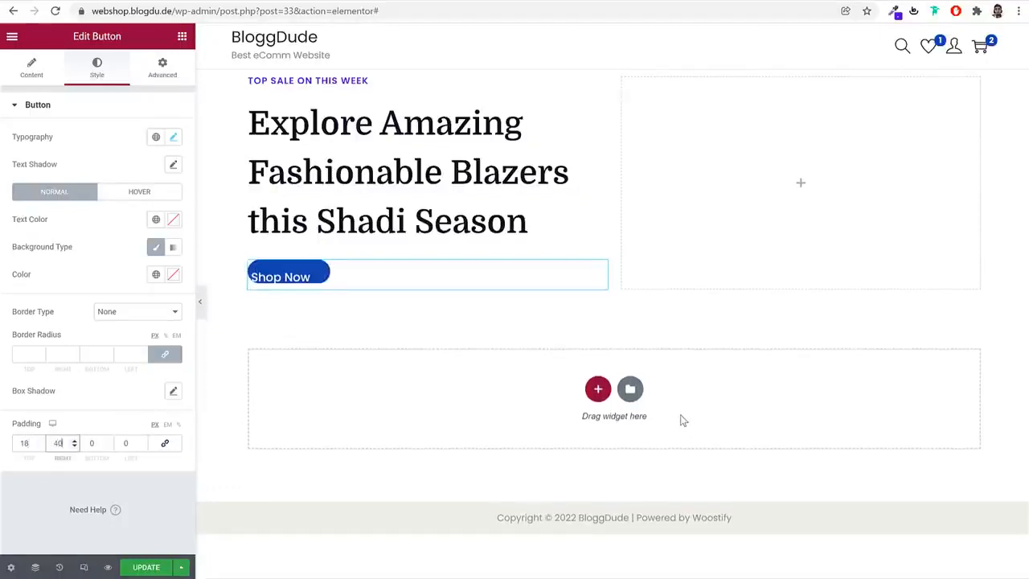
pyautogui.press('Tab')
pyautogui.write('18')
pyautogui.press('Tab')
pyautogui.write('40')
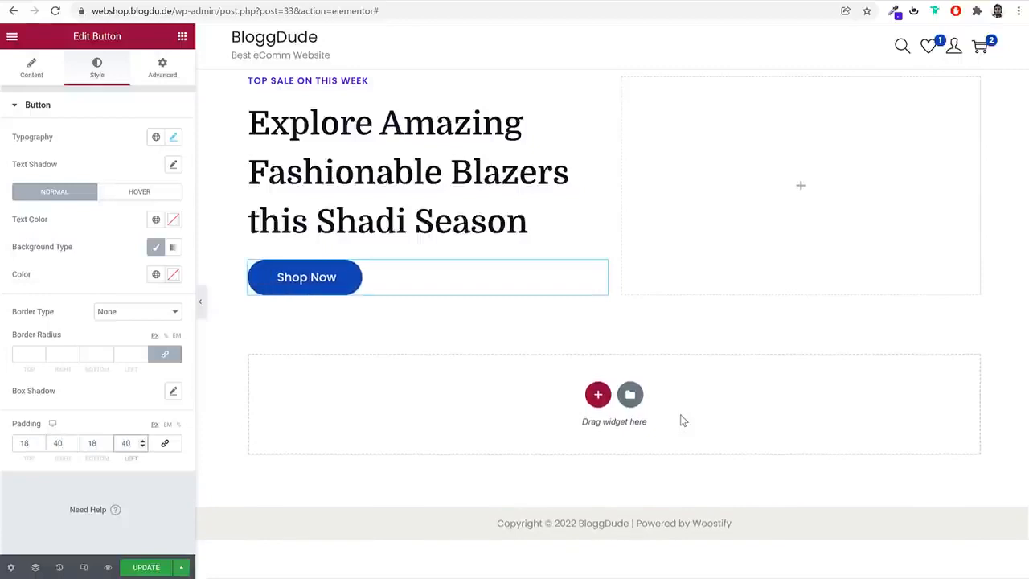
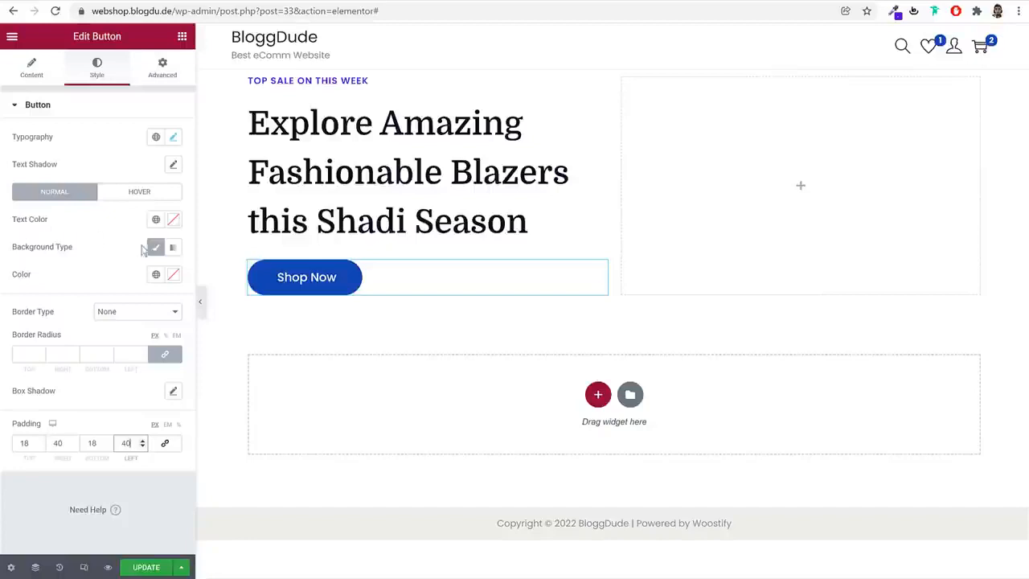
# Set the Shop Now button's normal background color to the global color Purple
pyautogui.click(156, 274)
pyautogui.click(156, 274)
pyautogui.click(173, 275)
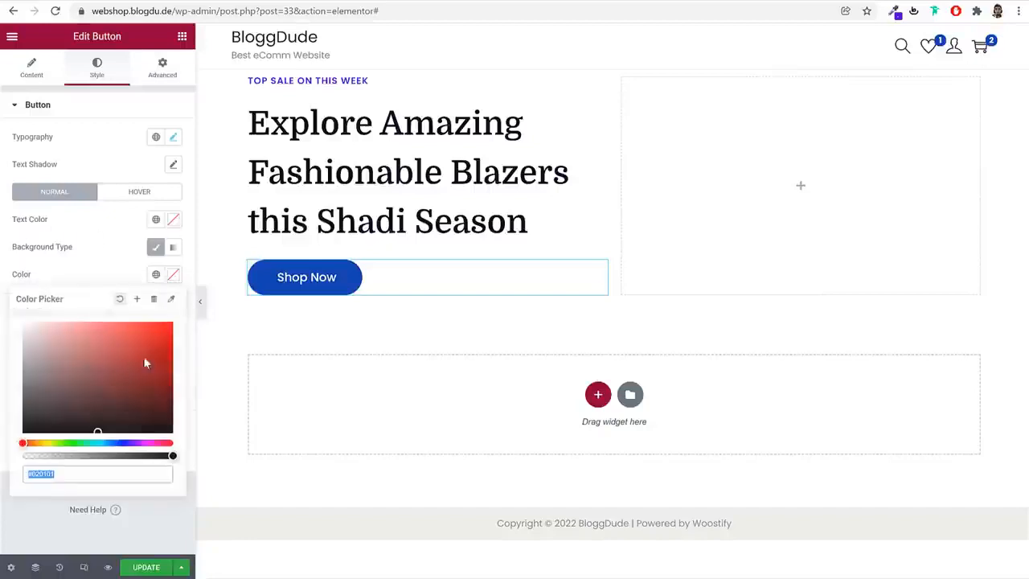
pyautogui.click(139, 271)
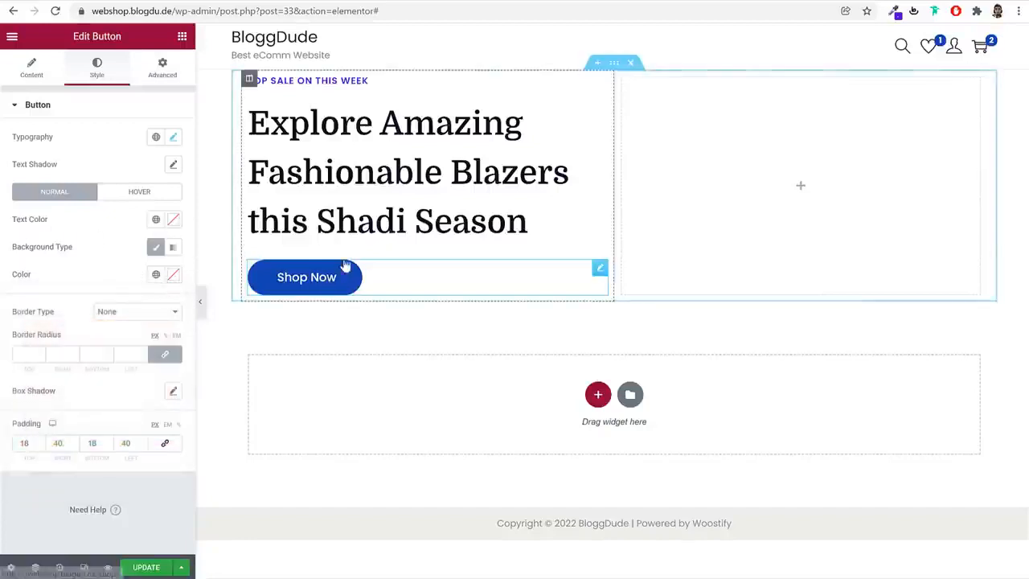
pyautogui.click(156, 277)
pyautogui.scroll(-3, 95, 427)
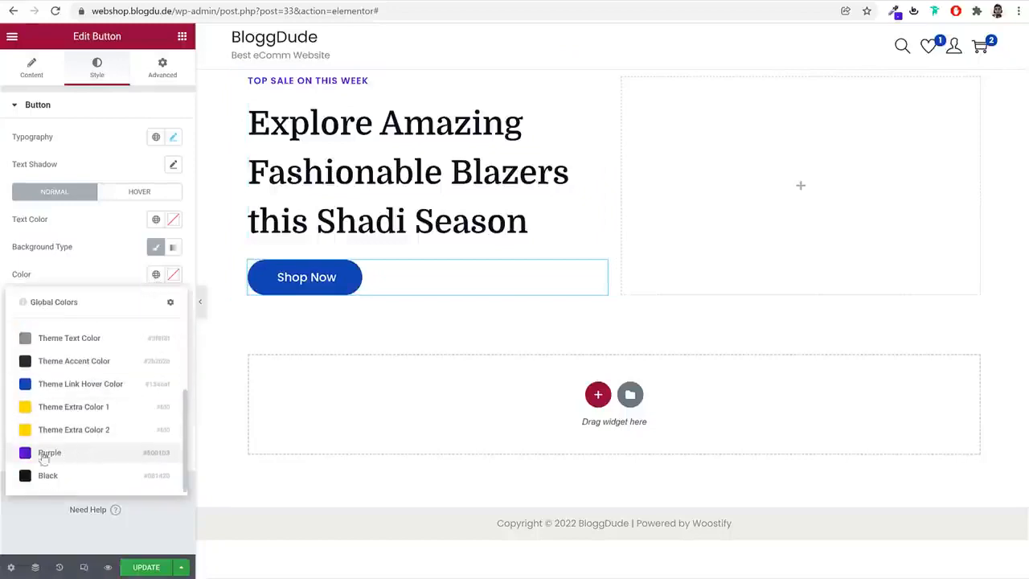
pyautogui.click(77, 455)
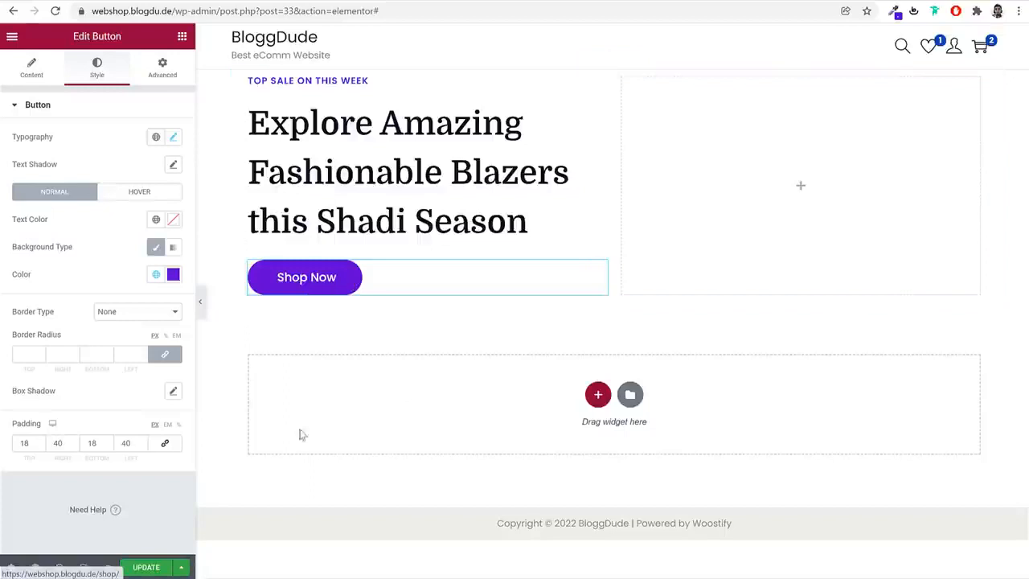
# Set the Shop Now button's hover background to a darker shade based on the global color Purple
pyautogui.click(165, 195)
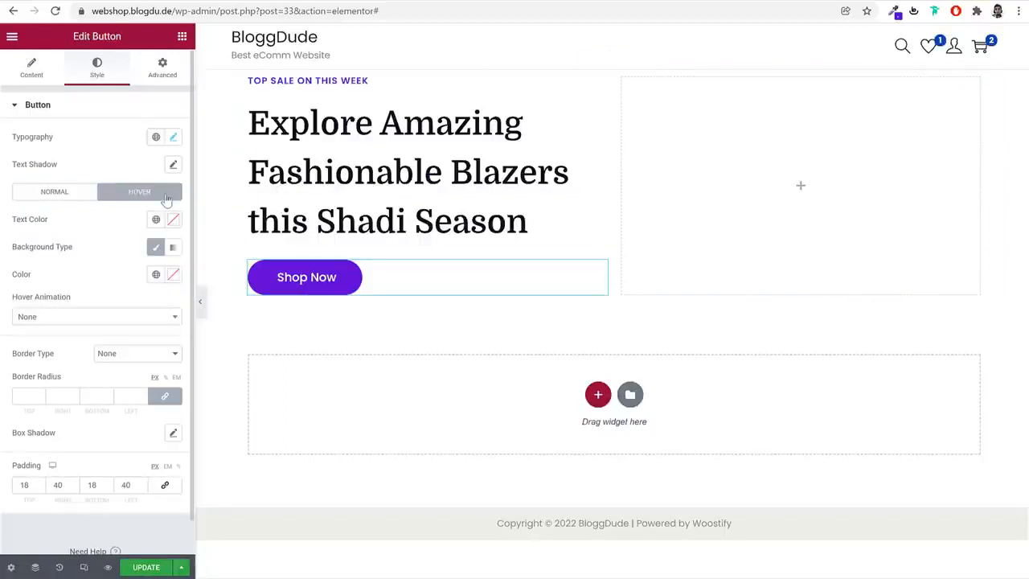
pyautogui.click(156, 274)
pyautogui.scroll(-2, 92, 442)
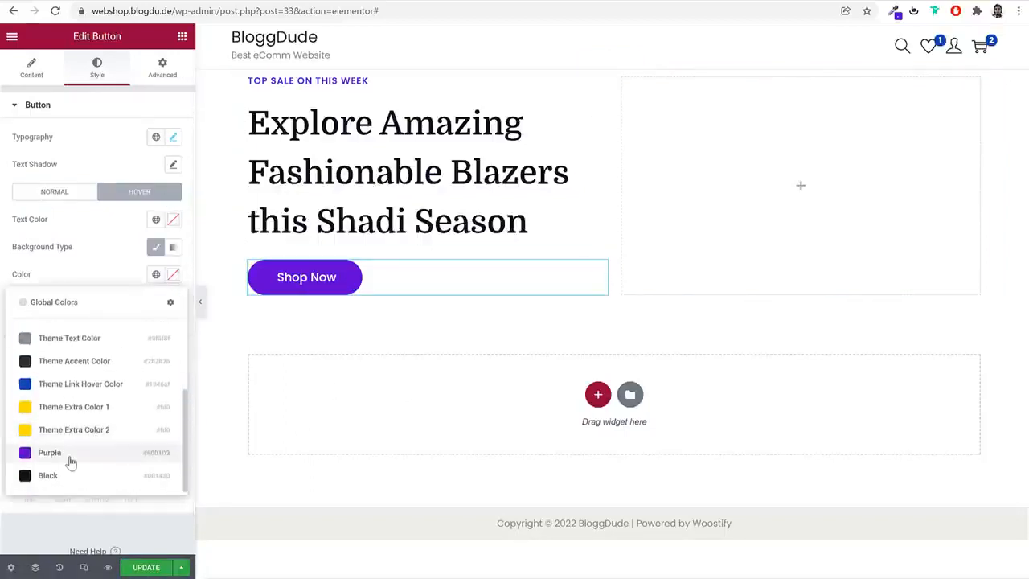
pyautogui.click(69, 452)
pyautogui.click(173, 275)
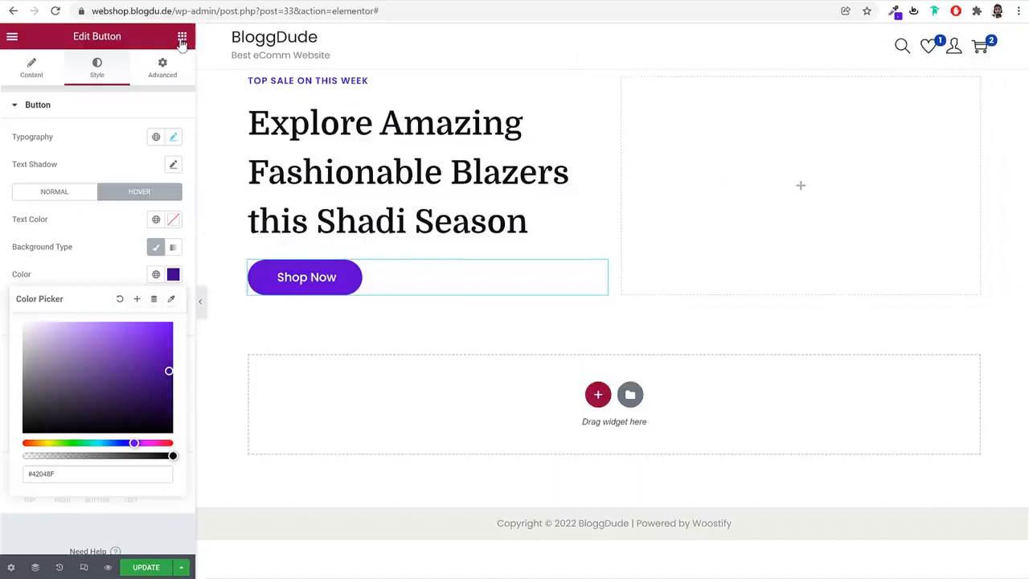
# Duplicate the Shop Now button and change the copy's text to "Learn More"
pyautogui.click(181, 38)
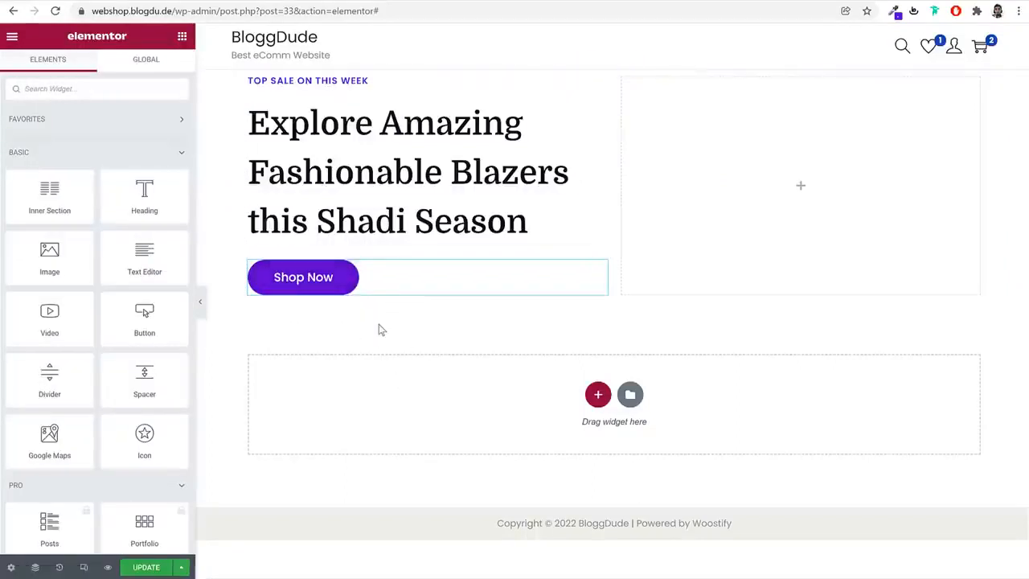
pyautogui.rightClick(318, 276)
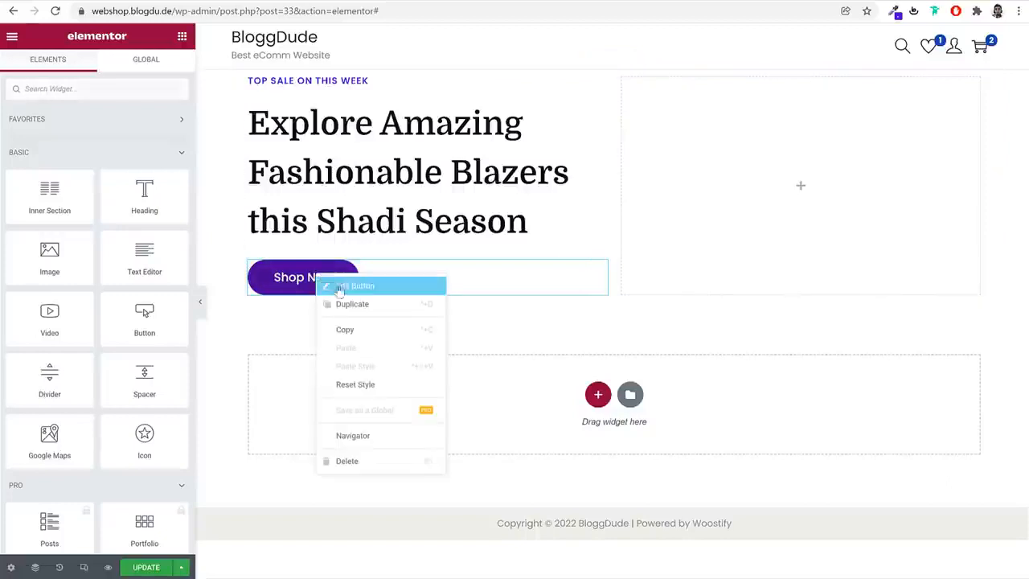
pyautogui.click(367, 305)
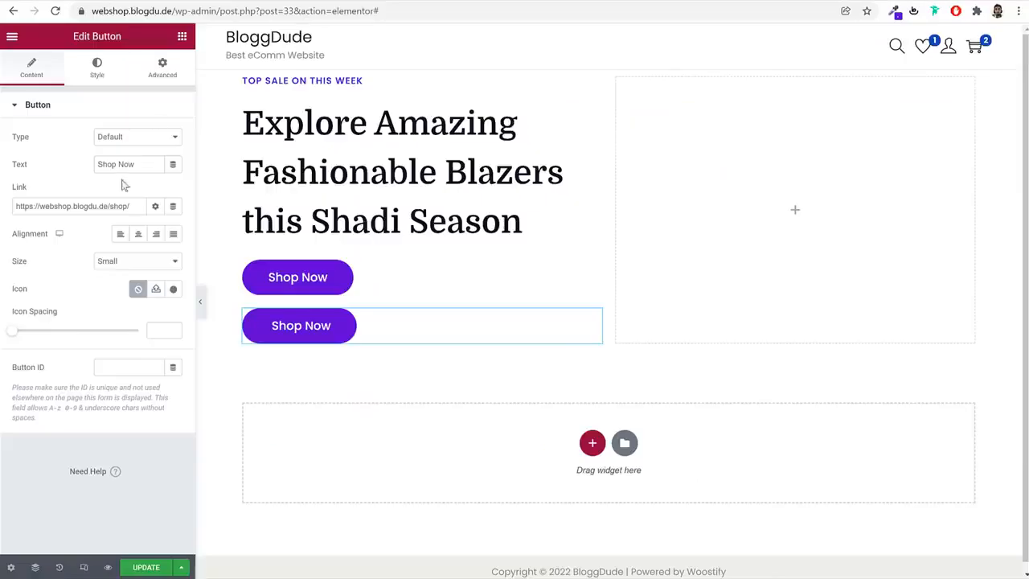
pyautogui.doubleClick(127, 161)
pyautogui.write('Le')
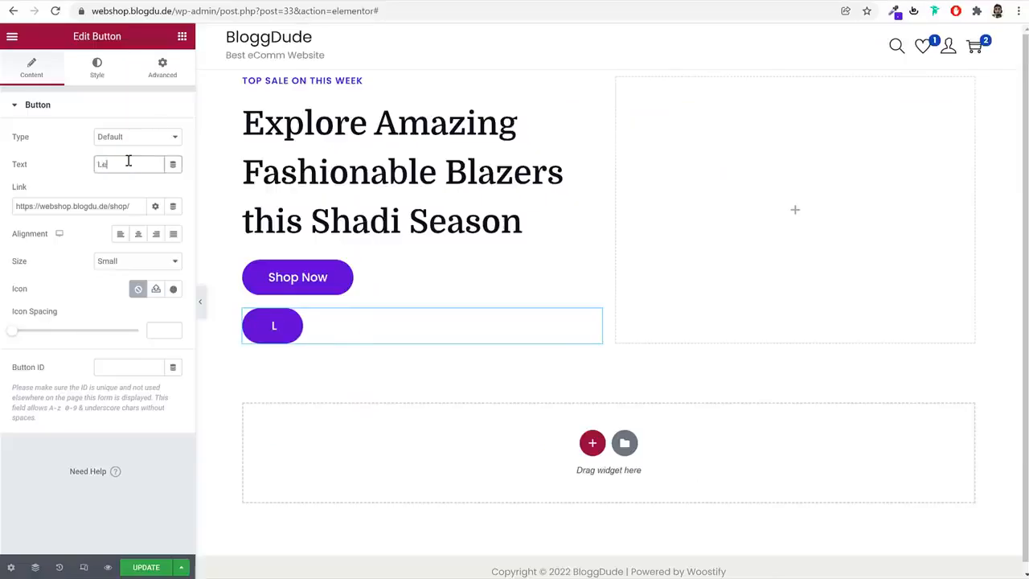
pyautogui.write('arn More')
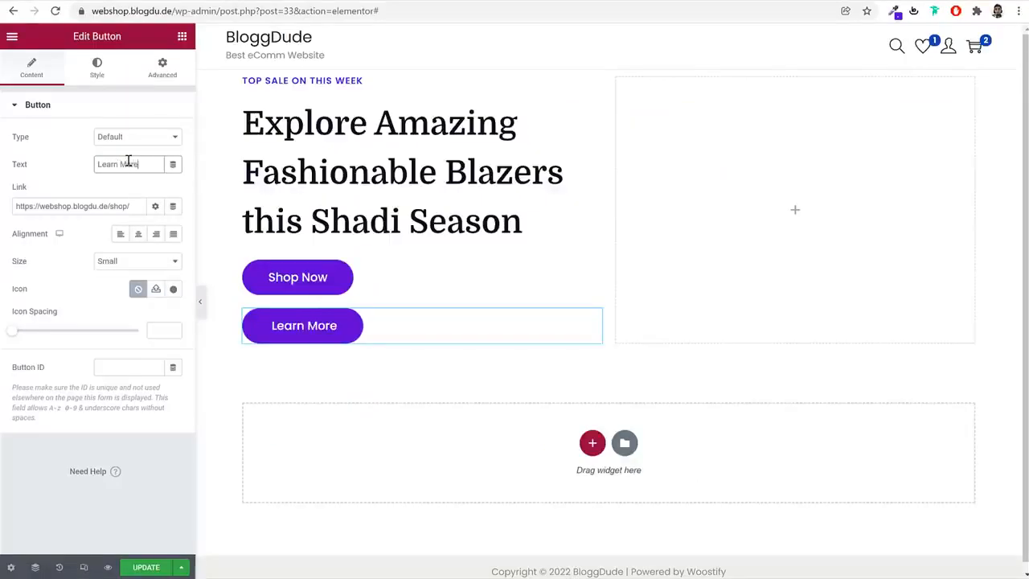
pyautogui.click(135, 206)
pyautogui.hotkey('ctrl', 'a')
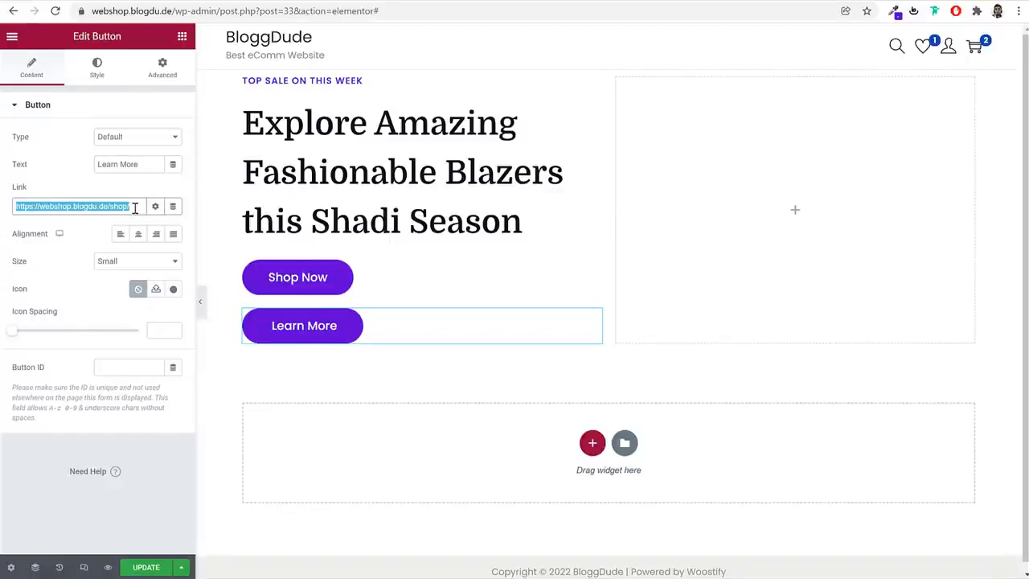
# Inspect the demo shop's Learn More button and copy its background color code #fd346e
pyautogui.click(97, 71)
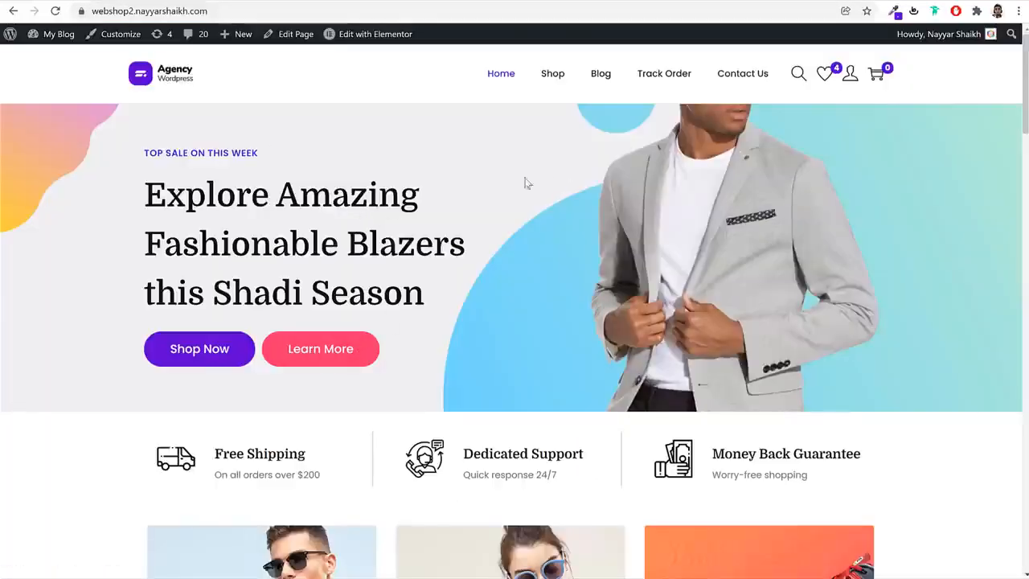
pyautogui.rightClick(375, 348)
pyautogui.click(413, 503)
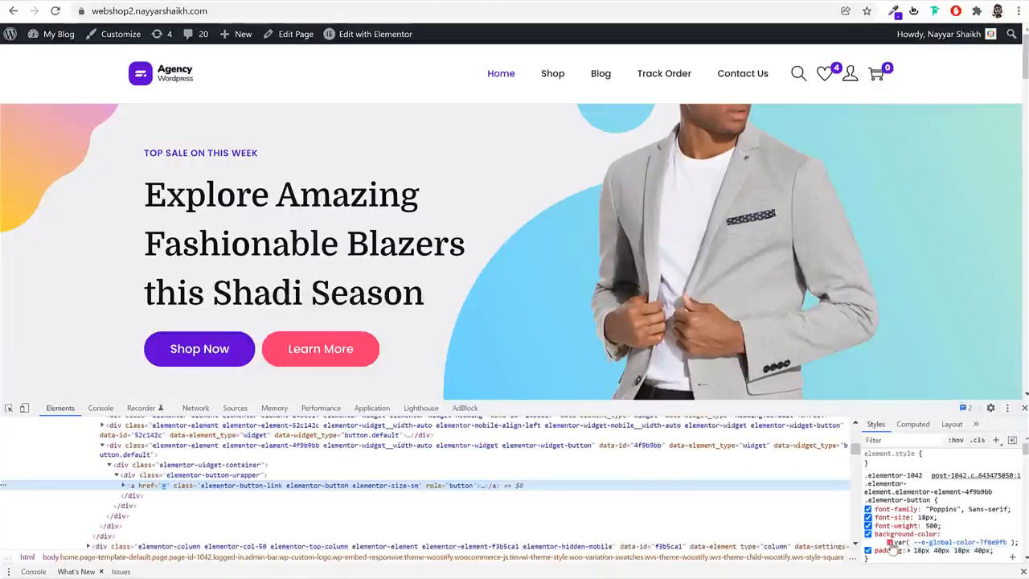
pyautogui.click(890, 546)
pyautogui.click(953, 522)
pyautogui.hotkey('ctrl', 'c')
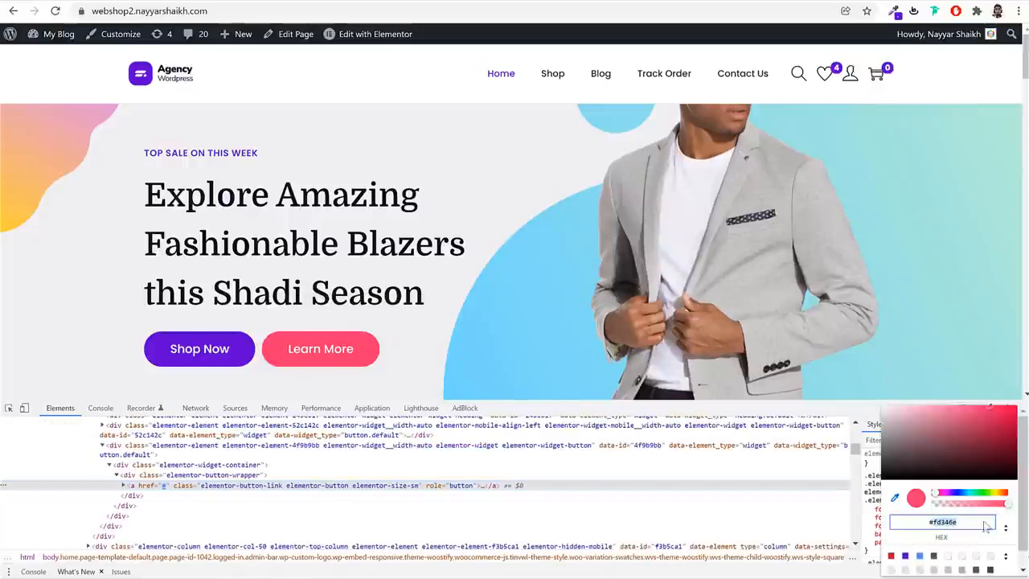
pyautogui.press('Escape')
pyautogui.click(1021, 407)
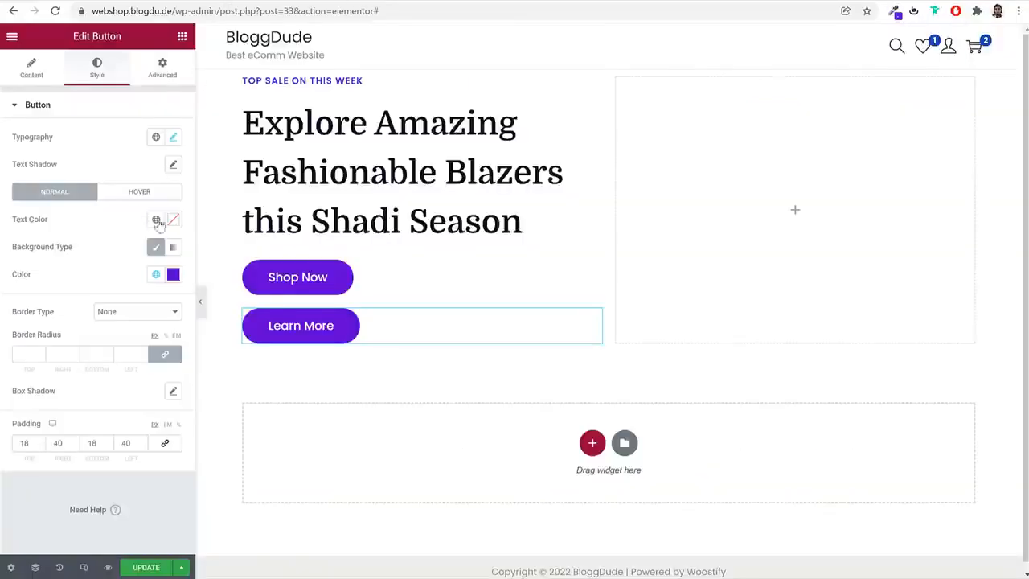
# Set the Learn More button's normal background to #fd346e and save it as a global color named Pink
pyautogui.click(173, 275)
pyautogui.hotkey('ctrl', 'v')
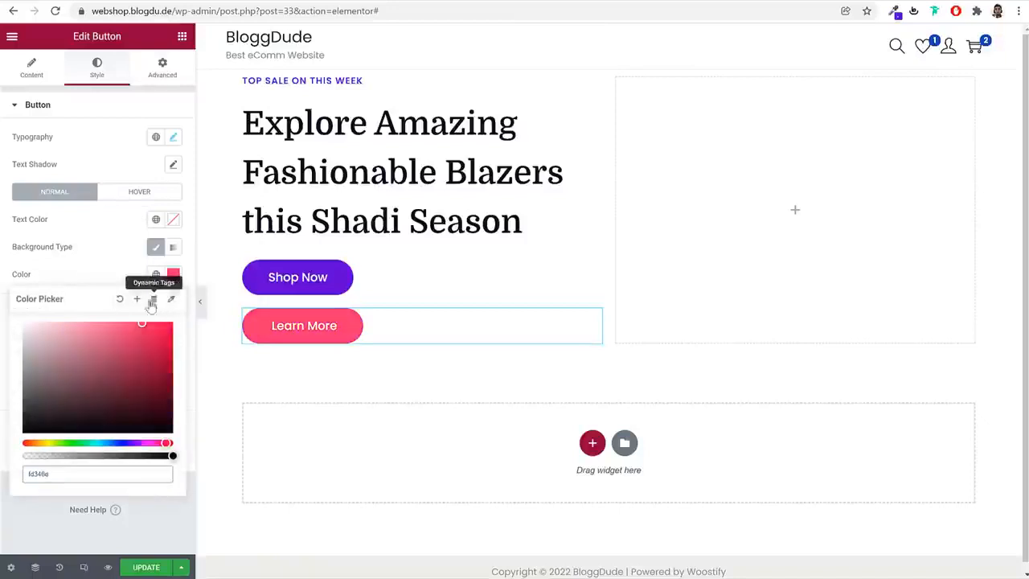
pyautogui.doubleClick(31, 473)
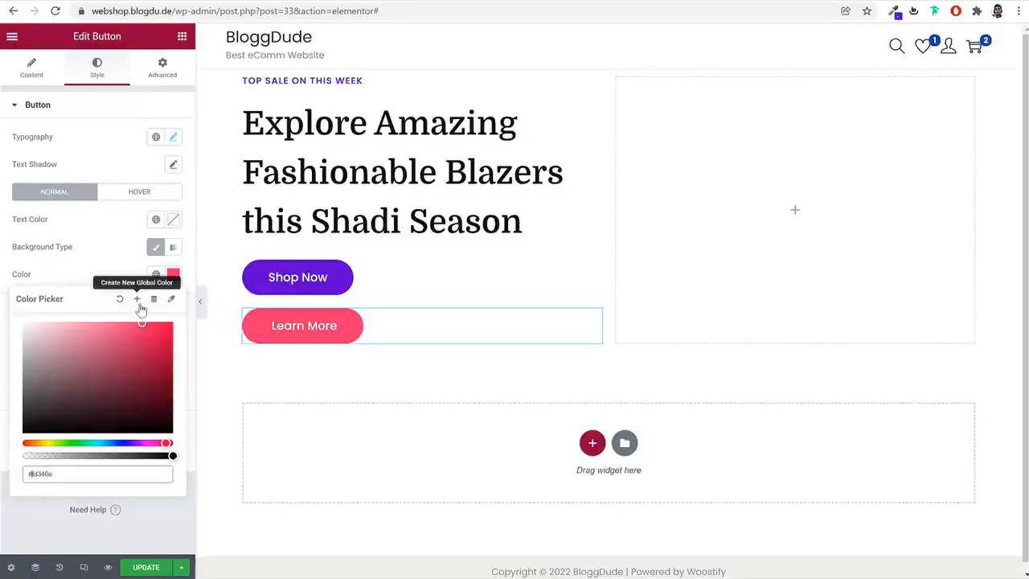
pyautogui.click(137, 299)
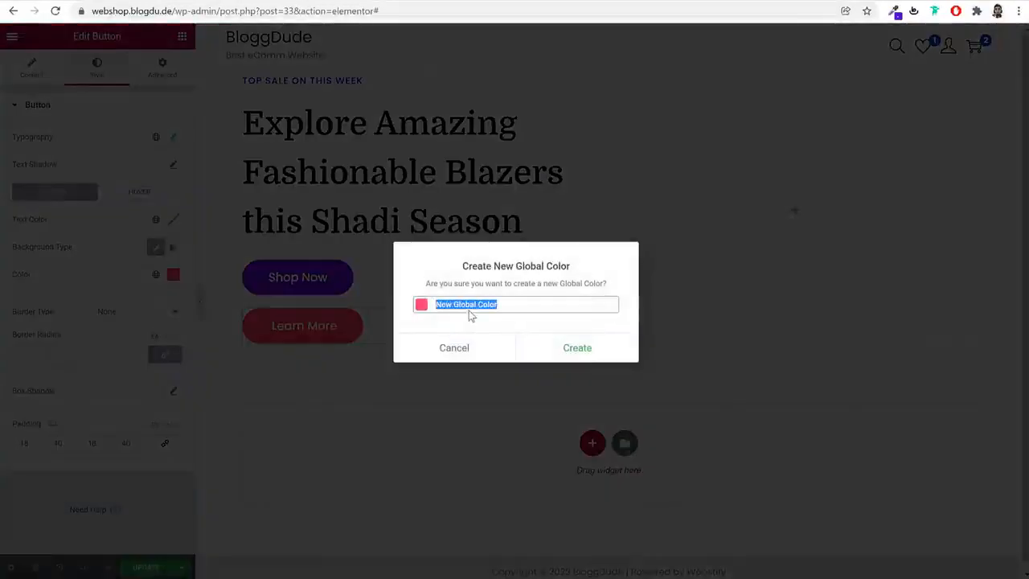
pyautogui.click(568, 350)
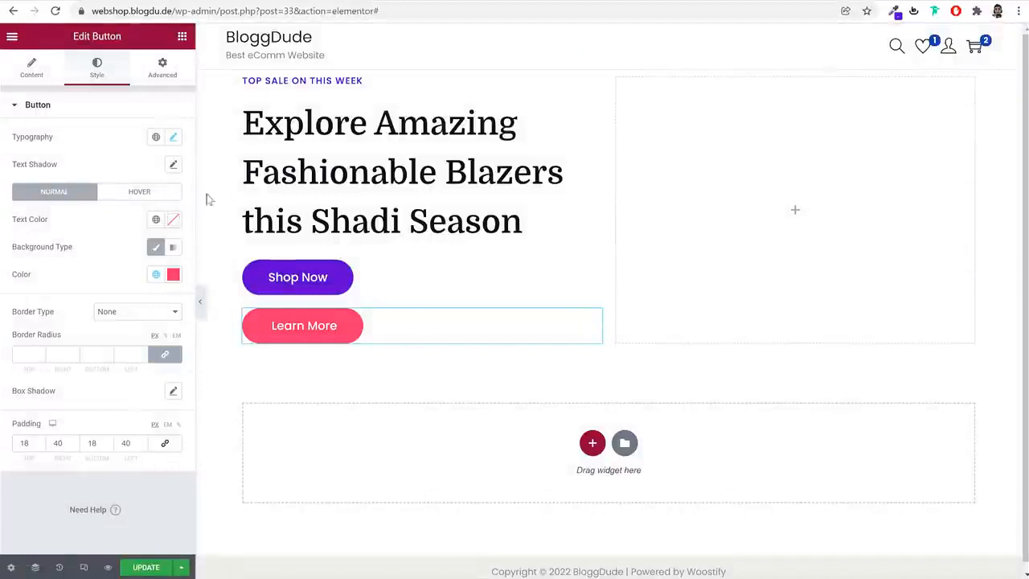
# Set the Learn More button's hover background to #E6285F, a slightly darker shade of the global color Pink
pyautogui.click(152, 192)
pyautogui.click(156, 275)
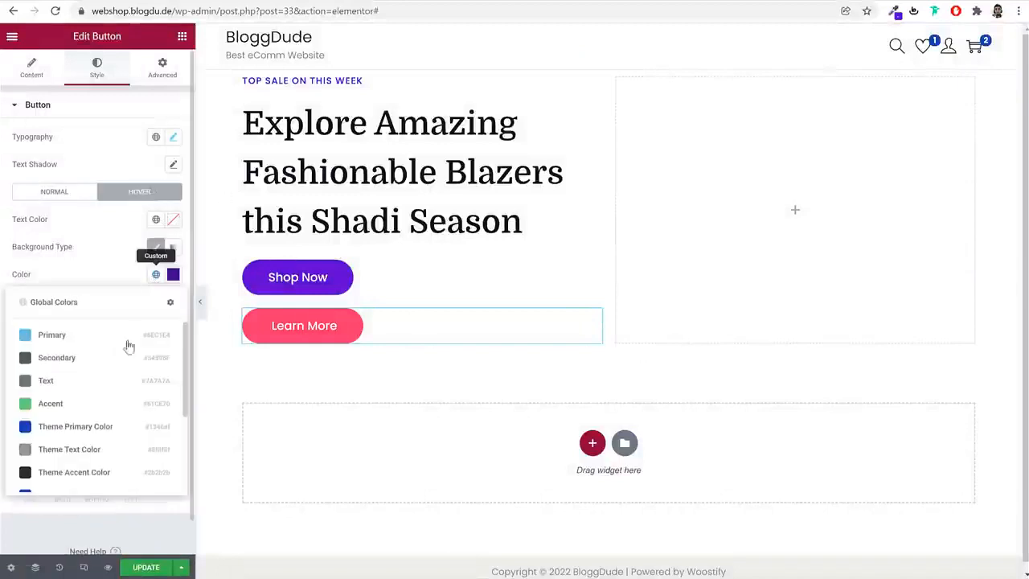
pyautogui.scroll(-2, 89, 478)
pyautogui.click(87, 477)
pyautogui.click(174, 275)
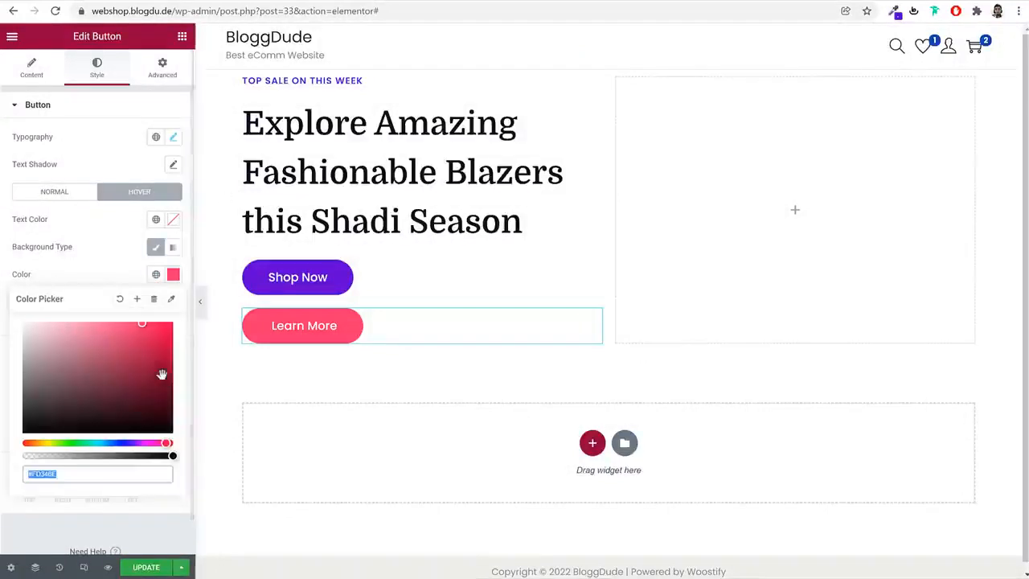
pyautogui.click(161, 373)
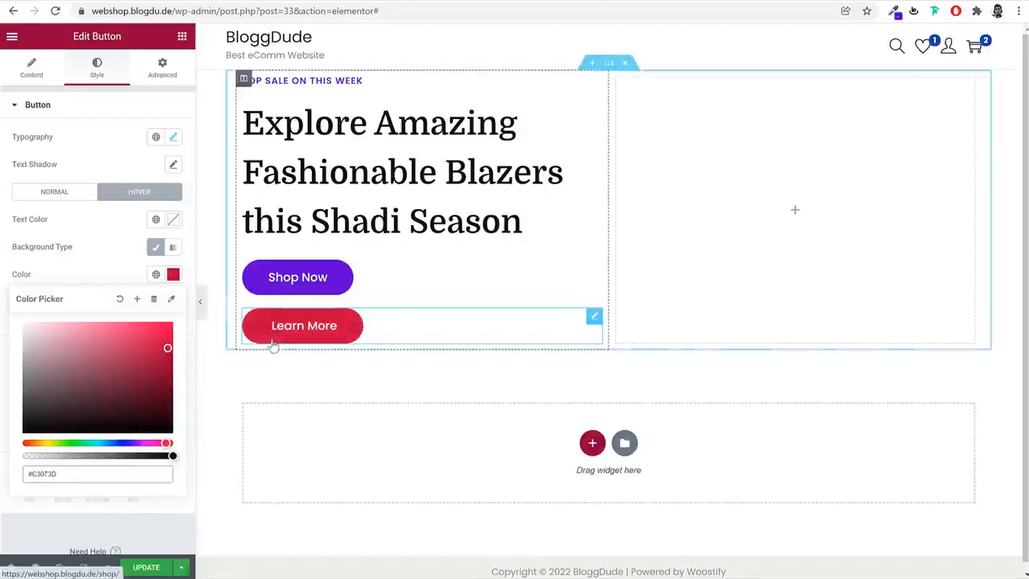
pyautogui.click(166, 333)
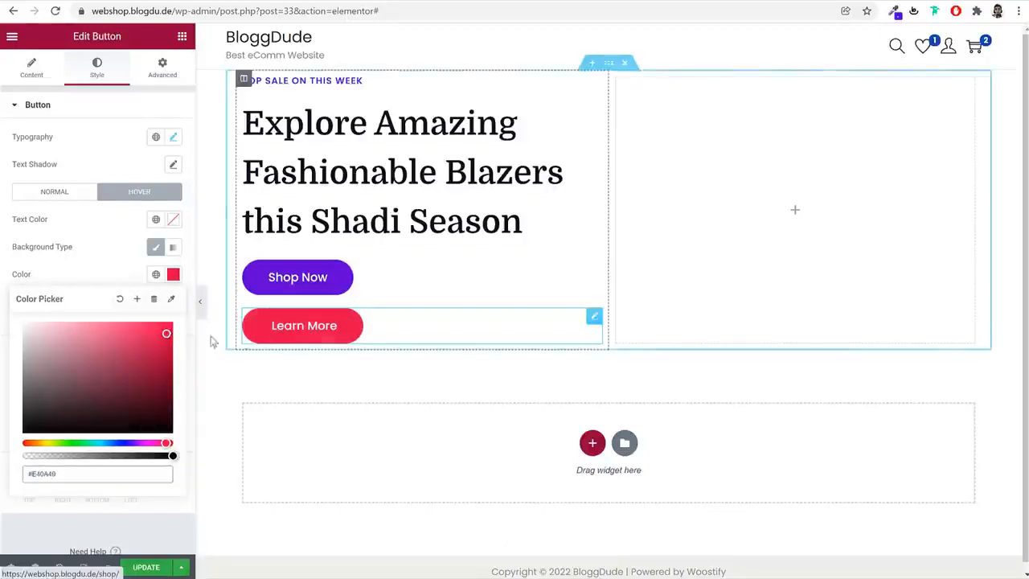
pyautogui.moveTo(165, 333); pyautogui.dragTo(146, 333)
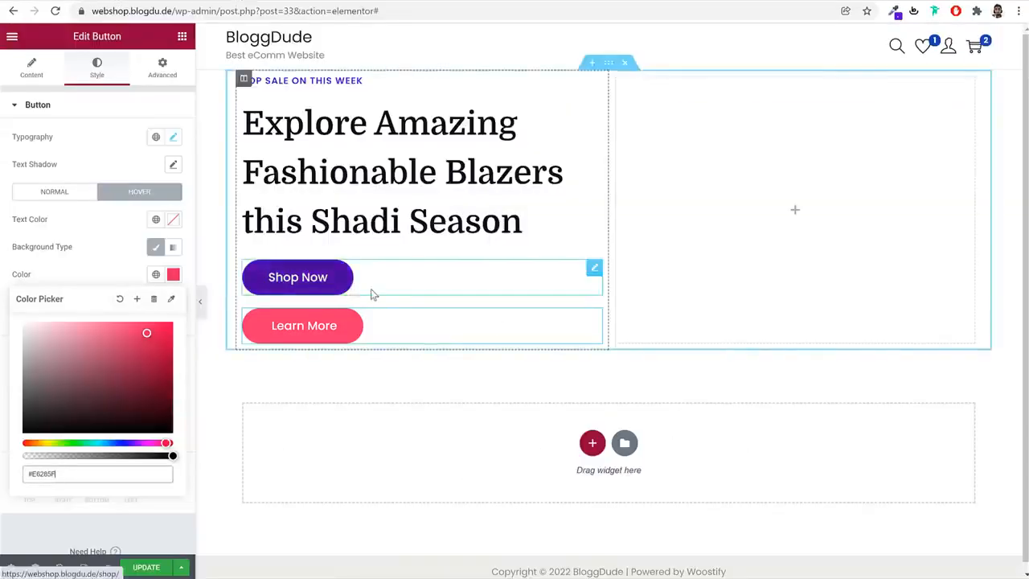
# Set the Shop Now button's positioning width to Inline (auto)
pyautogui.click(354, 272)
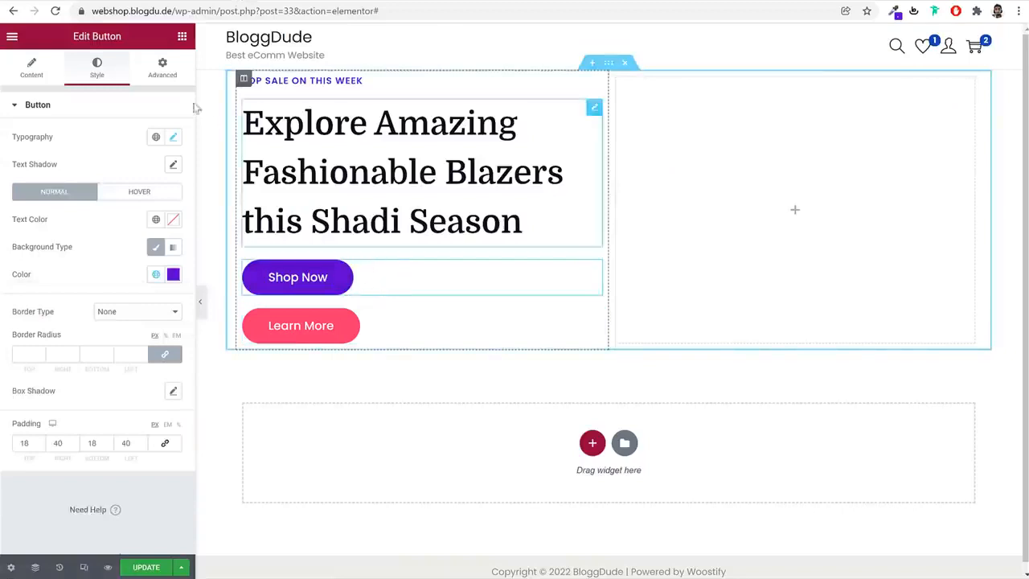
pyautogui.click(165, 68)
pyautogui.scroll(-3, 137, 346)
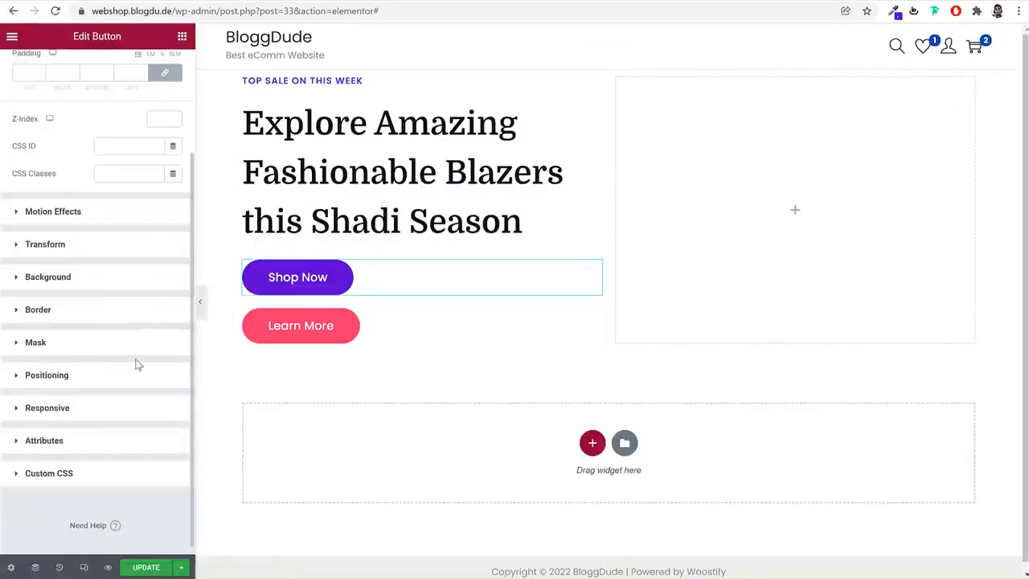
pyautogui.click(75, 372)
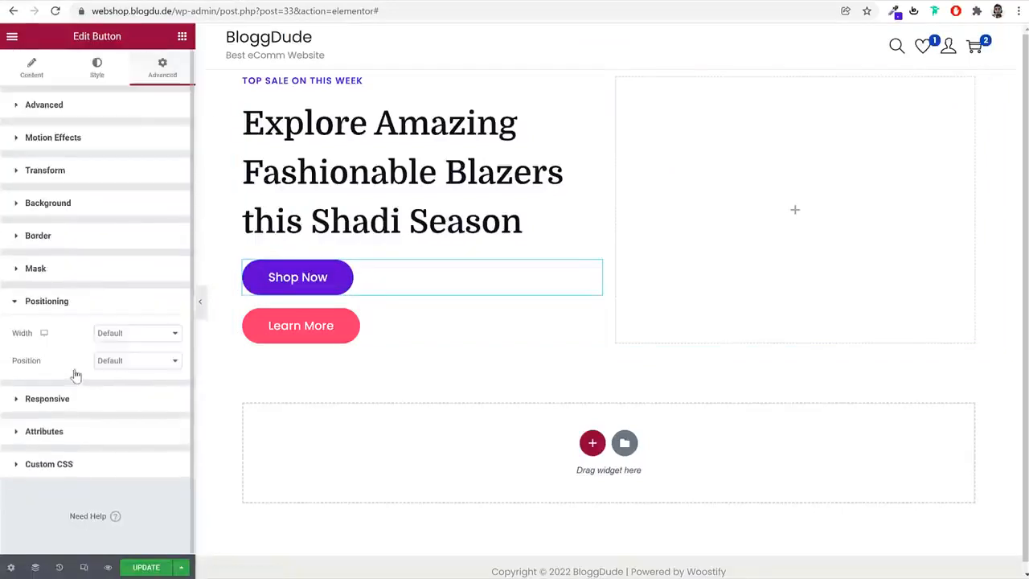
pyautogui.click(134, 332)
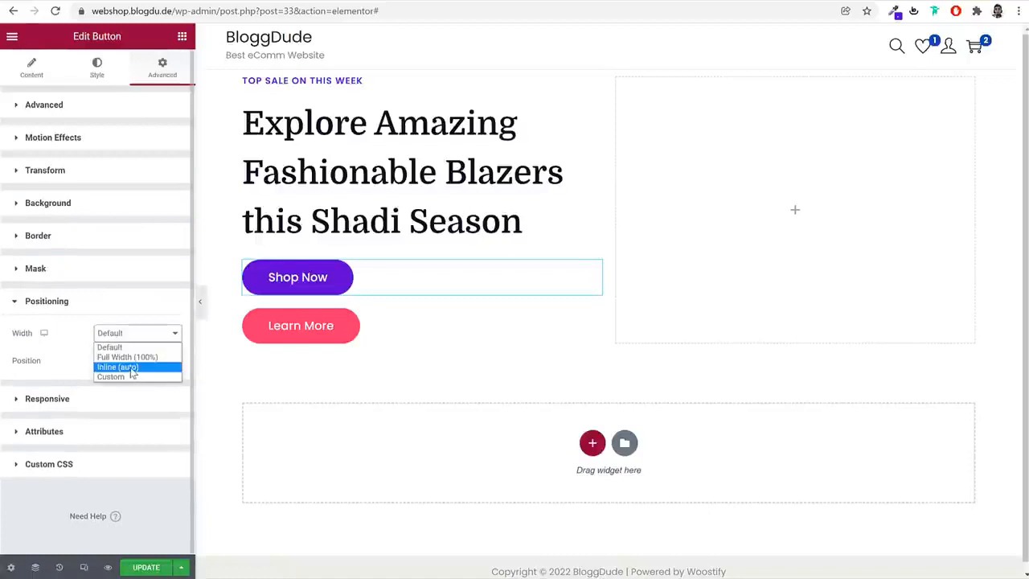
pyautogui.click(130, 368)
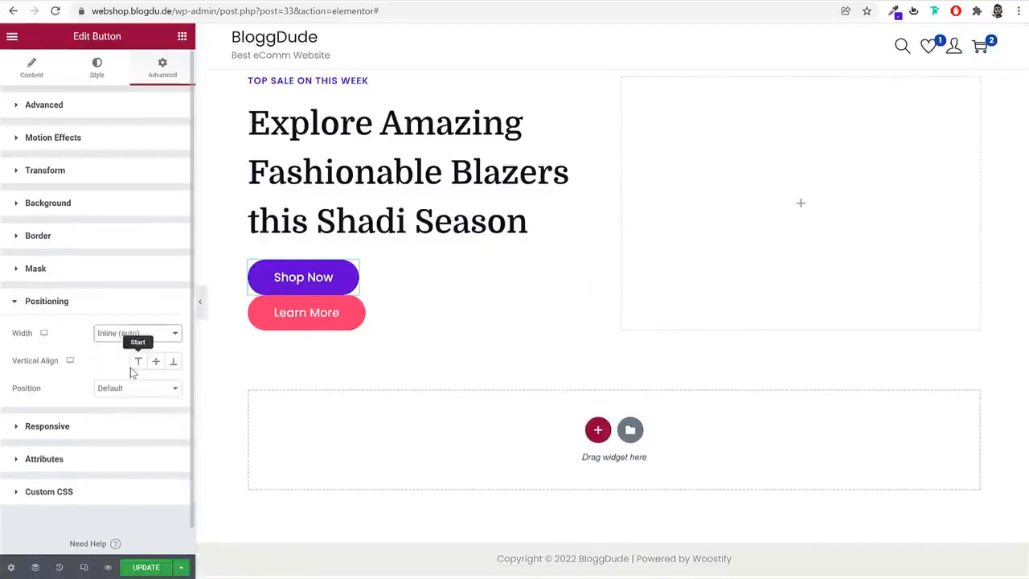
# Set the Learn More button's positioning width to Inline (auto) so it sits beside Shop Now
pyautogui.click(390, 320)
pyautogui.click(162, 69)
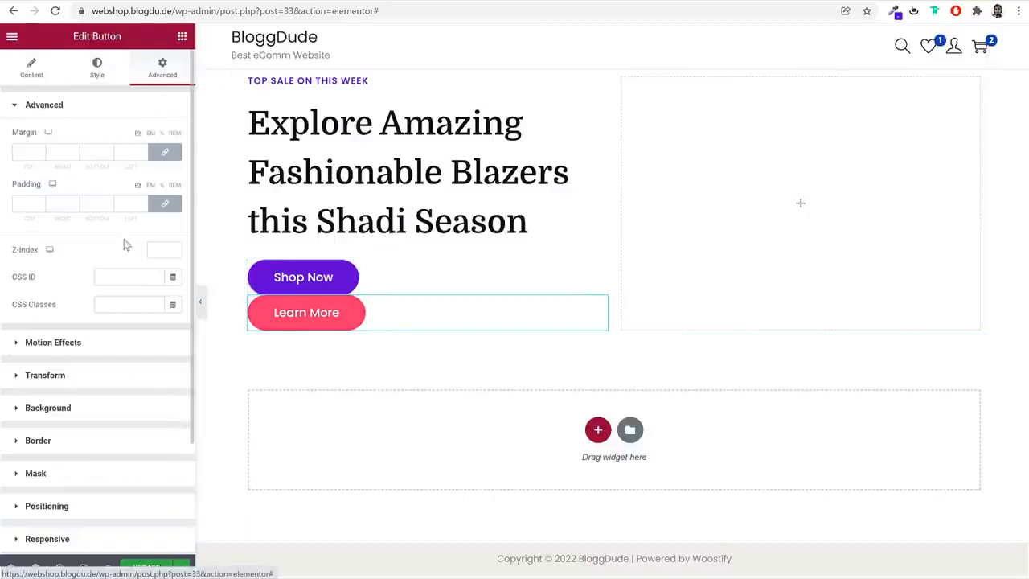
pyautogui.scroll(-3, 88, 437)
pyautogui.click(104, 374)
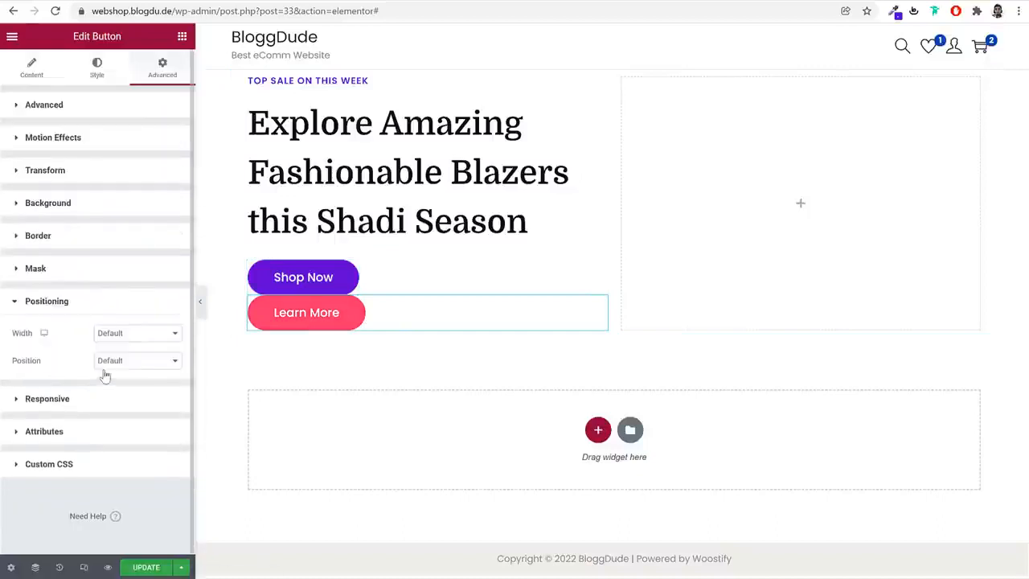
pyautogui.click(126, 341)
pyautogui.click(129, 366)
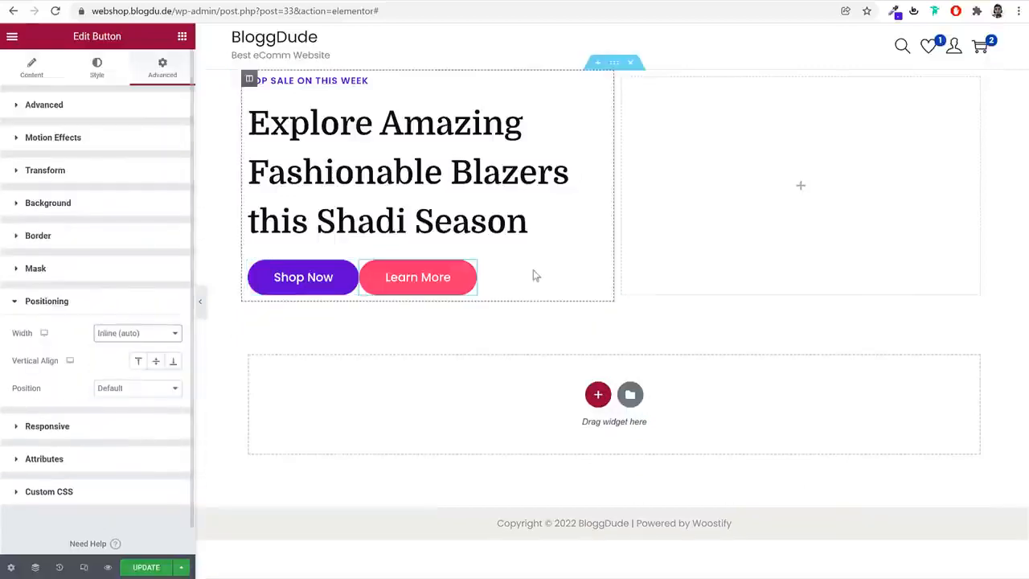
pyautogui.click(206, 310)
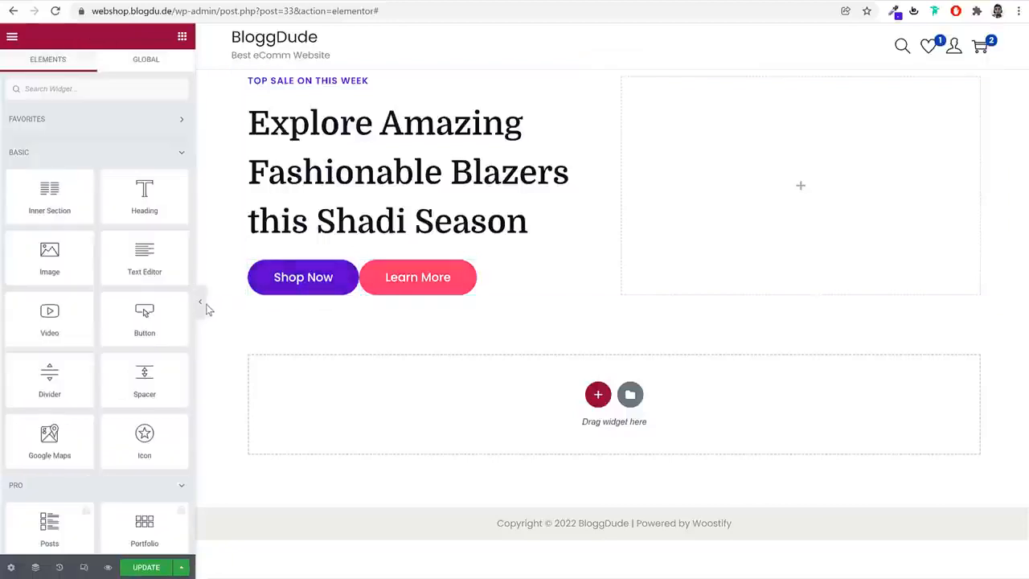
# Unlink the Shop Now button's margin values and set its right margin to 10 px
pyautogui.click(355, 271)
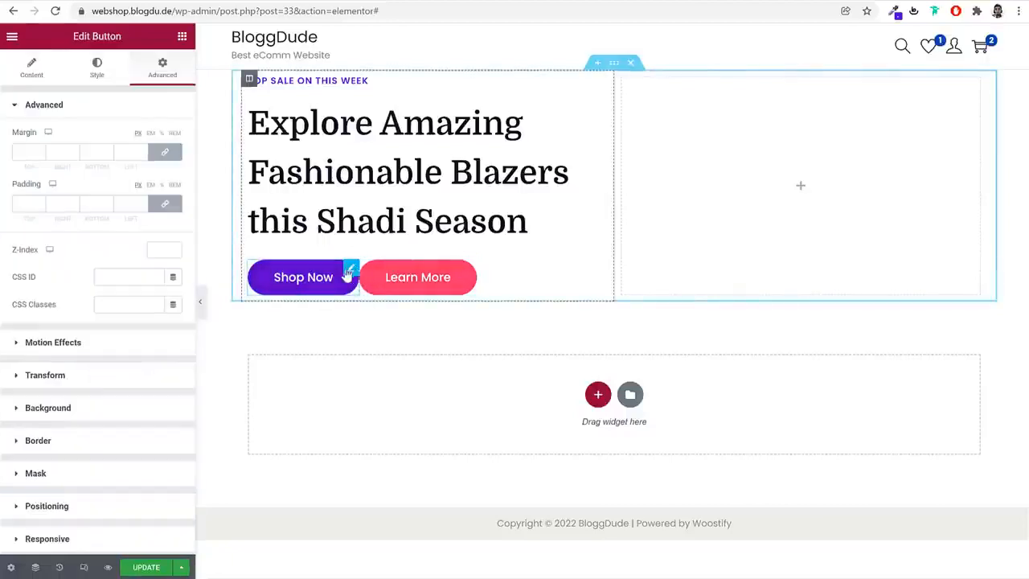
pyautogui.click(166, 155)
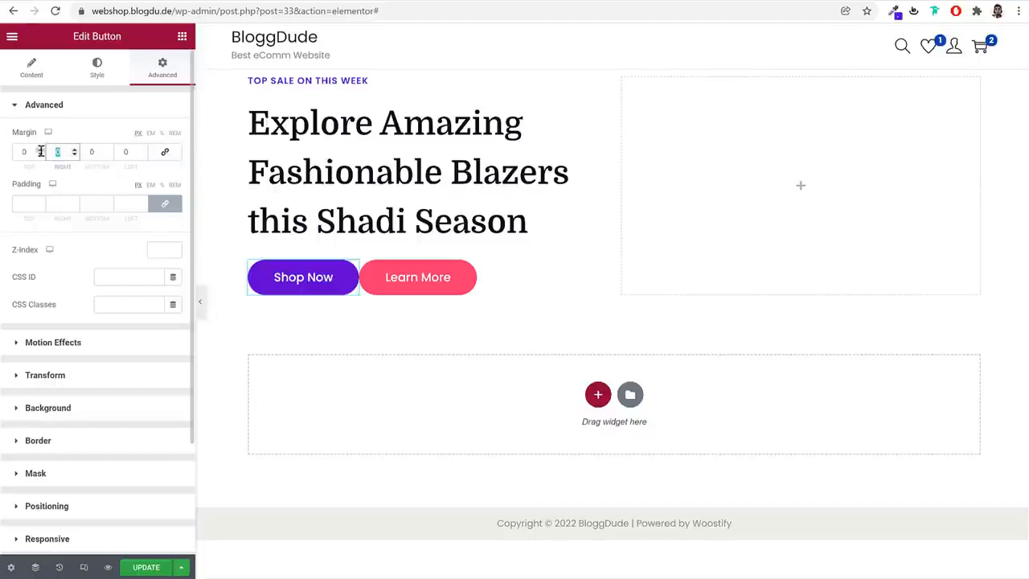
pyautogui.write('10')
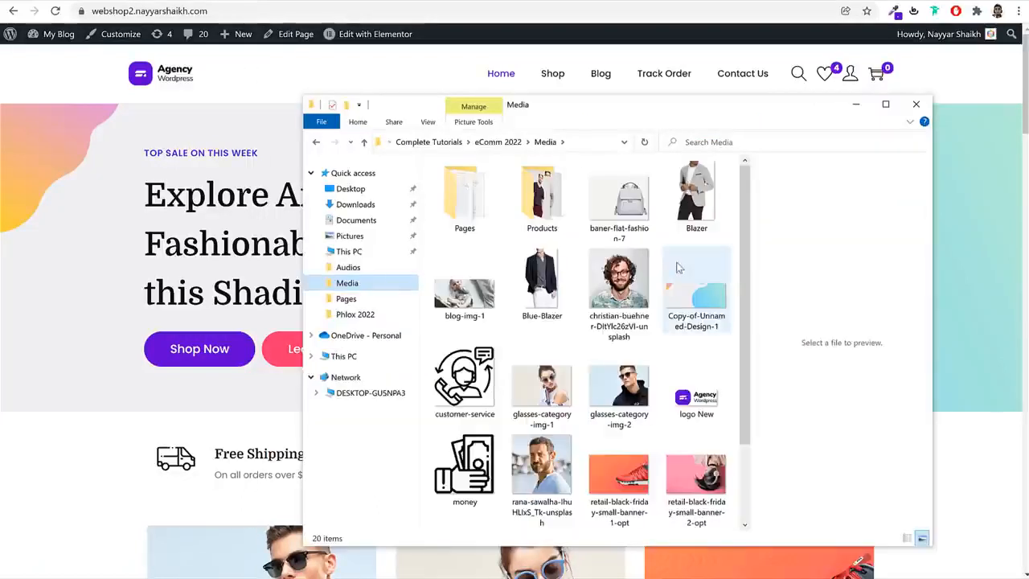
# Preview the banner background image Copy-of-Unnamed-Design-1.png from the Media folder and close the preview
pyautogui.doubleClick(678, 268)
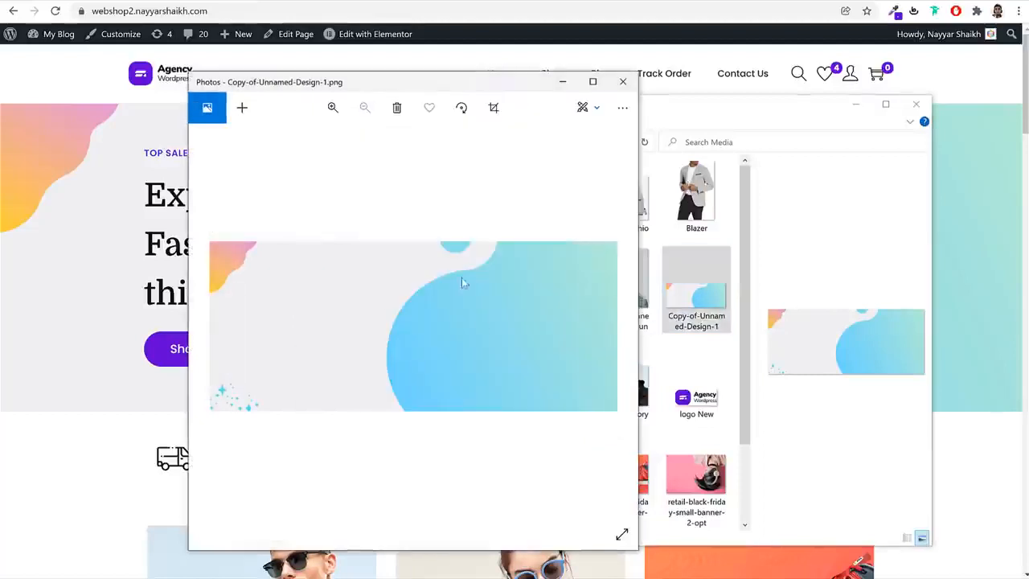
pyautogui.click(623, 82)
pyautogui.click(714, 353)
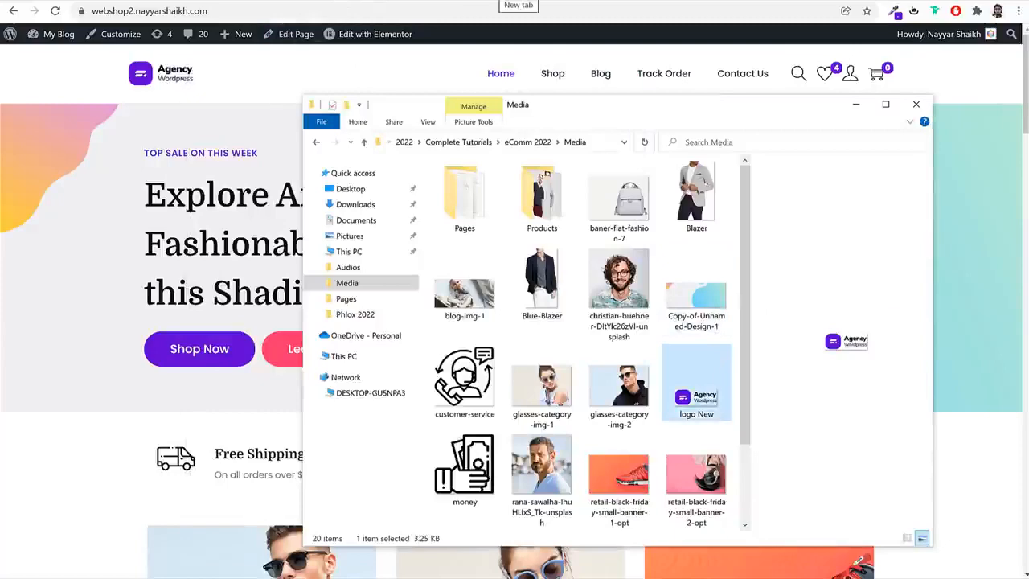
# Open canva.com in a new browser tab, dismiss the Canva Pro offer and look over the recent designs
pyautogui.click(493, 0)
pyautogui.write('canva.com')
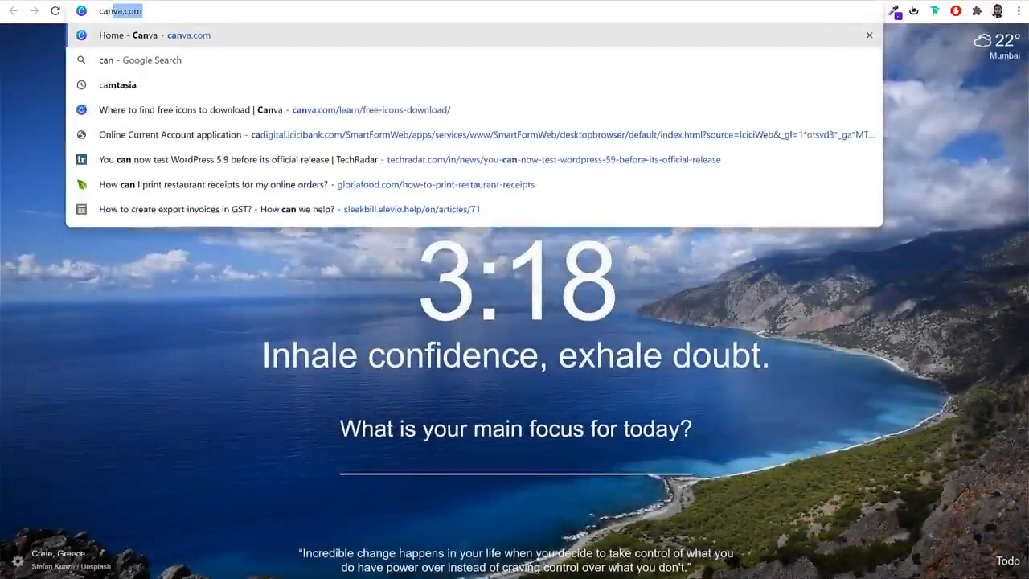
pyautogui.press('Return')
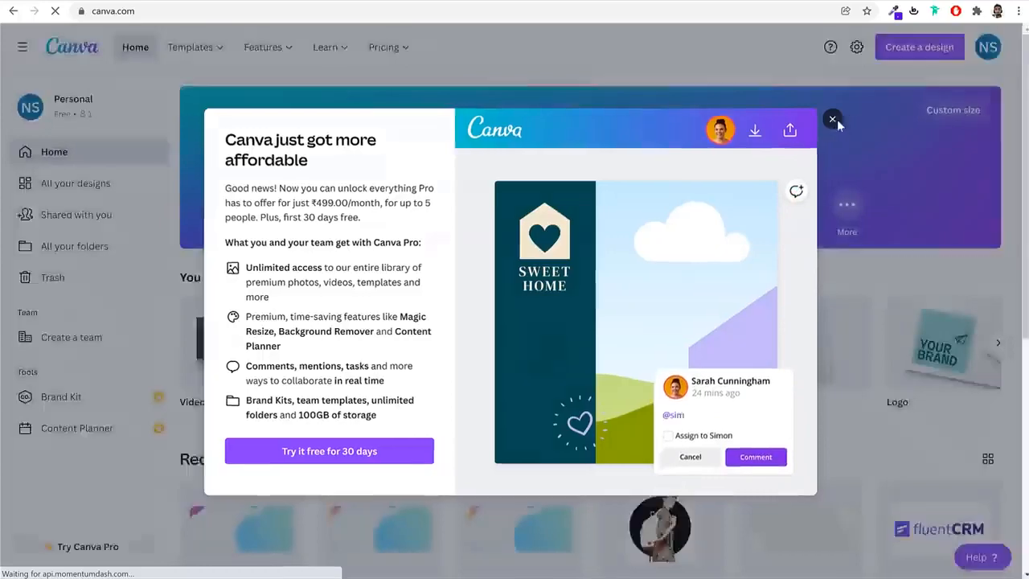
pyautogui.click(837, 119)
pyautogui.scroll(-3, 843, 148)
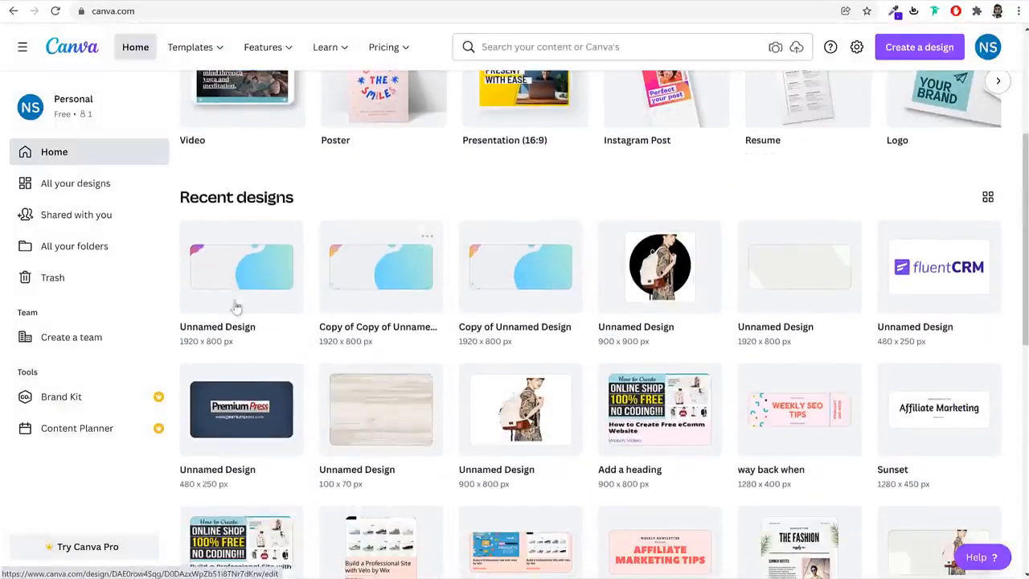
pyautogui.scroll(3, 434, 296)
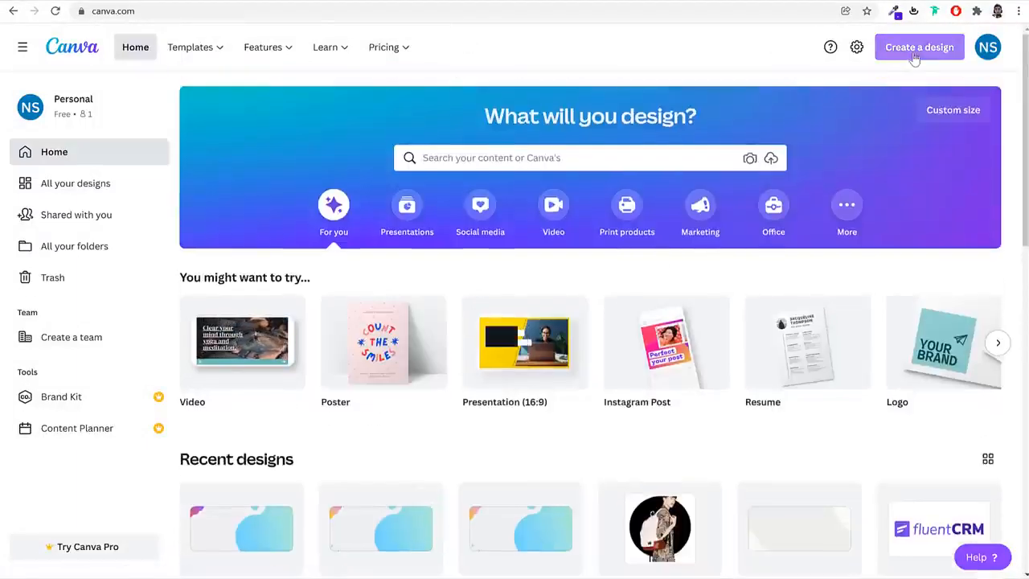
# Create a new custom-size design 1920 px wide and 800 px high
pyautogui.click(961, 116)
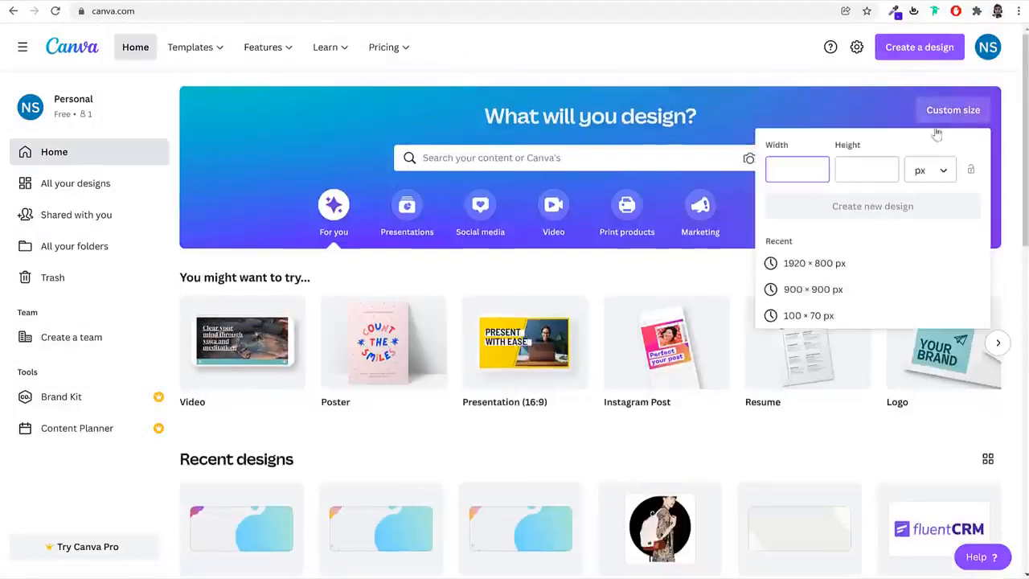
pyautogui.write('1920')
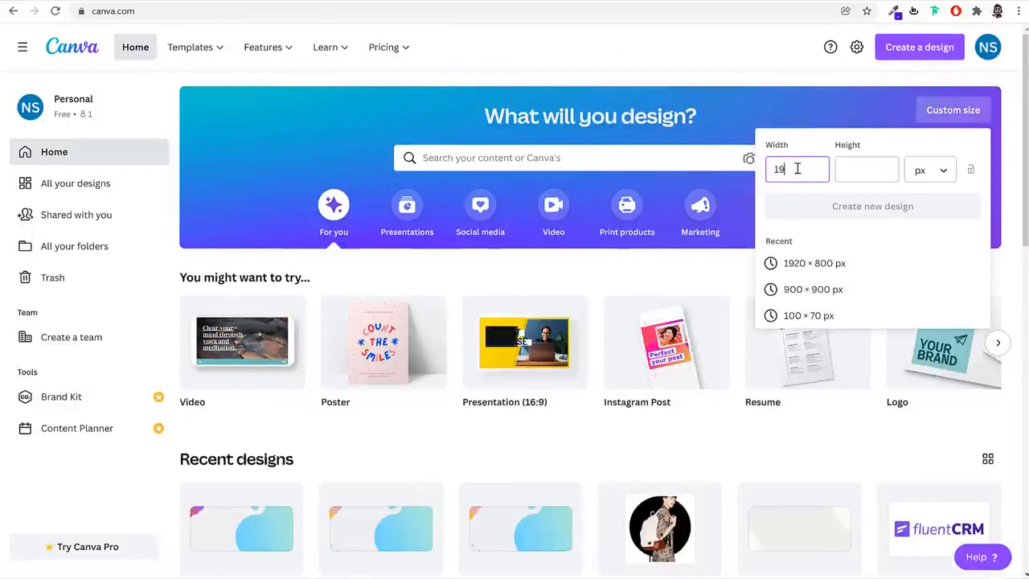
pyautogui.press('Tab')
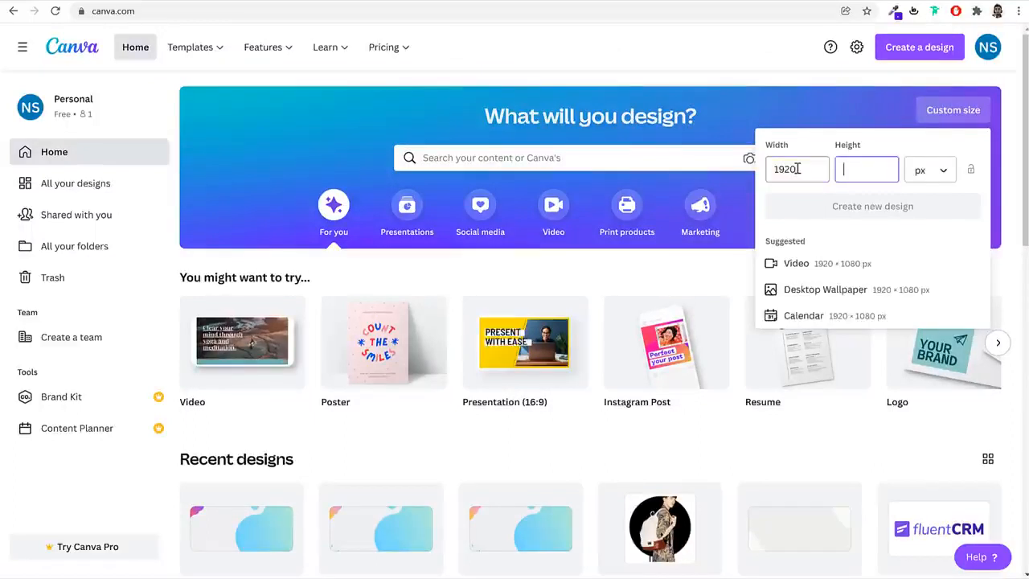
pyautogui.write('800')
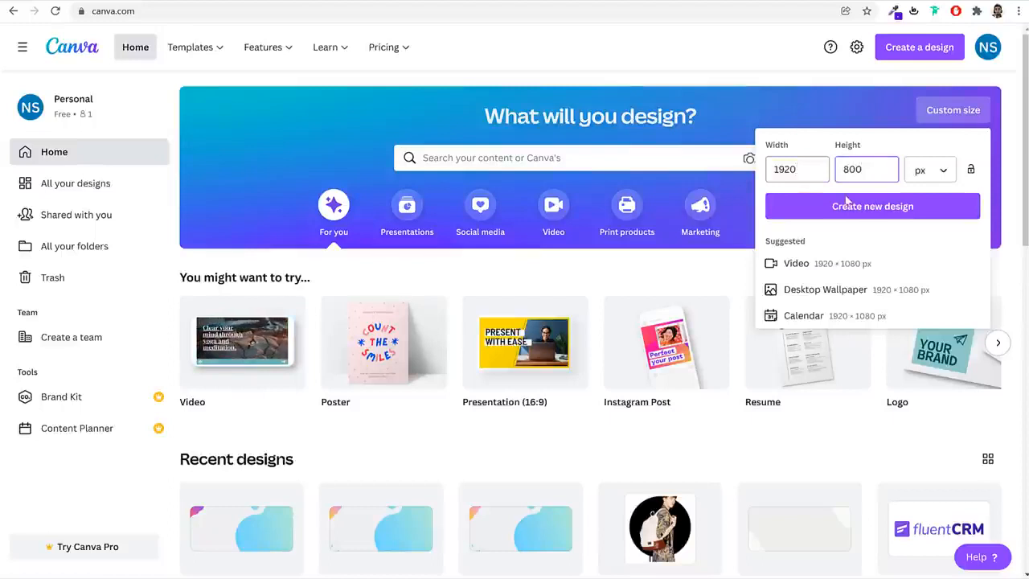
pyautogui.doubleClick(798, 169)
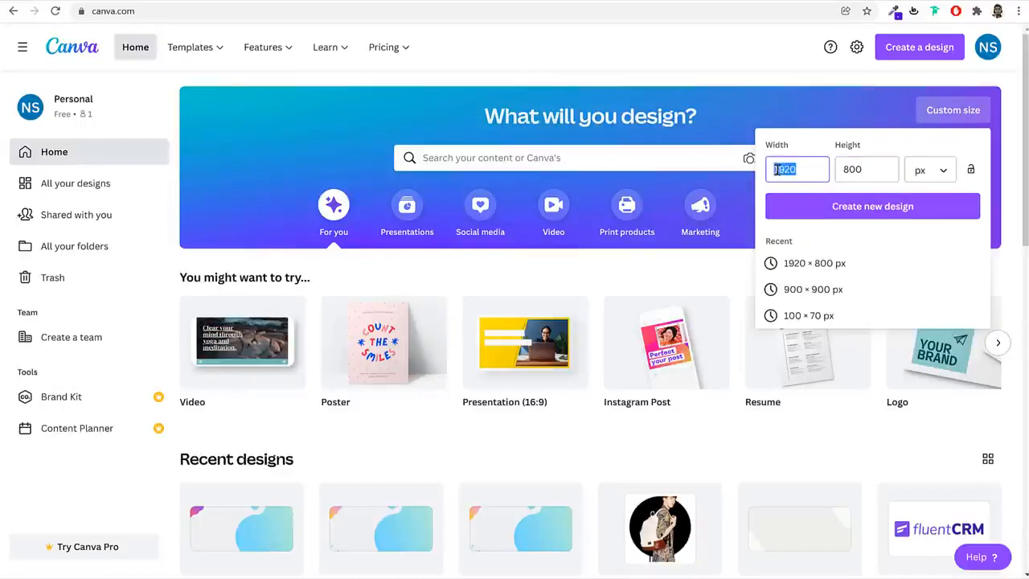
pyautogui.doubleClick(855, 169)
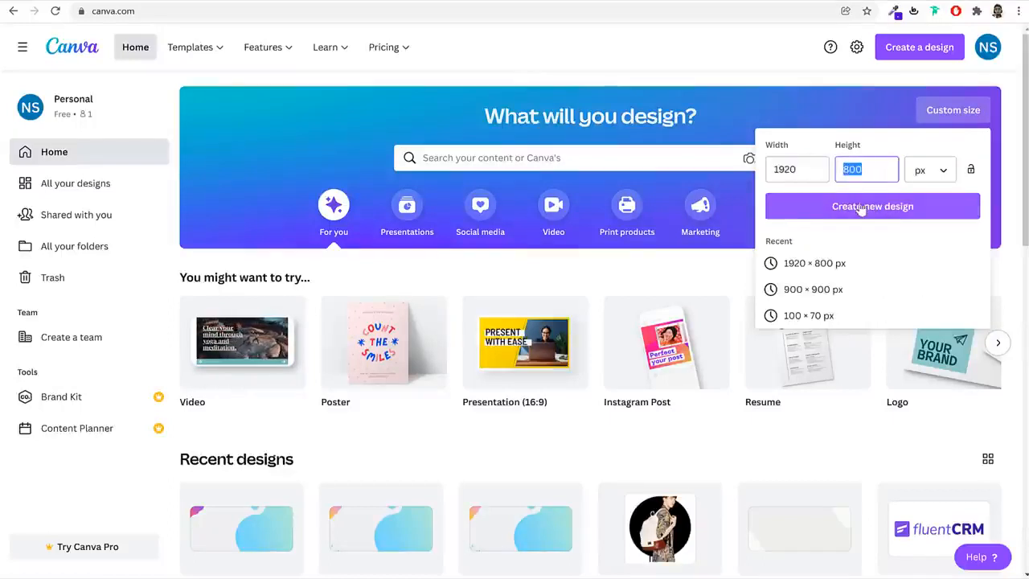
pyautogui.click(861, 207)
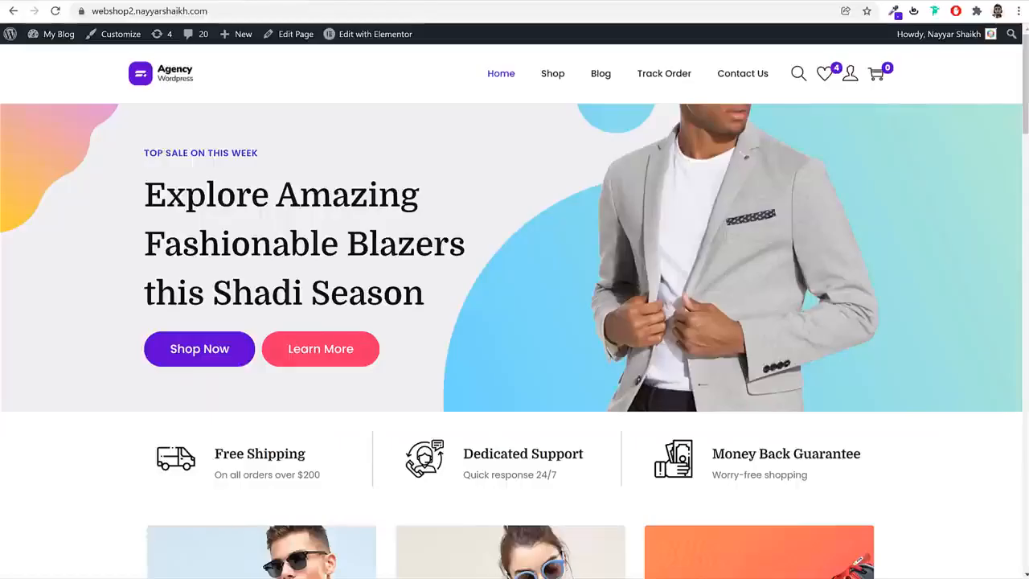
# Sample the light grey background color of the demo shop's hero banner with the page color picker
pyautogui.click(895, 11)
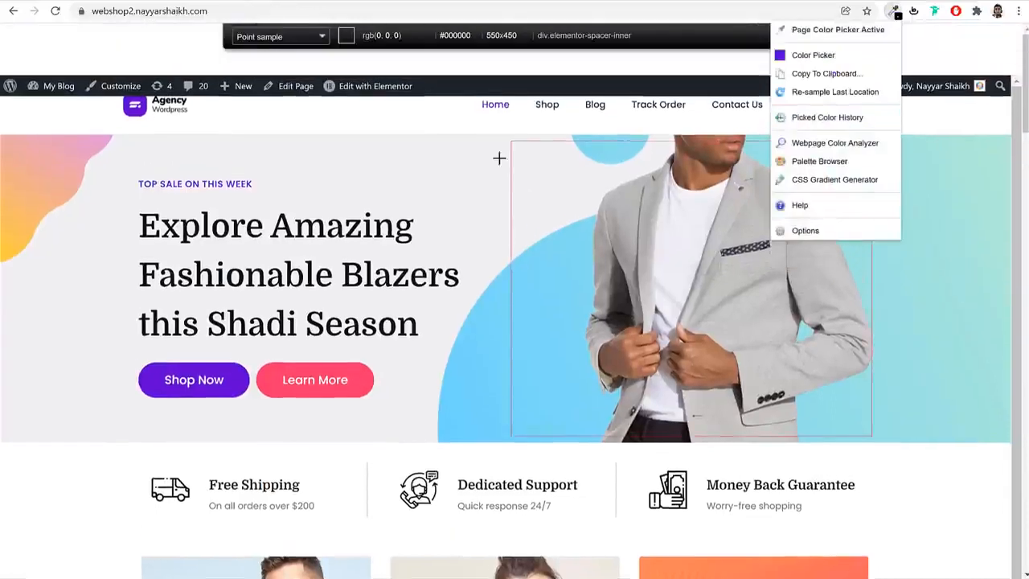
pyautogui.click(471, 164)
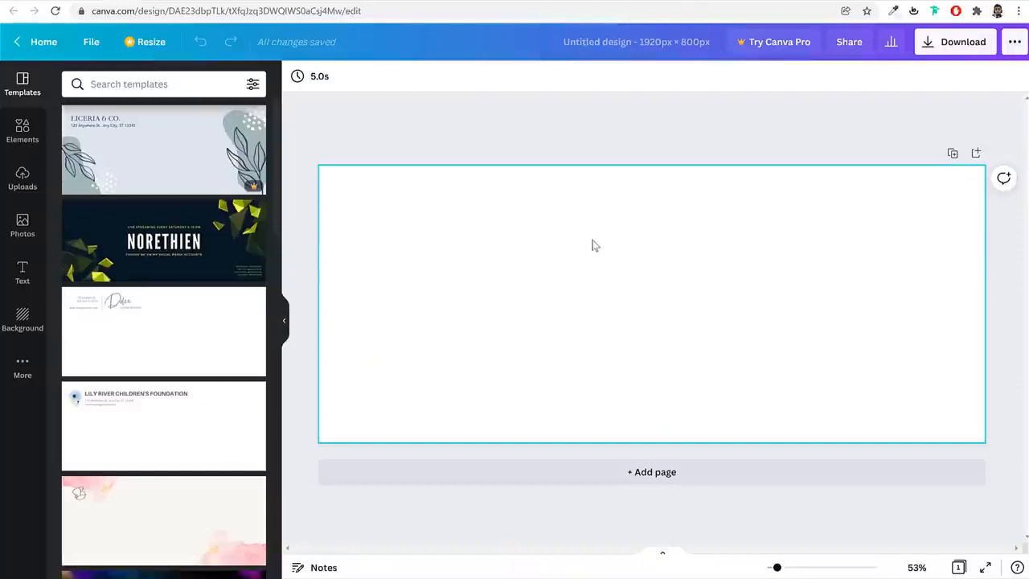
pyautogui.click(595, 245)
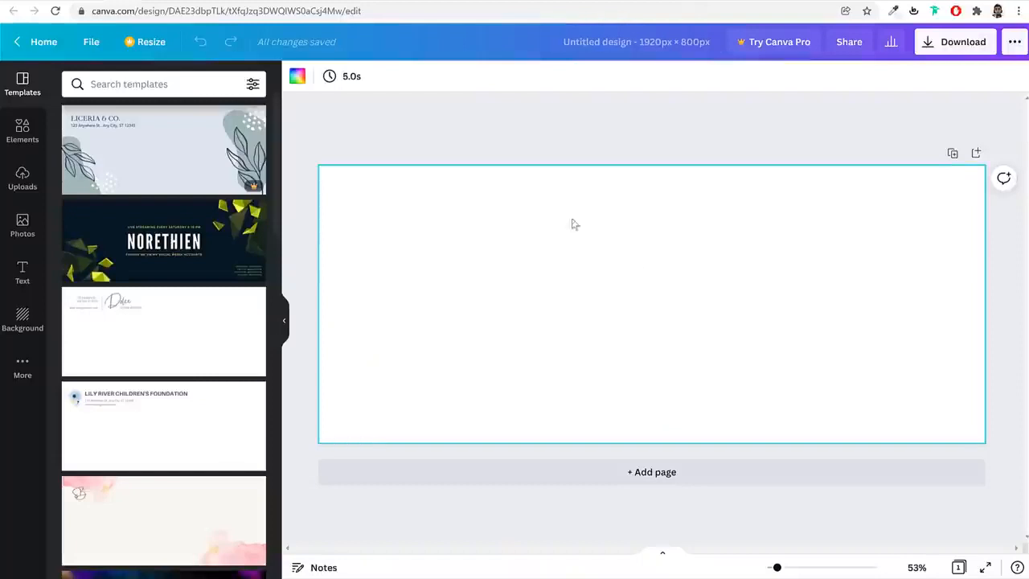
# Set the blank Canva page's background to the custom color #F0F0F3
pyautogui.click(297, 76)
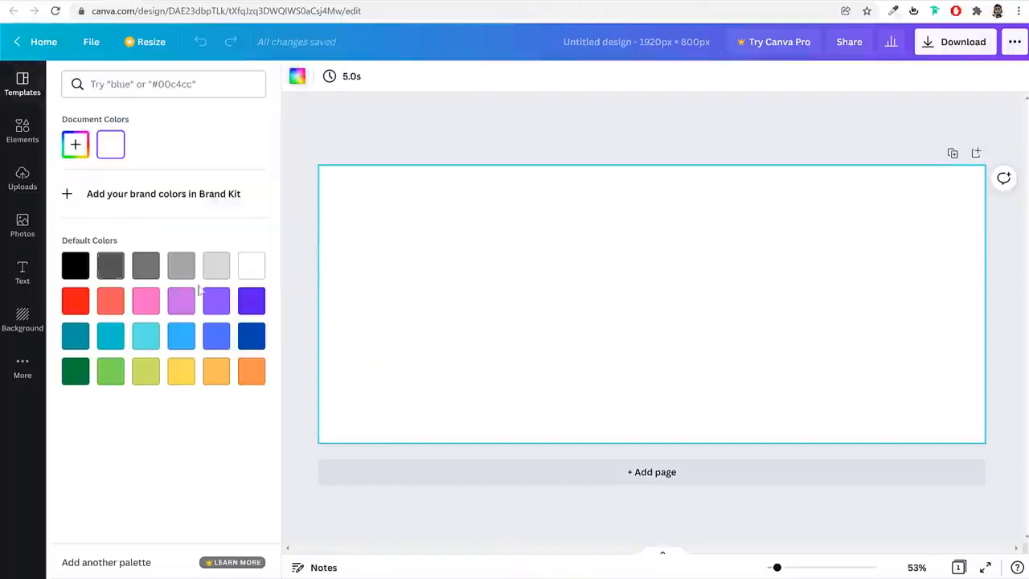
pyautogui.click(216, 269)
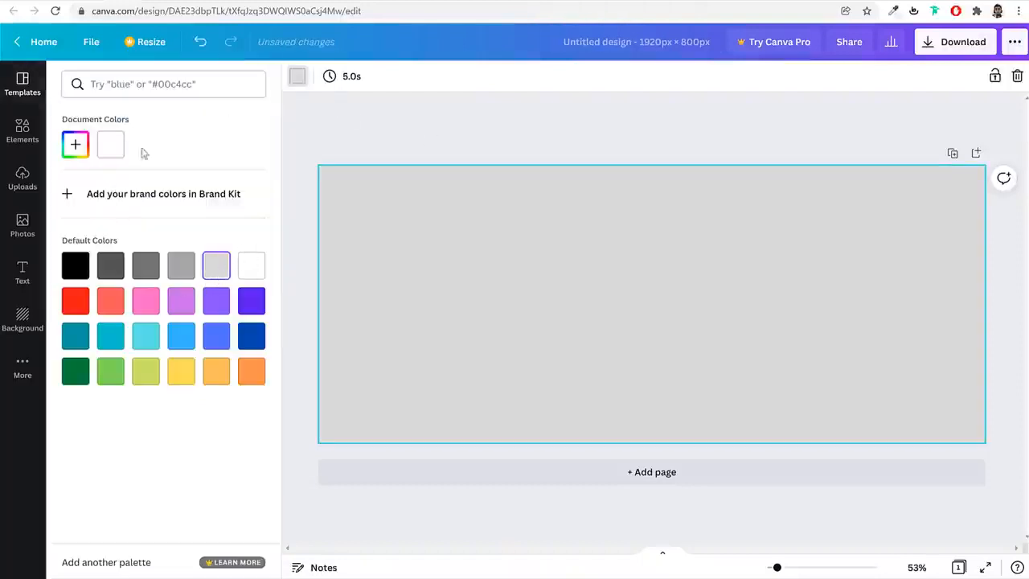
pyautogui.click(75, 144)
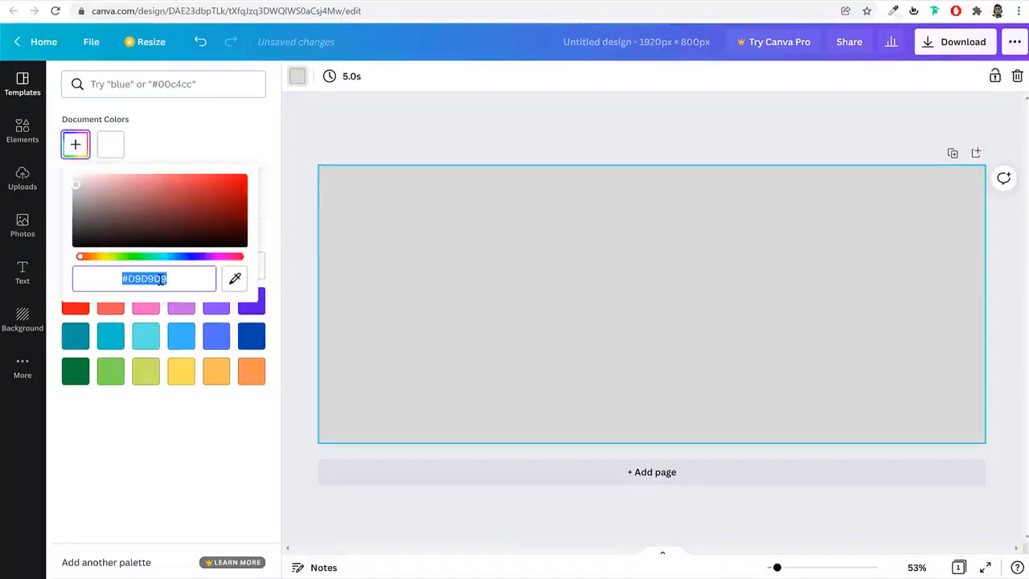
pyautogui.write('#F0F0F0')
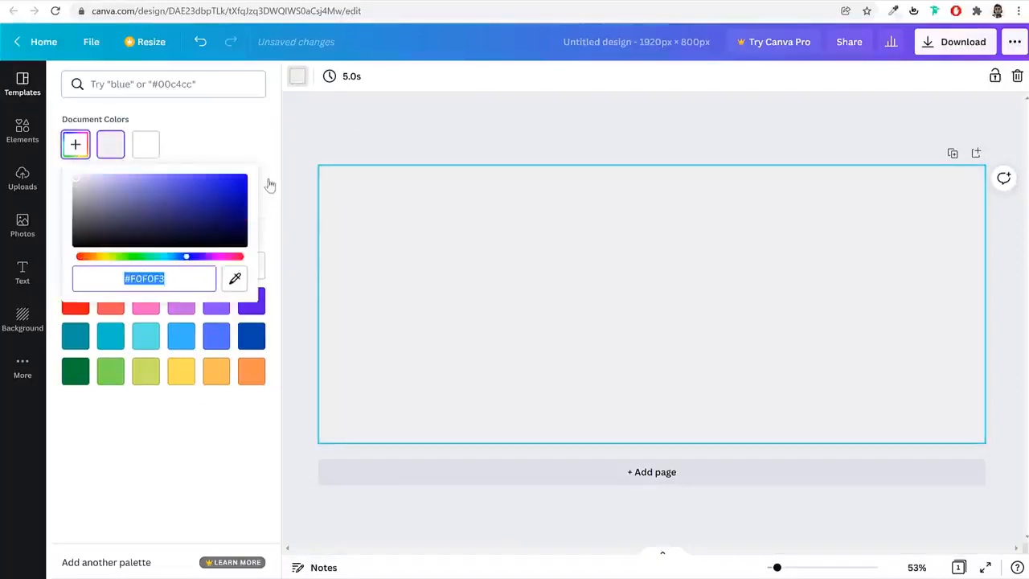
pyautogui.click(269, 169)
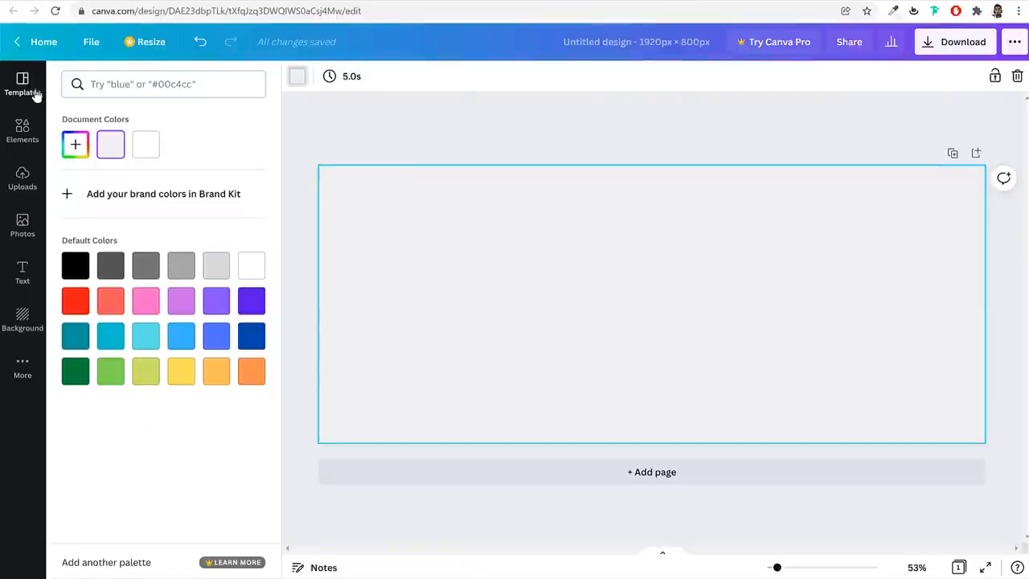
# Browse Canva's elements library and search it for Gradient
pyautogui.click(29, 91)
pyautogui.click(19, 134)
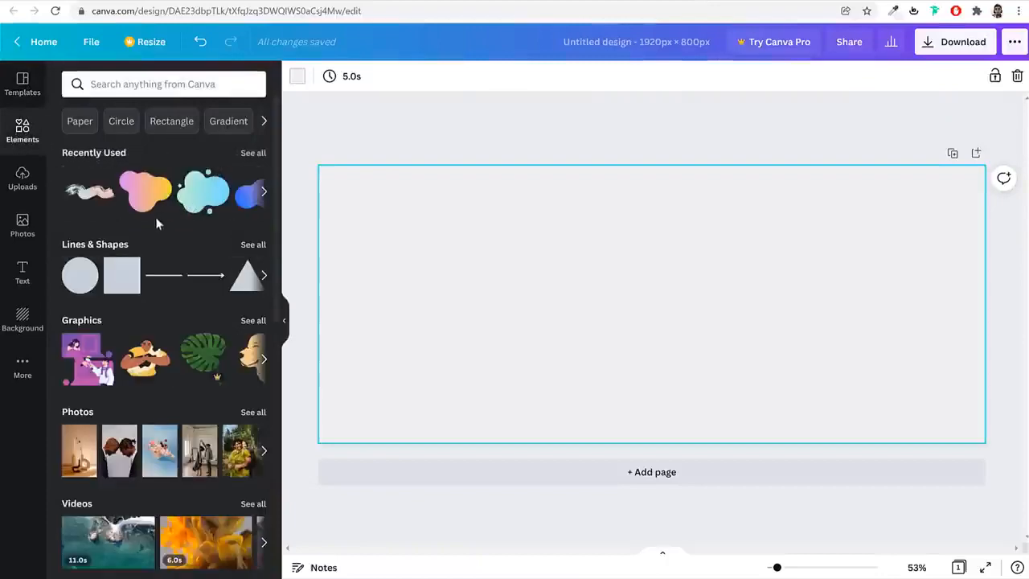
pyautogui.scroll(-6, 193, 306)
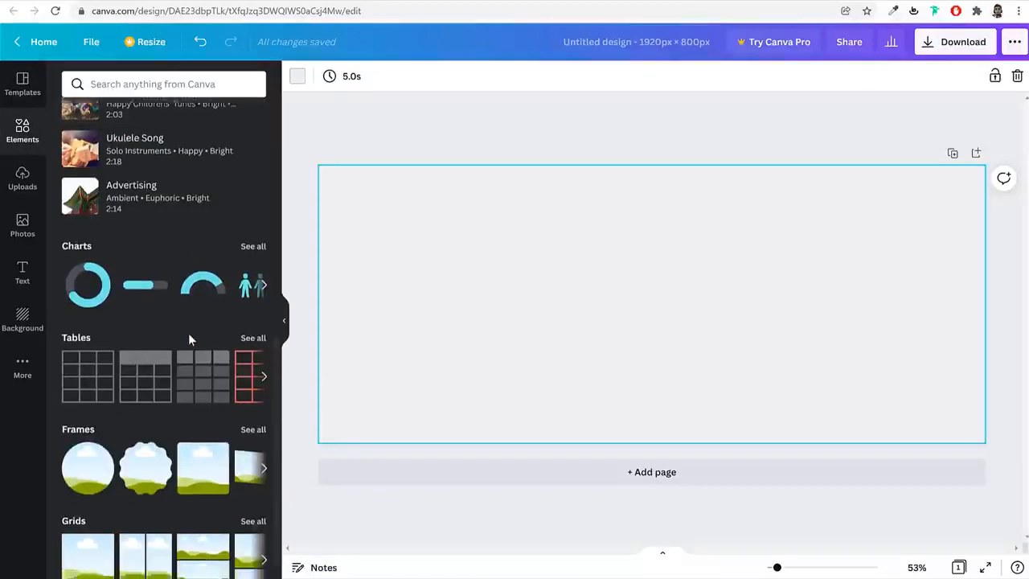
pyautogui.scroll(4, 188, 333)
pyautogui.scroll(2, 190, 339)
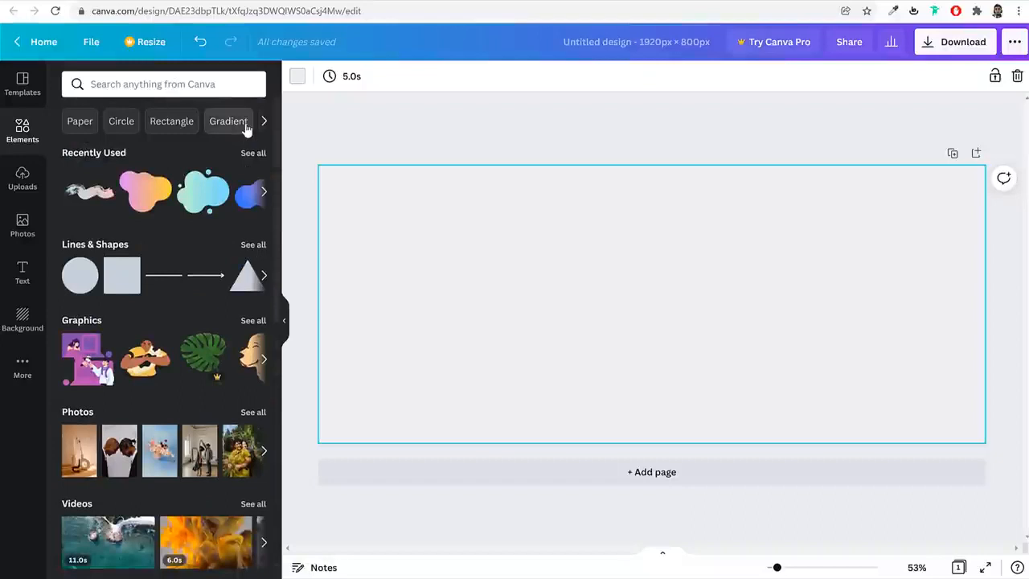
pyautogui.click(215, 127)
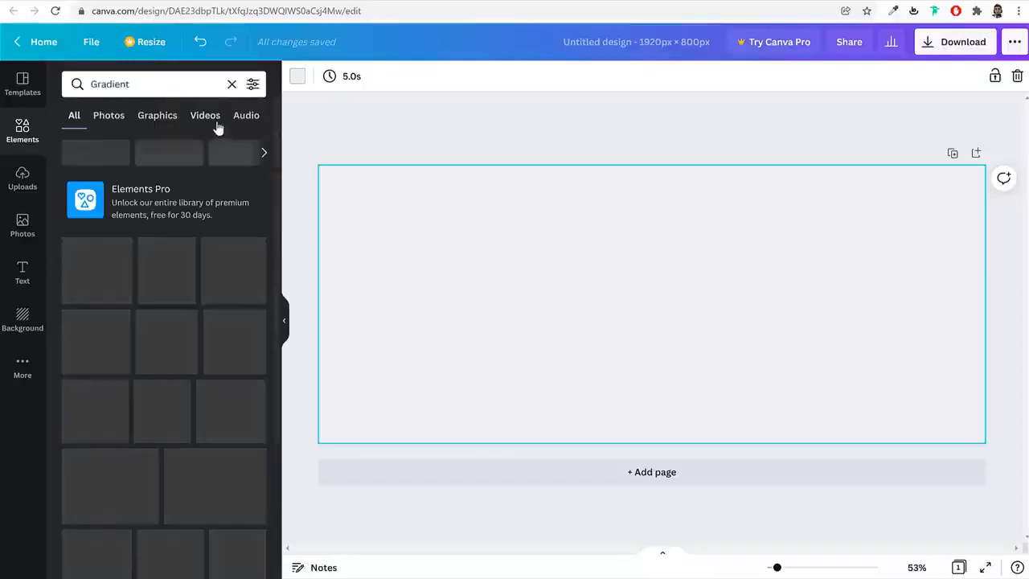
pyautogui.doubleClick(162, 85)
pyautogui.click(164, 84)
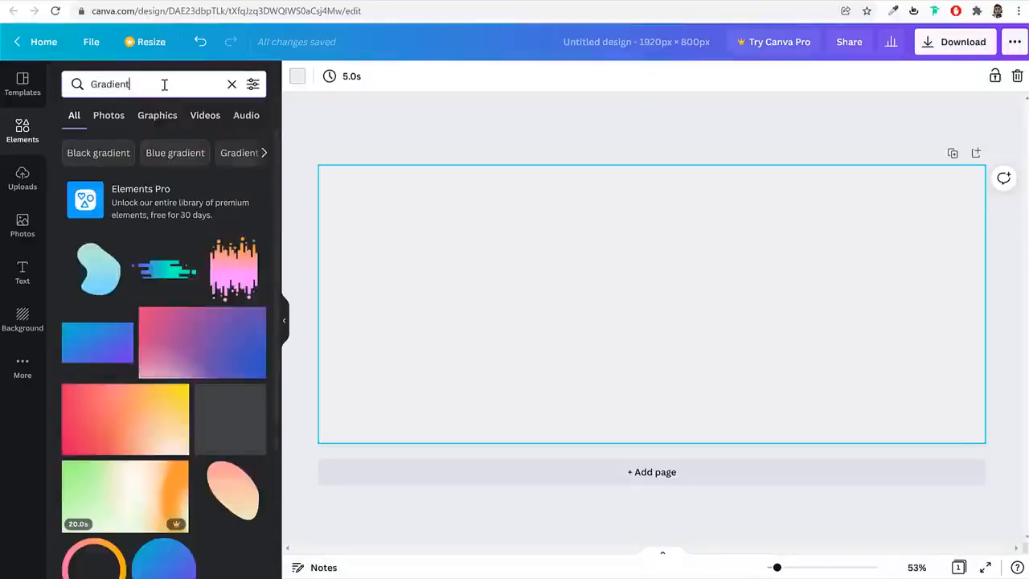
pyautogui.doubleClick(164, 85)
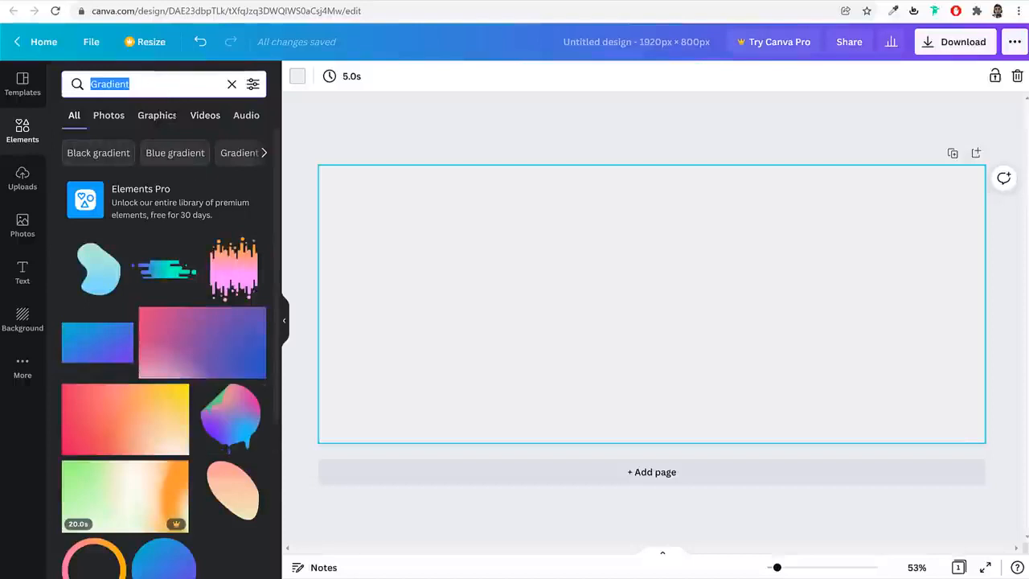
# Add the pink-to-yellow gradient blob from the results to the page and rotate it so its yellow lobe points down-left
pyautogui.scroll(-5, 252, 346)
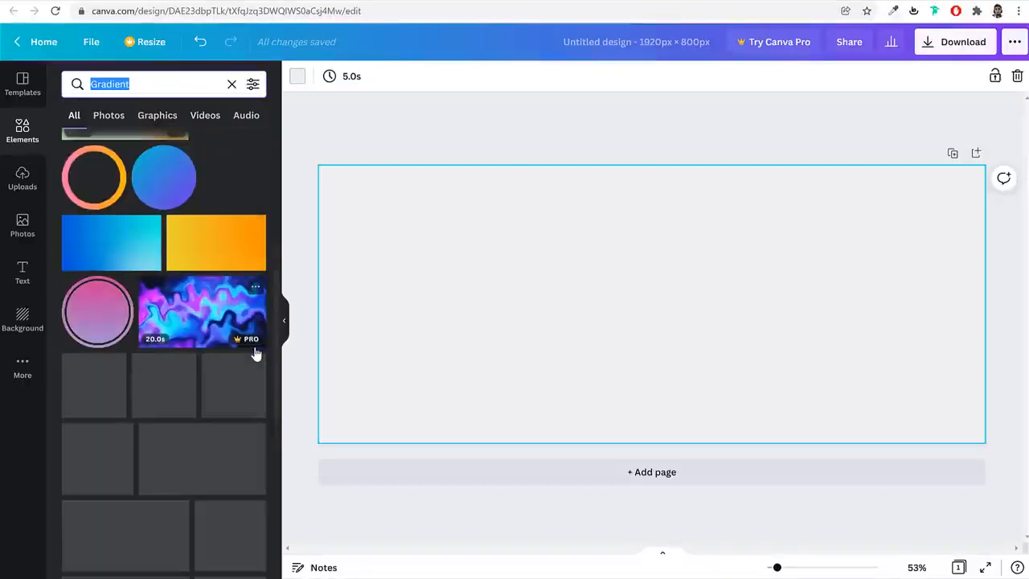
pyautogui.scroll(-1, 243, 382)
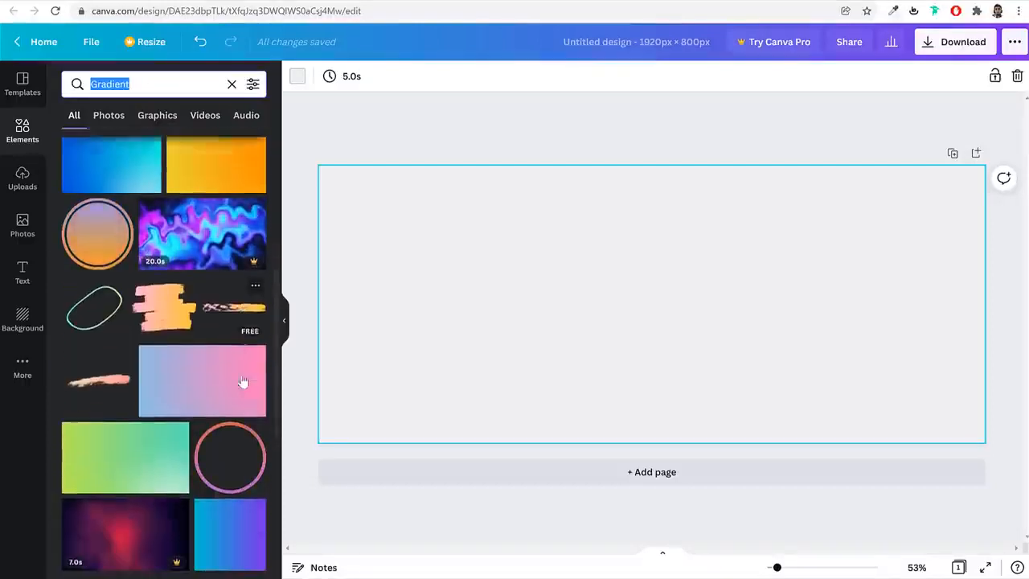
pyautogui.scroll(-3, 244, 383)
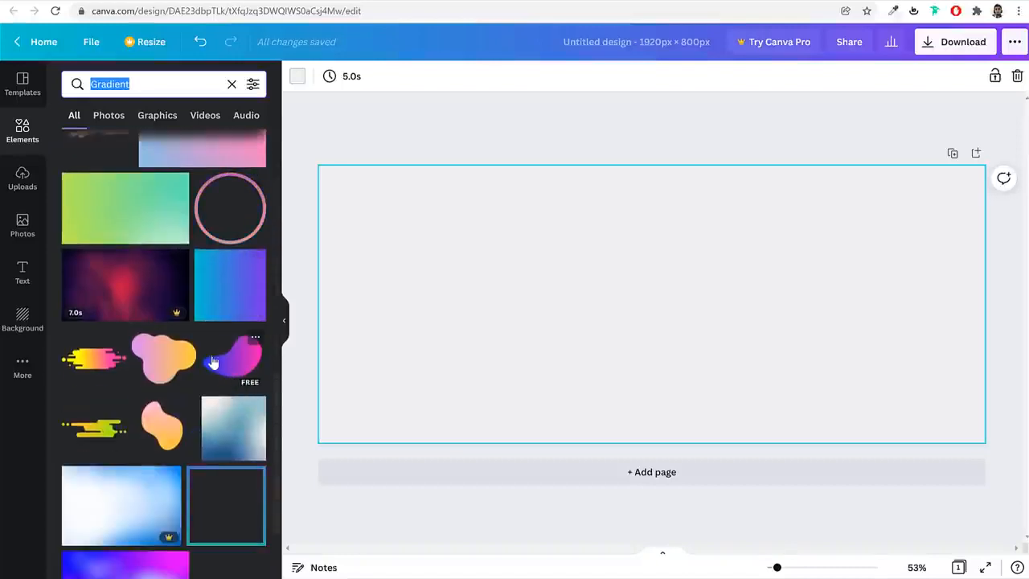
pyautogui.click(159, 360)
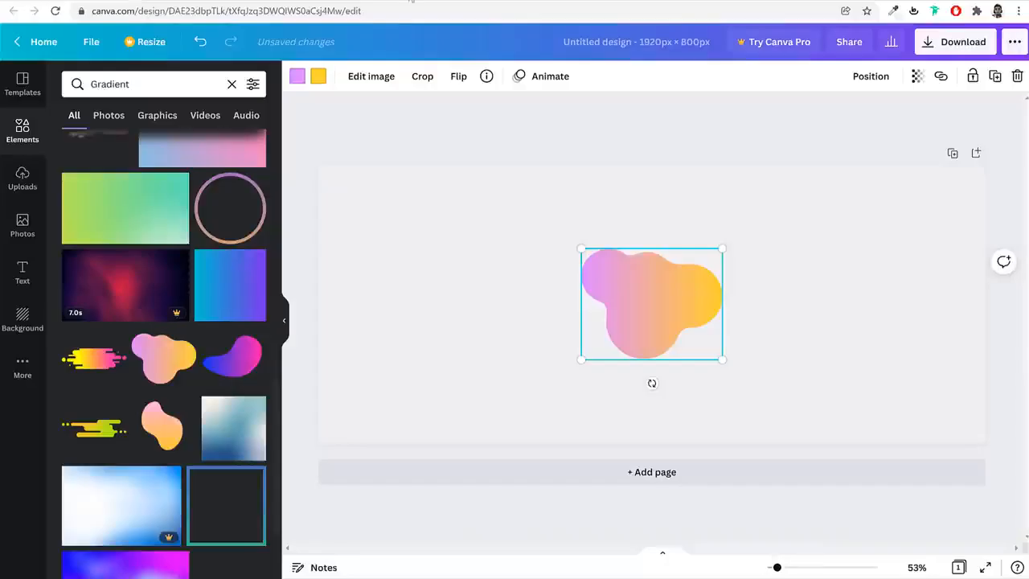
pyautogui.moveTo(651, 383); pyautogui.dragTo(566, 223)
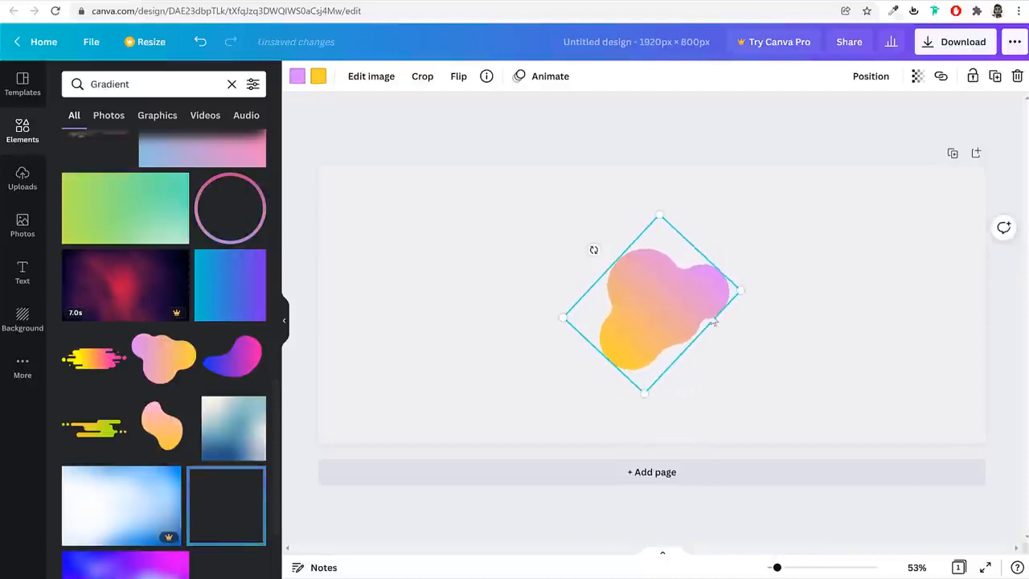
# Place the pink-to-yellow blob over the page's top-left corner and add the green-to-blue blob with small dots from the Gradient results
pyautogui.moveTo(631, 301); pyautogui.dragTo(377, 197)
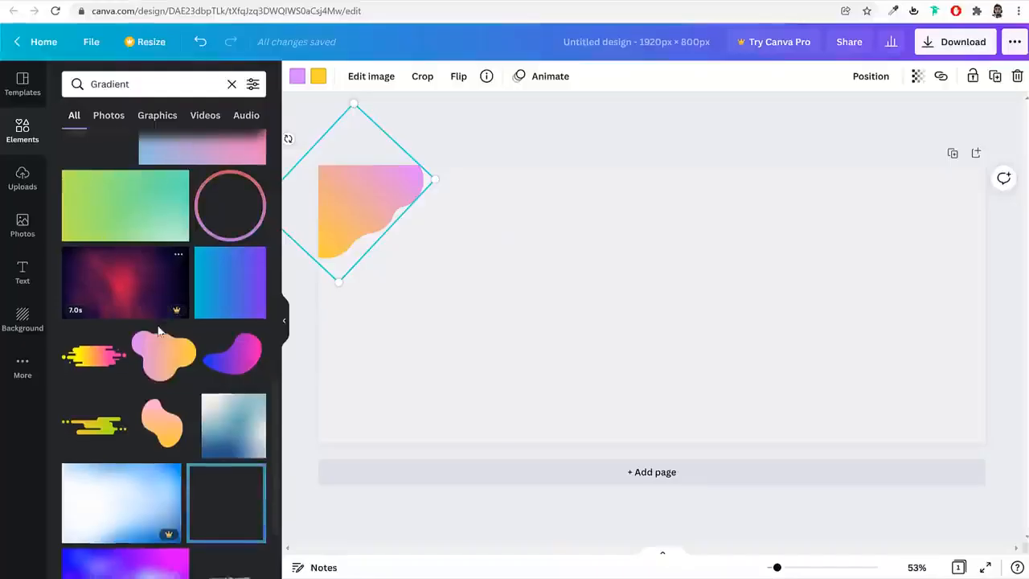
pyautogui.scroll(-5, 182, 338)
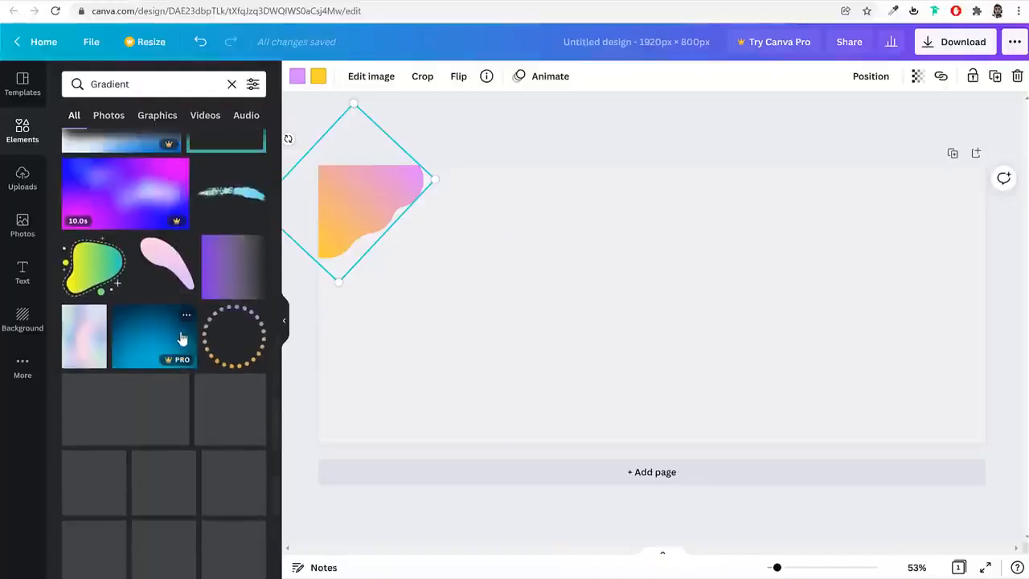
pyautogui.scroll(-1, 241, 370)
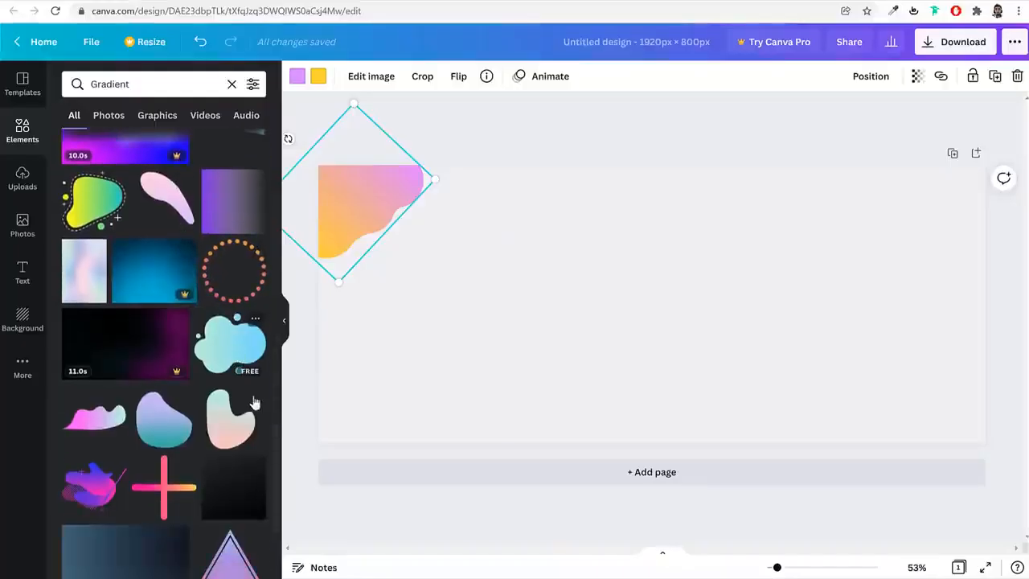
pyautogui.scroll(-3, 236, 384)
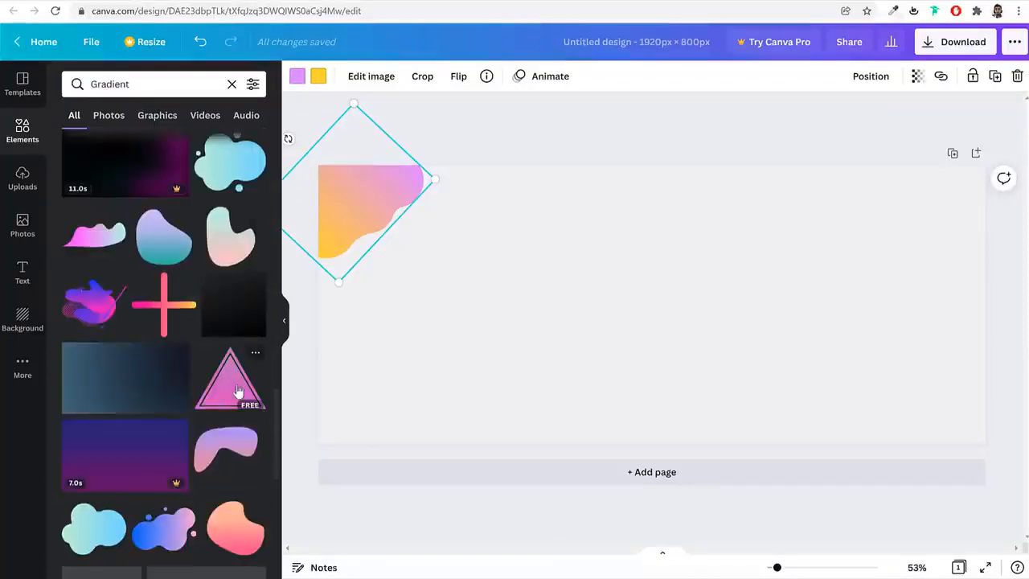
pyautogui.scroll(2, 236, 386)
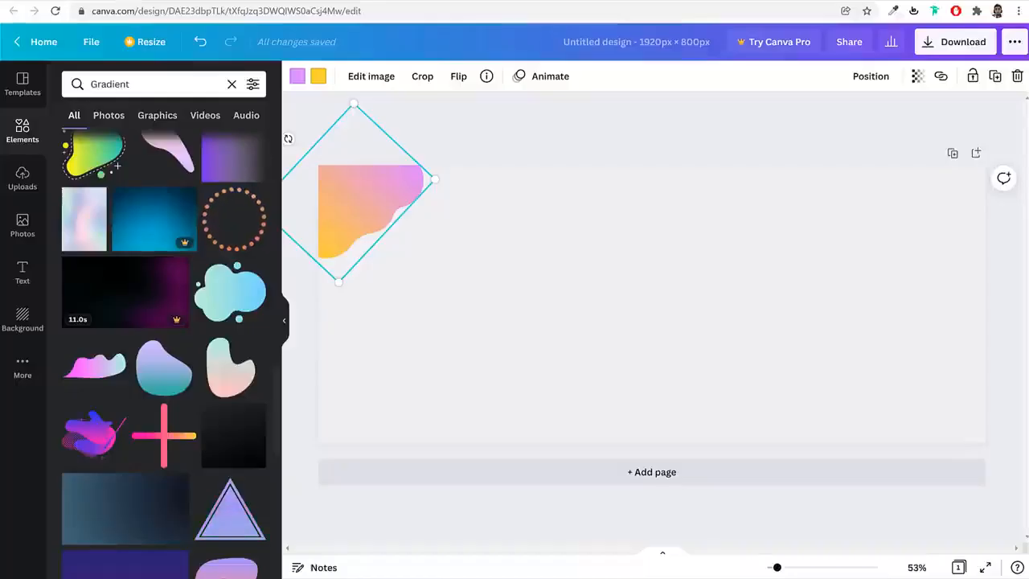
pyautogui.scroll(-3, 147, 434)
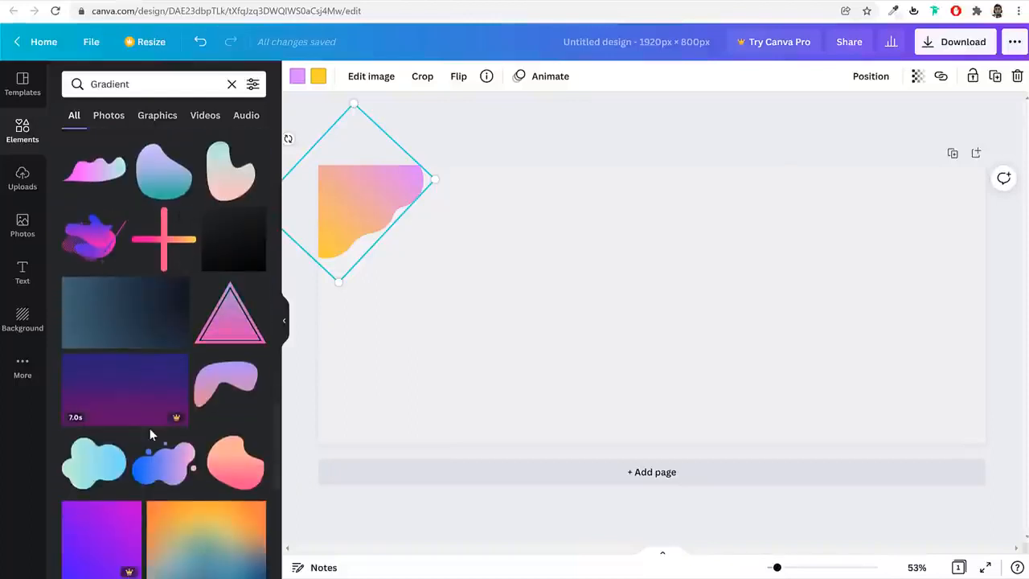
pyautogui.scroll(2, 193, 426)
pyautogui.click(239, 219)
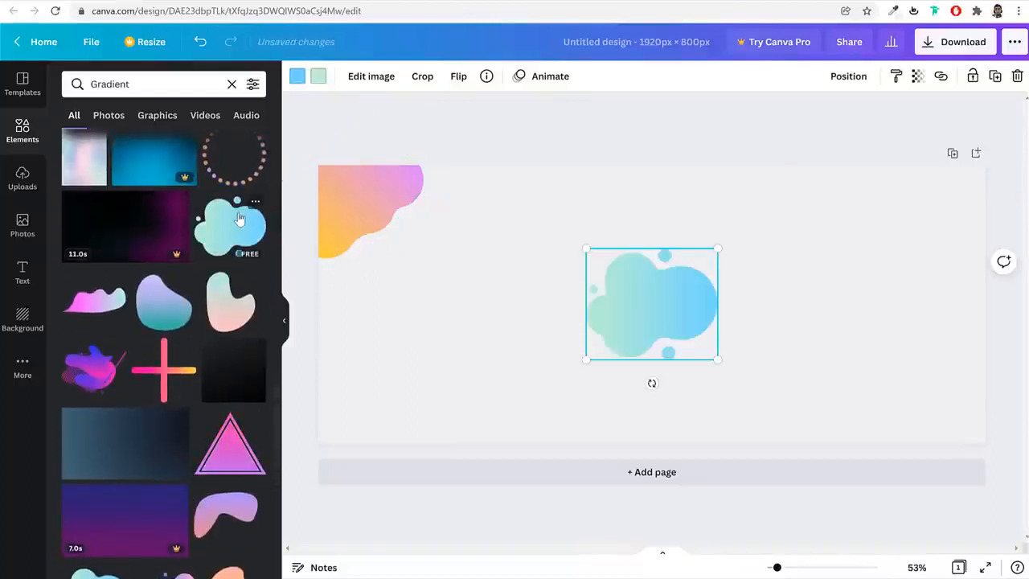
# Enlarge and rotate the green-to-blue blob to fill the page's right side, blue lobe toward the centre and one small circle at the top edge
pyautogui.moveTo(710, 359); pyautogui.dragTo(813, 438)
pyautogui.moveTo(646, 288); pyautogui.dragTo(641, 193)
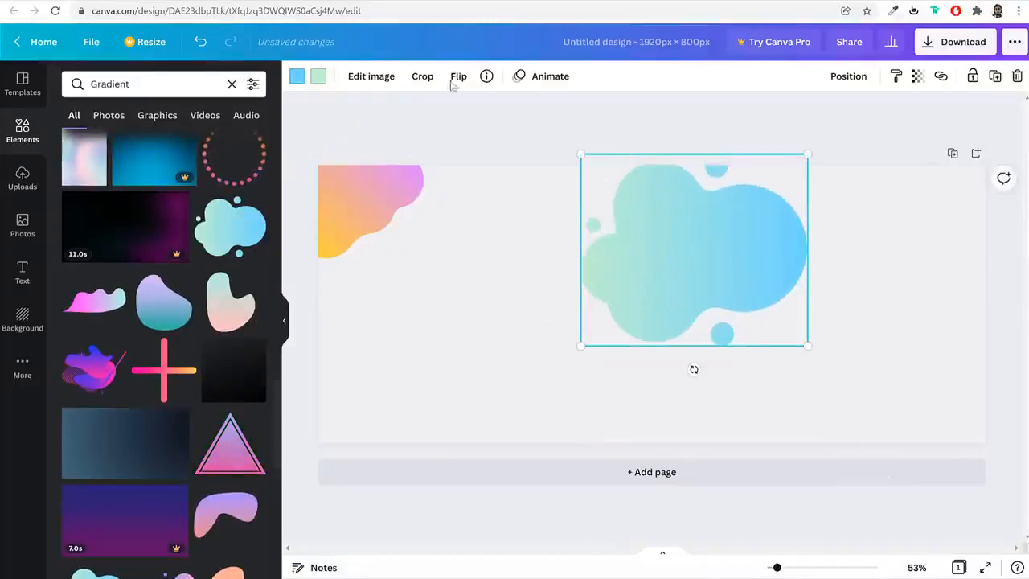
pyautogui.click(98, 0)
pyautogui.click(201, 1)
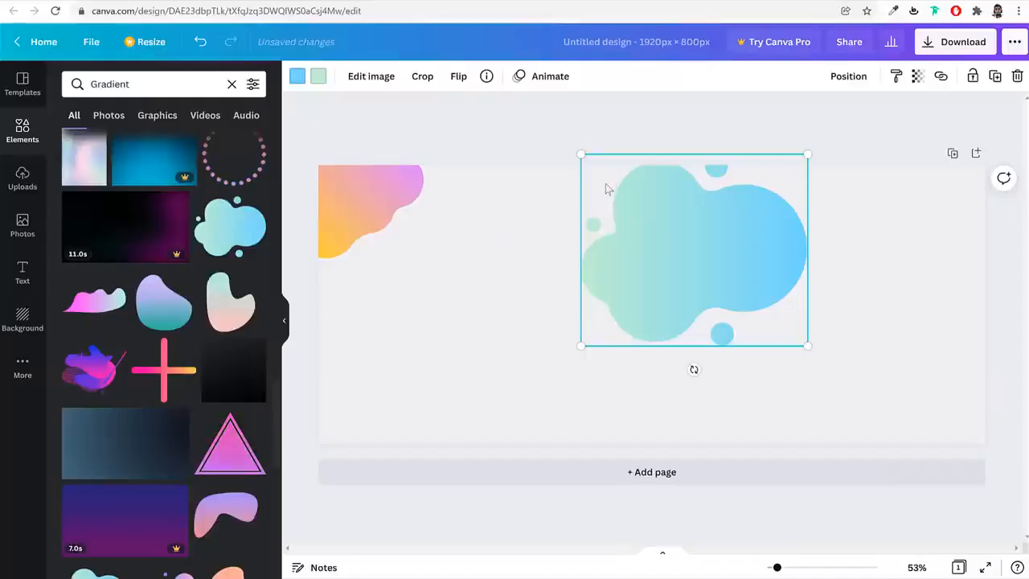
pyautogui.moveTo(694, 369); pyautogui.dragTo(644, 139)
pyautogui.moveTo(840, 294); pyautogui.dragTo(1006, 532)
pyautogui.moveTo(830, 347); pyautogui.dragTo(814, 287)
pyautogui.moveTo(688, 480); pyautogui.dragTo(685, 544)
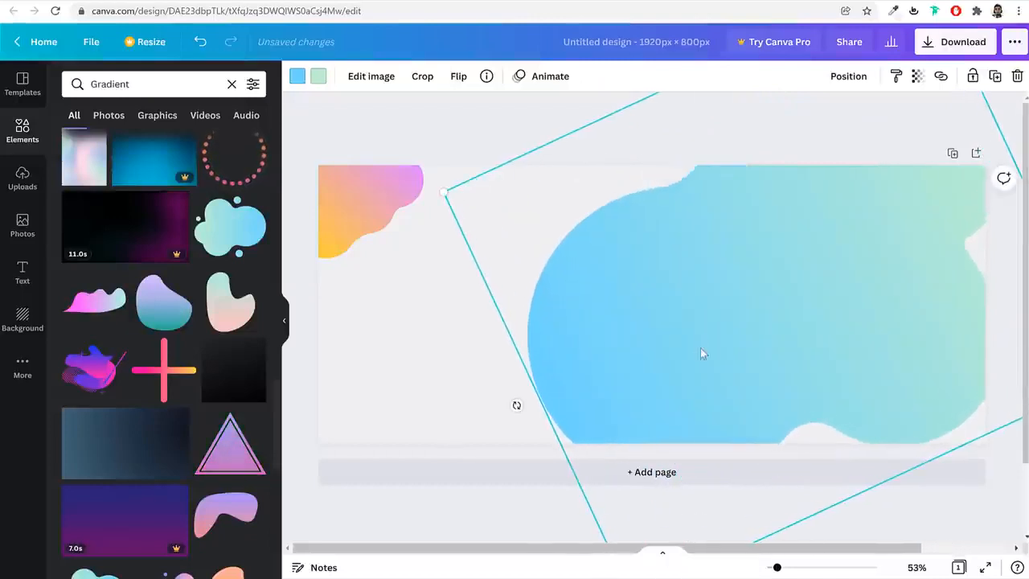
pyautogui.moveTo(703, 354); pyautogui.dragTo(750, 379)
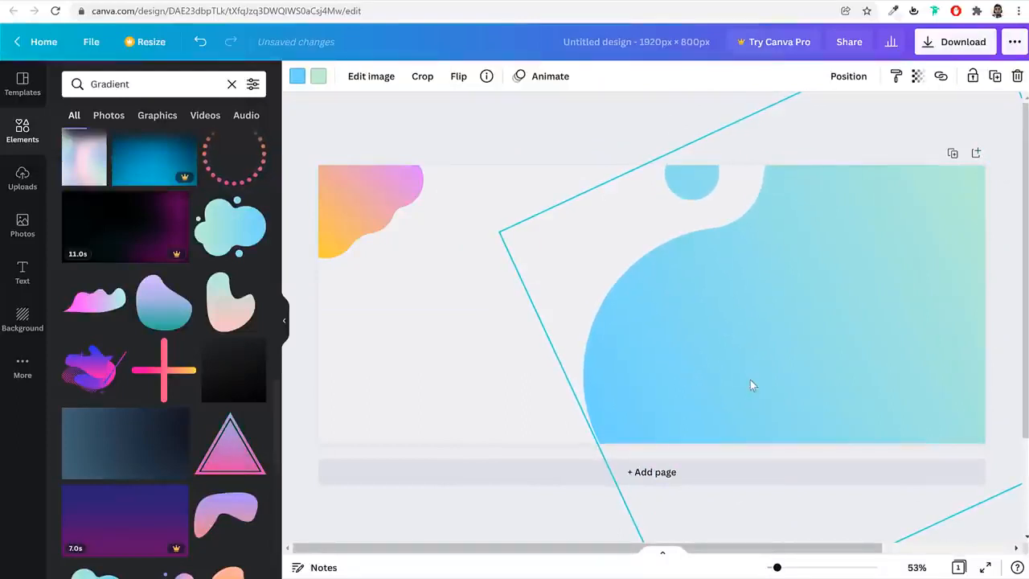
pyautogui.click(653, 141)
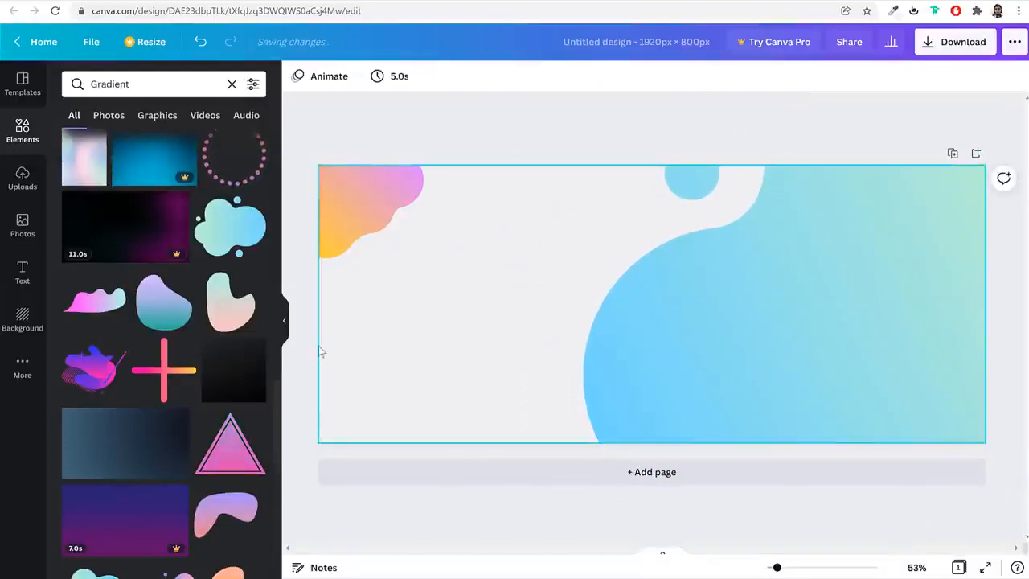
# Try a pastel brush stroke from the Gradient results, small at the page's left edge, and delete it
pyautogui.scroll(-10, 173, 436)
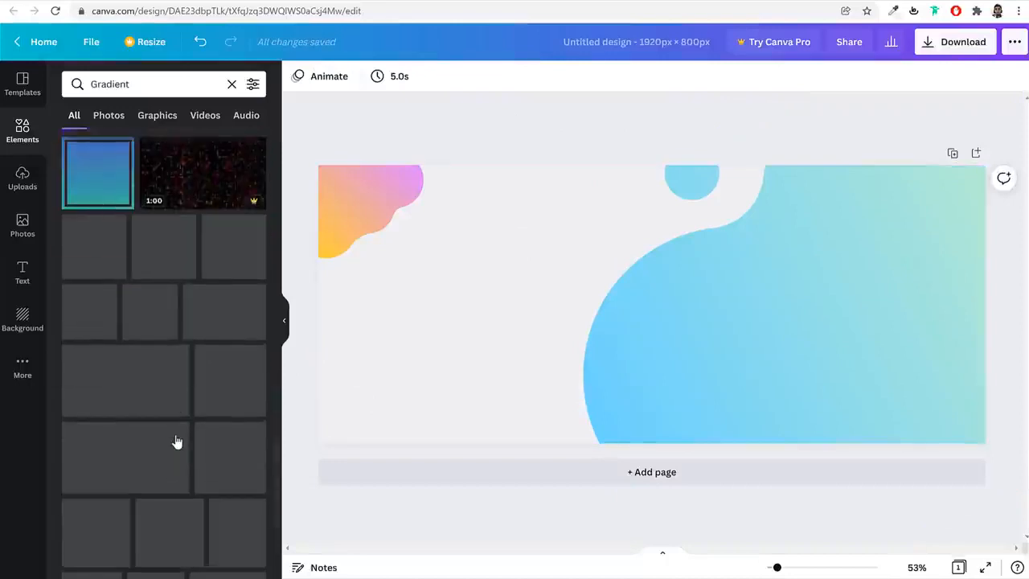
pyautogui.scroll(-2, 213, 394)
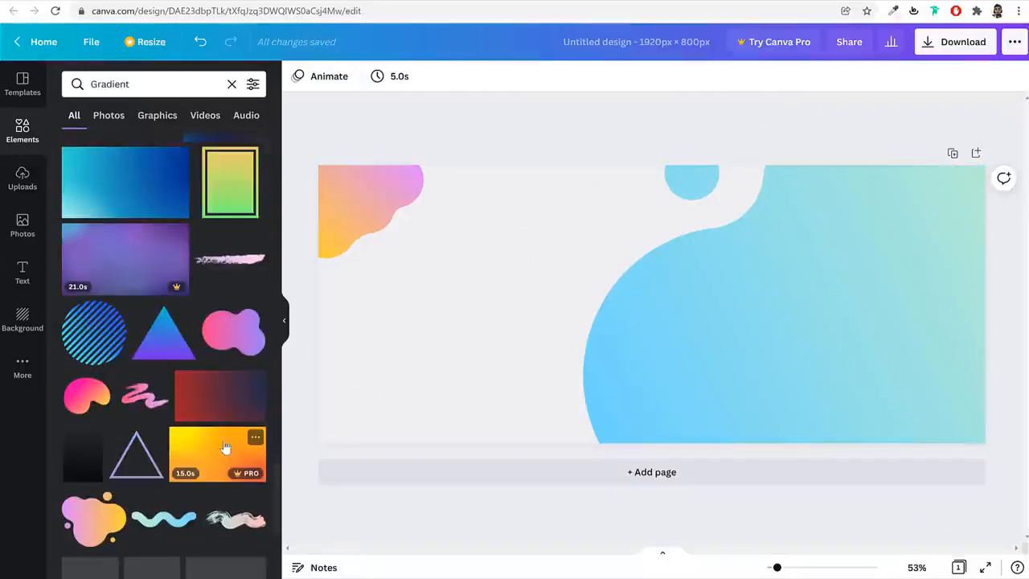
pyautogui.scroll(-3, 225, 447)
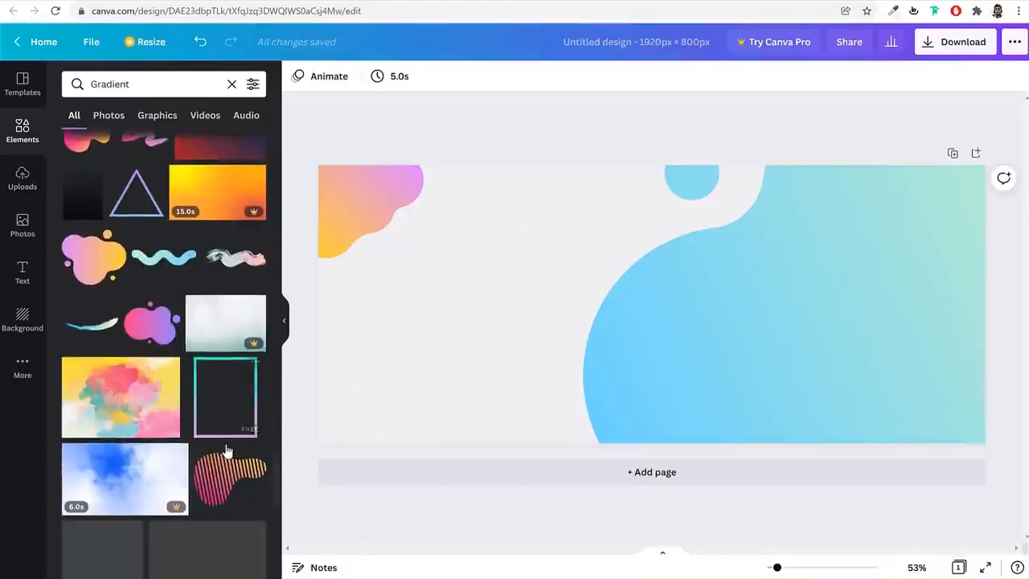
pyautogui.click(229, 267)
pyautogui.moveTo(787, 281)
pyautogui.mouseDown()
pyautogui.moveTo(595, 283)
pyautogui.moveTo(366, 337)
pyautogui.moveTo(391, 327)
pyautogui.mouseUp()
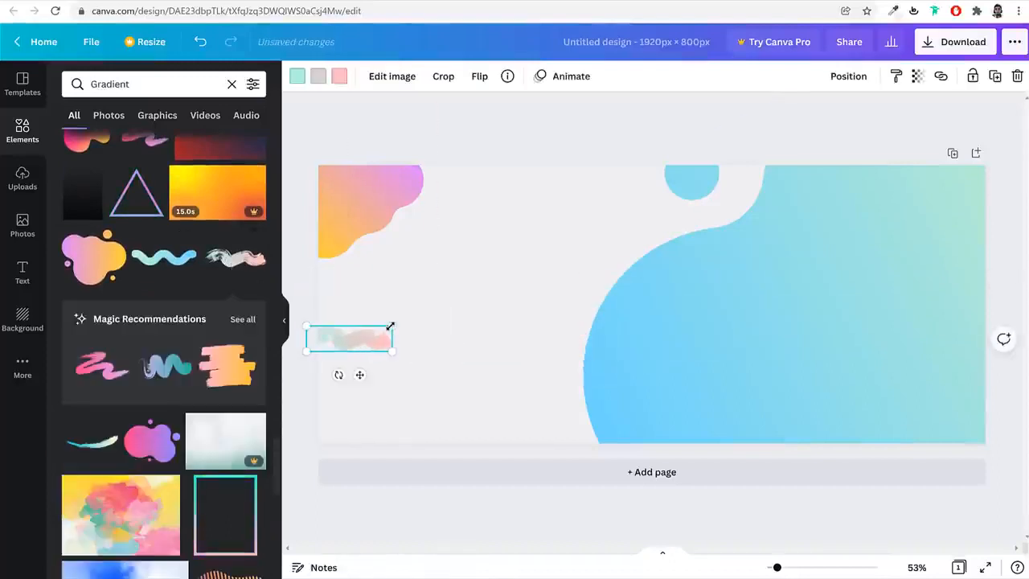
pyautogui.press('Delete')
# Try the yellow and pink watercolor image from the Gradient results over the page's left half and delete it
pyautogui.scroll(-3, 185, 418)
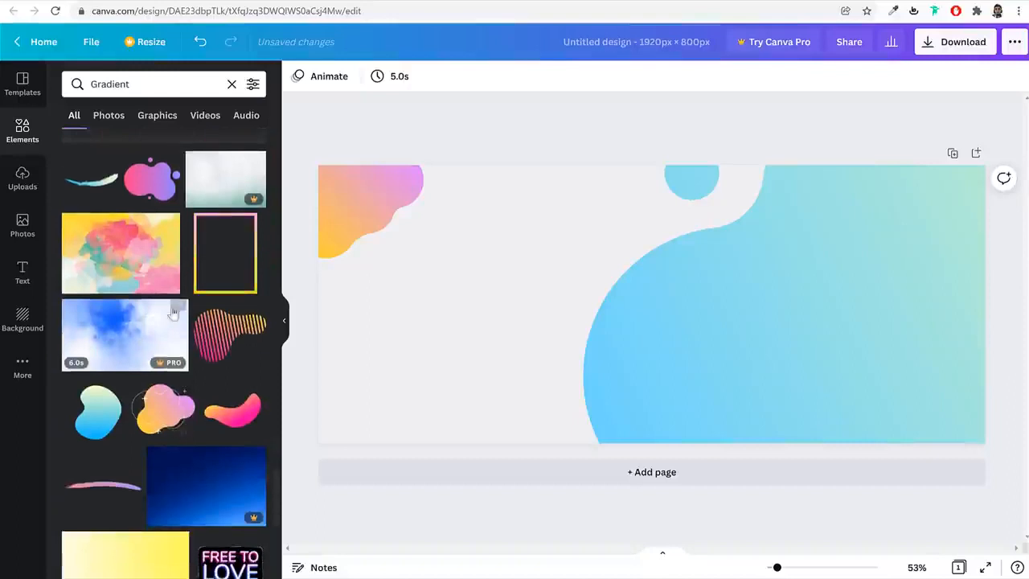
pyautogui.click(132, 253)
pyautogui.moveTo(668, 274); pyautogui.dragTo(522, 258)
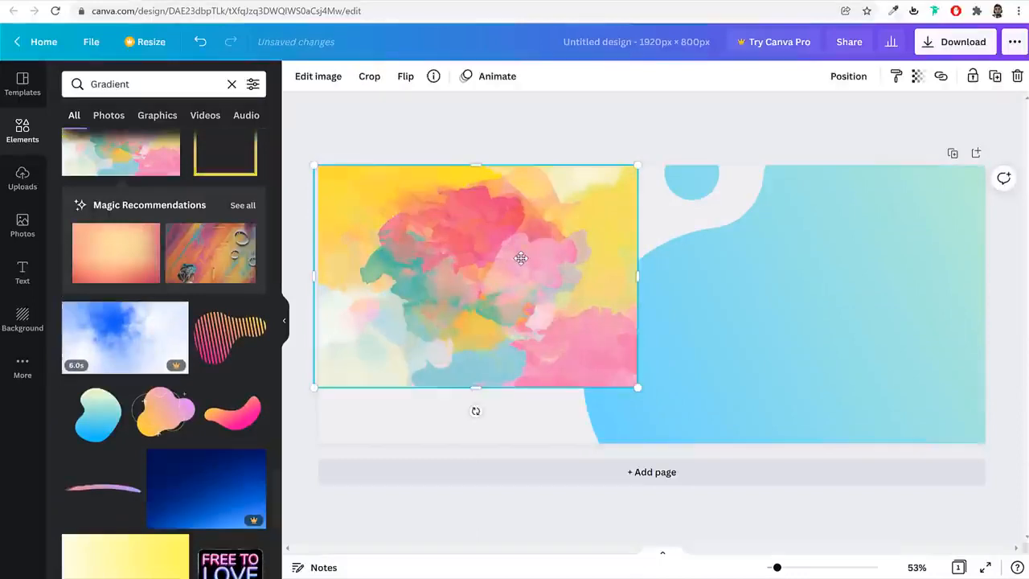
pyautogui.press('Delete')
# Browse further through the Gradient search results for other shapes and backgrounds
pyautogui.scroll(-4, 239, 460)
pyautogui.scroll(-4, 239, 460)
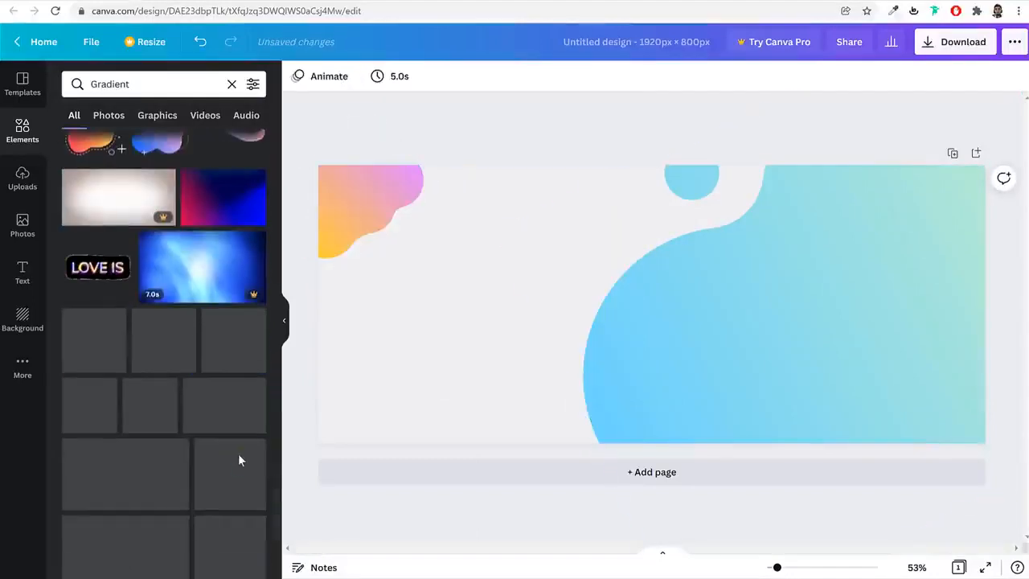
pyautogui.scroll(-3, 238, 460)
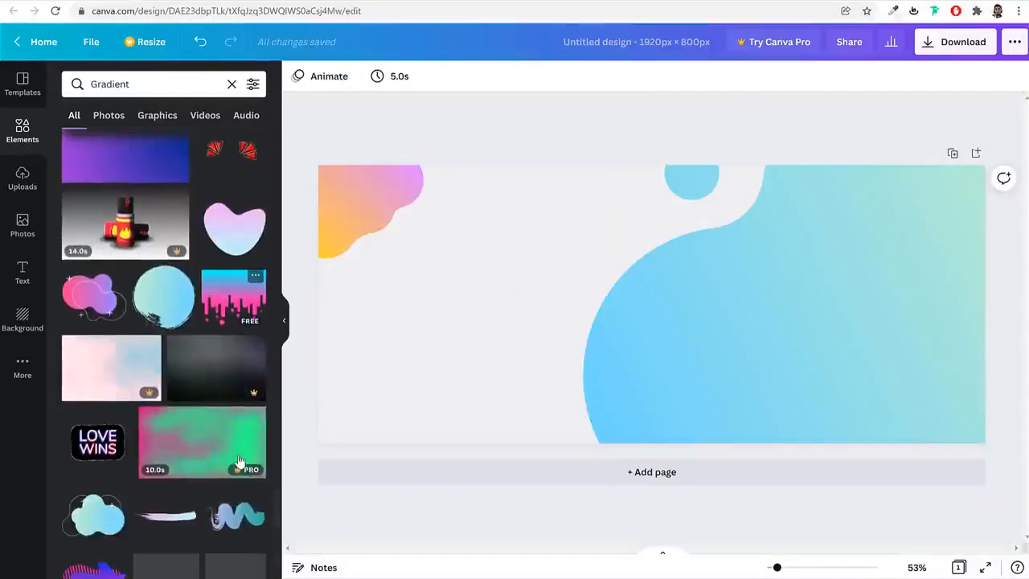
pyautogui.scroll(-3, 238, 460)
pyautogui.scroll(-4, 239, 460)
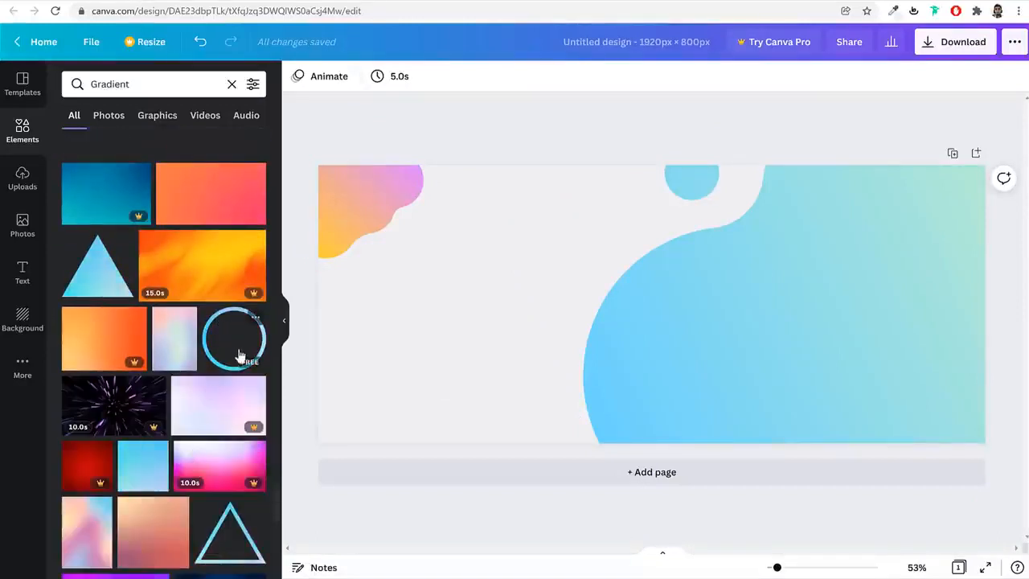
pyautogui.scroll(-2, 245, 455)
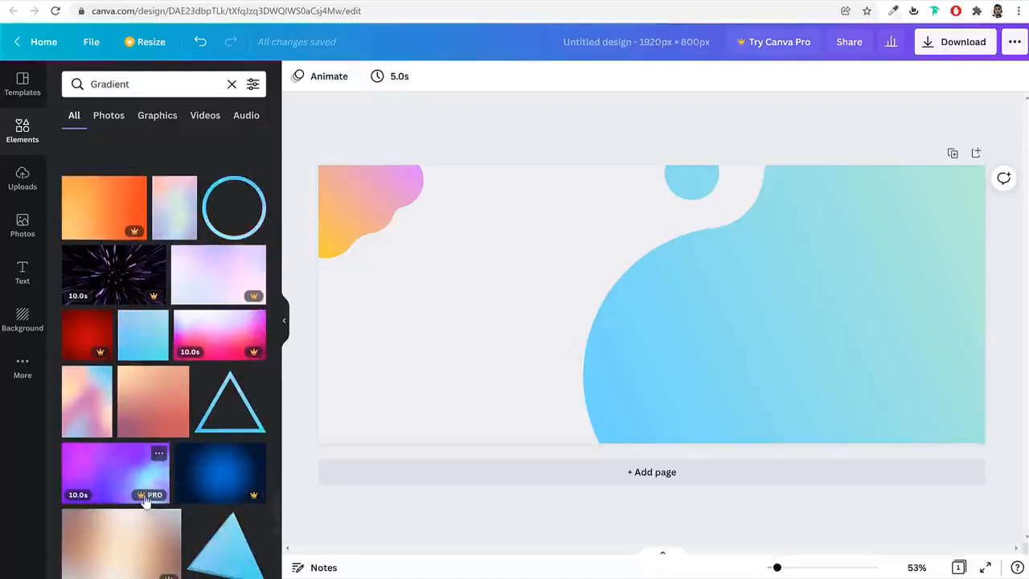
pyautogui.scroll(-10, 198, 499)
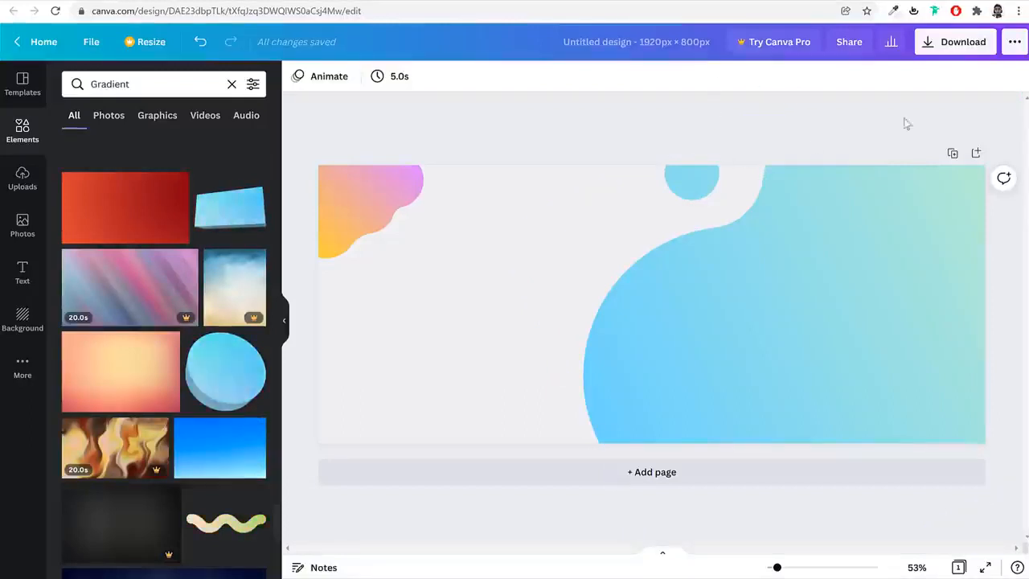
# Download the finished 1920 × 800 px banner design as a PNG
pyautogui.click(941, 44)
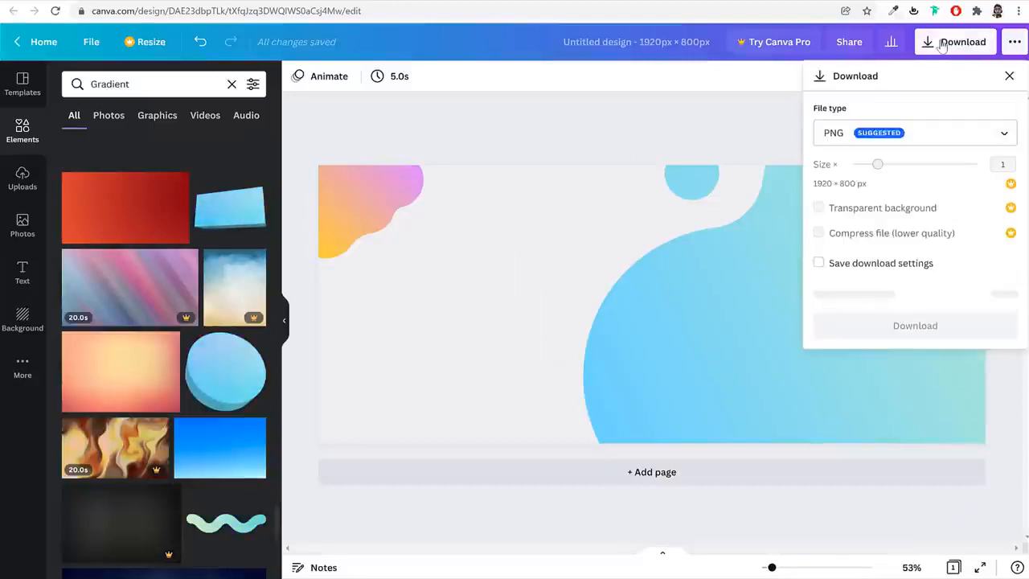
pyautogui.click(911, 299)
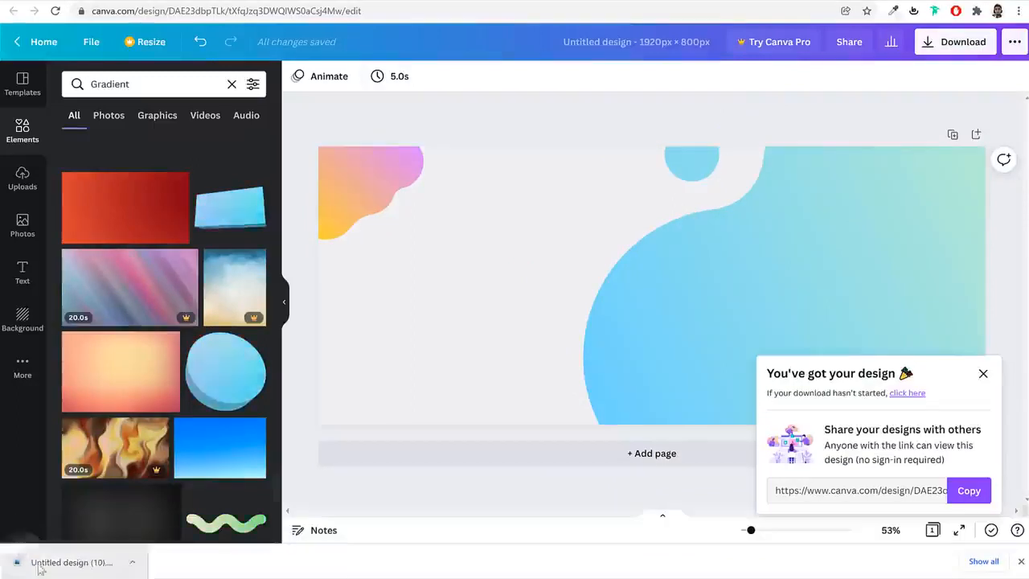
pyautogui.click(1021, 561)
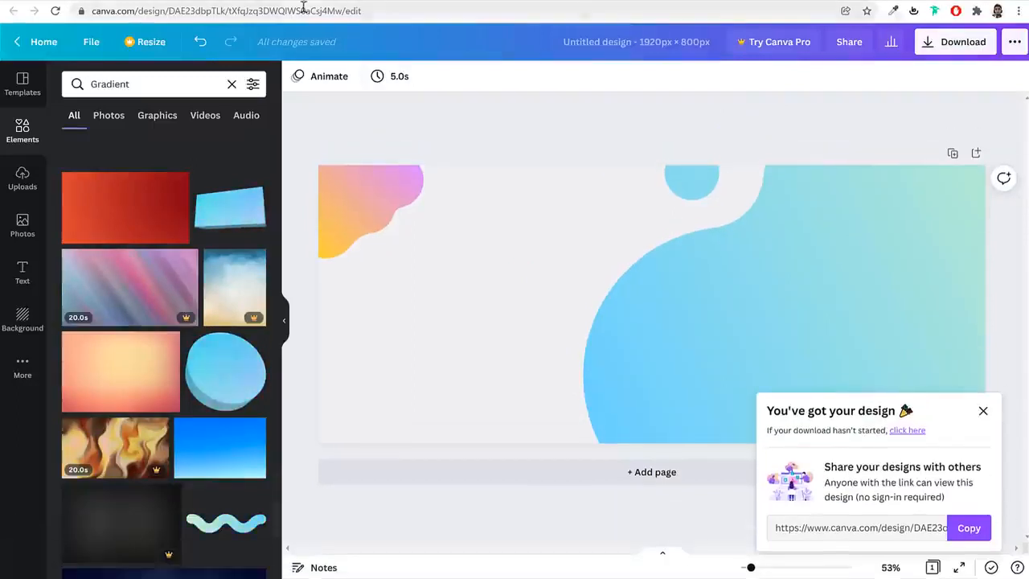
# Switch to the Elementor editor, give the hero section a Classic background, and open the media picker for its background image
pyautogui.click(409, 1)
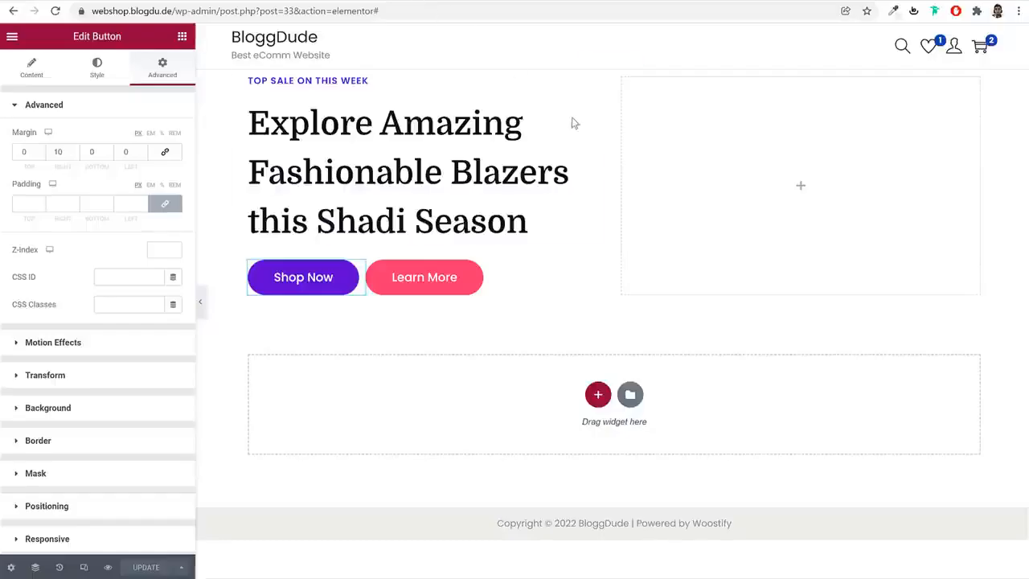
pyautogui.click(615, 63)
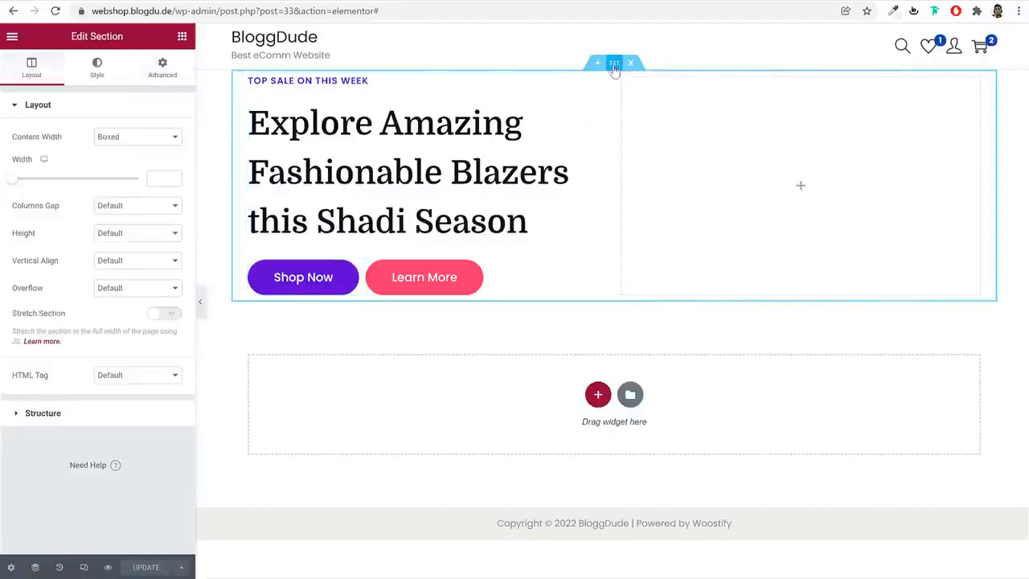
pyautogui.click(98, 71)
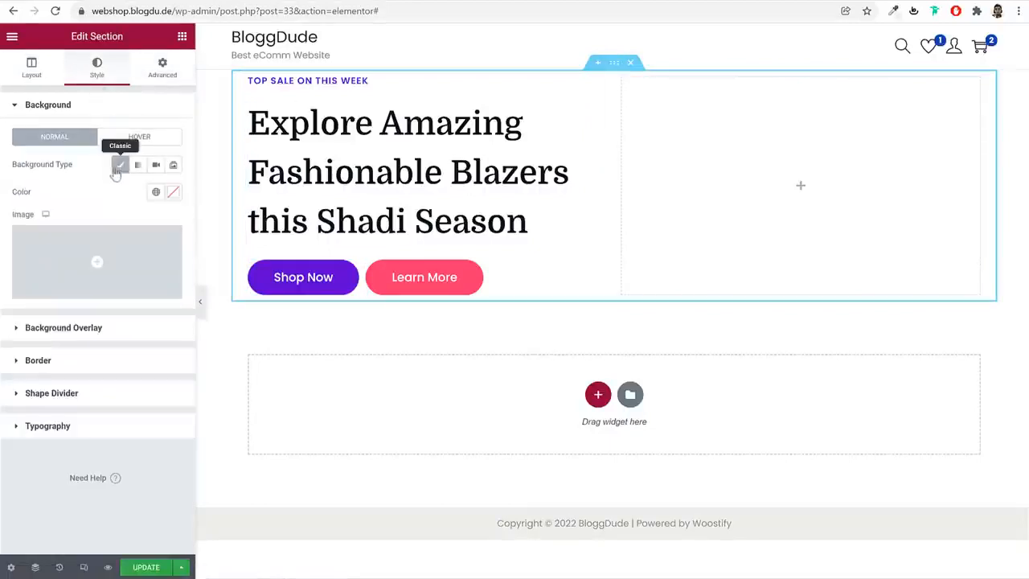
pyautogui.click(131, 257)
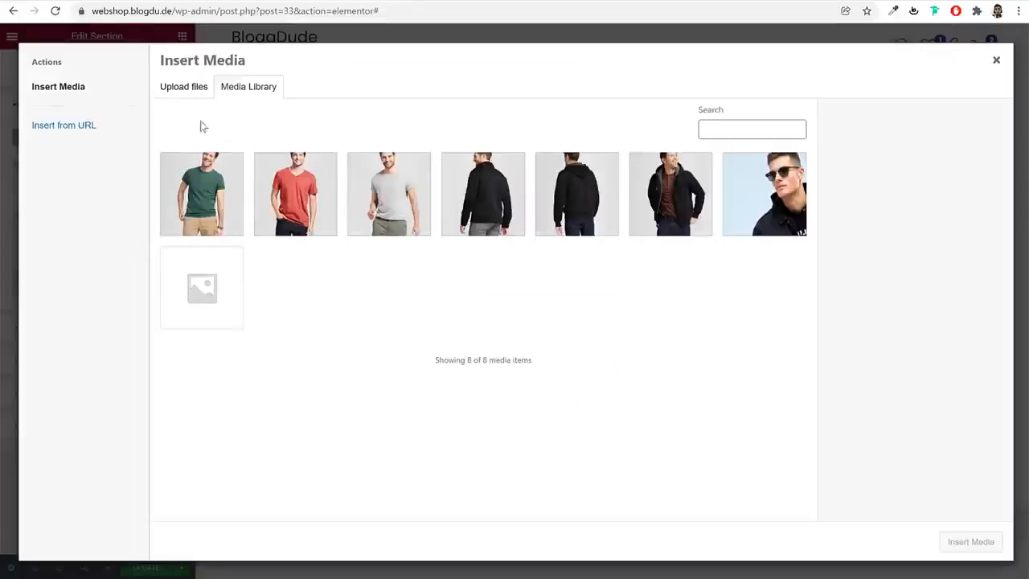
# Upload Copy-of-Unnamed-Design-1.png from the Media folder, insert it as the hero section's background image, and preview the section without the editing panel
pyautogui.click(183, 86)
pyautogui.click(565, 290)
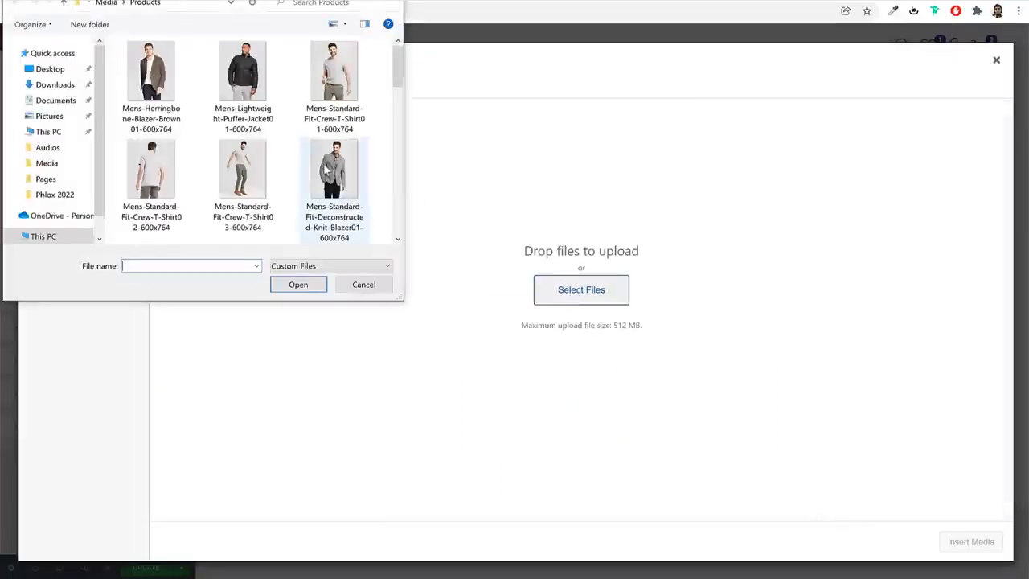
pyautogui.click(113, 5)
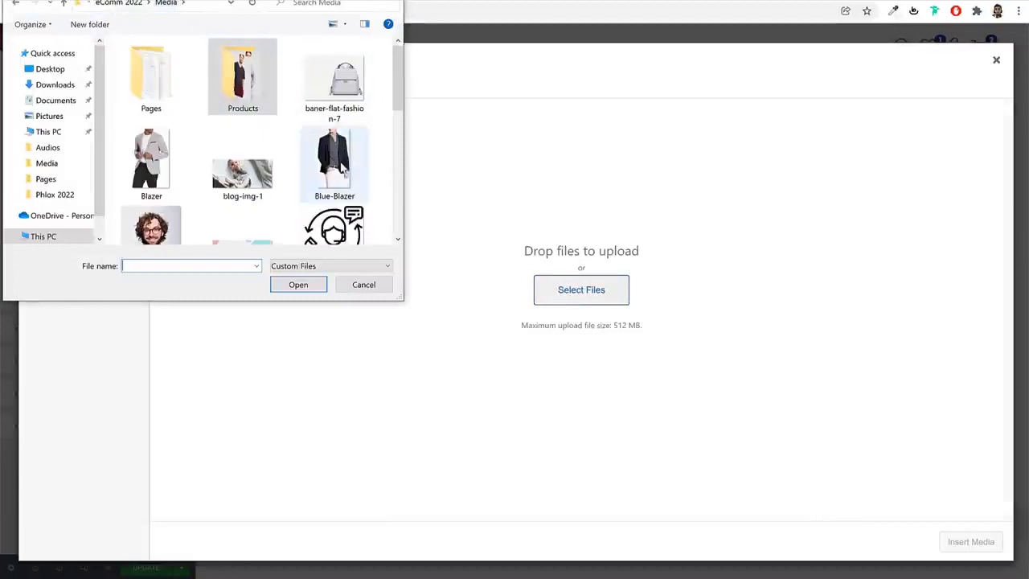
pyautogui.scroll(-5, 345, 168)
pyautogui.click(243, 101)
pyautogui.click(299, 285)
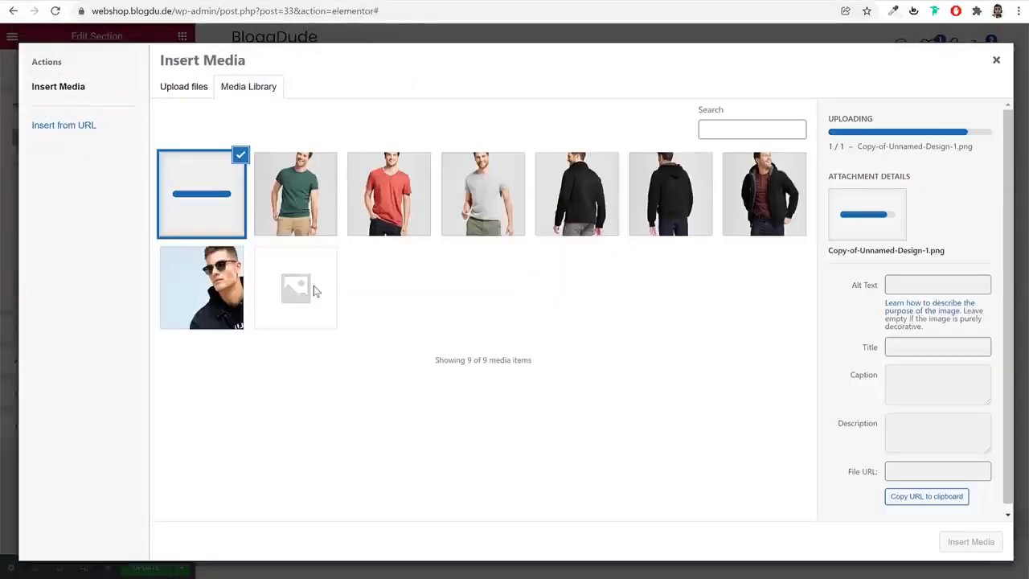
pyautogui.click(973, 542)
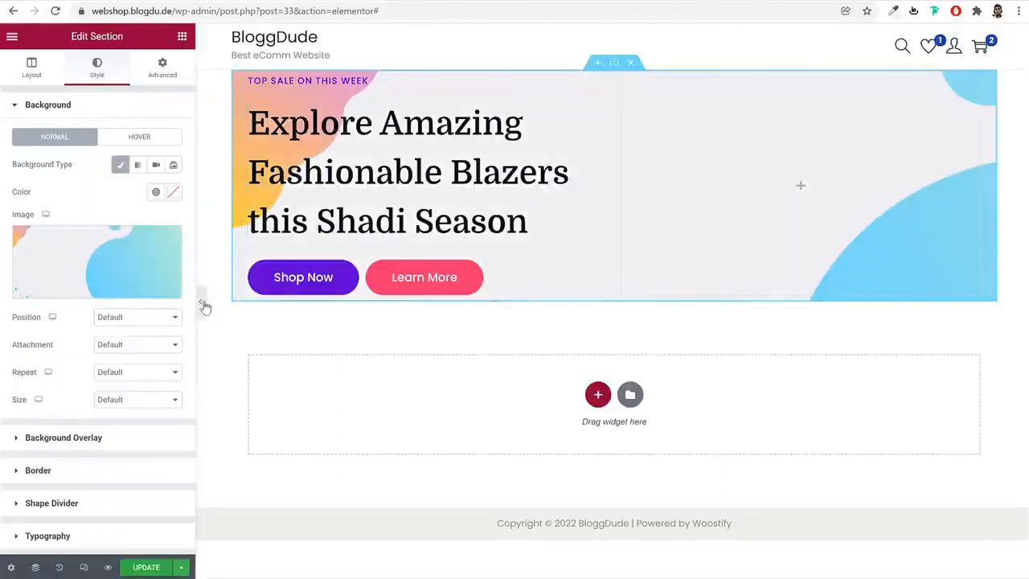
pyautogui.click(201, 302)
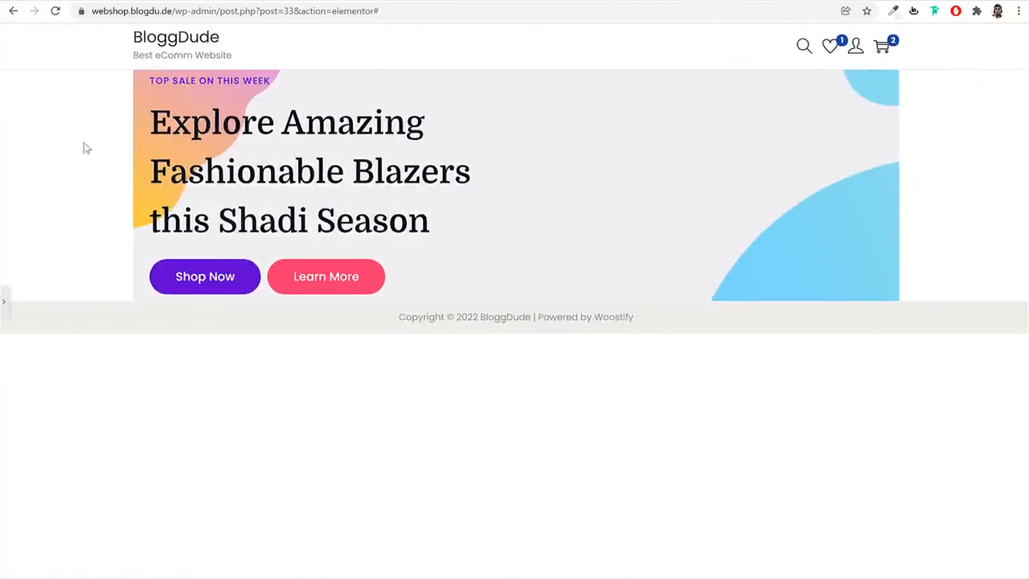
# Turn on Stretch Section for the hero section and preview the page without the editing panel
pyautogui.click(4, 304)
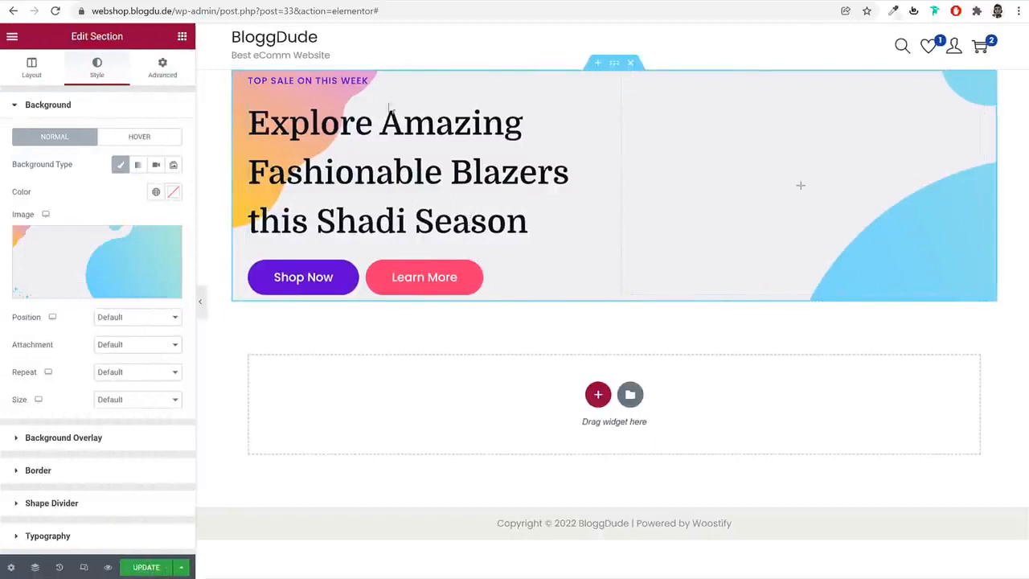
pyautogui.click(32, 68)
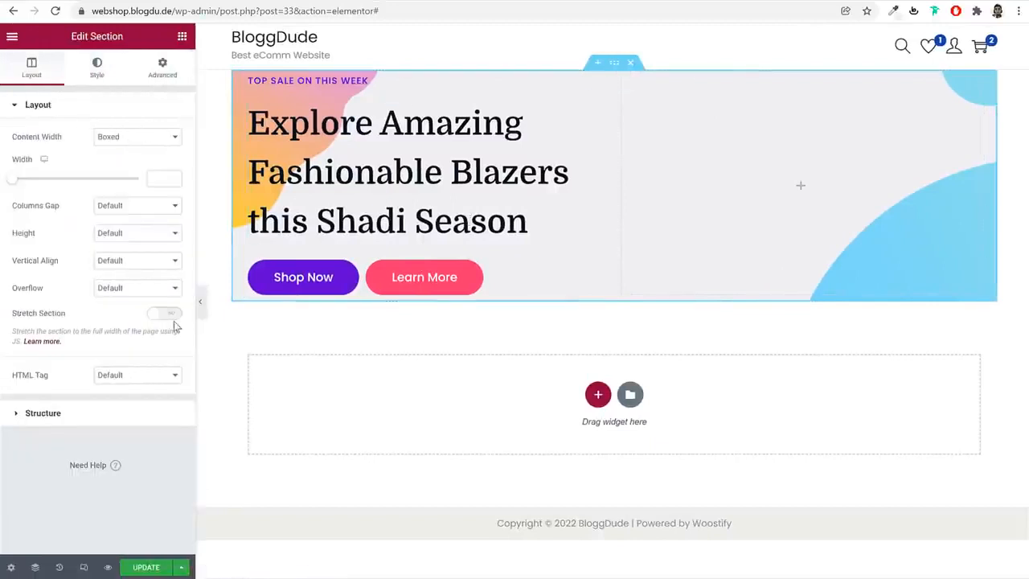
pyautogui.moveTo(68, 316); pyautogui.dragTo(27, 319)
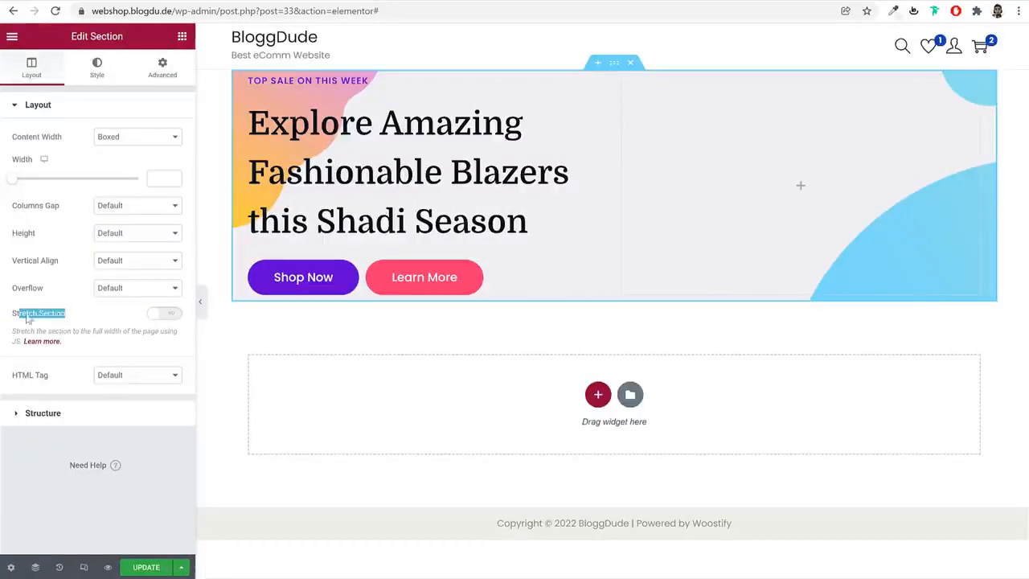
pyautogui.click(176, 317)
pyautogui.click(201, 304)
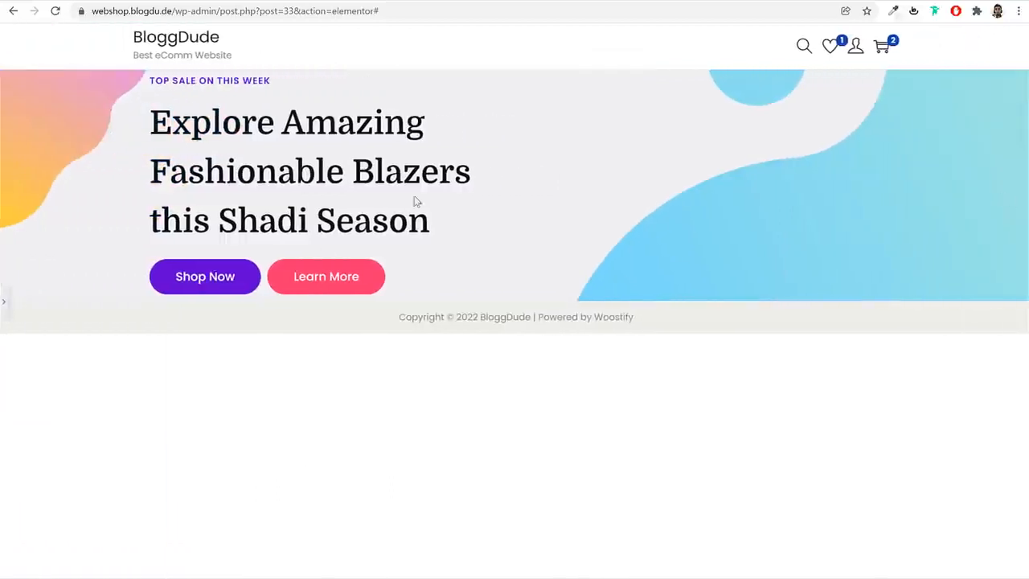
# Set the hero section's height to Min Height with a minimum height of 450 px
pyautogui.click(5, 301)
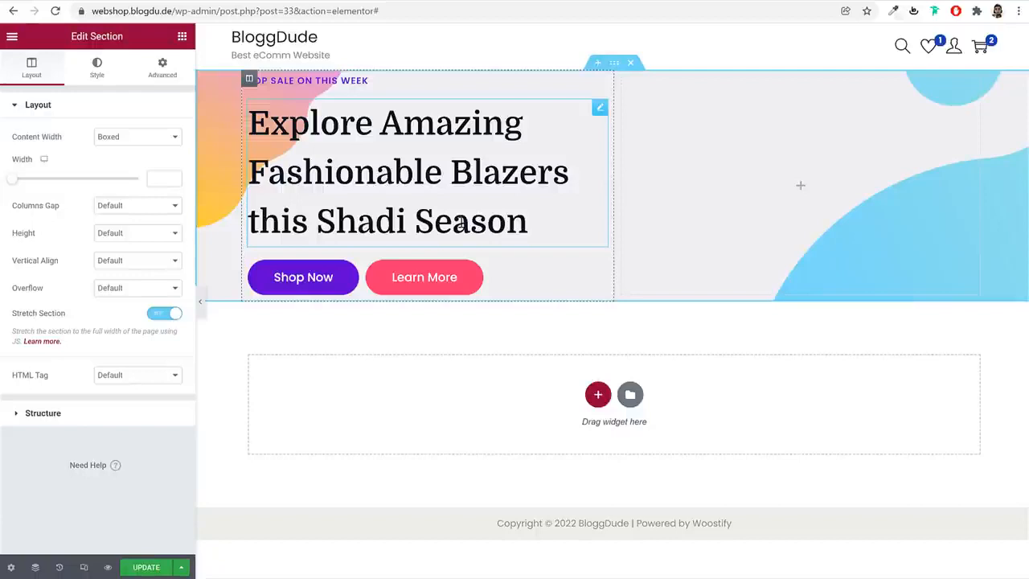
pyautogui.click(108, 235)
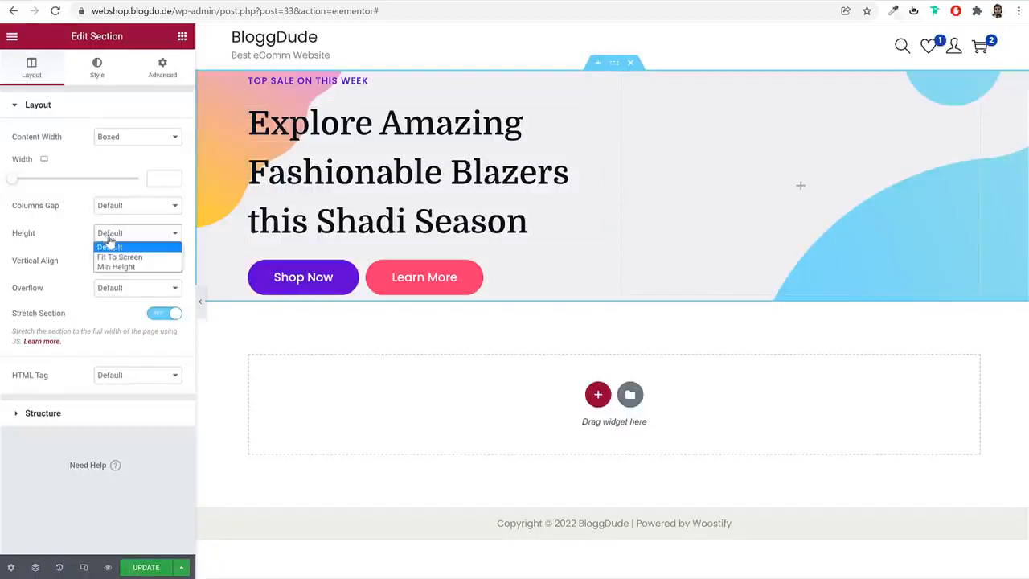
pyautogui.click(120, 267)
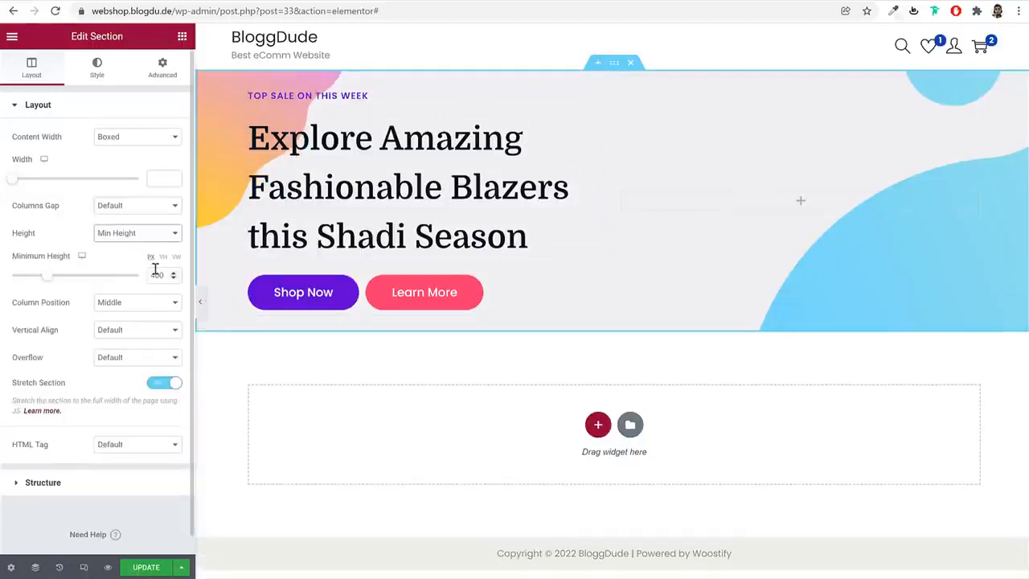
pyautogui.doubleClick(156, 274)
pyautogui.write('450')
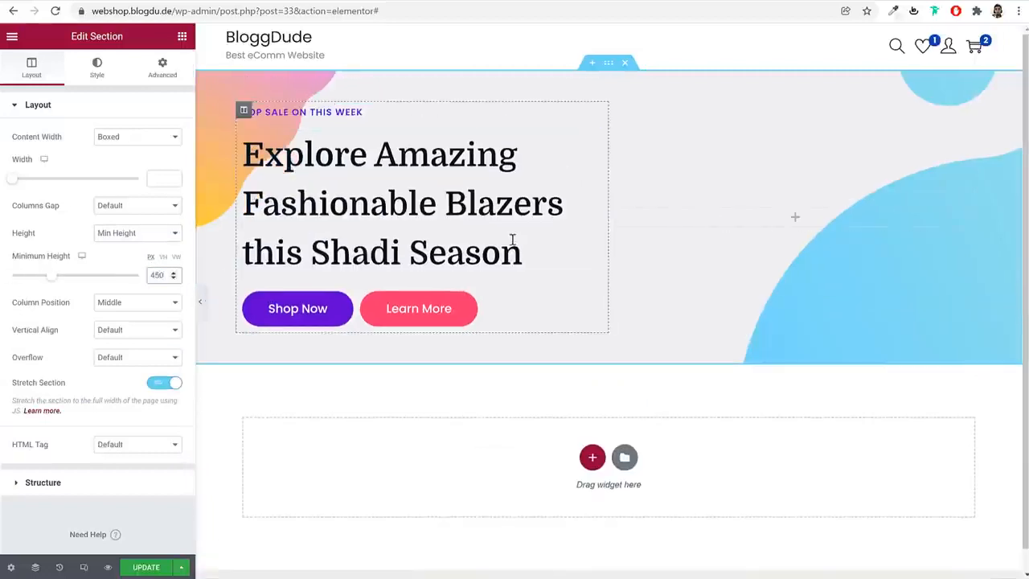
# Set the hero section's background image size to Cover
pyautogui.click(99, 70)
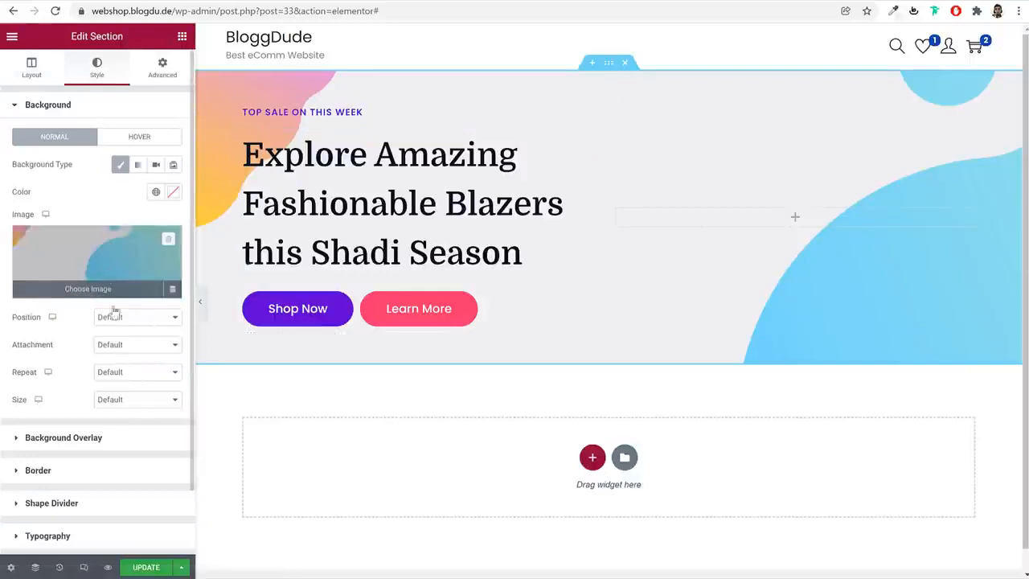
pyautogui.click(121, 400)
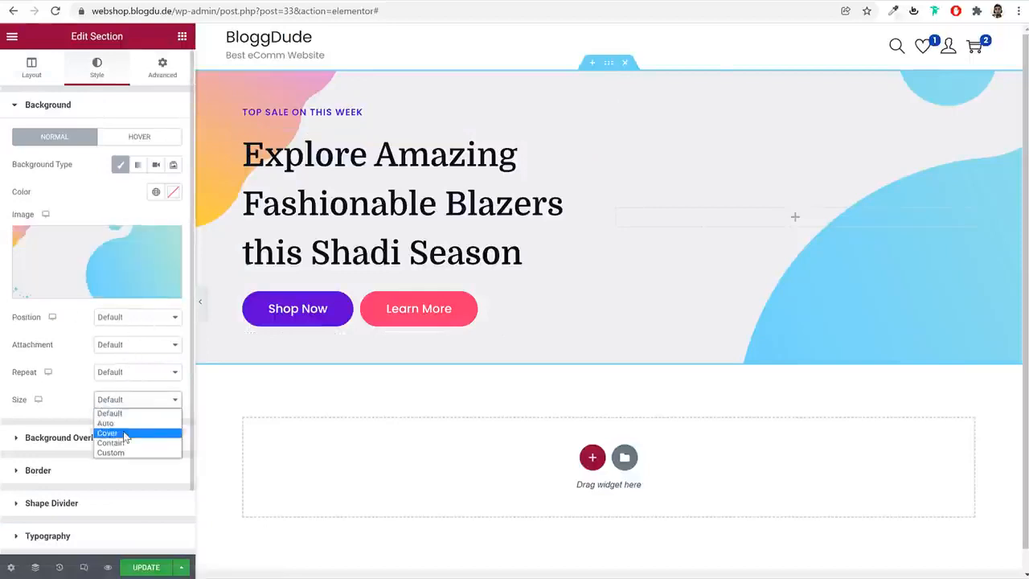
pyautogui.click(124, 433)
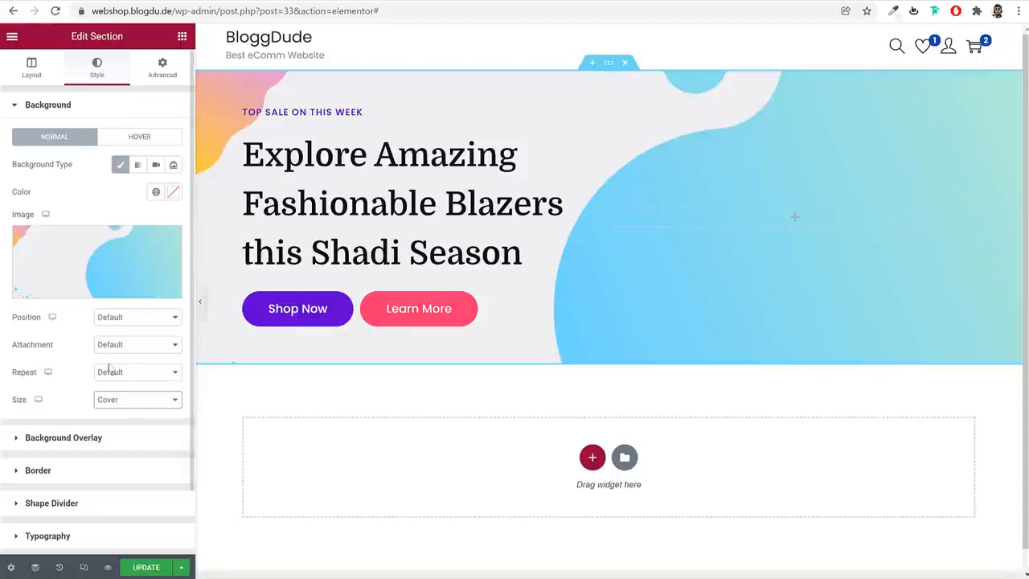
# Try the Top Center, Center Left and Center Center positions for the background image and return the position to Default
pyautogui.click(130, 320)
pyautogui.click(133, 366)
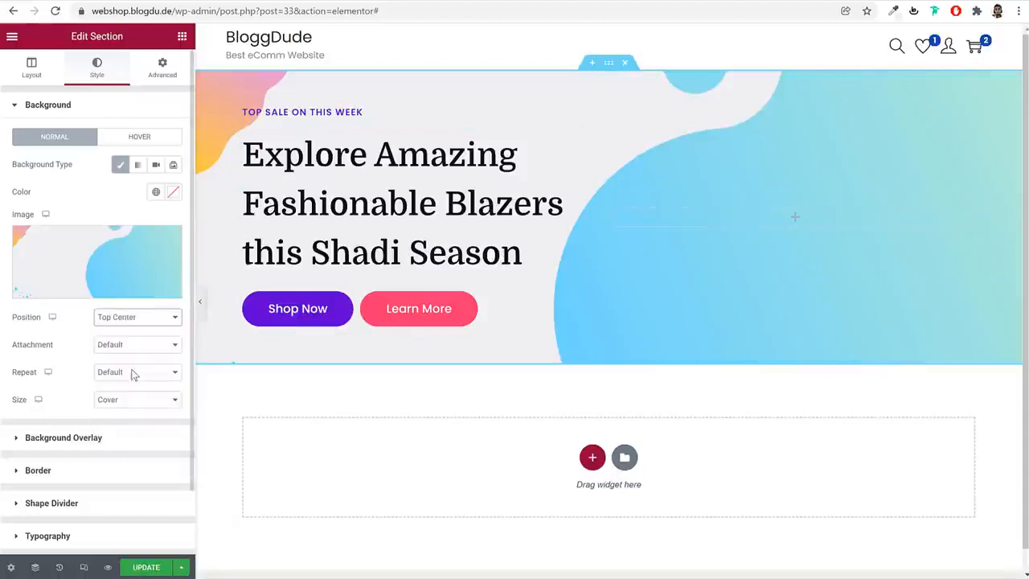
pyautogui.click(129, 320)
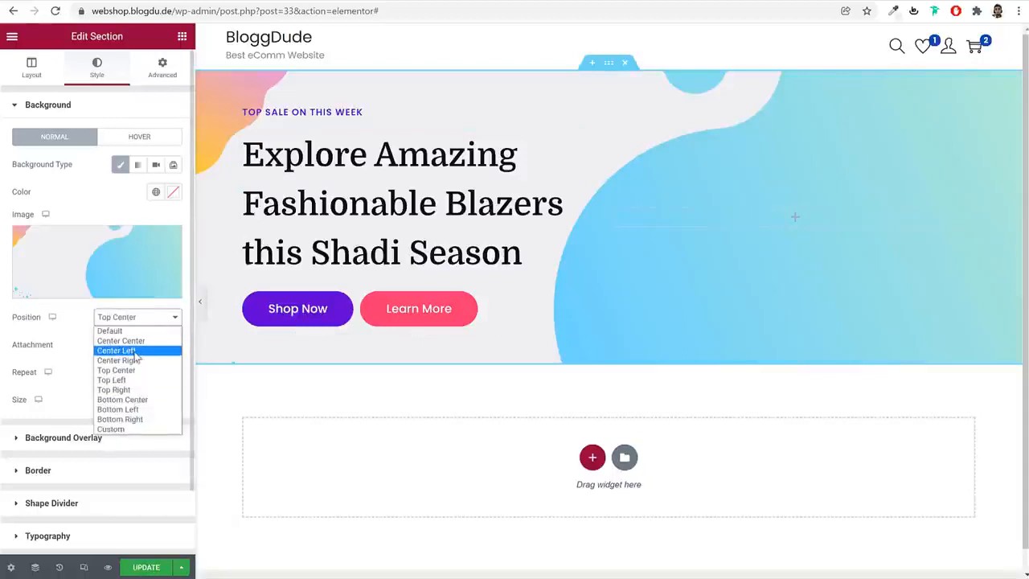
pyautogui.click(135, 352)
pyautogui.click(138, 316)
pyautogui.click(137, 340)
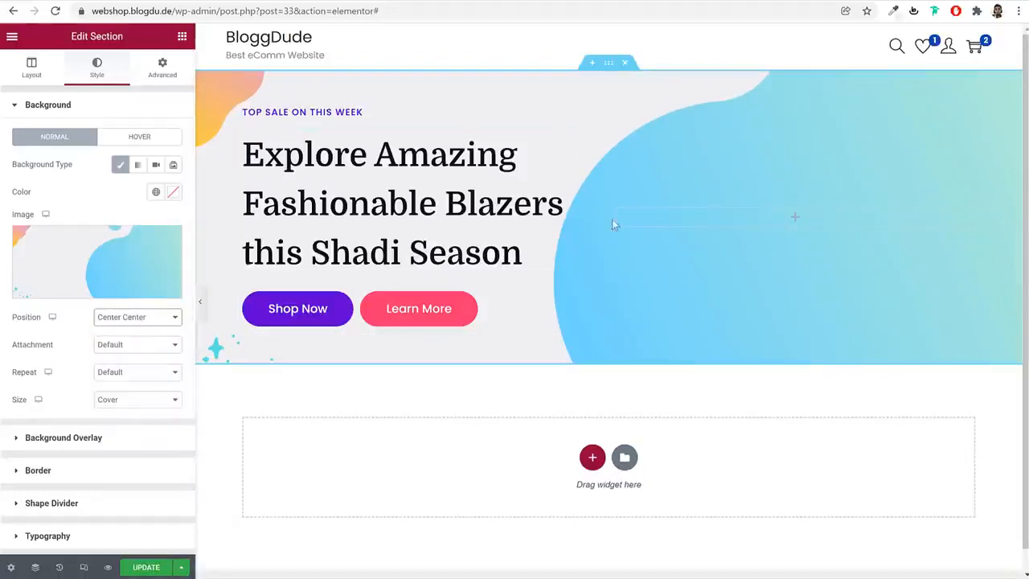
pyautogui.click(149, 320)
pyautogui.click(157, 331)
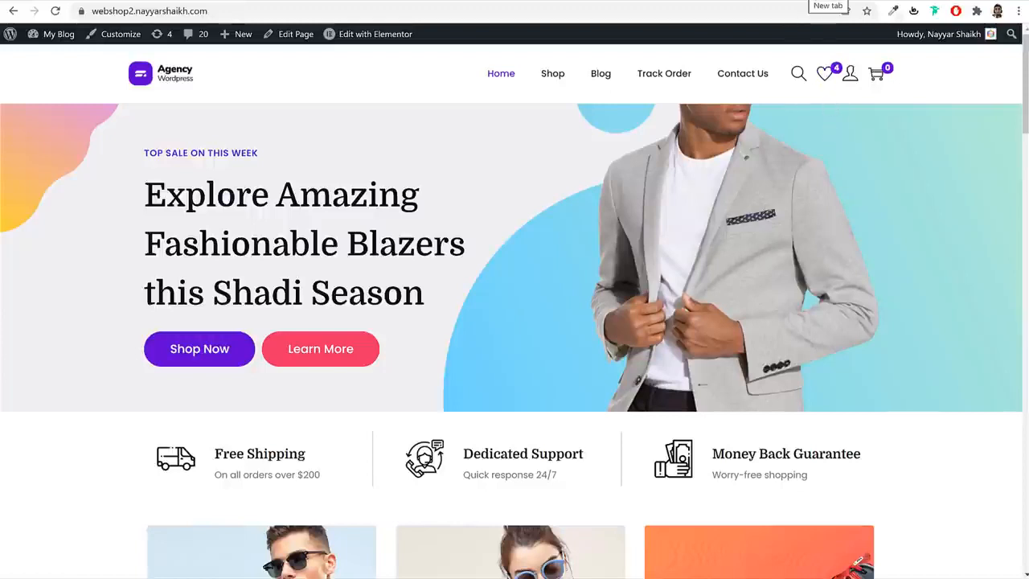
# Open the remove.bg website in a new browser tab
pyautogui.hotkey('ctrl', 't')
pyautogui.write('re')
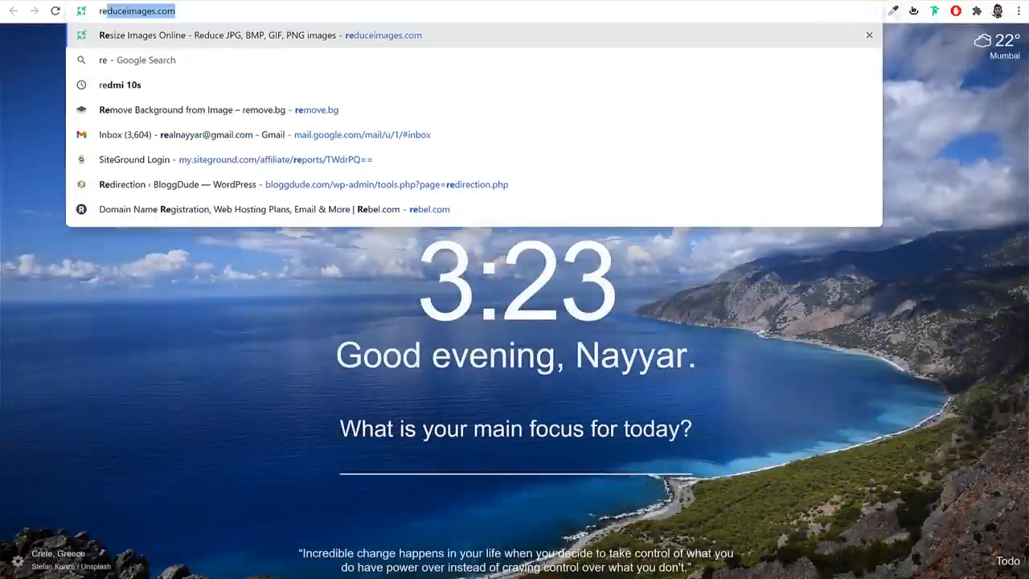
pyautogui.write('mo')
pyautogui.press('Return')
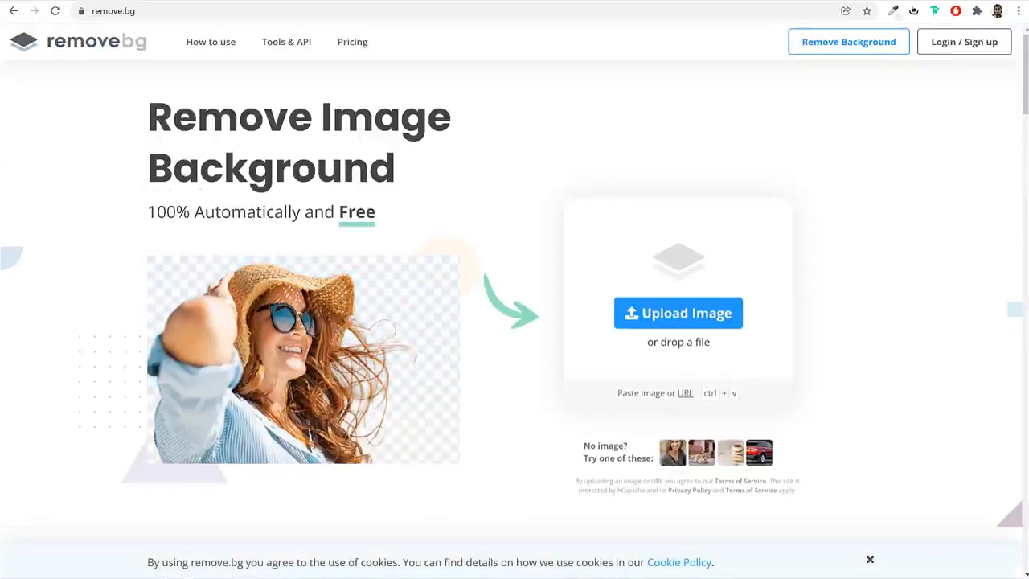
# Upload the portrait of the bearded man in a light blue shirt from the Media folder for background removal
pyautogui.click(706, 315)
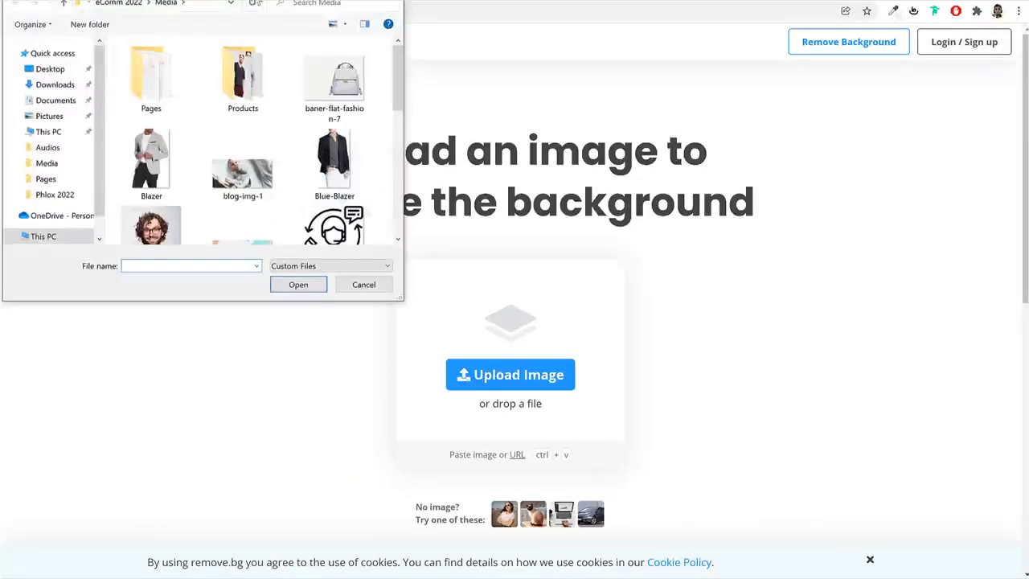
pyautogui.moveTo(295, 4); pyautogui.dragTo(478, 86)
pyautogui.scroll(-5, 496, 243)
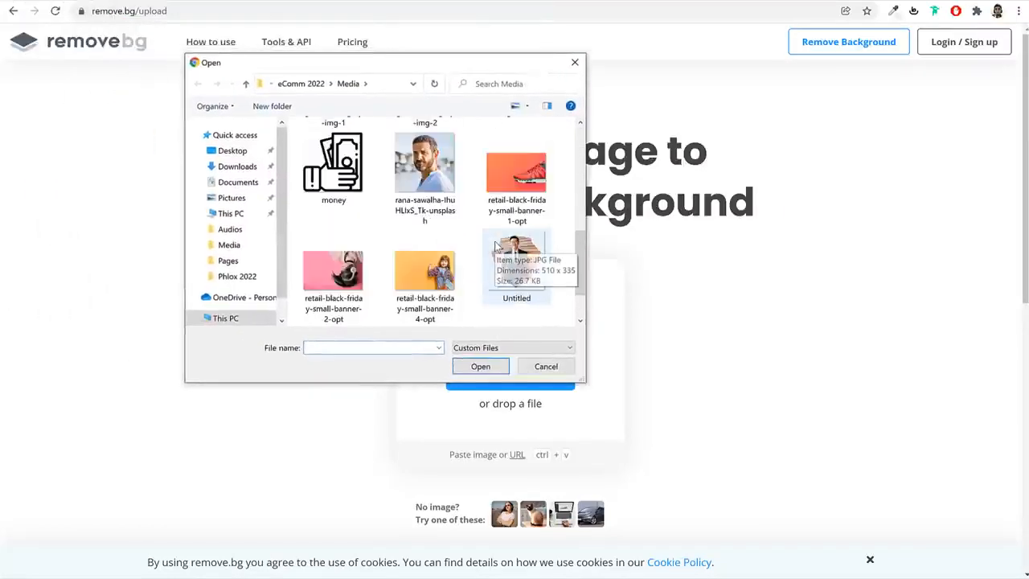
pyautogui.scroll(-2, 502, 247)
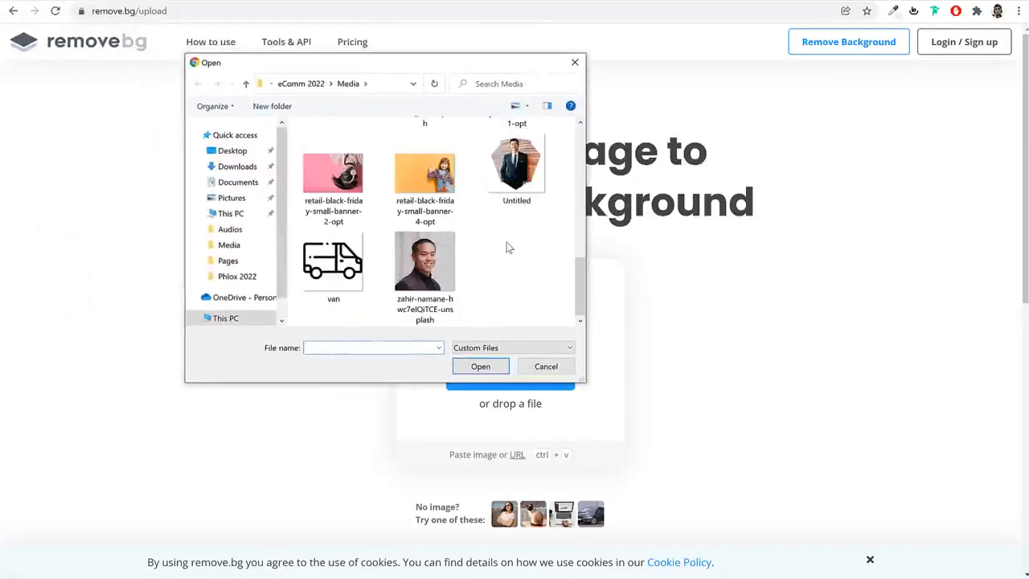
pyautogui.scroll(7, 509, 246)
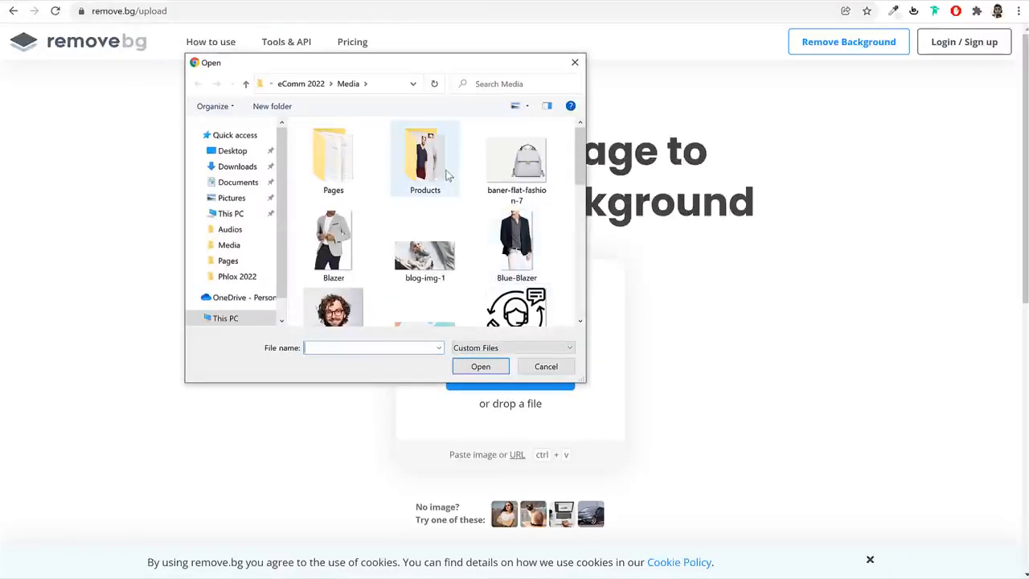
pyautogui.scroll(-7, 554, 260)
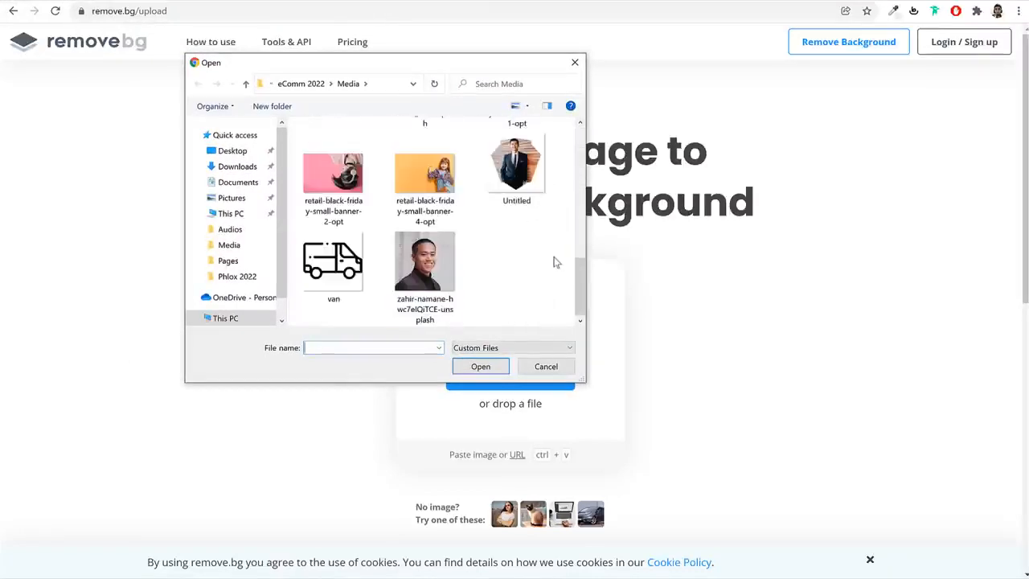
pyautogui.scroll(5, 500, 251)
pyautogui.scroll(2, 499, 249)
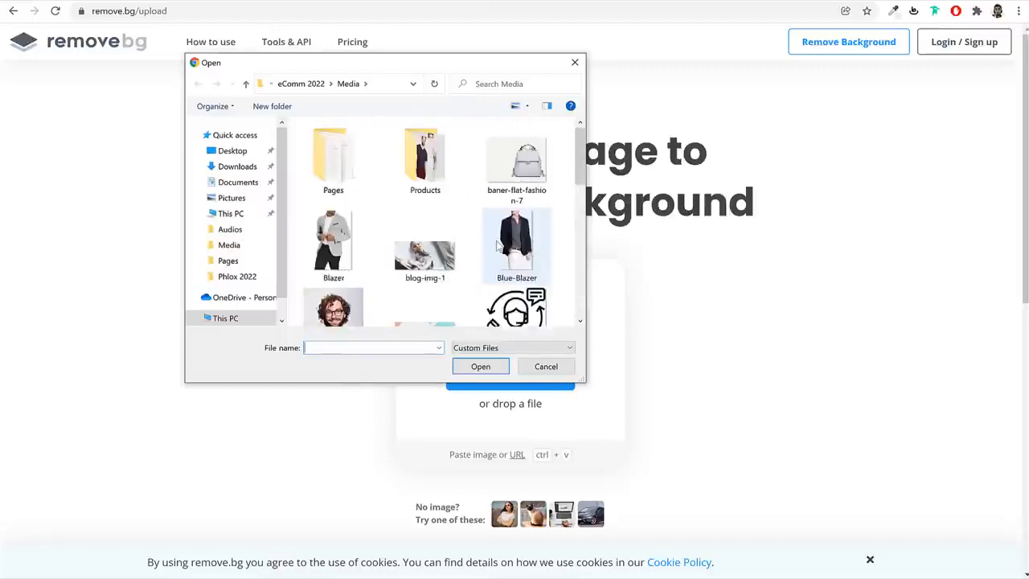
pyautogui.scroll(-5, 499, 249)
pyautogui.click(425, 265)
pyautogui.click(481, 367)
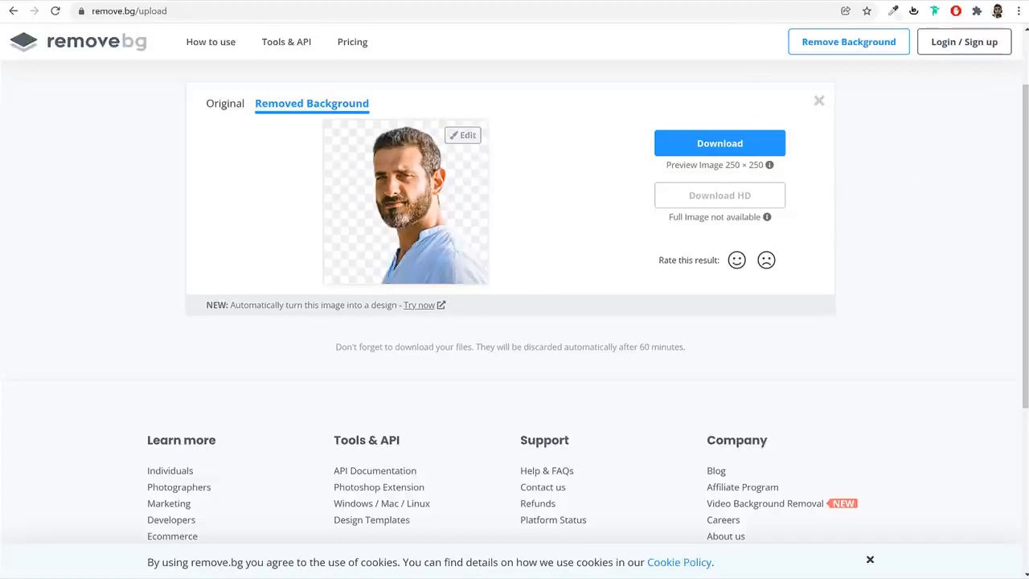
# Open the Pixlr E photo editor at pixlr.com/e in a new browser tab
pyautogui.hotkey('ctrl', 't')
pyautogui.write('pix')
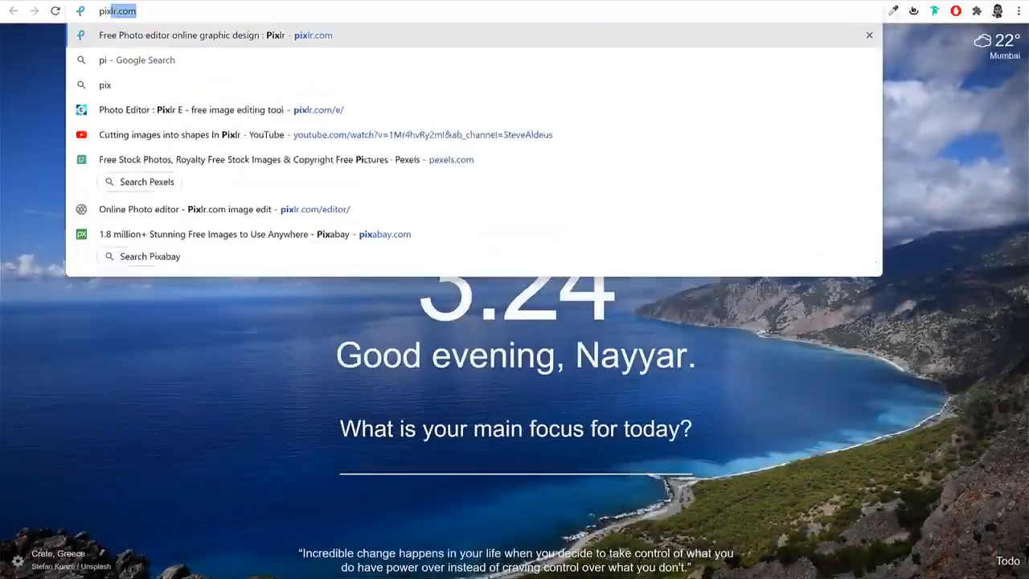
pyautogui.write('lr.com/e')
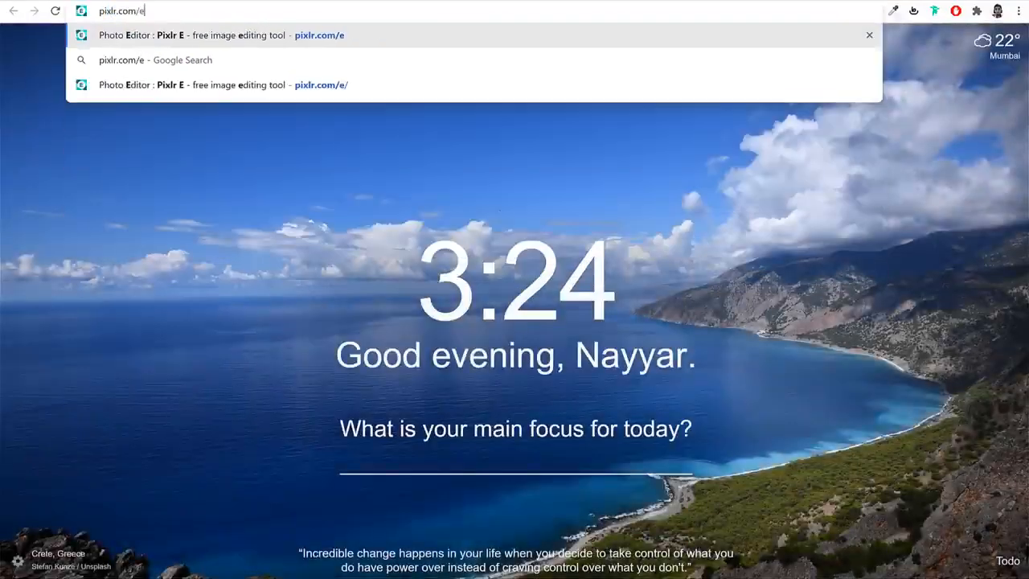
pyautogui.press('Return')
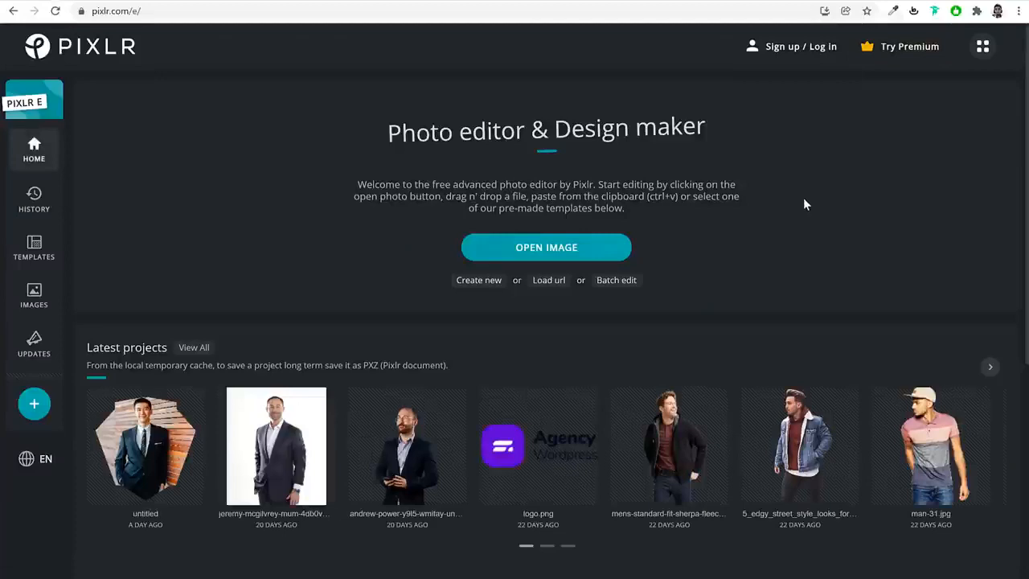
# Open the Mens-Standard-Fit-Sherpa-Fleece-Jacket01-600x764 image from the Products folder for editing
pyautogui.click(566, 254)
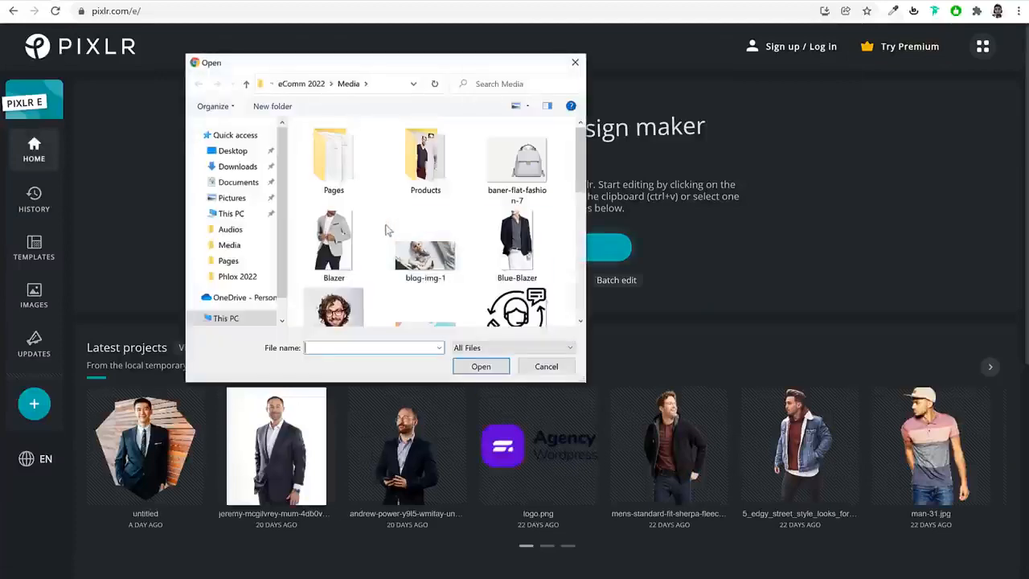
pyautogui.doubleClick(433, 167)
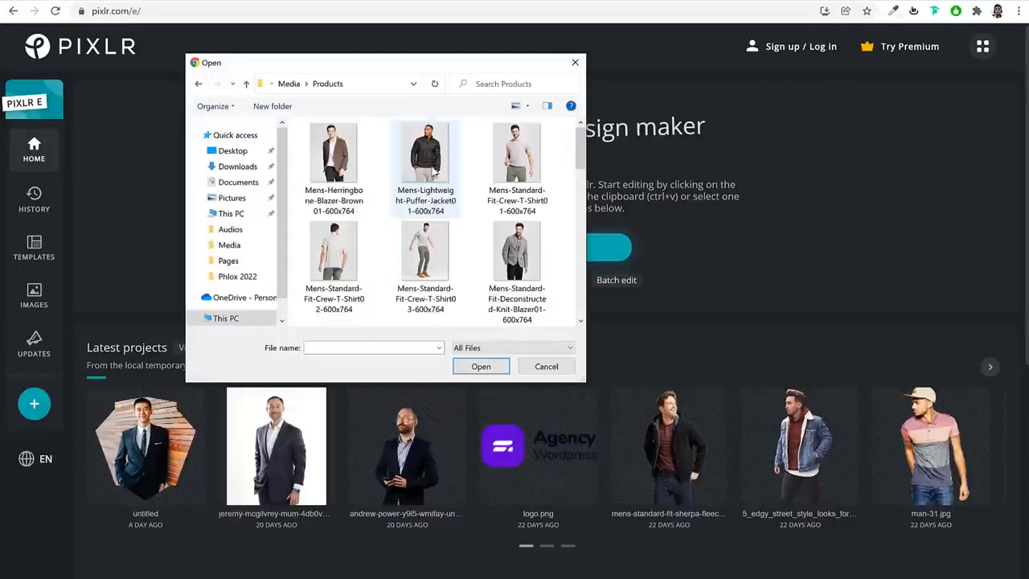
pyautogui.scroll(-4, 463, 257)
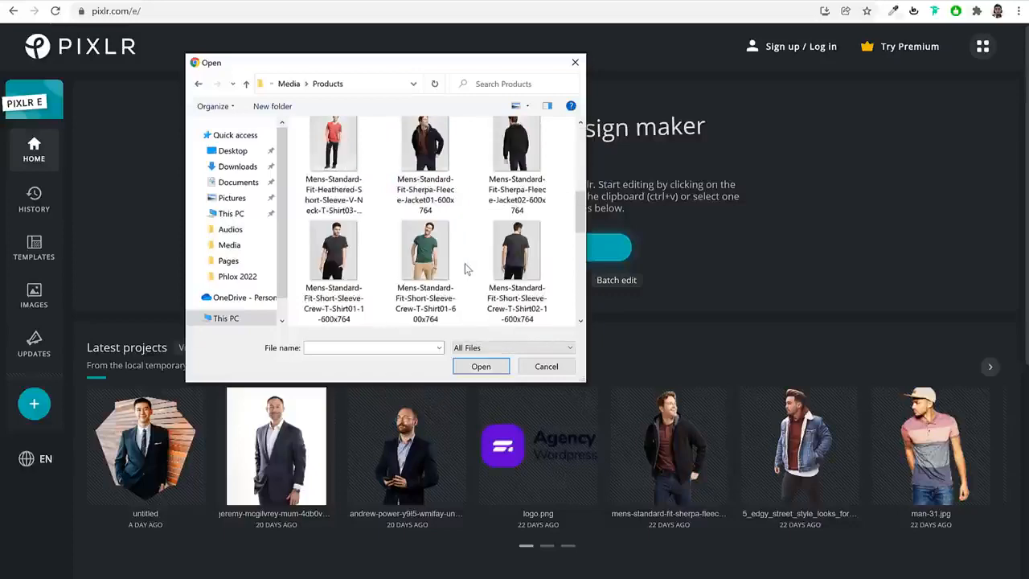
pyautogui.click(424, 153)
pyautogui.click(481, 368)
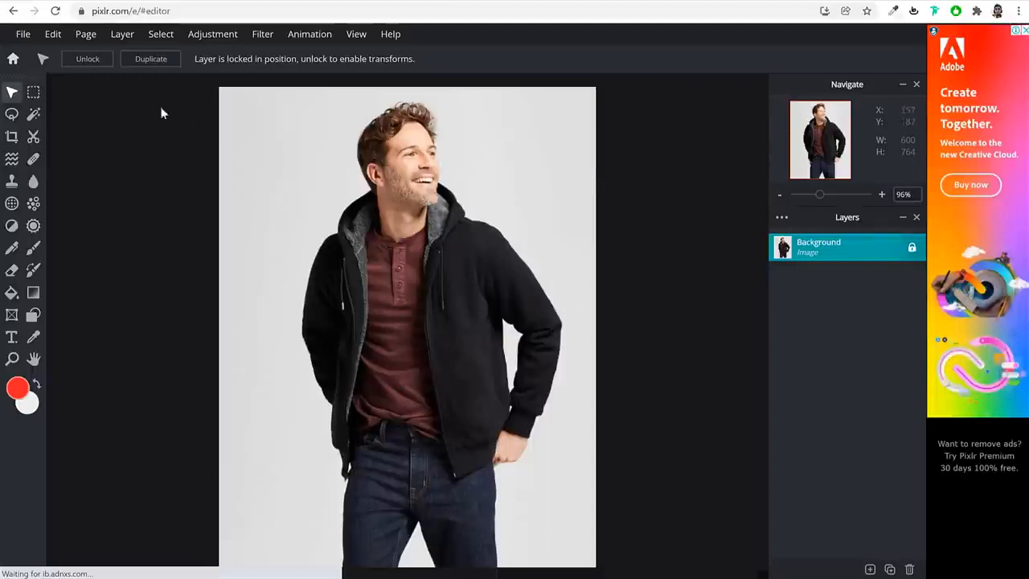
# Mask out the grey background around the man, between his legs and inside his bent arm using the Cutout tool's Magic Mask
pyautogui.click(33, 116)
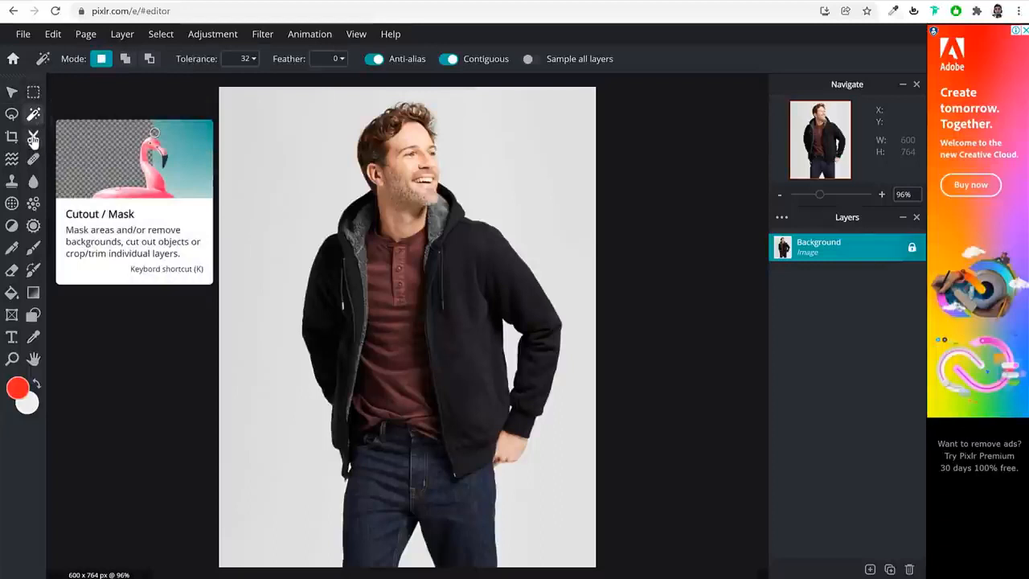
pyautogui.click(33, 139)
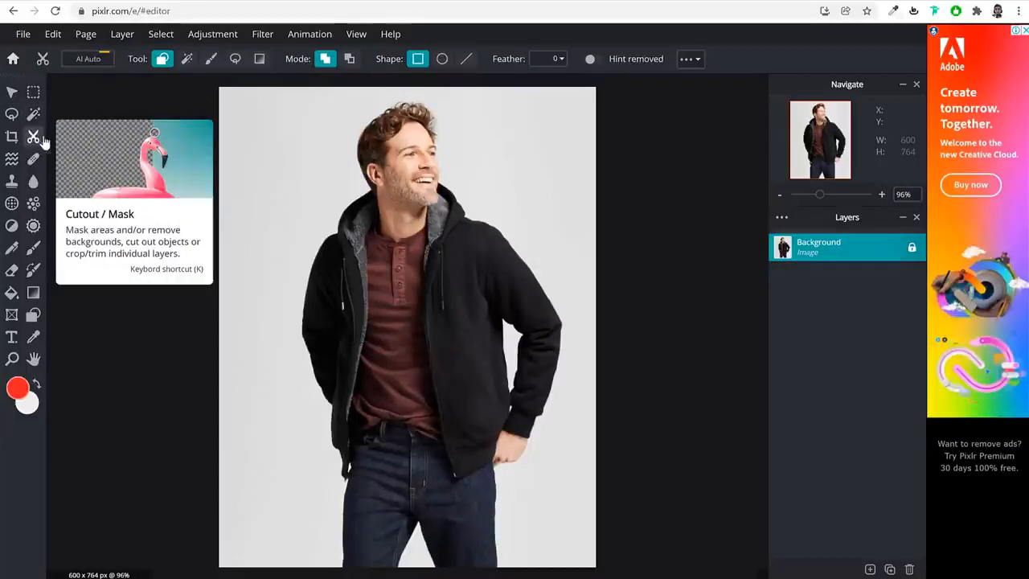
pyautogui.click(187, 61)
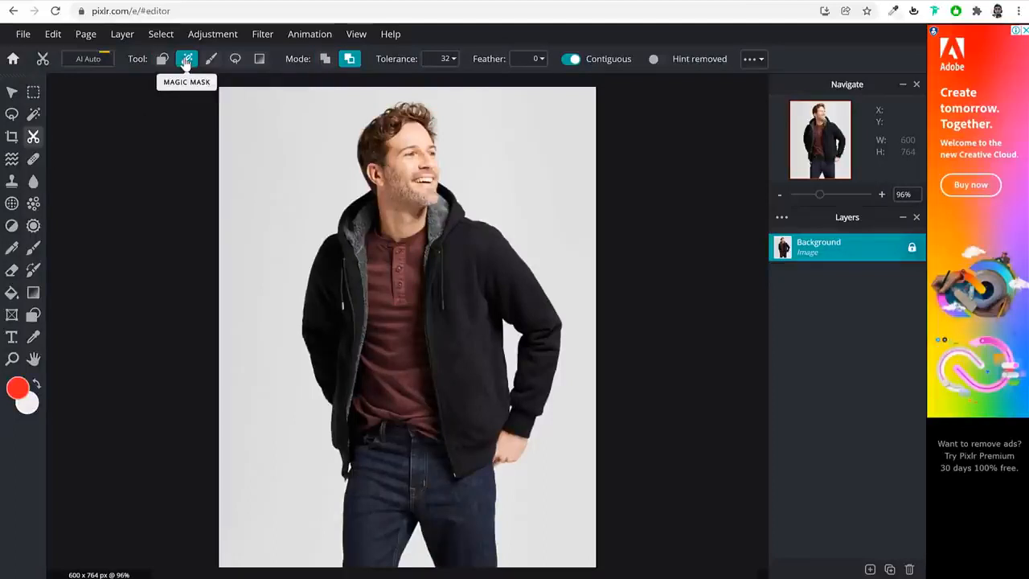
pyautogui.click(265, 148)
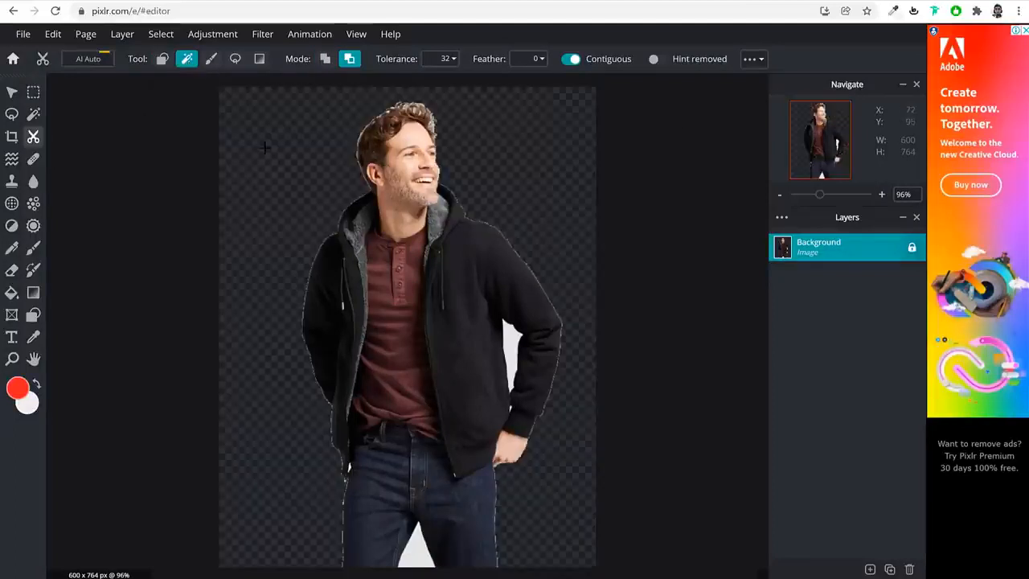
pyautogui.click(412, 544)
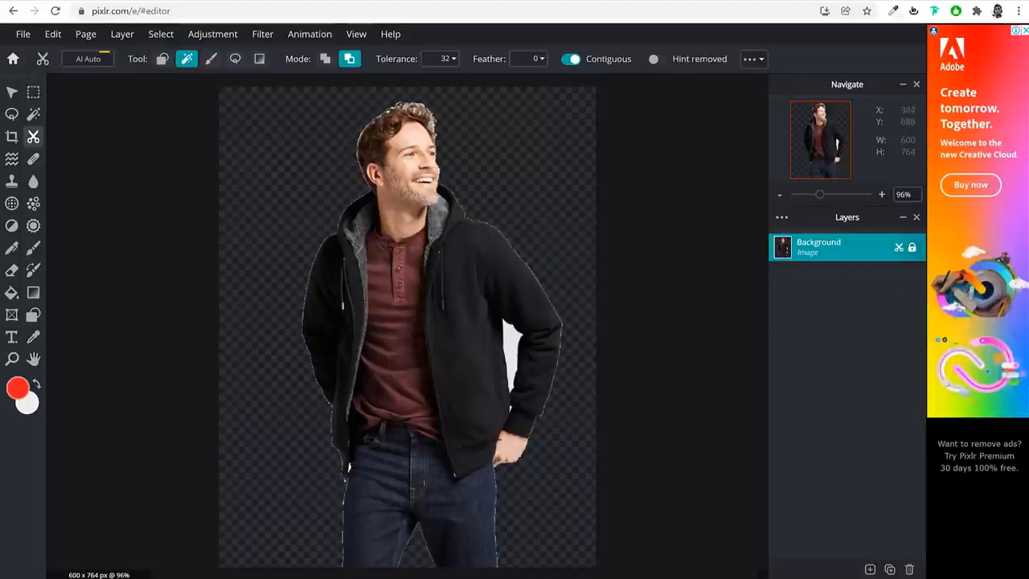
pyautogui.click(515, 341)
# Examine the cutout's edges around the jacket hem, sleeve gap and jeans for leftover background
pyautogui.scroll(3, 342, 309)
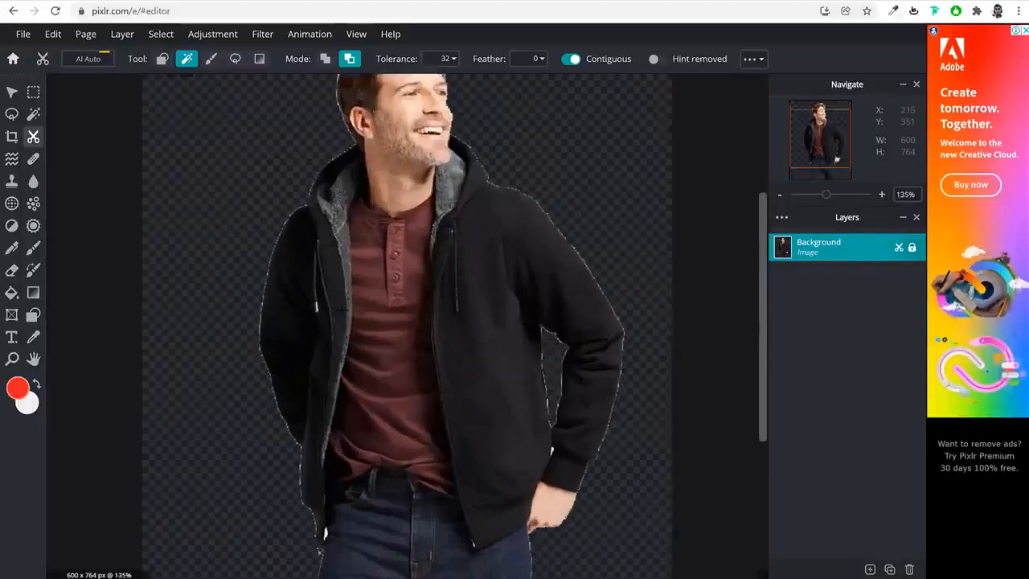
pyautogui.scroll(3, 334, 308)
pyautogui.scroll(-6, 361, 338)
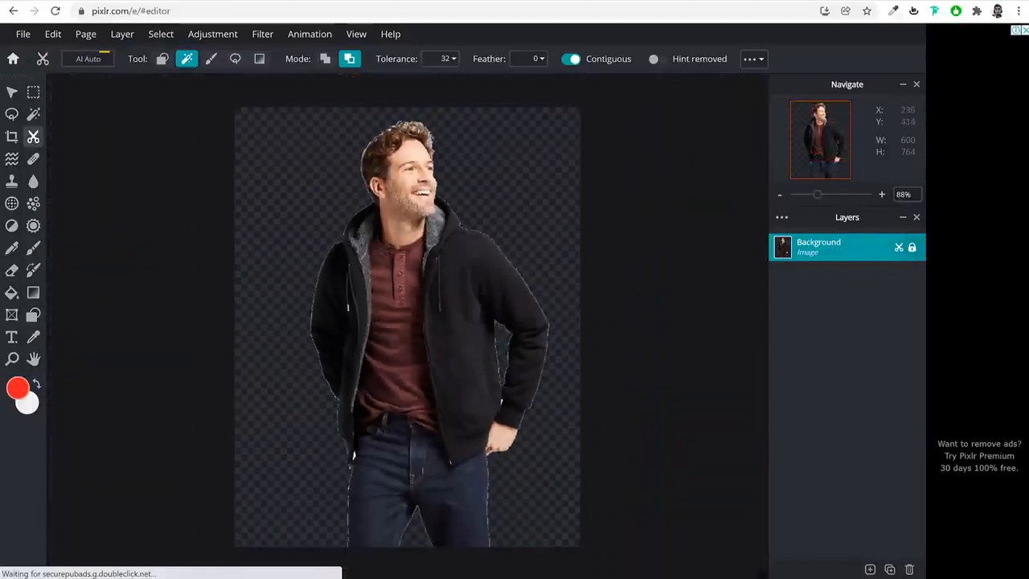
pyautogui.scroll(15, 354, 470)
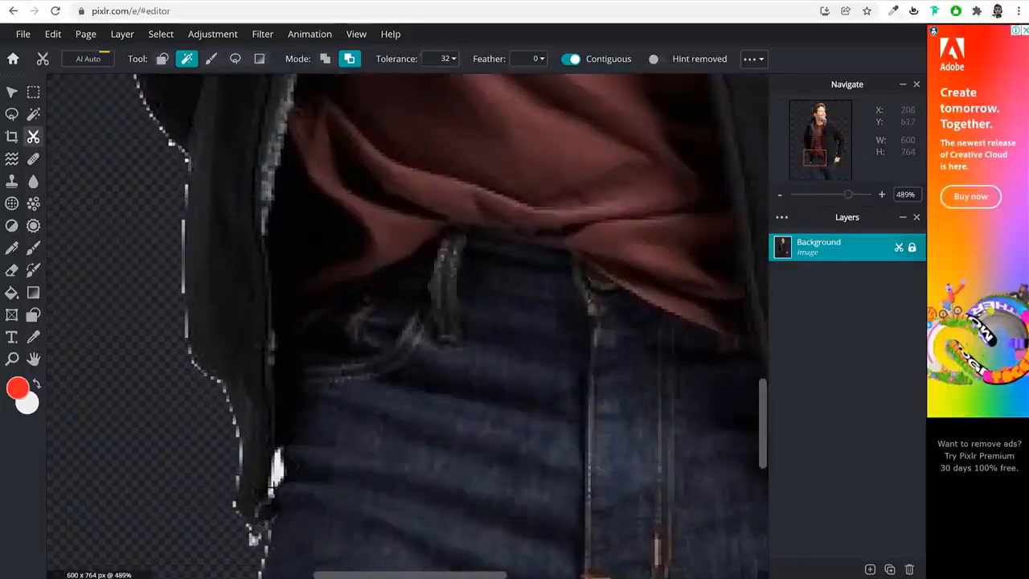
pyautogui.scroll(-12, 276, 473)
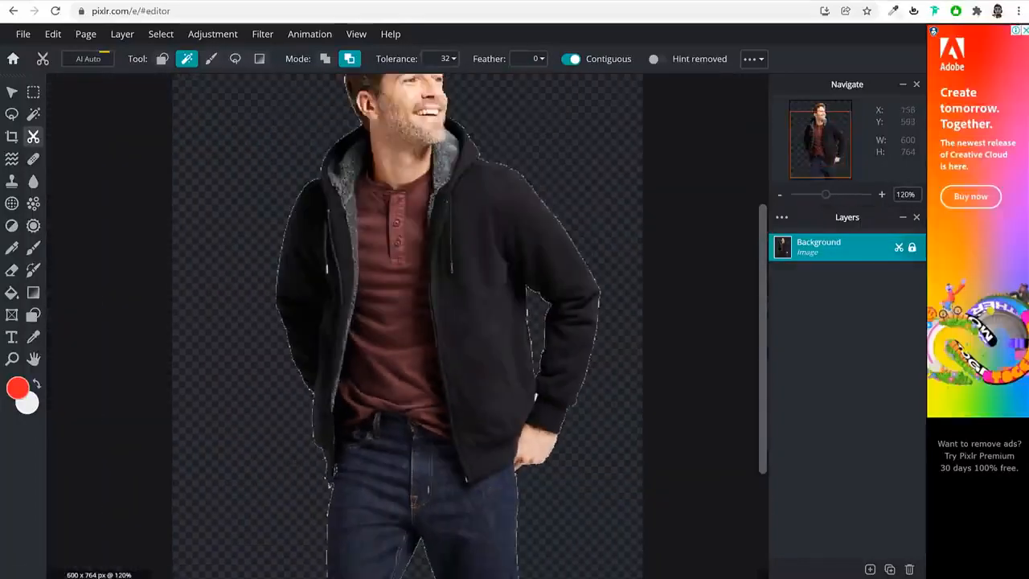
pyautogui.scroll(6, 435, 406)
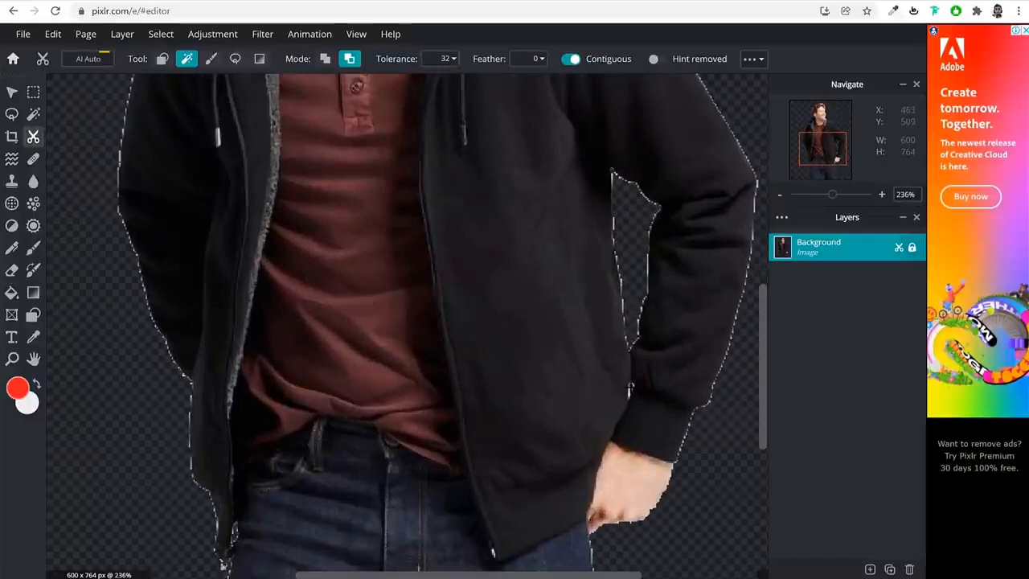
pyautogui.scroll(-5, 631, 391)
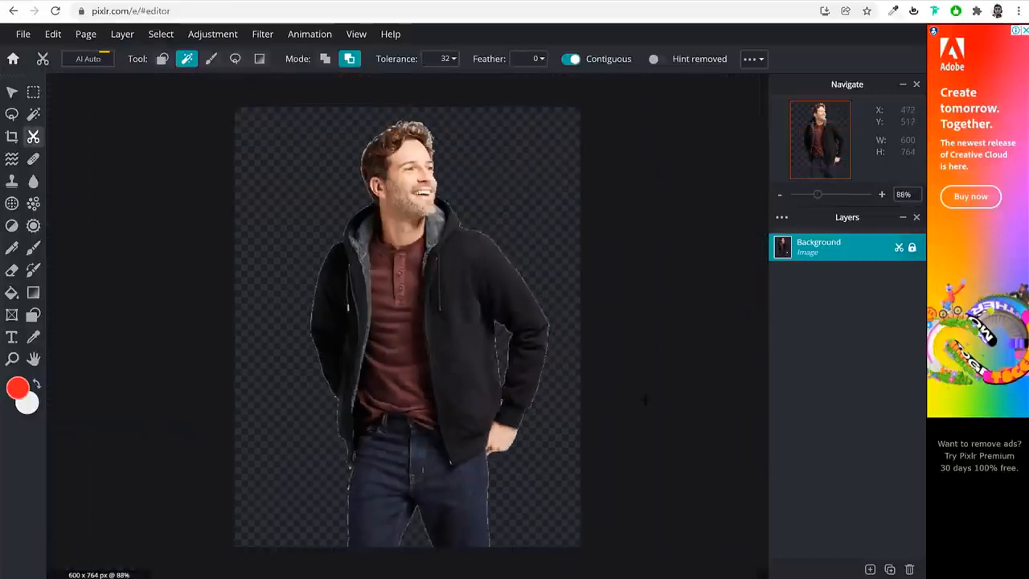
pyautogui.scroll(3, 414, 129)
pyautogui.scroll(-3, 414, 128)
pyautogui.scroll(3, 414, 129)
pyautogui.scroll(-2, 377, 120)
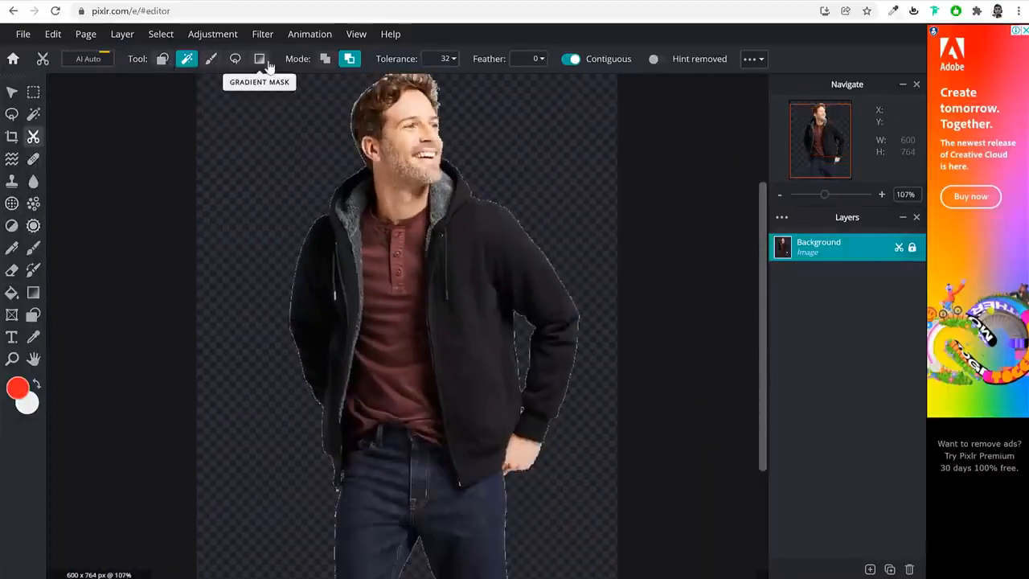
pyautogui.scroll(-2, 534, 234)
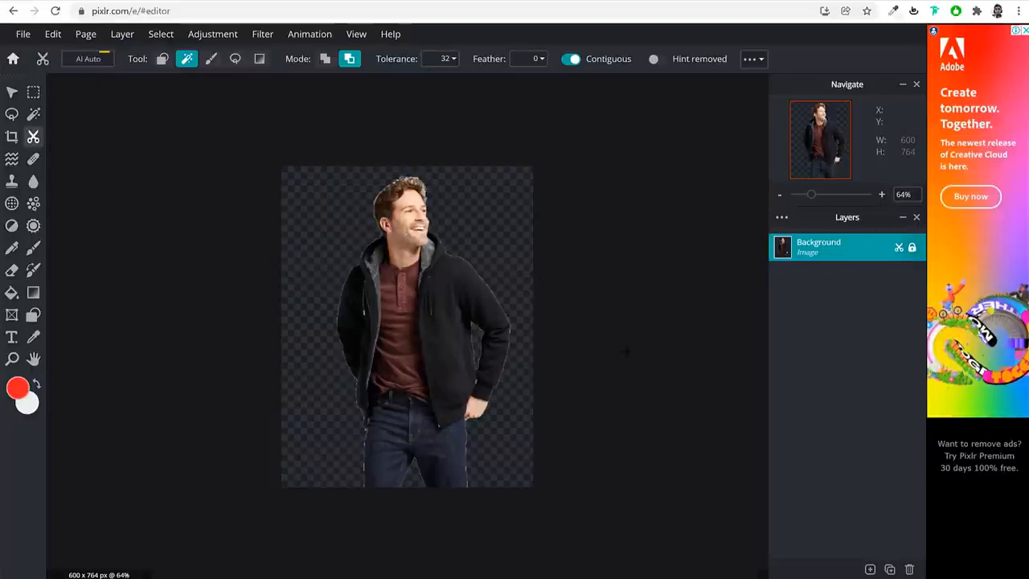
# Save the cutout as a transparent PNG named Mens-Standard-Fit-Sherpa-Fleece-Jacket01-600x764 in the Downloads folder
pyautogui.click(24, 36)
pyautogui.click(58, 149)
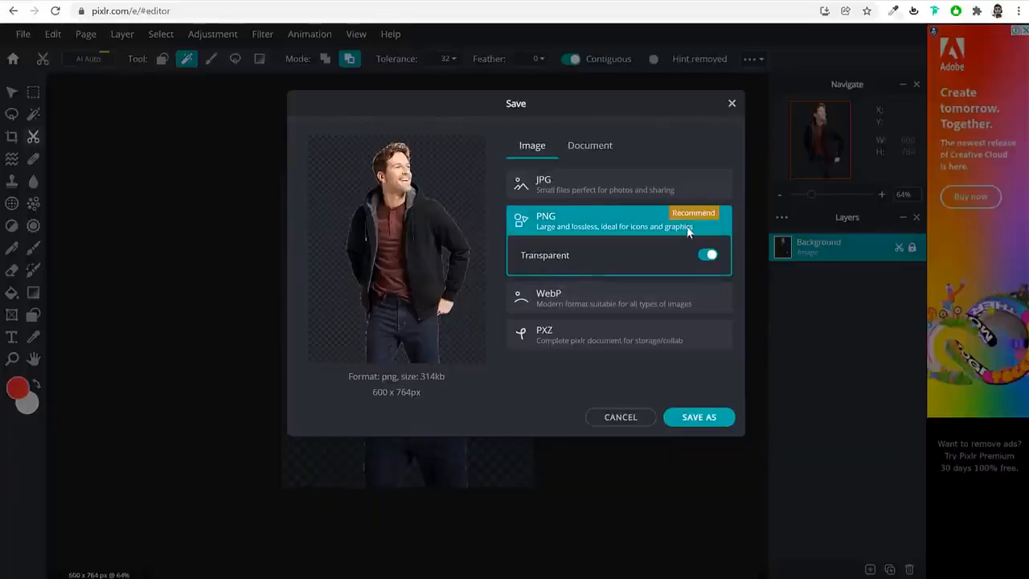
pyautogui.click(526, 262)
pyautogui.click(551, 257)
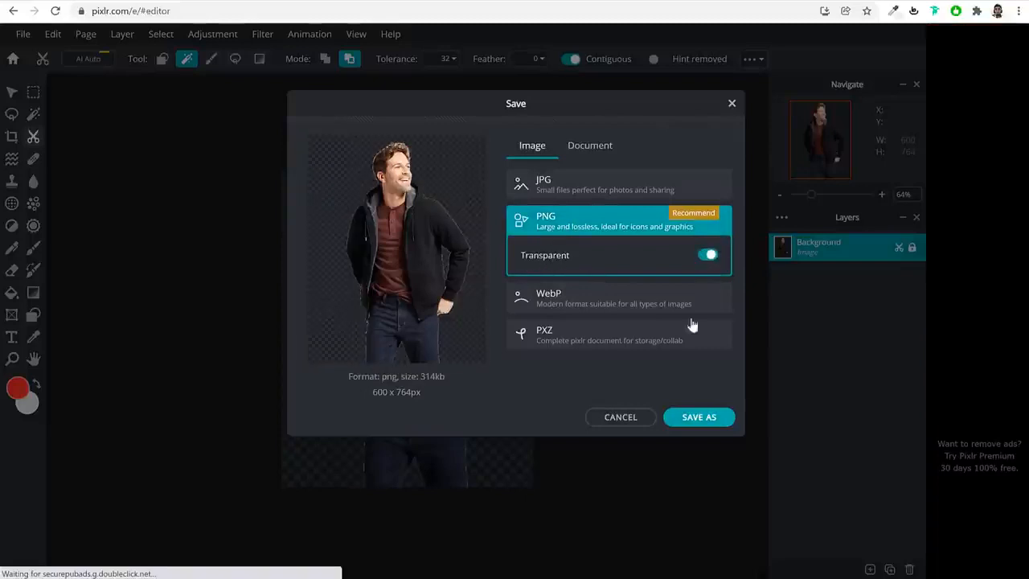
pyautogui.click(699, 417)
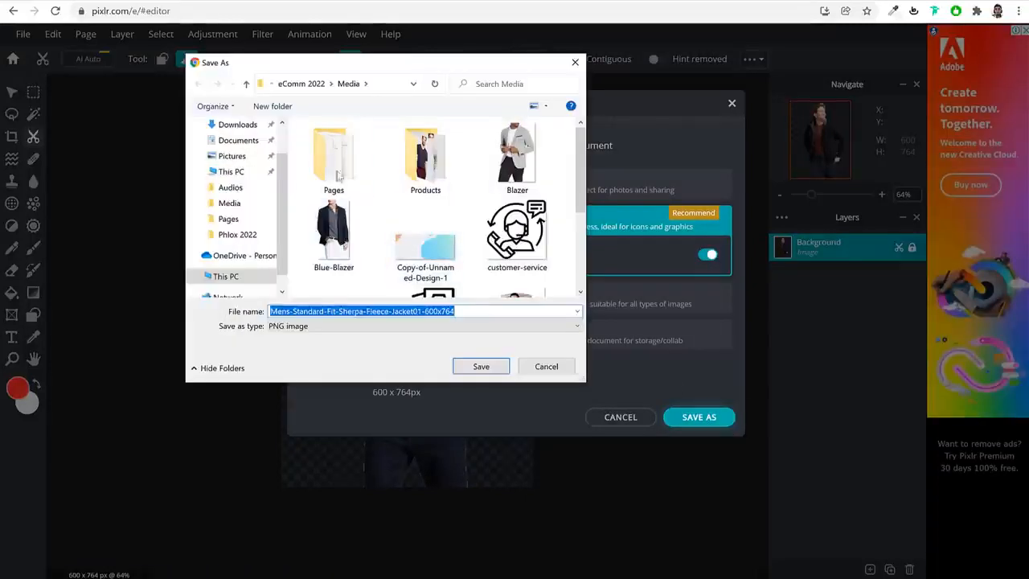
pyautogui.click(237, 125)
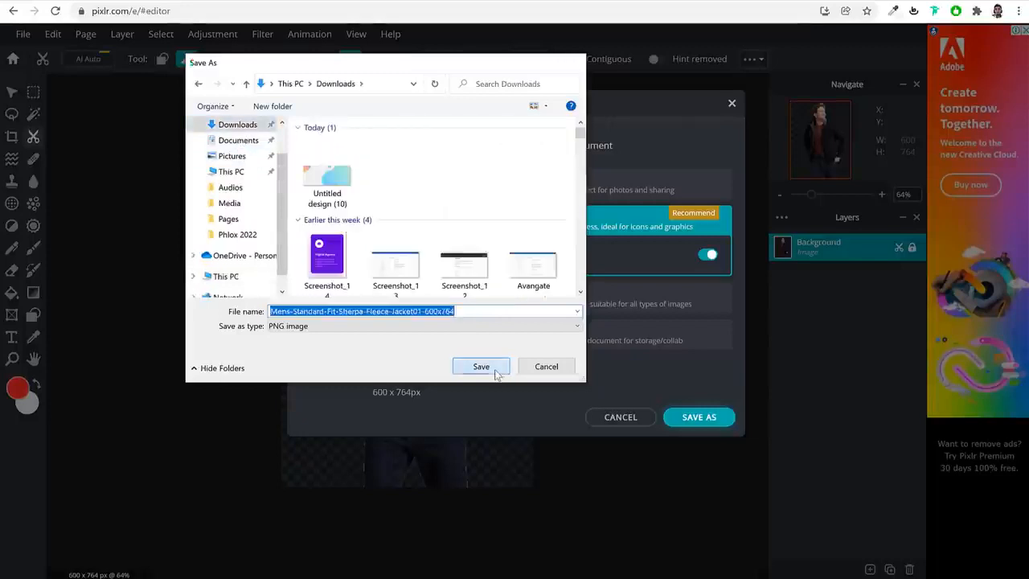
pyautogui.click(493, 368)
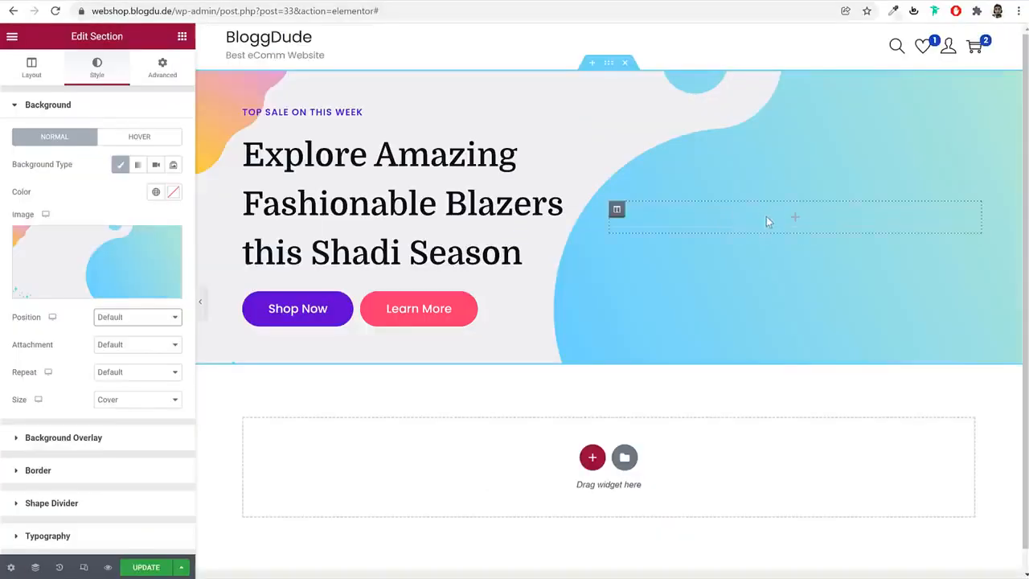
# In the Elementor page, add a Spacer widget to the hero section's empty right column and set its space to 450 px
pyautogui.click(794, 220)
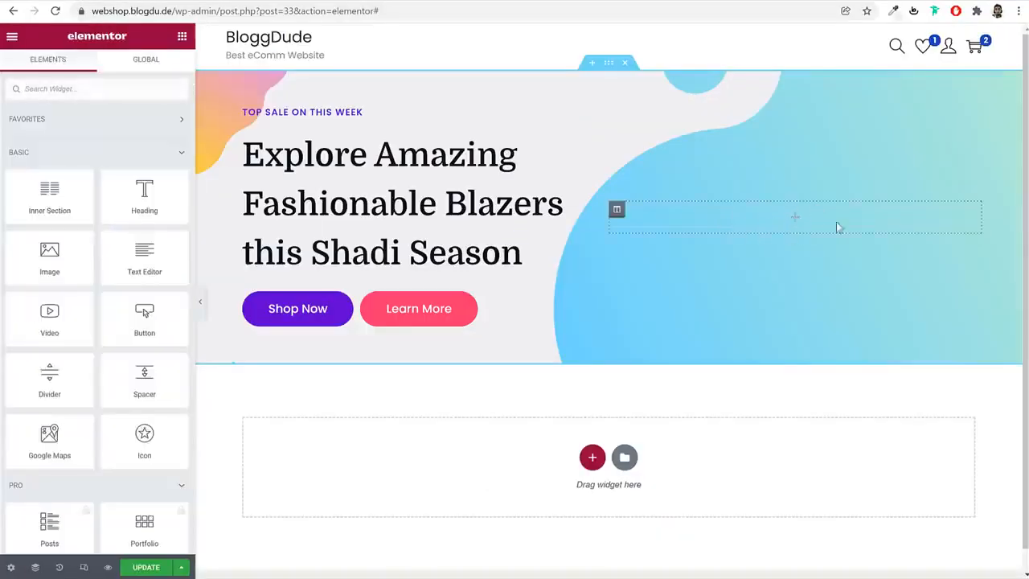
pyautogui.click(125, 88)
pyautogui.write('spa')
pyautogui.moveTo(49, 135); pyautogui.dragTo(820, 233)
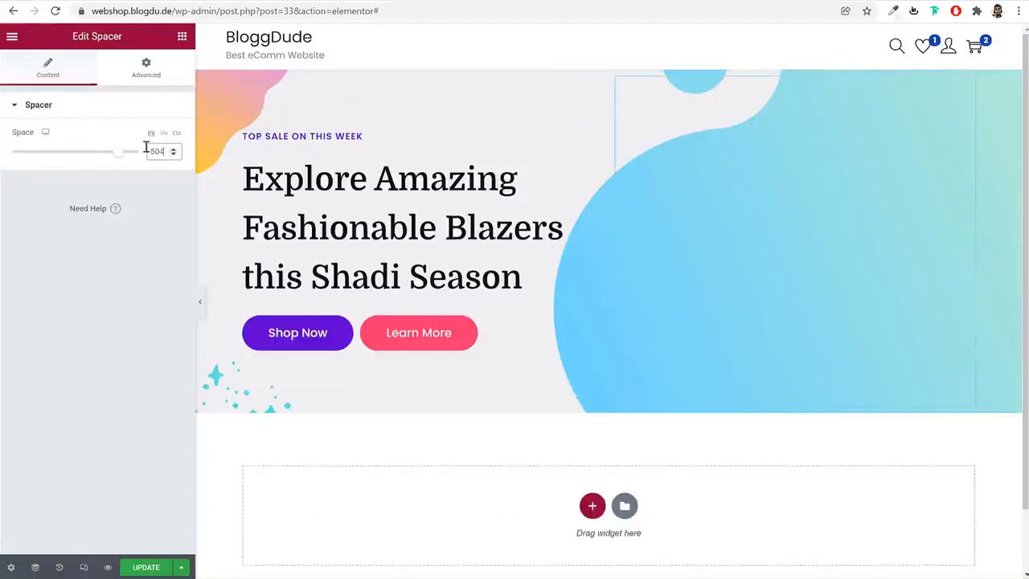
pyautogui.doubleClick(146, 149)
pyautogui.write('450')
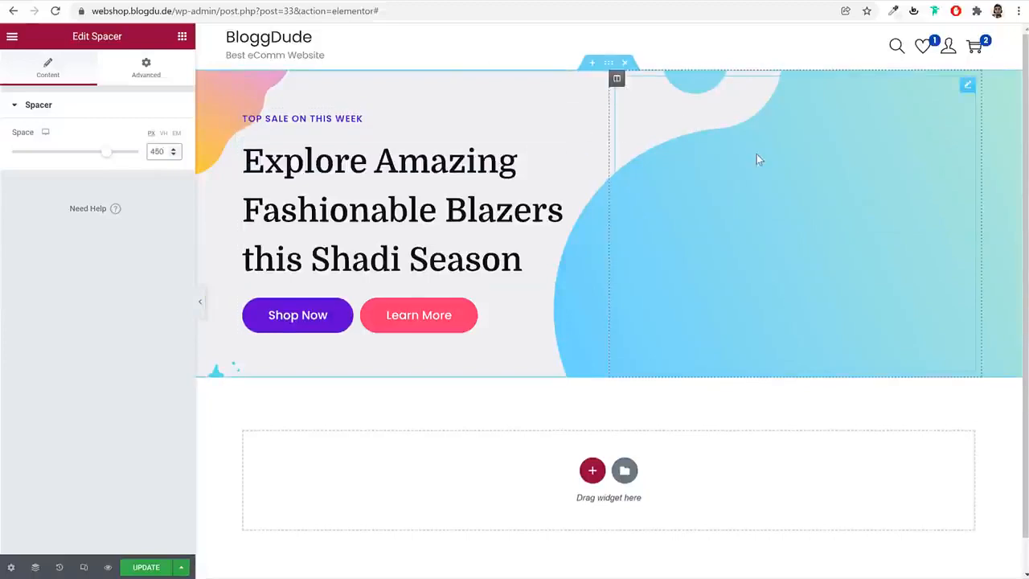
# Give the hero section's right column a Classic background and open the media selection for its image
pyautogui.click(617, 80)
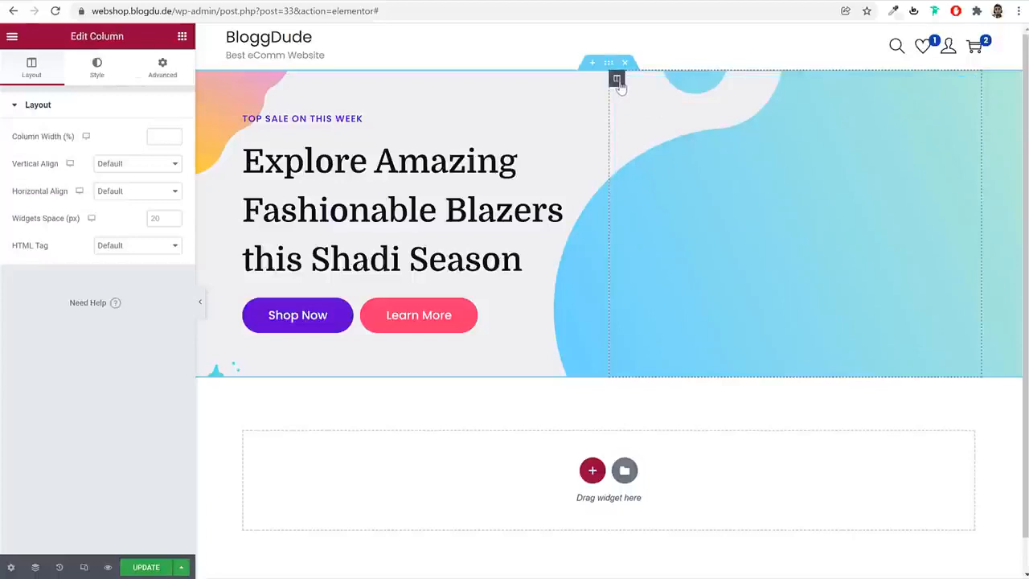
pyautogui.click(86, 73)
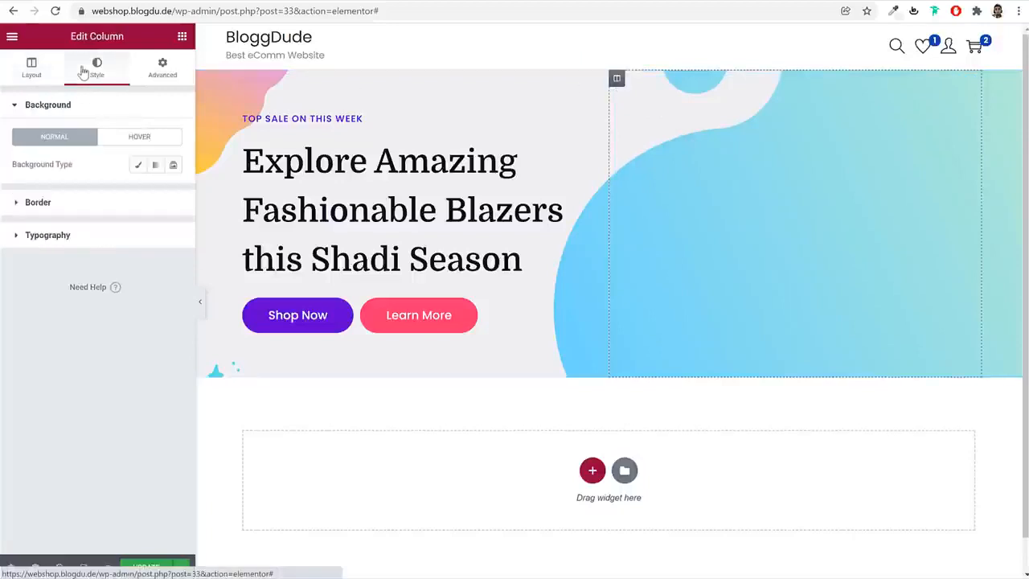
pyautogui.click(138, 165)
pyautogui.click(135, 255)
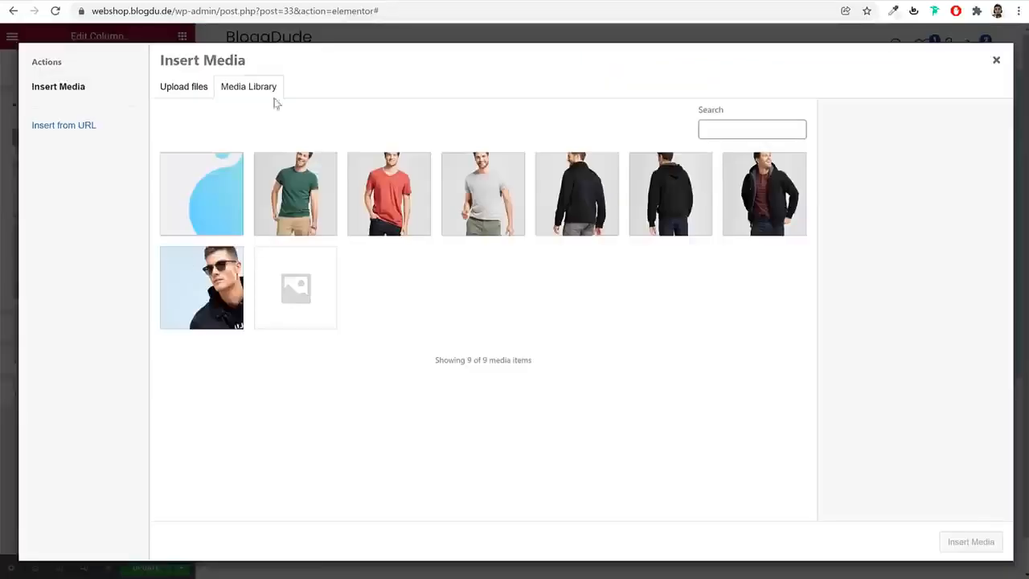
# Upload the Blazer image from the Media folder to the media library
pyautogui.click(183, 86)
pyautogui.click(560, 299)
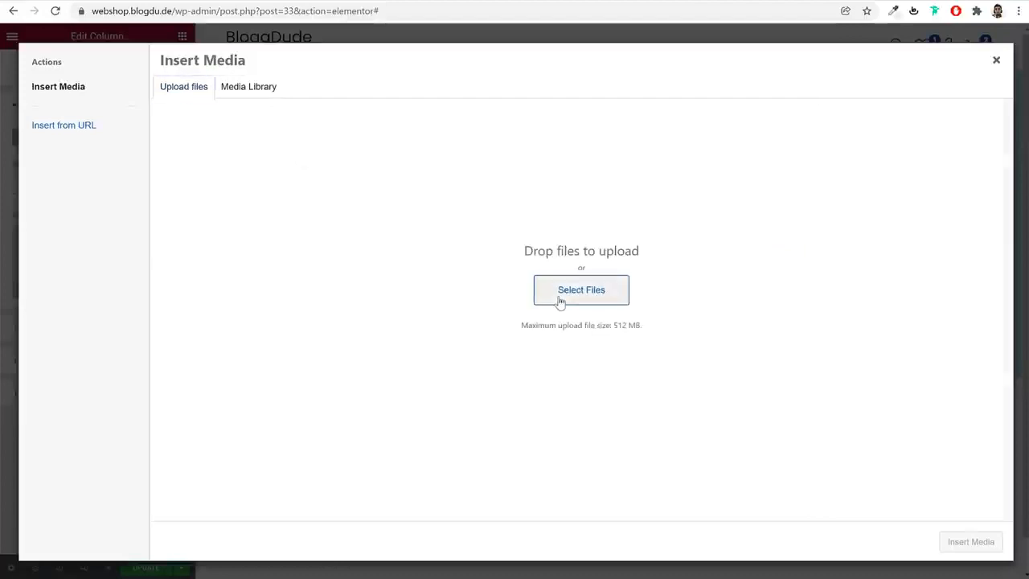
pyautogui.scroll(-3, 482, 249)
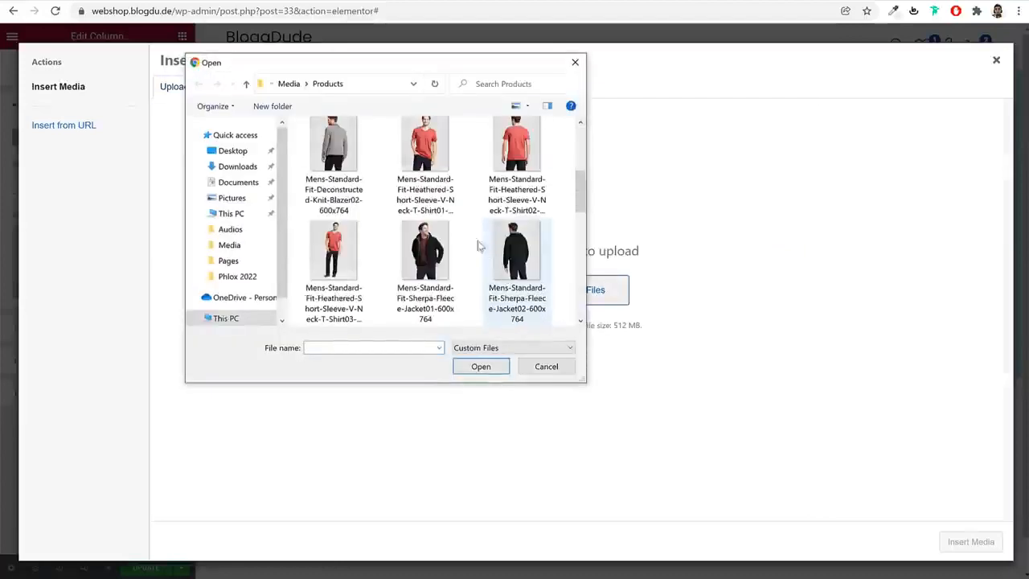
pyautogui.click(292, 90)
pyautogui.scroll(-3, 543, 252)
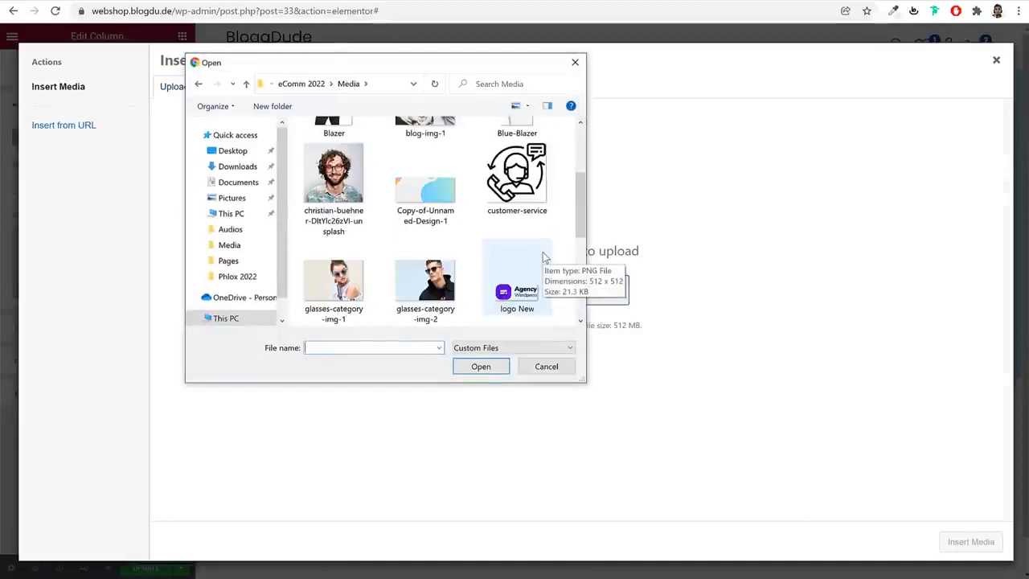
pyautogui.scroll(-3, 545, 256)
pyautogui.scroll(-2, 543, 252)
pyautogui.scroll(10, 543, 252)
pyautogui.click(333, 241)
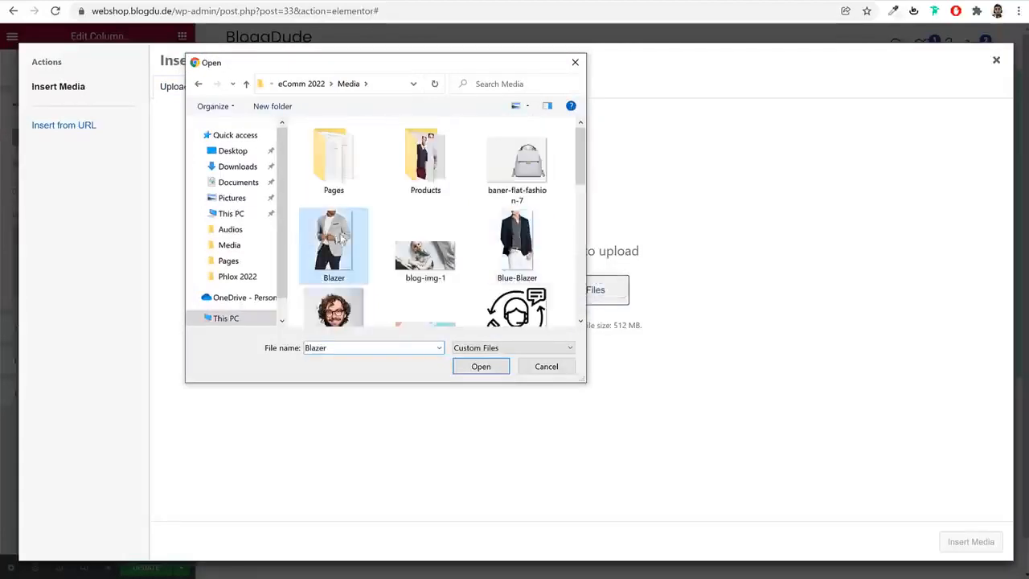
pyautogui.click(484, 370)
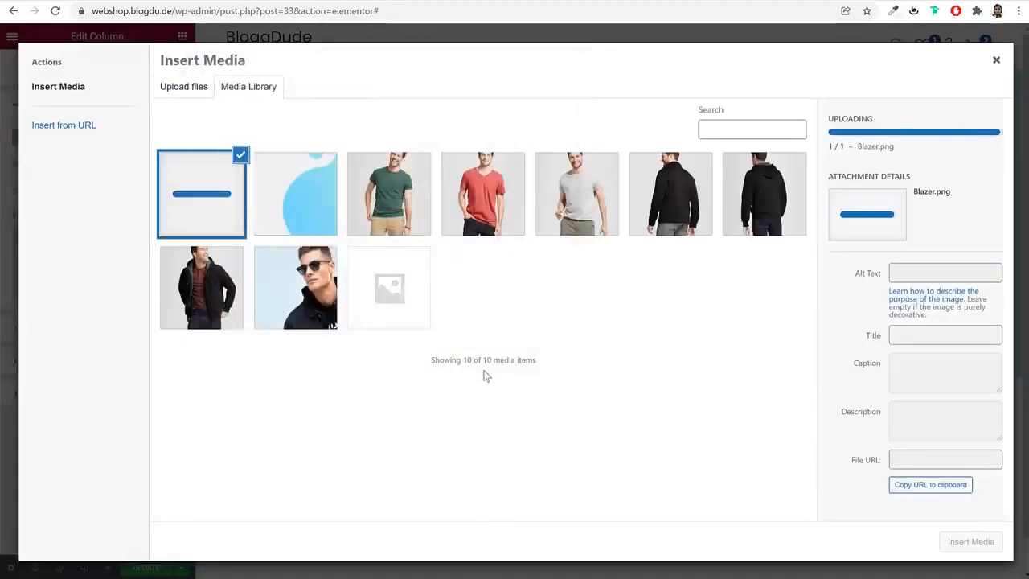
# Insert the uploaded Blazer image as the column's background and set its repeat option to No-repeat
pyautogui.click(979, 545)
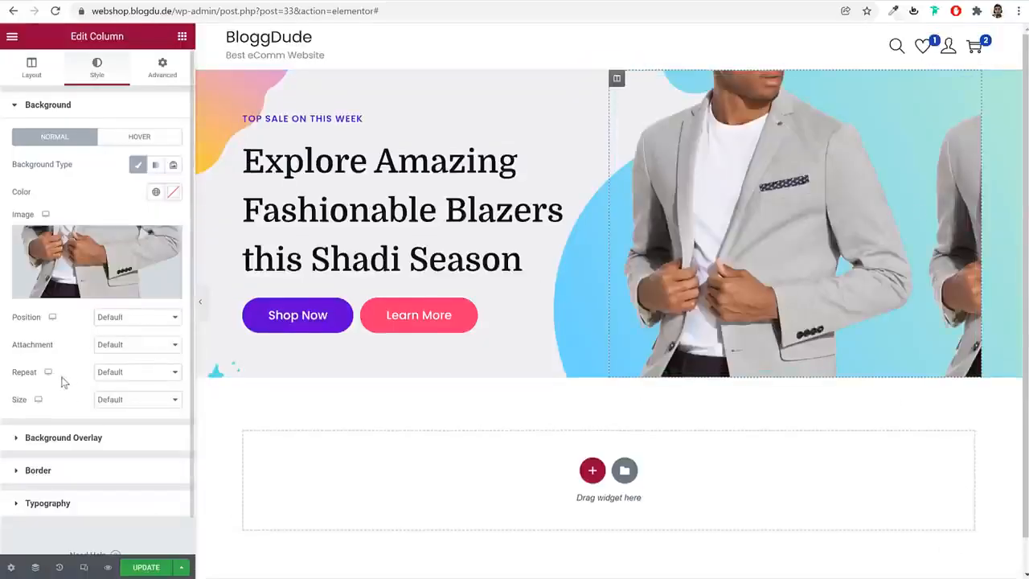
pyautogui.click(118, 376)
pyautogui.click(131, 393)
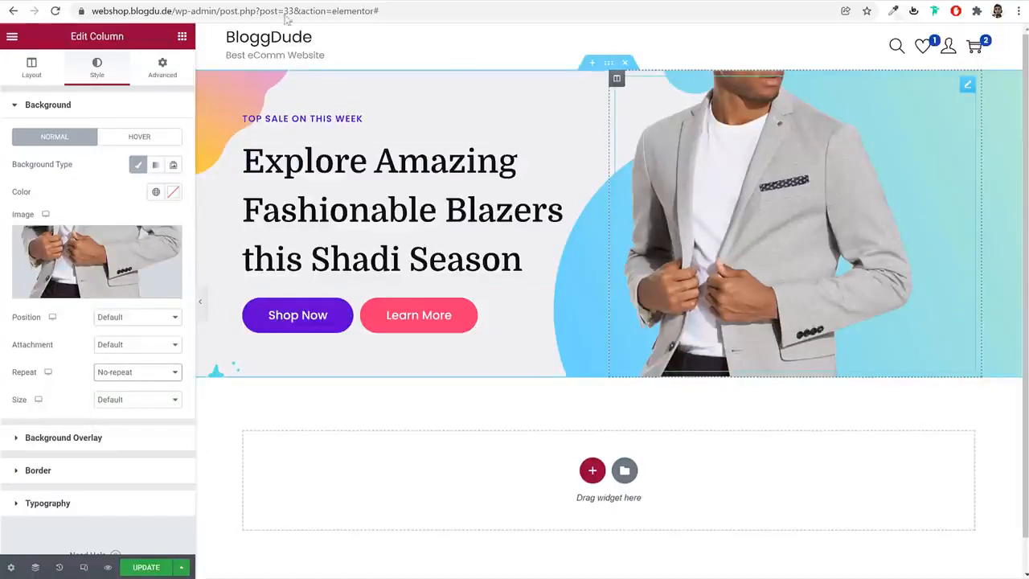
# Try Center Right, Top Right and Center Center as the column background image's position and restore it to Default
pyautogui.click(133, 318)
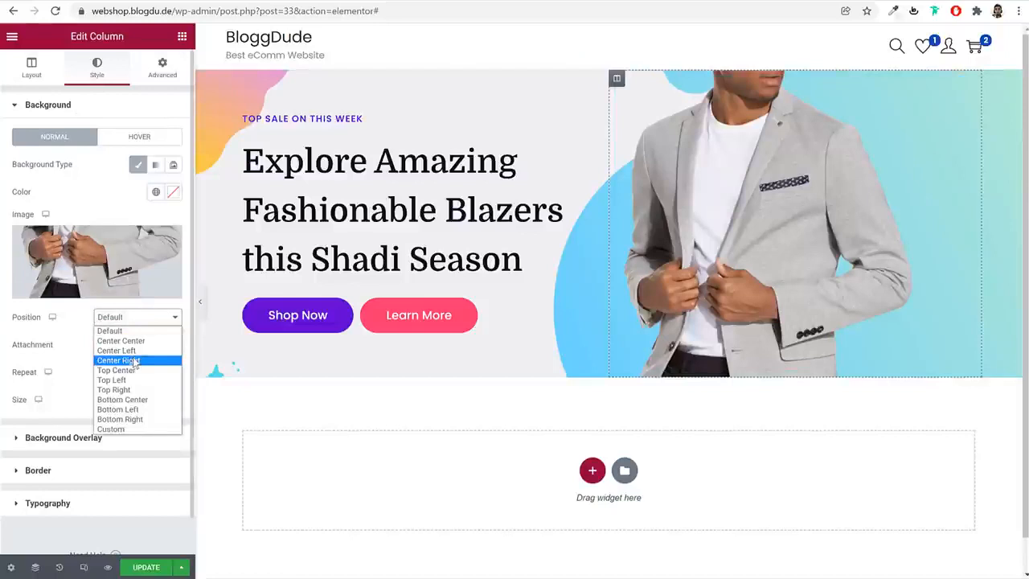
pyautogui.click(133, 362)
pyautogui.click(133, 318)
pyautogui.click(131, 390)
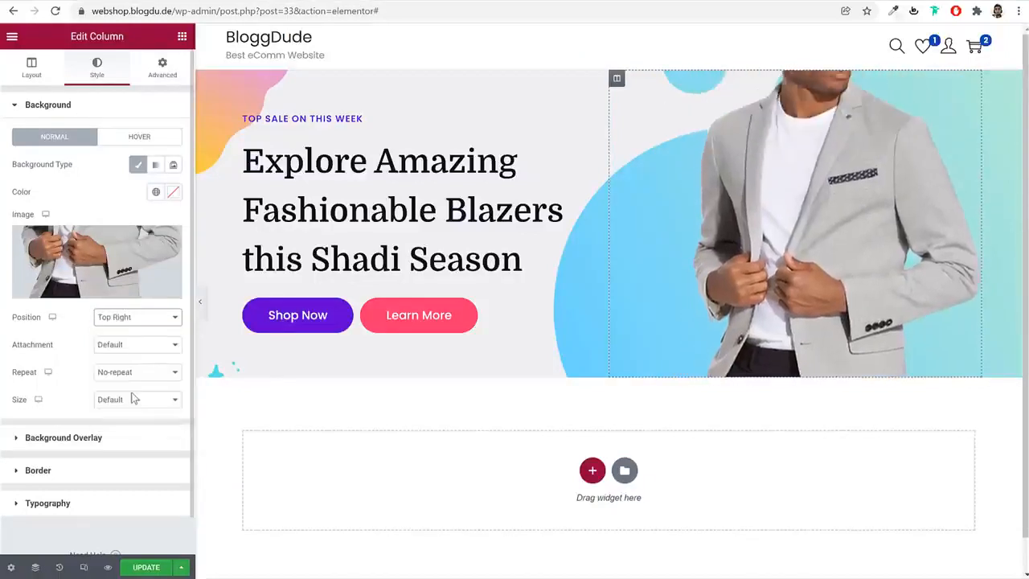
pyautogui.click(135, 318)
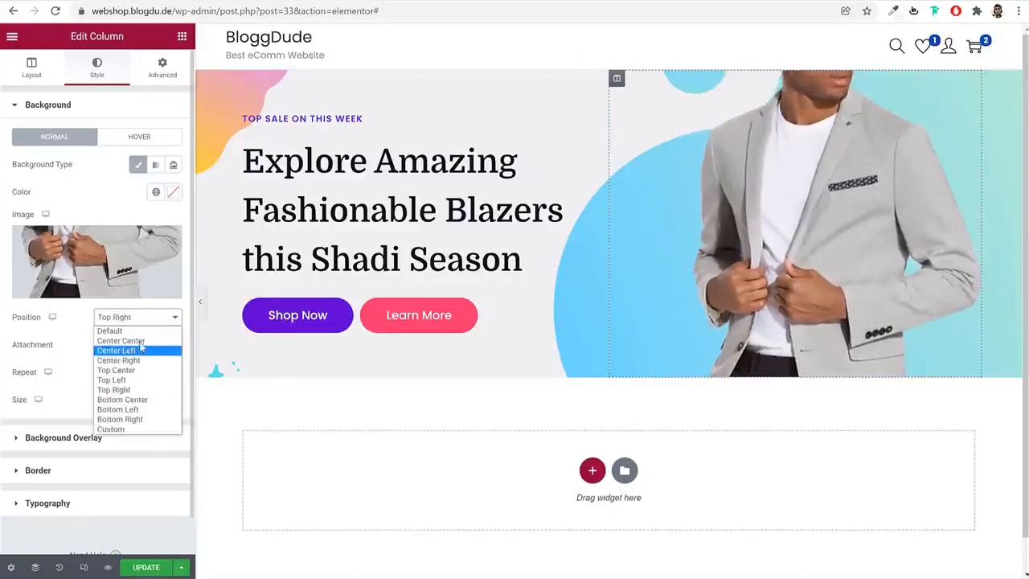
pyautogui.click(141, 341)
pyautogui.click(147, 319)
pyautogui.click(135, 331)
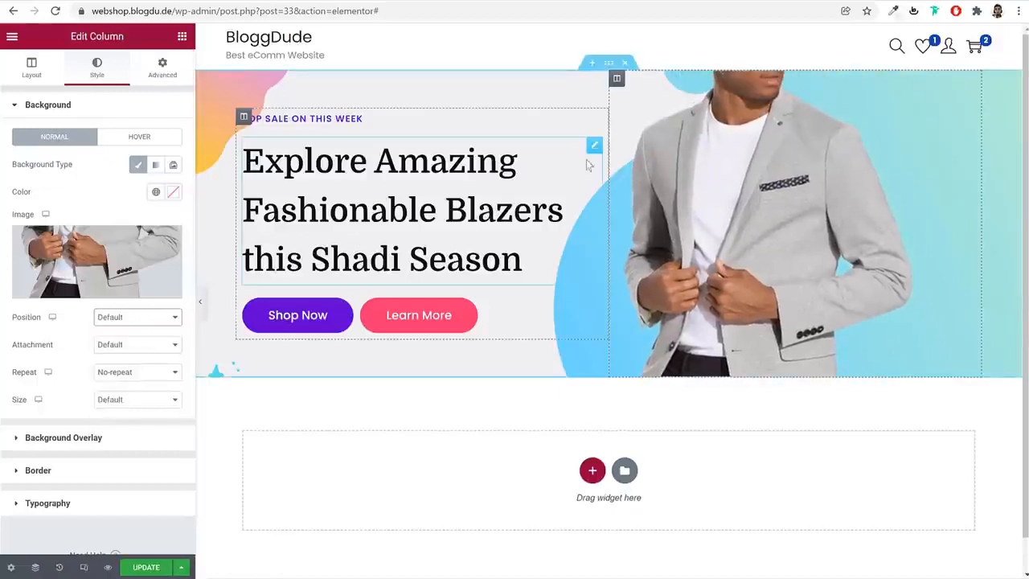
# Save the page changes and preview the finished hero banner with the editing panel hidden, then restore the panel
pyautogui.click(158, 566)
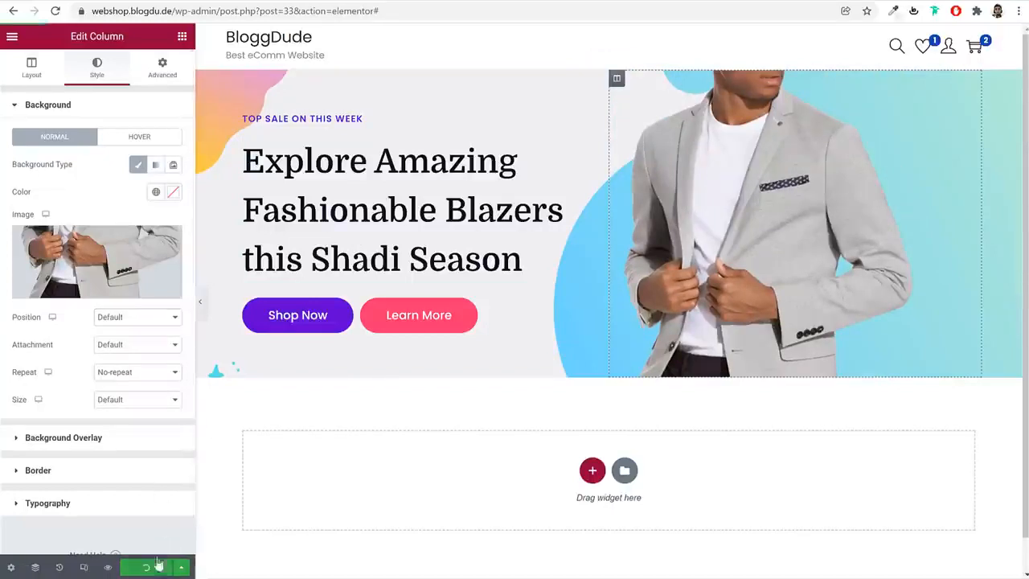
pyautogui.click(200, 301)
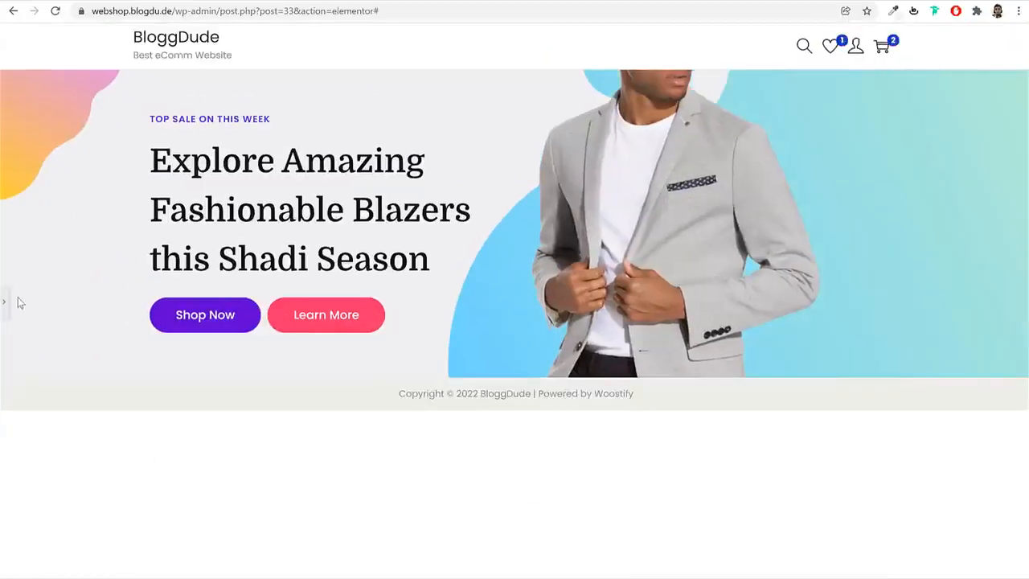
pyautogui.click(7, 303)
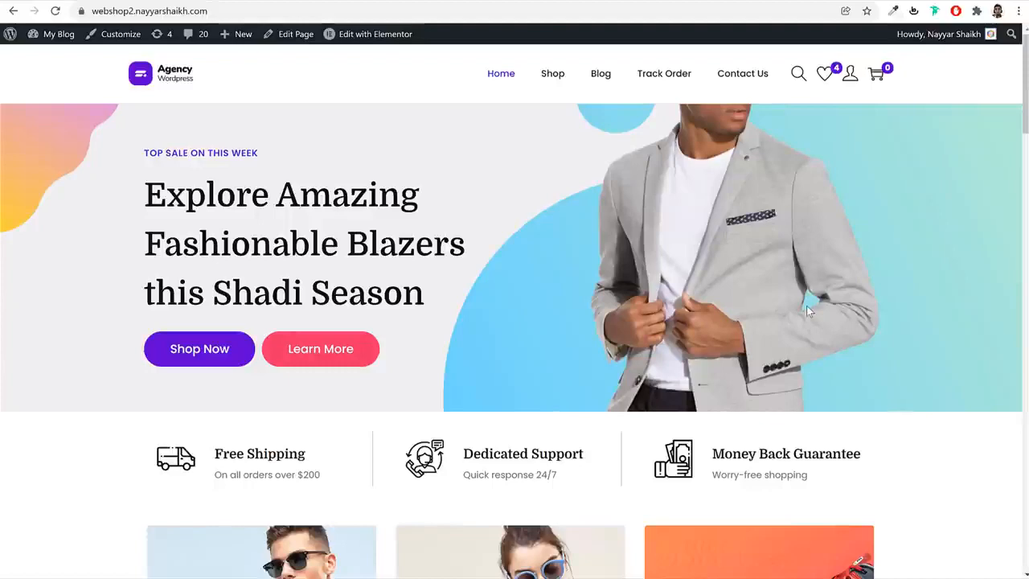
# Add a new section with three equal columns directly below the hero banner
pyautogui.scroll(-4, 808, 311)
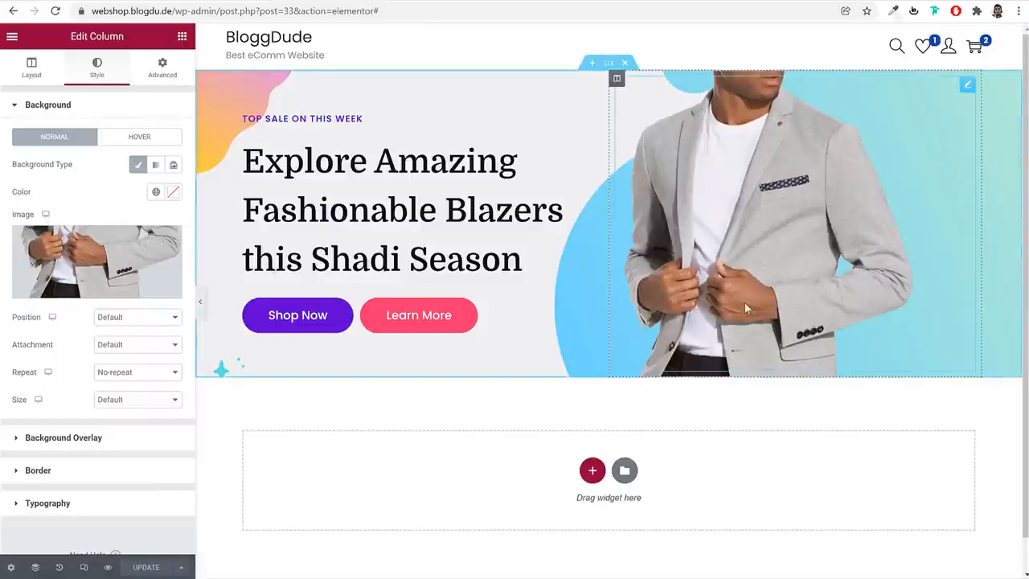
pyautogui.scroll(-1, 789, 360)
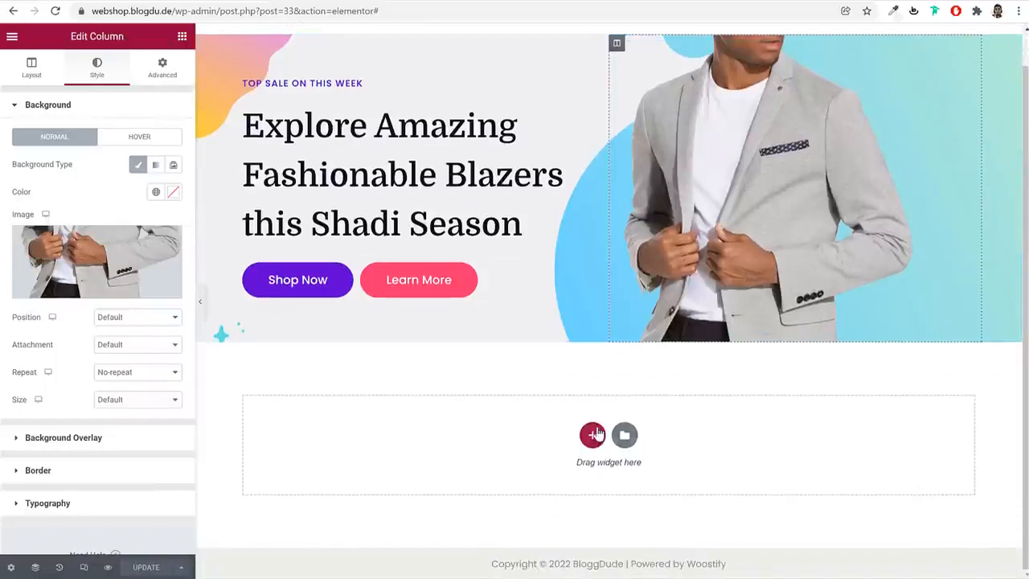
pyautogui.click(593, 437)
pyautogui.scroll(-1, 676, 432)
pyautogui.click(588, 400)
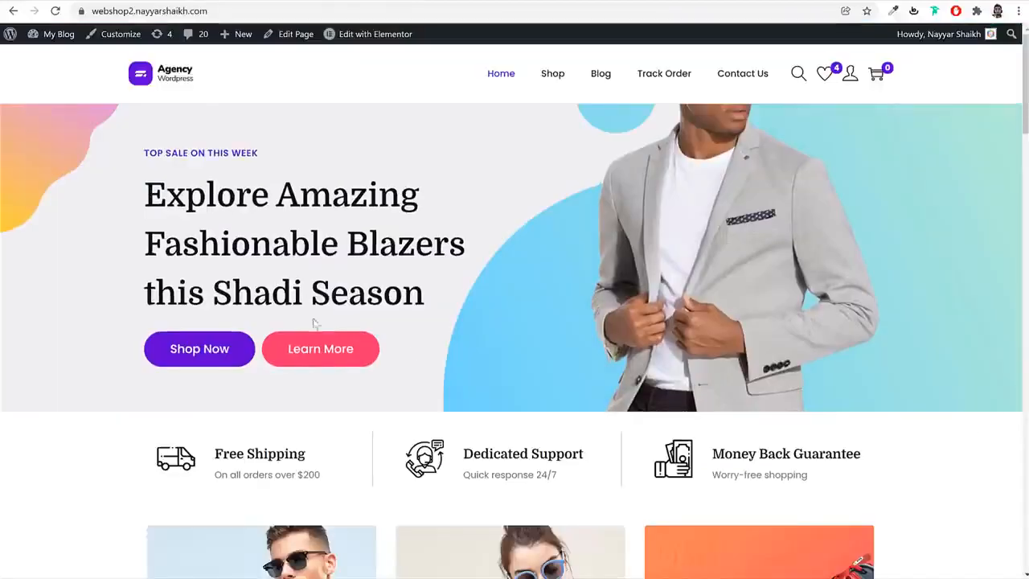
# Find the Image Box widget, place it in the new section's first column and check its style options
pyautogui.scroll(-3, 386, 333)
pyautogui.scroll(-1, 538, 281)
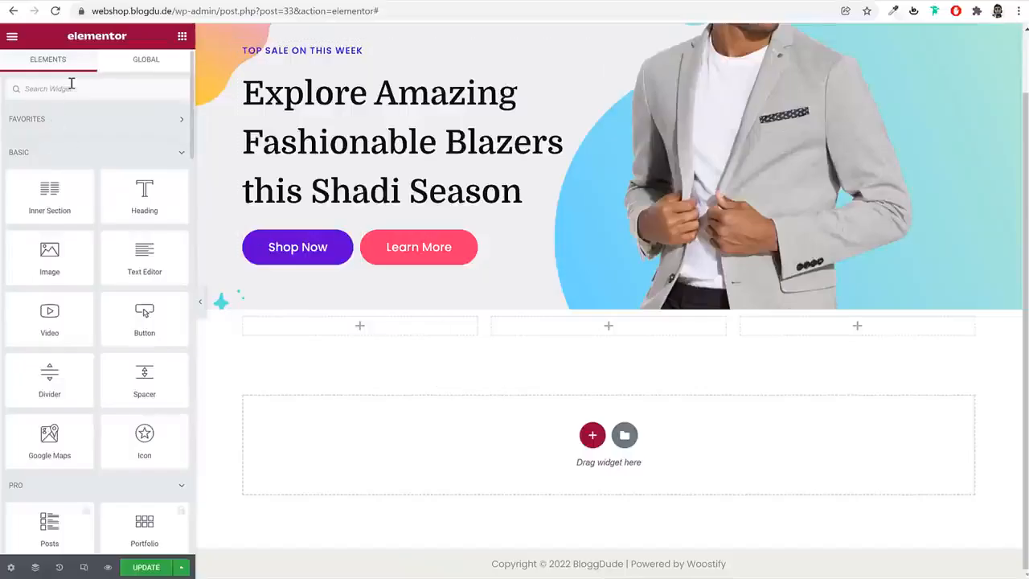
pyautogui.write('ima')
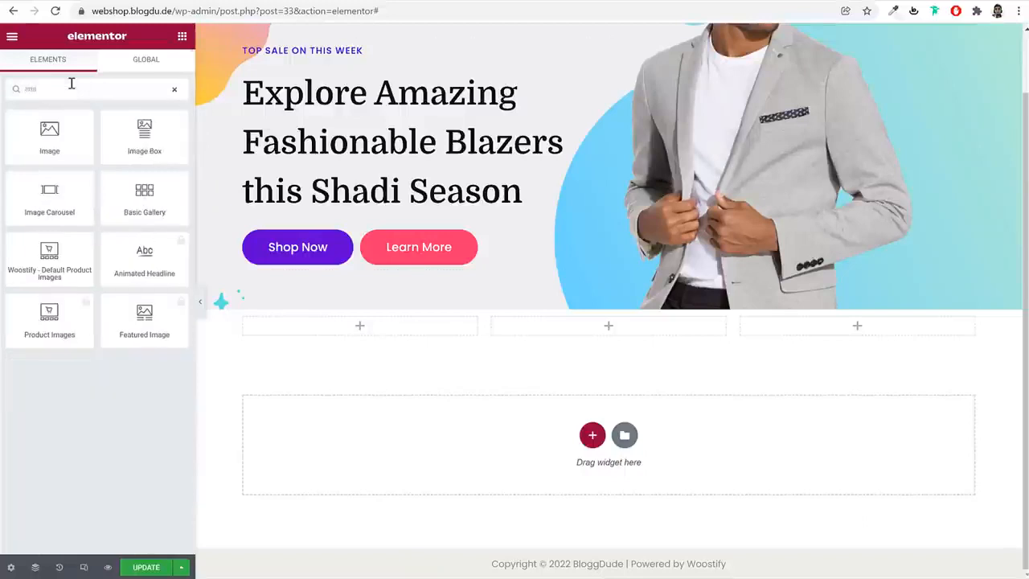
pyautogui.moveTo(168, 164); pyautogui.dragTo(297, 331)
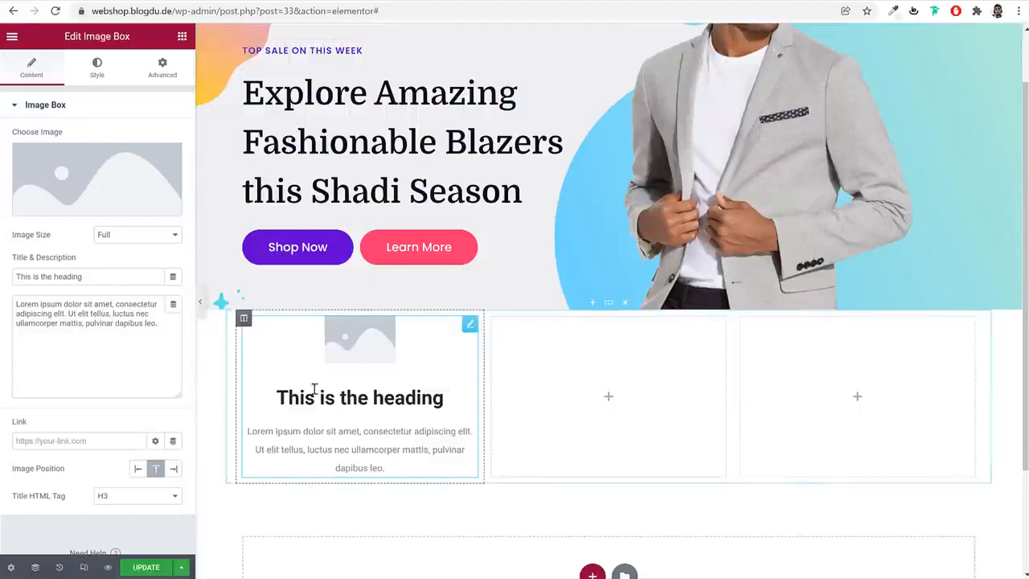
pyautogui.click(90, 79)
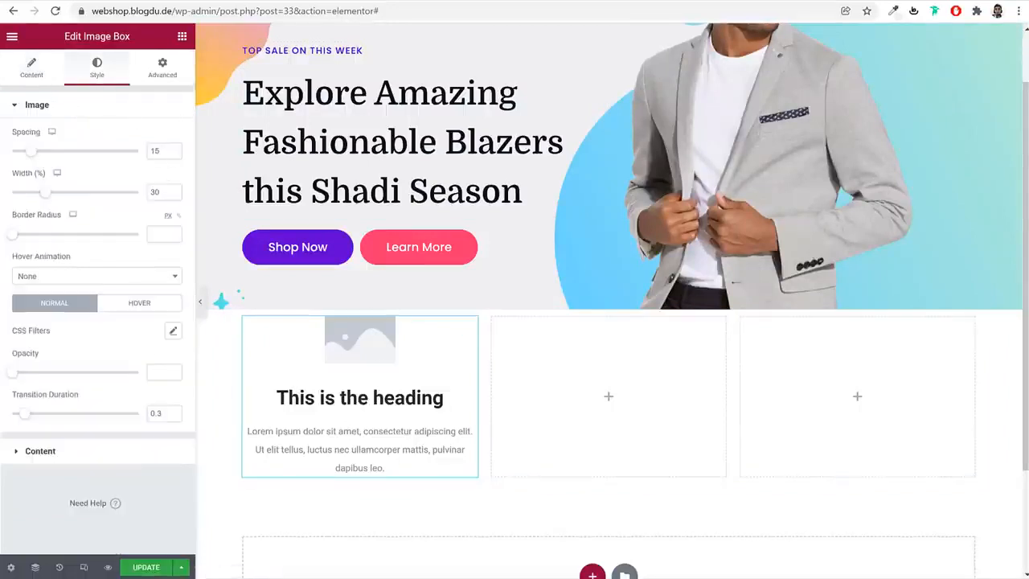
pyautogui.click(40, 77)
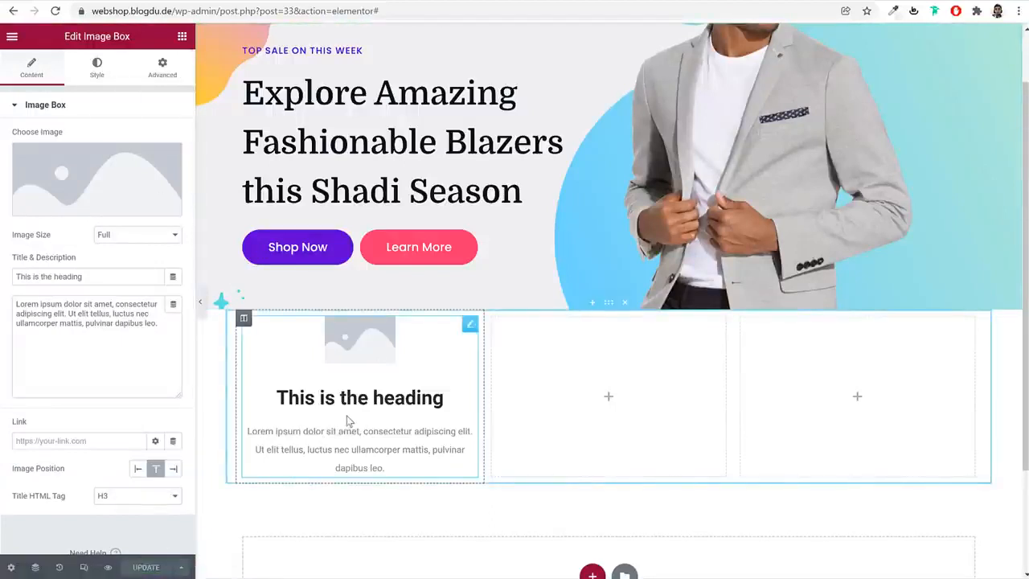
# In the site-wide typography settings, set the Body text's font family to Poppins
pyautogui.click(12, 38)
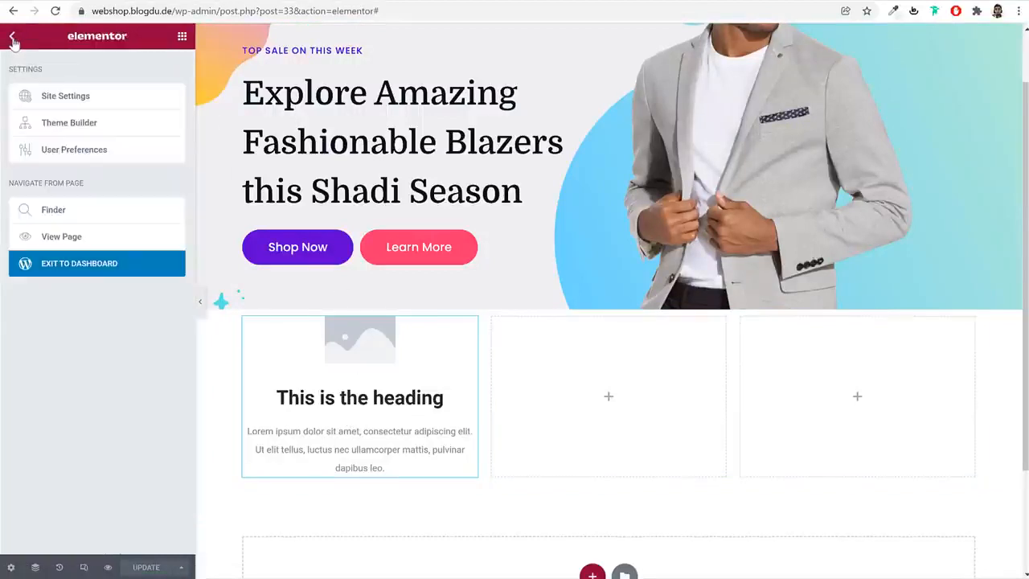
pyautogui.click(111, 104)
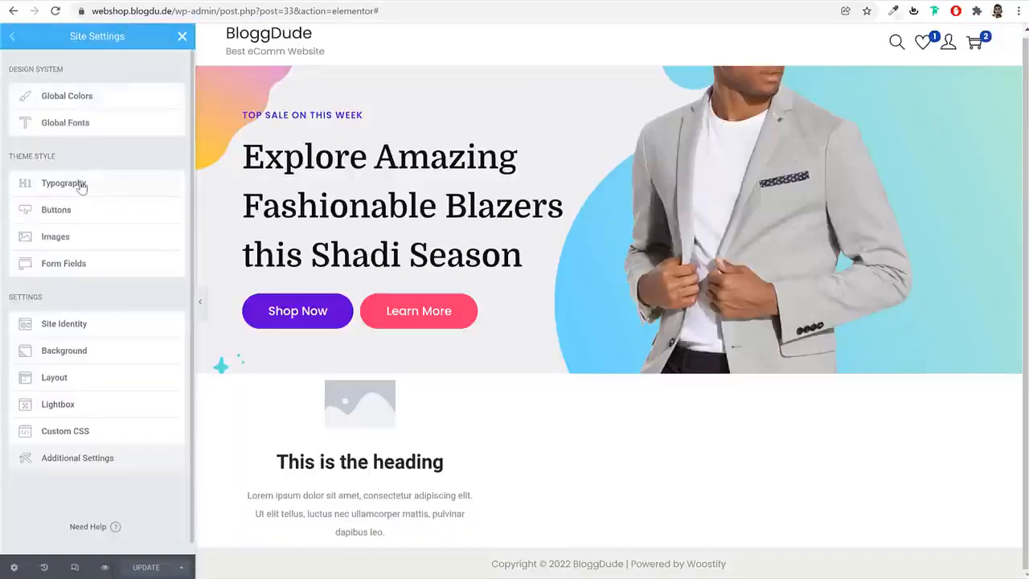
pyautogui.click(82, 185)
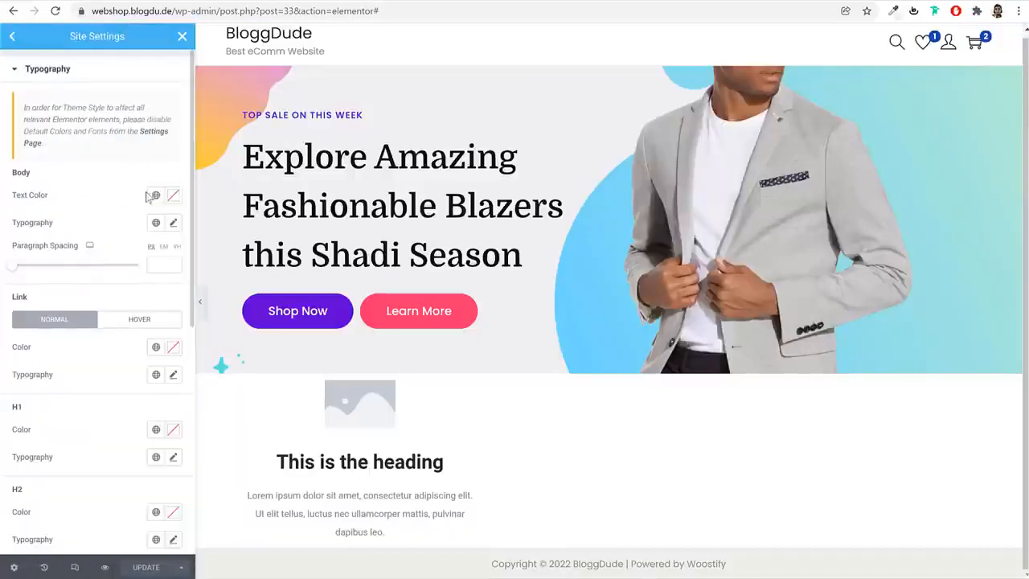
pyautogui.click(173, 225)
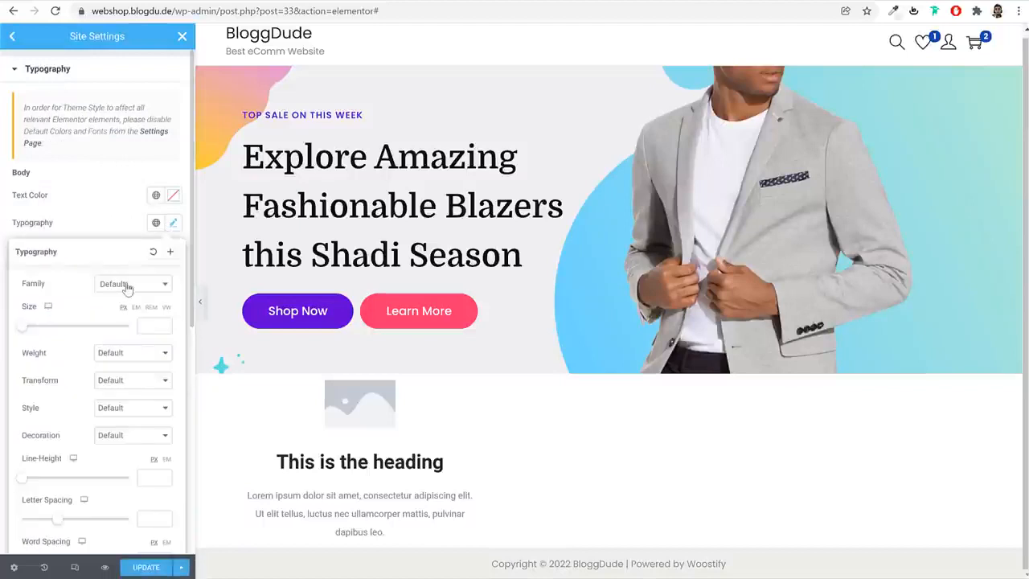
pyautogui.click(121, 291)
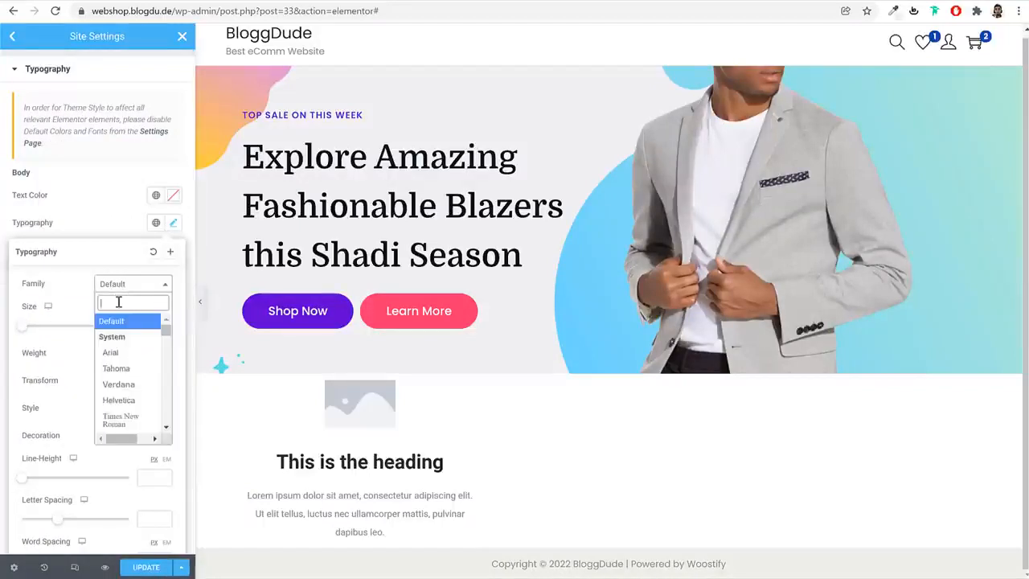
pyautogui.write('popp')
pyautogui.press('Return')
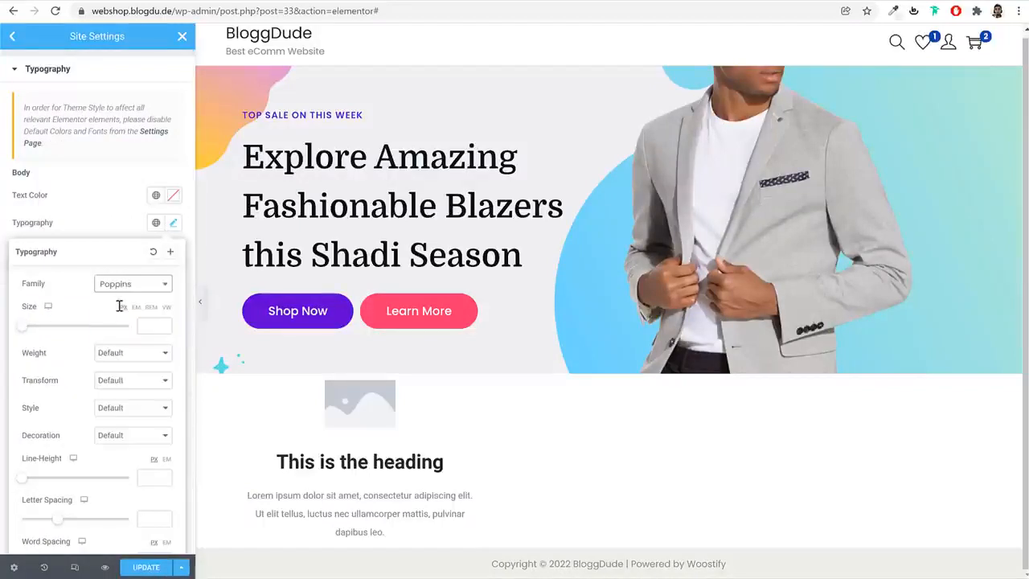
pyautogui.click(171, 225)
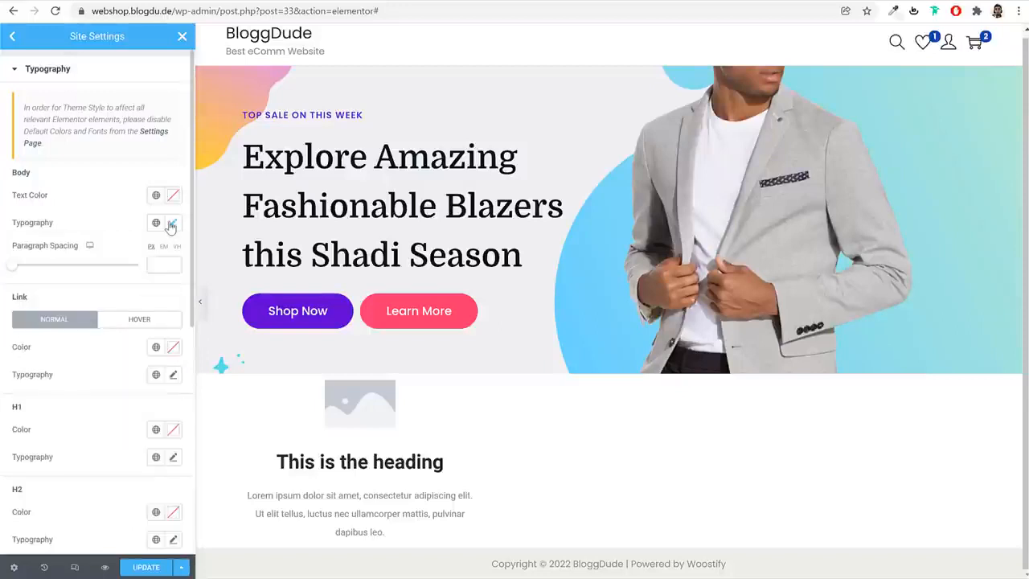
# Set the font family of links in their normal state to Domine in the site typography
pyautogui.scroll(-3, 143, 339)
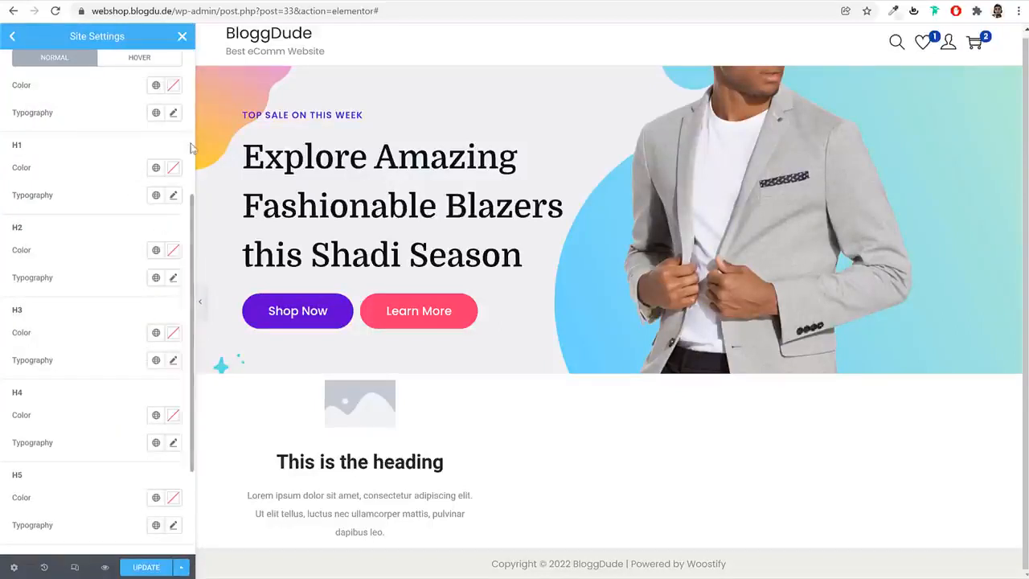
pyautogui.scroll(2, 147, 173)
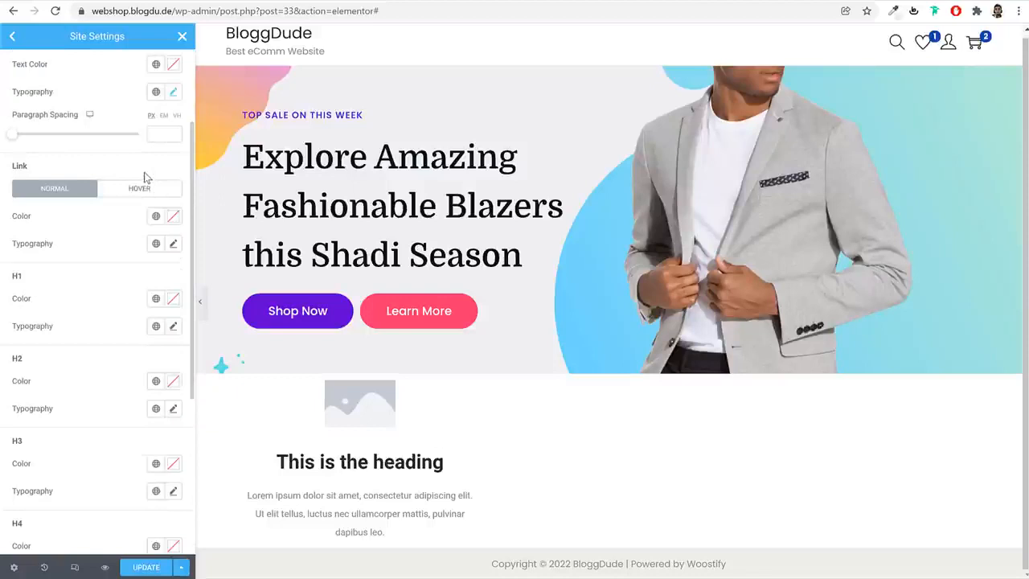
pyautogui.click(174, 245)
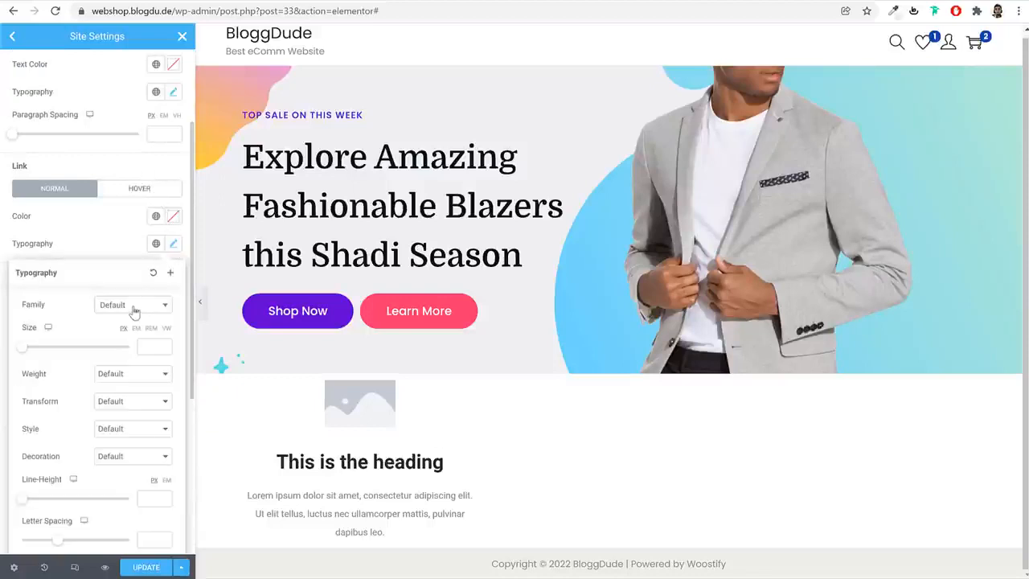
pyautogui.click(134, 305)
pyautogui.write('domin')
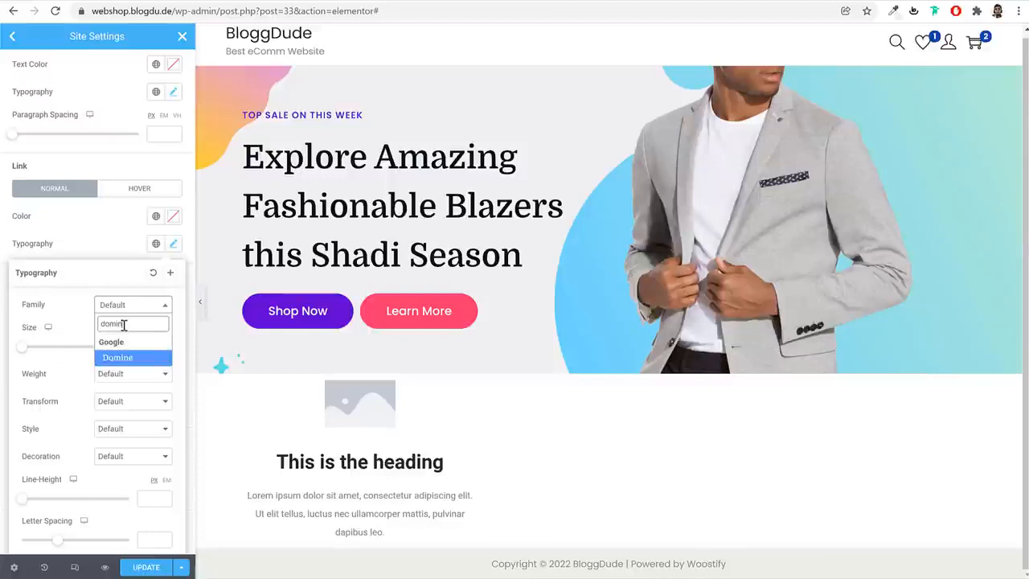
pyautogui.press('Return')
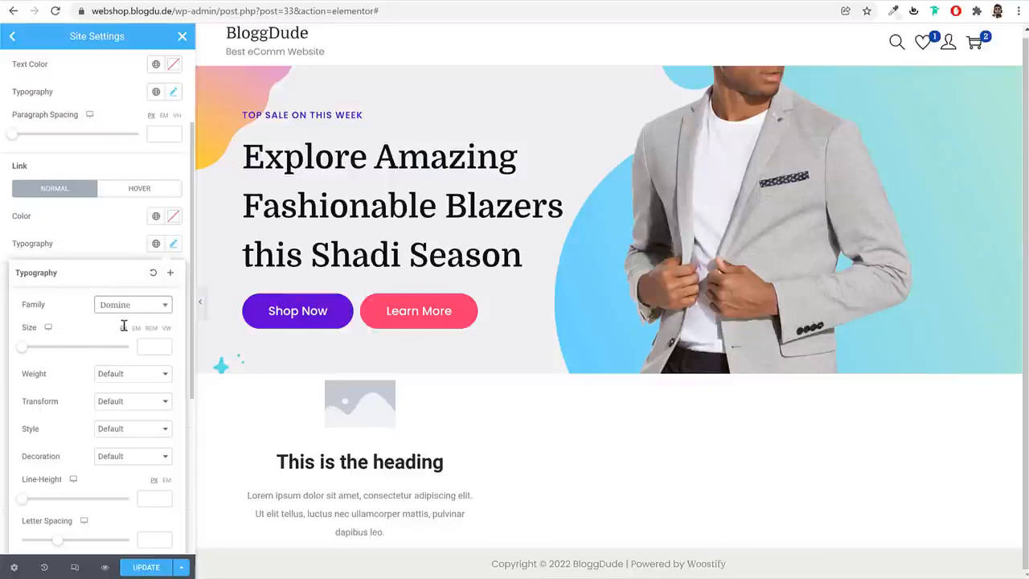
pyautogui.click(173, 244)
# Set the site-wide H1 heading font family to Domine
pyautogui.scroll(-2, 171, 287)
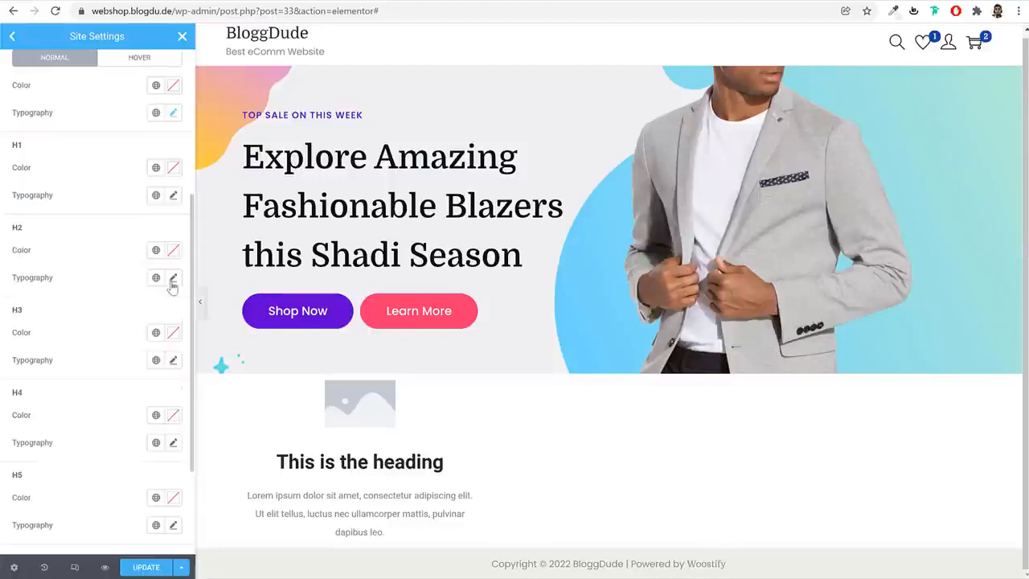
pyautogui.click(173, 195)
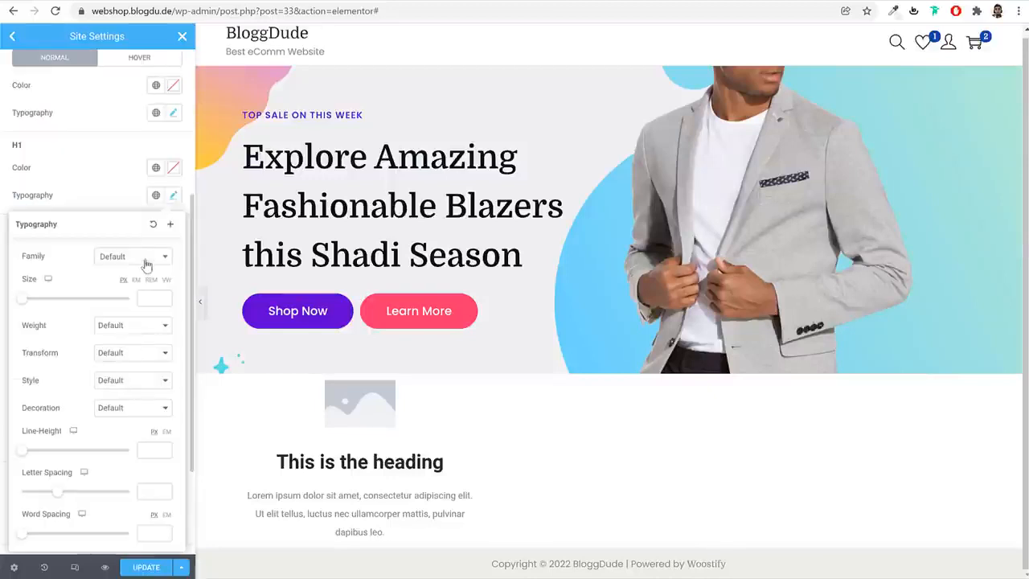
pyautogui.click(146, 265)
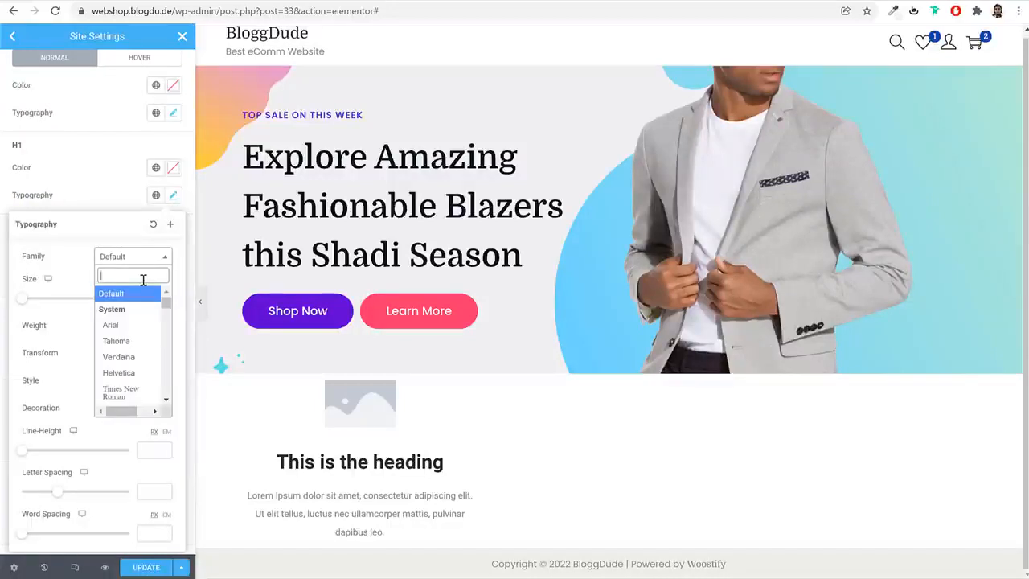
pyautogui.write('domi')
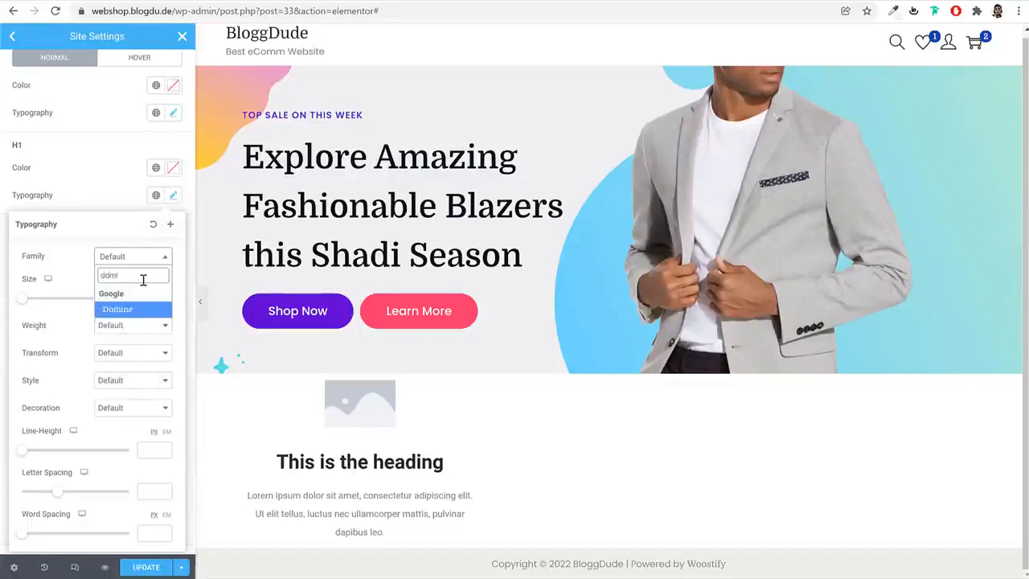
pyautogui.click(129, 309)
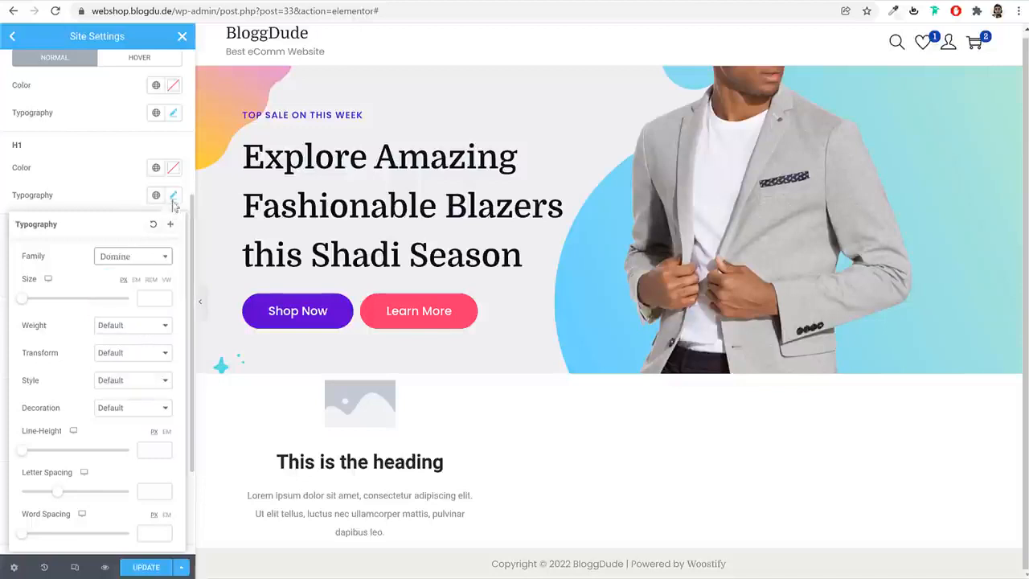
pyautogui.click(173, 196)
# Set the site-wide H2 heading font family to Domine
pyautogui.click(172, 278)
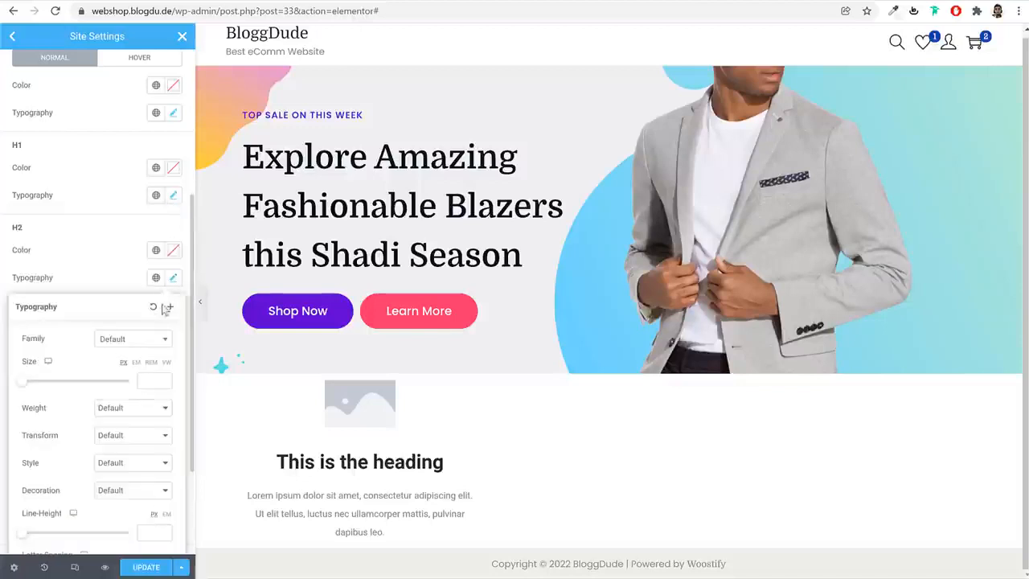
pyautogui.click(142, 343)
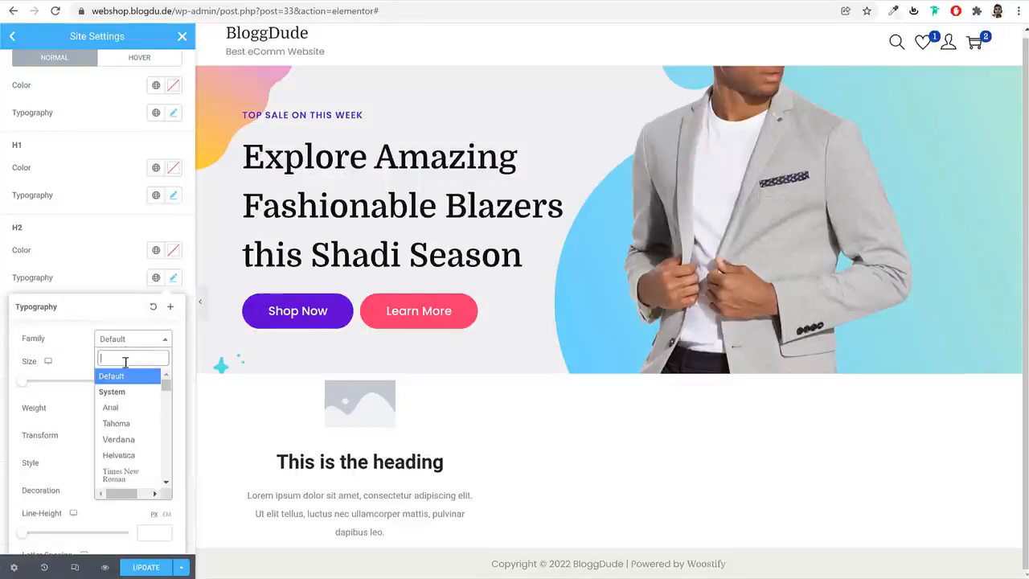
pyautogui.write('domi')
pyautogui.click(127, 393)
pyautogui.click(174, 281)
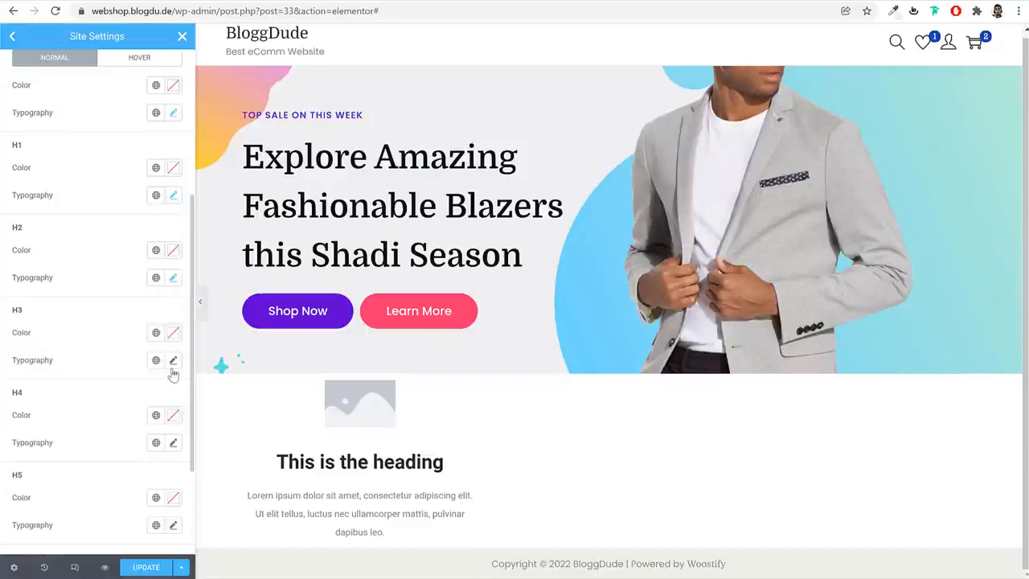
# Set the site-wide H3 heading font family to Domine
pyautogui.click(172, 362)
pyautogui.click(141, 428)
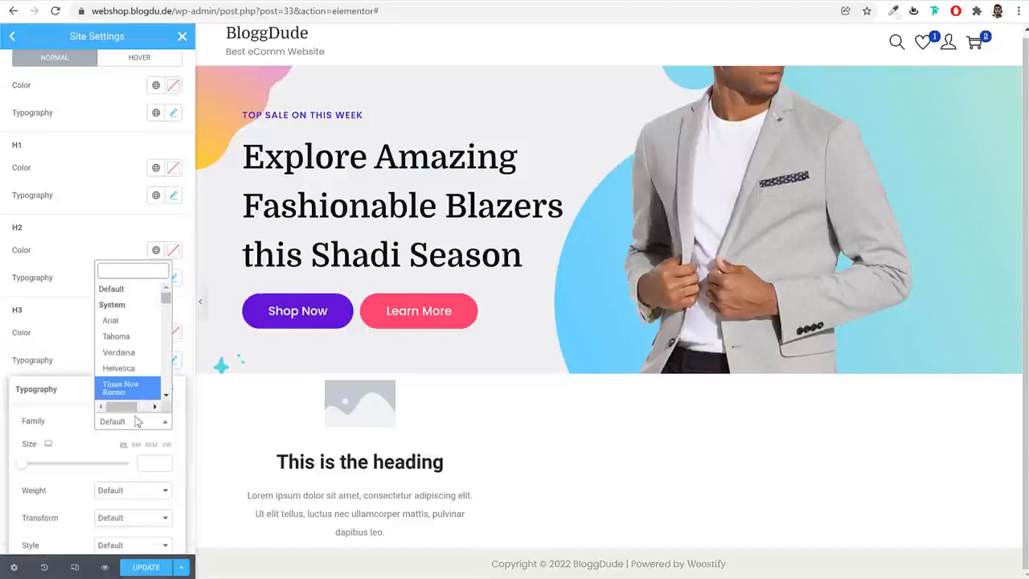
pyautogui.write('domi')
pyautogui.click(125, 398)
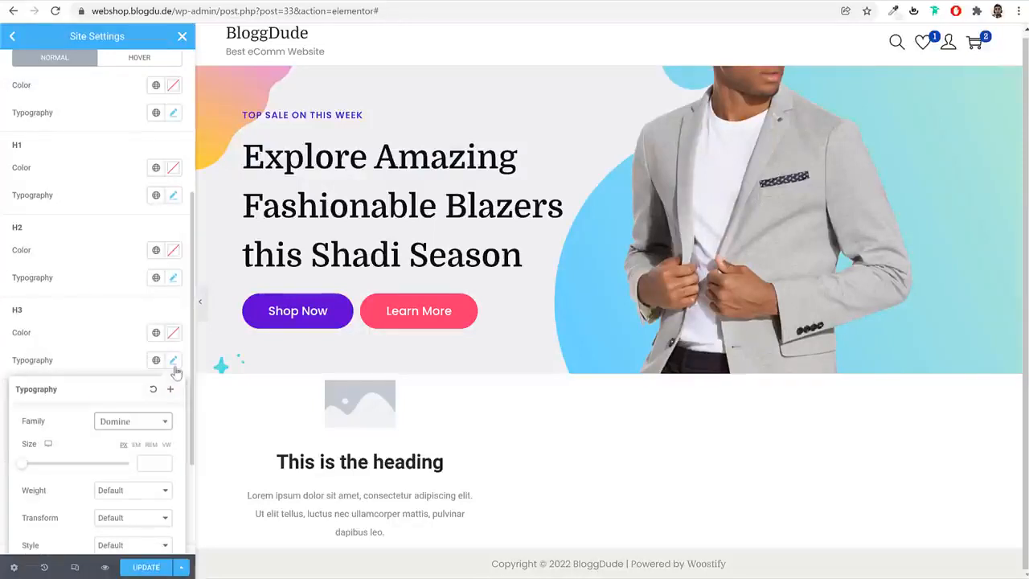
pyautogui.click(172, 359)
# Set the site-wide H5 heading font family to Domine
pyautogui.scroll(-2, 180, 384)
pyautogui.click(173, 375)
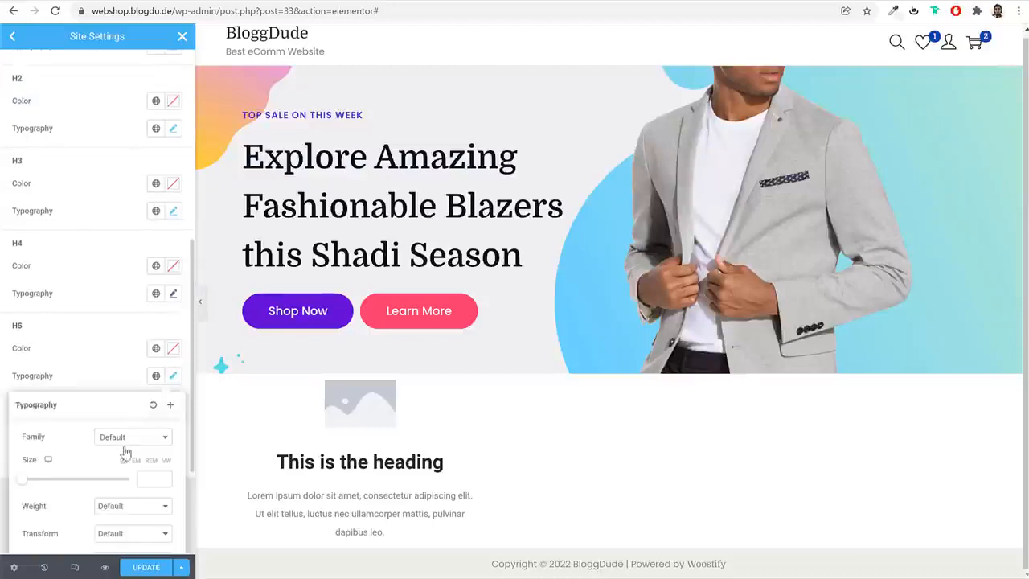
pyautogui.click(127, 444)
pyautogui.write('domi')
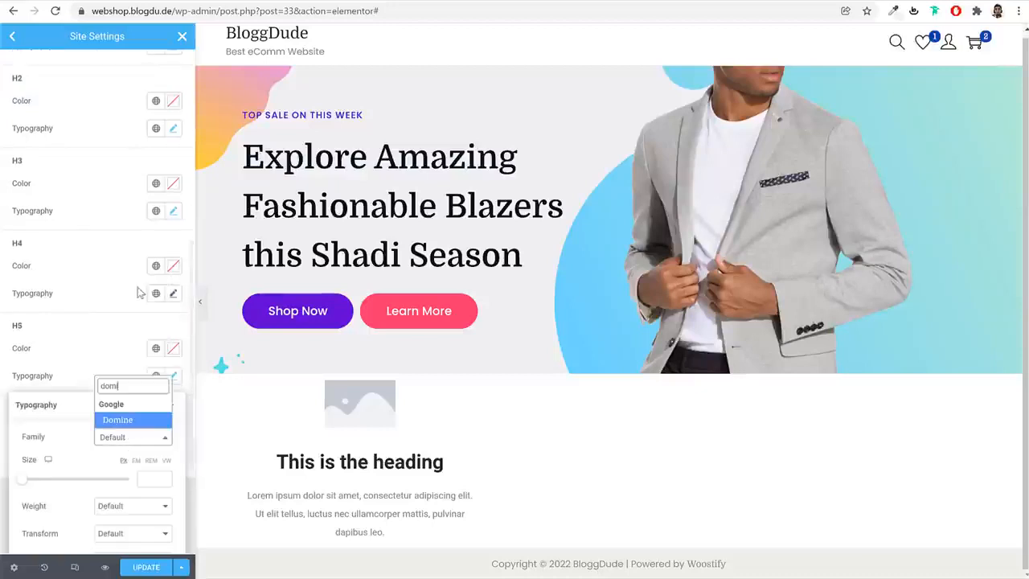
pyautogui.click(149, 419)
pyautogui.click(174, 376)
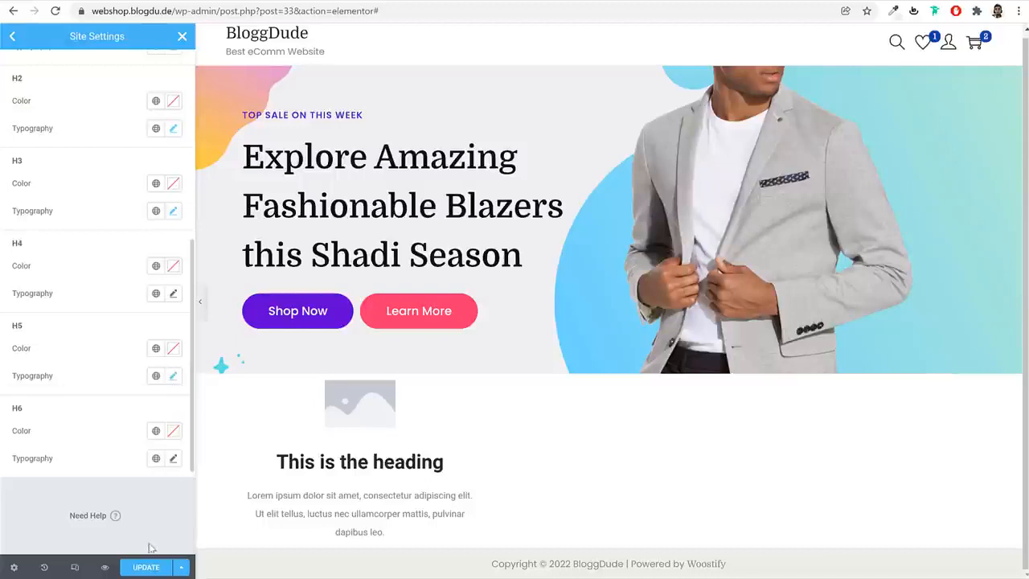
# Set the site-wide H6 heading font family to Domine, and save and close the site settings
pyautogui.click(175, 459)
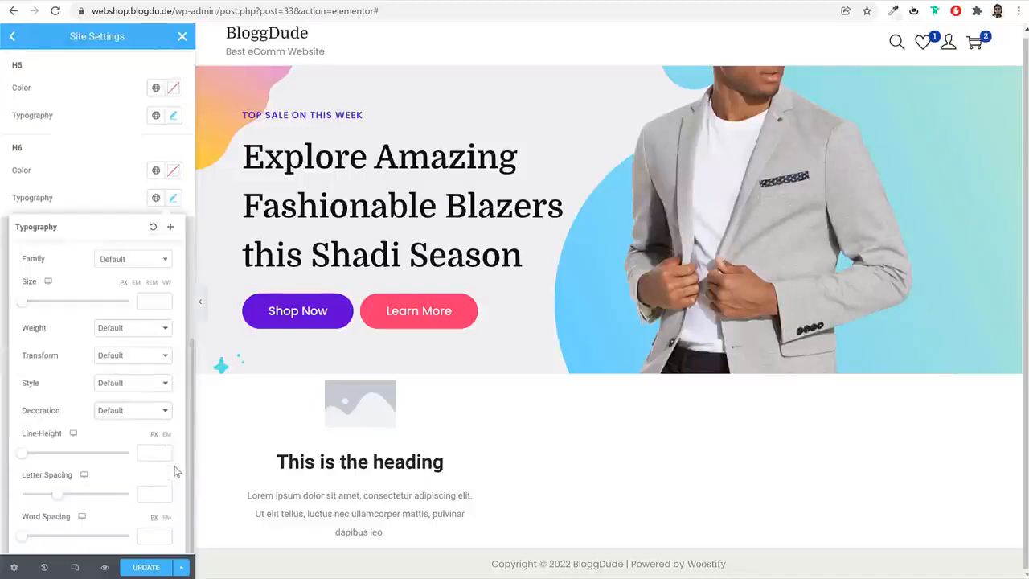
pyautogui.click(140, 259)
pyautogui.write('dom')
pyautogui.click(131, 313)
pyautogui.click(146, 567)
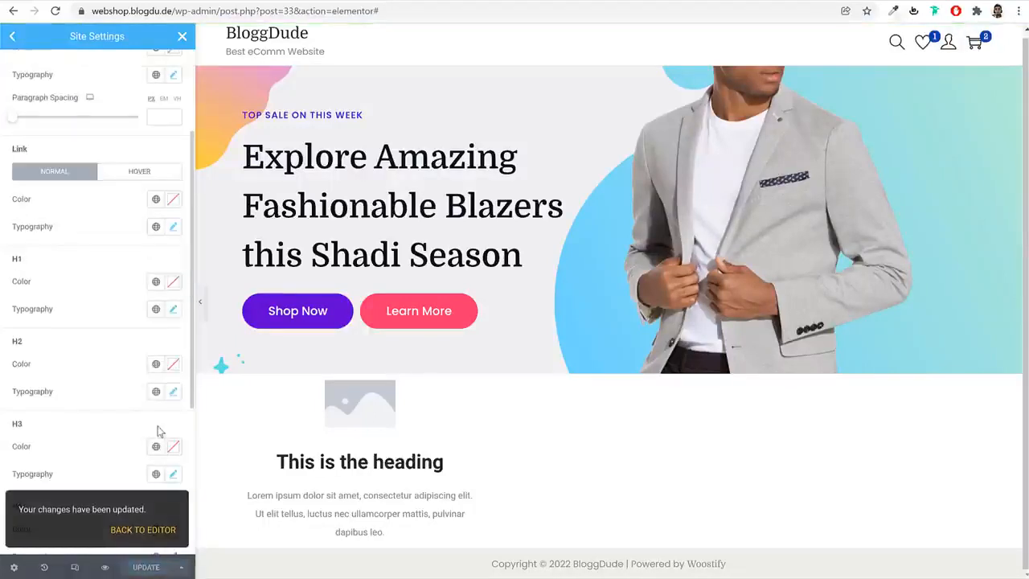
pyautogui.scroll(2, 90, 128)
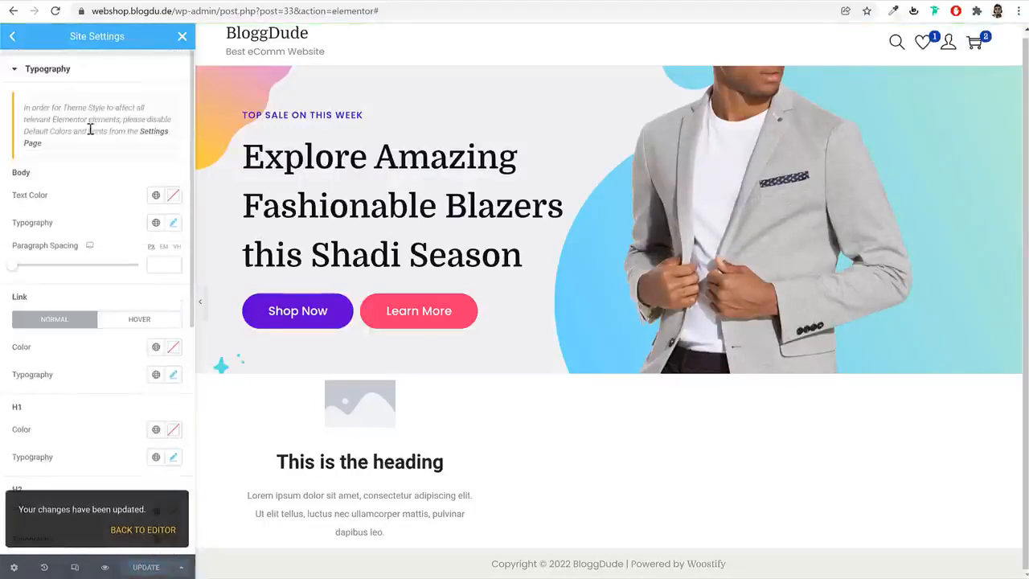
pyautogui.click(13, 36)
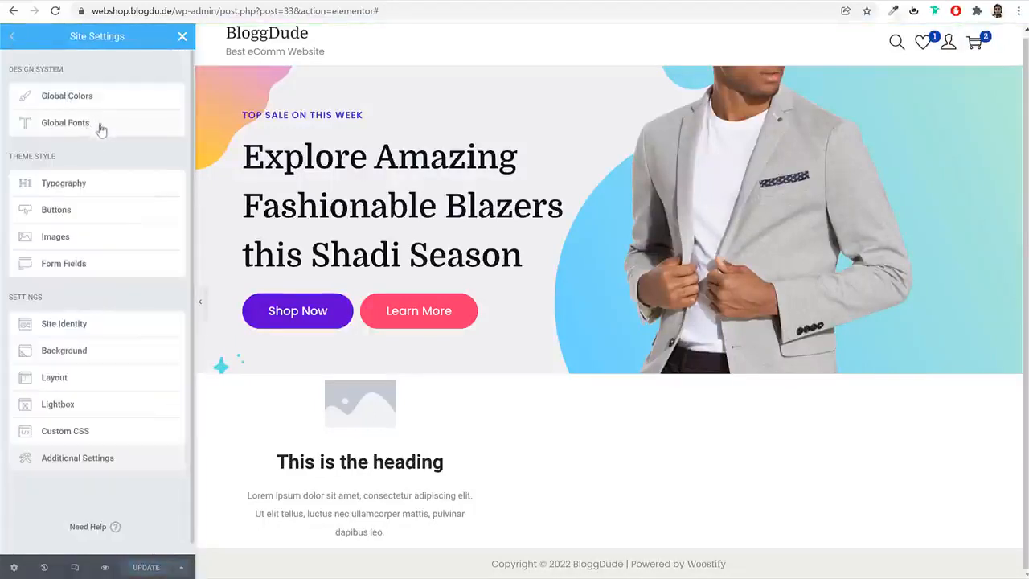
pyautogui.click(182, 36)
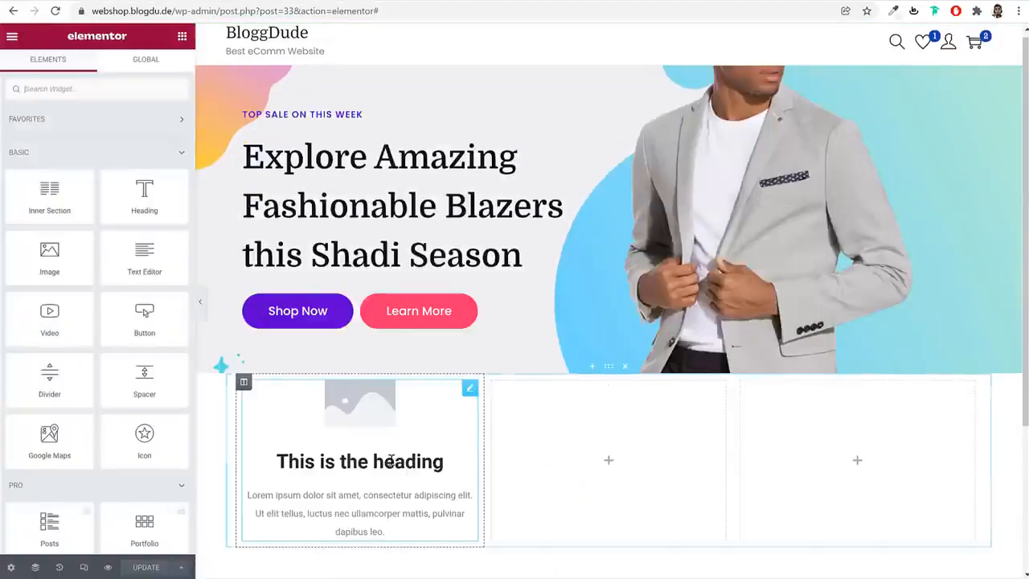
# Set the title of the first column's image box to "Free Shipping", copied from the demo site's feature section
pyautogui.click(402, 482)
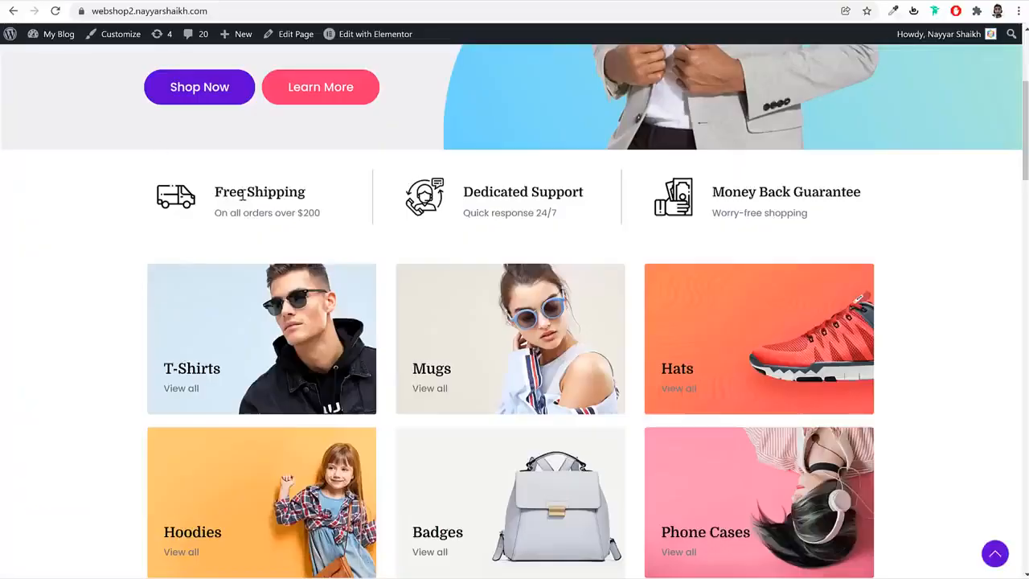
pyautogui.tripleClick(242, 195)
pyautogui.hotkey('ctrl', 'c')
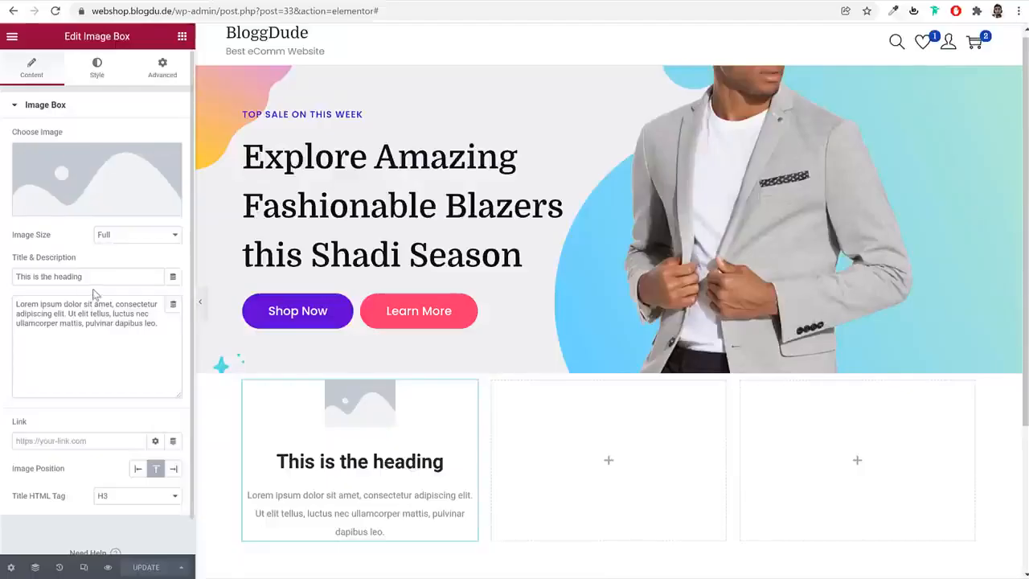
pyautogui.tripleClick(97, 277)
pyautogui.hotkey('ctrl', 'v')
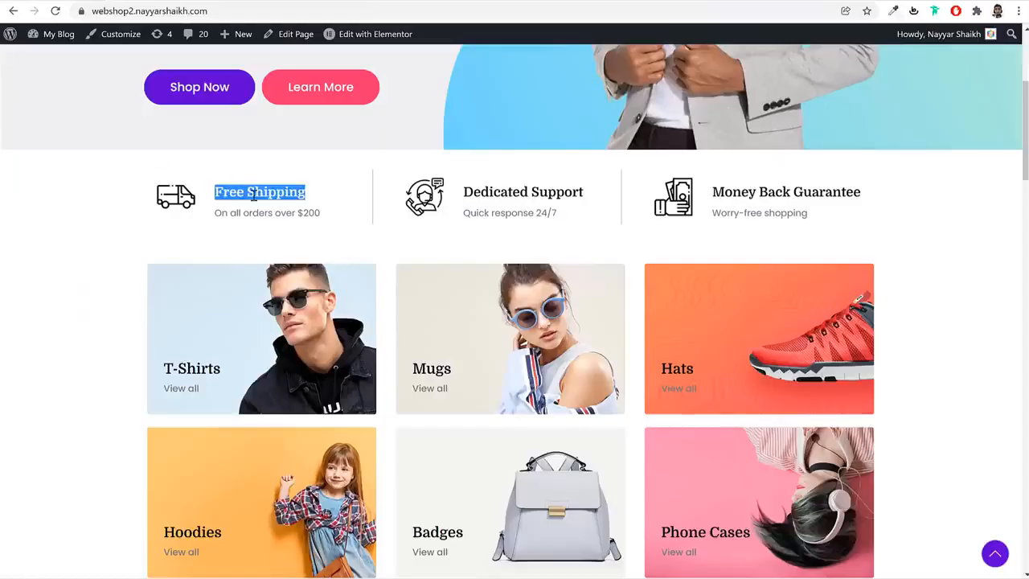
# Copy the demo's shipping description into the image box and change it to read "On all orders over $100"
pyautogui.tripleClick(253, 212)
pyautogui.hotkey('ctrl', 'c')
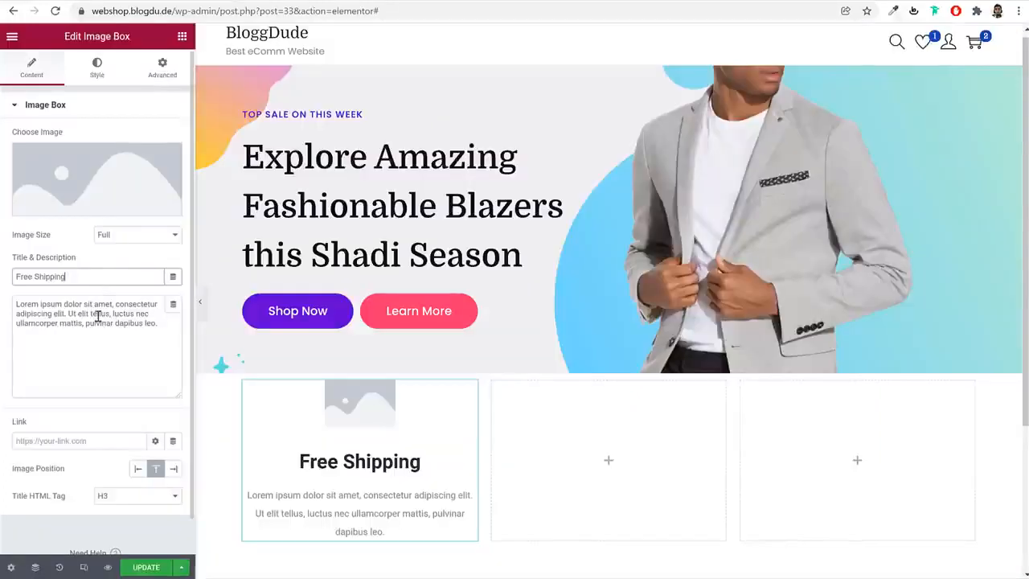
pyautogui.tripleClick(92, 306)
pyautogui.hotkey('ctrl', 'v')
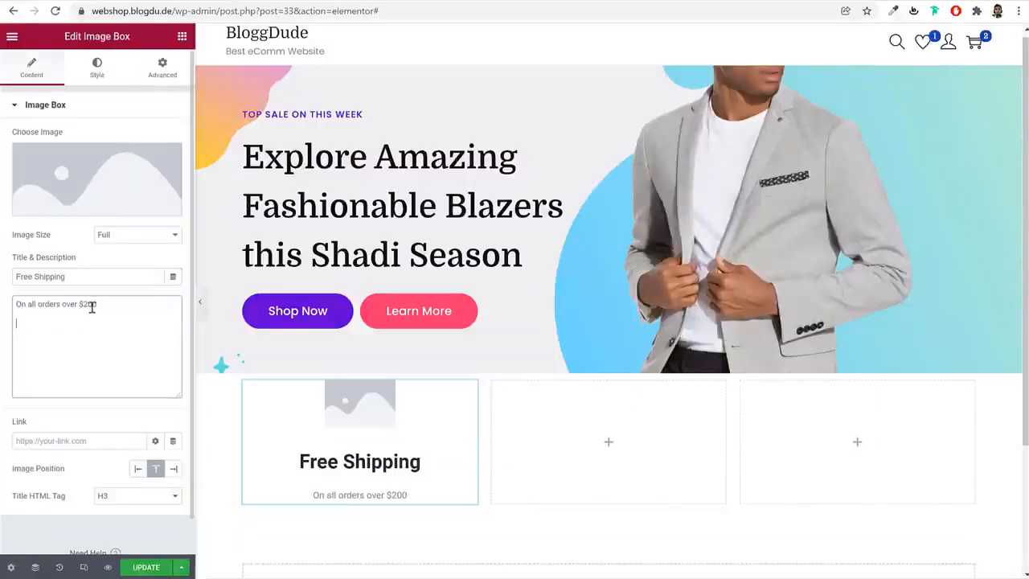
pyautogui.press('BackSpace')
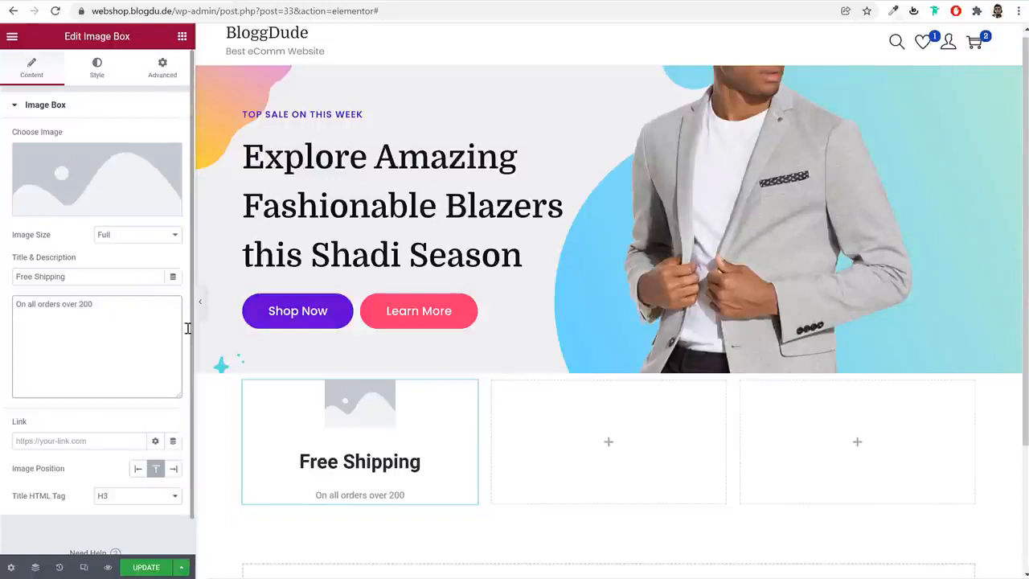
pyautogui.write('$')
pyautogui.press('BackSpace')
pyautogui.write('1')
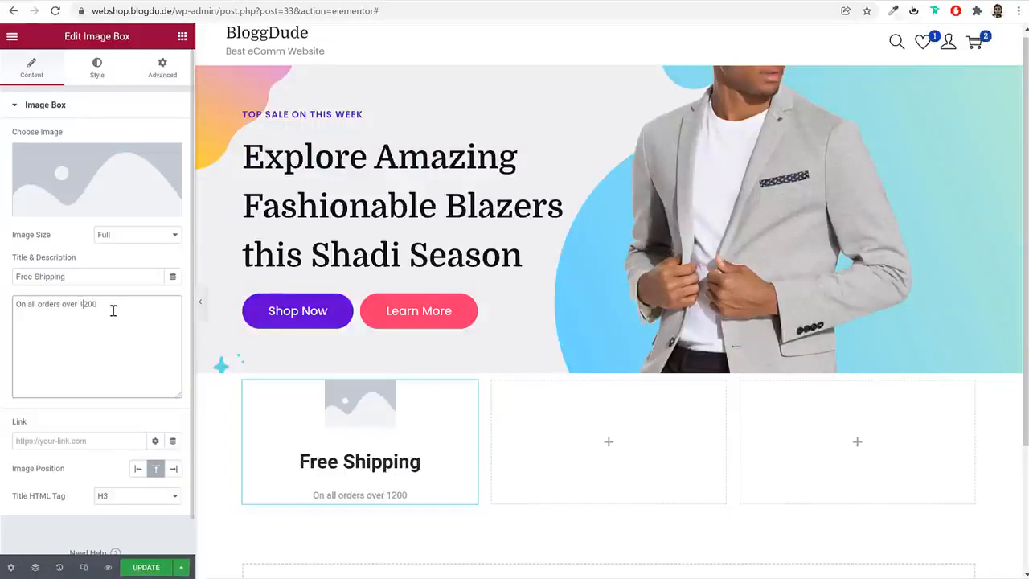
pyautogui.press('BackSpace')
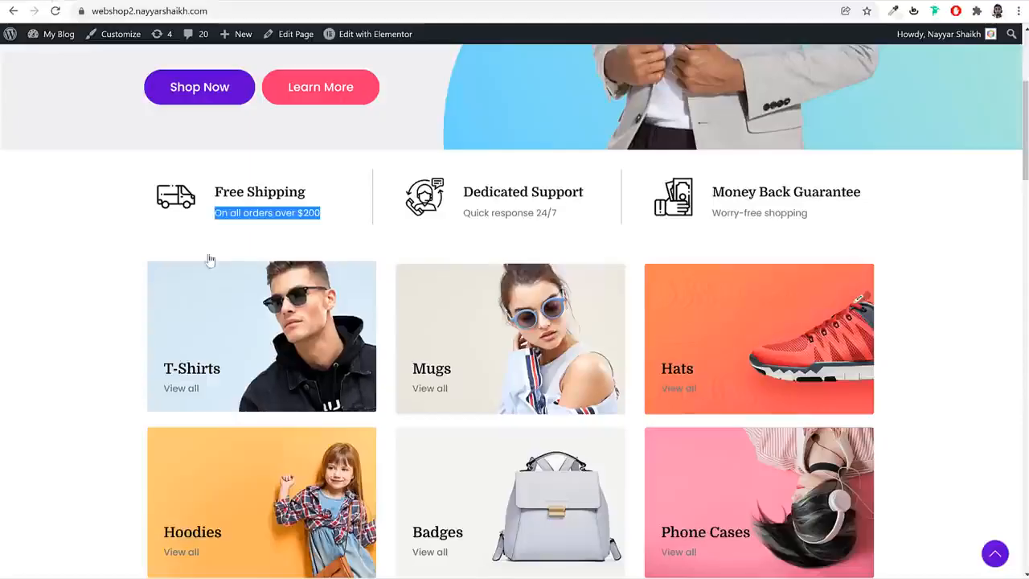
# Open flaticon.com in a new browser tab and search its icons for "van"
pyautogui.click(195, 227)
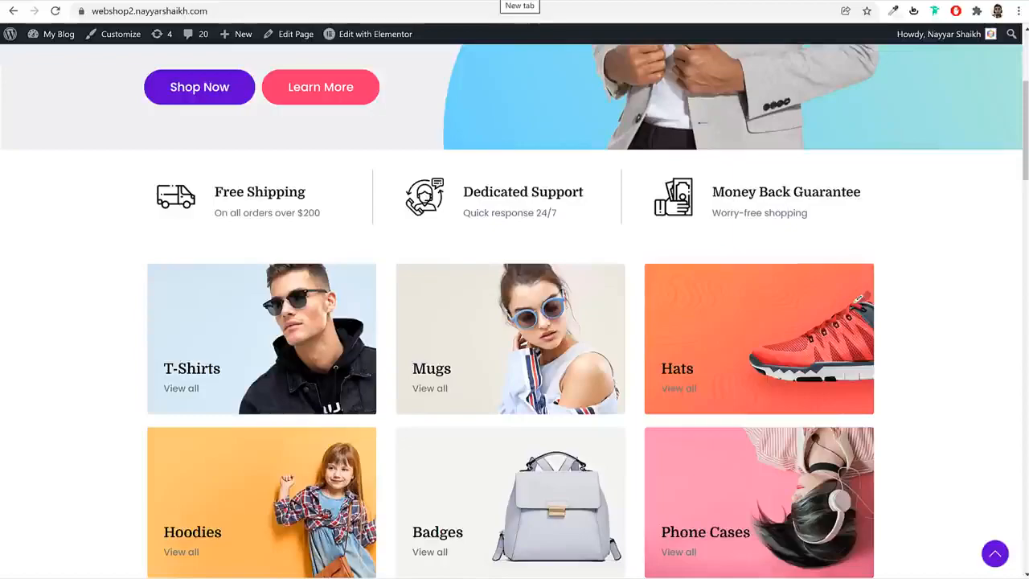
pyautogui.click(515, 2)
pyautogui.write('flat')
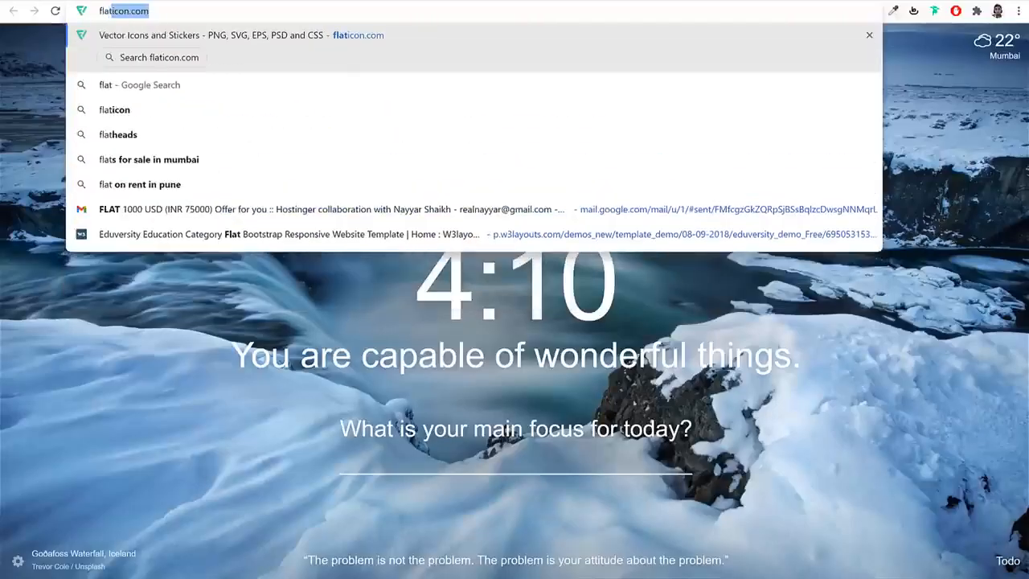
pyautogui.press('Return')
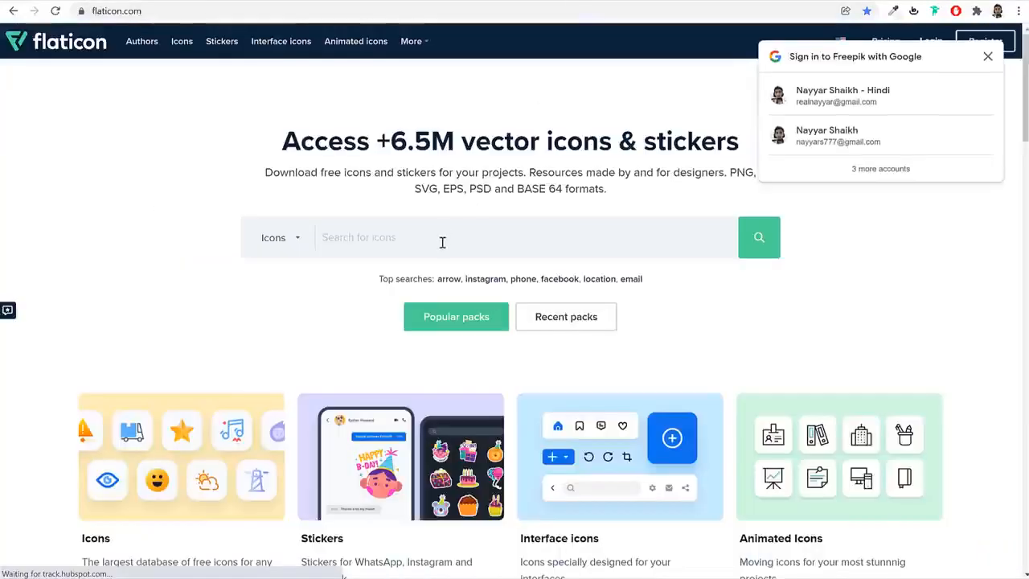
pyautogui.write('van')
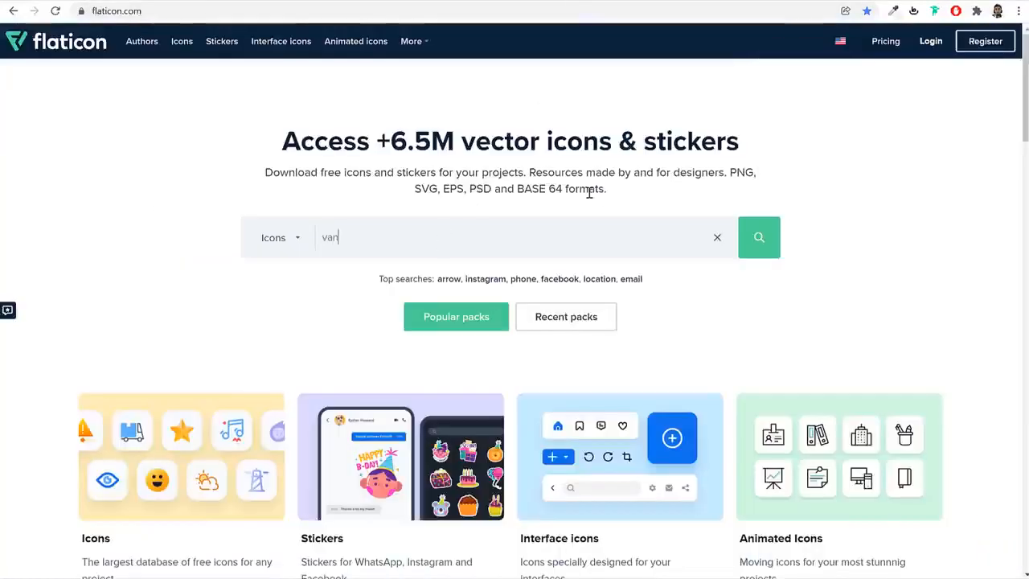
pyautogui.click(402, 274)
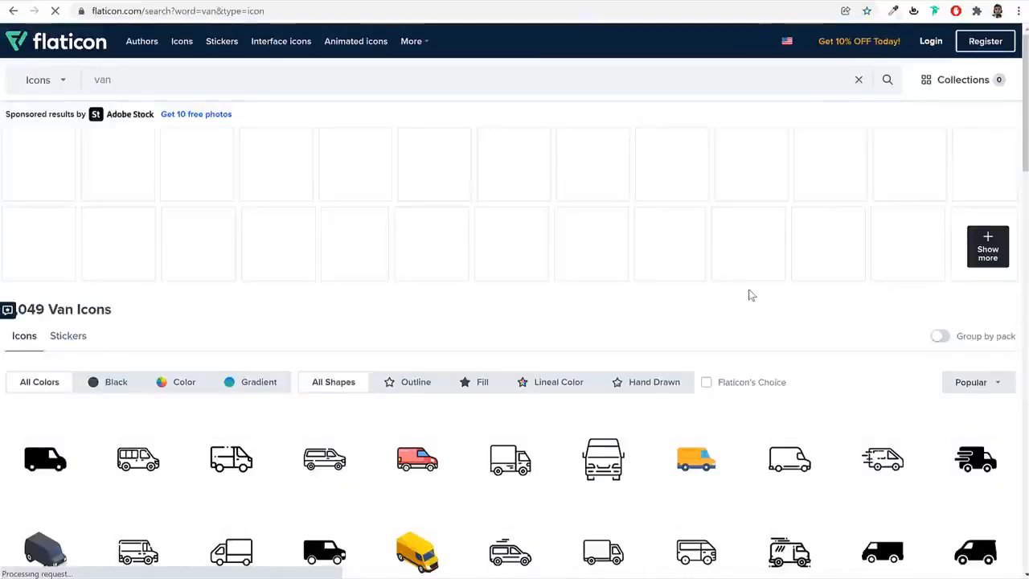
pyautogui.scroll(-2, 750, 295)
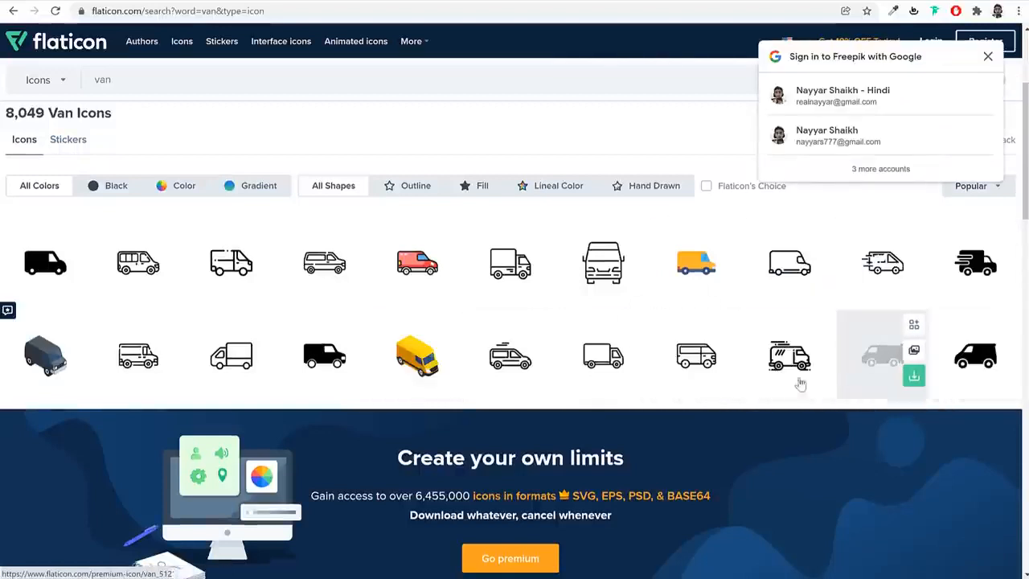
# Download the outlined van icon, third in the first row of results, as a free PNG and close its page
pyautogui.click(219, 272)
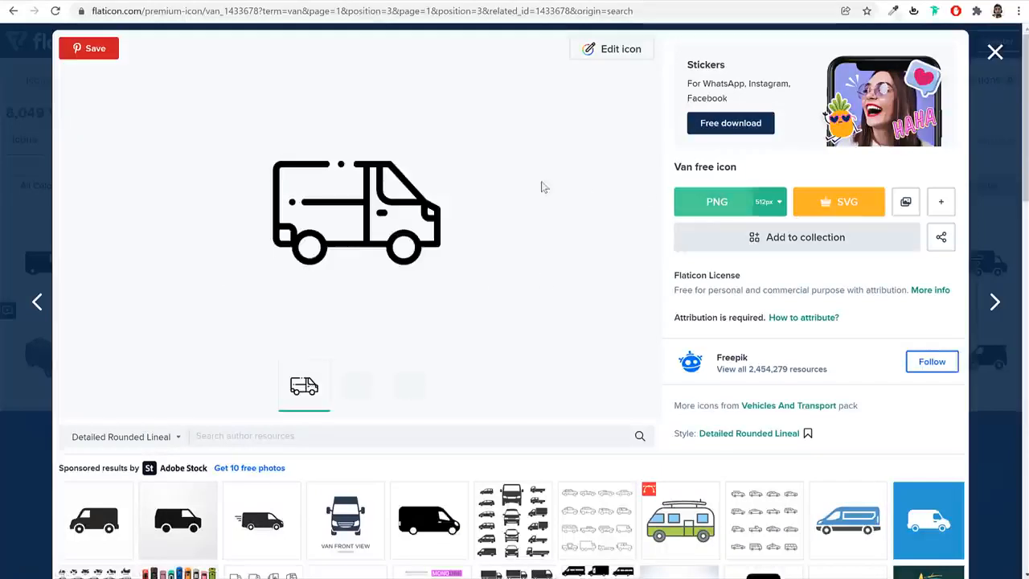
pyautogui.click(722, 208)
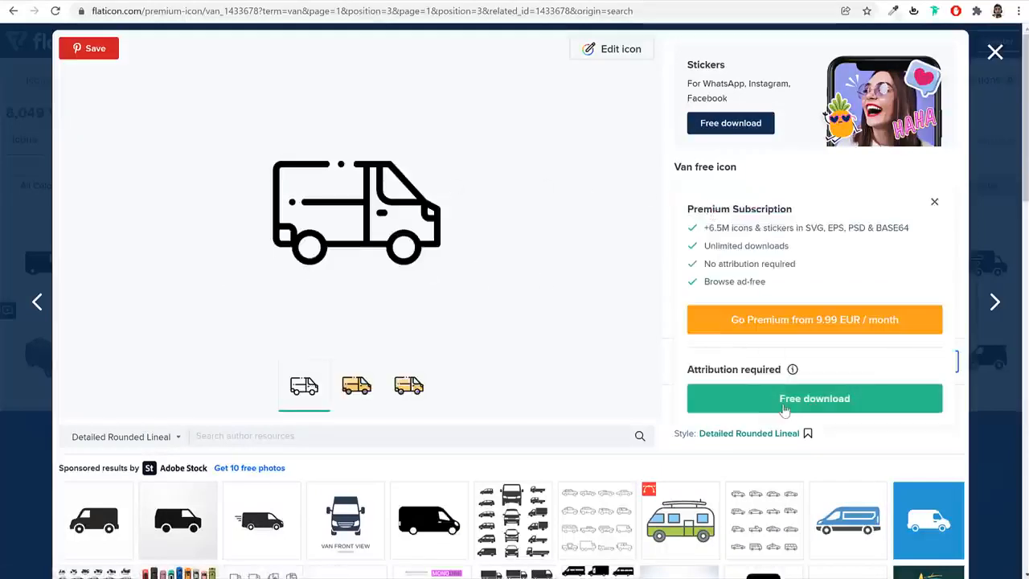
pyautogui.click(784, 407)
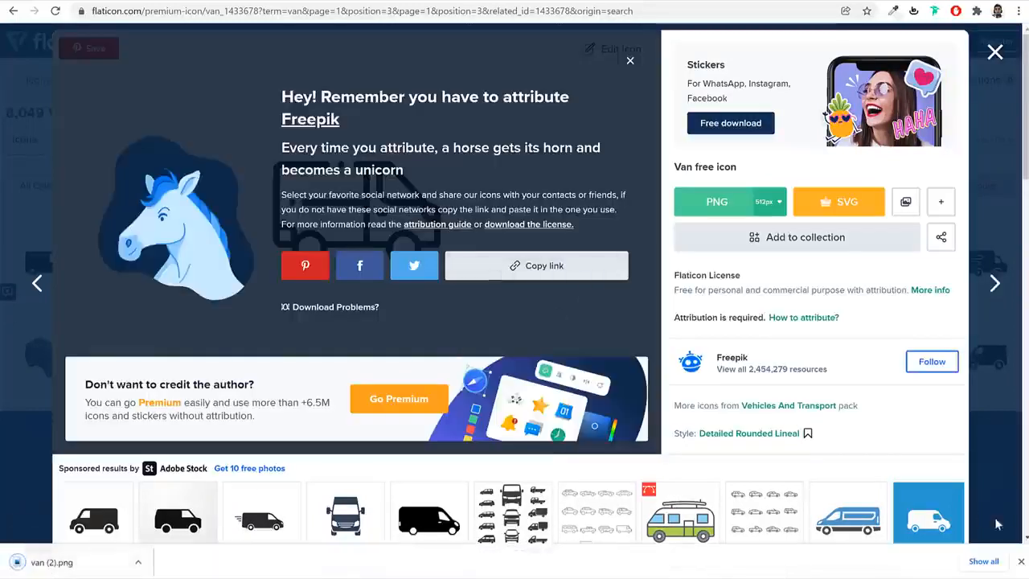
pyautogui.click(1021, 561)
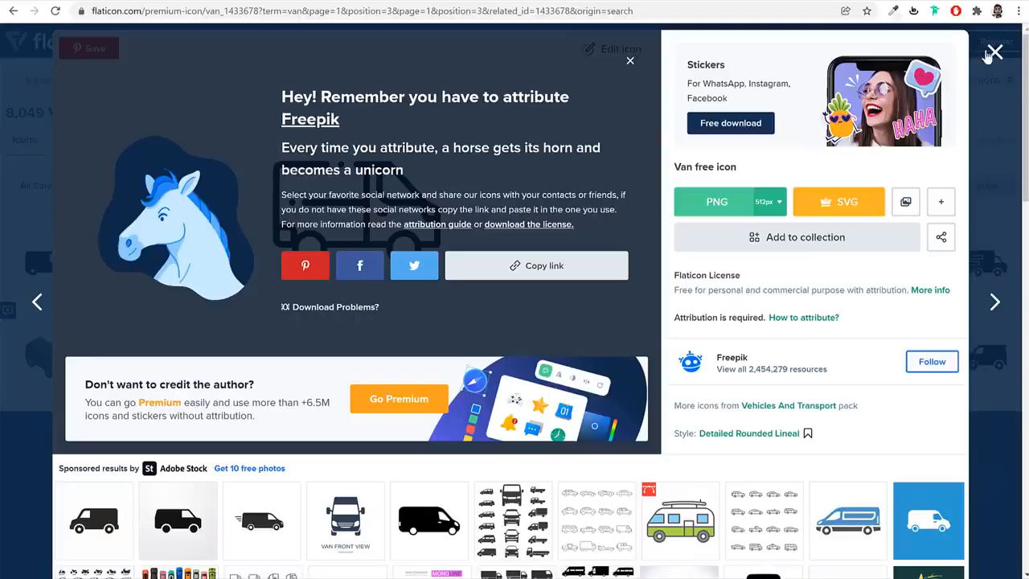
pyautogui.click(994, 53)
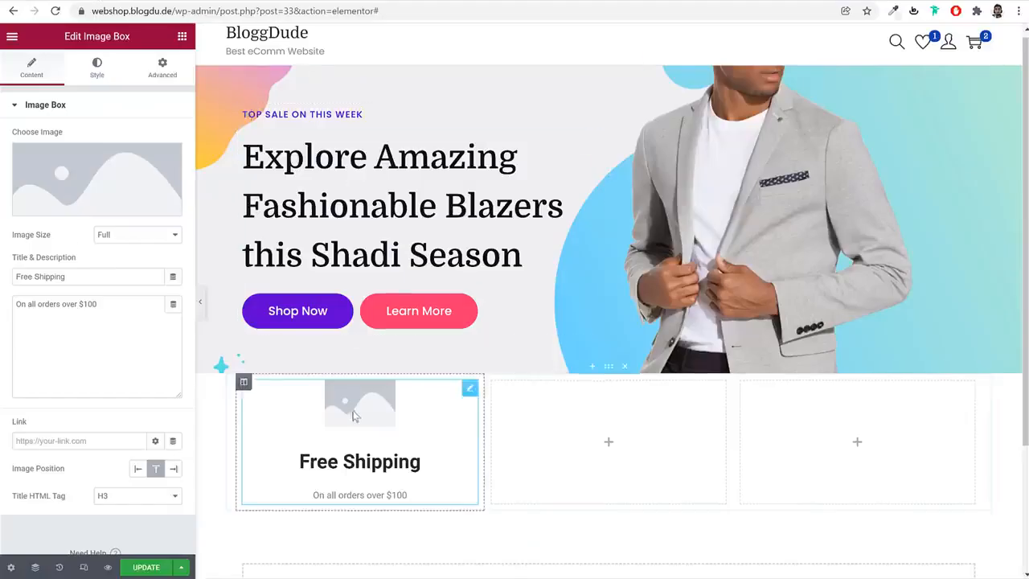
# Upload the customer-service, money and van icons from the Media folder to the media library through the image box's image chooser
pyautogui.click(97, 181)
pyautogui.click(182, 89)
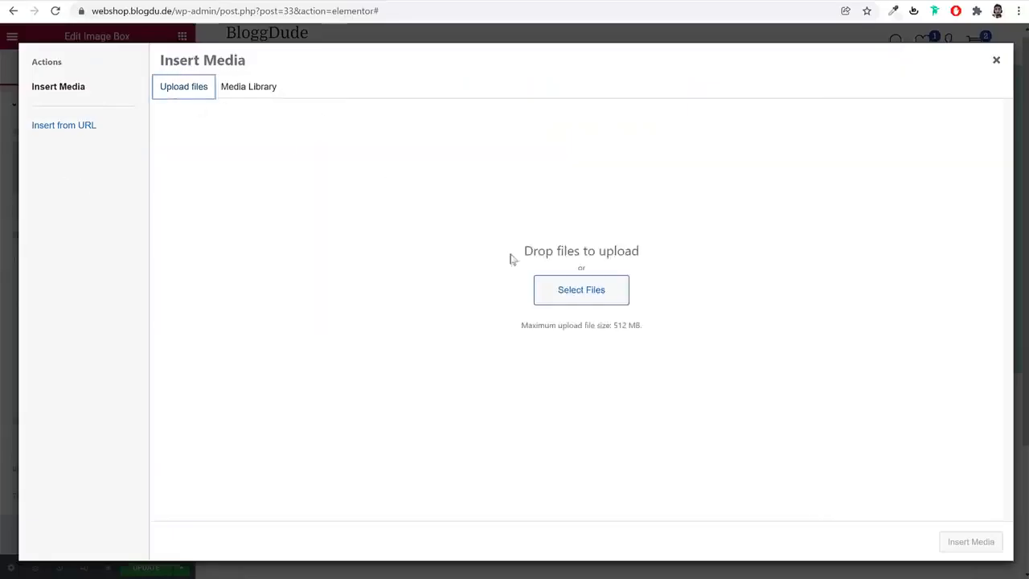
pyautogui.click(560, 288)
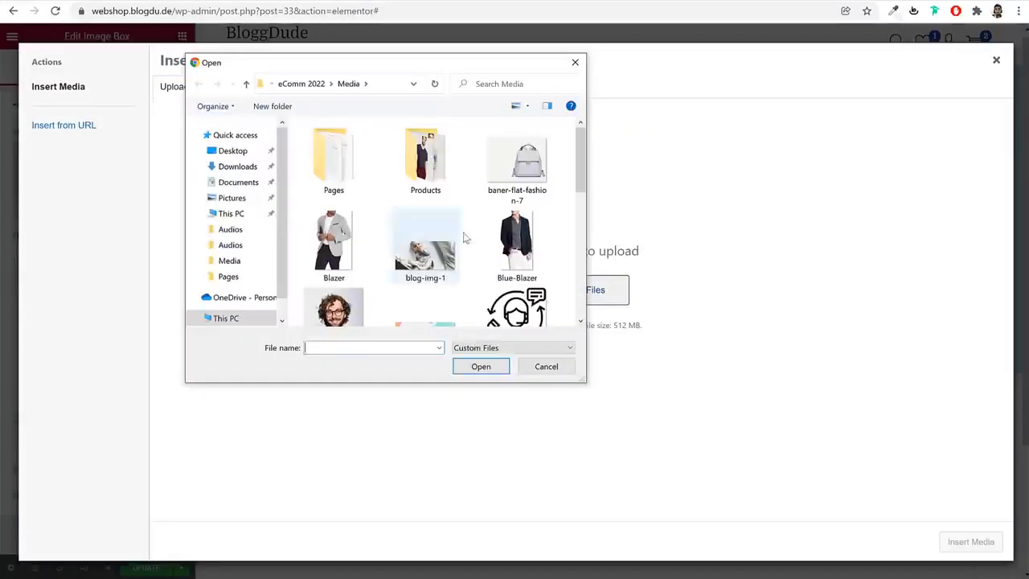
pyautogui.scroll(-1, 520, 237)
pyautogui.click(531, 256)
pyautogui.scroll(-3, 536, 255)
pyautogui.keyDown('ctrl'); pyautogui.click(333, 262); pyautogui.keyUp('ctrl')
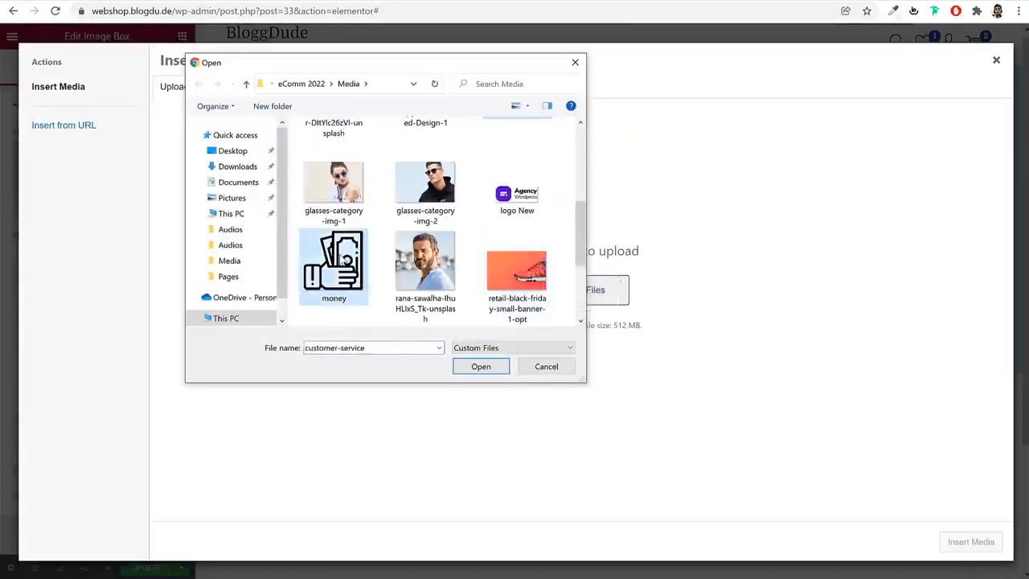
pyautogui.scroll(-3, 330, 265)
pyautogui.keyDown('ctrl'); pyautogui.click(324, 265); pyautogui.keyUp('ctrl')
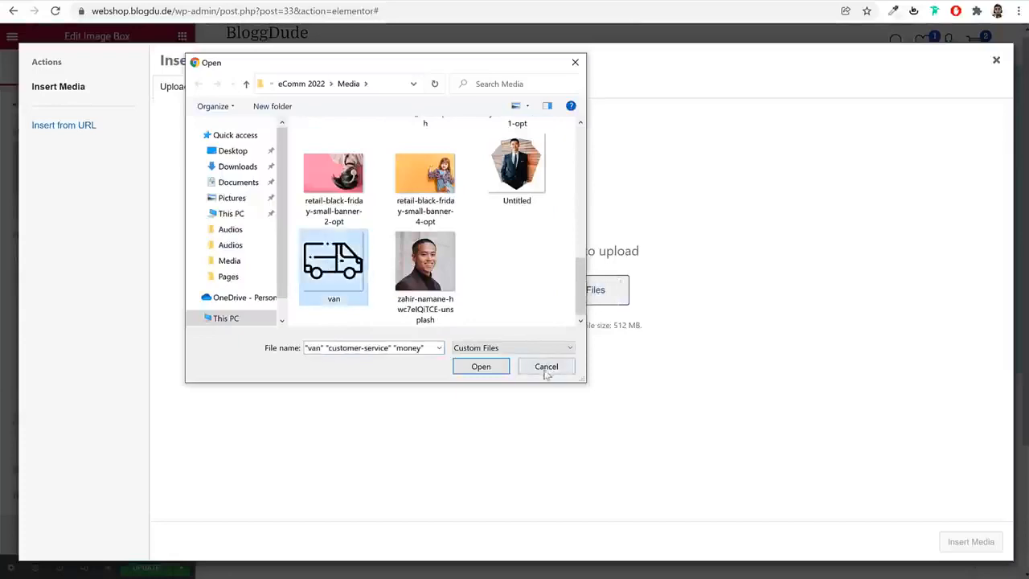
pyautogui.click(494, 366)
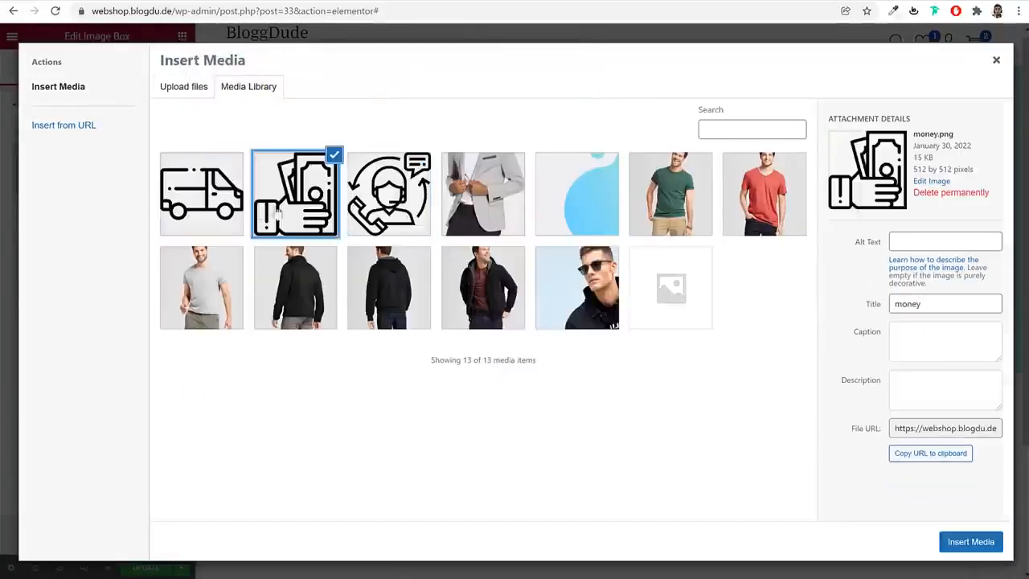
# Insert the van icon as the Free Shipping image box's picture and set its image position to left
pyautogui.click(971, 543)
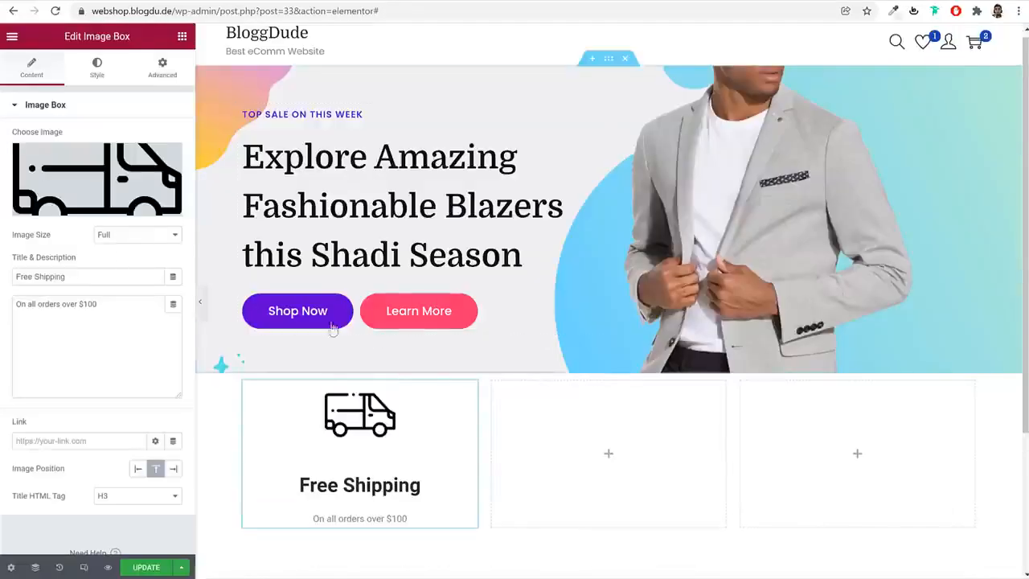
pyautogui.click(139, 469)
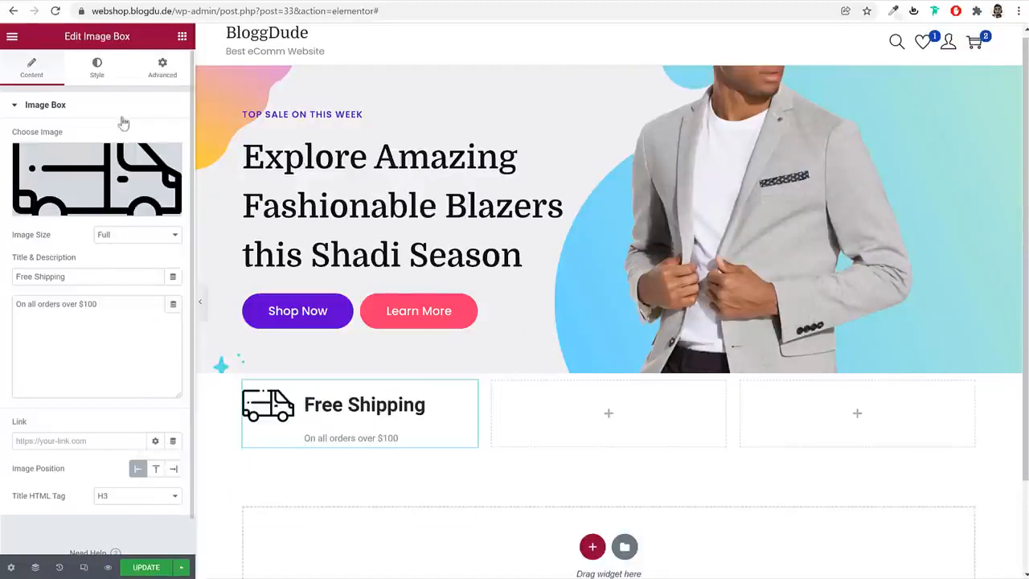
pyautogui.click(97, 68)
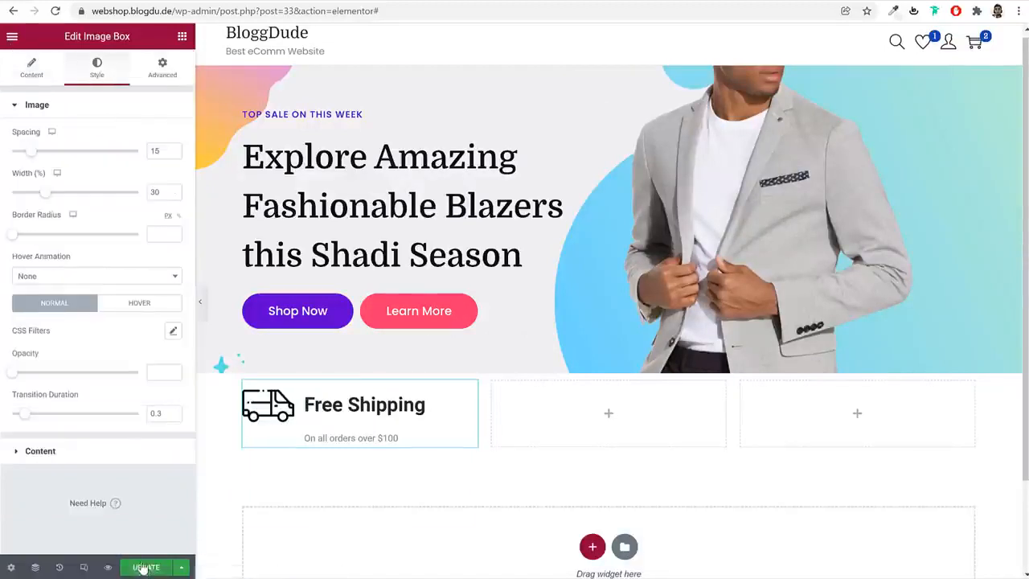
# Update the page and set the Primary global font family to Domine in the site settings
pyautogui.click(143, 568)
pyautogui.click(12, 36)
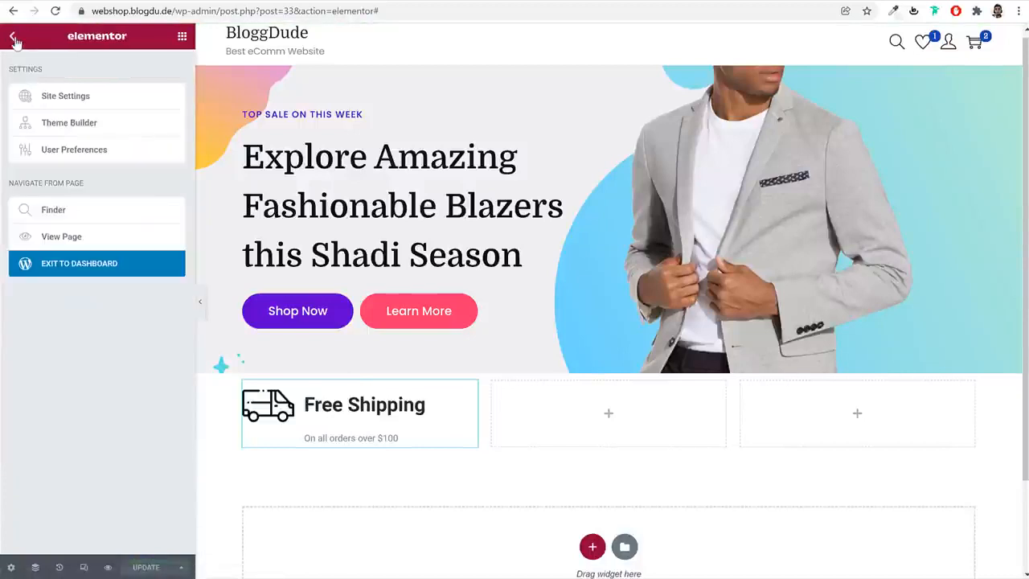
pyautogui.click(49, 101)
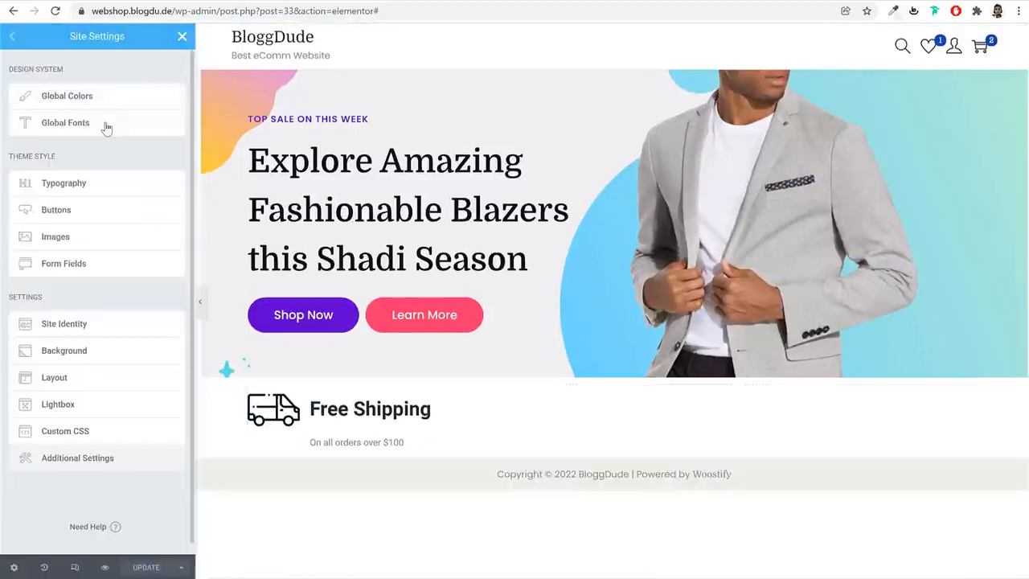
pyautogui.click(106, 127)
pyautogui.click(172, 101)
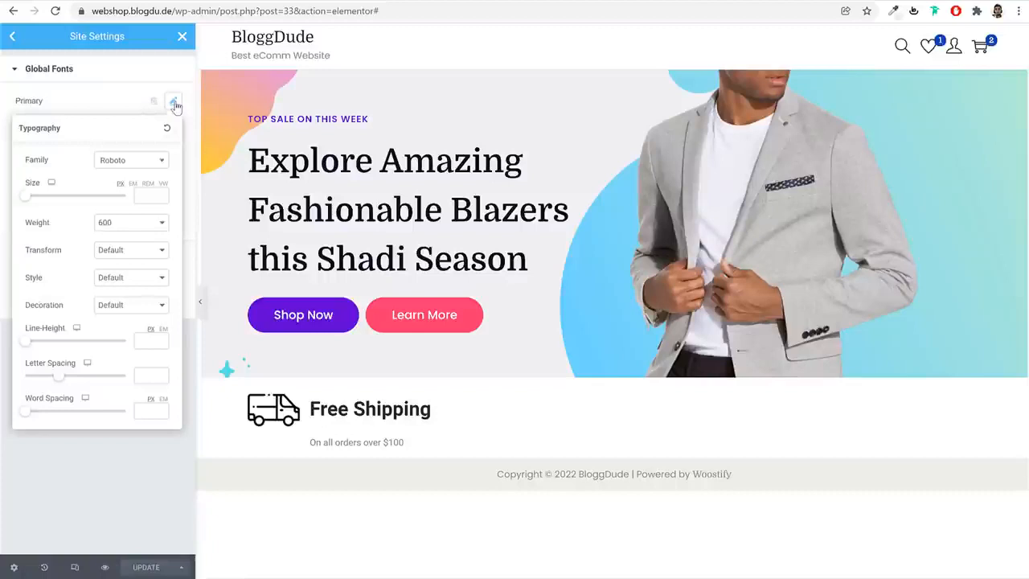
pyautogui.click(128, 164)
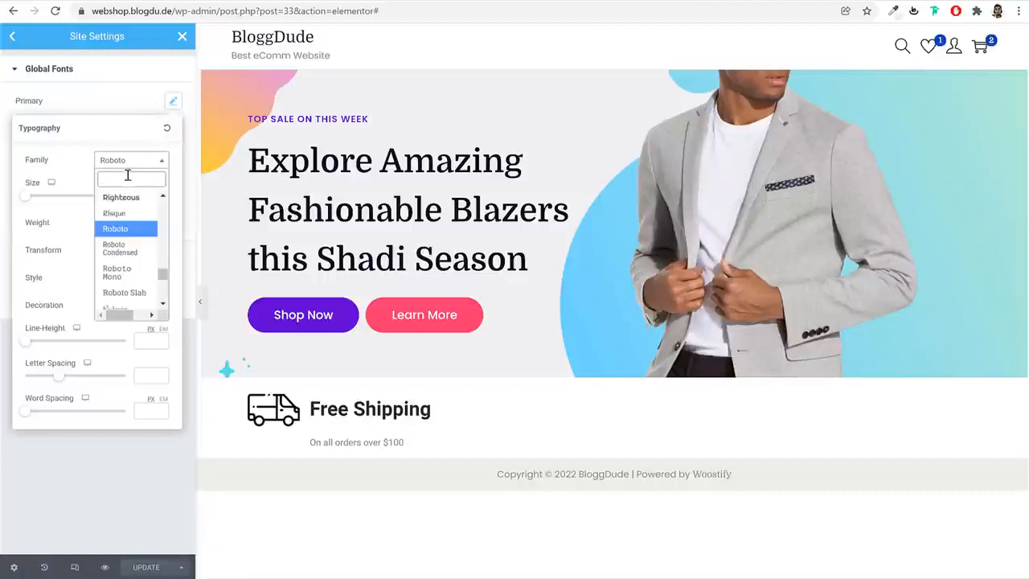
pyautogui.write('domi')
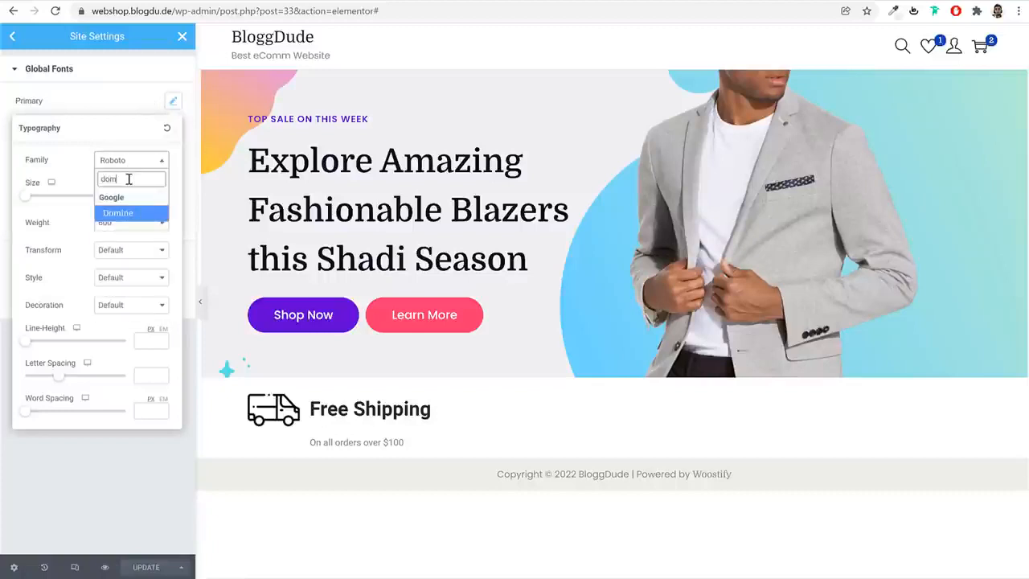
pyautogui.press('Return')
pyautogui.click(173, 101)
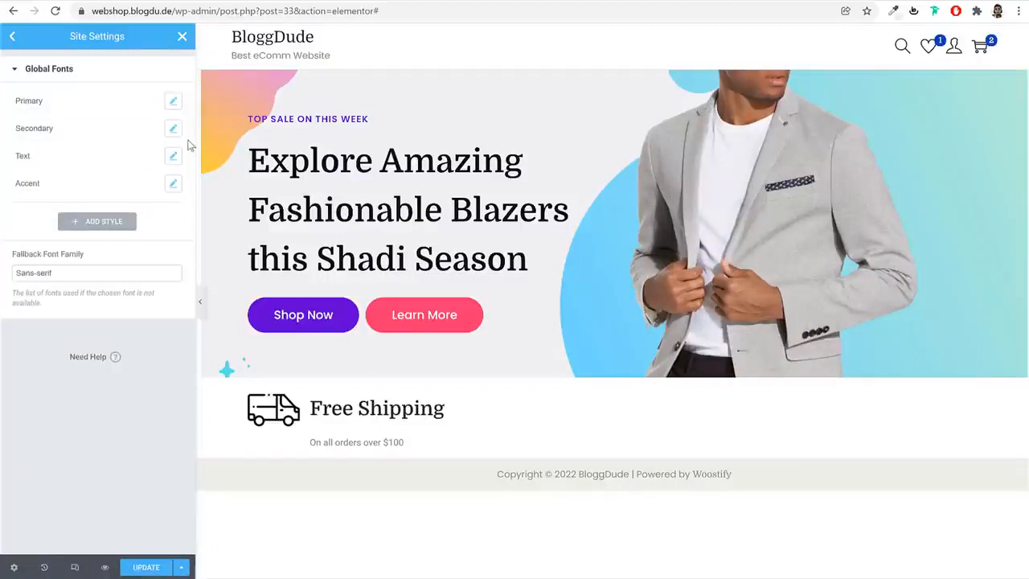
# Set the Secondary global font family to Domine
pyautogui.click(173, 128)
pyautogui.click(148, 187)
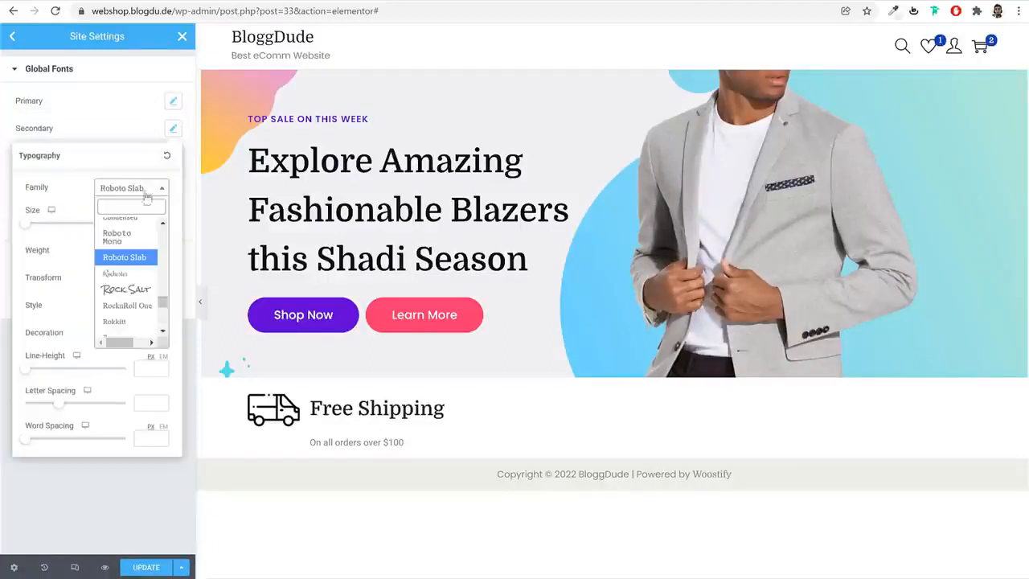
pyautogui.click(172, 134)
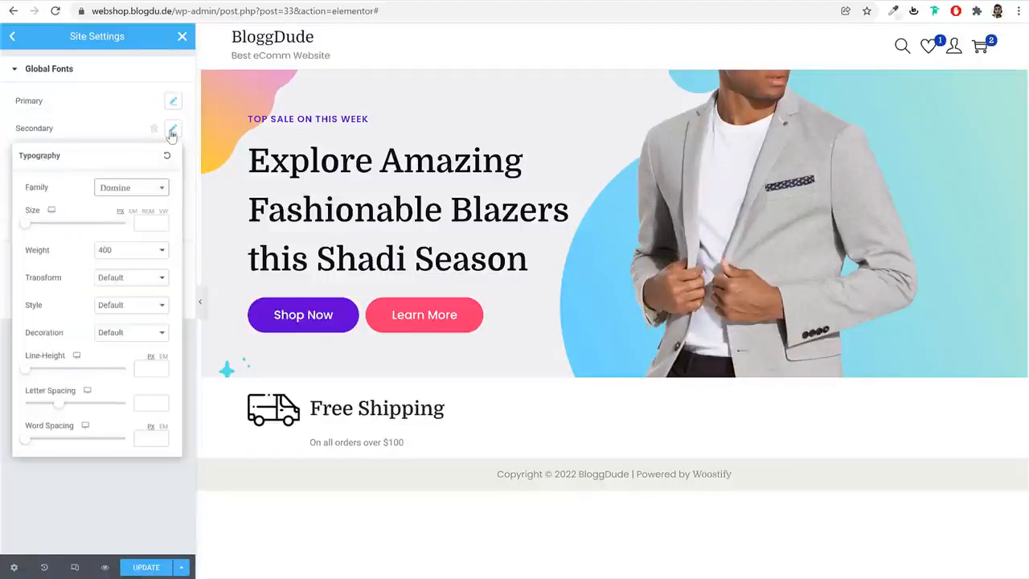
# Set the Text global font family to Poppins
pyautogui.click(173, 157)
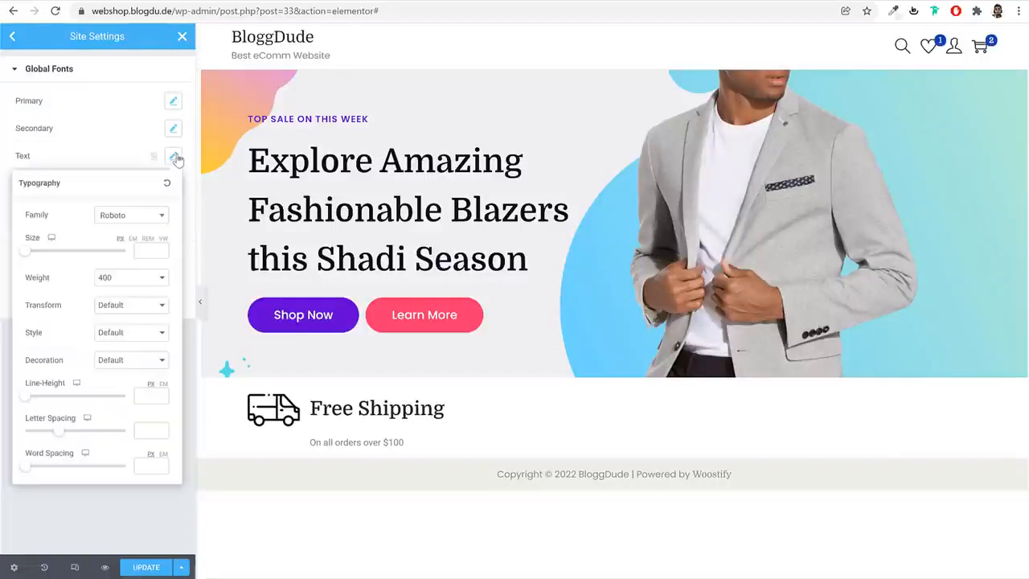
pyautogui.click(131, 219)
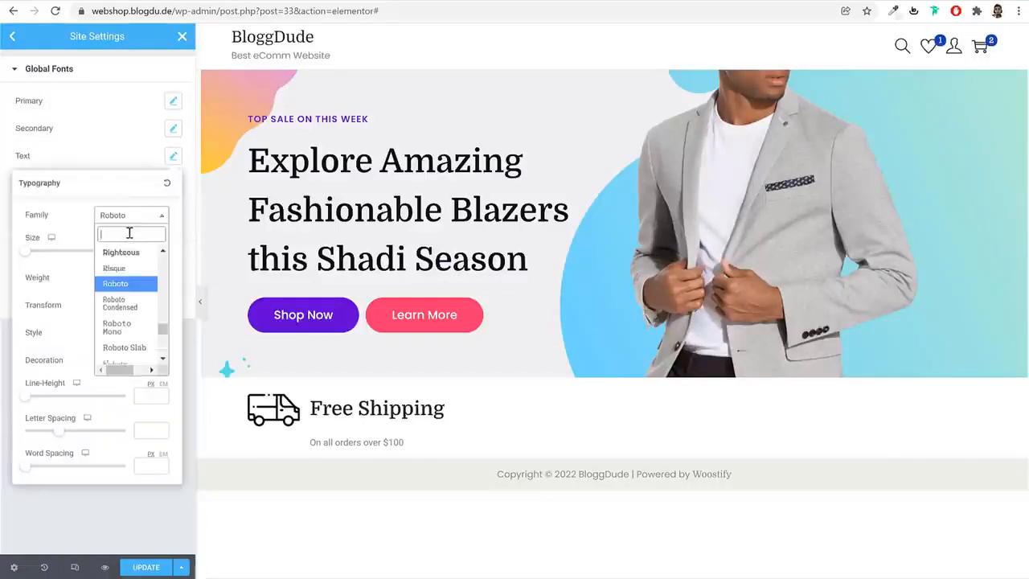
pyautogui.write('popp')
pyautogui.press('Return')
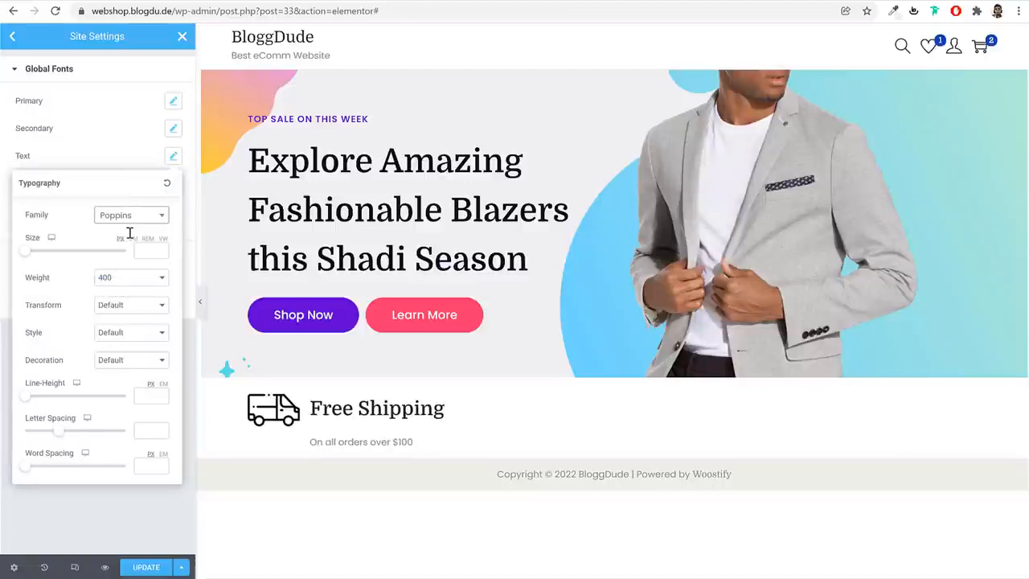
pyautogui.click(173, 156)
# Set the Accent global font family to Poppins, then save and close the site settings
pyautogui.click(173, 184)
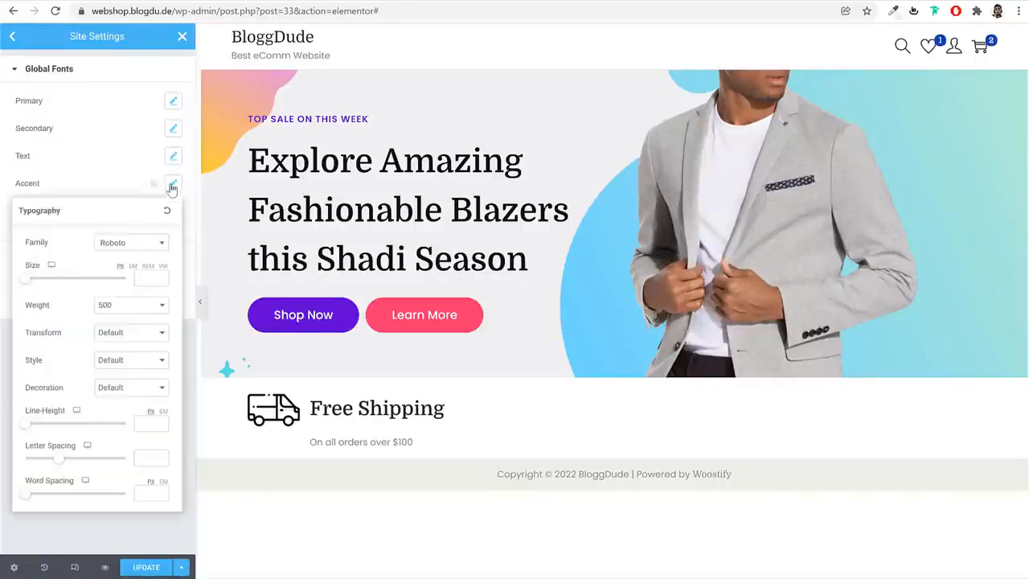
pyautogui.click(141, 248)
pyautogui.write('p')
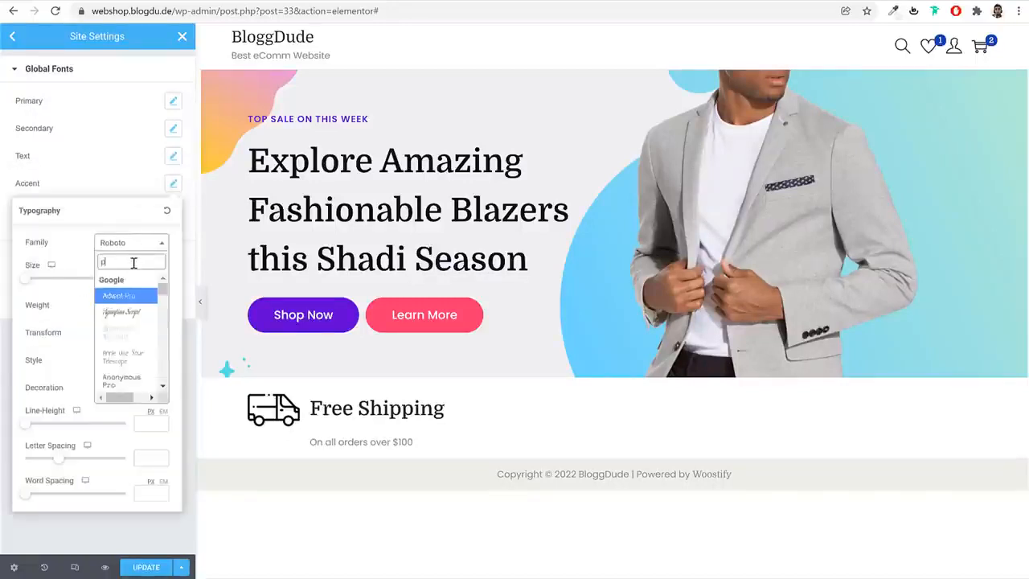
pyautogui.write('oppi')
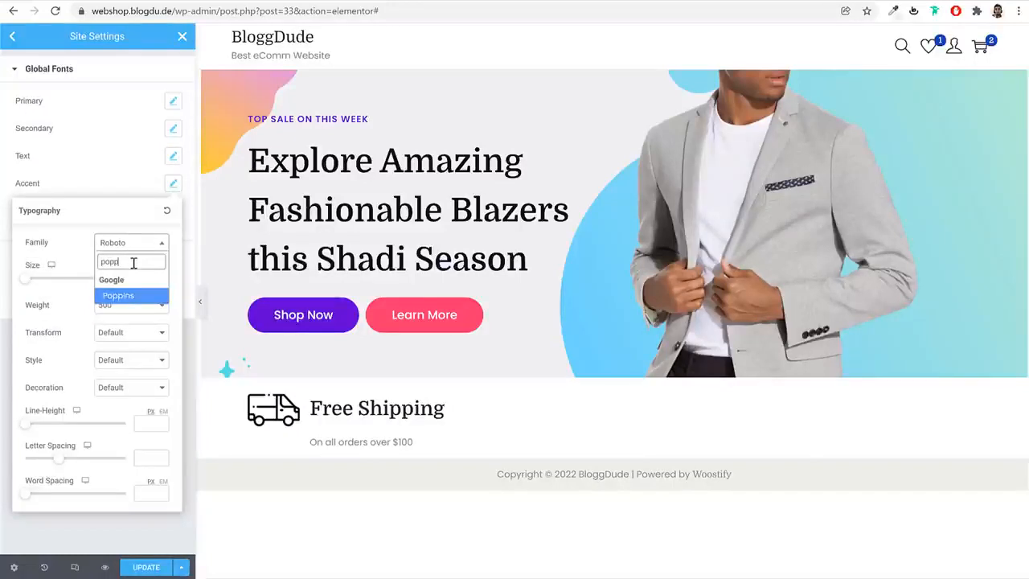
pyautogui.press('Return')
pyautogui.click(158, 571)
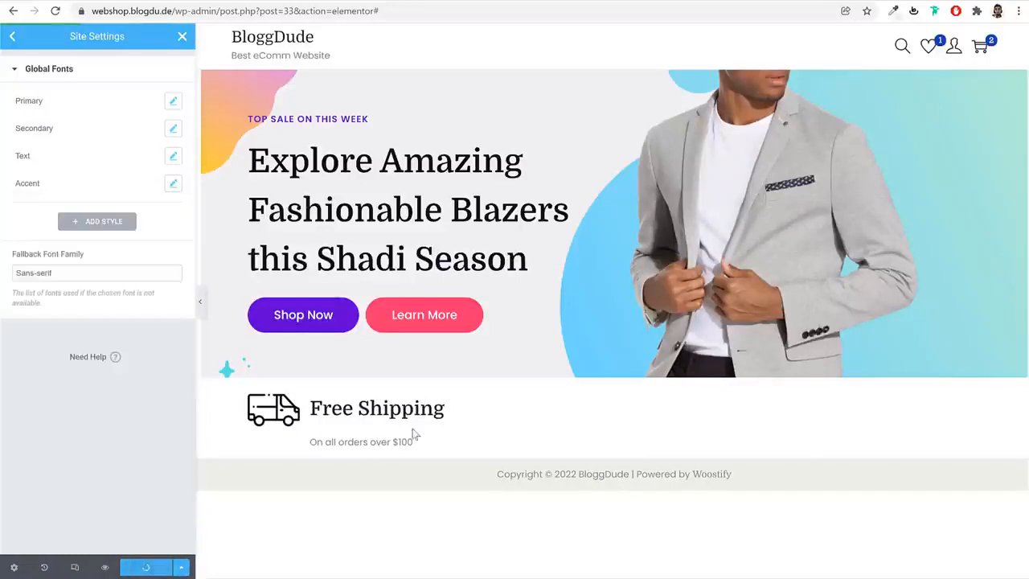
pyautogui.click(183, 38)
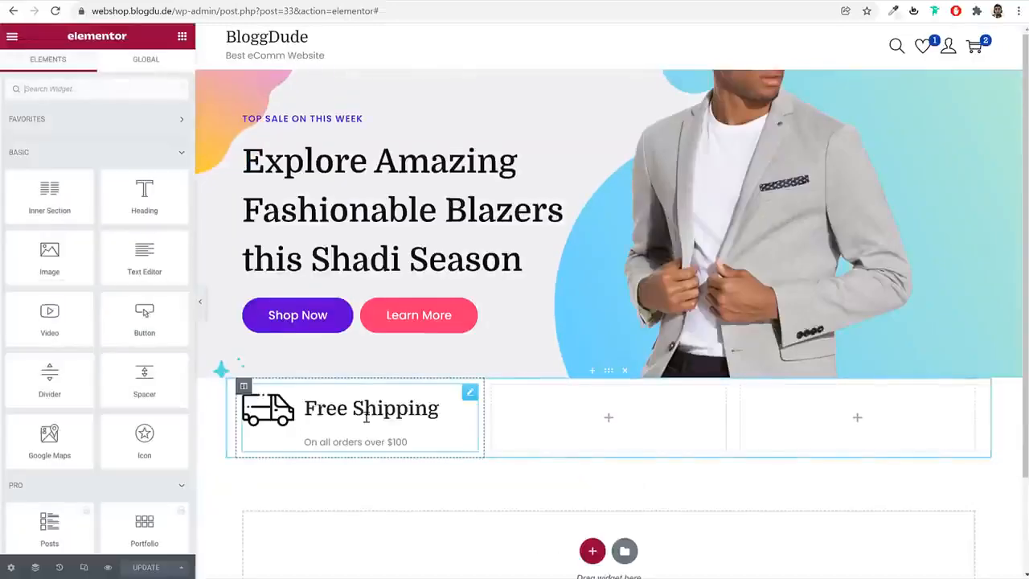
# Set the Free Shipping image box's image spacing to 30 and its image width to 25%
pyautogui.click(369, 419)
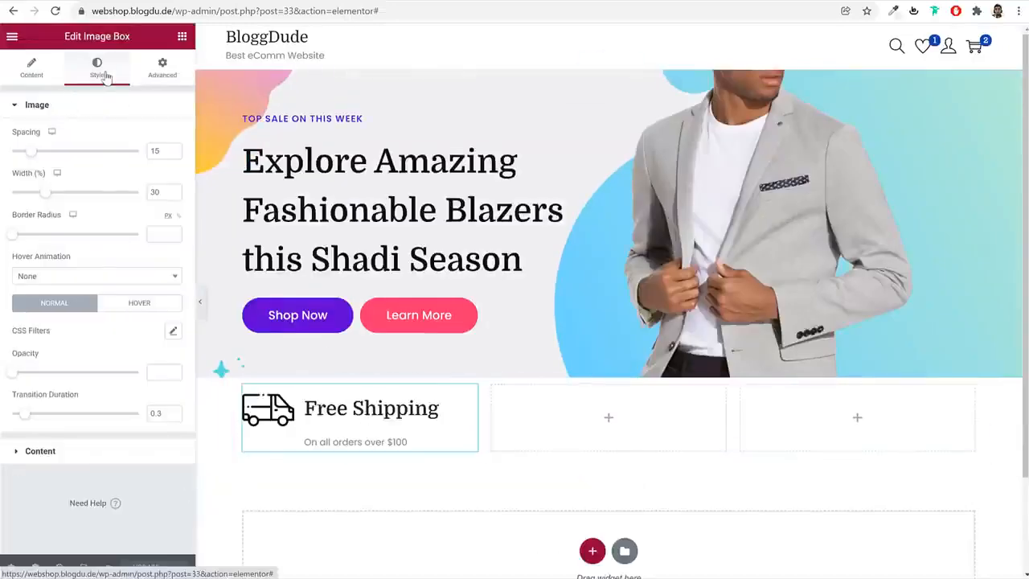
pyautogui.doubleClick(155, 152)
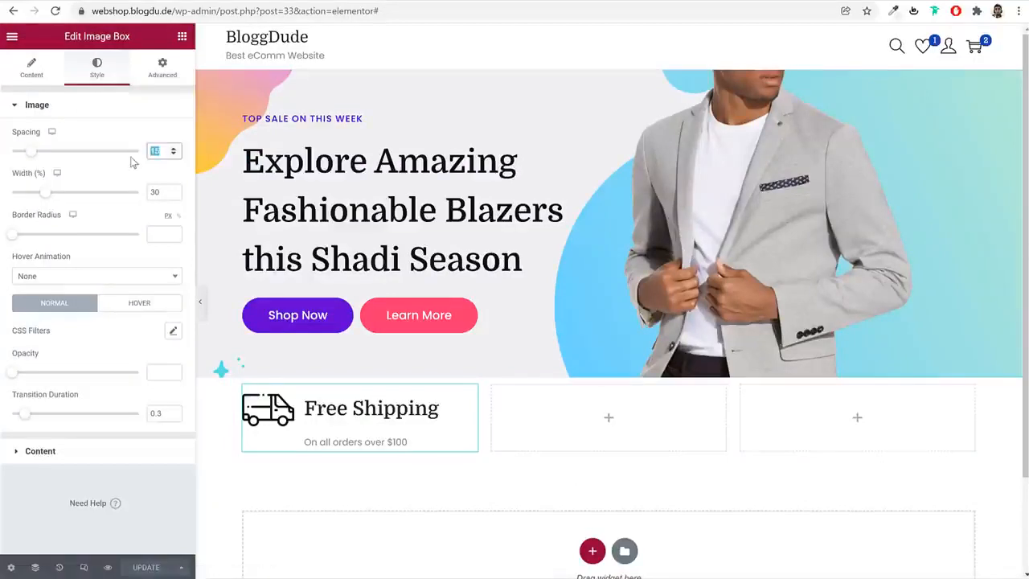
pyautogui.write('30')
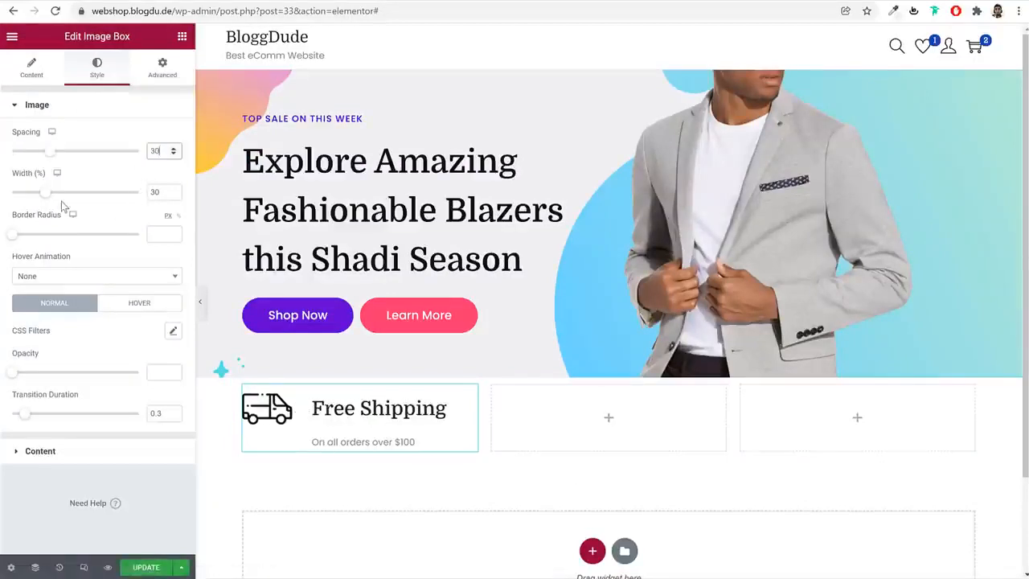
pyautogui.moveTo(50, 199); pyautogui.dragTo(42, 198)
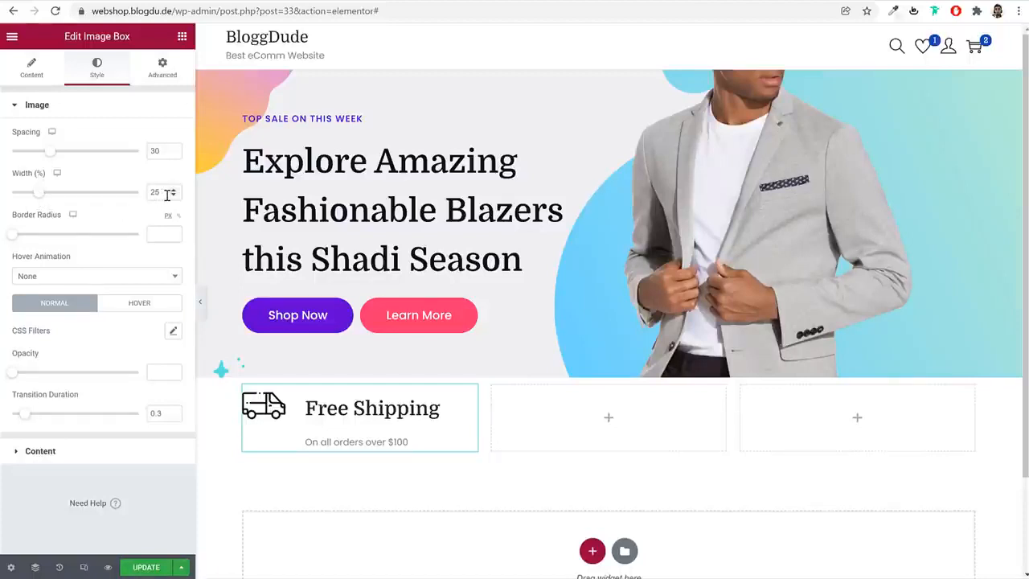
# Set the vertical alignment of the Free Shipping image box's content to Middle
pyautogui.click(88, 452)
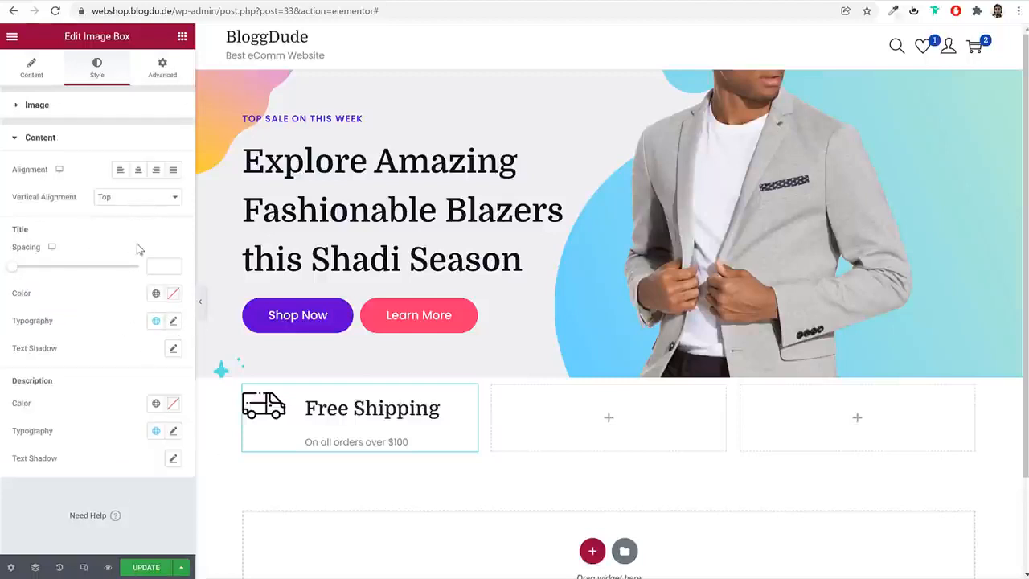
pyautogui.click(121, 203)
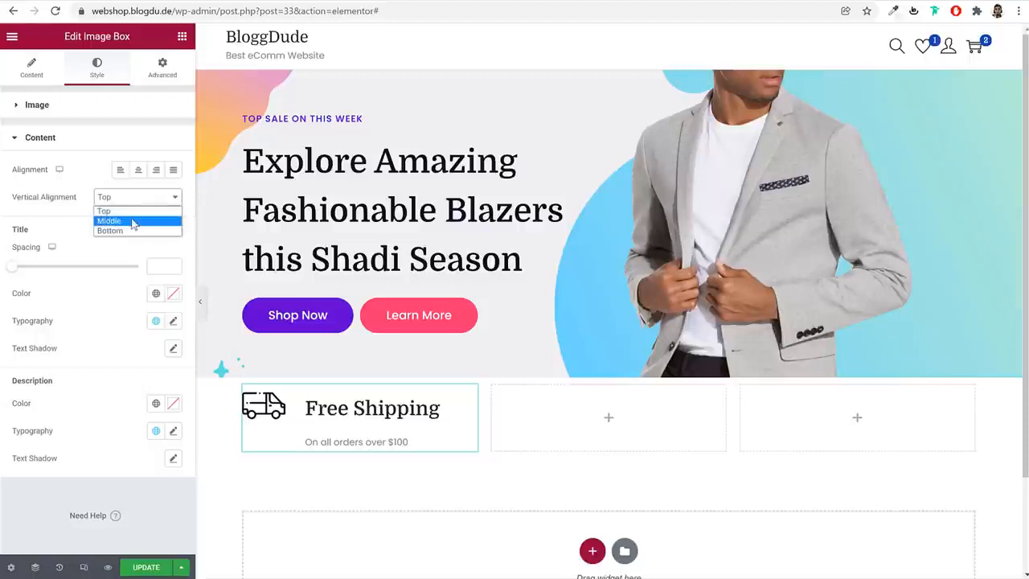
pyautogui.click(133, 219)
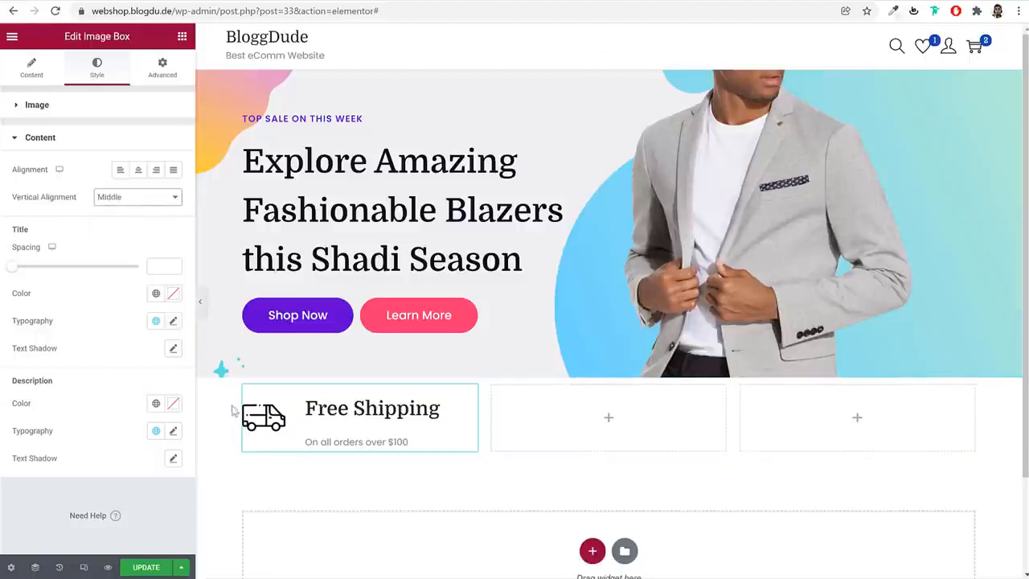
# Set the image box title's typography to size 20 px, weight 700 and line height 1 em
pyautogui.click(179, 324)
pyautogui.scroll(-2, 149, 406)
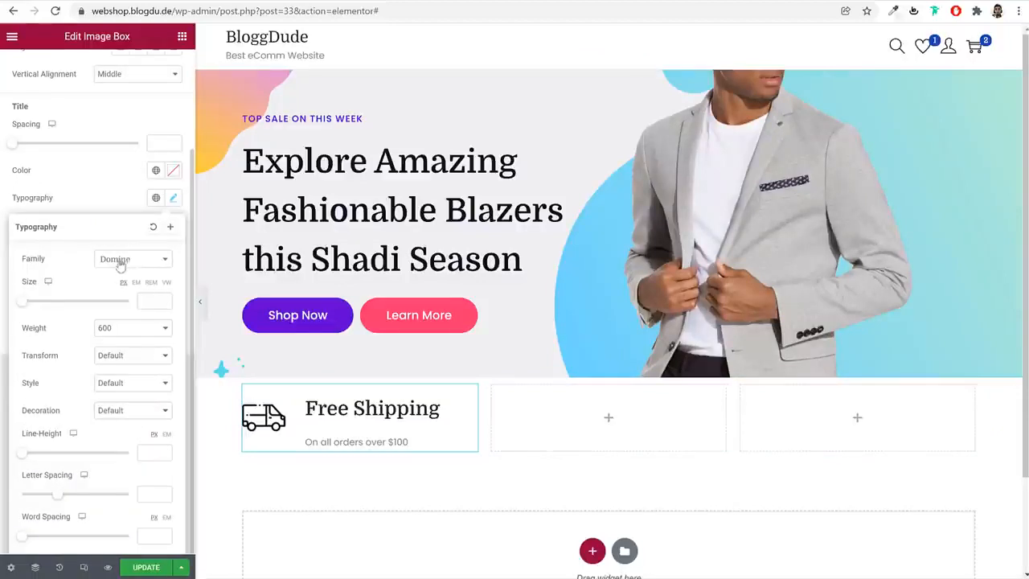
pyautogui.click(150, 301)
pyautogui.write('20')
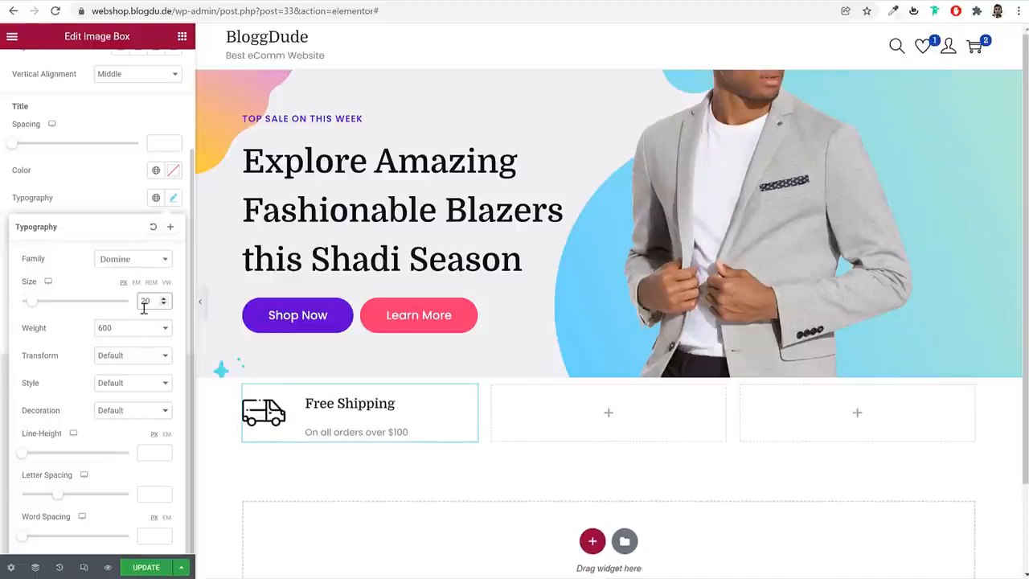
pyautogui.click(137, 329)
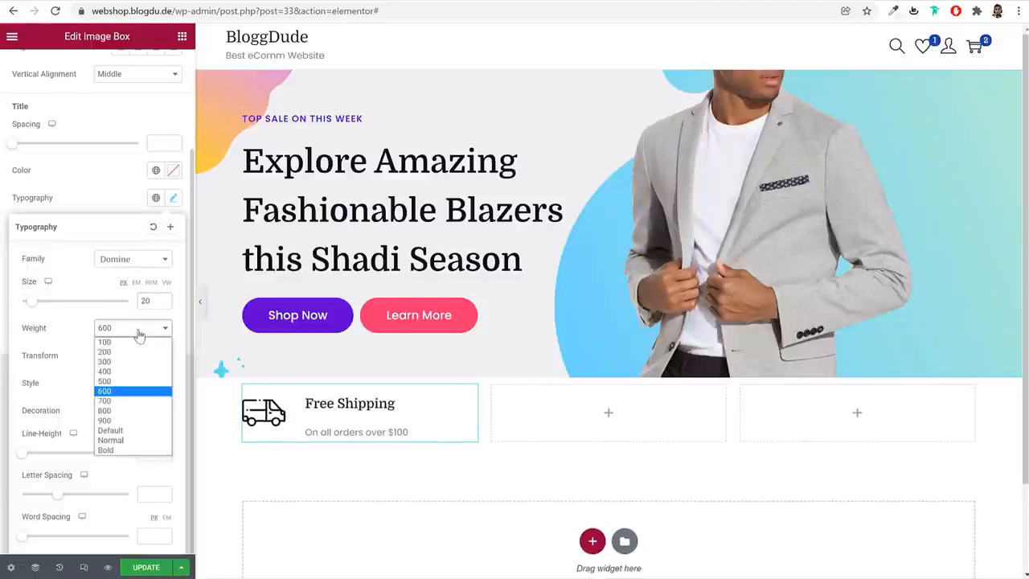
pyautogui.click(127, 401)
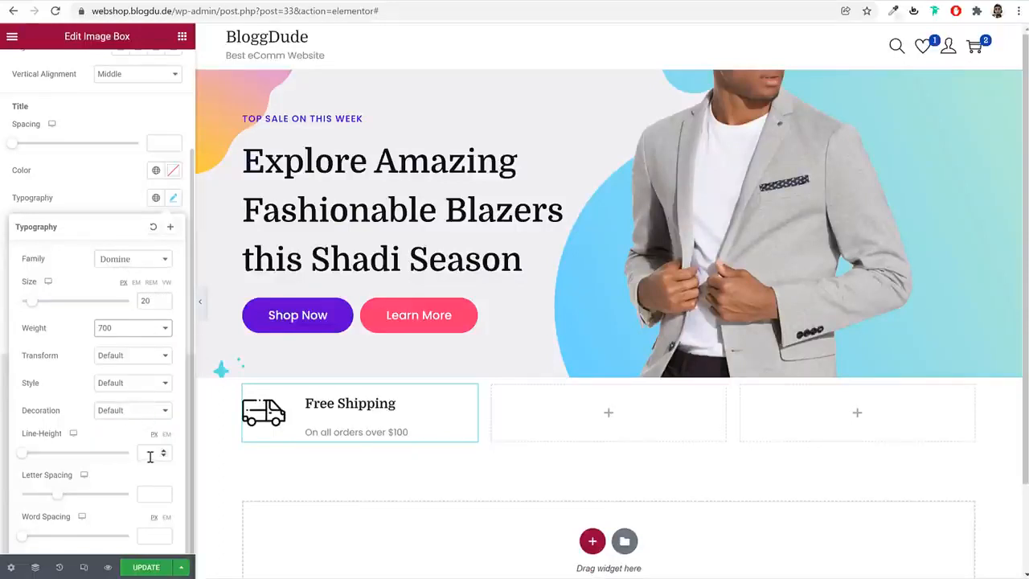
pyautogui.click(168, 435)
pyautogui.click(146, 452)
pyautogui.write('1')
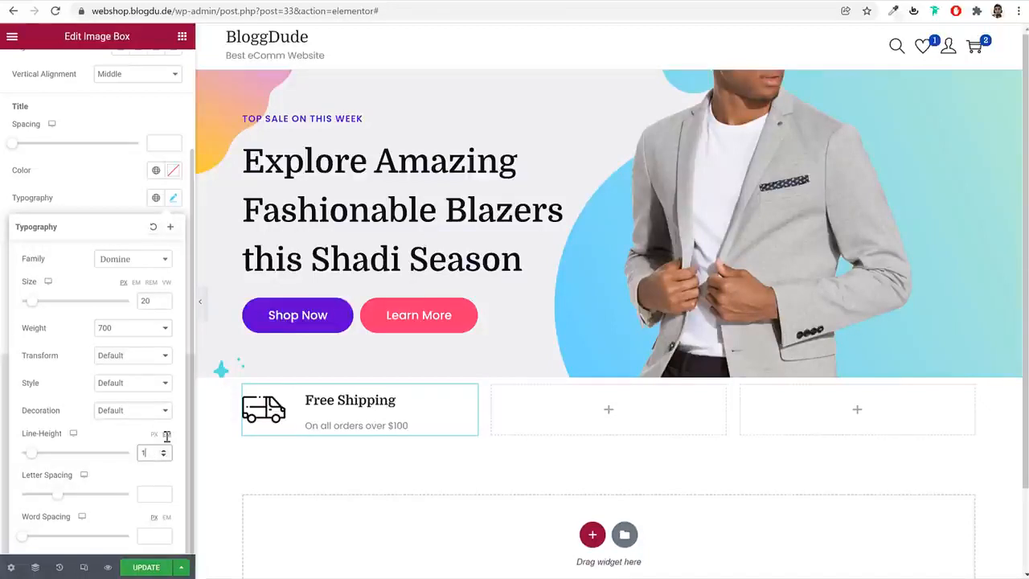
pyautogui.click(171, 198)
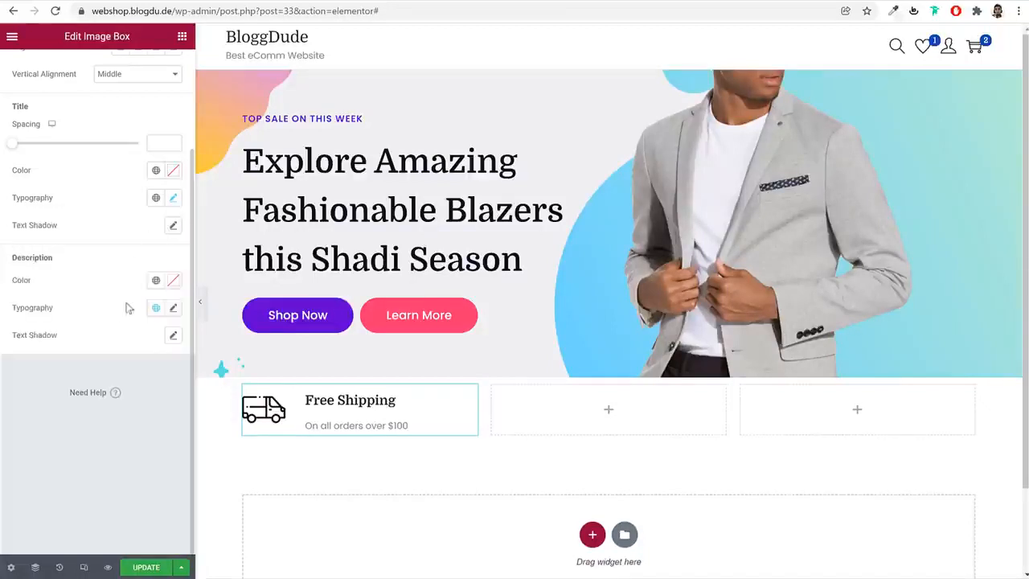
# Set the line height of the image box description's typography to 1 em
pyautogui.click(172, 310)
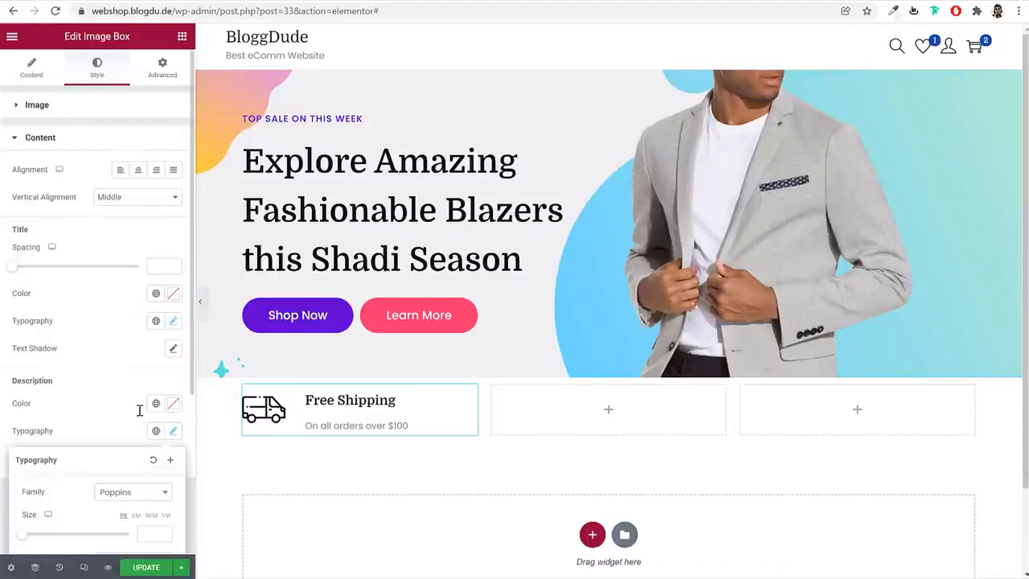
pyautogui.scroll(-2, 141, 402)
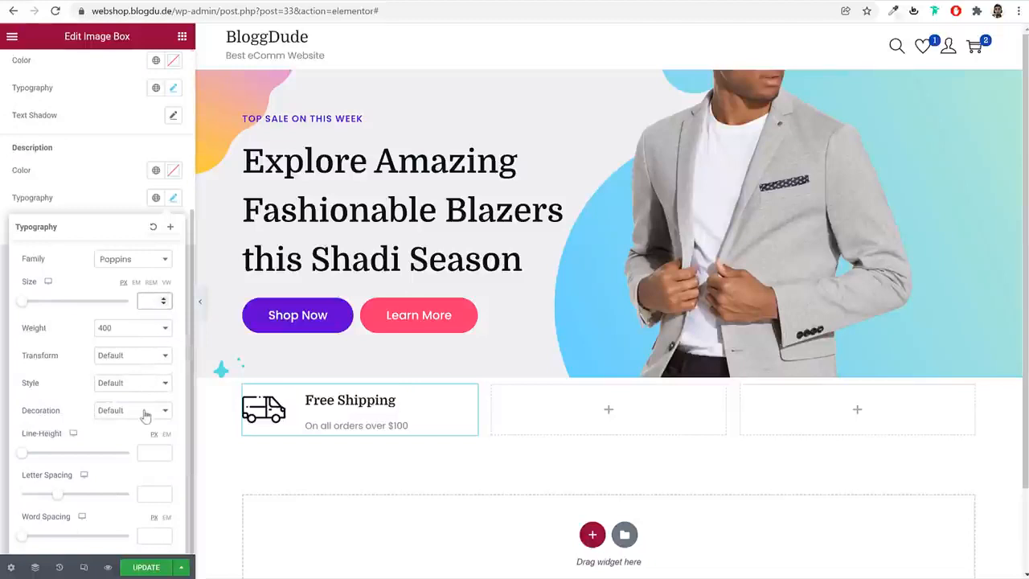
pyautogui.click(154, 451)
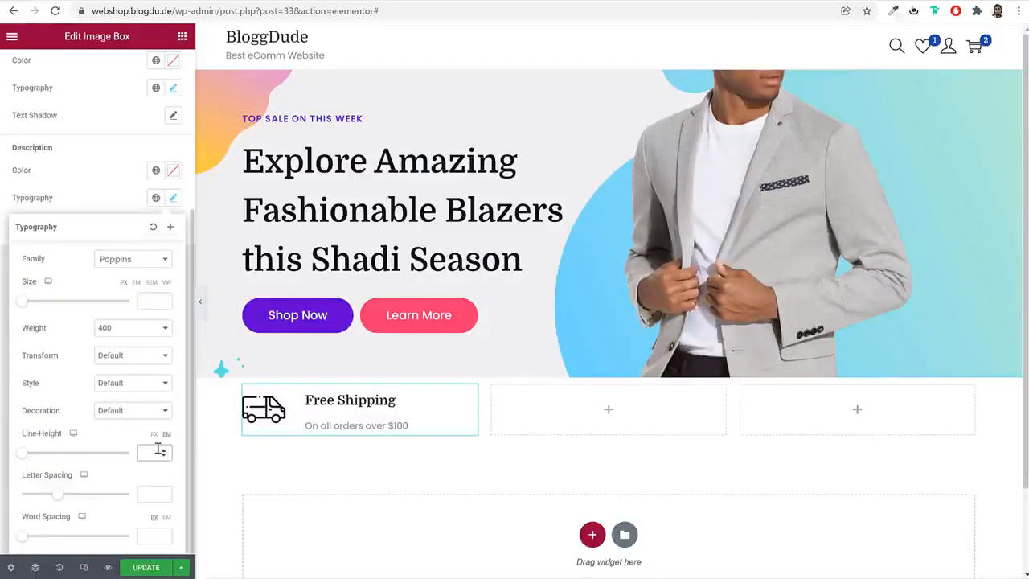
pyautogui.write('1')
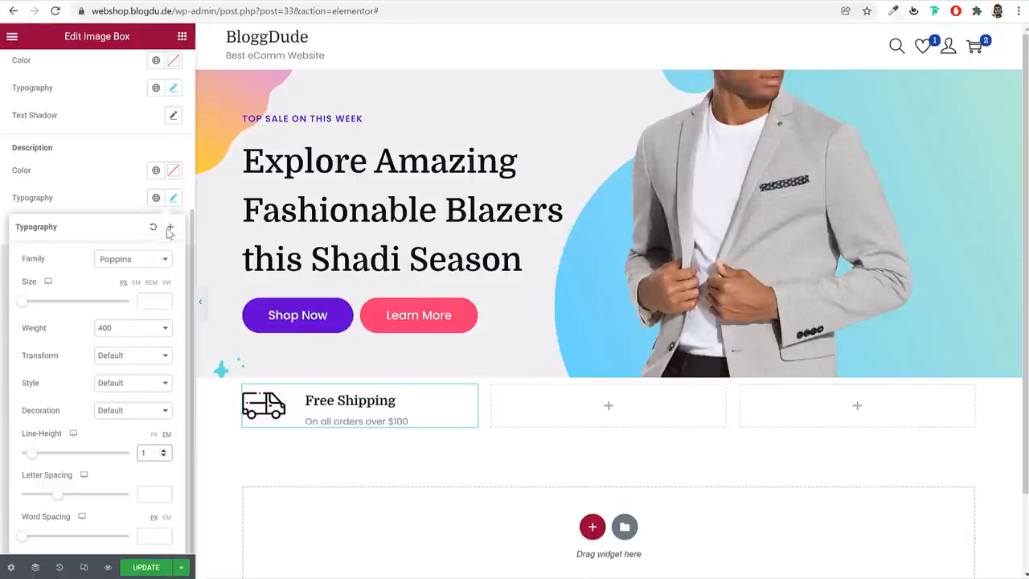
pyautogui.click(172, 201)
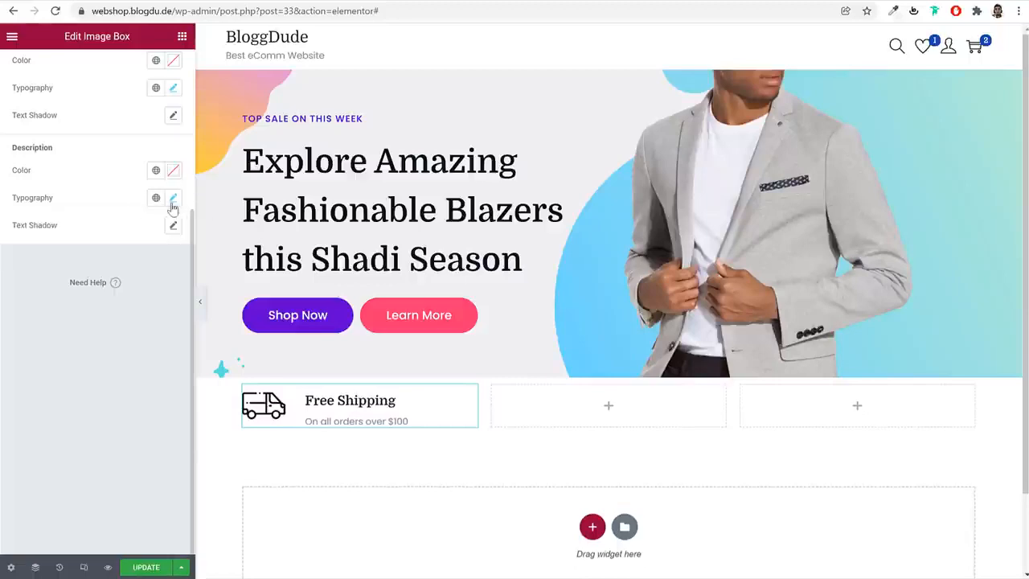
# Check the dividers between the icon boxes on the demo site and open the Free Shipping image box's border settings
pyautogui.click(85, 2)
pyautogui.click(241, 2)
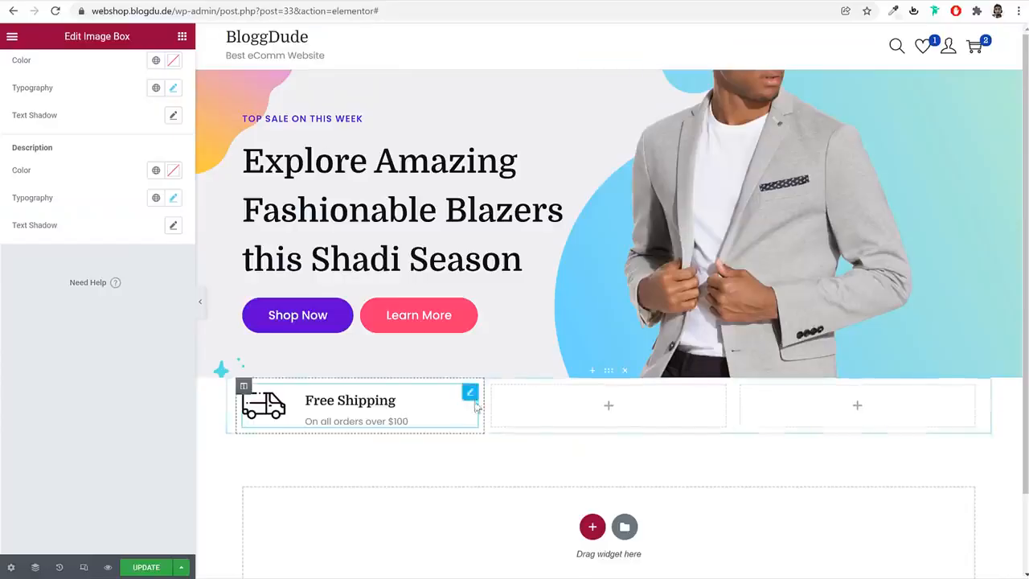
pyautogui.click(118, 1)
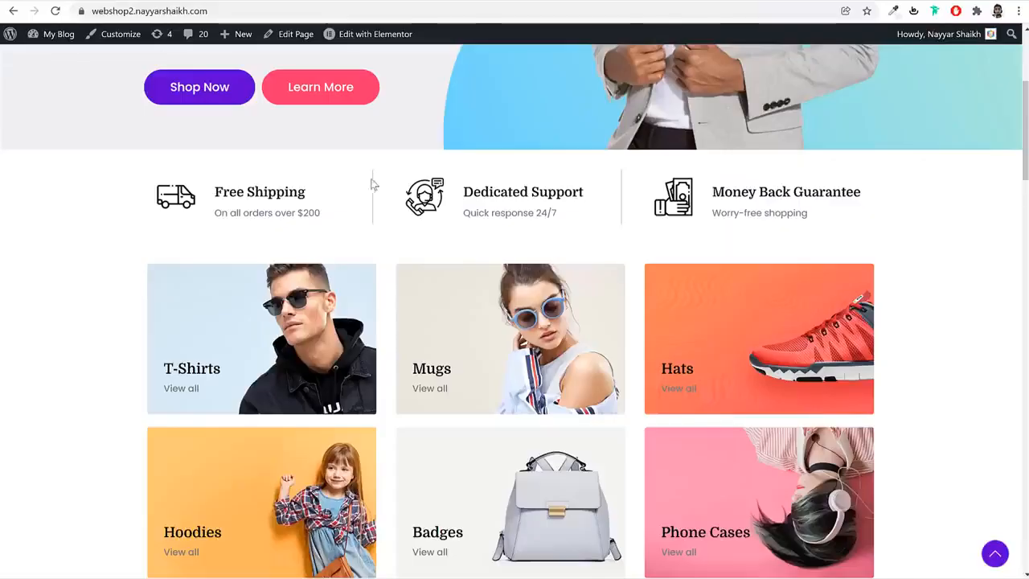
pyautogui.click(217, 2)
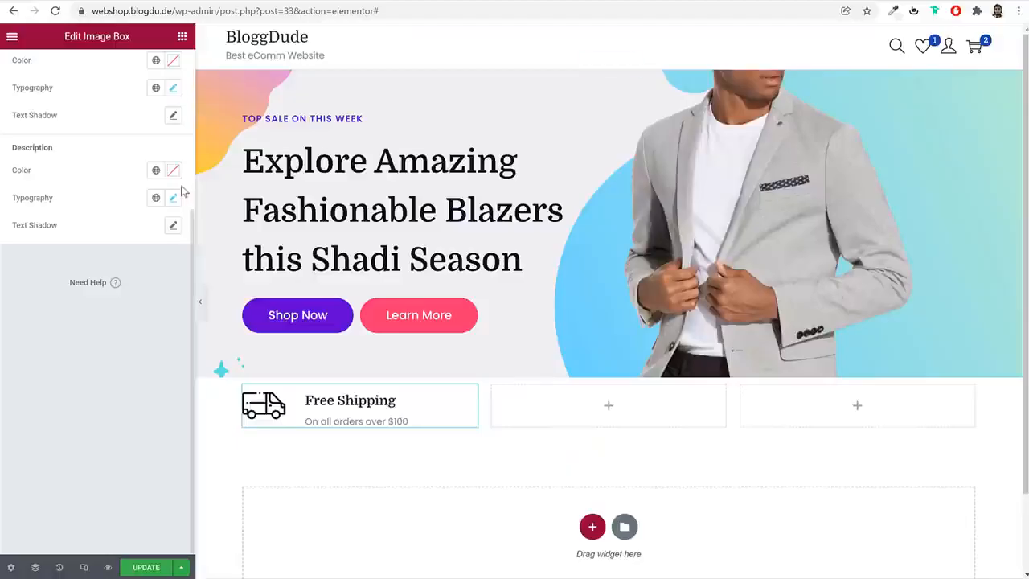
pyautogui.click(165, 66)
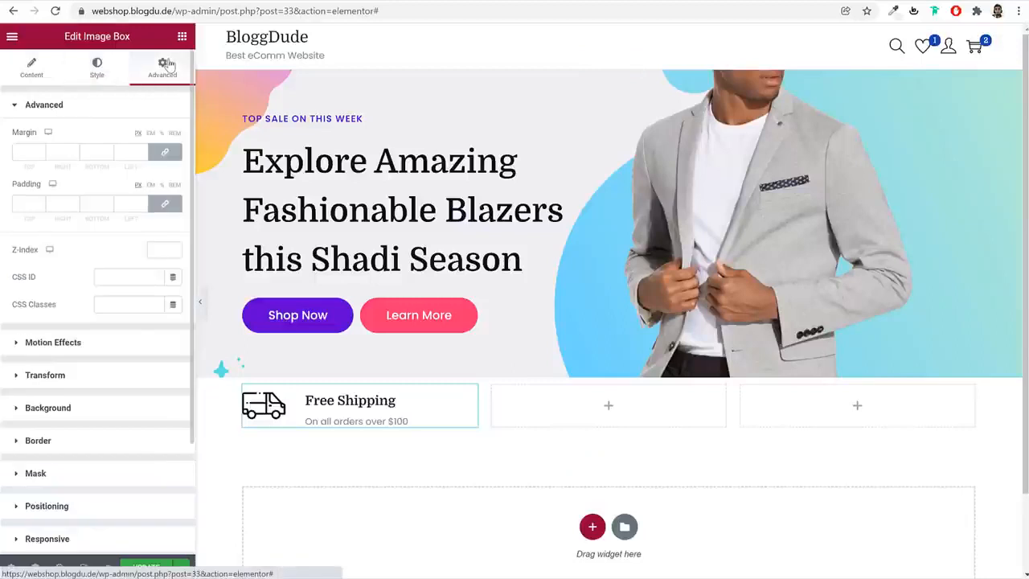
pyautogui.click(79, 452)
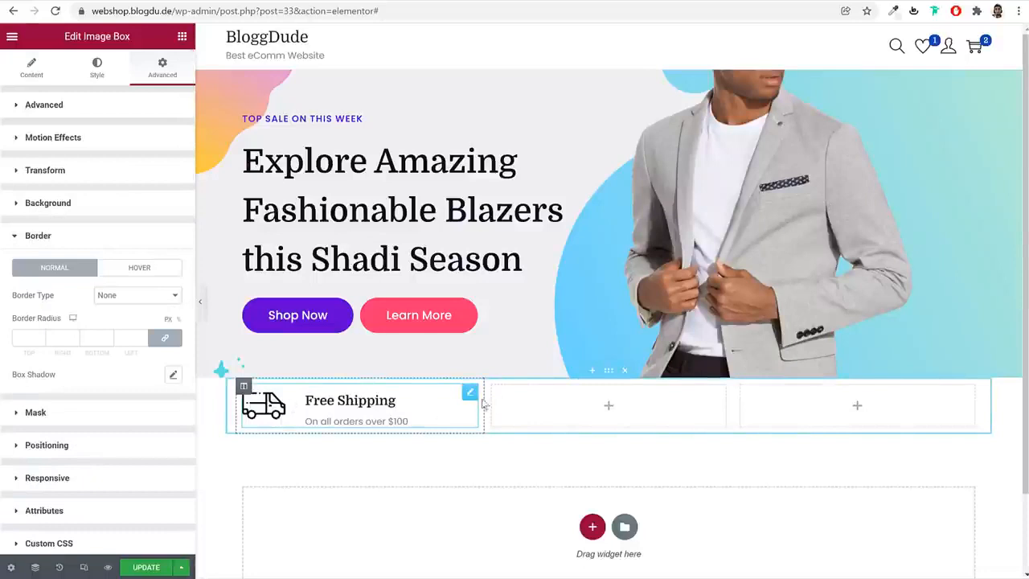
# Give the column holding the Free Shipping box a solid border with a width of 1 on its right side only
pyautogui.click(244, 387)
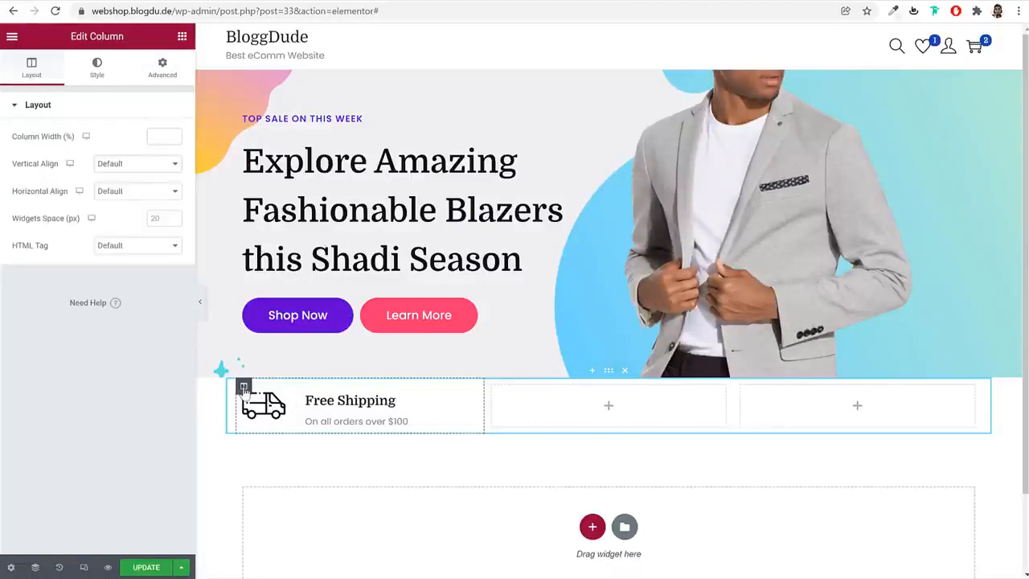
pyautogui.click(92, 70)
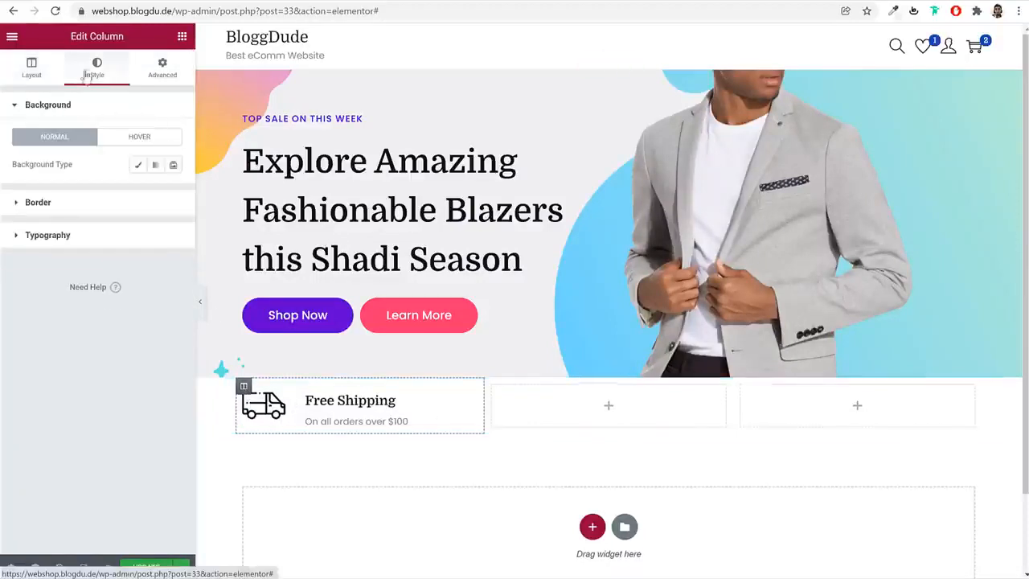
pyautogui.click(93, 207)
pyautogui.click(125, 201)
pyautogui.click(126, 221)
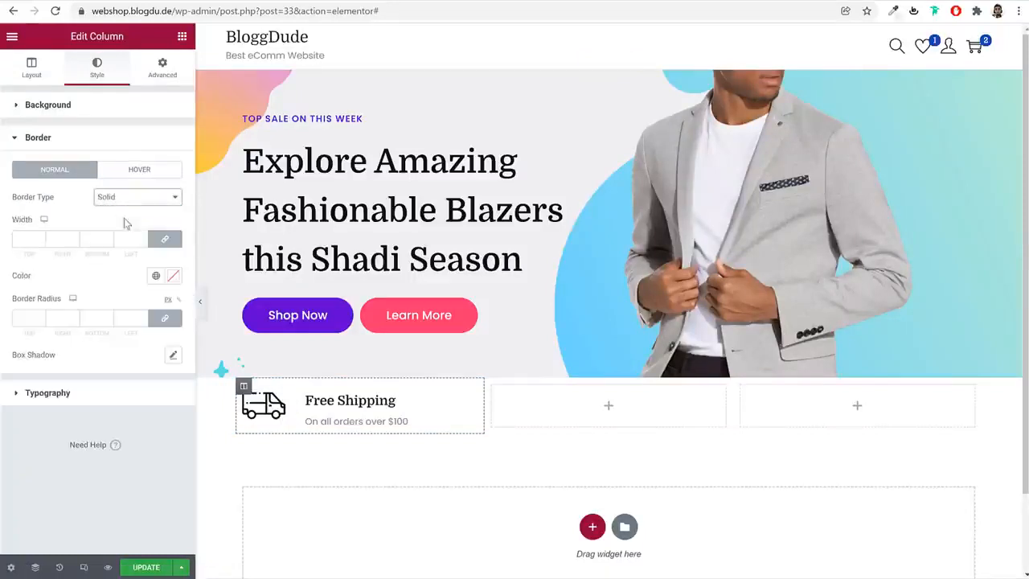
pyautogui.click(165, 240)
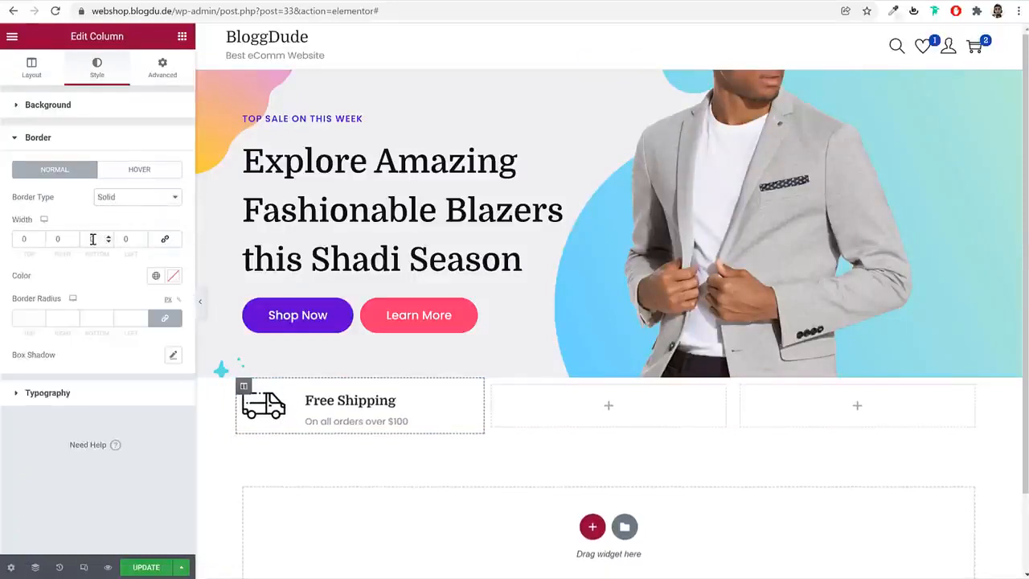
pyautogui.doubleClick(59, 238)
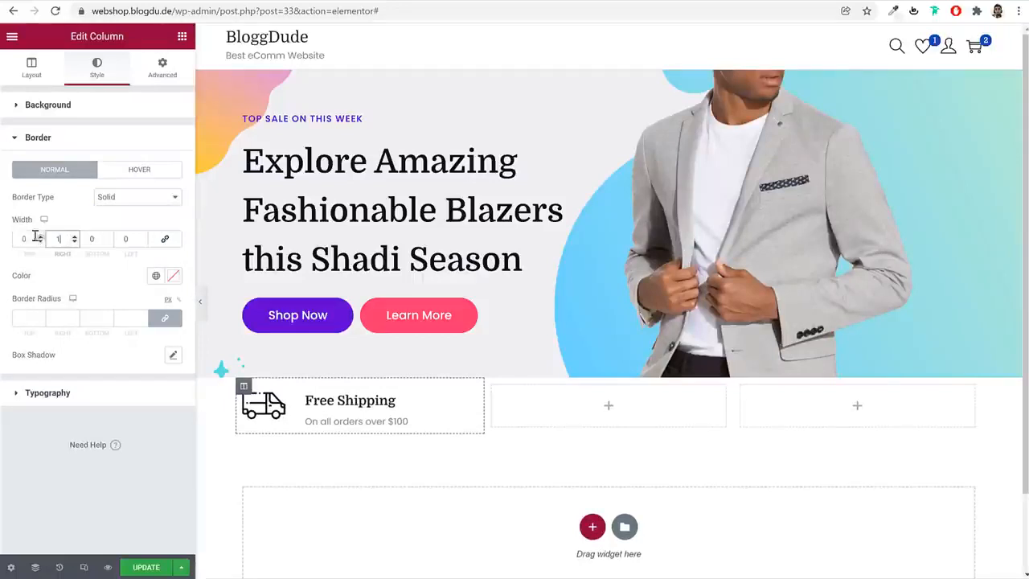
# Set the first column's border color to #CCCCCC and preview the section without the editing panel
pyautogui.click(173, 275)
pyautogui.write('#DADADA')
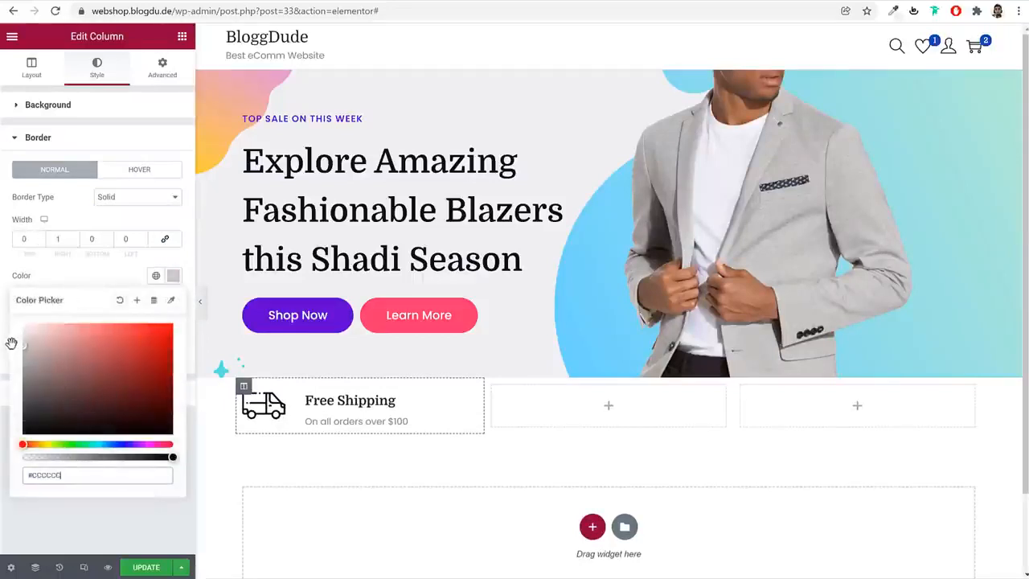
pyautogui.click(200, 301)
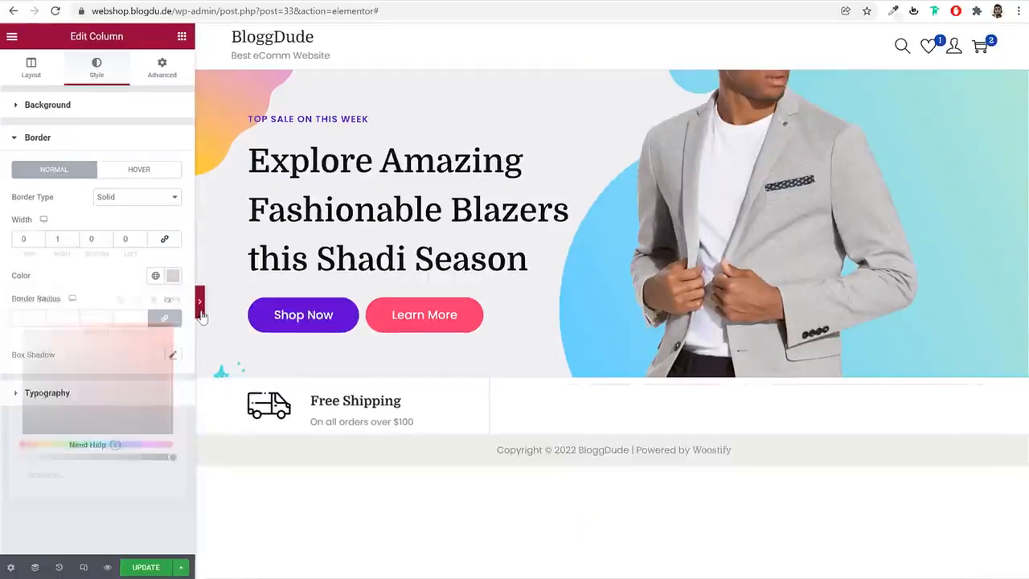
pyautogui.click(5, 303)
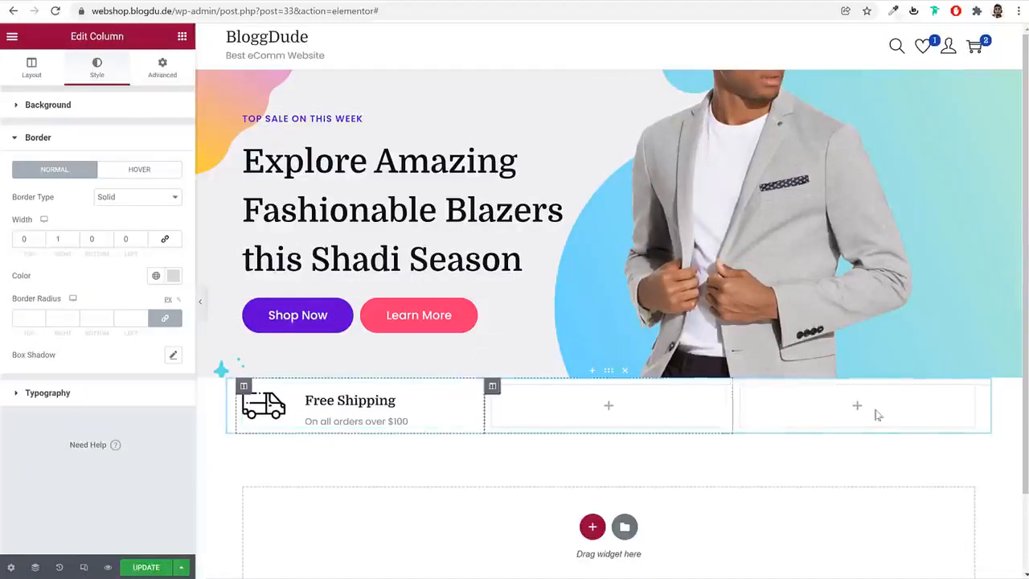
# Unlink the first column's margins and set the right and left margins to 20 px each
pyautogui.click(162, 67)
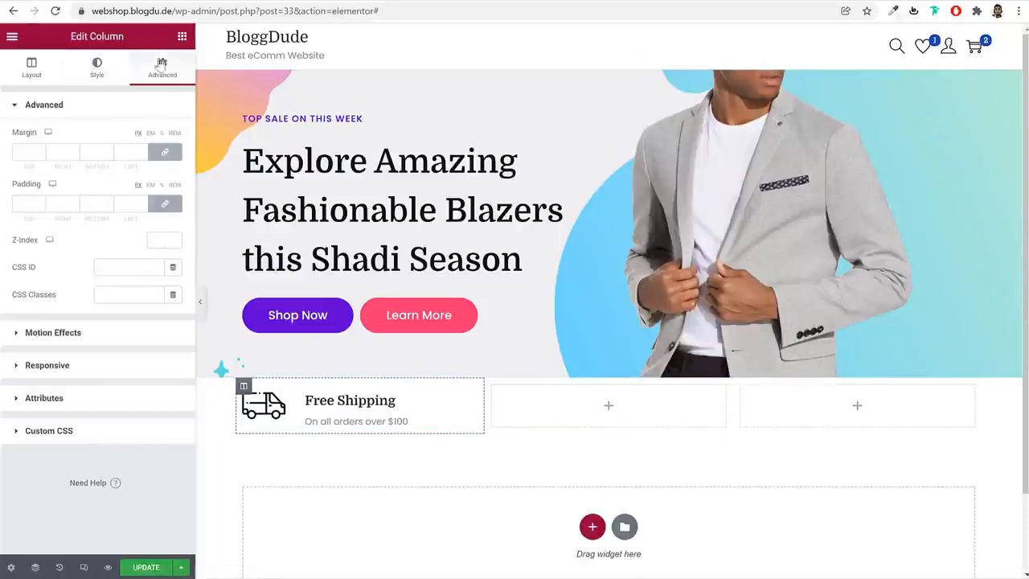
pyautogui.click(164, 154)
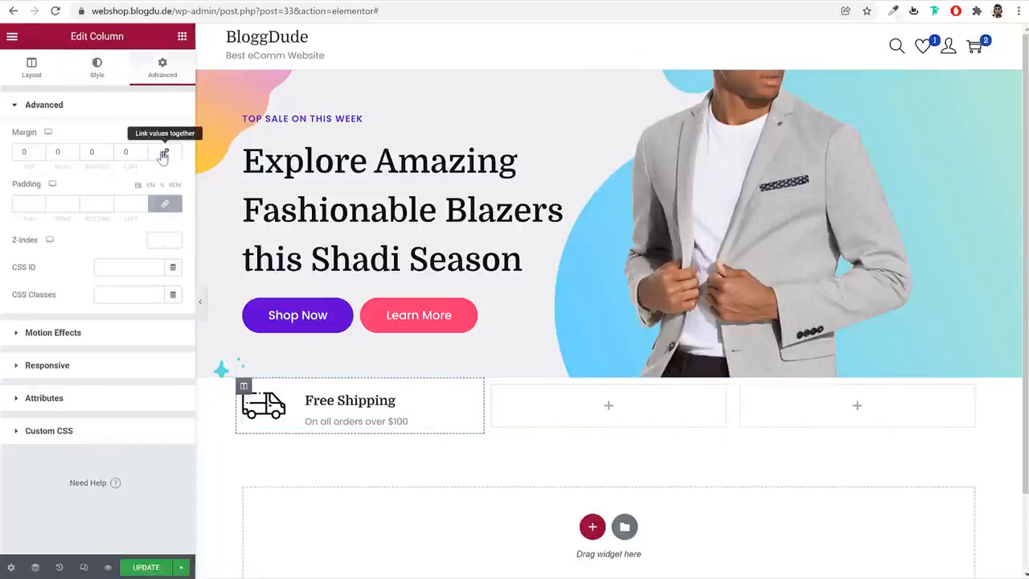
pyautogui.doubleClick(54, 152)
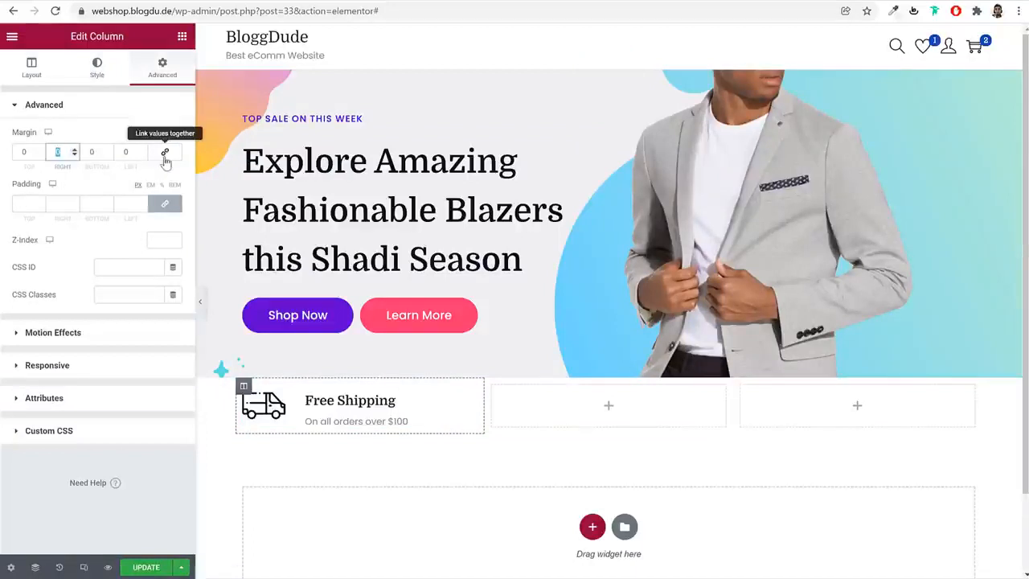
pyautogui.write('20')
pyautogui.press('Tab')
pyautogui.press('Tab')
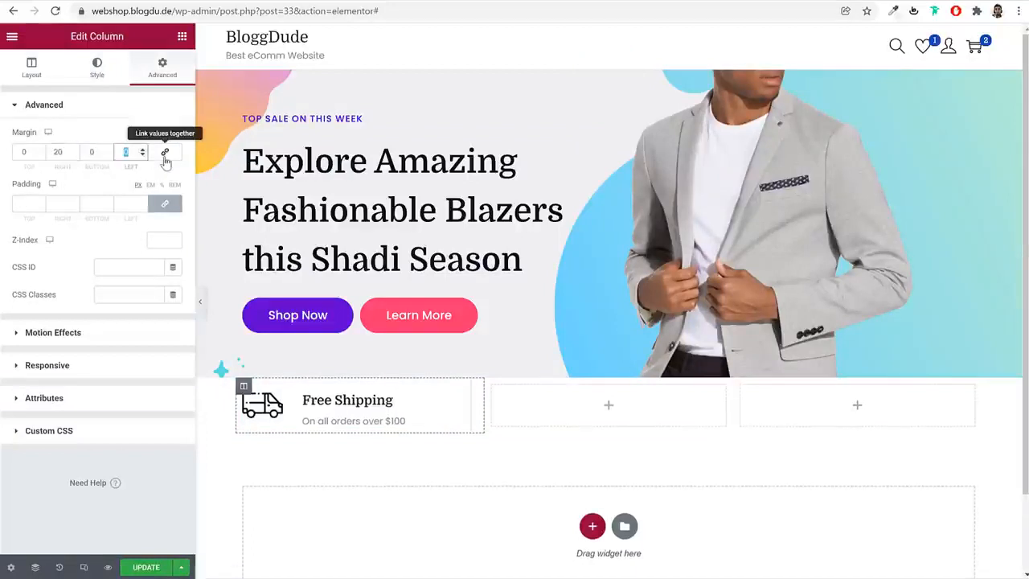
pyautogui.write('20')
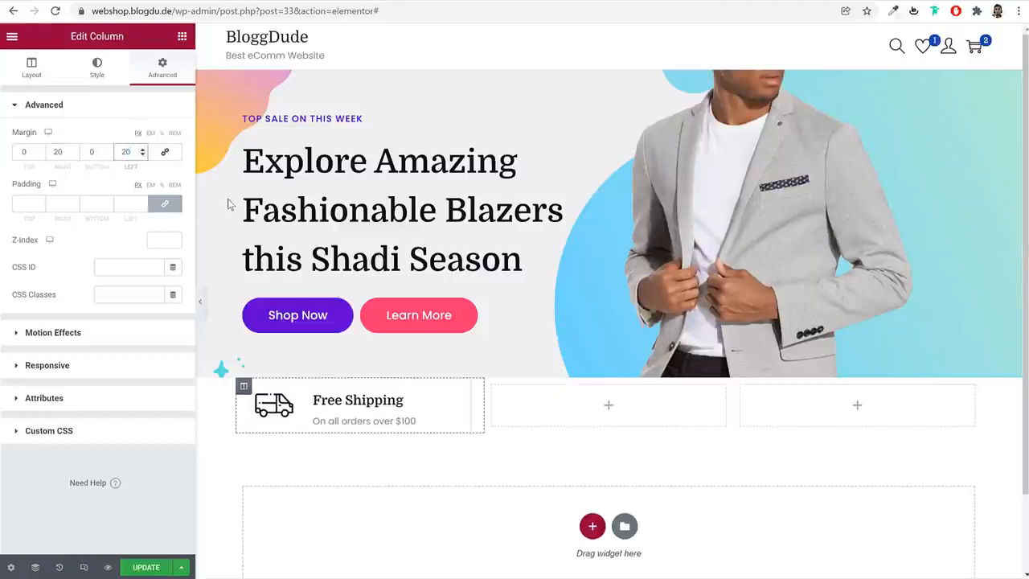
# Copy the Free Shipping image box and paste it into the empty second and third columns
pyautogui.rightClick(348, 416)
pyautogui.click(378, 438)
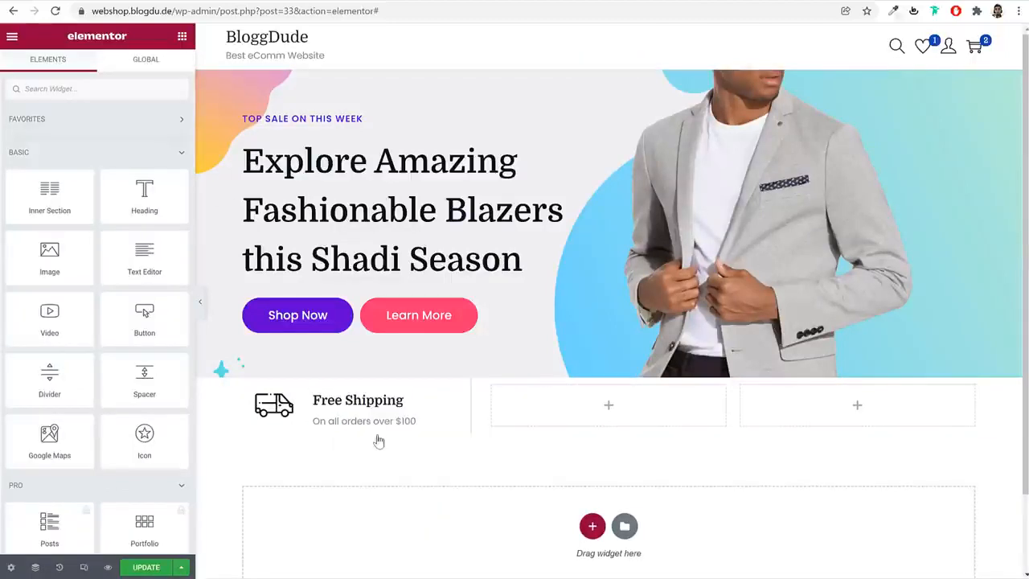
pyautogui.rightClick(559, 401)
pyautogui.click(588, 479)
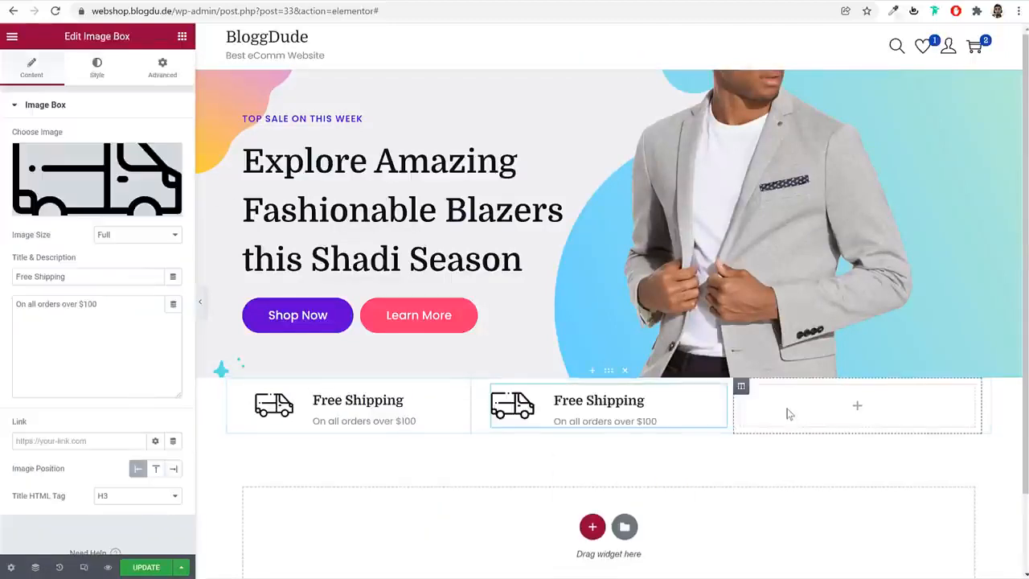
pyautogui.rightClick(787, 413)
pyautogui.click(841, 480)
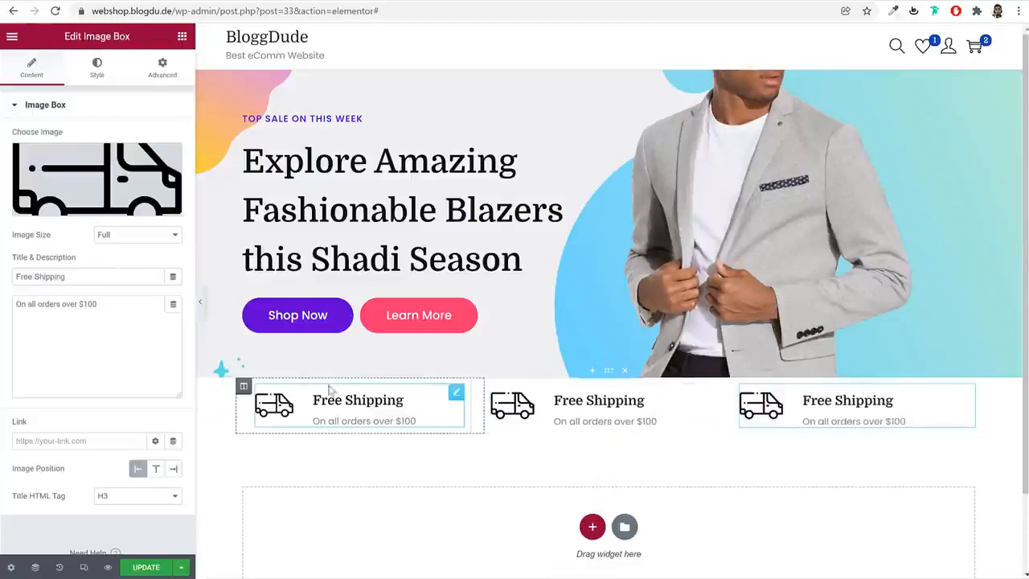
# Copy the first column's style and paste it onto the second and third Free Shipping columns
pyautogui.rightClick(244, 389)
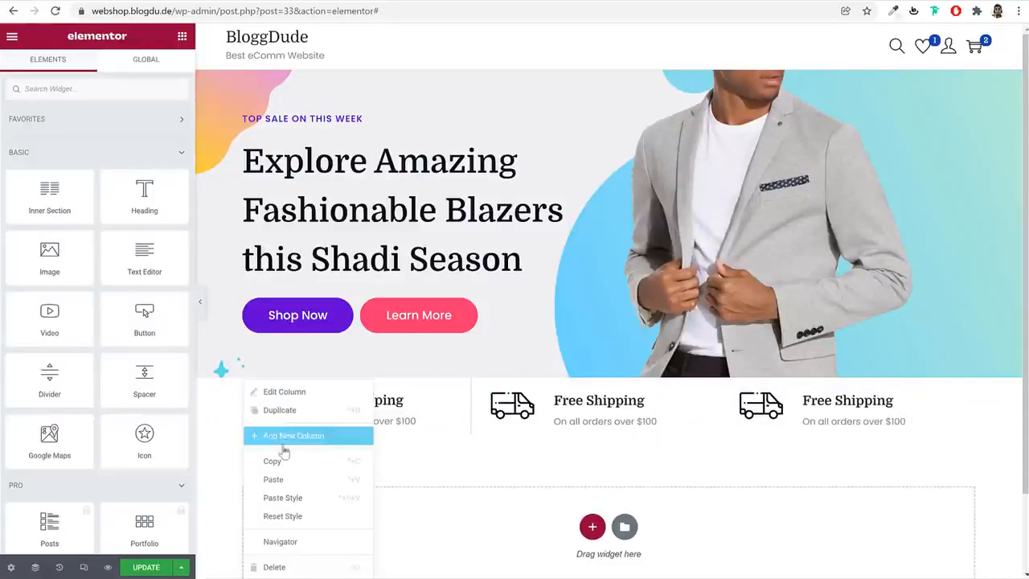
pyautogui.press('Escape')
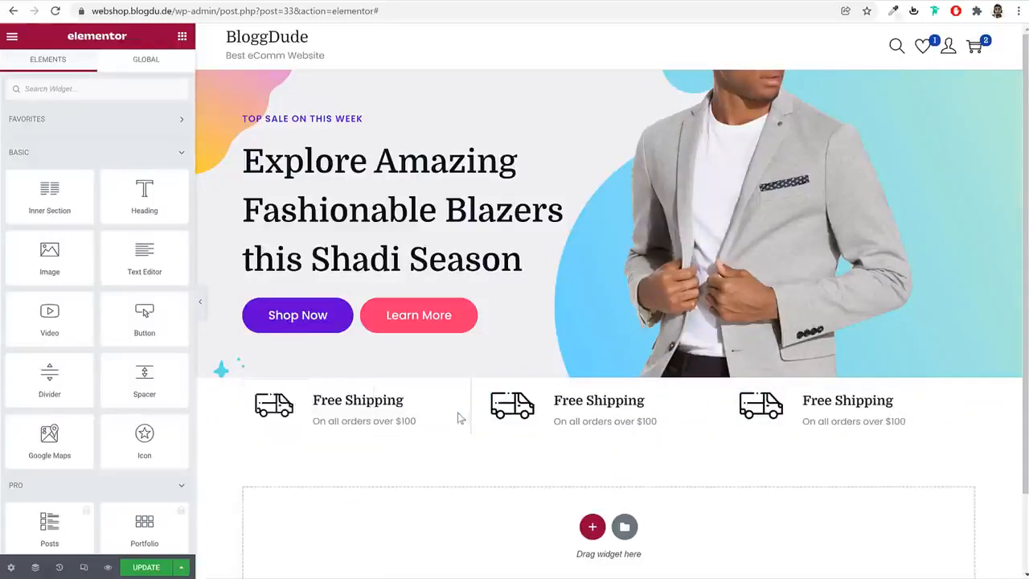
pyautogui.rightClick(496, 387)
pyautogui.click(561, 497)
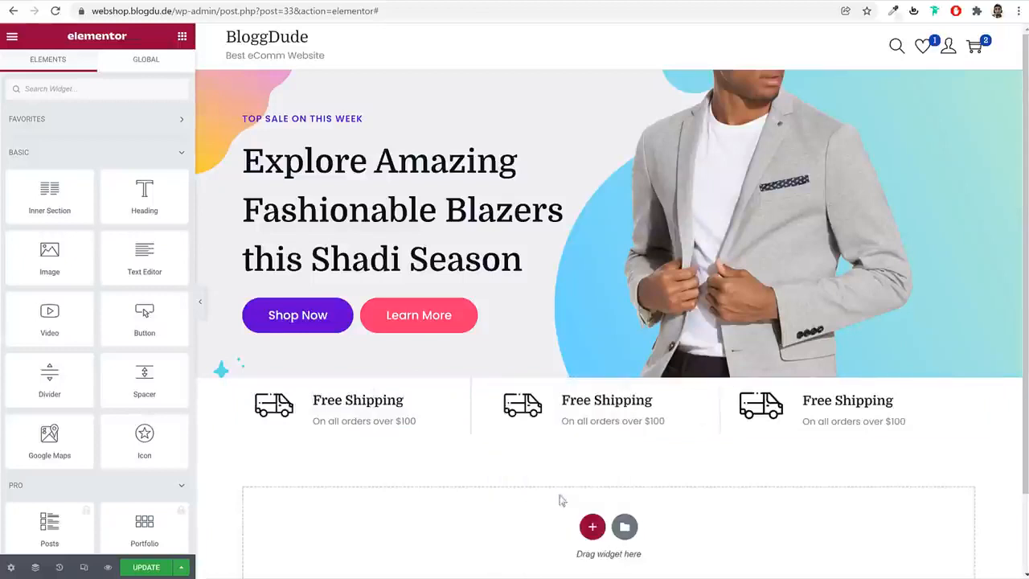
pyautogui.rightClick(743, 388)
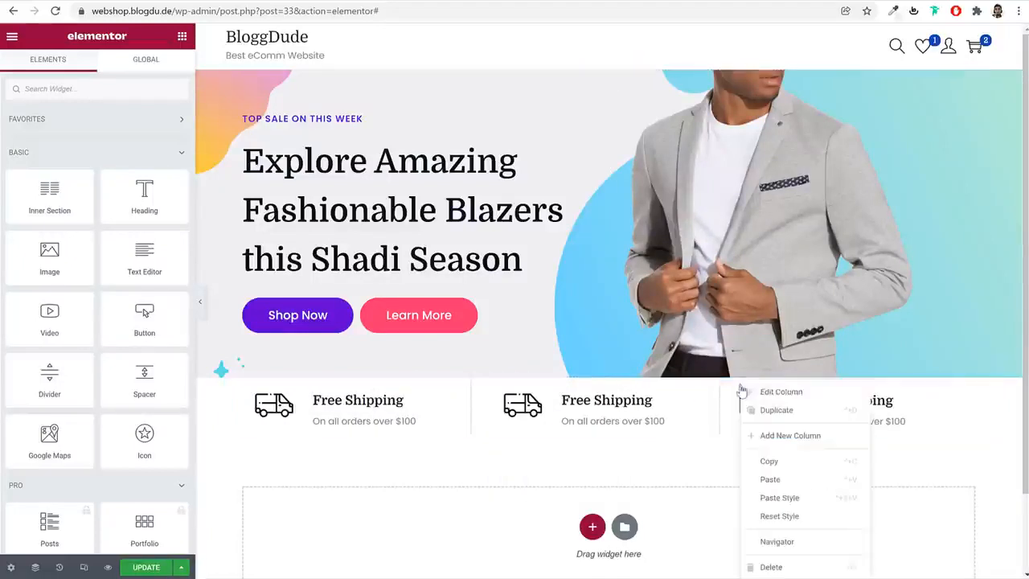
pyautogui.click(810, 497)
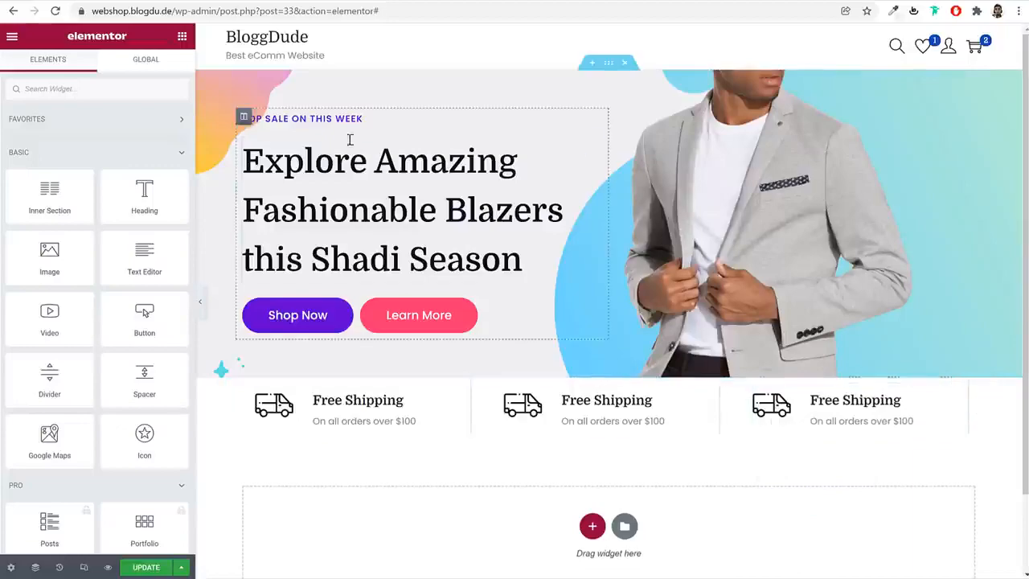
# Compare the icon section with the demo page and set the third column's border type to None
pyautogui.click(108, 1)
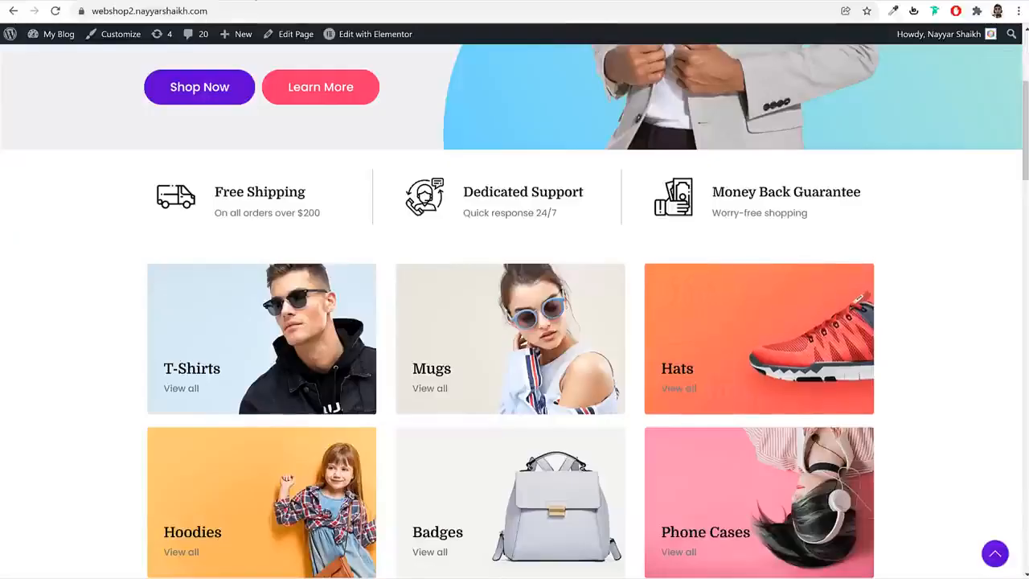
pyautogui.click(108, 1)
pyautogui.click(741, 387)
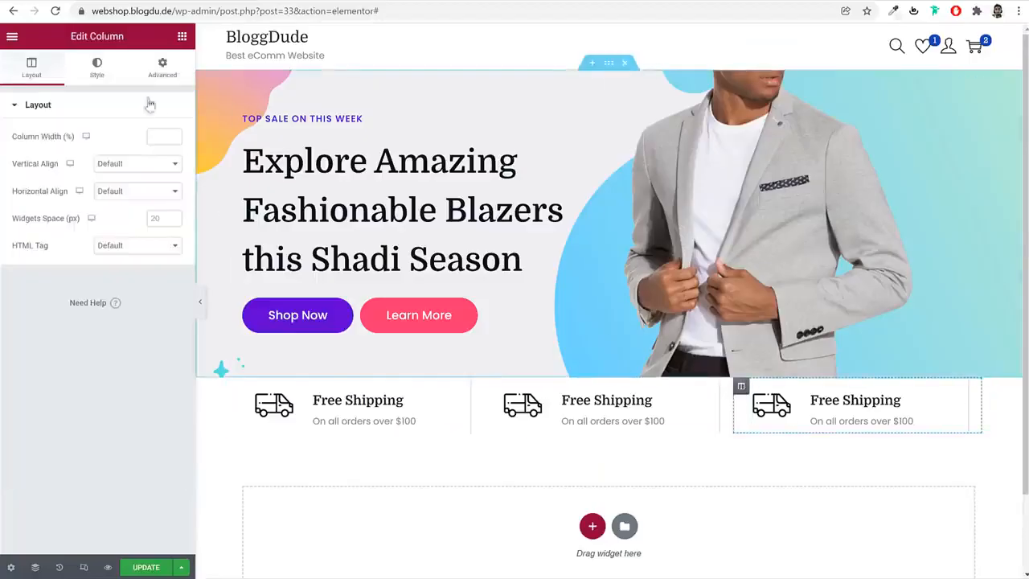
pyautogui.click(97, 68)
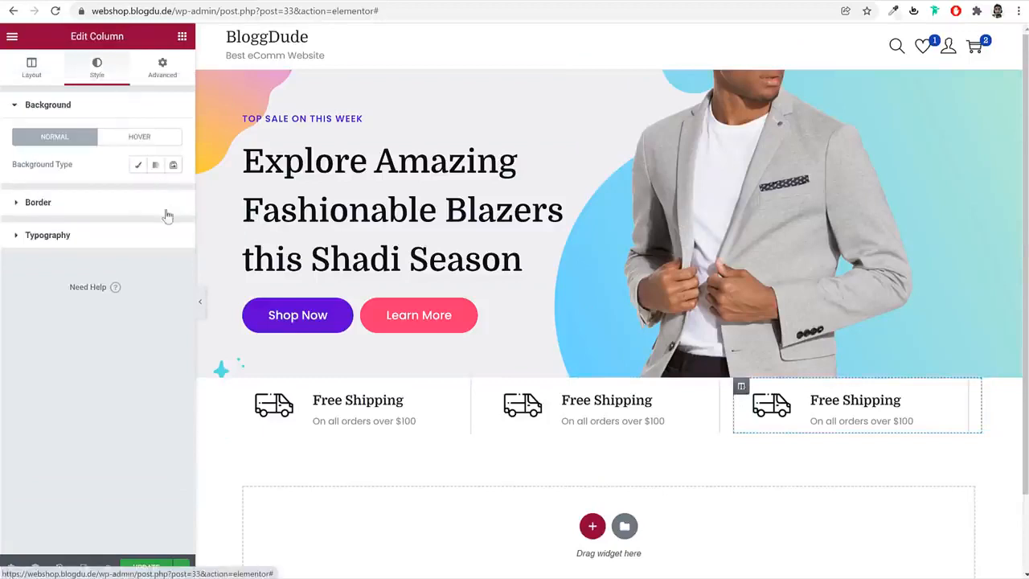
pyautogui.click(119, 200)
pyautogui.click(141, 202)
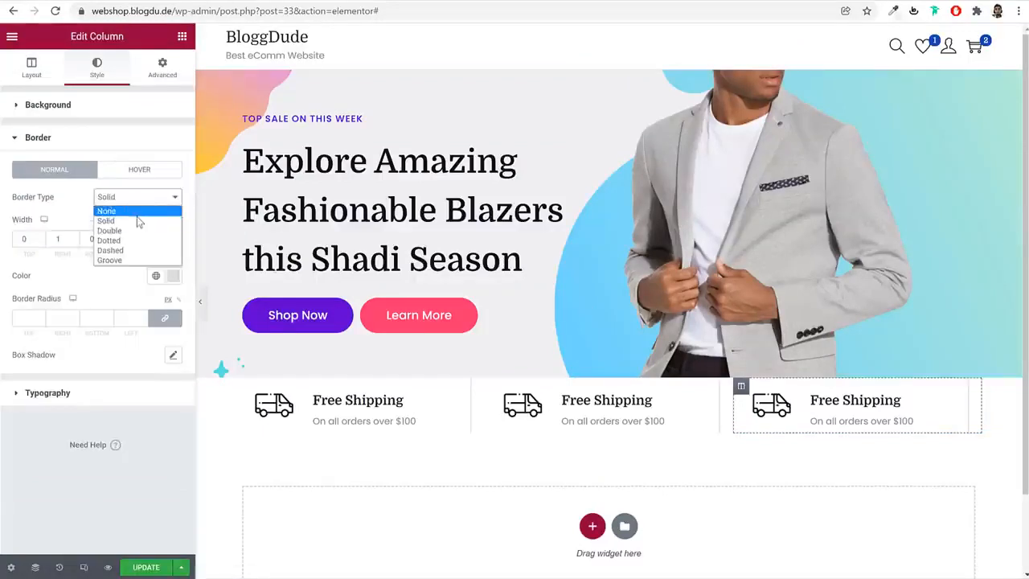
pyautogui.click(133, 211)
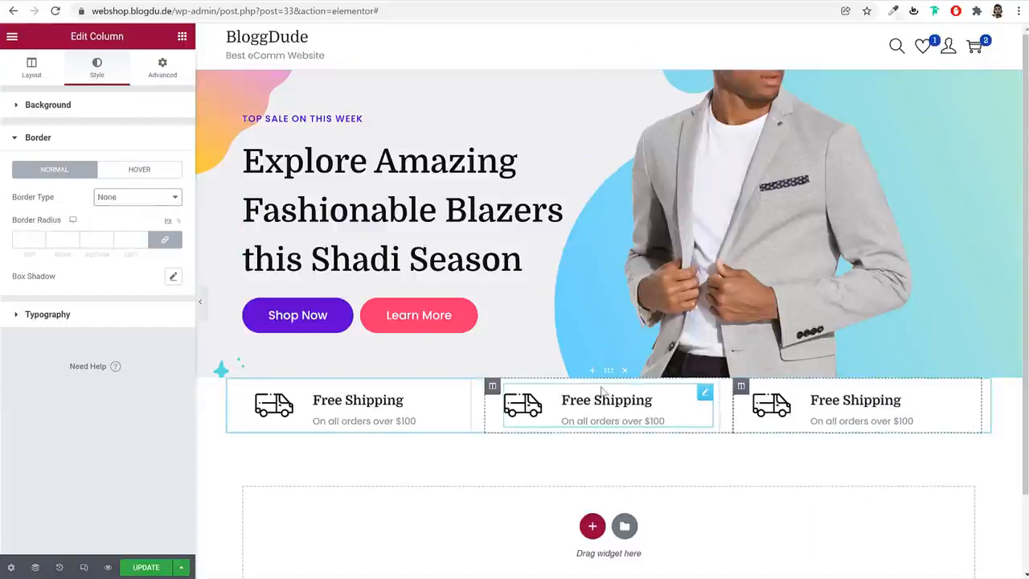
# Set the three-column icon section's top margin to 30 px and bottom margin to 60 px, and update the page
pyautogui.click(610, 372)
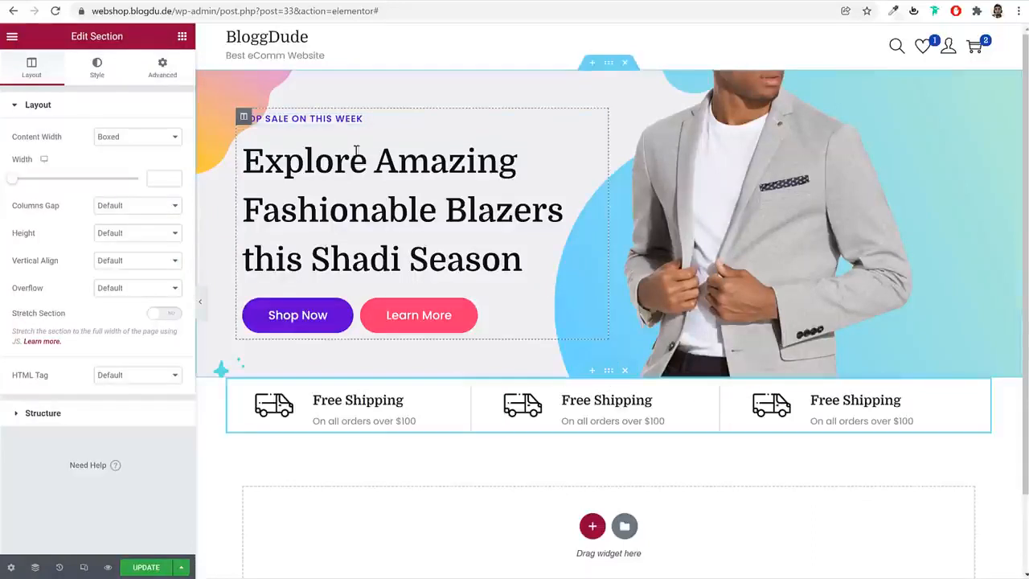
pyautogui.click(163, 71)
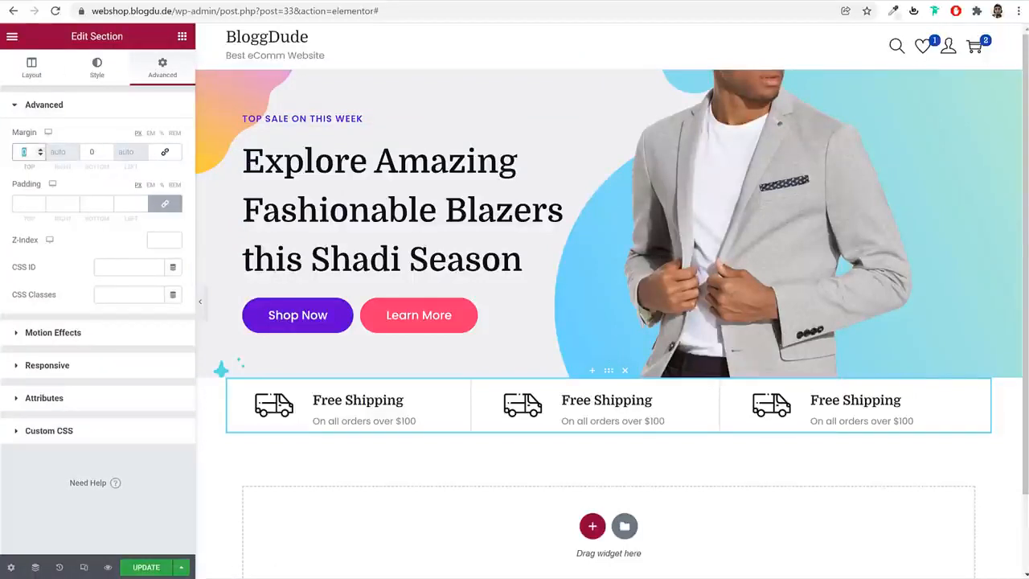
pyautogui.write('30')
pyautogui.press('Tab')
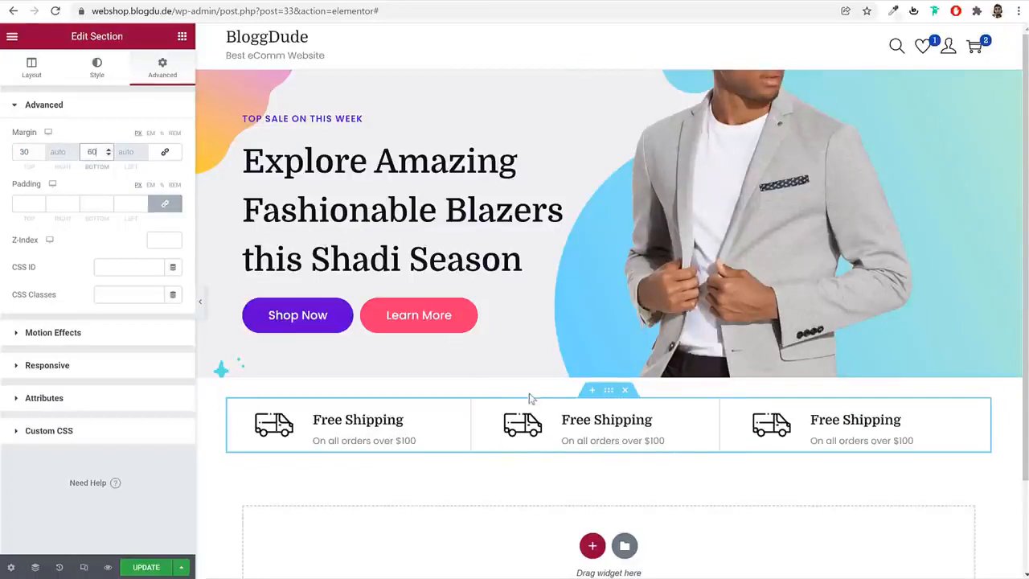
pyautogui.click(144, 569)
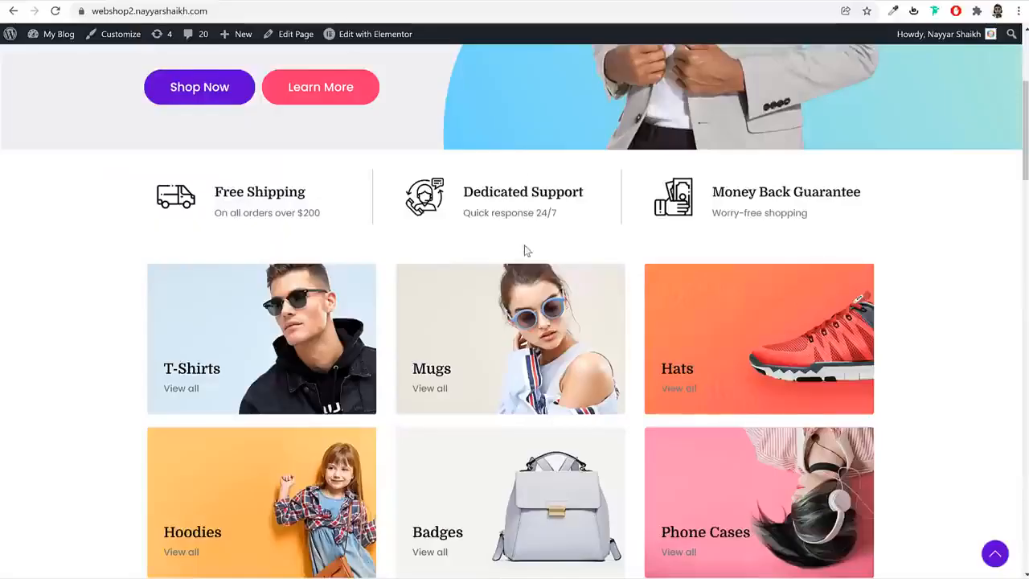
# Add a single-column section below the icon boxes and place an Inner Section widget inside it
pyautogui.scroll(-2, 527, 250)
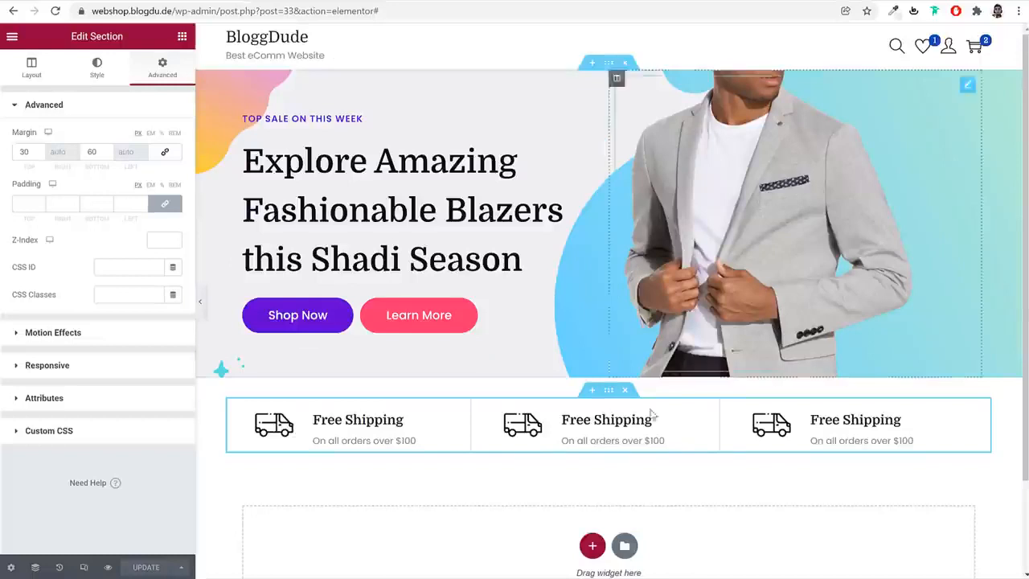
pyautogui.scroll(-2, 653, 419)
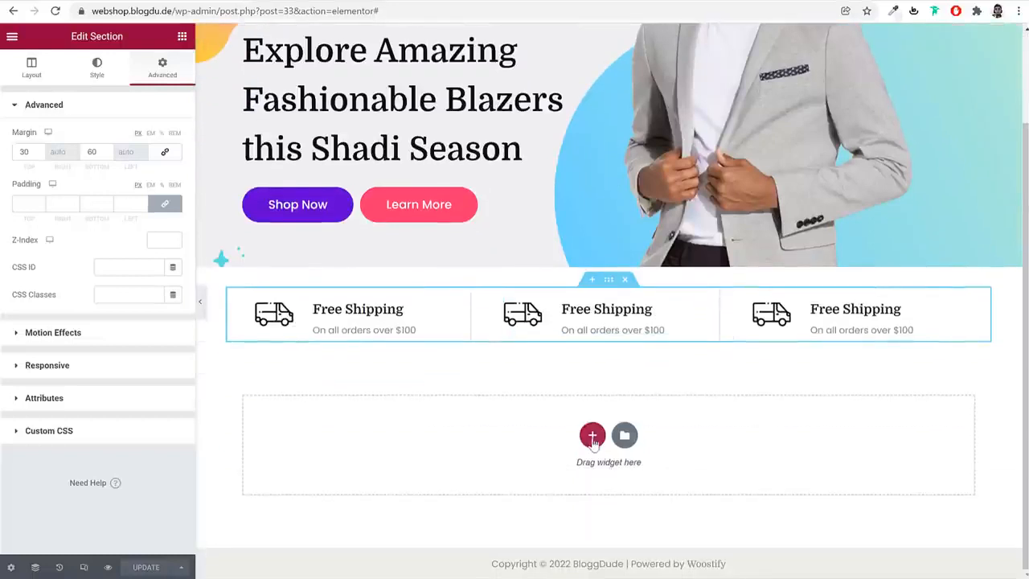
pyautogui.click(592, 436)
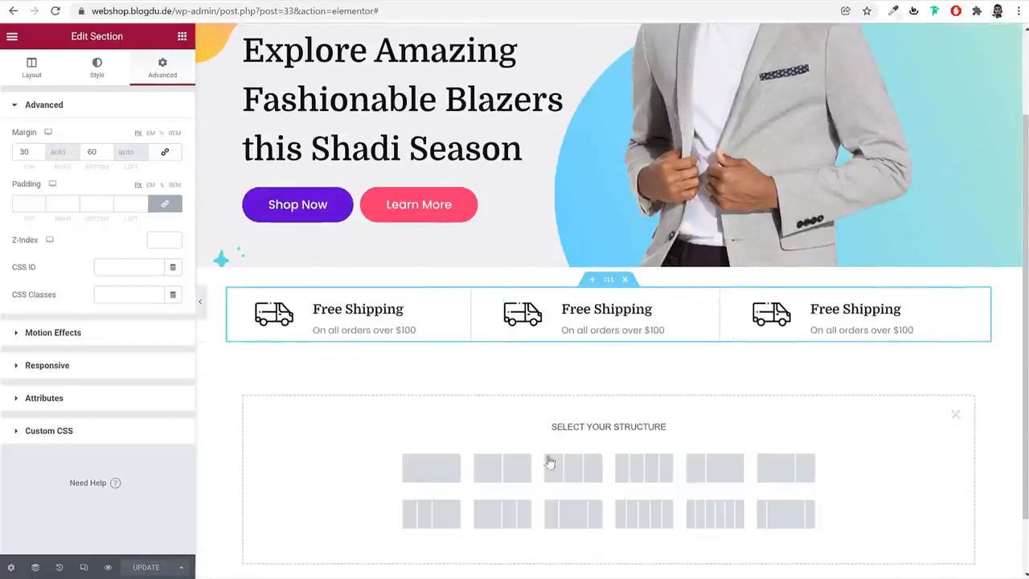
pyautogui.click(431, 480)
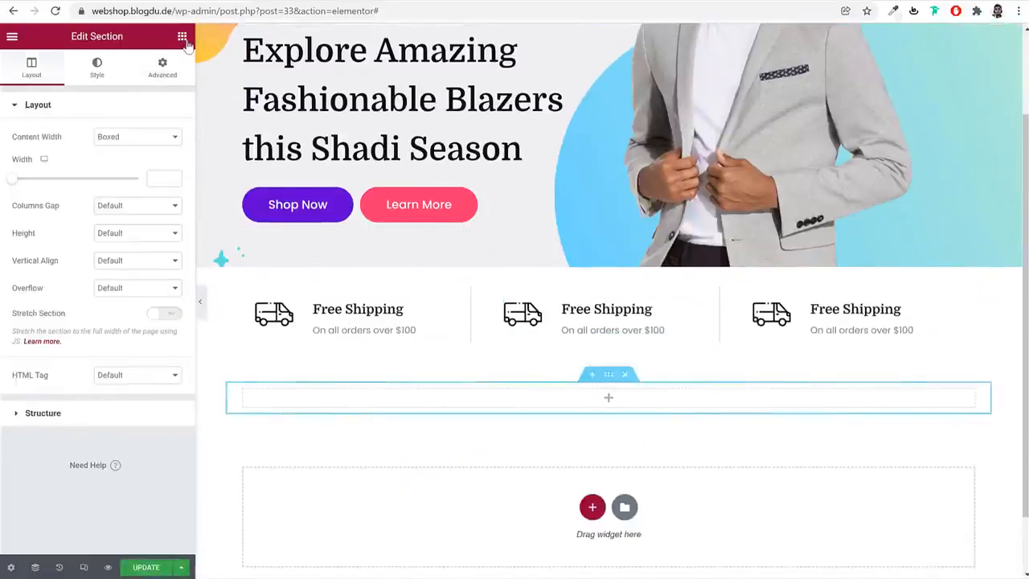
pyautogui.click(181, 36)
pyautogui.moveTo(64, 202); pyautogui.dragTo(611, 405)
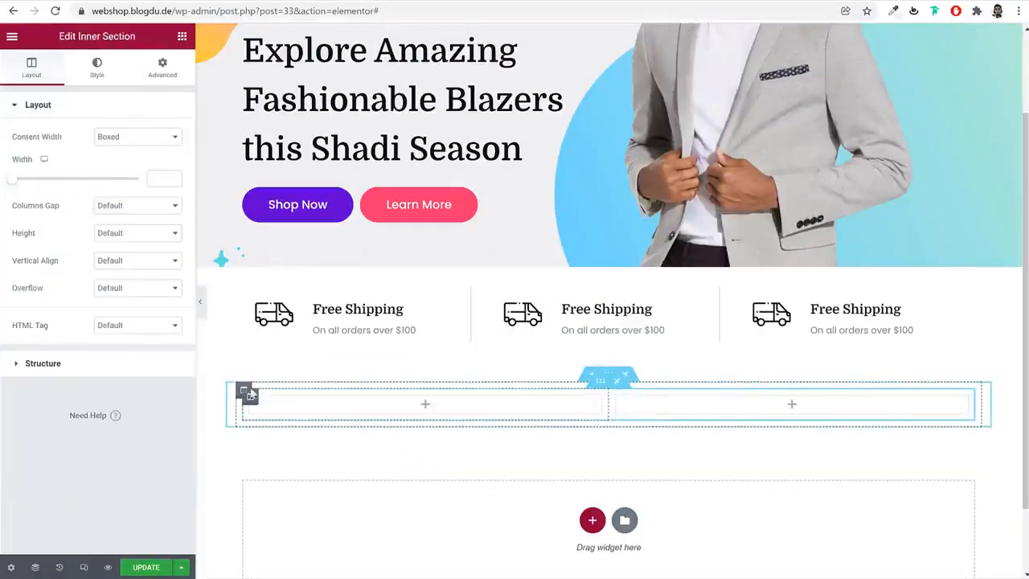
# Add a third column to the new inner section
pyautogui.rightClick(251, 398)
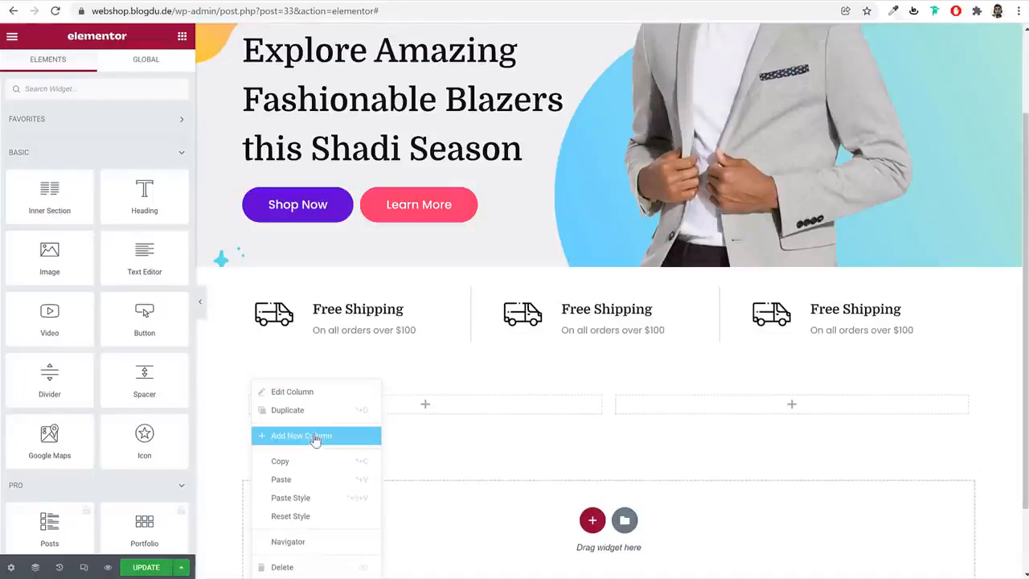
pyautogui.click(250, 402)
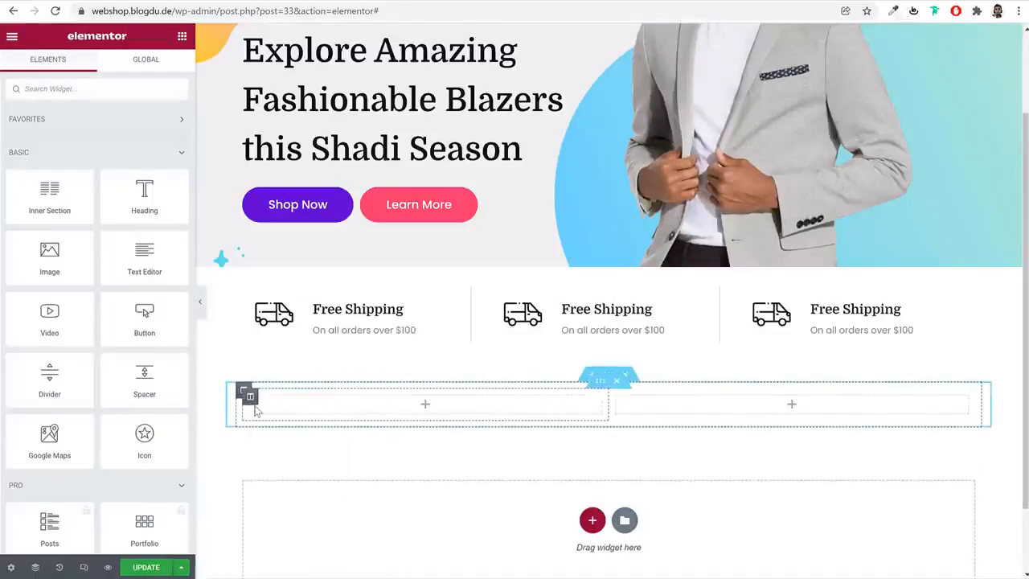
pyautogui.rightClick(251, 399)
pyautogui.click(313, 434)
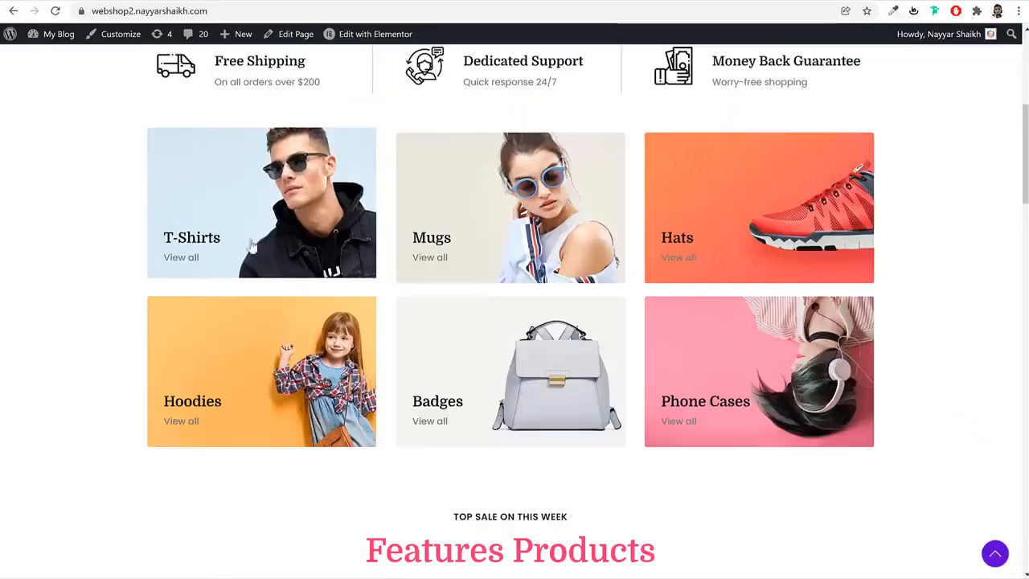
# Search the widgets for "imag" and place an Image widget in the inner section's first column
pyautogui.scroll(2, 252, 247)
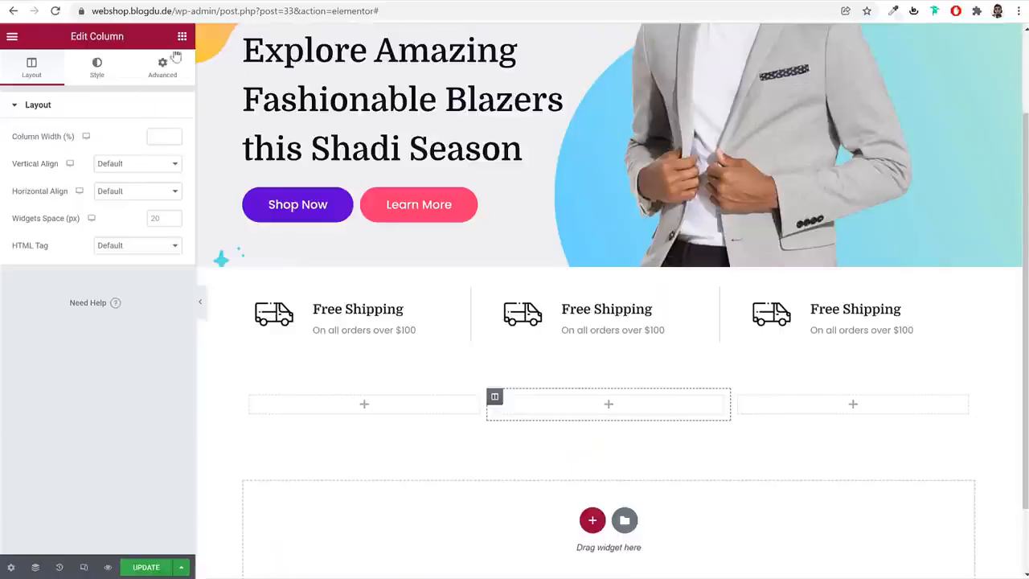
pyautogui.click(177, 46)
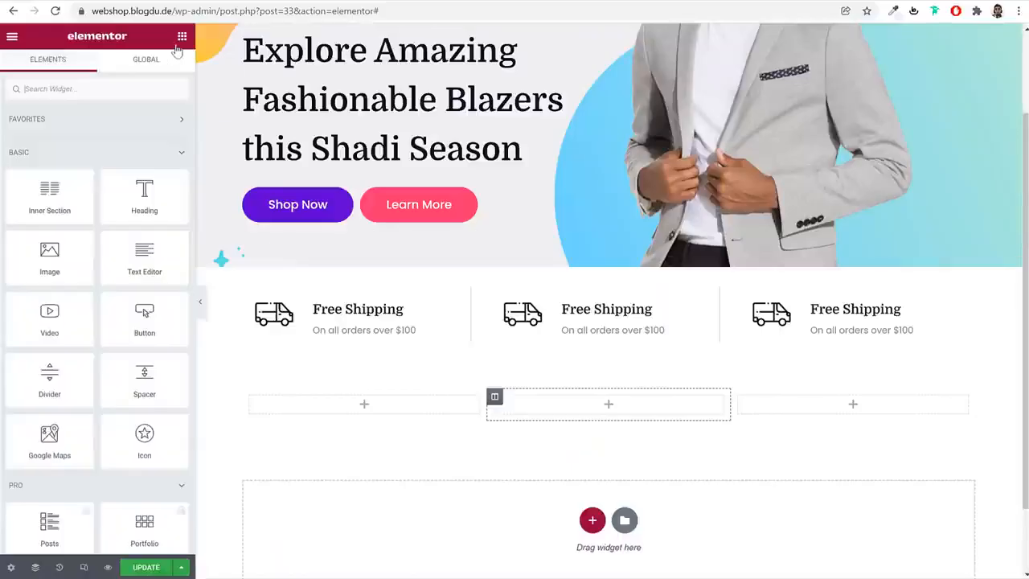
pyautogui.click(141, 89)
pyautogui.write('imag')
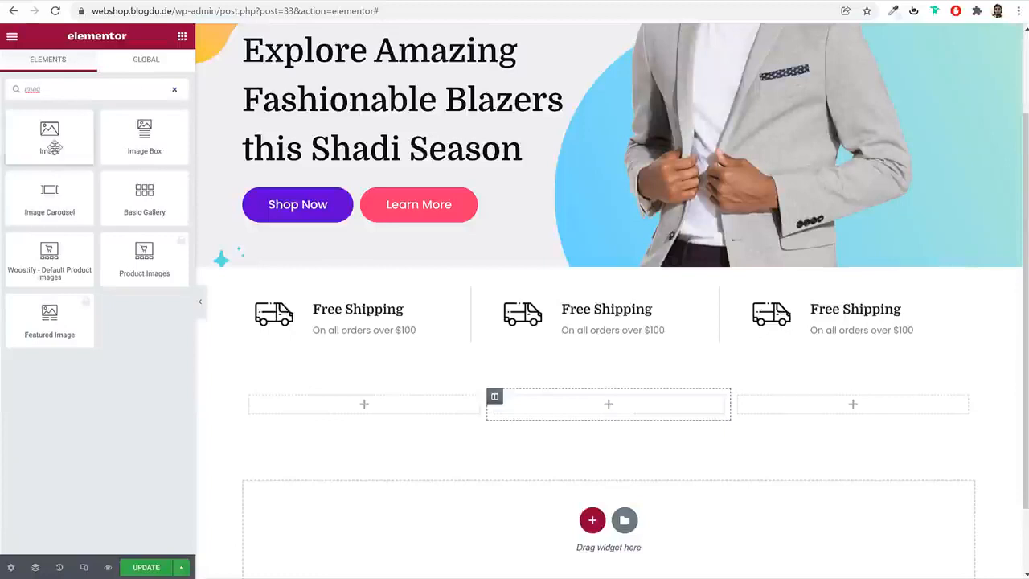
pyautogui.moveTo(53, 146); pyautogui.dragTo(393, 409)
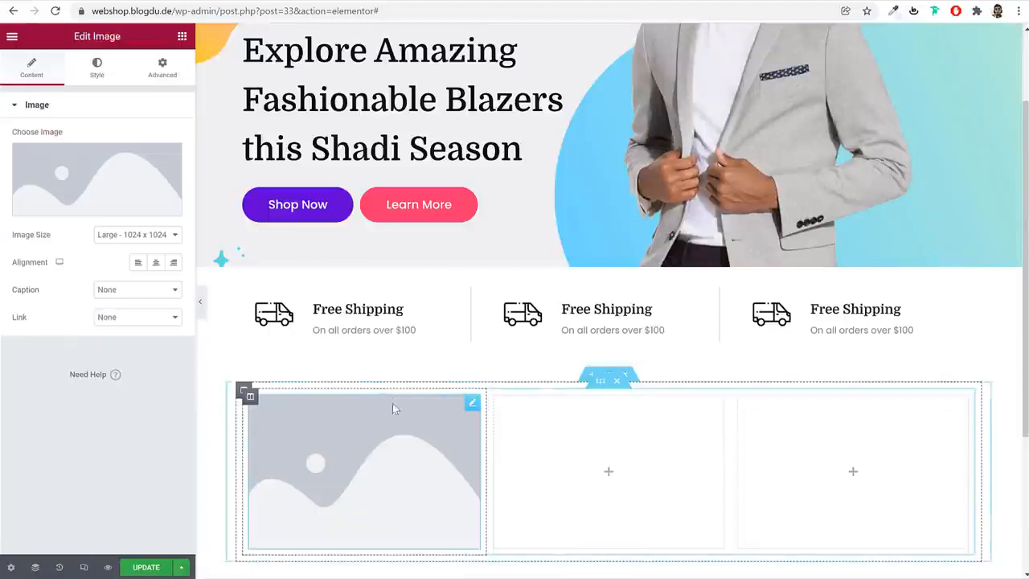
# Review the demo's category images, and open unsplash.com and pexels.com in separate browser tabs
pyautogui.click(124, 180)
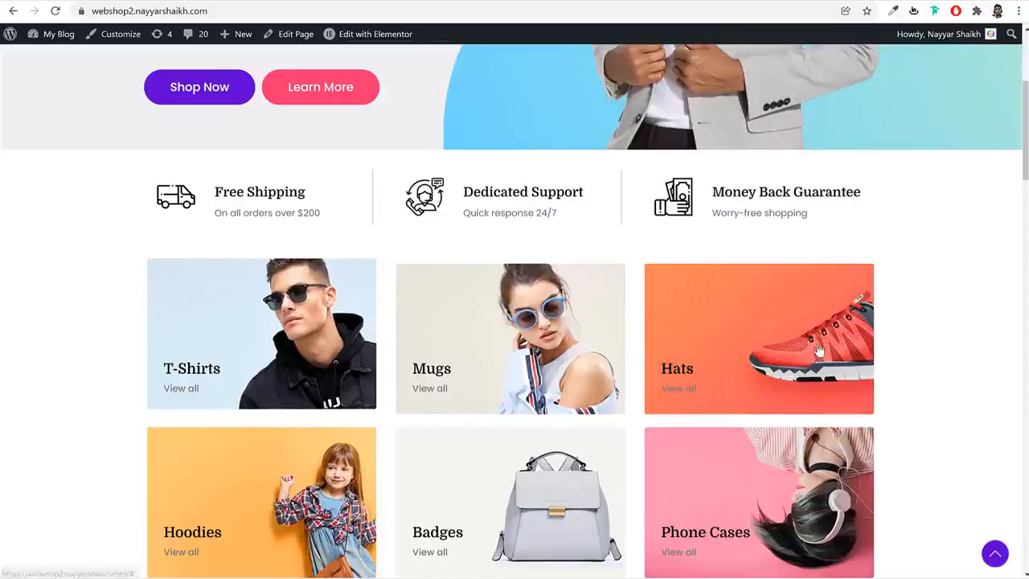
pyautogui.scroll(-3, 889, 398)
pyautogui.scroll(3, 887, 402)
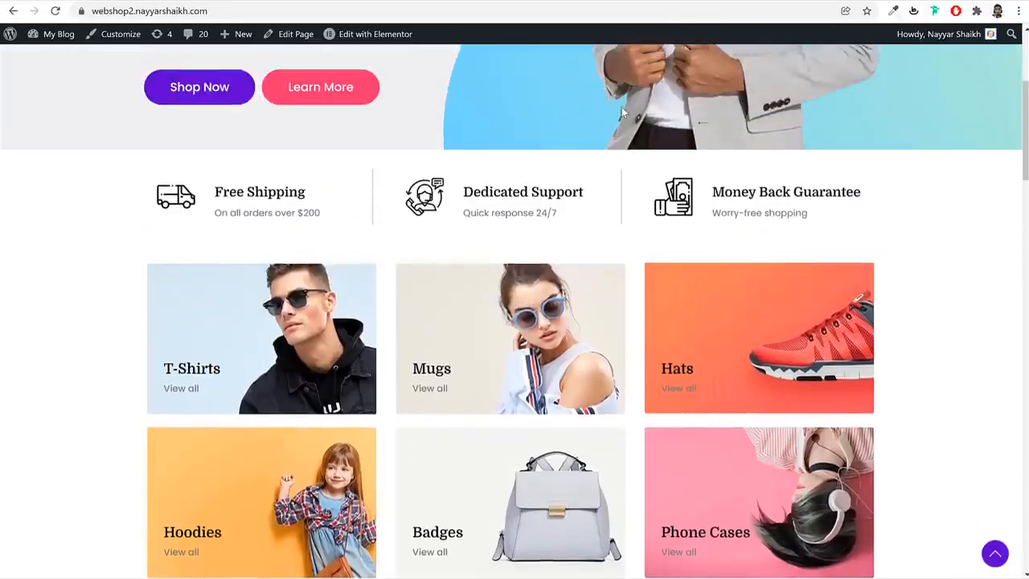
pyautogui.click(645, 2)
pyautogui.write('unsplash.com')
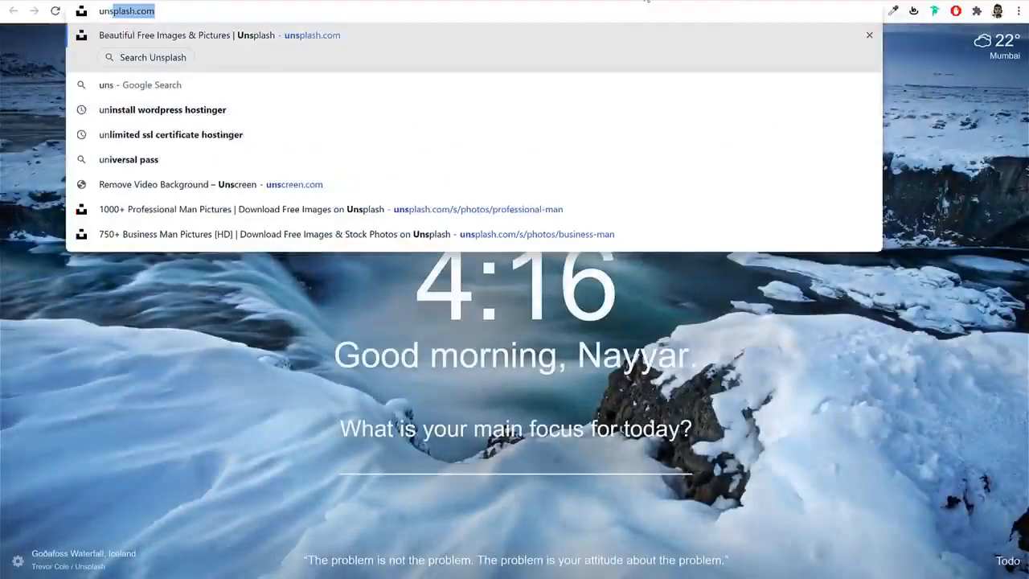
pyautogui.press('Return')
pyautogui.click(756, 1)
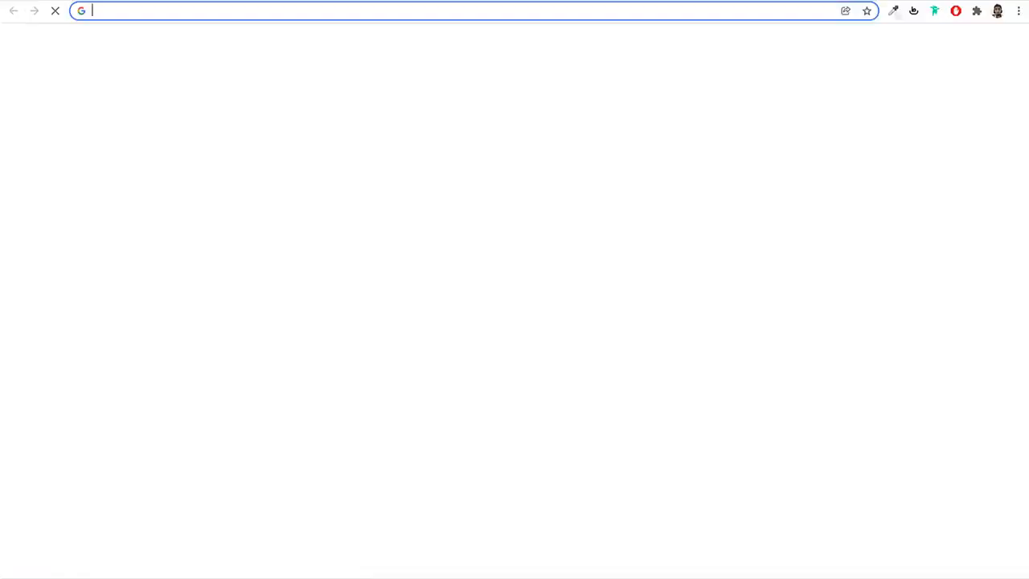
pyautogui.write('pexels.com')
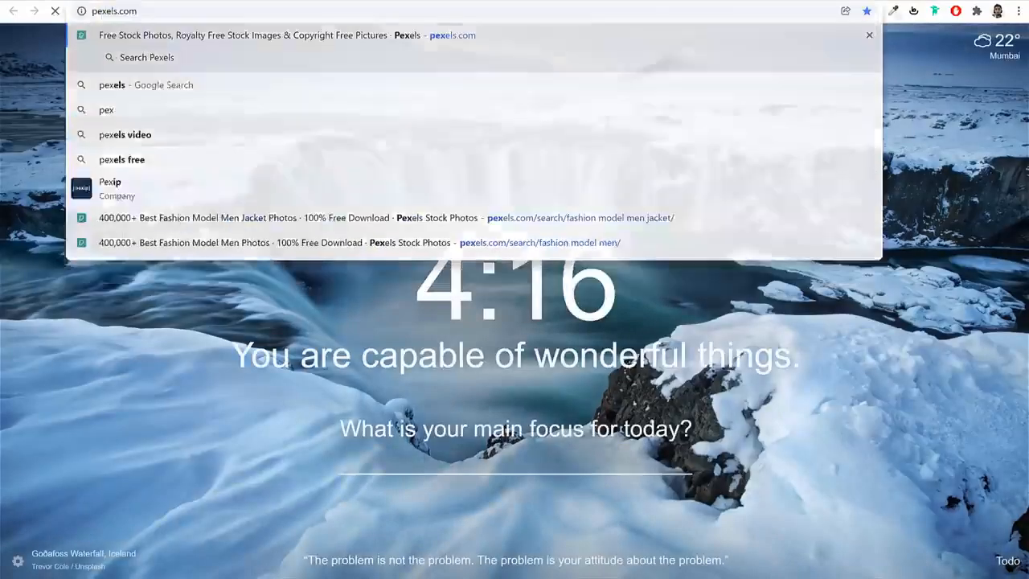
pyautogui.press('Return')
pyautogui.hotkey('ctrl', 'shift', 'Tab')
# Search Unsplash for "sunglasses man" and browse the photos for a category image
pyautogui.click(461, 318)
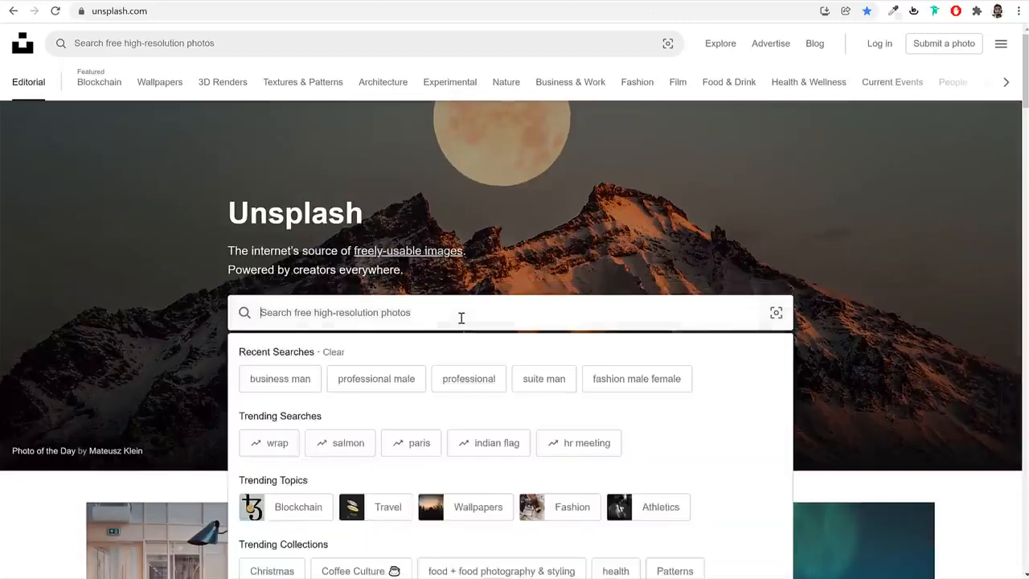
pyautogui.write('sungl')
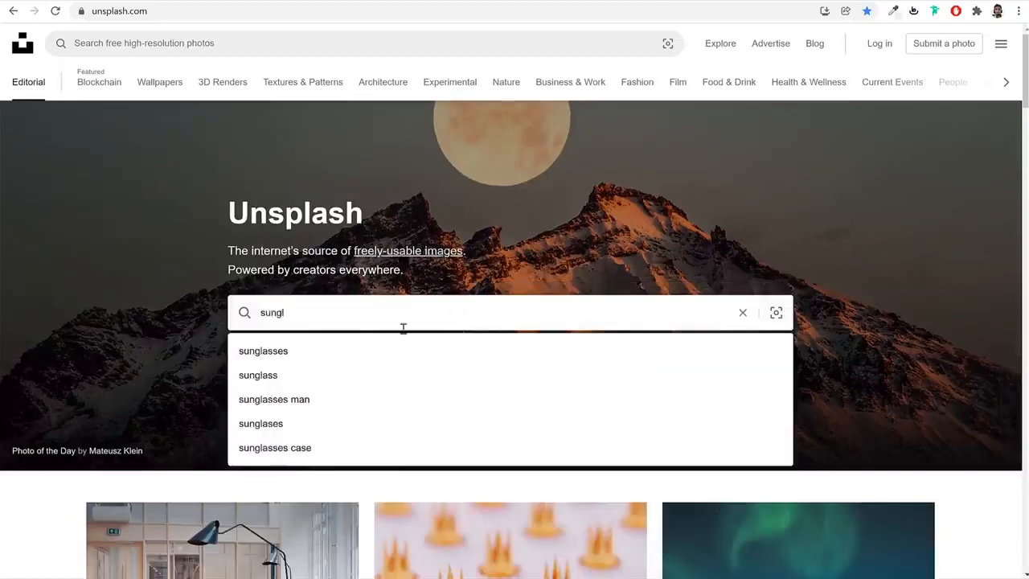
pyautogui.click(341, 398)
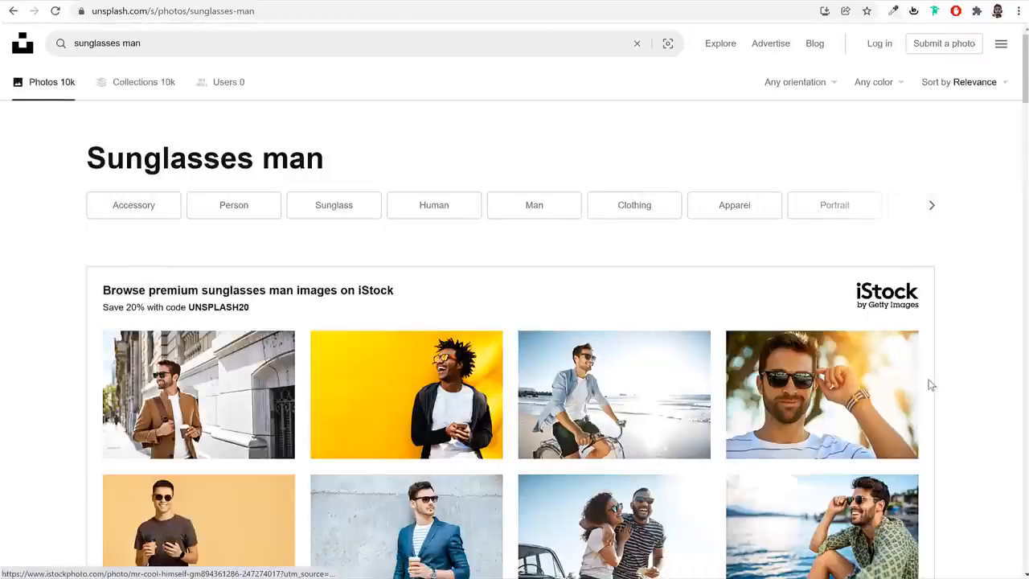
pyautogui.scroll(-10, 929, 382)
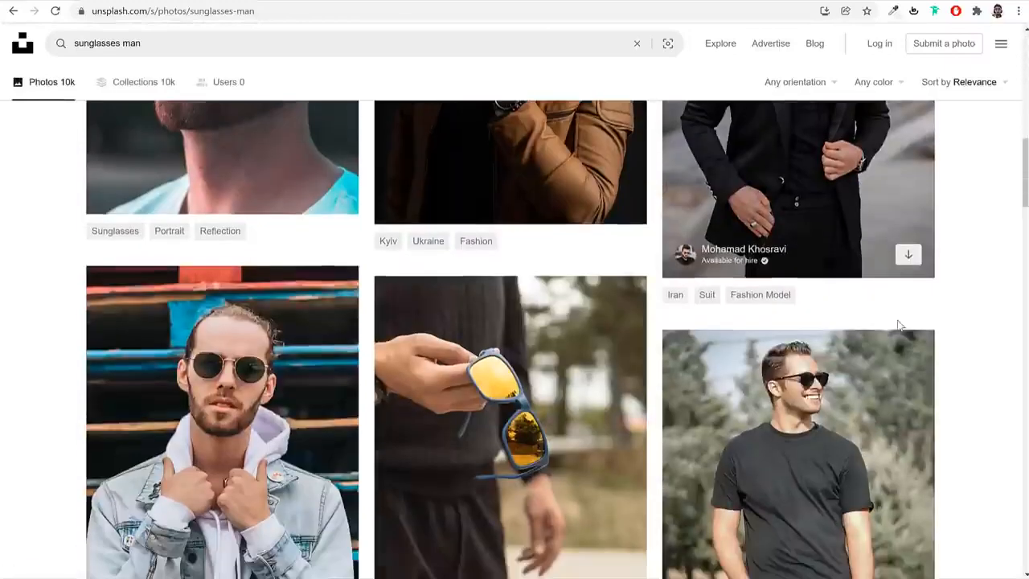
# Browse the Unsplash sunglasses portraits and compare them with the demo's category images
pyautogui.scroll(-2, 899, 324)
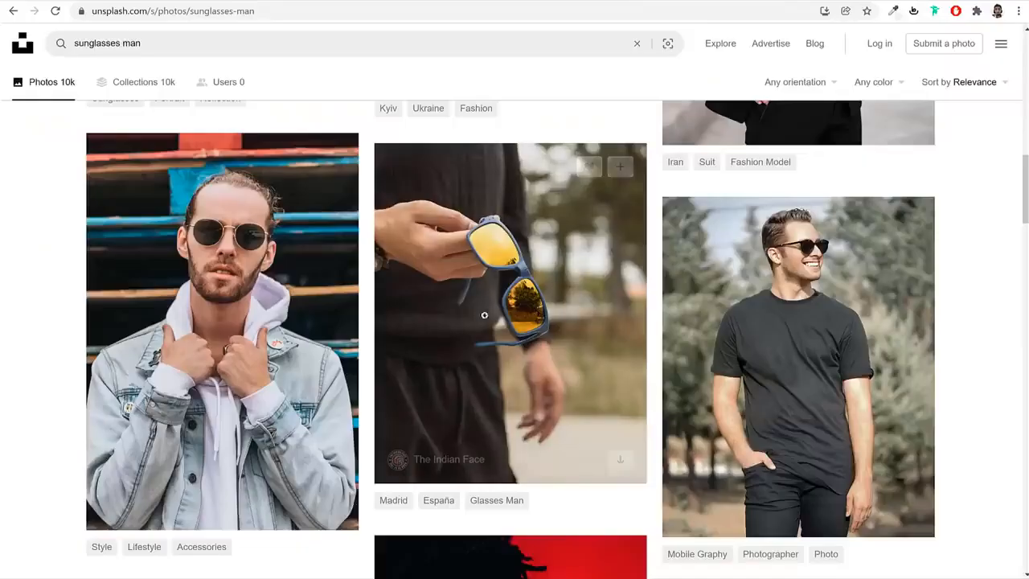
pyautogui.scroll(-2, 792, 314)
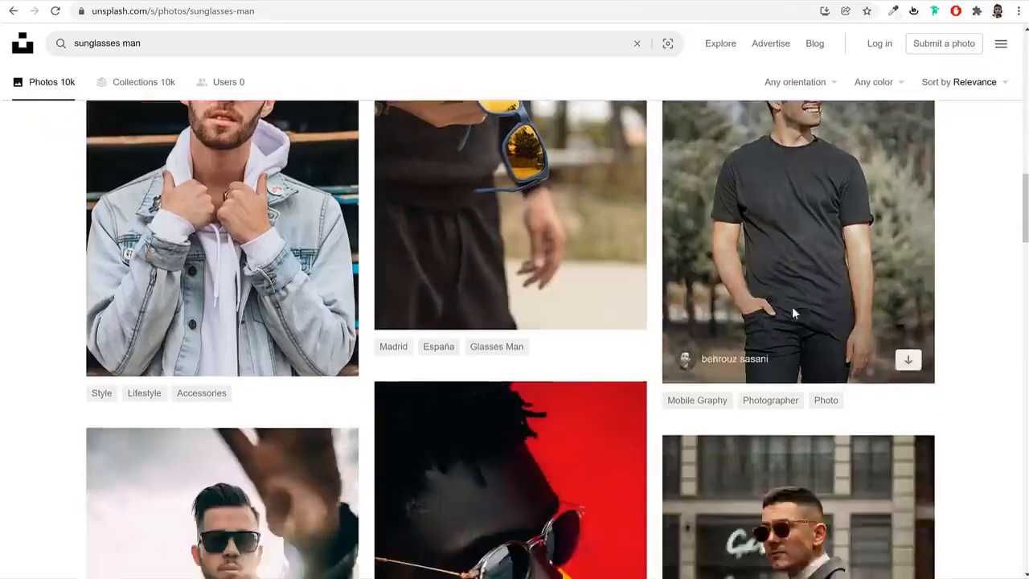
pyautogui.scroll(-9, 792, 313)
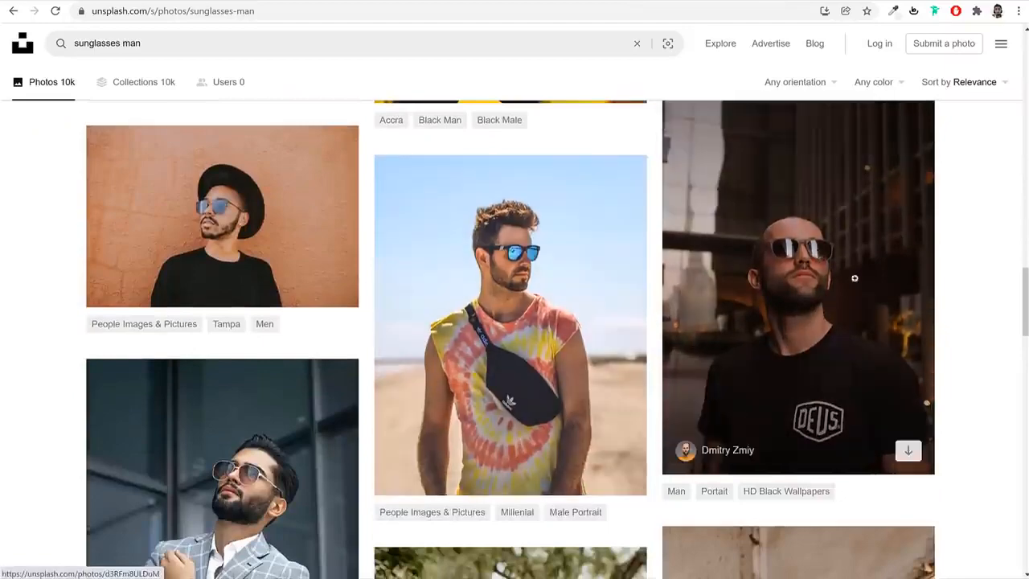
pyautogui.scroll(-5, 997, 286)
pyautogui.scroll(-10, 1007, 290)
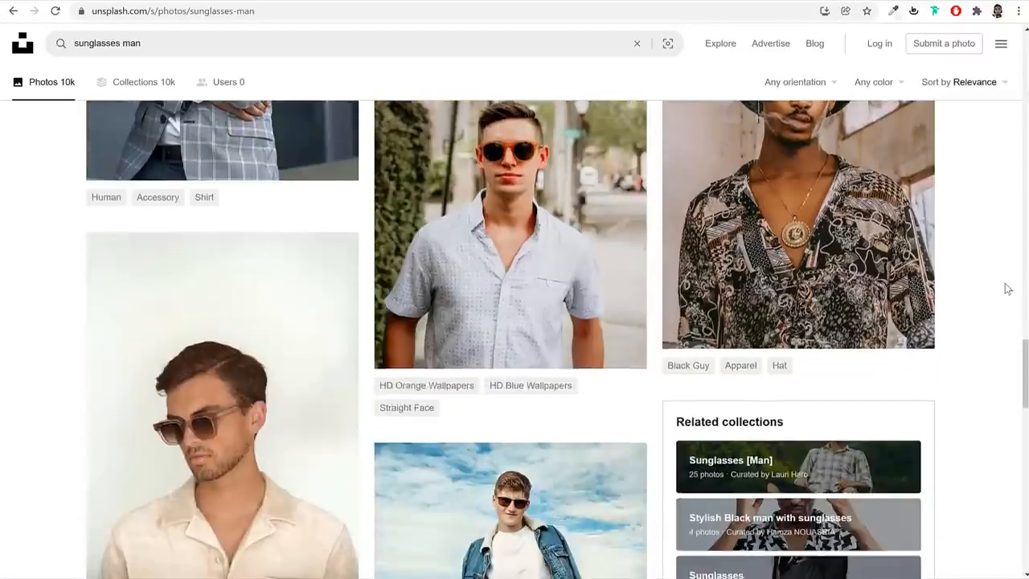
pyautogui.scroll(-1, 1005, 292)
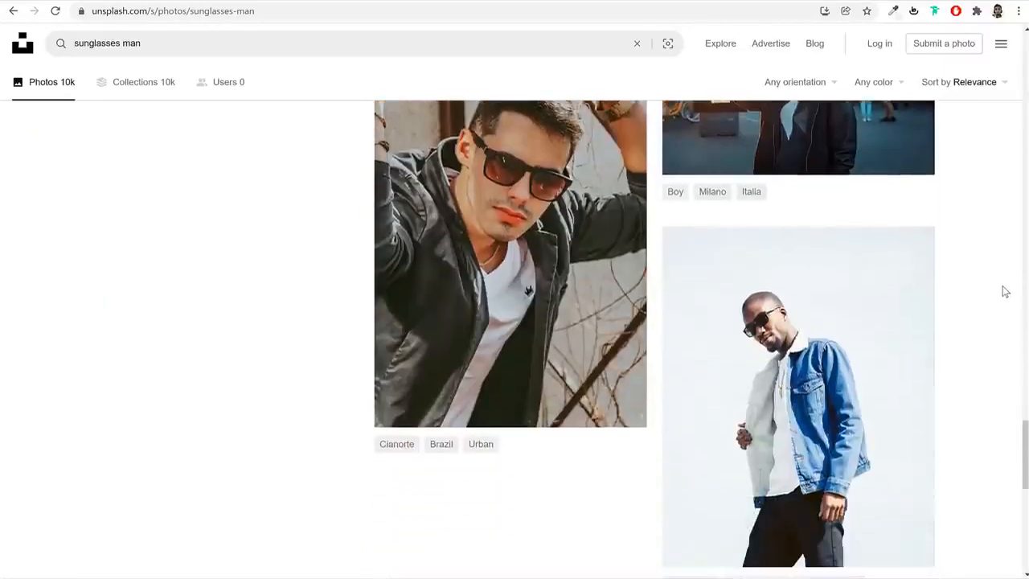
pyautogui.scroll(8, 1001, 292)
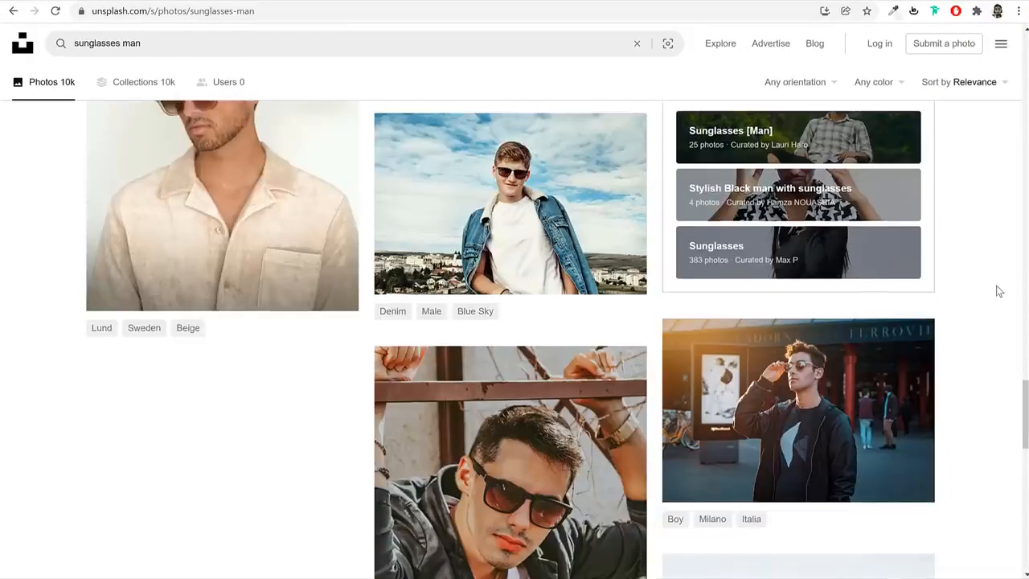
pyautogui.scroll(1, 995, 293)
pyautogui.scroll(-3, 995, 293)
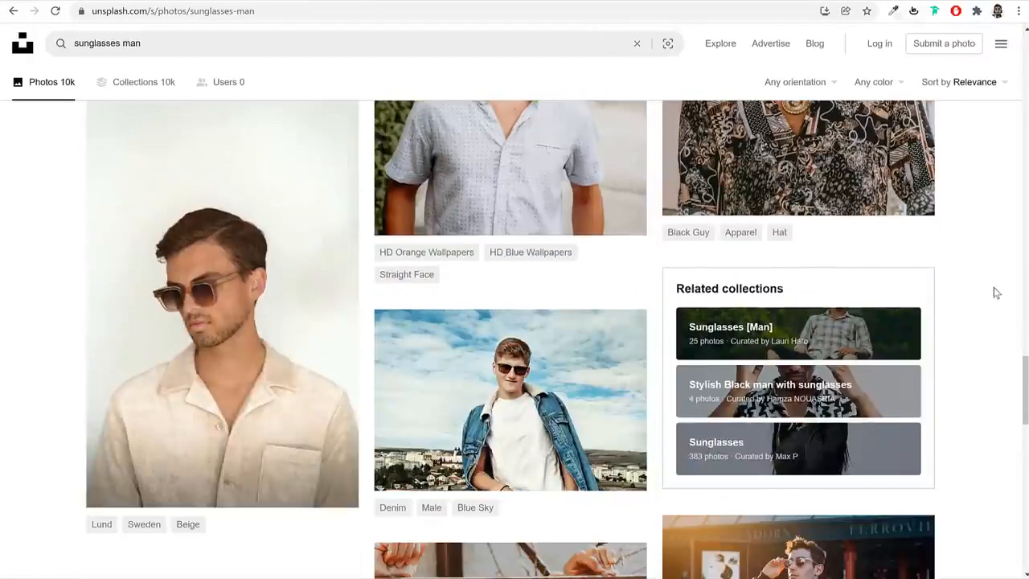
pyautogui.scroll(2, 995, 292)
pyautogui.scroll(9, 995, 293)
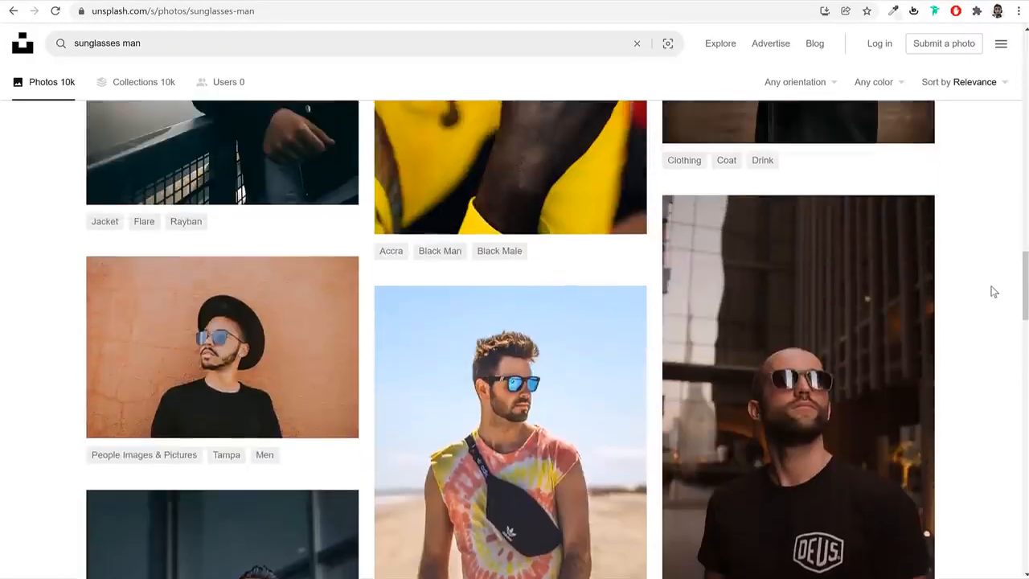
pyautogui.scroll(3, 994, 293)
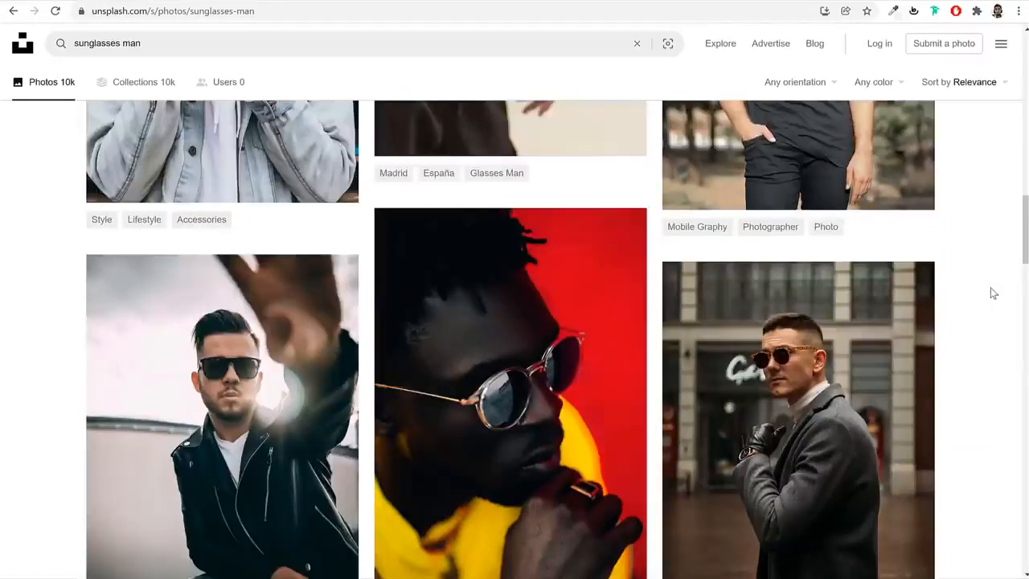
pyautogui.scroll(4, 992, 293)
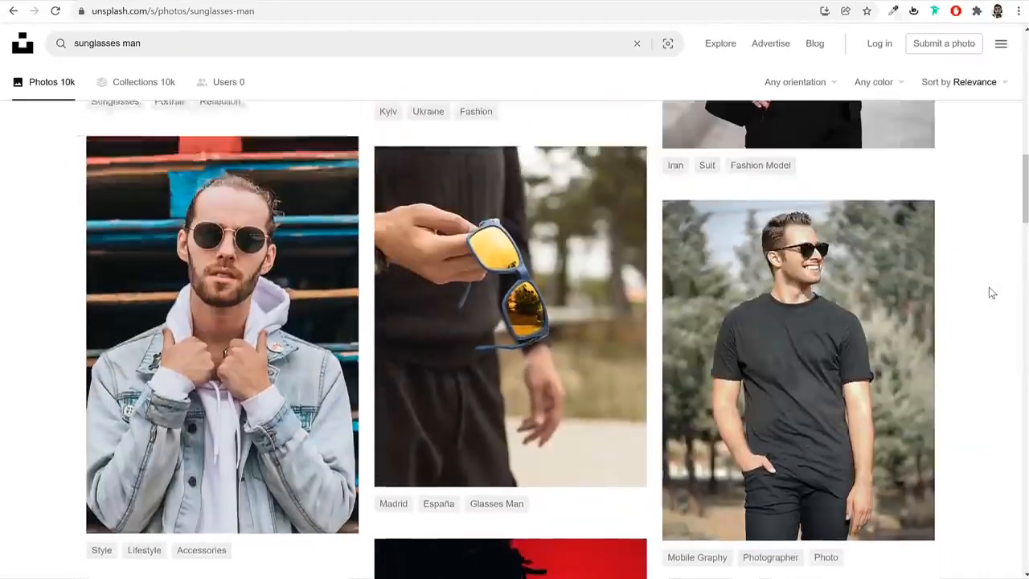
pyautogui.scroll(6, 991, 292)
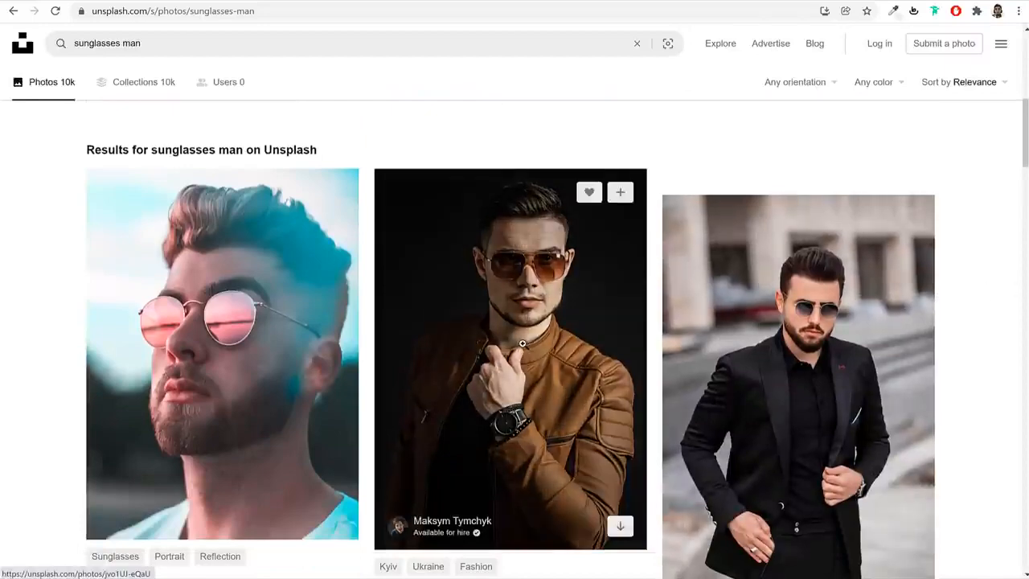
pyautogui.scroll(3, 797, 361)
pyautogui.scroll(-3, 796, 362)
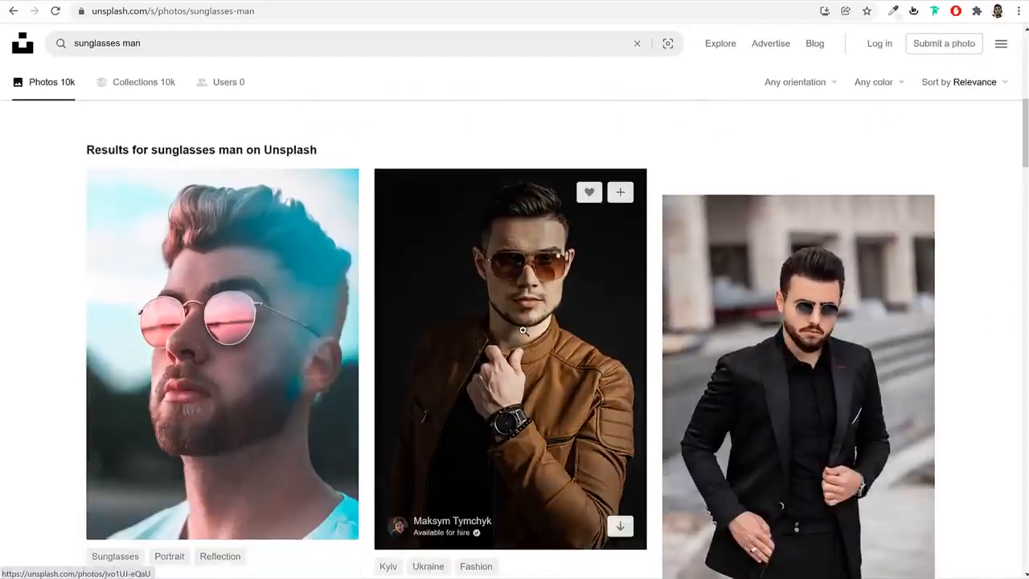
# Download the photo of the man in the brown leather jacket in the Small (640x896) size
pyautogui.click(523, 331)
pyautogui.click(919, 53)
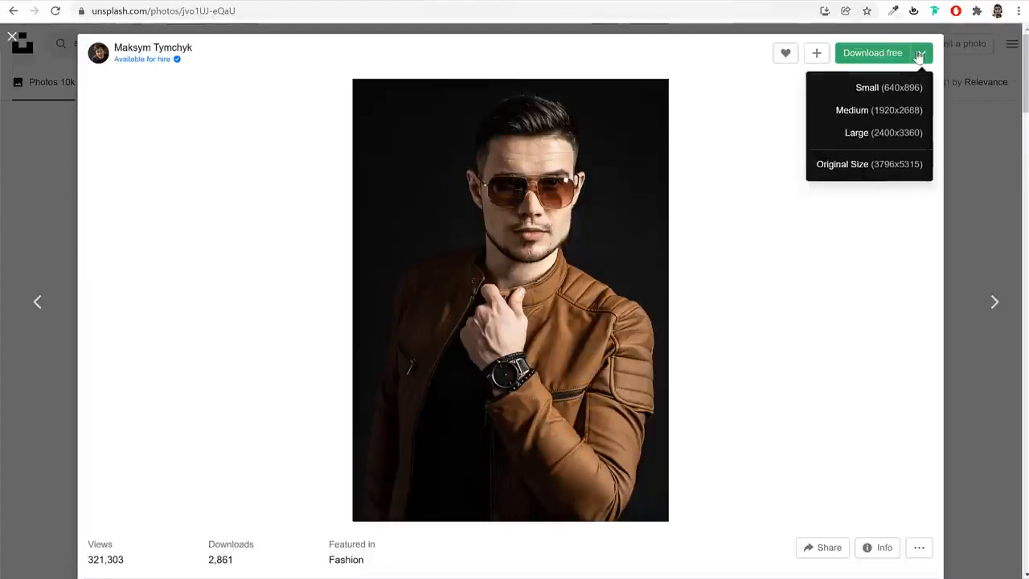
pyautogui.click(867, 94)
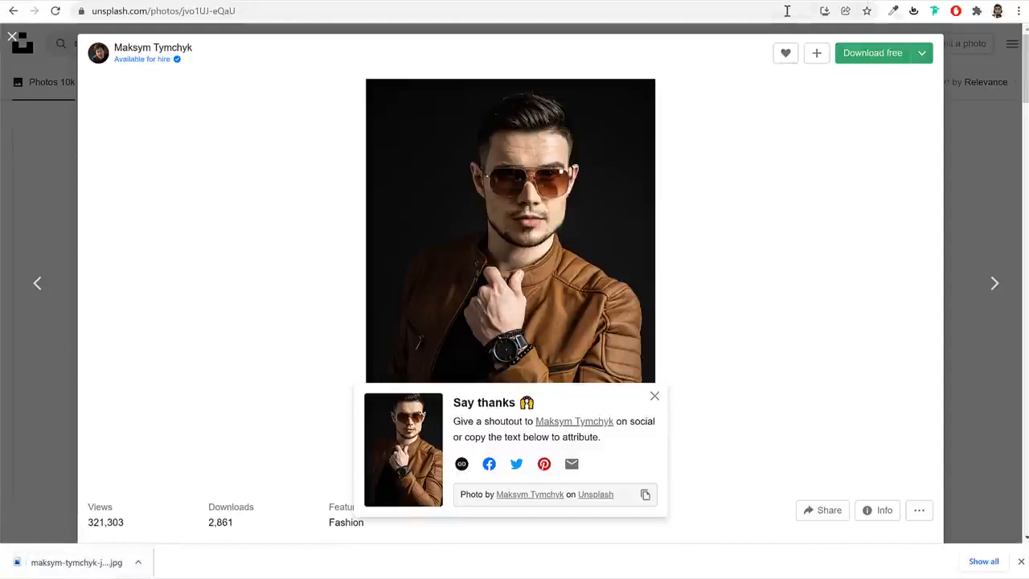
# Open the Pixlr E photo editor at pixlr.com/e/ in a new browser tab
pyautogui.hotkey('ctrl', 't')
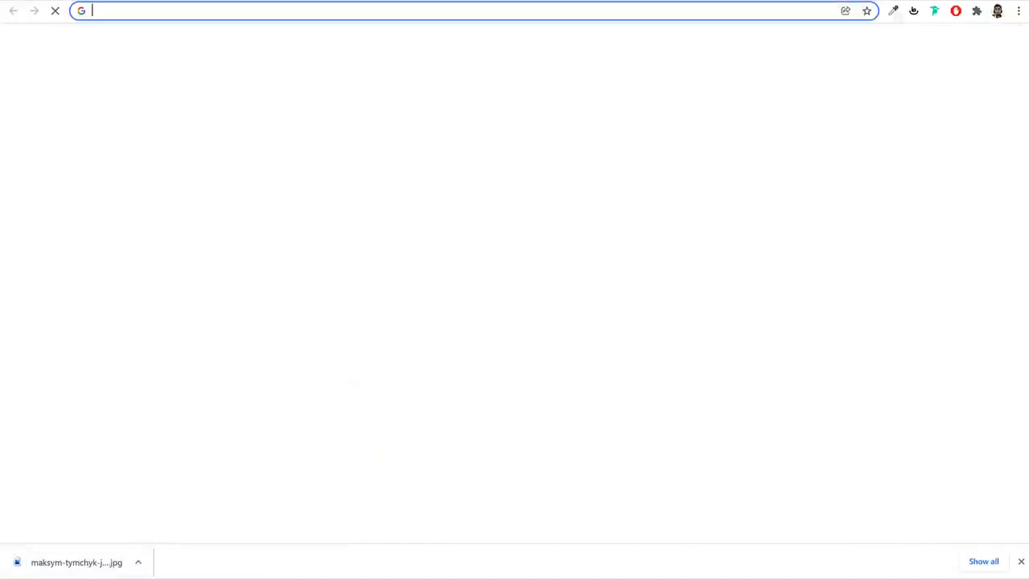
pyautogui.write('pixlr.com/e/')
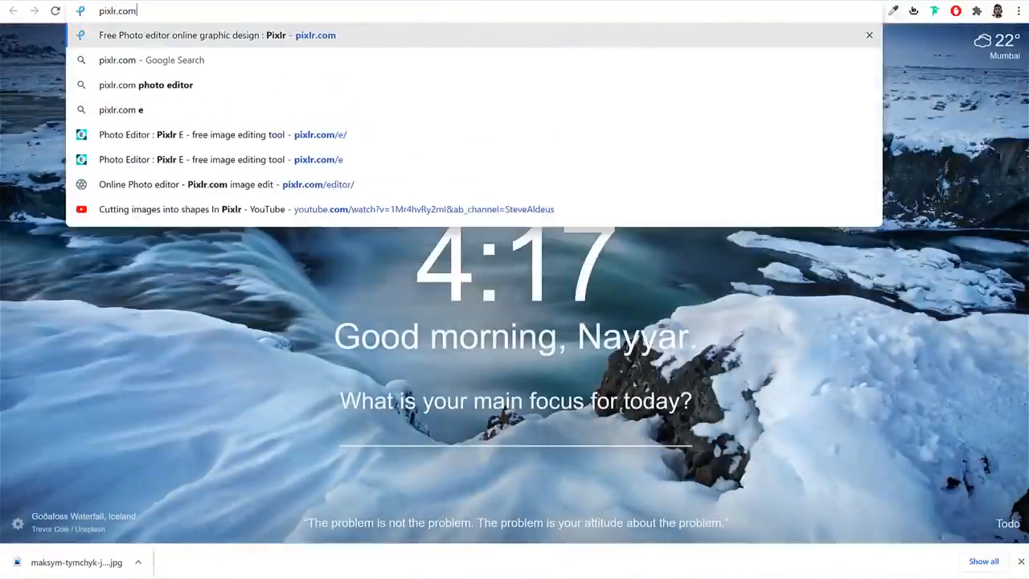
pyautogui.press('Return')
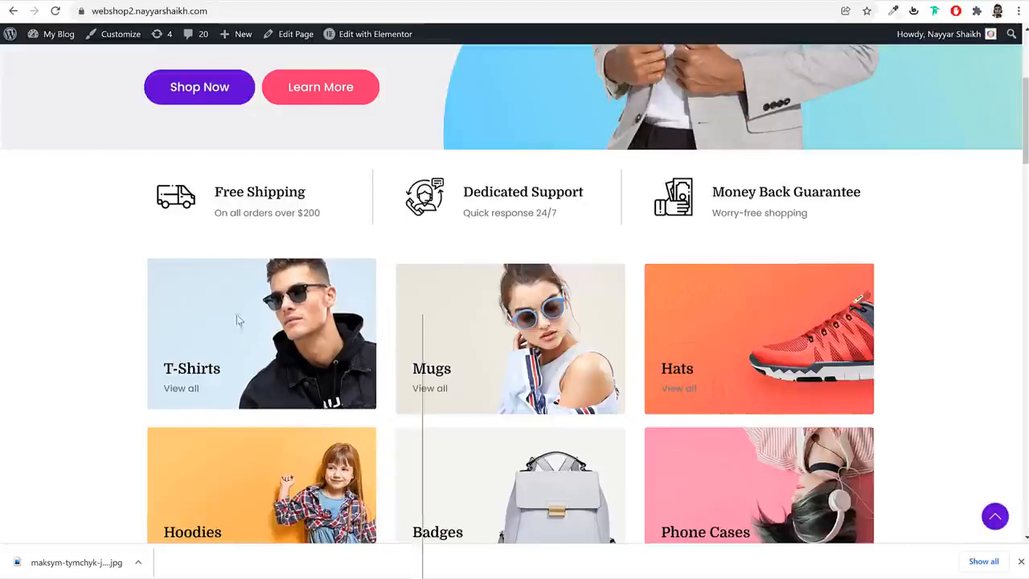
# Inspect the T-Shirts category image on the demo page to read its dimensions
pyautogui.rightClick(235, 315)
pyautogui.click(273, 571)
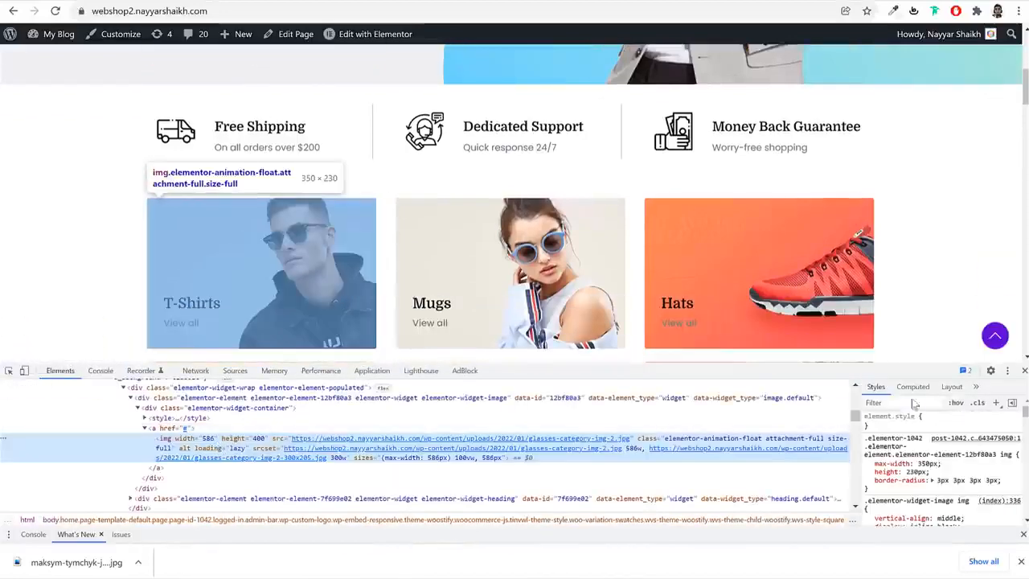
pyautogui.click(1025, 370)
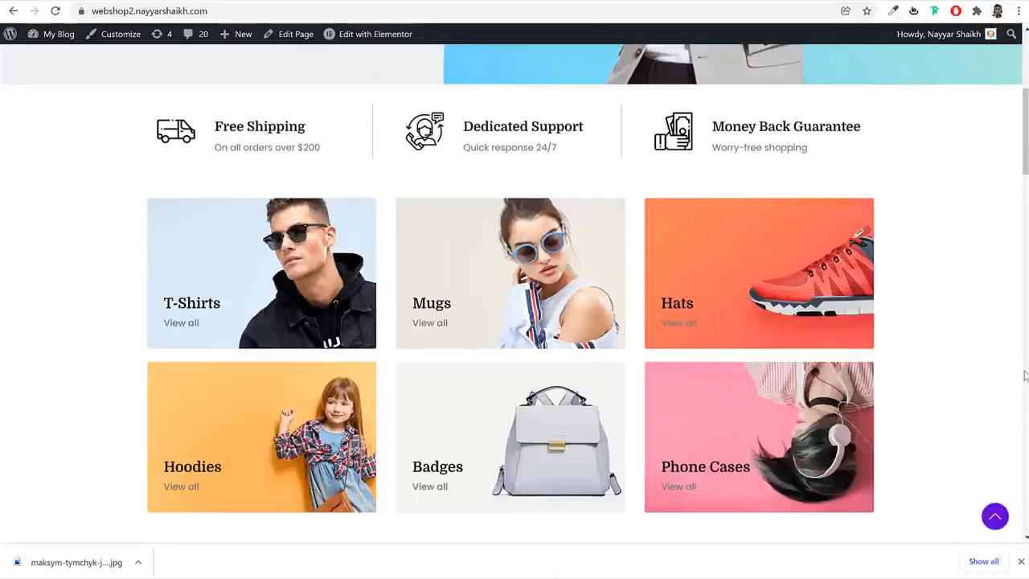
pyautogui.rightClick(251, 285)
pyautogui.click(281, 535)
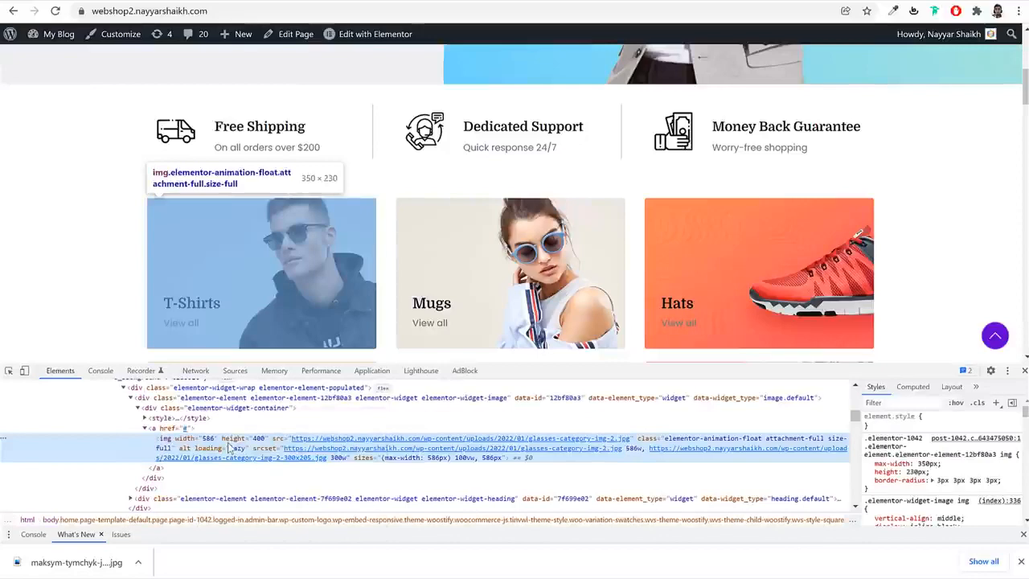
pyautogui.click(1025, 370)
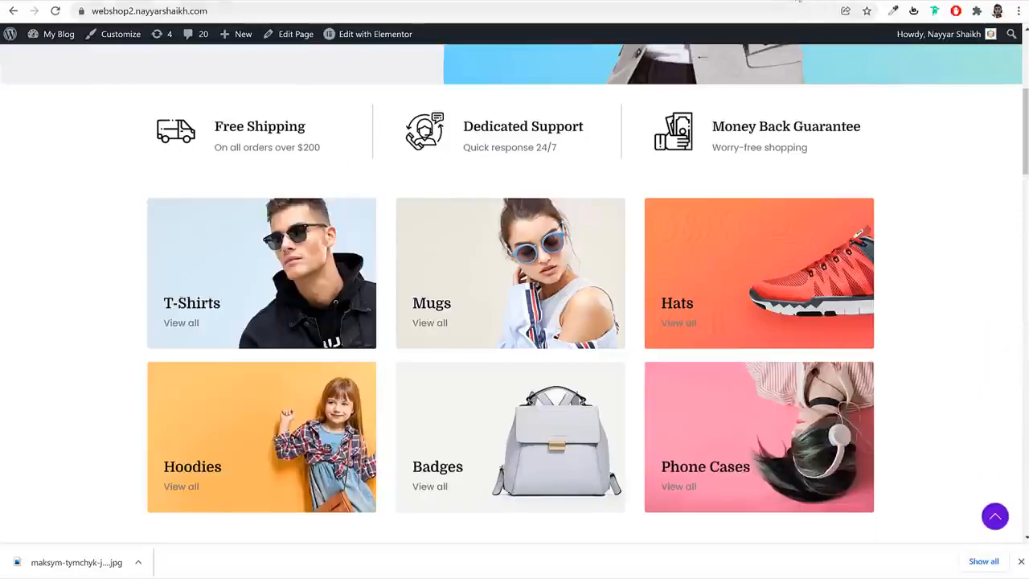
# Create a new blank Pixlr image 350 px wide and 230 px high
pyautogui.click(796, 1)
pyautogui.click(478, 282)
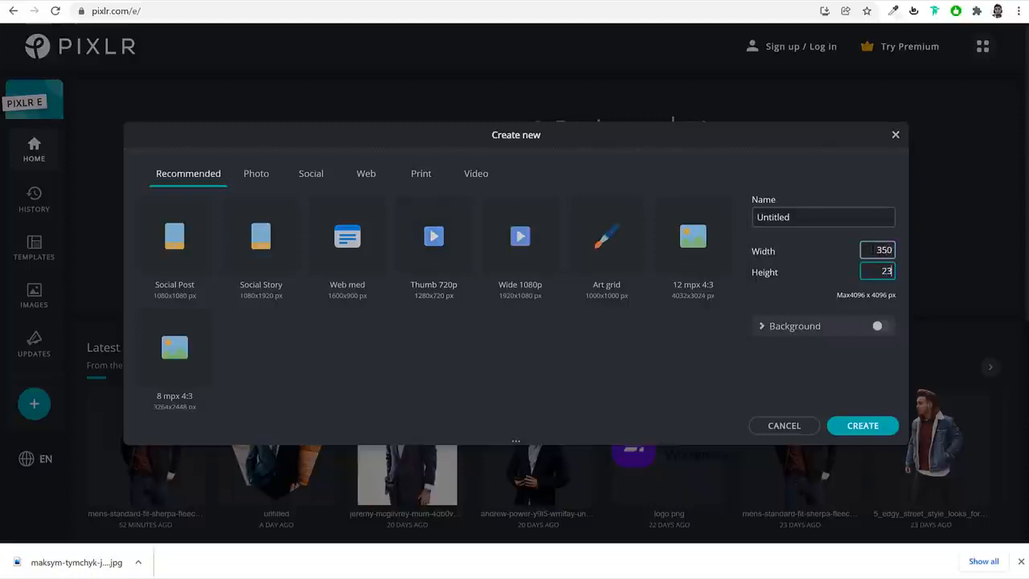
pyautogui.click(856, 427)
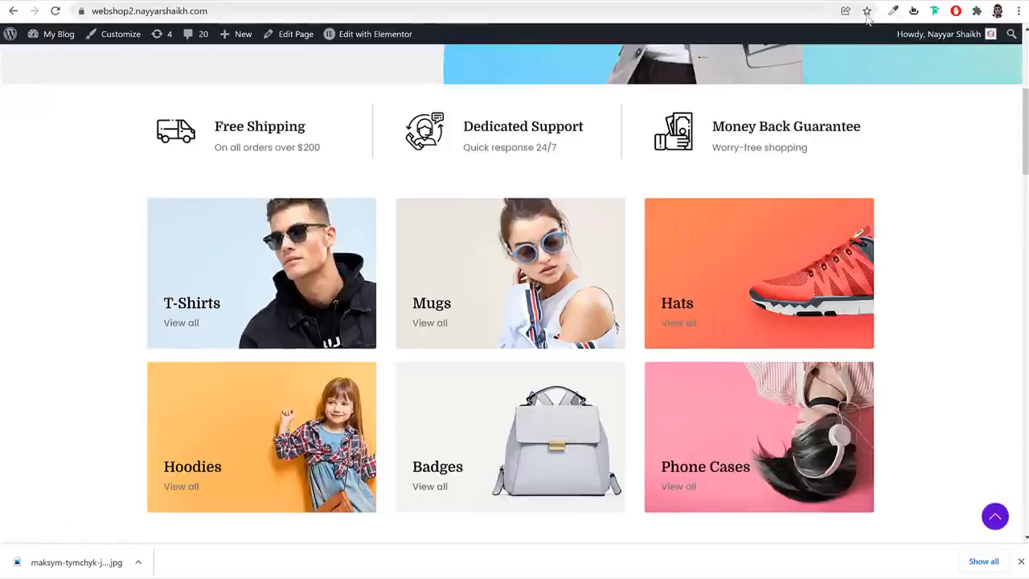
# Sample the pale blue background #D8EAF6 from the demo's T-Shirts image and add an empty layer to the Pixlr canvas
pyautogui.click(895, 10)
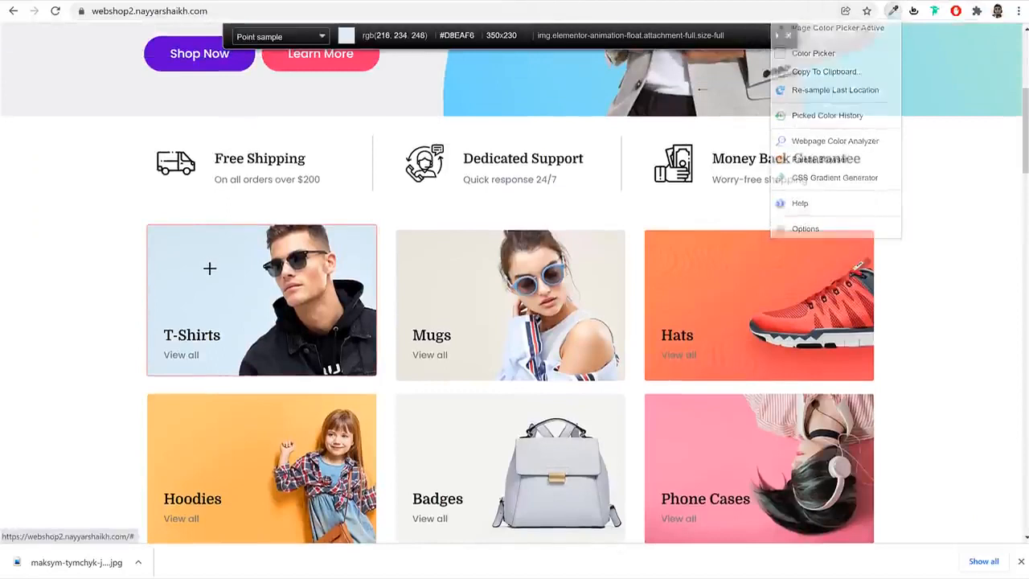
pyautogui.click(211, 266)
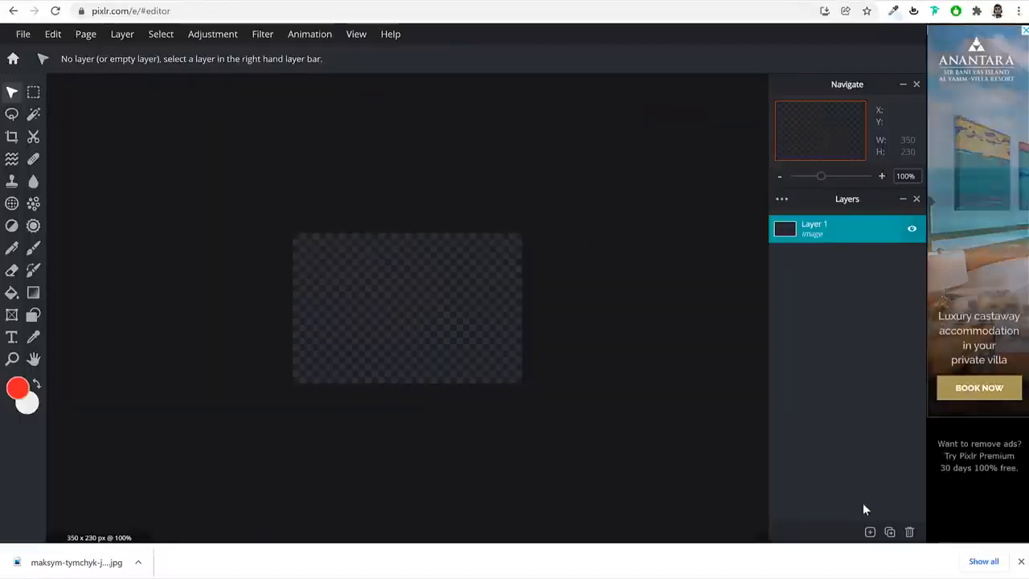
pyautogui.click(870, 532)
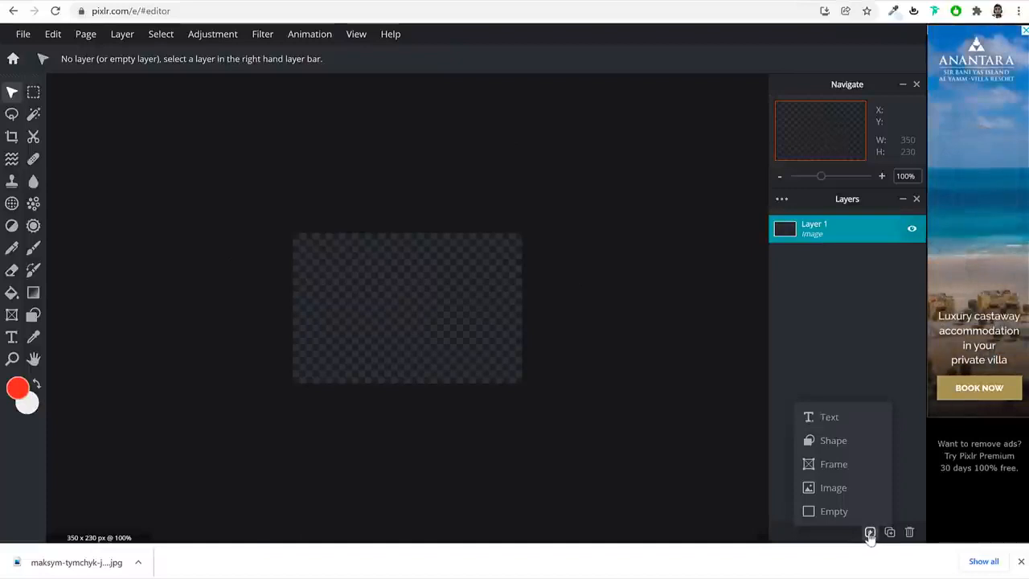
pyautogui.click(846, 513)
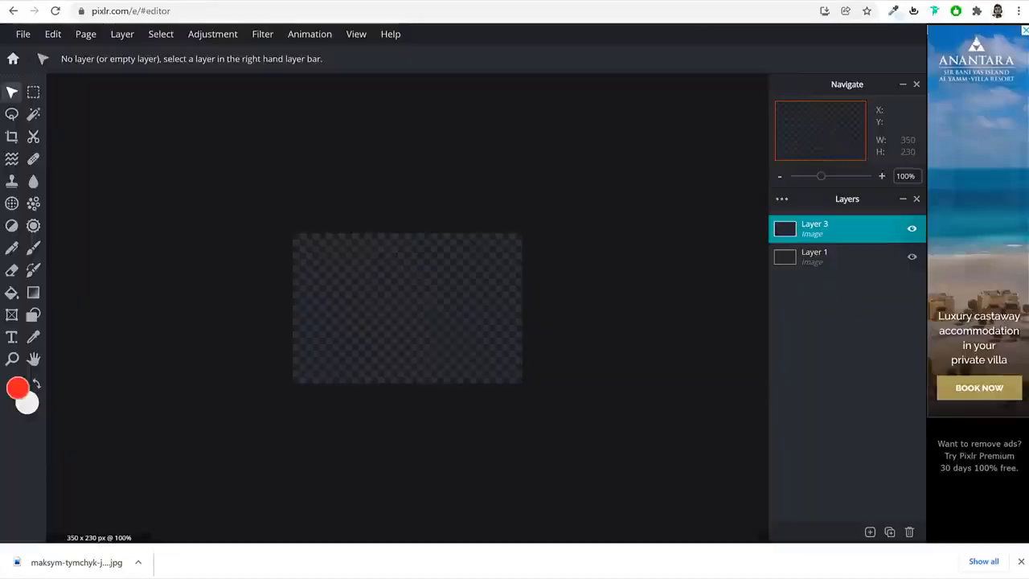
# Fill the new layer with the sampled pale blue, set as the foreground color by its copied hex code
pyautogui.click(11, 296)
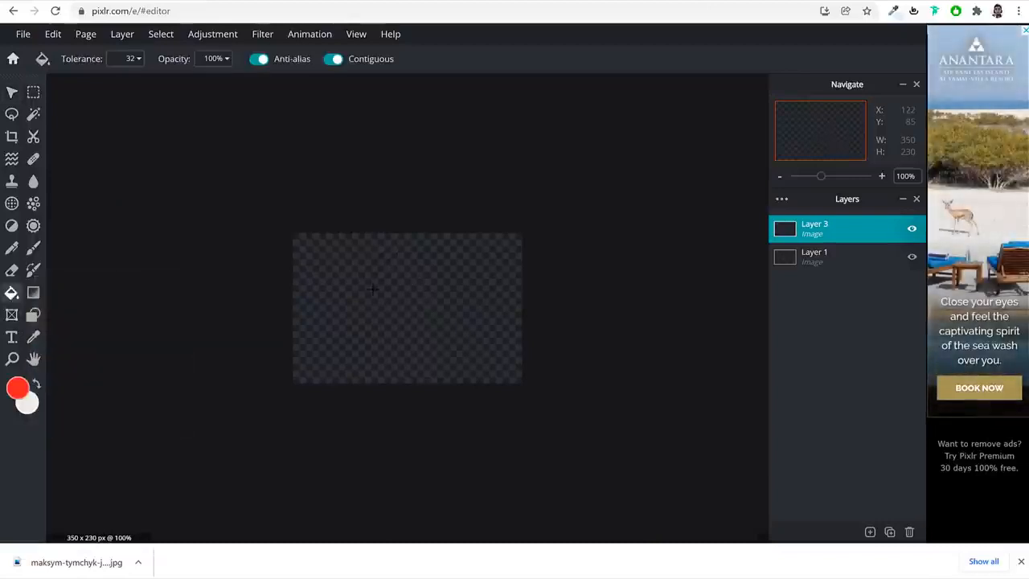
pyautogui.click(372, 288)
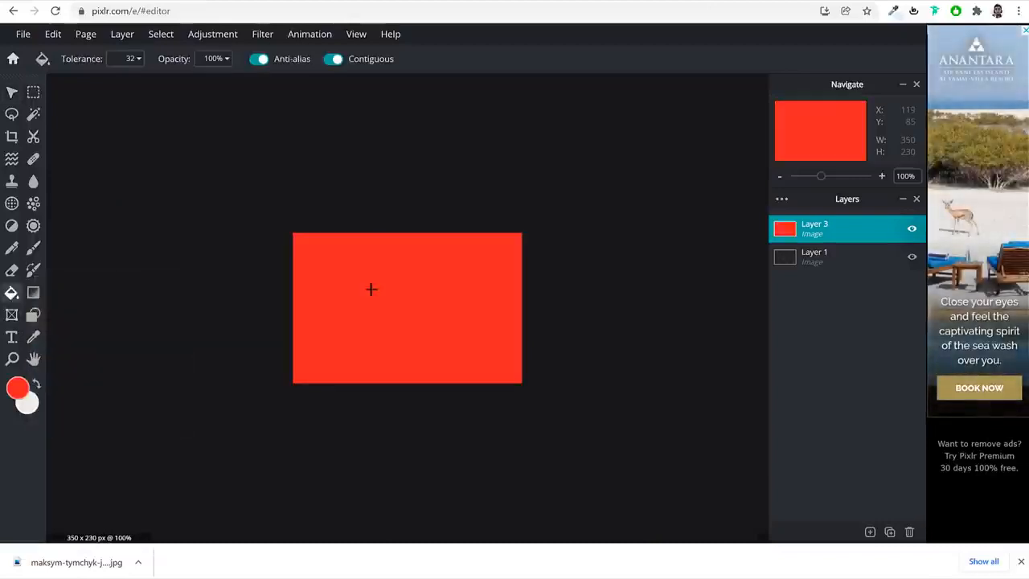
pyautogui.click(18, 389)
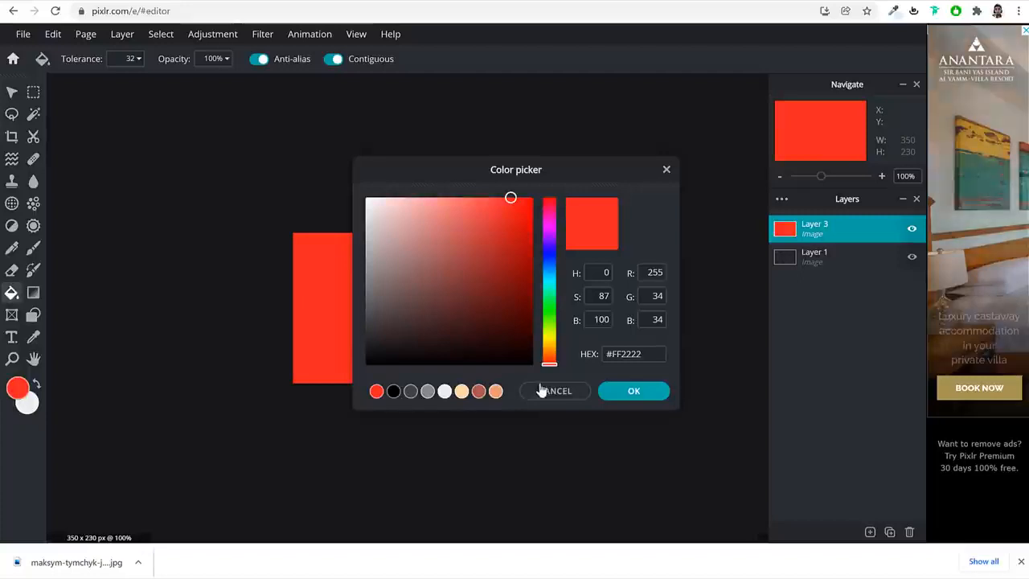
pyautogui.hotkey('ctrl', 'a')
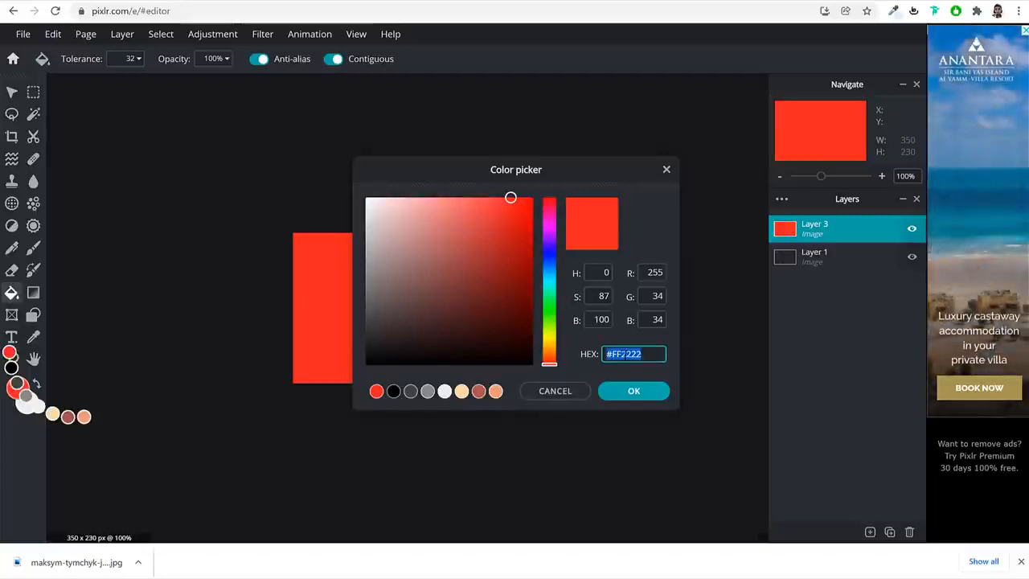
pyautogui.hotkey('ctrl', 'v')
pyautogui.click(635, 391)
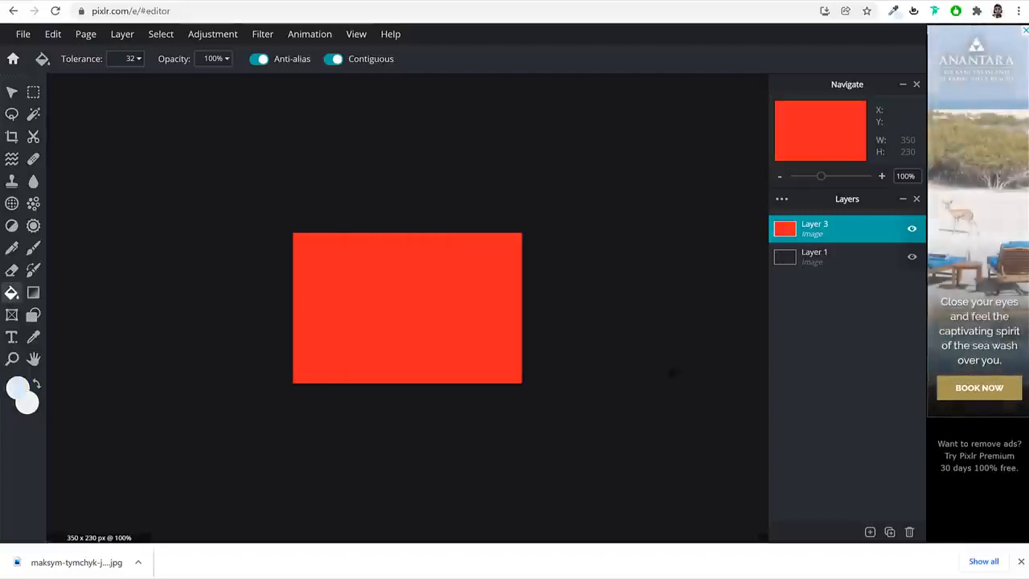
pyautogui.click(299, 308)
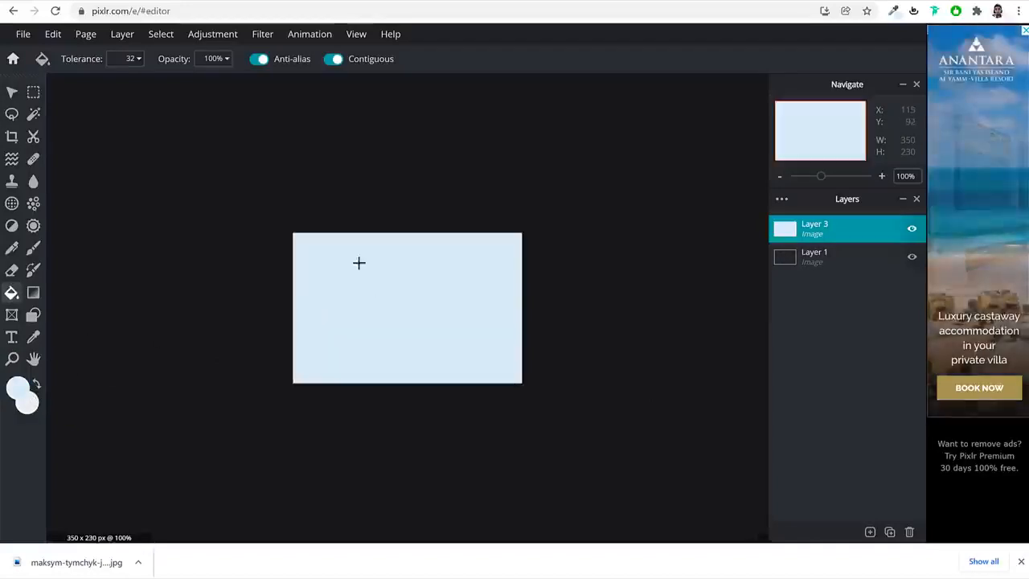
pyautogui.click(13, 92)
pyautogui.click(871, 532)
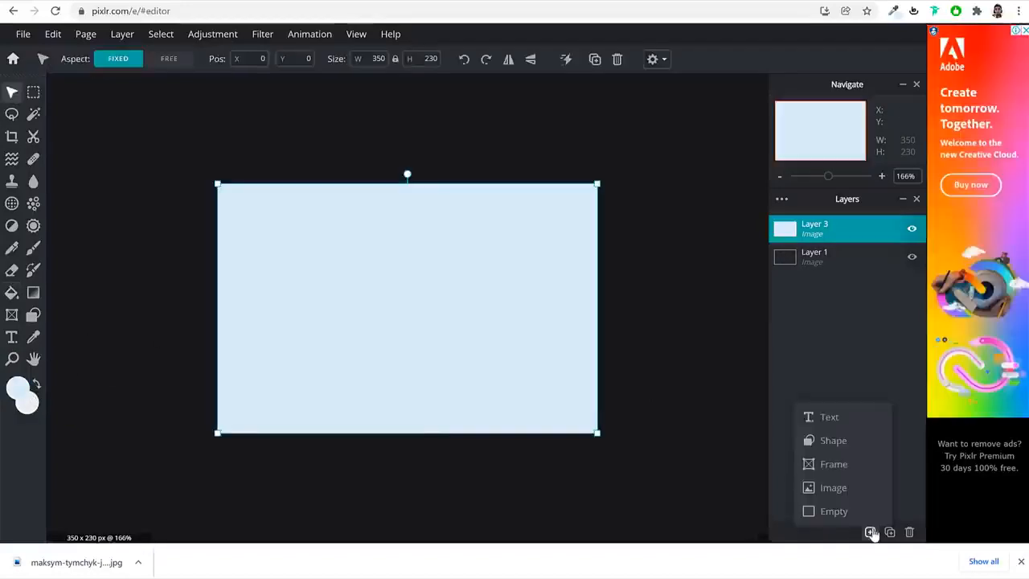
pyautogui.click(873, 532)
pyautogui.click(583, 1)
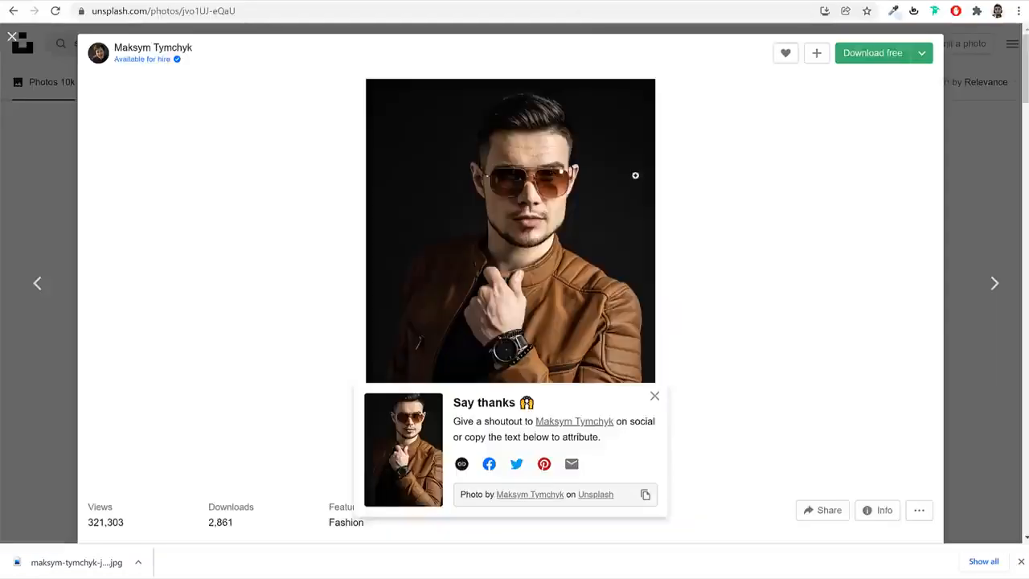
pyautogui.click(979, 63)
pyautogui.scroll(-6, 935, 230)
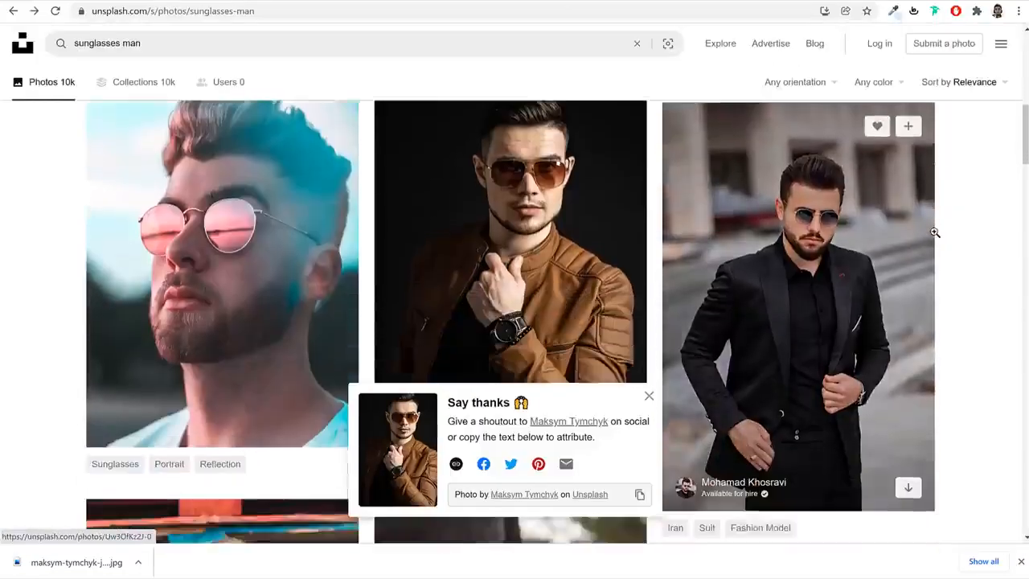
pyautogui.scroll(4, 925, 243)
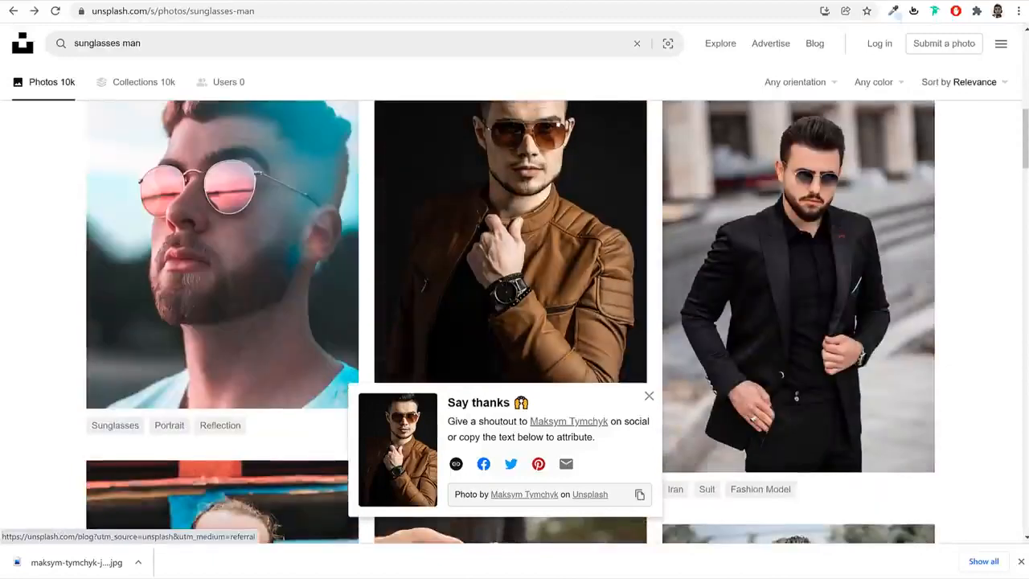
# Remove the background of the downloaded Unsplash photo with remove.bg and download the preview-size cutout
pyautogui.hotkey('ctrl', 't')
pyautogui.write('re')
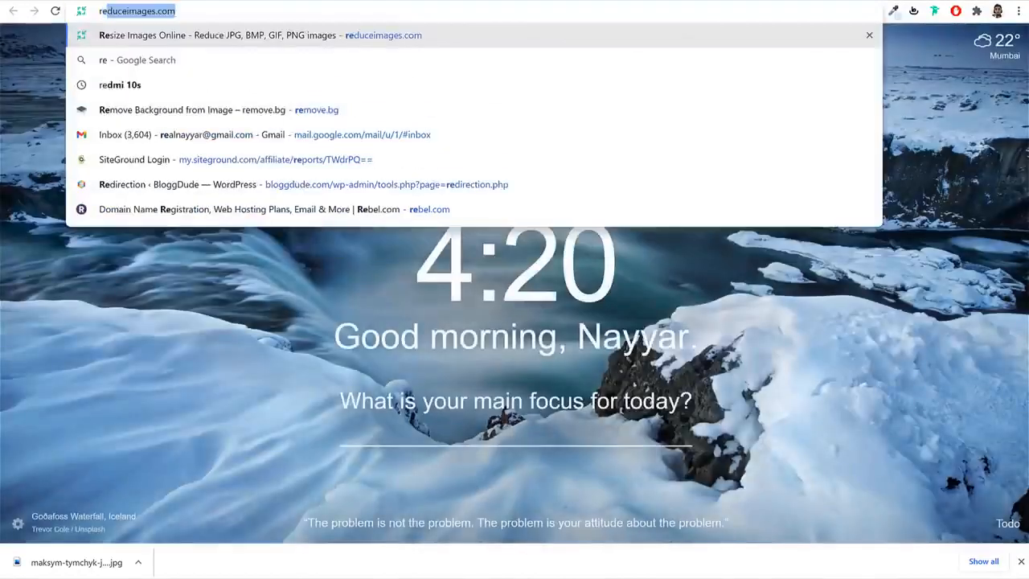
pyautogui.write('m')
pyautogui.press('Return')
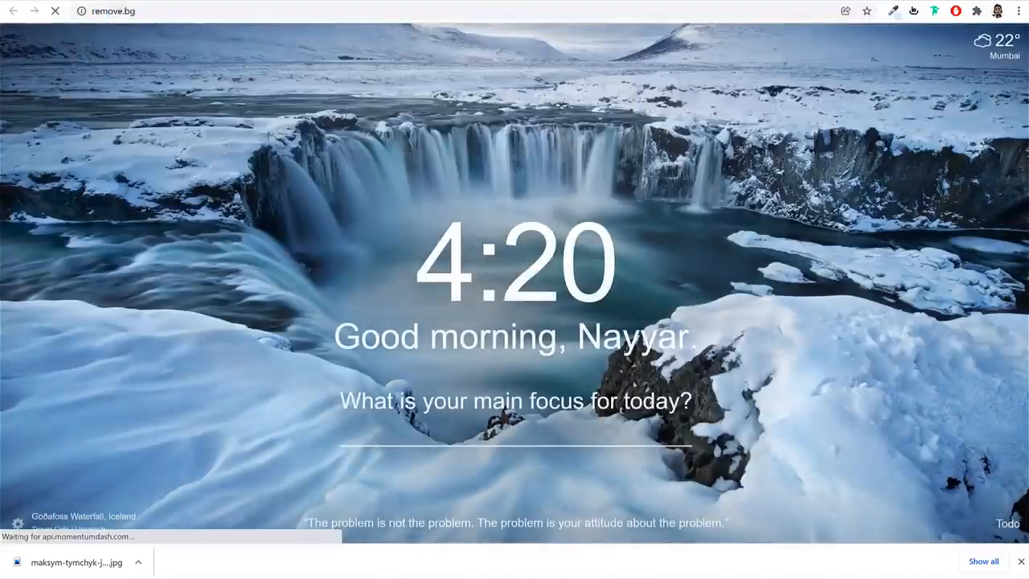
pyautogui.click(699, 320)
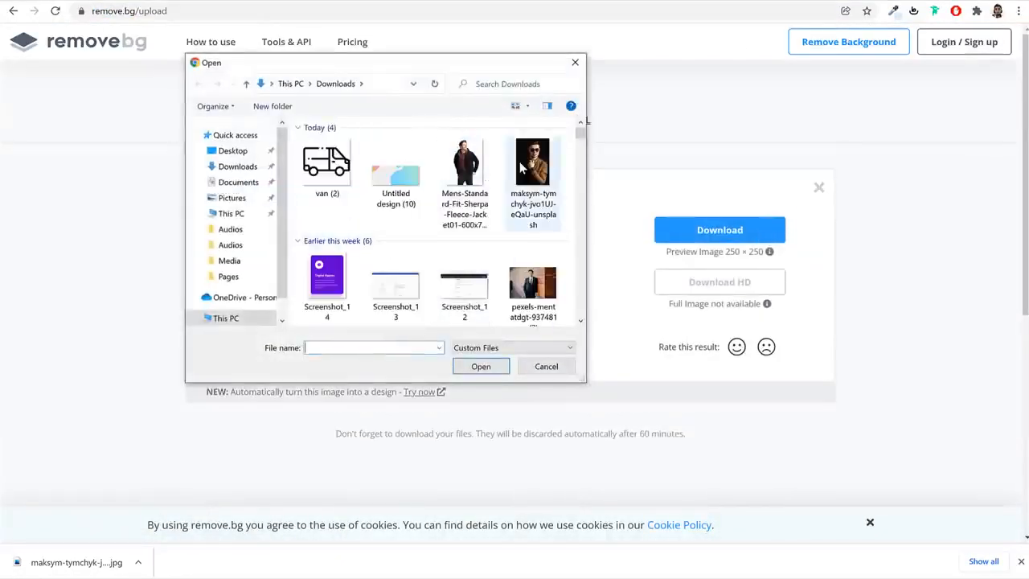
pyautogui.click(522, 165)
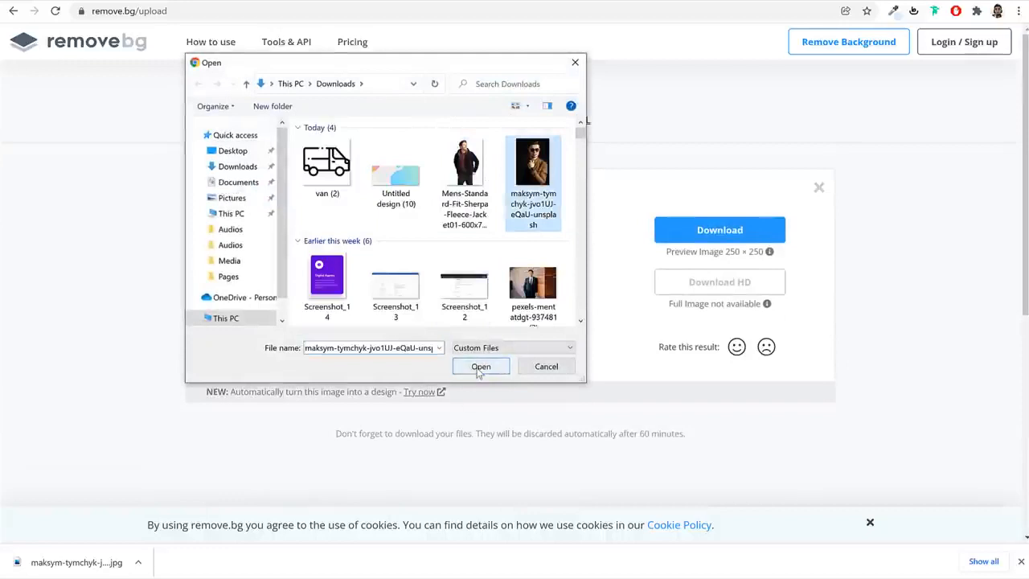
pyautogui.click(480, 368)
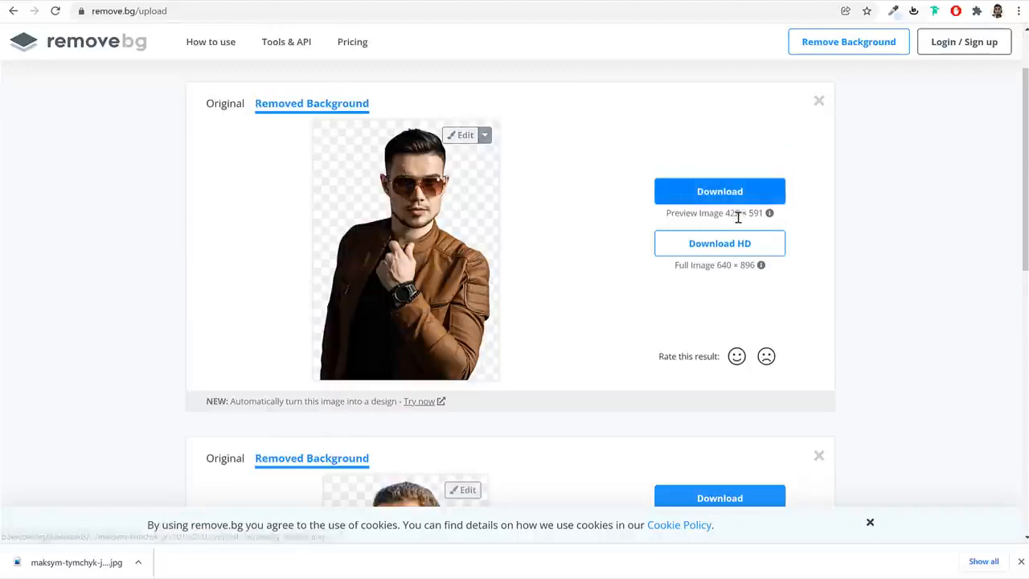
pyautogui.moveTo(701, 213); pyautogui.dragTo(742, 214)
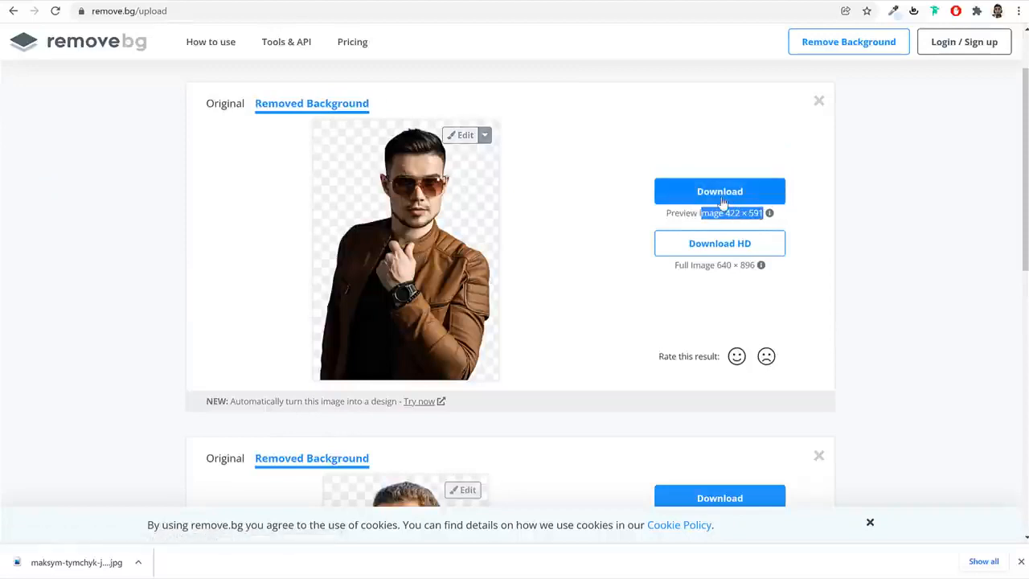
pyautogui.click(718, 198)
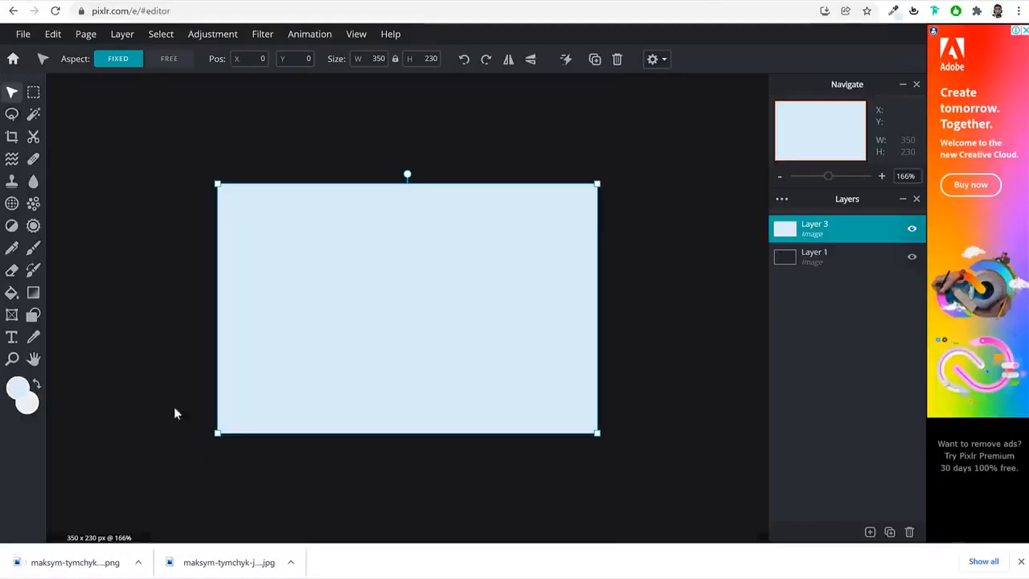
# Add the background-removed cutout as an image layer in Pixlr, scale it to about 216 x 303 px and place it in the canvas's right half
pyautogui.click(869, 533)
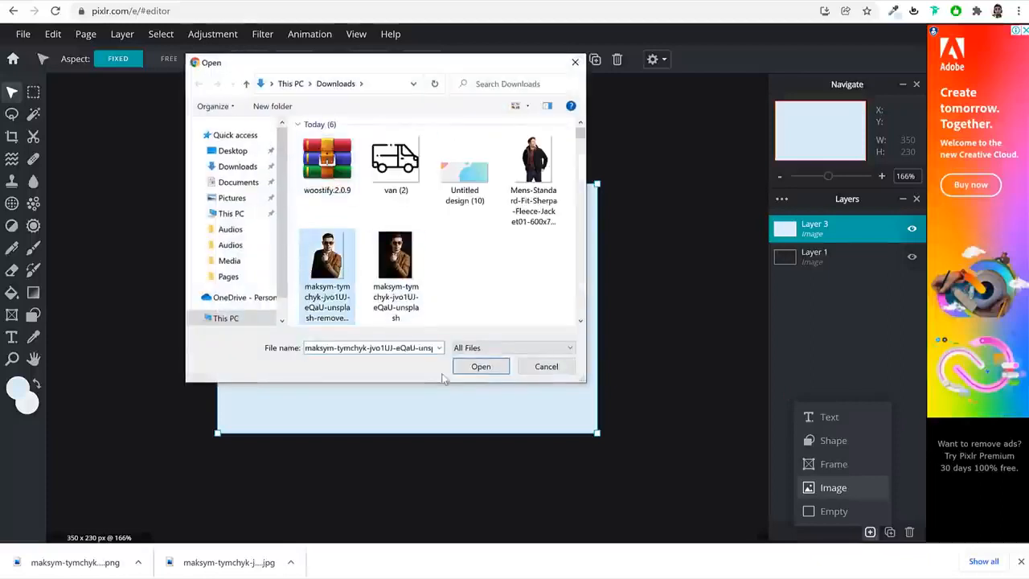
pyautogui.click(481, 365)
pyautogui.scroll(-3, 579, 295)
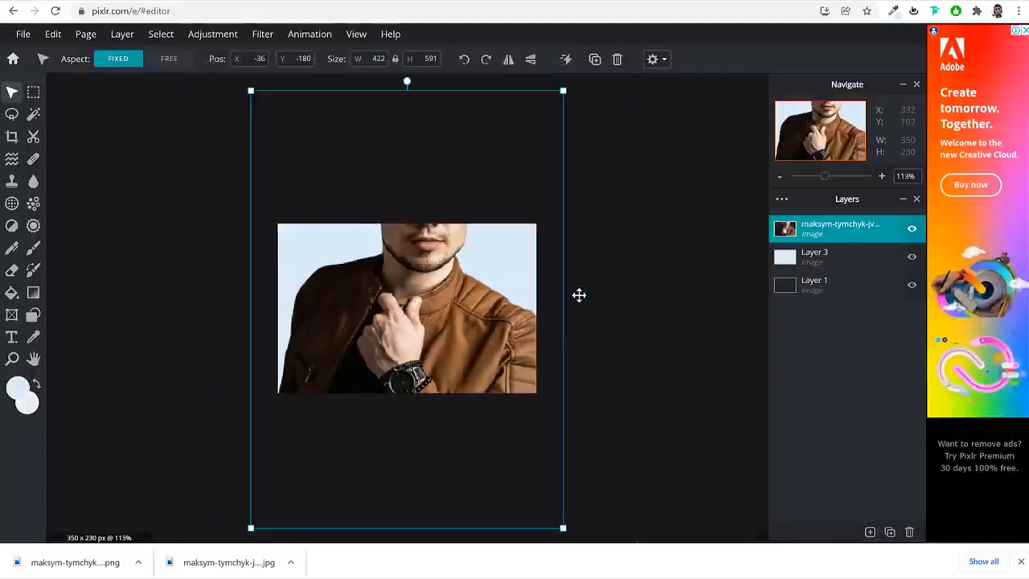
pyautogui.moveTo(543, 116); pyautogui.dragTo(407, 340)
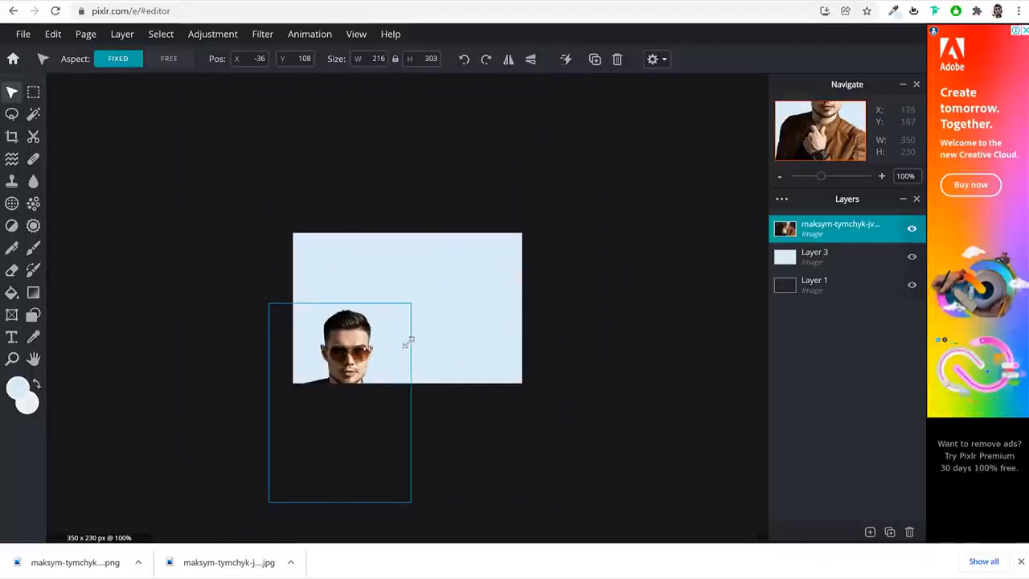
pyautogui.moveTo(320, 372); pyautogui.dragTo(433, 295)
# Compare the composition with the demo's T-Shirts image and enlarge the cutout to about 234 x 328 px, extending it past the canvas's upper edge
pyautogui.hotkey('ctrl', 'Tab')
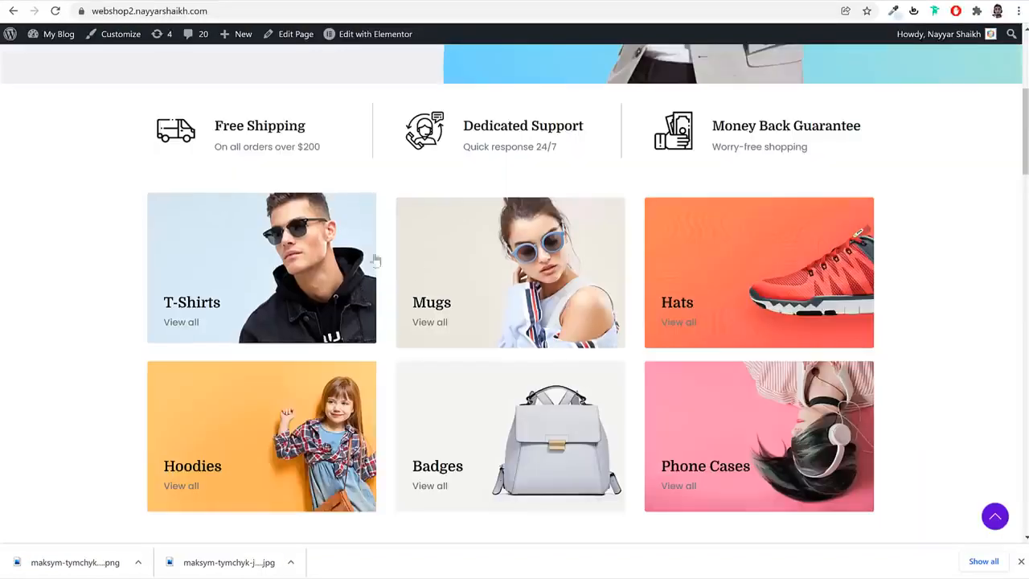
pyautogui.hotkey('ctrl', 'Tab')
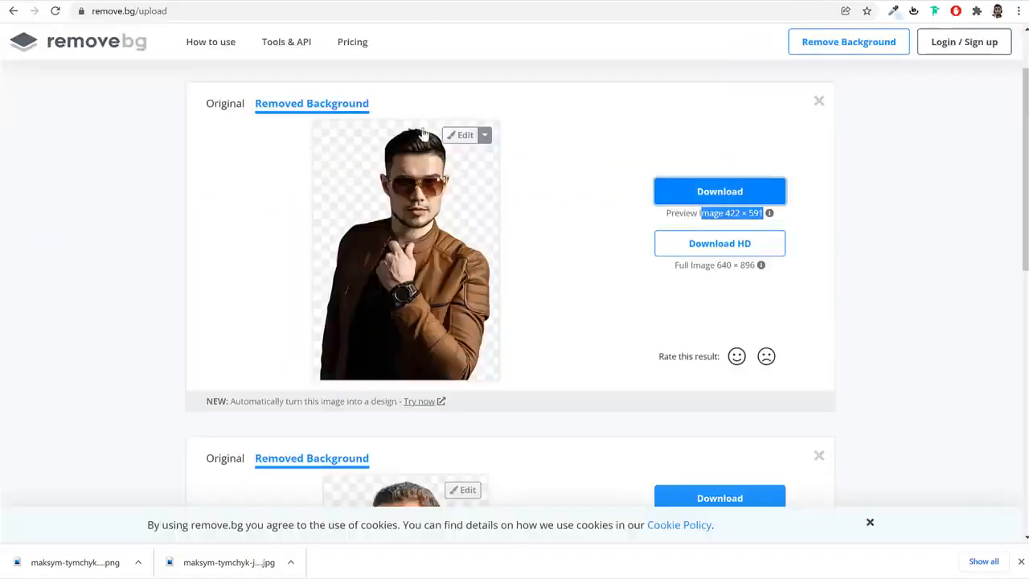
pyautogui.hotkey('ctrl', 'Tab')
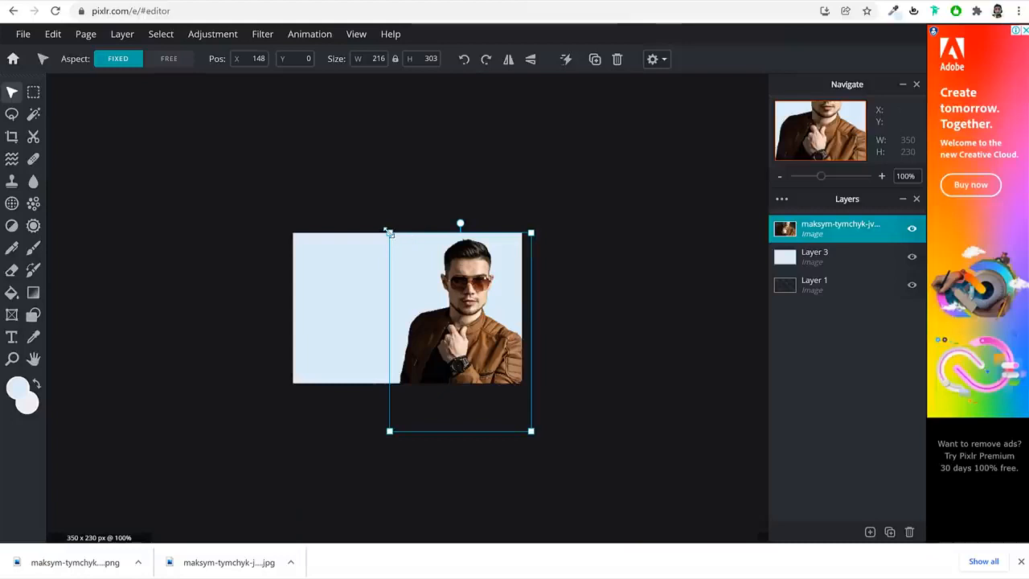
pyautogui.moveTo(388, 232); pyautogui.dragTo(377, 225)
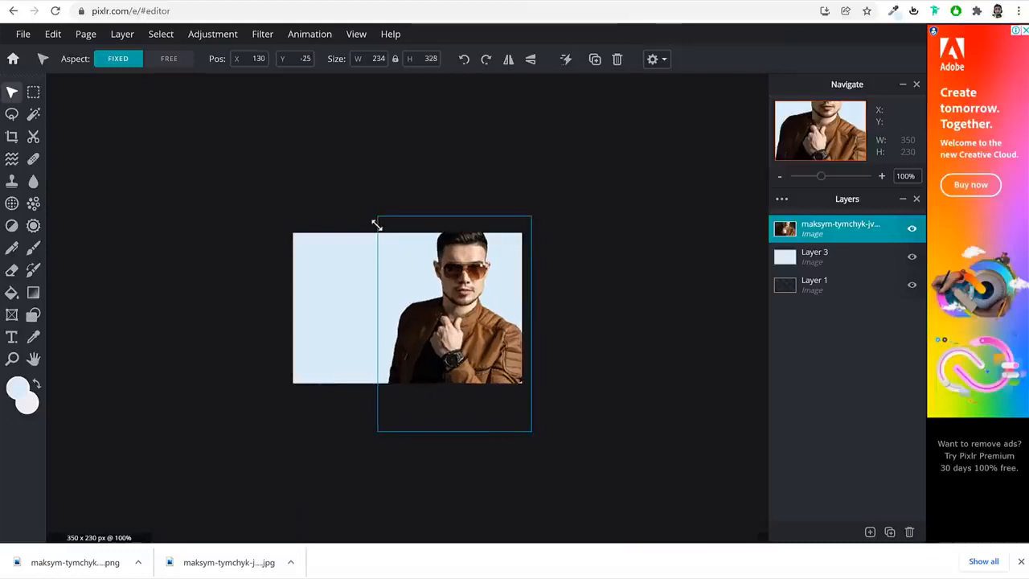
pyautogui.click(628, 312)
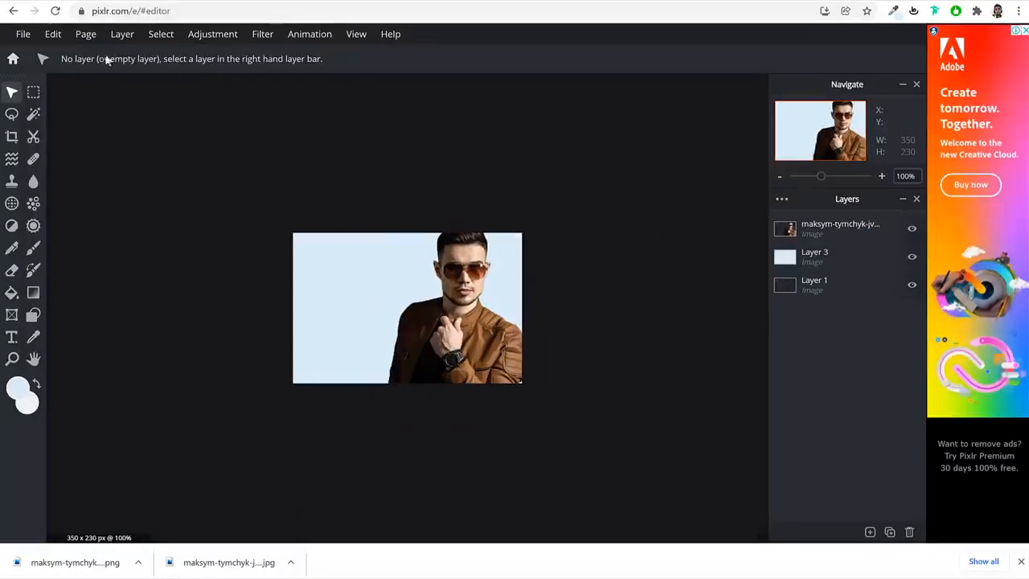
# Save the composition as a high-quality 350 x 230 JPG named Untitled in the Downloads folder
pyautogui.click(18, 34)
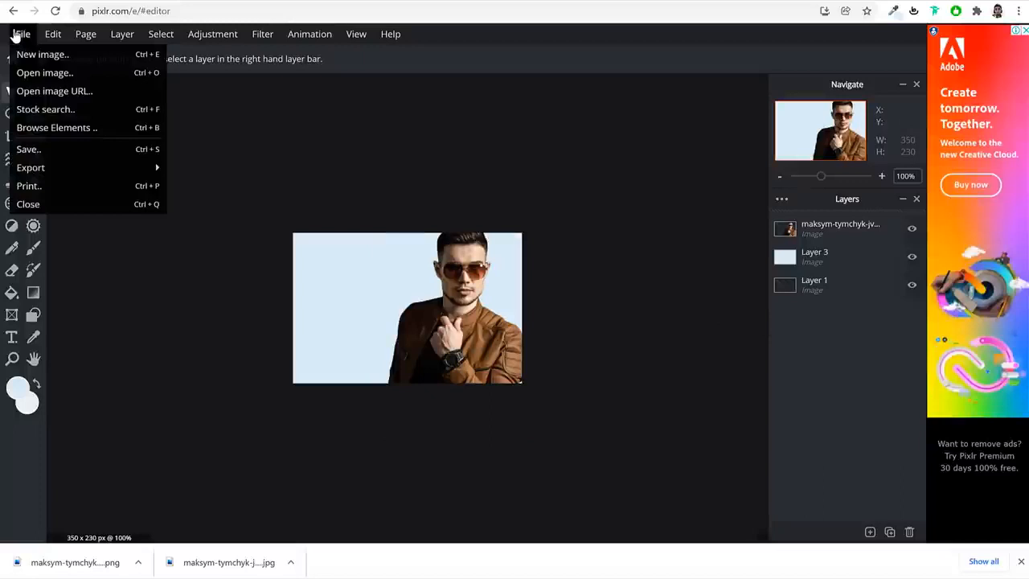
pyautogui.click(74, 156)
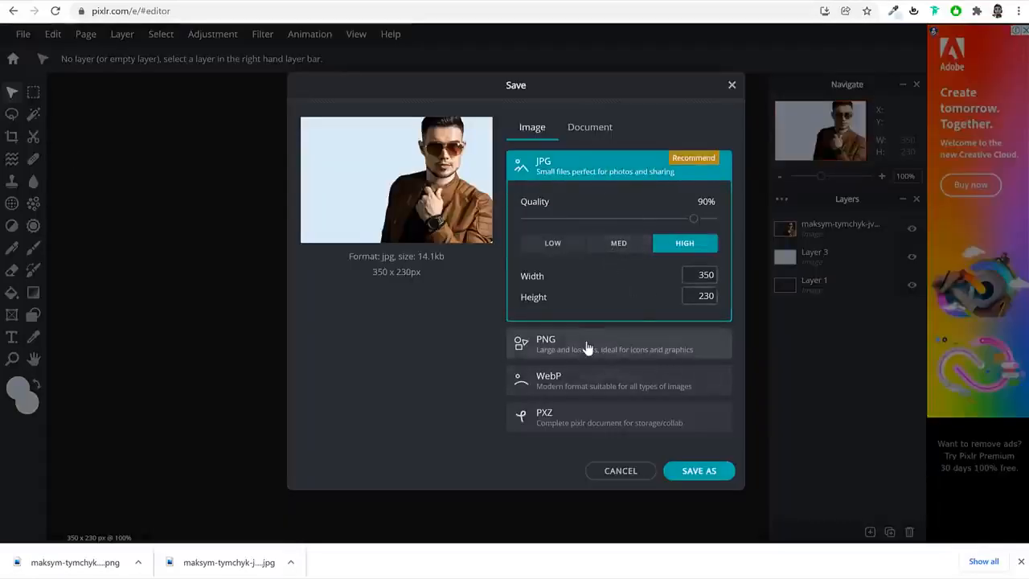
pyautogui.click(699, 472)
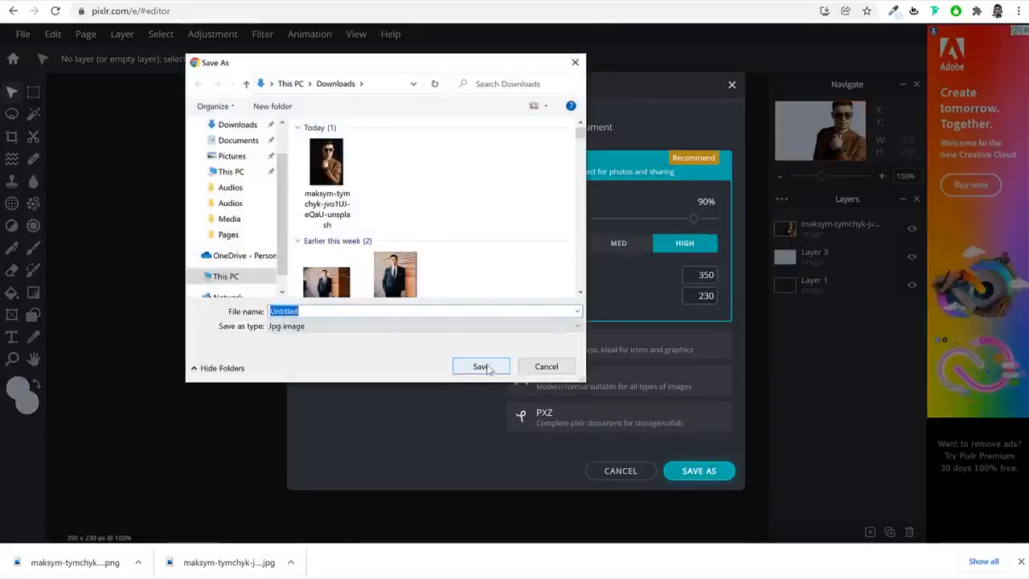
pyautogui.click(483, 367)
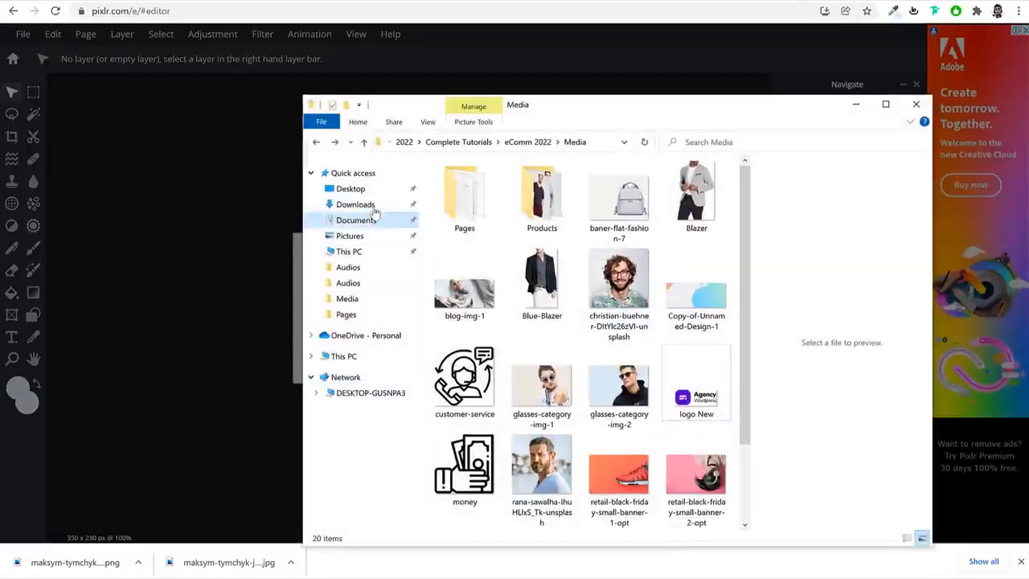
# Check the saved Untitled image in the Downloads folder, return the file browser to the Media folder, and dismiss Pixlr's advertisement
pyautogui.click(358, 206)
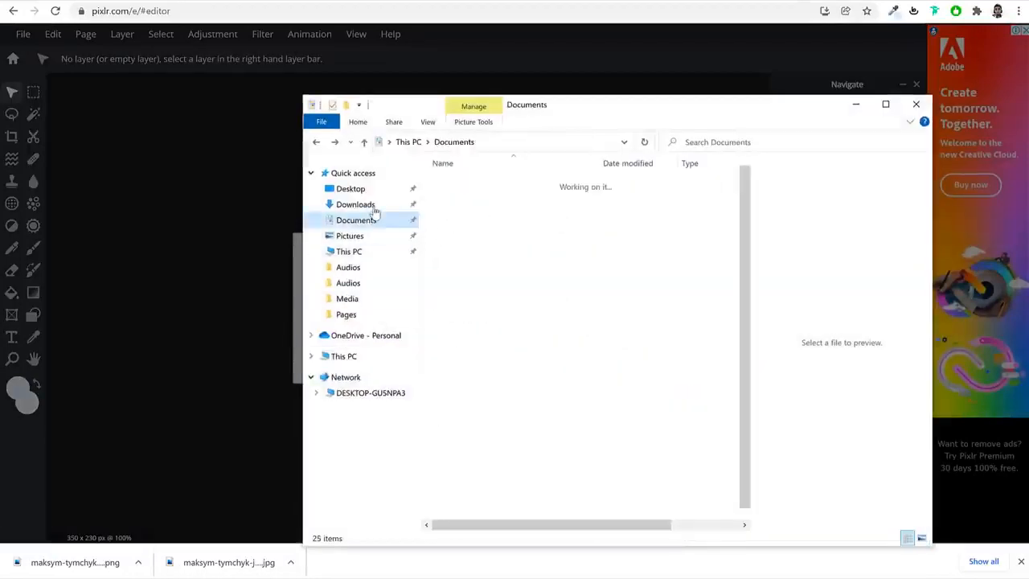
pyautogui.doubleClick(477, 211)
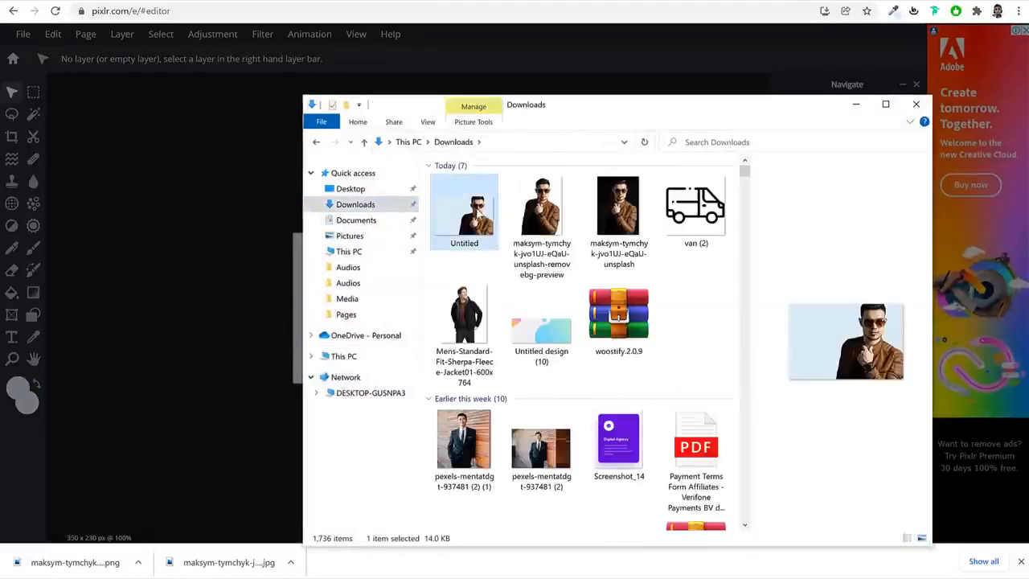
pyautogui.click(620, 84)
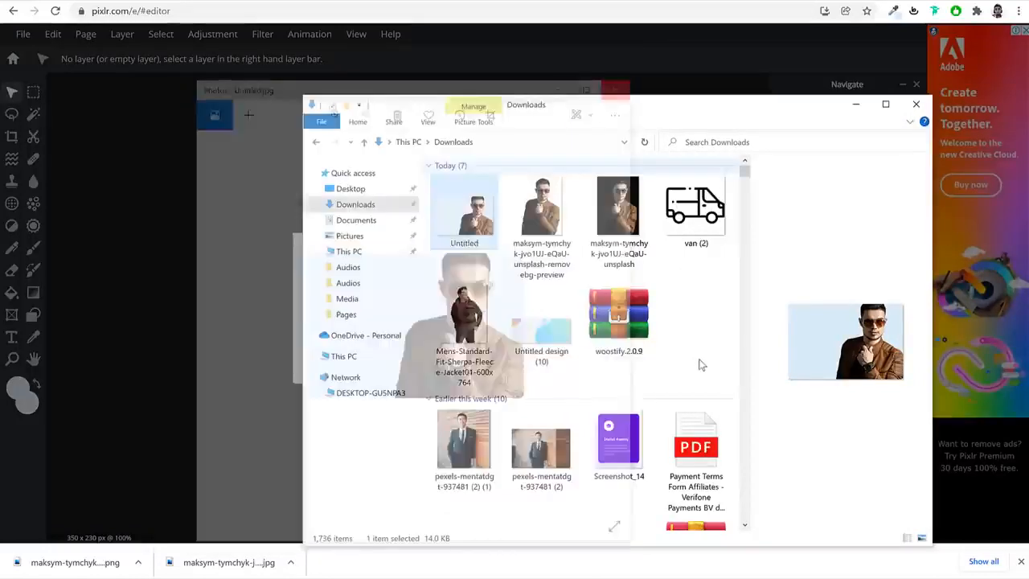
pyautogui.click(702, 345)
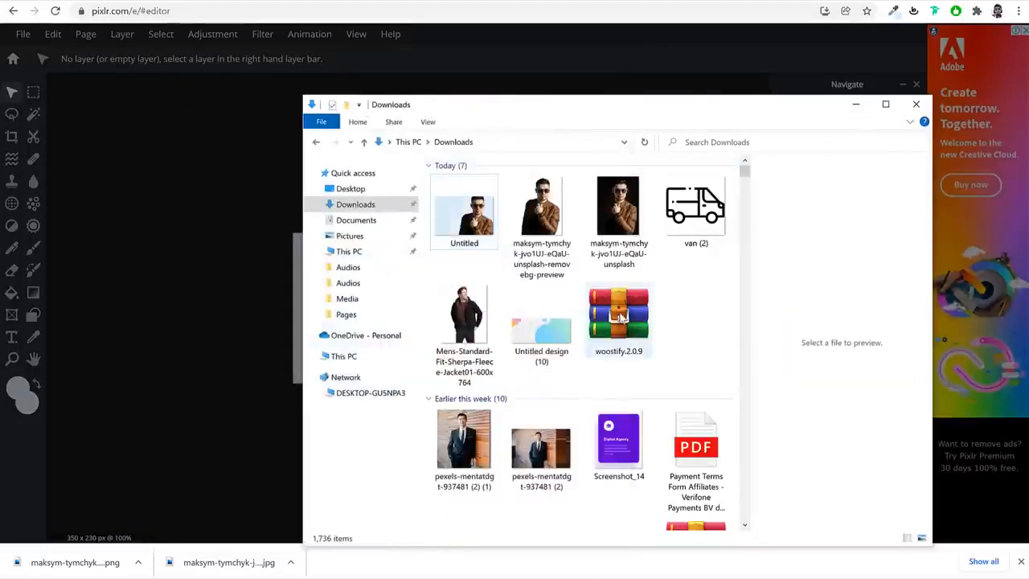
pyautogui.hotkey('alt', 'Left')
pyautogui.hotkey('alt', 'Left')
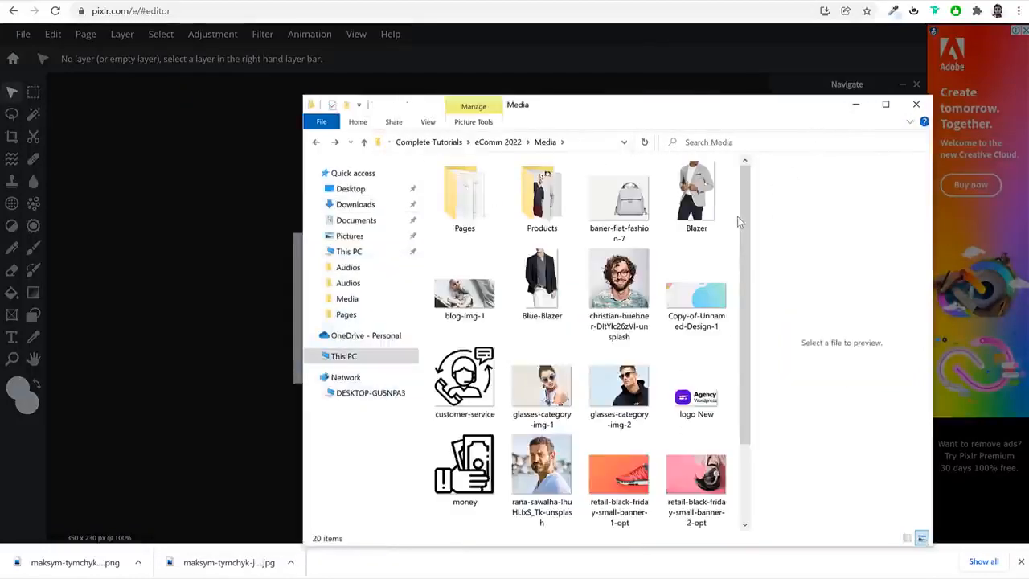
pyautogui.click(855, 104)
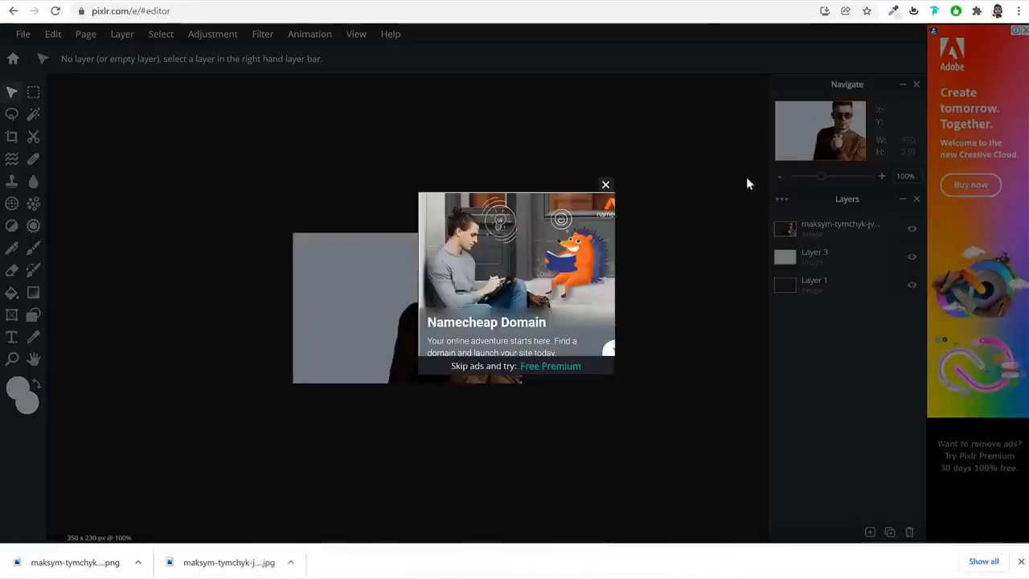
pyautogui.click(607, 187)
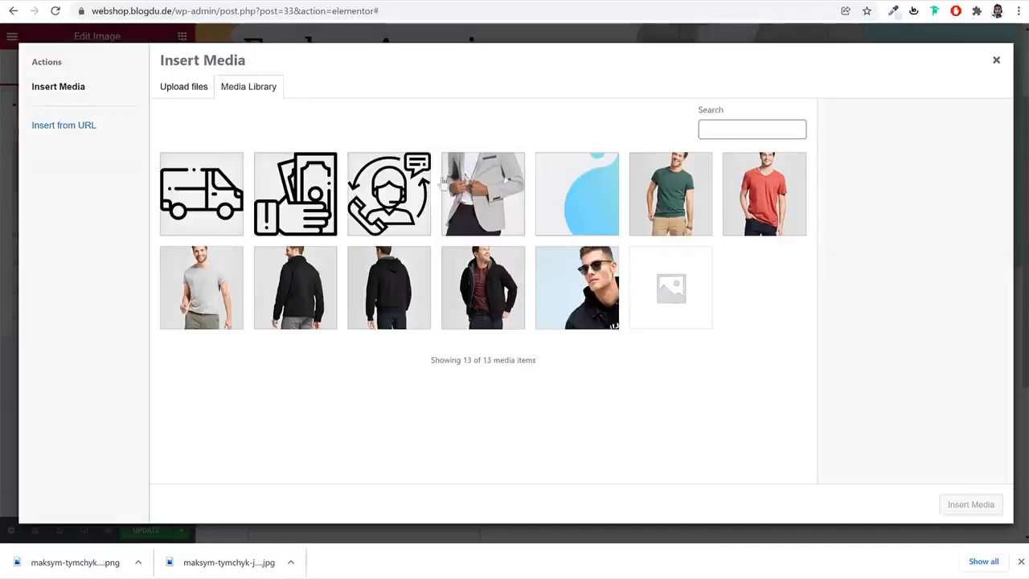
# Upload glasses-category-img-1, glasses-category-img-2 and retail-black-friday-small-banner-4-opt from the Media folder to the media library
pyautogui.click(1021, 561)
pyautogui.click(173, 90)
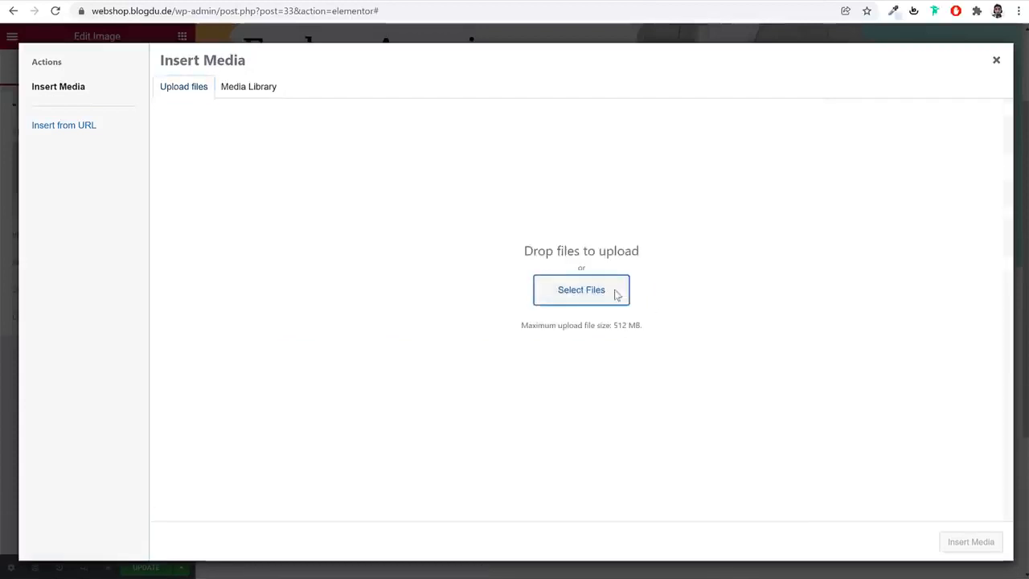
pyautogui.click(616, 295)
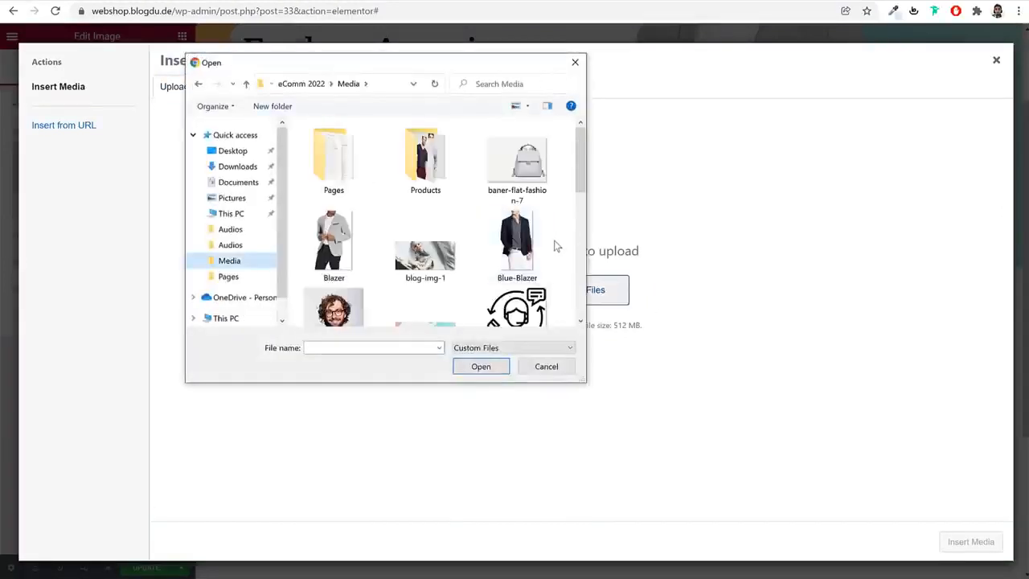
pyautogui.scroll(-2, 554, 246)
pyautogui.click(425, 277)
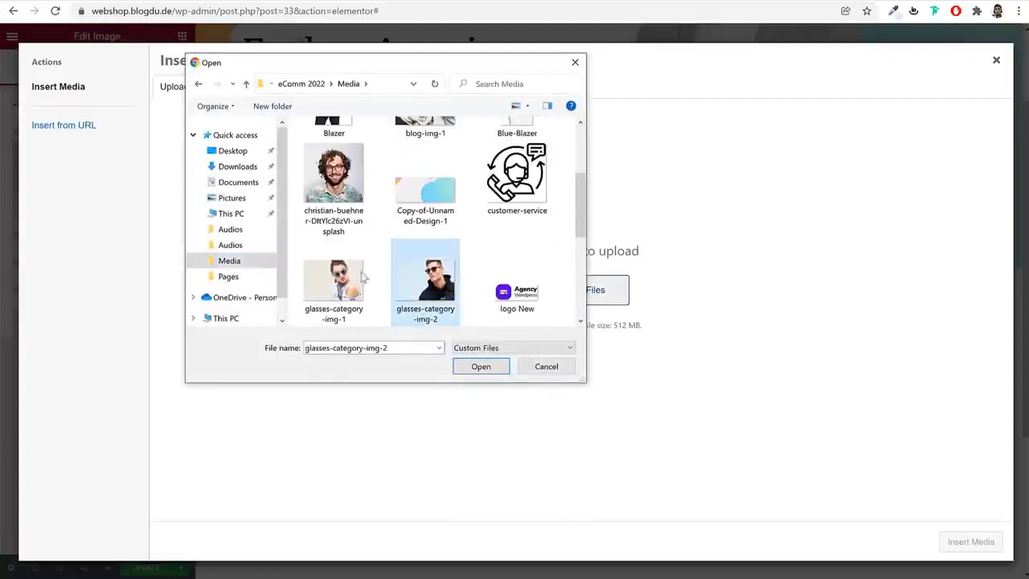
pyautogui.scroll(-2, 554, 265)
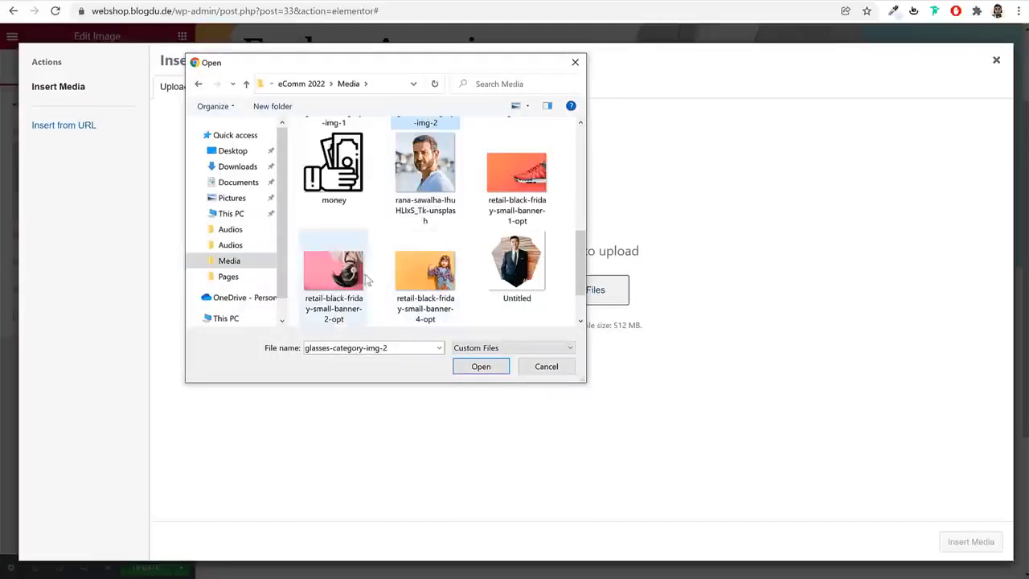
pyautogui.keyDown('ctrl'); pyautogui.click(457, 275); pyautogui.keyUp('ctrl')
pyautogui.scroll(-1, 526, 259)
pyautogui.scroll(3, 424, 276)
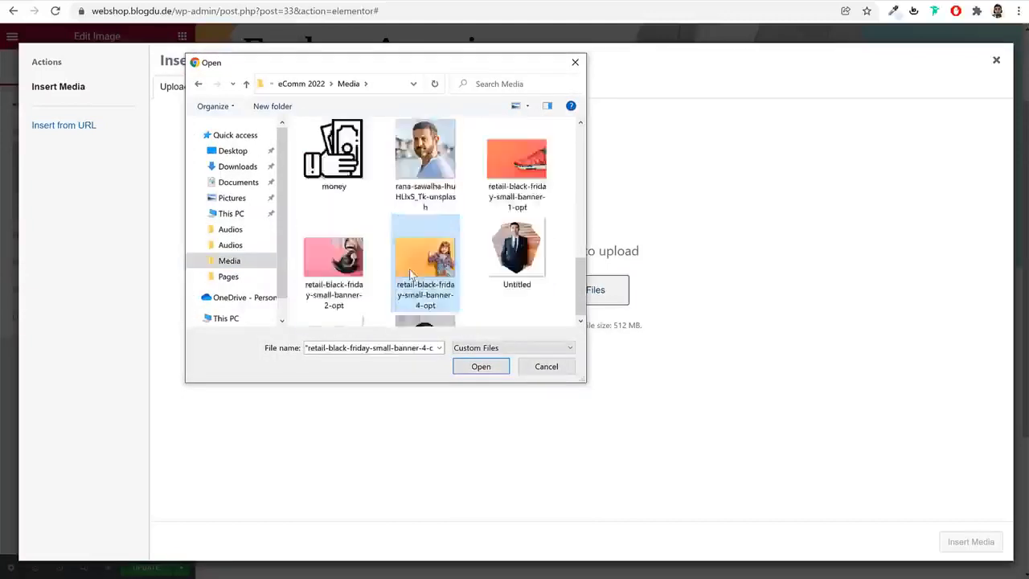
pyautogui.scroll(-3, 412, 274)
pyautogui.click(481, 366)
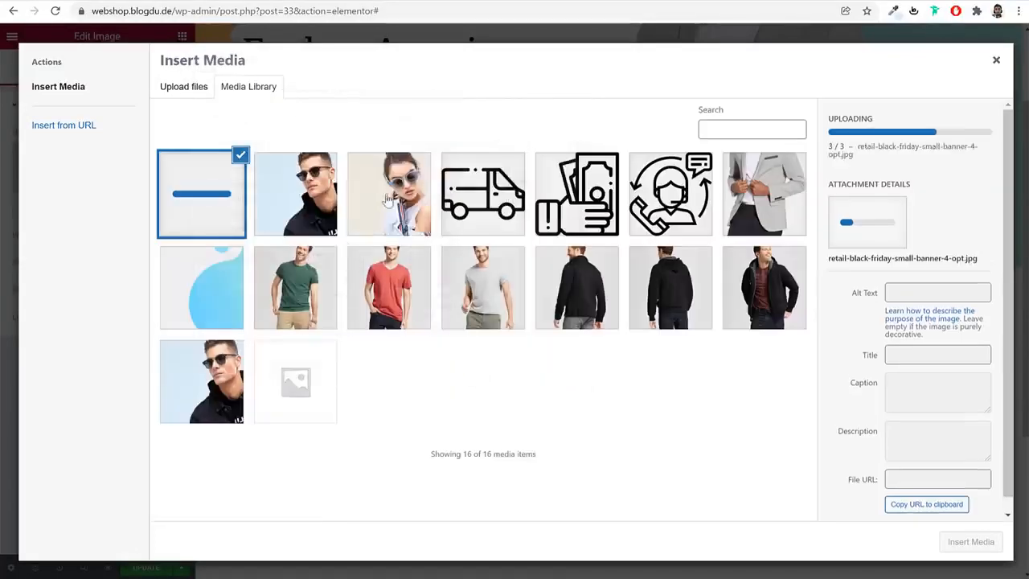
# Insert the image of the man in sunglasses into the first column and set its image size to Full
pyautogui.click(309, 200)
pyautogui.click(988, 542)
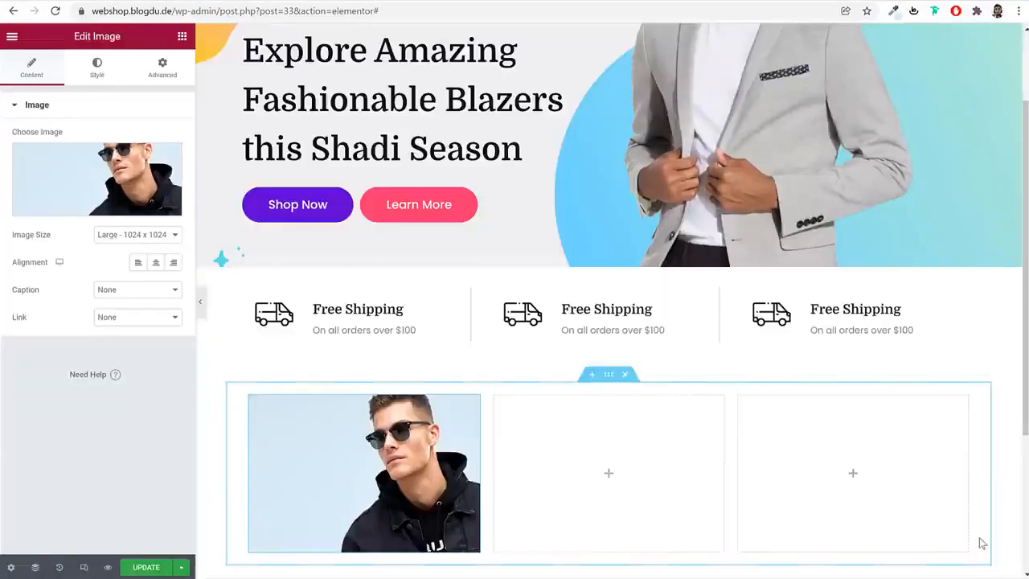
pyautogui.scroll(-2, 430, 409)
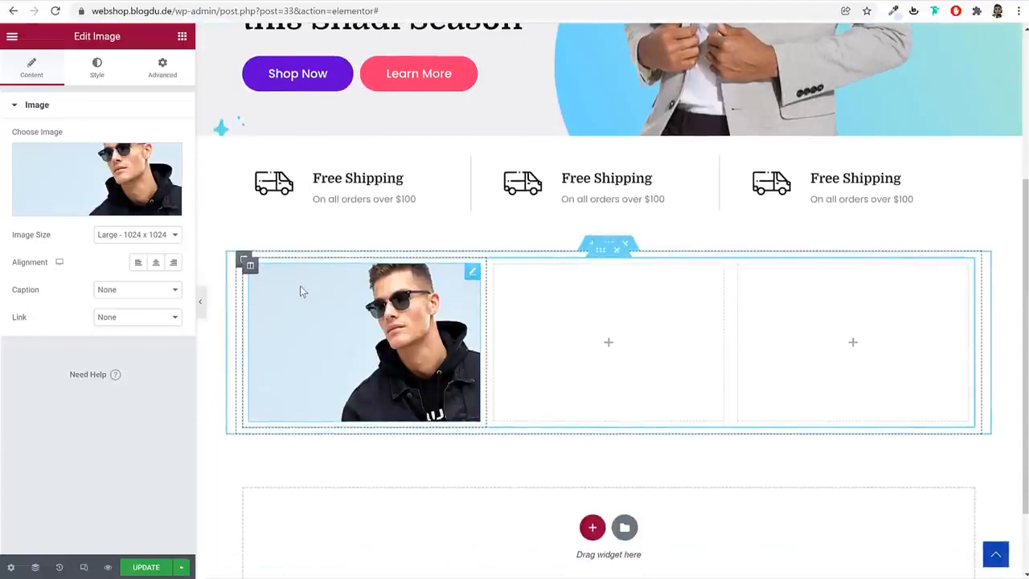
pyautogui.click(138, 234)
pyautogui.click(139, 363)
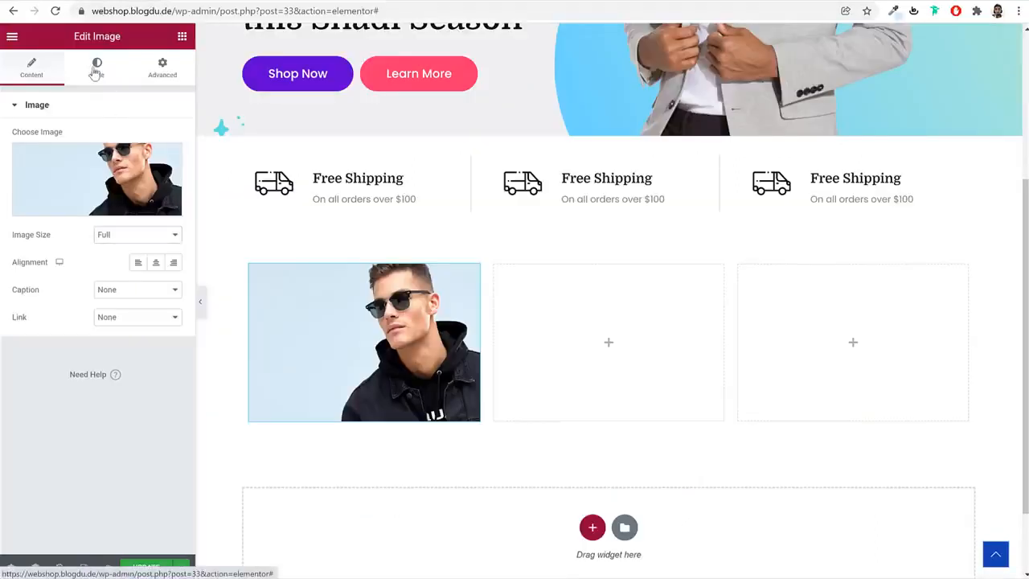
# Set the category image's border radius to 5 px on all corners and preview the page at full width
pyautogui.click(97, 67)
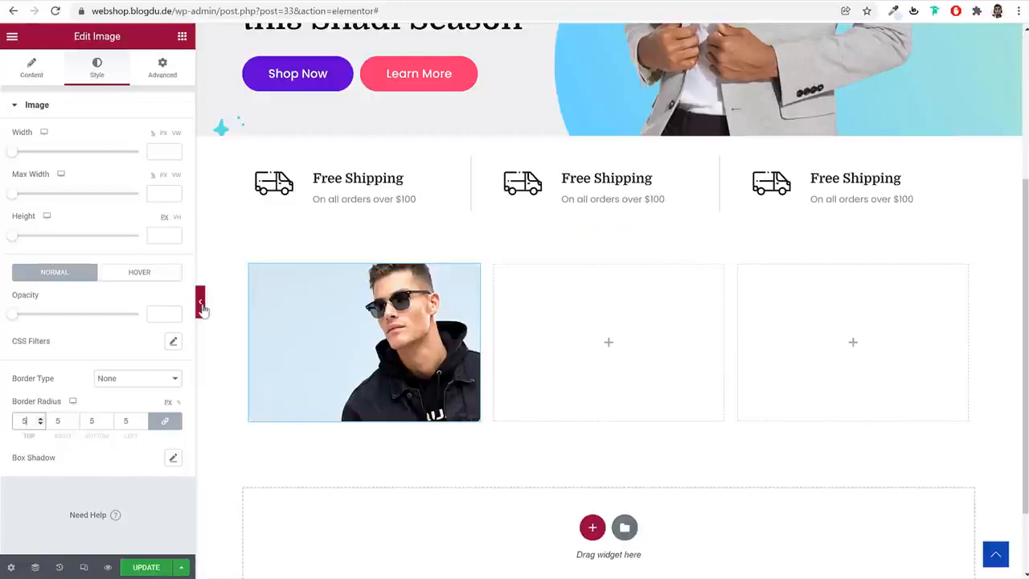
pyautogui.click(200, 303)
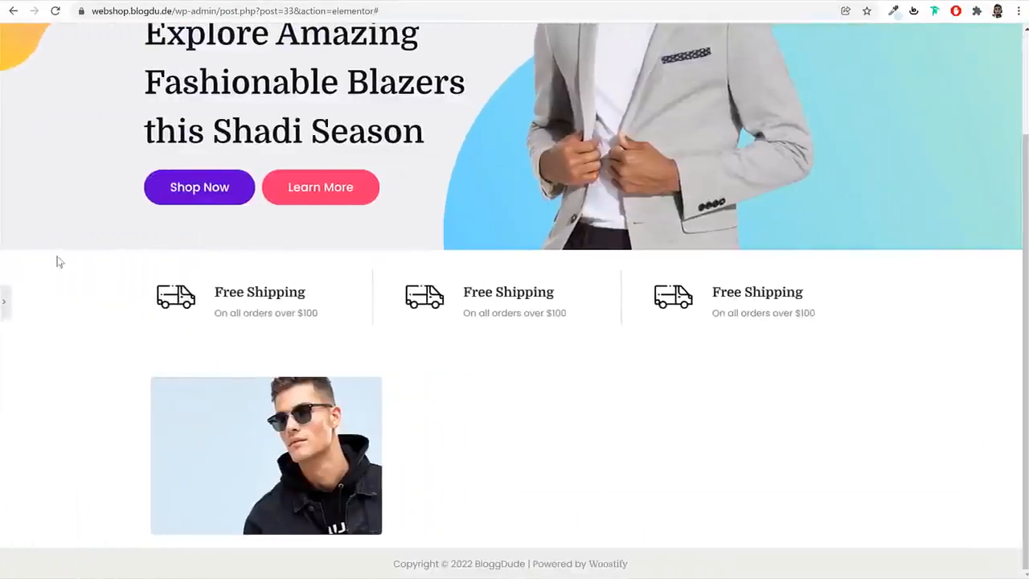
pyautogui.click(8, 302)
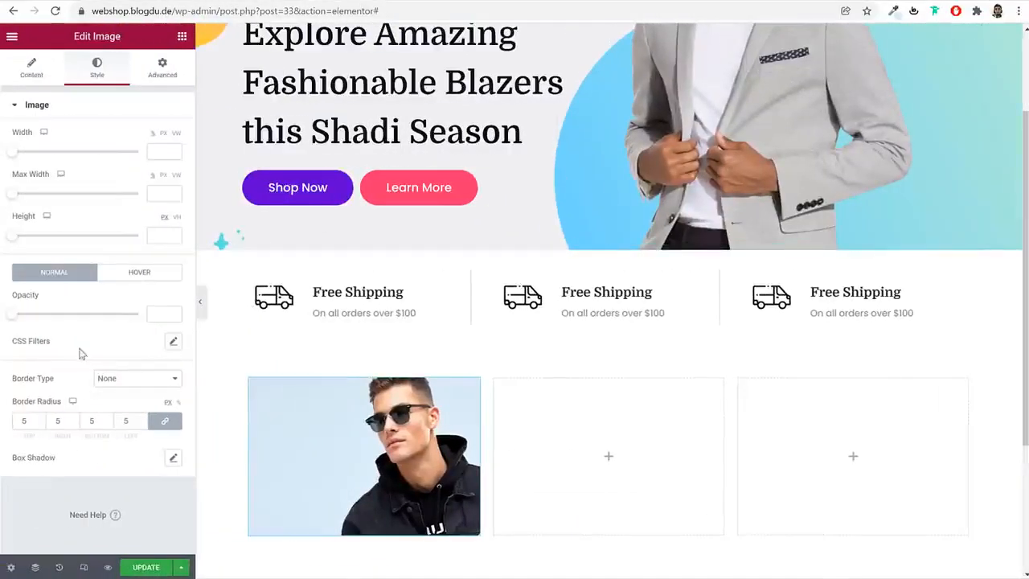
# Try the Grow and Push hover animations on the category image, and set its hover animation to Float
pyautogui.click(131, 278)
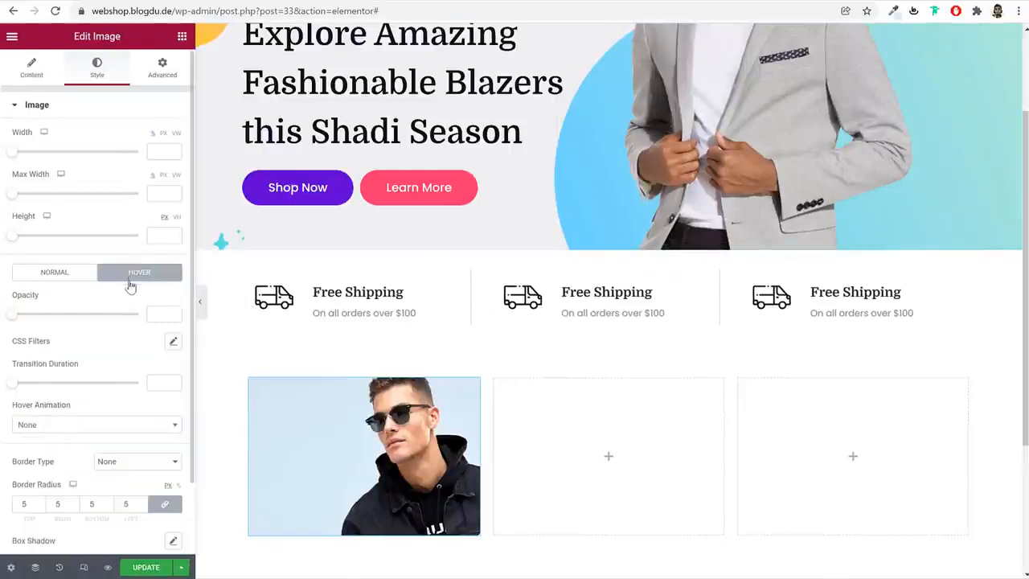
pyautogui.scroll(-1, 118, 343)
pyautogui.click(85, 343)
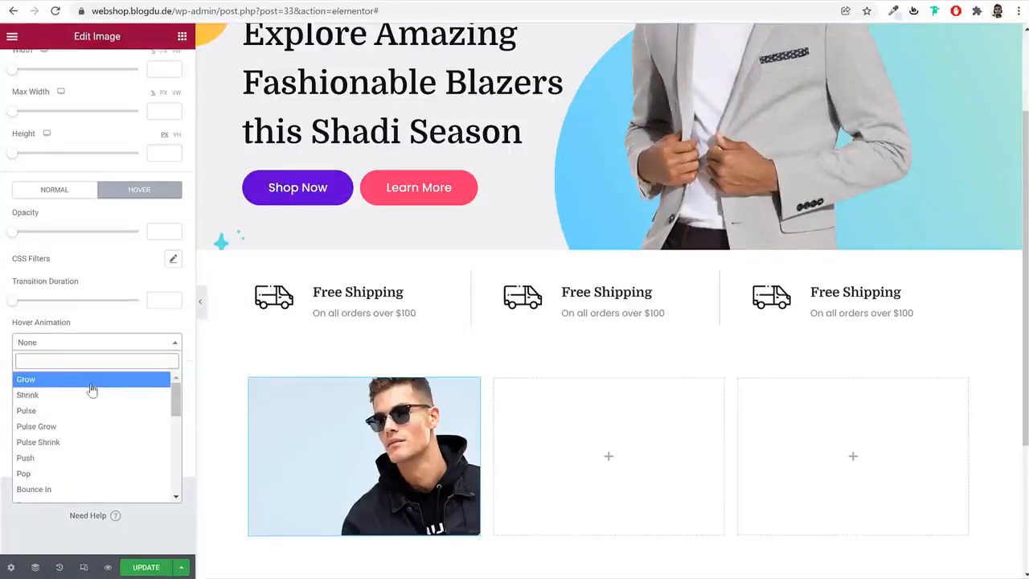
pyautogui.click(91, 380)
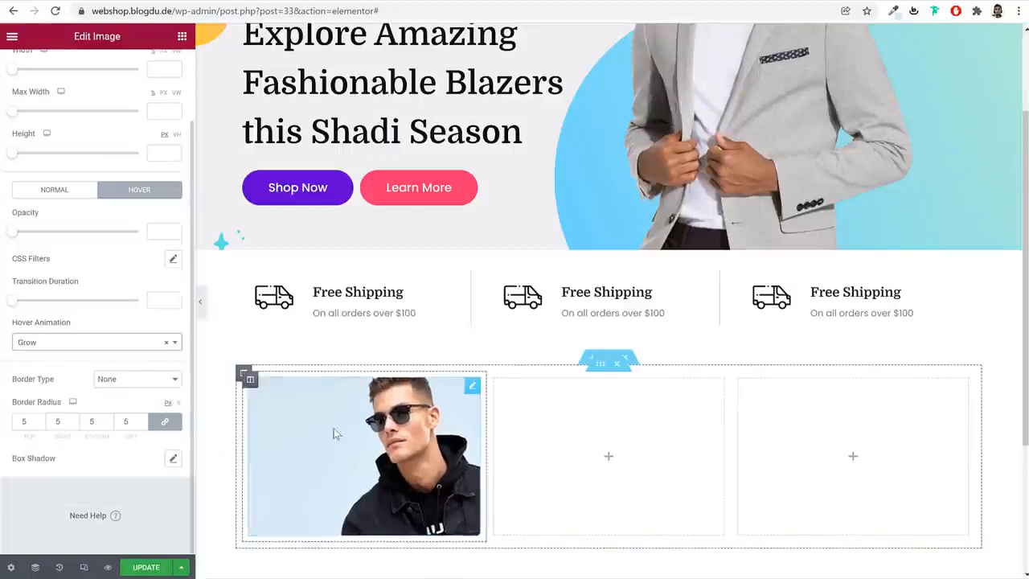
pyautogui.click(110, 343)
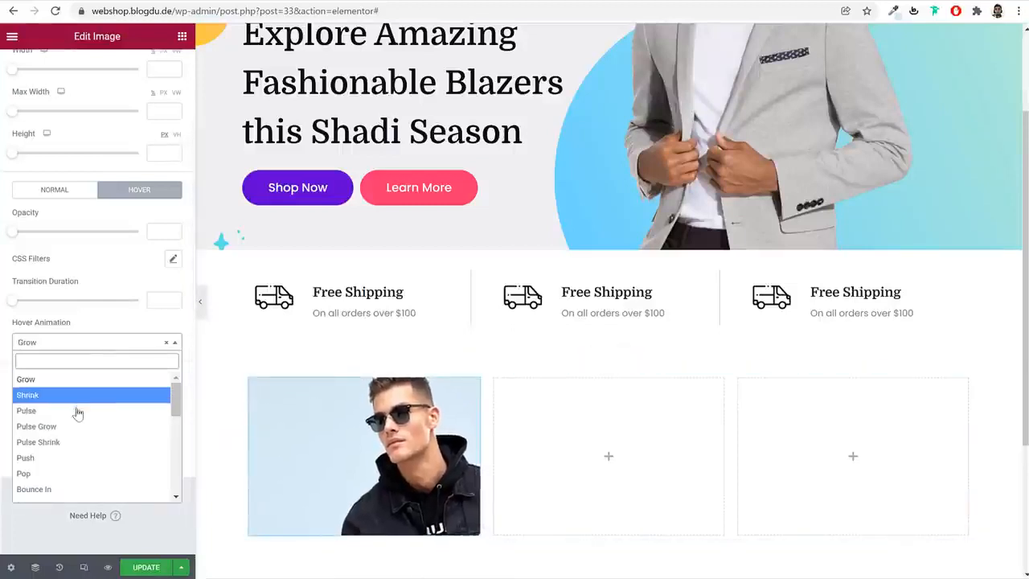
pyautogui.click(71, 457)
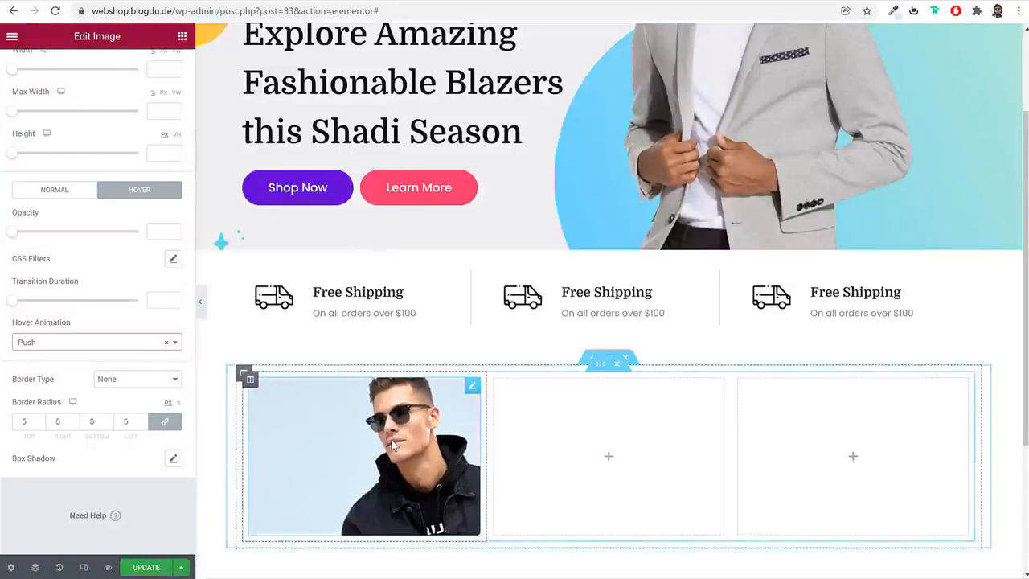
pyautogui.click(113, 343)
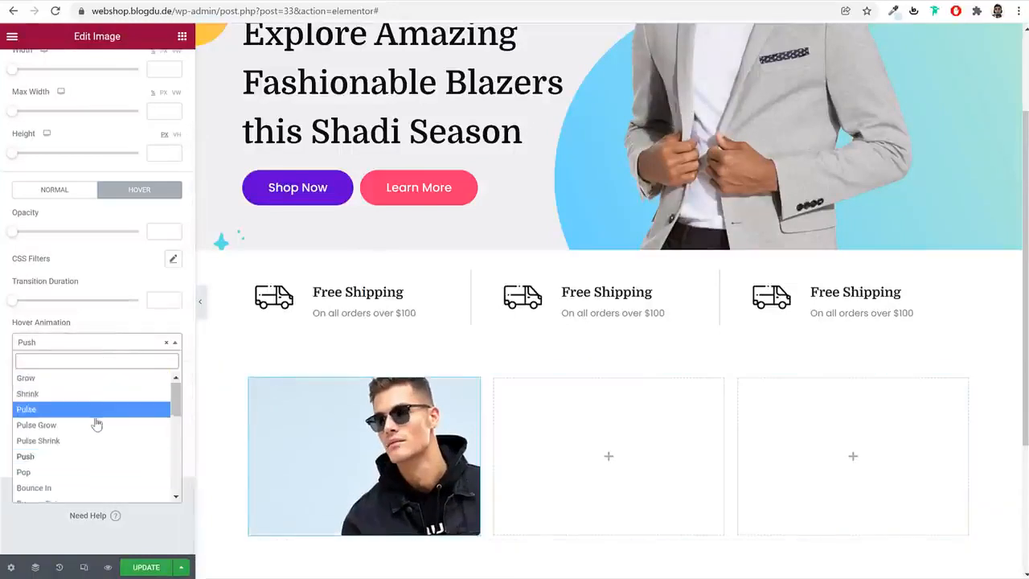
pyautogui.scroll(-2, 96, 421)
pyautogui.click(72, 422)
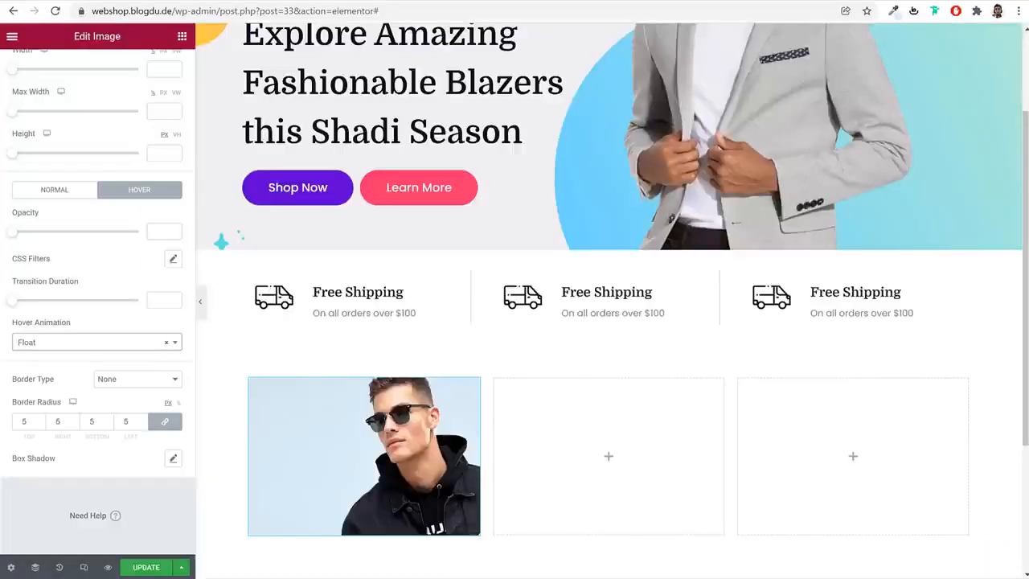
# Add a Heading widget below the category image and set its title to T-Shirts
pyautogui.click(183, 37)
pyautogui.write('he')
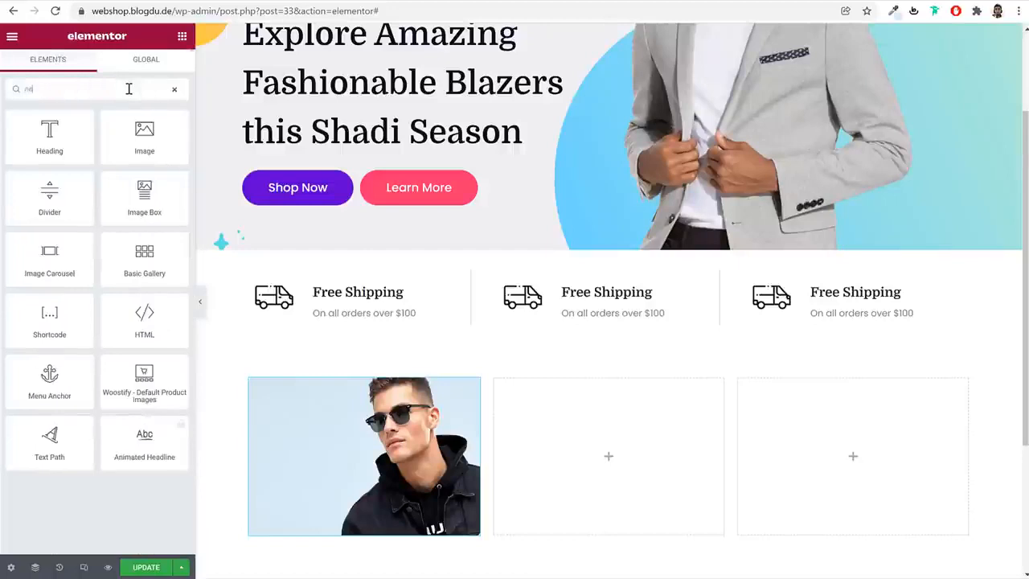
pyautogui.moveTo(65, 125); pyautogui.dragTo(386, 498)
pyautogui.doubleClick(111, 185)
pyautogui.hotkey('ctrl', 'a')
pyautogui.write('T-Shirts')
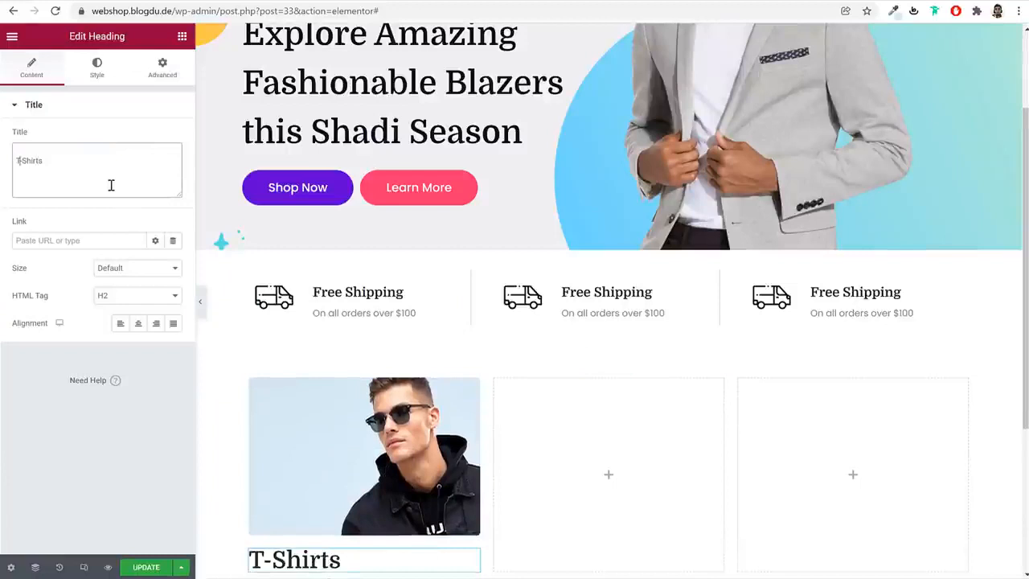
pyautogui.press('BackSpace')
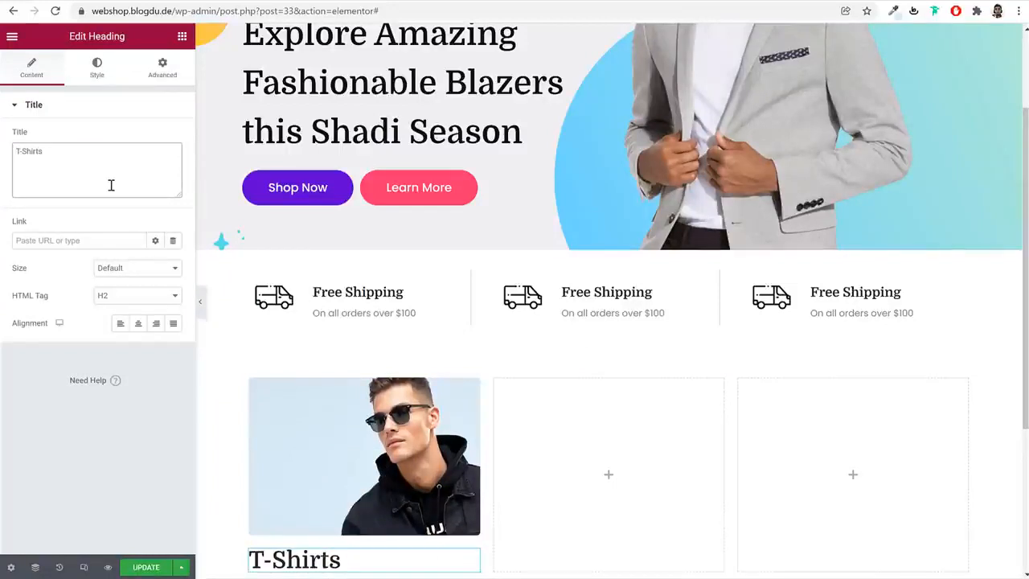
# Set the T-Shirts heading's typography to size 22 px and weight 700
pyautogui.click(96, 69)
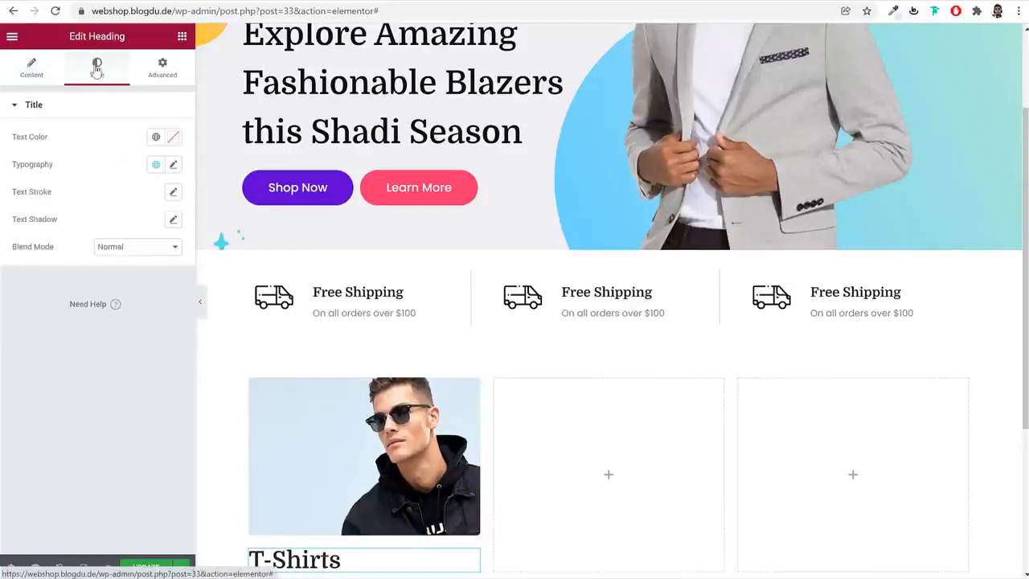
pyautogui.click(173, 164)
pyautogui.write('20')
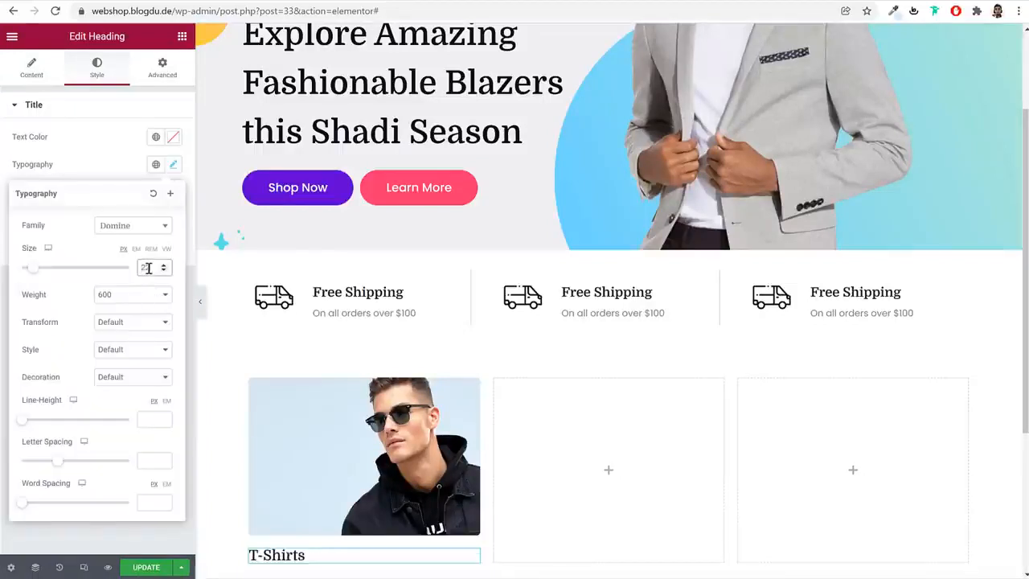
pyautogui.click(135, 299)
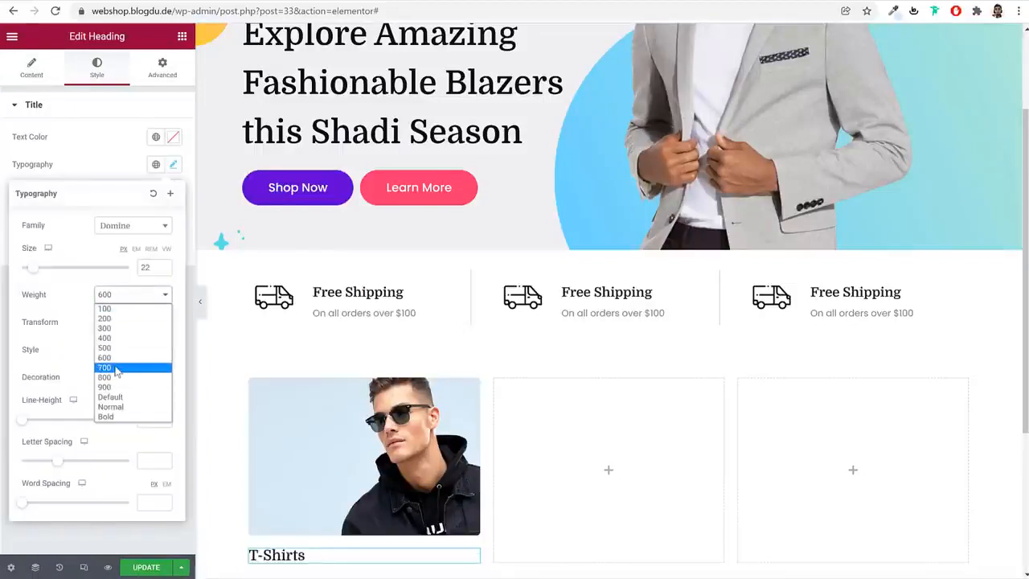
pyautogui.click(117, 368)
pyautogui.click(173, 169)
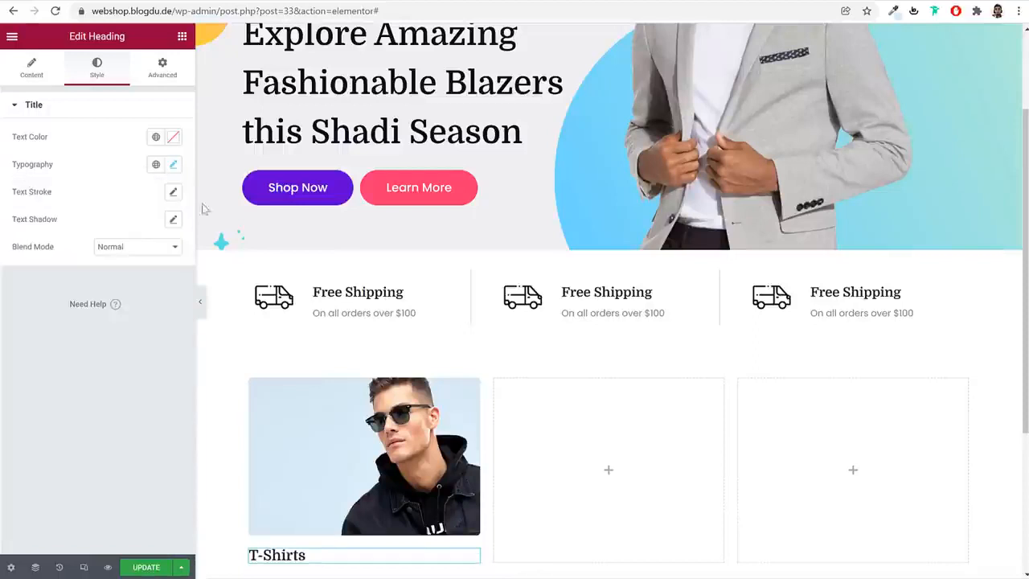
# Overlay the T-Shirts heading on the image by setting its top margin to -100 px and left margin to 30 px
pyautogui.scroll(-2, 424, 481)
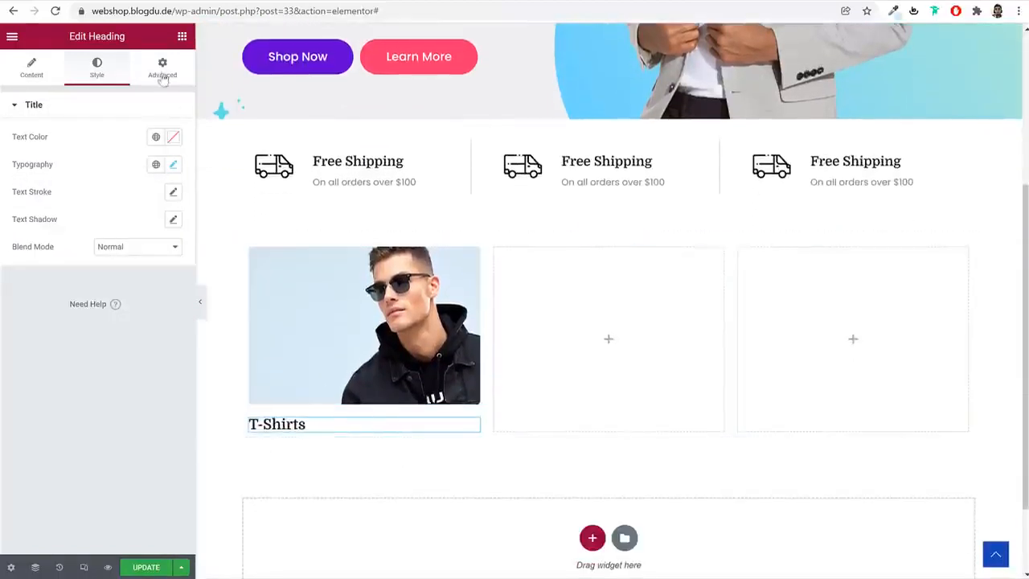
pyautogui.click(161, 69)
pyautogui.click(164, 157)
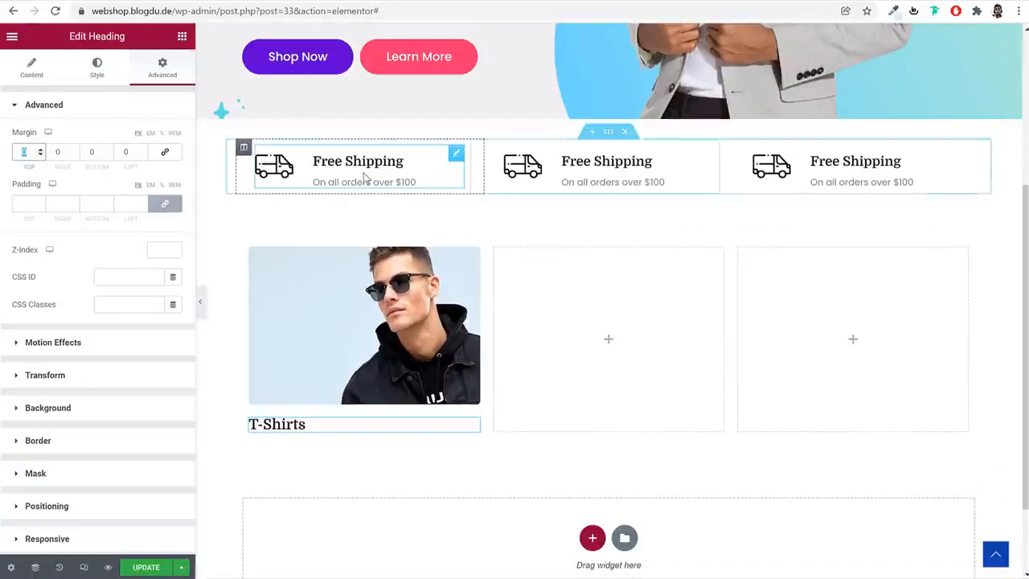
pyautogui.write('1')
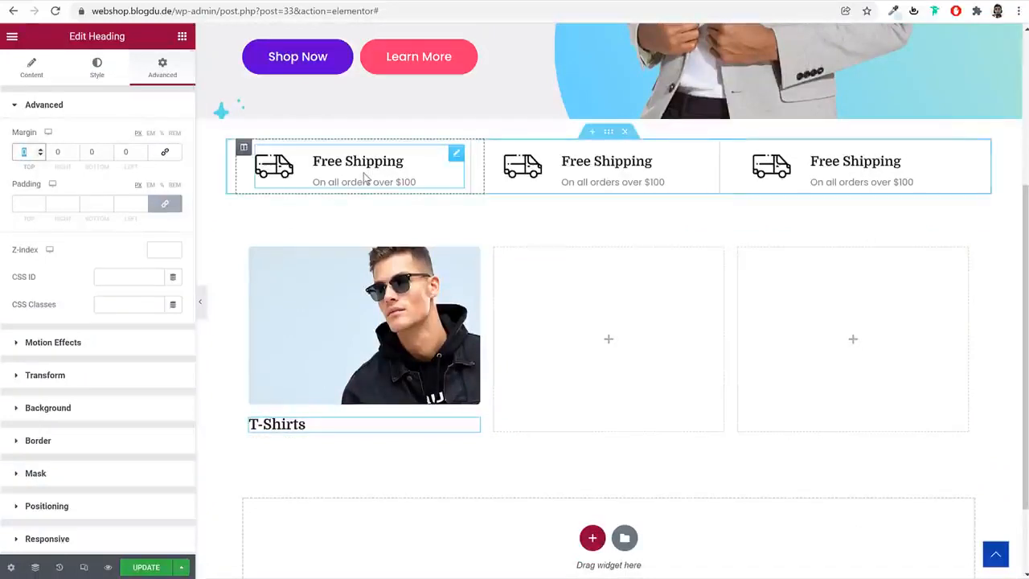
pyautogui.write('00')
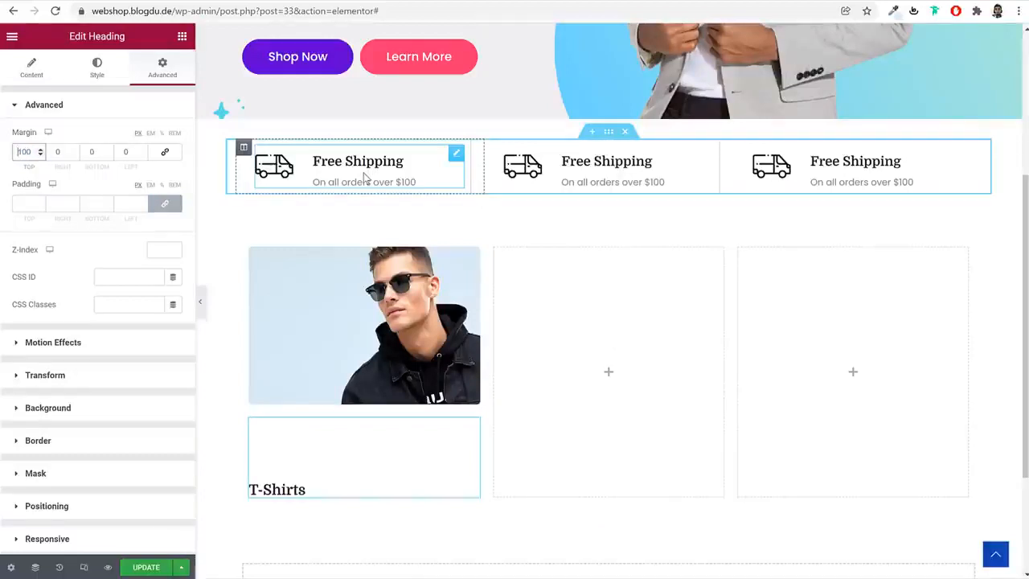
pyautogui.write('-')
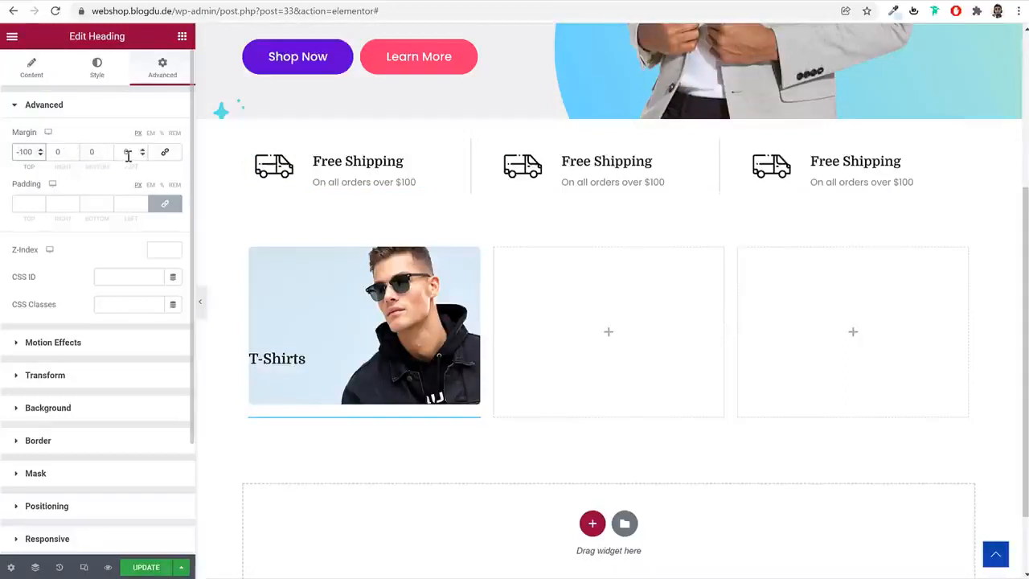
pyautogui.write('30')
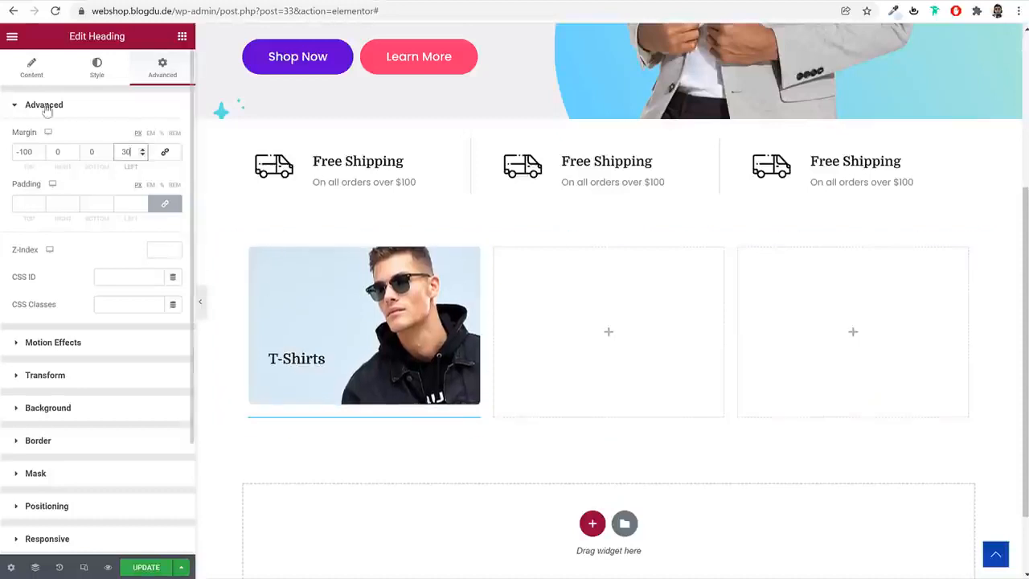
# Set the T-Shirts category image's link type to Custom URL
pyautogui.click(32, 71)
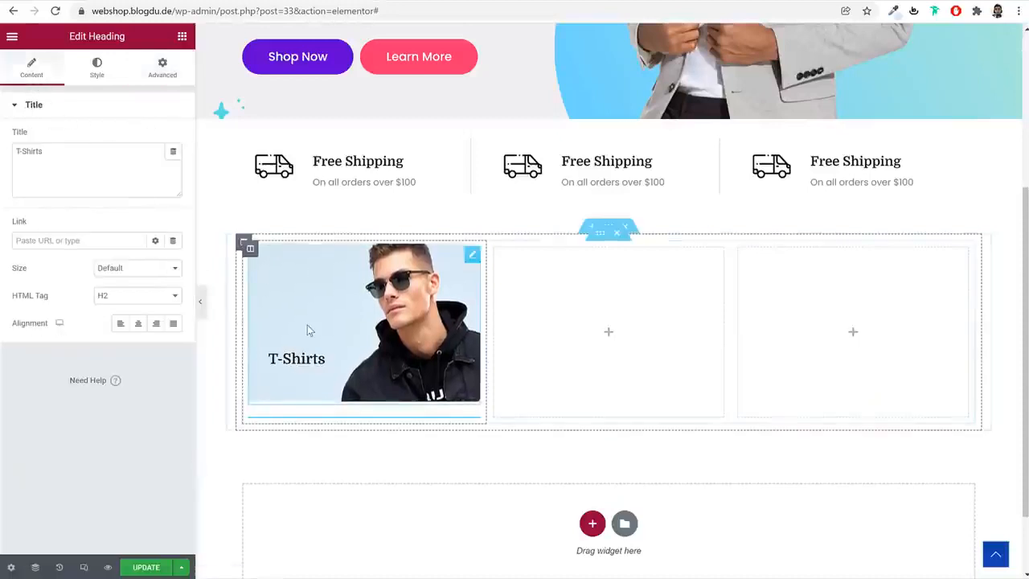
pyautogui.click(472, 257)
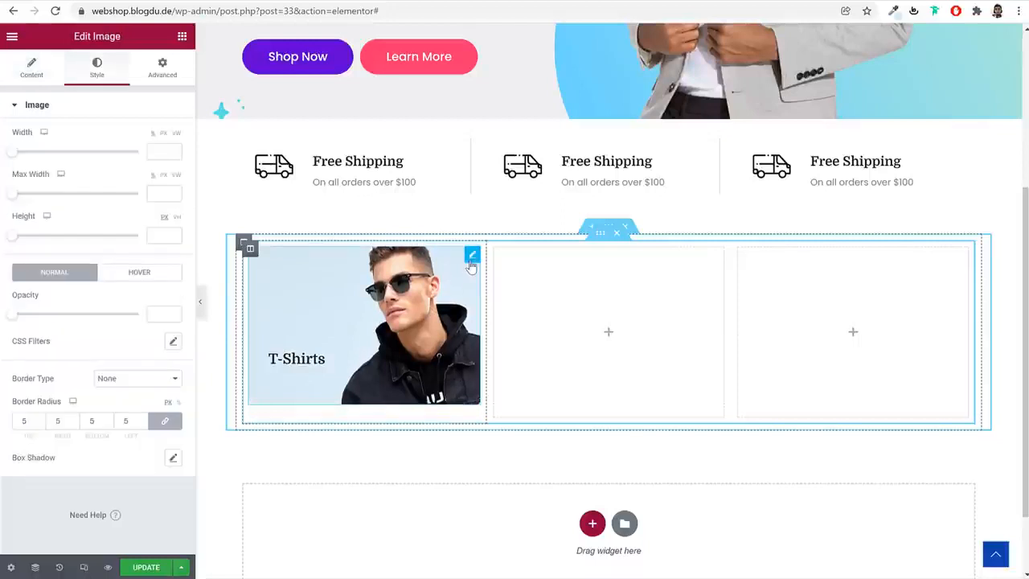
pyautogui.click(21, 82)
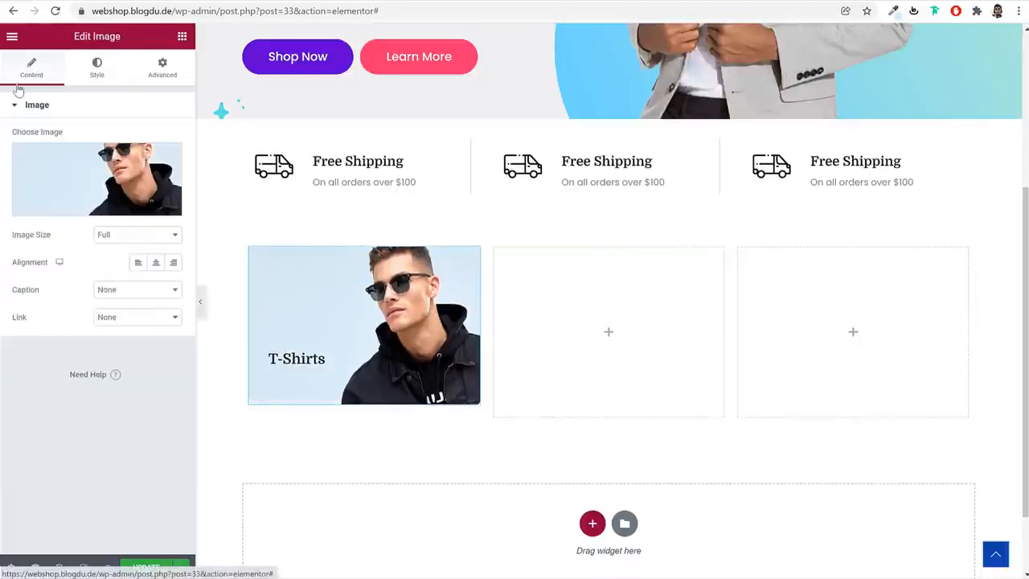
pyautogui.click(145, 318)
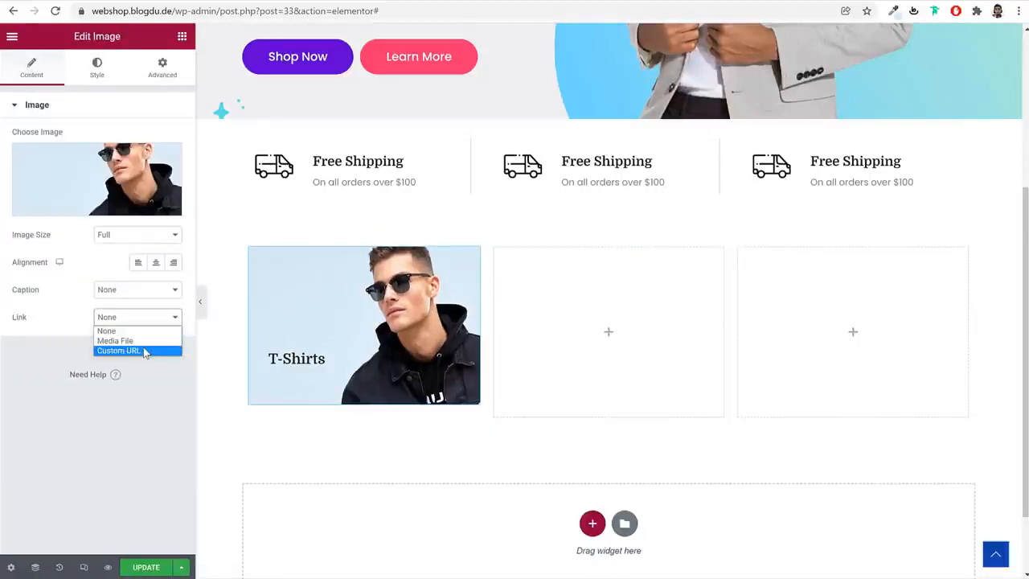
pyautogui.click(141, 352)
# Search the image's link field for "jack" and link the image to the Black Fashion Jacket product
pyautogui.click(120, 345)
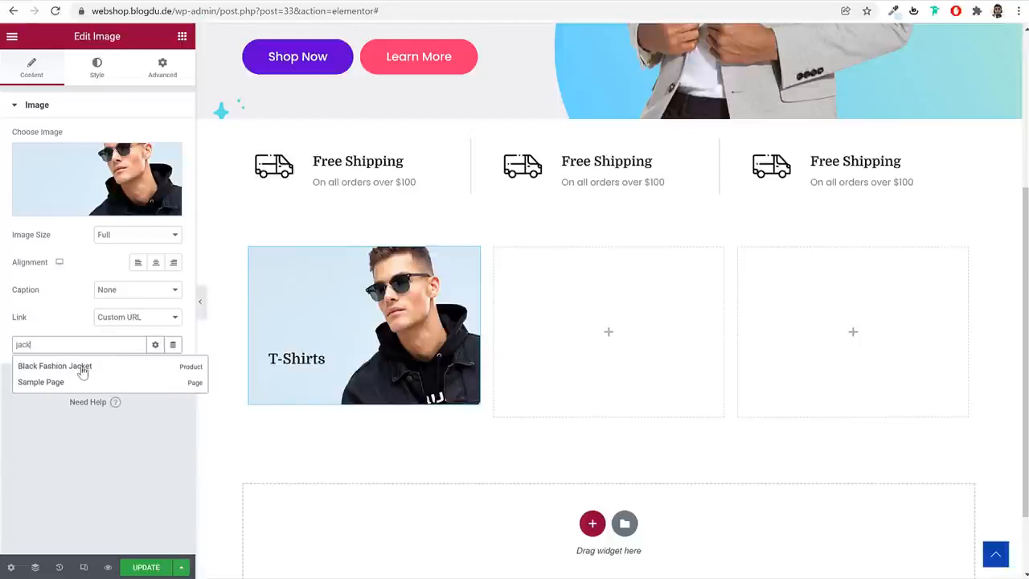
pyautogui.click(82, 369)
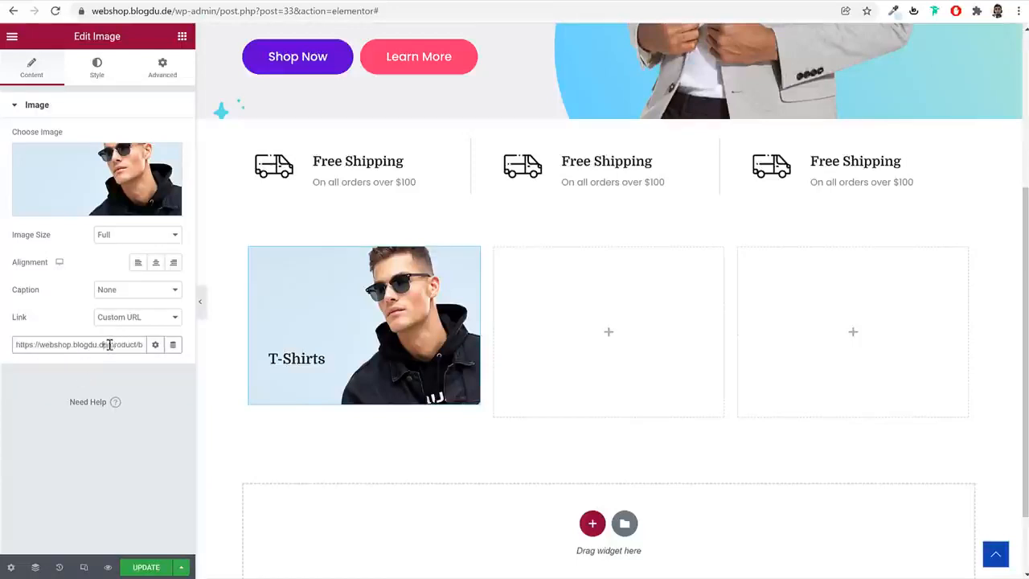
pyautogui.moveTo(110, 345); pyautogui.dragTo(138, 346)
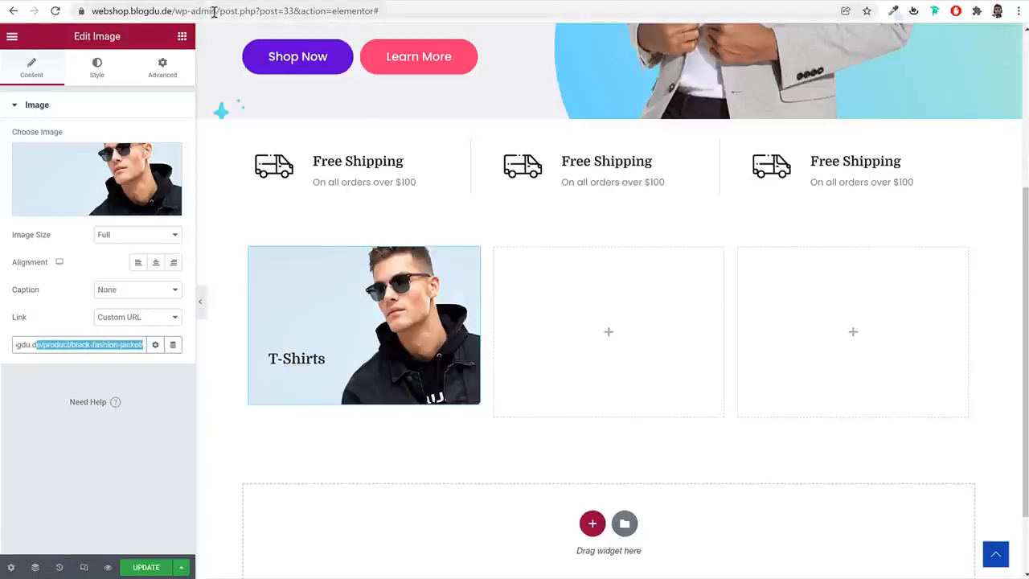
# Open the WordPress admin in a new browser tab and show the product categories
pyautogui.moveTo(219, 11); pyautogui.dragTo(90, 11)
pyautogui.hotkey('ctrl', 'c')
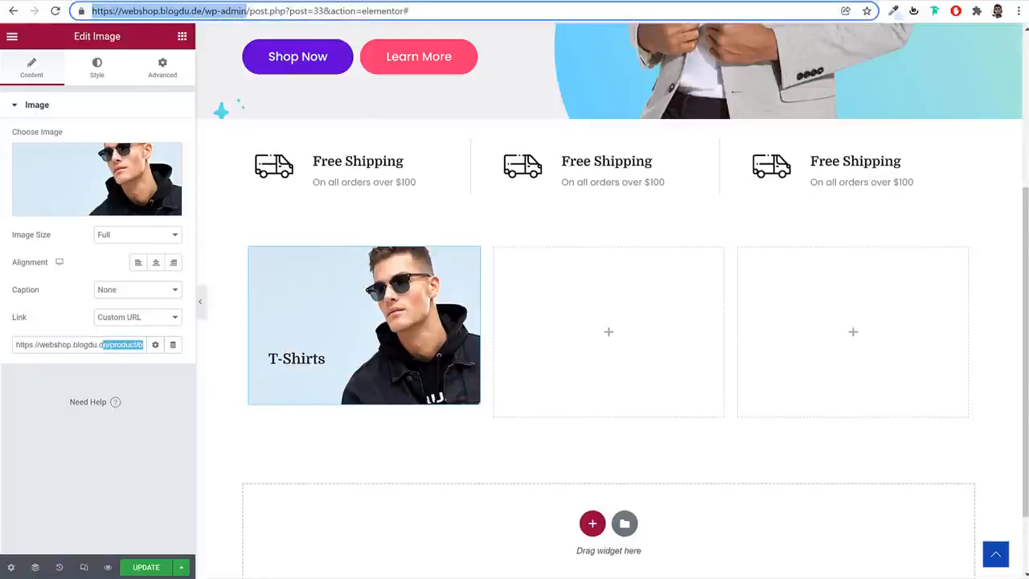
pyautogui.hotkey('ctrl', 't')
pyautogui.hotkey('ctrl', 'v')
pyautogui.press('Return')
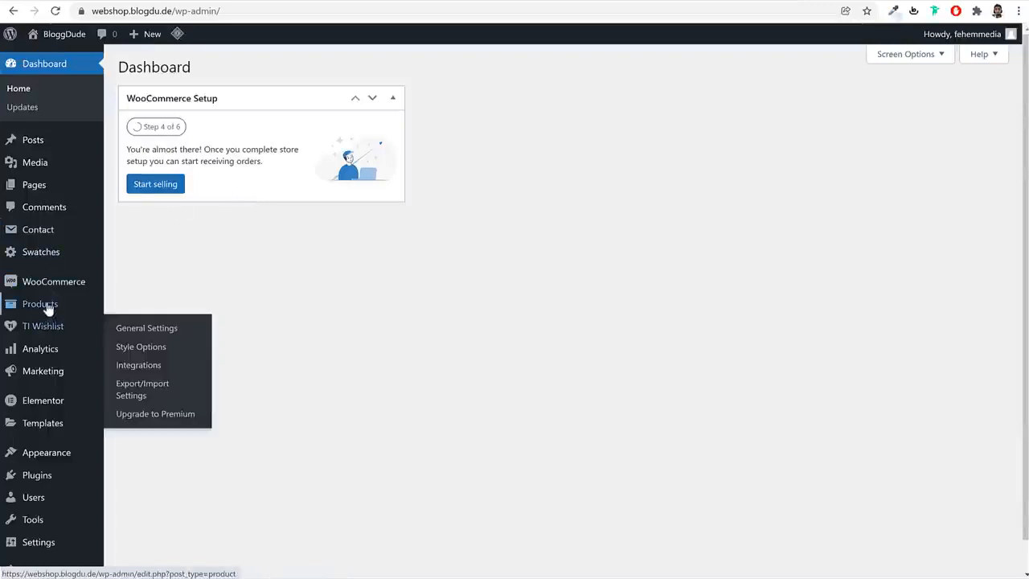
pyautogui.moveTo(54, 312)
pyautogui.click(134, 345)
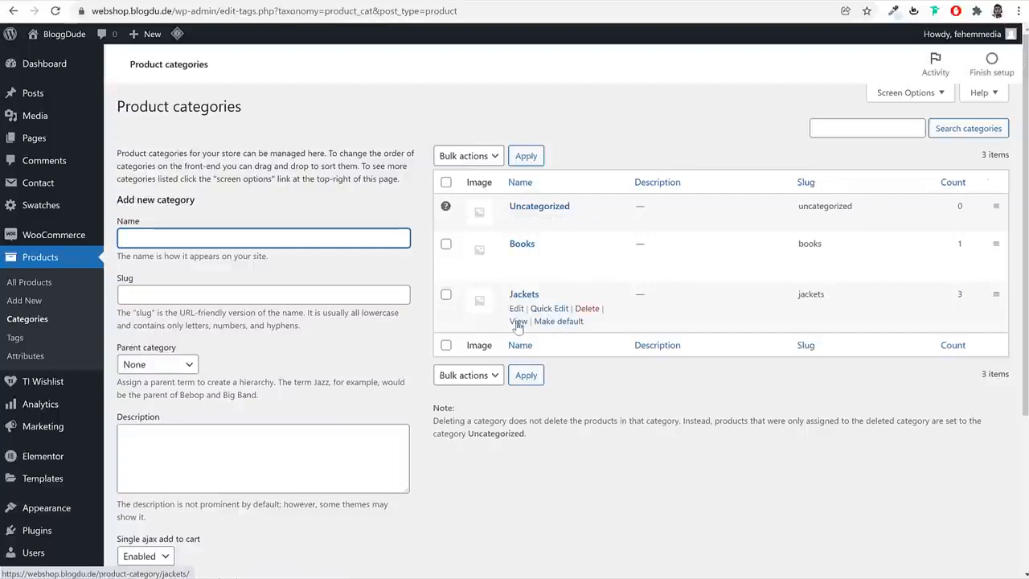
# Copy the Jackets category's view link and paste it as the custom URL of the T-Shirts image
pyautogui.rightClick(518, 321)
pyautogui.click(546, 424)
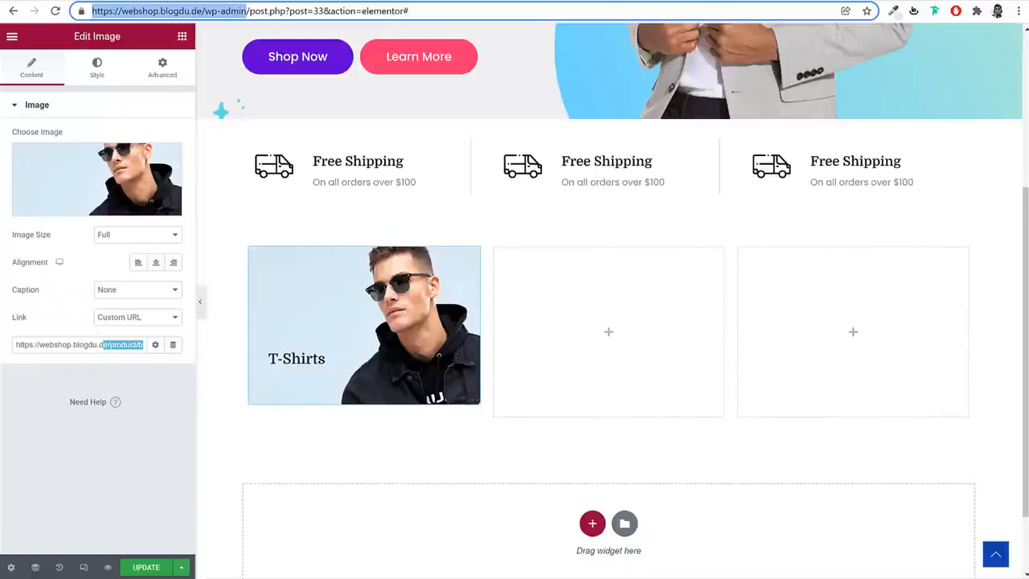
pyautogui.click(124, 338)
pyautogui.hotkey('ctrl', 'v')
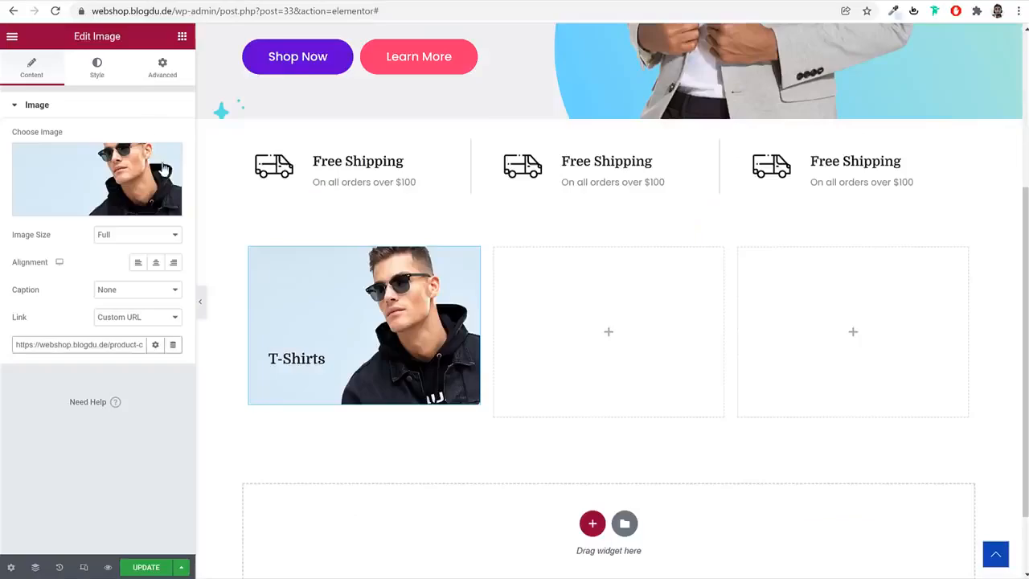
# Add a Heading widget below the T-Shirts heading, titled View all as in the demo tile, and set its HTML tag to span
pyautogui.click(181, 37)
pyautogui.moveTo(145, 195); pyautogui.dragTo(377, 354)
pyautogui.click(111, 188)
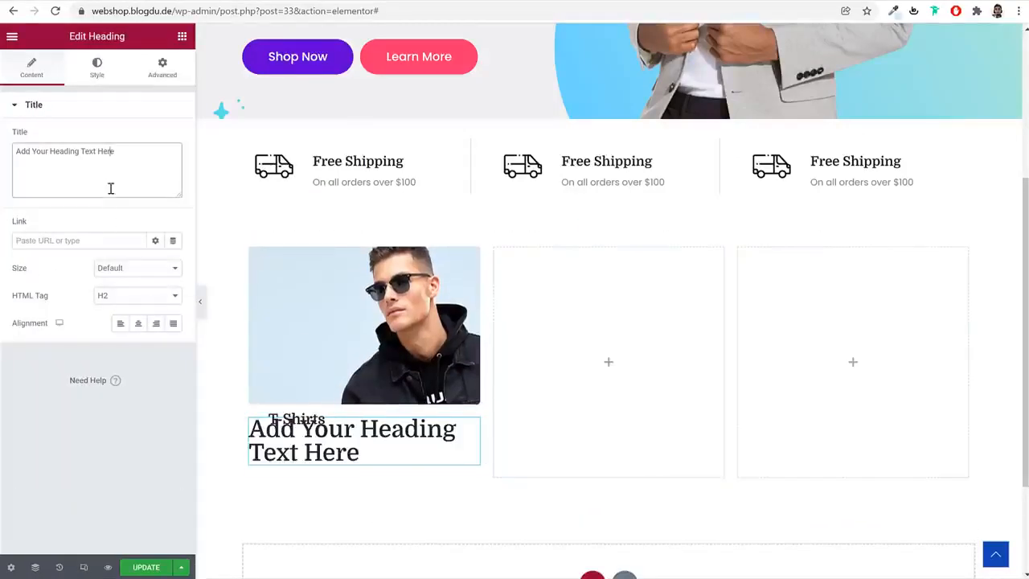
pyautogui.hotkey('ctrl', 'a')
pyautogui.hotkey('ctrl', 'v')
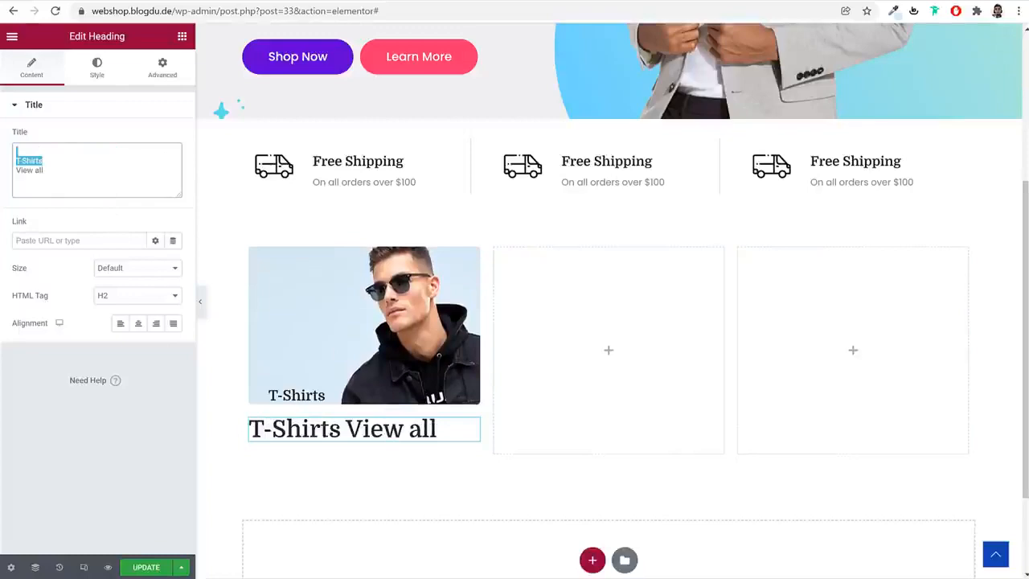
pyautogui.press('BackSpace')
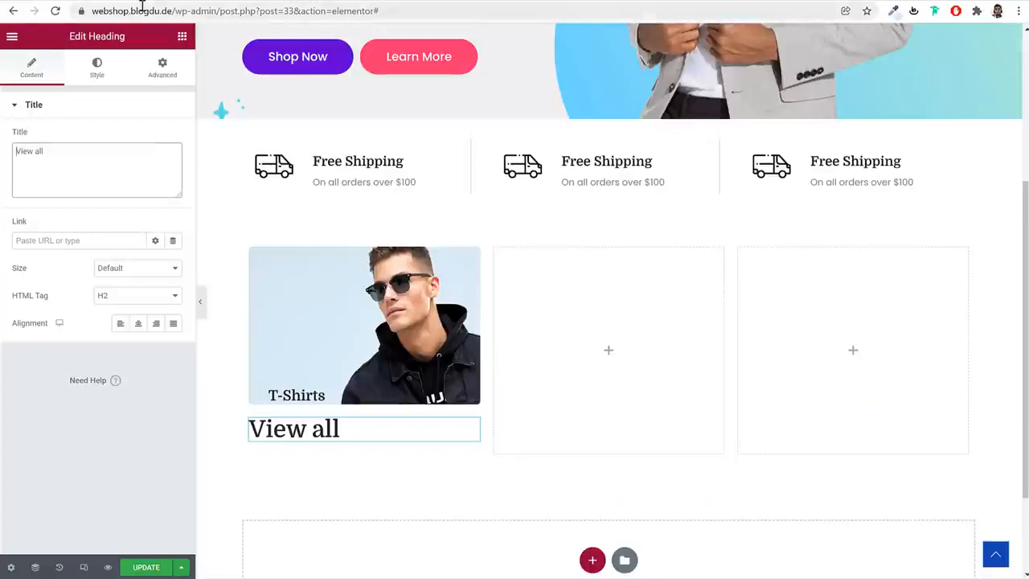
pyautogui.click(127, 303)
pyautogui.click(118, 379)
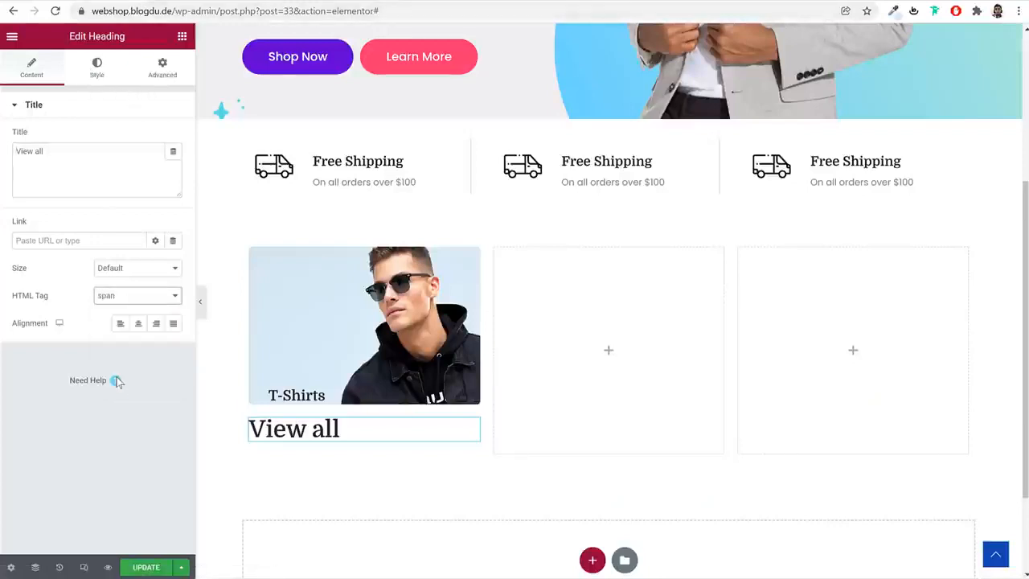
# Set the View all heading's typography to the Poppins family with weight 400
pyautogui.click(96, 71)
pyautogui.click(173, 166)
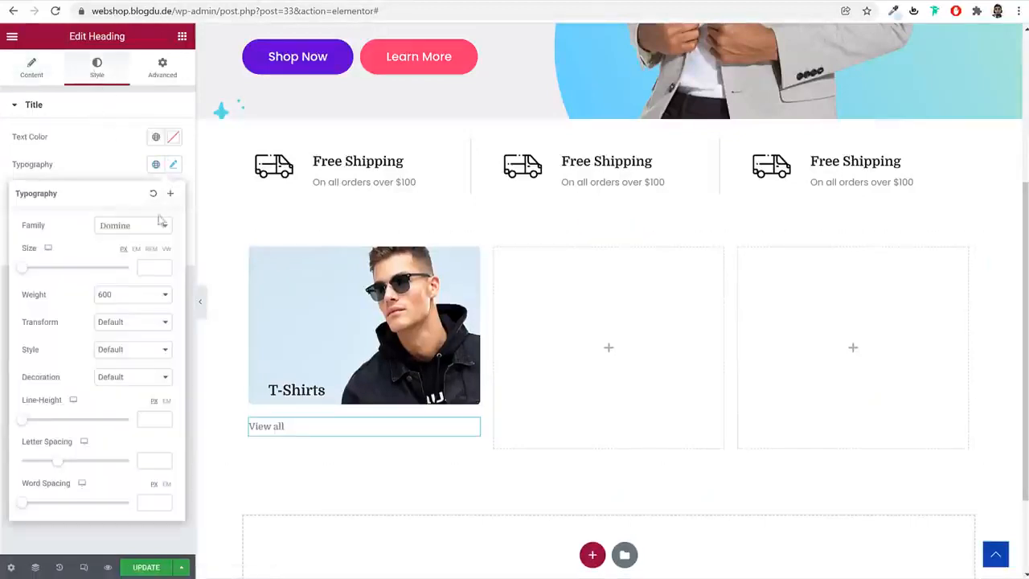
pyautogui.click(129, 230)
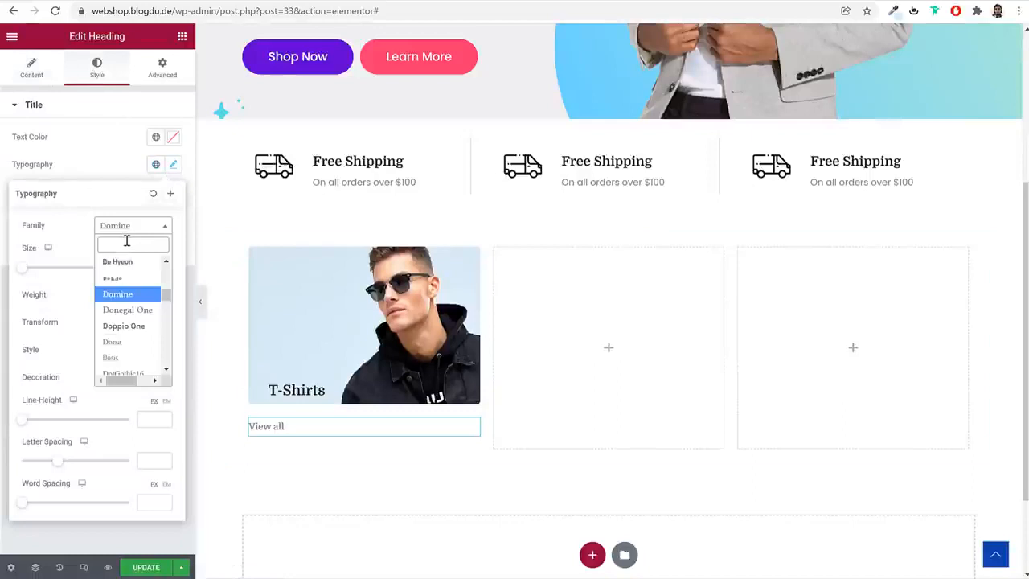
pyautogui.write('popp')
pyautogui.press('Return')
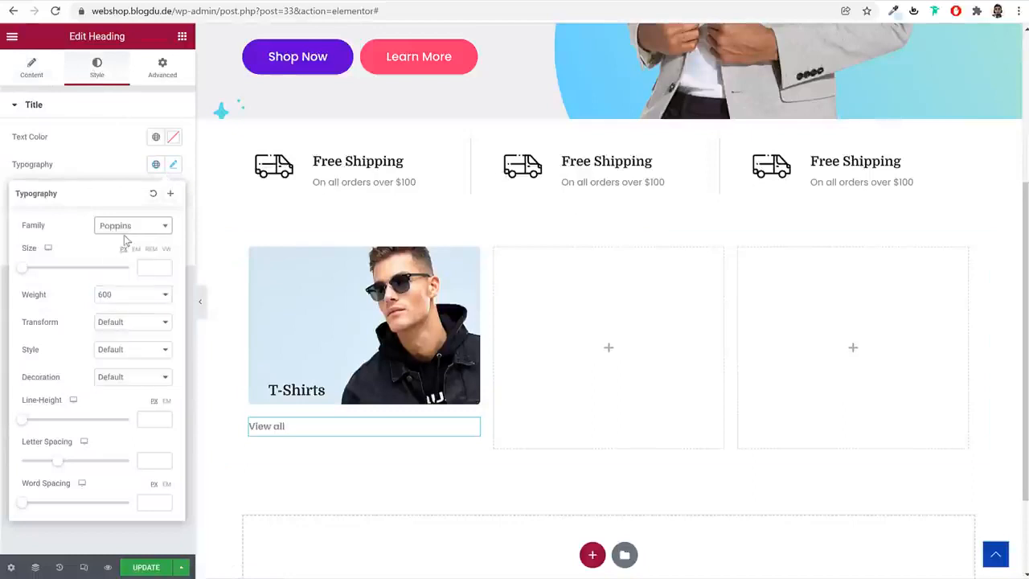
pyautogui.click(131, 295)
pyautogui.click(124, 337)
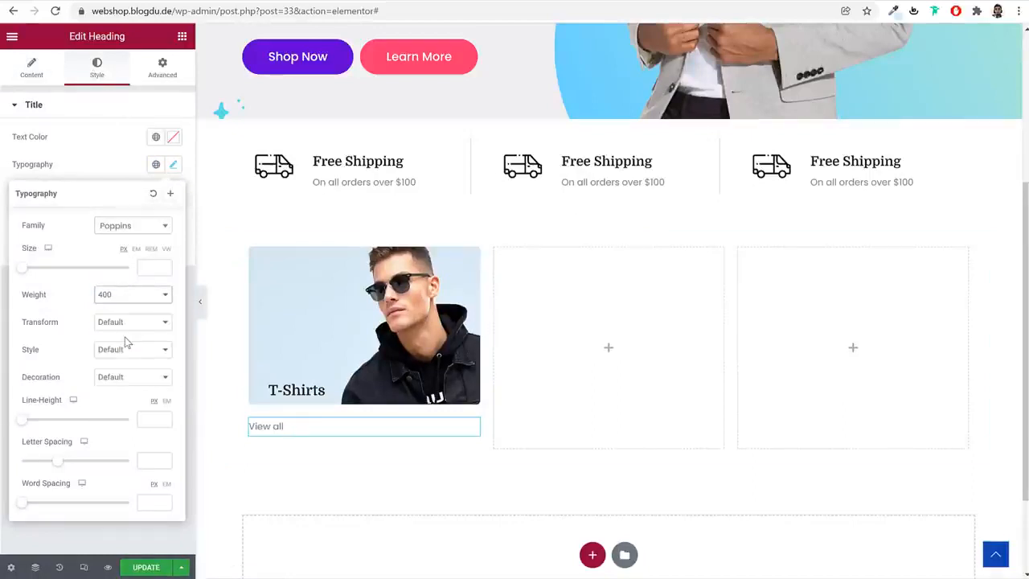
pyautogui.click(106, 153)
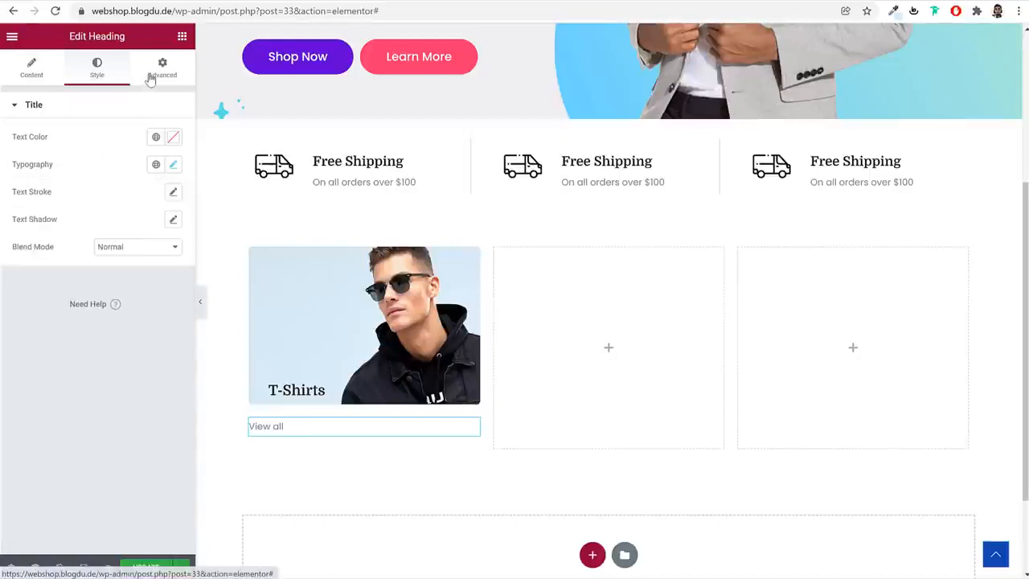
# Set the T-Shirts heading's top margin to -160 px
pyautogui.click(302, 394)
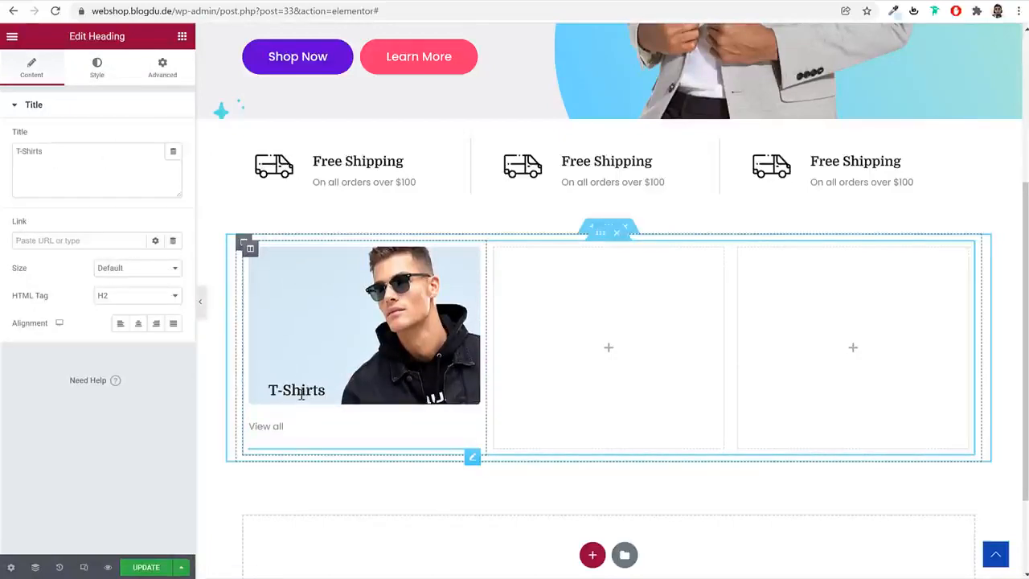
pyautogui.click(157, 77)
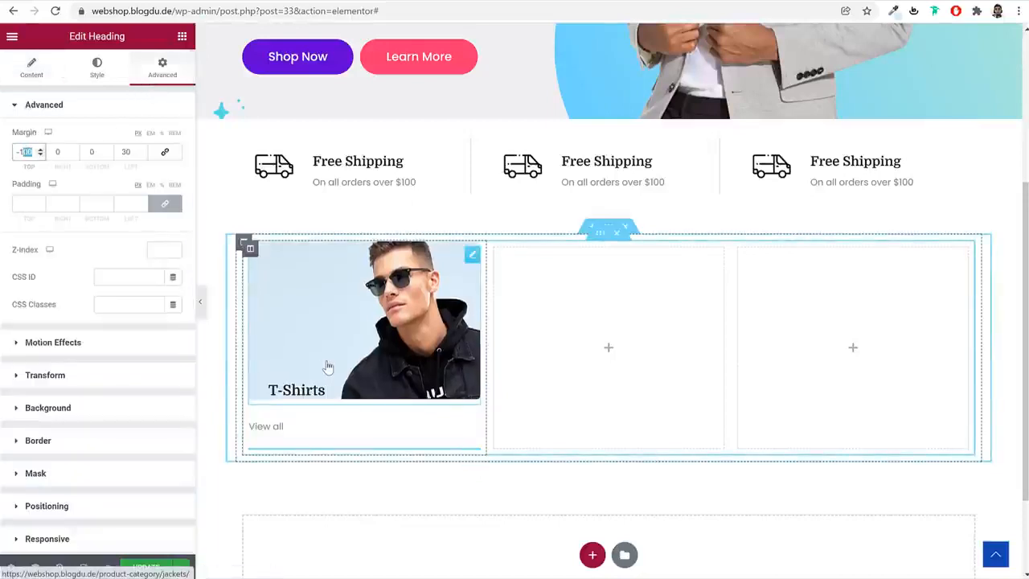
pyautogui.write('130')
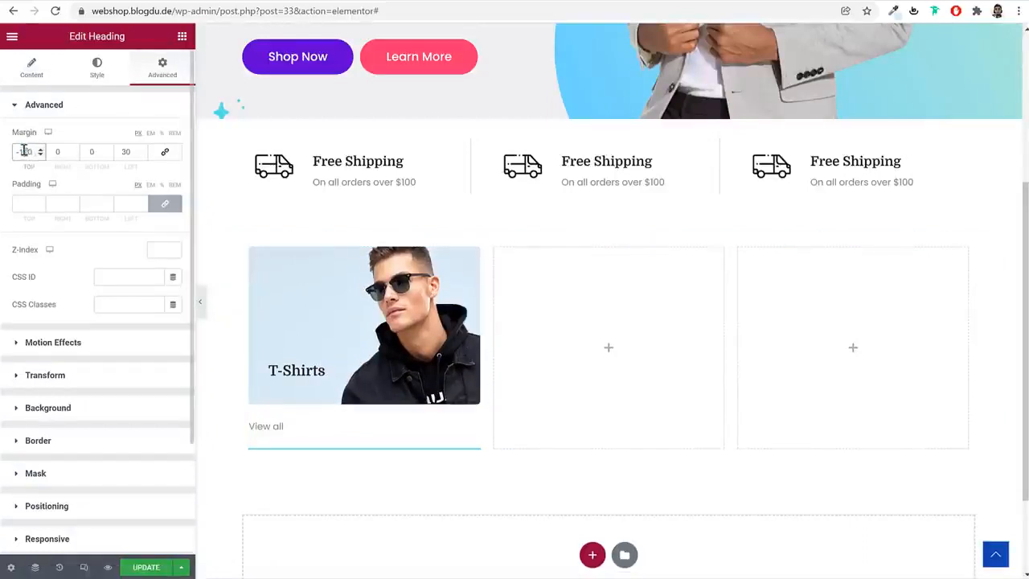
# Overlay the View all heading on the image with unlinked margins of -80 px top and 30 px left
pyautogui.click(274, 431)
pyautogui.click(162, 68)
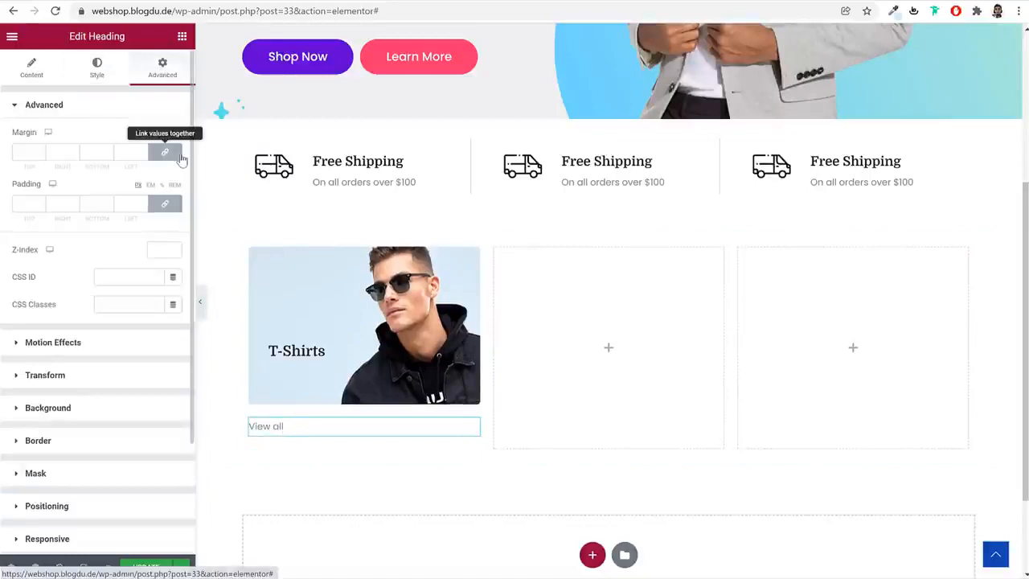
pyautogui.click(179, 156)
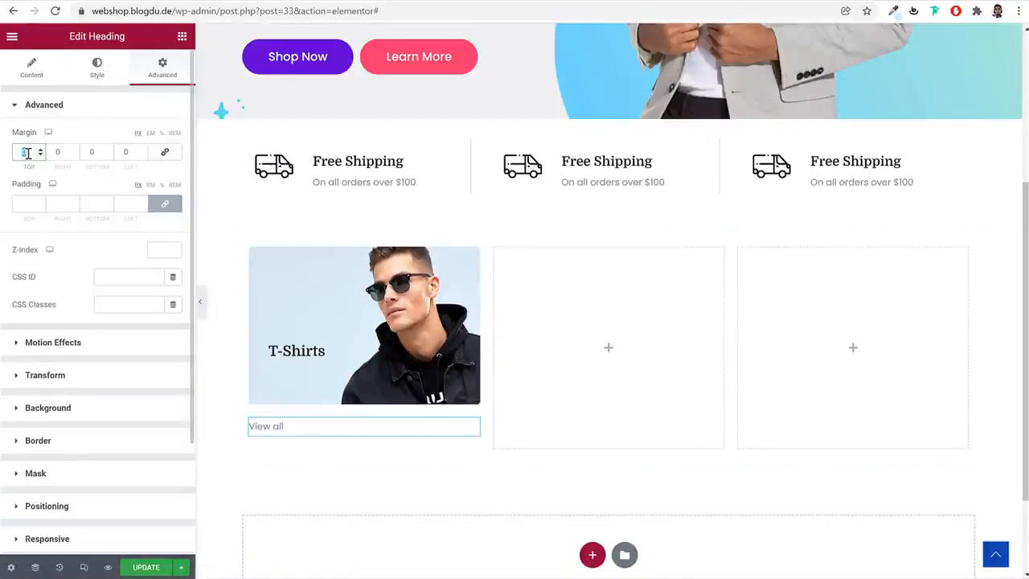
pyautogui.write('100')
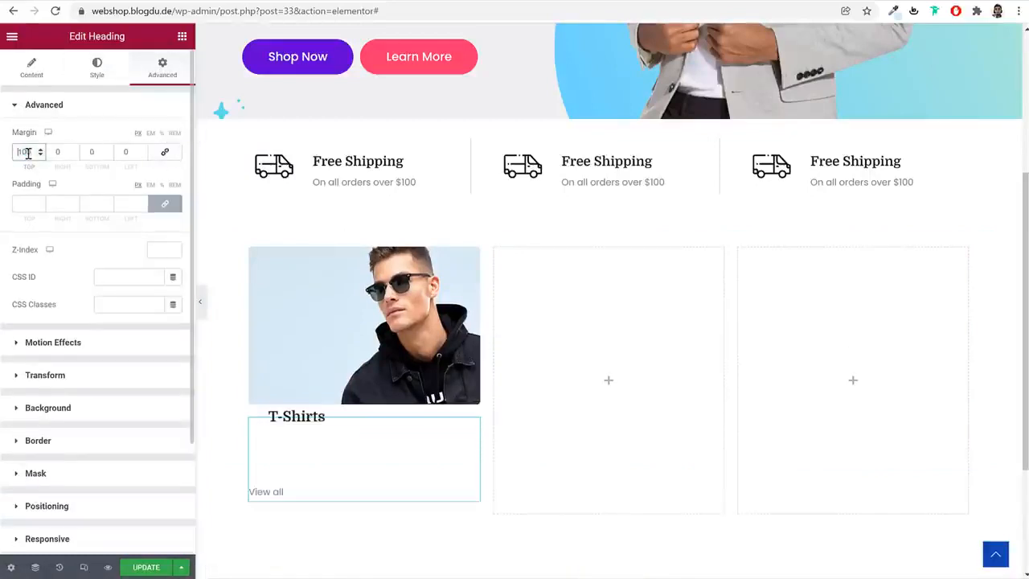
pyautogui.write('-')
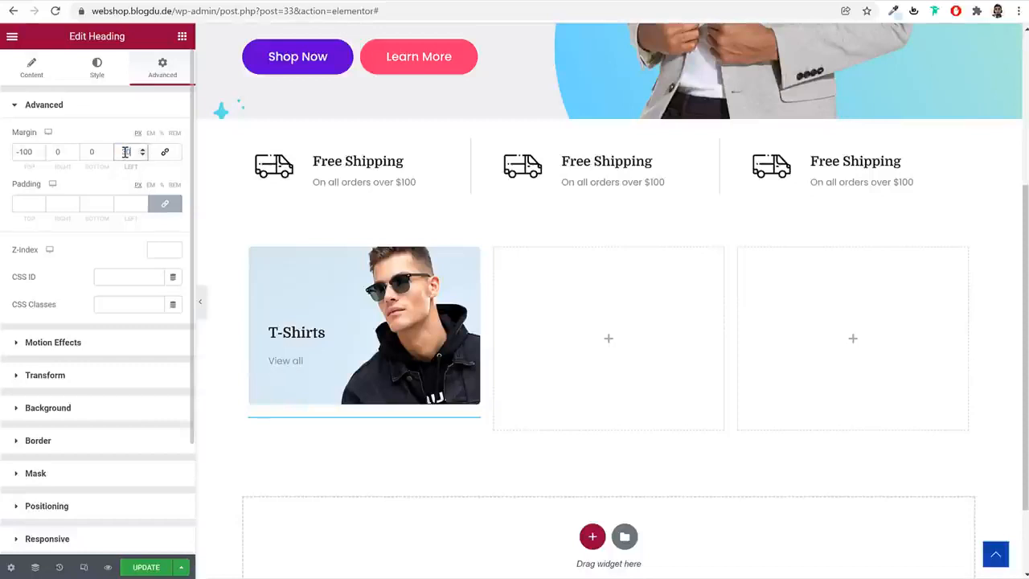
pyautogui.moveTo(34, 152); pyautogui.dragTo(16, 151)
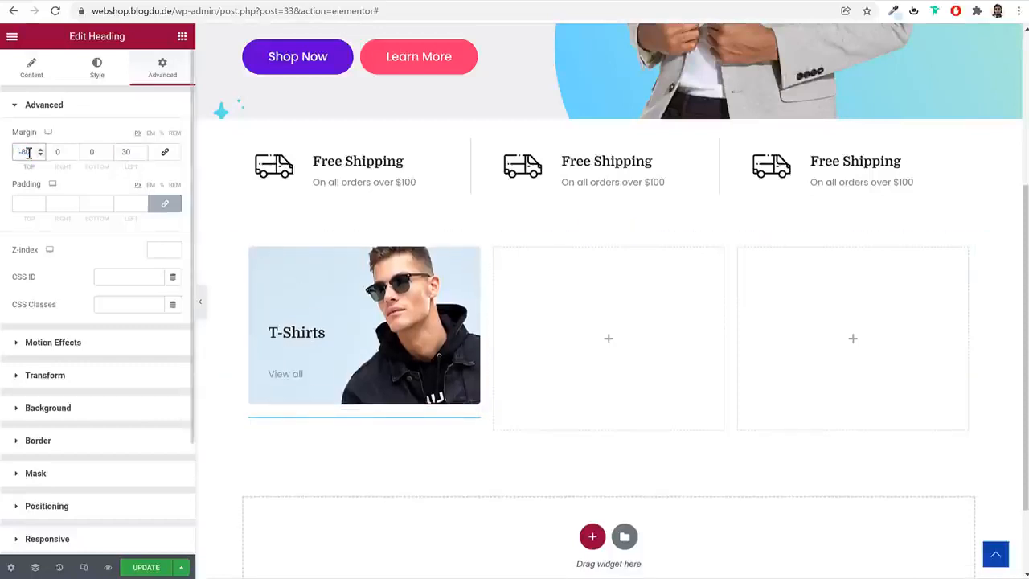
# Set the T-Shirts heading's top margin to -130 px and compare the previewed tile with the demo page
pyautogui.click(303, 333)
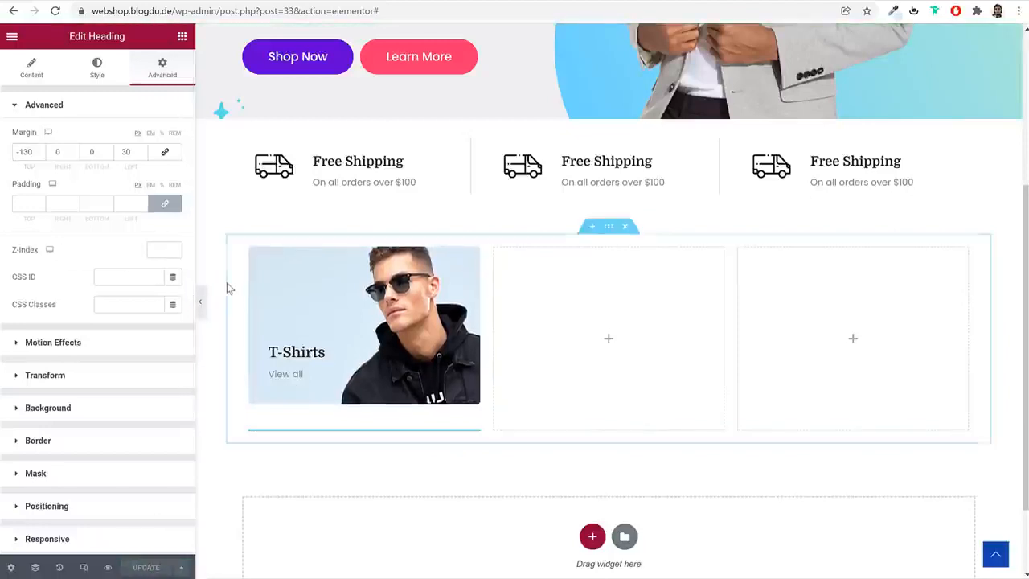
pyautogui.click(202, 312)
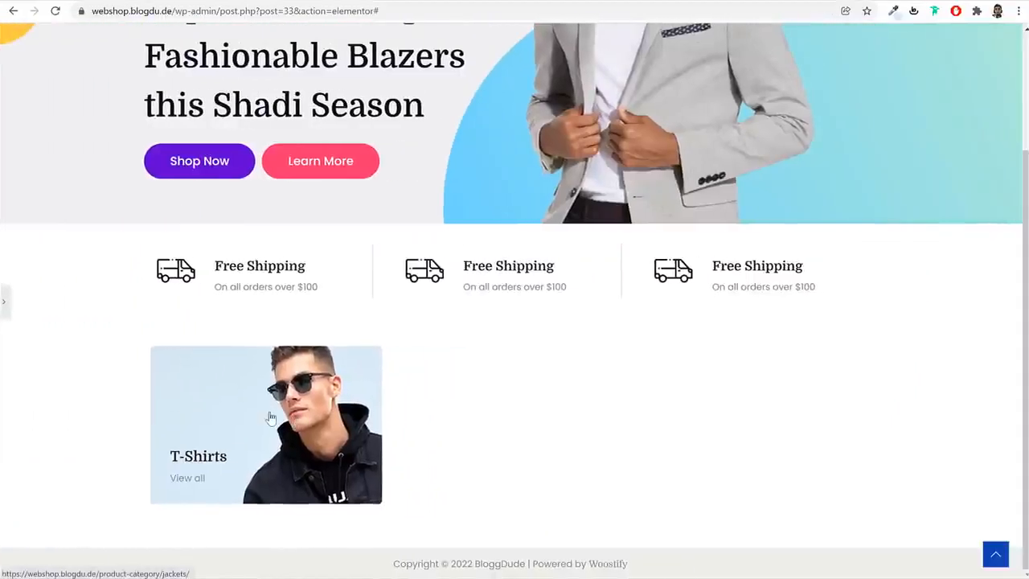
pyautogui.click(5, 304)
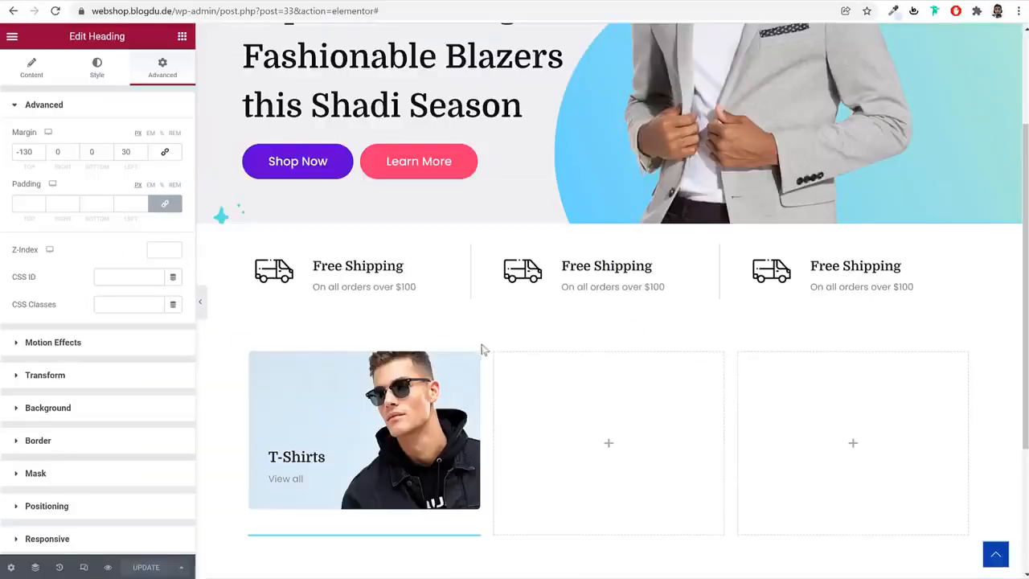
pyautogui.scroll(-1, 584, 379)
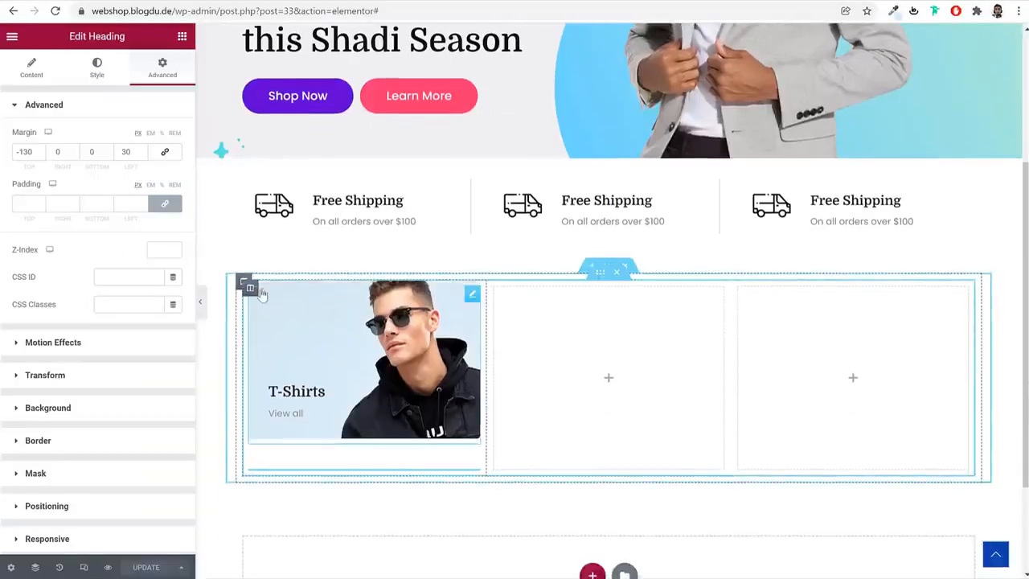
# Duplicate the finished T-Shirts column twice within the category row
pyautogui.rightClick(250, 289)
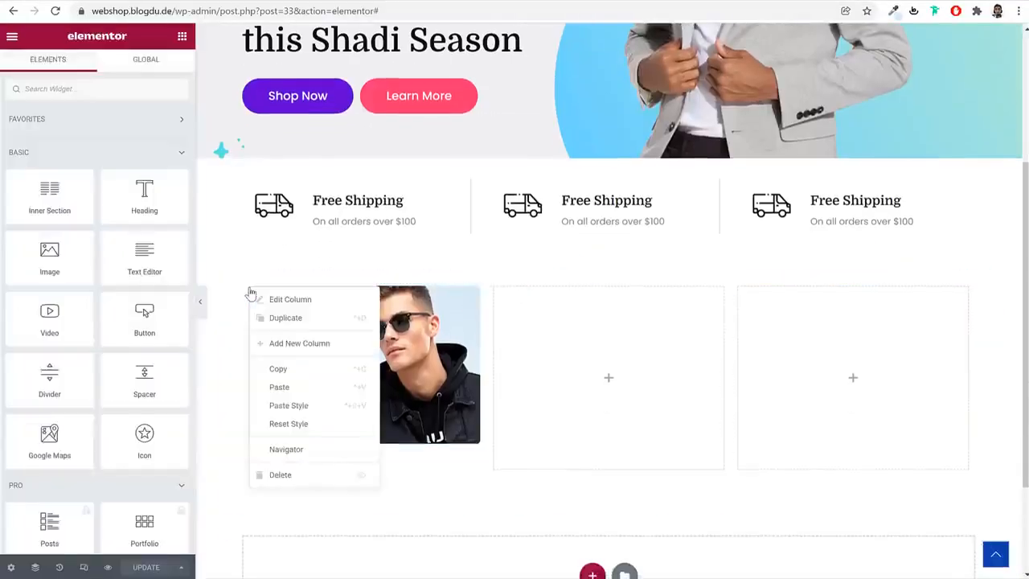
pyautogui.click(306, 319)
pyautogui.rightClick(251, 290)
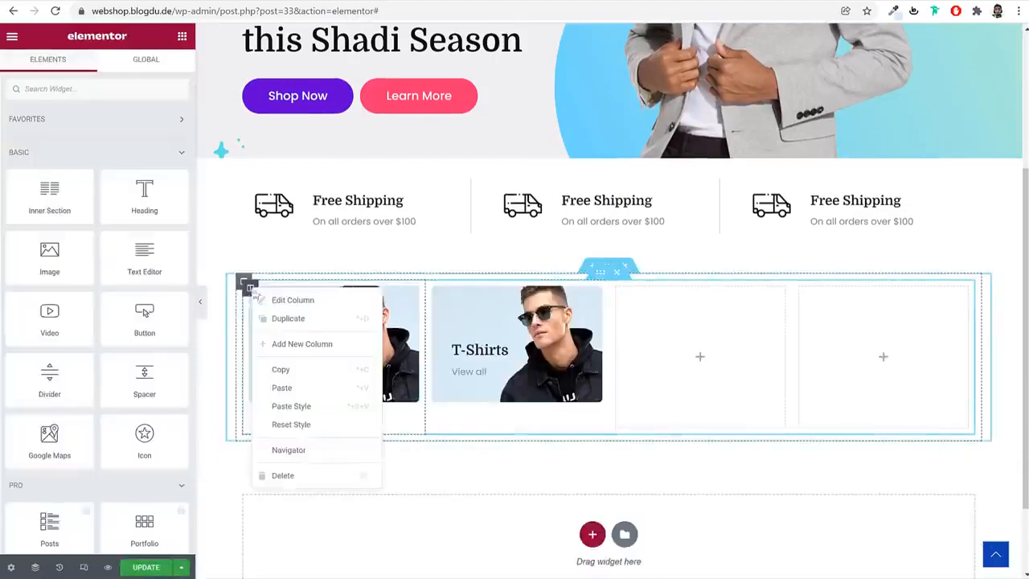
pyautogui.click(299, 322)
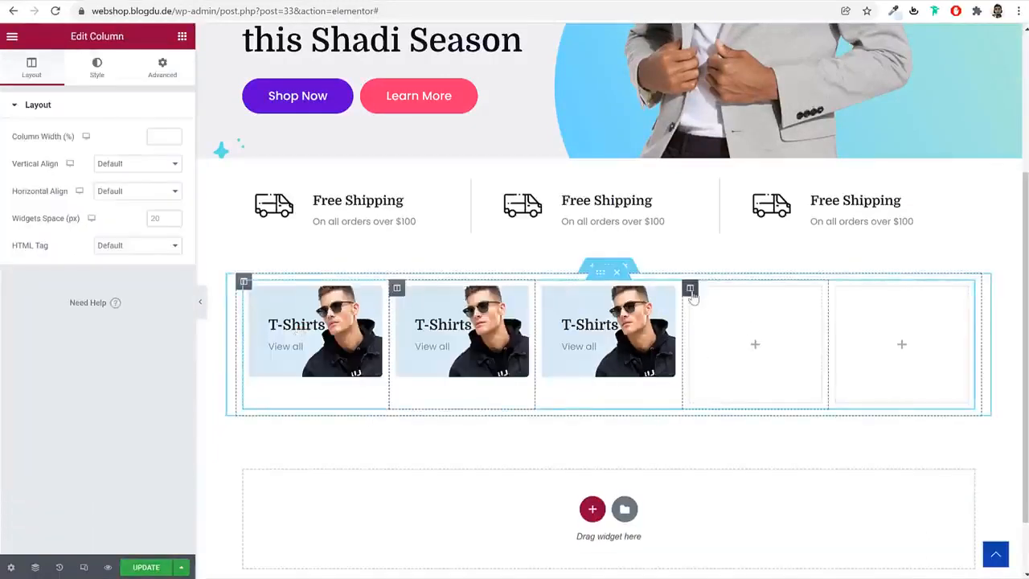
# Delete the two empty columns at the end of the category row
pyautogui.rightClick(691, 293)
pyautogui.click(776, 479)
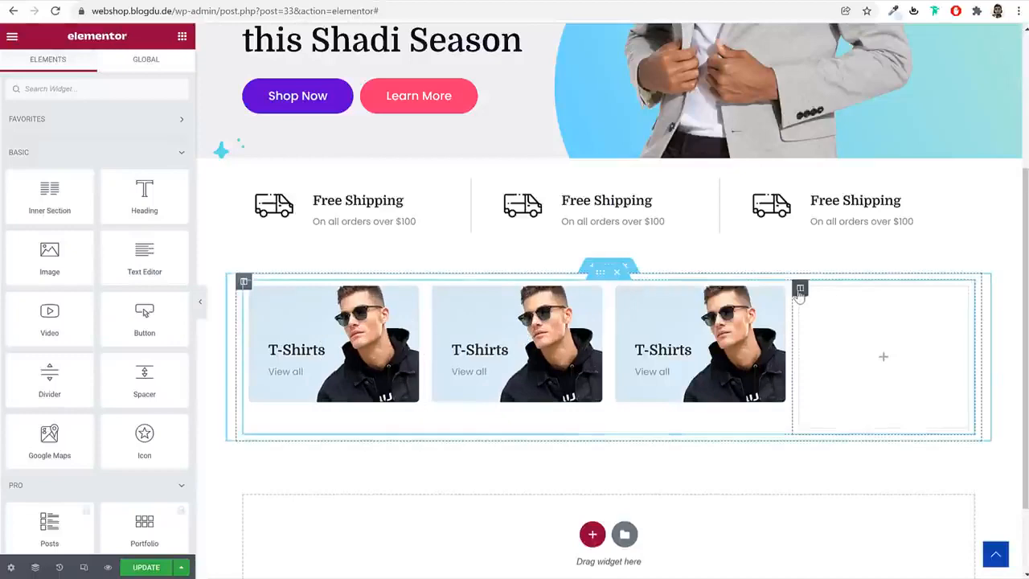
pyautogui.rightClick(800, 294)
pyautogui.click(880, 478)
# Replace the middle tile's image with the media library photo of the girl on an orange background
pyautogui.click(578, 319)
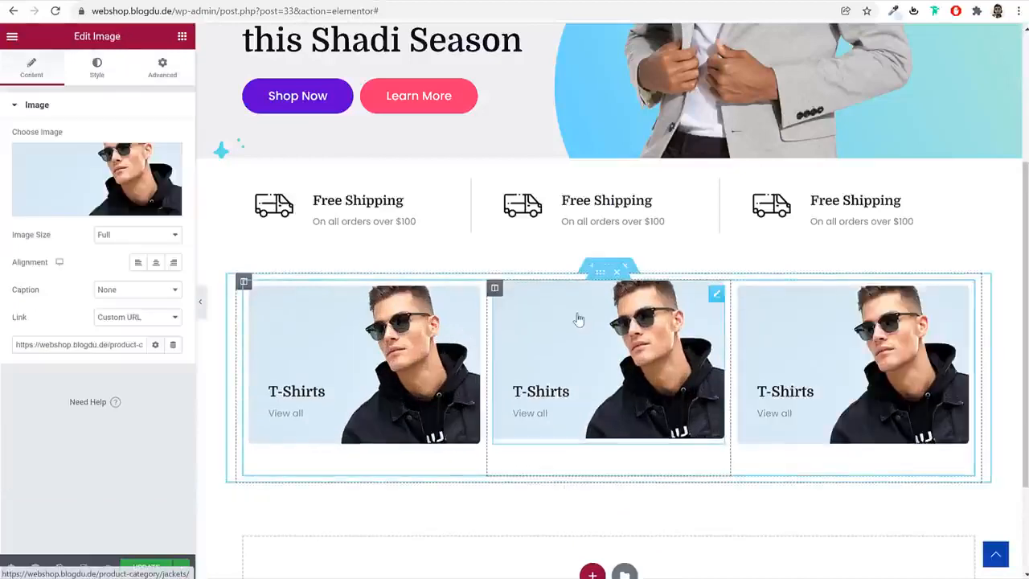
pyautogui.click(156, 181)
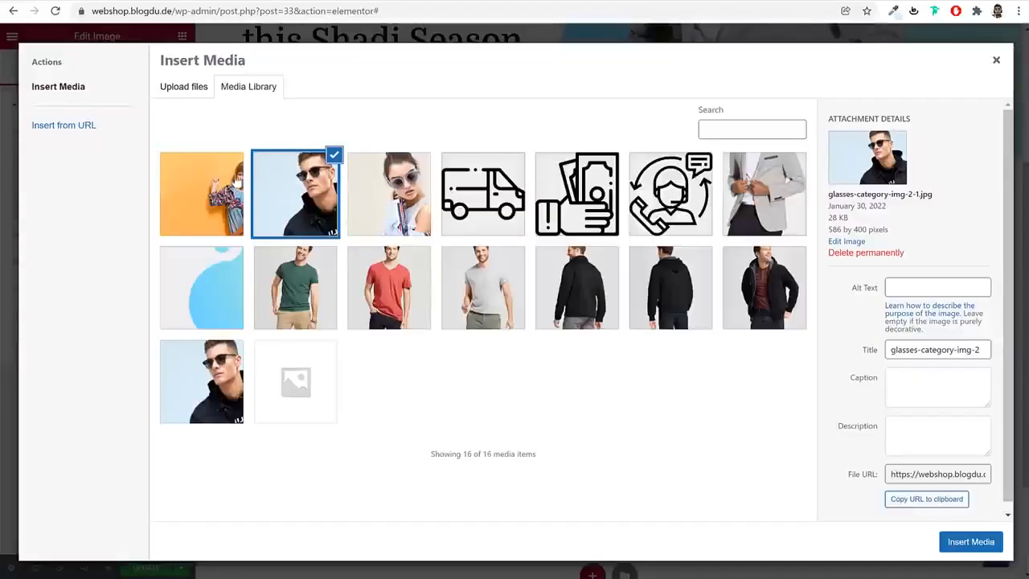
pyautogui.click(410, 205)
pyautogui.click(235, 201)
pyautogui.click(973, 544)
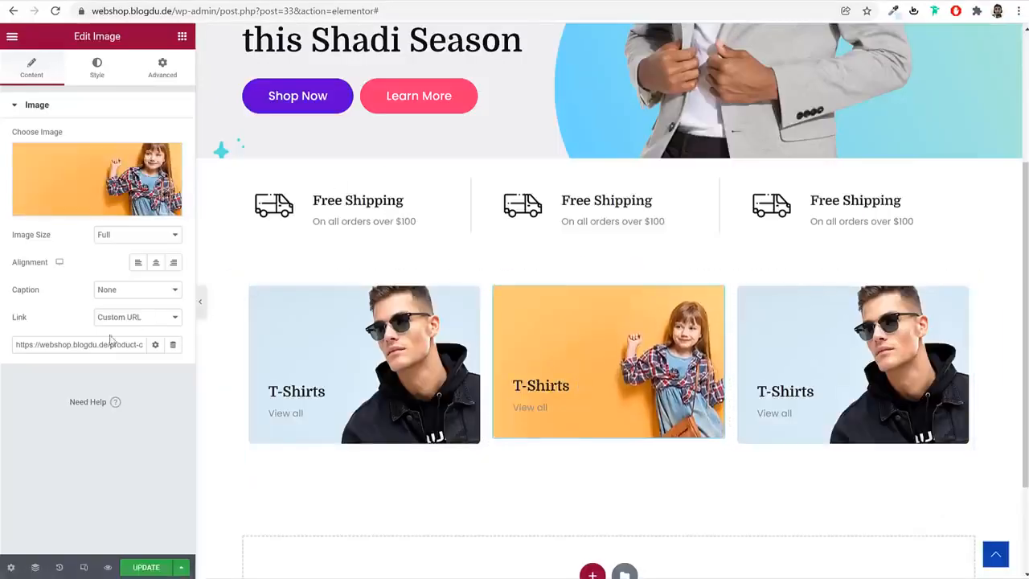
# Change the middle tile's T-Shirts heading to Children
pyautogui.click(87, 69)
pyautogui.click(40, 68)
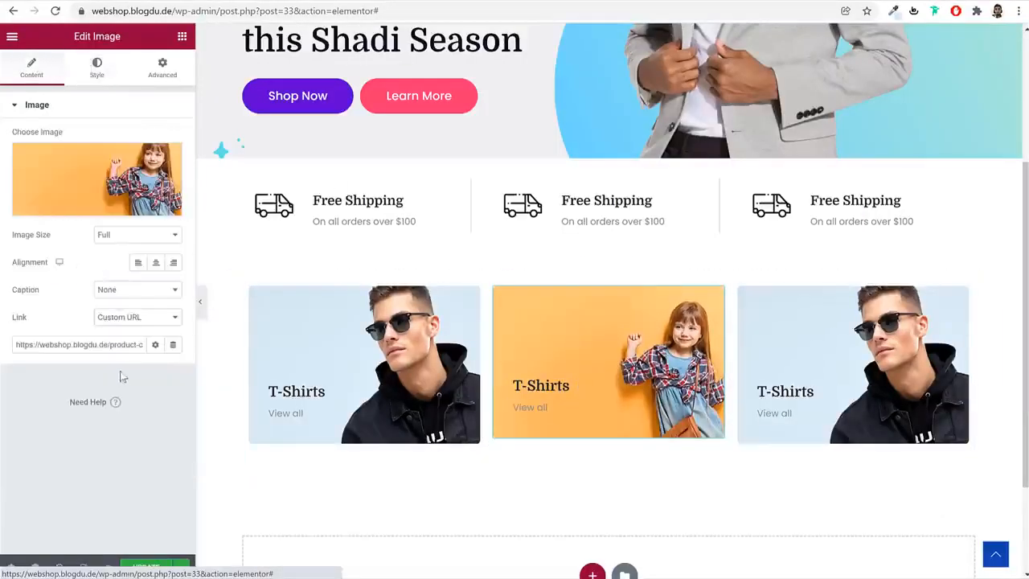
pyautogui.click(98, 74)
pyautogui.click(555, 386)
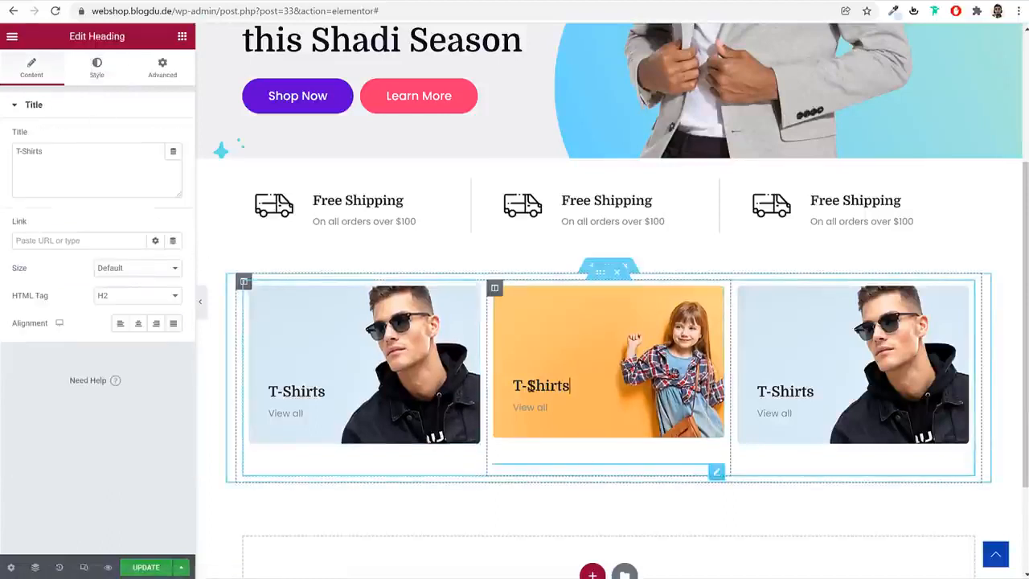
pyautogui.tripleClick(90, 151)
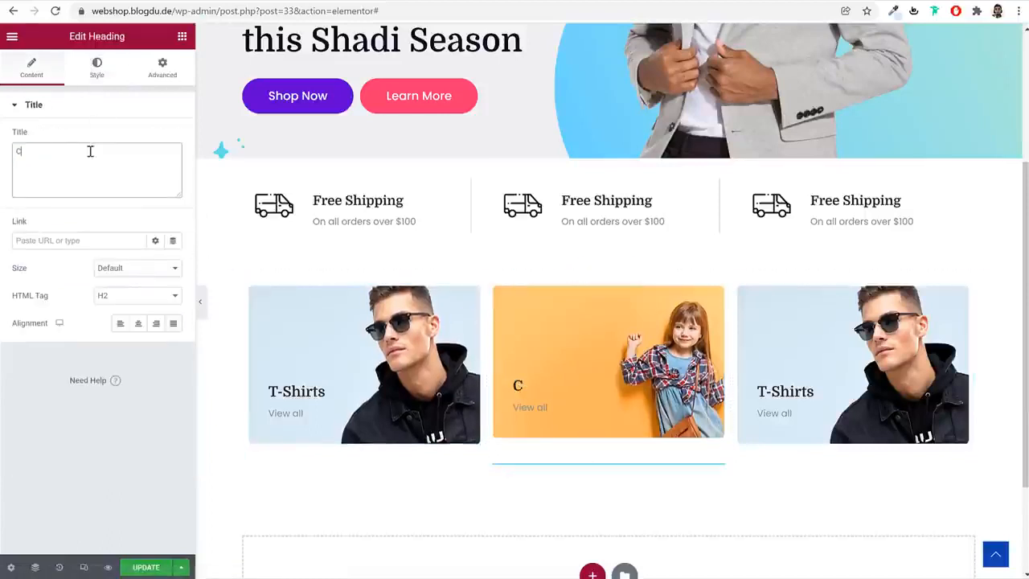
# Replace the third tile's image with the media library photo of the woman wearing sunglasses
pyautogui.click(850, 357)
pyautogui.click(97, 193)
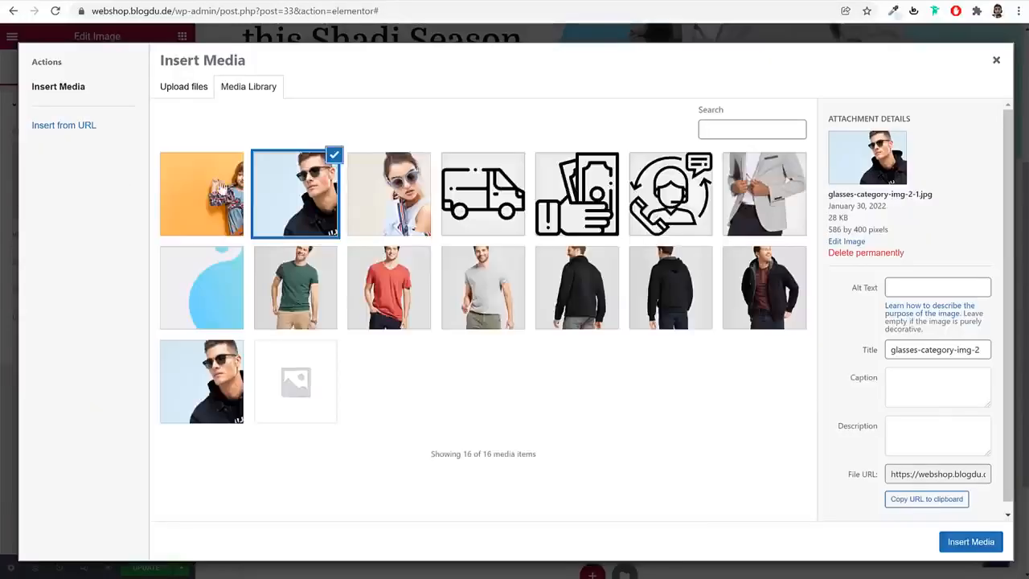
pyautogui.click(389, 194)
pyautogui.click(971, 542)
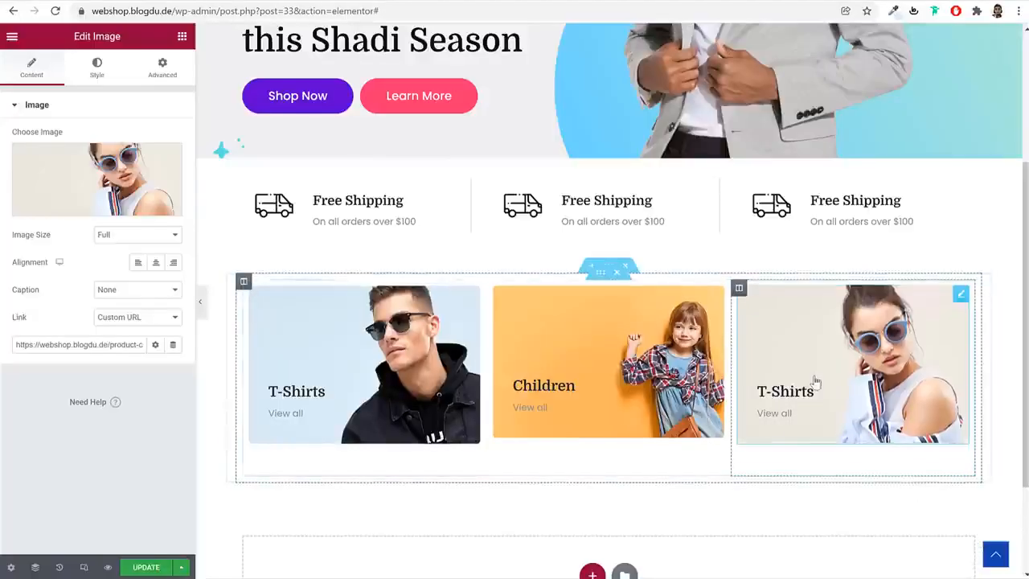
# Change the third tile's T-Shirts heading to Sunglasses
pyautogui.click(806, 391)
pyautogui.click(96, 170)
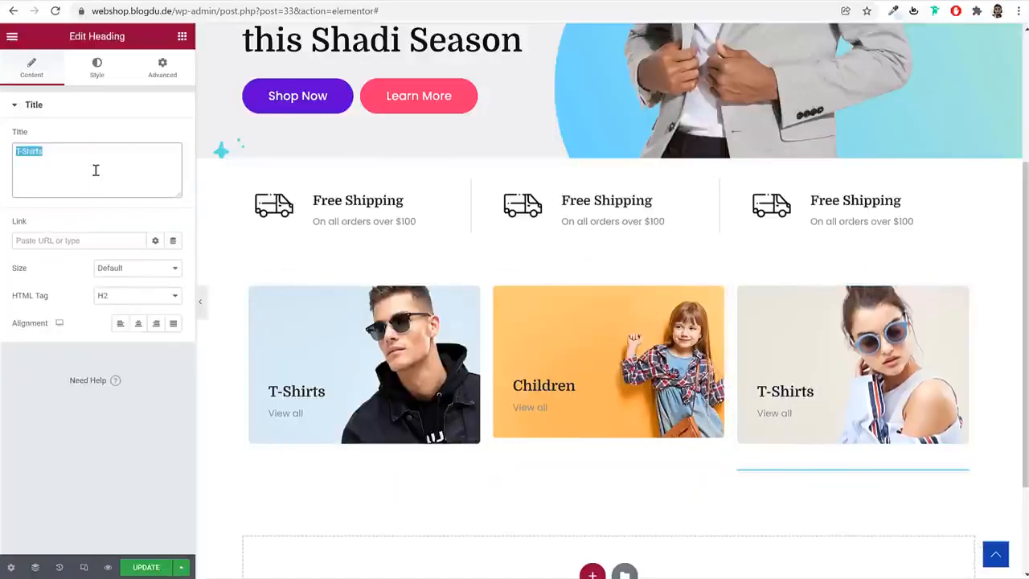
pyautogui.write('Sunglasses')
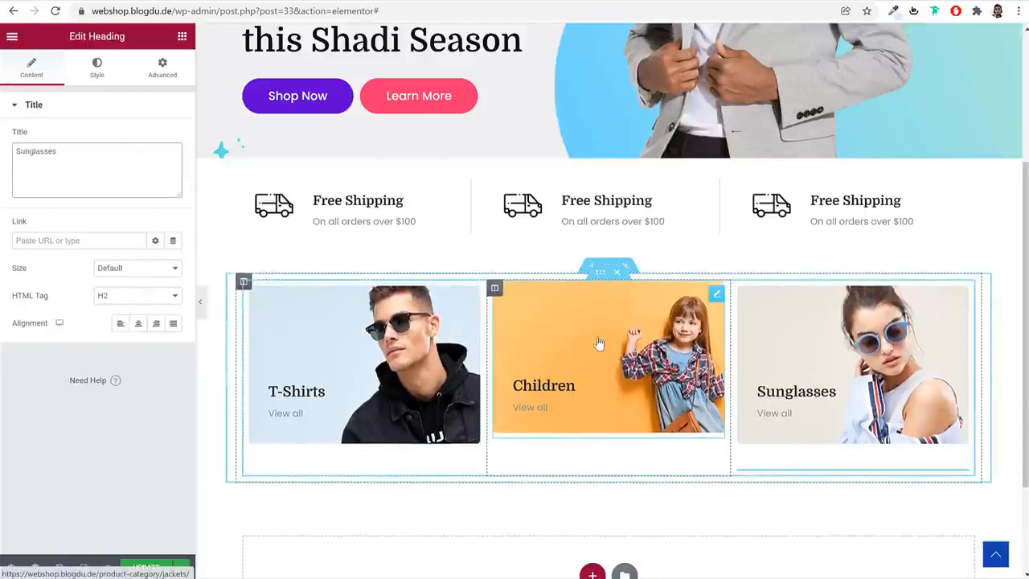
# Duplicate the inner section holding the three category tiles to make a second row
pyautogui.rightClick(600, 273)
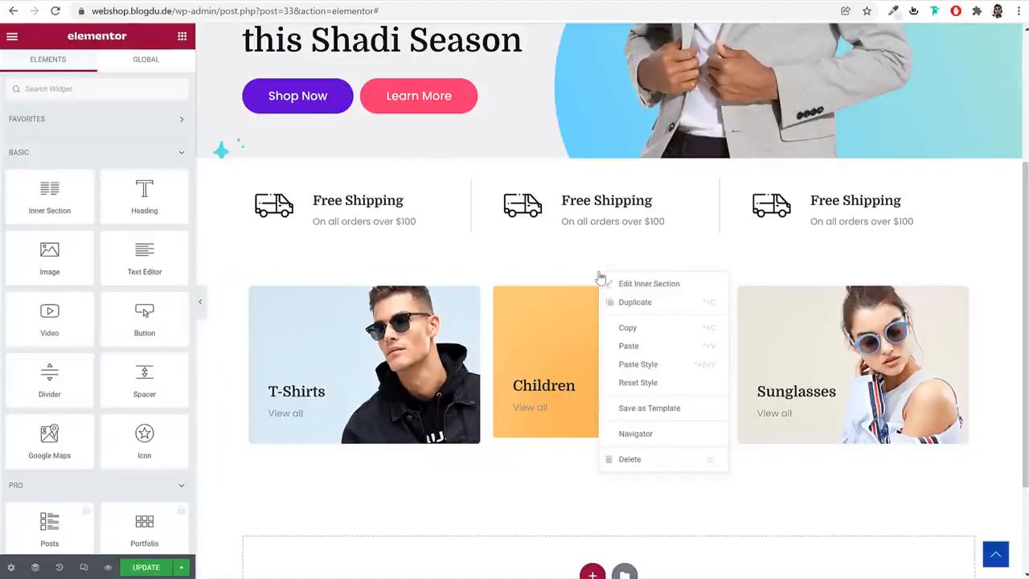
pyautogui.click(635, 303)
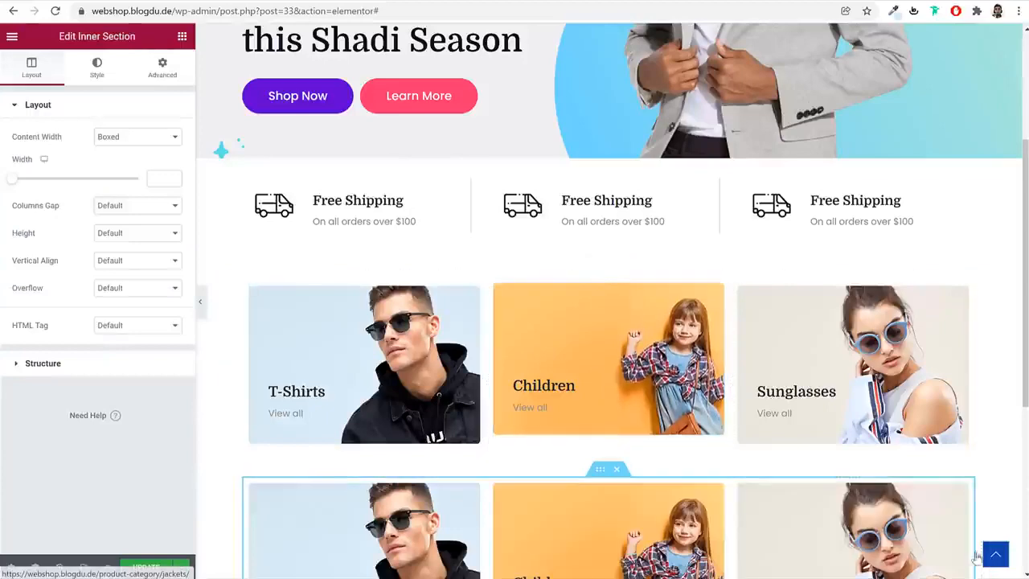
pyautogui.scroll(-2, 965, 418)
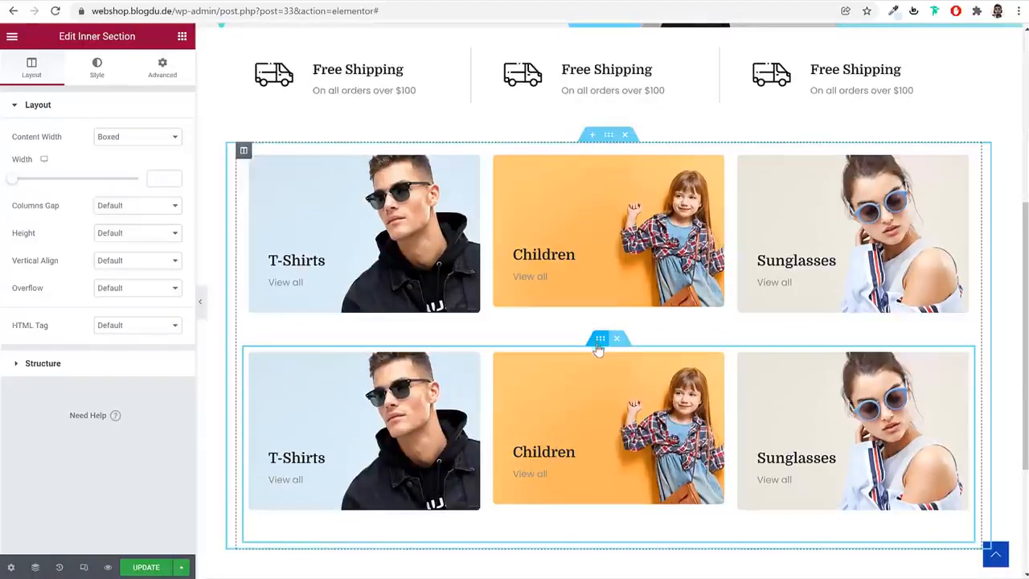
# Set the duplicated inner section's top margin to -50 px and preview the two rows without the editing panel
pyautogui.click(162, 68)
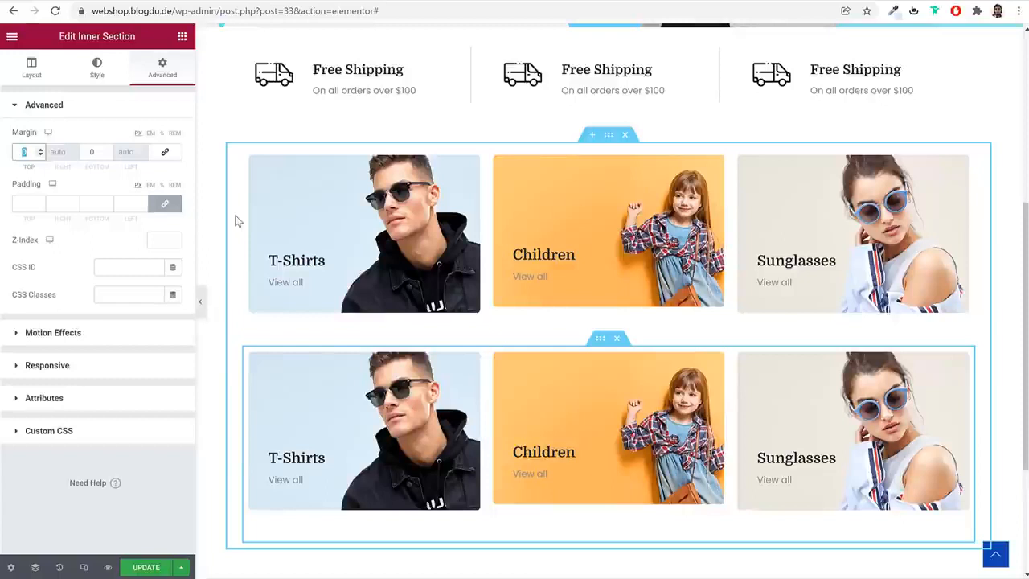
pyautogui.write('50')
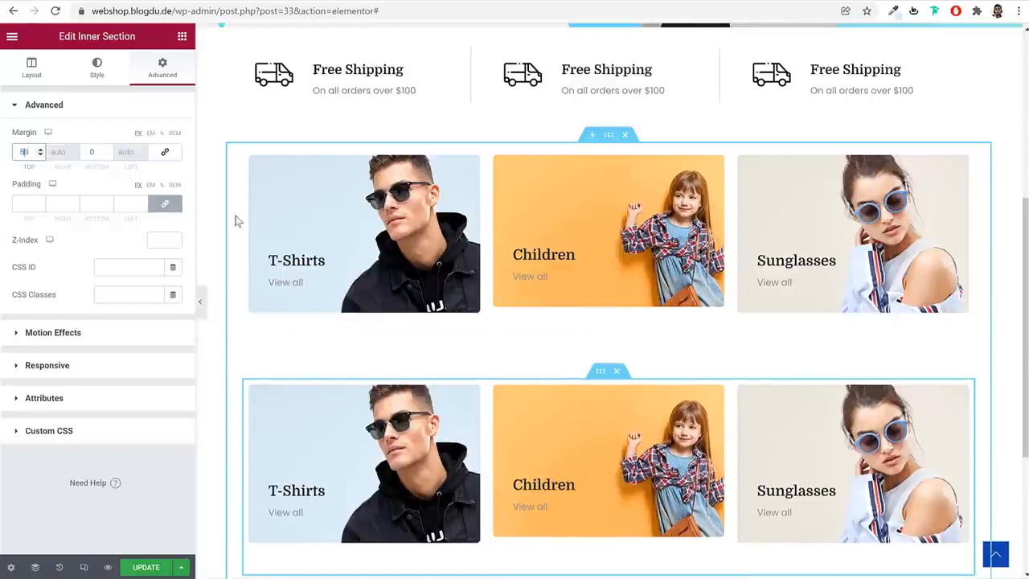
pyautogui.write('-')
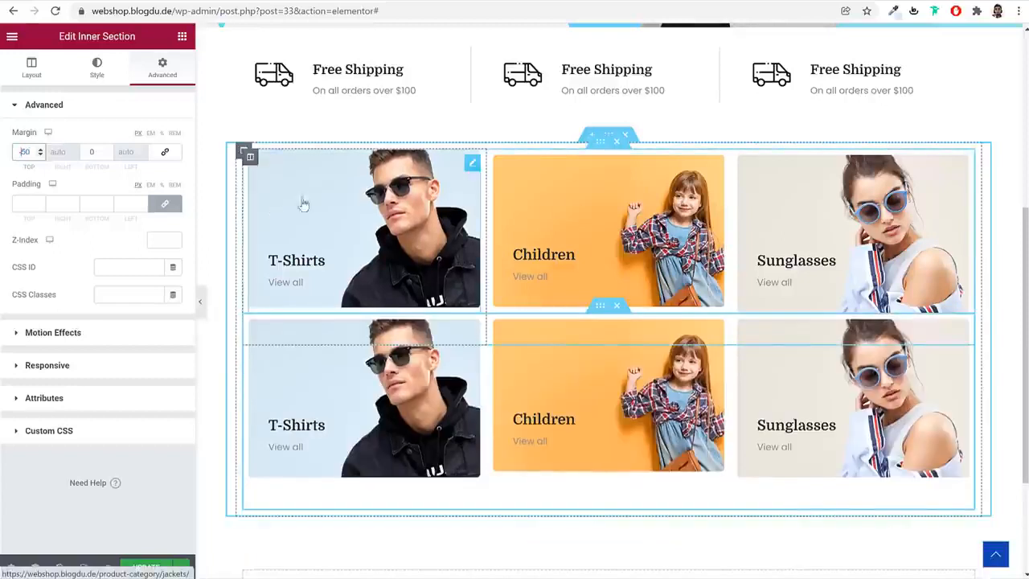
pyautogui.click(201, 301)
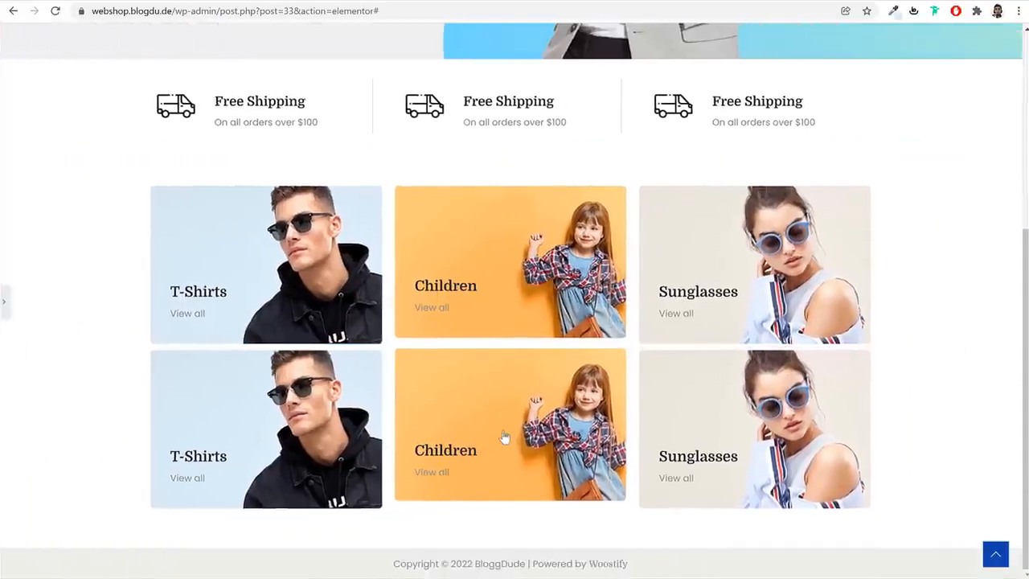
pyautogui.click(4, 303)
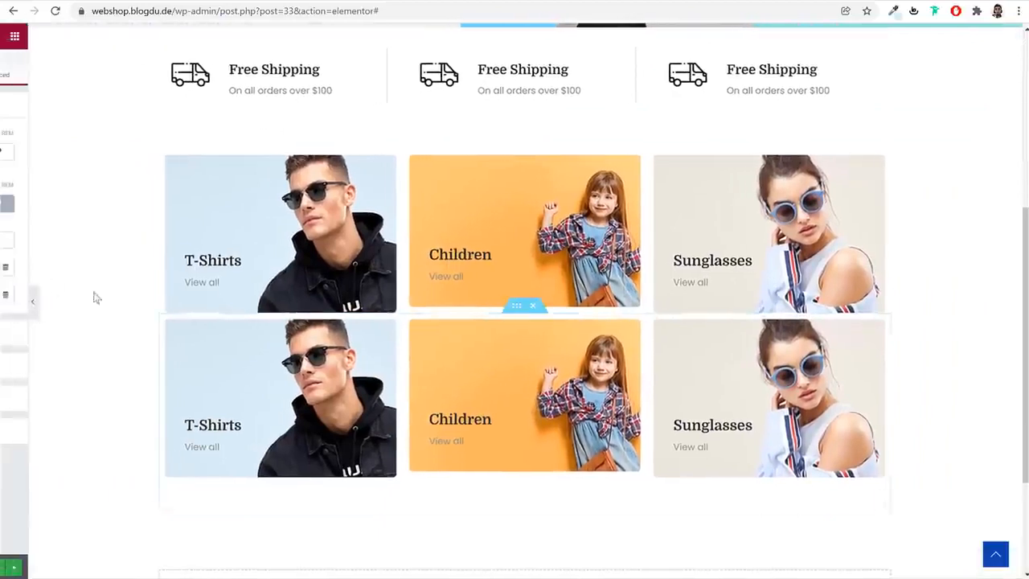
# Give the T-Shirts image in the upper row a custom size of 350 x 230
pyautogui.click(321, 187)
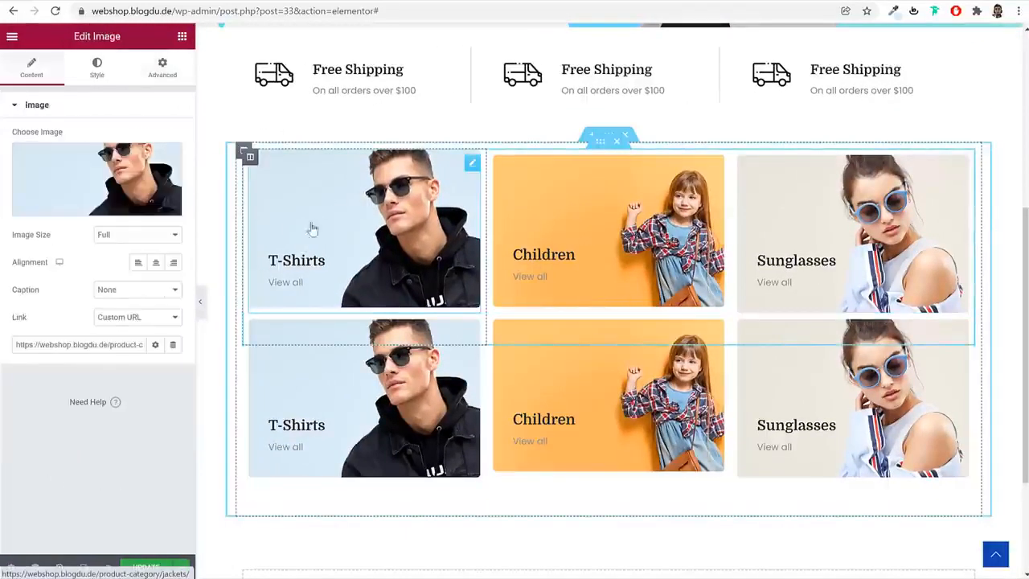
pyautogui.click(111, 238)
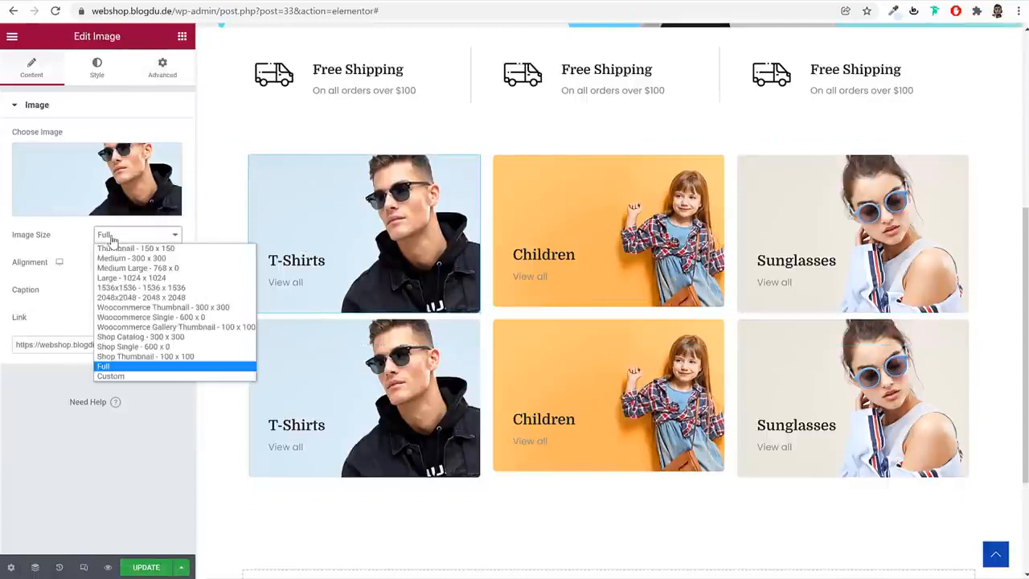
pyautogui.click(134, 377)
pyautogui.click(24, 303)
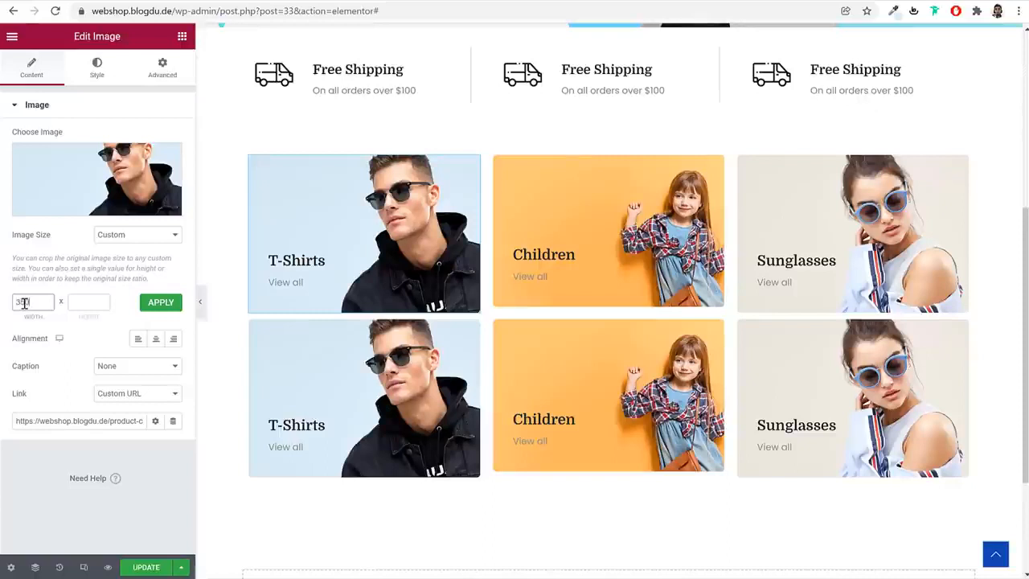
pyautogui.click(158, 302)
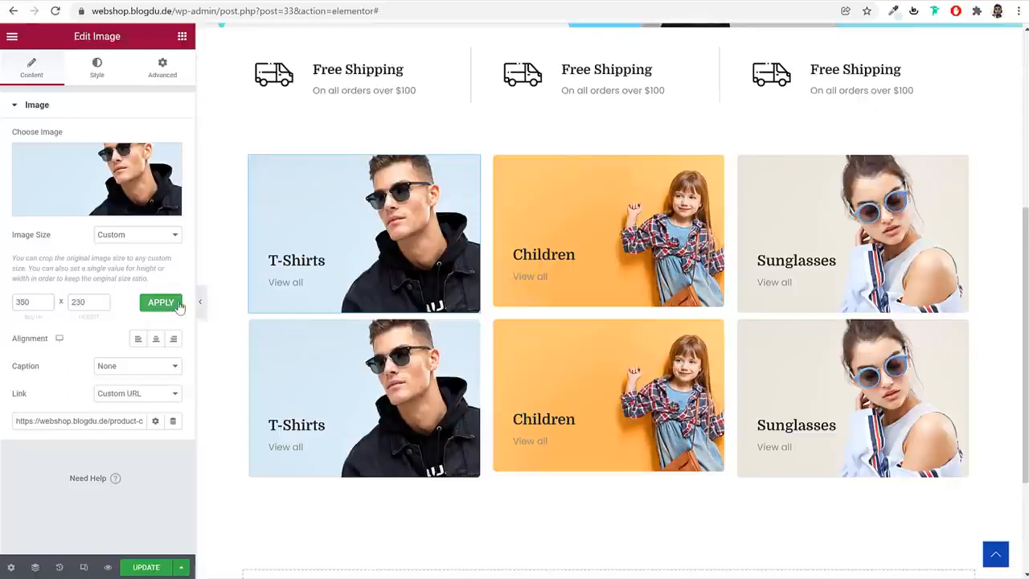
# Give the Children image in the upper row a custom size of 350 x 230
pyautogui.click(643, 213)
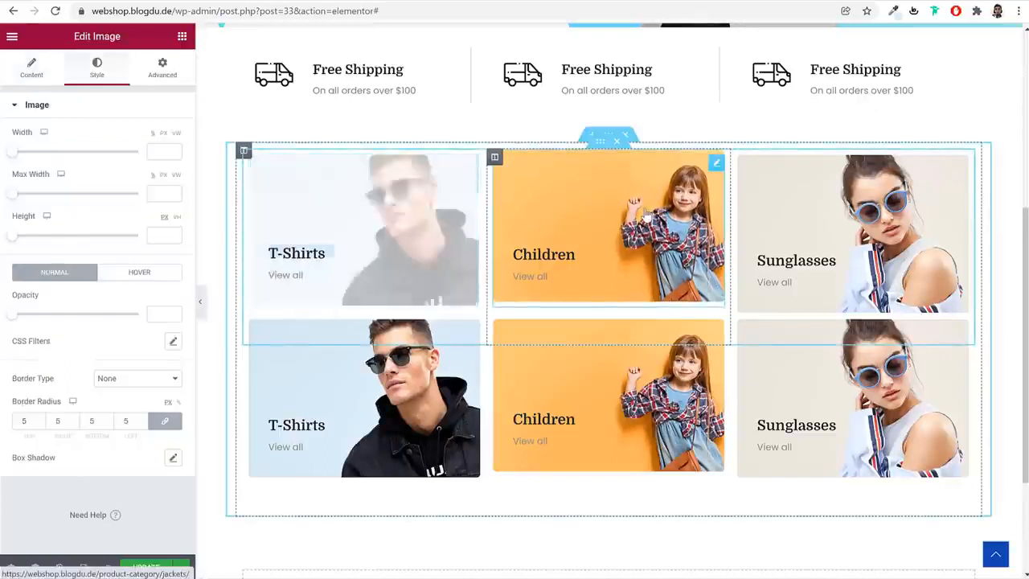
pyautogui.click(36, 72)
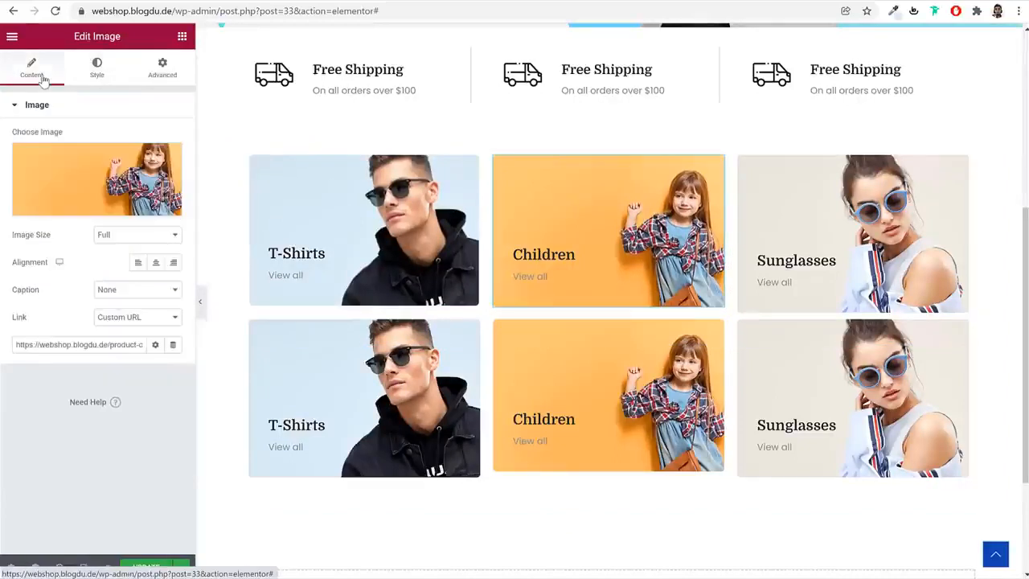
pyautogui.click(133, 238)
pyautogui.click(144, 375)
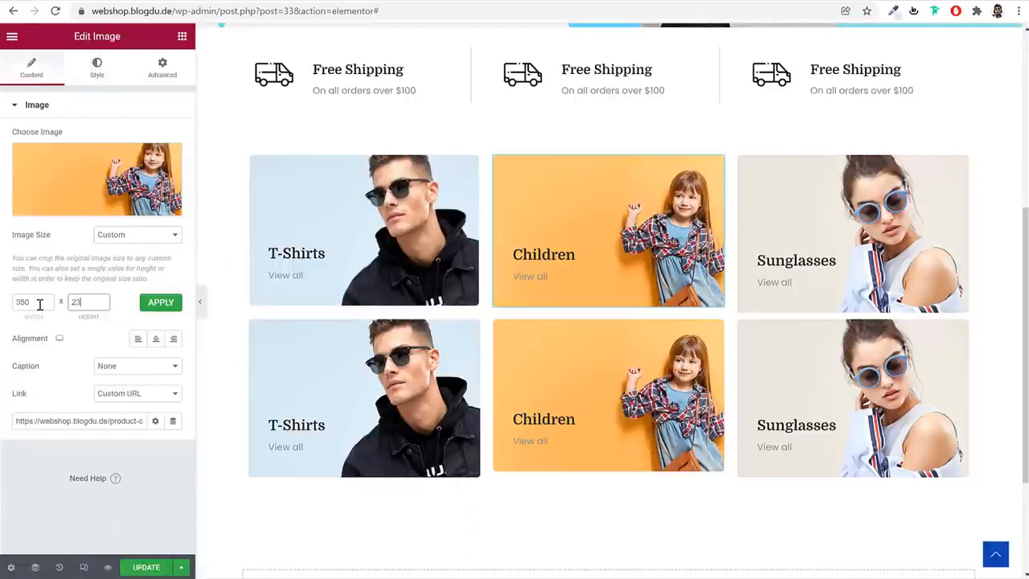
pyautogui.click(161, 302)
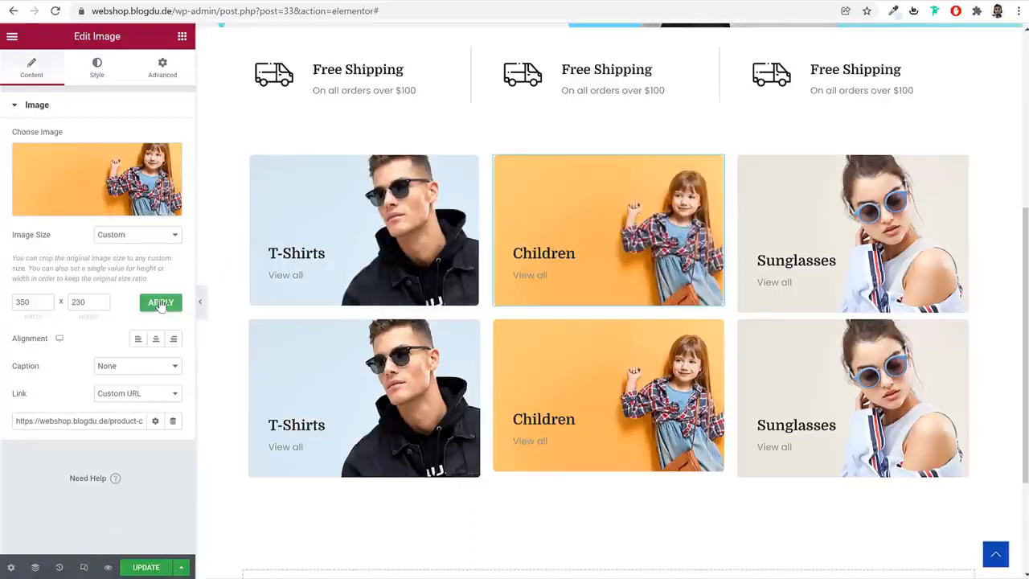
# Apply a custom image size of 350 x 230 to the Children tile in the lower row
pyautogui.click(552, 412)
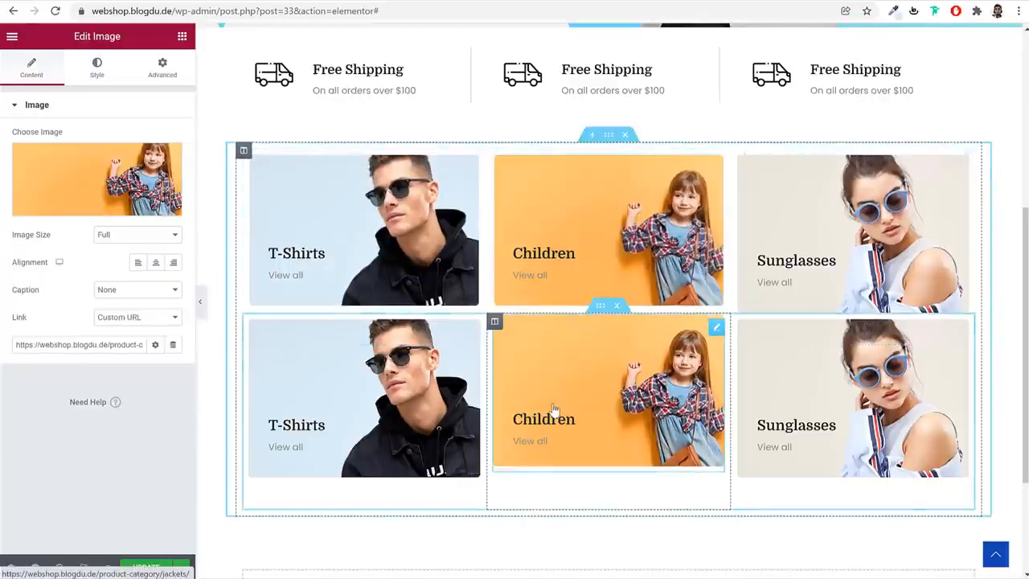
pyautogui.click(138, 236)
pyautogui.click(132, 376)
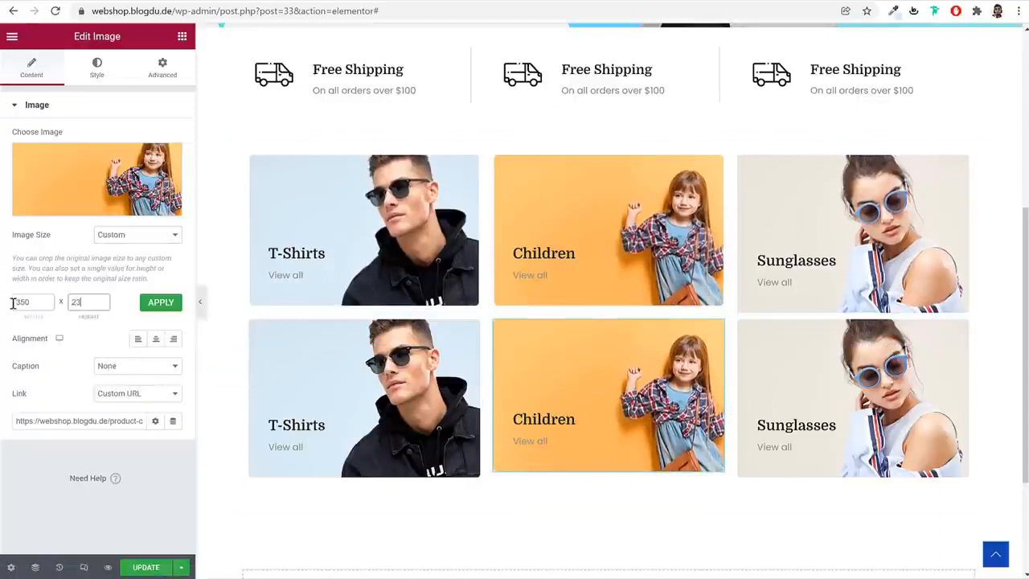
pyautogui.click(165, 302)
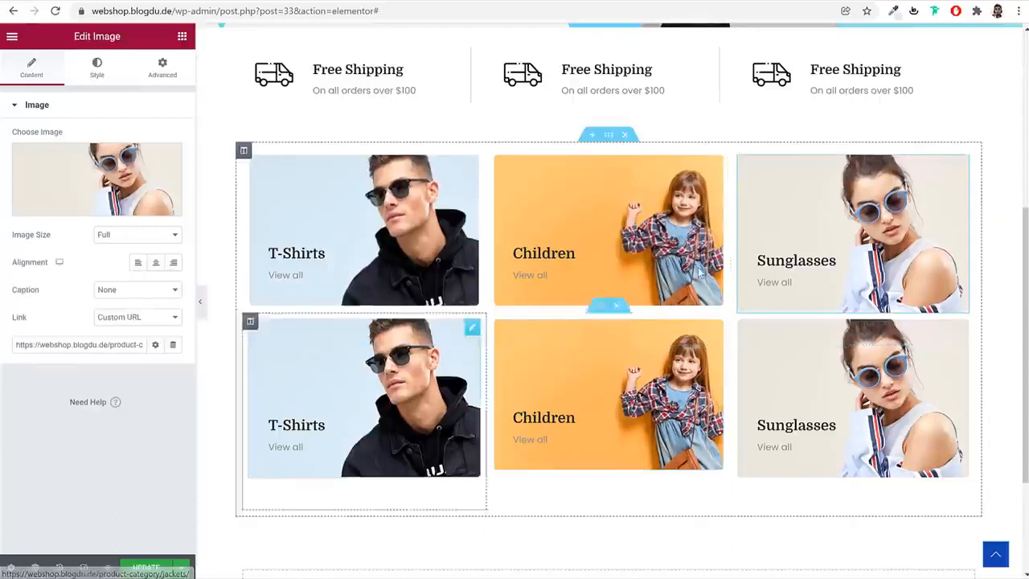
# Give the Sunglasses image in the upper row a custom size of 350 x 230
pyautogui.click(129, 242)
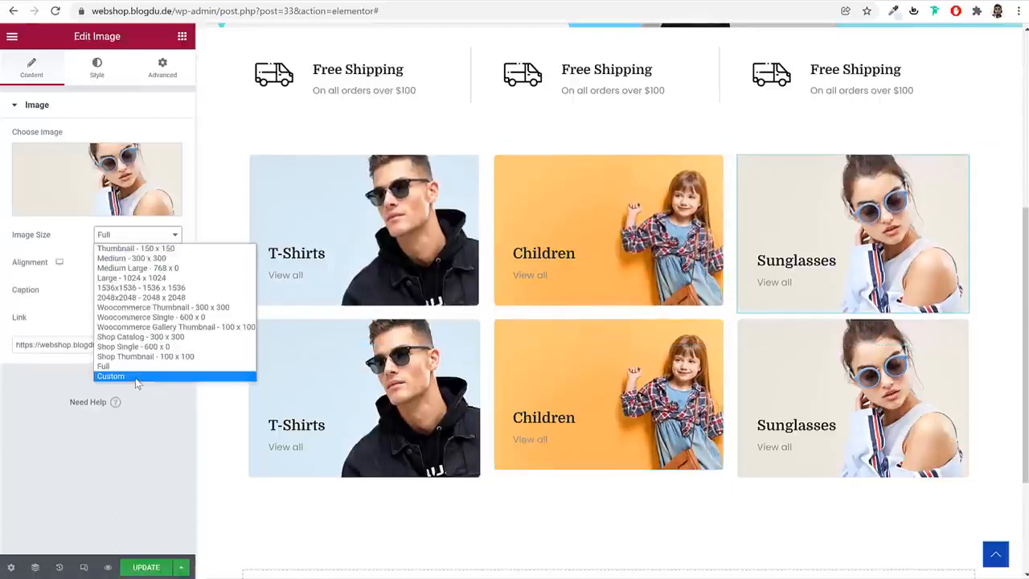
pyautogui.click(134, 377)
pyautogui.click(28, 302)
pyautogui.write('350')
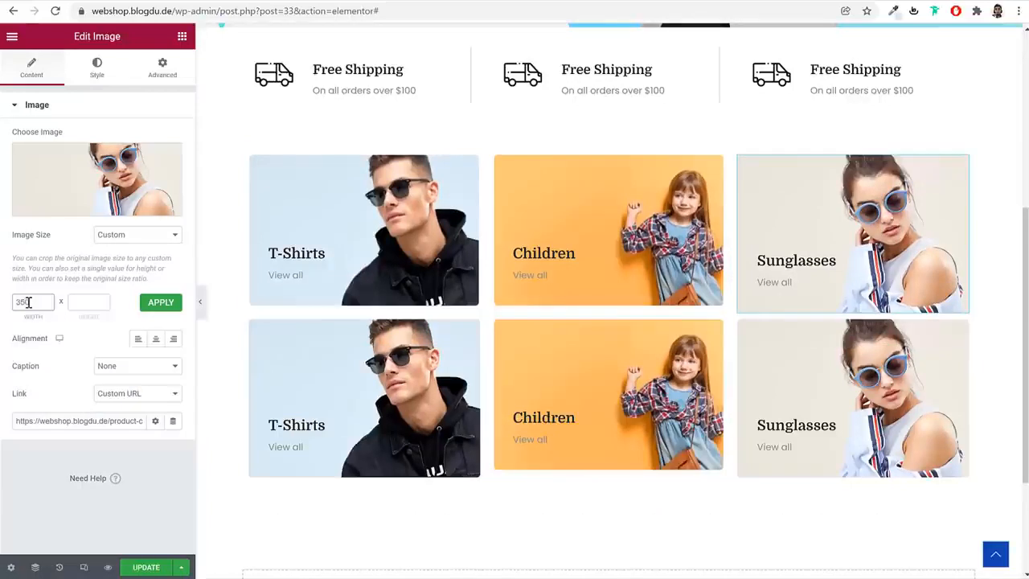
pyautogui.click(172, 307)
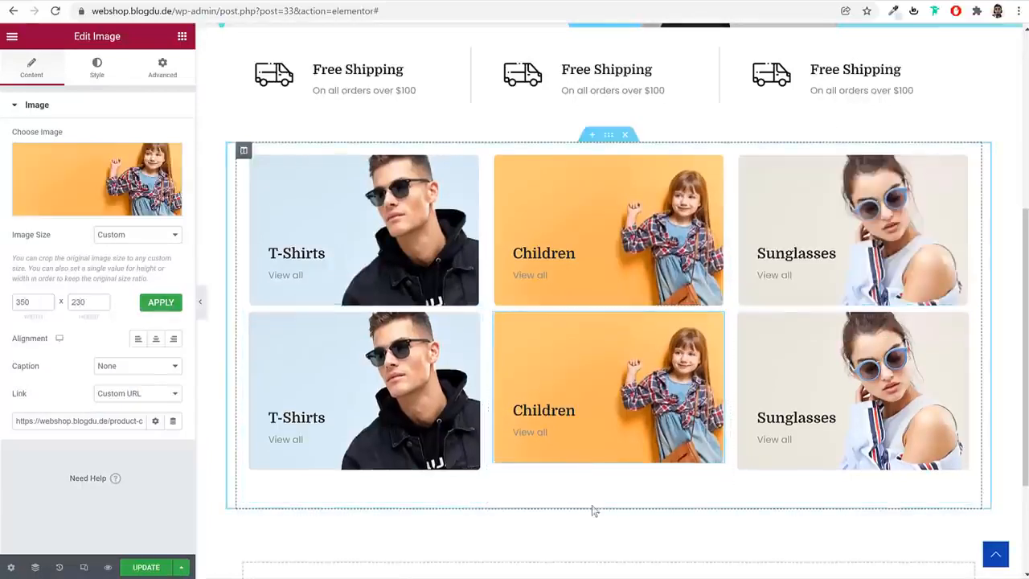
# Apply a custom image size of 350 x 230 to the T-Shirts tile in the lower row
pyautogui.click(387, 417)
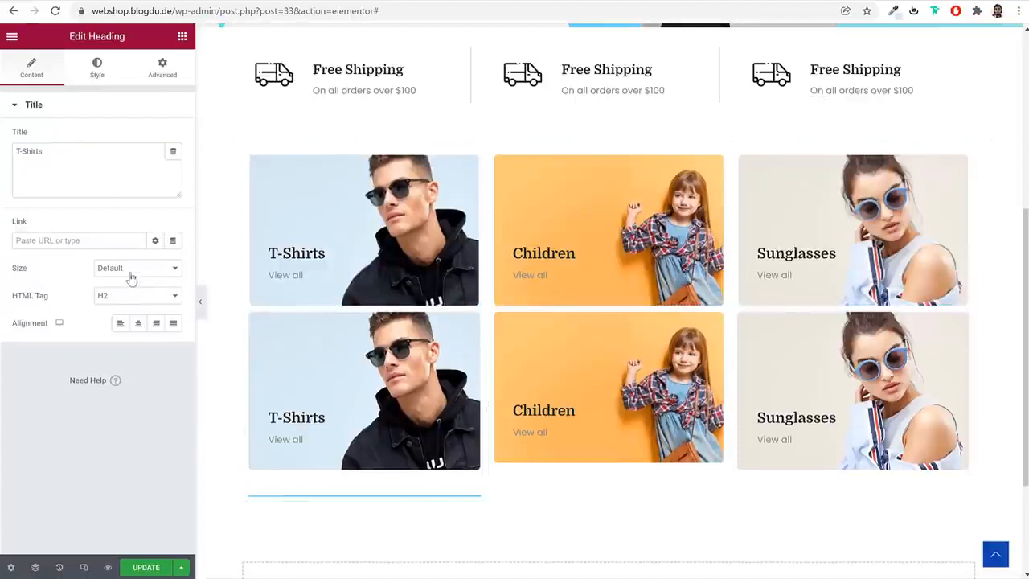
pyautogui.click(337, 386)
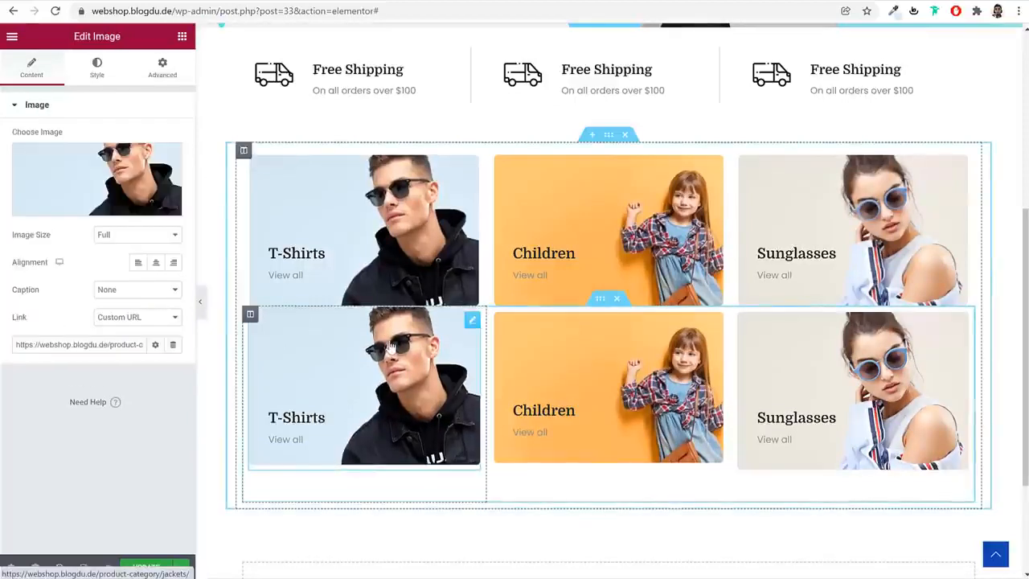
pyautogui.click(136, 234)
pyautogui.click(143, 375)
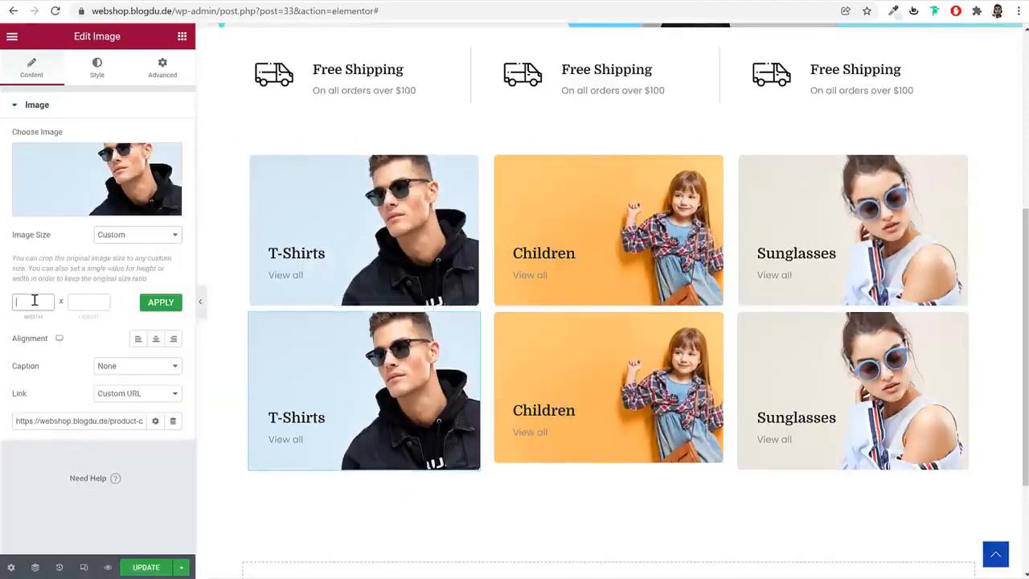
pyautogui.write('230')
pyautogui.press('Return')
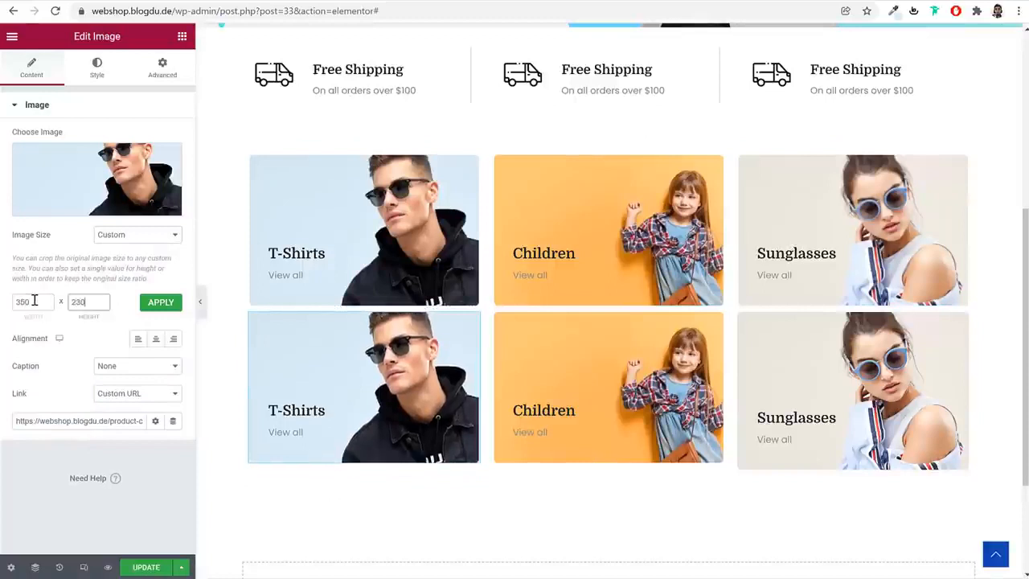
# Give the Sunglasses image in the lower row a custom size of 350 x 230
pyautogui.click(925, 381)
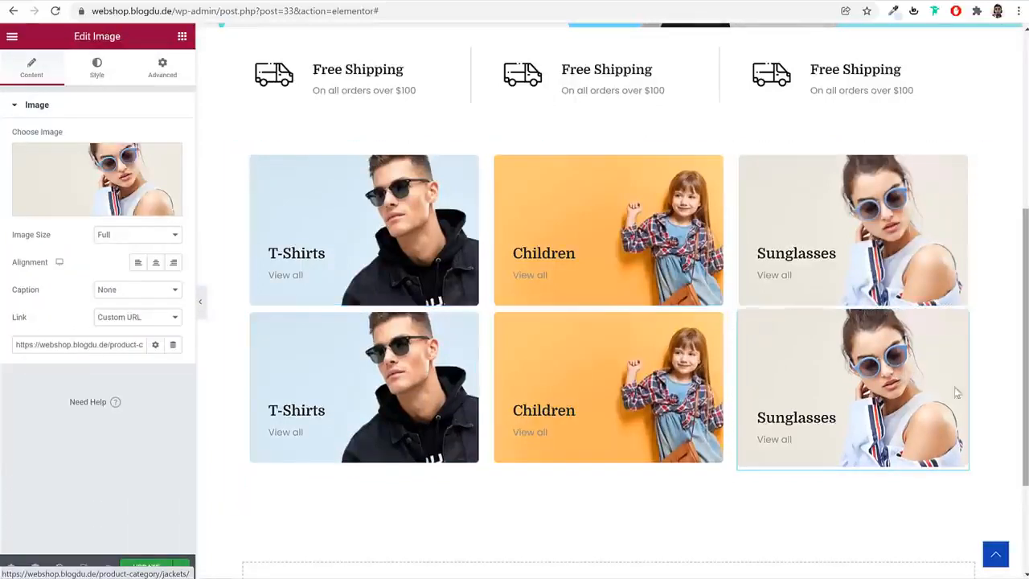
pyautogui.click(138, 235)
pyautogui.click(127, 376)
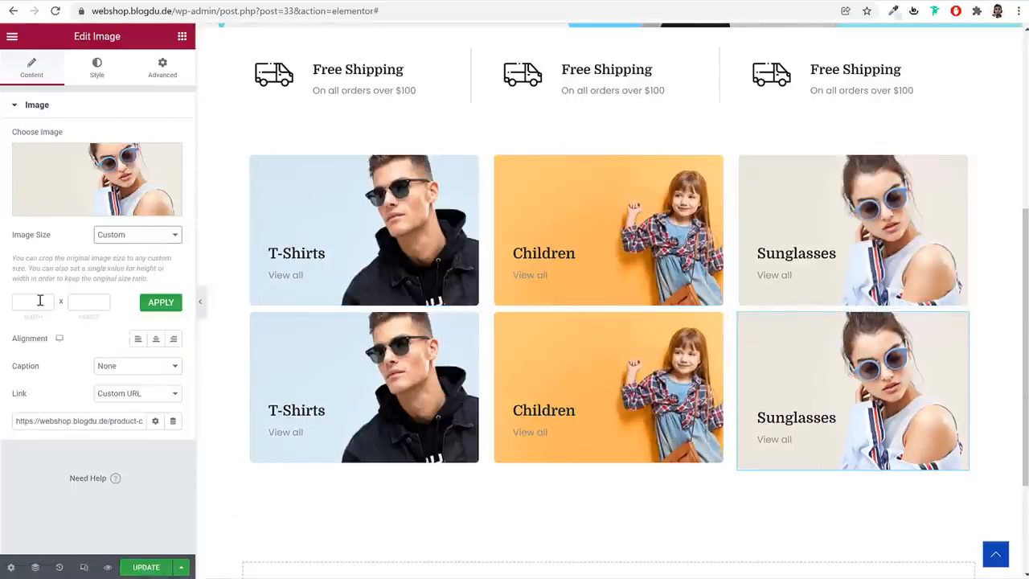
pyautogui.click(37, 301)
pyautogui.write('350')
pyautogui.press('Tab')
pyautogui.write('2')
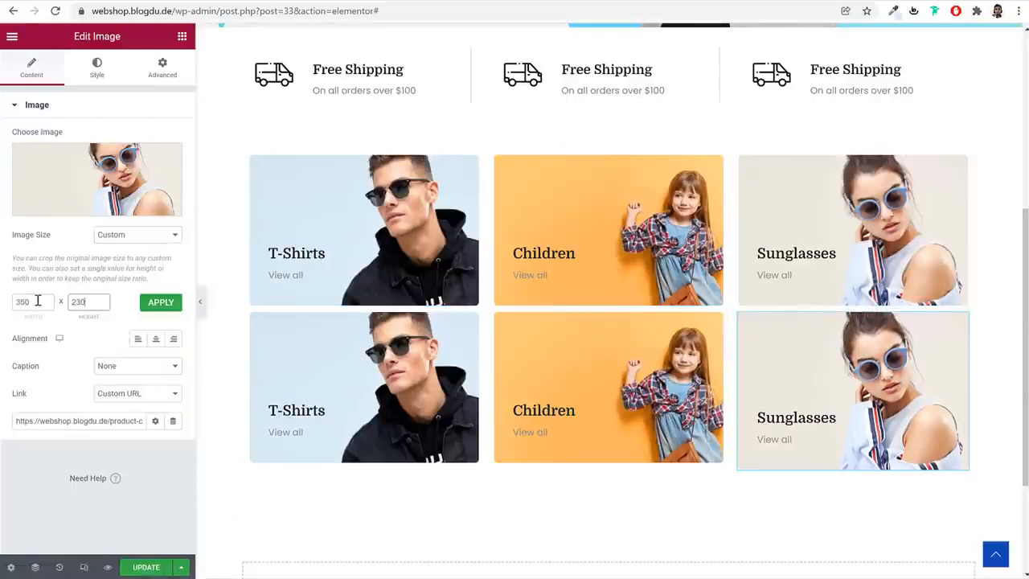
pyautogui.write('30')
pyautogui.press('Return')
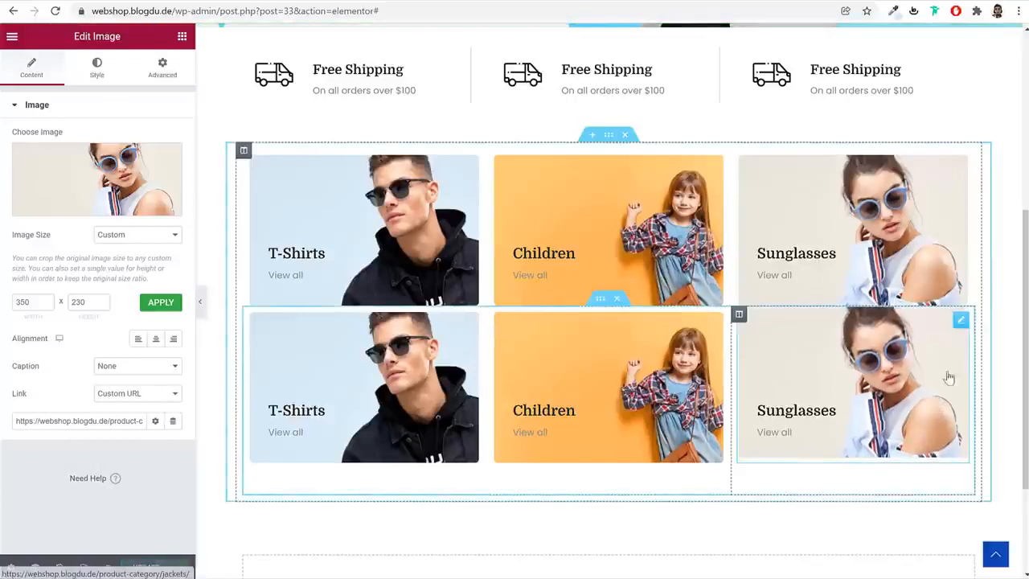
# Set the lower inner section's top margin to -40 px and update the page
pyautogui.click(601, 299)
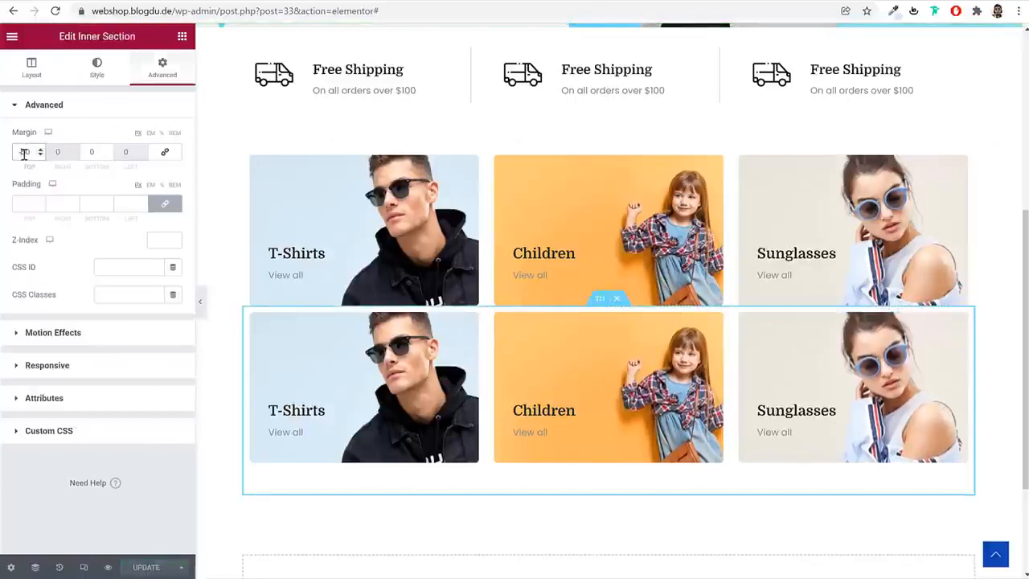
pyautogui.write('3')
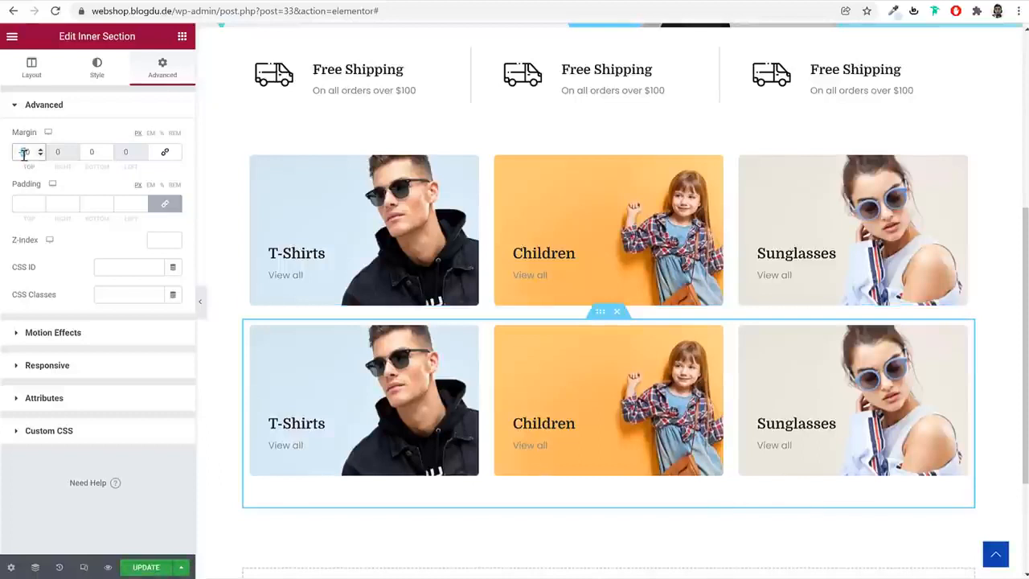
pyautogui.write('4')
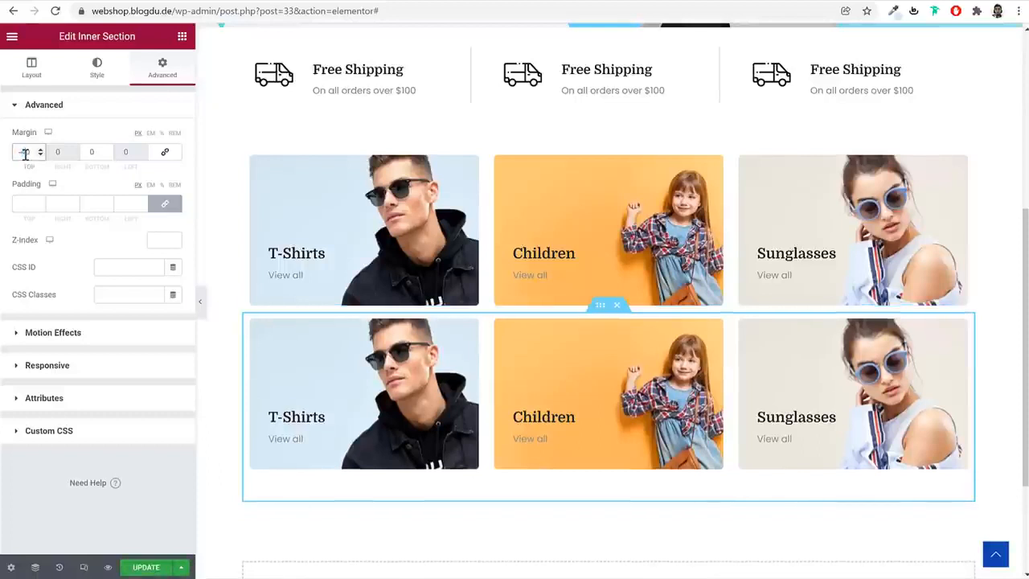
pyautogui.click(141, 567)
# Preview the two tile rows without the editing panel and examine the demo page's category tiles and the section below them
pyautogui.click(200, 301)
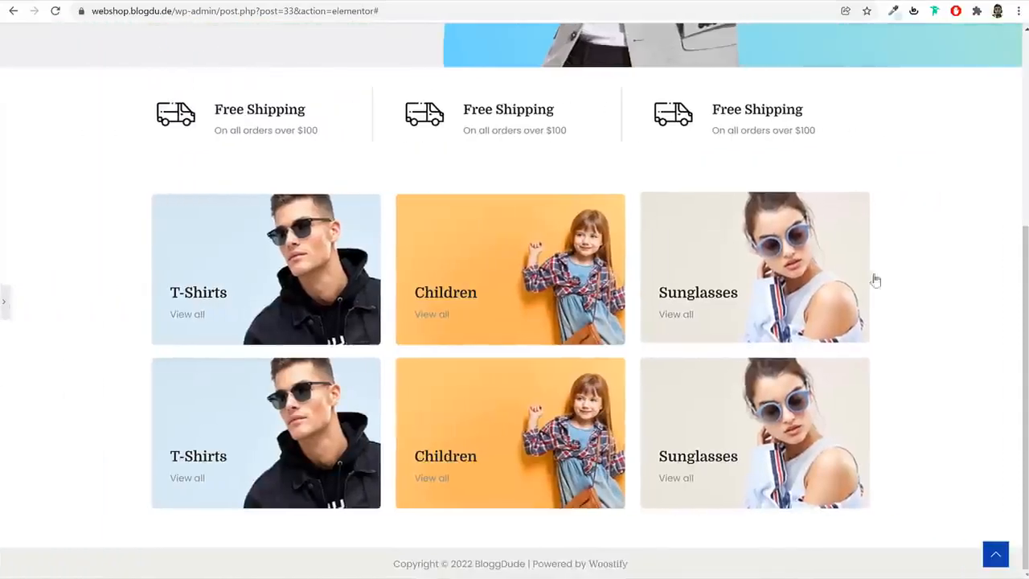
pyautogui.click(6, 306)
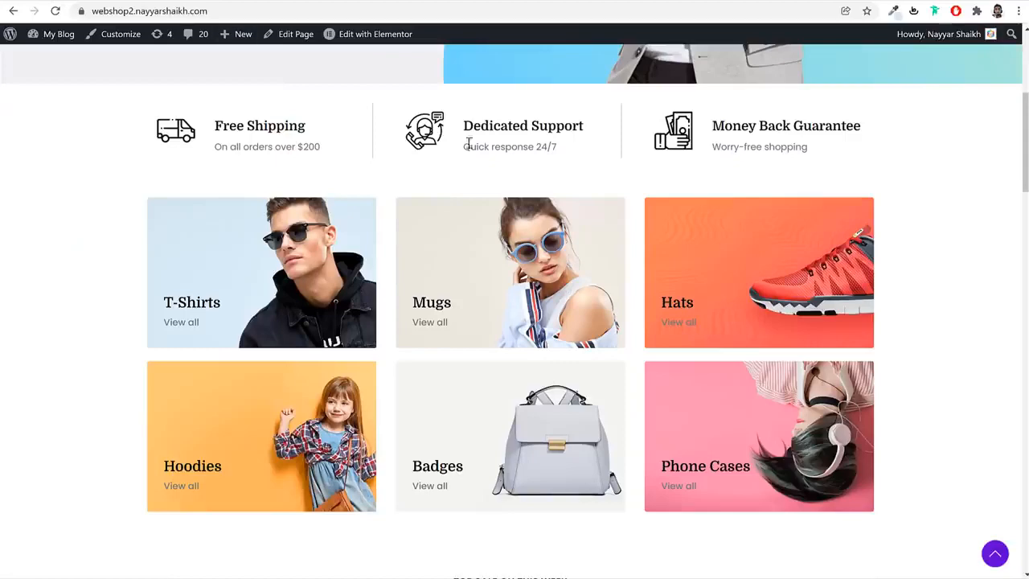
pyautogui.scroll(-3, 469, 143)
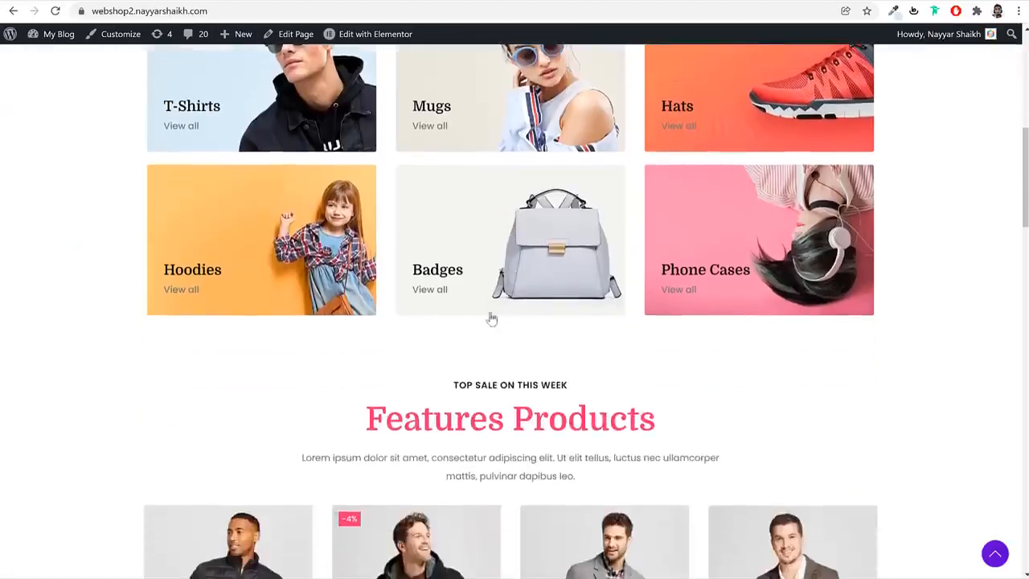
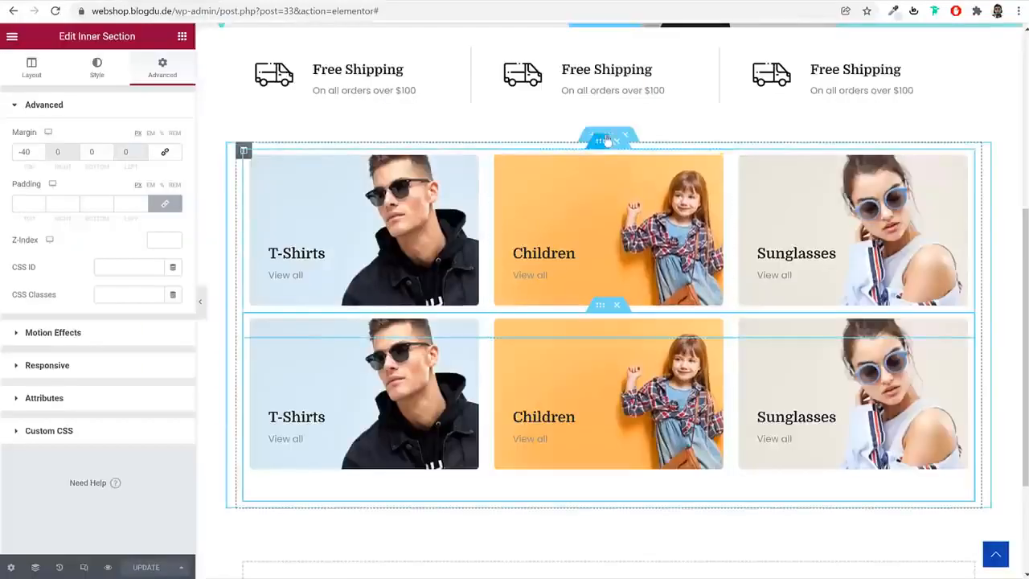
# Give the section holding both category tile rows a bottom margin of 50 px, unlinked from the top, and update the page
pyautogui.click(608, 134)
pyautogui.click(163, 71)
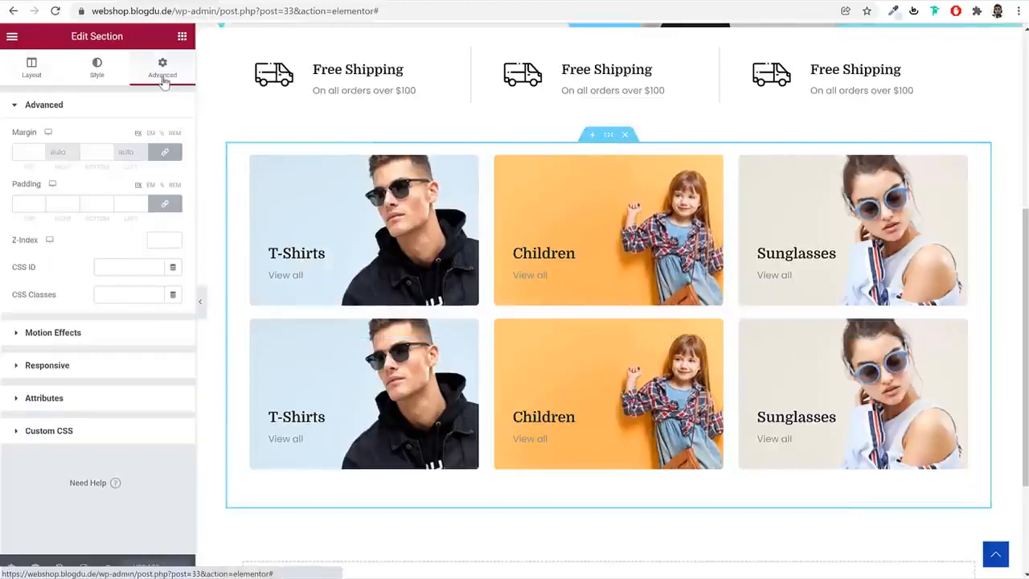
pyautogui.click(165, 152)
pyautogui.click(89, 153)
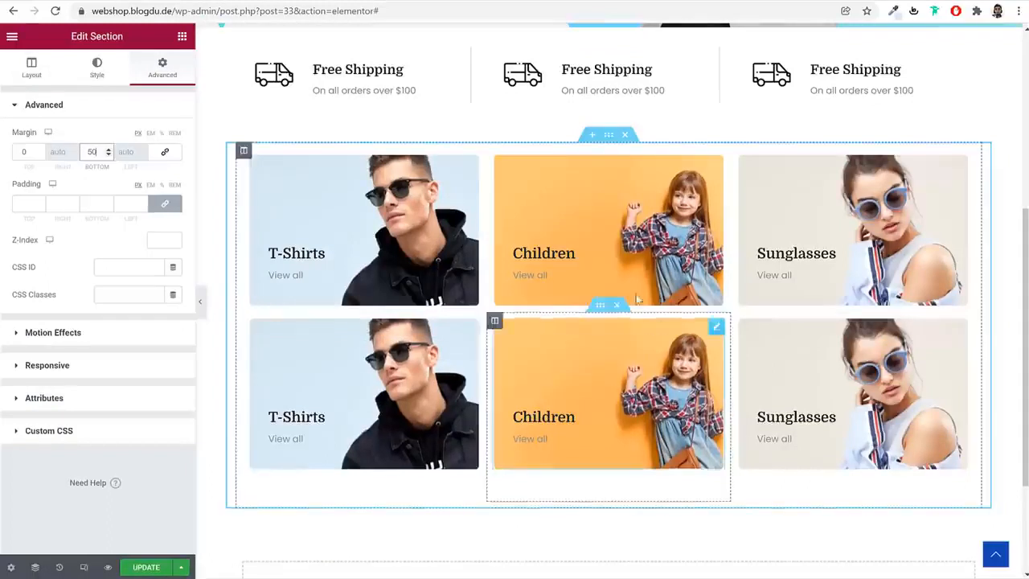
pyautogui.click(146, 567)
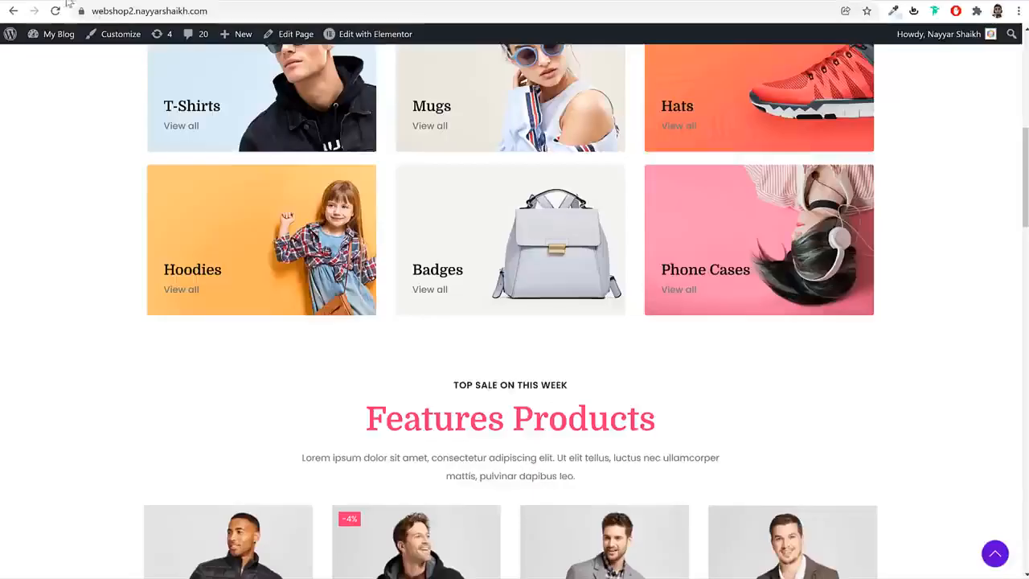
# Check the demo's Features Products area and add a new single-column section below the category tiles
pyautogui.scroll(-3, 594, 348)
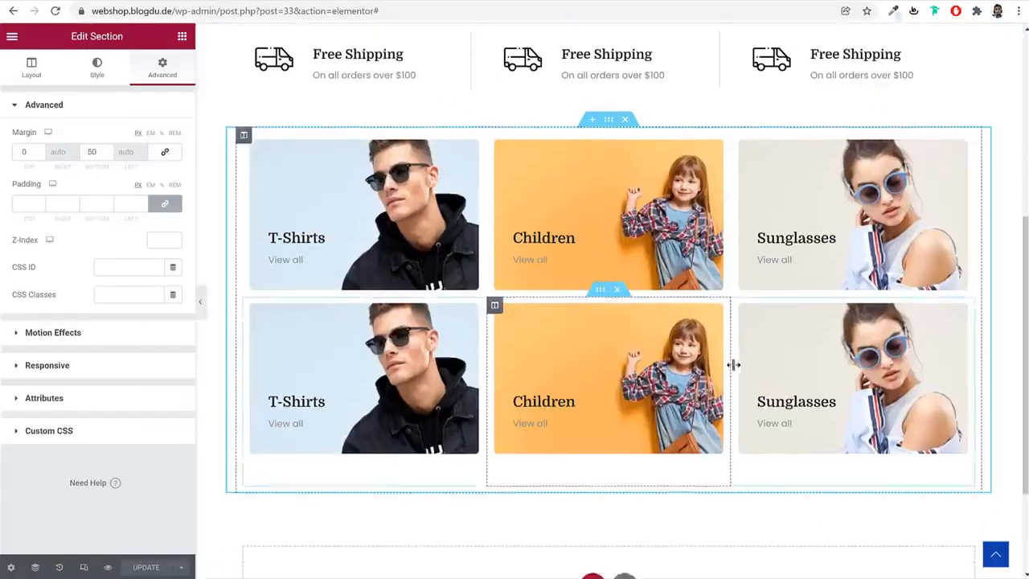
pyautogui.scroll(-2, 735, 365)
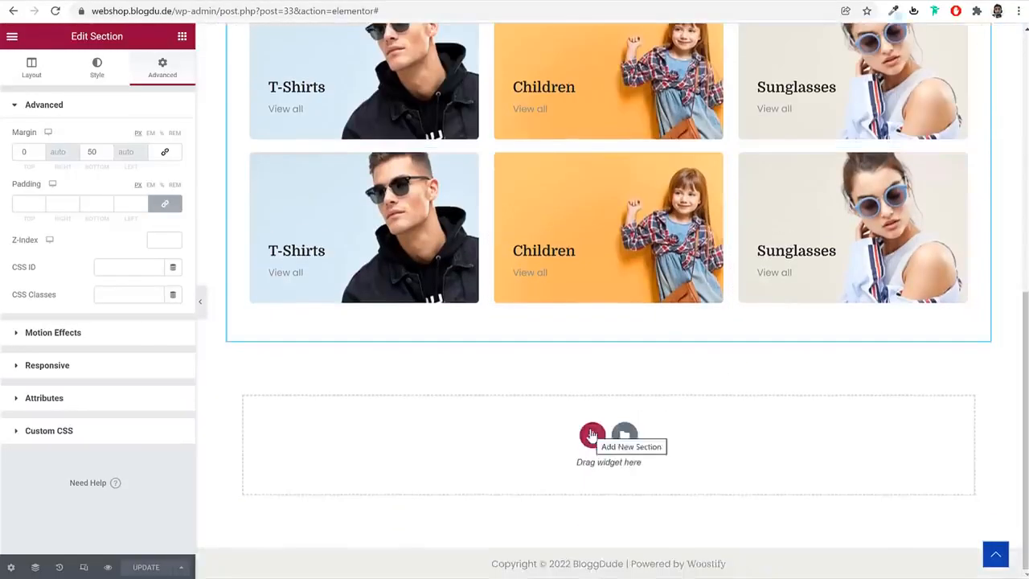
pyautogui.click(592, 434)
pyautogui.click(459, 467)
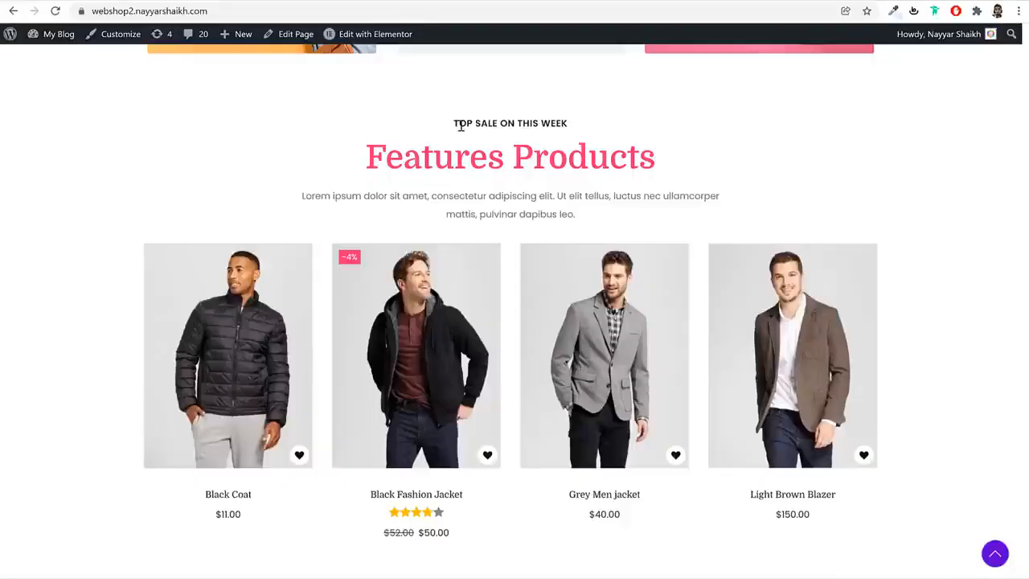
# Copy the hero's "TOP SALE ON THIS WEEK" heading and paste it into the new empty section
pyautogui.tripleClick(461, 124)
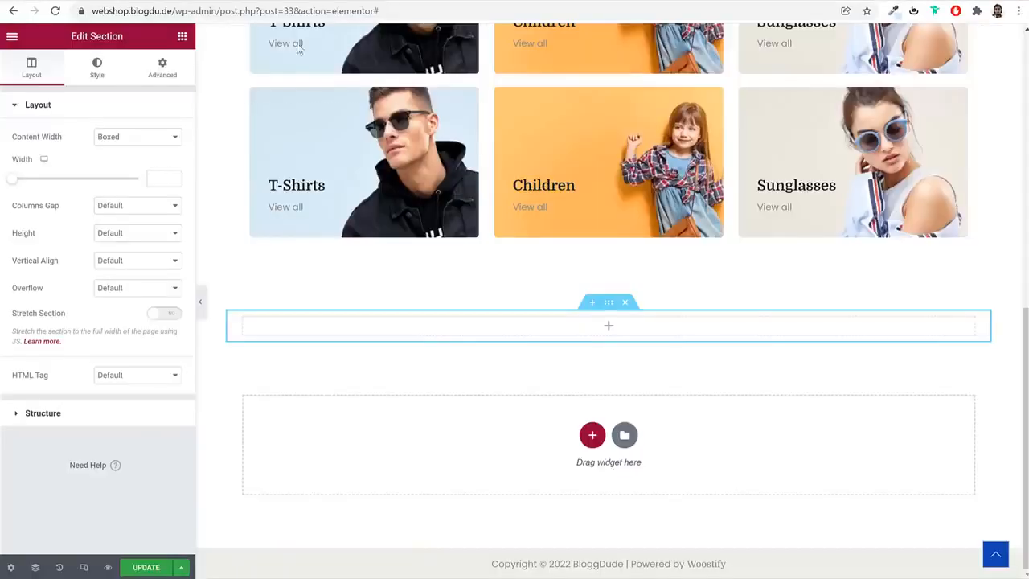
pyautogui.scroll(5, 536, 232)
pyautogui.scroll(2, 537, 237)
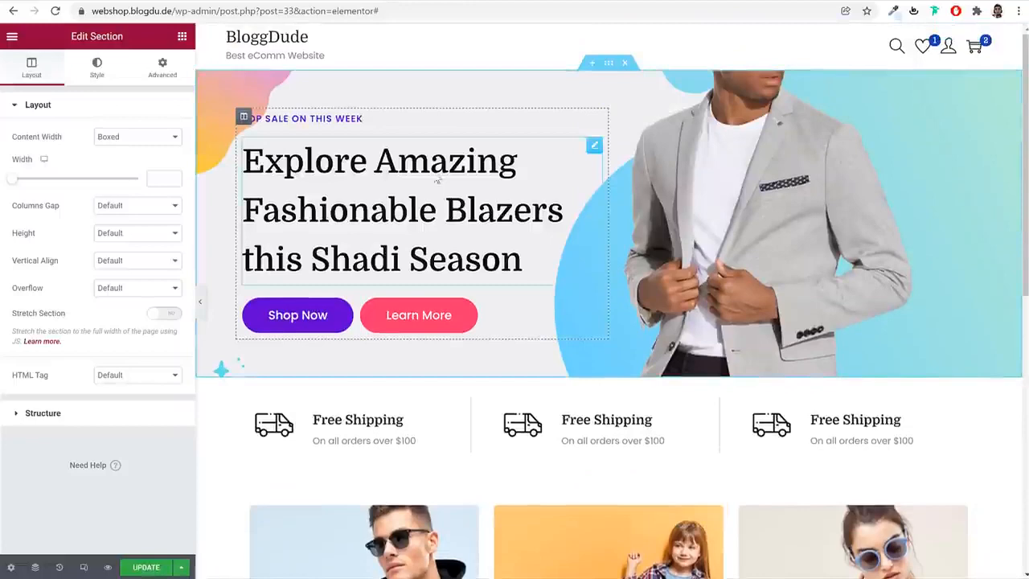
pyautogui.rightClick(337, 121)
pyautogui.click(383, 173)
pyautogui.scroll(-15, 510, 298)
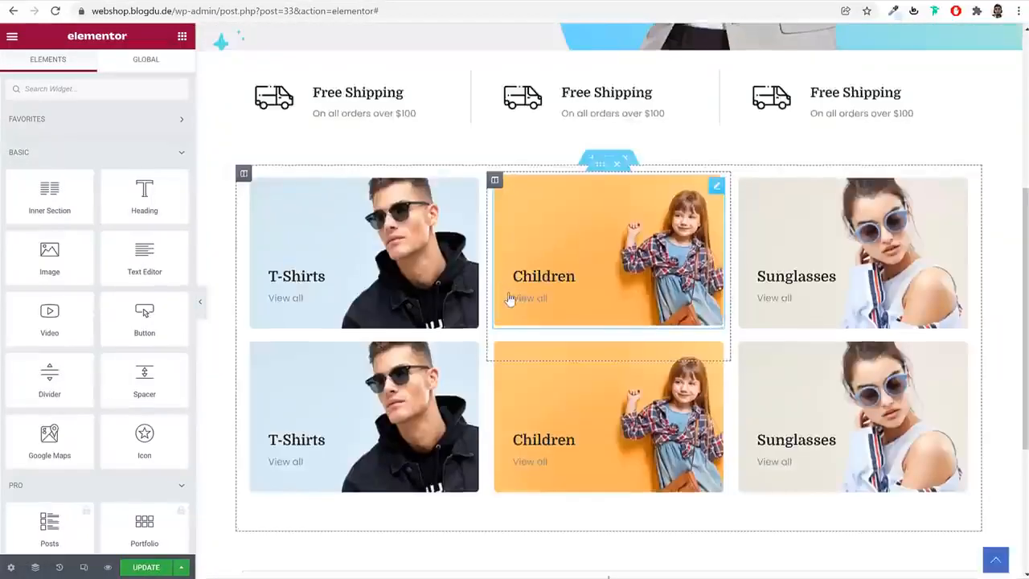
pyautogui.rightClick(553, 325)
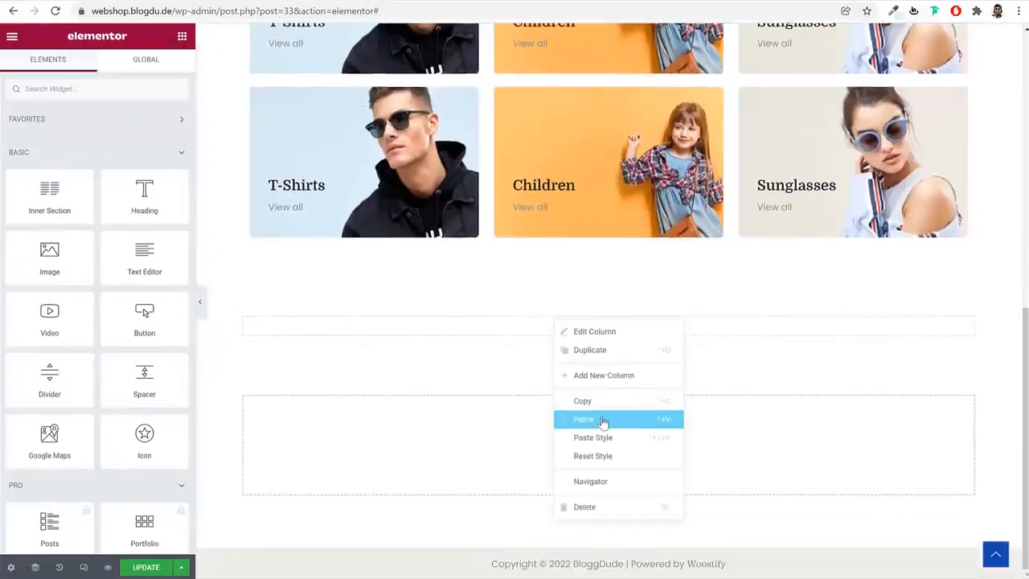
pyautogui.click(583, 415)
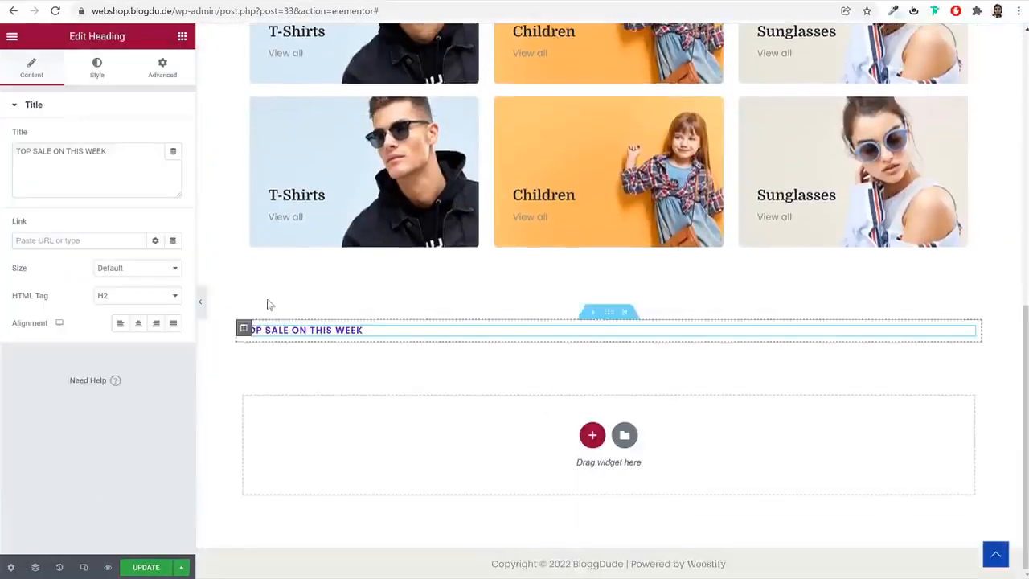
# Center the pasted "TOP SALE ON THIS WEEK" heading and set its text color to the global Black
pyautogui.click(138, 324)
pyautogui.click(97, 68)
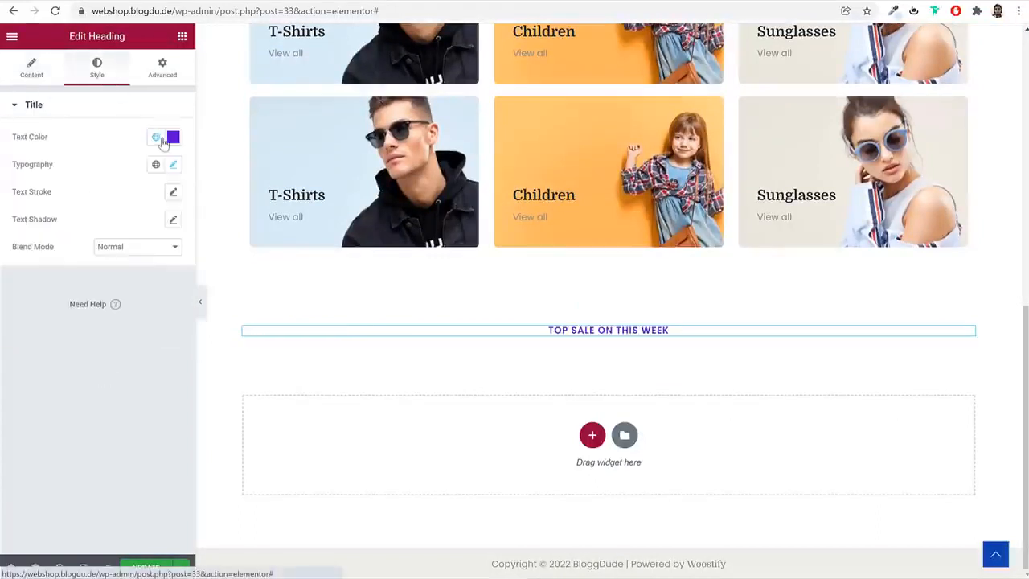
pyautogui.click(156, 137)
pyautogui.scroll(-1, 81, 316)
pyautogui.scroll(-1, 81, 316)
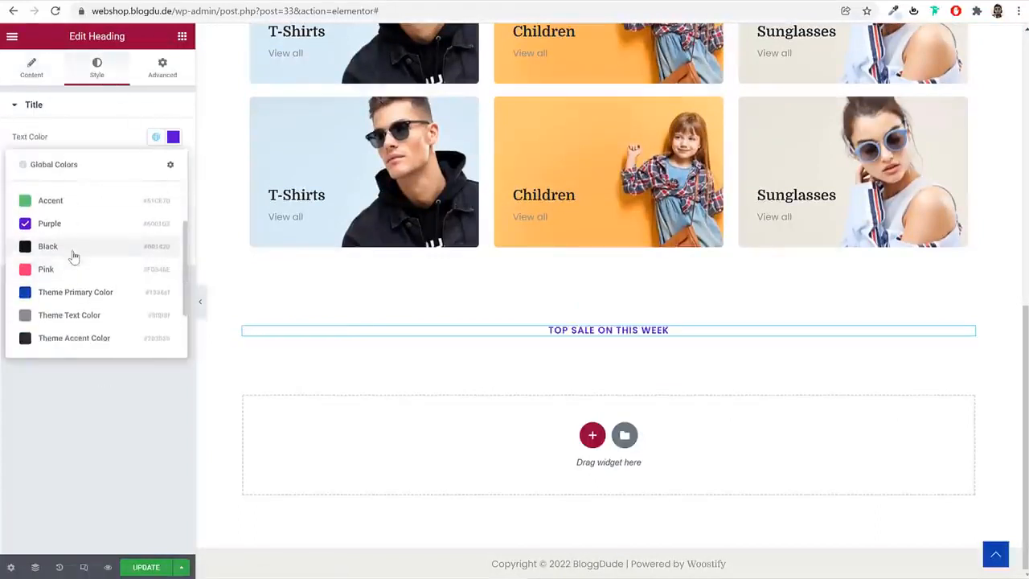
pyautogui.click(73, 252)
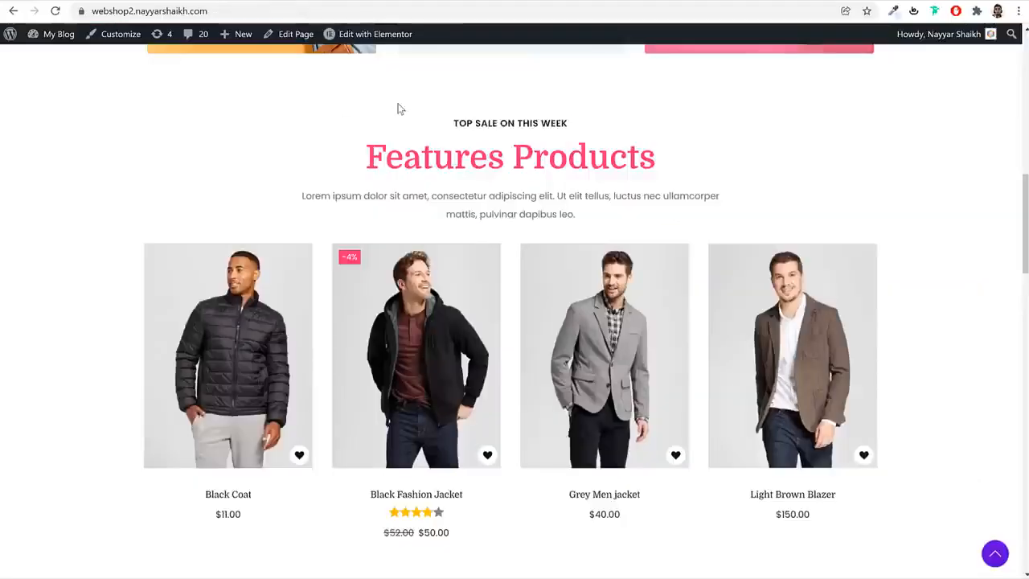
# Paste a copy of the hero's main heading below "TOP SALE ON THIS WEEK" and change its title to the demo's "Features Products"
pyautogui.tripleClick(445, 147)
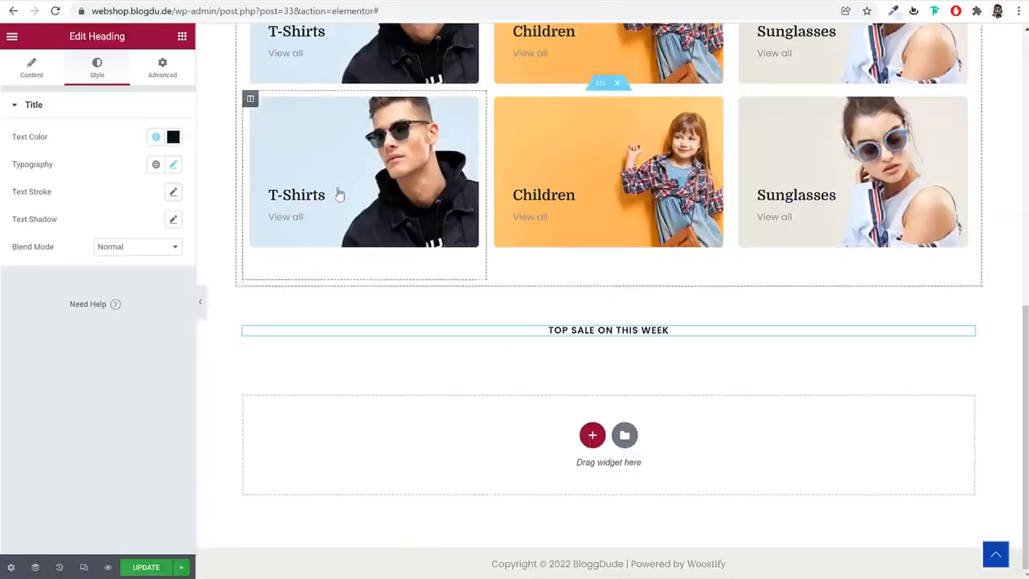
pyautogui.scroll(10, 407, 223)
pyautogui.rightClick(339, 195)
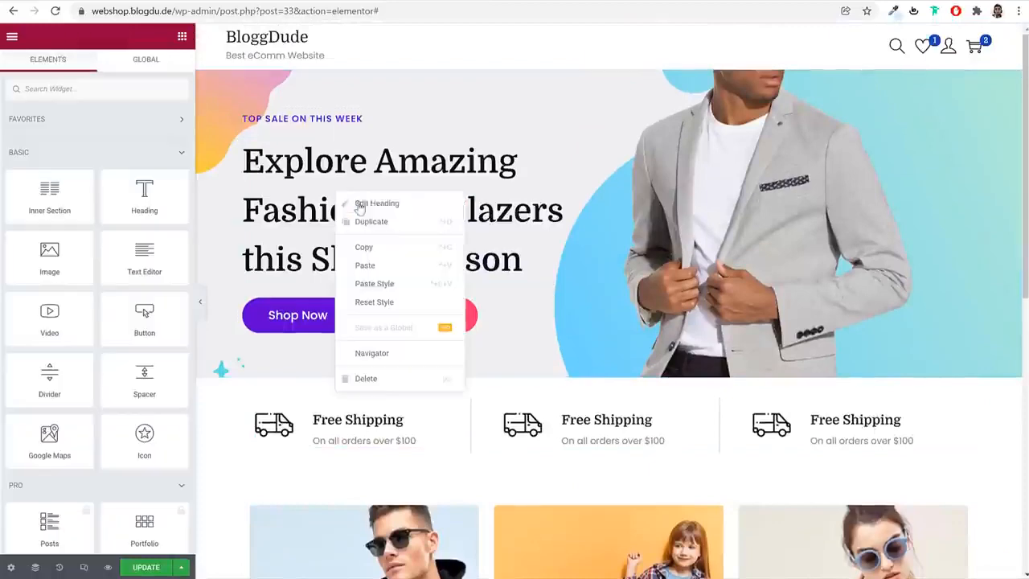
pyautogui.click(364, 246)
pyautogui.scroll(-15, 483, 282)
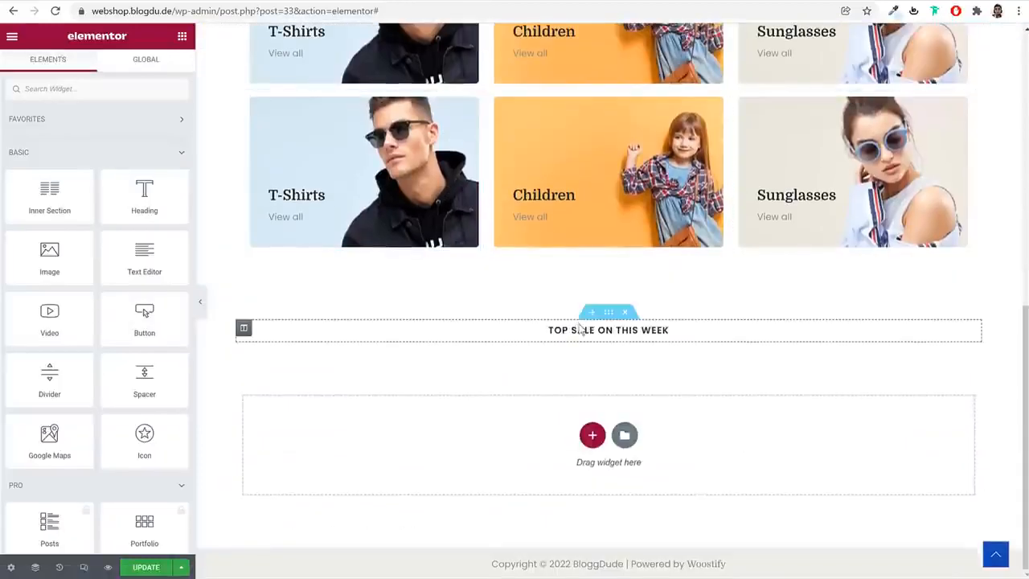
pyautogui.rightClick(579, 328)
pyautogui.click(625, 400)
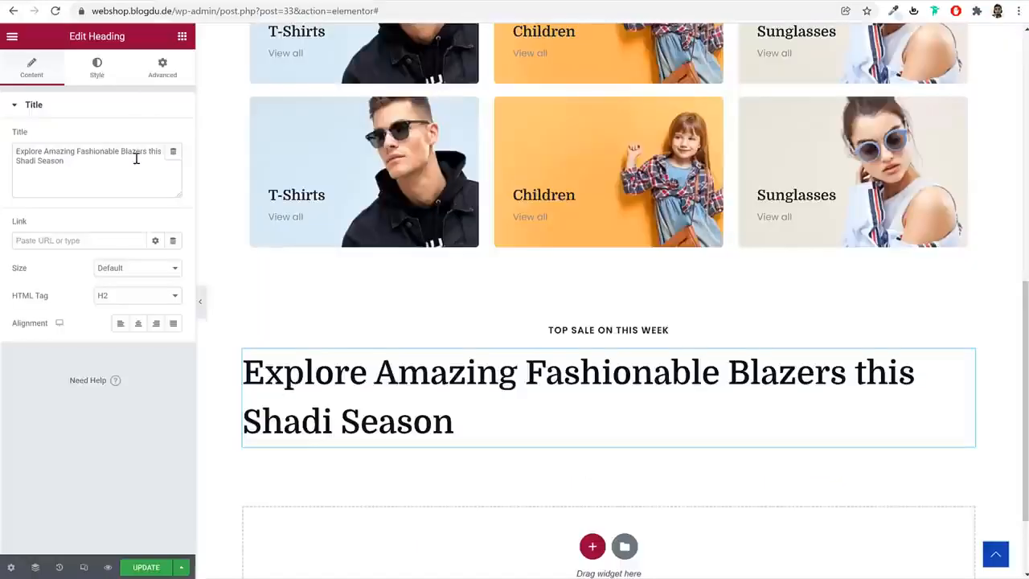
pyautogui.click(136, 158)
pyautogui.hotkey('ctrl', 'a')
pyautogui.hotkey('ctrl', 'v')
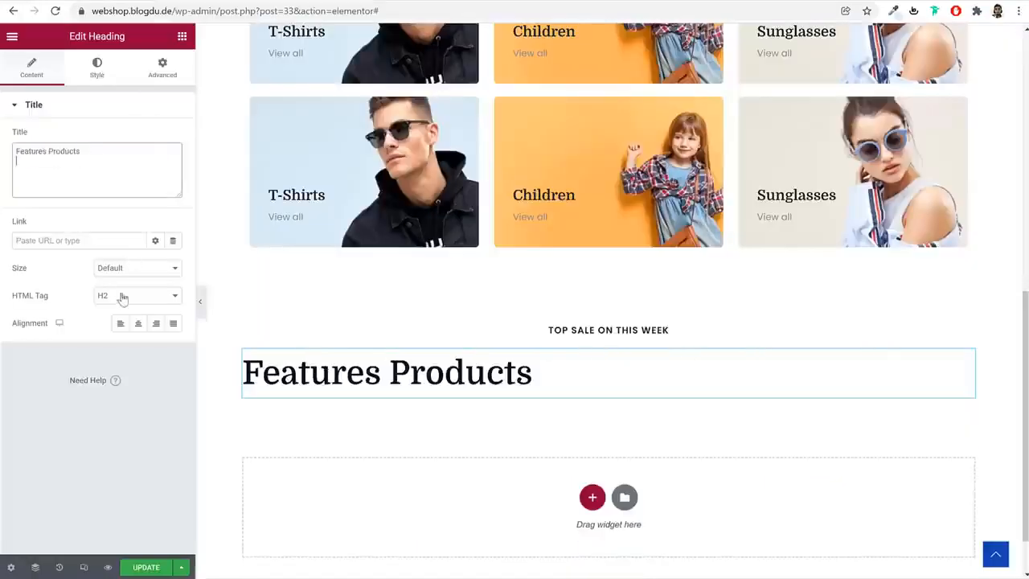
# Center the "Features Products" heading and set its text color to the global Pink, as in the demo
pyautogui.click(137, 324)
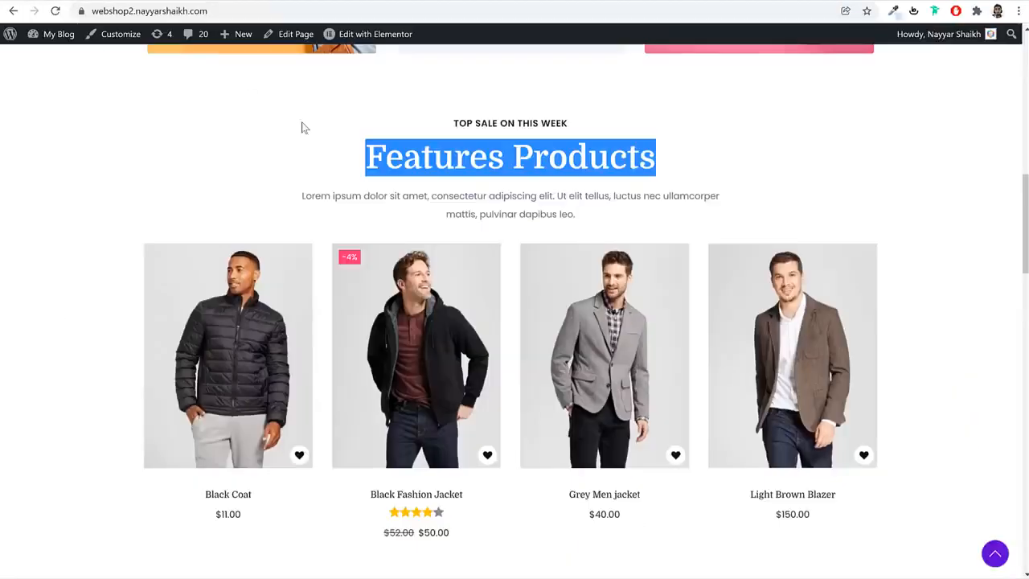
pyautogui.click(302, 127)
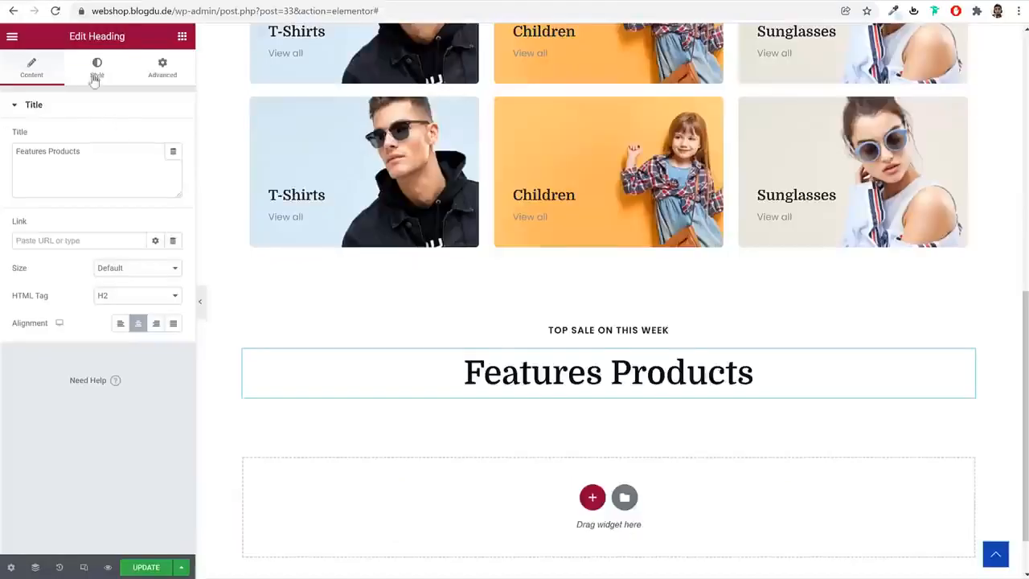
pyautogui.click(96, 68)
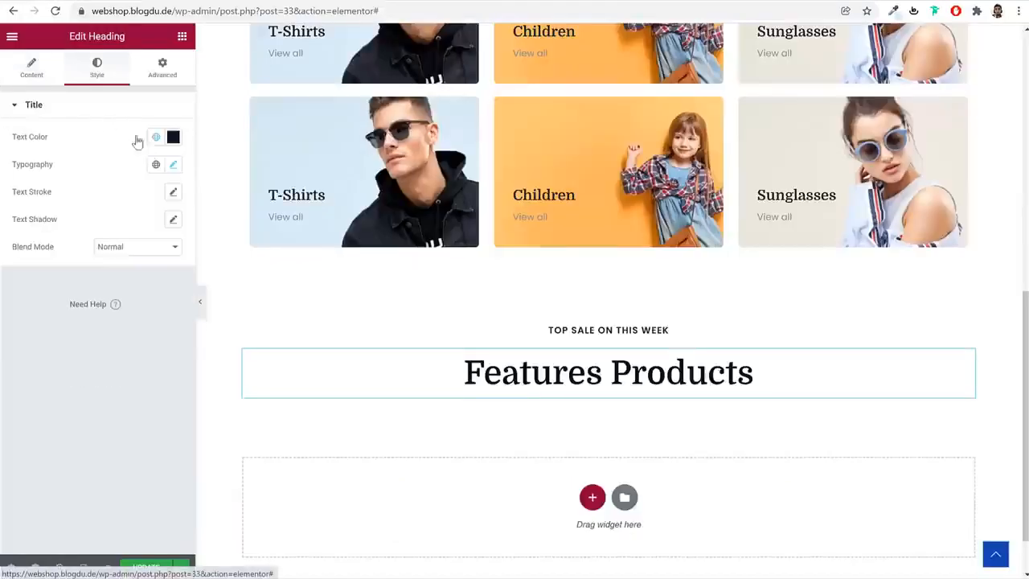
pyautogui.click(156, 136)
pyautogui.click(92, 336)
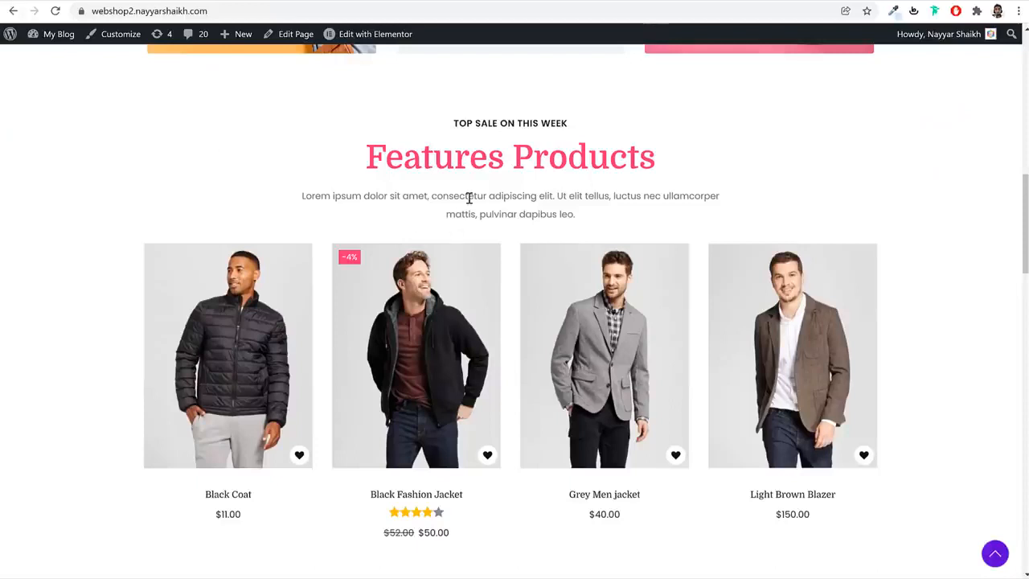
# Add a Text Editor widget below the Features Products heading with the demo's Lorem ipsum paragraph, aligned to the center
pyautogui.tripleClick(470, 198)
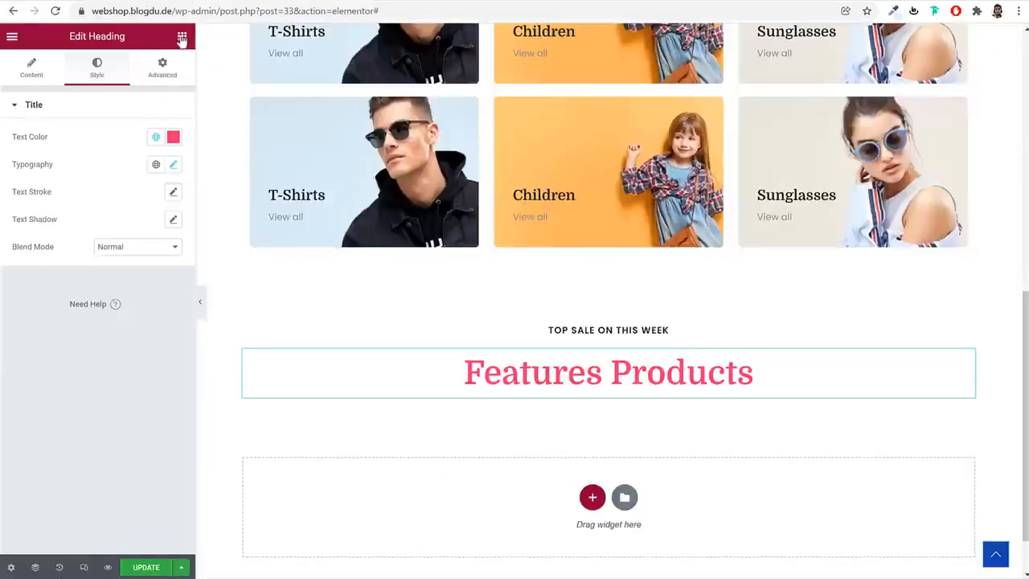
pyautogui.click(182, 38)
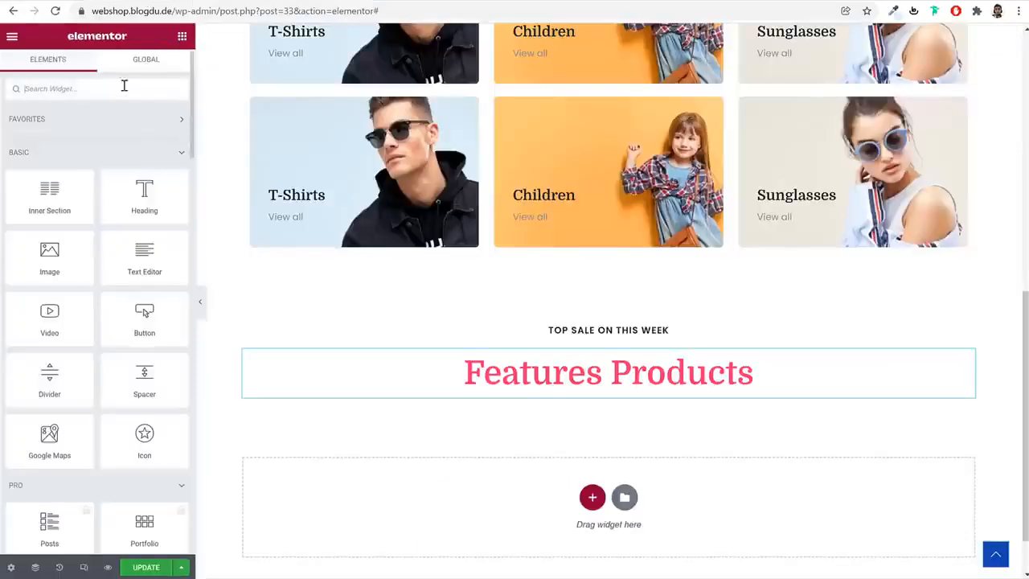
pyautogui.moveTo(148, 259); pyautogui.dragTo(597, 396)
pyautogui.tripleClick(110, 245)
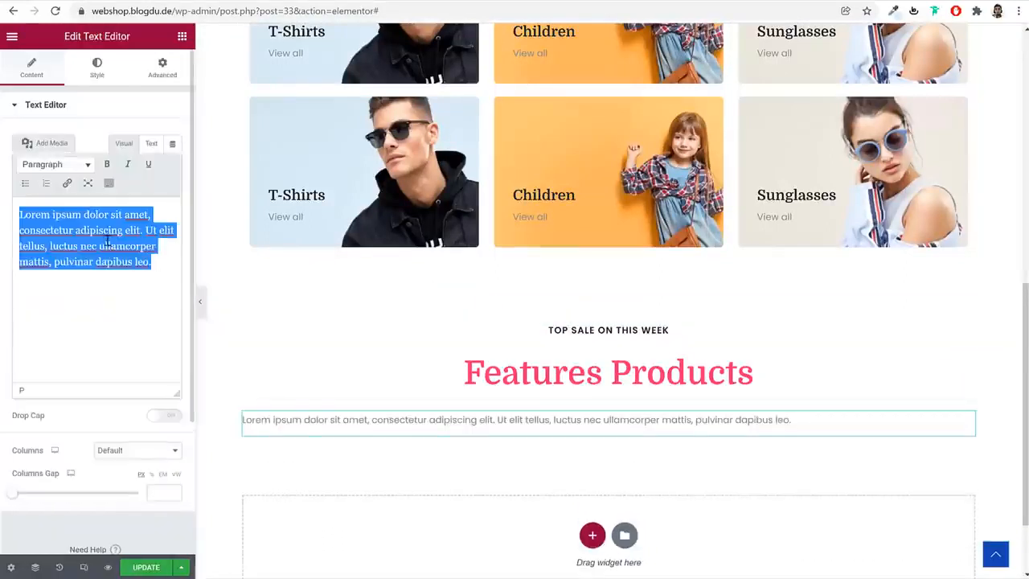
pyautogui.hotkey('ctrl', 'v')
pyautogui.click(90, 65)
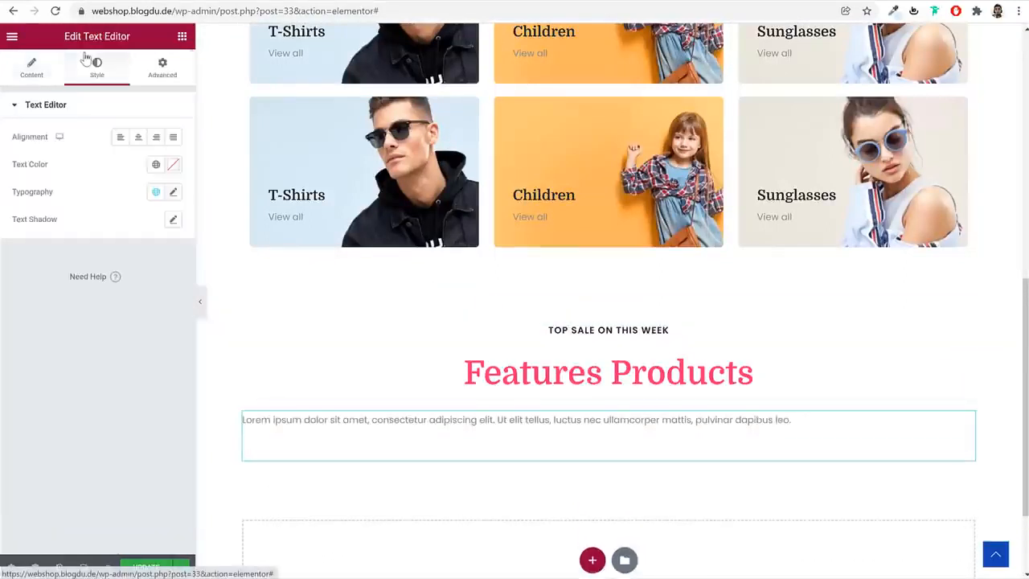
pyautogui.click(139, 142)
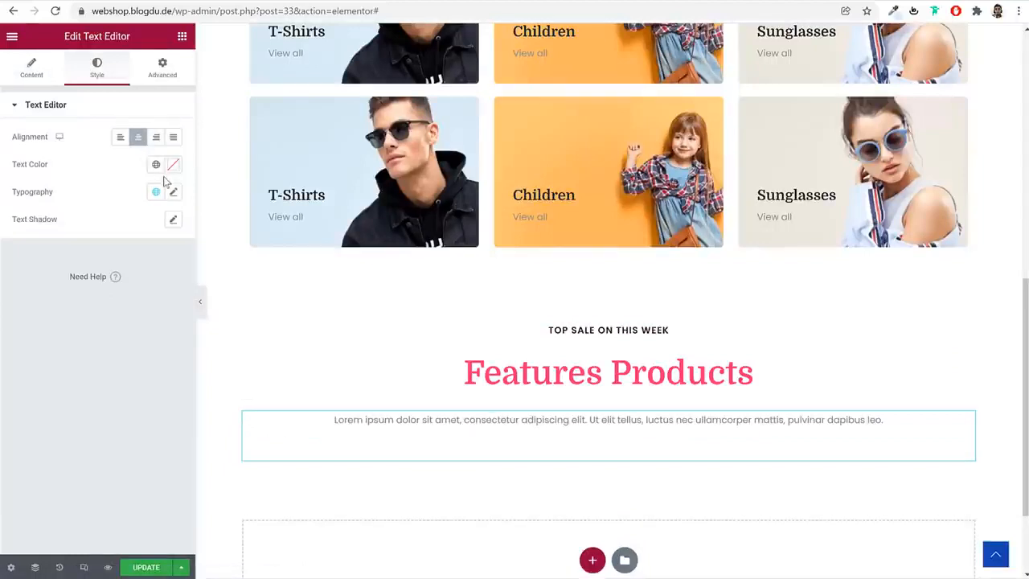
# Set the paragraph's left and right margins to 20%, unlinked from the top and bottom ones
pyautogui.click(175, 74)
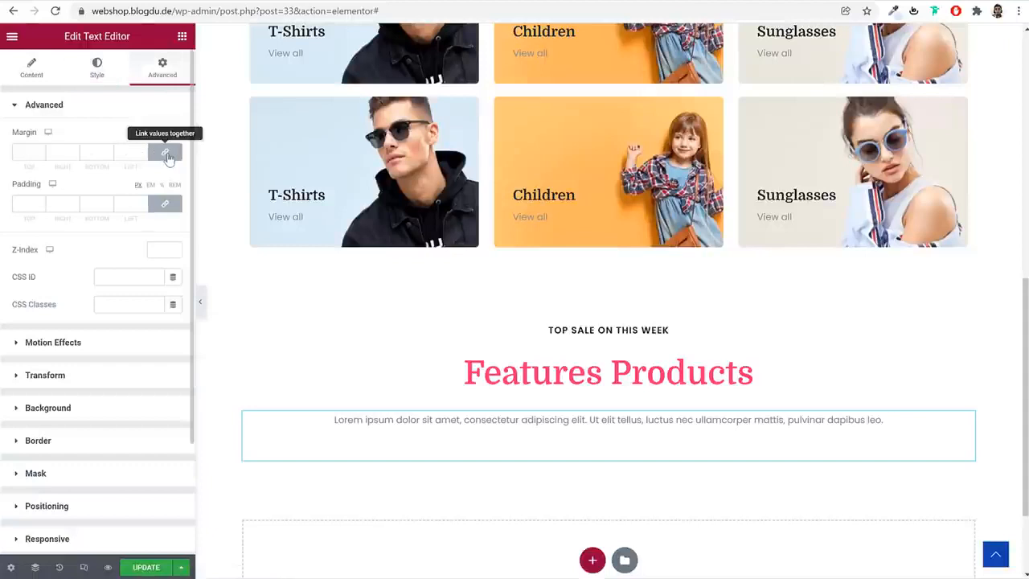
pyautogui.click(167, 154)
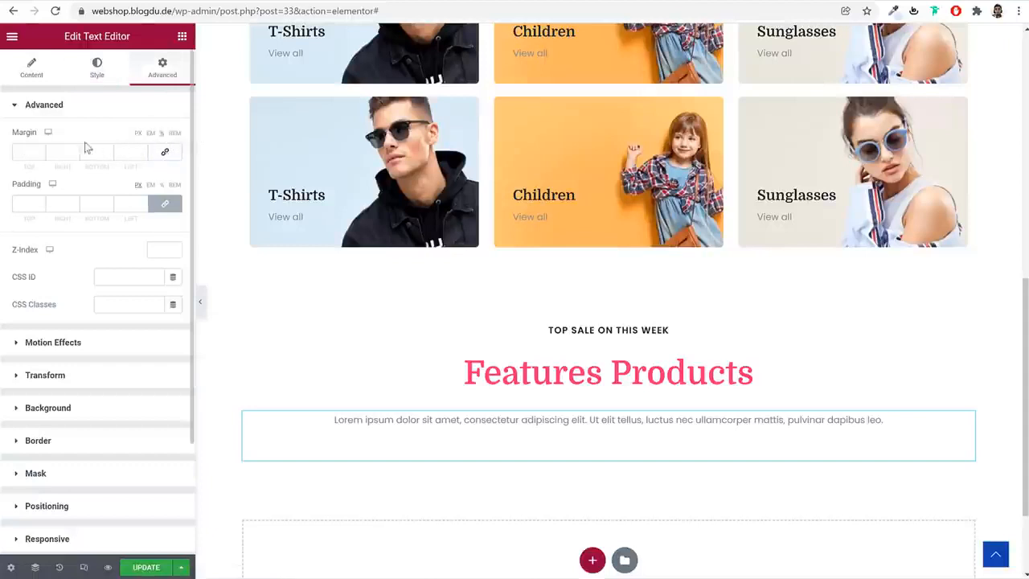
pyautogui.write('20')
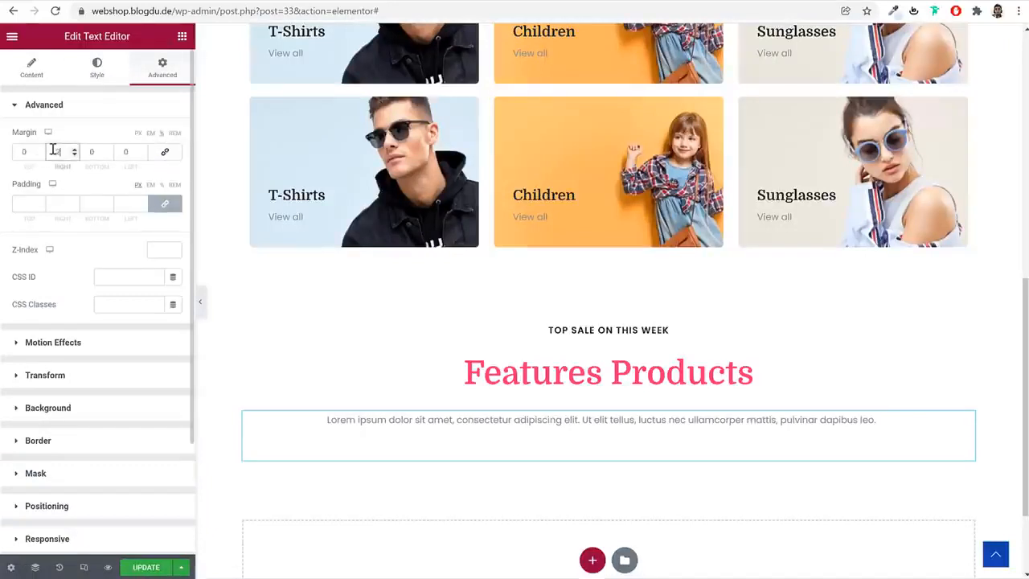
pyautogui.press('Tab')
pyautogui.press('Tab')
pyautogui.write('20')
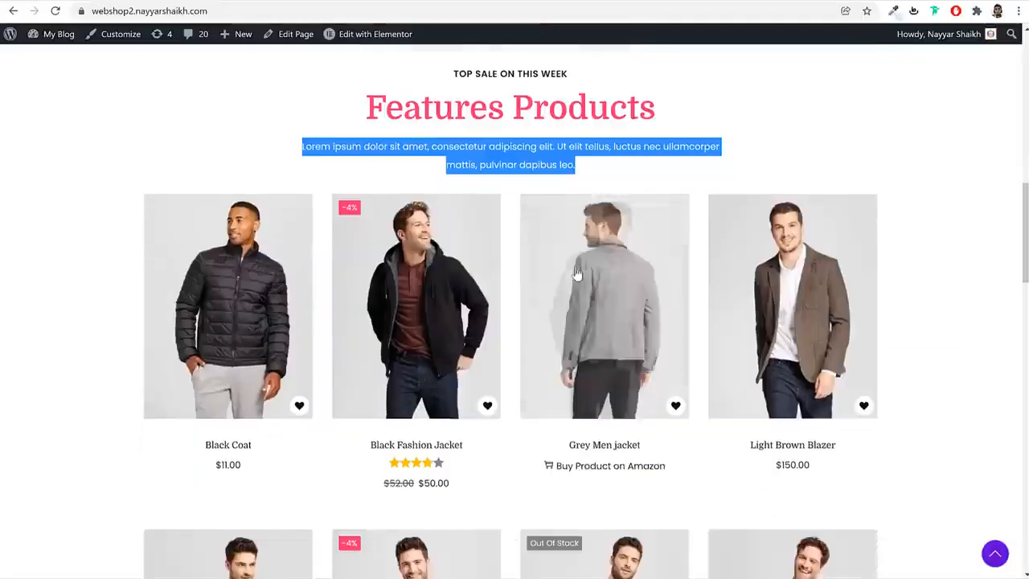
# Check the demo's product grid and add a Shortcode widget below the Lorem ipsum paragraph in the Features Products section
pyautogui.scroll(-7, 519, 351)
pyautogui.scroll(7, 526, 357)
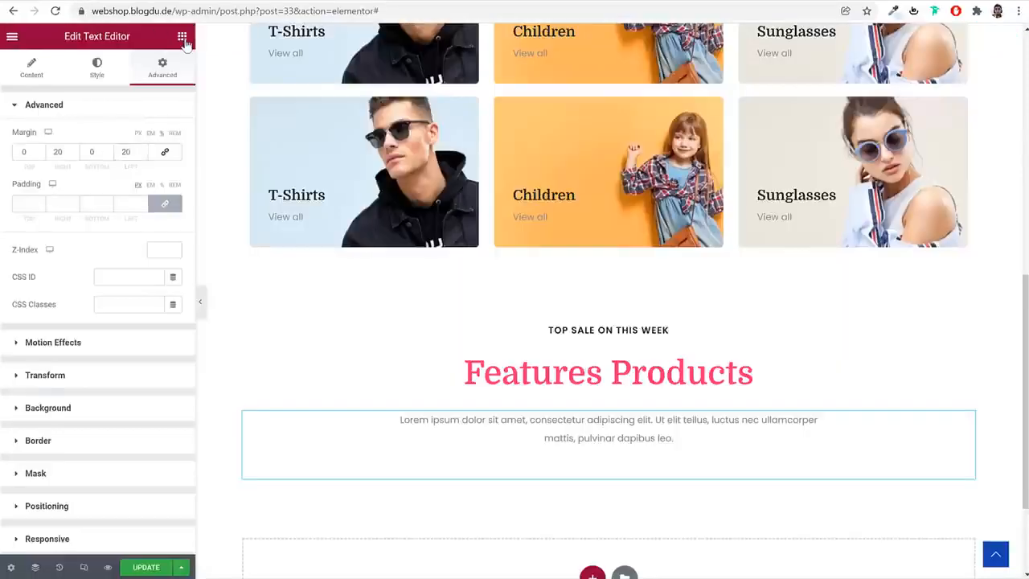
pyautogui.click(183, 38)
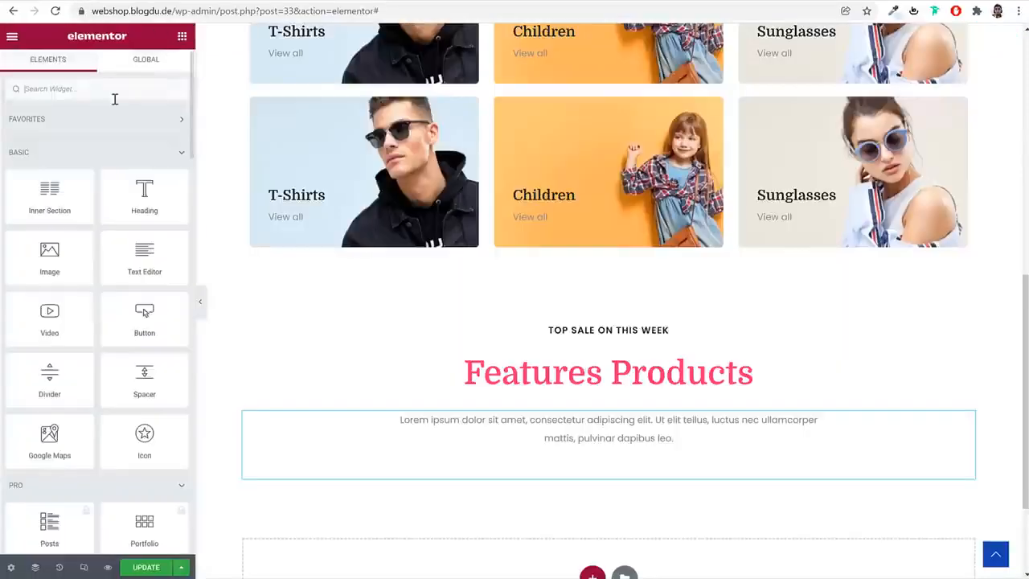
pyautogui.write('sho')
pyautogui.moveTo(44, 132); pyautogui.dragTo(689, 486)
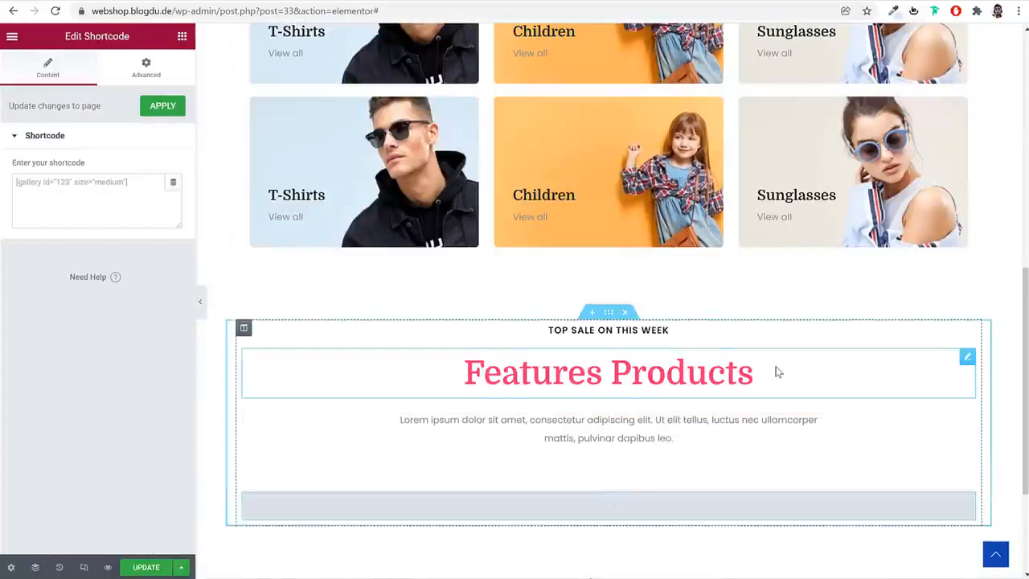
pyautogui.scroll(-2, 740, 367)
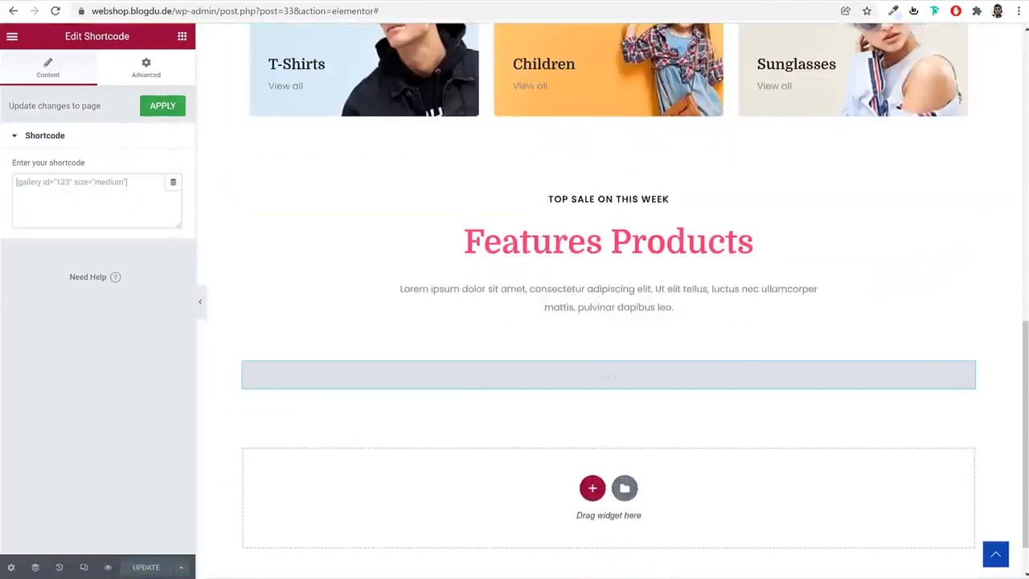
# Search Google for "woocommerce shortcodes" in a new tab and open the "Shortcodes included with WooCommerce" documentation
pyautogui.hotkey('ctrl', 't')
pyautogui.write('wooc')
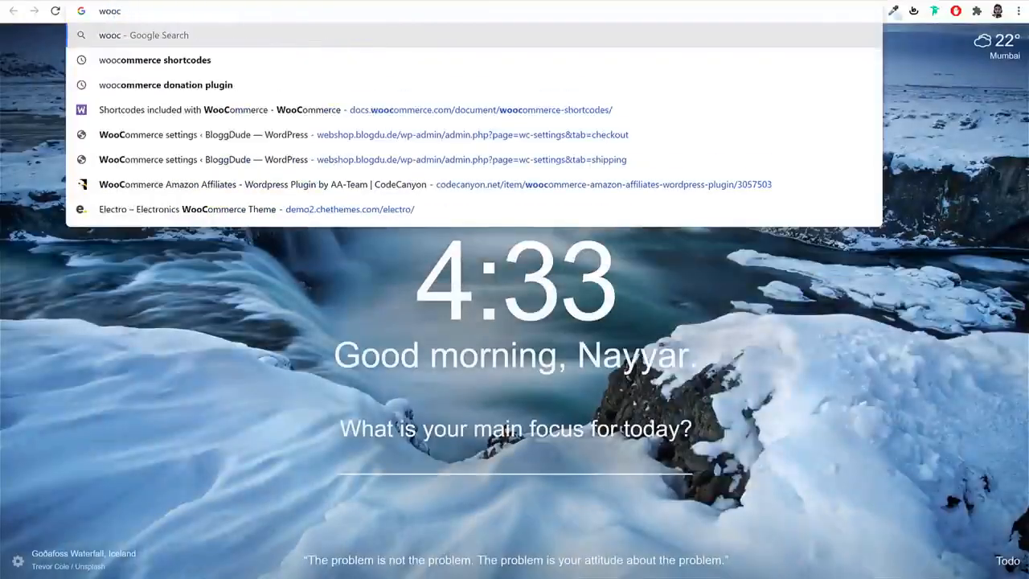
pyautogui.press('Down')
pyautogui.press('Return')
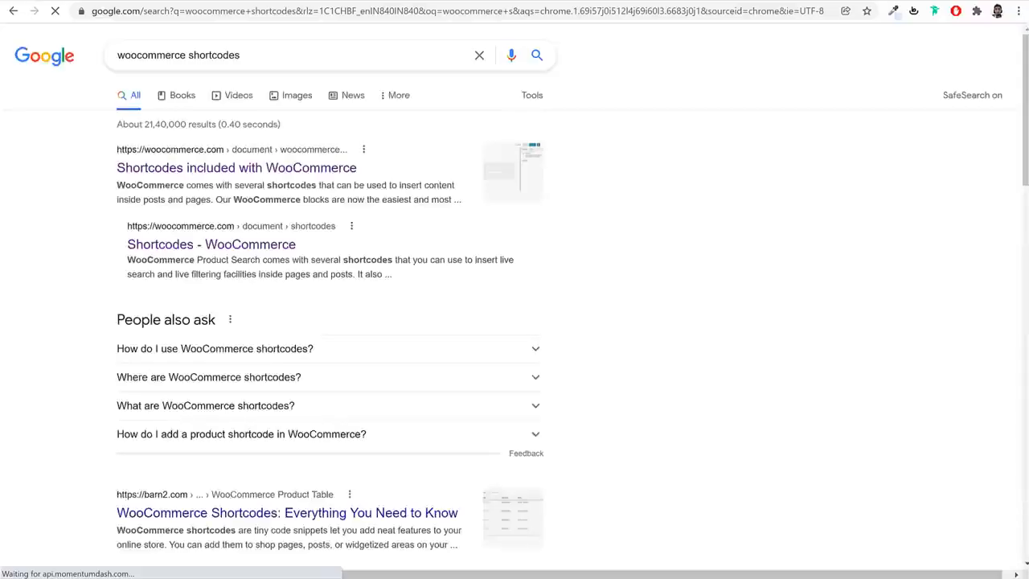
pyautogui.click(230, 169)
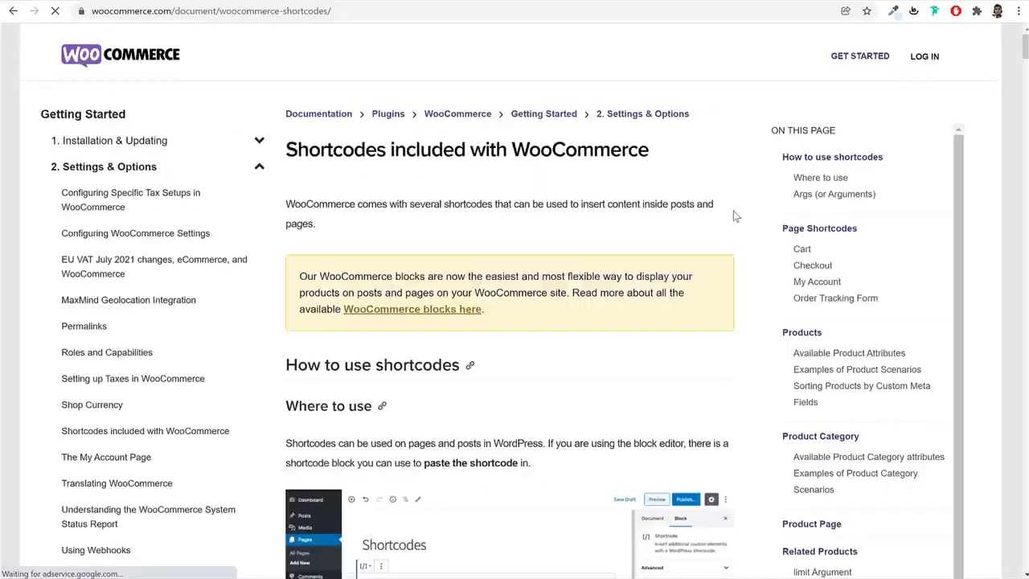
# Find the Scenario 2 – Featured Products example in the documentation and copy its products shortcode
pyautogui.scroll(-8, 734, 215)
pyautogui.scroll(-3, 734, 215)
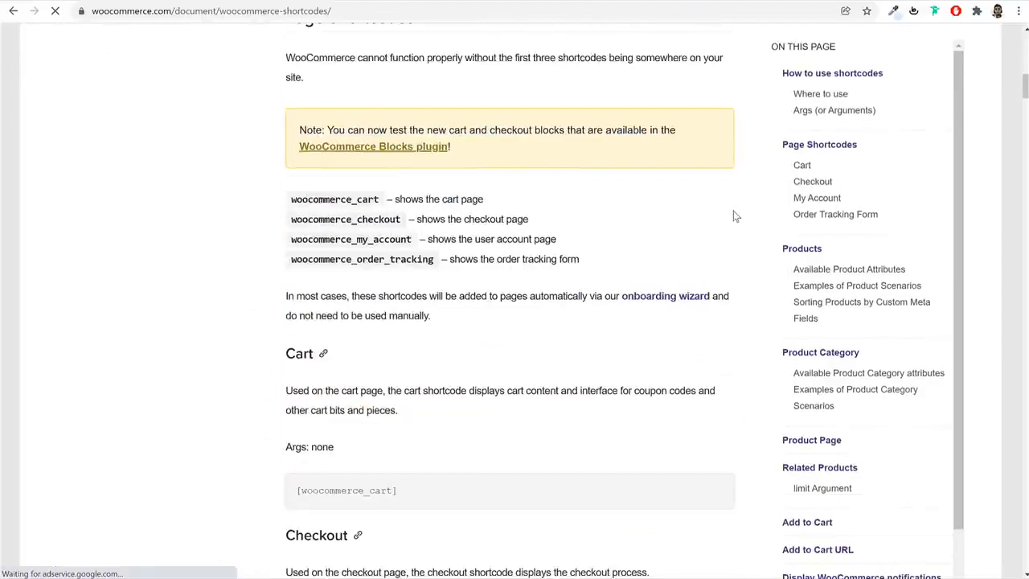
pyautogui.scroll(-1, 609, 206)
pyautogui.scroll(-3, 434, 222)
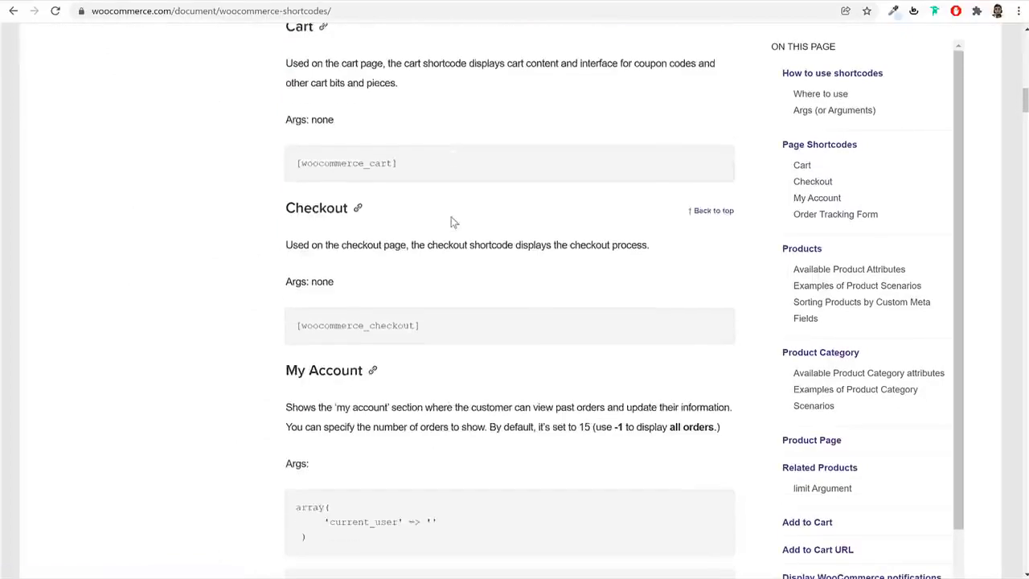
pyautogui.scroll(-15, 453, 222)
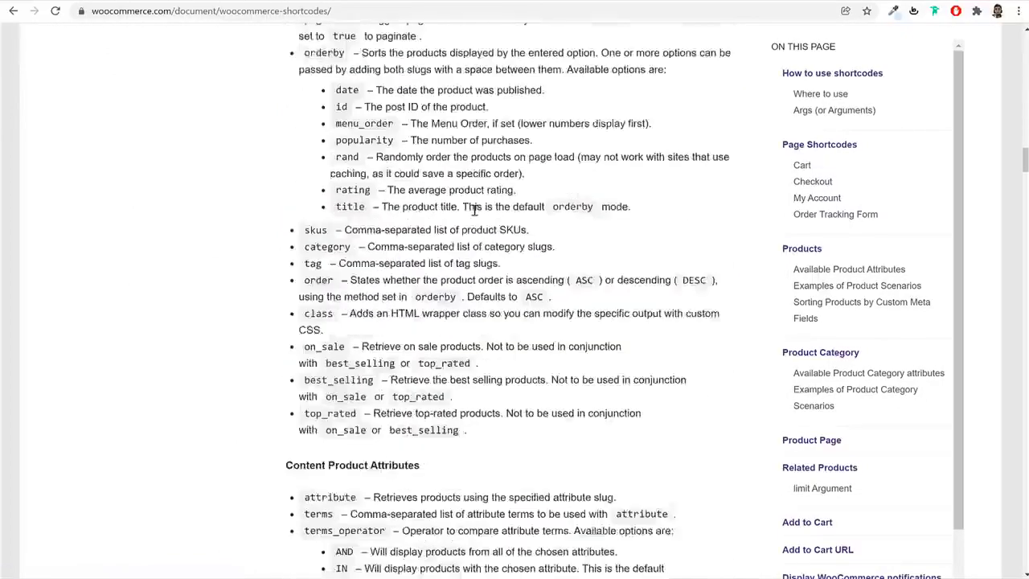
pyautogui.scroll(-16, 474, 209)
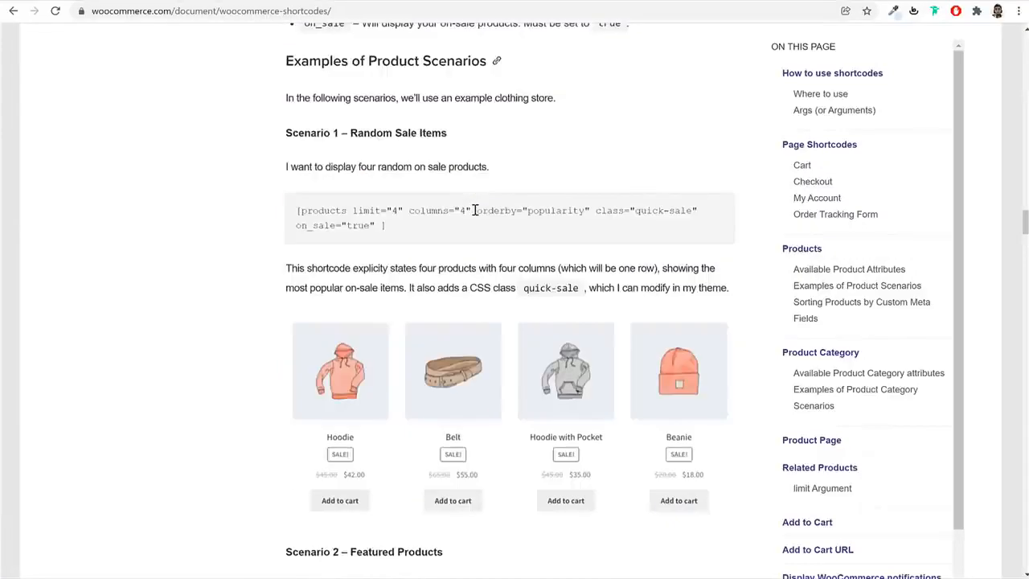
pyautogui.moveTo(350, 132); pyautogui.dragTo(469, 141)
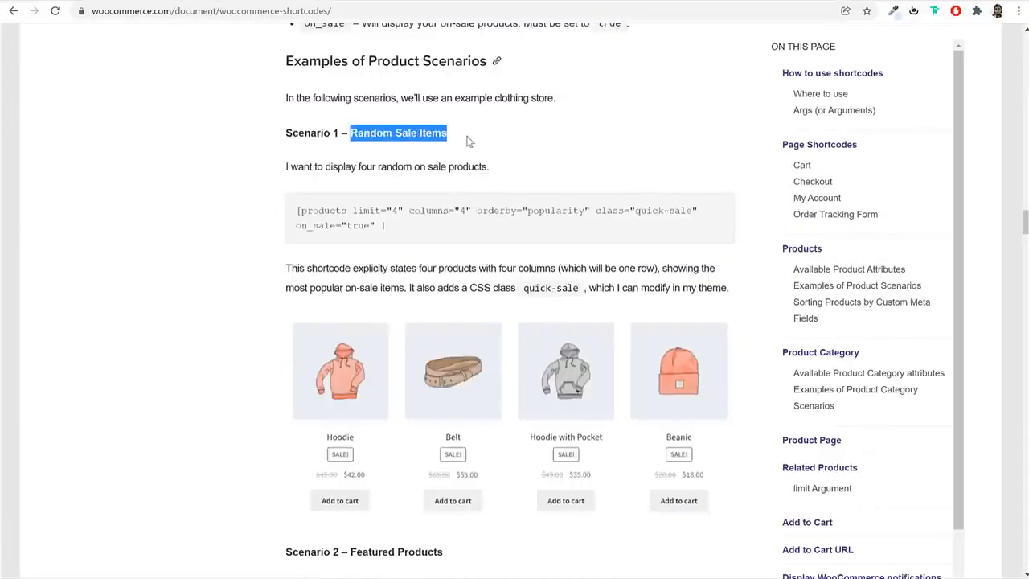
pyautogui.moveTo(387, 226); pyautogui.dragTo(295, 214)
pyautogui.scroll(-5, 616, 226)
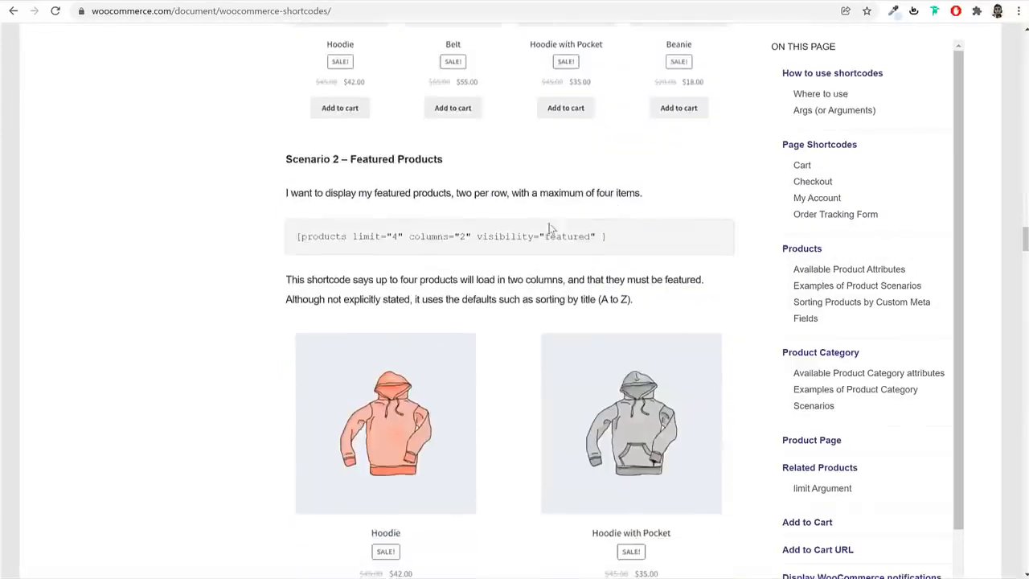
pyautogui.tripleClick(421, 236)
pyautogui.hotkey('ctrl', 'c')
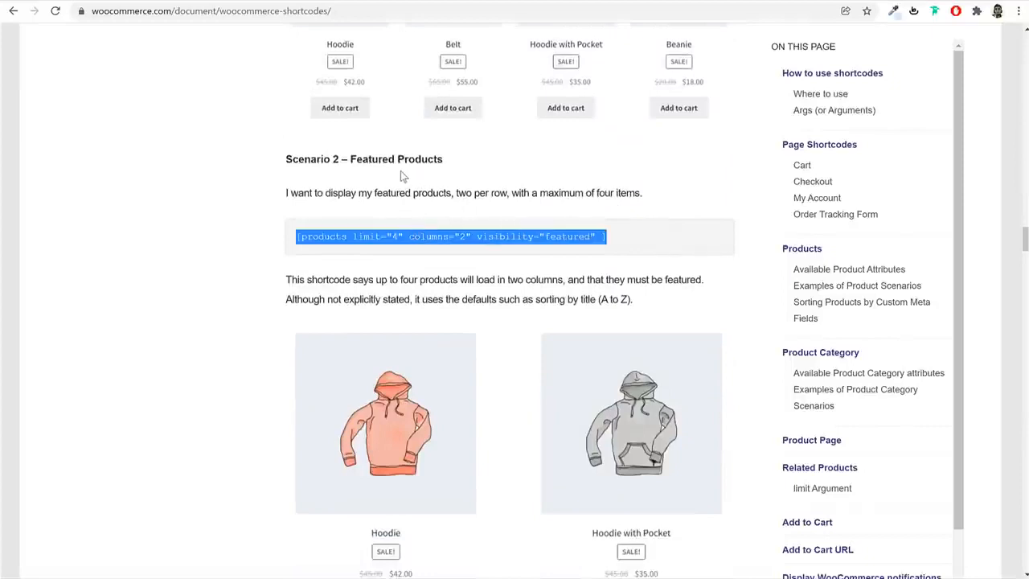
pyautogui.rightClick(397, 233)
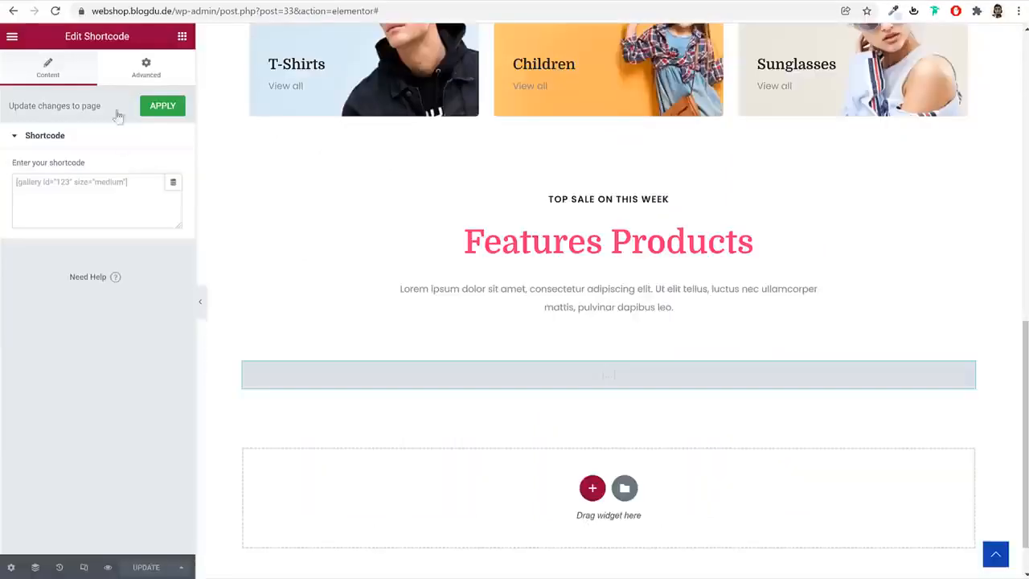
# Paste the copied shortcode into the Shortcode widget, set limit to "8" and columns to "4", and update the page
pyautogui.click(110, 204)
pyautogui.hotkey('ctrl', 'v')
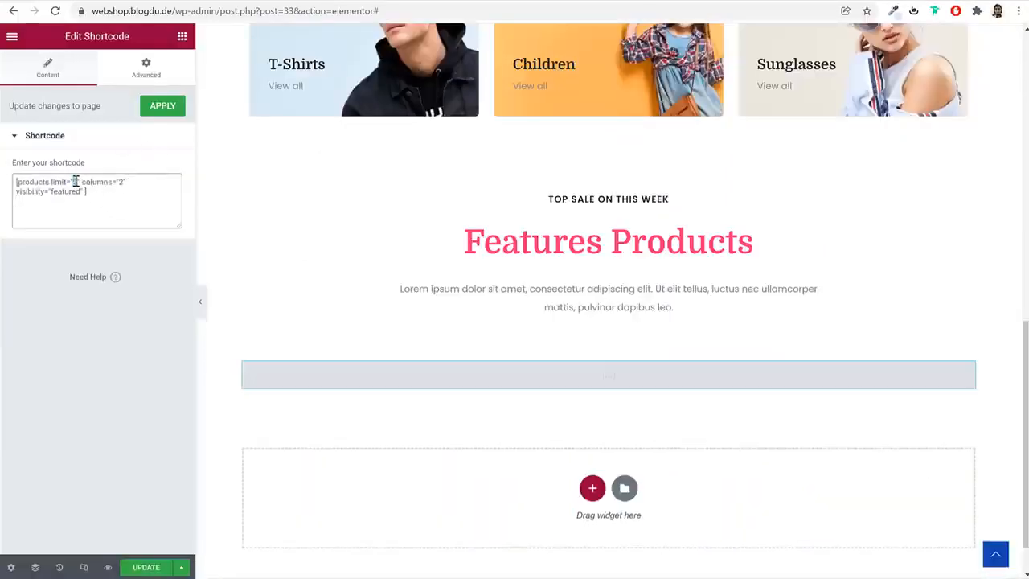
pyautogui.write('8')
pyautogui.write('4')
pyautogui.click(133, 570)
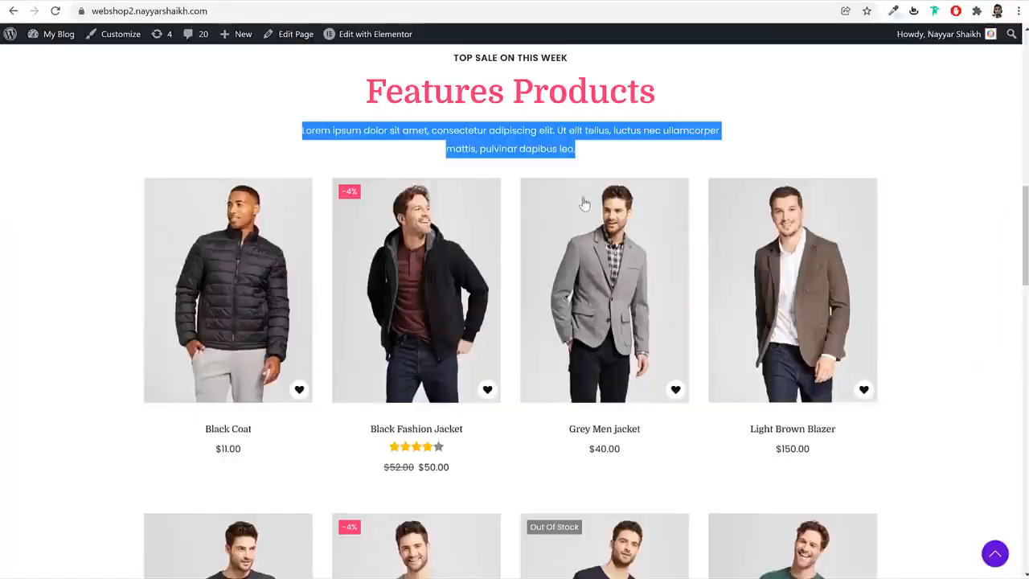
# Open the WooCommerce product list in the WordPress dashboard and mark all four products as featured
pyautogui.click(617, 151)
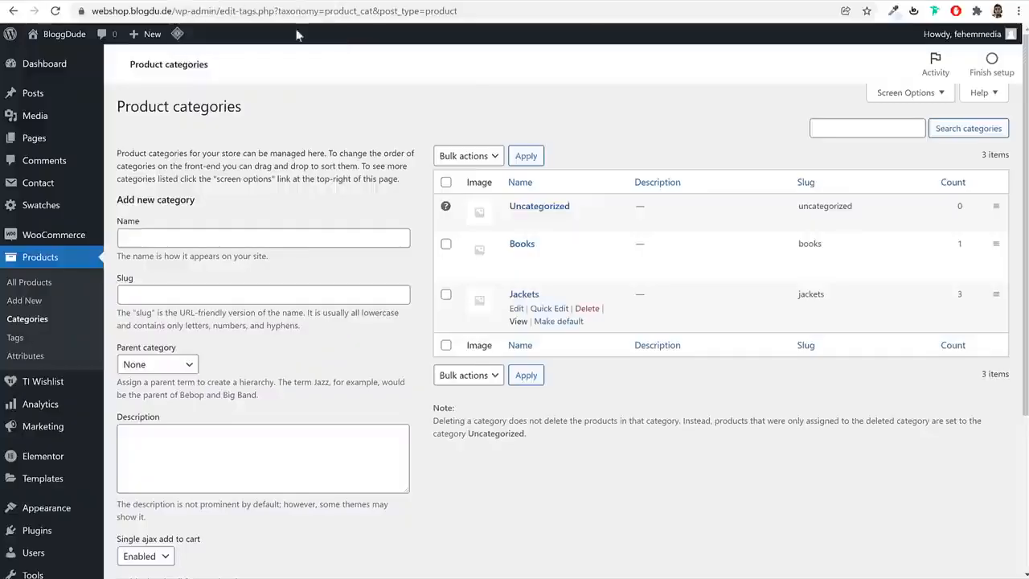
pyautogui.click(75, 260)
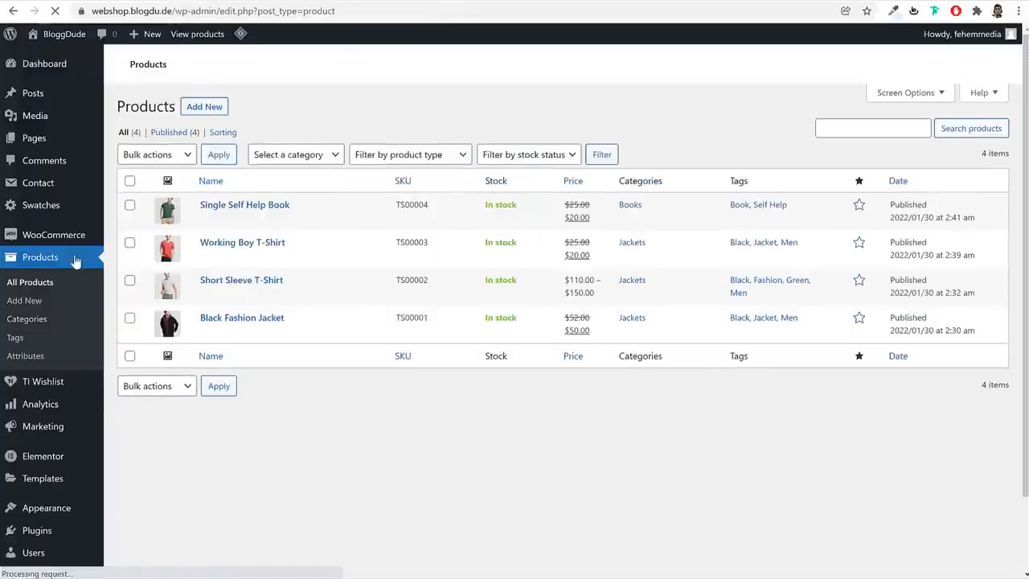
pyautogui.click(861, 205)
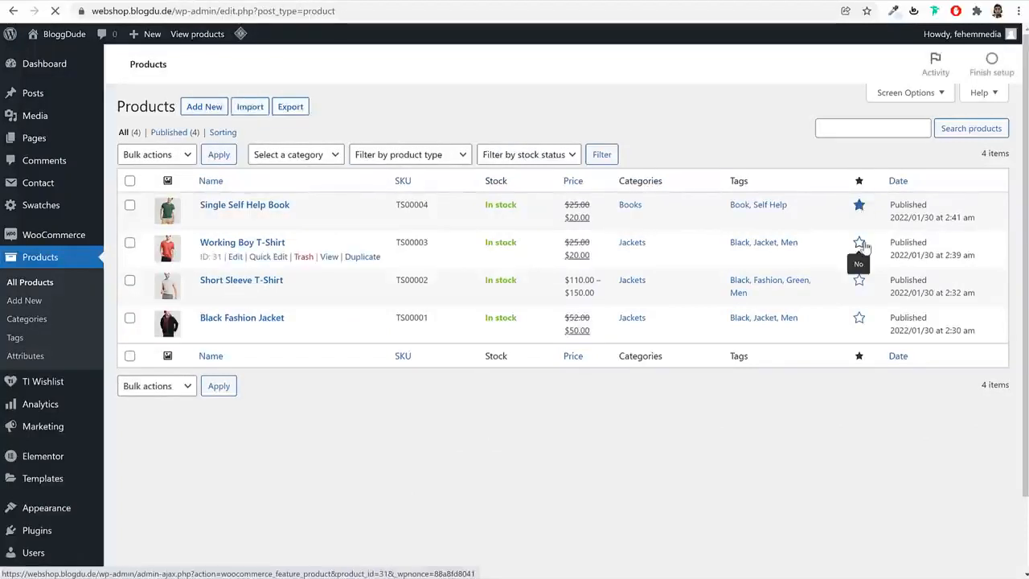
pyautogui.click(861, 244)
pyautogui.click(860, 281)
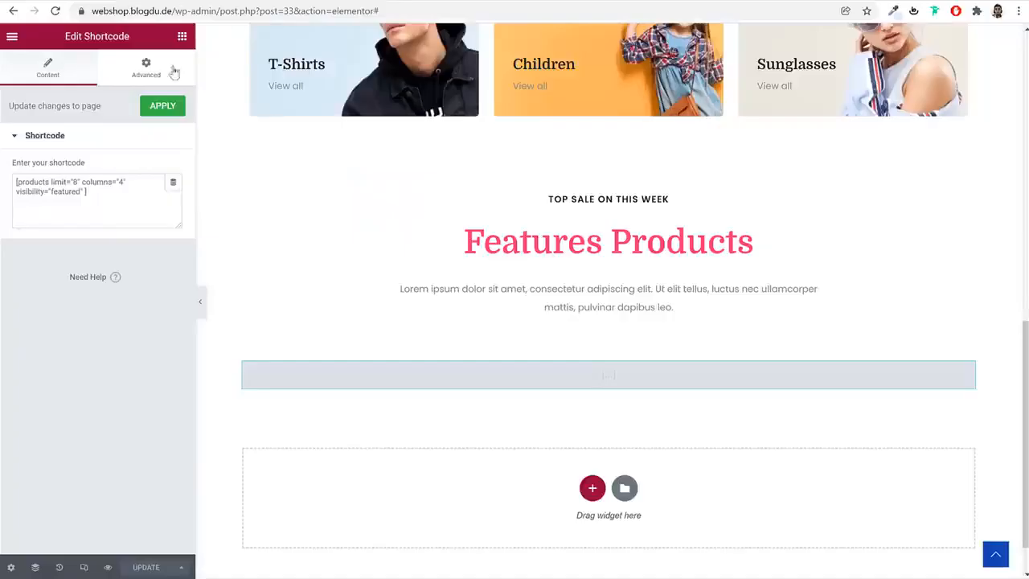
# Reload the Elementor editor and compare the Features Products grid with the one on the demo site
pyautogui.click(55, 12)
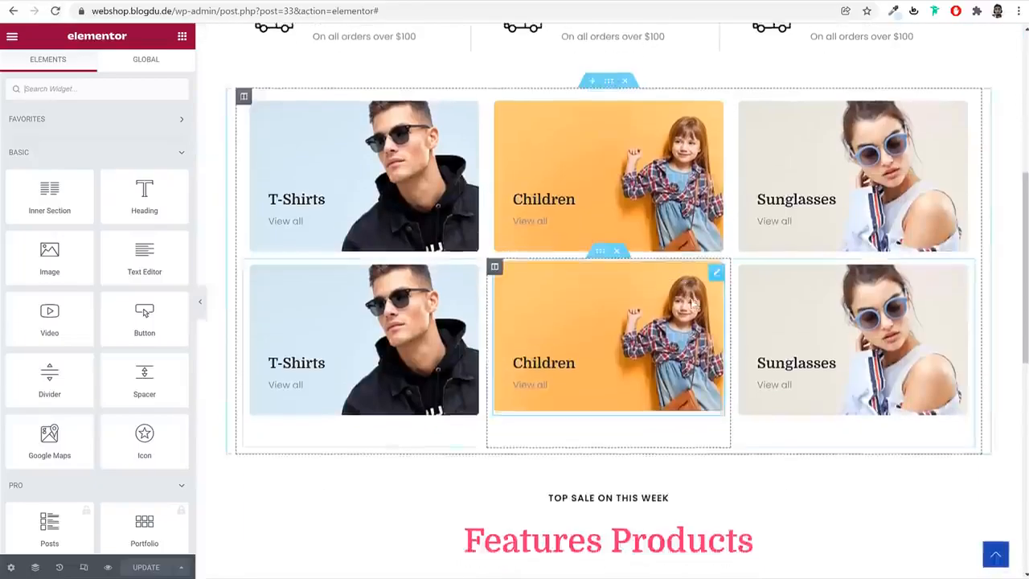
pyautogui.scroll(-7, 693, 302)
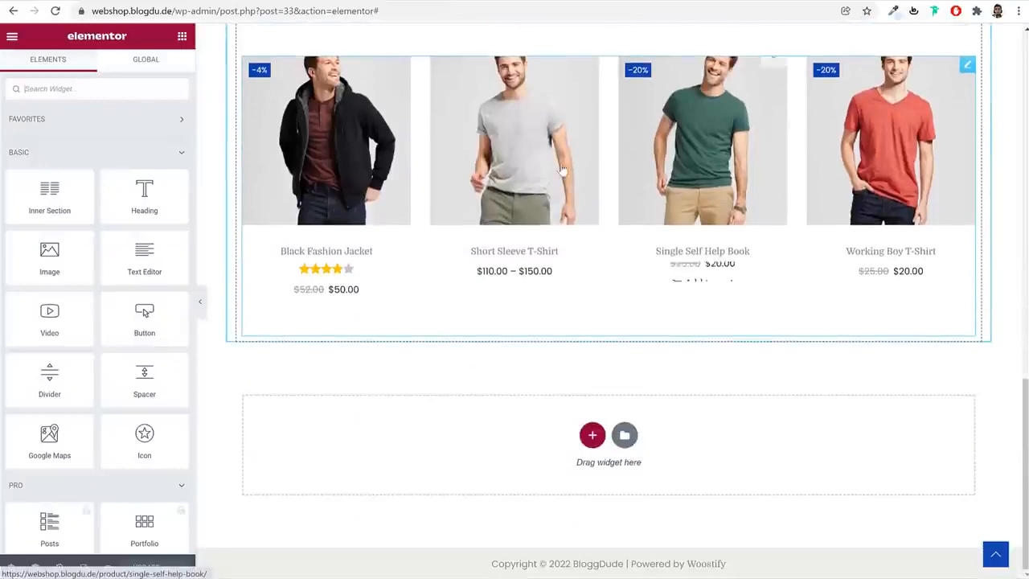
pyautogui.scroll(2, 913, 247)
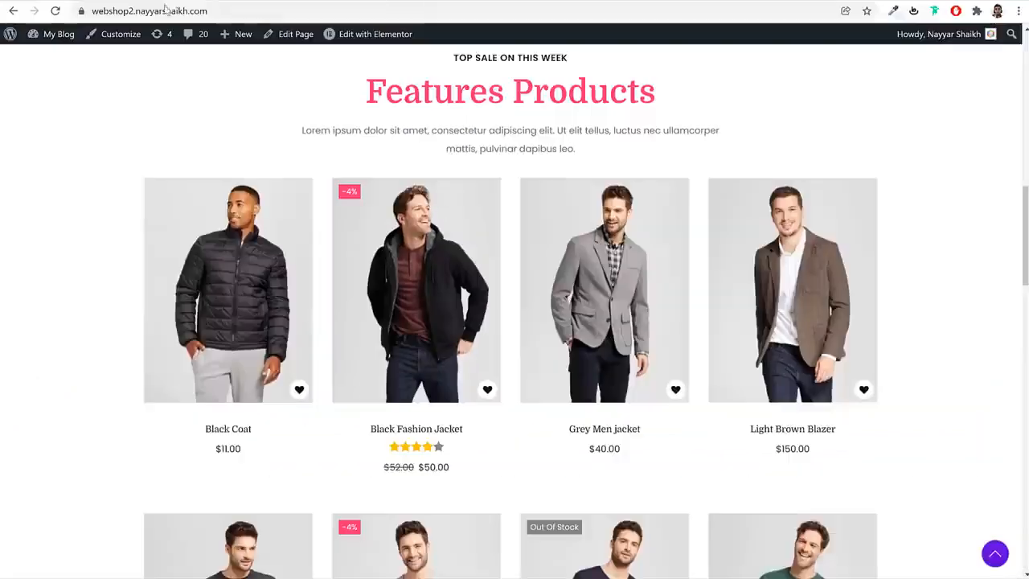
pyautogui.scroll(-5, 639, 258)
pyautogui.scroll(-1, 644, 262)
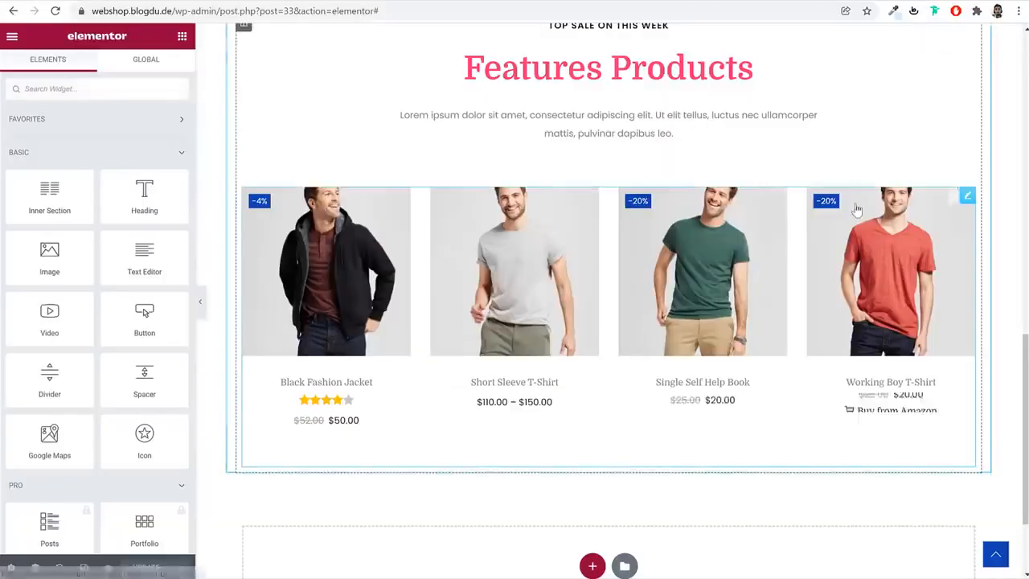
pyautogui.scroll(3, 857, 209)
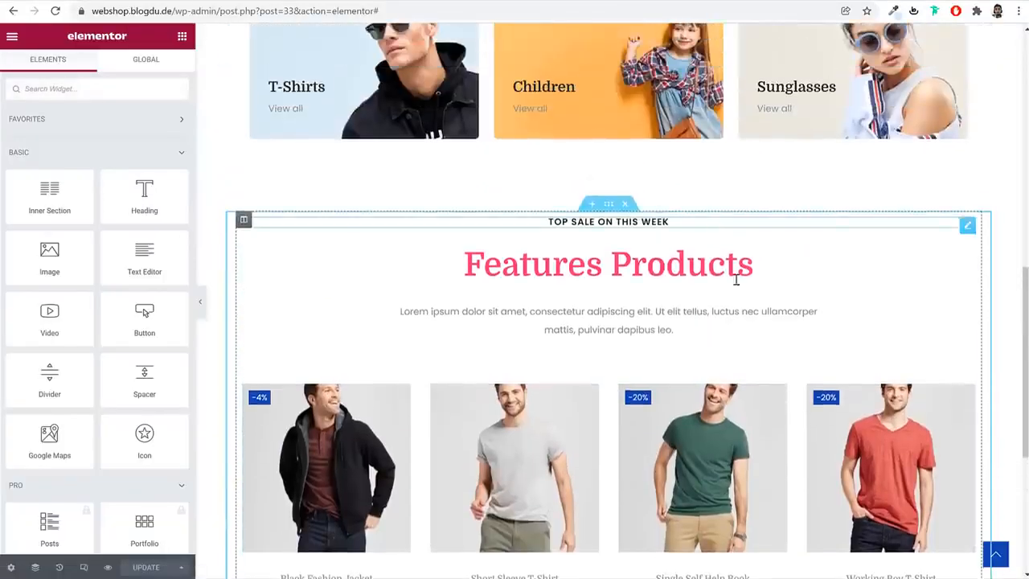
# Unlink the Features Products section's margins, set the bottom margin to 60 px, and update the page
pyautogui.scroll(-2, 742, 330)
pyautogui.click(714, 292)
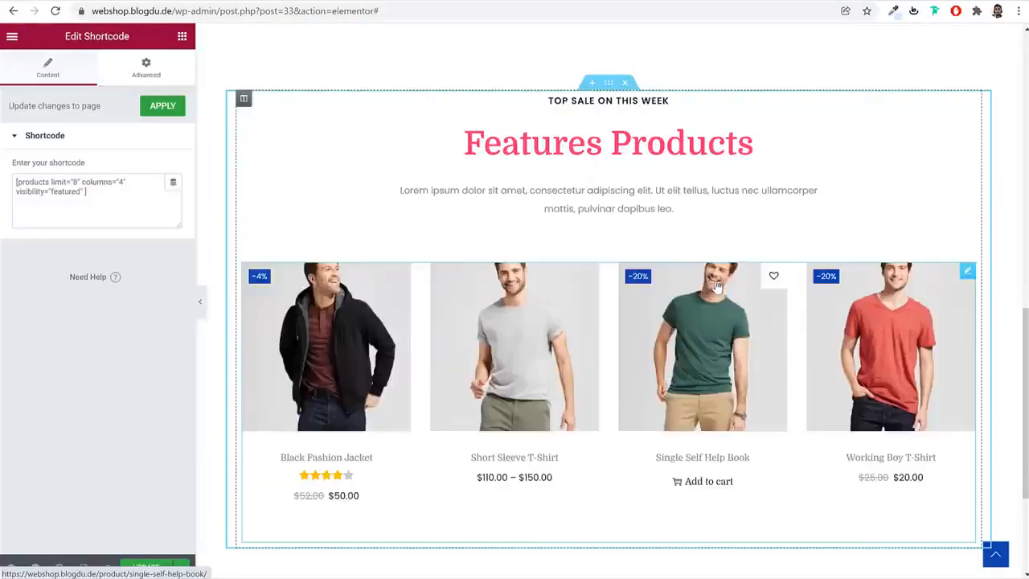
pyautogui.click(612, 84)
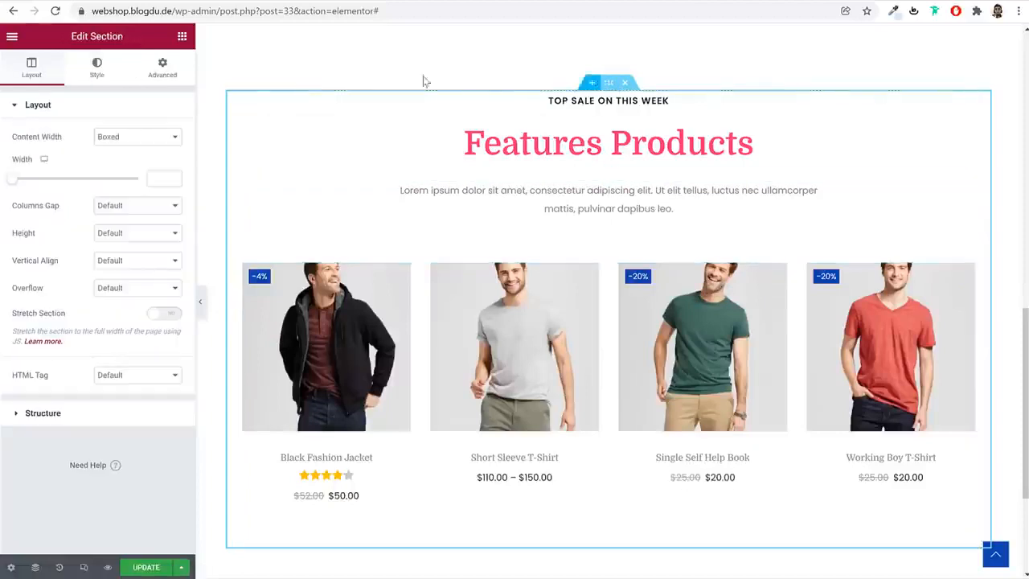
pyautogui.click(162, 67)
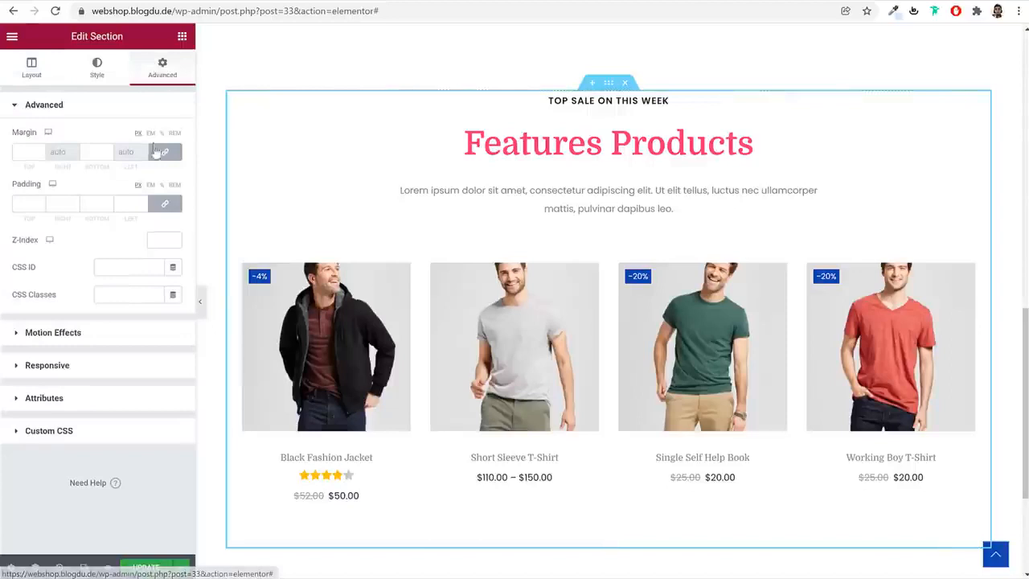
pyautogui.click(166, 153)
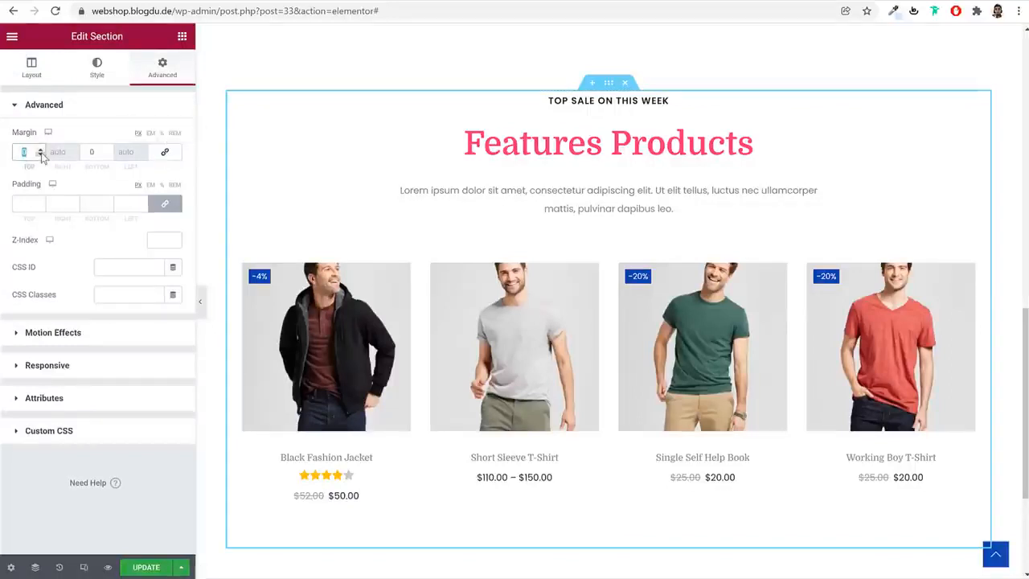
pyautogui.press('Tab')
pyautogui.scroll(3, 611, 217)
pyautogui.scroll(-4, 537, 297)
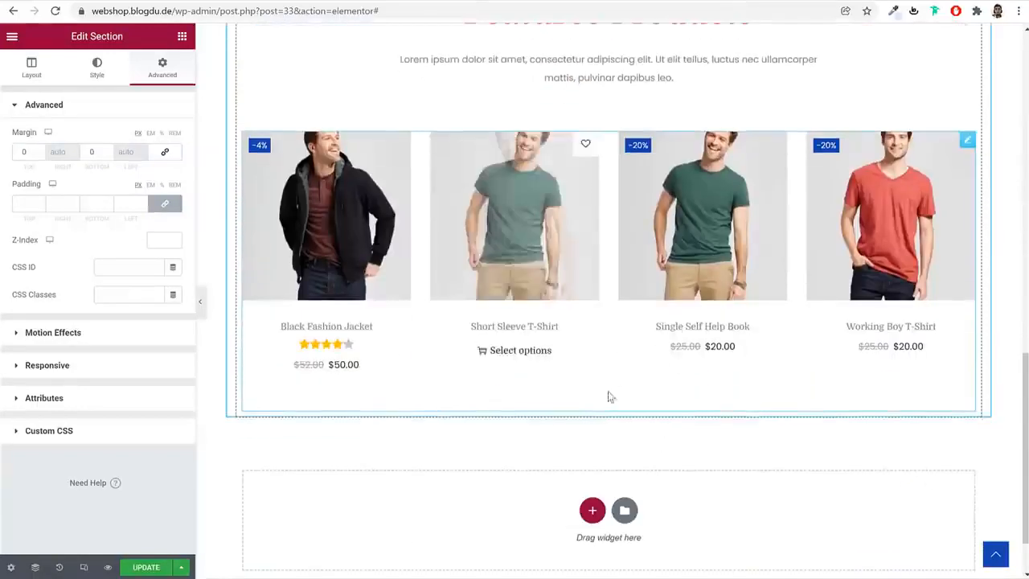
pyautogui.doubleClick(94, 152)
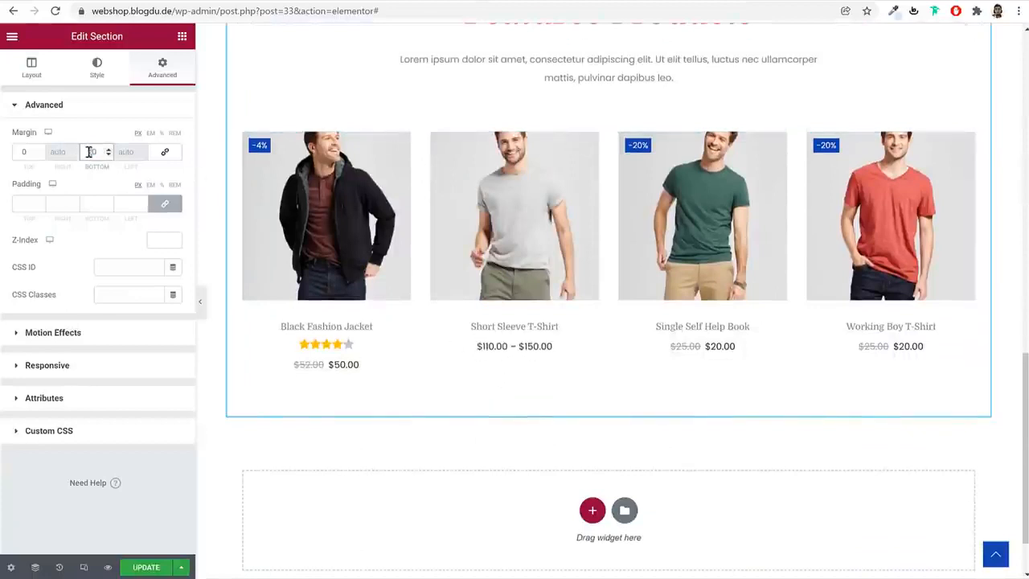
pyautogui.write('50')
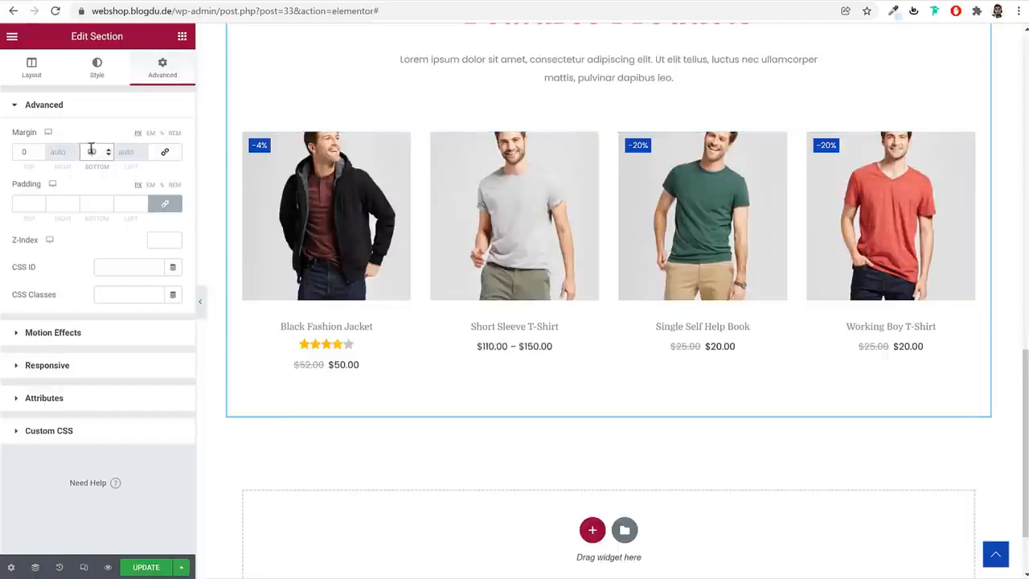
pyautogui.write('20')
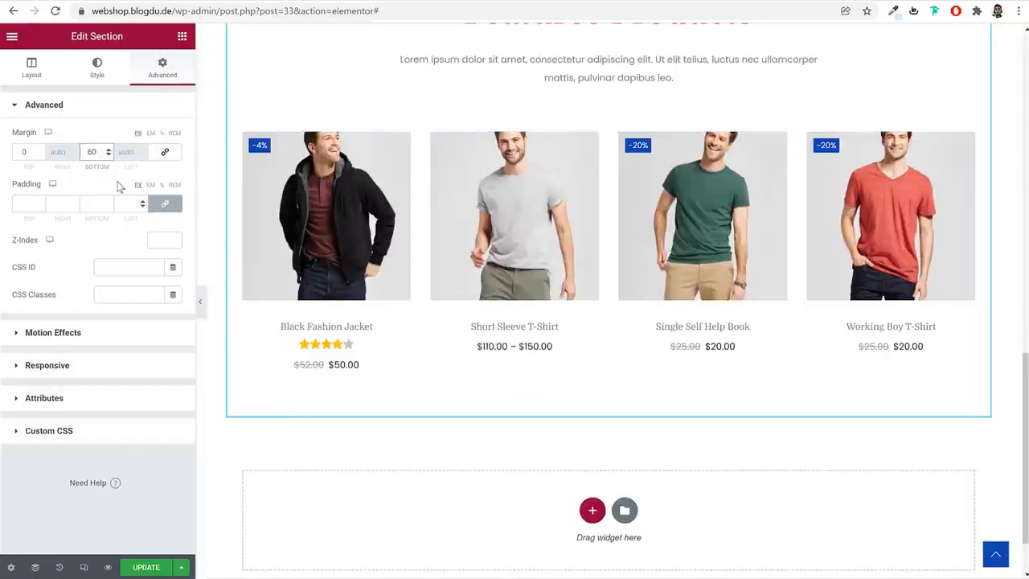
pyautogui.click(148, 567)
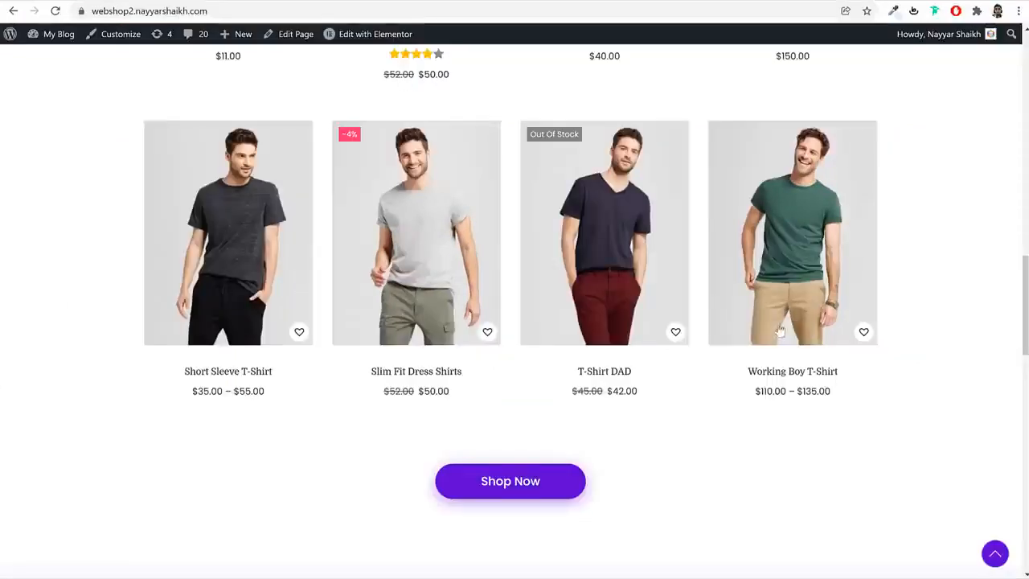
# Copy the hero banner's Shop Now button and paste it below the Features Products grid
pyautogui.scroll(-3, 777, 338)
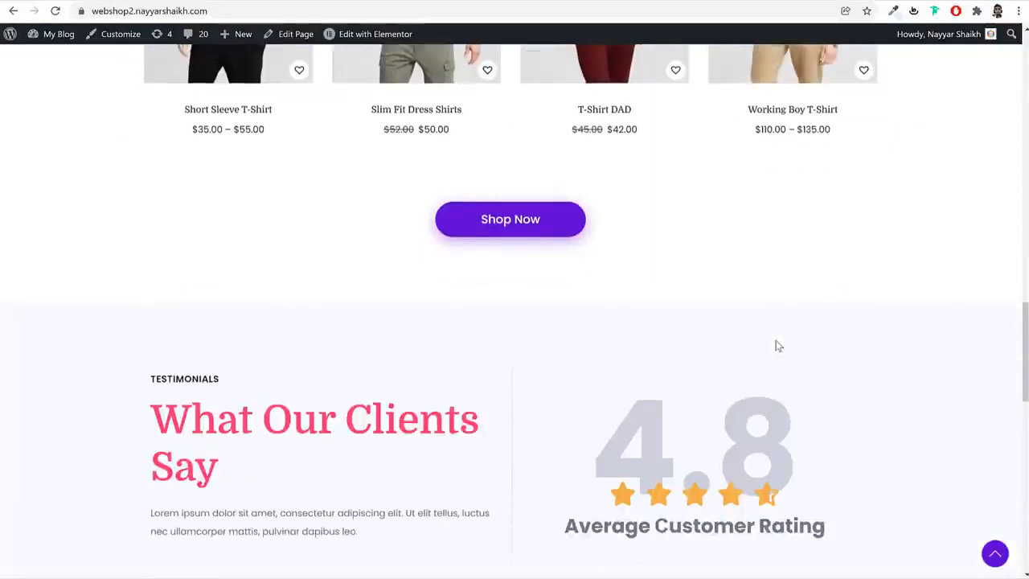
pyautogui.scroll(2, 518, 227)
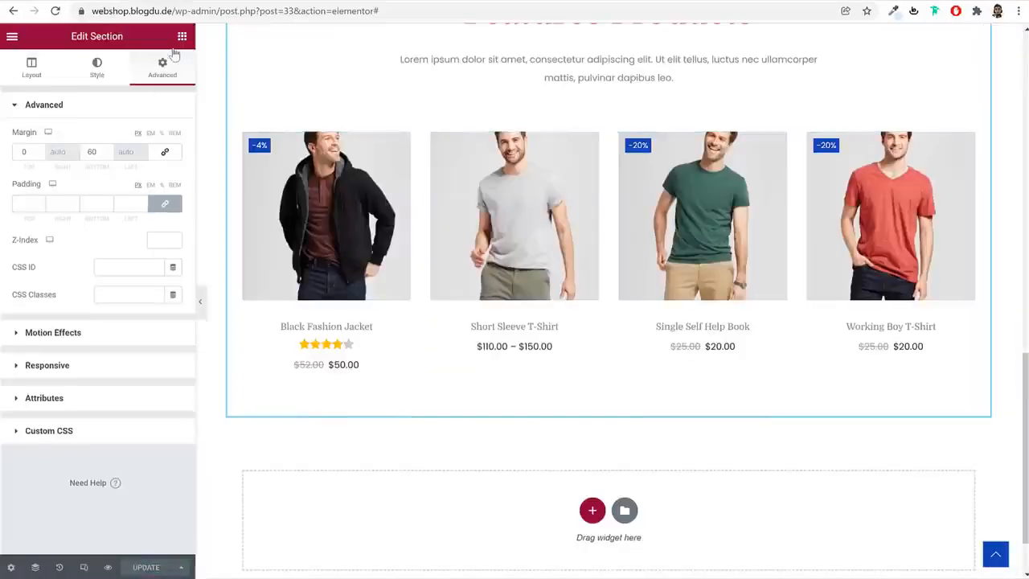
pyautogui.click(181, 35)
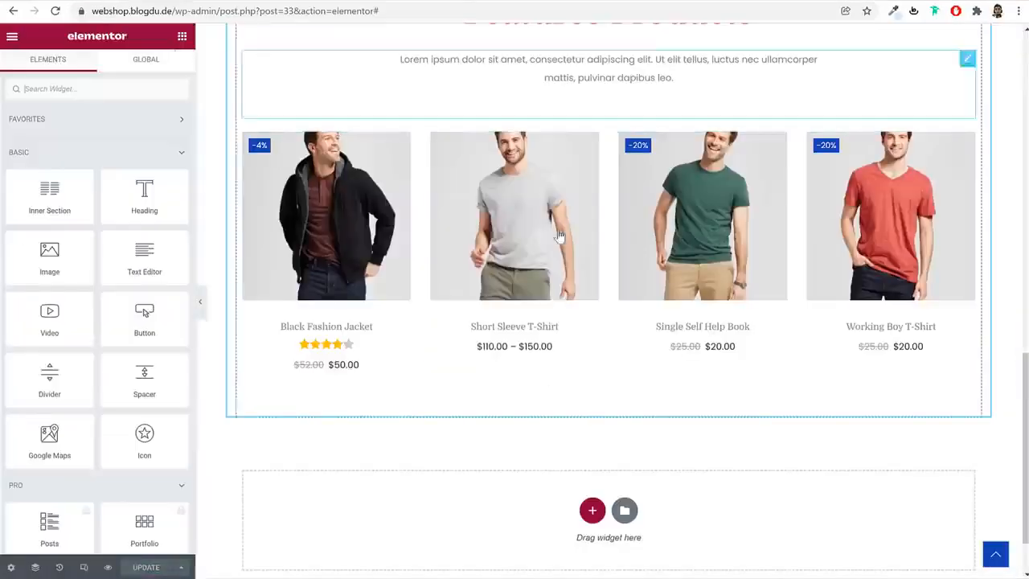
pyautogui.scroll(10, 560, 236)
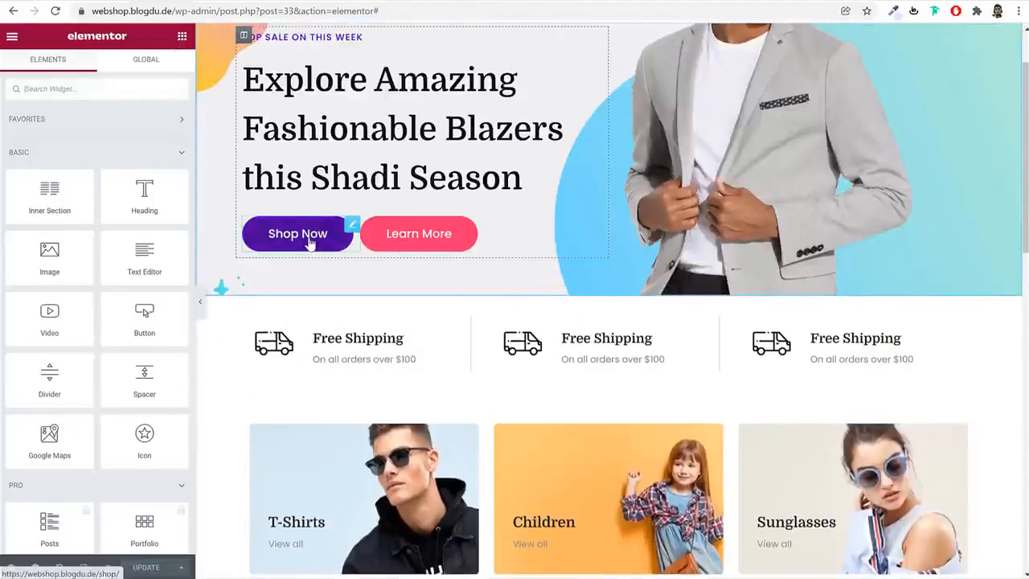
pyautogui.rightClick(310, 243)
pyautogui.click(351, 299)
pyautogui.scroll(-10, 712, 425)
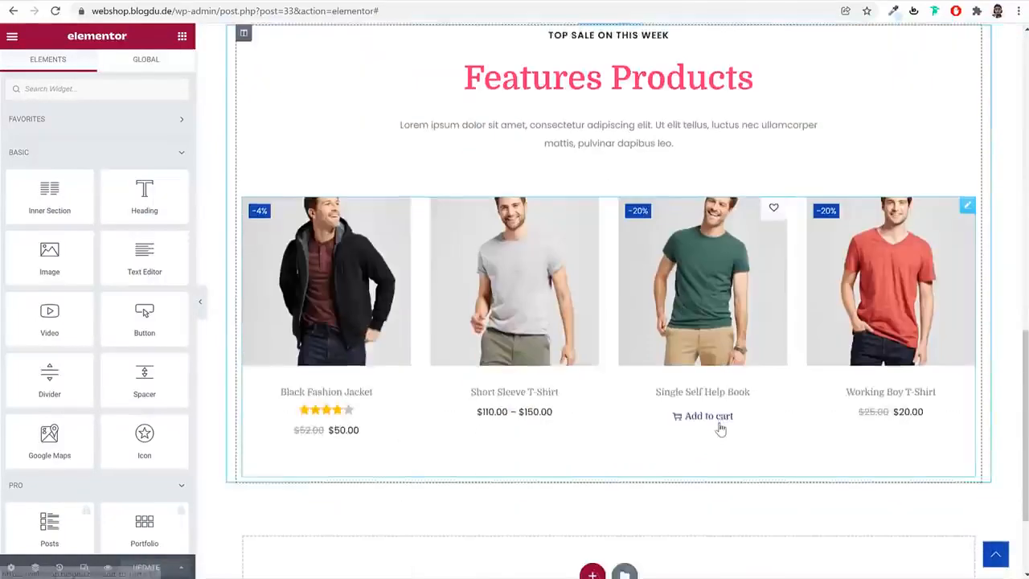
pyautogui.scroll(-2, 721, 430)
pyautogui.rightClick(644, 246)
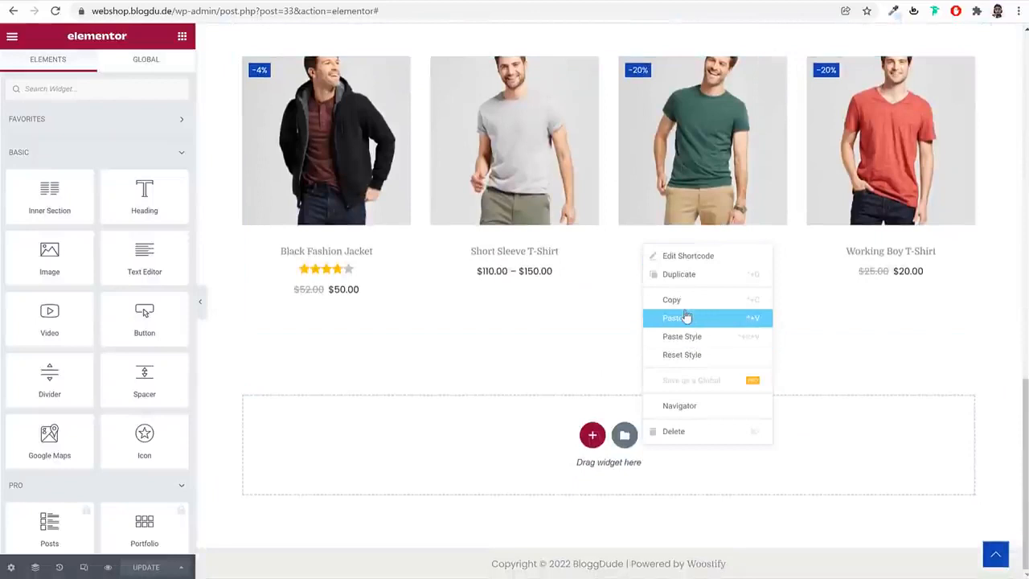
pyautogui.click(686, 317)
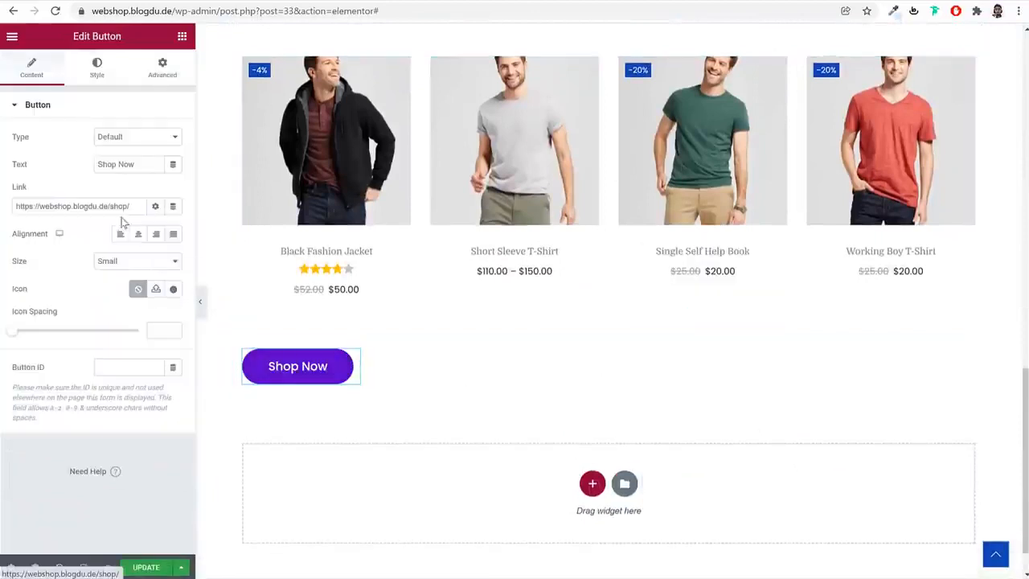
# Centre the pasted Shop Now button by changing its positioning width to Default, and update the page
pyautogui.click(151, 82)
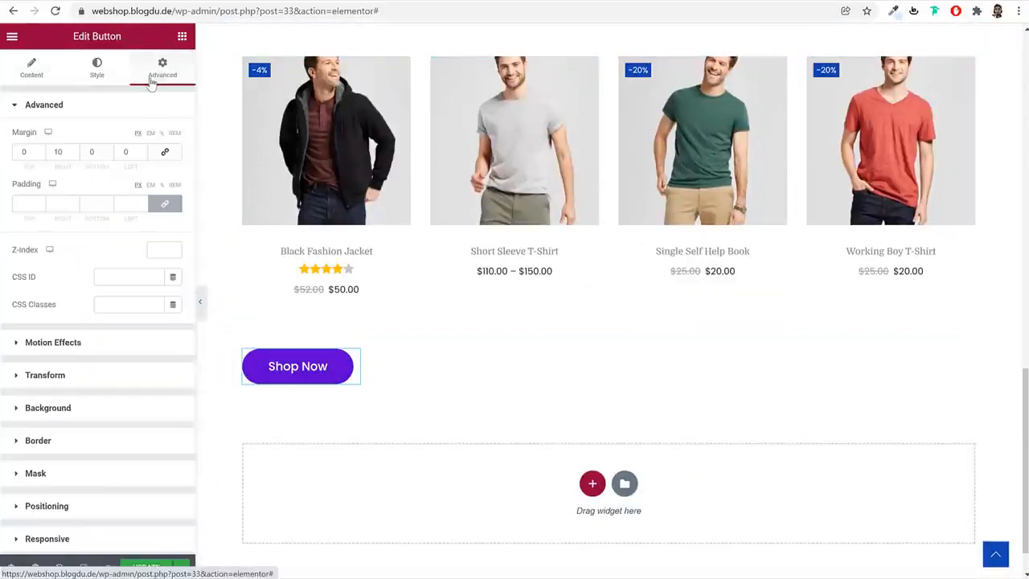
pyautogui.scroll(-2, 161, 363)
pyautogui.click(90, 364)
pyautogui.click(124, 336)
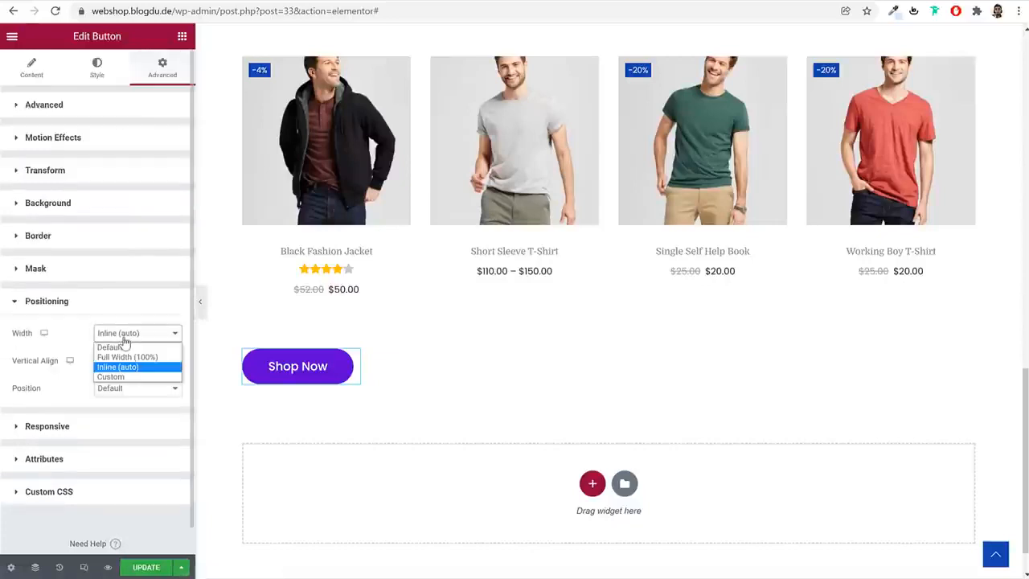
pyautogui.click(121, 346)
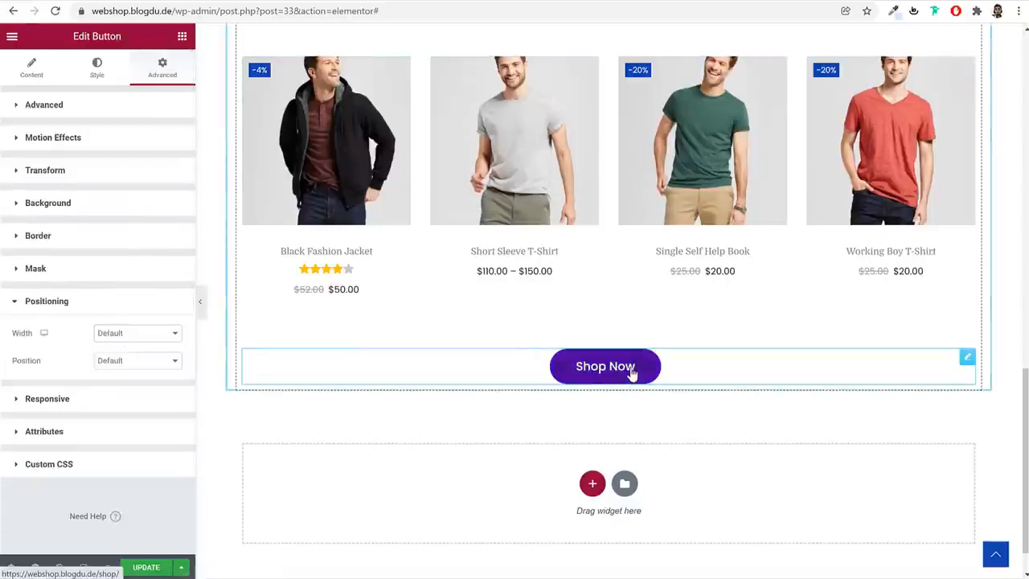
pyautogui.scroll(2, 644, 402)
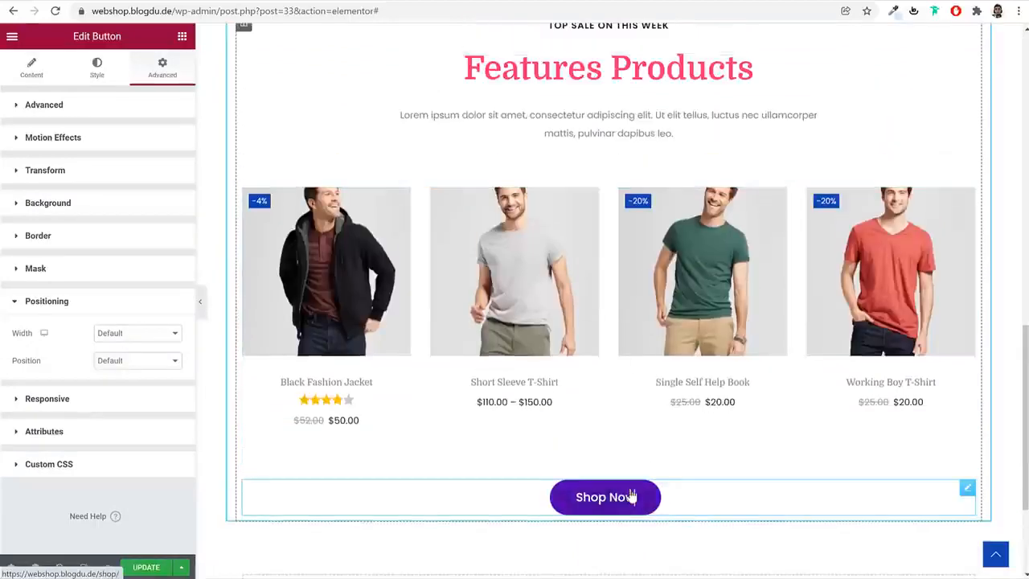
pyautogui.scroll(-1, 661, 486)
pyautogui.scroll(-2, 661, 486)
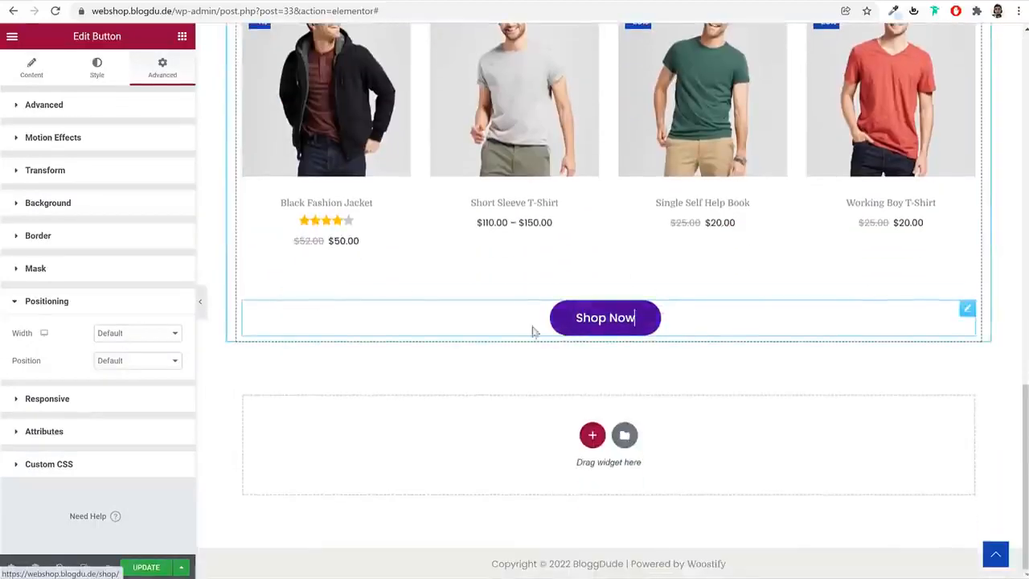
pyautogui.click(146, 567)
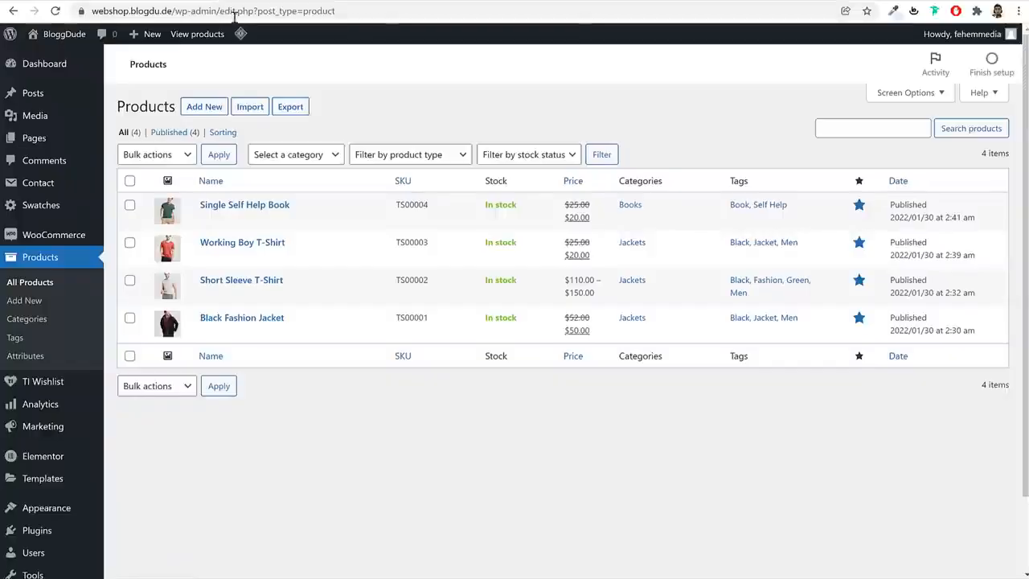
# Visit the store's live Home page and check how the updated sections look
pyautogui.click(53, 51)
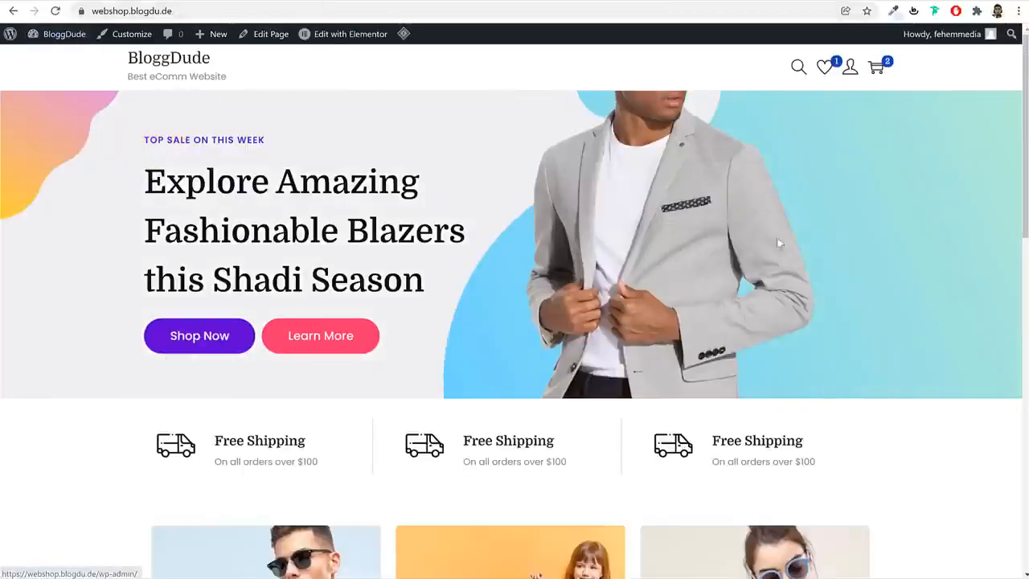
pyautogui.scroll(-4, 824, 256)
pyautogui.scroll(-5, 824, 255)
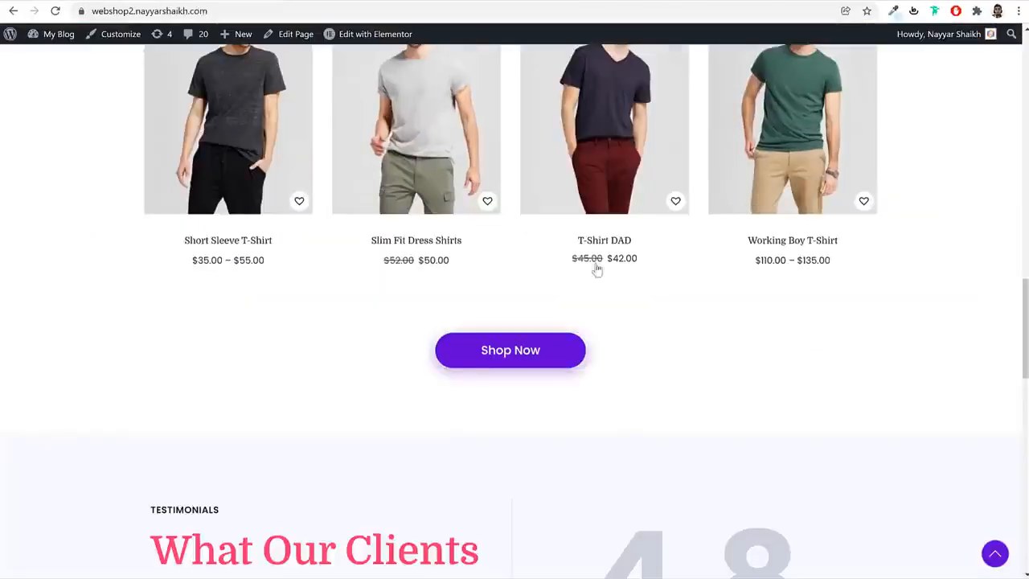
# Add a one-column section below Features Products and insert a two-column Inner Section into it
pyautogui.scroll(-4, 608, 272)
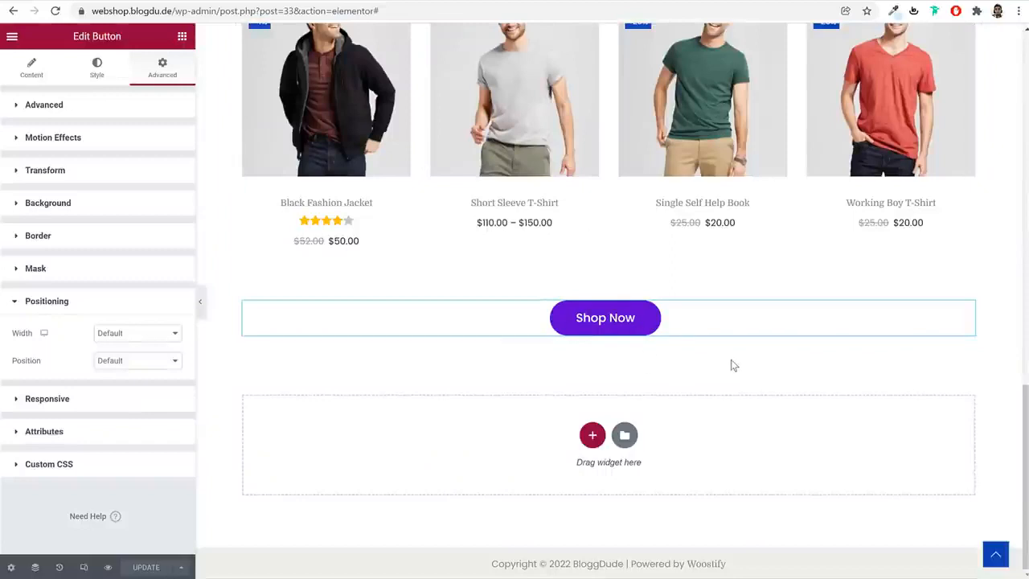
pyautogui.click(593, 435)
pyautogui.click(438, 465)
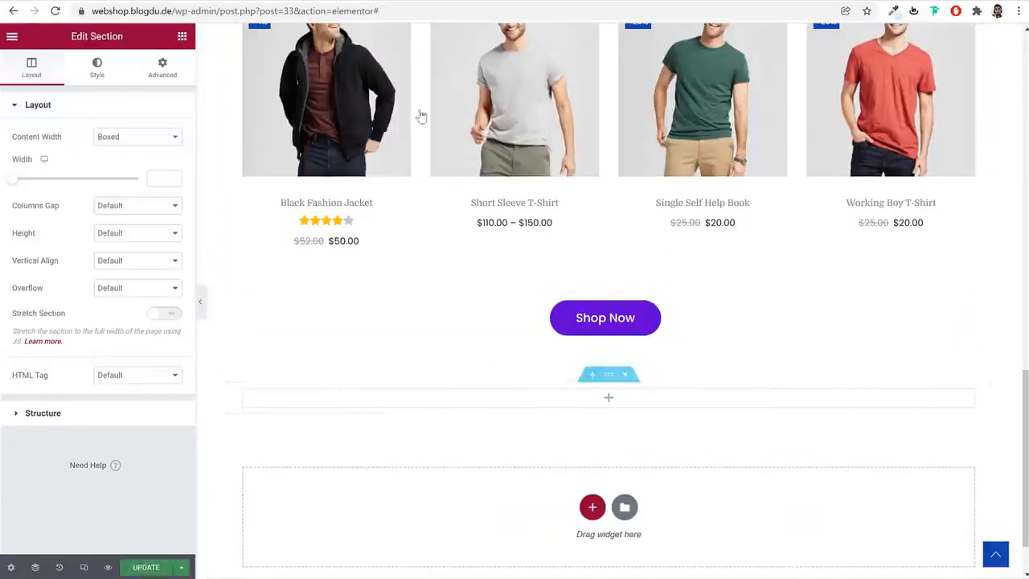
pyautogui.click(607, 399)
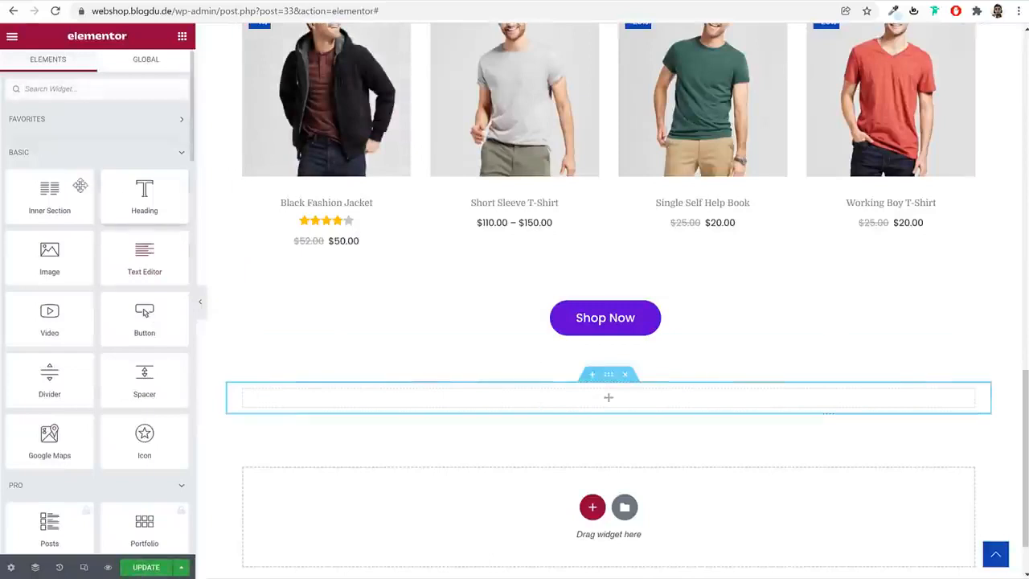
pyautogui.moveTo(80, 185); pyautogui.dragTo(506, 400)
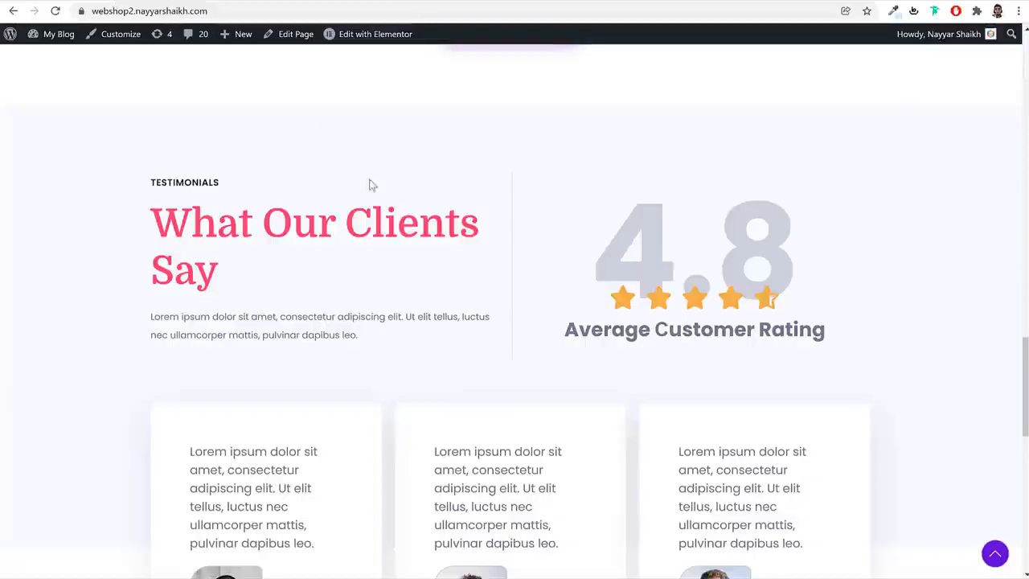
# Check the demo's Testimonials header, then copy the "TOP SALE ON THIS WEEK" subheading into the first column of the new Inner Section
pyautogui.moveTo(153, 180); pyautogui.dragTo(308, 318)
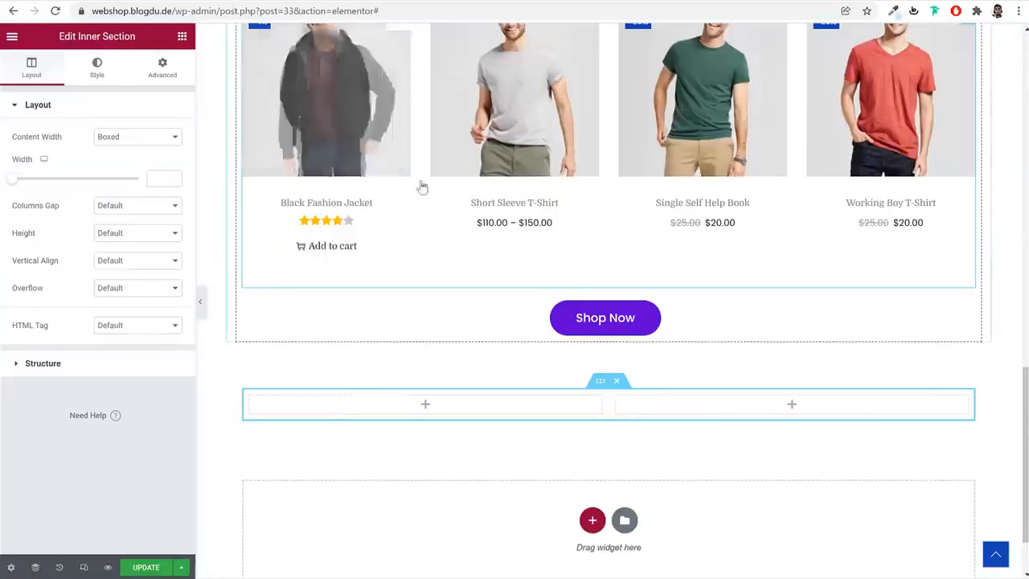
pyautogui.scroll(7, 421, 184)
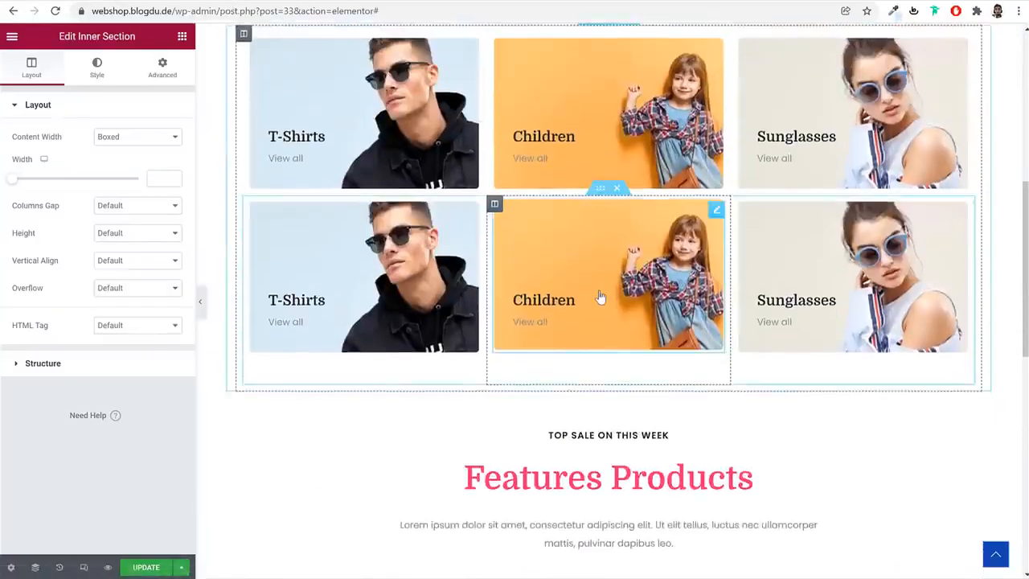
pyautogui.scroll(-2, 597, 294)
pyautogui.rightClick(609, 239)
pyautogui.click(638, 292)
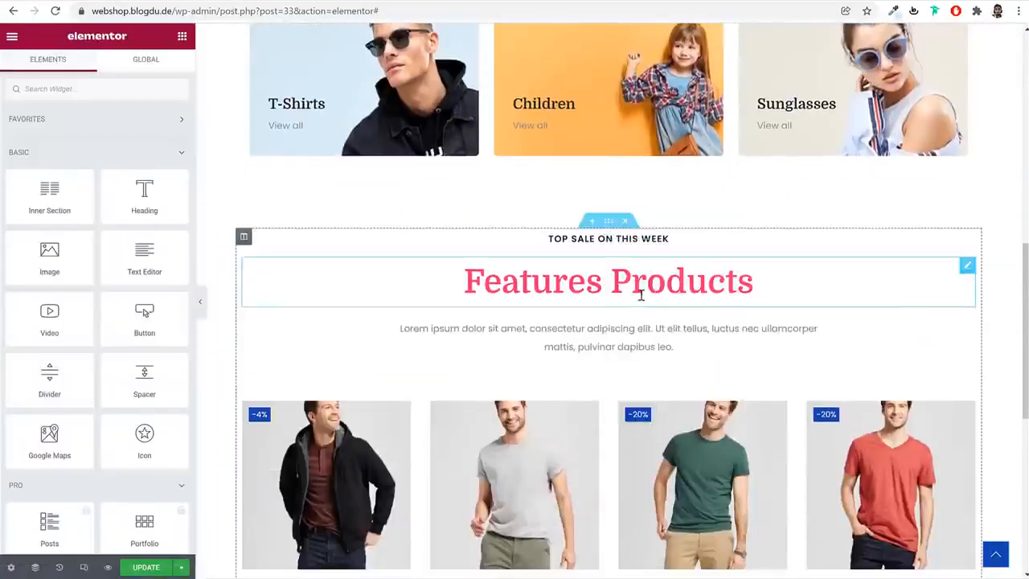
pyautogui.scroll(-4, 563, 338)
pyautogui.rightClick(499, 469)
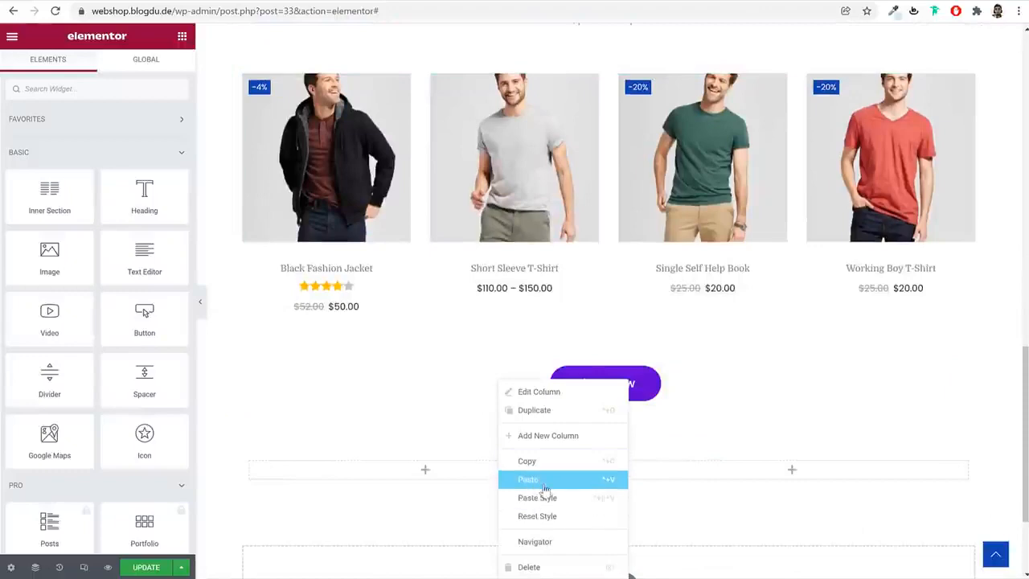
pyautogui.click(539, 481)
# Copy the "Features Products" heading and paste it under the subheading in the Inner Section's first column
pyautogui.scroll(4, 547, 486)
pyautogui.rightClick(601, 282)
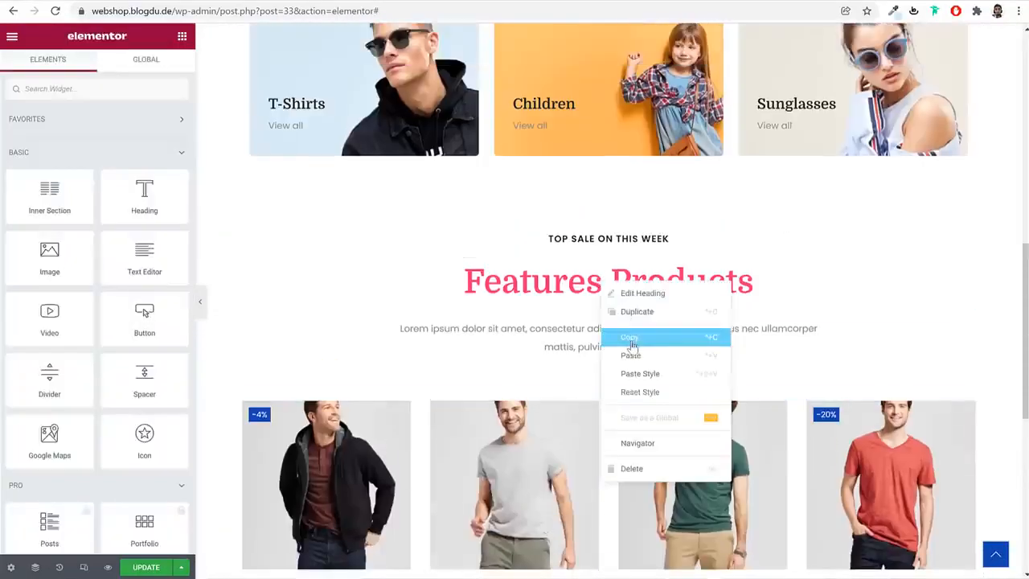
pyautogui.click(633, 340)
pyautogui.scroll(-4, 635, 410)
pyautogui.rightClick(497, 402)
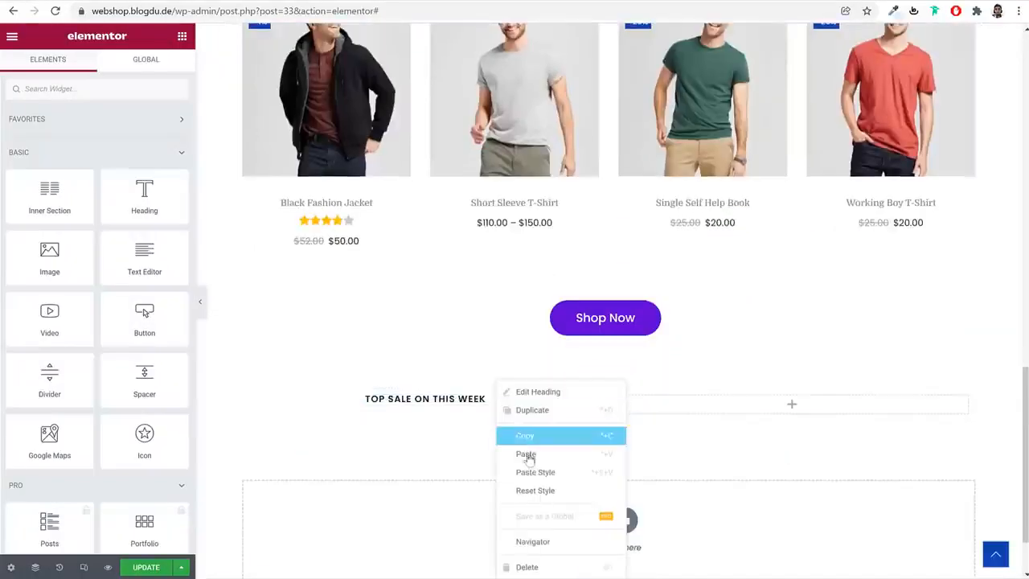
pyautogui.click(530, 452)
# Copy the Features Products description paragraph and paste it under the heading in the Inner Section's first column
pyautogui.scroll(4, 530, 450)
pyautogui.rightClick(587, 275)
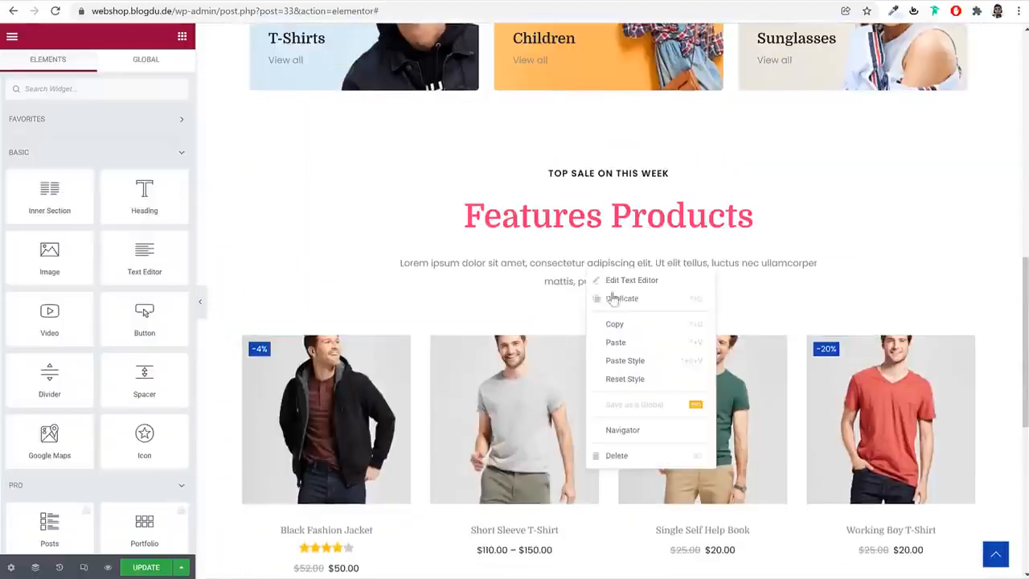
pyautogui.click(633, 325)
pyautogui.scroll(-4, 554, 389)
pyautogui.rightClick(474, 384)
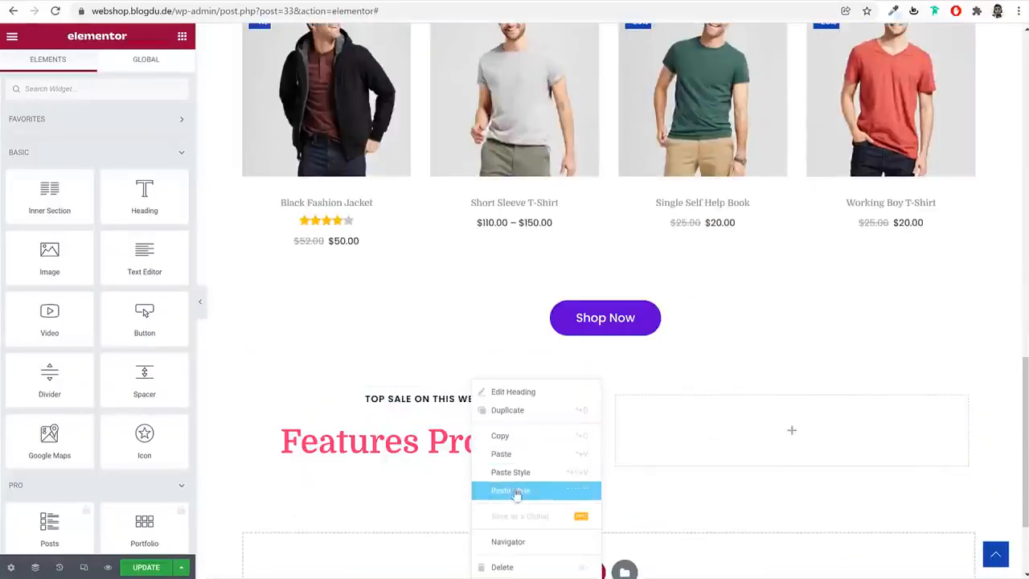
pyautogui.click(523, 453)
pyautogui.scroll(-1, 514, 414)
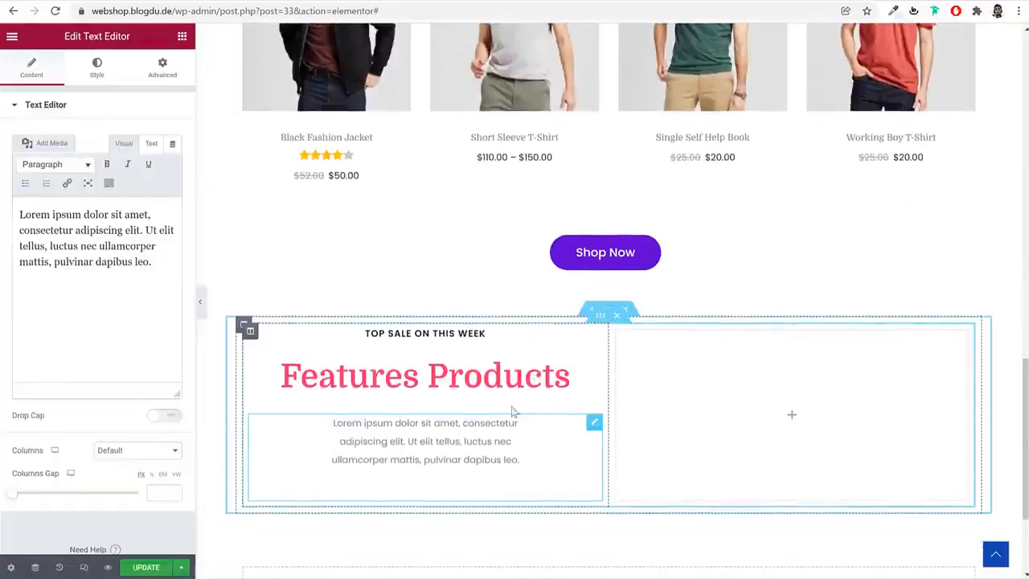
# Replace the pasted subheading's text with "TESTIMONIALS" copied from the demo site and align it left
pyautogui.click(464, 331)
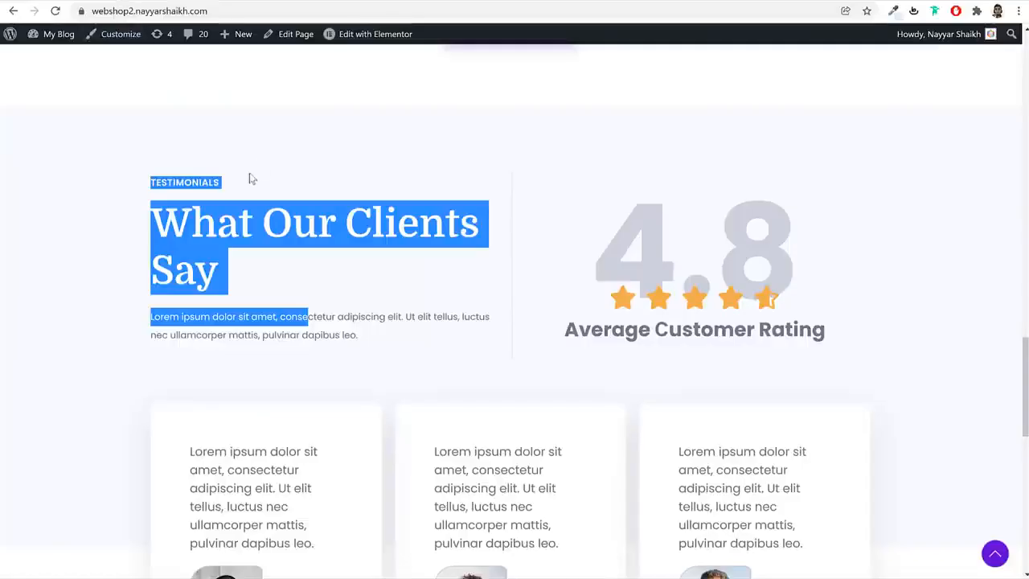
pyautogui.click(223, 182)
pyautogui.doubleClick(223, 182)
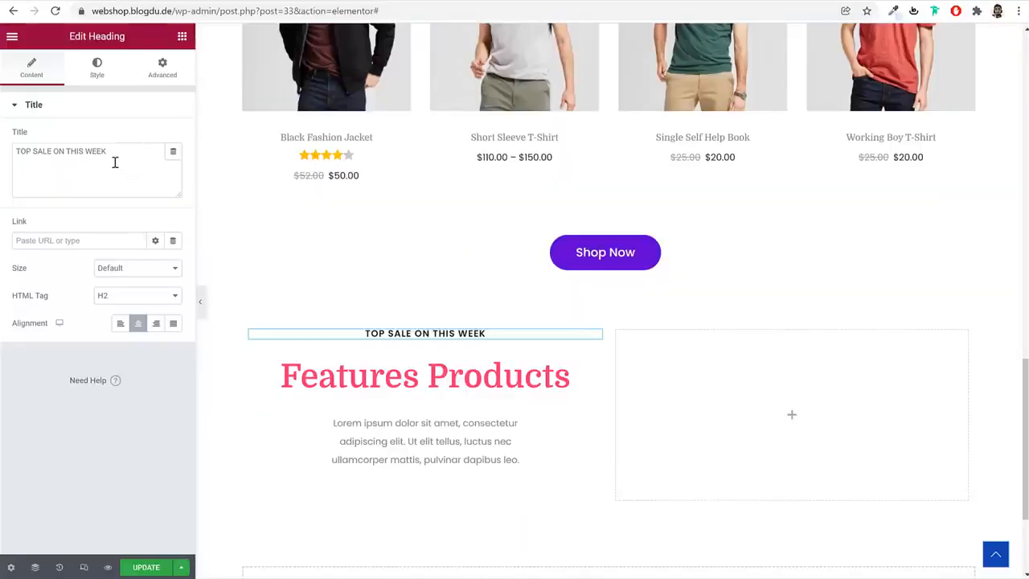
pyautogui.click(115, 163)
pyautogui.hotkey('ctrl', 'a')
pyautogui.hotkey('ctrl', 'v')
pyautogui.click(120, 323)
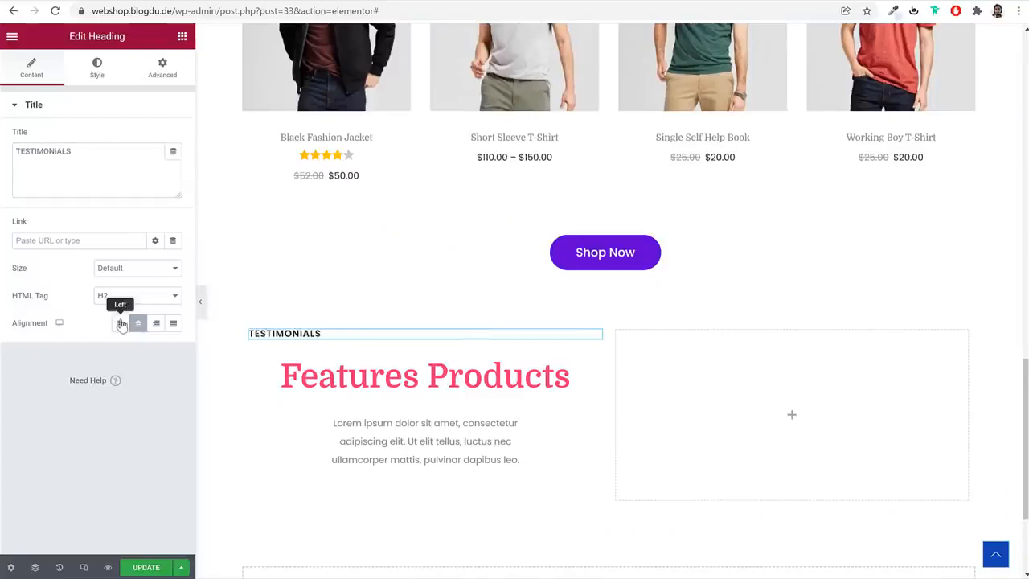
# Replace the pasted main heading's text with "What Our Clients Say" copied from the demo site and align it left
pyautogui.click(301, 378)
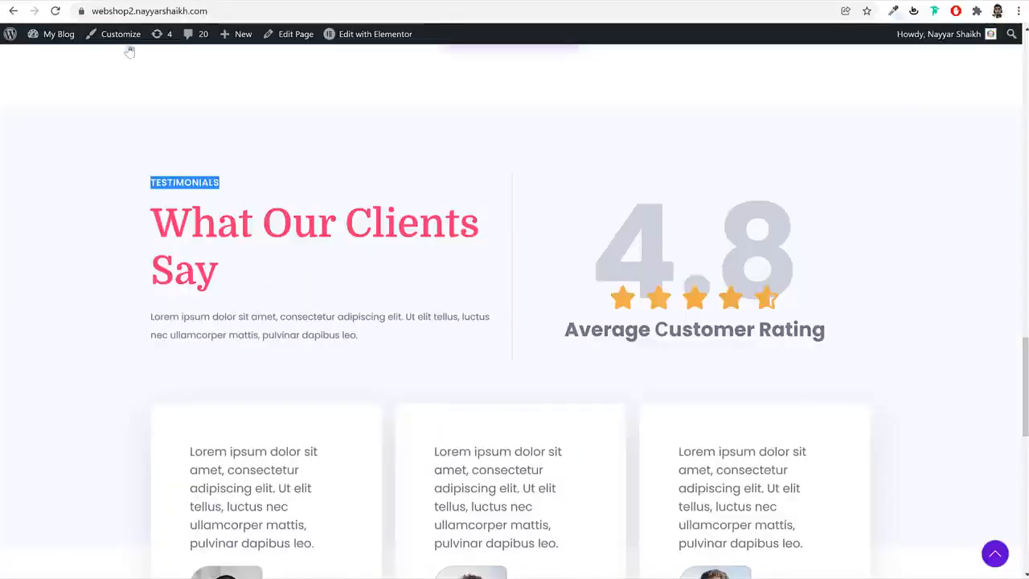
pyautogui.click(299, 223)
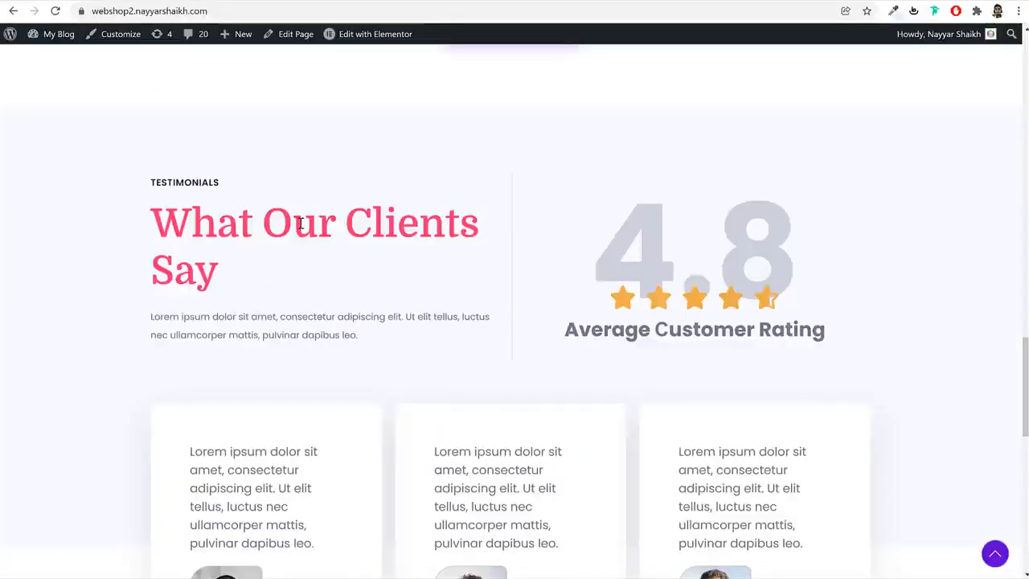
pyautogui.tripleClick(299, 223)
pyautogui.click(226, 3)
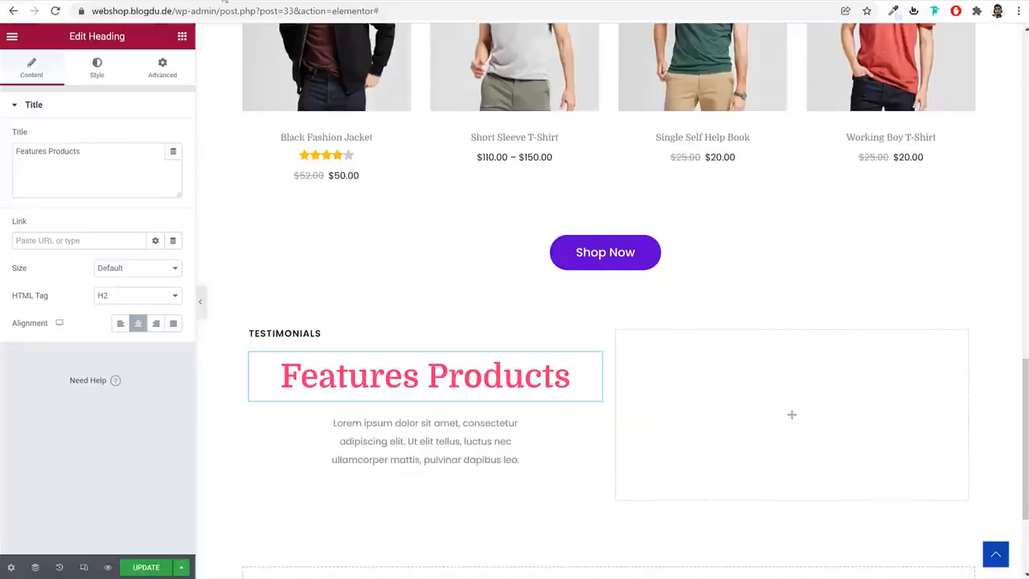
pyautogui.click(104, 193)
pyautogui.hotkey('ctrl', 'a')
pyautogui.hotkey('ctrl', 'v')
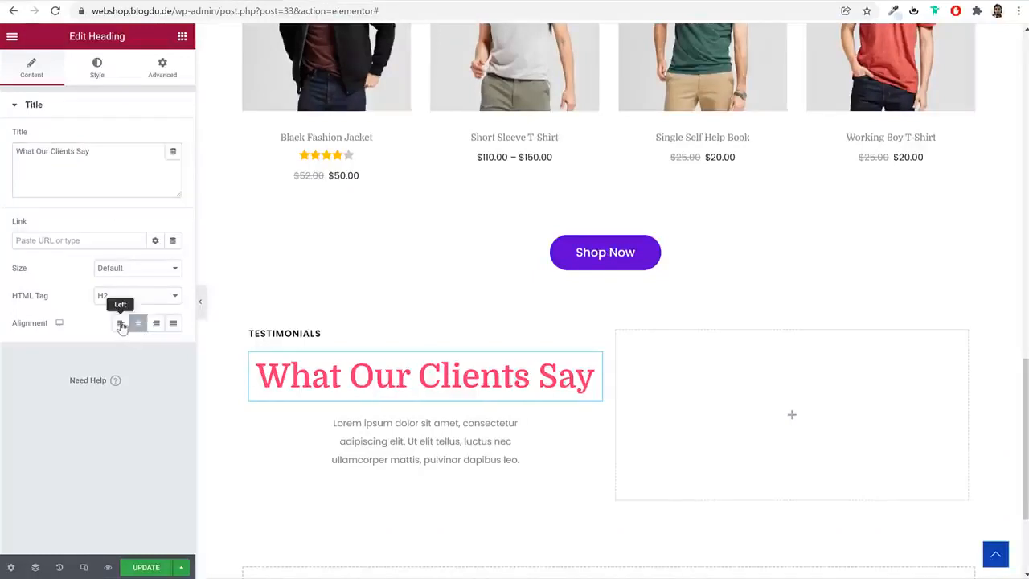
pyautogui.click(120, 323)
# Set the "What Our Clients Say" heading's font size to 60 px and its line height to 1.2 em
pyautogui.click(97, 70)
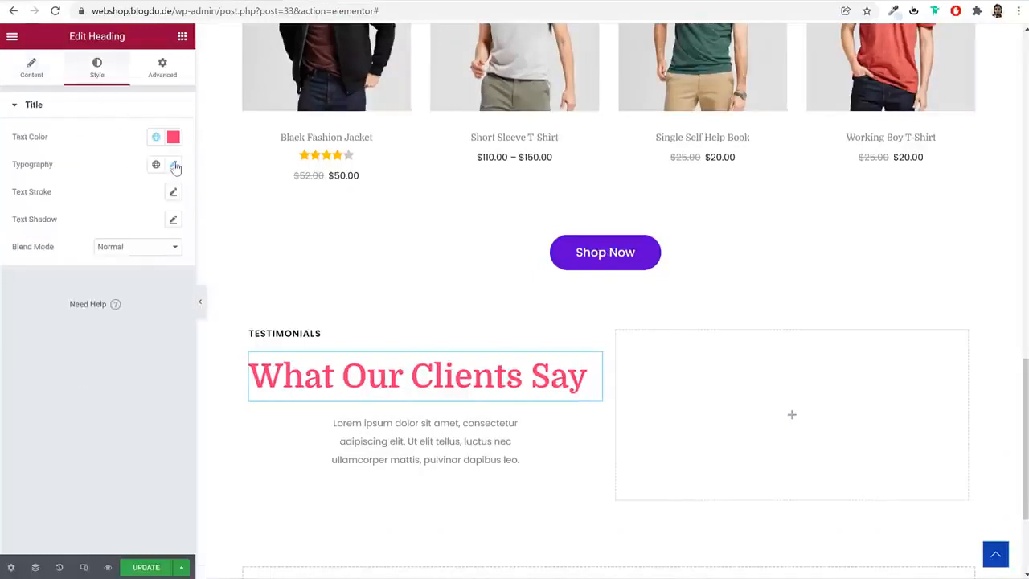
pyautogui.click(173, 164)
pyautogui.moveTo(151, 270); pyautogui.dragTo(135, 275)
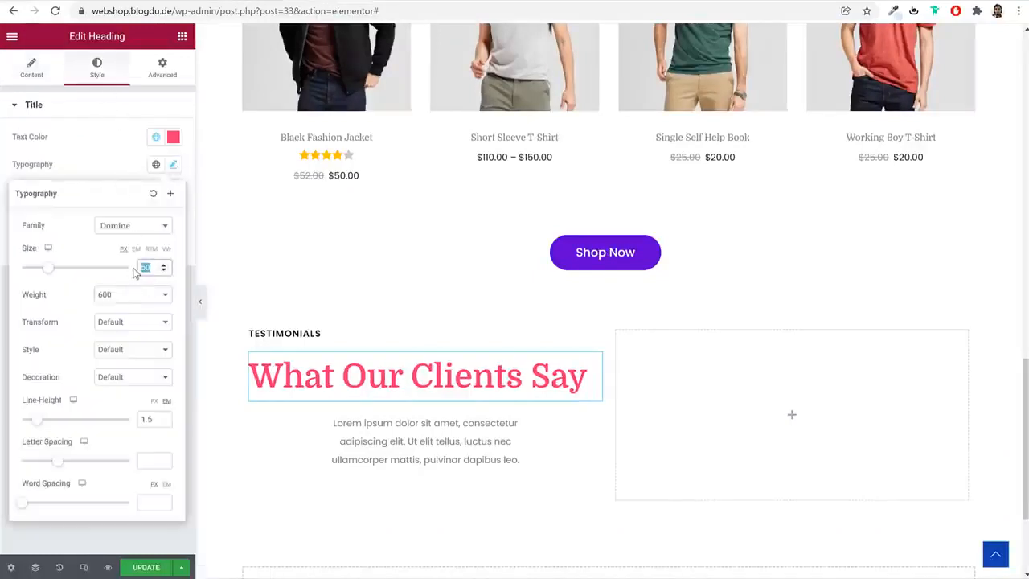
pyautogui.write('60')
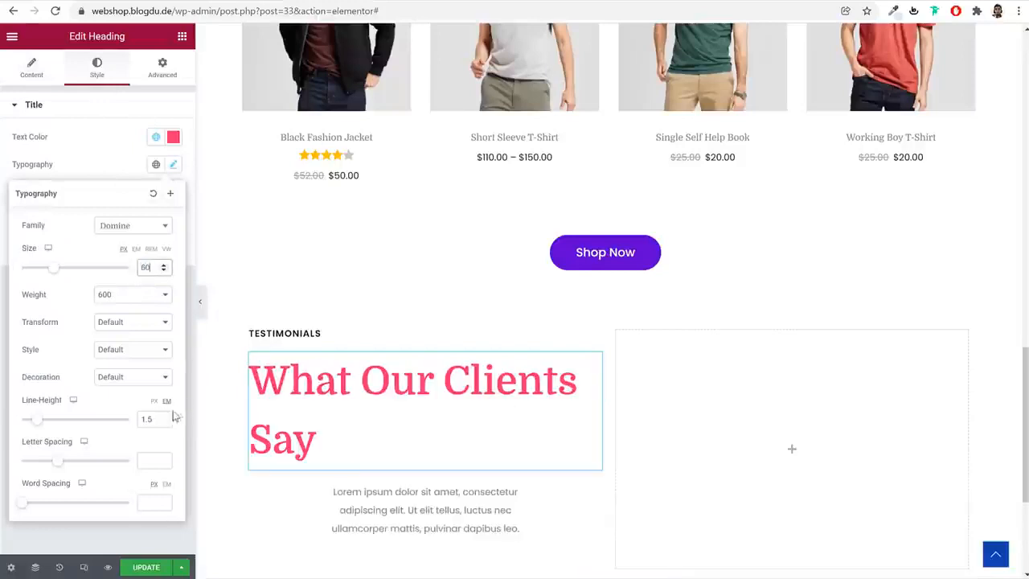
pyautogui.click(149, 420)
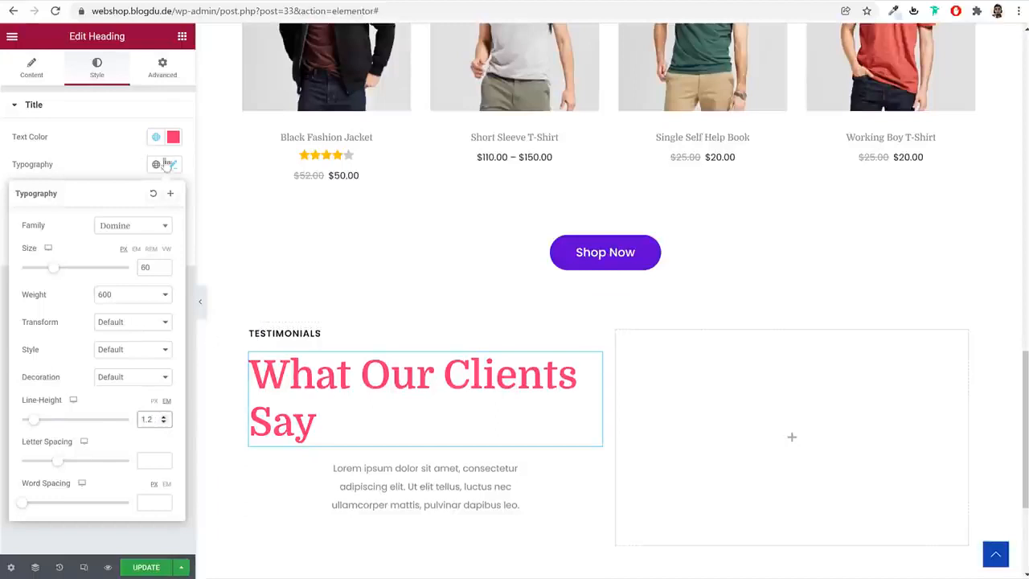
# Set the left and right margins of the testimonials description paragraph to 0 and align its text left
pyautogui.click(368, 490)
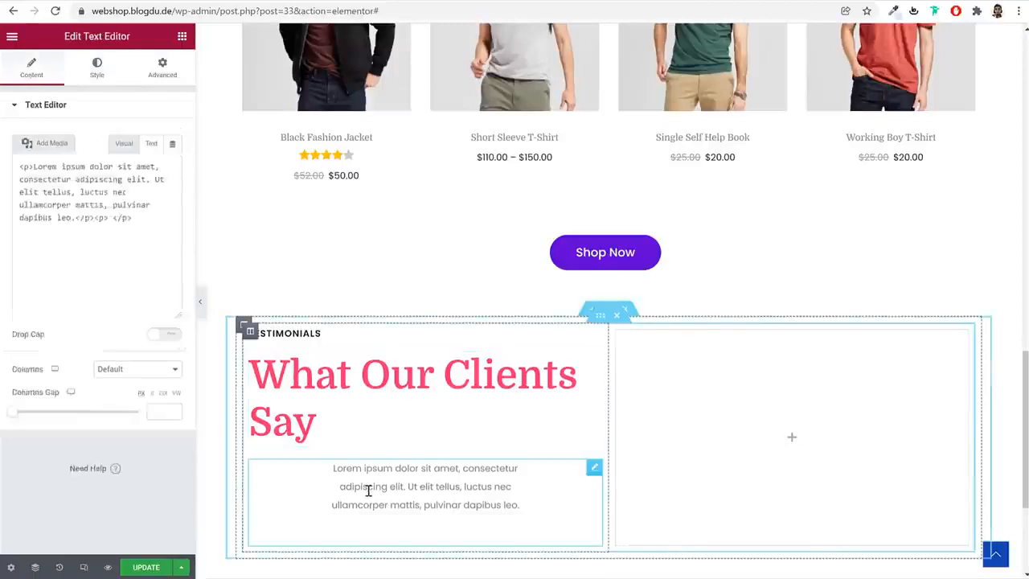
pyautogui.click(163, 66)
pyautogui.doubleClick(129, 151)
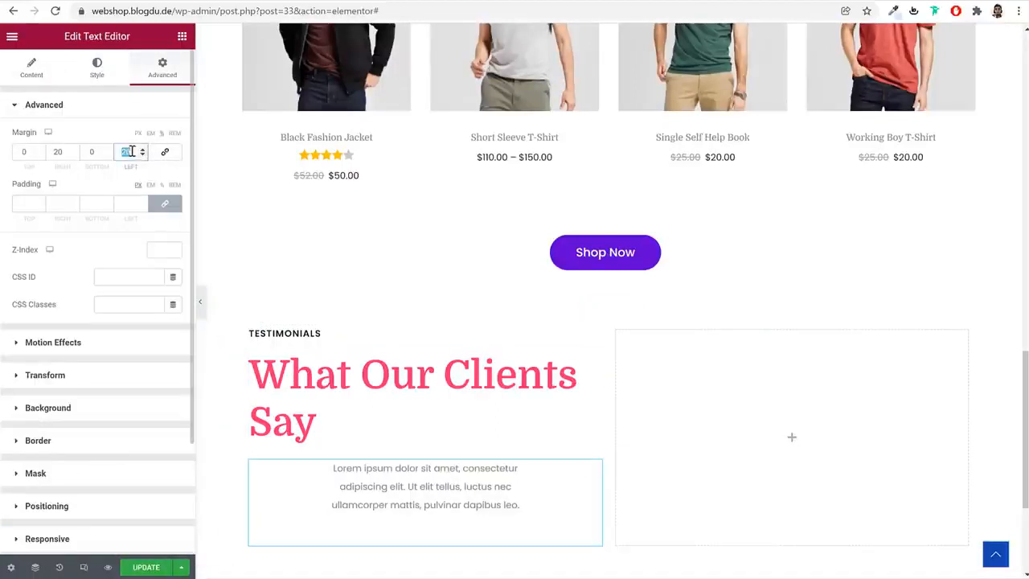
pyautogui.write('0')
pyautogui.doubleClick(57, 152)
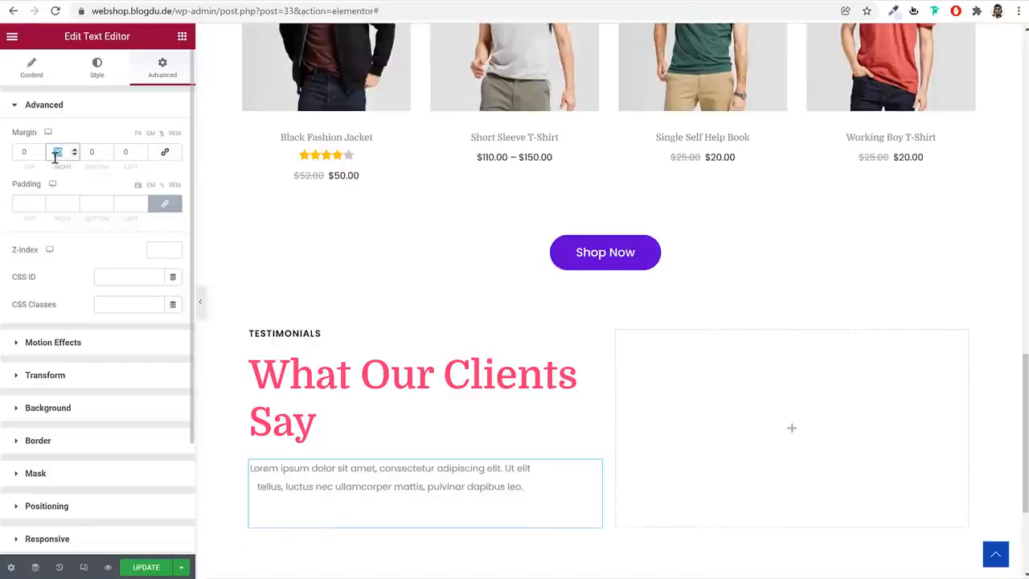
pyautogui.write('0')
pyautogui.click(28, 69)
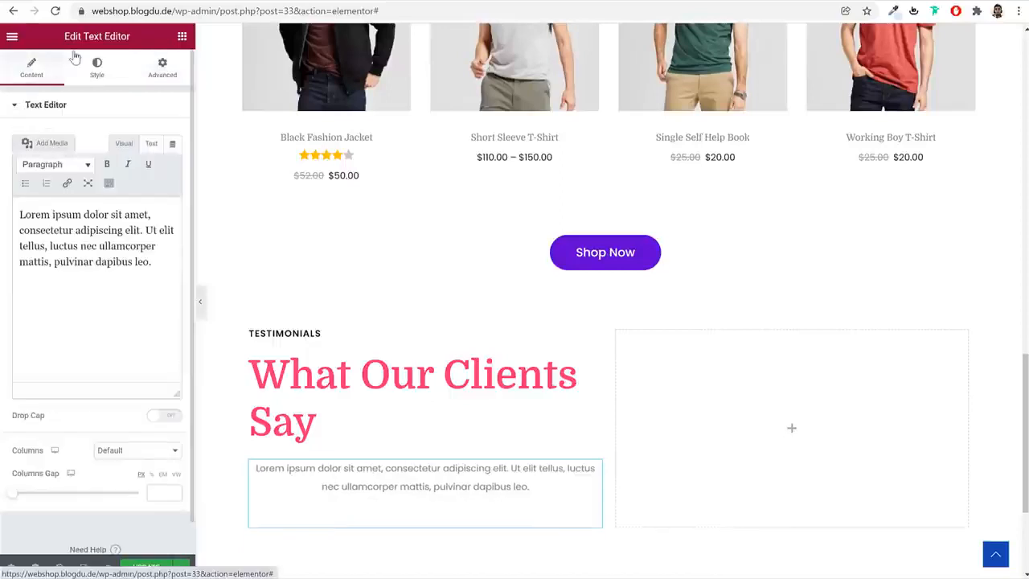
pyautogui.click(97, 68)
pyautogui.click(120, 138)
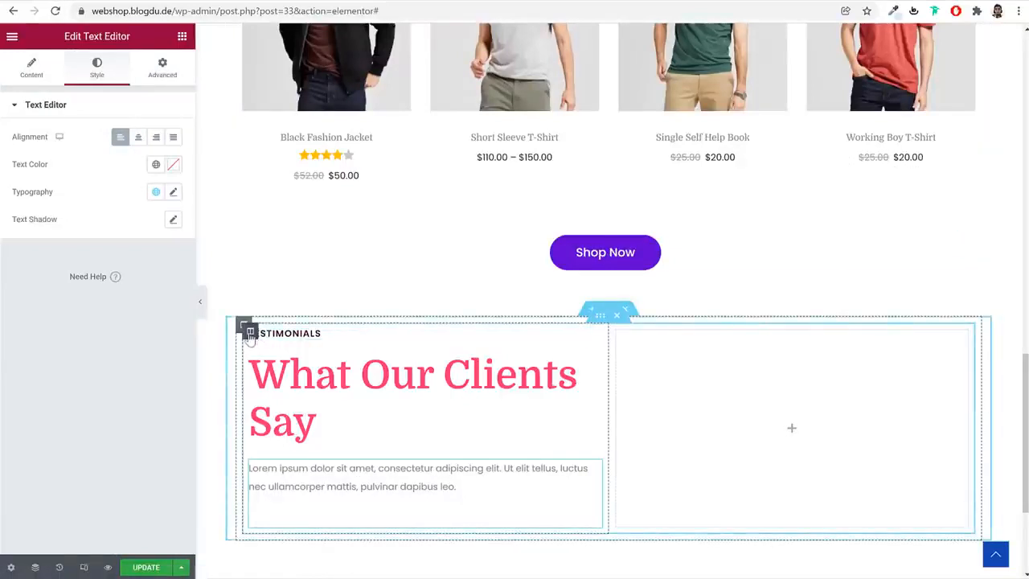
# Give the testimonials text column a solid right border of width 1 in the copied light grey color, and preview the page
pyautogui.click(250, 333)
pyautogui.click(96, 70)
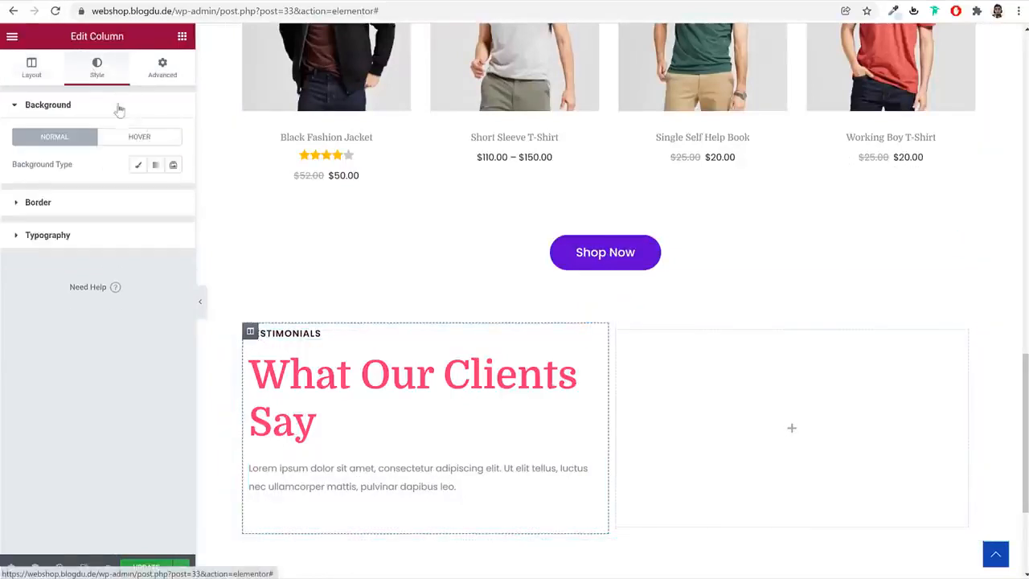
pyautogui.click(141, 206)
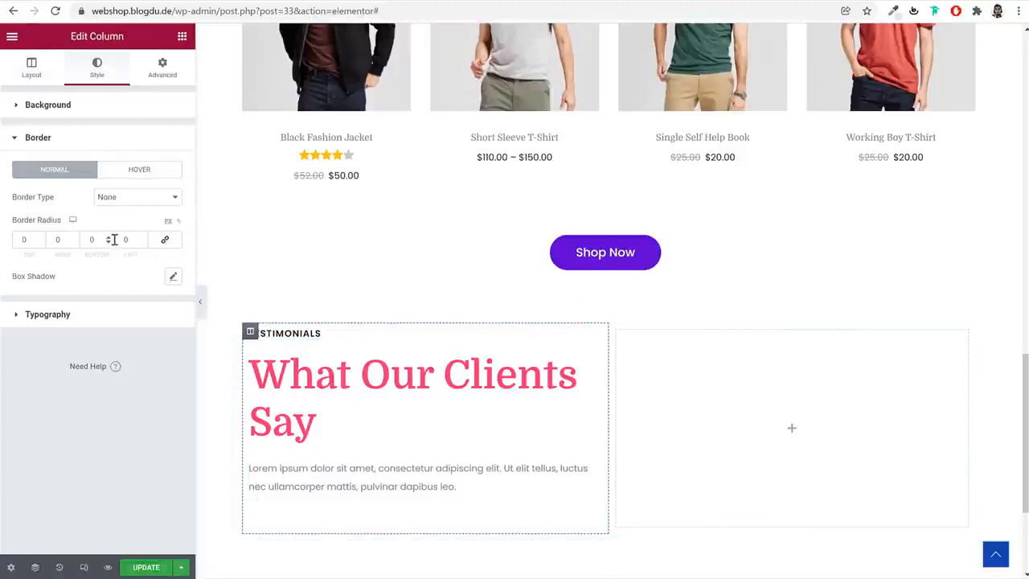
pyautogui.click(125, 206)
pyautogui.click(134, 221)
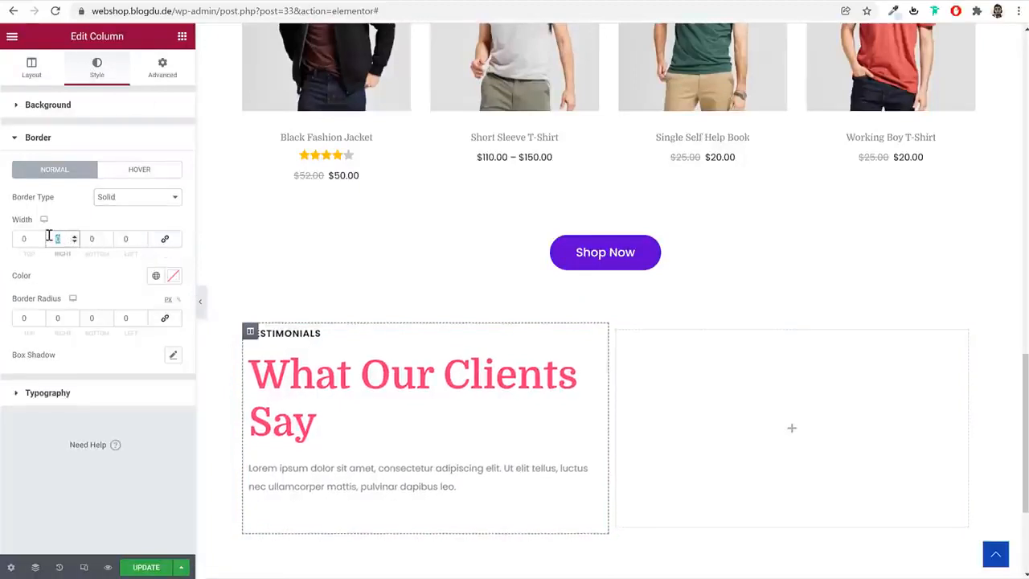
pyautogui.click(173, 276)
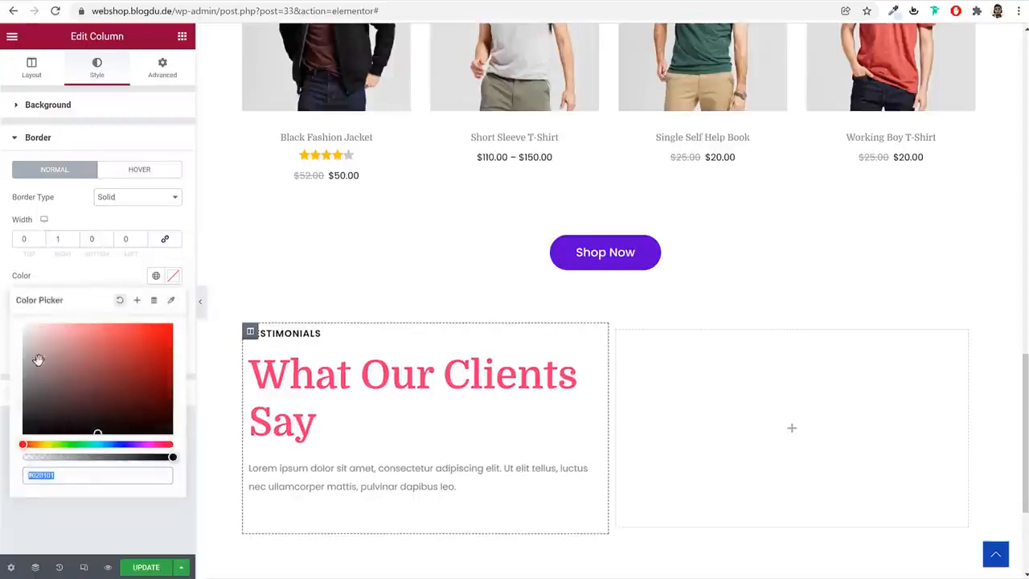
pyautogui.write('#E7E7E7')
pyautogui.click(200, 302)
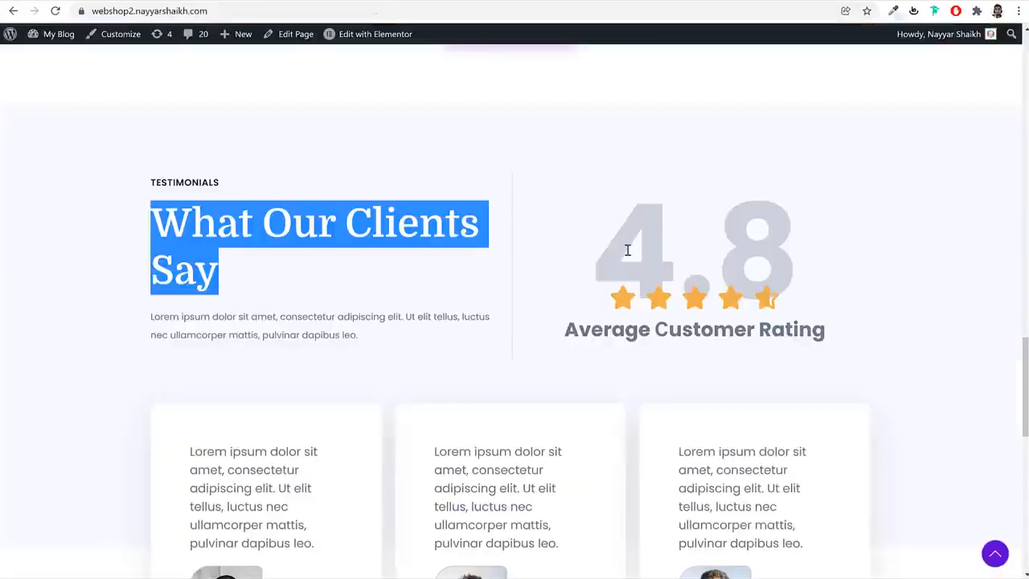
pyautogui.moveTo(628, 251); pyautogui.dragTo(818, 253)
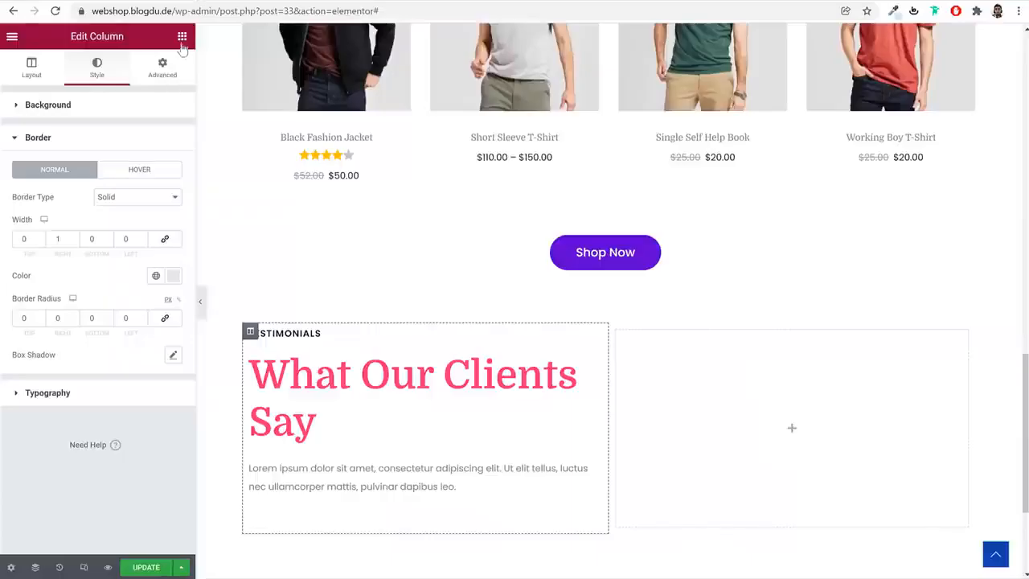
# Add a Heading widget to the Inner Section's empty second column with the text "4.8"
pyautogui.click(182, 40)
pyautogui.moveTo(148, 177); pyautogui.dragTo(788, 378)
pyautogui.hotkey('ctrl', 'a')
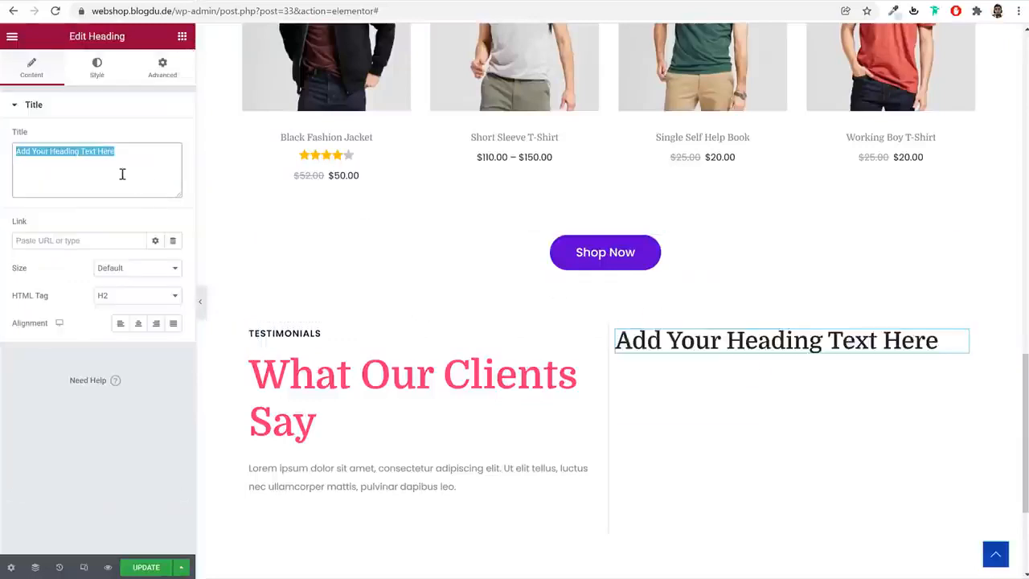
pyautogui.write('4.8')
# Style the "4.8" heading in Poppins at 200 px with weight 700, and center it
pyautogui.click(98, 67)
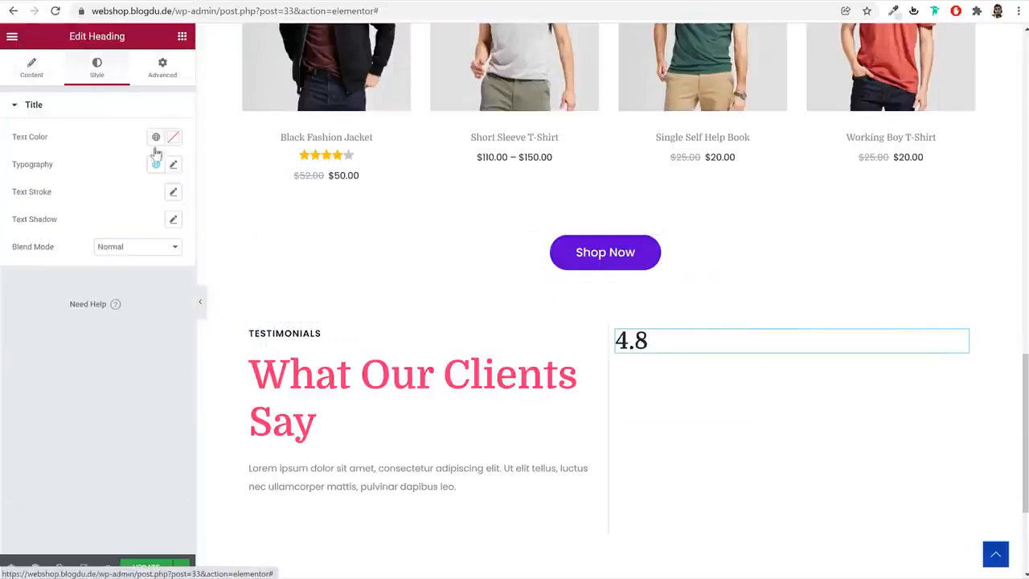
pyautogui.click(172, 164)
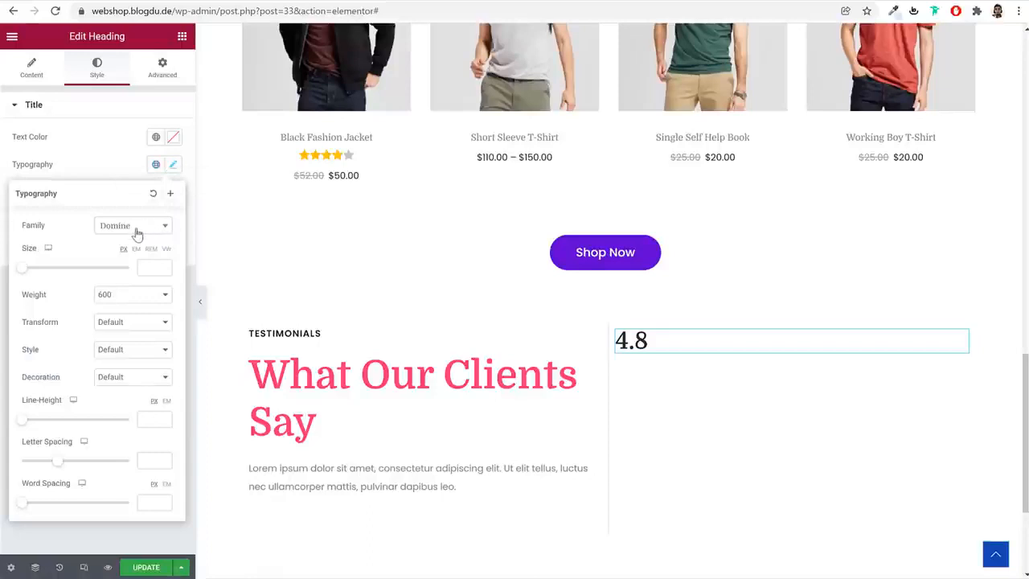
pyautogui.click(125, 229)
pyautogui.write('popp')
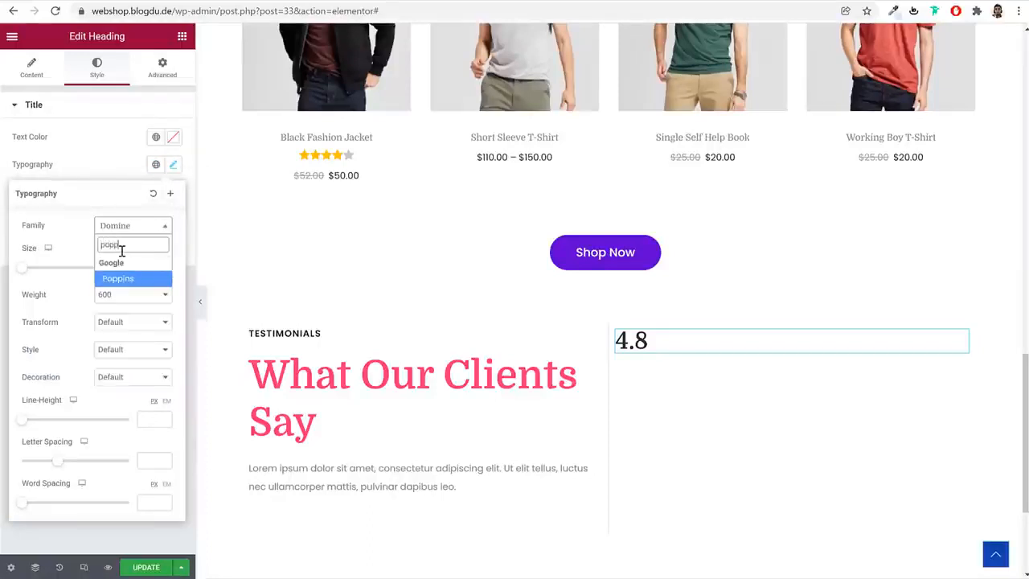
pyautogui.press('Return')
pyautogui.click(154, 273)
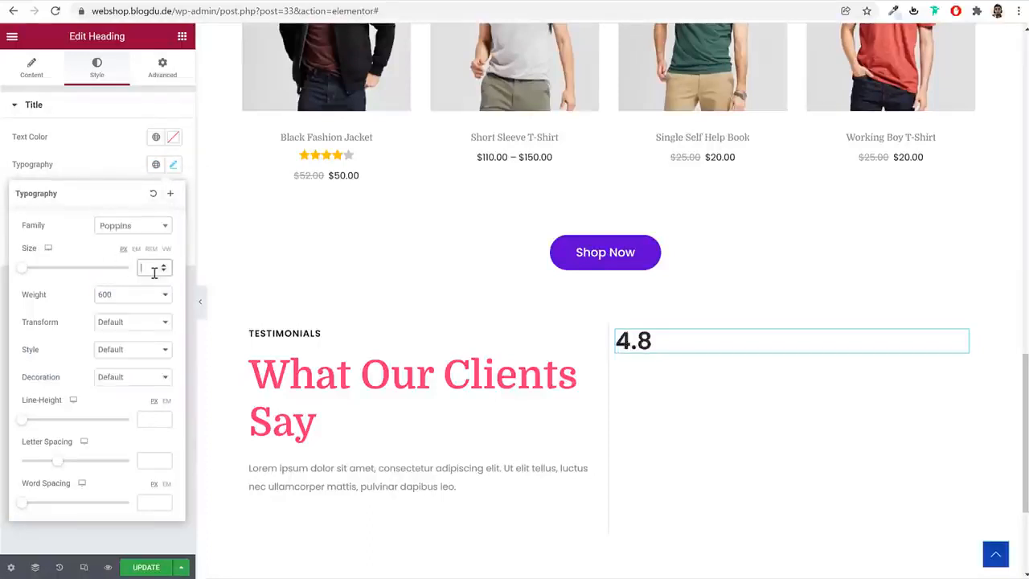
pyautogui.write('200')
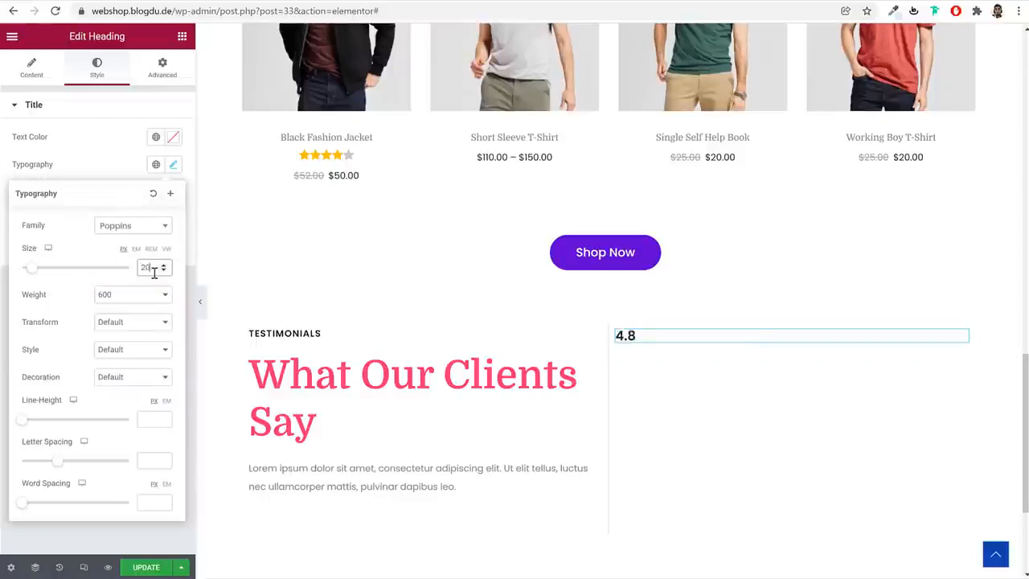
pyautogui.click(155, 296)
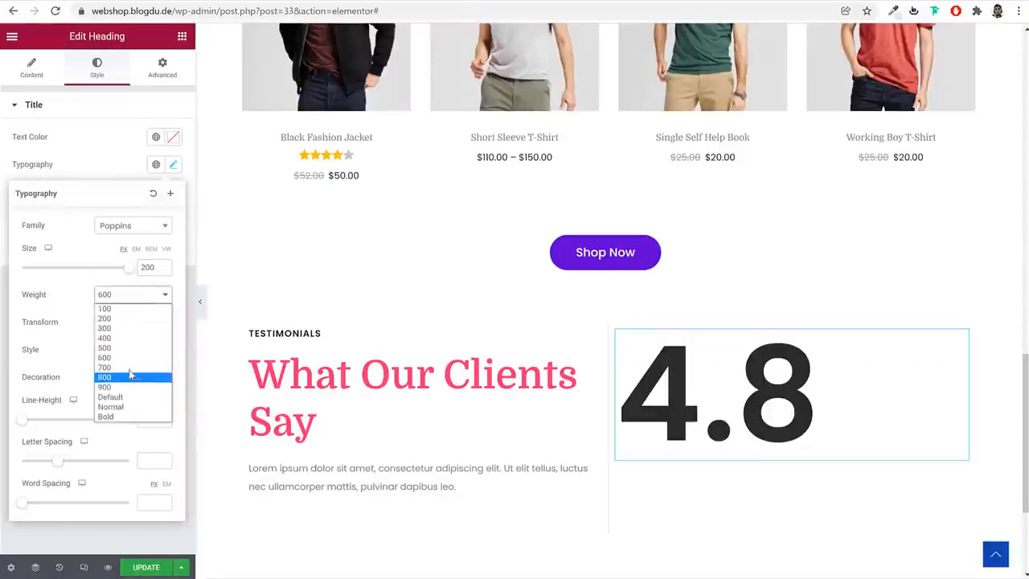
pyautogui.click(131, 371)
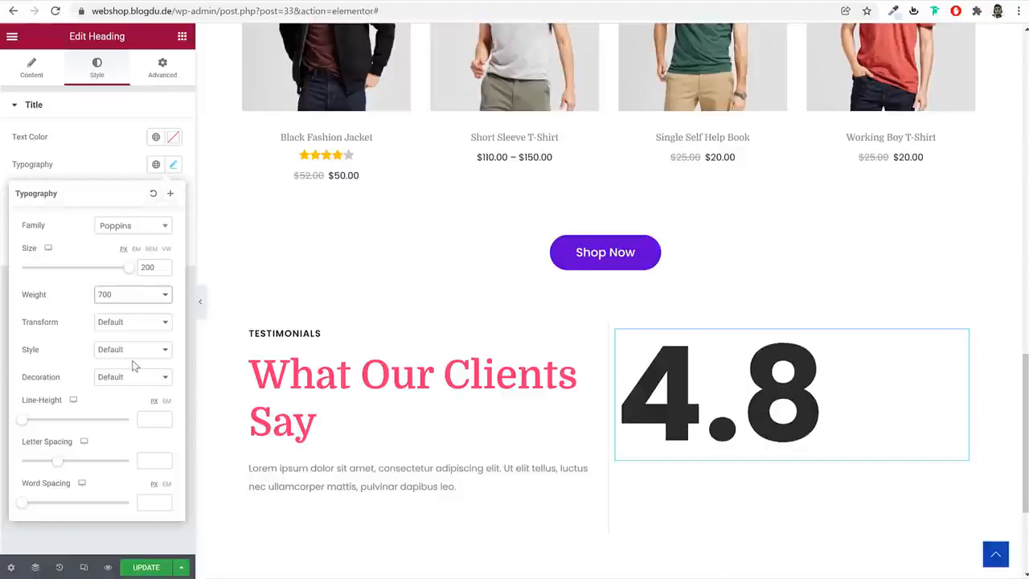
pyautogui.click(32, 67)
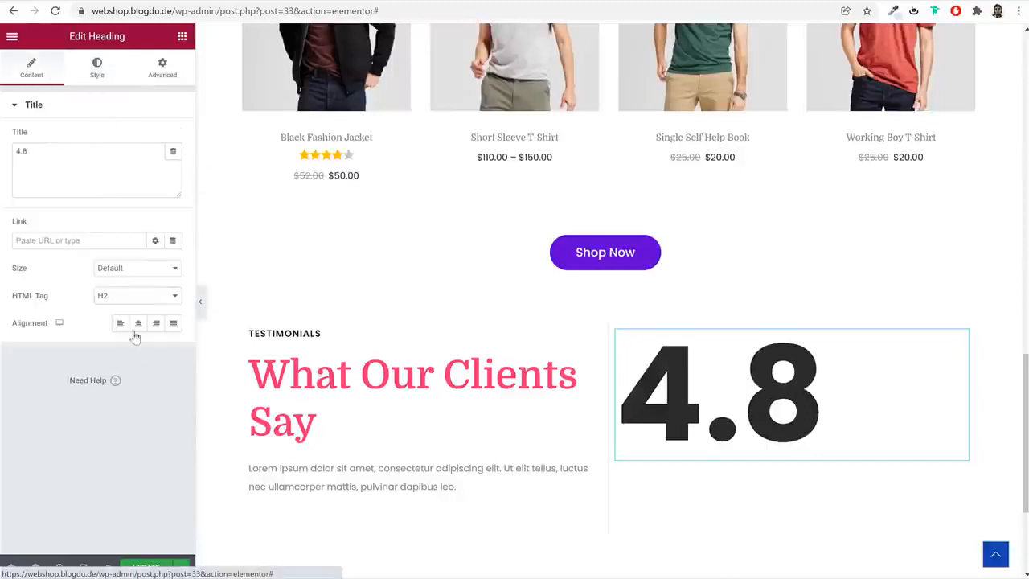
pyautogui.click(138, 324)
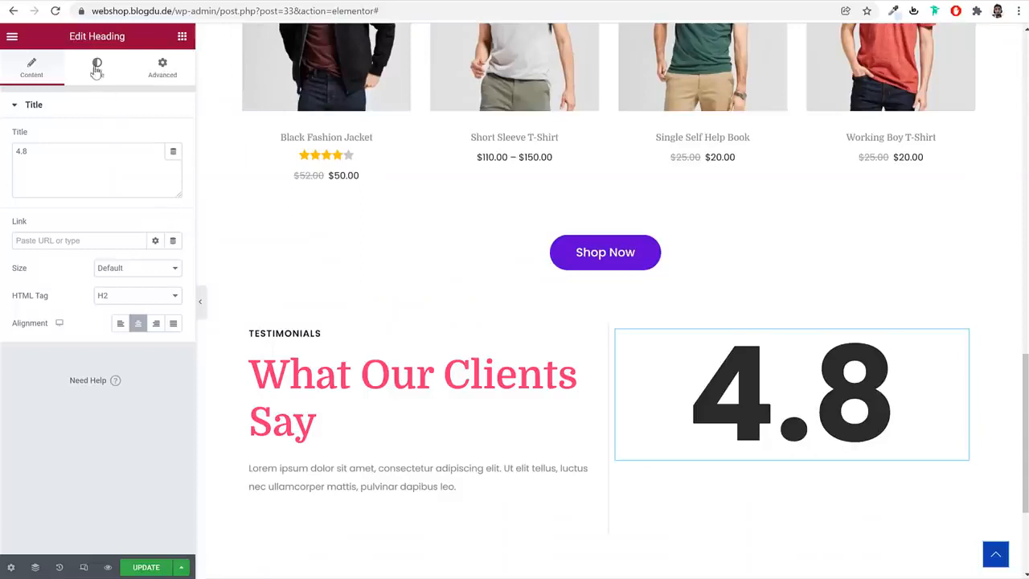
# Unlink the "4.8" heading's margins and set the bottom margin to -65 px, following the demo site
pyautogui.click(96, 68)
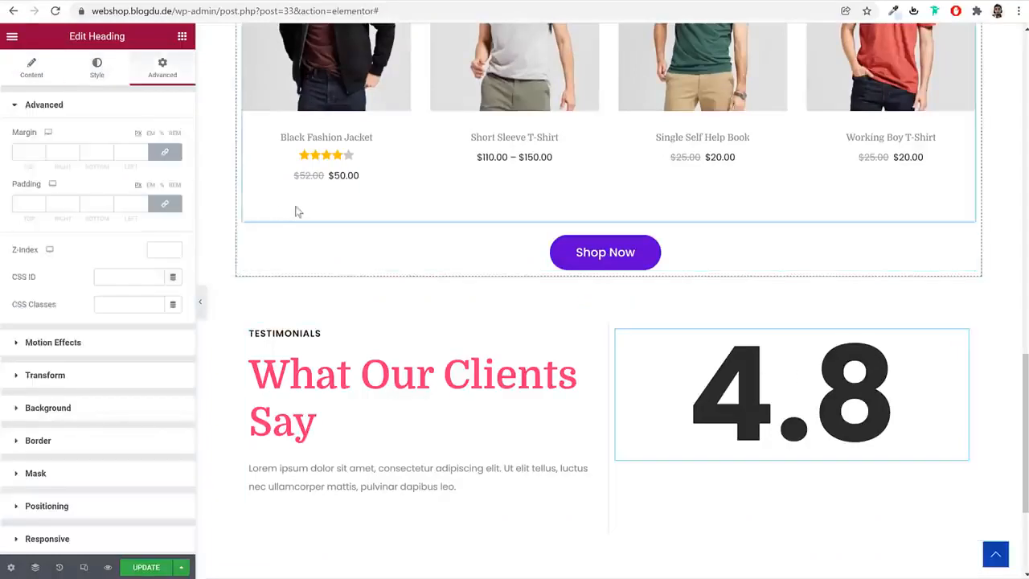
pyautogui.click(169, 159)
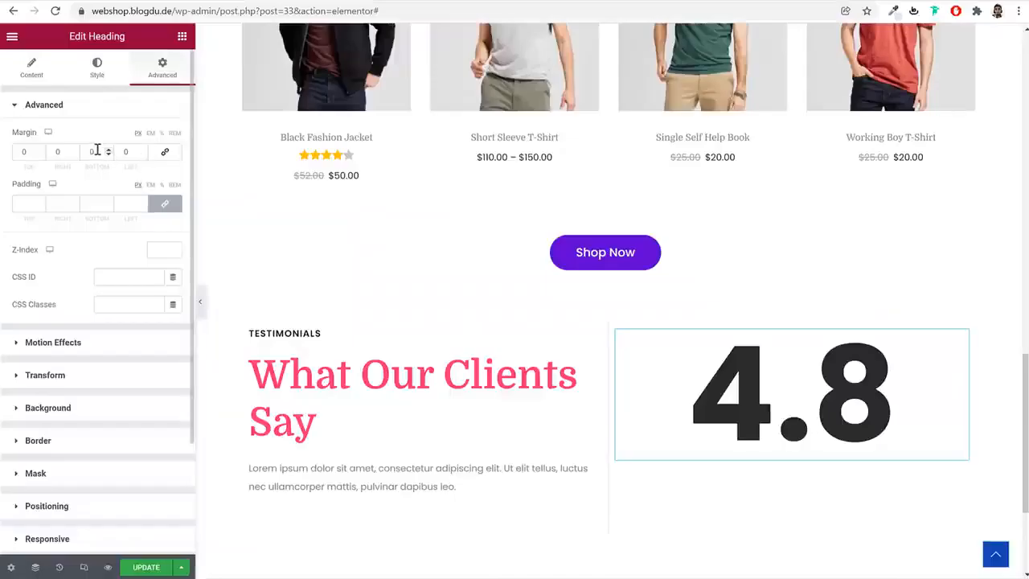
pyautogui.moveTo(98, 151); pyautogui.dragTo(85, 151)
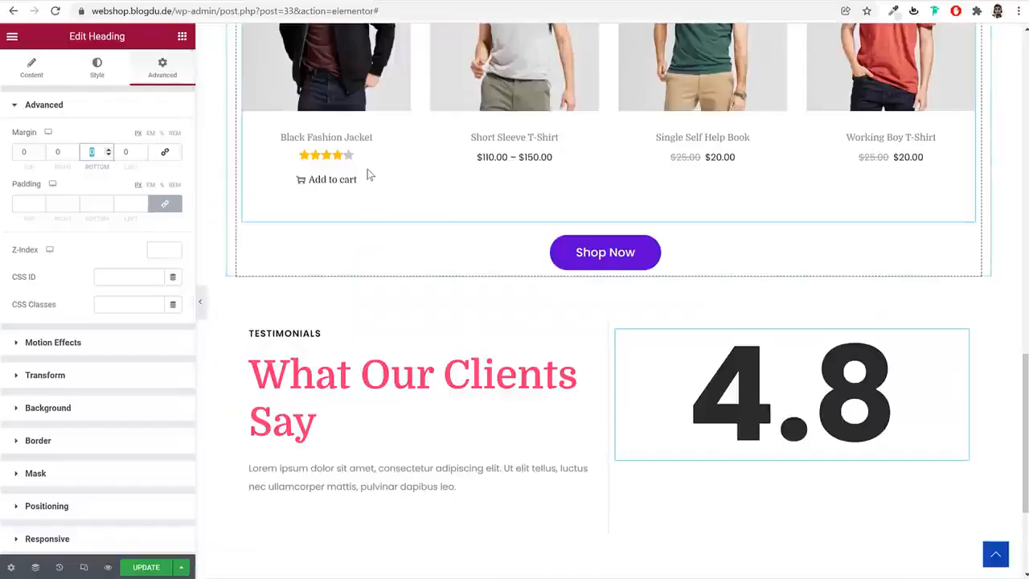
pyautogui.write('65')
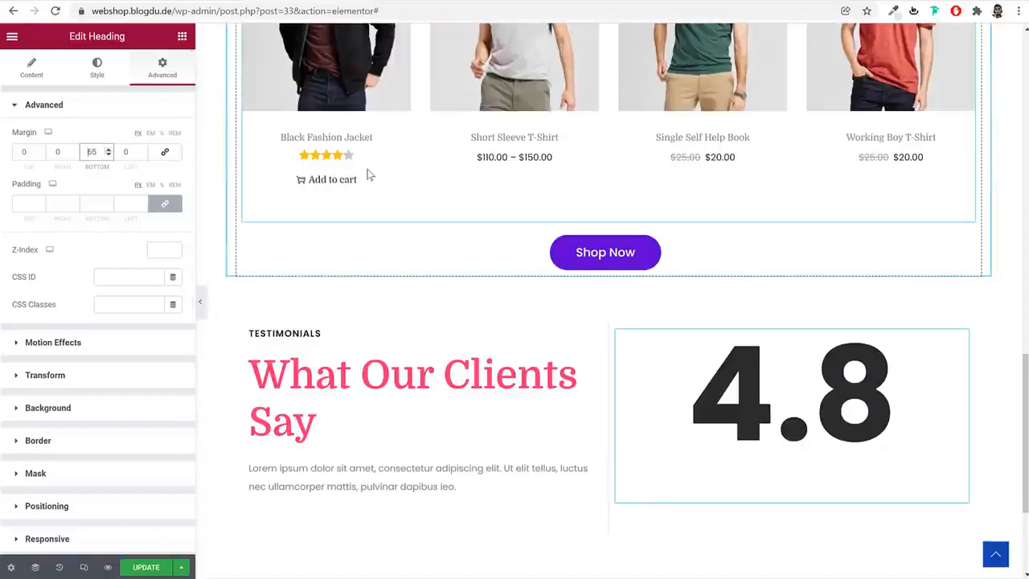
pyautogui.write('-')
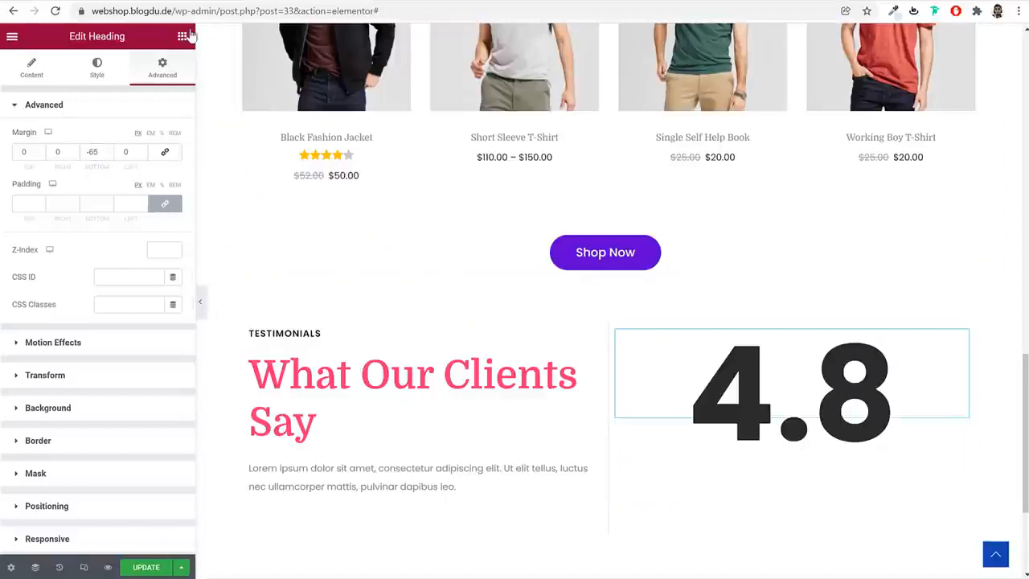
# Add a Star Rating widget below the "4.8" heading, set its rating to 4.8 and center it
pyautogui.click(184, 36)
pyautogui.write('star')
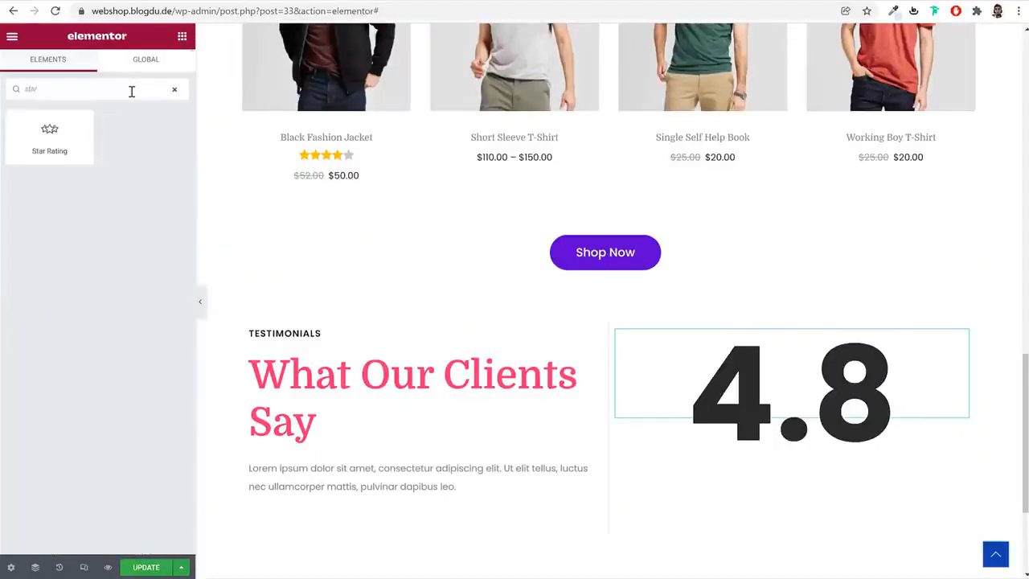
pyautogui.moveTo(62, 141); pyautogui.dragTo(834, 439)
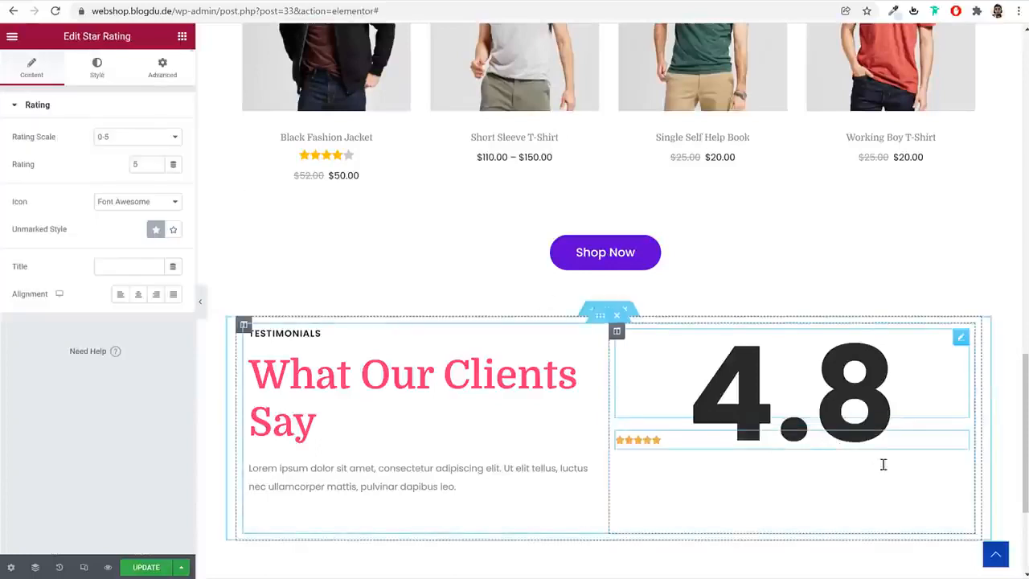
pyautogui.moveTo(144, 164); pyautogui.dragTo(126, 164)
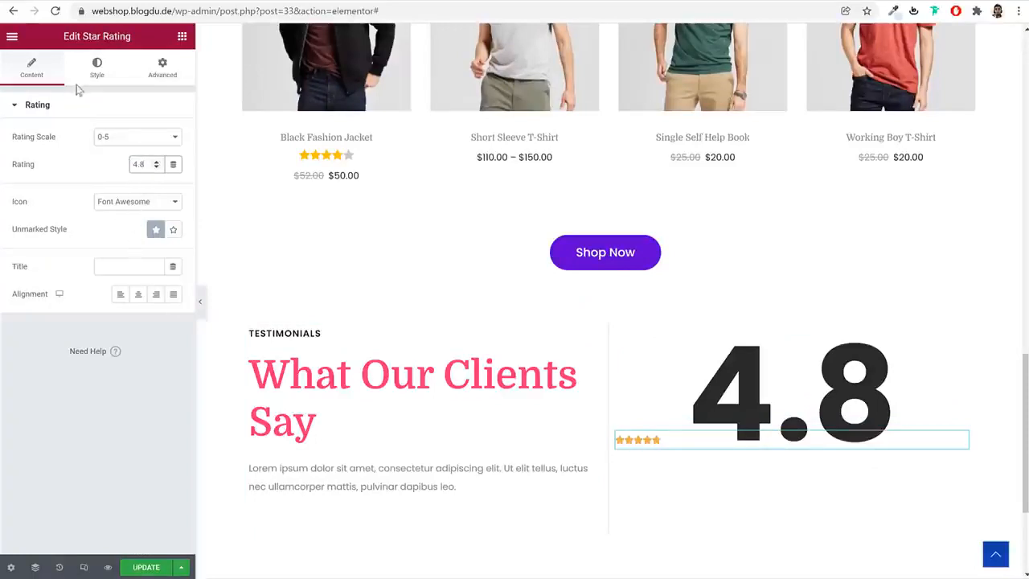
pyautogui.click(138, 294)
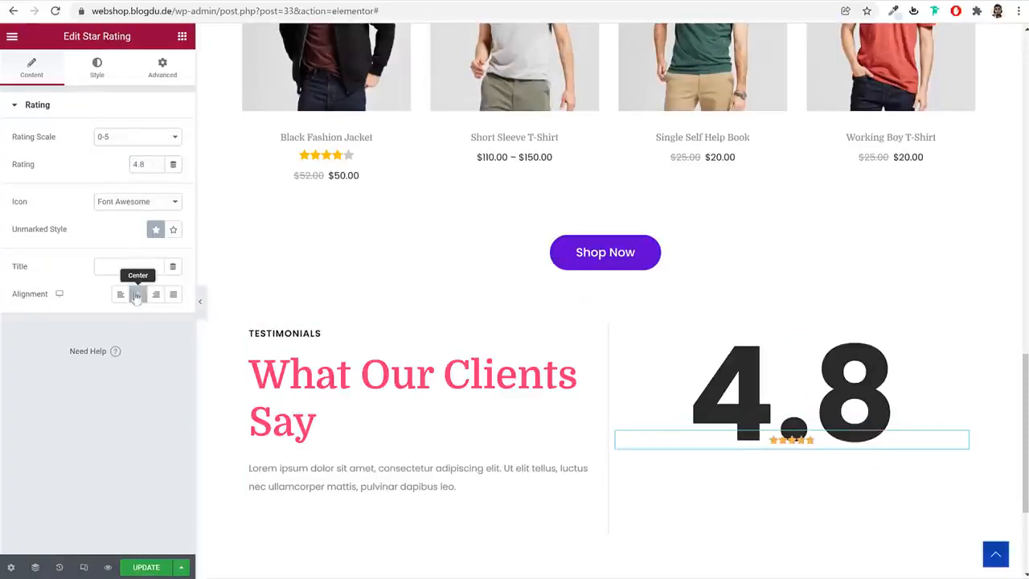
# Set the star rating's size to 40 and its star color to amber #FFB20E
pyautogui.click(100, 71)
pyautogui.click(156, 156)
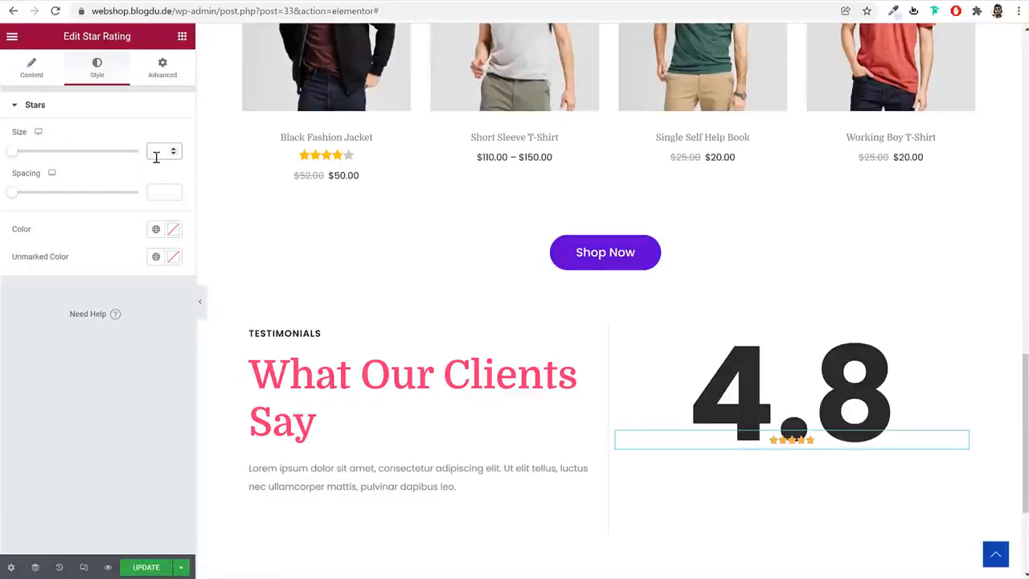
pyautogui.write('40')
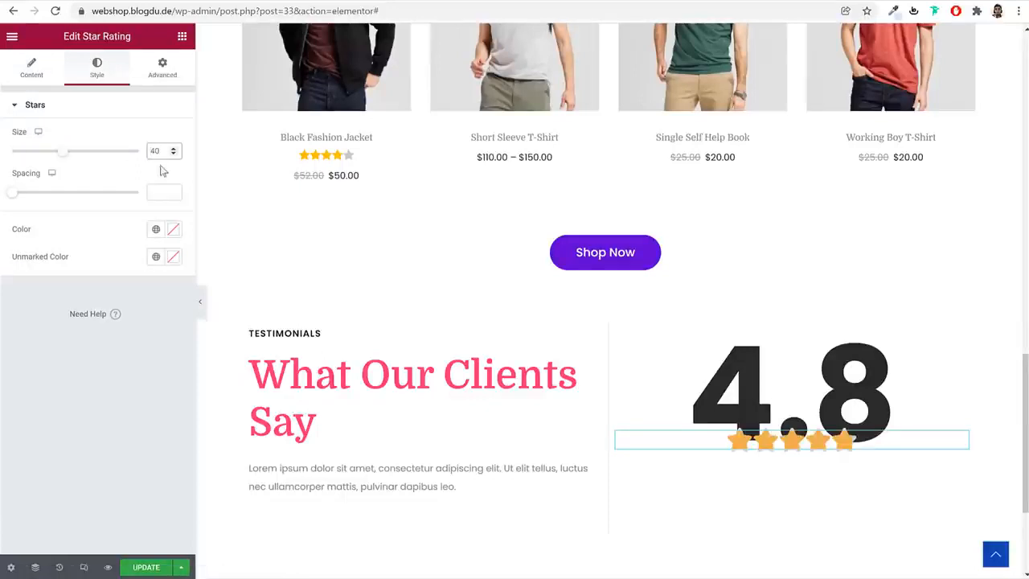
pyautogui.click(171, 230)
pyautogui.moveTo(43, 399); pyautogui.dragTo(39, 398)
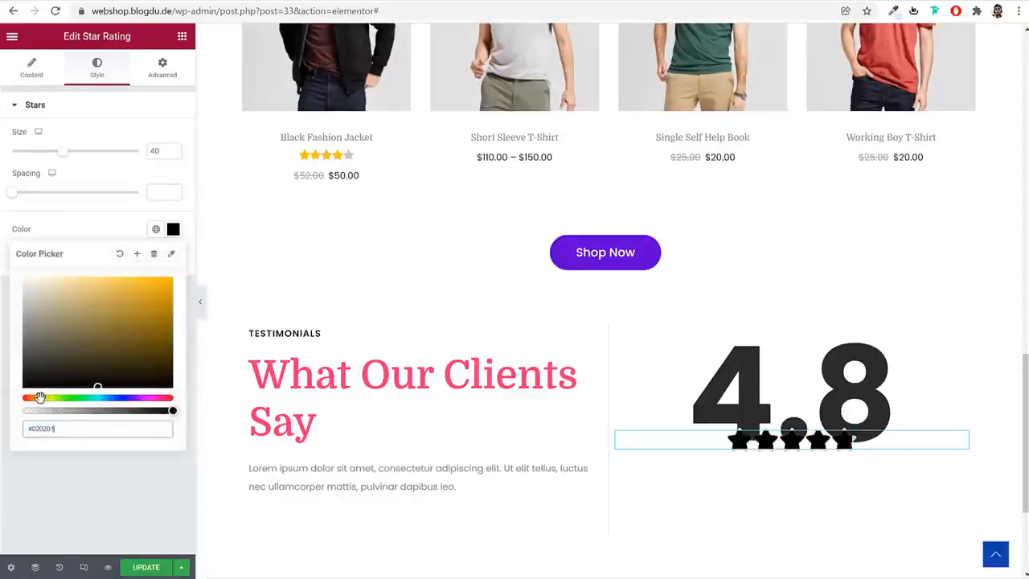
pyautogui.click(157, 278)
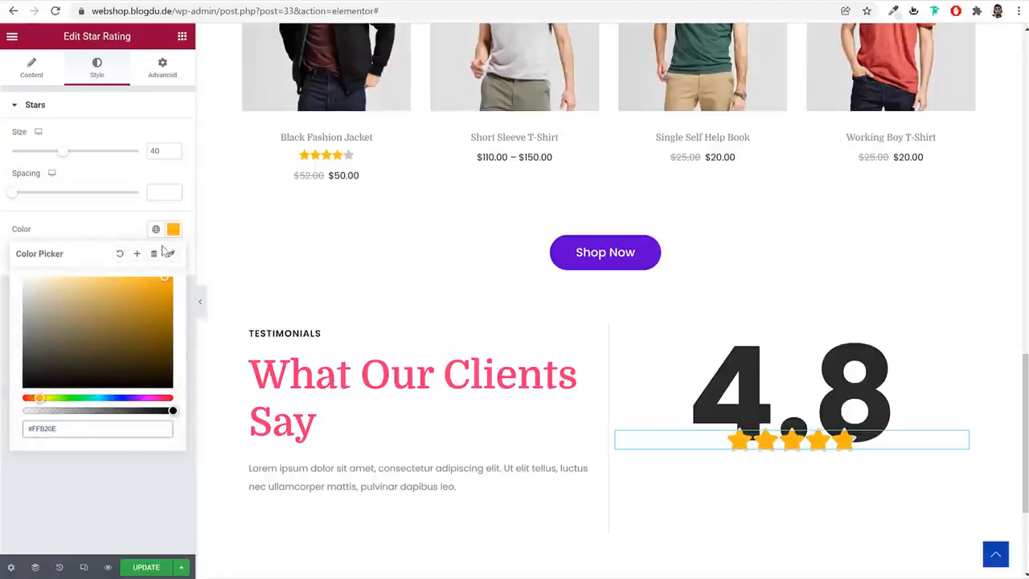
# Copy the star color #FFB20E to the rating's unmarked color
pyautogui.hotkey('ctrl', 'a')
pyautogui.hotkey('ctrl', 'c')
pyautogui.click(173, 229)
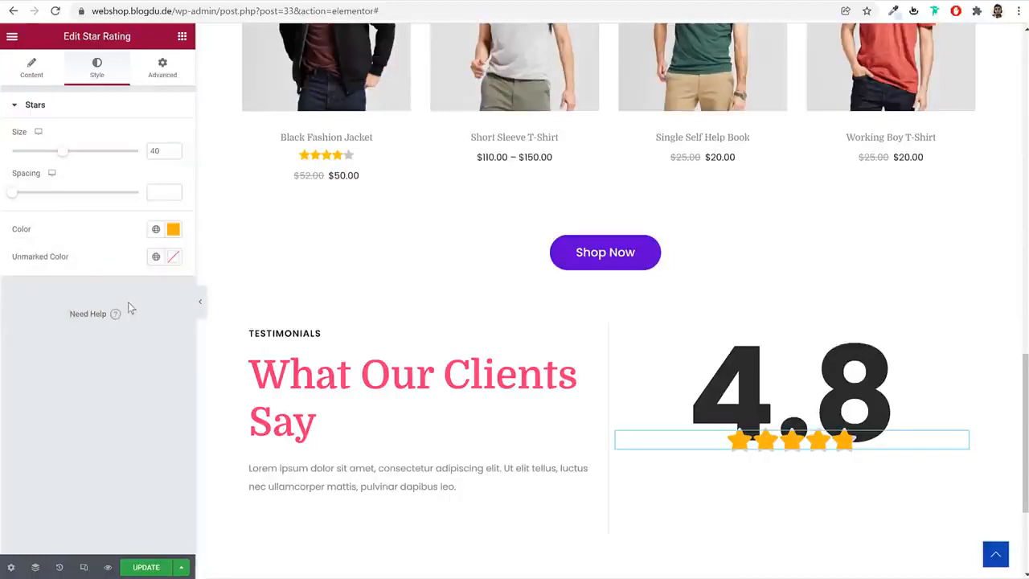
pyautogui.click(171, 259)
pyautogui.hotkey('ctrl', 'v')
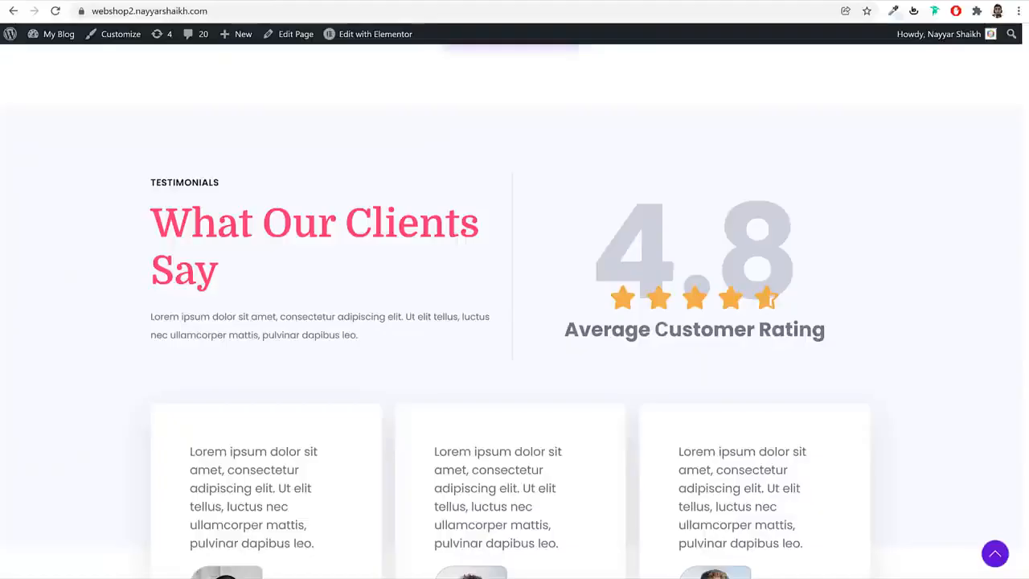
# Add a centered Heading widget below the stars with the text "Average Customer Rating" copied from the demo site
pyautogui.tripleClick(604, 334)
pyautogui.hotkey('ctrl', 'c')
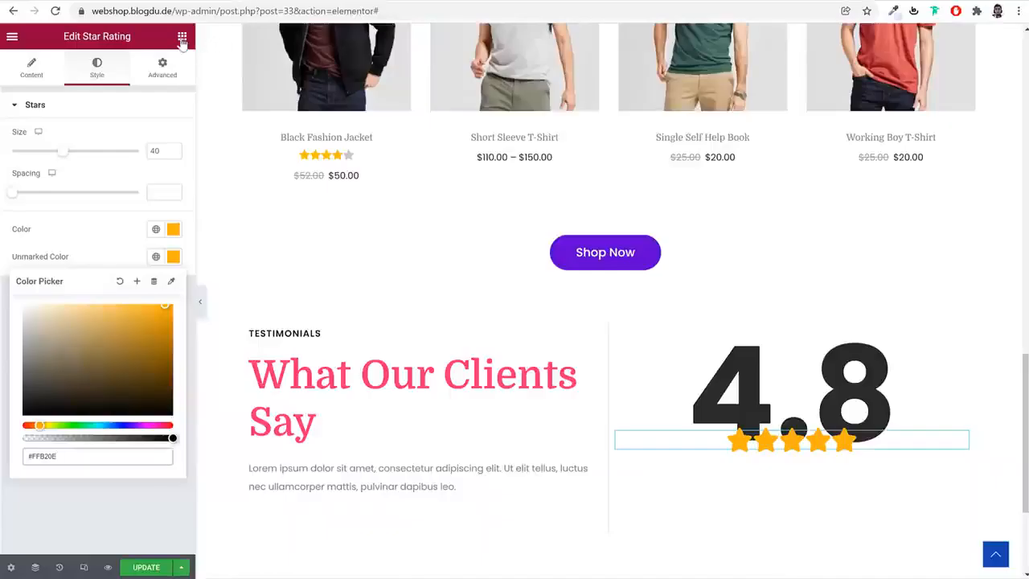
pyautogui.click(183, 37)
pyautogui.moveTo(152, 187); pyautogui.dragTo(793, 482)
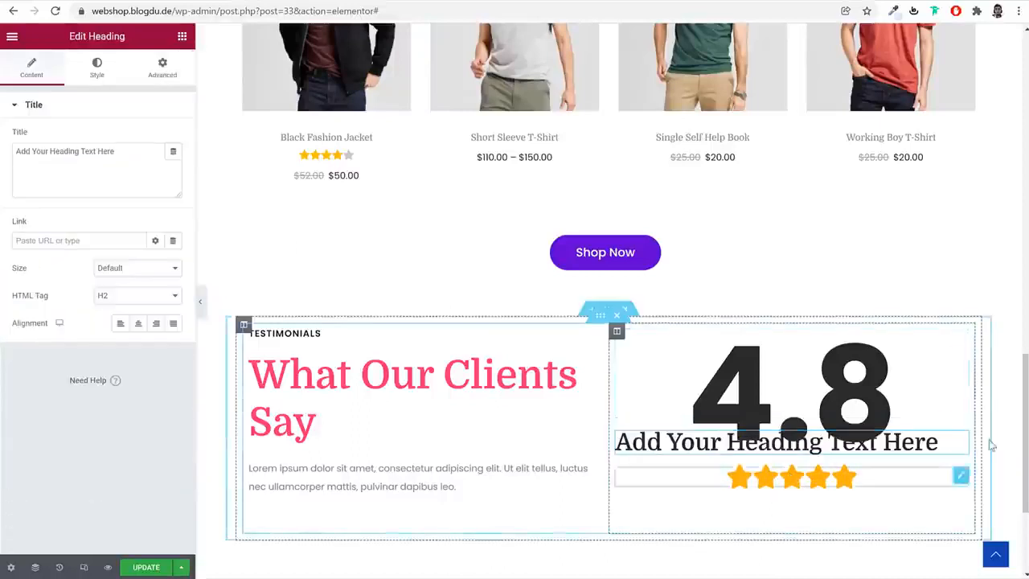
pyautogui.moveTo(965, 441); pyautogui.dragTo(869, 455)
pyautogui.click(80, 170)
pyautogui.hotkey('ctrl', 'a')
pyautogui.hotkey('ctrl', 'v')
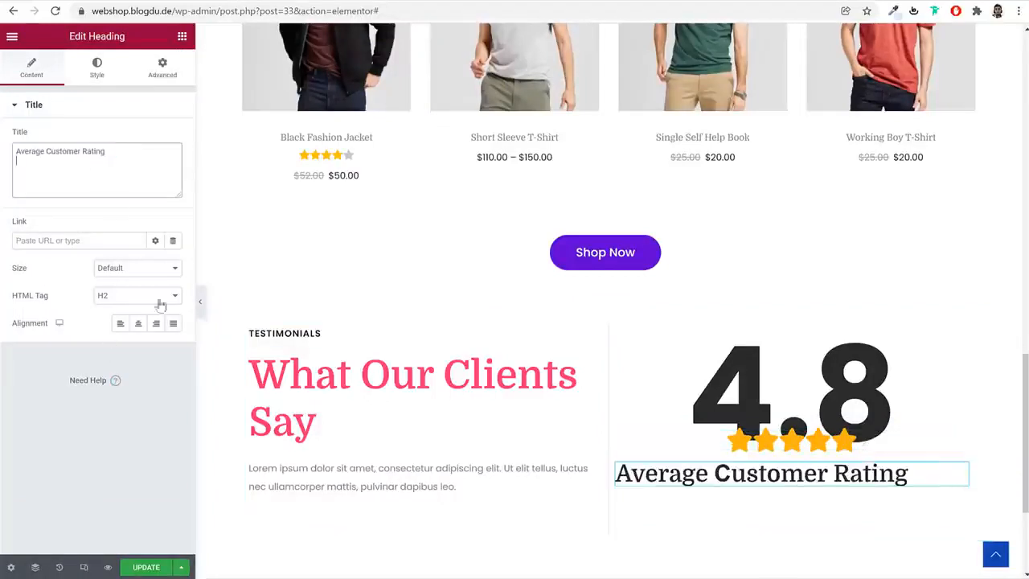
pyautogui.click(139, 324)
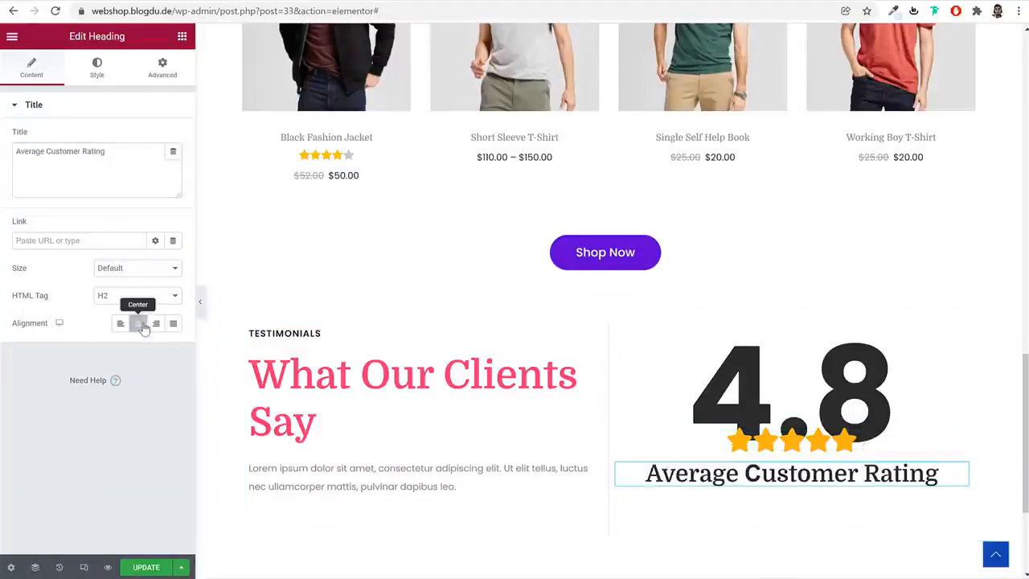
# Style the "Average Customer Rating" heading in Poppins at 30 px with a bolder weight
pyautogui.click(94, 70)
pyautogui.click(173, 164)
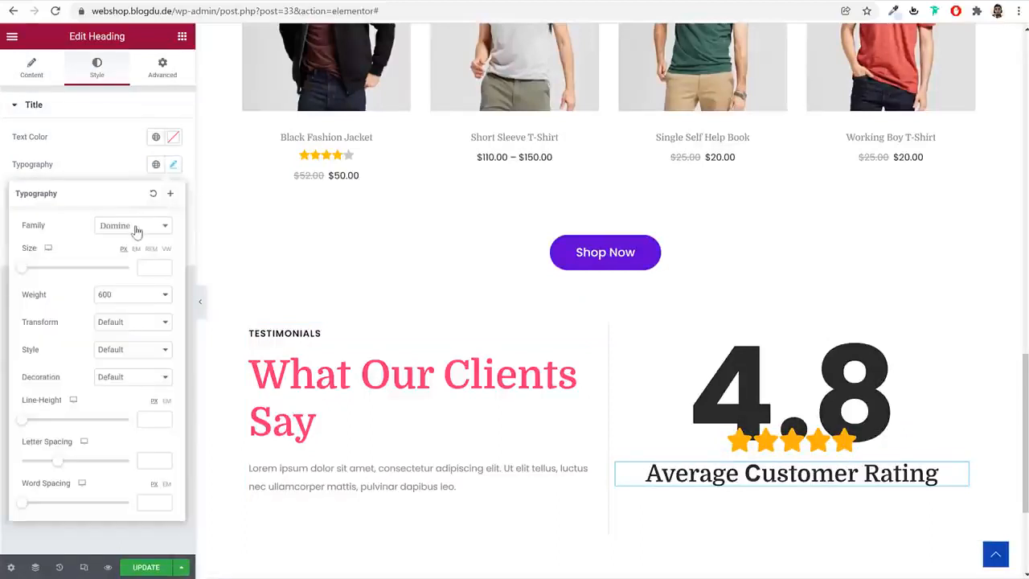
pyautogui.click(126, 231)
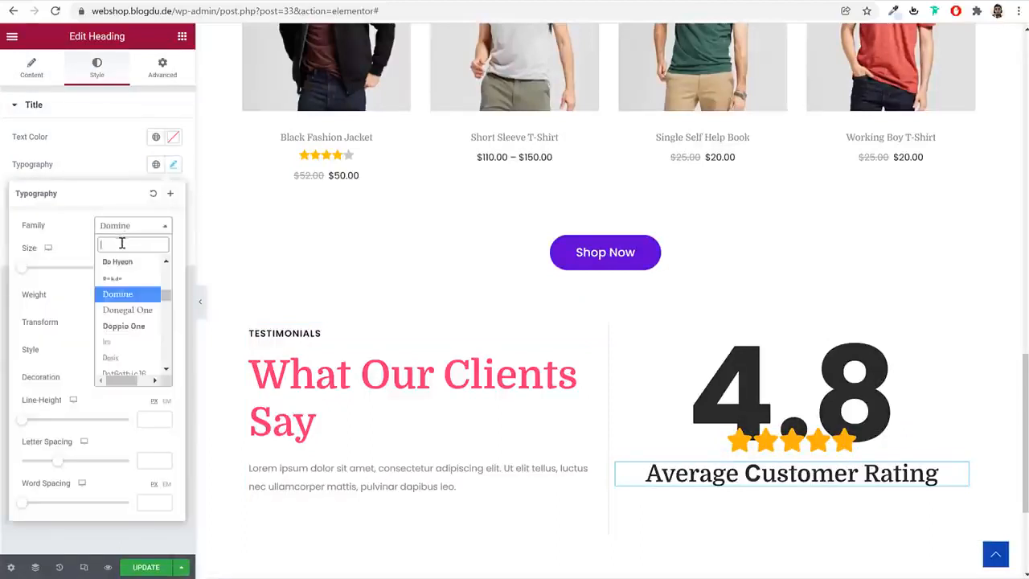
pyautogui.write('pop')
pyautogui.click(131, 280)
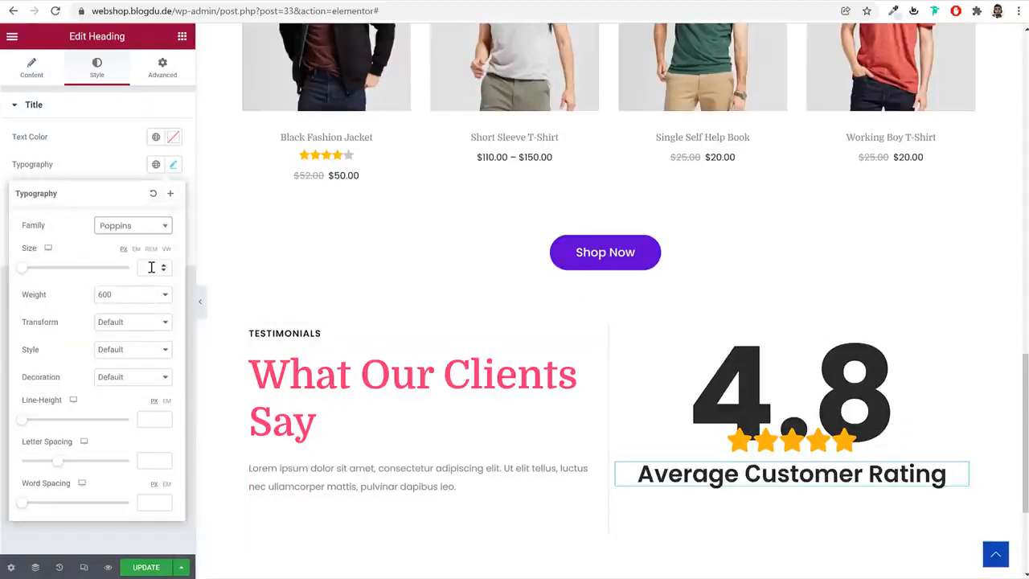
pyautogui.click(151, 267)
pyautogui.write('30')
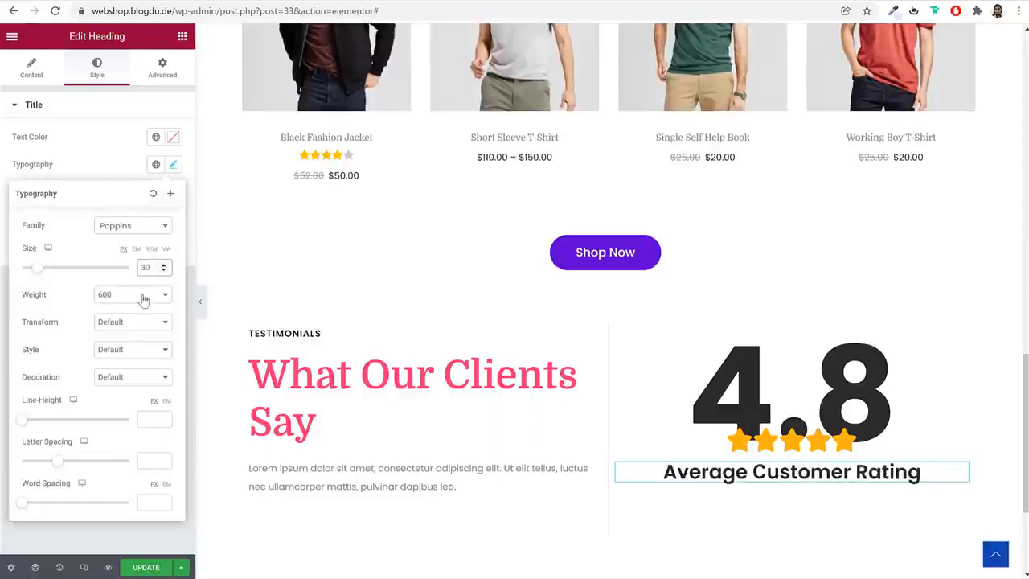
pyautogui.click(143, 298)
pyautogui.click(116, 374)
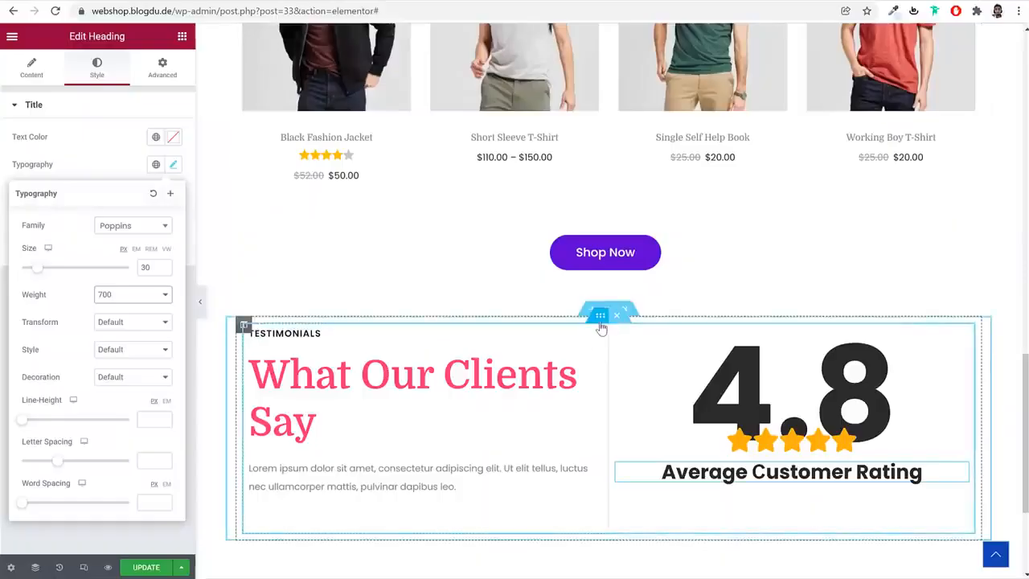
# Set the bottom margin of the Inner Section holding the testimonials heading and rating to 60 px
pyautogui.click(601, 315)
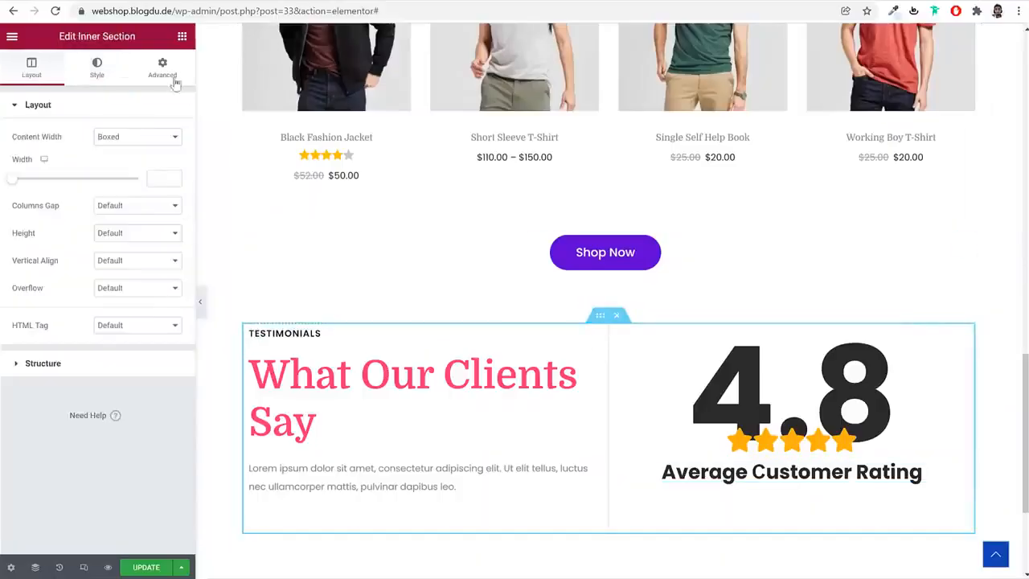
pyautogui.click(173, 77)
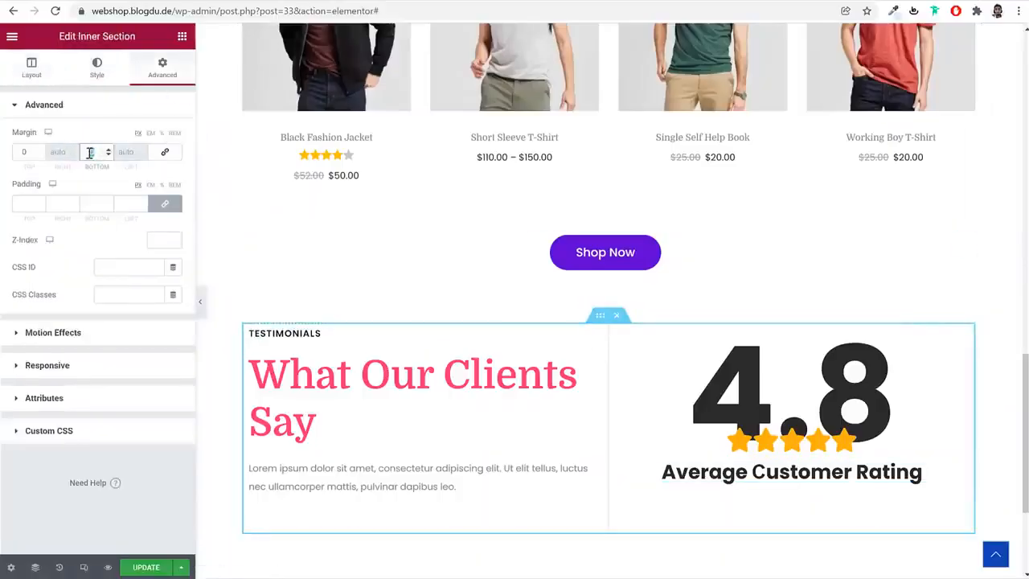
pyautogui.write('50')
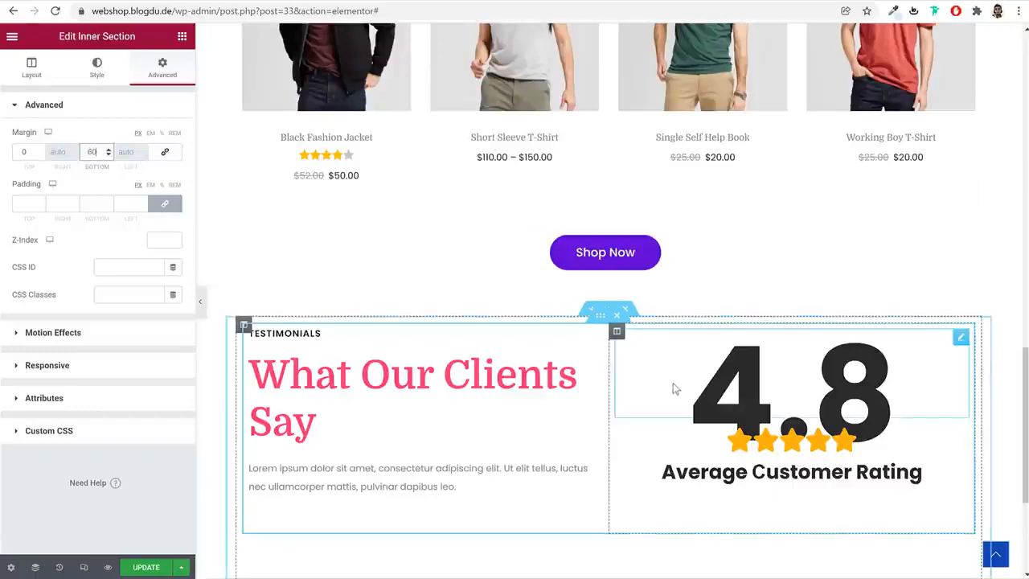
pyautogui.scroll(-2, 666, 377)
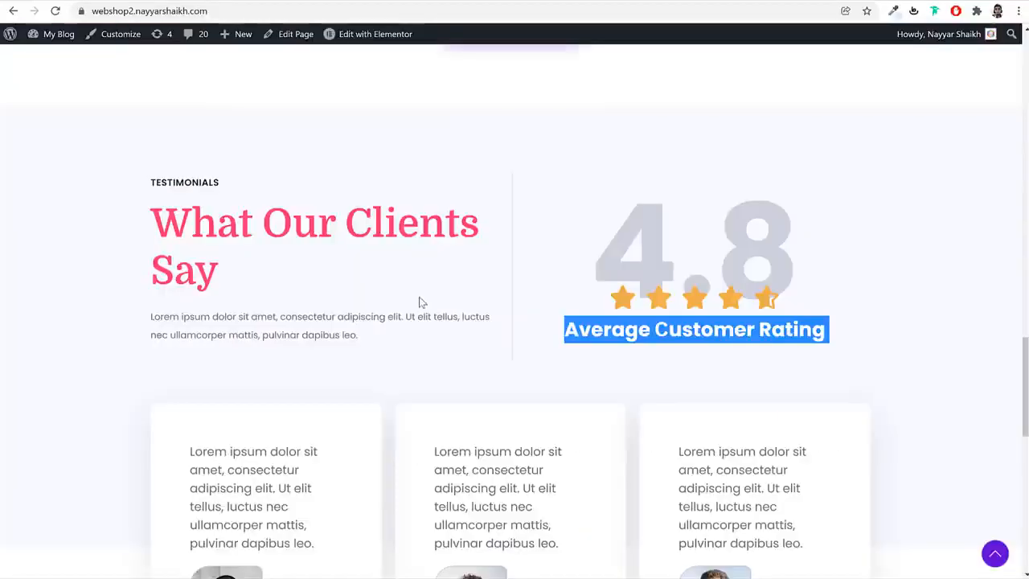
# Add a second Inner Section below the rating block and give it a third column, following the demo site
pyautogui.scroll(-3, 417, 305)
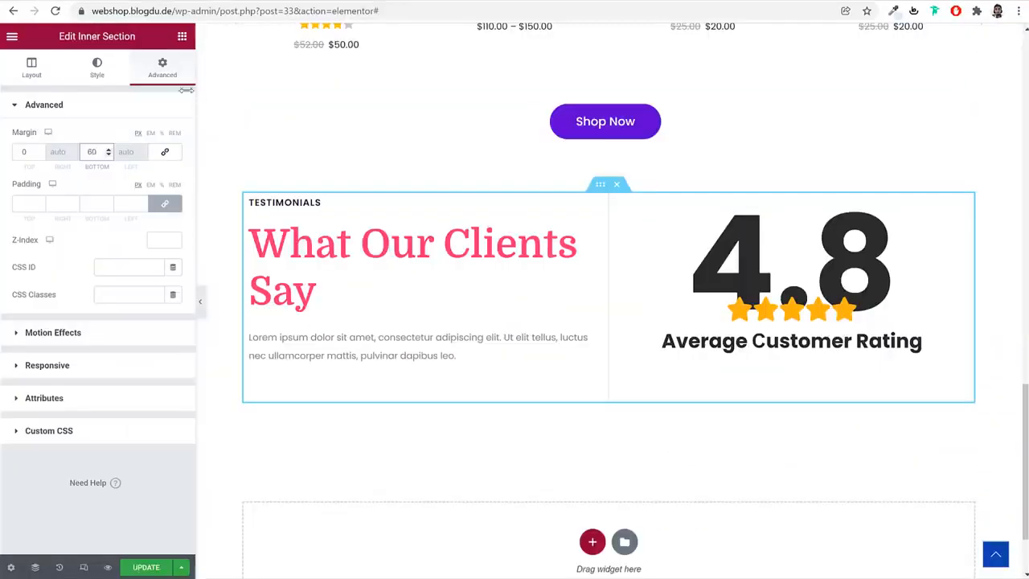
pyautogui.click(182, 36)
pyautogui.moveTo(81, 201); pyautogui.dragTo(651, 410)
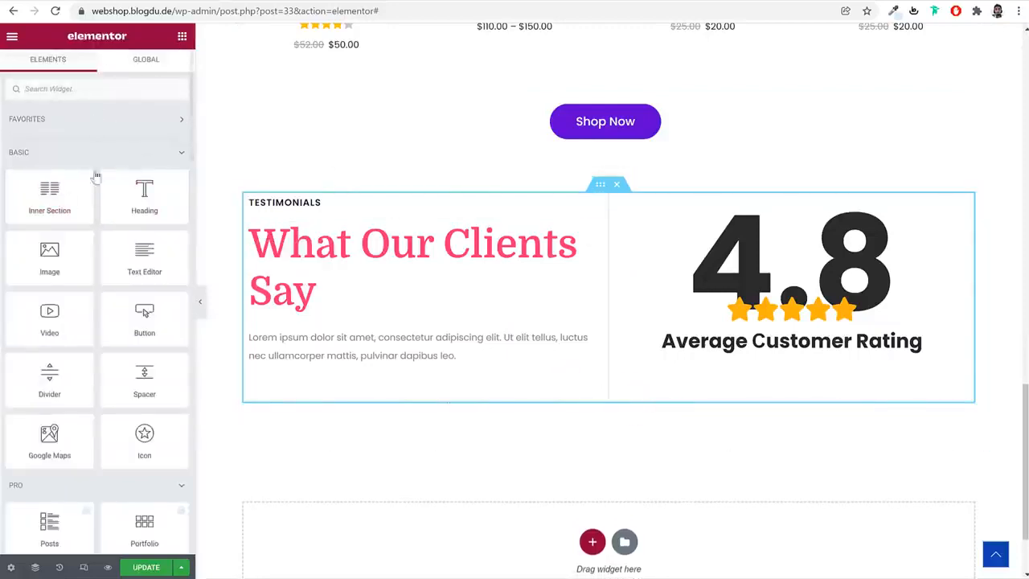
pyautogui.moveTo(95, 176); pyautogui.dragTo(726, 410)
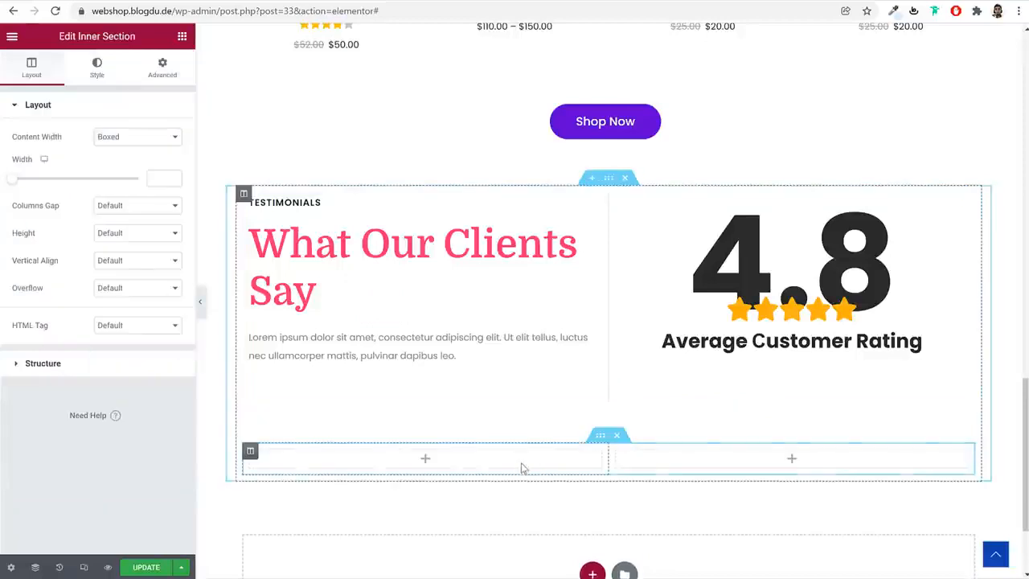
pyautogui.rightClick(251, 454)
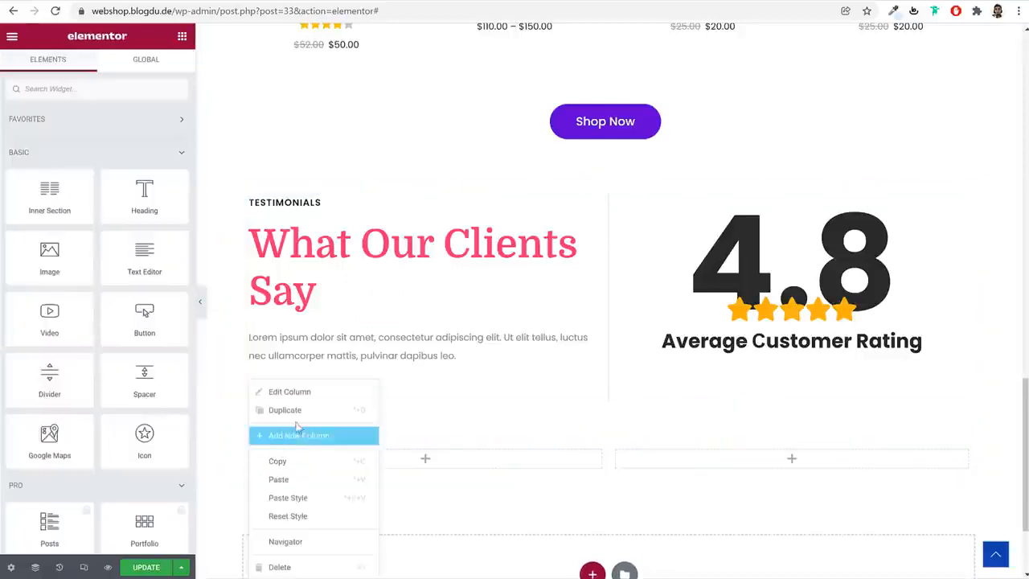
pyautogui.click(303, 439)
# Search for the Testimonial widget and place it in the first column of the new Inner Section
pyautogui.scroll(-1, 475, 426)
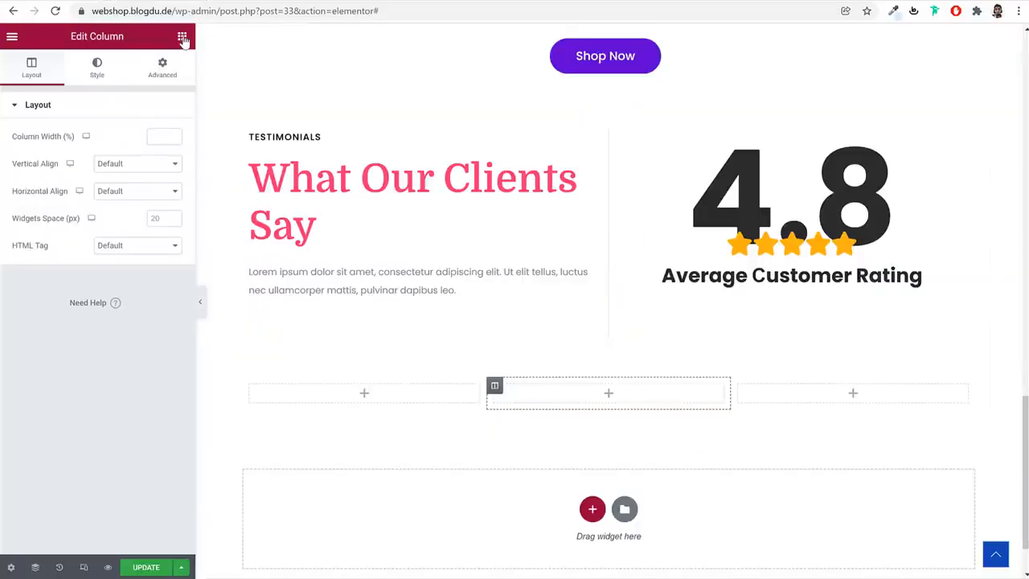
pyautogui.click(183, 38)
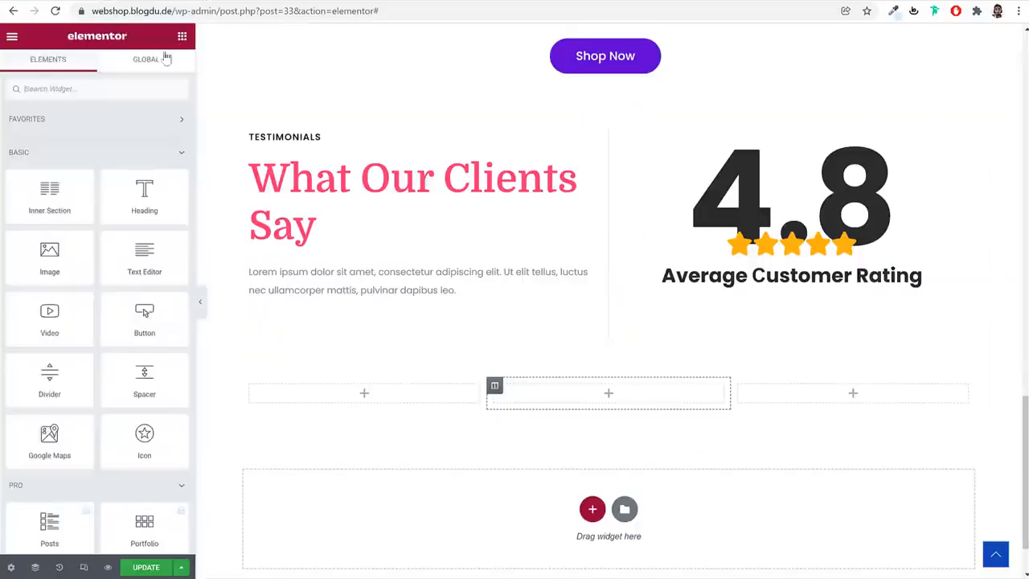
pyautogui.click(122, 85)
pyautogui.write('test')
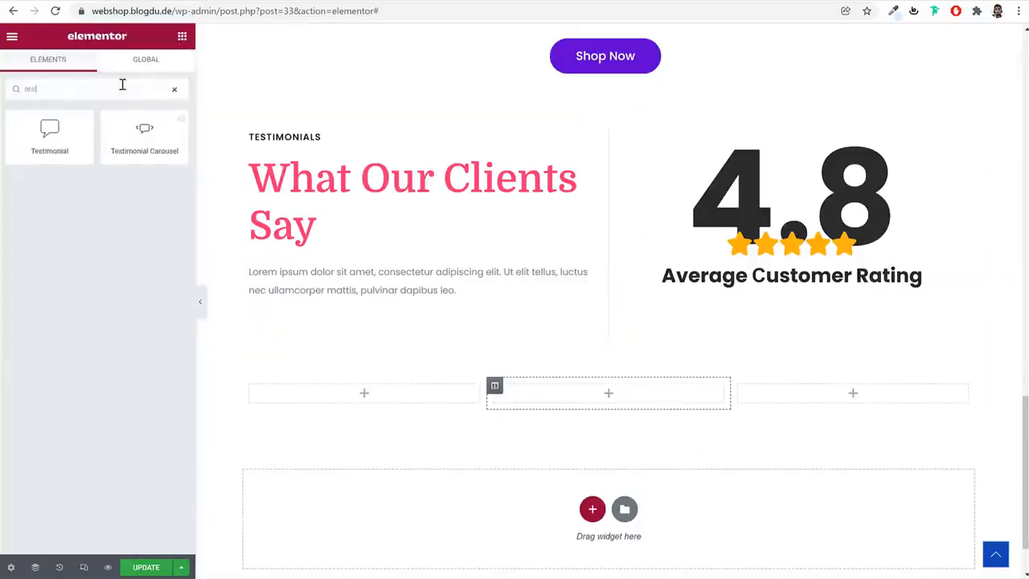
pyautogui.moveTo(93, 118); pyautogui.dragTo(345, 407)
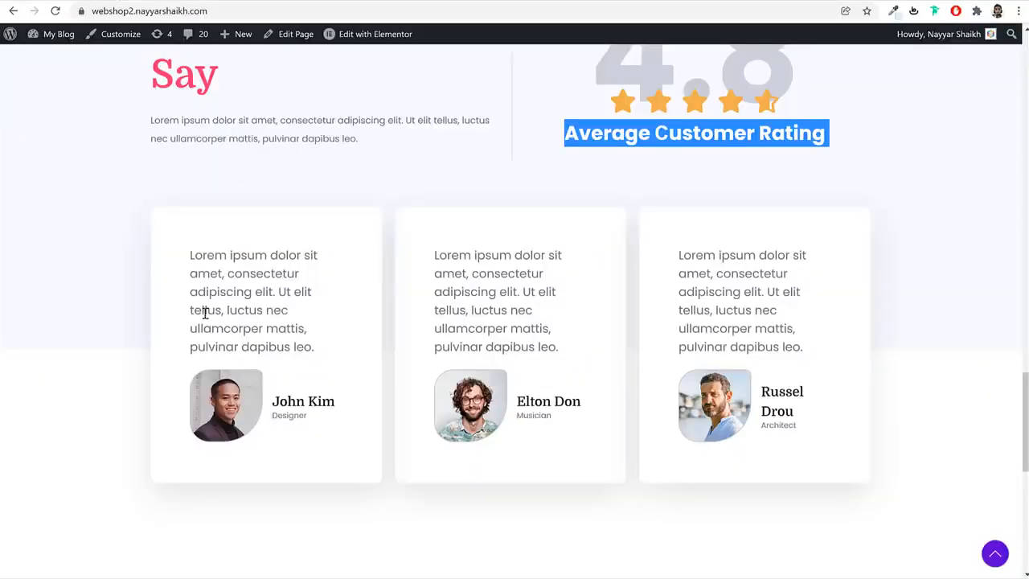
# Replace the testimonial's content with the lorem ipsum text copied from the demo site's first testimonial
pyautogui.tripleClick(205, 313)
pyautogui.hotkey('ctrl', 'c')
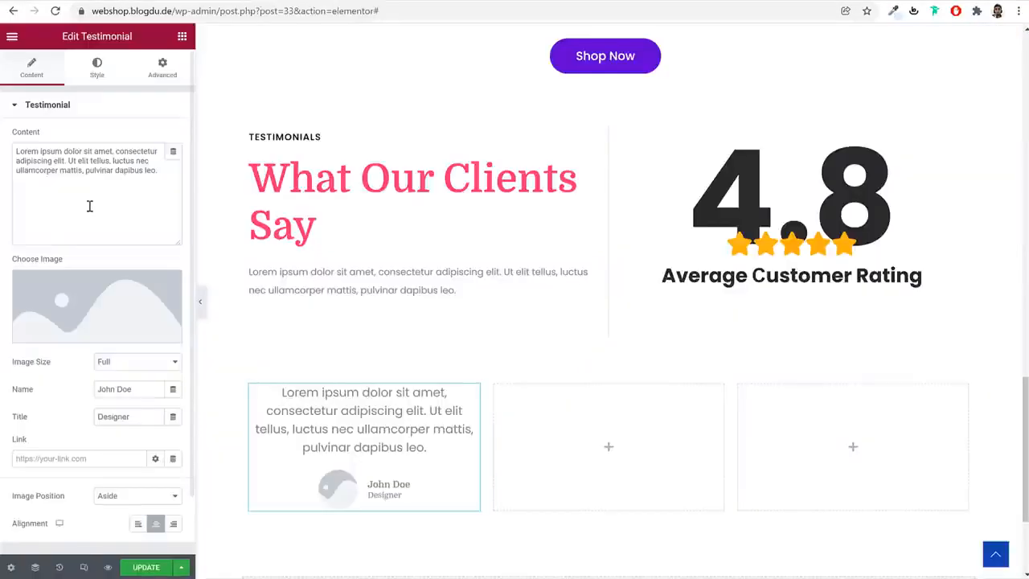
pyautogui.click(88, 204)
pyautogui.hotkey('ctrl', 'a')
pyautogui.hotkey('ctrl', 'v')
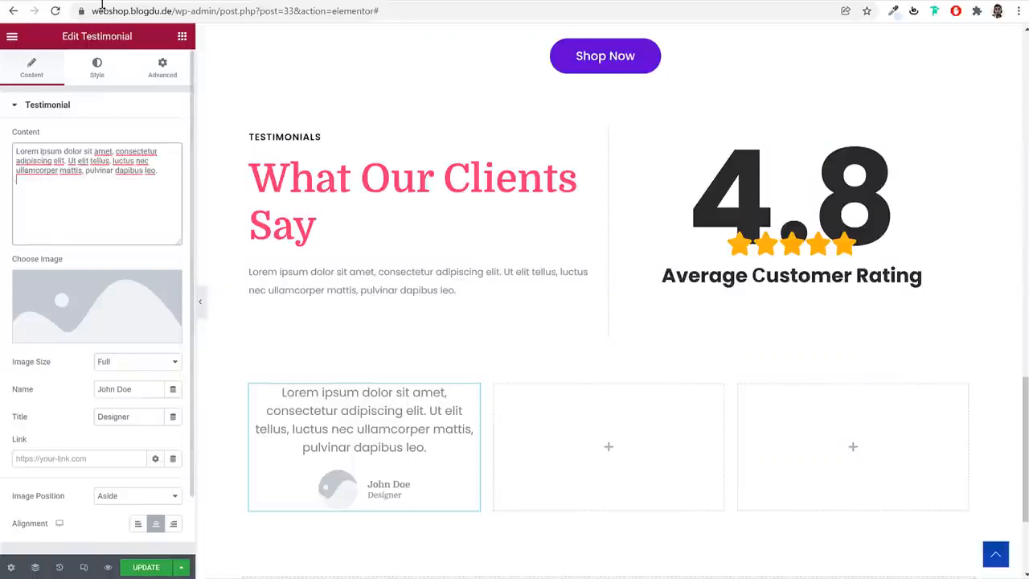
# Fill in the testimonial's name from the demo site's first testimonial and set the title to Designer
pyautogui.click(101, 5)
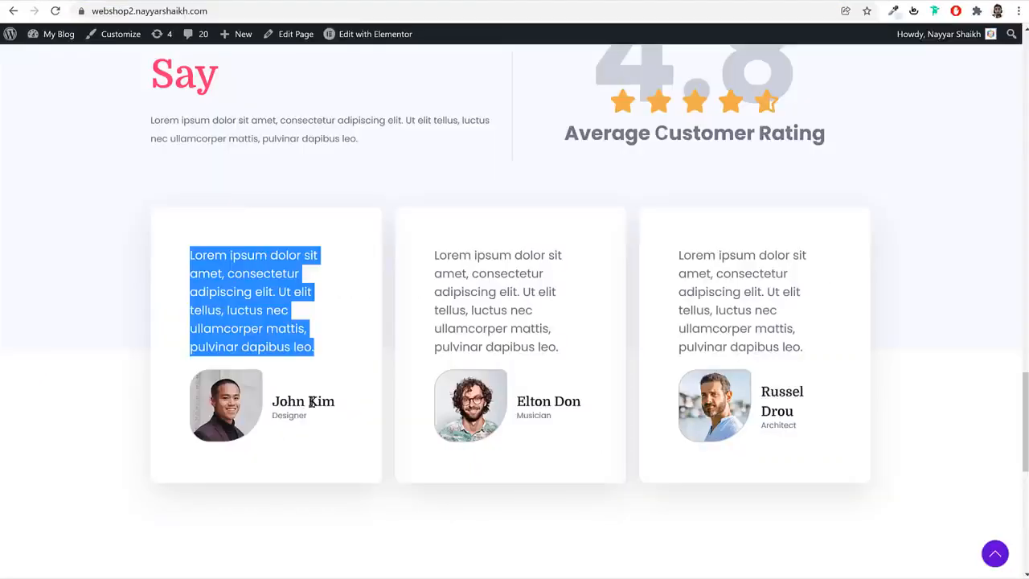
pyautogui.tripleClick(311, 402)
pyautogui.hotkey('ctrl', 'c')
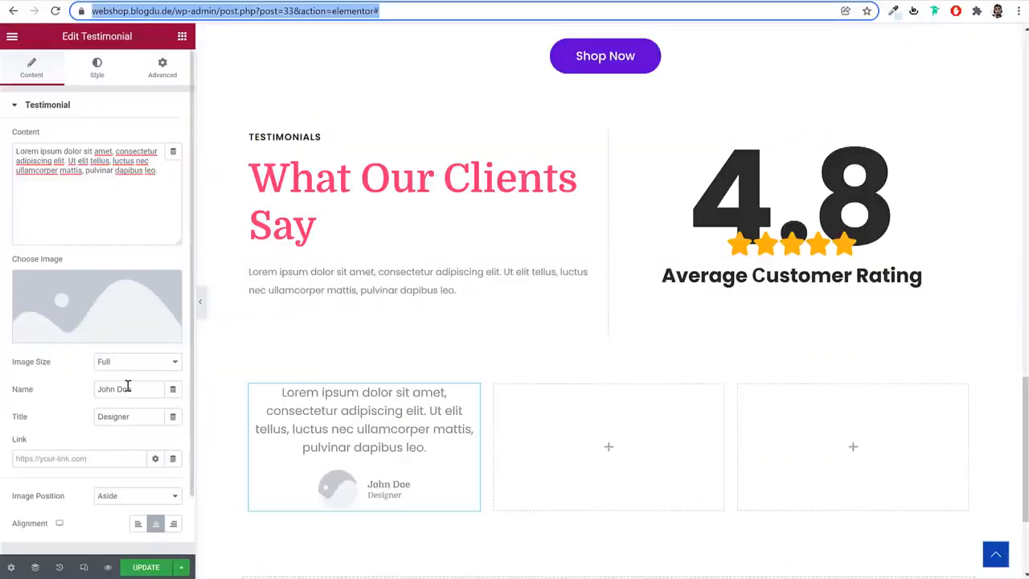
pyautogui.tripleClick(128, 389)
pyautogui.hotkey('ctrl', 'v')
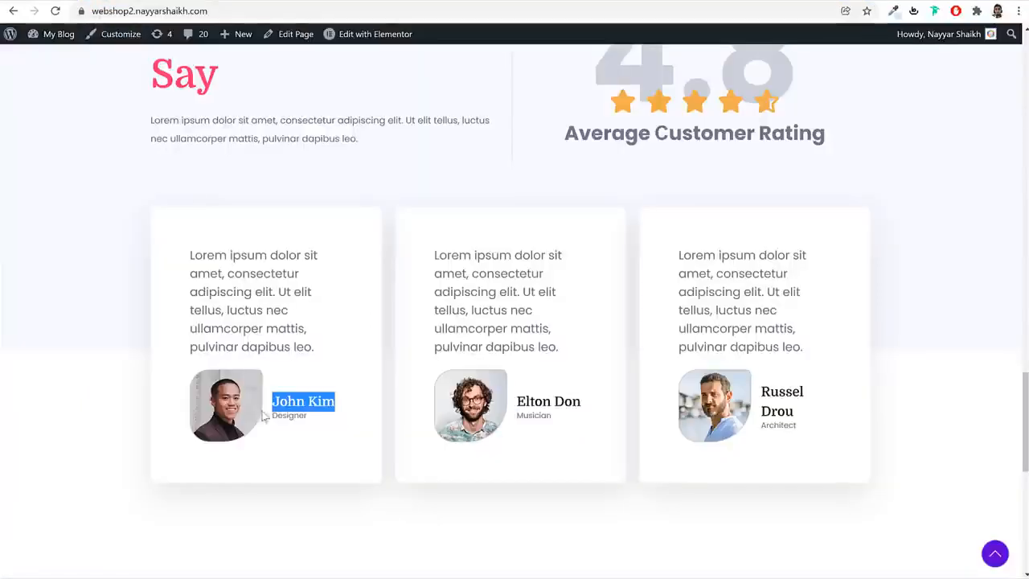
pyautogui.tripleClick(286, 415)
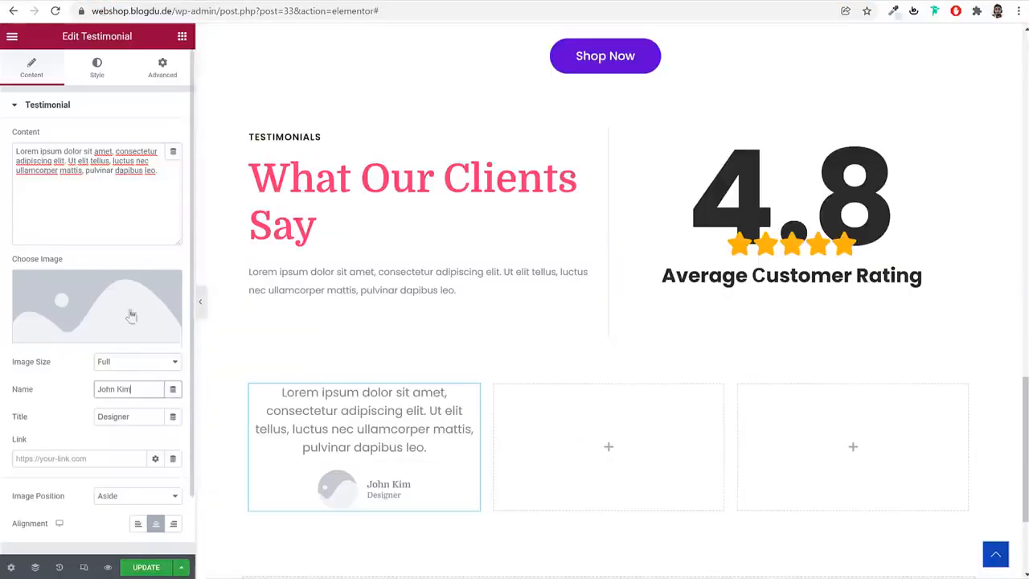
pyautogui.tripleClick(135, 415)
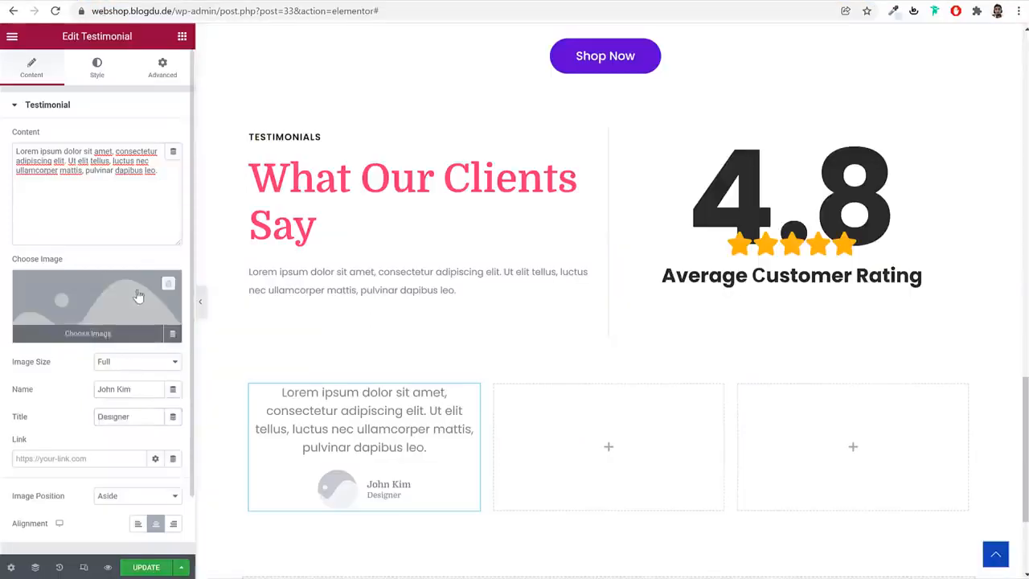
# Upload the photo of the curly-haired man with glasses as the testimonial's image and align the testimonial to the left
pyautogui.click(138, 299)
pyautogui.click(184, 86)
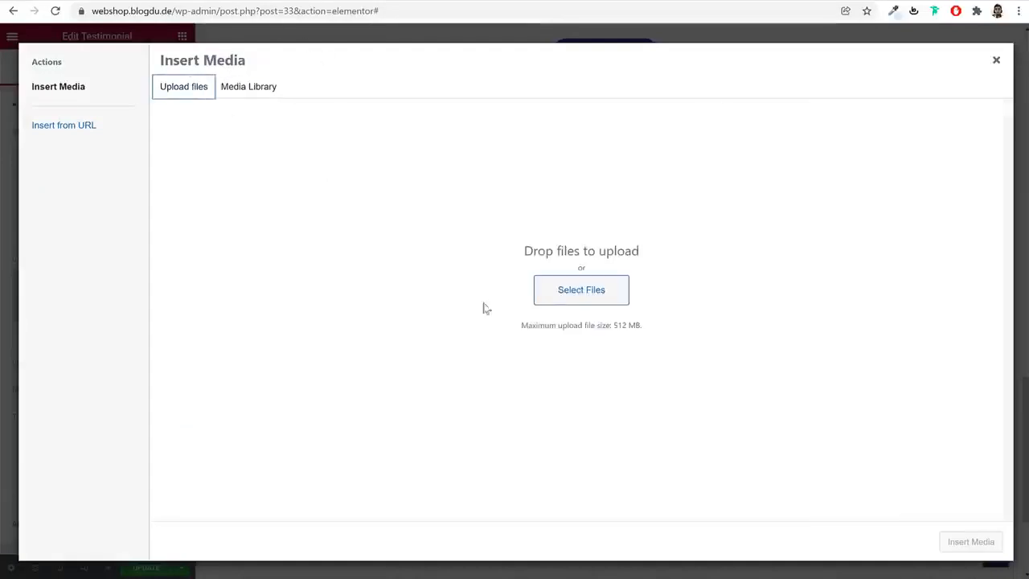
pyautogui.click(553, 295)
pyautogui.click(355, 304)
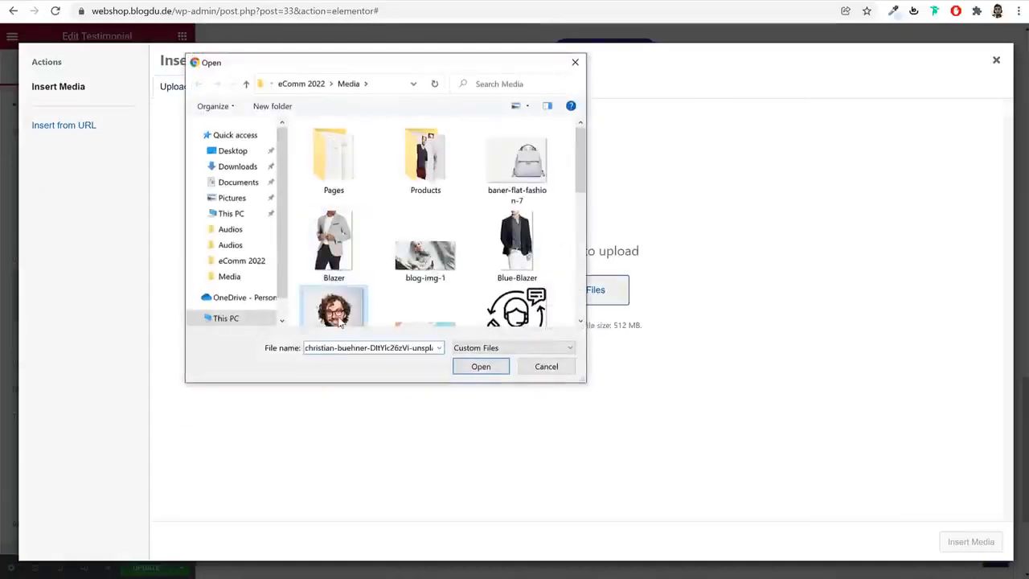
pyautogui.click(481, 365)
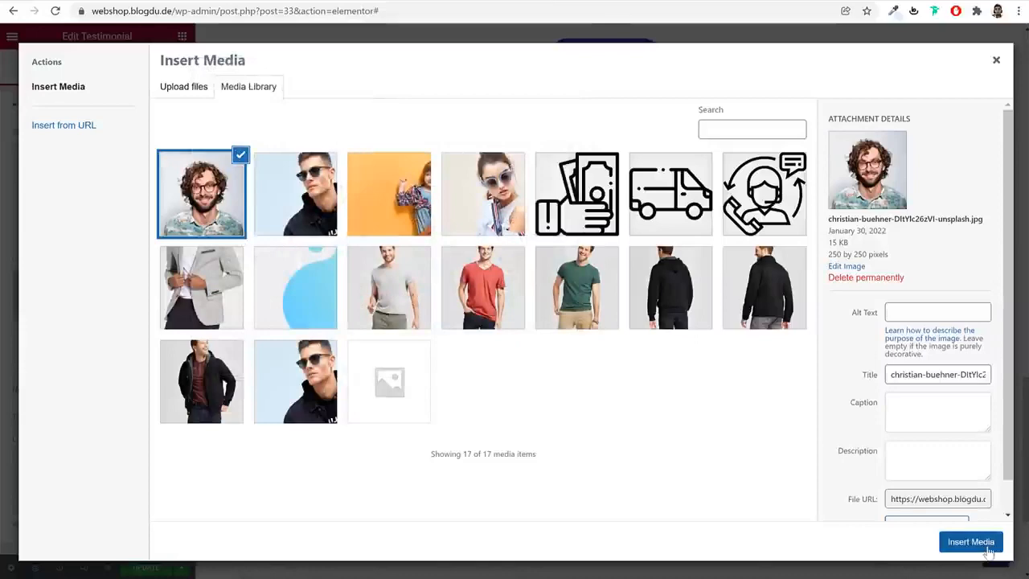
pyautogui.click(971, 542)
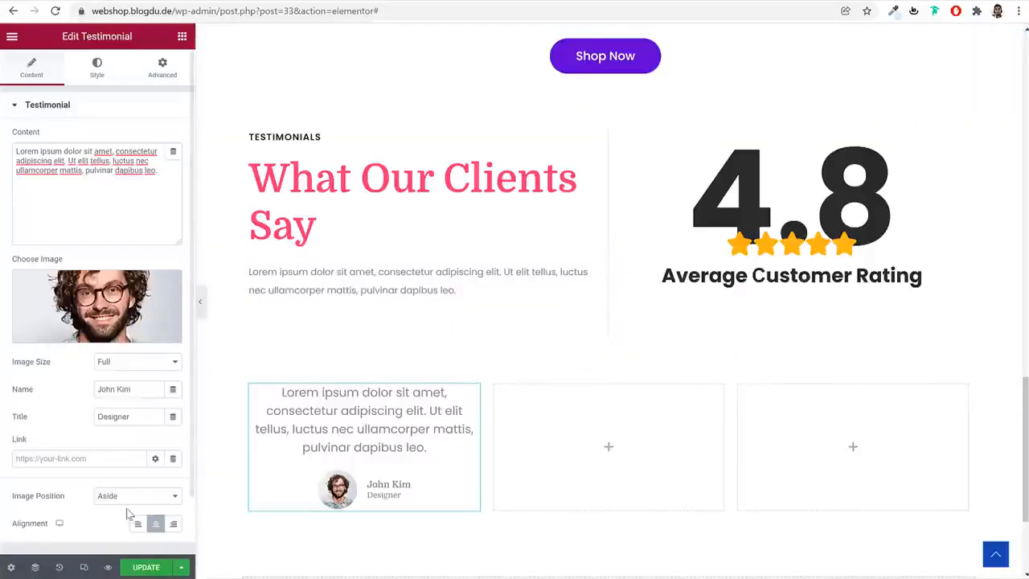
pyautogui.click(138, 523)
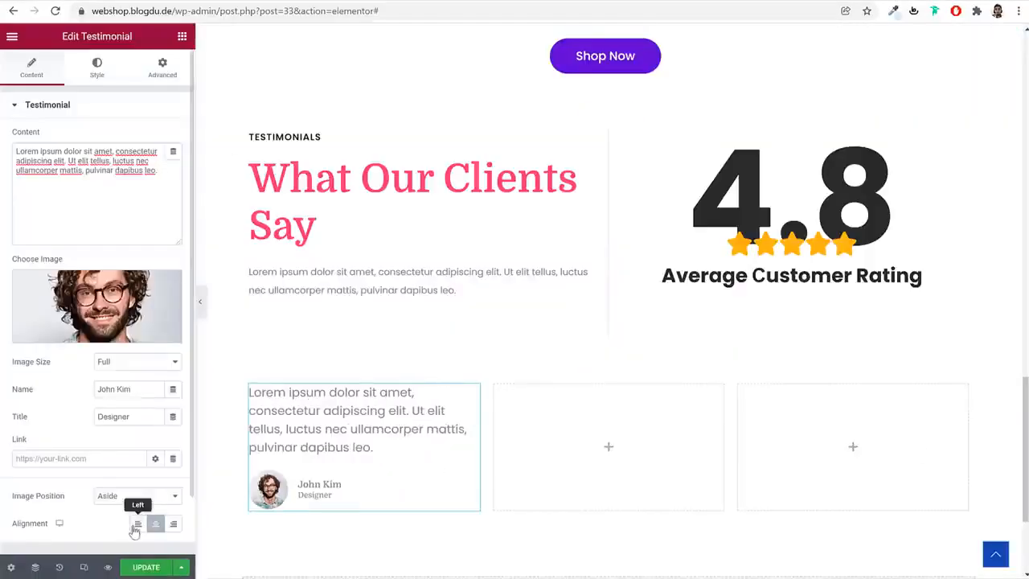
# Set the testimonial's image size to 111 and give the image a solid border
pyautogui.click(98, 66)
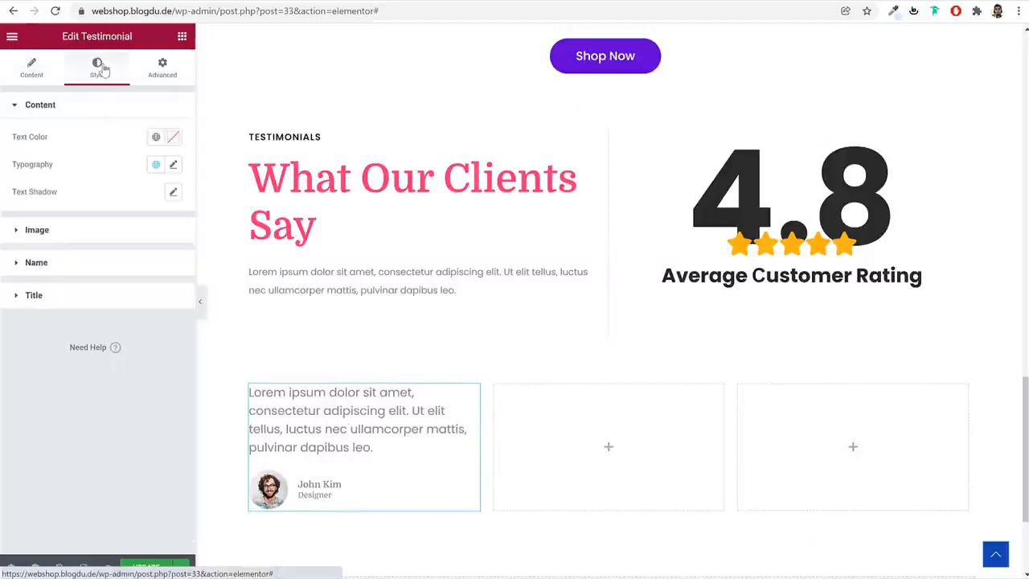
pyautogui.click(120, 230)
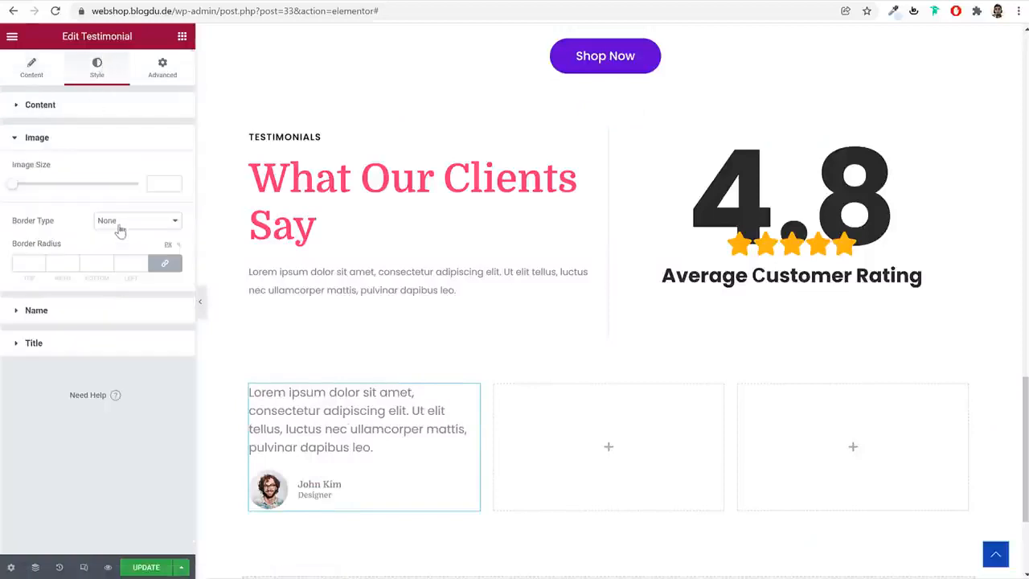
pyautogui.click(161, 183)
pyautogui.write('110')
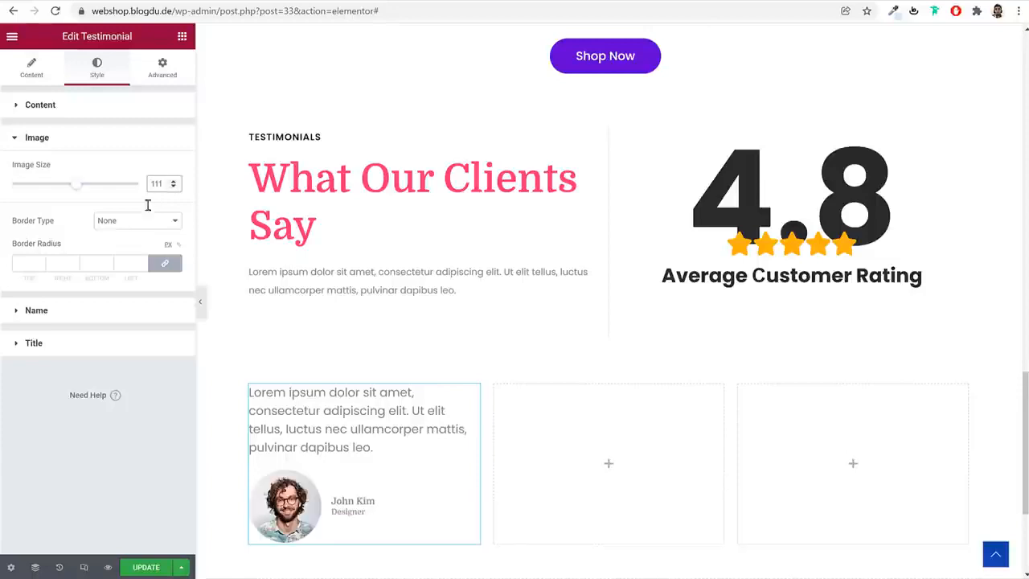
pyautogui.click(134, 226)
pyautogui.click(129, 242)
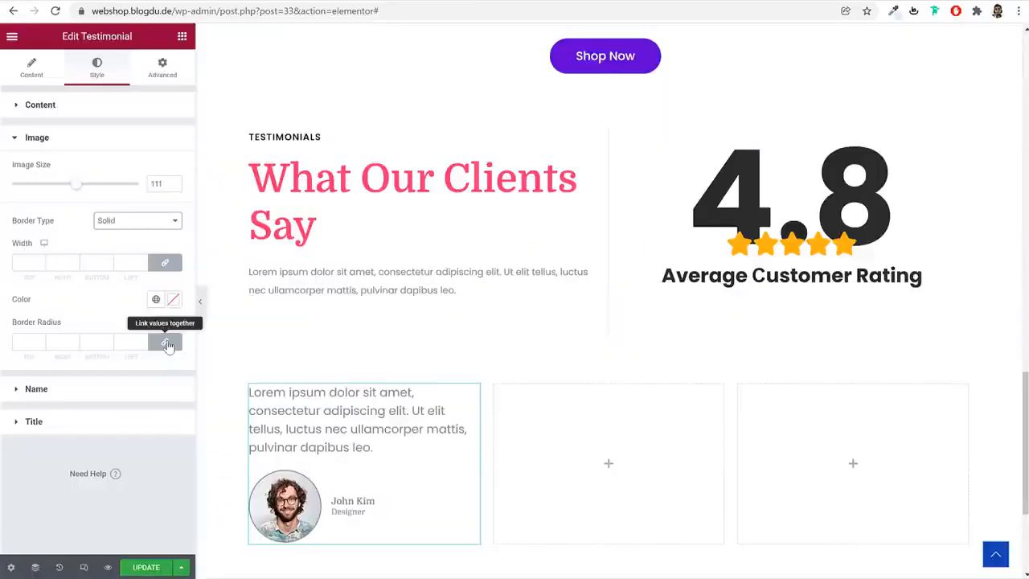
# Unlink the image's border radius values and set them to top 30, right 9, bottom 60 and left 30 px
pyautogui.write('0')
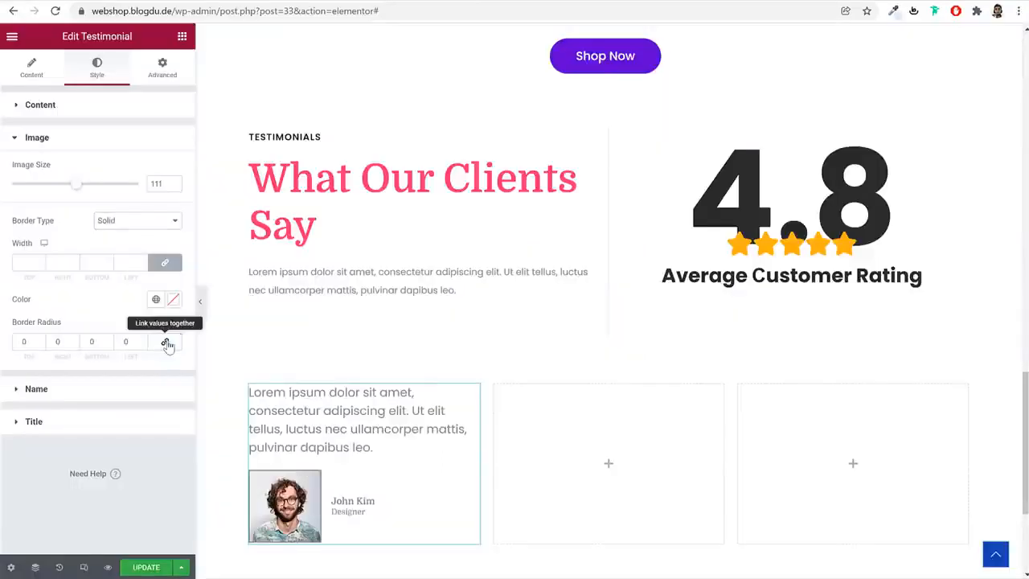
pyautogui.doubleClick(18, 342)
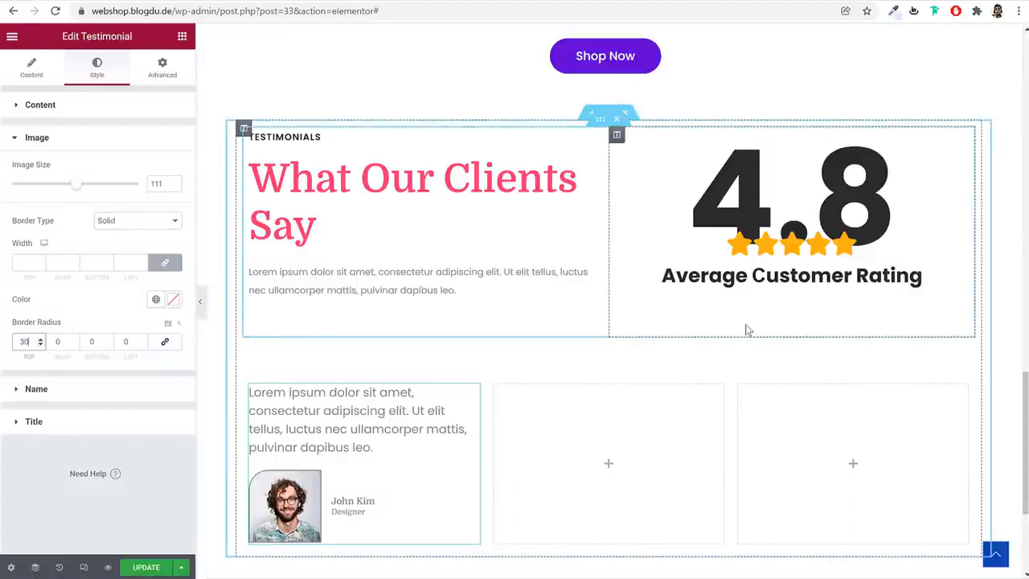
pyautogui.press('Tab')
pyautogui.press('Tab')
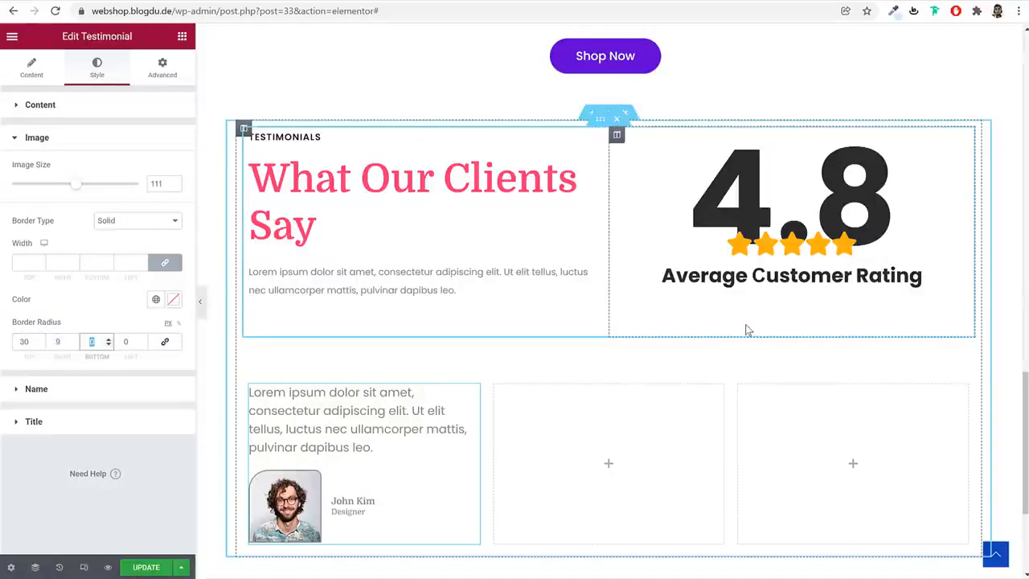
pyautogui.write('60')
pyautogui.press('Tab')
pyautogui.write('3')
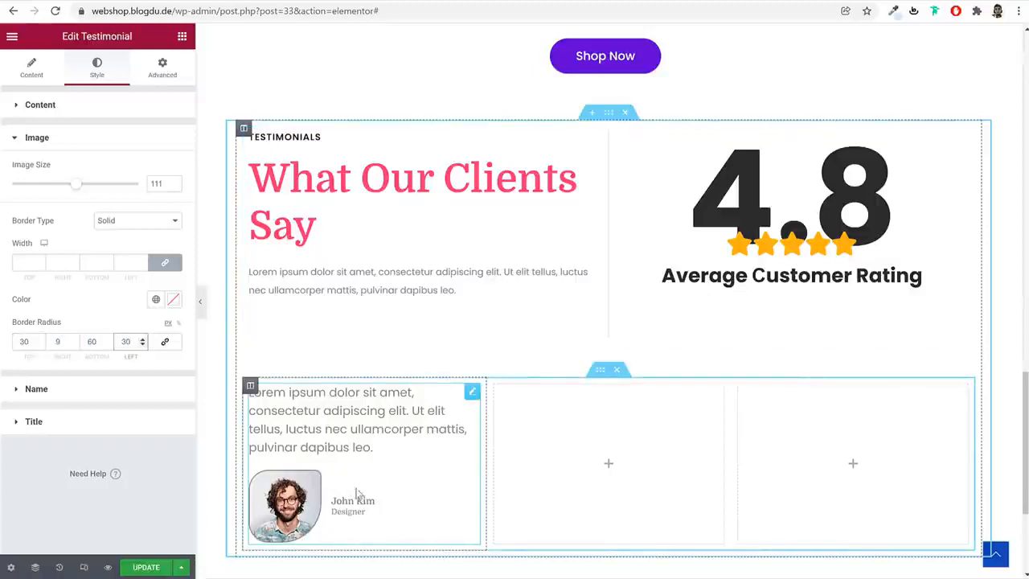
# Set the typography size of the testimonial's name to 20 px
pyautogui.click(113, 394)
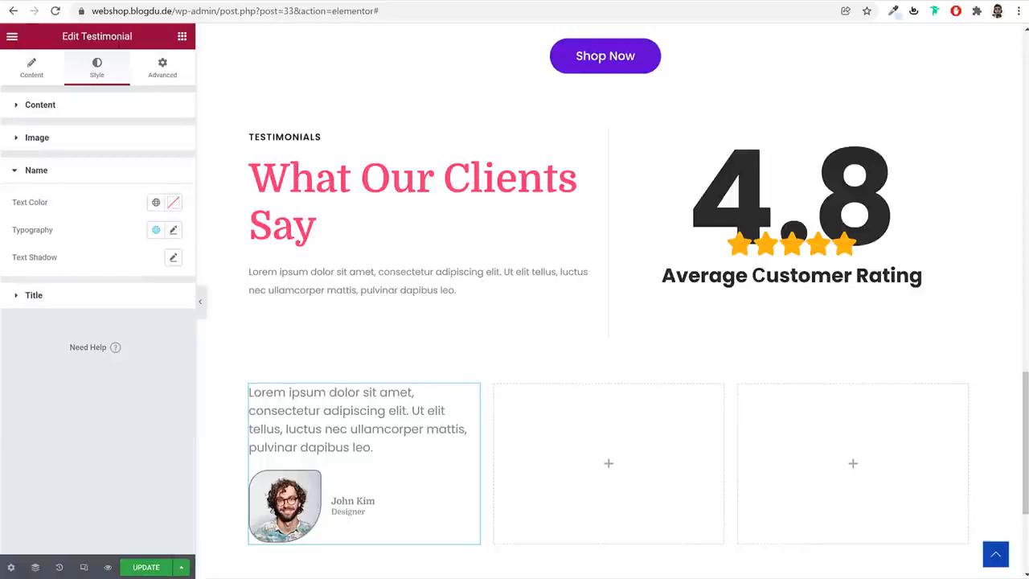
pyautogui.click(173, 230)
pyautogui.write('20')
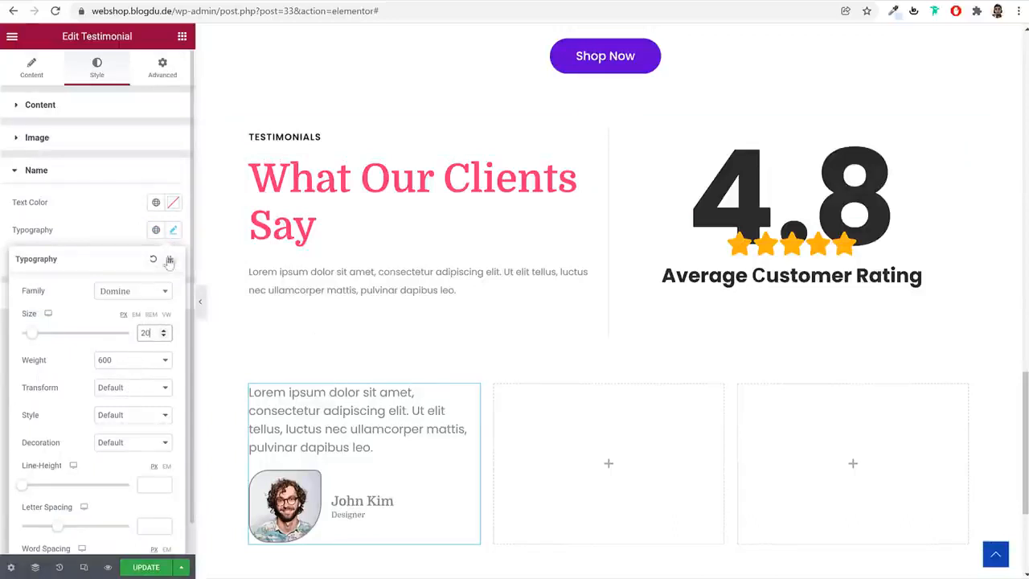
pyautogui.click(172, 232)
pyautogui.click(153, 304)
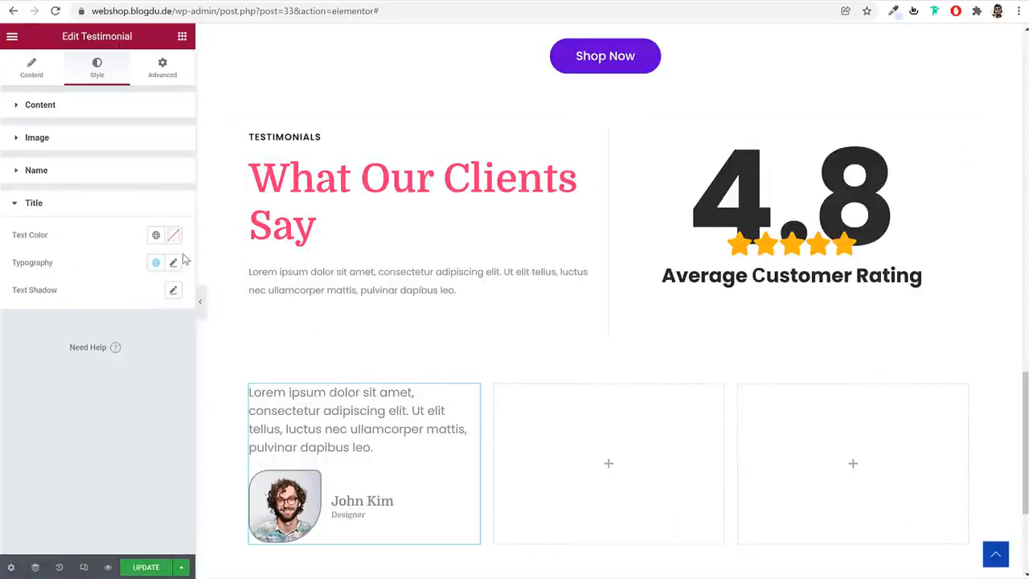
pyautogui.click(171, 263)
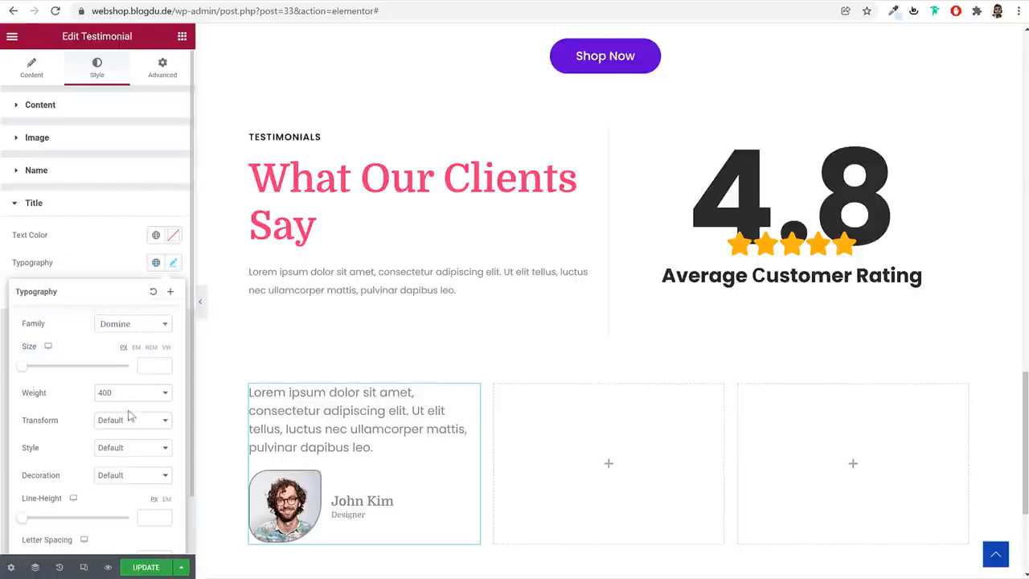
pyautogui.scroll(-1, 143, 441)
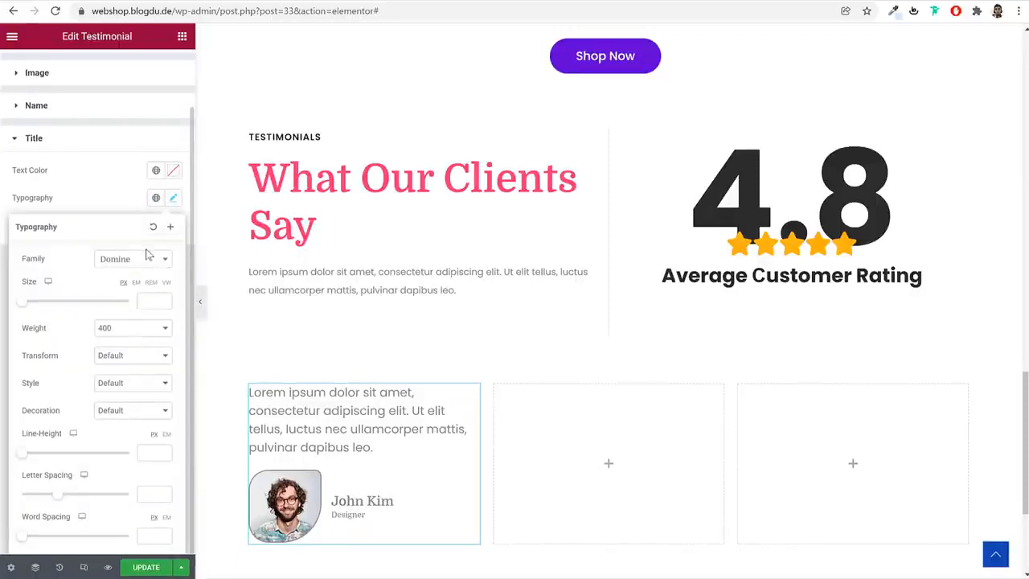
pyautogui.click(173, 199)
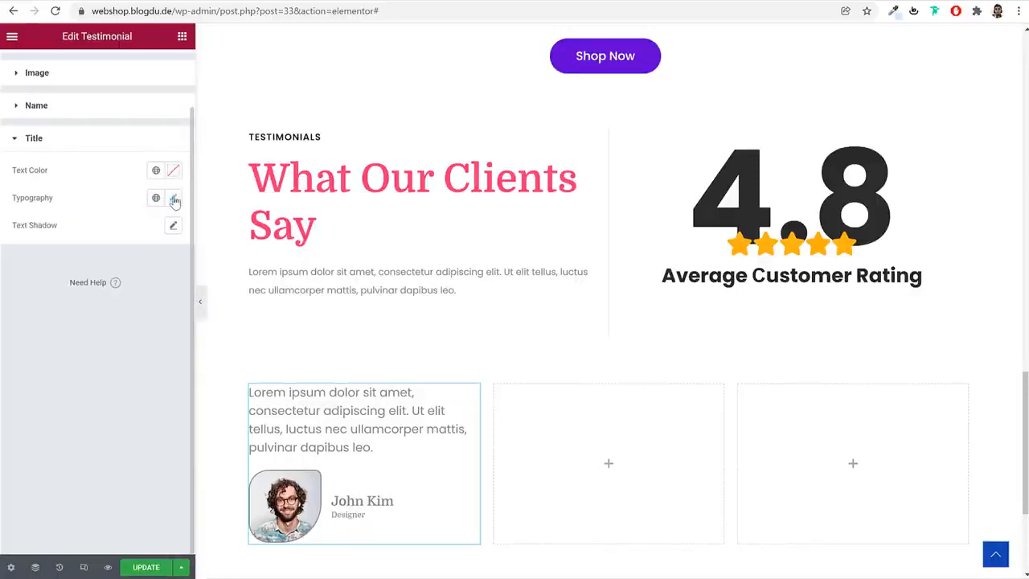
pyautogui.scroll(1, 171, 141)
# Set the testimonial widget's padding to 60 px on all sides
pyautogui.click(165, 69)
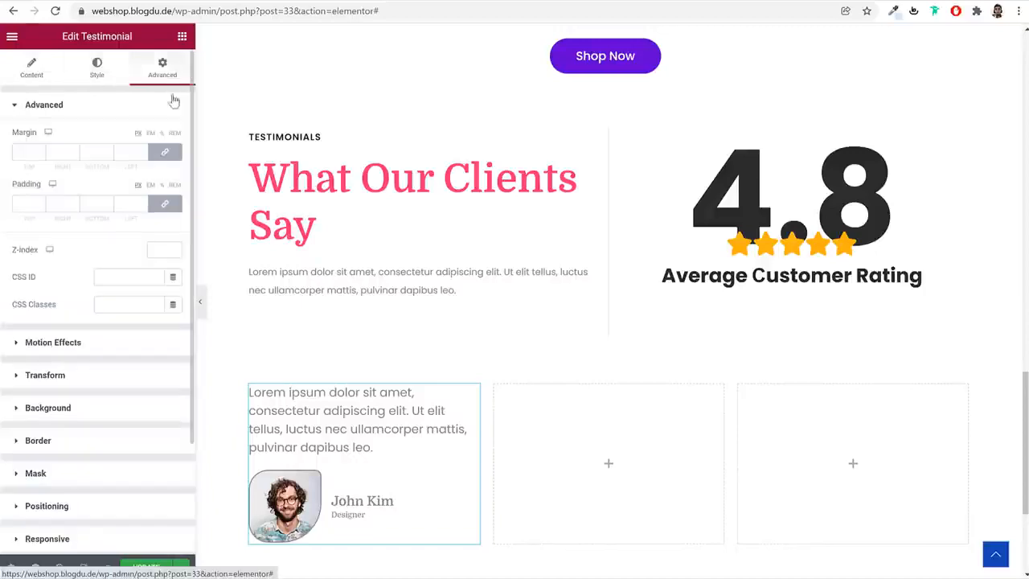
pyautogui.click(24, 202)
pyautogui.write('60')
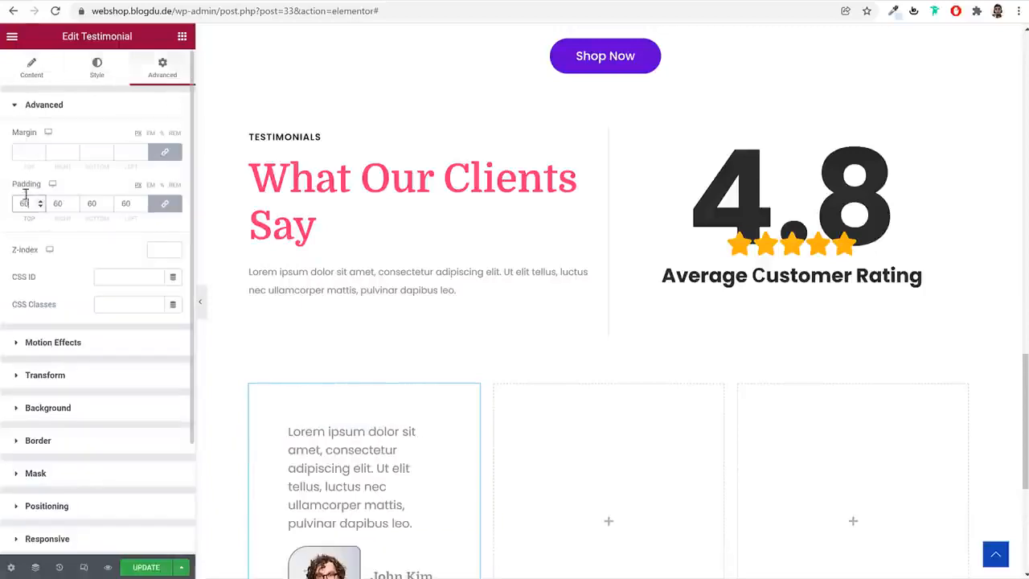
pyautogui.scroll(-3, 466, 305)
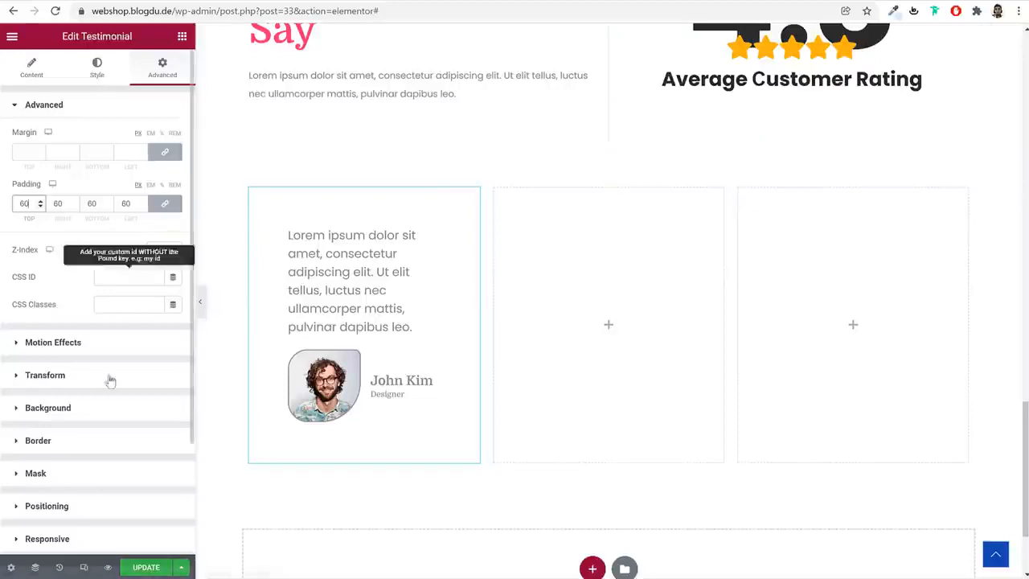
# Give the testimonial widget a classic white #FFFFFF background and a border radius of 20 px on all corners
pyautogui.click(106, 408)
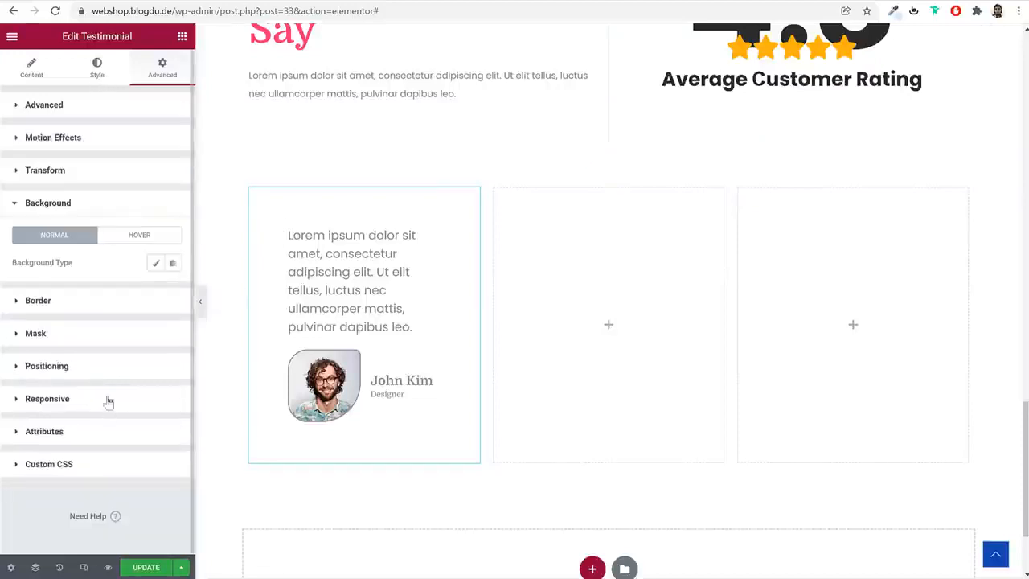
pyautogui.click(156, 263)
pyautogui.click(174, 291)
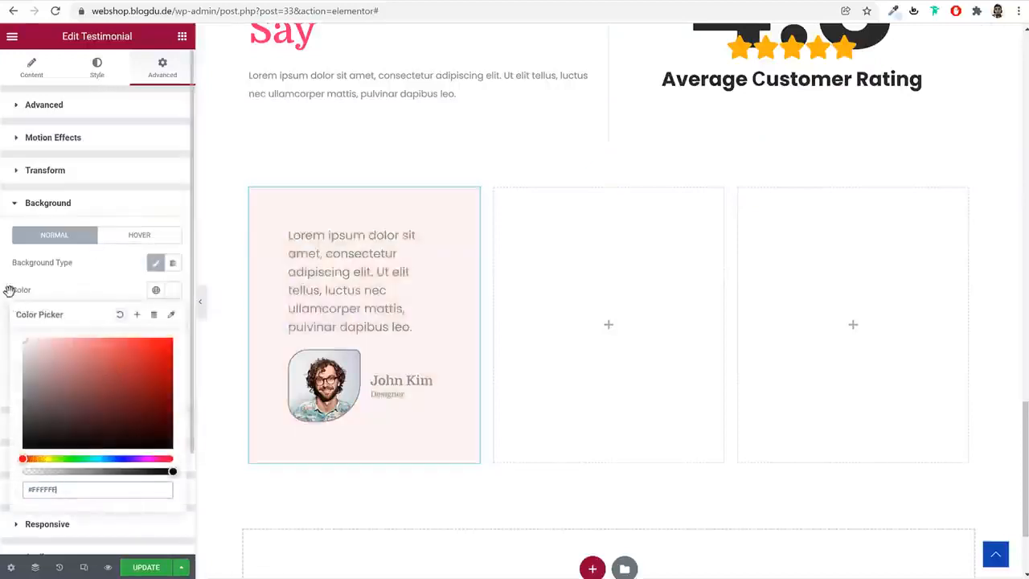
pyautogui.click(102, 284)
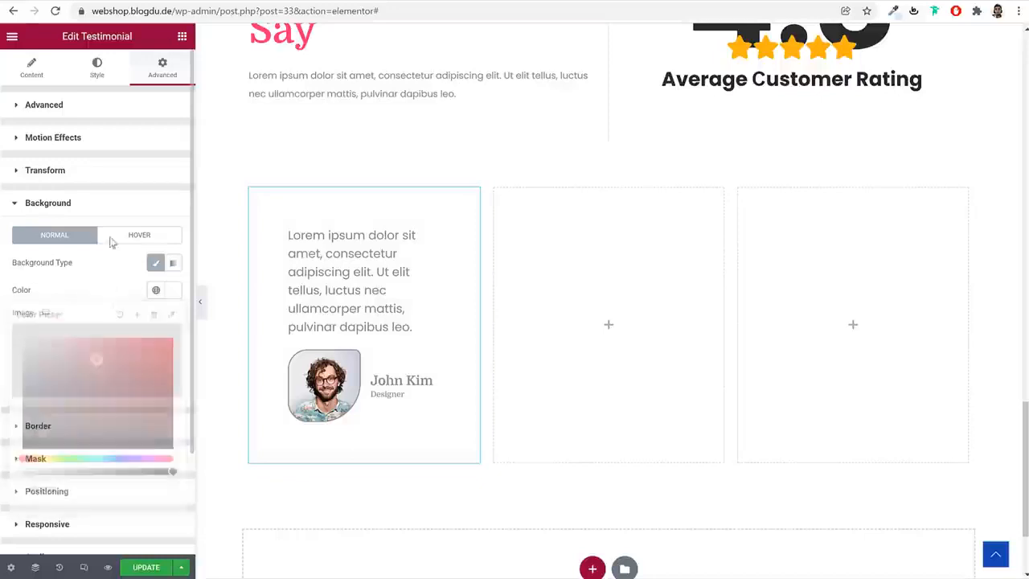
pyautogui.click(94, 429)
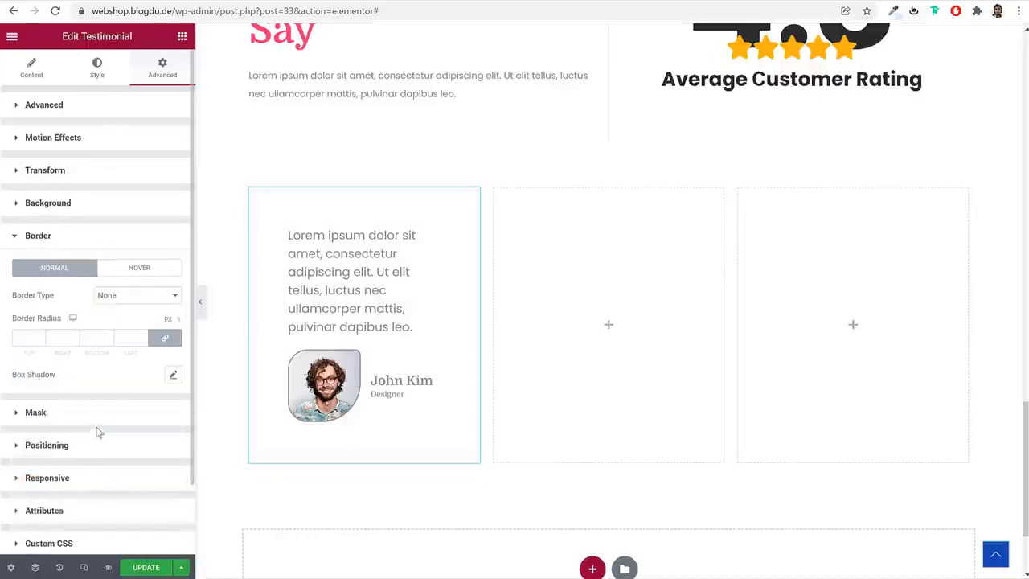
pyautogui.click(27, 337)
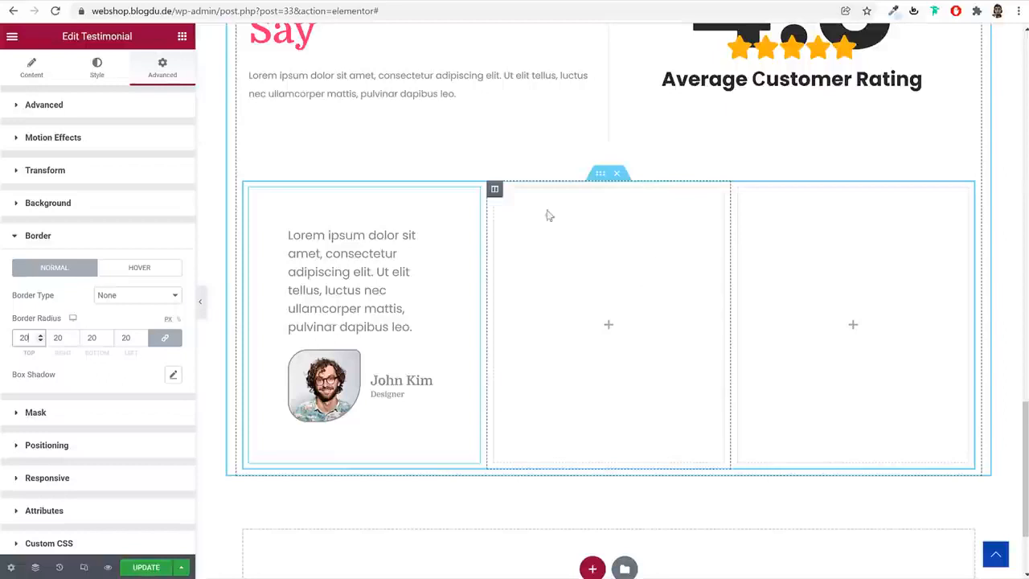
# Copy the finished testimonial and paste it into the second and third columns of the Inner Section
pyautogui.rightClick(327, 300)
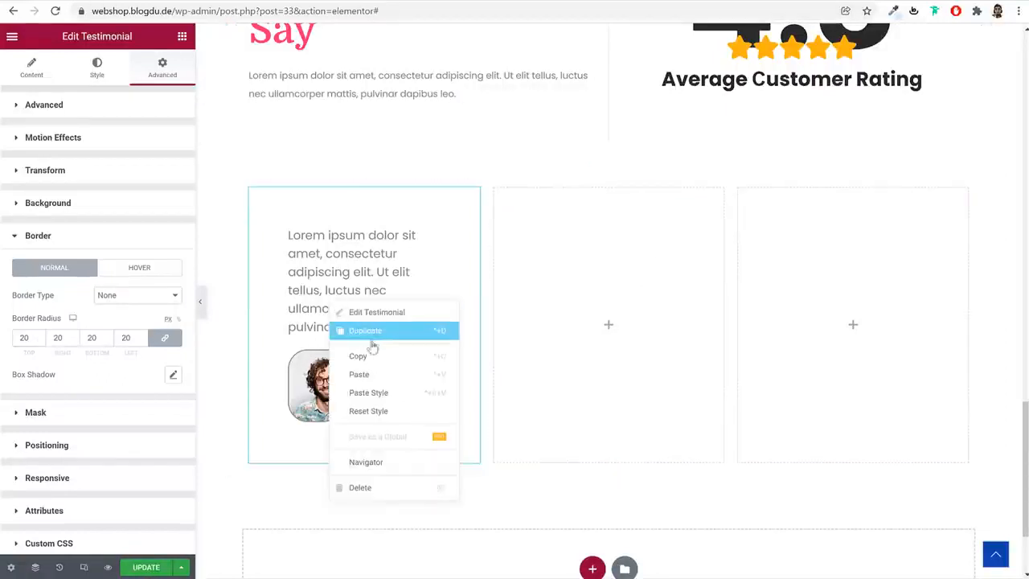
pyautogui.click(375, 352)
pyautogui.rightClick(589, 289)
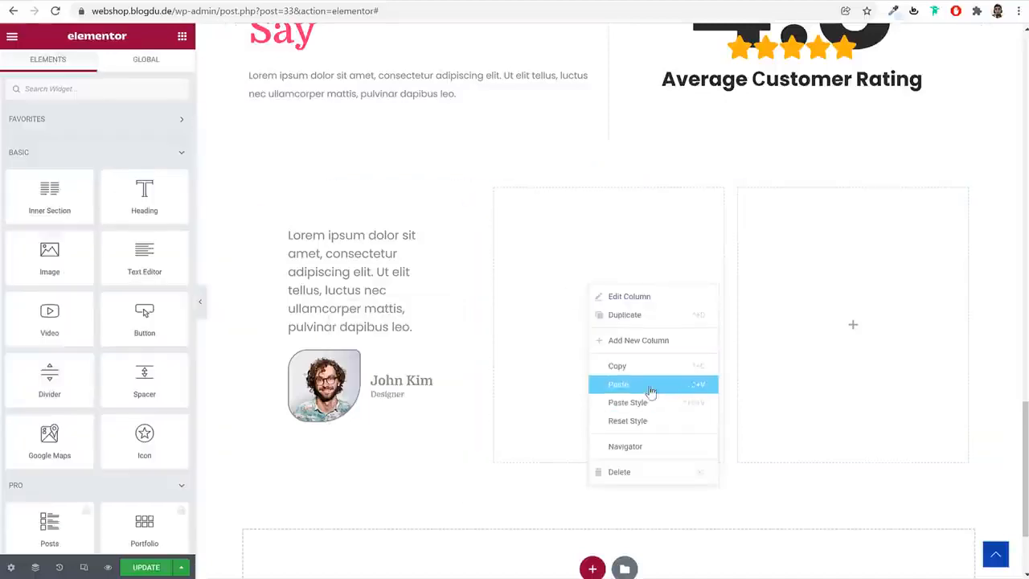
pyautogui.click(649, 384)
pyautogui.rightClick(793, 287)
pyautogui.click(868, 382)
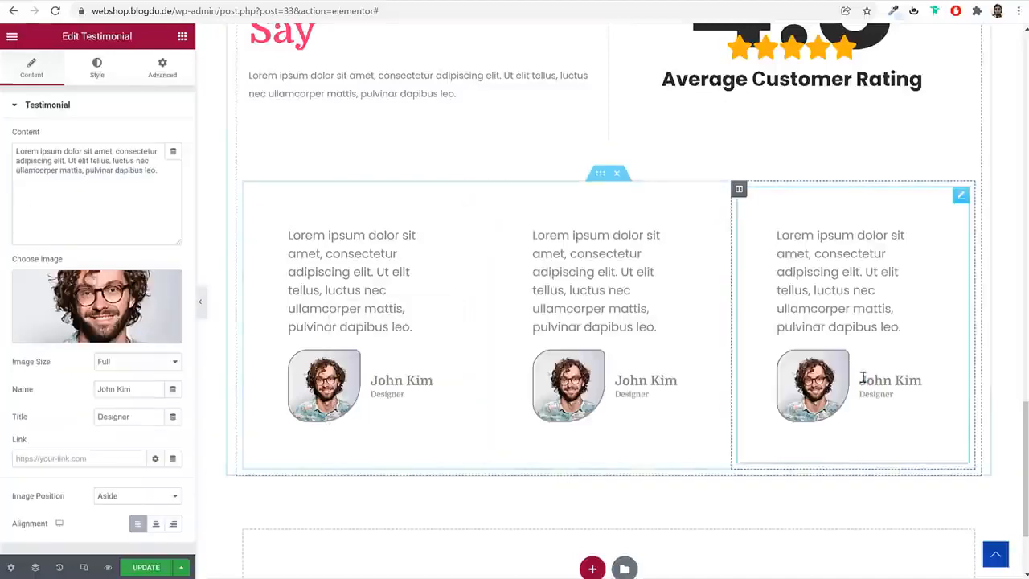
# Sample the Testimonials section's background color #F8F8FF on the demo site with the color picker and return to the editor
pyautogui.scroll(2, 694, 329)
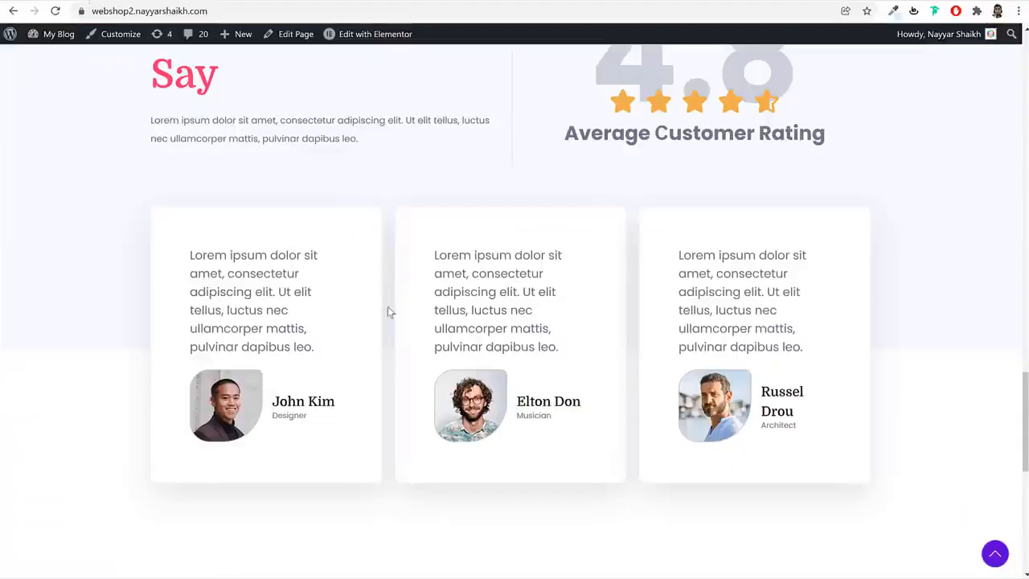
pyautogui.scroll(3, 343, 237)
pyautogui.scroll(-2, 825, 252)
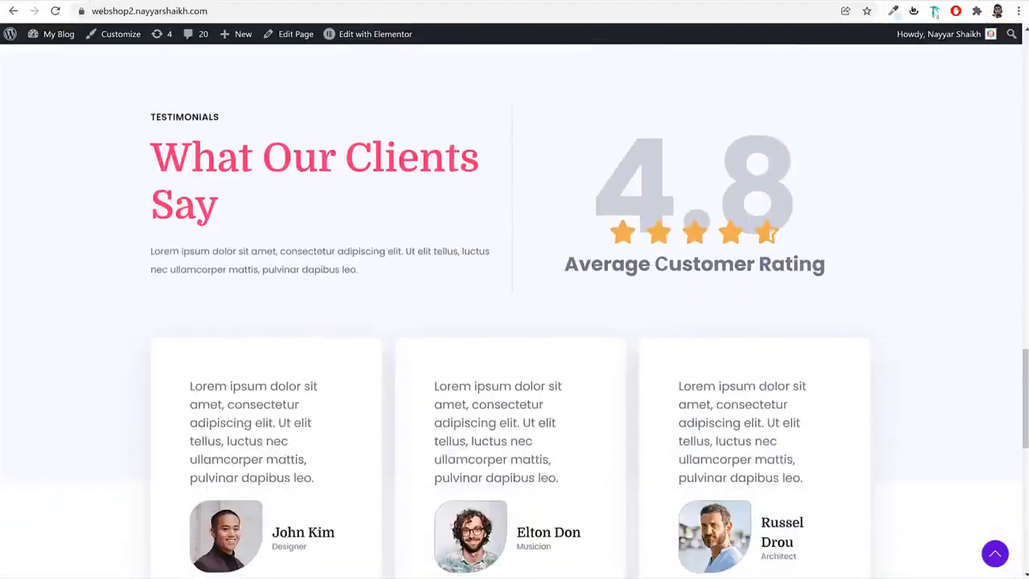
pyautogui.click(895, 13)
pyautogui.click(963, 200)
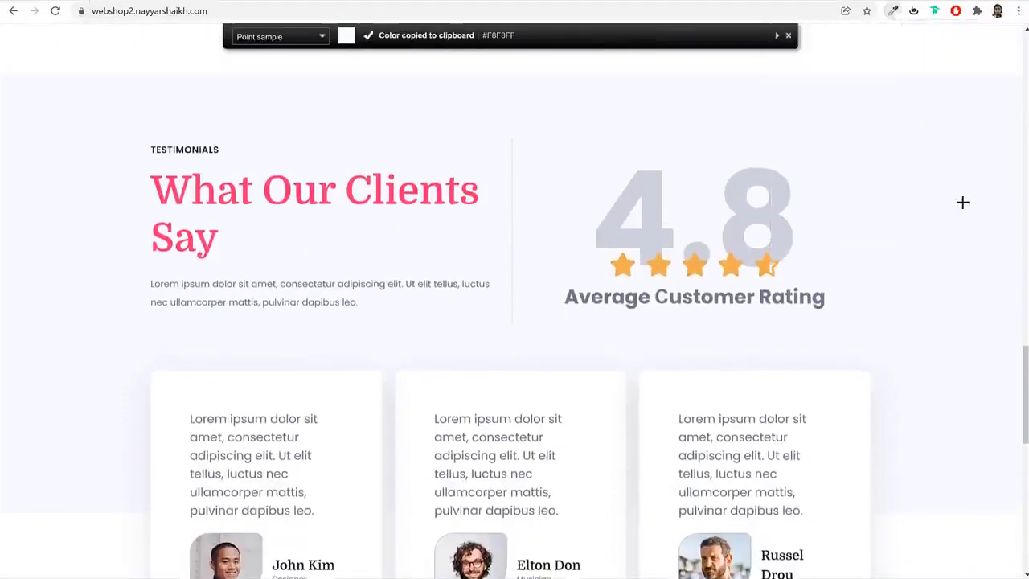
pyautogui.scroll(-4, 732, 254)
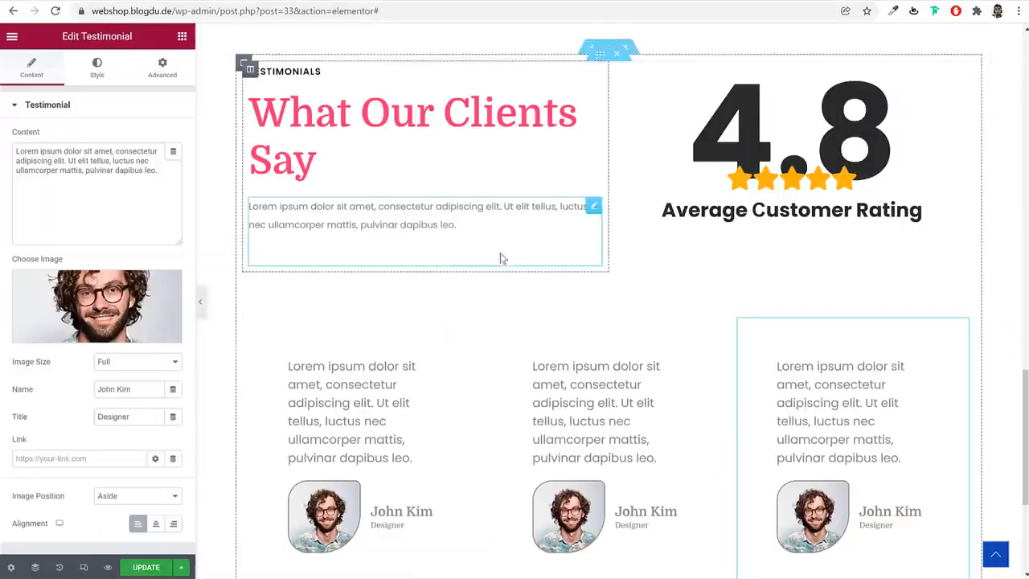
pyautogui.scroll(3, 552, 298)
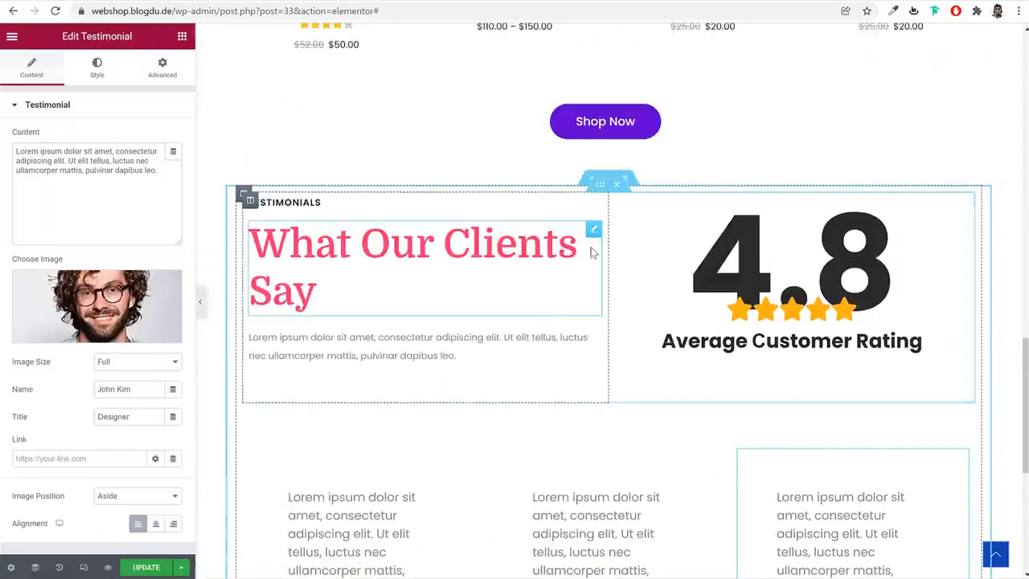
# Stretch the Testimonials section to full width and give it a gradient background with the first color #F8F8FF
pyautogui.click(610, 178)
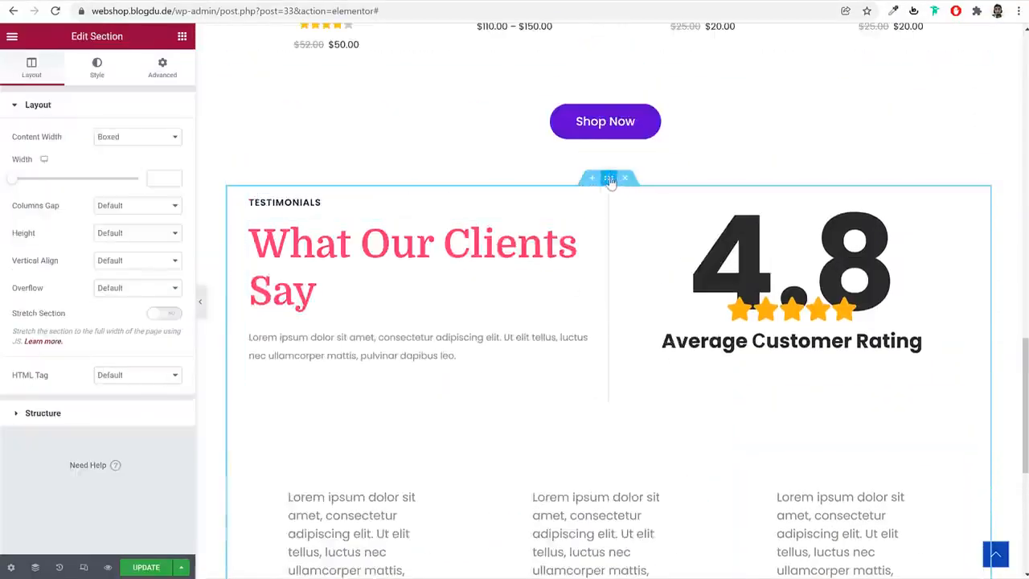
pyautogui.click(160, 313)
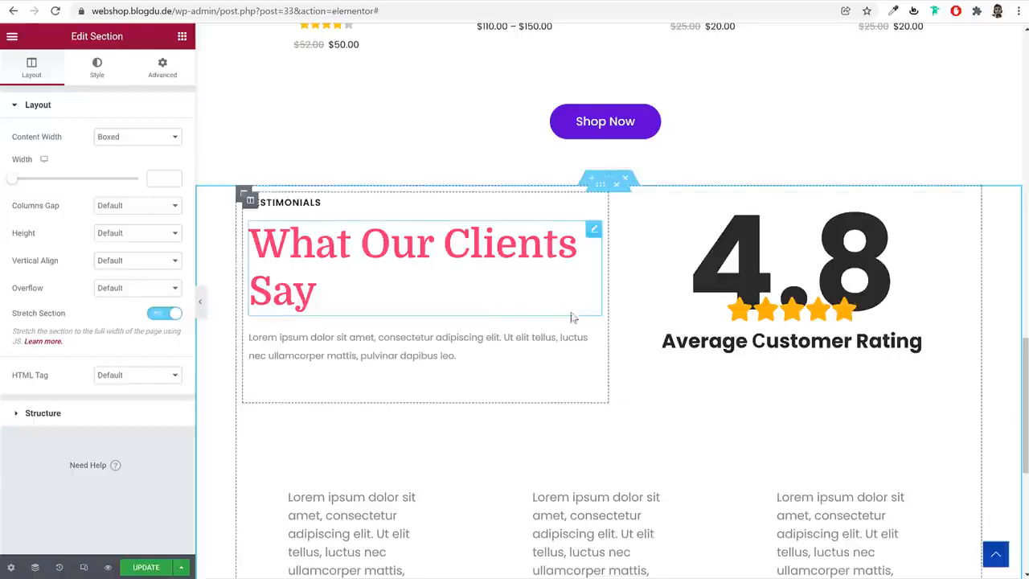
pyautogui.click(97, 69)
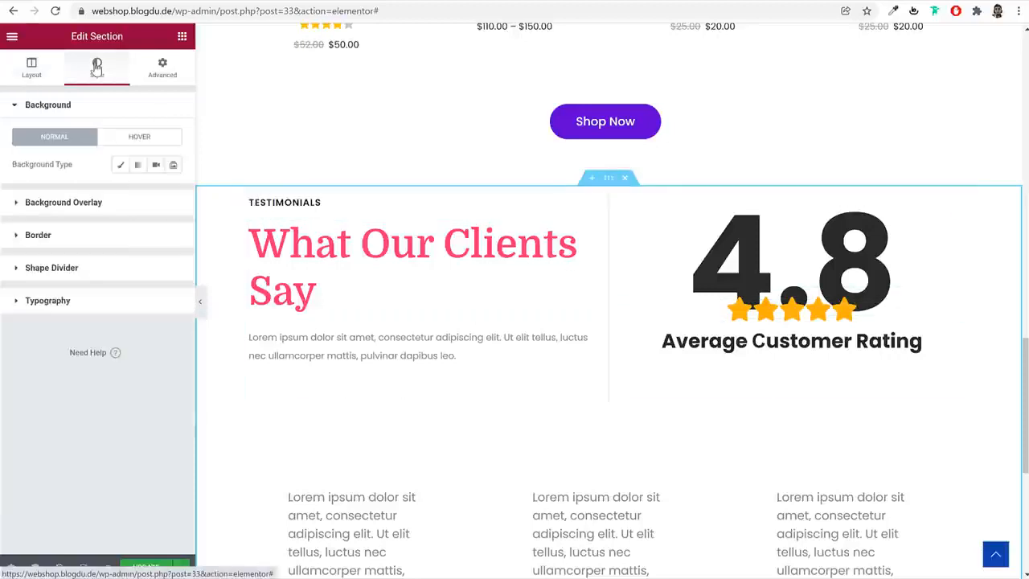
pyautogui.click(137, 166)
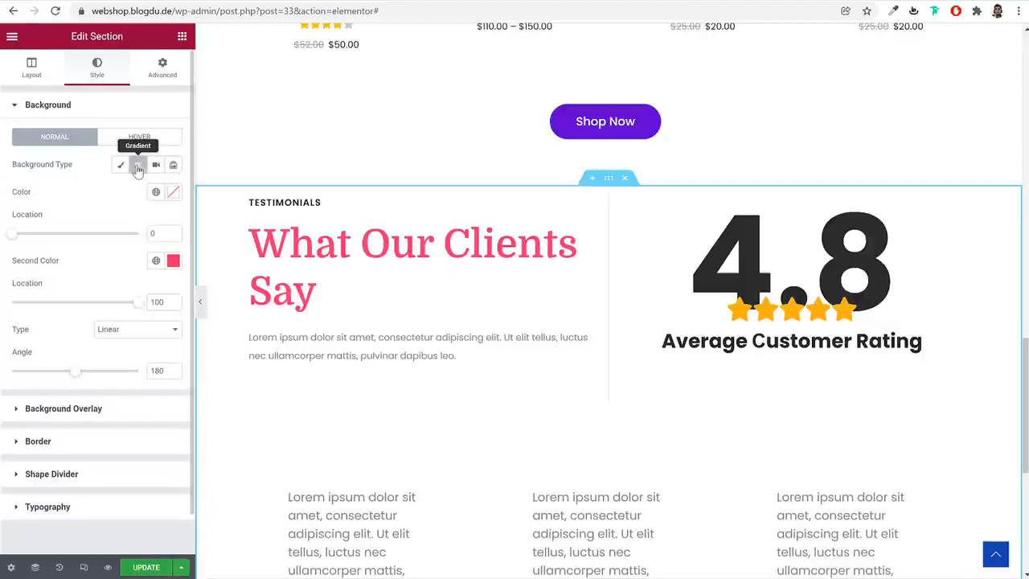
pyautogui.click(173, 192)
pyautogui.write('#F8F8FF')
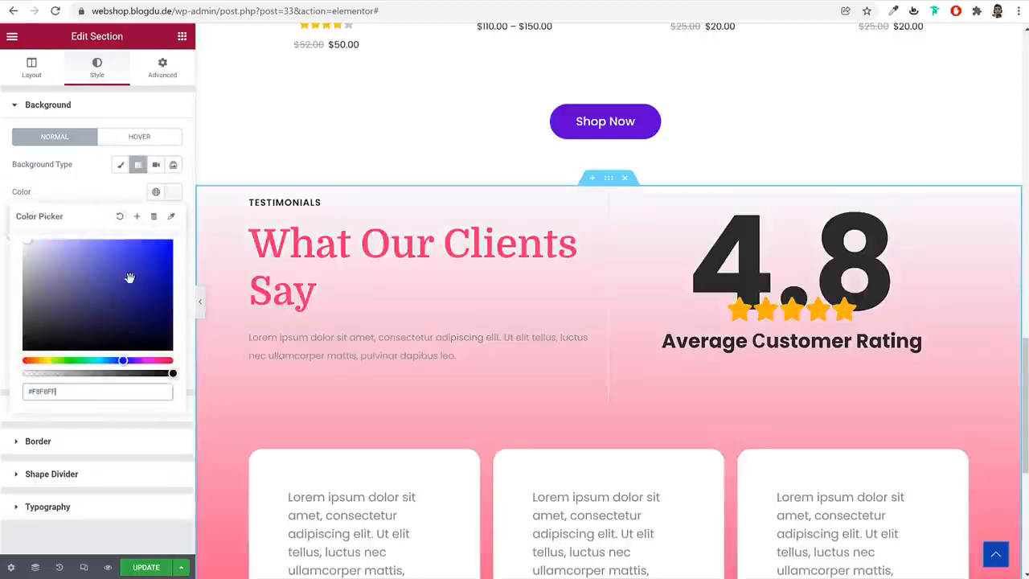
# Make the second color of the Testimonials section's gradient fully transparent, using #2945F200
pyautogui.click(172, 195)
pyautogui.click(174, 264)
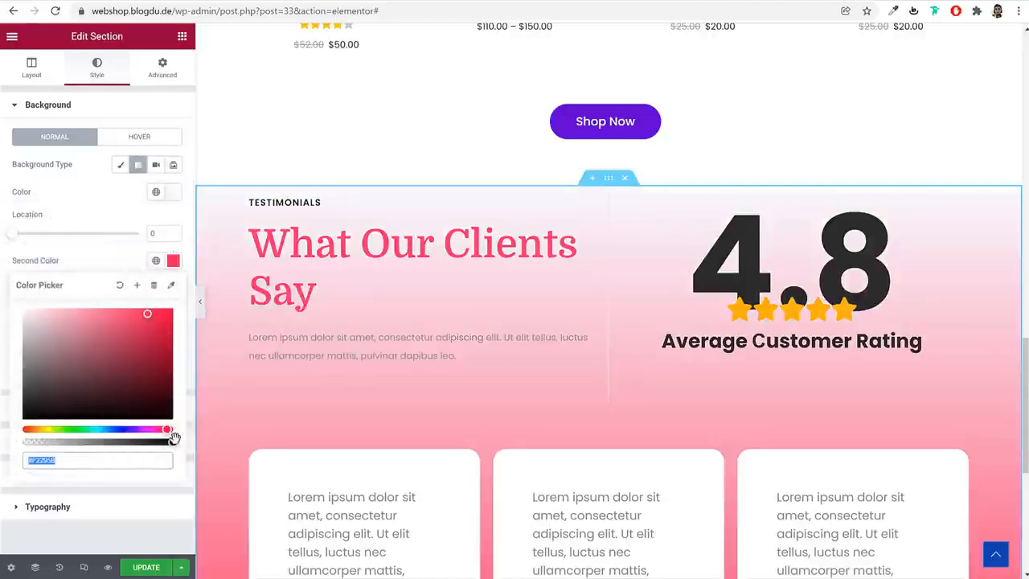
pyautogui.moveTo(172, 442); pyautogui.dragTo(11, 443)
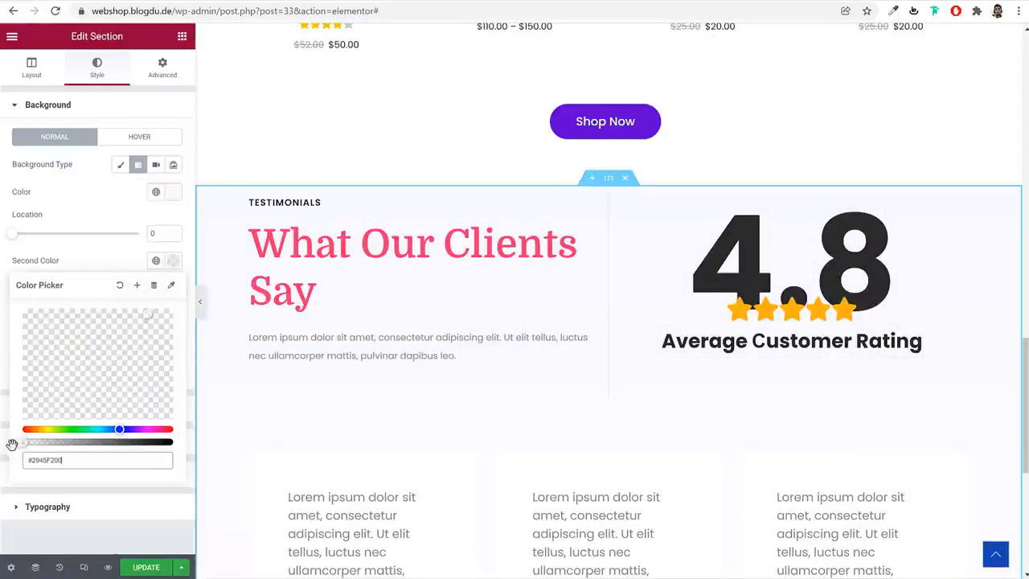
pyautogui.click(171, 263)
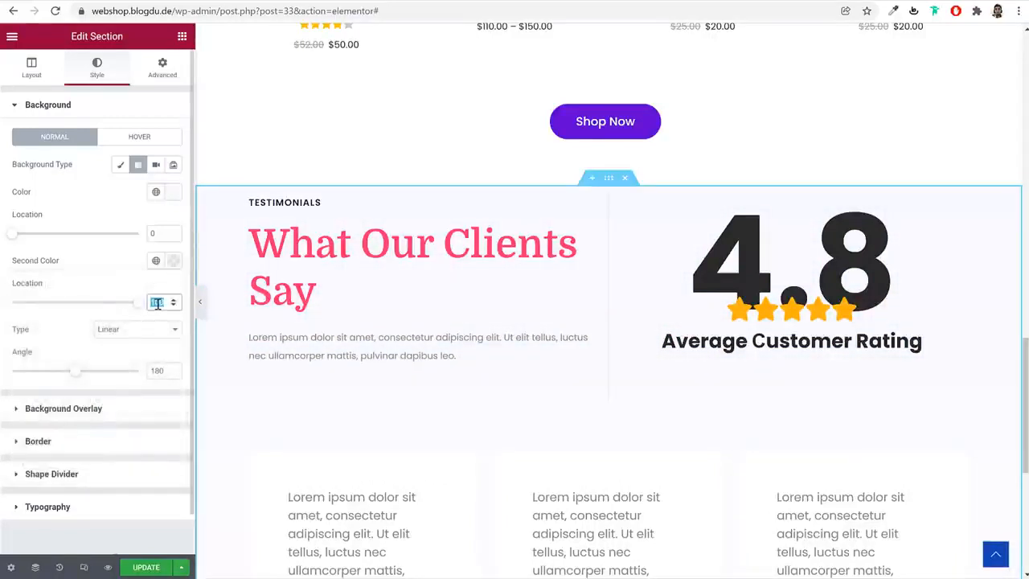
# Set the background gradient's first color location to 70 and its second color location to 57
pyautogui.scroll(-4, 639, 303)
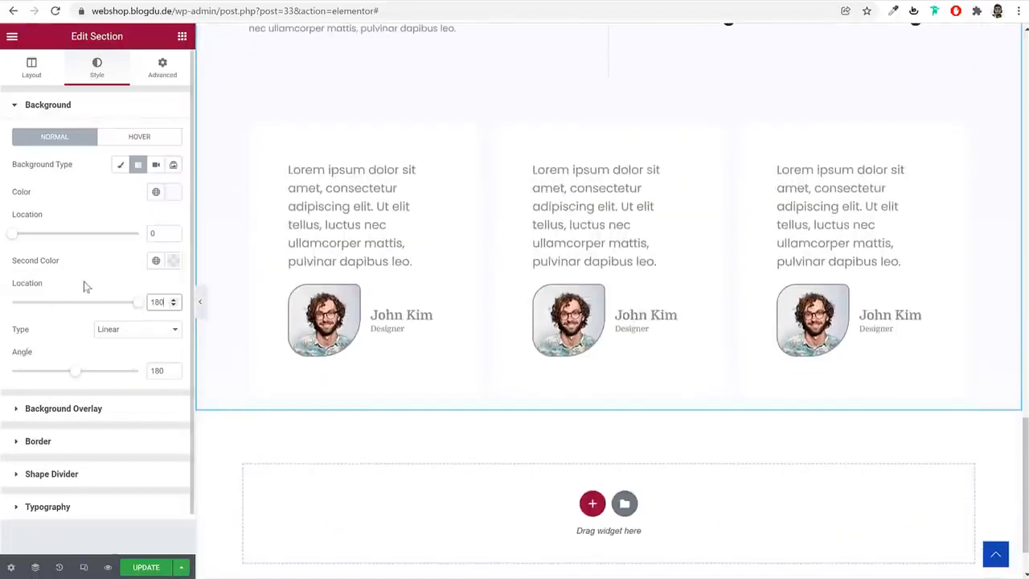
pyautogui.click(167, 264)
pyautogui.click(169, 269)
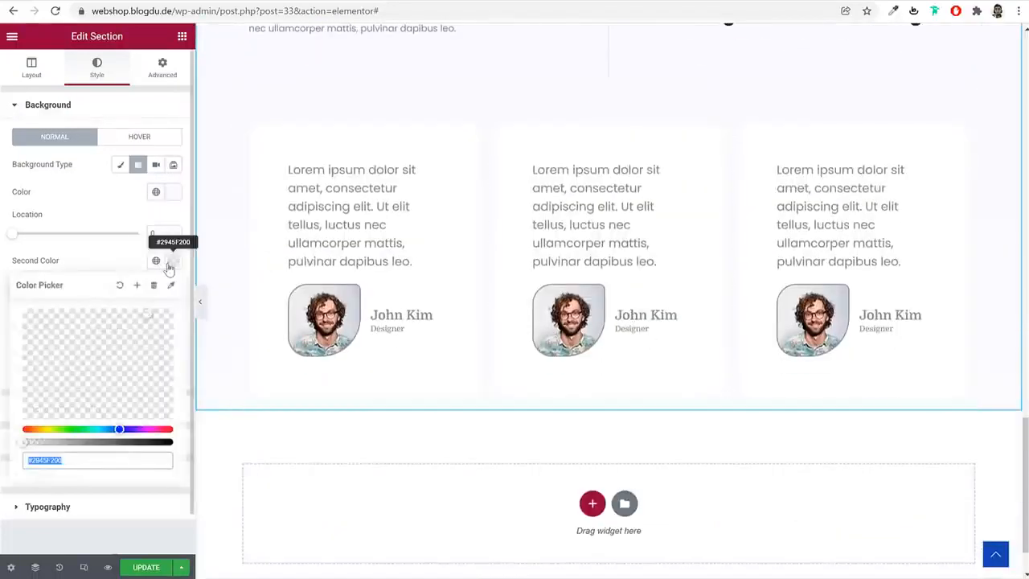
pyautogui.click(102, 266)
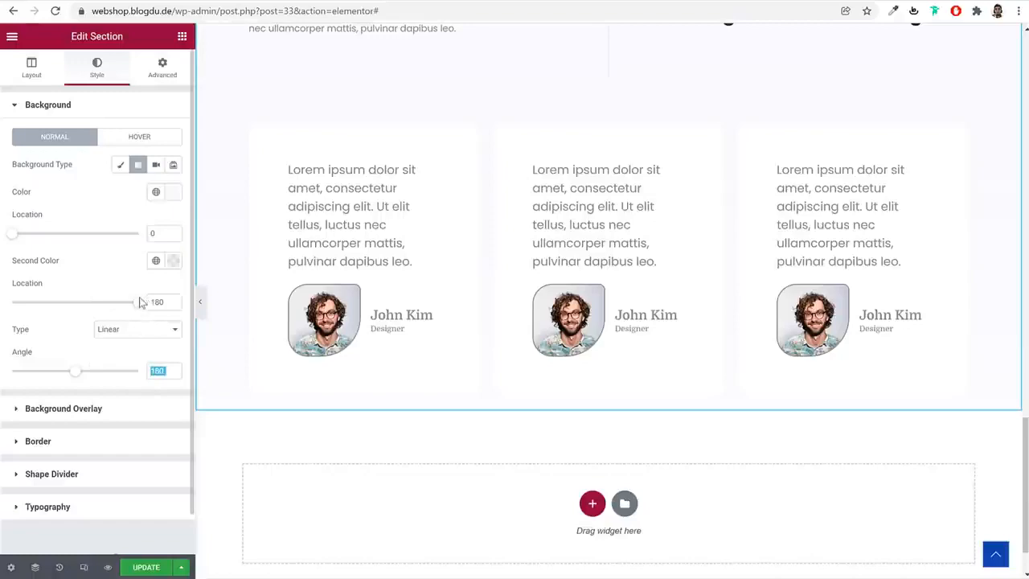
pyautogui.moveTo(83, 313); pyautogui.dragTo(82, 313)
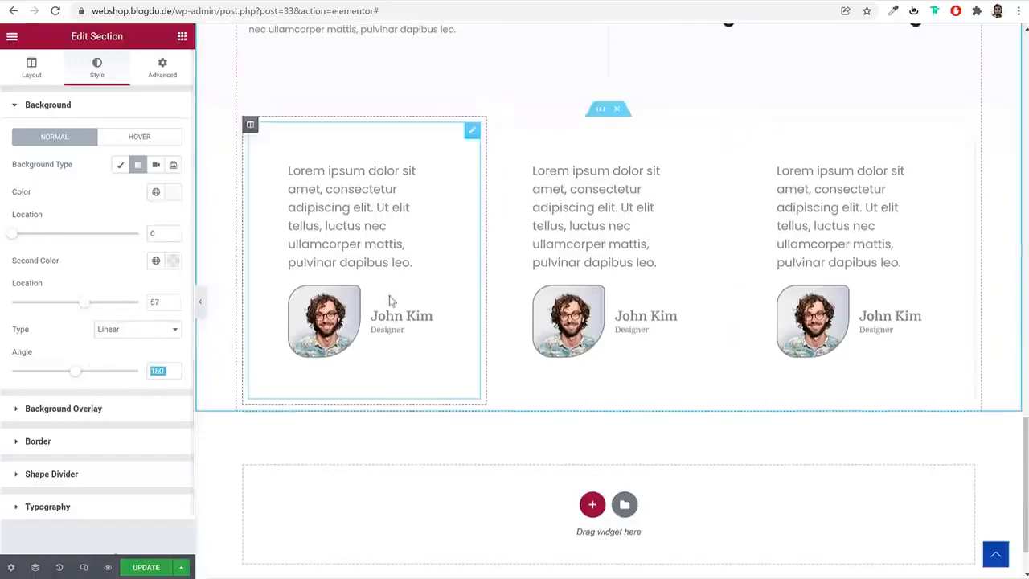
pyautogui.scroll(2, 551, 288)
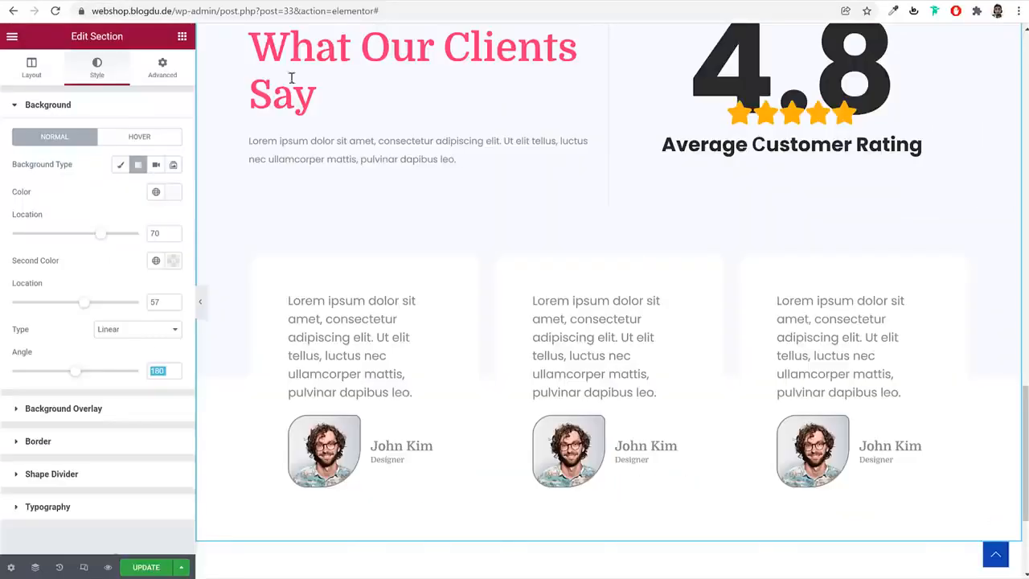
# Add the default box shadow with a blur of 10 to the first and second testimonial cards
pyautogui.click(402, 328)
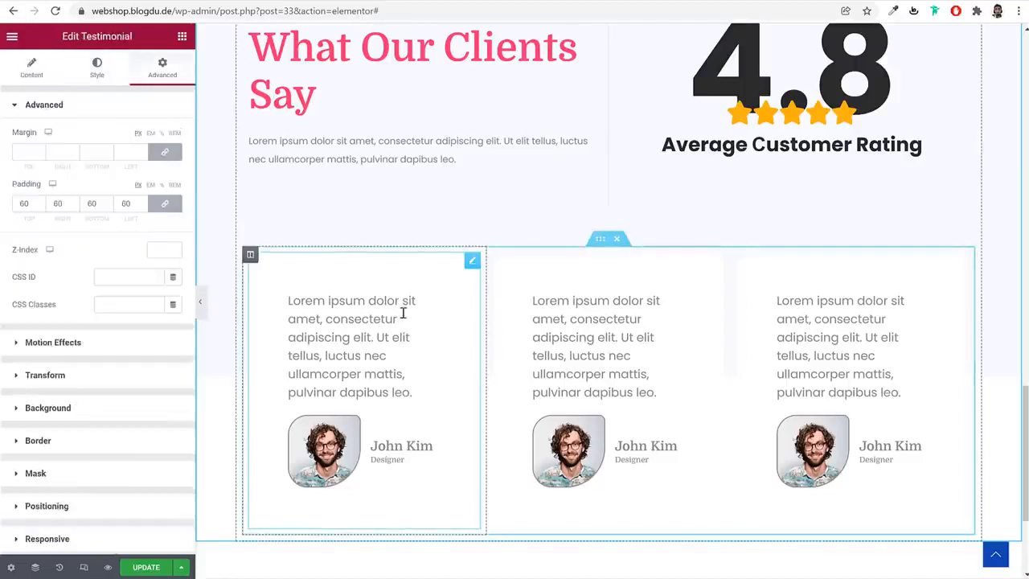
pyautogui.click(107, 441)
pyautogui.click(173, 375)
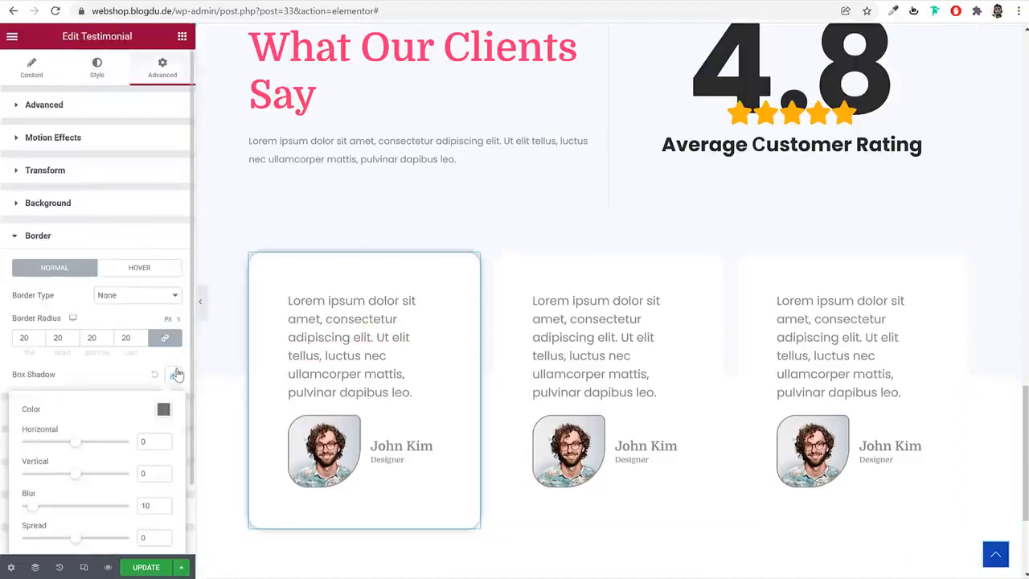
pyautogui.click(665, 316)
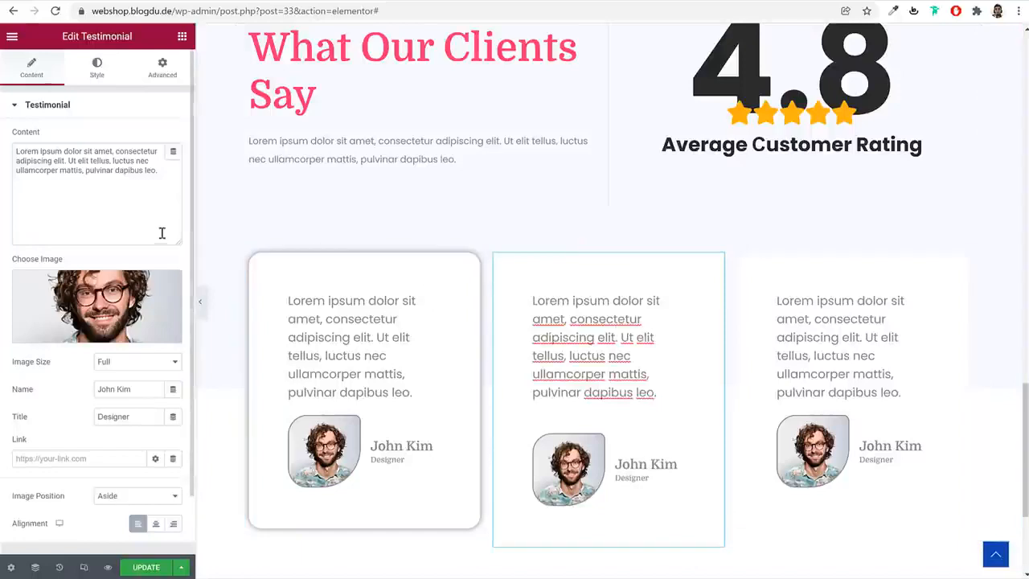
pyautogui.click(168, 71)
pyautogui.click(115, 442)
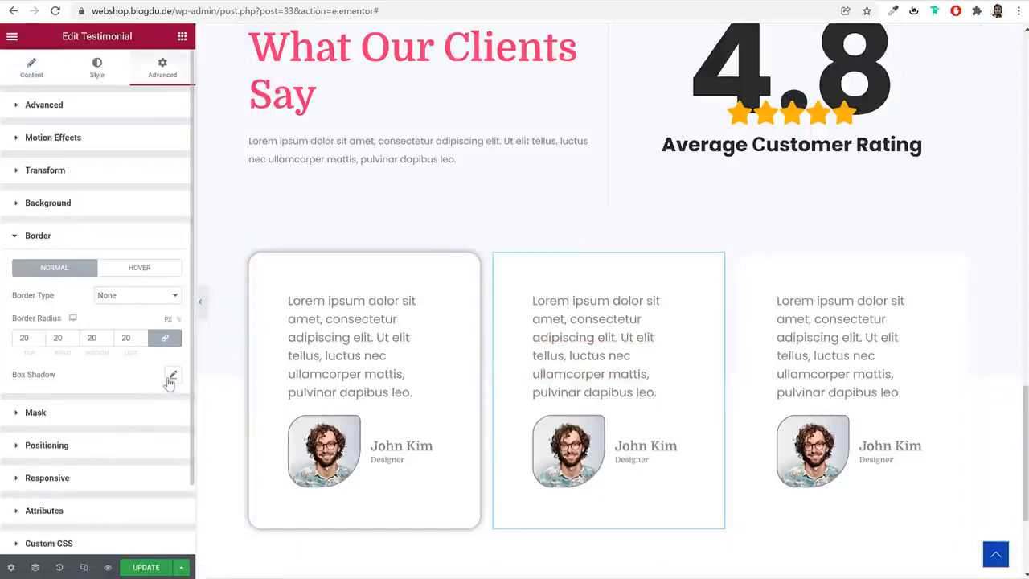
pyautogui.click(172, 375)
# Add the default box shadow to the third testimonial card, with a blur of 10 and no offset or spread
pyautogui.click(814, 343)
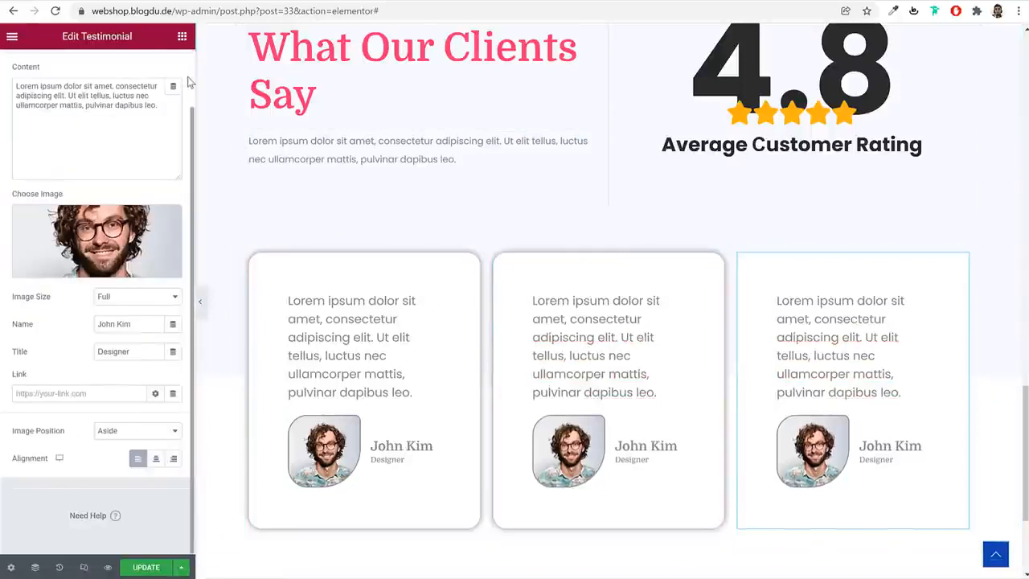
pyautogui.click(162, 69)
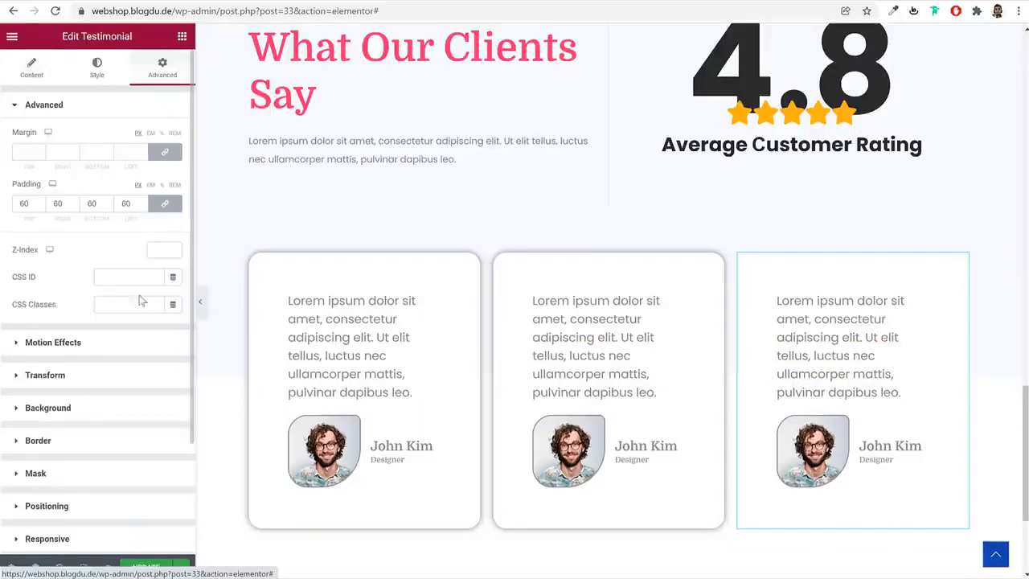
pyautogui.scroll(-2, 120, 362)
pyautogui.click(95, 300)
pyautogui.click(172, 375)
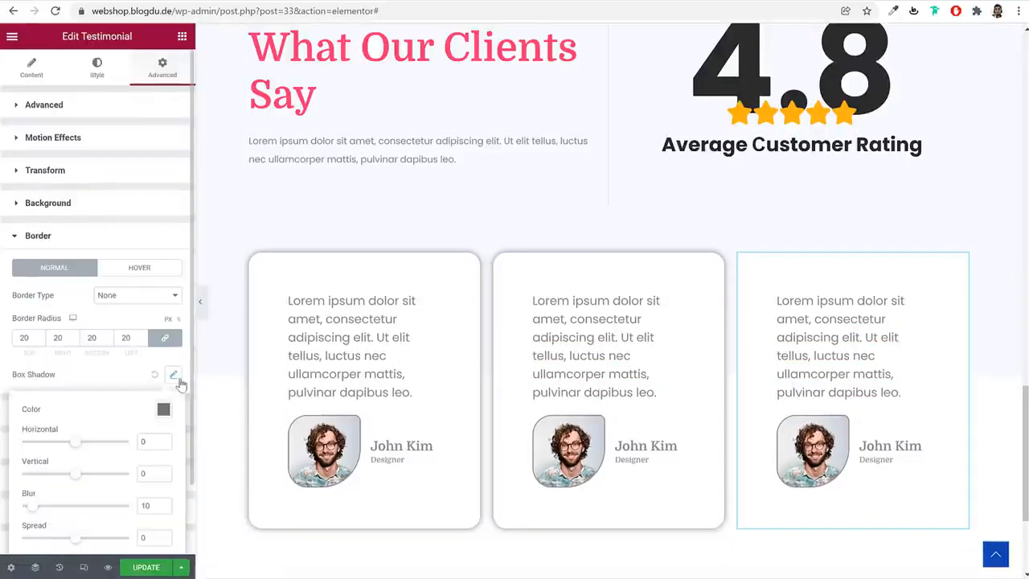
# Preview the Testimonials section at full width without the editing panel, and bring the panel back
pyautogui.click(201, 301)
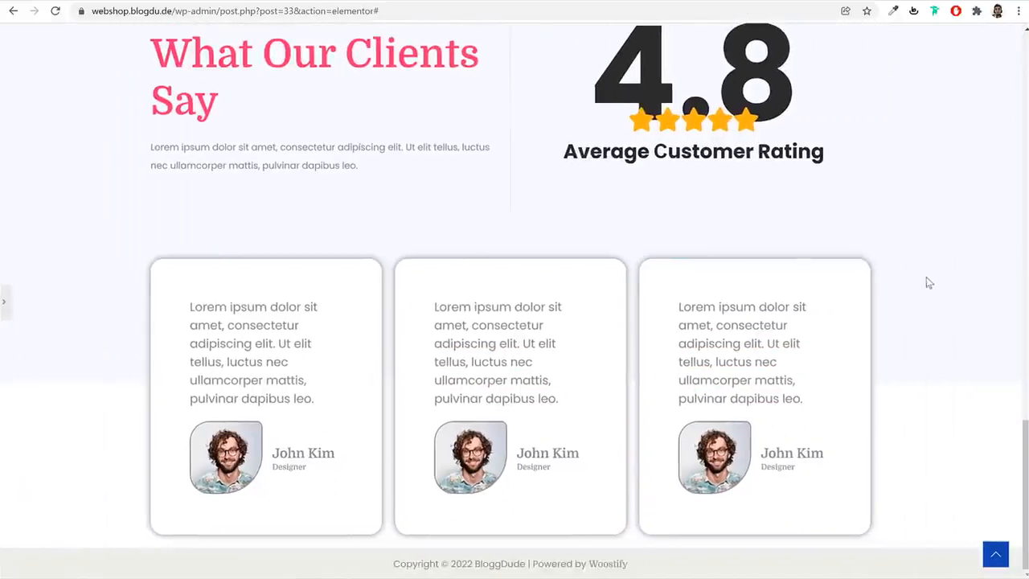
pyautogui.scroll(3, 949, 378)
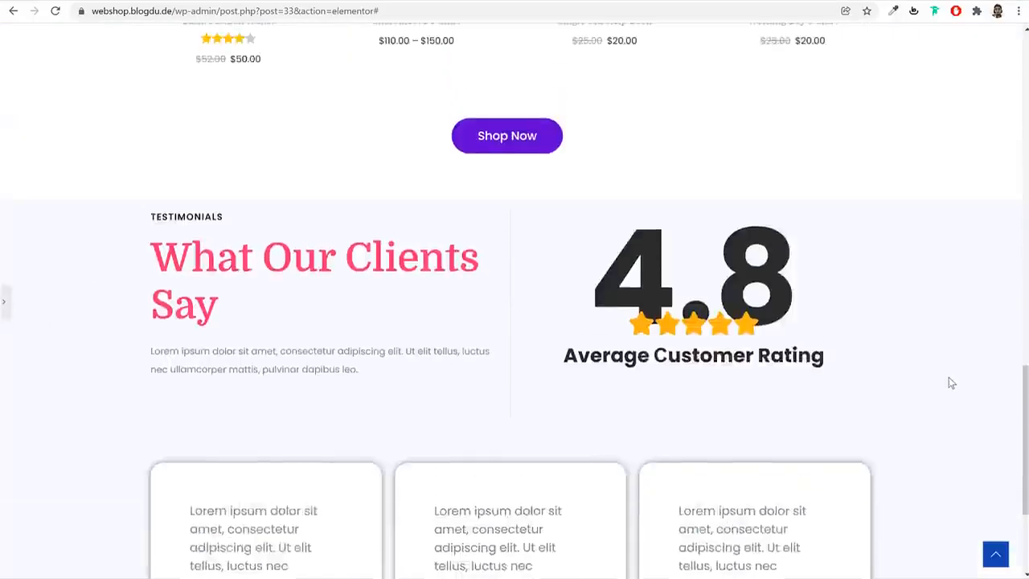
pyautogui.scroll(-3, 948, 378)
pyautogui.scroll(3, 951, 384)
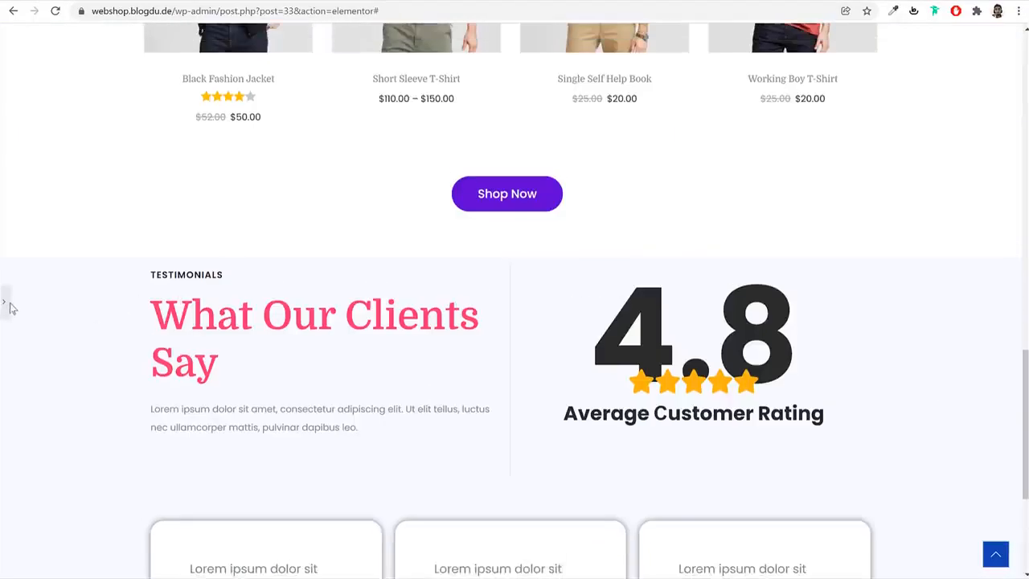
pyautogui.click(4, 304)
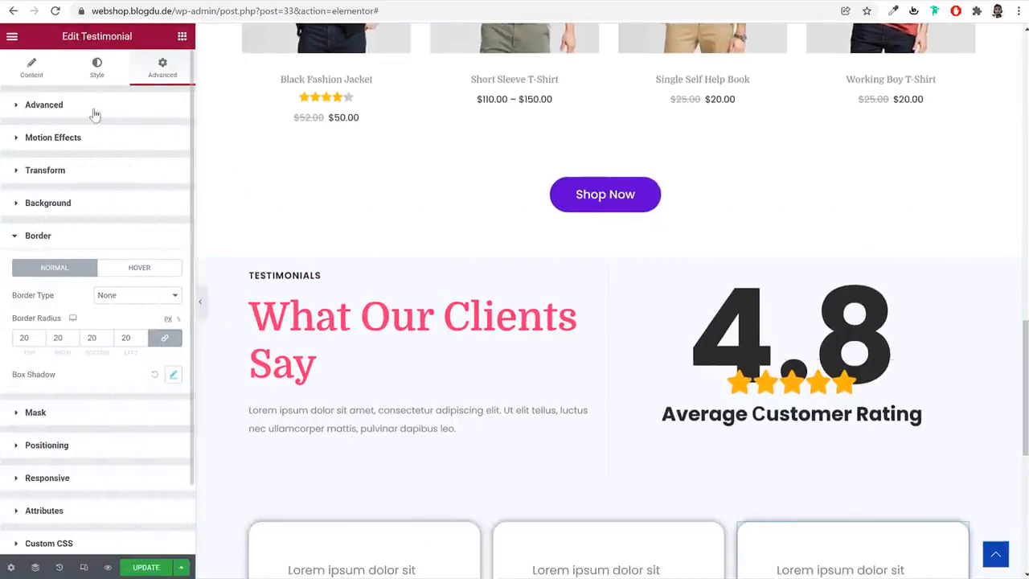
# Set the Testimonials section's top padding to 90 px with the sides unlinked, and update the page
pyautogui.click(94, 113)
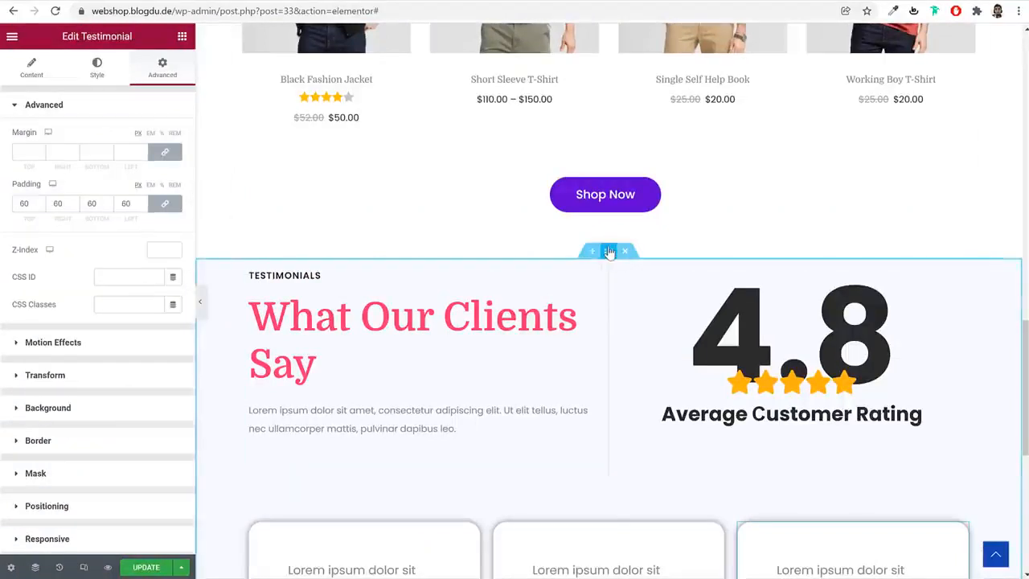
pyautogui.click(609, 252)
pyautogui.click(163, 67)
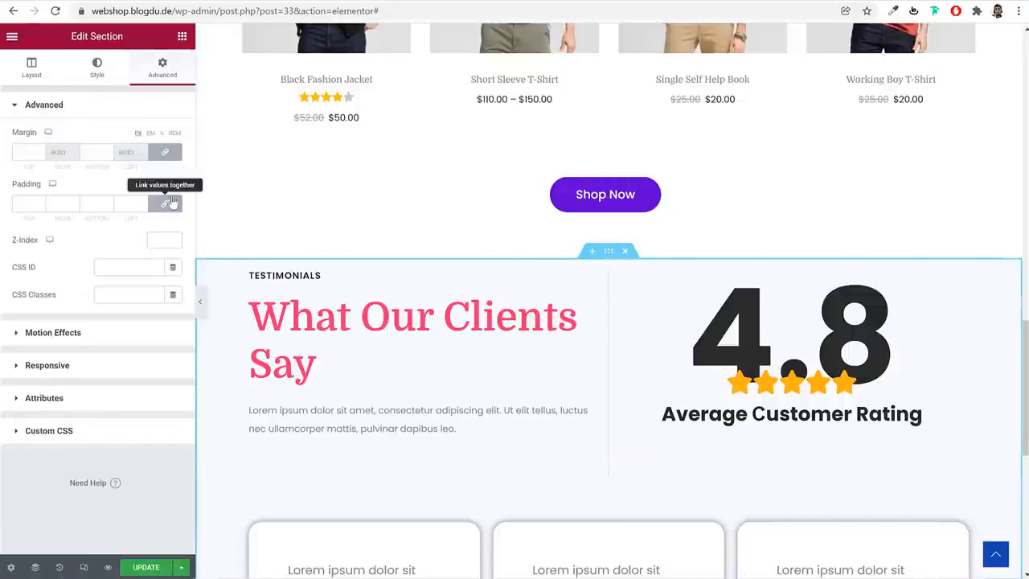
pyautogui.click(168, 204)
pyautogui.write('90')
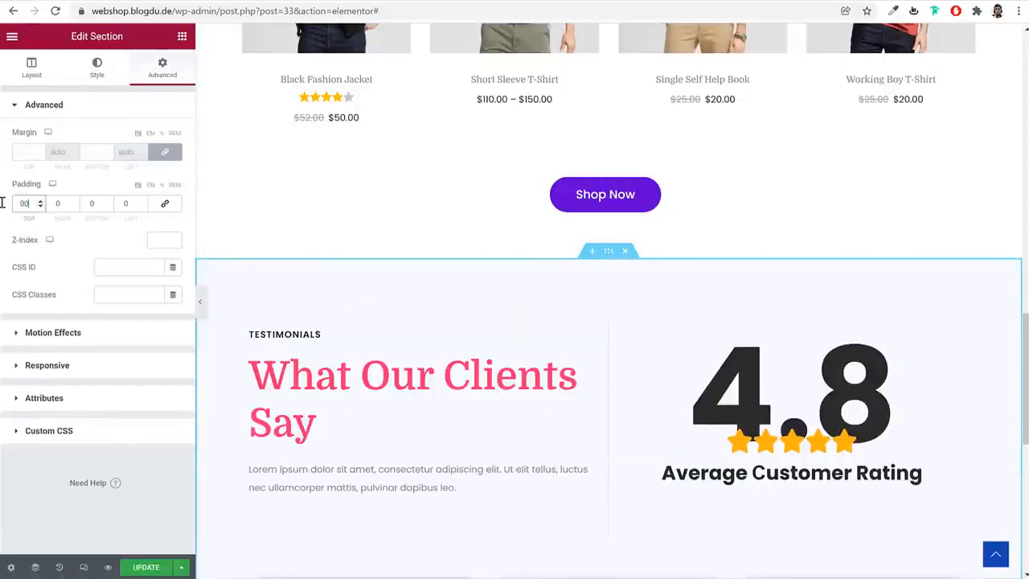
pyautogui.scroll(-7, 545, 386)
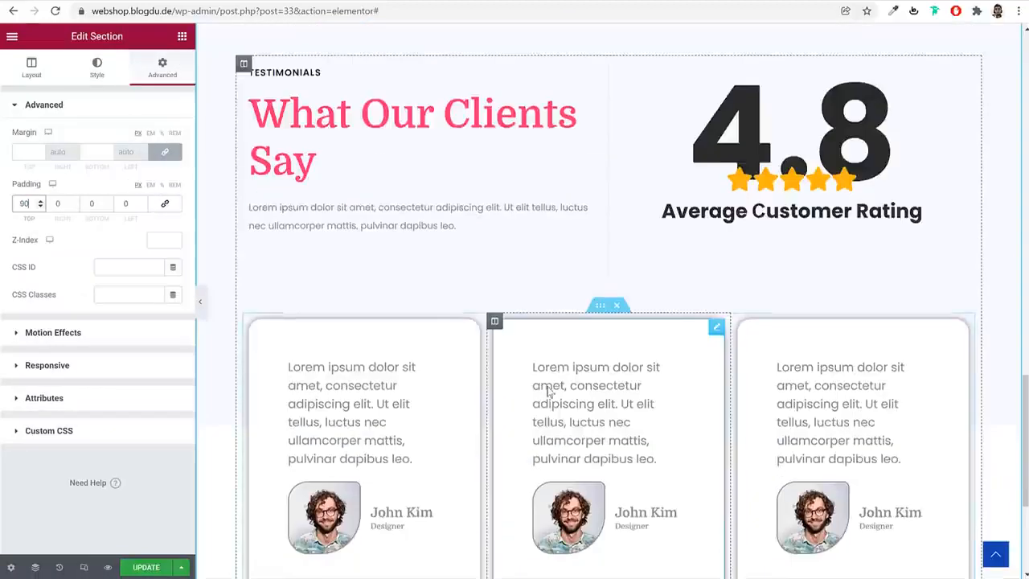
pyautogui.click(139, 572)
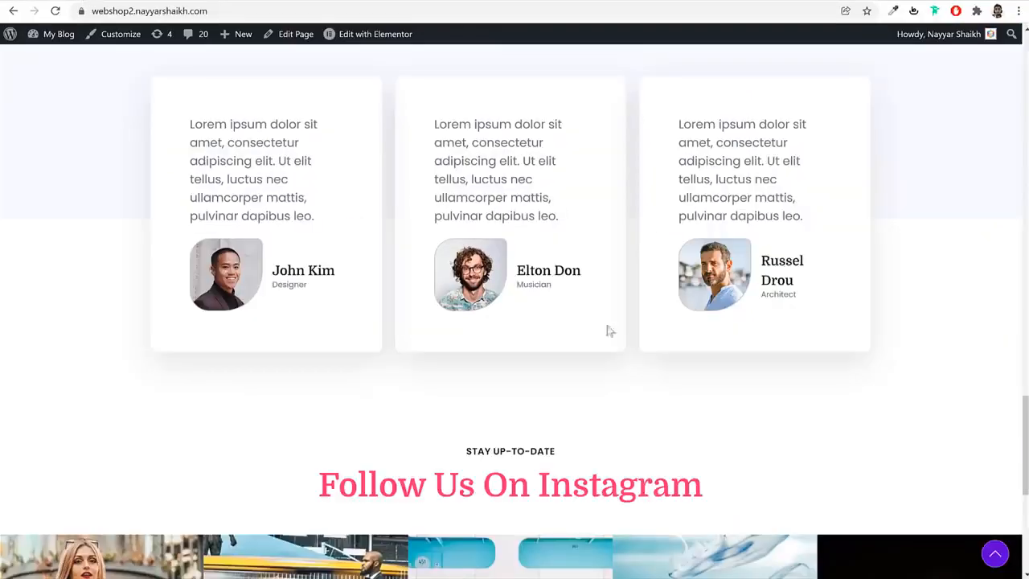
# Check the Instagram area at the end of the demo page and set the Testimonials section's bottom margin to 90 px
pyautogui.scroll(-4, 635, 387)
pyautogui.scroll(-2, 634, 384)
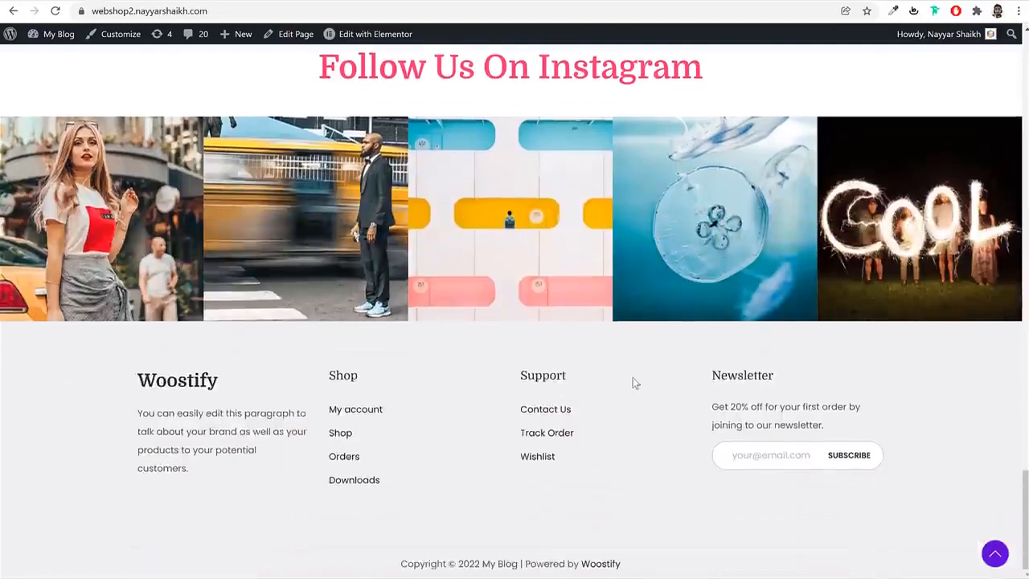
pyautogui.scroll(3, 521, 155)
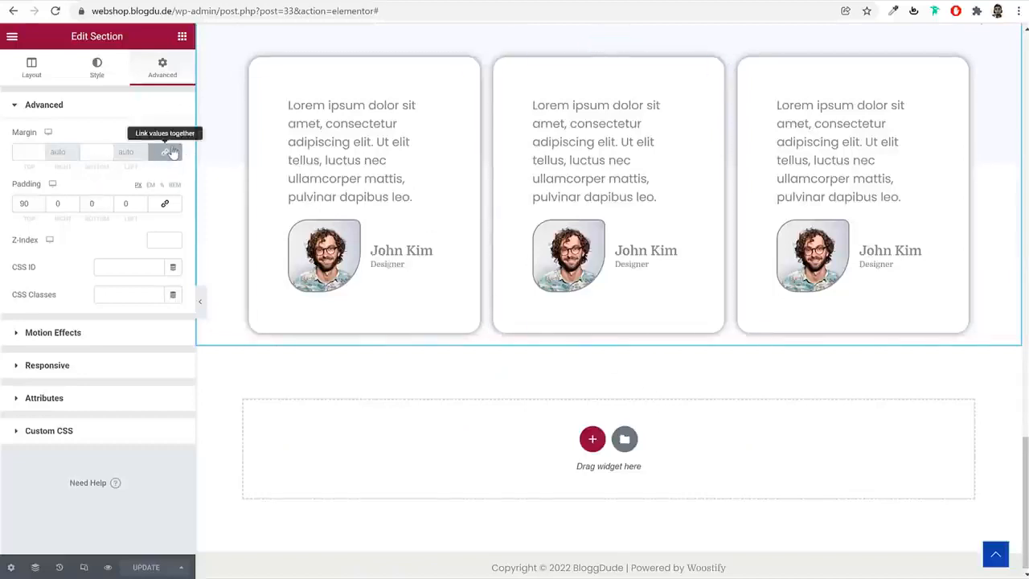
pyautogui.click(167, 152)
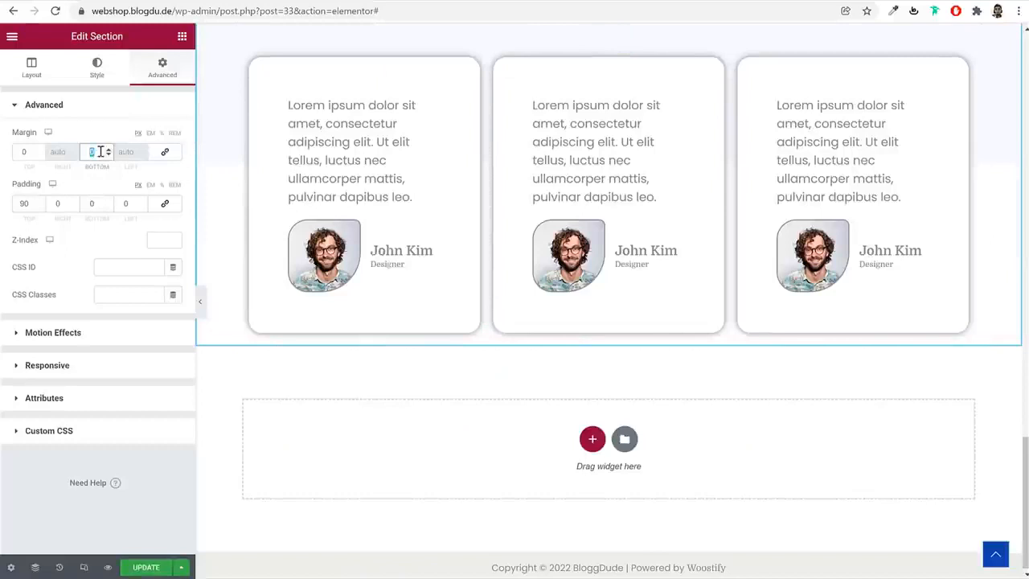
pyautogui.write('90')
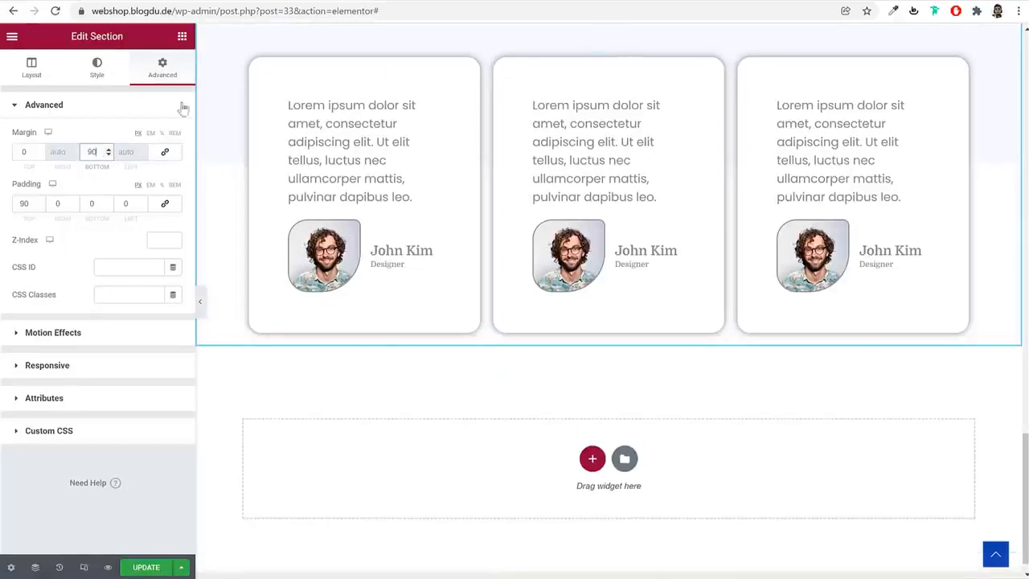
# Add a new single-column section below the Testimonials section
pyautogui.click(179, 37)
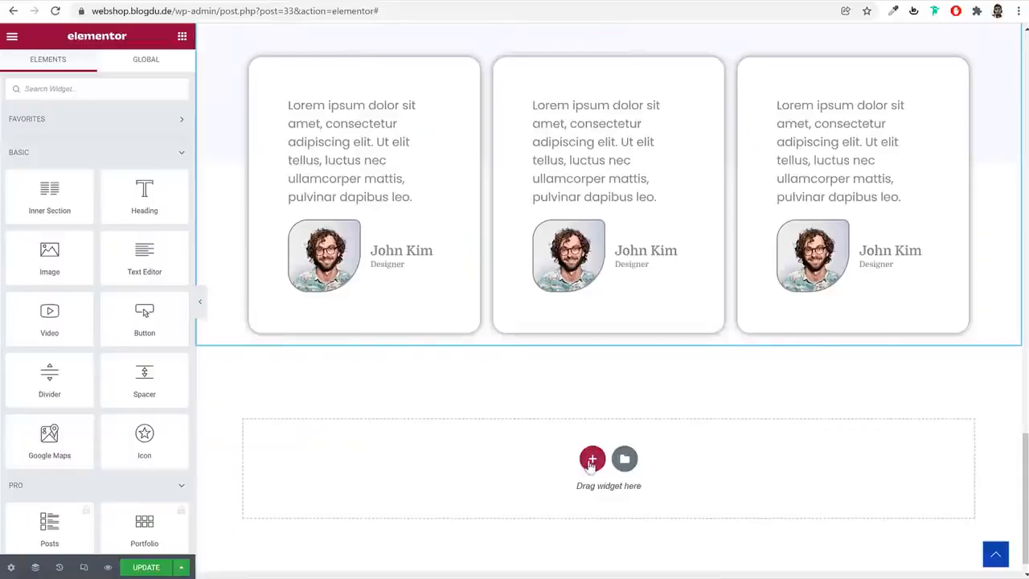
pyautogui.click(593, 459)
pyautogui.click(443, 493)
pyautogui.scroll(3, 631, 273)
pyautogui.scroll(10, 632, 273)
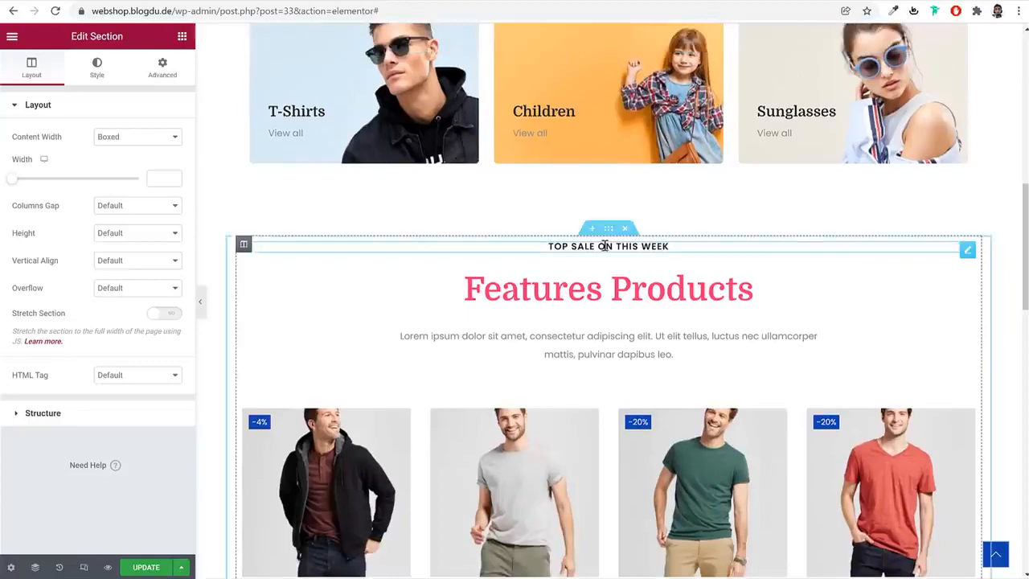
# Copy the "TOP SALE ON THIS WEEK" heading from the products section and paste it into the new section below Testimonials
pyautogui.rightClick(605, 246)
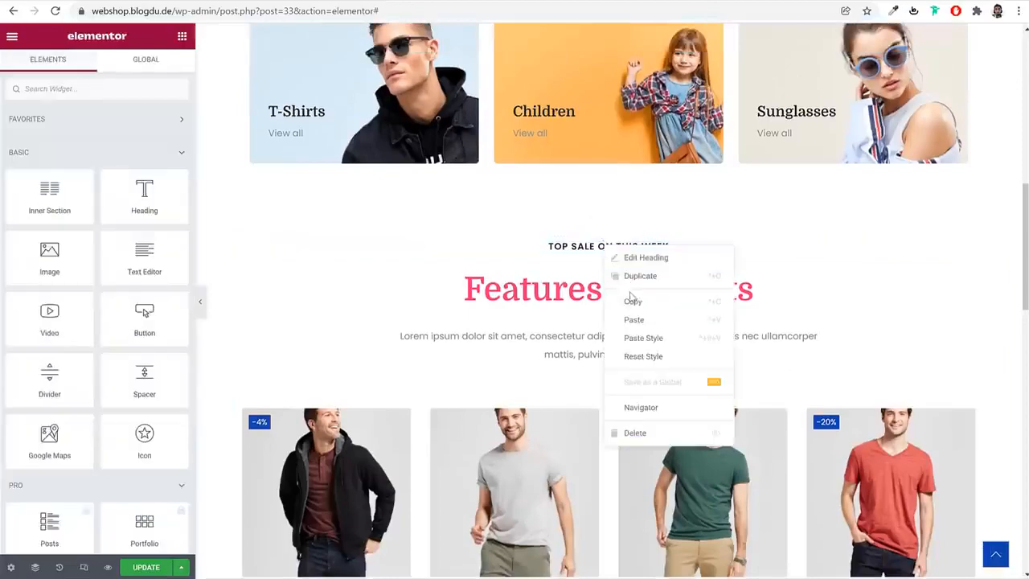
pyautogui.click(635, 299)
pyautogui.scroll(-12, 648, 328)
pyautogui.scroll(-2, 648, 333)
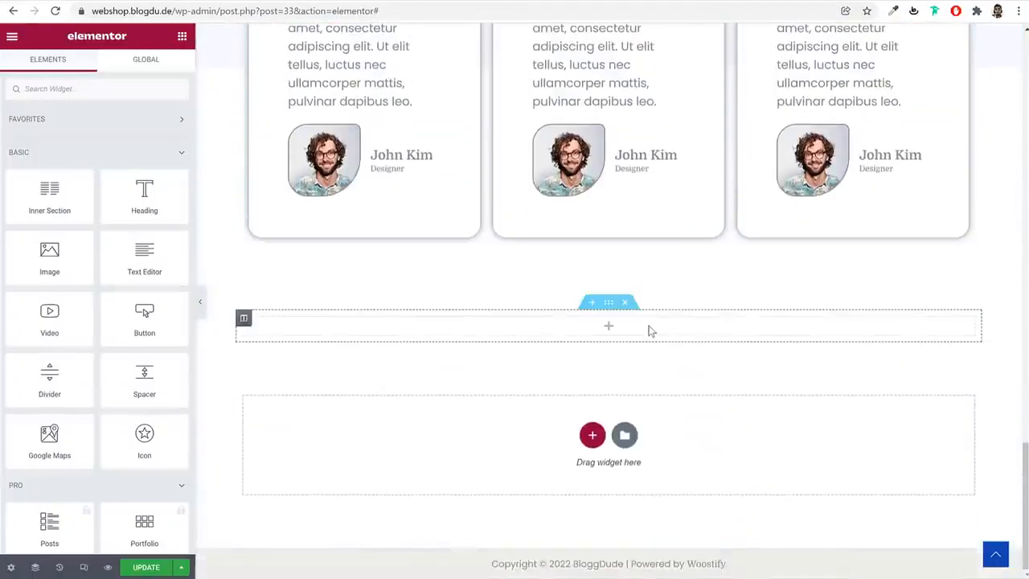
pyautogui.rightClick(651, 326)
pyautogui.click(682, 423)
# Copy the "Features Products" heading from the products section and paste it below the small heading in the new section
pyautogui.scroll(14, 673, 419)
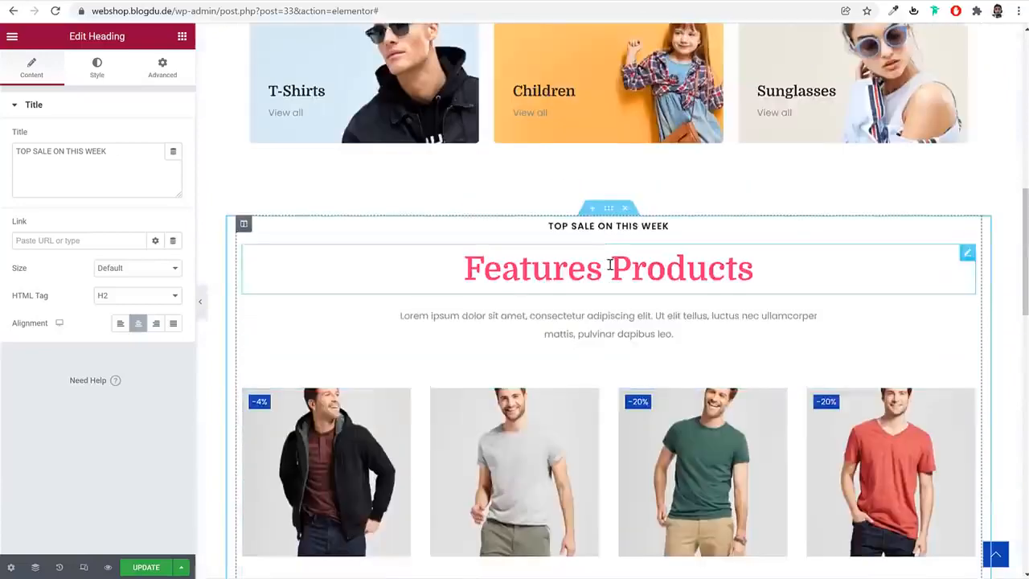
pyautogui.rightClick(610, 265)
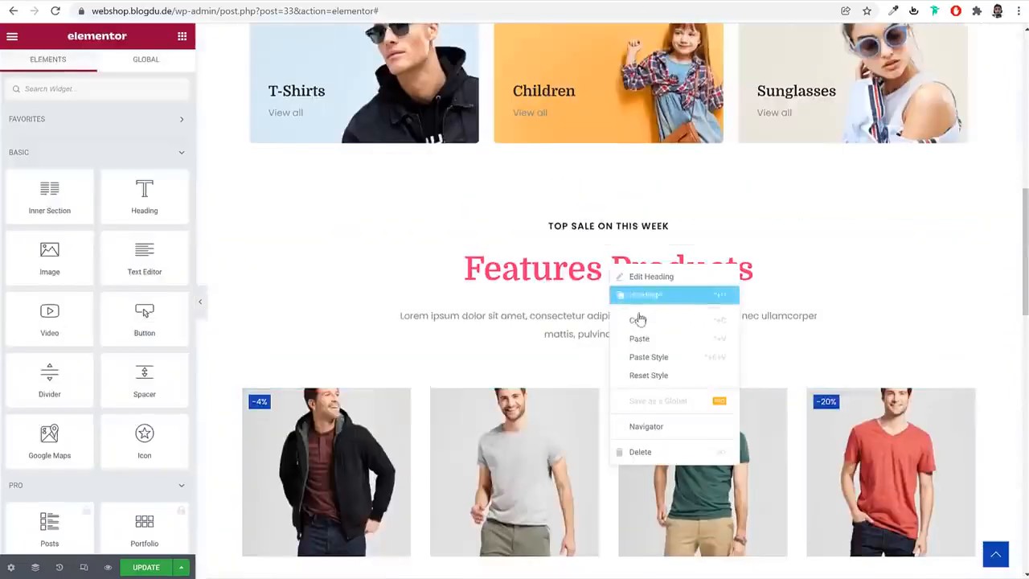
pyautogui.click(641, 315)
pyautogui.scroll(-10, 644, 338)
pyautogui.scroll(-4, 644, 383)
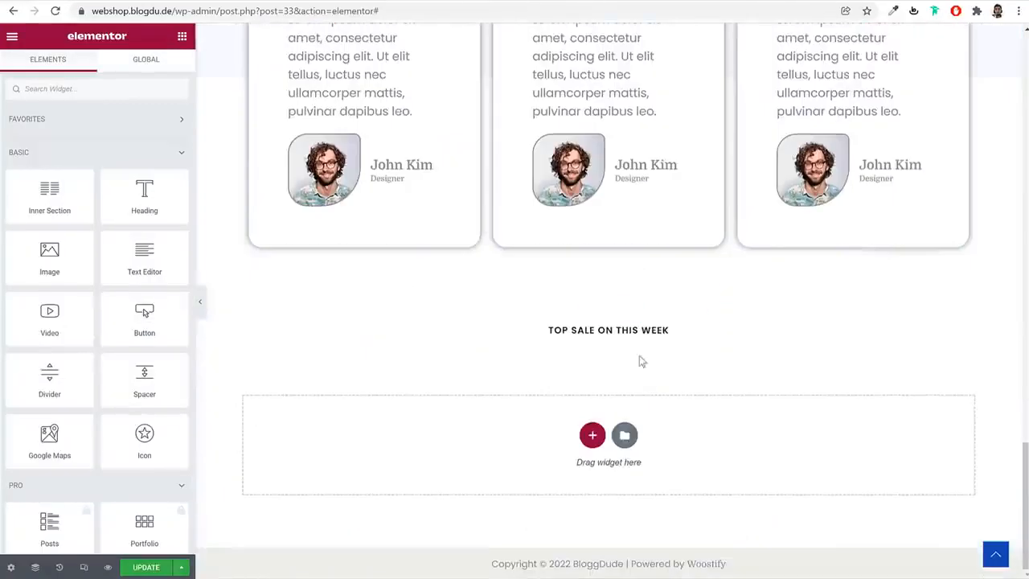
pyautogui.rightClick(624, 330)
pyautogui.click(662, 407)
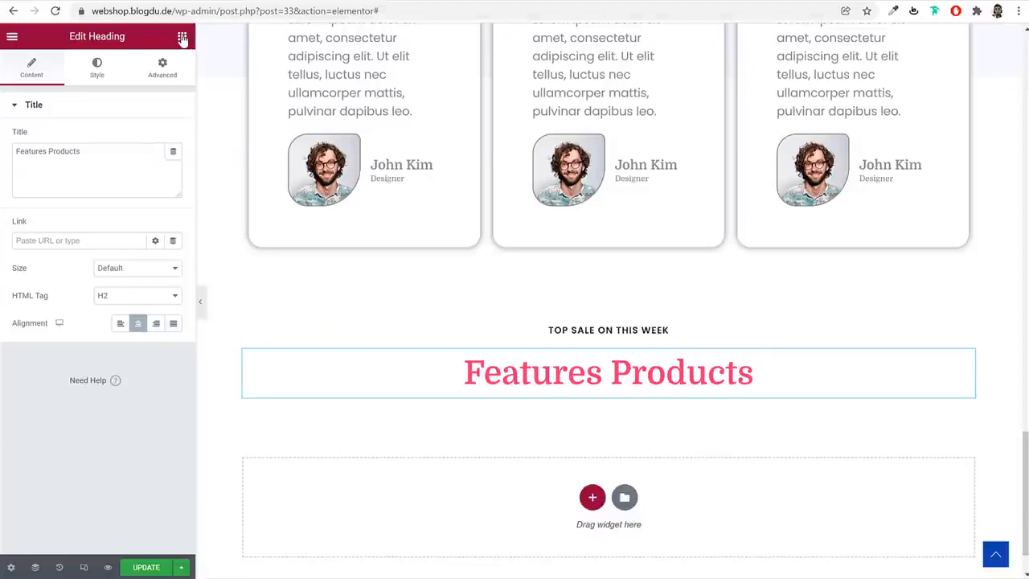
# Search the widgets for "caro" and add an Image Carousel below the pasted "Features Products" heading
pyautogui.click(183, 40)
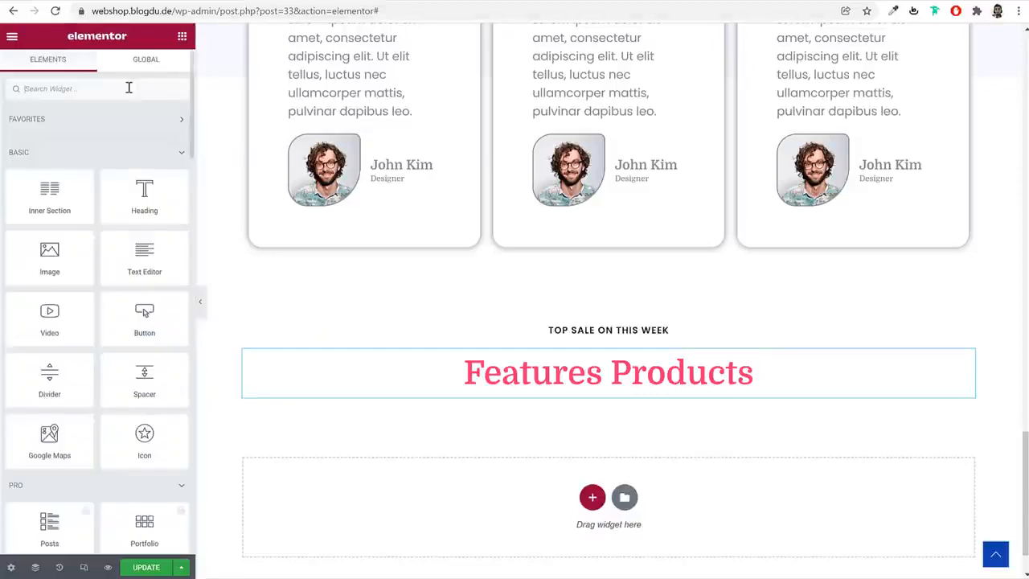
pyautogui.click(128, 88)
pyautogui.write('caro')
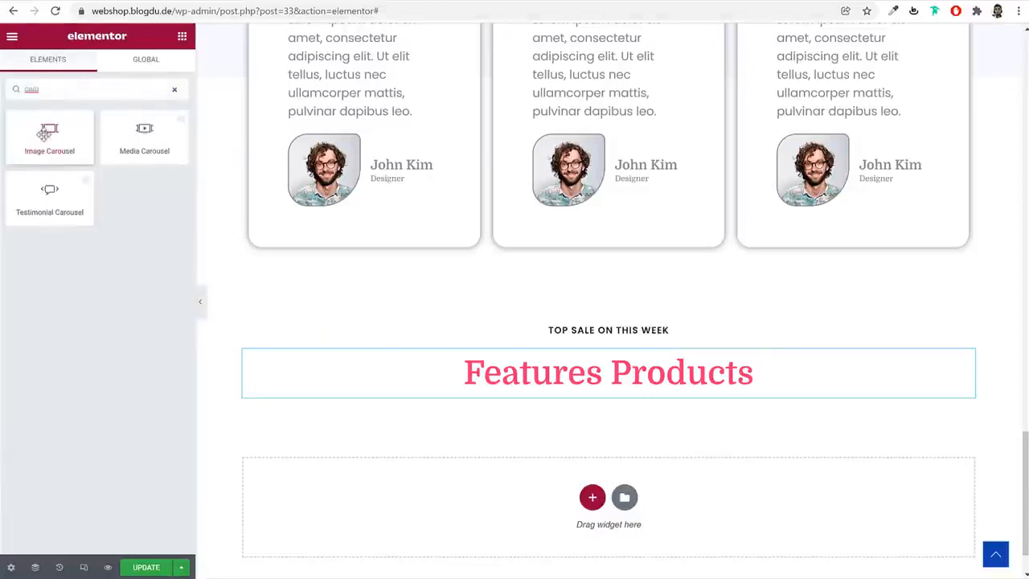
pyautogui.moveTo(50, 133); pyautogui.dragTo(593, 388)
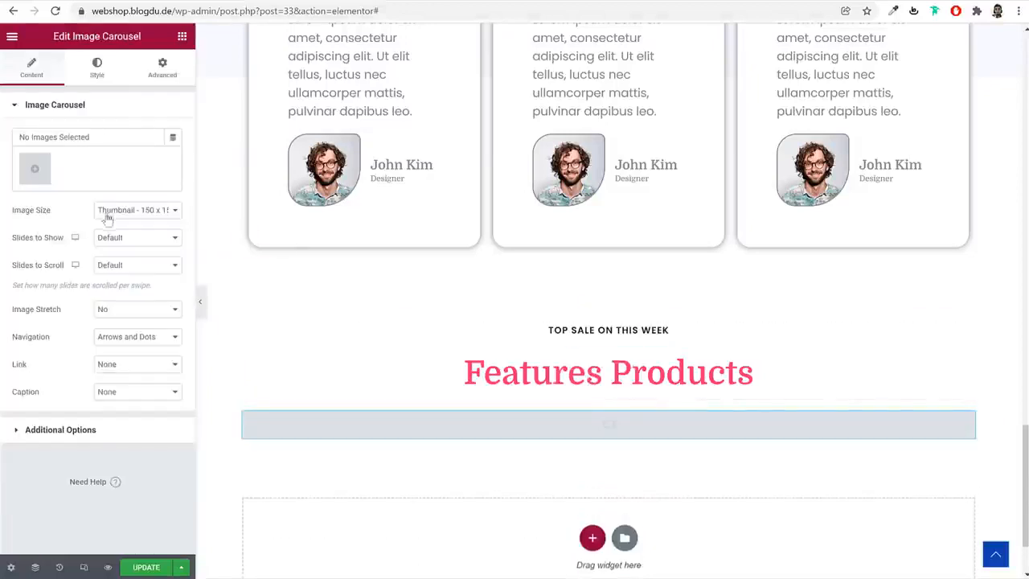
# Upload images 1 through 8 from the Media folder and insert them as the carousel's gallery
pyautogui.click(36, 169)
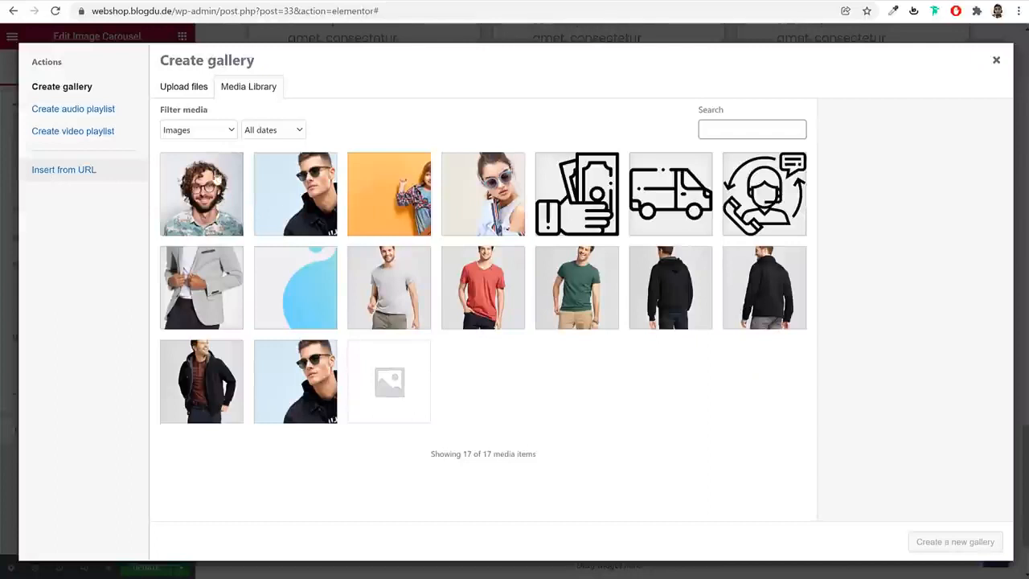
pyautogui.click(190, 94)
pyautogui.click(604, 285)
pyautogui.keyDown('ctrl'); pyautogui.click(425, 231); pyautogui.keyUp('ctrl')
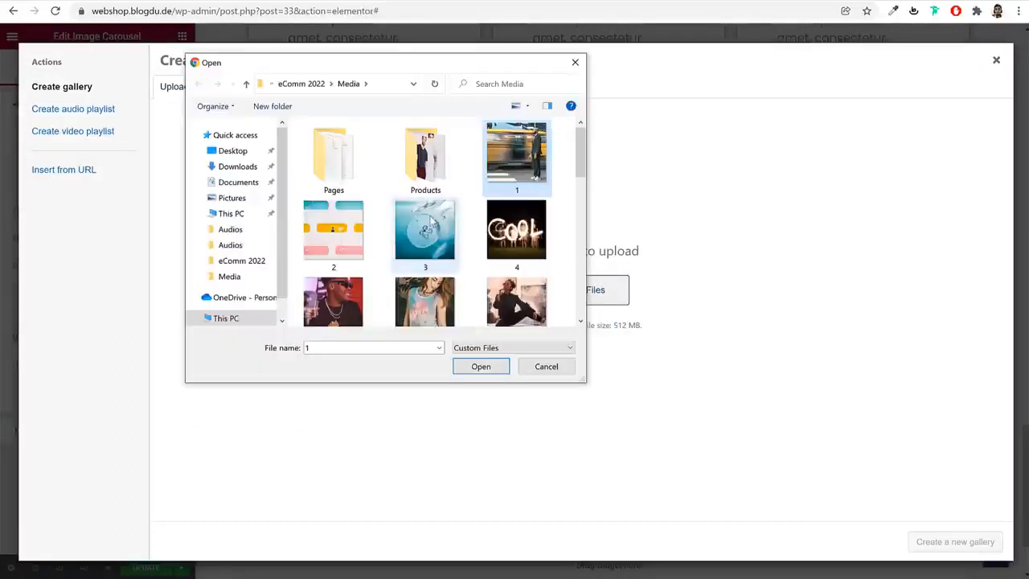
pyautogui.keyDown('ctrl'); pyautogui.click(354, 233); pyautogui.keyUp('ctrl')
pyautogui.keyDown('ctrl'); pyautogui.click(516, 233); pyautogui.keyUp('ctrl')
pyautogui.keyDown('ctrl'); pyautogui.click(516, 308); pyautogui.keyUp('ctrl')
pyautogui.keyDown('ctrl'); pyautogui.click(425, 278); pyautogui.keyUp('ctrl')
pyautogui.keyDown('ctrl'); pyautogui.click(334, 277); pyautogui.keyUp('ctrl')
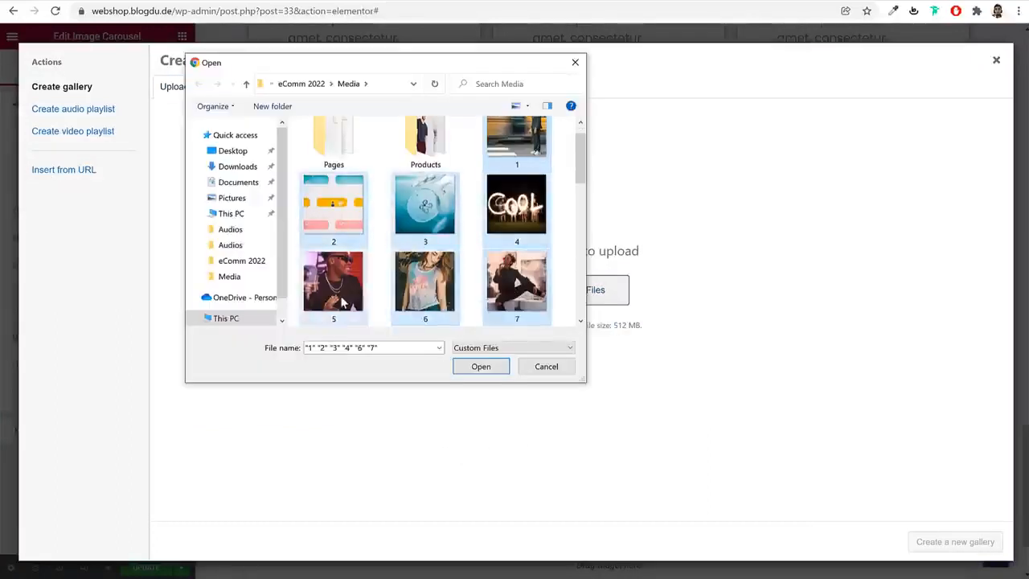
pyautogui.scroll(-3, 439, 289)
pyautogui.keyDown('ctrl'); pyautogui.click(333, 173); pyautogui.keyUp('ctrl')
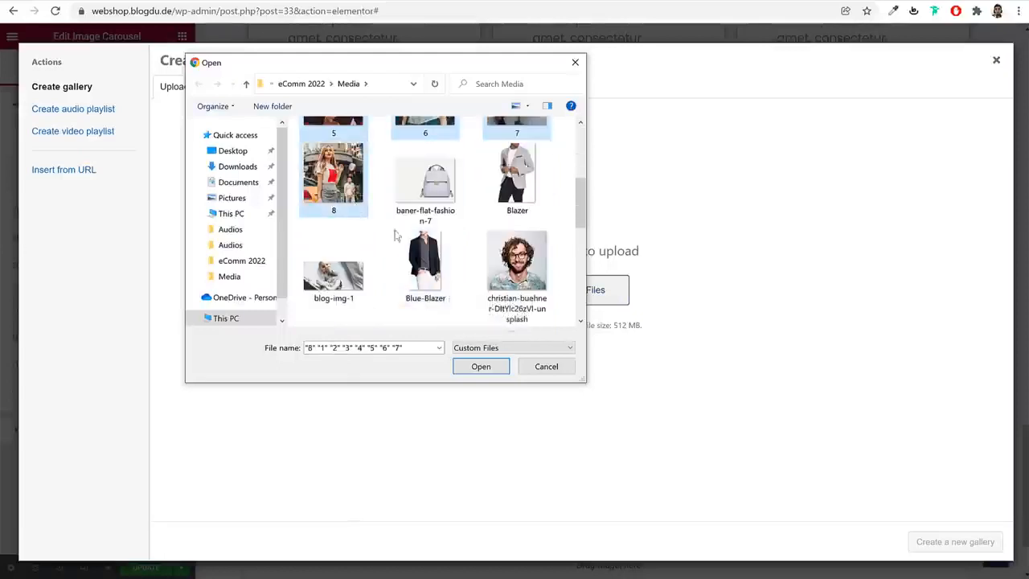
pyautogui.click(481, 366)
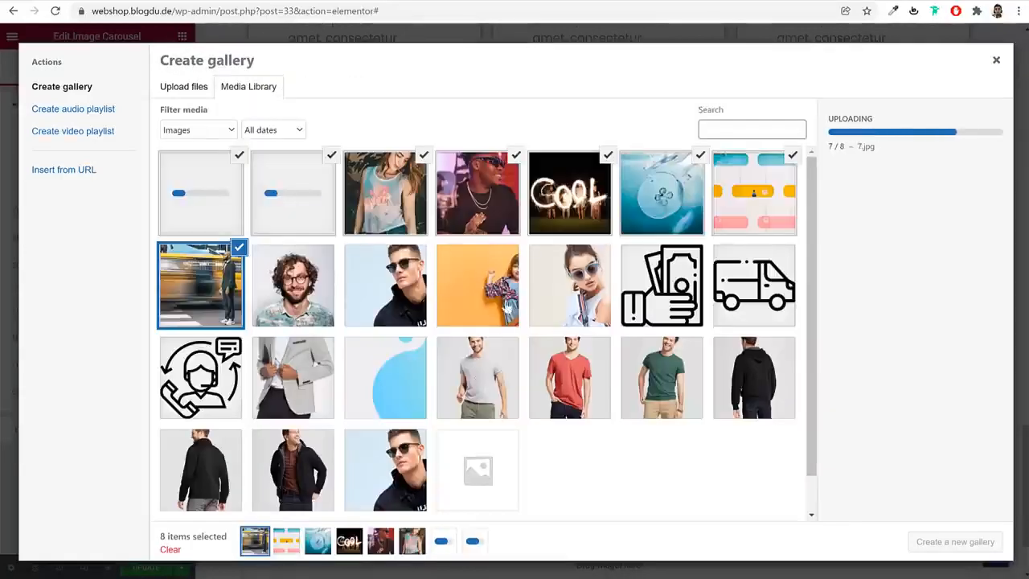
pyautogui.click(956, 550)
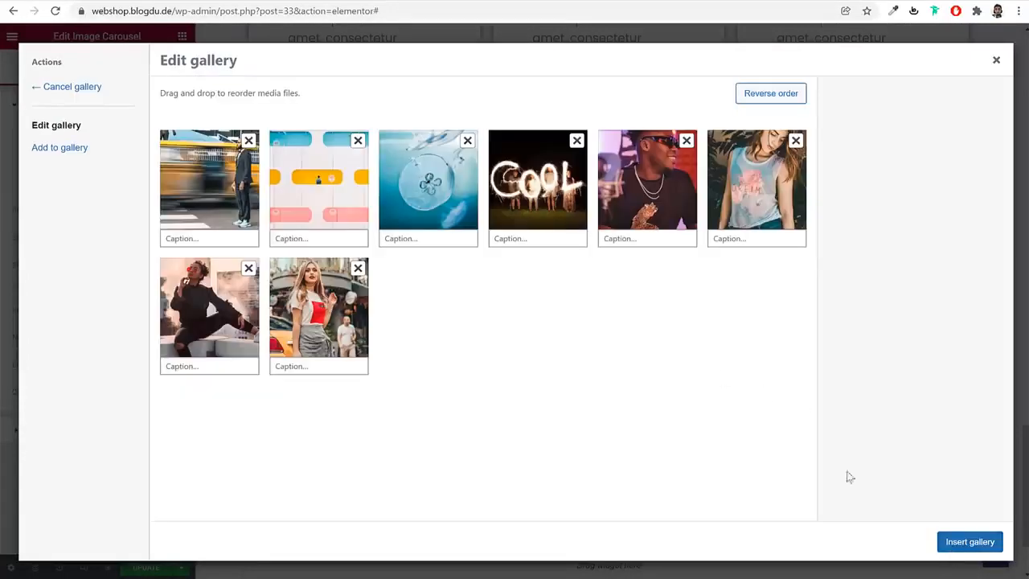
pyautogui.click(955, 547)
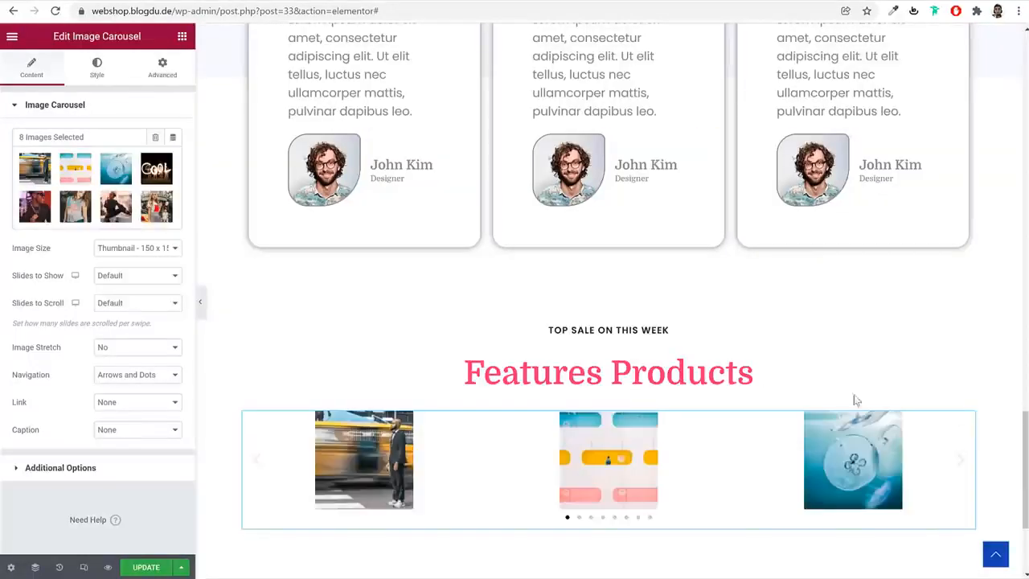
# Set the carousel's image size to Full and its slides to show to 5
pyautogui.click(147, 249)
pyautogui.click(144, 381)
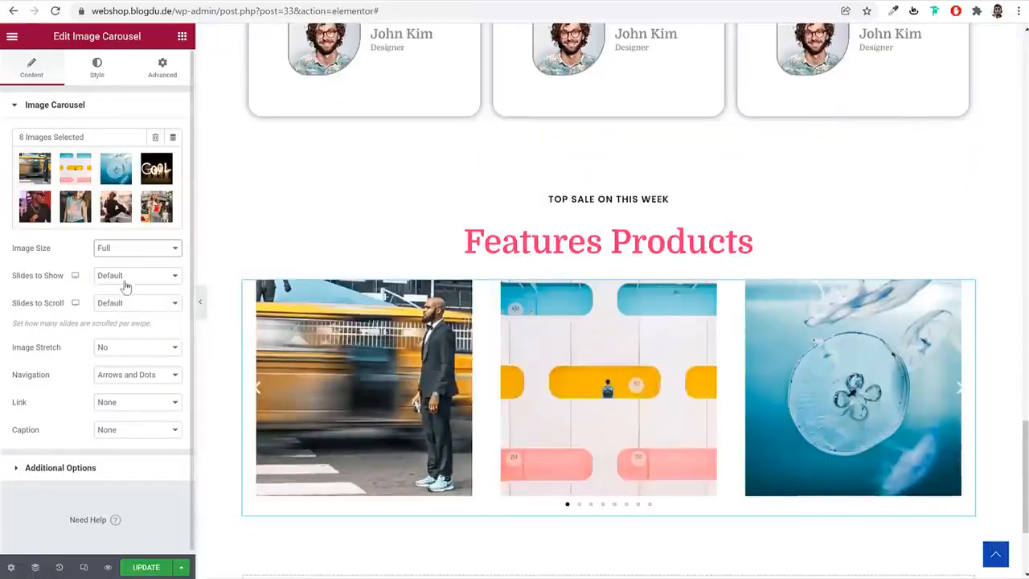
pyautogui.click(125, 278)
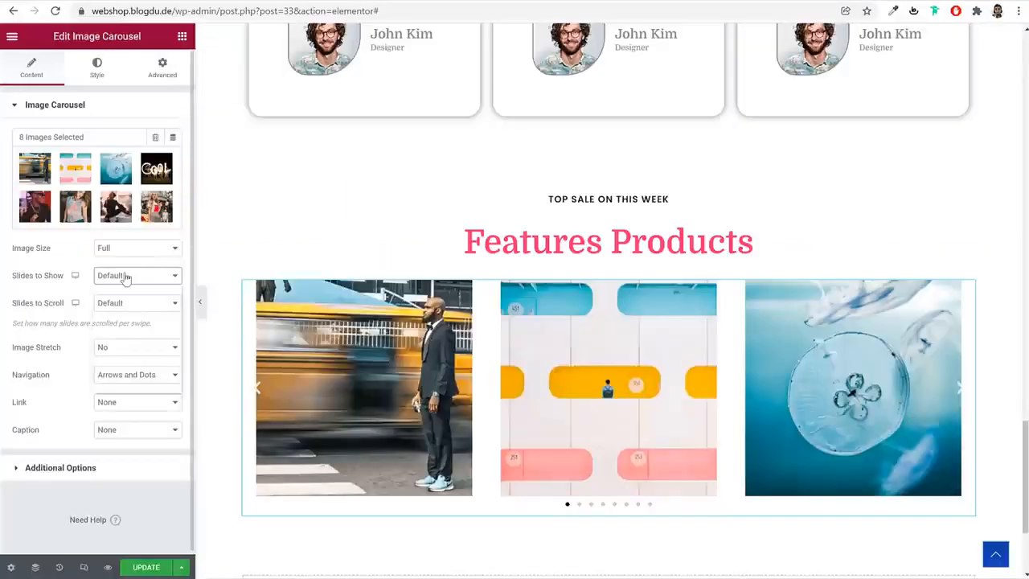
pyautogui.click(129, 276)
pyautogui.press('Escape')
pyautogui.press('5')
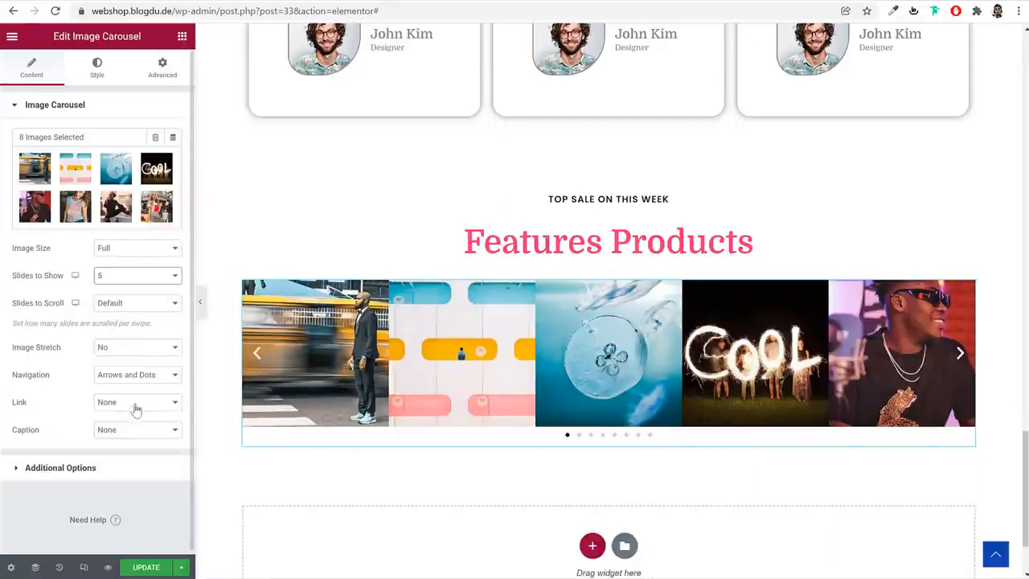
# Stretch the carousel's section and set it to No Gap columns and Full Width content
pyautogui.click(608, 182)
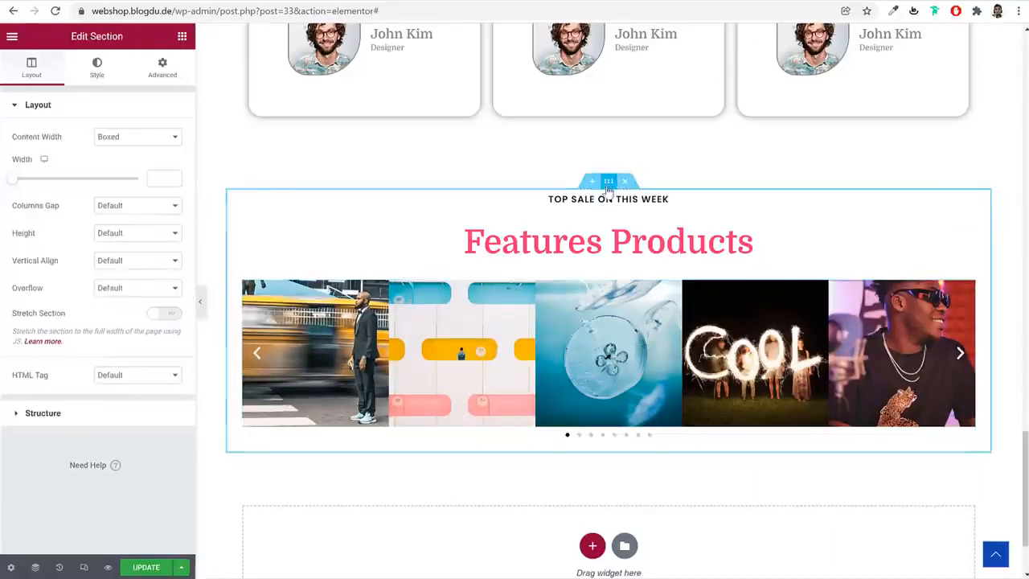
pyautogui.click(164, 315)
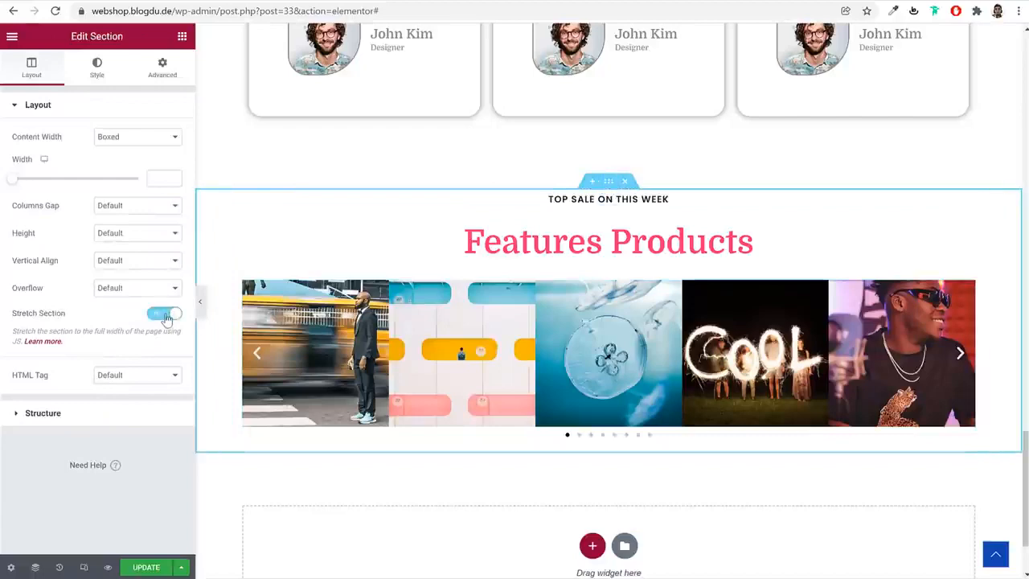
pyautogui.click(132, 206)
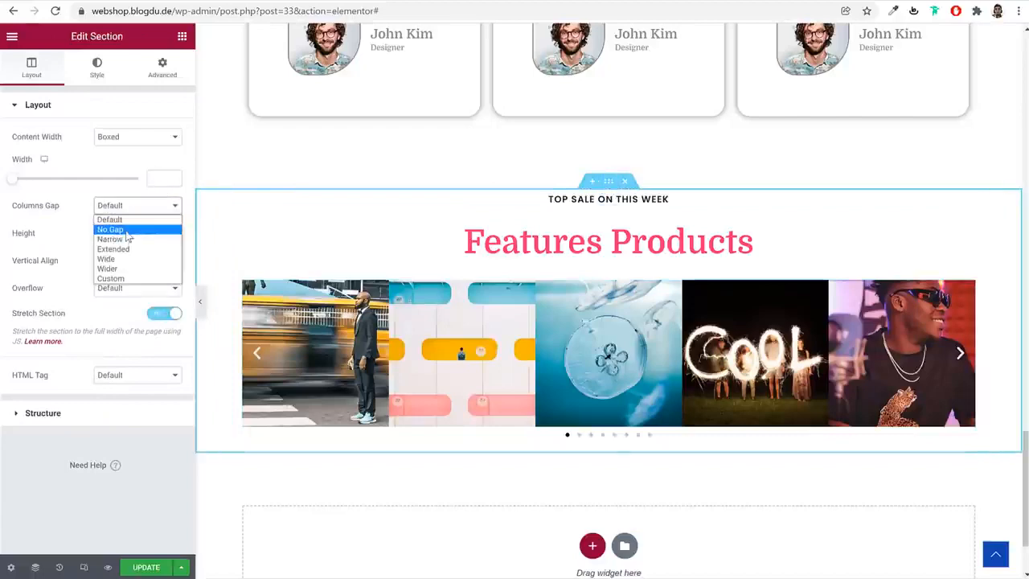
pyautogui.click(127, 231)
pyautogui.click(135, 140)
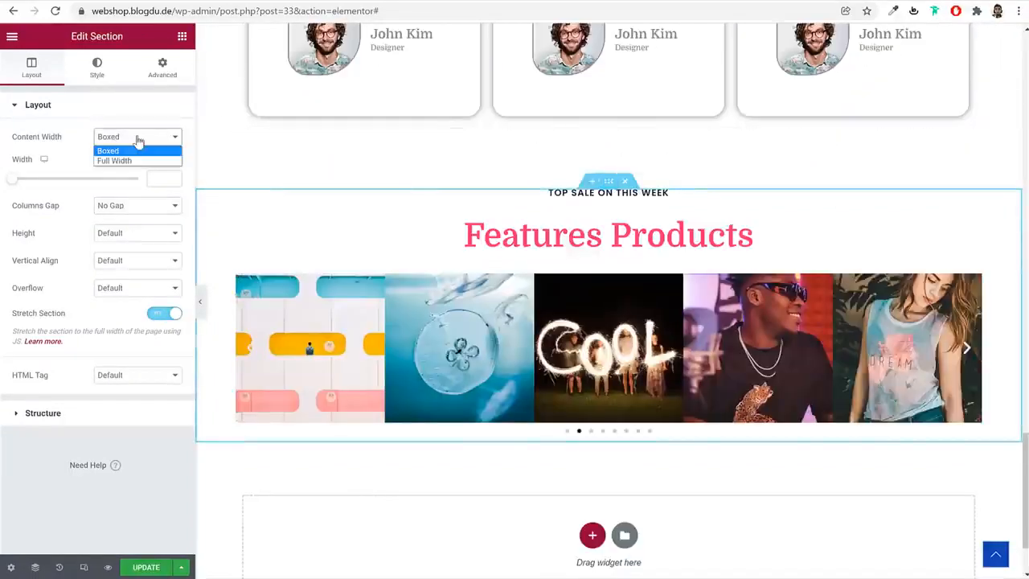
pyautogui.click(136, 162)
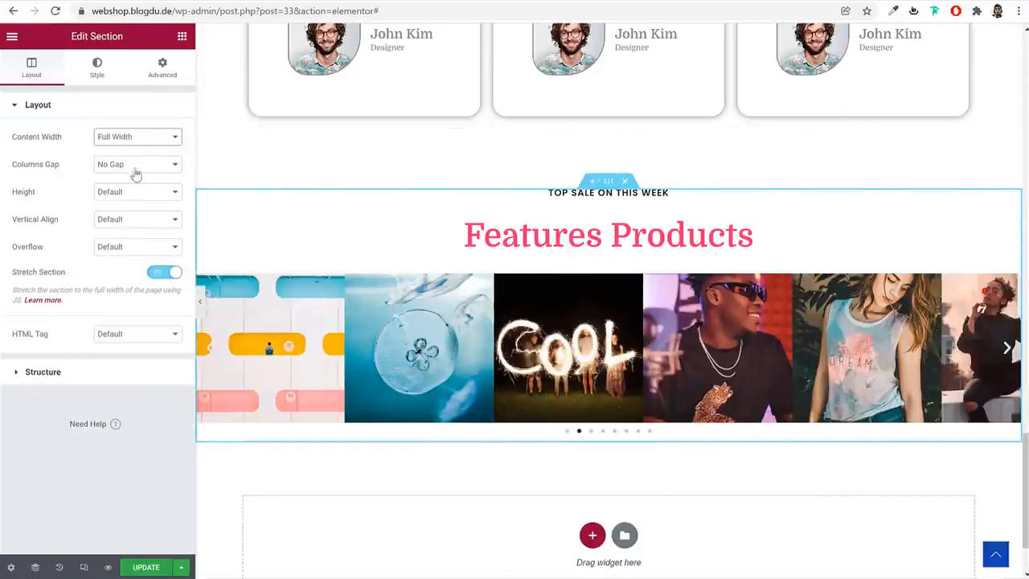
# Preview the carousel section without the editing panel, jump to its fourth slide position, and bring the panel back
pyautogui.click(197, 304)
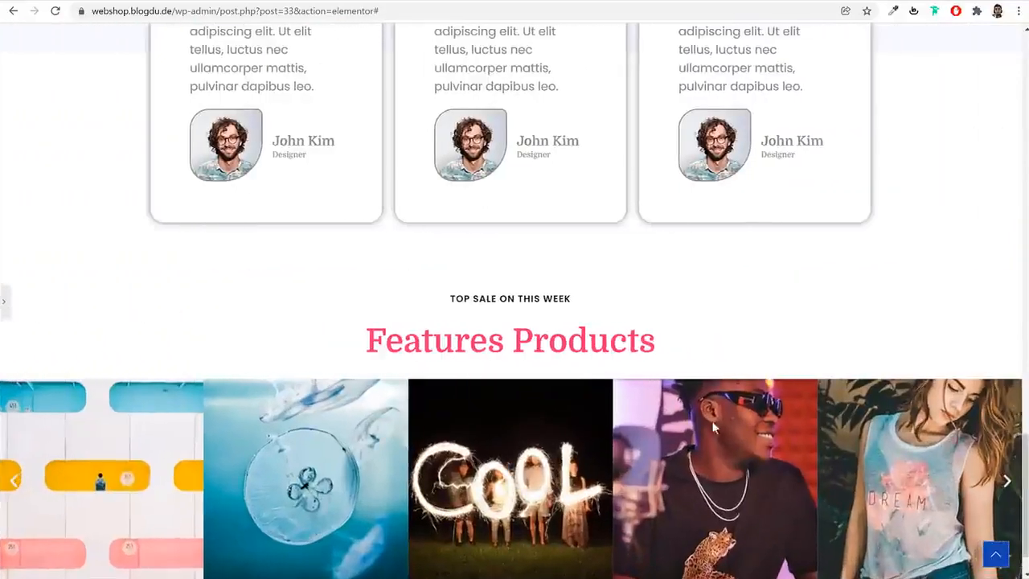
pyautogui.scroll(-1, 673, 427)
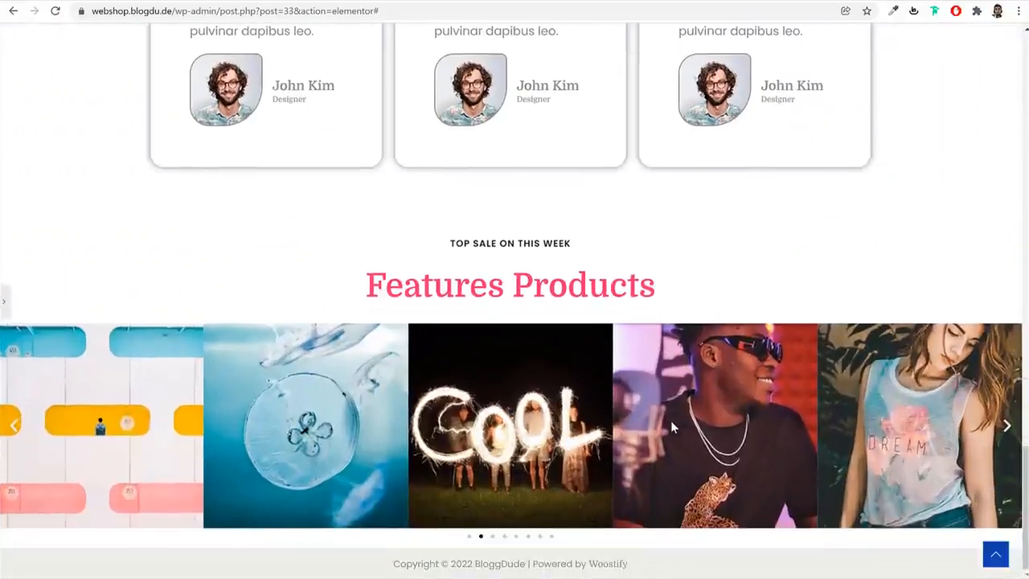
pyautogui.click(506, 538)
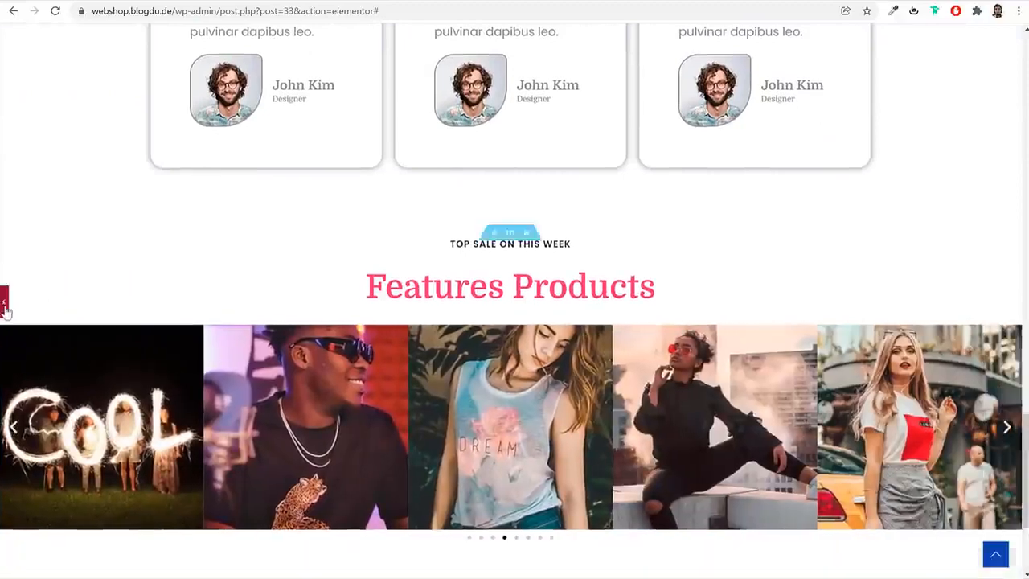
pyautogui.click(7, 304)
# Set the image carousel's navigation to None and update the page
pyautogui.click(479, 392)
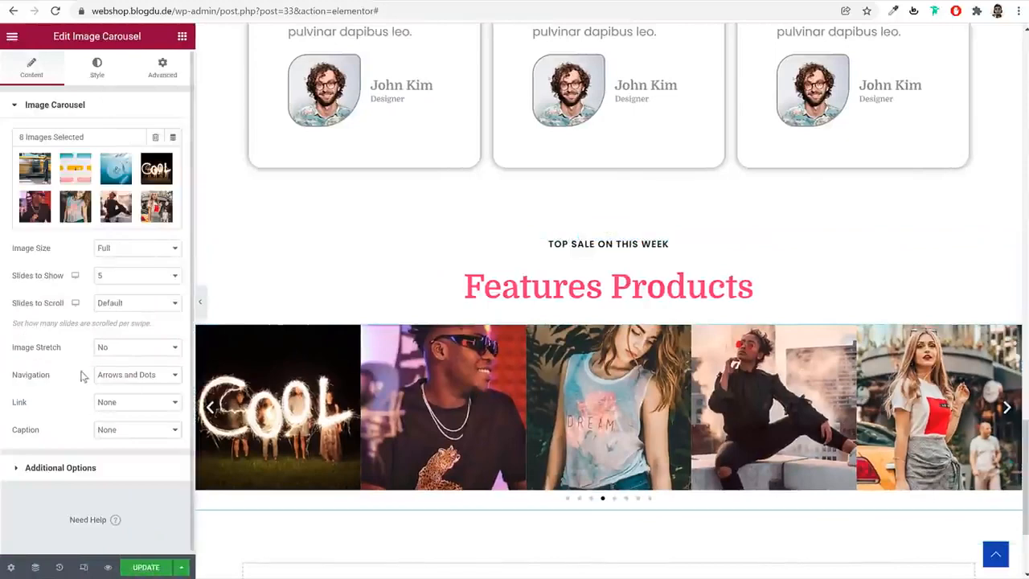
pyautogui.click(146, 375)
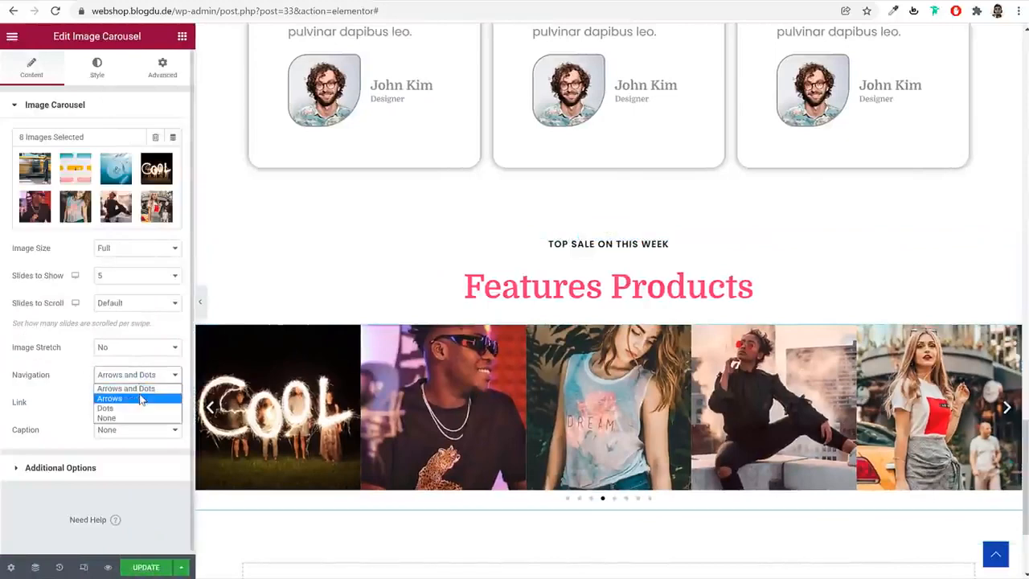
pyautogui.click(106, 417)
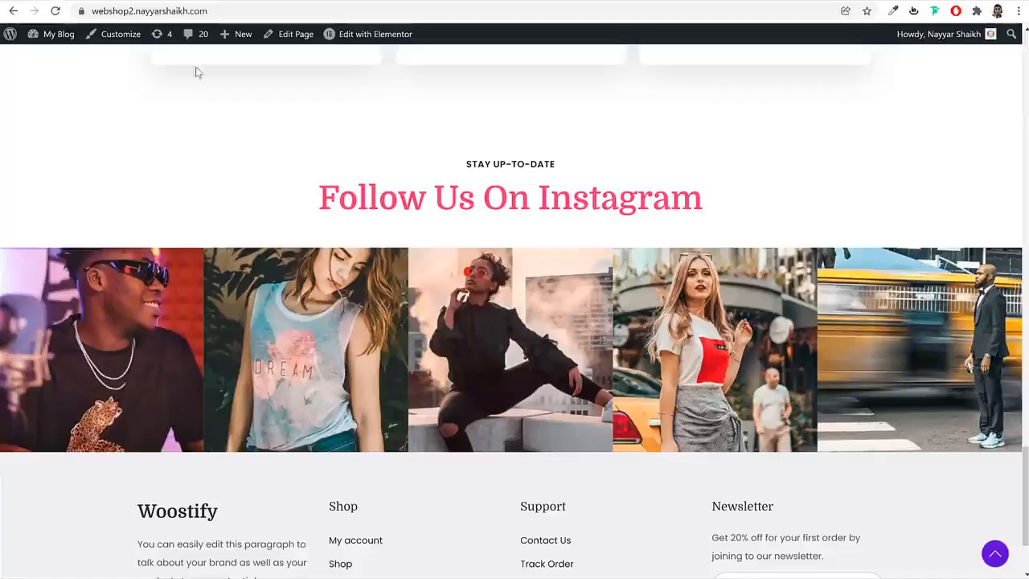
pyautogui.scroll(-2, 516, 412)
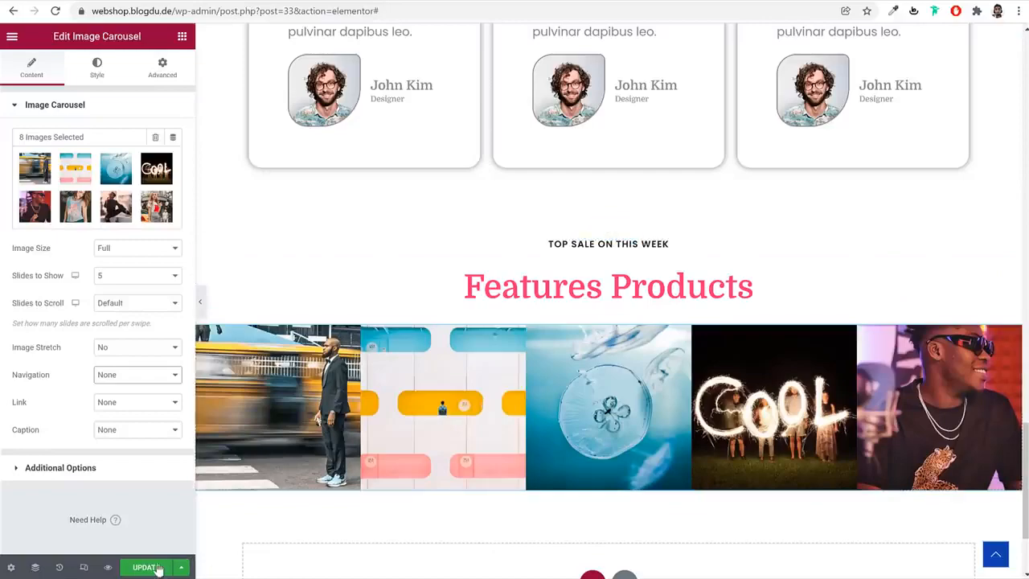
pyautogui.click(158, 568)
pyautogui.scroll(4, 667, 430)
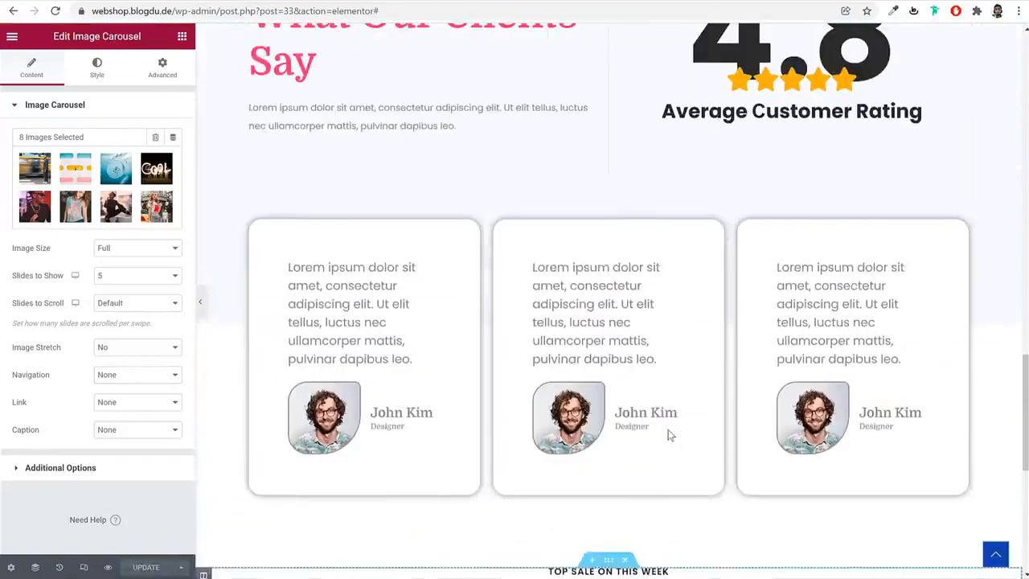
pyautogui.scroll(10, 670, 434)
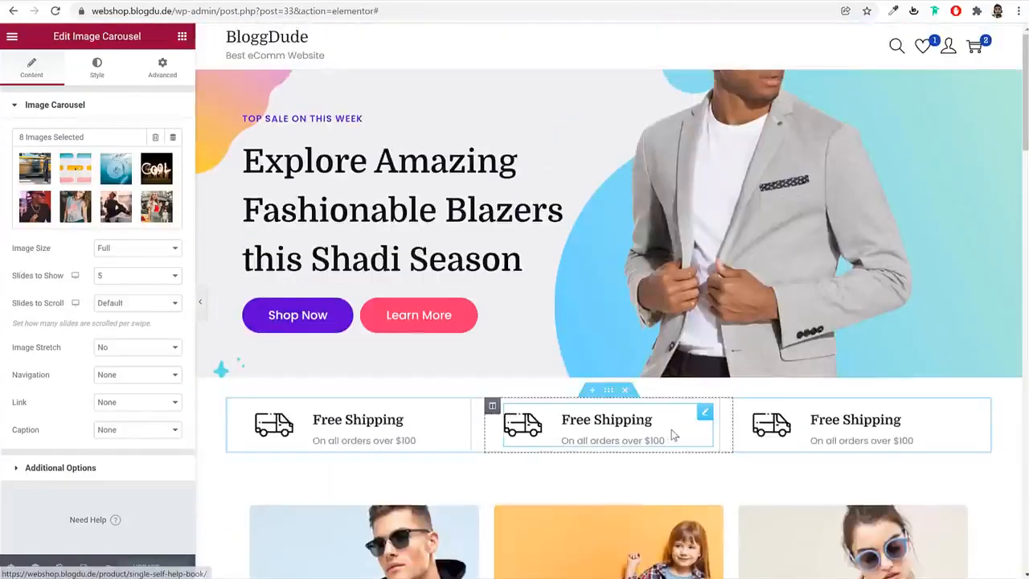
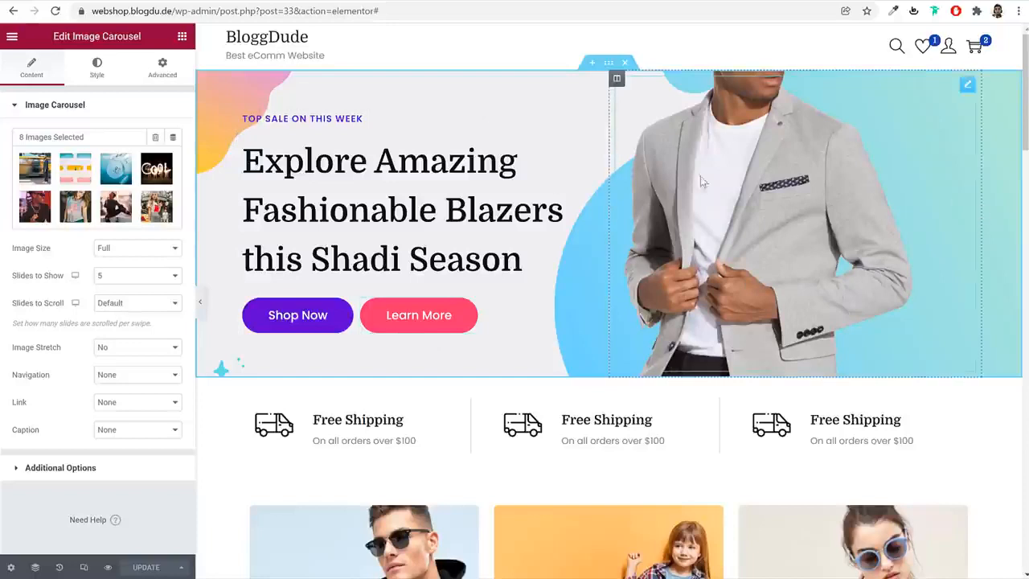
# Switch the page editor to the mobile responsive preview and set the preview width to 440
pyautogui.click(83, 568)
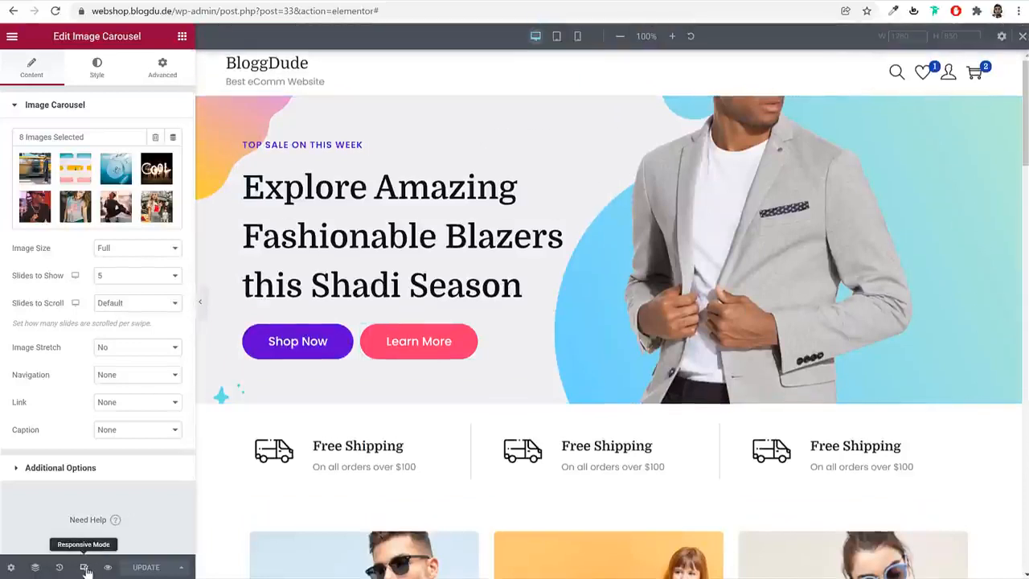
pyautogui.click(581, 37)
pyautogui.scroll(-20, 705, 241)
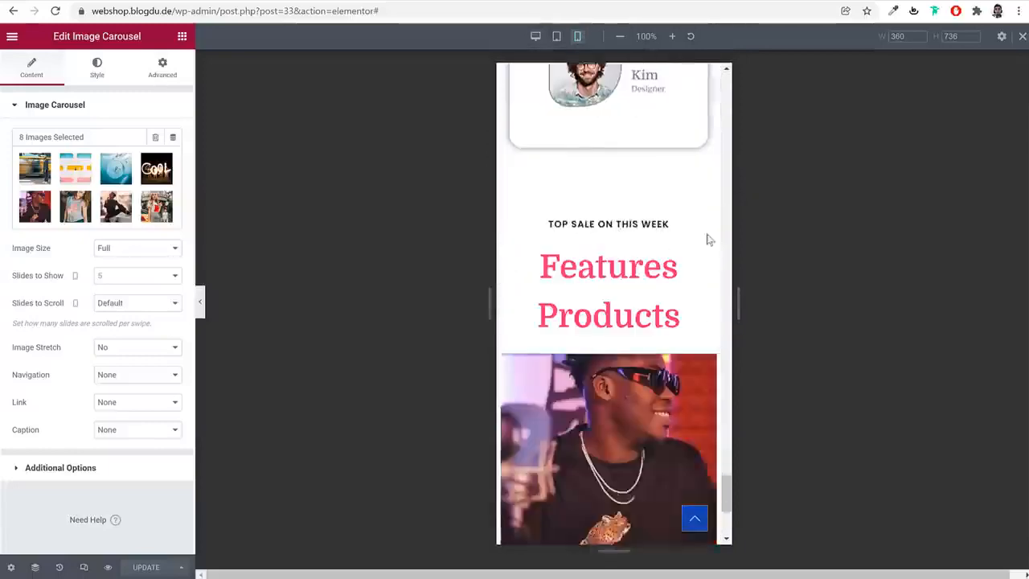
pyautogui.scroll(20, 700, 254)
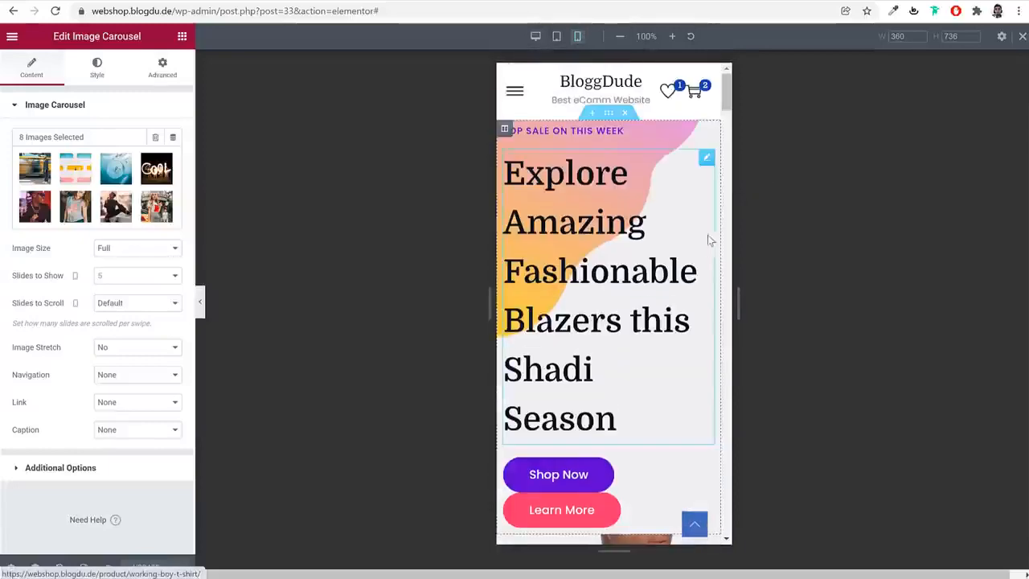
pyautogui.click(901, 36)
pyautogui.write('440')
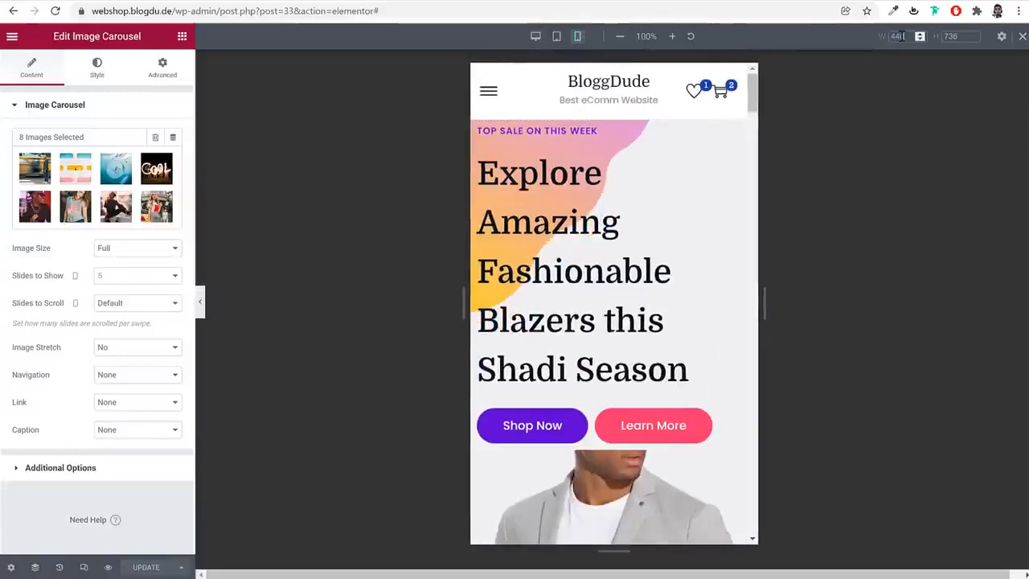
# Center-align the "TOP SALE ON THIS WEEK" label and the "Explore Amazing Fashionable Blazers" heading in the mobile view
pyautogui.scroll(-5, 717, 370)
pyautogui.scroll(-9, 717, 369)
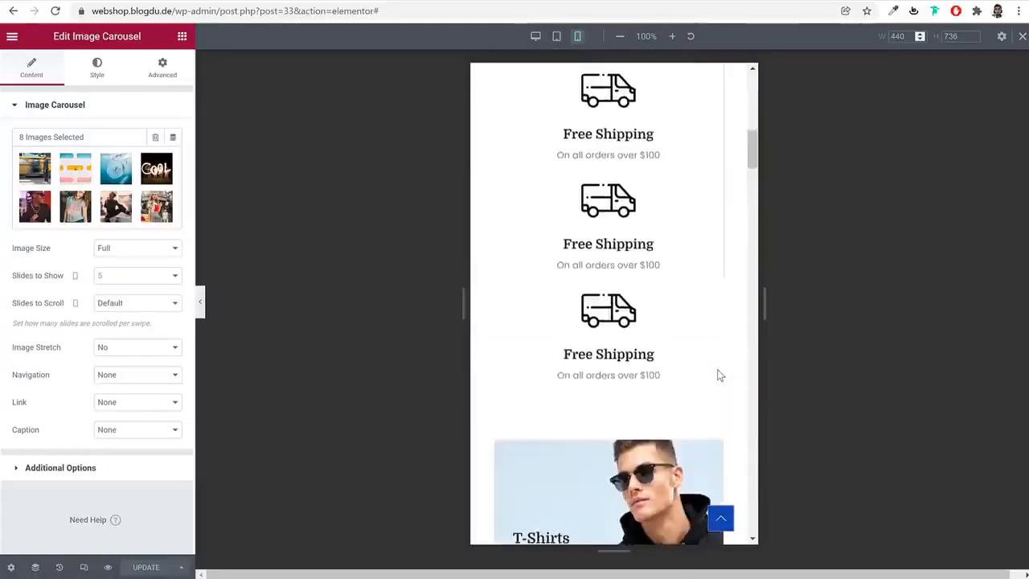
pyautogui.scroll(5, 717, 369)
pyautogui.scroll(10, 720, 374)
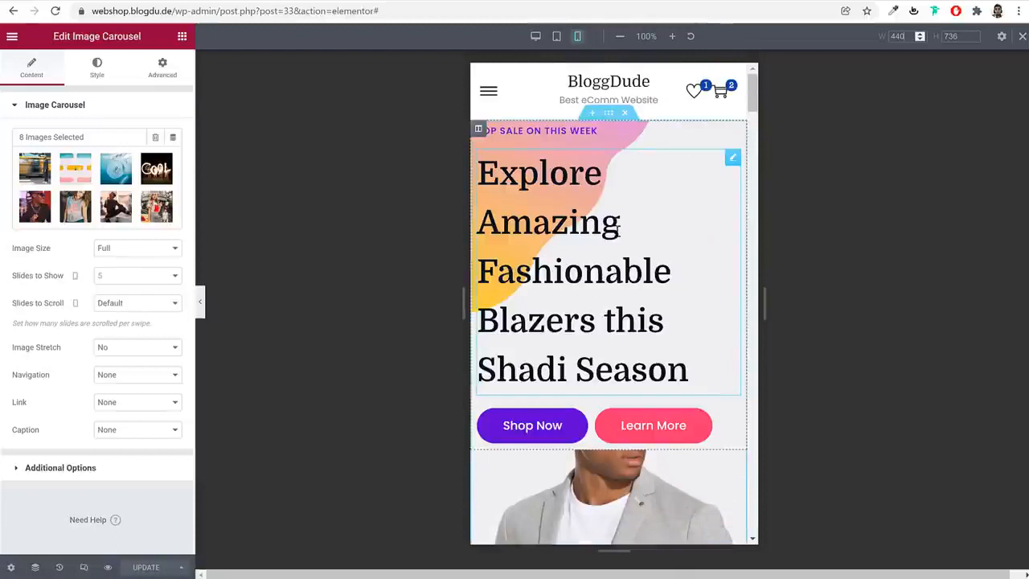
pyautogui.click(570, 130)
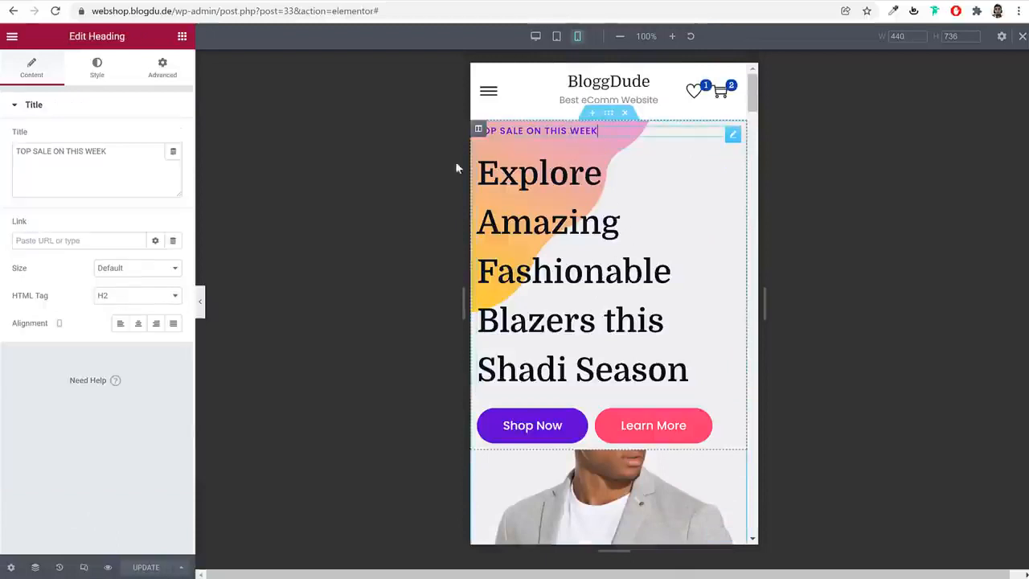
pyautogui.click(137, 323)
pyautogui.click(567, 253)
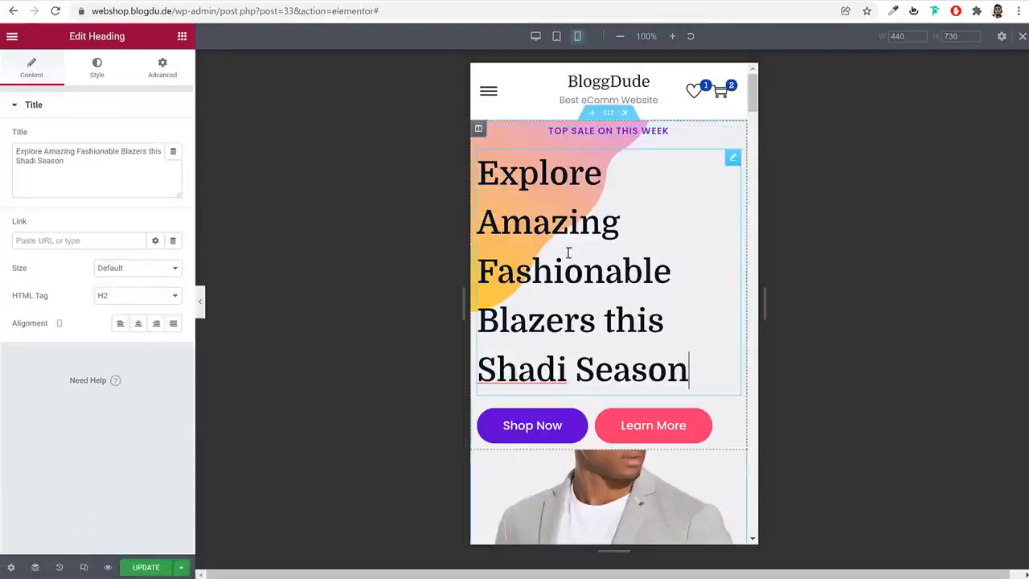
pyautogui.click(138, 323)
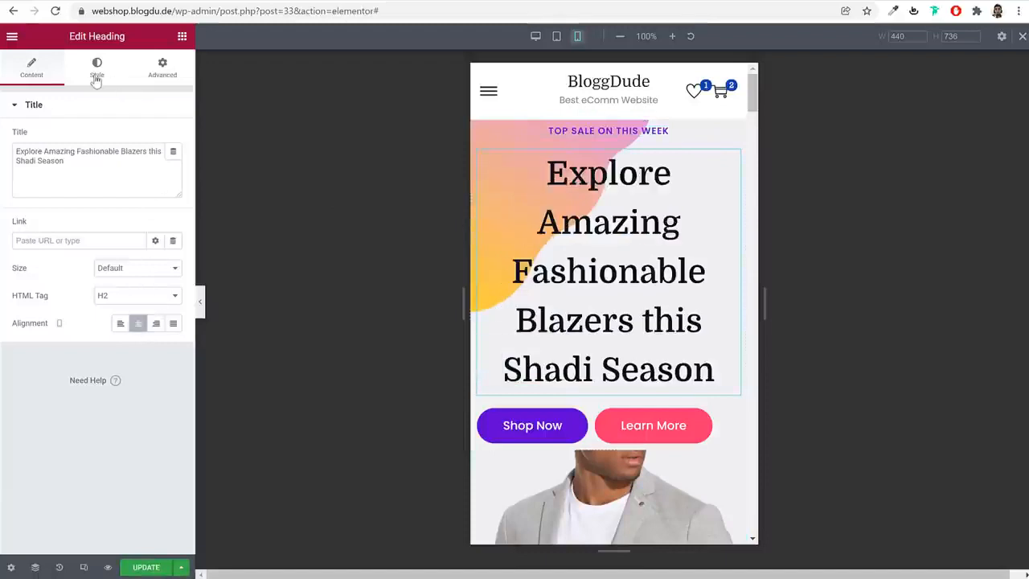
# Set the mobile font size of the "Explore Amazing Fashionable Blazers" heading to 35 px
pyautogui.click(96, 68)
pyautogui.click(171, 165)
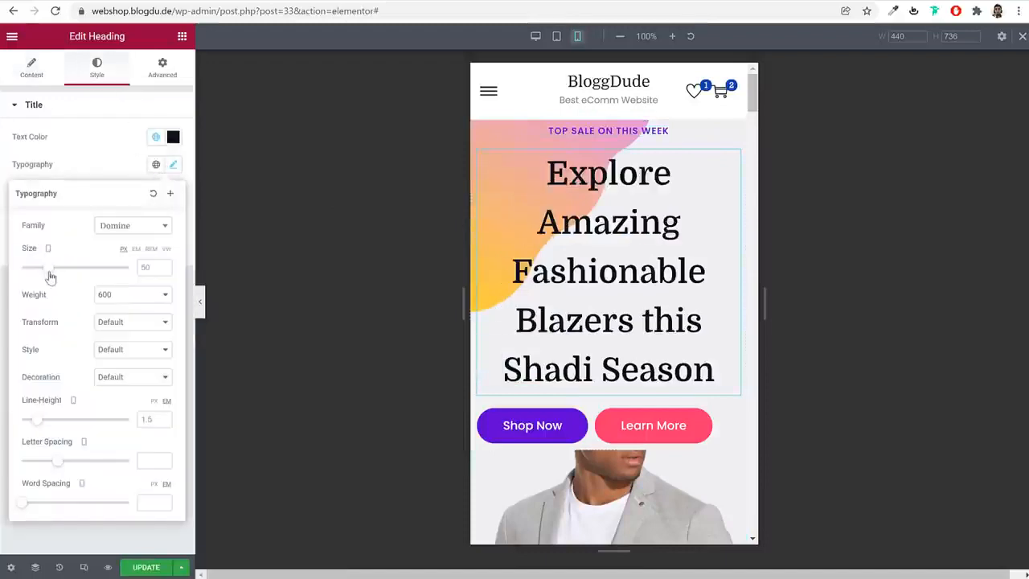
pyautogui.moveTo(50, 277); pyautogui.dragTo(42, 277)
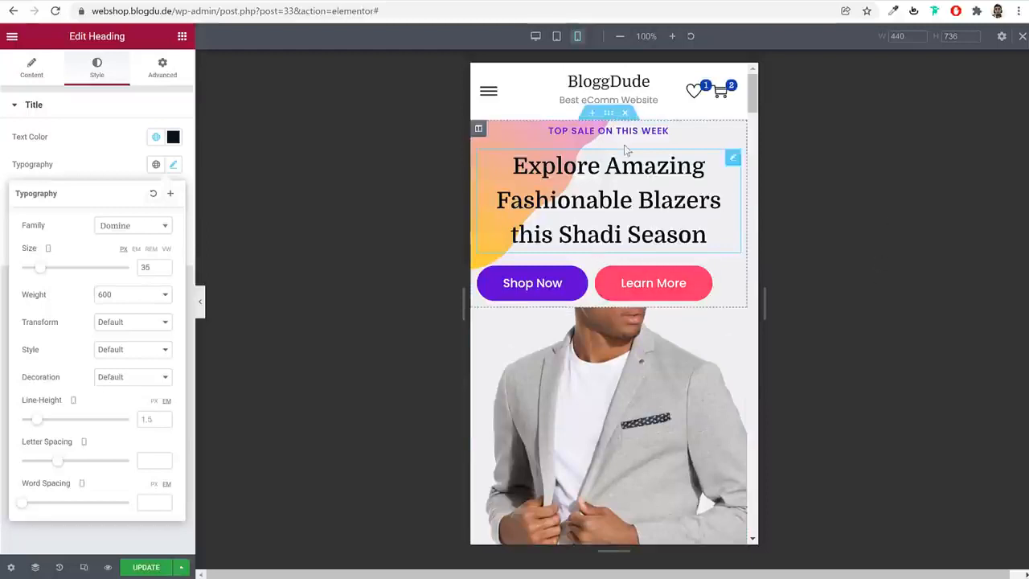
# Hide the hero section's blazer image column on mobile
pyautogui.moveTo(613, 119)
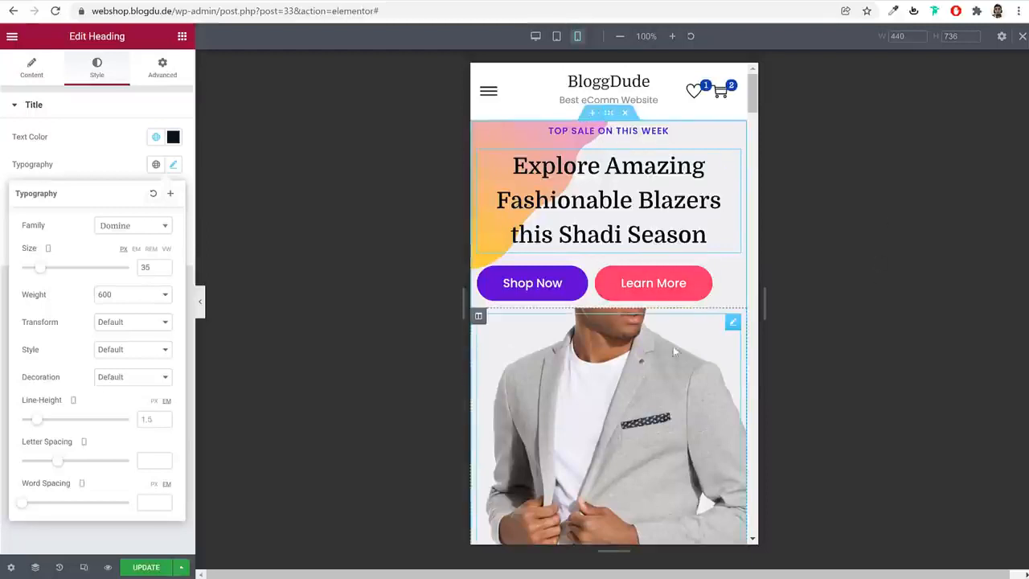
pyautogui.scroll(-4, 673, 346)
pyautogui.scroll(3, 605, 181)
pyautogui.scroll(1, 605, 181)
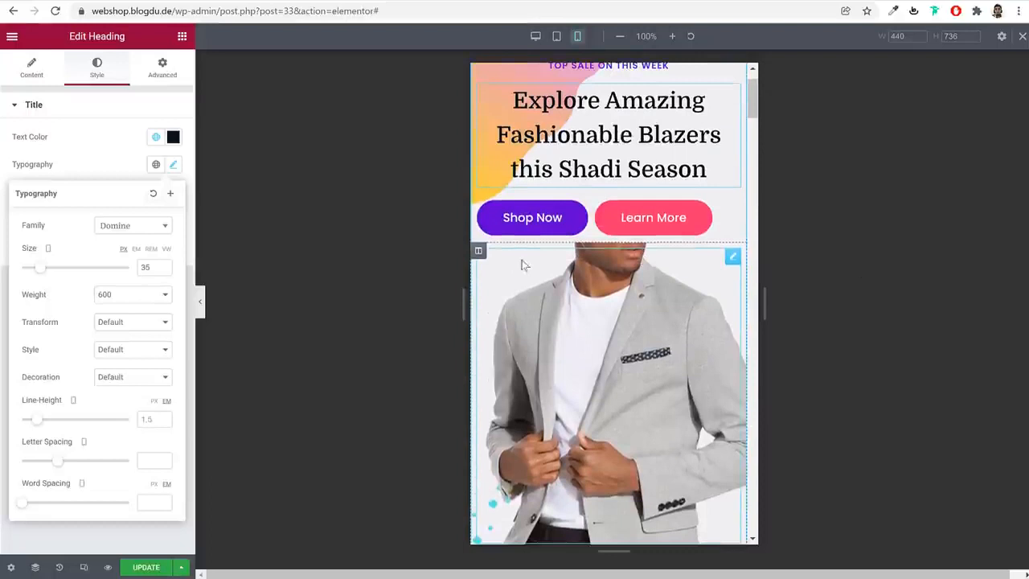
pyautogui.click(479, 253)
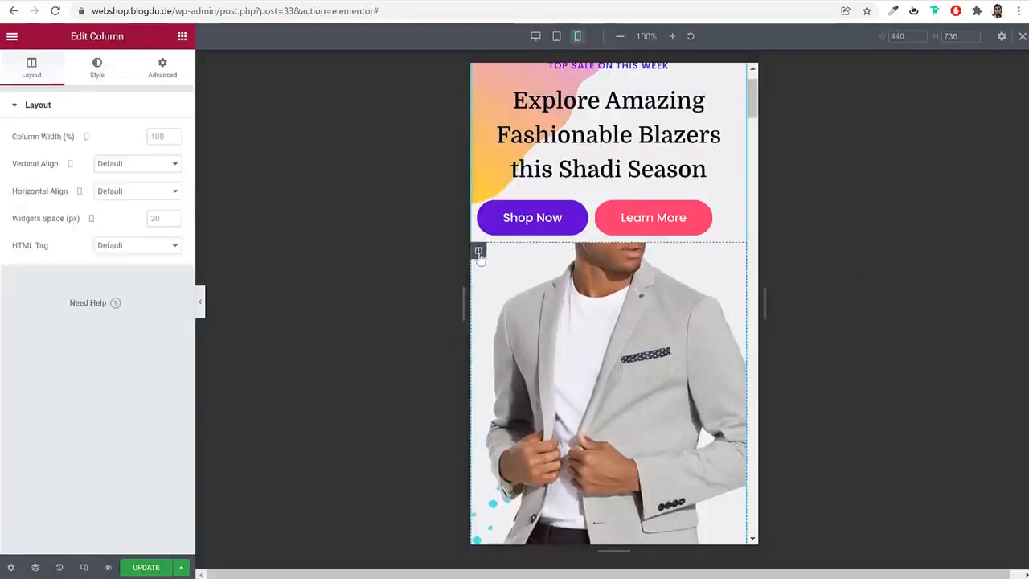
pyautogui.click(181, 78)
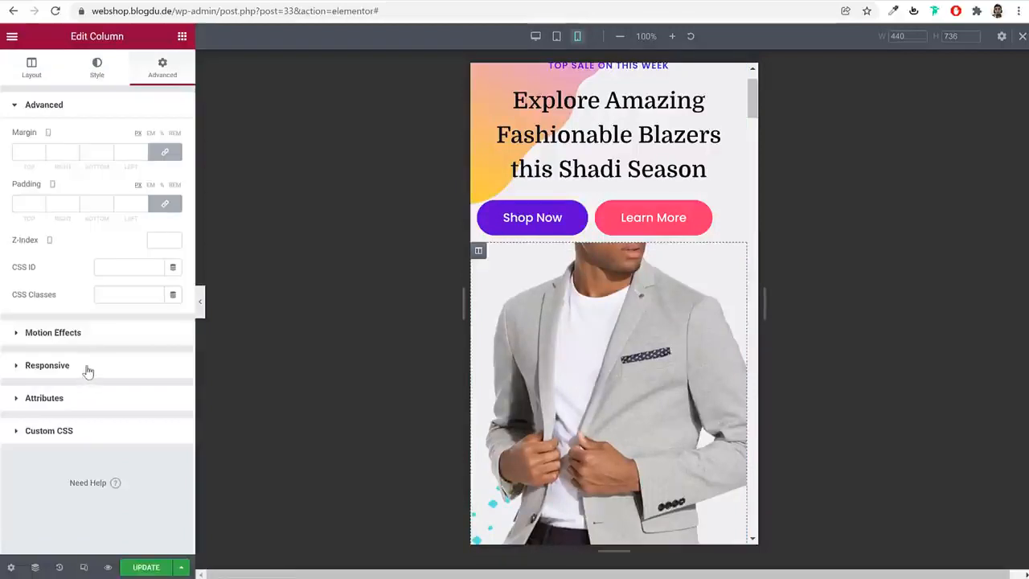
pyautogui.click(88, 371)
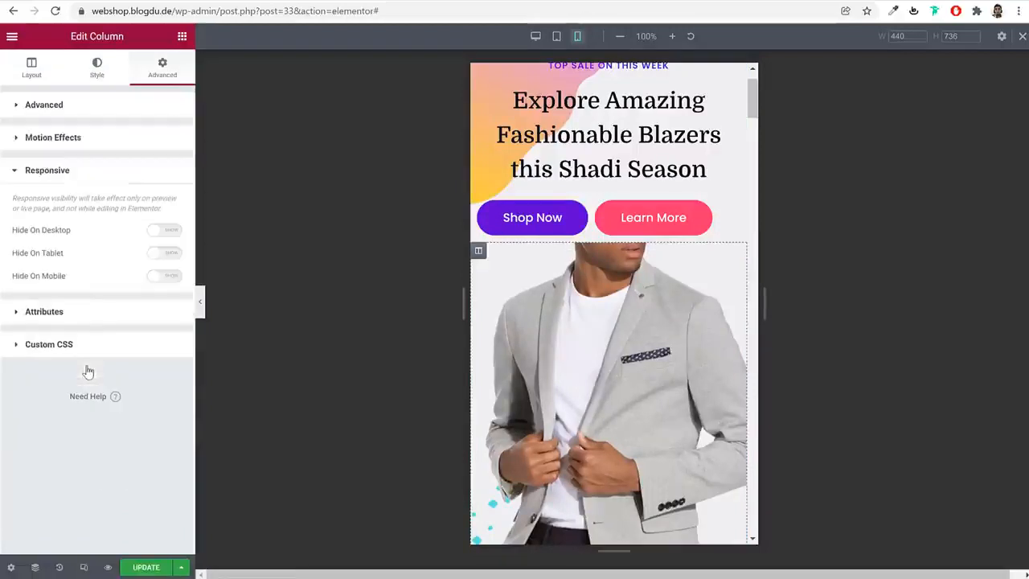
pyautogui.click(159, 277)
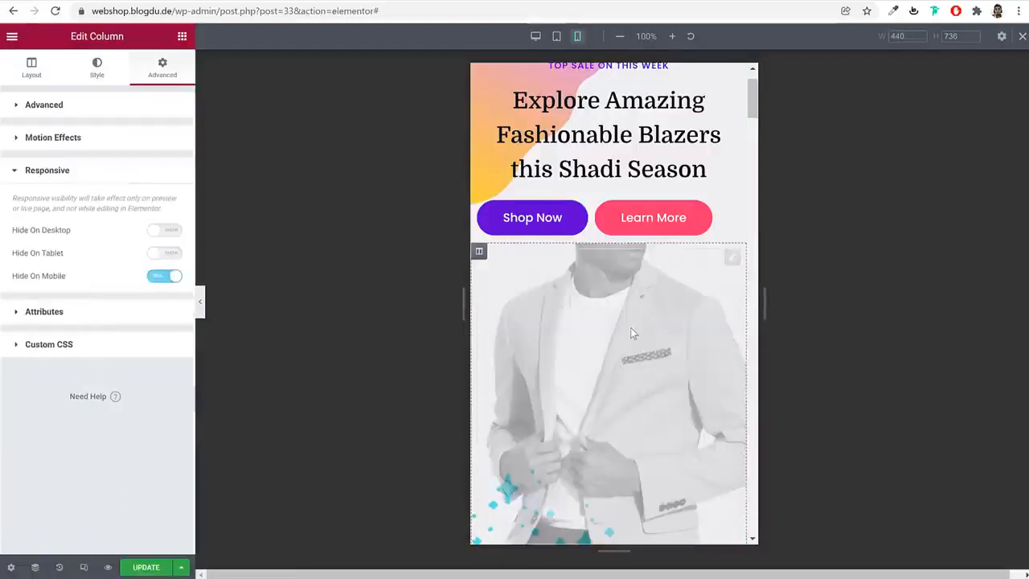
# Open the hero section's layout settings and save the page changes
pyautogui.scroll(1, 611, 201)
pyautogui.click(609, 113)
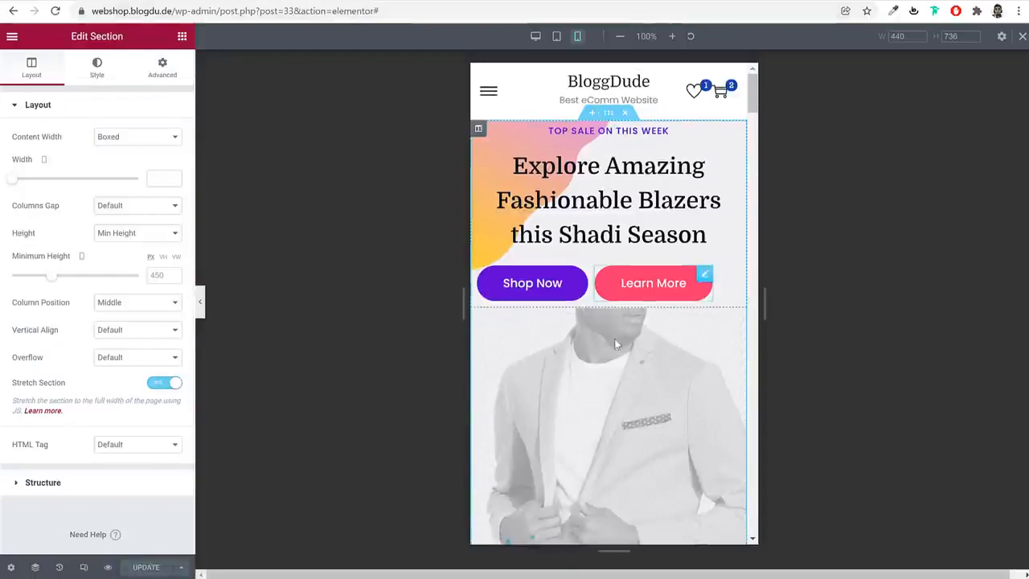
pyautogui.scroll(-3, 619, 362)
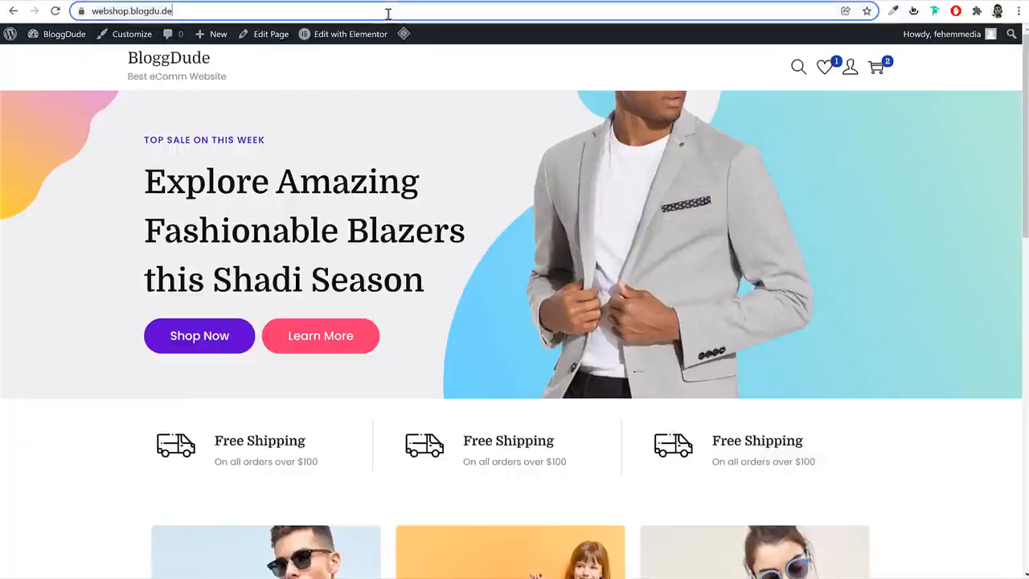
# Reload the live homepage and examine its hero section in the browser developer tools' mobile device view
pyautogui.click(388, 14)
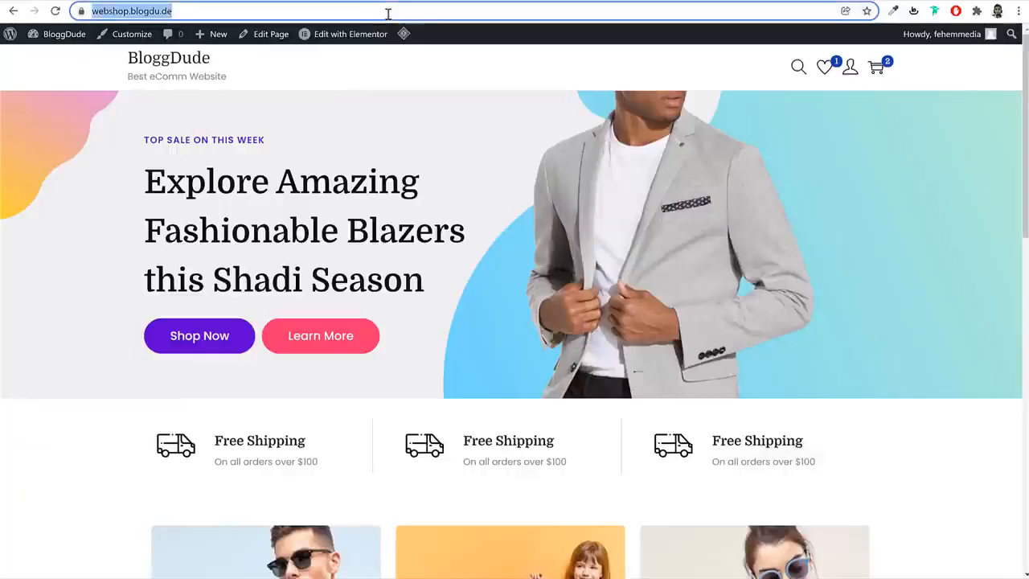
pyautogui.press('Return')
pyautogui.rightClick(437, 112)
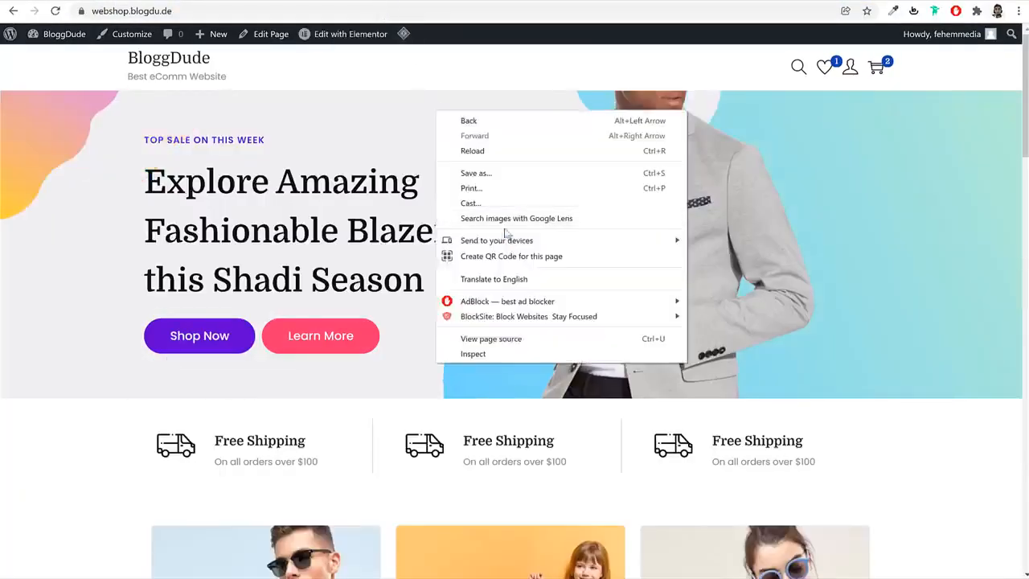
pyautogui.click(525, 354)
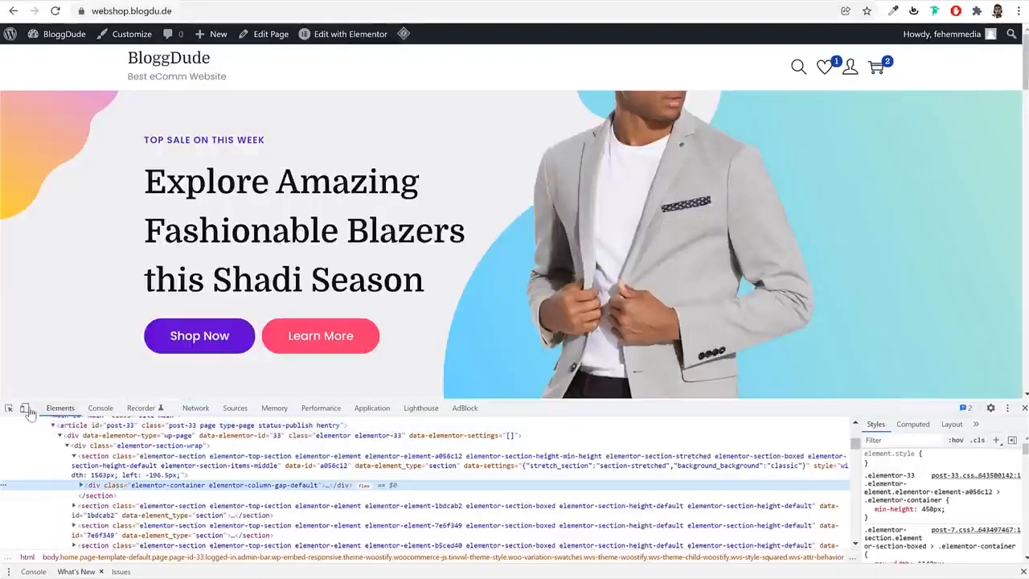
pyautogui.click(25, 409)
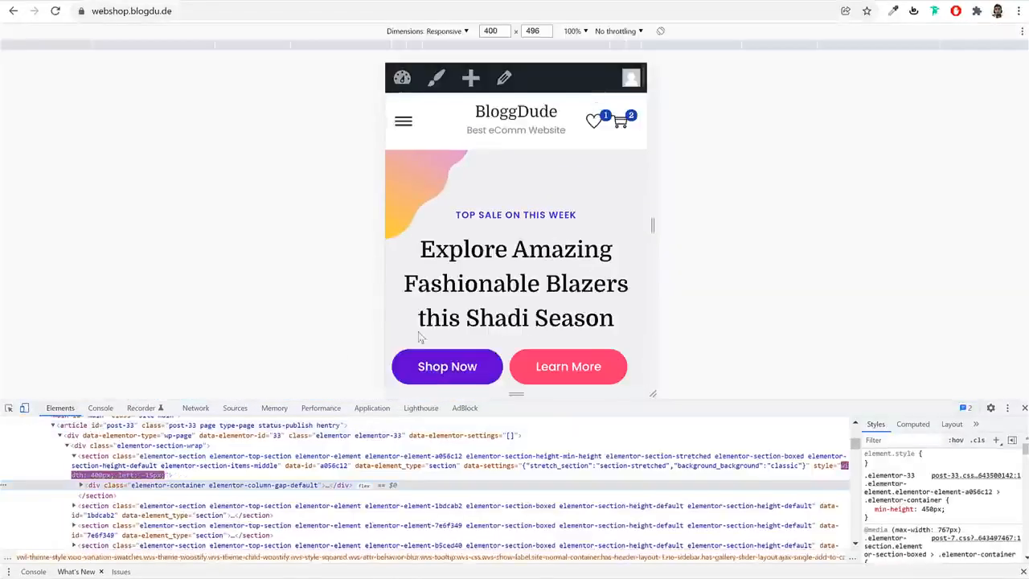
pyautogui.scroll(-4, 593, 261)
pyautogui.scroll(3, 594, 257)
pyautogui.scroll(-2, 595, 255)
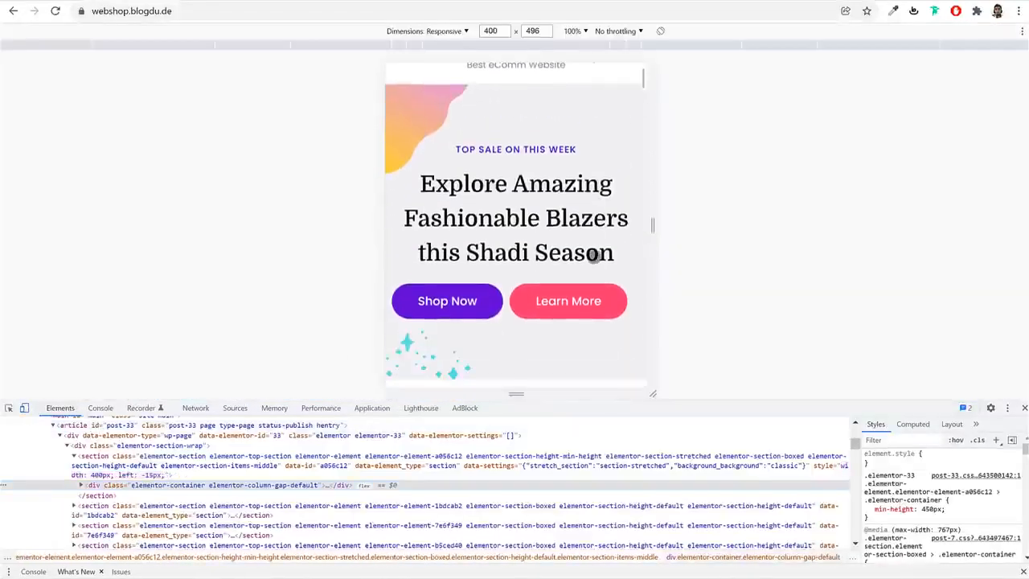
pyautogui.click(1025, 409)
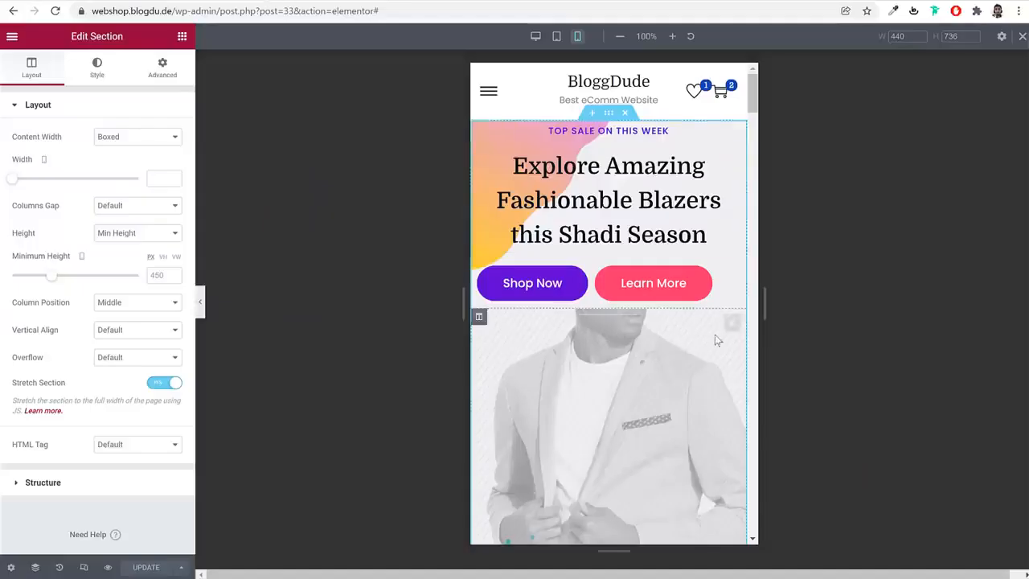
# Set the mobile column width of the first and second Free Shipping columns to 50%
pyautogui.scroll(-5, 715, 335)
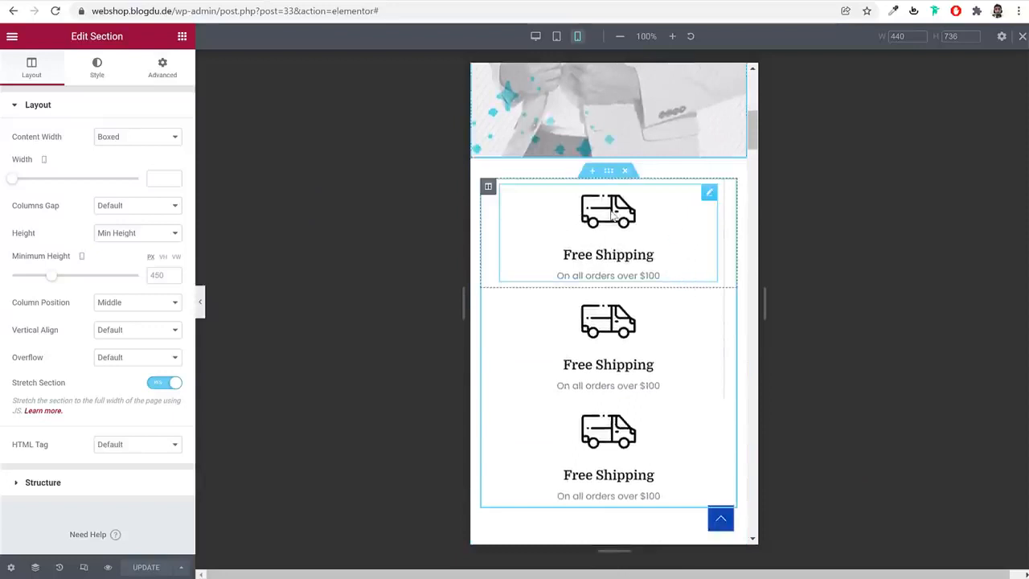
pyautogui.click(488, 186)
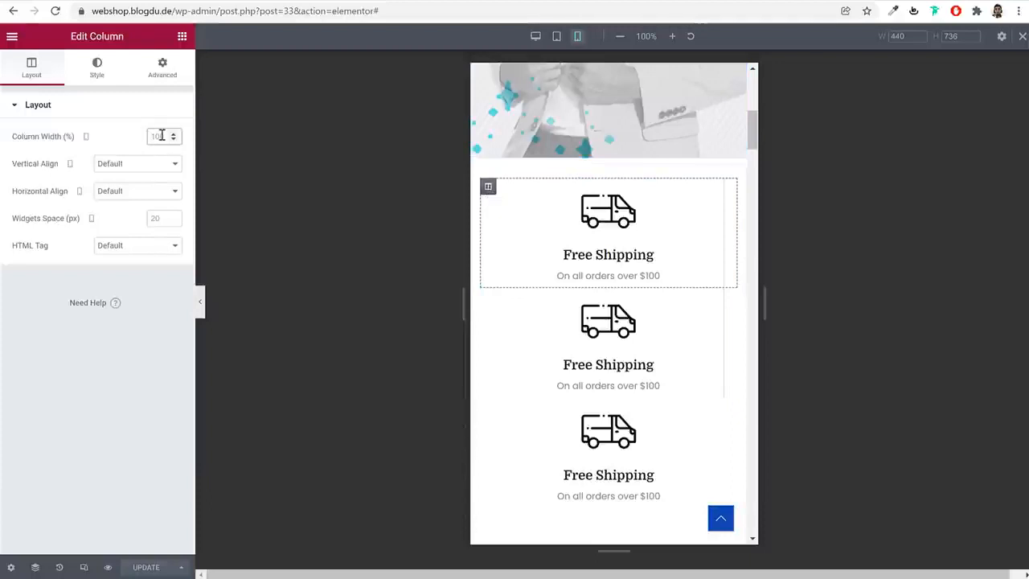
pyautogui.write('50')
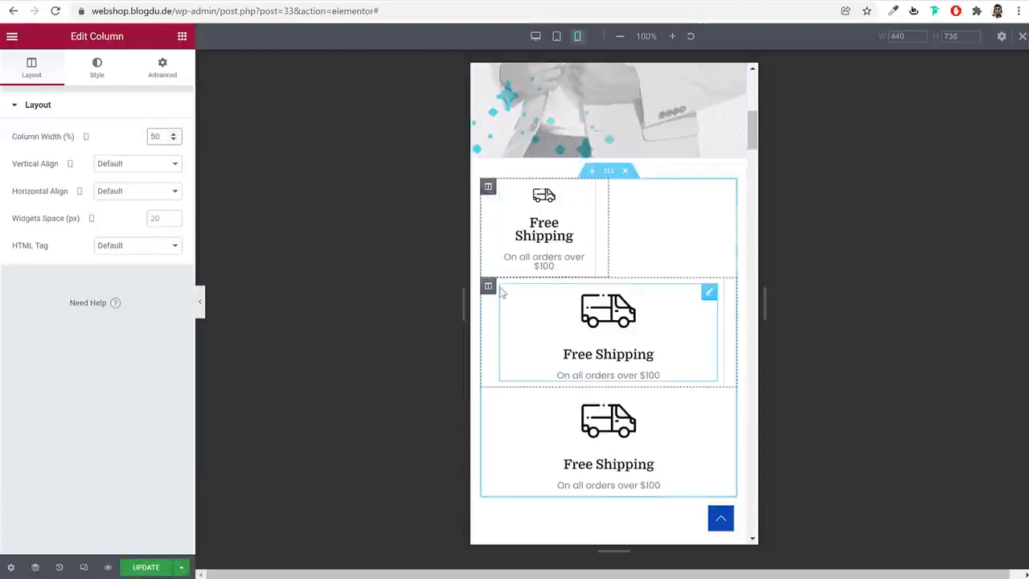
pyautogui.click(488, 285)
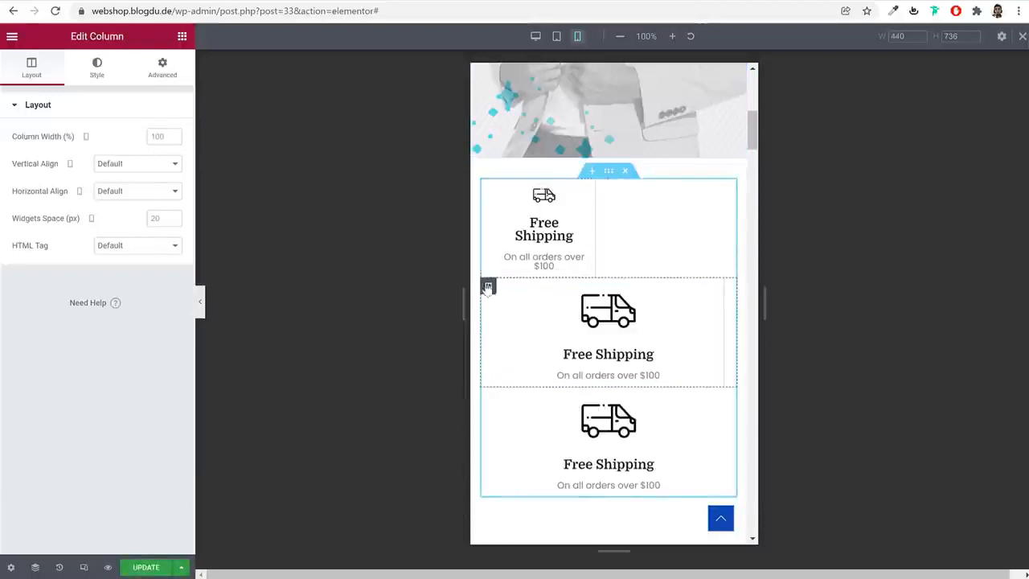
pyautogui.click(160, 136)
pyautogui.write('50')
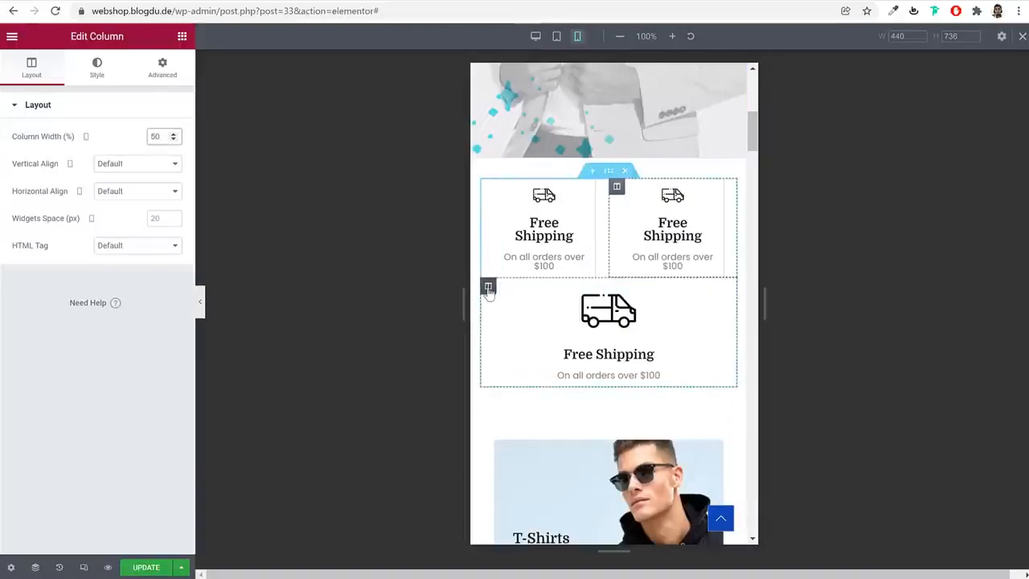
# Hide the third Free Shipping column on mobile
pyautogui.click(488, 286)
pyautogui.click(159, 70)
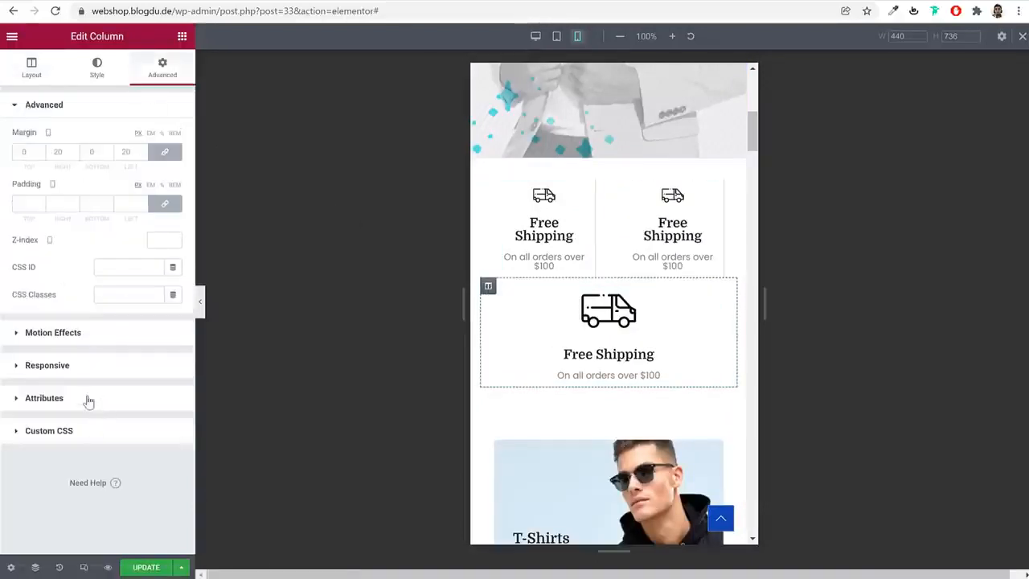
pyautogui.click(87, 366)
pyautogui.click(164, 277)
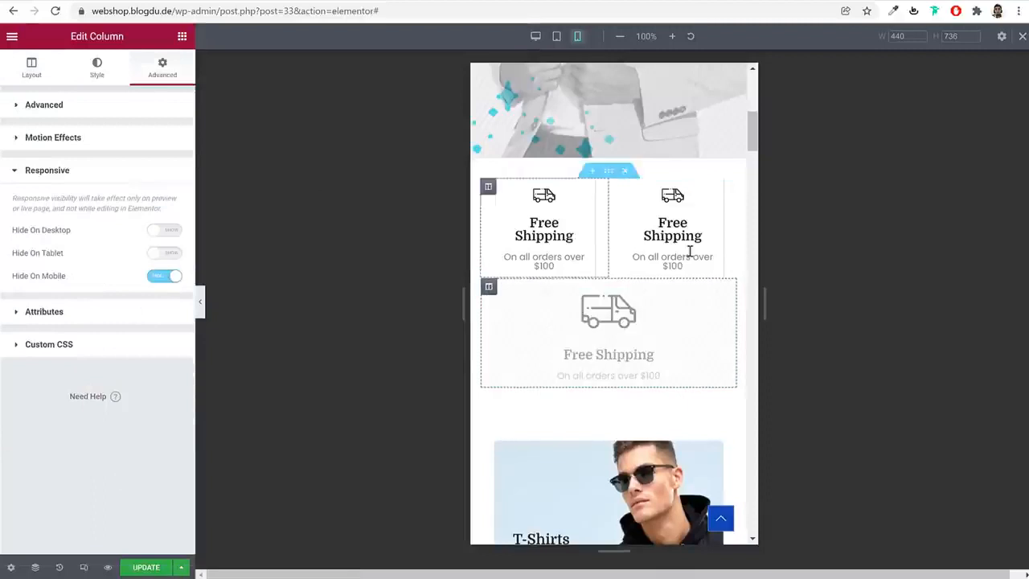
# Examine the category banners in the mobile view and open the T-Shirts image's advanced settings
pyautogui.scroll(-3, 673, 343)
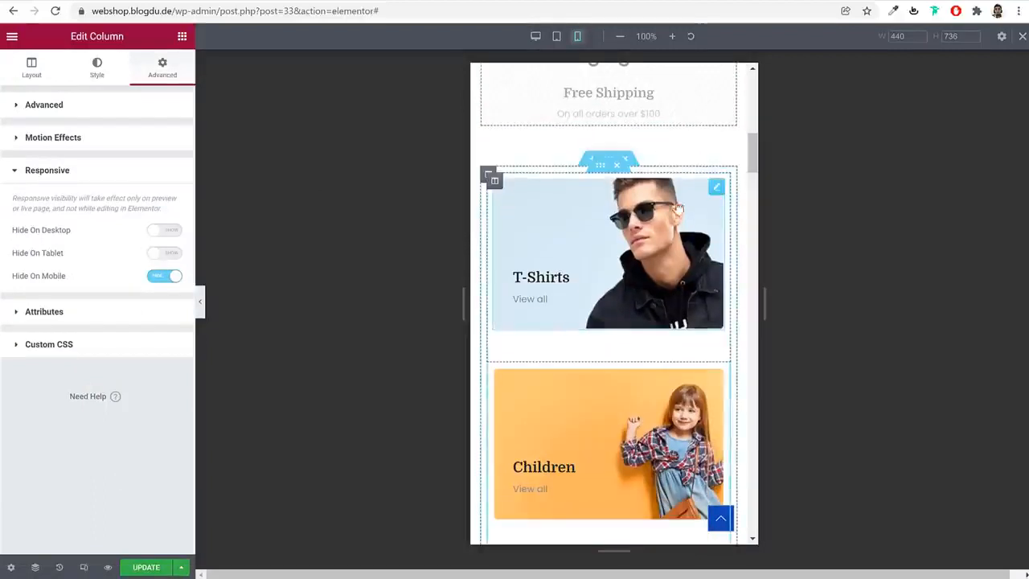
pyautogui.scroll(-2, 717, 328)
pyautogui.scroll(-2, 716, 328)
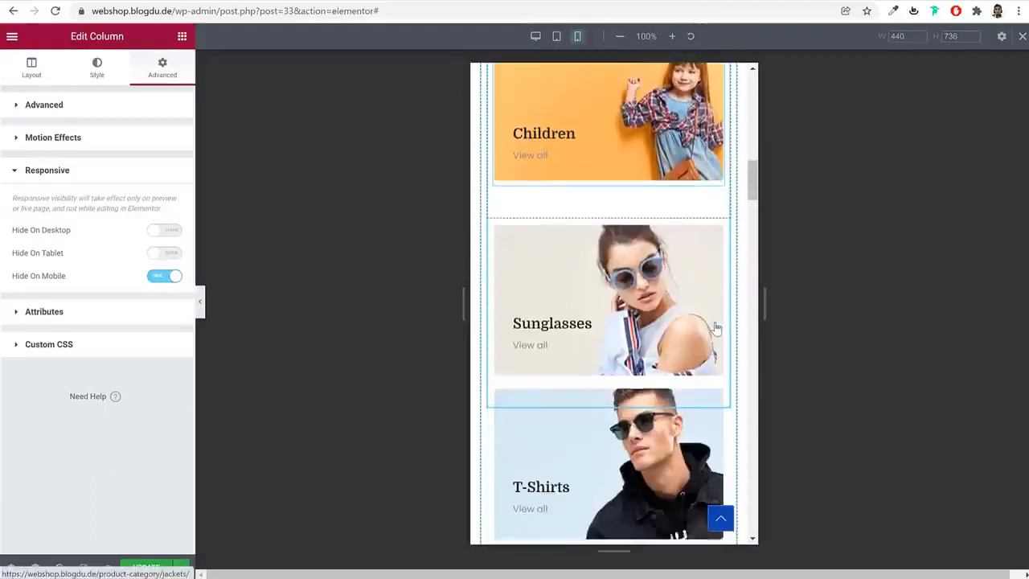
pyautogui.scroll(4, 716, 328)
pyautogui.scroll(1, 716, 328)
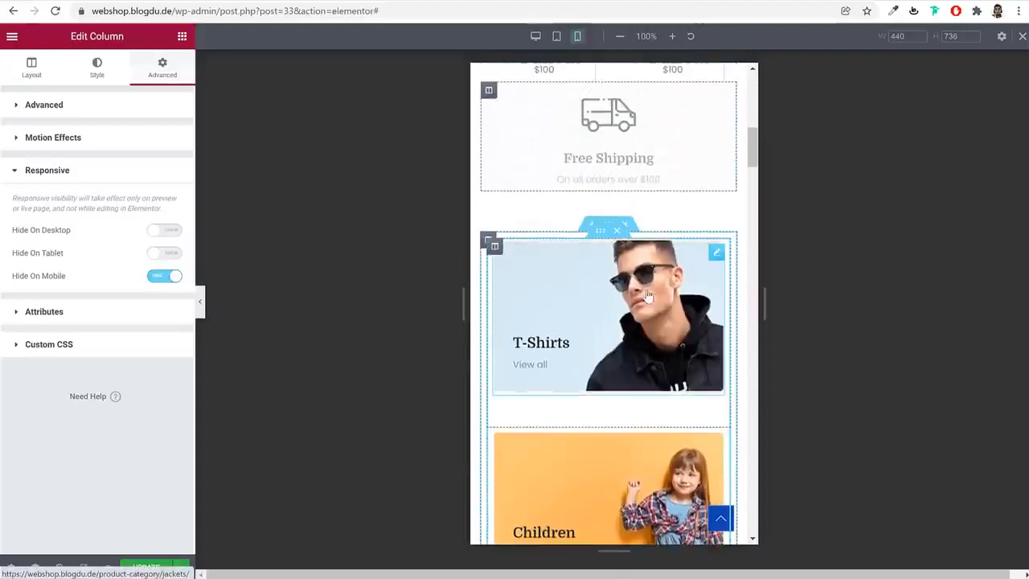
pyautogui.click(647, 294)
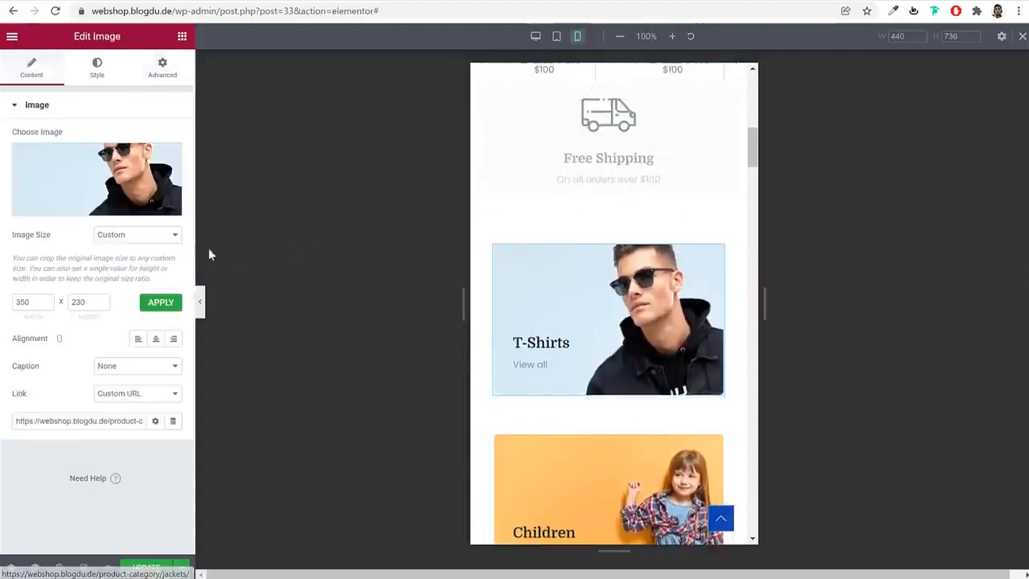
pyautogui.click(155, 81)
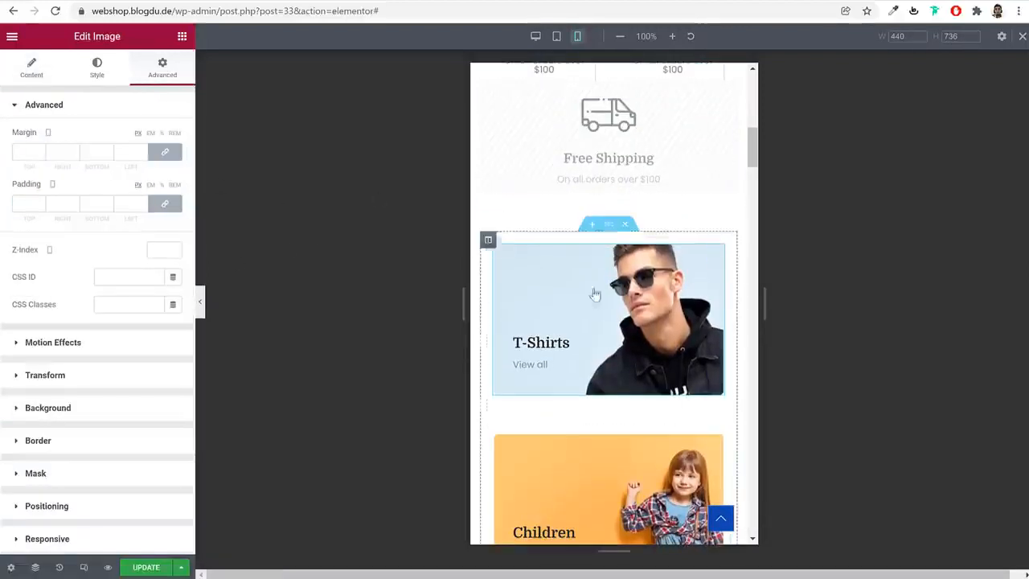
pyautogui.scroll(-6, 627, 402)
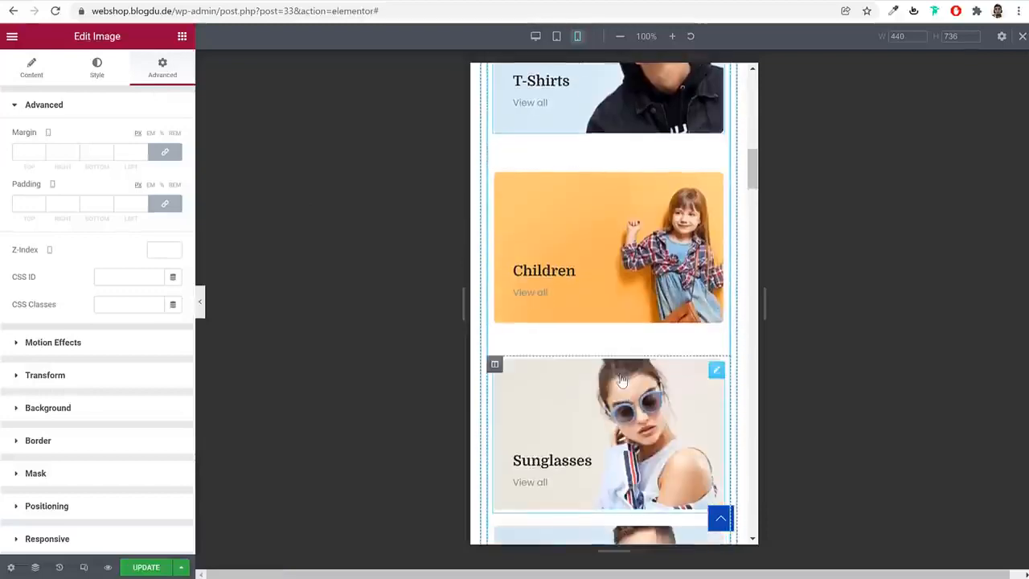
pyautogui.scroll(3, 640, 363)
pyautogui.scroll(-5, 644, 376)
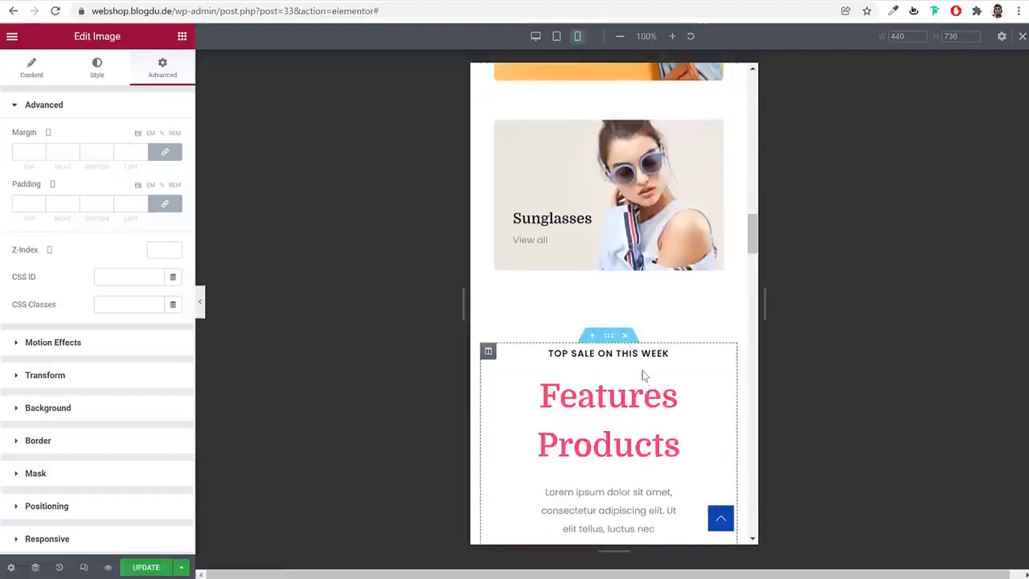
# Set the mobile font size of the Features Products heading above the product list to 35 px
pyautogui.click(632, 201)
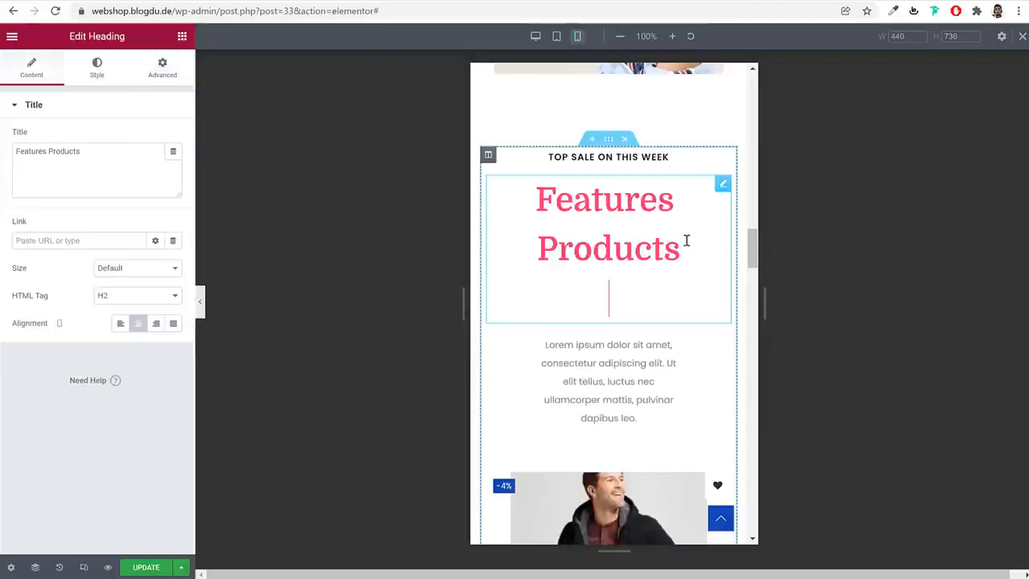
pyautogui.click(98, 71)
pyautogui.click(174, 166)
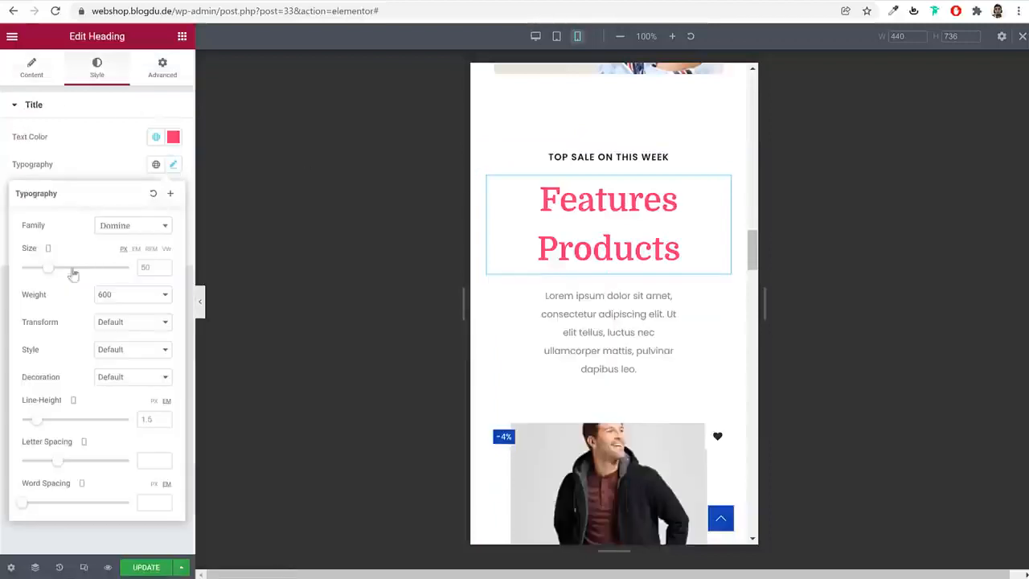
pyautogui.moveTo(49, 274); pyautogui.dragTo(44, 275)
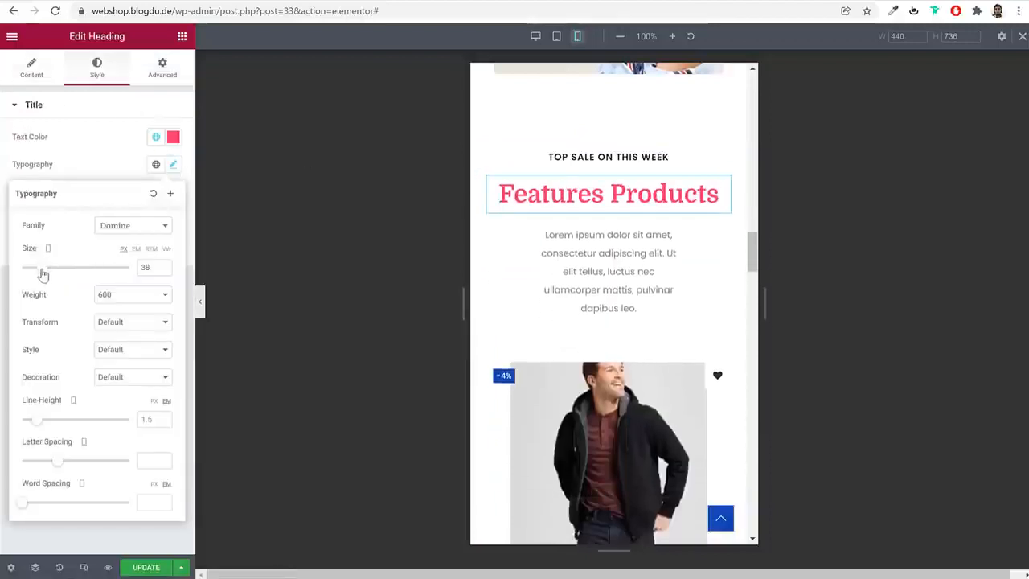
pyautogui.click(164, 270)
pyautogui.click(164, 270)
pyautogui.click(164, 271)
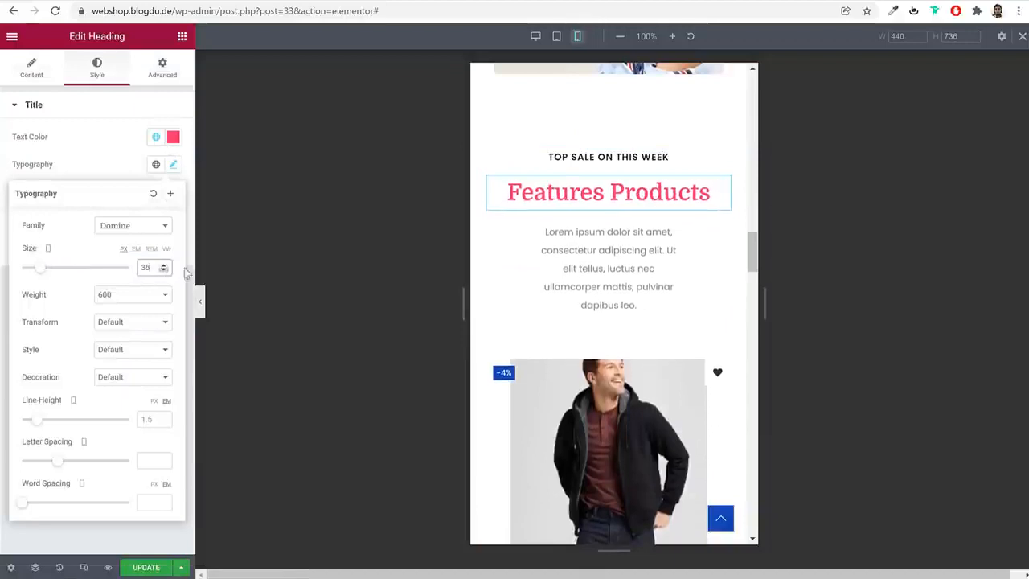
# Set the left and right mobile margins of the paragraph under the Features Products heading to 0
pyautogui.click(619, 248)
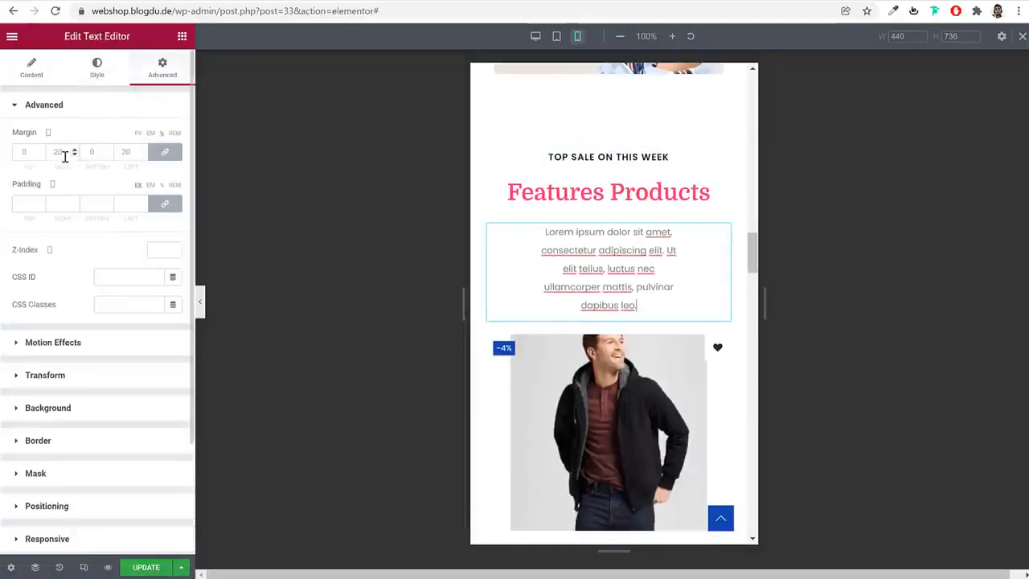
pyautogui.press('BackSpace')
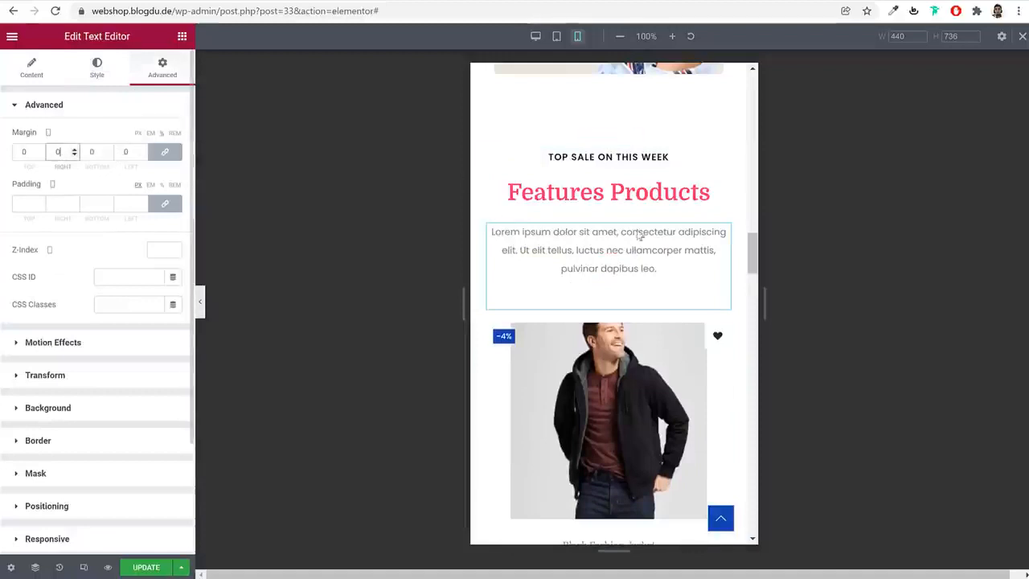
# Set the mobile font size of the second Features Products heading, above the photo near the page end, to 35 px
pyautogui.scroll(-3, 734, 294)
pyautogui.scroll(-2, 727, 295)
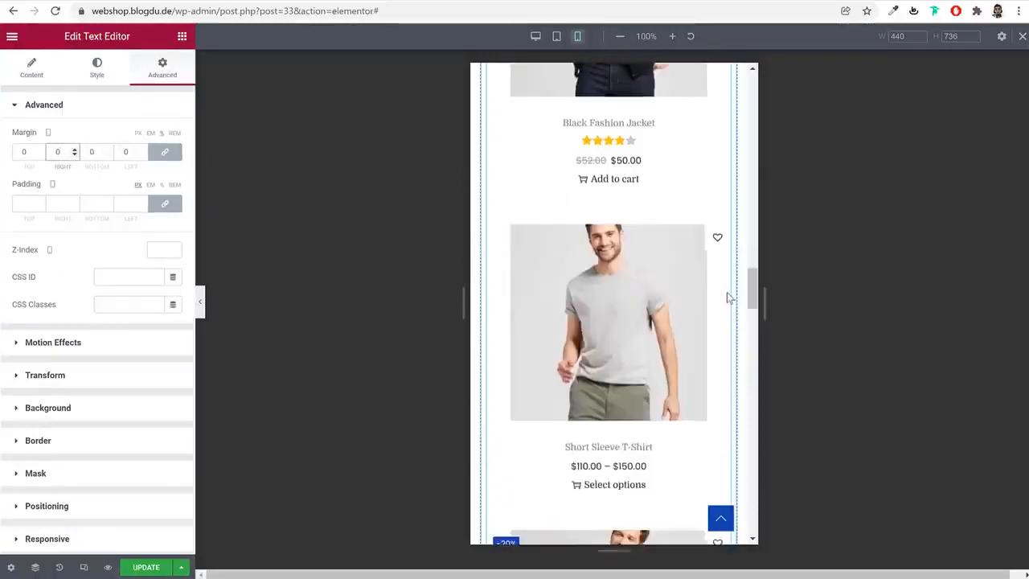
pyautogui.scroll(-3, 727, 292)
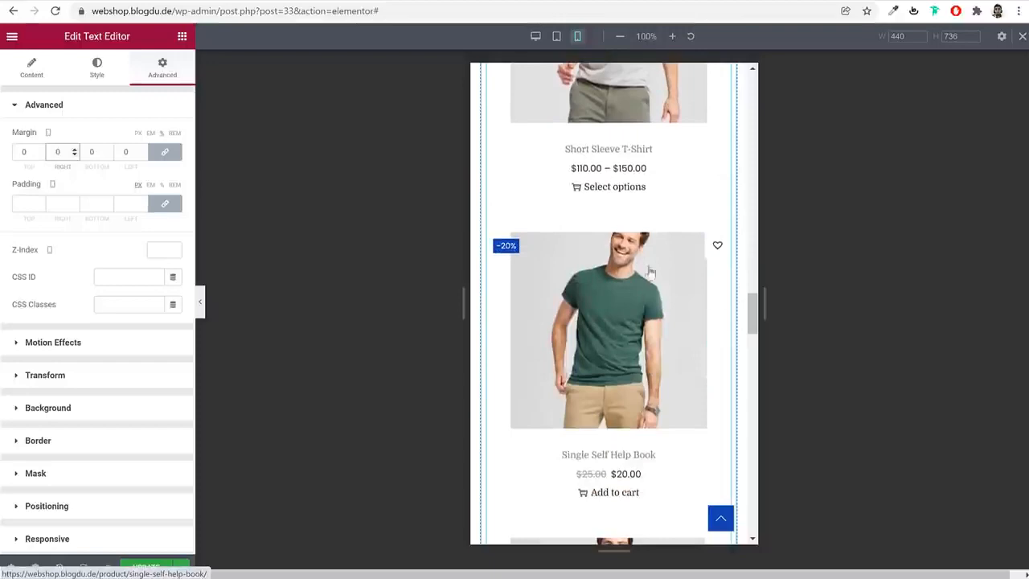
pyautogui.scroll(-8, 635, 324)
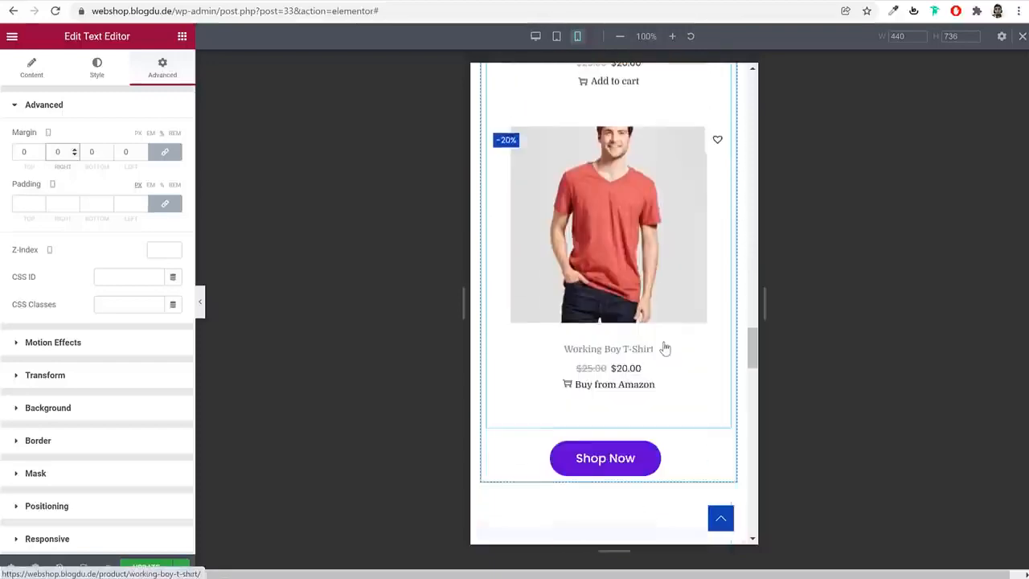
pyautogui.scroll(-7, 662, 344)
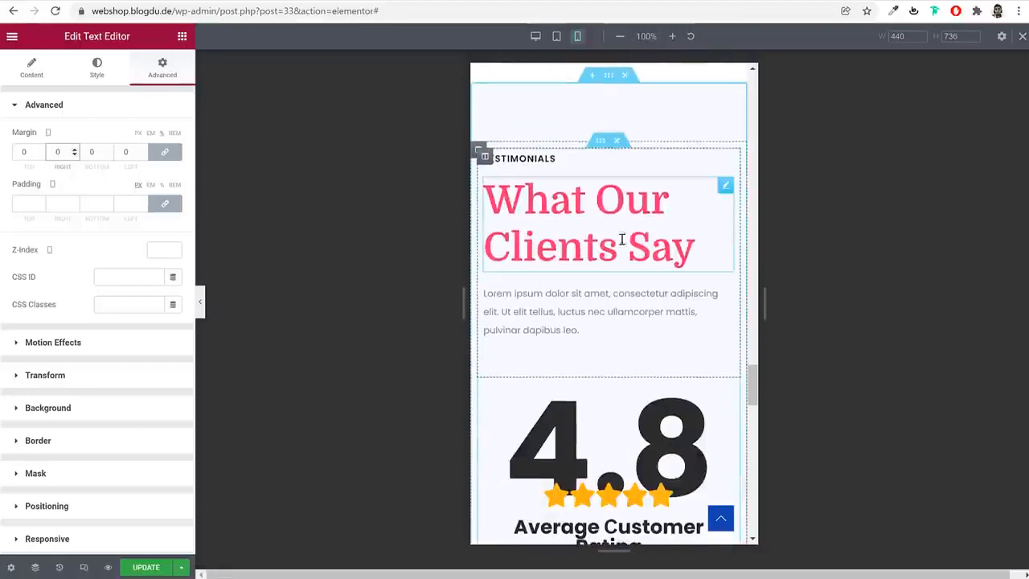
pyautogui.scroll(-10, 664, 352)
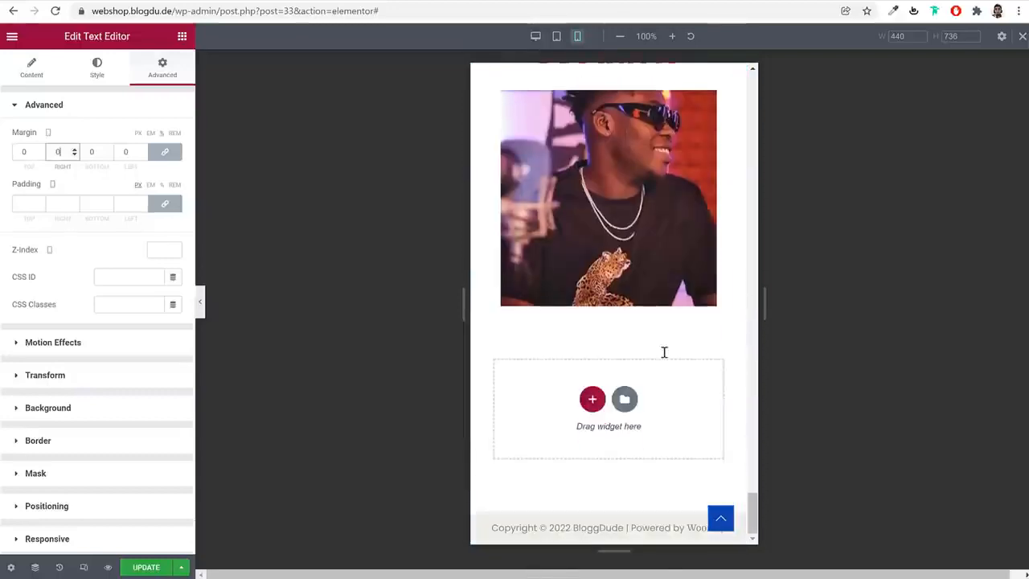
pyautogui.scroll(5, 661, 352)
pyautogui.scroll(-2, 659, 351)
pyautogui.click(635, 306)
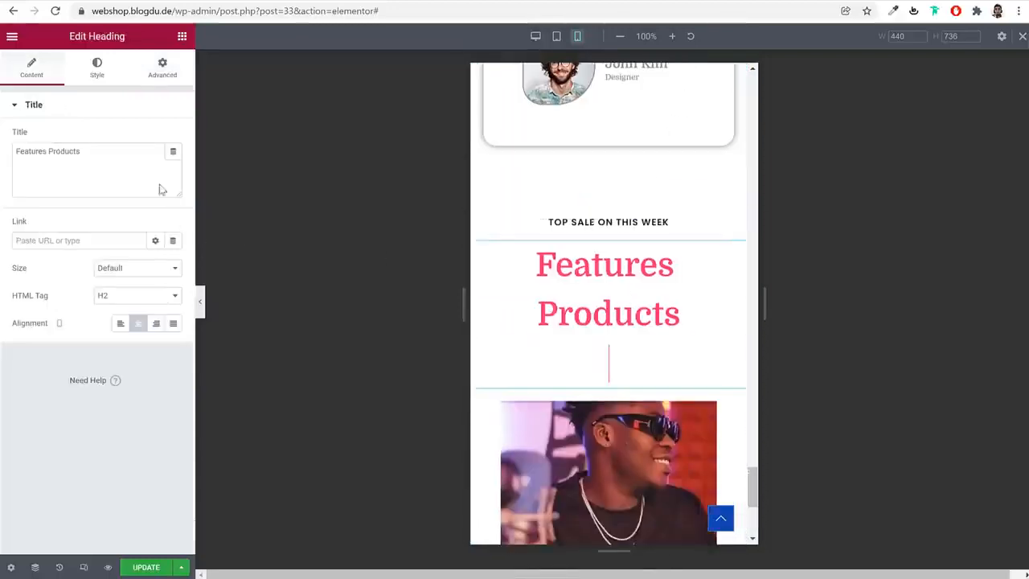
pyautogui.click(95, 68)
pyautogui.click(172, 164)
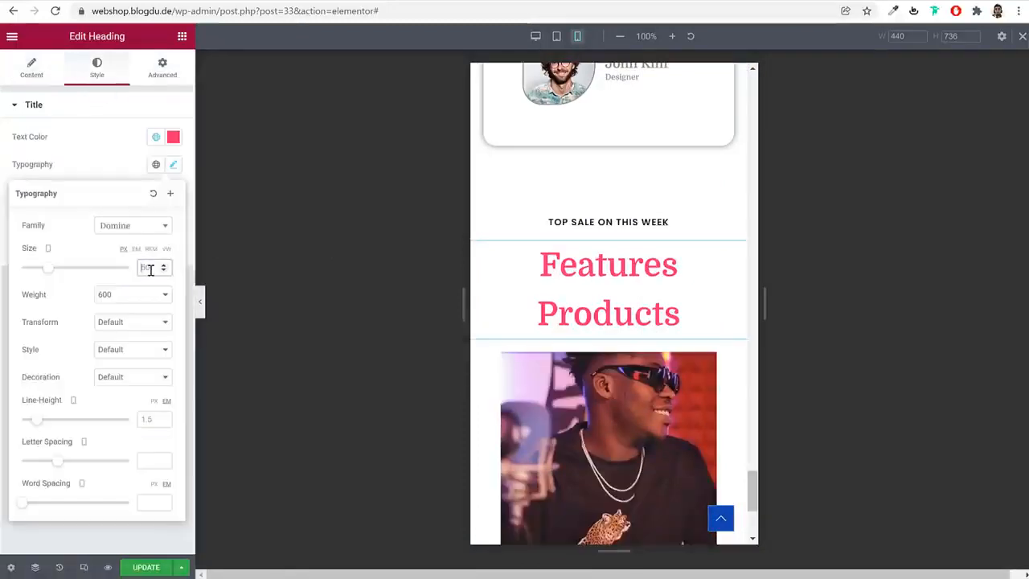
pyautogui.click(151, 268)
pyautogui.write('35')
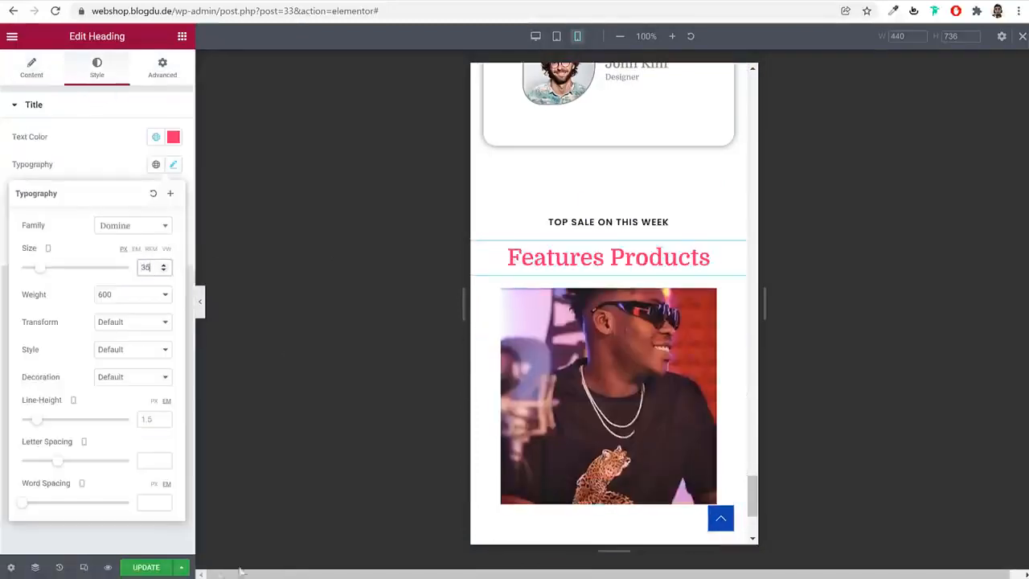
# Update the page with the mobile changes and close the responsive editing mode
pyautogui.click(181, 567)
pyautogui.click(146, 567)
pyautogui.scroll(1, 703, 385)
pyautogui.scroll(20, 703, 384)
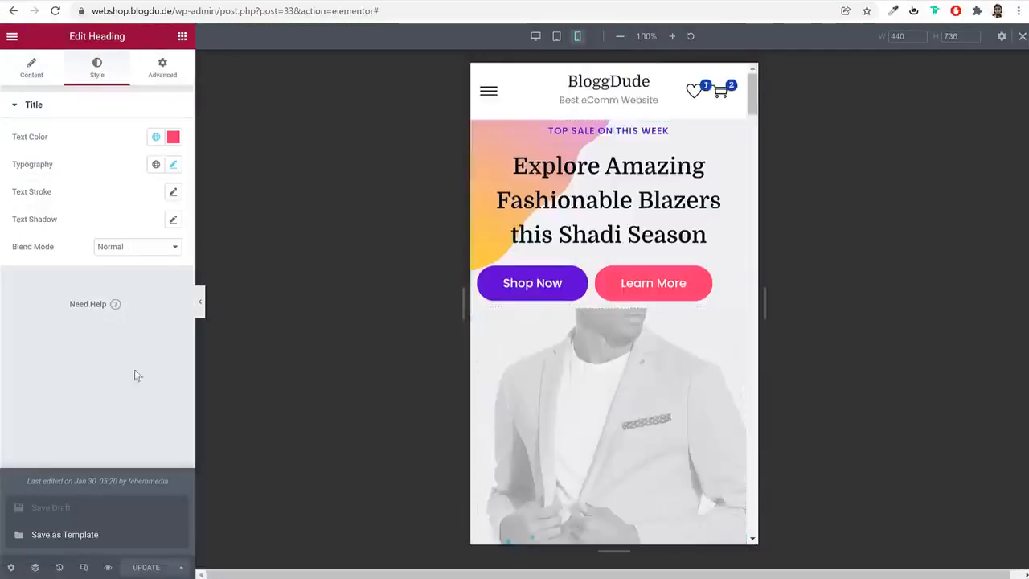
pyautogui.click(1023, 36)
# Check the homepage's desktop layout and open the WordPress dashboard at webshop.blogdu.de/wp-admin/
pyautogui.scroll(-10, 696, 225)
pyautogui.scroll(10, 694, 261)
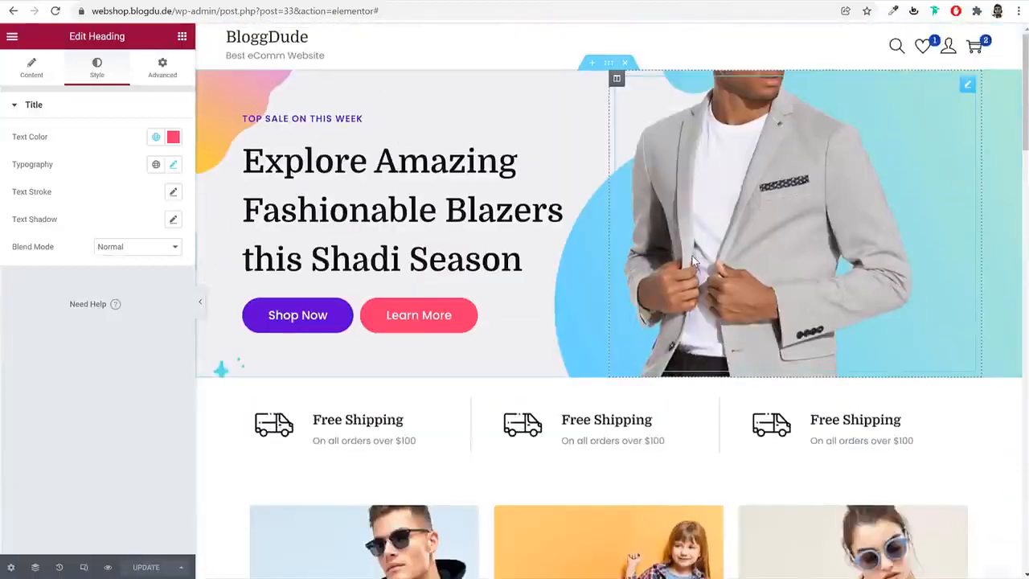
pyautogui.scroll(-10, 554, 319)
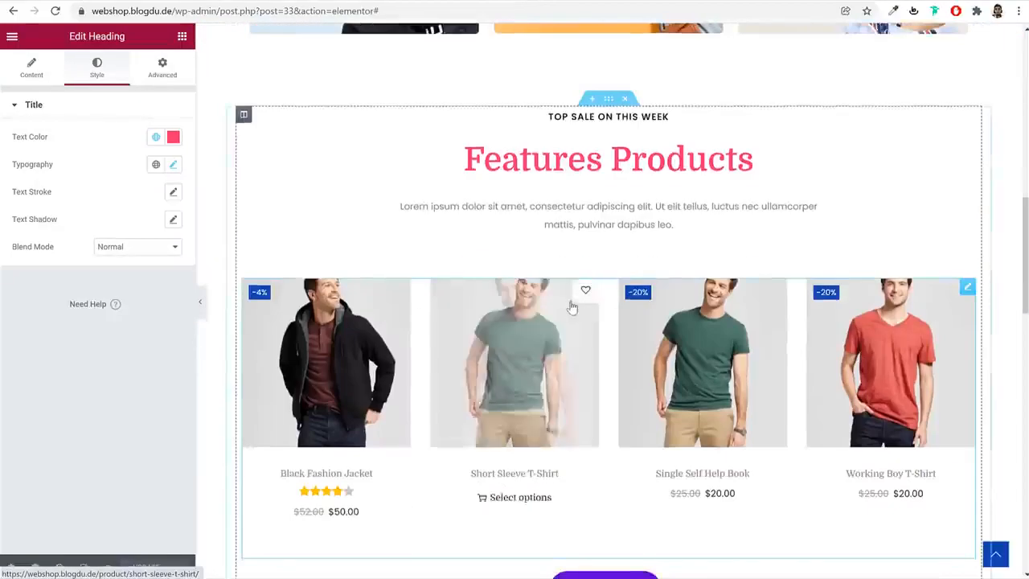
pyautogui.scroll(-2, 572, 307)
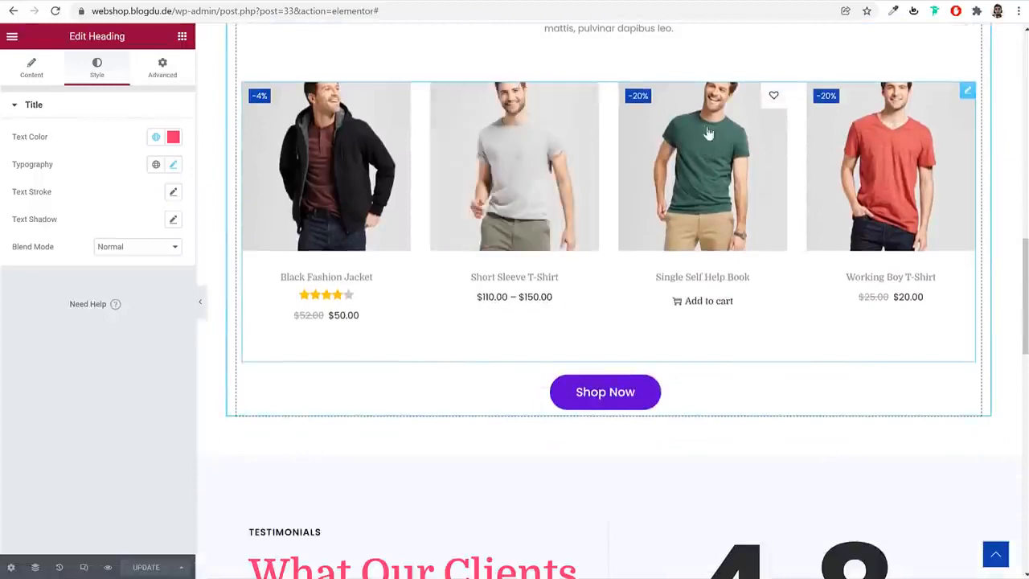
pyautogui.scroll(15, 603, 223)
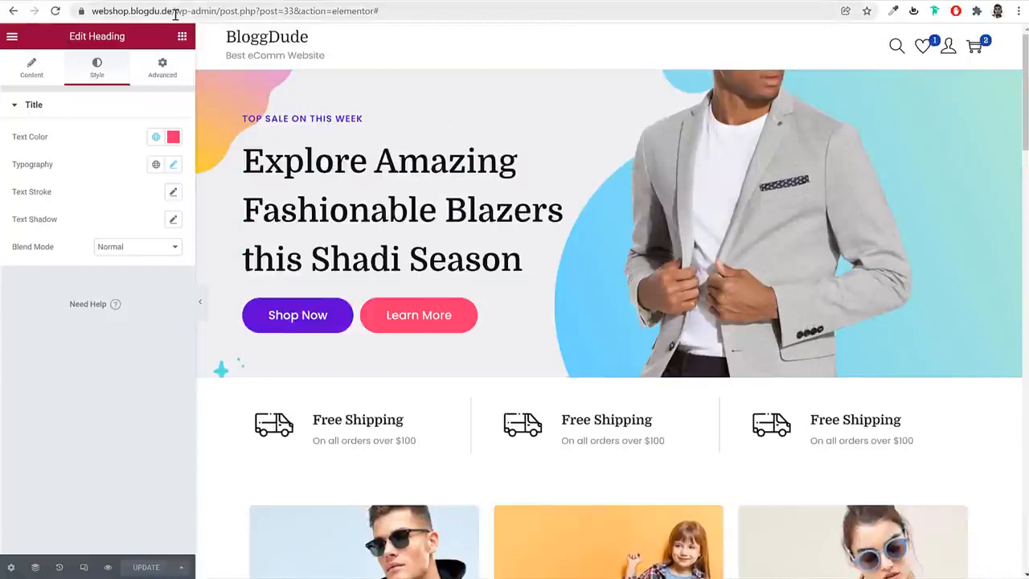
pyautogui.click(233, 16)
pyautogui.write('webshop.blogdu.de/wp-admin/')
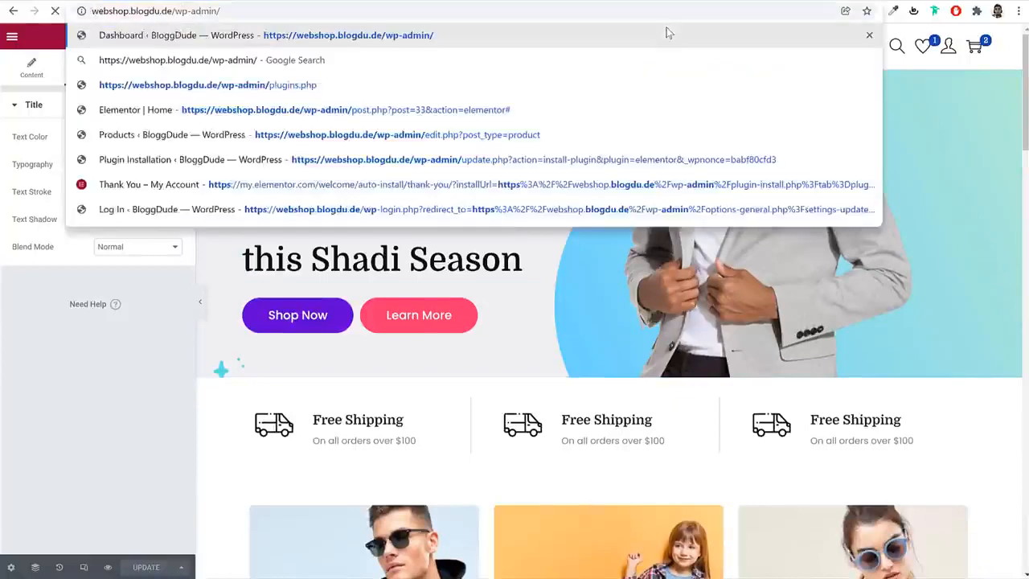
pyautogui.press('Return')
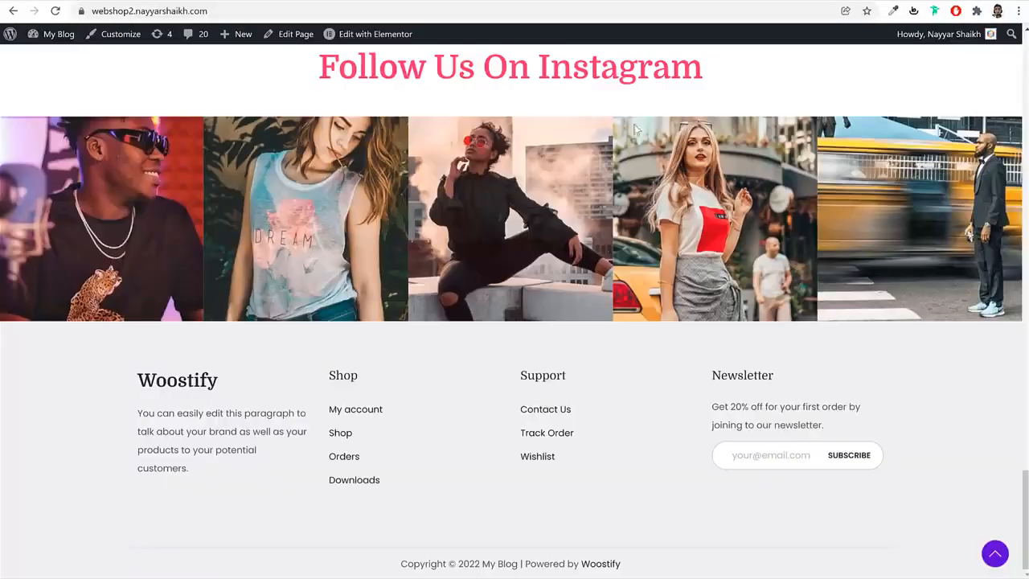
# Examine the demo shop's homepage footer, its blog page and the post "When feeling tired of human relationships"
pyautogui.scroll(15, 620, 223)
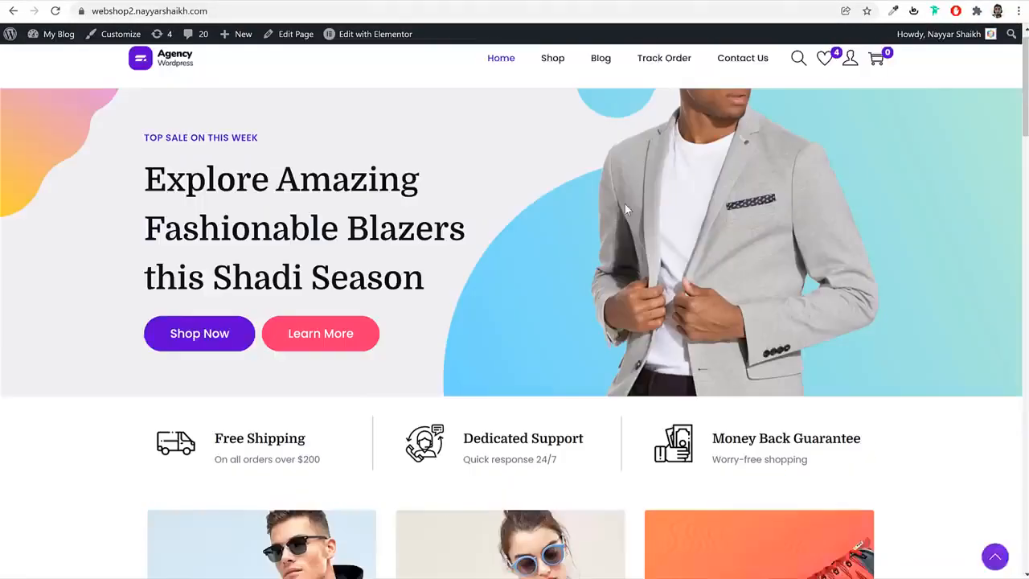
pyautogui.scroll(-15, 626, 202)
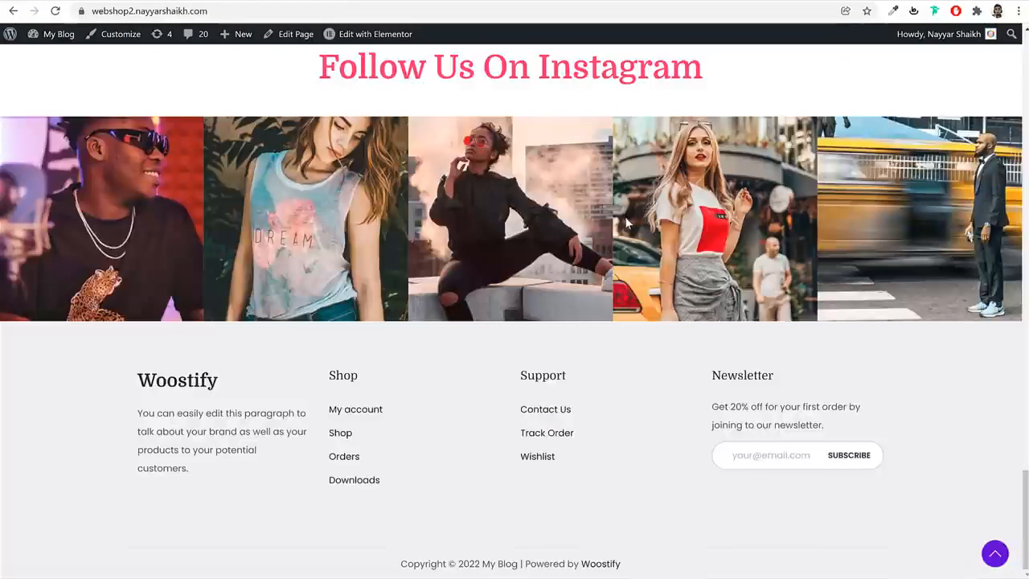
pyautogui.scroll(15, 625, 209)
pyautogui.click(596, 73)
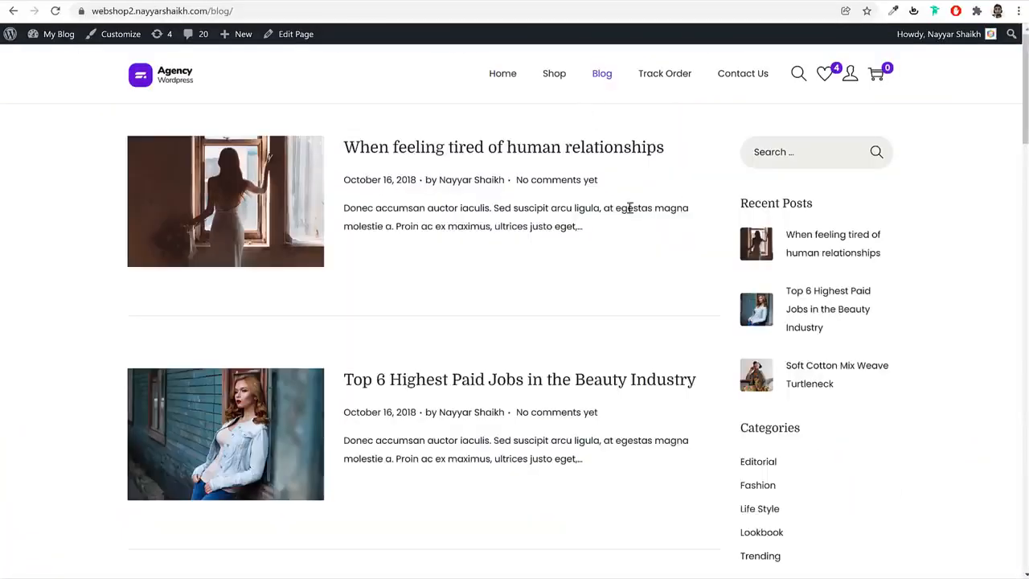
pyautogui.click(393, 150)
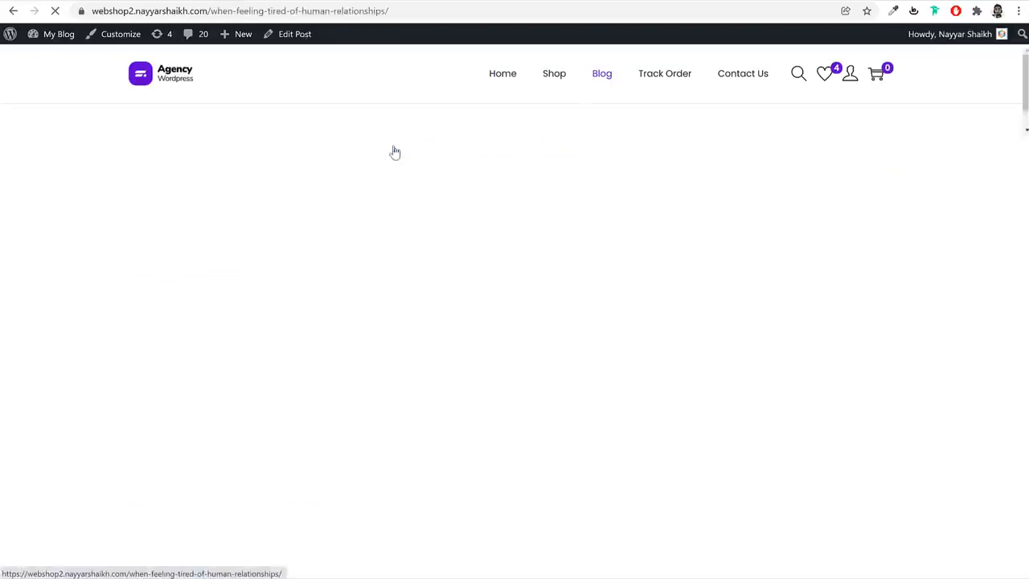
pyautogui.scroll(-15, 549, 313)
pyautogui.scroll(8, 550, 314)
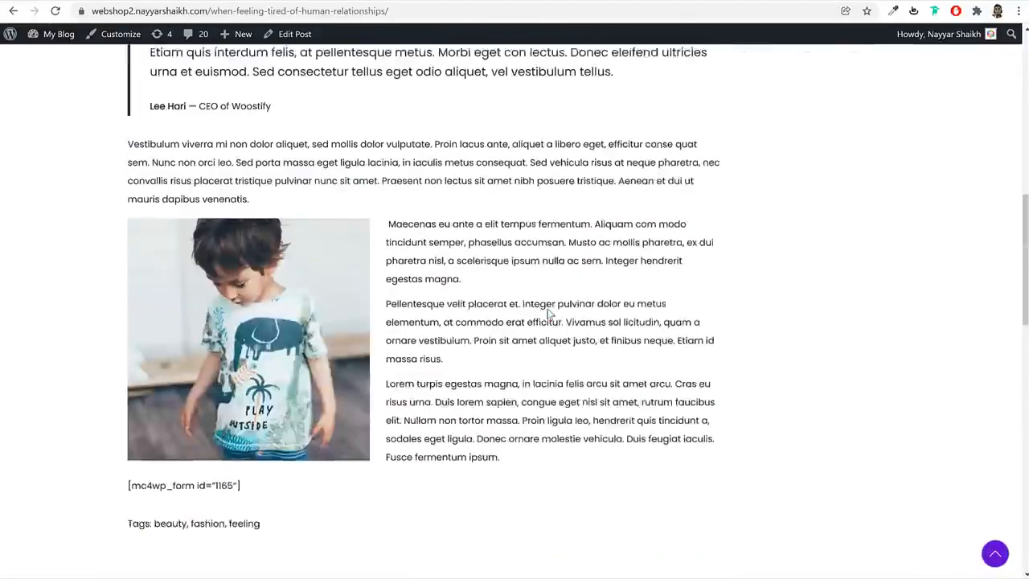
pyautogui.scroll(10, 549, 313)
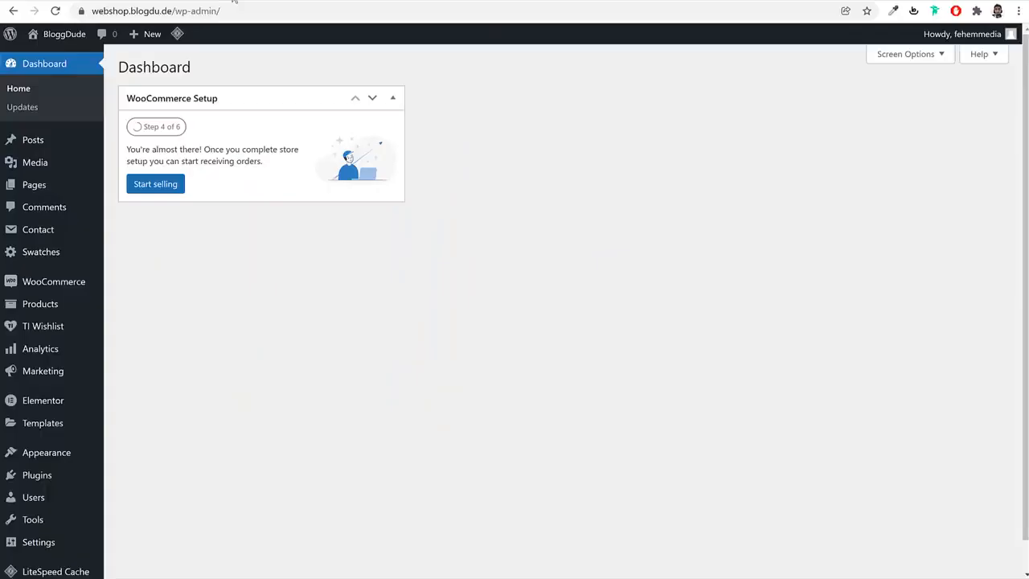
# Move the "Hello world!" post to the trash and start a new blog post
pyautogui.click(55, 140)
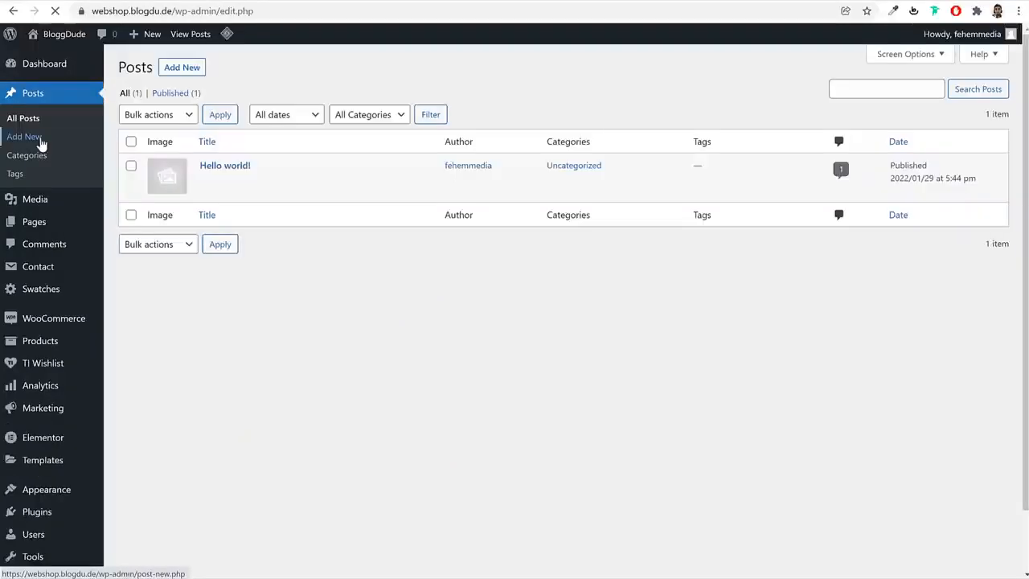
pyautogui.moveTo(272, 183)
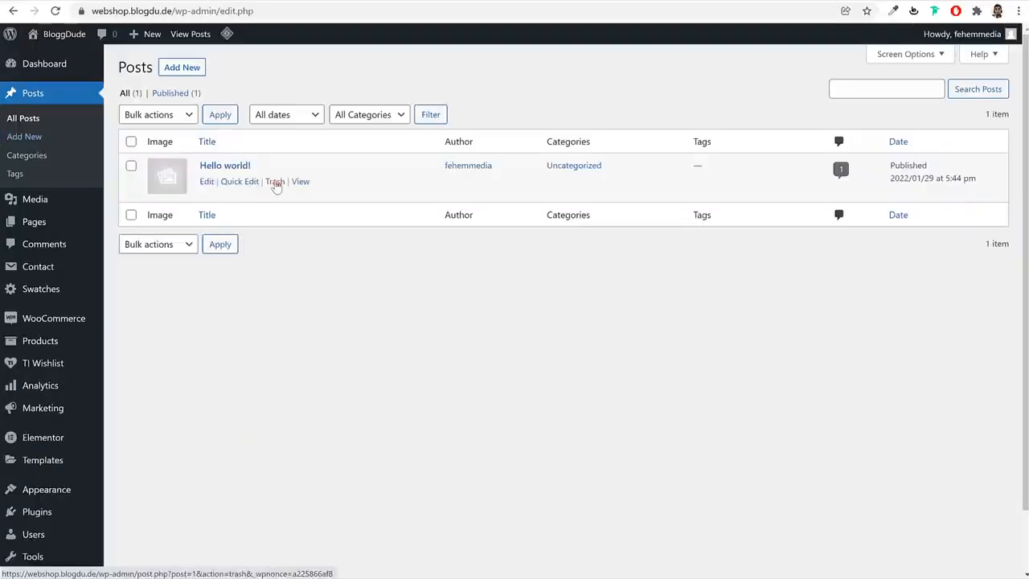
pyautogui.click(187, 70)
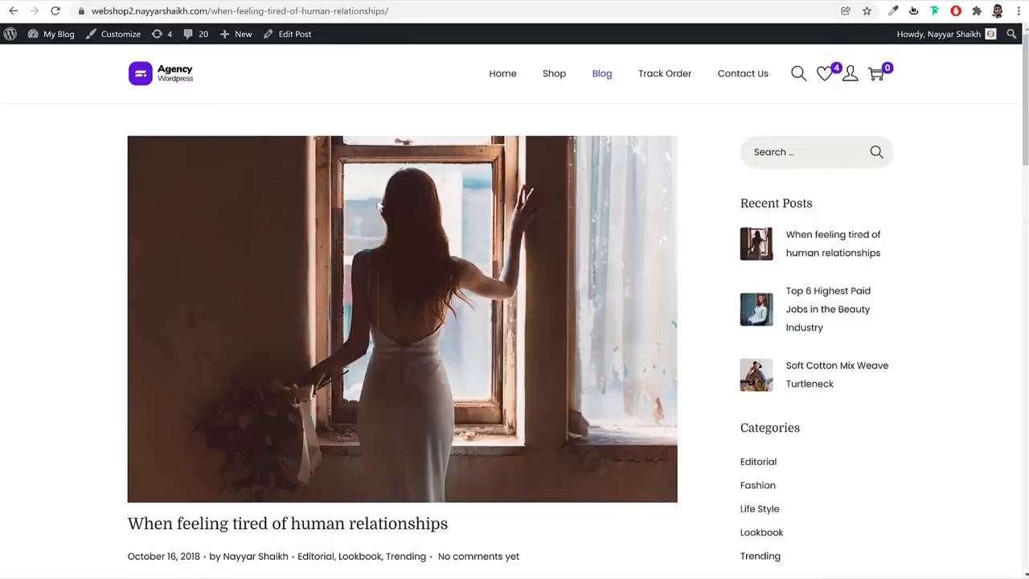
# Copy the demo post's title "When feeling tired of human relationships" into the new post as its title
pyautogui.scroll(-3, 356, 271)
pyautogui.scroll(3, 512, 273)
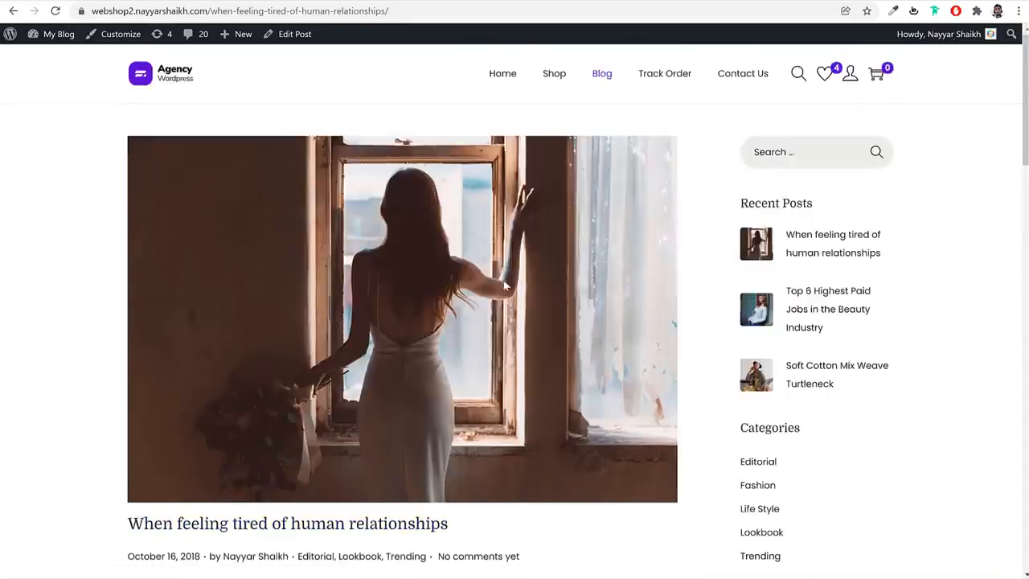
pyautogui.scroll(-2, 505, 286)
pyautogui.moveTo(482, 332); pyautogui.dragTo(83, 335)
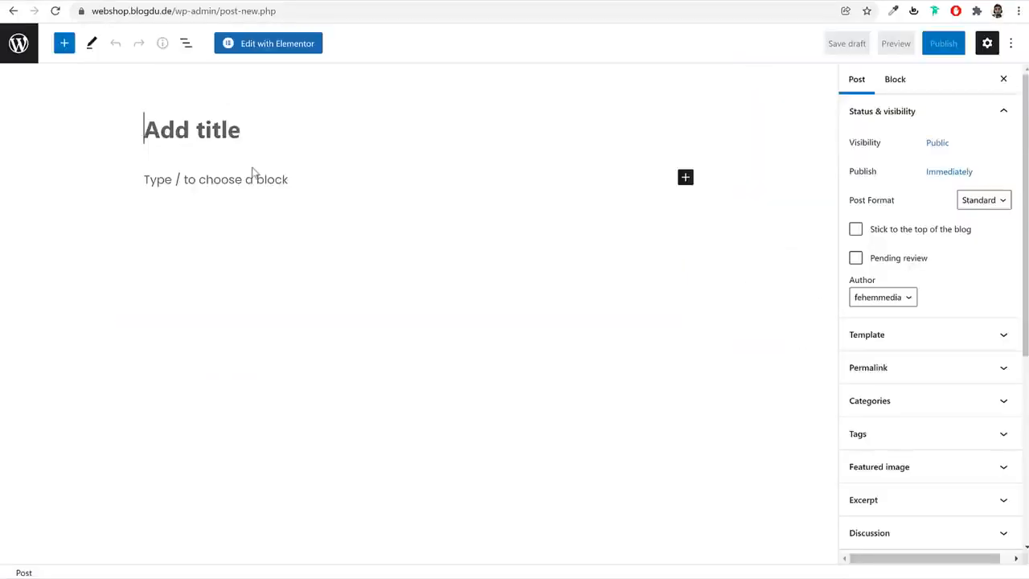
pyautogui.write('When feeling tired of human relationships')
pyautogui.click(327, 173)
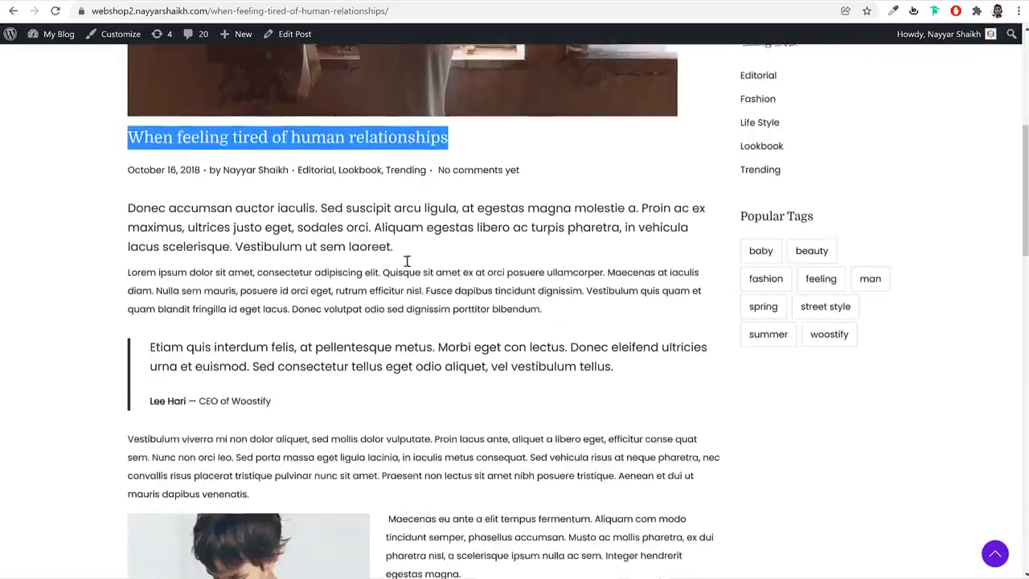
# Copy the demo post's opening paragraph, "Donec accumsan auctor iaculis", into the new post's body
pyautogui.click(213, 223)
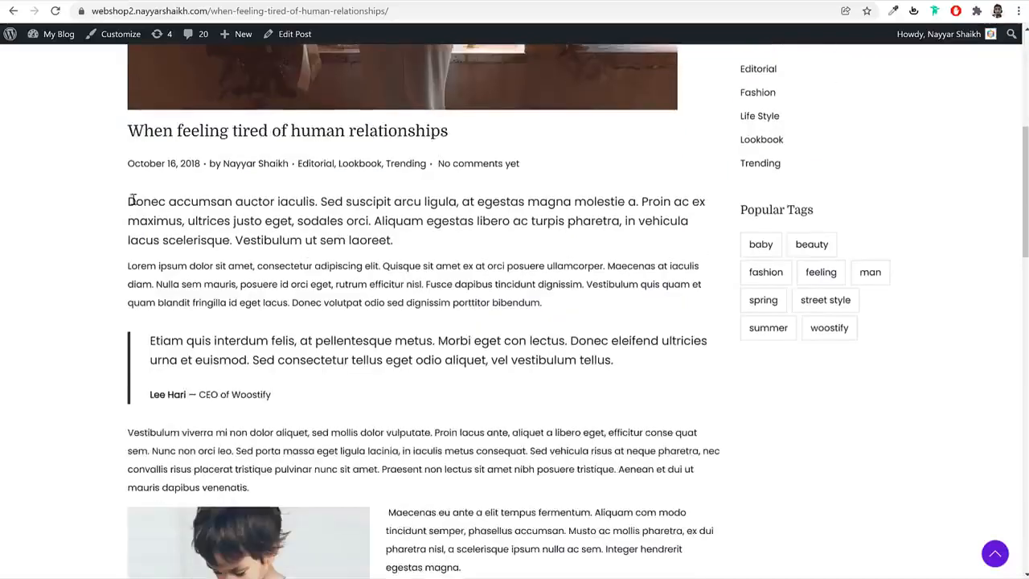
pyautogui.moveTo(133, 200); pyautogui.dragTo(510, 271)
pyautogui.click(461, 239)
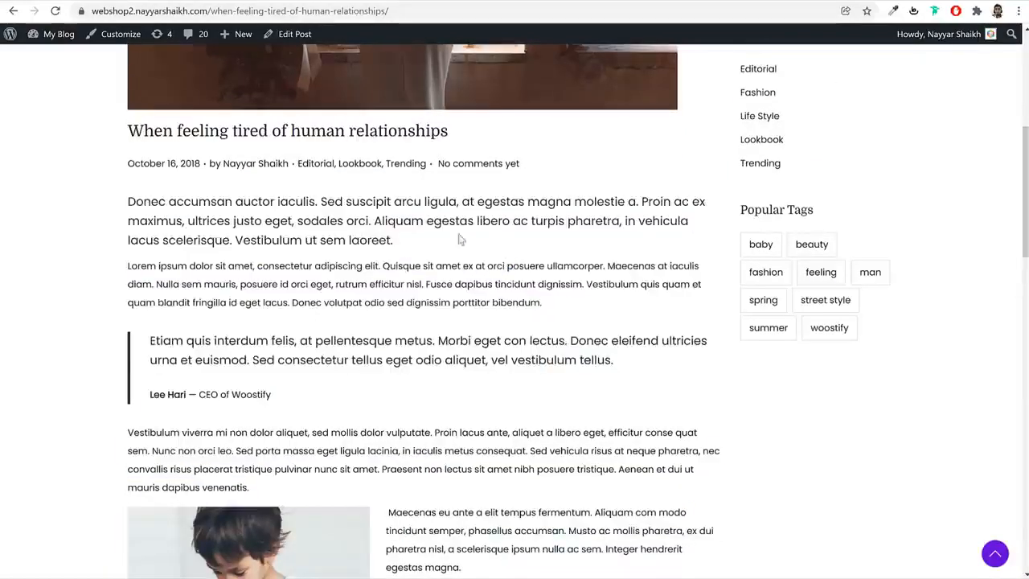
pyautogui.tripleClick(288, 204)
pyautogui.hotkey('ctrl', 'c')
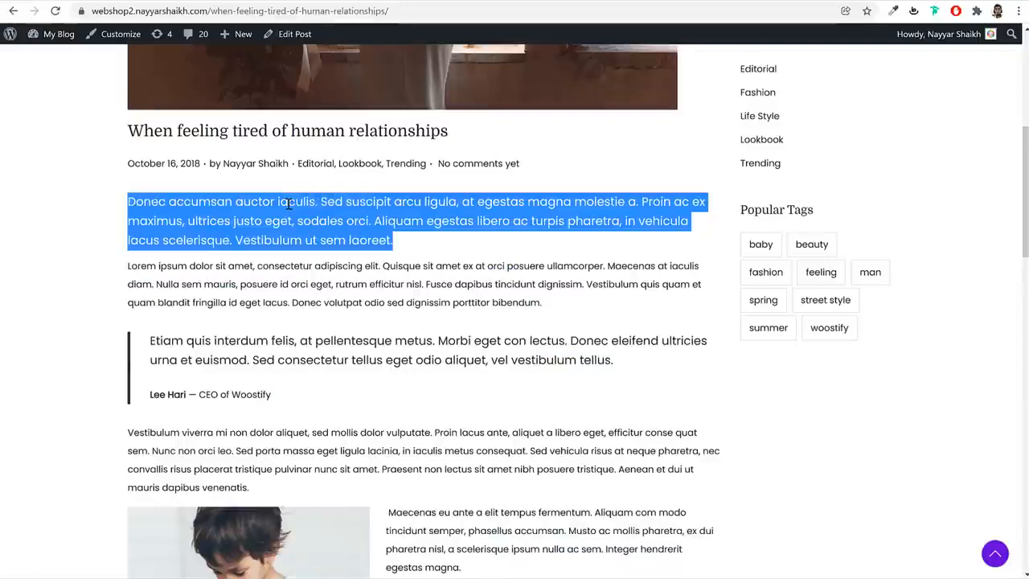
pyautogui.click(229, 1)
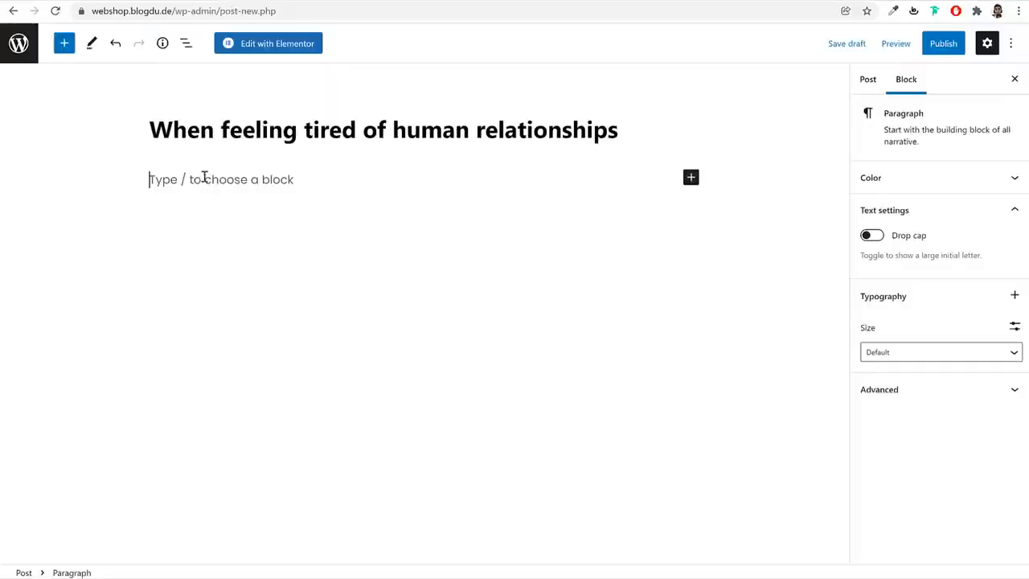
pyautogui.hotkey('ctrl', 'v')
# Switch the opening paragraph to a custom text size, trying 35 px and settling on 25 px
pyautogui.tripleClick(232, 196)
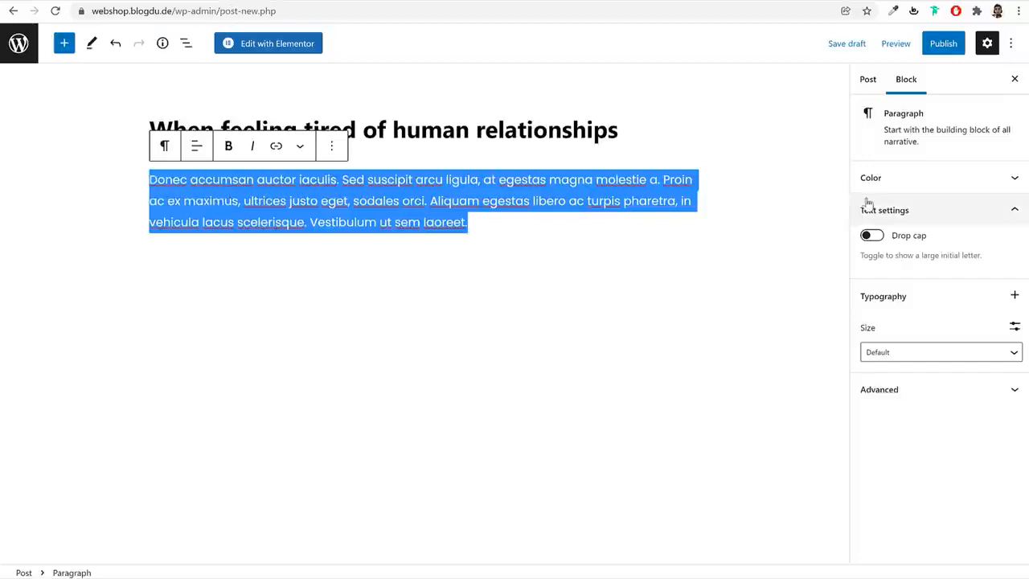
pyautogui.click(908, 353)
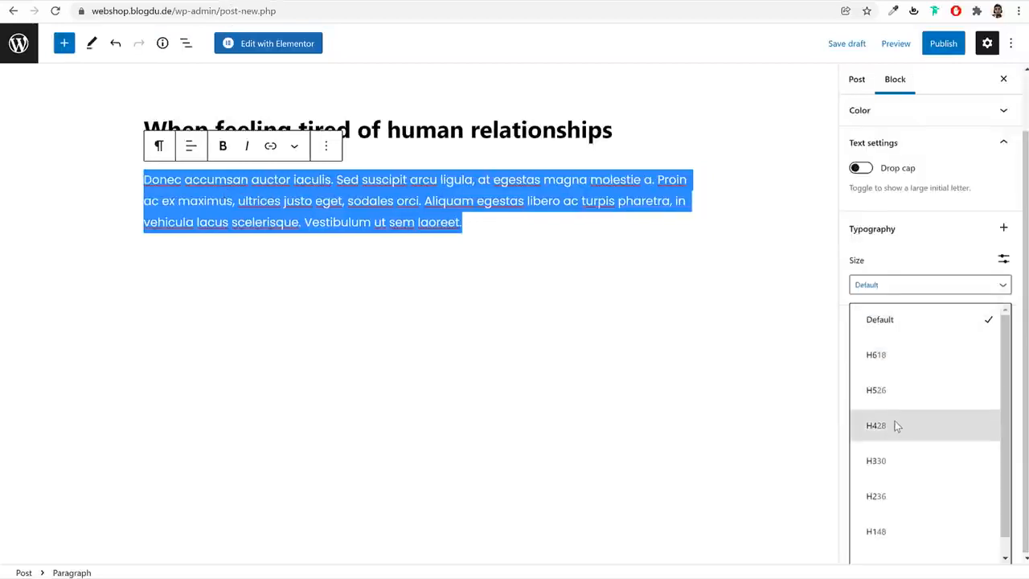
pyautogui.scroll(-1, 896, 421)
pyautogui.scroll(1, 901, 439)
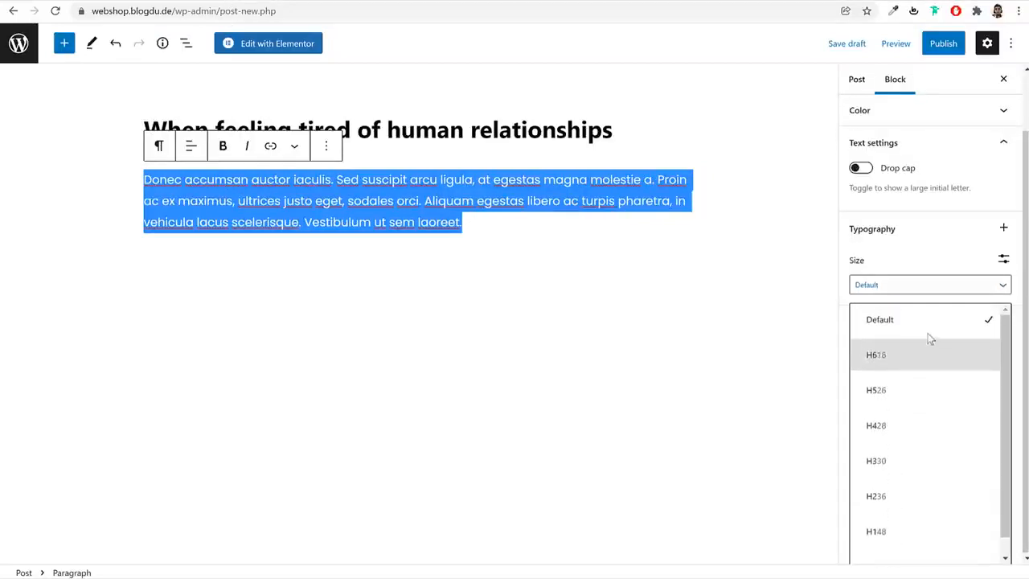
pyautogui.scroll(-1, 928, 450)
pyautogui.click(914, 554)
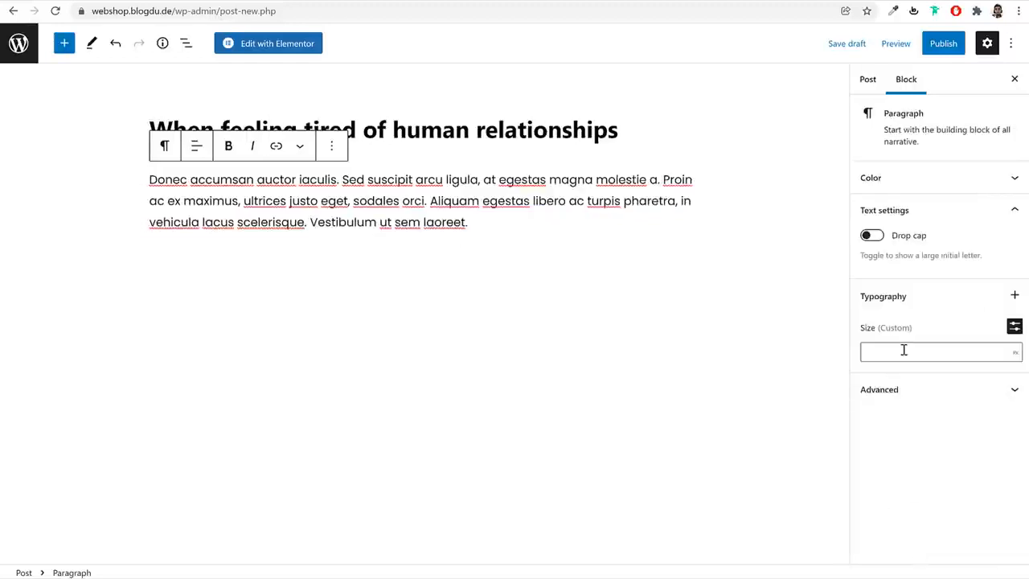
pyautogui.write('35')
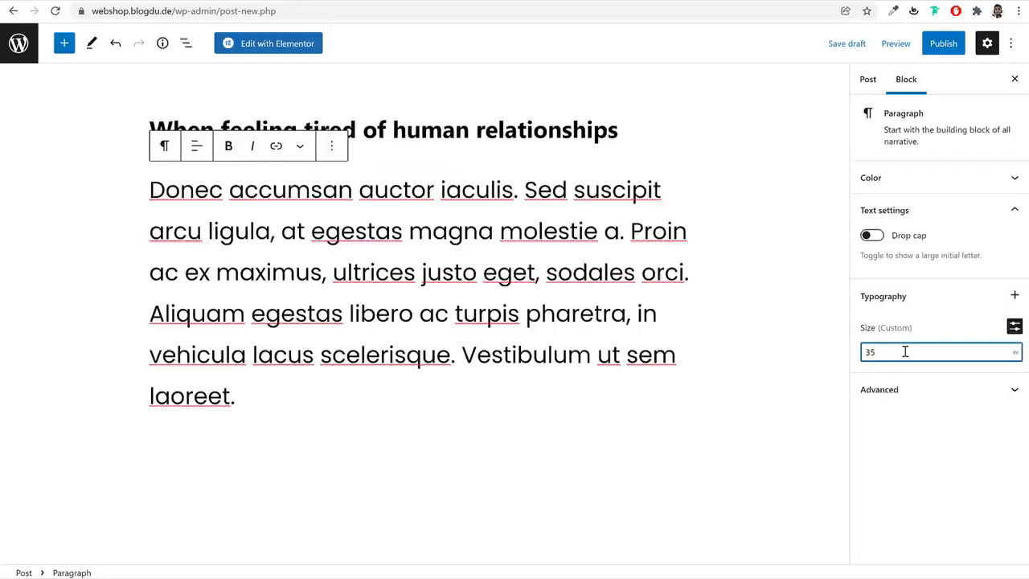
pyautogui.write('25')
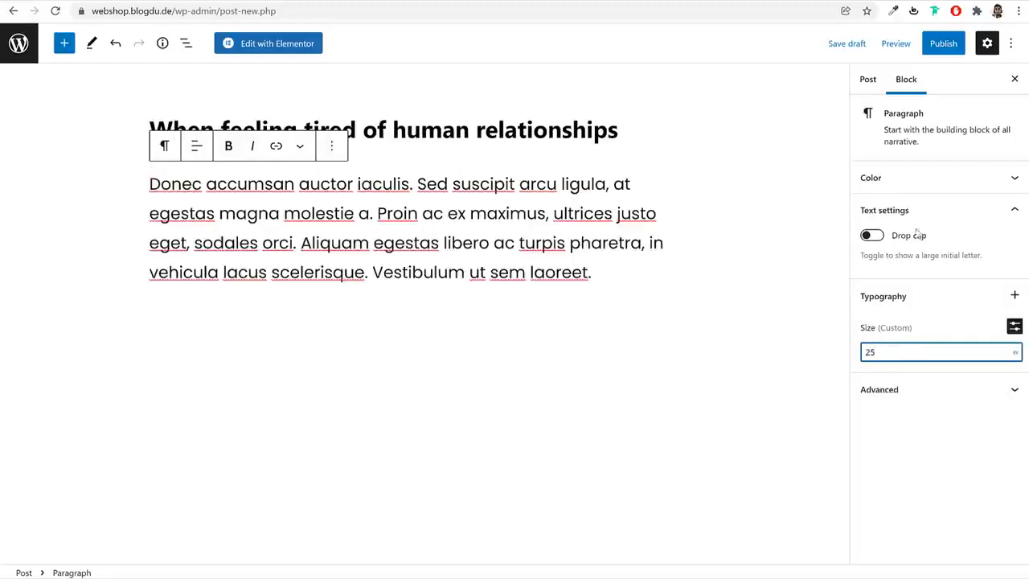
# Turn on the drop cap for the opening paragraph and set its custom text size to 20 px
pyautogui.click(881, 239)
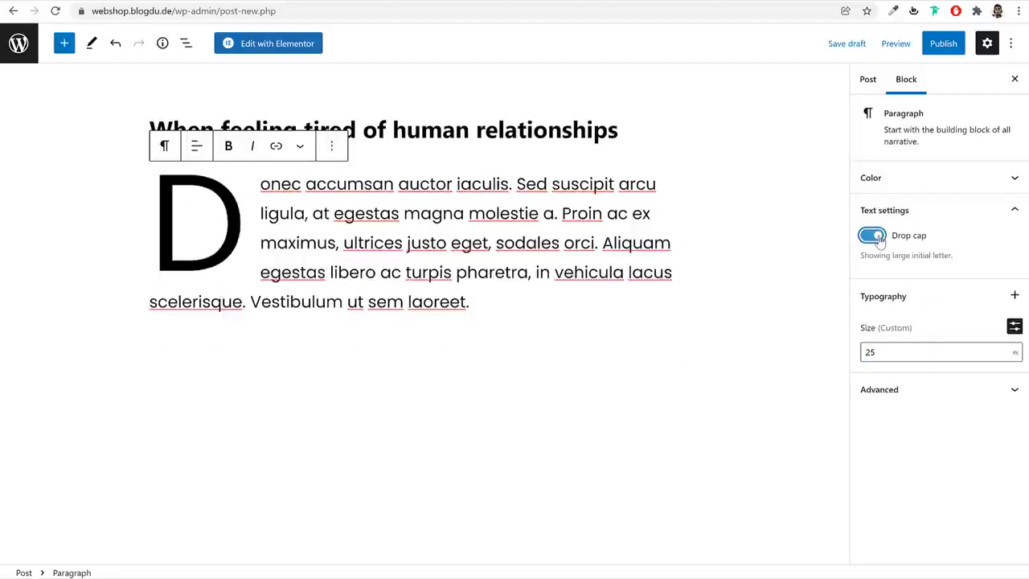
pyautogui.doubleClick(870, 352)
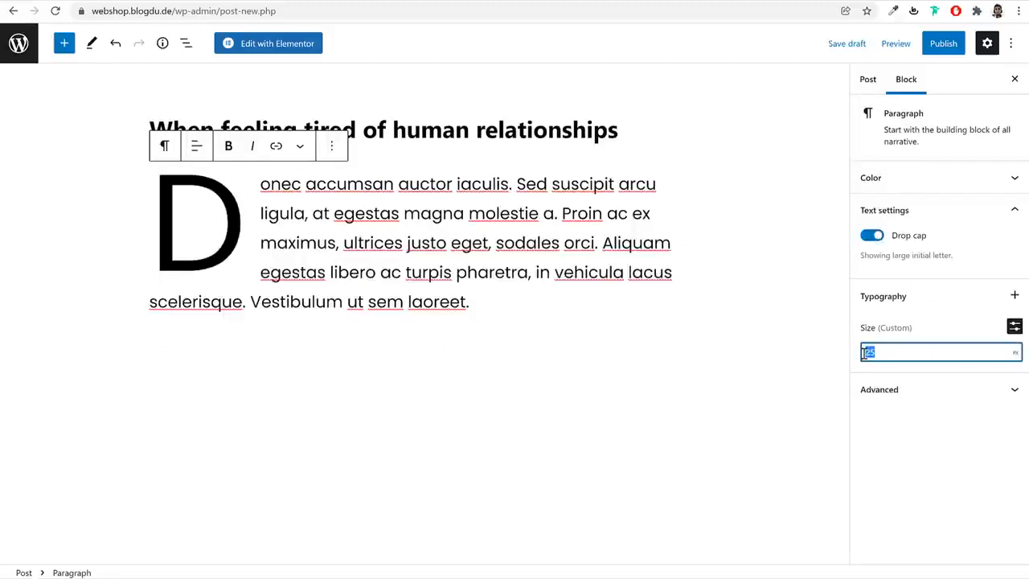
pyautogui.write('20')
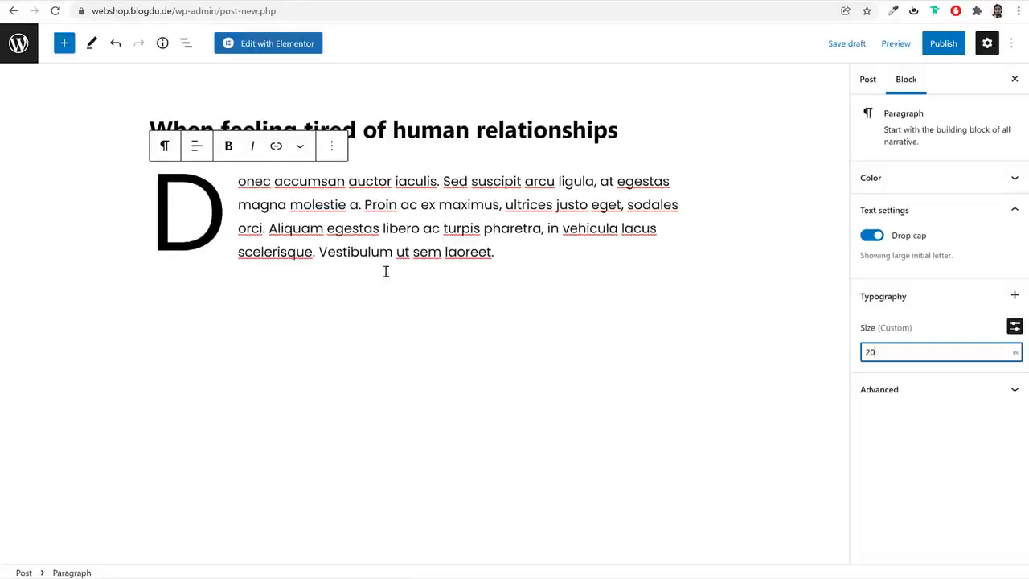
# Add the demo post's second paragraph, "Lorem ipsum dolor sit amet", below the opening paragraph
pyautogui.click(453, 352)
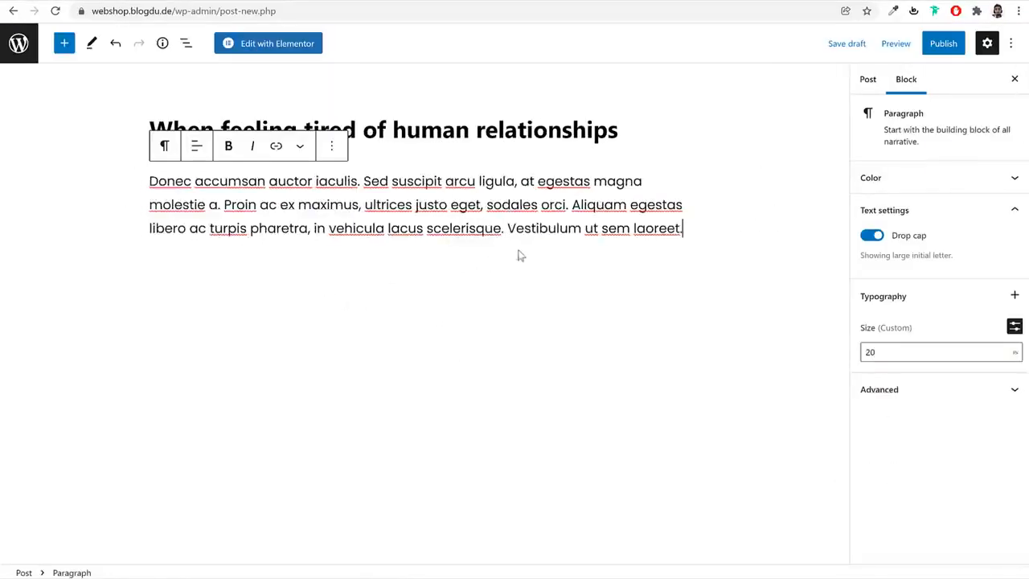
pyautogui.press('Return')
pyautogui.write('Lorem ipsum dolor sit amet, consectetur adipiscing elit. Quisque sit amet ex at orci posuere ullamcorper. Maecenas at iaculis diam. Nulla sem mauris, posuere id orci eget, rutrum efficitur nisl. Fusce dapibus tincidunt dignissim. Vestibulum quis quam et quam blandit fringilla id eget lacus. Donec volutpat odio sed dignissim porttitor bibendum.')
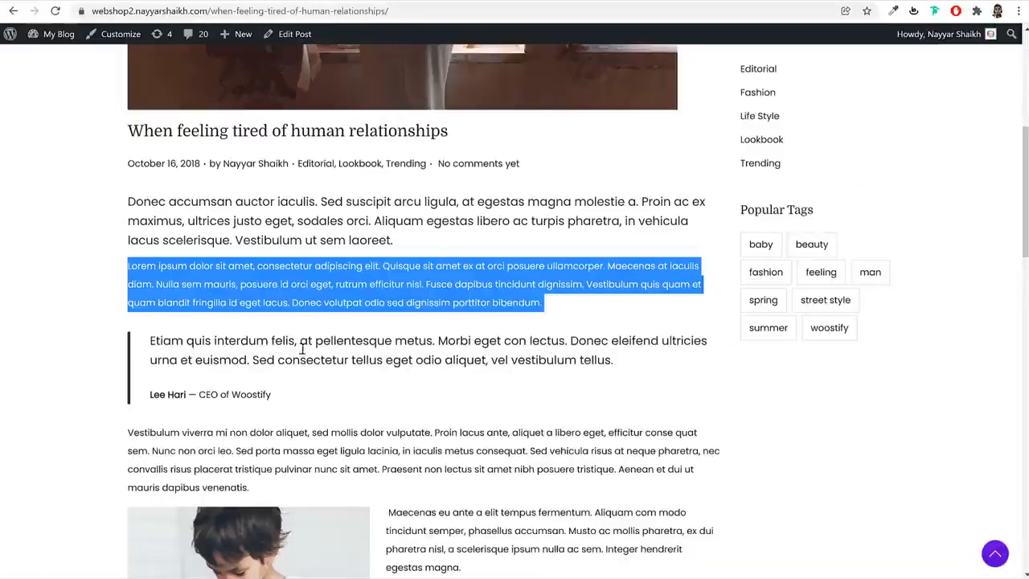
# Insert a Quote block below the second paragraph containing the demo text from "Lorem ipsum dolor sit amet" to "Maecenas at iaculis diam."
pyautogui.click(229, 214)
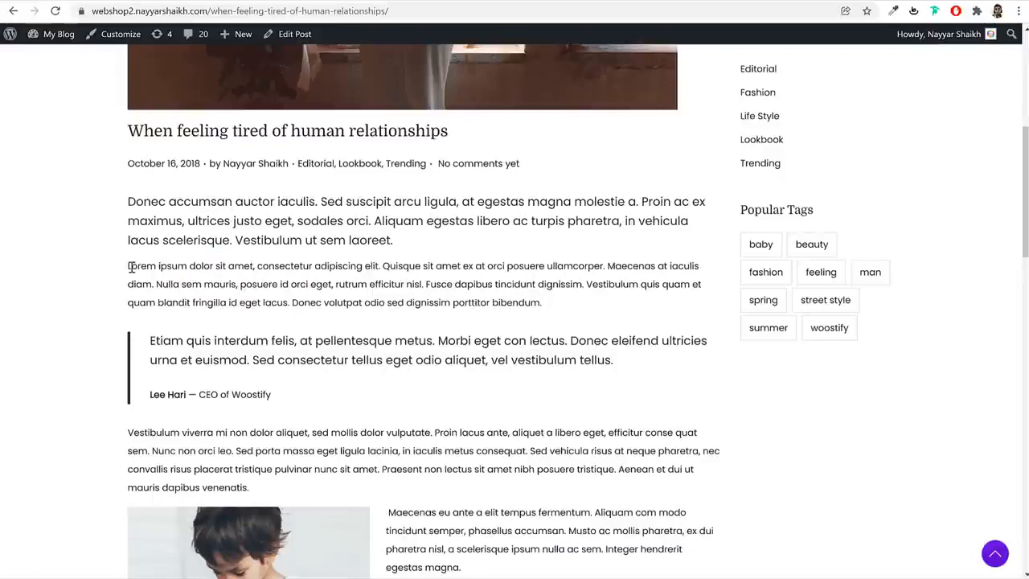
pyautogui.moveTo(132, 267)
pyautogui.mouseDown()
pyautogui.moveTo(166, 283)
pyautogui.moveTo(127, 263)
pyautogui.mouseUp()
pyautogui.hotkey('ctrl', 'c')
pyautogui.click(159, 285)
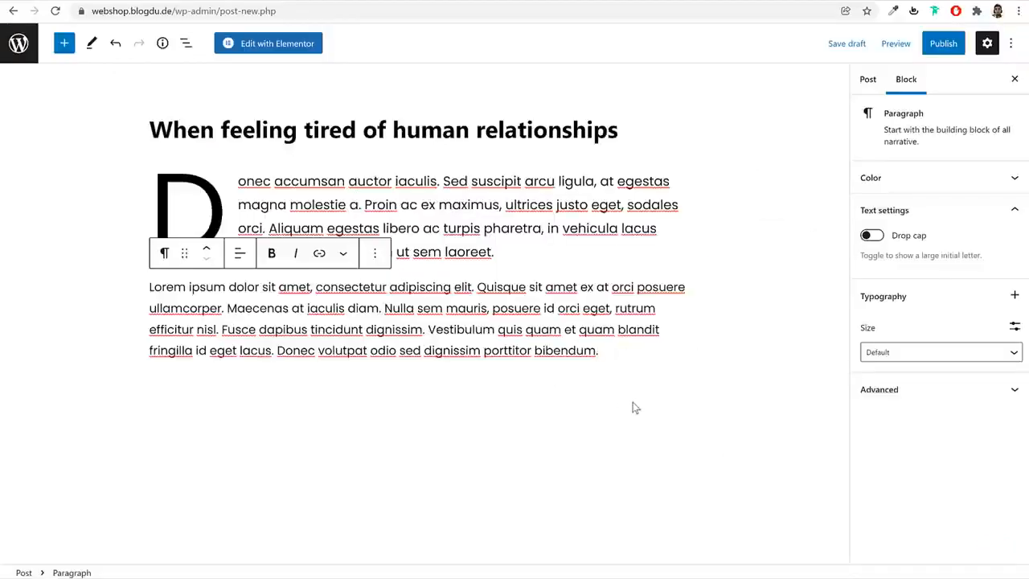
pyautogui.click(633, 408)
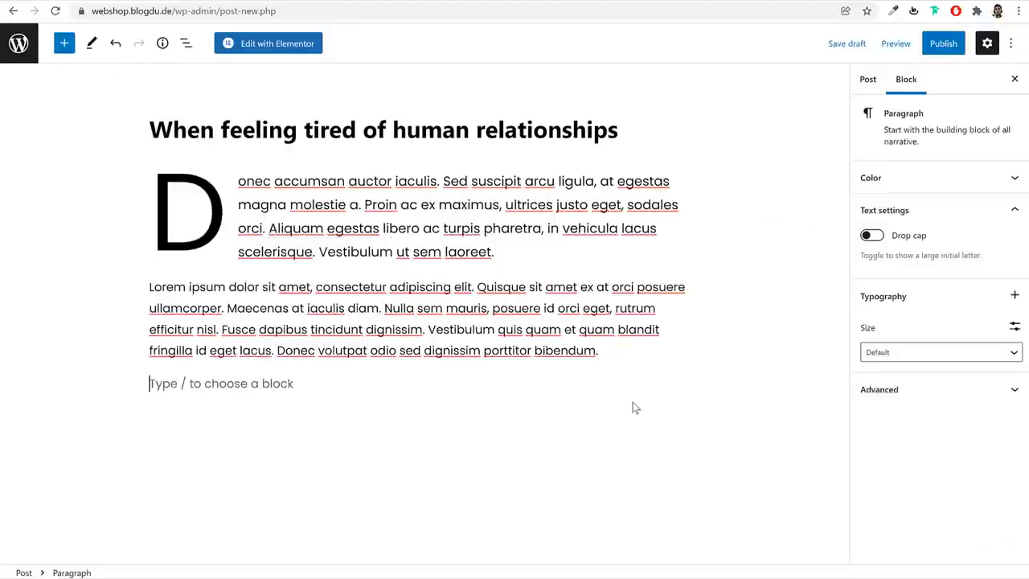
pyautogui.click(64, 44)
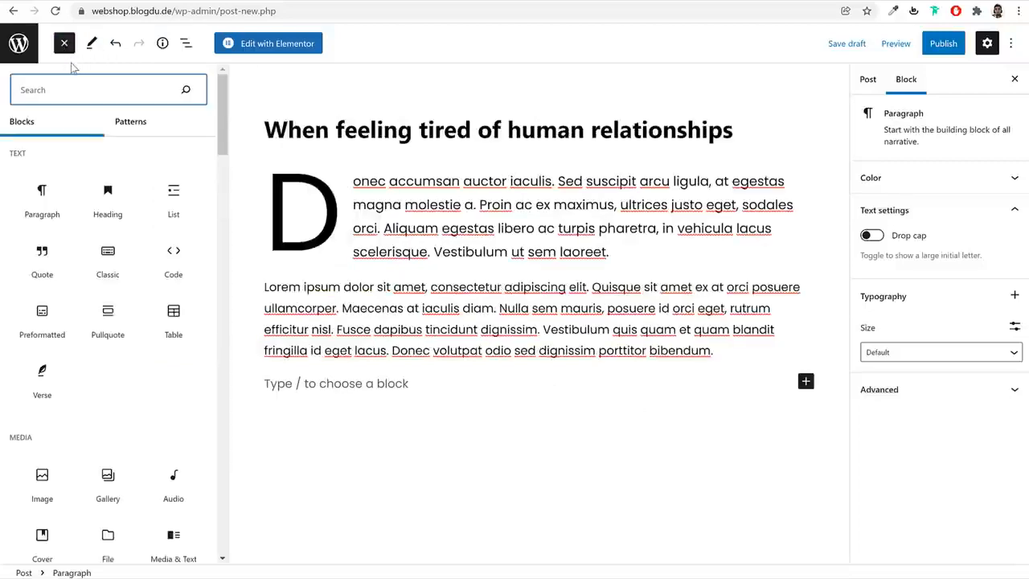
pyautogui.write('qu')
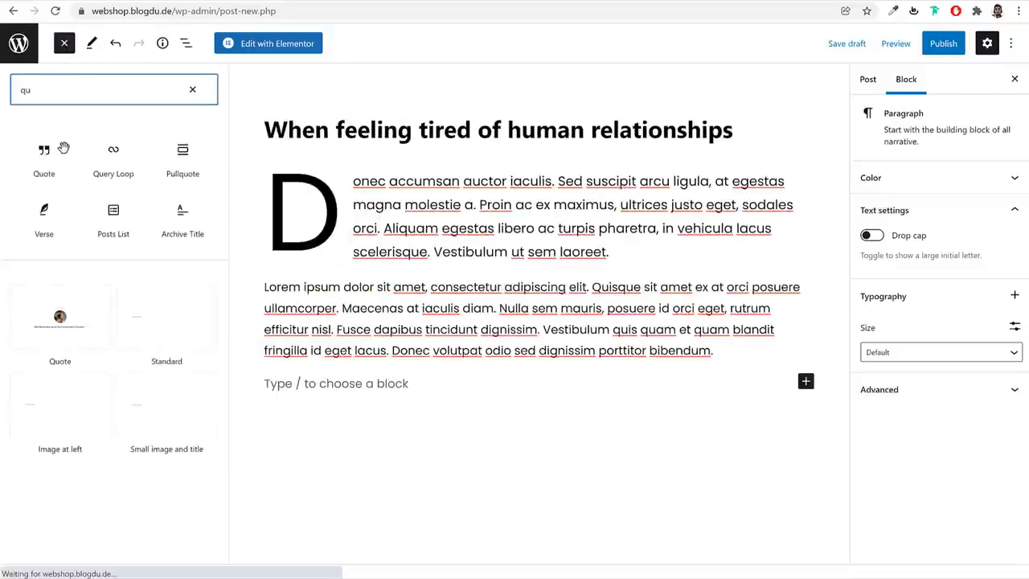
pyautogui.click(62, 150)
pyautogui.click(317, 392)
pyautogui.hotkey('ctrl', 'v')
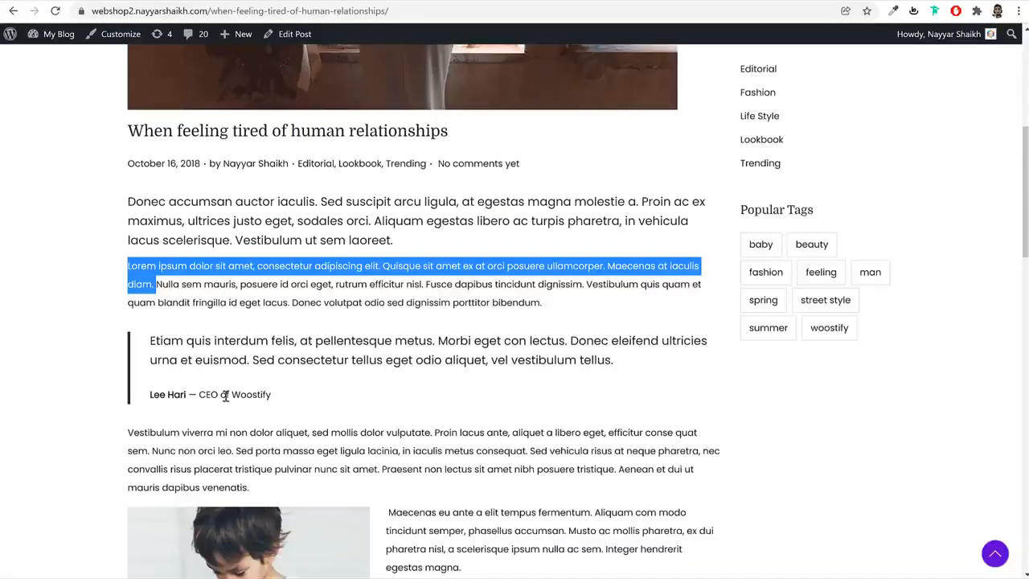
# Copy the name-and-position line under the demo post's quote into the Quote block's citation
pyautogui.moveTo(286, 396); pyautogui.dragTo(152, 397)
pyautogui.hotkey('alt', 'Tab')
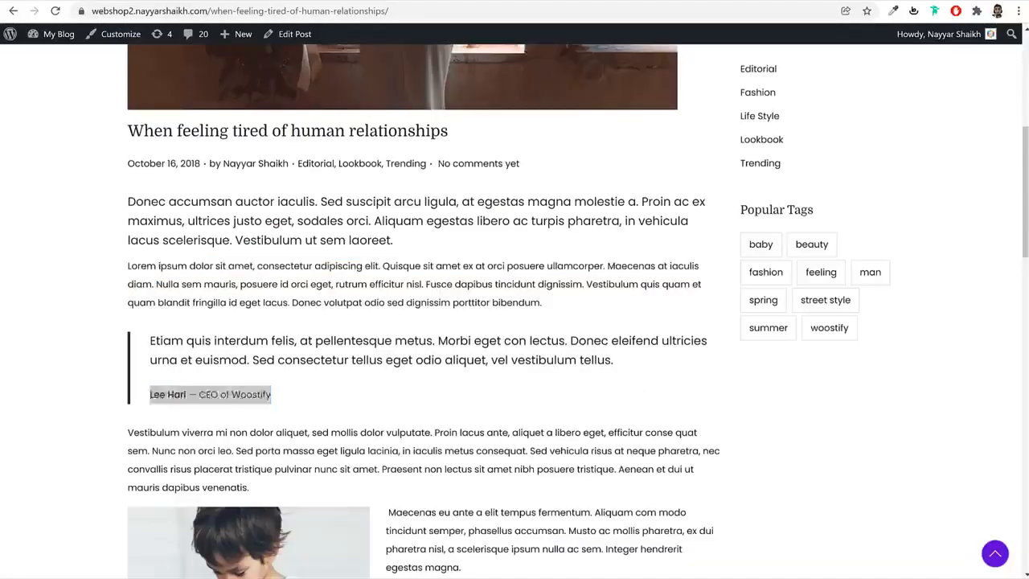
pyautogui.click(200, 434)
pyautogui.write('Lee Hari — CEO of Woostify')
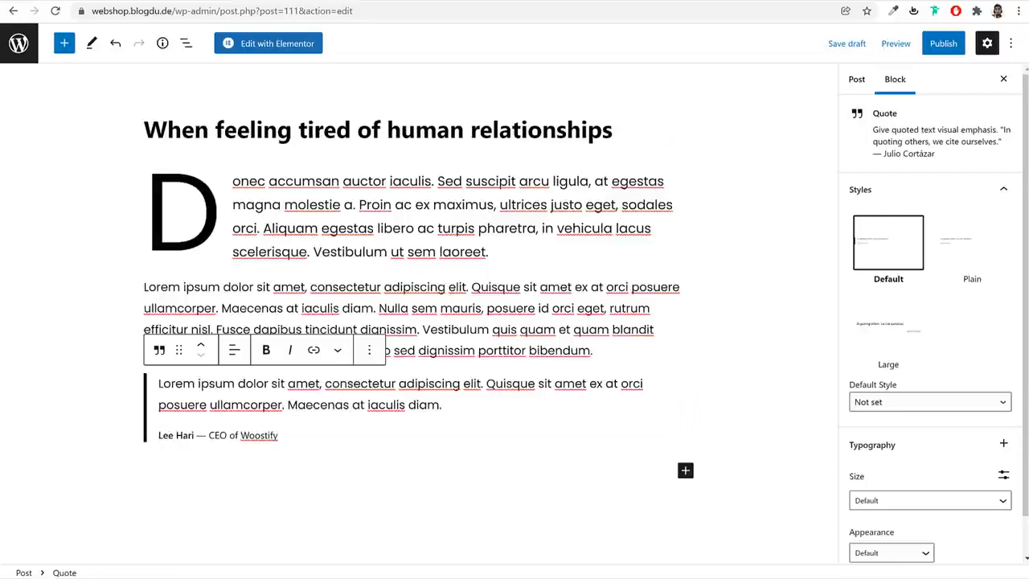
# Add the demo paragraph "Vestibulum viverra mi non dolor aliquet" below the quote, followed by a new empty paragraph
pyautogui.hotkey('alt', 'Tab')
pyautogui.scroll(-4, 580, 260)
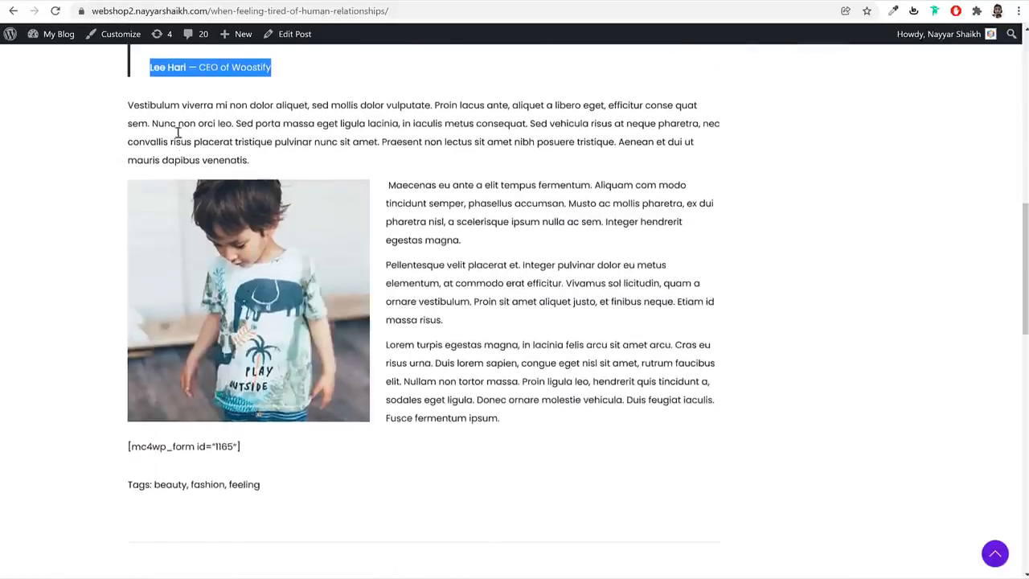
pyautogui.tripleClick(177, 126)
pyautogui.hotkey('ctrl', 'c')
pyautogui.hotkey('alt', 'Tab')
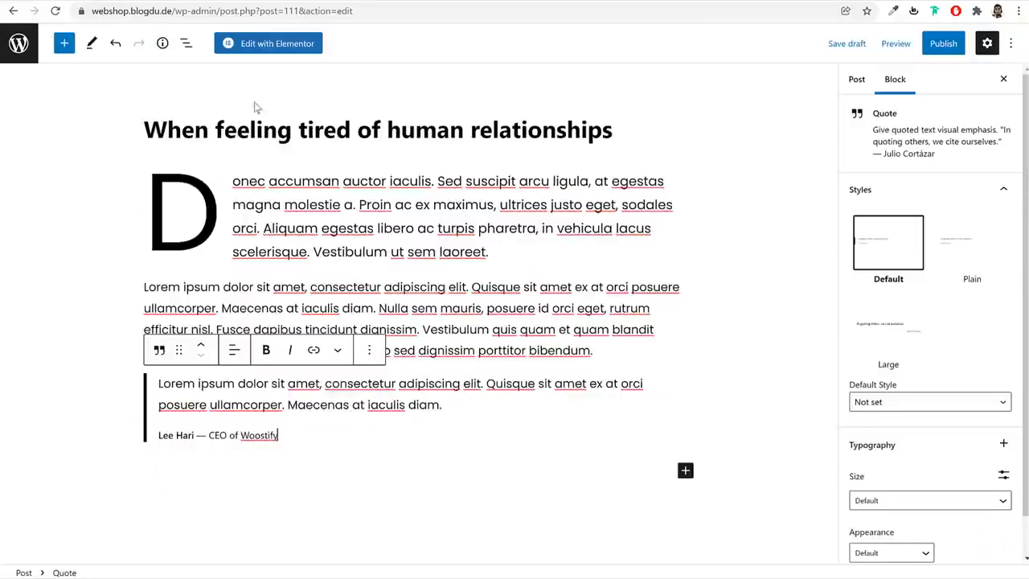
pyautogui.click(262, 482)
pyautogui.hotkey('ctrl', 'v')
pyautogui.press('Return')
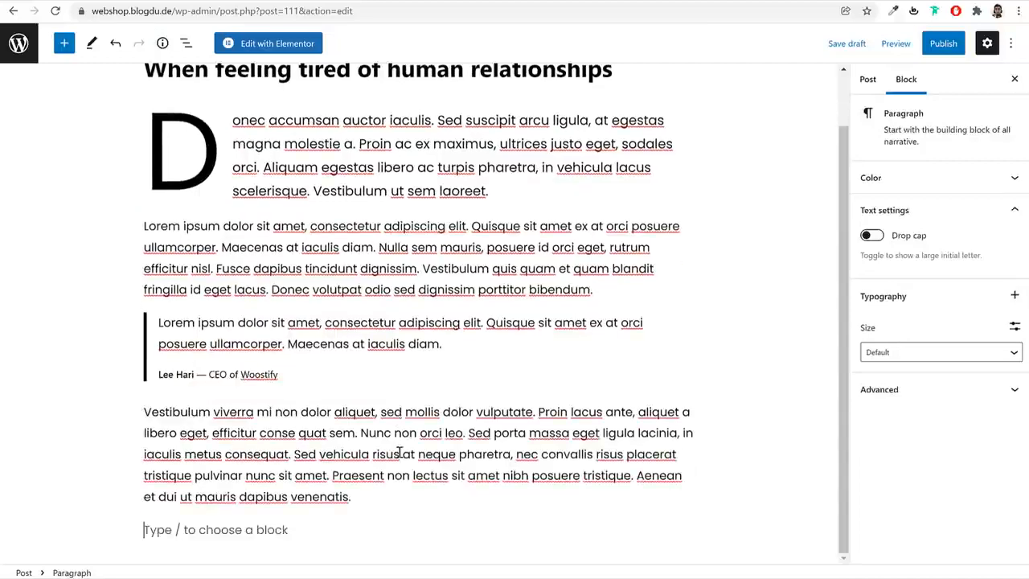
# Examine the demo post's section with the boy's photo beside three text paragraphs and return to the draft
pyautogui.hotkey('alt', 'Tab')
pyautogui.scroll(-1, 316, 221)
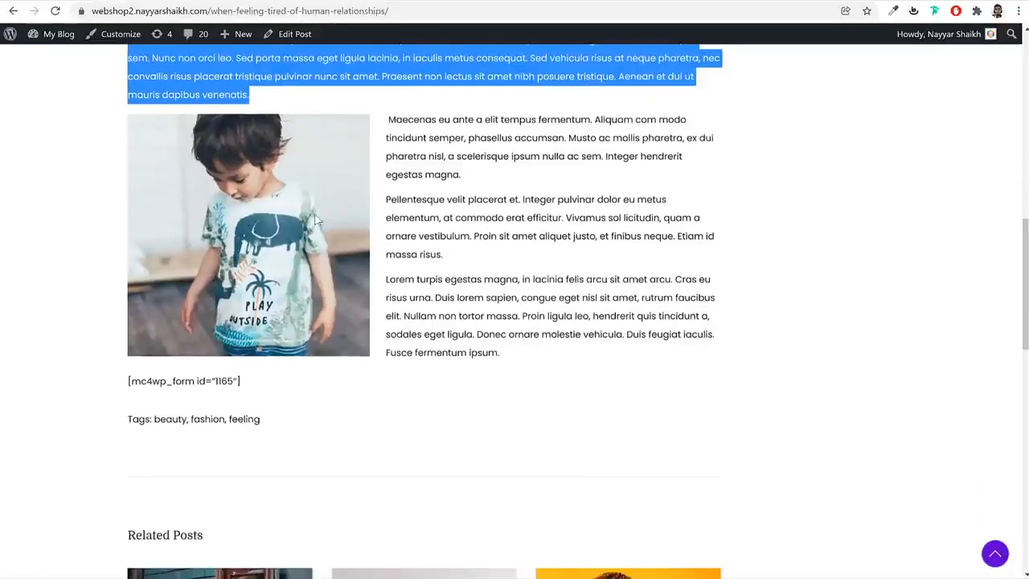
pyautogui.click(435, 157)
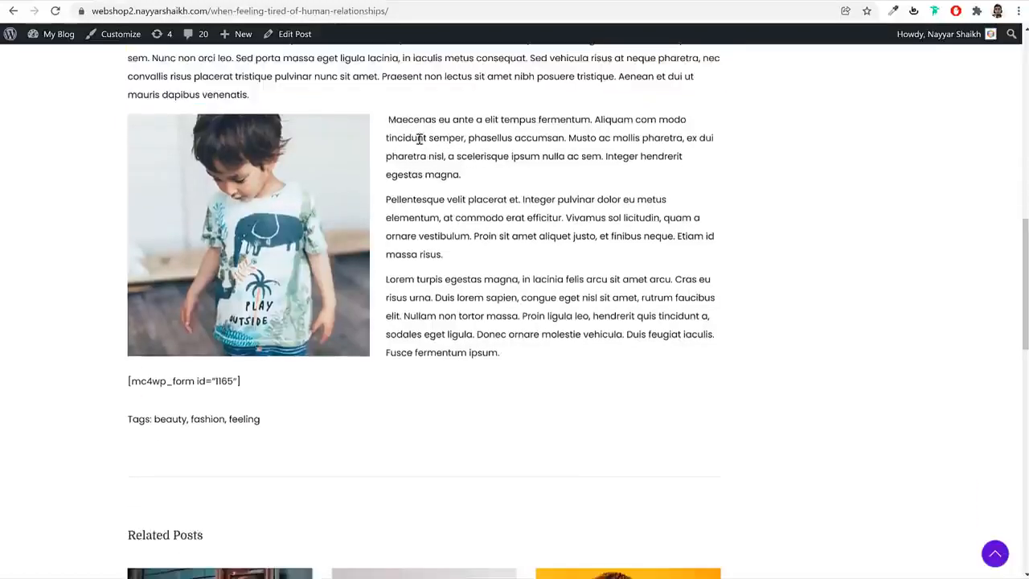
pyautogui.hotkey('alt', 'Tab')
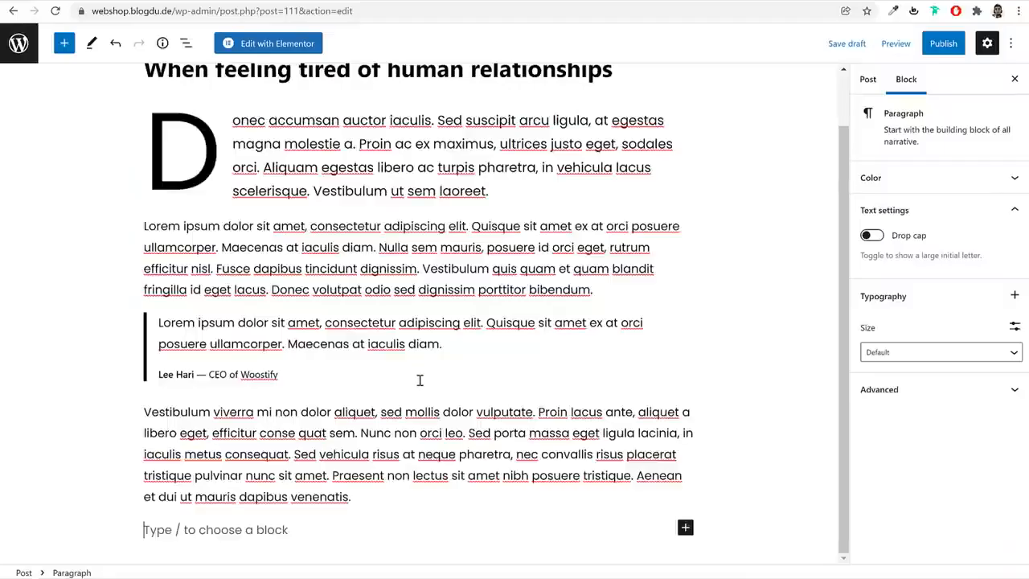
# Insert a Columns block with the 30 / 70 variation below the paragraph starting "Vestibulum viverra mi non dolor aliquet"
pyautogui.click(63, 43)
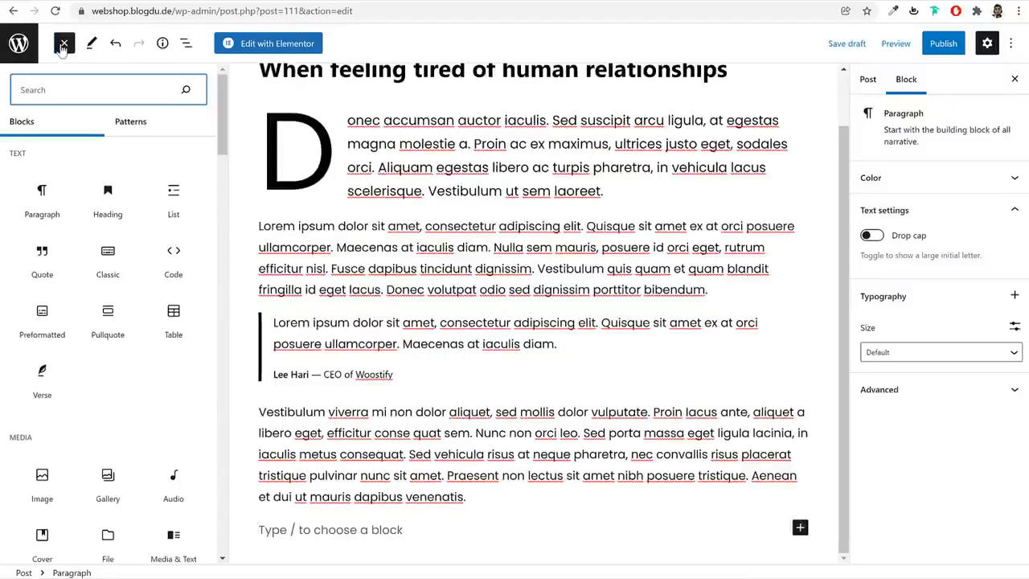
pyautogui.write('col')
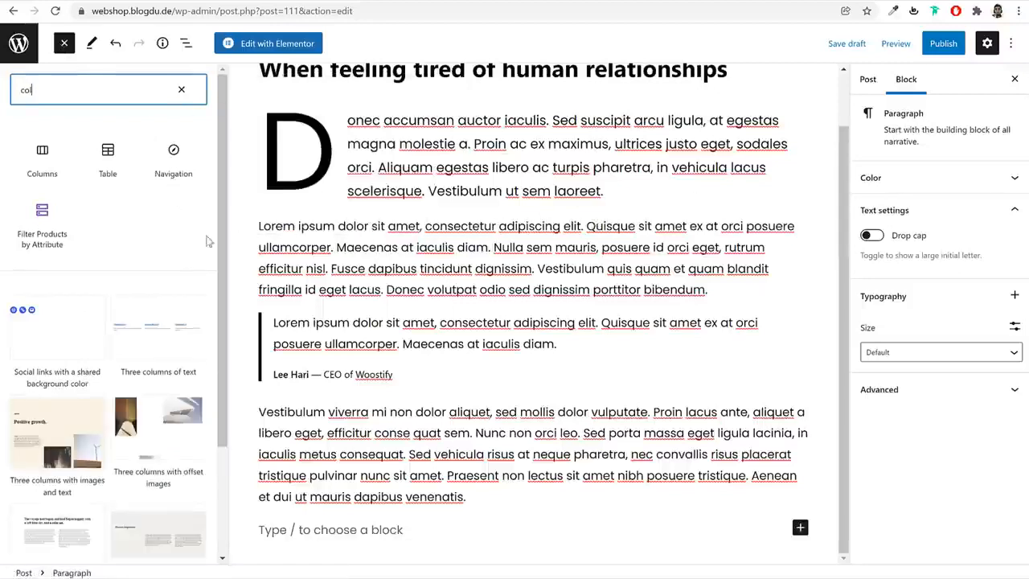
pyautogui.click(40, 159)
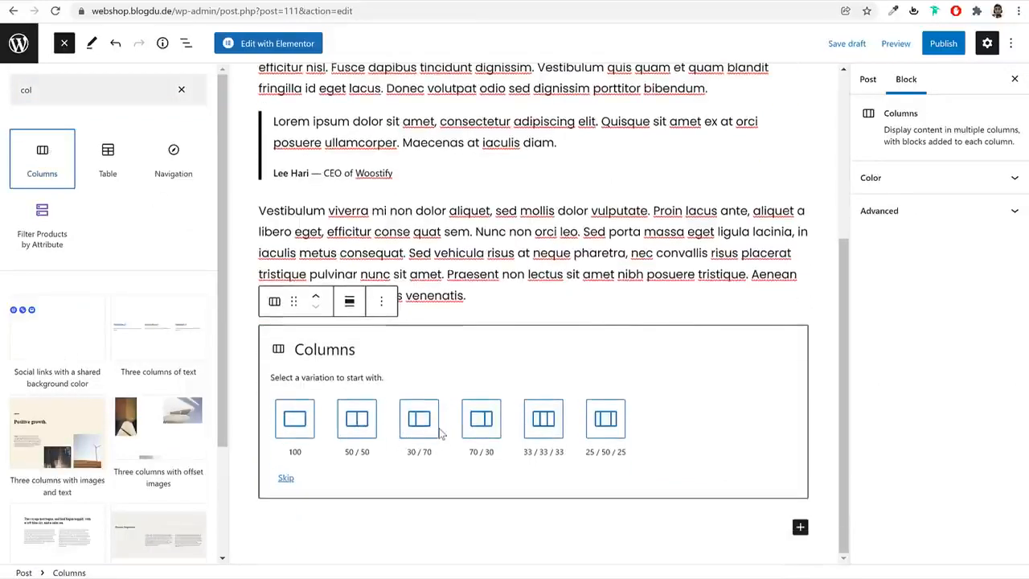
pyautogui.click(422, 420)
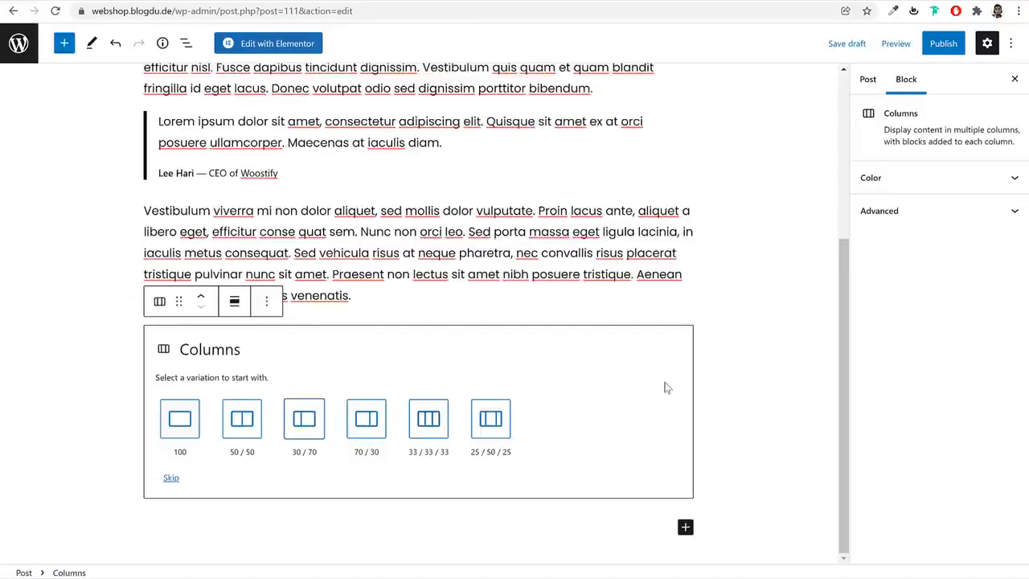
pyautogui.click(302, 431)
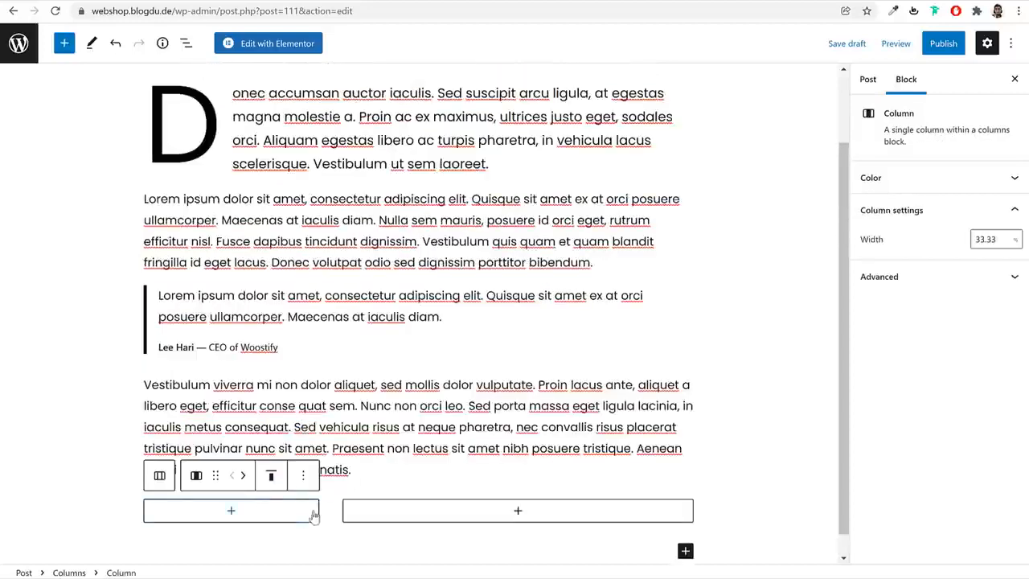
# Add an Image block to the narrow column using the media library photo of the man in a black jacket and maroon shirt
pyautogui.moveTo(331, 513)
pyautogui.click(273, 512)
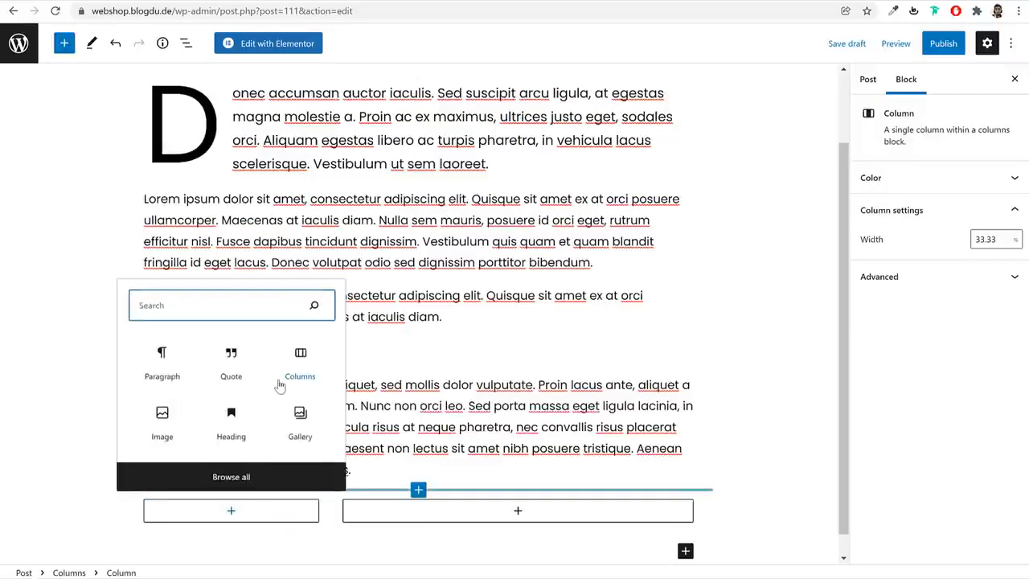
pyautogui.write('ima')
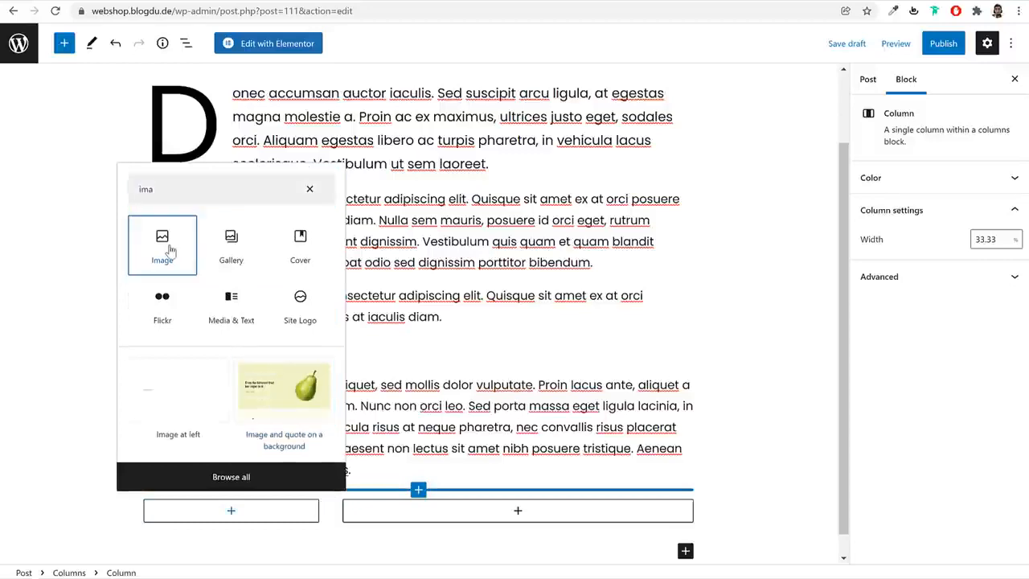
pyautogui.click(170, 250)
pyautogui.click(185, 433)
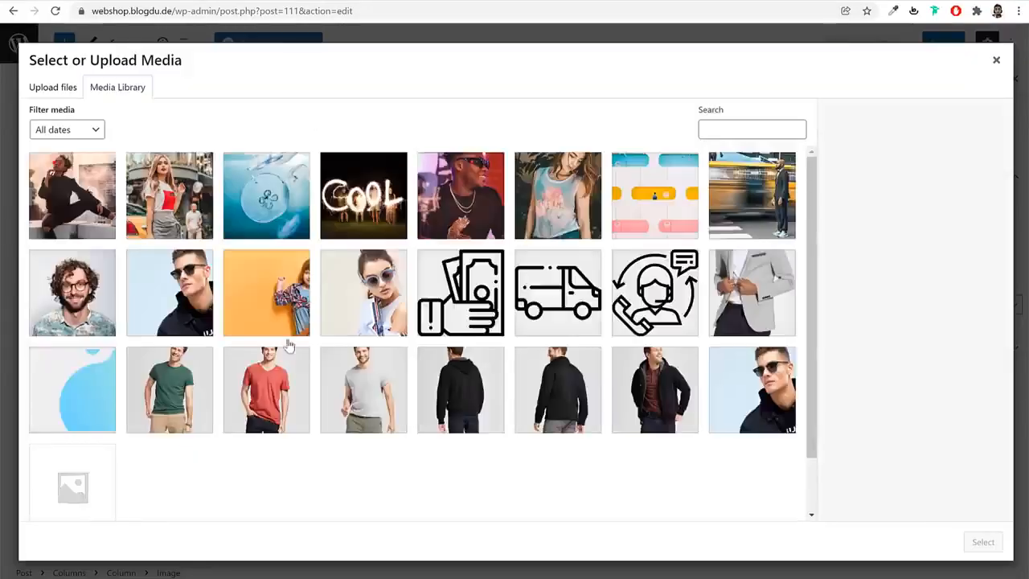
pyautogui.click(190, 199)
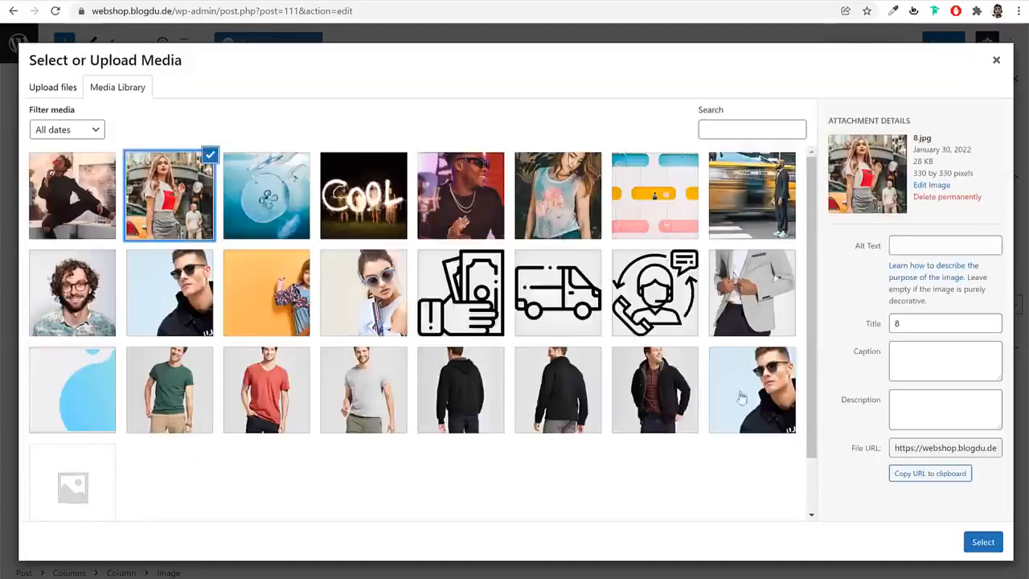
pyautogui.click(684, 401)
pyautogui.click(982, 543)
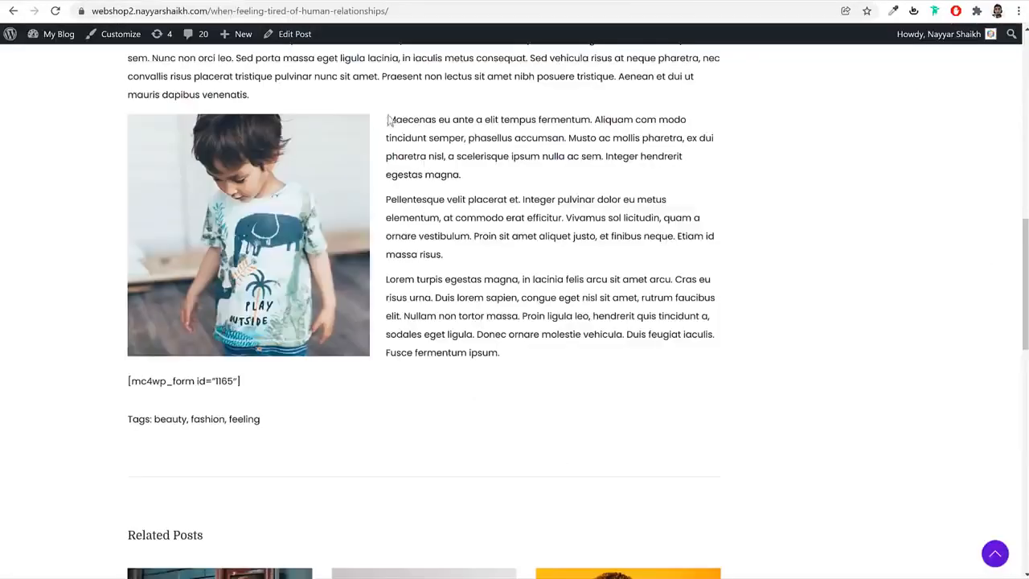
# Copy the demo post's three paragraphs, from "Maecenas eu ante" to "Fusce fermentum ipsum.", into the wide column
pyautogui.moveTo(388, 120); pyautogui.dragTo(558, 353)
pyautogui.hotkey('ctrl', 'c')
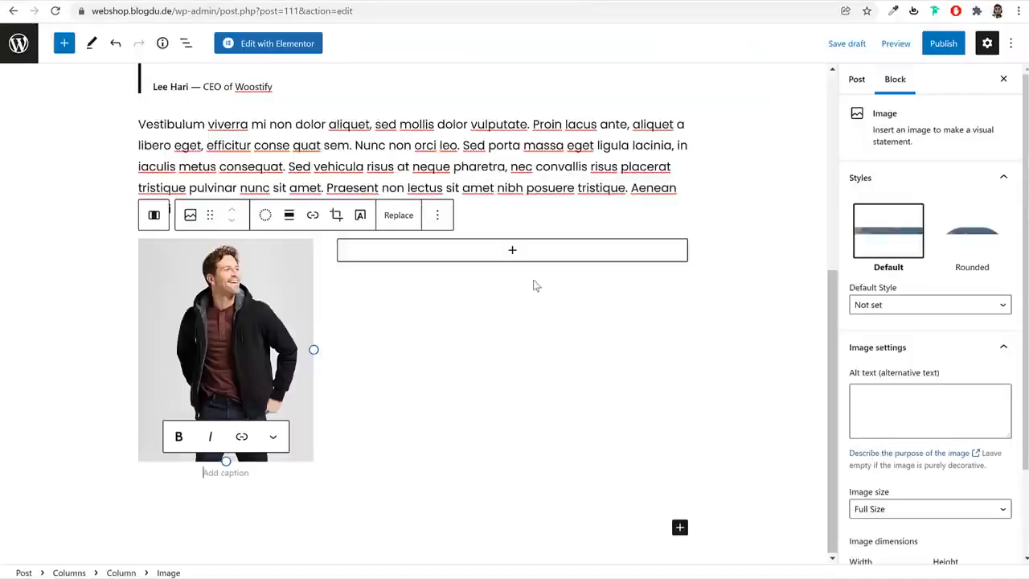
pyautogui.click(496, 259)
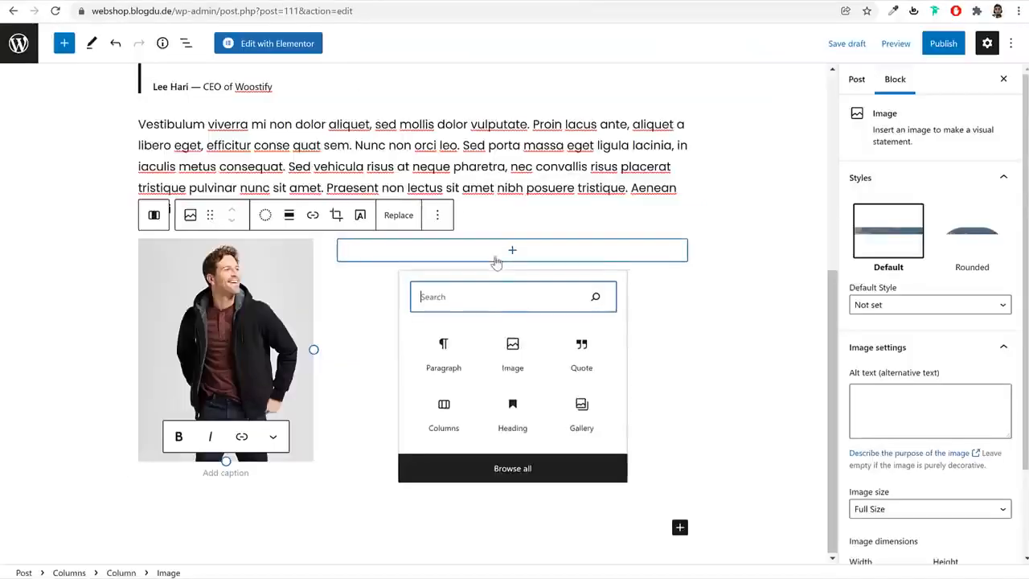
pyautogui.click(453, 361)
pyautogui.hotkey('ctrl', 'v')
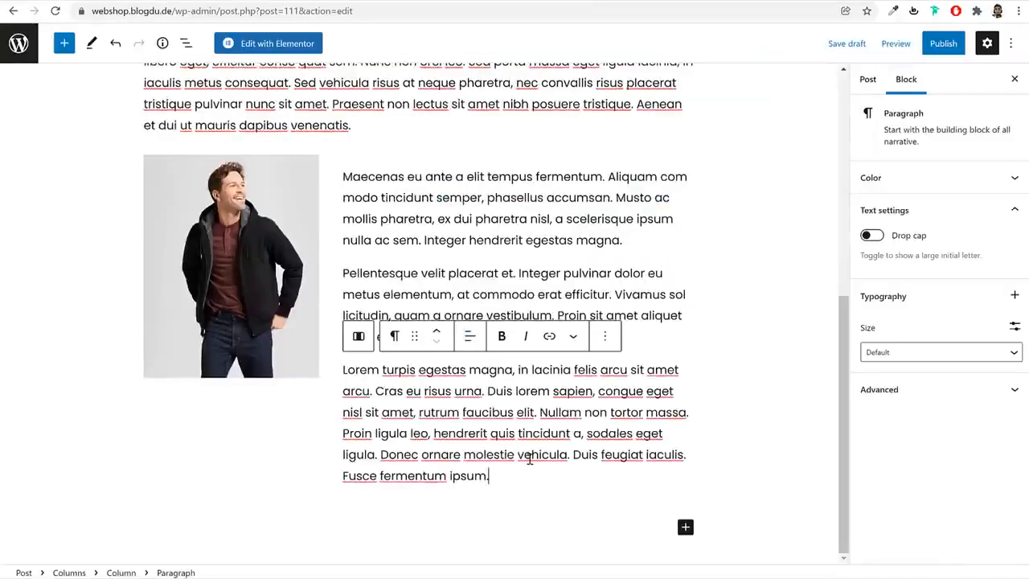
# Create a new post category named News and assign it to the post
pyautogui.scroll(3, 576, 369)
pyautogui.scroll(3, 644, 356)
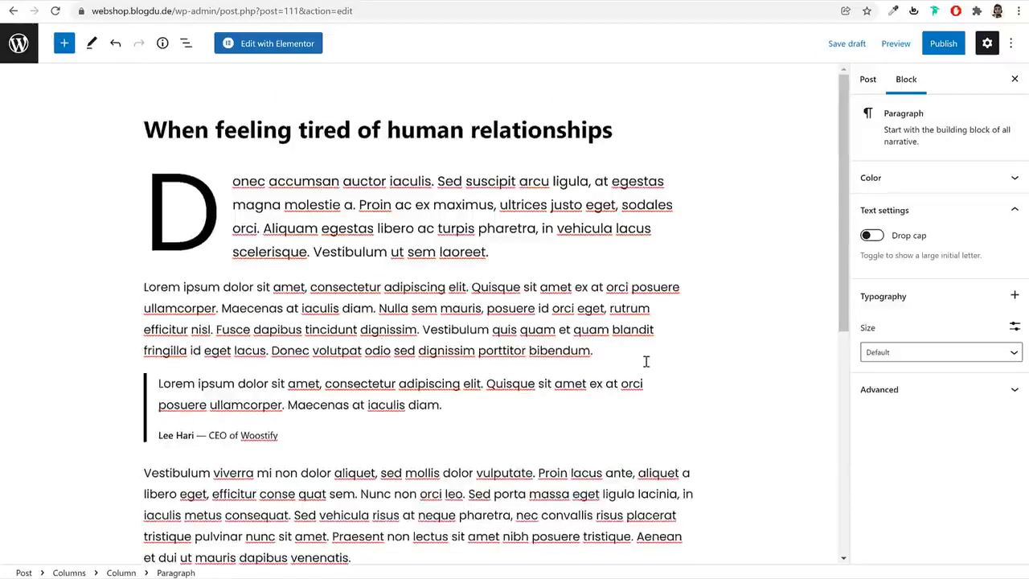
pyautogui.click(868, 80)
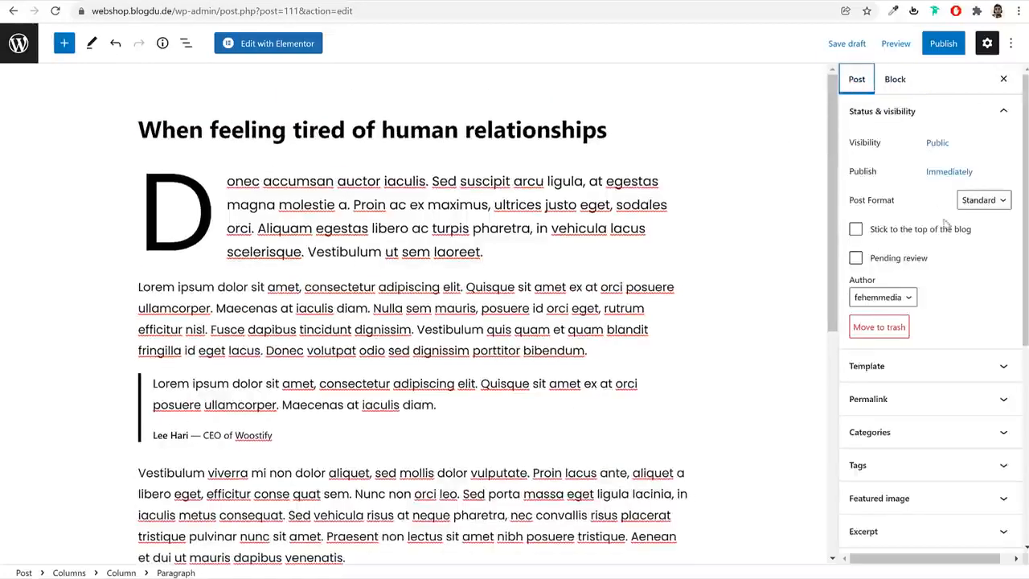
pyautogui.scroll(-2, 941, 241)
pyautogui.click(921, 299)
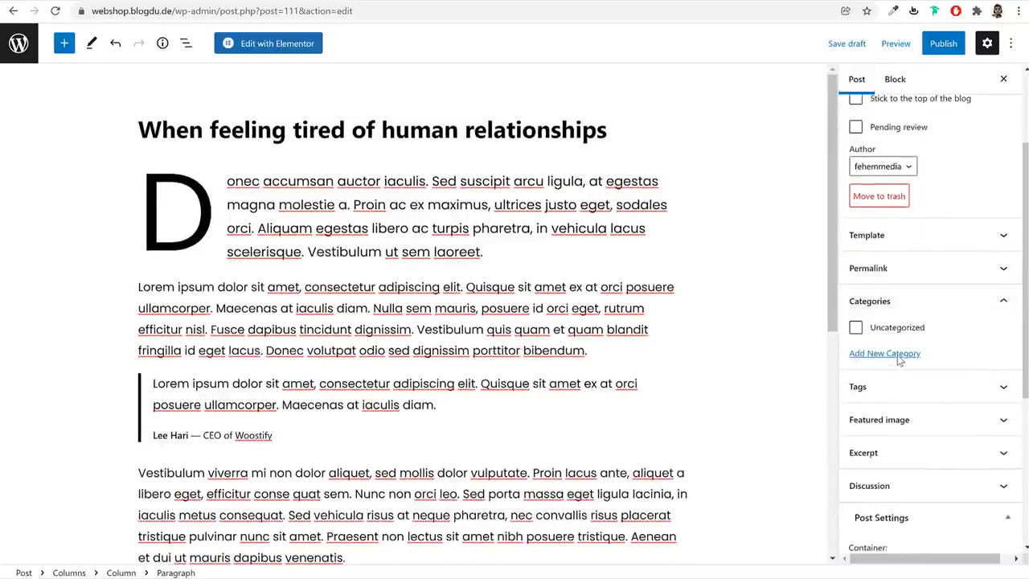
pyautogui.click(892, 356)
pyautogui.click(885, 388)
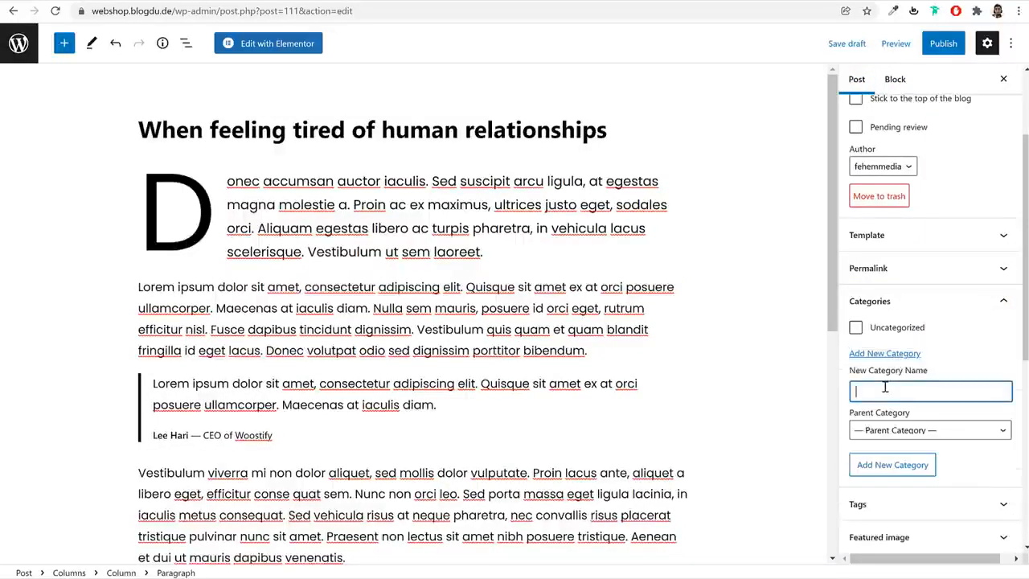
pyautogui.click(898, 473)
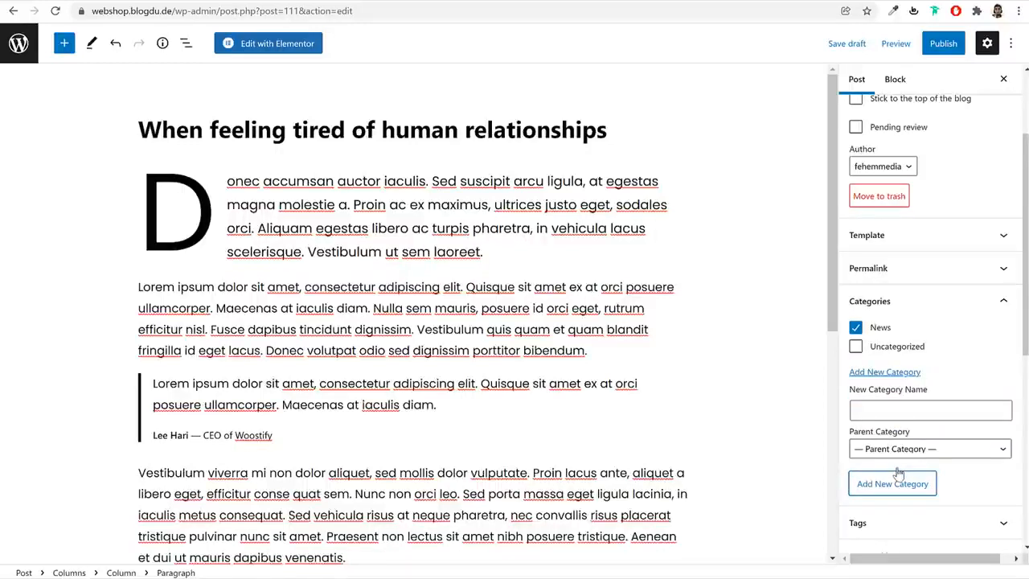
# Add the tags News and Fashion to the post
pyautogui.scroll(-3, 914, 378)
pyautogui.click(916, 336)
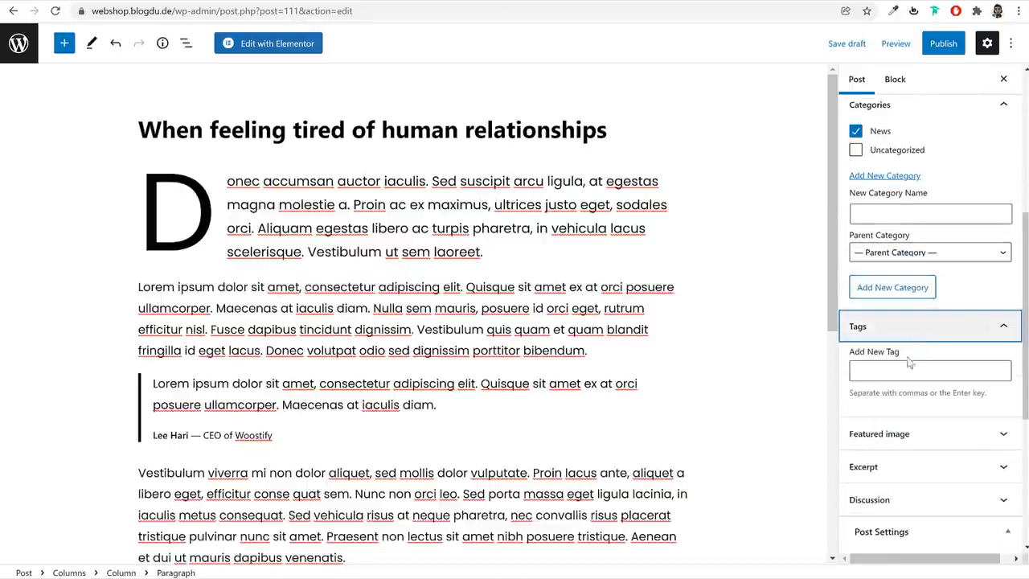
pyautogui.click(904, 369)
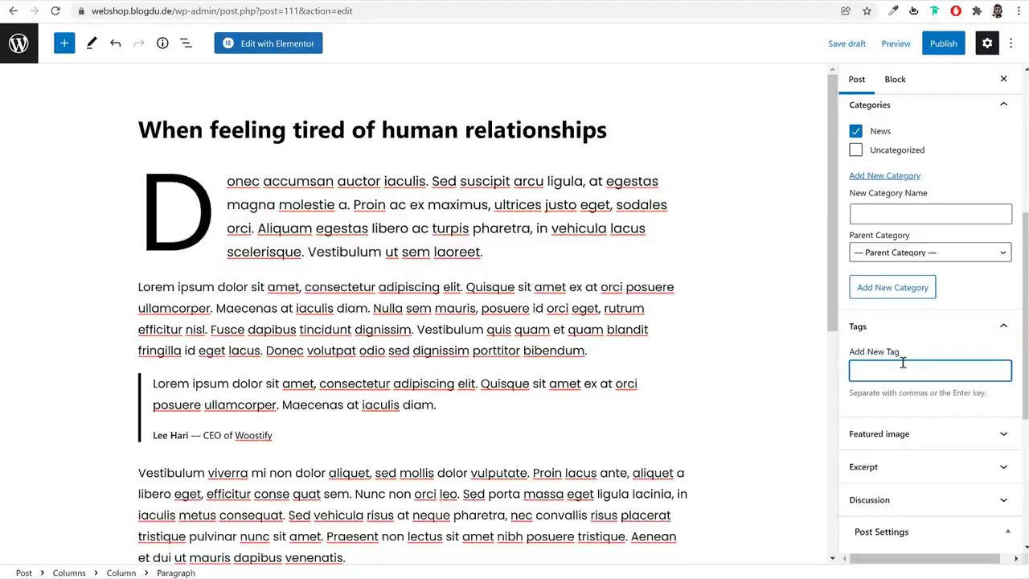
pyautogui.write('News')
pyautogui.press('Return')
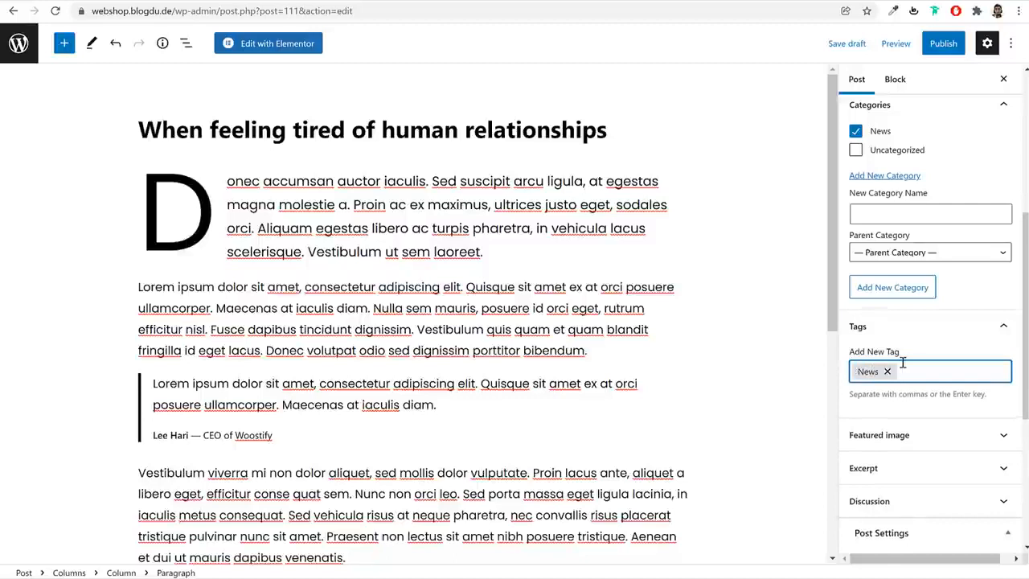
pyautogui.press('Return')
# Upload blog-img-1 from the Media folder and set it as the post's featured image
pyautogui.scroll(-3, 933, 346)
pyautogui.click(912, 238)
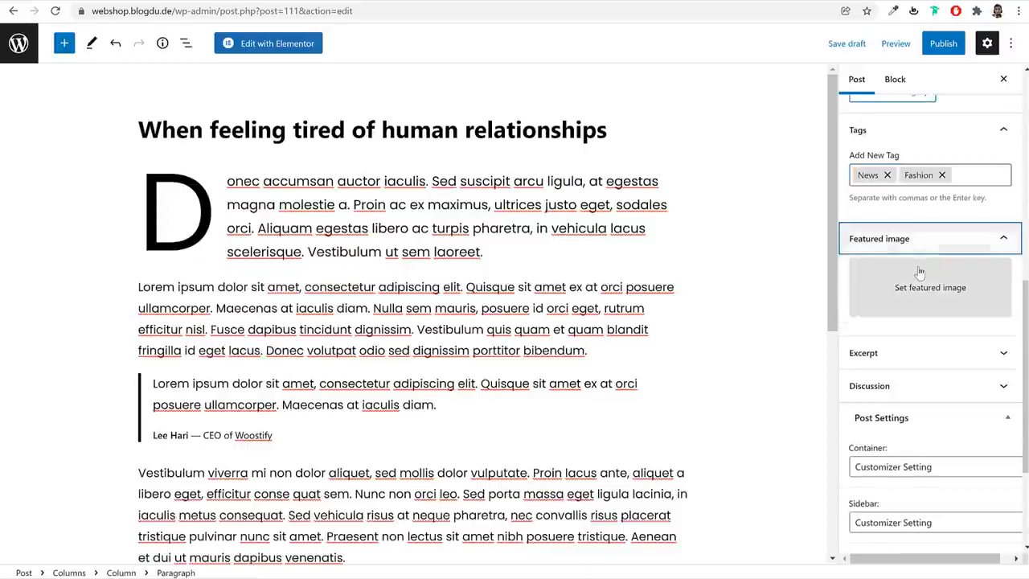
pyautogui.click(919, 273)
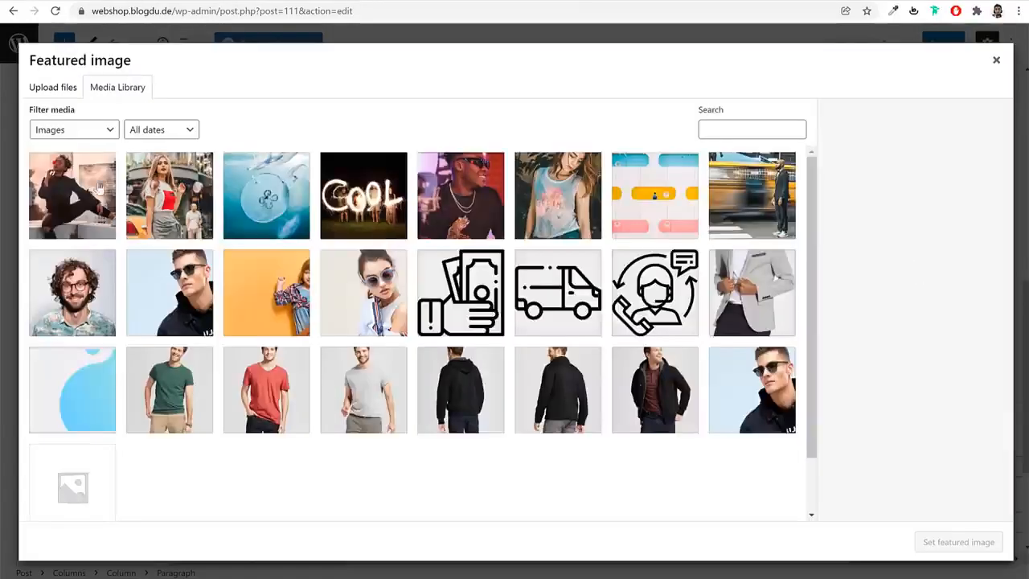
pyautogui.click(64, 90)
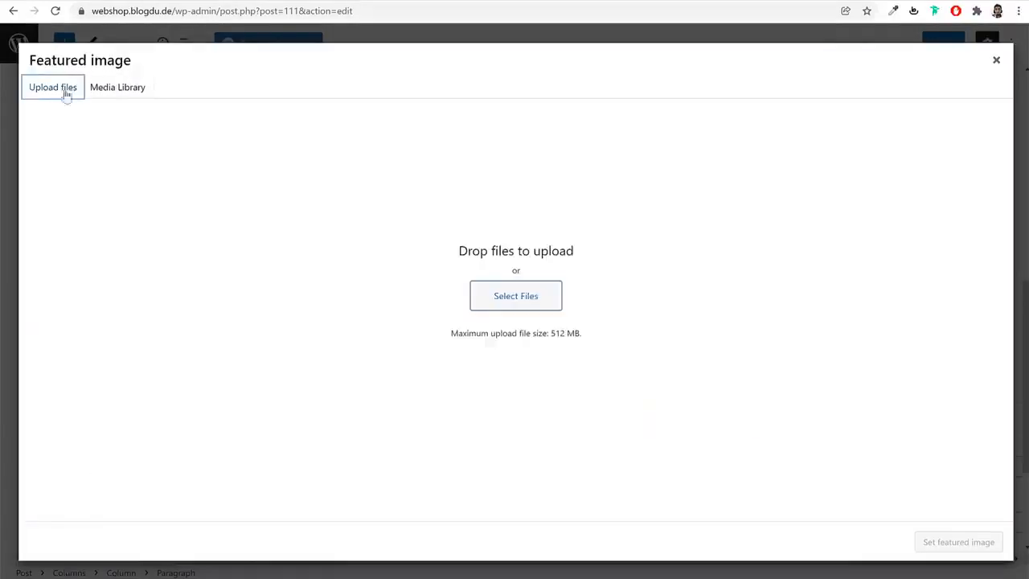
pyautogui.click(513, 304)
pyautogui.scroll(-2, 429, 246)
pyautogui.scroll(-2, 428, 247)
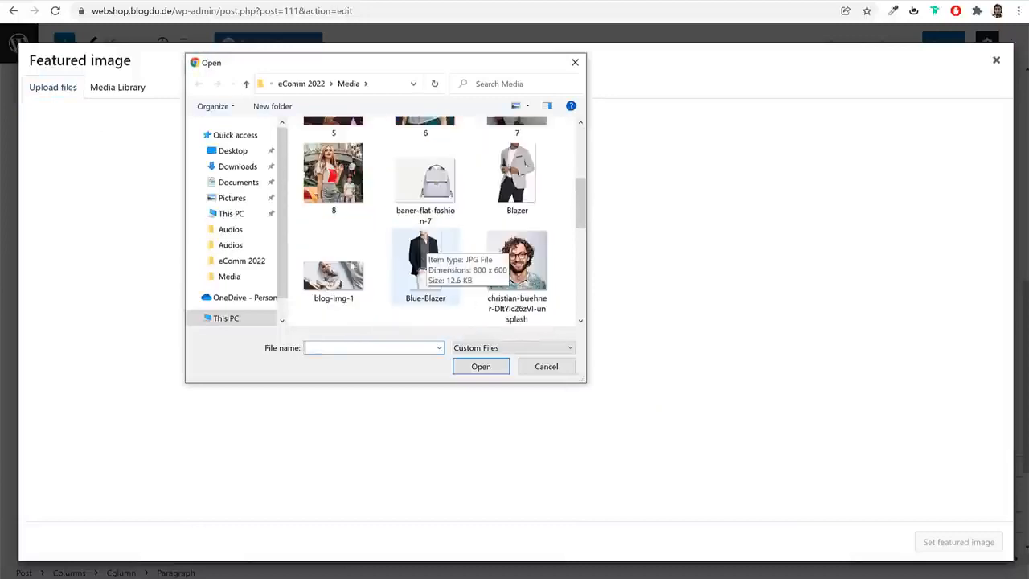
pyautogui.click(335, 257)
pyautogui.click(481, 366)
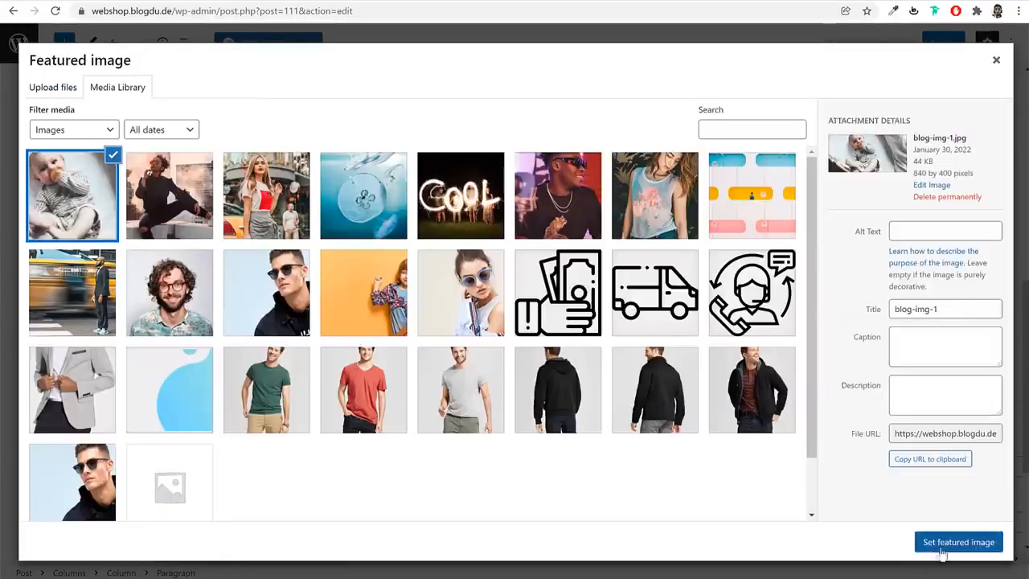
pyautogui.click(943, 546)
pyautogui.scroll(-3, 943, 537)
pyautogui.scroll(5, 937, 515)
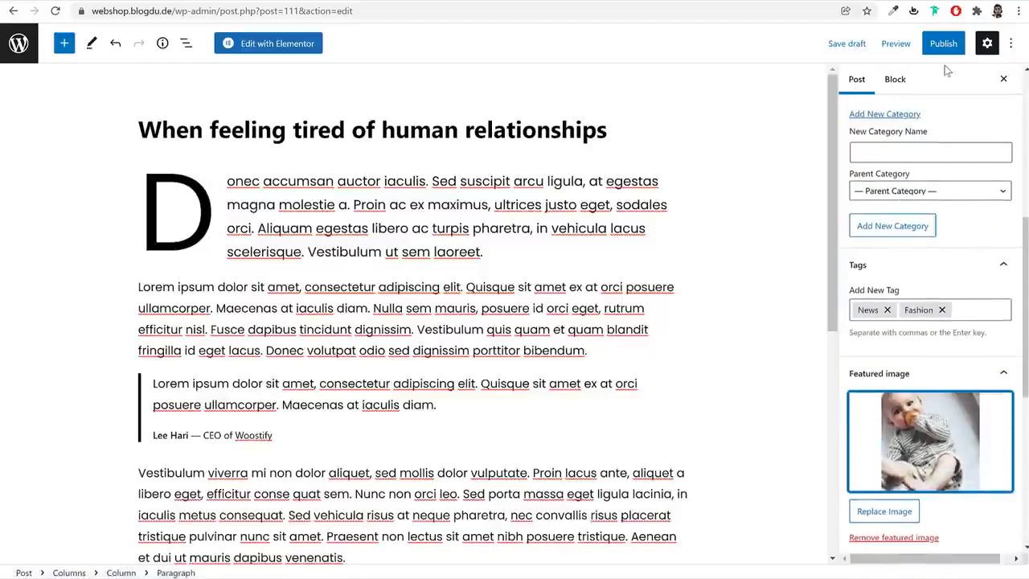
# Publish the post and leave the editor for the posts list
pyautogui.click(943, 43)
pyautogui.click(920, 45)
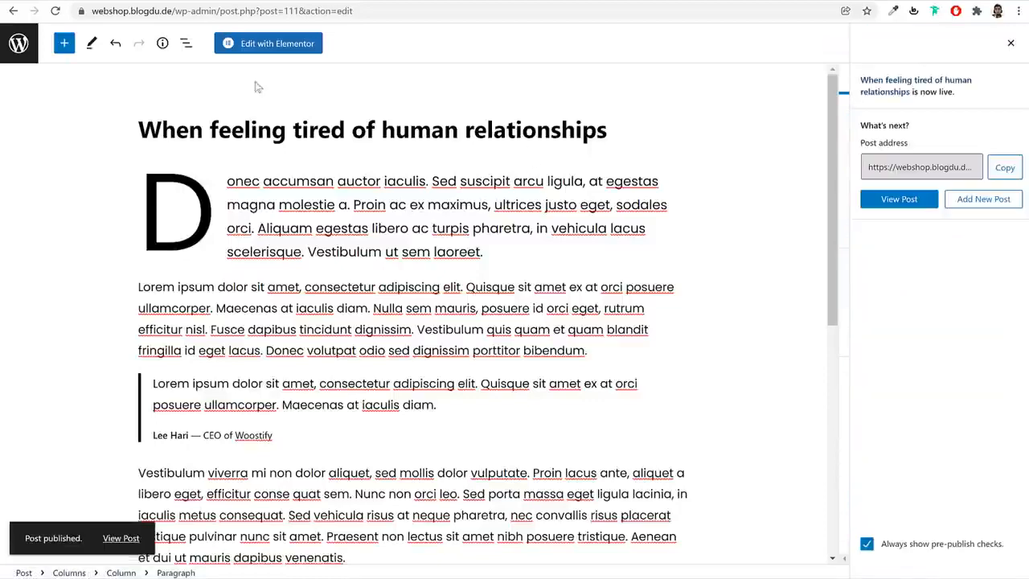
pyautogui.click(19, 45)
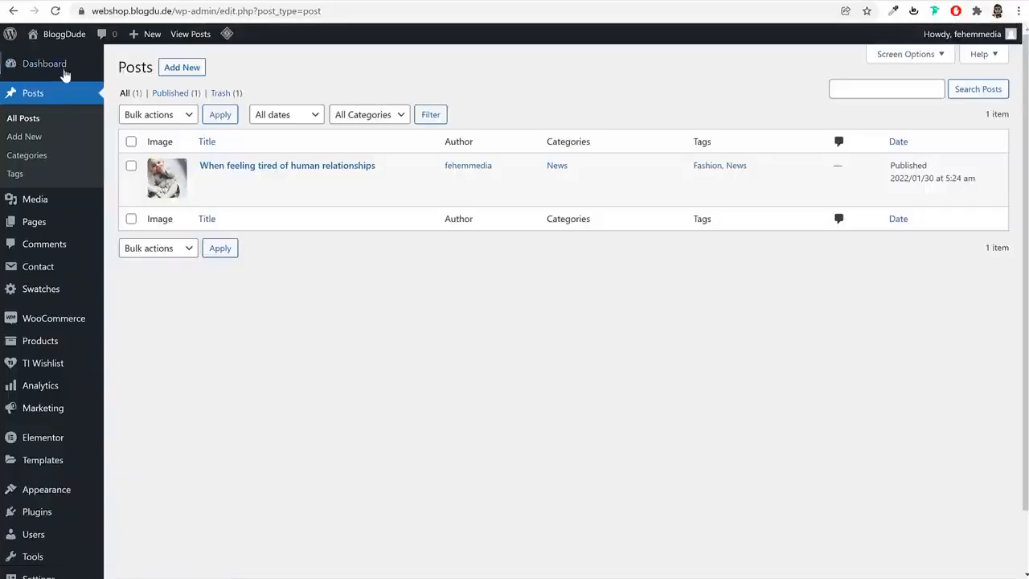
# Create and publish a new empty page titled Blog, and return to the pages list
pyautogui.moveTo(49, 228)
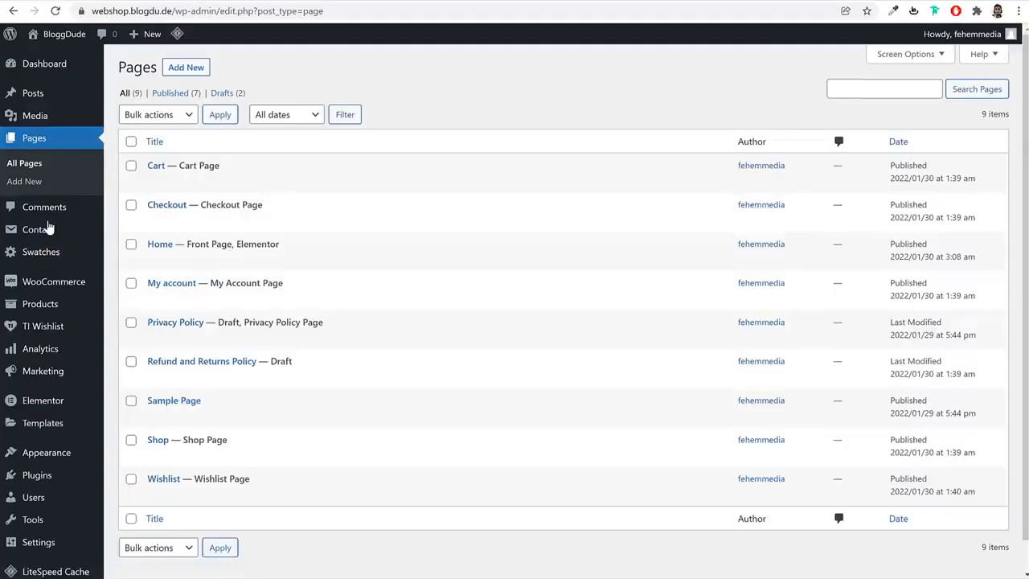
pyautogui.click(186, 68)
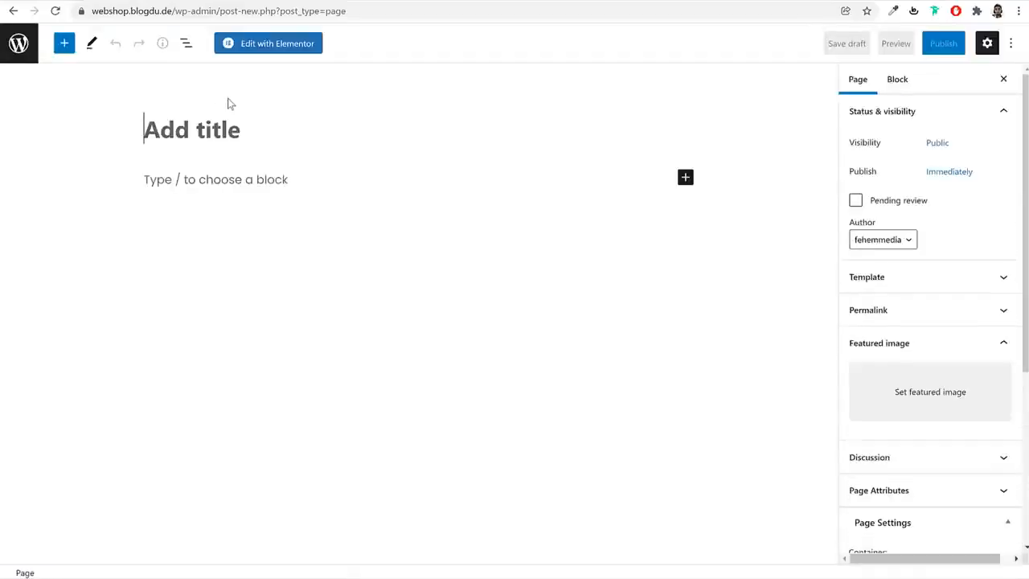
pyautogui.write('Blog')
pyautogui.click(956, 42)
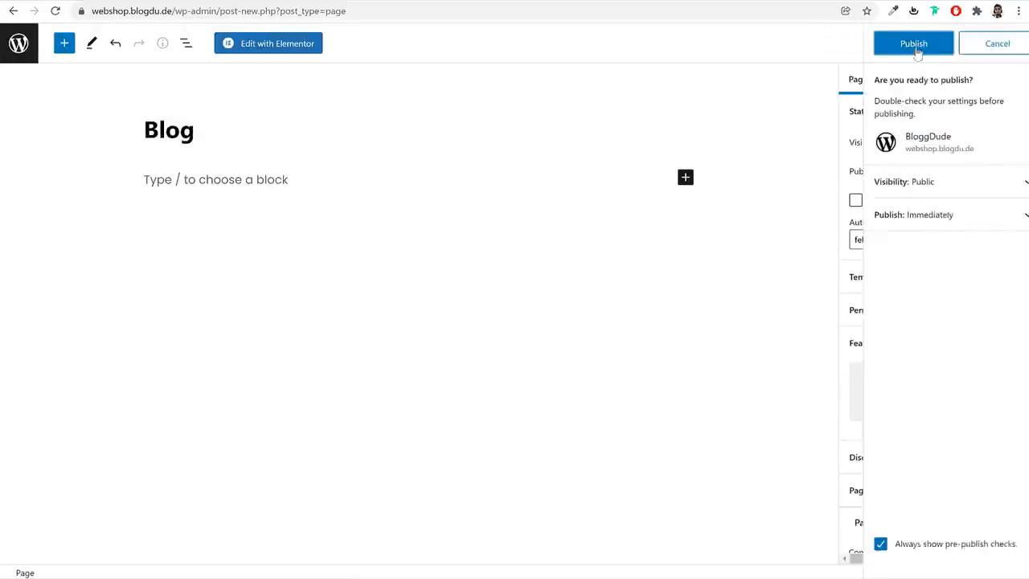
pyautogui.click(912, 41)
pyautogui.click(17, 55)
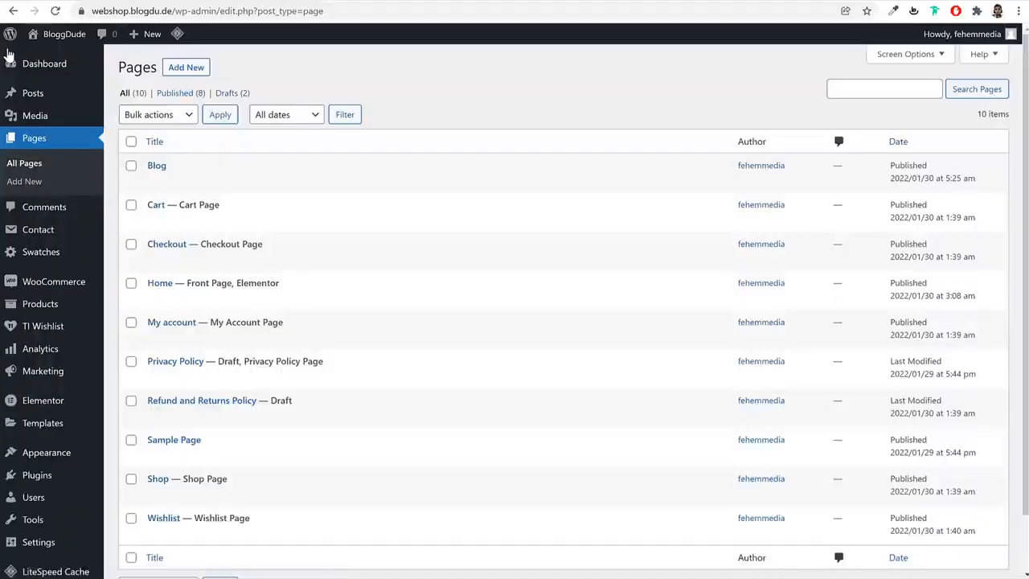
# Set Blog as the posts page in the site's Reading settings and save the changes
pyautogui.scroll(-1, 499, 300)
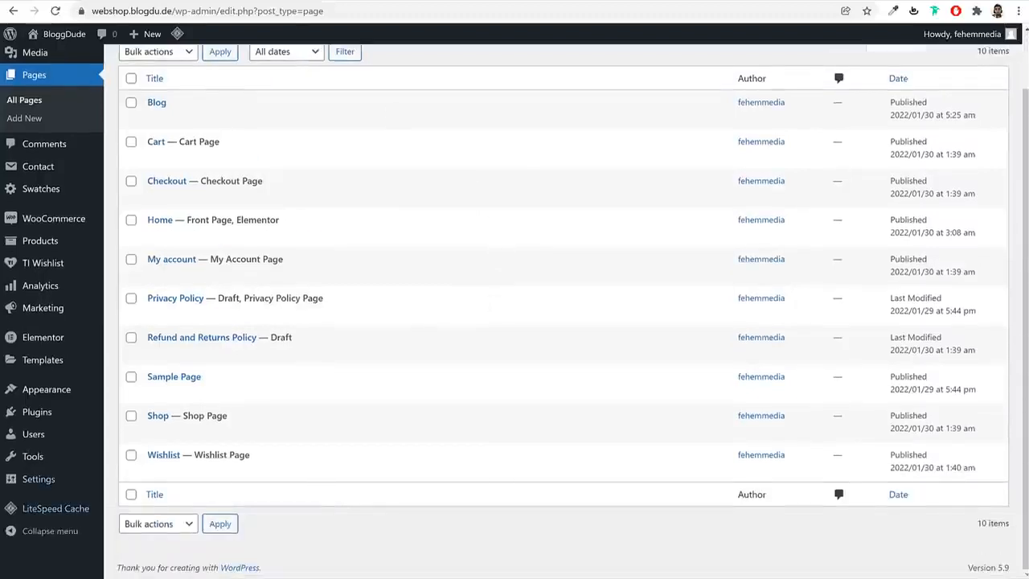
pyautogui.moveTo(12, 488)
pyautogui.click(148, 425)
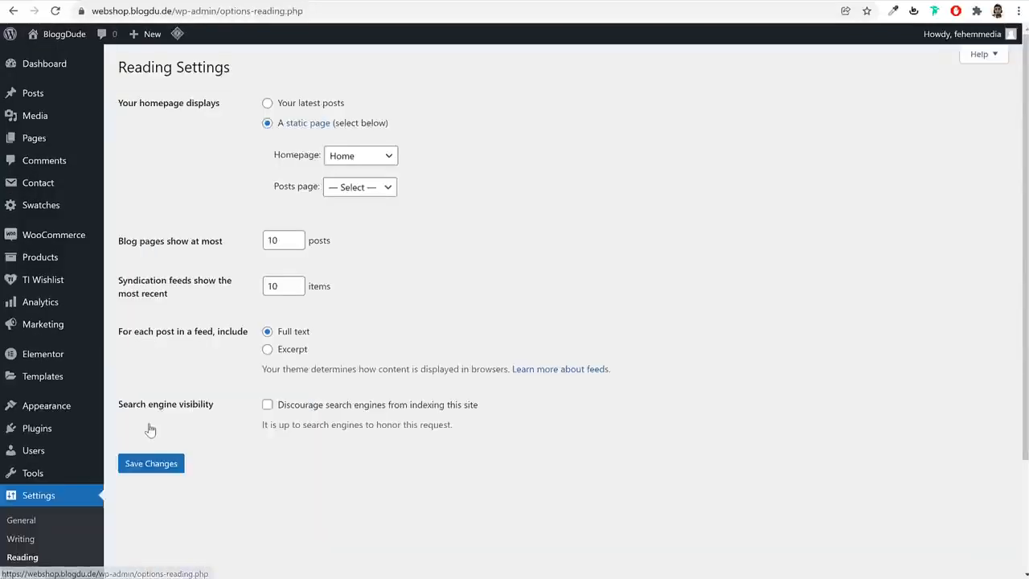
pyautogui.moveTo(271, 188); pyautogui.dragTo(351, 188)
pyautogui.click(351, 188)
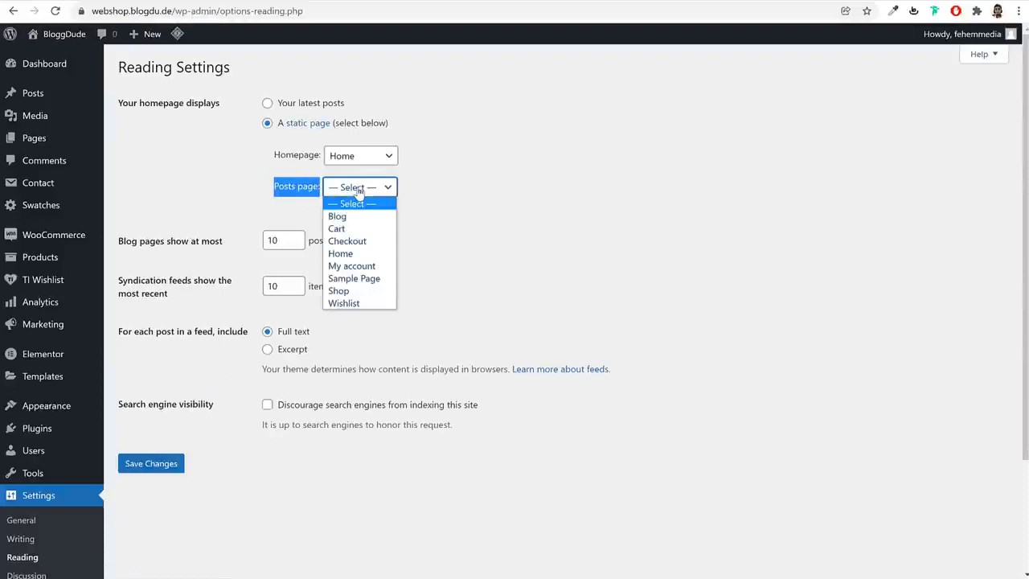
pyautogui.click(338, 217)
pyautogui.click(168, 470)
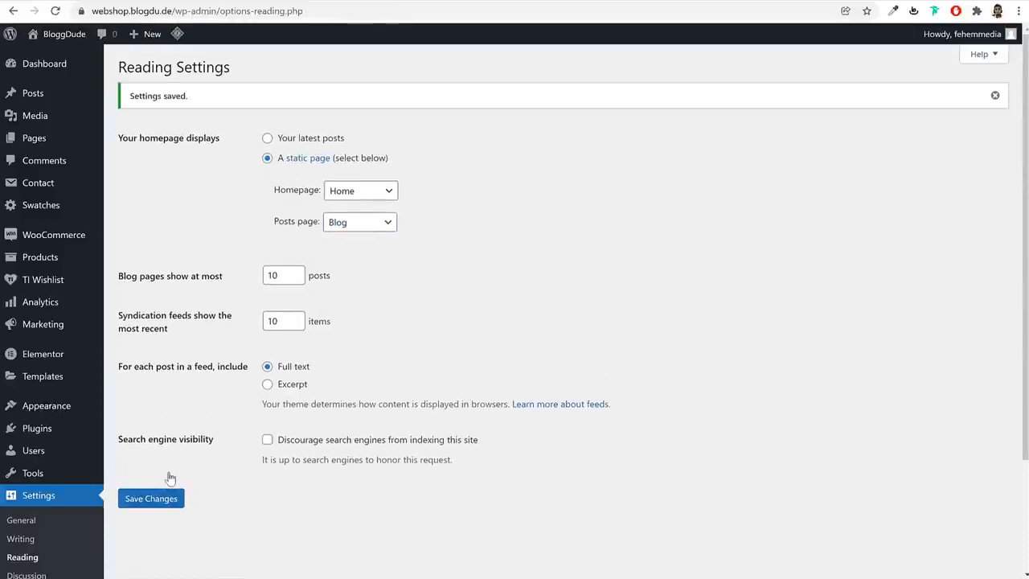
# Start a new page from the pages list and title it Track Order
pyautogui.click(36, 140)
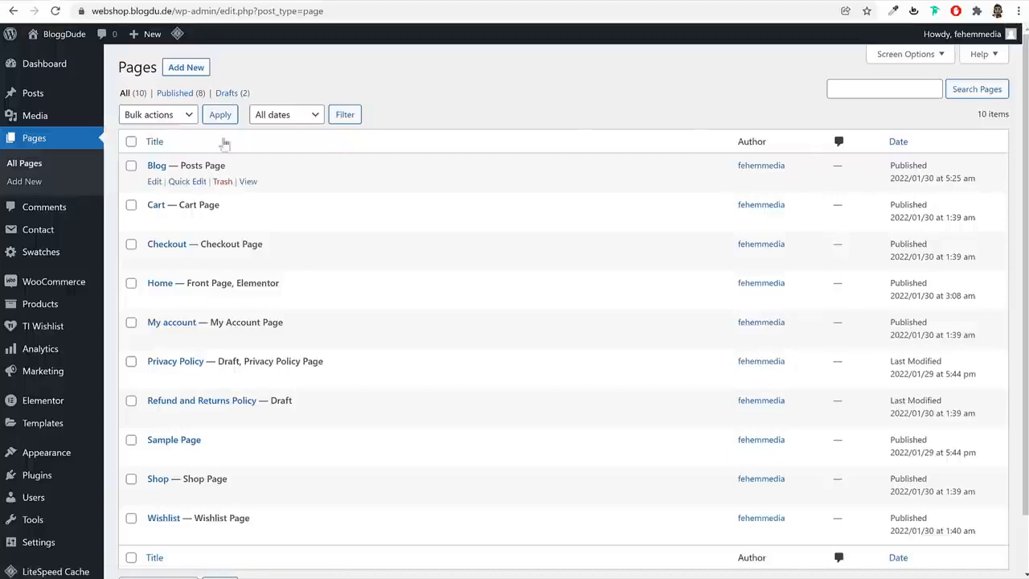
pyautogui.click(199, 68)
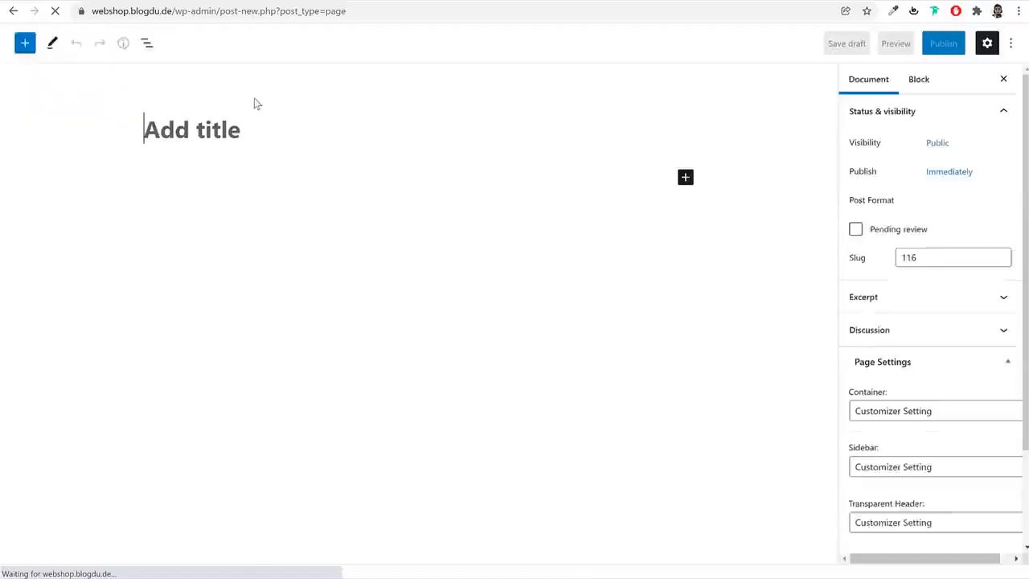
pyautogui.write('Trra')
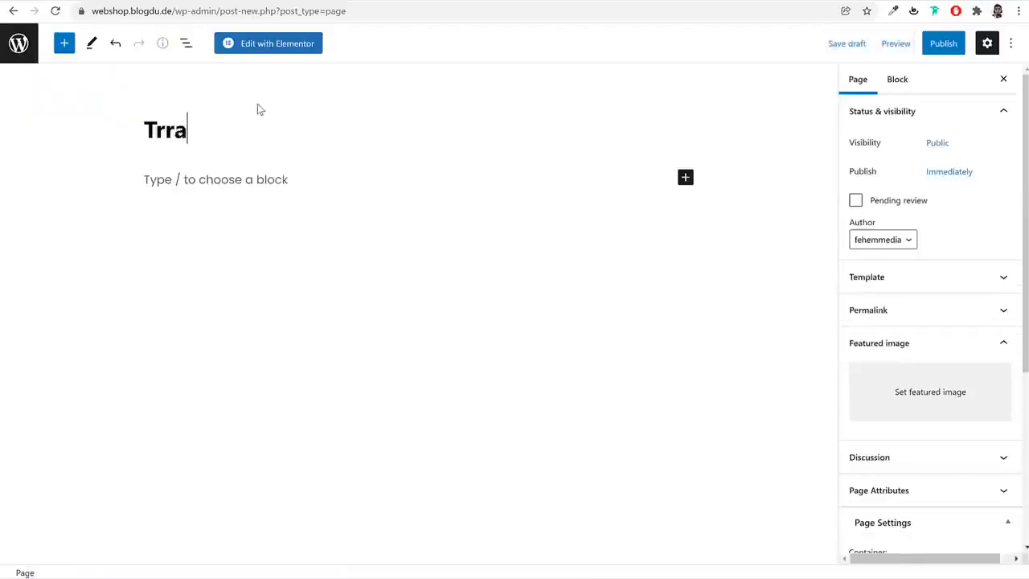
pyautogui.press('BackSpace')
pyautogui.press('BackSpace')
pyautogui.write('ack ')
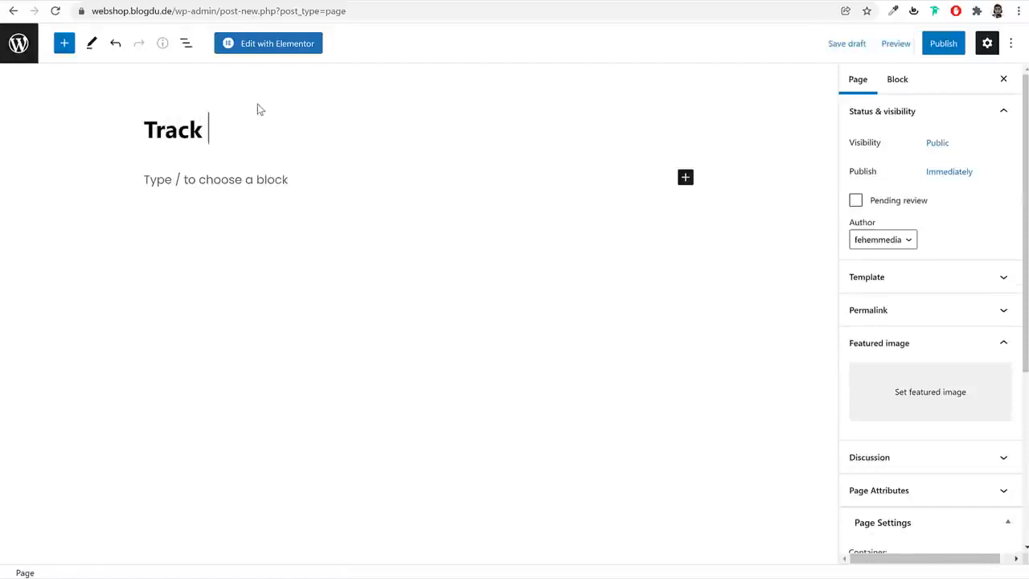
pyautogui.write('Order')
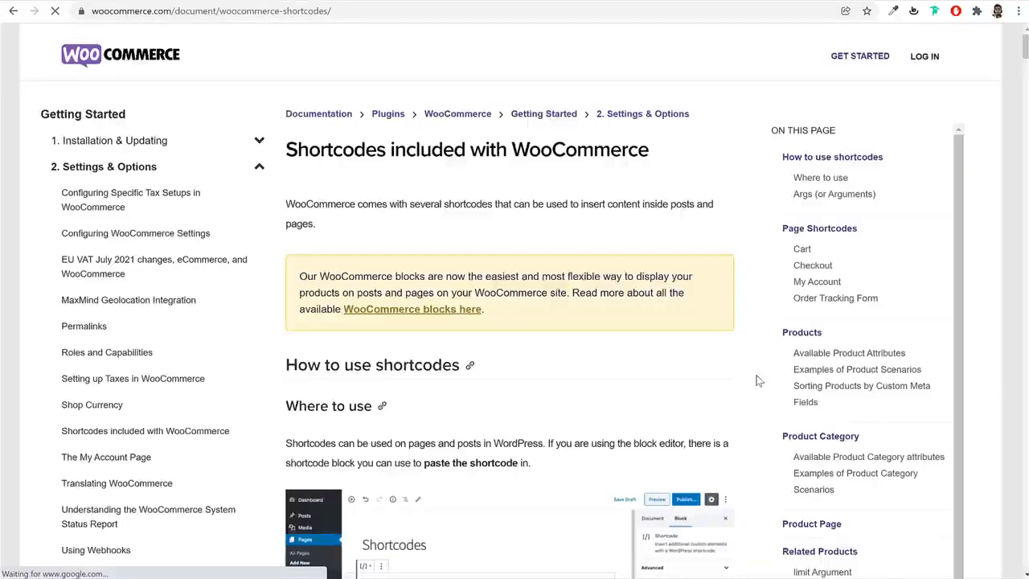
# Copy the [woocommerce_order_tracking] shortcode from the Order Tracking Form section of the WooCommerce shortcodes documentation
pyautogui.scroll(-10, 757, 376)
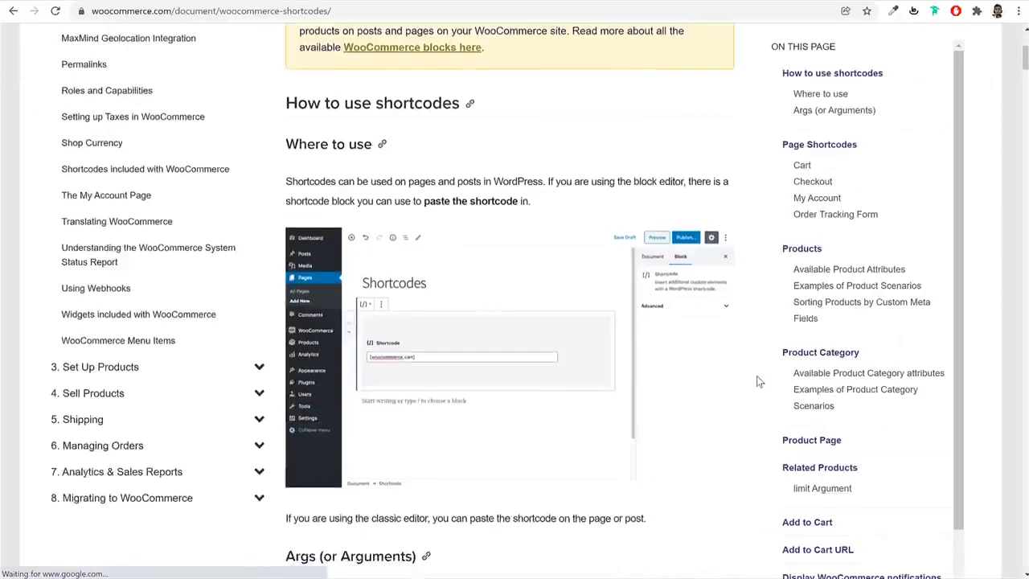
pyautogui.scroll(-2, 757, 376)
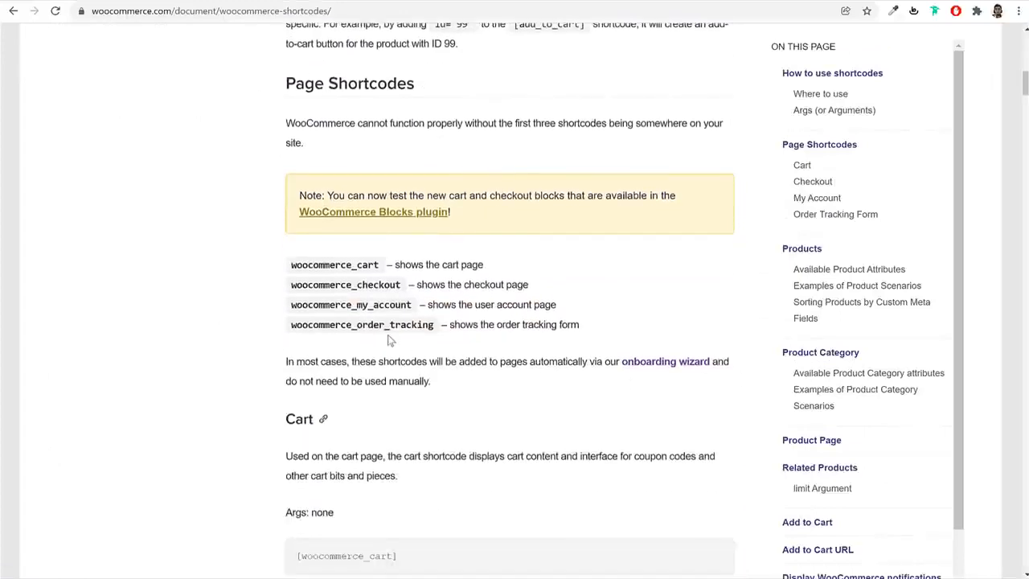
pyautogui.moveTo(289, 331); pyautogui.dragTo(439, 330)
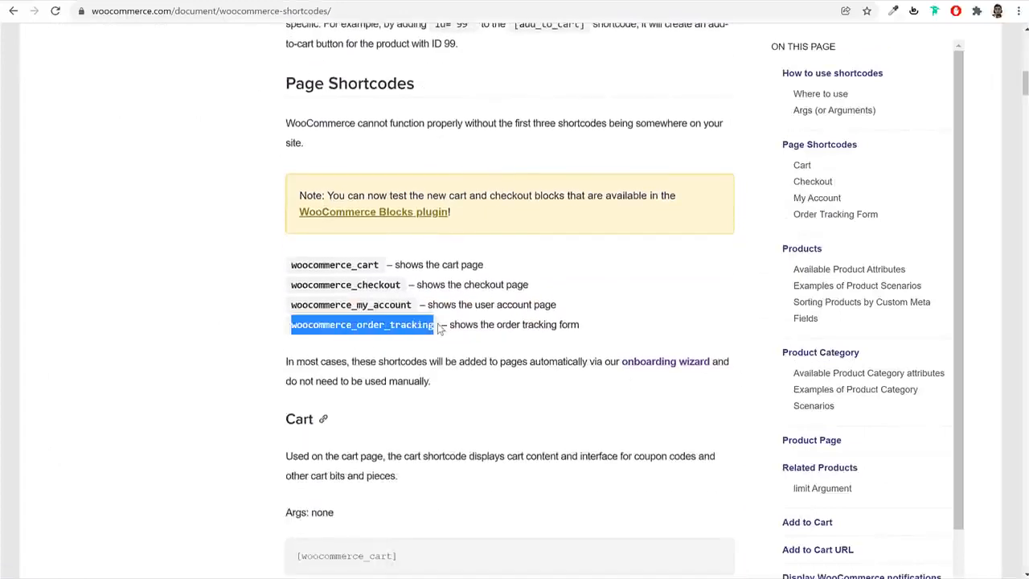
pyautogui.scroll(-6, 578, 359)
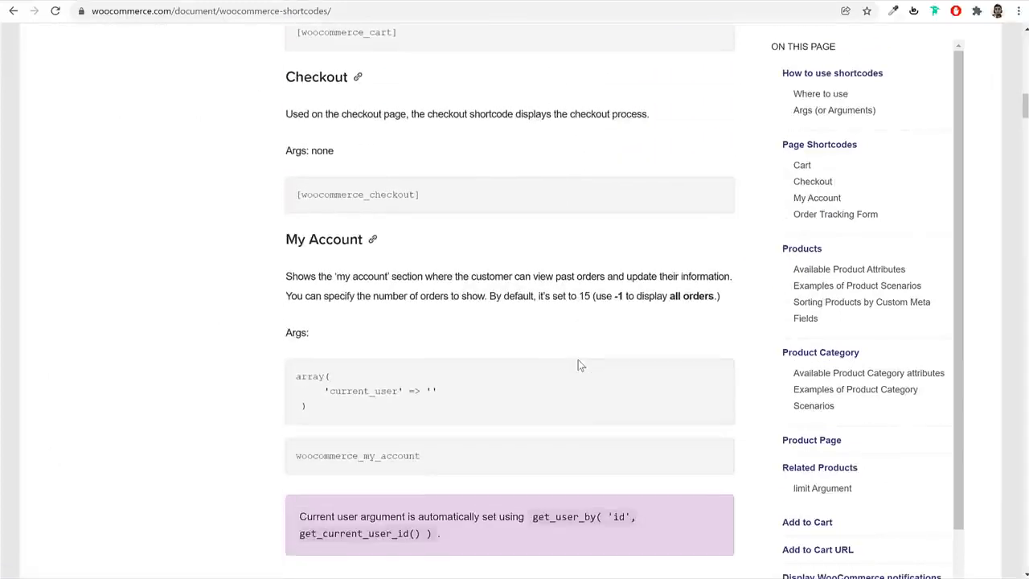
pyautogui.scroll(3, 574, 365)
pyautogui.scroll(-7, 574, 365)
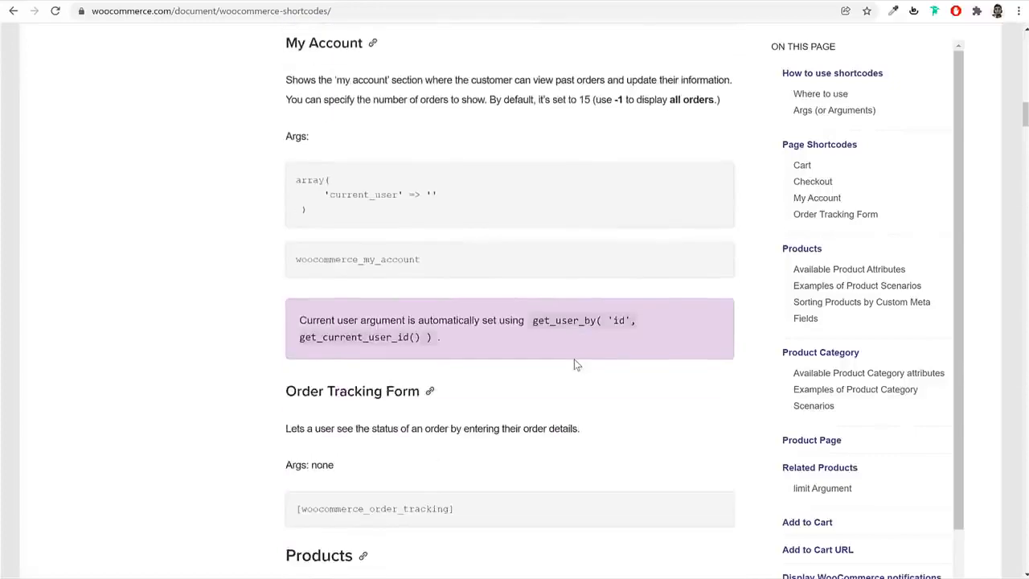
pyautogui.tripleClick(514, 378)
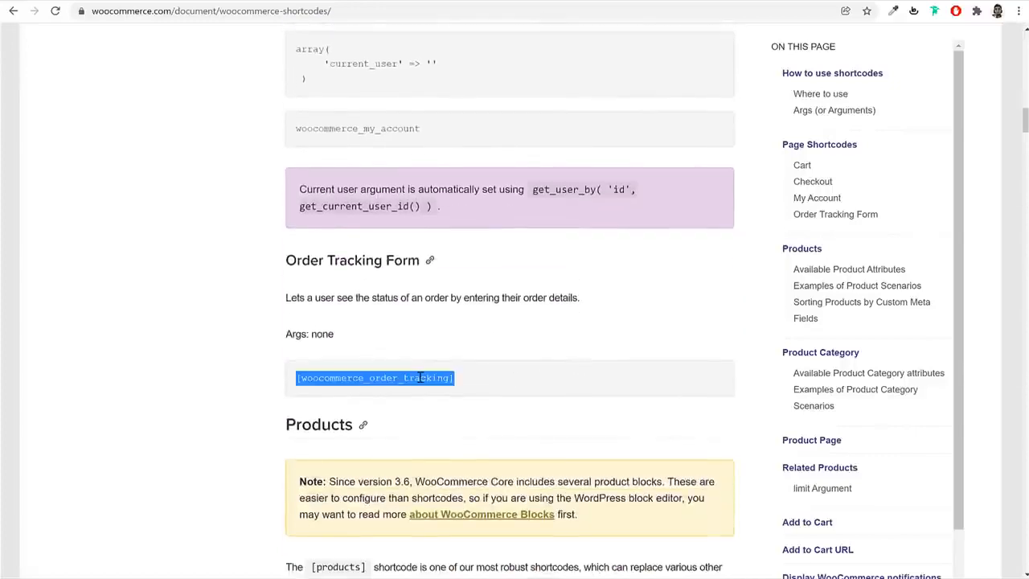
pyautogui.rightClick(415, 376)
pyautogui.click(441, 391)
pyautogui.click(343, 381)
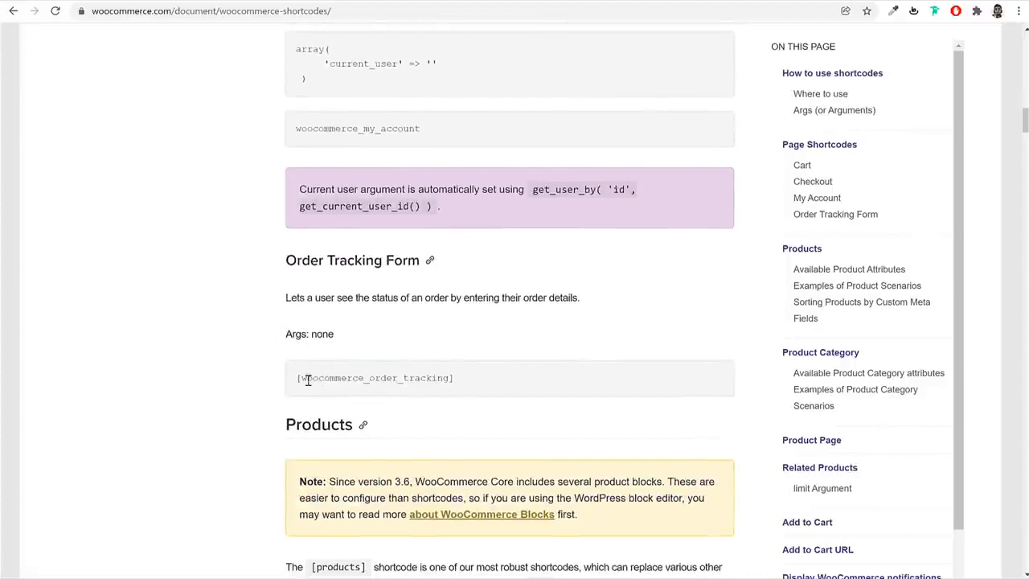
pyautogui.scroll(10, 406, 394)
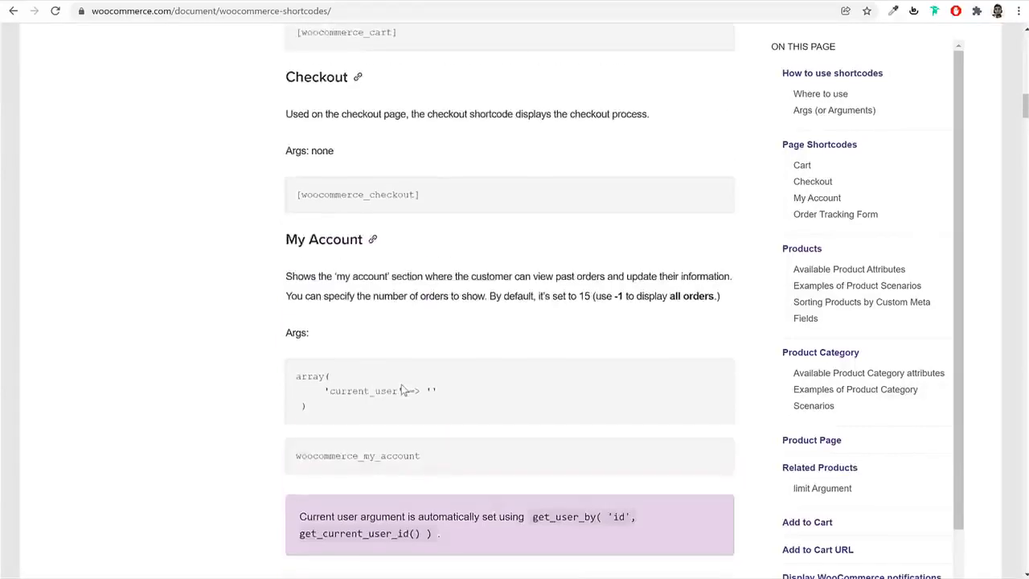
pyautogui.tripleClick(378, 389)
pyautogui.click(447, 389)
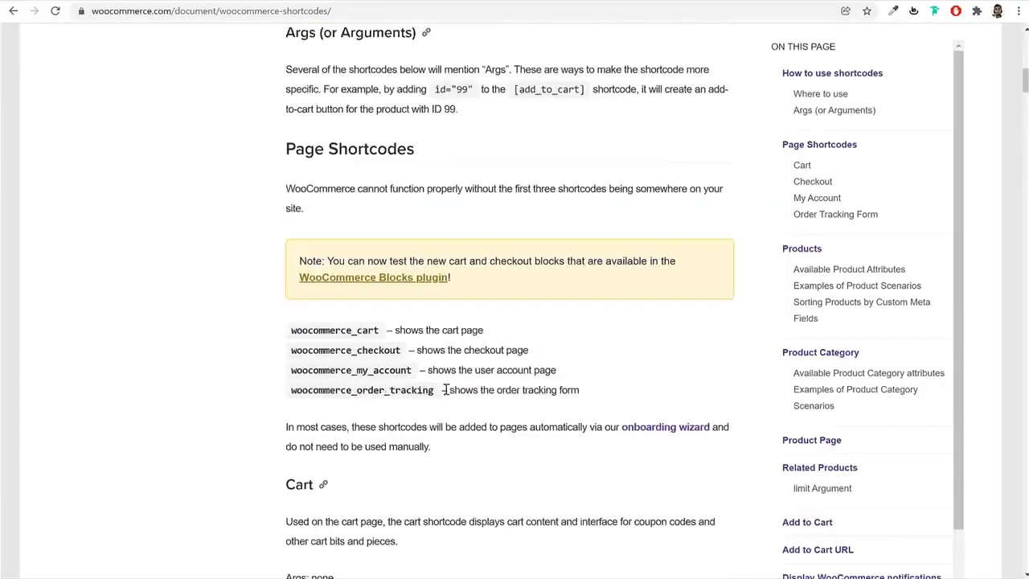
# Add a Shortcode block to the Track Order page containing [woocommerce_order_tracking], without a trailing empty line
pyautogui.click(230, 0)
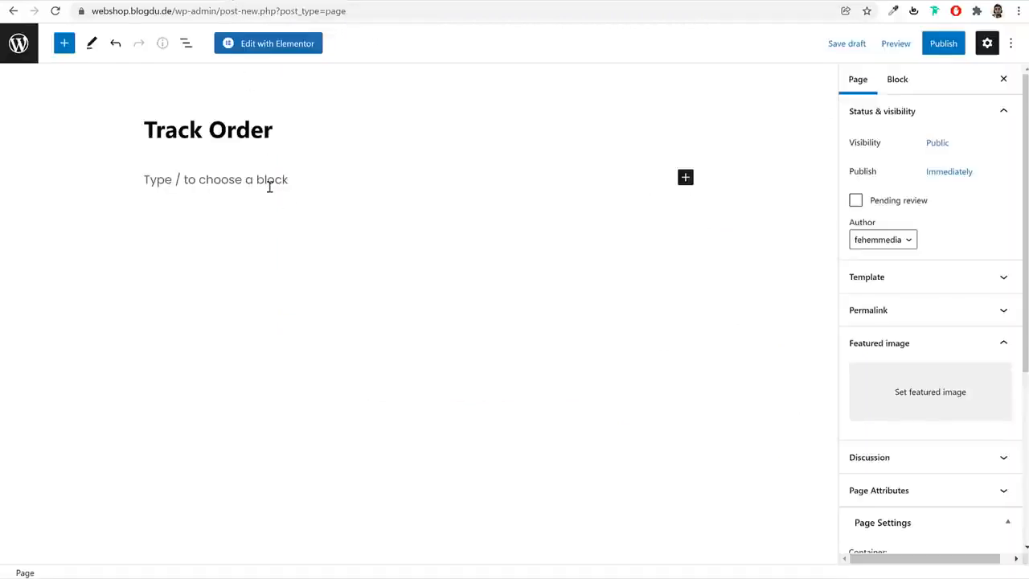
pyautogui.click(270, 185)
pyautogui.click(692, 179)
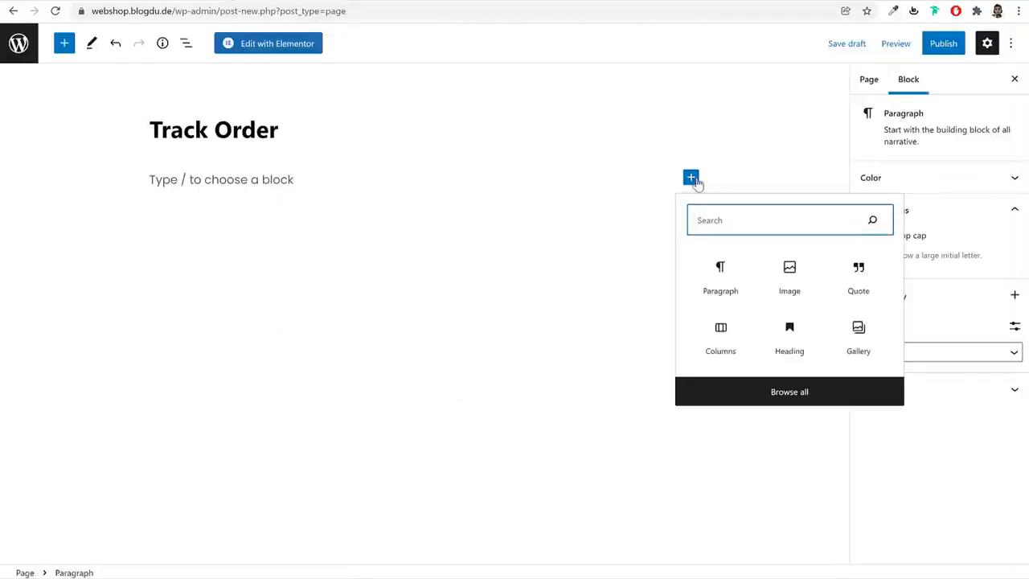
pyautogui.write('sho')
pyautogui.click(719, 267)
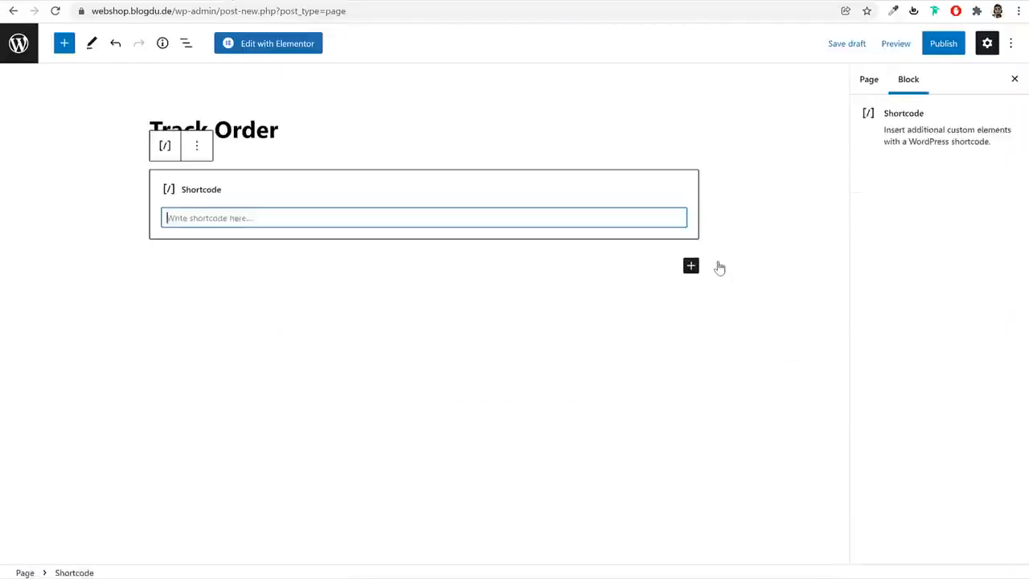
pyautogui.hotkey('ctrl', 'v')
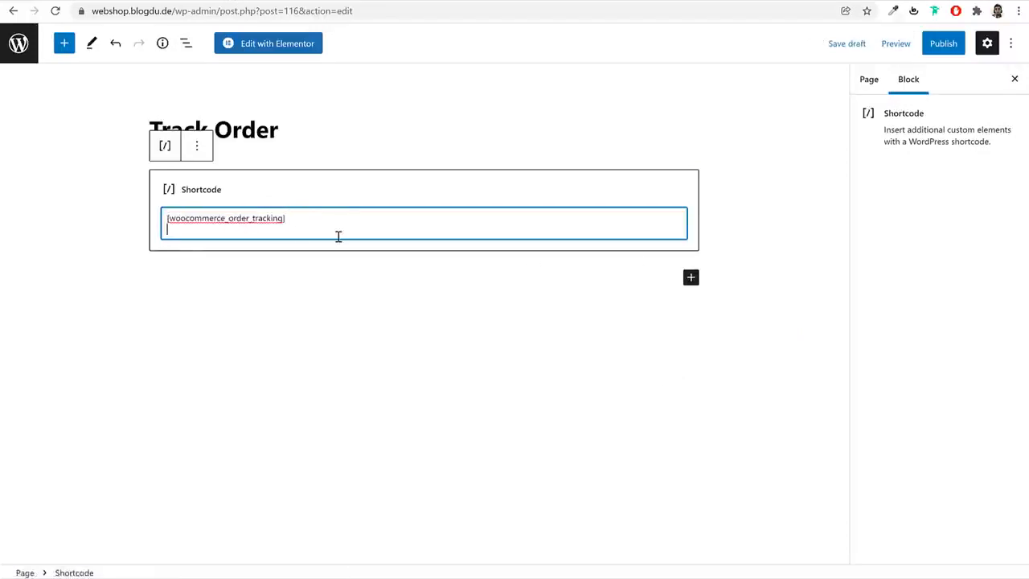
pyautogui.press('BackSpace')
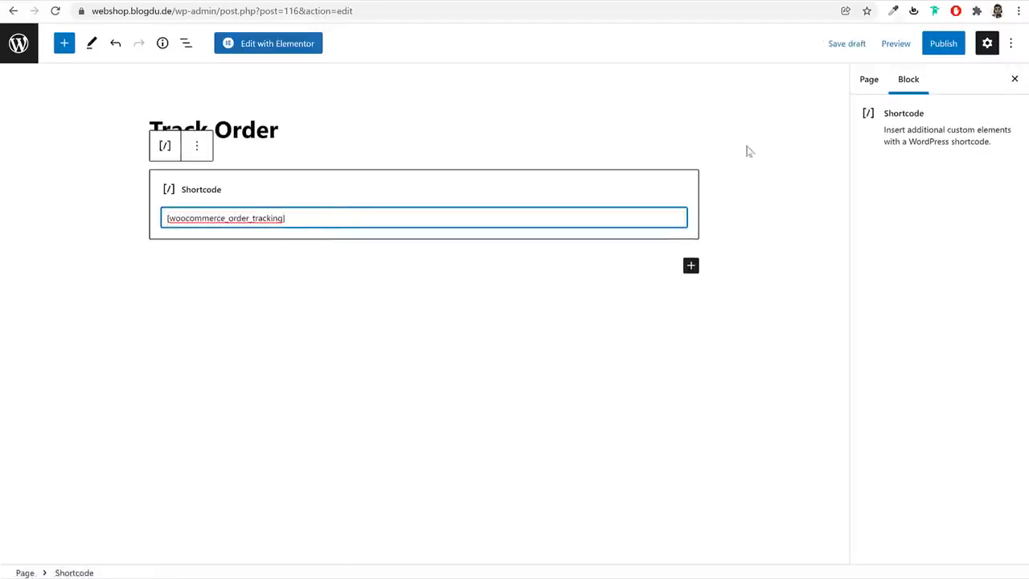
# Publish the Track Order page and open the demo shop's Contact Us page for reference
pyautogui.click(936, 48)
pyautogui.click(919, 48)
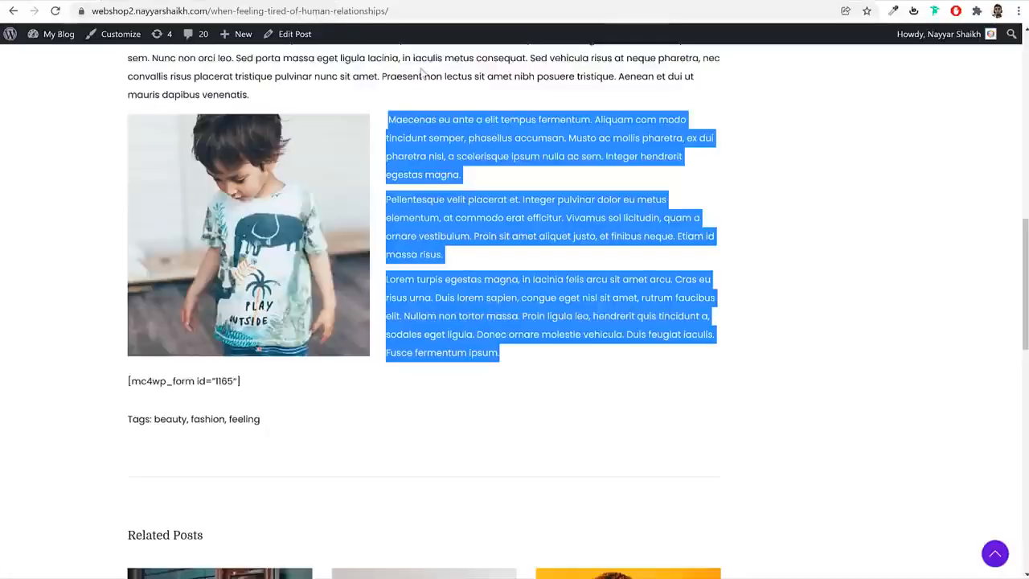
pyautogui.scroll(10, 406, 235)
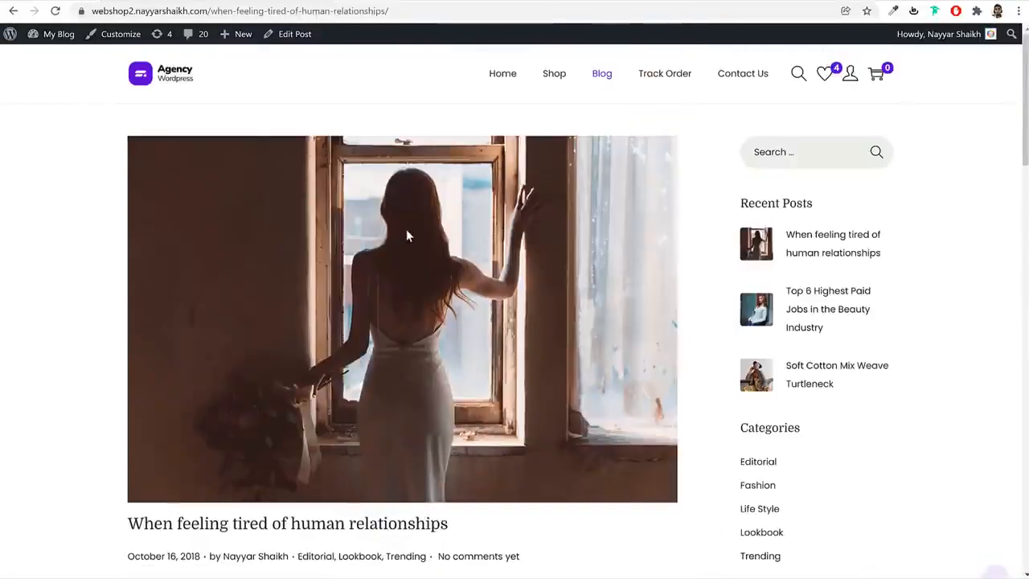
pyautogui.click(727, 78)
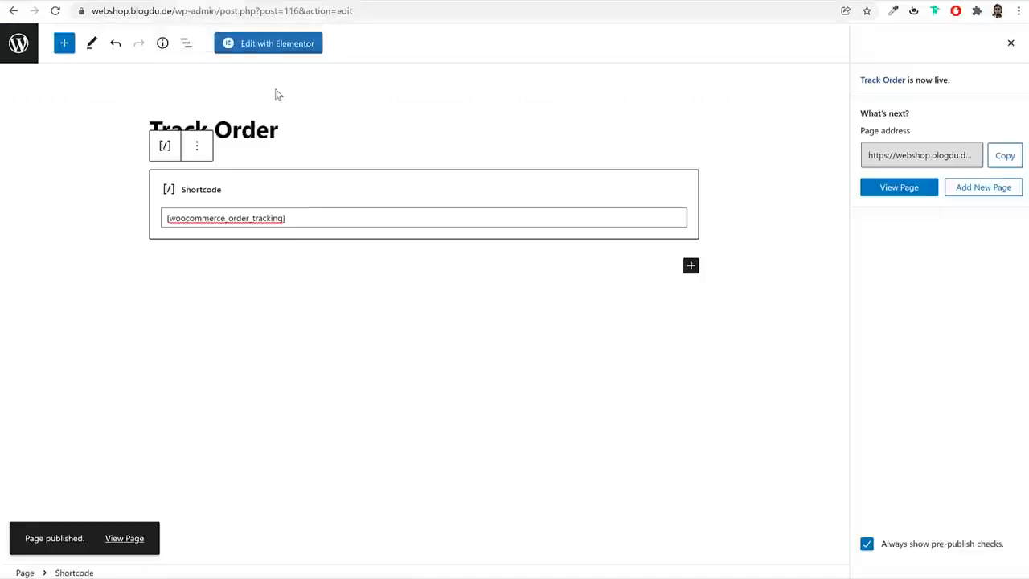
# Create and publish a new empty page titled Contact
pyautogui.click(21, 44)
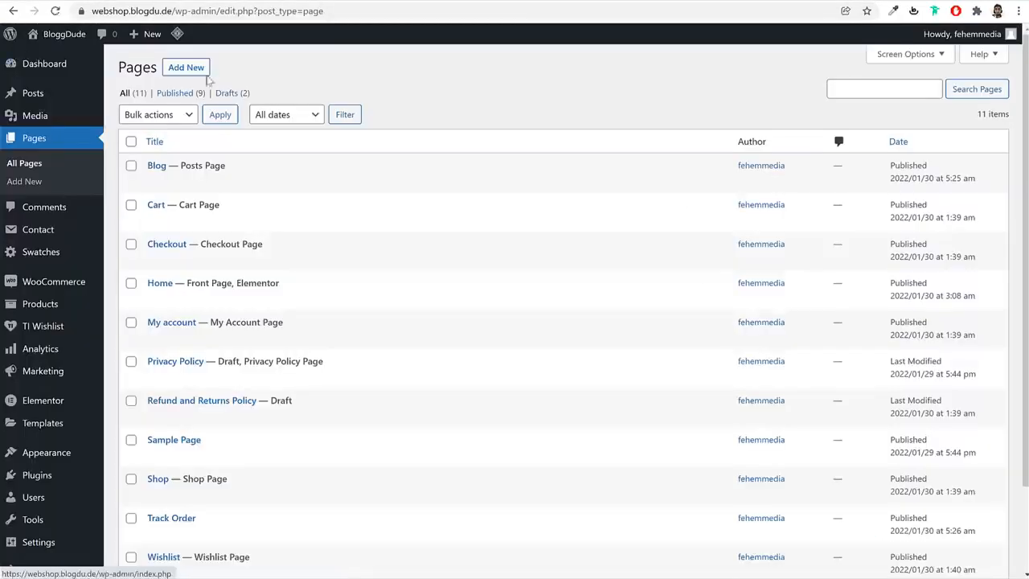
pyautogui.click(194, 73)
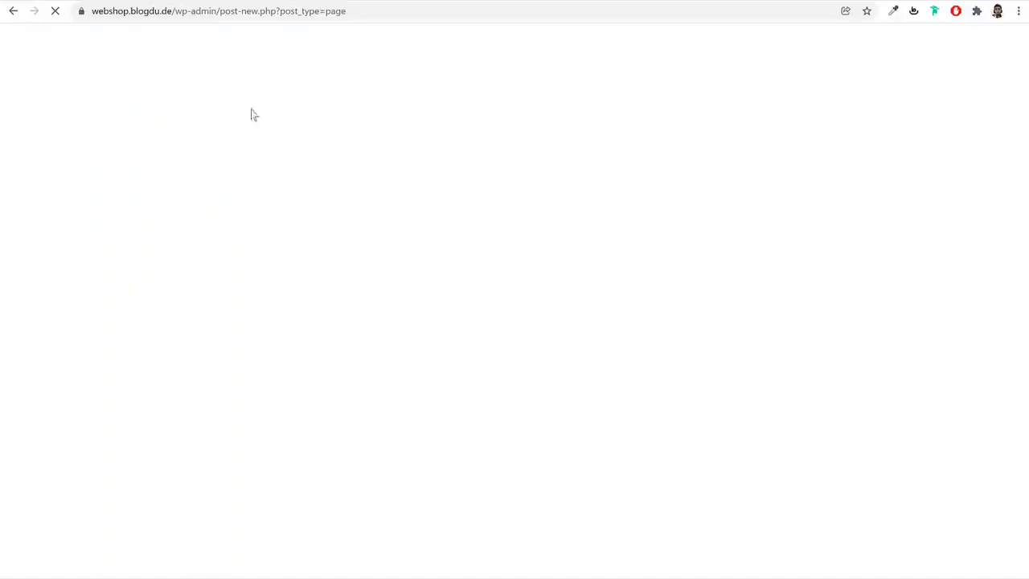
pyautogui.write('Co')
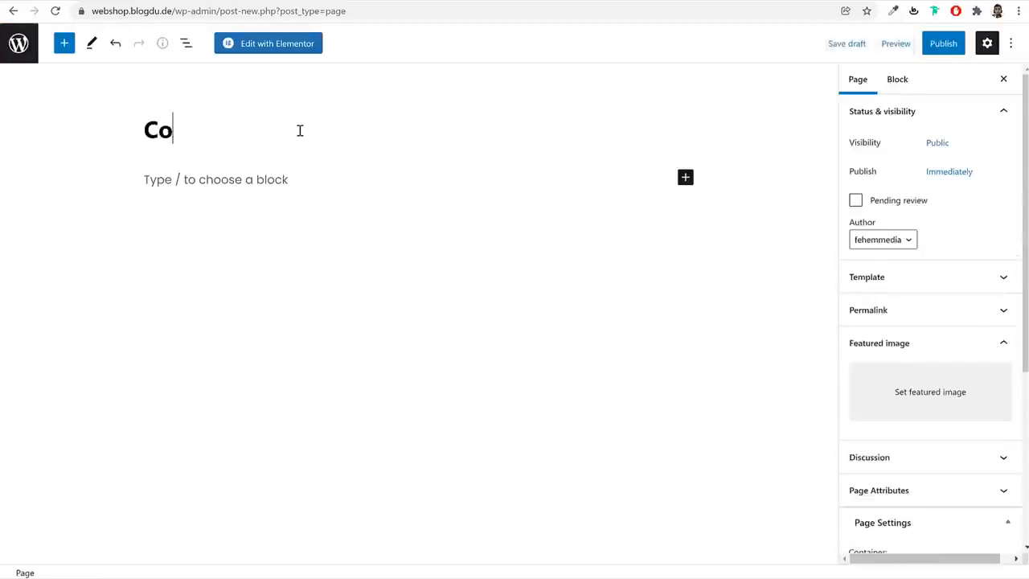
pyautogui.write('ntact')
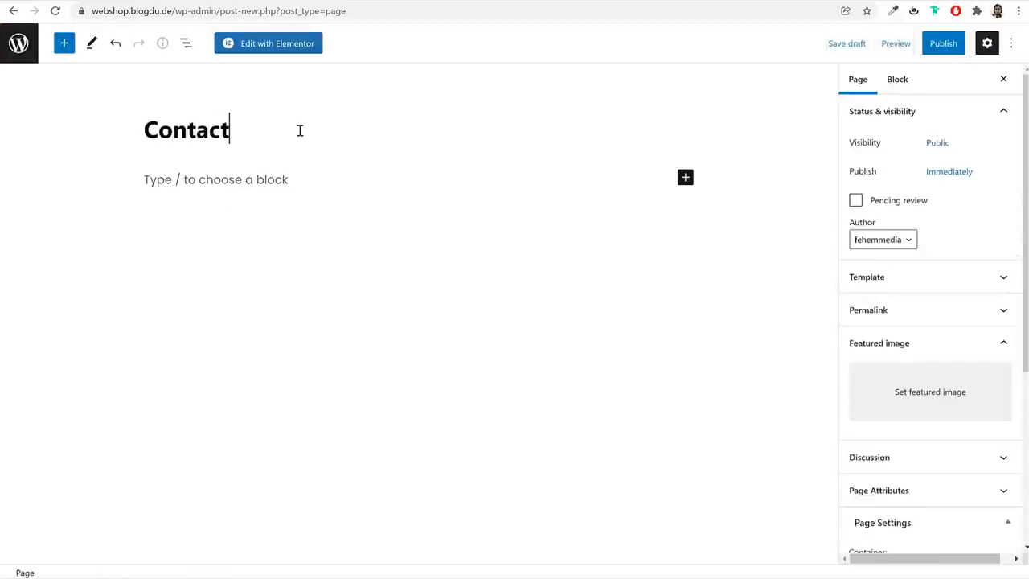
pyautogui.click(943, 45)
pyautogui.click(918, 46)
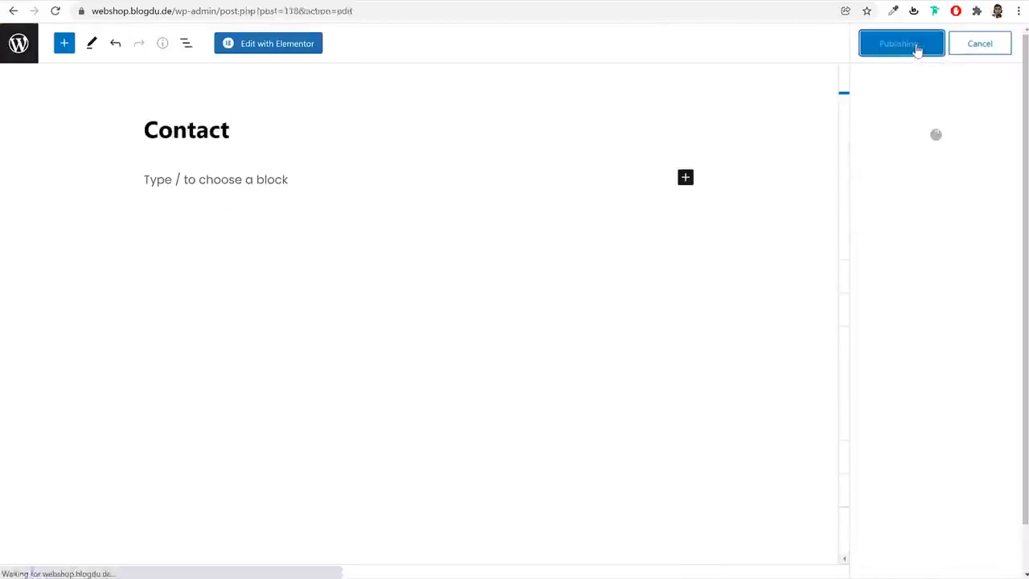
# Open the Contact page in Elementor and review the layout of the demo shop's Contact Us page
pyautogui.click(265, 45)
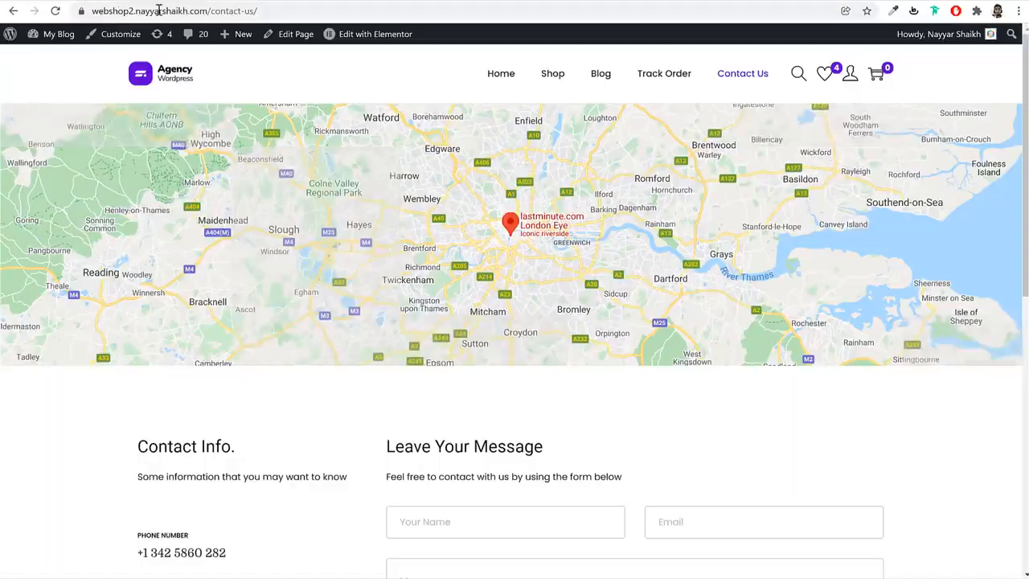
pyautogui.scroll(-4, 681, 379)
pyautogui.scroll(4, 676, 386)
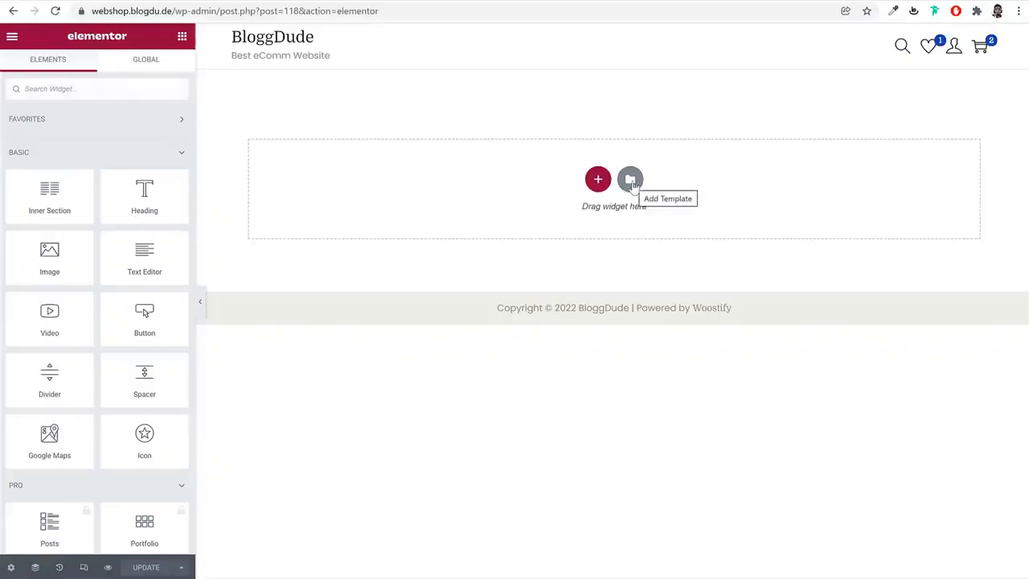
# Try to import the Contact Page Woostify template file into the Elementor library from the Contact page editor
pyautogui.click(632, 183)
pyautogui.click(576, 70)
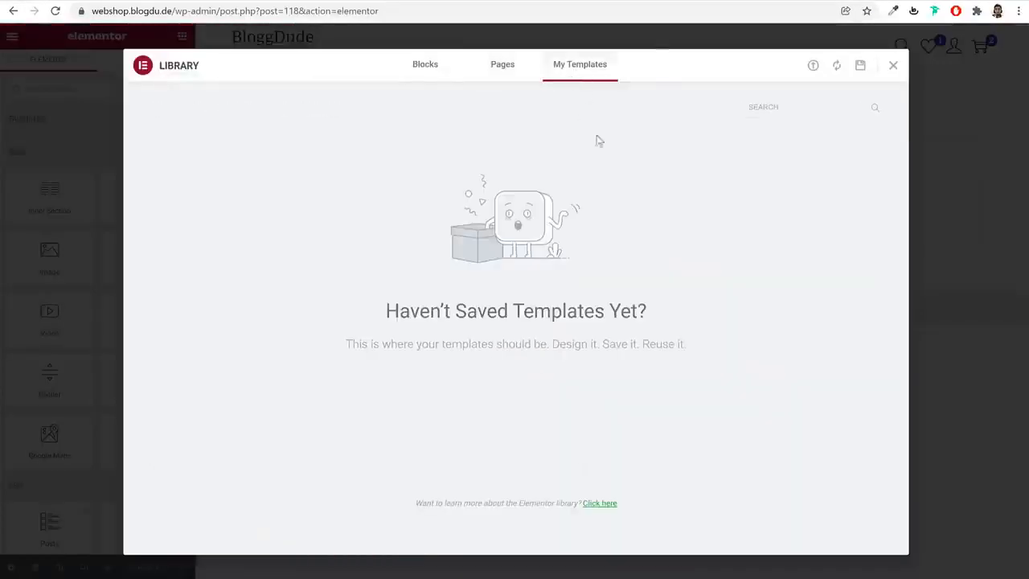
pyautogui.click(814, 67)
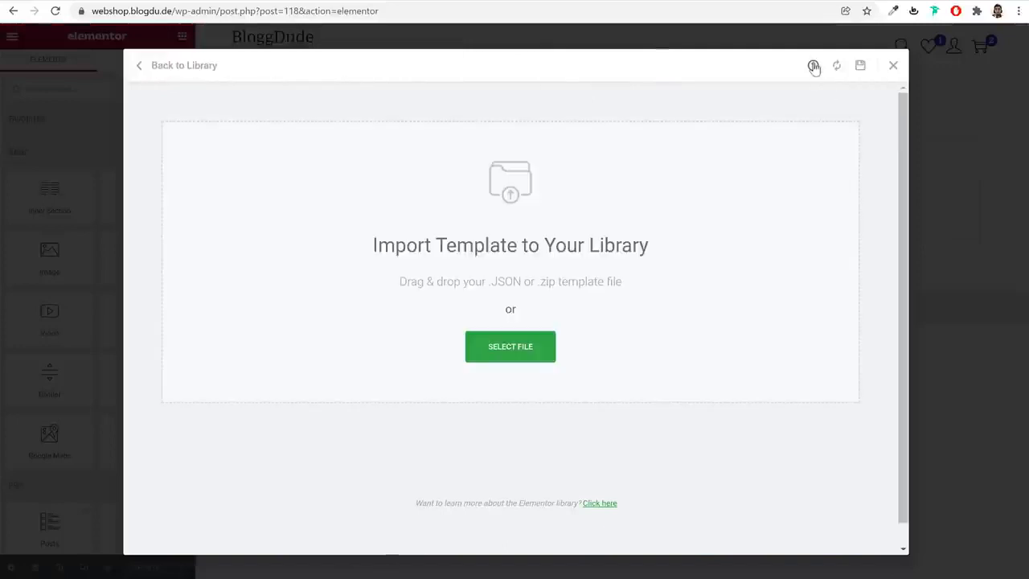
pyautogui.click(508, 354)
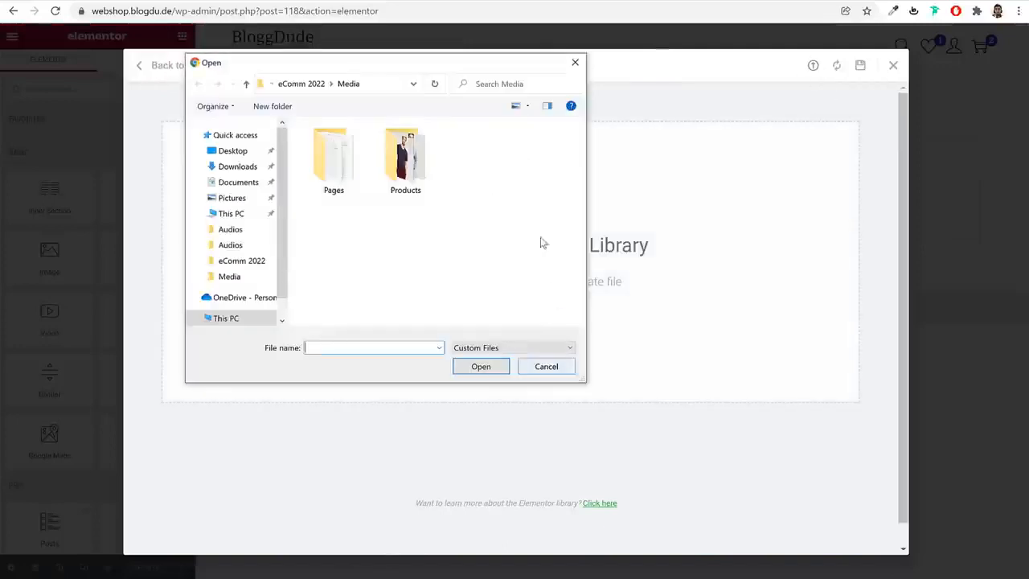
pyautogui.click(307, 84)
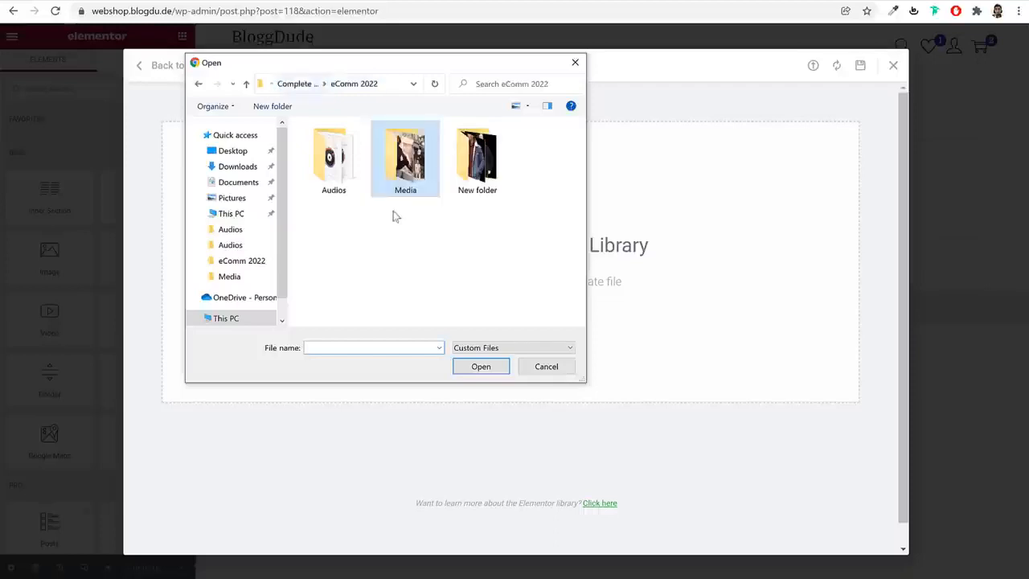
pyautogui.doubleClick(405, 157)
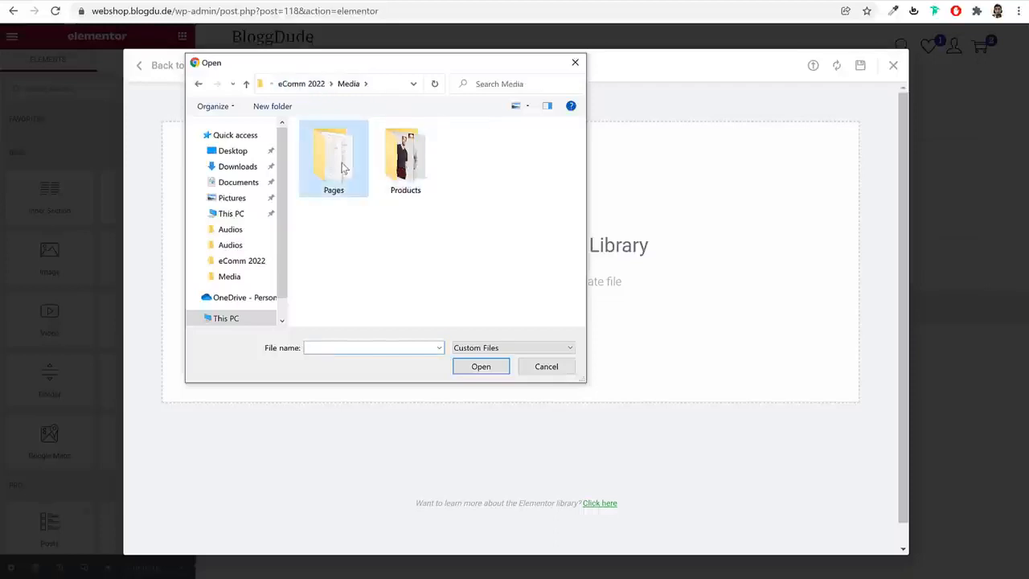
pyautogui.doubleClick(333, 153)
pyautogui.click(352, 134)
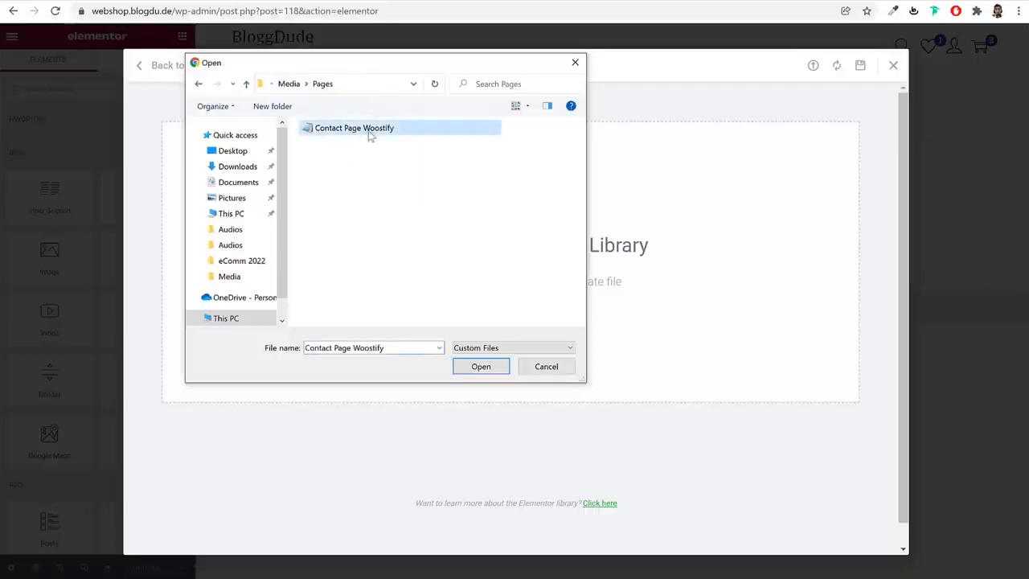
pyautogui.click(482, 367)
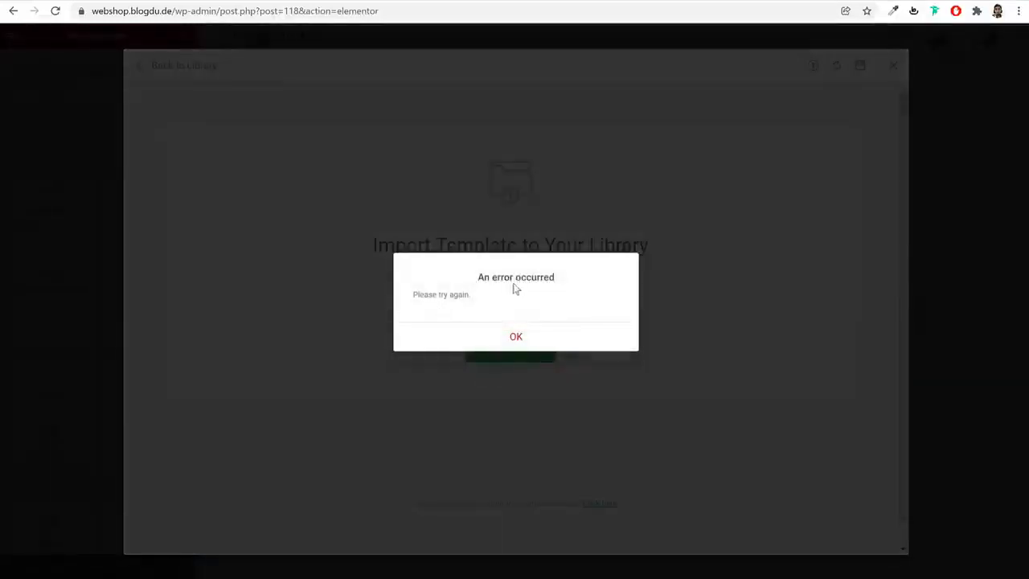
pyautogui.click(519, 337)
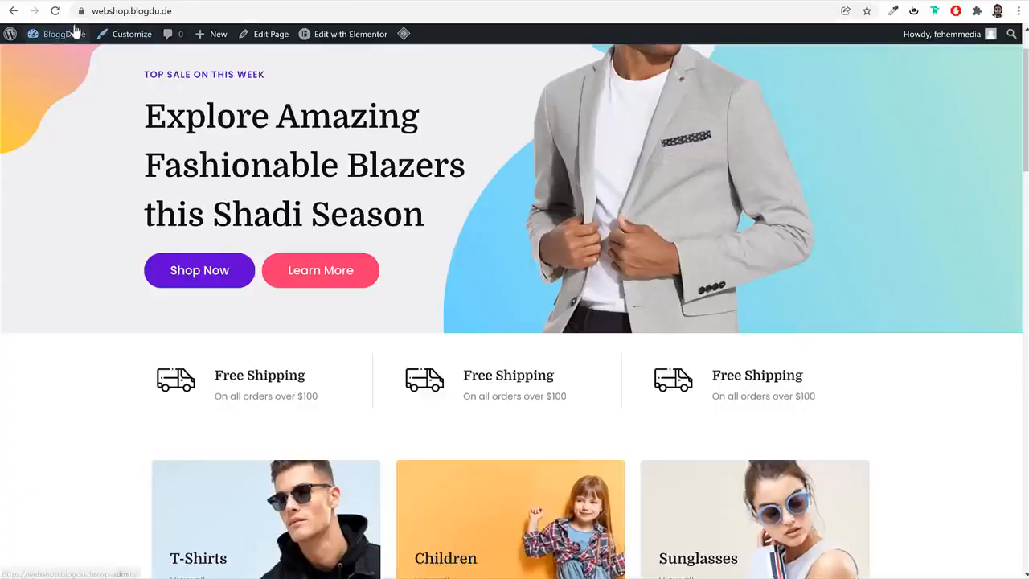
# Import the Contact Page Woostify JSON file into Elementor's saved templates from the WordPress dashboard
pyautogui.click(74, 33)
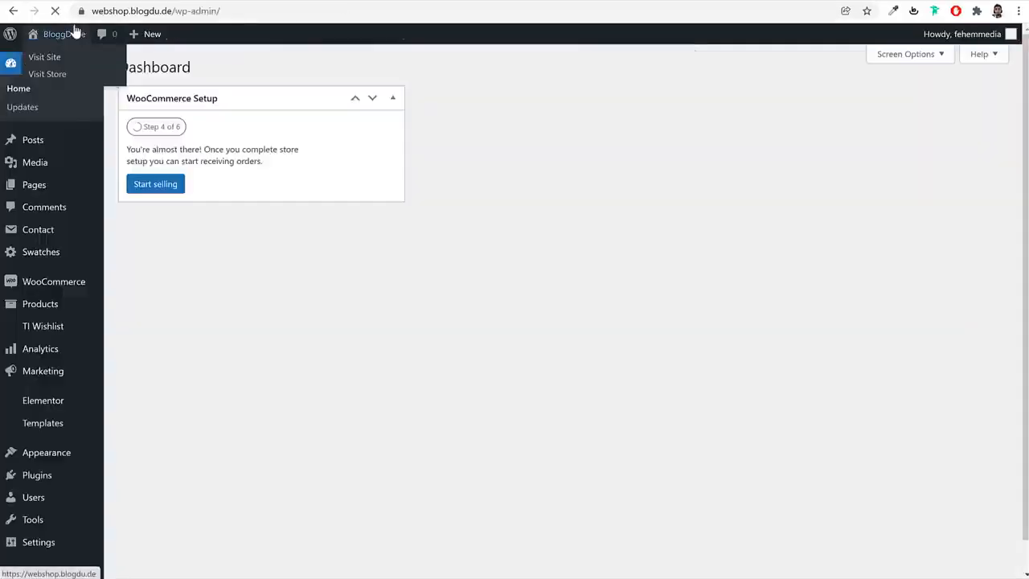
pyautogui.click(49, 424)
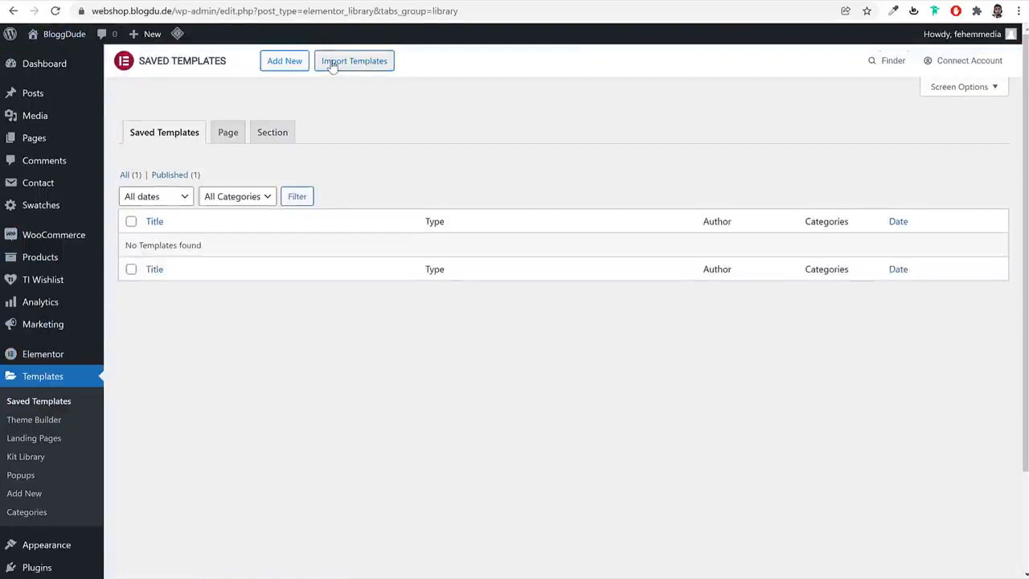
pyautogui.click(331, 65)
pyautogui.click(478, 197)
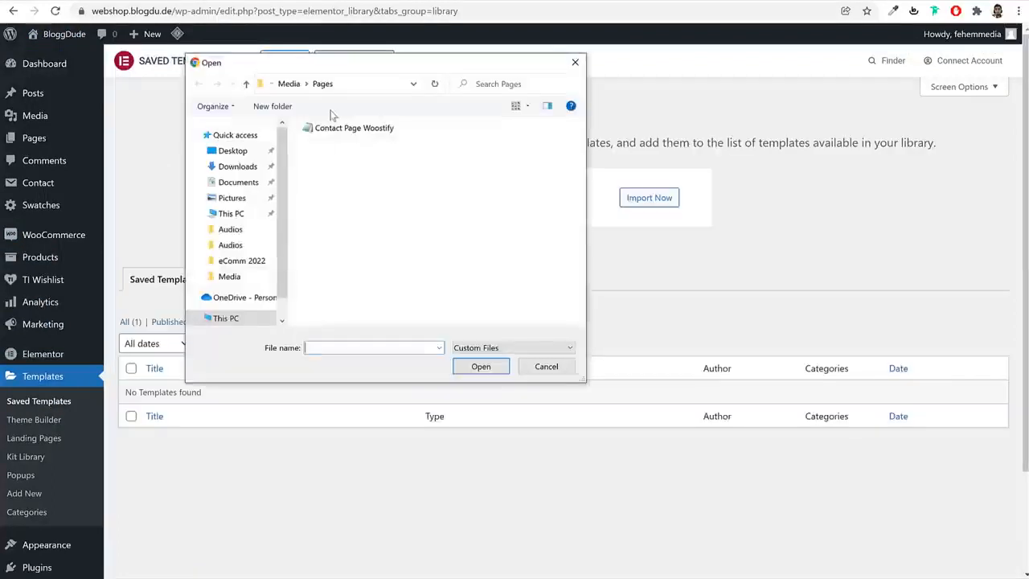
pyautogui.click(350, 127)
pyautogui.click(481, 367)
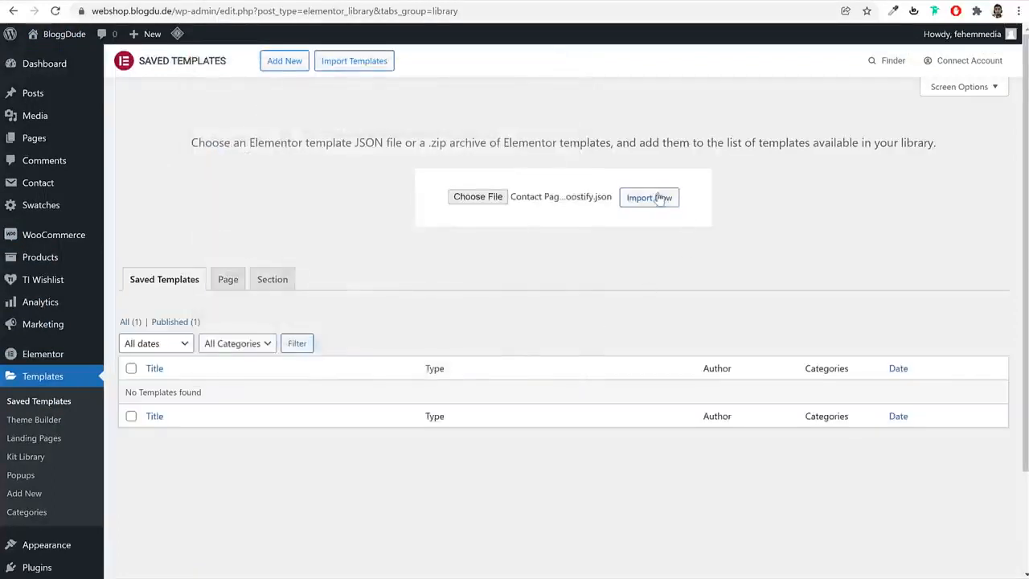
pyautogui.click(658, 197)
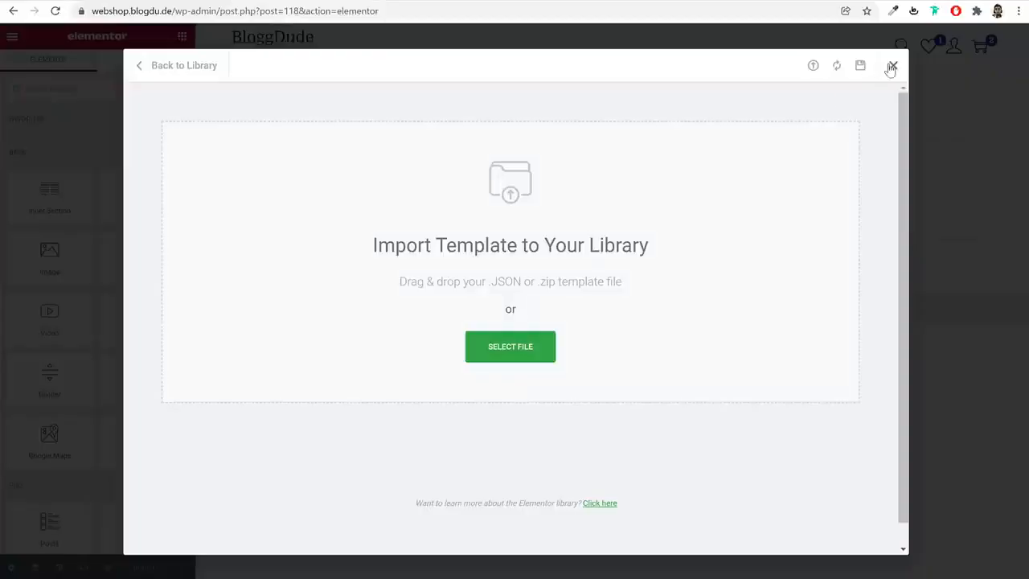
# Insert the saved Contact Woostify template into the Contact page in the Elementor editor
pyautogui.click(893, 66)
pyautogui.click(629, 177)
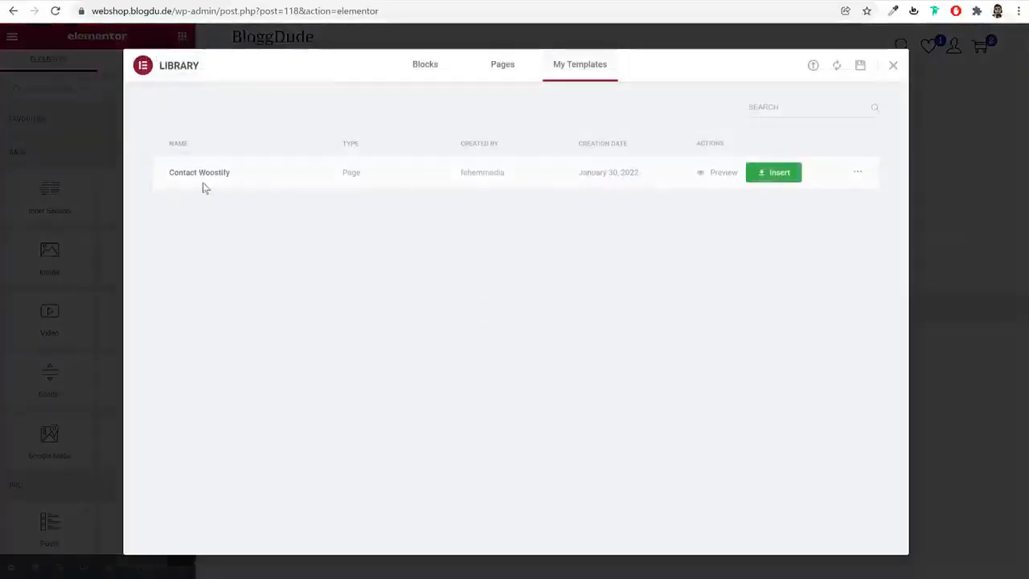
pyautogui.click(770, 173)
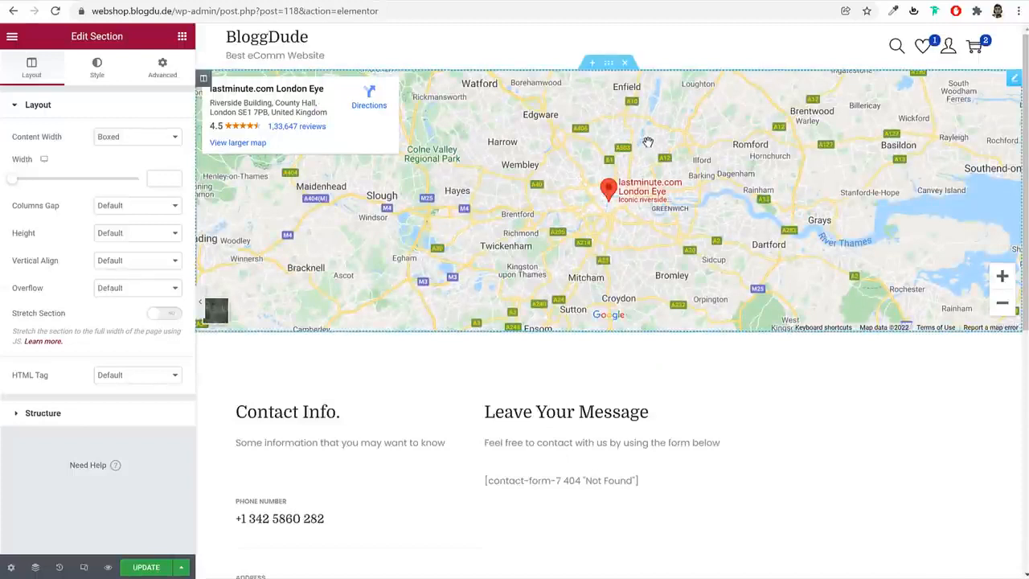
# Set the Contact page's Google map location to mumbai and its zoom to 15
pyautogui.click(1009, 81)
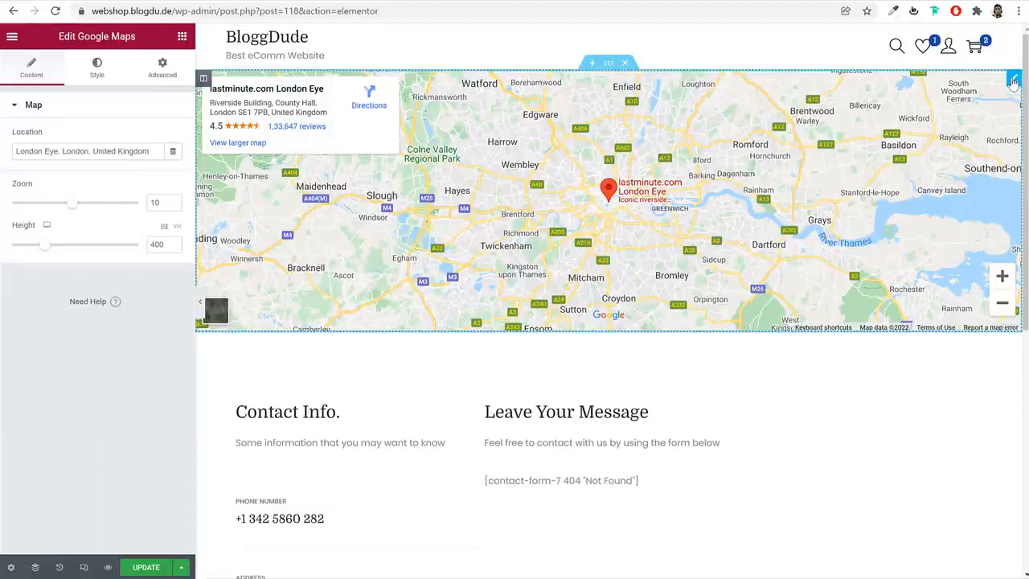
pyautogui.tripleClick(127, 149)
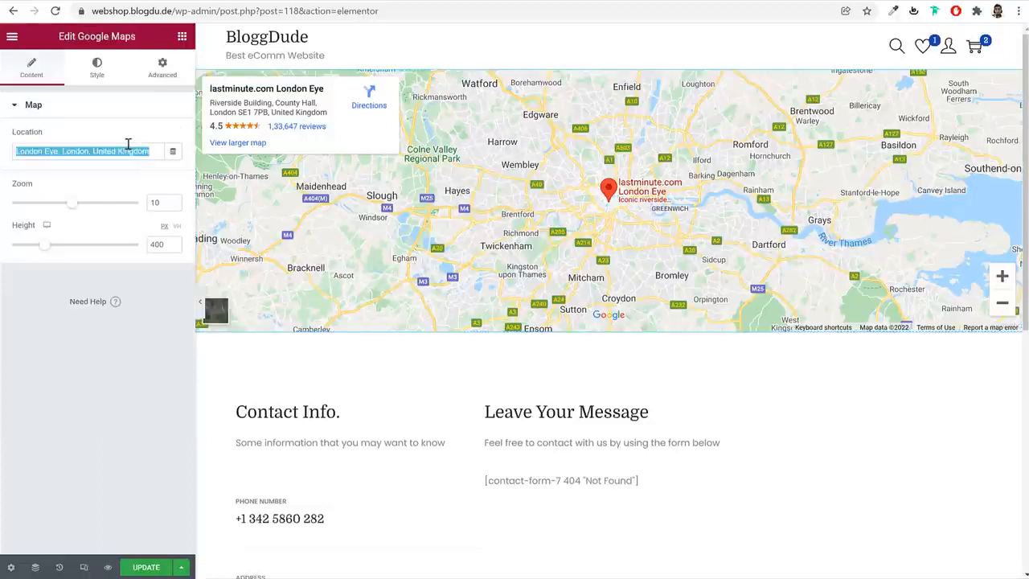
pyautogui.write('mu')
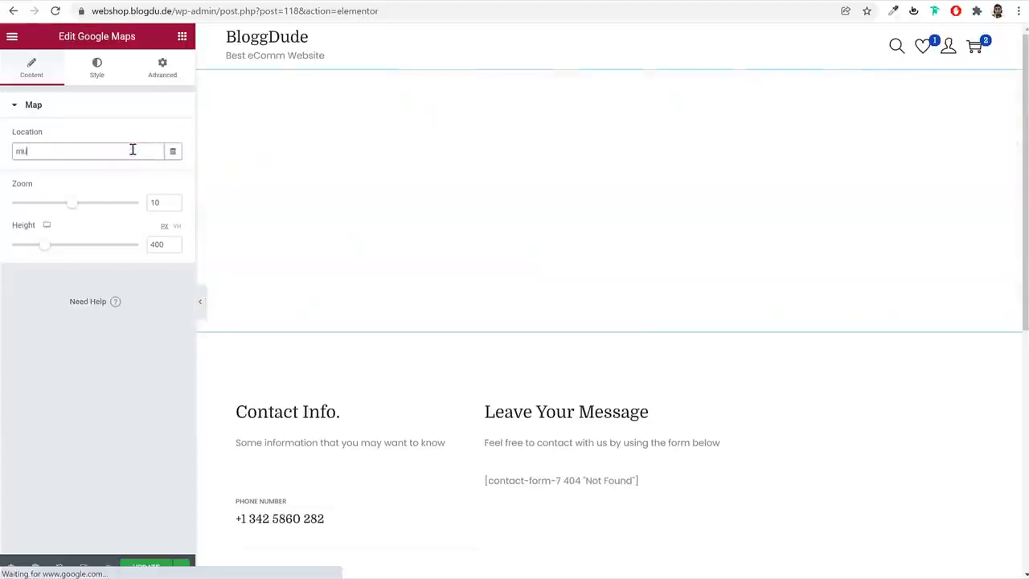
pyautogui.write('mbai')
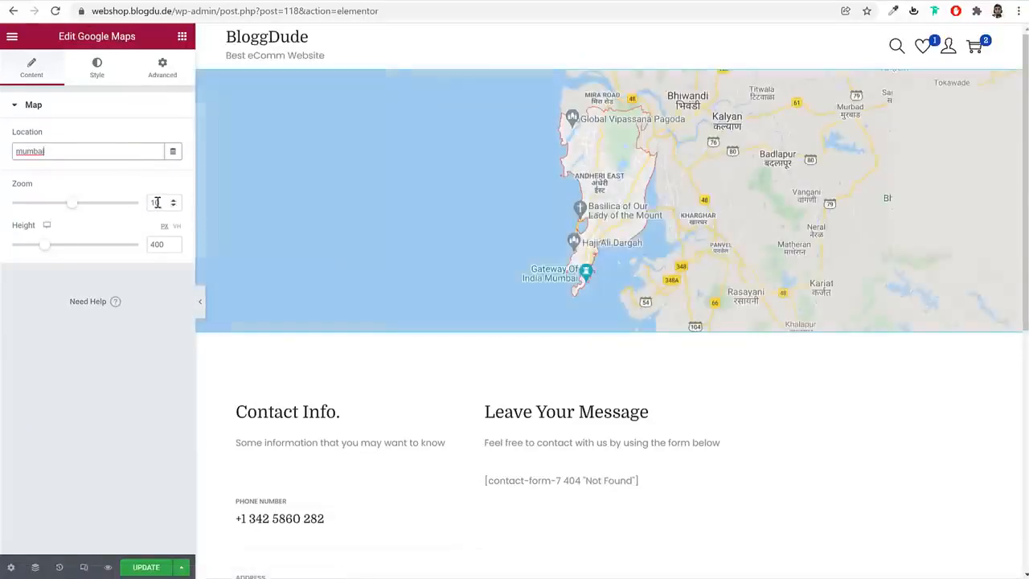
pyautogui.write('5')
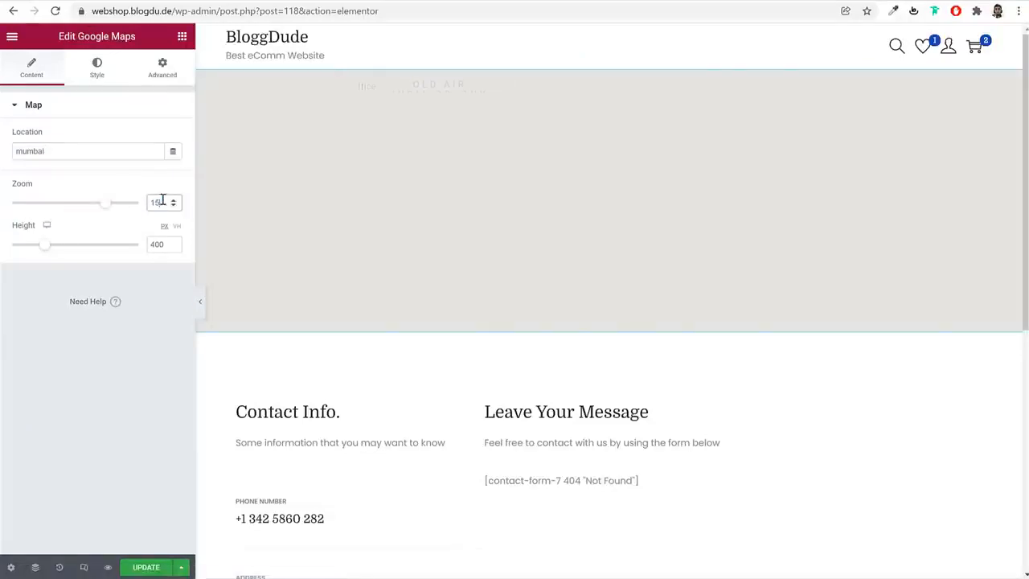
# Replace the placeholder phone number in the Contact Info text with the shop's phone number
pyautogui.scroll(-3, 358, 294)
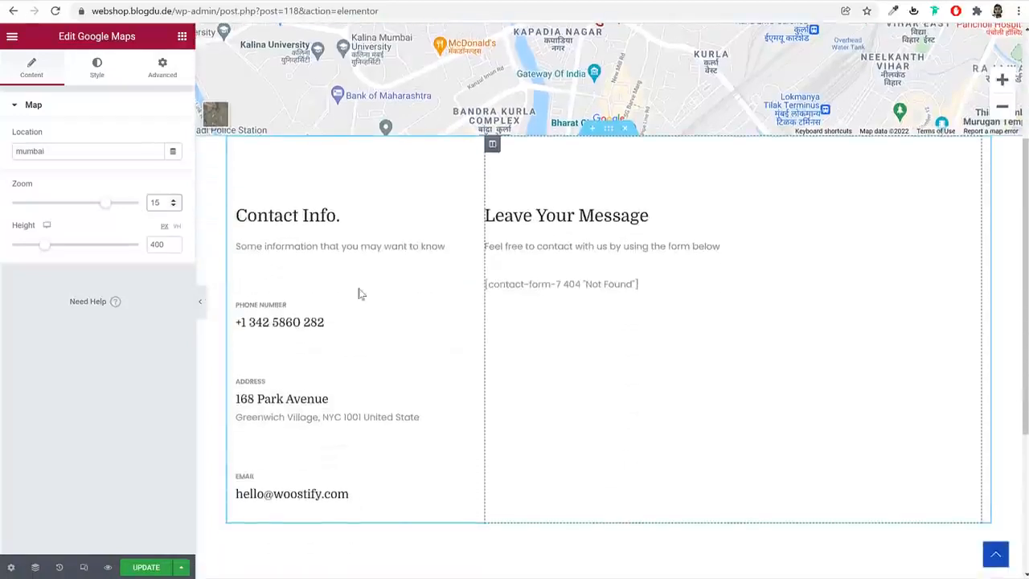
pyautogui.click(299, 331)
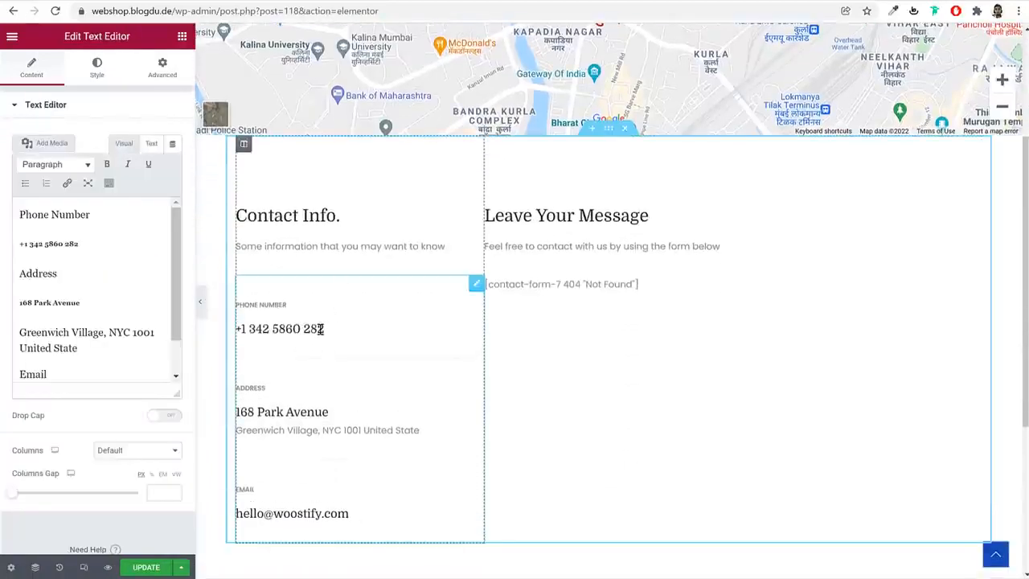
pyautogui.moveTo(80, 245); pyautogui.dragTo(24, 245)
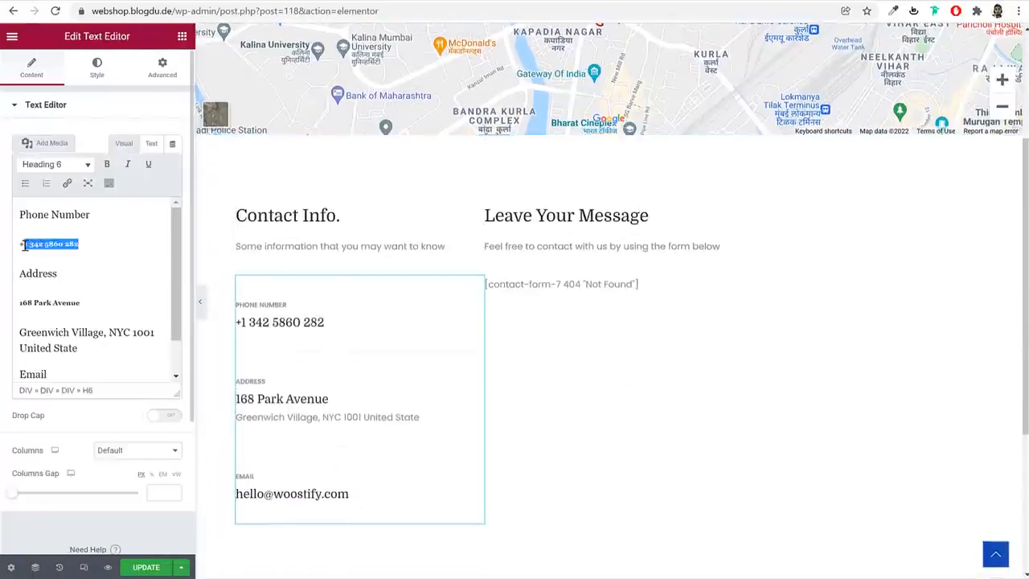
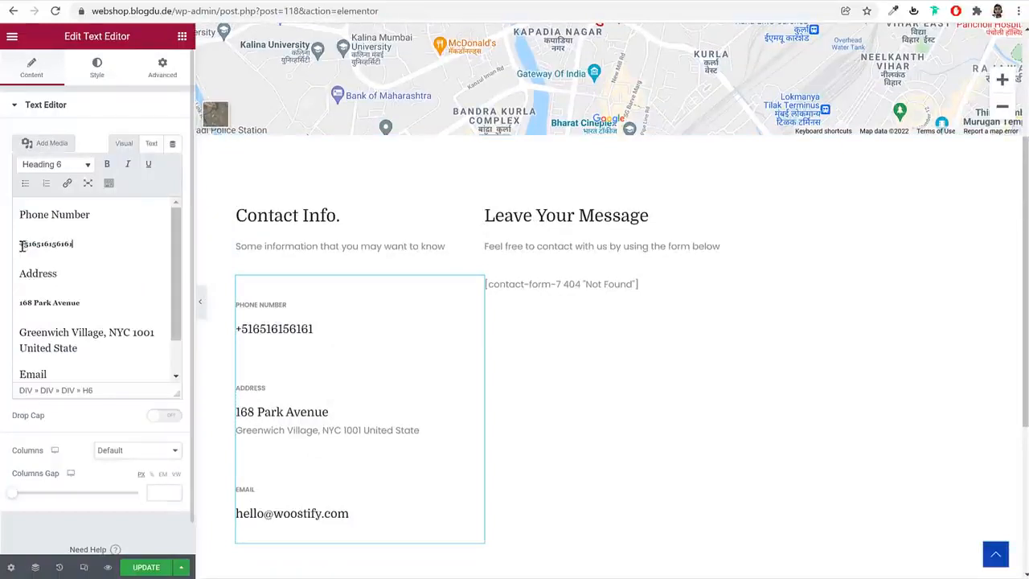
# Open the contact form shortcode under Leave Your Message for editing and go to the dashboard's Contact Forms list
pyautogui.click(569, 285)
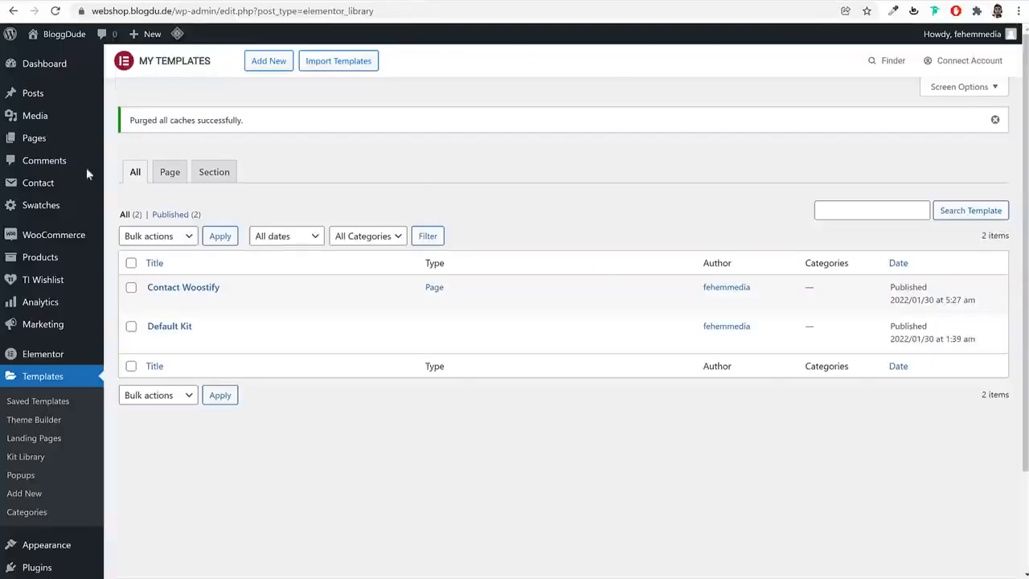
pyautogui.click(41, 183)
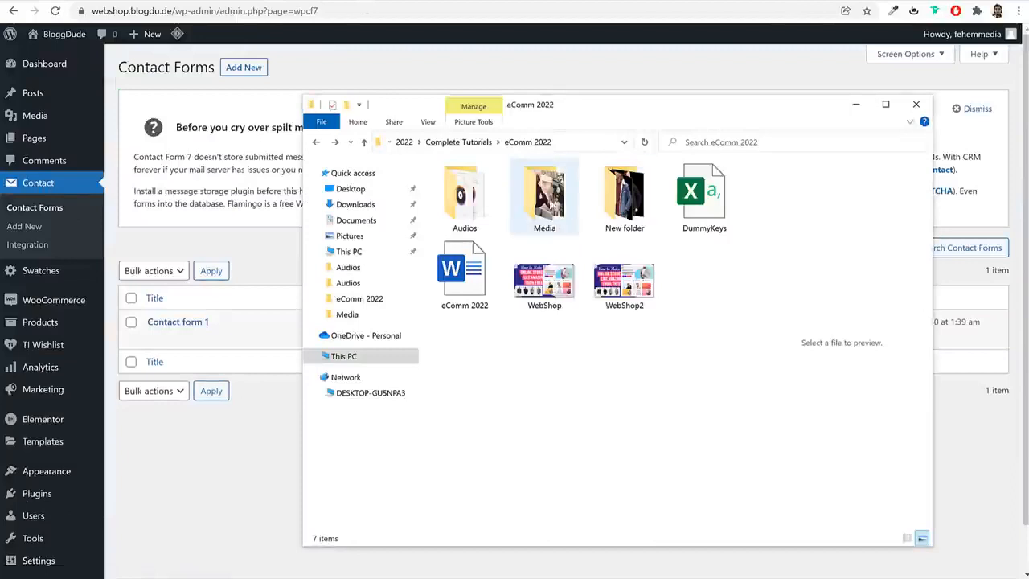
# Copy all the form code from the Contact Form text file in the Media folder's Pages subfolder
pyautogui.doubleClick(554, 202)
pyautogui.click(495, 211)
pyautogui.doubleClick(494, 211)
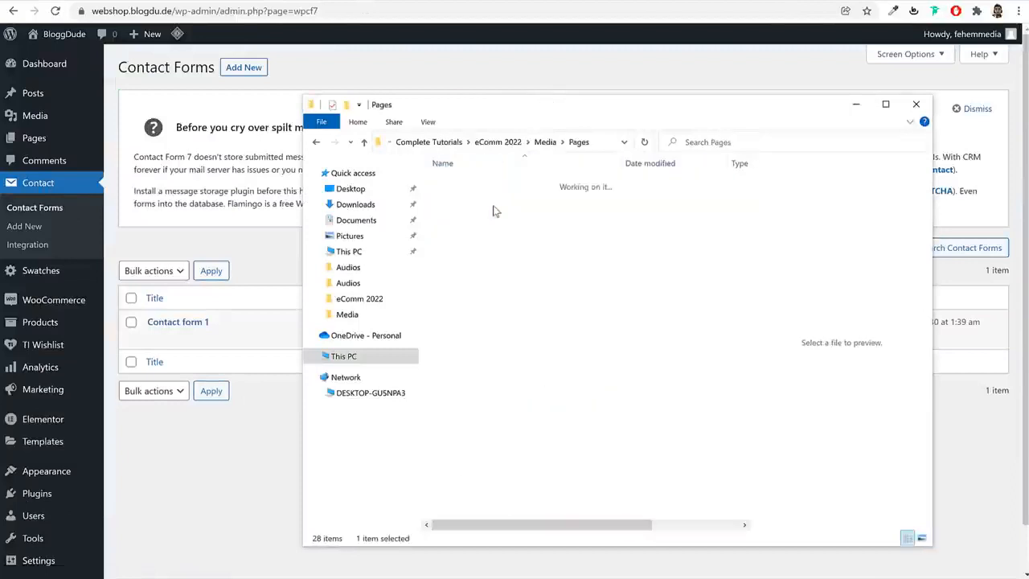
pyautogui.click(491, 184)
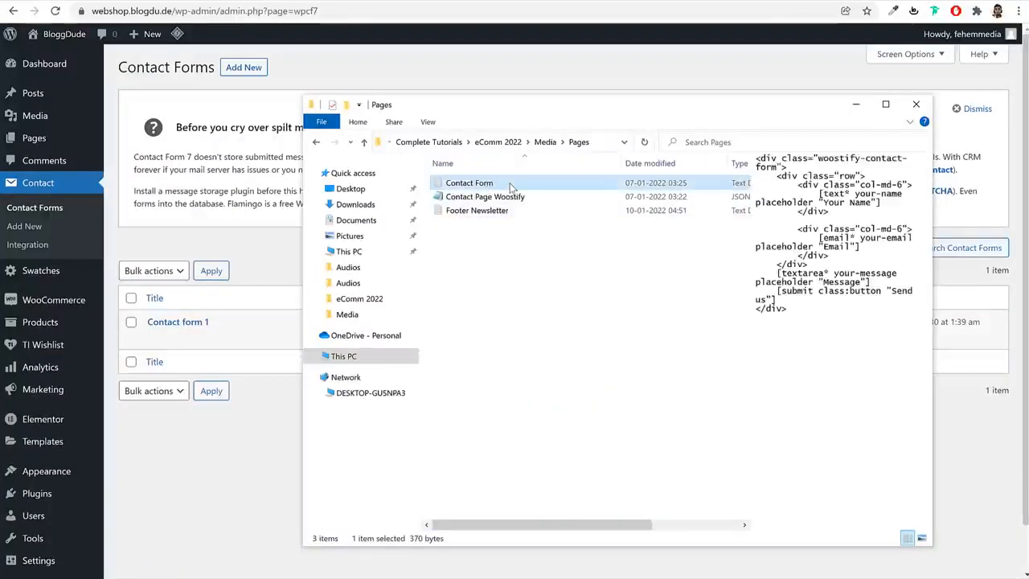
pyautogui.doubleClick(511, 187)
pyautogui.hotkey('ctrl', 'a')
pyautogui.hotkey('ctrl', 'c')
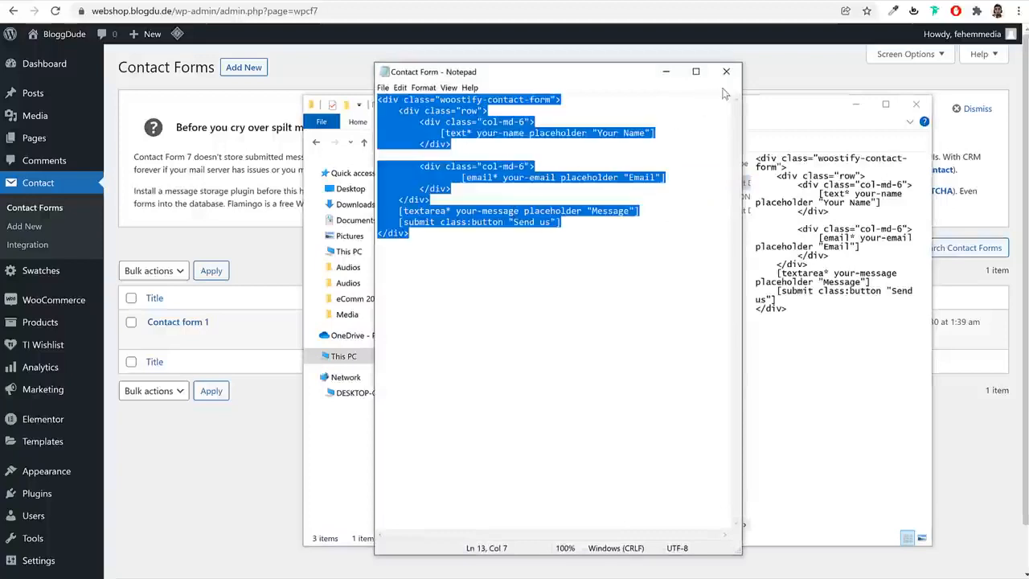
pyautogui.click(458, 119)
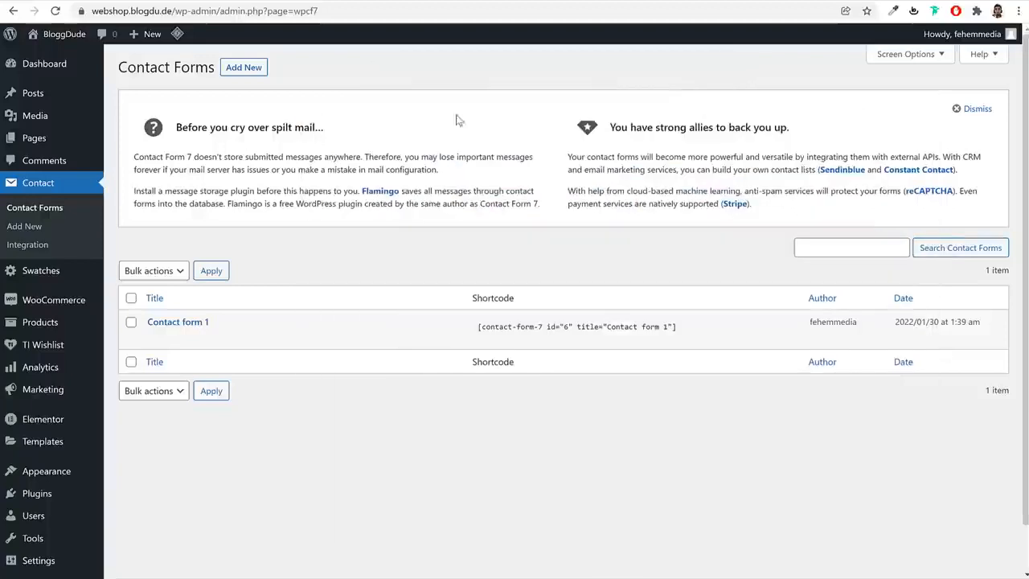
# Create and save a contact form titled Contact, replacing the default form template with the copied woostify-contact-form code
pyautogui.click(239, 71)
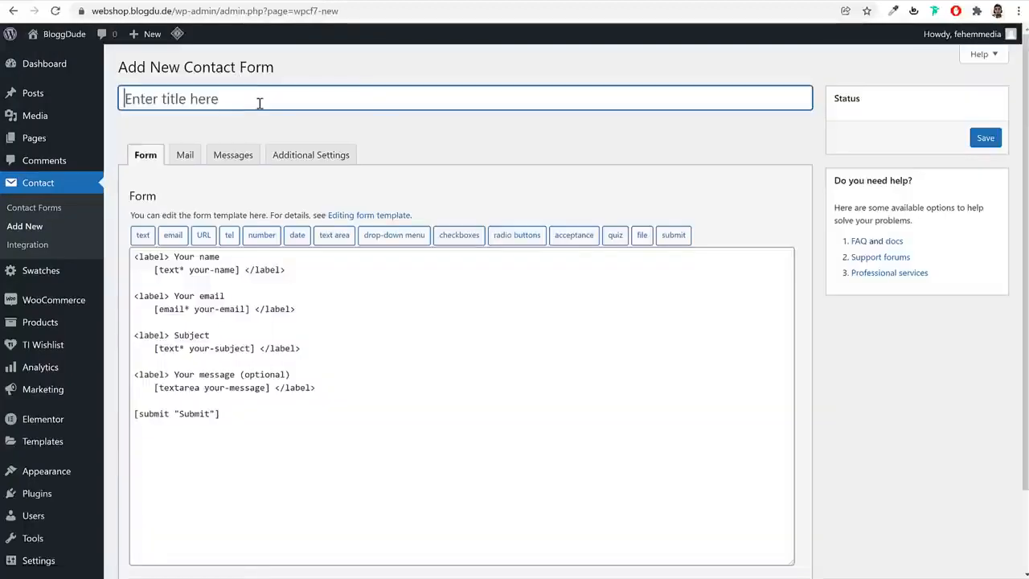
pyautogui.click(259, 103)
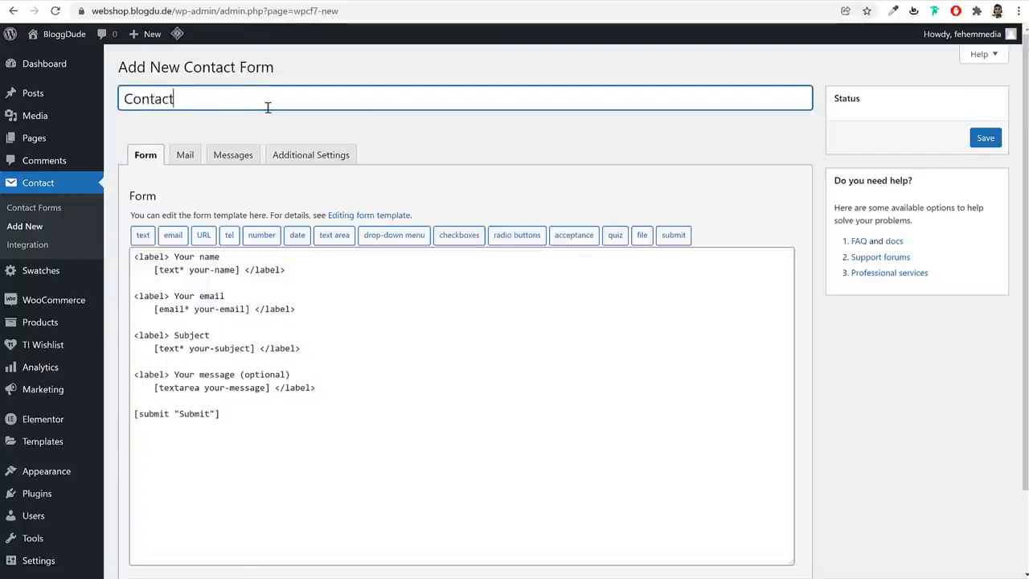
pyautogui.click(303, 376)
pyautogui.hotkey('ctrl', 'a')
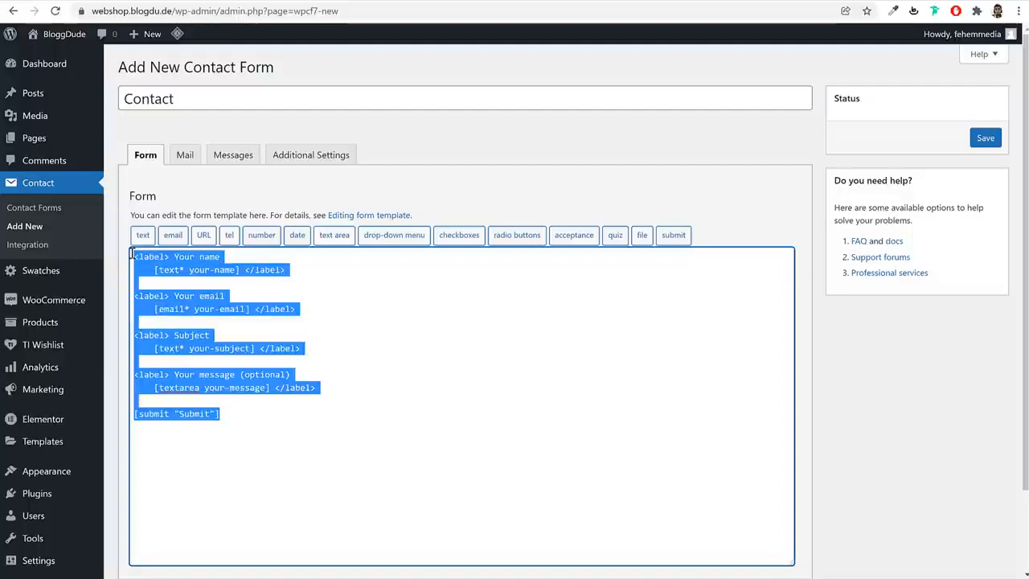
pyautogui.press('BackSpace')
pyautogui.hotkey('ctrl', 'v')
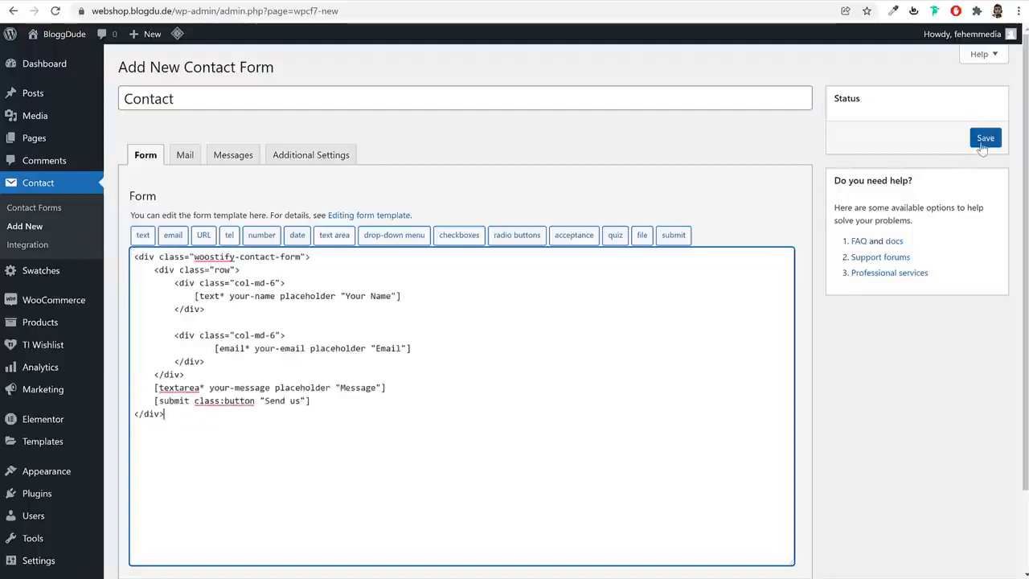
pyautogui.click(986, 138)
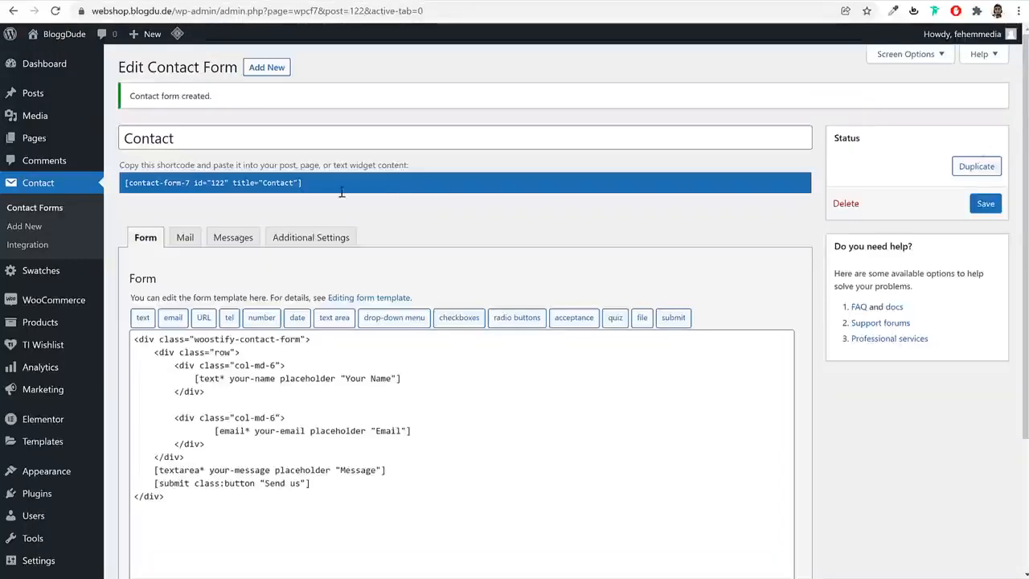
# Replace the shortcode under Leave Your Message with the Contact form's shortcode and update the page
pyautogui.rightClick(254, 184)
pyautogui.click(273, 192)
pyautogui.click(239, 1)
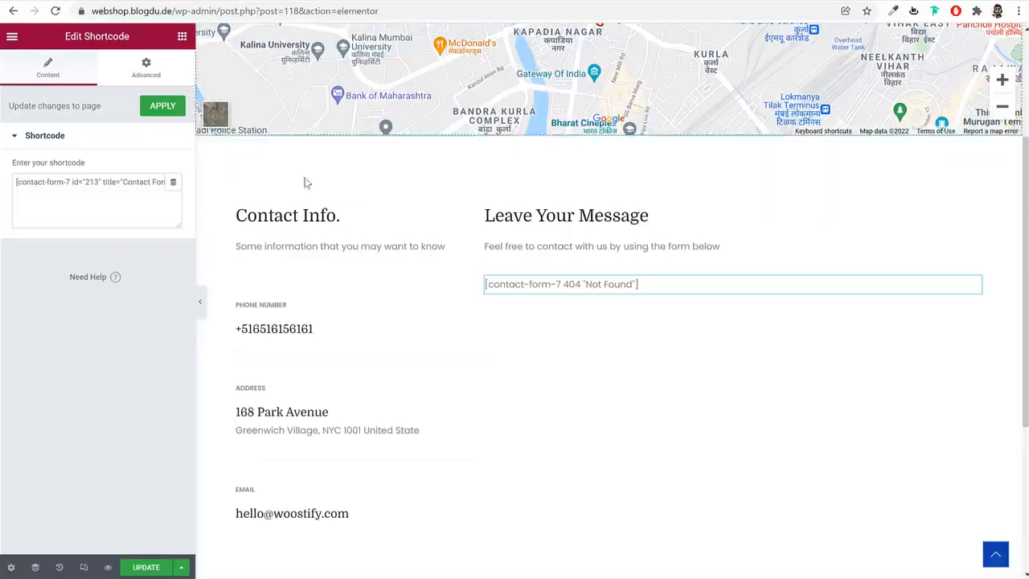
pyautogui.tripleClick(136, 196)
pyautogui.hotkey('ctrl', 'v')
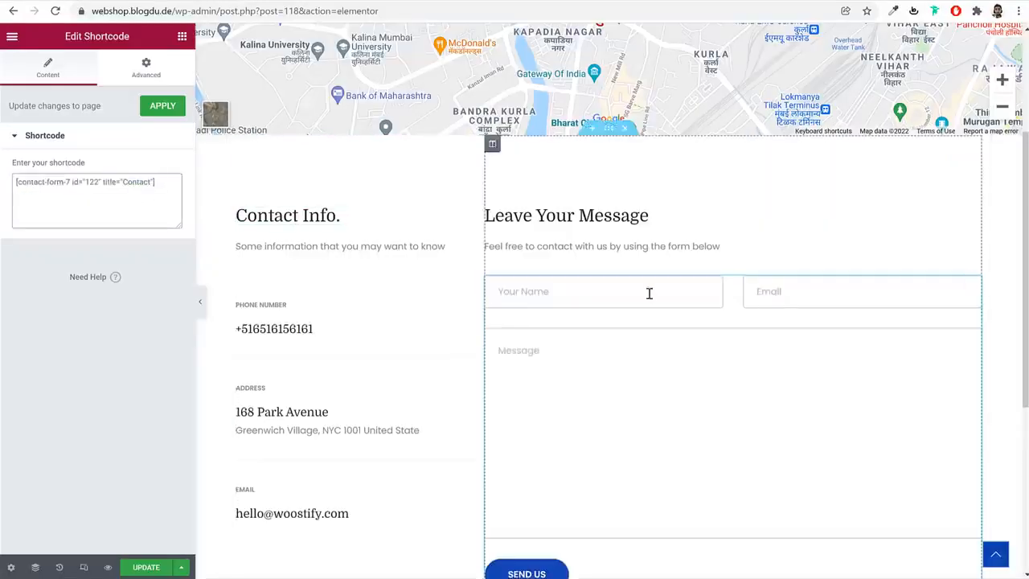
pyautogui.scroll(-3, 648, 292)
pyautogui.click(149, 570)
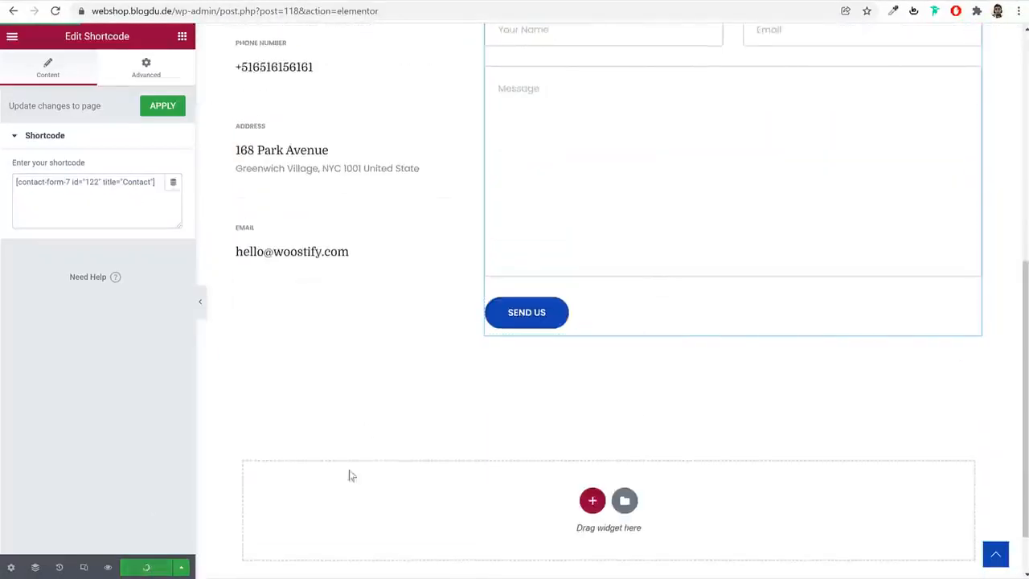
pyautogui.scroll(6, 645, 409)
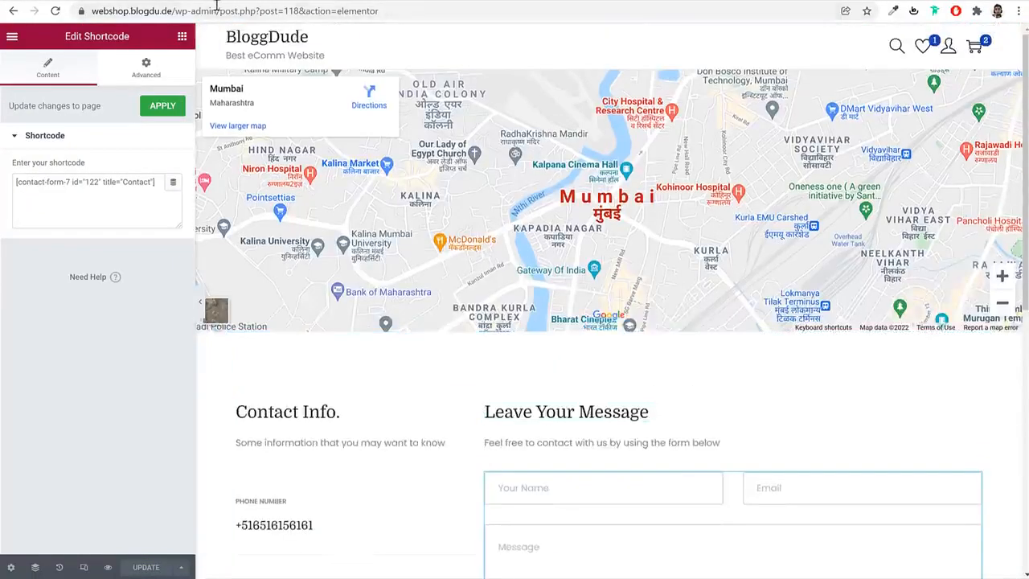
# Open the webshop's home page and look through its sections from the hero banner to the testimonials
pyautogui.moveTo(216, 6); pyautogui.dragTo(544, 43)
pyautogui.press('BackSpace')
pyautogui.press('Return')
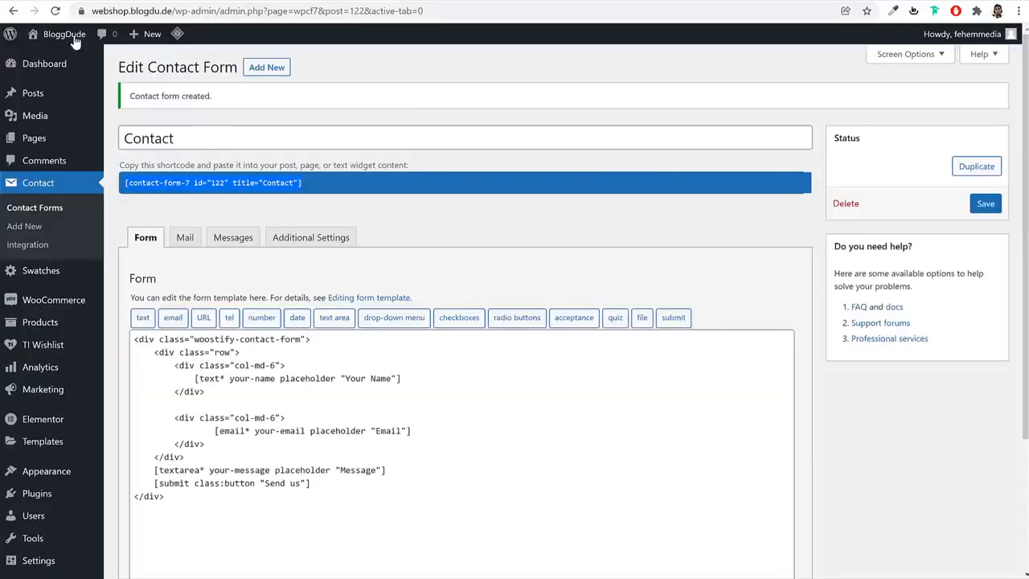
pyautogui.click(75, 39)
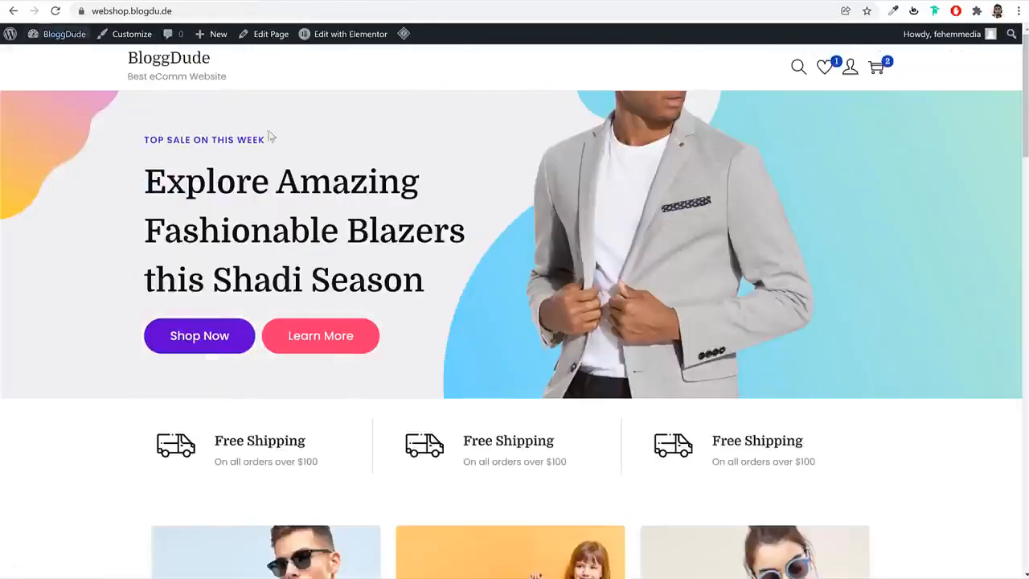
pyautogui.scroll(-7, 755, 293)
pyautogui.scroll(-15, 767, 323)
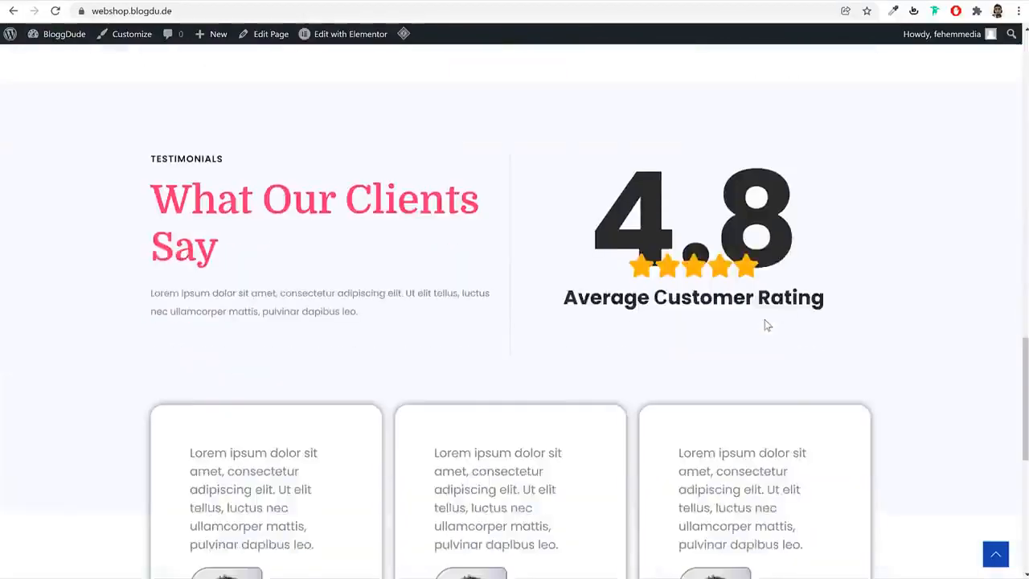
pyautogui.scroll(20, 767, 323)
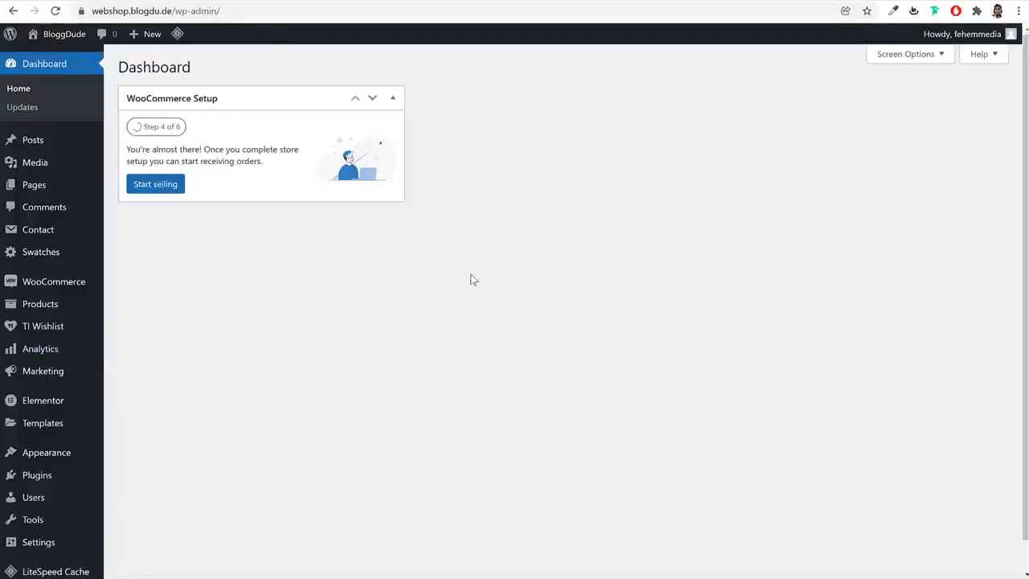
# Create a navigation menu named Main Menu in the dashboard's menu management
pyautogui.moveTo(69, 460)
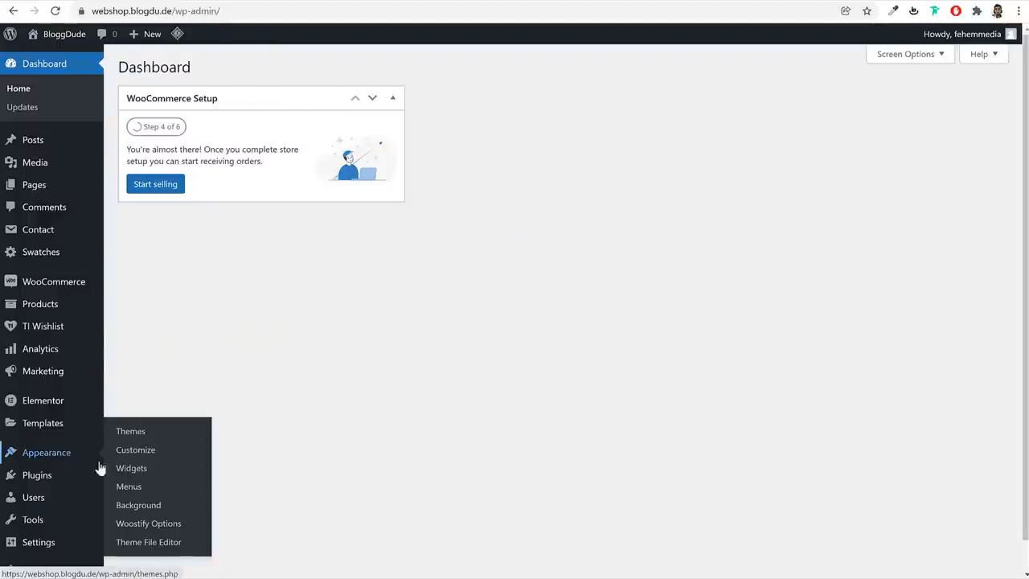
pyautogui.click(128, 488)
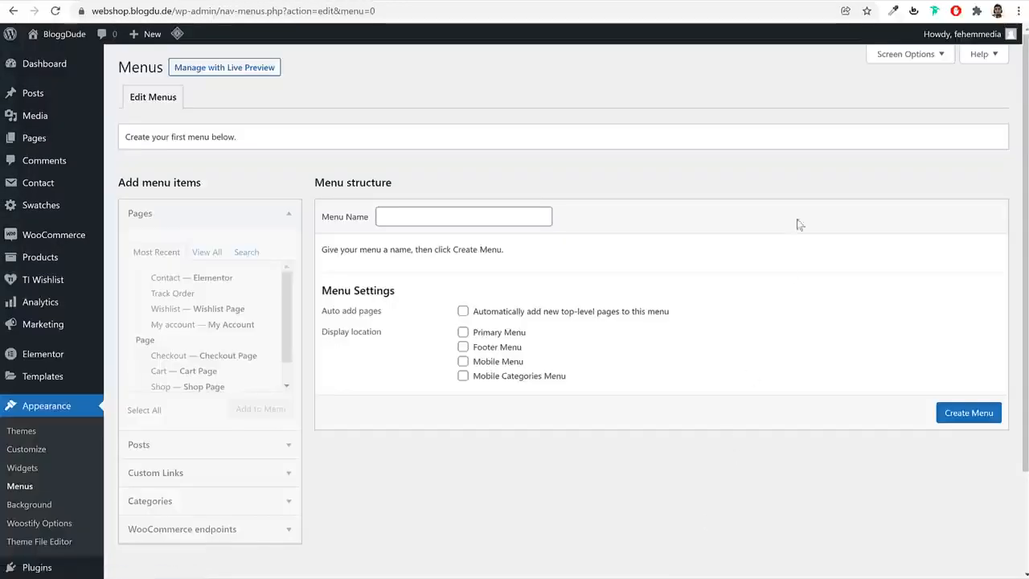
pyautogui.click(469, 220)
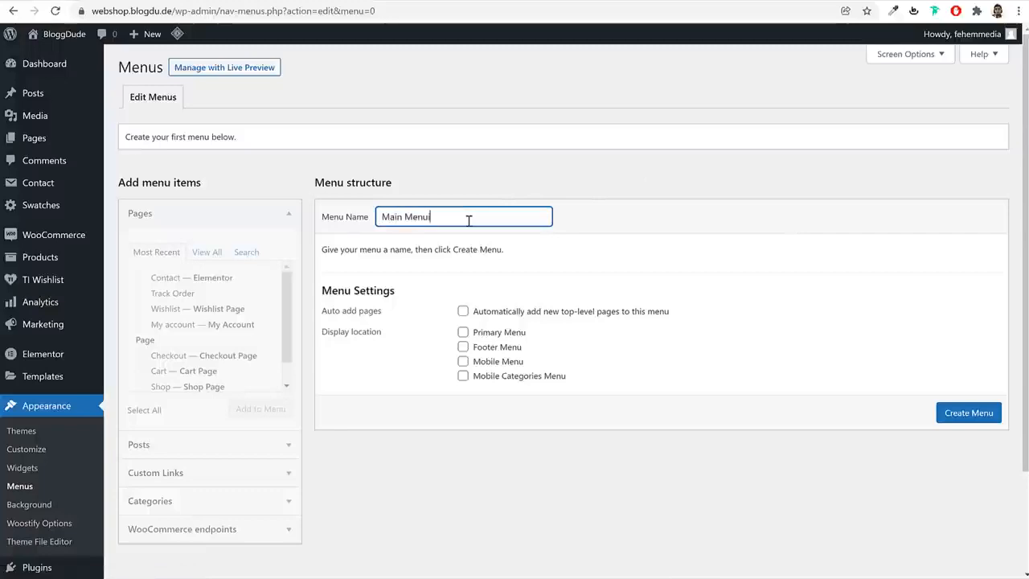
pyautogui.write('Main Menu')
pyautogui.press('Return')
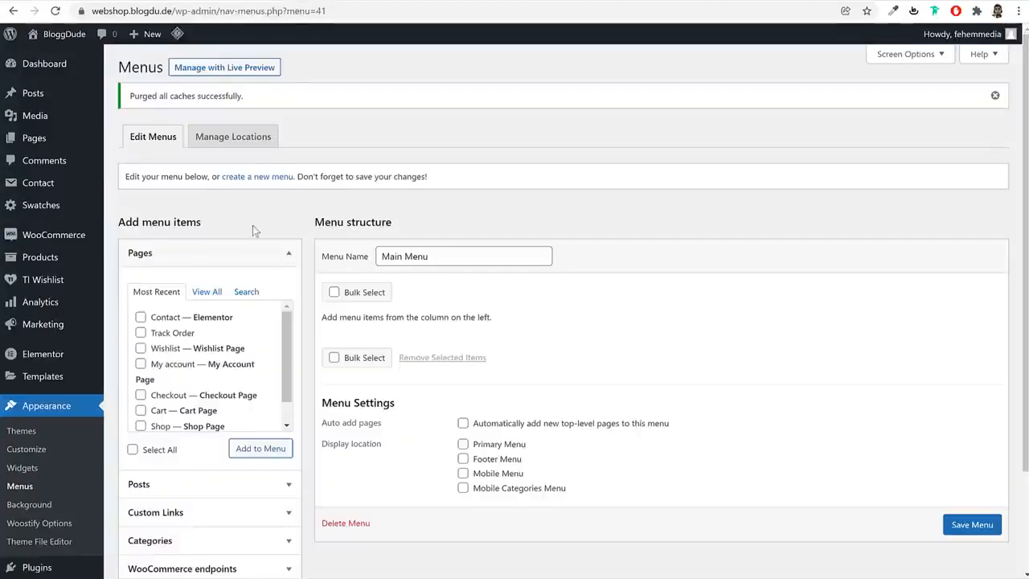
# Add the Home, Shop, Blog, Contact and Track Order pages to Main Menu, arranged in that order
pyautogui.scroll(-1, 210, 185)
pyautogui.click(208, 168)
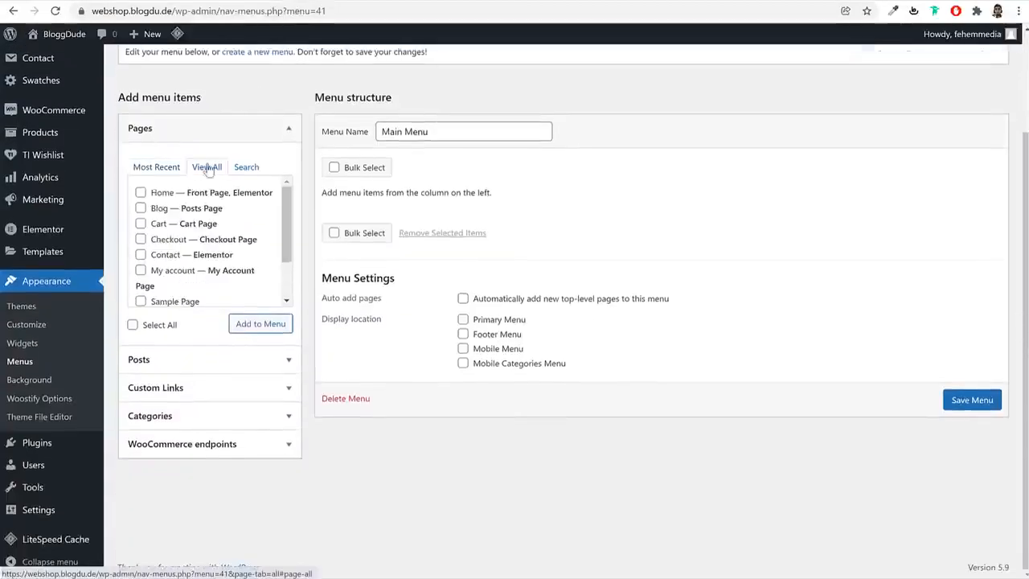
pyautogui.click(163, 192)
pyautogui.click(162, 209)
pyautogui.click(163, 256)
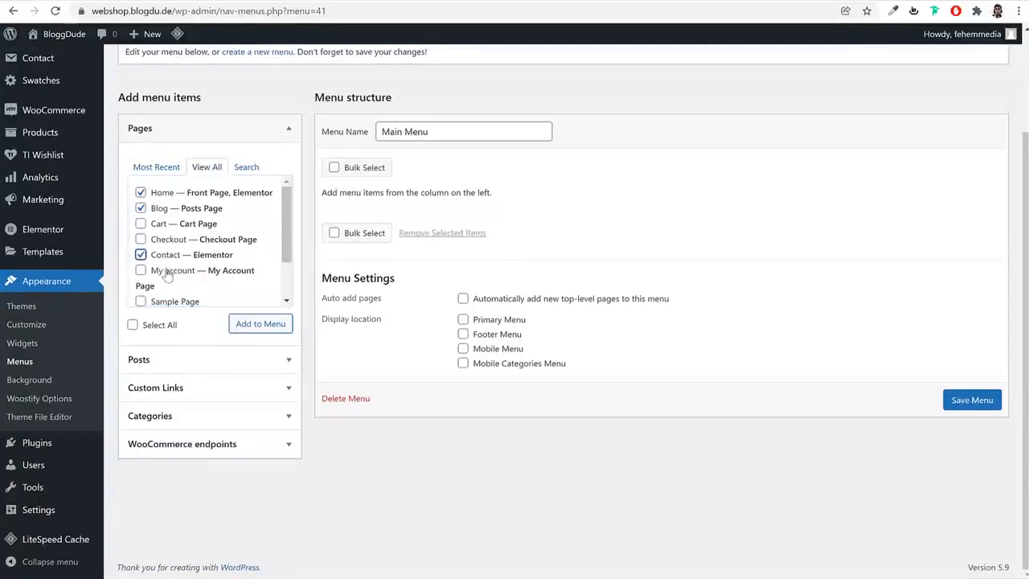
pyautogui.scroll(-2, 191, 279)
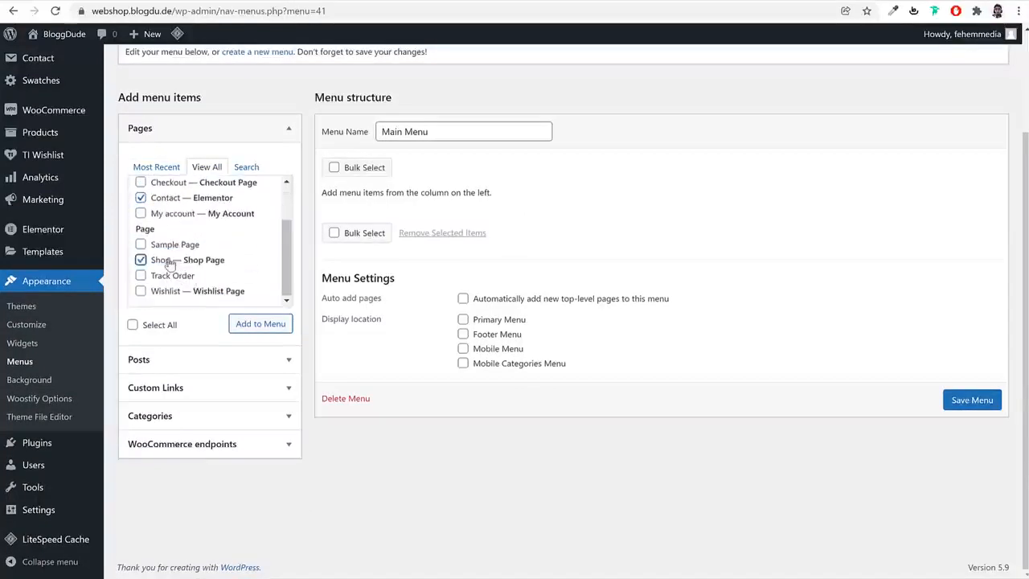
pyautogui.click(259, 324)
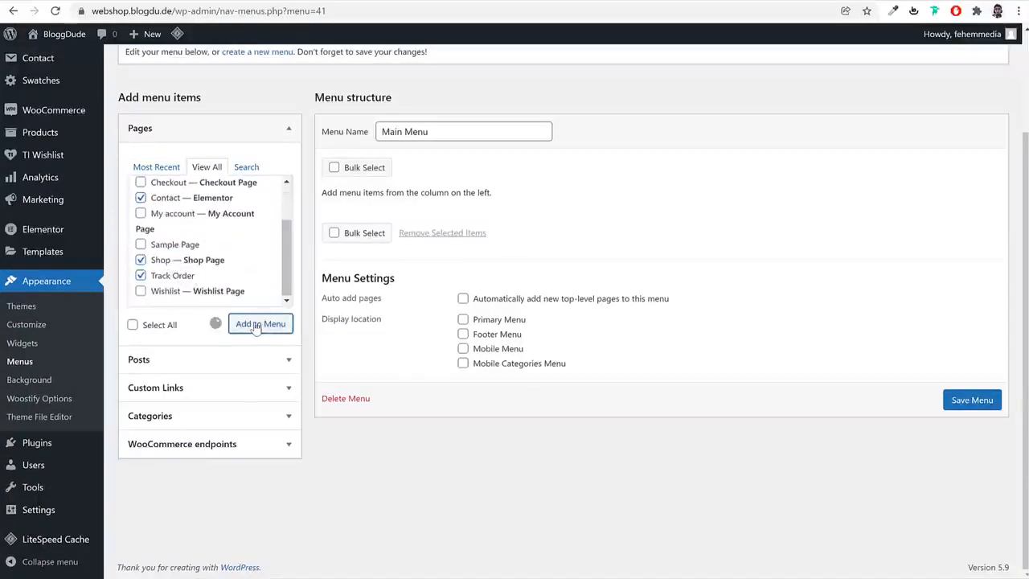
pyautogui.moveTo(515, 331); pyautogui.dragTo(432, 256)
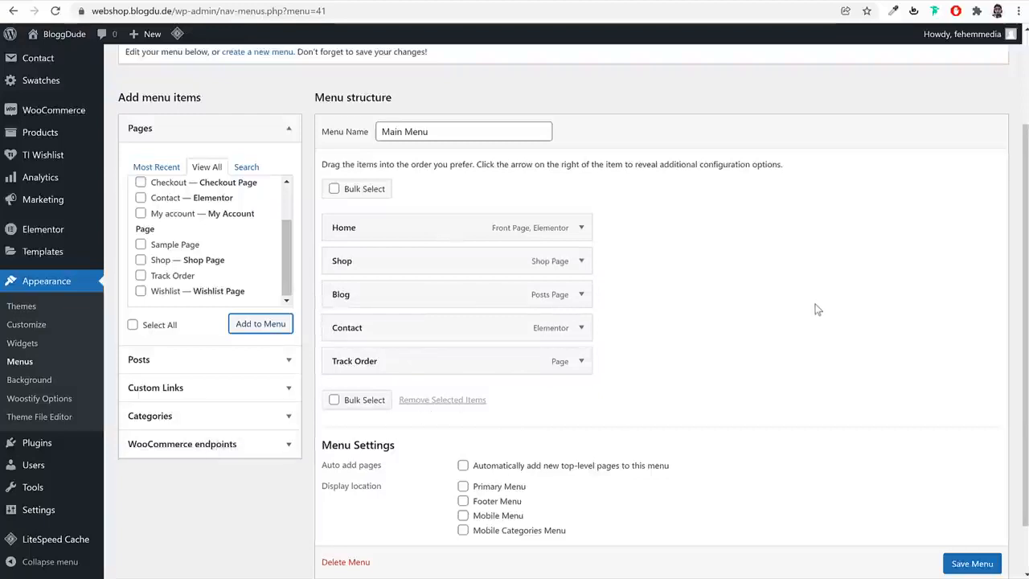
# Enable Product categories as a source of menu items in the screen options
pyautogui.scroll(2, 817, 311)
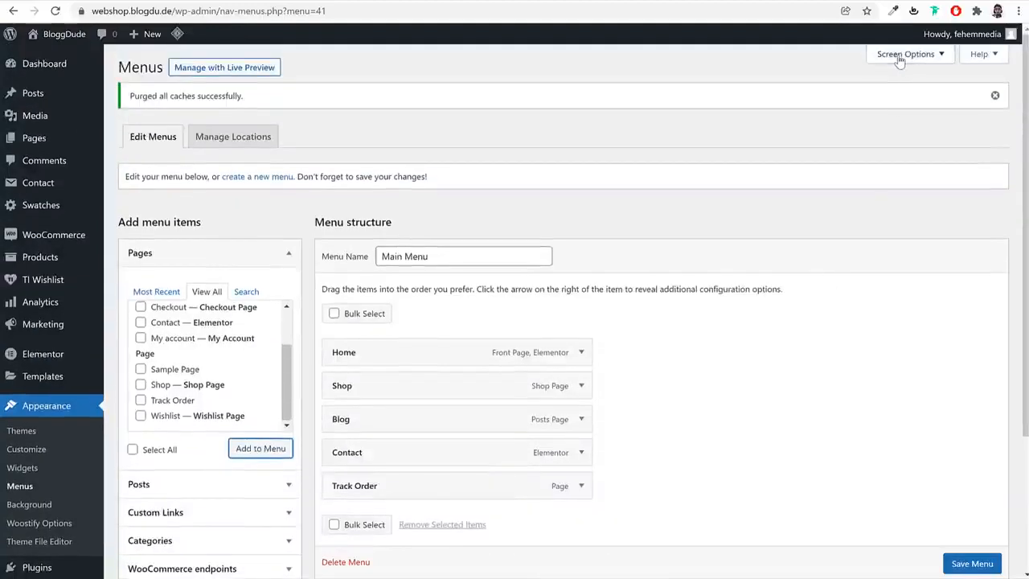
pyautogui.click(906, 55)
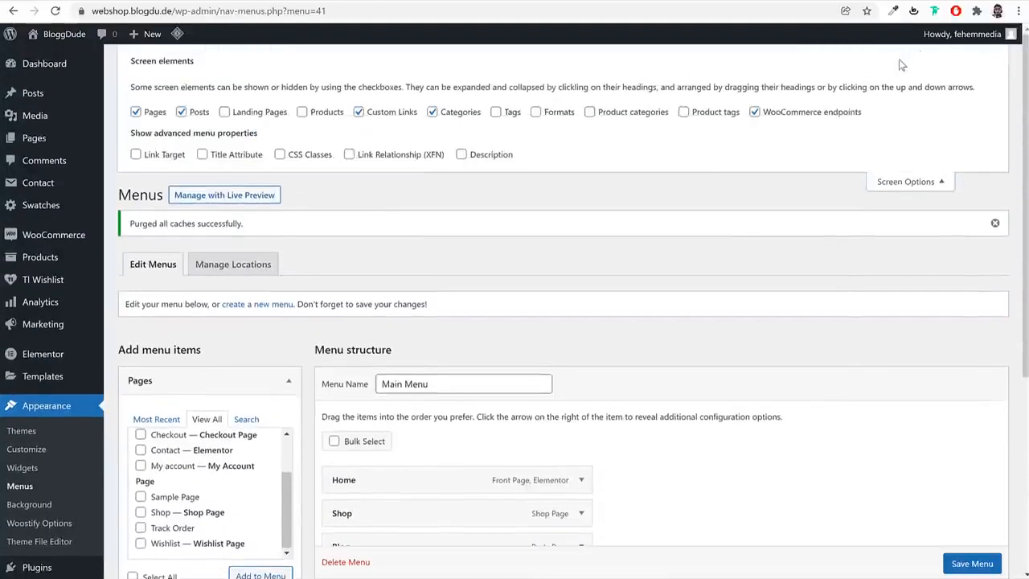
pyautogui.click(617, 119)
pyautogui.click(905, 181)
pyautogui.scroll(-2, 822, 282)
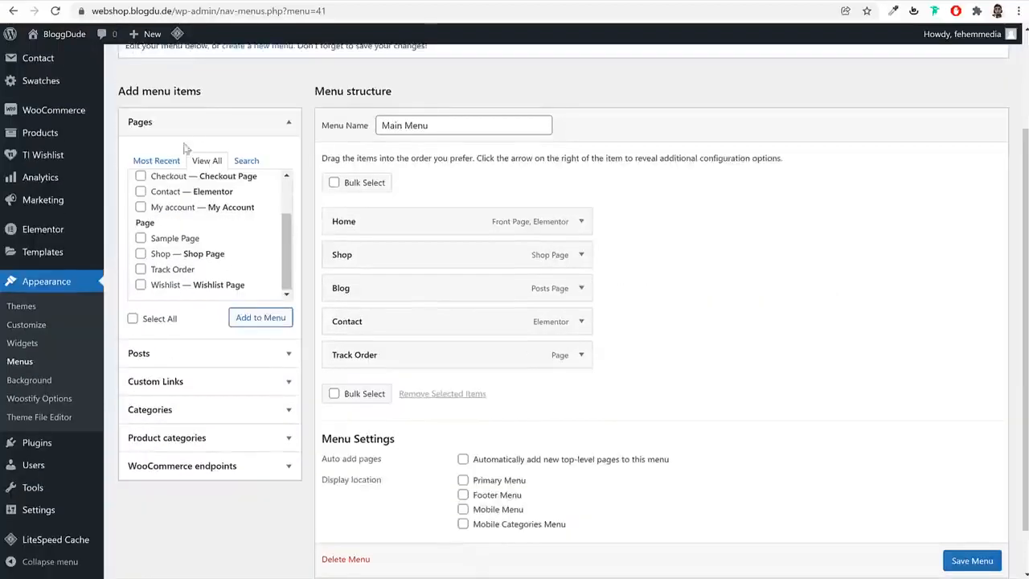
# Add the Books and Jackets product categories to Main Menu and nest them as sub items under Shop, Jackets first
pyautogui.click(202, 127)
pyautogui.click(207, 234)
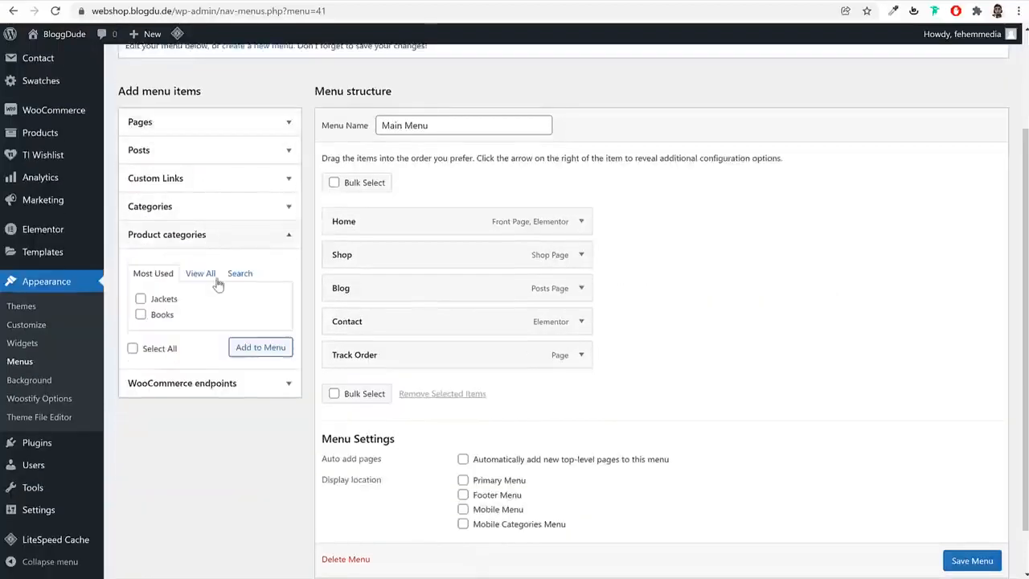
pyautogui.click(201, 273)
pyautogui.click(141, 299)
pyautogui.click(140, 314)
pyautogui.click(261, 363)
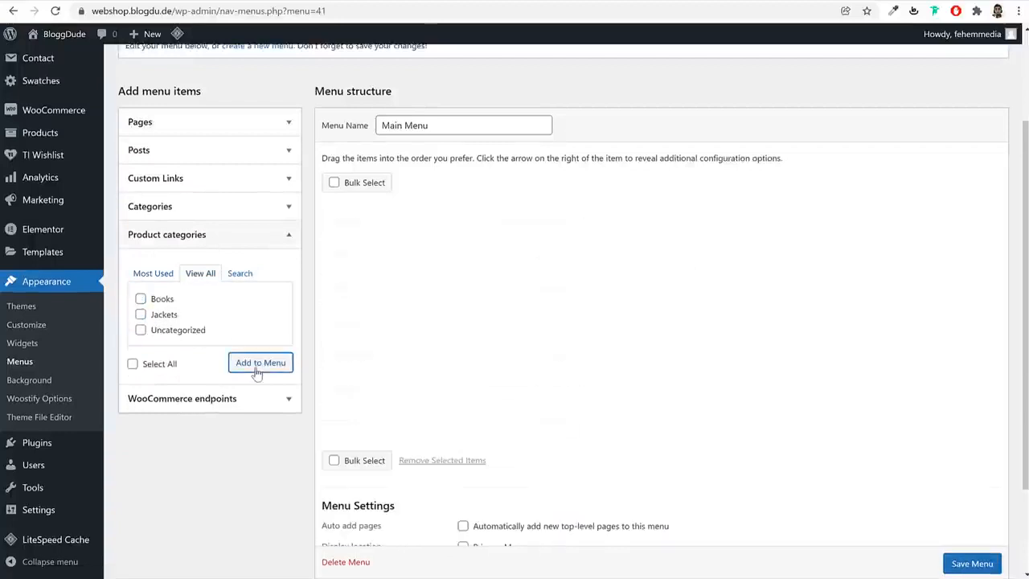
pyautogui.moveTo(416, 417); pyautogui.dragTo(434, 289)
pyautogui.moveTo(390, 430); pyautogui.dragTo(420, 324)
# Assign Main Menu to the Primary Menu display location and save the menu
pyautogui.scroll(-2, 749, 297)
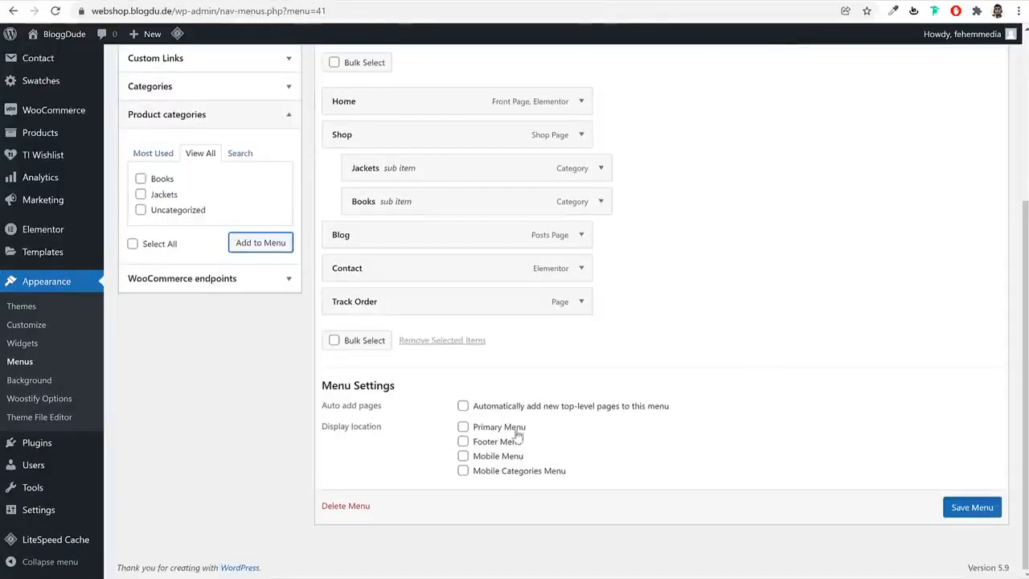
pyautogui.click(490, 428)
pyautogui.moveTo(536, 429); pyautogui.dragTo(481, 432)
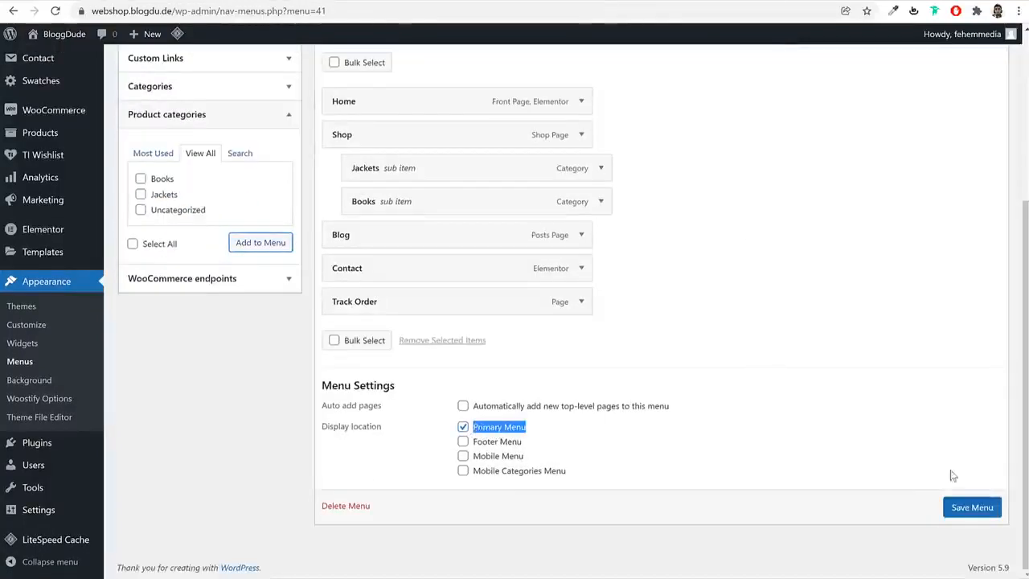
pyautogui.click(972, 507)
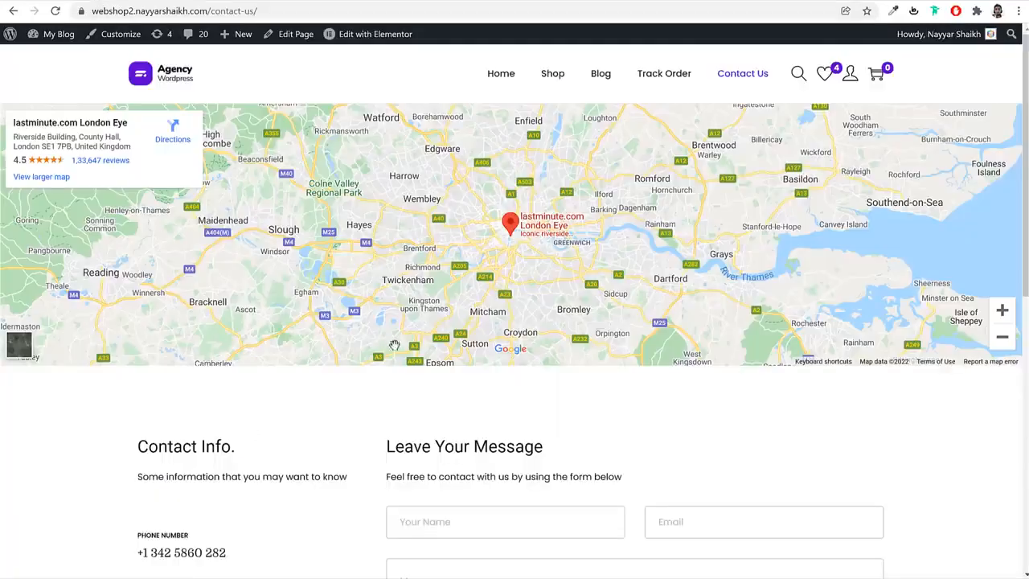
# Start a new menu named Shop, modelled on the Shop links column in the reference site's footer
pyautogui.scroll(-8, 410, 361)
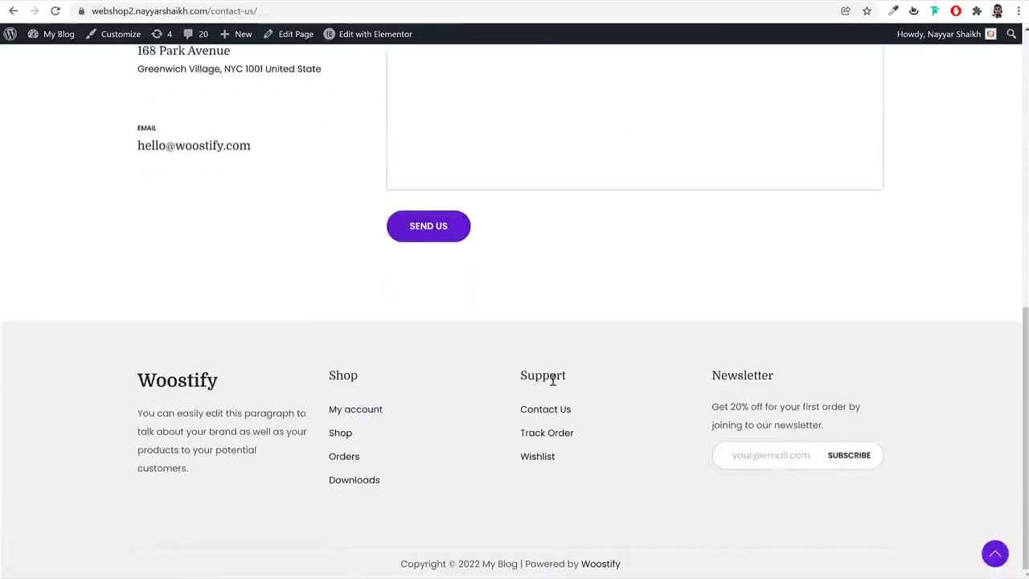
pyautogui.doubleClick(329, 379)
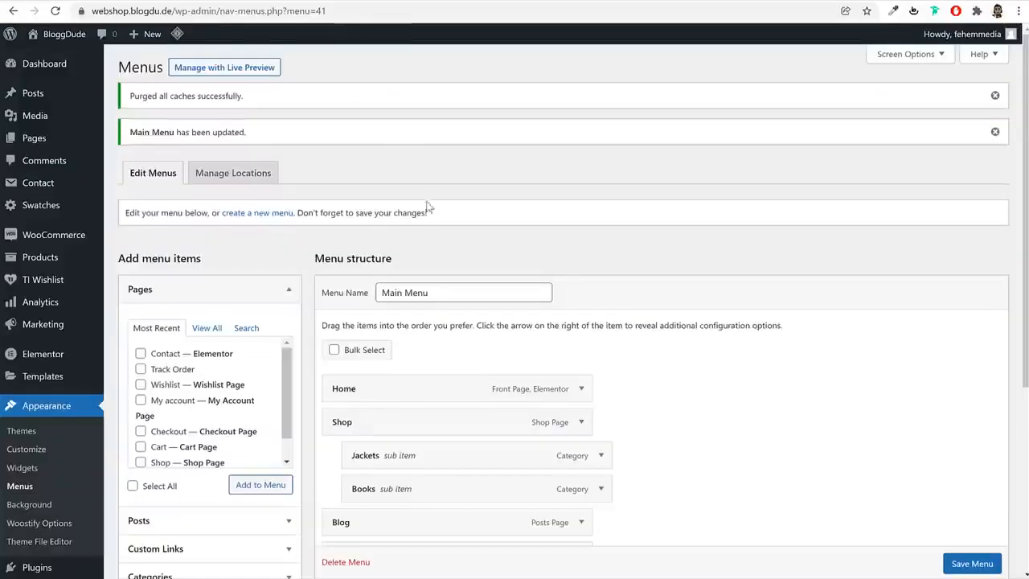
pyautogui.click(272, 216)
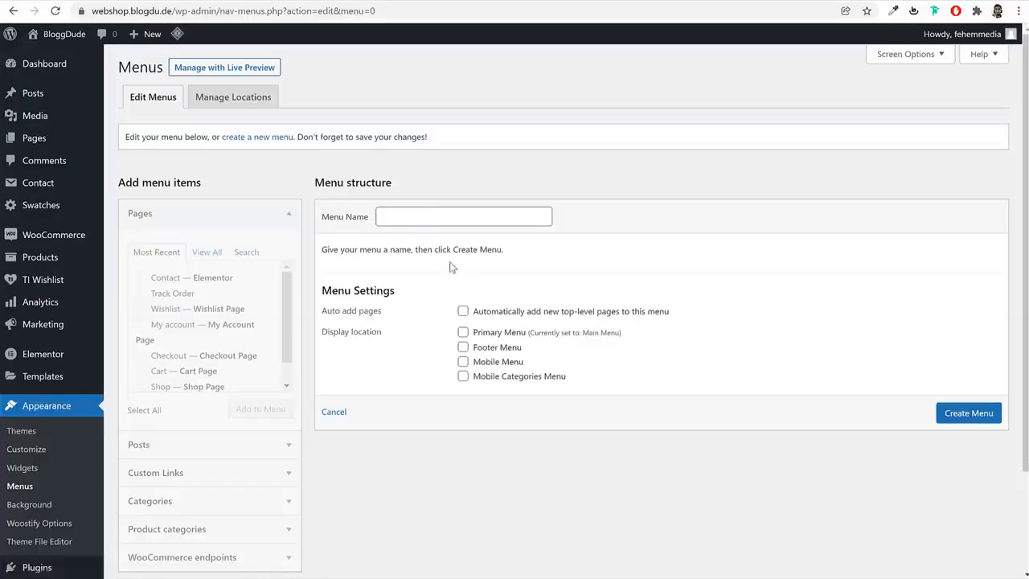
pyautogui.click(432, 222)
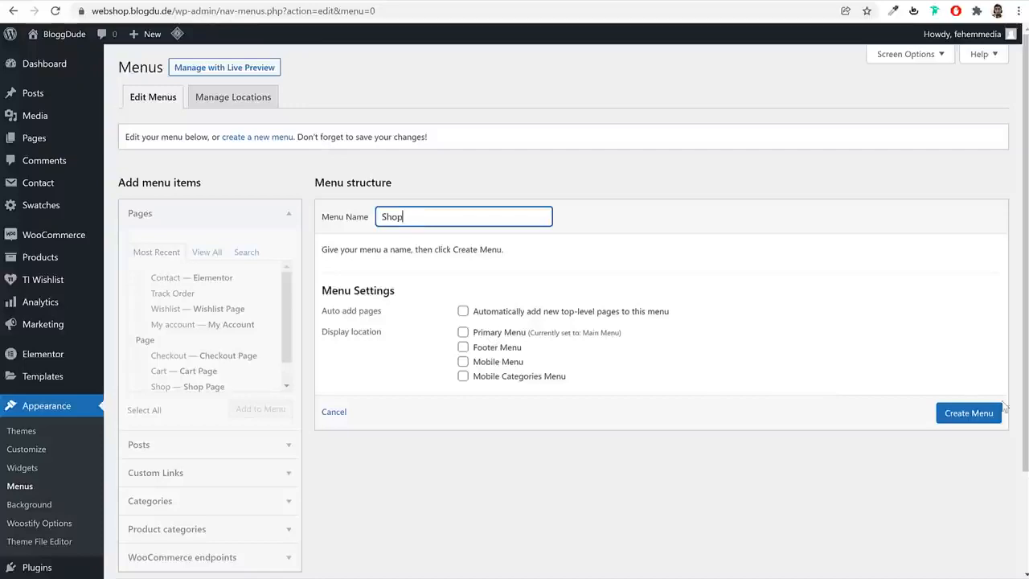
# Create the Shop menu and add the WooCommerce endpoints Orders, Downloads and Logout to it
pyautogui.click(975, 415)
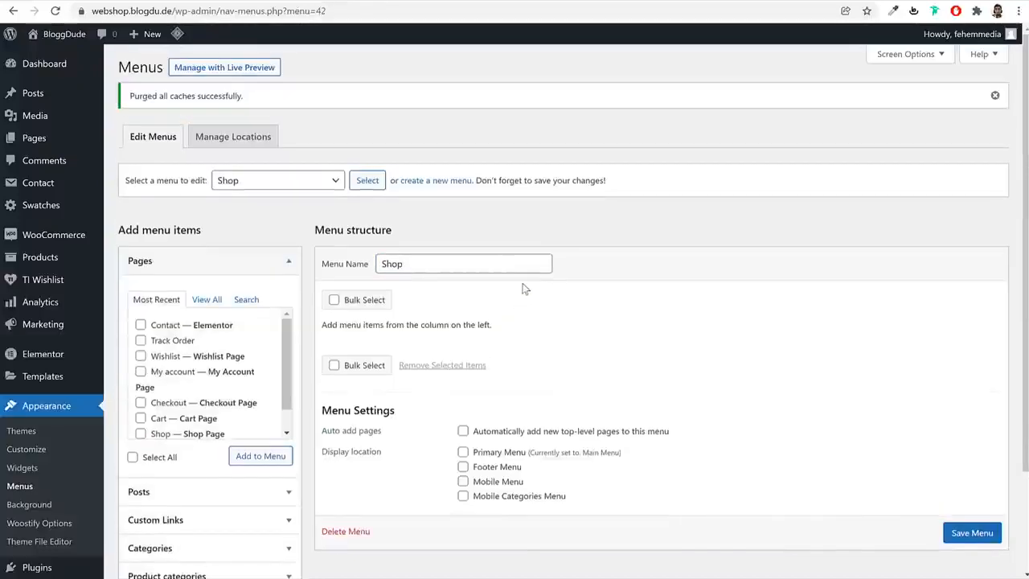
pyautogui.scroll(-2, 386, 432)
pyautogui.click(238, 488)
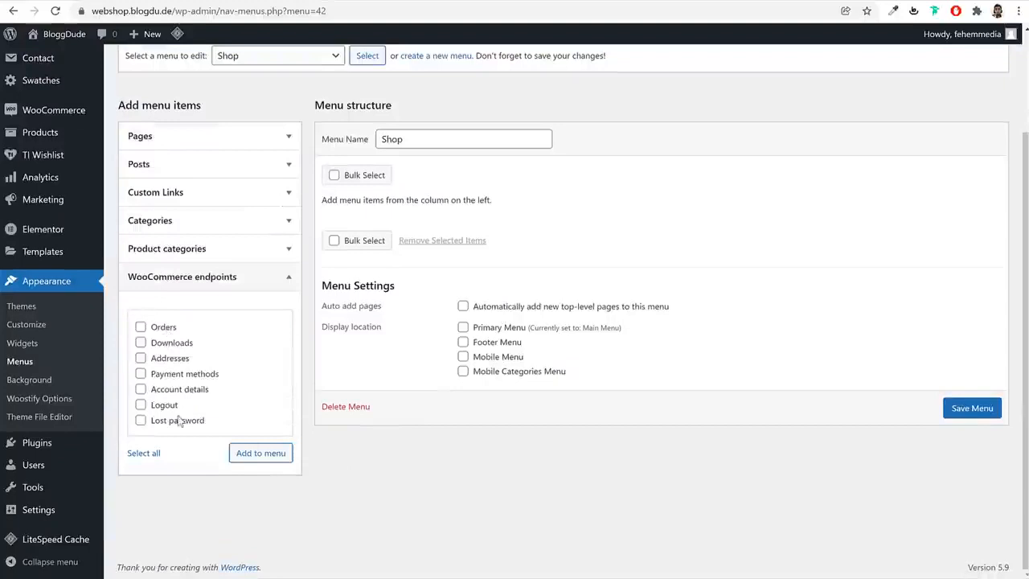
pyautogui.click(167, 346)
pyautogui.click(170, 406)
pyautogui.click(262, 456)
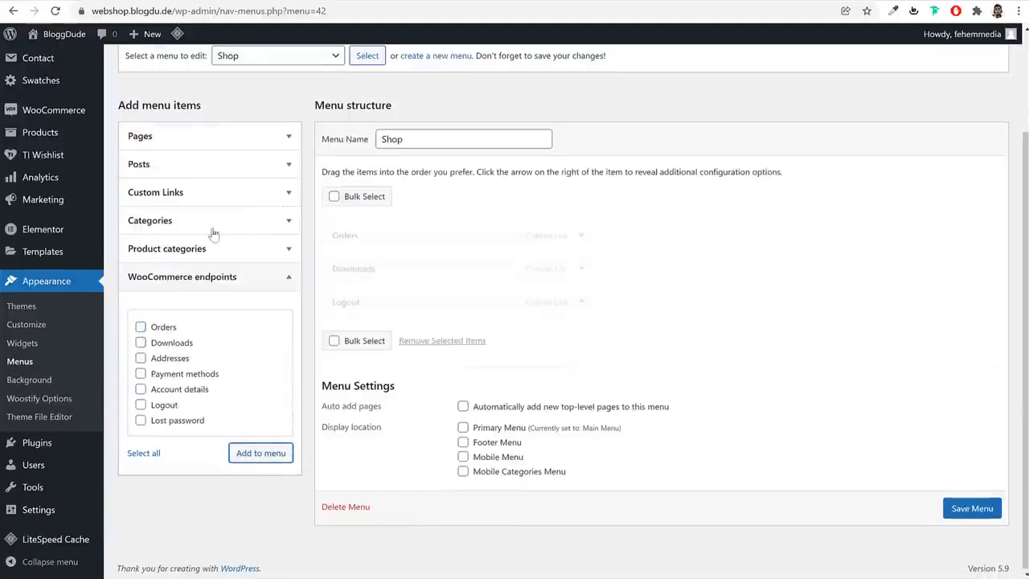
# Add the My account page as the first item of the Shop menu and save the menu
pyautogui.click(188, 142)
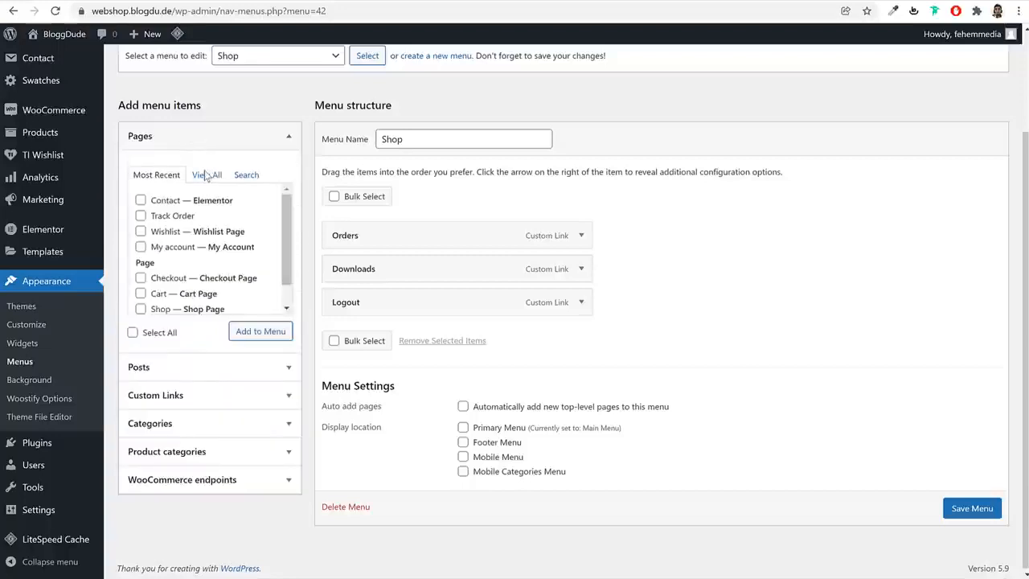
pyautogui.click(184, 246)
pyautogui.click(257, 333)
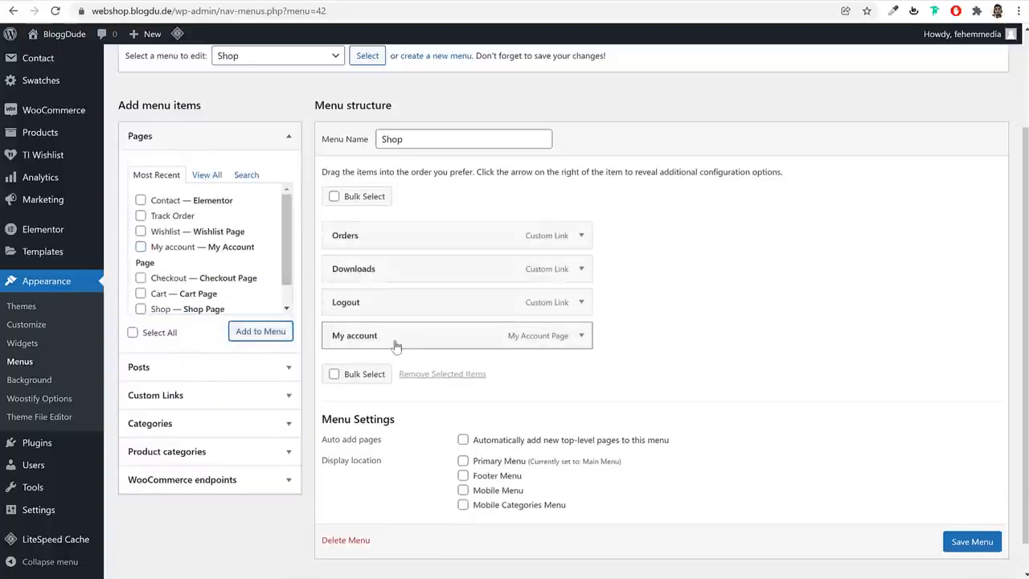
pyautogui.moveTo(395, 343); pyautogui.dragTo(402, 249)
pyautogui.scroll(-1, 994, 560)
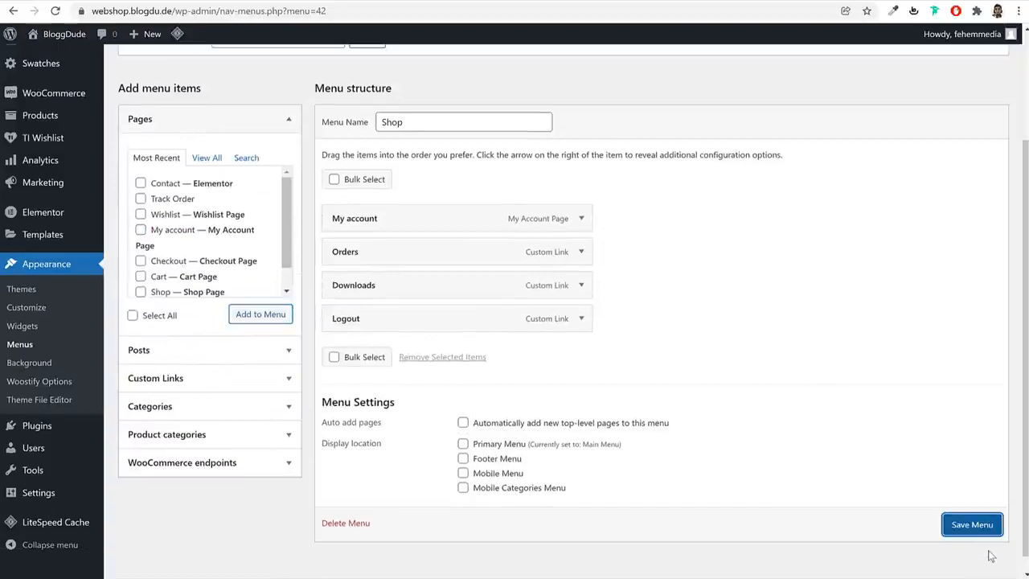
pyautogui.click(965, 525)
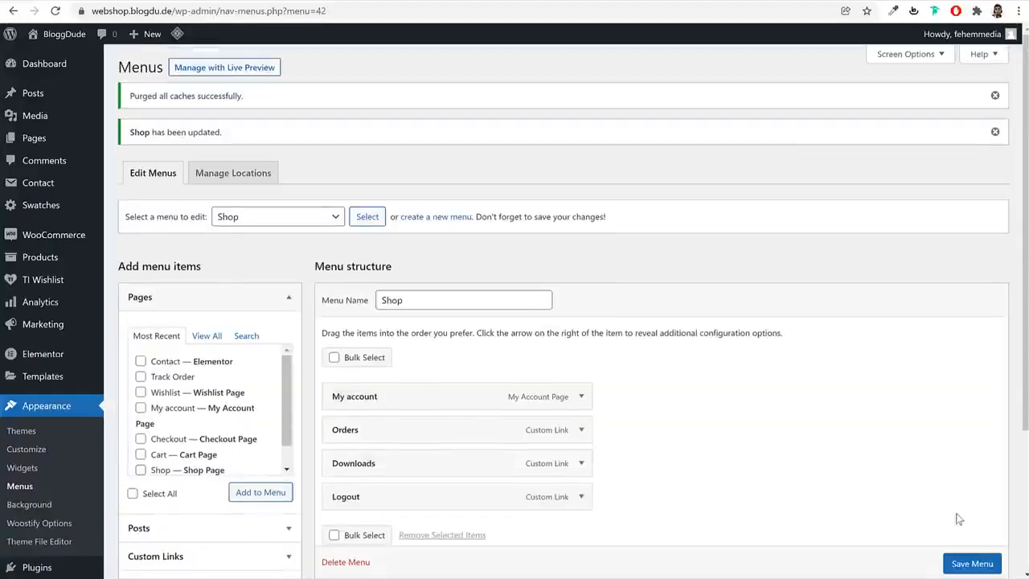
# Create another menu named Support, copying the name from the Support column heading in the reference site's footer
pyautogui.click(442, 222)
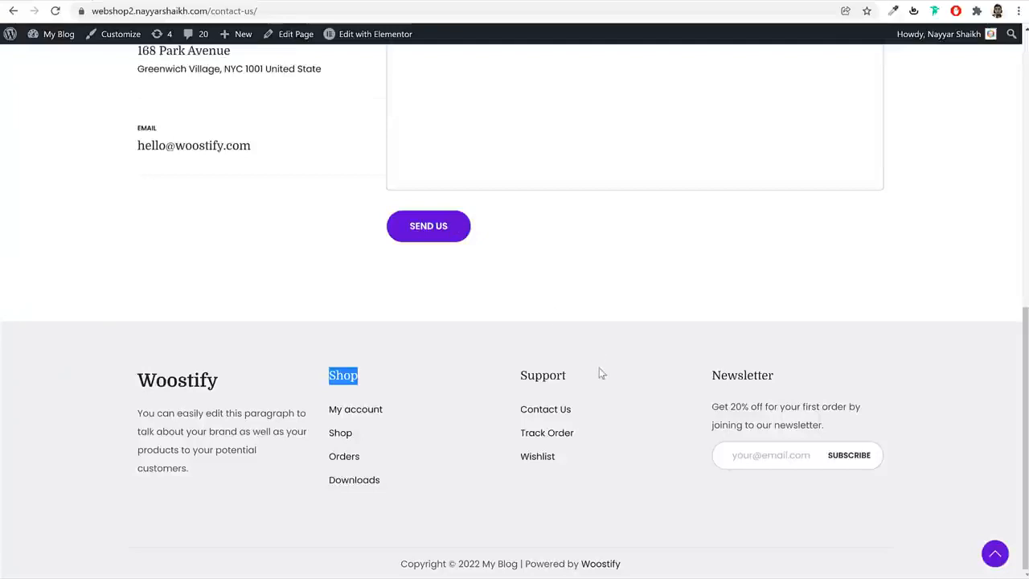
pyautogui.click(519, 391)
pyautogui.doubleClick(526, 378)
pyautogui.hotkey('ctrl', 'c')
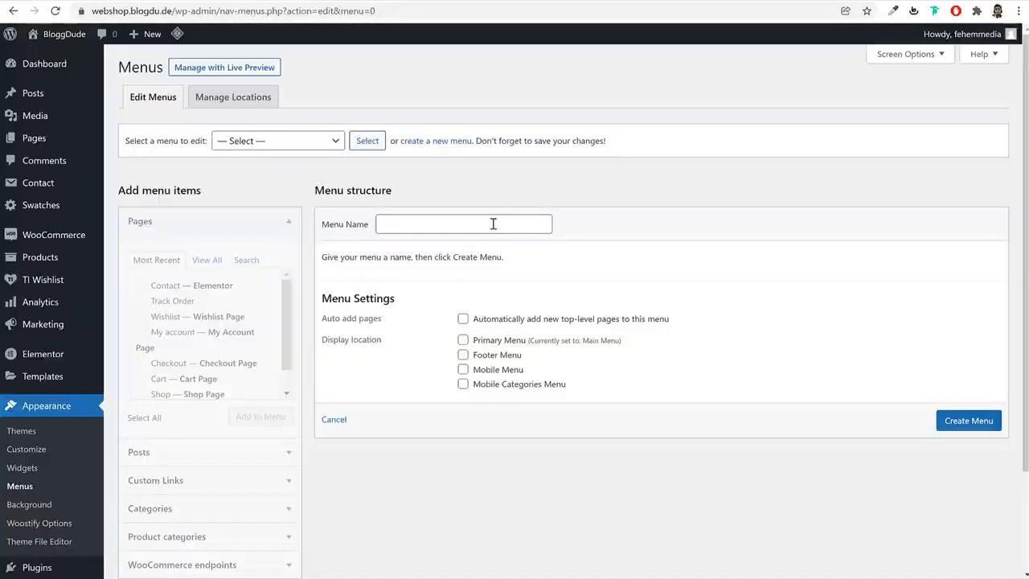
pyautogui.click(491, 224)
pyautogui.hotkey('ctrl', 'v')
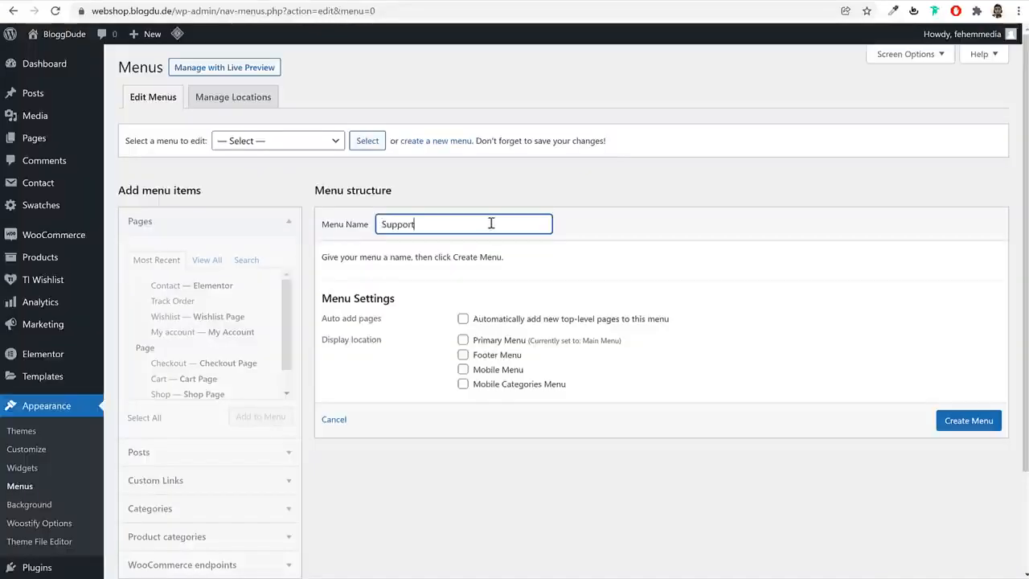
pyautogui.click(956, 428)
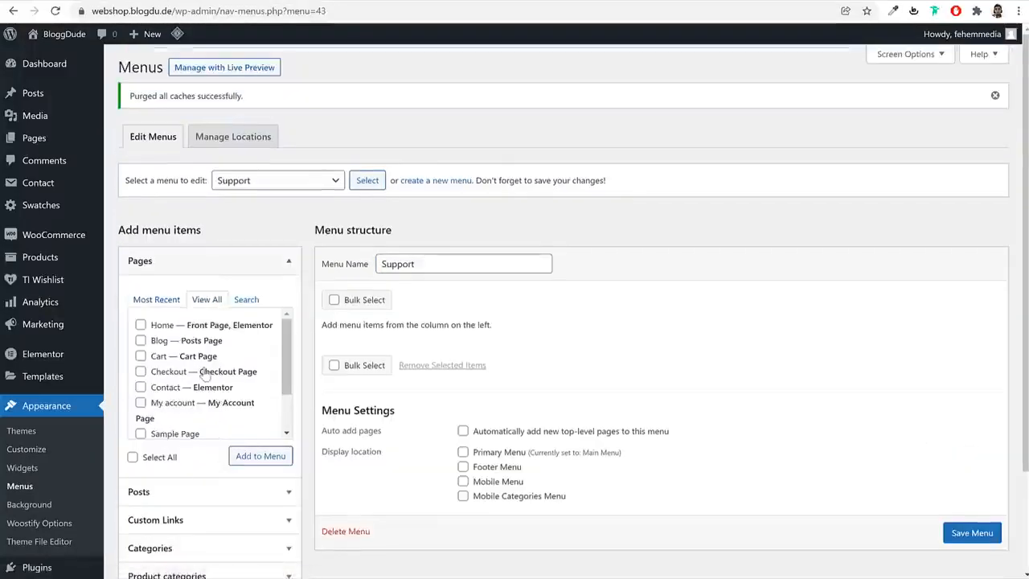
# Add the Shop, Track Order and Wishlist pages to the Support menu and save it
pyautogui.scroll(-2, 175, 407)
pyautogui.click(179, 408)
pyautogui.click(165, 423)
pyautogui.click(166, 394)
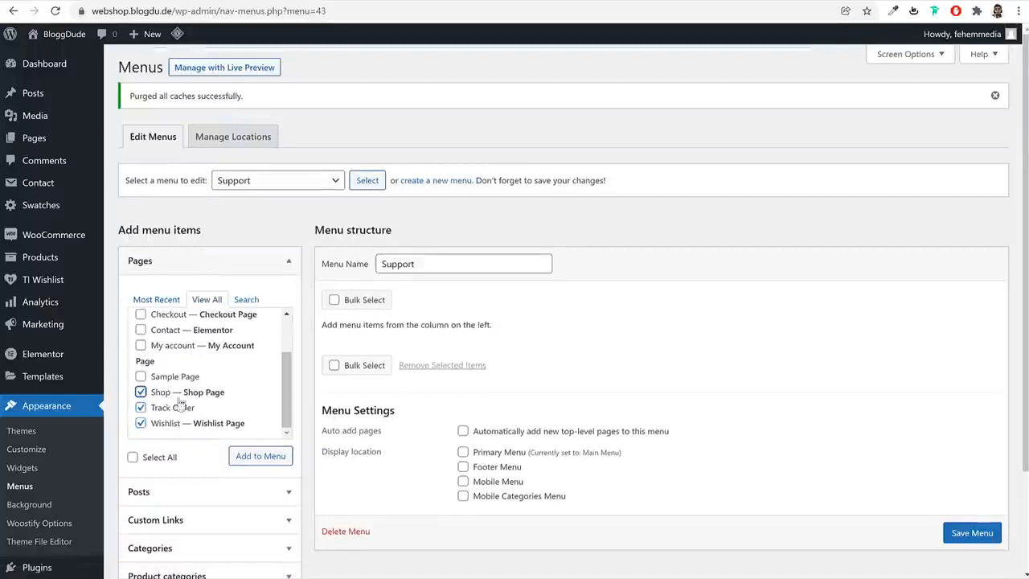
pyautogui.click(257, 456)
pyautogui.scroll(-3, 716, 375)
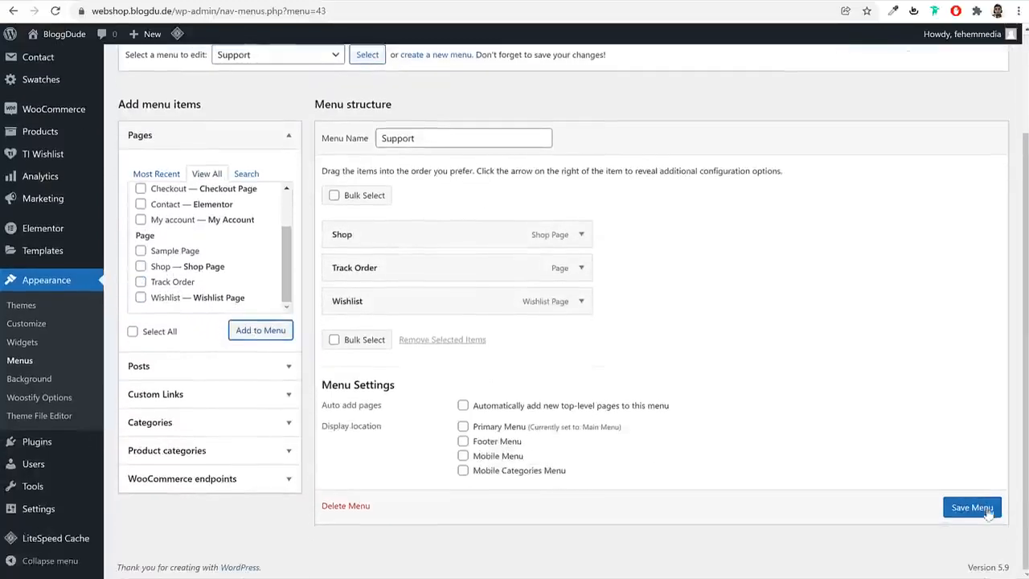
pyautogui.click(970, 507)
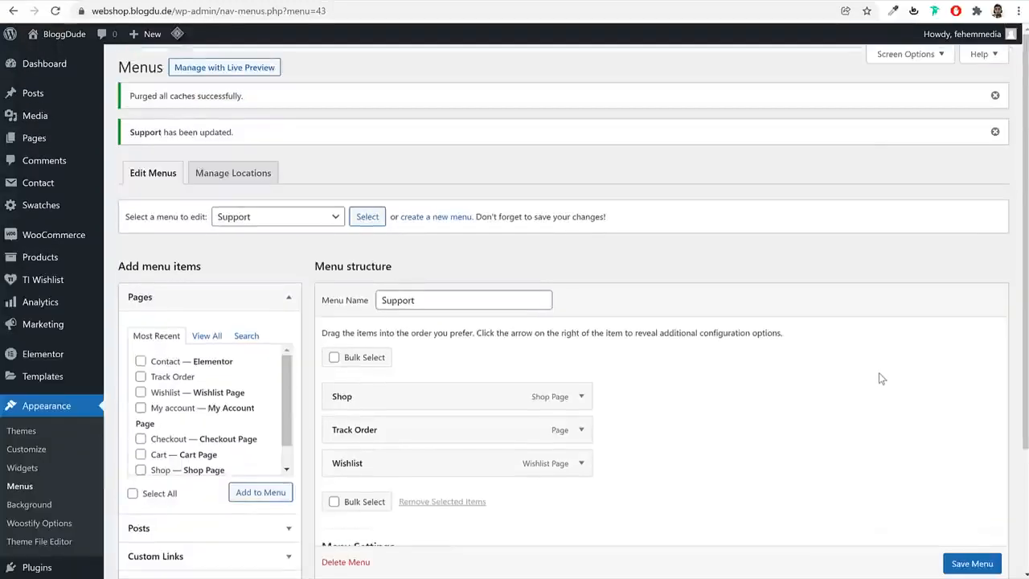
# Examine the theme's widget areas, dismissing the welcome guide, collapsing Main Sidebar and expanding Woocommerce Sidebar
pyautogui.scroll(-2, 620, 317)
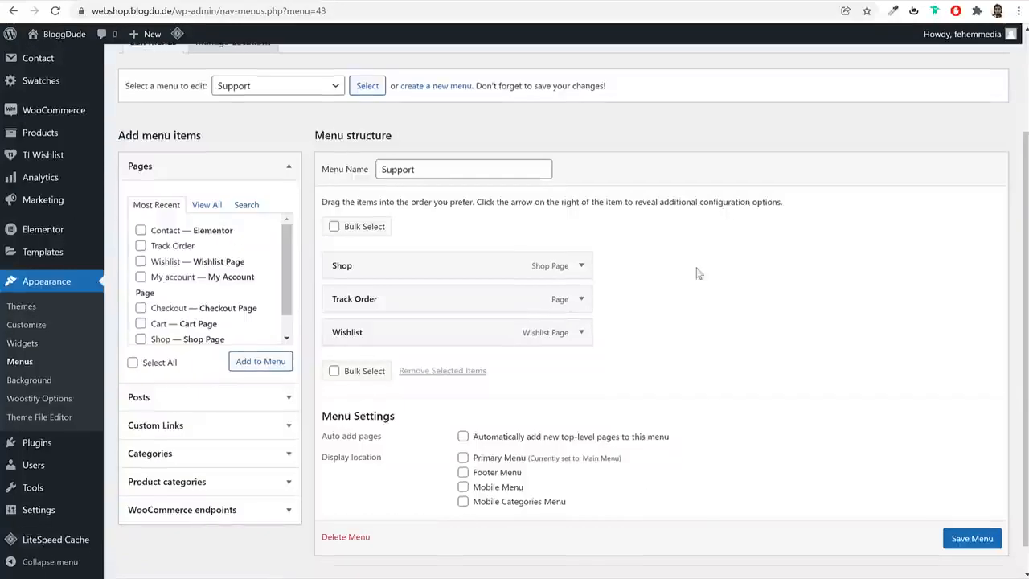
pyautogui.click(23, 343)
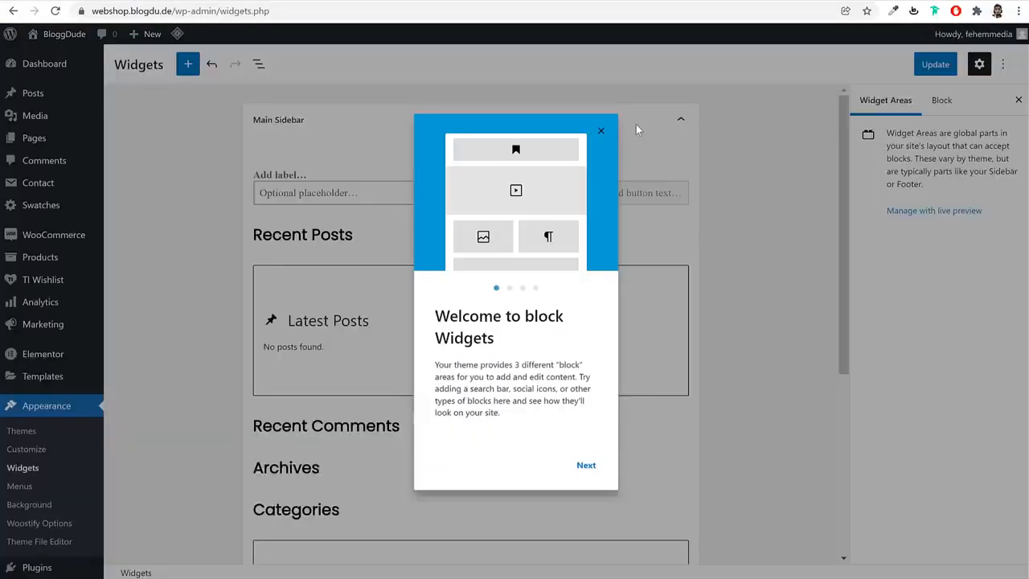
pyautogui.click(604, 134)
pyautogui.scroll(-2, 695, 343)
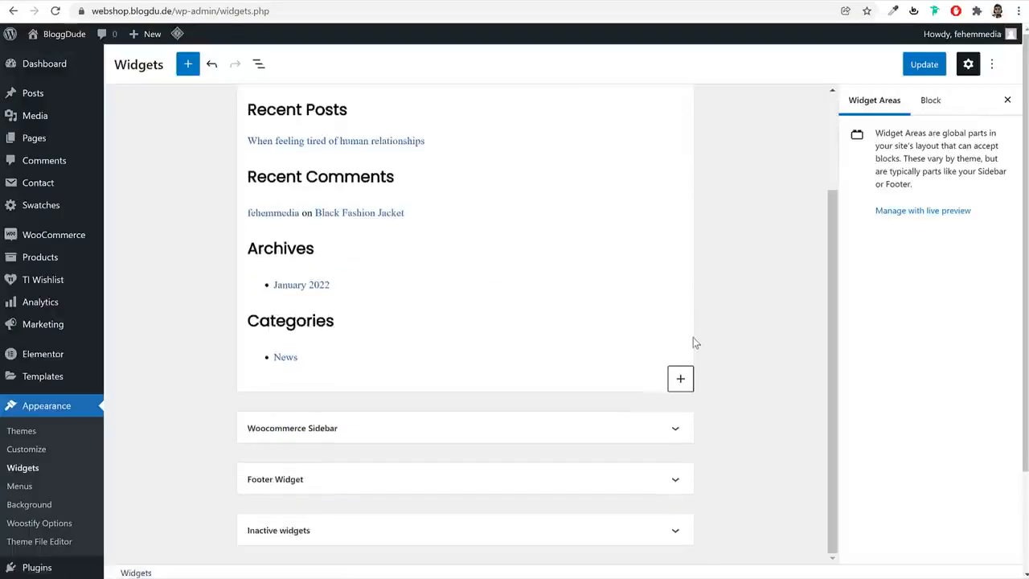
pyautogui.scroll(2, 662, 265)
pyautogui.click(632, 131)
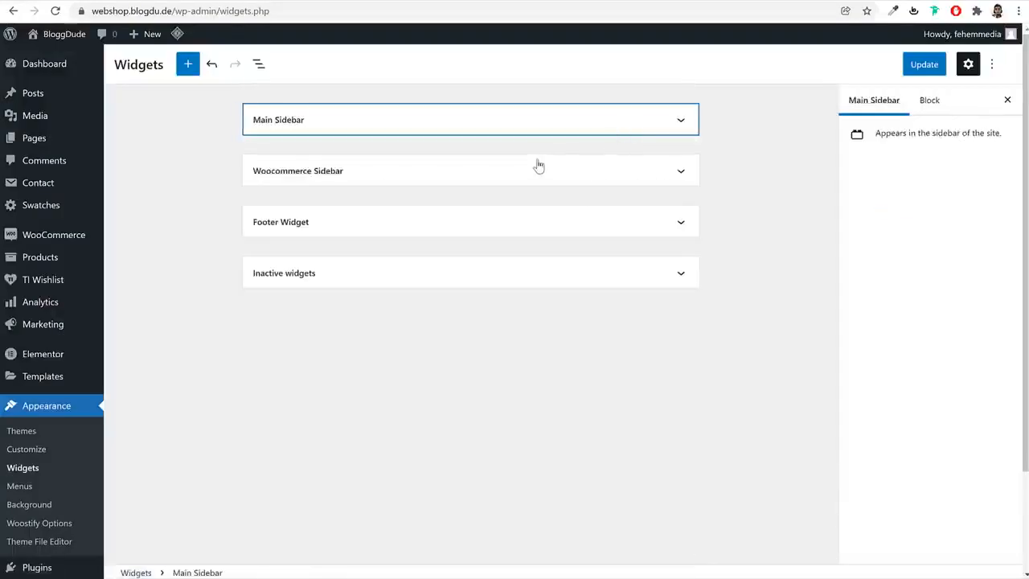
pyautogui.click(538, 168)
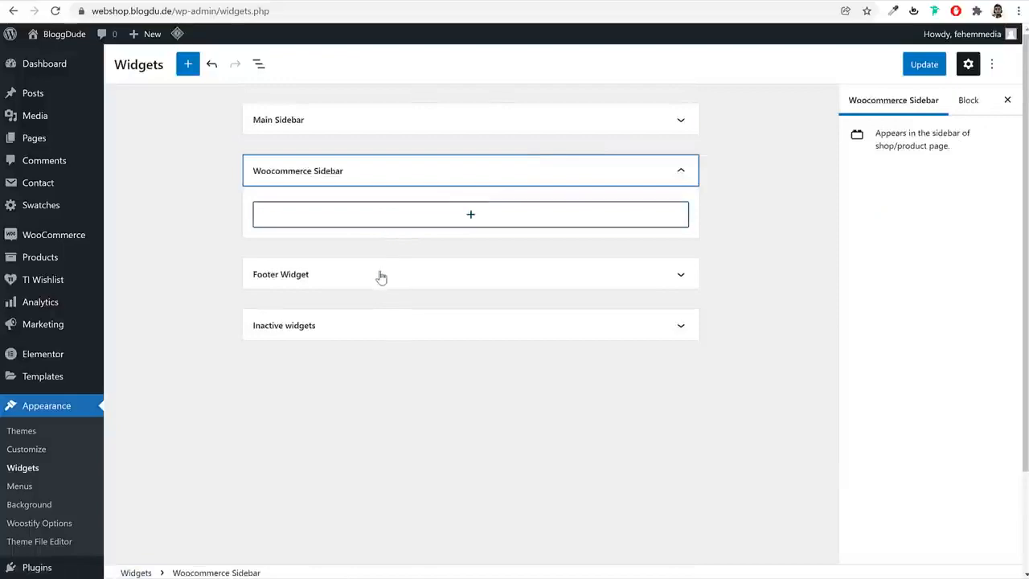
# Reload the webshop's homepage and check its header navigation and footer
pyautogui.click(396, 10)
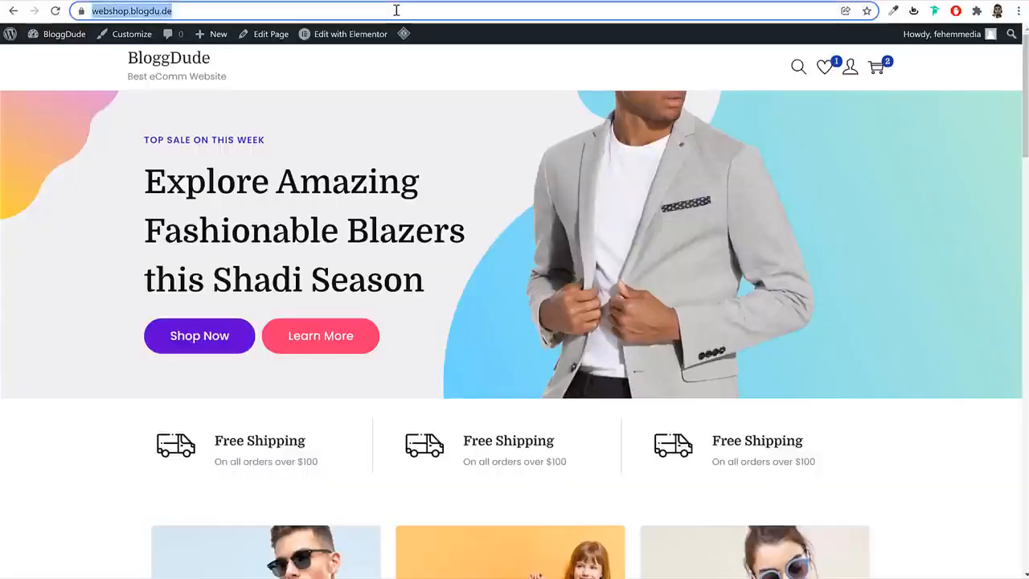
pyautogui.press('Return')
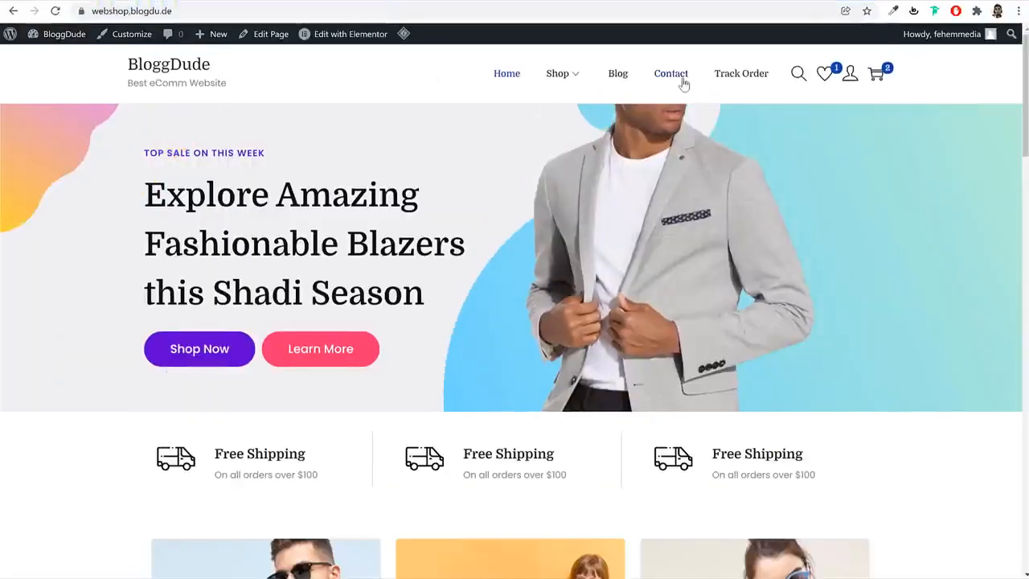
pyautogui.scroll(-20, 705, 283)
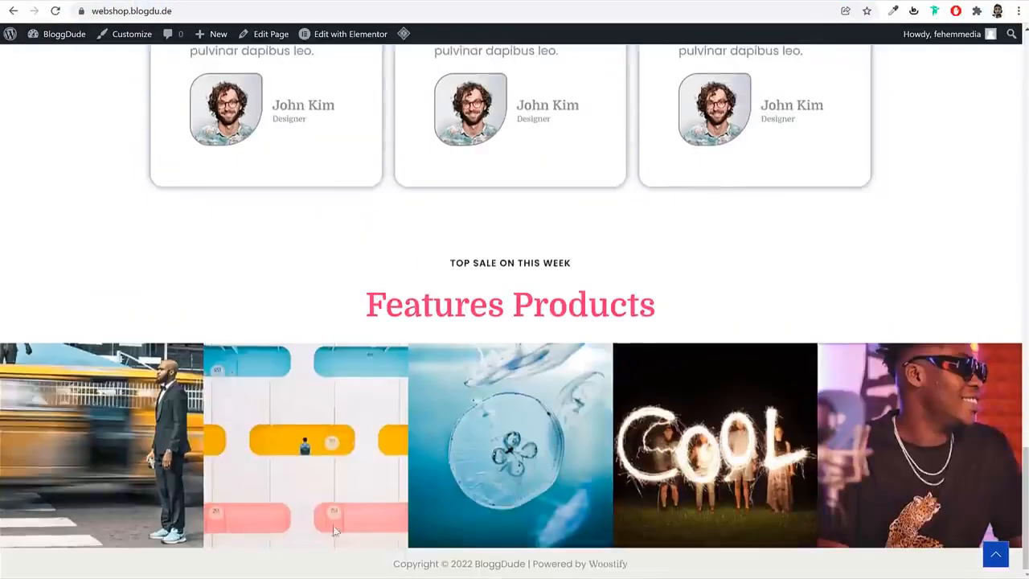
pyautogui.scroll(20, 554, 553)
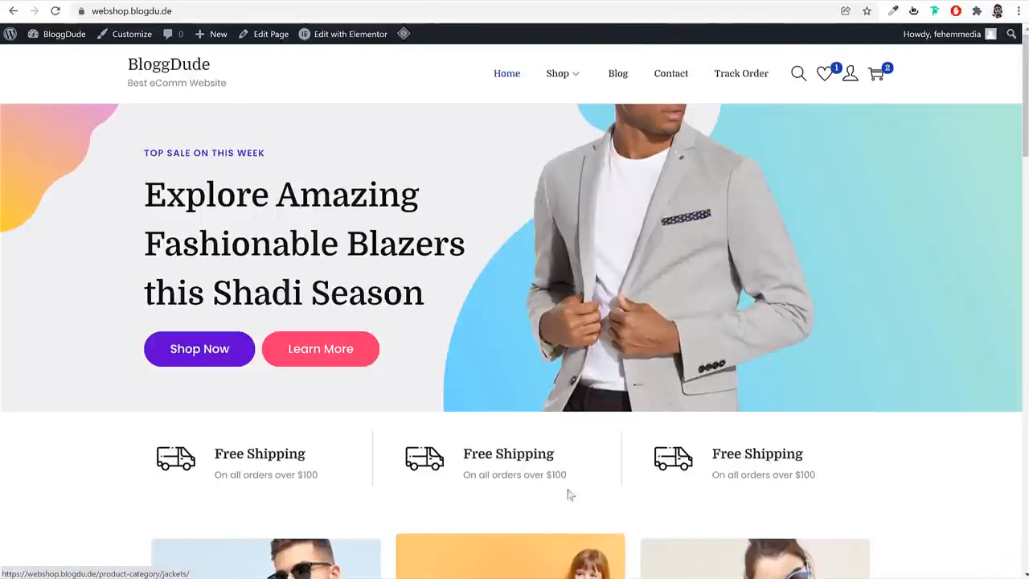
# Customize the site's footer layout to use 4 widget columns
pyautogui.click(138, 39)
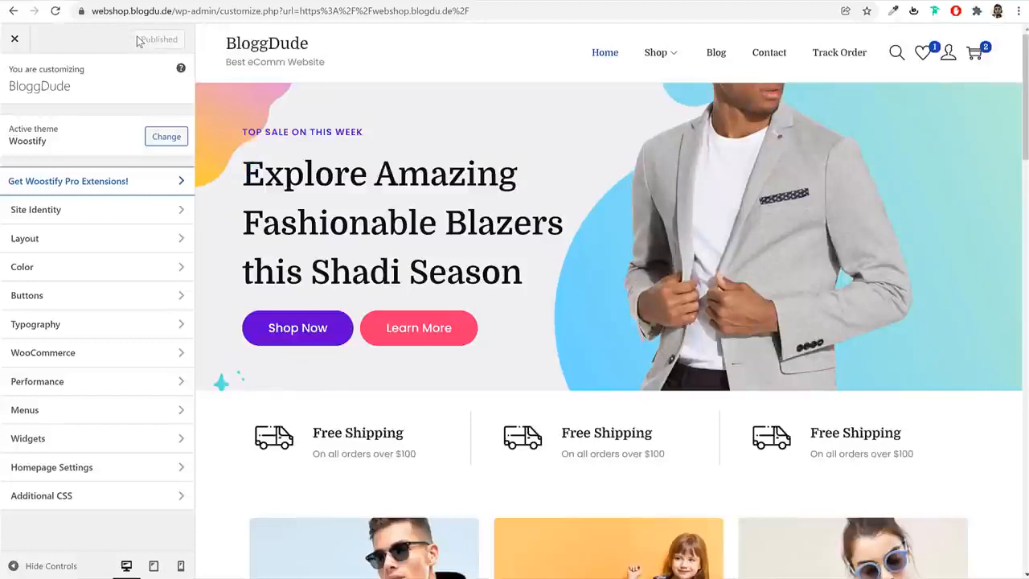
pyautogui.click(77, 243)
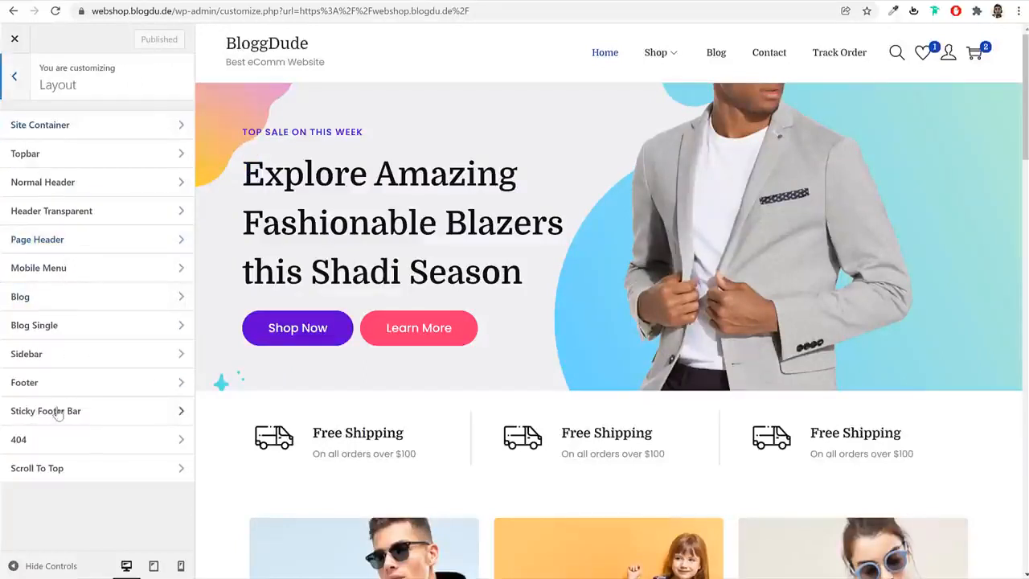
pyautogui.click(59, 381)
pyautogui.click(103, 215)
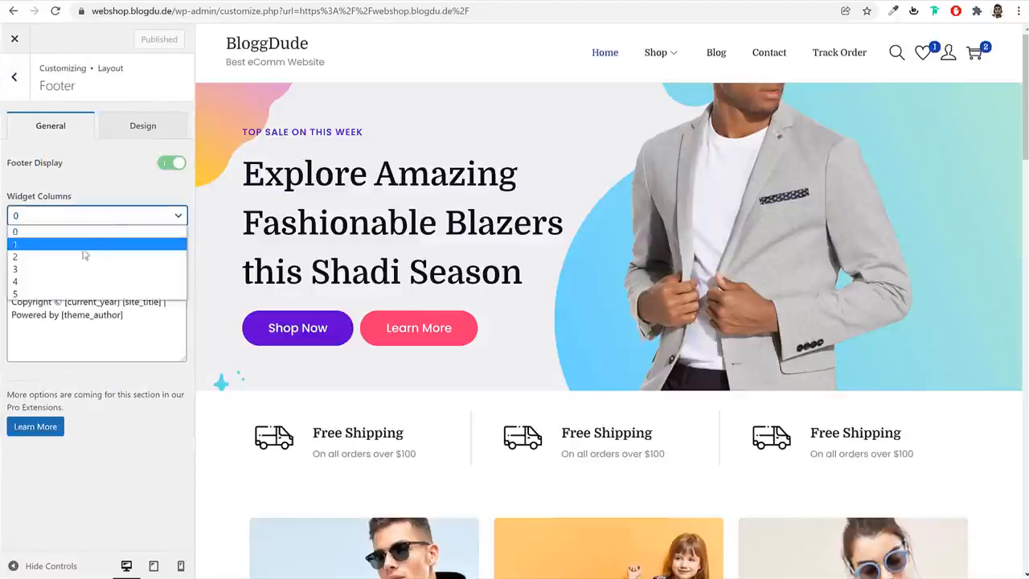
pyautogui.click(72, 278)
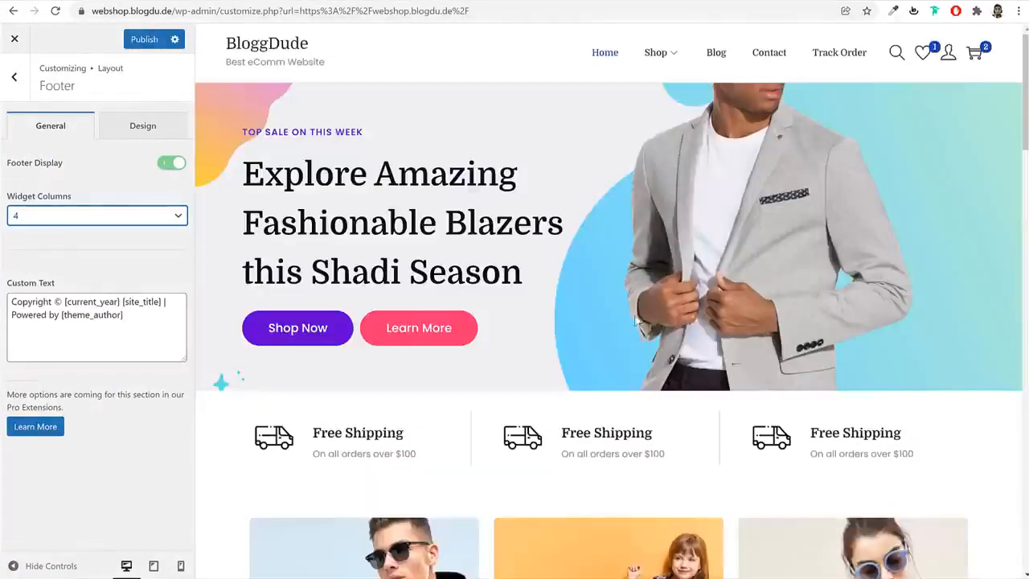
pyautogui.scroll(-15, 684, 386)
pyautogui.scroll(-10, 684, 392)
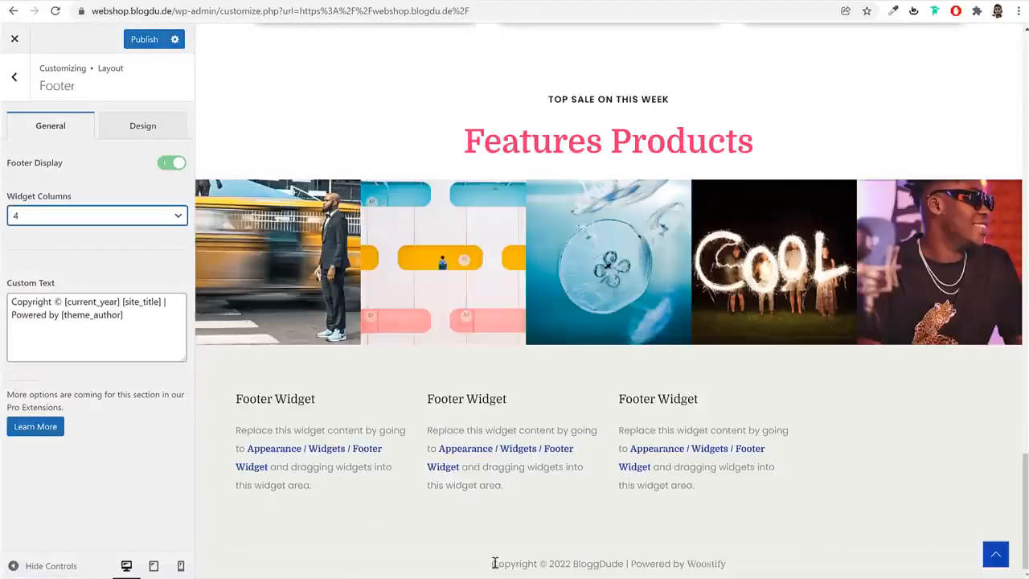
# Replace "Powered by [theme_author]" in the footer's custom text with "Made by" and the site maker's full name
pyautogui.moveTo(495, 563); pyautogui.dragTo(729, 571)
pyautogui.click(74, 316)
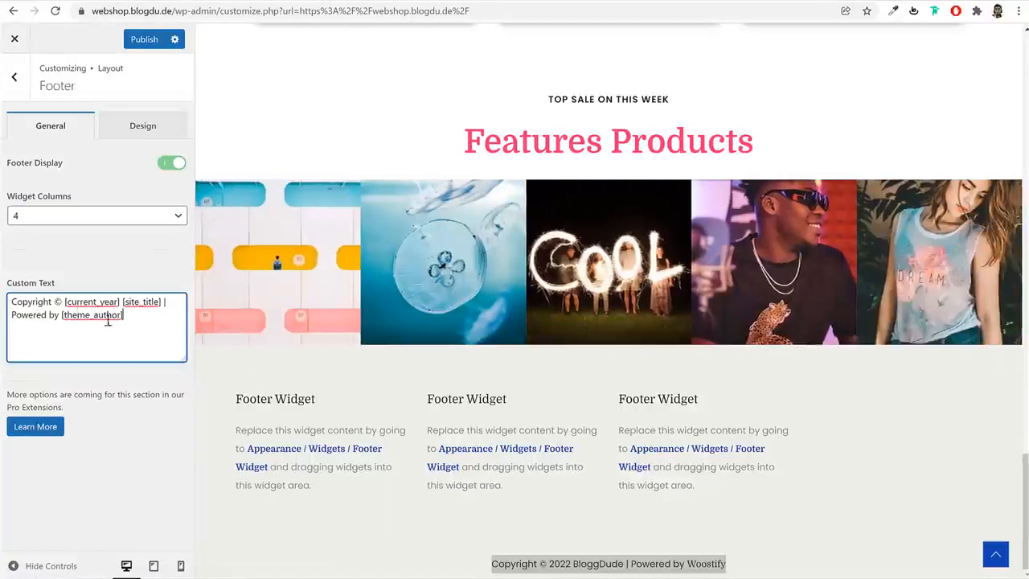
pyautogui.moveTo(123, 316); pyautogui.dragTo(73, 318)
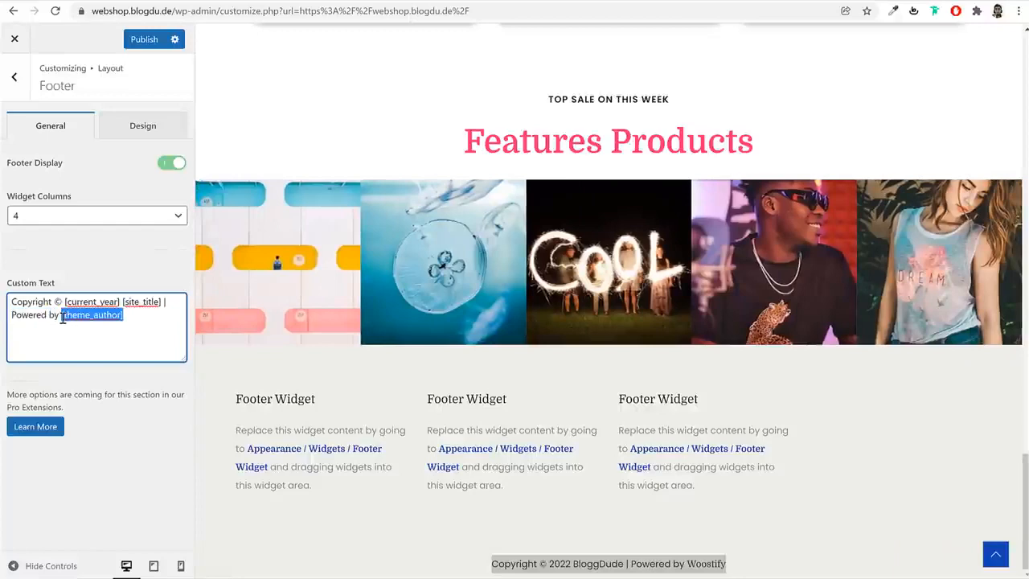
pyautogui.press('BackSpace')
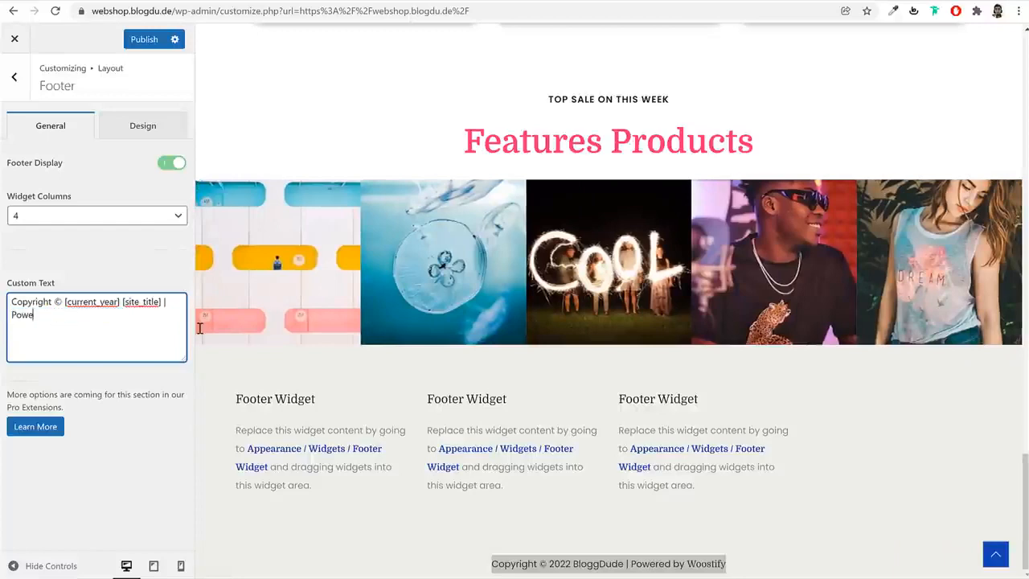
pyautogui.press('BackSpace')
pyautogui.press('BackSpace')
pyautogui.press('BackSpace')
pyautogui.press('BackSpace')
pyautogui.write('Made ')
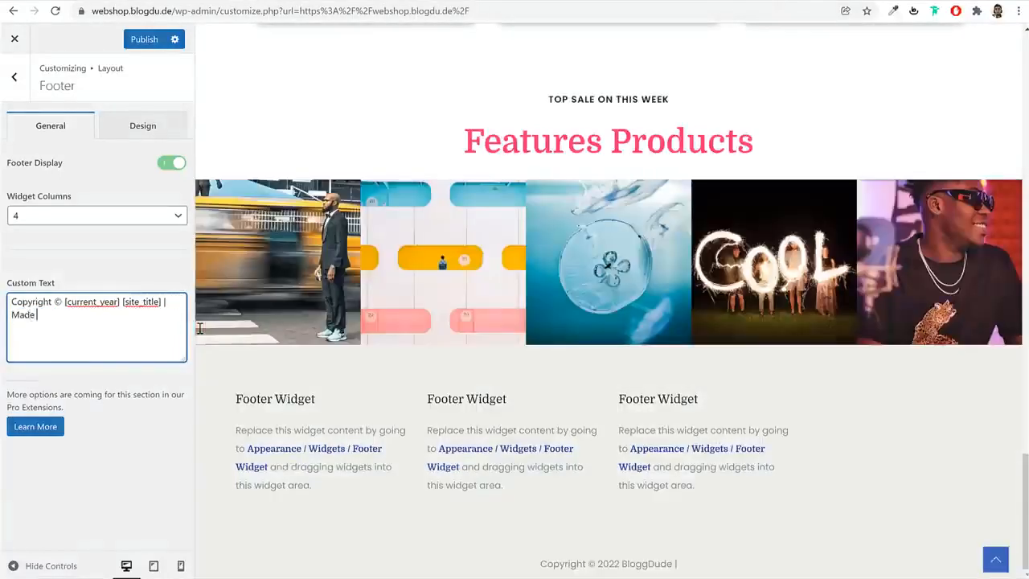
pyautogui.write('by Nayyar Shaikh')
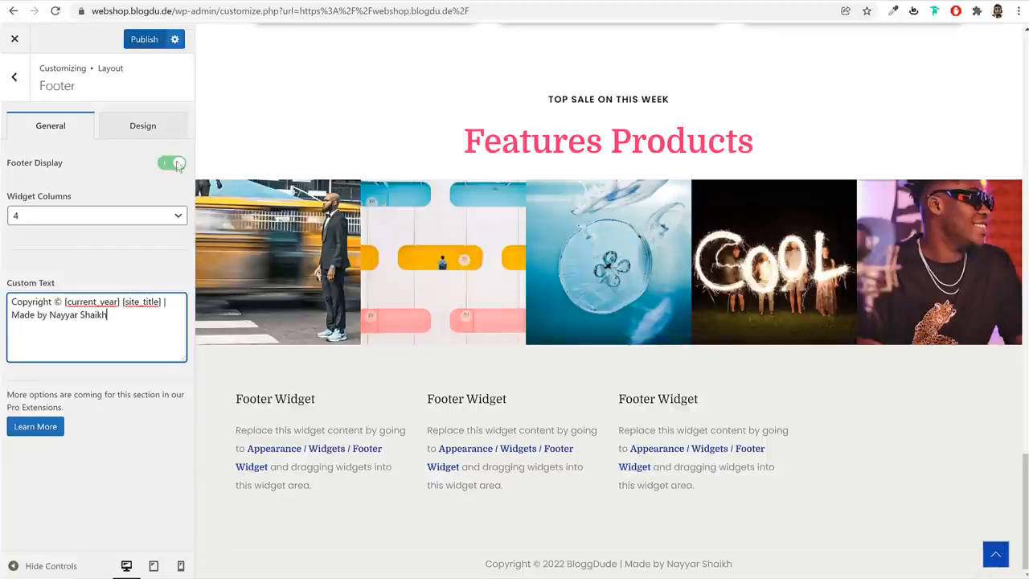
# Try the dark navy preset as the footer's background color and reset the color to its default
pyautogui.click(147, 127)
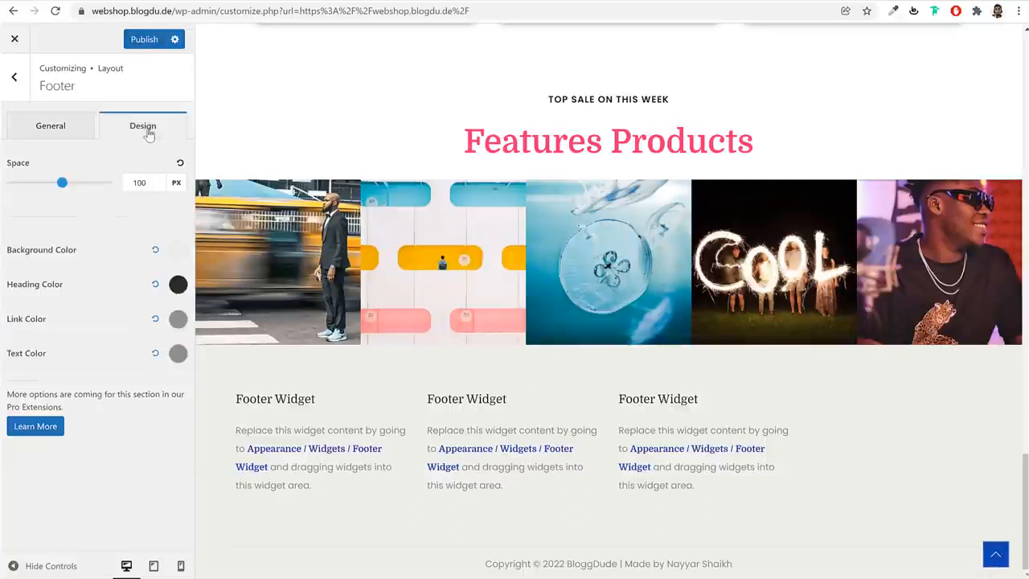
pyautogui.click(178, 249)
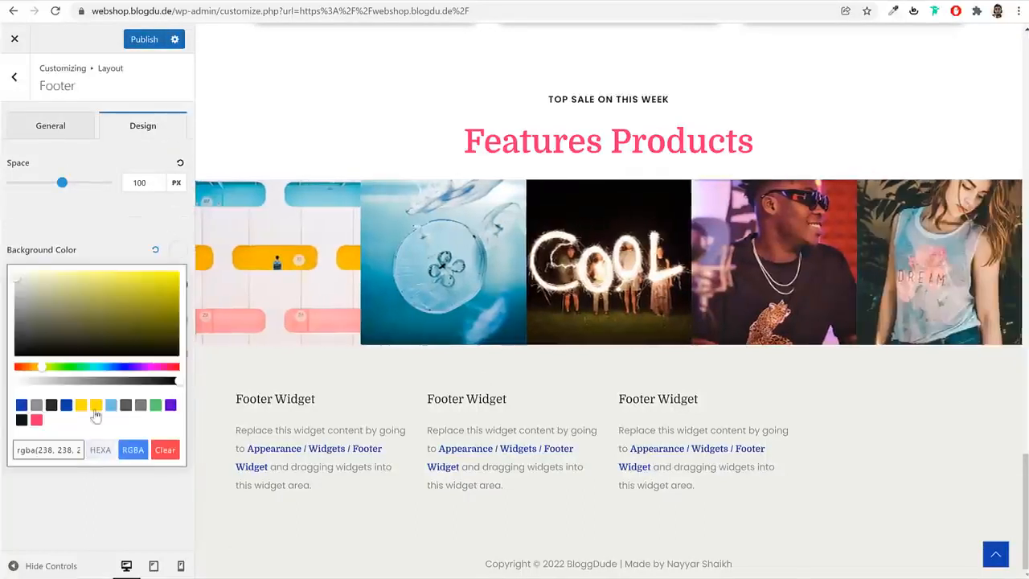
pyautogui.click(22, 419)
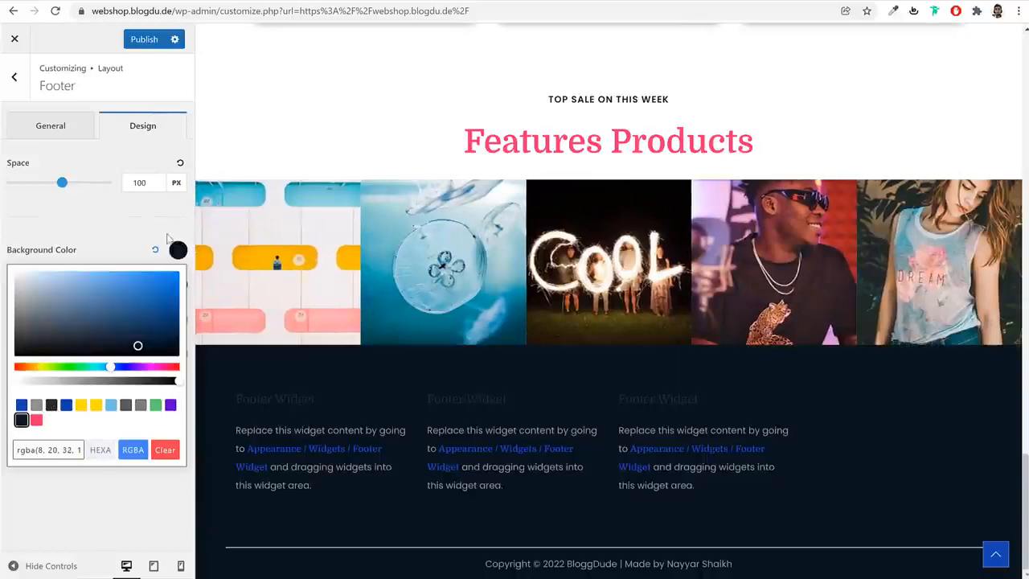
pyautogui.click(175, 251)
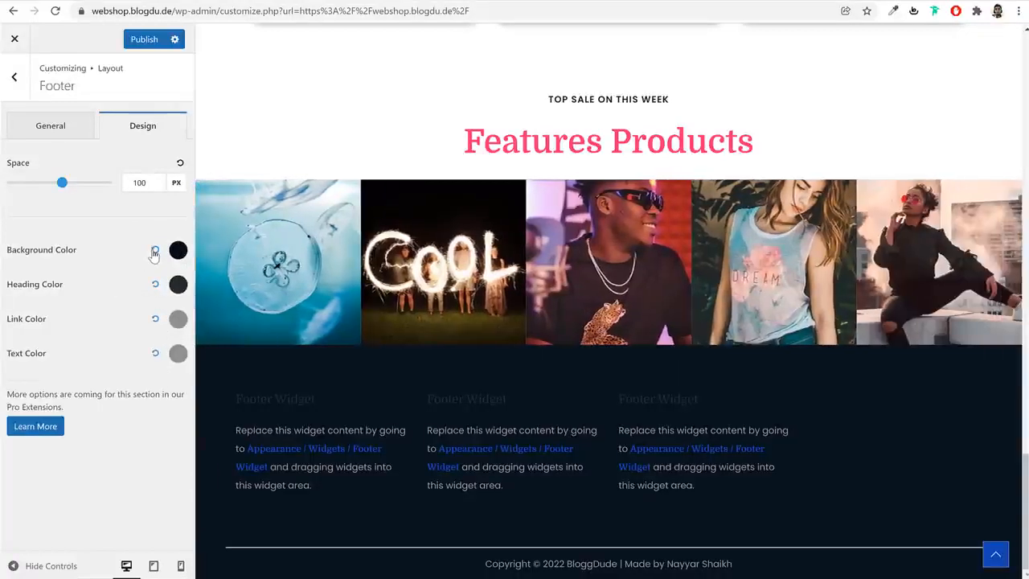
pyautogui.click(155, 251)
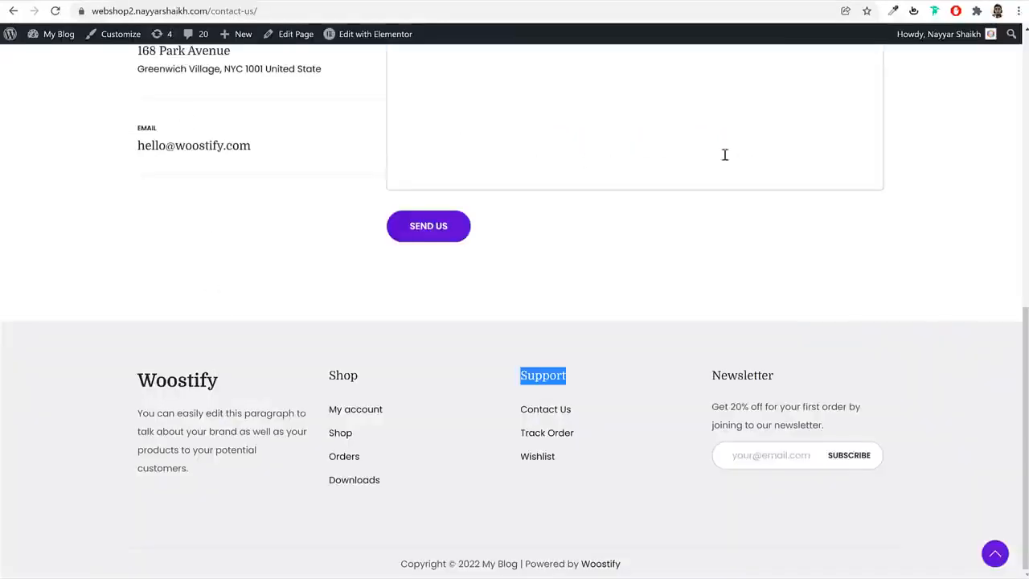
# Sample the footer background color on the Woostify demo's contact page and apply #F0F0F3 as the webshop footer's background color
pyautogui.click(891, 13)
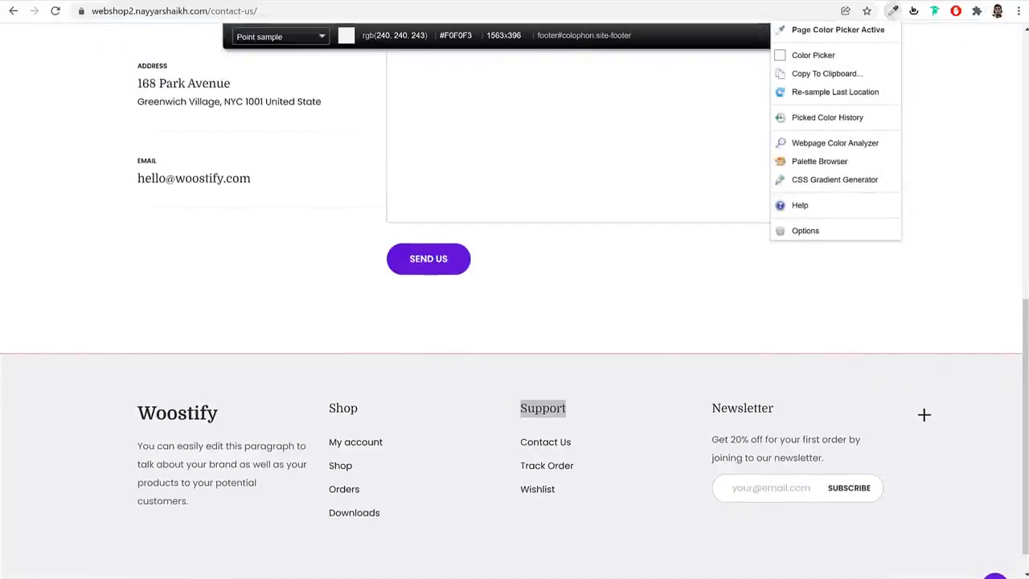
pyautogui.click(924, 415)
pyautogui.click(924, 415)
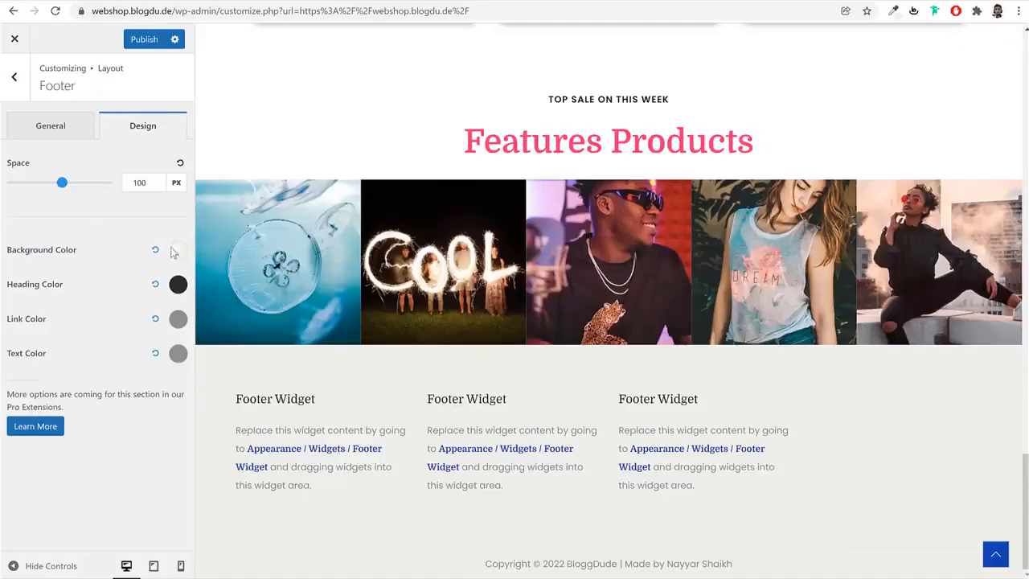
pyautogui.click(178, 251)
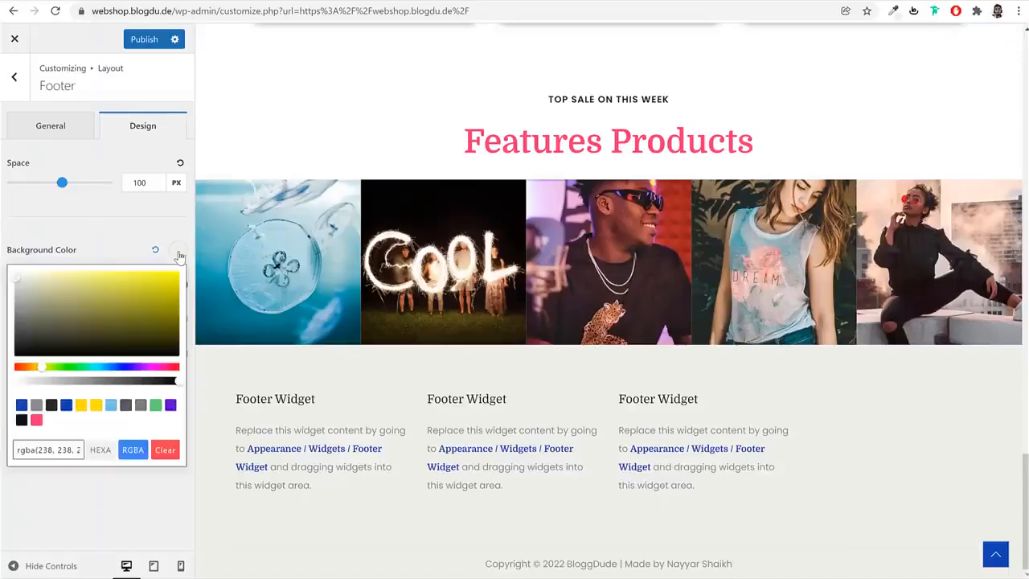
pyautogui.tripleClick(61, 450)
pyautogui.hotkey('ctrl', 'v')
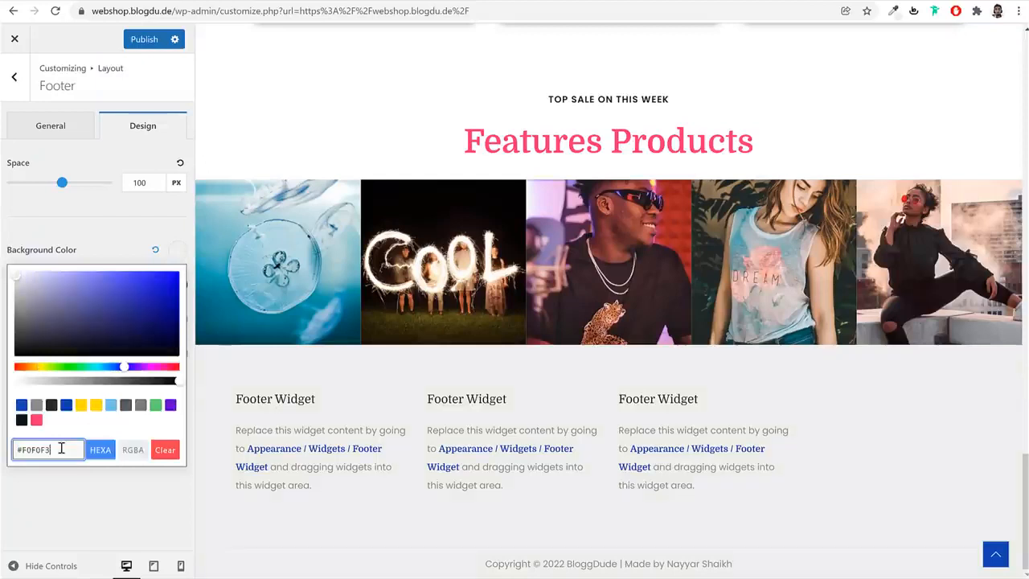
pyautogui.click(178, 251)
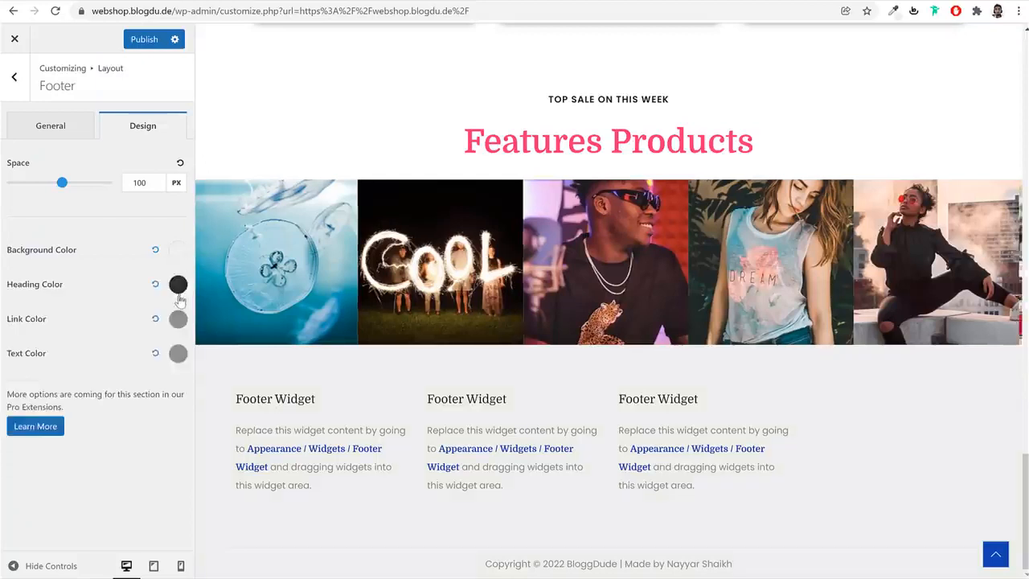
# Set the footer's link color to the near-black Link / Accent Color preset
pyautogui.click(179, 322)
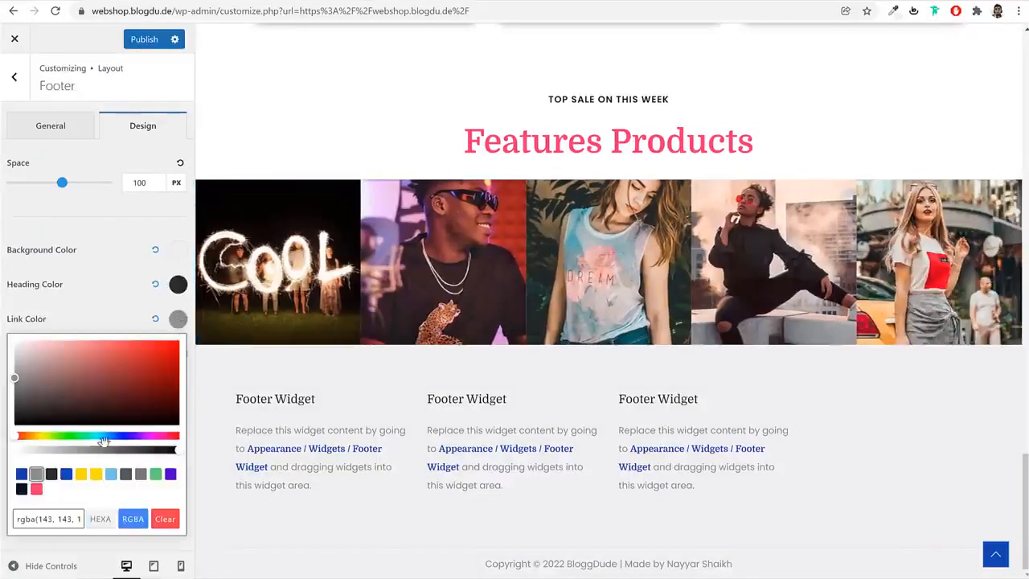
pyautogui.click(51, 476)
pyautogui.click(179, 321)
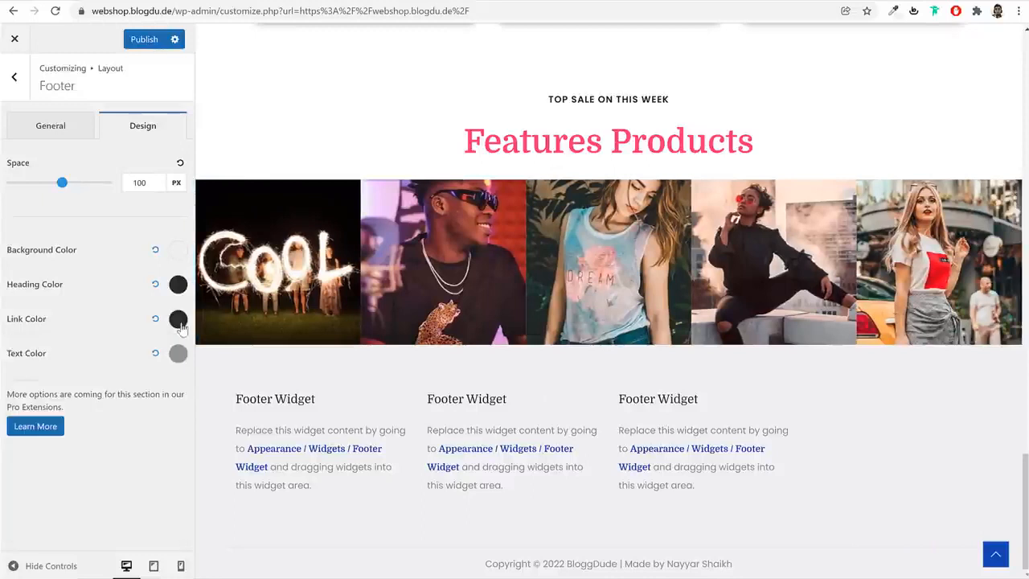
# Set the footer's text color to the dark navy preset and publish the footer changes
pyautogui.click(178, 354)
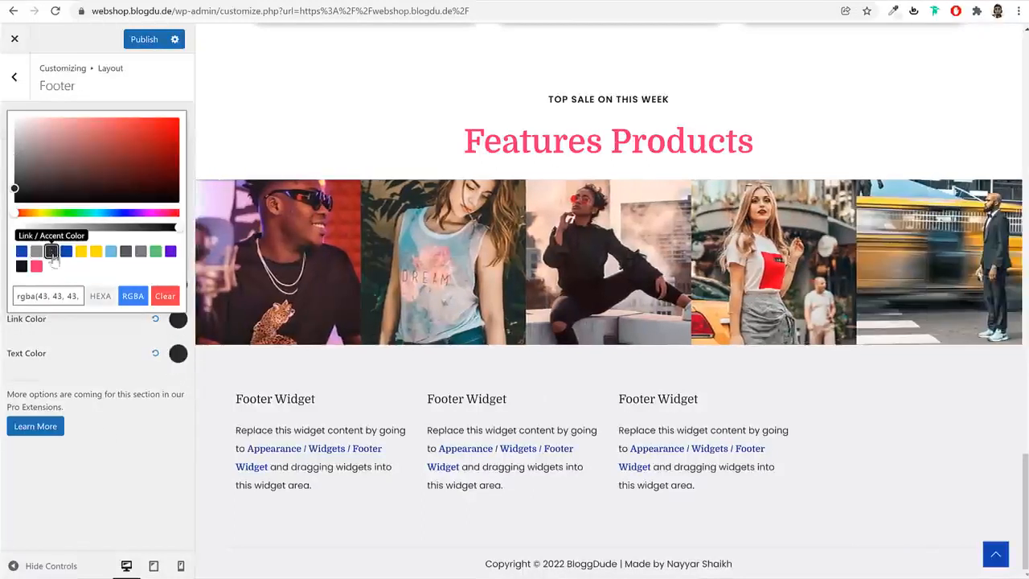
pyautogui.click(22, 266)
pyautogui.click(139, 441)
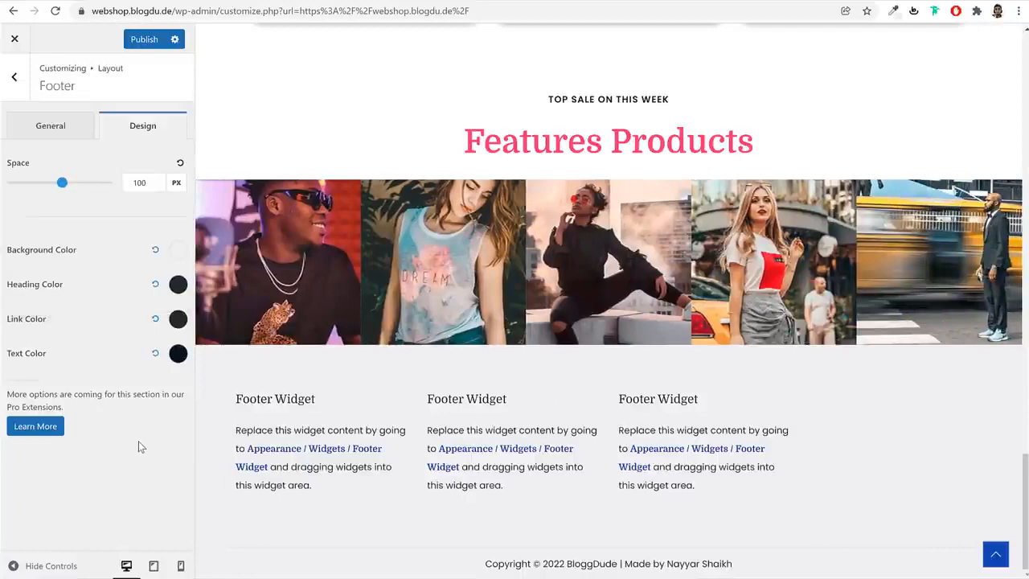
pyautogui.click(152, 41)
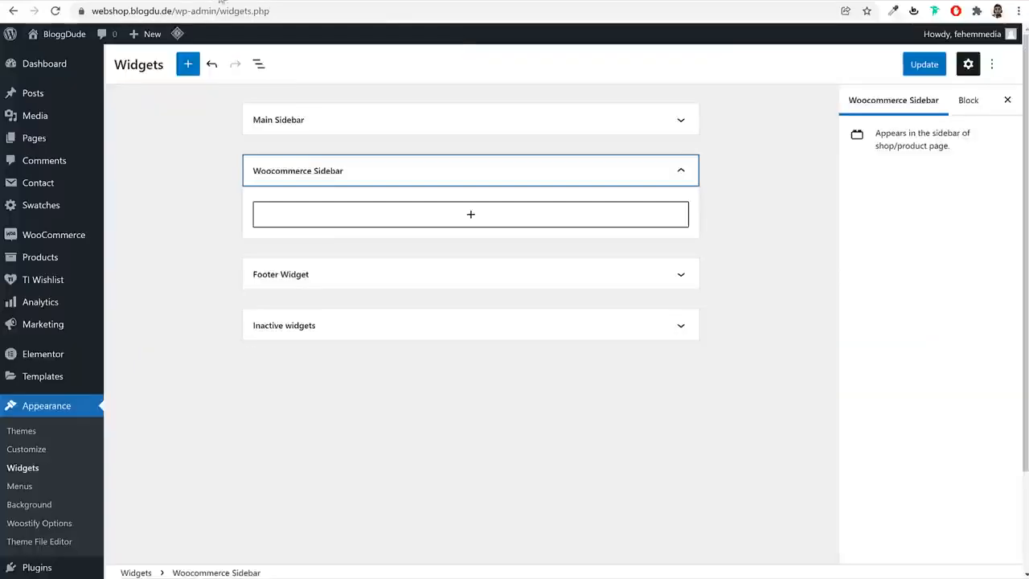
# Reload the Widgets page, discarding unsaved changes, and collapse the Main Sidebar area to view the available widget areas
pyautogui.press('F5')
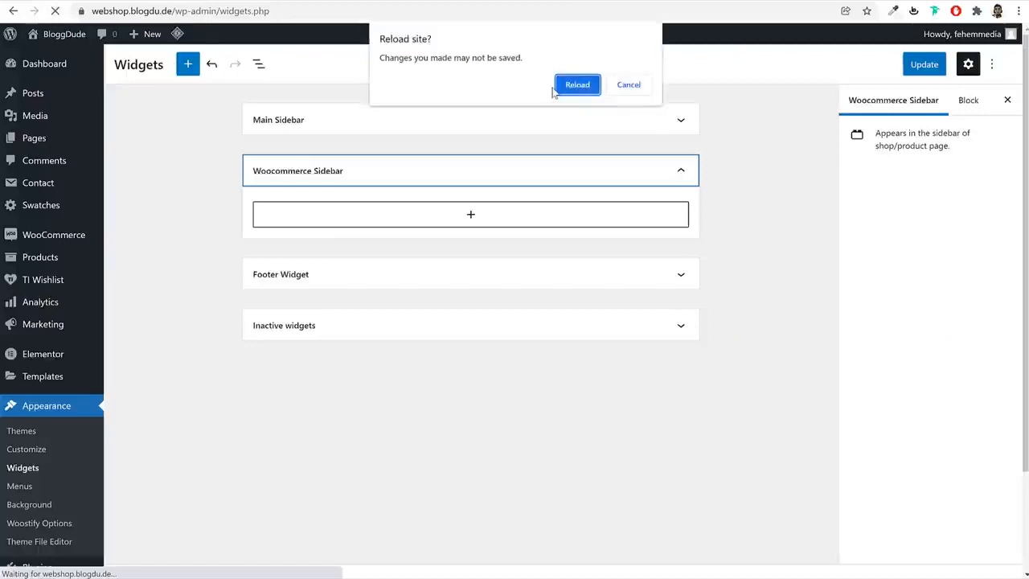
pyautogui.click(556, 88)
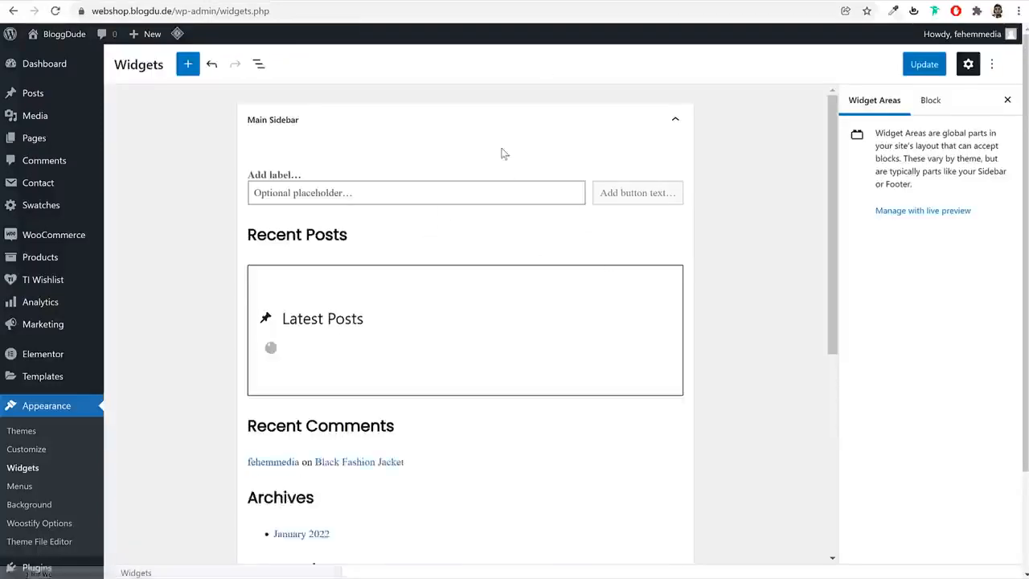
pyautogui.click(499, 133)
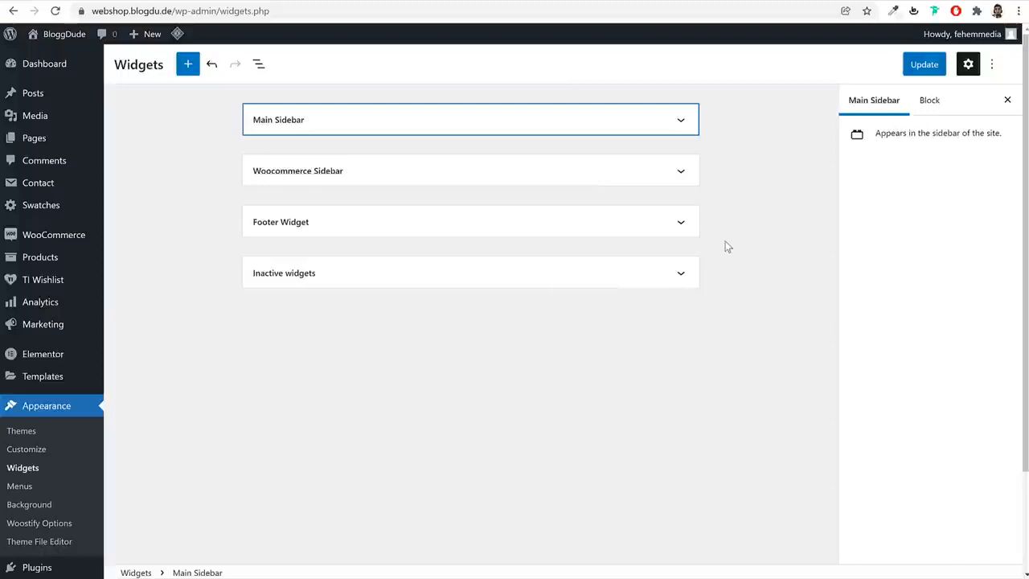
# Leave the Widgets page without saving and open the Add Plugins page
pyautogui.scroll(-3, 48, 493)
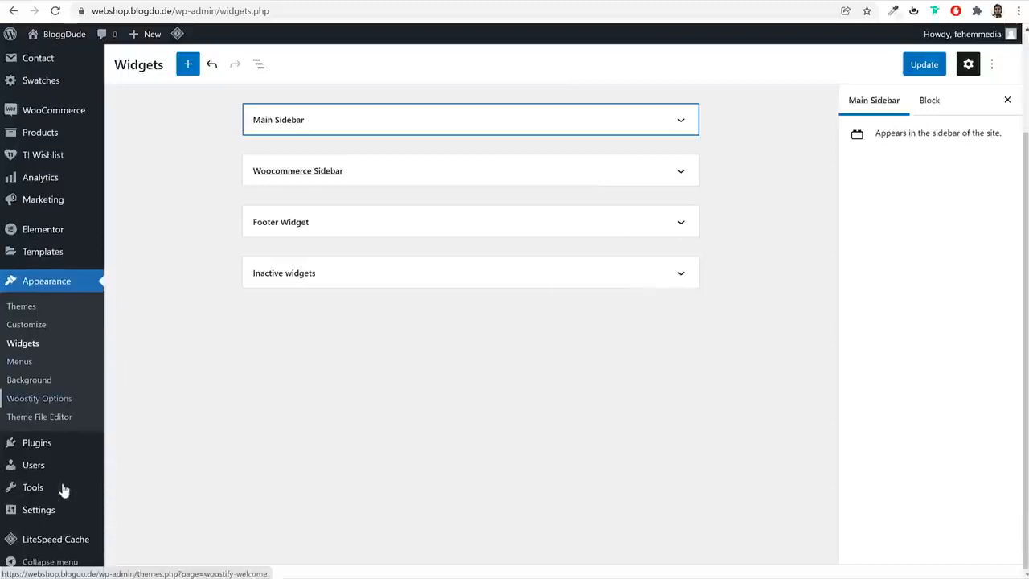
pyautogui.click(43, 443)
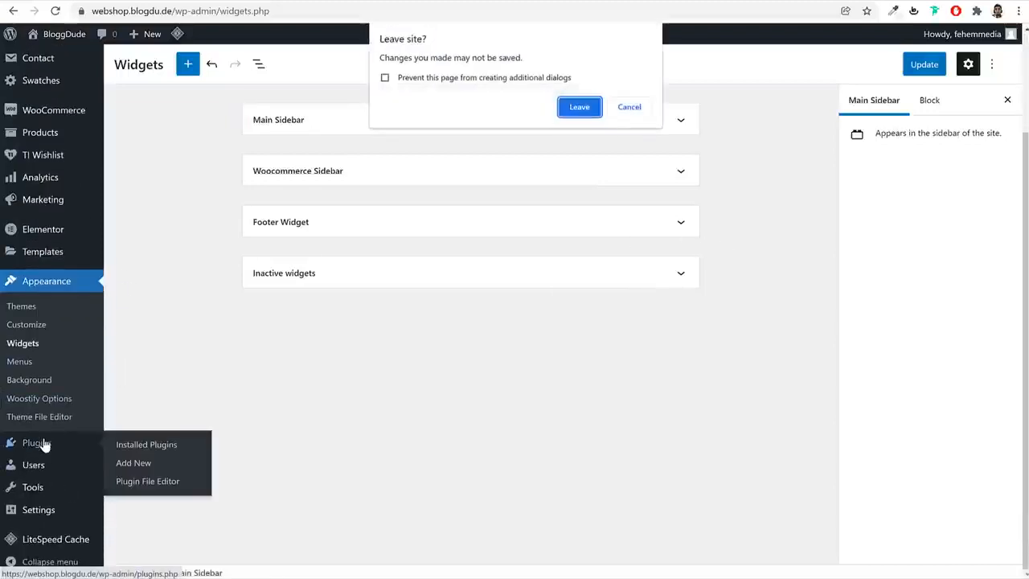
pyautogui.click(572, 108)
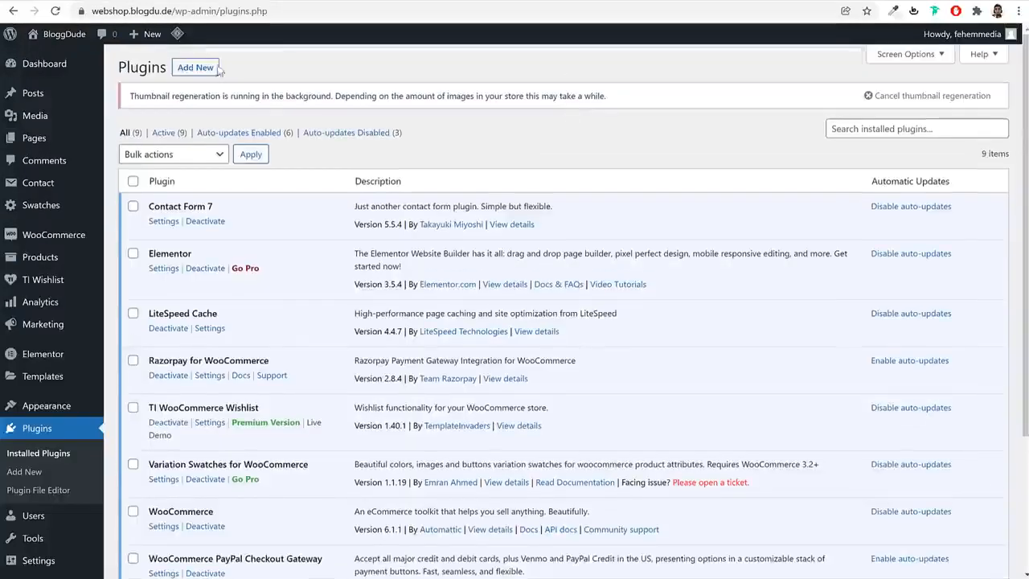
pyautogui.click(207, 68)
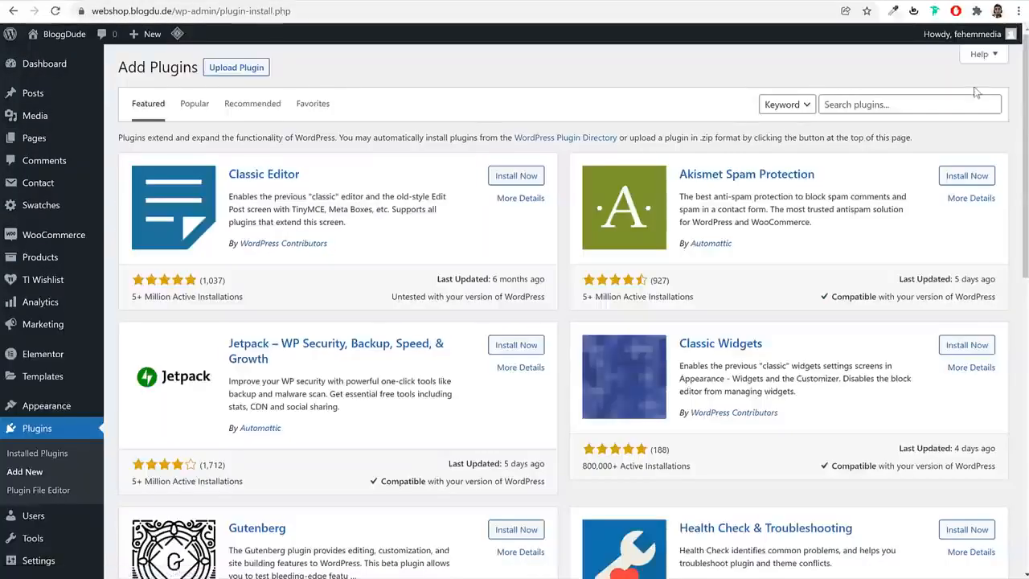
pyautogui.click(931, 100)
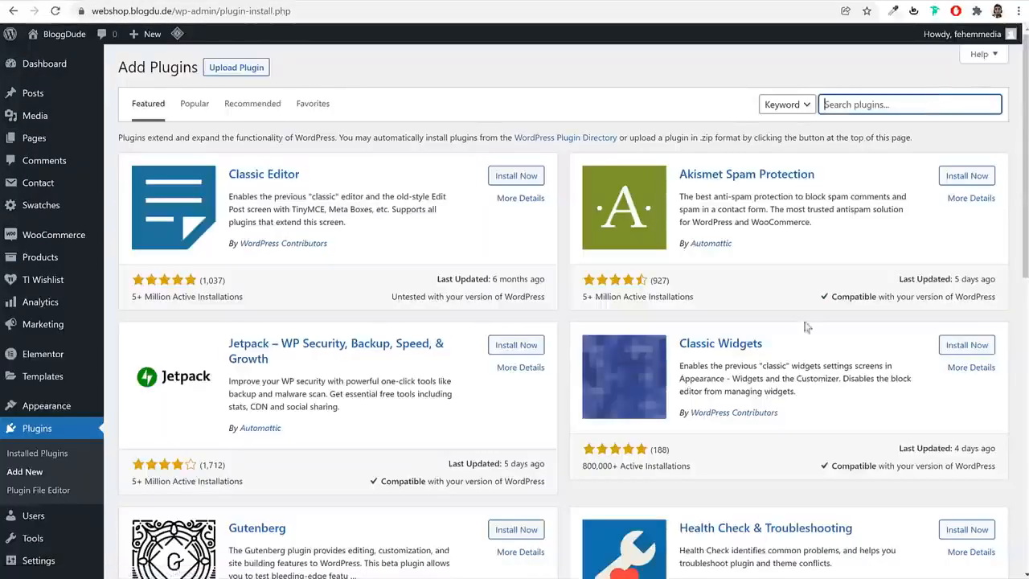
# Install and activate the Classic Widgets plugin from the featured plugins
pyautogui.moveTo(798, 349); pyautogui.dragTo(679, 344)
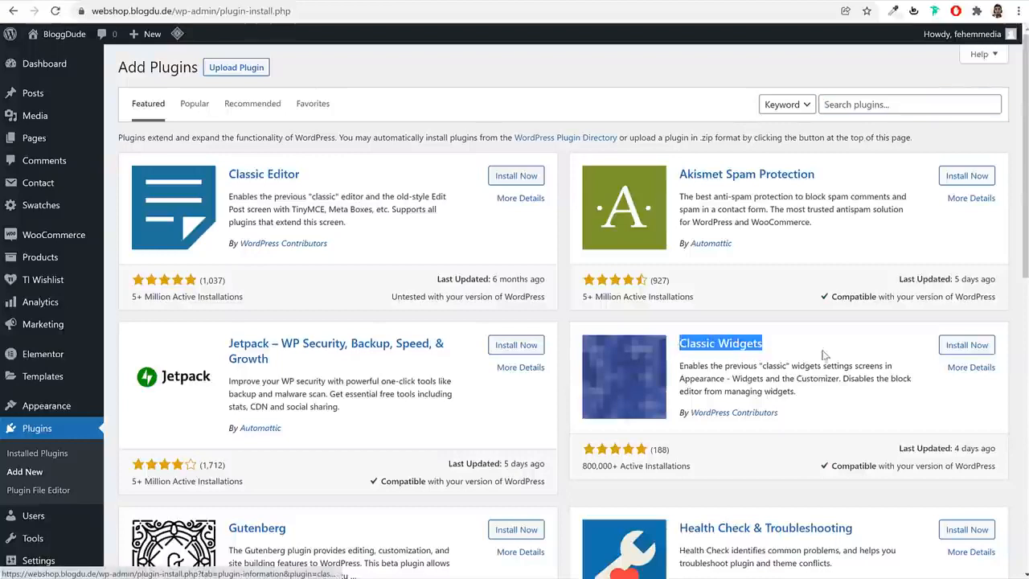
pyautogui.click(824, 351)
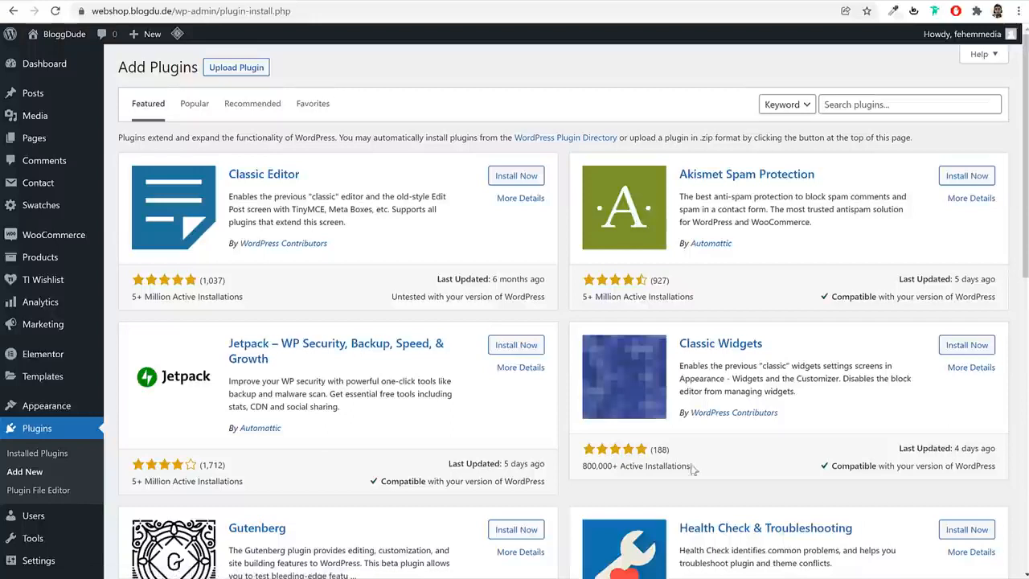
pyautogui.moveTo(649, 451); pyautogui.dragTo(594, 469)
pyautogui.click(618, 464)
pyautogui.click(957, 348)
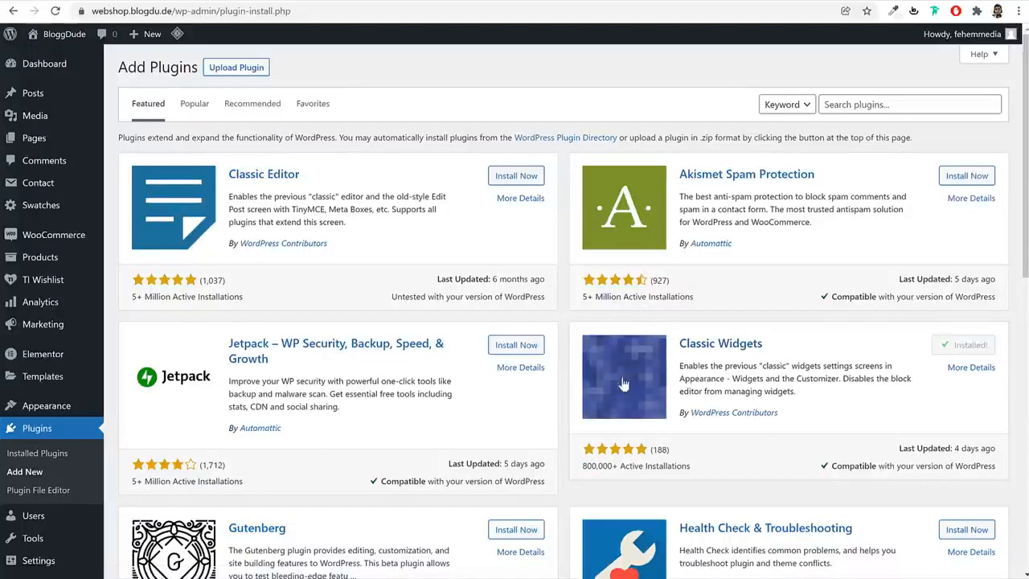
pyautogui.click(970, 346)
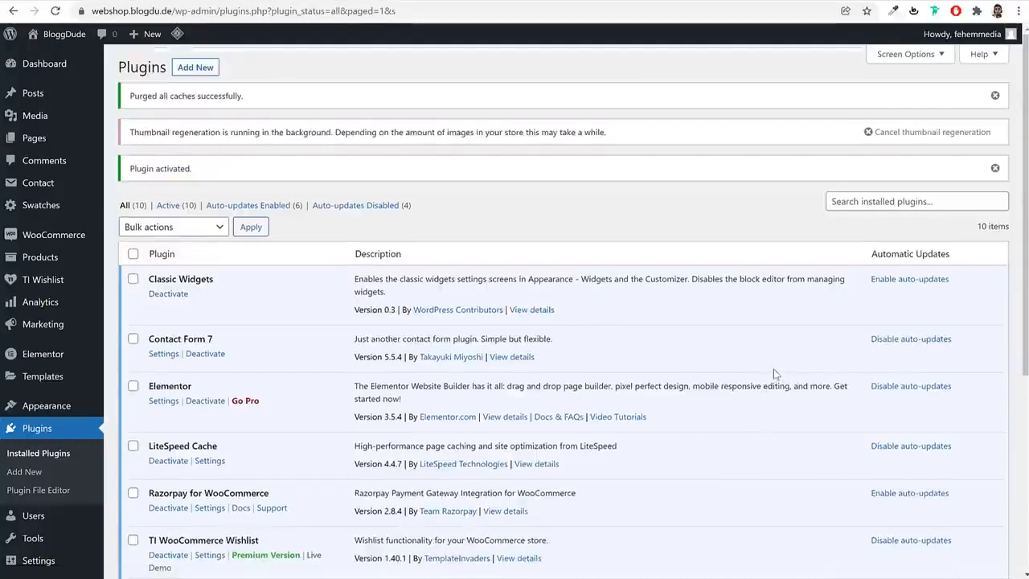
# Return to the Widgets page, collapse the Main Sidebar area and expand the Footer Widget area
pyautogui.moveTo(40, 408)
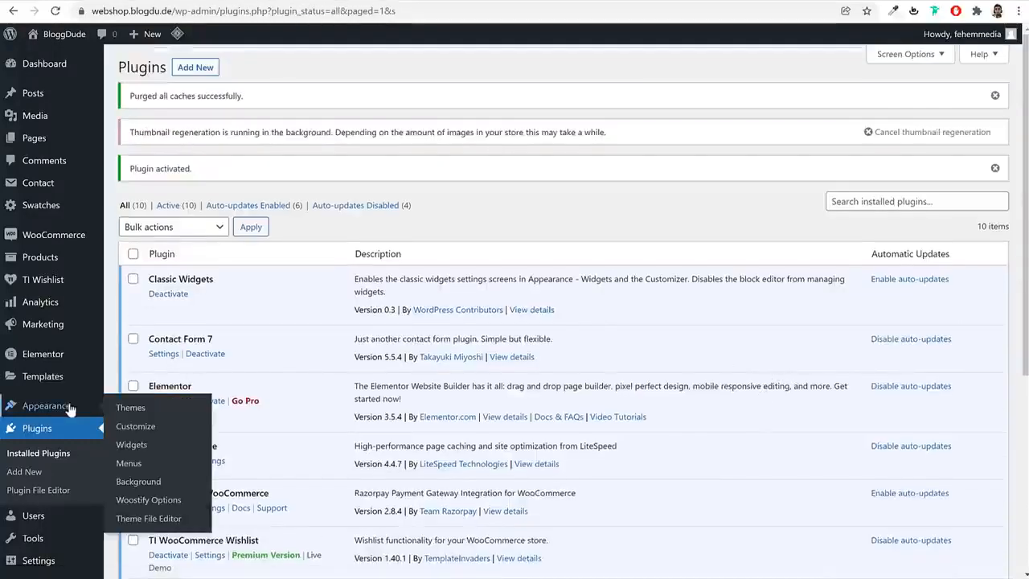
pyautogui.click(133, 447)
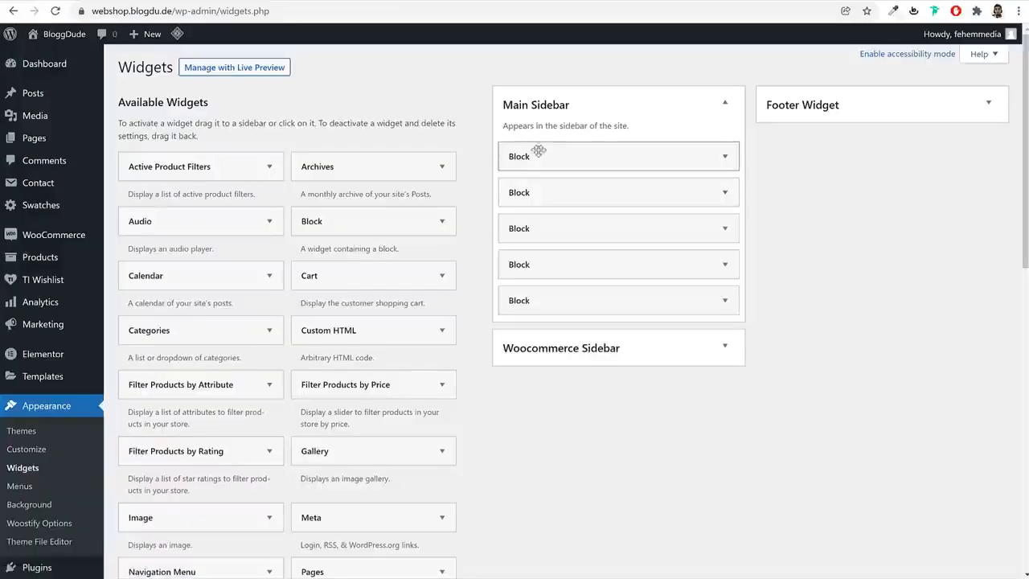
pyautogui.click(664, 118)
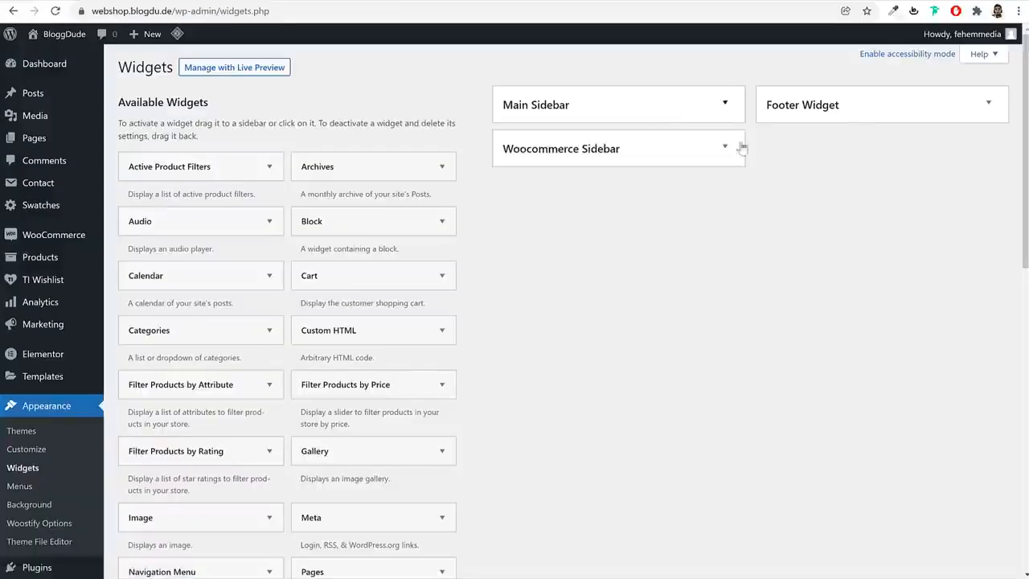
pyautogui.click(844, 111)
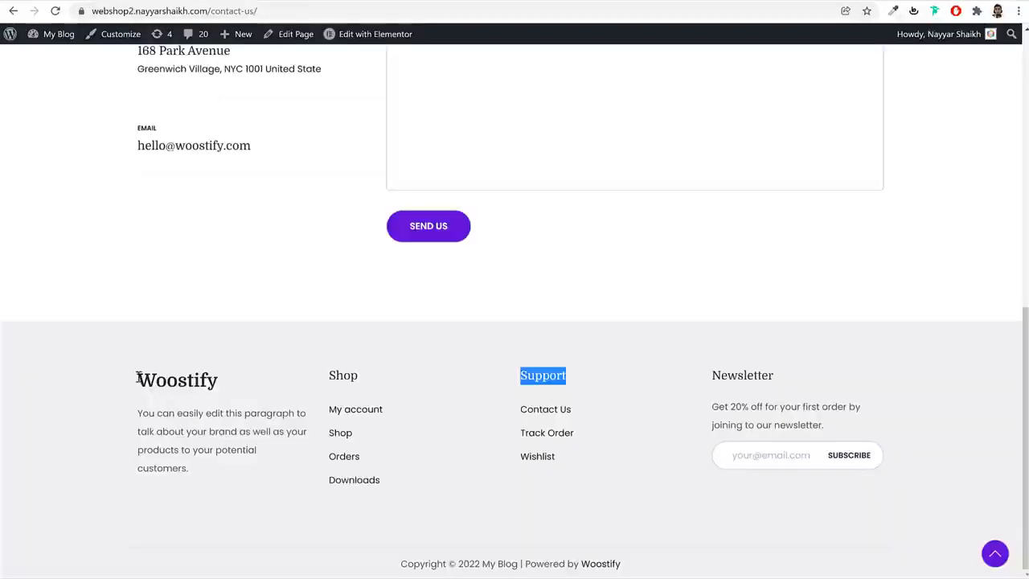
# Check the title and paragraph in the Woostify demo footer's first column and add a Text widget to the webshop's Footer Widget area
pyautogui.moveTo(138, 378); pyautogui.dragTo(220, 391)
pyautogui.moveTo(198, 480); pyautogui.dragTo(212, 462)
pyautogui.hotkey('ctrl', 'c')
pyautogui.click(141, 412)
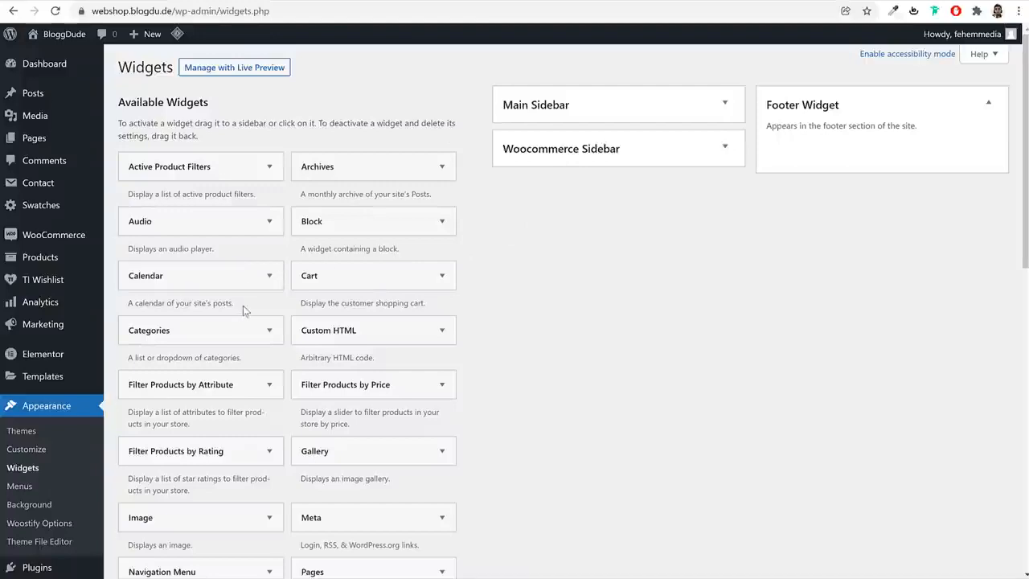
pyautogui.scroll(-7, 322, 406)
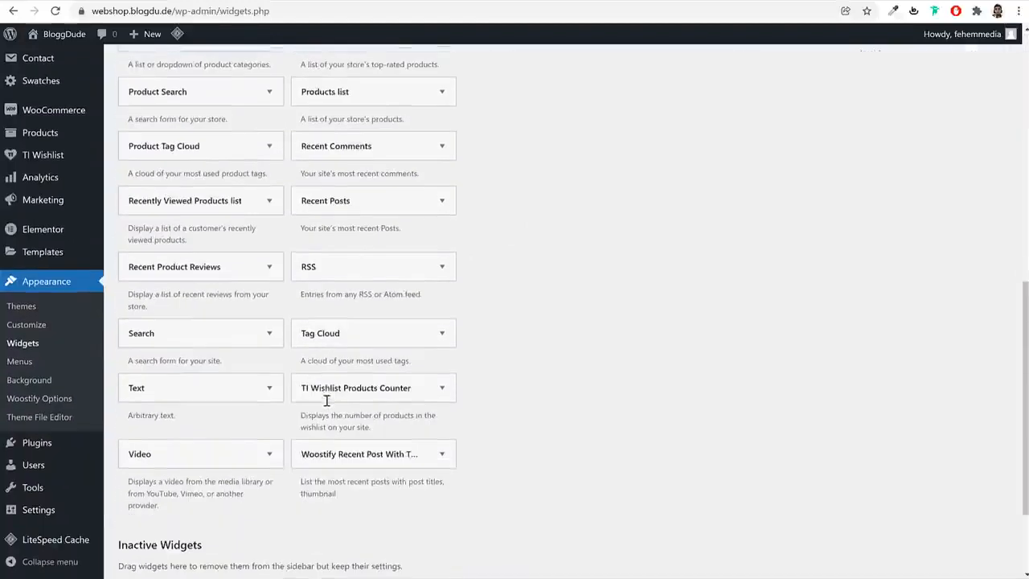
pyautogui.scroll(-2, 326, 400)
pyautogui.click(212, 254)
pyautogui.click(199, 368)
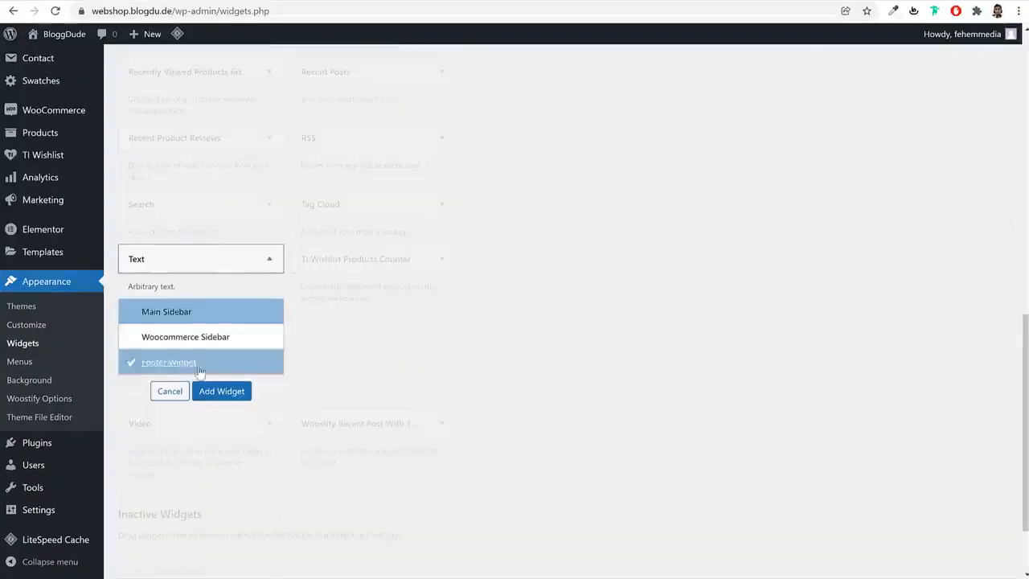
pyautogui.click(245, 393)
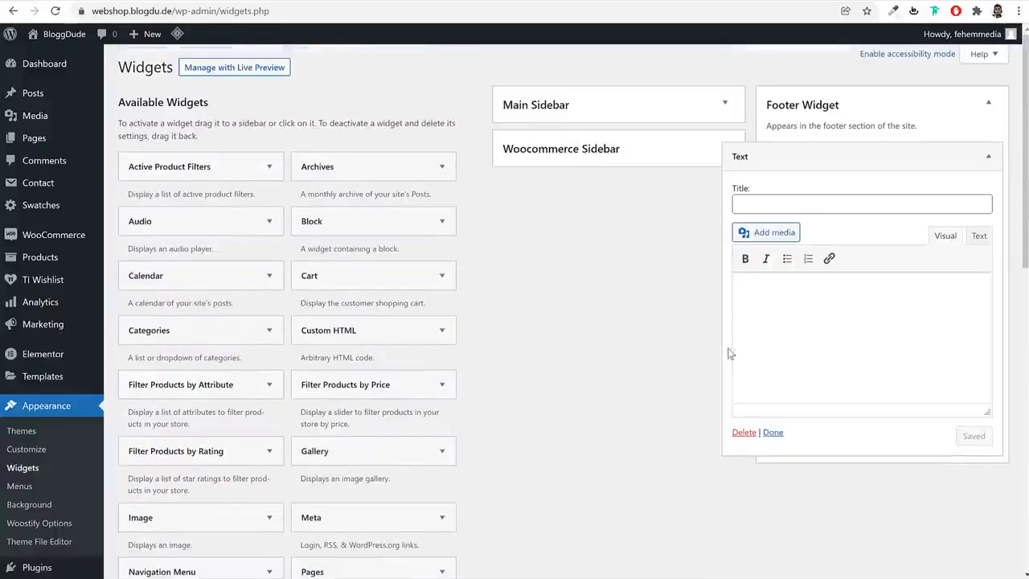
# Paste the demo footer's Woostify heading and paragraph into the body of the Text widget, keeping the heading formatting
pyautogui.click(831, 305)
pyautogui.hotkey('ctrl', 'v')
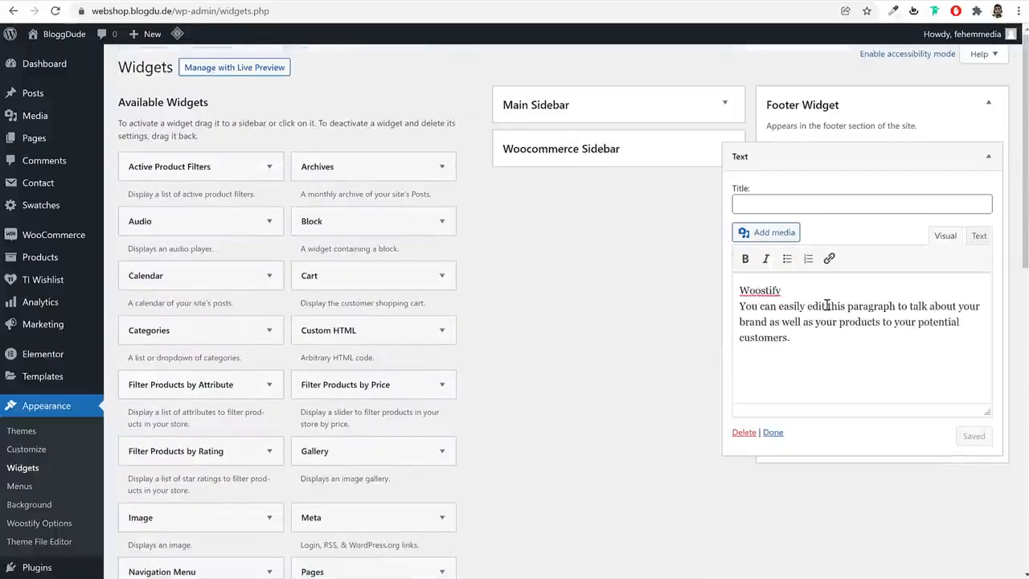
pyautogui.hotkey('ctrl', 'a')
pyautogui.hotkey('ctrl', 'v')
pyautogui.click(806, 310)
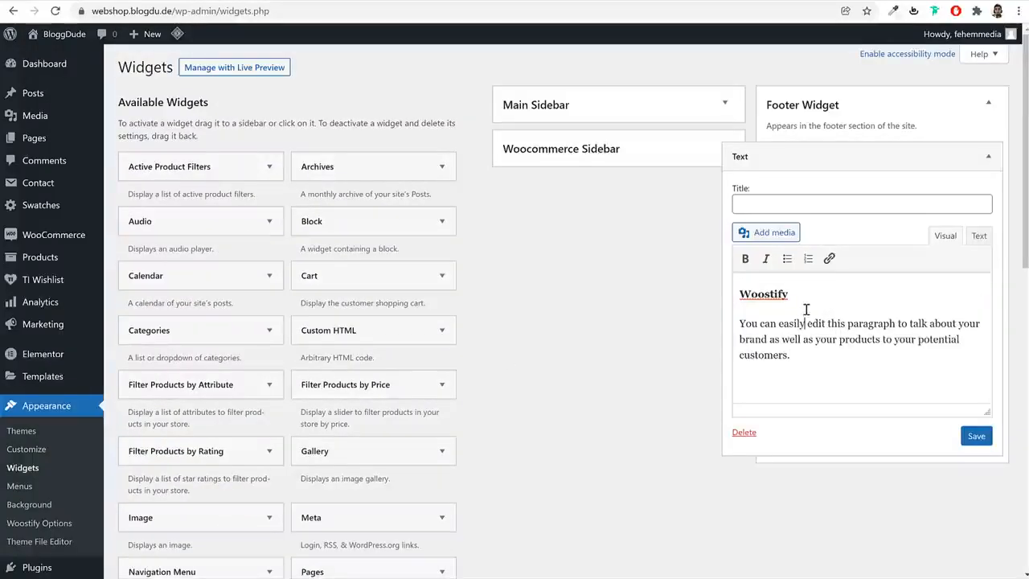
# Replace the Woostify heading in the Text widget with BloggDude and save the widget
pyautogui.doubleClick(783, 294)
pyautogui.click(789, 338)
pyautogui.doubleClick(763, 294)
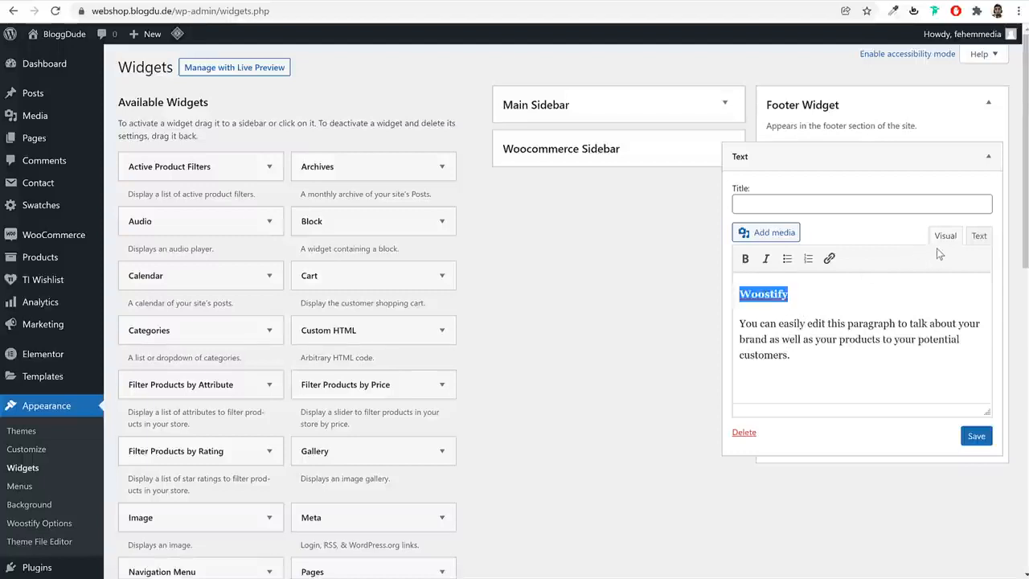
pyautogui.write('b')
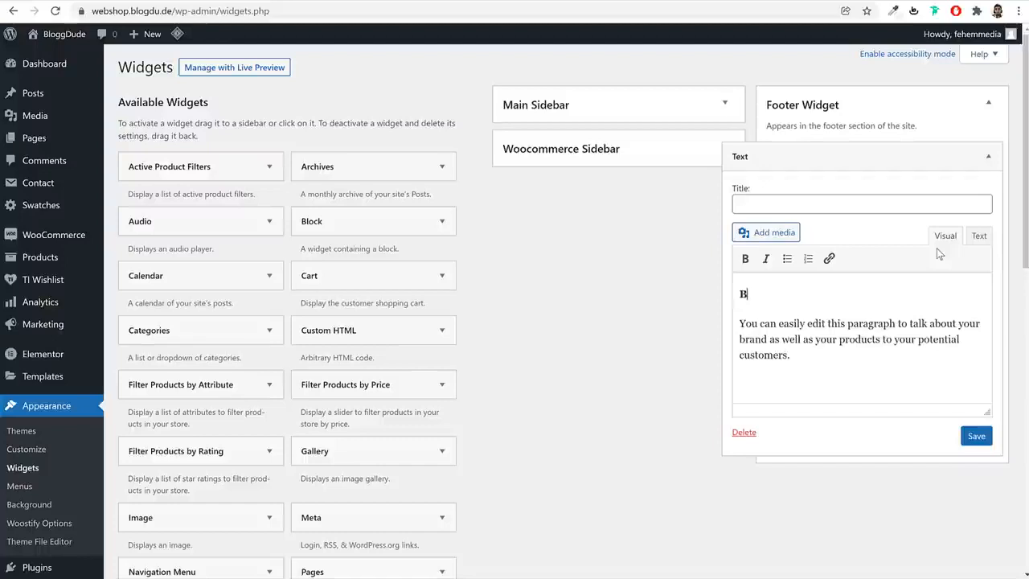
pyautogui.write('gDude')
pyautogui.click(976, 436)
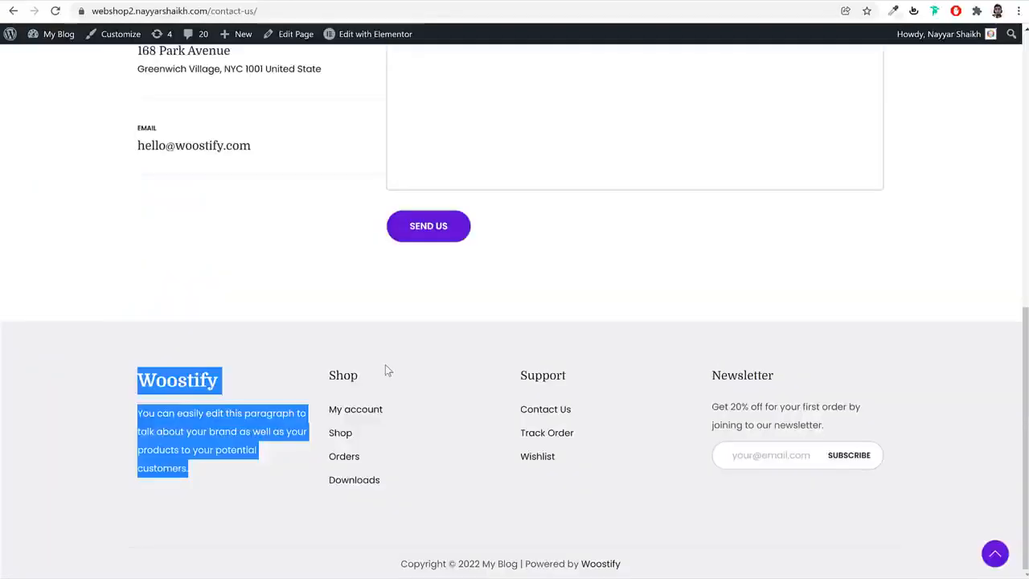
# Copy the Shop title from the demo footer and add a Navigation Menu widget to the webshop's Footer Widget area
pyautogui.click(385, 364)
pyautogui.doubleClick(342, 376)
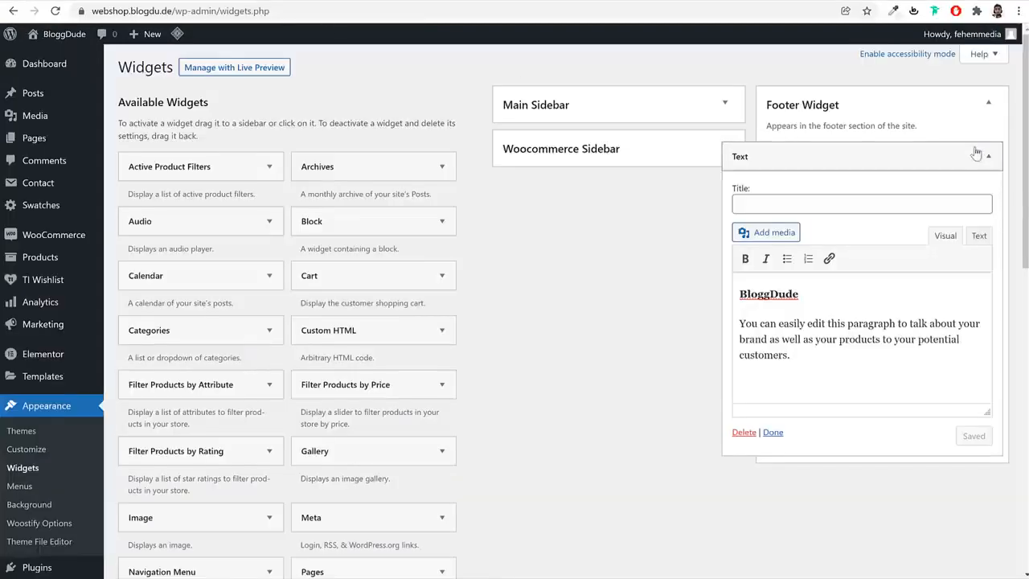
pyautogui.click(983, 154)
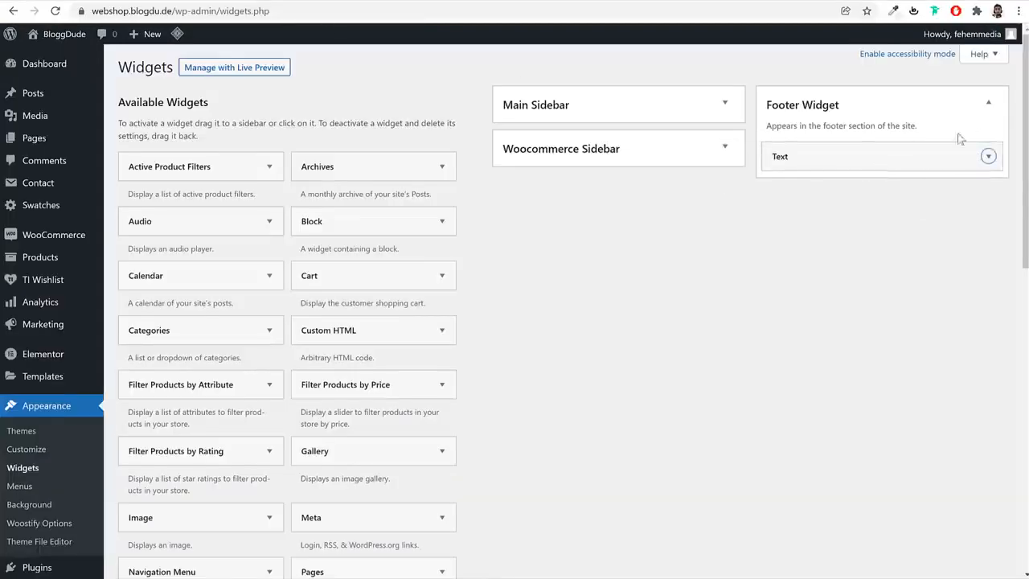
pyautogui.scroll(-1, 260, 523)
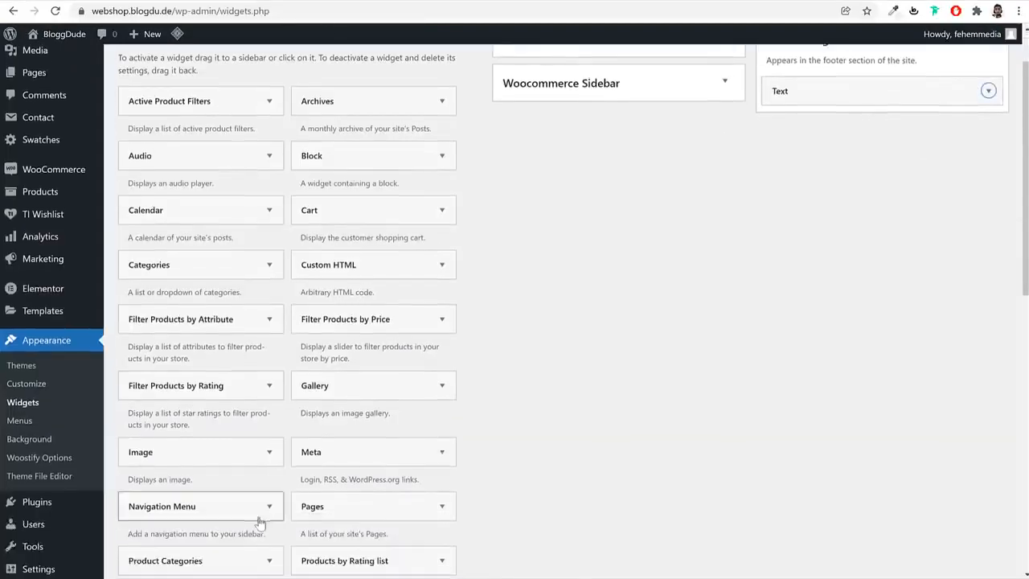
pyautogui.scroll(-3, 571, 450)
pyautogui.click(241, 364)
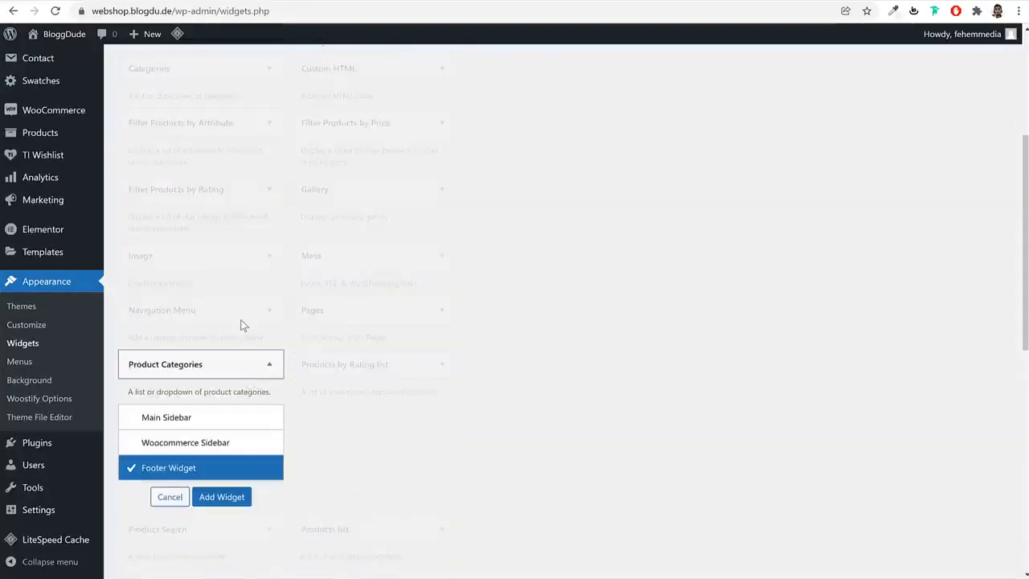
pyautogui.click(179, 496)
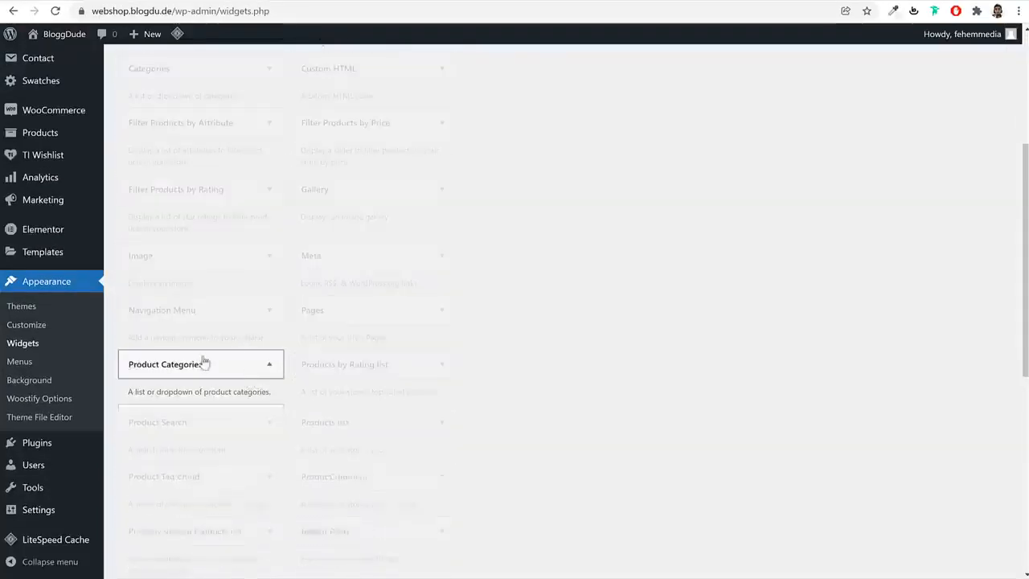
pyautogui.click(230, 311)
pyautogui.click(222, 442)
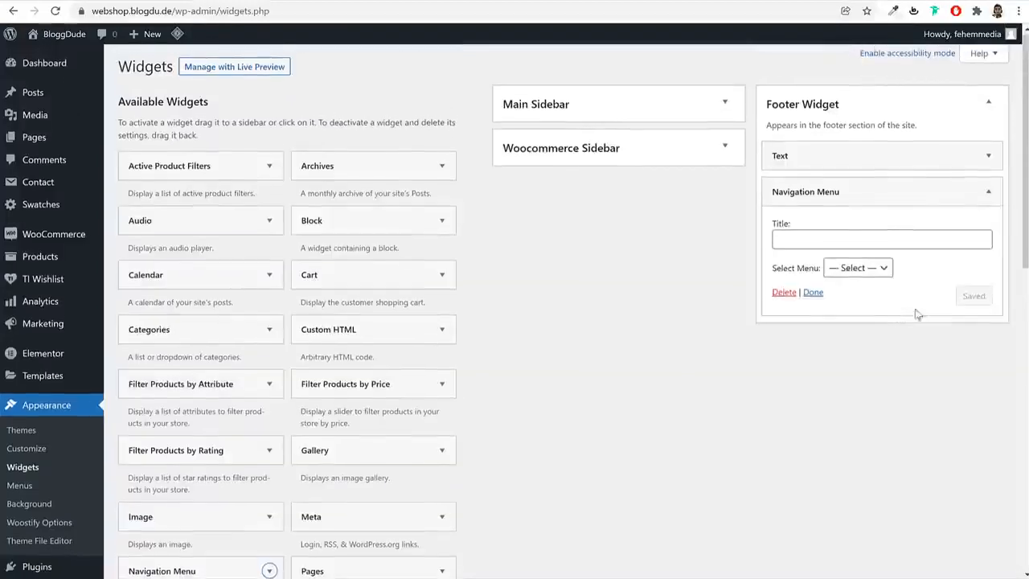
# Title the Navigation Menu widget Shop, assign it the Shop menu, save it and collapse it
pyautogui.click(882, 239)
pyautogui.write('Shop')
pyautogui.click(867, 272)
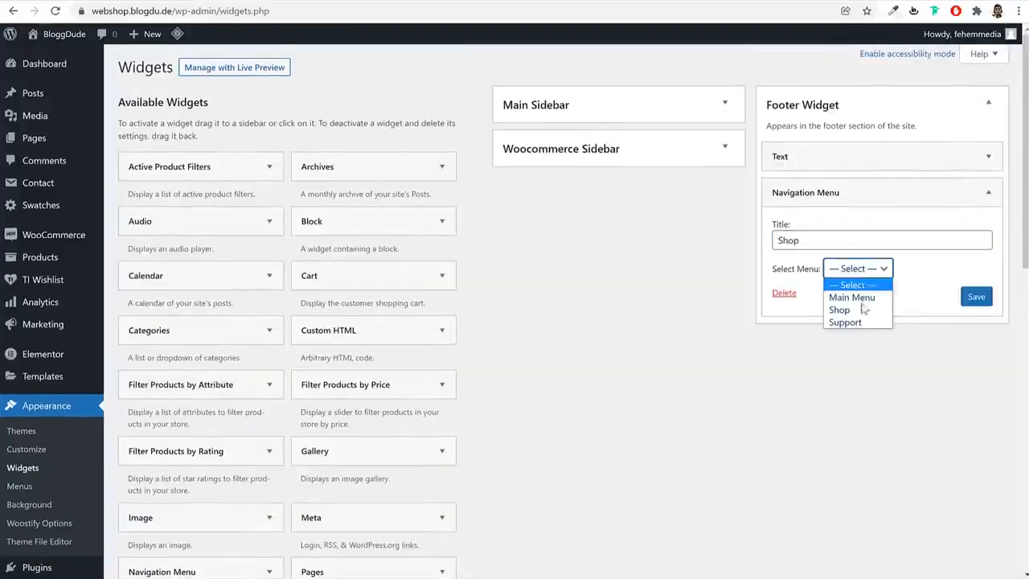
pyautogui.click(866, 309)
pyautogui.click(965, 299)
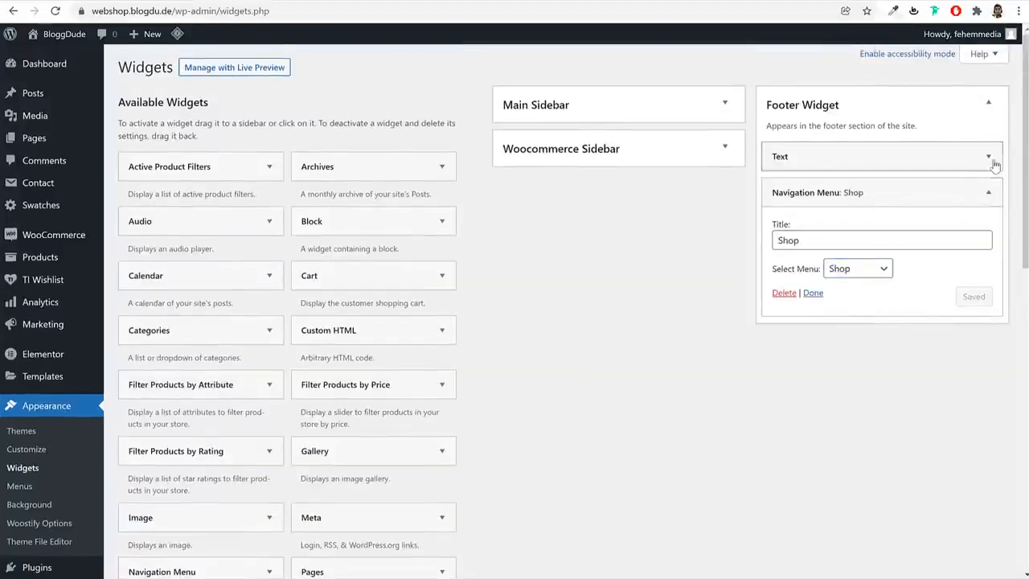
pyautogui.click(990, 192)
# Add a second Navigation Menu widget to the Footer Widget area and copy the Support title from the demo footer
pyautogui.scroll(-3, 630, 329)
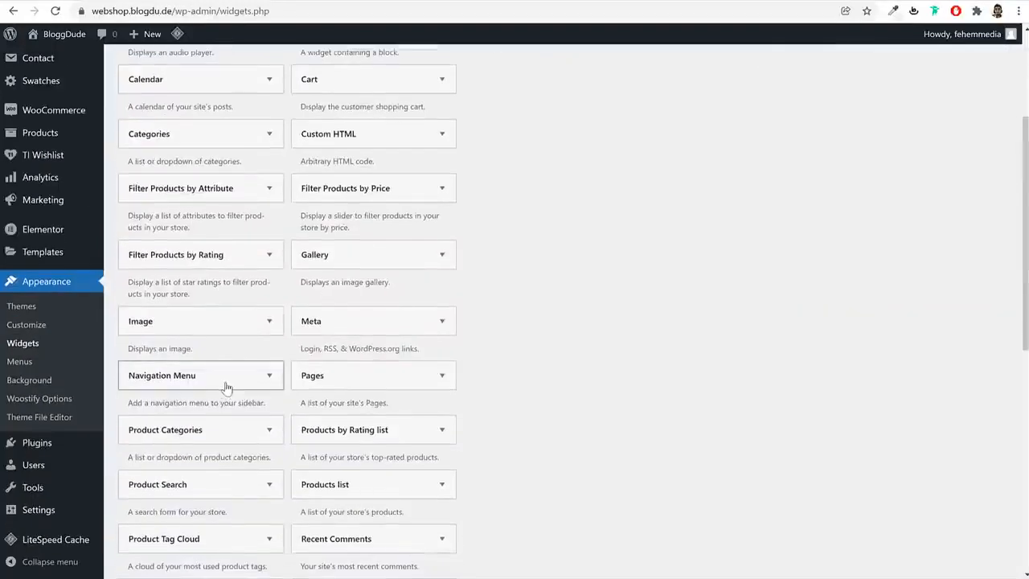
pyautogui.click(227, 383)
pyautogui.click(217, 509)
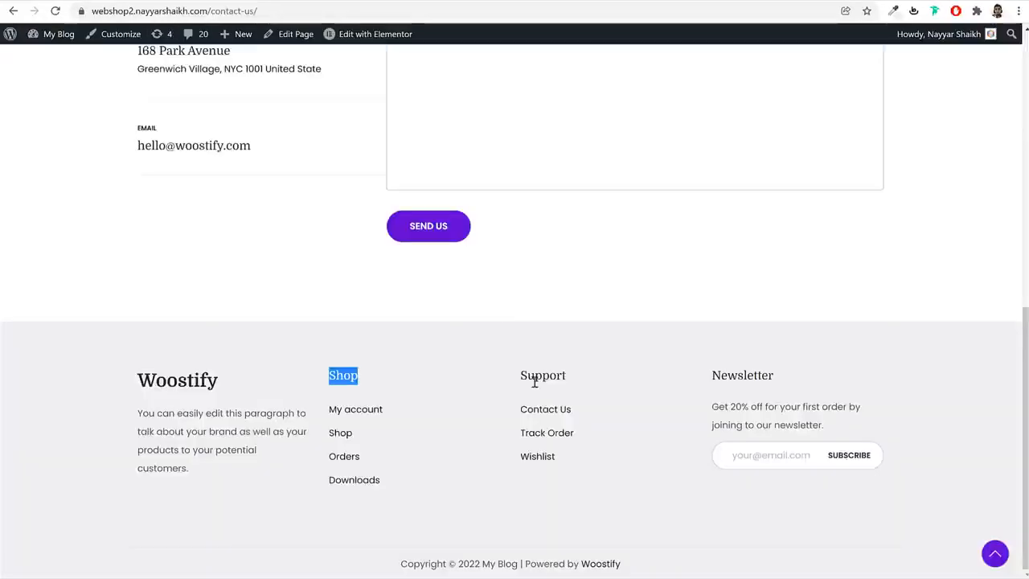
pyautogui.doubleClick(535, 378)
pyautogui.hotkey('ctrl', 'c')
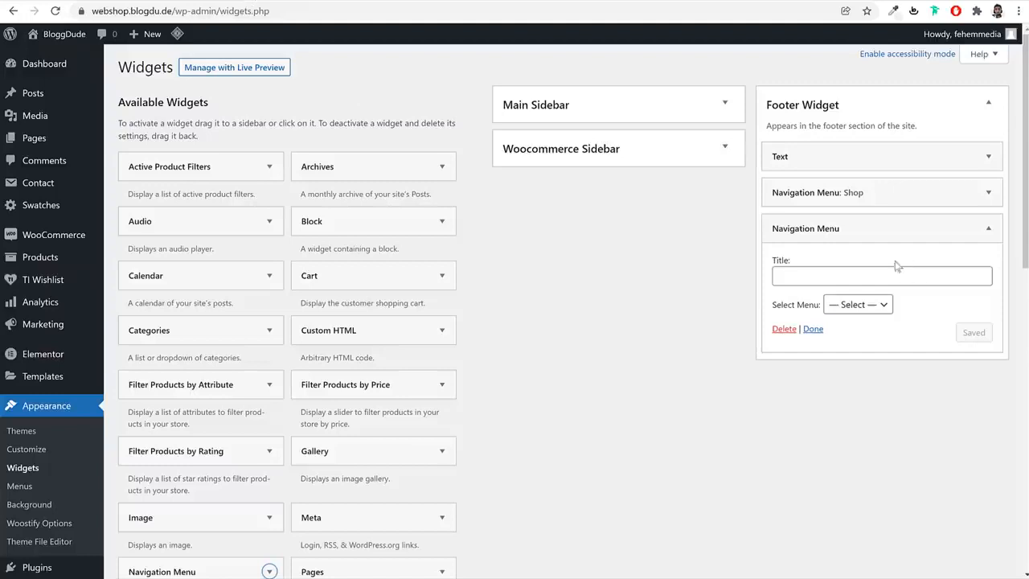
# Title the second Navigation Menu widget Support, assign it the Support menu, save it and collapse it
pyautogui.click(840, 276)
pyautogui.hotkey('ctrl', 'v')
pyautogui.click(858, 305)
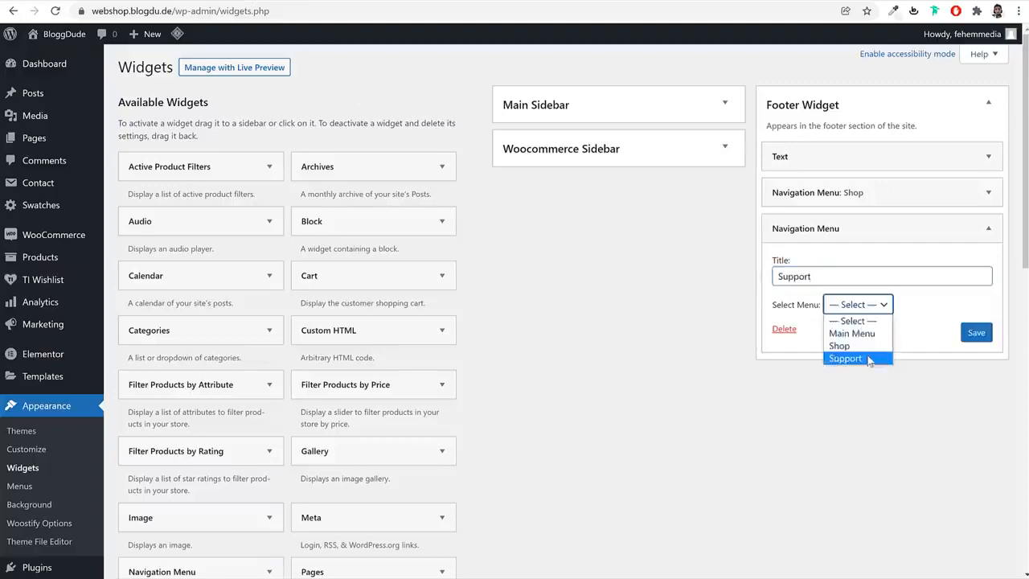
pyautogui.click(847, 359)
pyautogui.click(981, 334)
pyautogui.click(989, 229)
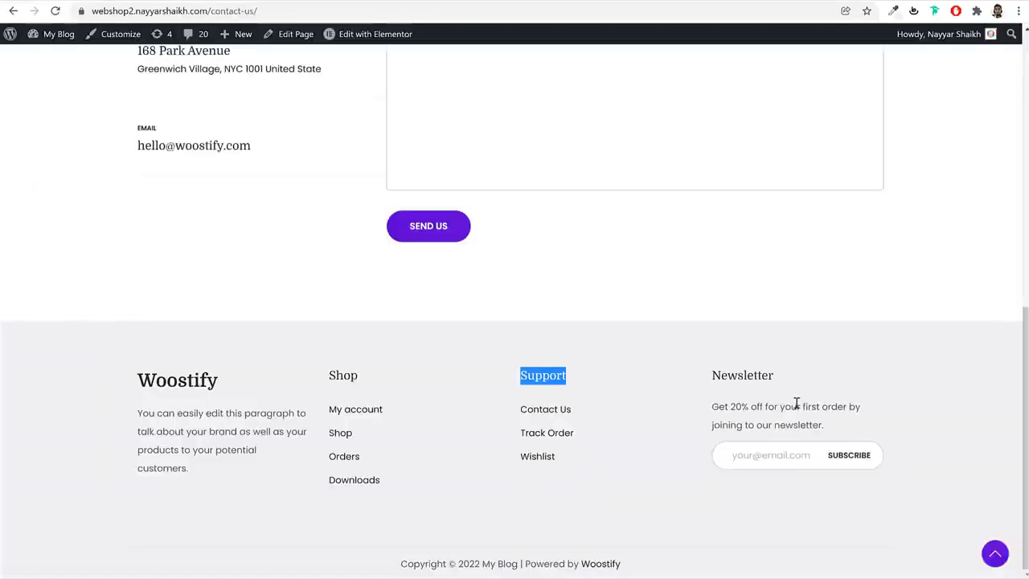
# Open the Contact Forms page in a separate tab and start a new contact form titled MailChimp
pyautogui.click(786, 402)
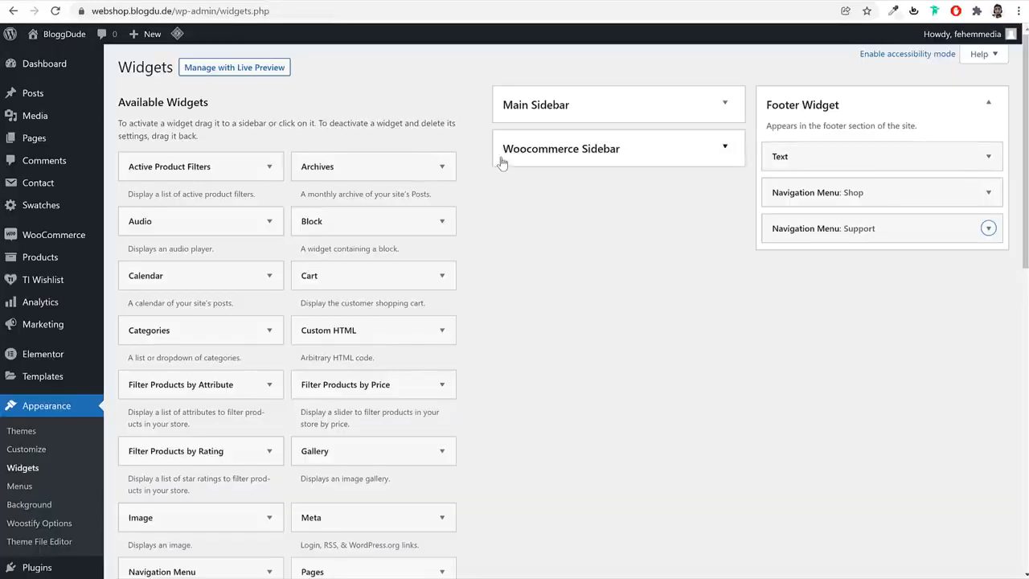
pyautogui.click(81, 1)
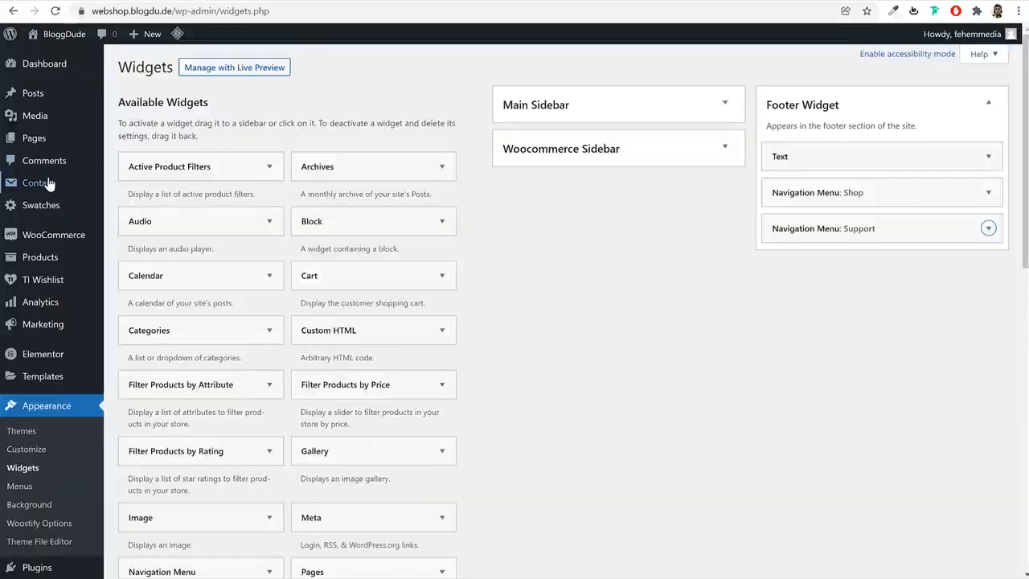
pyautogui.rightClick(48, 183)
pyautogui.press('Escape')
pyautogui.click(64, 188)
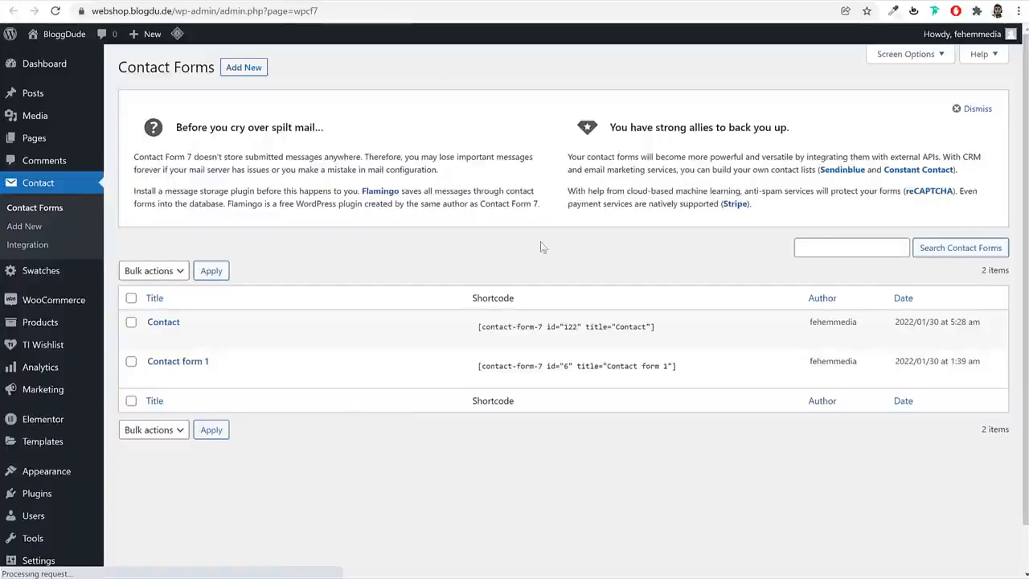
pyautogui.click(243, 67)
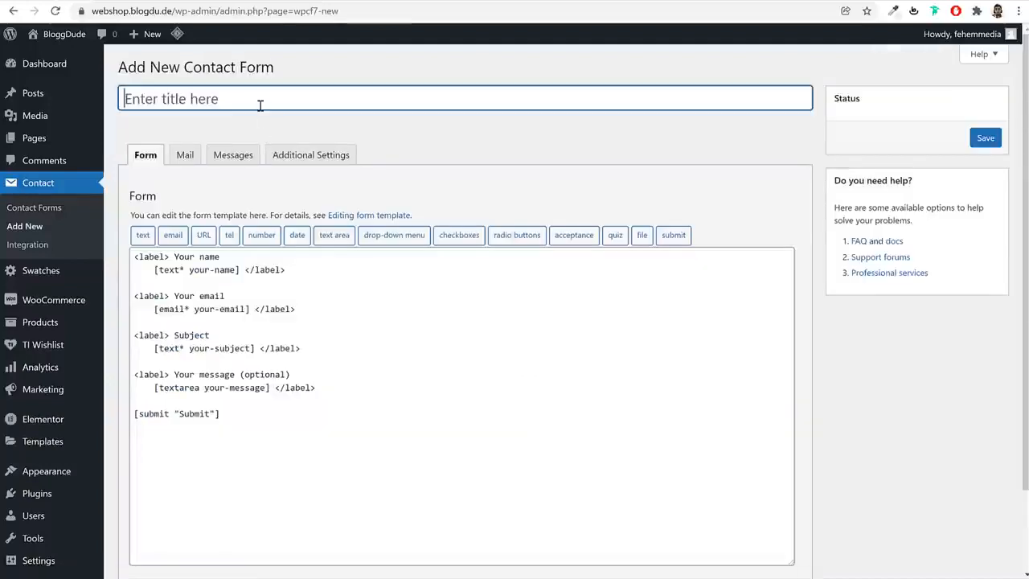
pyautogui.write('MailChimp')
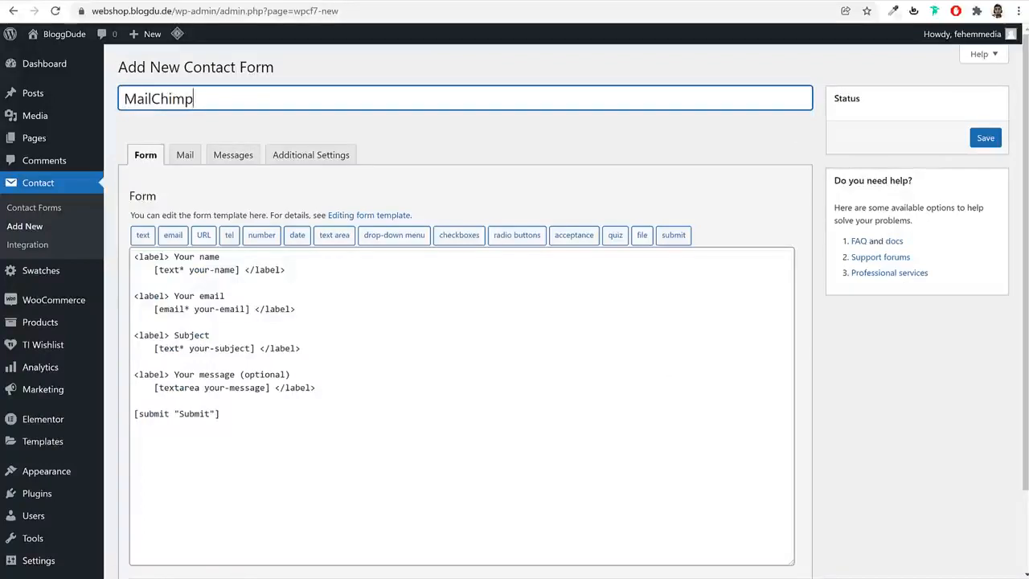
# Open the Footer Newsletter text file from the Pages folder and copy all of its code
pyautogui.hotkey('alt', 'Tab')
pyautogui.click(440, 333)
pyautogui.click(482, 211)
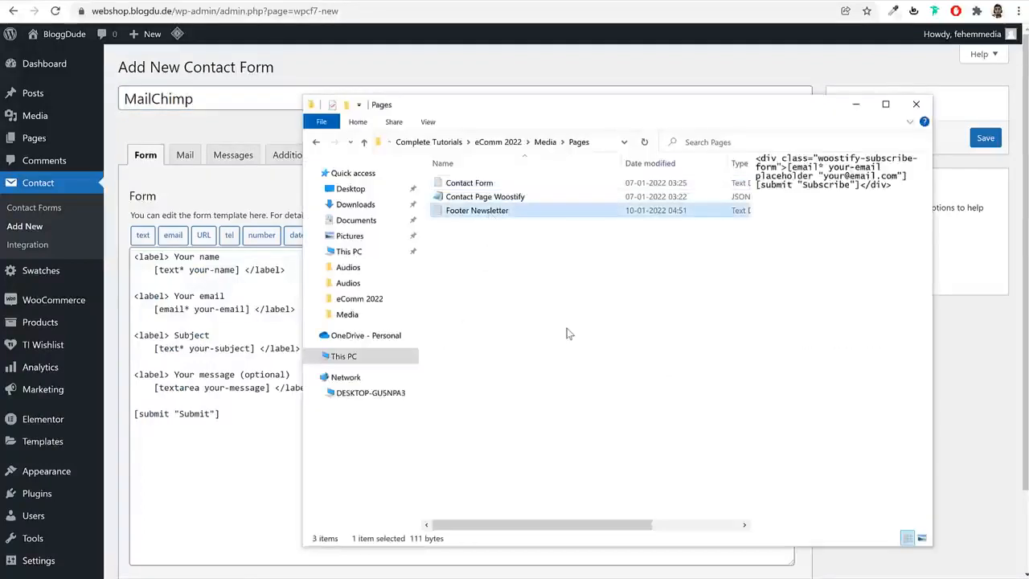
pyautogui.doubleClick(491, 210)
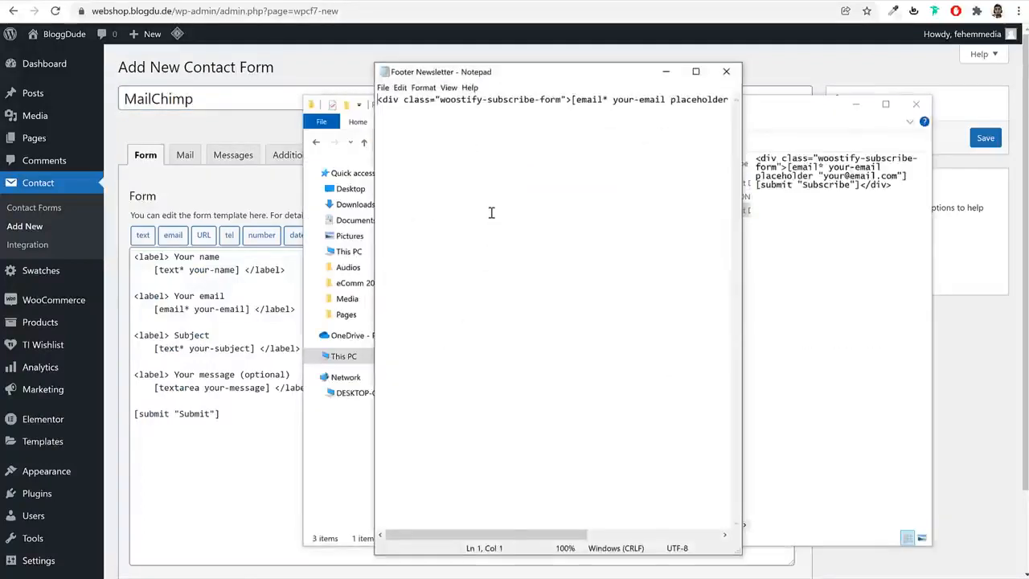
pyautogui.hotkey('ctrl', 'a')
pyautogui.hotkey('ctrl', 'c')
# Replace the MailChimp form's default template with the copied woostify-subscribe-form code and save the form
pyautogui.click(230, 377)
pyautogui.tripleClick(230, 376)
pyautogui.hotkey('ctrl', 'a')
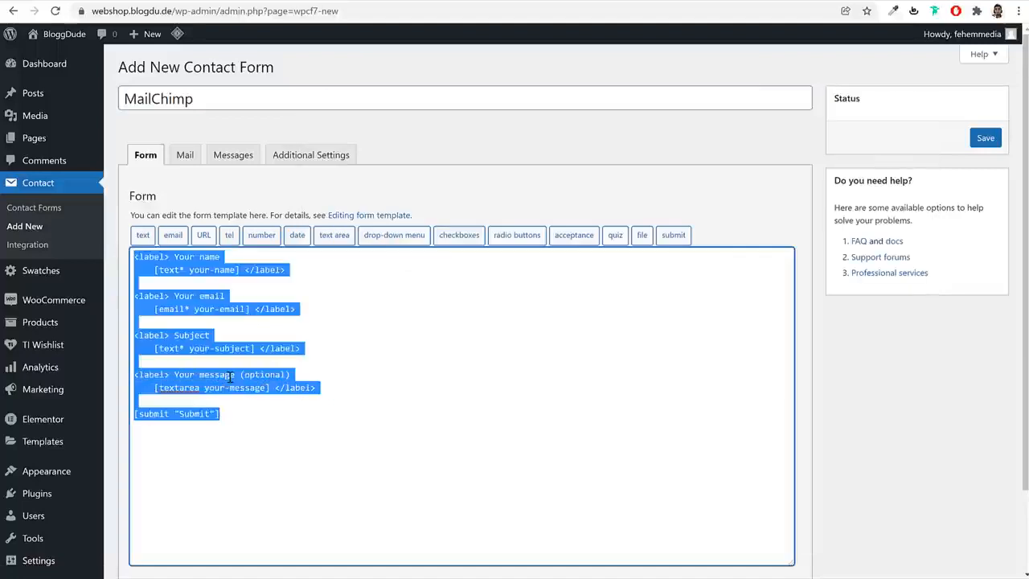
pyautogui.press('Delete')
pyautogui.hotkey('ctrl', 'v')
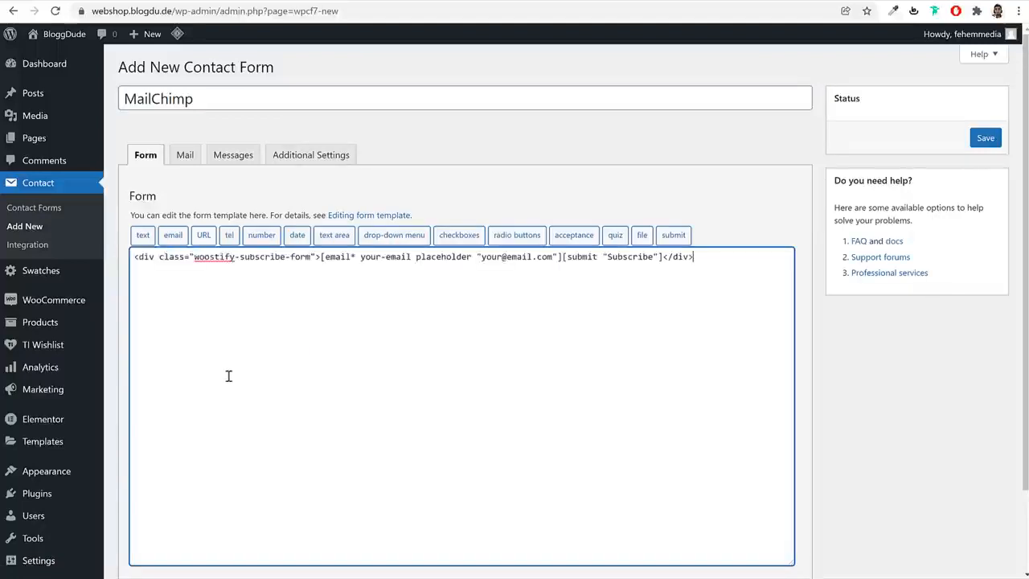
pyautogui.click(986, 139)
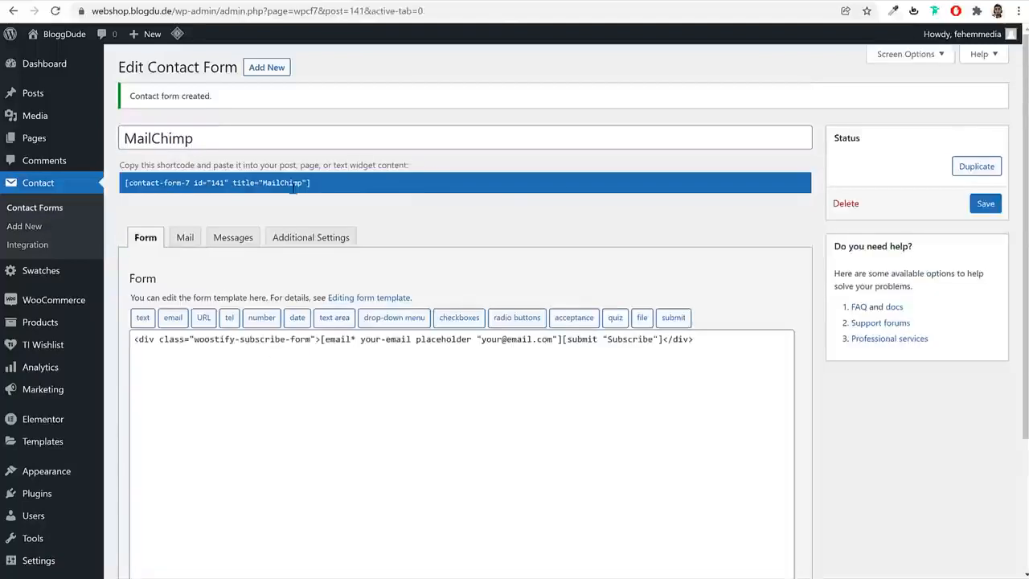
# Copy the MailChimp form's shortcode and add another Text widget to the Footer Widget area
pyautogui.click(294, 185)
pyautogui.rightClick(266, 177)
pyautogui.click(292, 191)
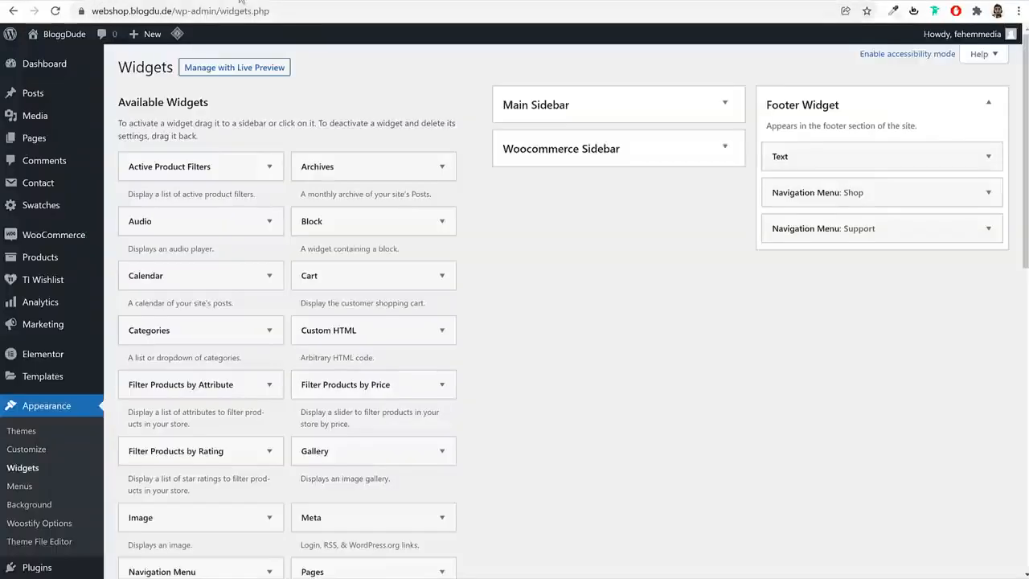
pyautogui.scroll(-5, 562, 305)
pyautogui.scroll(-3, 563, 311)
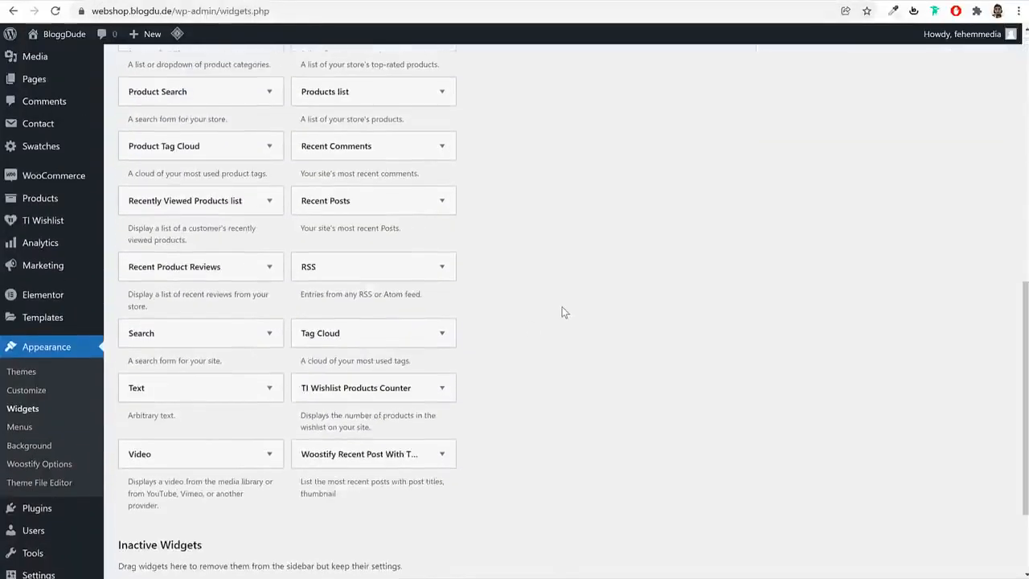
pyautogui.click(266, 383)
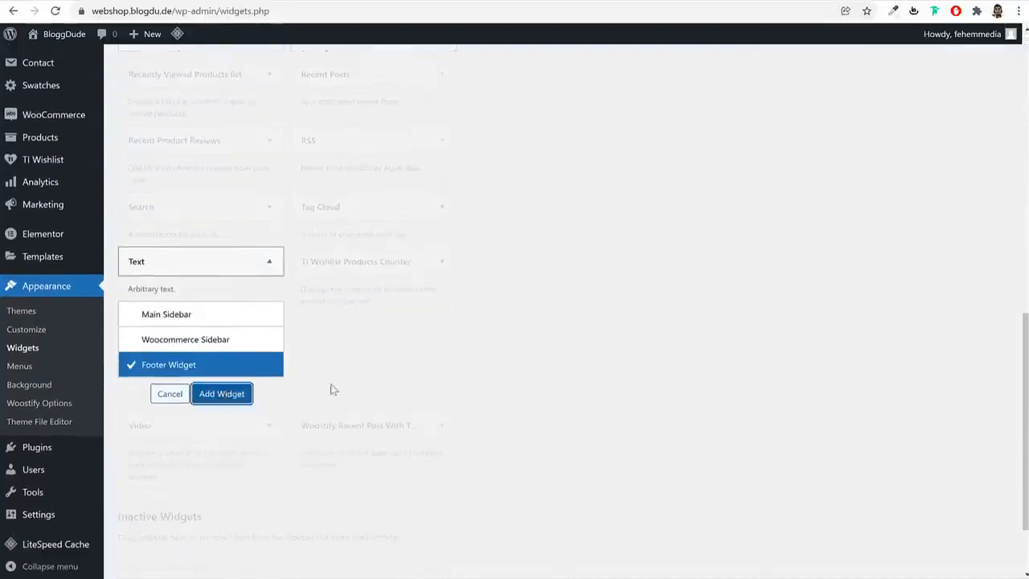
pyautogui.click(221, 389)
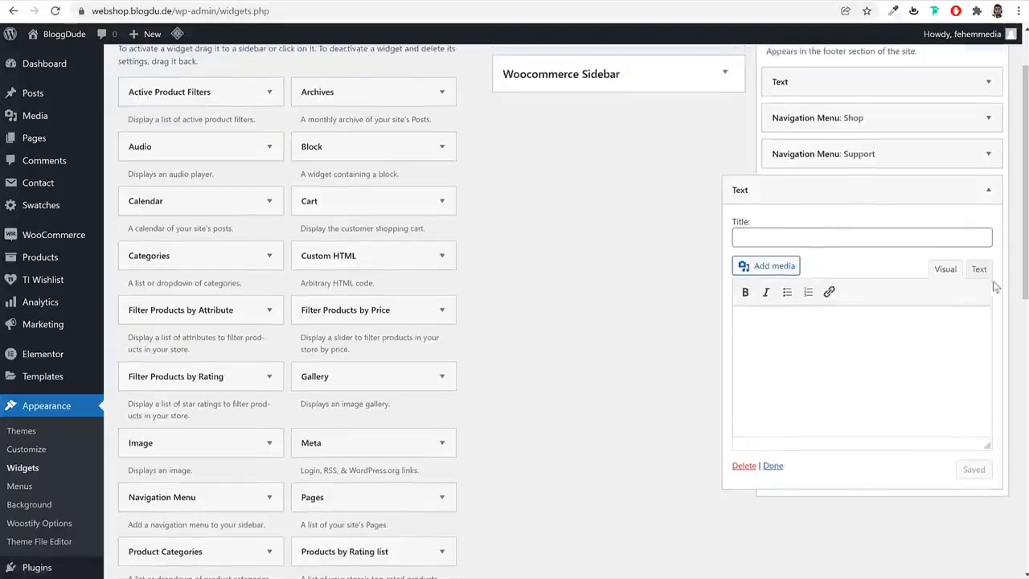
# Switch the new Text widget to its plain text editor and paste the MailChimp form shortcode
pyautogui.click(979, 270)
pyautogui.click(966, 405)
pyautogui.click(893, 386)
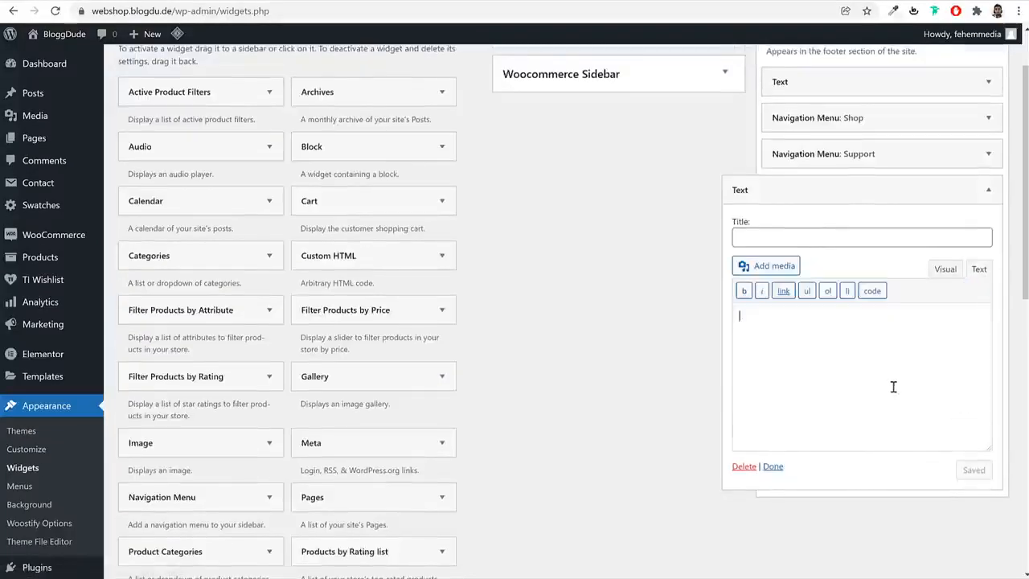
pyautogui.hotkey('ctrl', 'v')
pyautogui.press('Return')
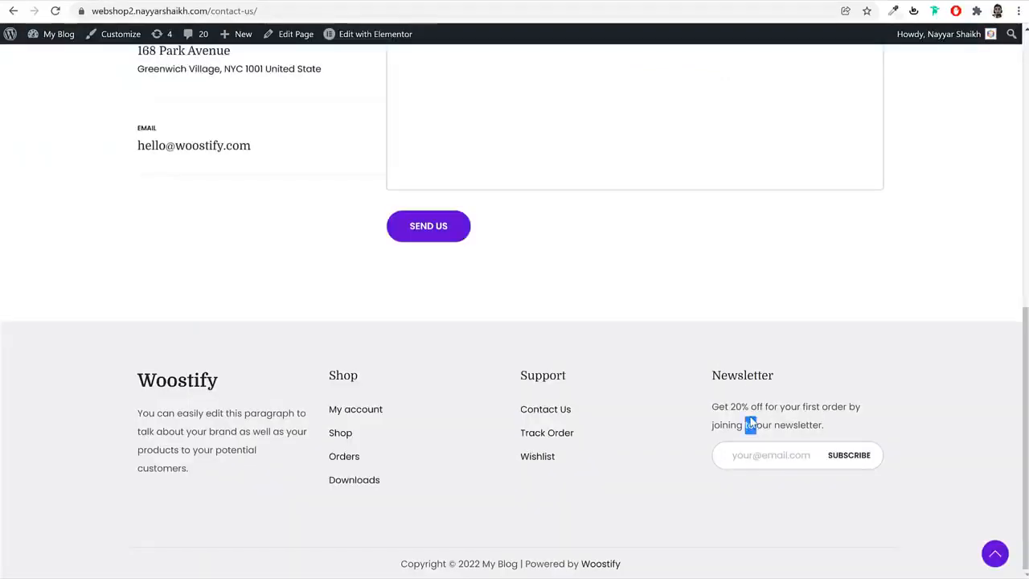
# Copy the newsletter invitation text from the reference site's footer and paste it above the MailChimp shortcode in the Text widget
pyautogui.tripleClick(751, 425)
pyautogui.hotkey('ctrl', 'c')
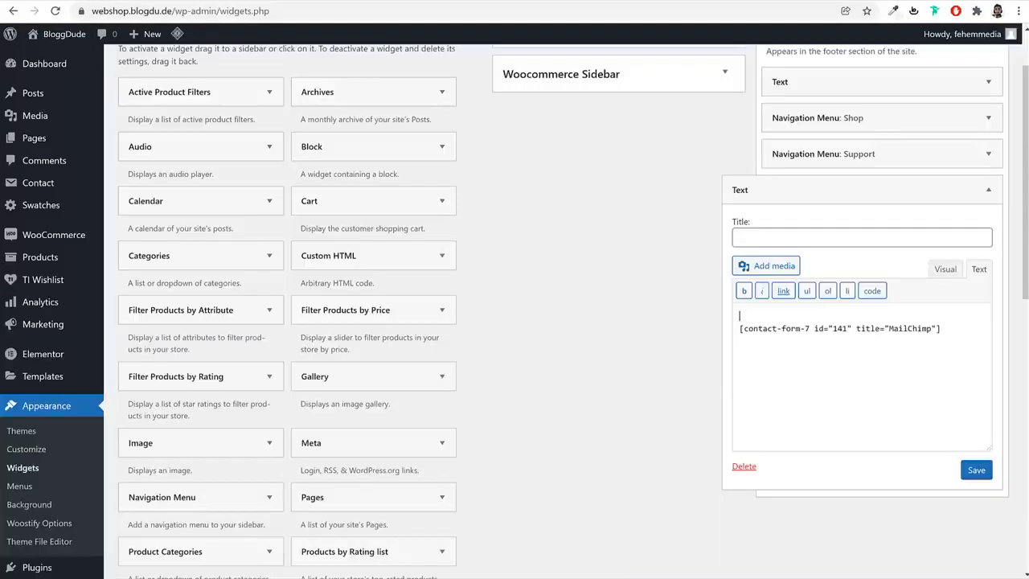
pyautogui.hotkey('ctrl', 'v')
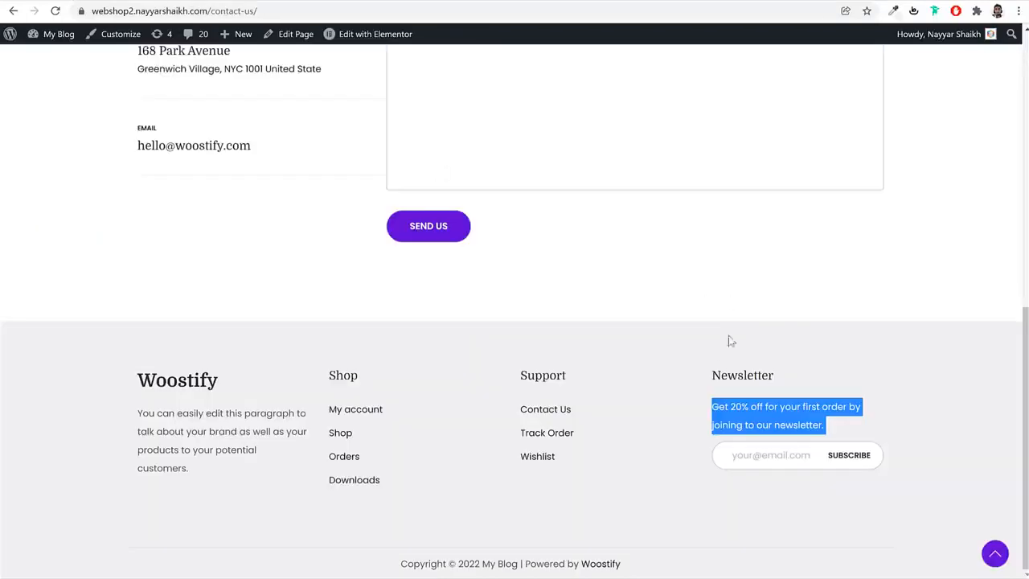
# Title the Text widget Newsletter using the reference footer's heading, save the widget and collapse the Footer Widget area
pyautogui.doubleClick(715, 381)
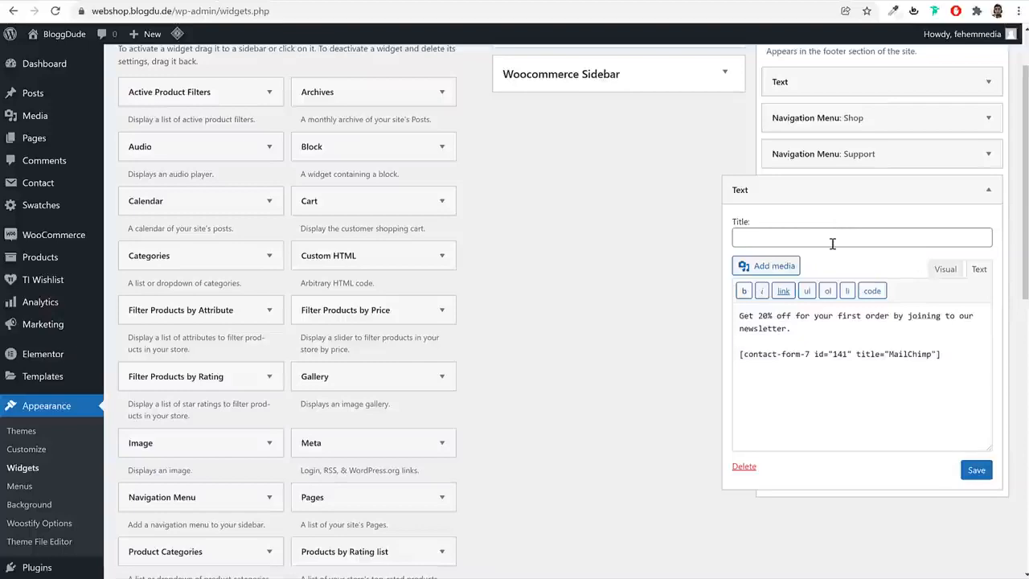
pyautogui.click(833, 243)
pyautogui.hotkey('ctrl', 'v')
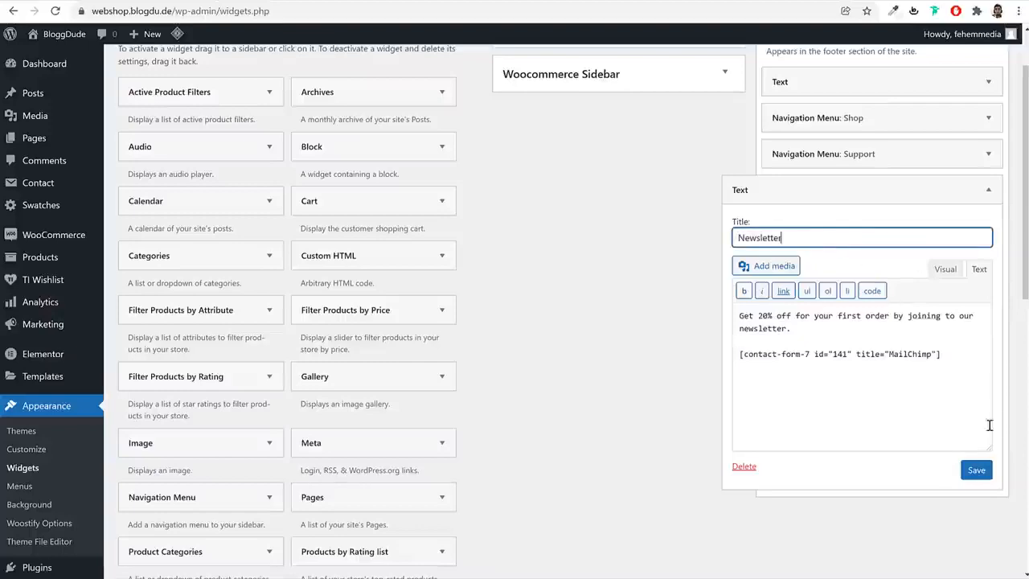
pyautogui.click(978, 470)
pyautogui.click(974, 188)
pyautogui.scroll(2, 965, 161)
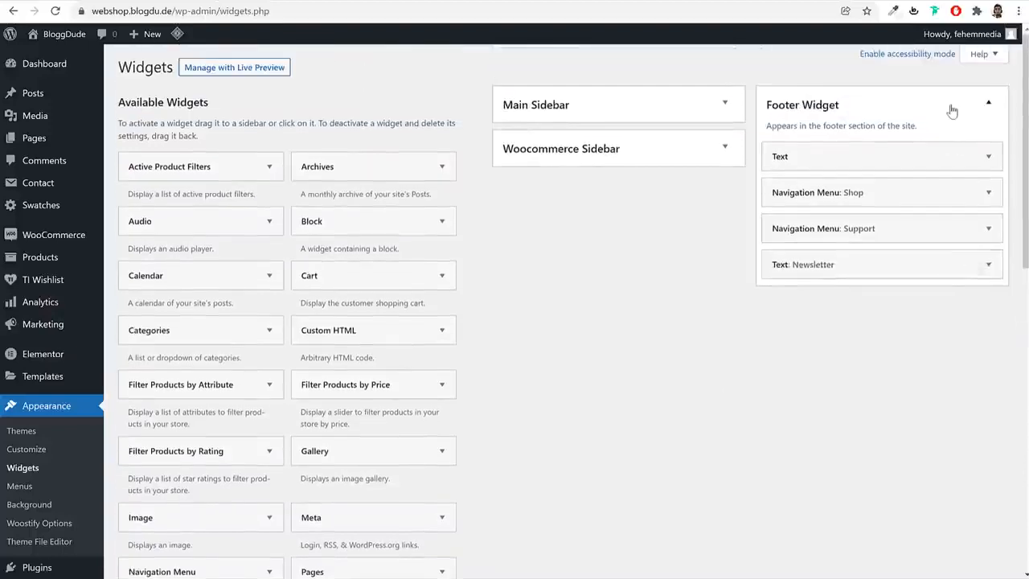
pyautogui.click(951, 106)
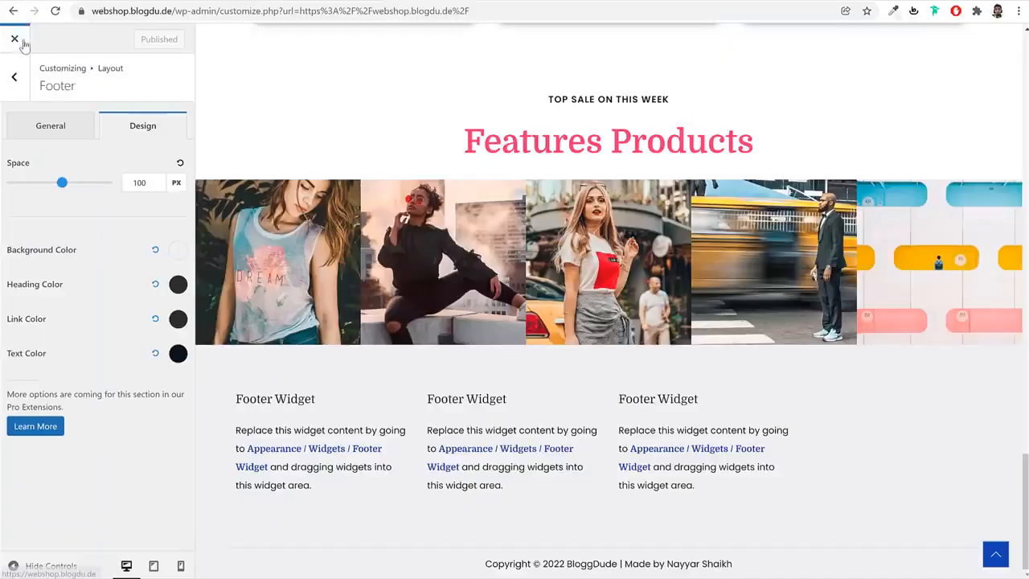
# Reload the webshop's homepage and check the four columns of its footer
pyautogui.click(22, 42)
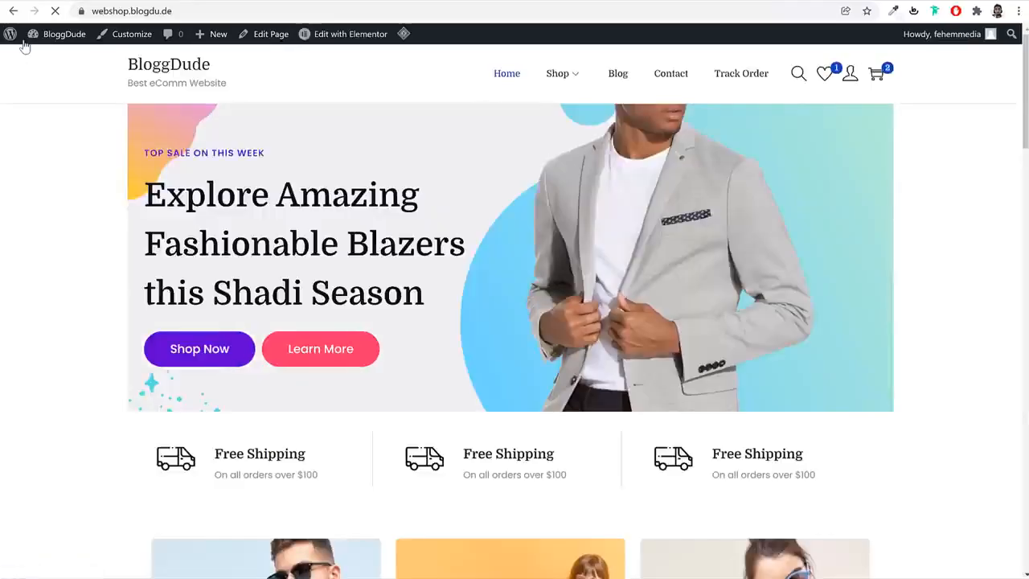
pyautogui.scroll(-20, 545, 374)
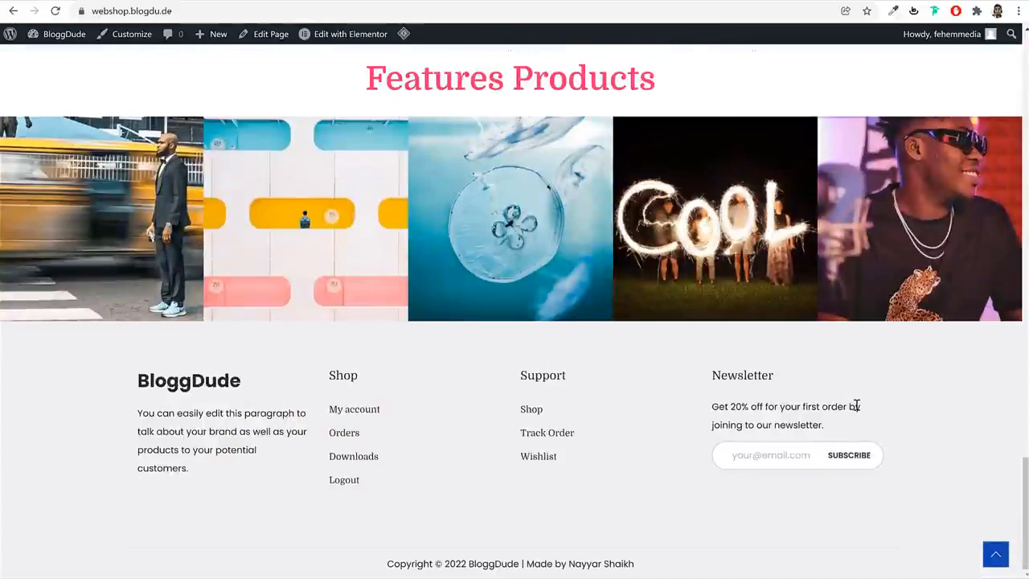
pyautogui.scroll(20, 903, 421)
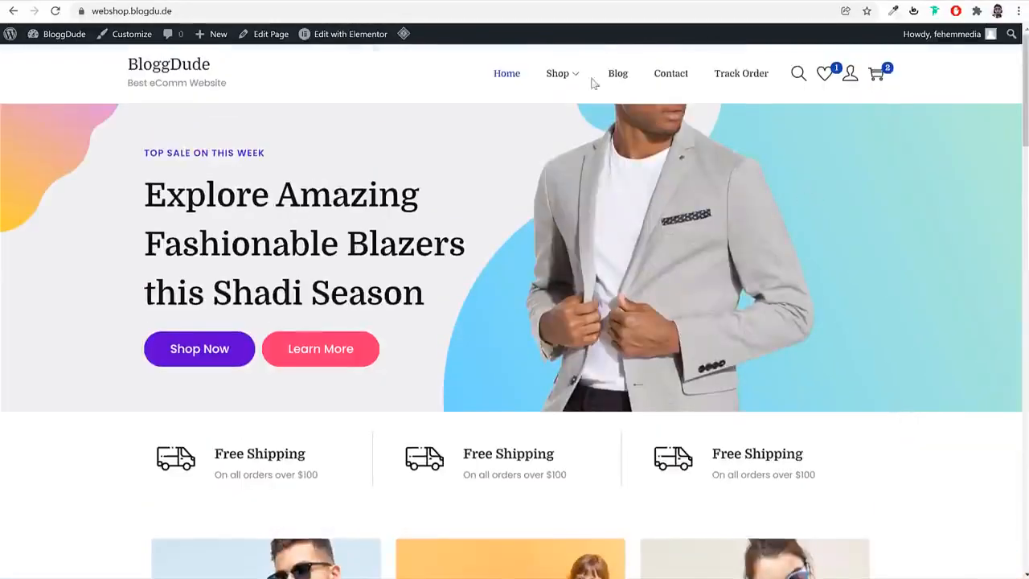
# Review the webshop's Shop page and open the Sidebar layout settings in the Customizer
pyautogui.click(557, 73)
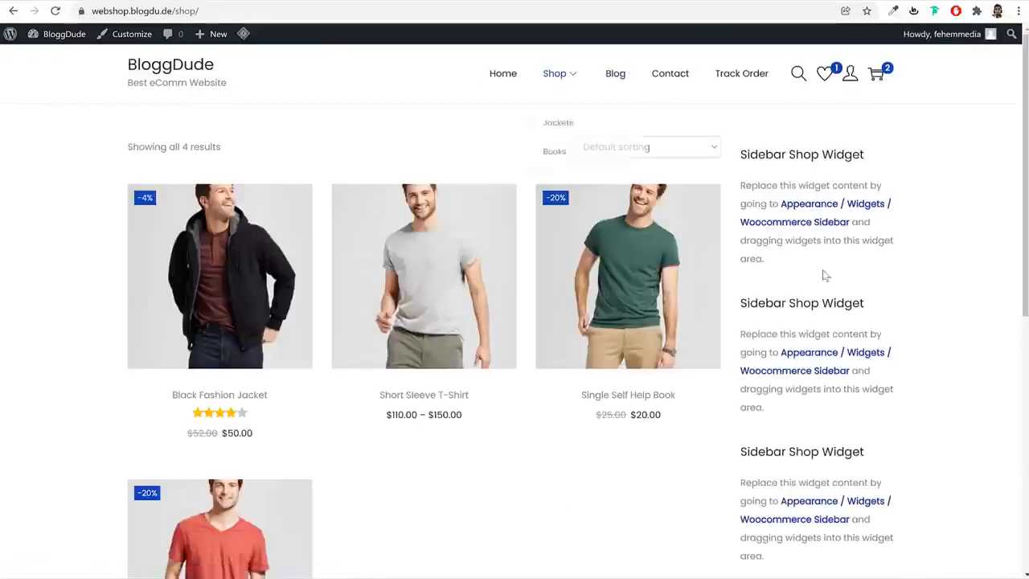
pyautogui.scroll(-5, 931, 396)
pyautogui.scroll(5, 930, 395)
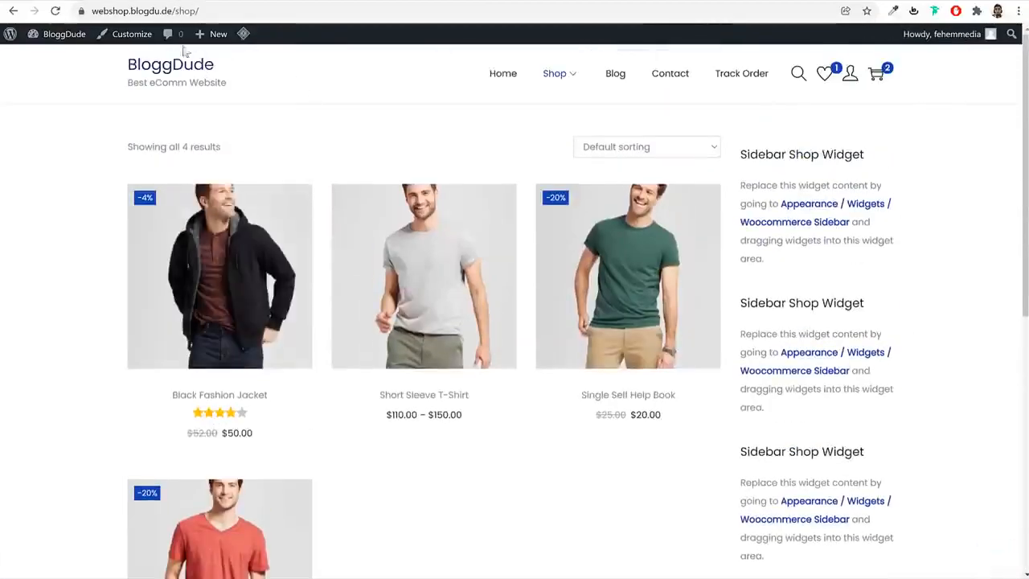
pyautogui.click(128, 44)
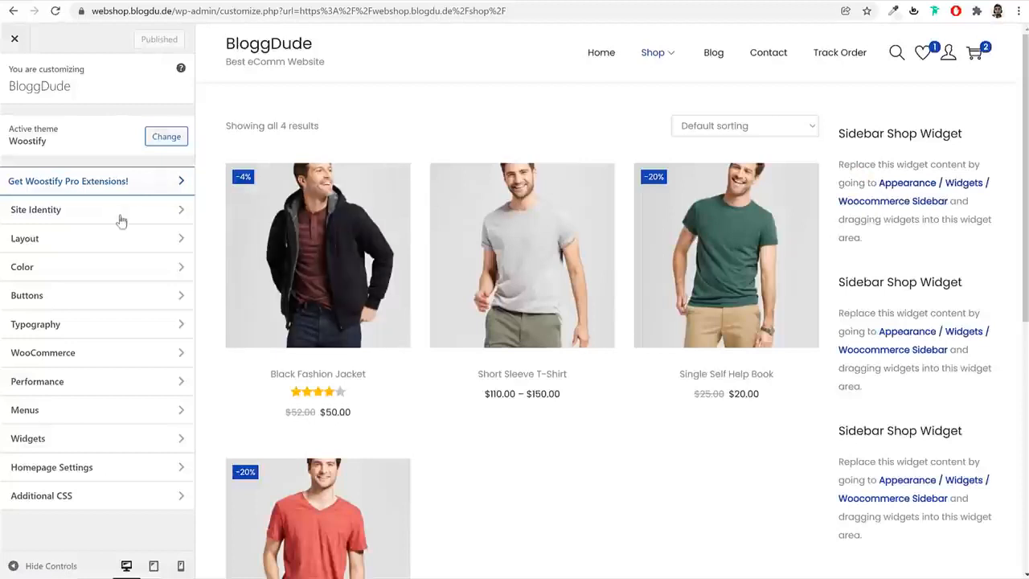
pyautogui.click(91, 241)
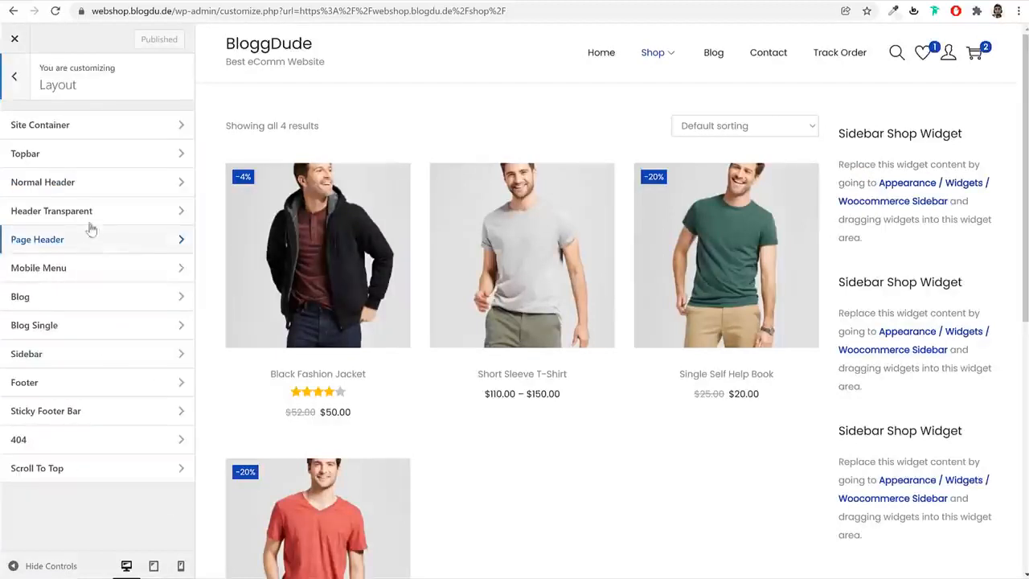
pyautogui.click(94, 361)
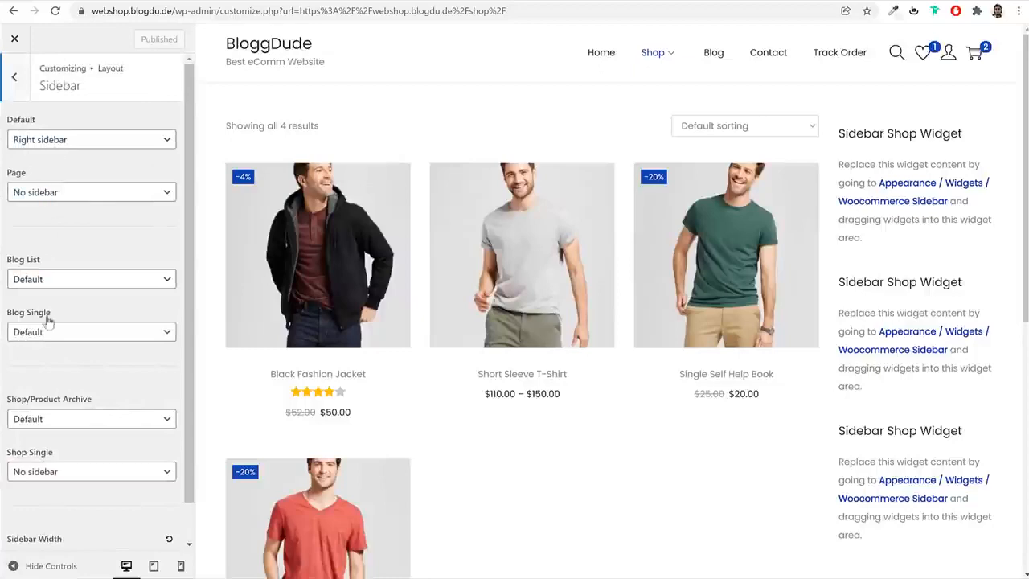
# Set the Shop/Product Archive sidebar to Left sidebar, publish the change and leave the Customizer
pyautogui.click(77, 424)
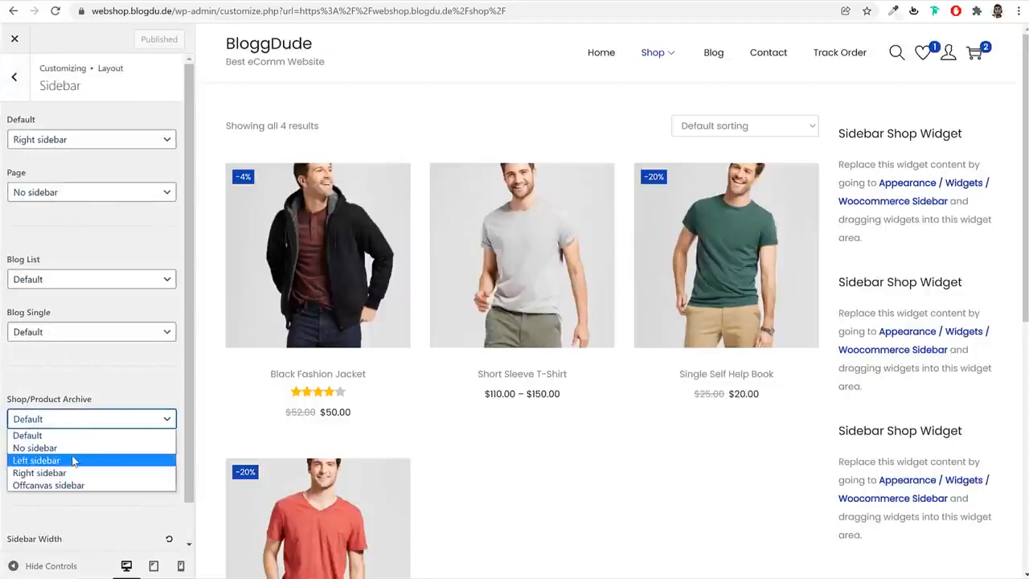
pyautogui.click(76, 457)
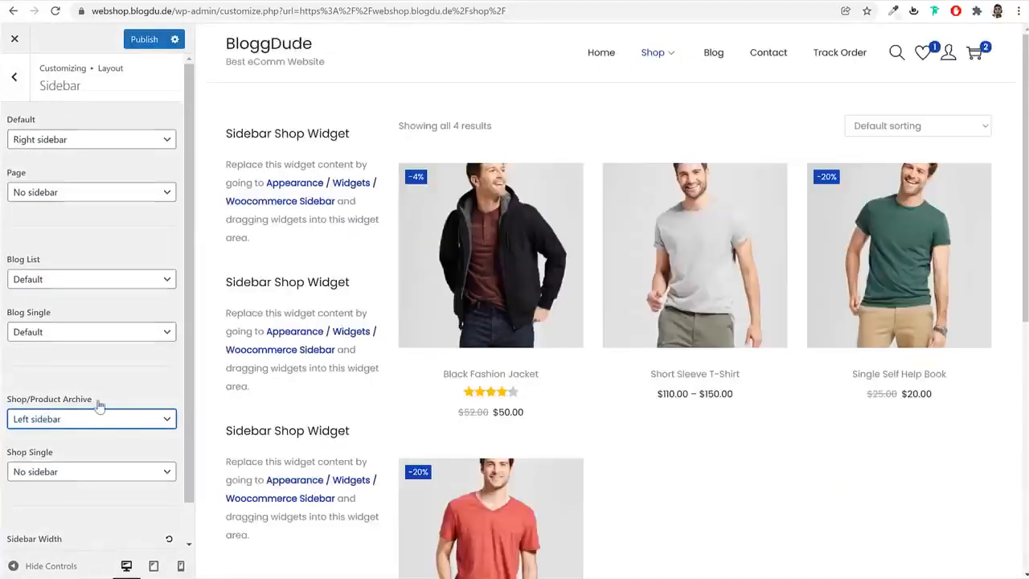
pyautogui.click(144, 39)
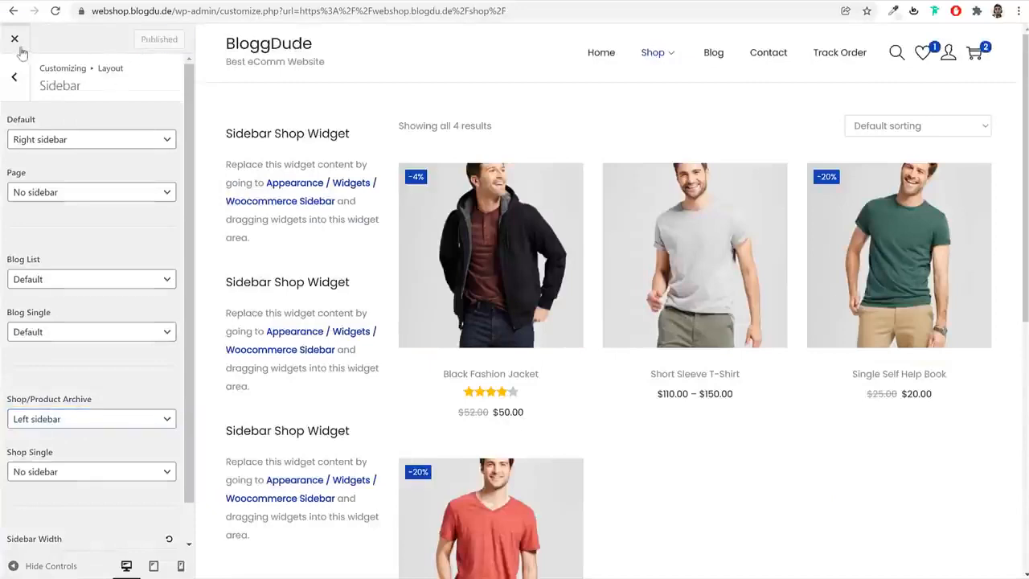
pyautogui.click(15, 39)
pyautogui.click(32, 39)
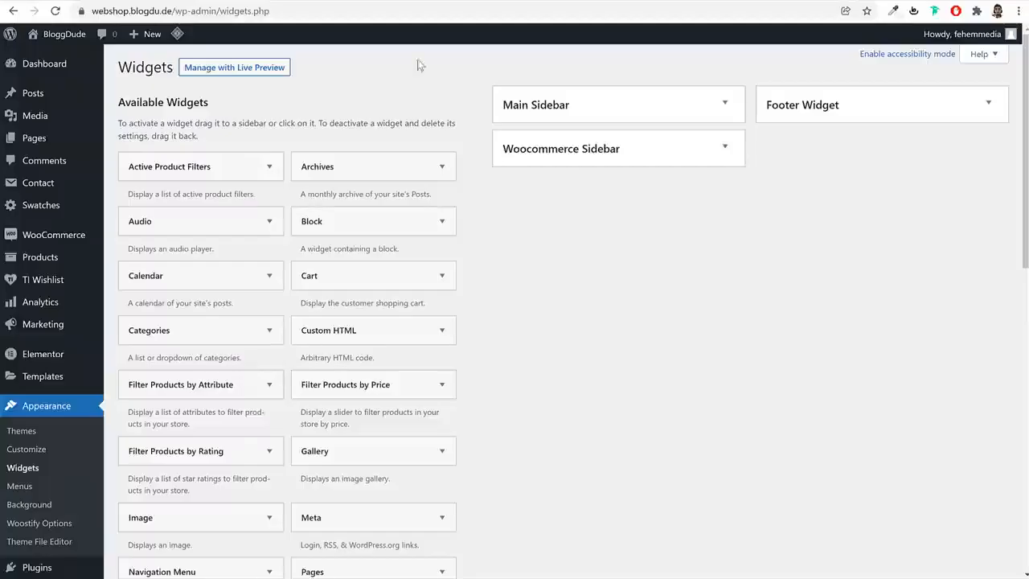
# Expand the Woocommerce Sidebar widget area and open the reference site's Shop page for comparison
pyautogui.click(649, 162)
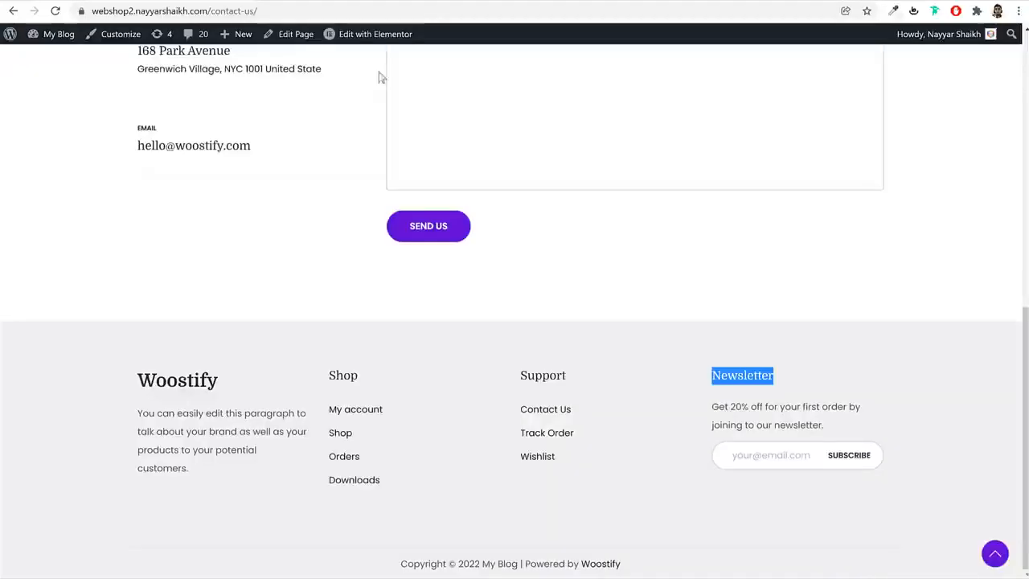
pyautogui.scroll(10, 494, 188)
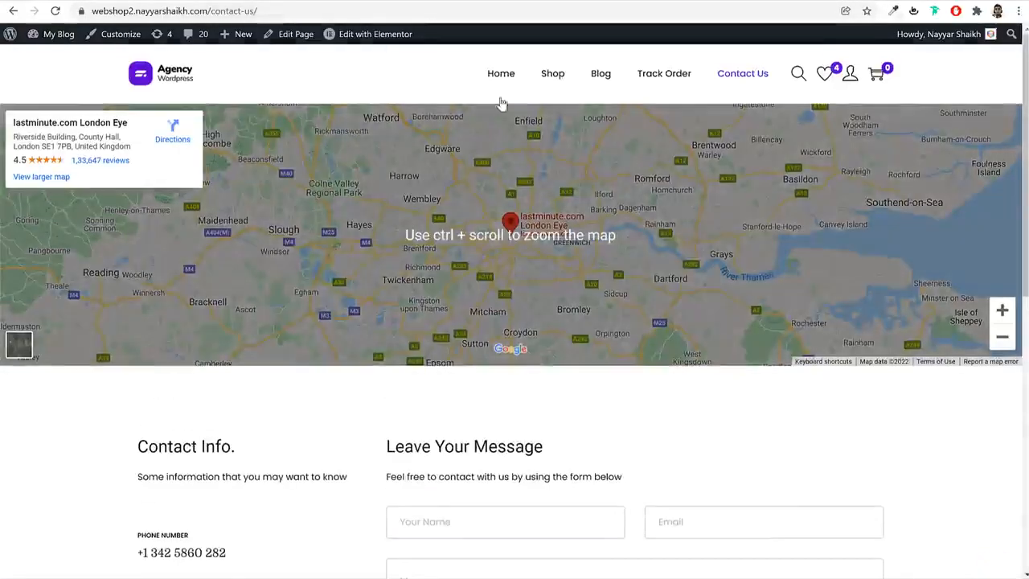
pyautogui.click(555, 74)
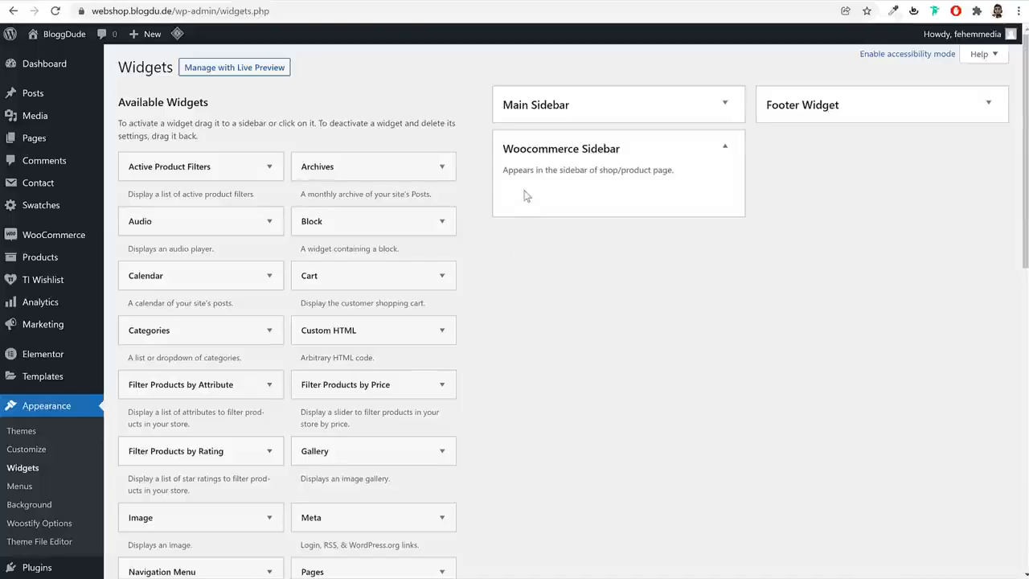
# Add a Product Search widget and move it from the Footer Widget area into the Woocommerce Sidebar
pyautogui.scroll(-10, 617, 321)
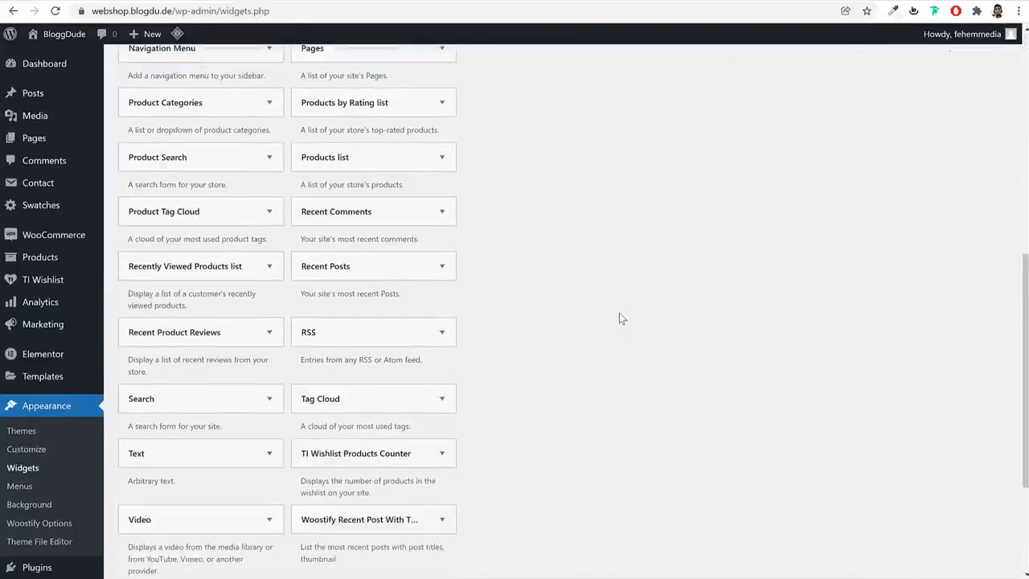
pyautogui.click(269, 157)
pyautogui.click(226, 291)
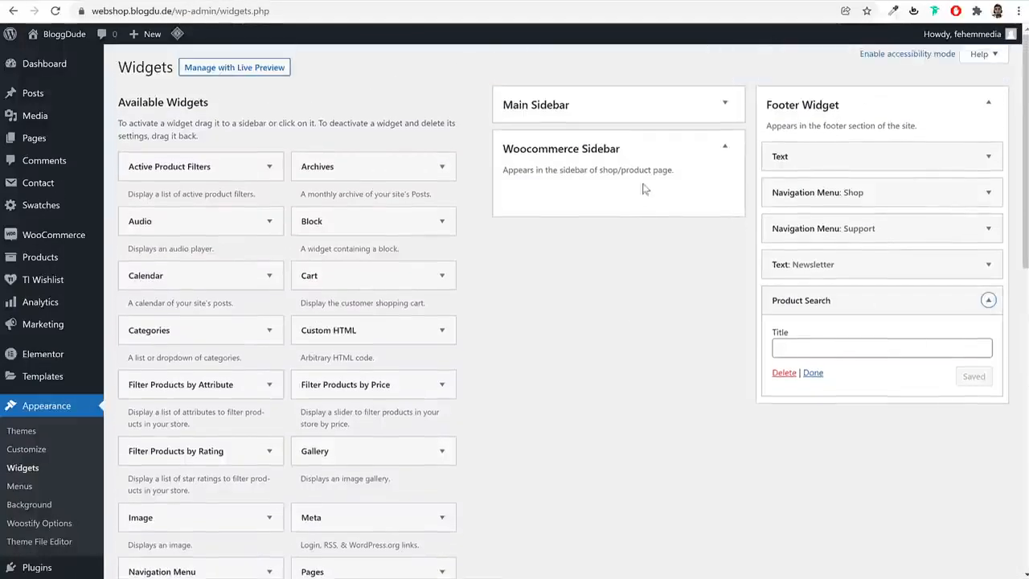
pyautogui.moveTo(957, 306); pyautogui.dragTo(667, 184)
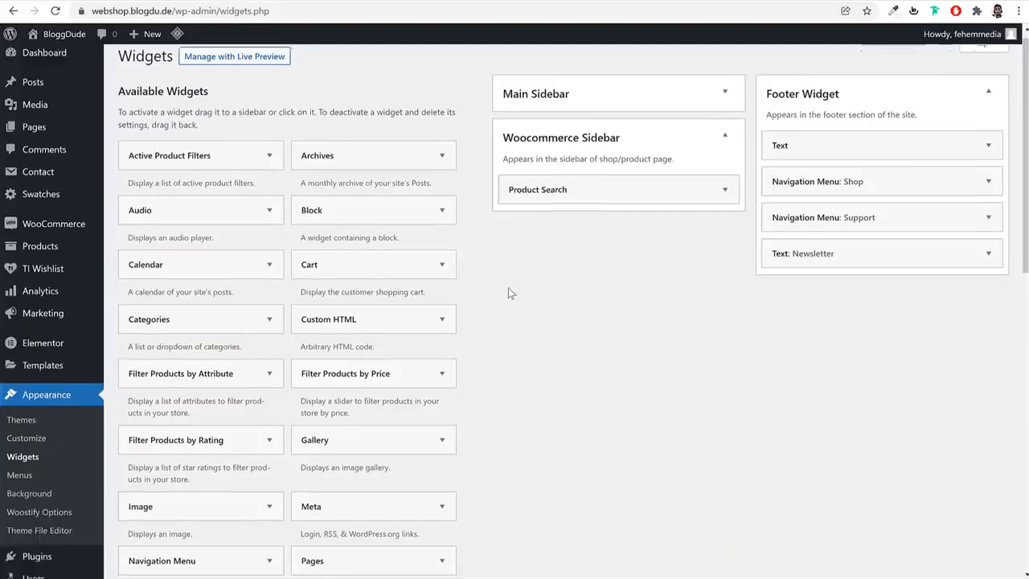
# Add the Filter Products by Price widget to the Woocommerce Sidebar and collapse its settings
pyautogui.scroll(-3, 563, 294)
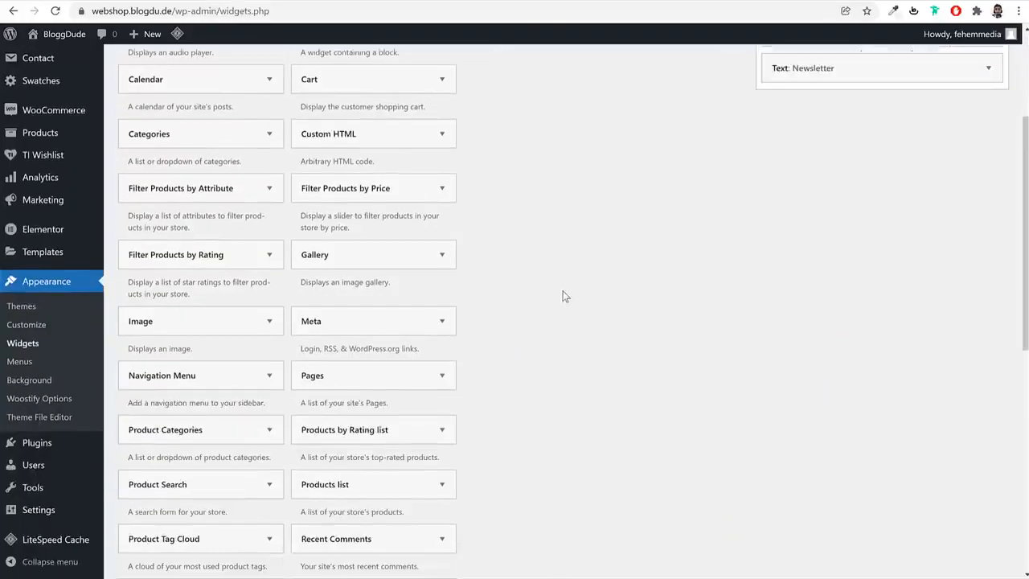
pyautogui.scroll(-2, 563, 296)
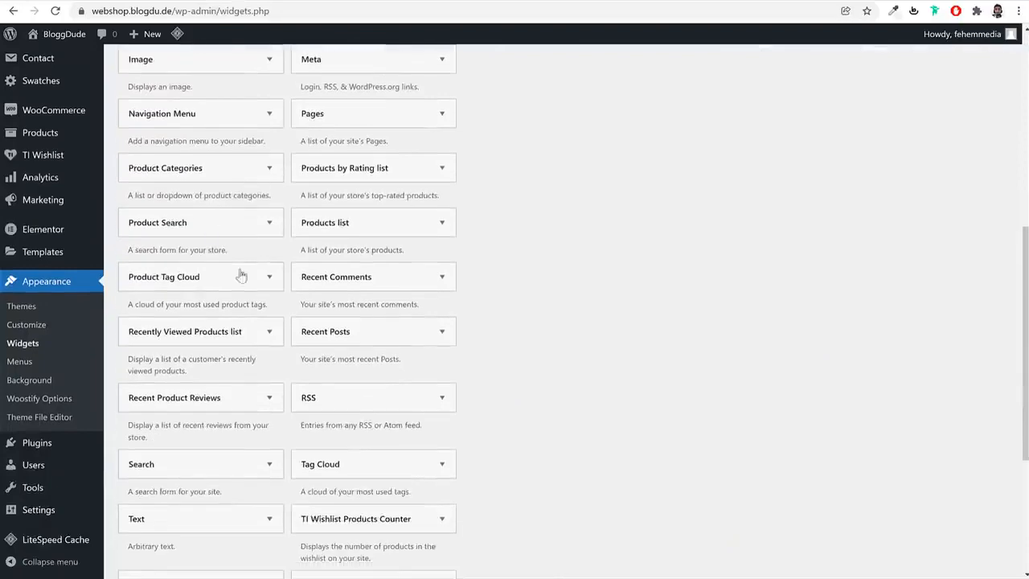
pyautogui.scroll(-2, 242, 276)
pyautogui.scroll(2, 518, 309)
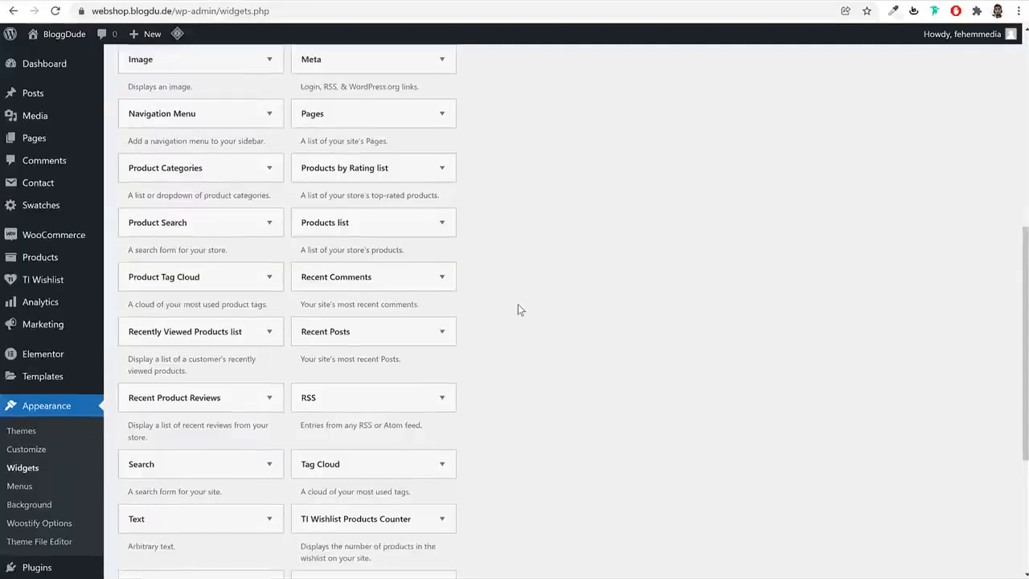
pyautogui.scroll(2, 402, 203)
pyautogui.scroll(1, 402, 208)
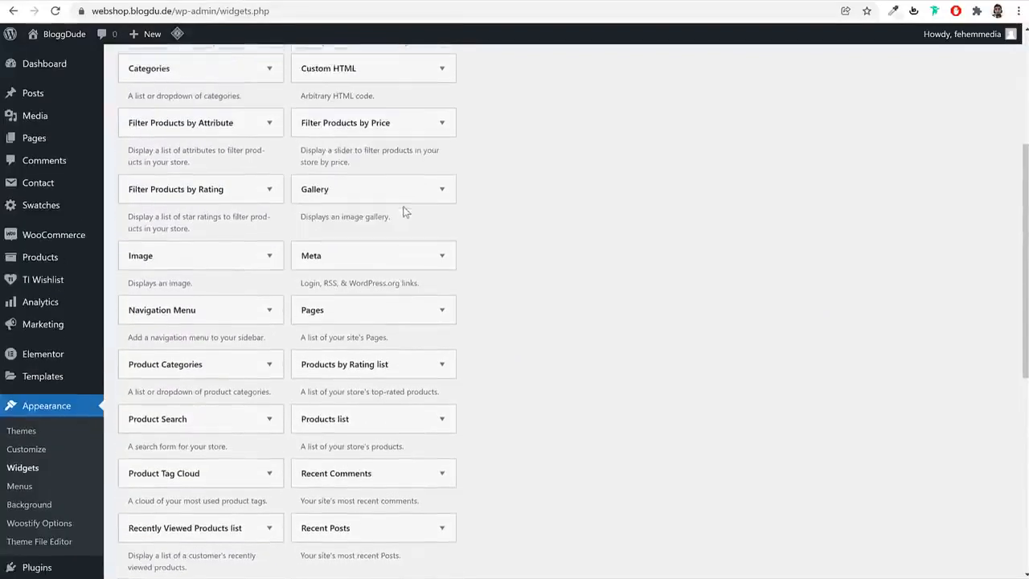
pyautogui.click(269, 190)
pyautogui.click(269, 190)
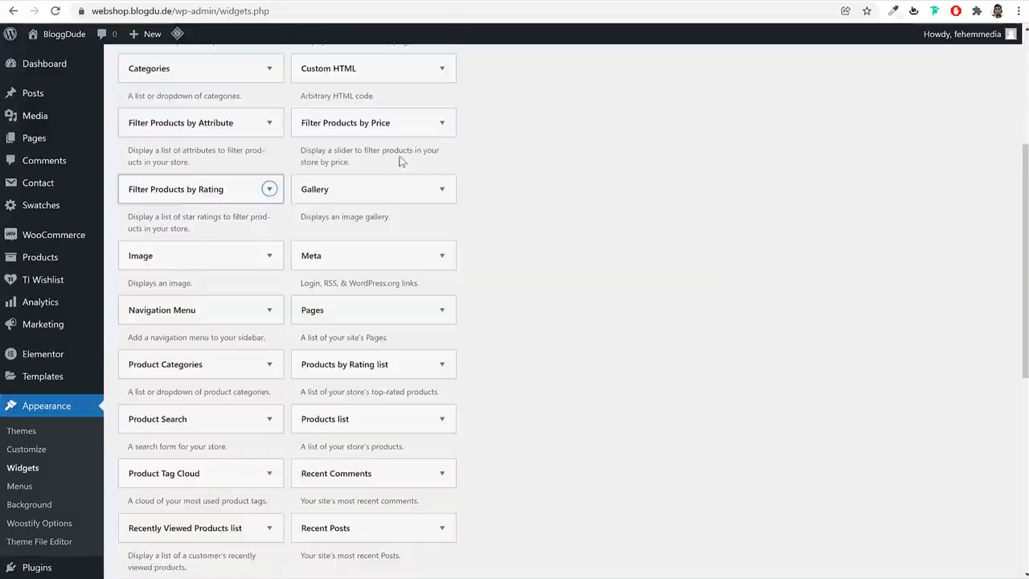
pyautogui.click(439, 122)
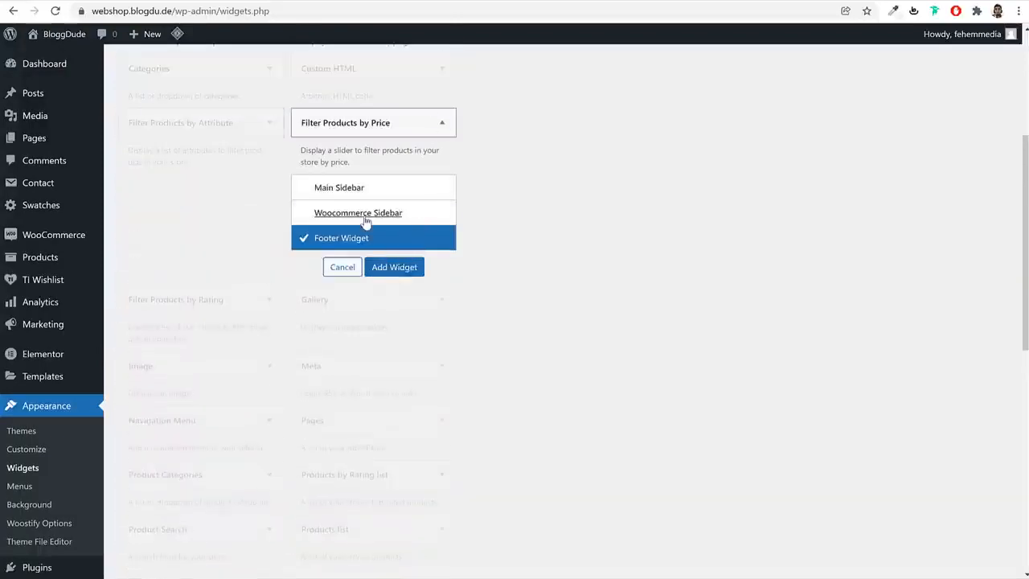
pyautogui.click(363, 213)
pyautogui.click(406, 265)
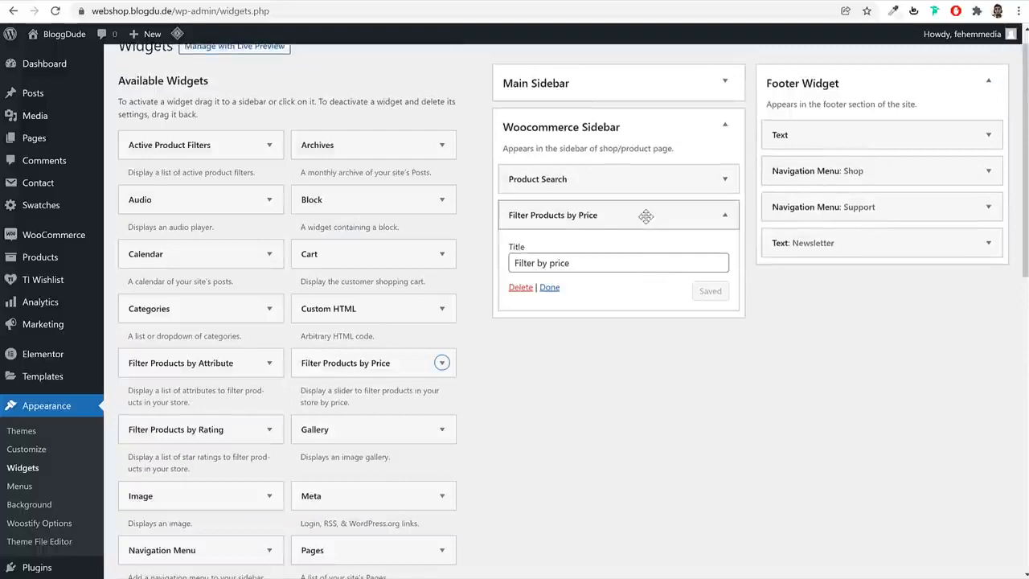
pyautogui.click(648, 214)
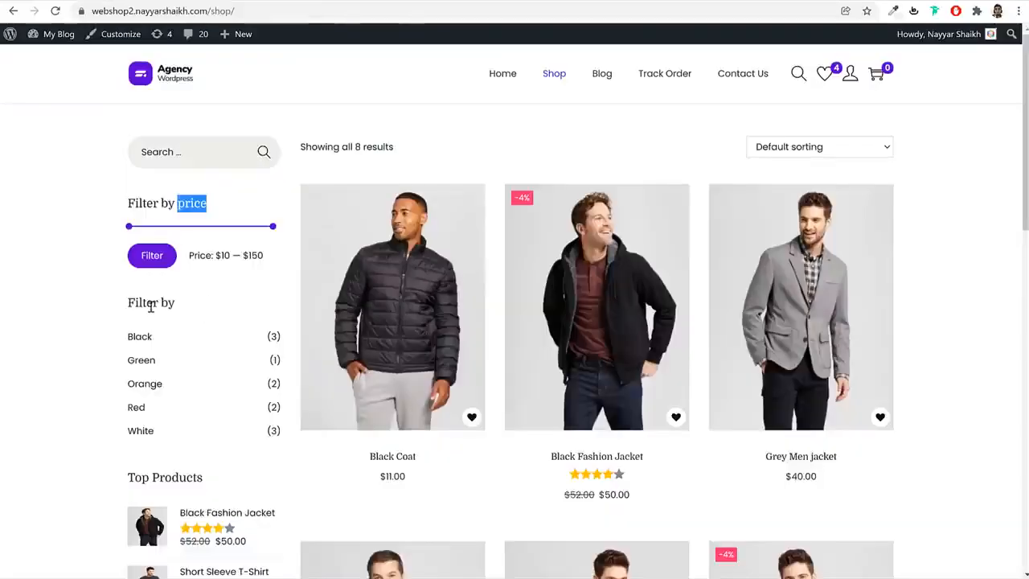
# Check the reference shop's sidebar and add the Filter Products by Attribute widget to the Woocommerce Sidebar
pyautogui.scroll(-3, 227, 311)
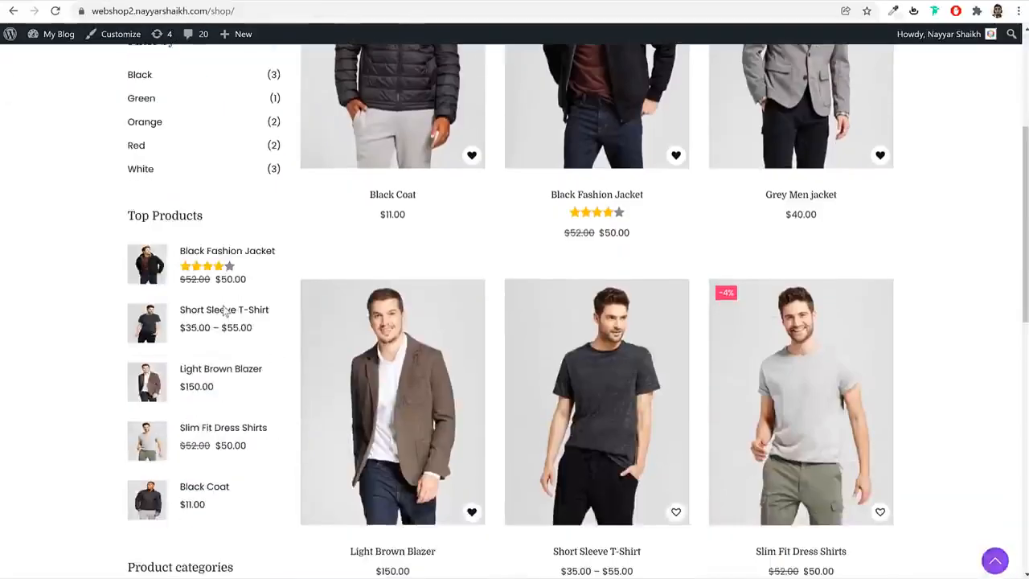
pyautogui.scroll(3, 223, 309)
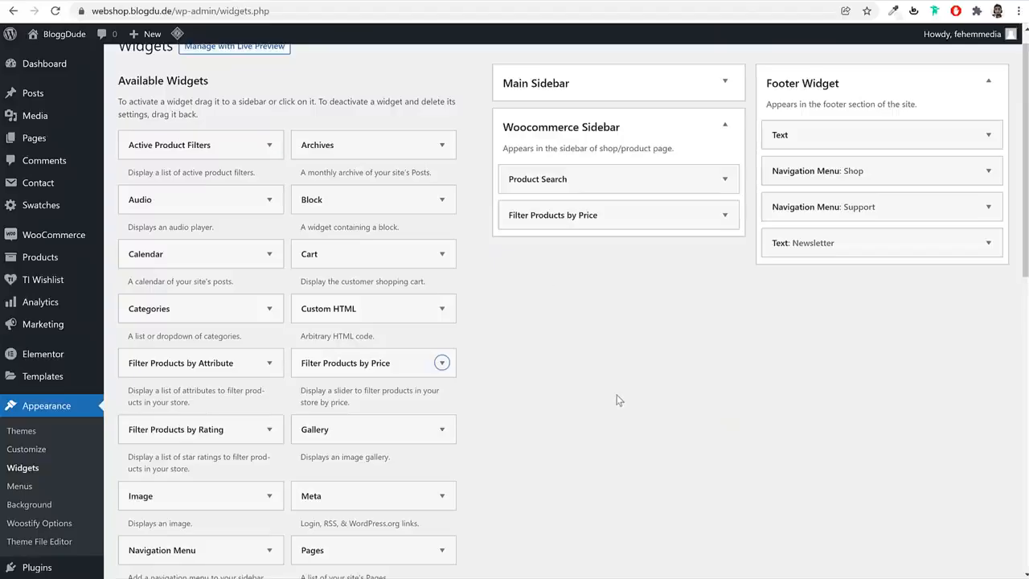
pyautogui.scroll(-1, 616, 397)
pyautogui.click(232, 303)
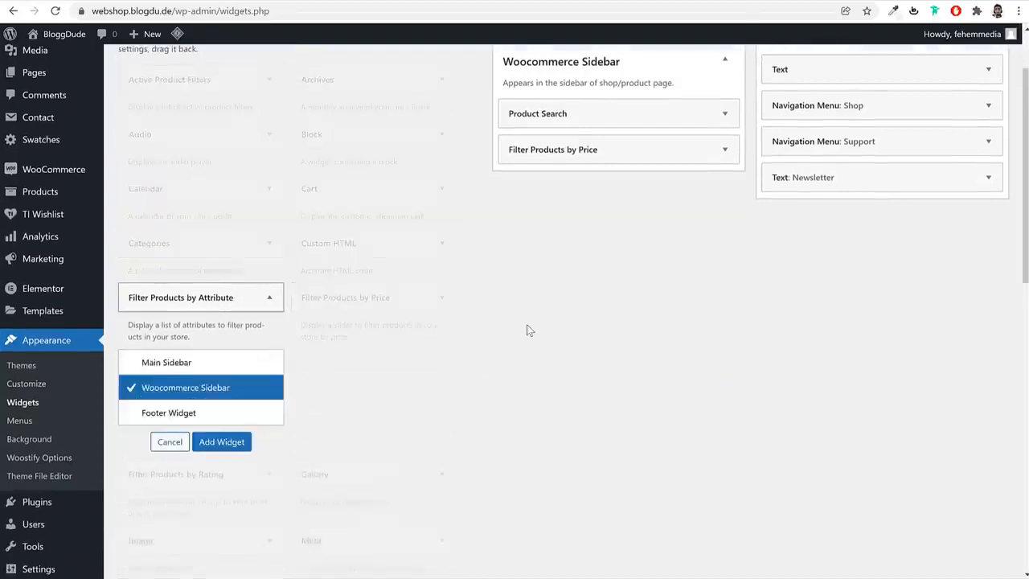
pyautogui.click(235, 312)
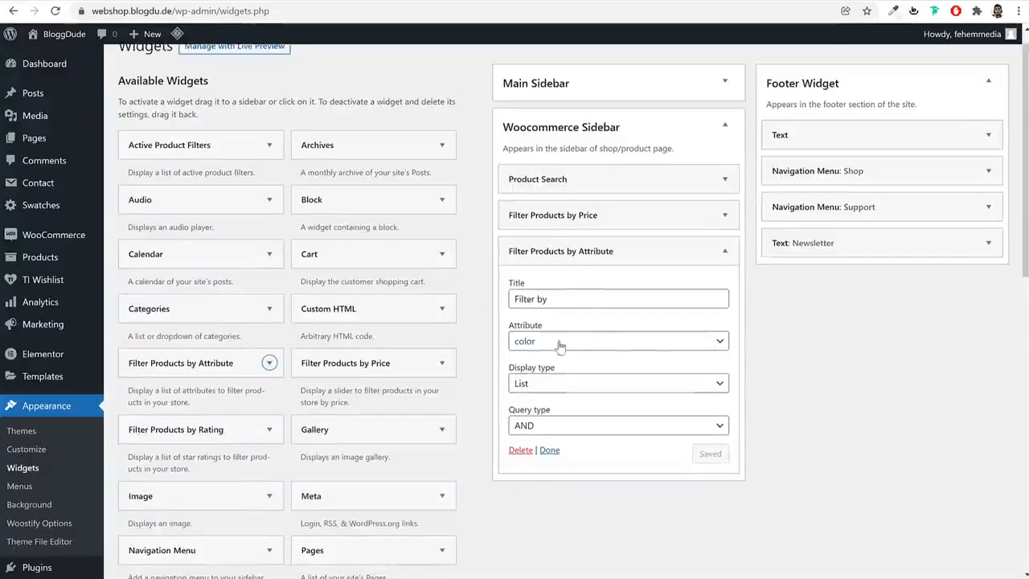
# Title the attribute filter widget "Filter by Color", save it and collapse its settings
pyautogui.click(588, 296)
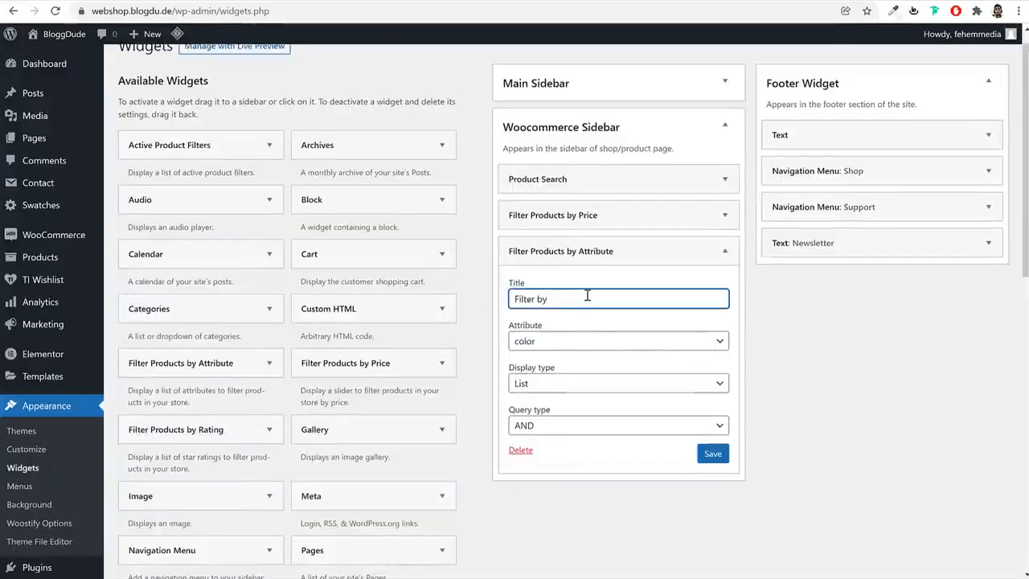
pyautogui.write('Color')
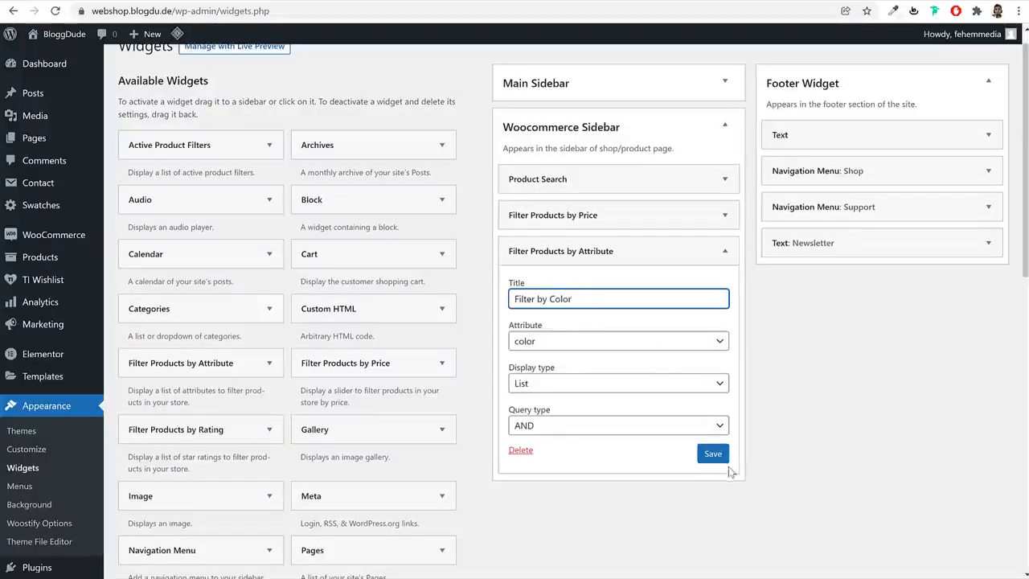
pyautogui.click(713, 454)
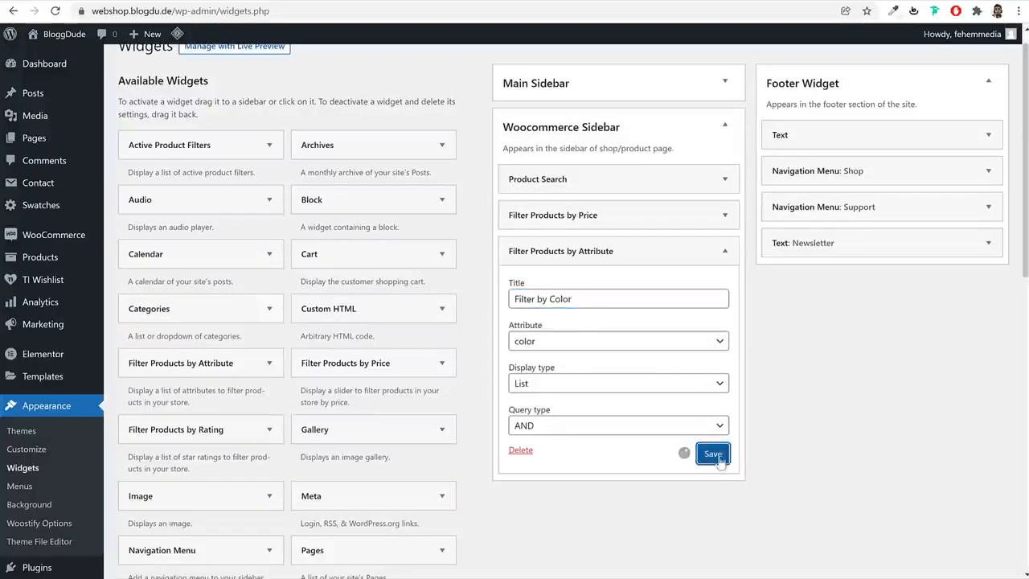
pyautogui.click(684, 251)
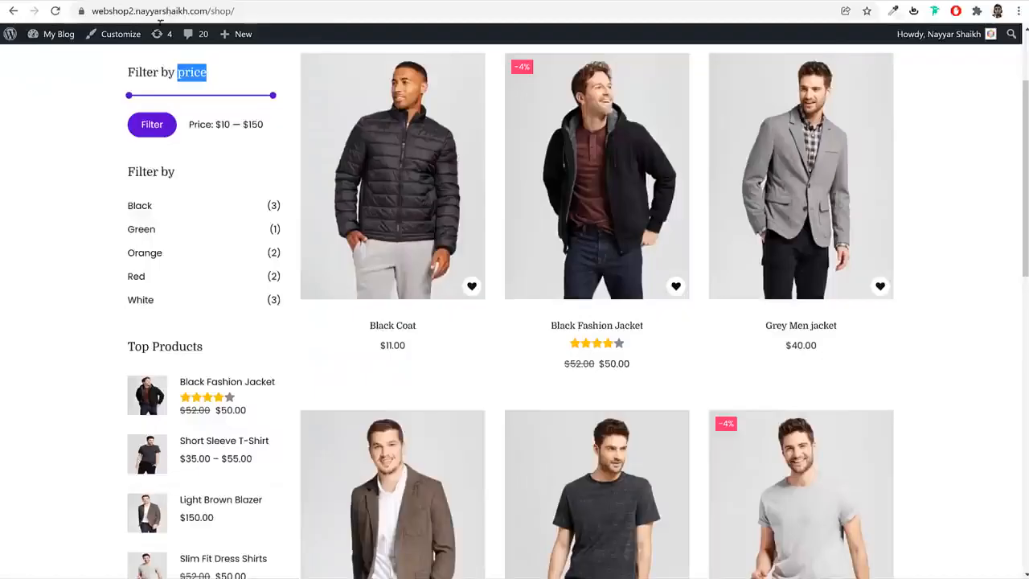
# Add the Filter Products by Rating widget below the color filter in the Woocommerce Sidebar and collapse its settings
pyautogui.scroll(-3, 287, 386)
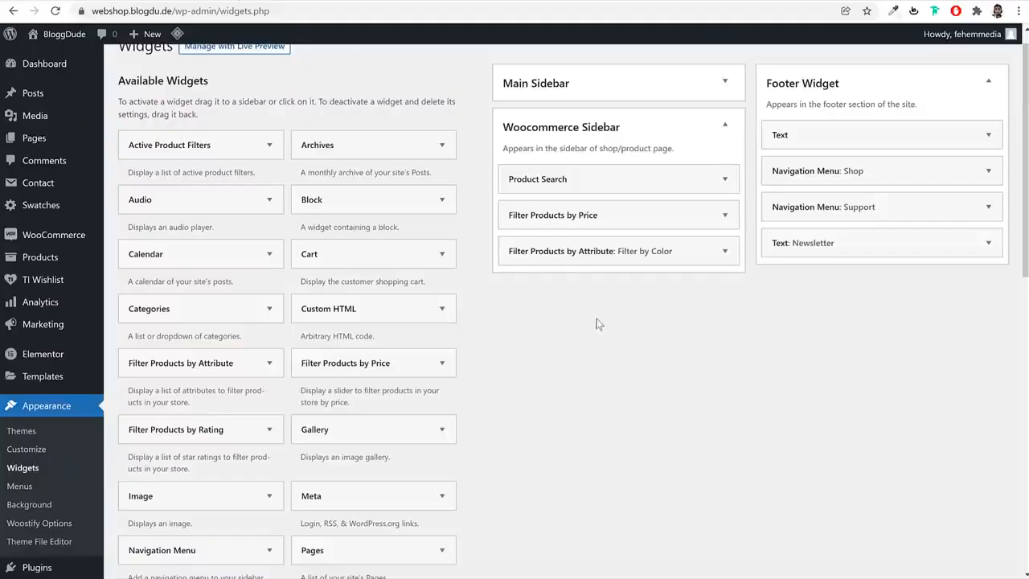
pyautogui.moveTo(200, 426); pyautogui.dragTo(620, 288)
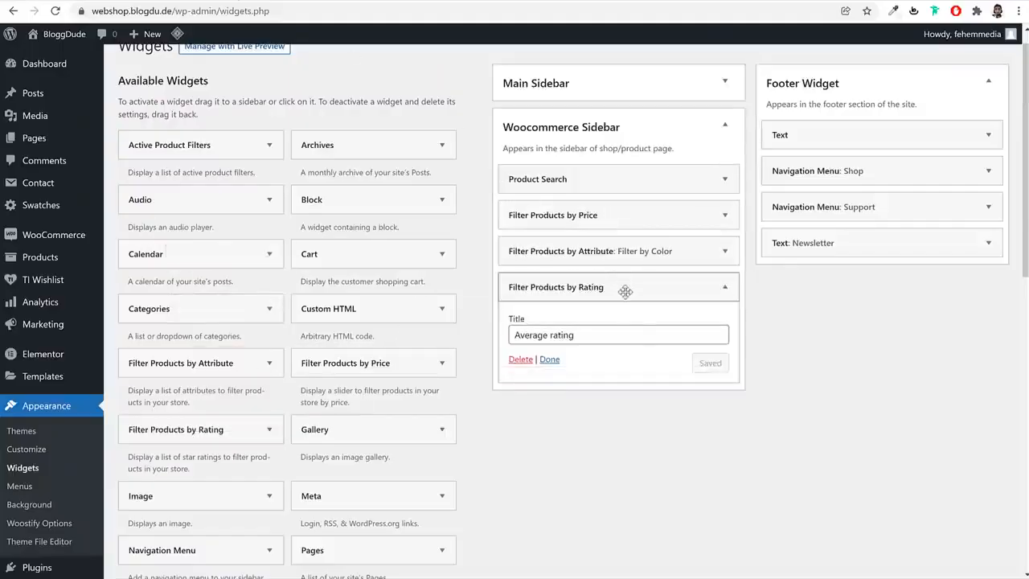
pyautogui.click(725, 286)
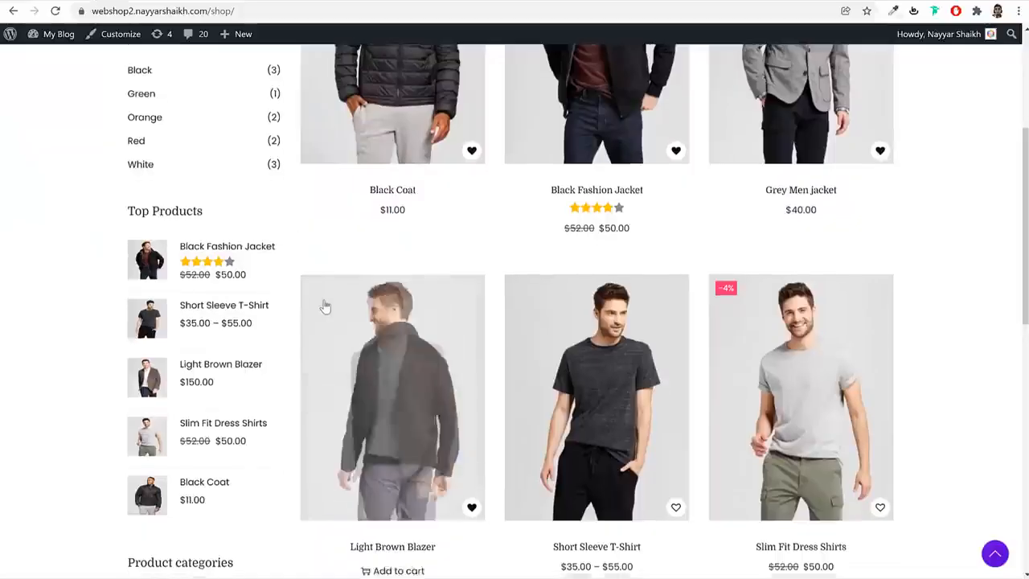
# Add the Product Categories widget to the Woocommerce Sidebar and collapse its settings
pyautogui.scroll(-5, 198, 397)
pyautogui.scroll(-1, 222, 206)
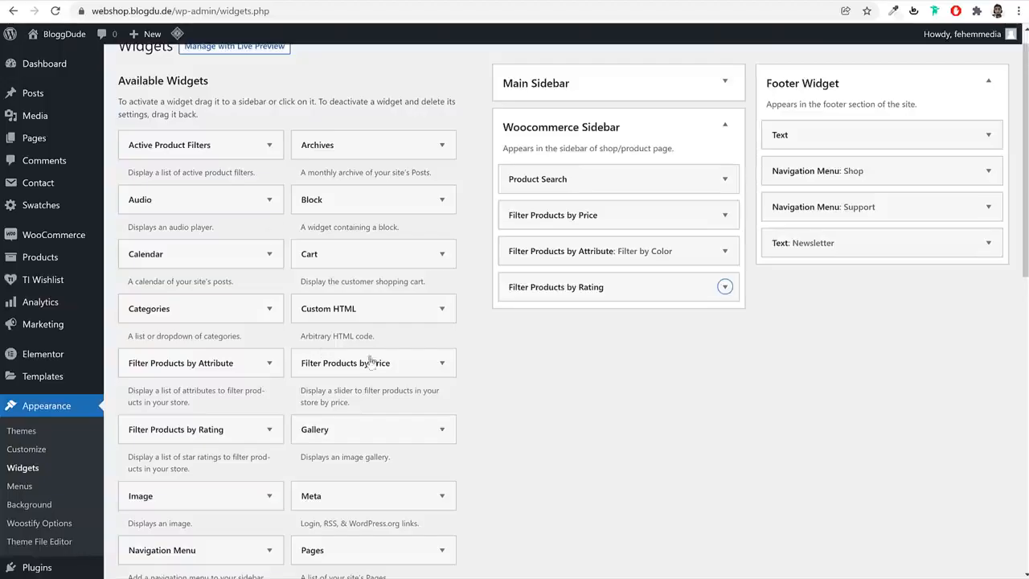
pyautogui.scroll(-3, 394, 365)
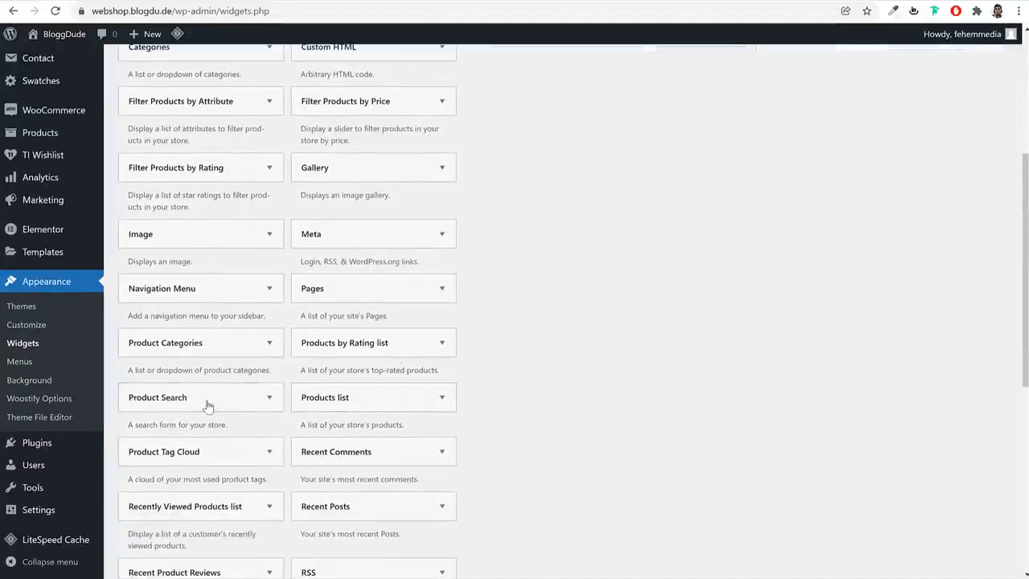
pyautogui.click(211, 343)
pyautogui.click(222, 348)
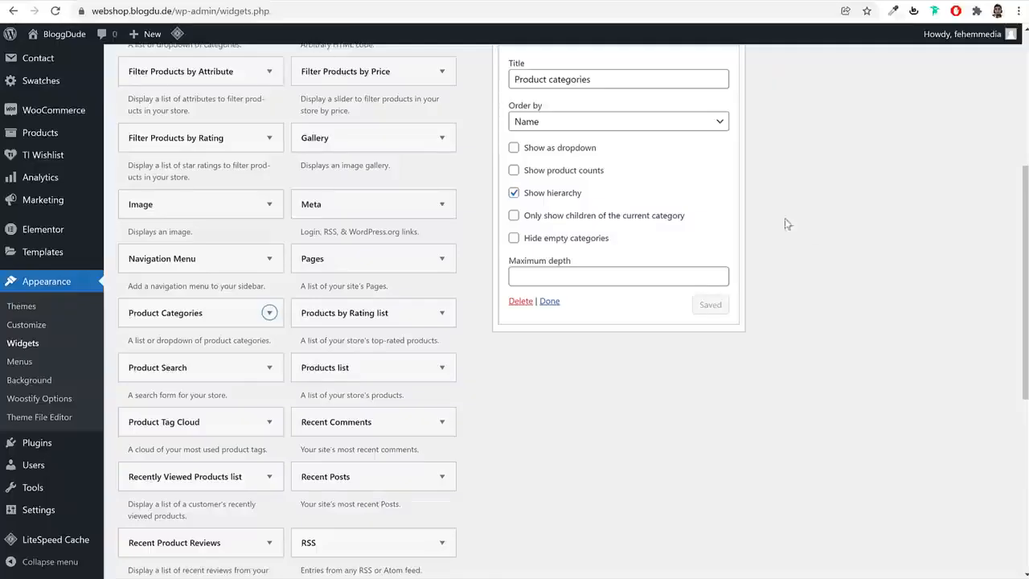
pyautogui.scroll(1, 785, 218)
pyautogui.click(724, 102)
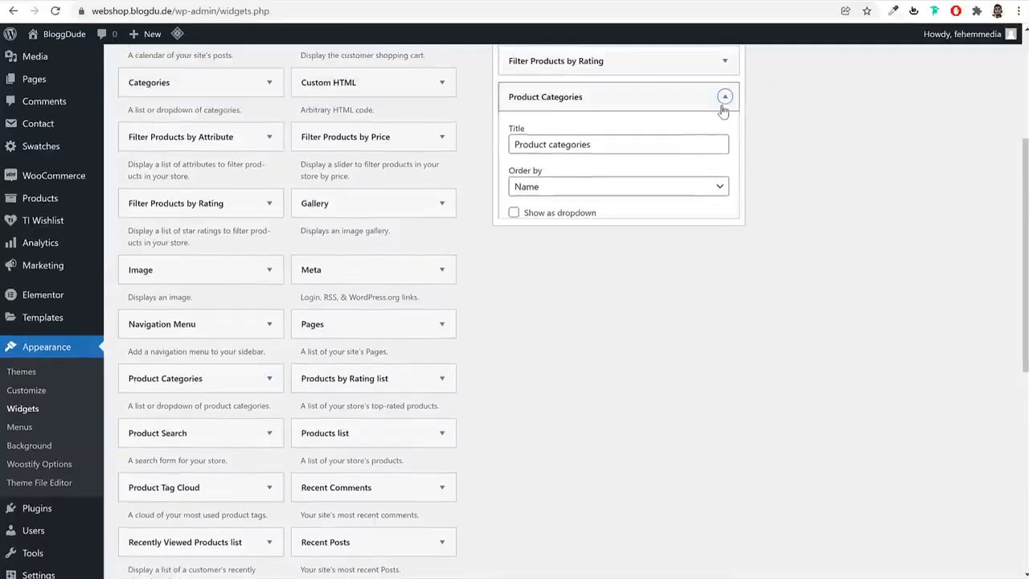
# Add the Product Tag Cloud widget to the Woocommerce Sidebar
pyautogui.scroll(-2, 740, 297)
pyautogui.click(201, 358)
pyautogui.scroll(-2, 340, 375)
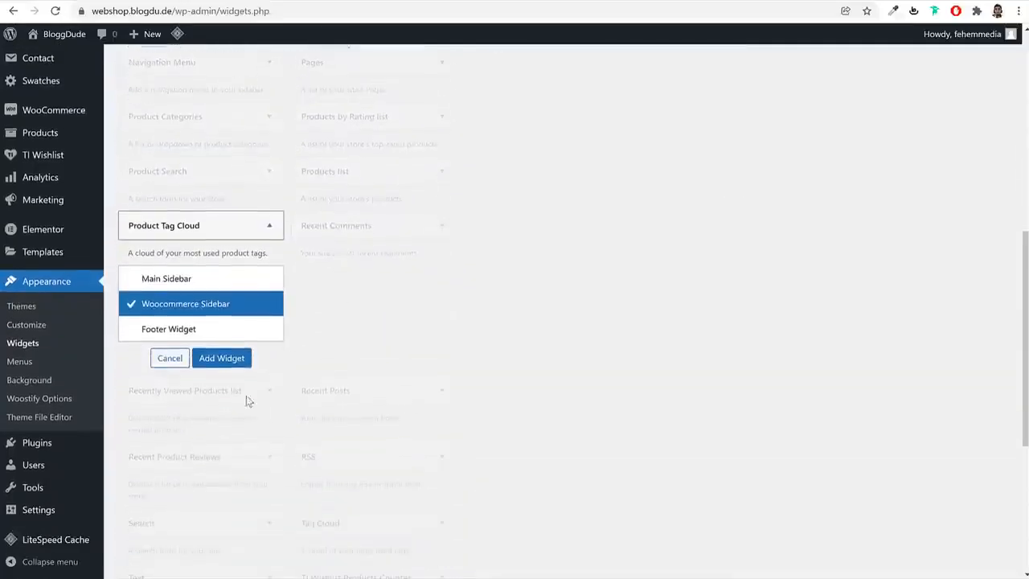
pyautogui.click(226, 356)
pyautogui.scroll(1, 573, 357)
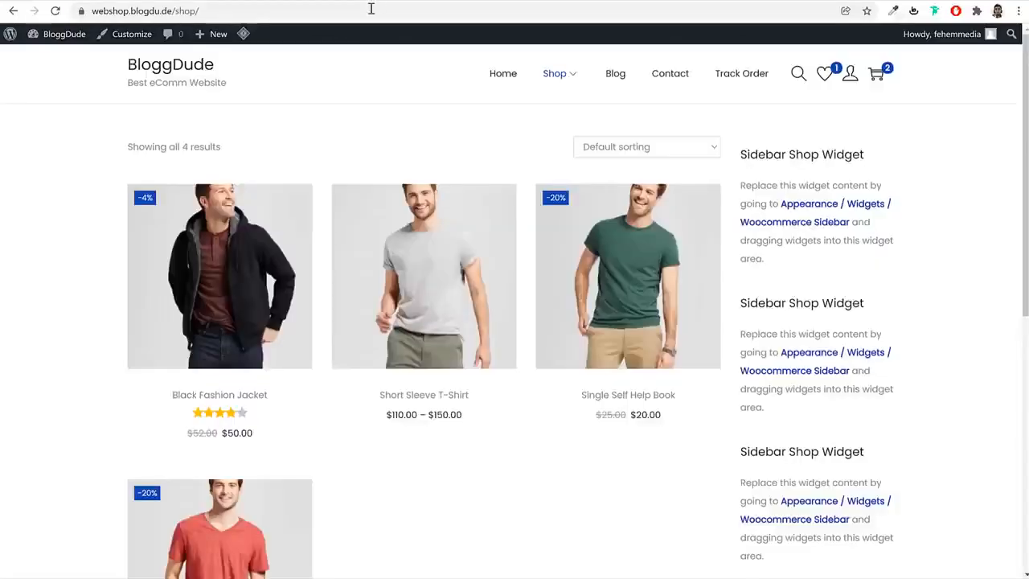
# Reload the webshop's Shop page and review the widgets in its left sidebar
pyautogui.click(371, 9)
pyautogui.press('Return')
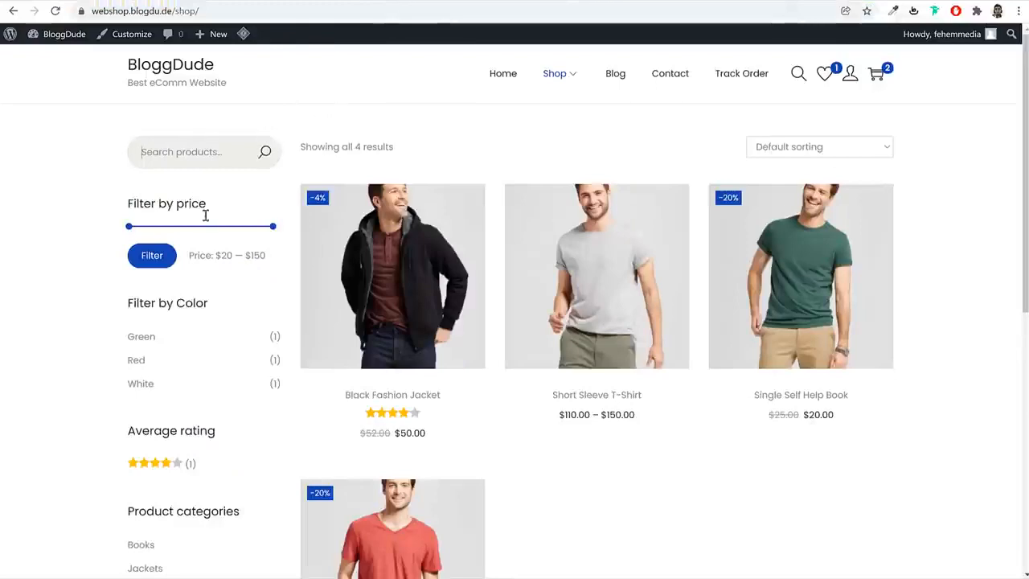
pyautogui.scroll(-3, 209, 219)
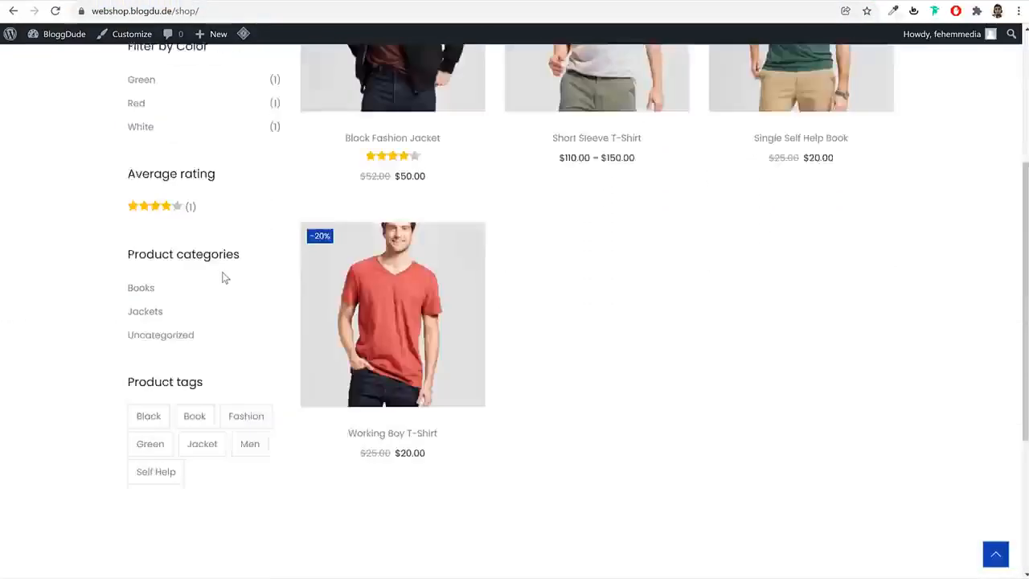
pyautogui.scroll(3, 223, 278)
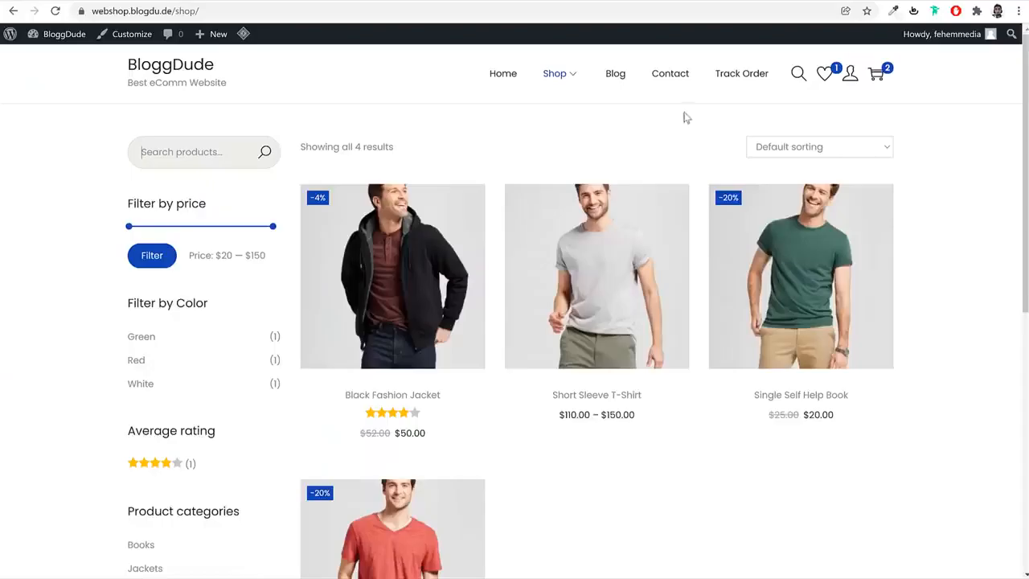
# Open the webshop's Blog page and inspect its sidebar
pyautogui.click(616, 79)
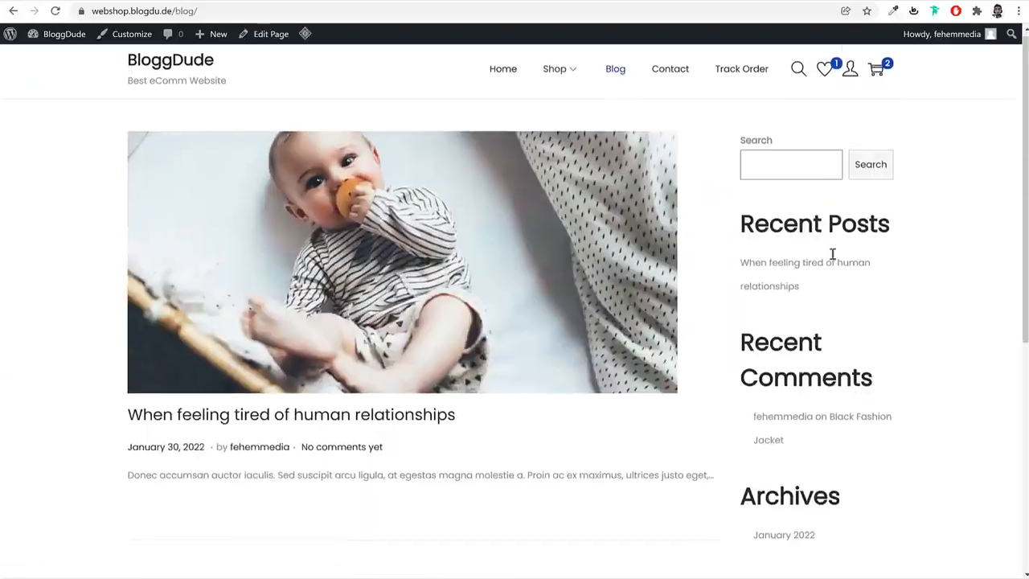
pyautogui.scroll(-4, 831, 255)
pyautogui.scroll(4, 781, 154)
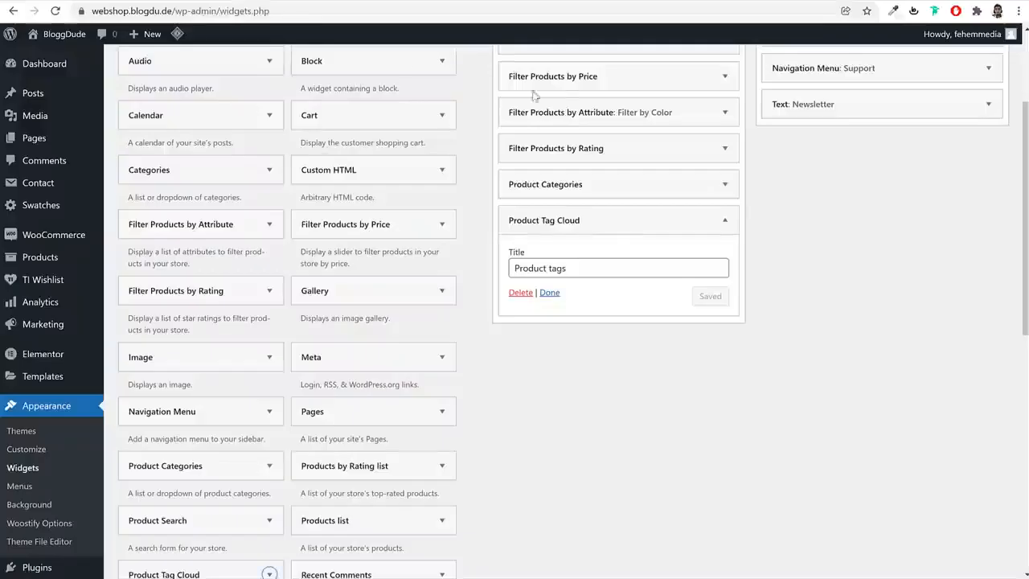
# Expand the Main Sidebar widget area and delete all of its Block widgets
pyautogui.scroll(2, 620, 138)
pyautogui.click(640, 157)
pyautogui.click(580, 94)
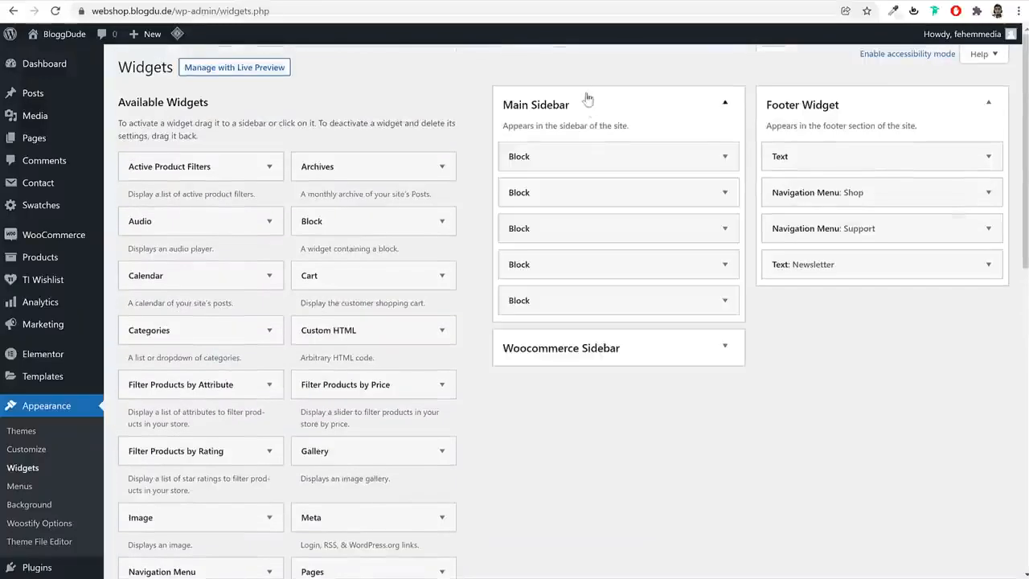
pyautogui.click(708, 154)
pyautogui.click(479, 295)
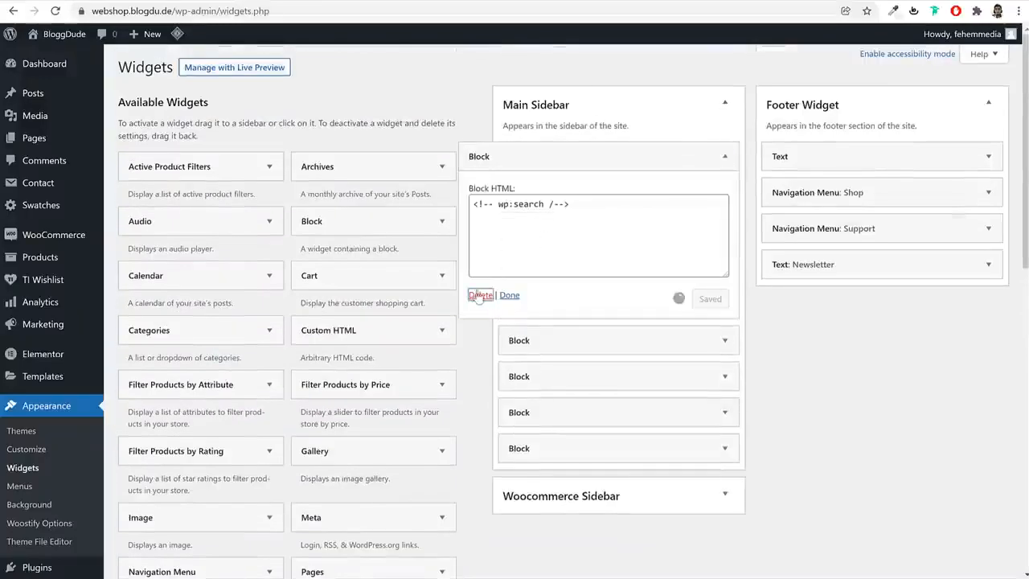
pyautogui.click(607, 159)
pyautogui.click(481, 296)
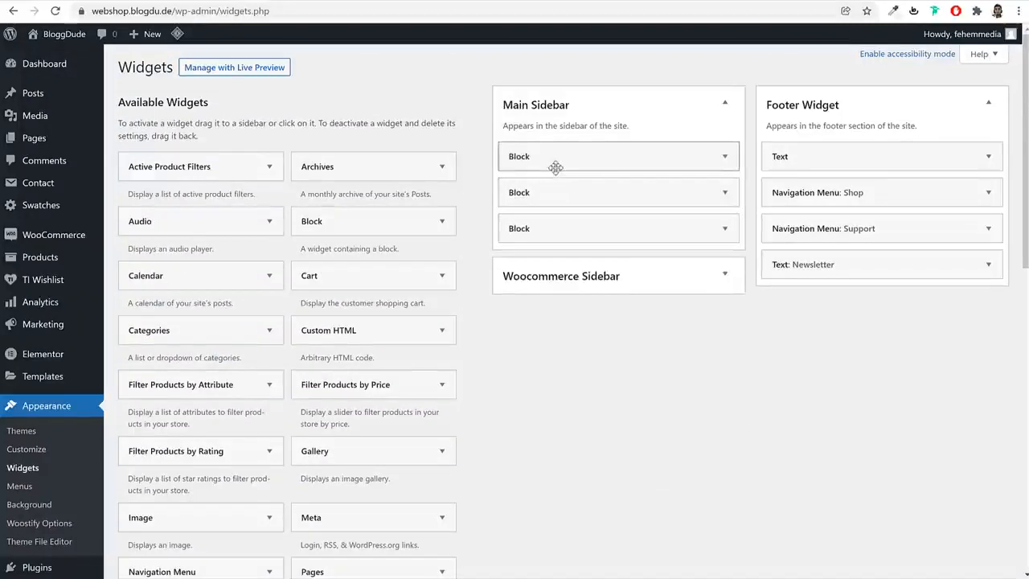
pyautogui.click(556, 165)
pyautogui.click(480, 295)
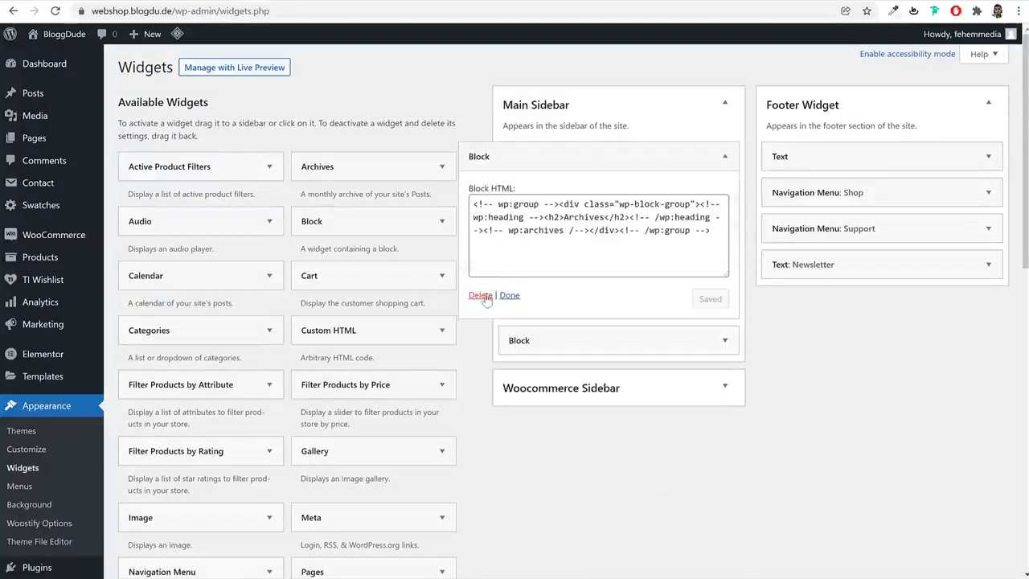
pyautogui.click(485, 297)
pyautogui.click(569, 153)
pyautogui.click(480, 295)
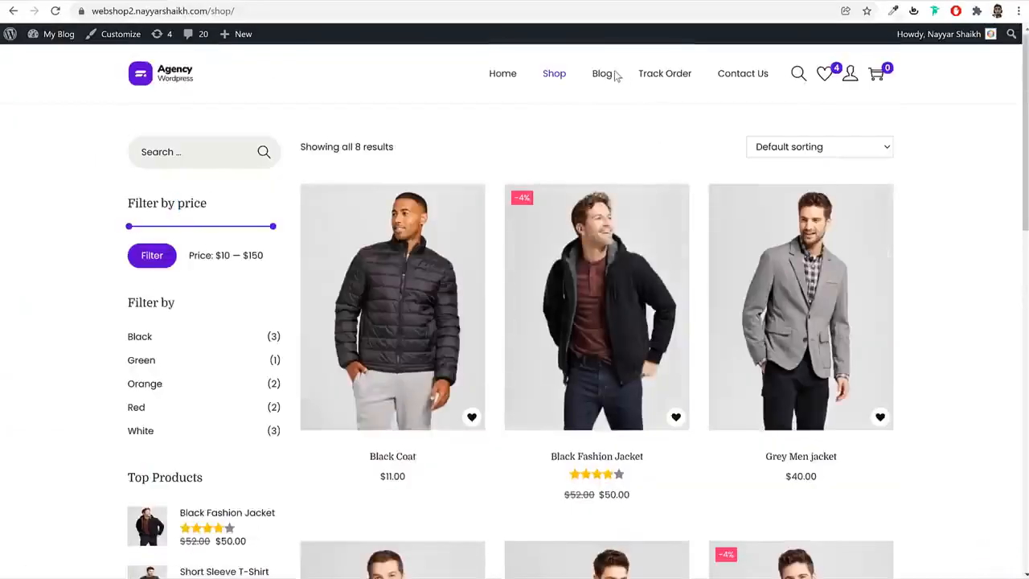
# Open the reference site's Blog page for comparison and add the Search widget to the Main Sidebar, collapsing its settings
pyautogui.click(605, 75)
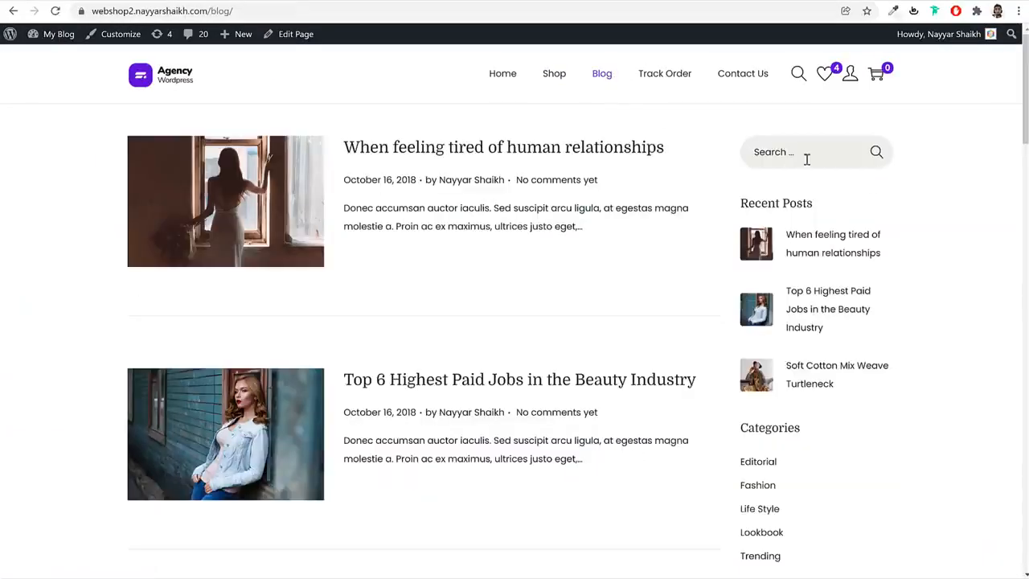
pyautogui.click(807, 159)
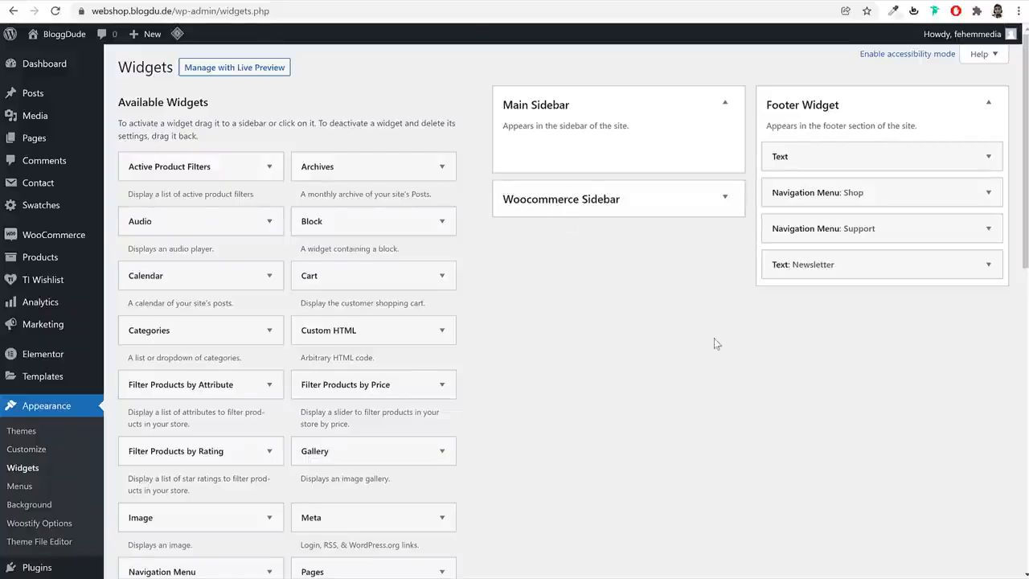
pyautogui.scroll(-7, 717, 346)
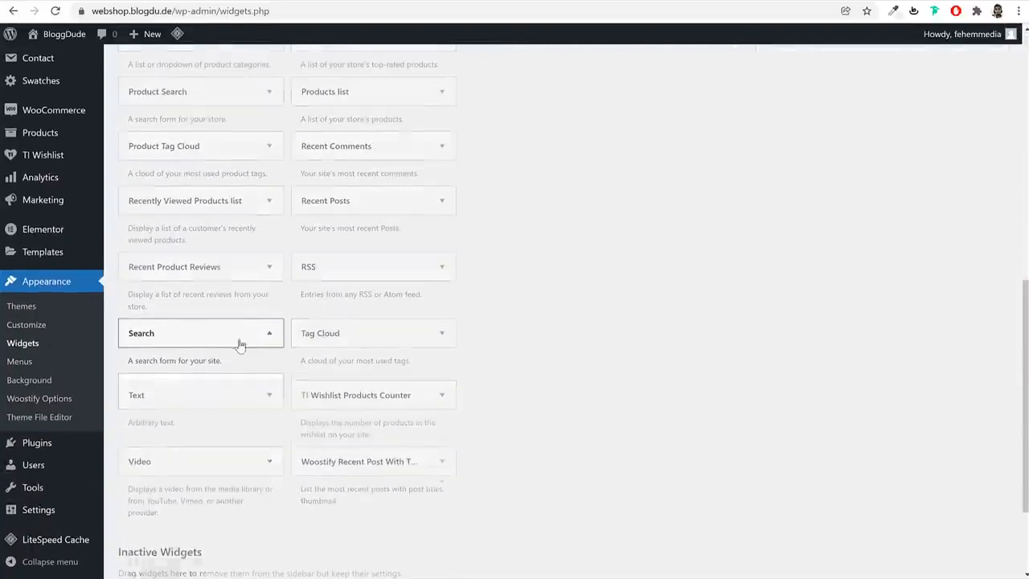
pyautogui.click(241, 342)
pyautogui.click(208, 392)
pyautogui.click(221, 466)
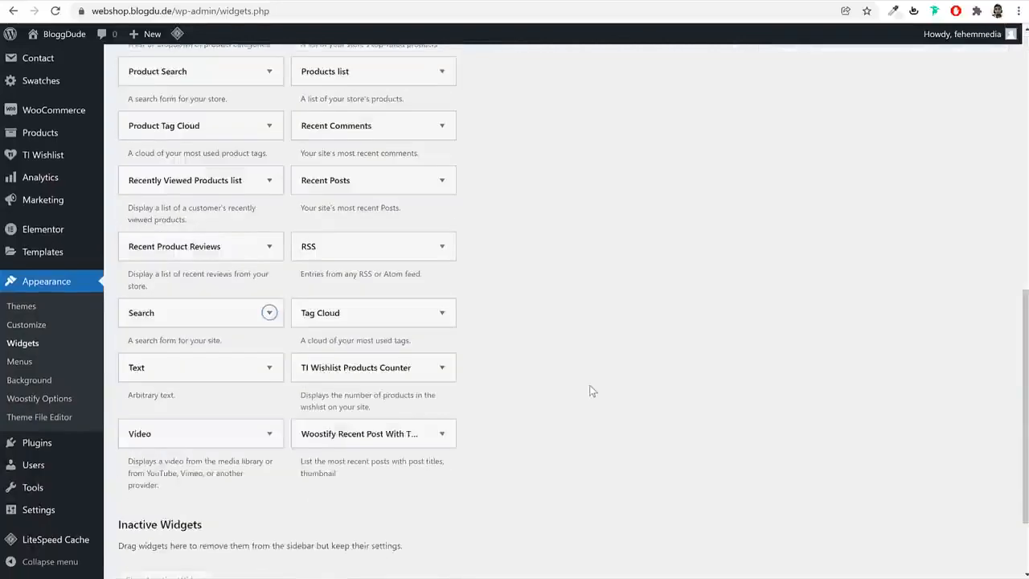
pyautogui.click(616, 167)
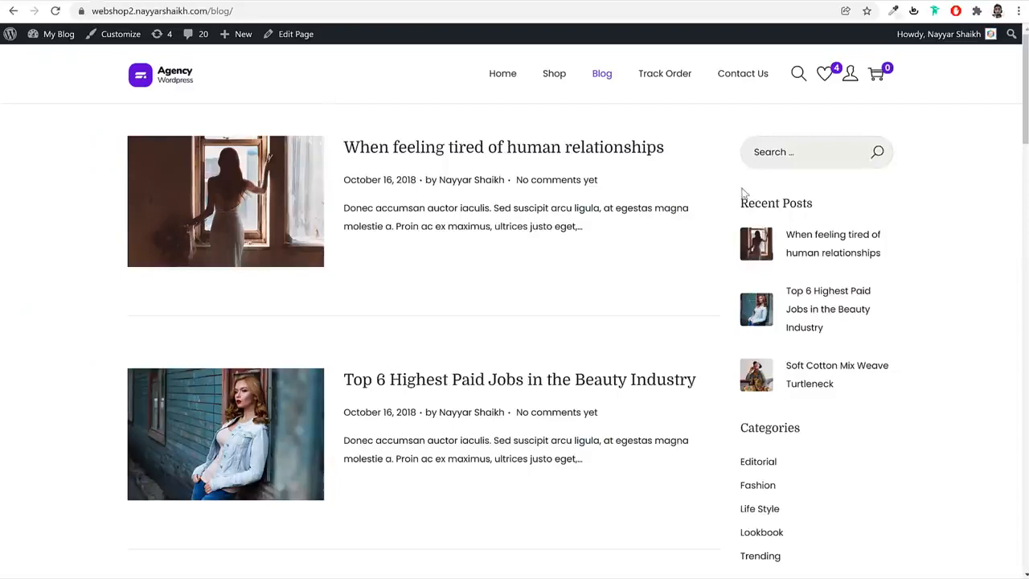
# Add the Woostify Recent Post With Thumbnail widget to the Main Sidebar to match the reference blog's Recent Posts section
pyautogui.doubleClick(764, 201)
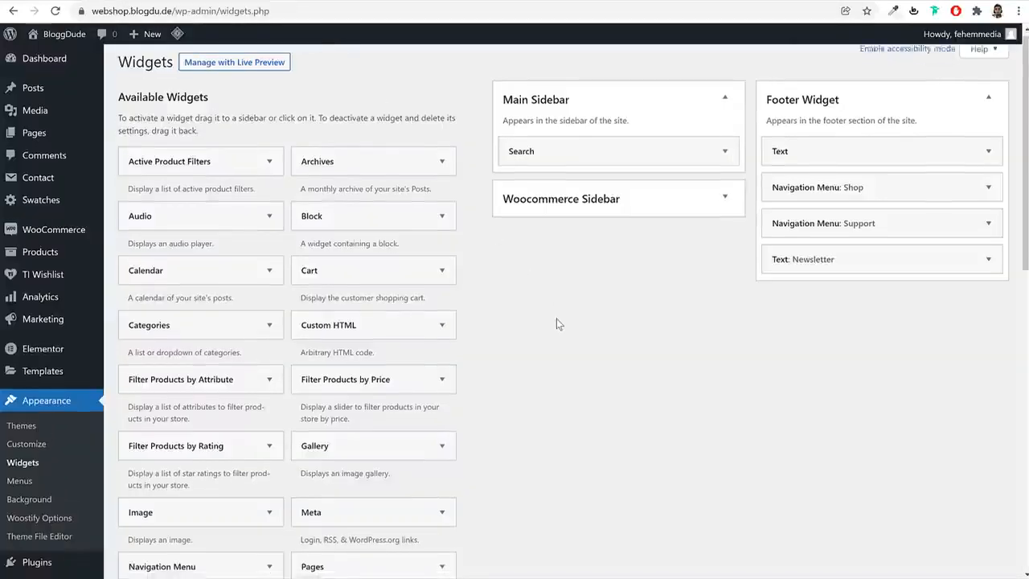
pyautogui.scroll(-5, 557, 320)
pyautogui.scroll(-2, 555, 323)
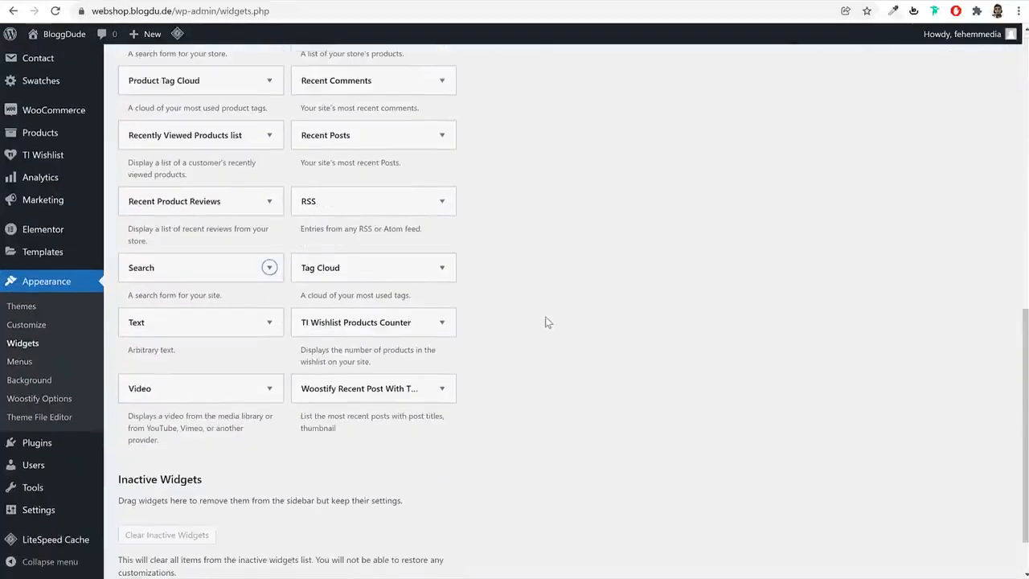
pyautogui.click(426, 398)
pyautogui.click(394, 532)
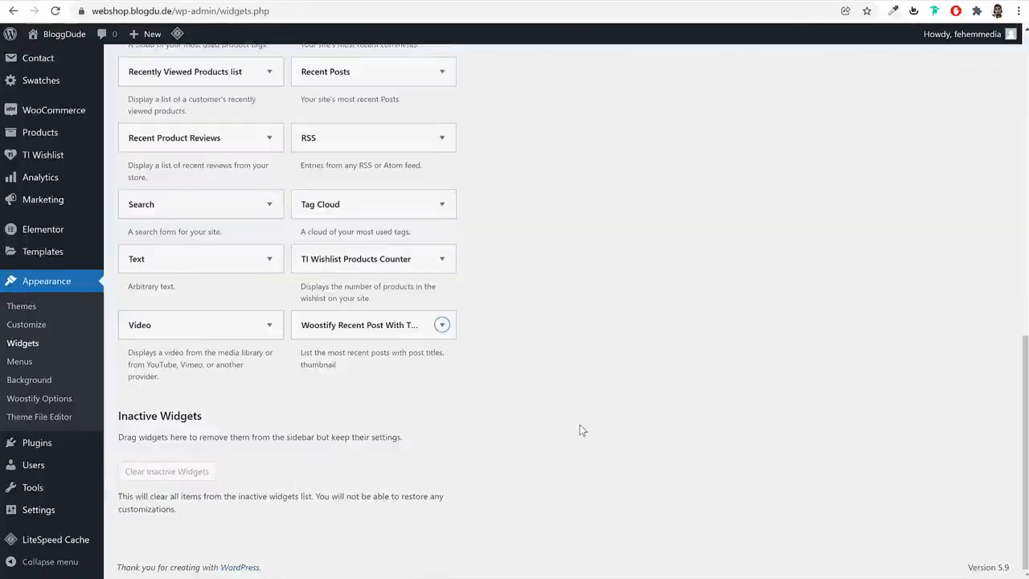
# Set the recent posts widget's number to 5, save it and collapse its settings
pyautogui.doubleClick(585, 218)
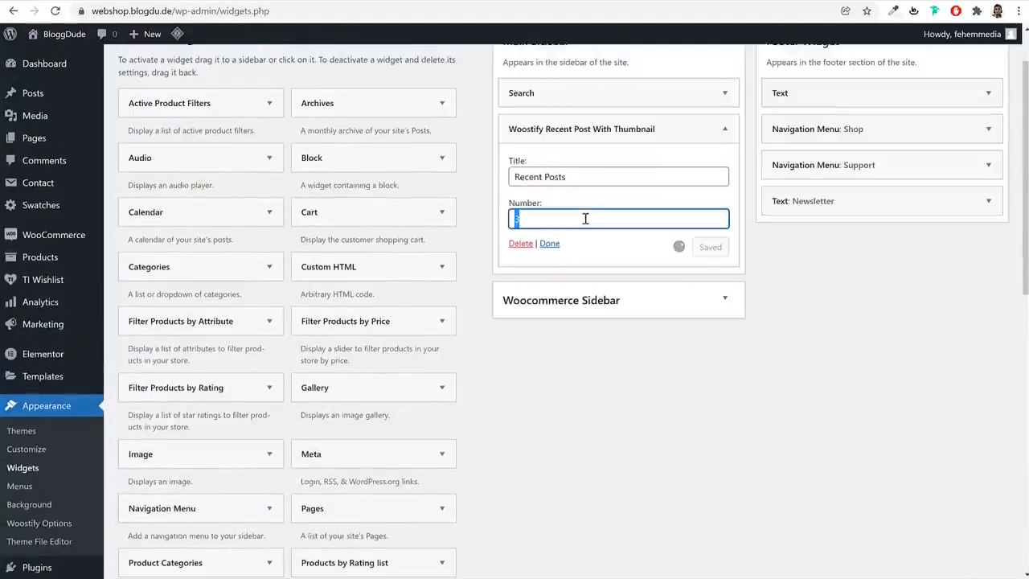
pyautogui.write('5')
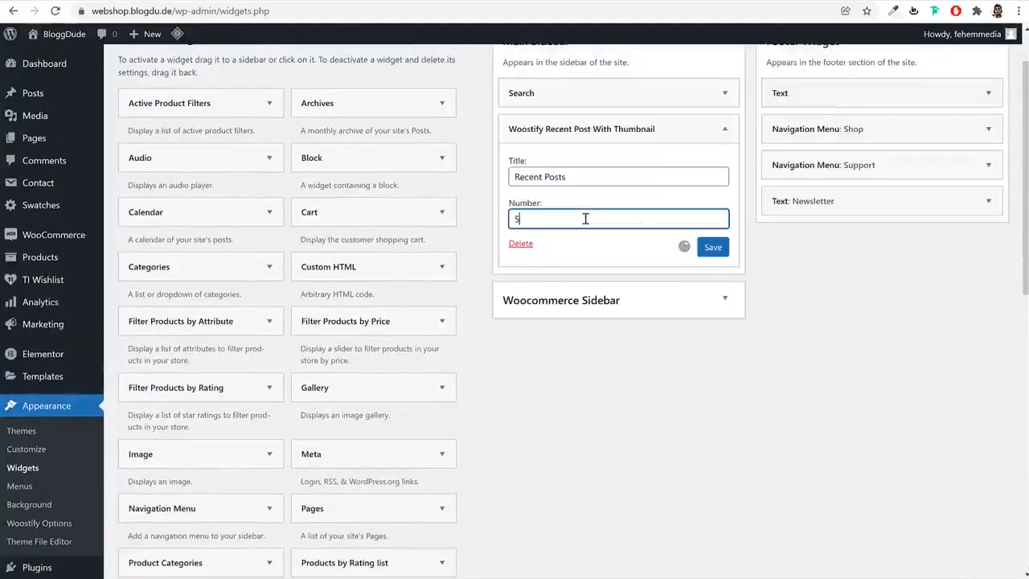
pyautogui.click(723, 248)
pyautogui.click(722, 131)
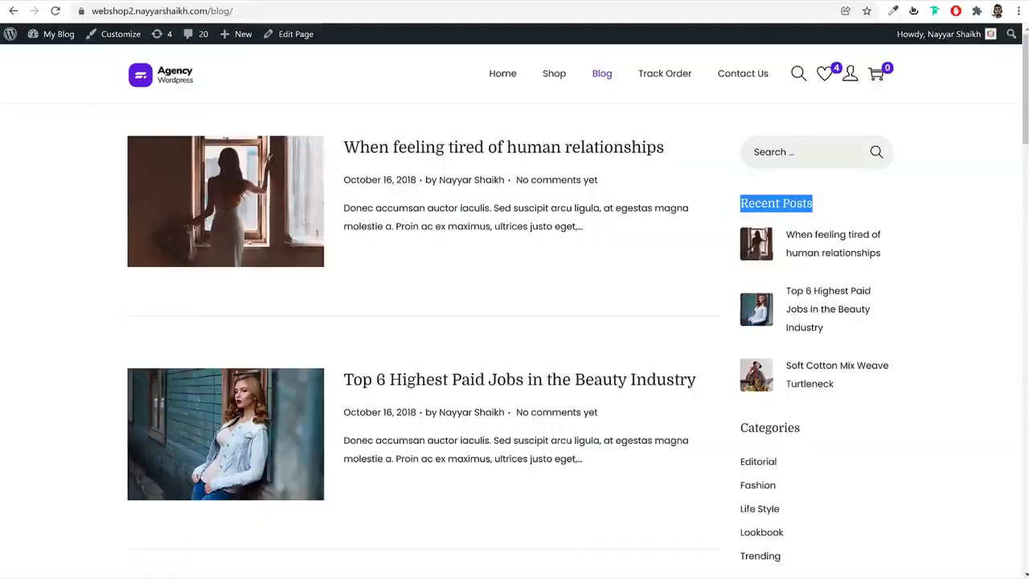
# Check the remaining sections of the reference blog's sidebar and add the Categories widget to the Main Sidebar
pyautogui.scroll(-3, 873, 298)
pyautogui.scroll(-2, 804, 303)
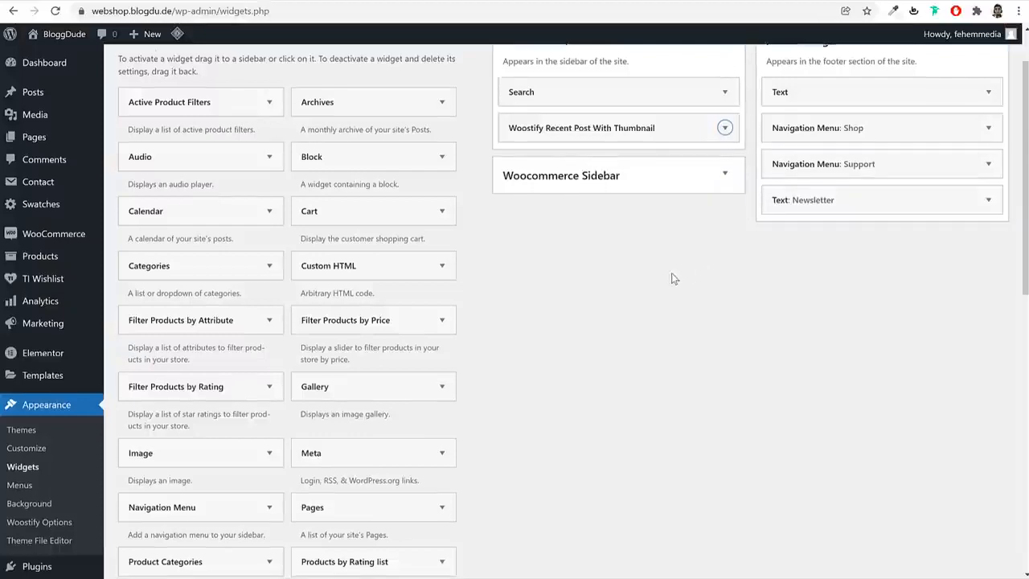
pyautogui.scroll(-1, 660, 271)
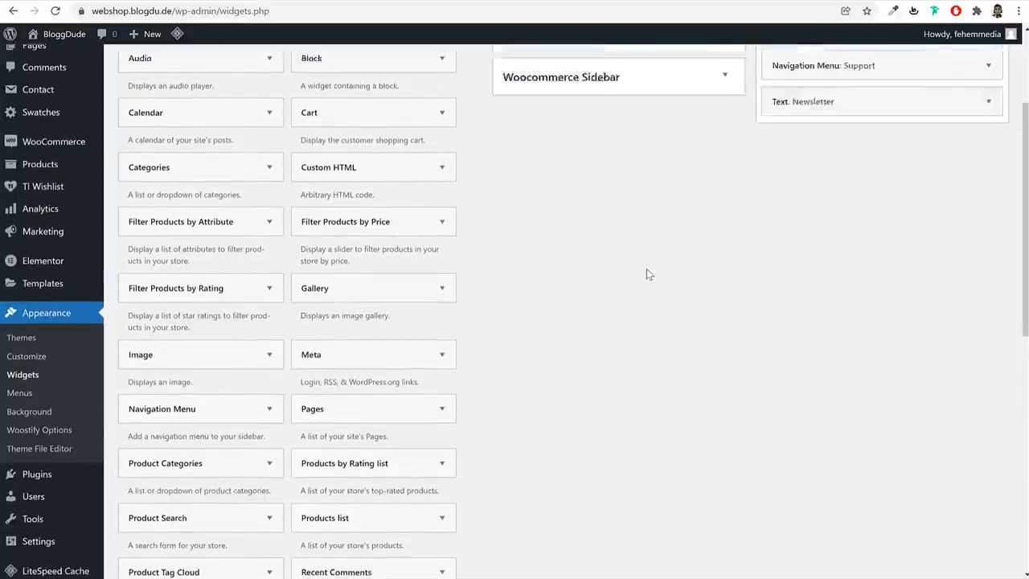
pyautogui.scroll(2, 646, 268)
pyautogui.moveTo(229, 332); pyautogui.dragTo(622, 231)
pyautogui.click(551, 353)
# Add the Tag Cloud widget to the Main Sidebar
pyautogui.scroll(-8, 421, 407)
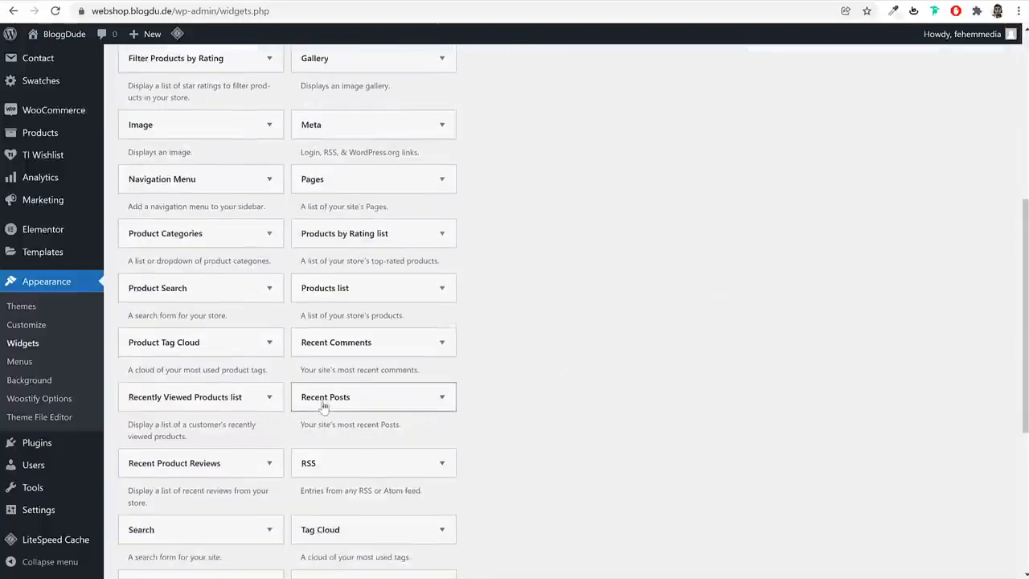
pyautogui.click(361, 271)
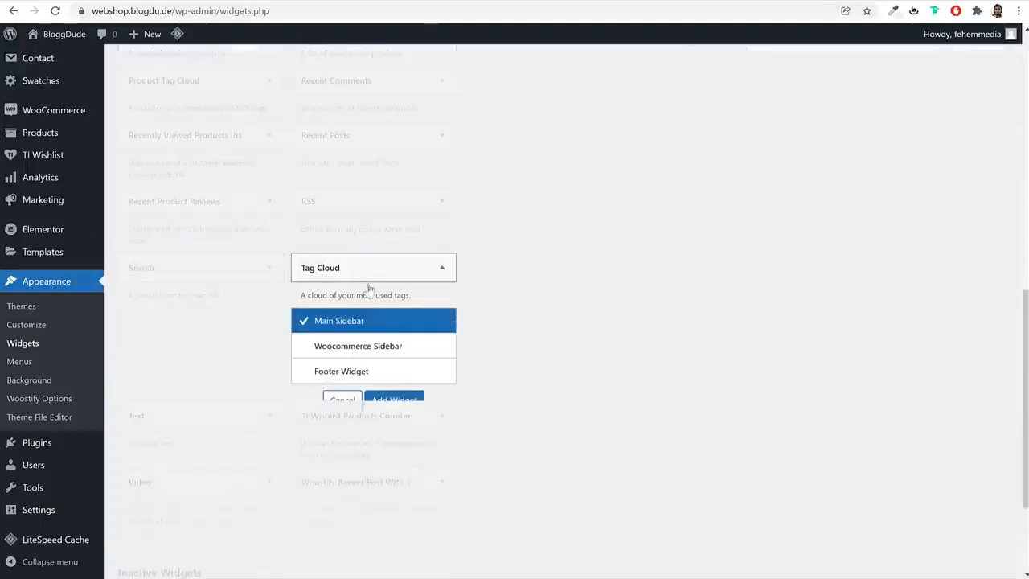
pyautogui.click(394, 400)
pyautogui.scroll(8, 570, 381)
# Go from the webshop's Blog page to its home page and copy the site address
pyautogui.click(365, 2)
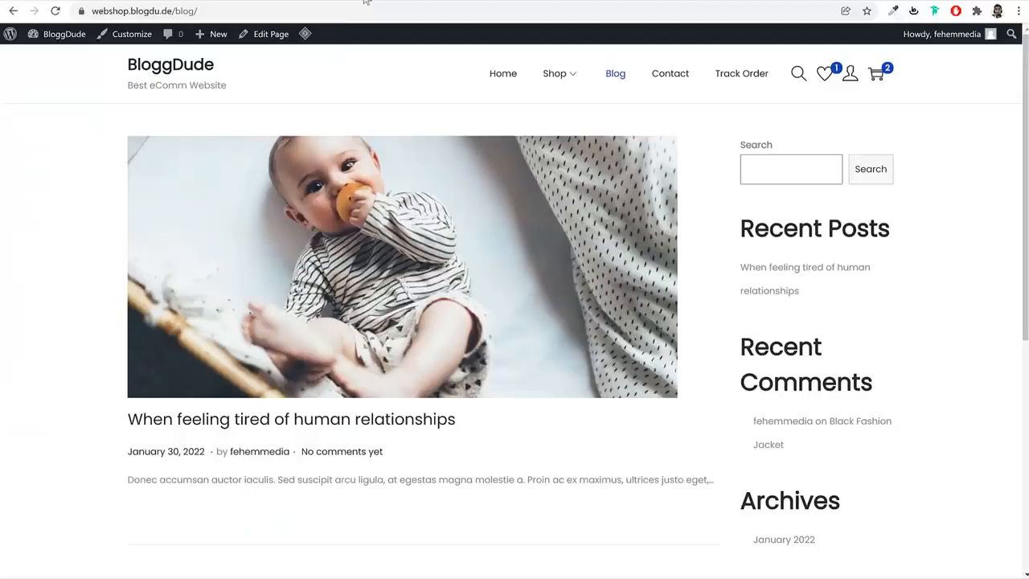
pyautogui.click(199, 66)
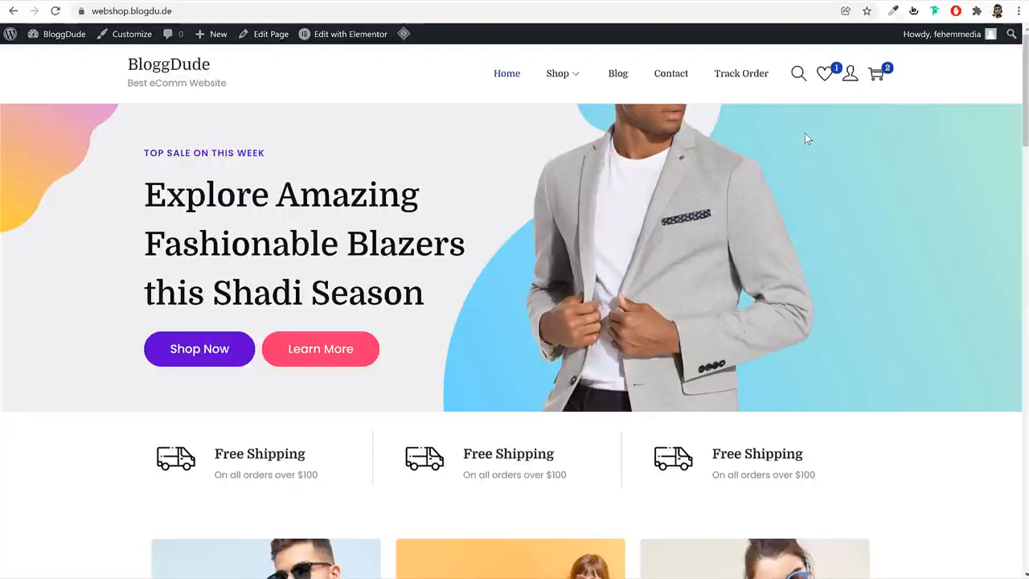
pyautogui.click(388, 9)
pyautogui.hotkey('ctrl', 'c')
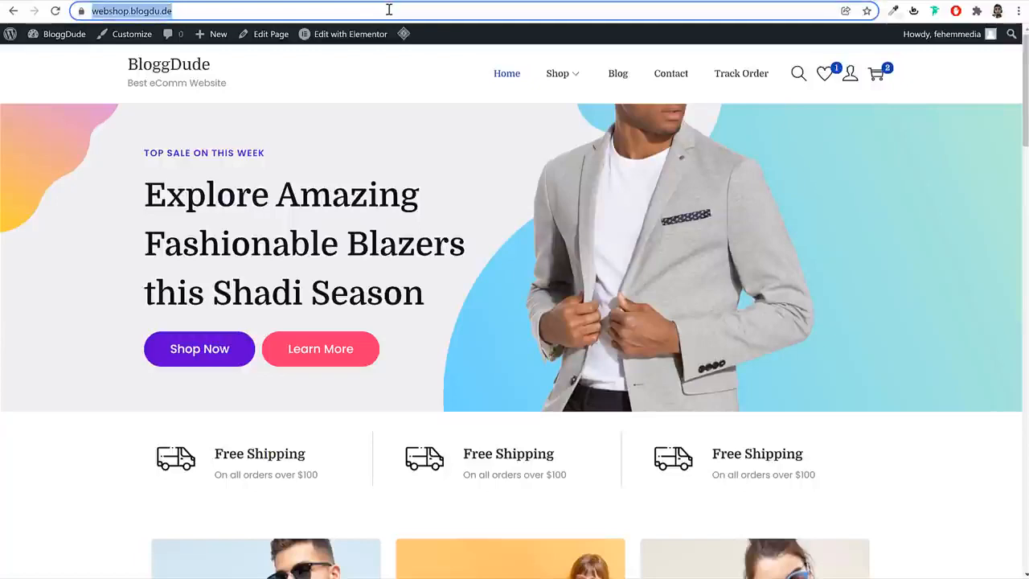
pyautogui.click(905, 139)
pyautogui.scroll(-4, 918, 169)
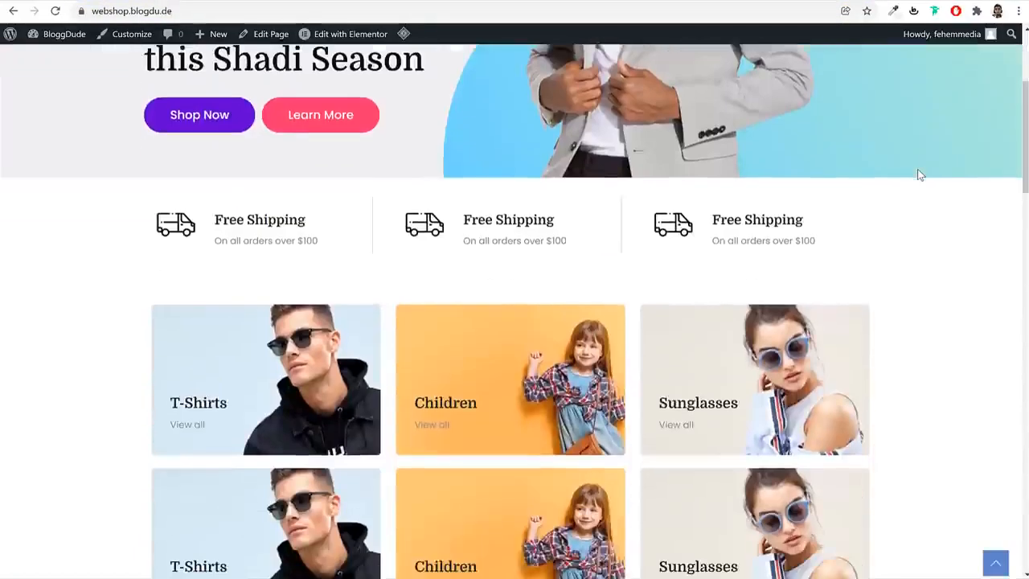
pyautogui.scroll(4, 917, 169)
# Open a new incognito window and load webshop.blogdu.de in it
pyautogui.click(1019, 11)
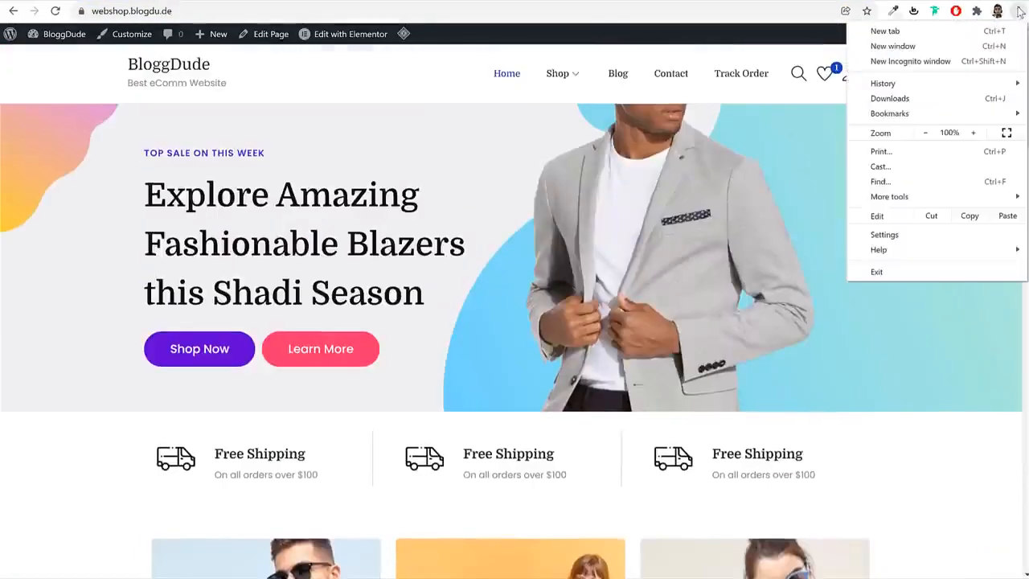
pyautogui.click(975, 63)
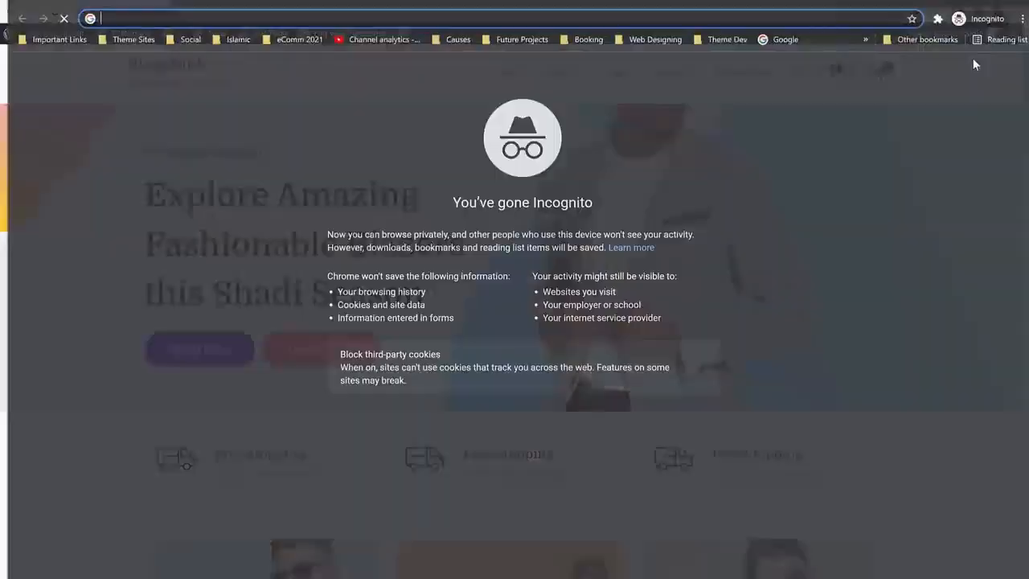
pyautogui.hotkey('ctrl', 'v')
pyautogui.press('Return')
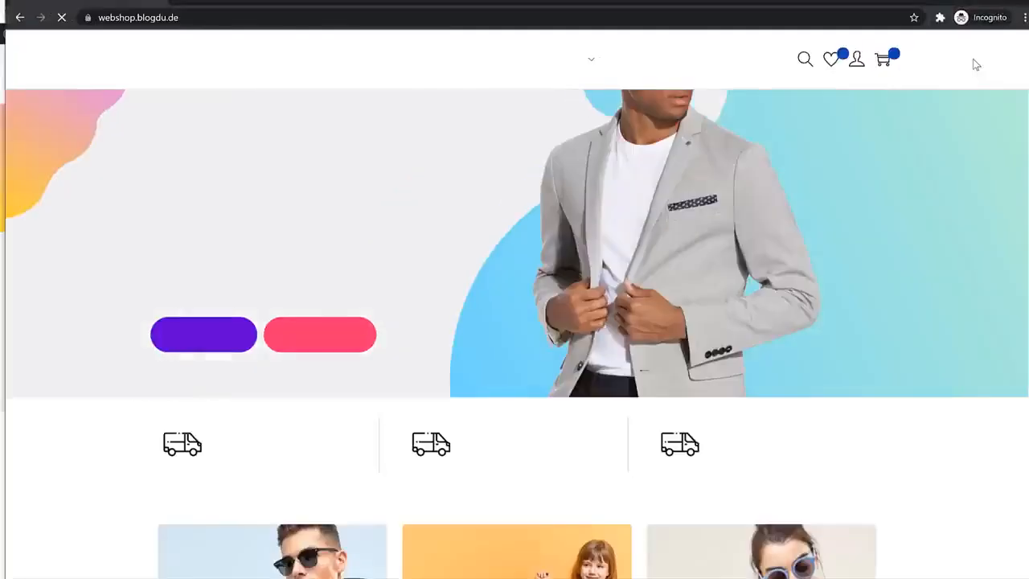
# Review the home page as a logged-out visitor, from the header through the featured products to the testimonials
pyautogui.scroll(-4, 917, 266)
pyautogui.scroll(-8, 917, 278)
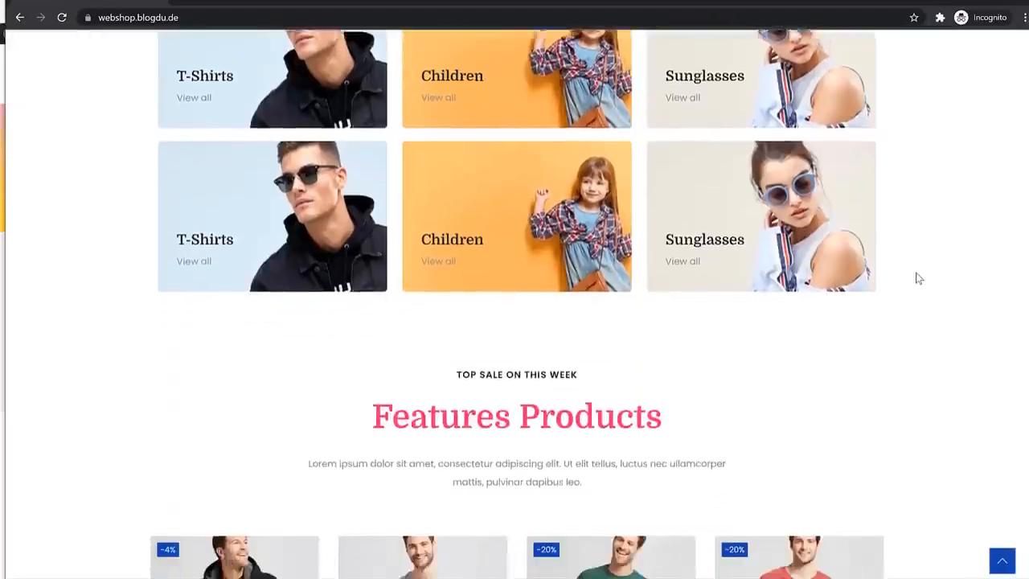
pyautogui.scroll(12, 917, 278)
pyautogui.scroll(1, 904, 136)
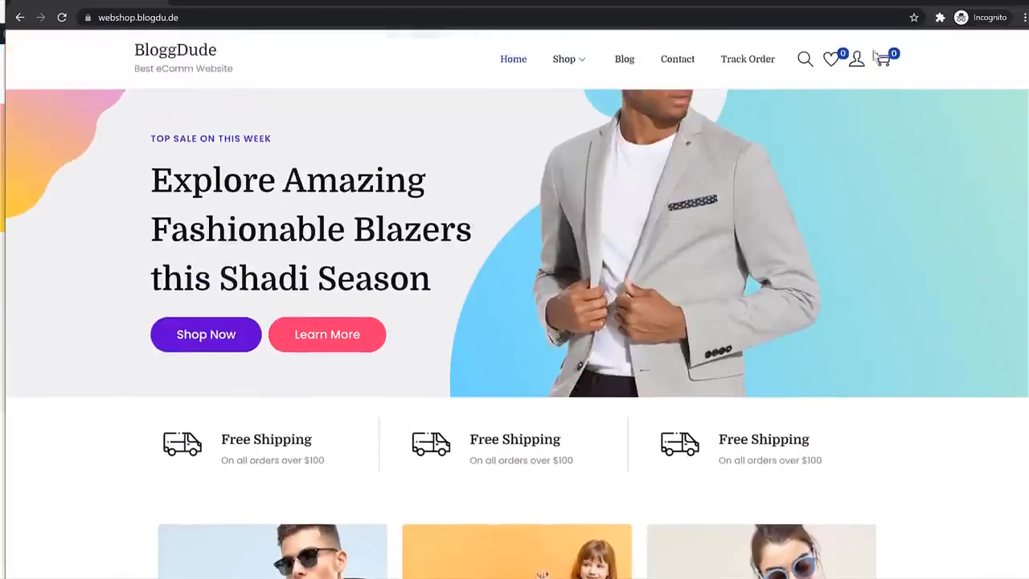
pyautogui.scroll(-6, 825, 278)
pyautogui.scroll(-12, 827, 280)
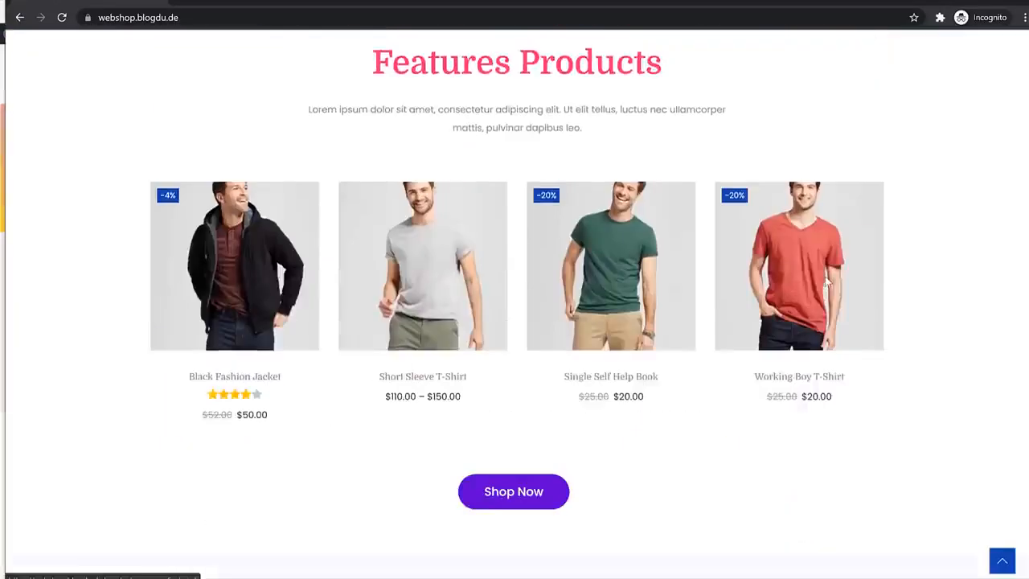
pyautogui.scroll(-5, 876, 301)
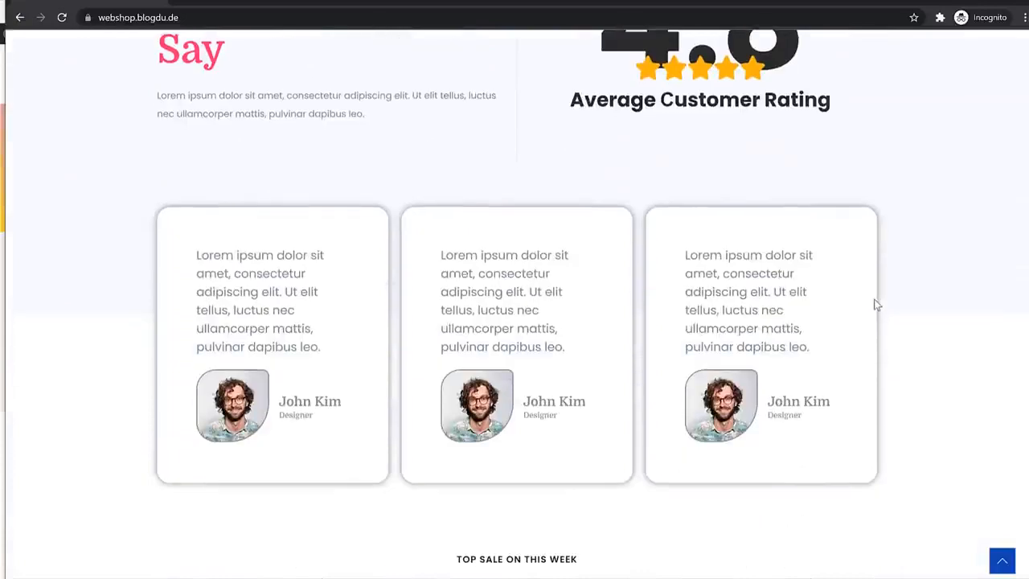
pyautogui.scroll(9, 877, 303)
pyautogui.scroll(5, 876, 304)
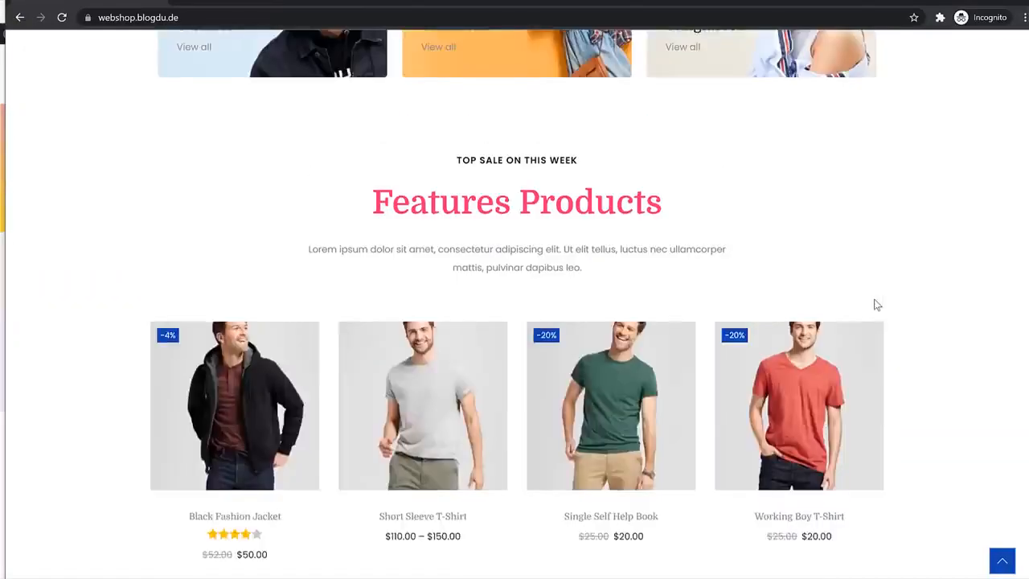
# Add the Black Fashion Jacket from the featured products to the wishlist and dismiss the confirmation
pyautogui.scroll(-2, 864, 300)
pyautogui.moveTo(225, 338)
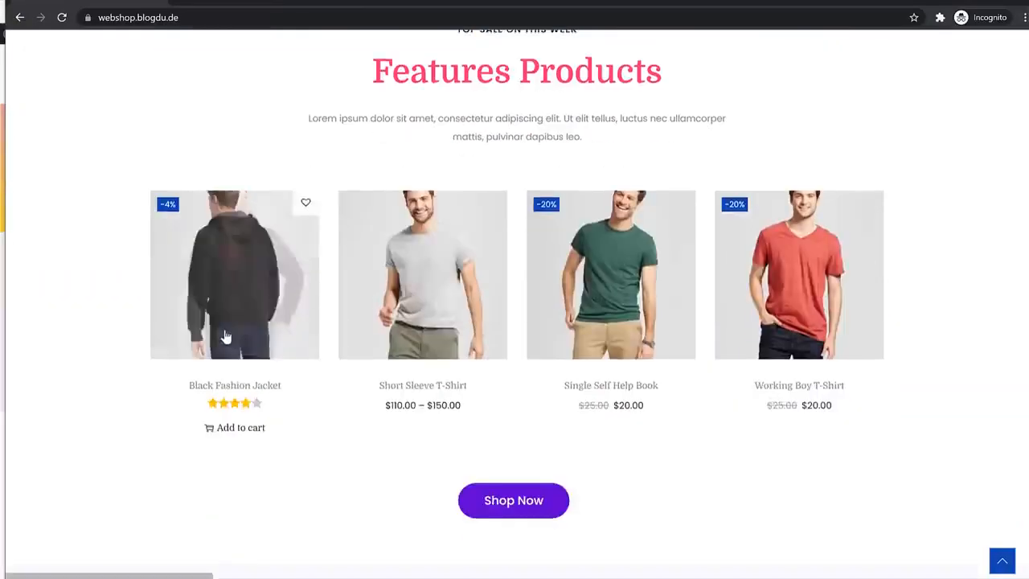
pyautogui.click(306, 203)
pyautogui.click(525, 366)
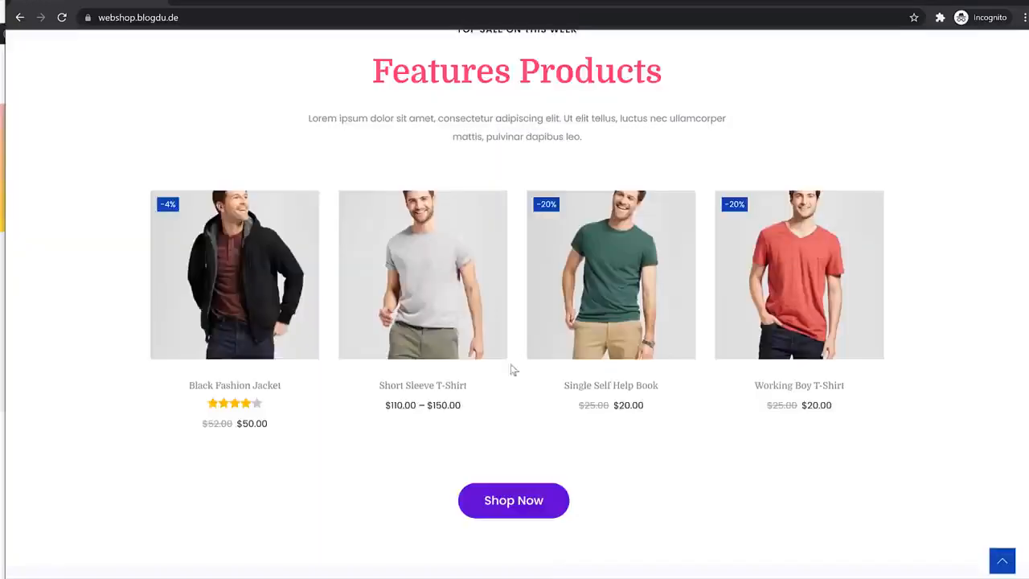
pyautogui.scroll(10, 533, 304)
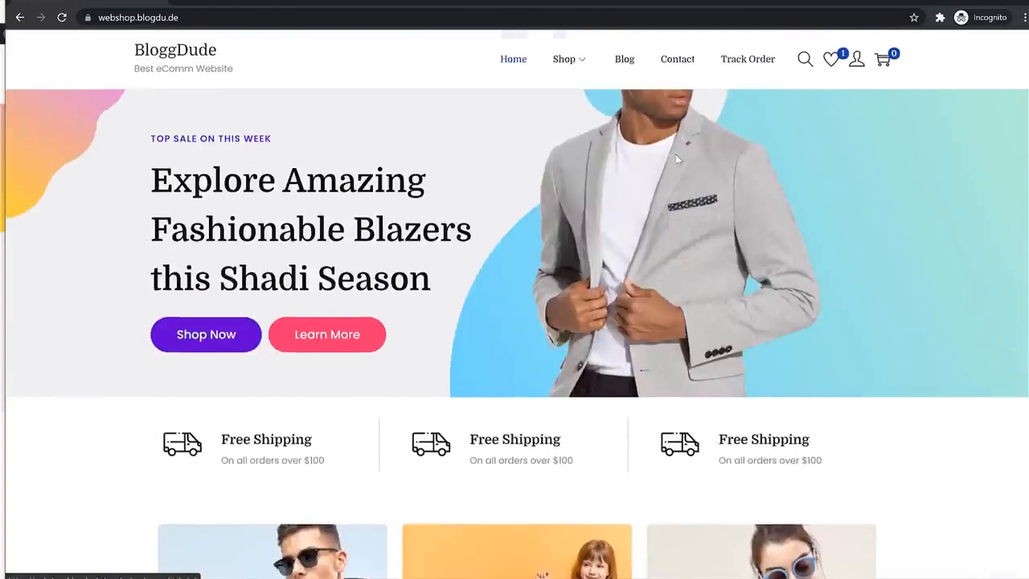
# Open the Black Fashion Jacket's product page from the wishlist and add one to the cart
pyautogui.click(831, 61)
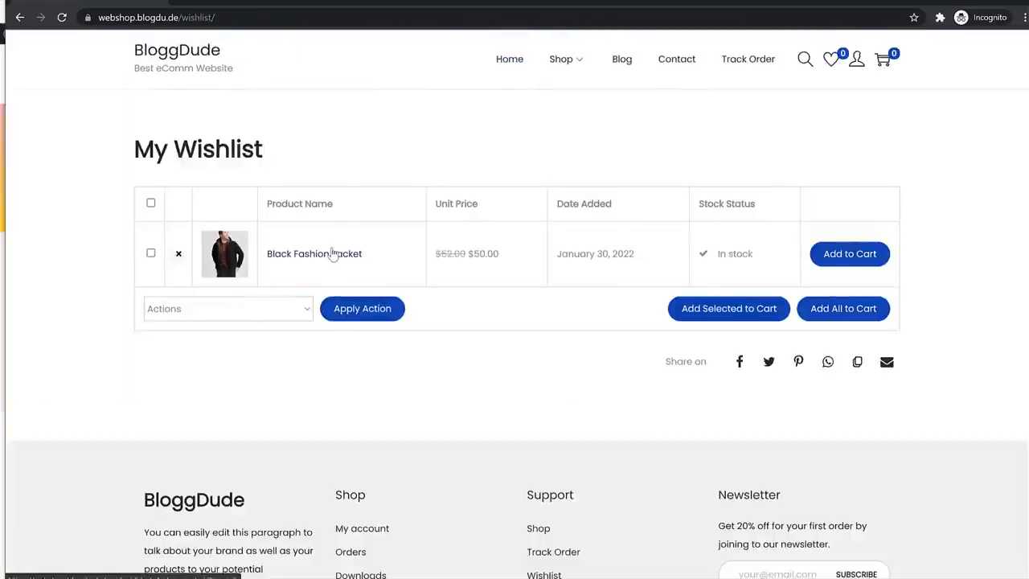
pyautogui.click(330, 254)
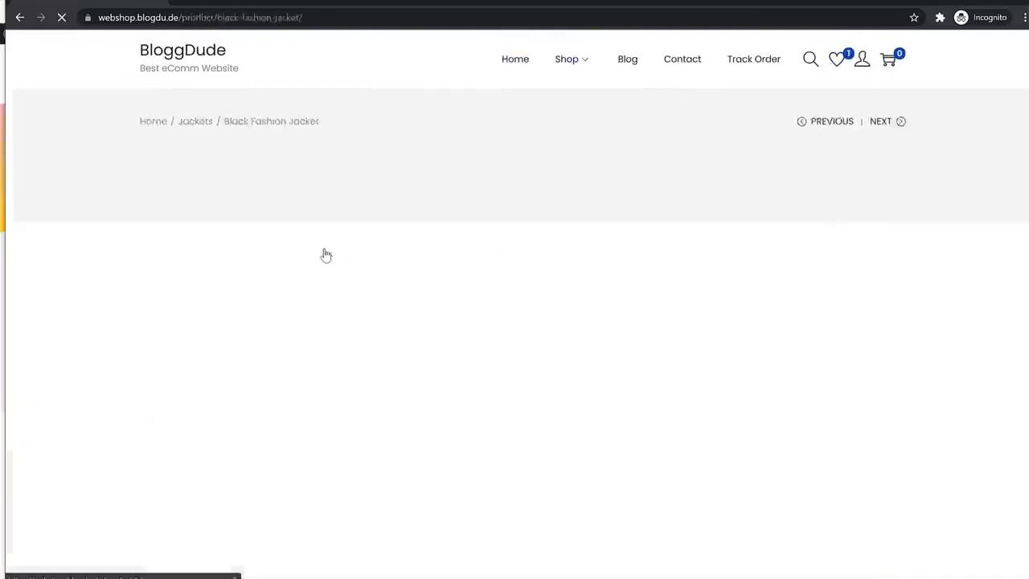
pyautogui.scroll(-1, 854, 254)
pyautogui.scroll(-1, 854, 254)
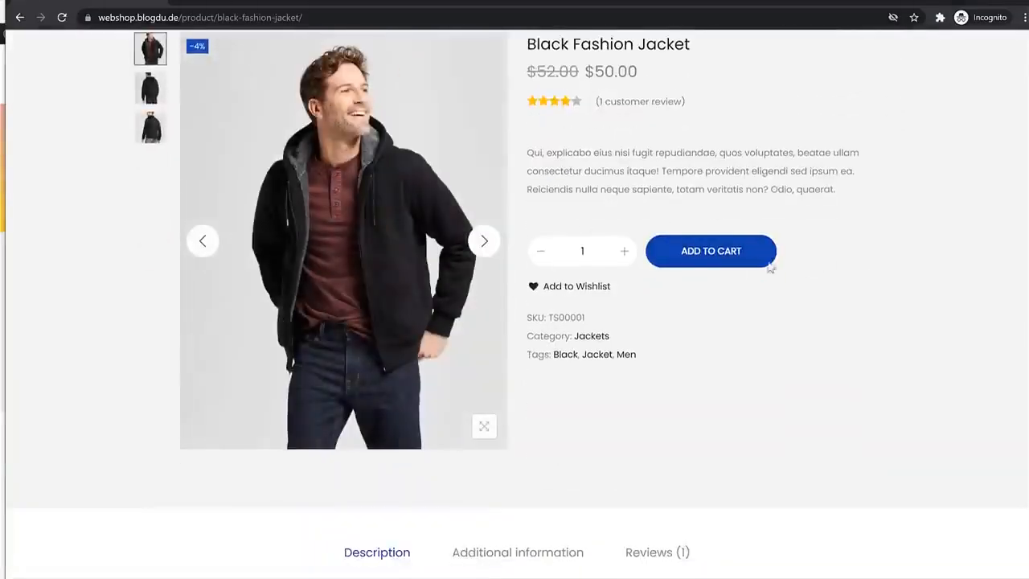
pyautogui.click(734, 267)
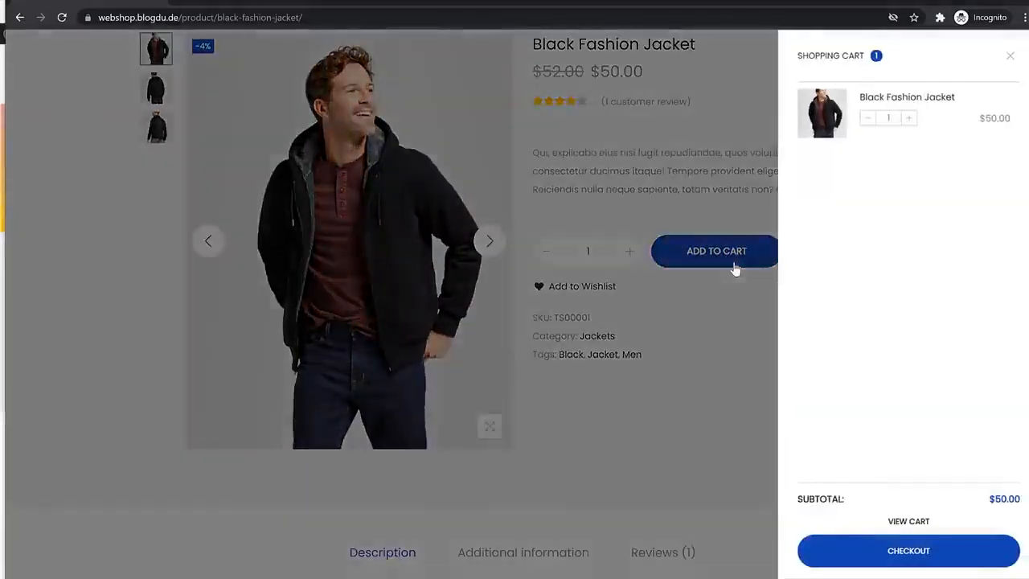
# View the full cart, review the cart totals and proceed to checkout
pyautogui.click(918, 521)
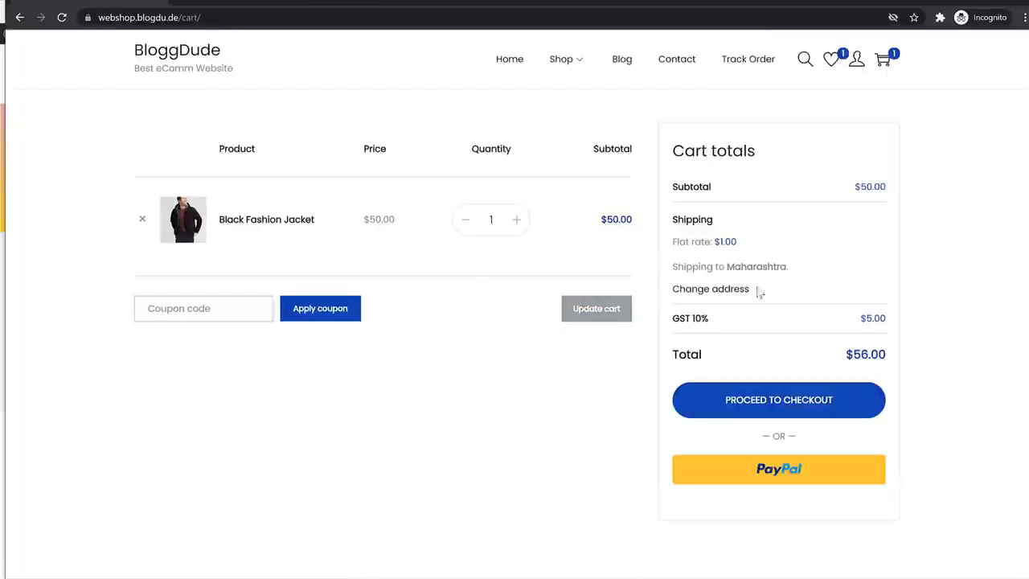
pyautogui.moveTo(747, 323); pyautogui.dragTo(735, 312)
pyautogui.click(736, 313)
pyautogui.click(793, 407)
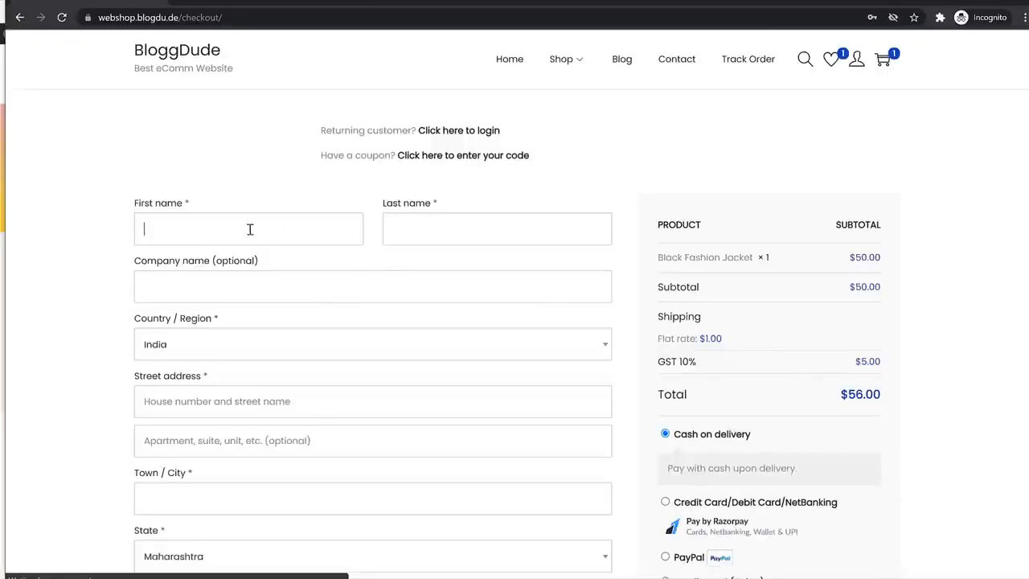
# Fill in the customer's first and last name, street address and town in the checkout's billing details
pyautogui.write('John')
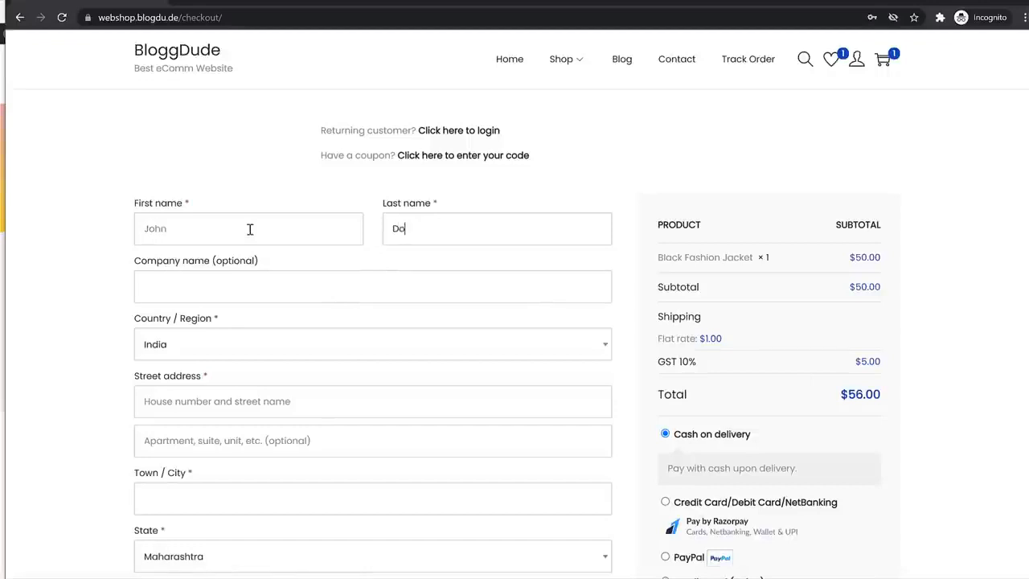
pyautogui.scroll(-3, 271, 271)
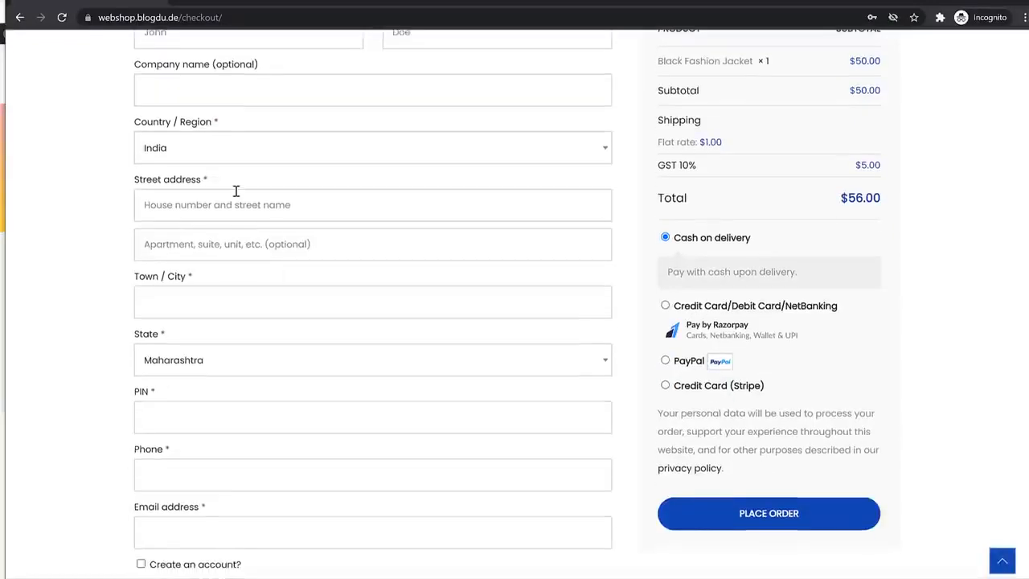
pyautogui.click(238, 193)
pyautogui.write('123')
pyautogui.press('Tab')
pyautogui.press('Tab')
pyautogui.press('Tab')
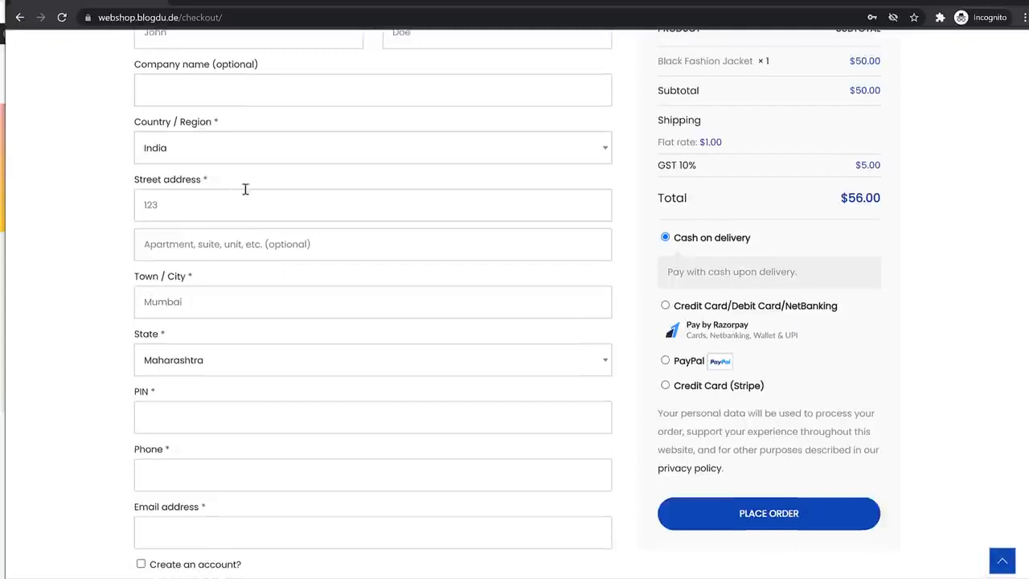
# Enter the customer's postal code, phone number and e-mail address in the billing details
pyautogui.write('400001')
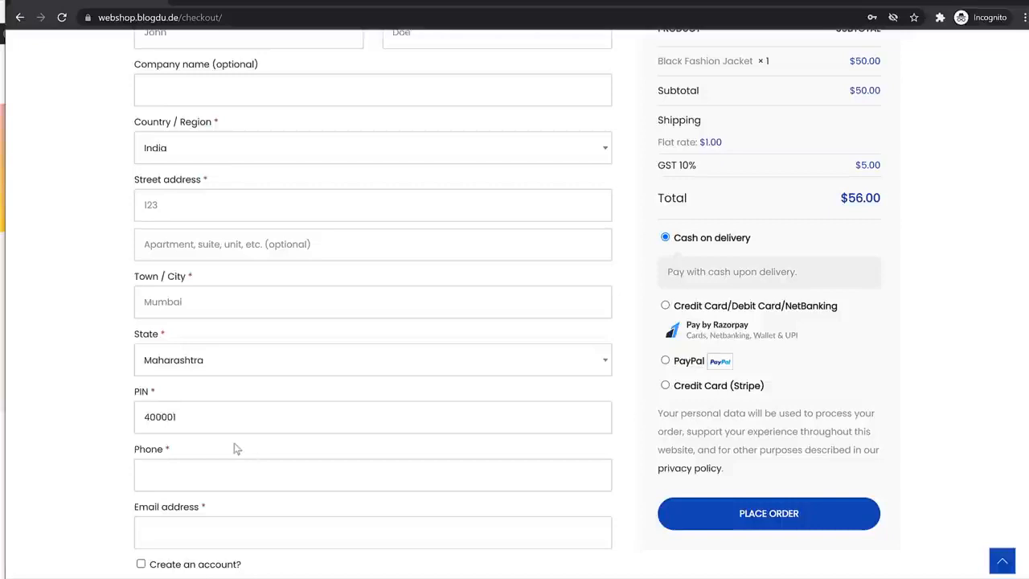
pyautogui.click(221, 478)
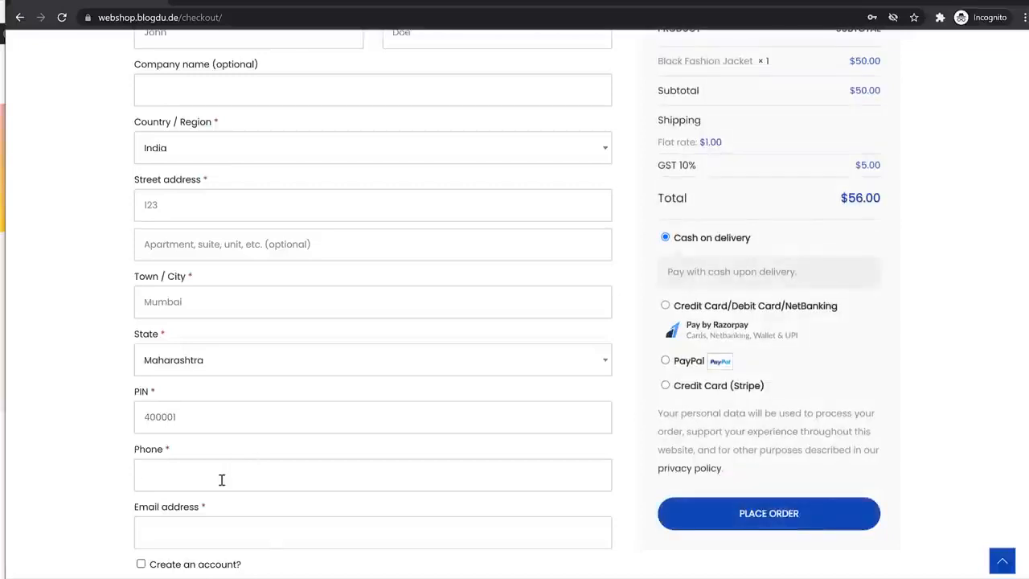
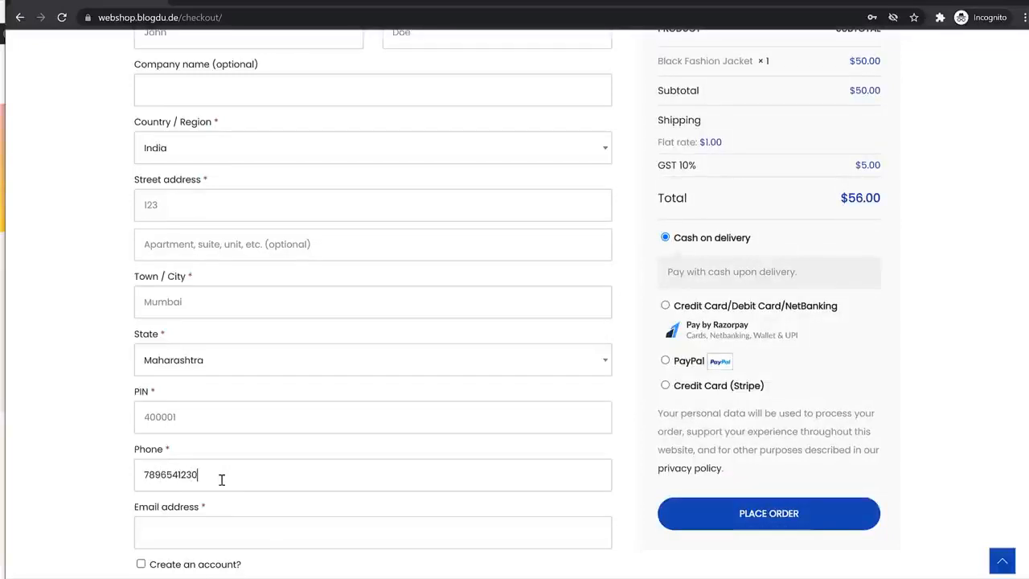
pyautogui.click(233, 523)
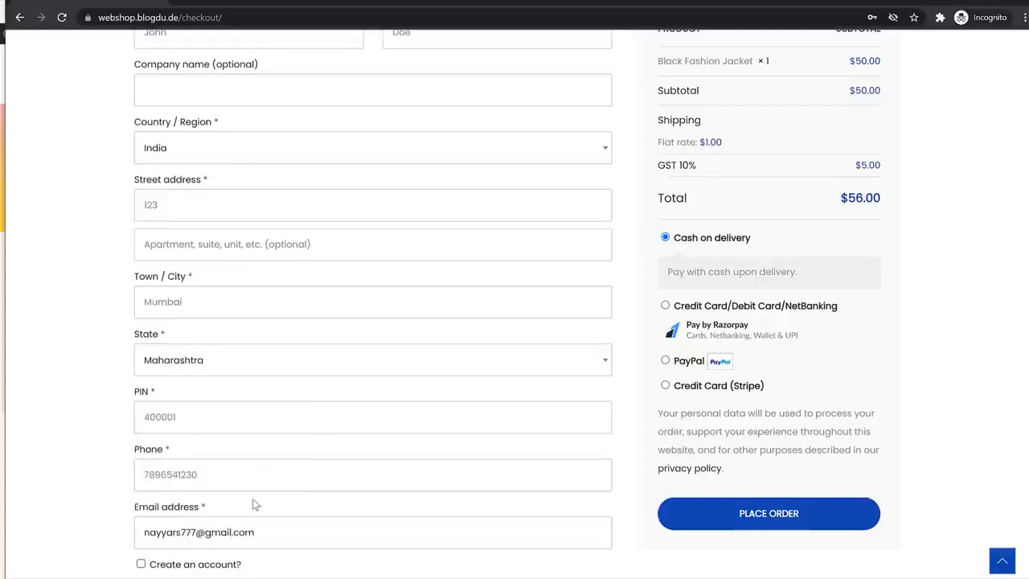
# Enable account creation during checkout and enter the account username and account password
pyautogui.scroll(-2, 272, 445)
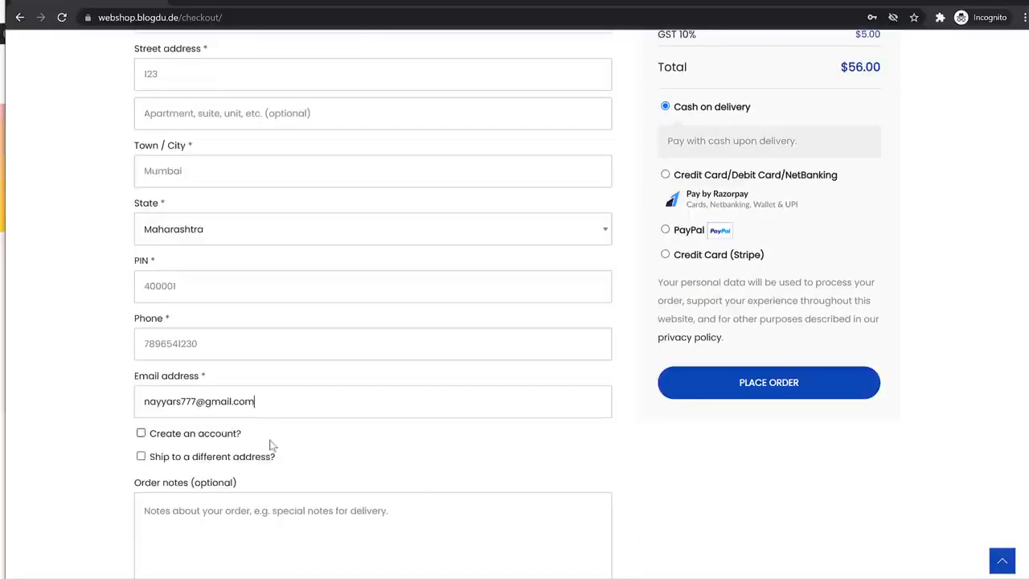
pyautogui.click(141, 435)
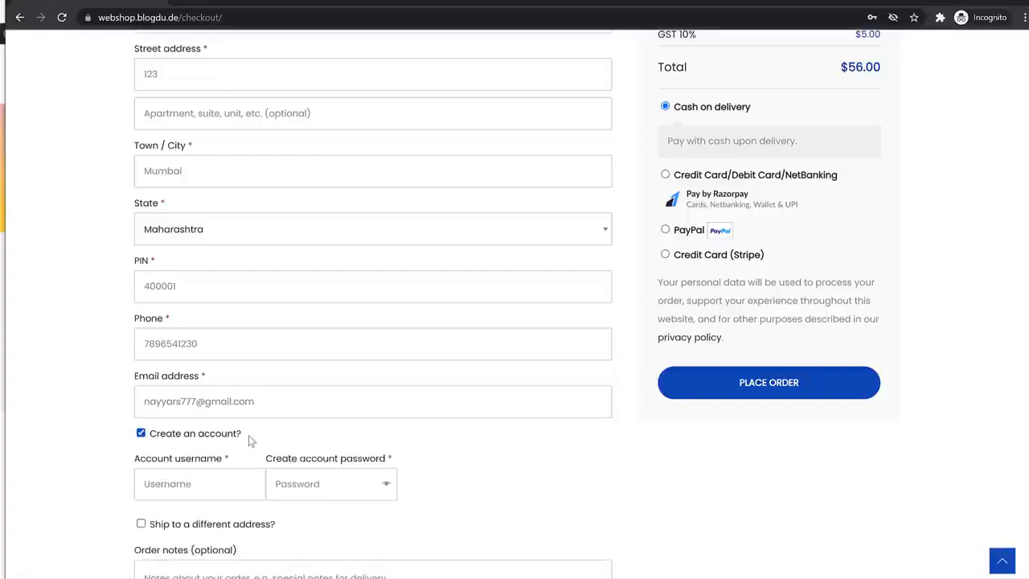
pyautogui.scroll(-2, 443, 450)
pyautogui.click(204, 358)
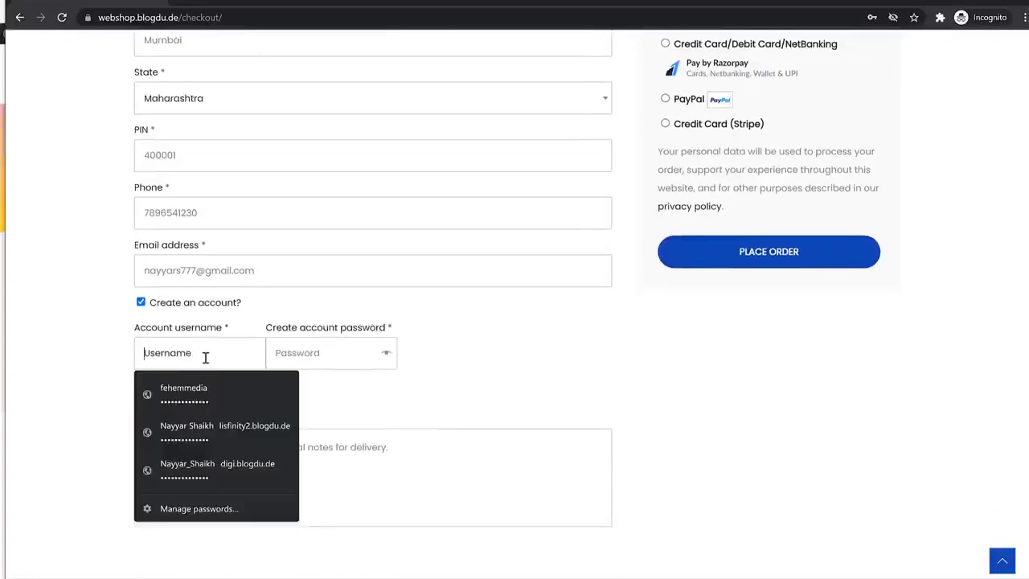
pyautogui.write('nayyars777')
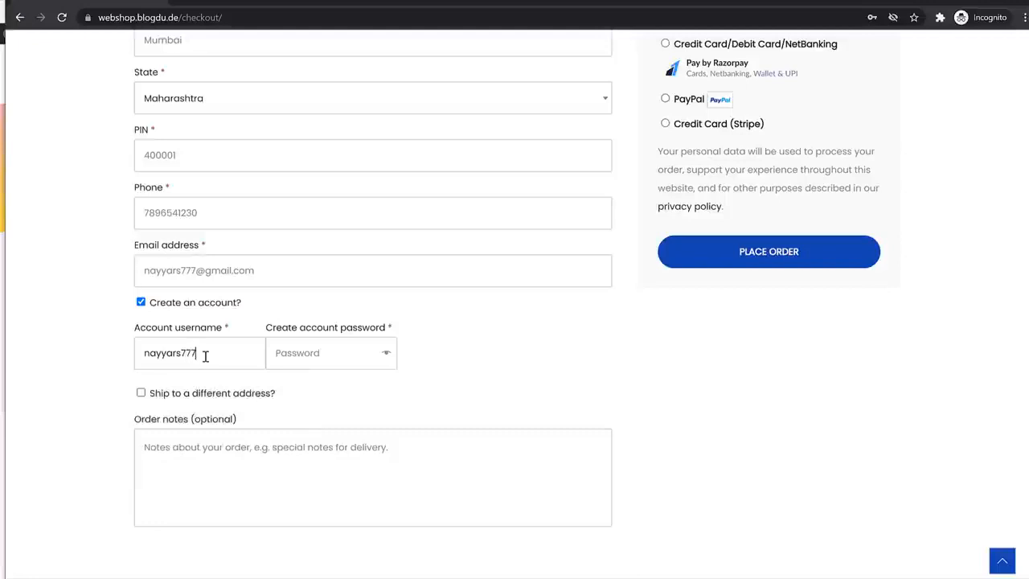
pyautogui.press('Tab')
pyautogui.write('n•••')
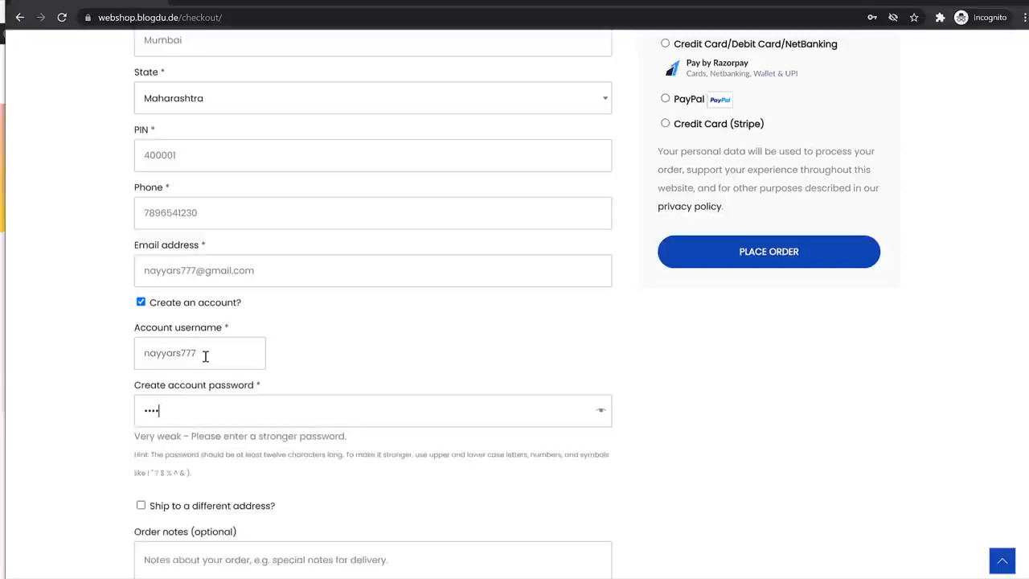
pyautogui.write('••••••')
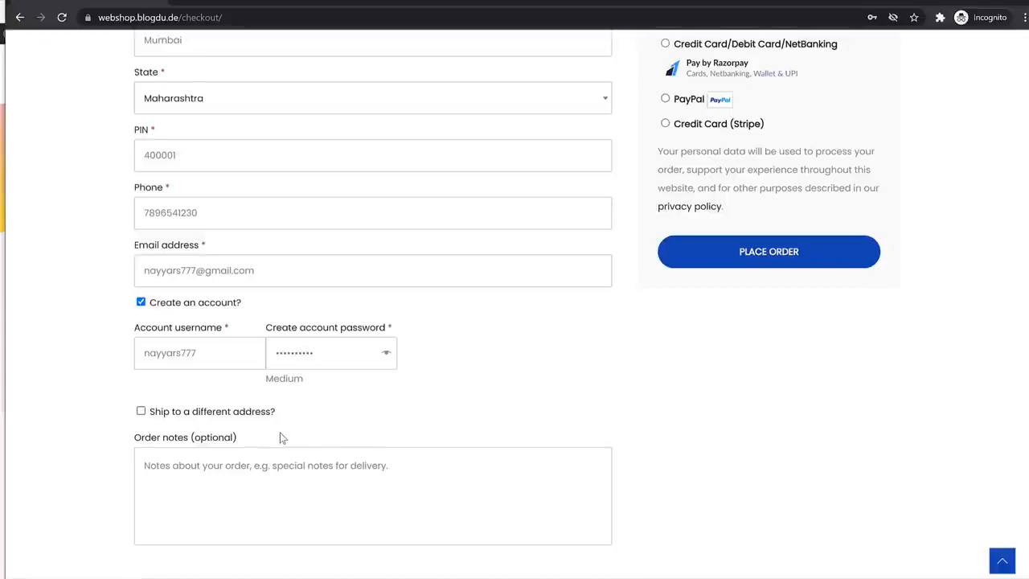
# Review the product, shipping and GST lines of the order summary
pyautogui.scroll(5, 274, 433)
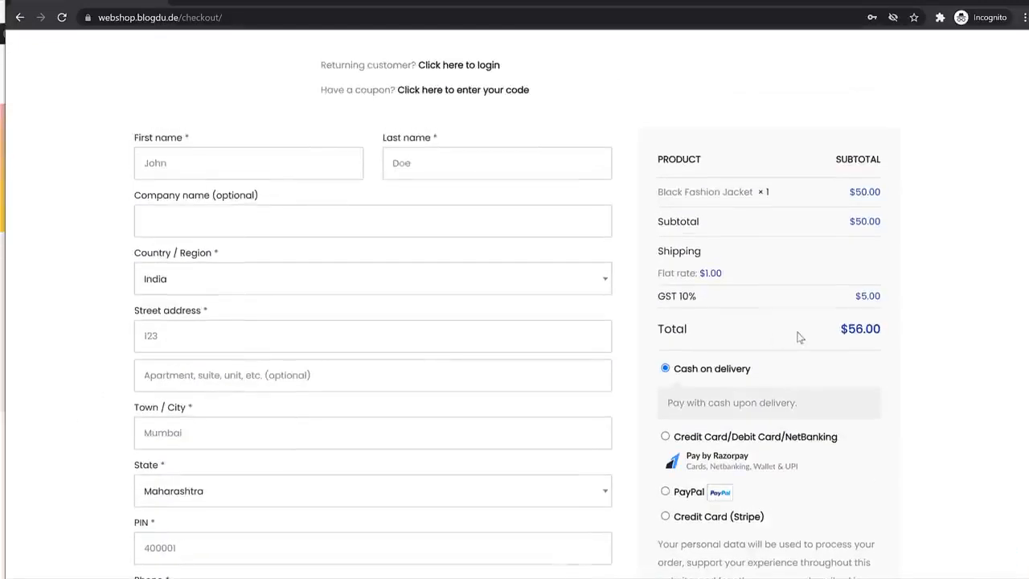
pyautogui.moveTo(690, 298); pyautogui.dragTo(665, 300)
pyautogui.click(703, 259)
pyautogui.scroll(-1, 221, 402)
# Test the flat shipping rate by switching the billing state to Manipur and back to Maharashtra
pyautogui.click(206, 427)
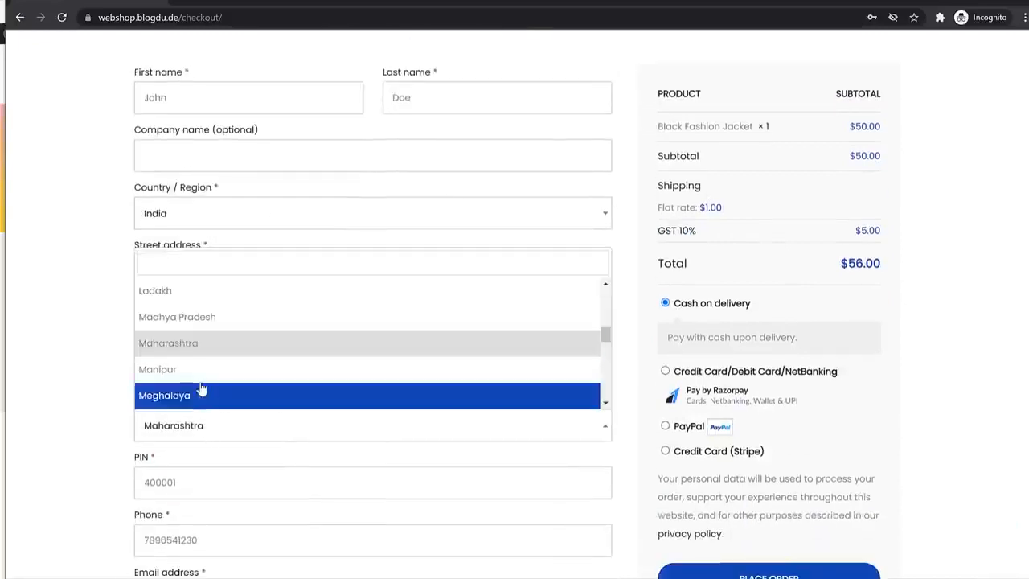
pyautogui.click(199, 371)
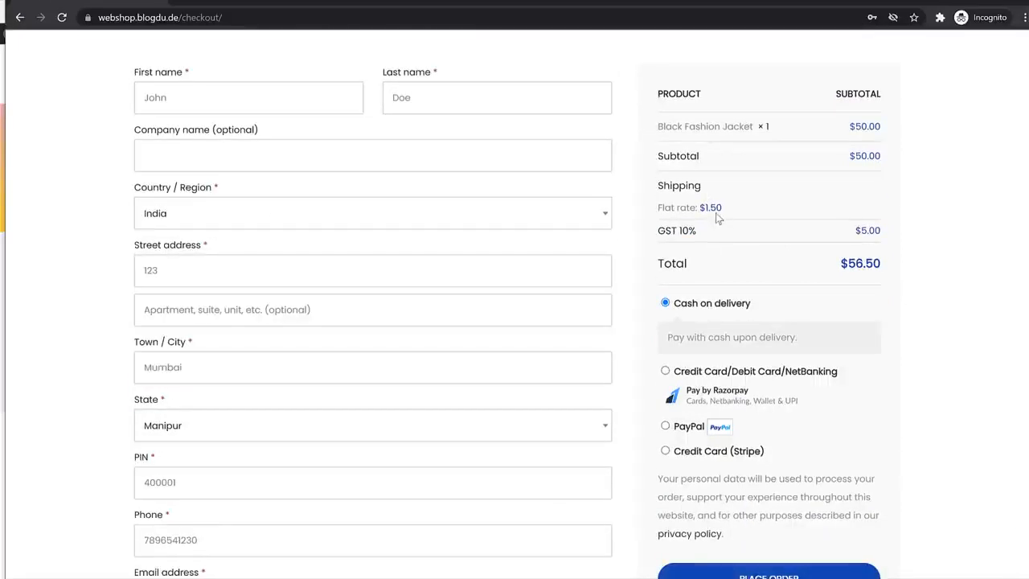
pyautogui.moveTo(726, 209); pyautogui.dragTo(690, 214)
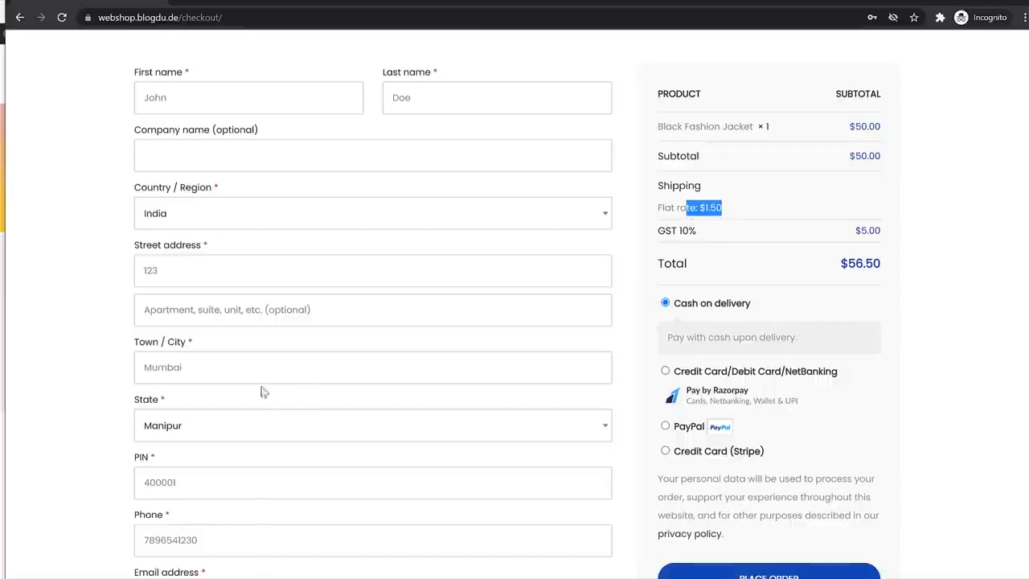
pyautogui.click(201, 430)
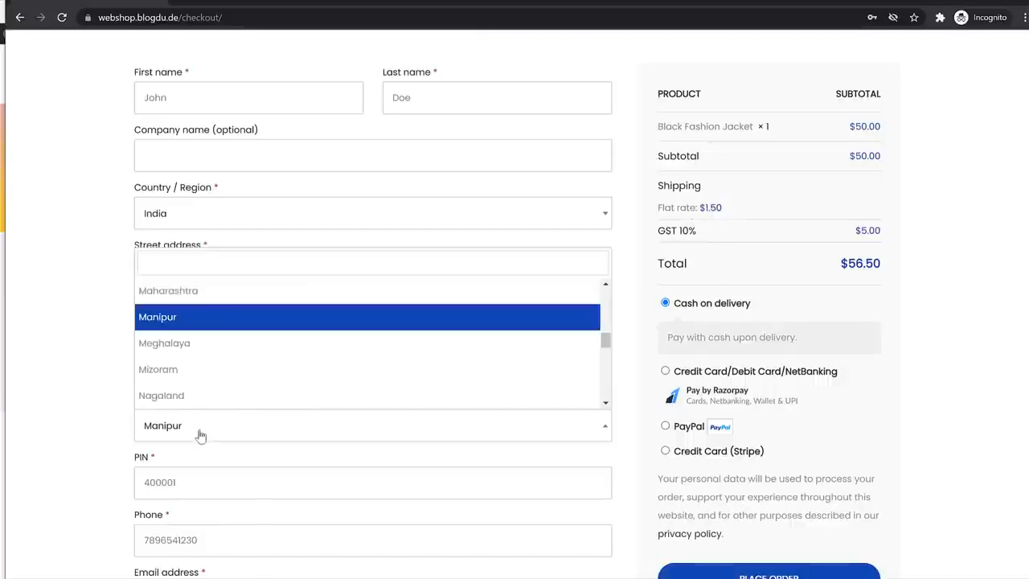
pyautogui.click(217, 295)
# Preview the PayPal, Stripe and Razorpay payment options and return to Cash on delivery
pyautogui.scroll(-2, 879, 297)
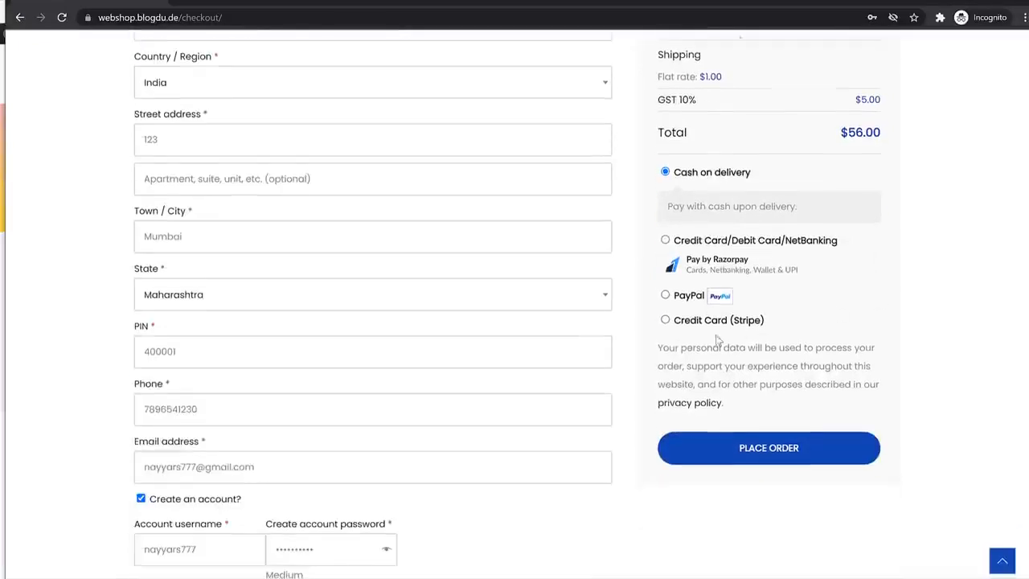
pyautogui.click(684, 298)
pyautogui.click(696, 341)
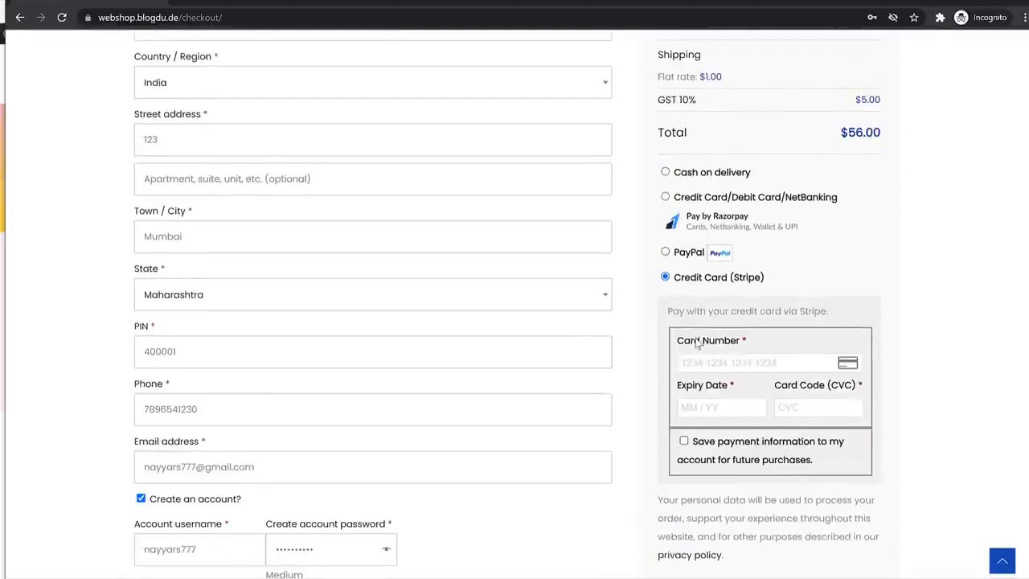
pyautogui.click(692, 197)
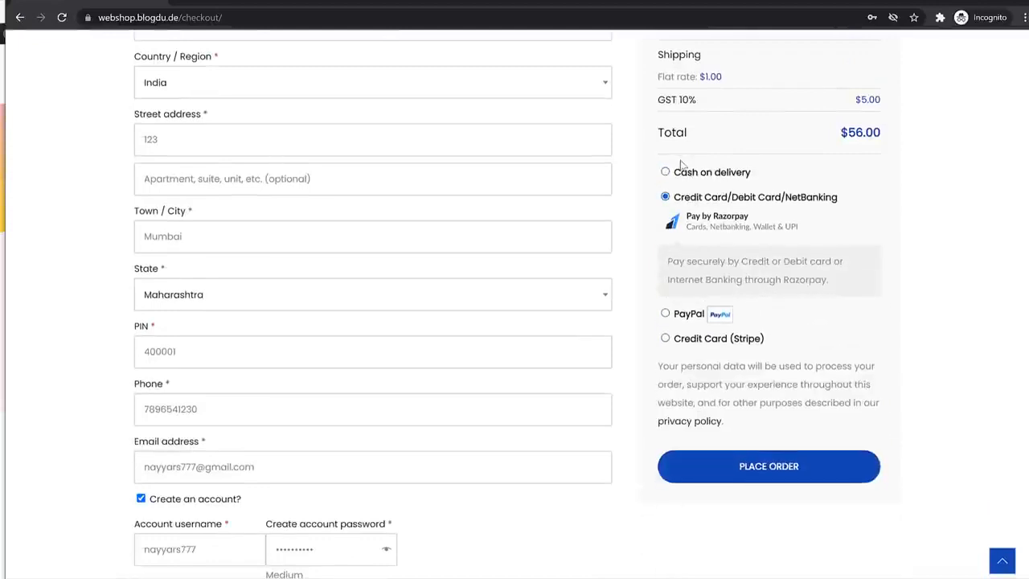
pyautogui.click(689, 175)
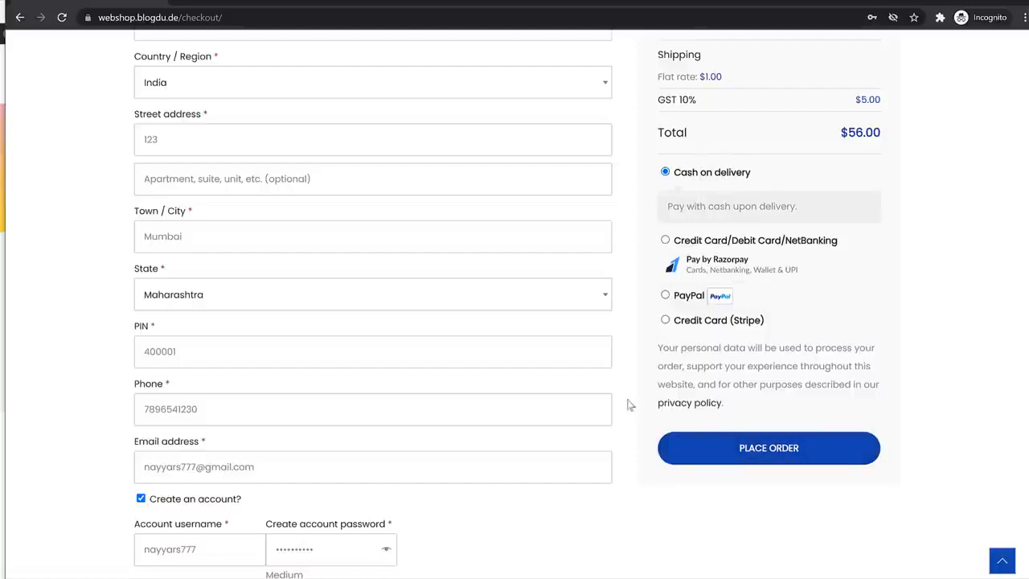
# Place the order for the Black Fashion Jacket with cash on delivery
pyautogui.scroll(-3, 629, 405)
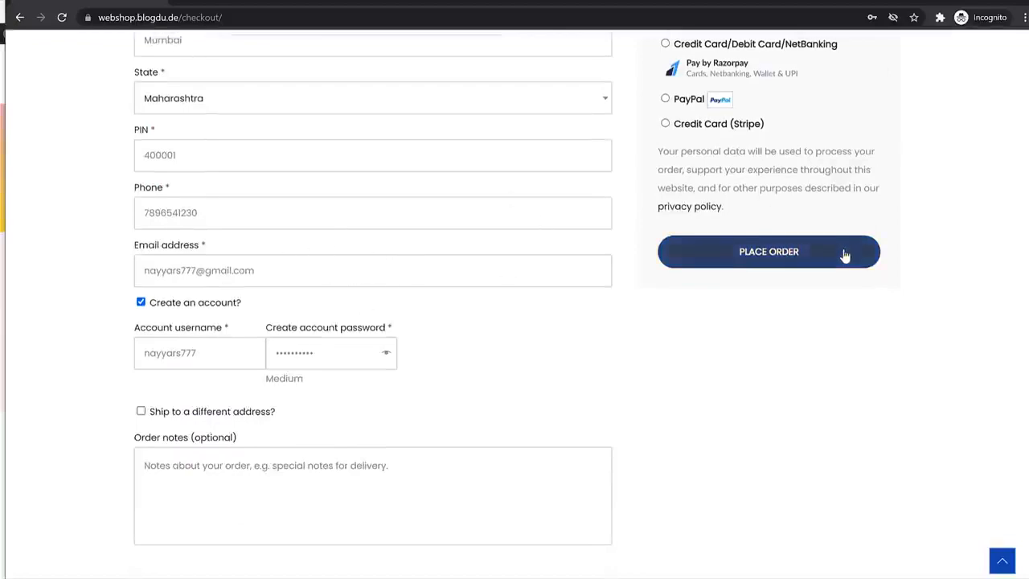
pyautogui.scroll(4, 845, 255)
pyautogui.scroll(-2, 809, 361)
pyautogui.click(789, 390)
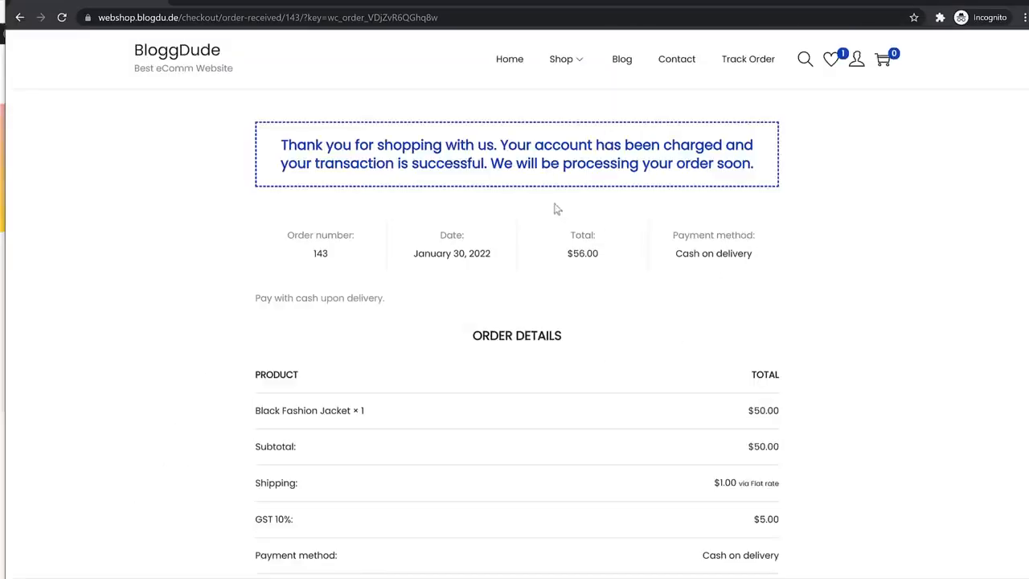
# Review the order confirmation page, including the order number and the order details
pyautogui.doubleClick(322, 255)
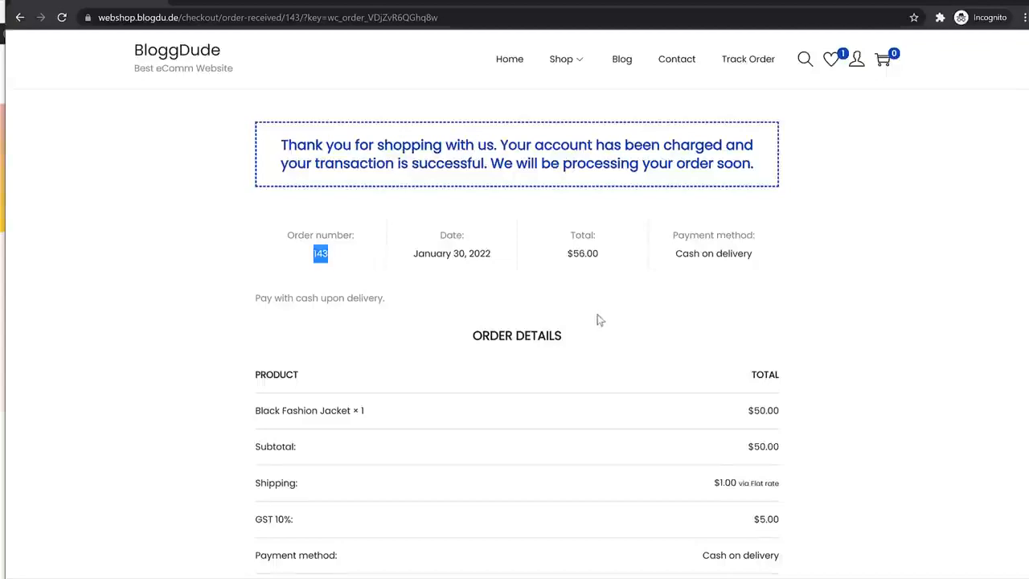
pyautogui.scroll(-3, 598, 320)
pyautogui.scroll(3, 608, 345)
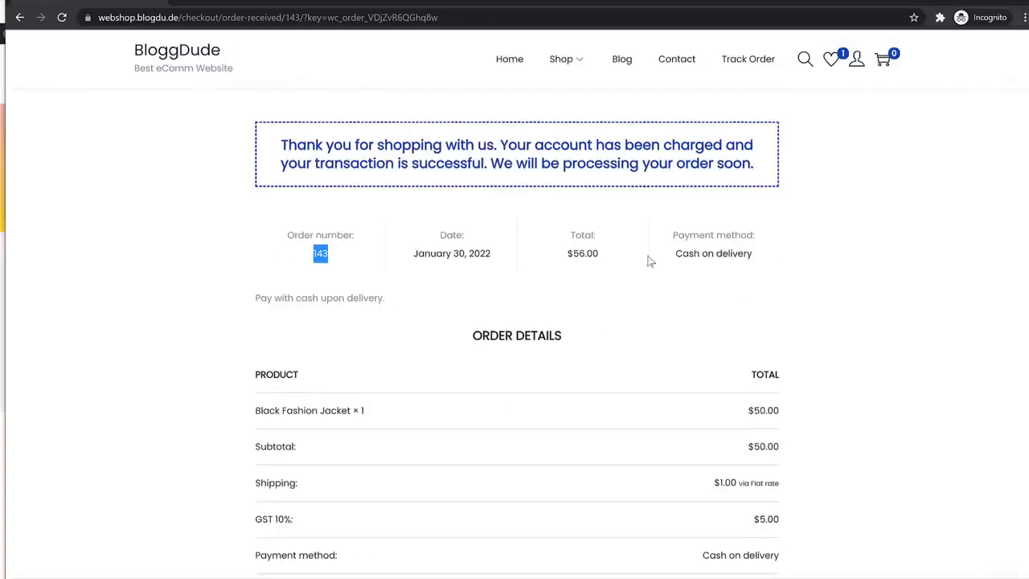
# Open the new customer's account dashboard, check the name in the greeting and view the account's orders
pyautogui.moveTo(856, 59)
pyautogui.click(875, 90)
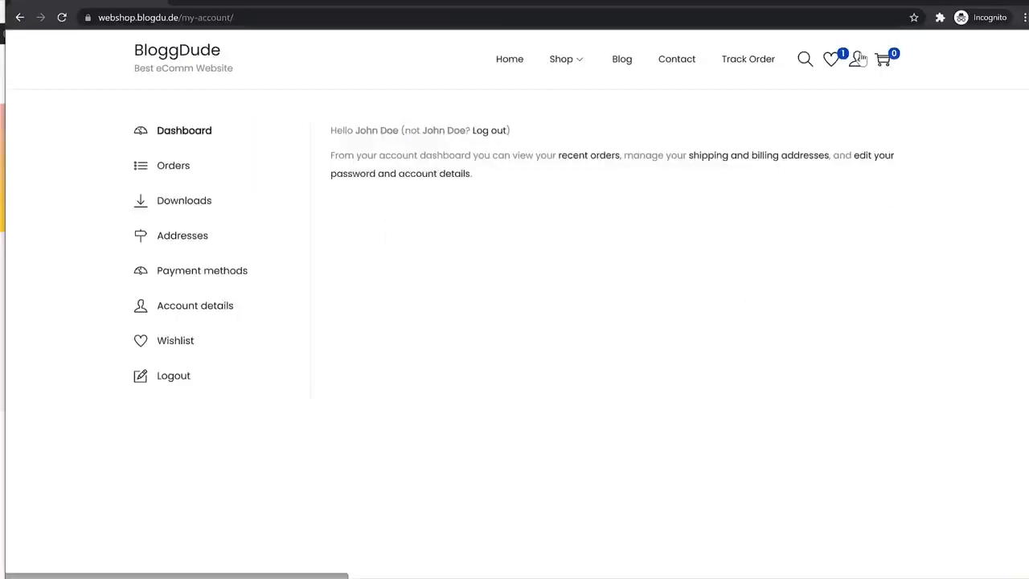
pyautogui.moveTo(338, 131)
pyautogui.mouseDown()
pyautogui.moveTo(395, 126)
pyautogui.moveTo(358, 133)
pyautogui.mouseUp()
pyautogui.click(398, 129)
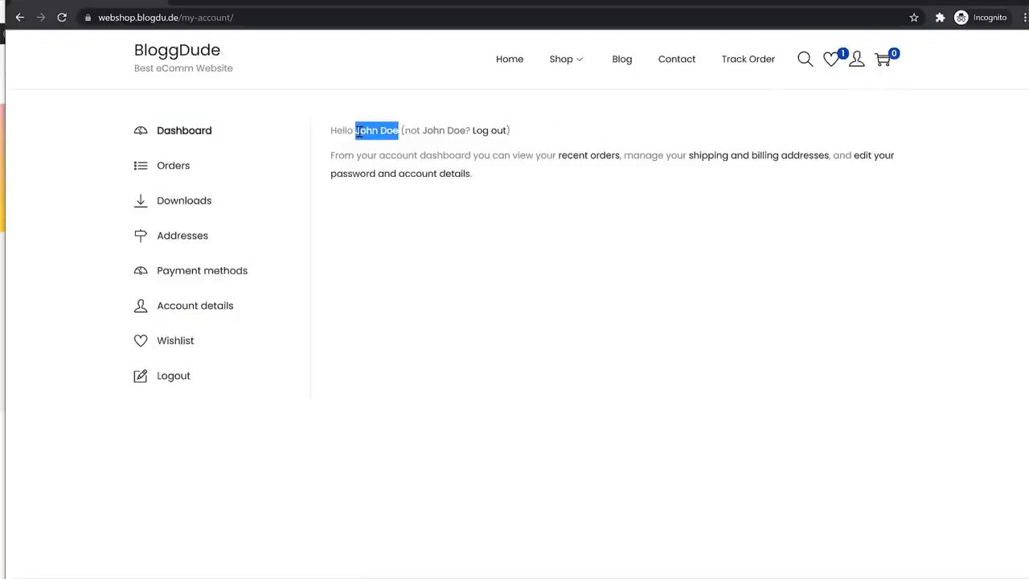
pyautogui.click(399, 134)
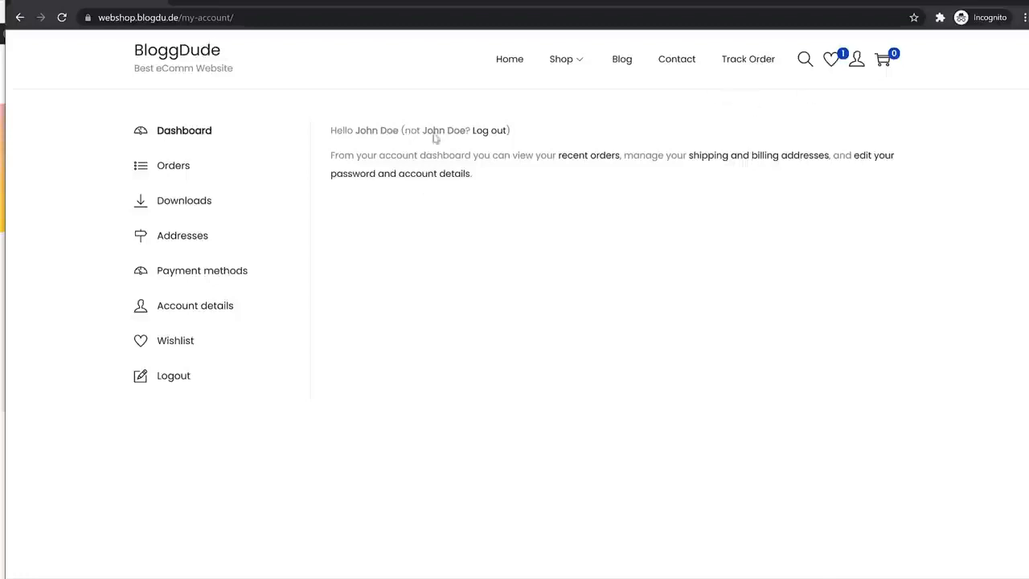
pyautogui.click(163, 176)
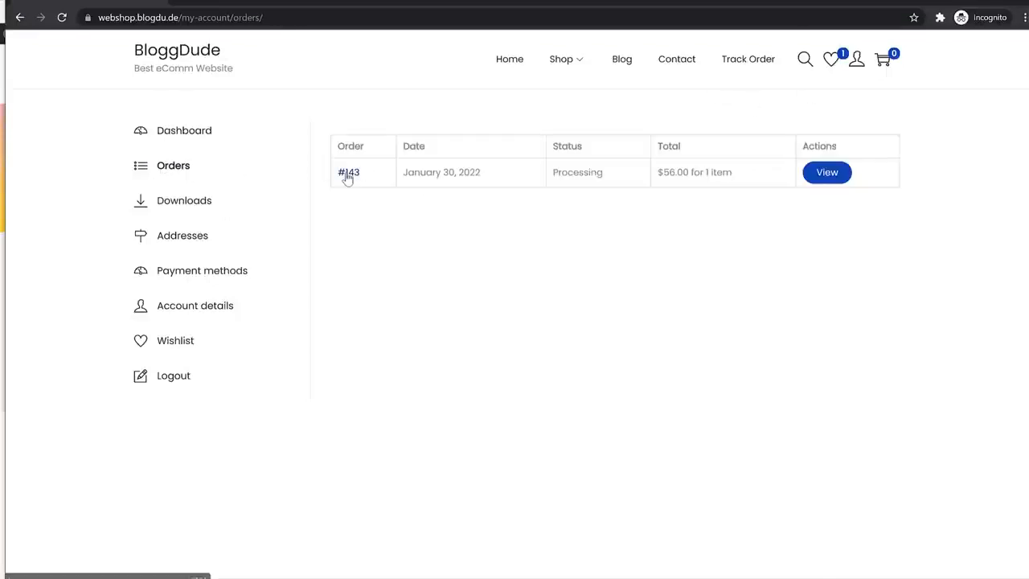
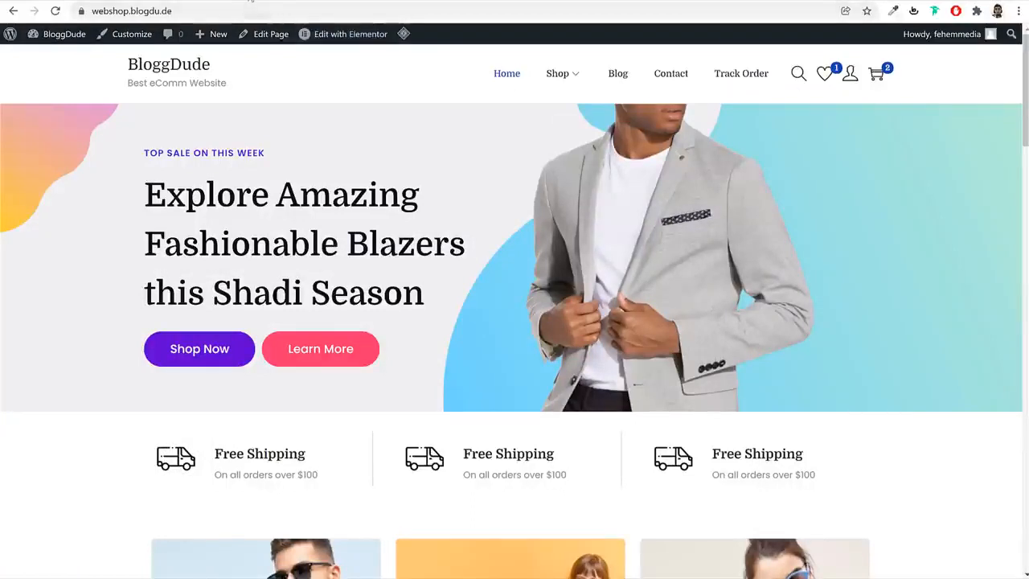
# Leave the widgets admin page without saving and open the newest customer order from the WooCommerce orders list
pyautogui.click(252, 2)
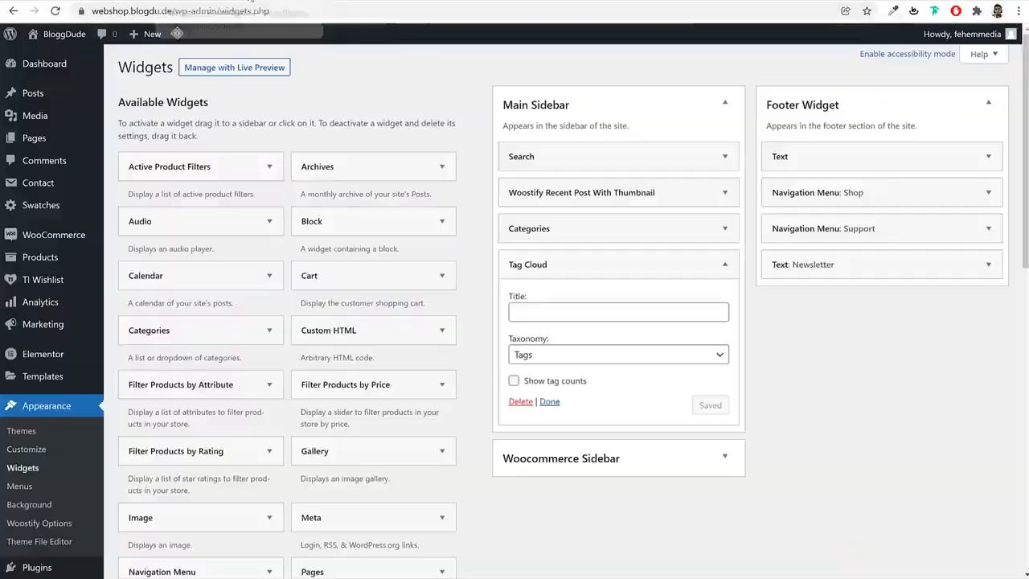
pyautogui.click(56, 67)
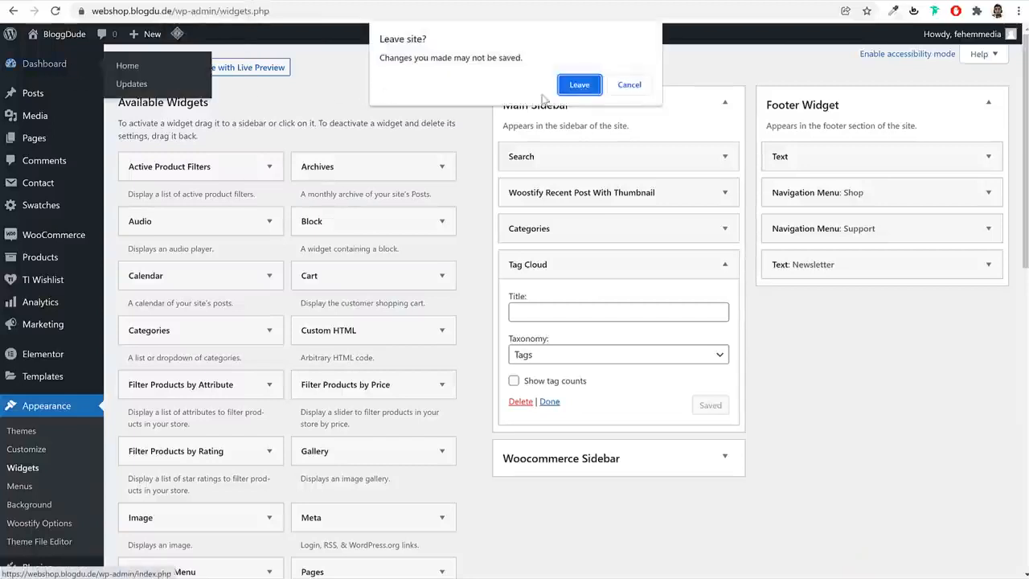
pyautogui.click(566, 89)
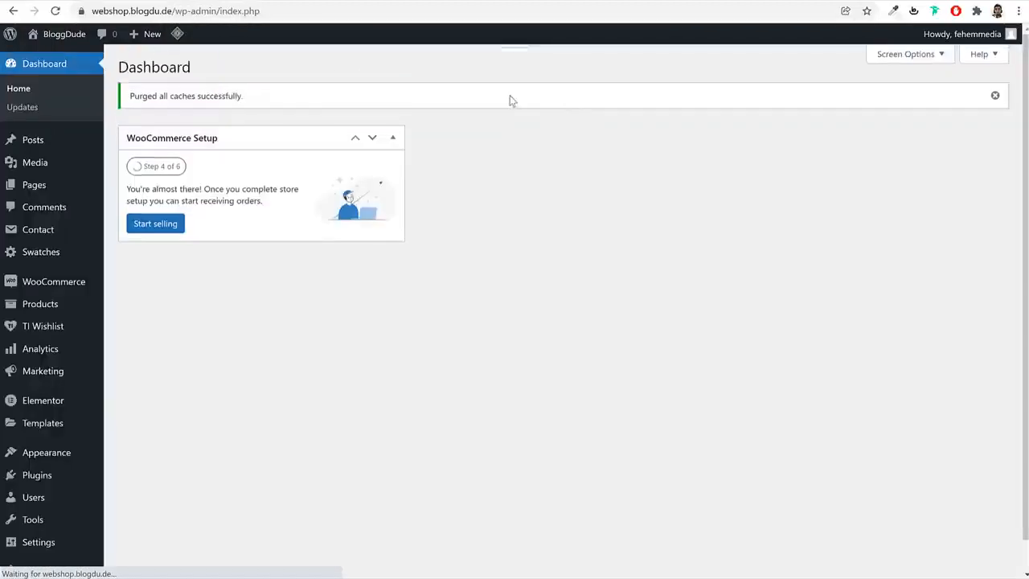
pyautogui.moveTo(70, 291)
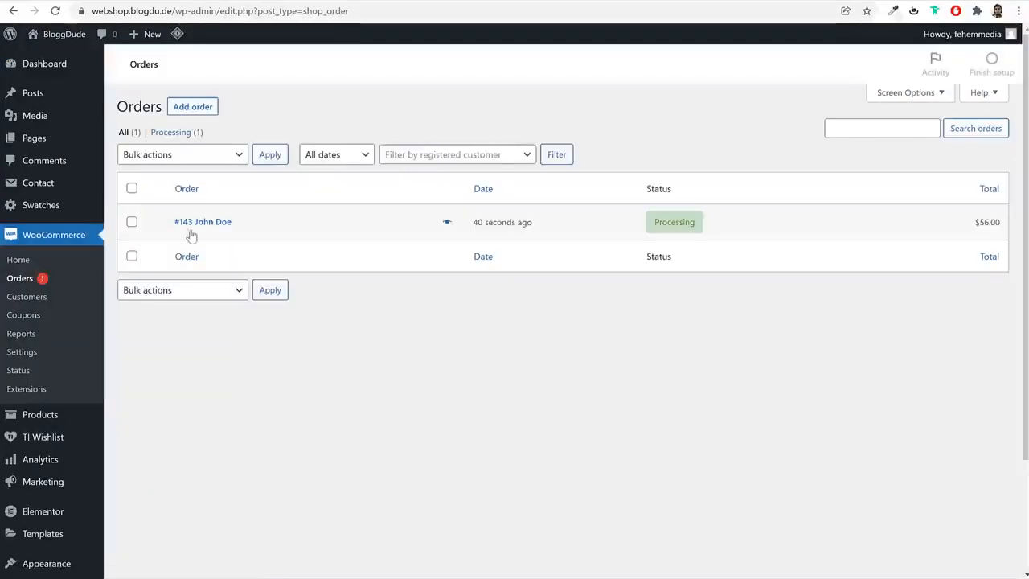
pyautogui.click(189, 230)
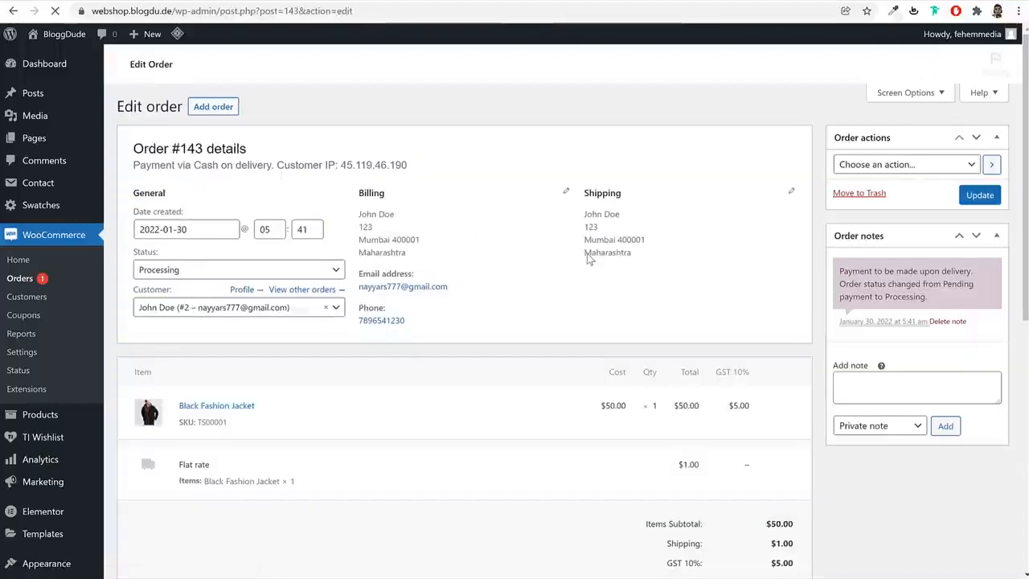
# Examine the order's item quantity, totals, billing and shipping details, and the available order actions
pyautogui.scroll(-2, 236, 311)
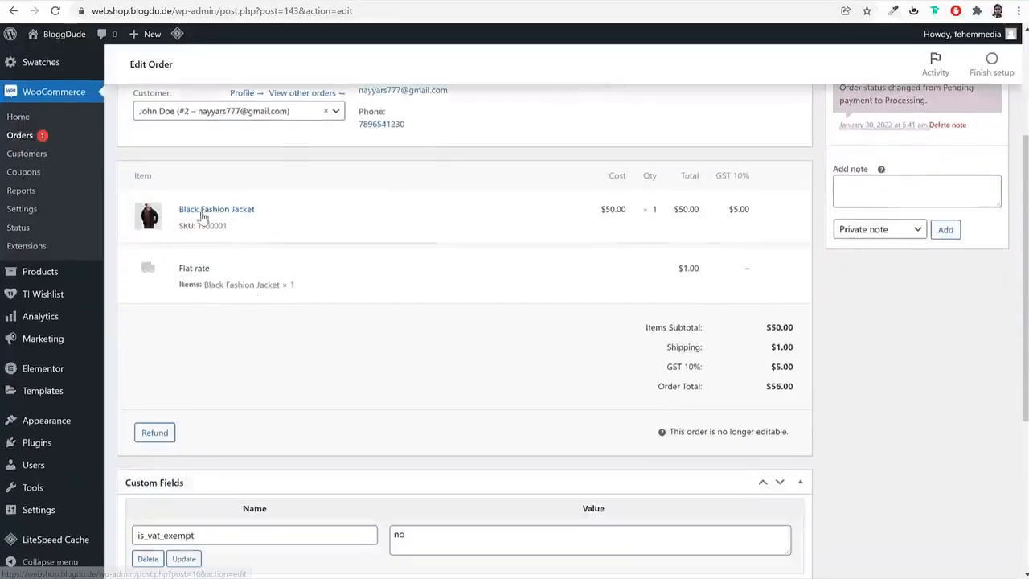
pyautogui.doubleClick(653, 210)
pyautogui.scroll(-3, 755, 366)
pyautogui.scroll(5, 756, 362)
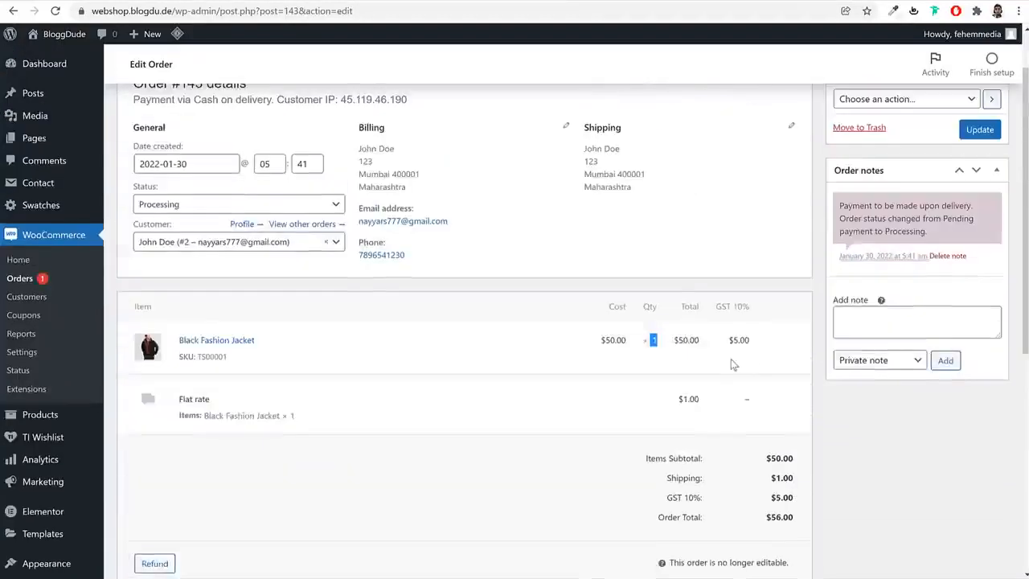
pyautogui.moveTo(359, 215); pyautogui.dragTo(404, 245)
pyautogui.click(405, 248)
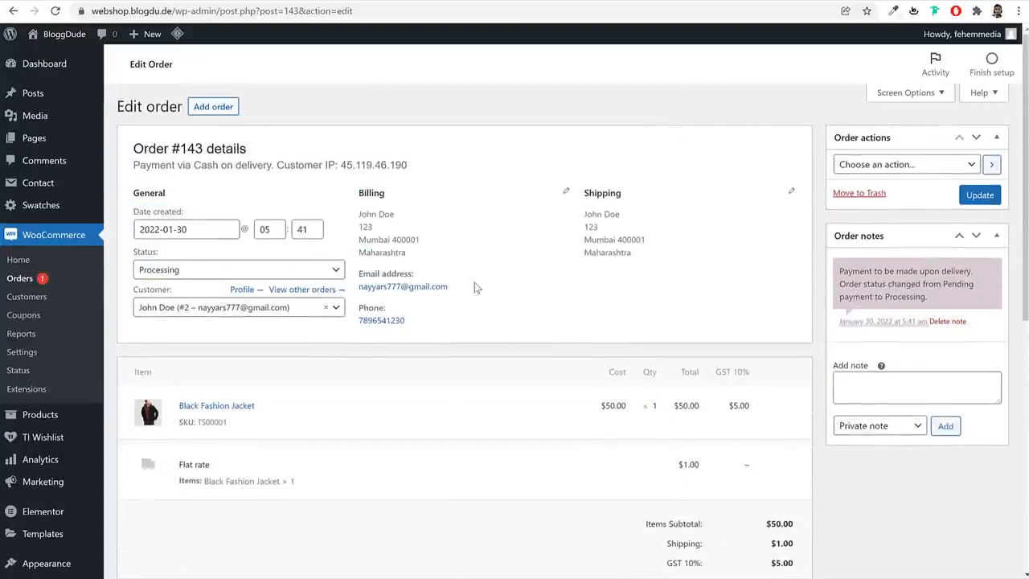
pyautogui.click(896, 169)
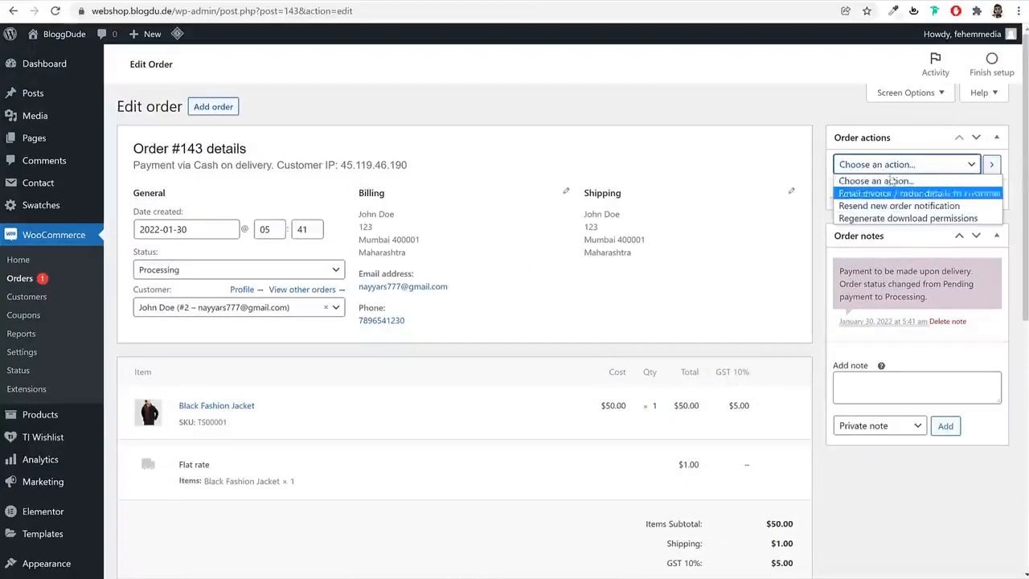
pyautogui.click(891, 180)
# Set the order's status to Completed and update the order
pyautogui.click(228, 270)
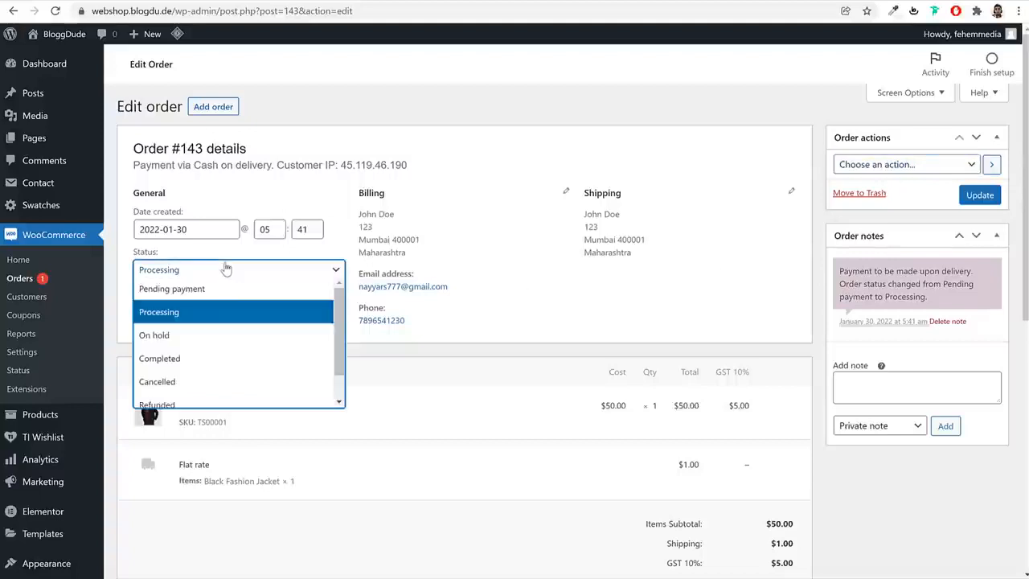
pyautogui.click(197, 359)
pyautogui.moveTo(168, 254); pyautogui.dragTo(137, 253)
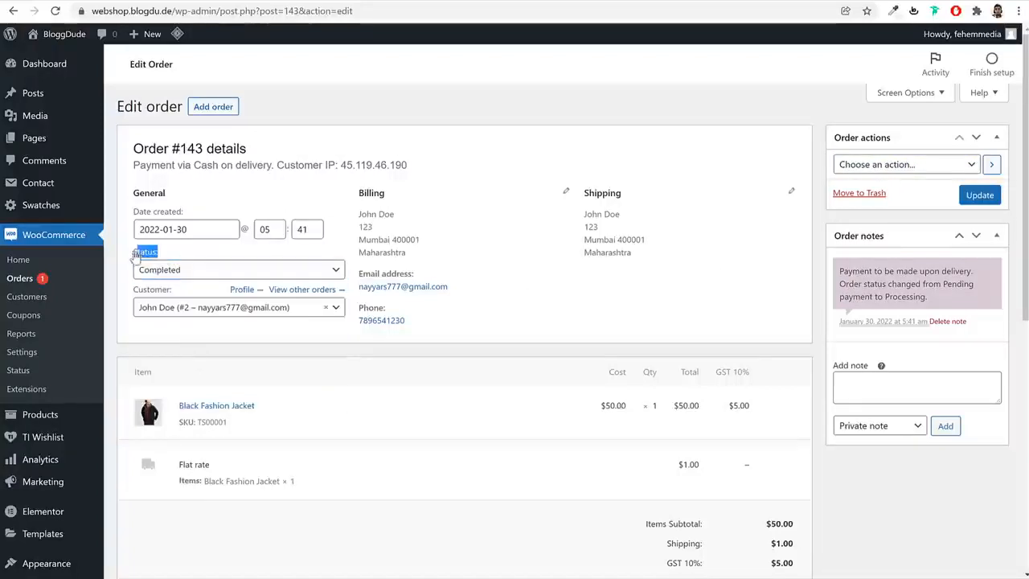
pyautogui.click(158, 275)
pyautogui.click(567, 270)
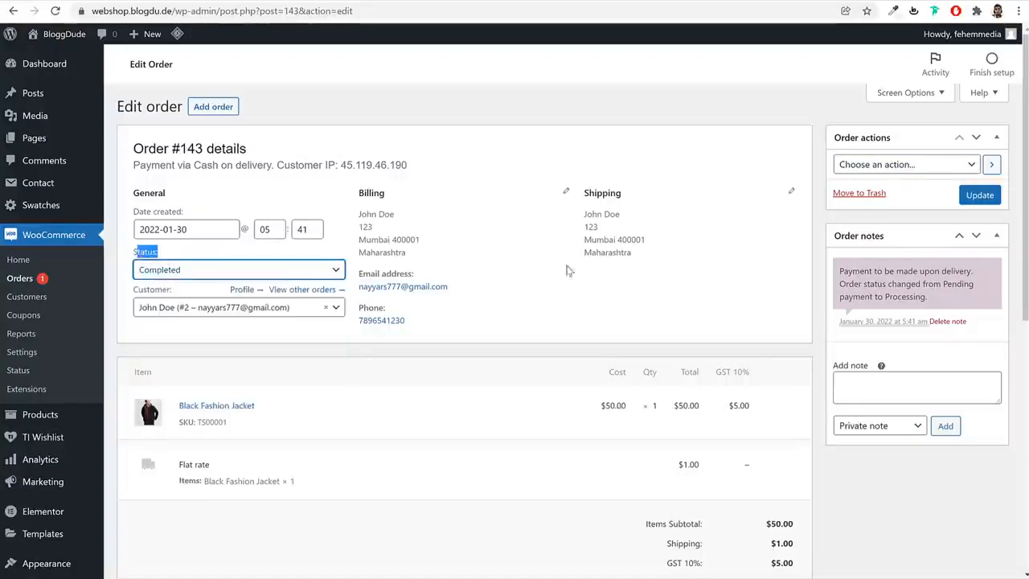
pyautogui.click(985, 196)
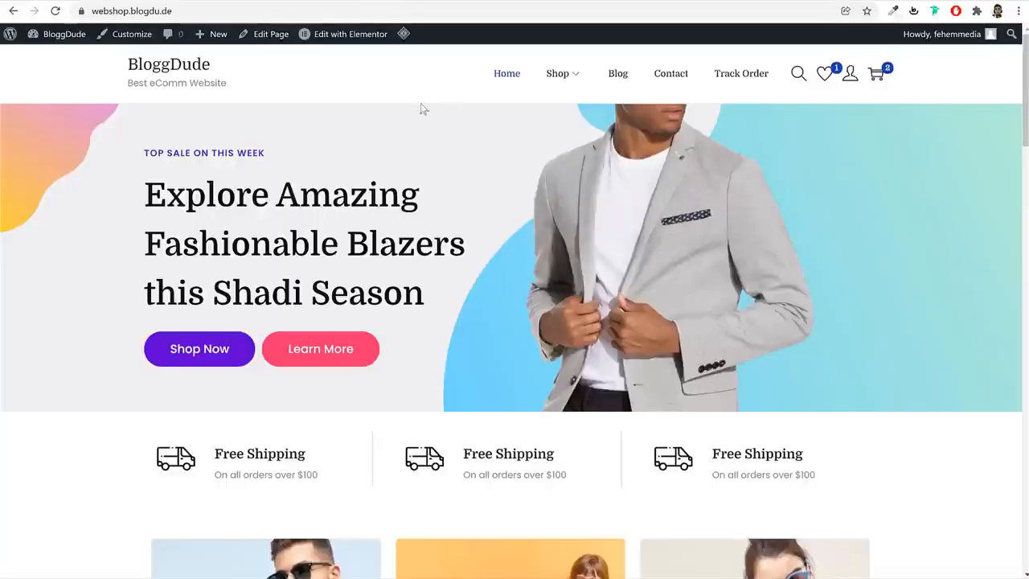
# Open the shop's Site Identity customization settings and browse the media library for a site logo
pyautogui.click(128, 34)
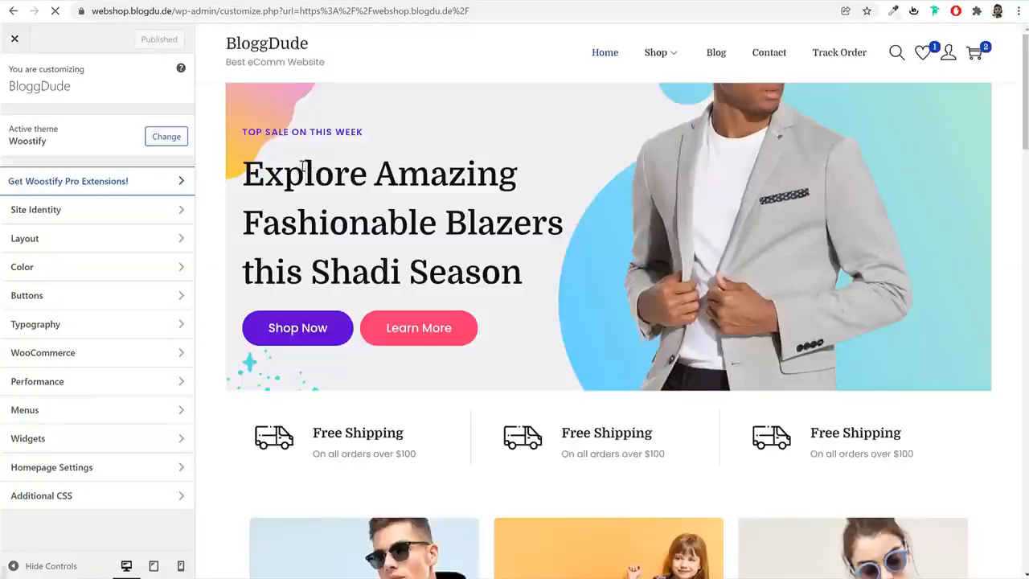
pyautogui.click(91, 213)
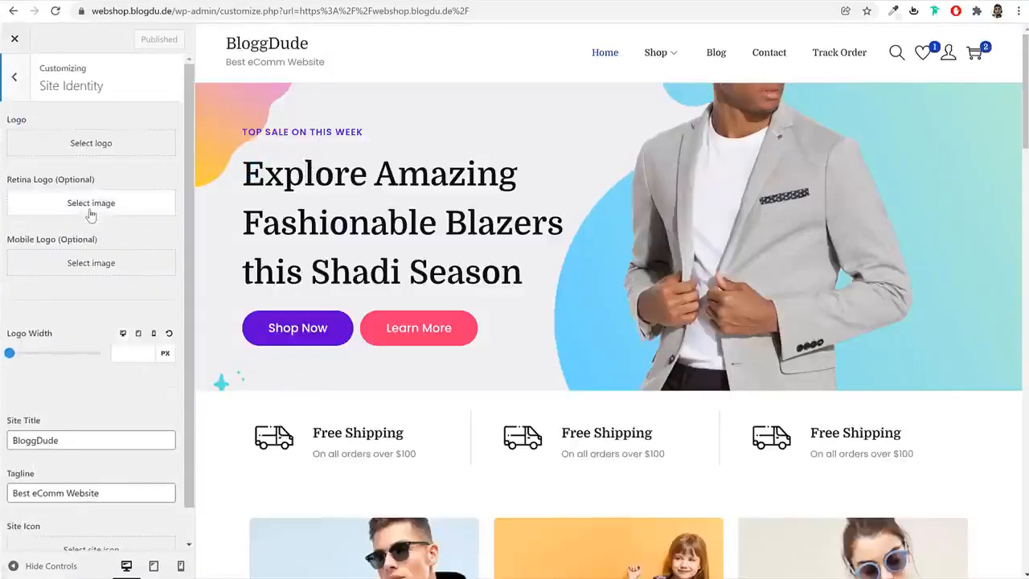
pyautogui.click(83, 148)
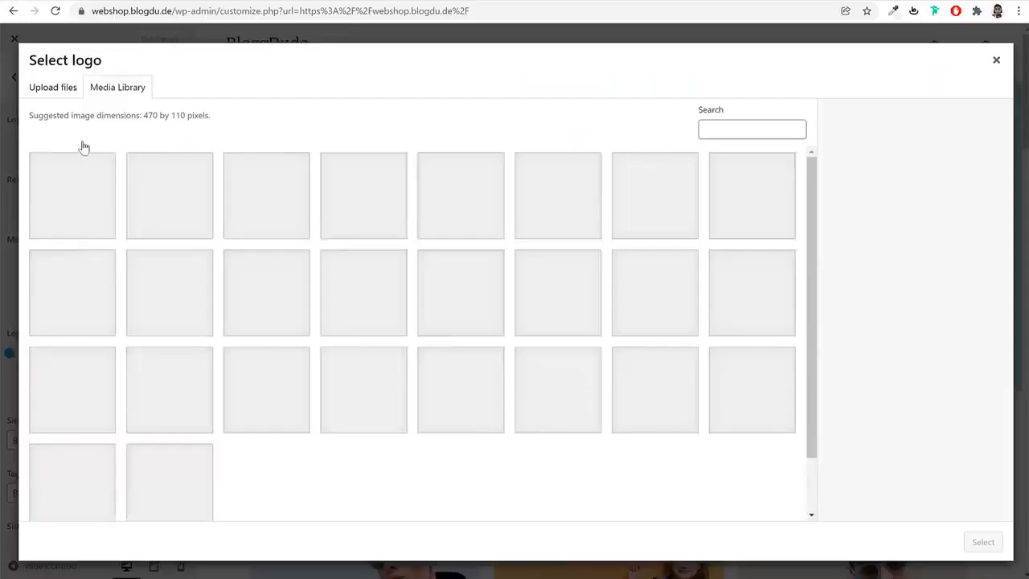
pyautogui.scroll(-1, 398, 397)
pyautogui.scroll(1, 302, 427)
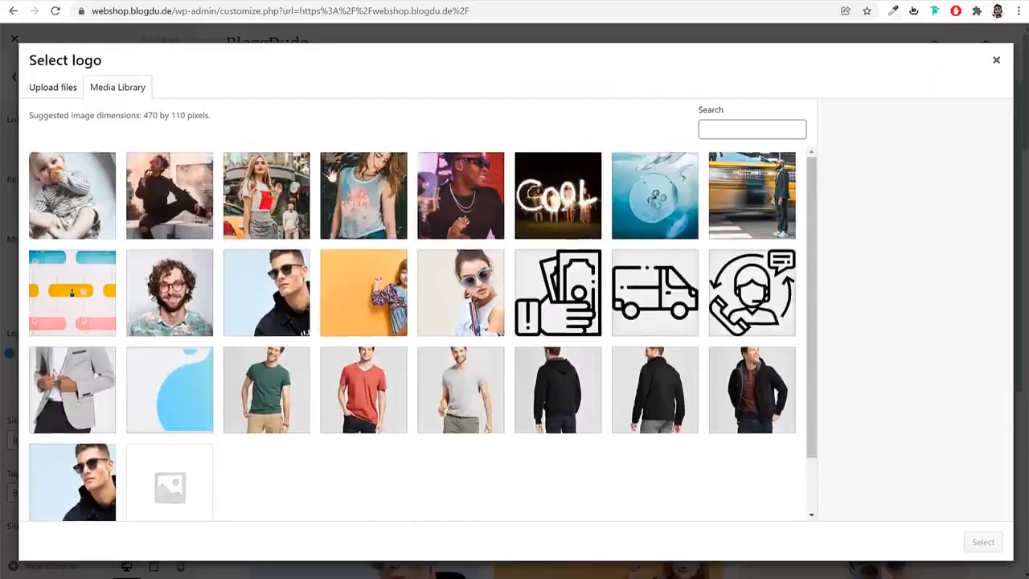
# Upload the image "logo New" from the Media folder and set it as the site logo
pyautogui.click(50, 90)
pyautogui.click(521, 314)
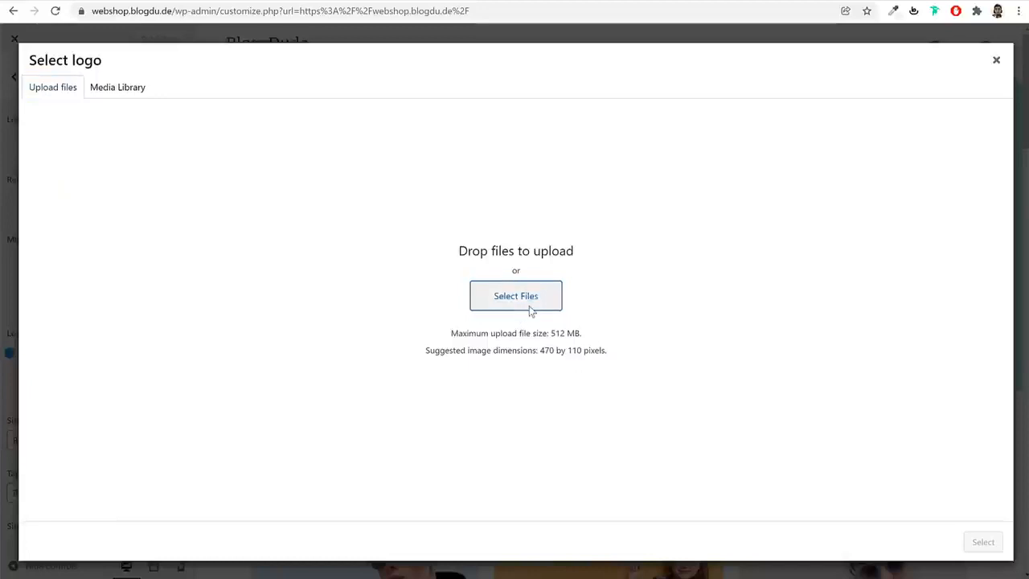
pyautogui.click(291, 87)
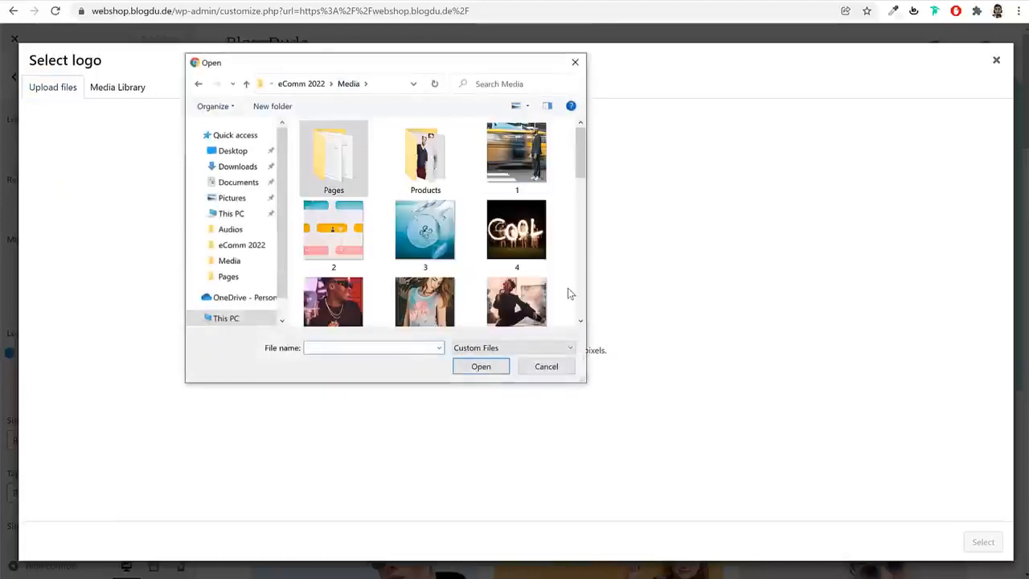
pyautogui.scroll(-5, 567, 288)
pyautogui.click(425, 193)
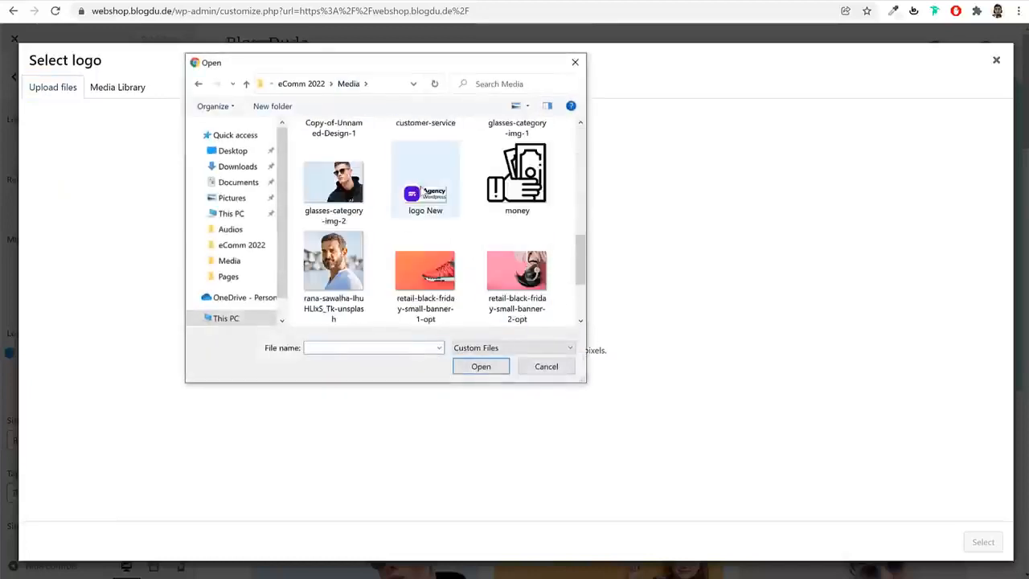
pyautogui.click(481, 366)
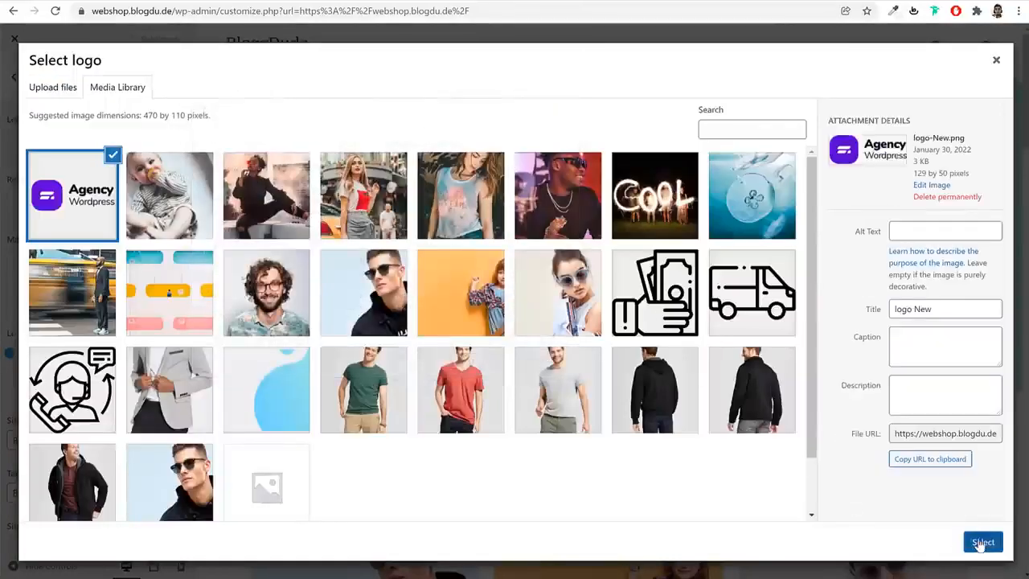
pyautogui.click(982, 542)
pyautogui.click(915, 549)
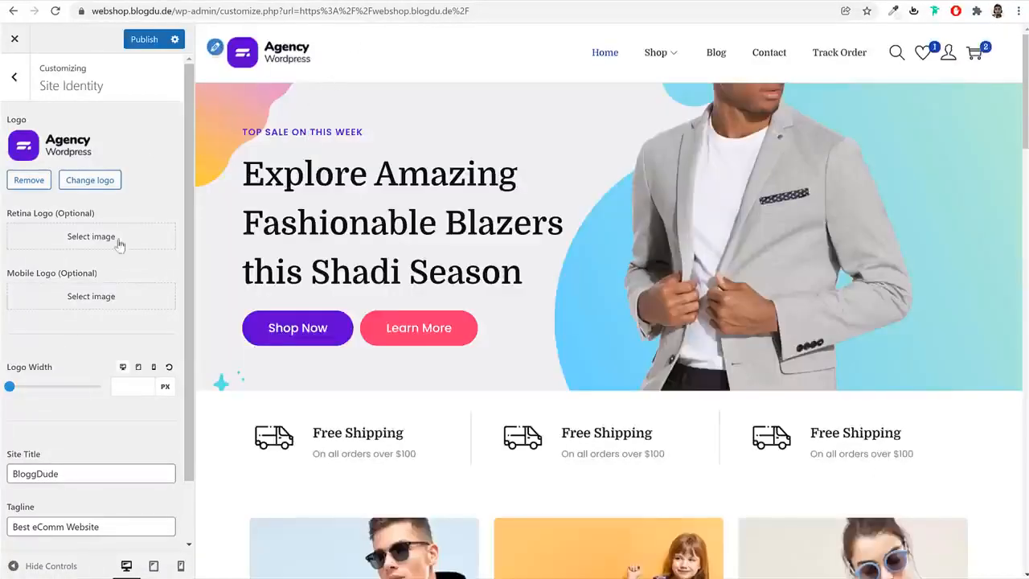
# Look over the remaining Site Identity options and the Site Container layout settings
pyautogui.scroll(-1, 148, 296)
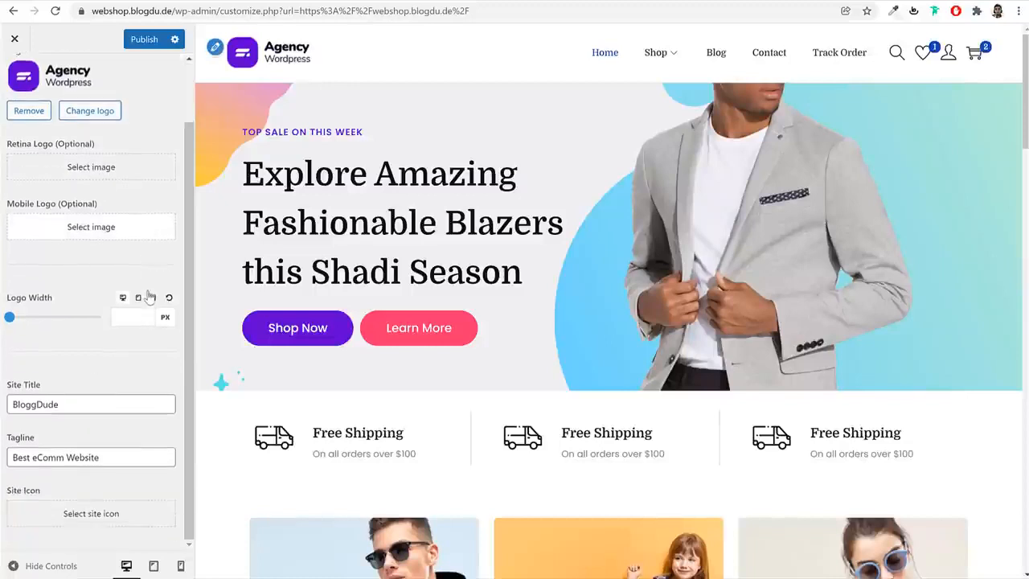
pyautogui.scroll(1, 88, 321)
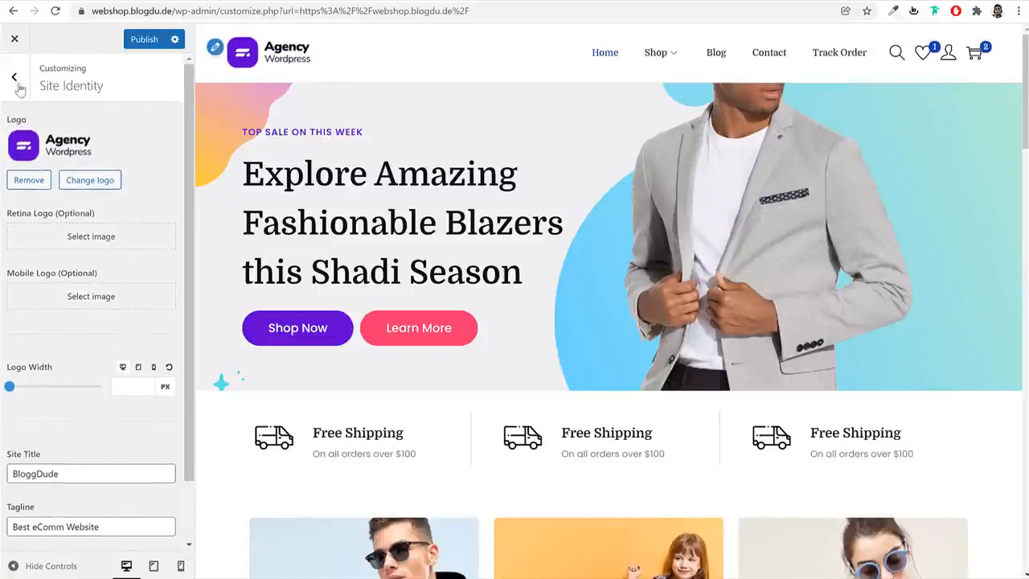
pyautogui.click(15, 78)
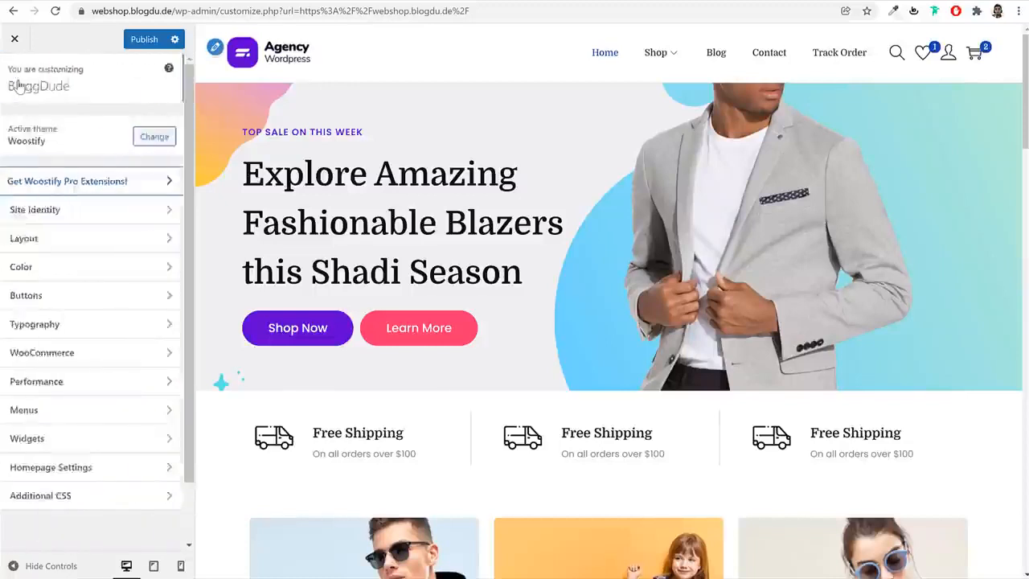
pyautogui.click(95, 241)
pyautogui.click(73, 128)
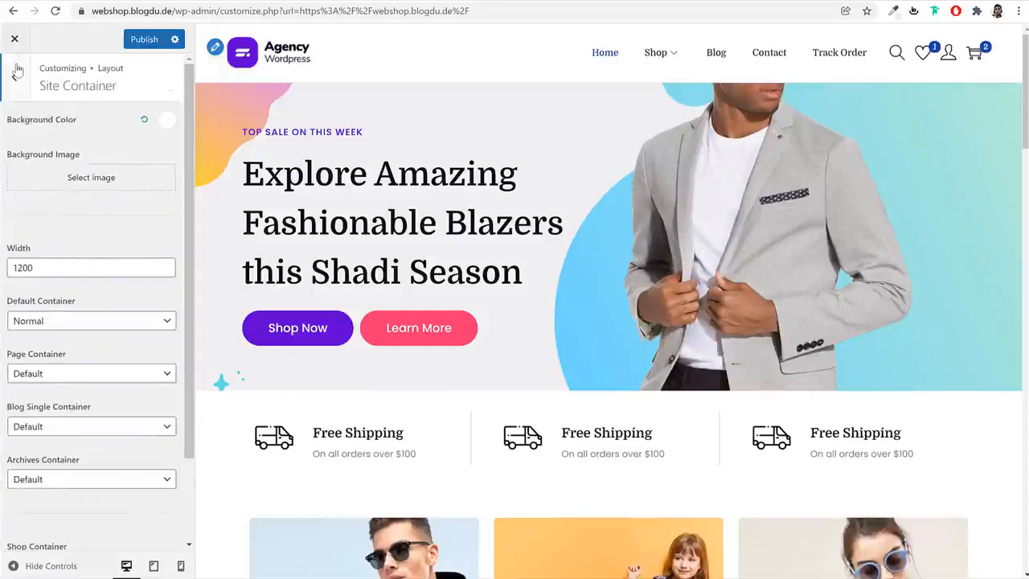
pyautogui.click(14, 78)
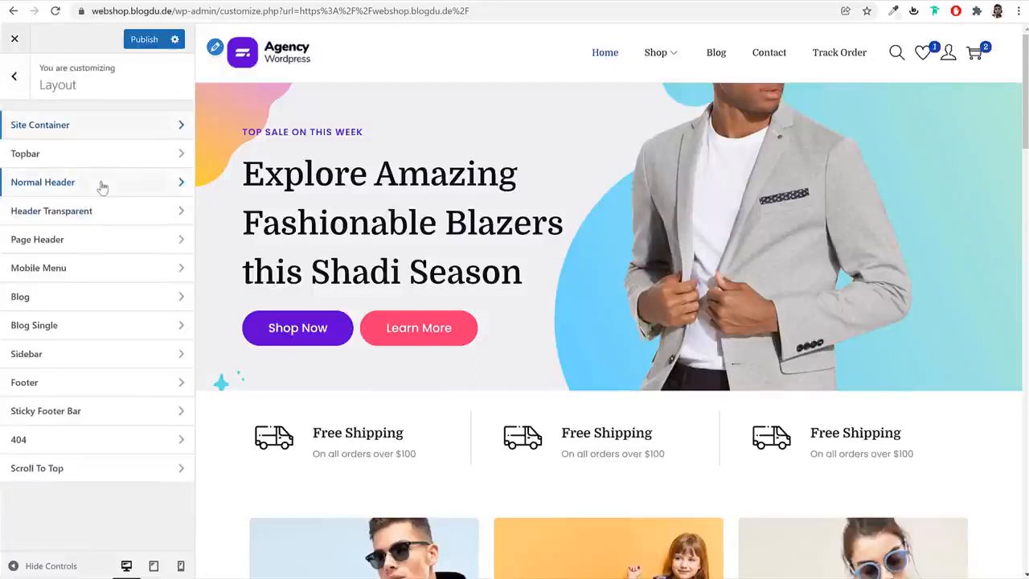
# Open the Normal Header layout settings and review the menu, search, wishlist and account elements
pyautogui.click(98, 182)
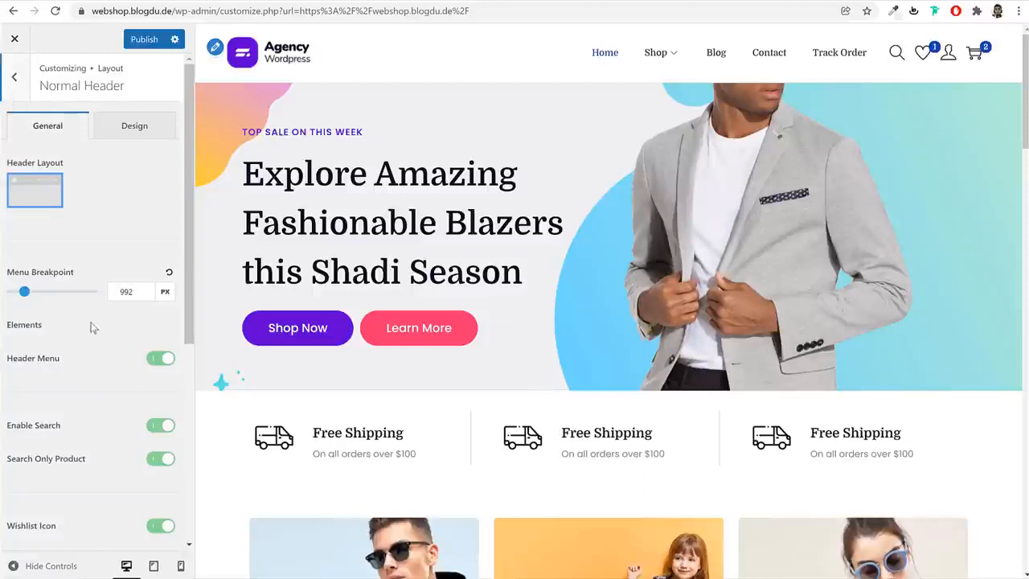
pyautogui.scroll(-3, 91, 327)
pyautogui.scroll(3, 99, 354)
pyautogui.scroll(-1, 99, 355)
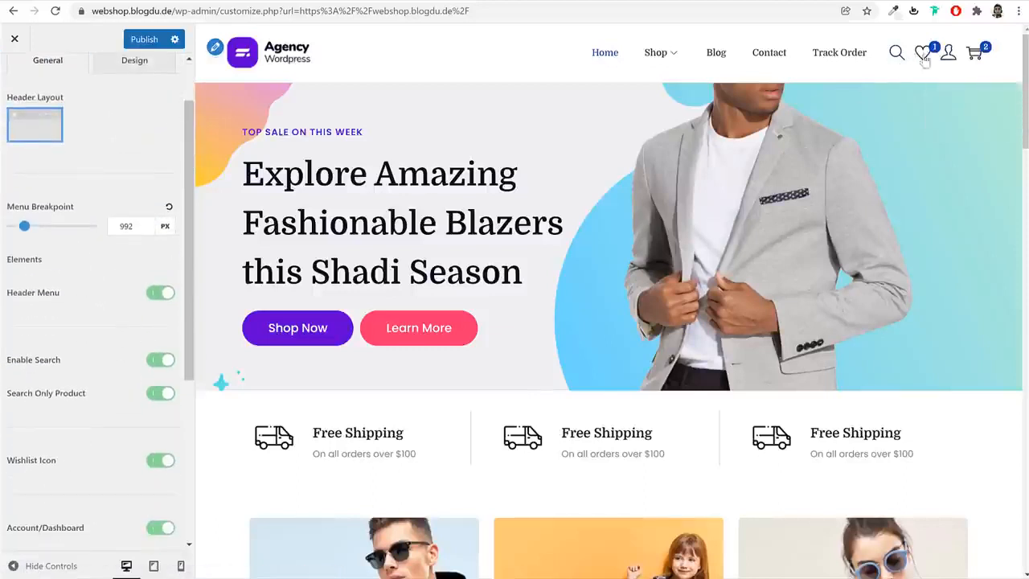
pyautogui.scroll(-2, 115, 391)
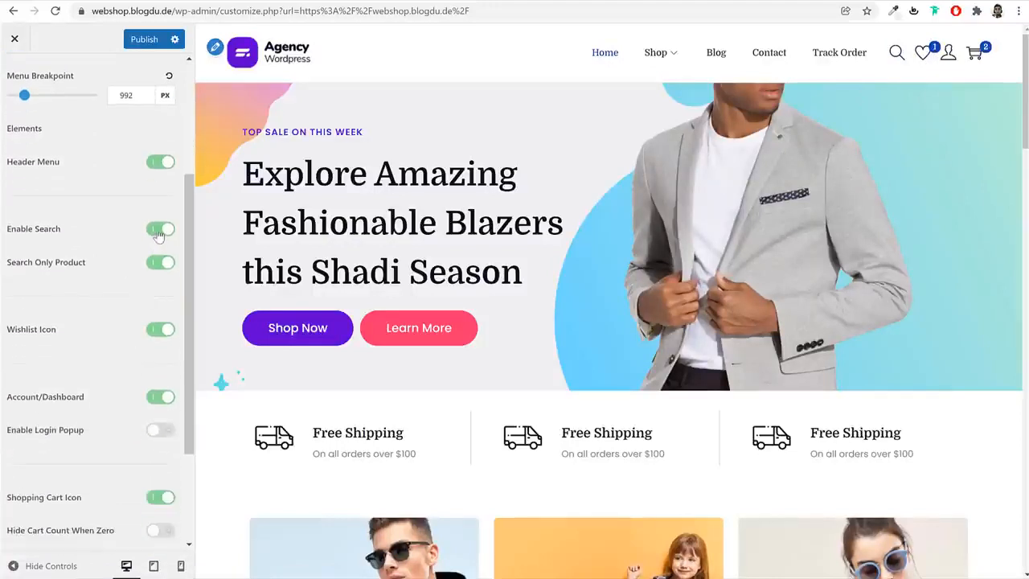
# Switch the header's wishlist icon off and back on, and look through the remaining header elements
pyautogui.click(161, 331)
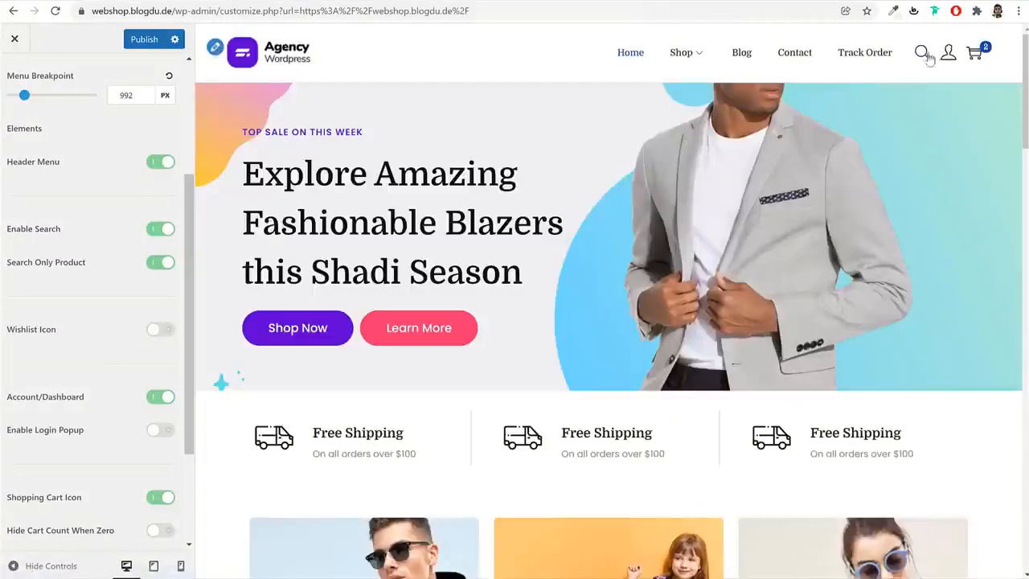
pyautogui.click(160, 329)
pyautogui.scroll(-1, 155, 370)
pyautogui.scroll(-2, 140, 378)
pyautogui.scroll(5, 141, 379)
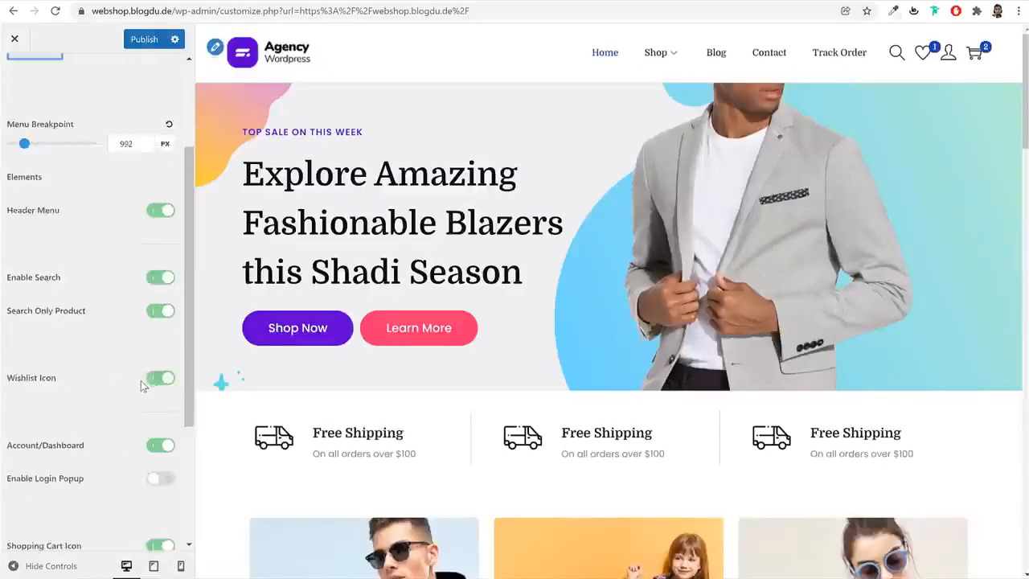
# Set the Normal Header's background color to the yellow swatch in its design settings
pyautogui.click(132, 141)
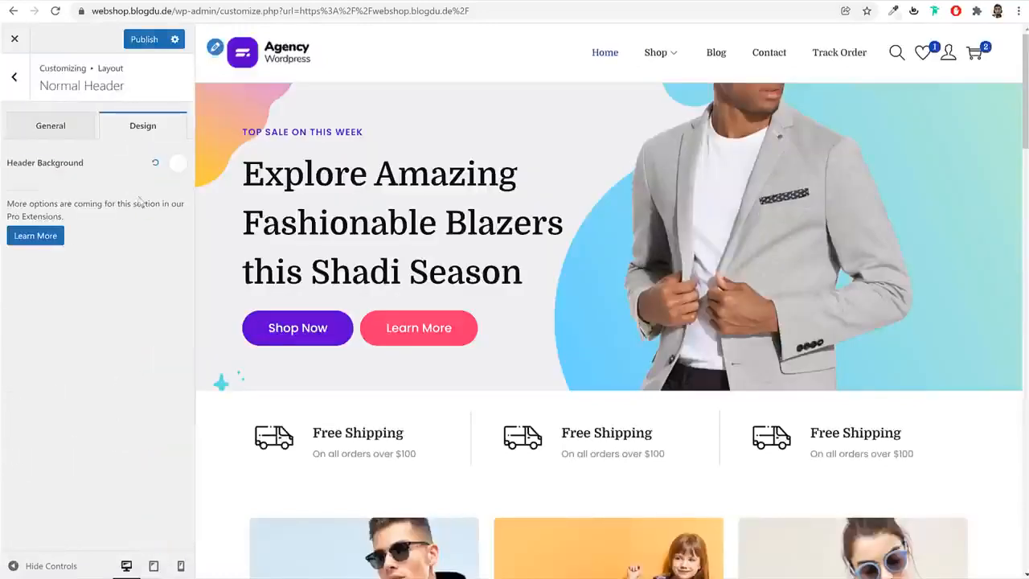
pyautogui.click(179, 163)
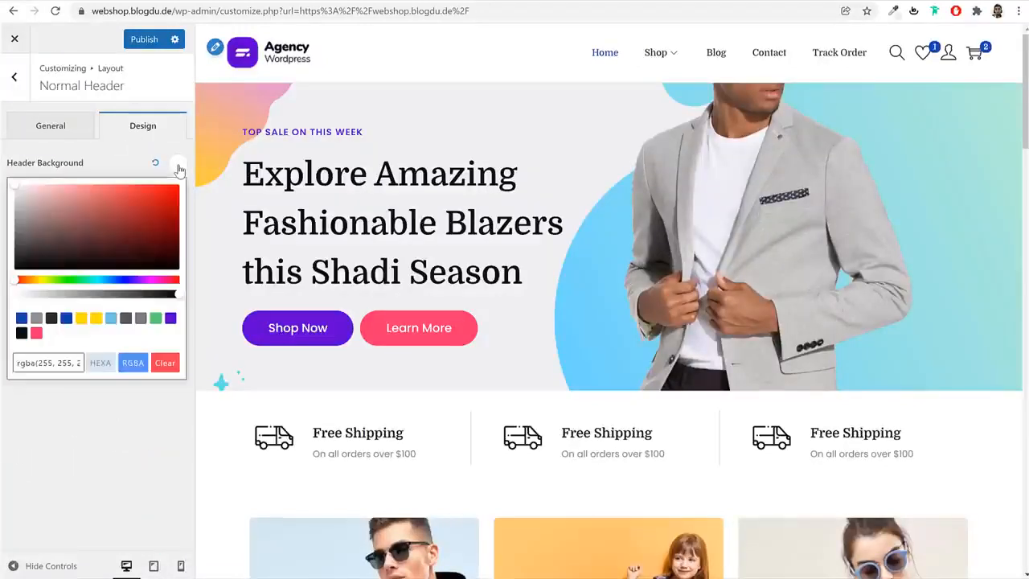
pyautogui.click(82, 319)
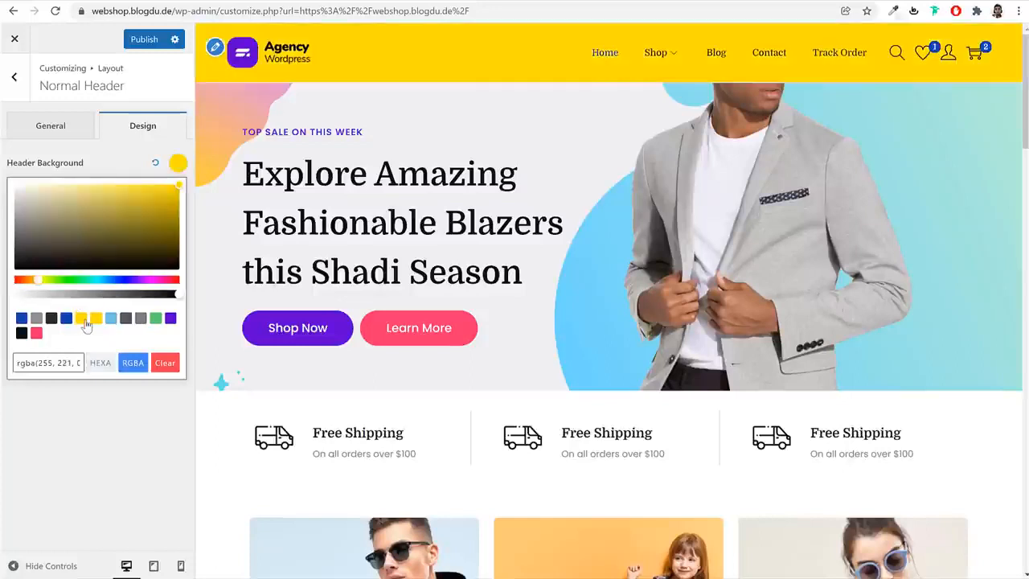
# Reset the Normal Header's background color to its default and return to the Layout settings
pyautogui.click(155, 163)
pyautogui.click(14, 76)
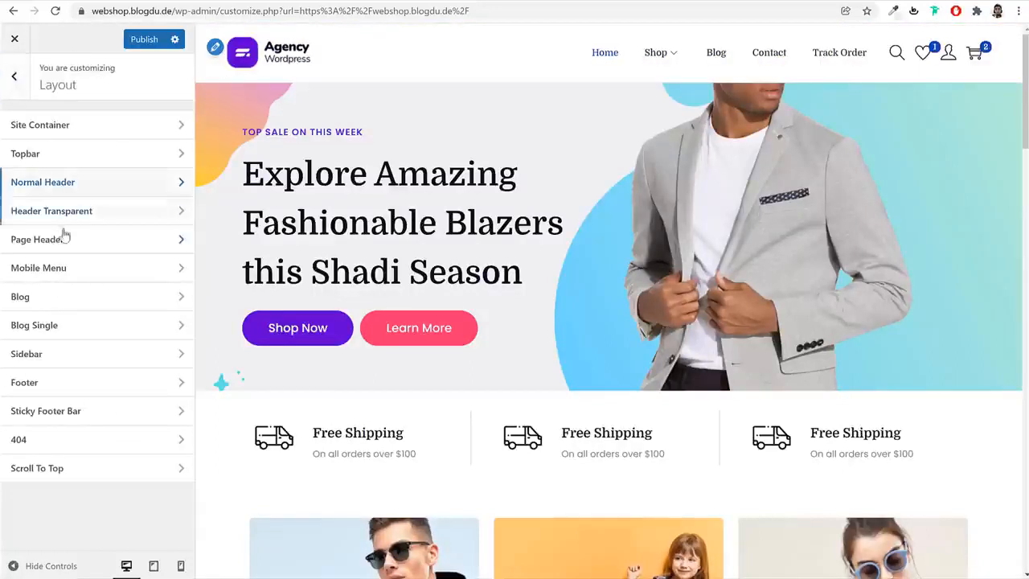
# Set the Blog Layout to the list style with images beside the text, previewing the Blog page, and publish the change
pyautogui.click(108, 299)
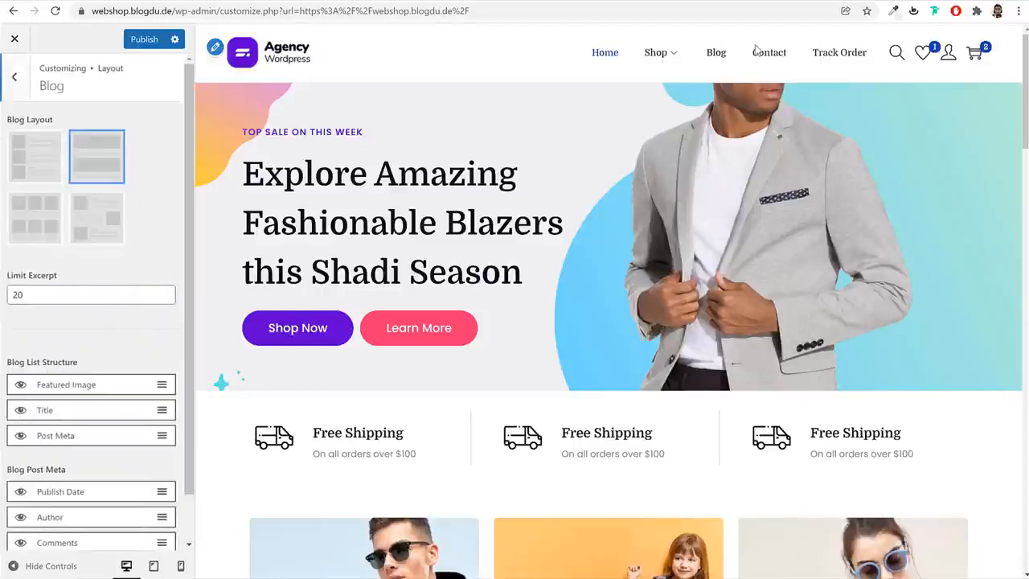
pyautogui.click(717, 53)
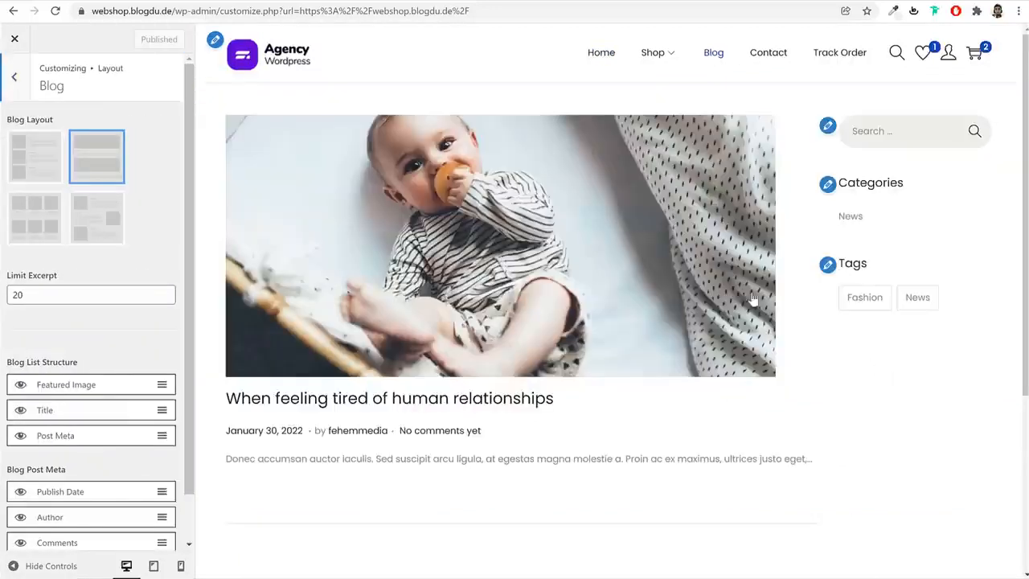
pyautogui.click(37, 166)
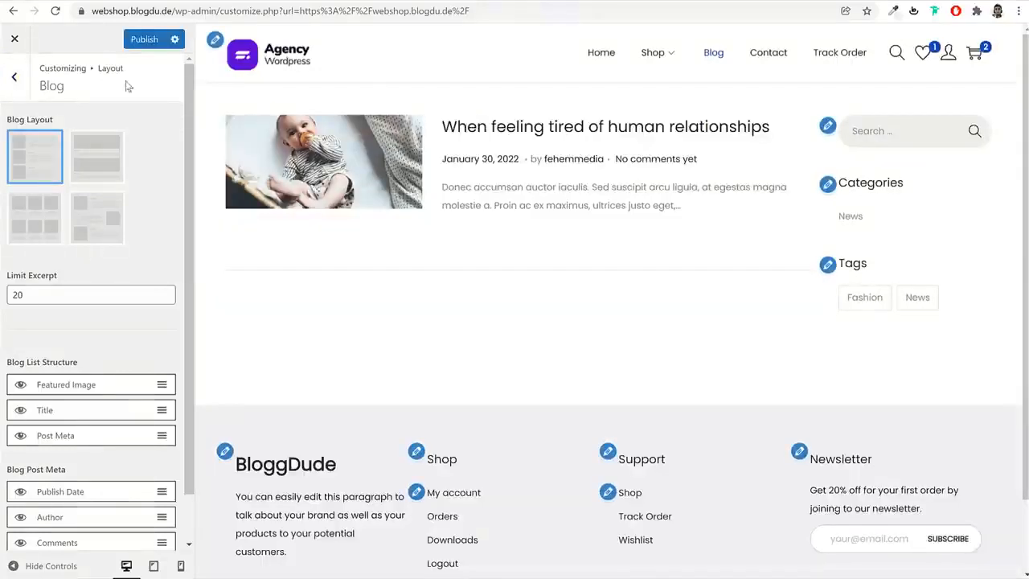
pyautogui.click(143, 37)
pyautogui.click(15, 76)
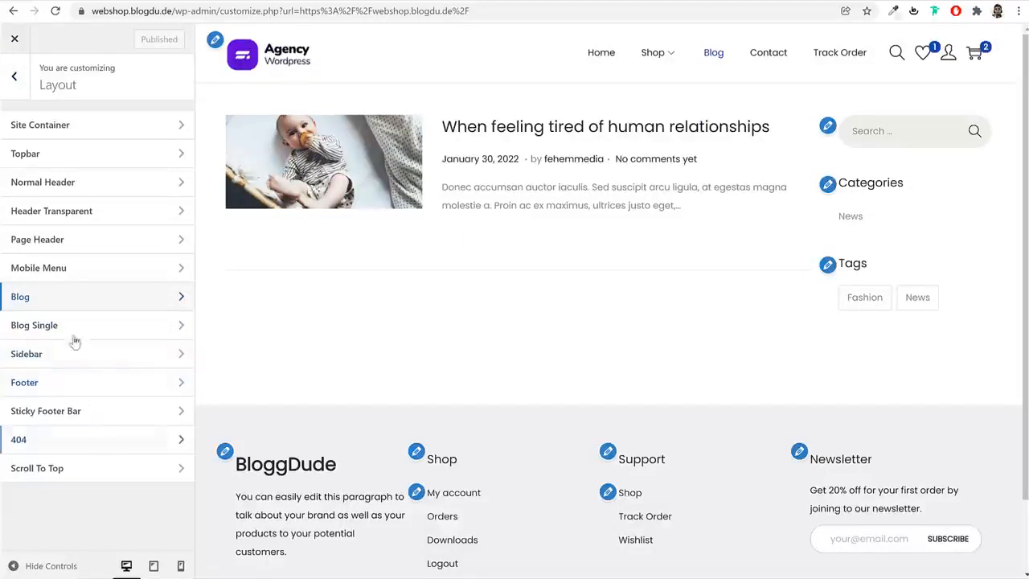
pyautogui.click(16, 81)
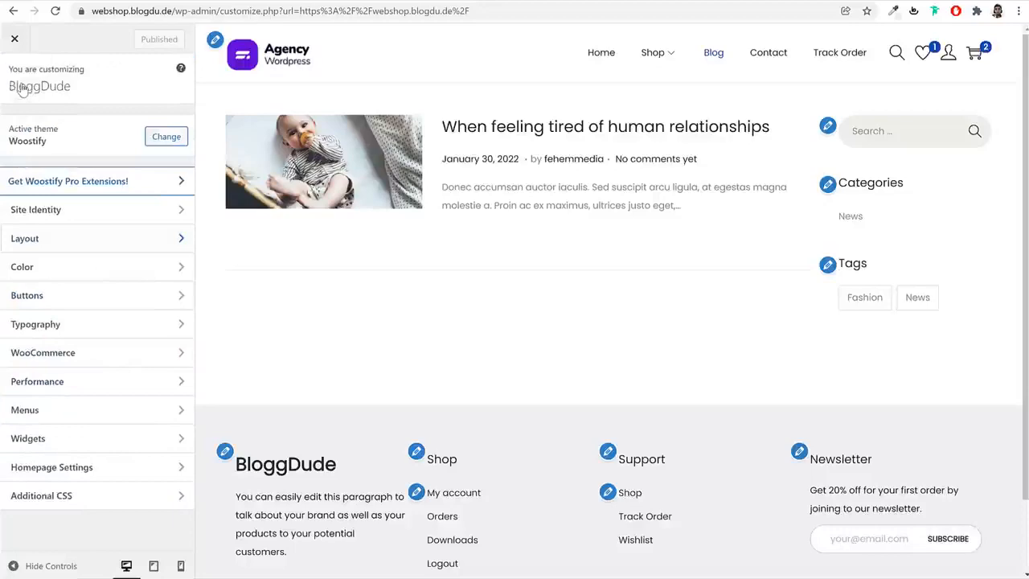
# Open the Color settings, and on the reference shop's home page inspect the Shop Now button and copy its background color's hex code
pyautogui.click(84, 271)
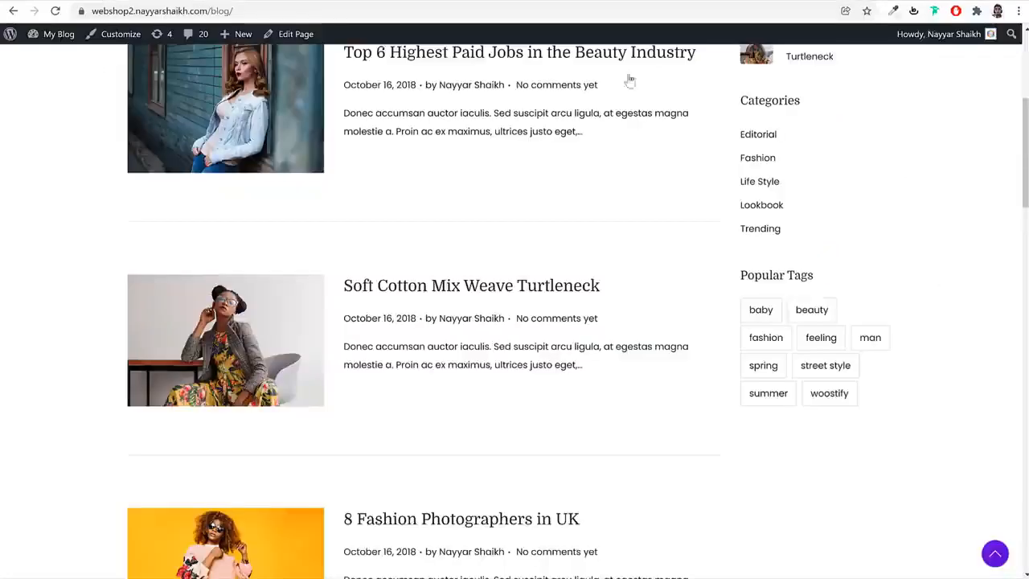
pyautogui.scroll(3, 746, 236)
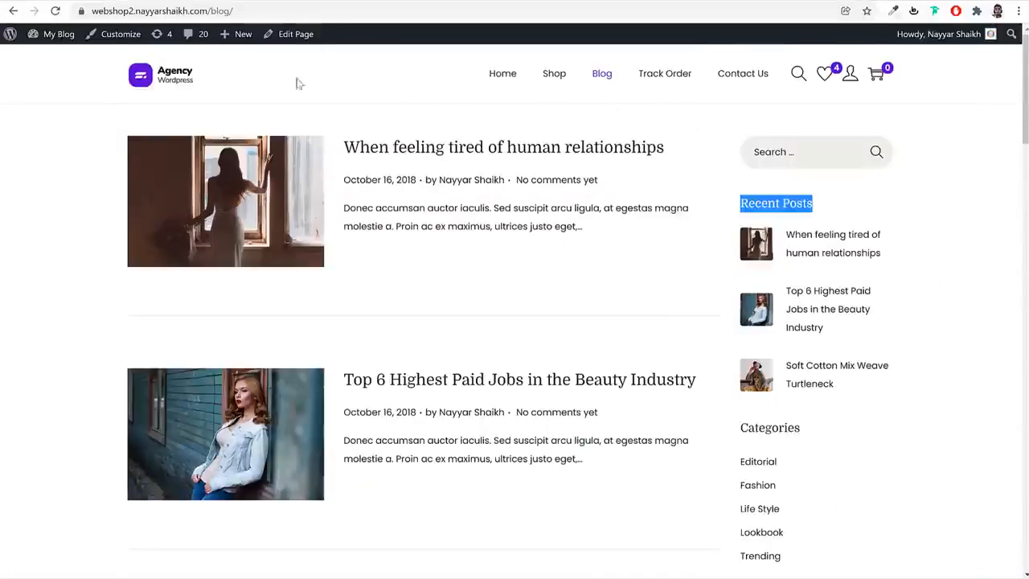
pyautogui.click(178, 84)
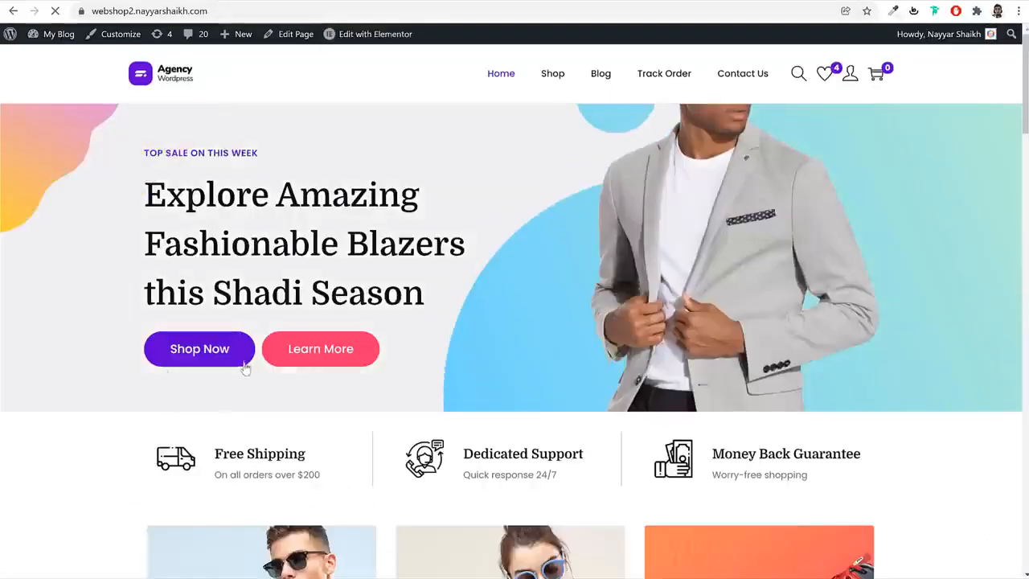
pyautogui.rightClick(236, 356)
pyautogui.click(296, 510)
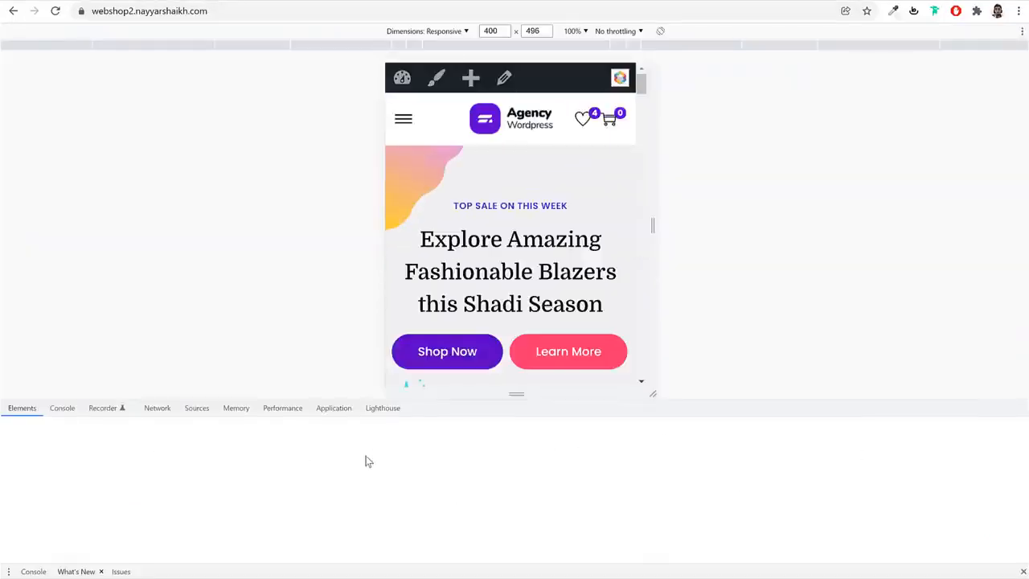
pyautogui.click(25, 407)
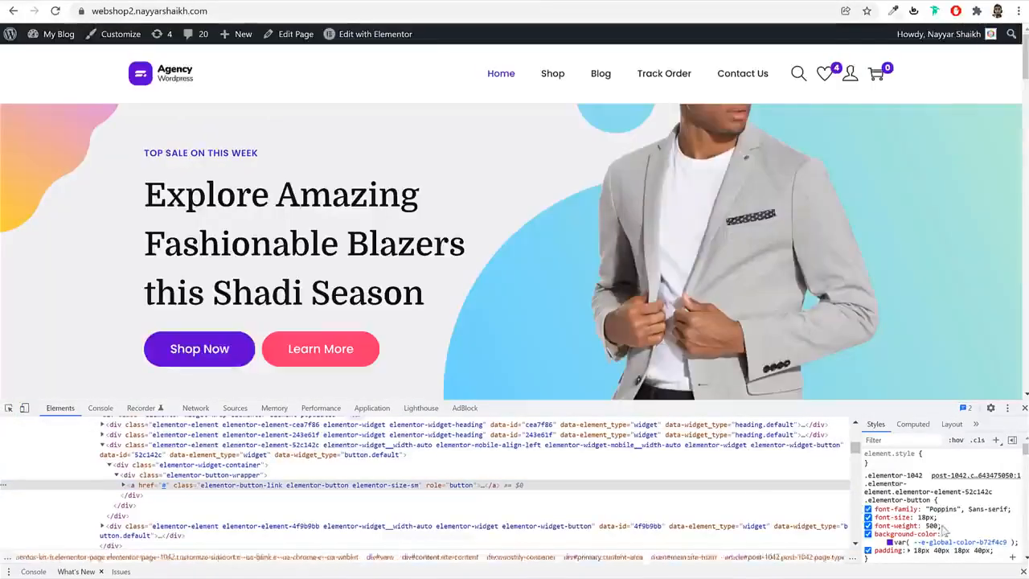
pyautogui.click(890, 543)
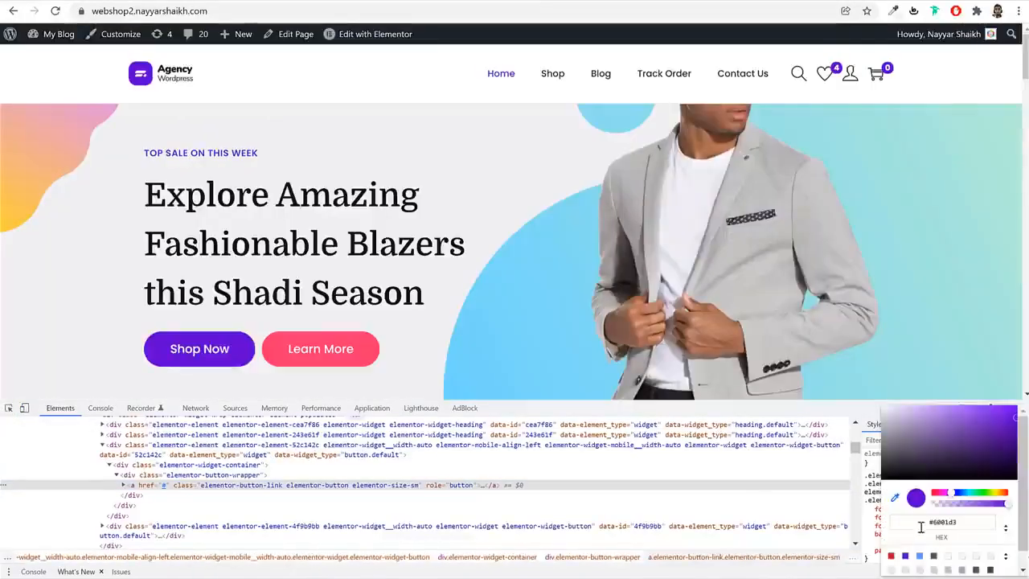
pyautogui.doubleClick(943, 522)
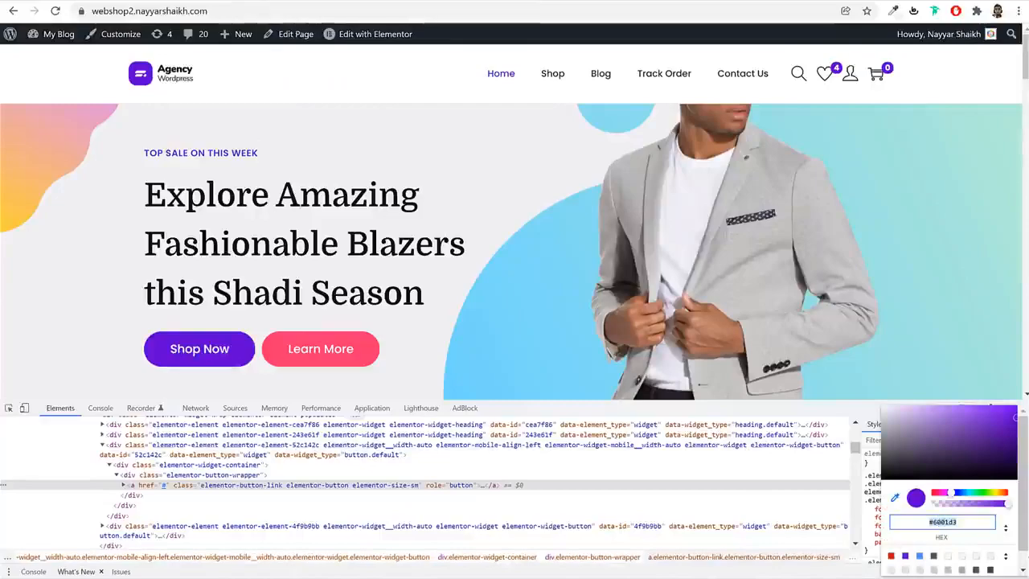
pyautogui.press('Escape')
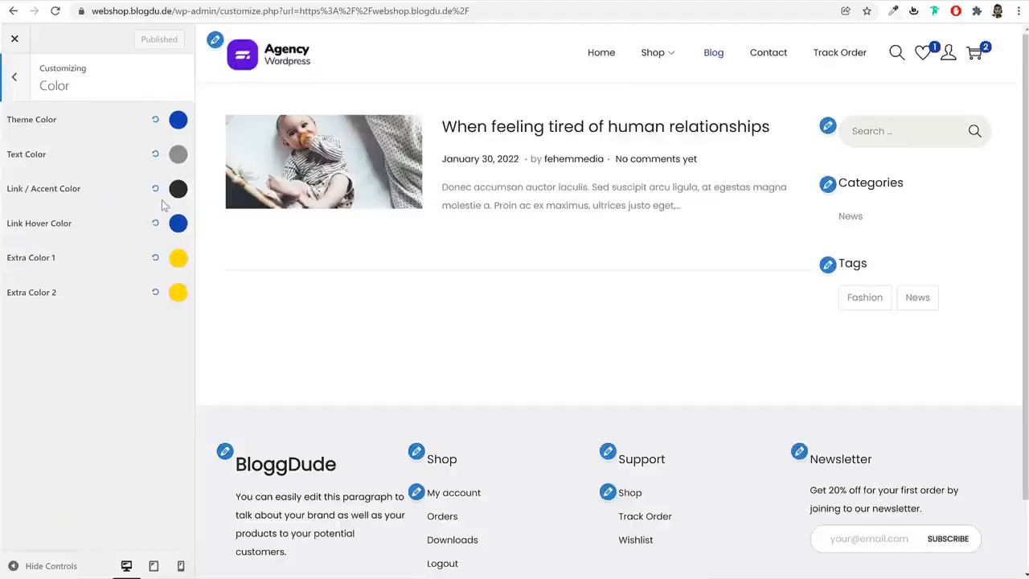
# Set the webshop's Theme Color to #6001D3
pyautogui.click(178, 120)
pyautogui.tripleClick(58, 292)
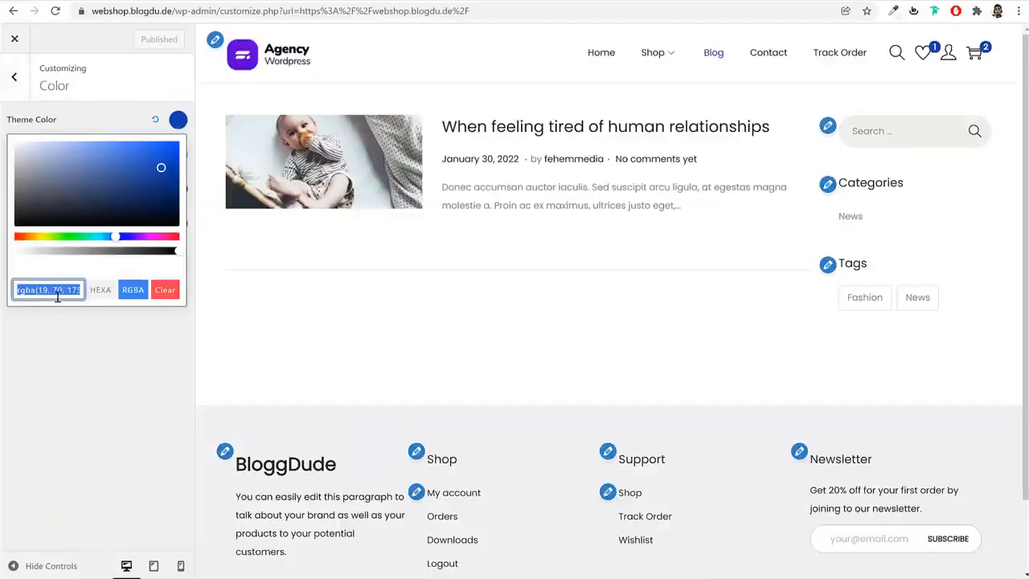
pyautogui.write('#6001D3')
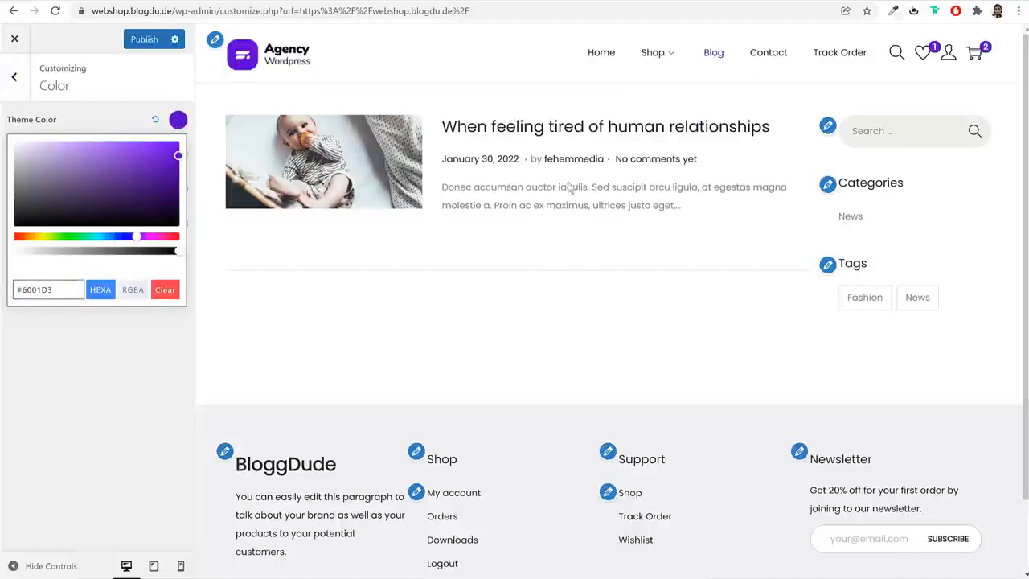
pyautogui.click(607, 259)
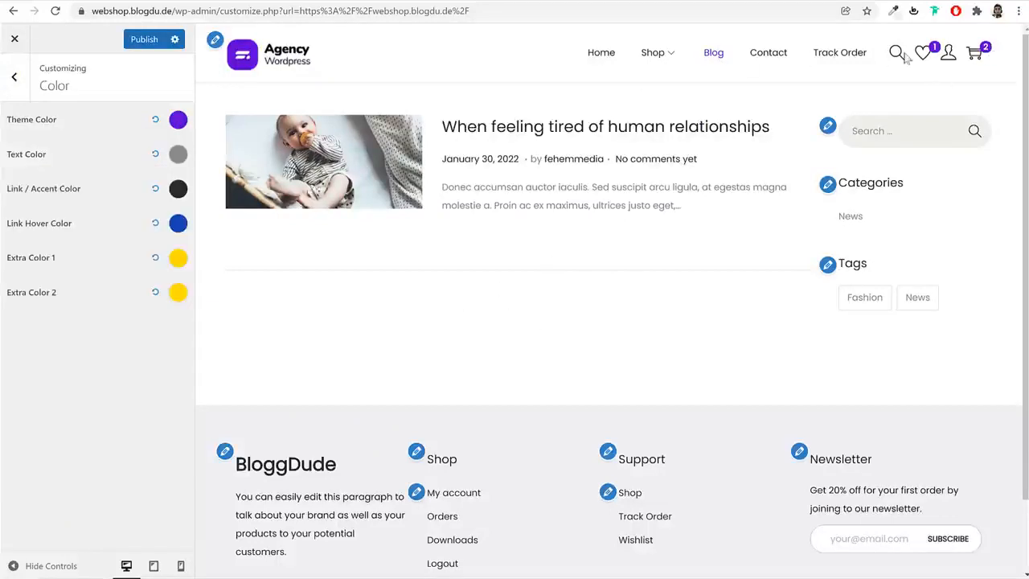
# Open the Text Color for editing, and copy the hex color of the "Explore Amazing Fashionable Blazers" heading from the reference shop
pyautogui.click(178, 154)
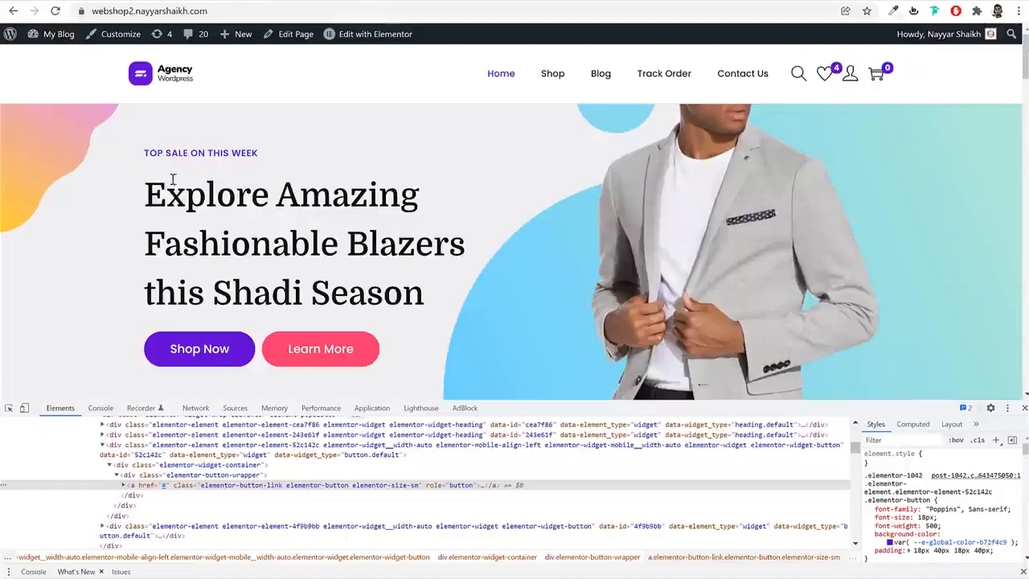
pyautogui.moveTo(146, 193); pyautogui.dragTo(471, 299)
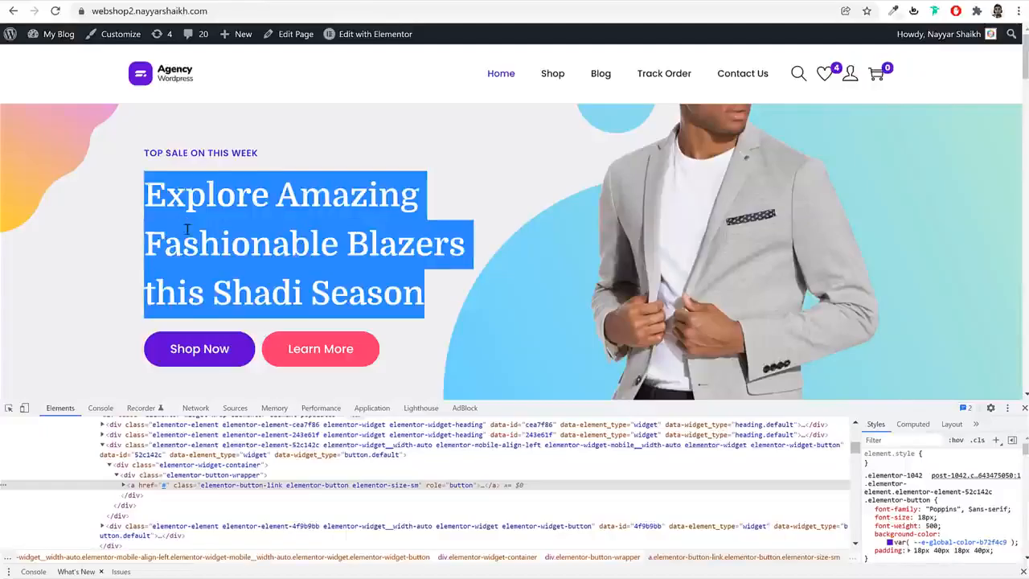
pyautogui.rightClick(187, 230)
pyautogui.click(249, 332)
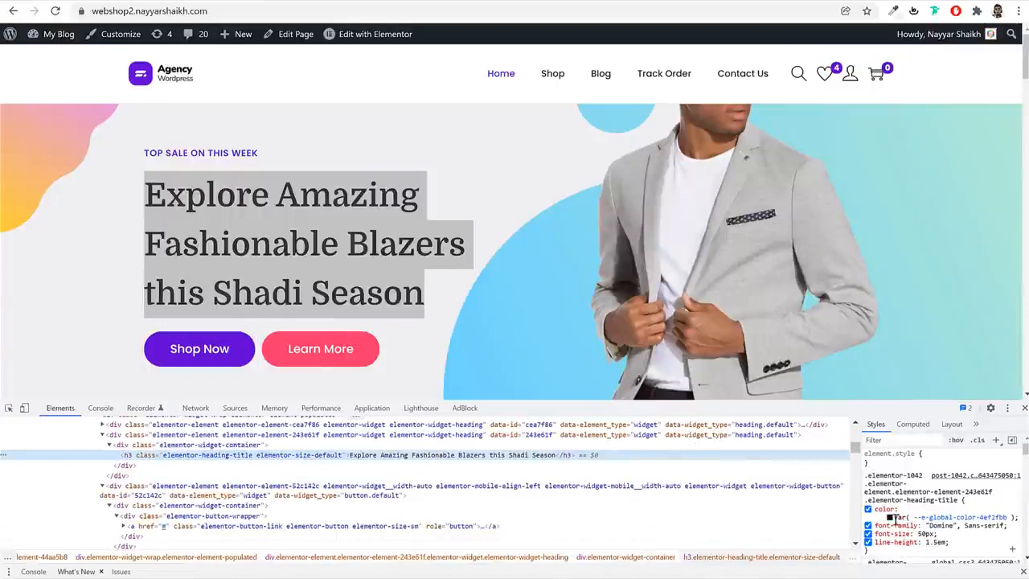
pyautogui.click(891, 517)
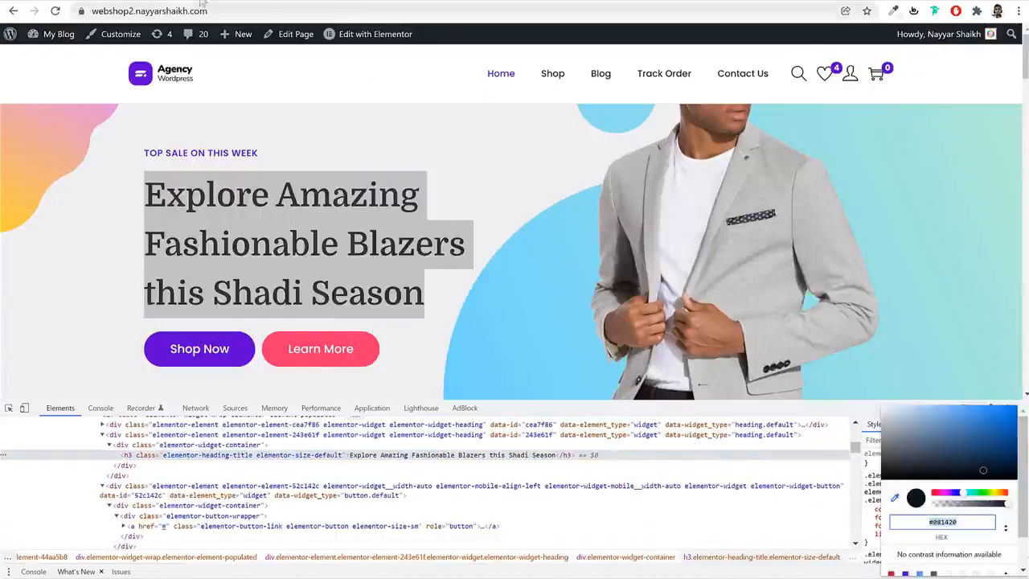
pyautogui.press('Escape')
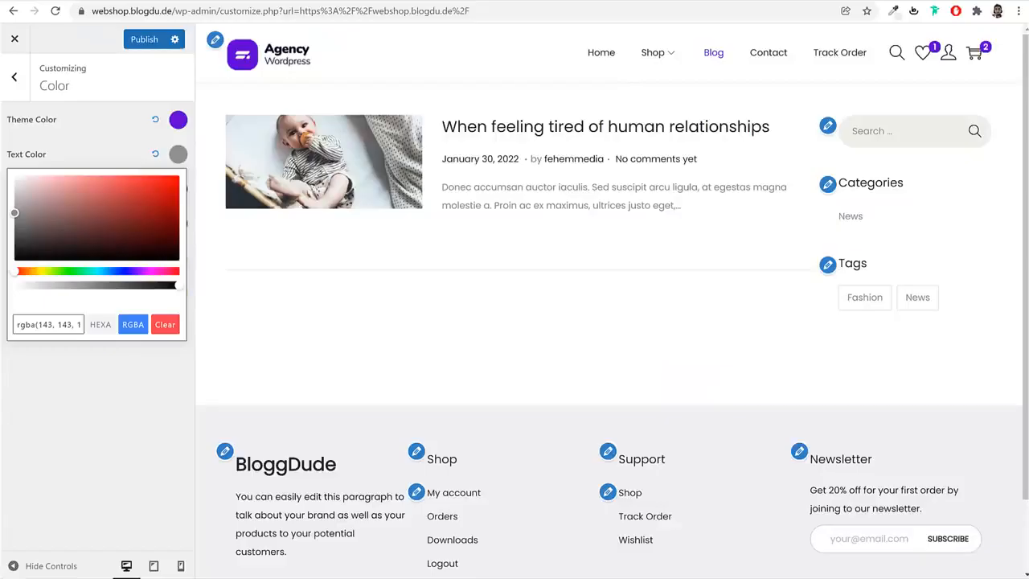
# Set the webshop's Text Color to #081420 and publish the color changes
pyautogui.tripleClick(53, 325)
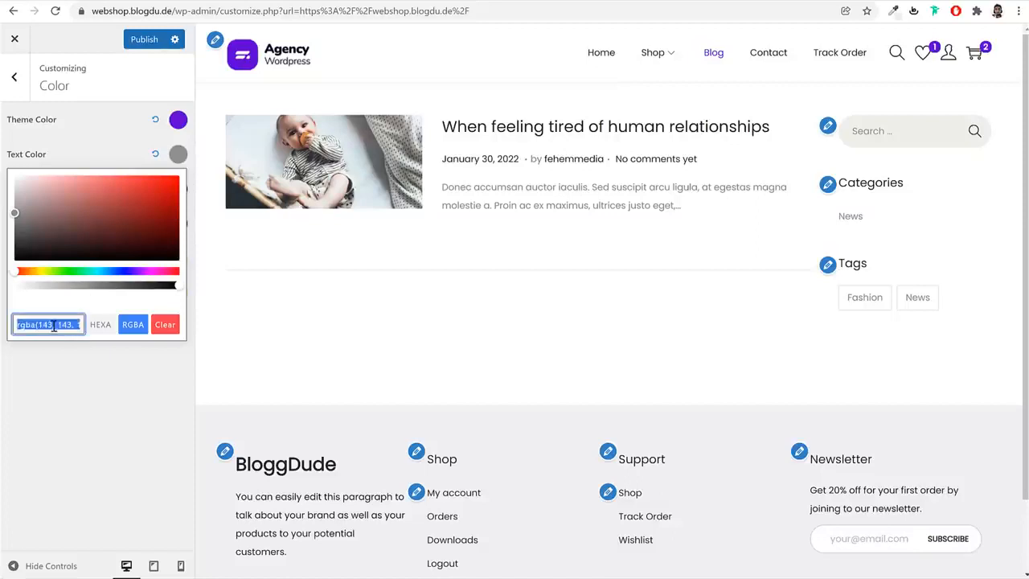
pyautogui.write('#081420')
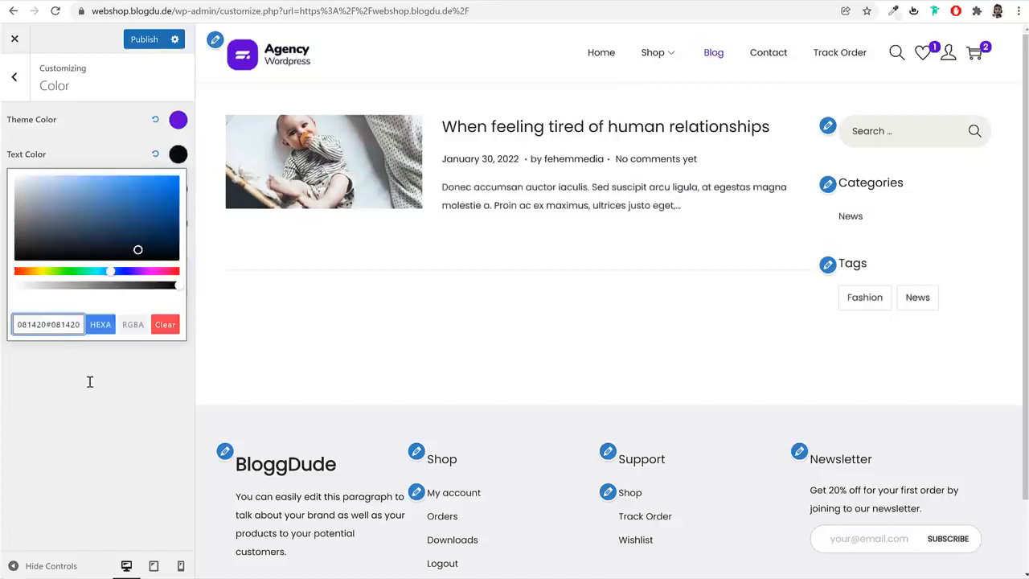
pyautogui.hotkey('ctrl', 'a')
pyautogui.write('#081420')
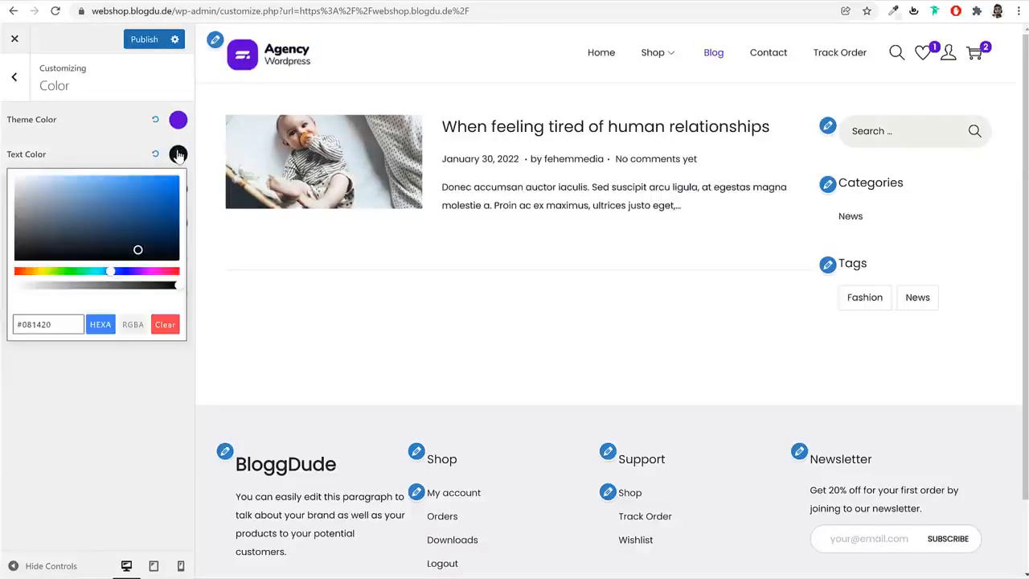
pyautogui.click(54, 362)
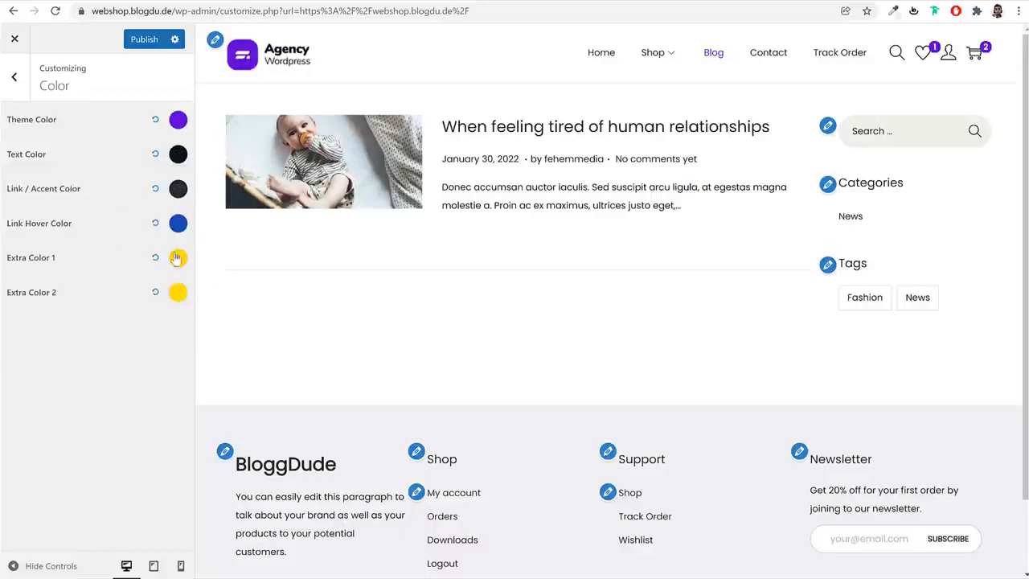
pyautogui.click(146, 39)
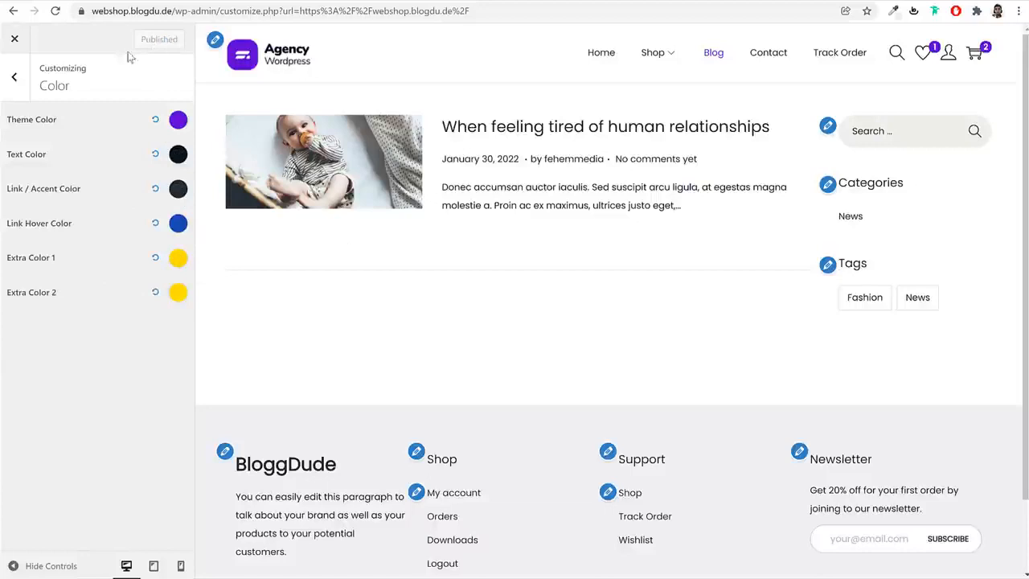
# Open the Buttons settings and bring up the Black Fashion Jacket product page from the shop in the preview
pyautogui.click(13, 78)
pyautogui.click(103, 305)
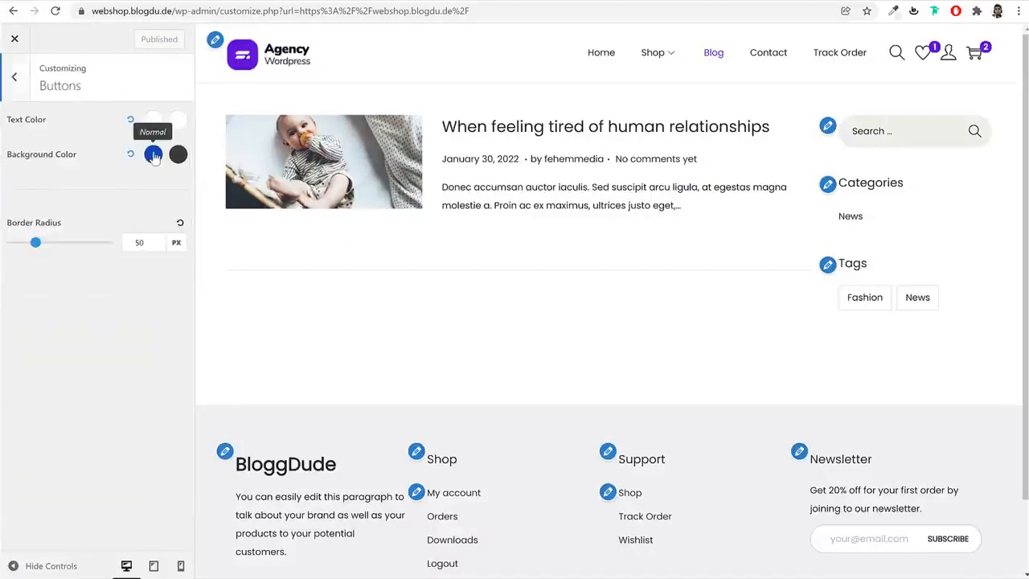
pyautogui.click(653, 53)
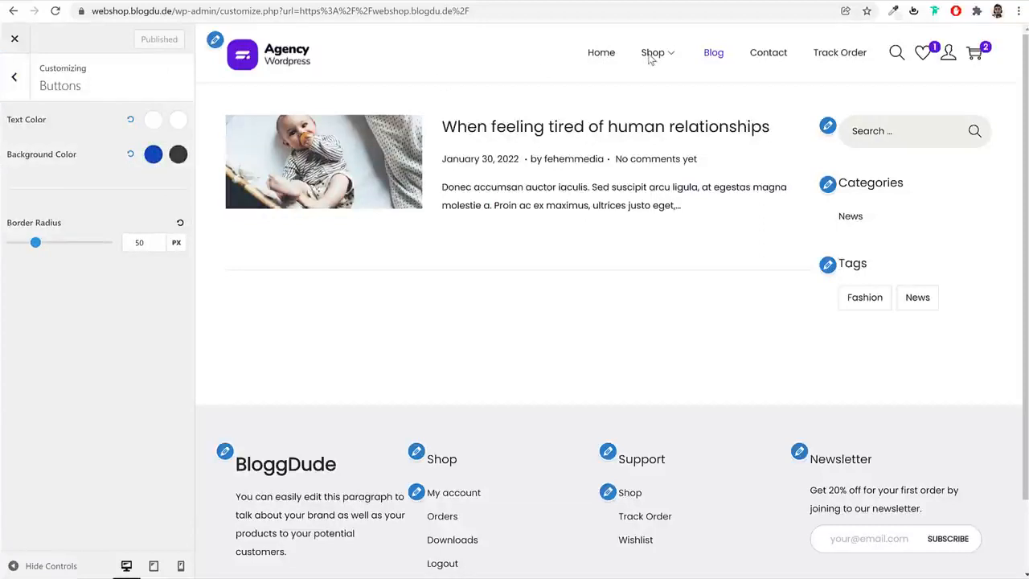
pyautogui.click(518, 223)
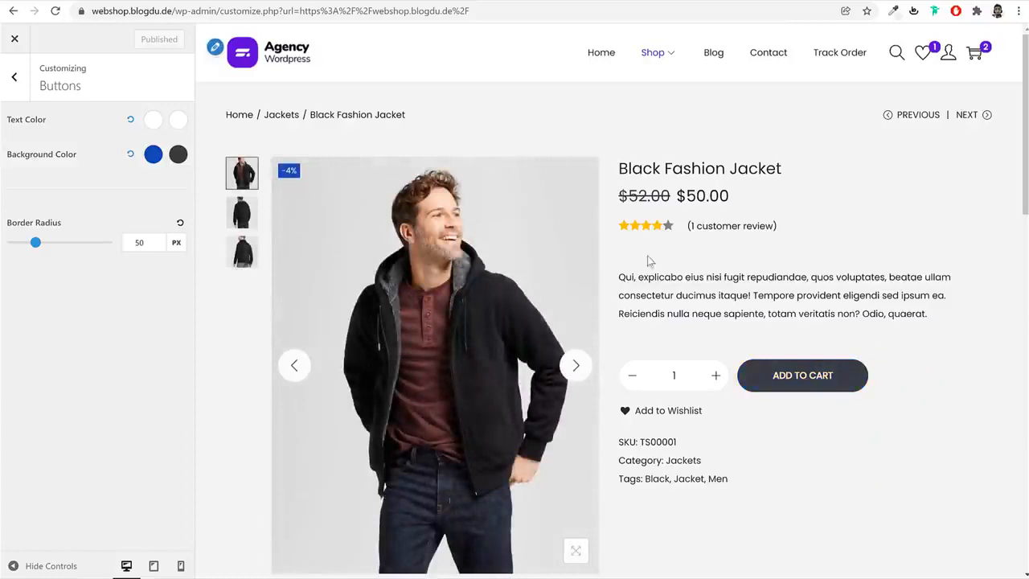
# Set the buttons' normal background color to the Pink swatch and publish the change
pyautogui.click(152, 154)
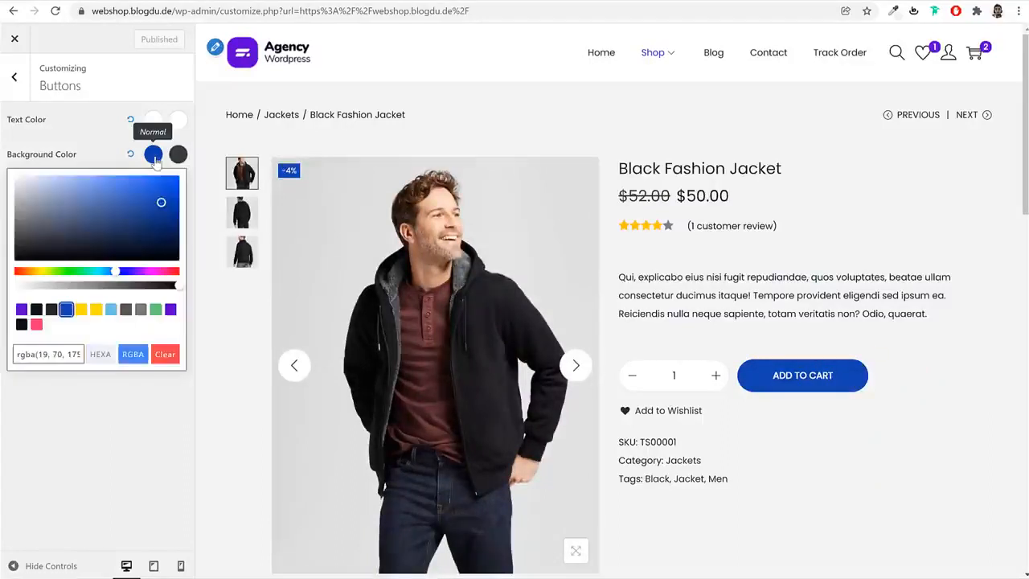
pyautogui.click(35, 325)
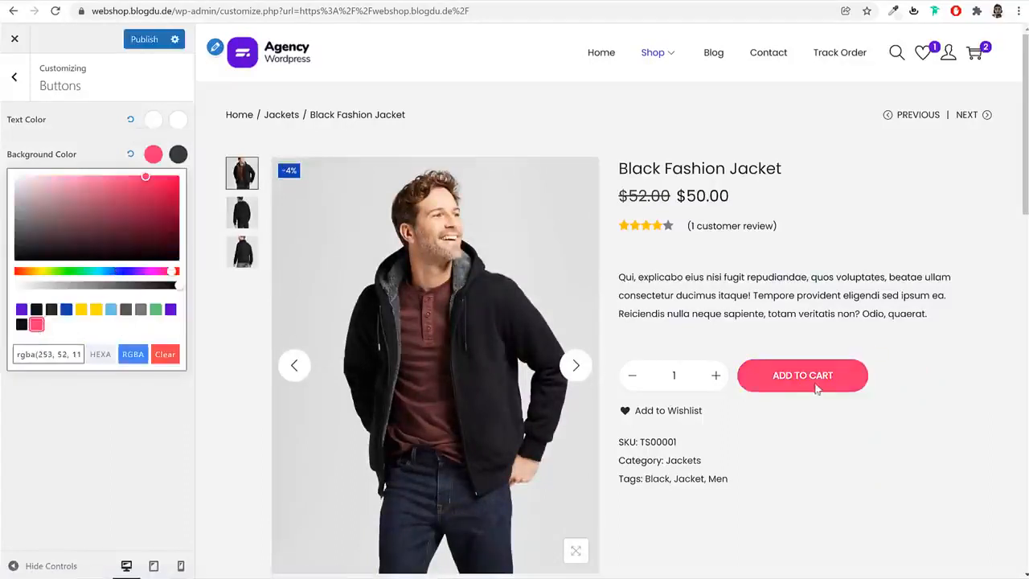
pyautogui.click(152, 154)
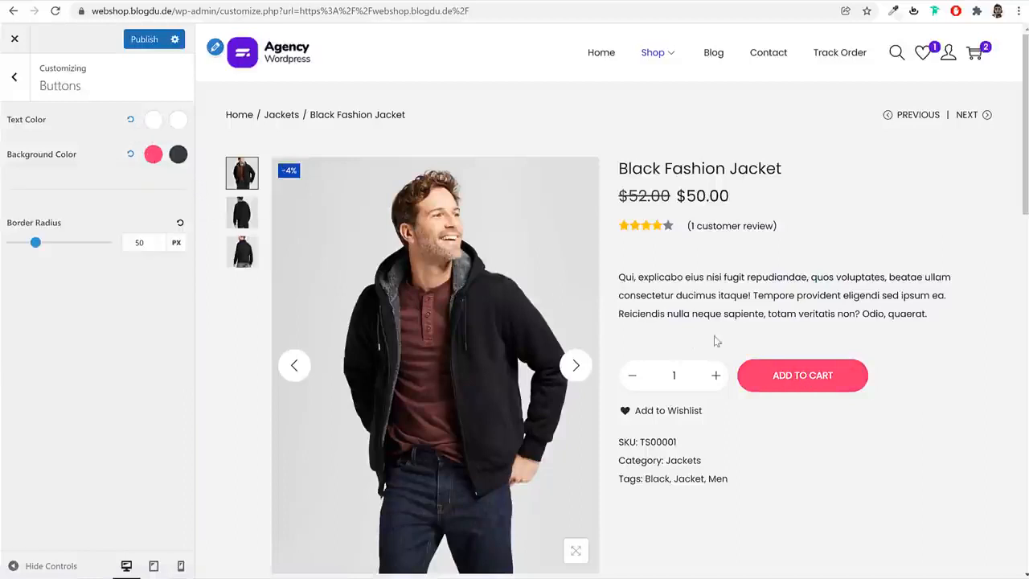
pyautogui.click(135, 39)
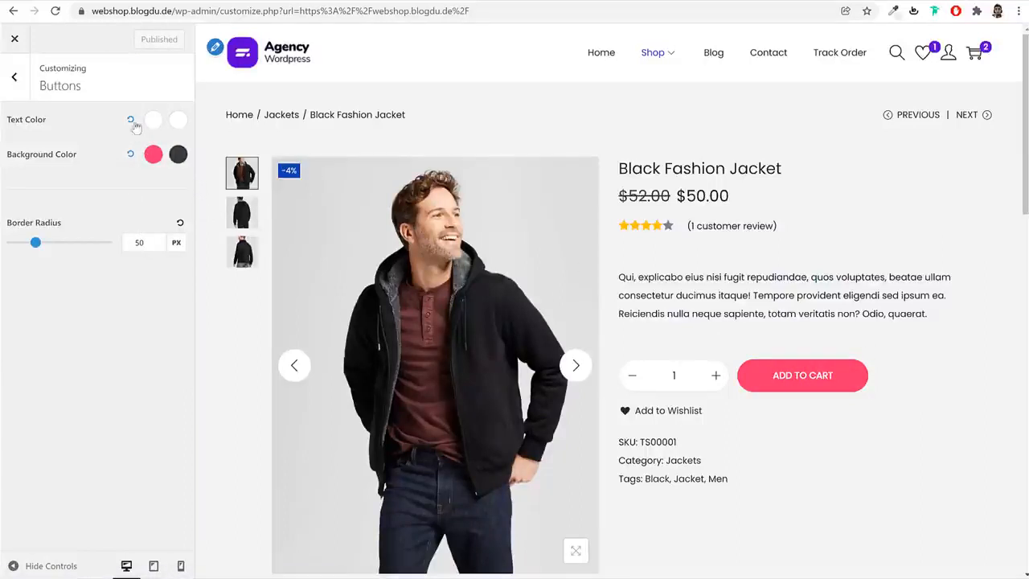
# Look through the Body, Primary menu and Heading sections of the Typography settings, and return to the main customizer list
pyautogui.click(23, 80)
pyautogui.click(69, 323)
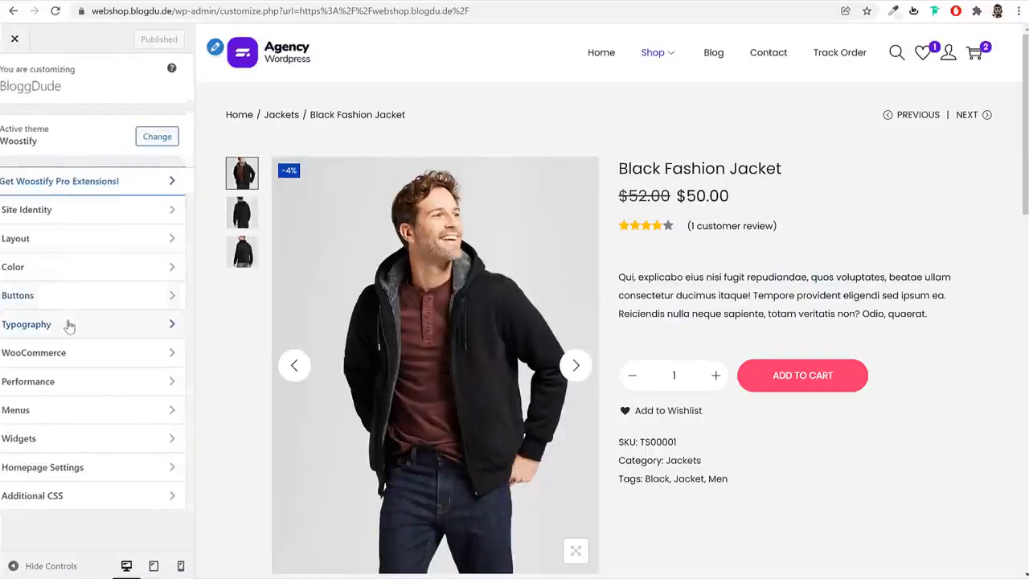
pyautogui.click(20, 126)
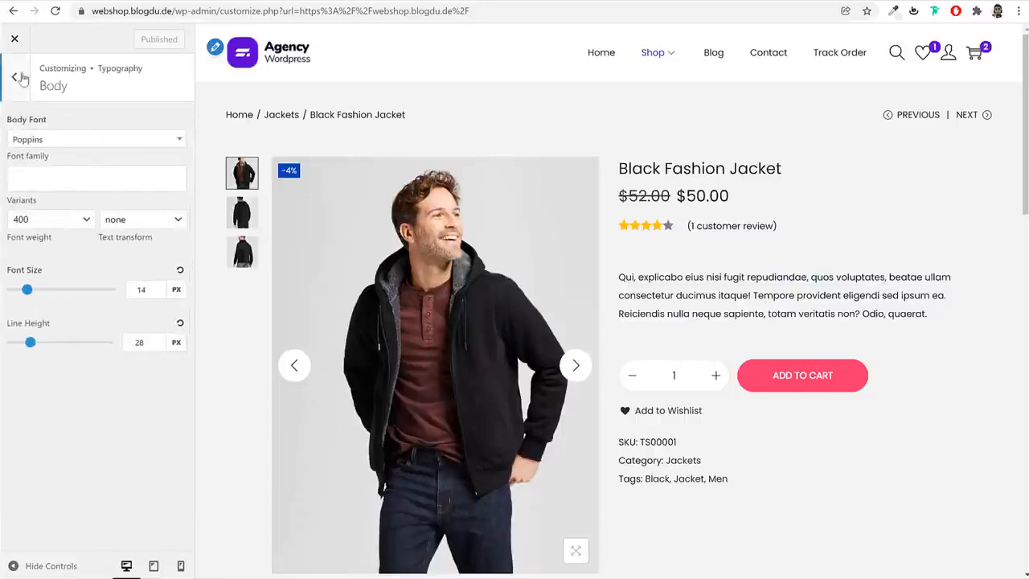
pyautogui.click(23, 78)
pyautogui.click(66, 155)
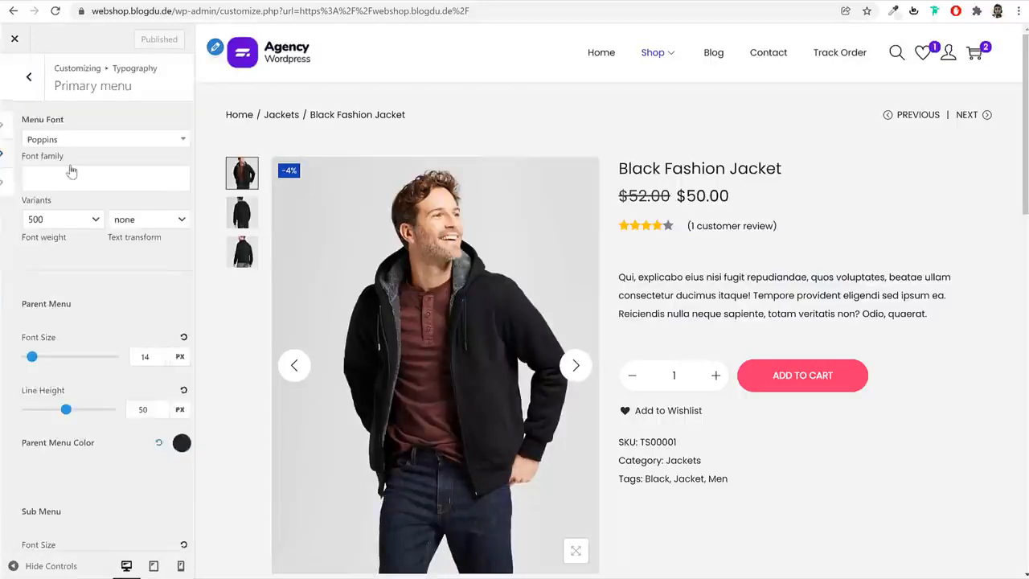
pyautogui.click(12, 71)
pyautogui.click(62, 190)
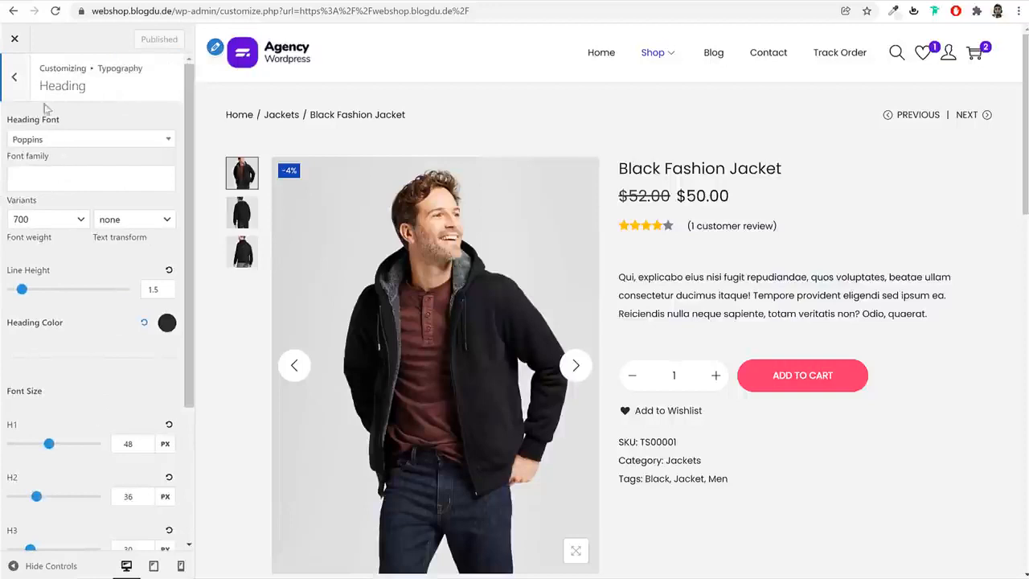
pyautogui.click(15, 74)
pyautogui.click(16, 71)
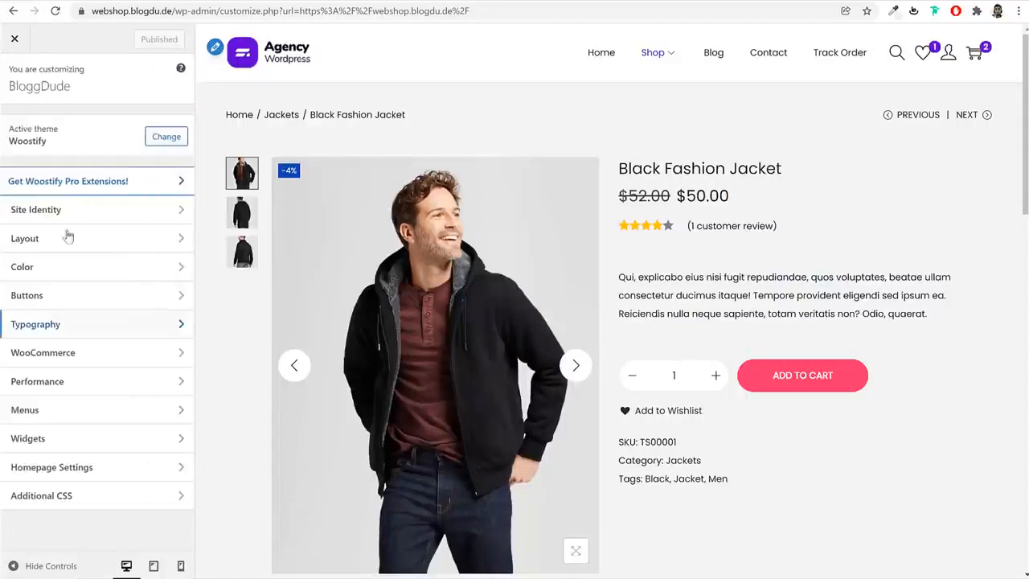
# Open the WooCommerce Shop Archive settings and examine the Shop Structure, Infinite Scroll and Product Card options
pyautogui.click(80, 359)
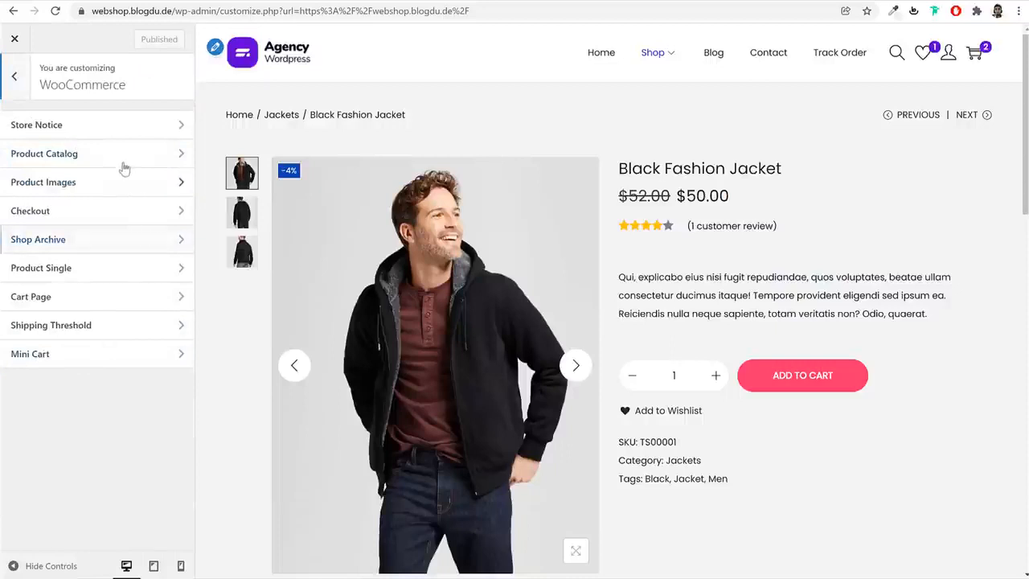
pyautogui.click(102, 239)
pyautogui.click(26, 87)
pyautogui.click(108, 245)
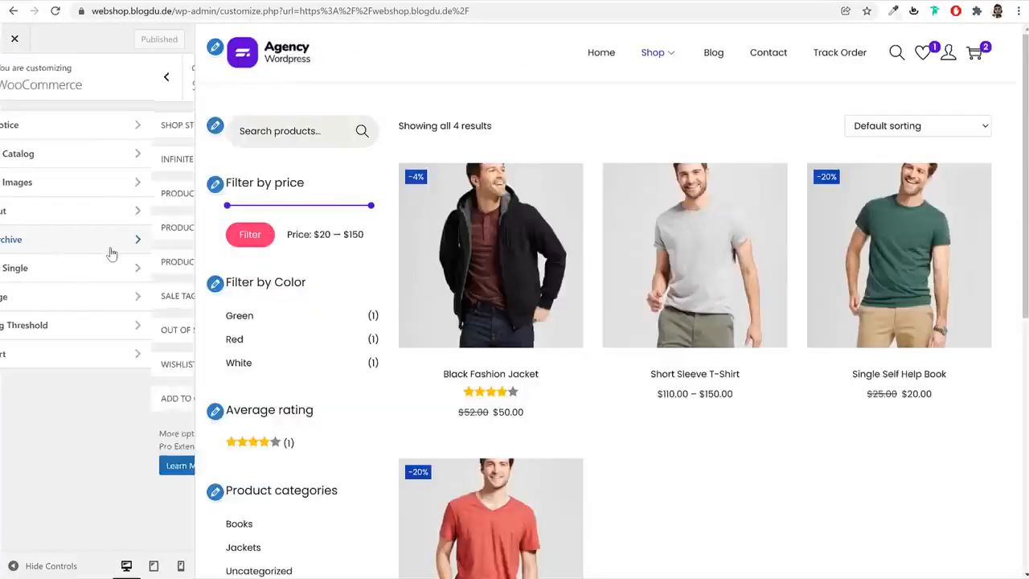
pyautogui.click(160, 128)
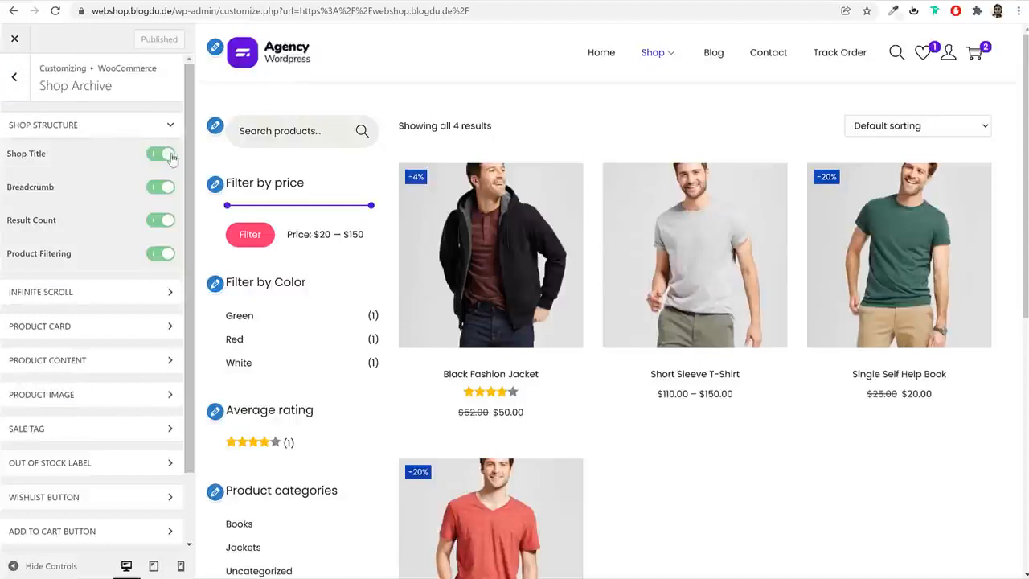
pyautogui.click(100, 294)
pyautogui.click(91, 388)
pyautogui.scroll(-2, 92, 386)
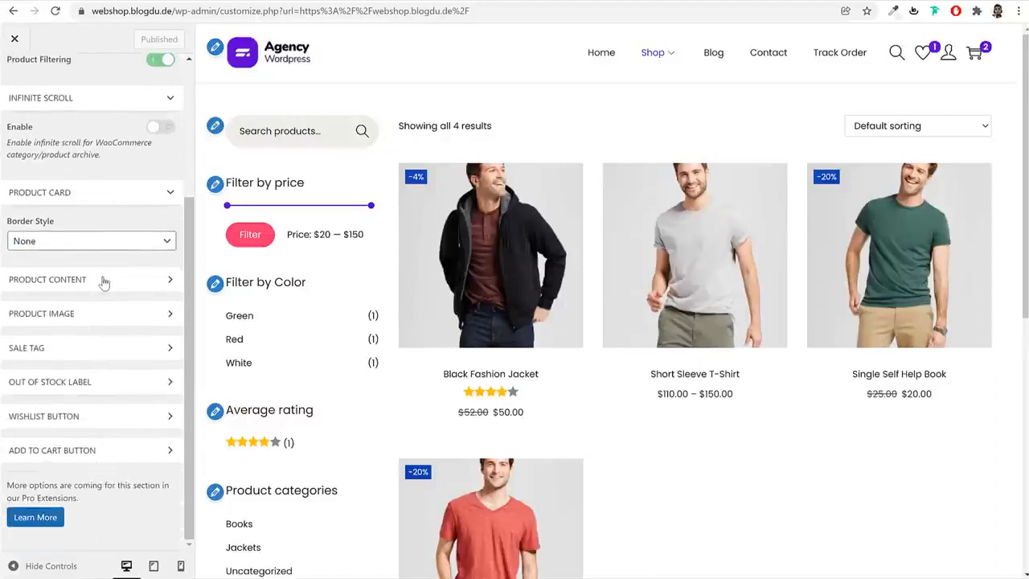
# Examine the Product Content options of the shop archive, including the product title, rating and price toggles
pyautogui.click(103, 280)
pyautogui.scroll(-2, 121, 321)
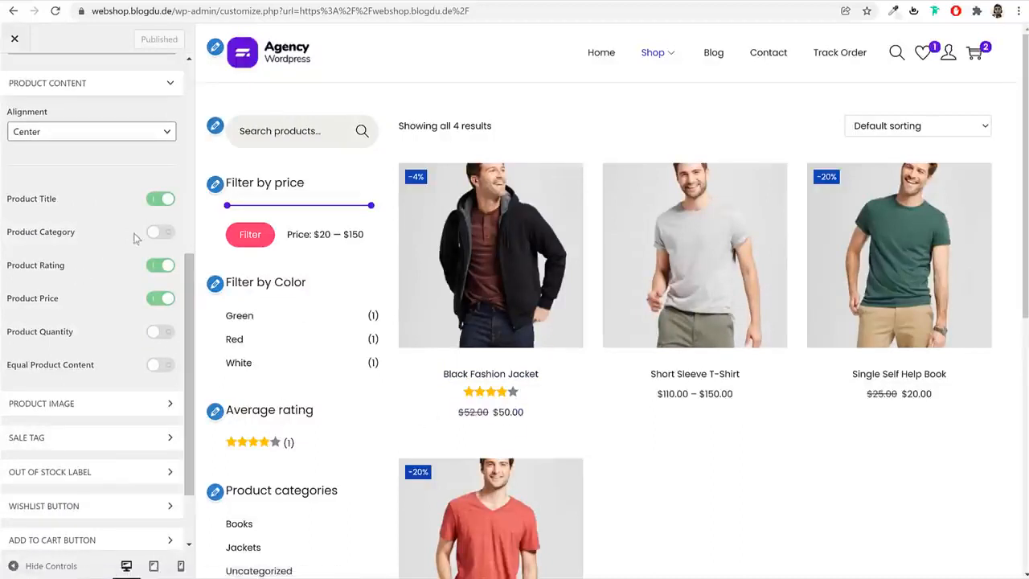
pyautogui.moveTo(58, 201); pyautogui.dragTo(22, 202)
pyautogui.moveTo(70, 270); pyautogui.dragTo(57, 305)
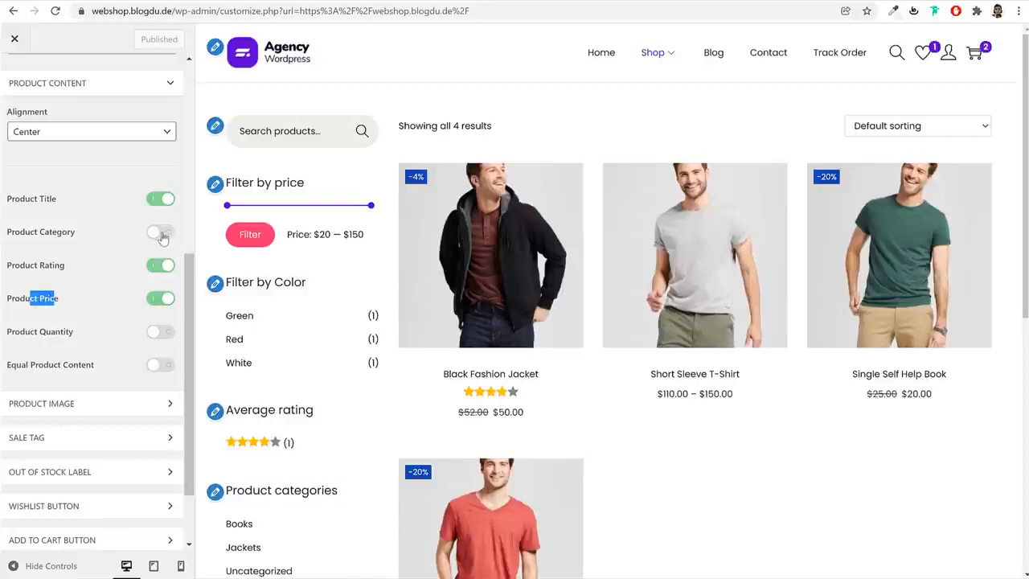
pyautogui.scroll(-2, 138, 321)
pyautogui.scroll(6, 81, 177)
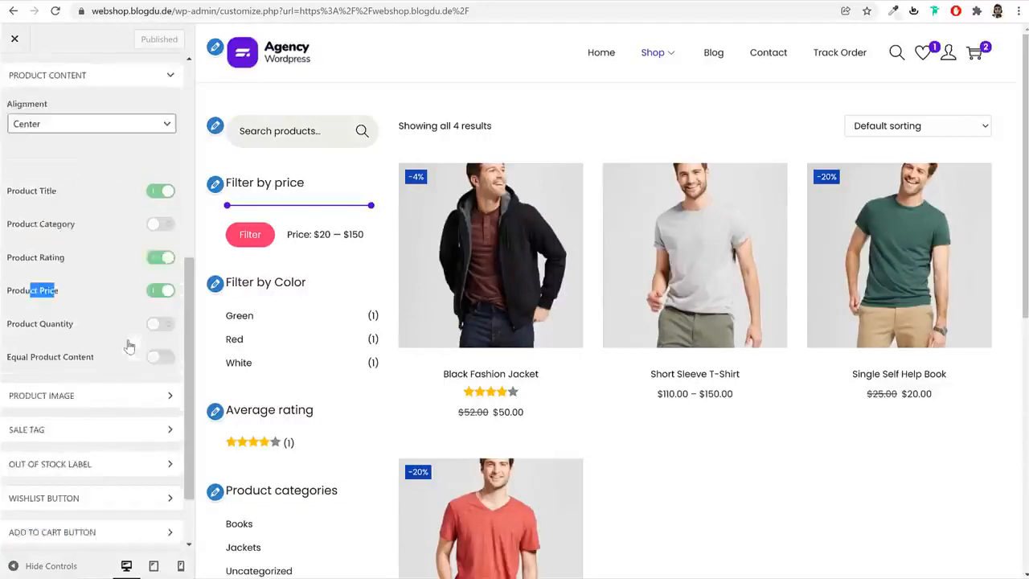
# In the WooCommerce Product Images settings, set thumbnail cropping to a custom 3:4 aspect ratio and publish the change
pyautogui.click(13, 56)
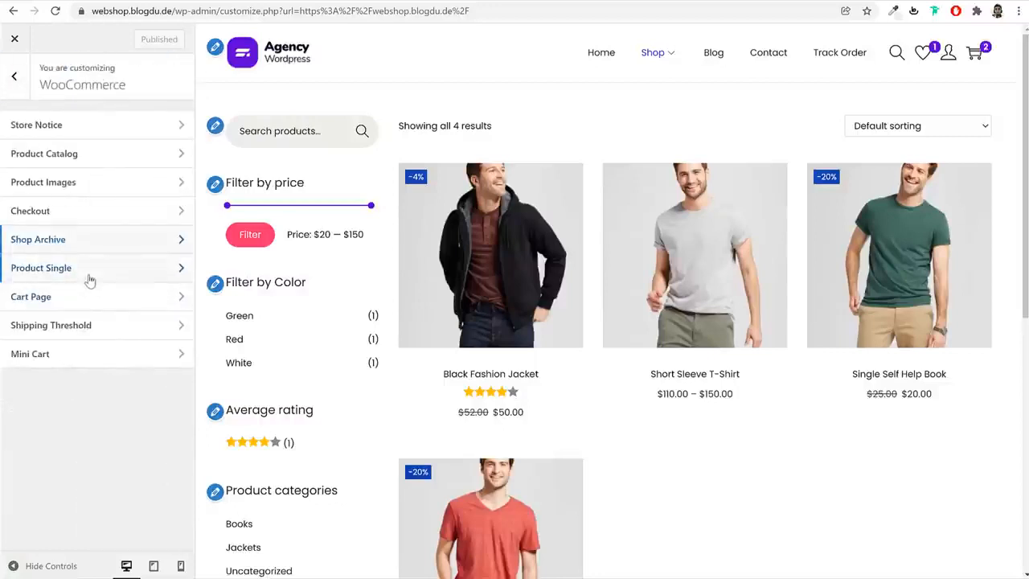
pyautogui.click(76, 188)
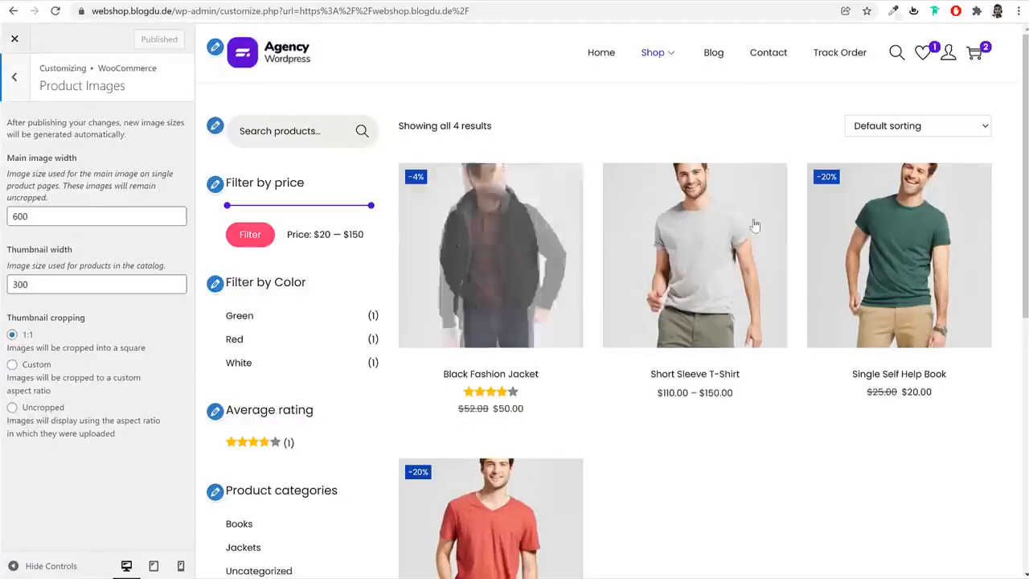
pyautogui.click(36, 365)
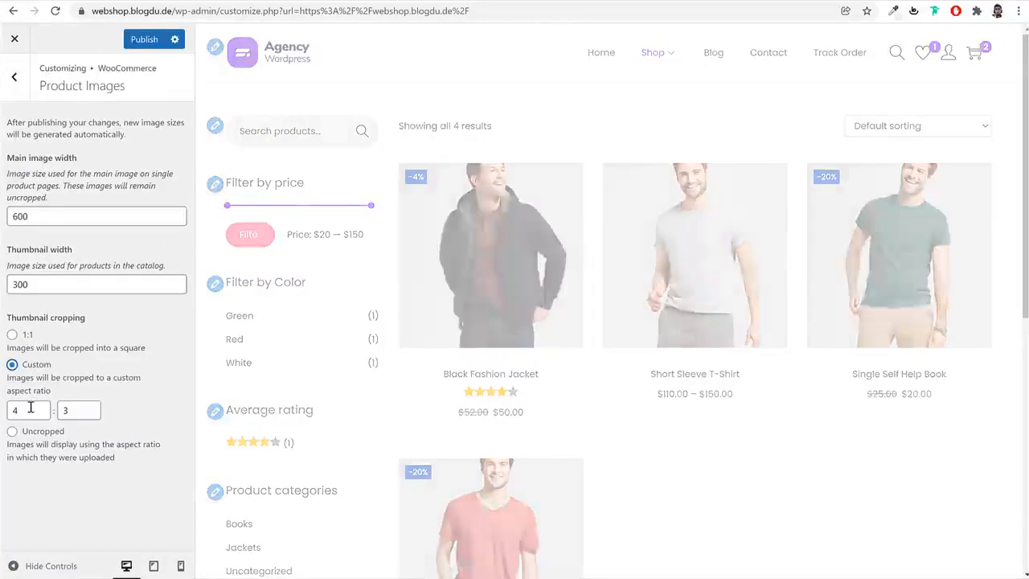
pyautogui.doubleClick(25, 409)
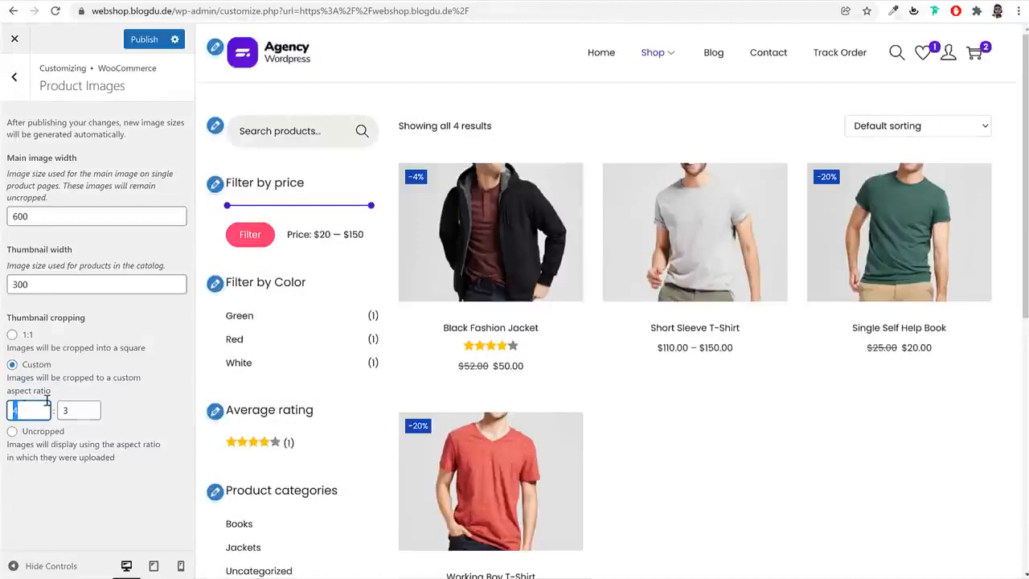
pyautogui.write('3')
pyautogui.press('Tab')
pyautogui.write('4')
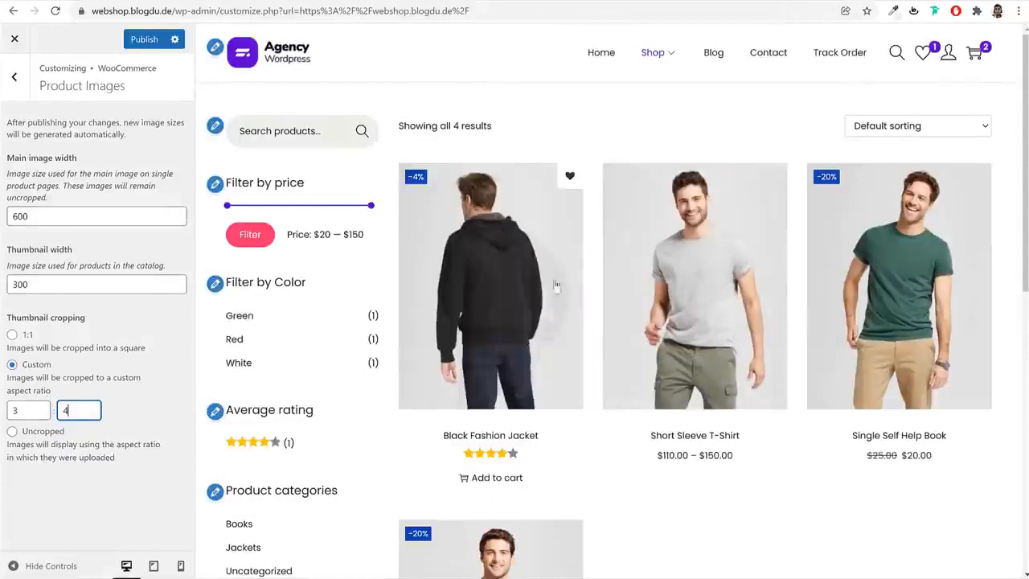
pyautogui.click(163, 395)
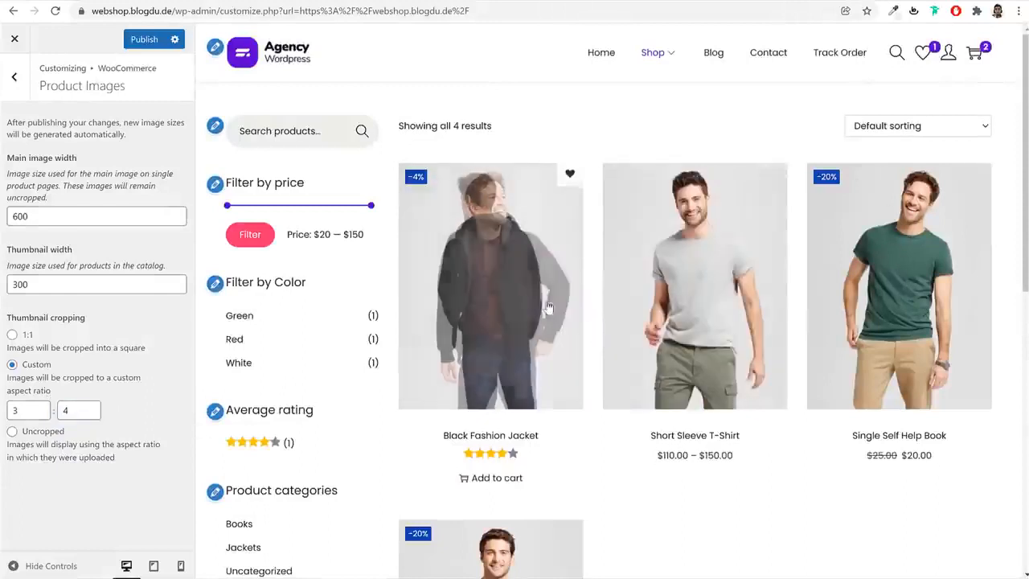
pyautogui.click(145, 38)
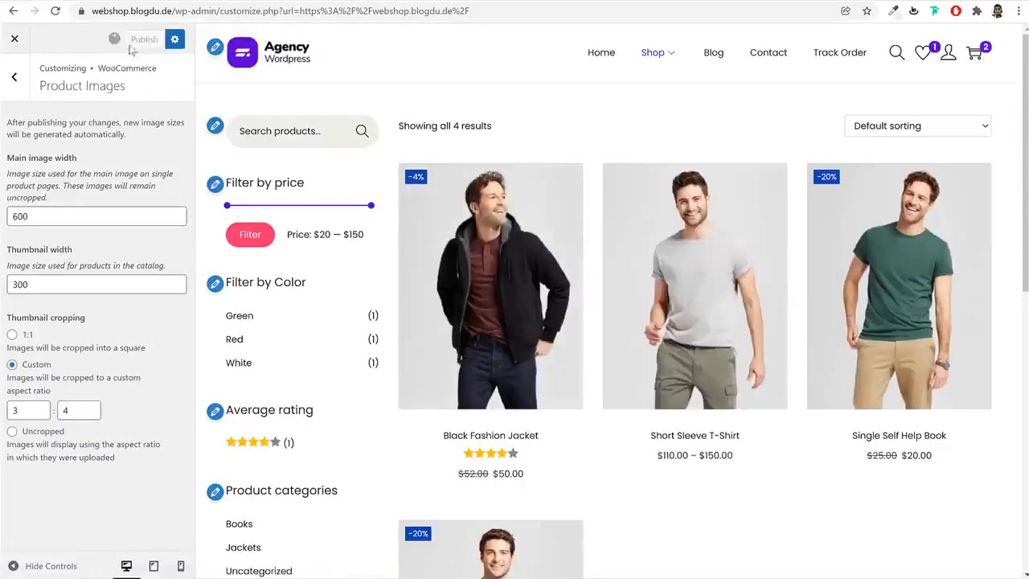
# In the Product Single settings, preview the Black Fashion Jacket page and choose the gallery layout with thumbnails below the main image
pyautogui.click(13, 76)
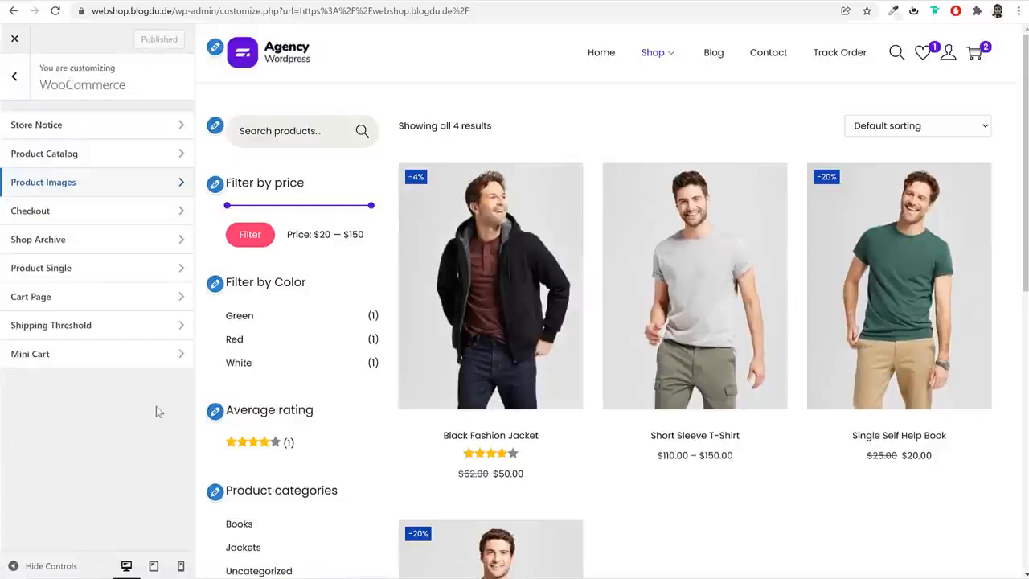
pyautogui.click(97, 269)
pyautogui.click(502, 275)
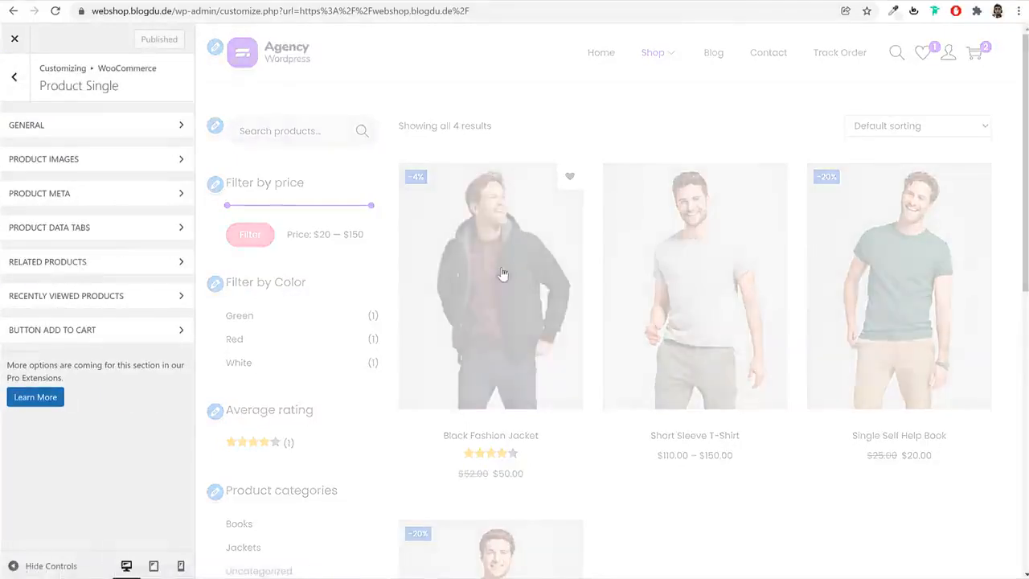
pyautogui.click(89, 158)
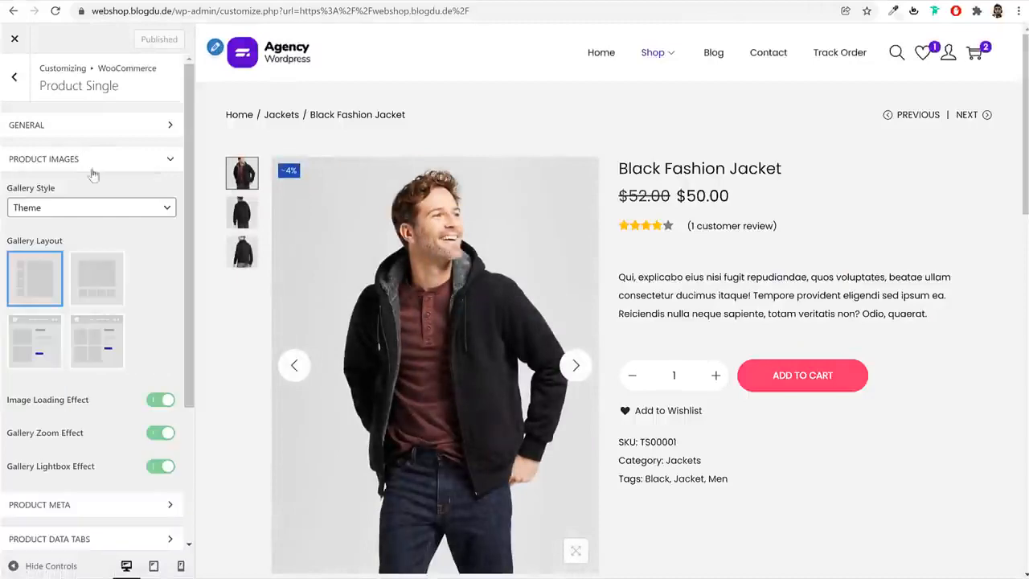
pyautogui.click(111, 287)
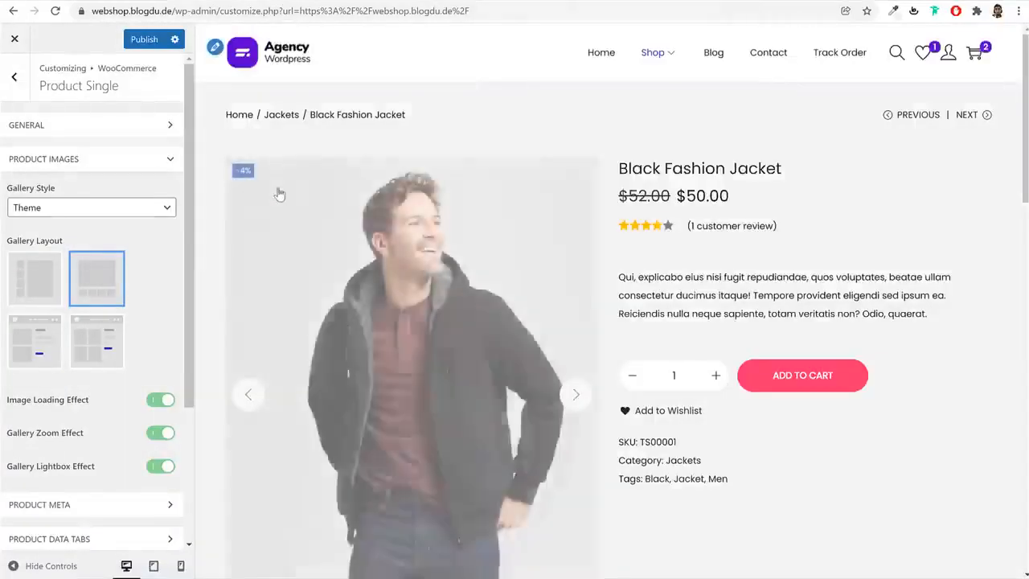
pyautogui.scroll(-2, 473, 392)
pyautogui.scroll(-1, 472, 391)
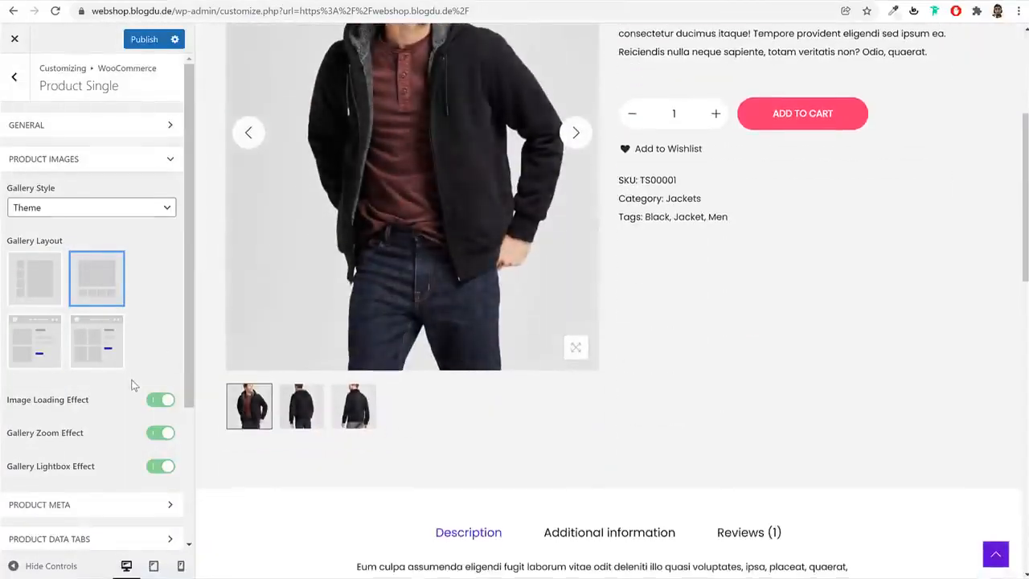
# Review the Product Data Tabs and Product Meta settings, and check the Additional information and Reviews tabs in the product preview
pyautogui.scroll(-3, 120, 374)
pyautogui.scroll(3, 711, 336)
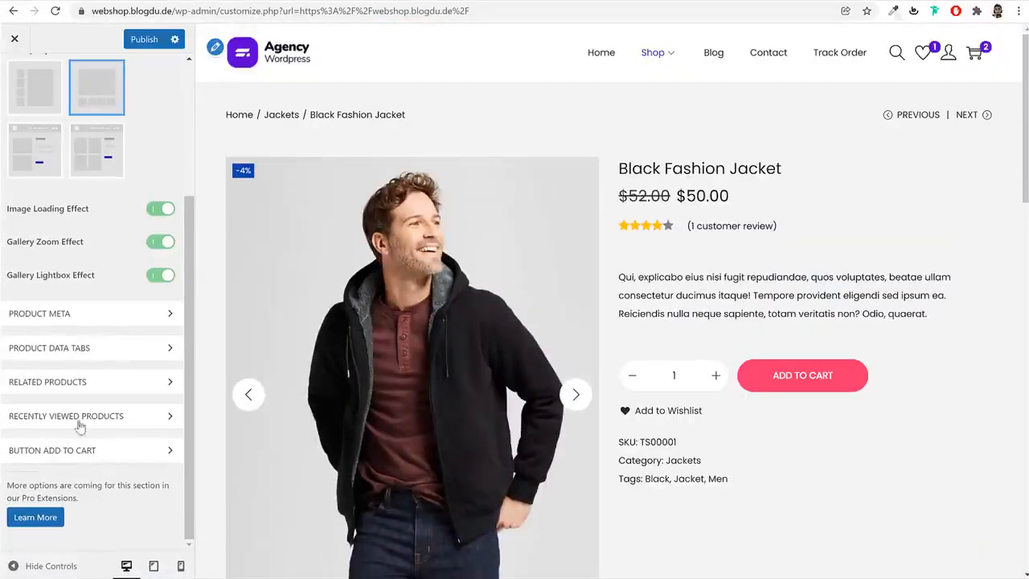
pyautogui.scroll(3, 94, 365)
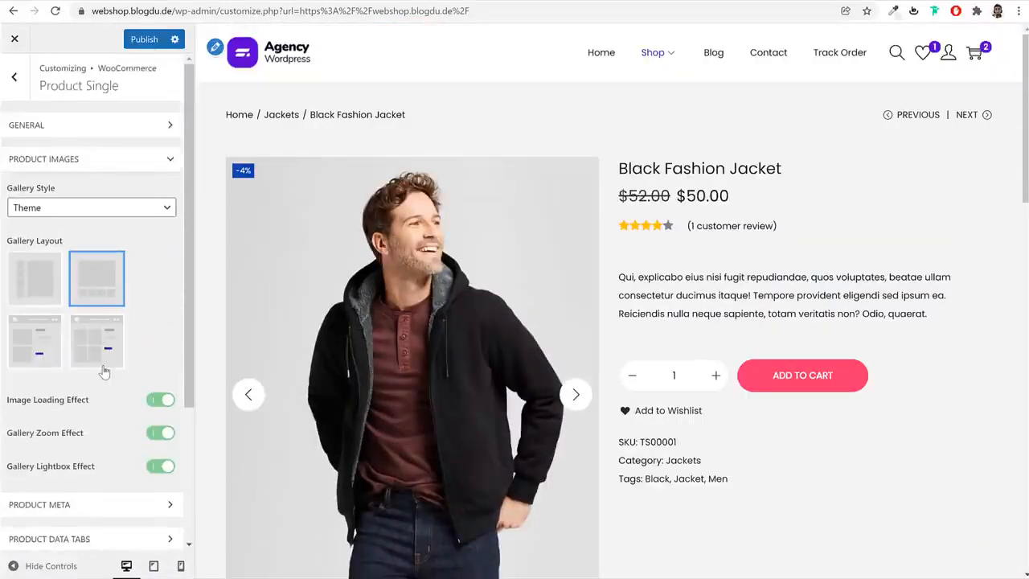
pyautogui.scroll(-3, 108, 349)
pyautogui.click(114, 347)
pyautogui.scroll(-3, 135, 435)
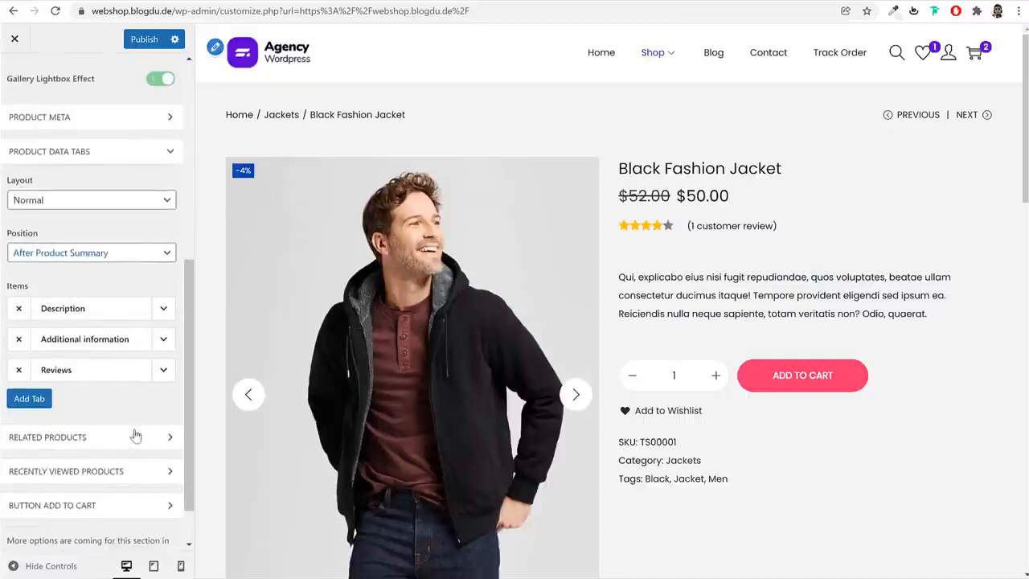
pyautogui.scroll(-5, 625, 425)
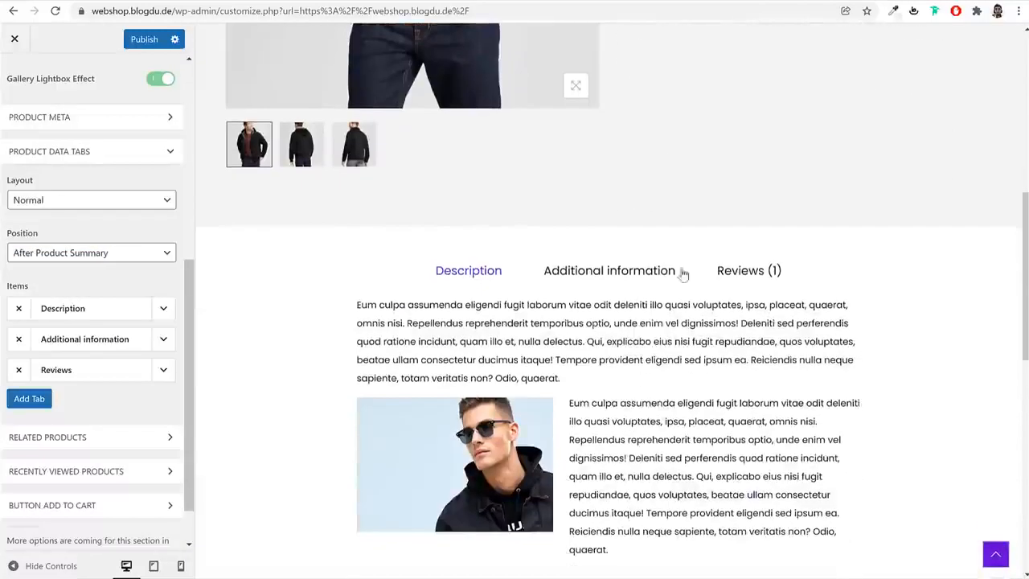
pyautogui.click(607, 272)
pyautogui.click(721, 272)
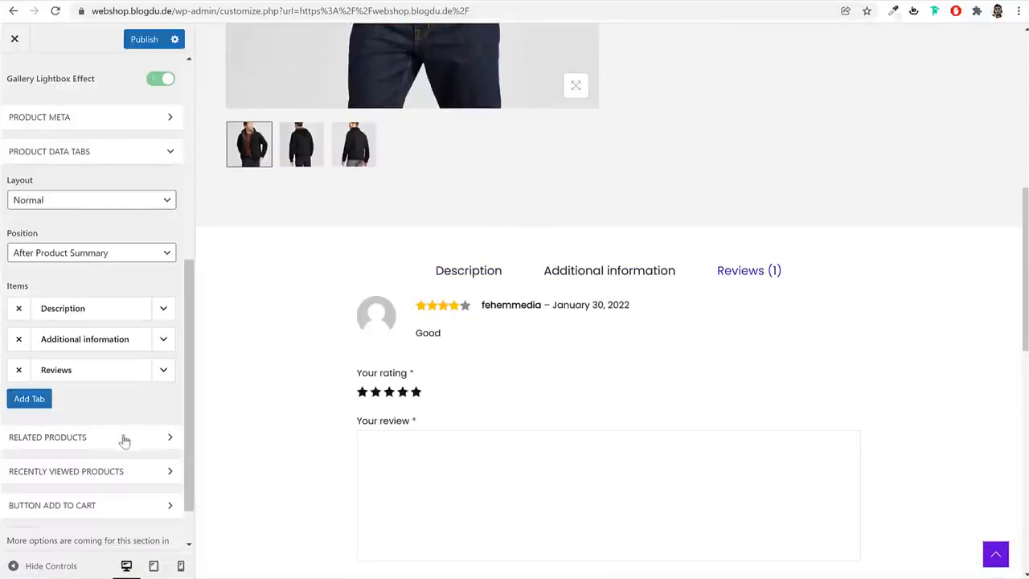
pyautogui.scroll(-1, 122, 437)
pyautogui.scroll(3, 126, 455)
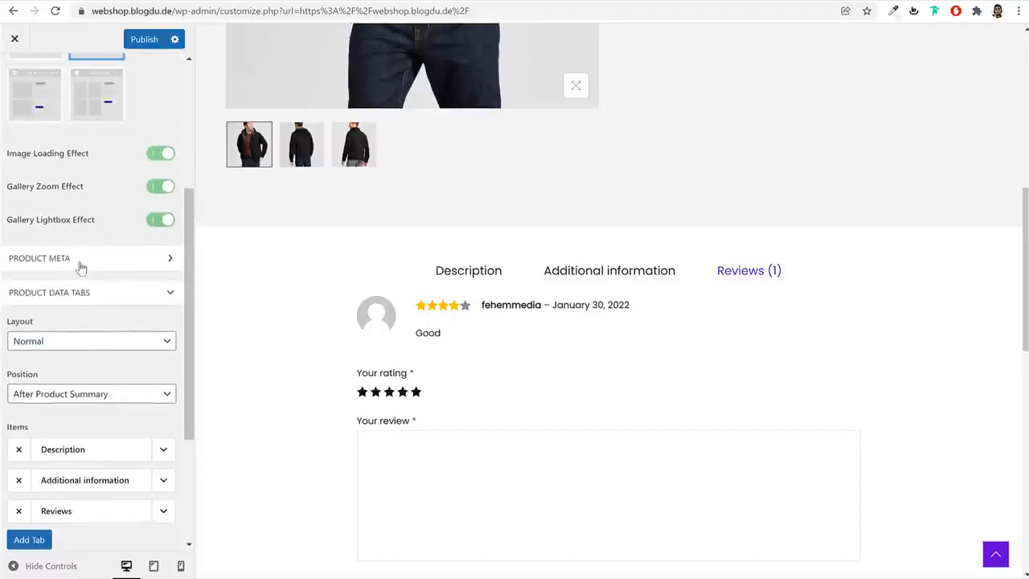
pyautogui.click(81, 266)
pyautogui.scroll(3, 113, 370)
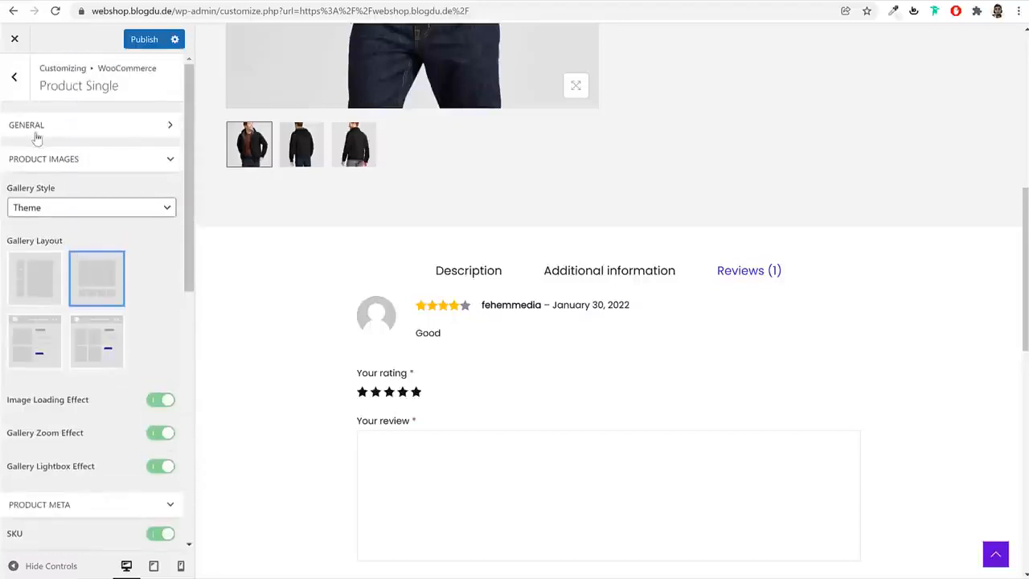
# In the General options of Product Single, upload the Safecheckout image as the trust badge image and publish the change
pyautogui.click(68, 127)
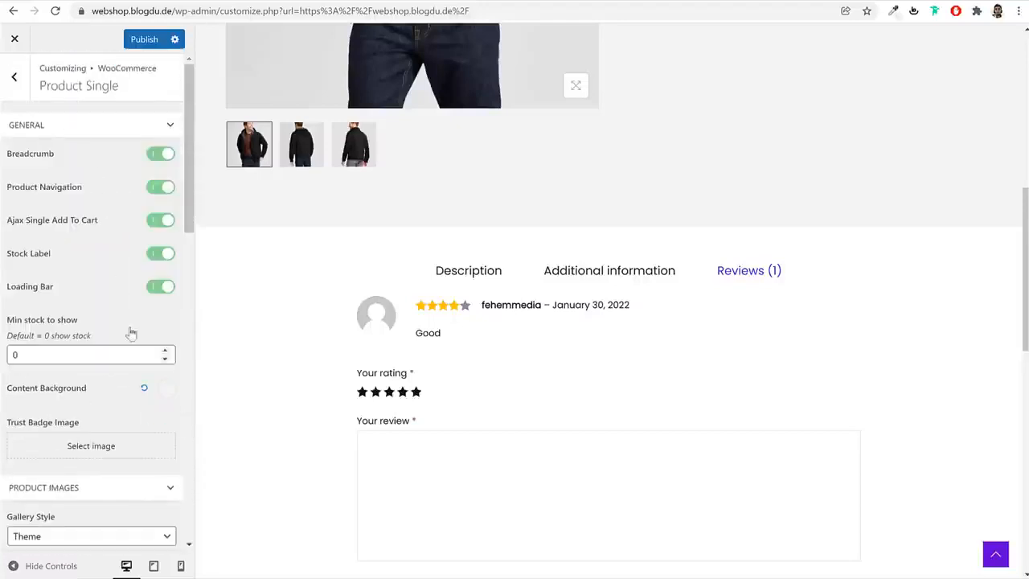
pyautogui.scroll(-3, 96, 322)
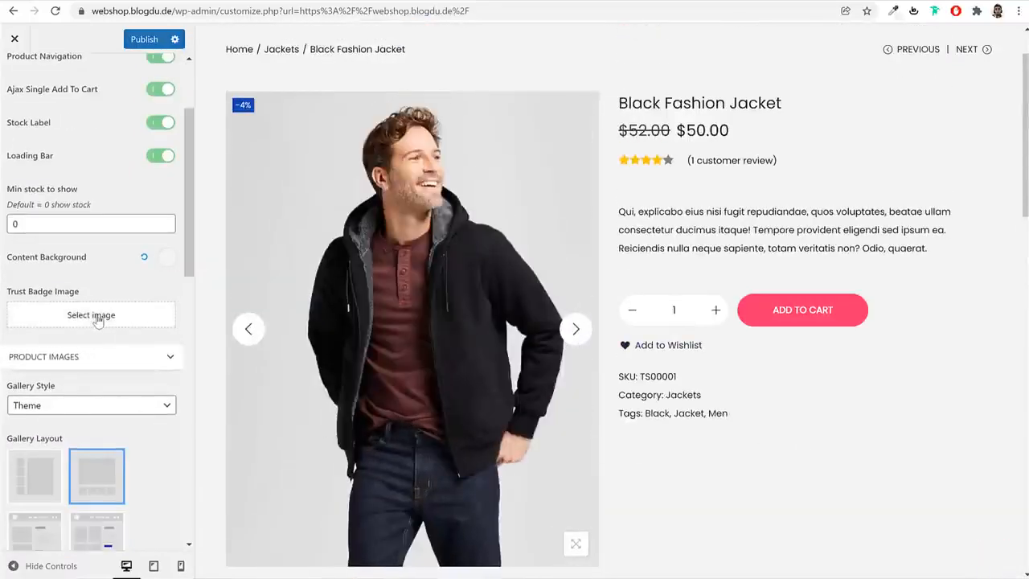
pyautogui.click(96, 317)
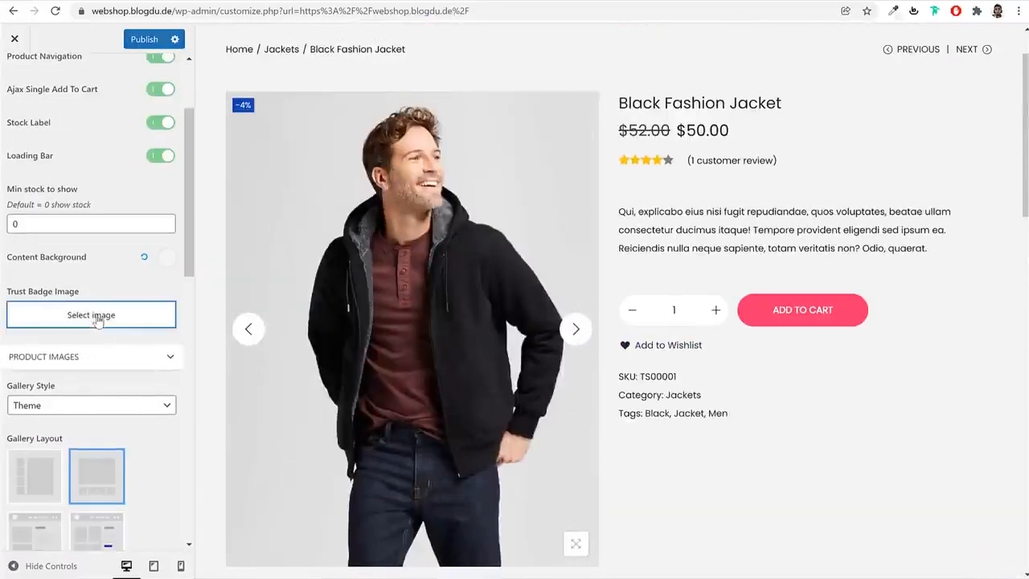
pyautogui.click(66, 87)
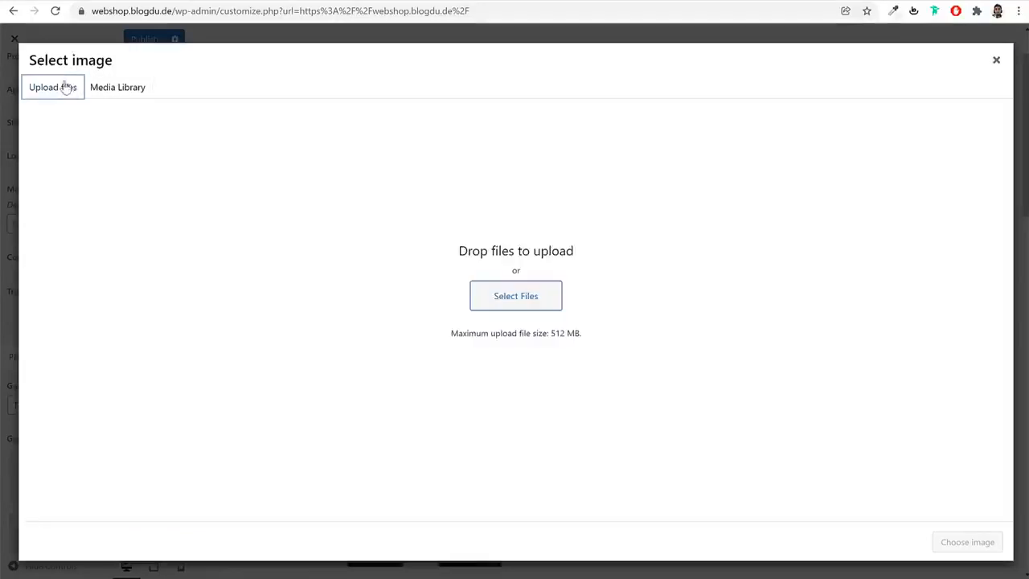
pyautogui.click(533, 307)
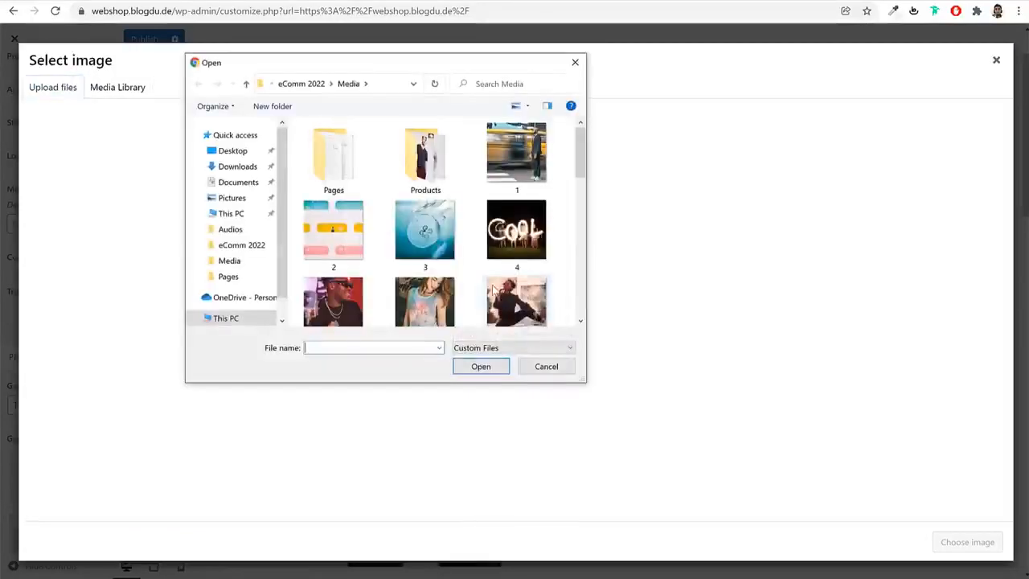
pyautogui.scroll(-2, 448, 273)
pyautogui.scroll(-10, 448, 274)
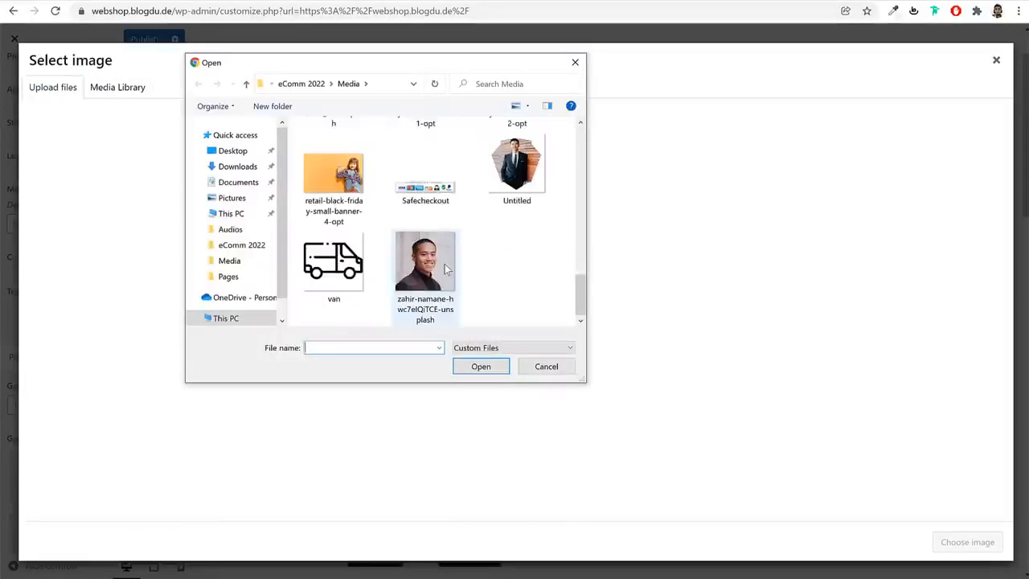
pyautogui.click(425, 203)
pyautogui.click(498, 368)
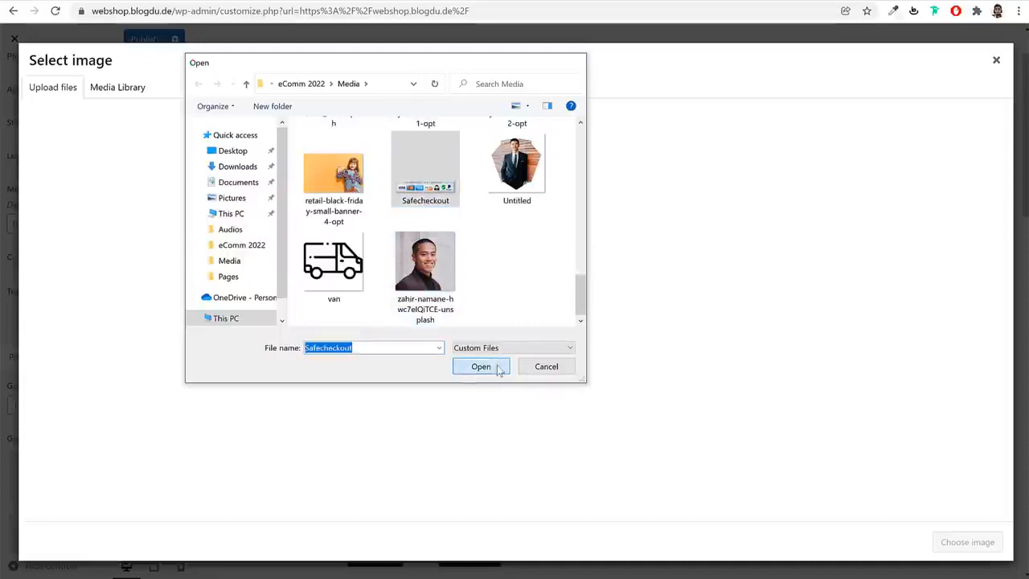
pyautogui.click(983, 545)
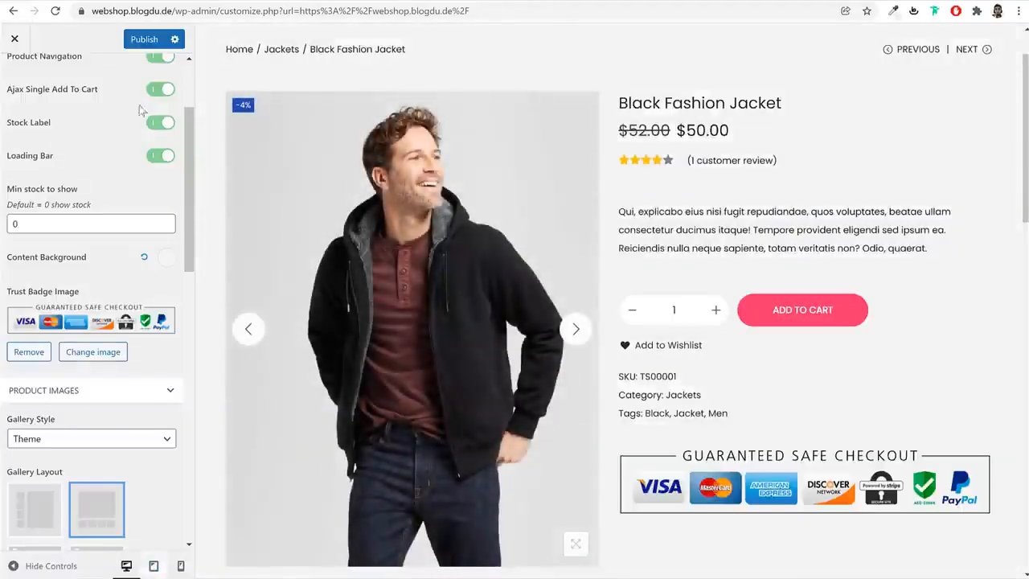
pyautogui.click(144, 39)
pyautogui.scroll(3, 53, 84)
pyautogui.click(13, 76)
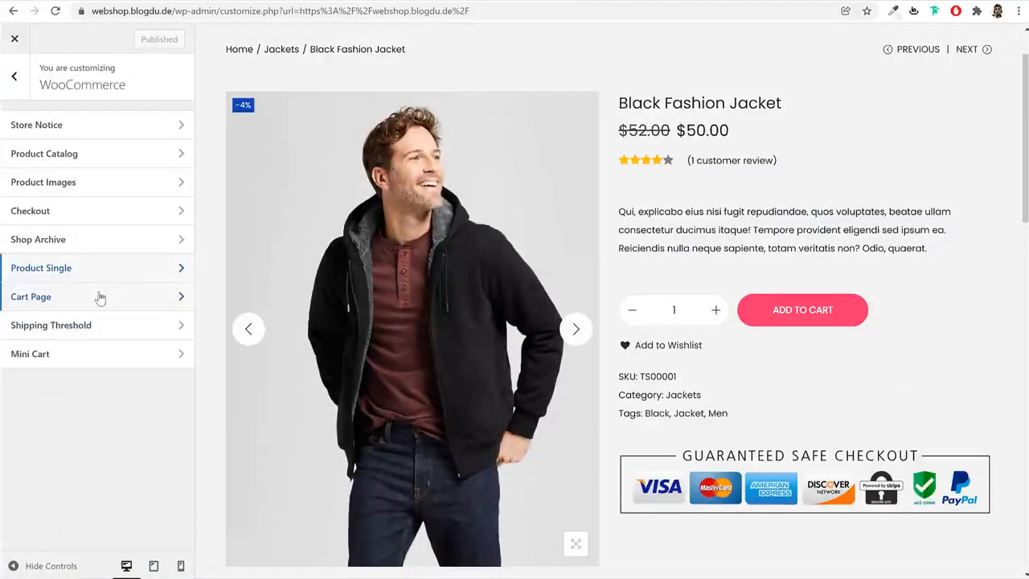
# Preview the account dashboard and cart page, review the Cart Page layout settings, and return the preview to the home page
pyautogui.scroll(1, 643, 310)
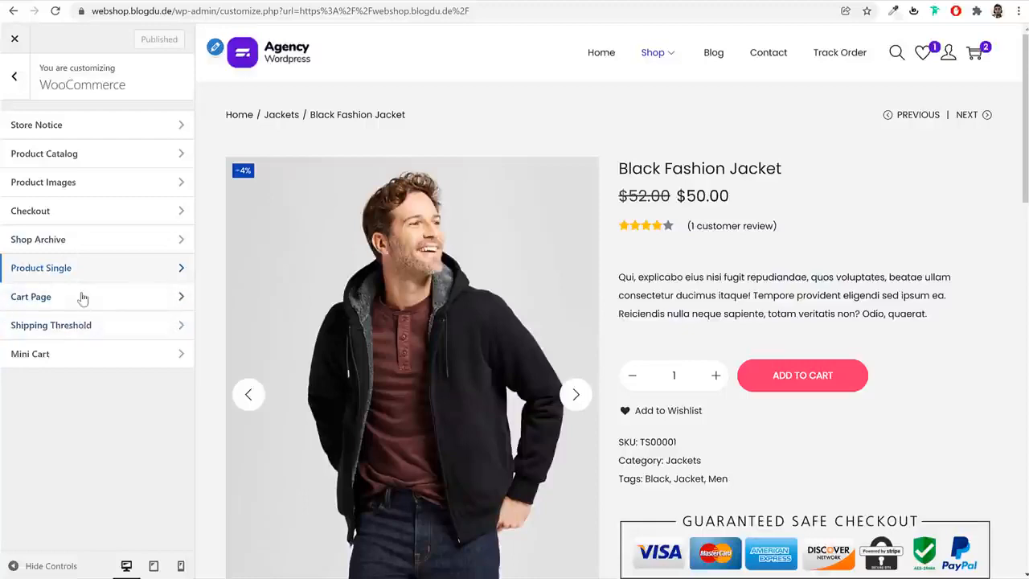
pyautogui.moveTo(949, 52)
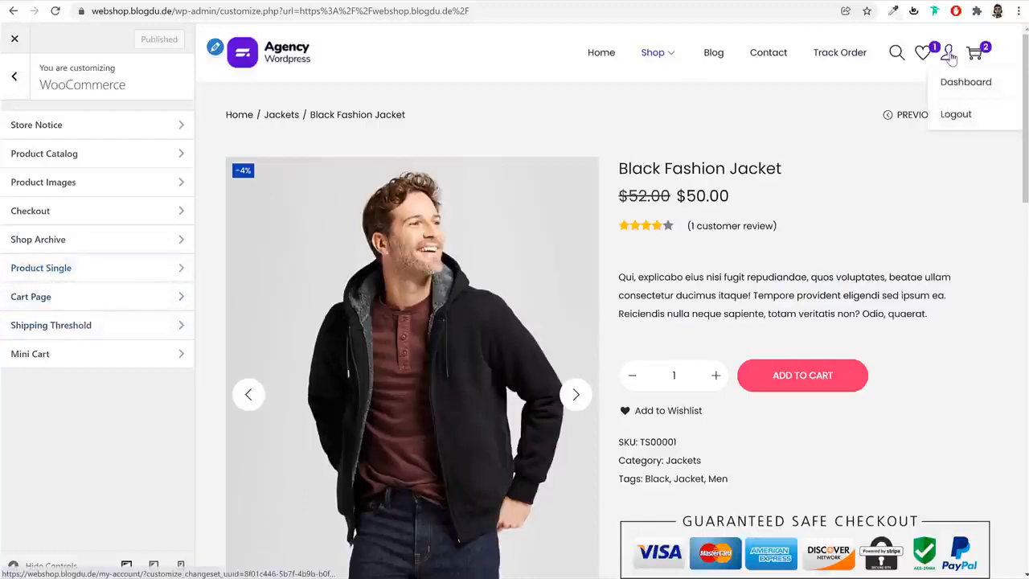
pyautogui.click(957, 86)
pyautogui.click(978, 62)
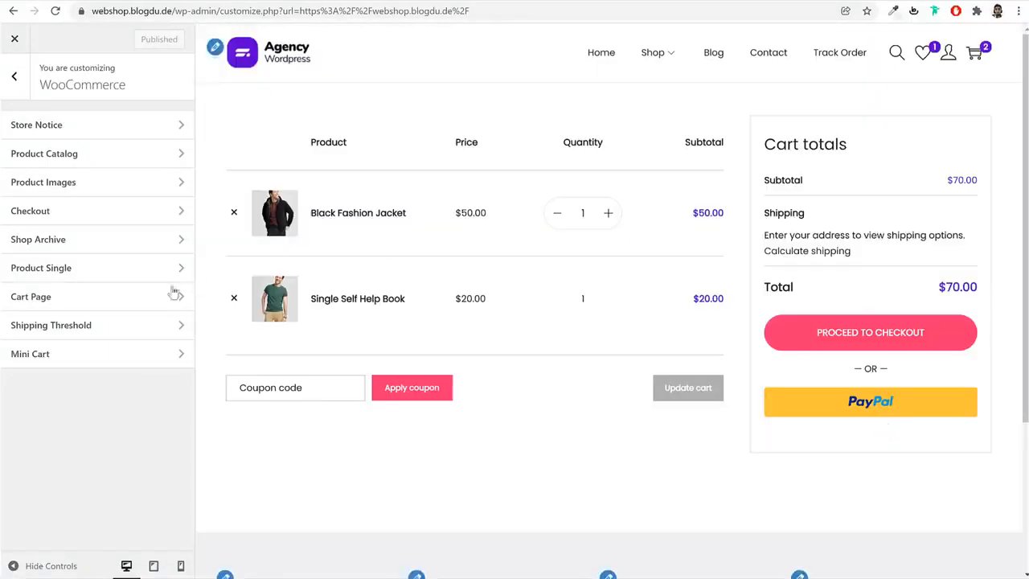
pyautogui.click(89, 305)
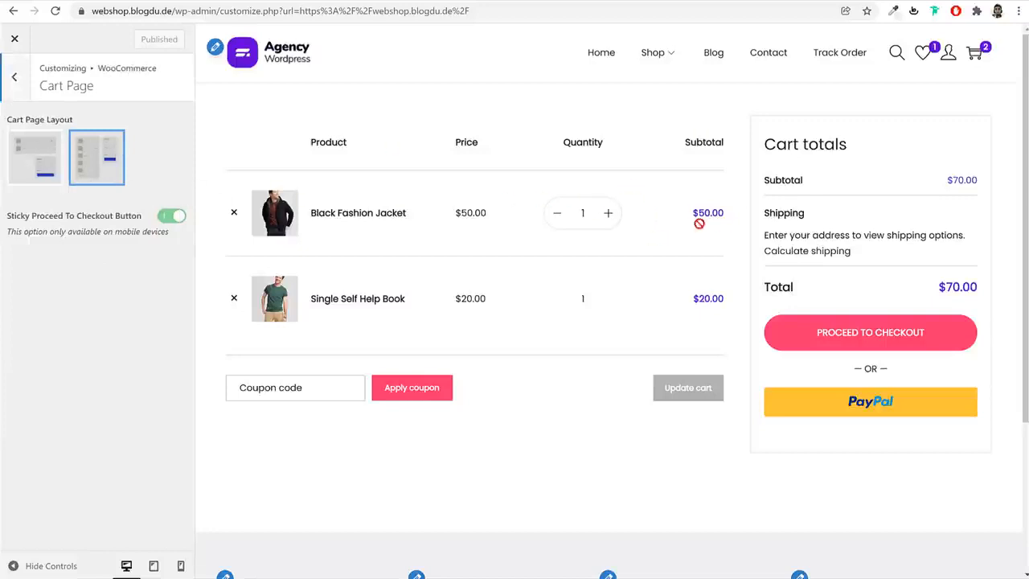
pyautogui.click(15, 77)
pyautogui.click(23, 82)
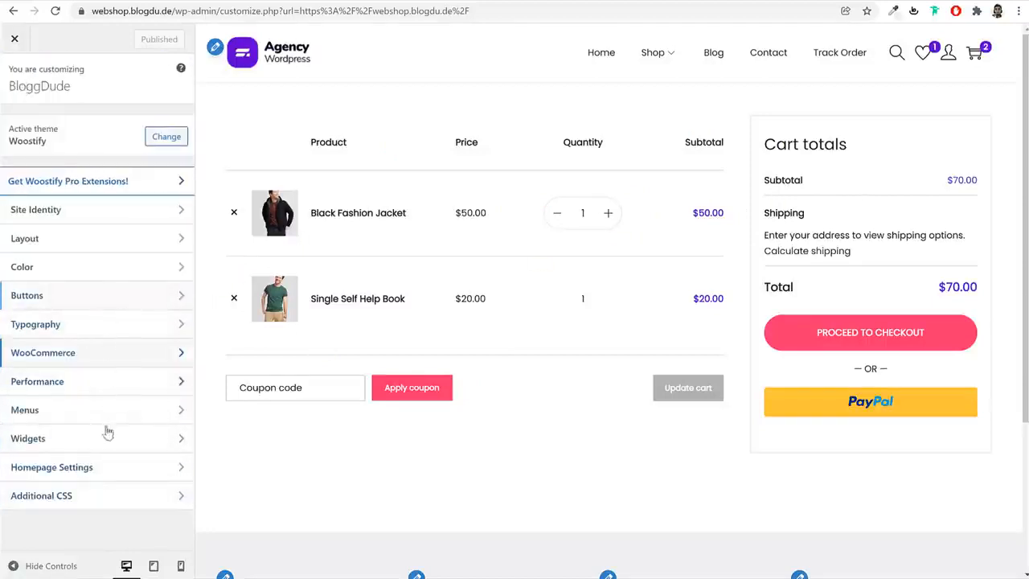
pyautogui.click(284, 63)
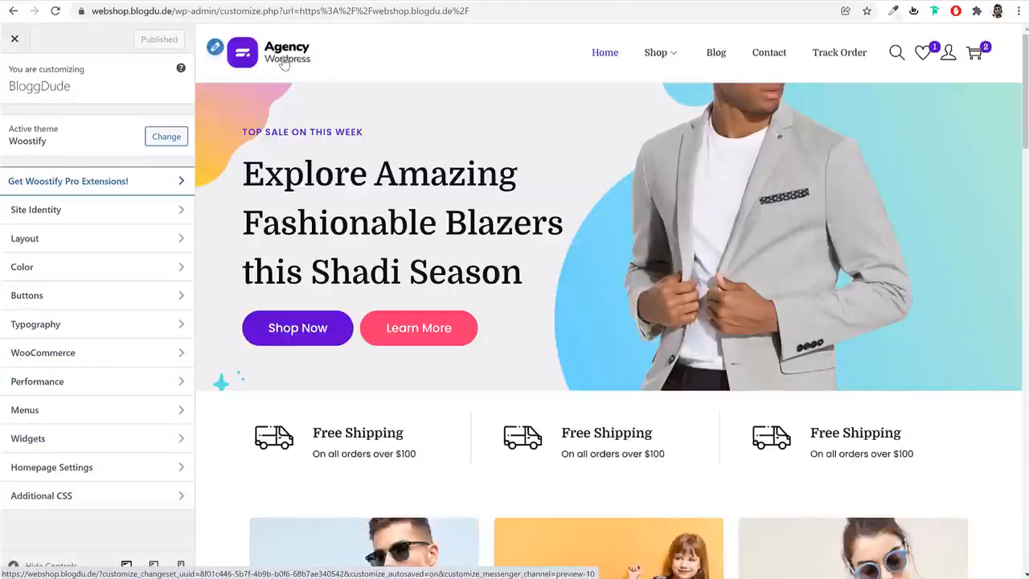
# In the WooCommerce Product Catalog settings, set Products Per Row to 2 for the mobile view and publish the change
pyautogui.click(72, 353)
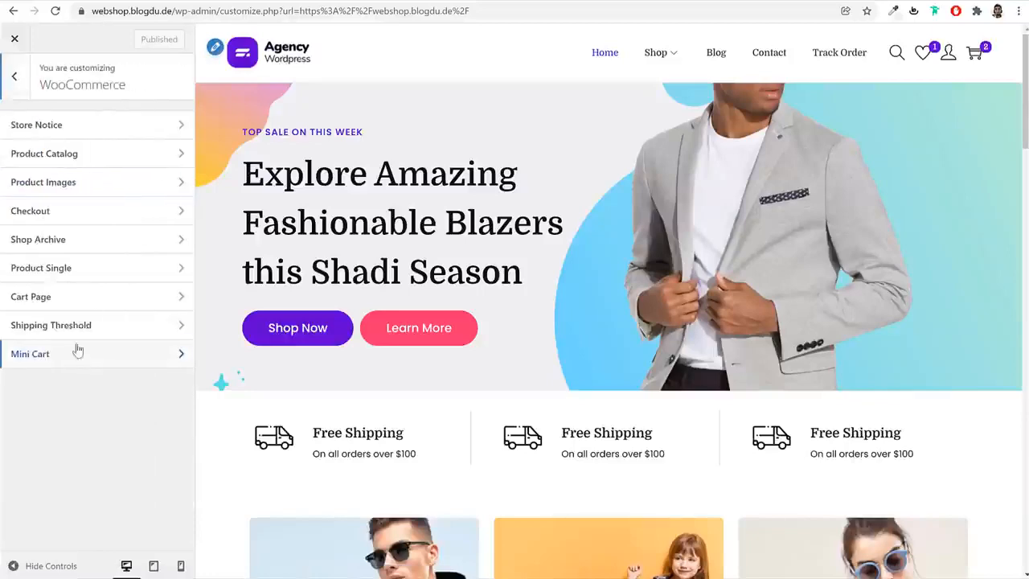
pyautogui.click(97, 154)
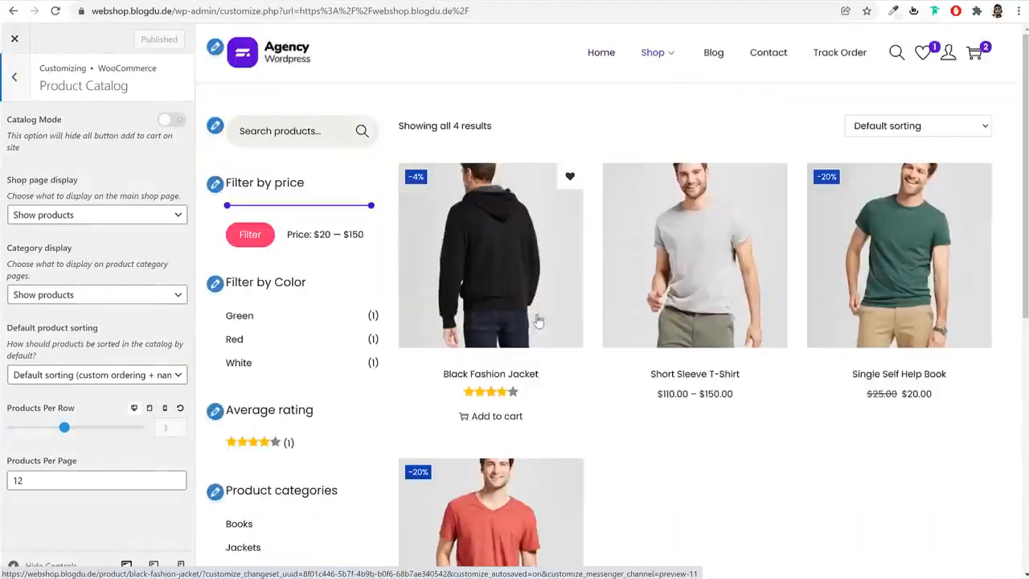
pyautogui.click(180, 565)
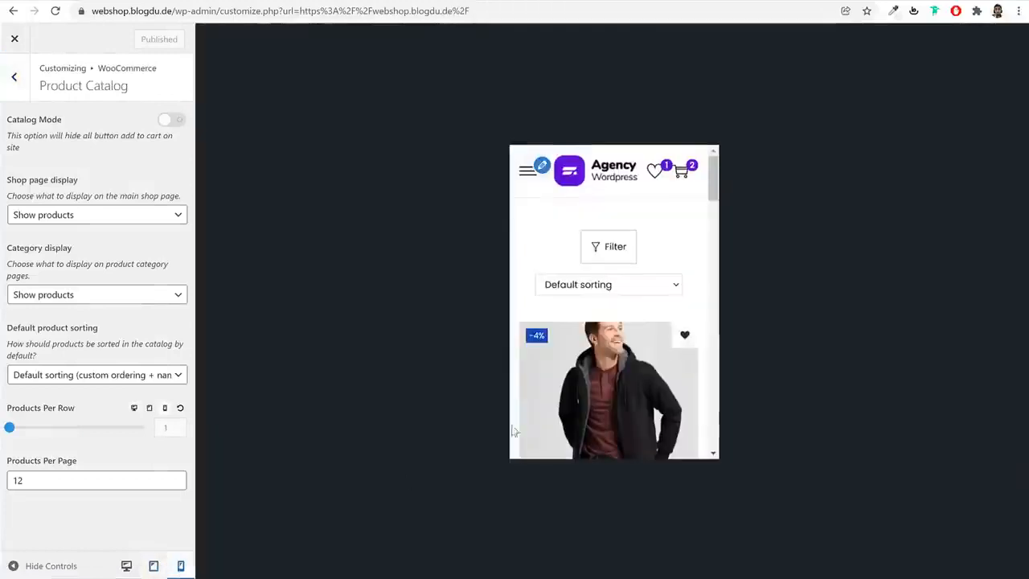
pyautogui.scroll(-3, 667, 351)
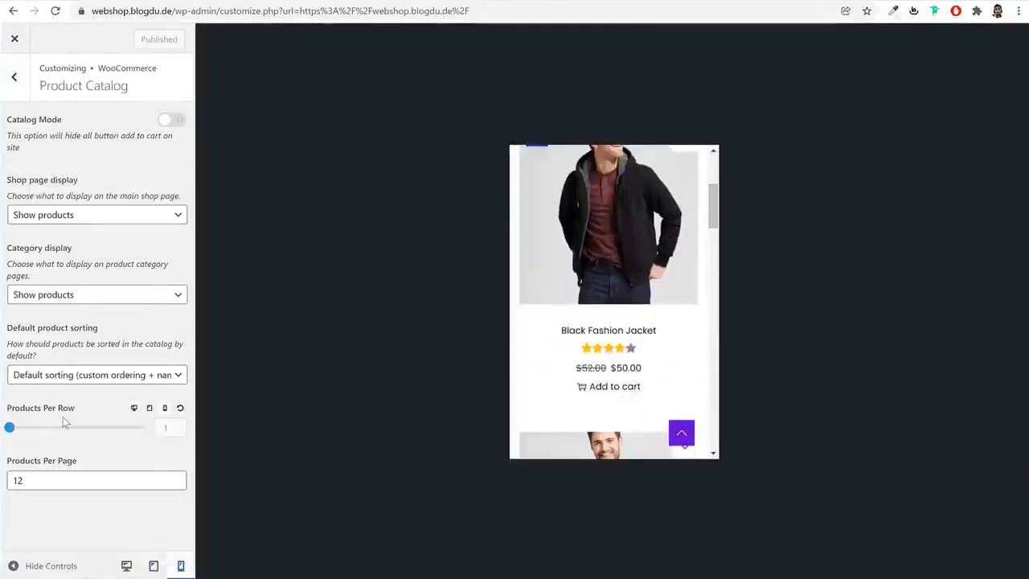
pyautogui.moveTo(8, 408); pyautogui.dragTo(130, 421)
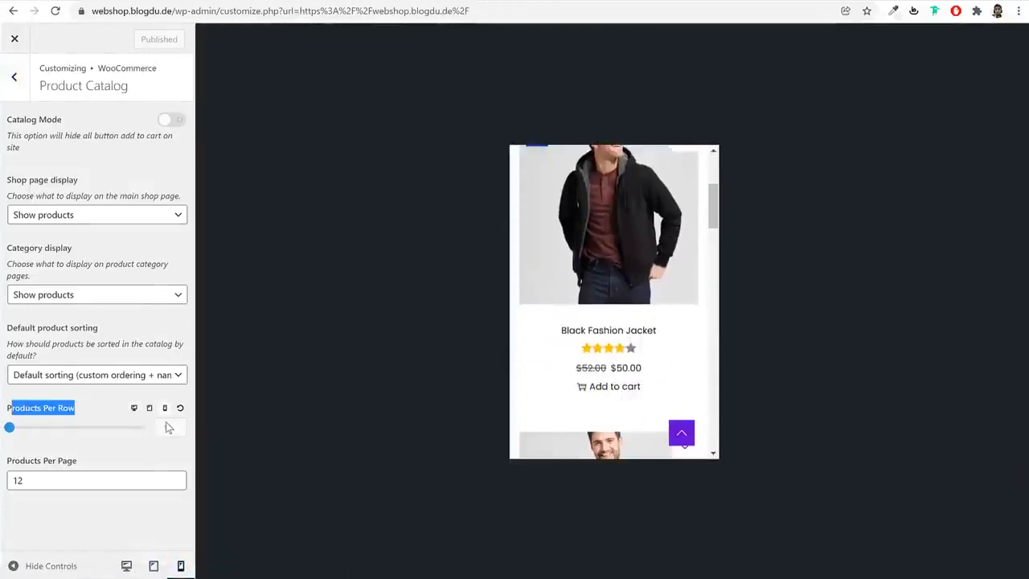
pyautogui.click(77, 429)
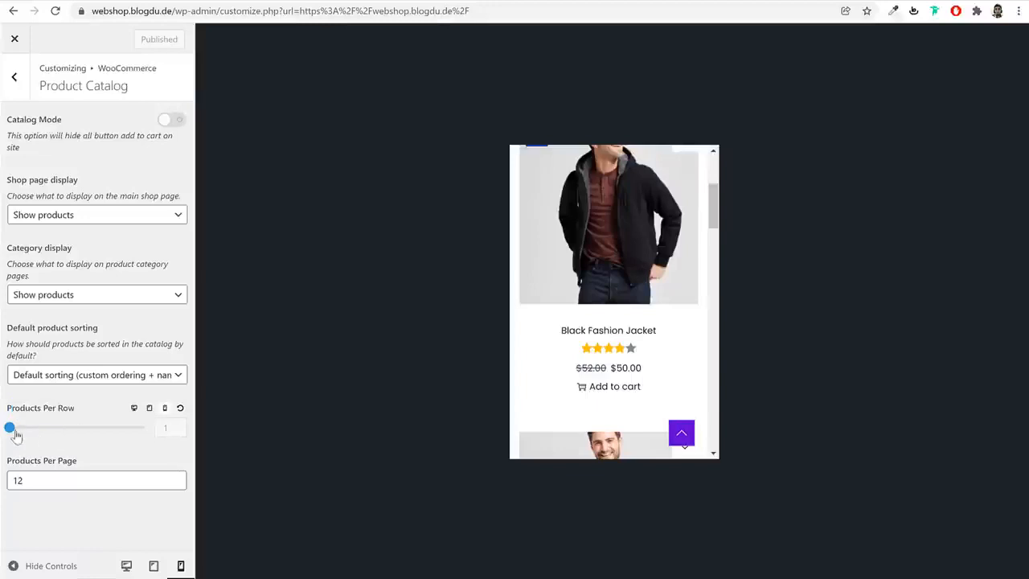
pyautogui.click(77, 428)
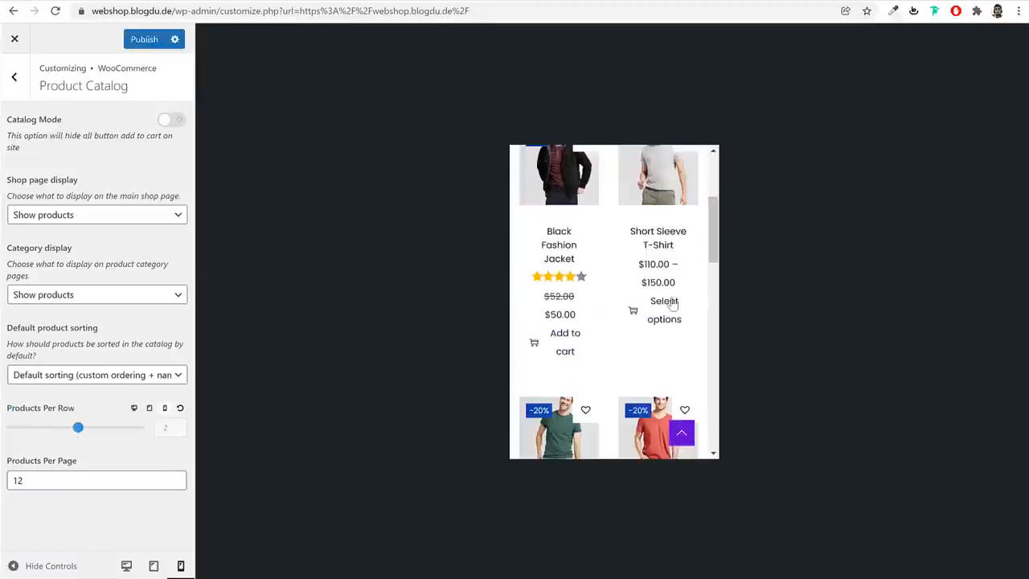
pyautogui.scroll(-10, 668, 326)
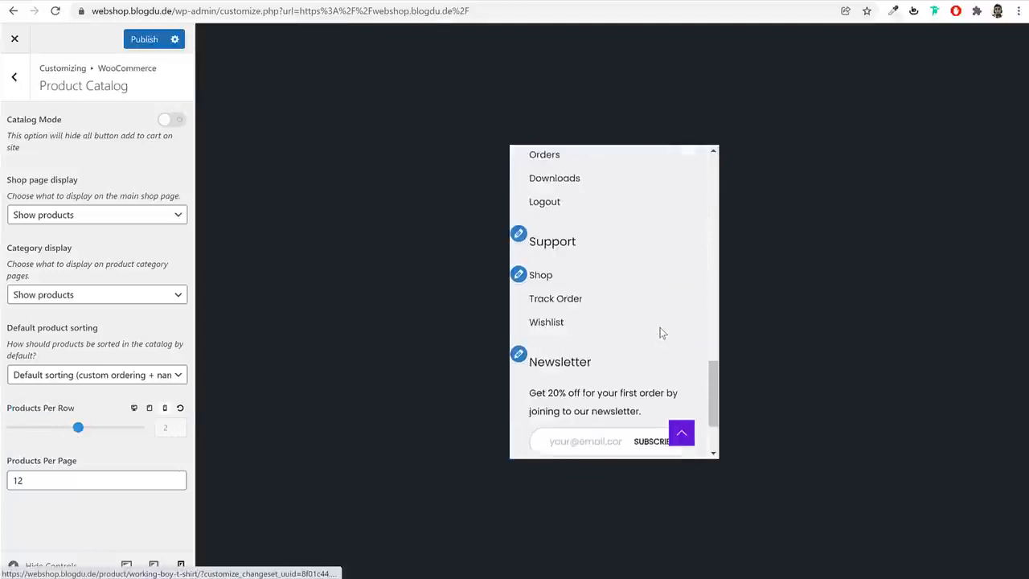
pyautogui.scroll(5, 660, 332)
pyautogui.scroll(6, 660, 332)
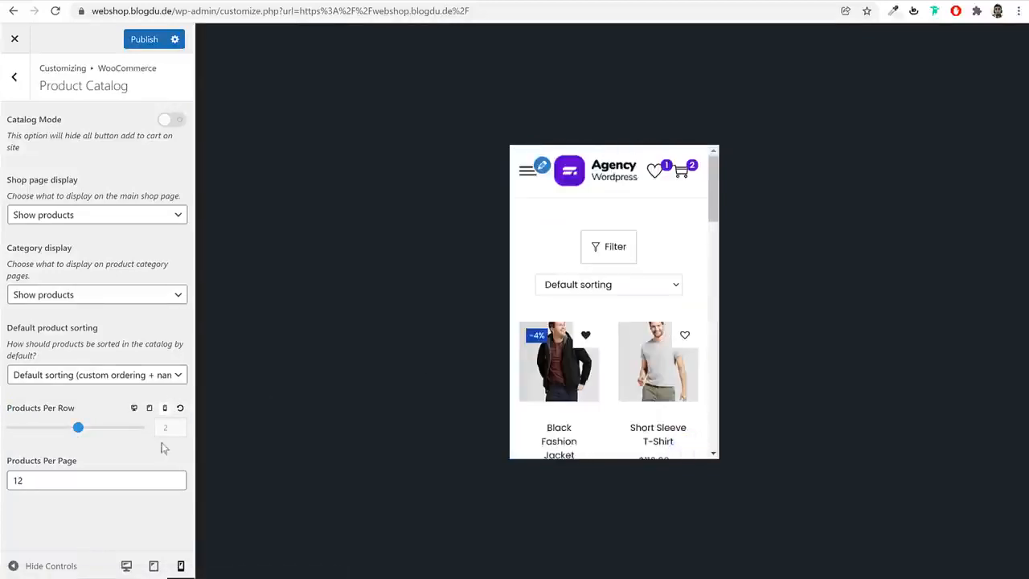
pyautogui.click(127, 40)
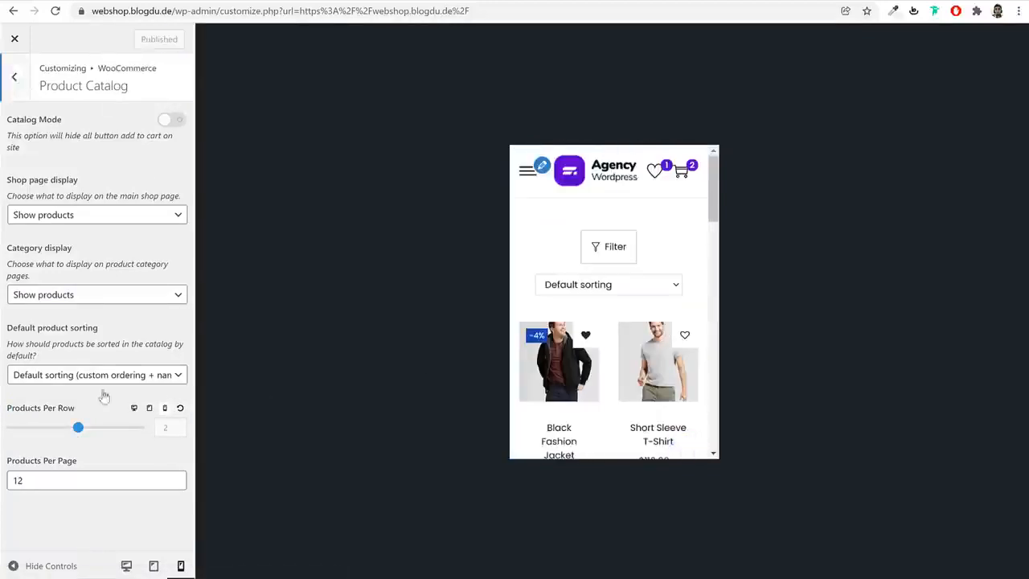
# Check the shop page in the desktop preview and close the Customizer to return to the live site
pyautogui.click(127, 565)
pyautogui.scroll(-10, 508, 331)
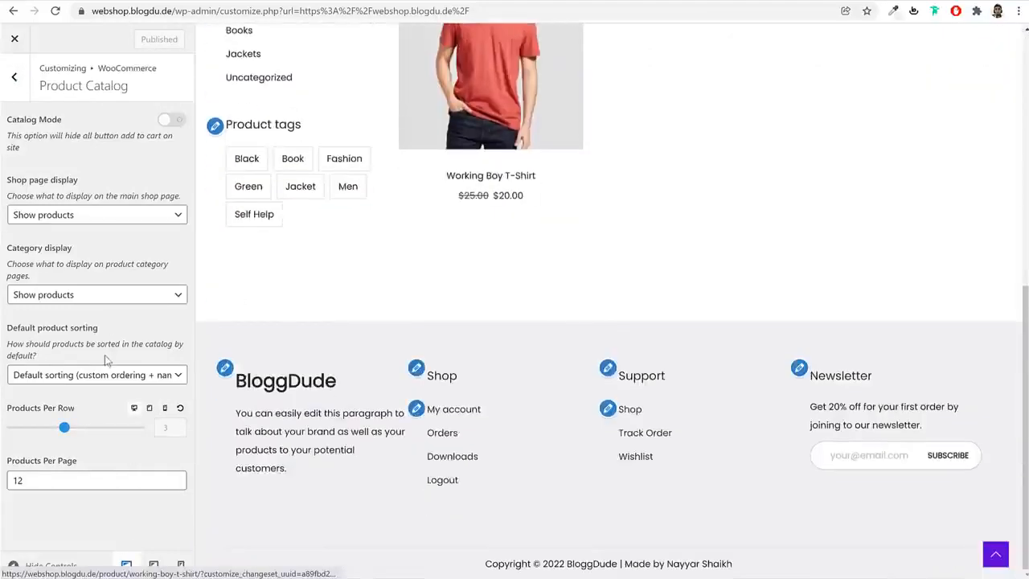
pyautogui.scroll(2, 508, 330)
pyautogui.scroll(8, 508, 331)
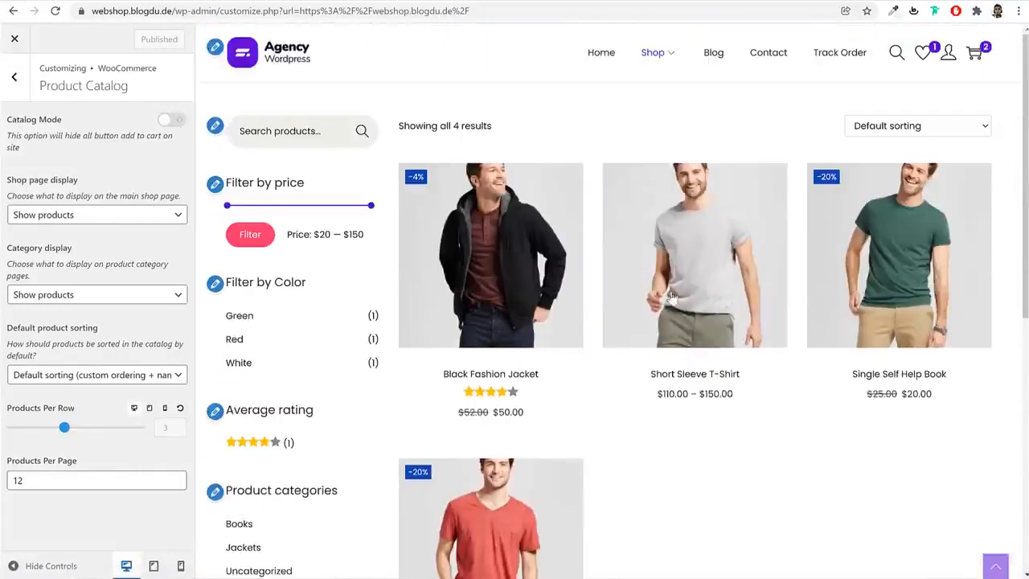
pyautogui.click(15, 40)
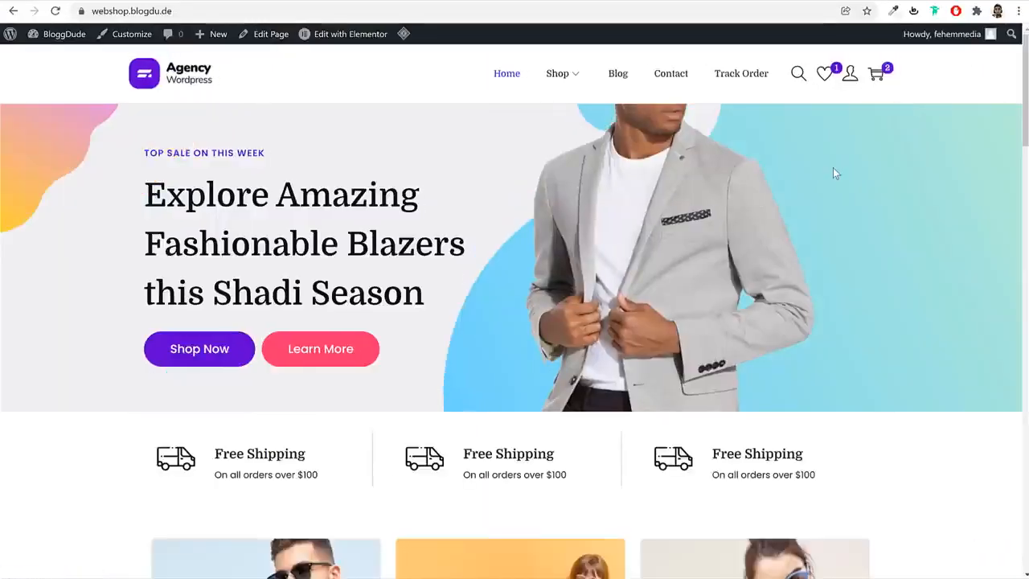